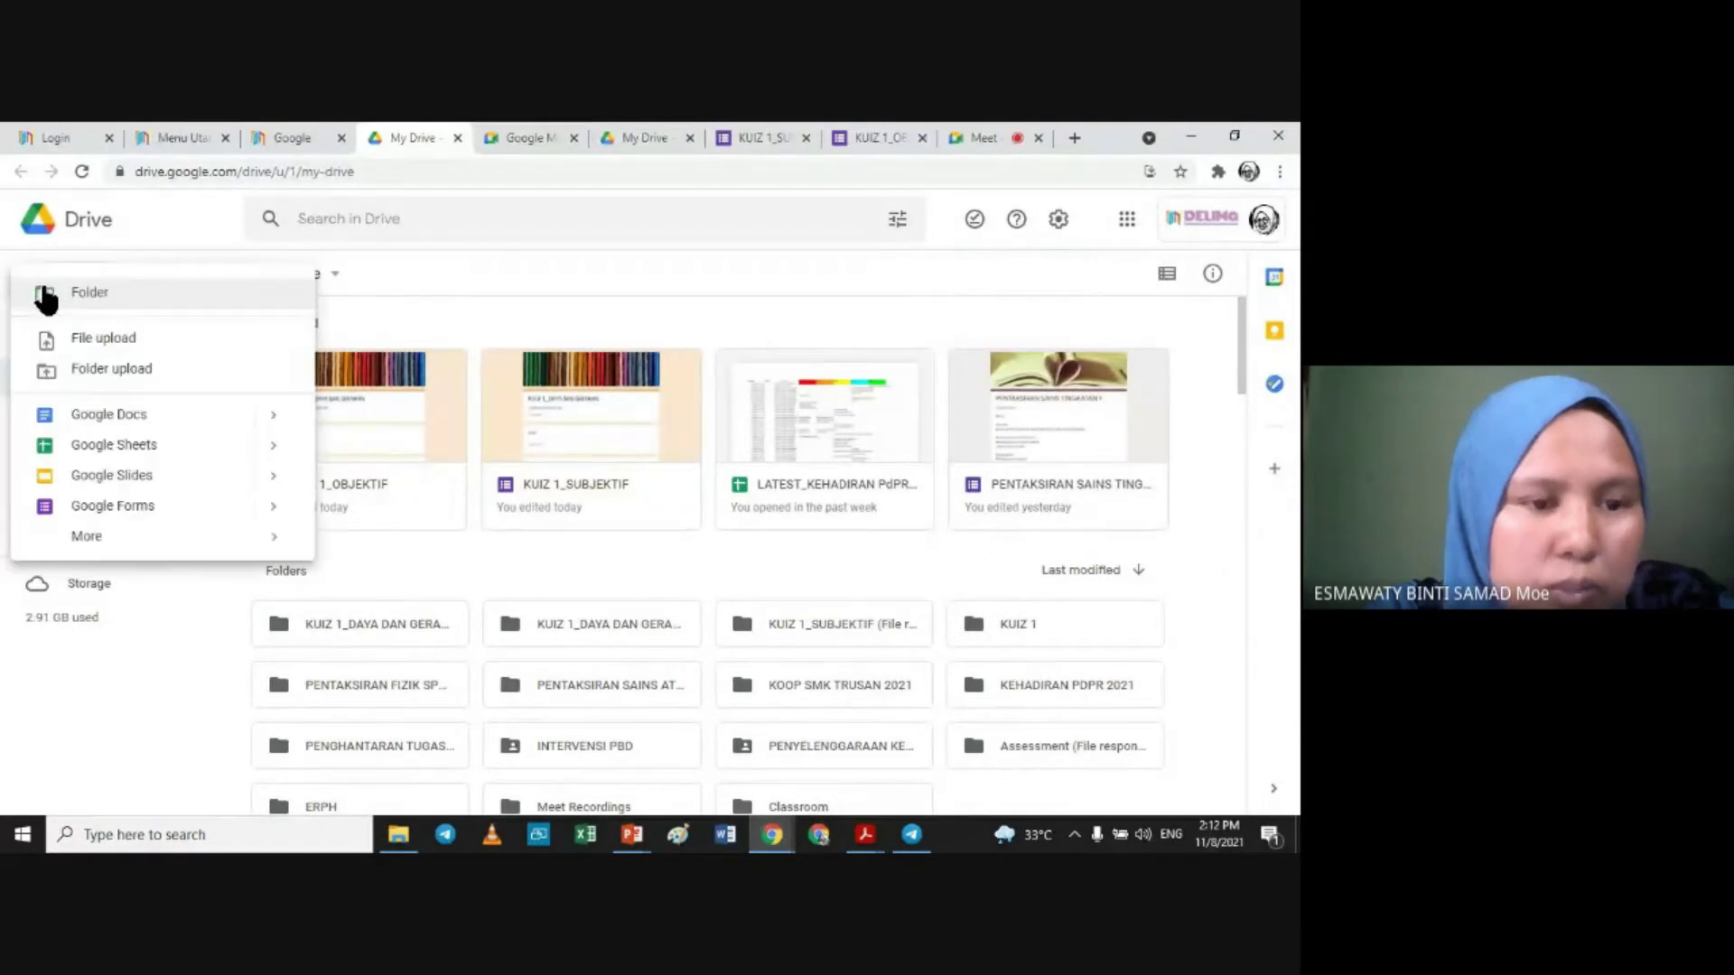
Step: Create a folder named PENTAKSIRAN SAINS SUMATIF 1 in My Drive and open it
click(89, 291)
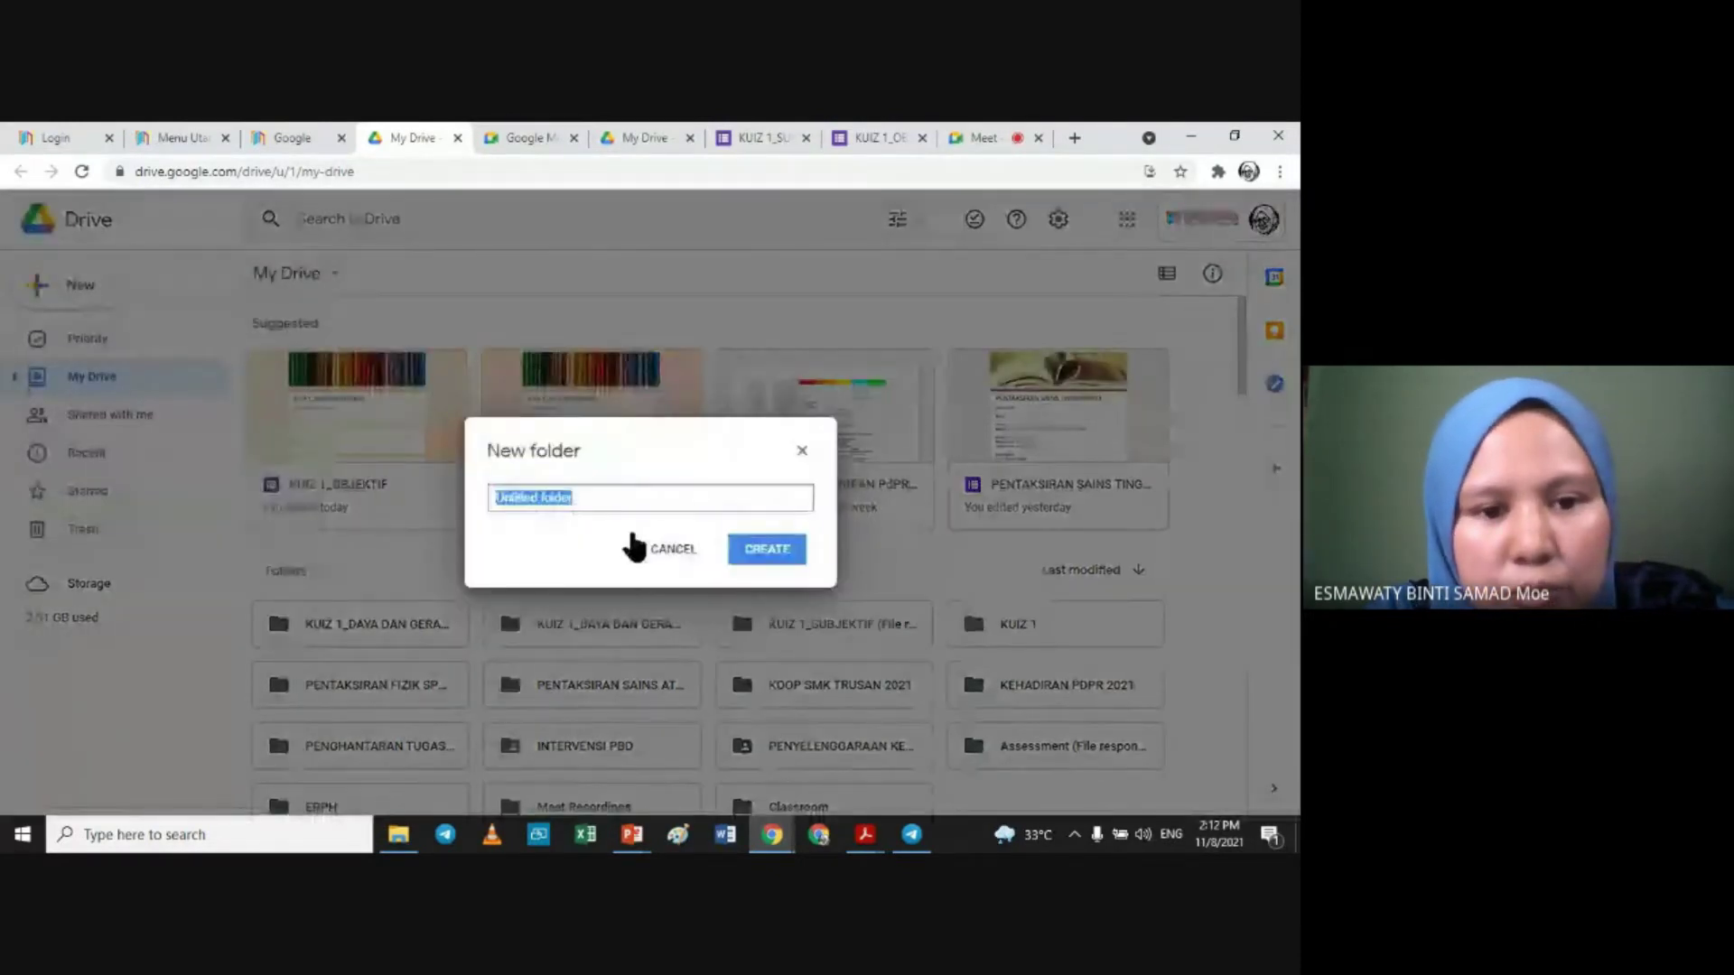
text(PE)
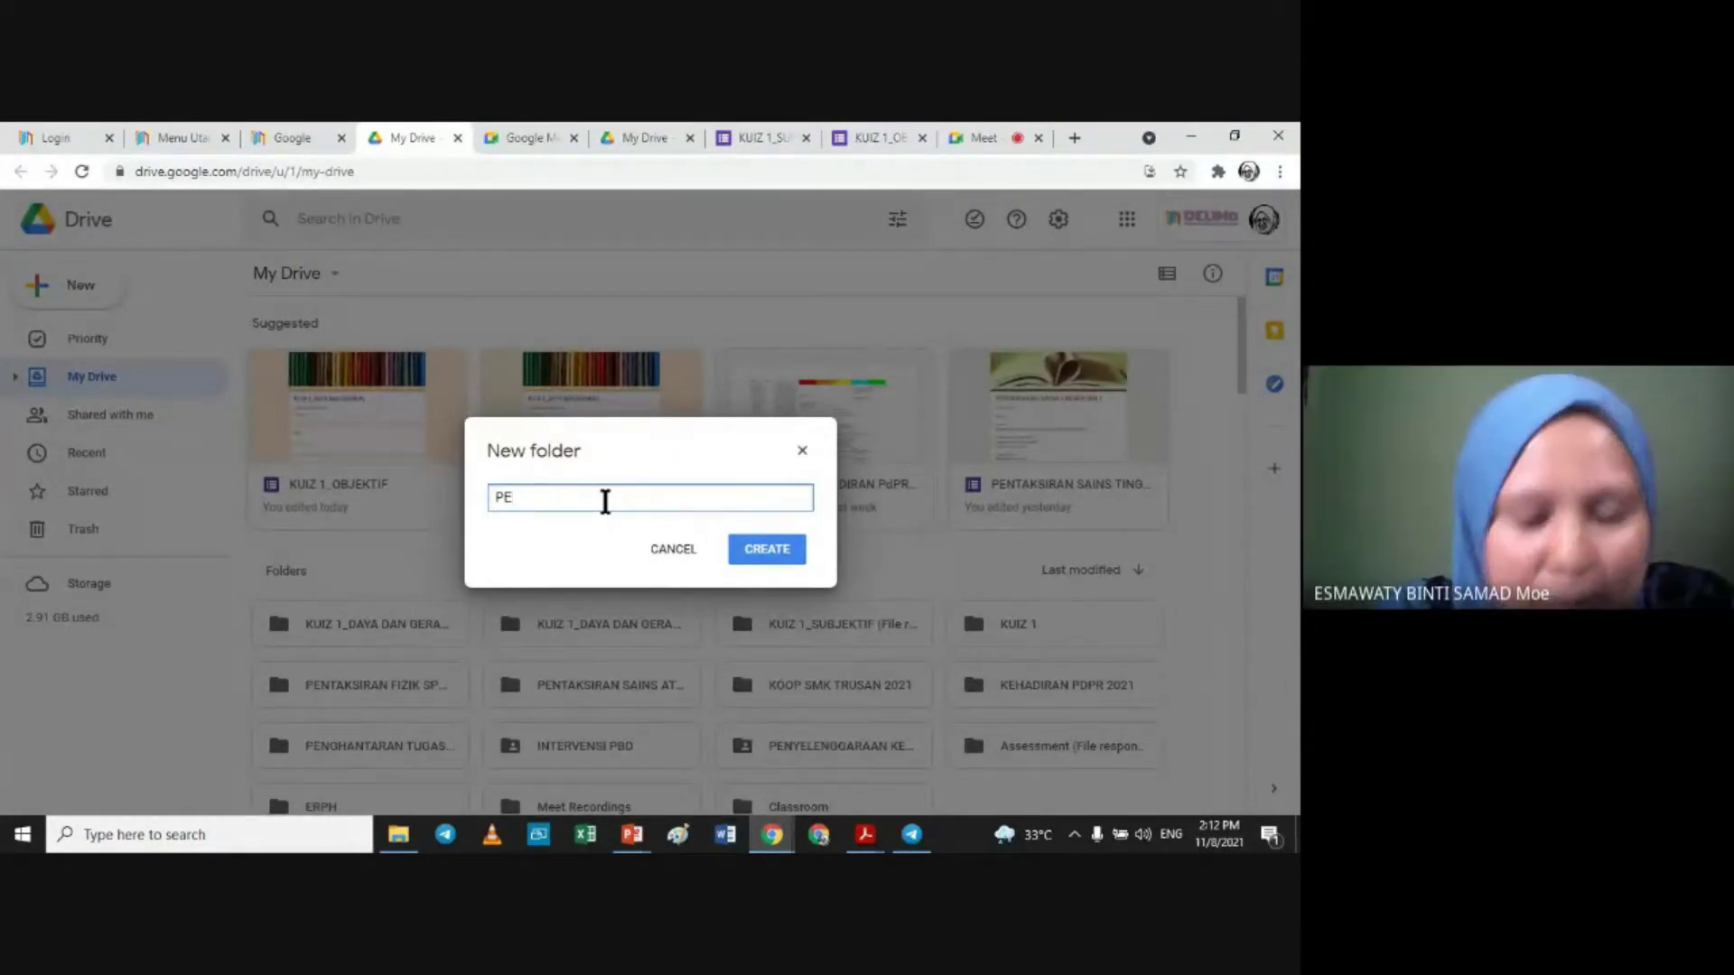
text(NTA)
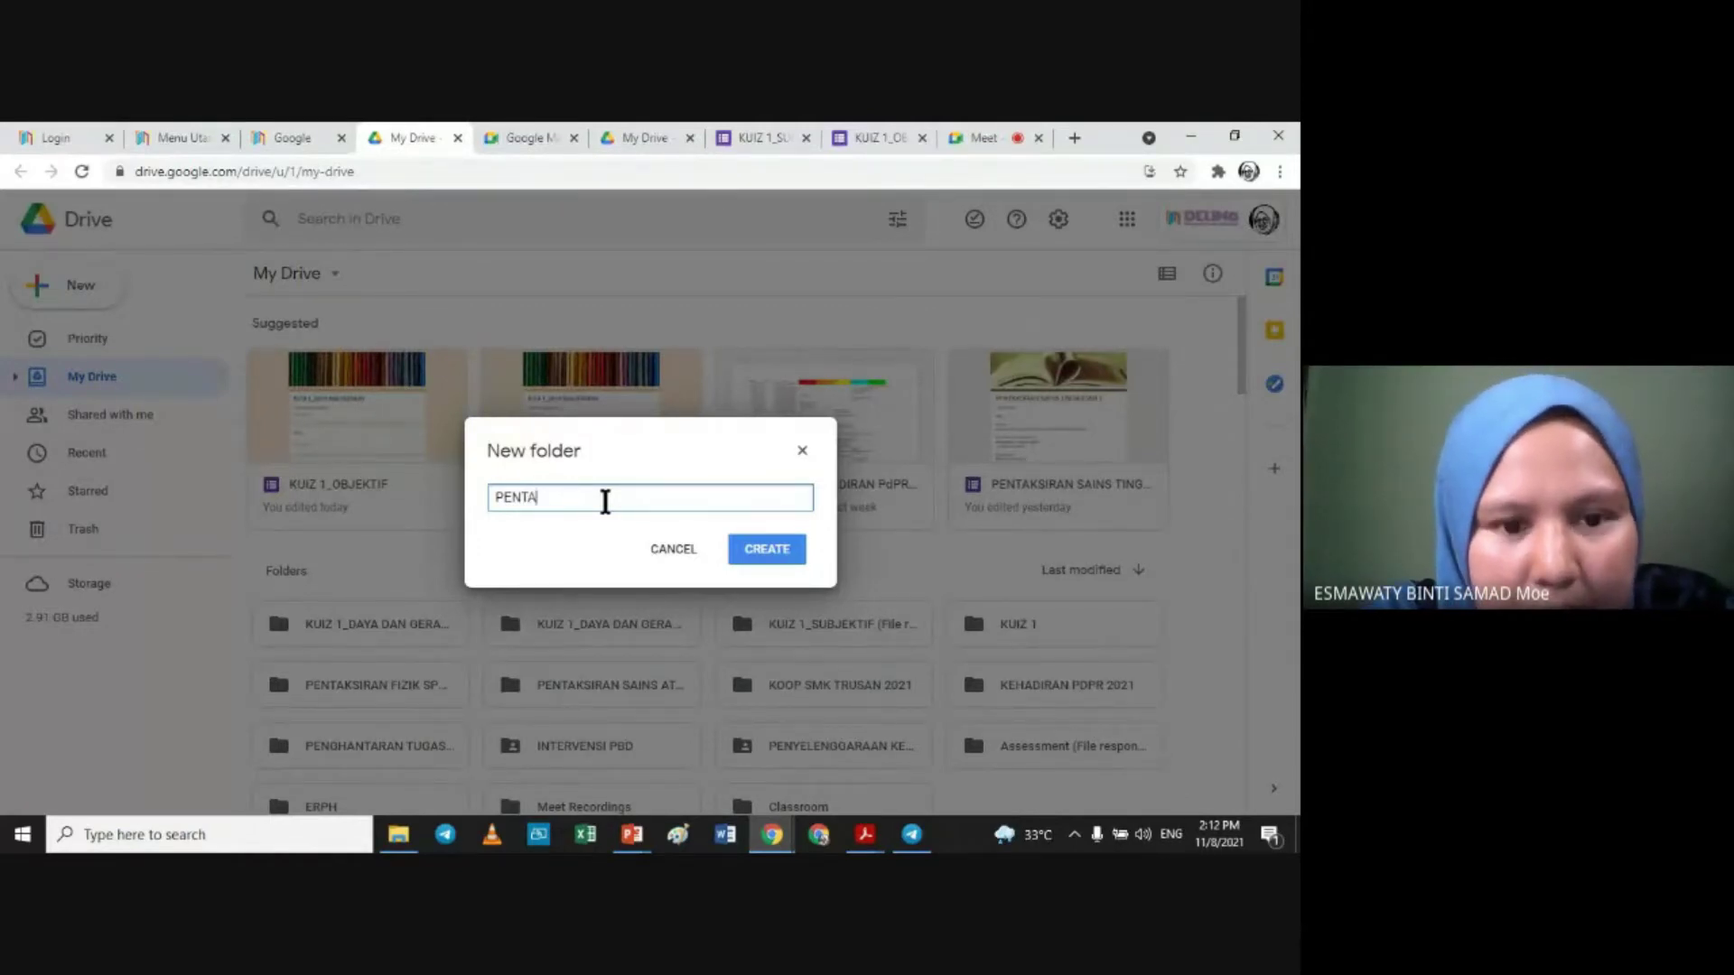
text(KSIR)
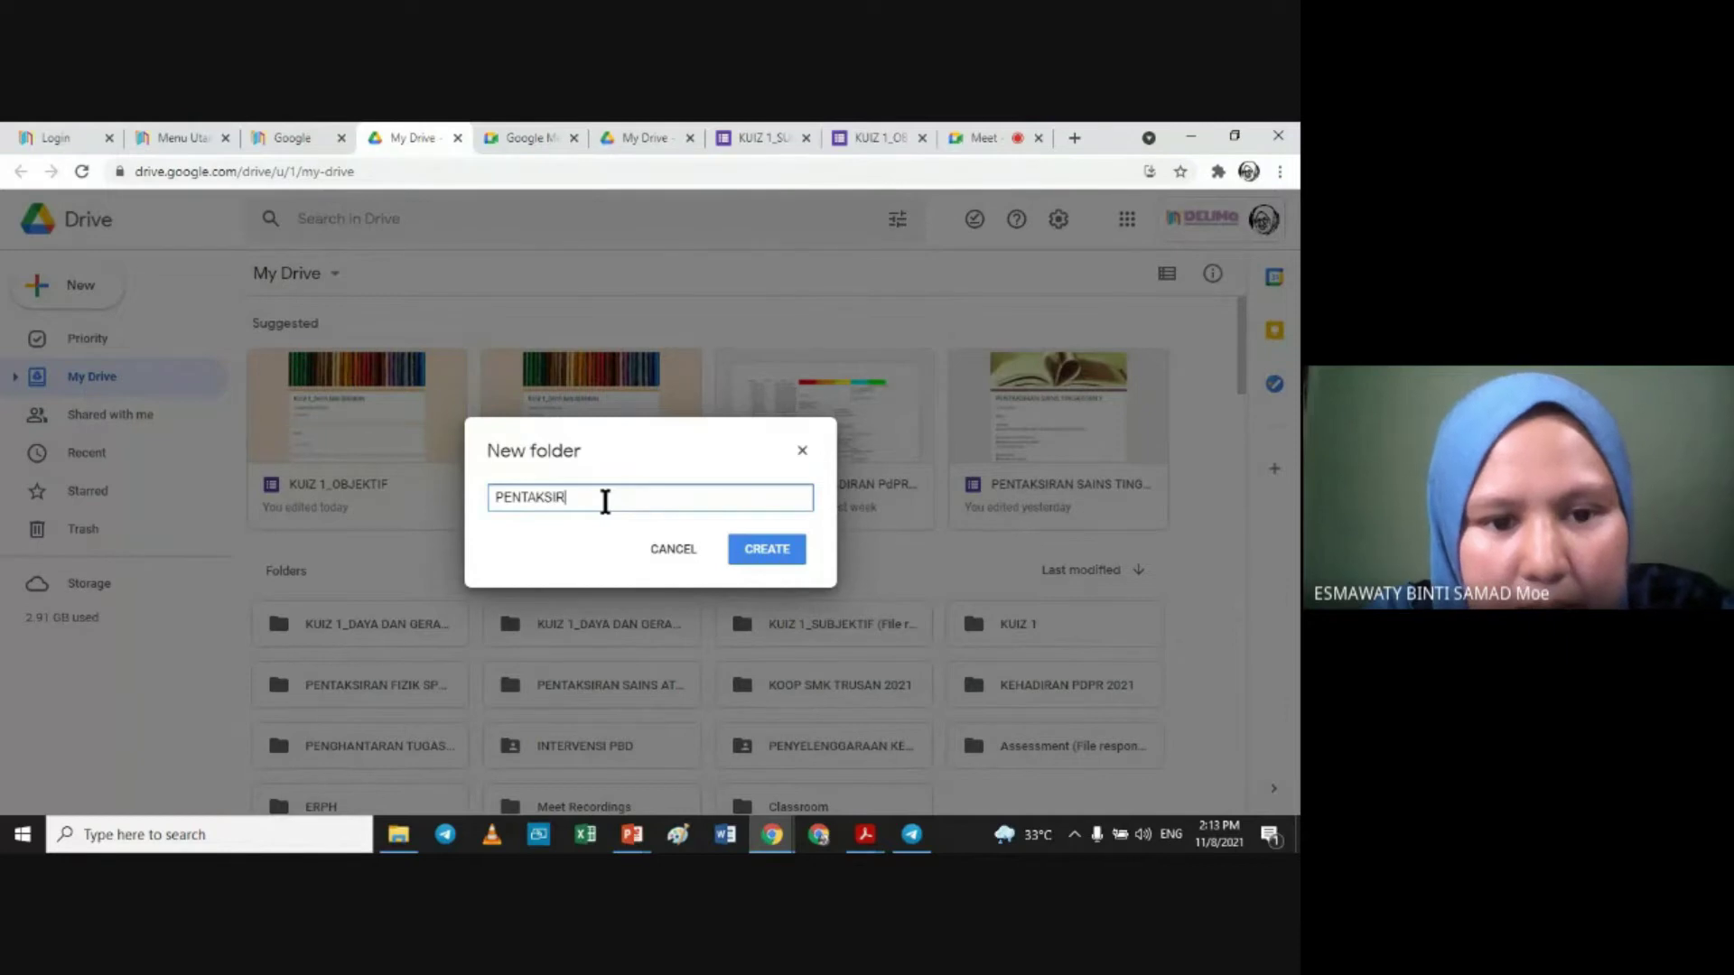
text(AN SA)
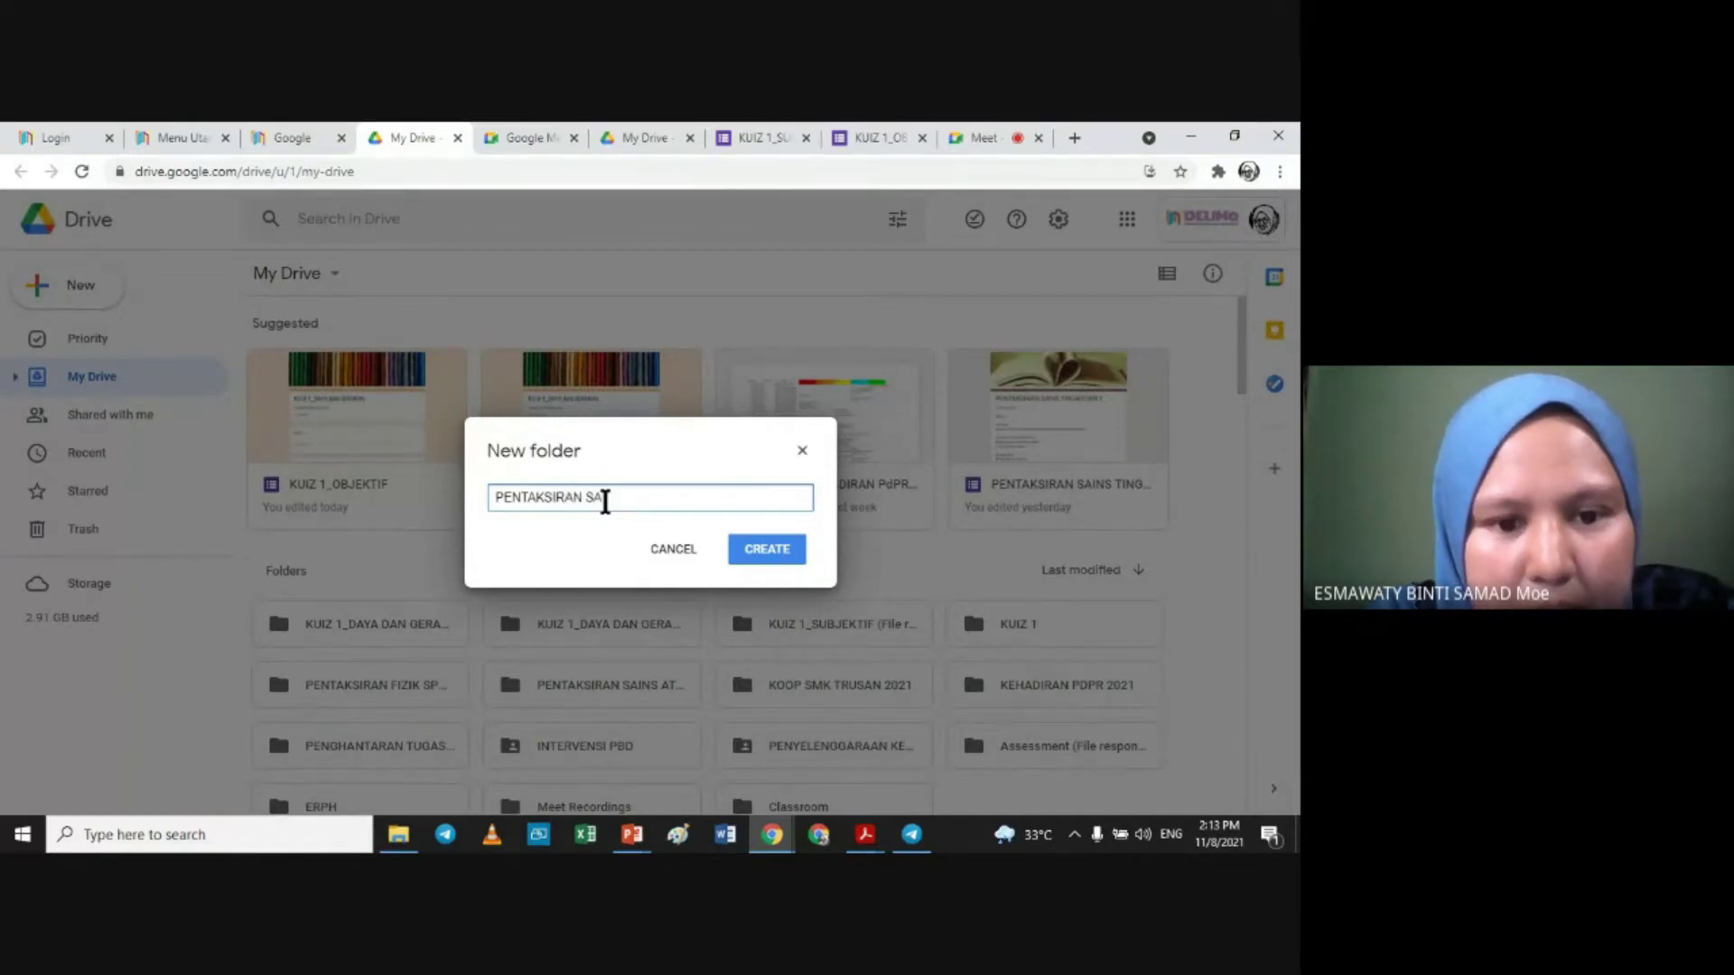
text(INS SUMATIF 1)
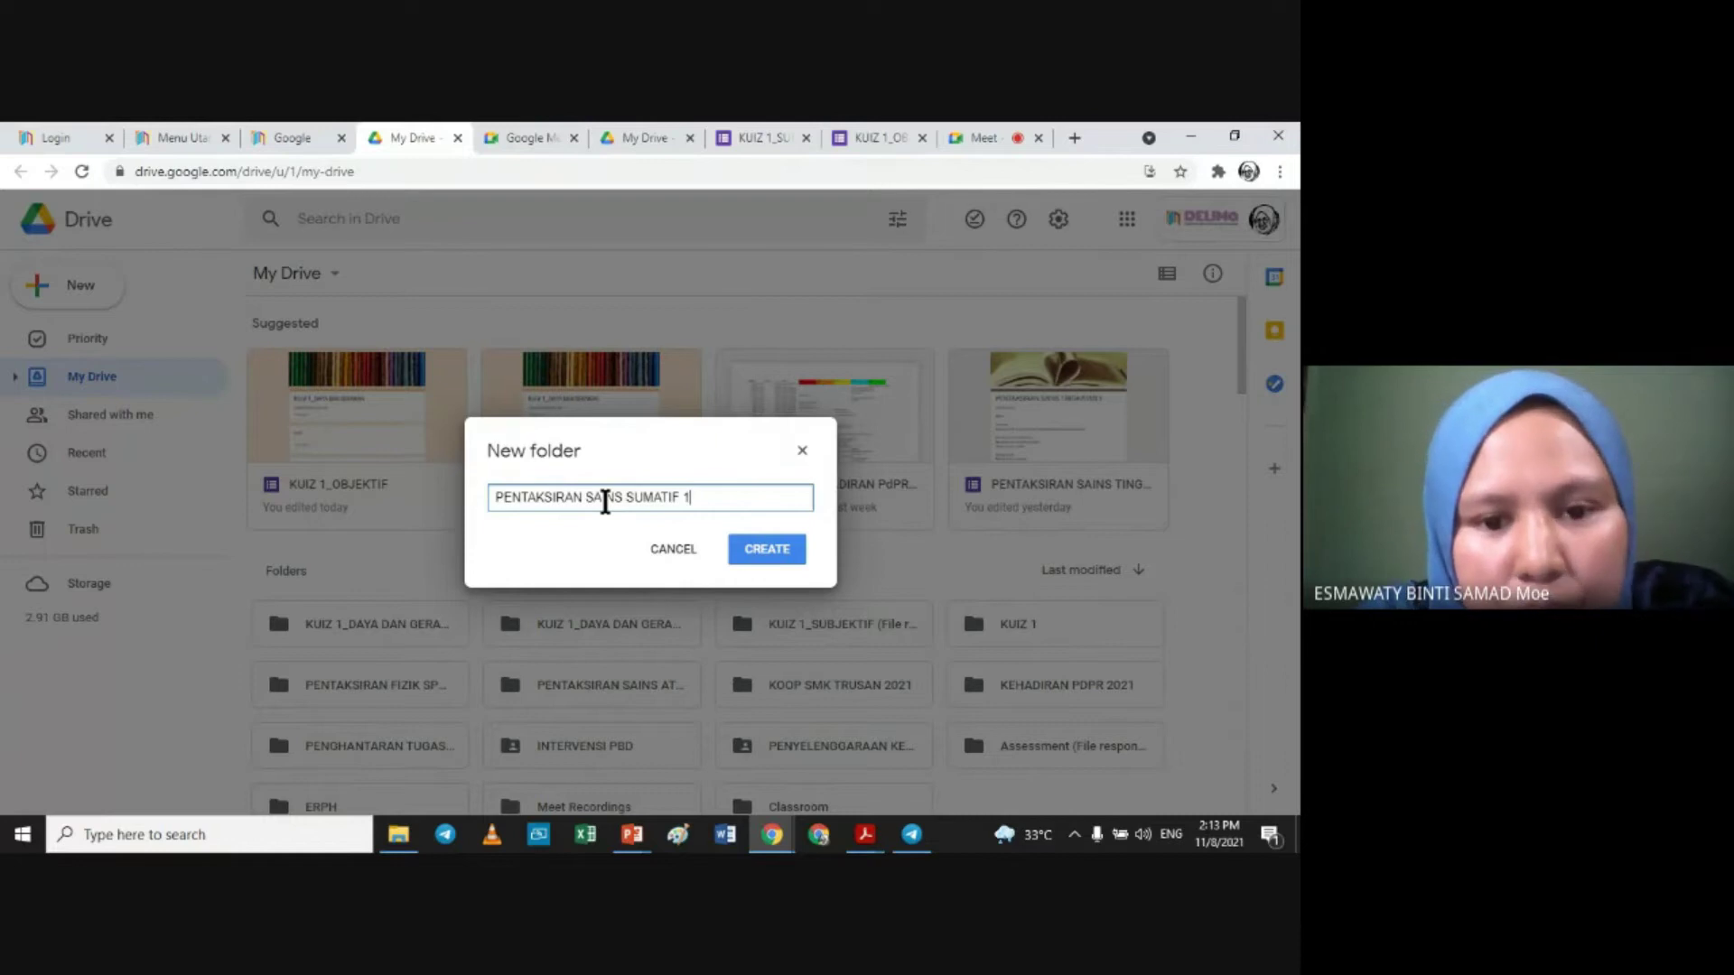
click(751, 549)
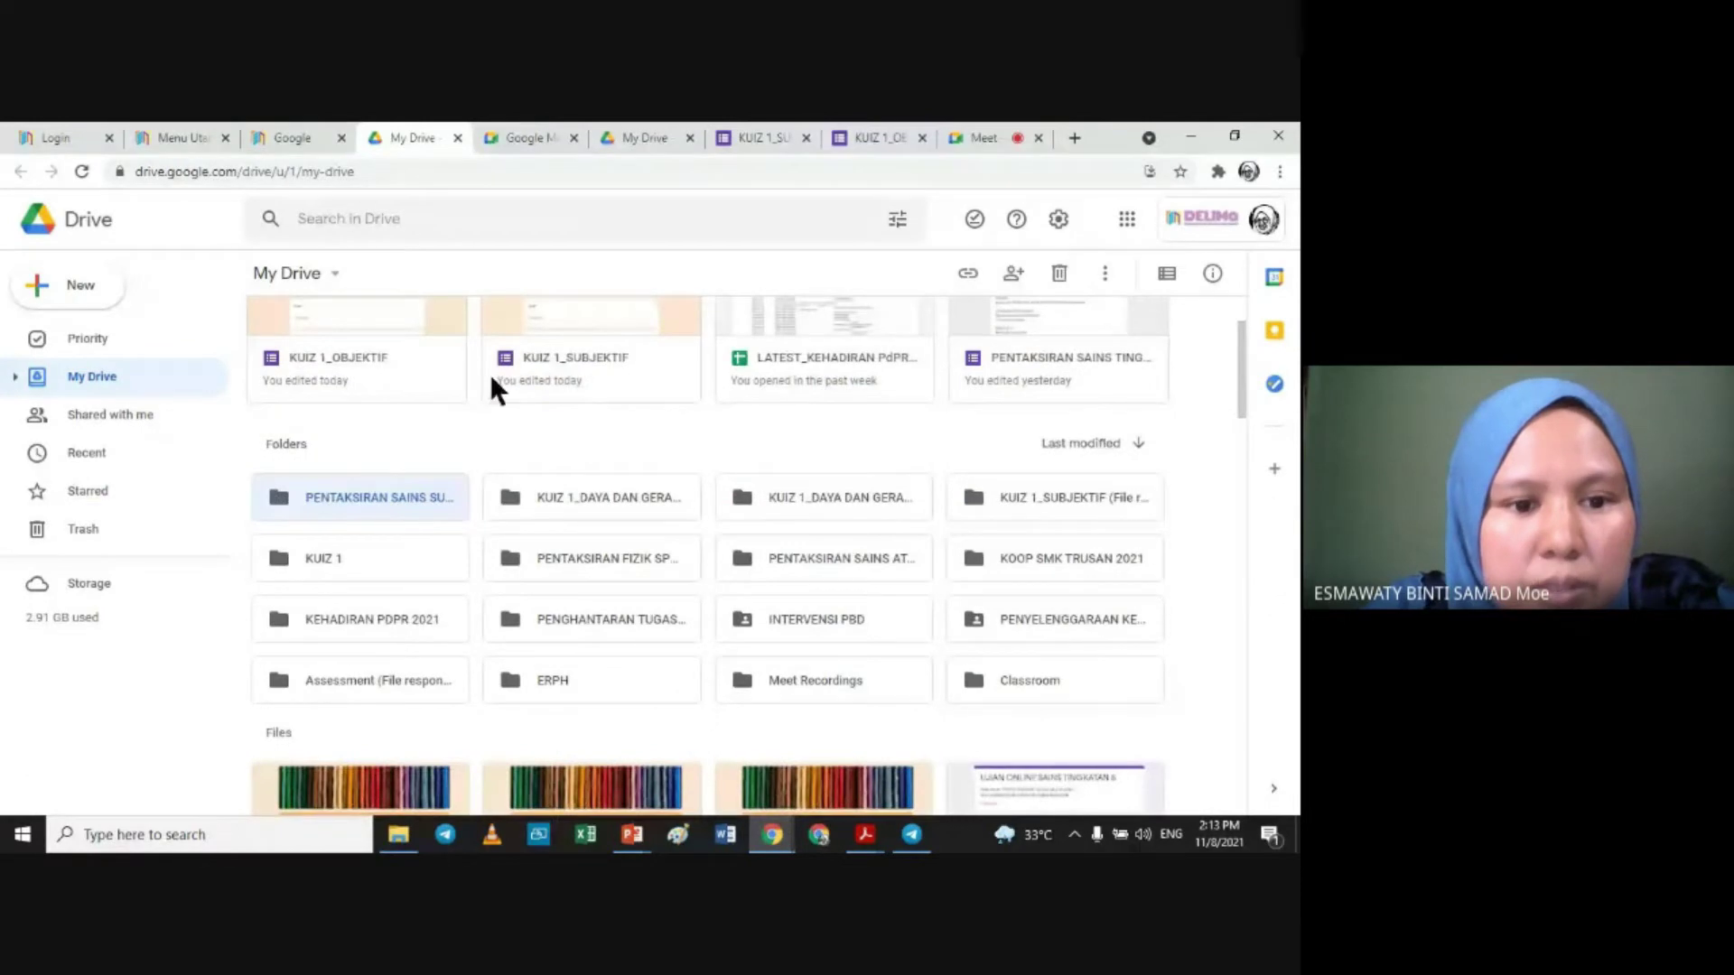
double_click(360, 496)
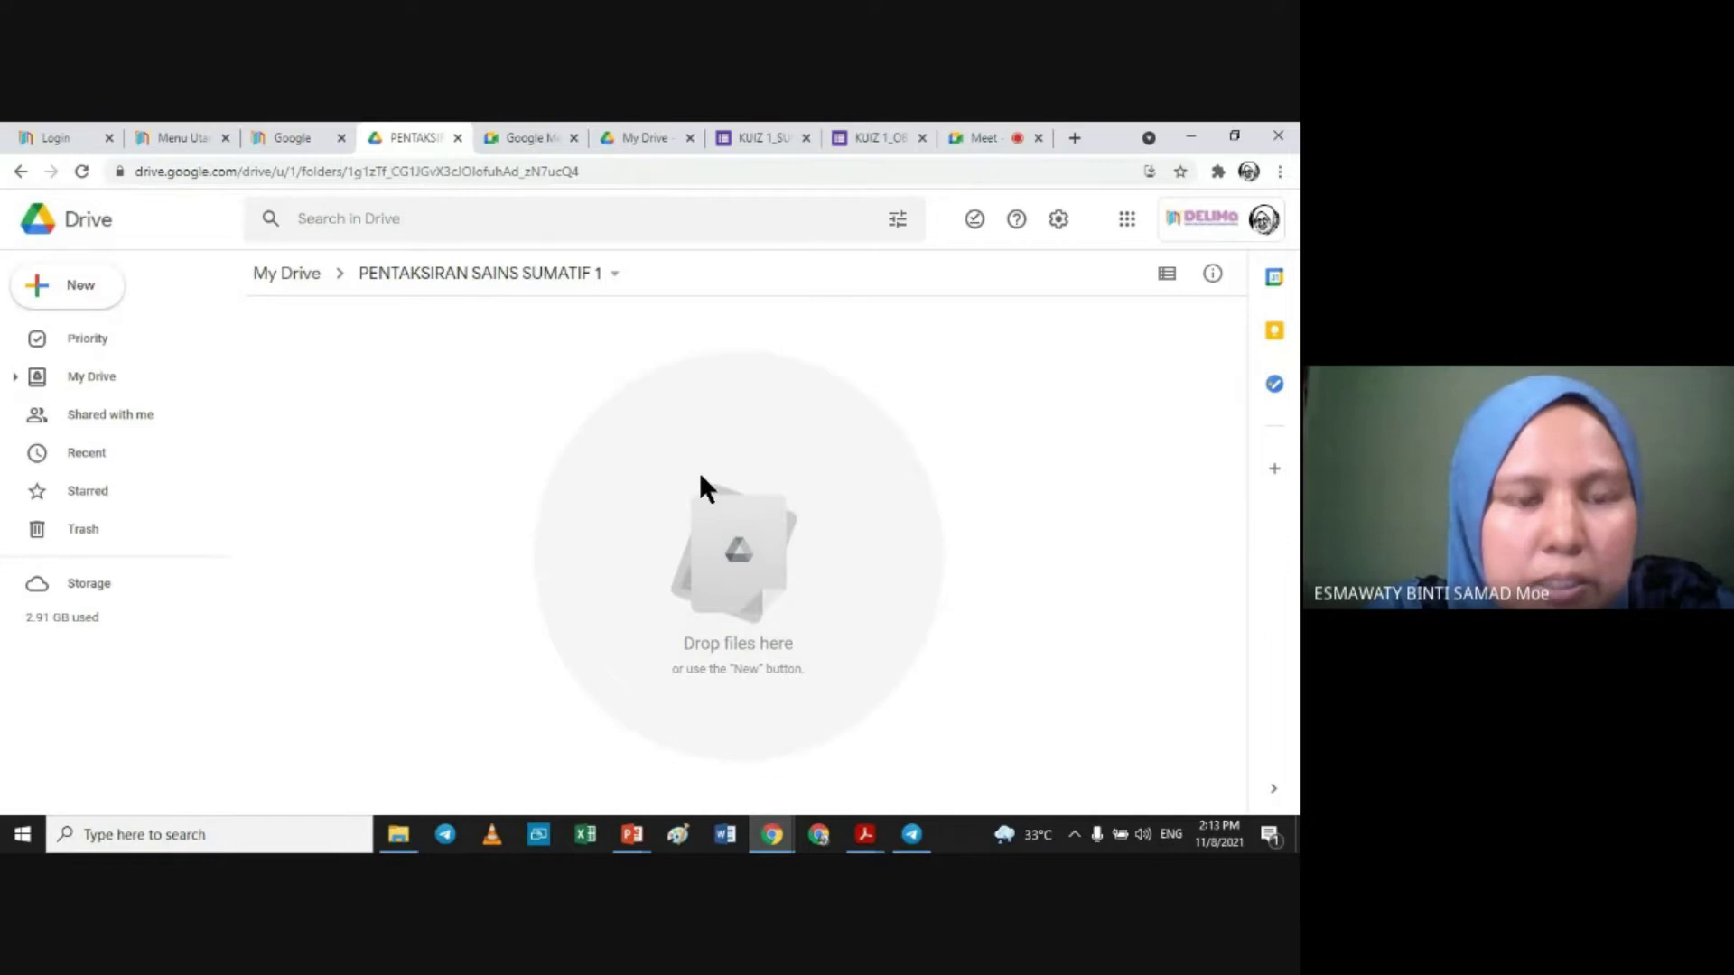
Step: Look over the existing KUIZ 1_SUBJEKTIF and KUIZ 1_OBJEKTIF forms, including the objective quiz's first section
click(766, 135)
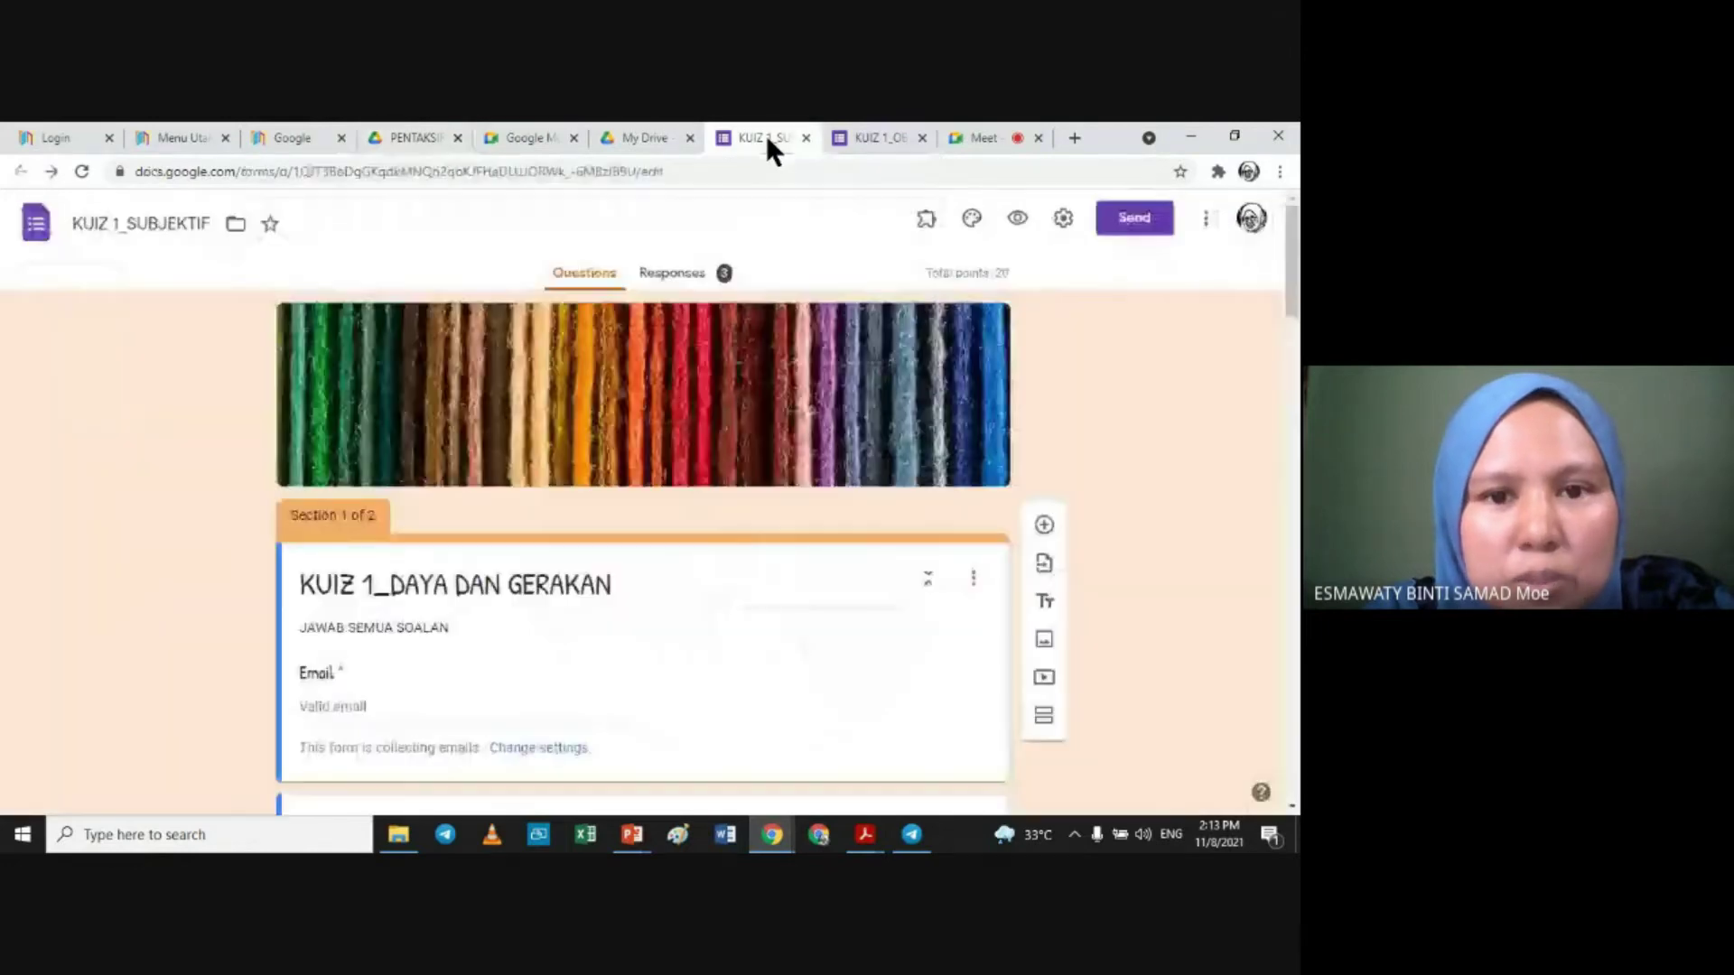
click(862, 136)
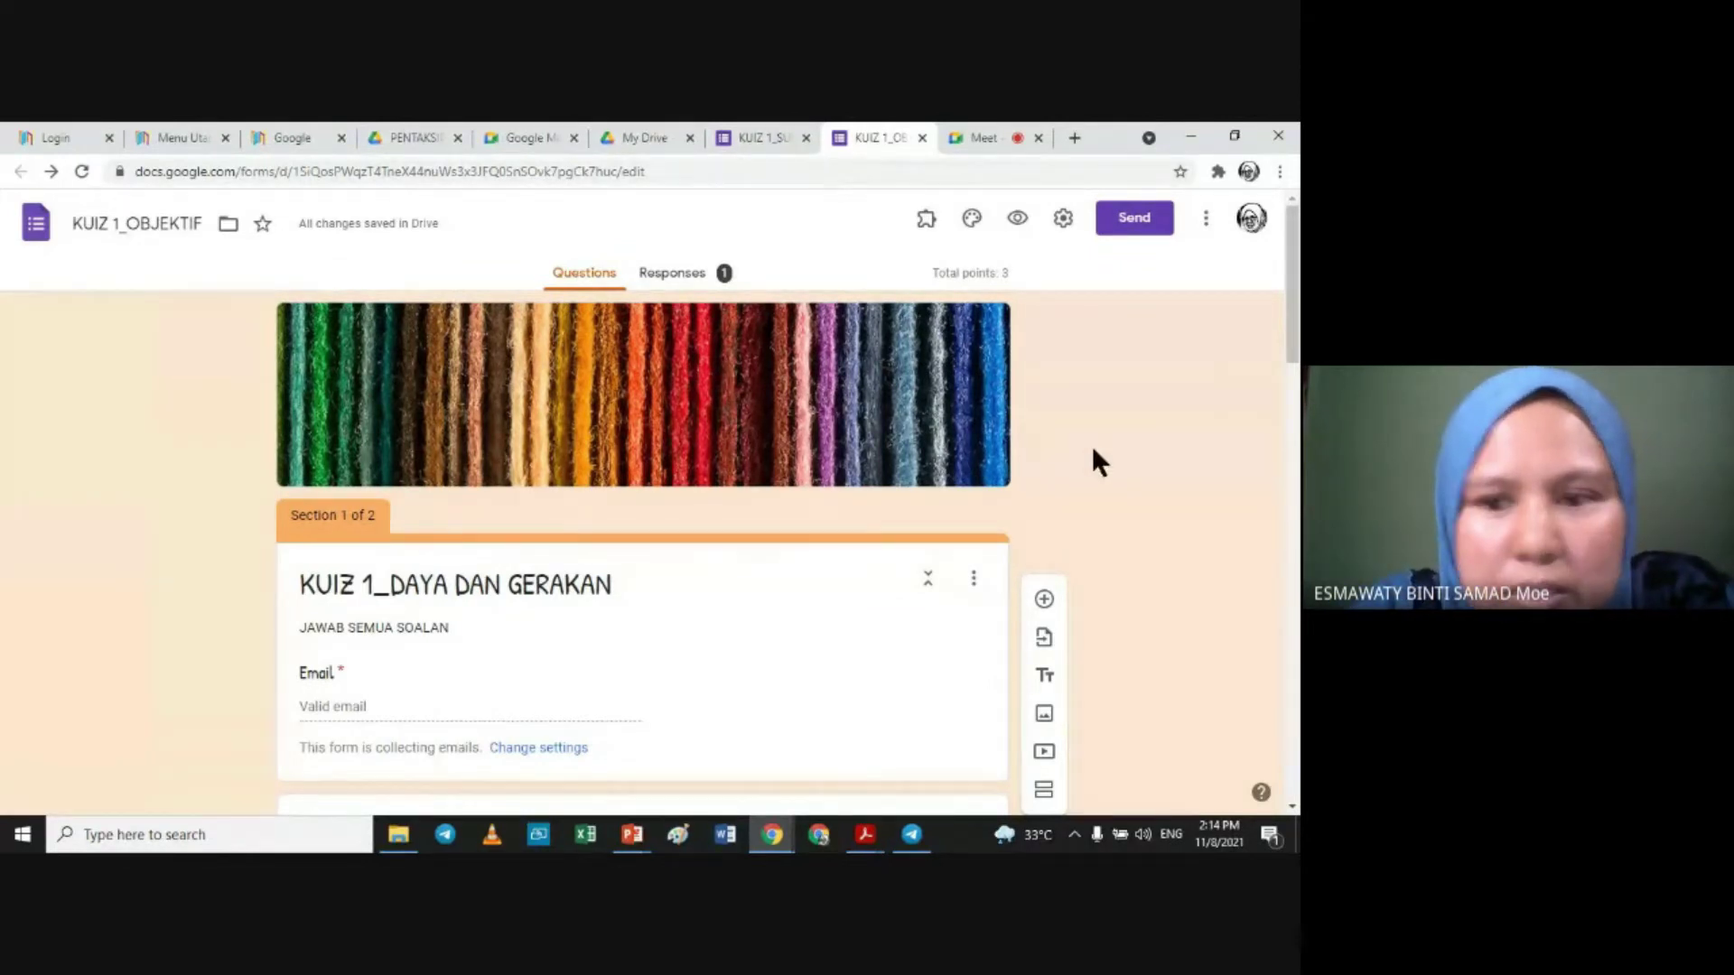
drag(1294, 343, 1295, 402)
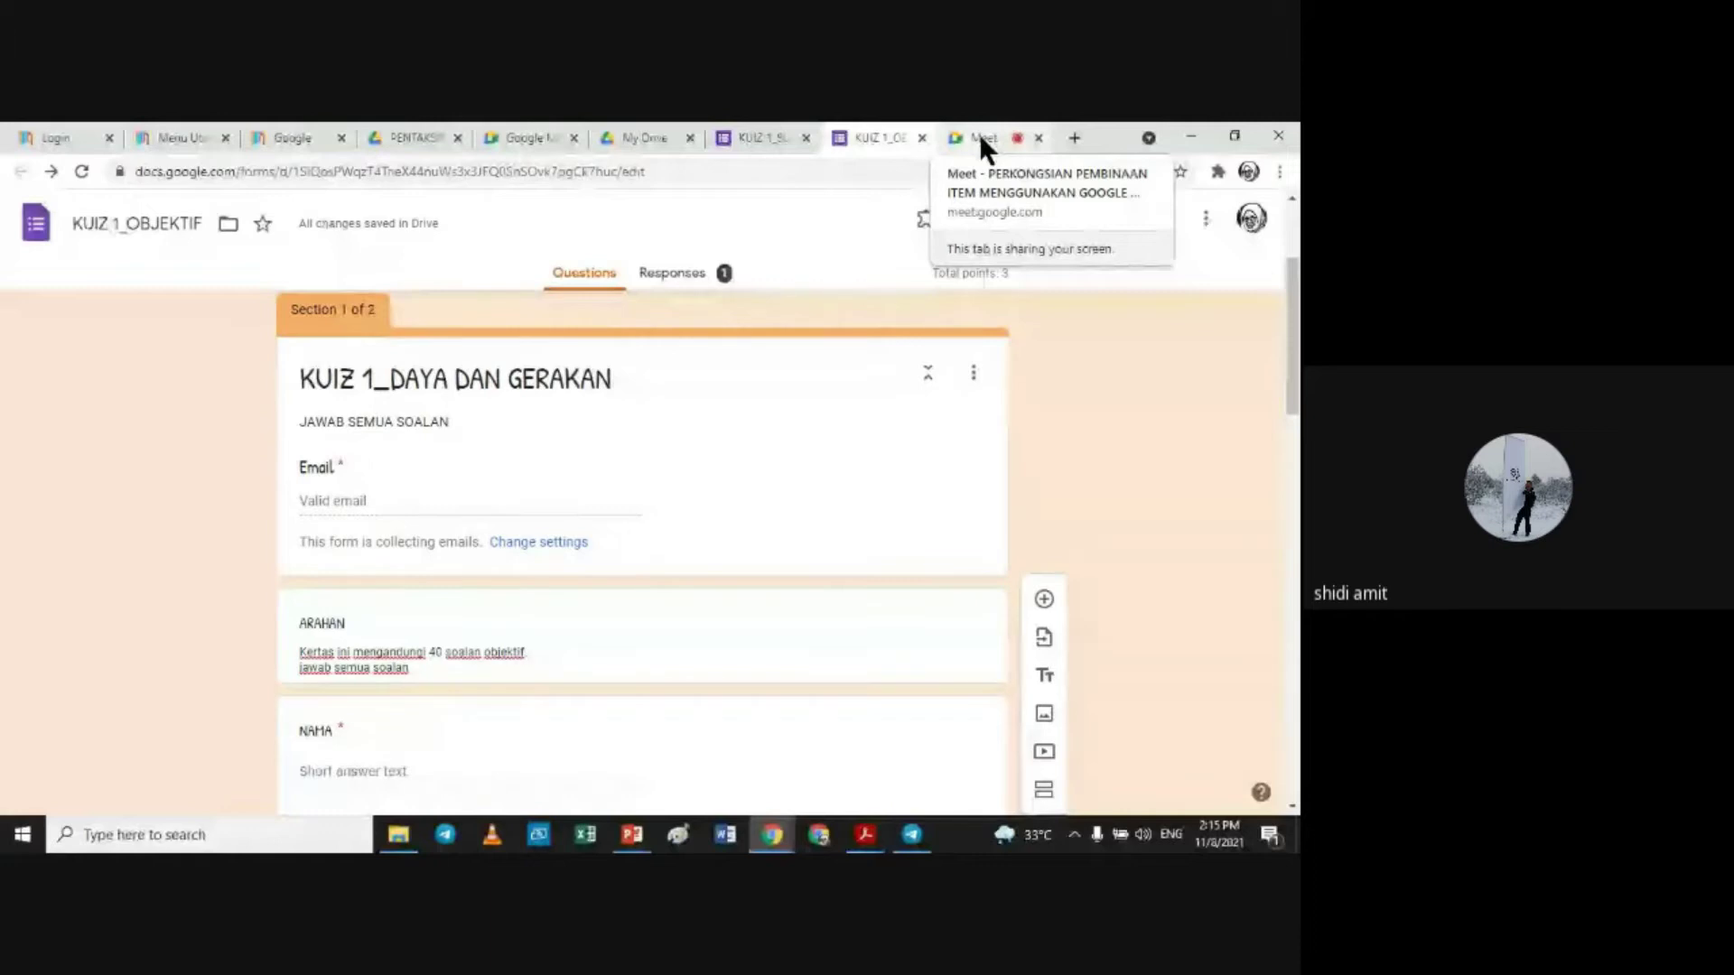
Step: Switch to the Google Meet call, read the in-call messages, and close the message list
drag(1282, 312, 1037, 181)
key(ctrl+Tab)
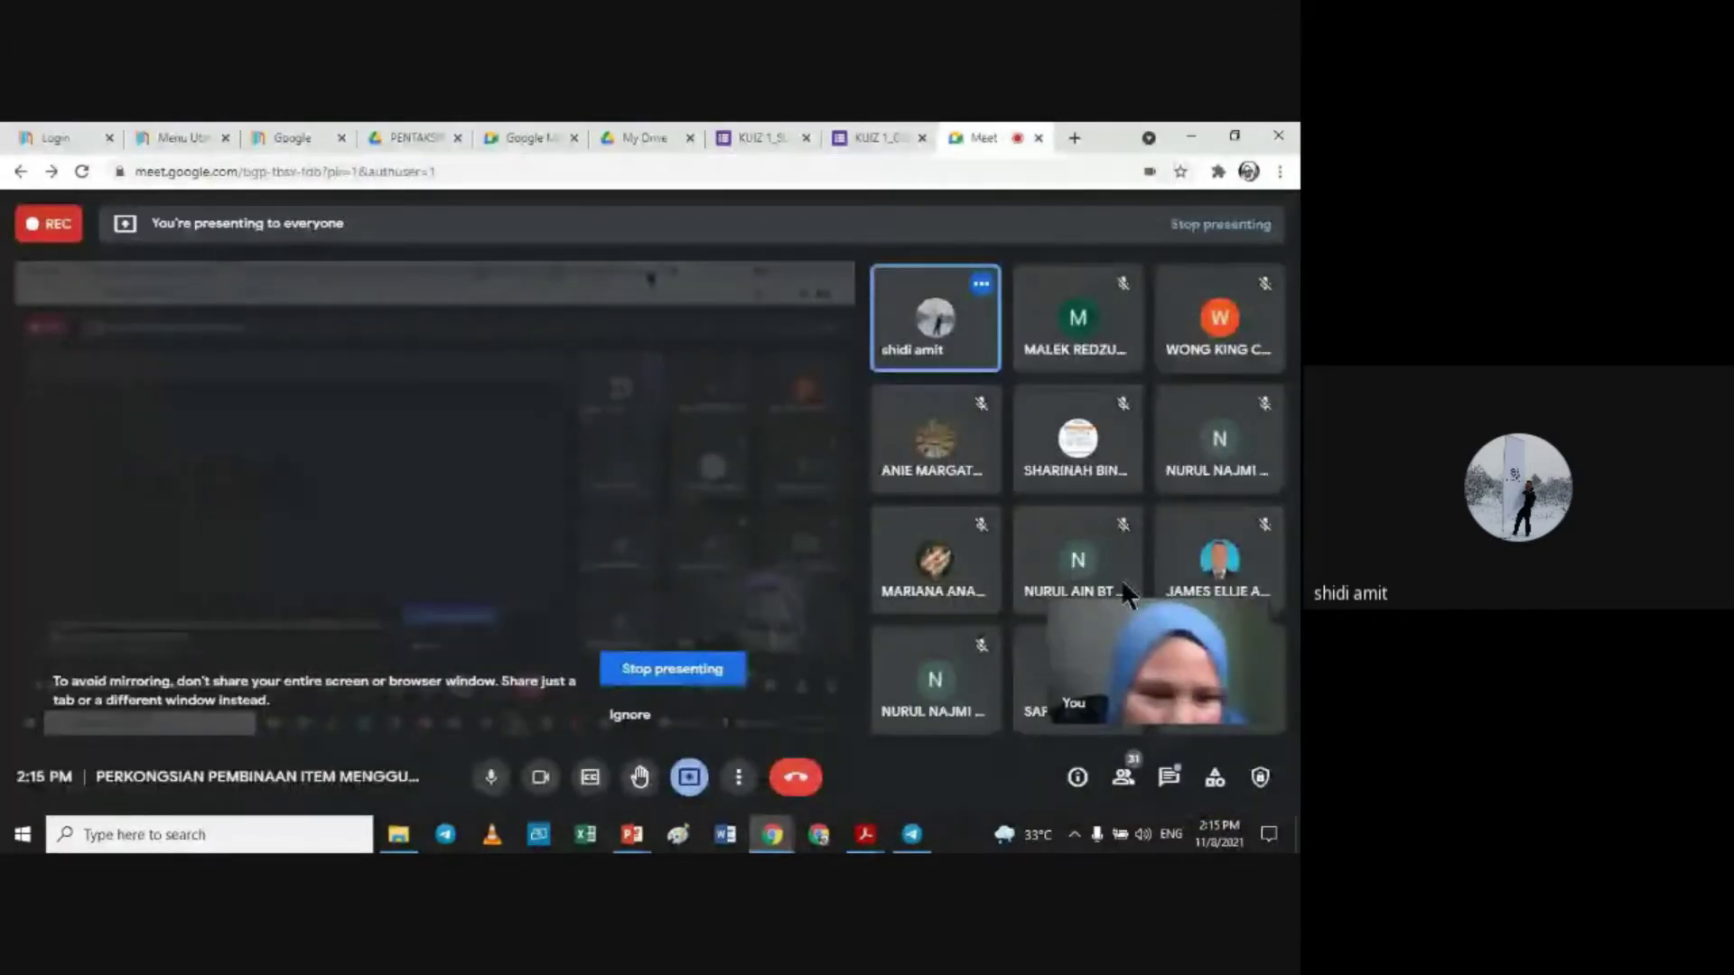
click(1169, 778)
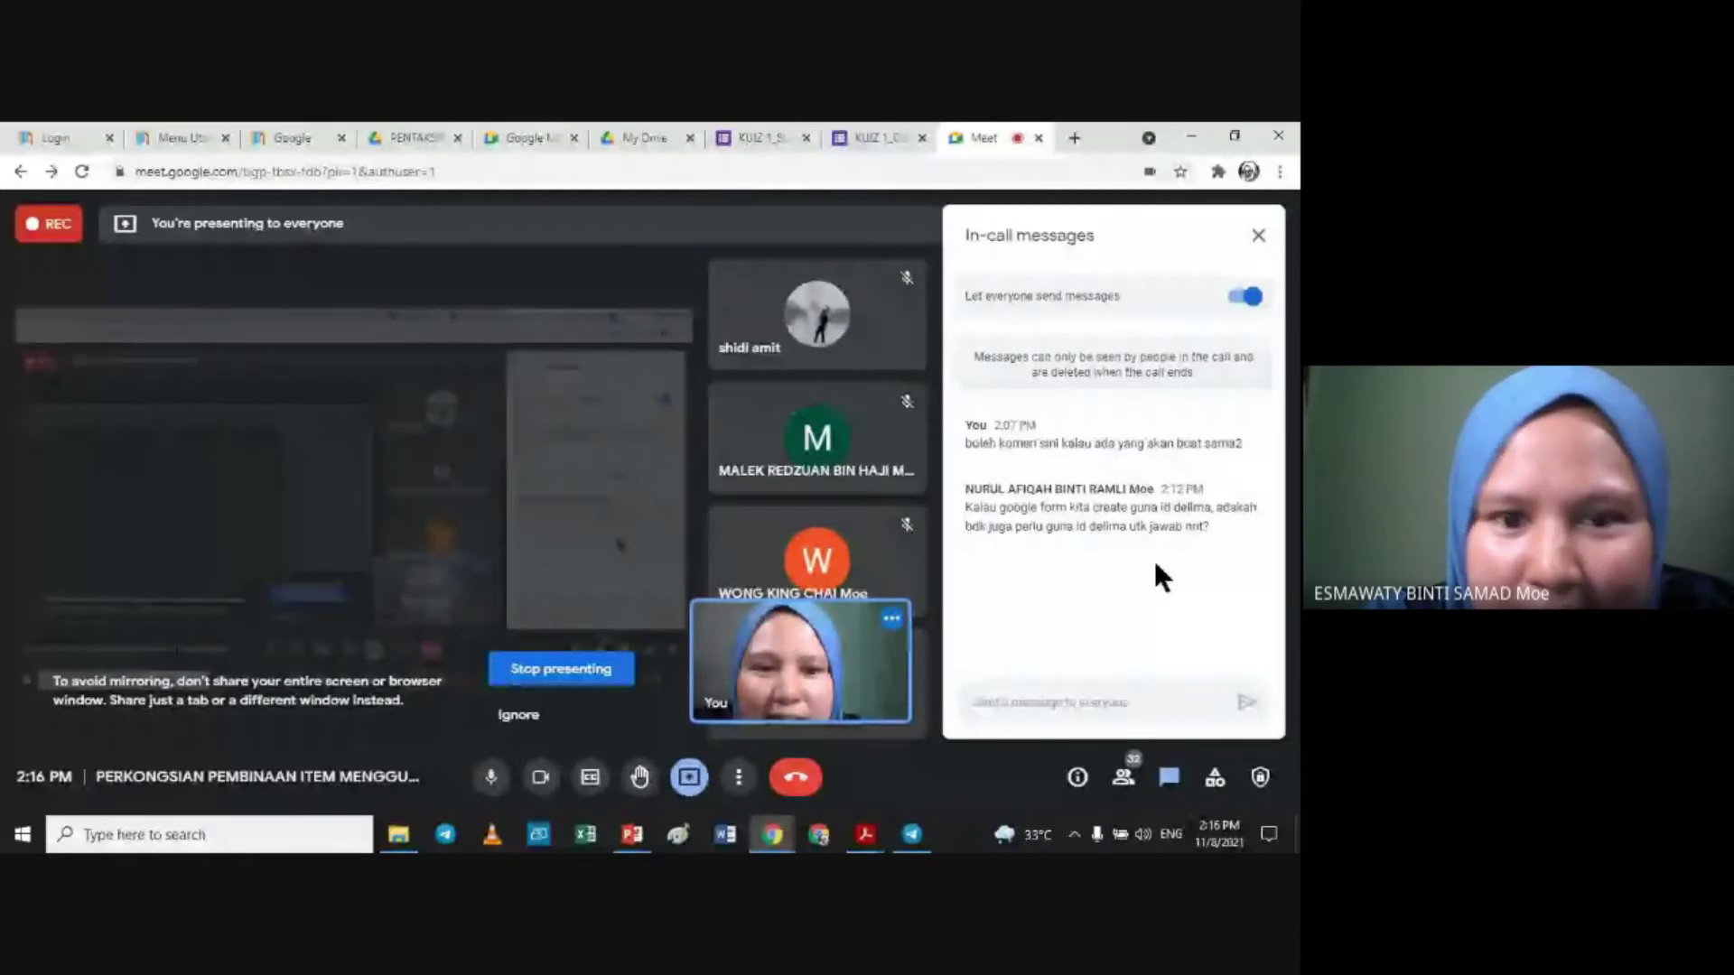
click(1255, 233)
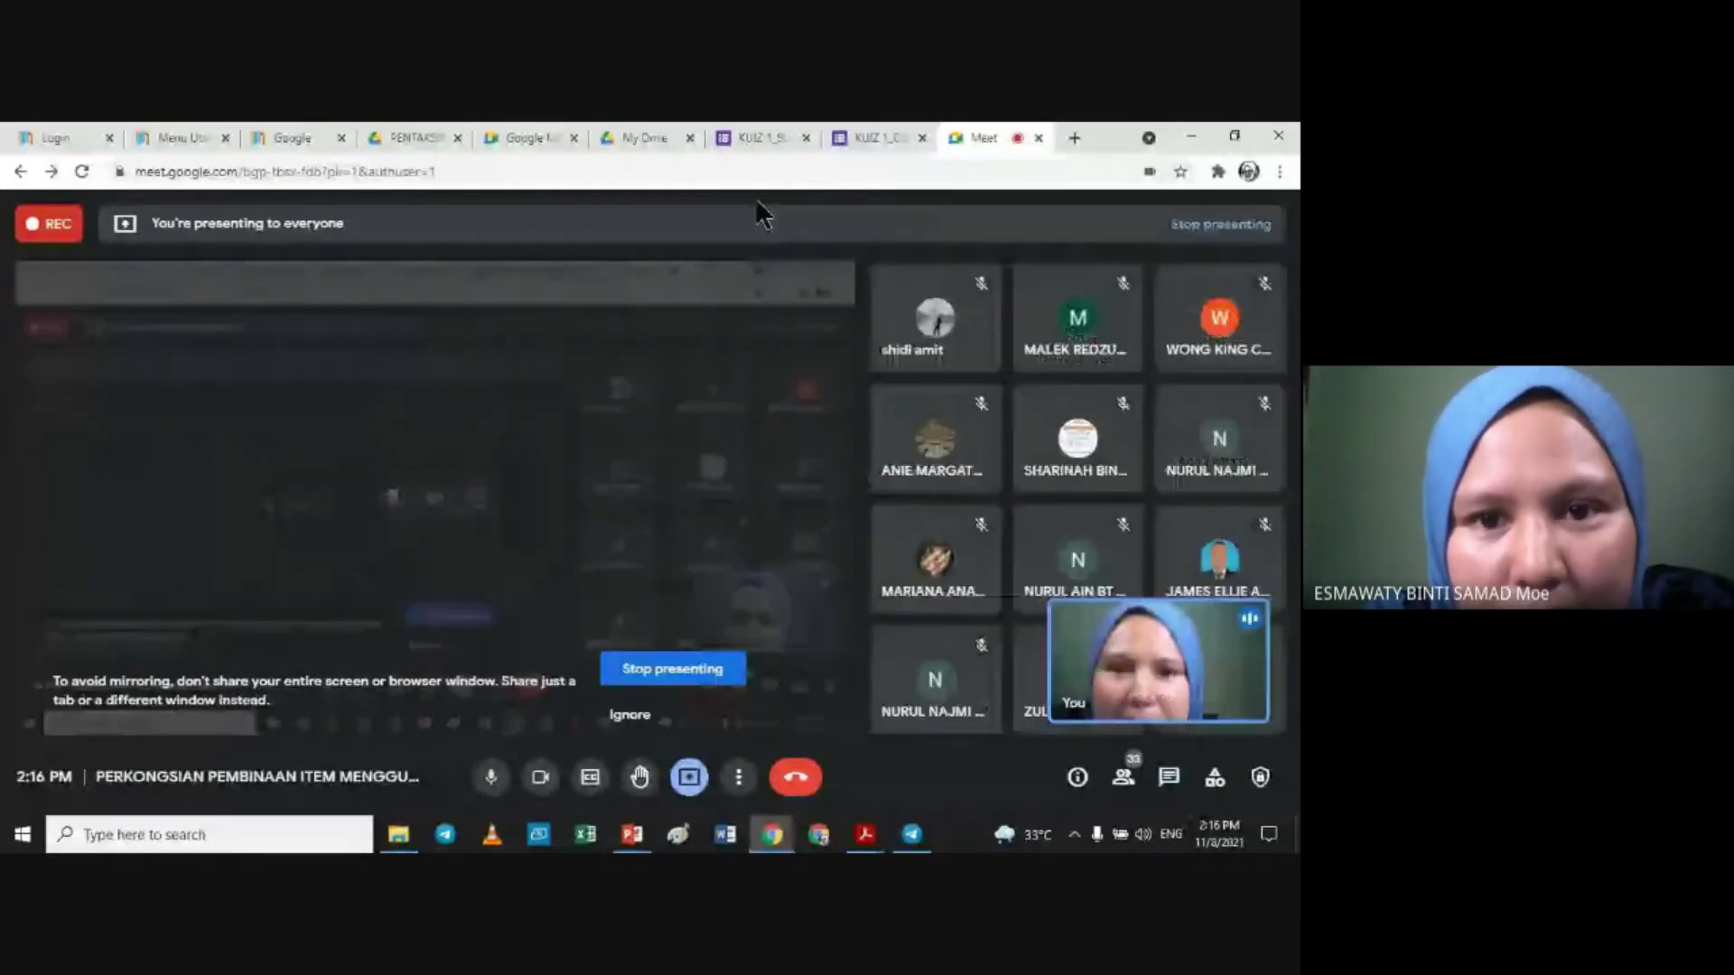
Step: Return to the KUIZ 1_OBJEKTIF form and try to preview it as a respondent
click(882, 140)
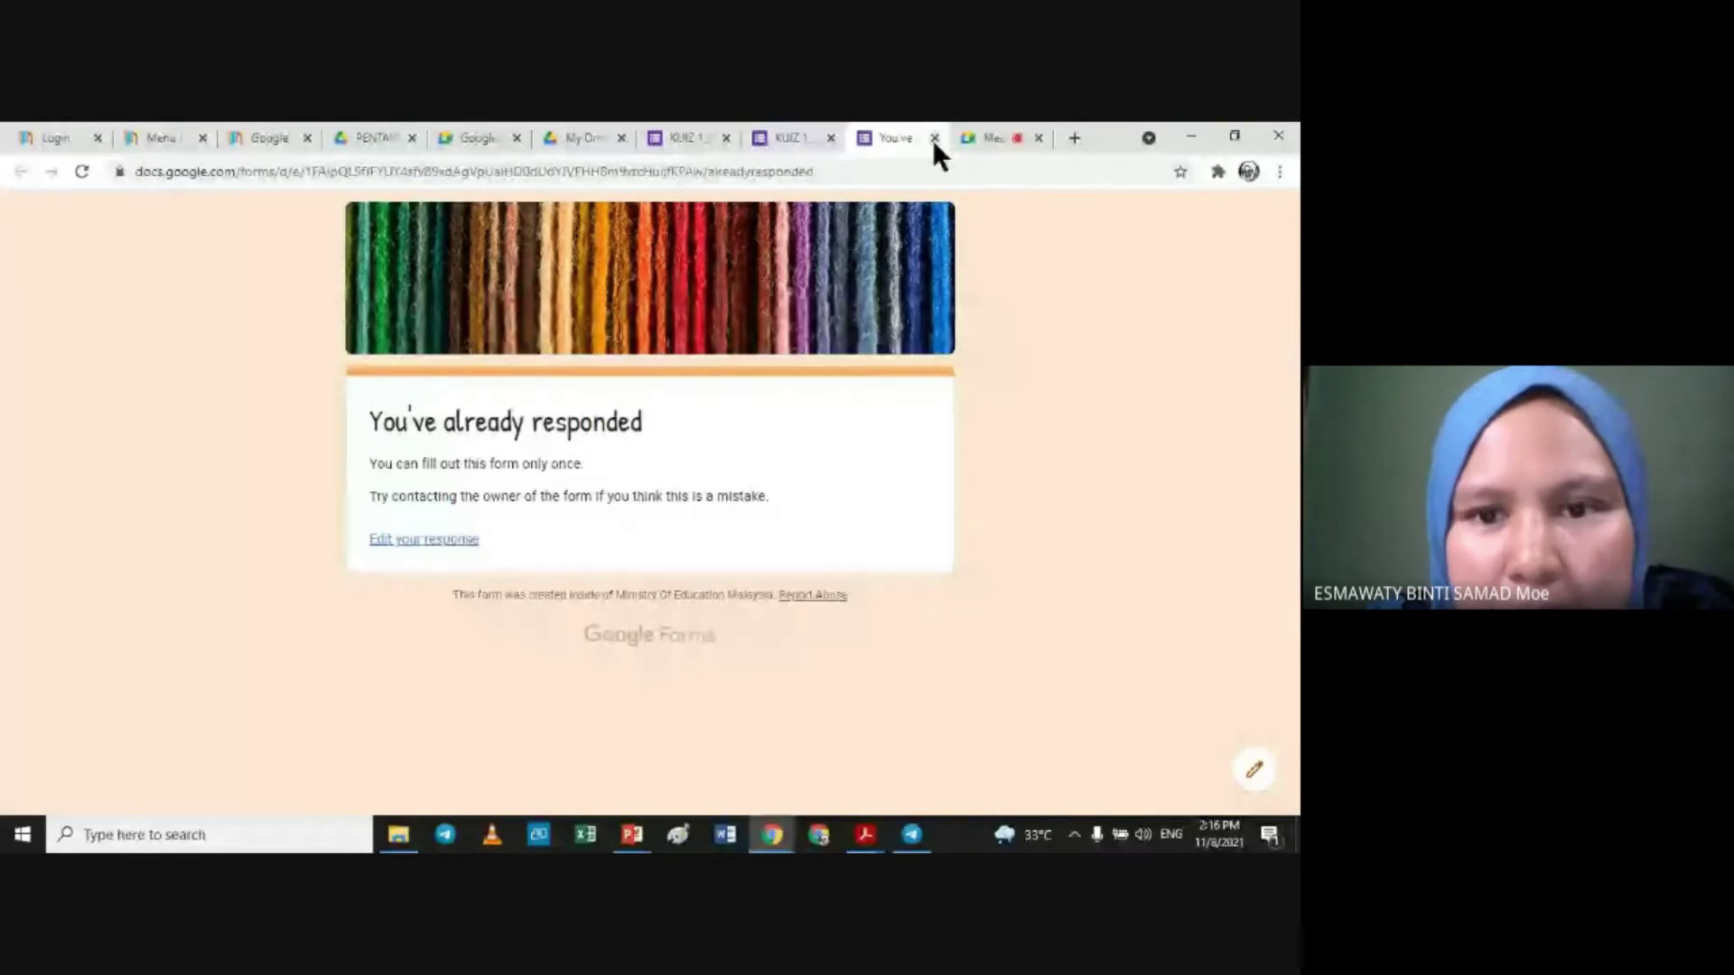
click(933, 138)
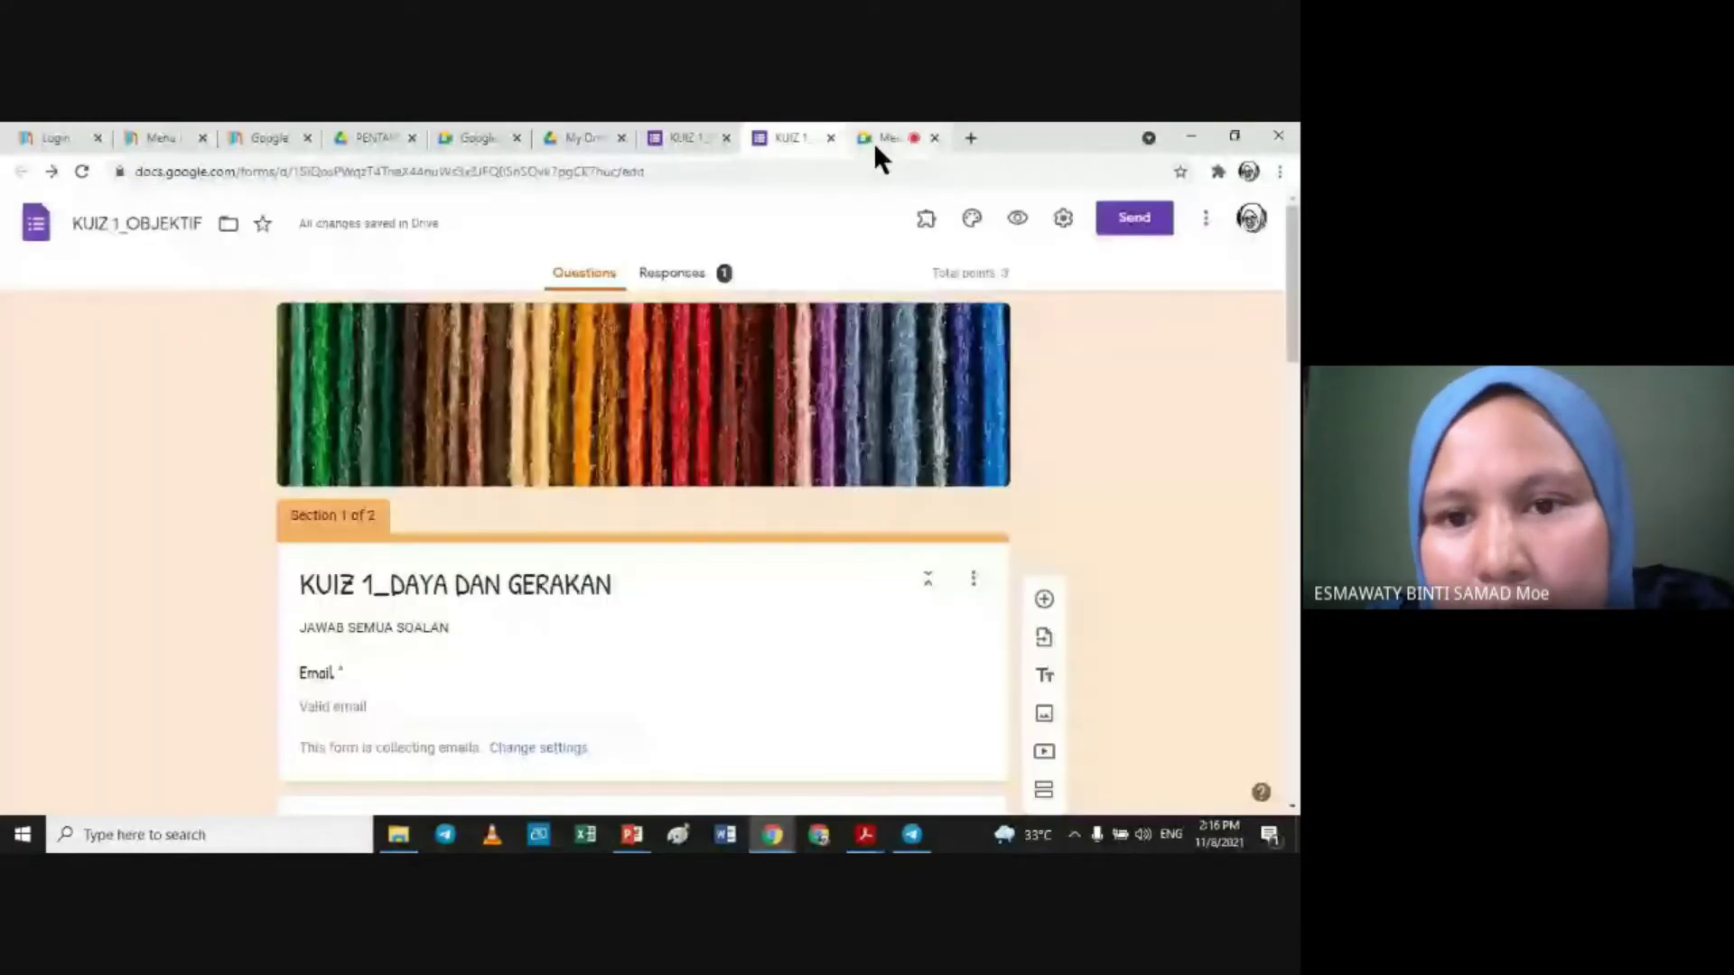
click(1017, 221)
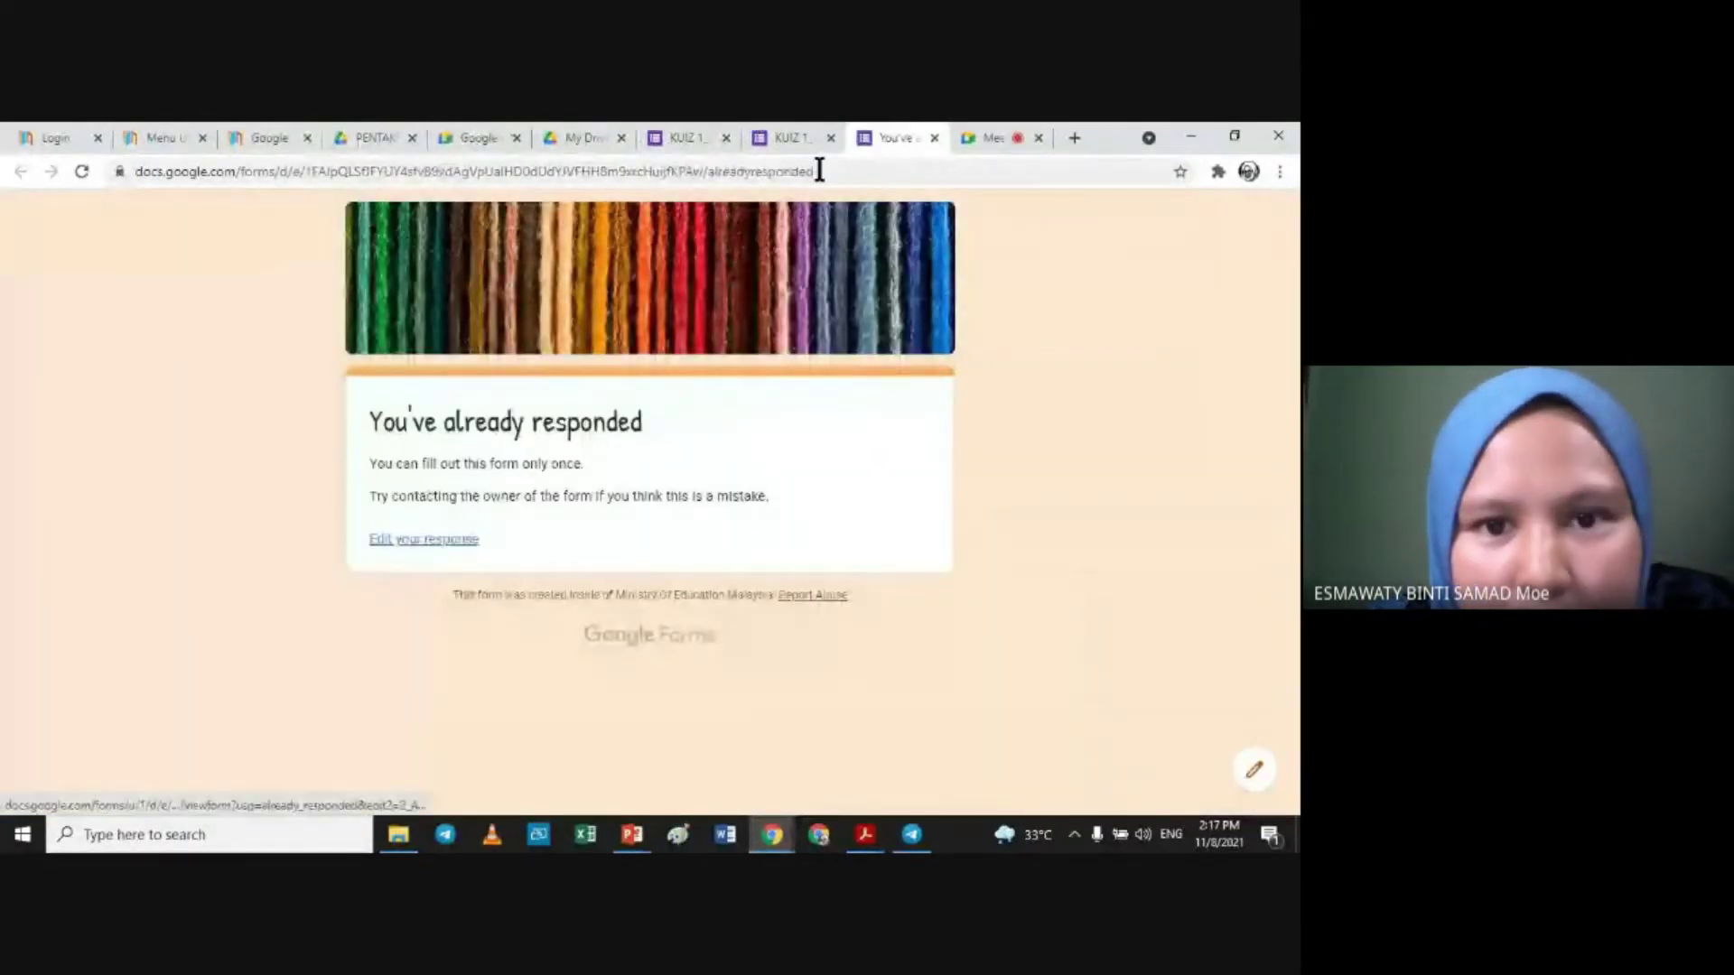
Step: Delete the individual response submitted to the KUIZ 1_OBJEKTIF form and go back to its questions
click(788, 140)
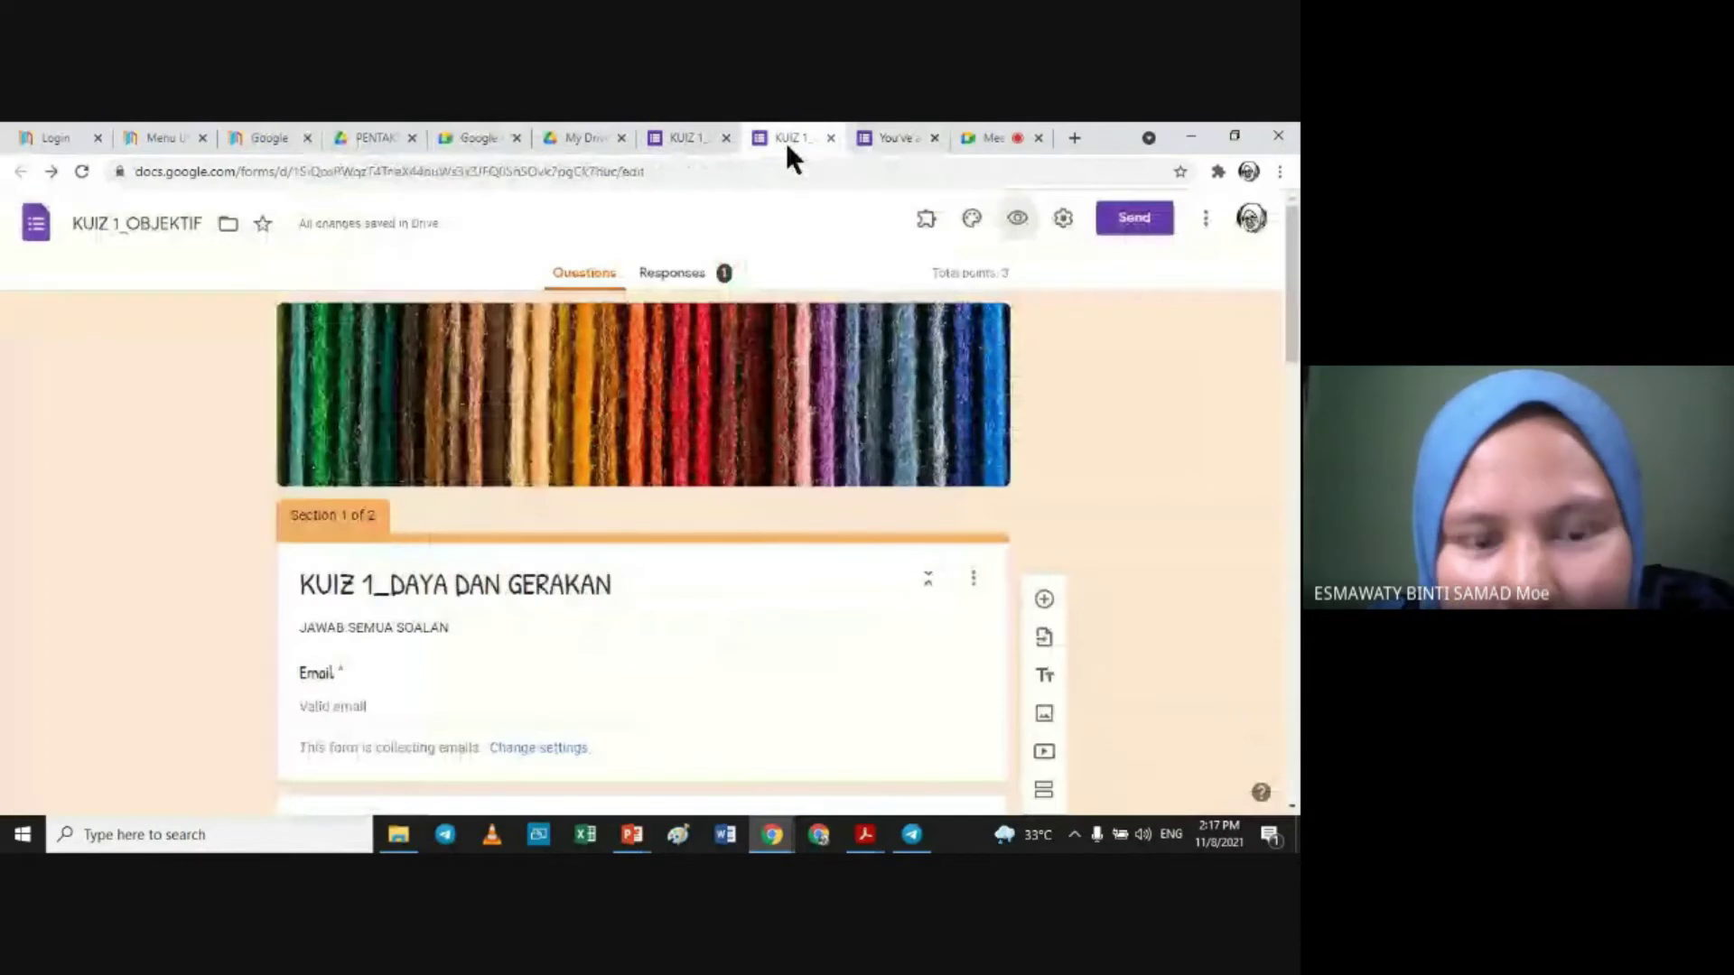
click(693, 275)
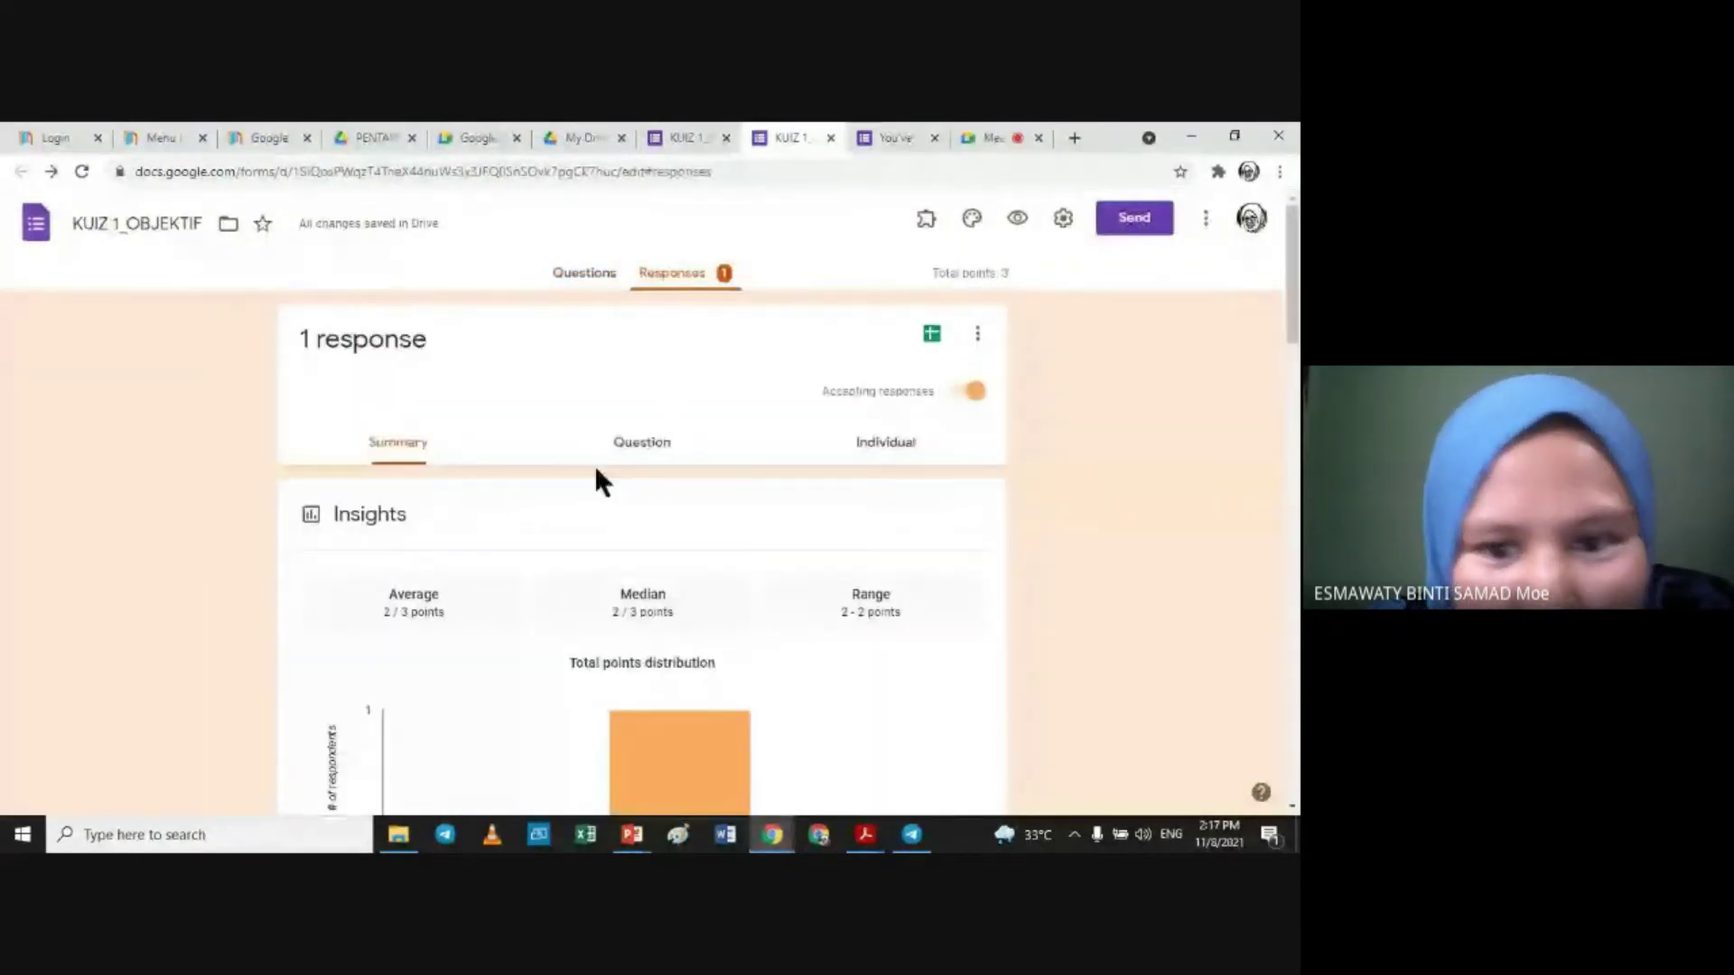
click(888, 443)
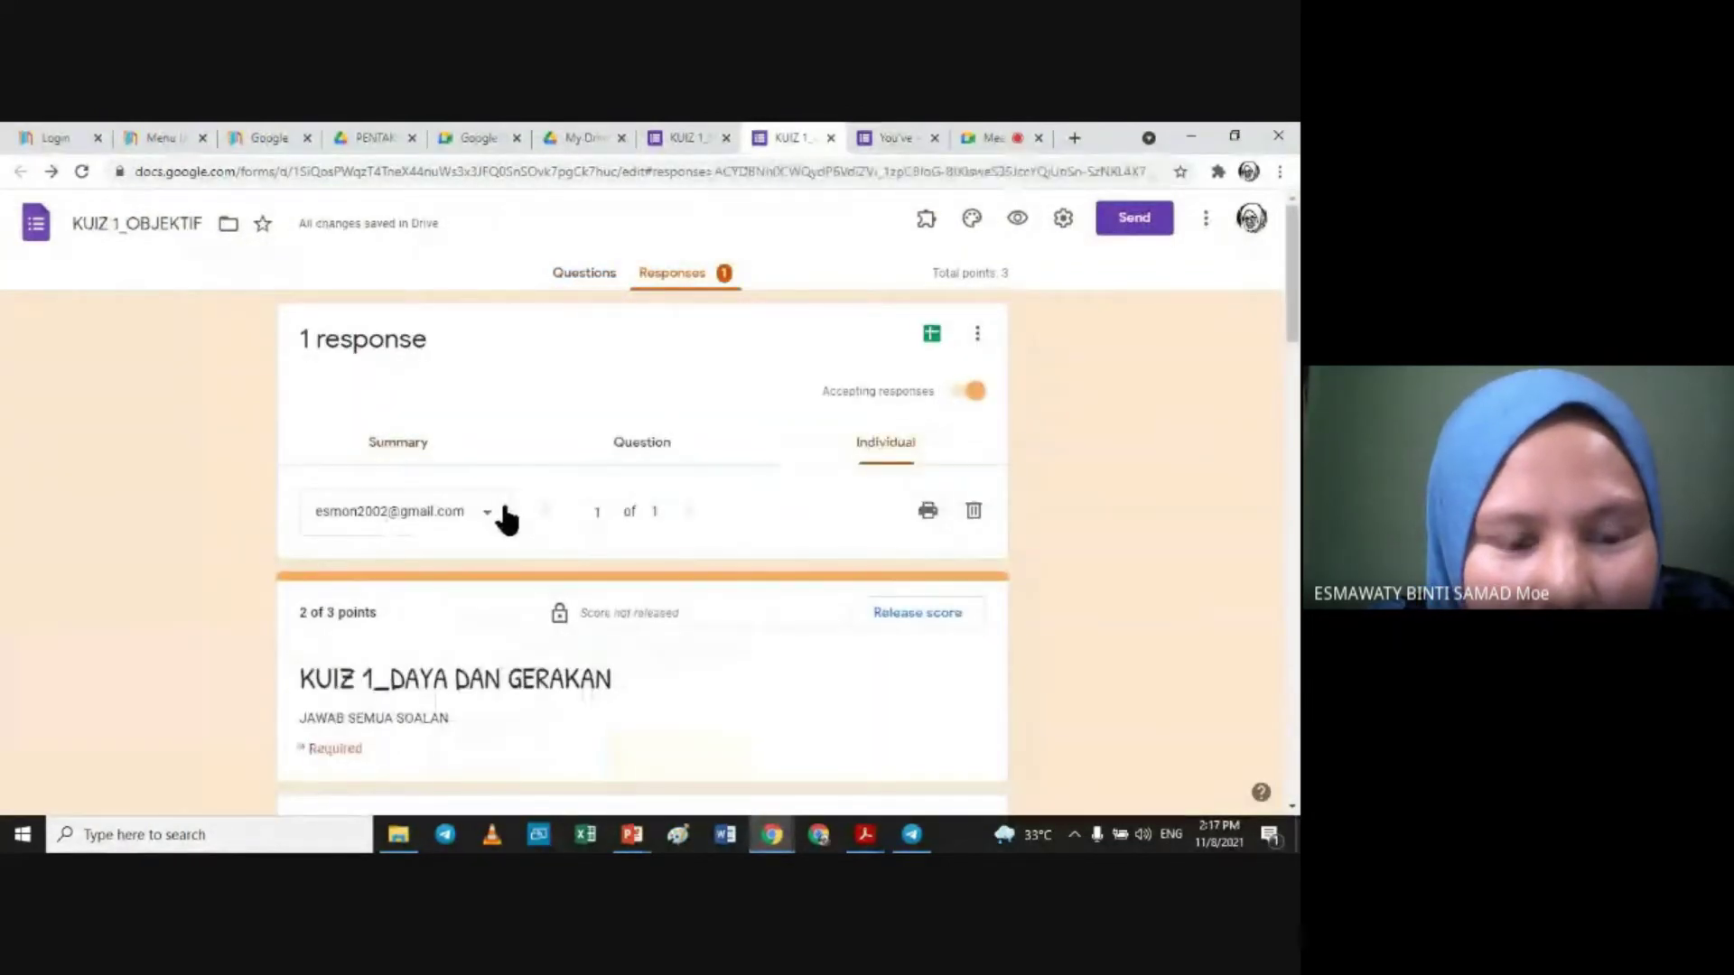
click(974, 511)
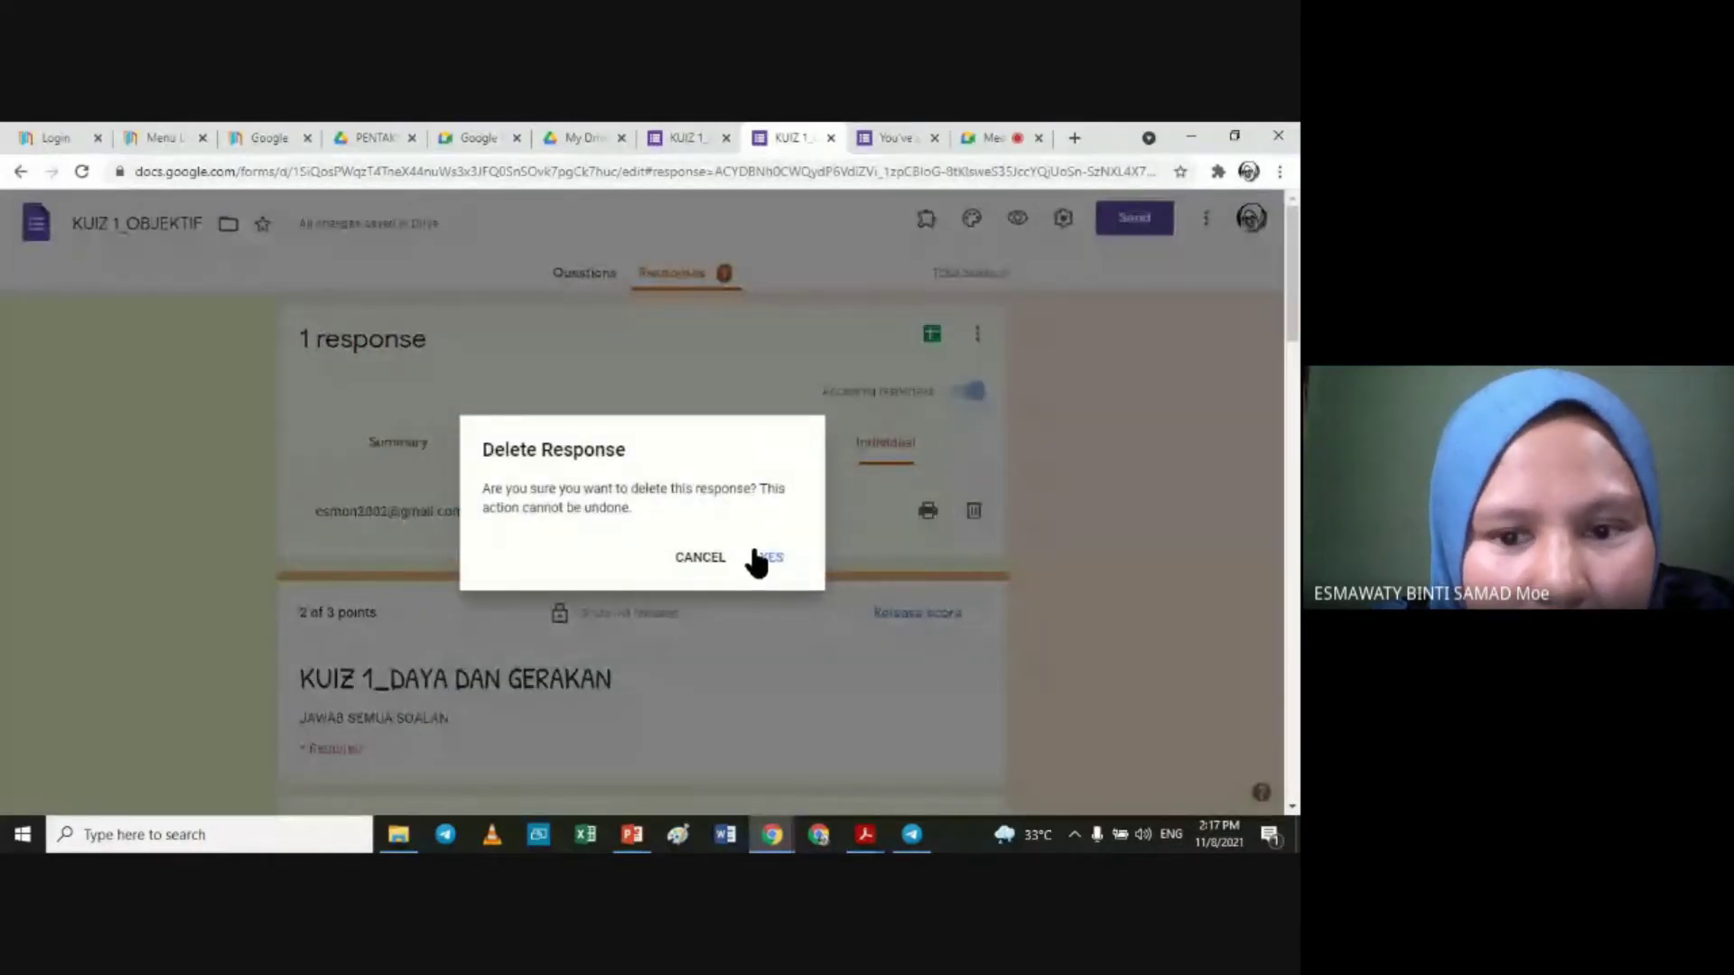
click(758, 558)
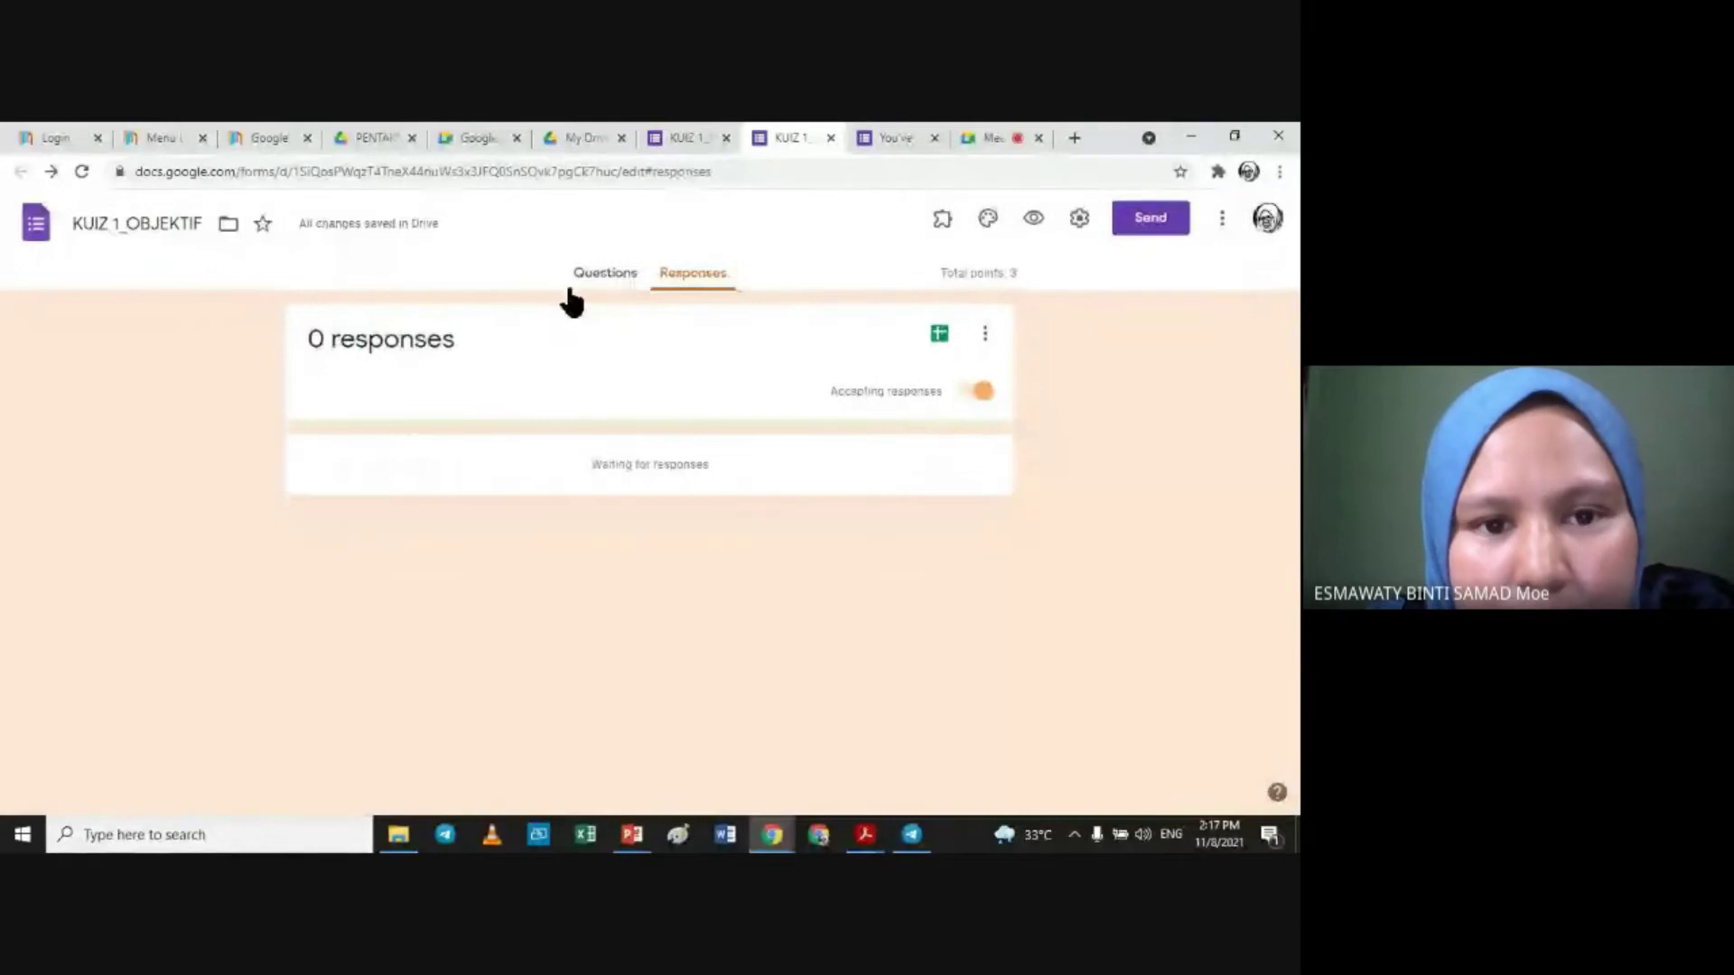
click(585, 274)
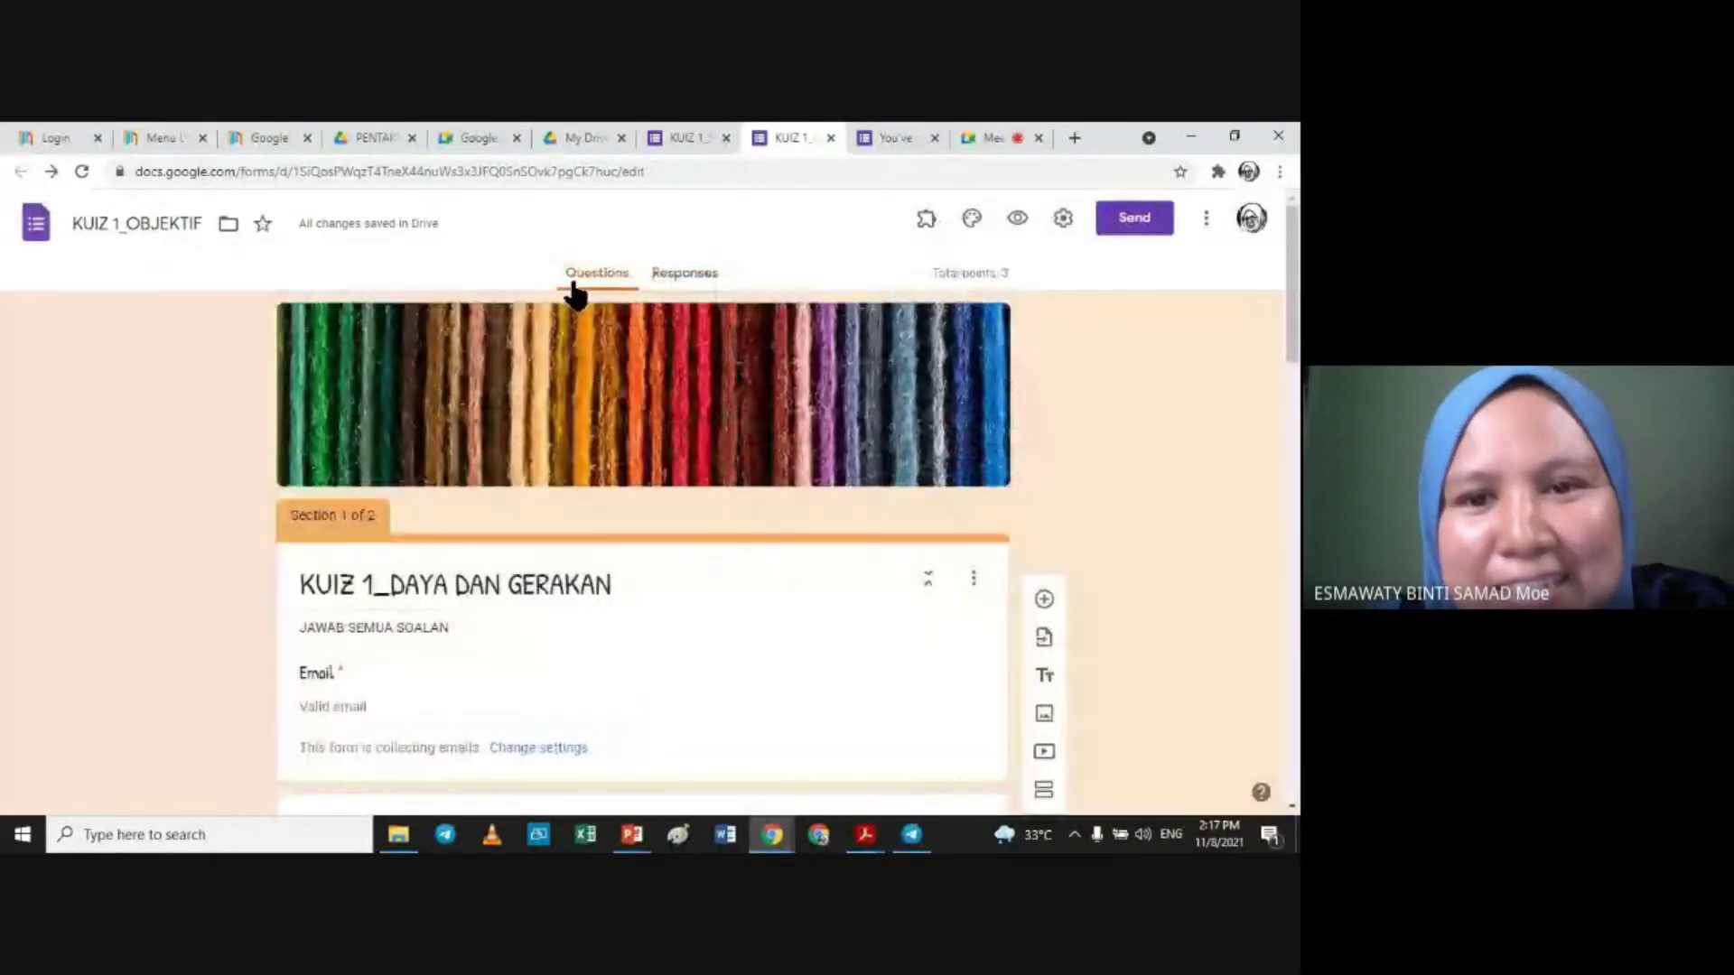
Step: Close the outdated respondent page and open a fresh preview of the KUIZ 1_OBJEKTIF form
click(896, 135)
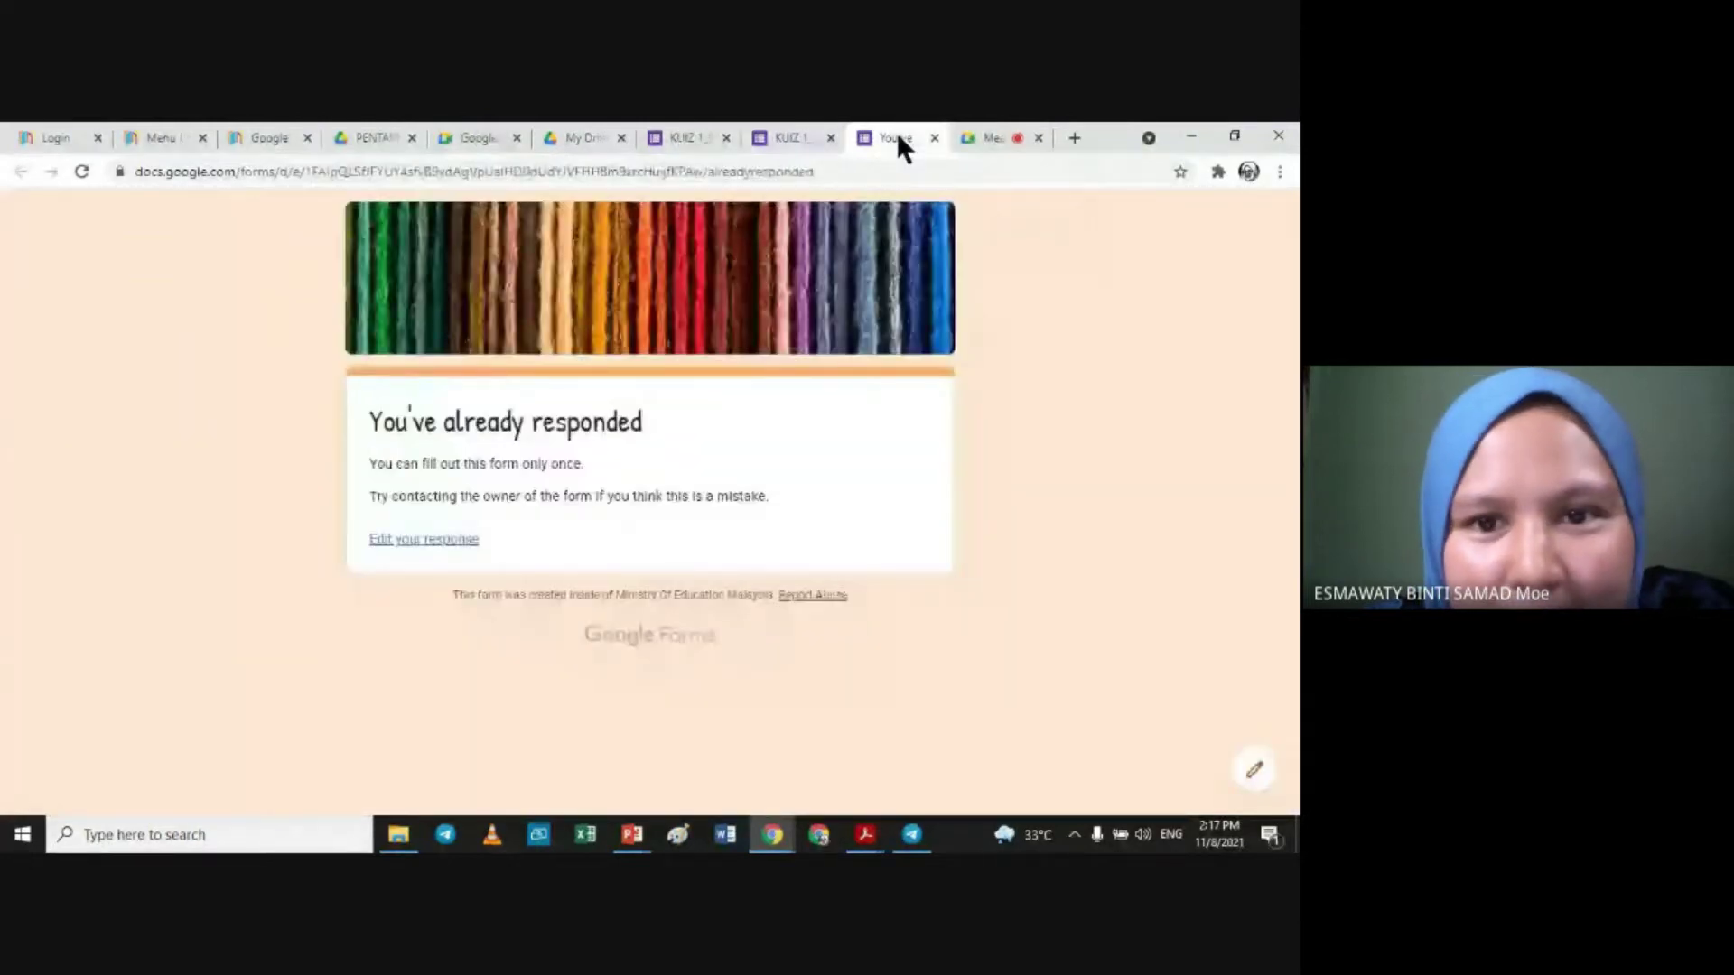
key(ctrl+w)
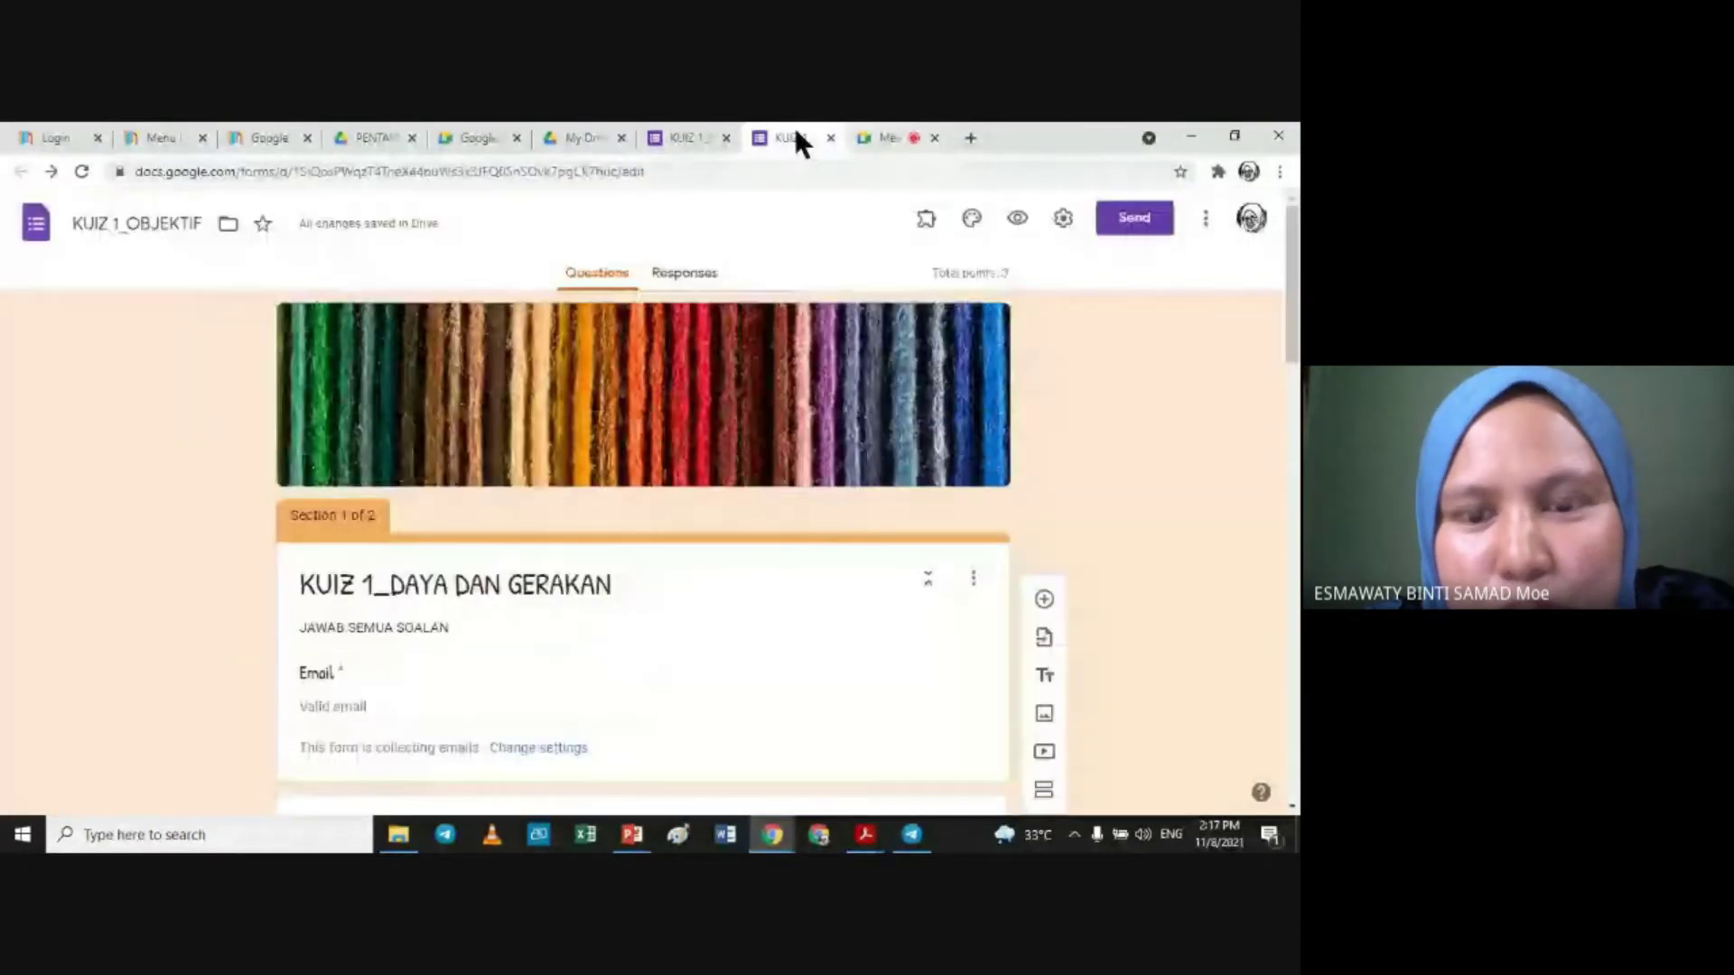
click(1017, 219)
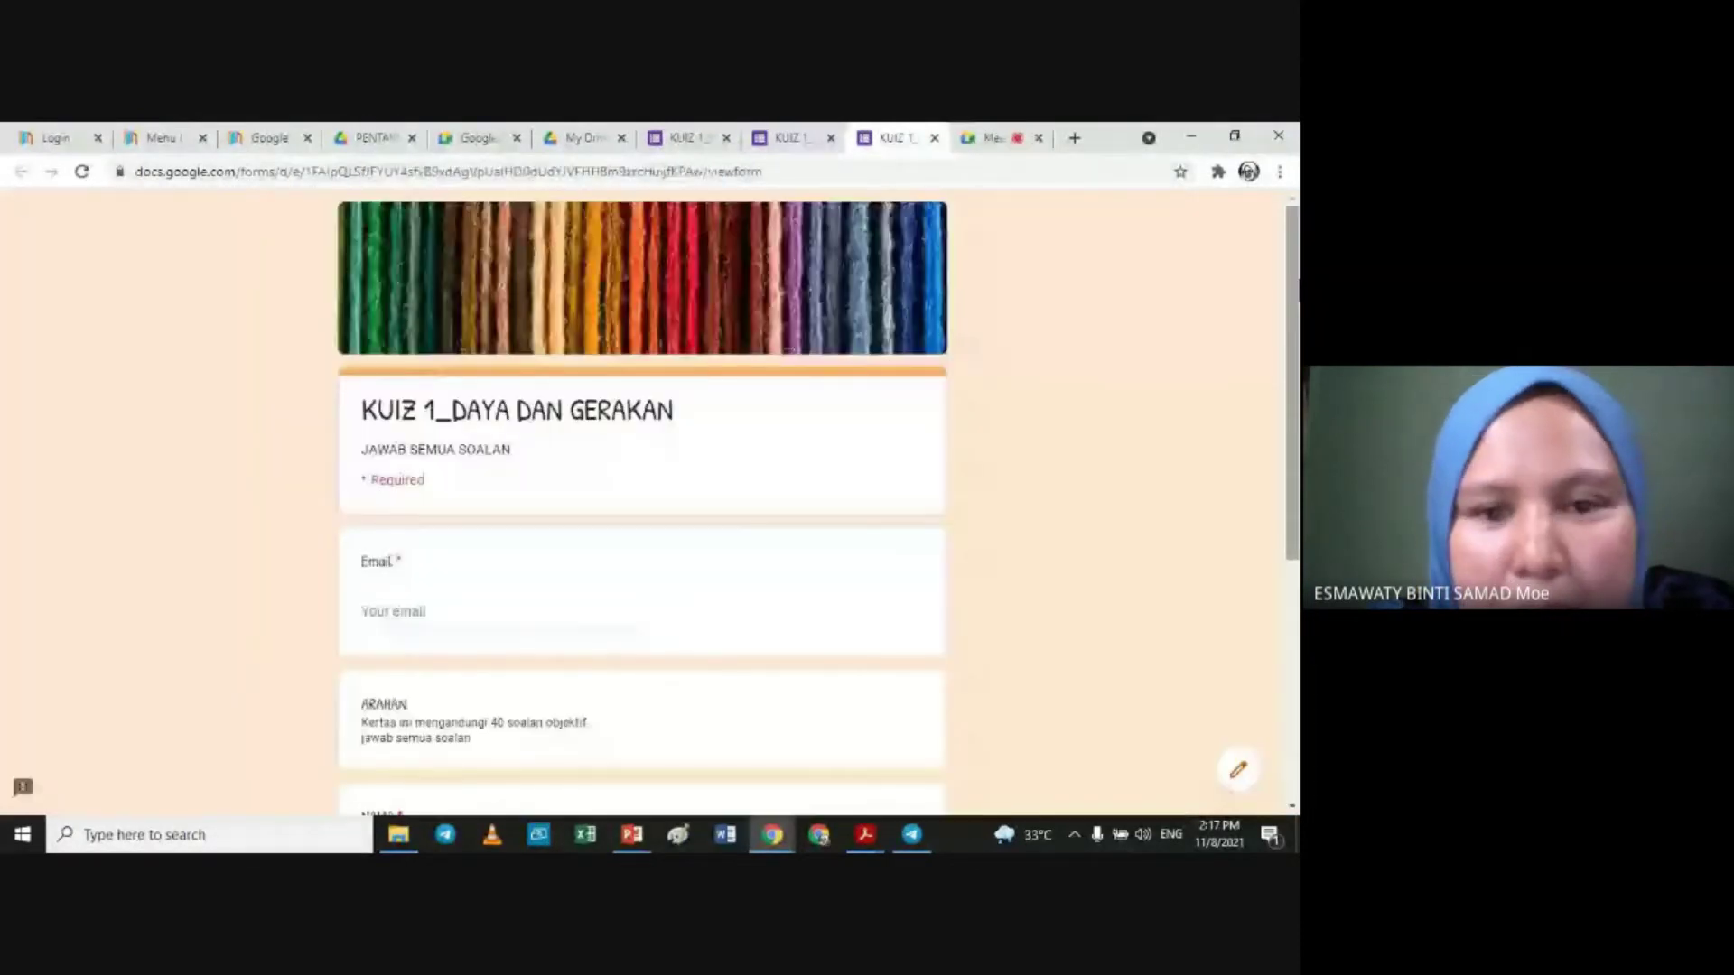
Step: Fill in the respondent's email and name, enter ELIT as the KELAS answer, and continue to the form's next section
scroll(641, 506, down, 1)
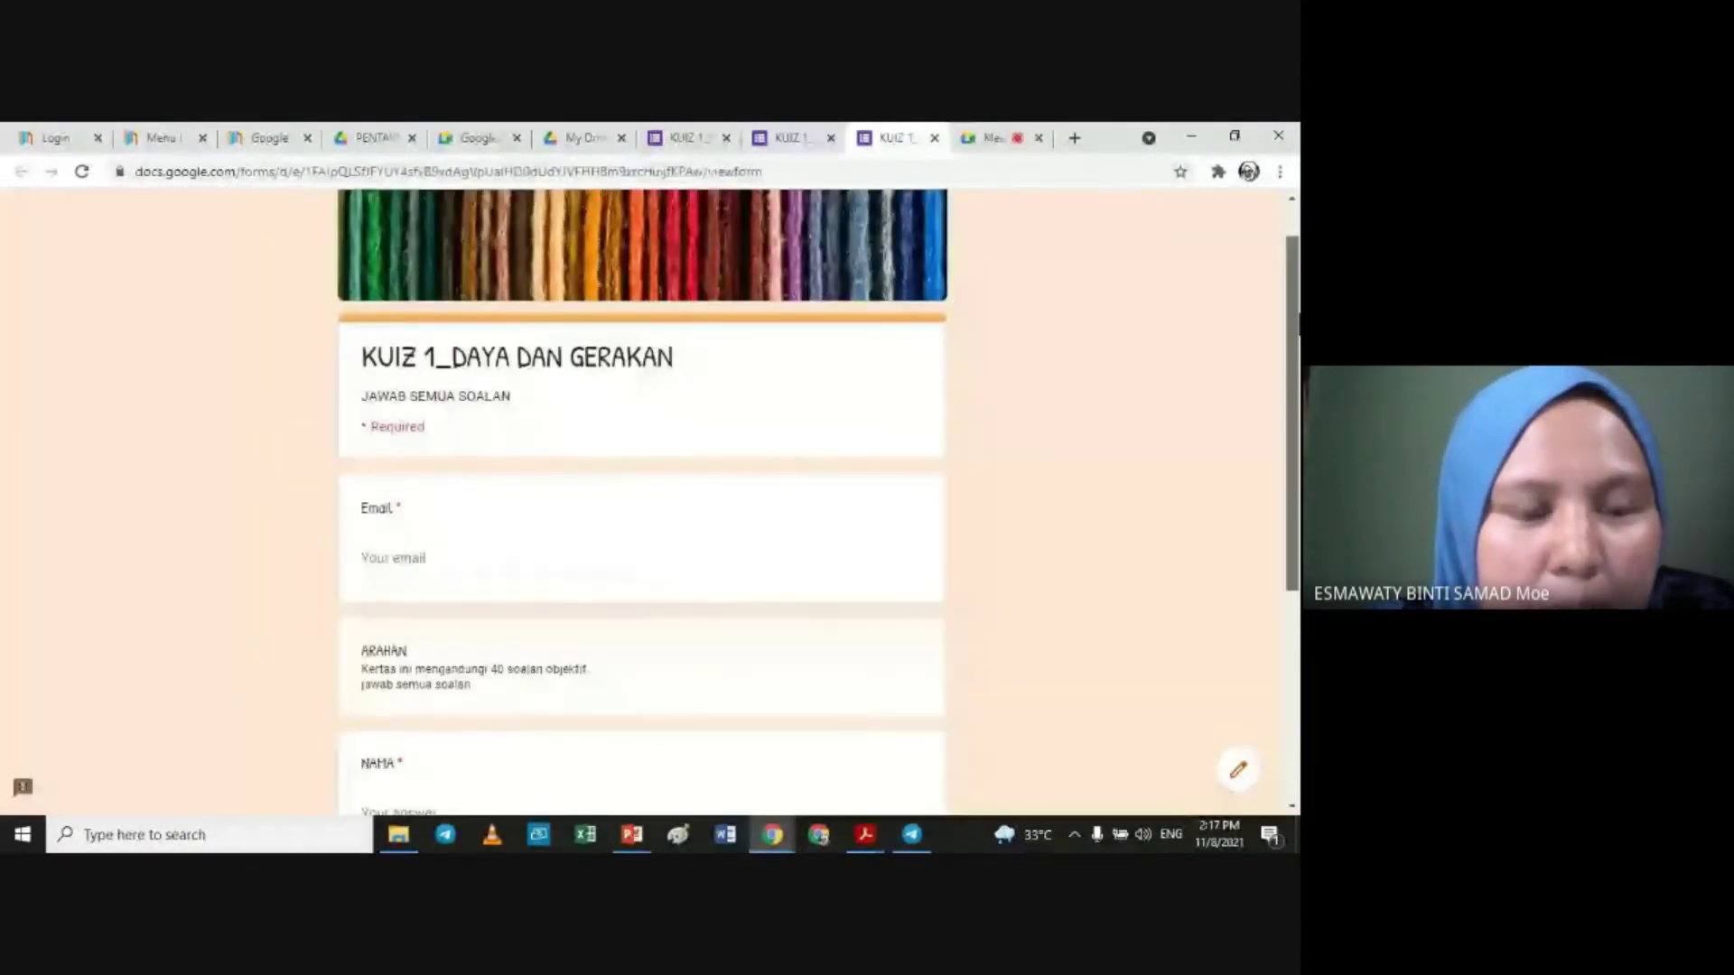
scroll(494, 298, down, 2)
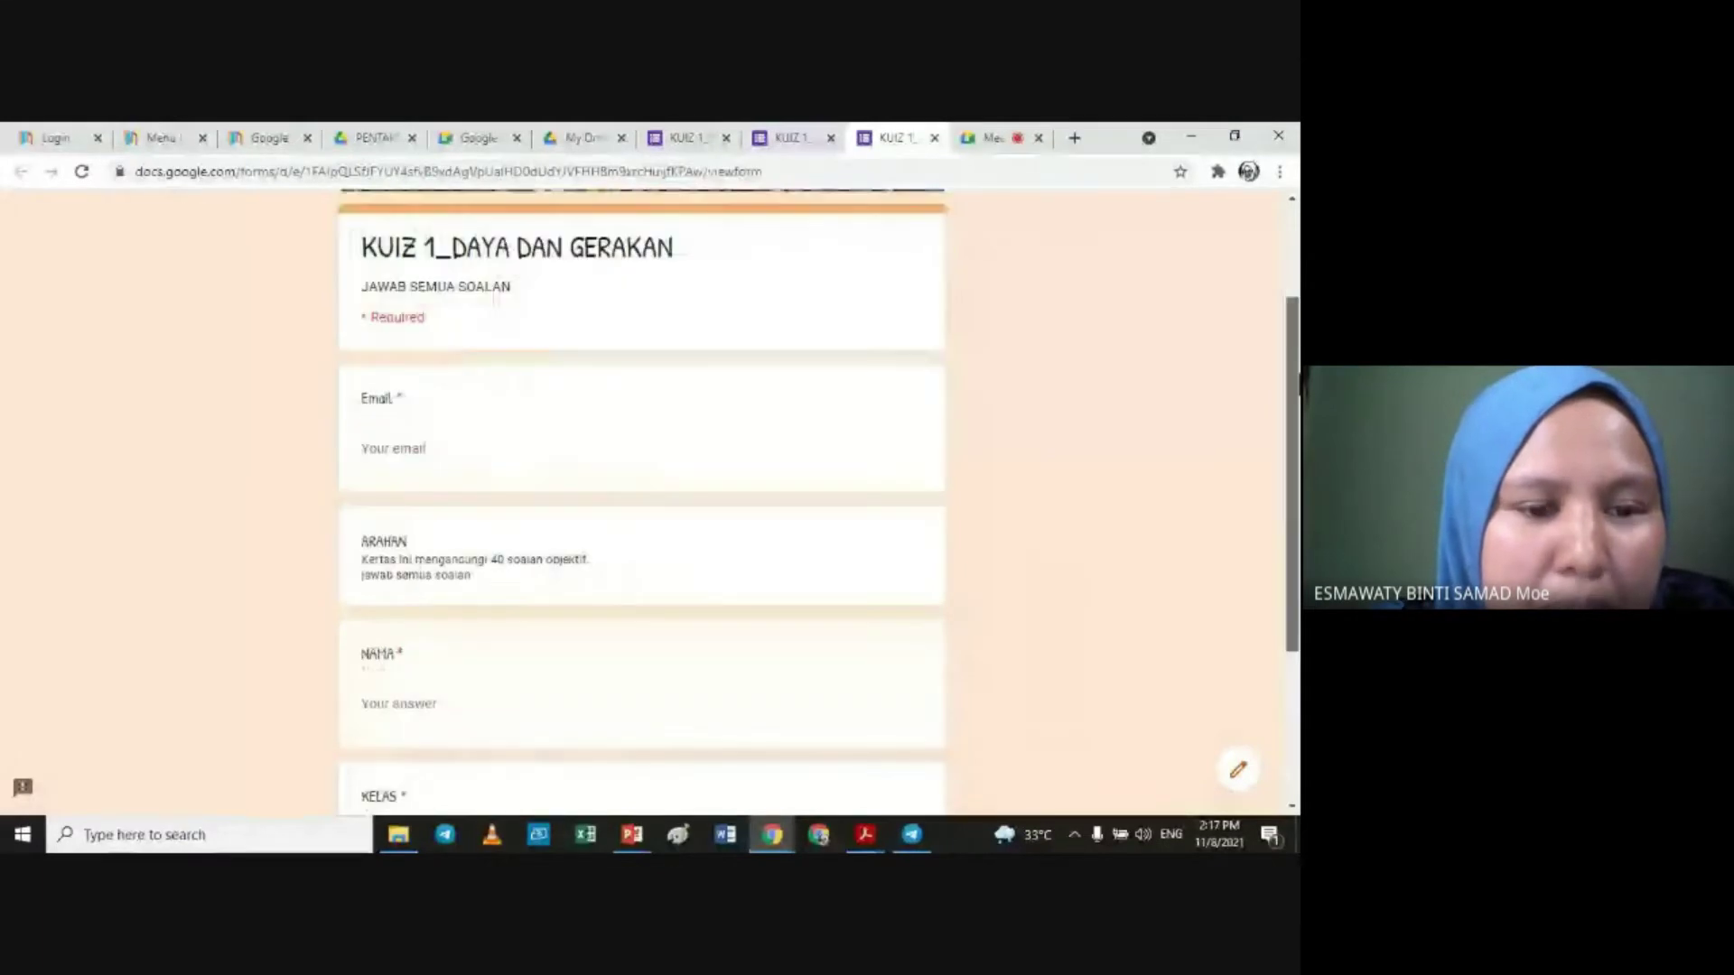
scroll(495, 298, down, 1)
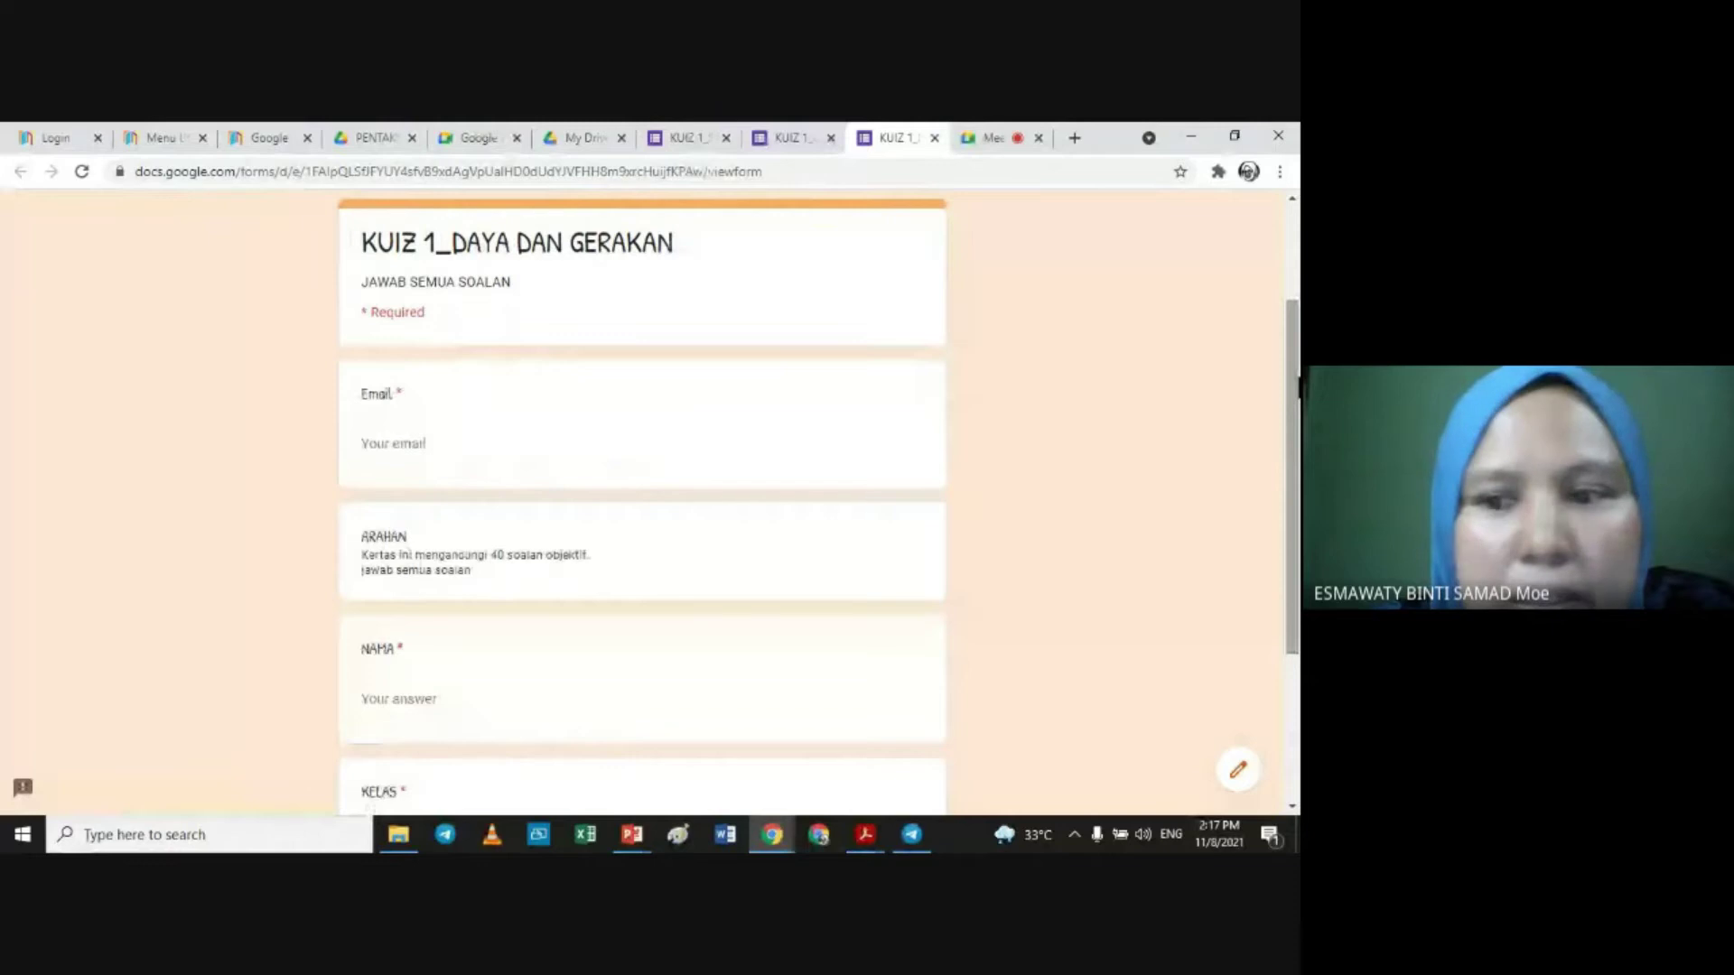
scroll(641, 505, down, 3)
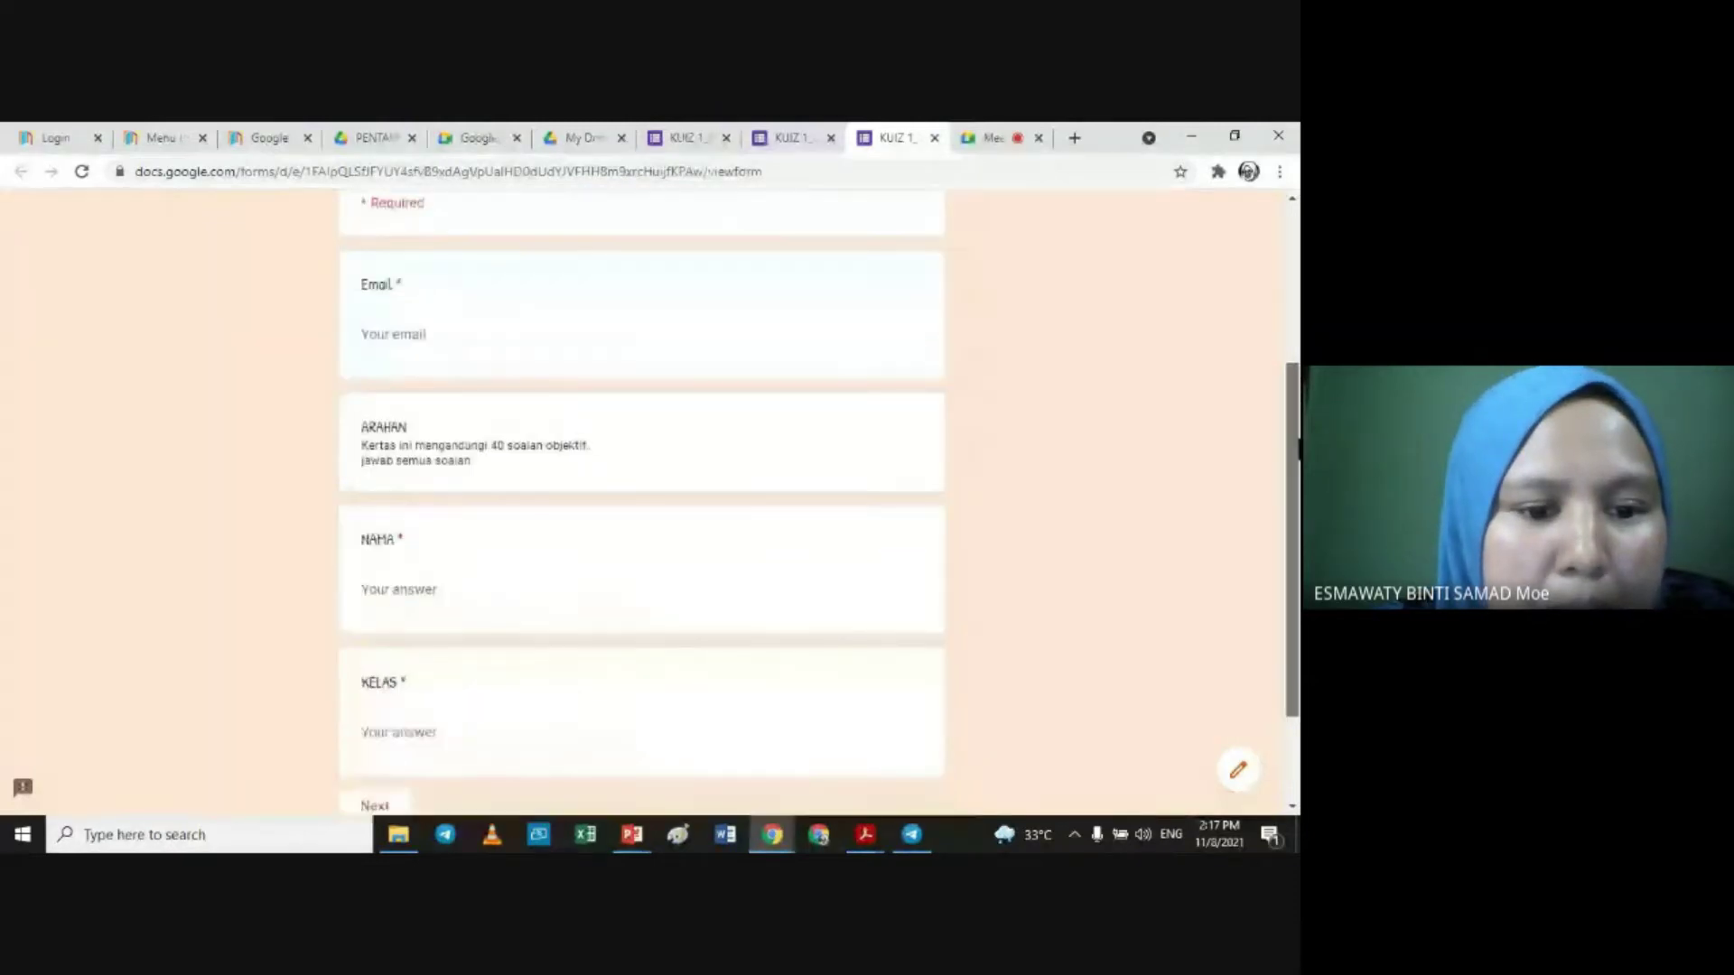
scroll(641, 506, down, 1)
scroll(641, 506, up, 1)
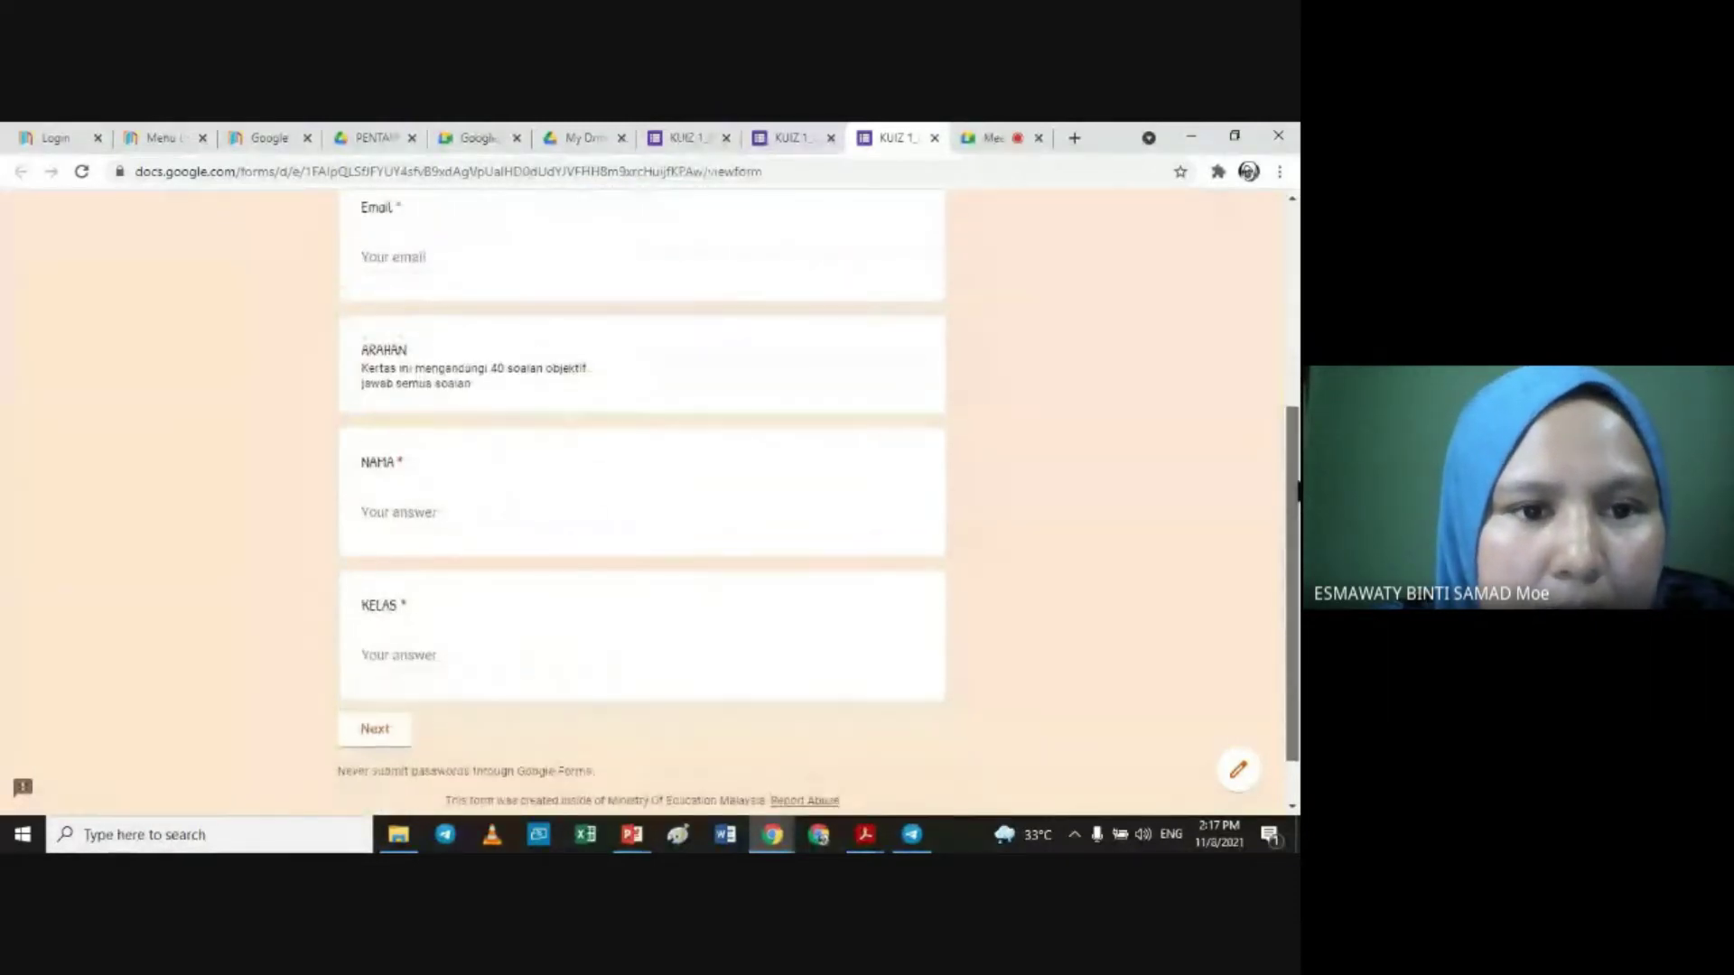
click(388, 291)
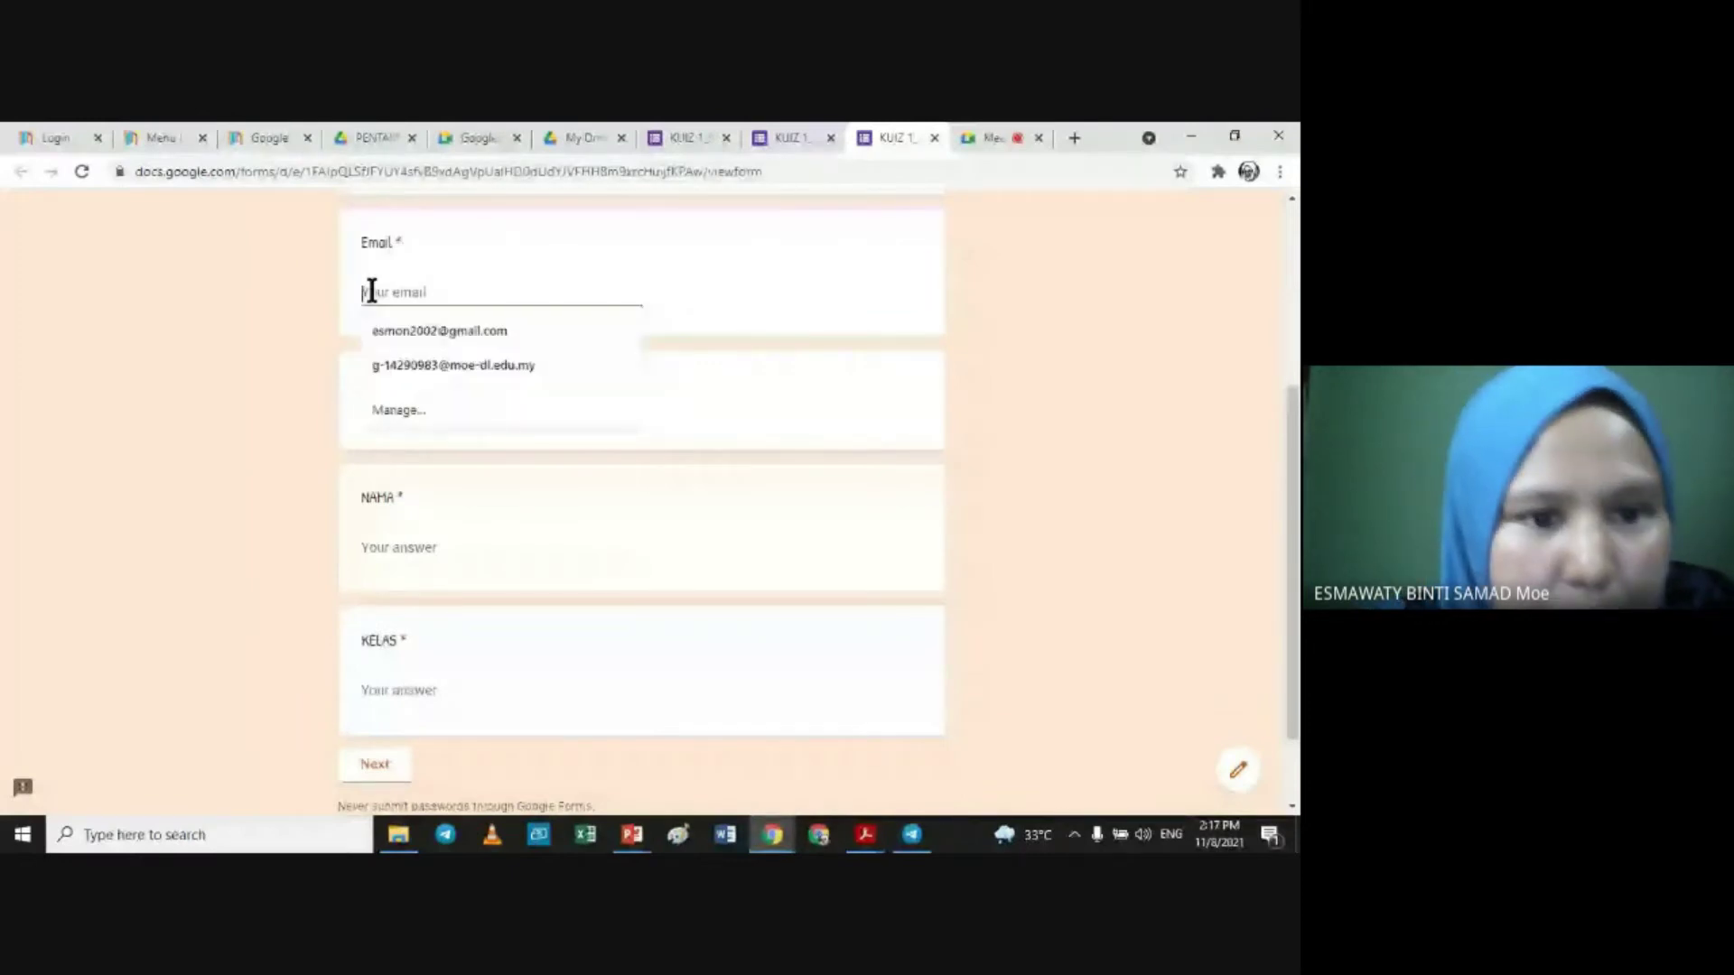
click(435, 332)
click(398, 546)
text(ESMA)
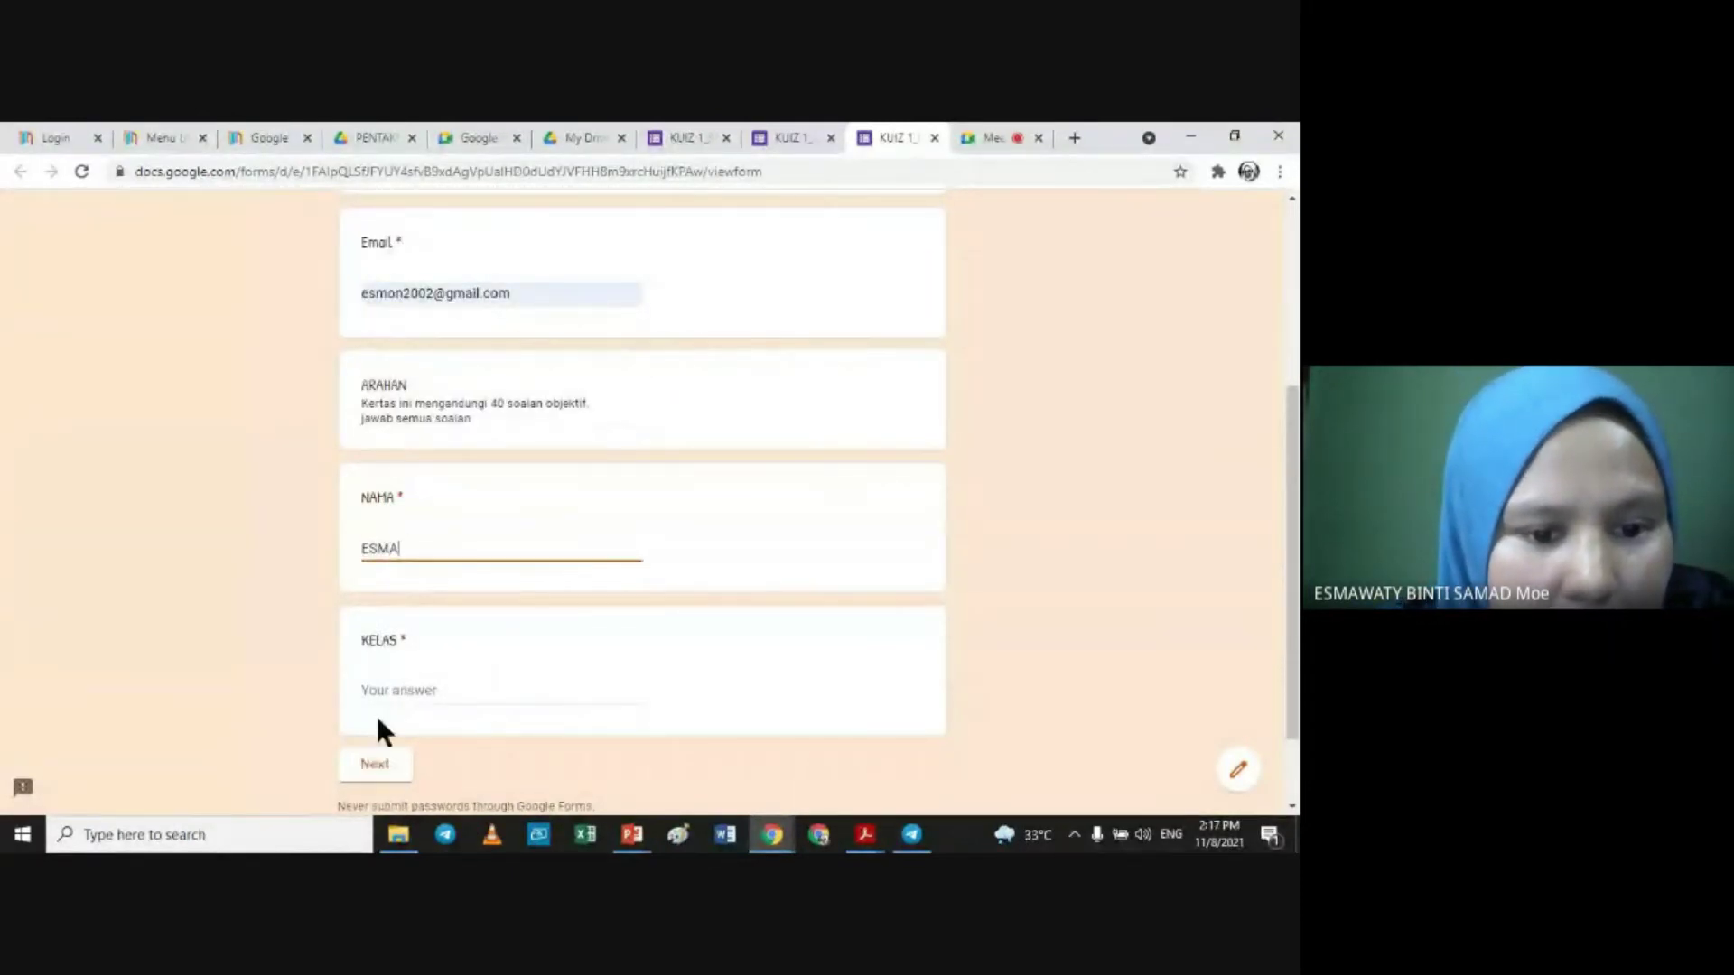
click(397, 686)
text(ELIT)
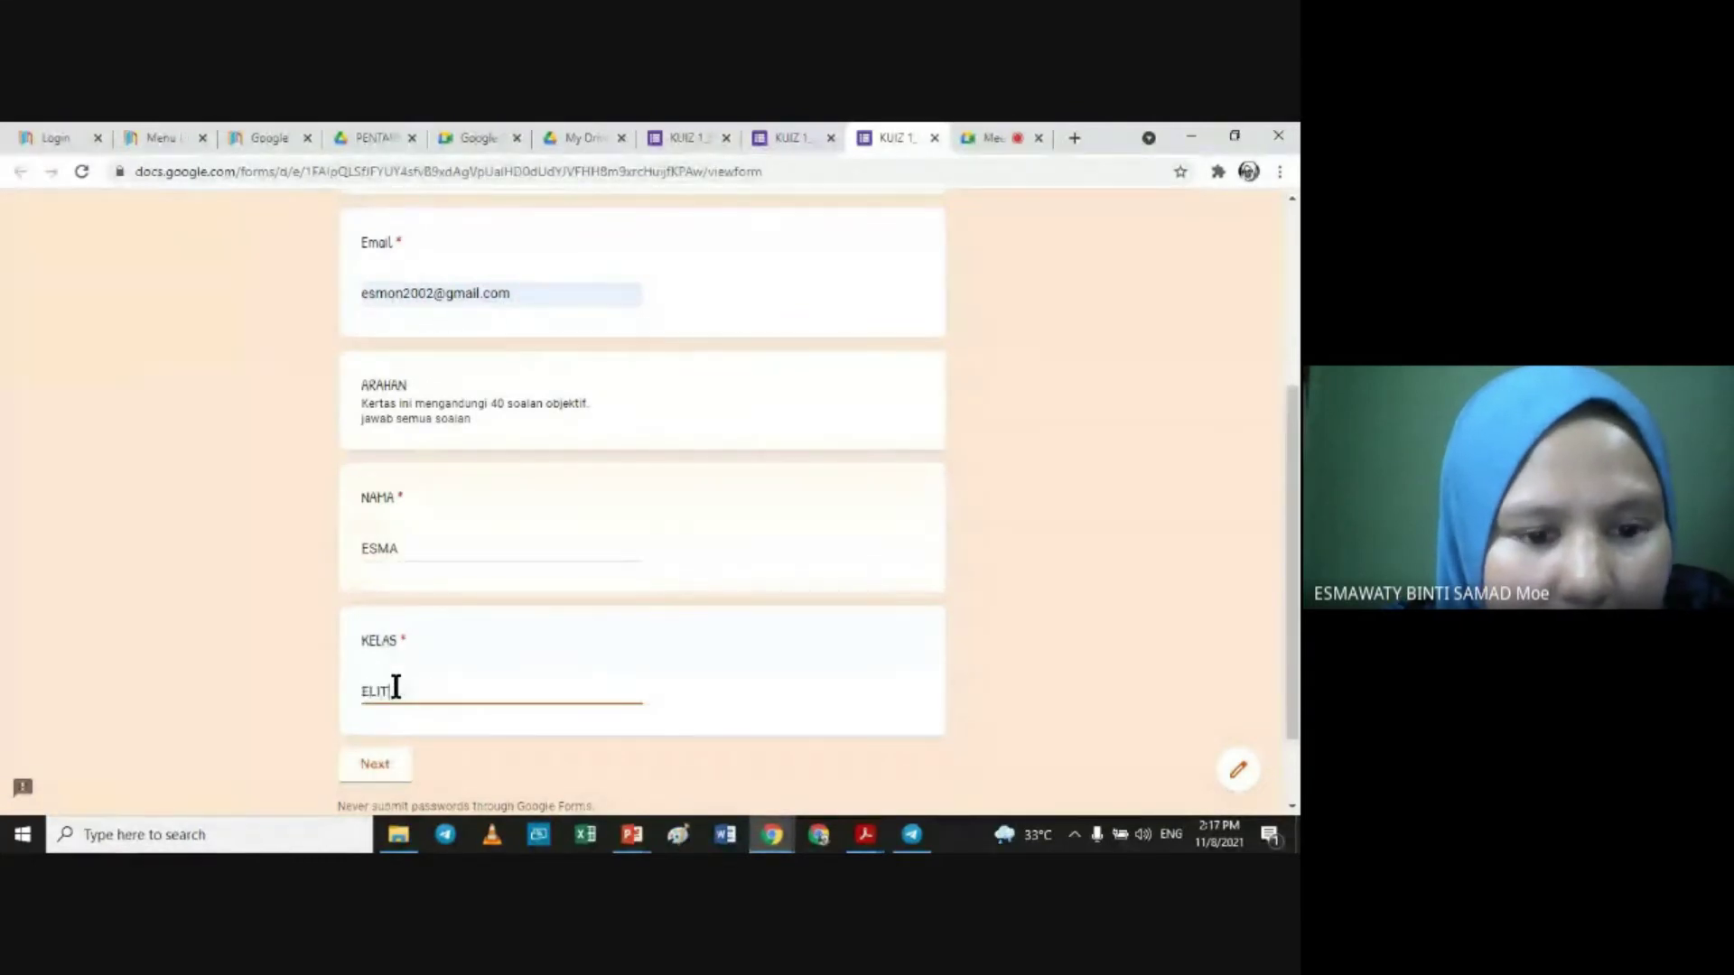
click(381, 765)
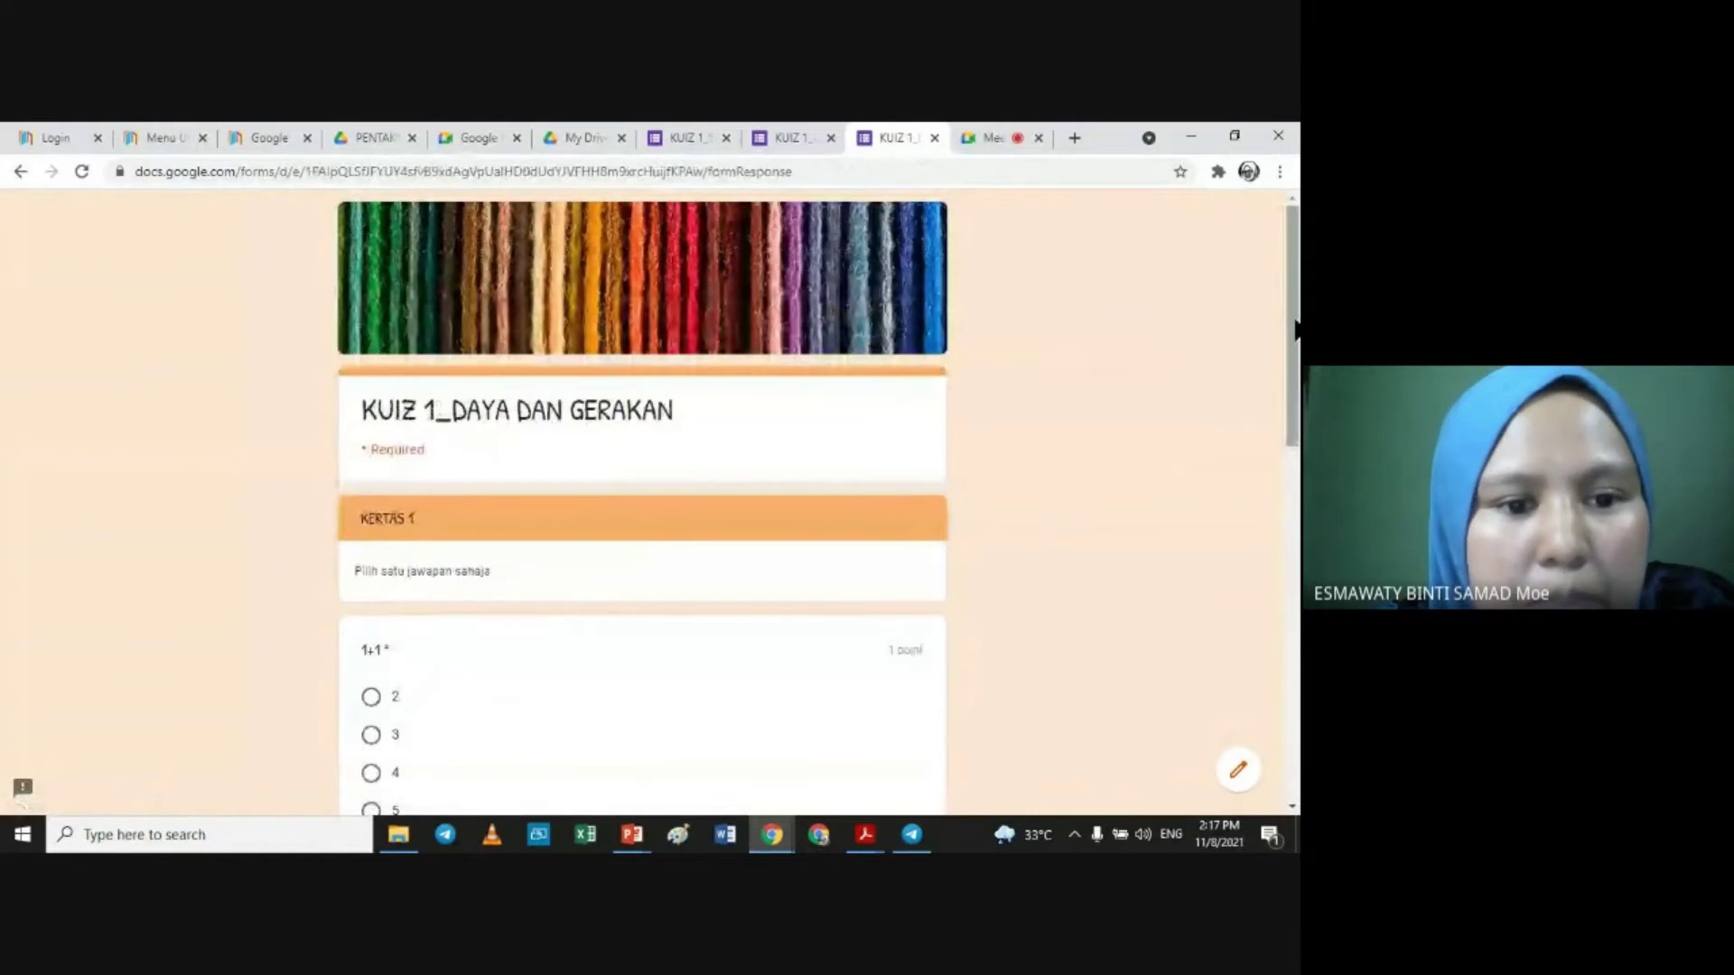
Step: Answer the quiz with 2 for 1+1, 6 for 3x2 and D for SOALAN 3, and submit the response
drag(1295, 326, 1300, 437)
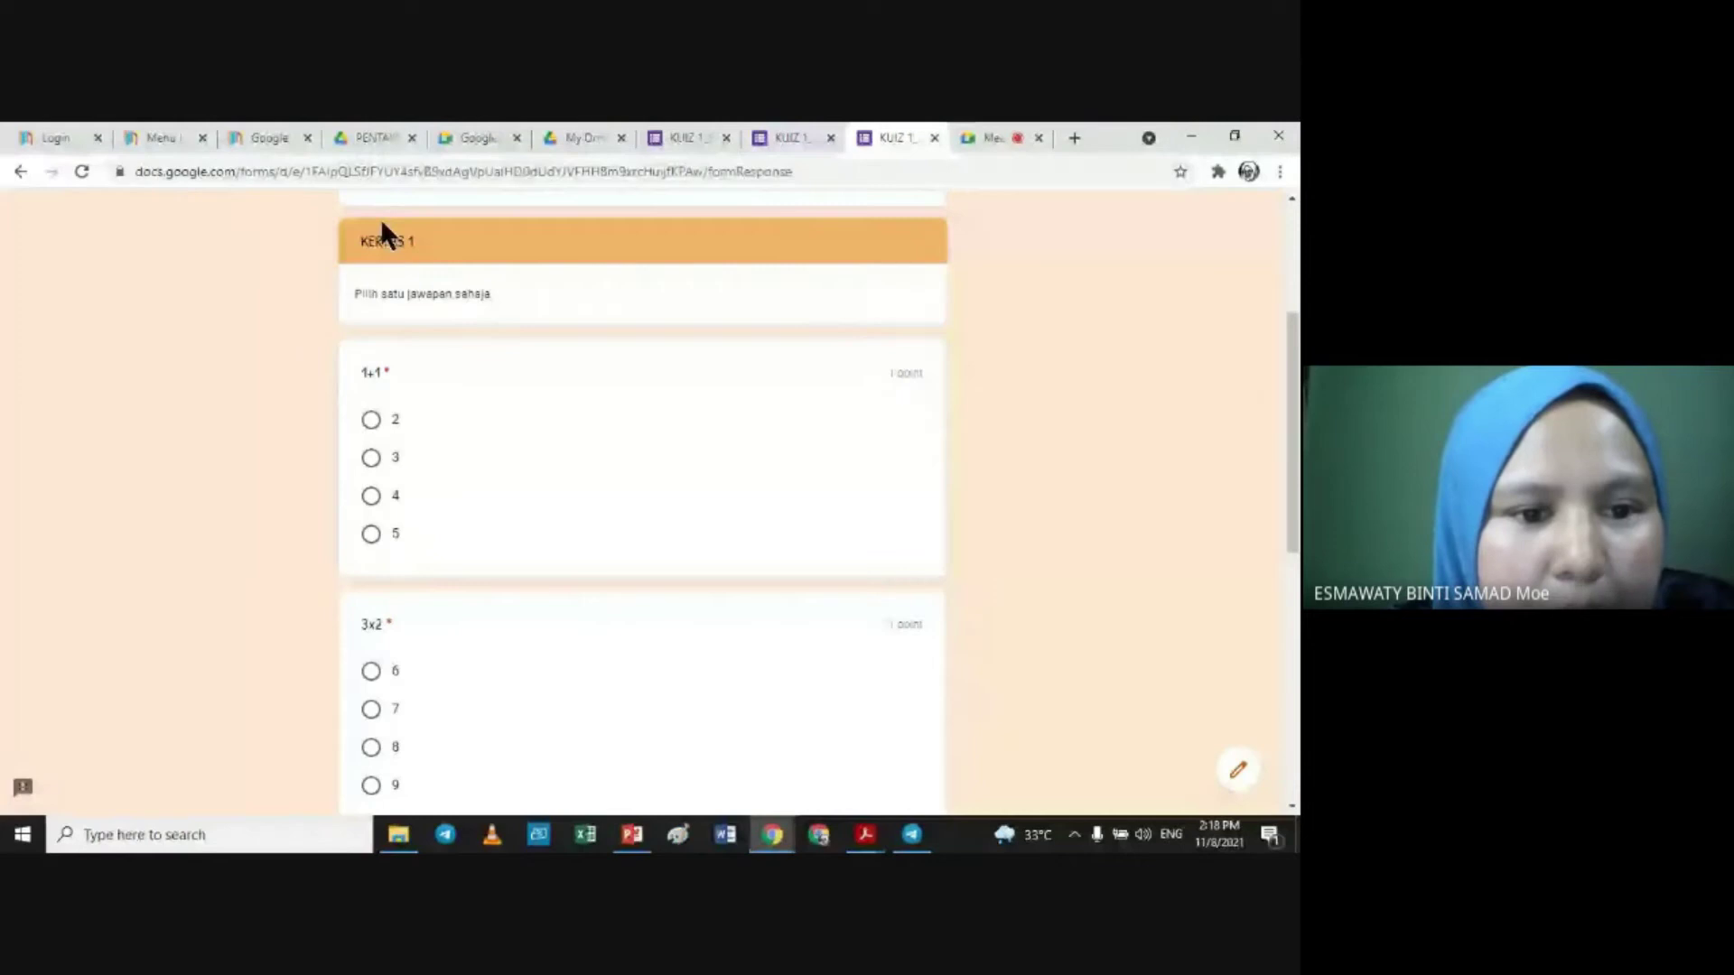
click(371, 421)
drag(1293, 462, 1297, 536)
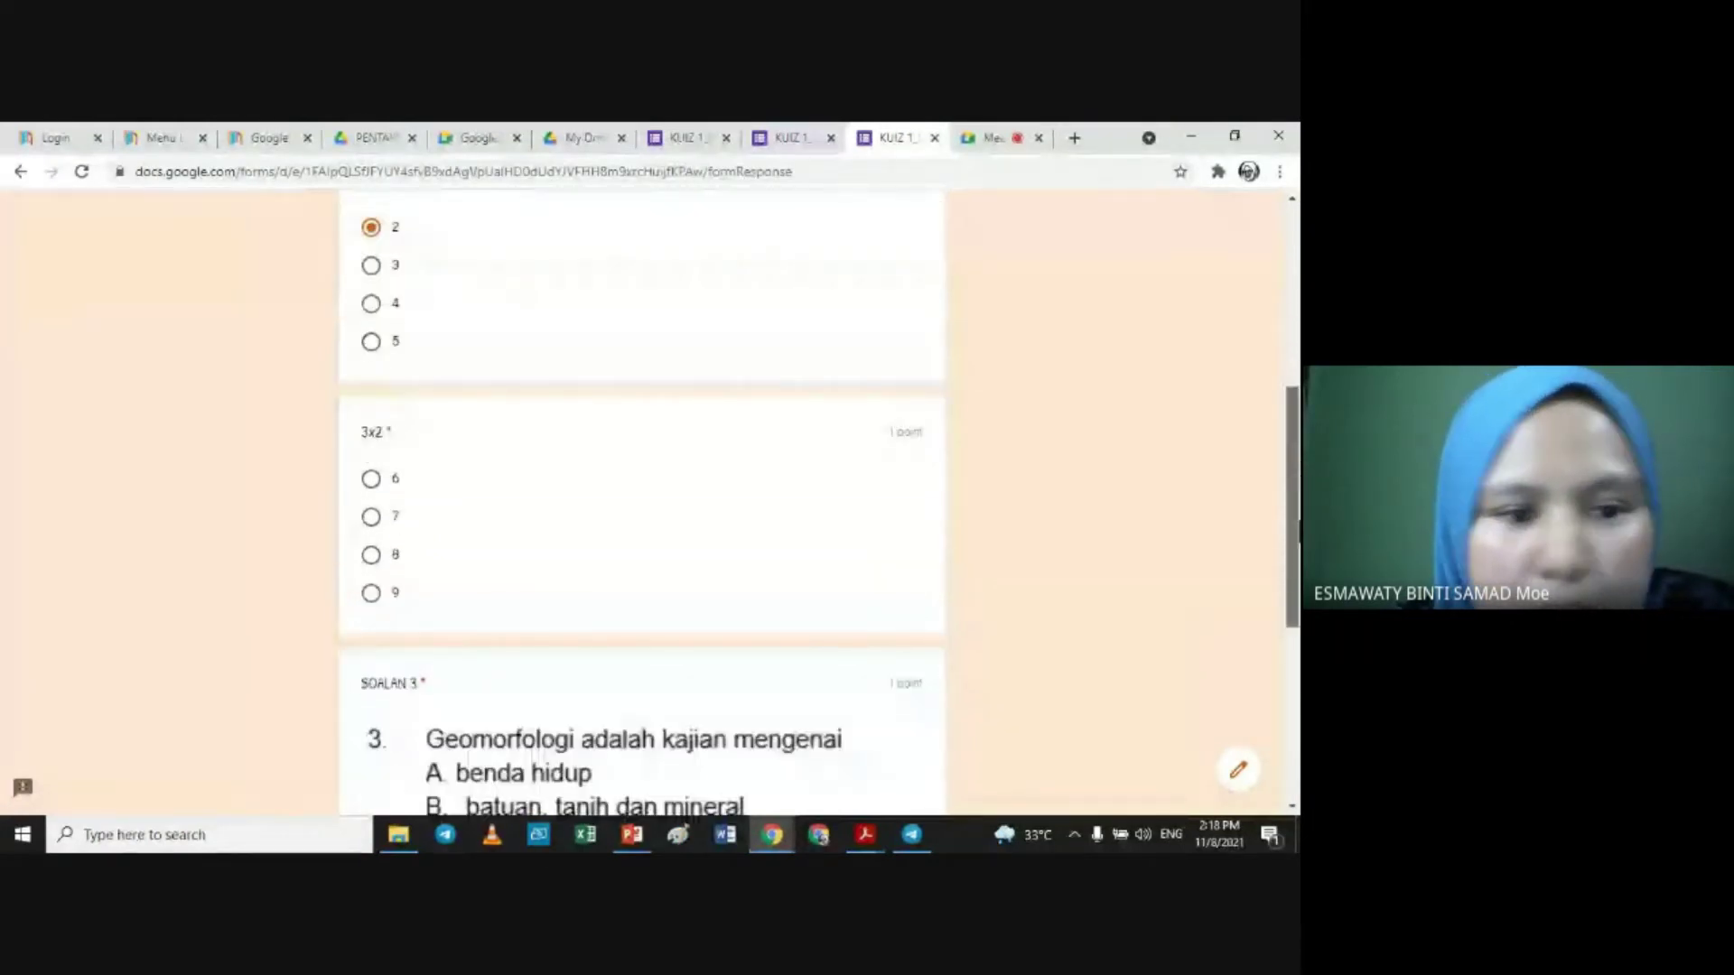
click(371, 478)
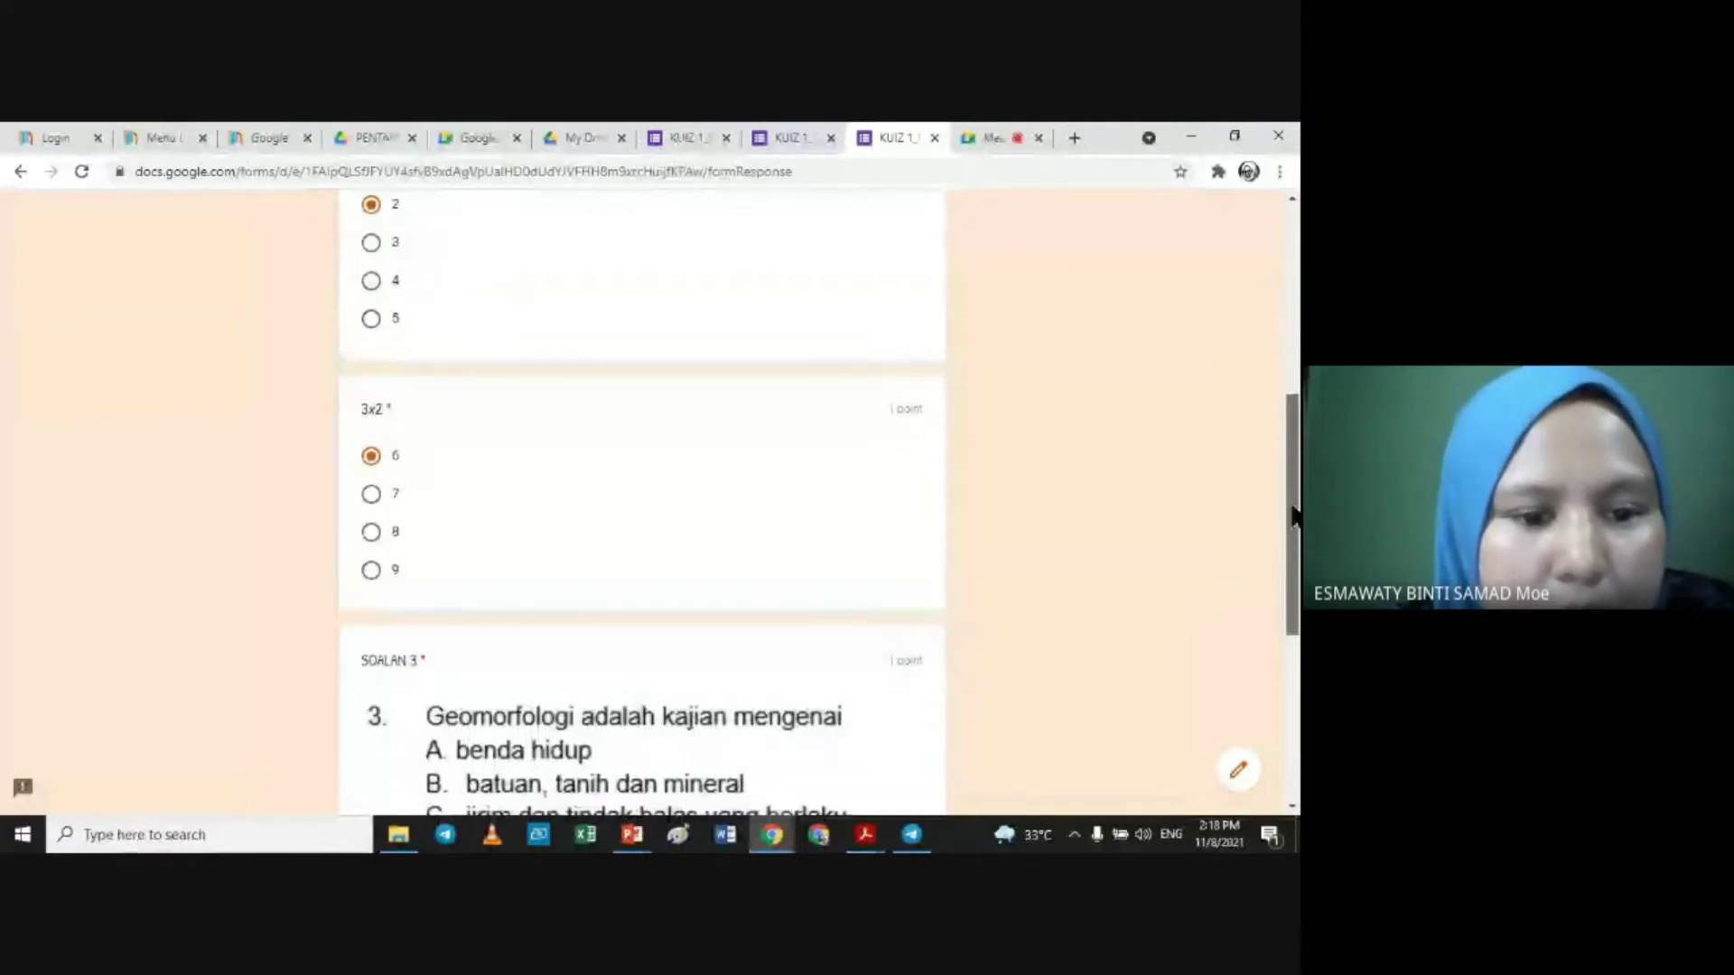
drag(1293, 515, 1293, 680)
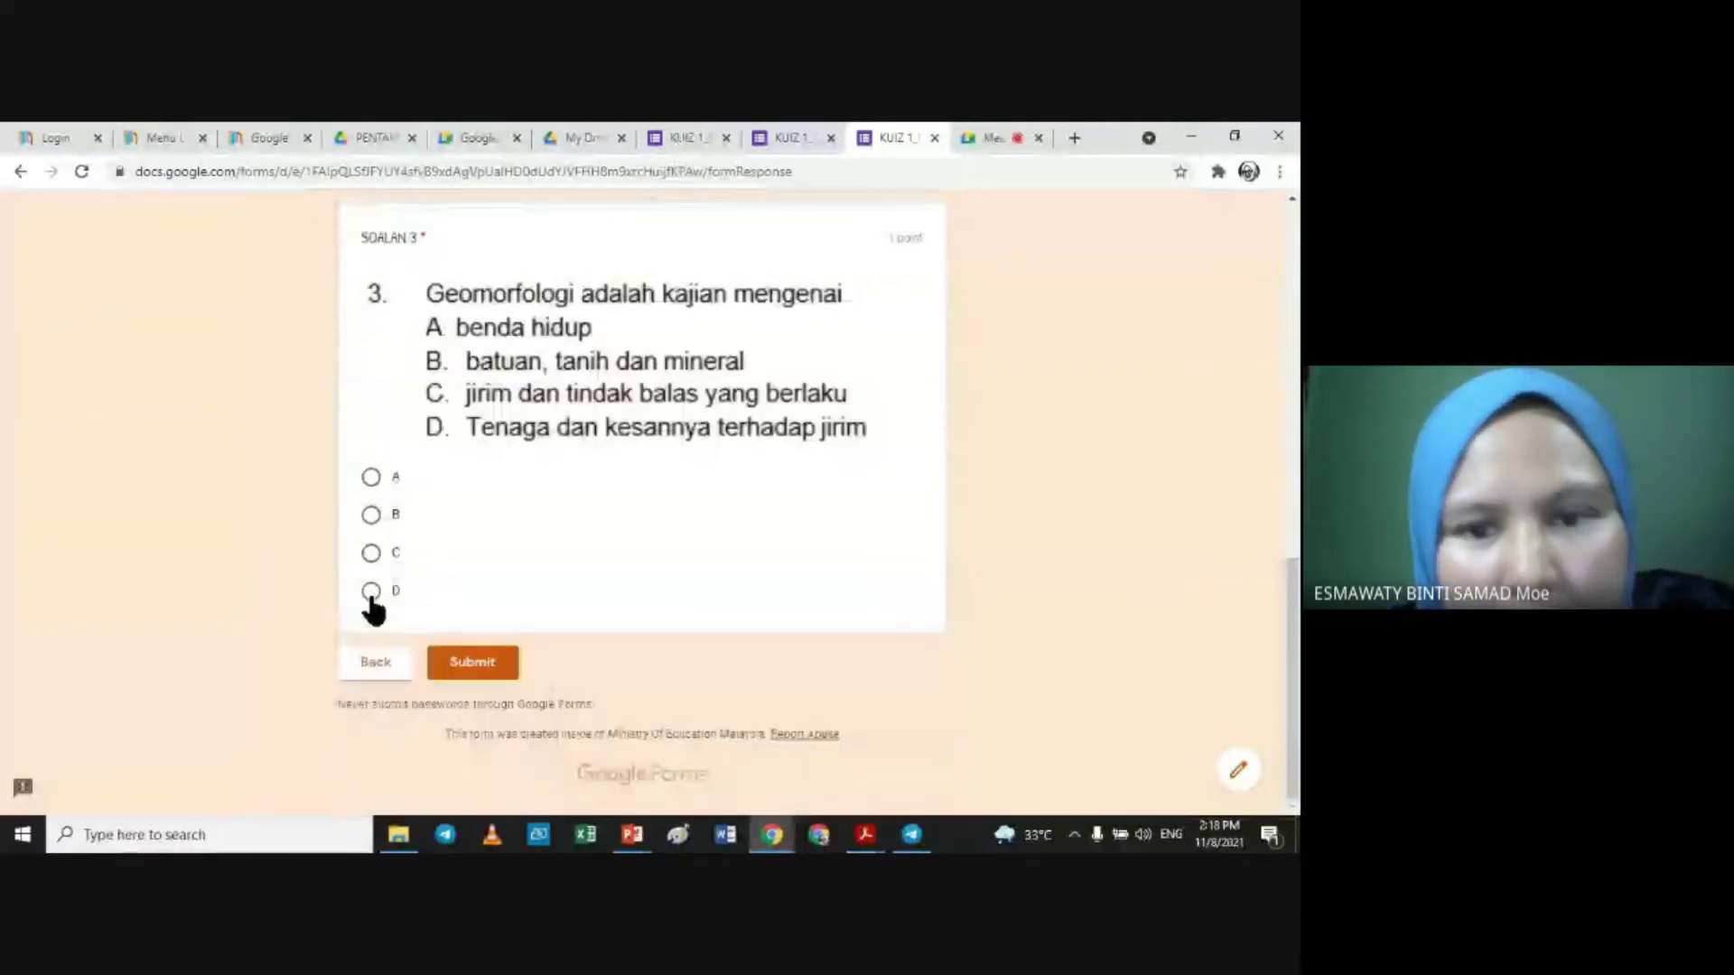
click(372, 594)
click(490, 660)
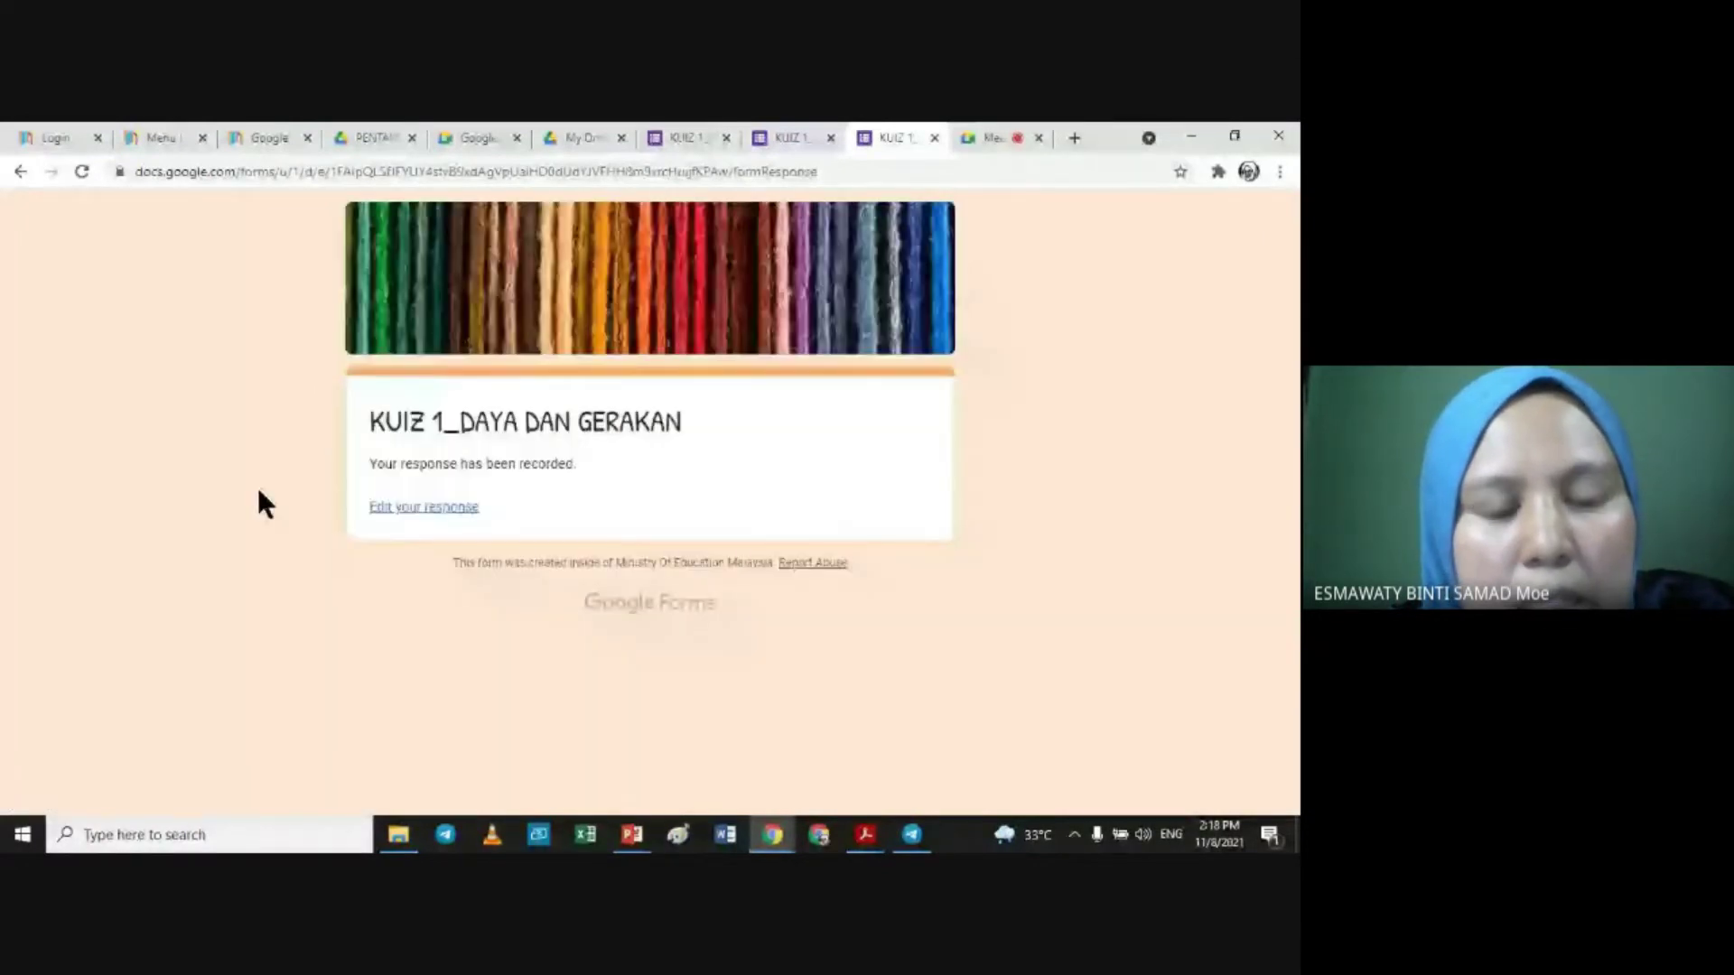
Step: View the submitted response's edit page, close it, and review the response summary of the KUIZ 1_OBJEKTIF form
click(463, 508)
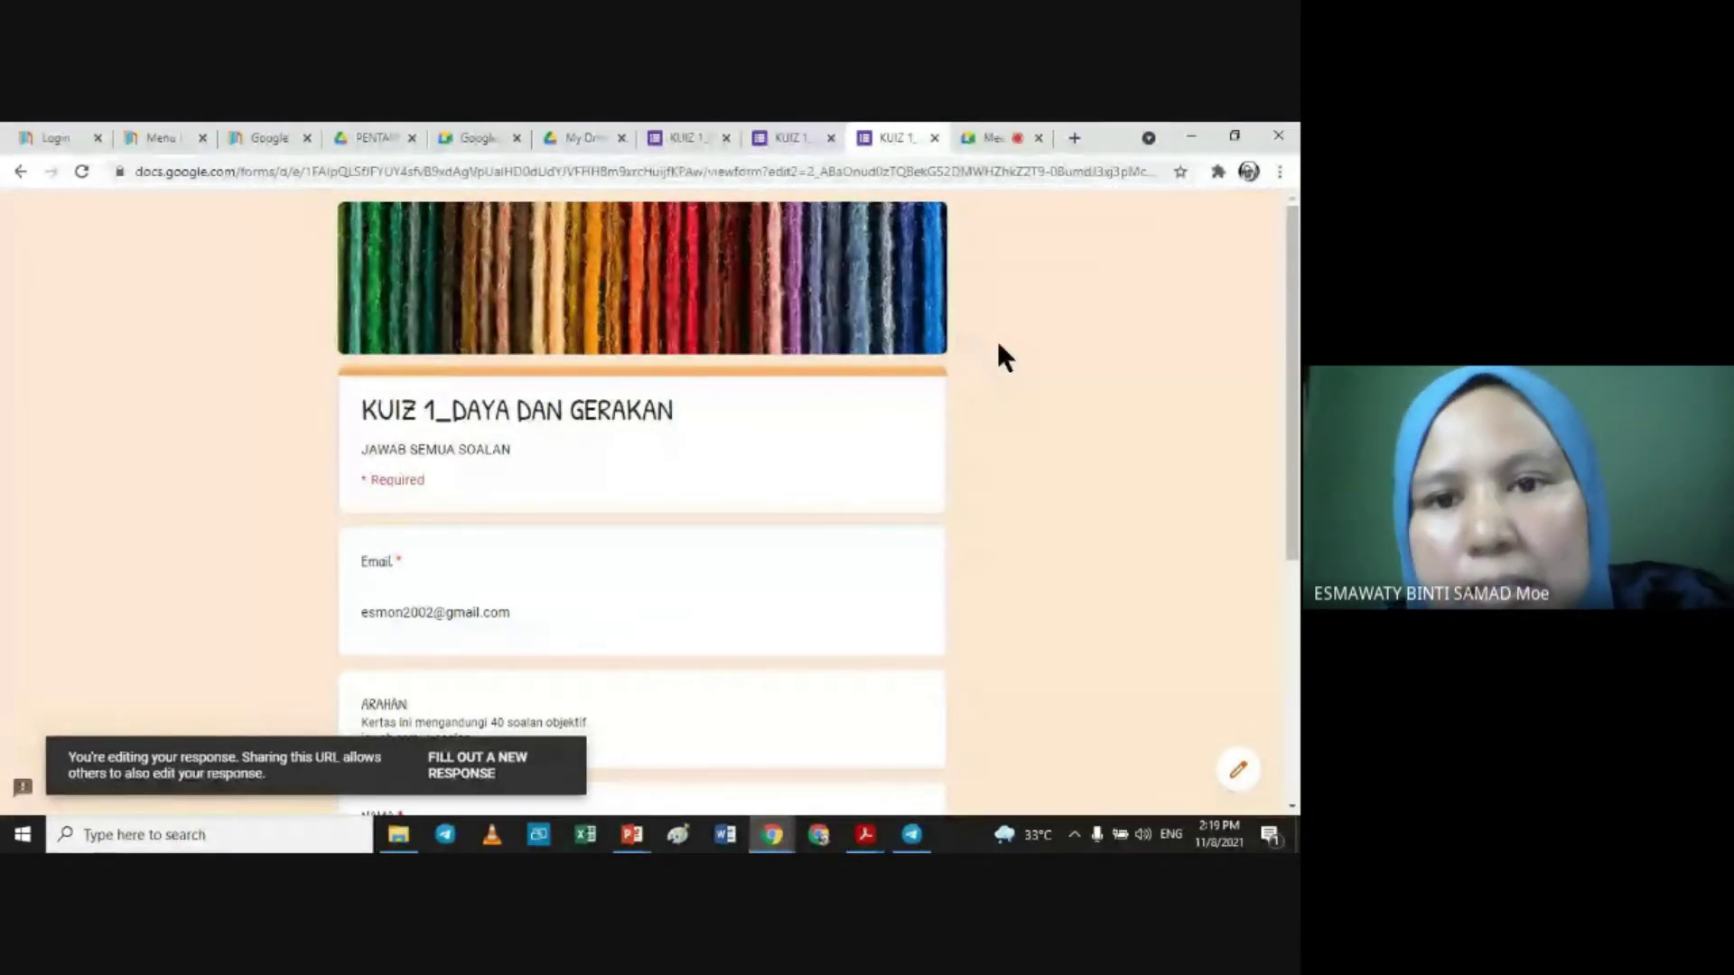
click(935, 137)
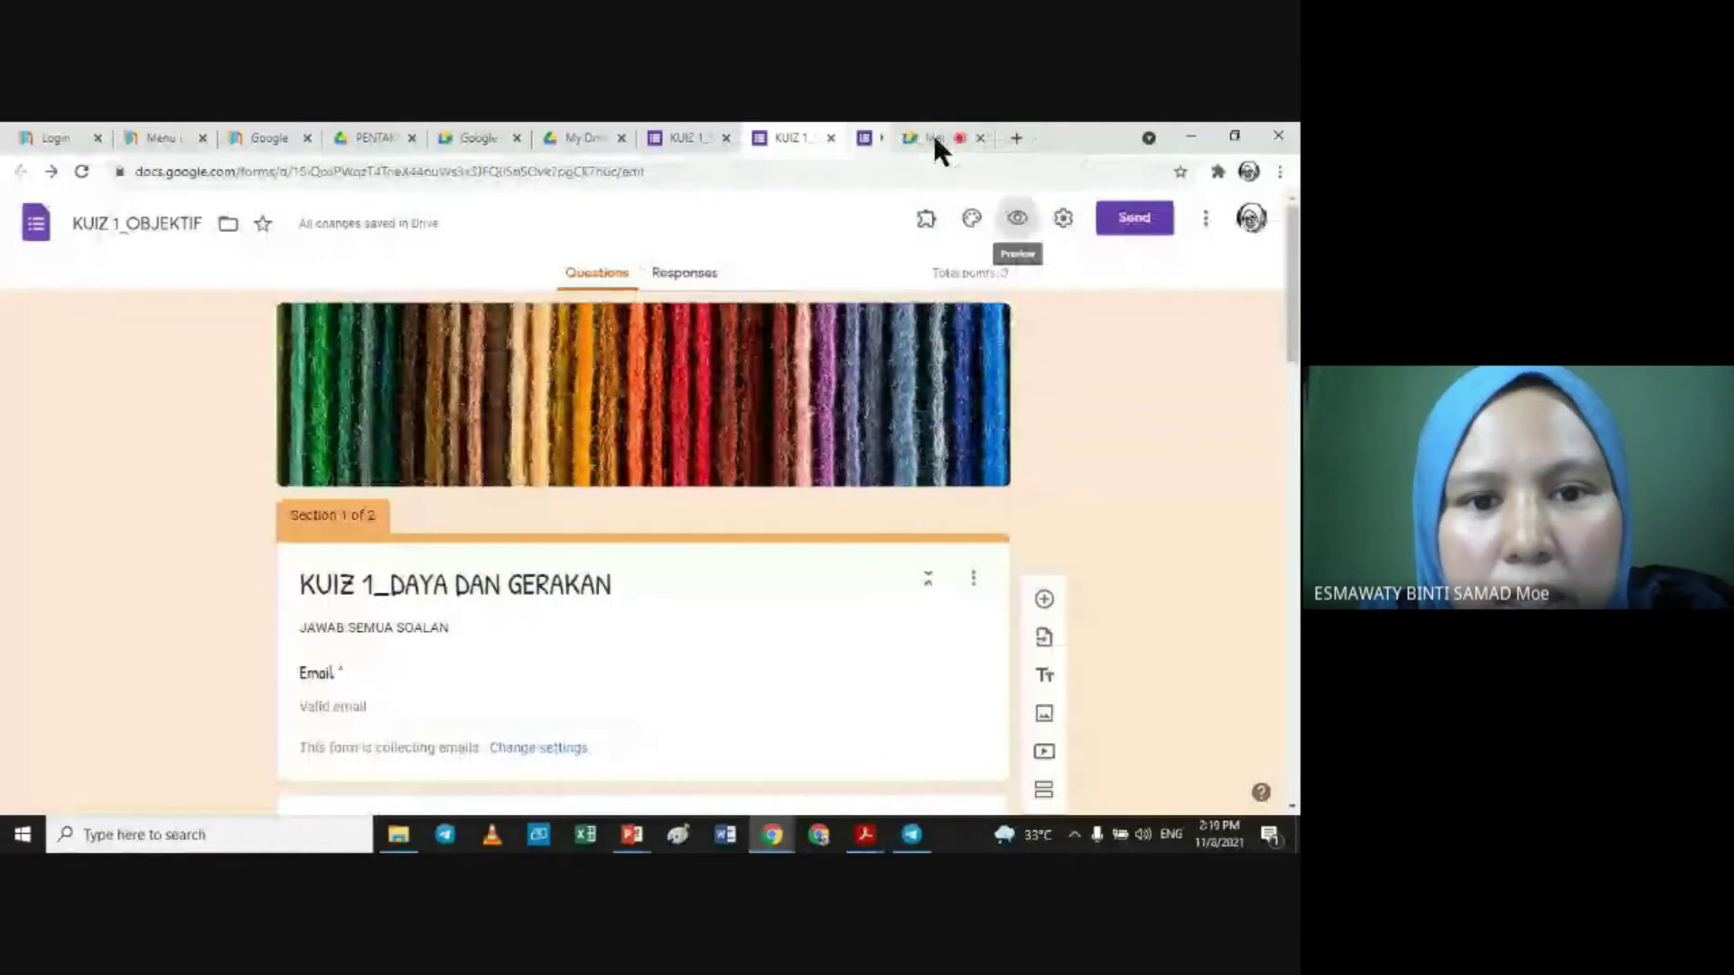
click(688, 275)
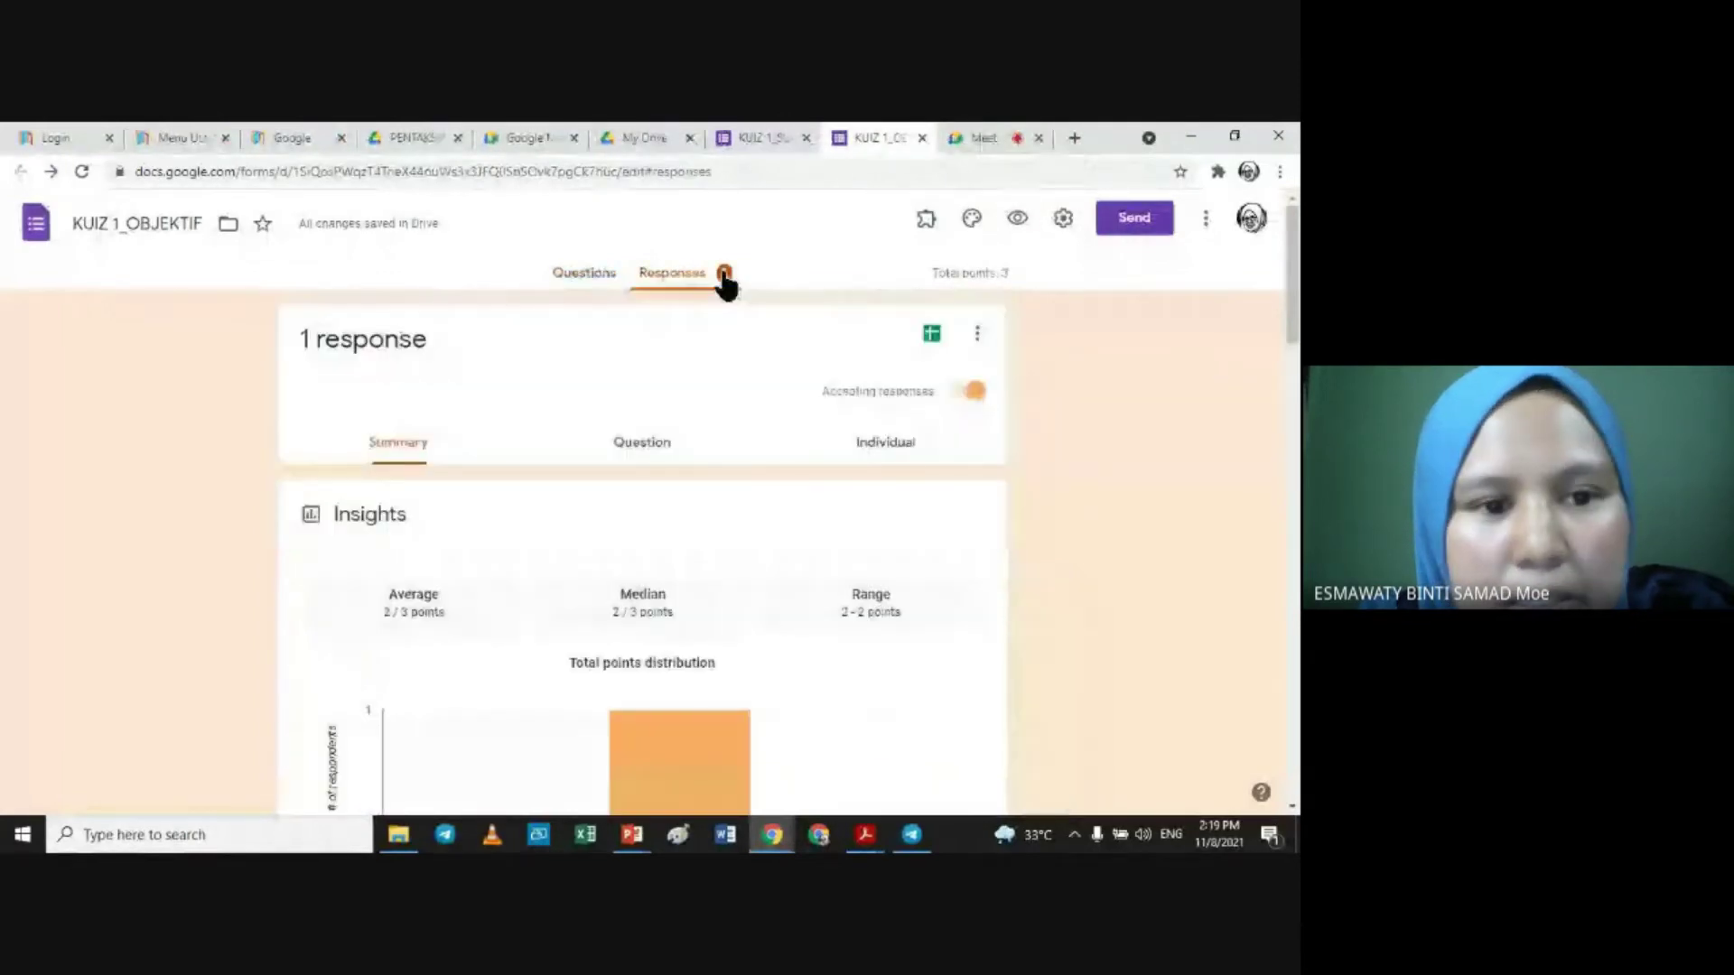
scroll(642, 551, down, 4)
drag(1294, 405, 1280, 306)
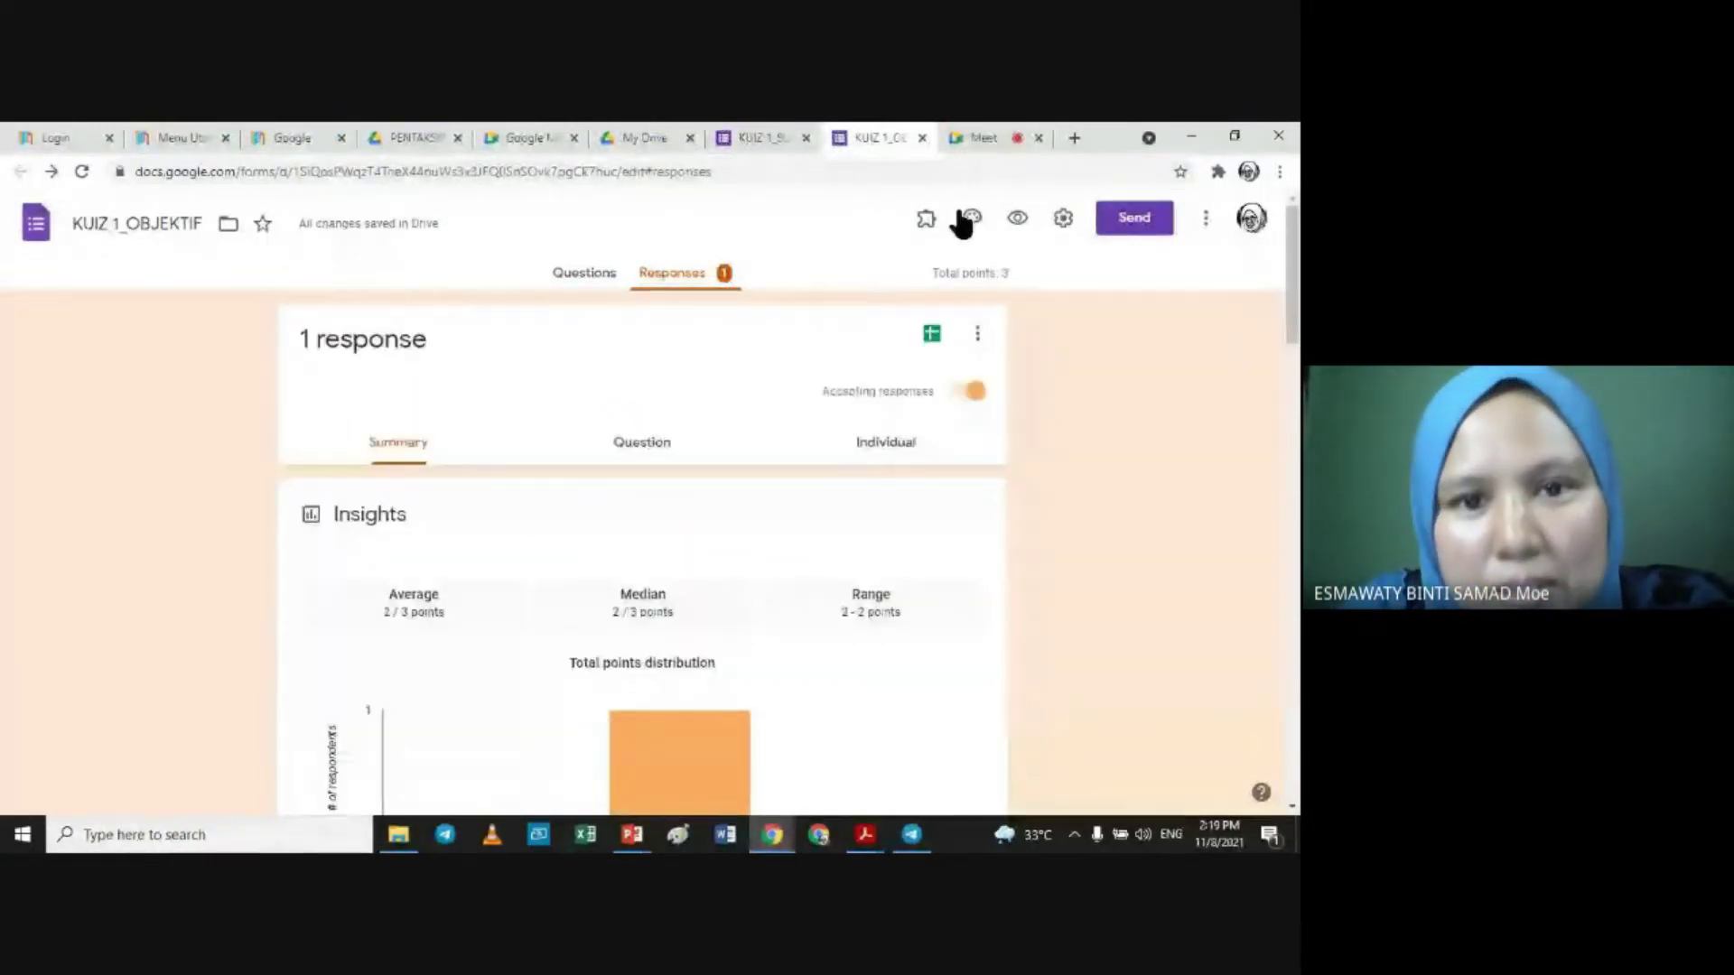
Step: Switch to the KUIZ 1_SUBJEKTIF form and try to preview it as a respondent
click(757, 137)
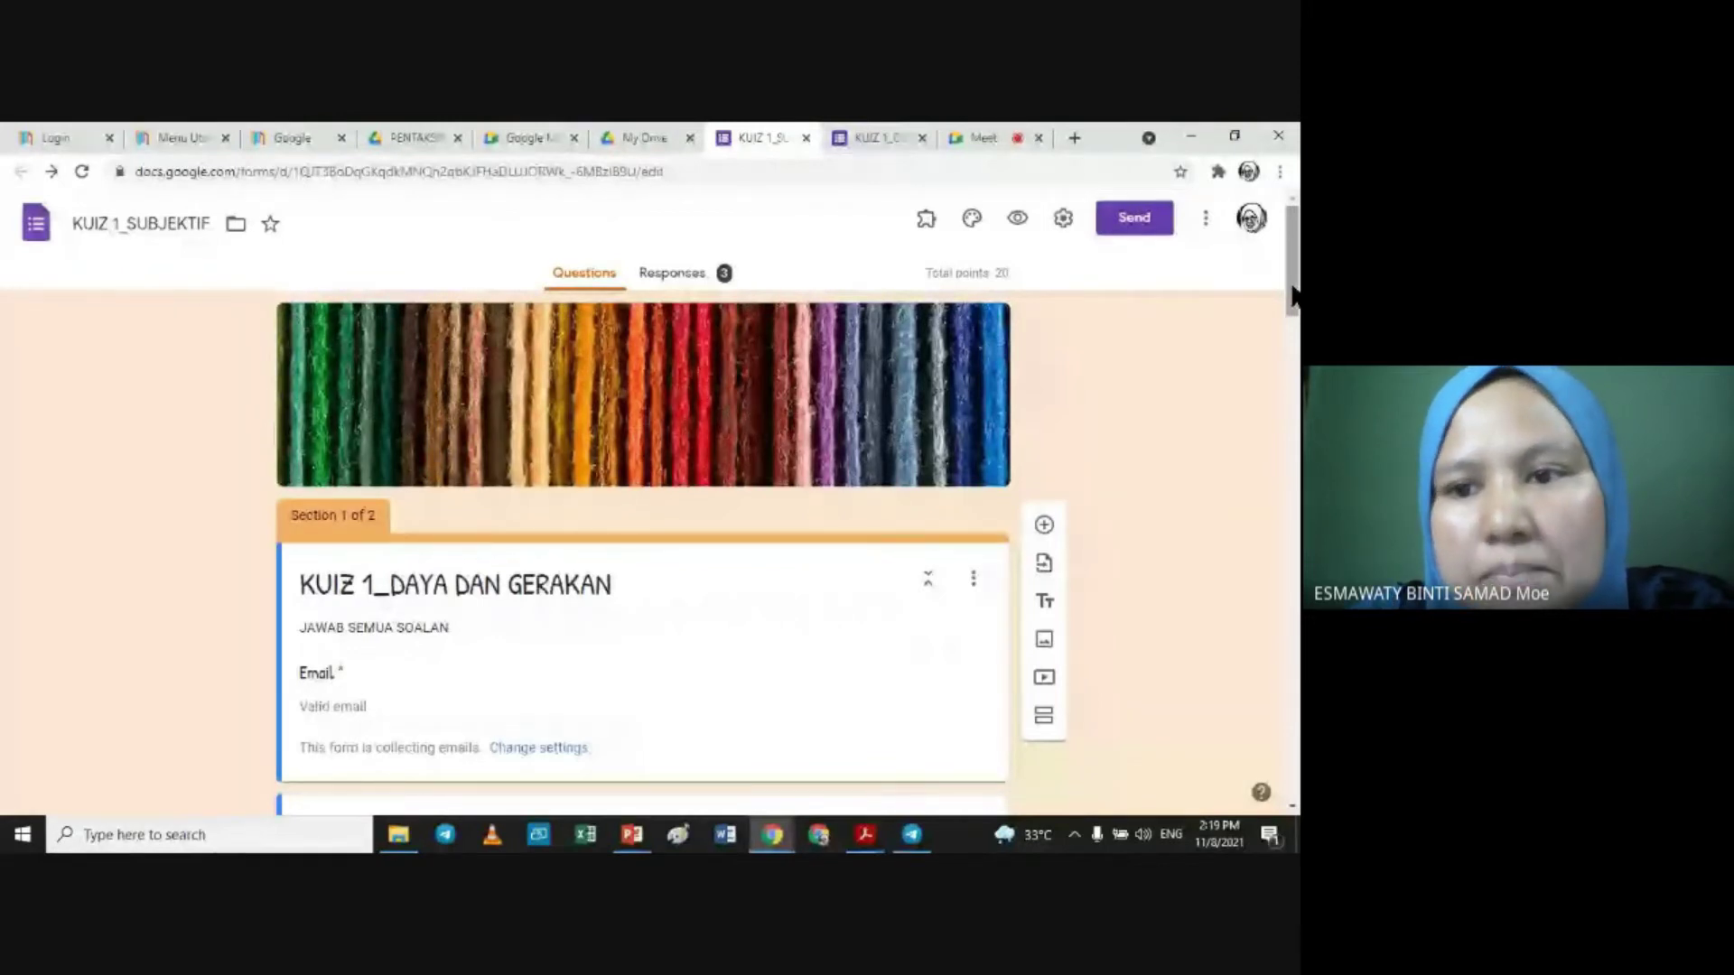
drag(1291, 280, 1223, 271)
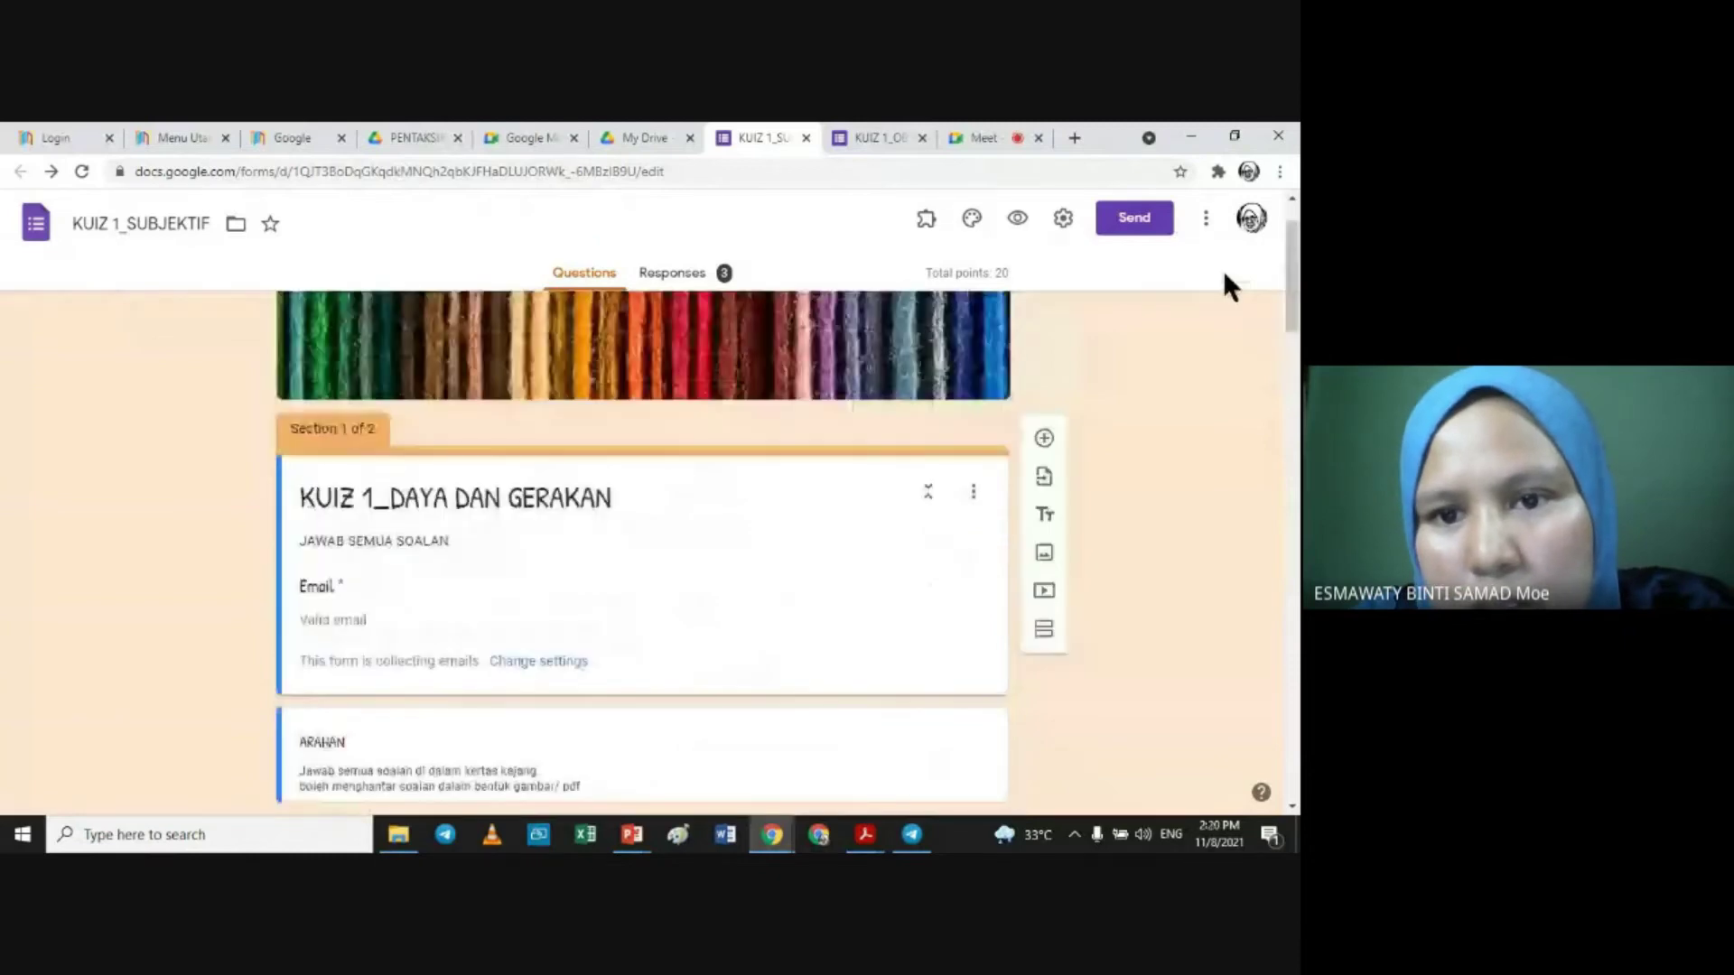
click(1018, 218)
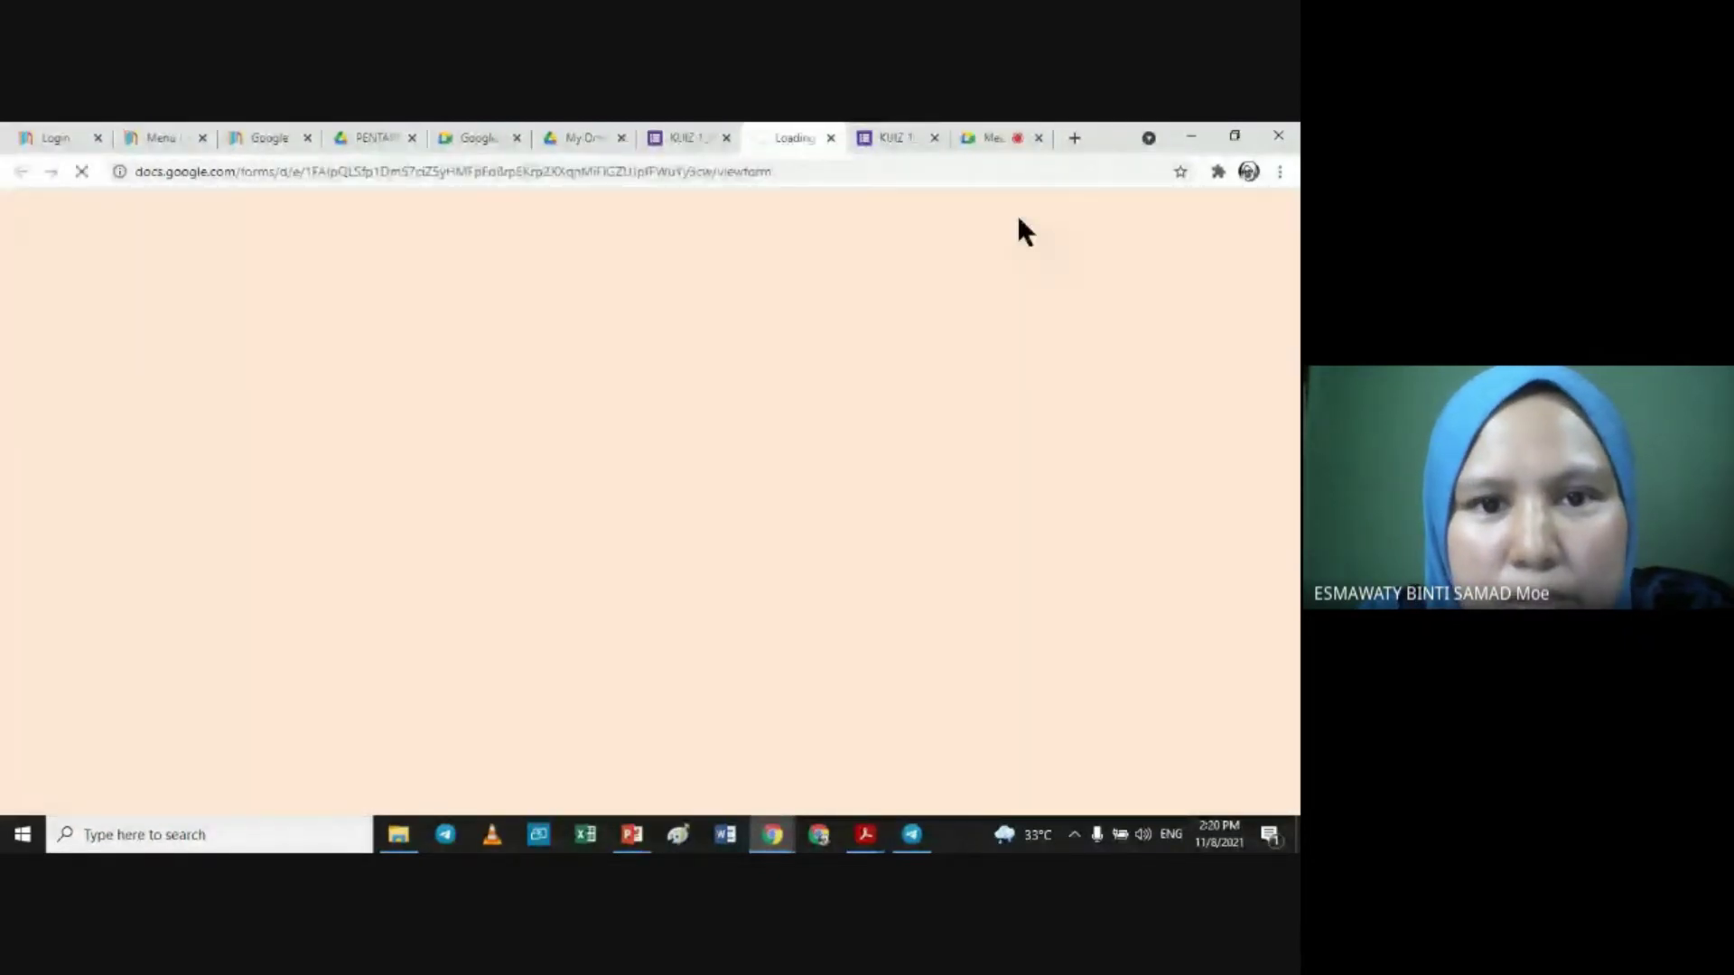
Step: Return to the KUIZ 1_SUBJEKTIF editor and delete the first individual response
click(686, 137)
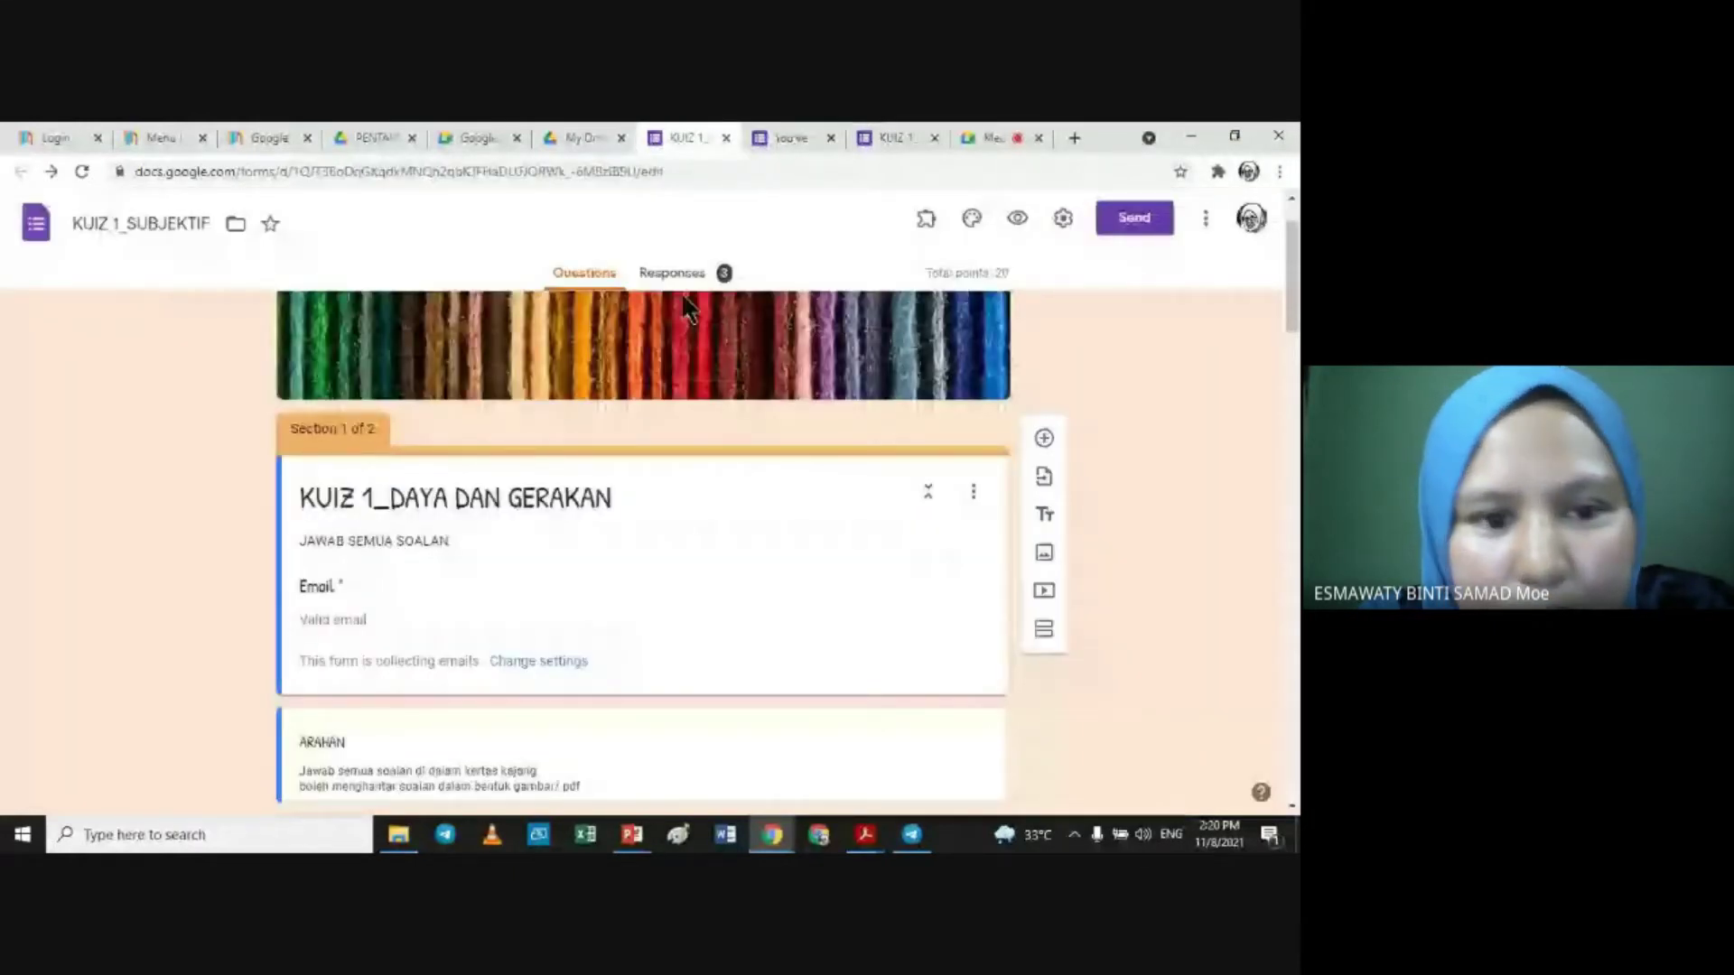
click(677, 275)
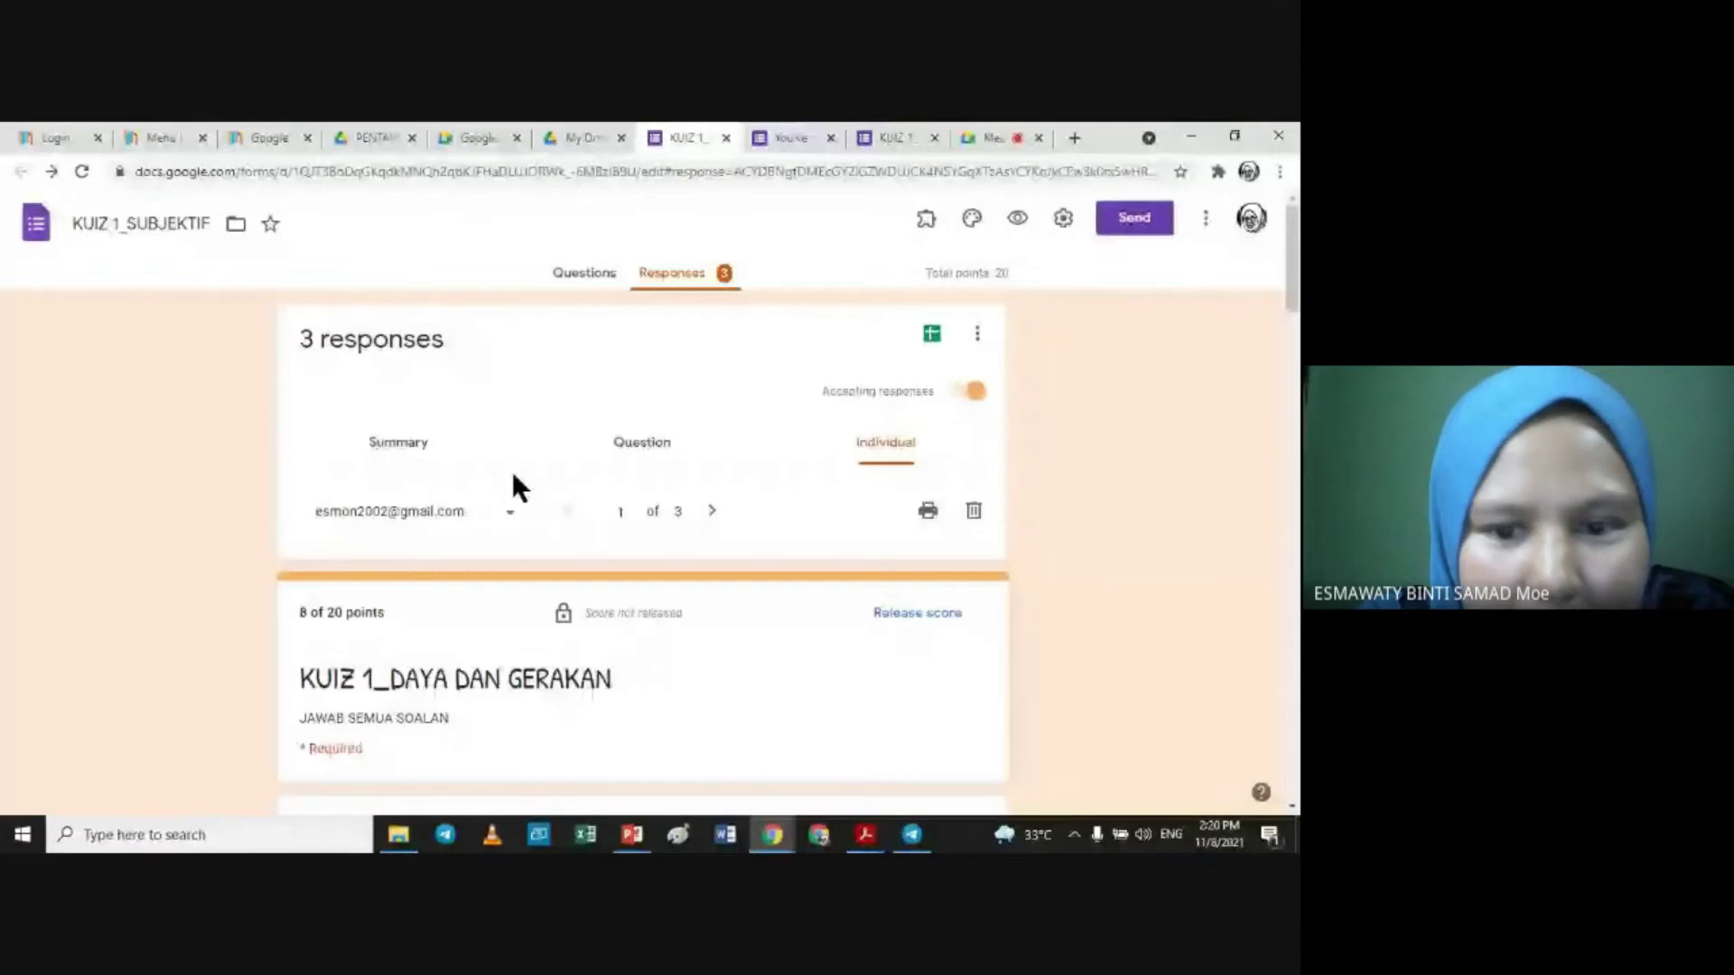
click(492, 511)
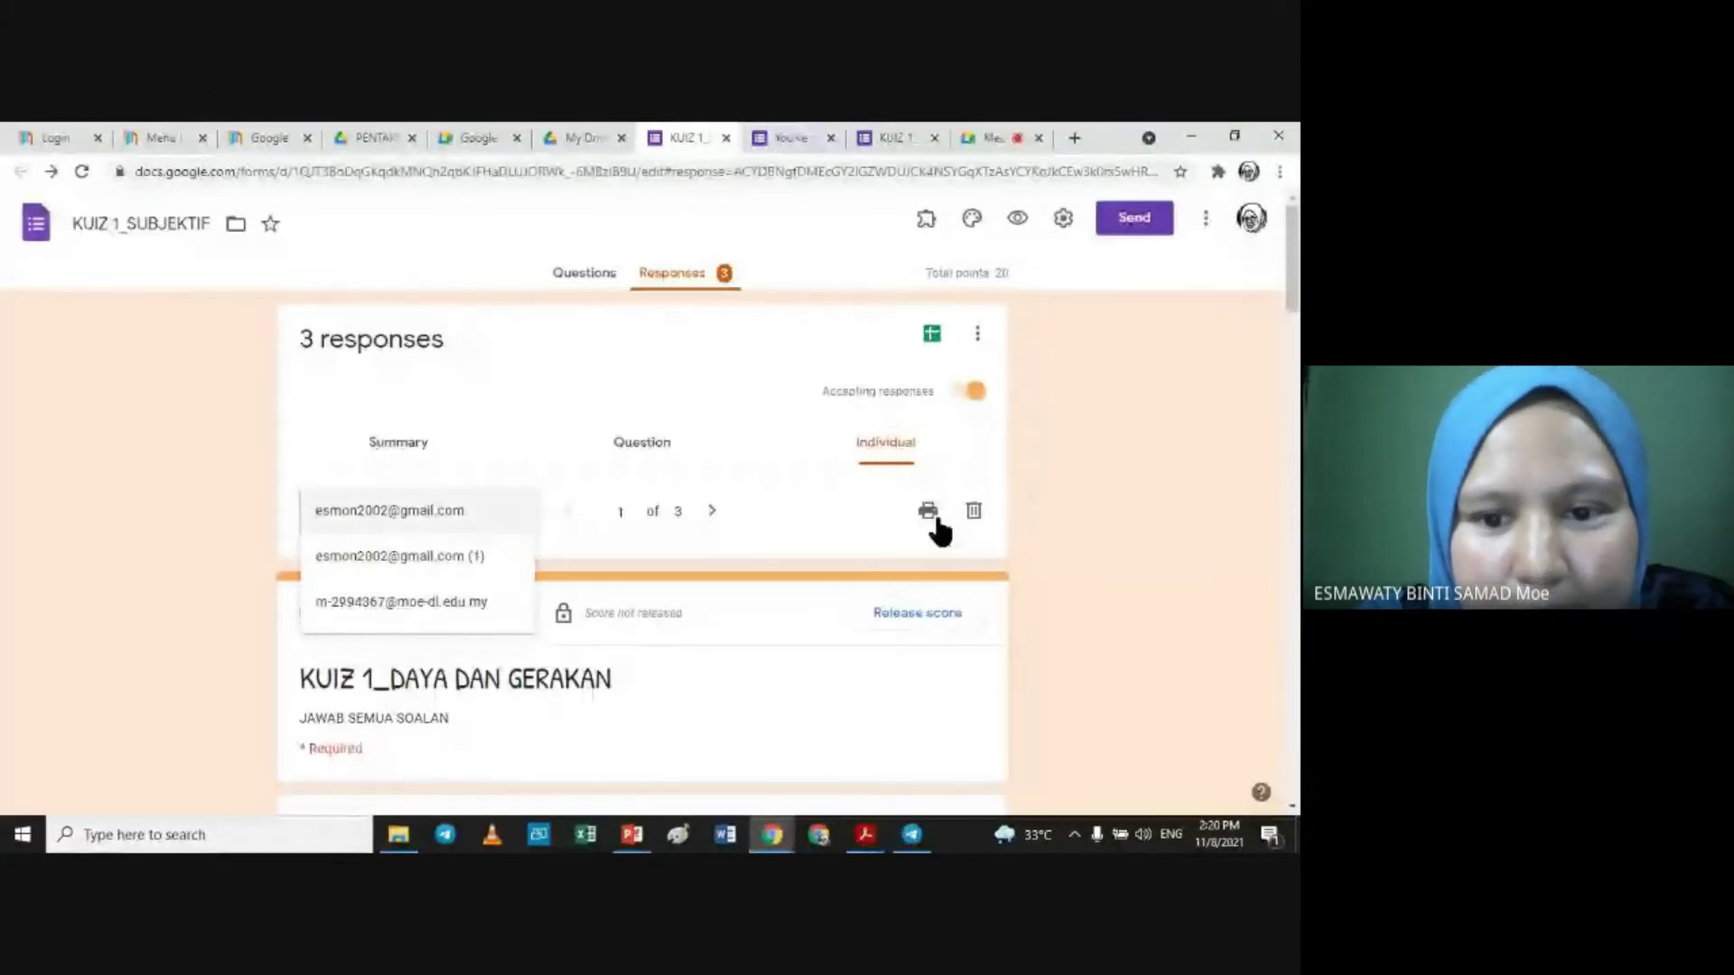
click(973, 511)
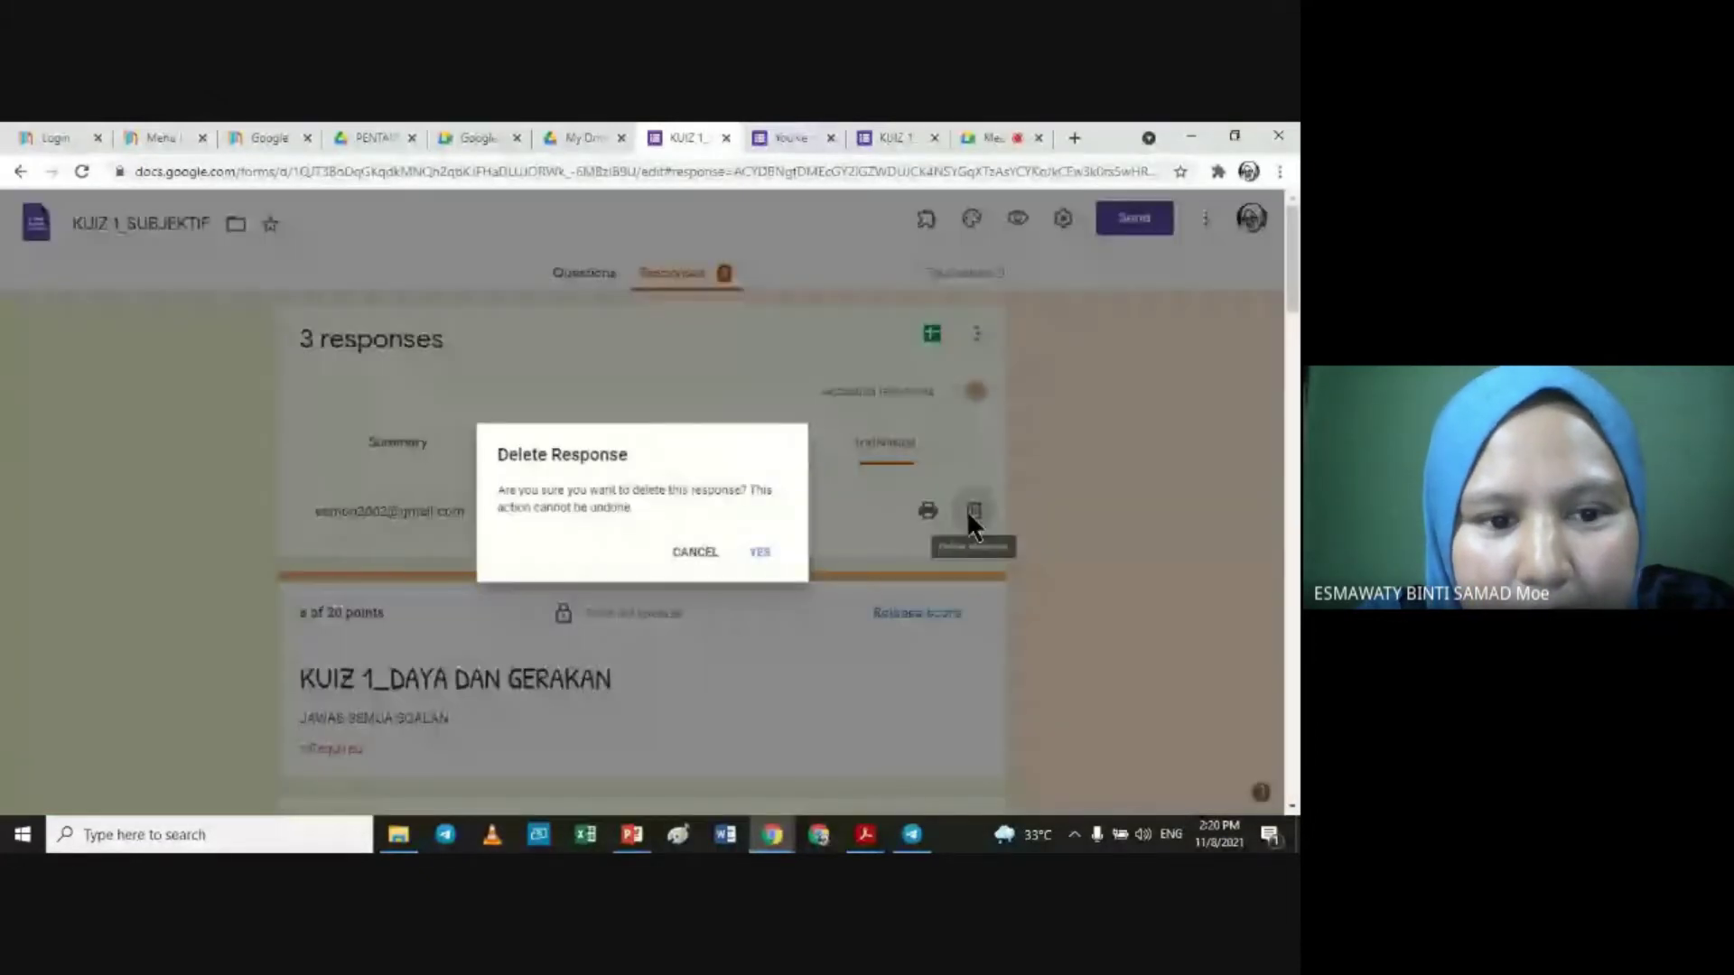
click(760, 552)
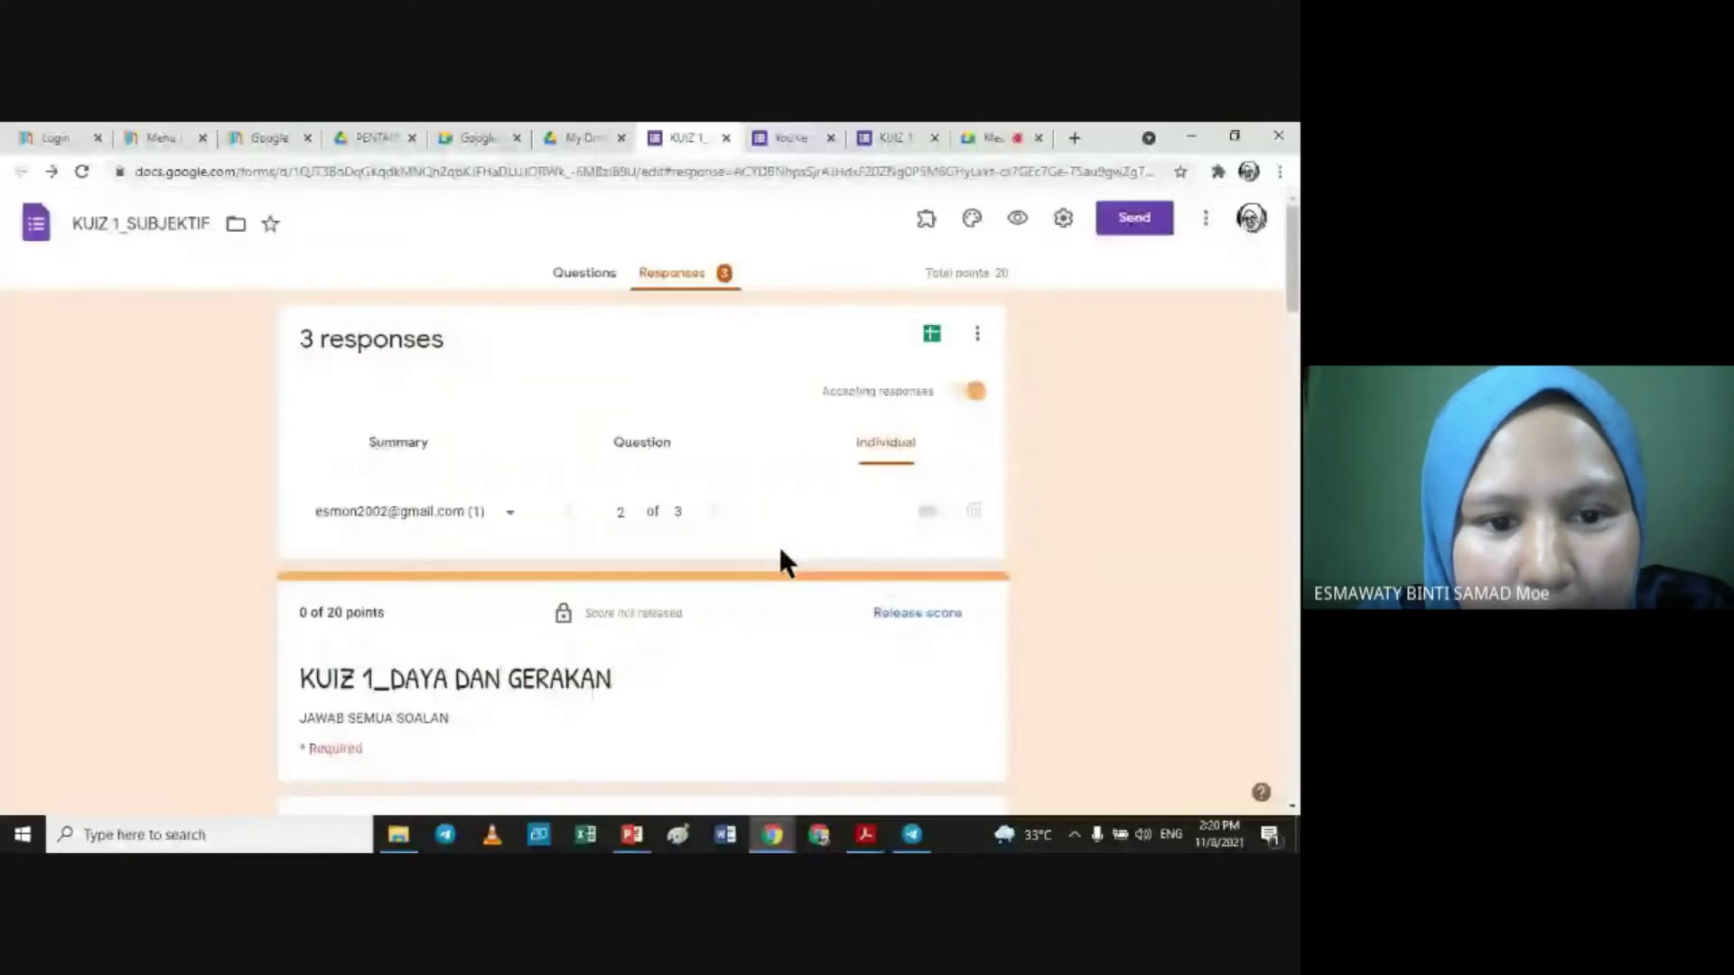
Step: Delete the remaining individual responses submitted to the KUIZ 1_SUBJEKTIF form
click(503, 513)
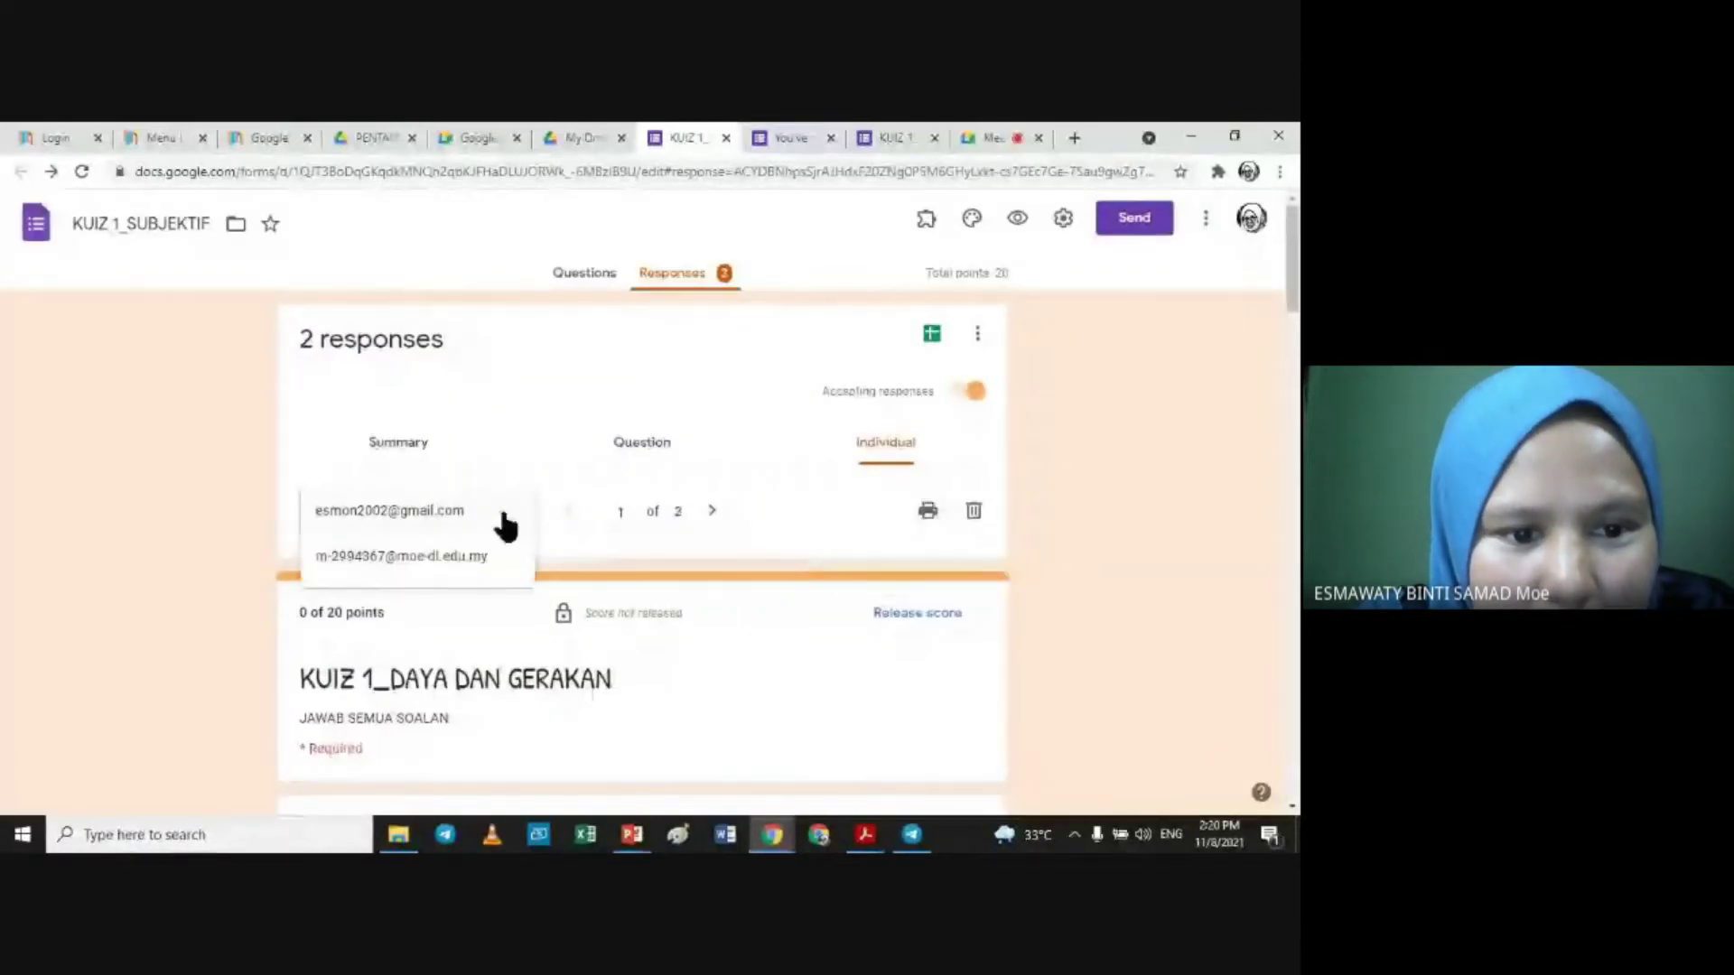
click(462, 511)
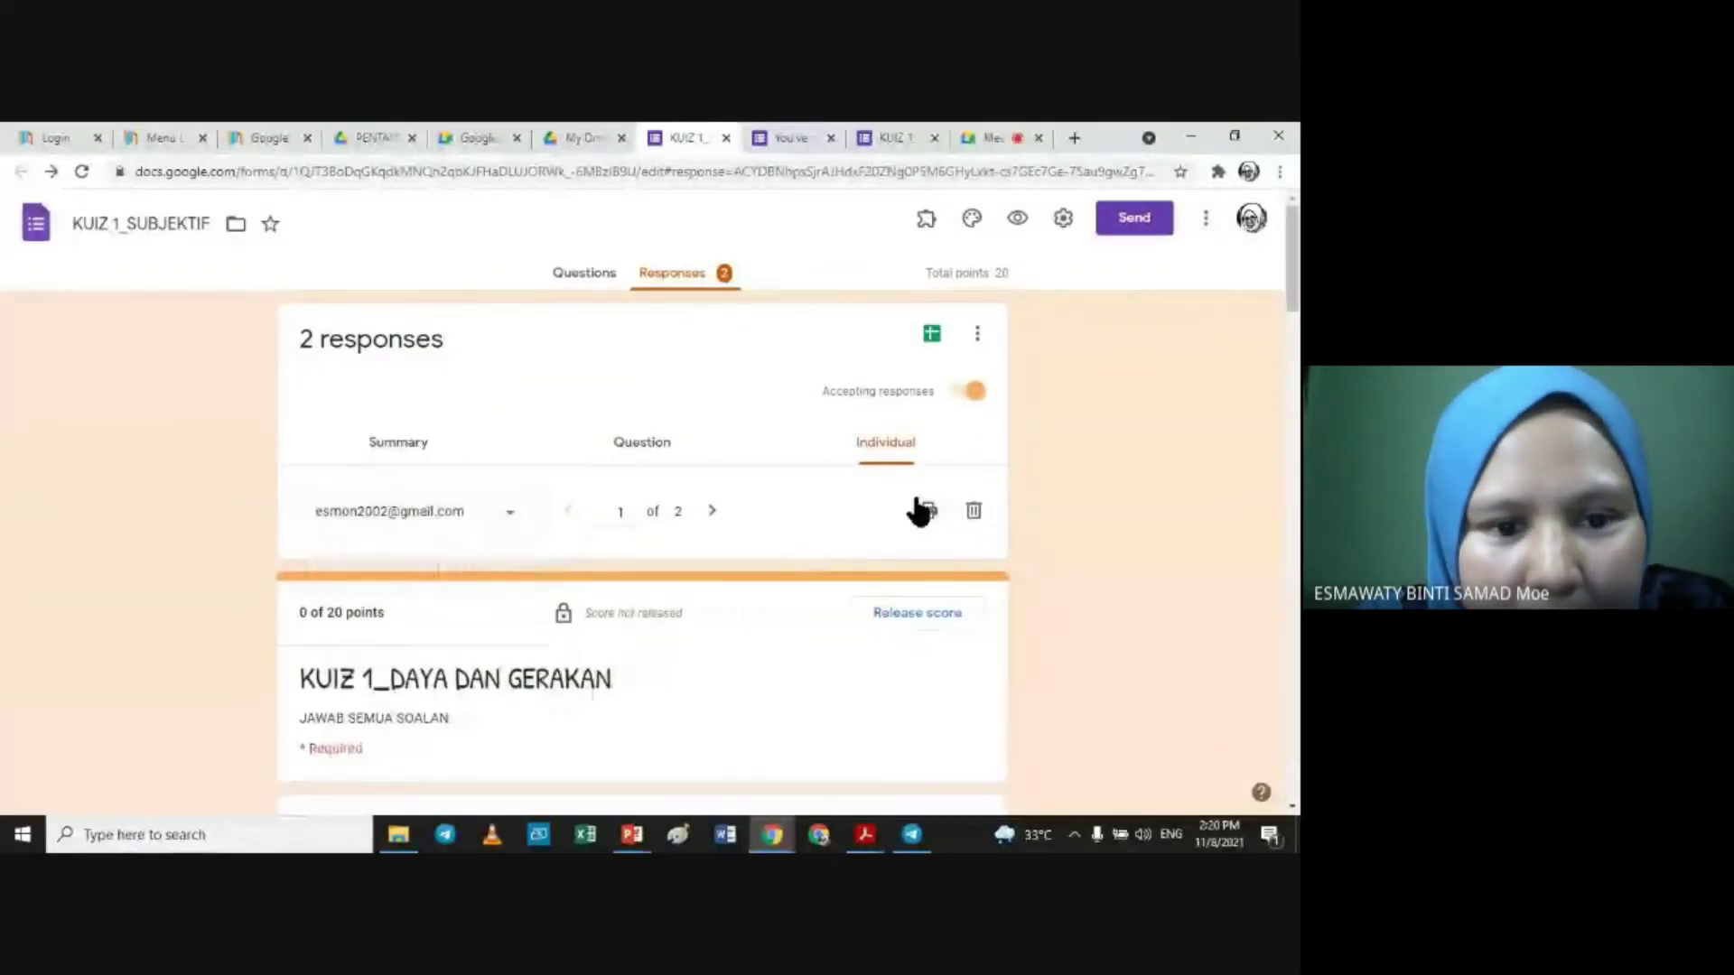
click(968, 512)
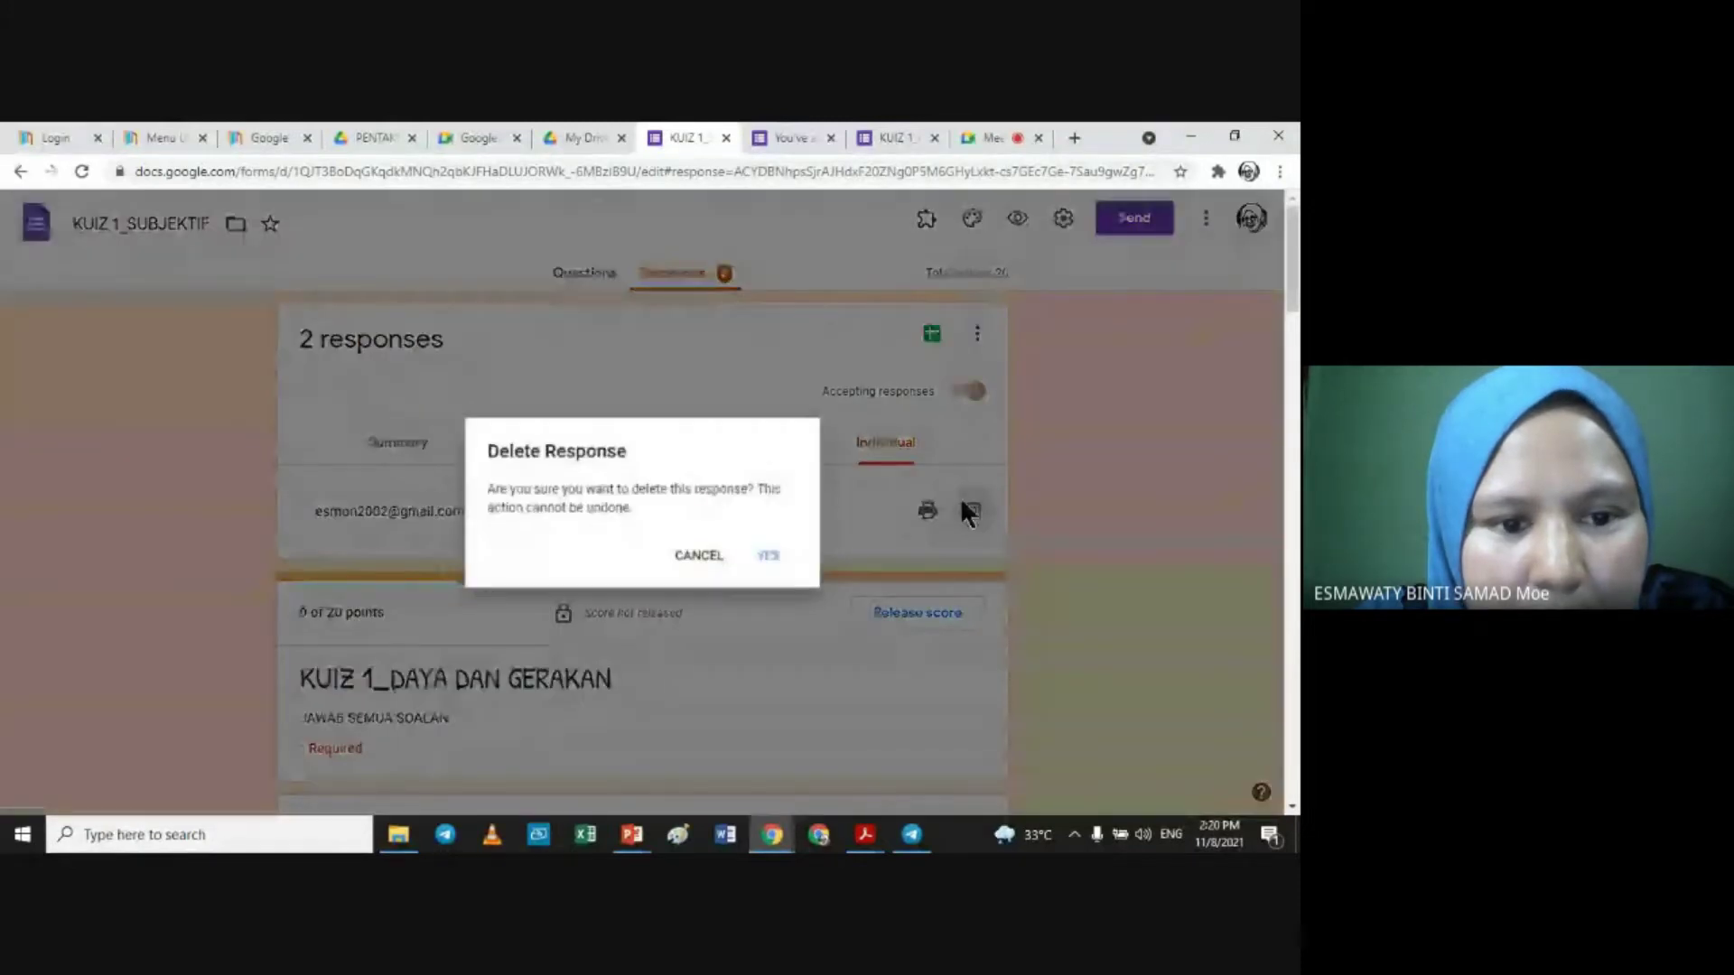
key(Return)
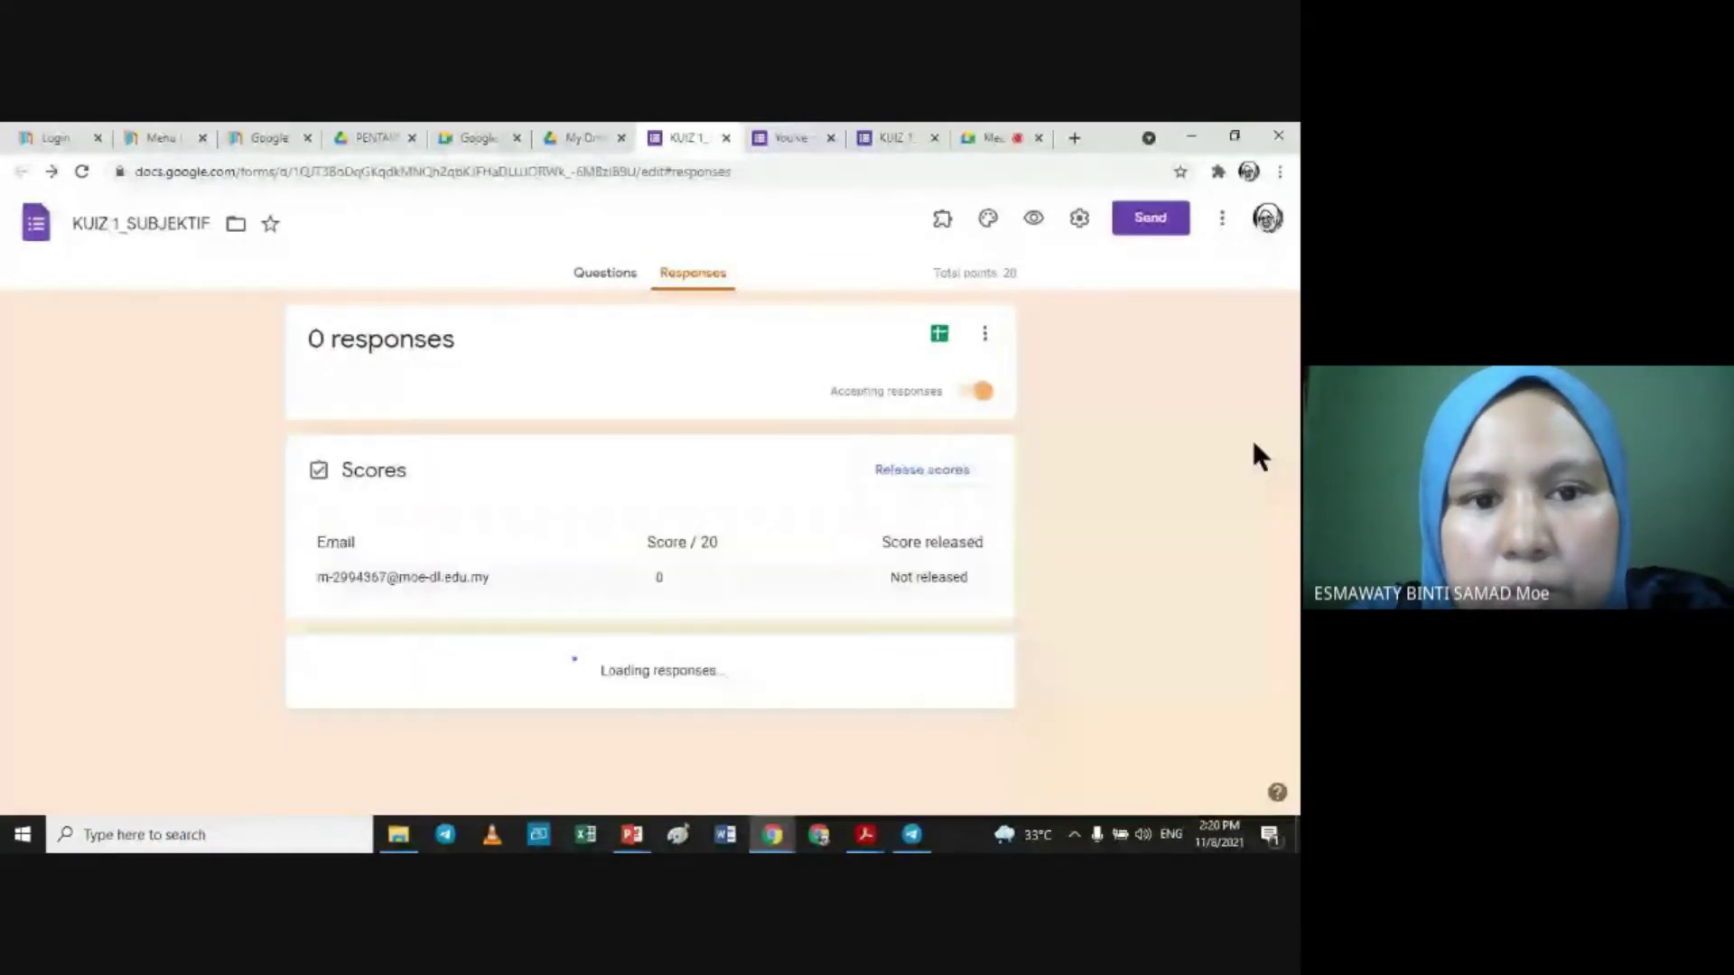
Step: Go back to the KUIZ 1_SUBJEKTIF questions, open a fresh preview, and look through its first section
click(601, 274)
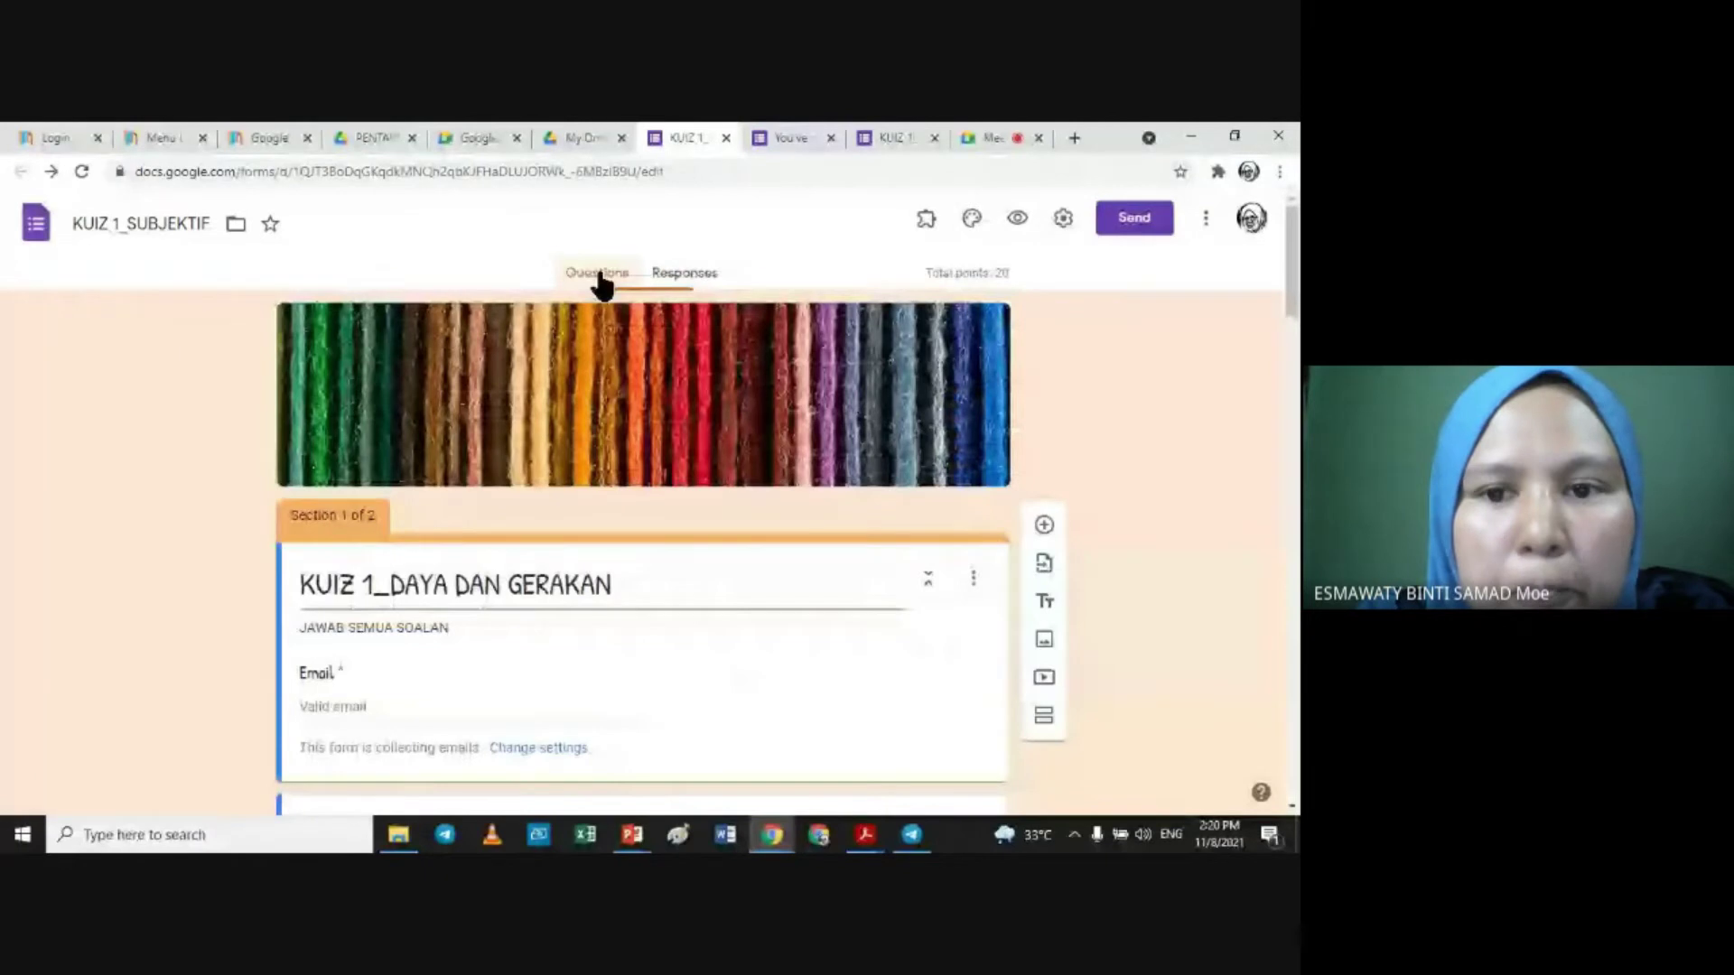
click(1017, 218)
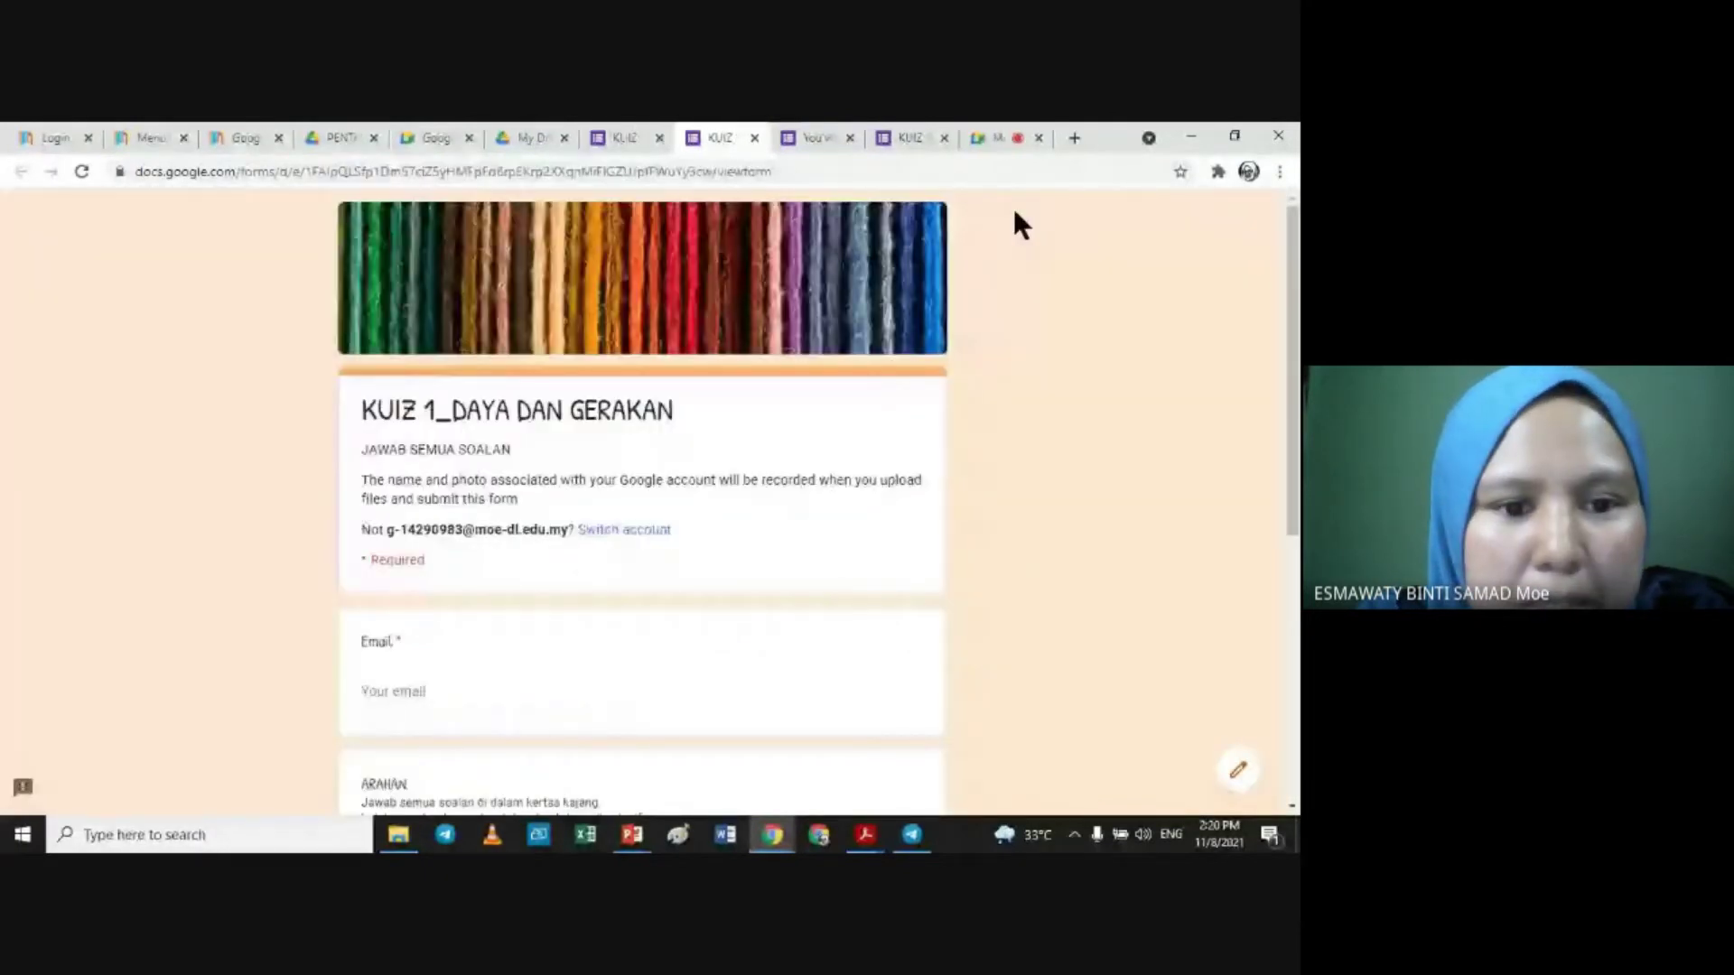
scroll(1015, 217, down, 1)
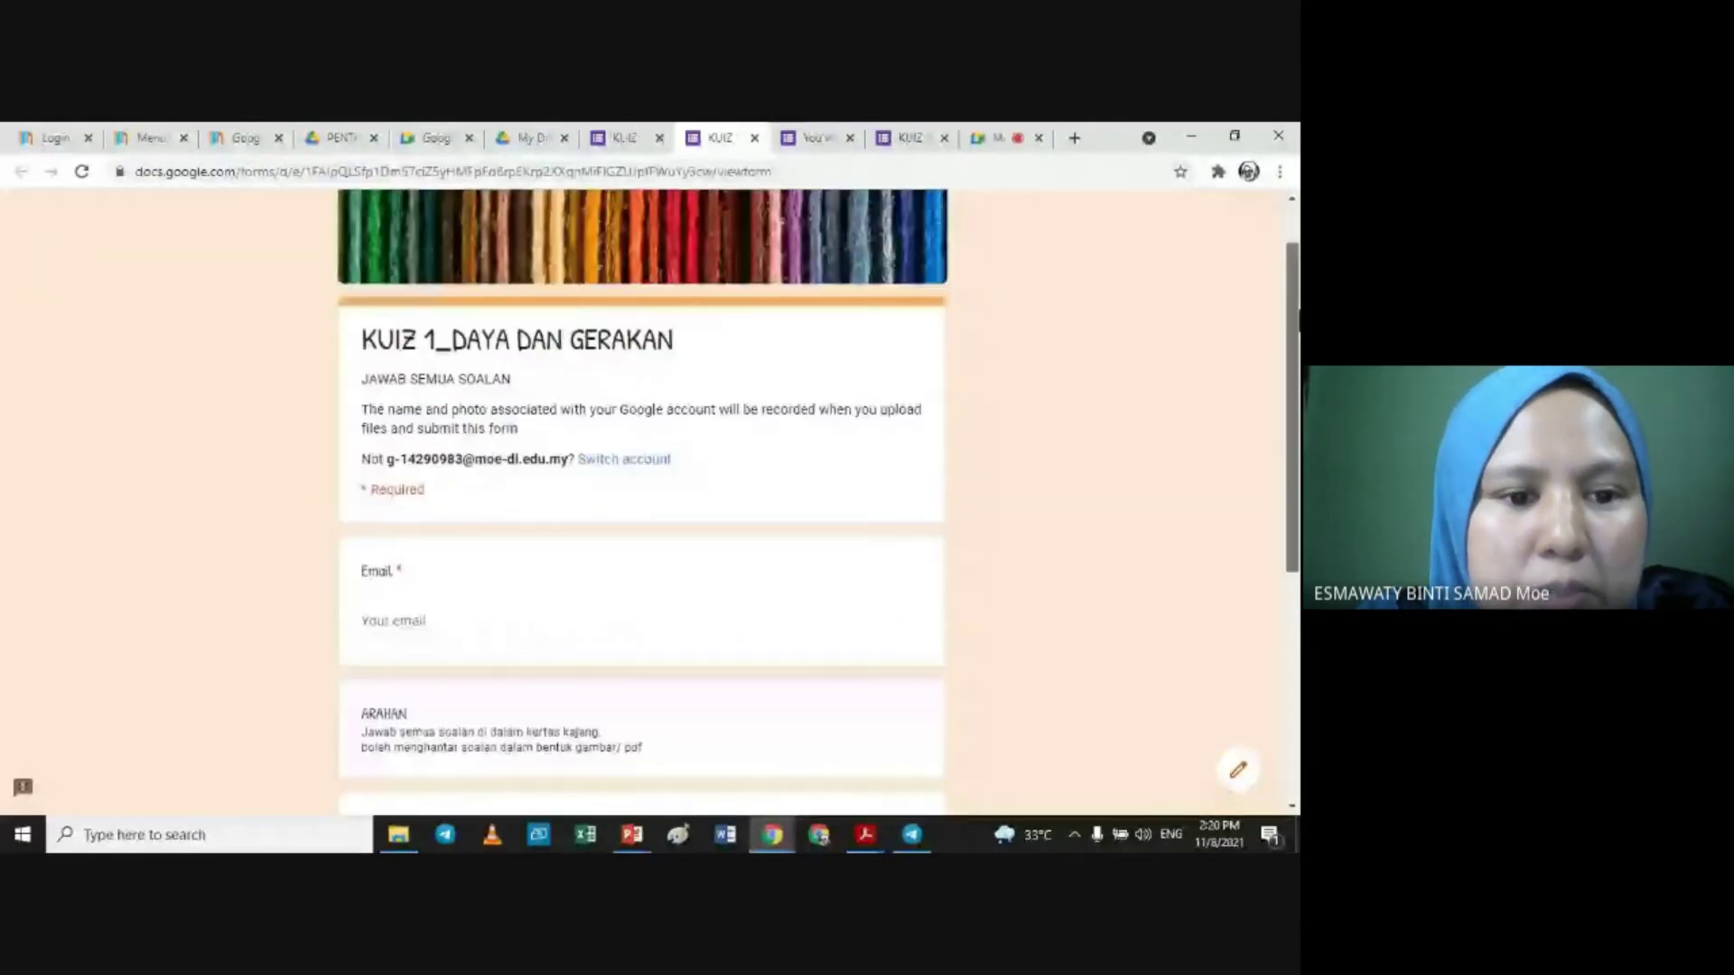
scroll(641, 501, down, 2)
scroll(1277, 450, down, 2)
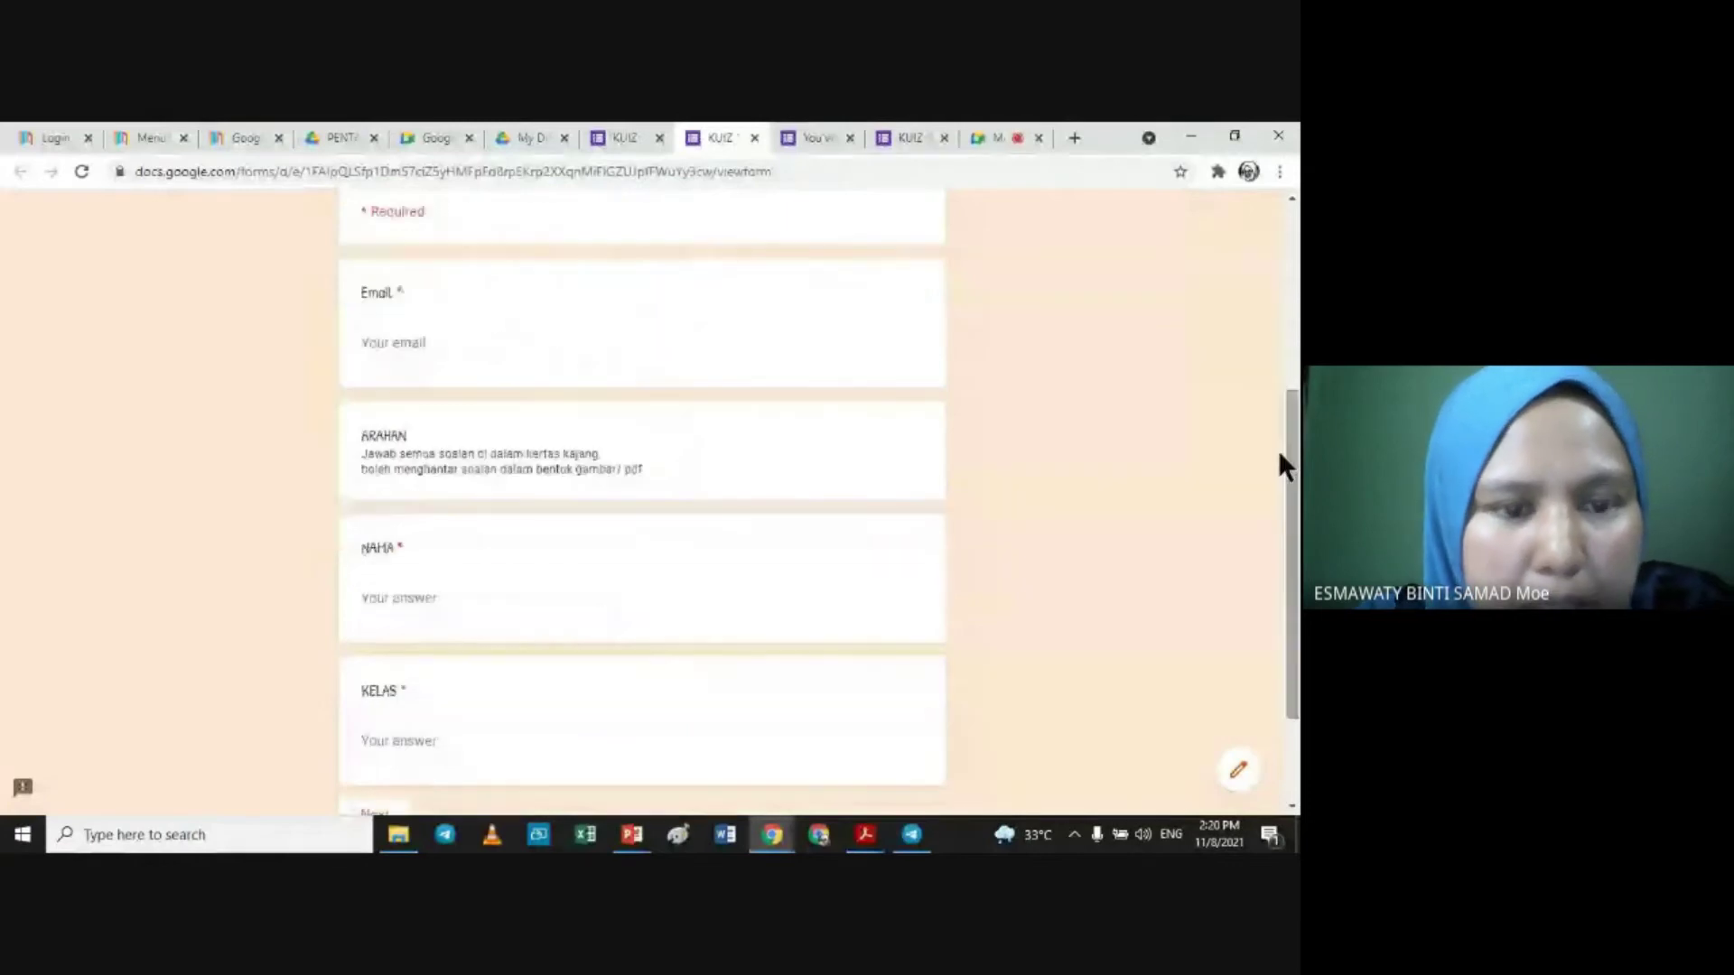
Step: Fill in the respondent's email and name, enter ELIT as the KELAS answer, and continue to the BAHAGIAN B_KERTAS 2 section
click(394, 341)
click(410, 377)
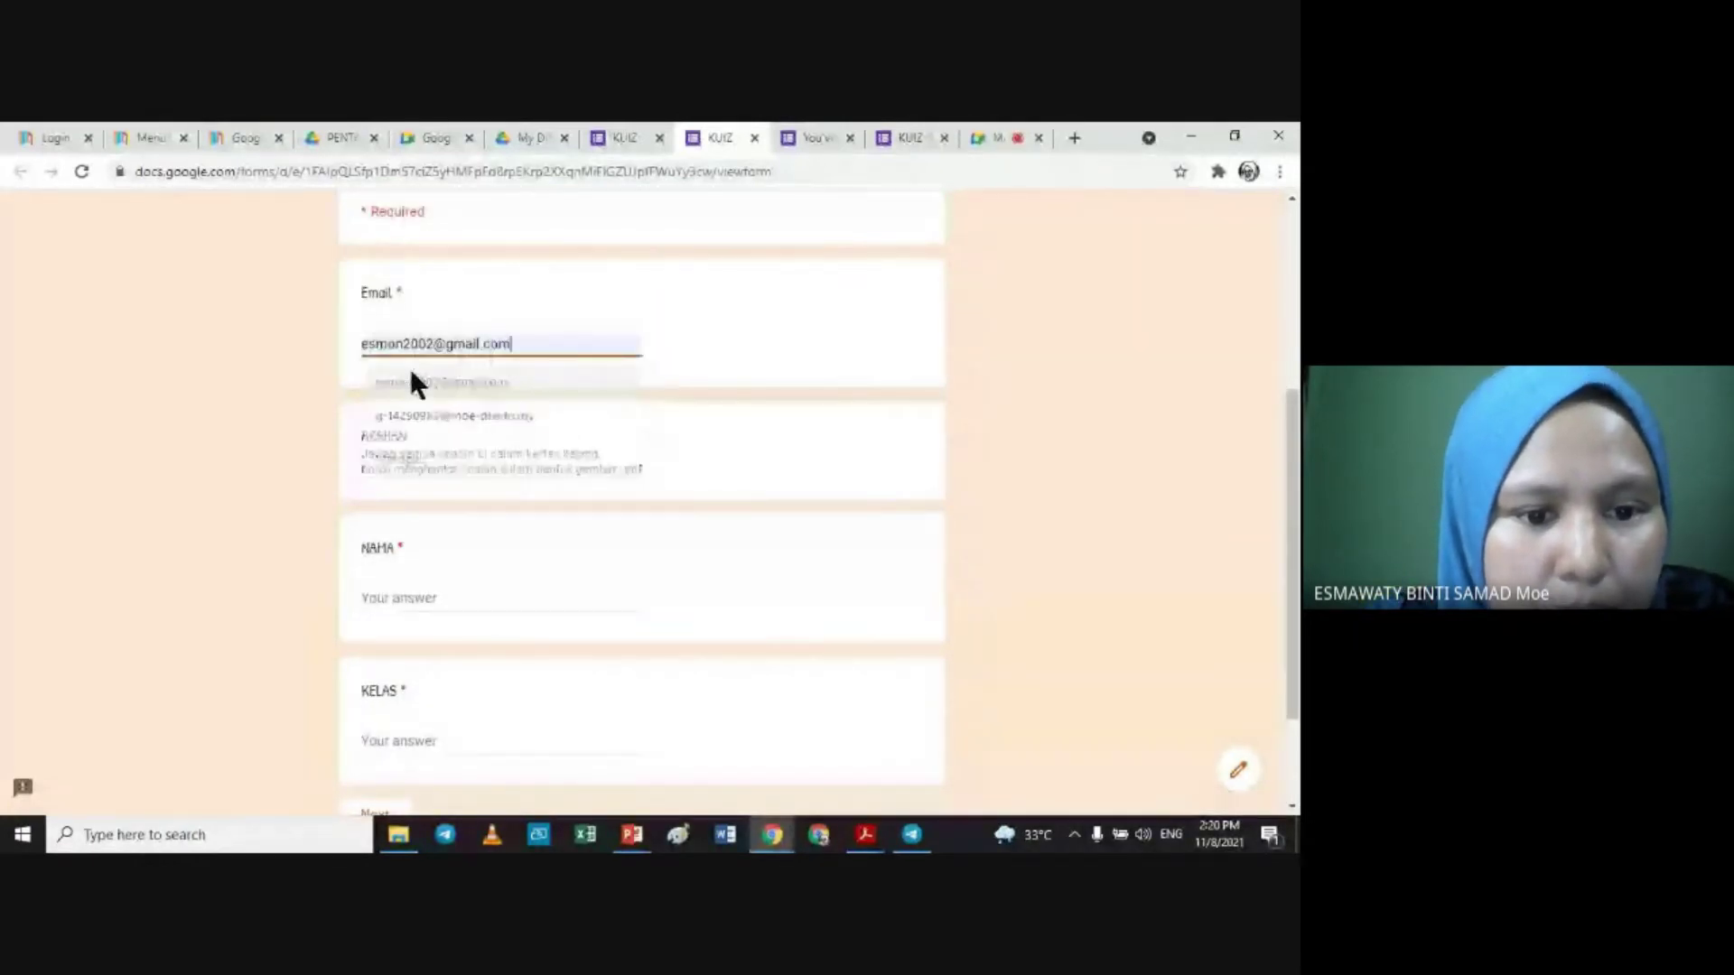
click(397, 603)
text(E)
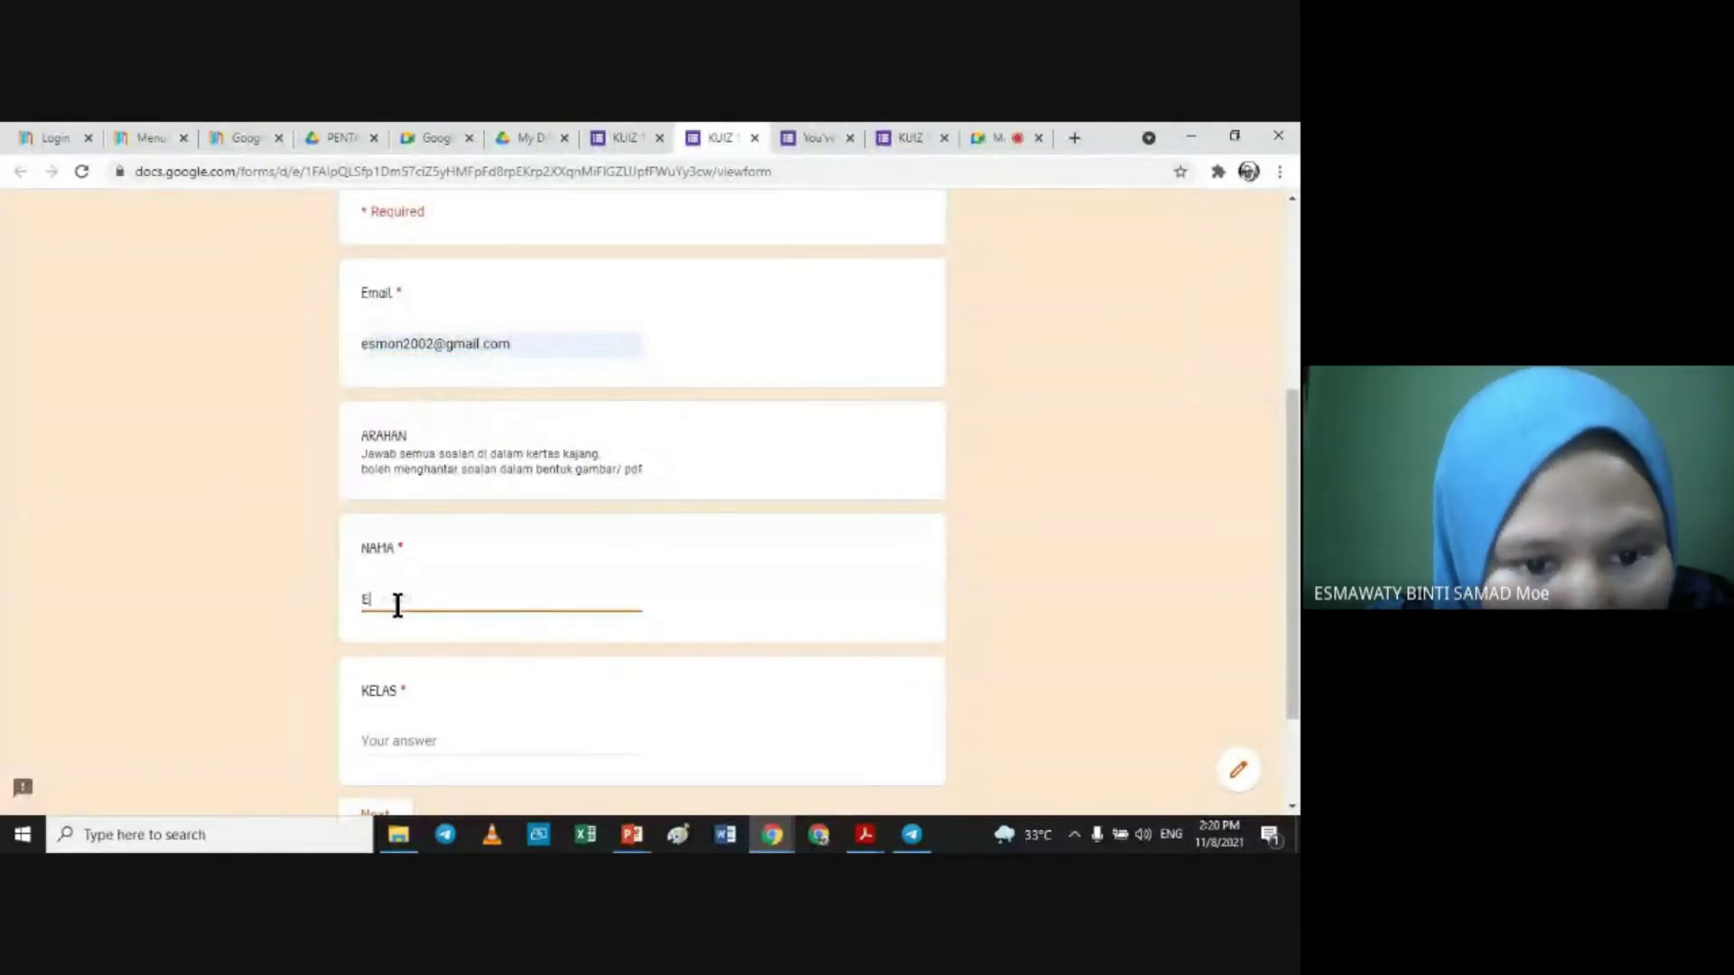
text(SMA)
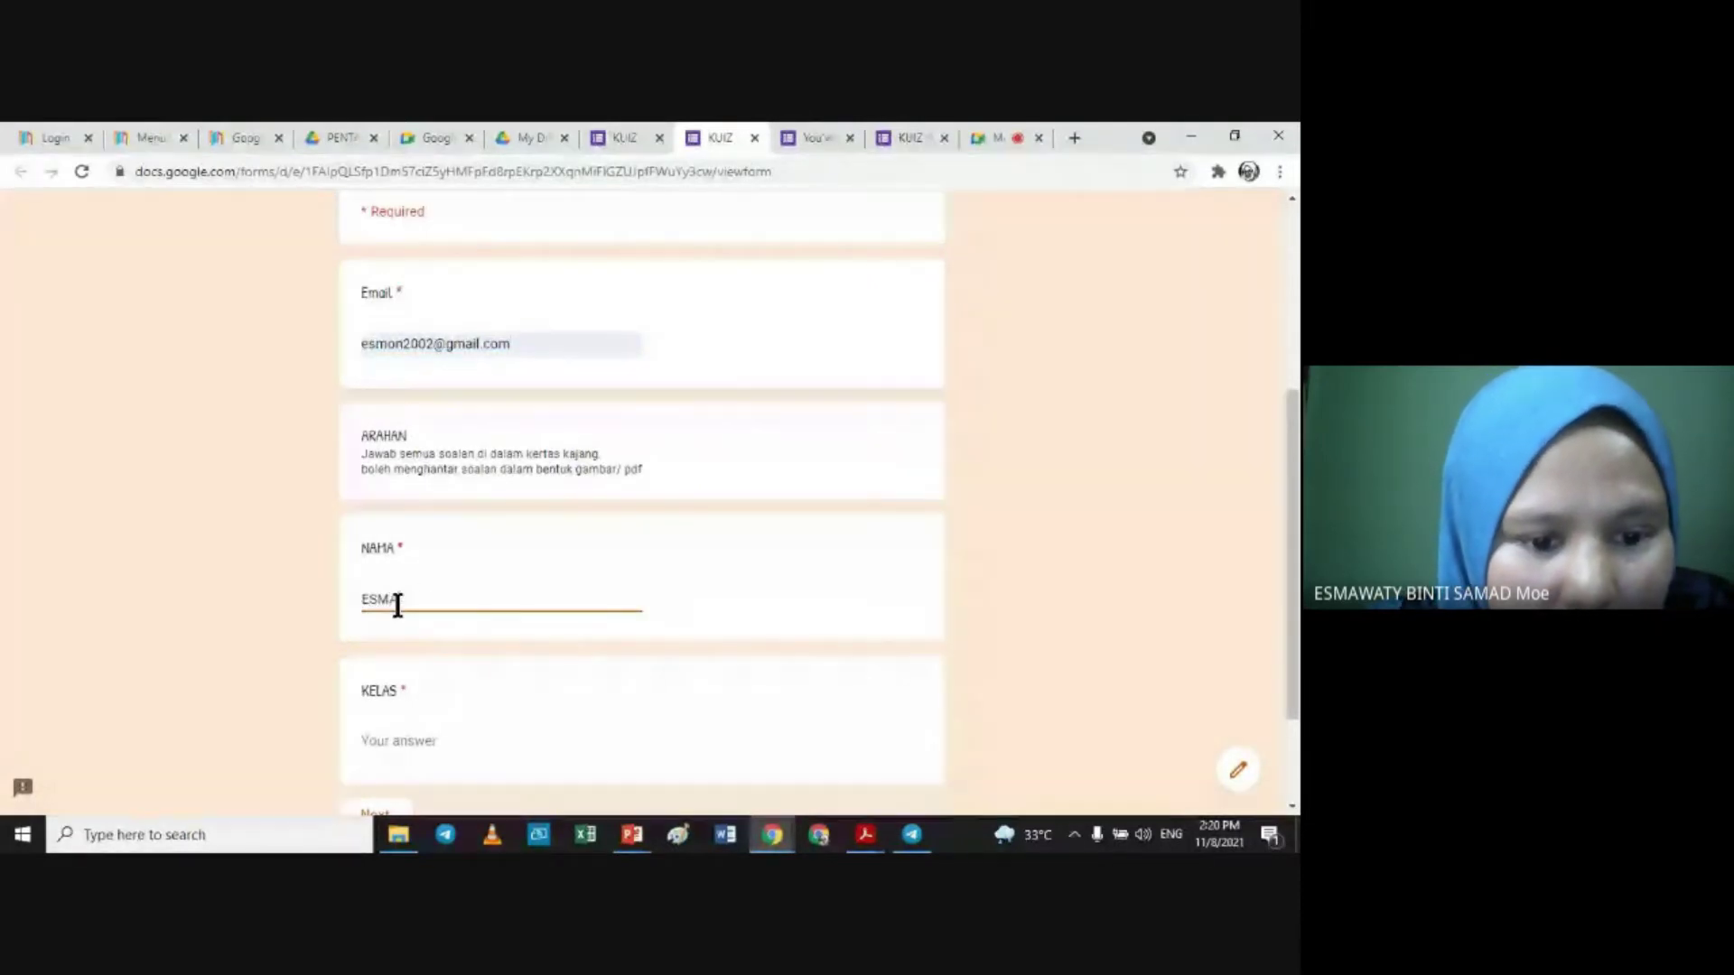
click(396, 739)
text(EL)
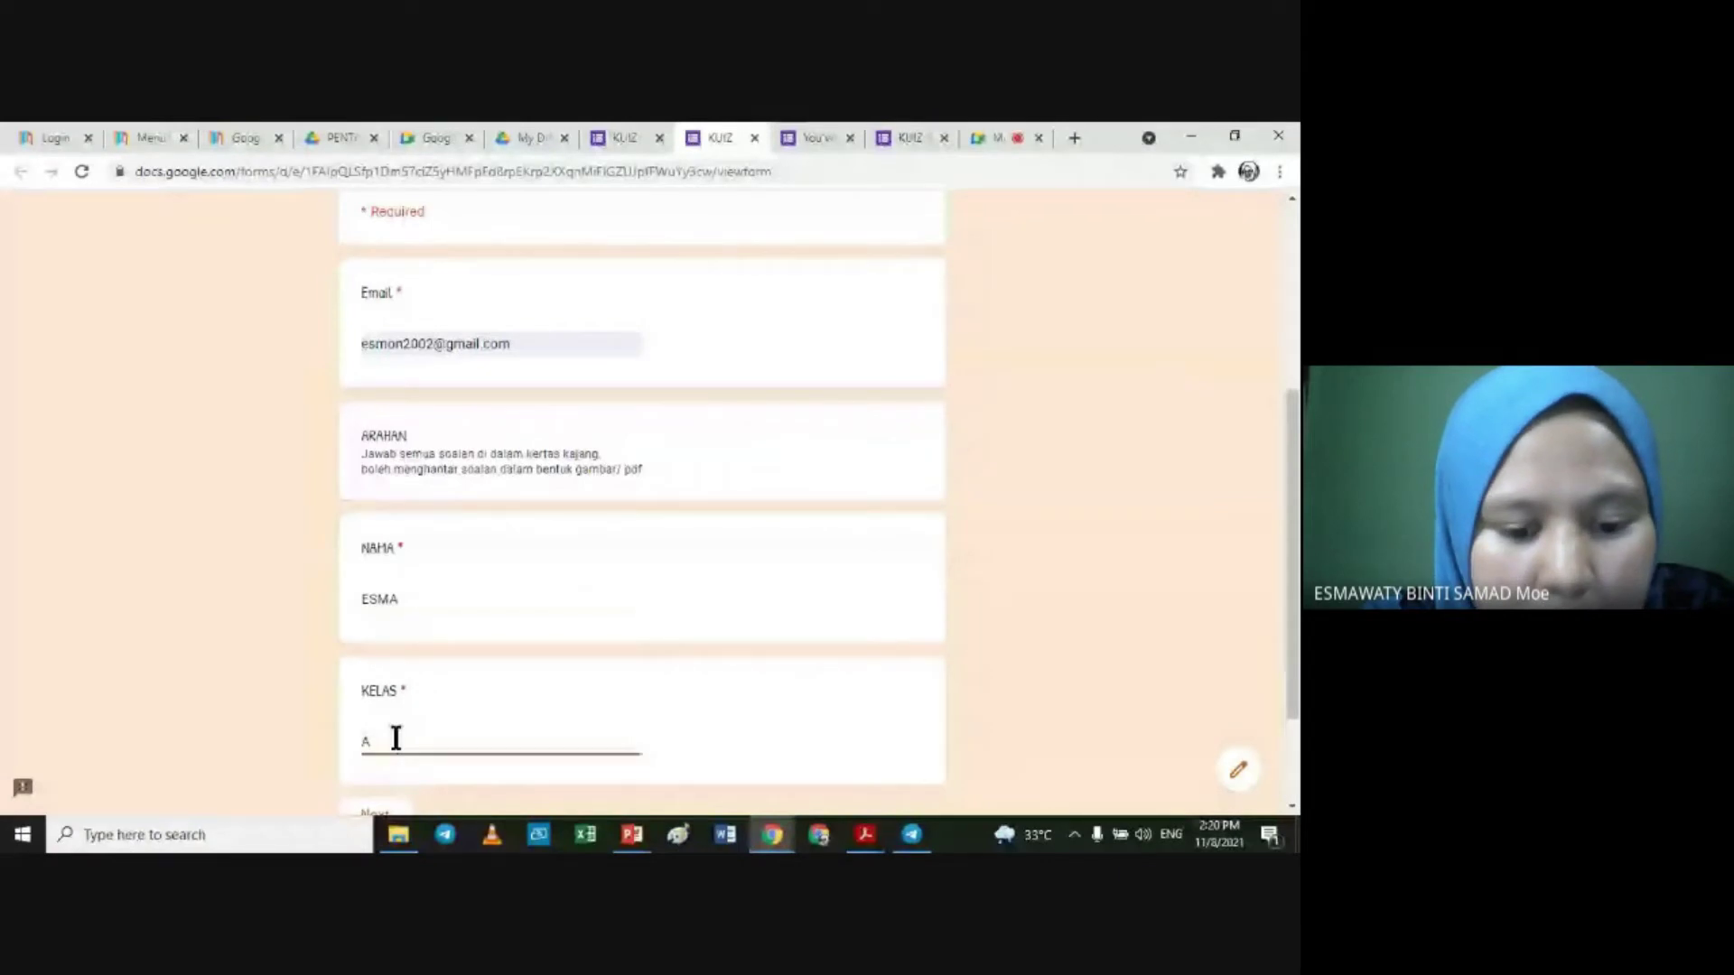
text(IT)
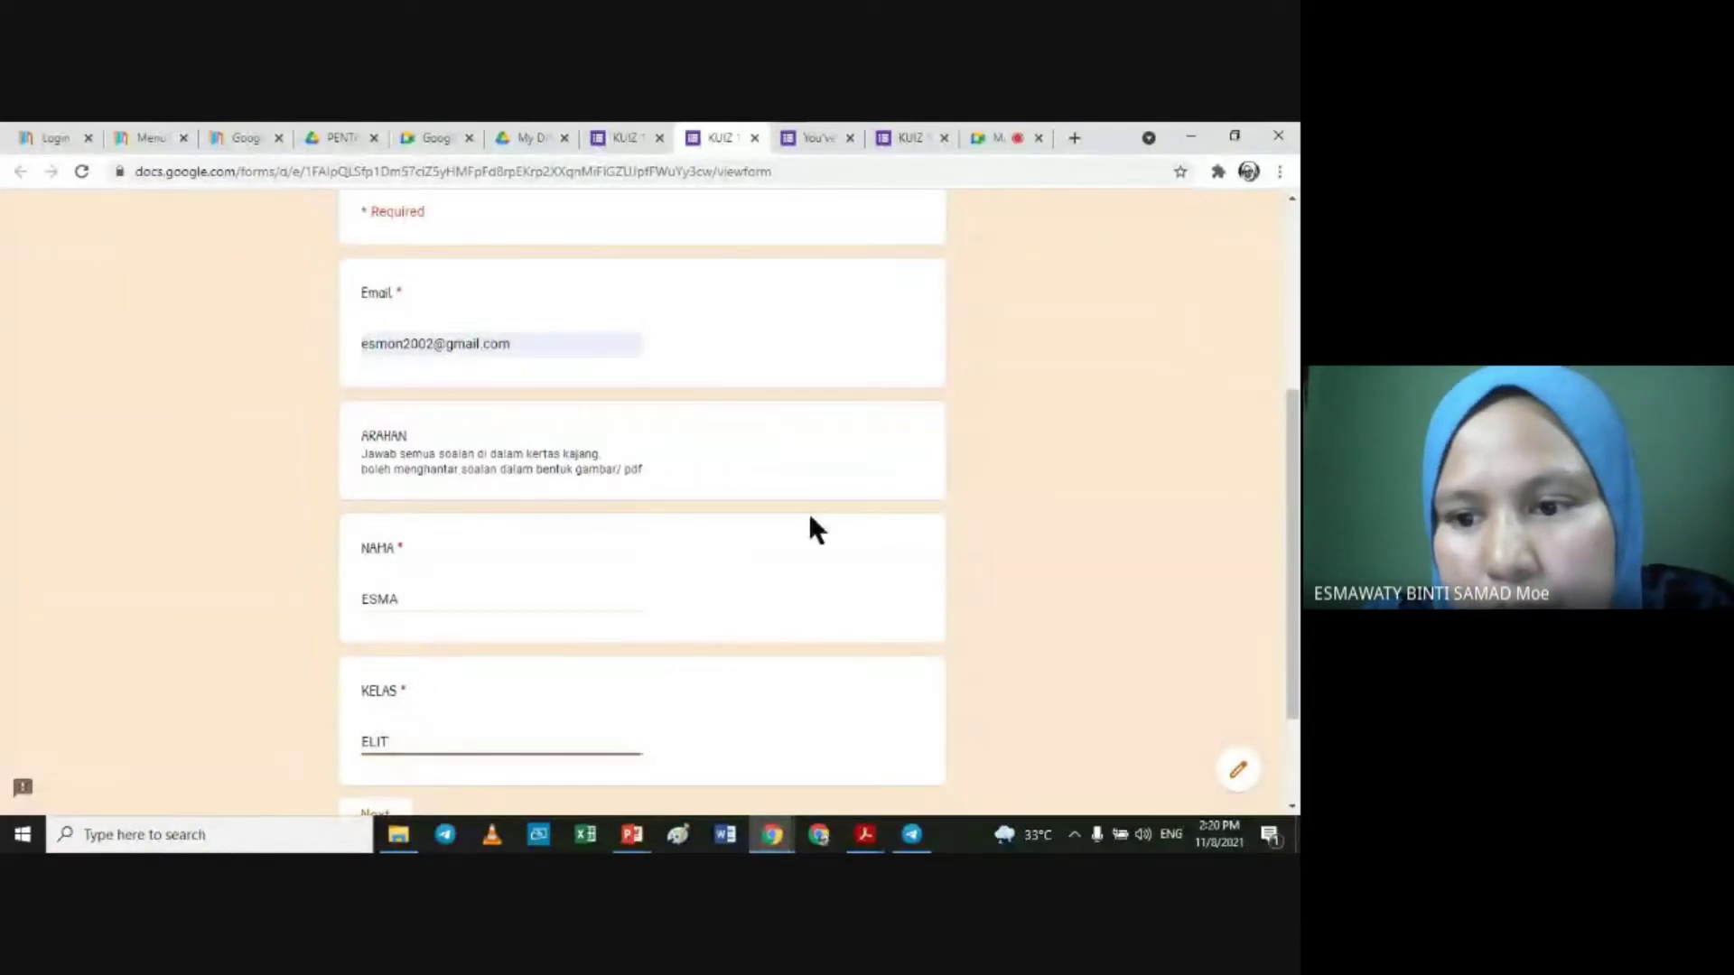
scroll(315, 665, down, 2)
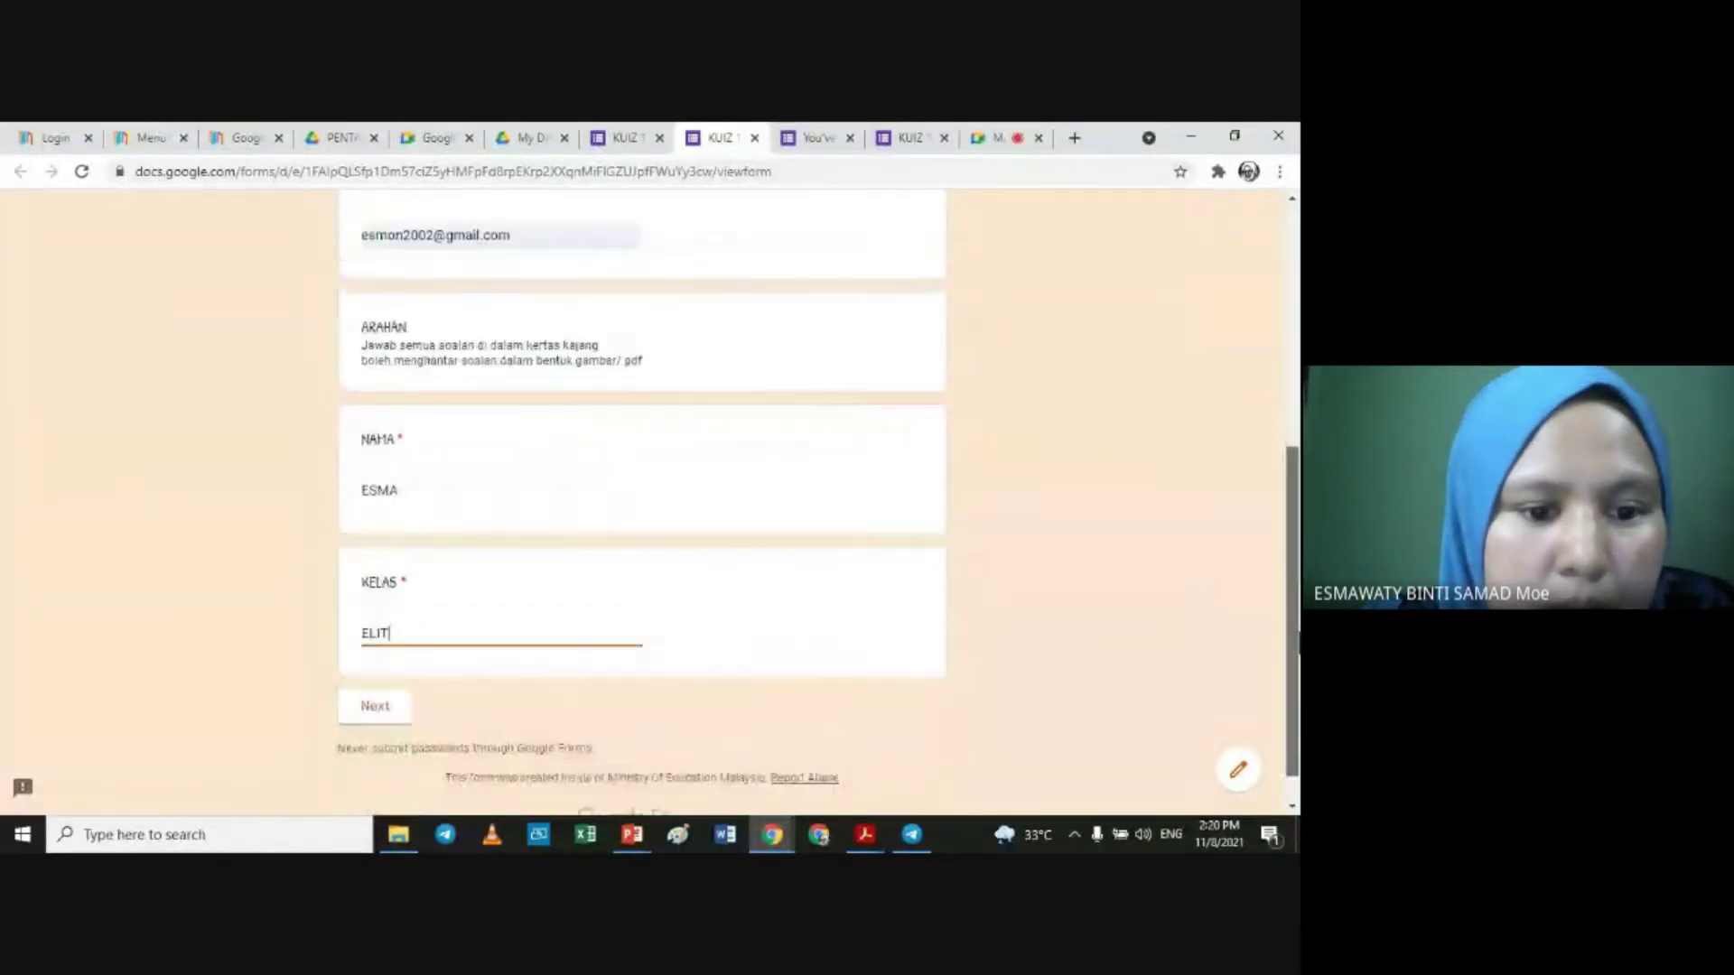
click(386, 664)
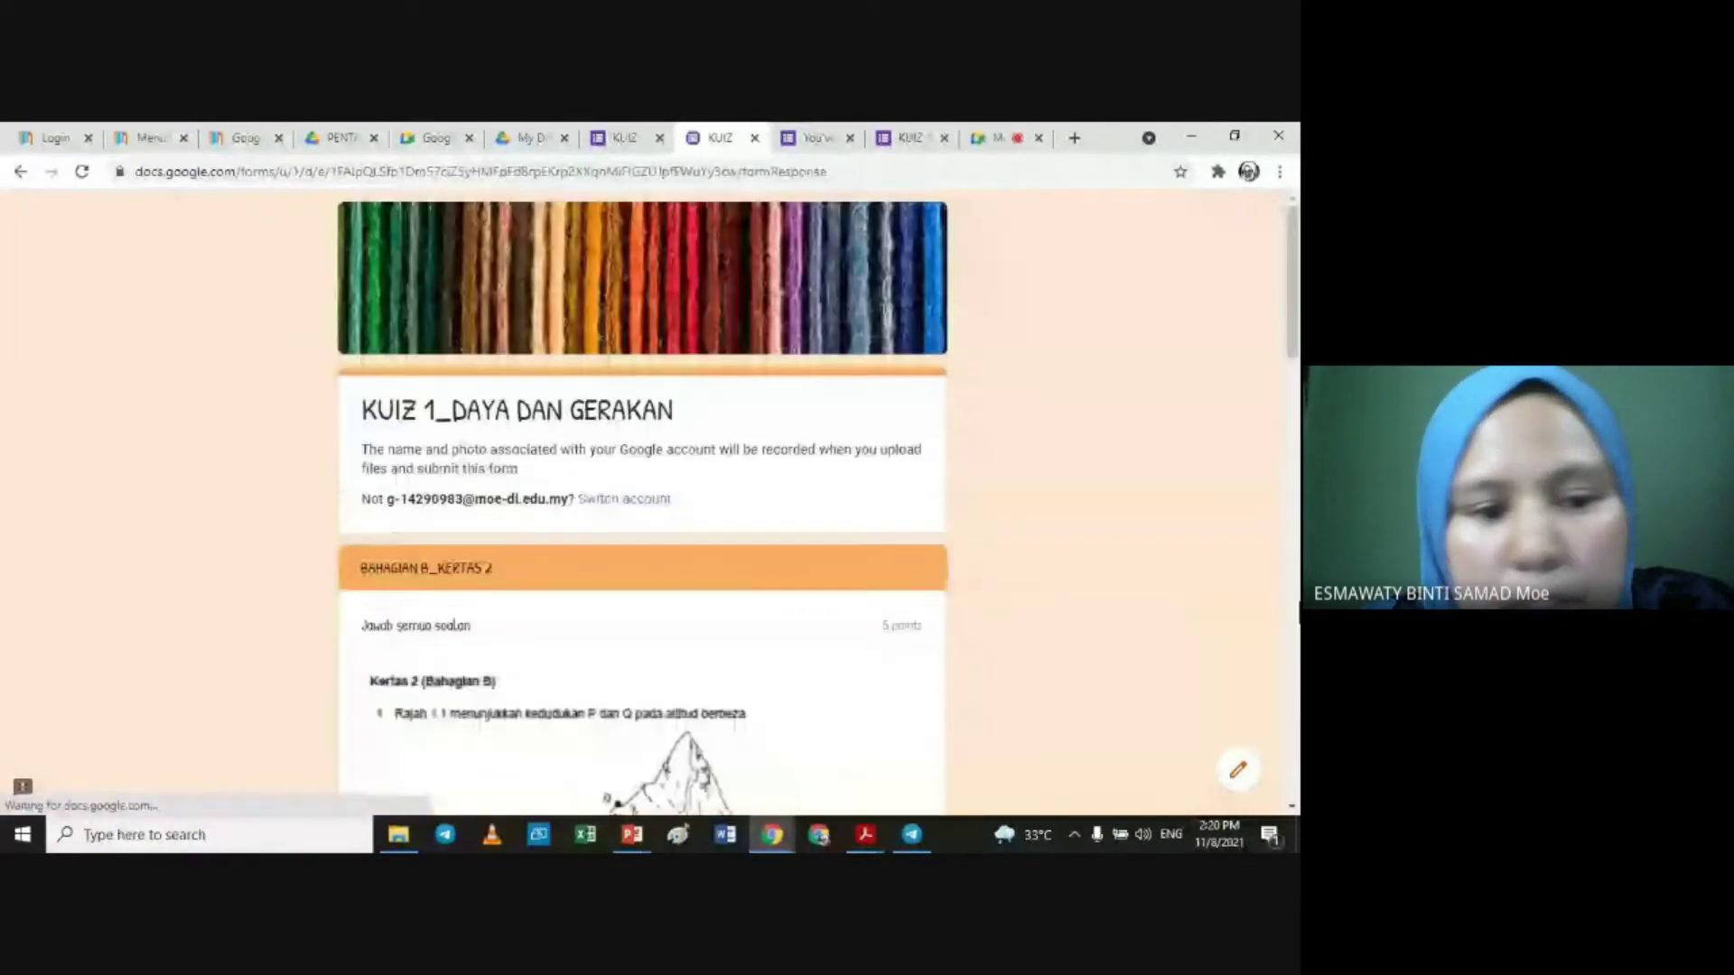
Step: Inspect the file upload dialog for the first BAHAGIAN B_KERTAS 2 question and close it without adding a file
drag(1292, 294, 1300, 522)
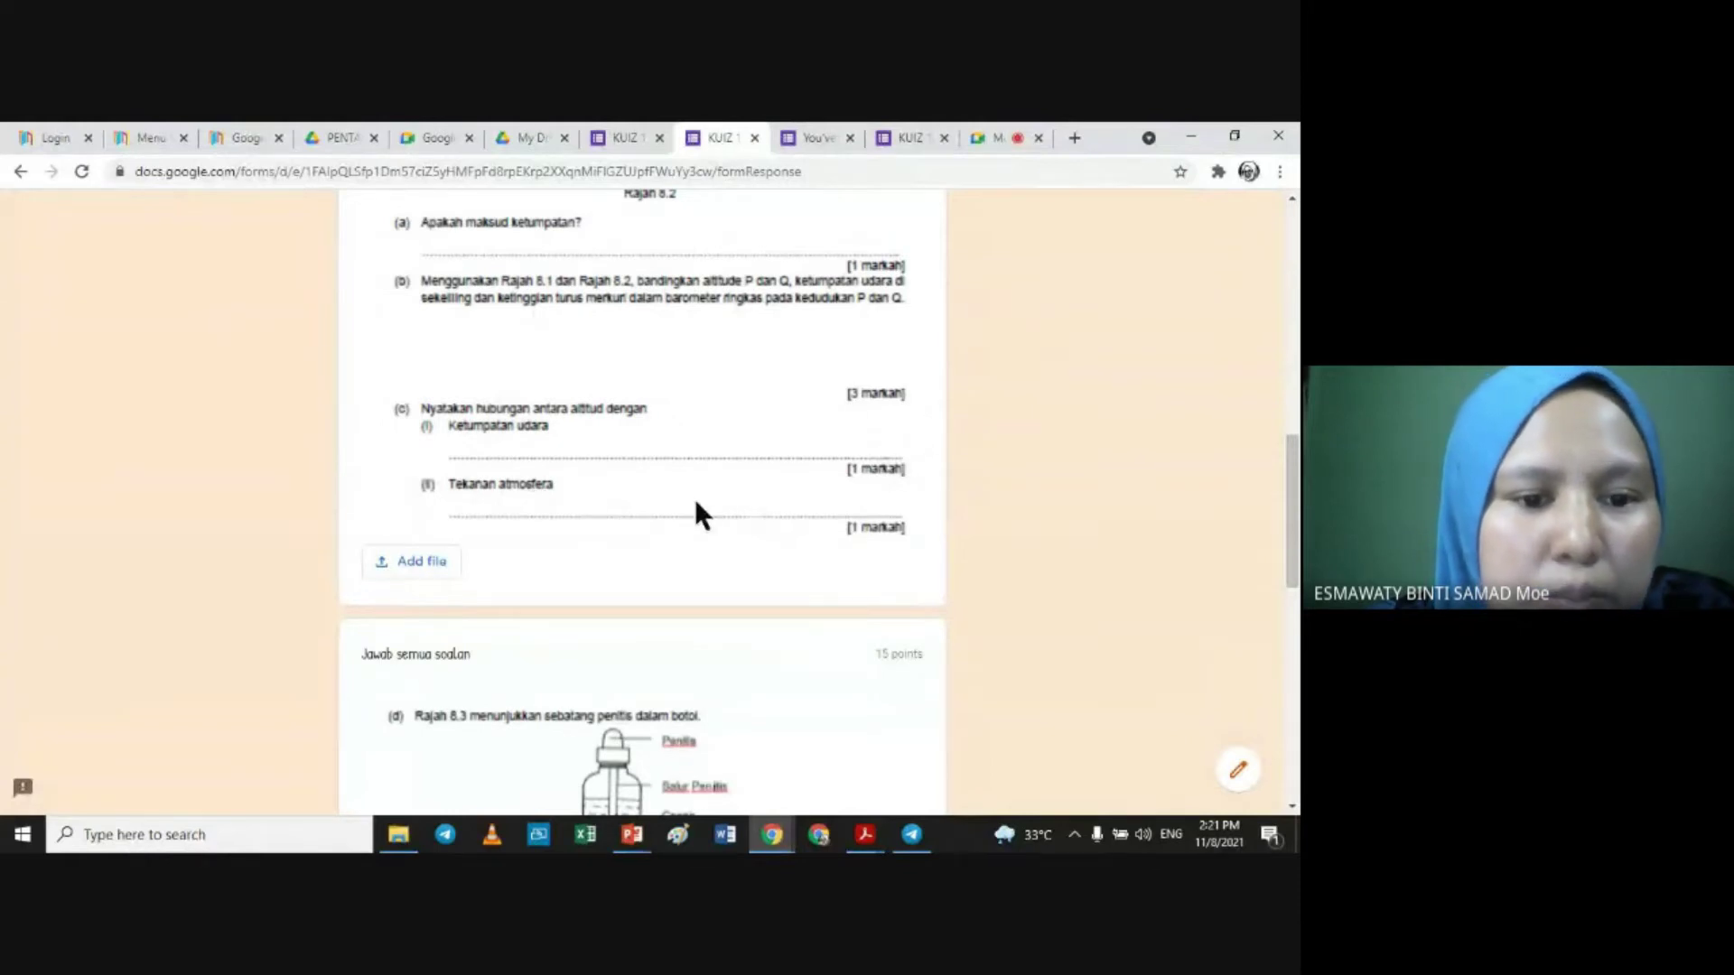
click(408, 574)
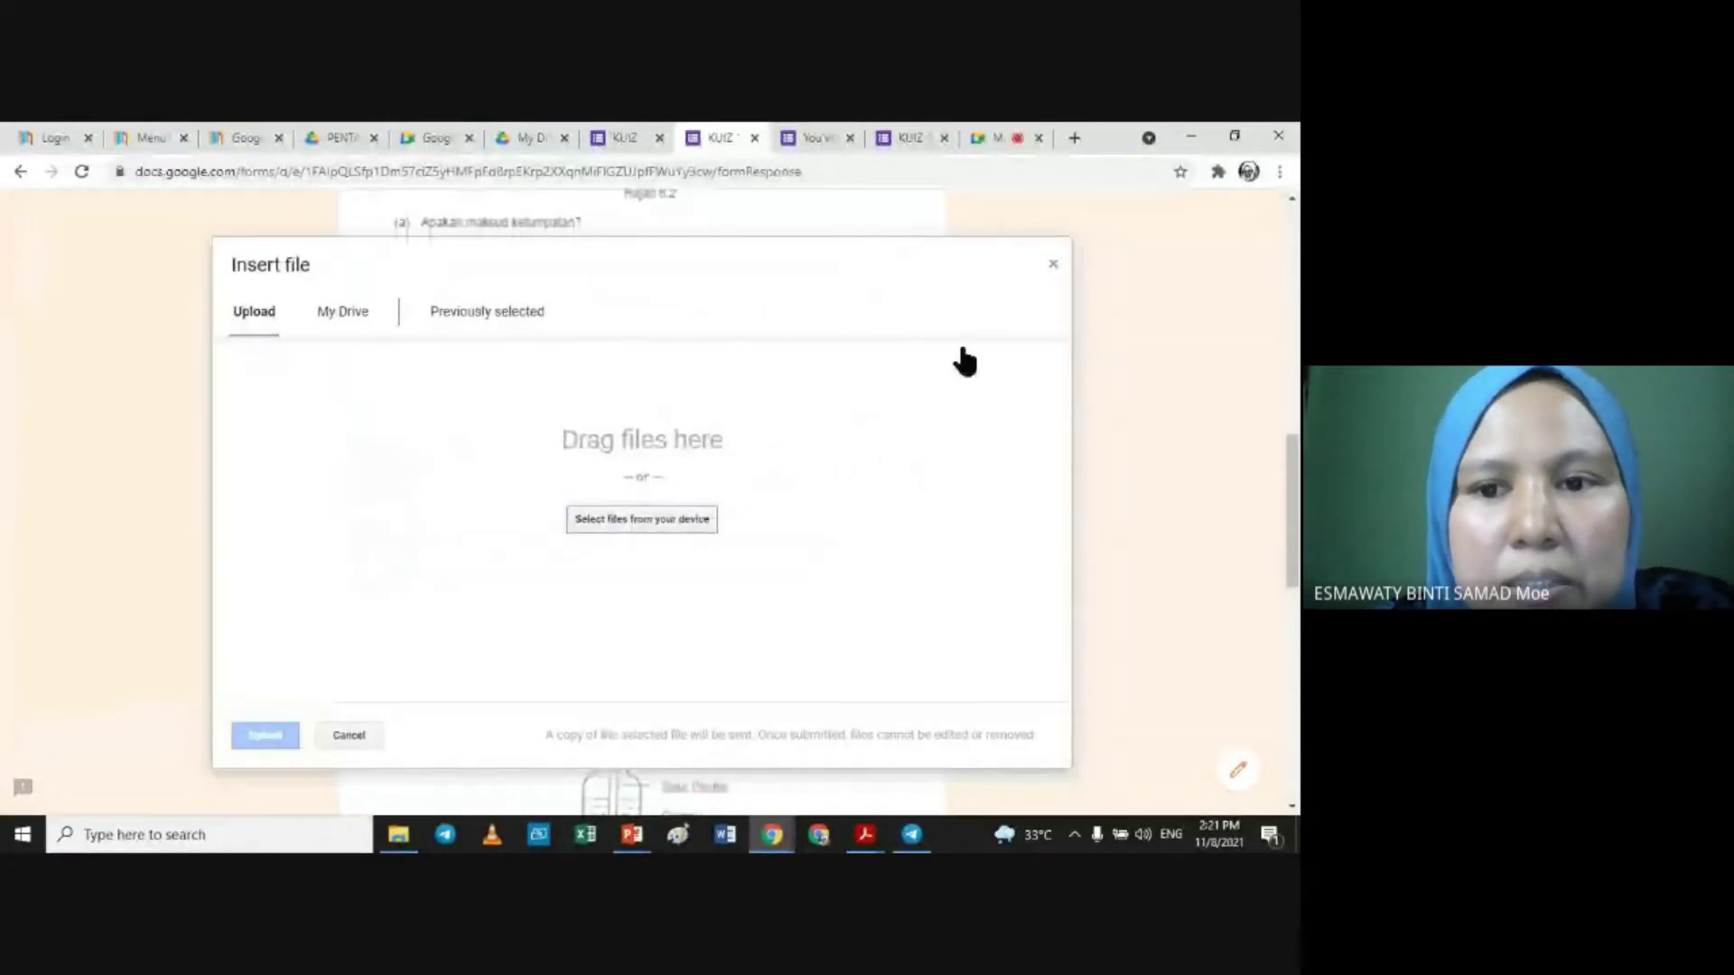
click(1054, 262)
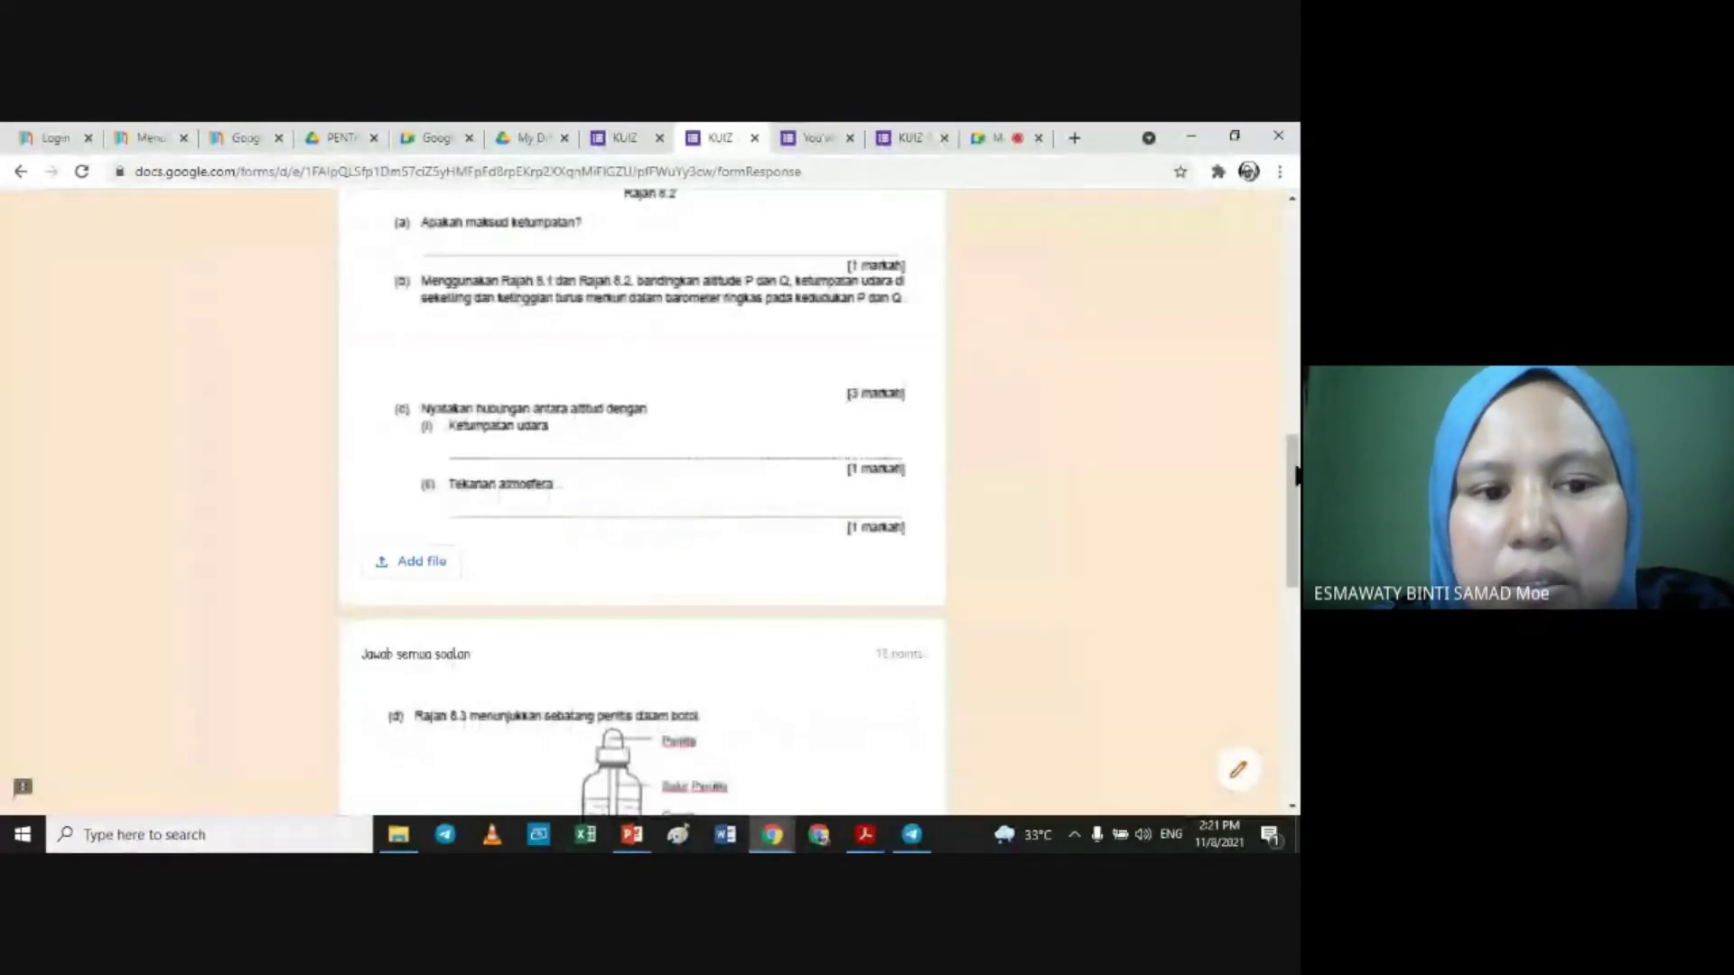
Step: Submit the previewed KUIZ 1_DAYA DAN GERAKAN response without attaching files, and close the response page
drag(1295, 518, 1244, 728)
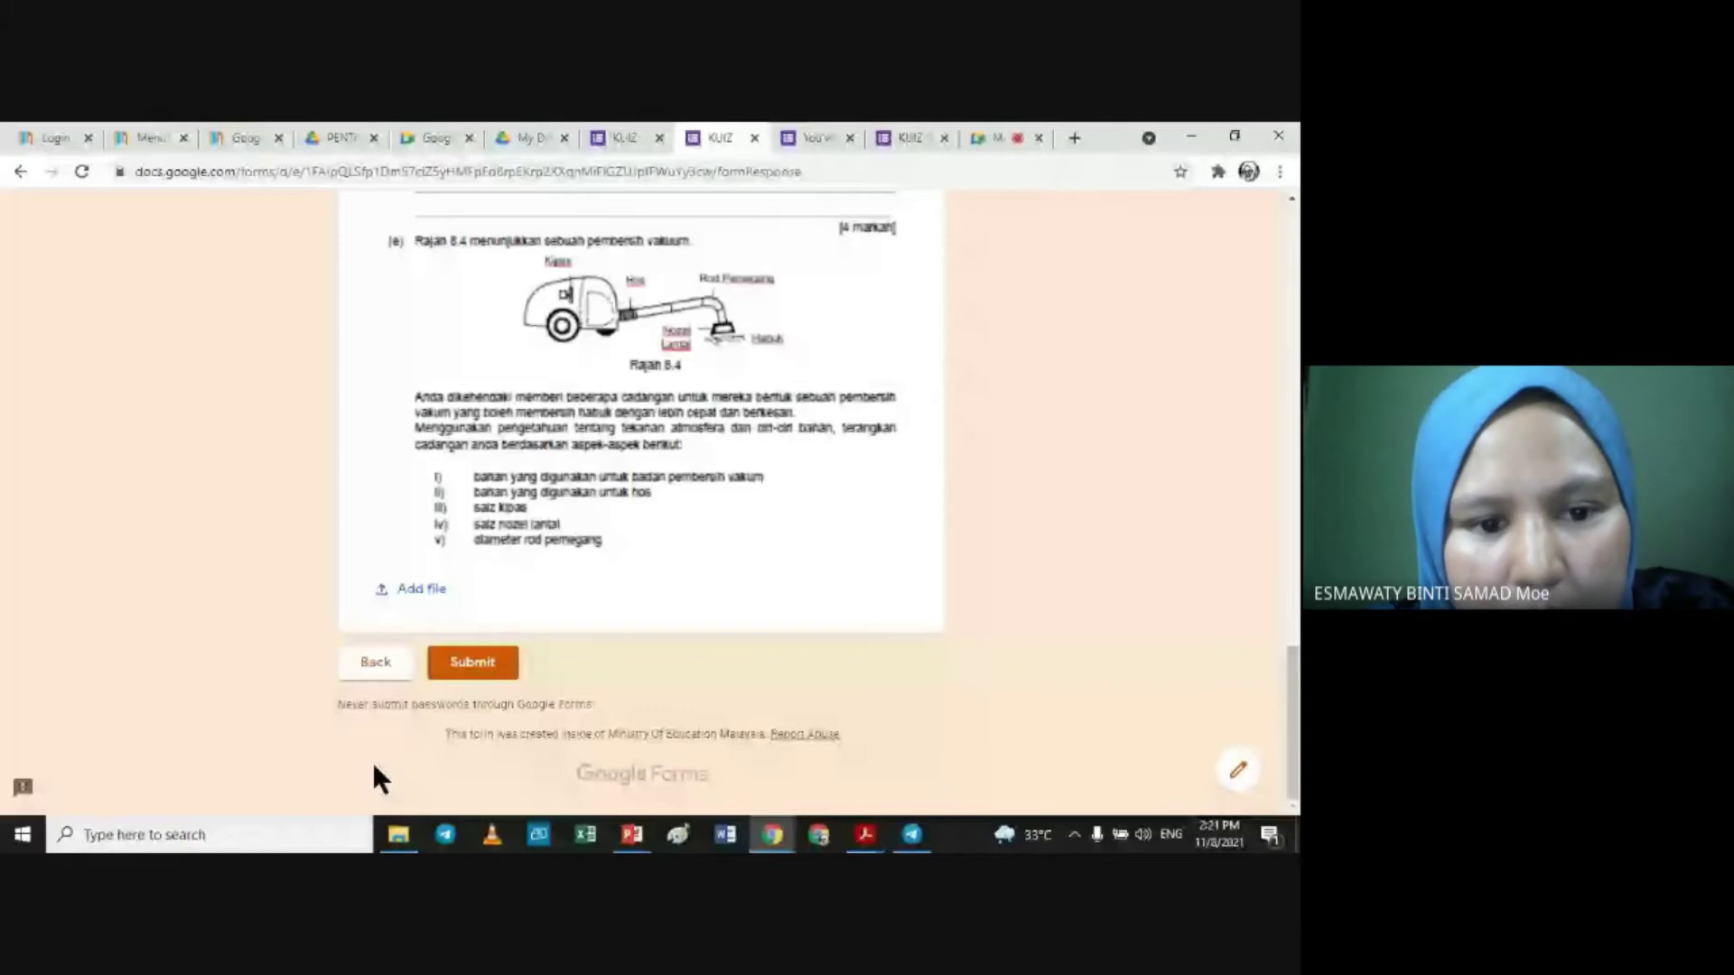
click(471, 665)
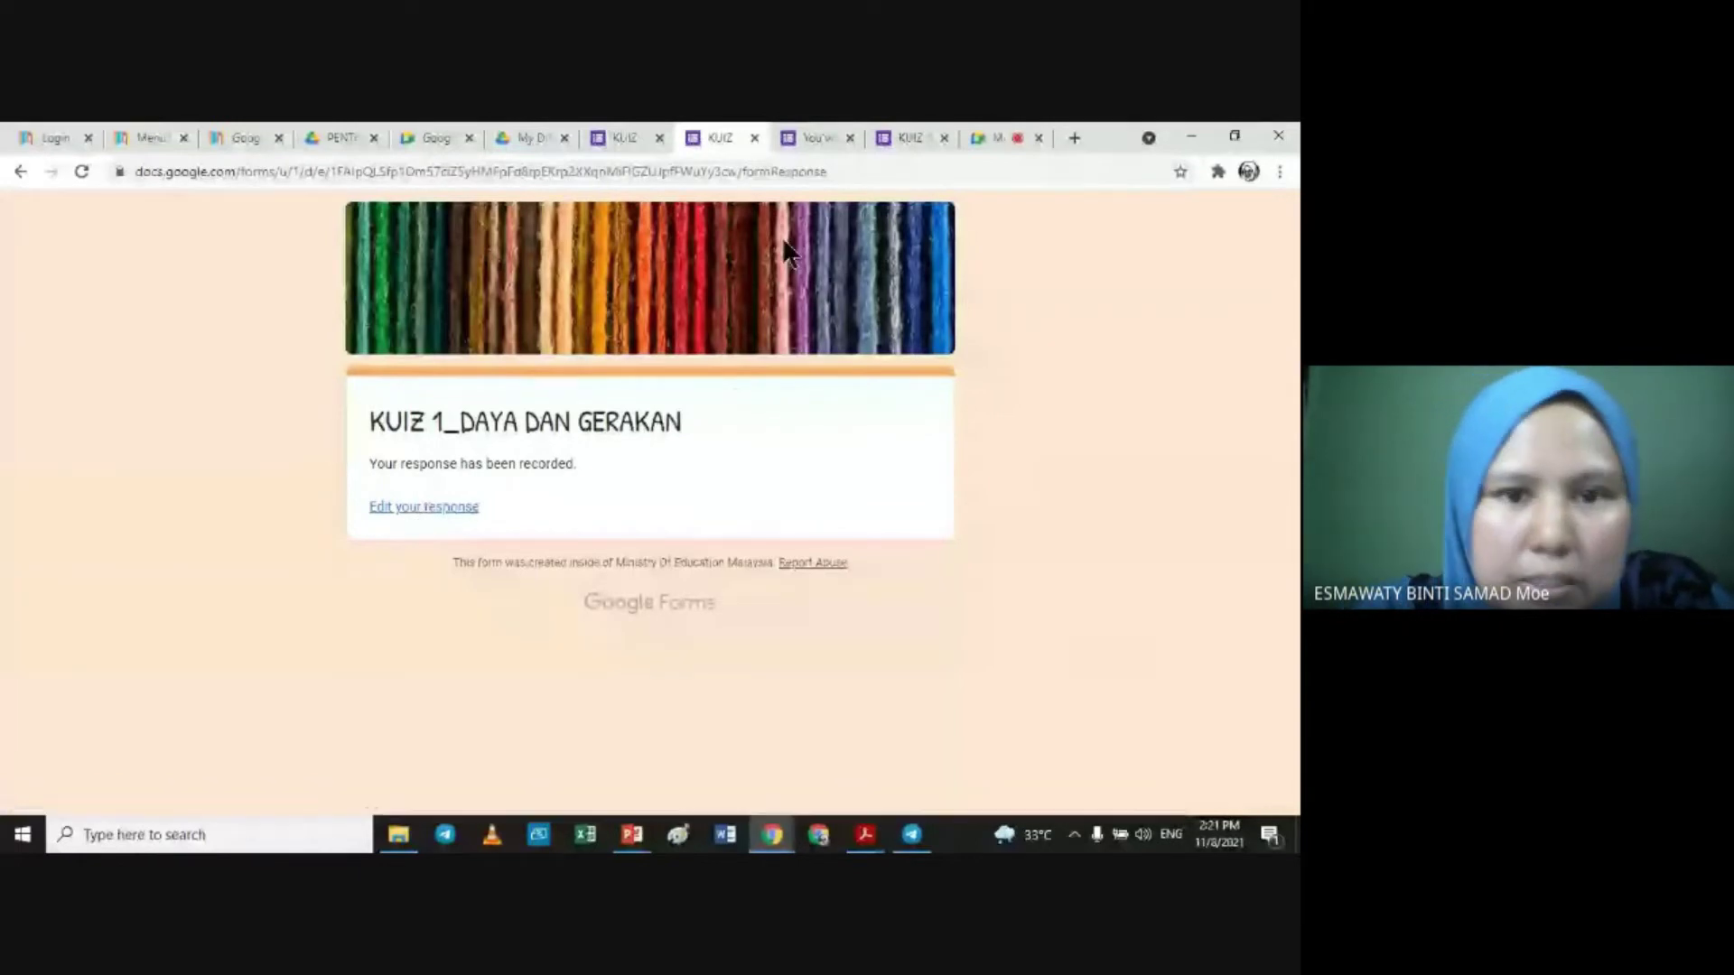
click(755, 138)
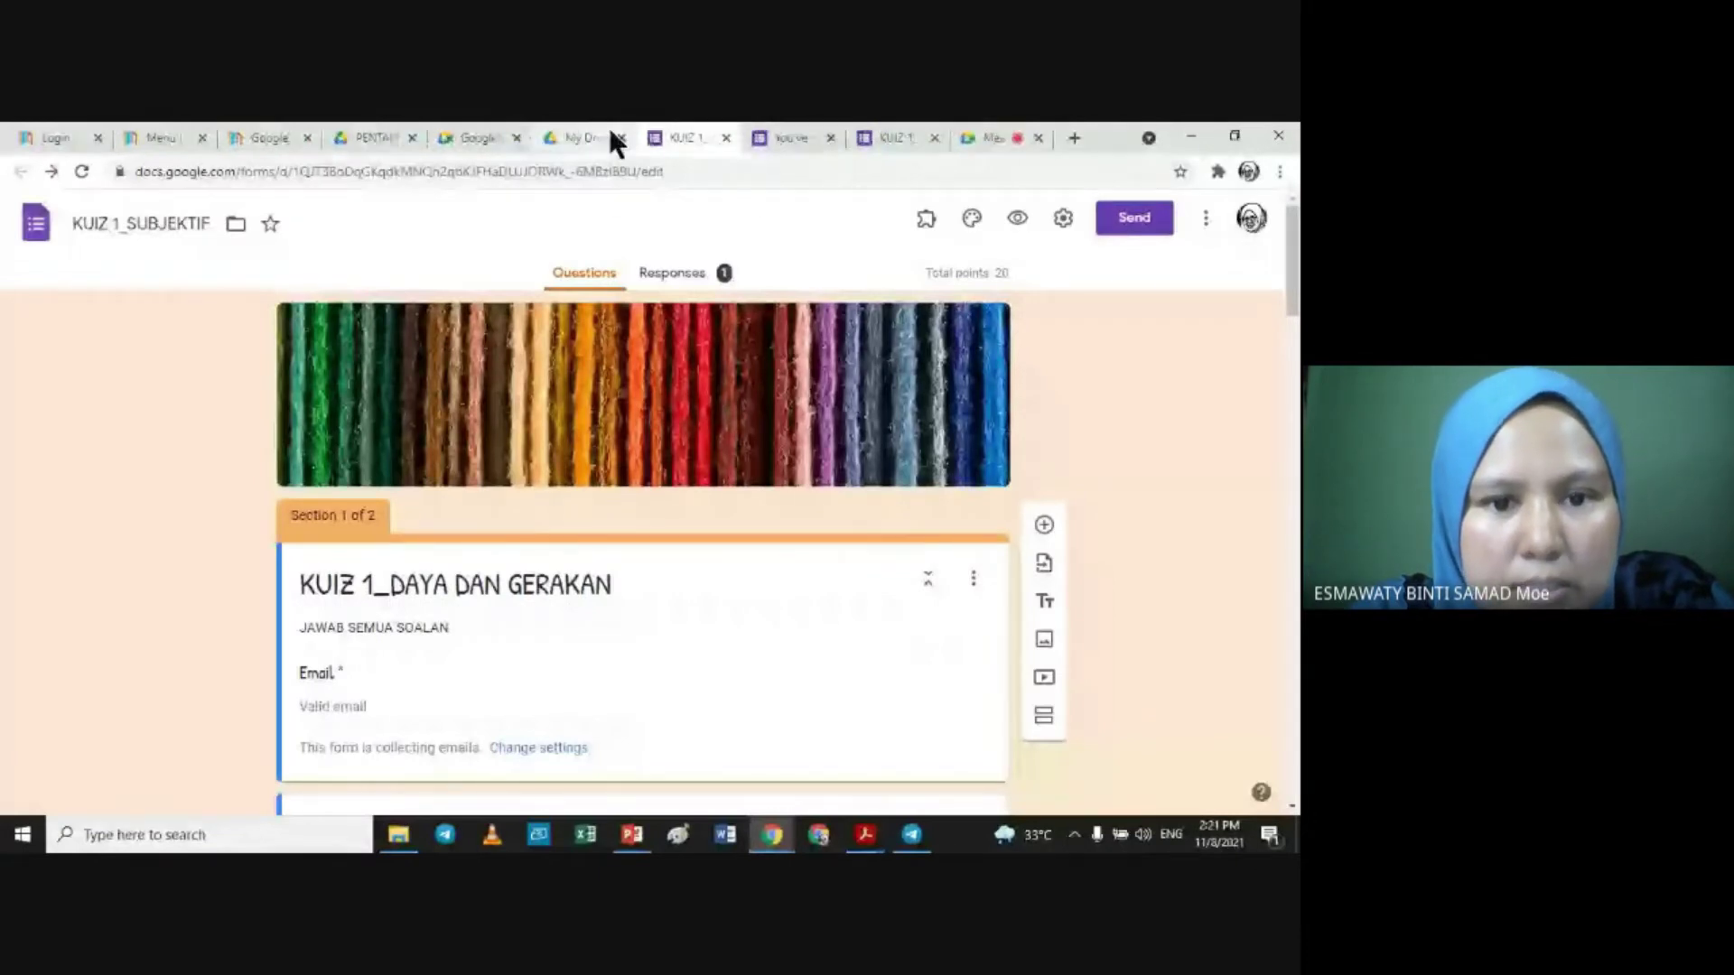
Step: Switch to My Drive and open the PENTAKSIRAN SAINS SUMATIF 1 folder
click(582, 144)
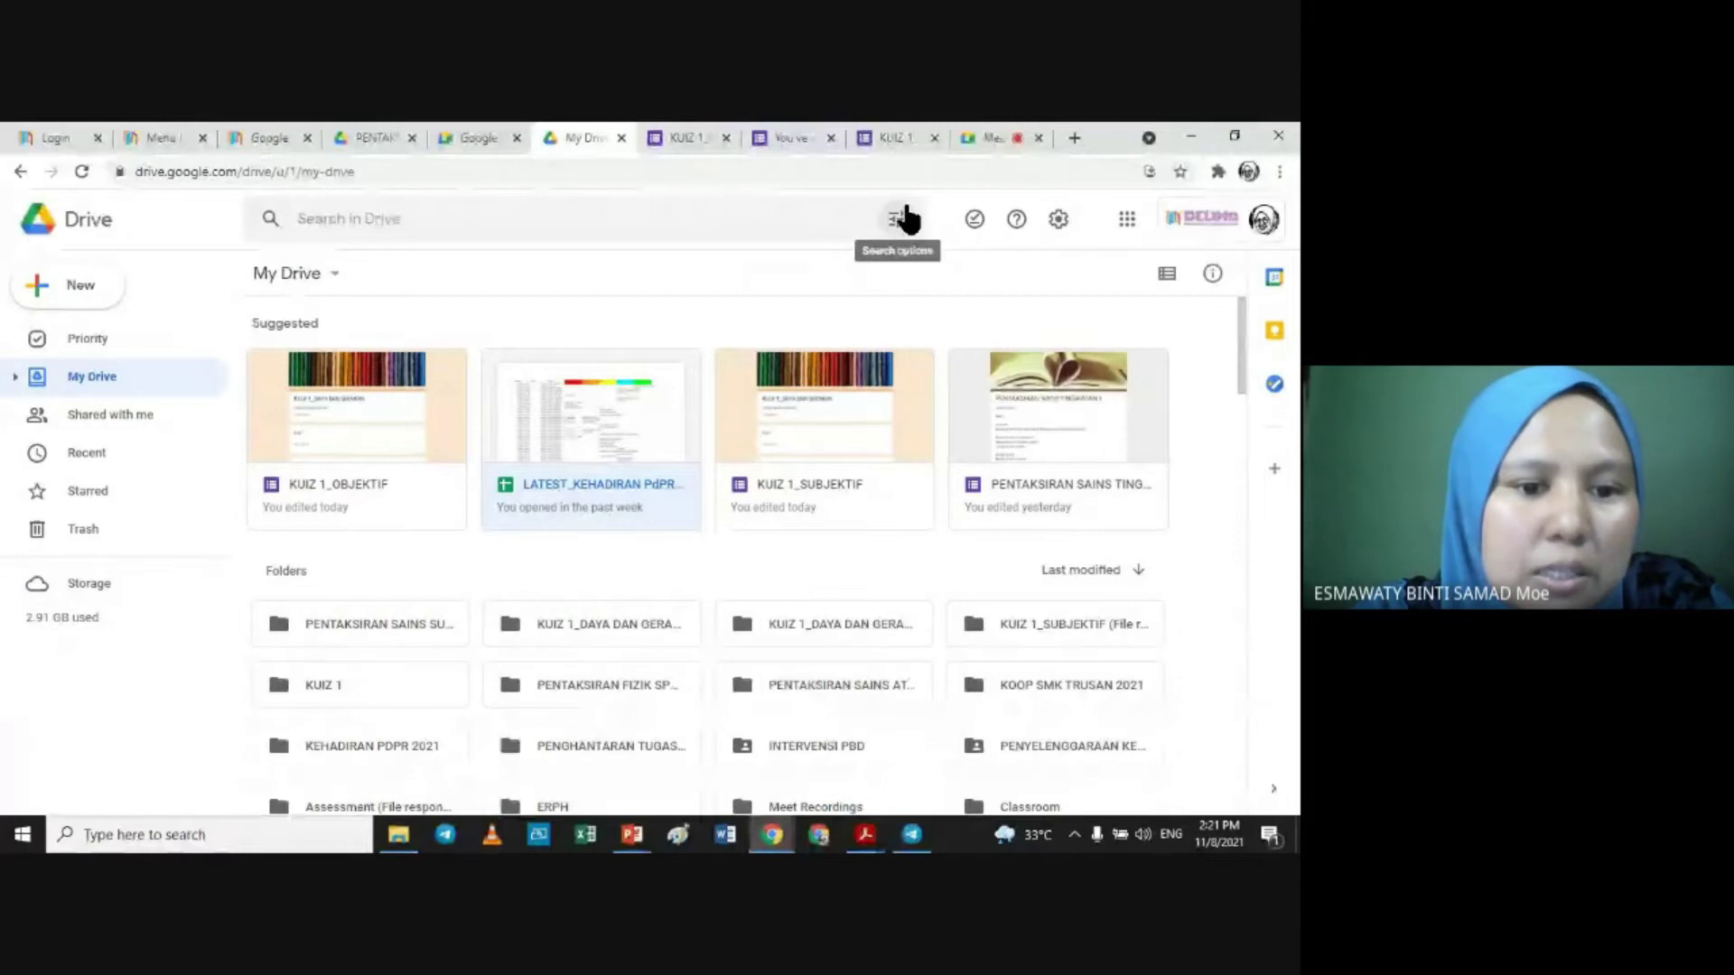
click(383, 628)
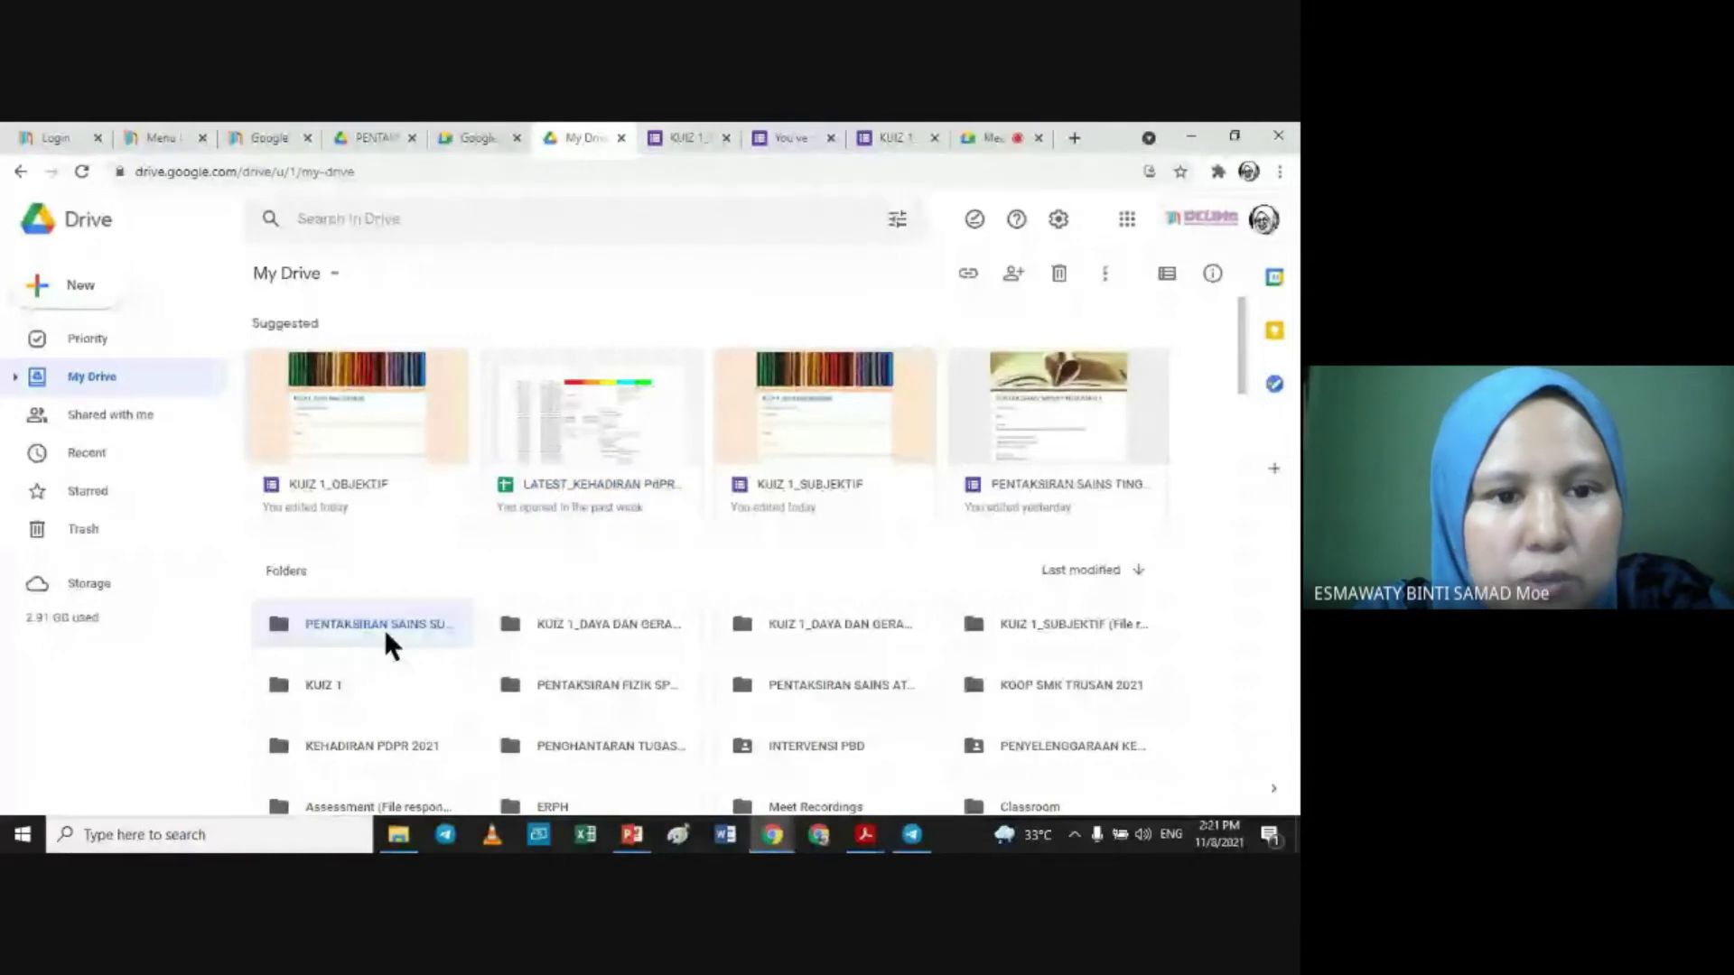
double_click(382, 628)
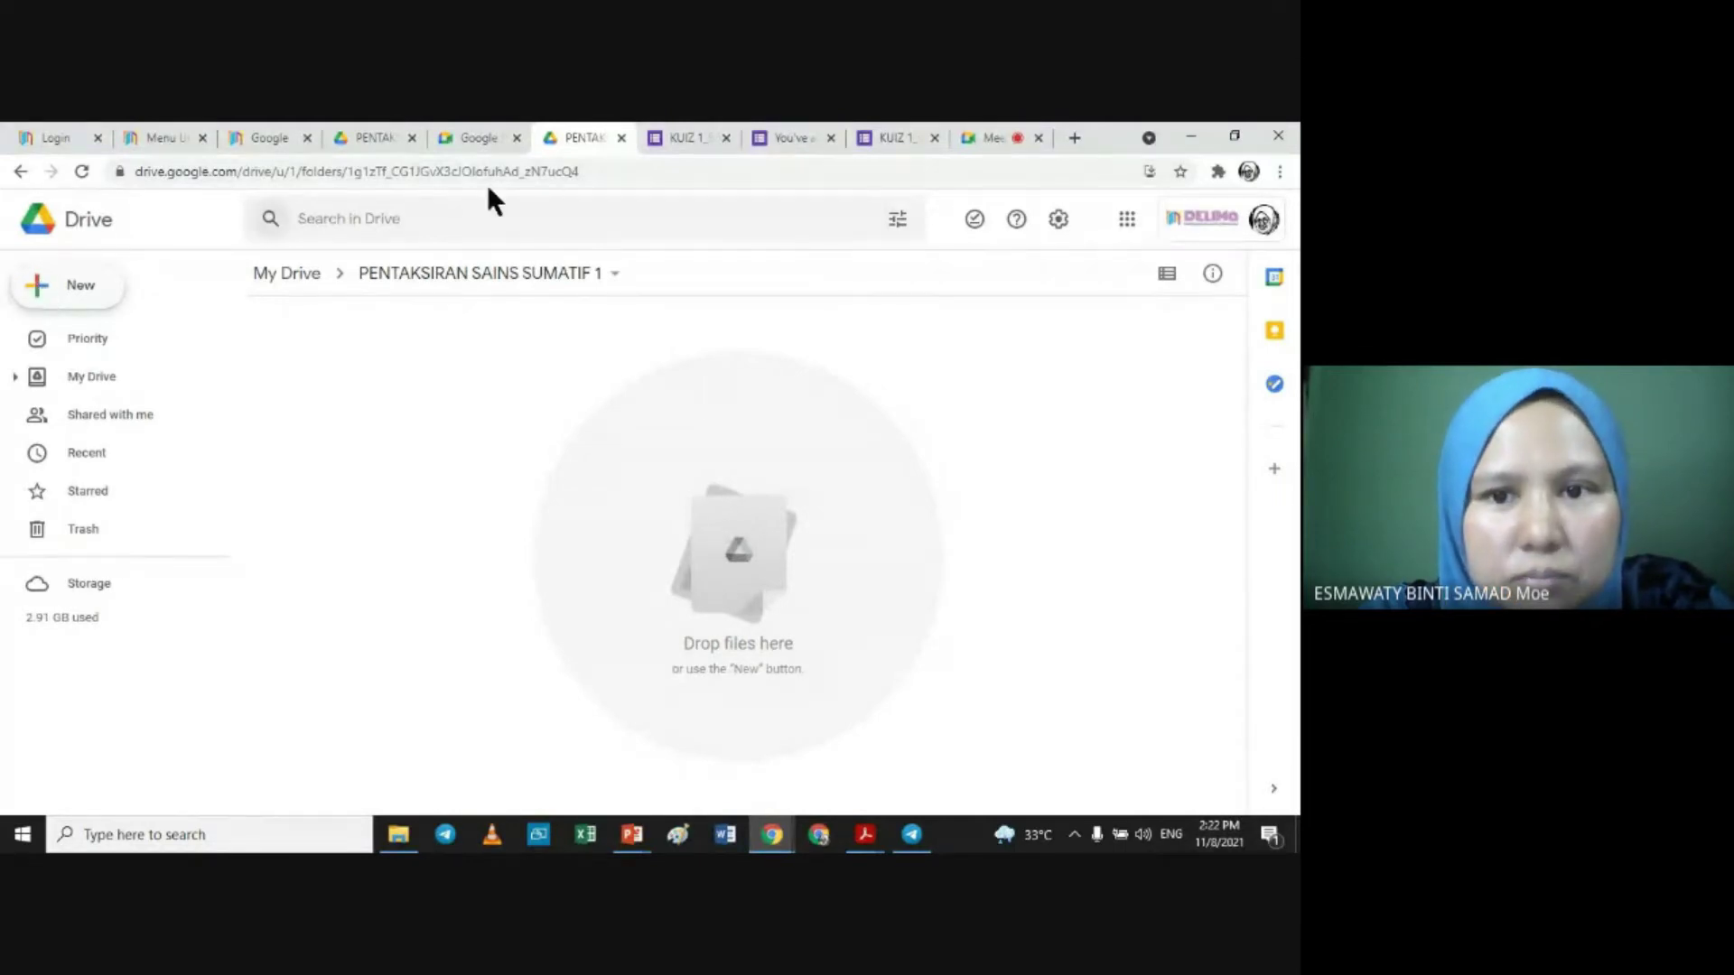
click(1001, 131)
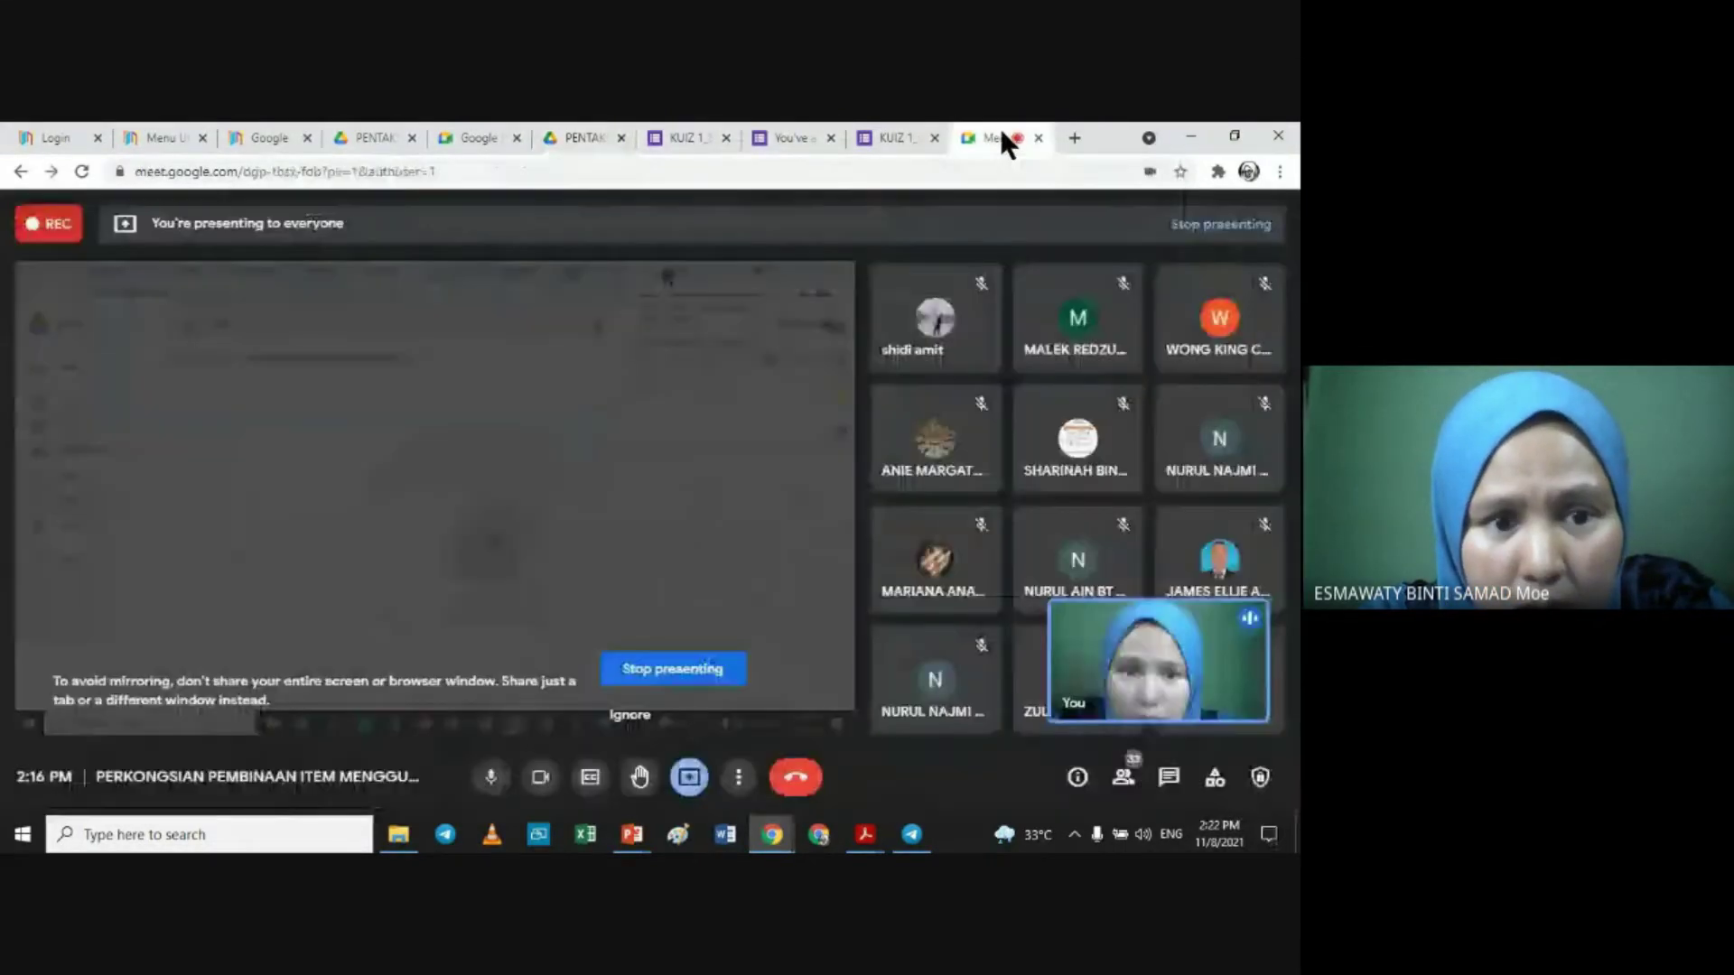
click(826, 307)
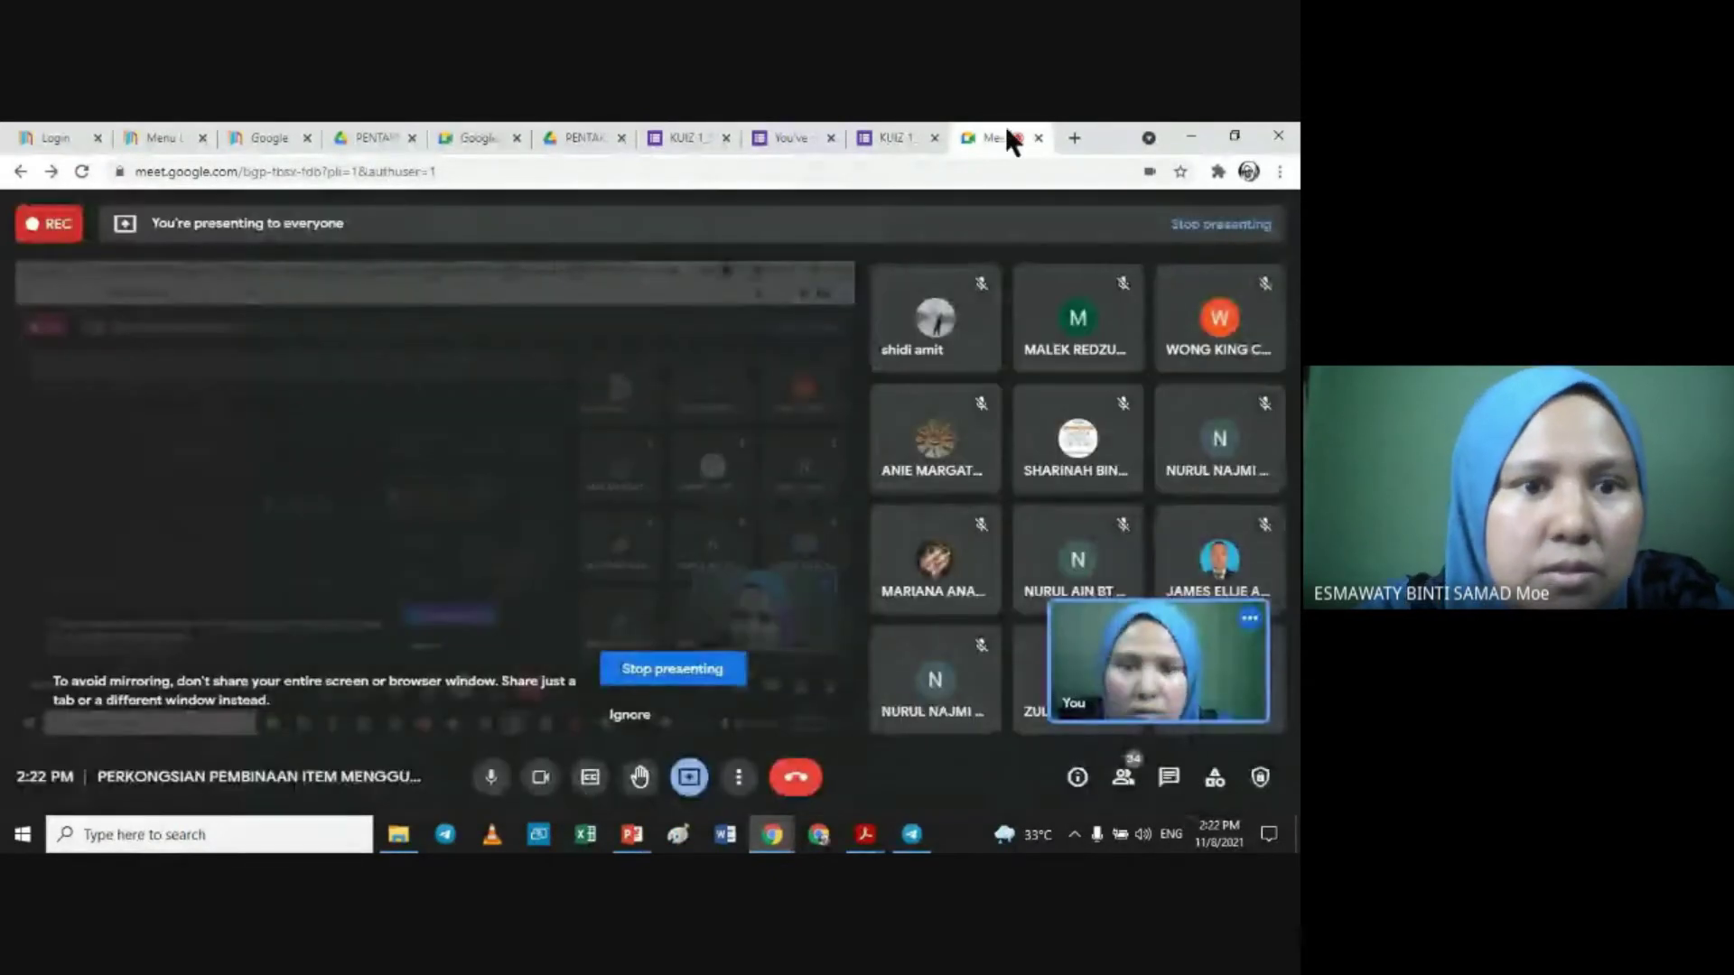
Step: Create a new blank Google Forms quiz inside the PENTAKSIRAN SAINS SUMATIF 1 Drive folder
click(371, 135)
click(45, 297)
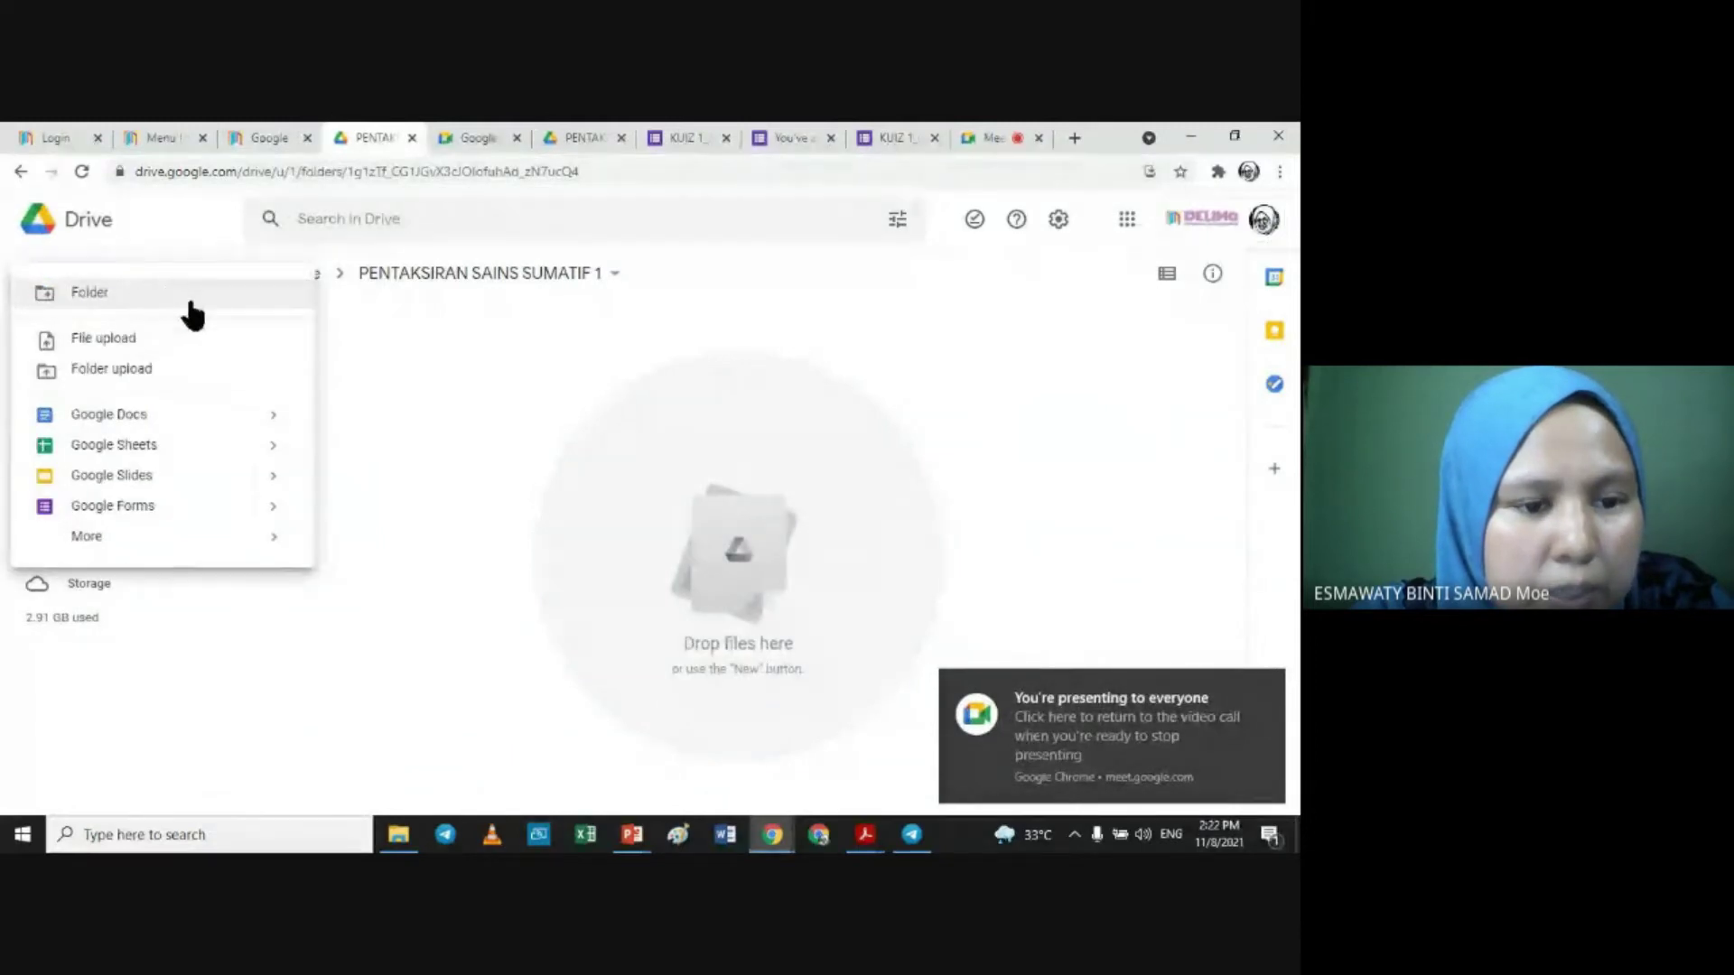
mouse_move(267, 521)
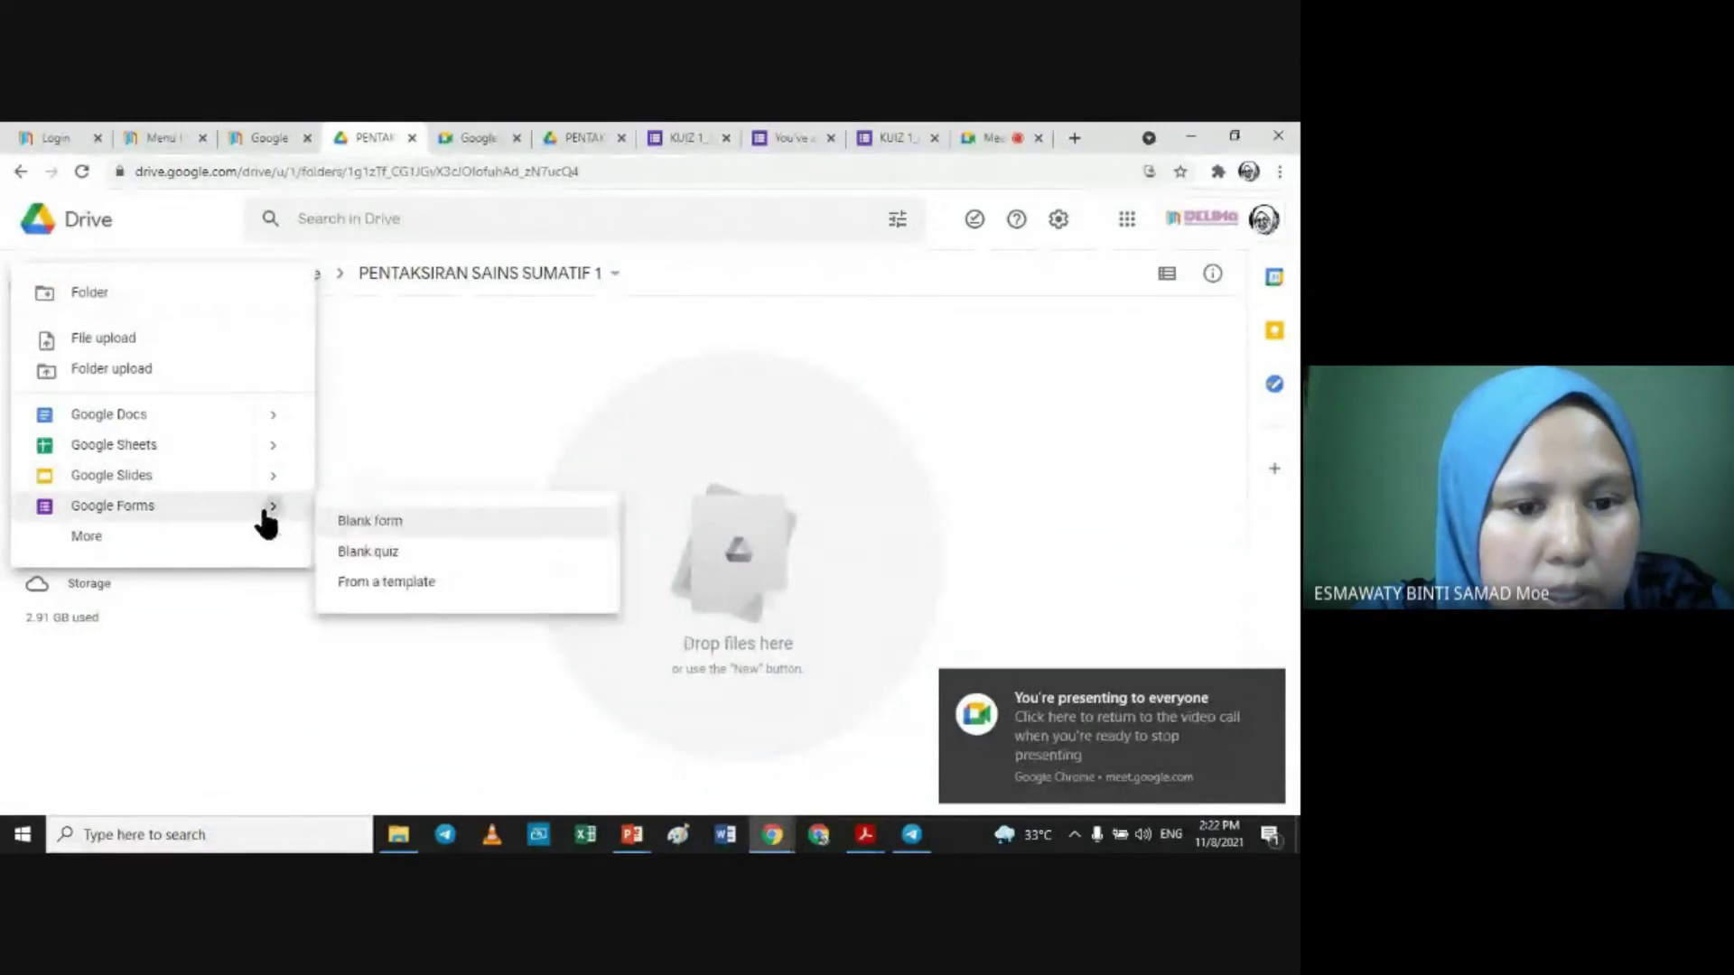
click(437, 555)
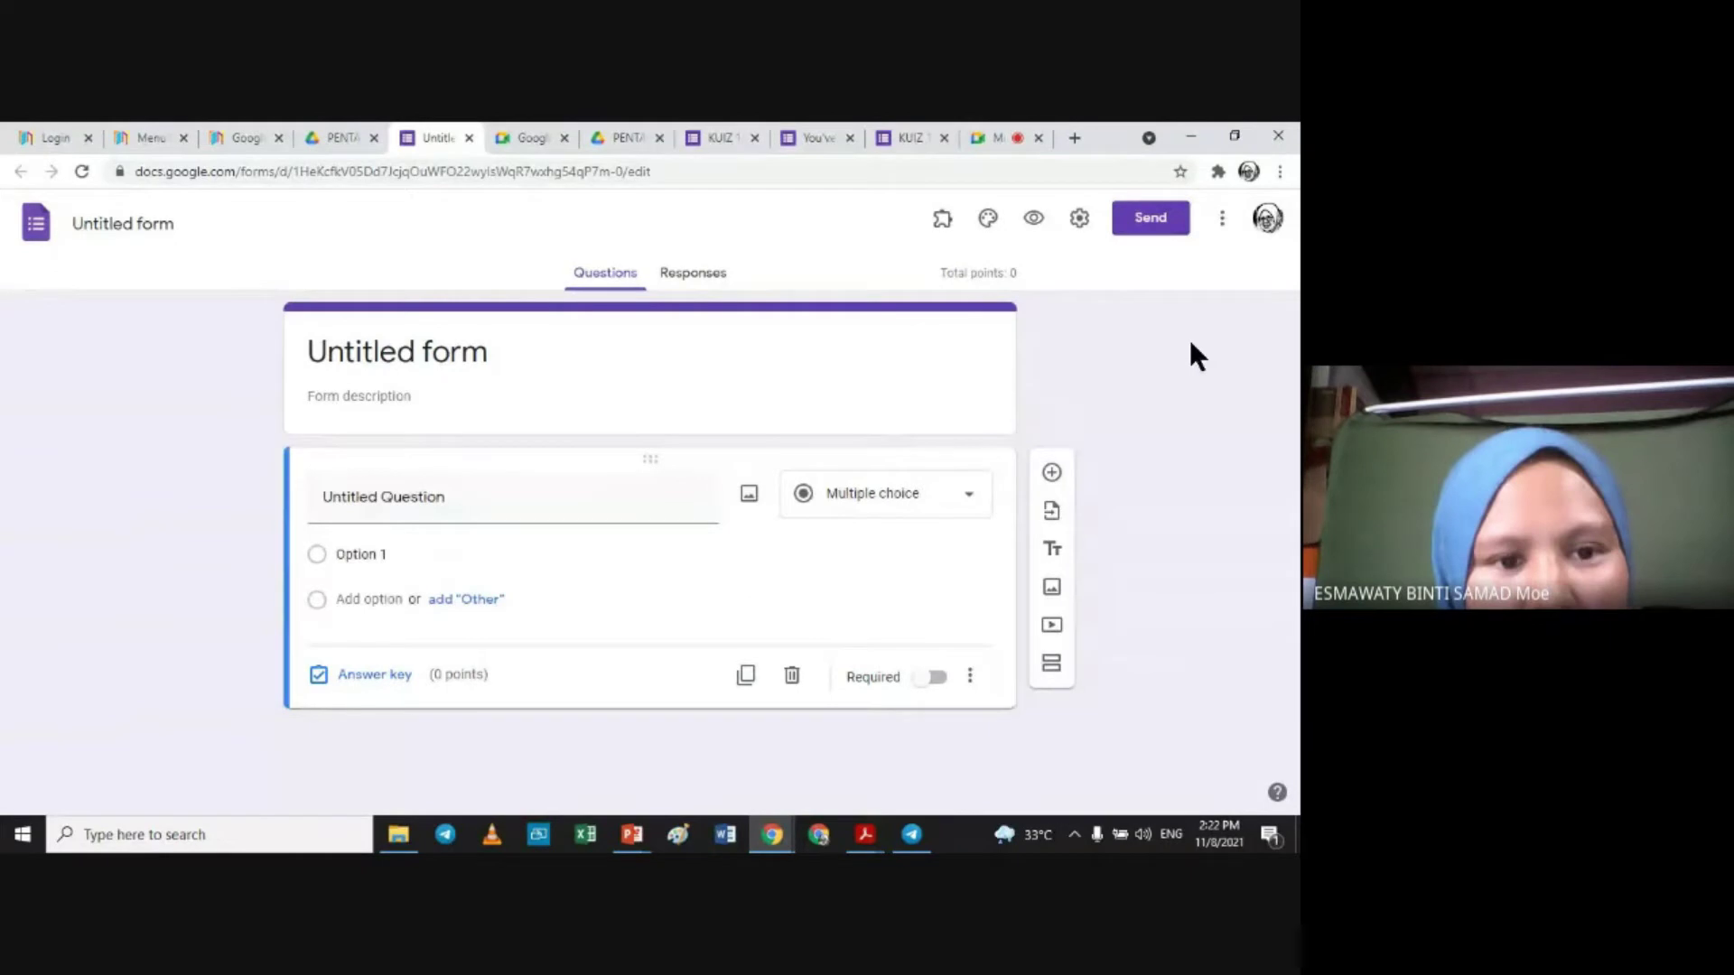
Step: Replace the untitled form's heading with PENTAKSIRAN SAINS SUMATIF 1
click(360, 359)
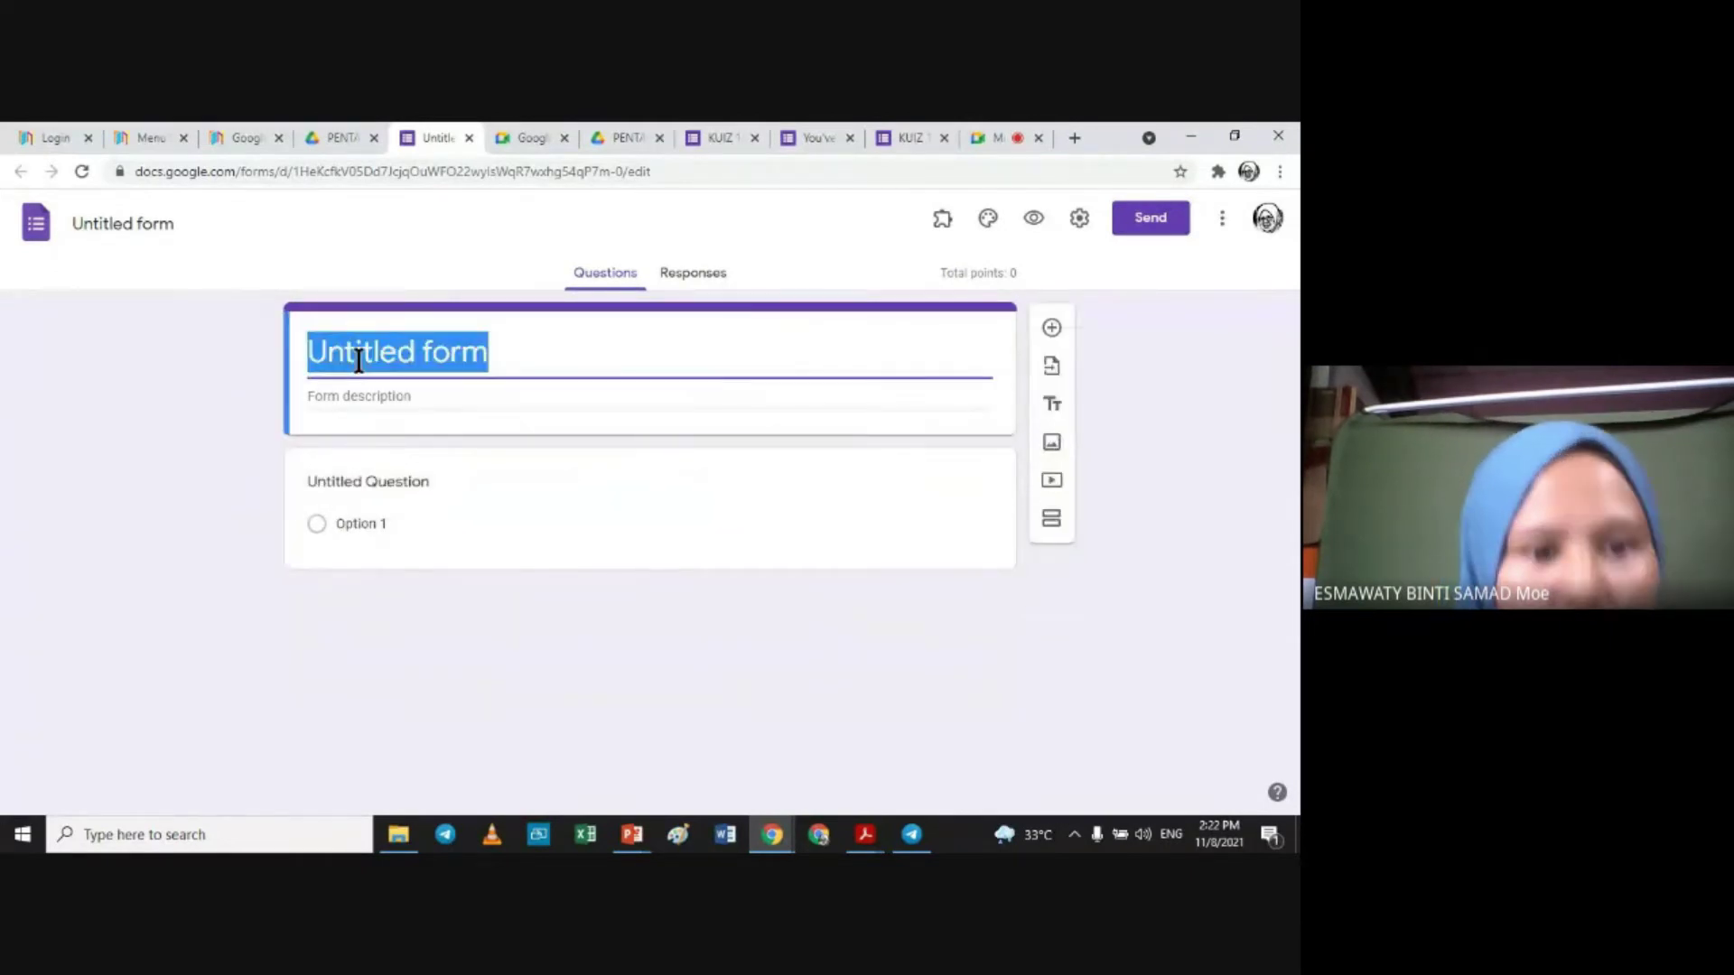
text(PENTAS)
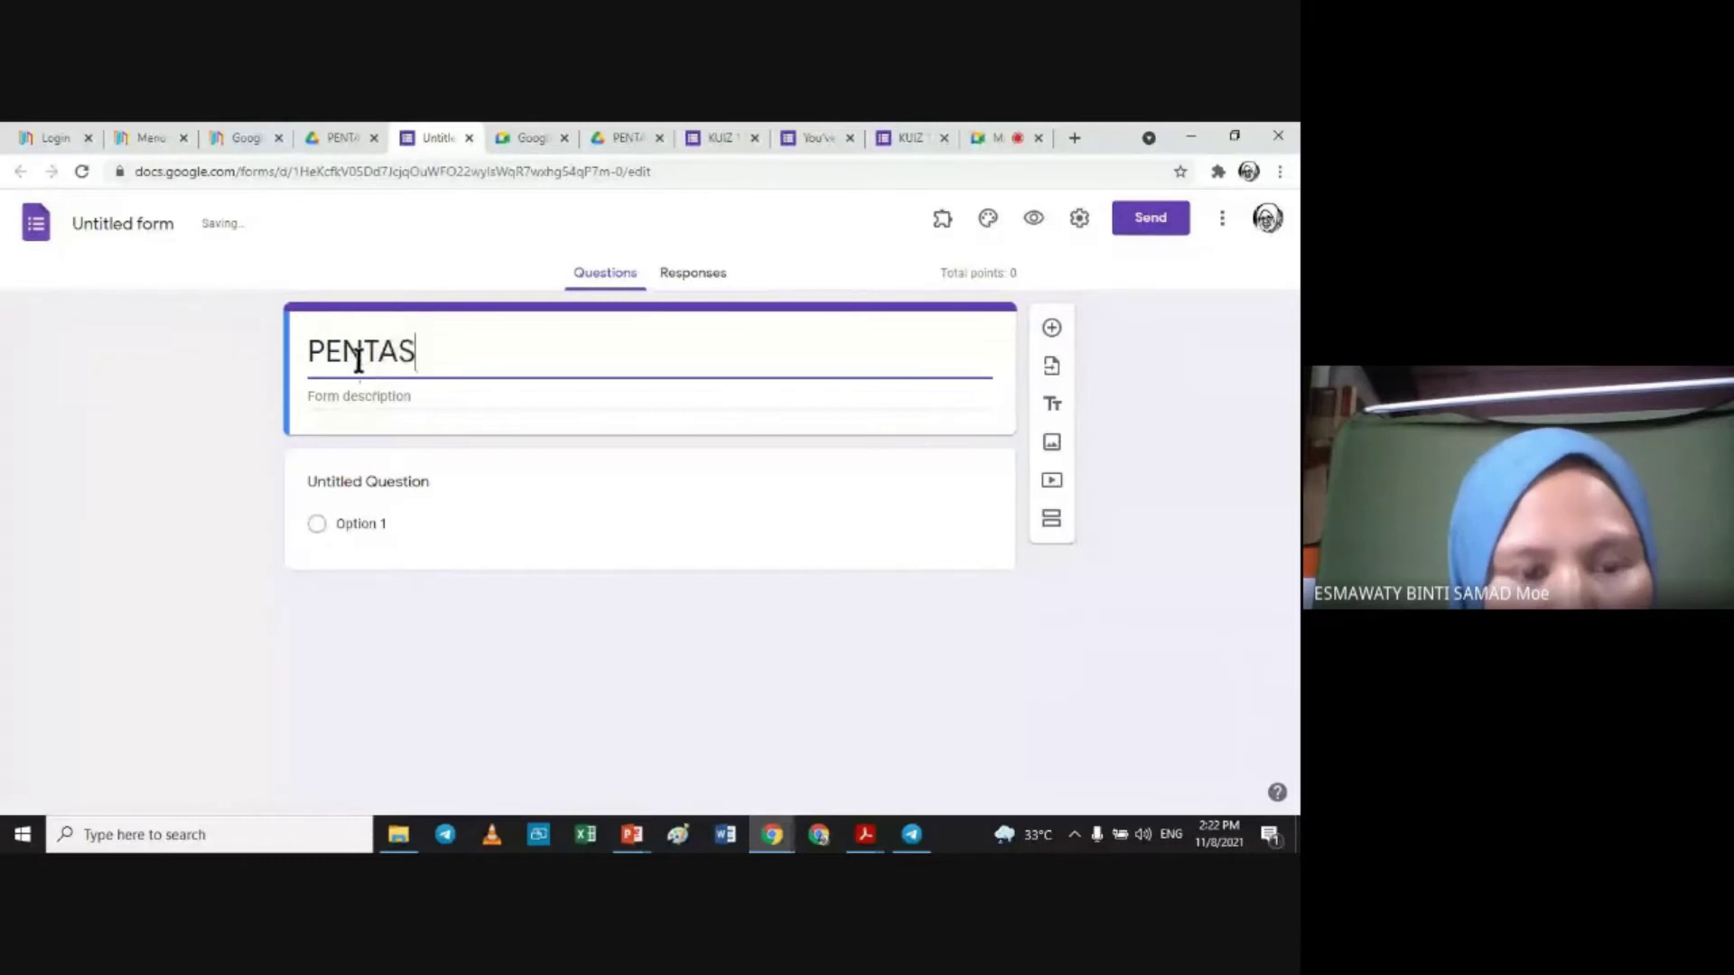
key(BackSpace)
text(KSIRAN SA)
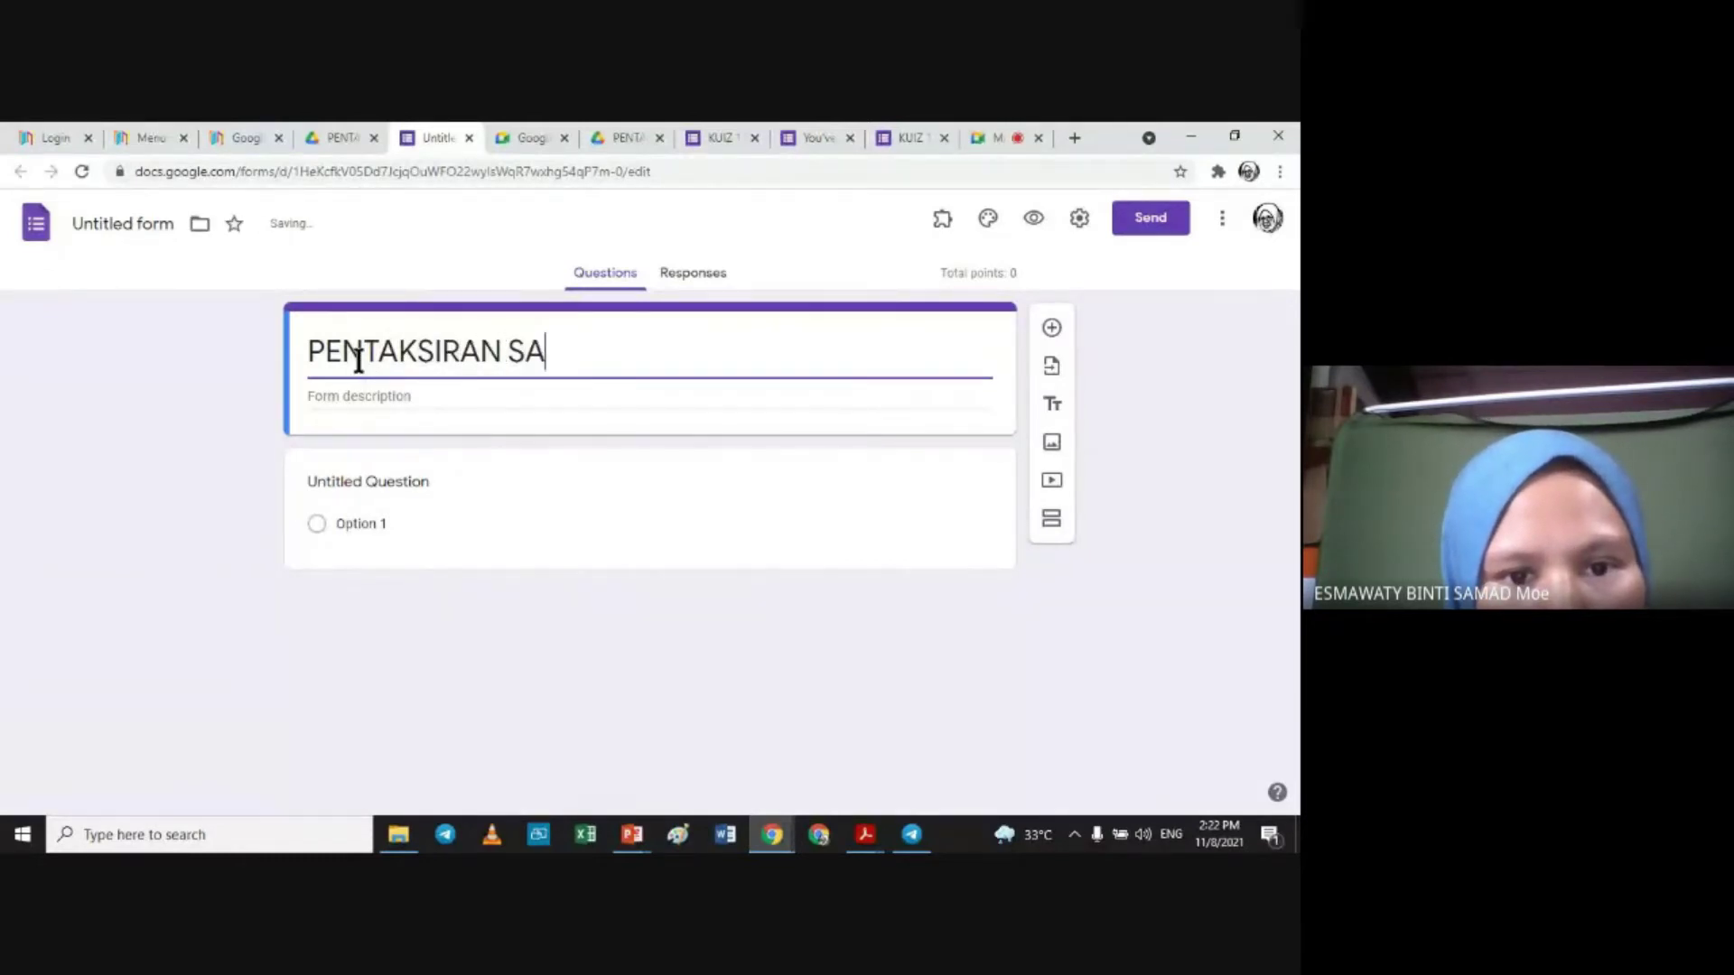
text(INS SUMATIF 1)
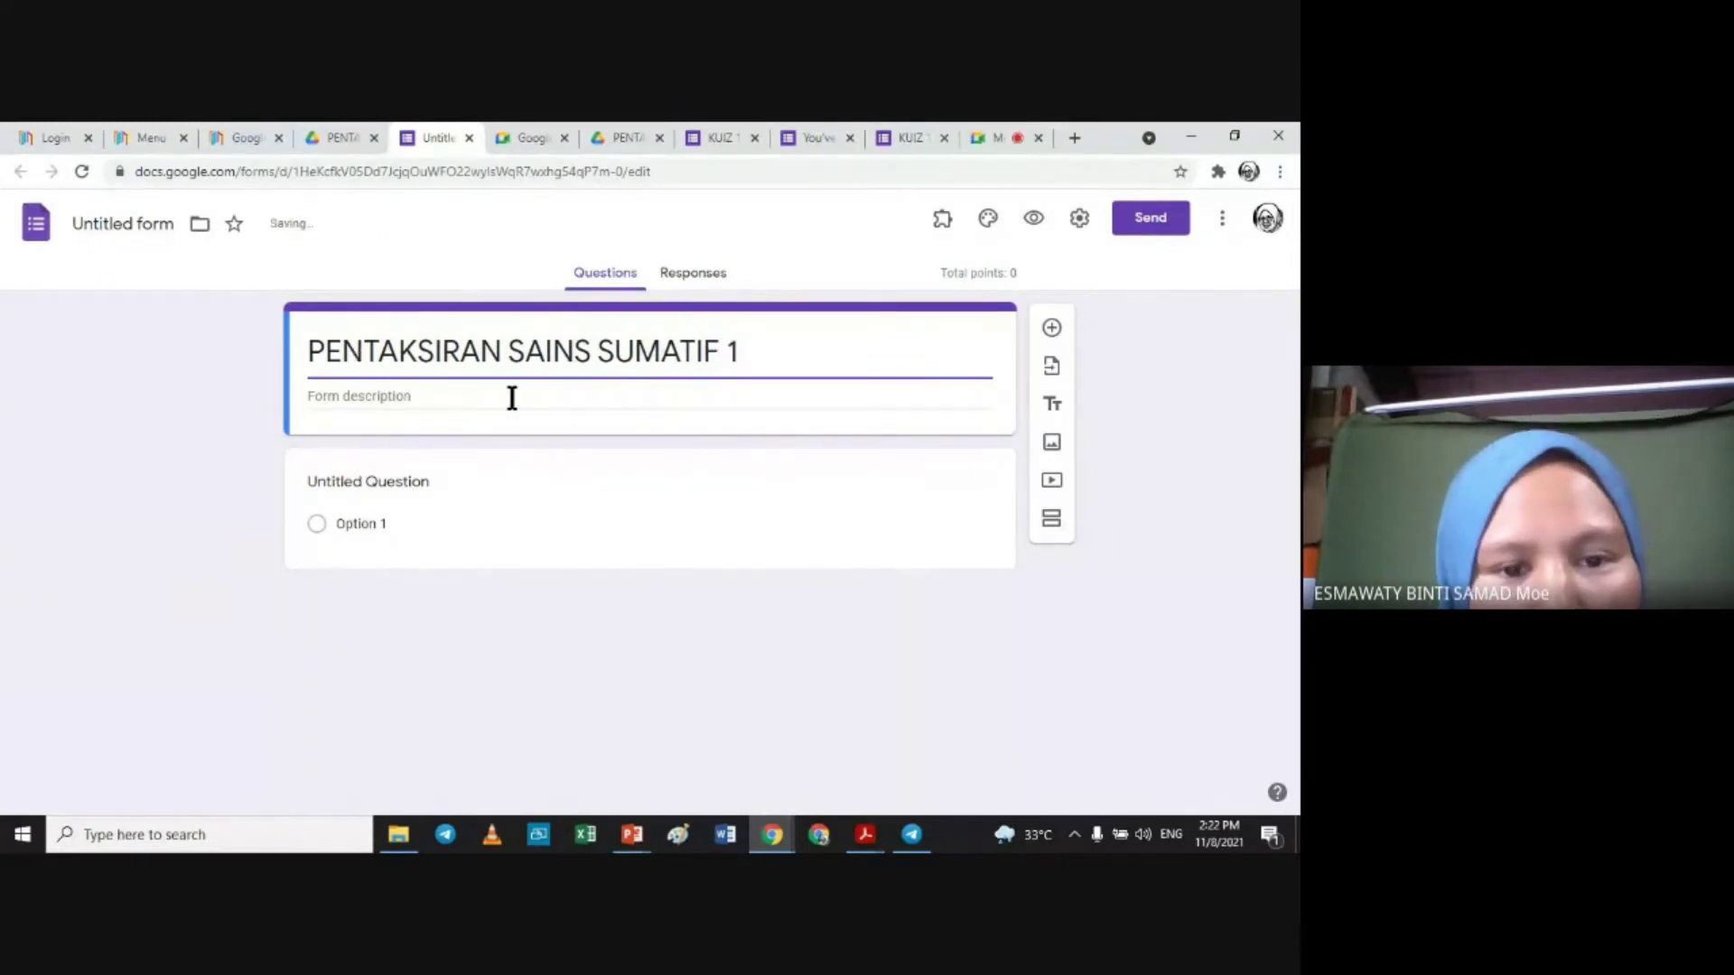
Step: Enter TARIKH, KOD KERTAS and MASA on three separate lines in the form description
click(480, 398)
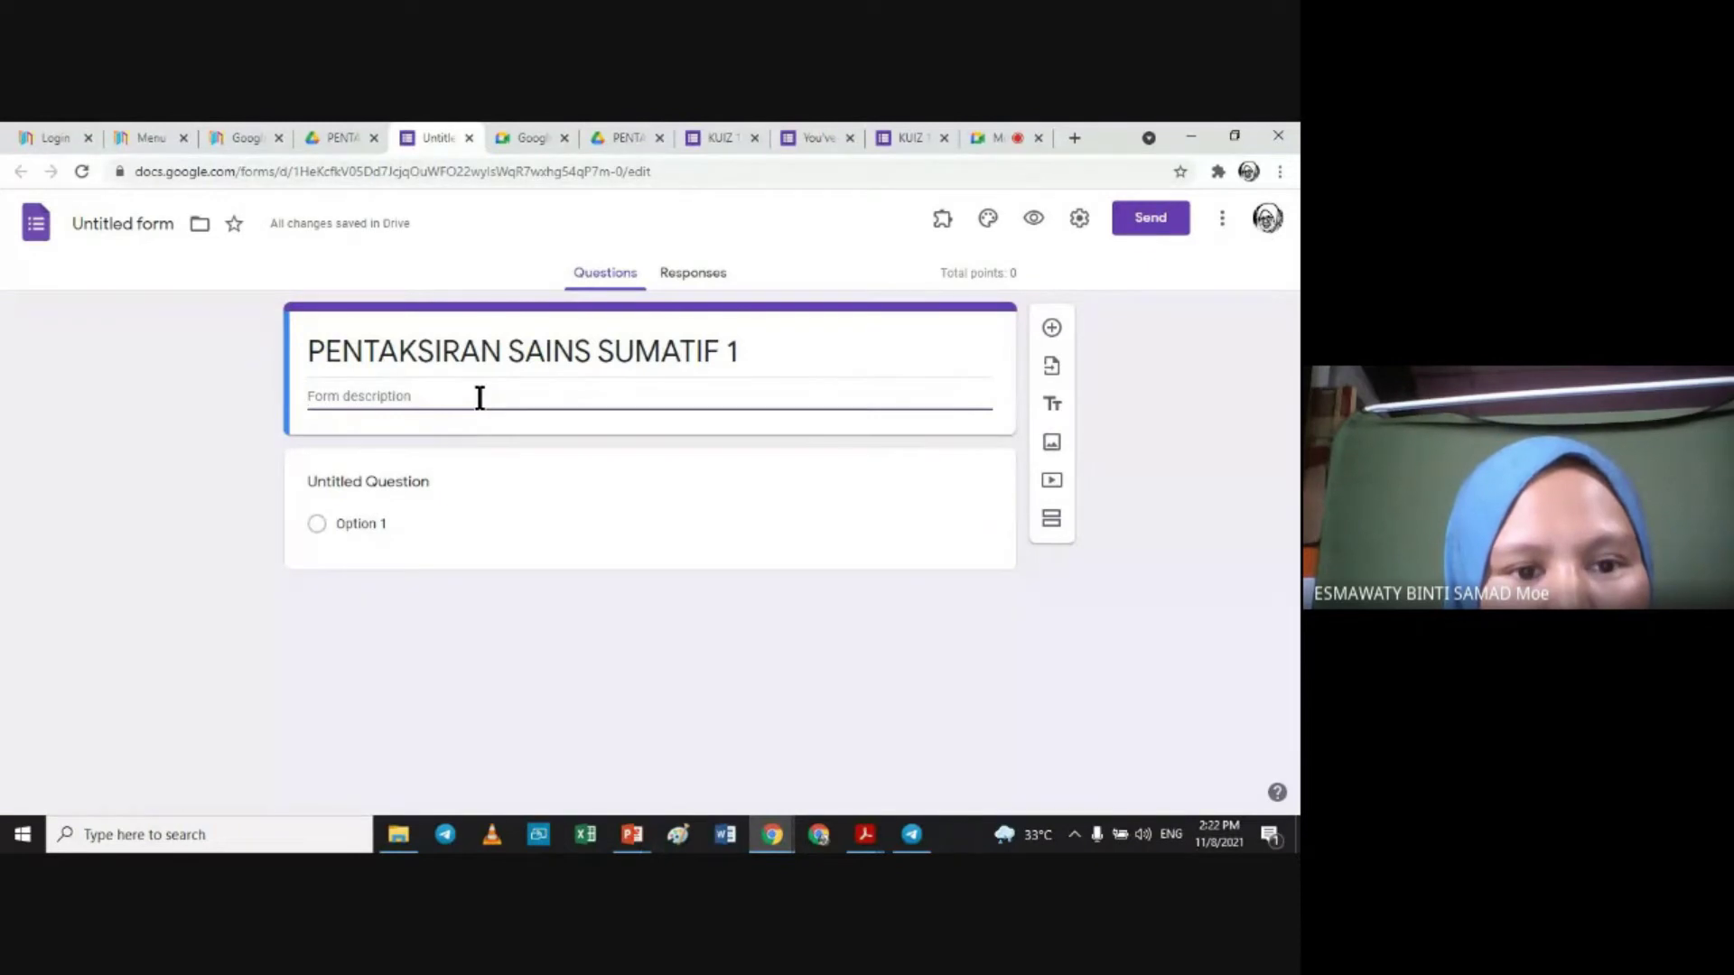
text(TARIKH)
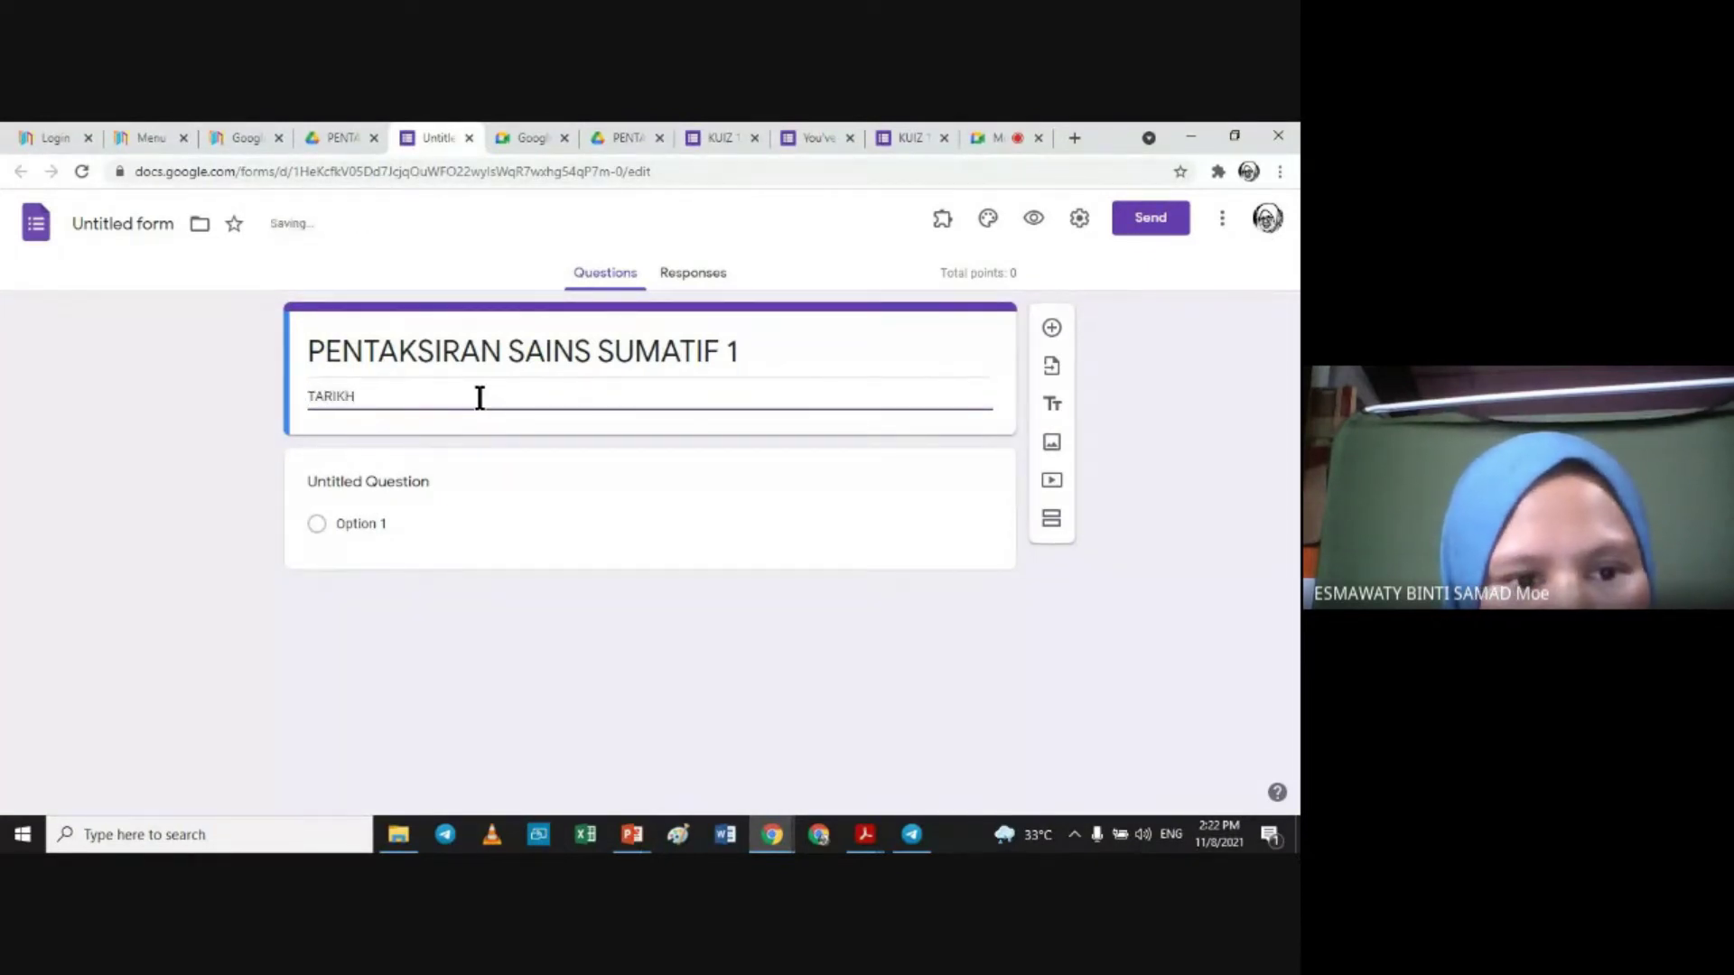
key(Return)
text(KOD K)
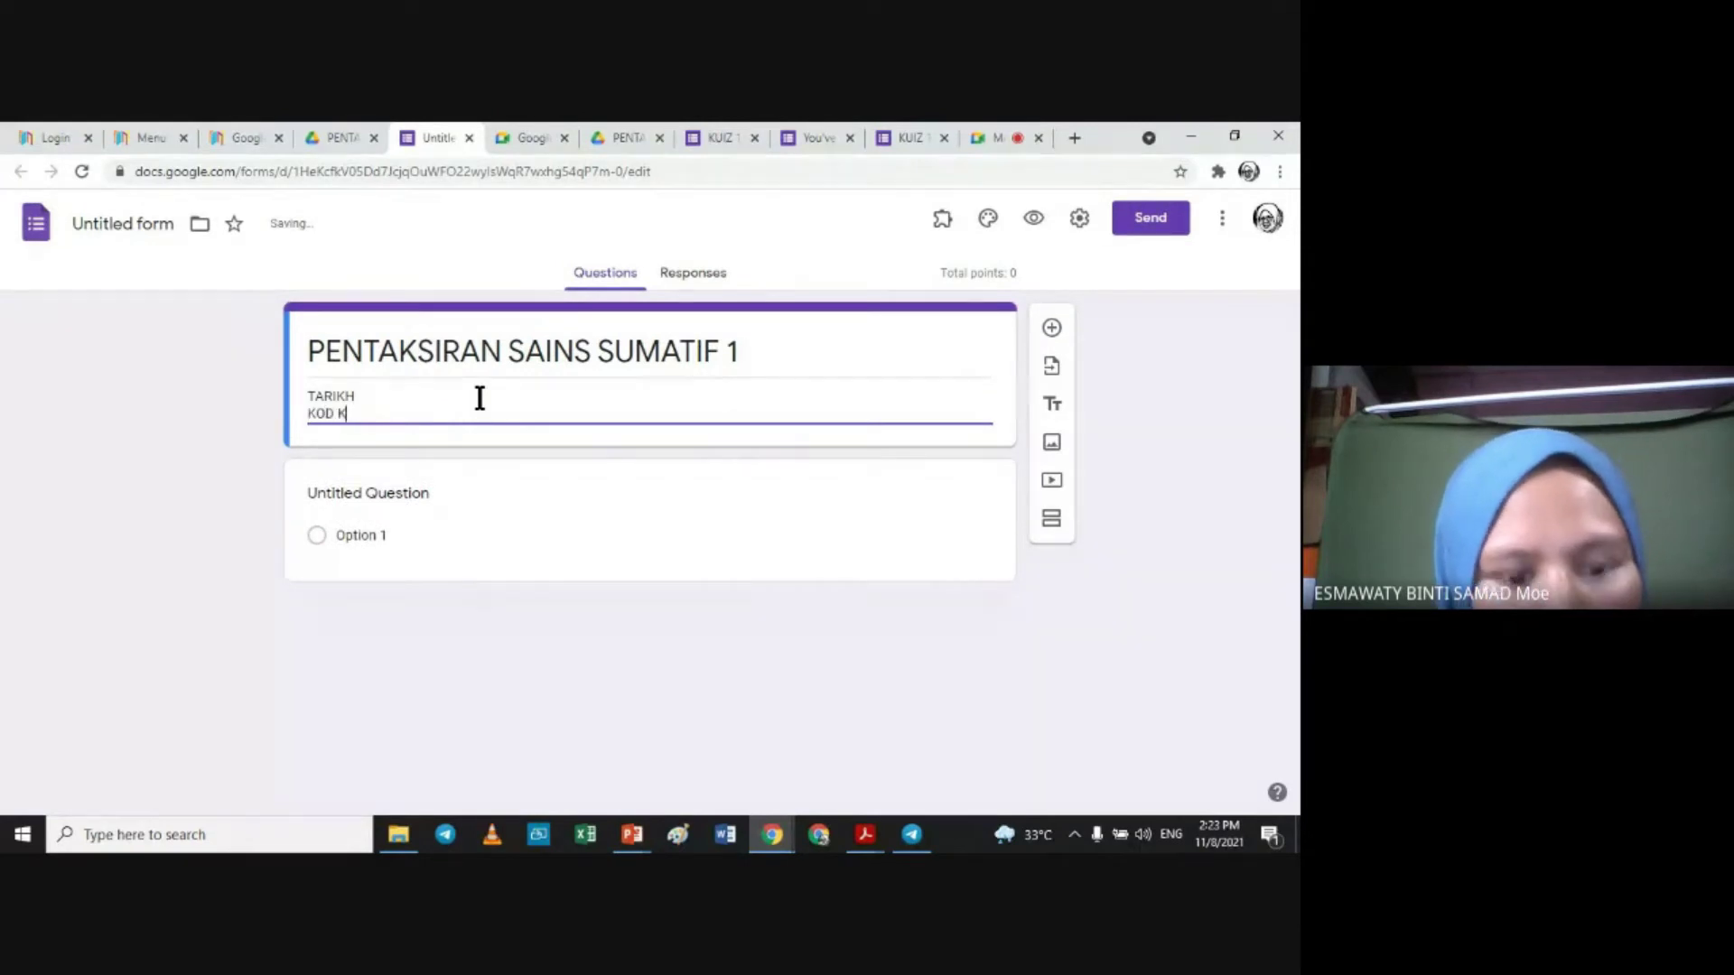
text(ERTAS)
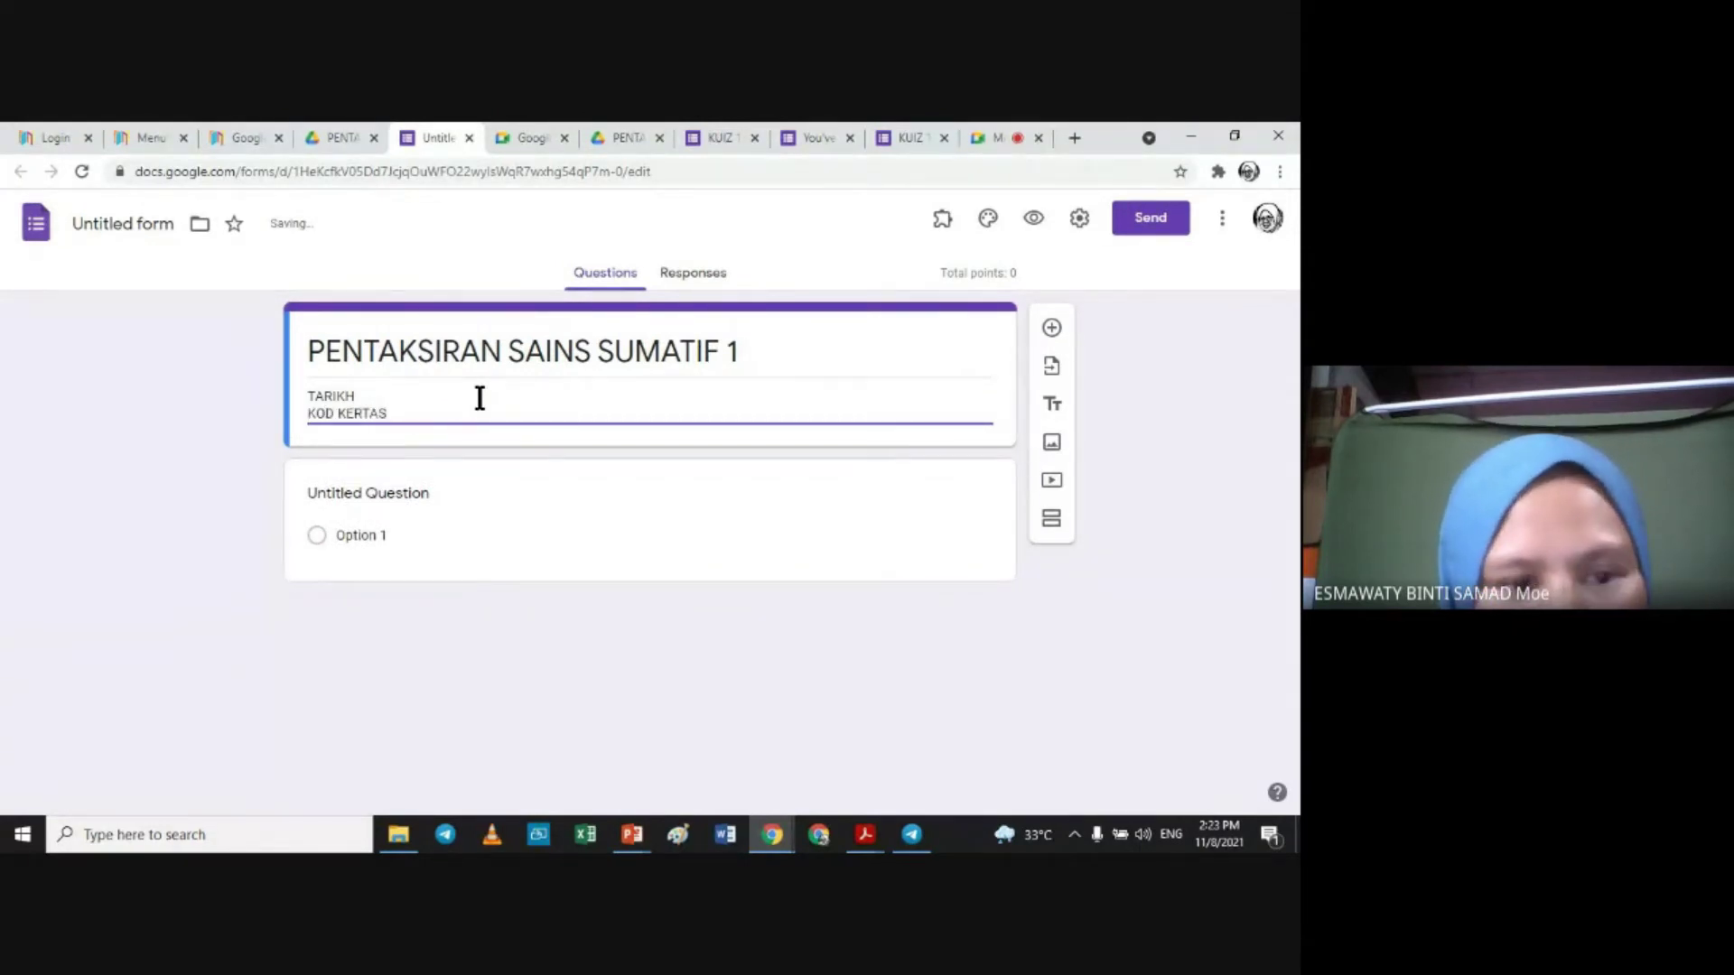
key(Return)
text(MASA)
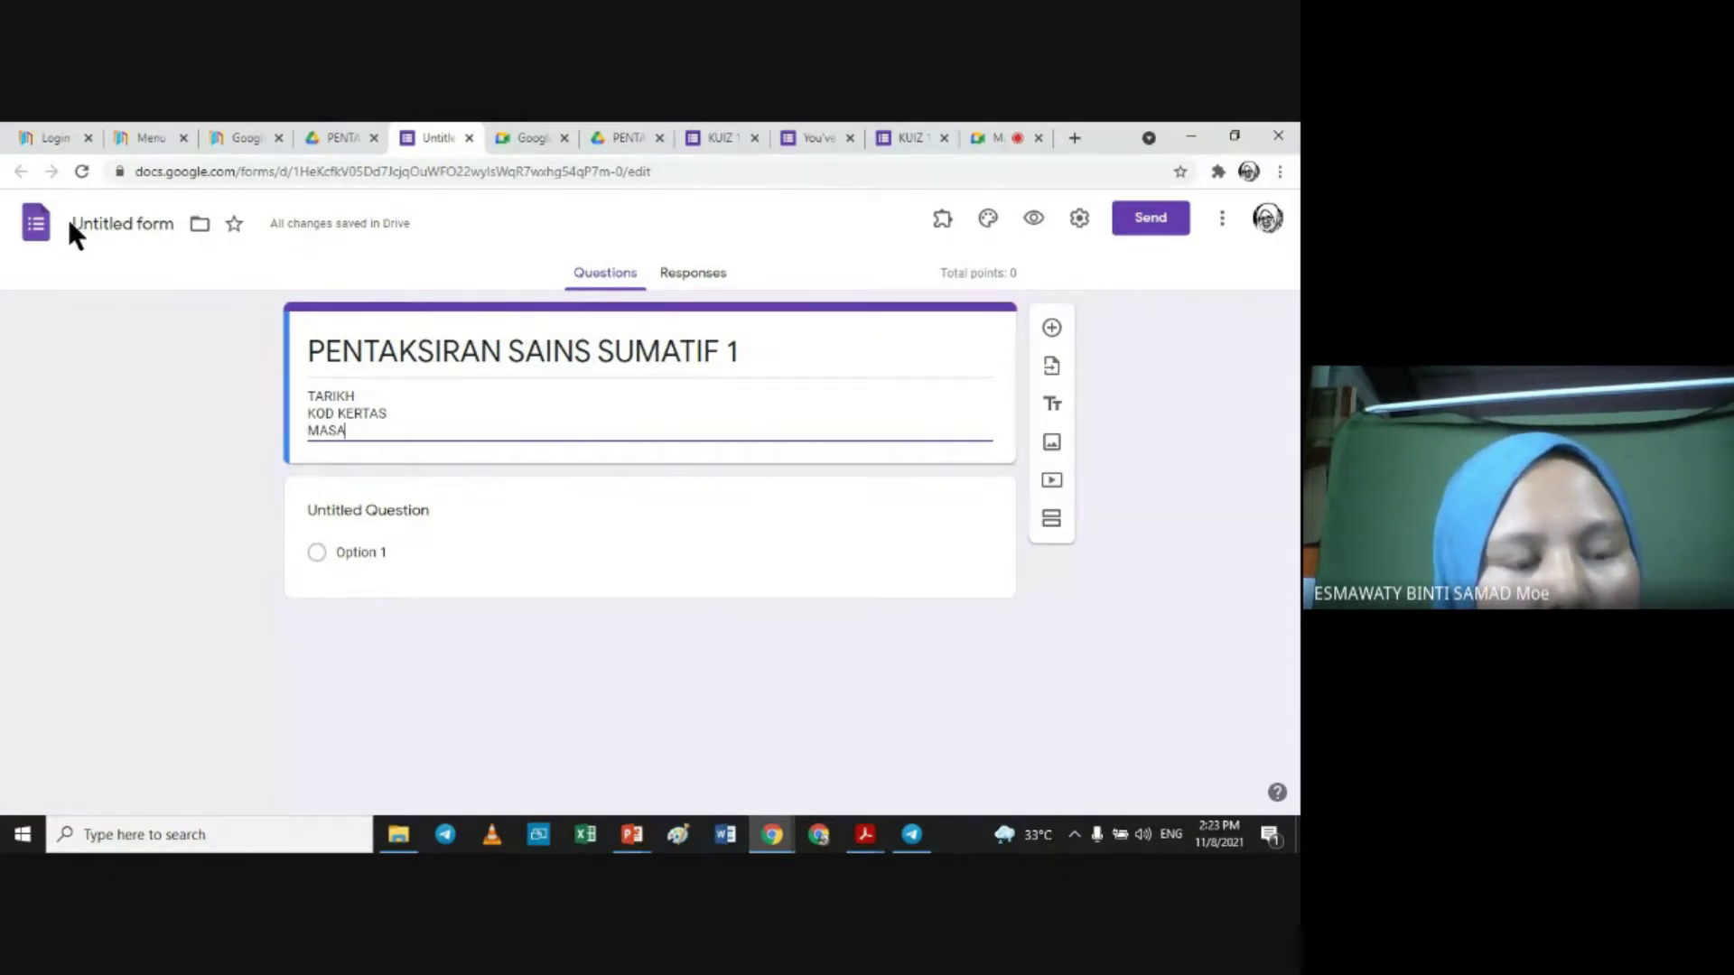
Step: Rename the form file to match its heading, PENTAKSIRAN SAINS SUMATIF 1
click(140, 221)
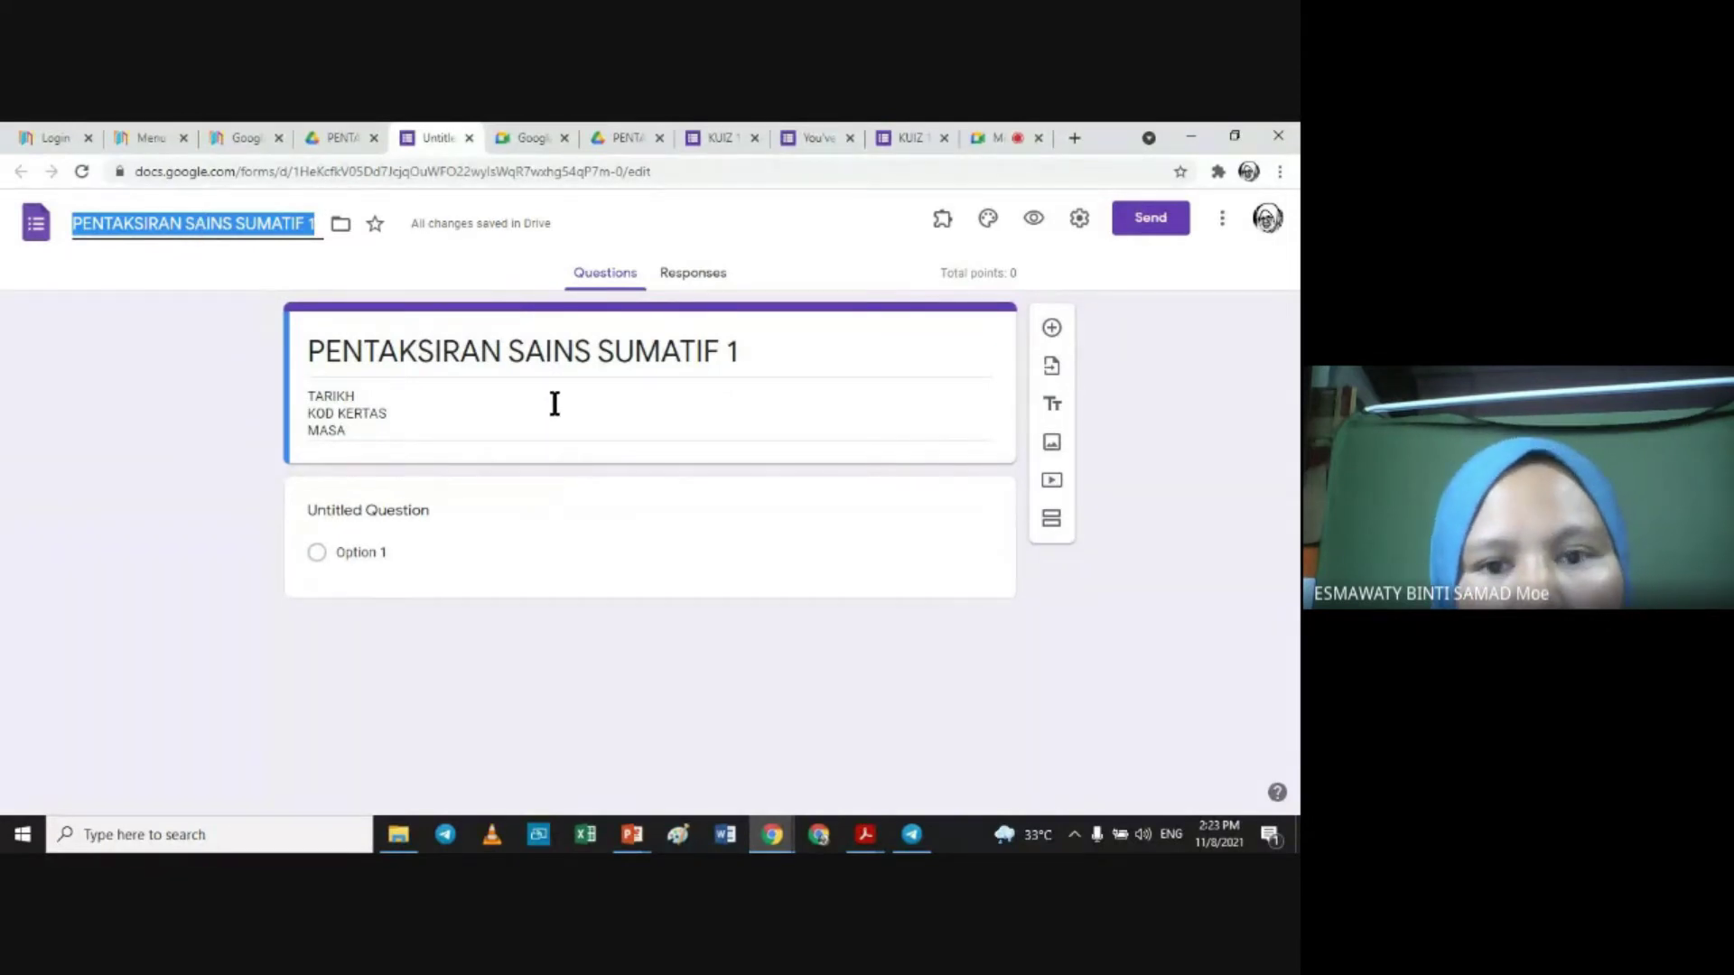
click(972, 367)
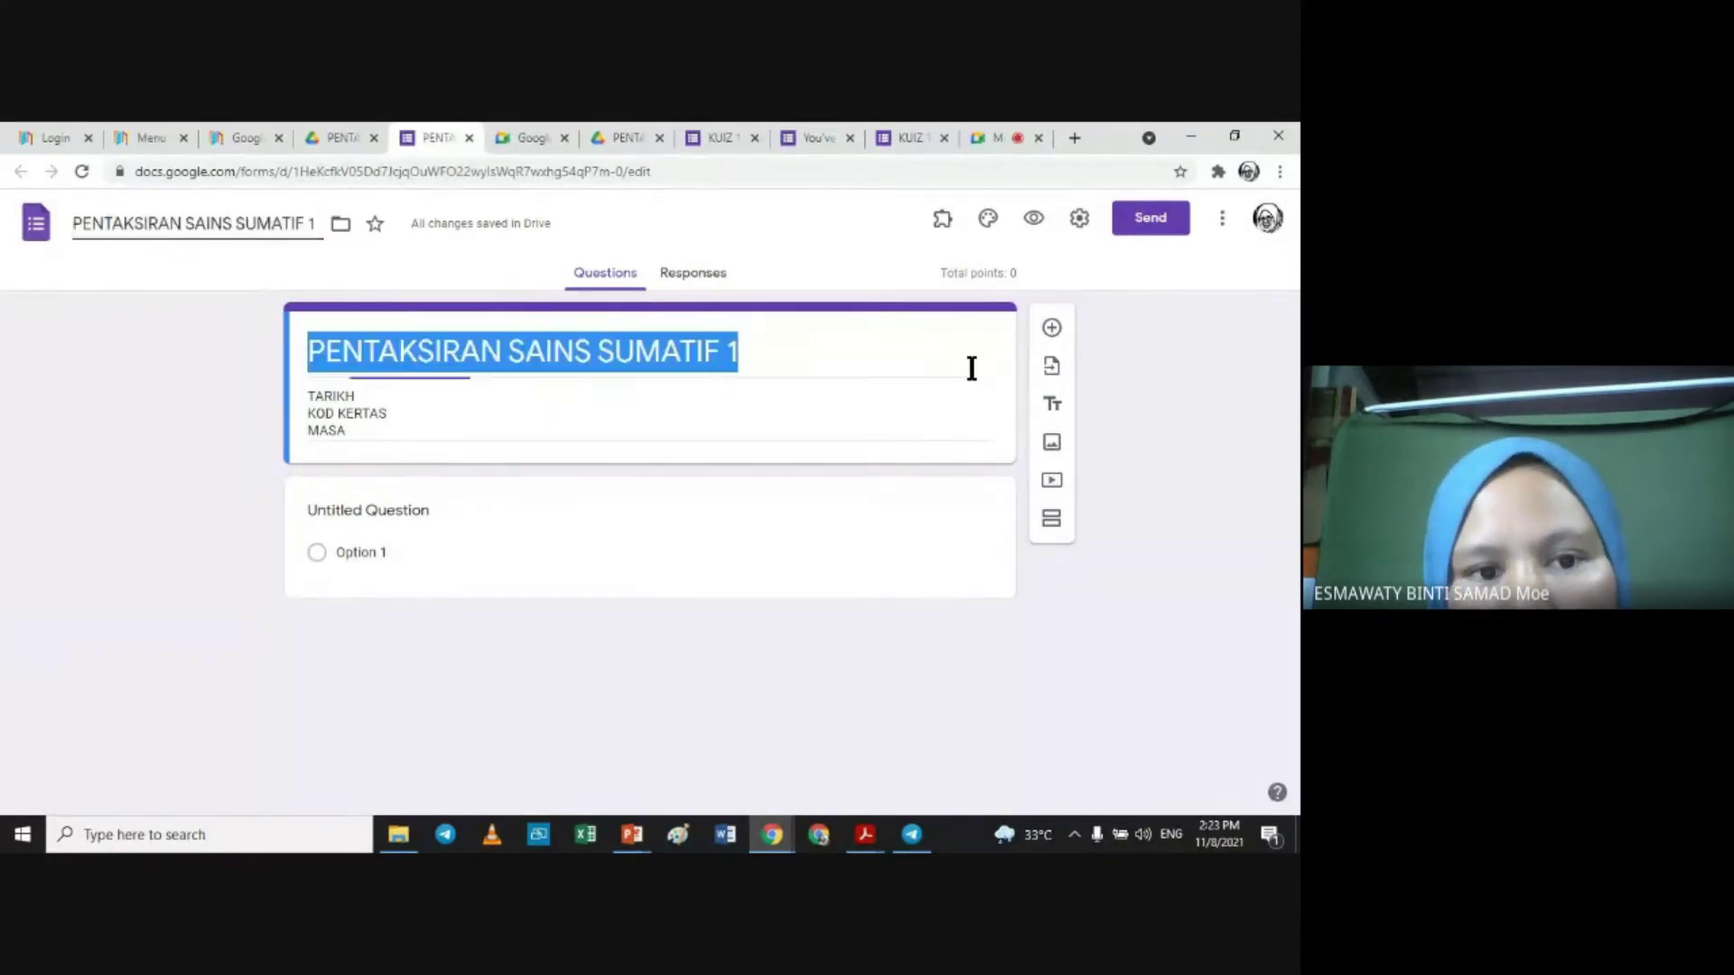
click(1145, 410)
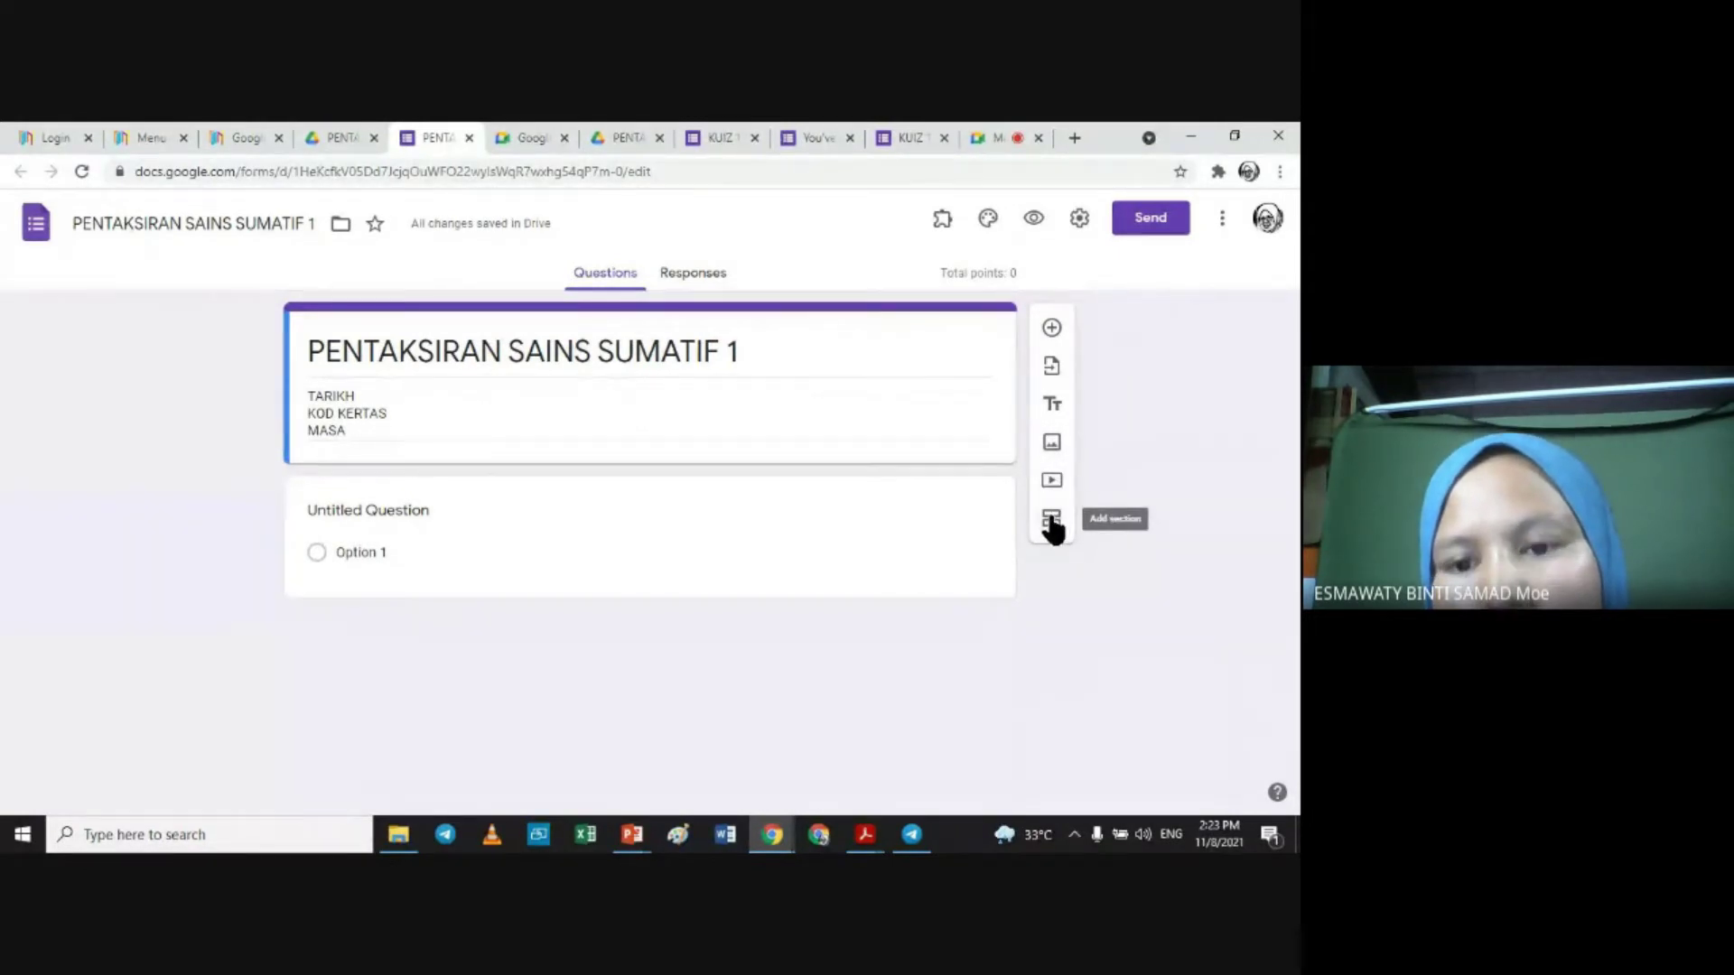
Step: Add a title and description block below the form header and title it ARAHAN MENJAWAB
click(1052, 406)
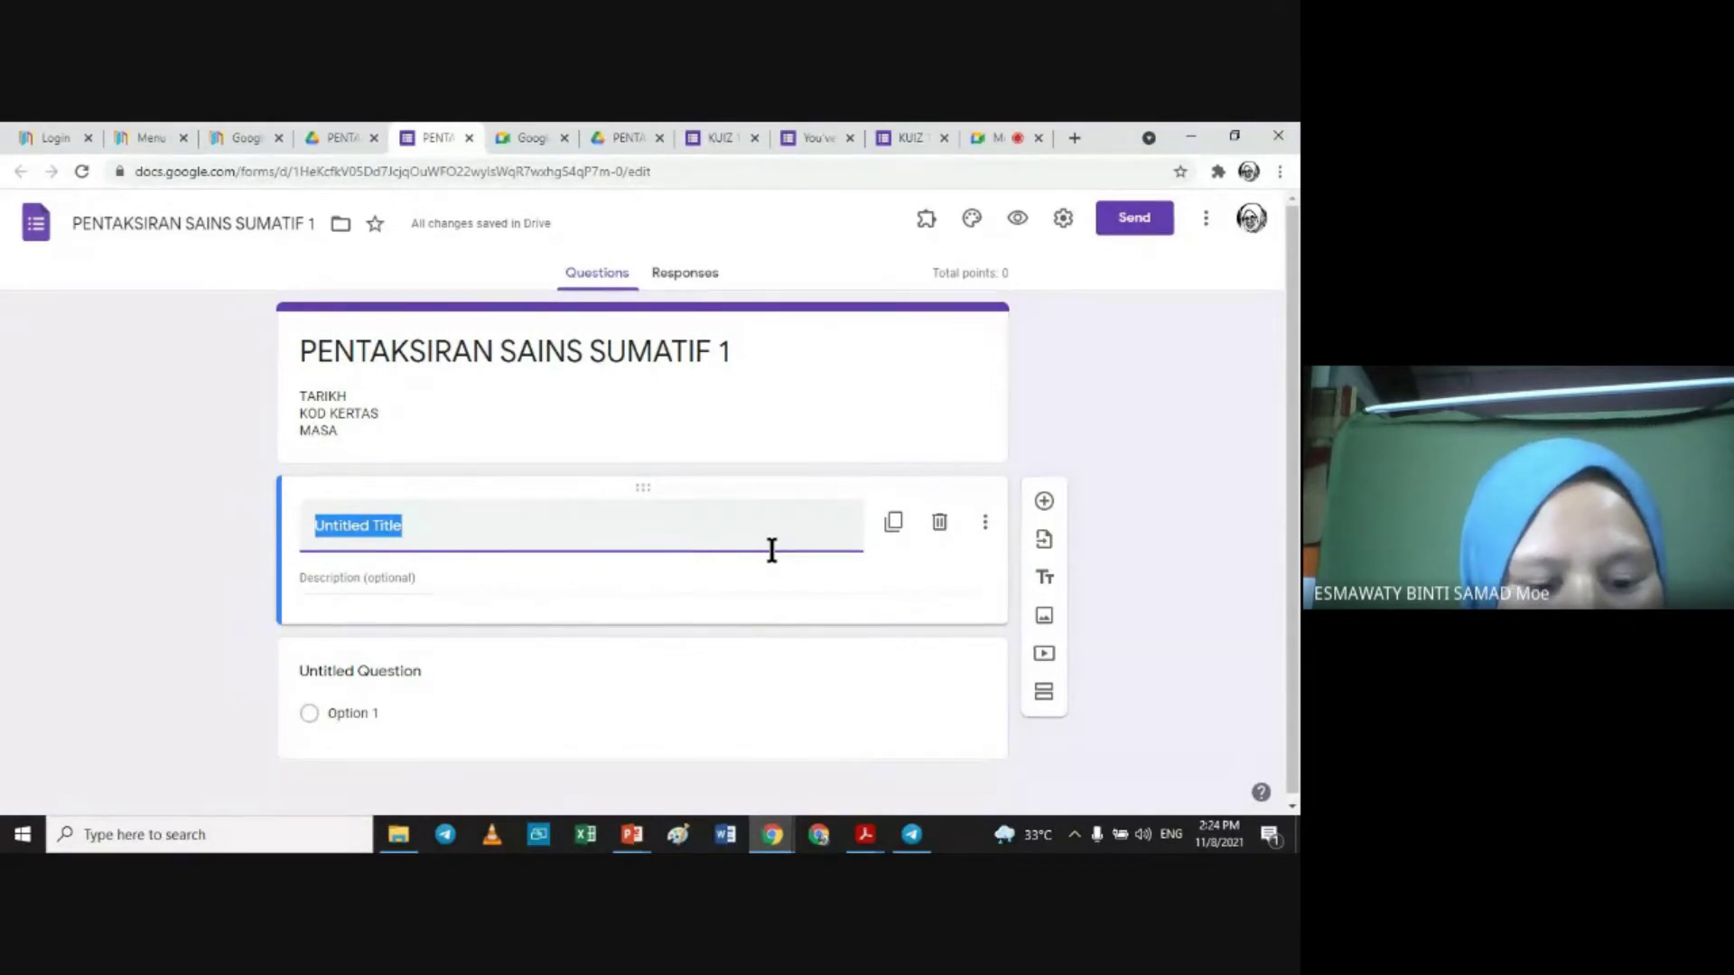
text(ARAHA)
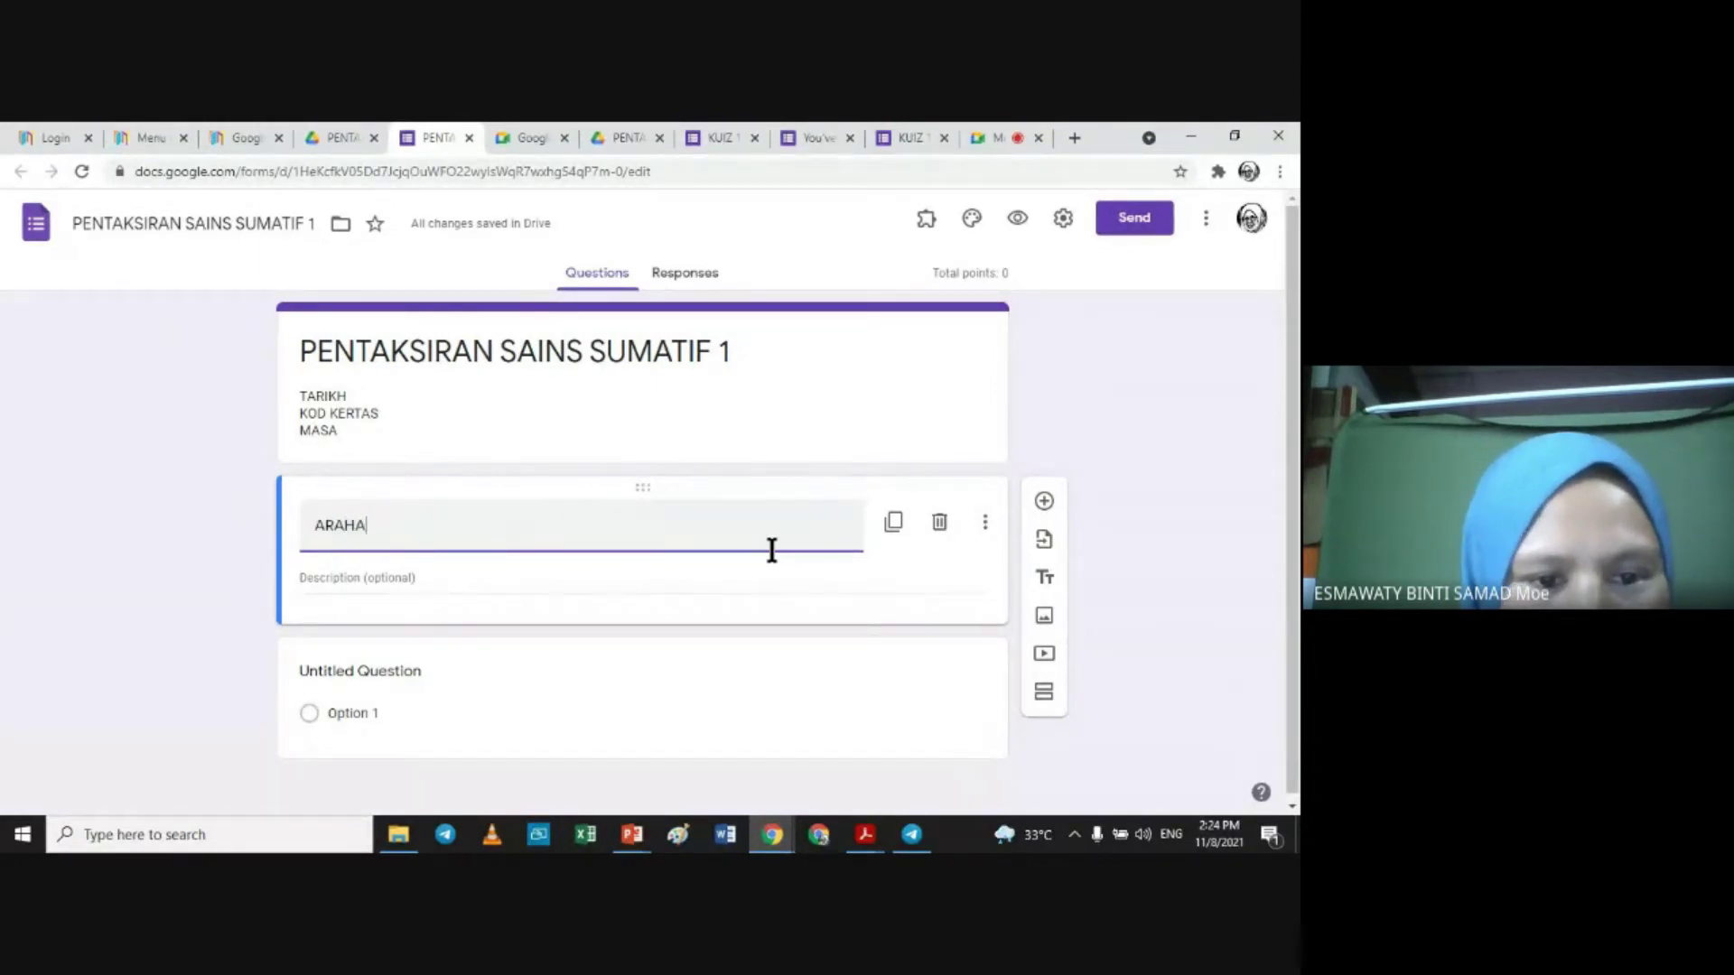
text(N MENJAWAB)
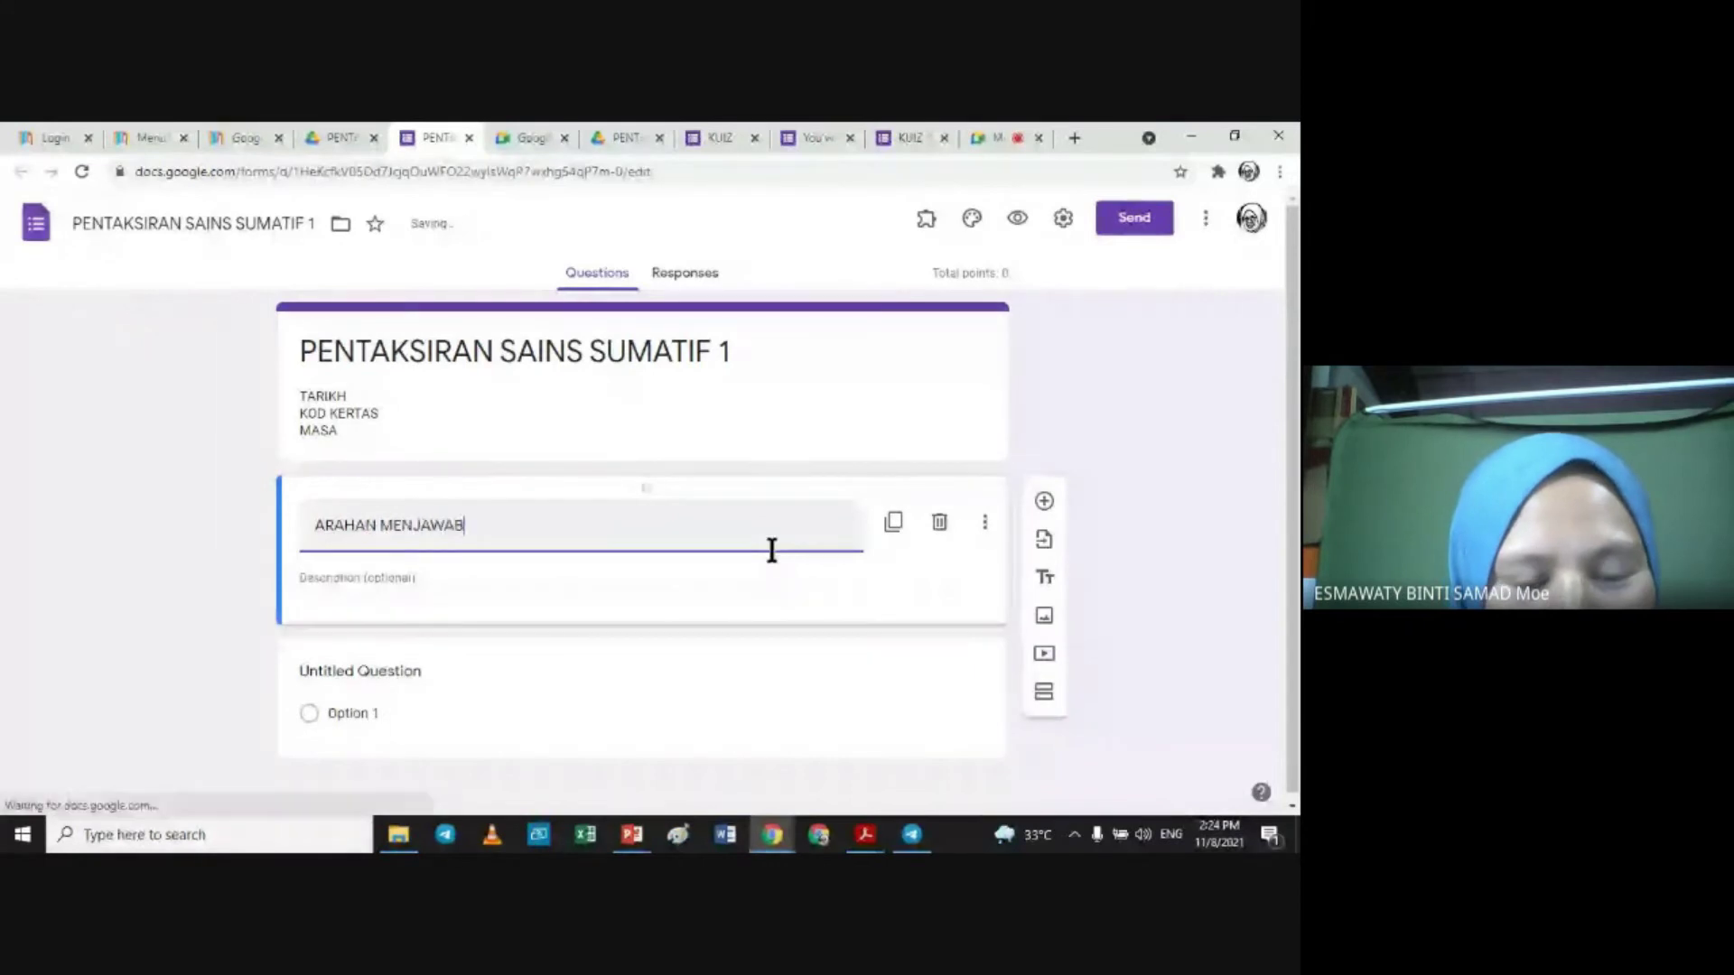
Step: Enter "kertas soalan ini mengandungi 40 soalan" as the first description line of the ARAHAN MENJAWAB block
click(611, 586)
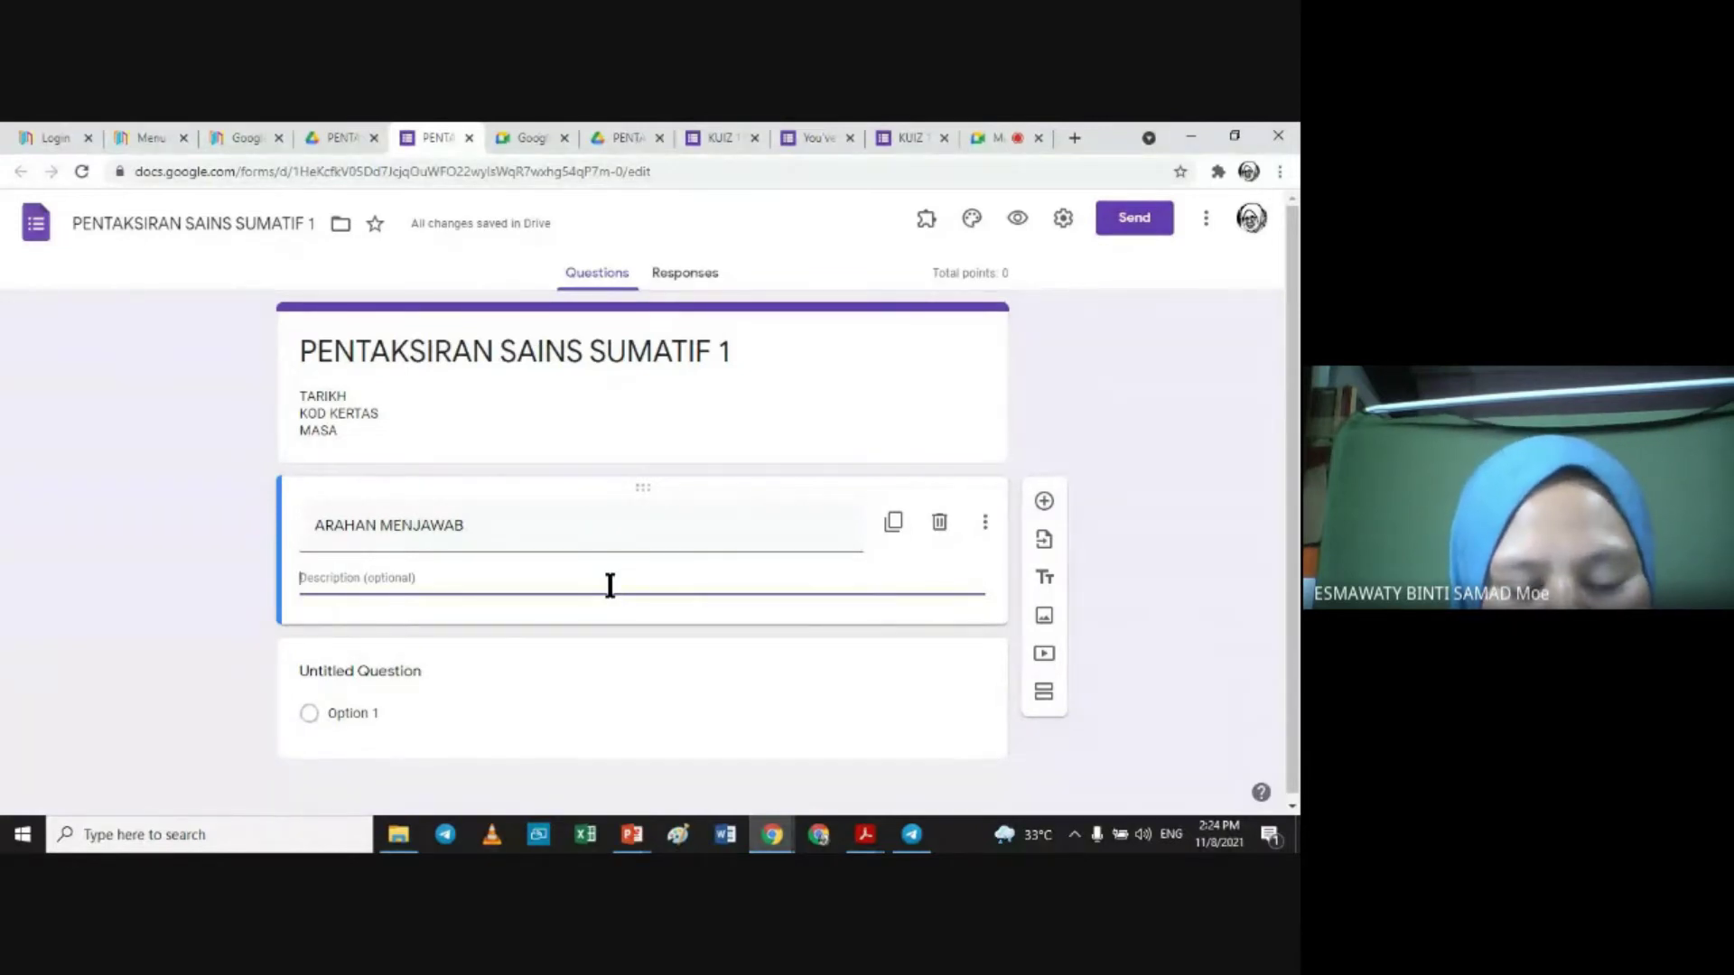
text(A)
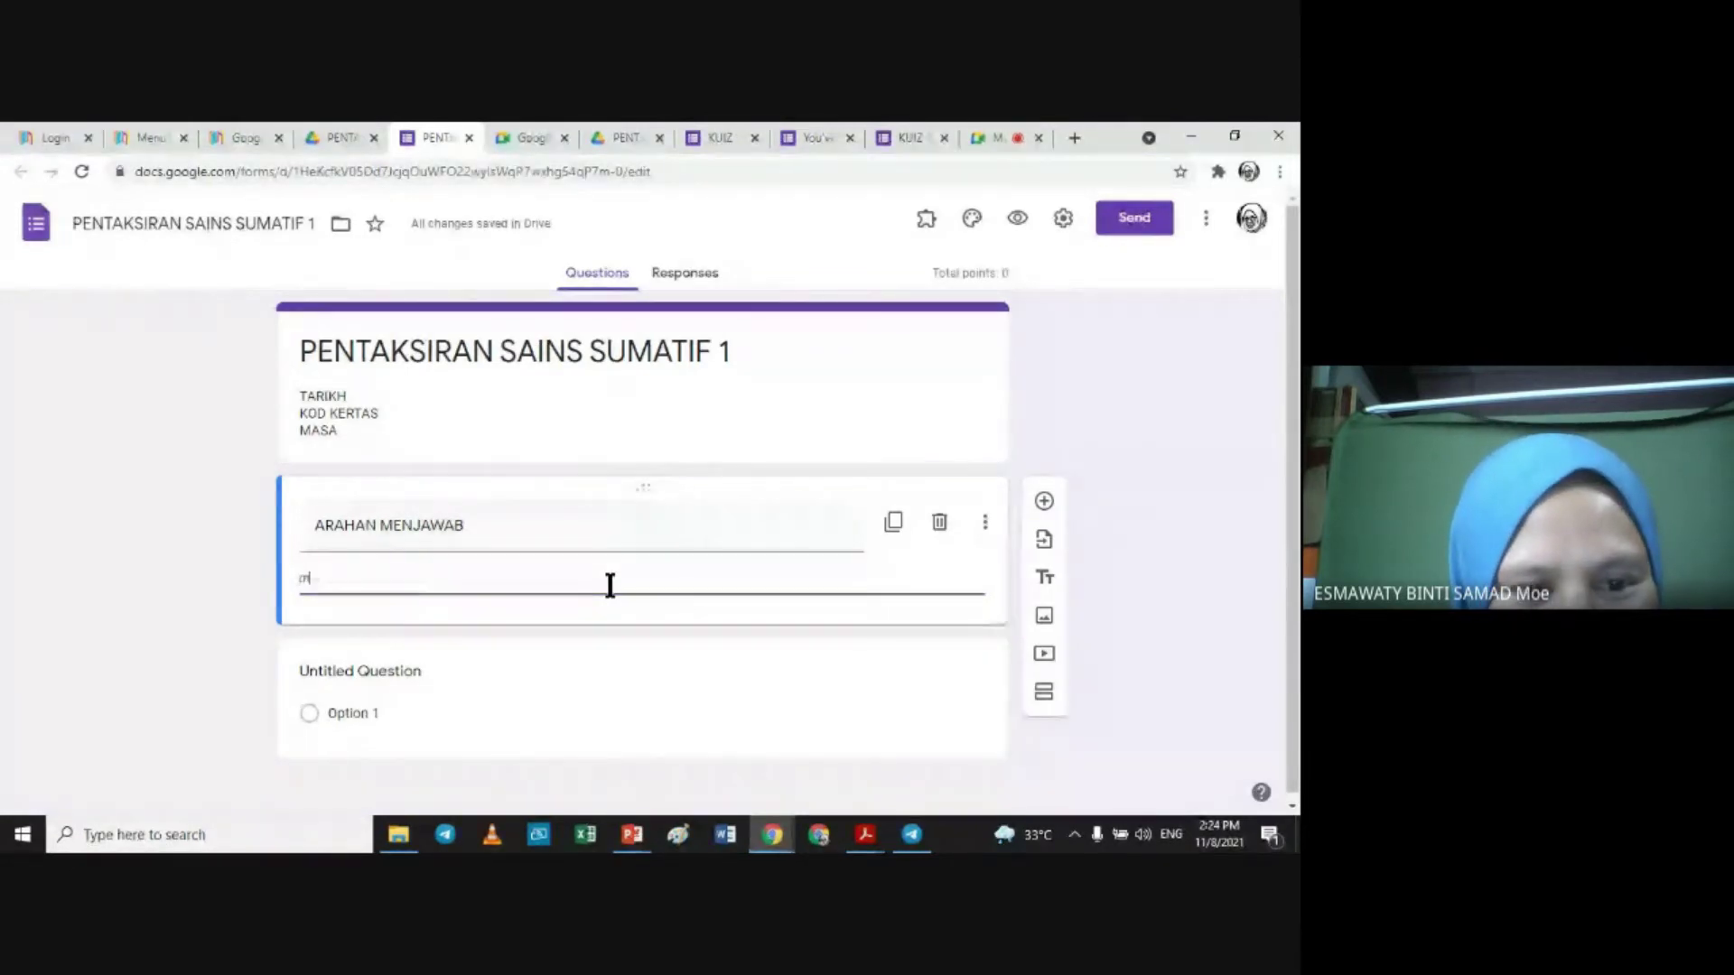
key(BackSpace)
text(A)
key(BackSpace)
text(kertas)
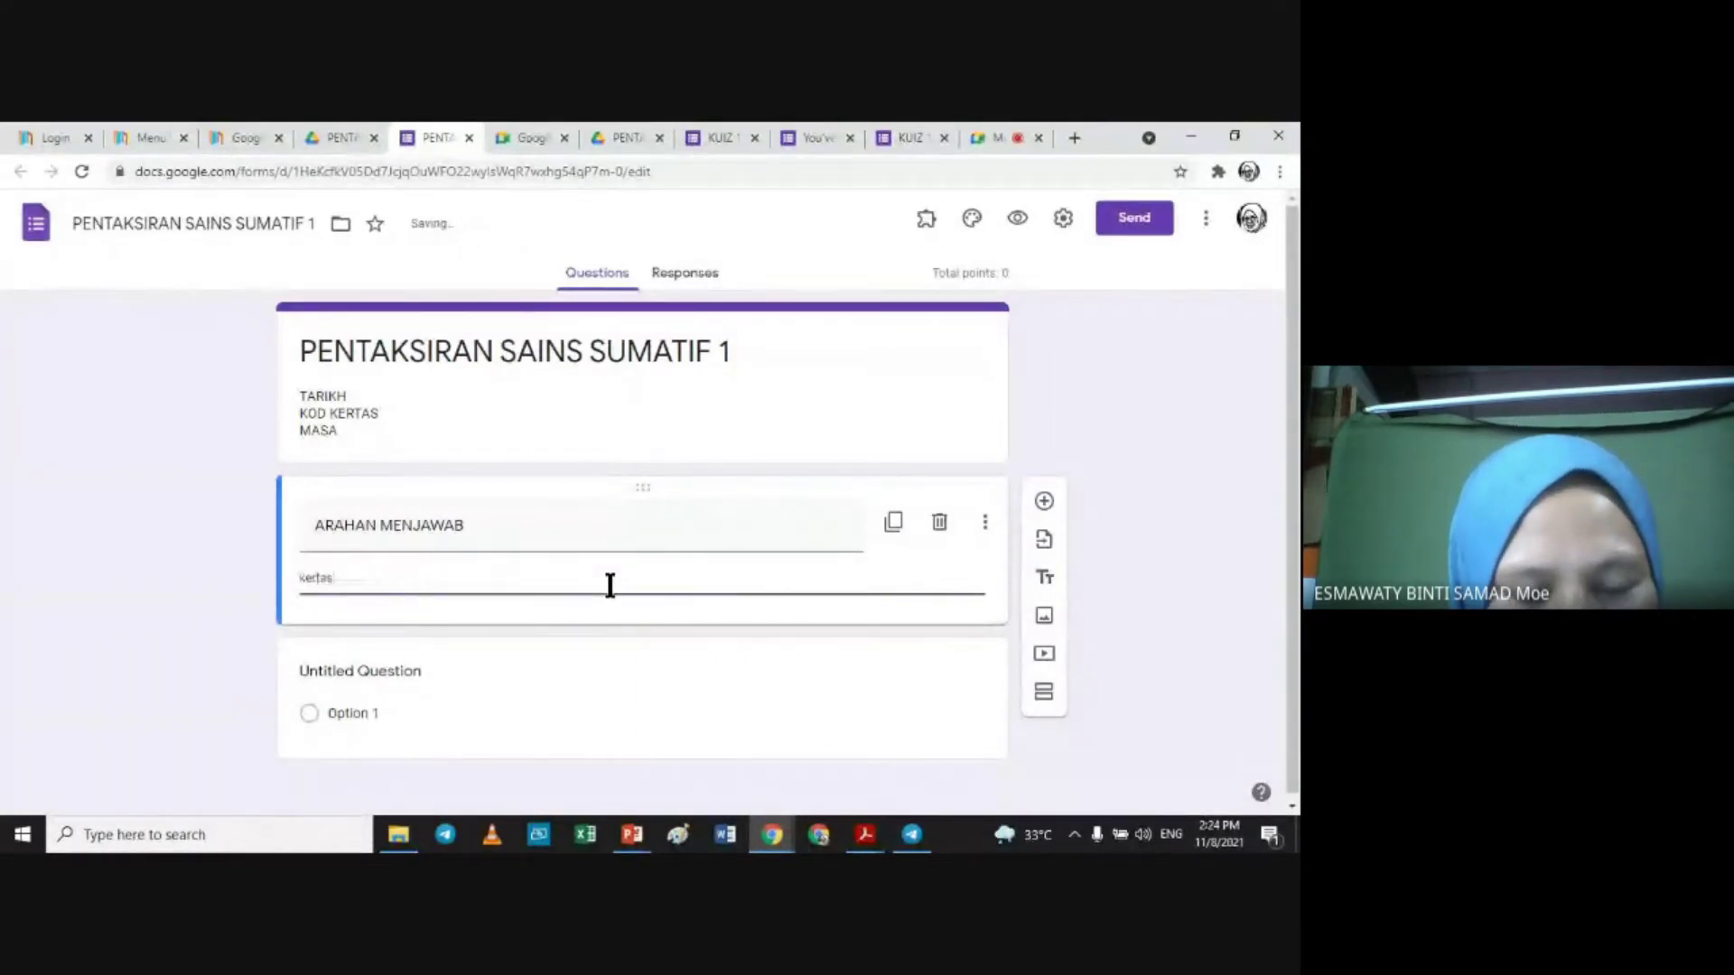
text( soalan ini mengandungi )
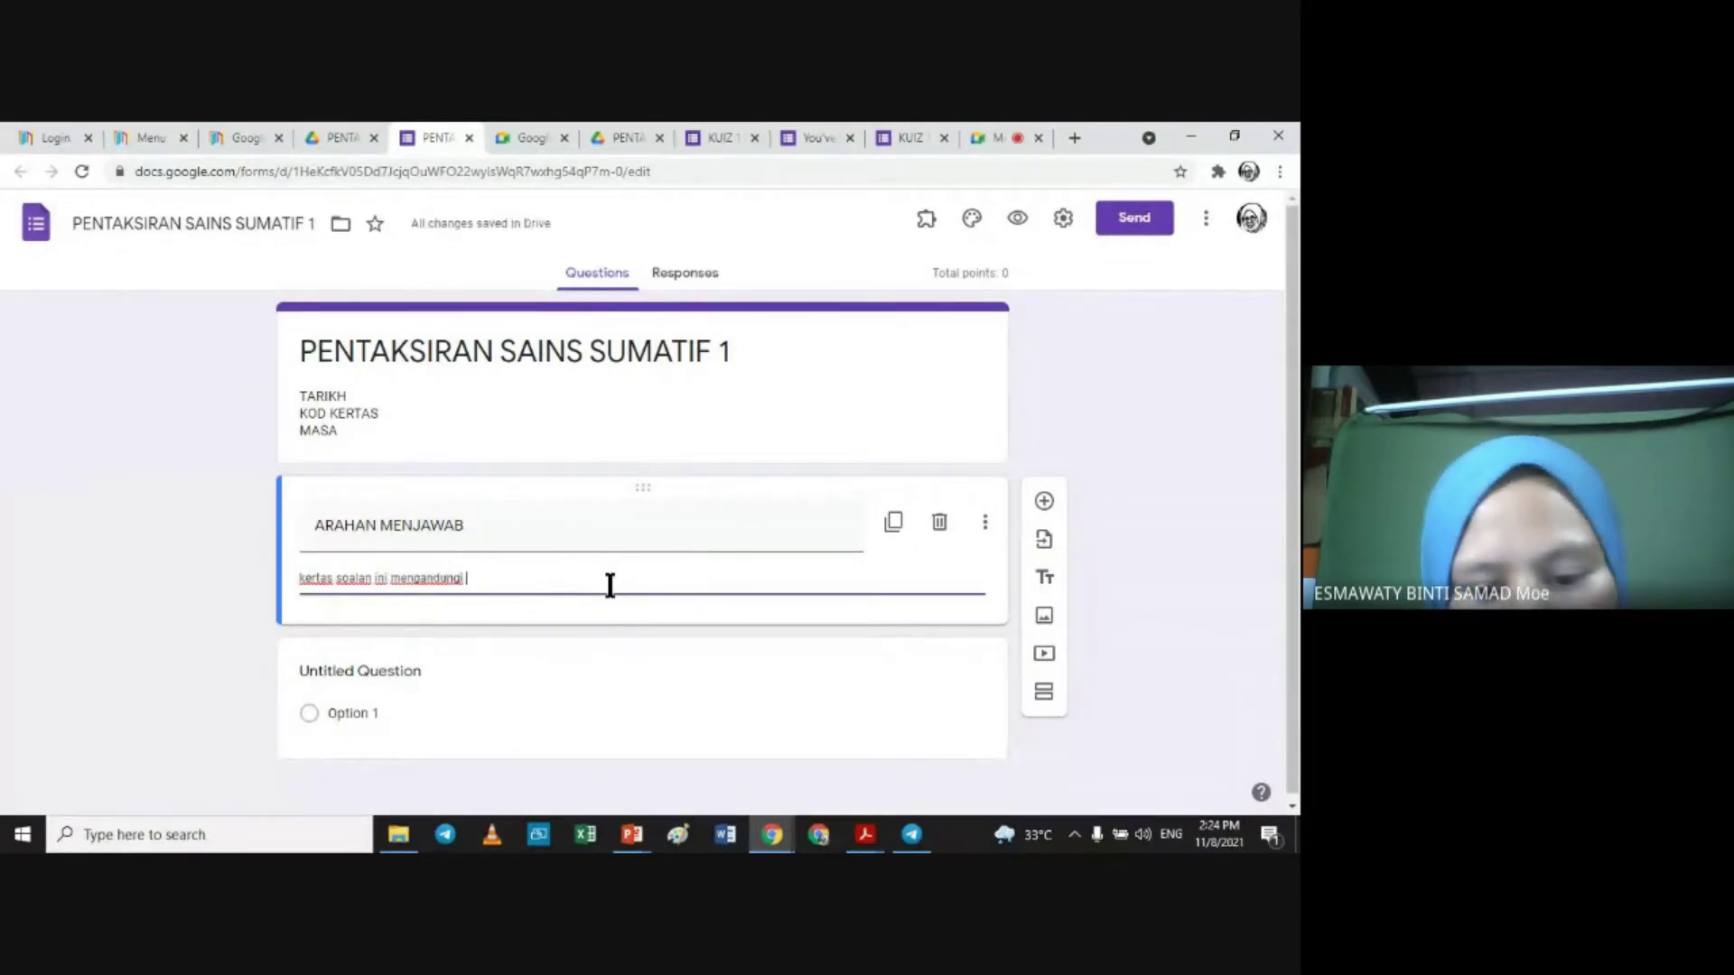
text(40 soalan)
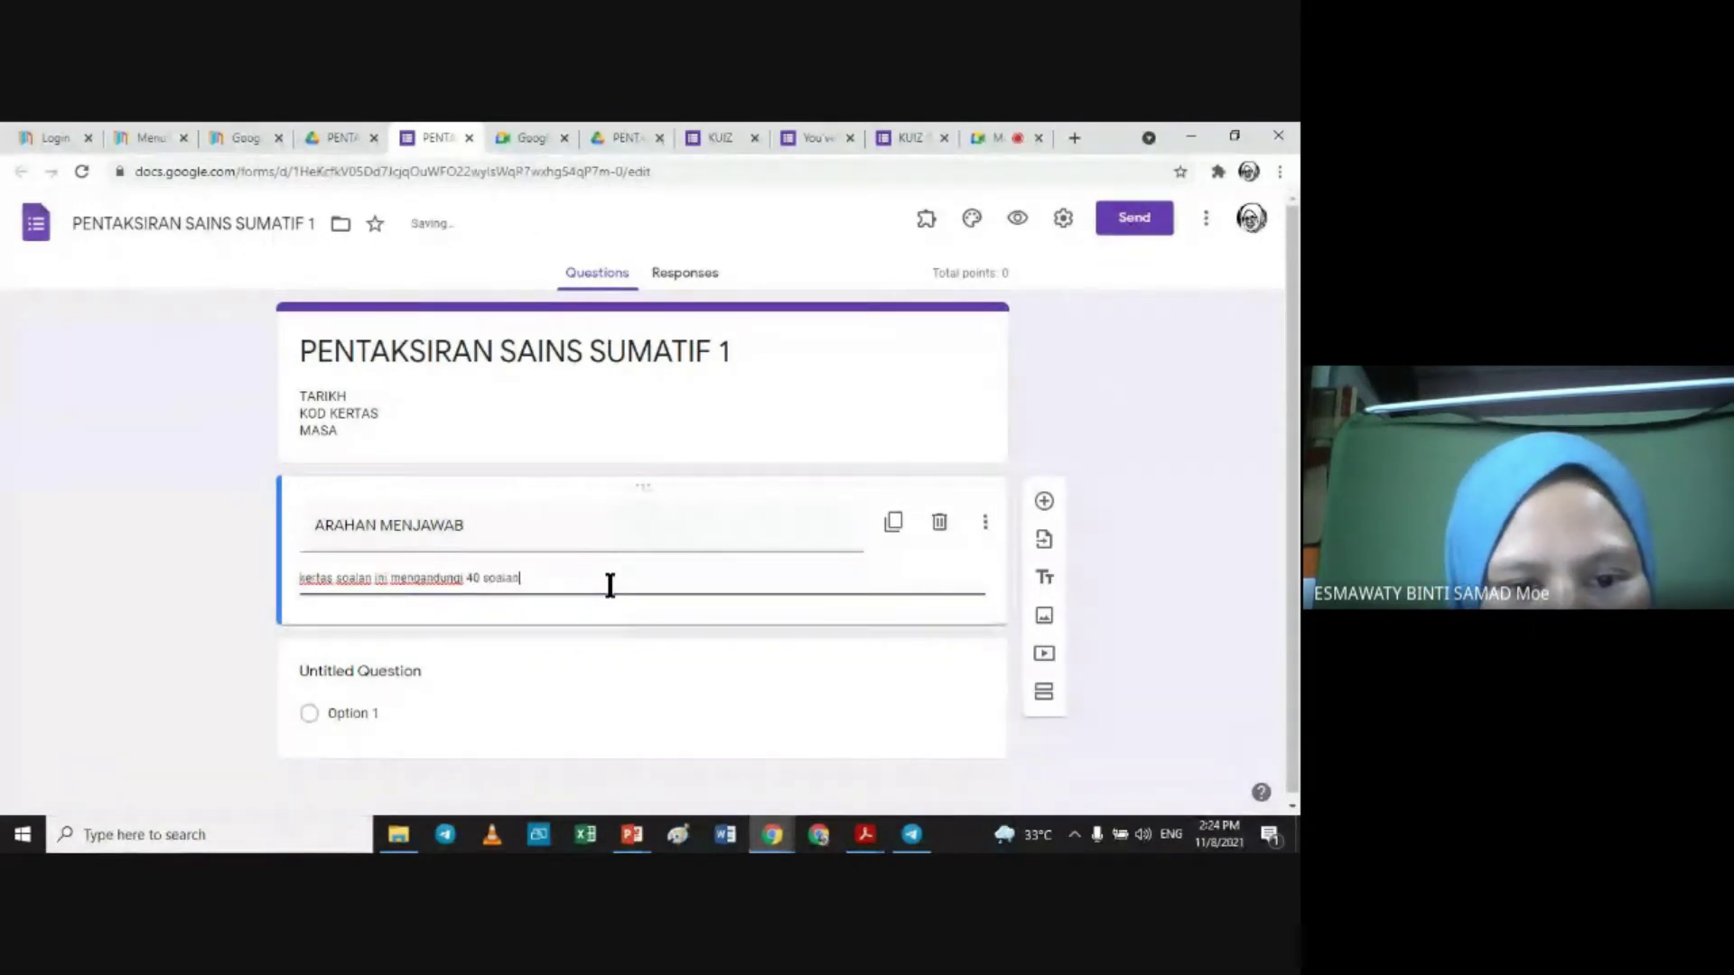
Step: Add "Jawab semua soalan" as the second description line of the ARAHAN MENJAWAB block
key(Return)
text(ja)
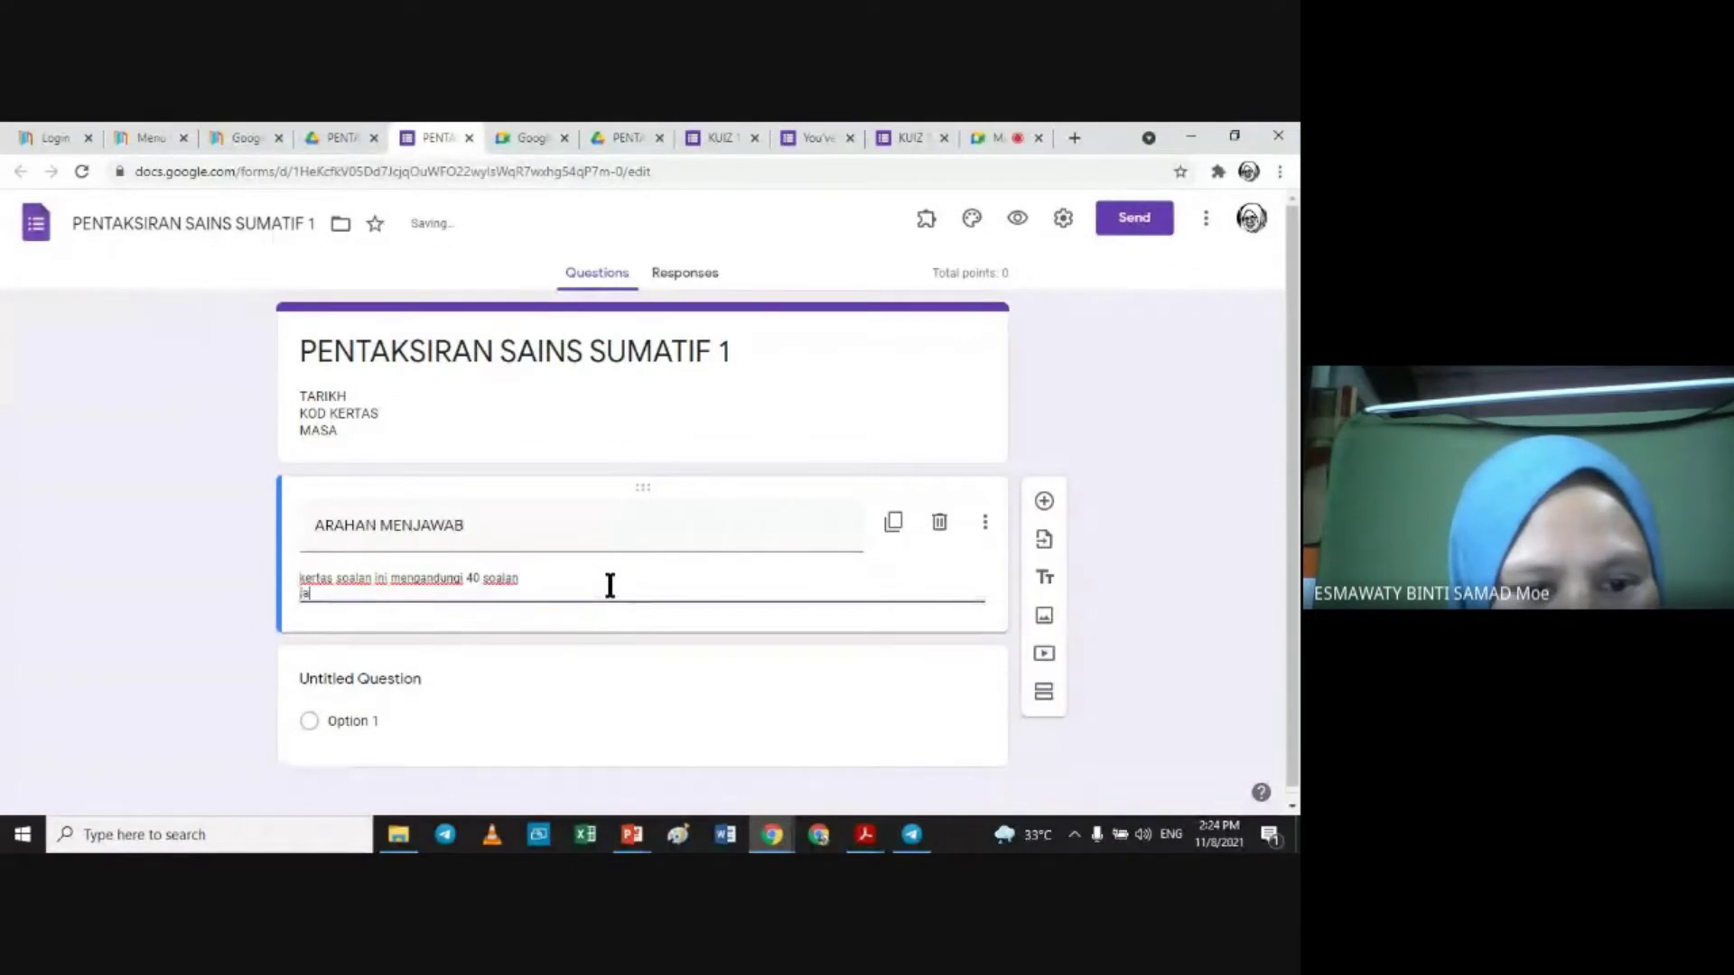
key(BackSpace)
key(BackSpace)
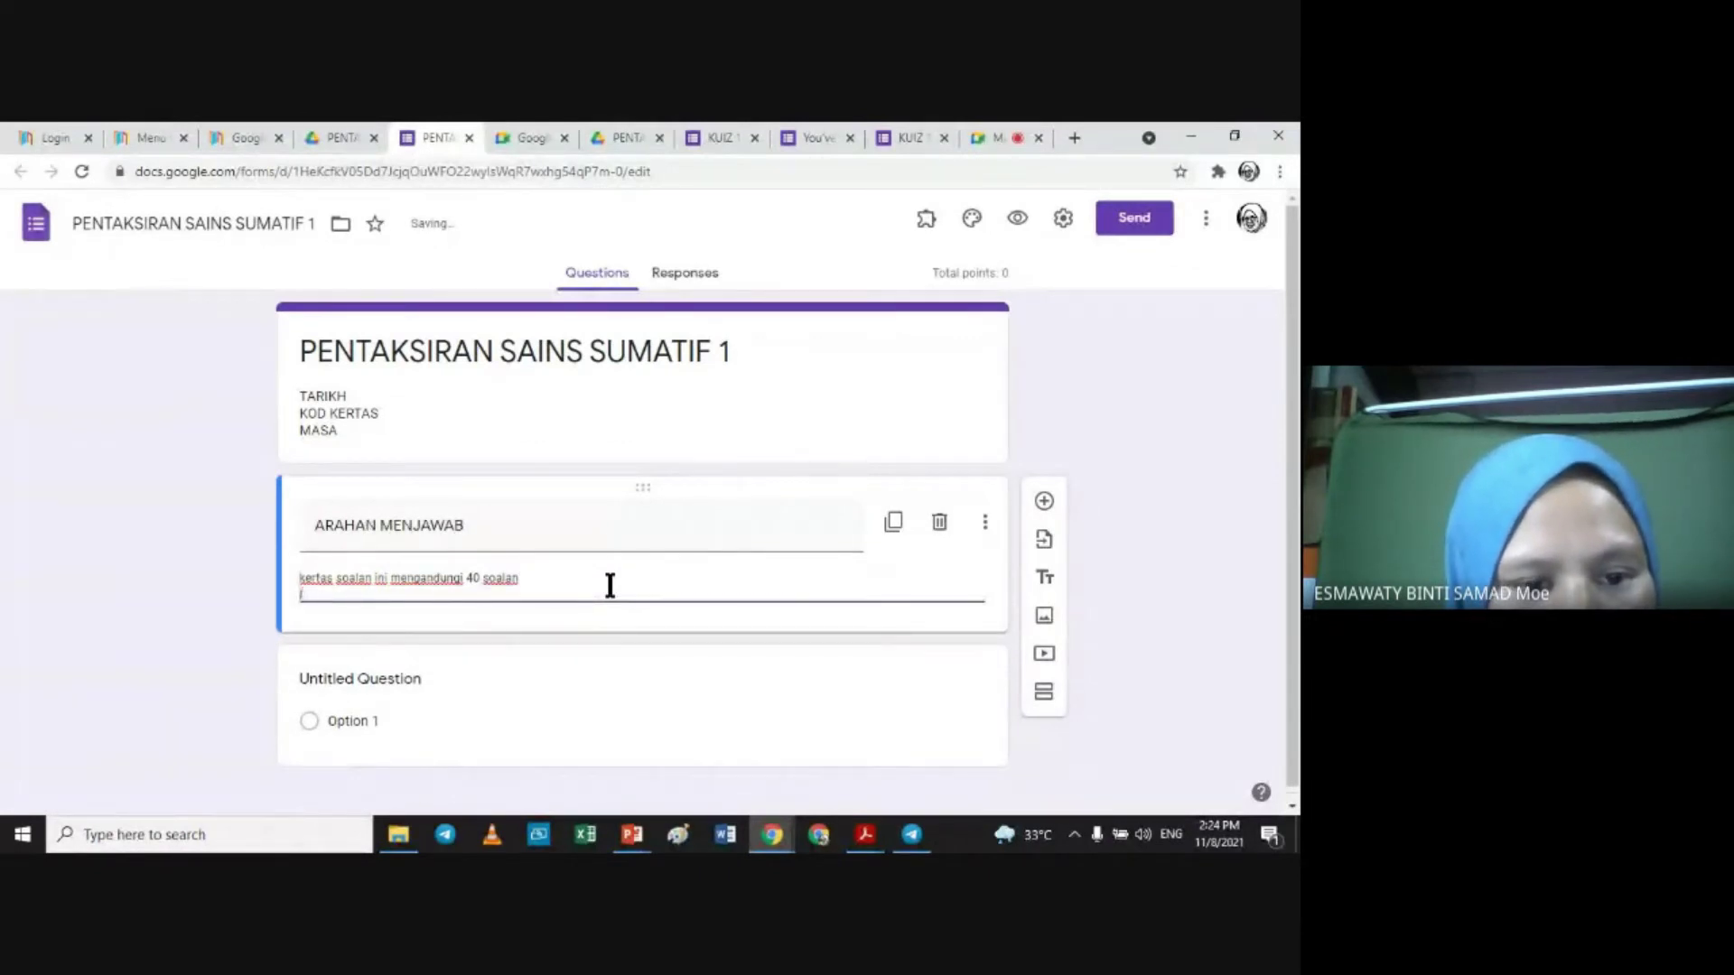
text(Jawab semua sola)
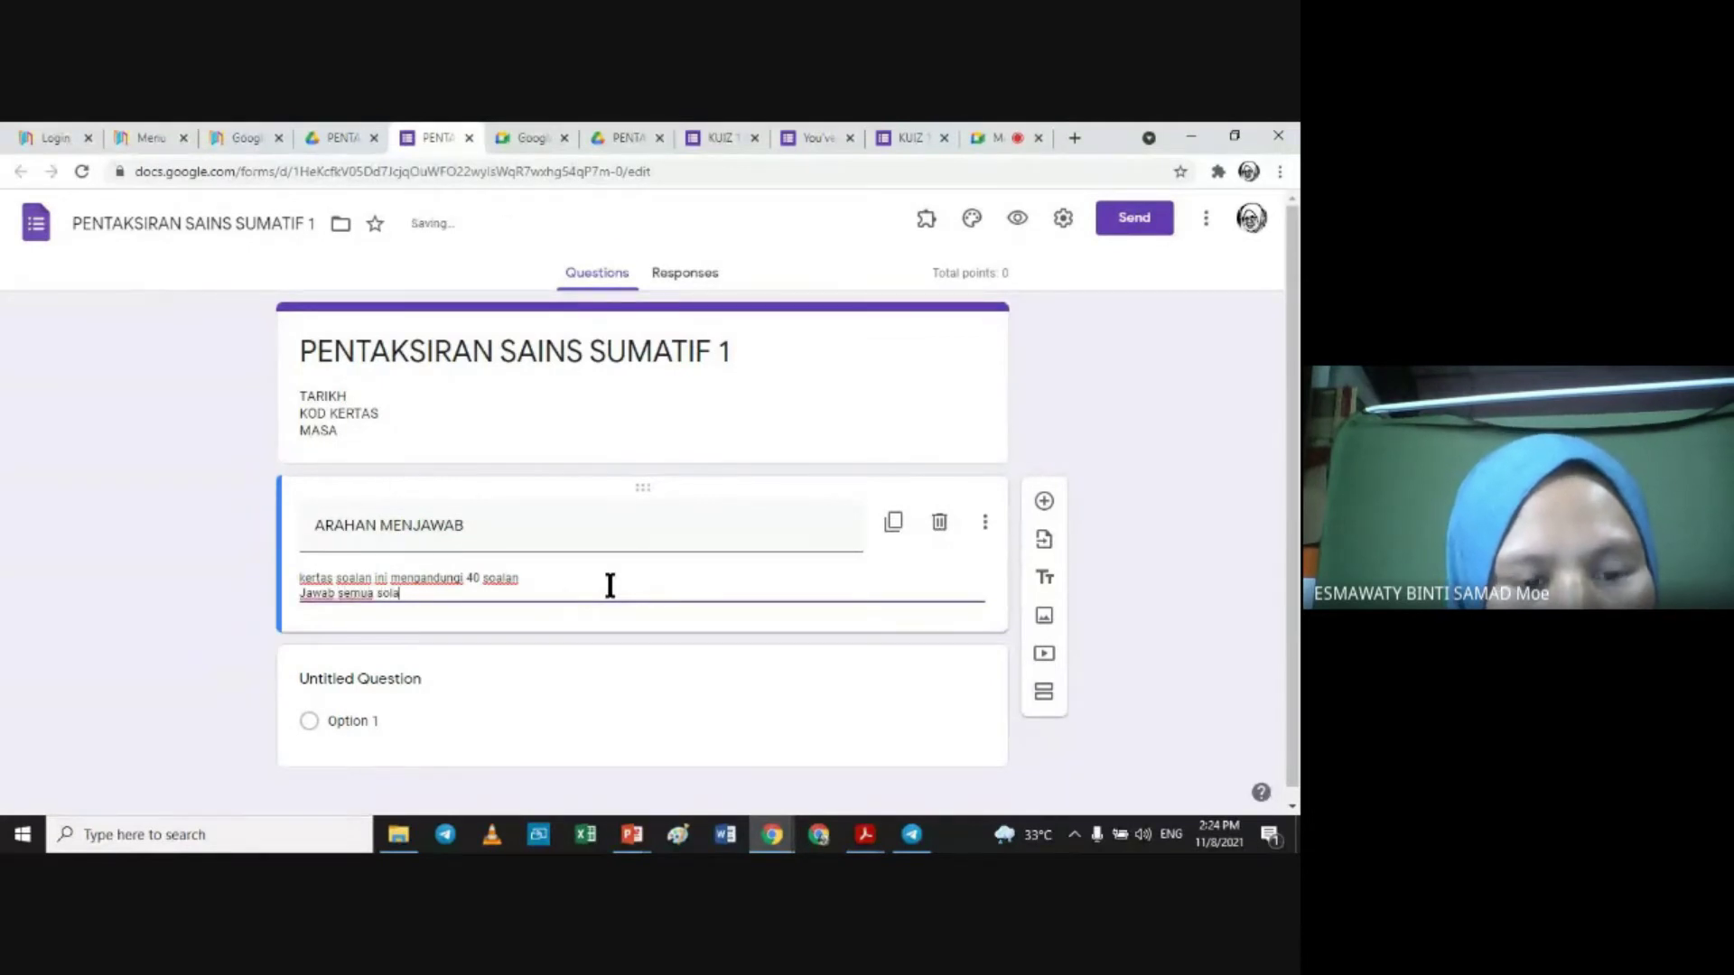
text(nlan)
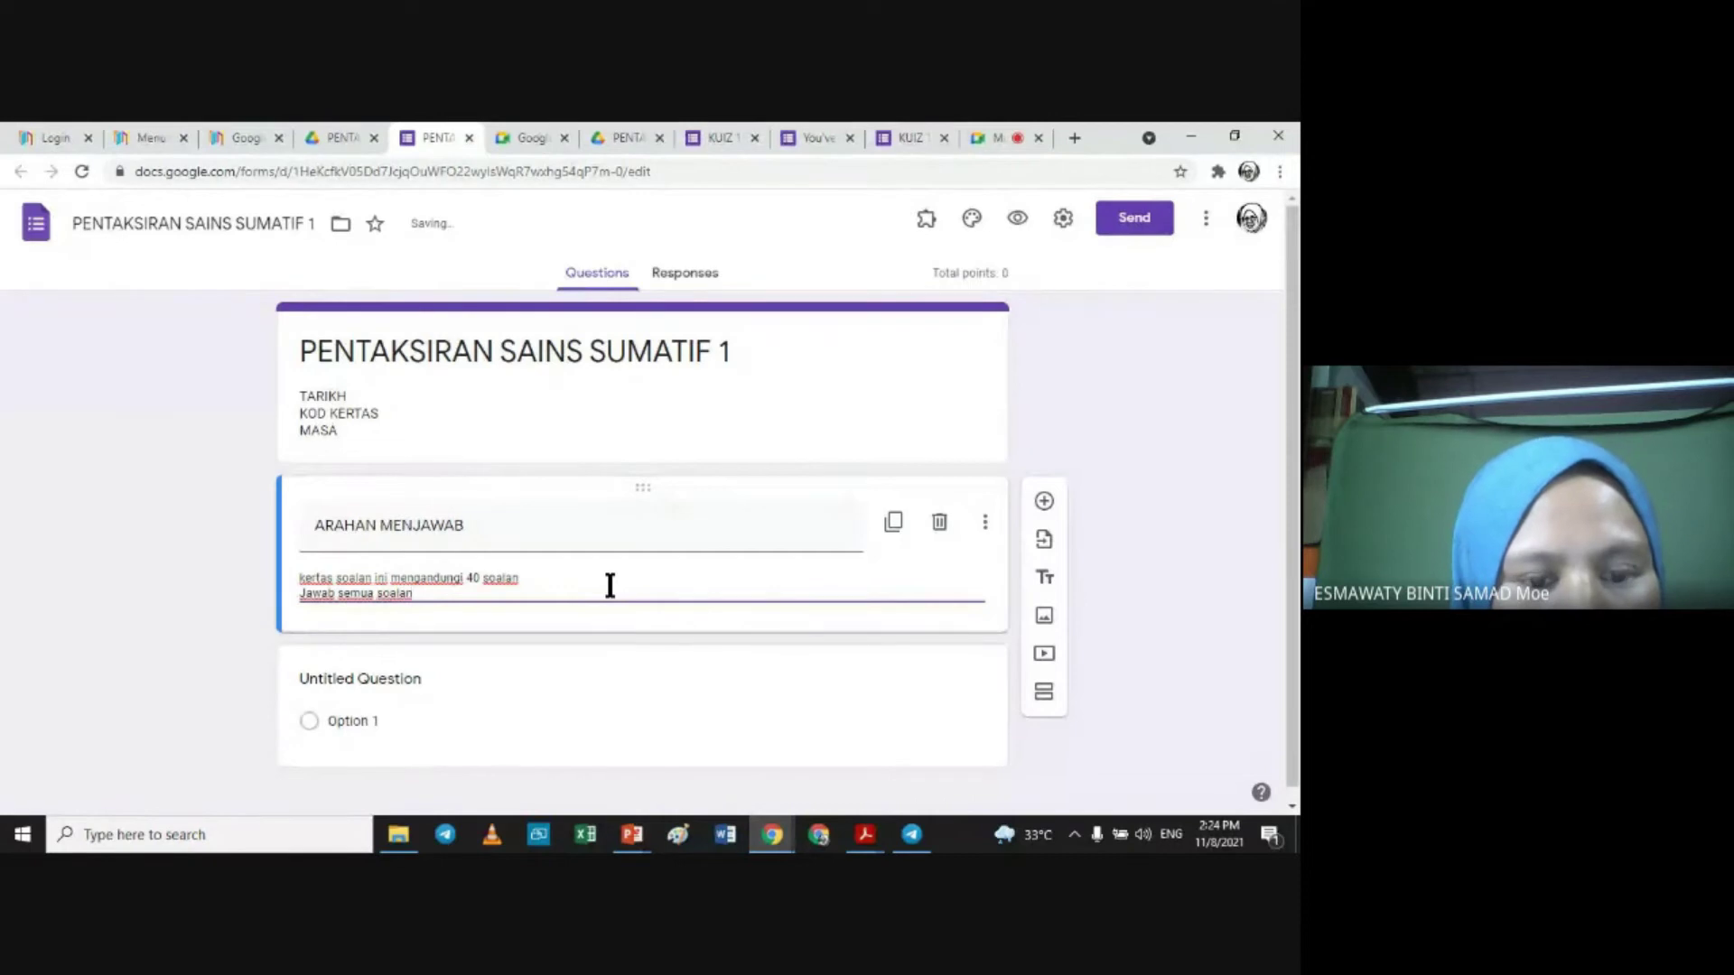
Step: Add the closing line "Selamat Berjaya" to the ARAHAN MENJAWAB description, separated by a blank line
key(Return)
key(Return)
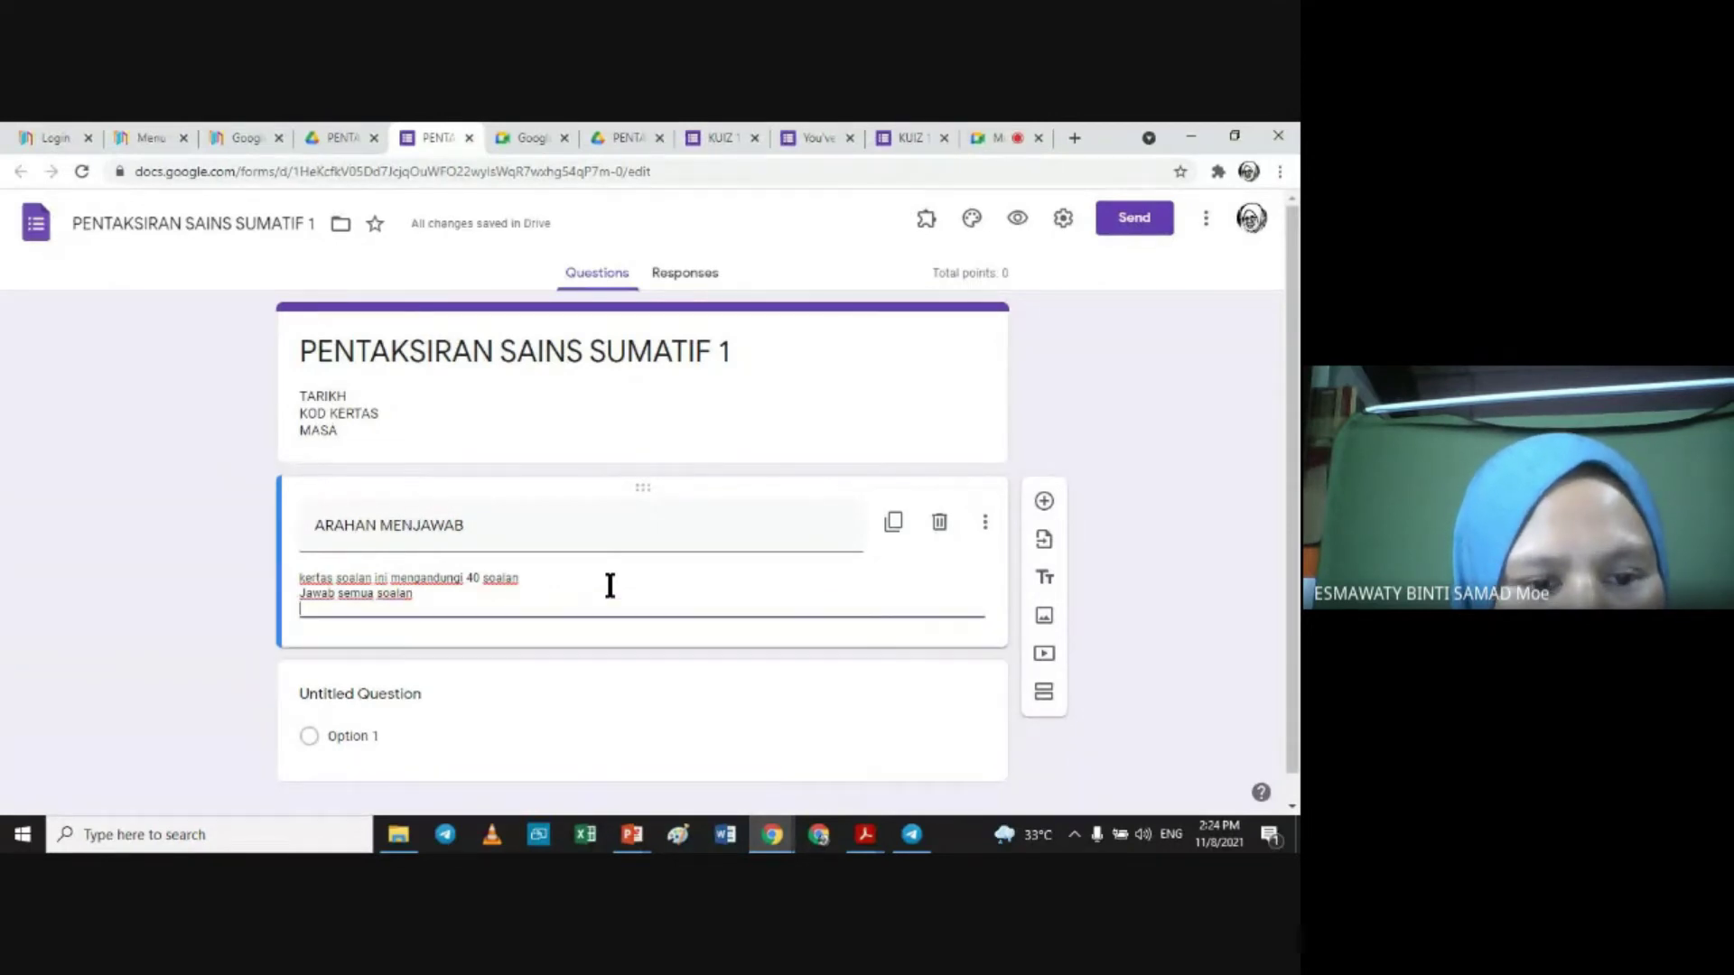
text(selam)
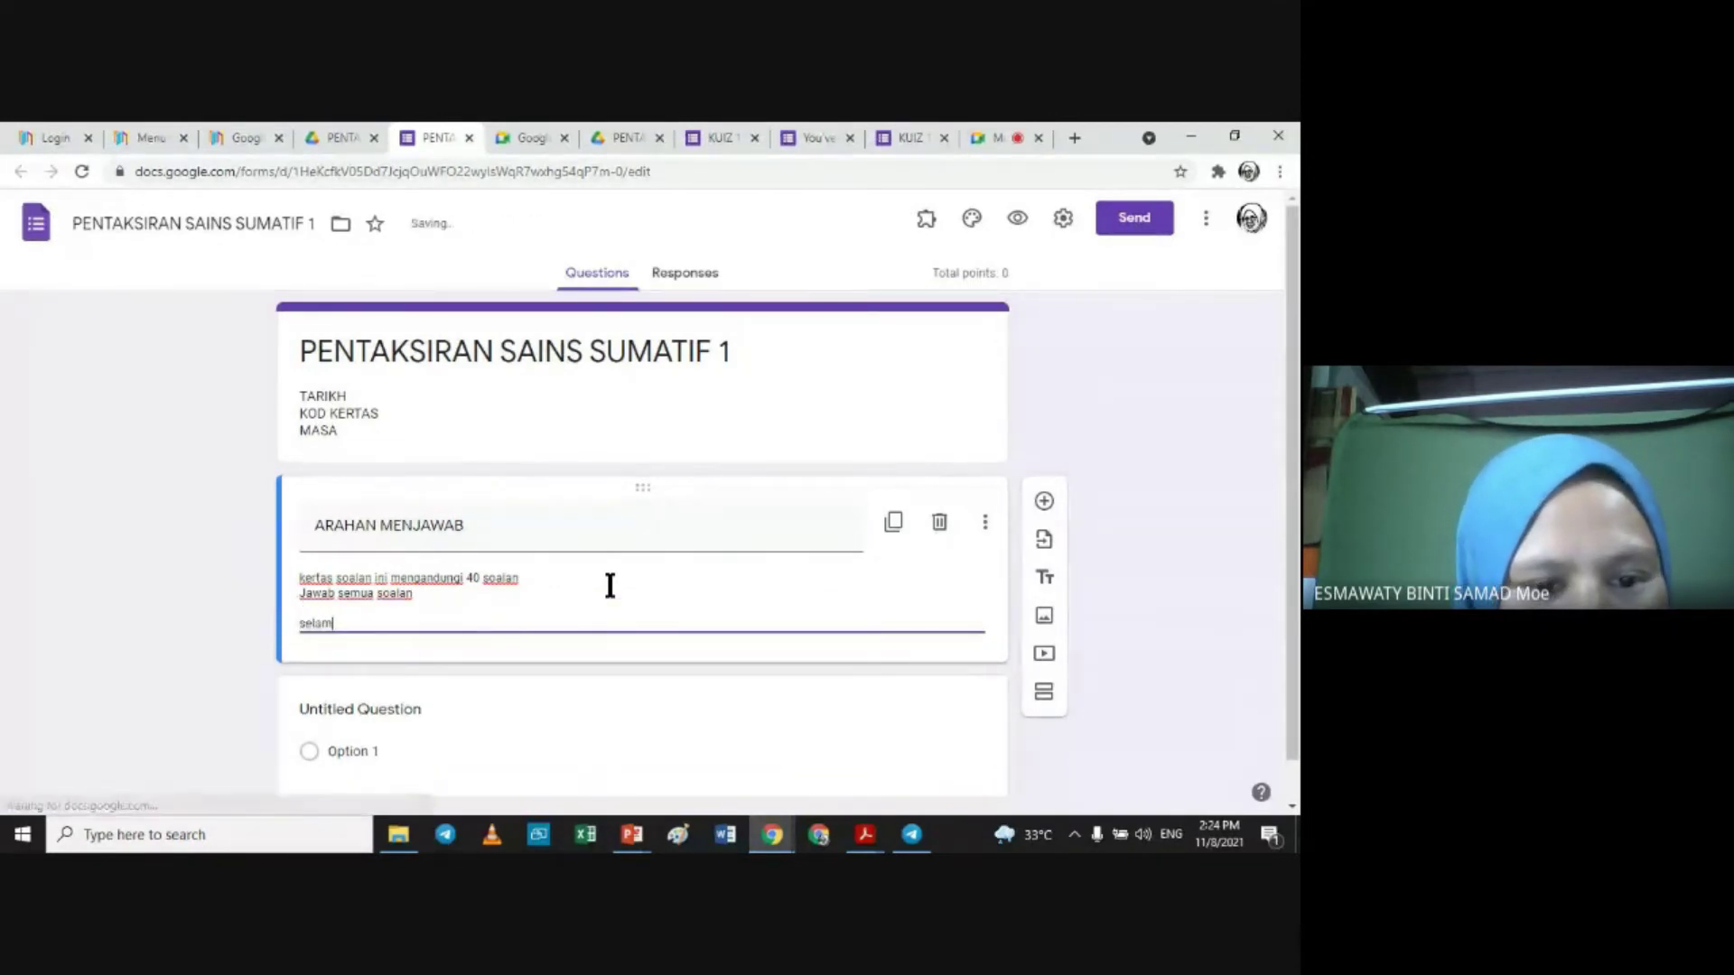
text(at er)
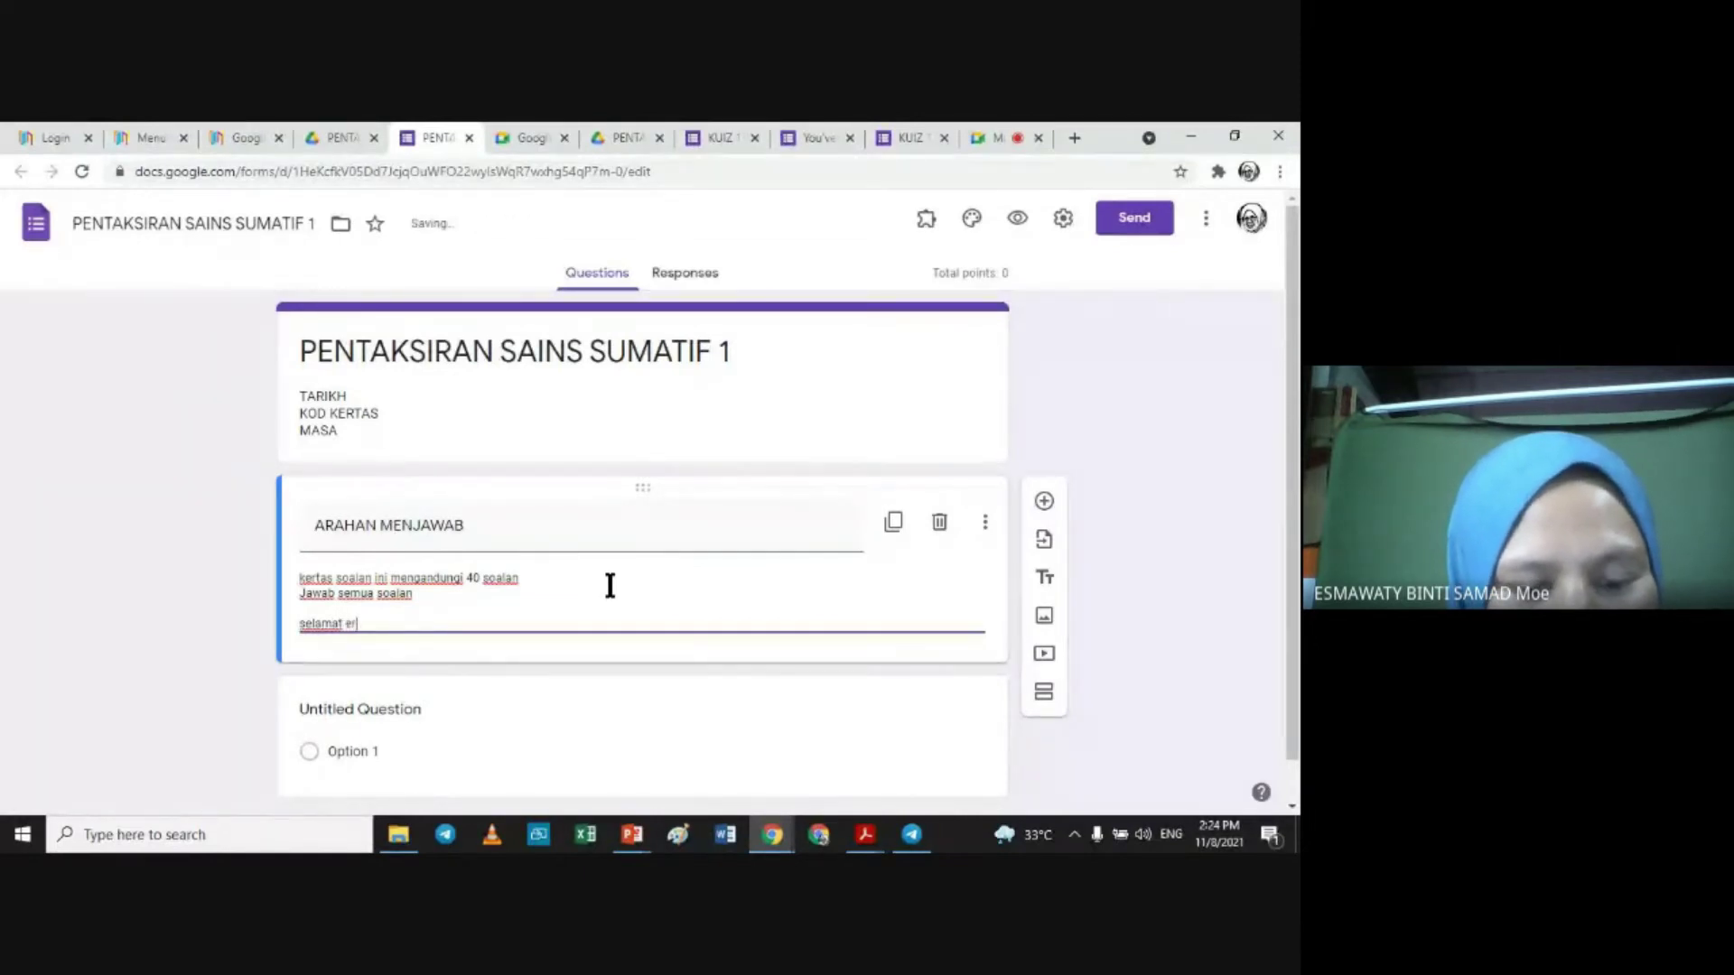
text(erjaya)
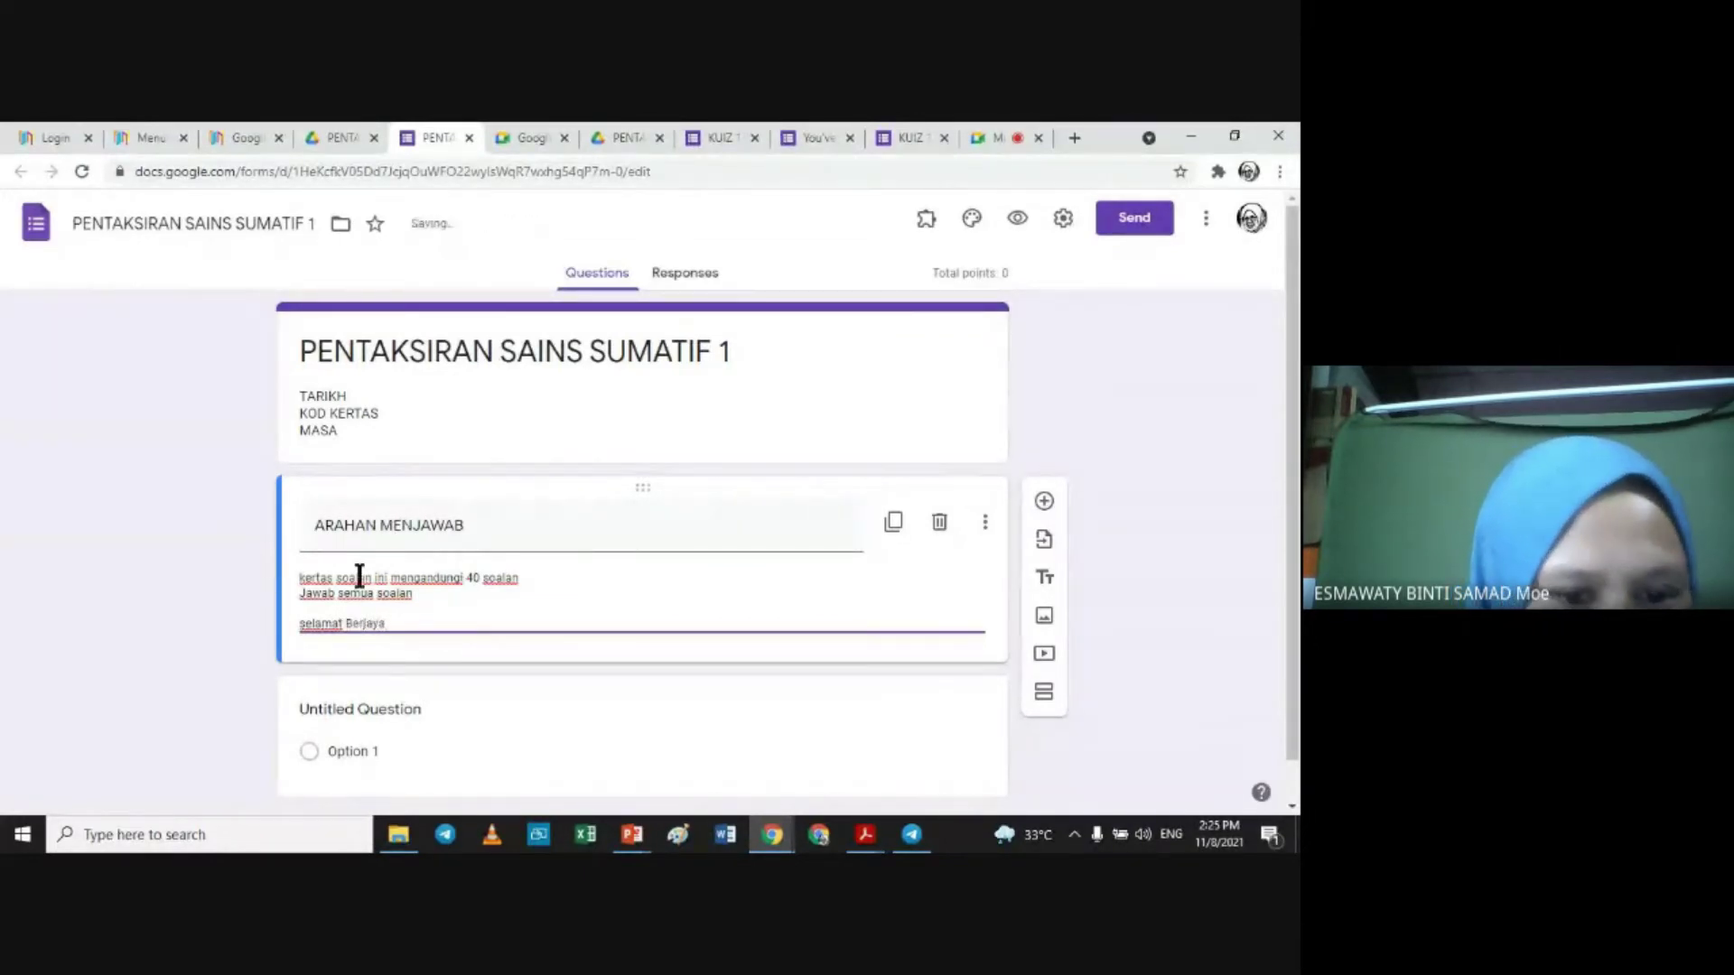
click(307, 621)
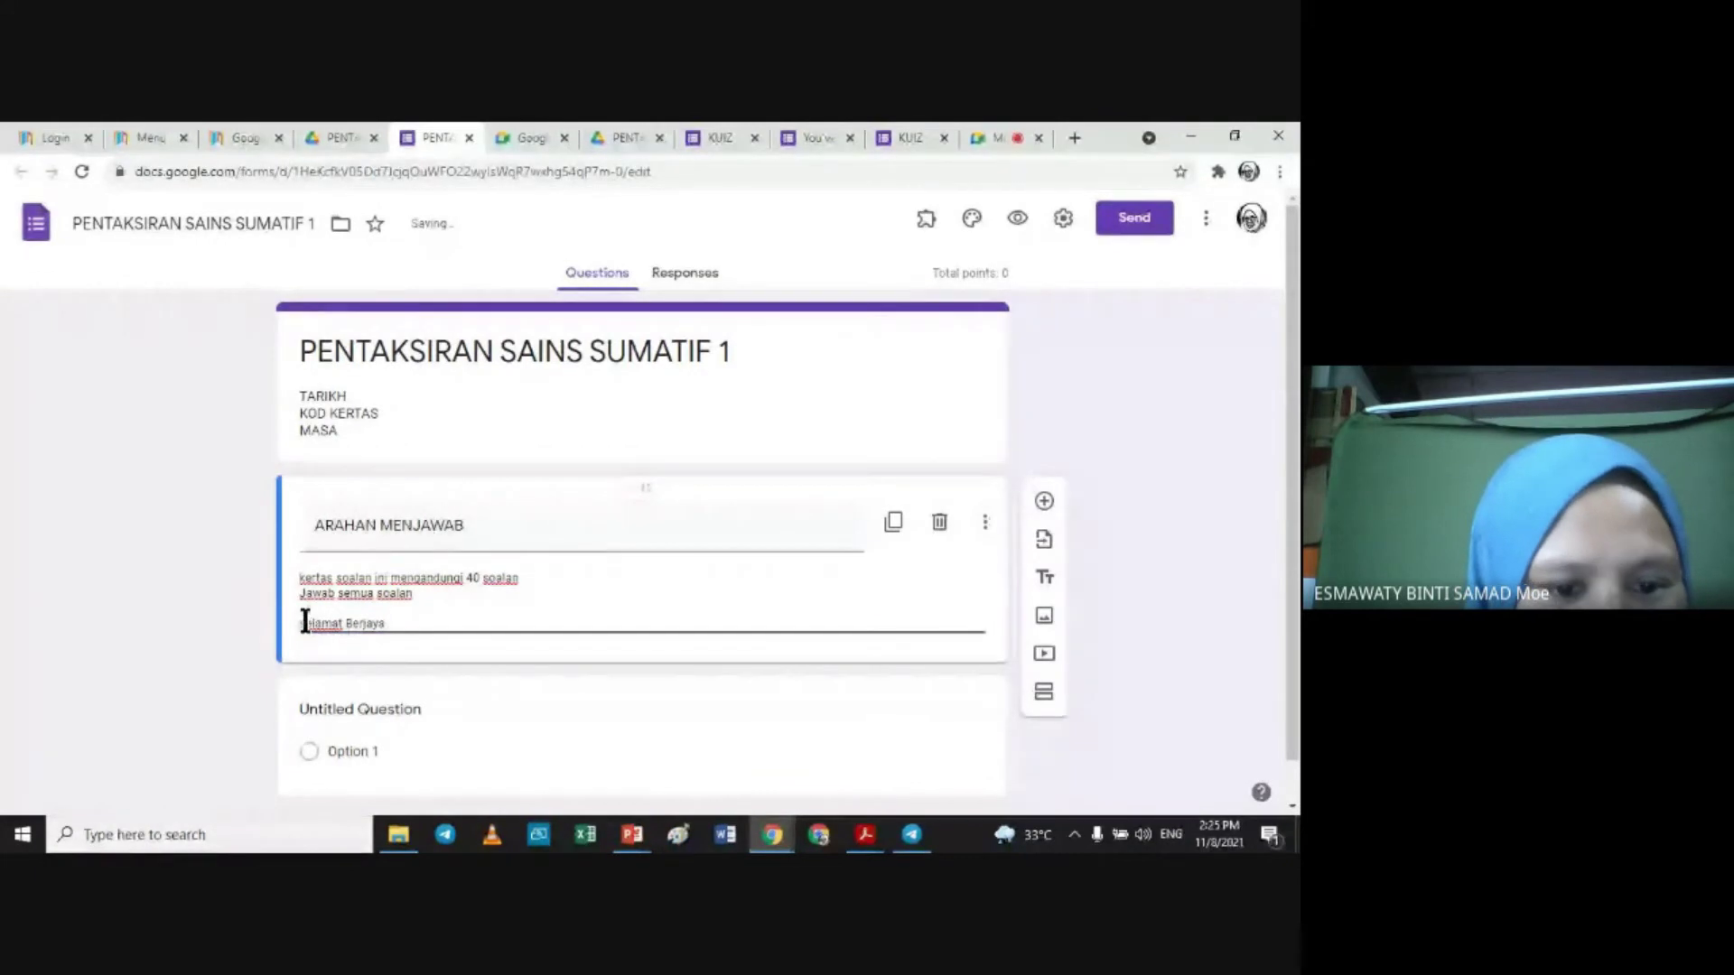
key(BackSpace)
text(S)
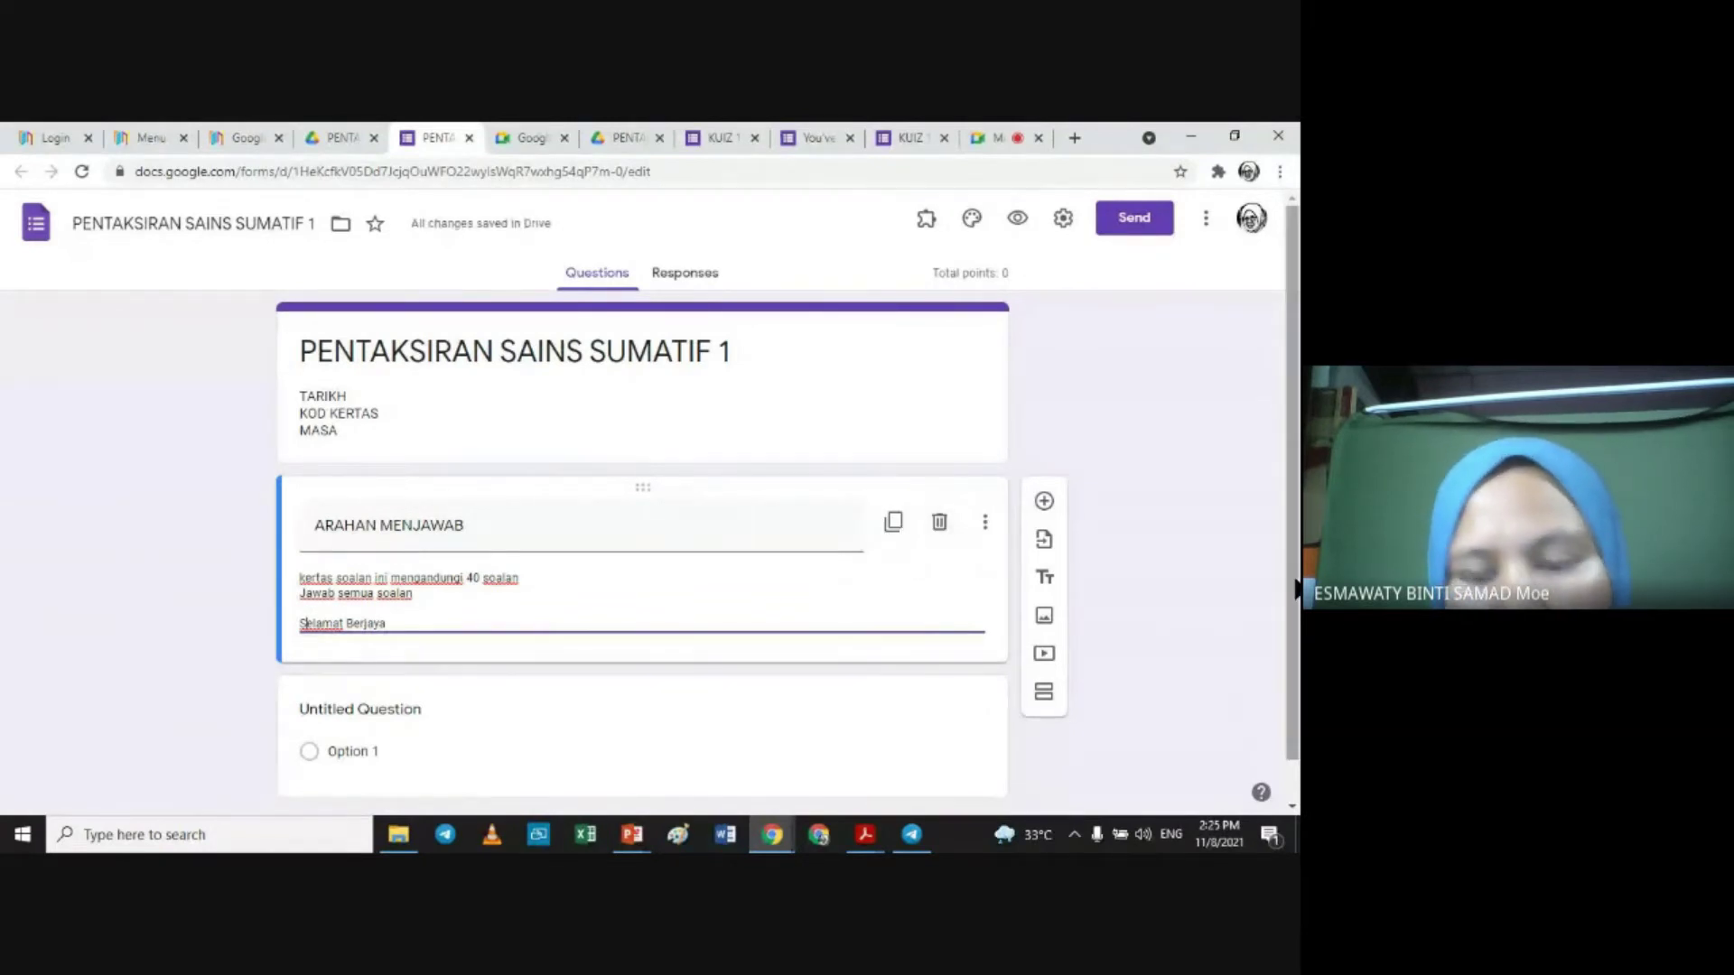
Step: Delete the default untitled multiple-choice question below the ARAHAN MENJAWAB block
scroll(1295, 589, down, 1)
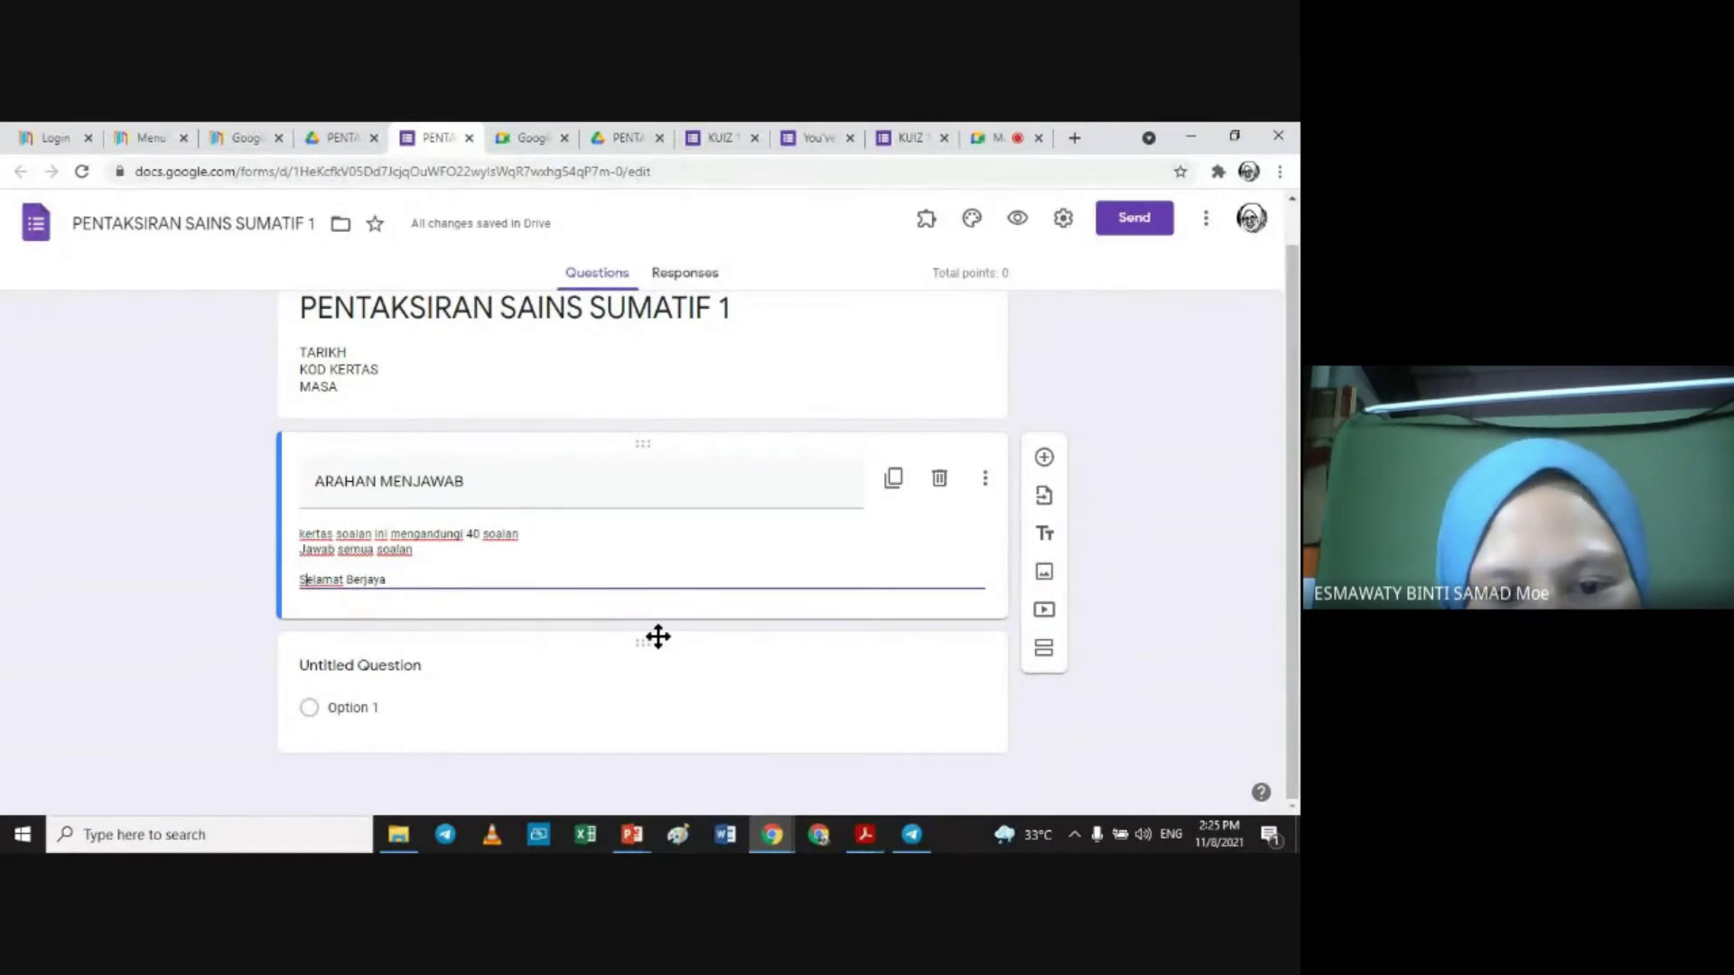
click(708, 705)
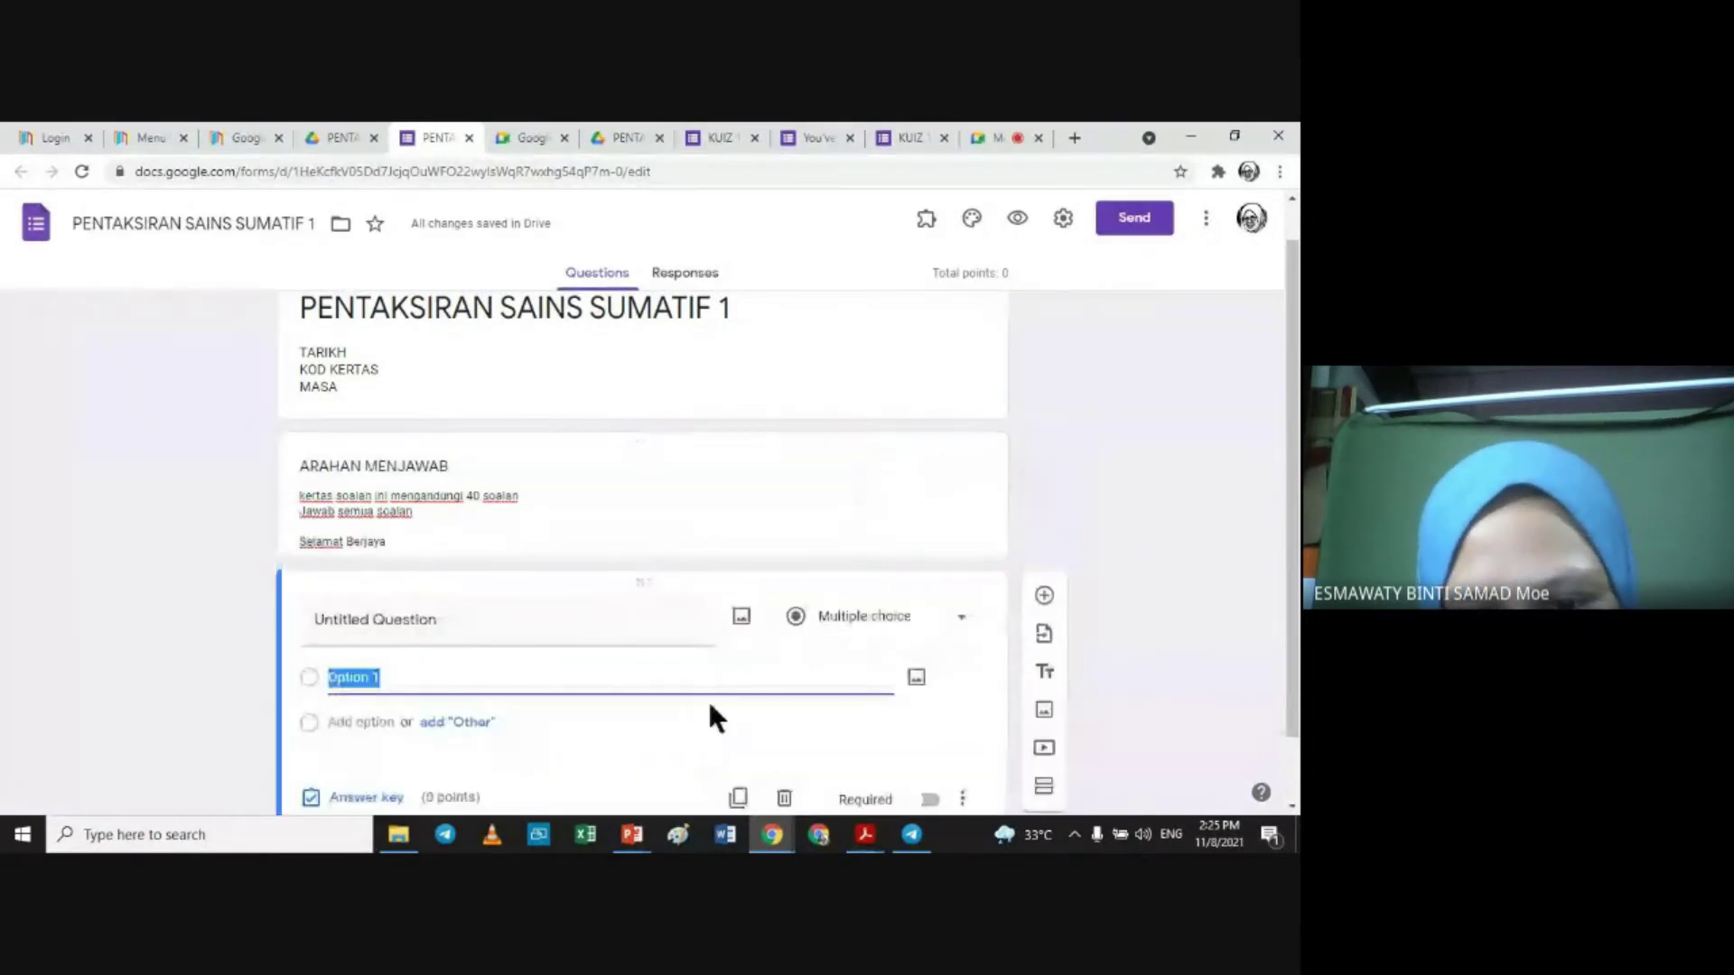
click(784, 798)
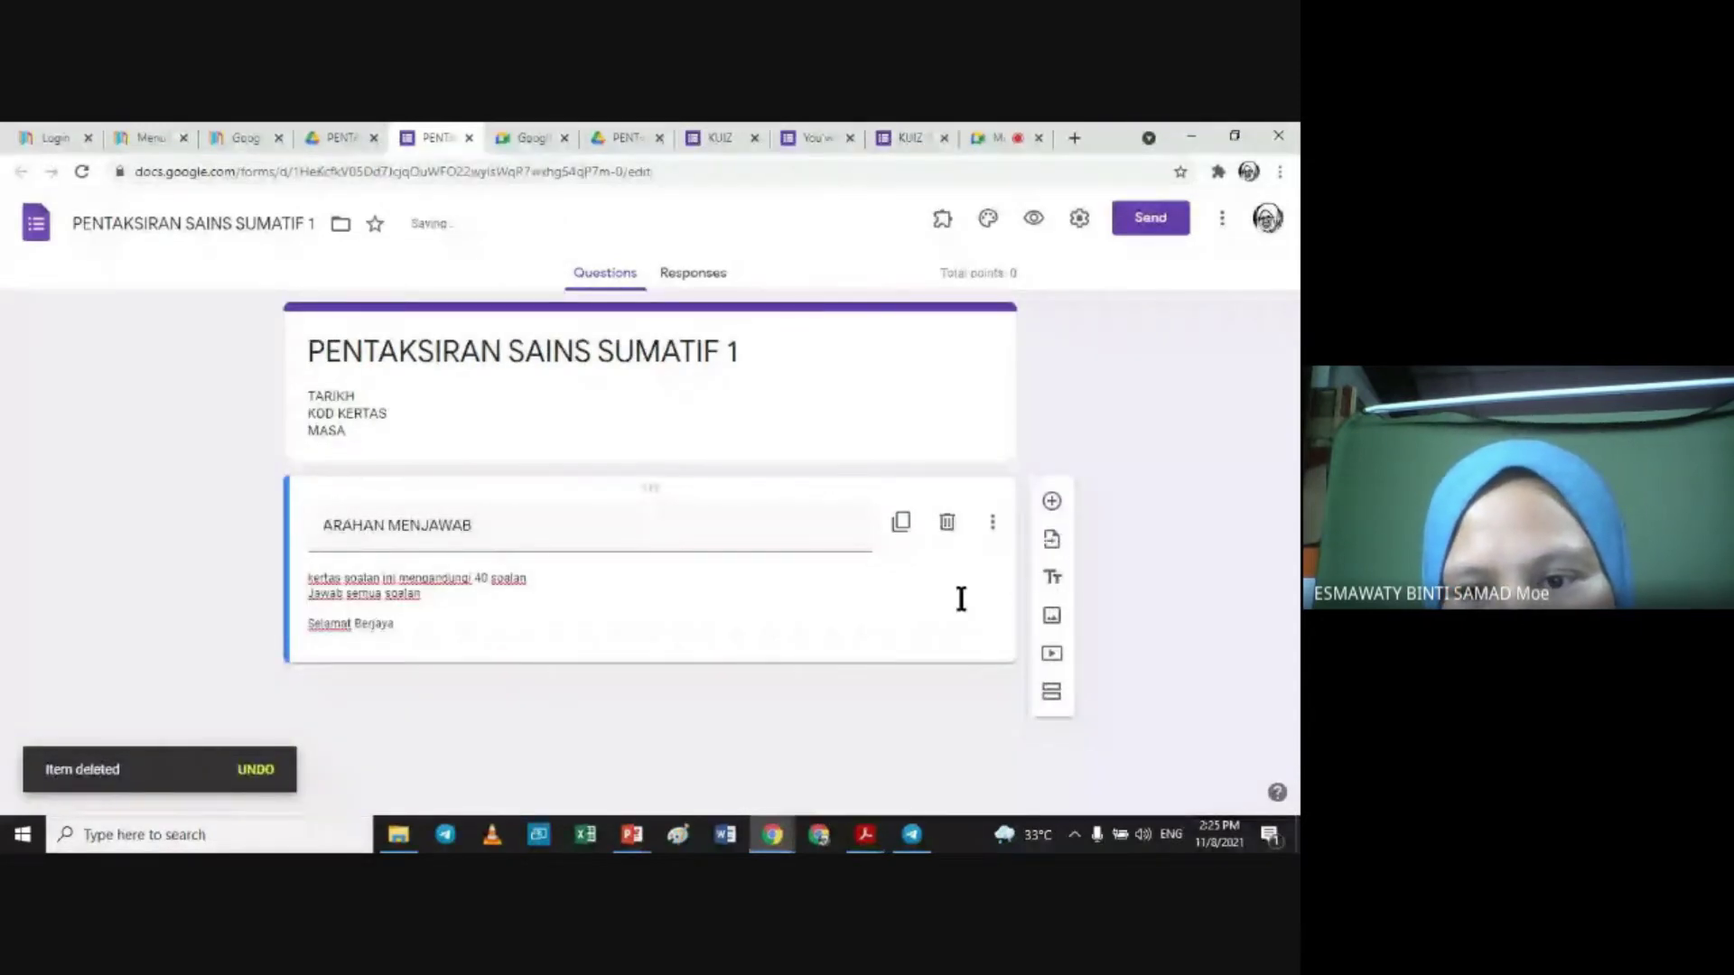
Step: Add a new question titled NAMA below the instructions, as a required short answer
click(1051, 503)
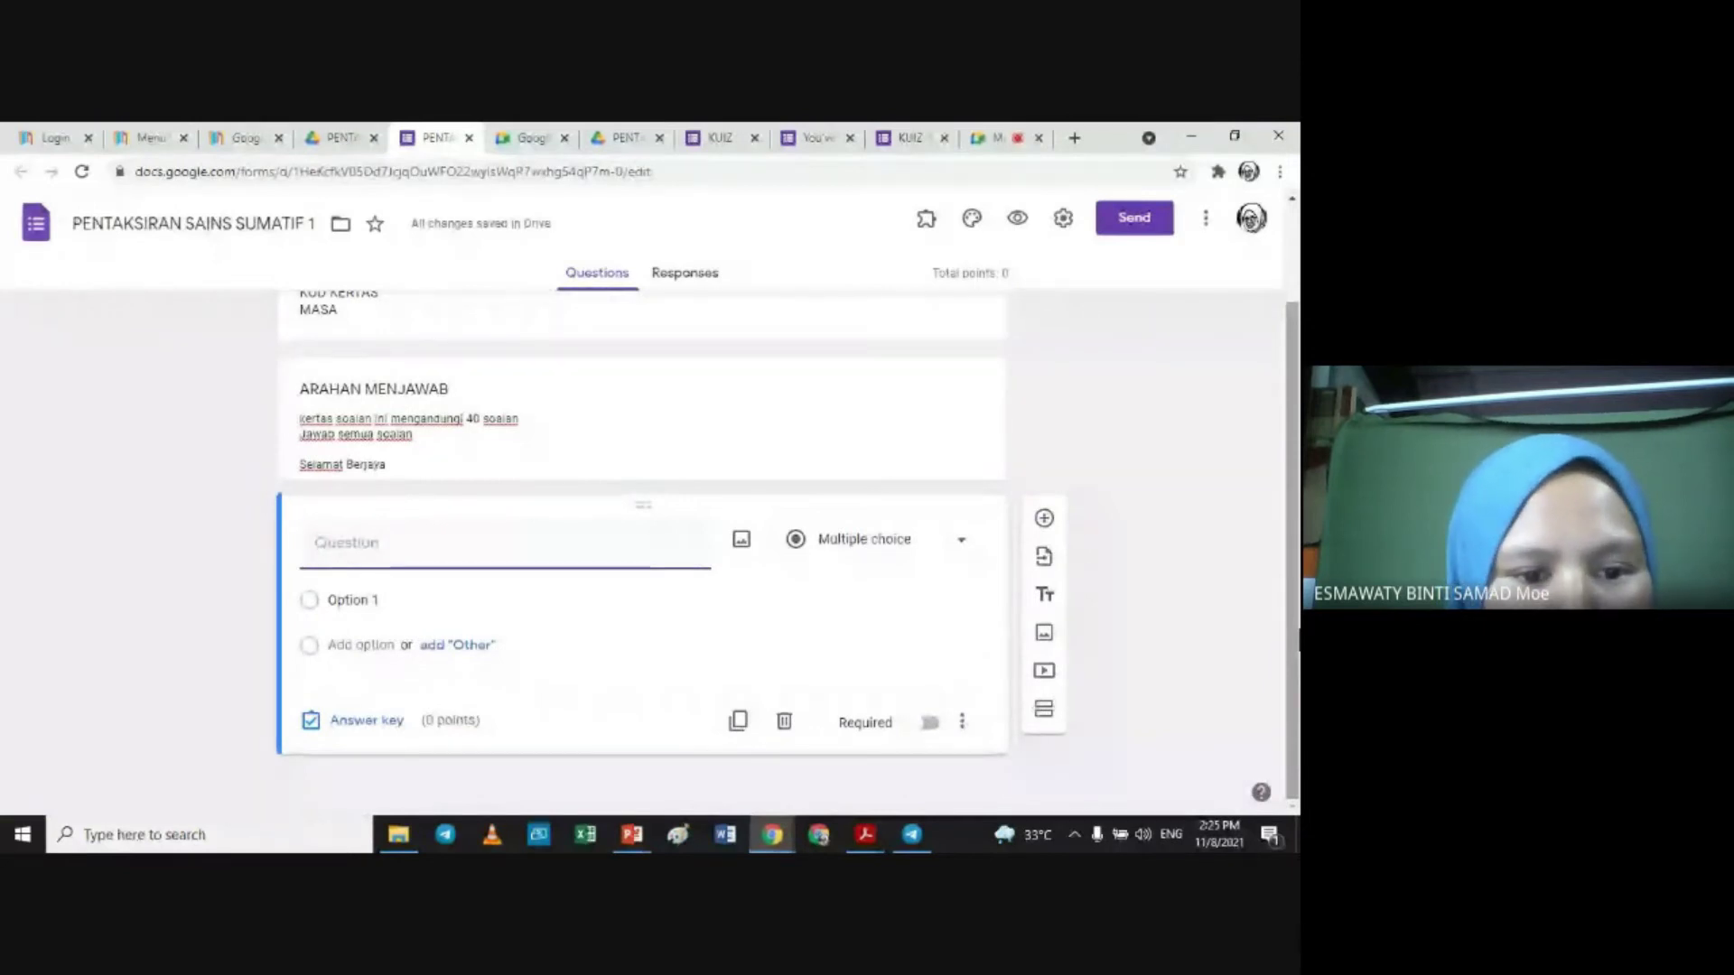
text(NAMA)
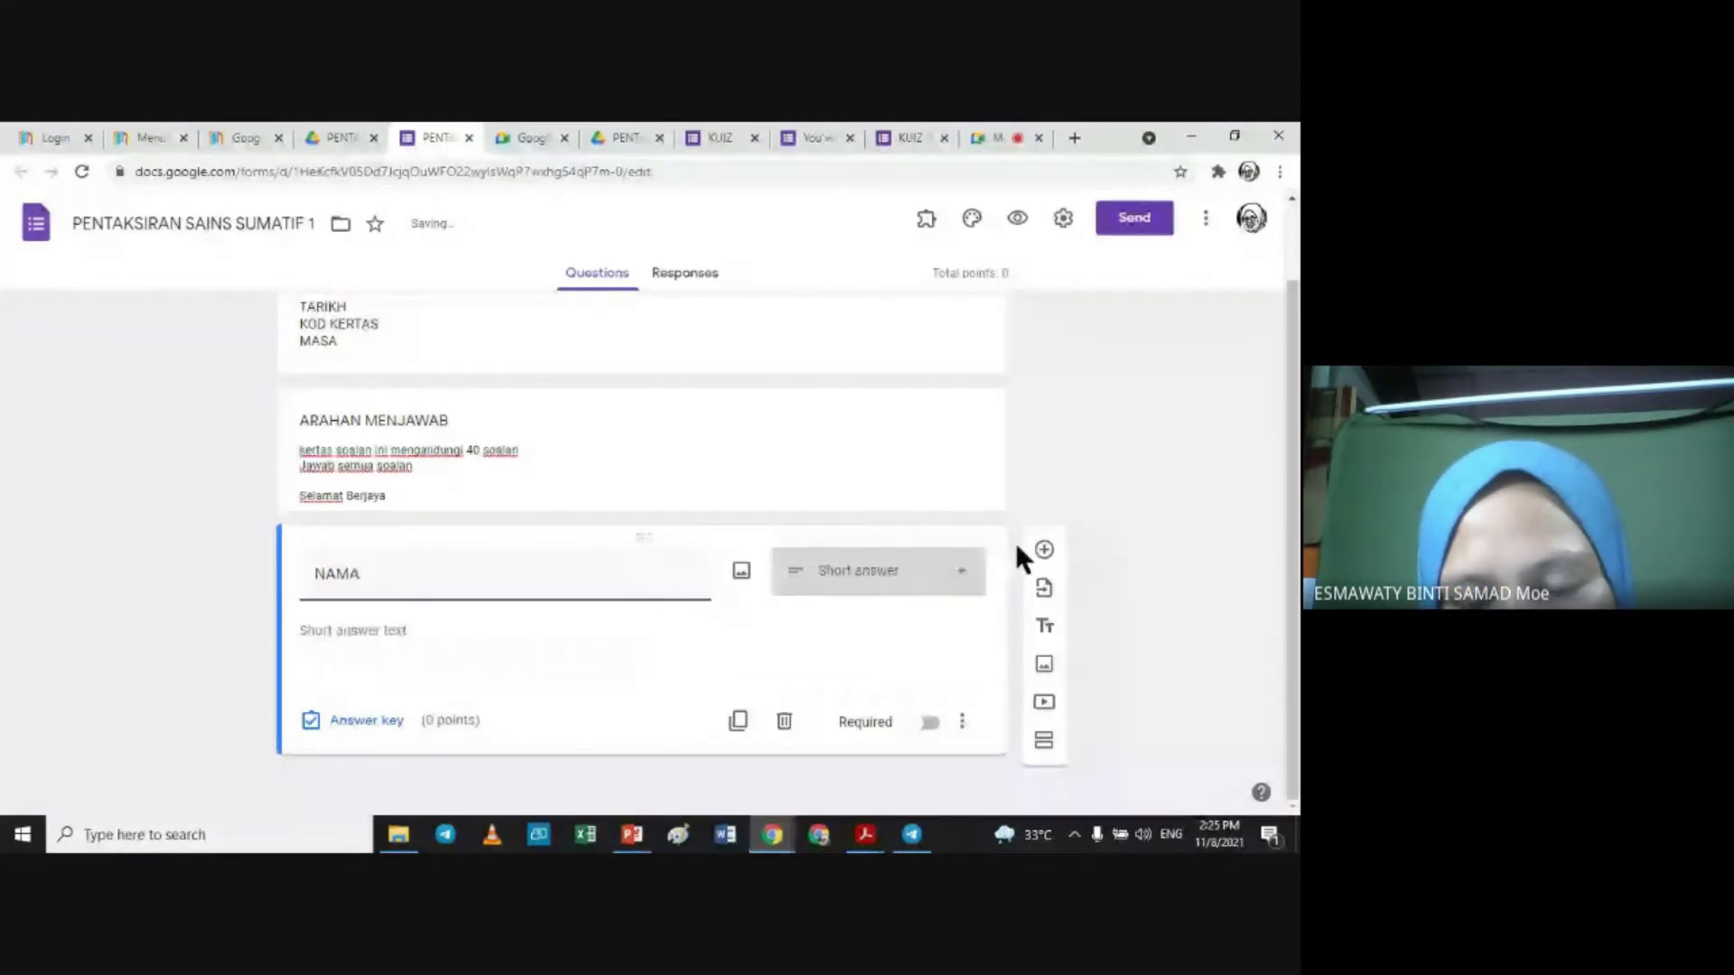
click(963, 586)
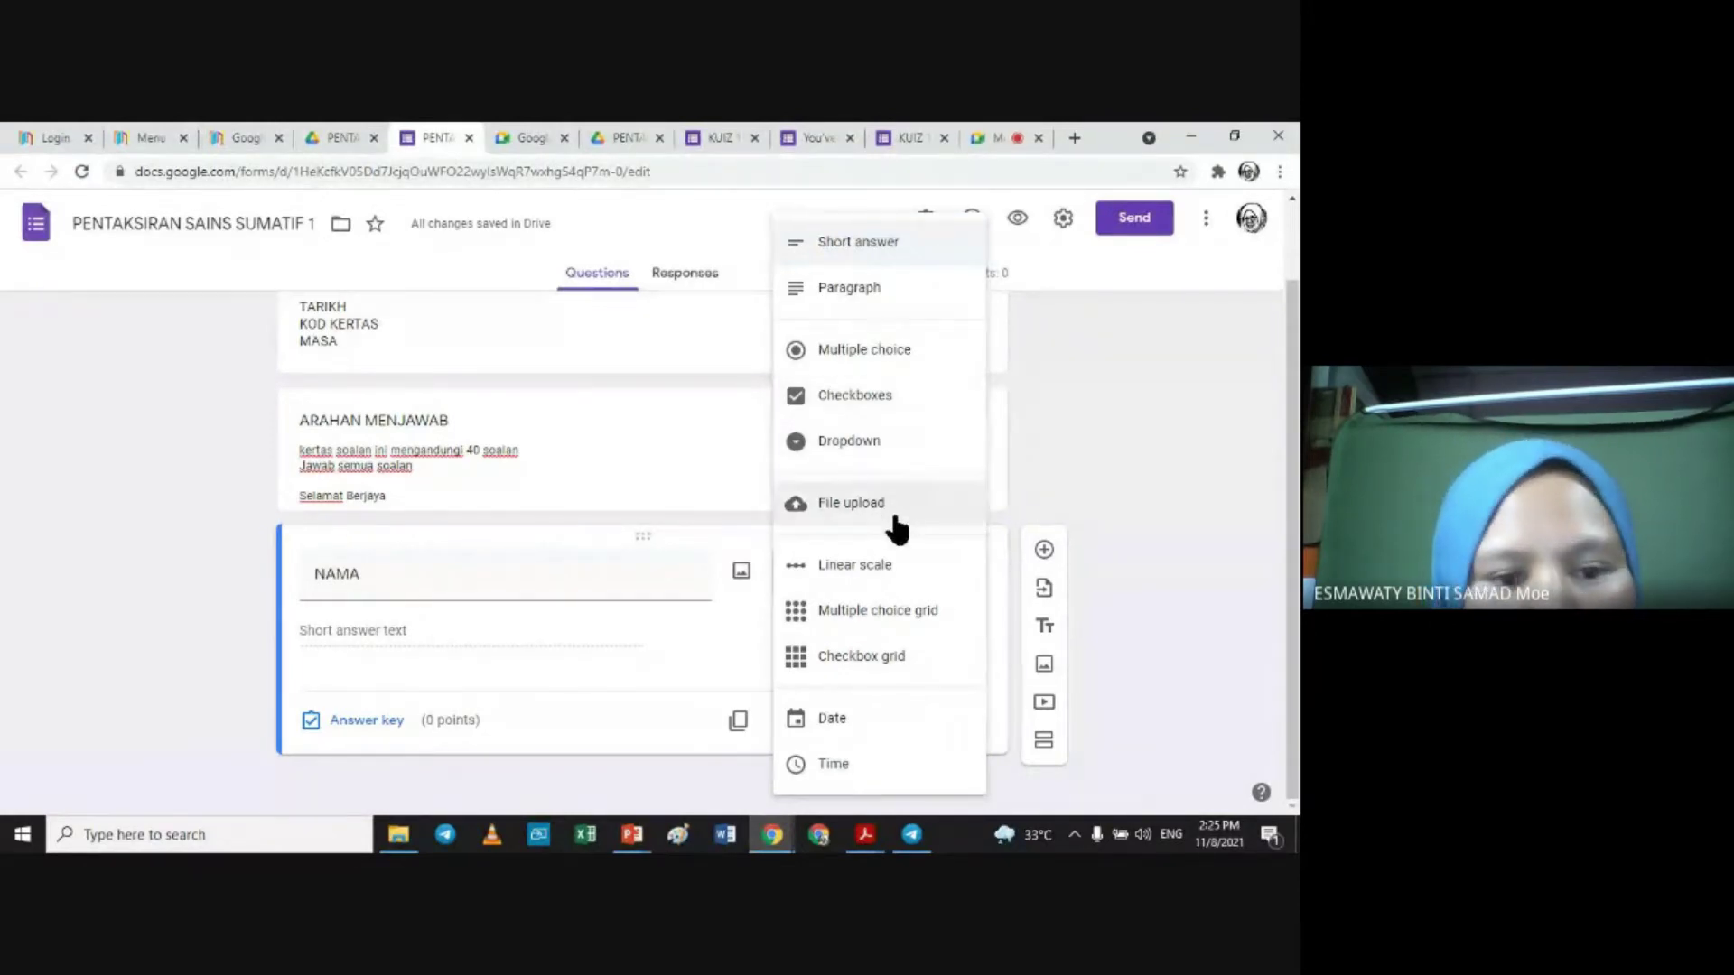
click(858, 244)
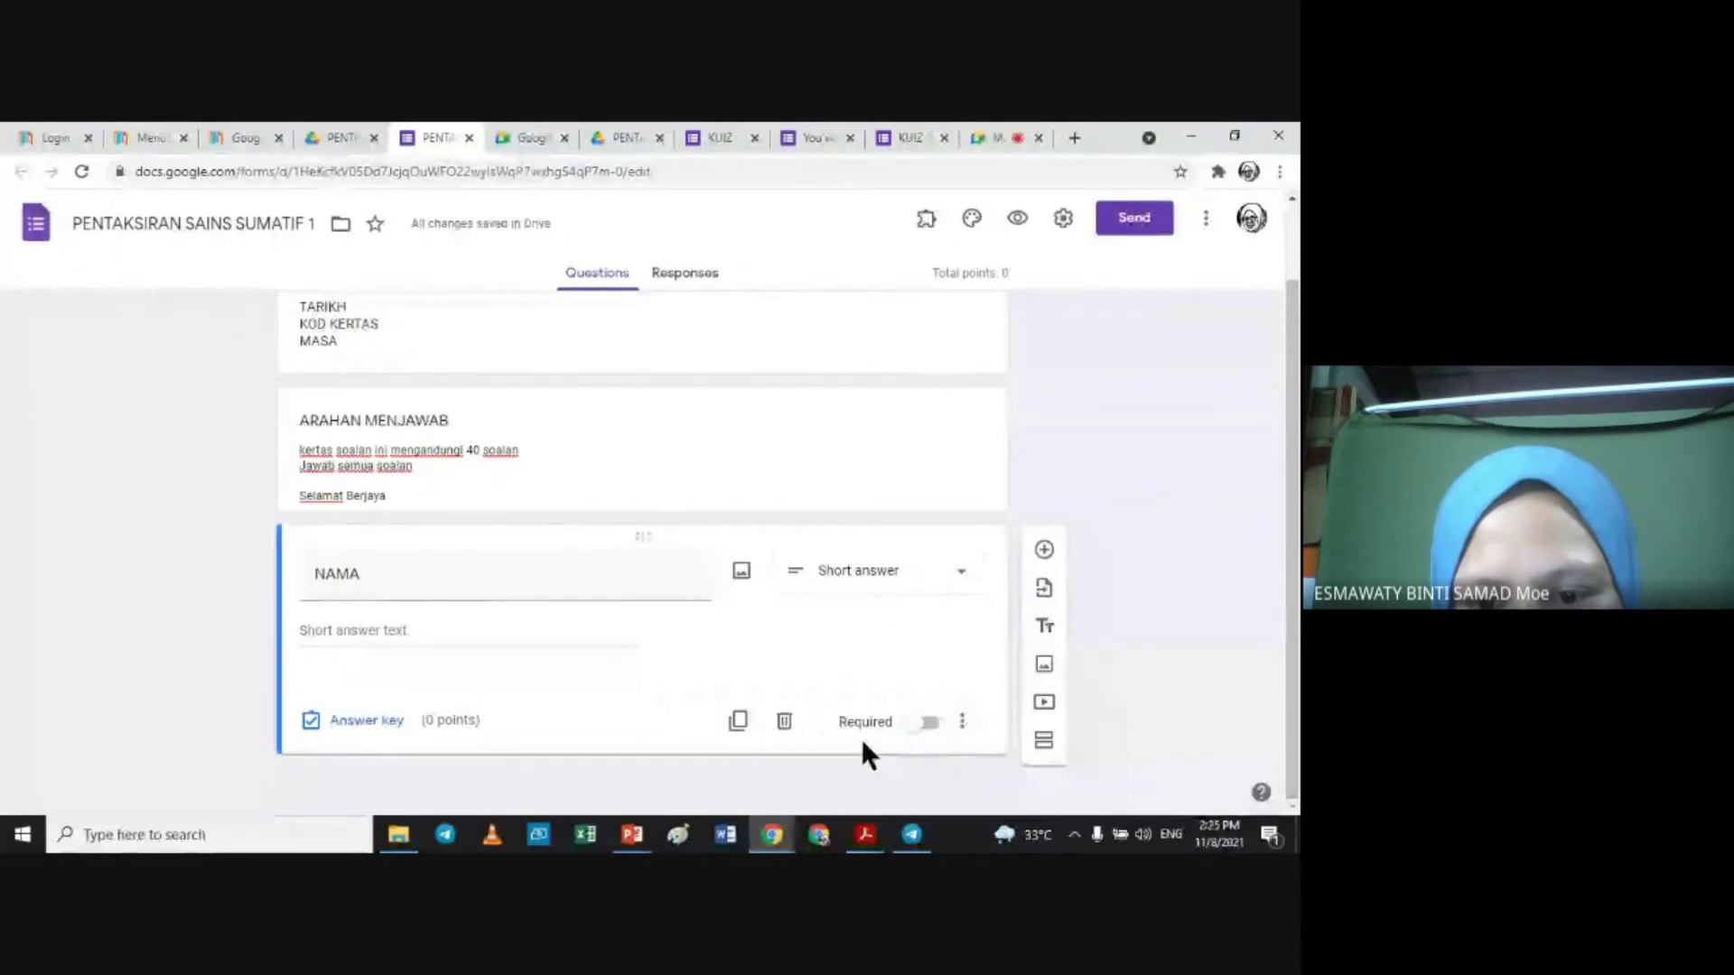
click(928, 723)
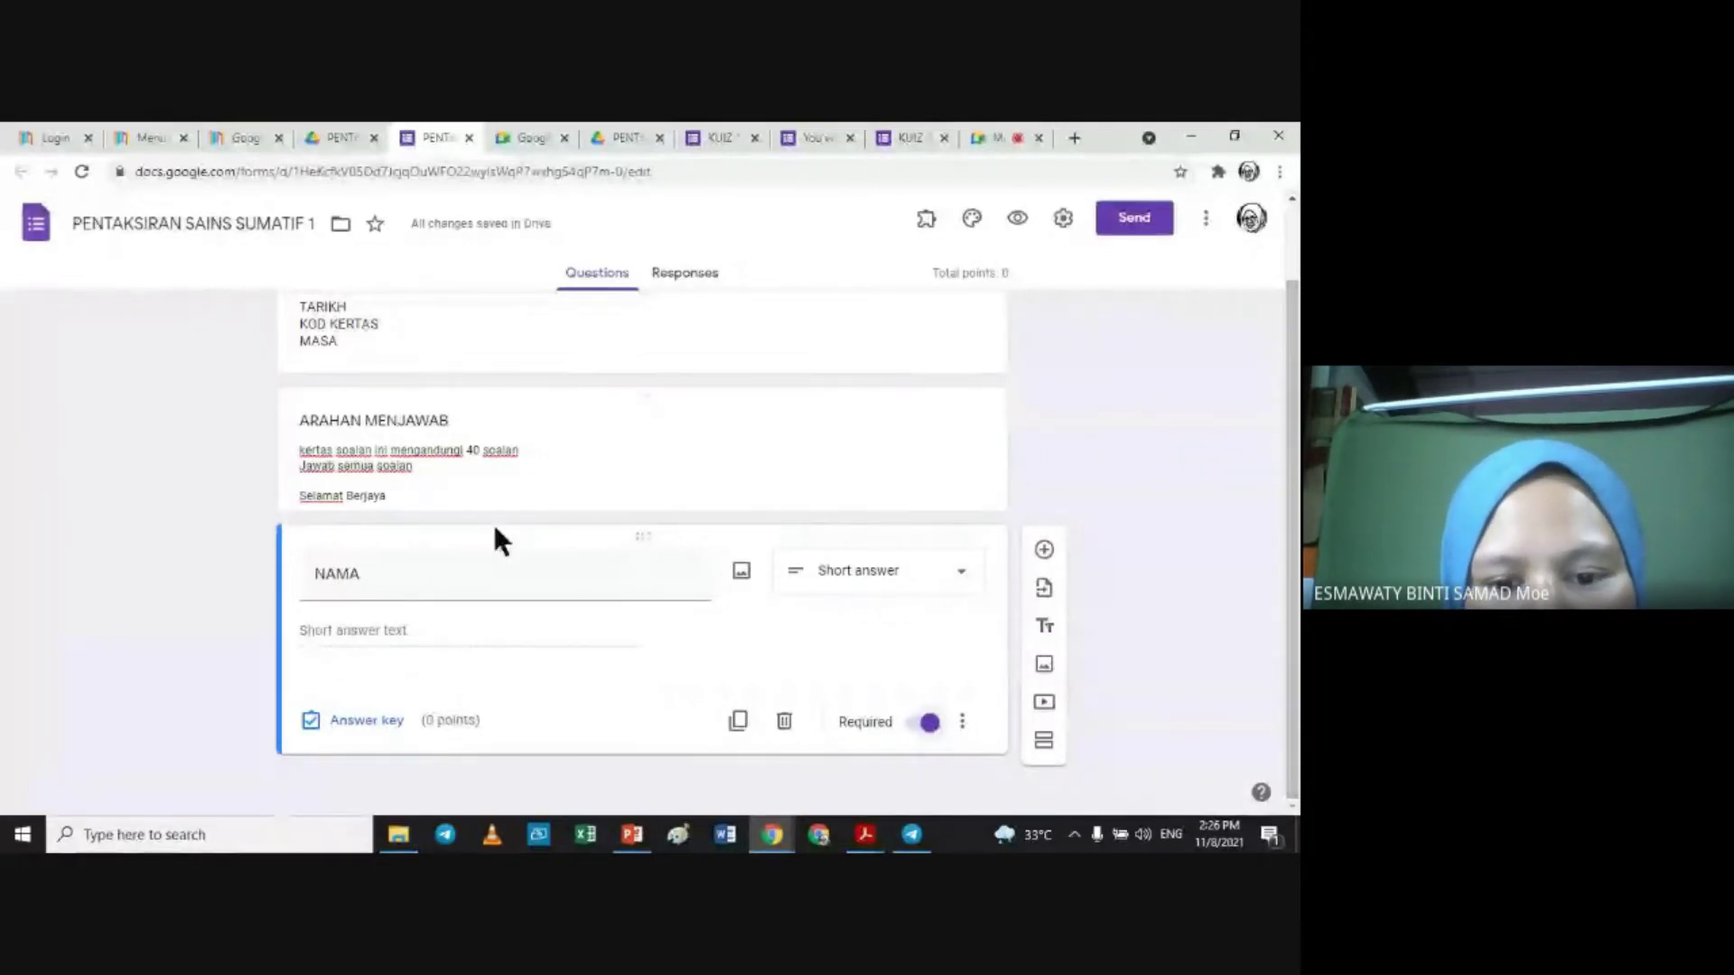
Step: Duplicate the NAMA question, retitle the copy KELAS and change its type to Dropdown
click(738, 722)
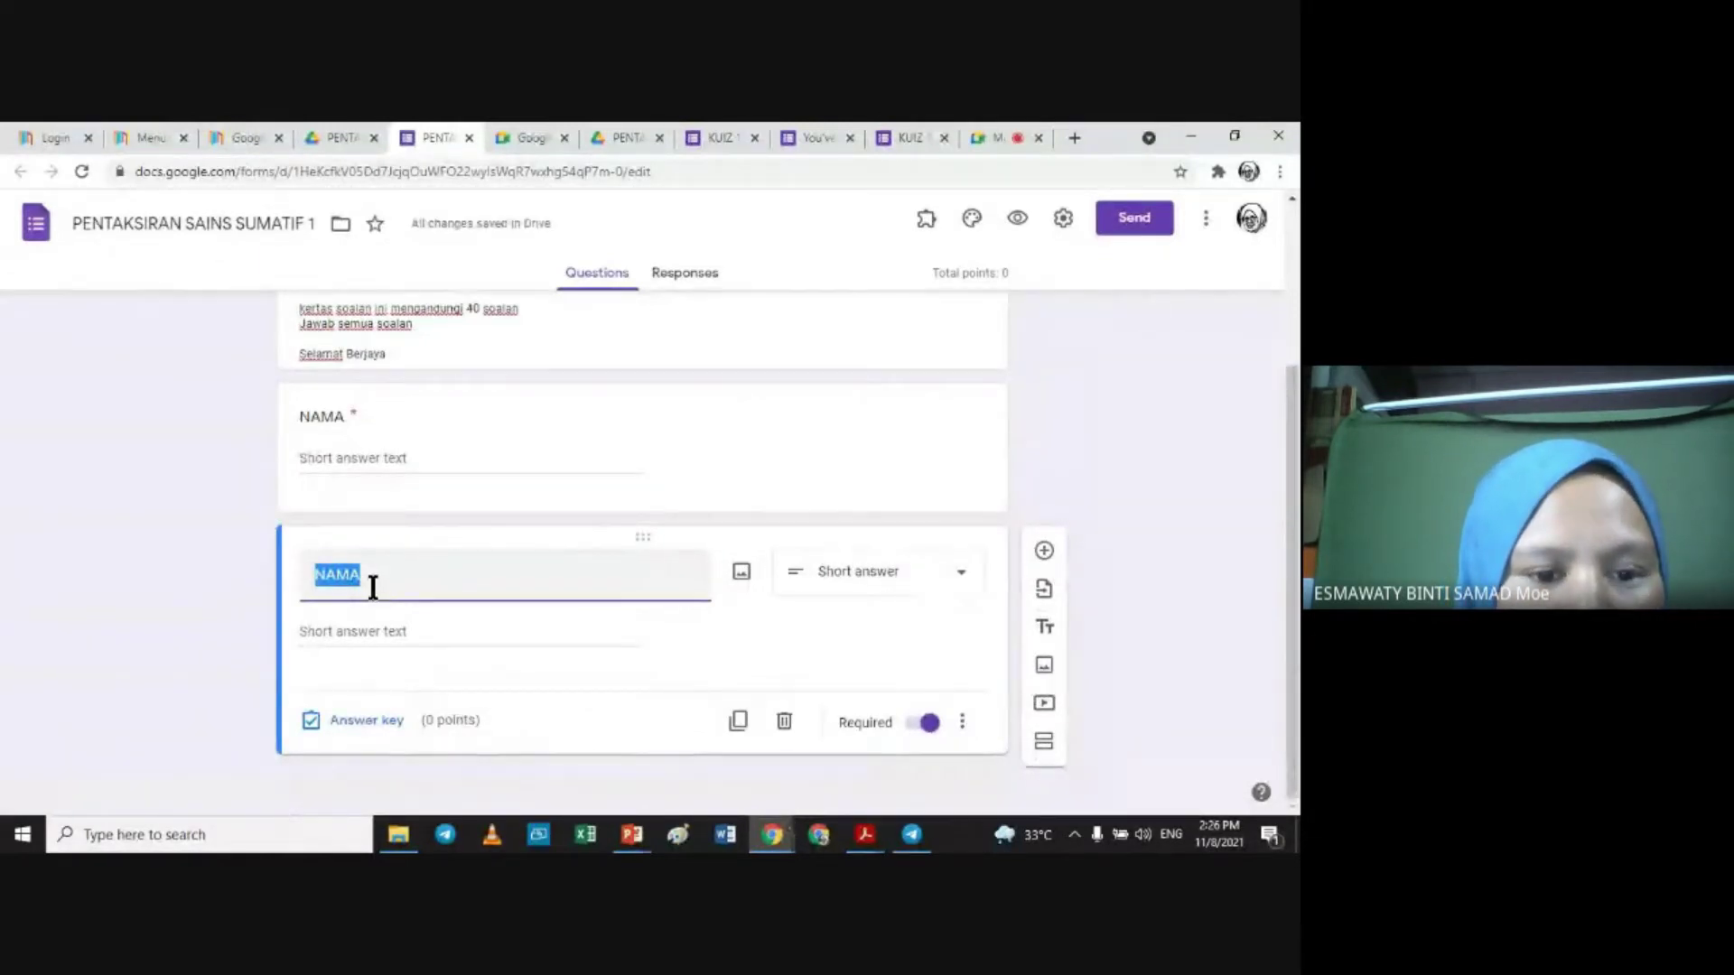
text(KELAS)
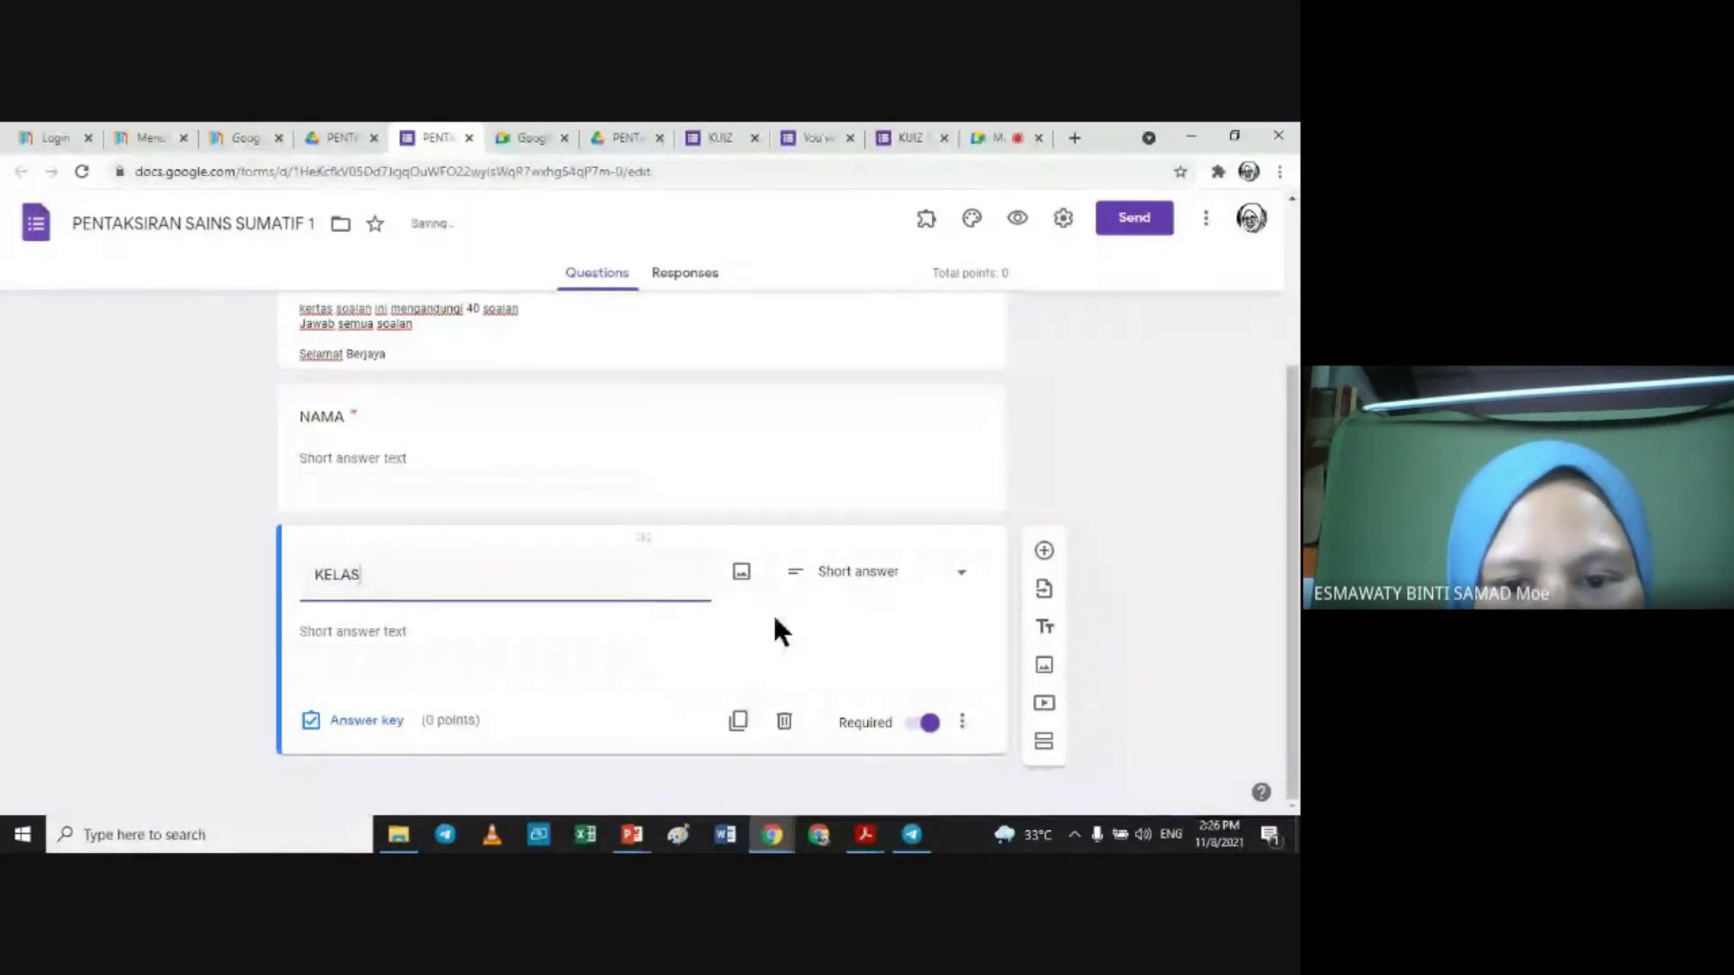
click(966, 591)
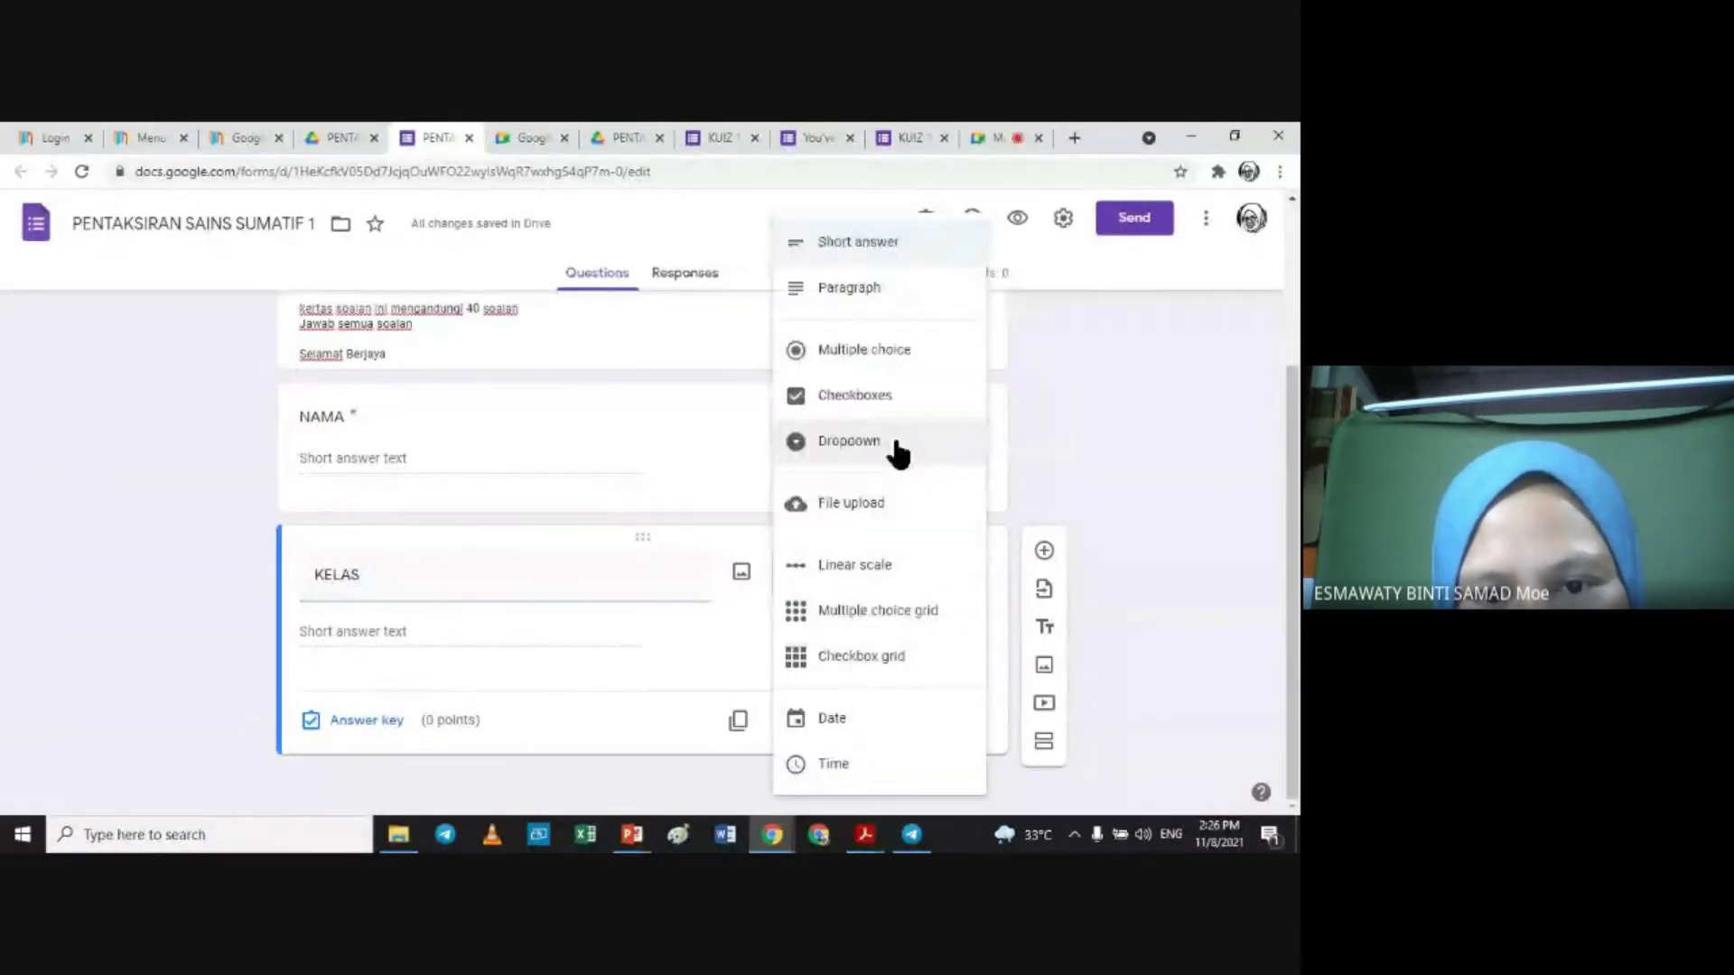
click(897, 447)
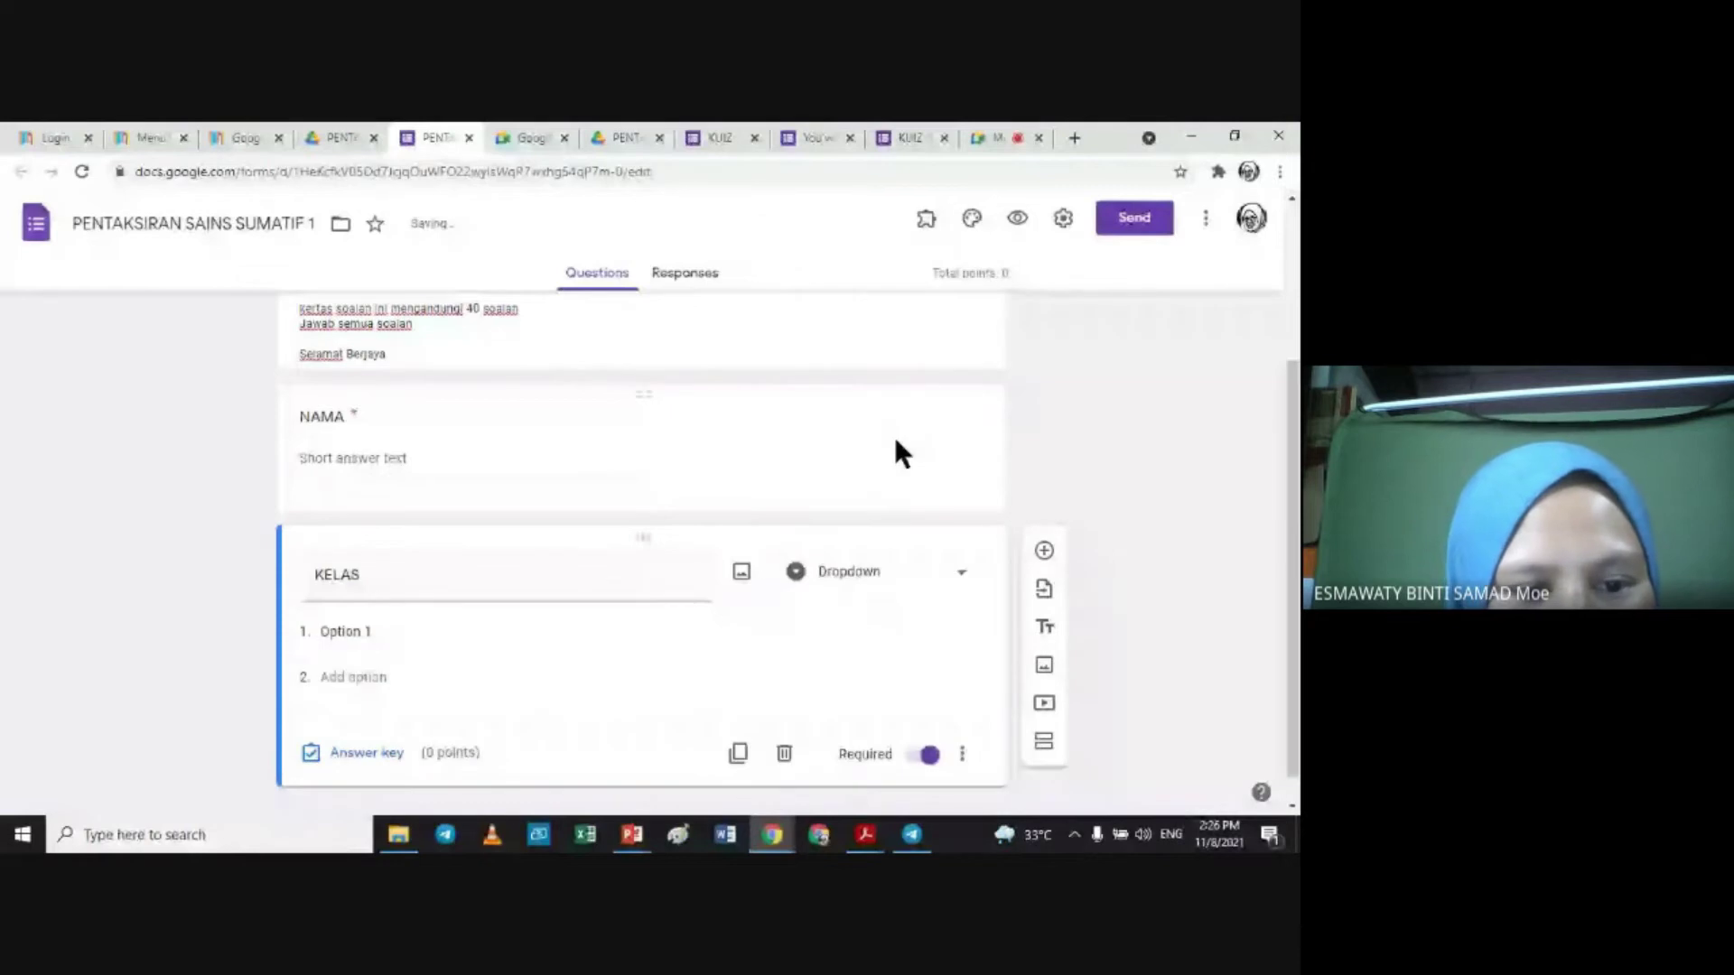
Step: Enter 1 ARIF, 1 BIJAKSANA and 1 CENDEKIAWAN as the first three options of the KELAS question
click(369, 631)
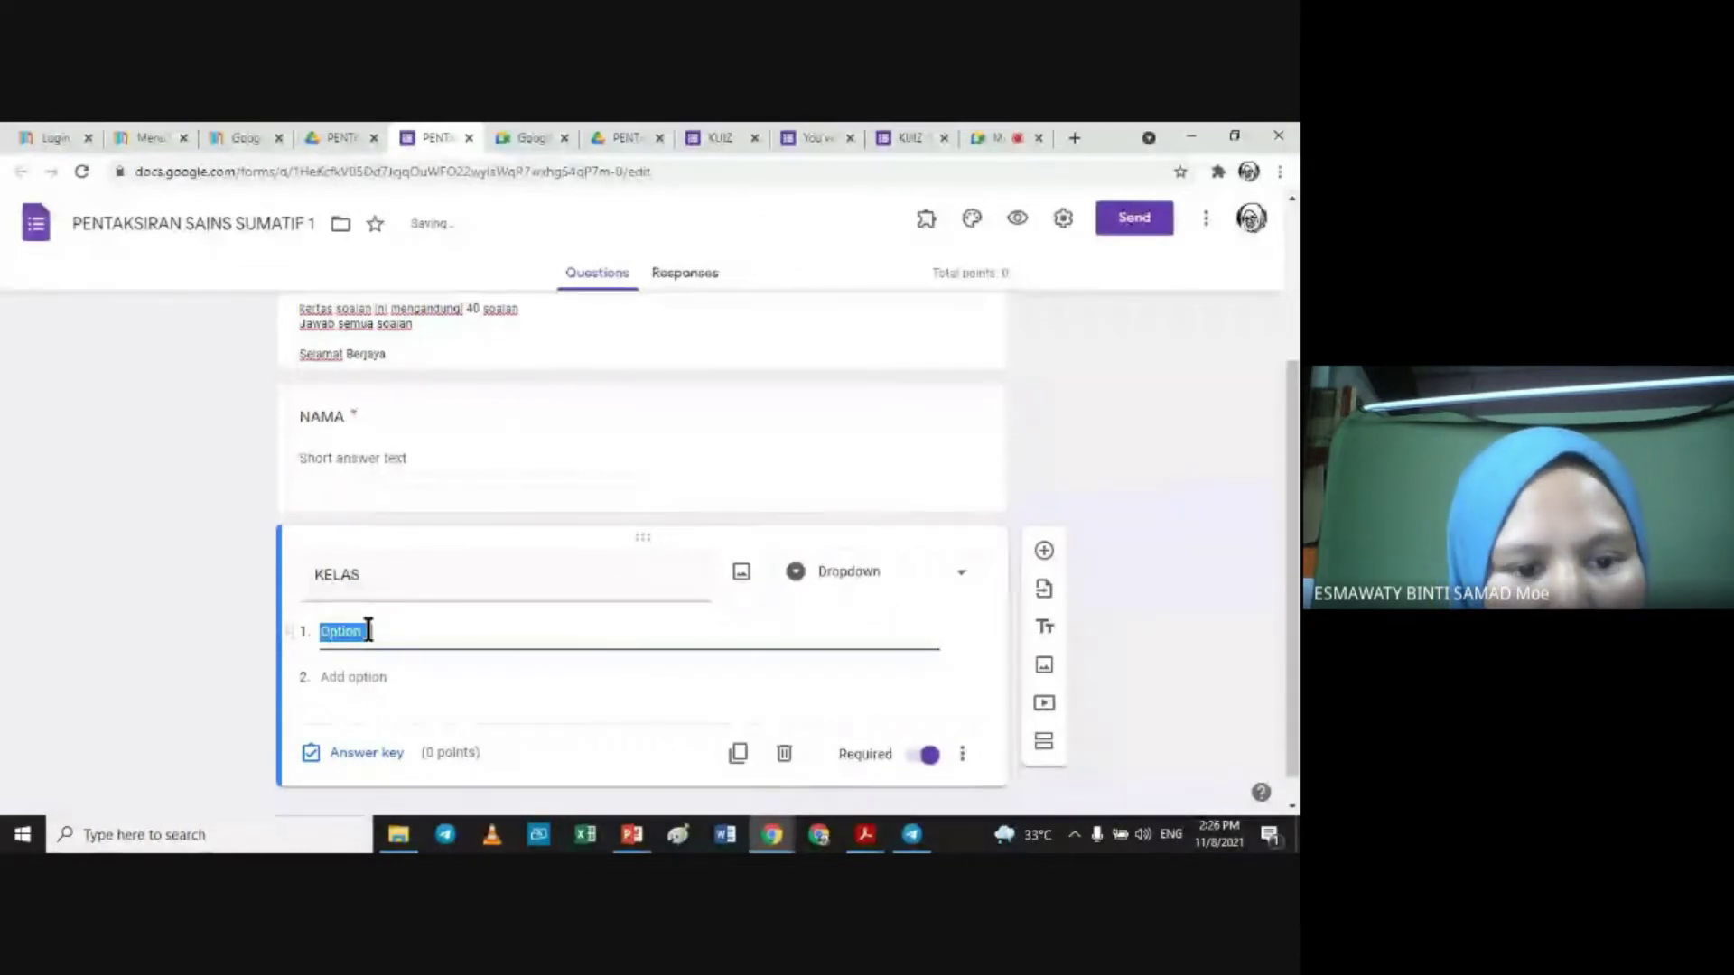
text(1 ARIF)
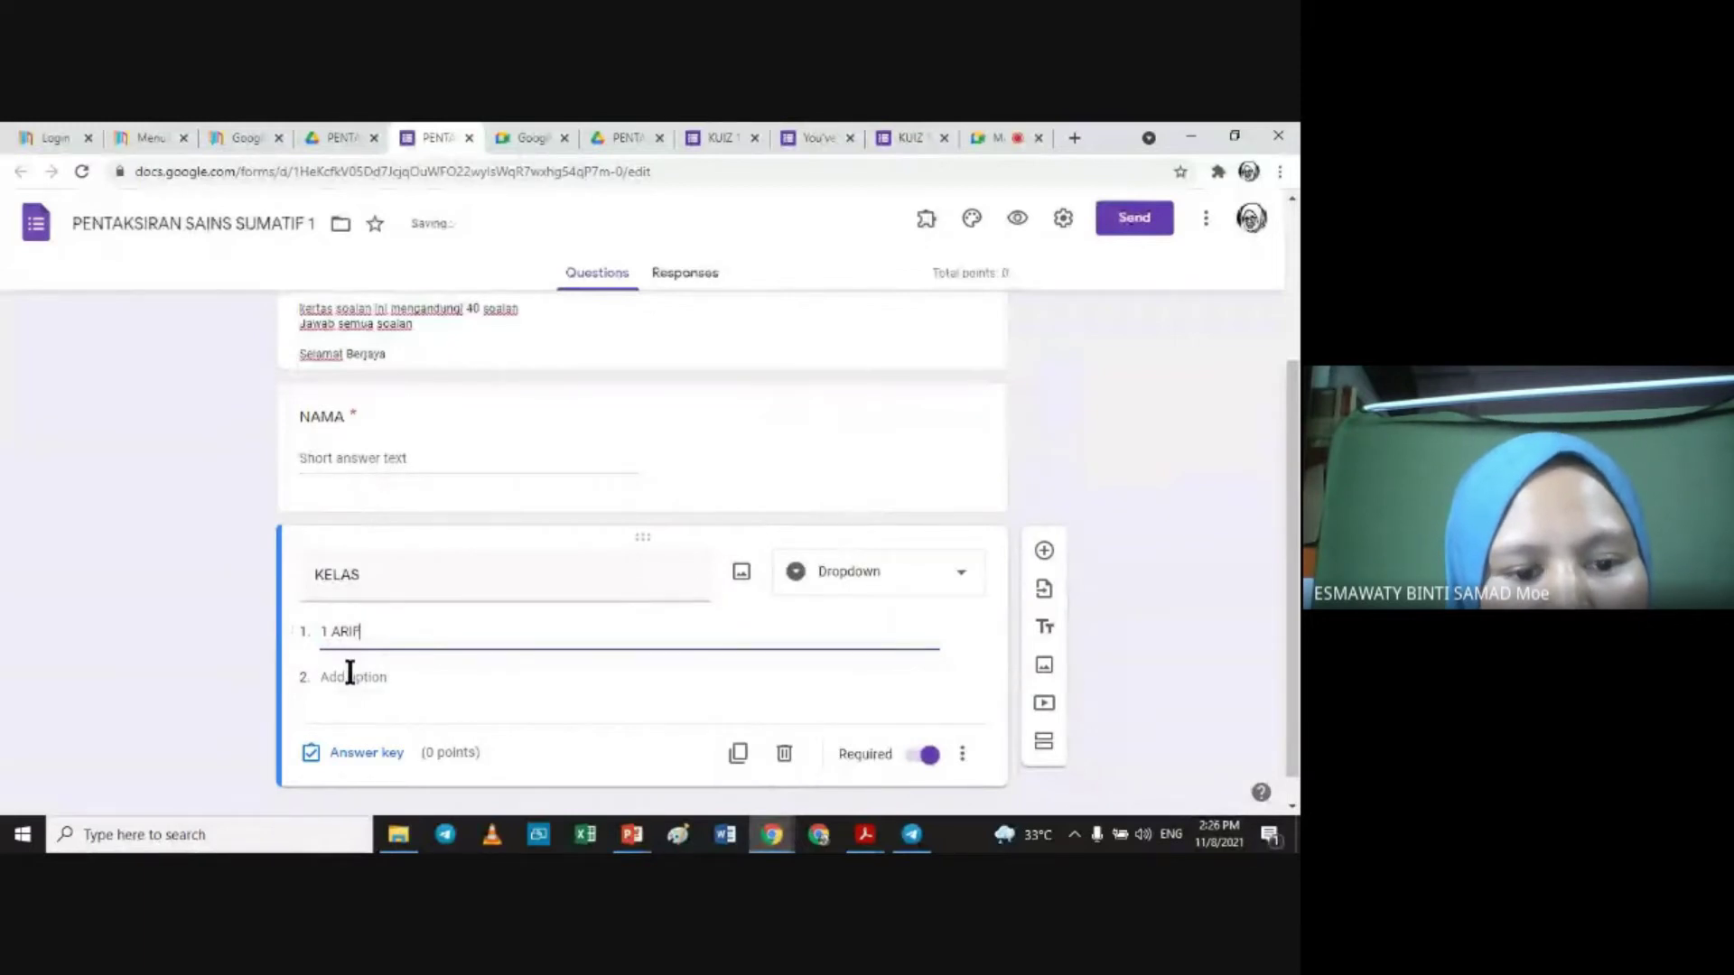
click(350, 676)
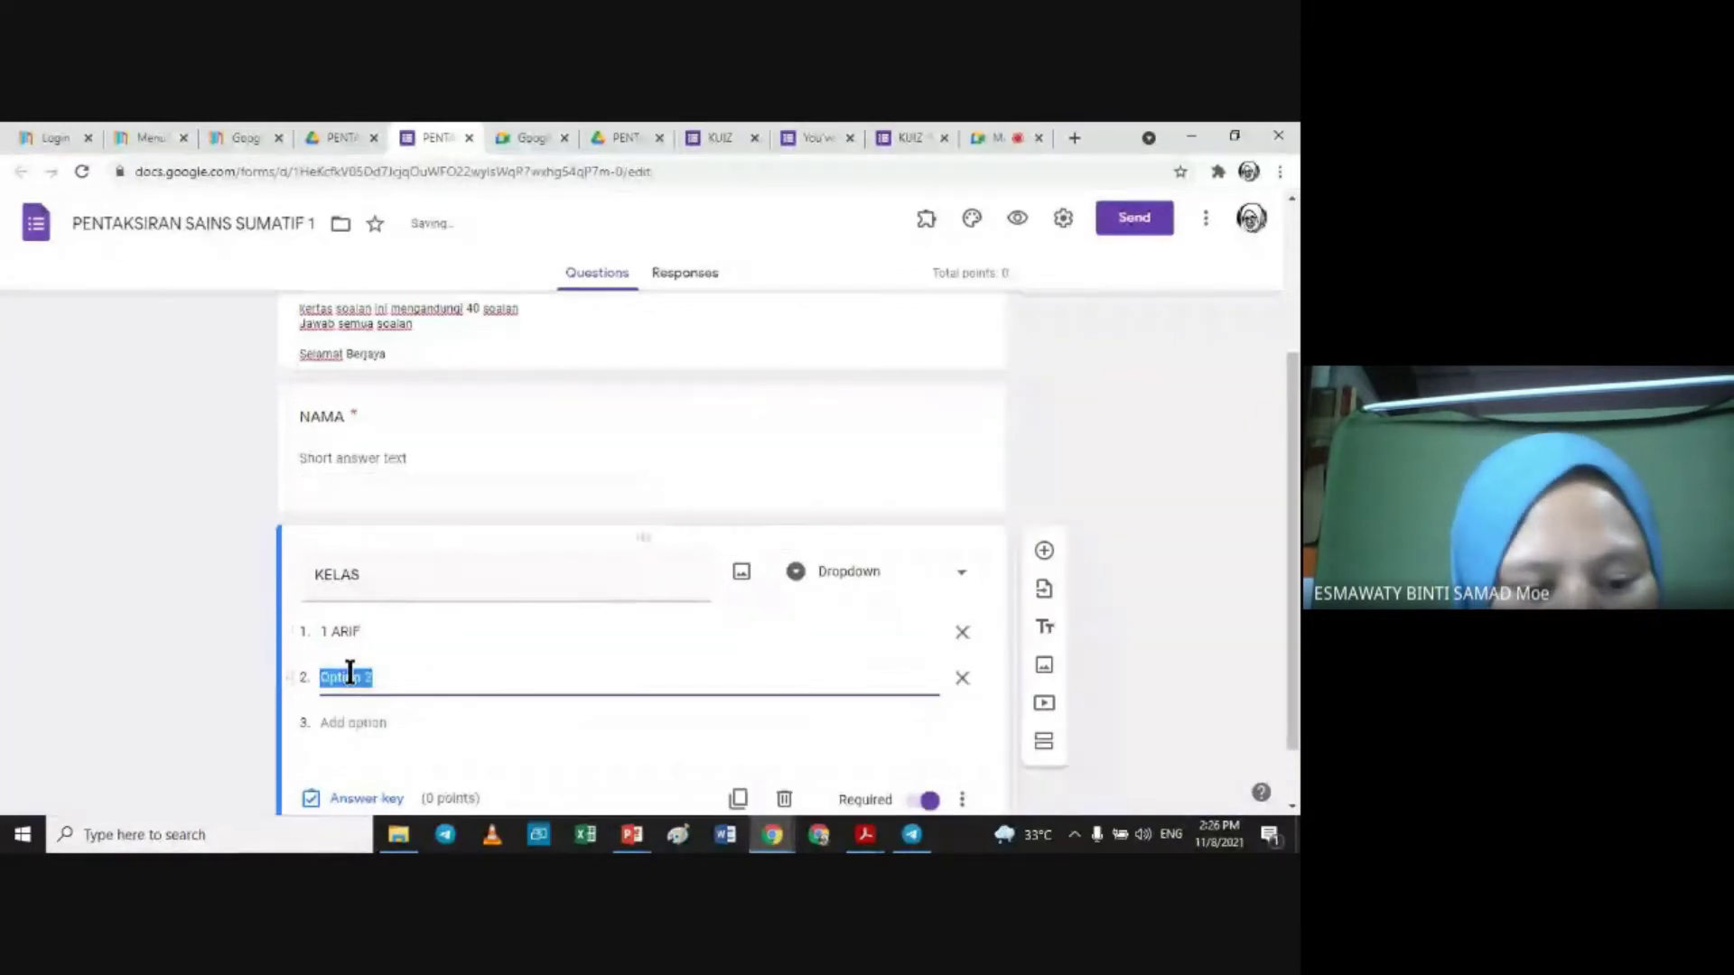
text(1 B)
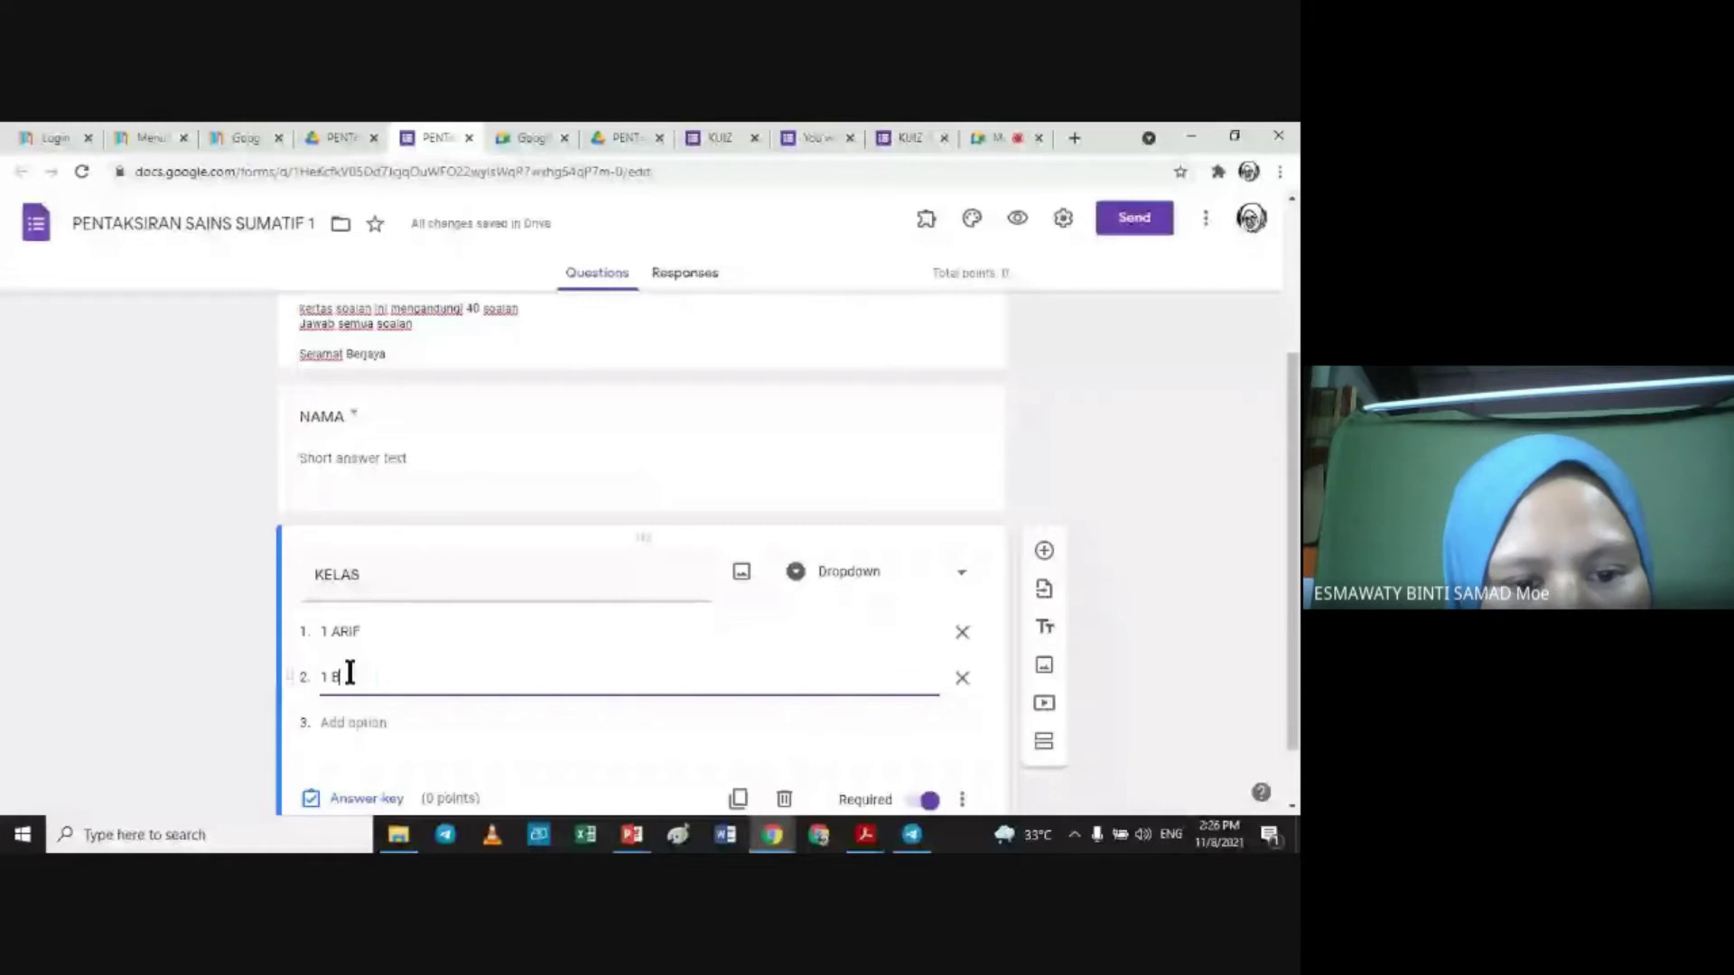
text(IJAKSANA)
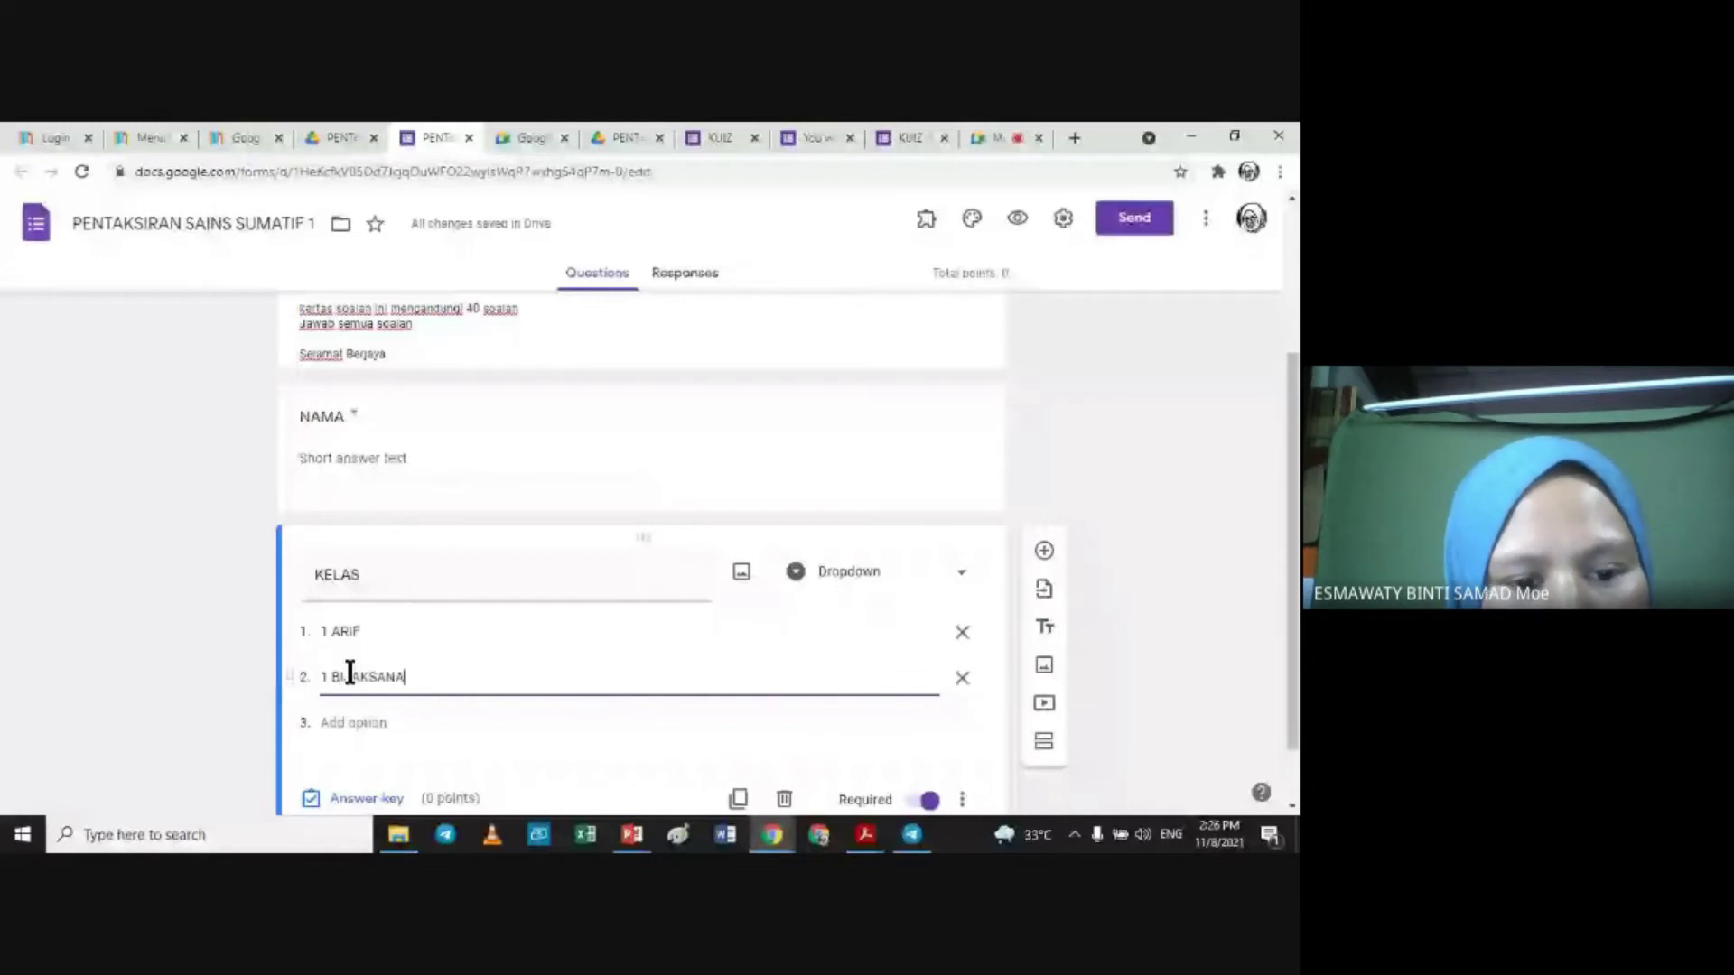
click(371, 724)
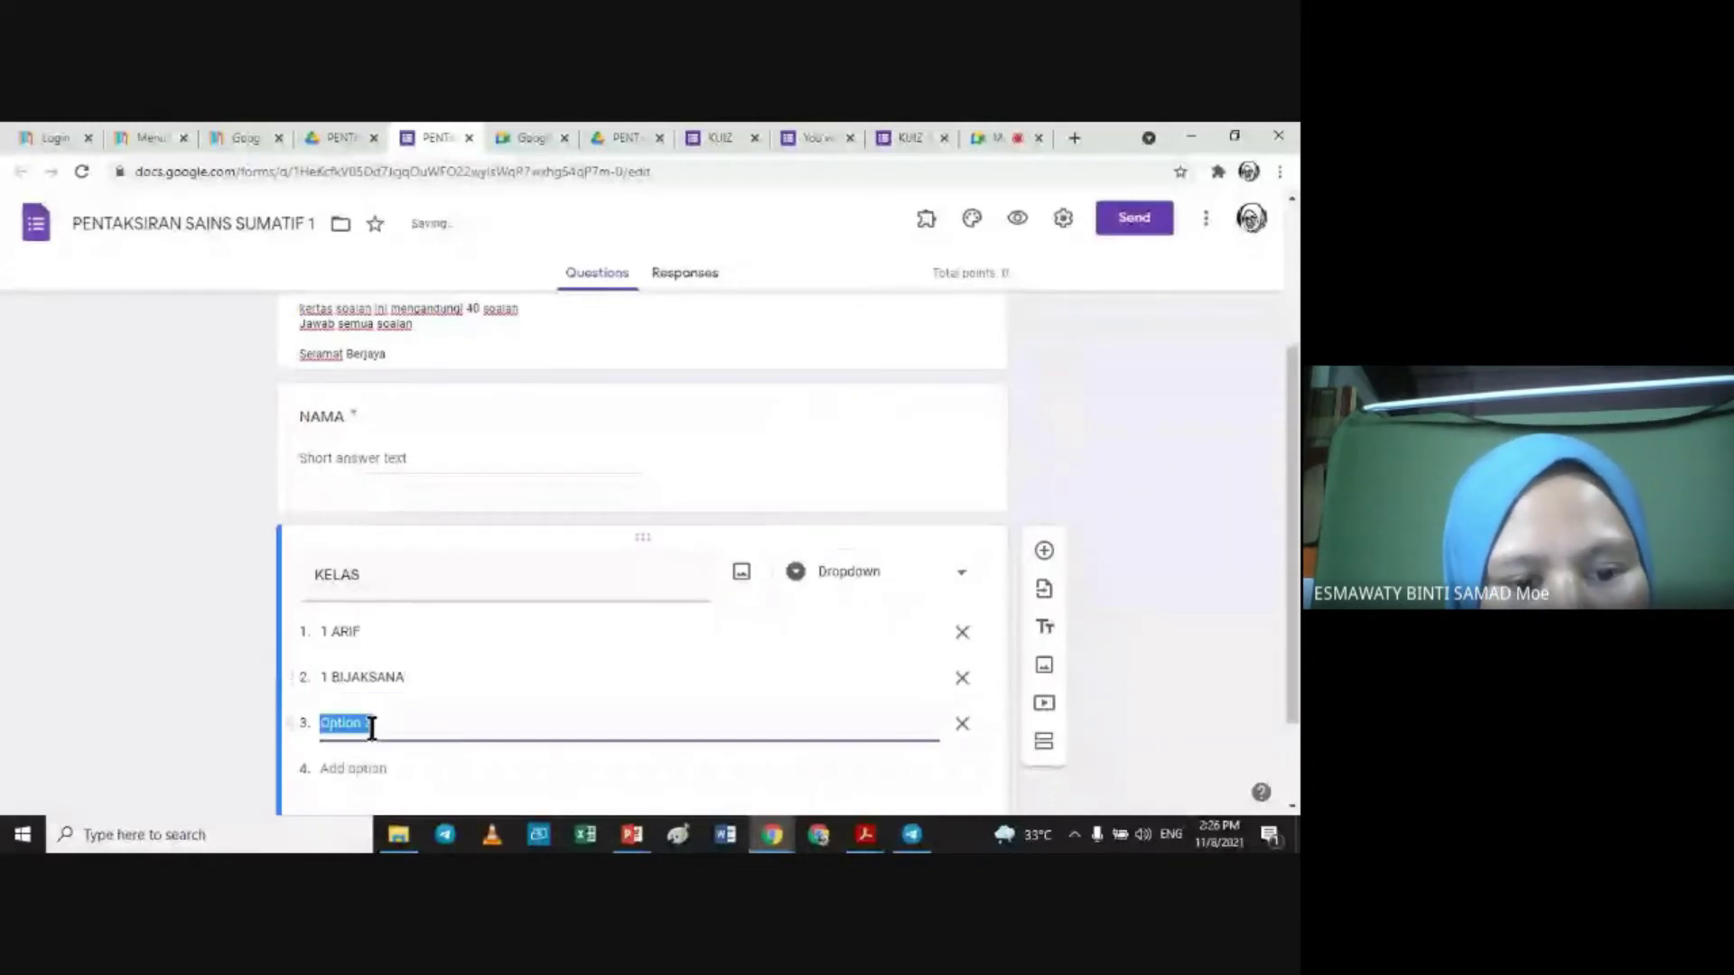
text(1 CENDEKIA)
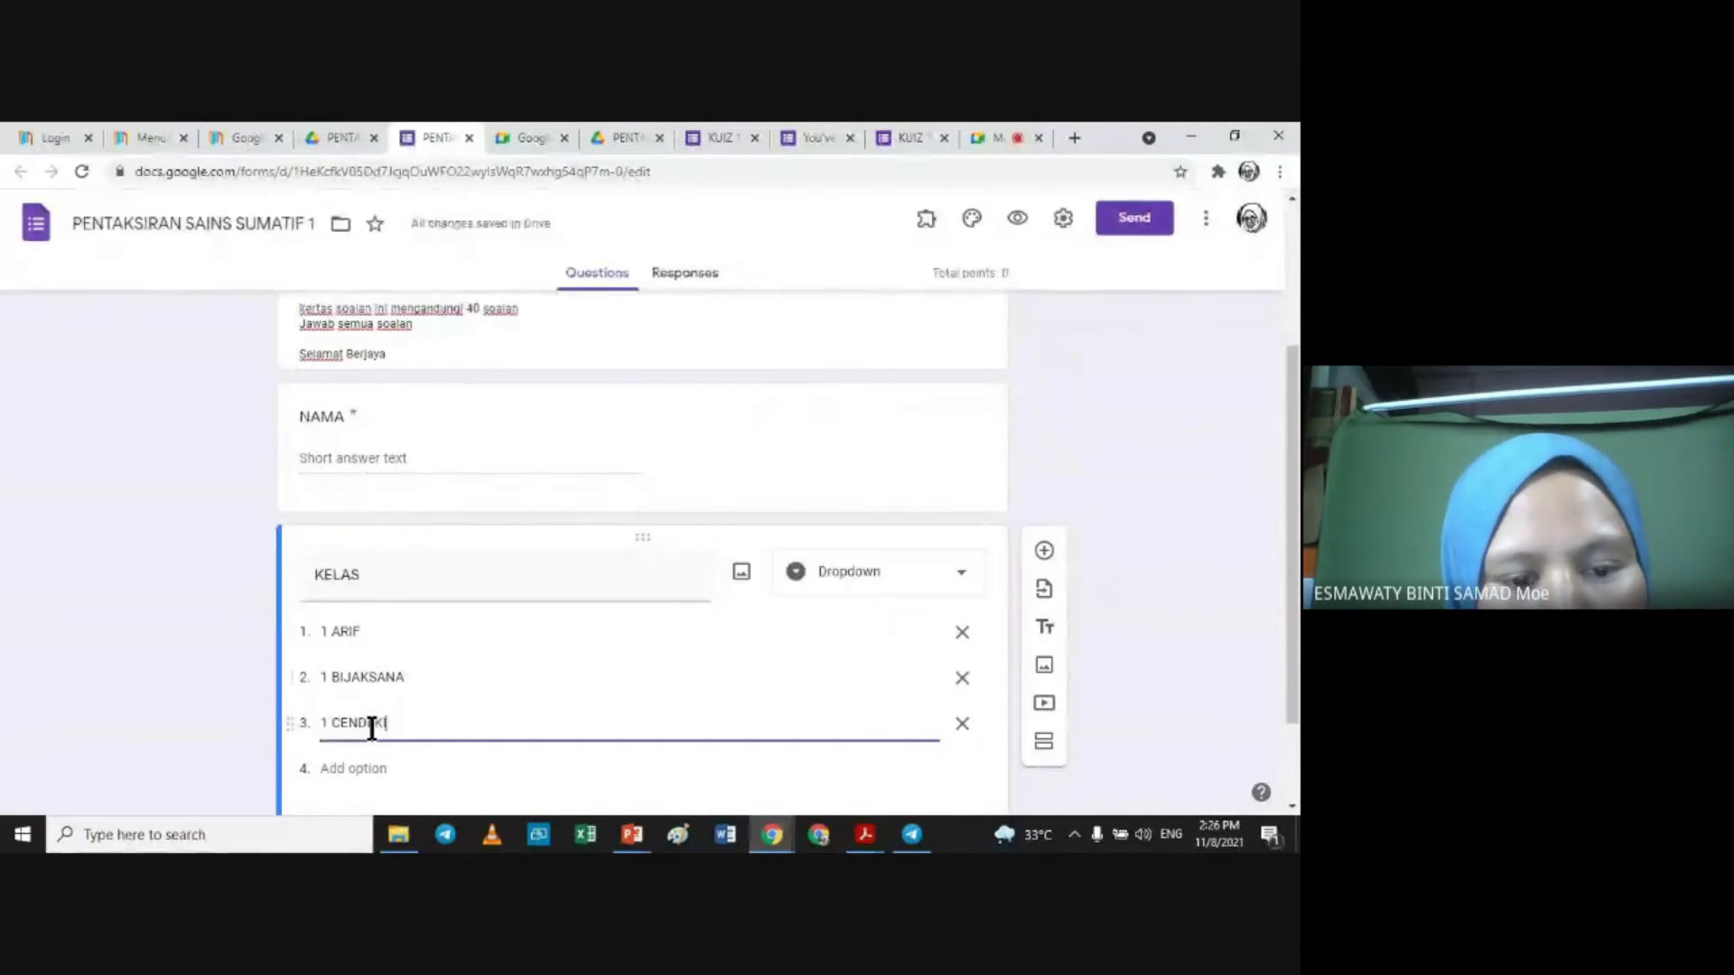
text(WAN)
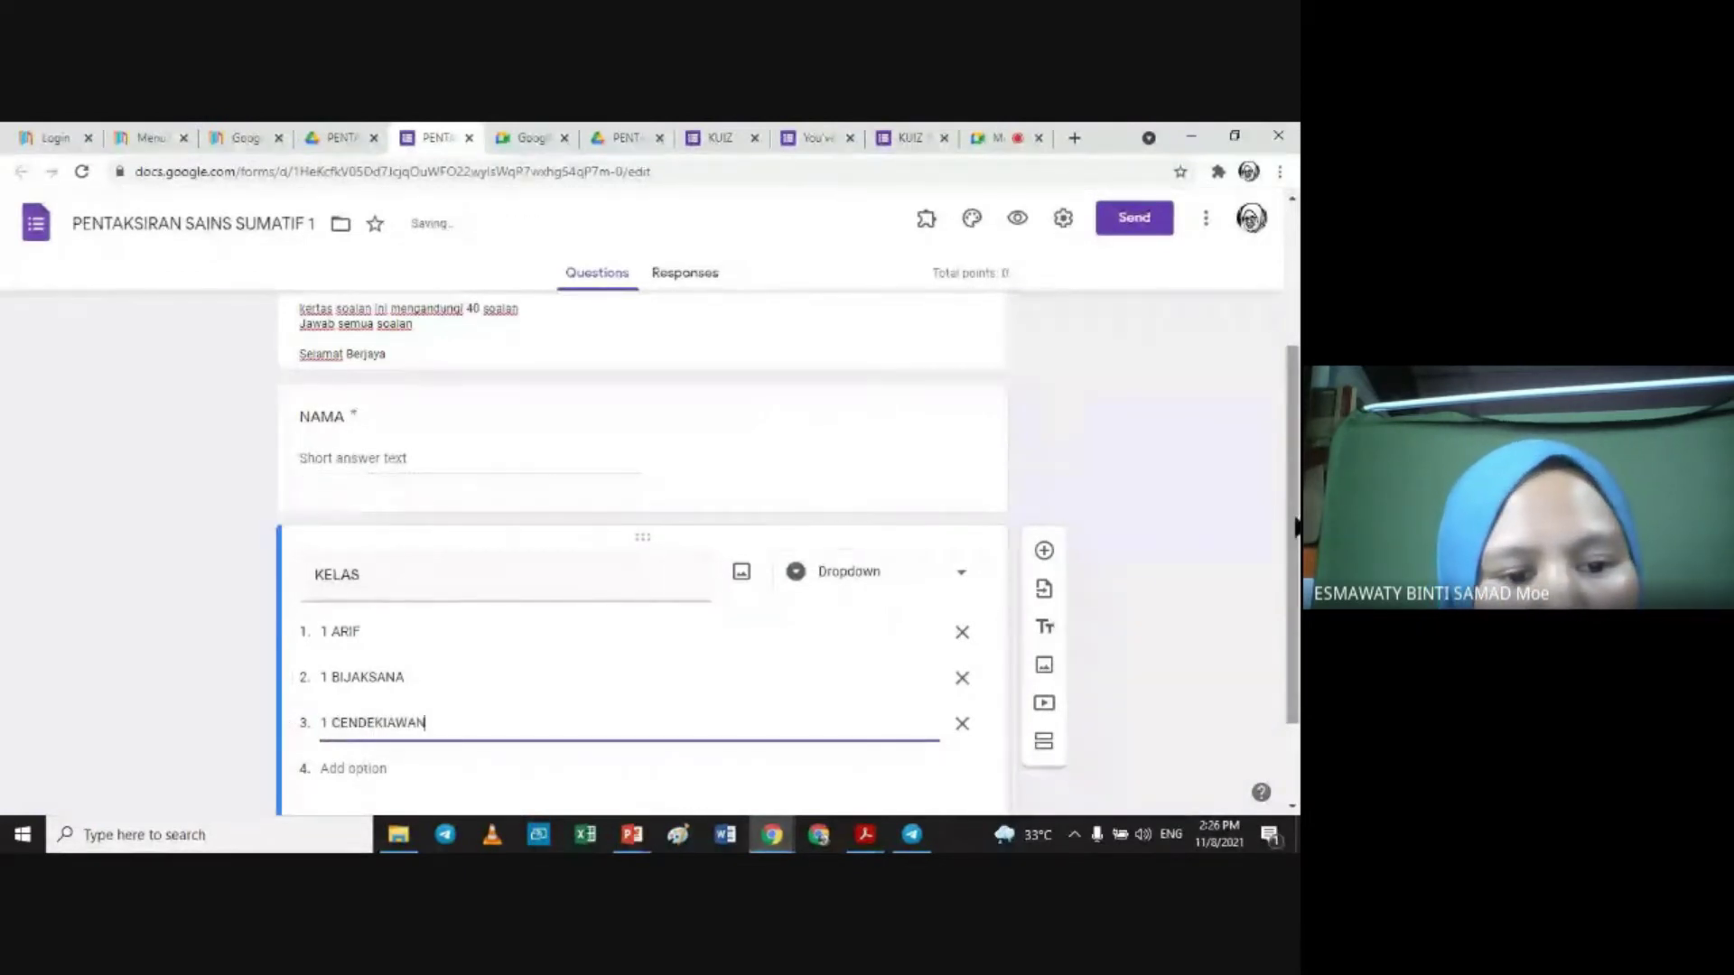
Step: Add 1 DEDIKASI and 1 ELIT as the fourth and fifth options of the KELAS question
scroll(371, 729, down, 1)
click(350, 644)
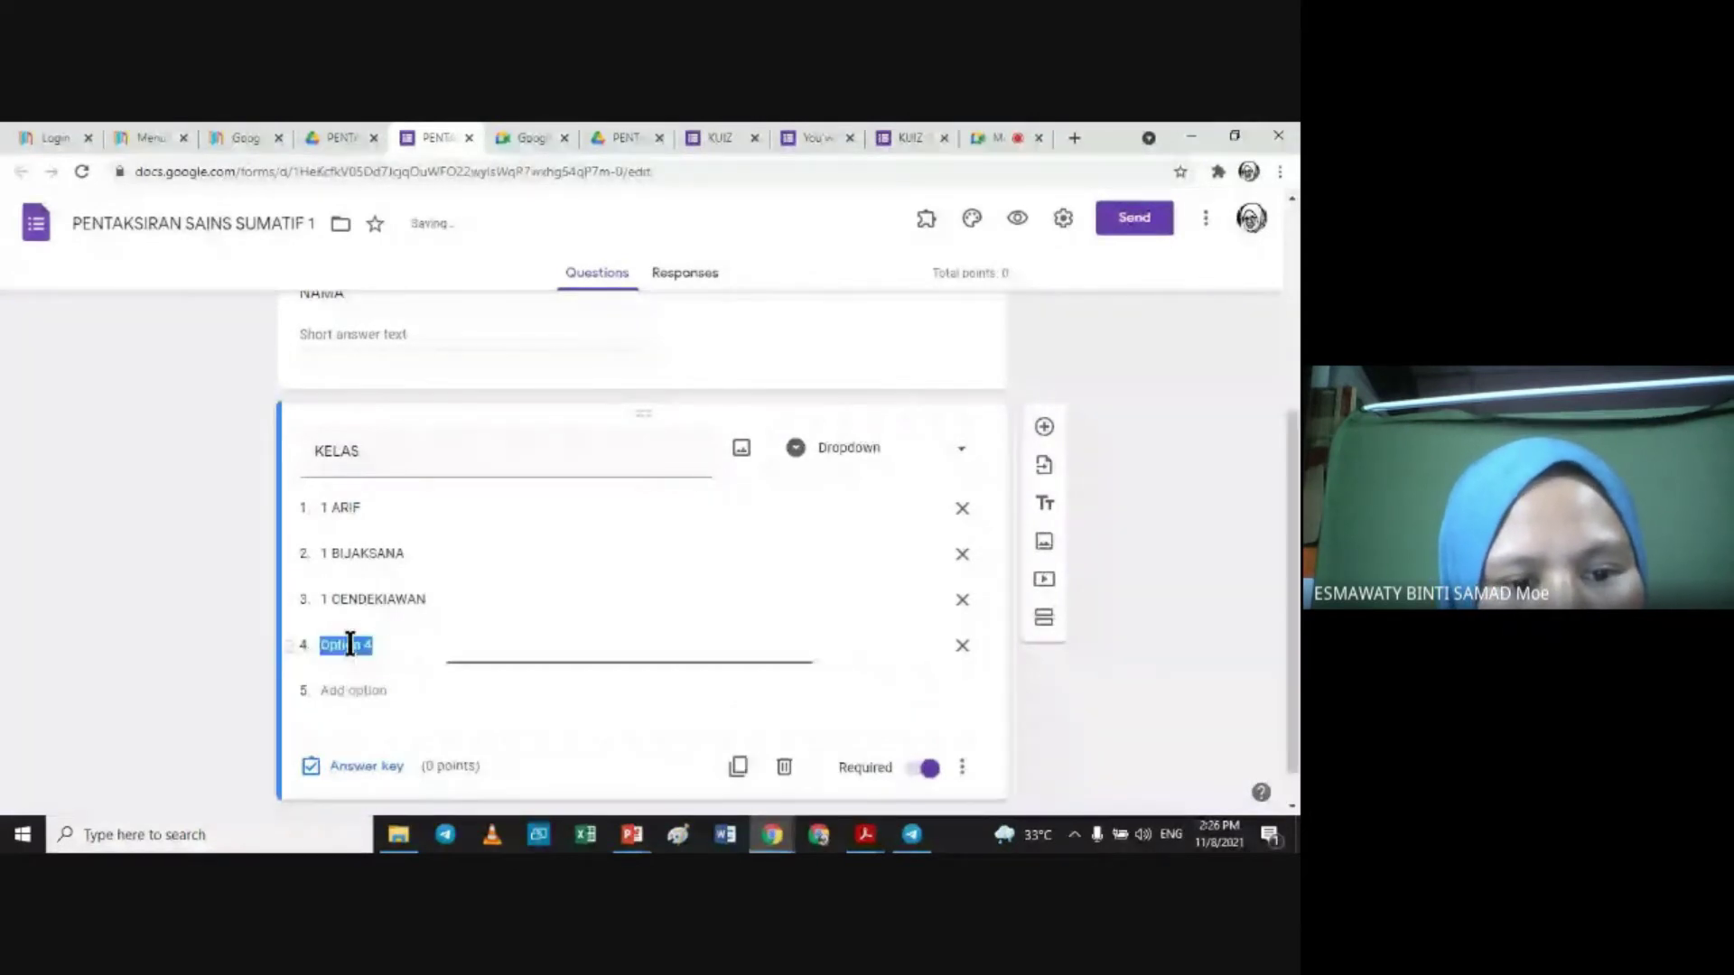
text(1 DEDIKASI)
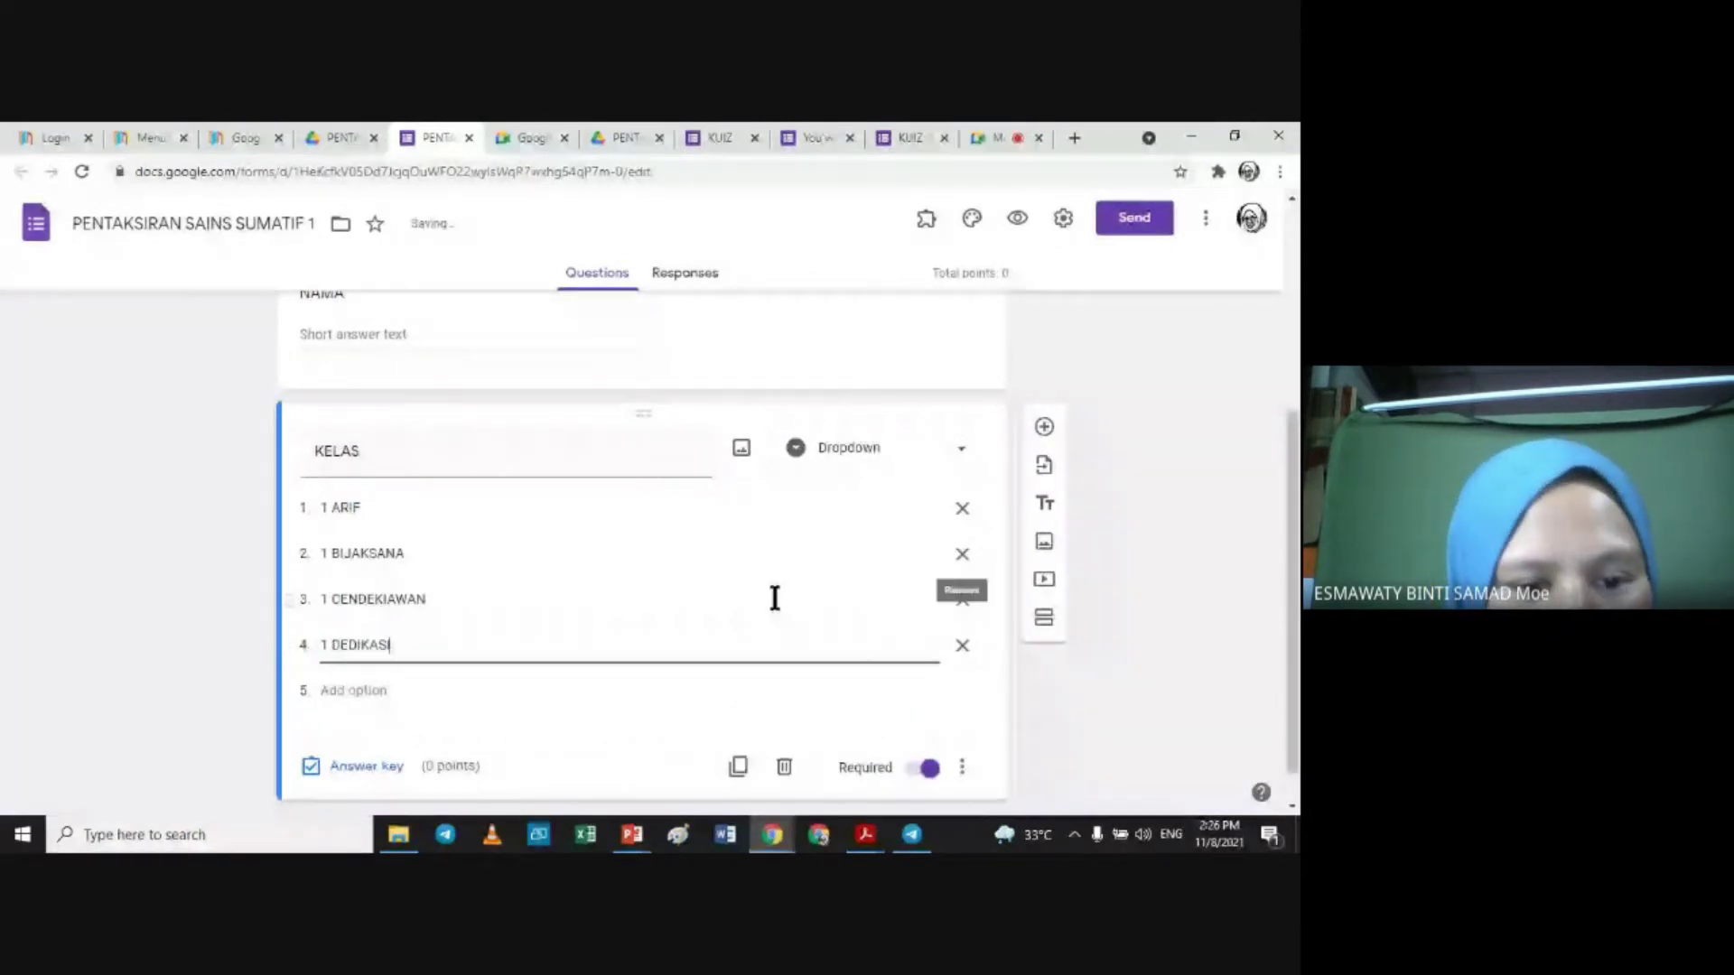
click(352, 690)
text(1 ELIT)
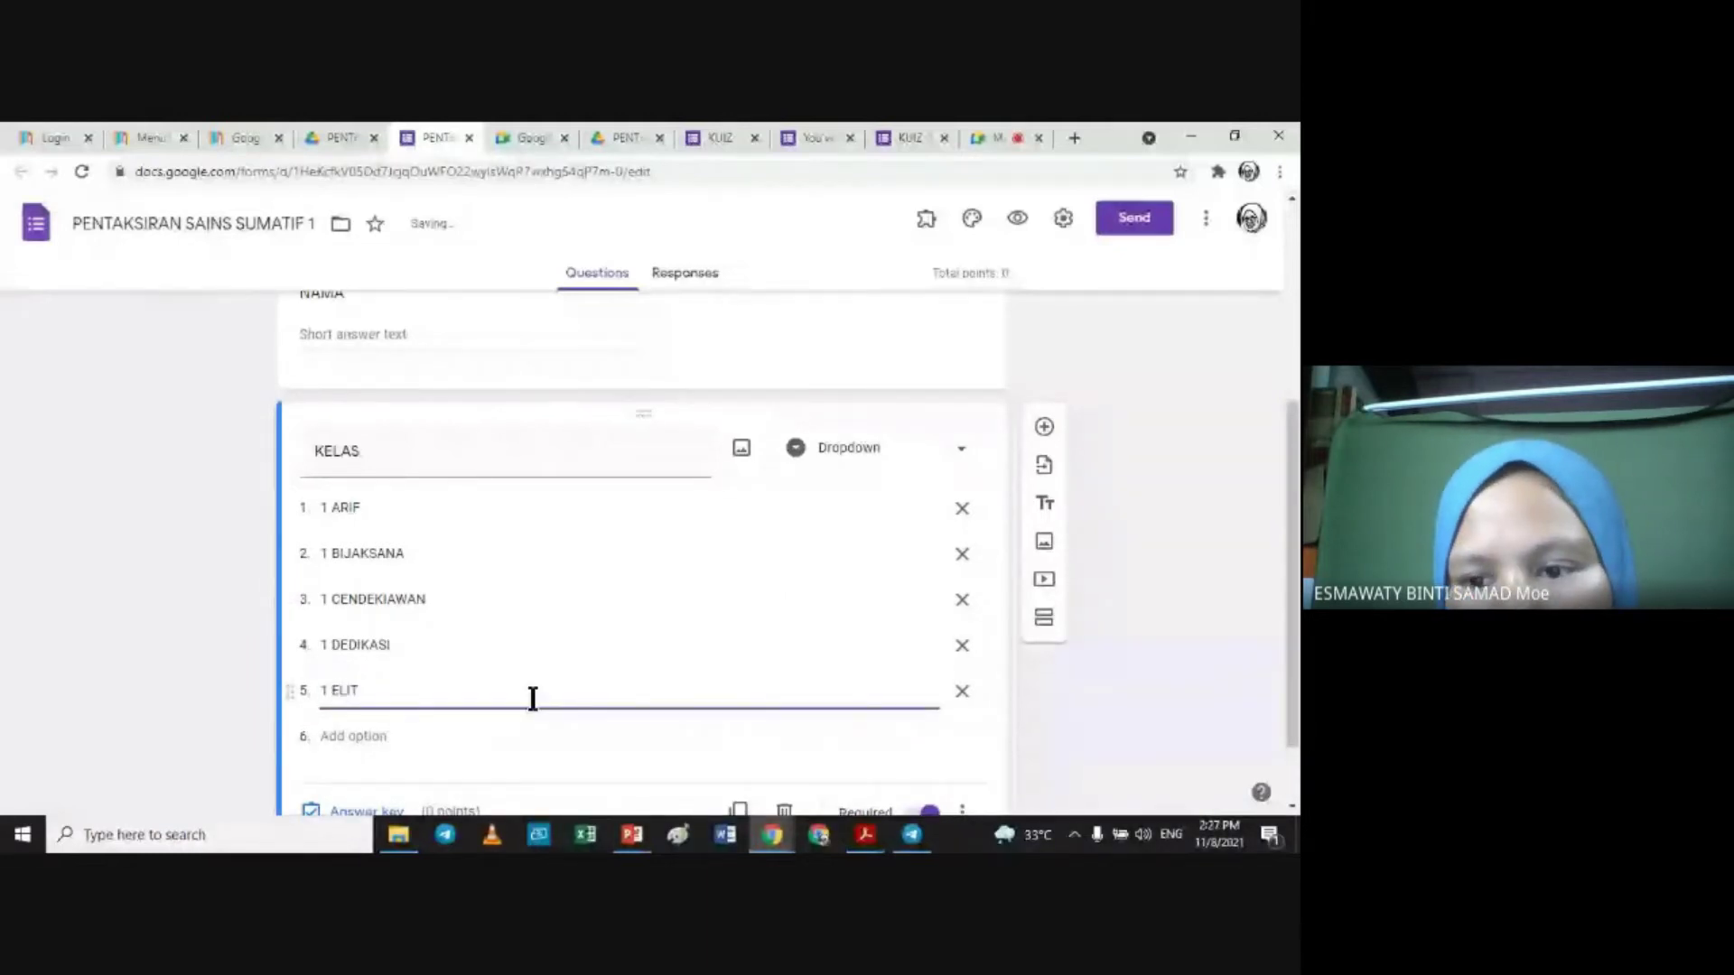
Step: Preview the form as a respondent and examine the KELAS dropdown's list of classes without choosing one
scroll(1297, 673, down, 1)
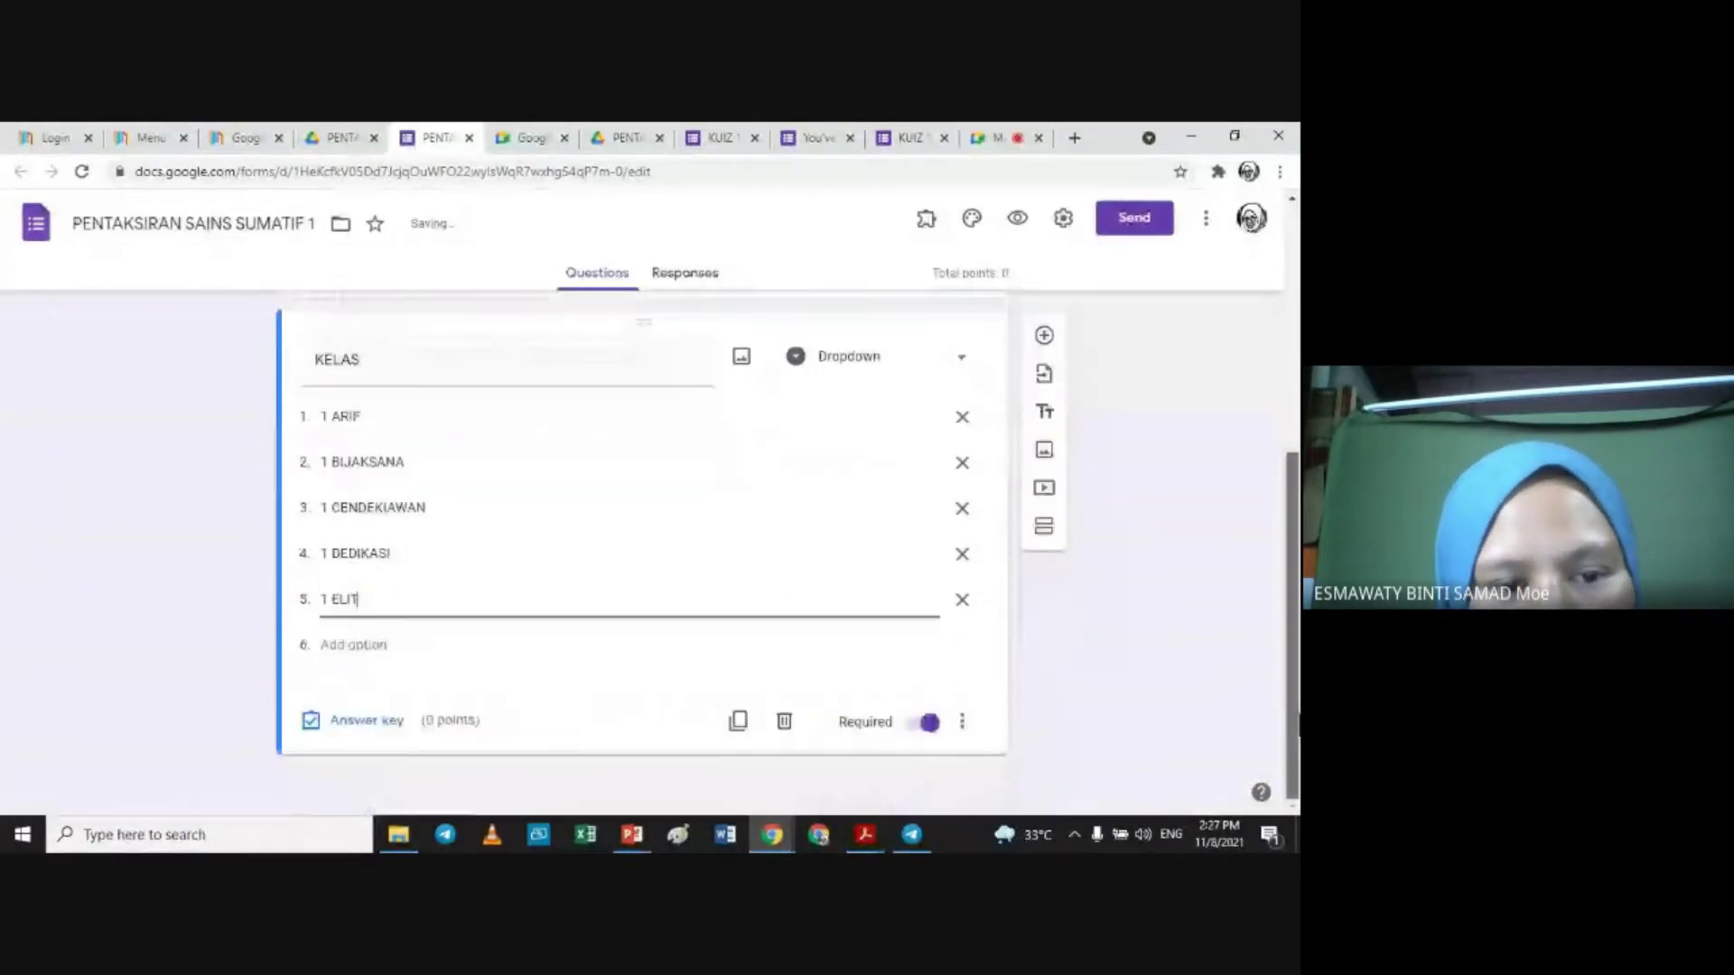
scroll(1293, 673, up, 1)
scroll(1293, 673, down, 1)
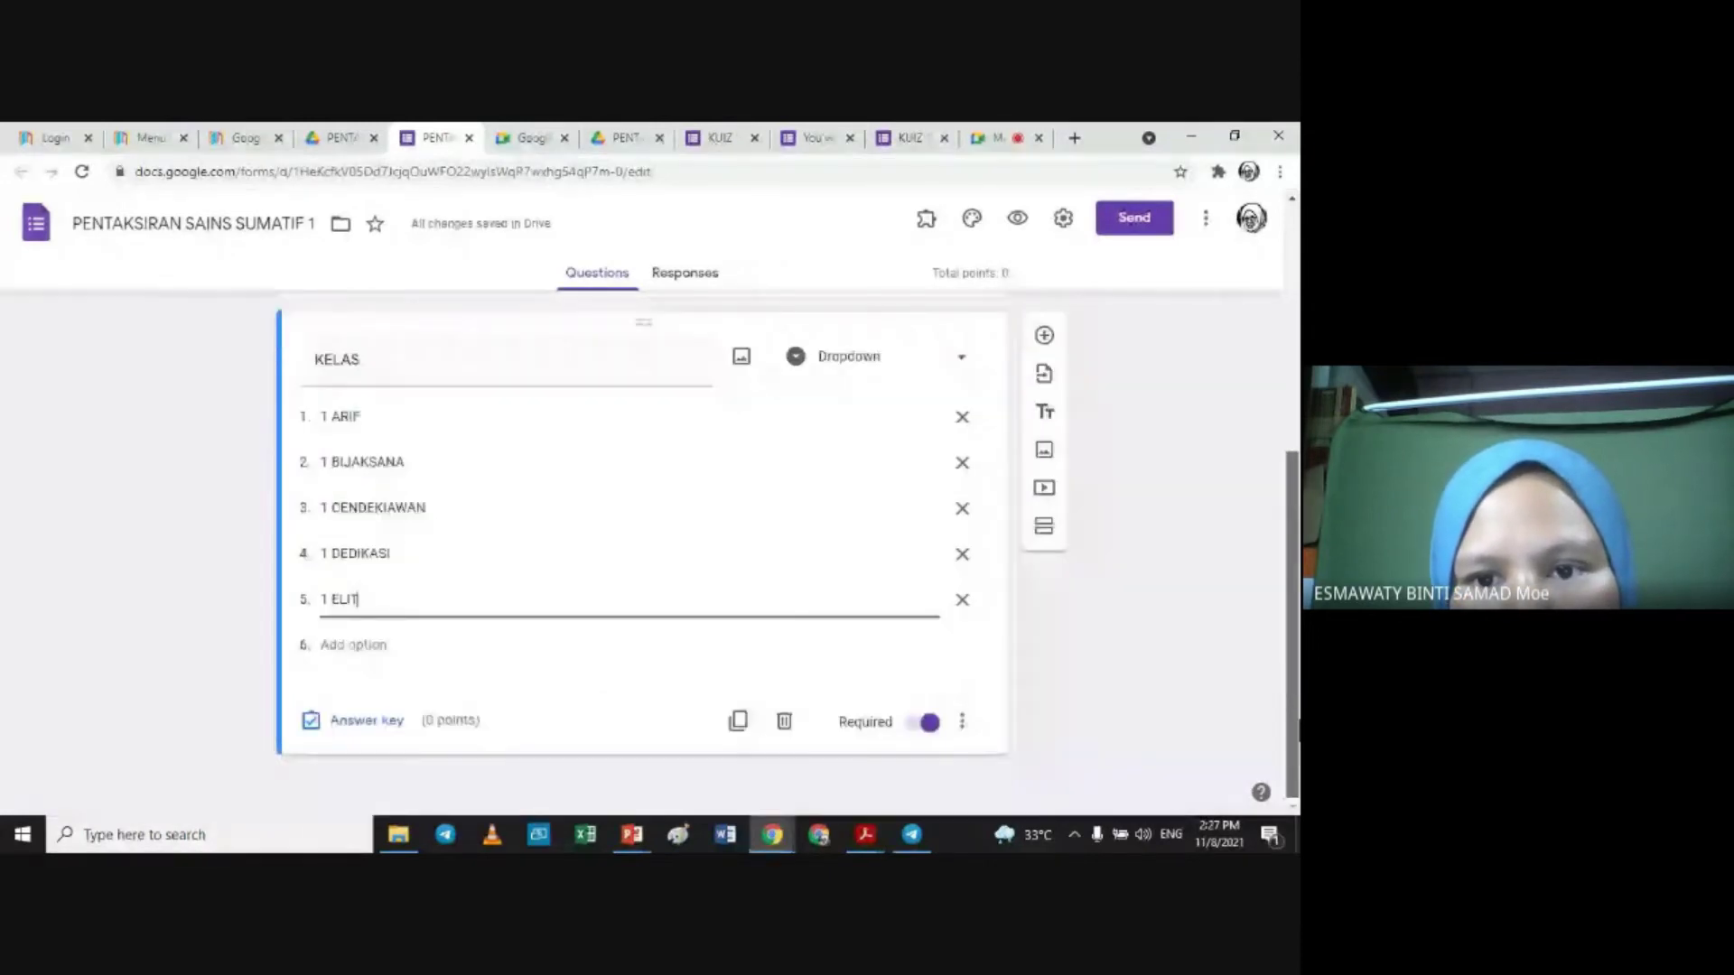
click(1016, 226)
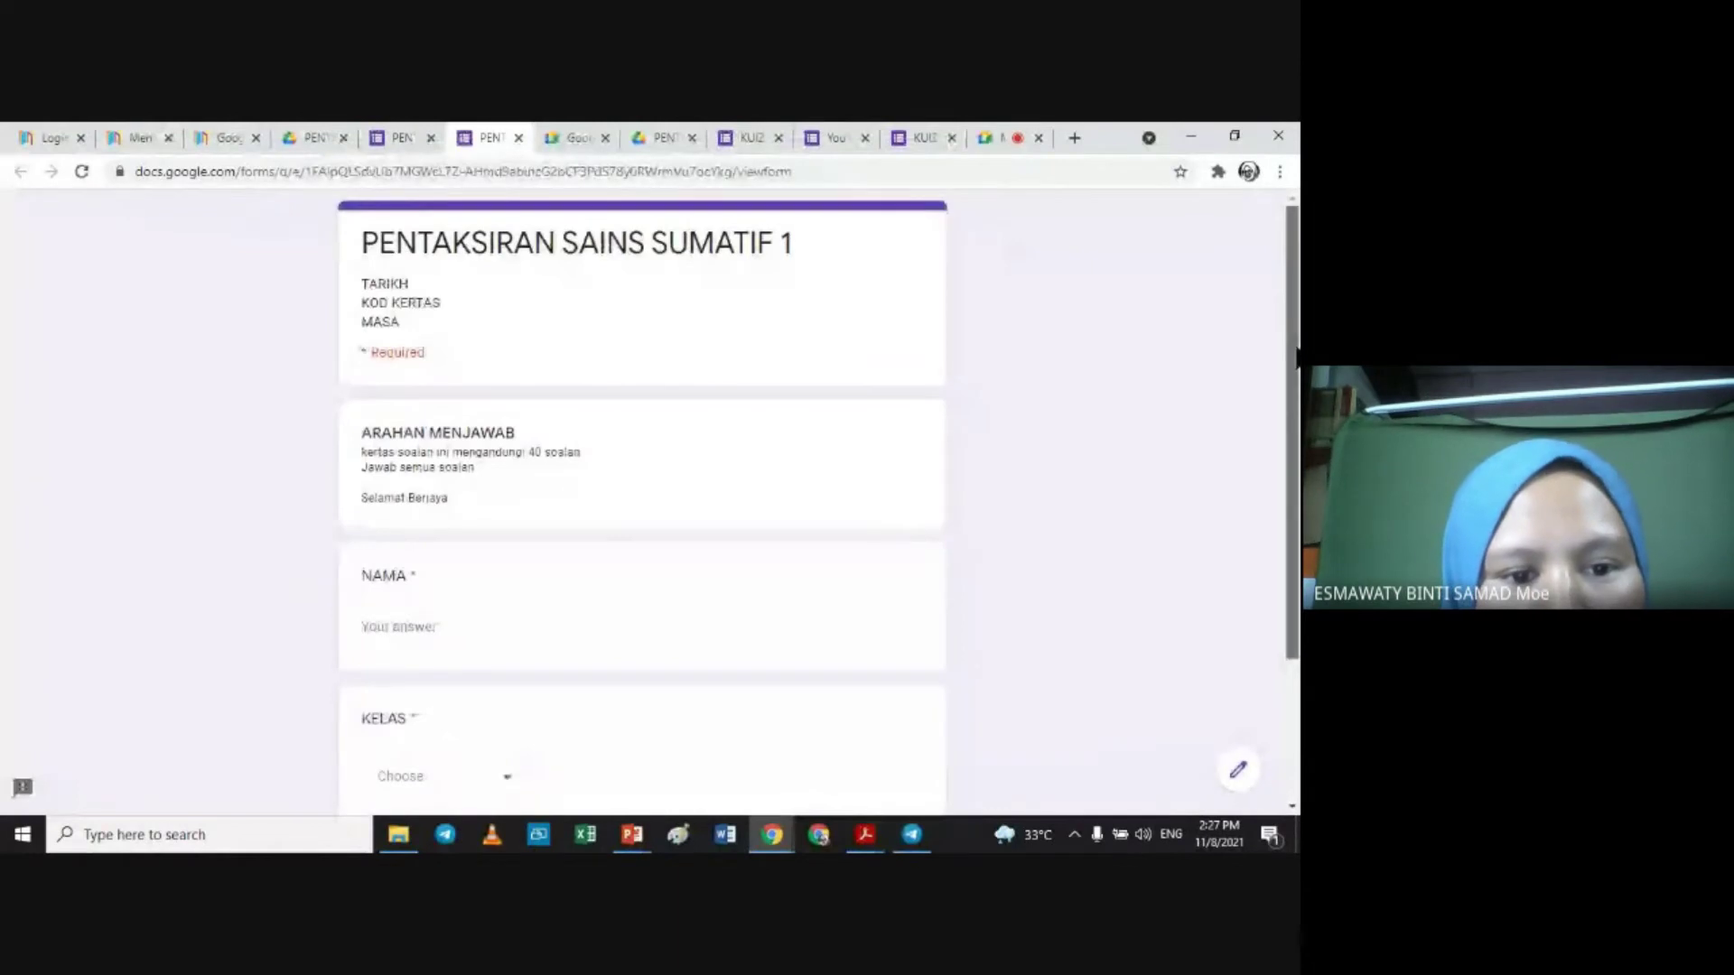
scroll(1296, 356, down, 3)
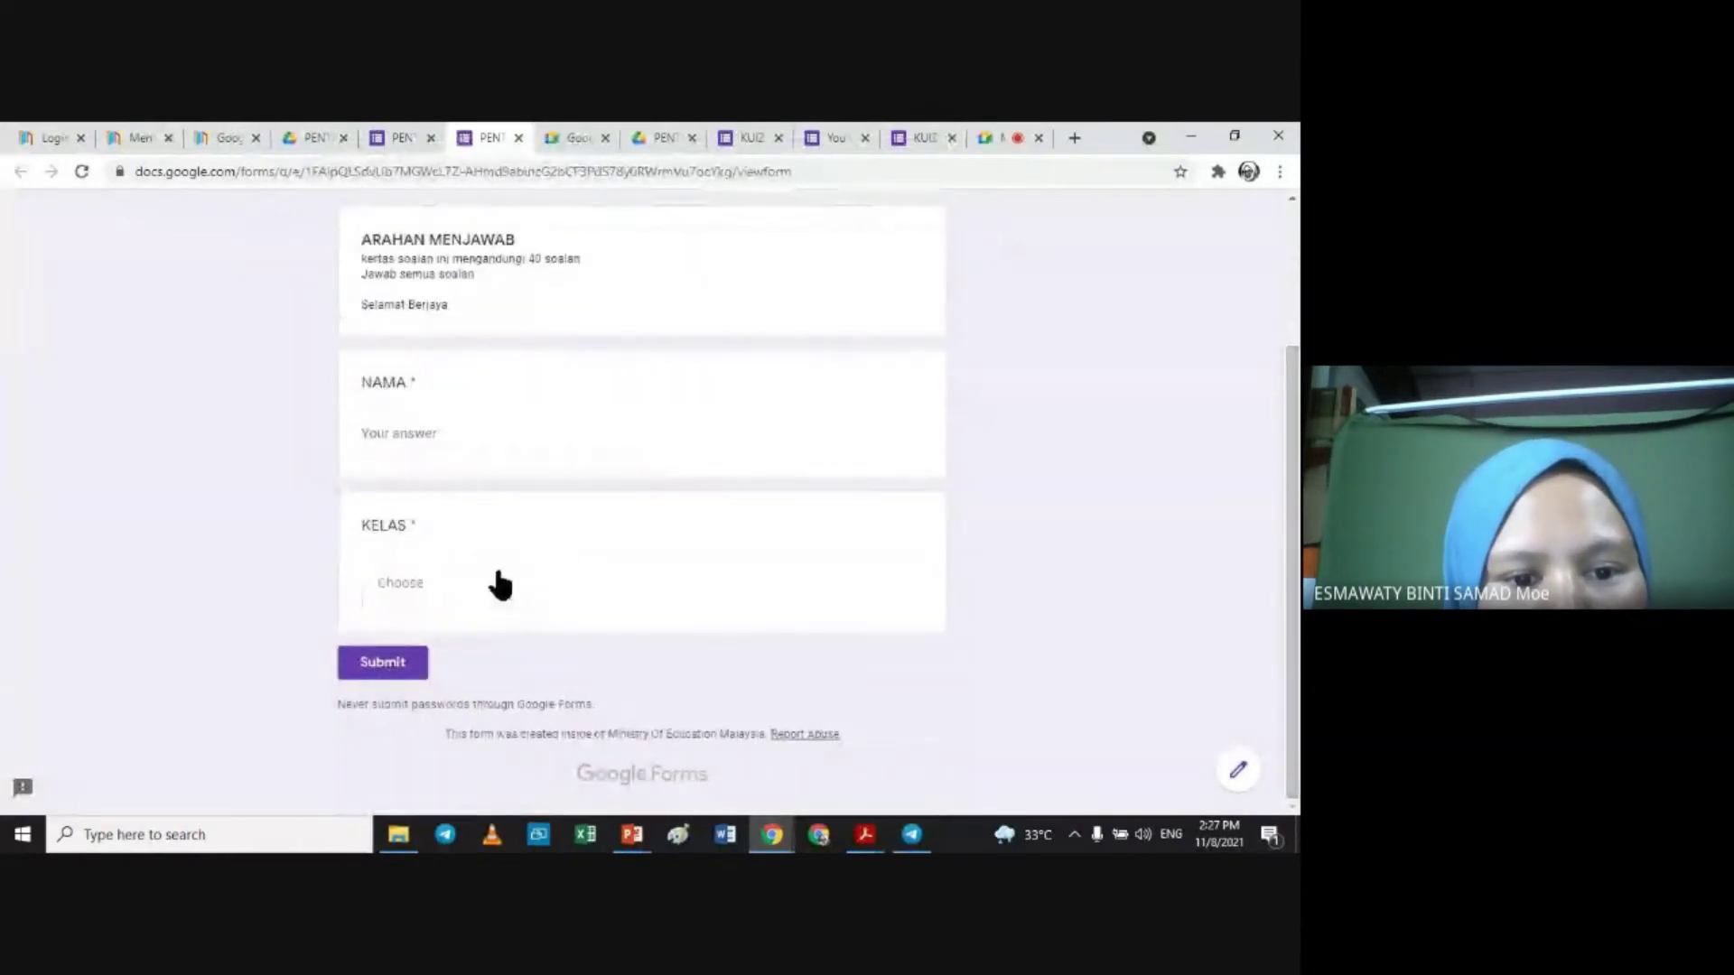
click(505, 591)
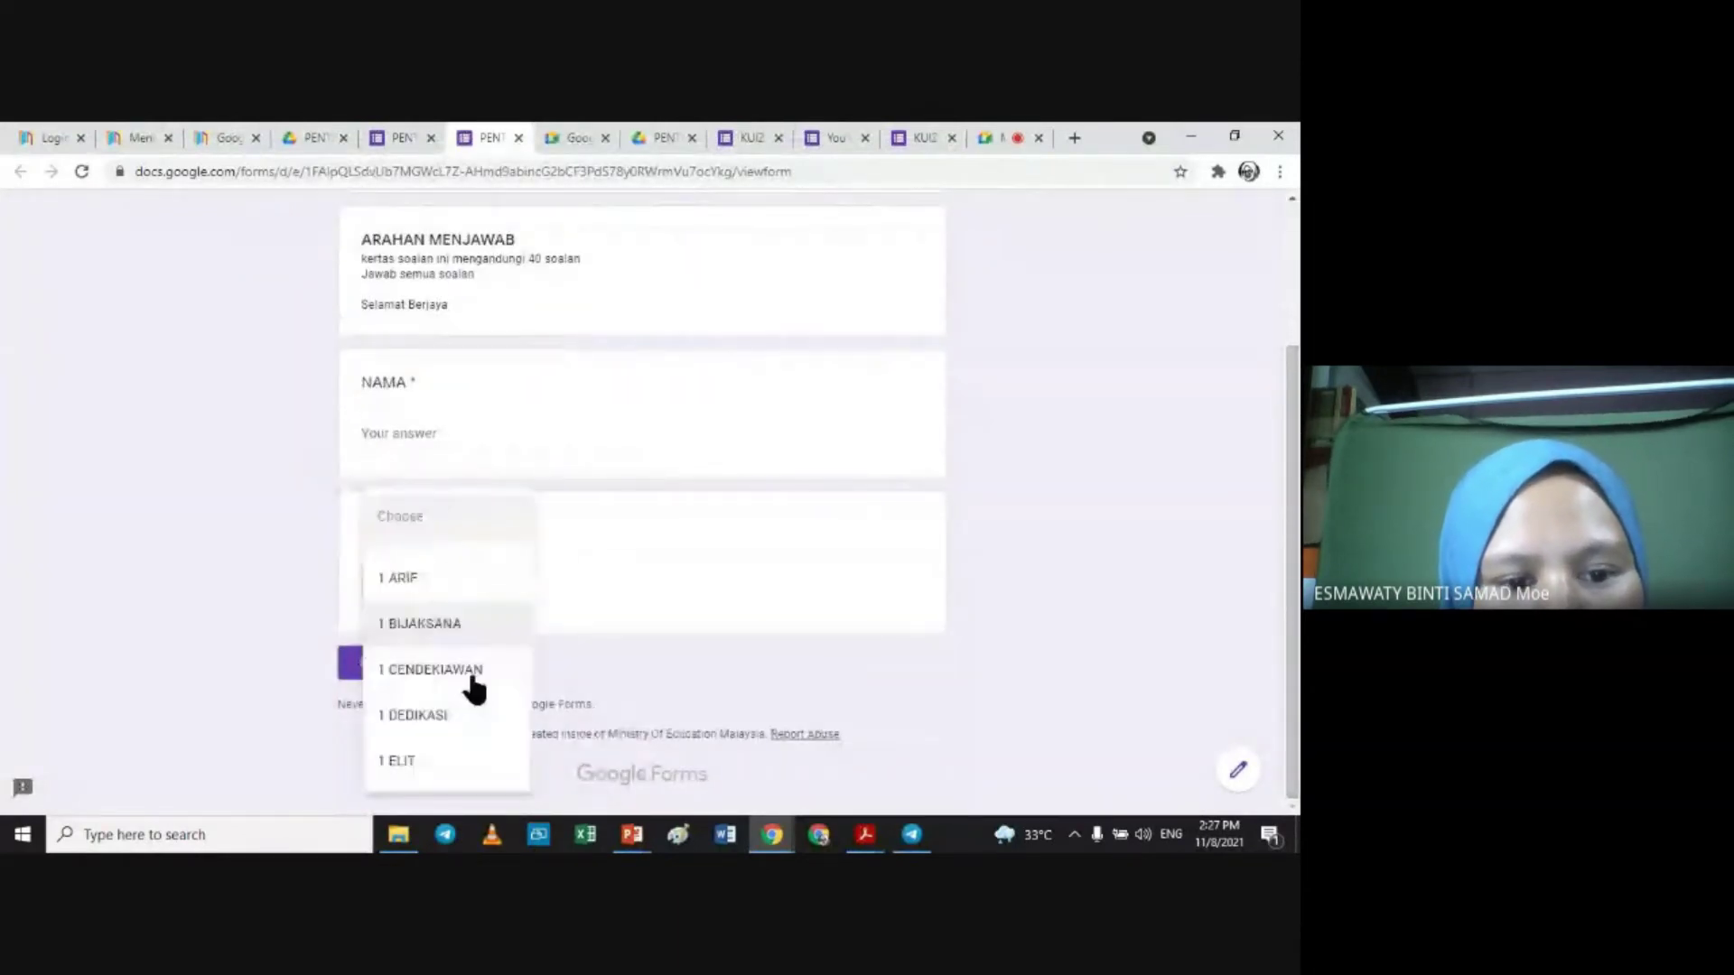
click(622, 663)
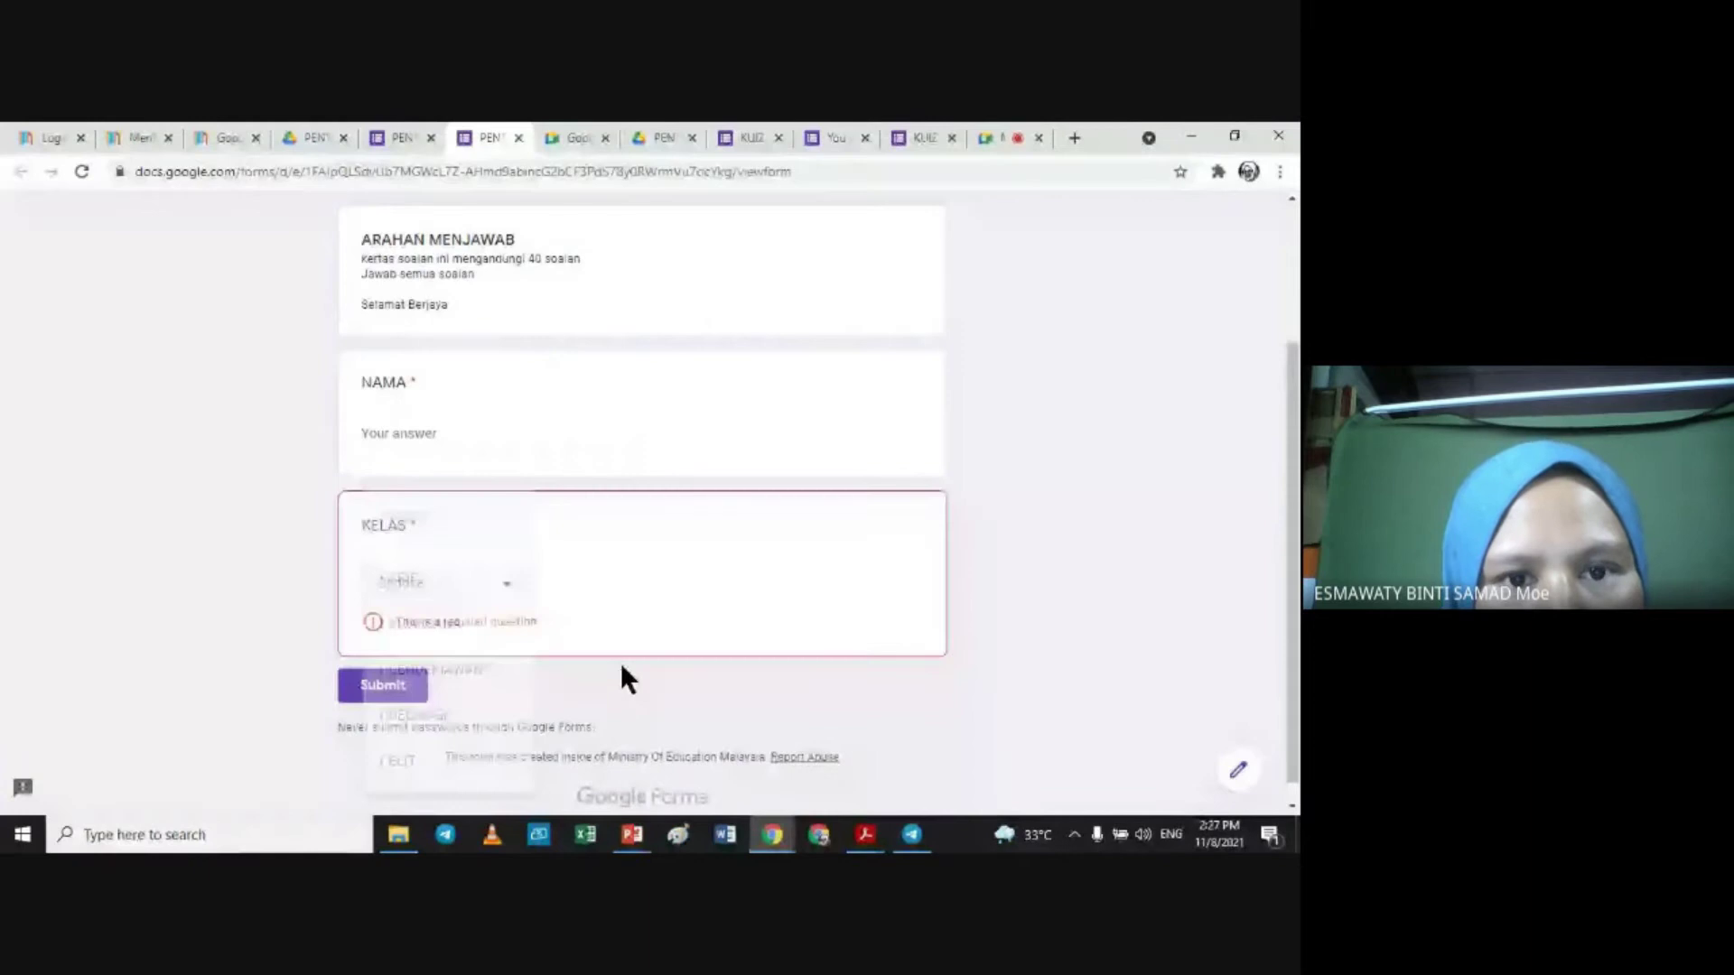
Step: Close the form preview and add a new section titled BAHAGIAN A after the KELAS question
click(518, 137)
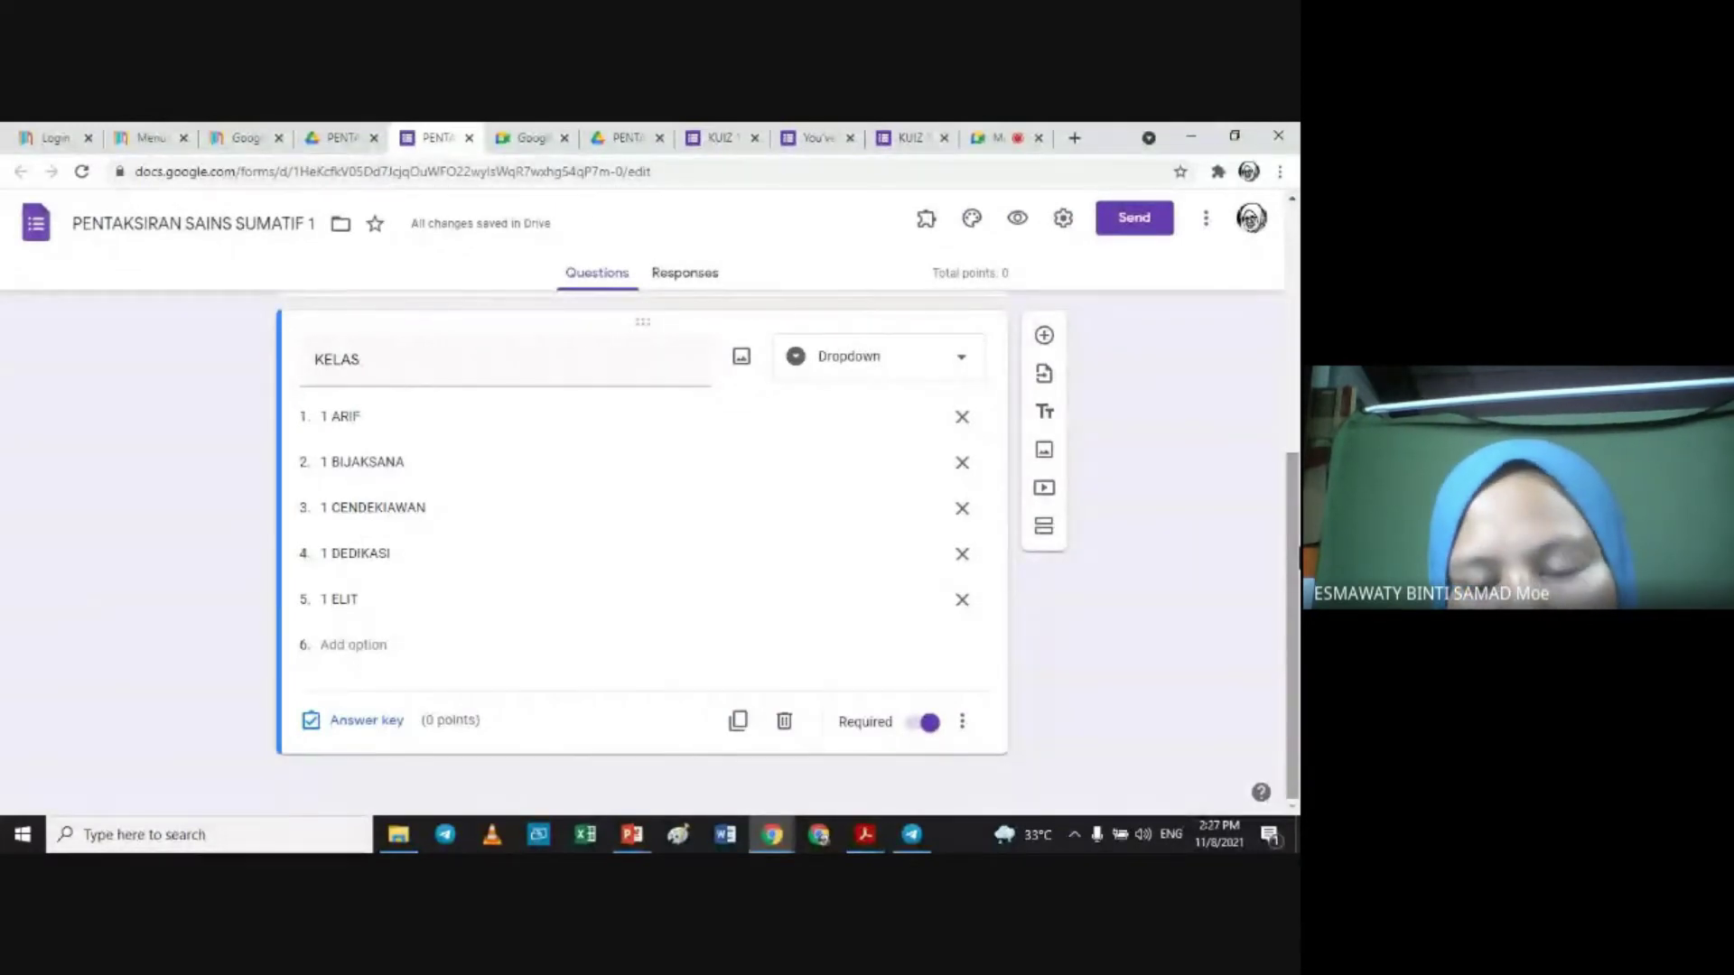
click(1043, 531)
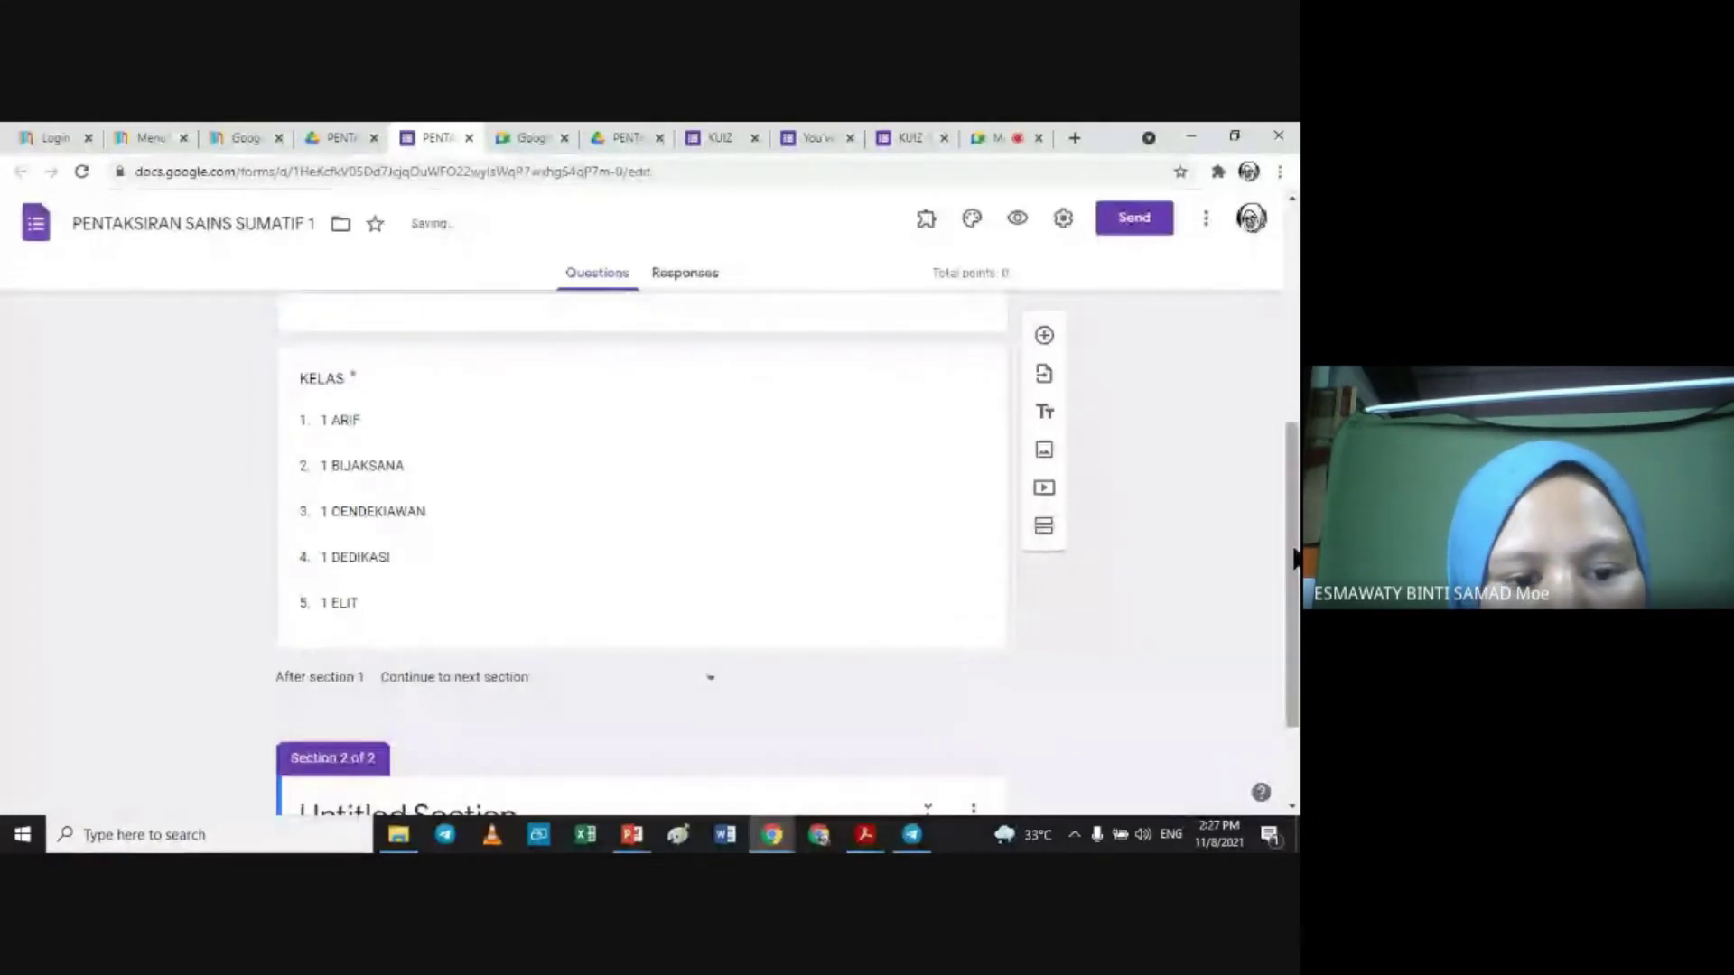
scroll(1294, 555, down, 2)
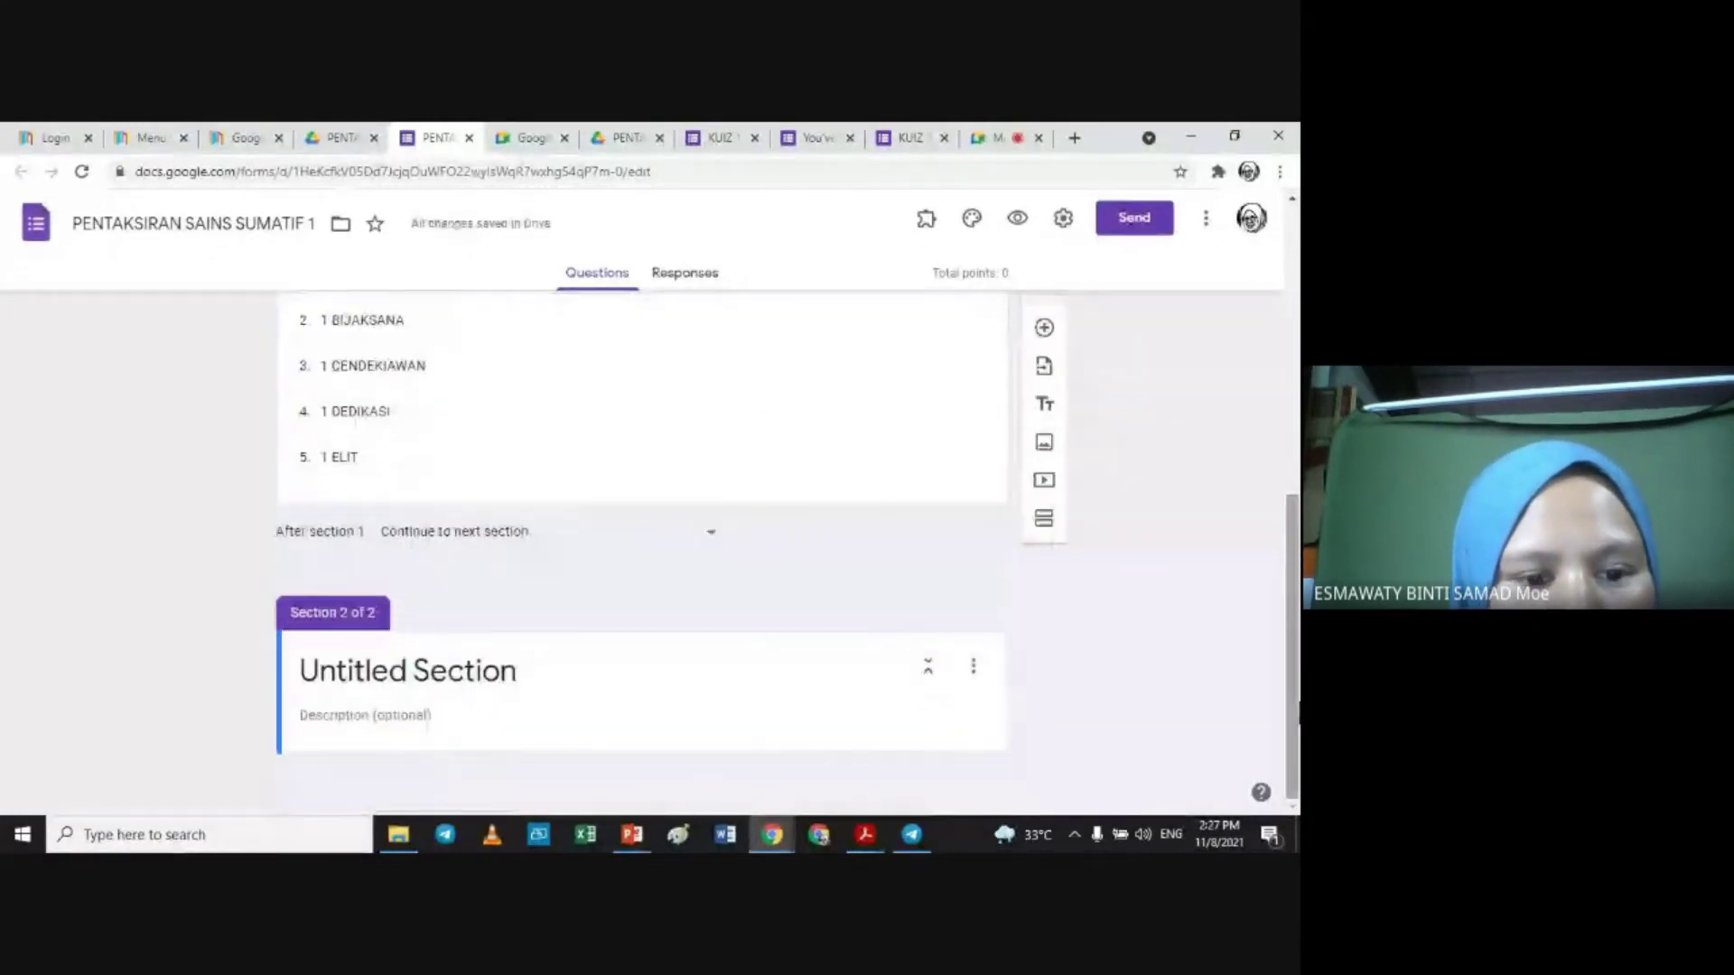
click(386, 672)
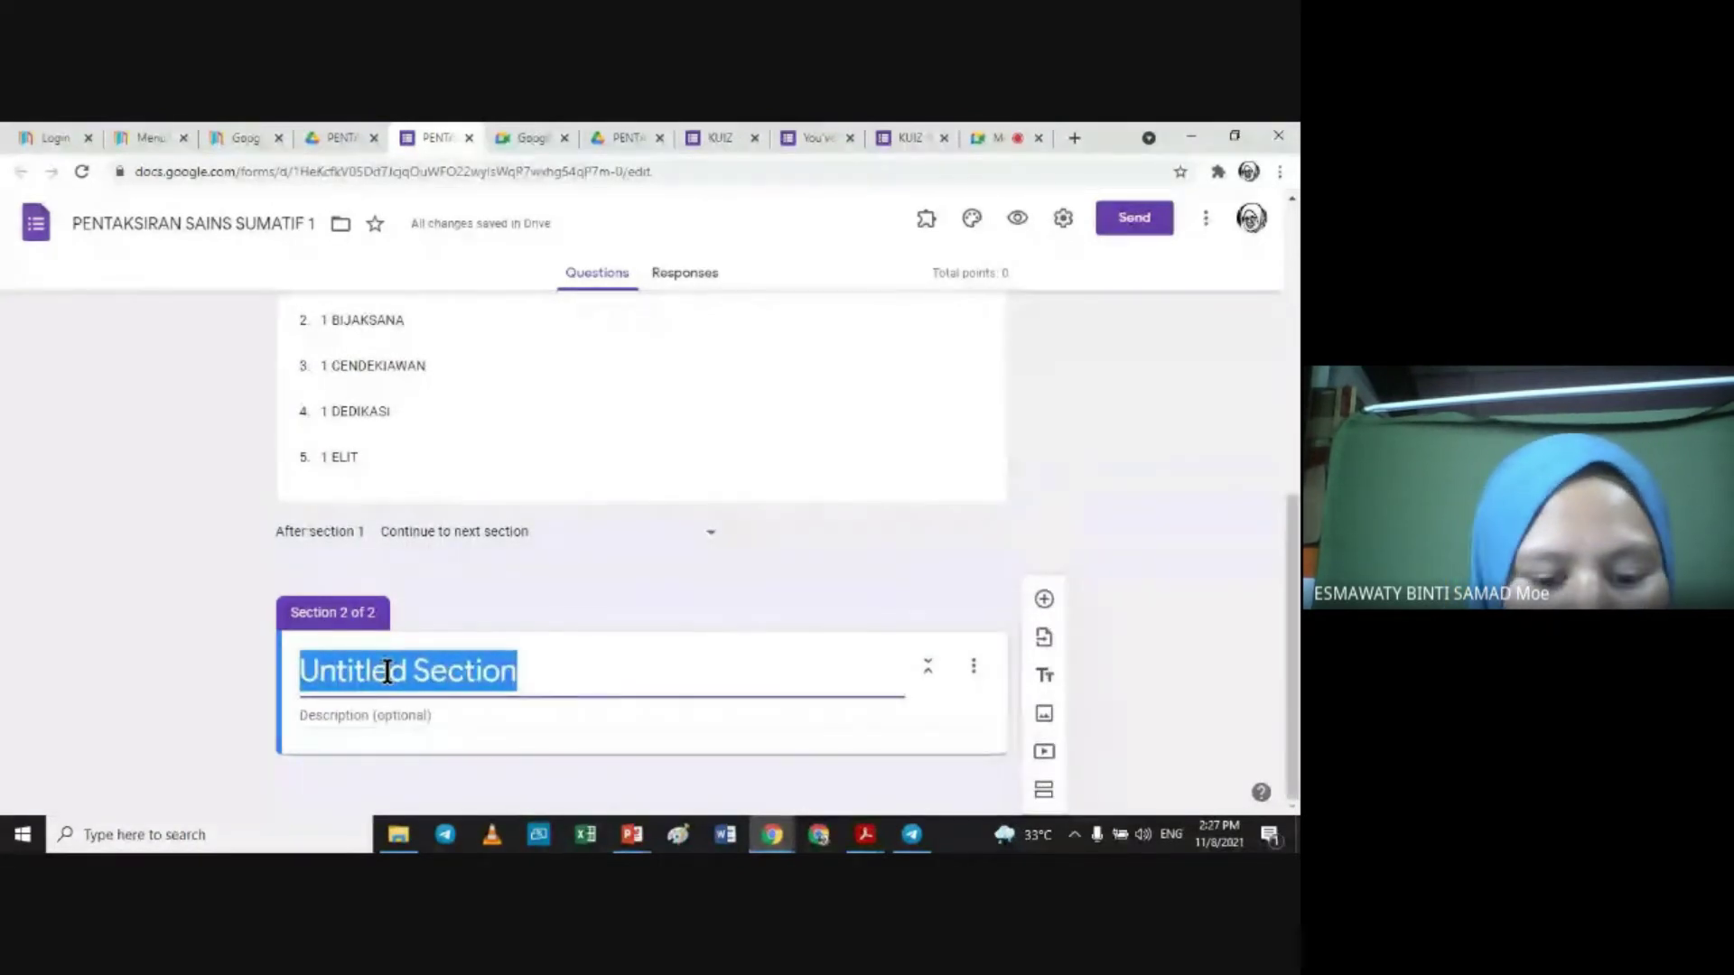
text(BA)
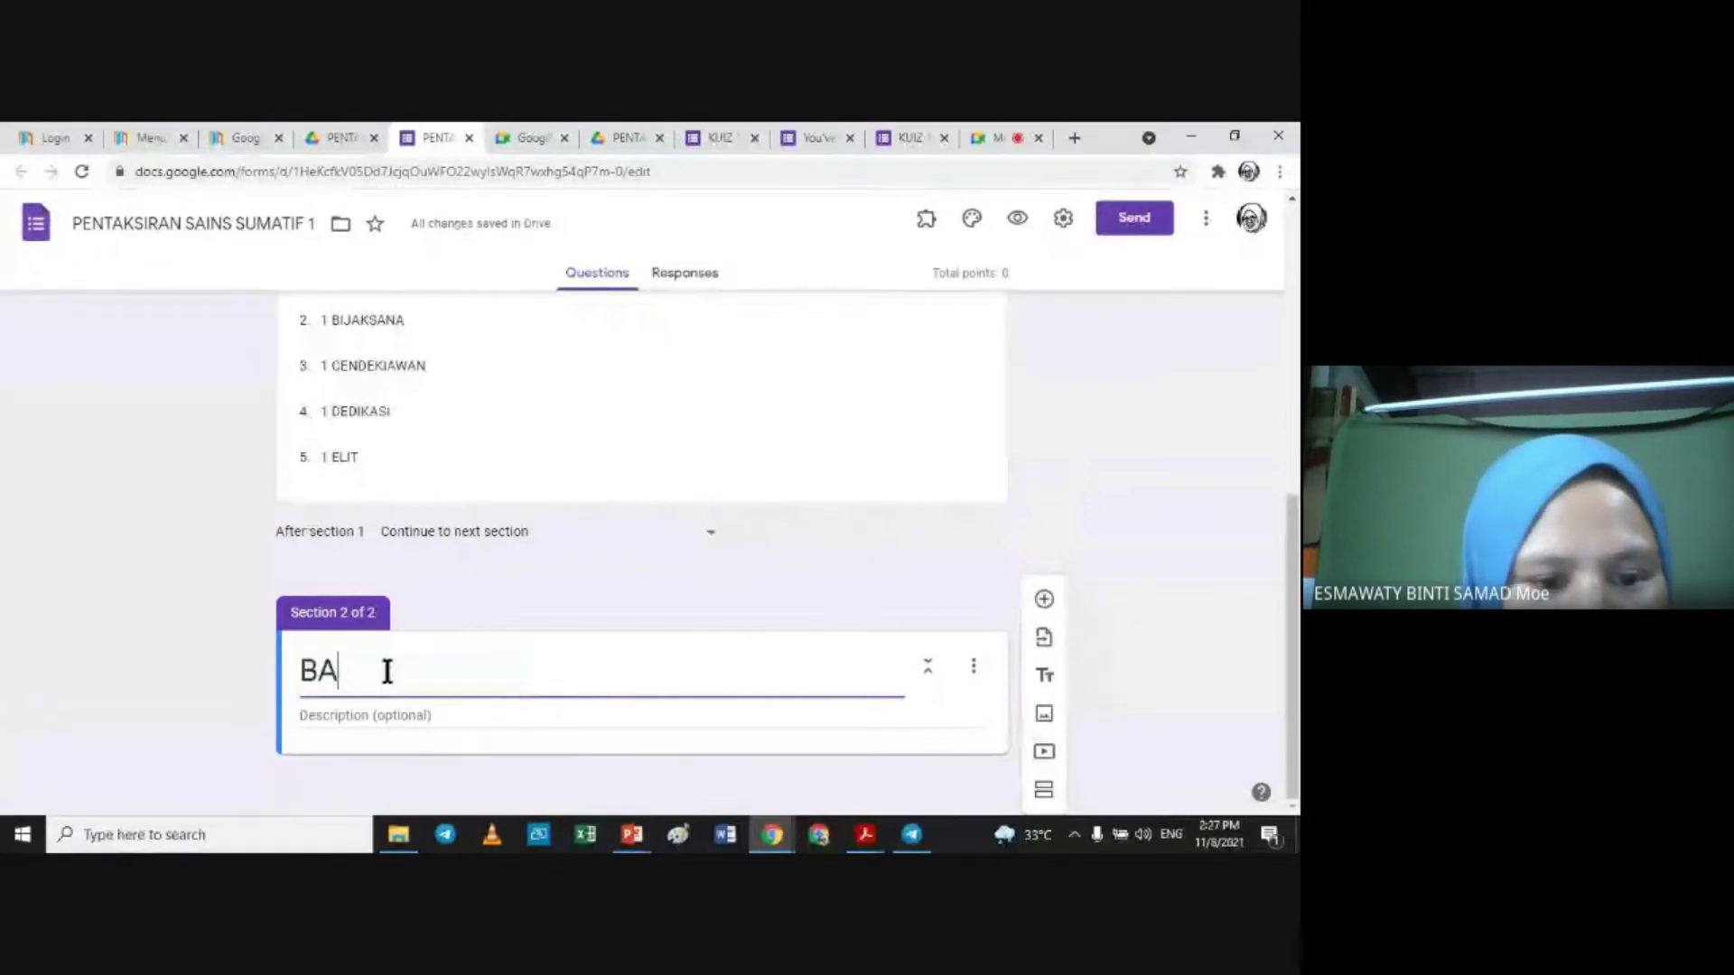
text(HAGIAN )
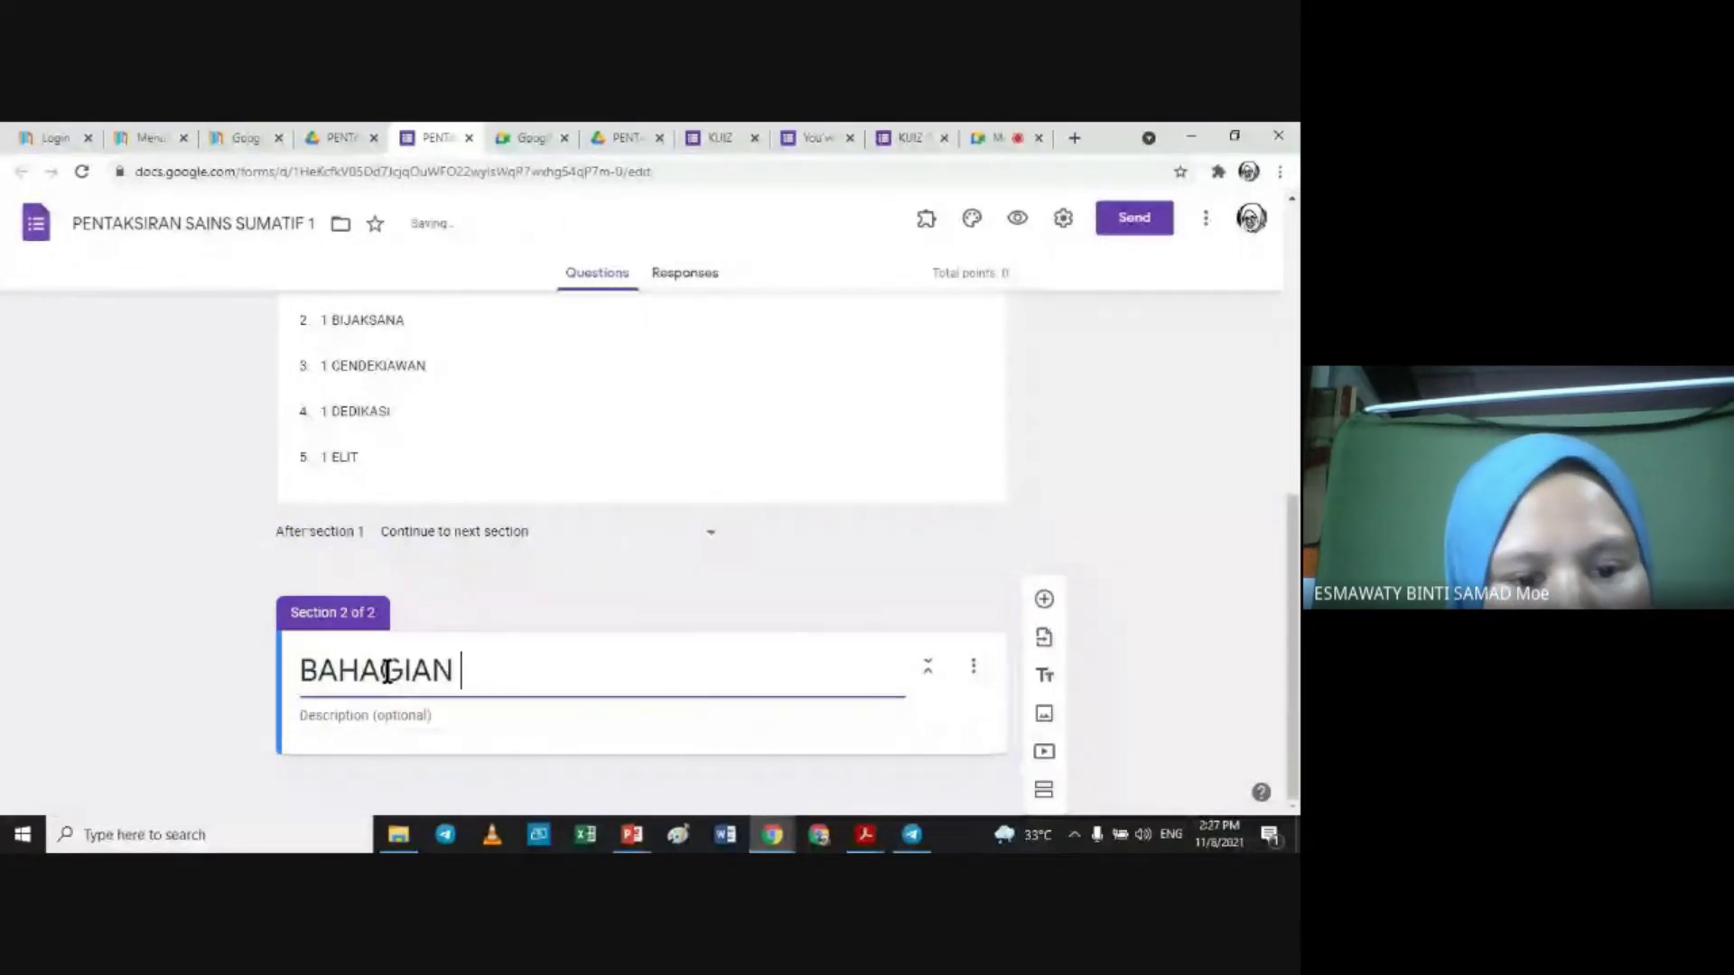
text(A)
key(Tab)
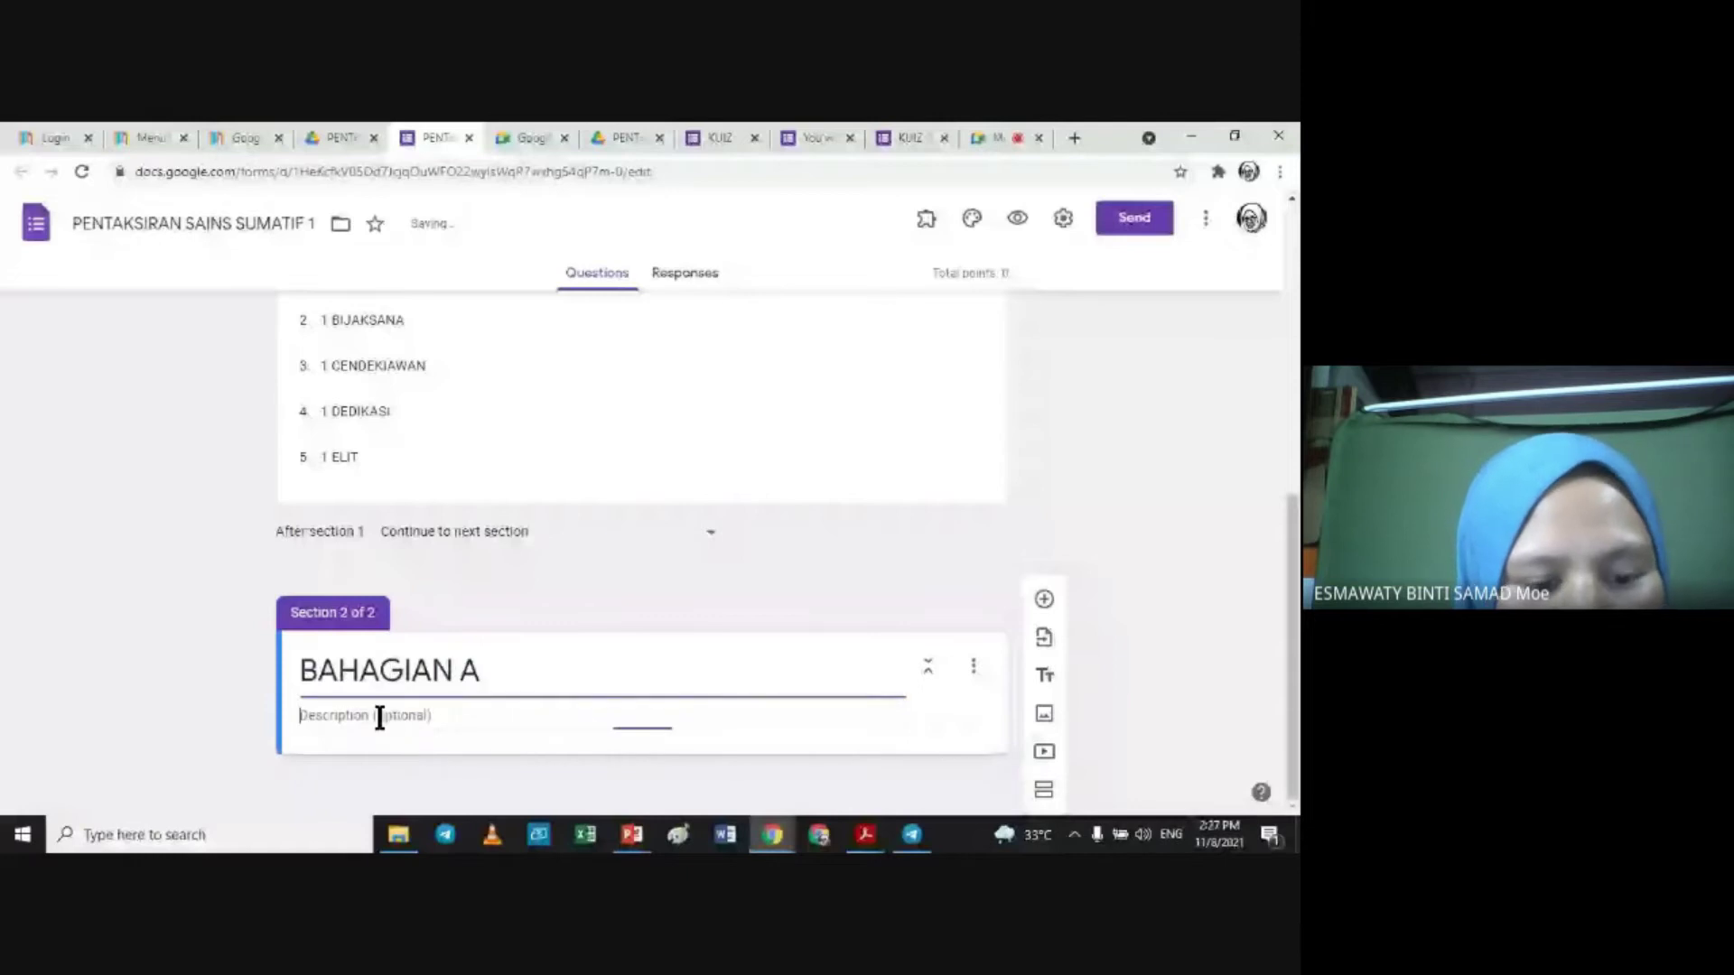
Step: Enter Jawab semua soalan as the BAHAGIAN A section's description and add a new question below it
text(Jawab semua soalan)
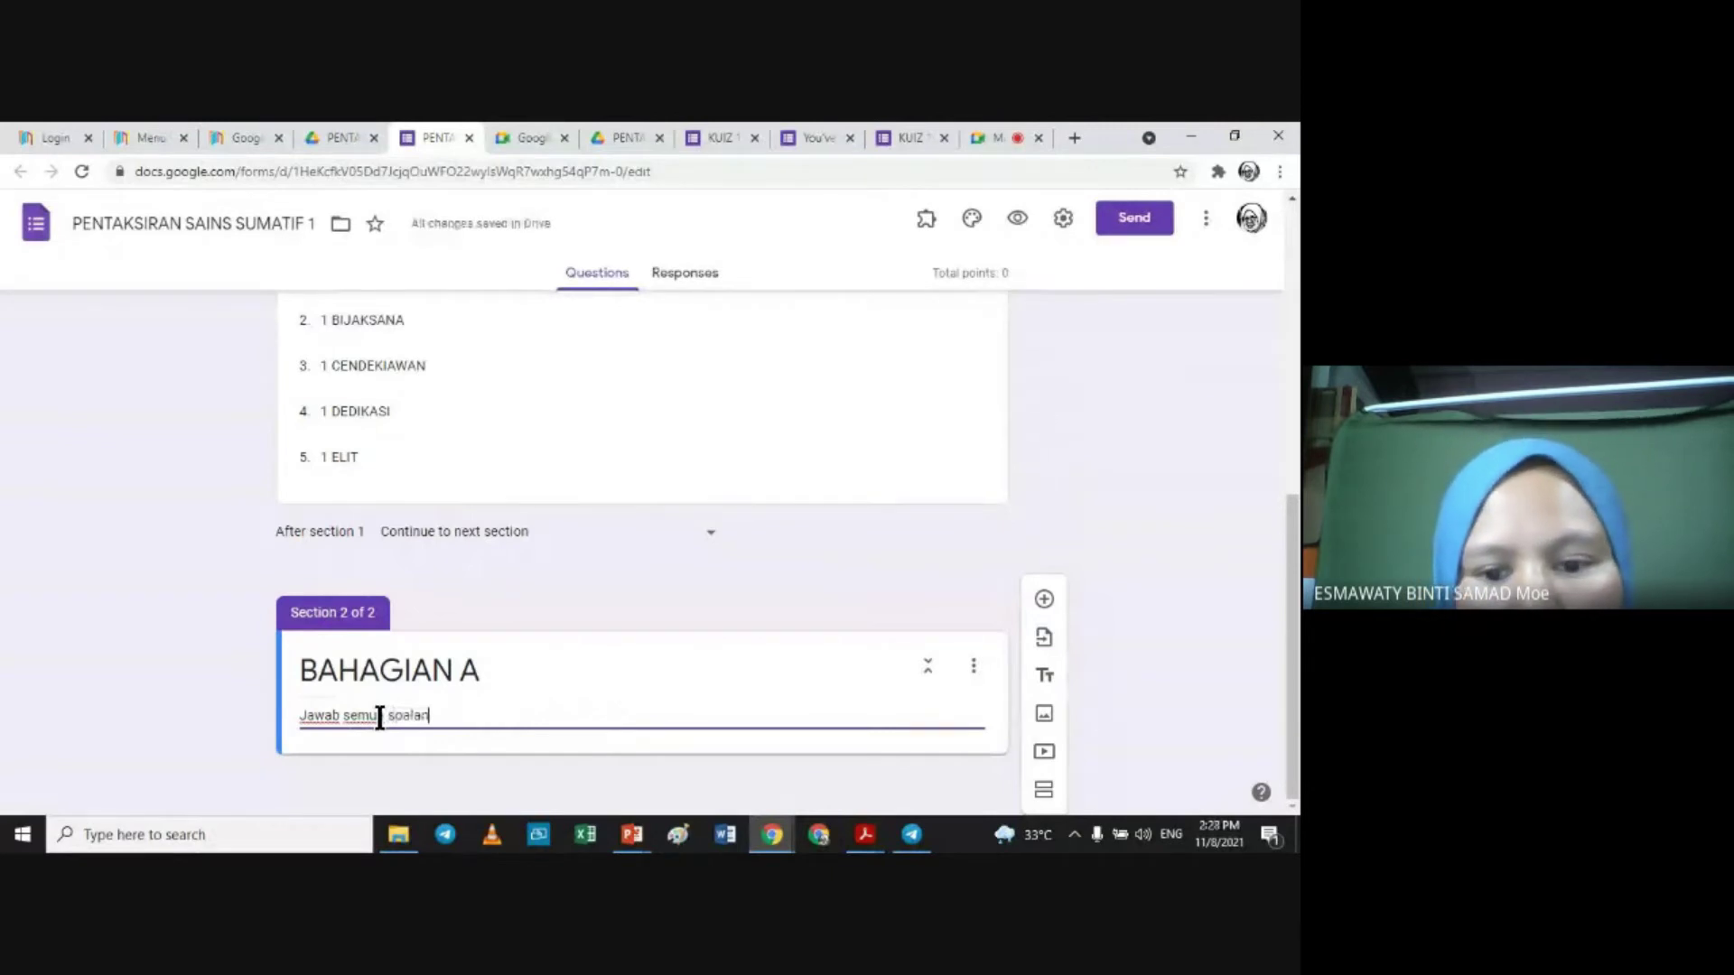
click(1172, 665)
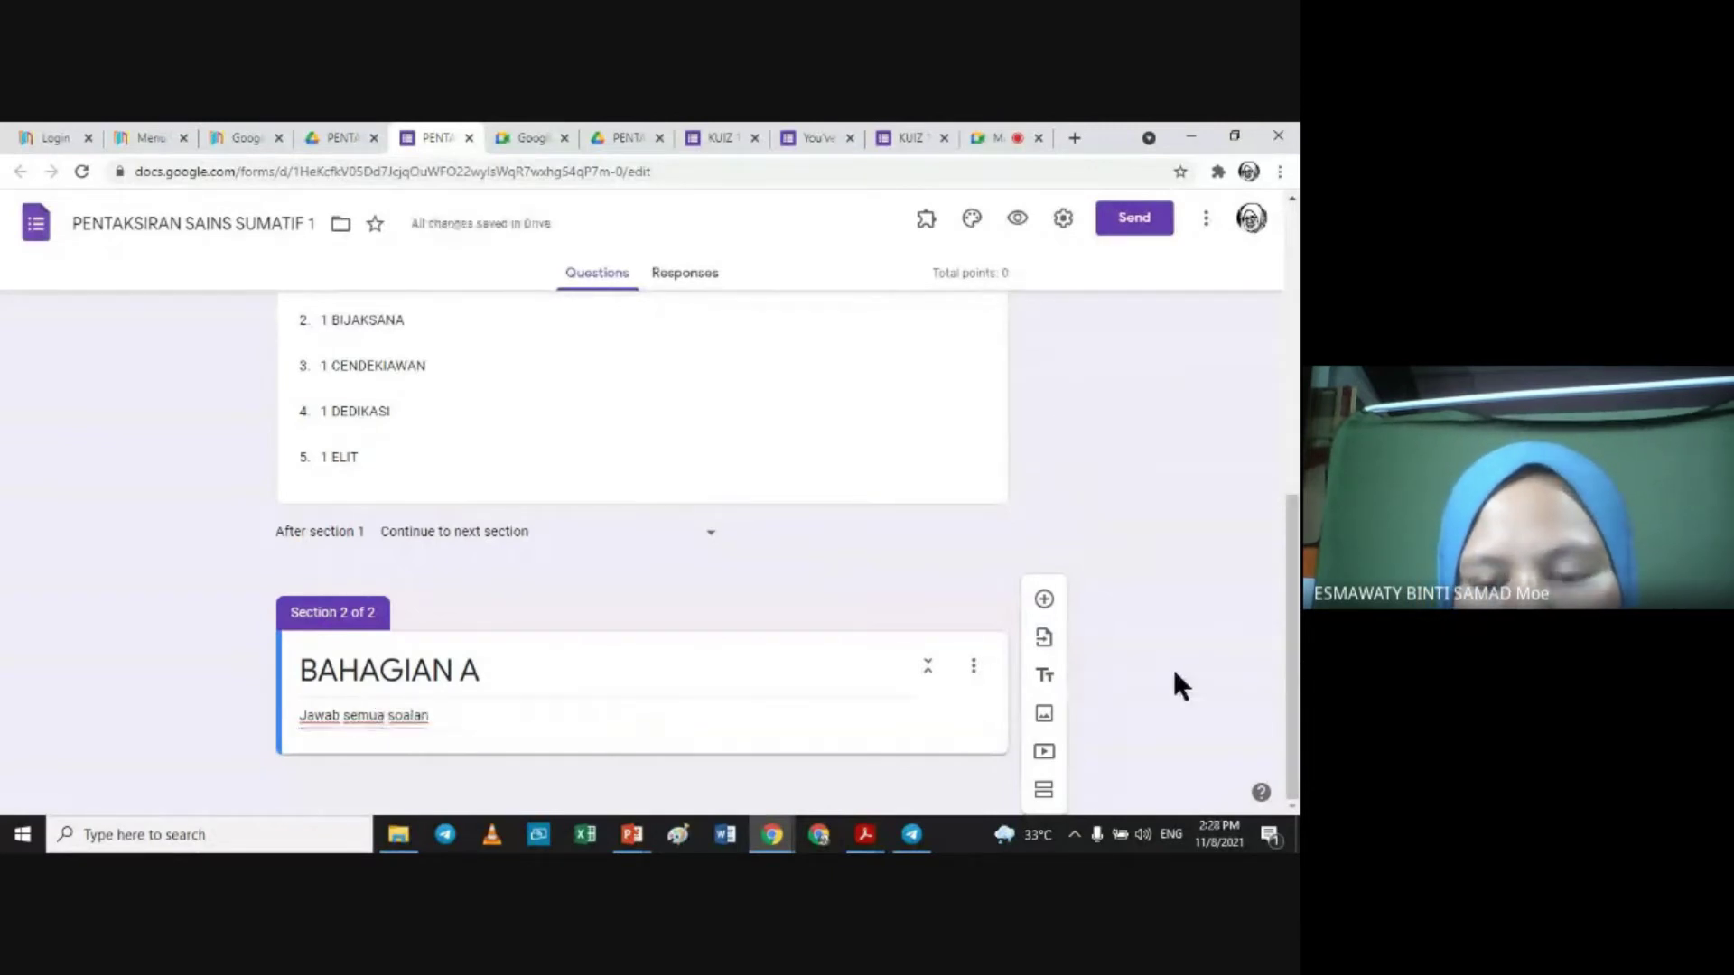
click(1045, 601)
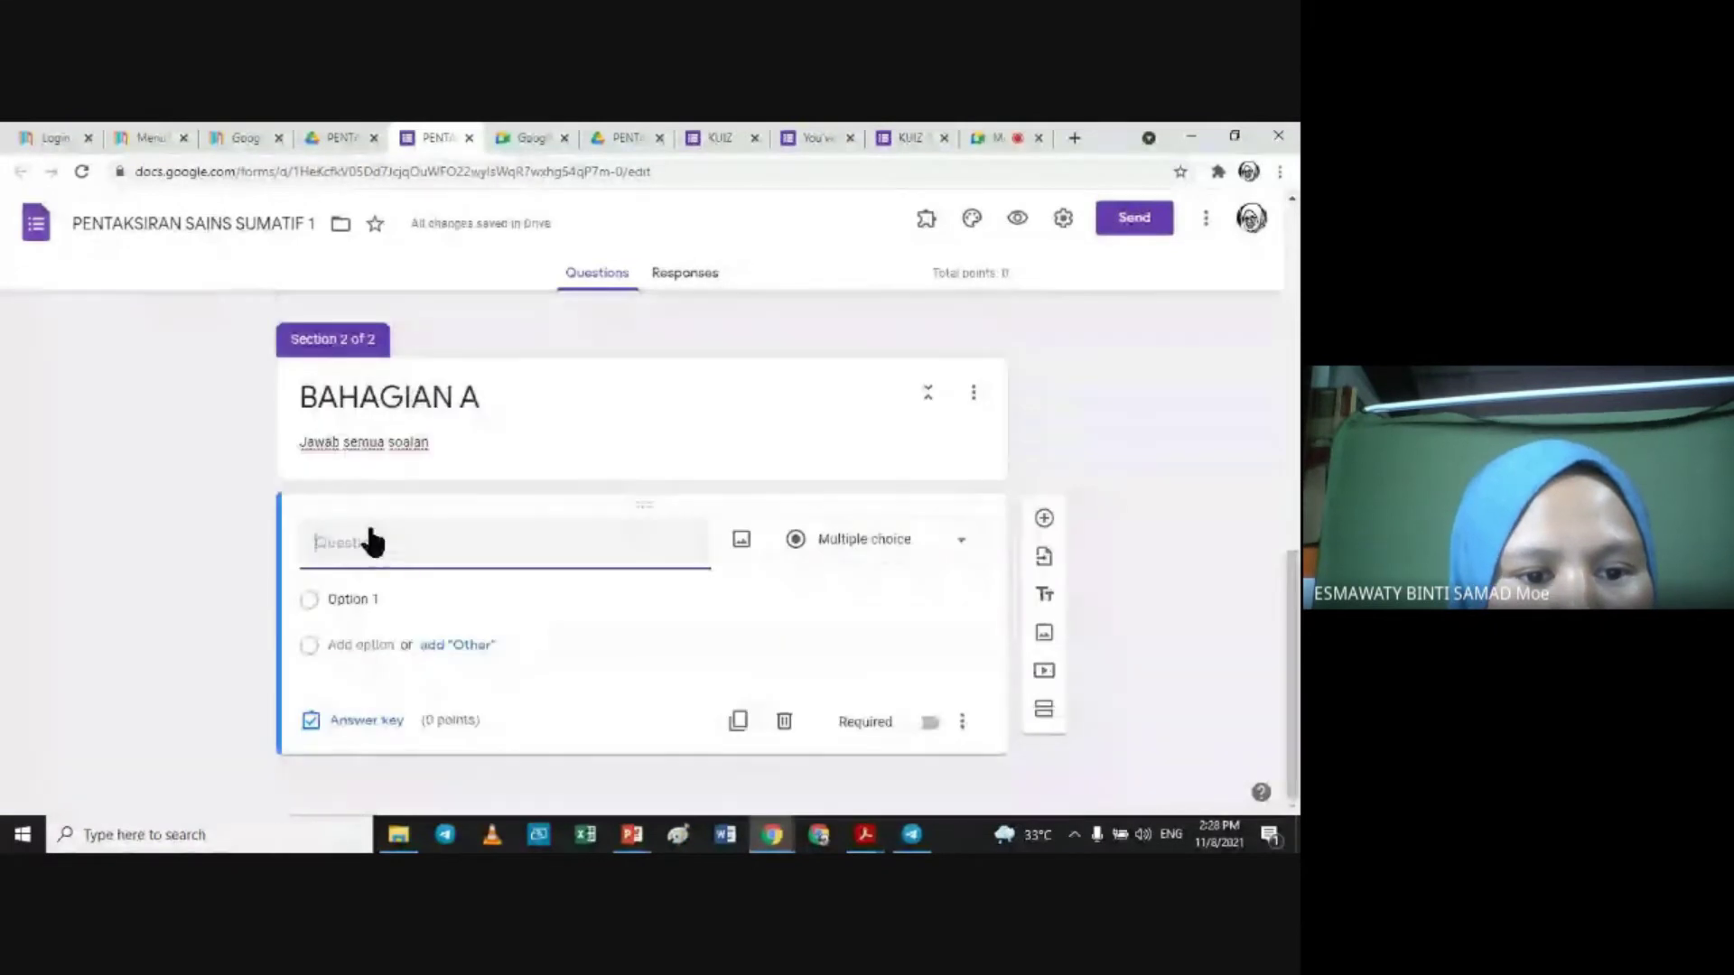
text(s)
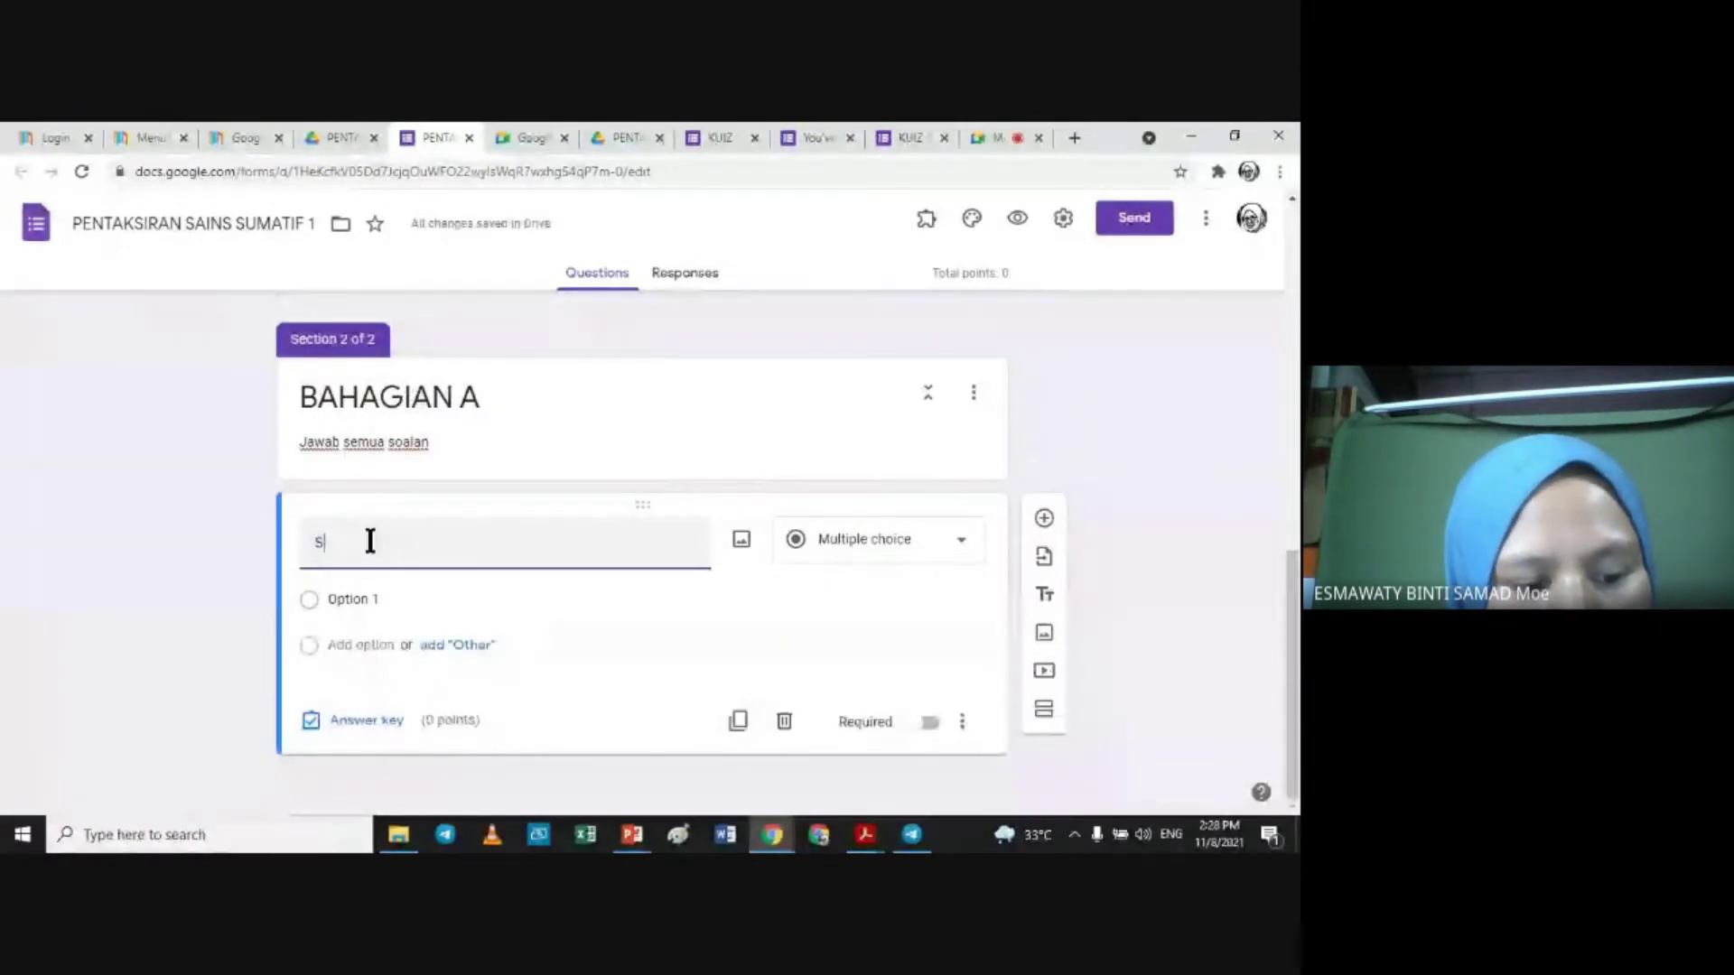
text(oalan 1)
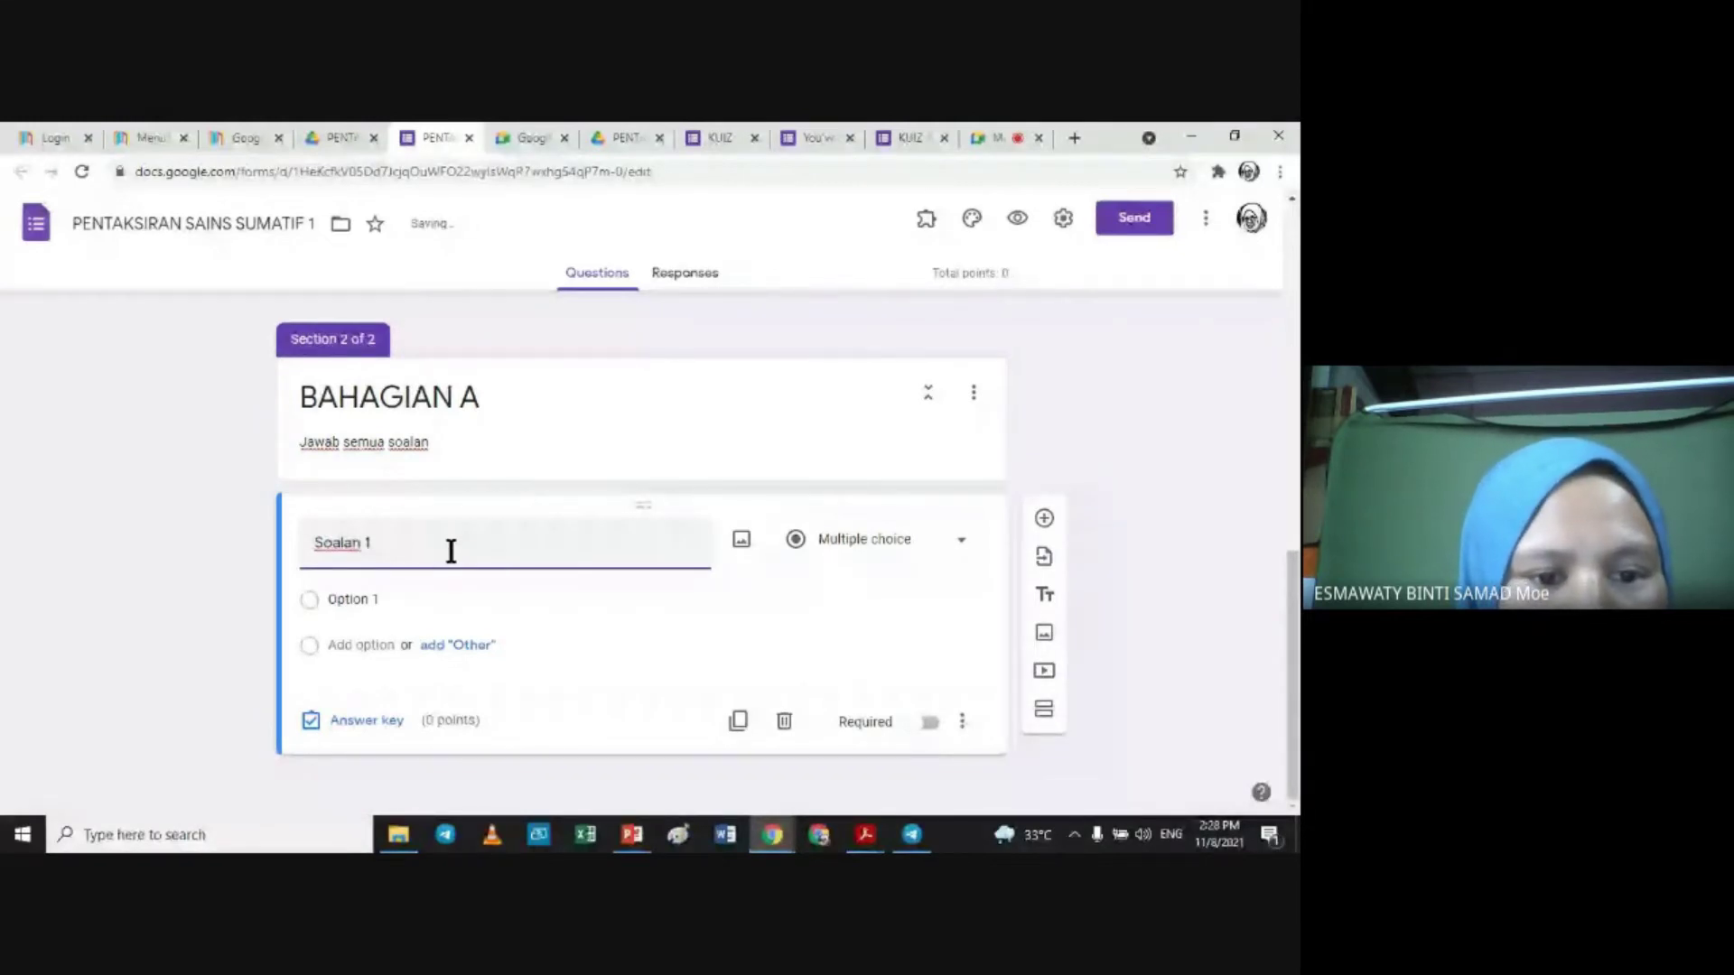
key(BackSpace)
key(BackSpace)
key(BackSpace)
key(BackSpace)
key(BackSpace)
key(BackSpace)
key(BackSpace)
key(BackSpace)
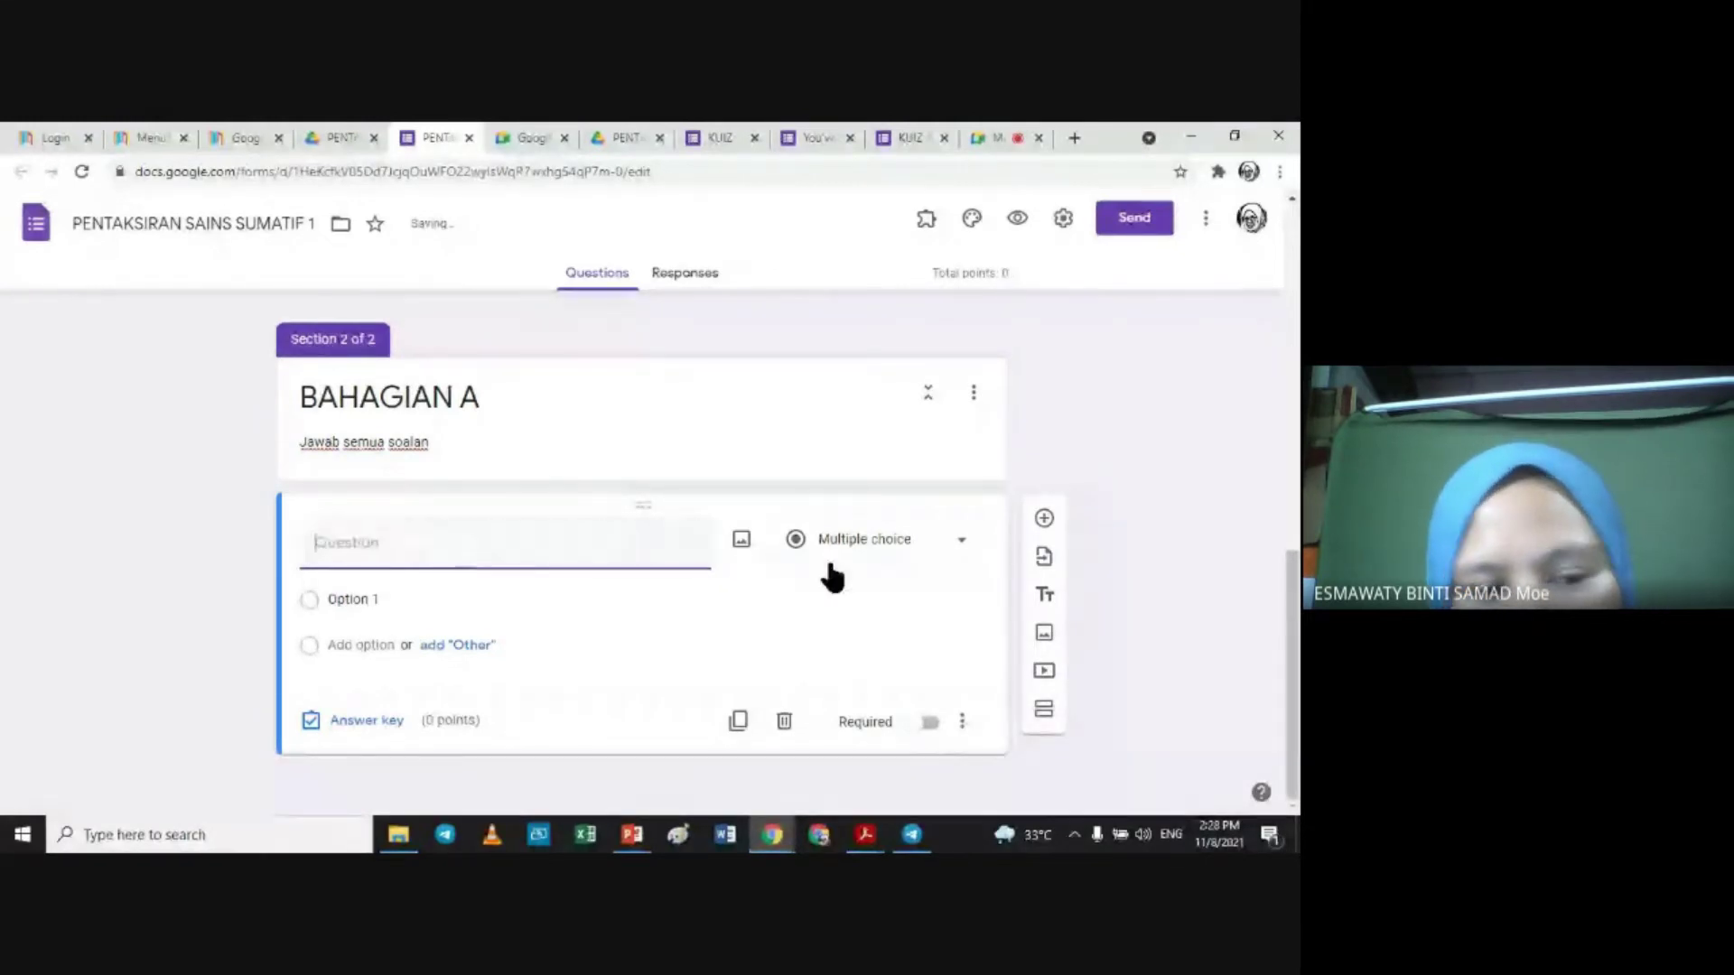
Step: Title the new question in BAHAGIAN A 1 + 1 and choose Multiple choice as its type
text(1)
text( +1)
text( 1)
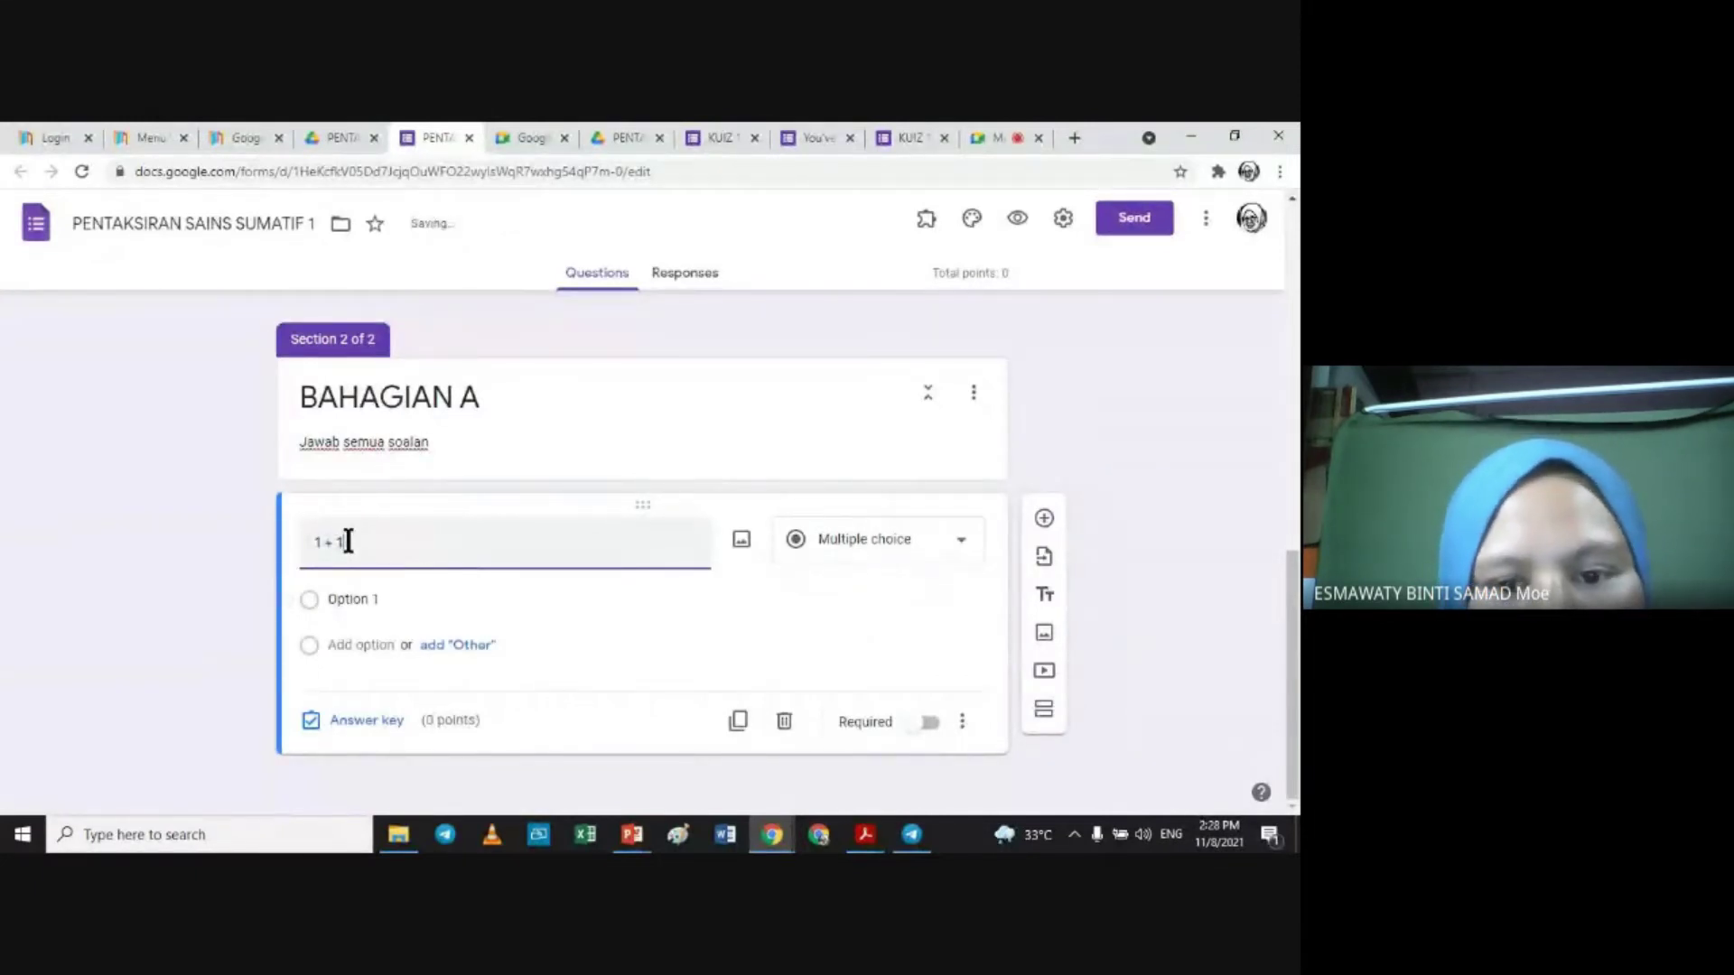
click(957, 543)
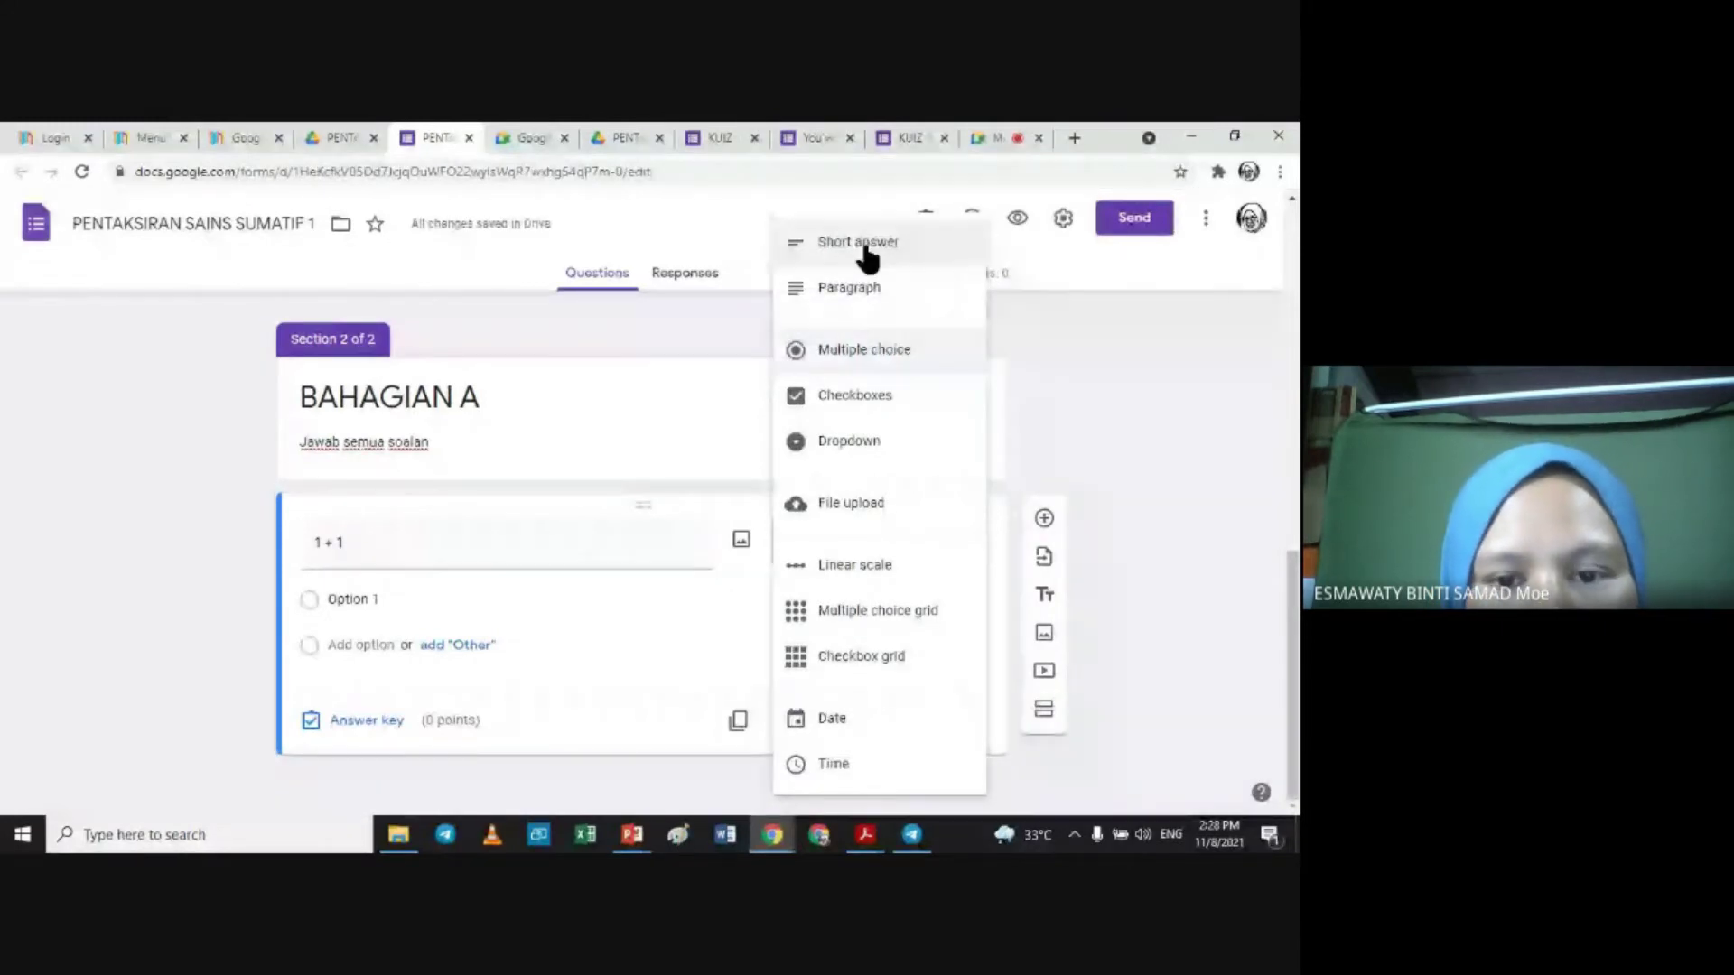
click(894, 357)
Step: Enter 2, 3, 4 and 5 as the four answer options of the 1 + 1 question
text(2)
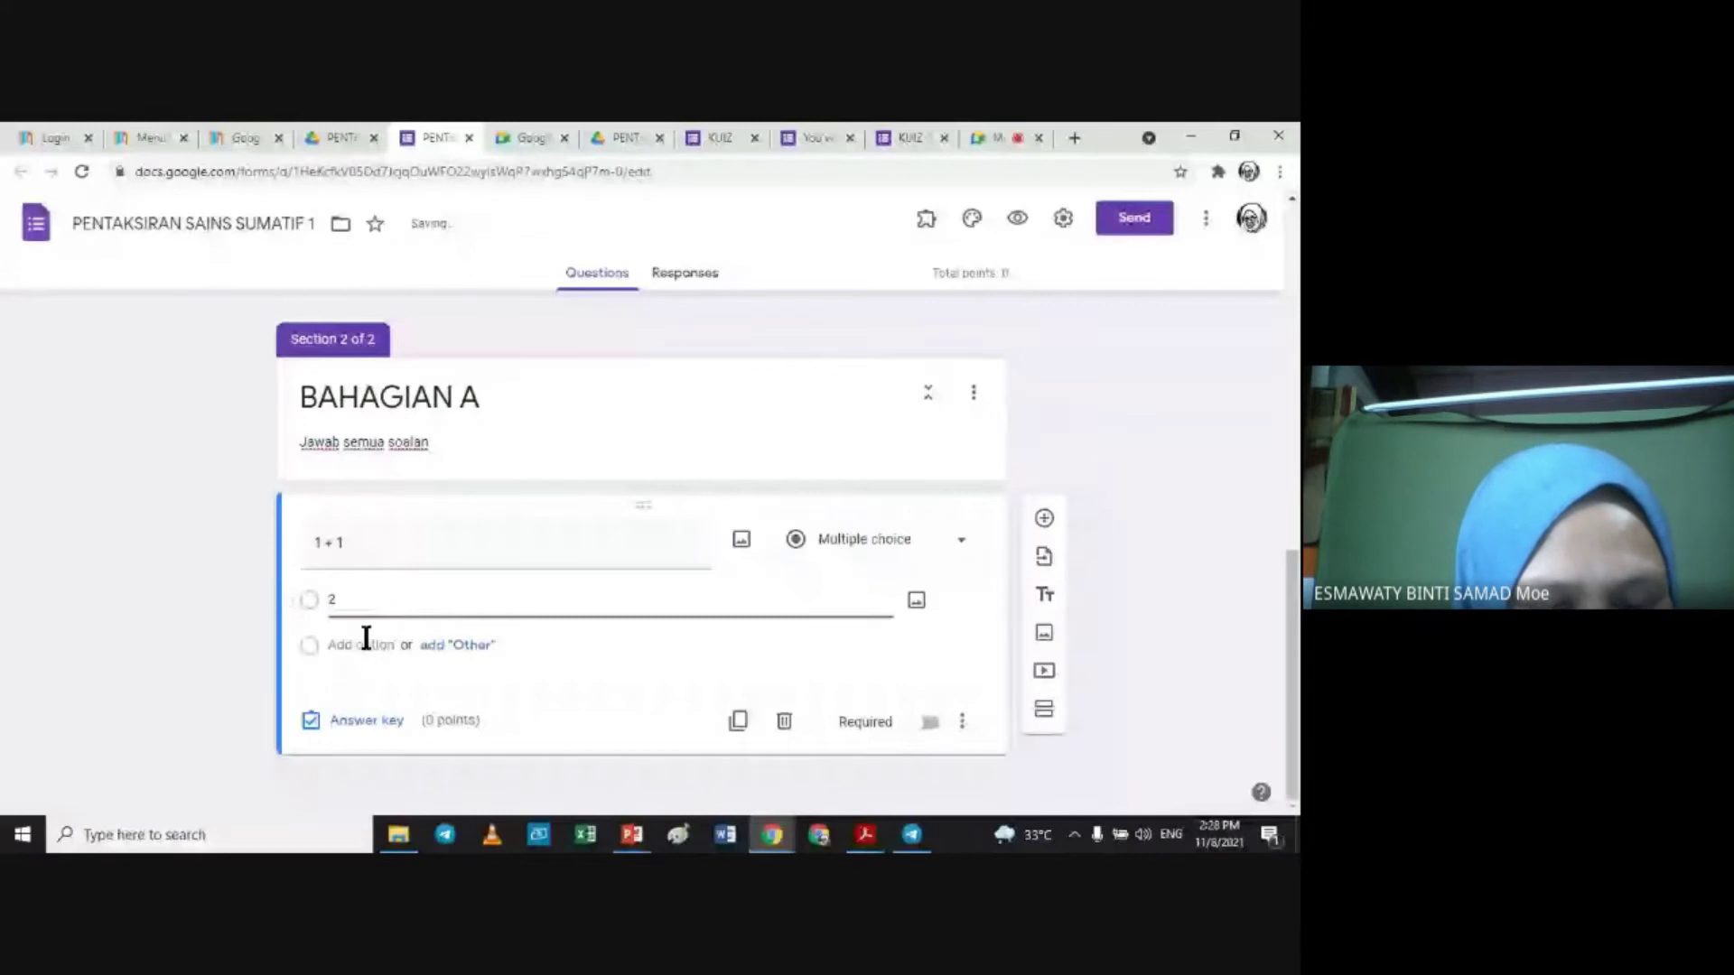
click(360, 677)
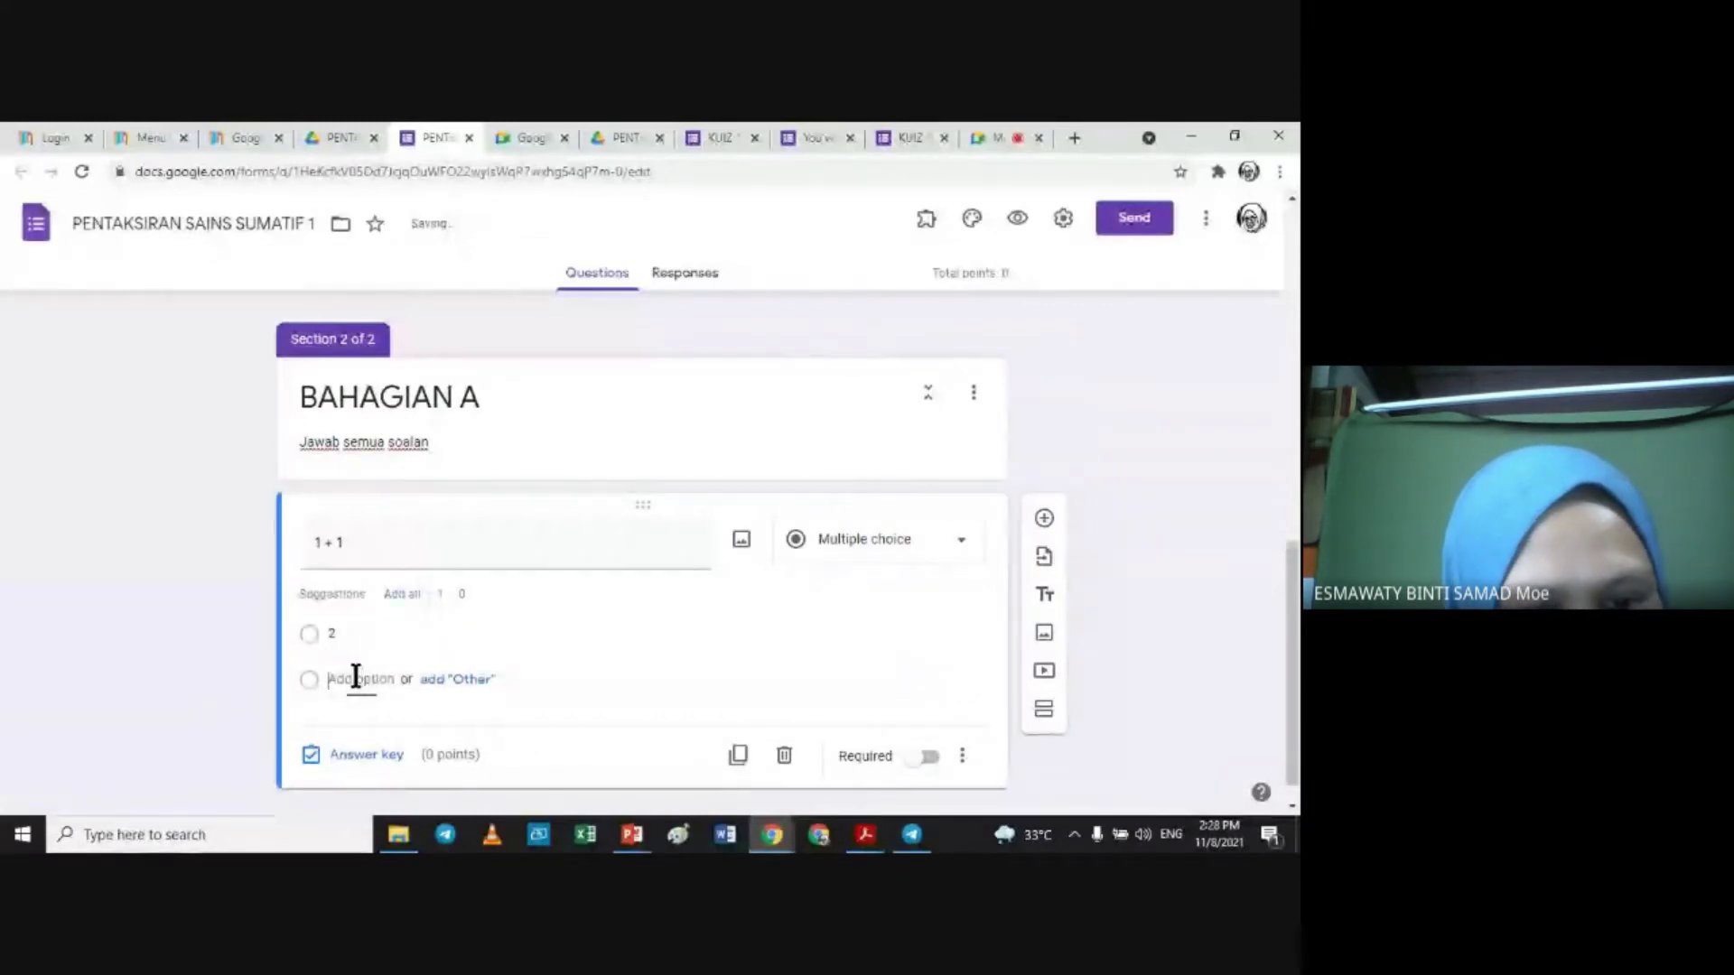
text(3)
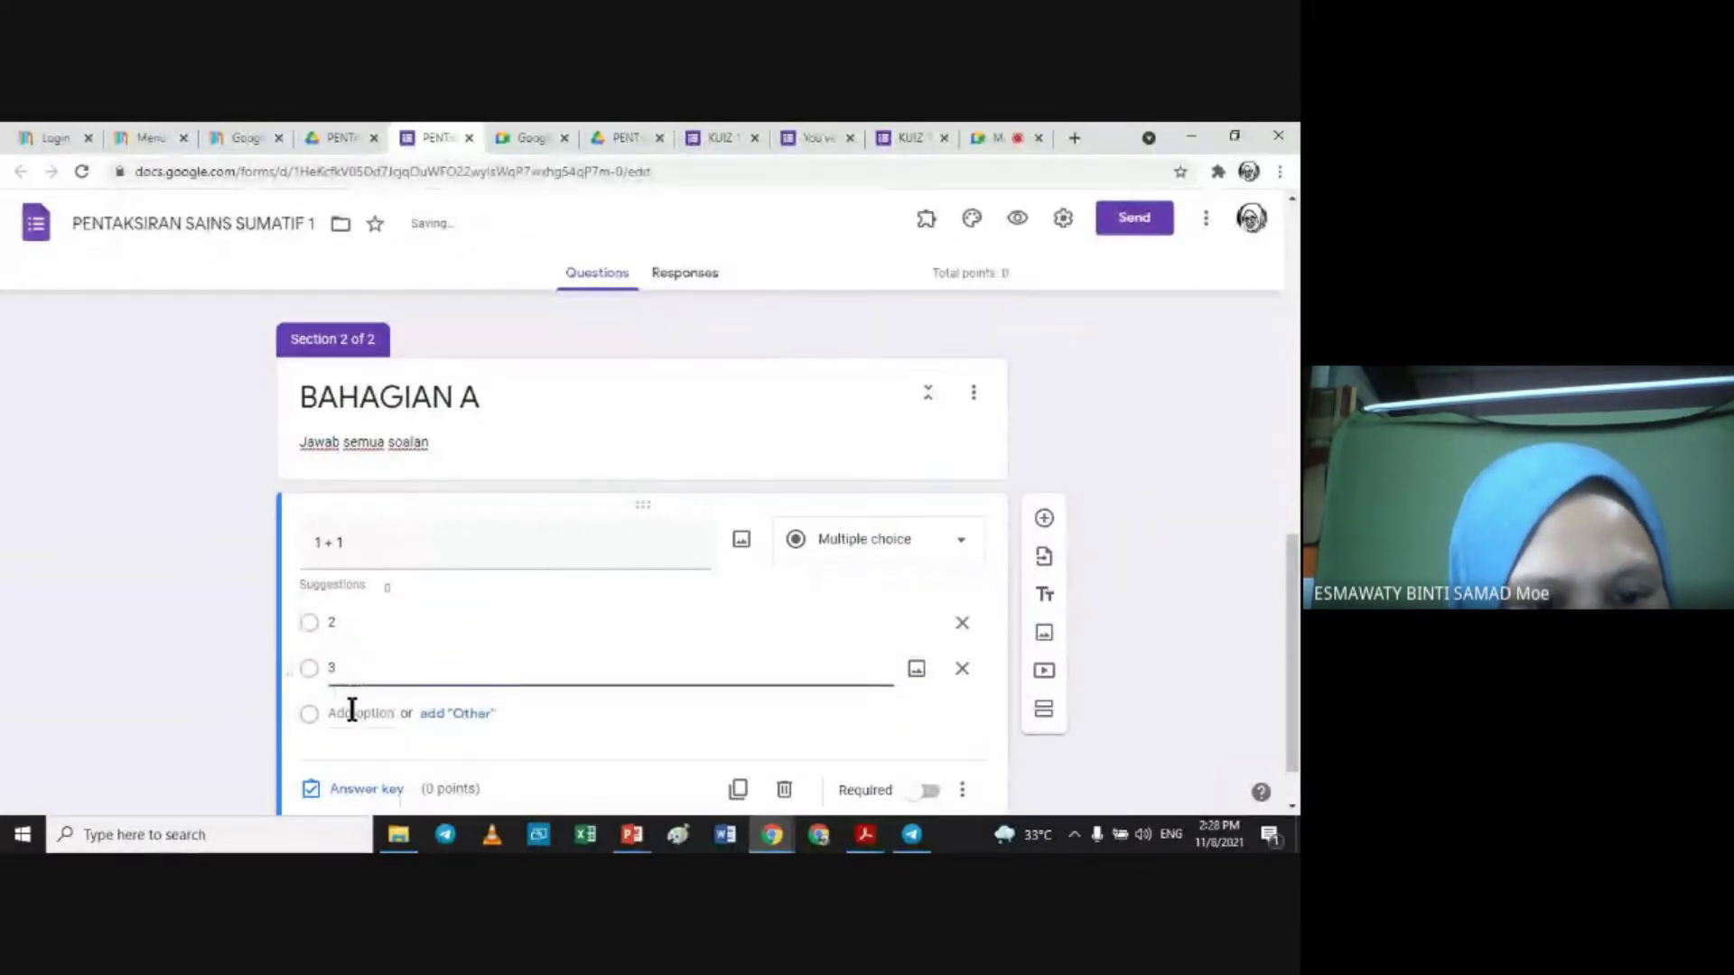
click(349, 705)
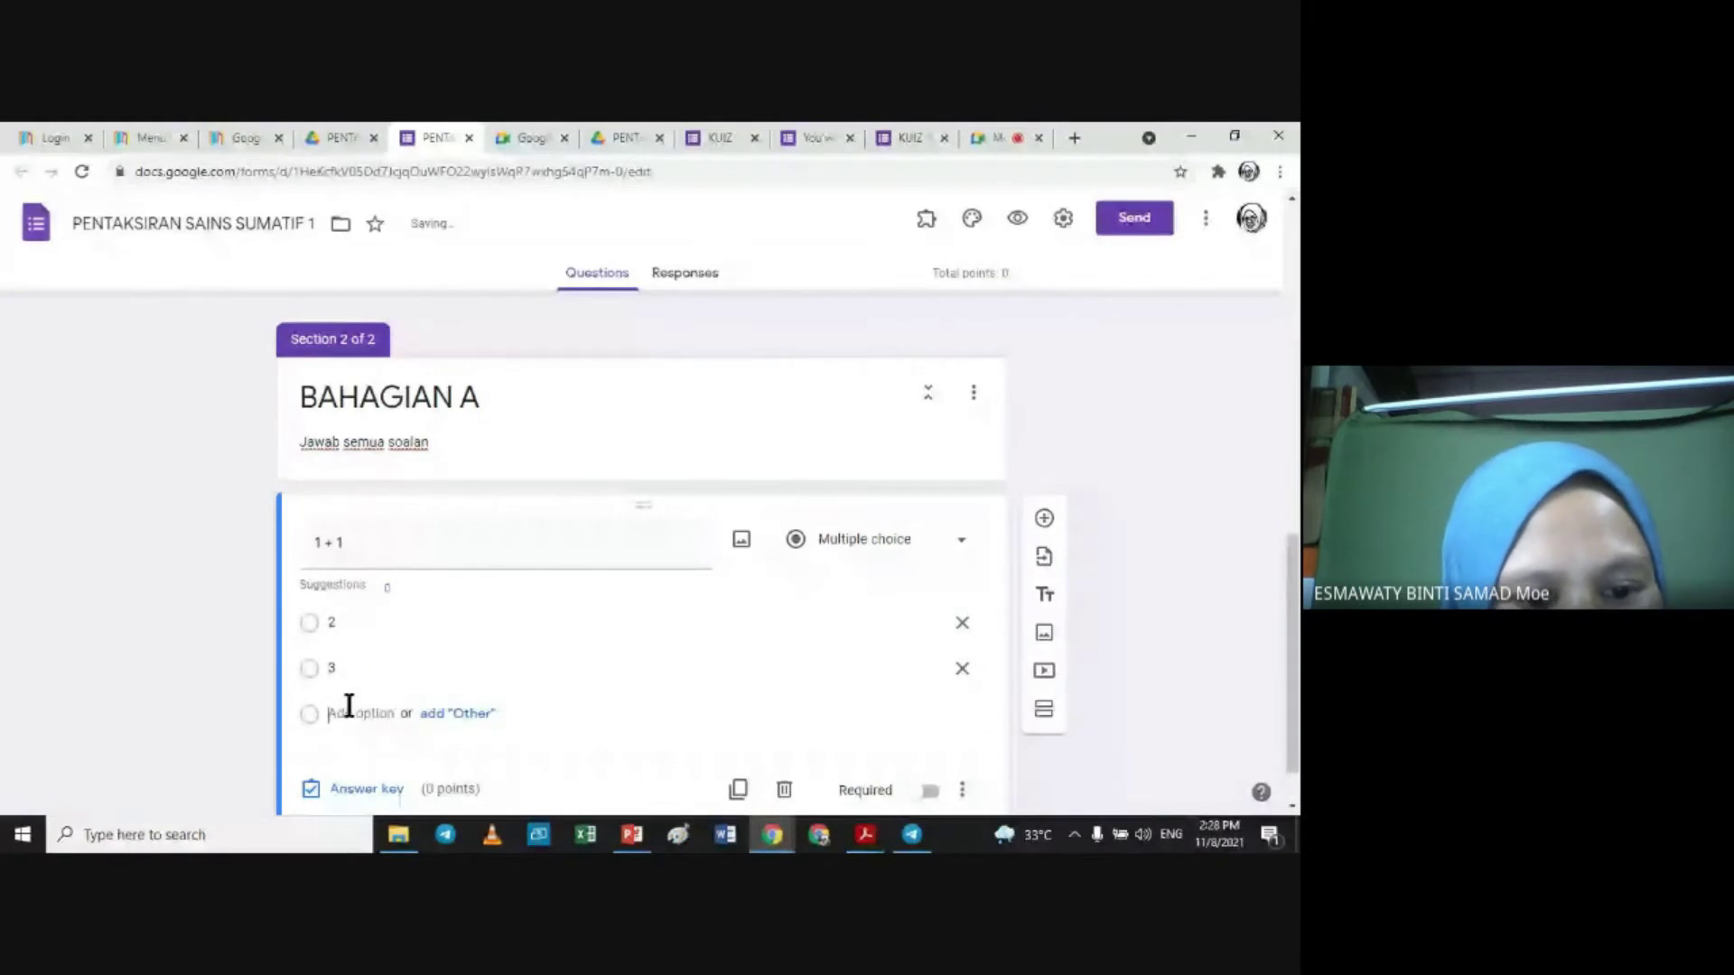
text(4)
key(Return)
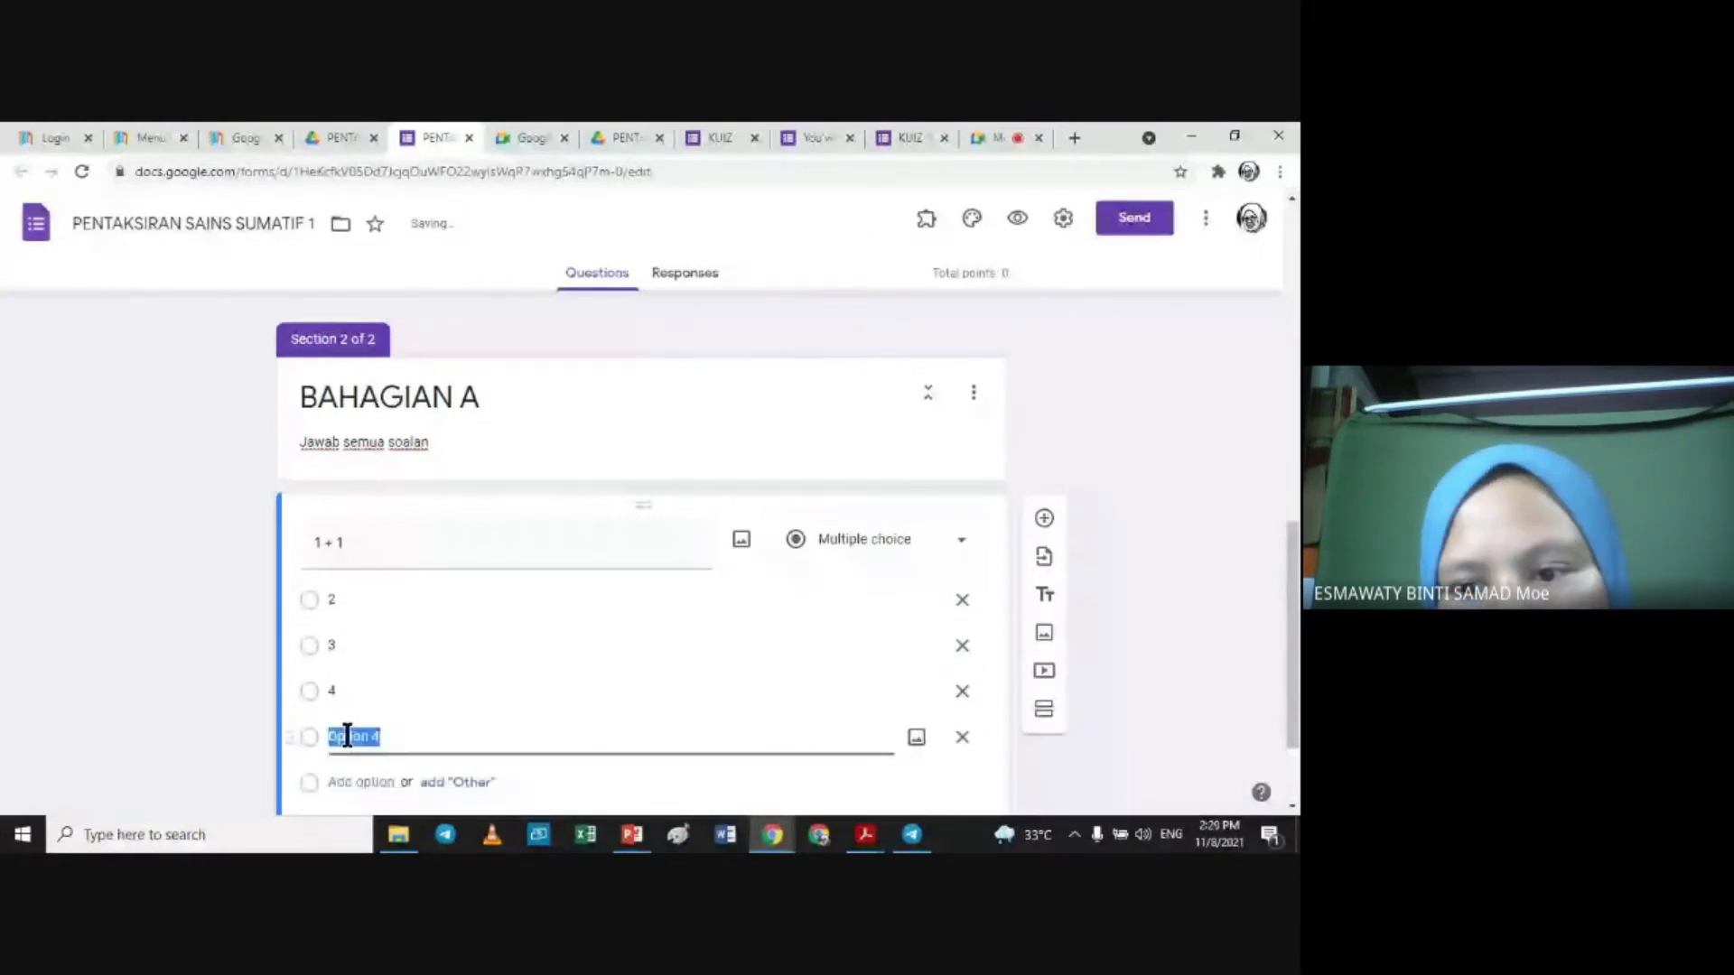
text(5)
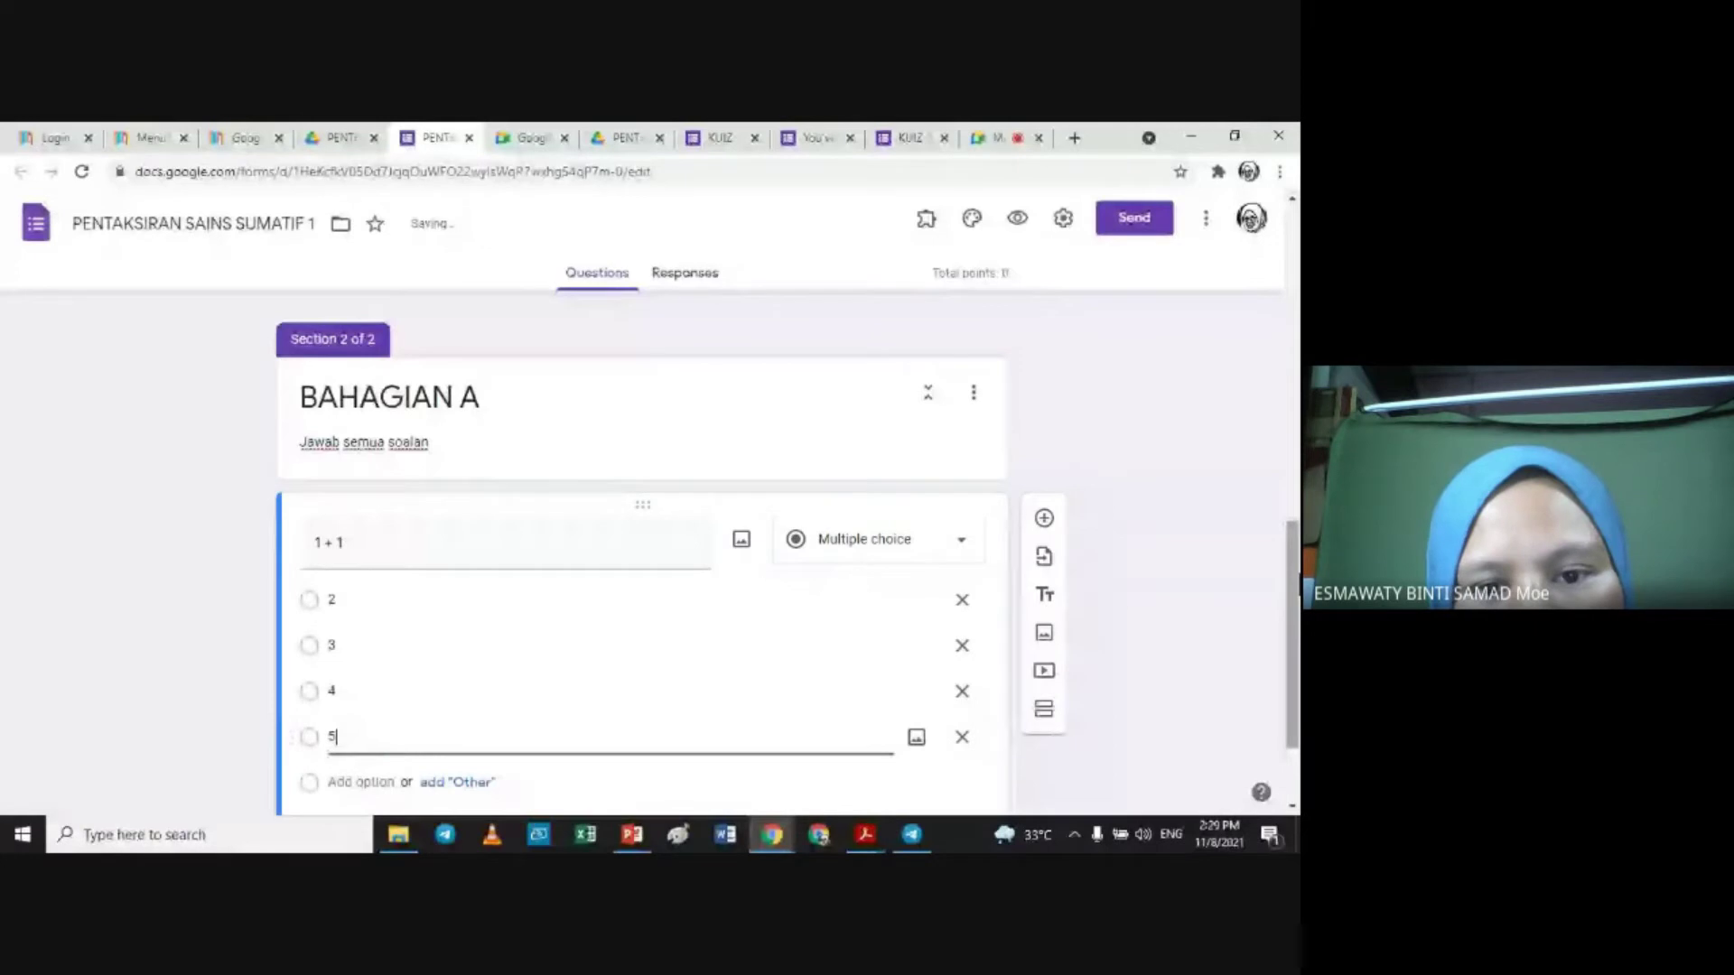
Step: Set the 1 + 1 question's answer key to option 2 worth 1 point, and make the question required
scroll(1286, 577, down, 1)
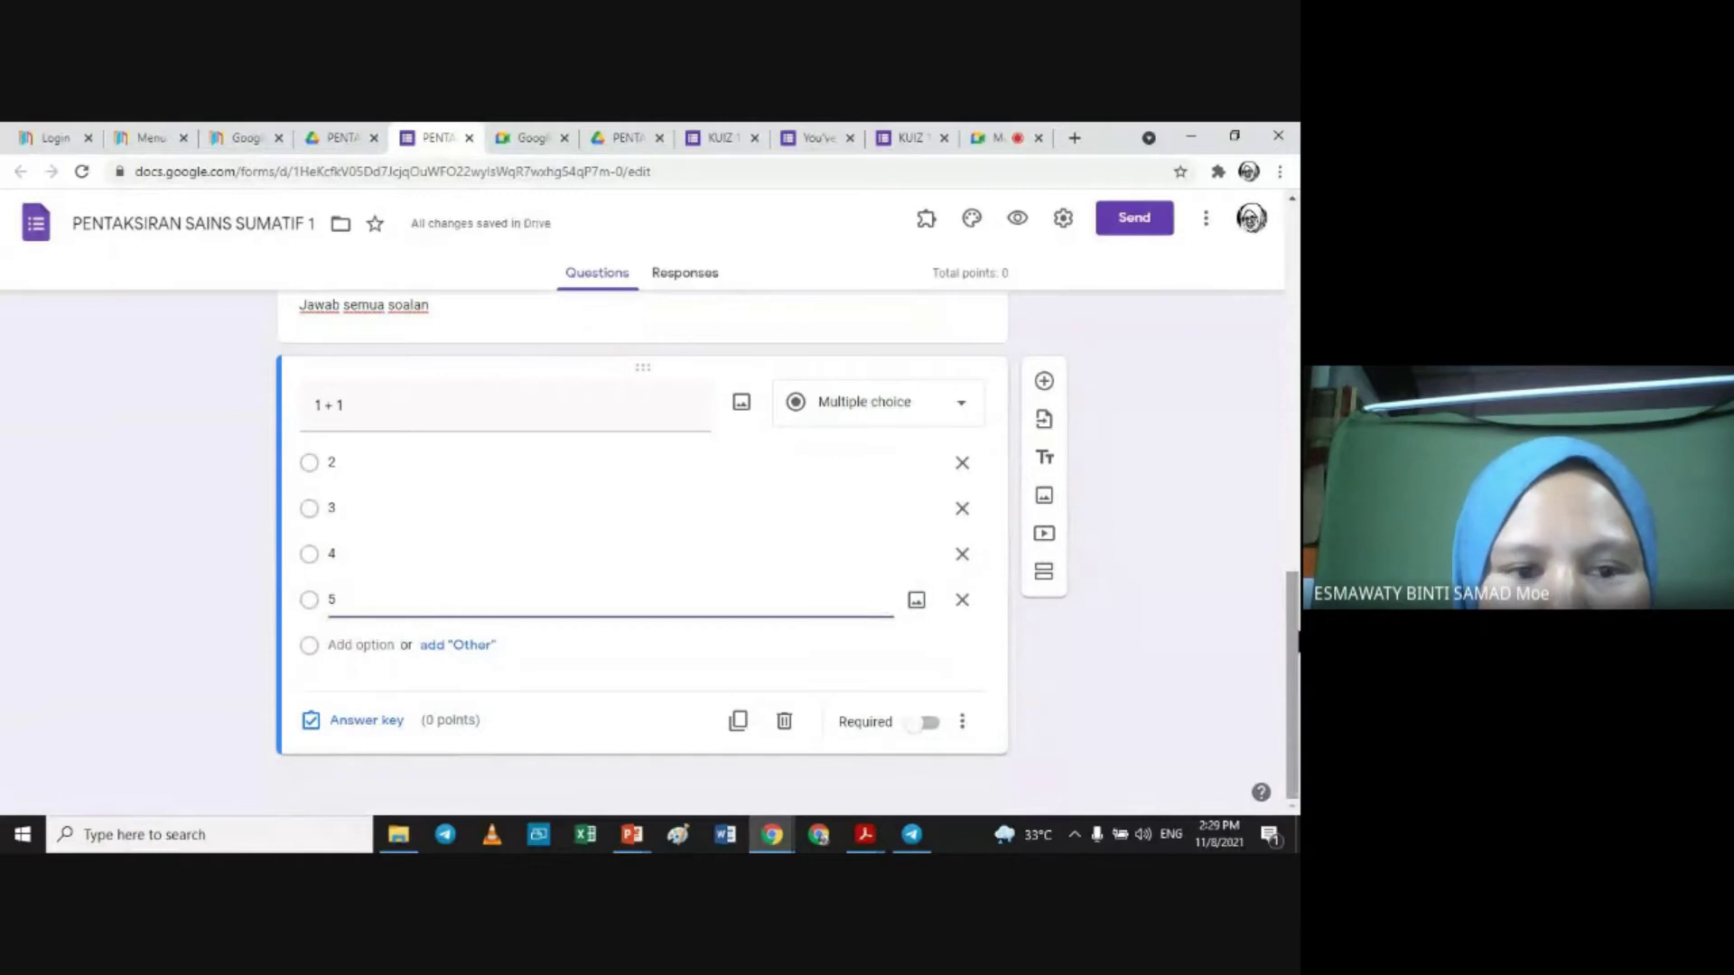
click(378, 723)
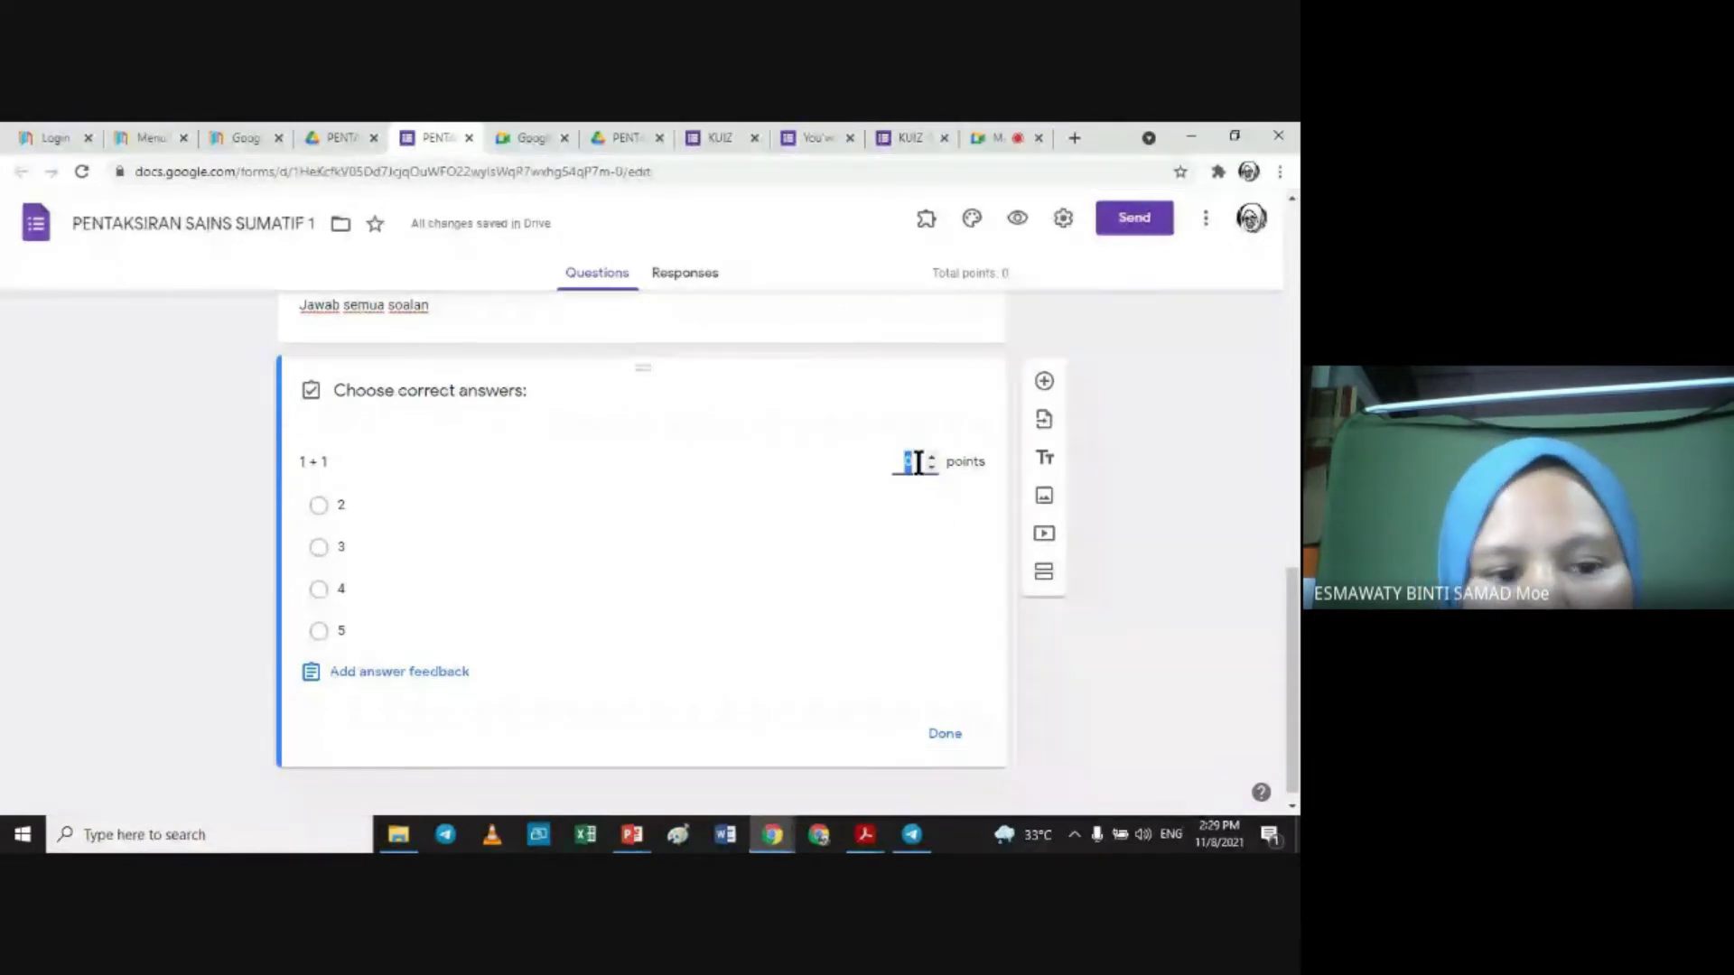
text(1)
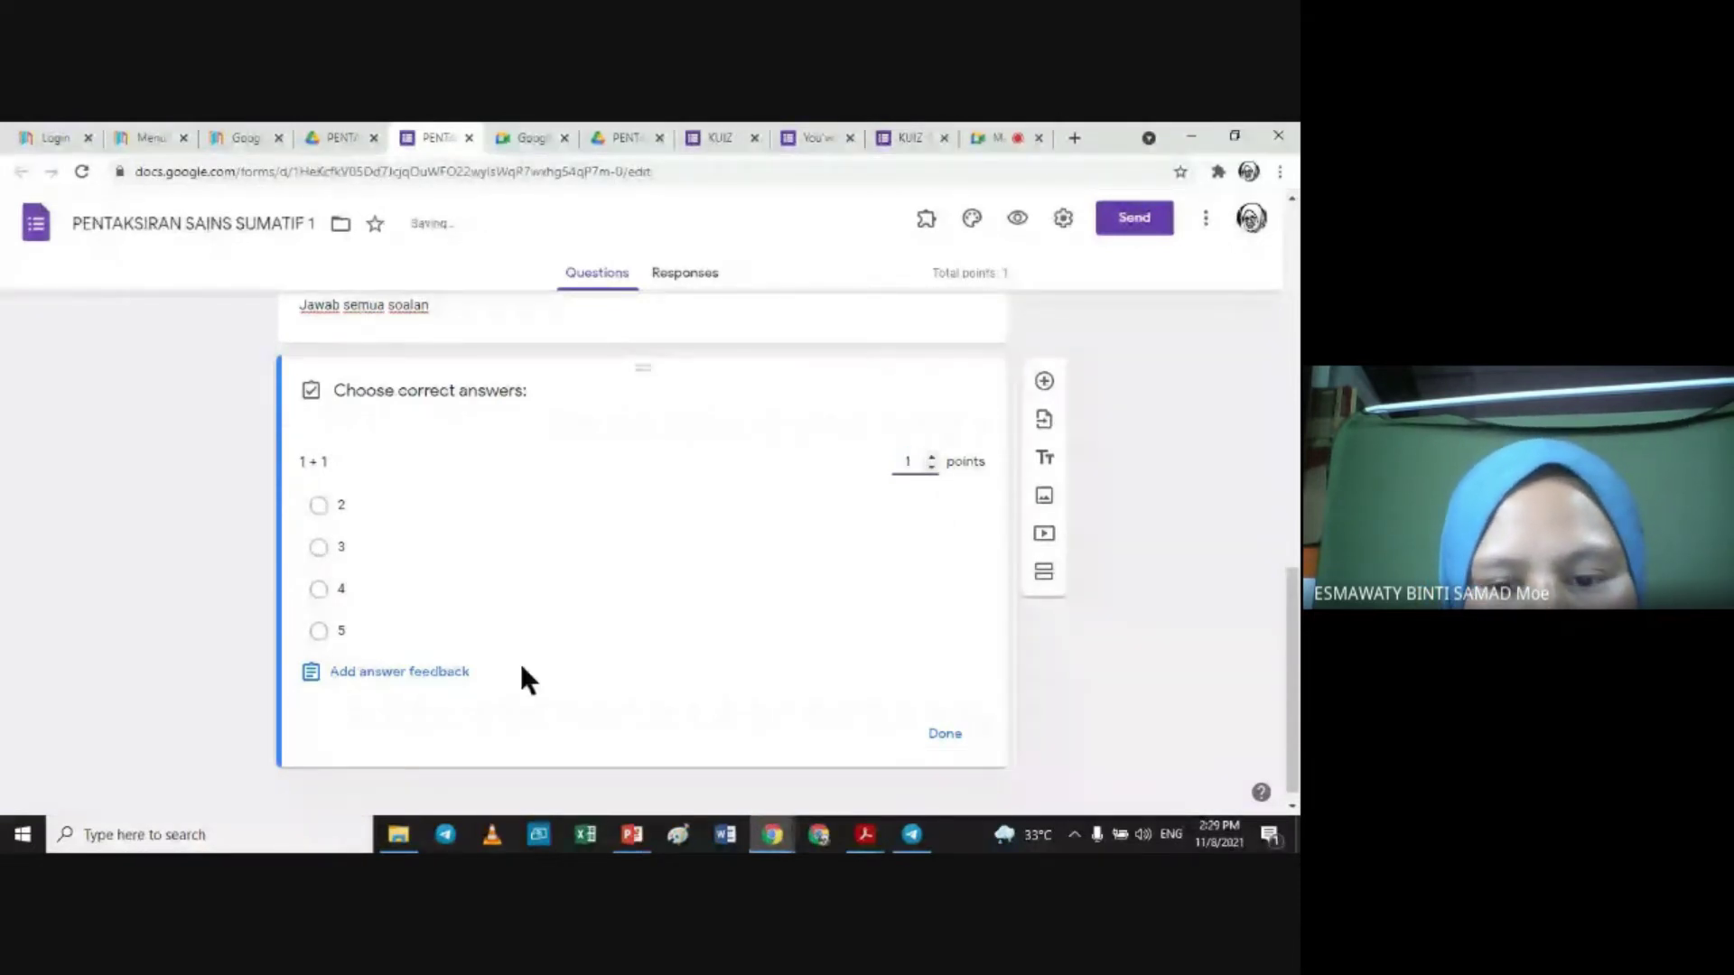
click(944, 736)
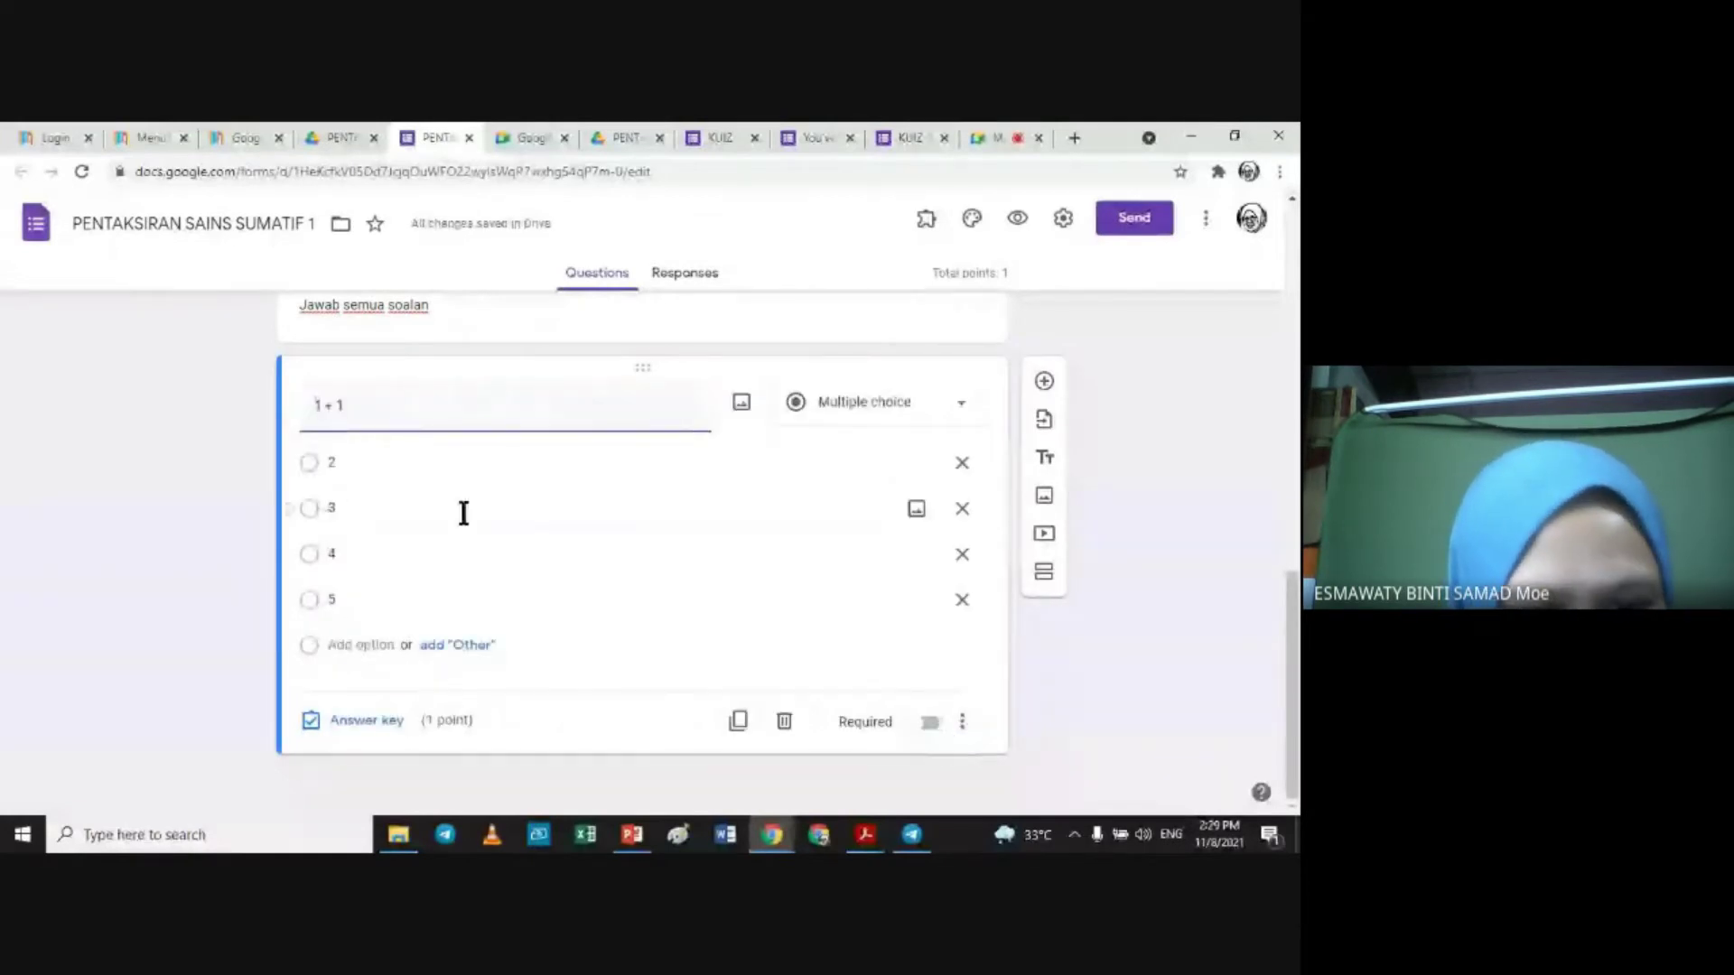
click(366, 720)
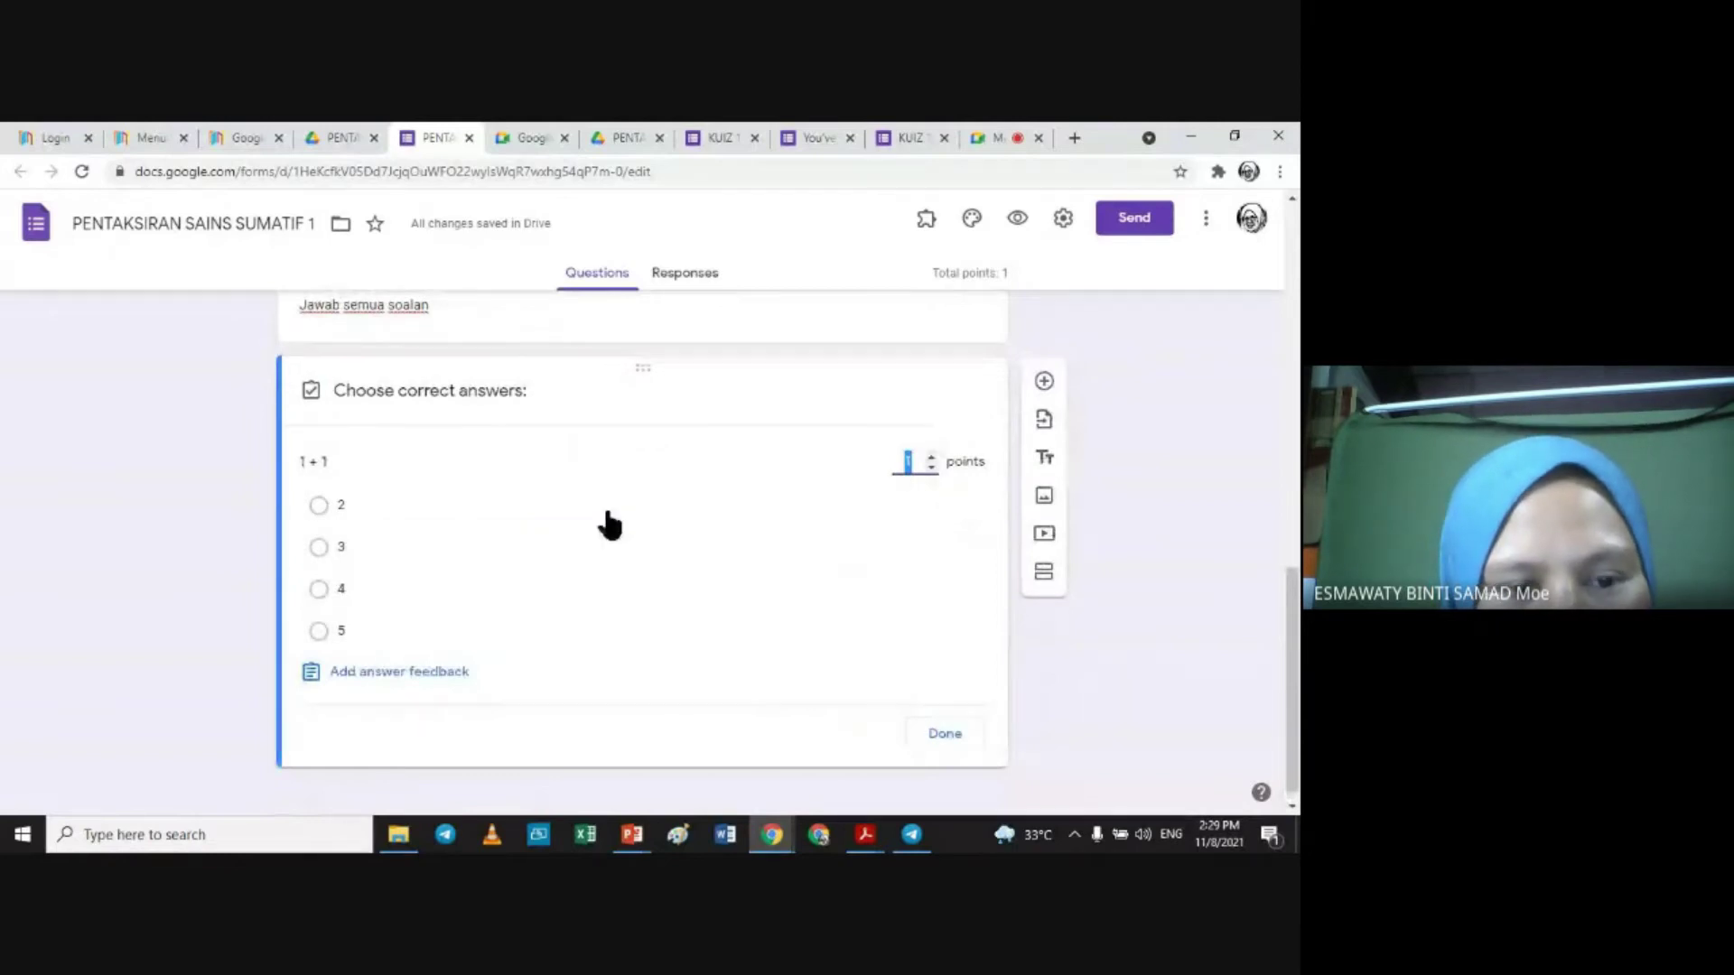
click(503, 507)
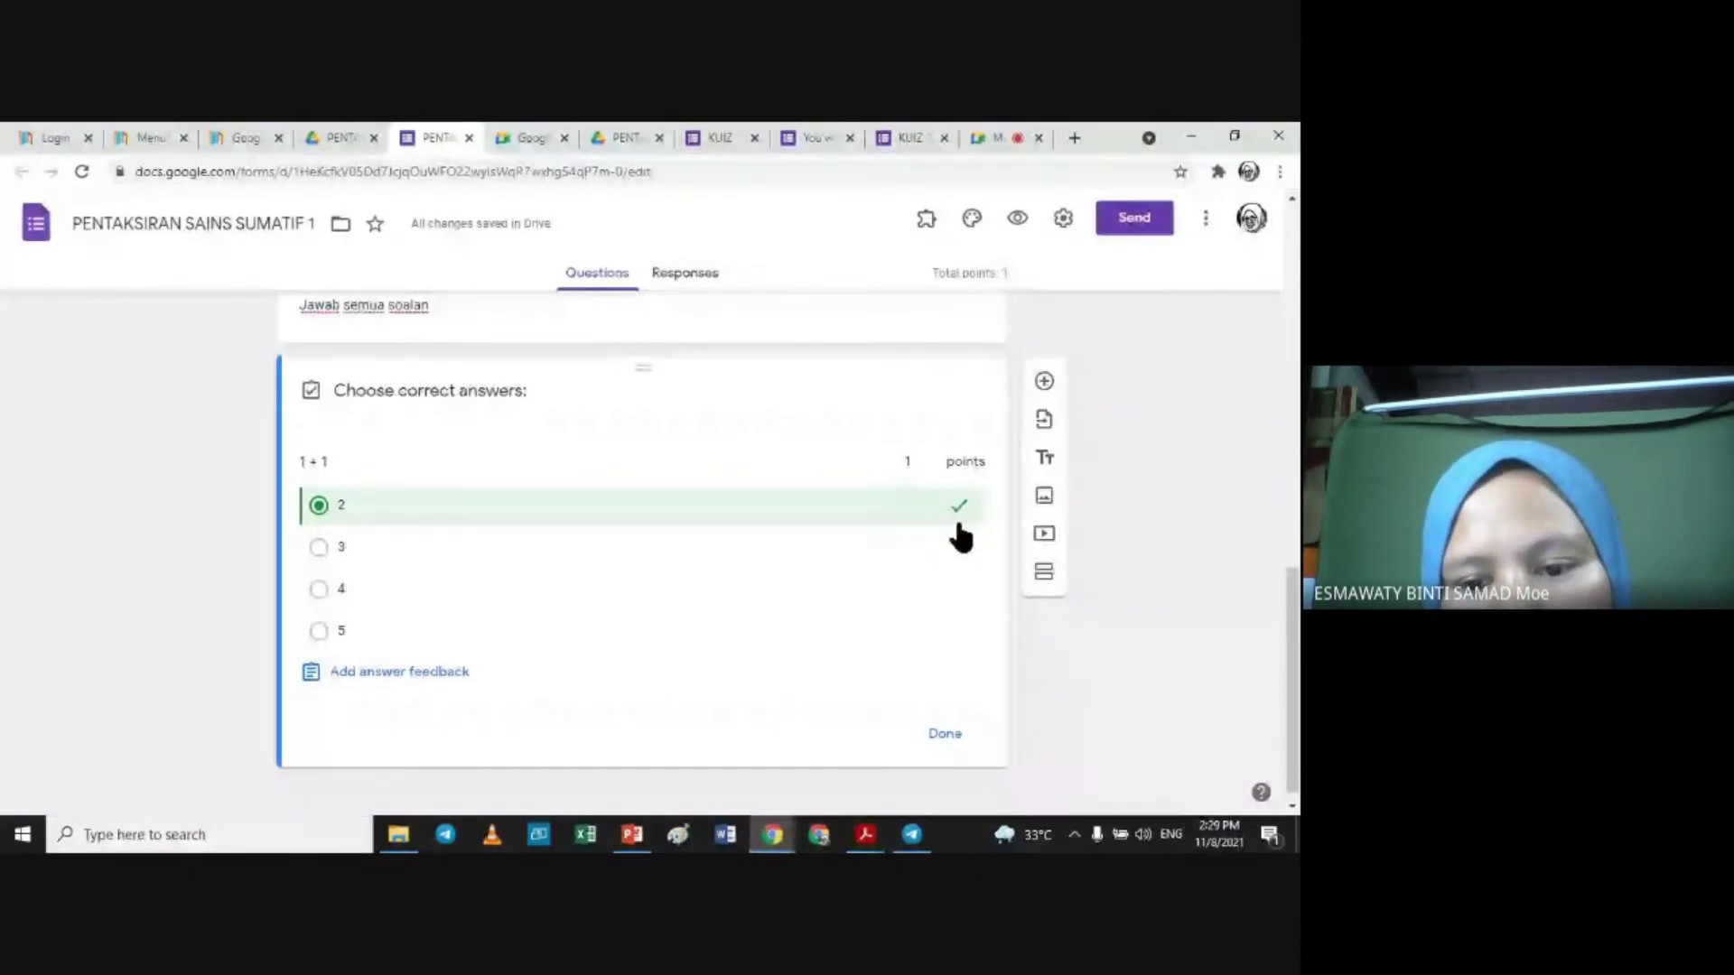
click(945, 735)
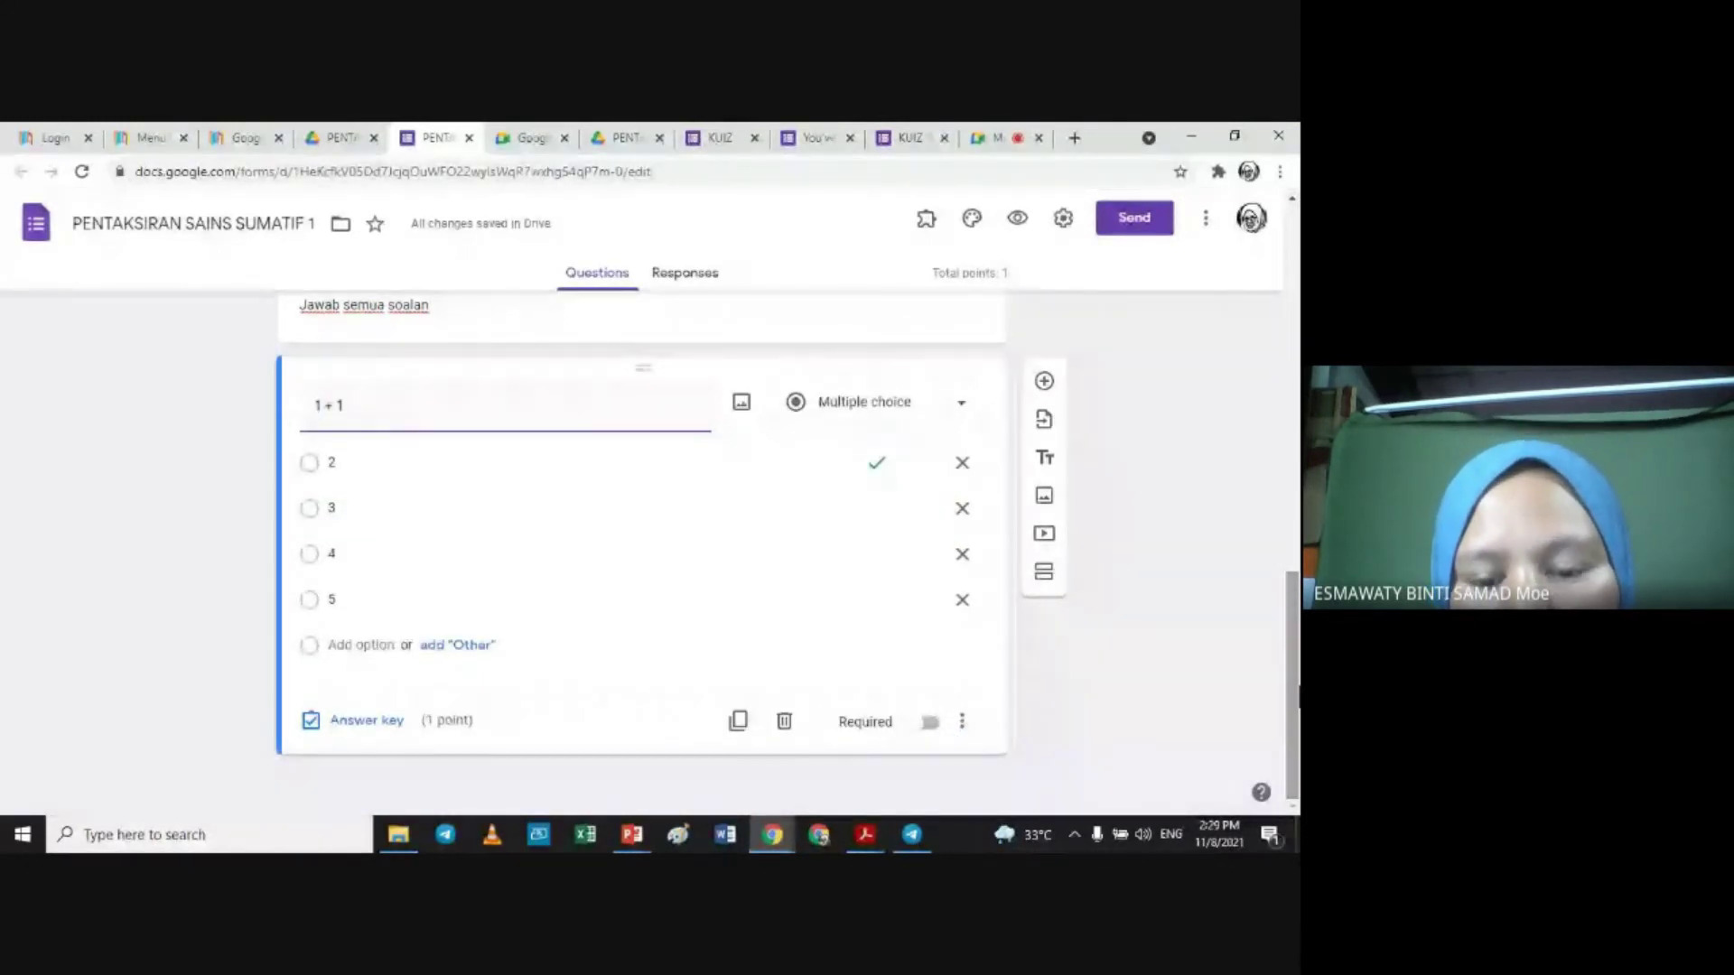
click(931, 723)
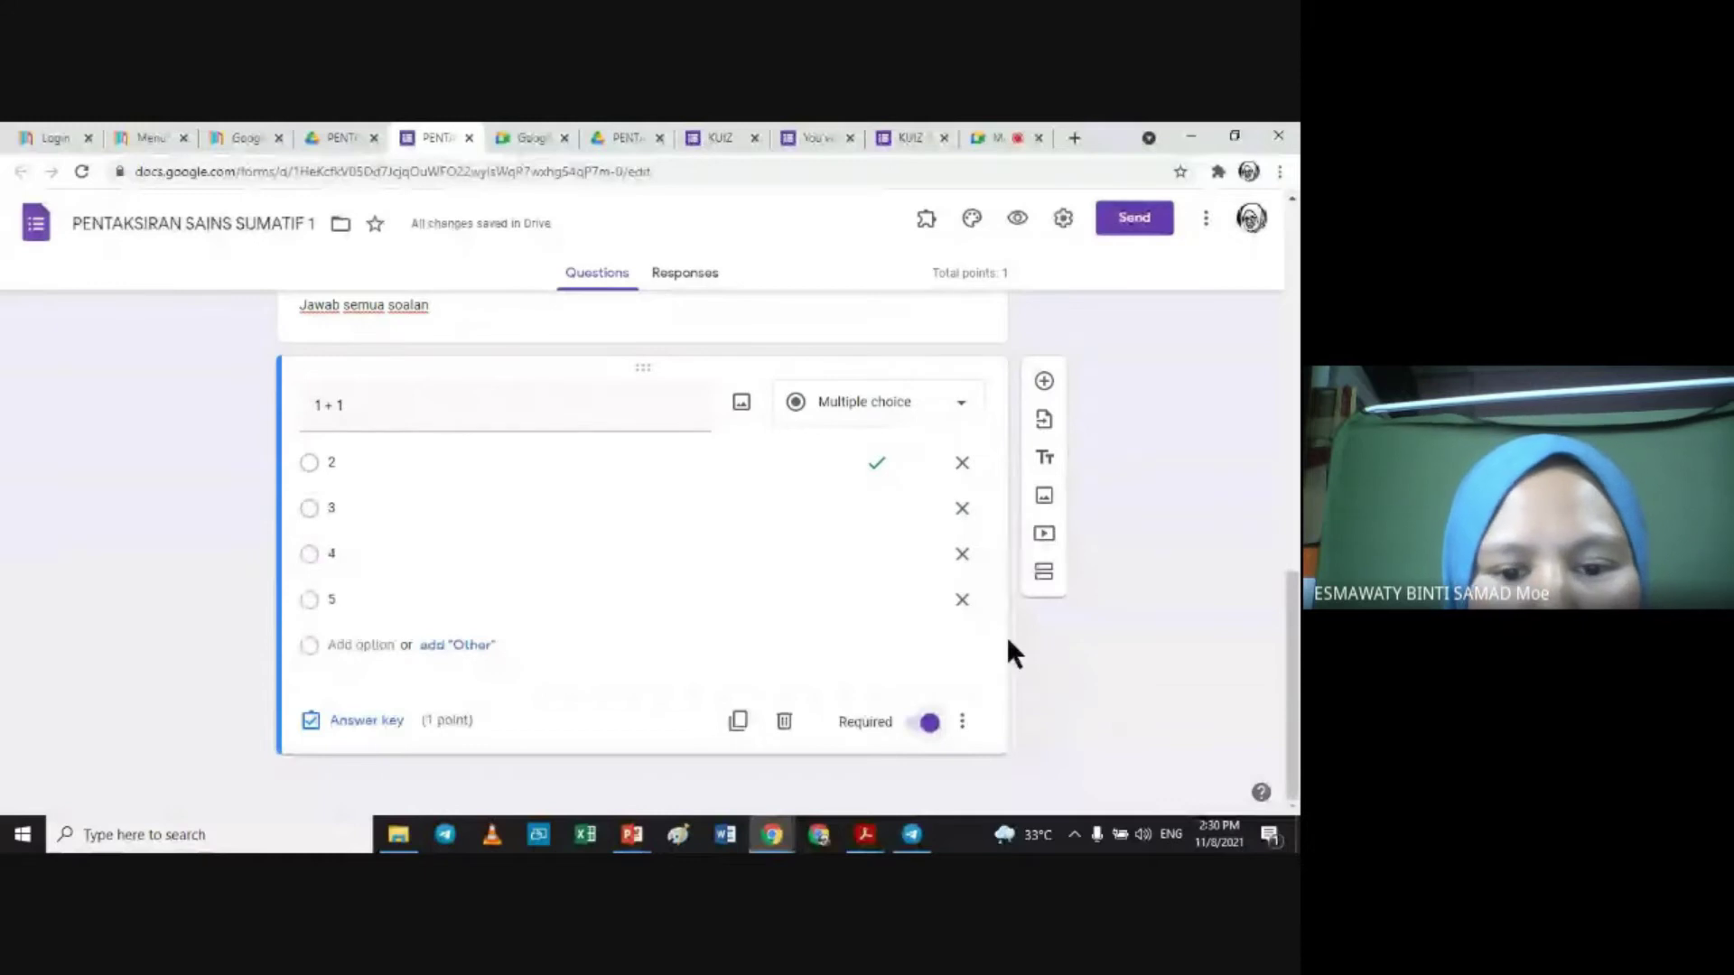
Step: Duplicate the 1 + 1 question and retitle the copy 2 x 3
click(738, 722)
drag(1298, 573, 1299, 614)
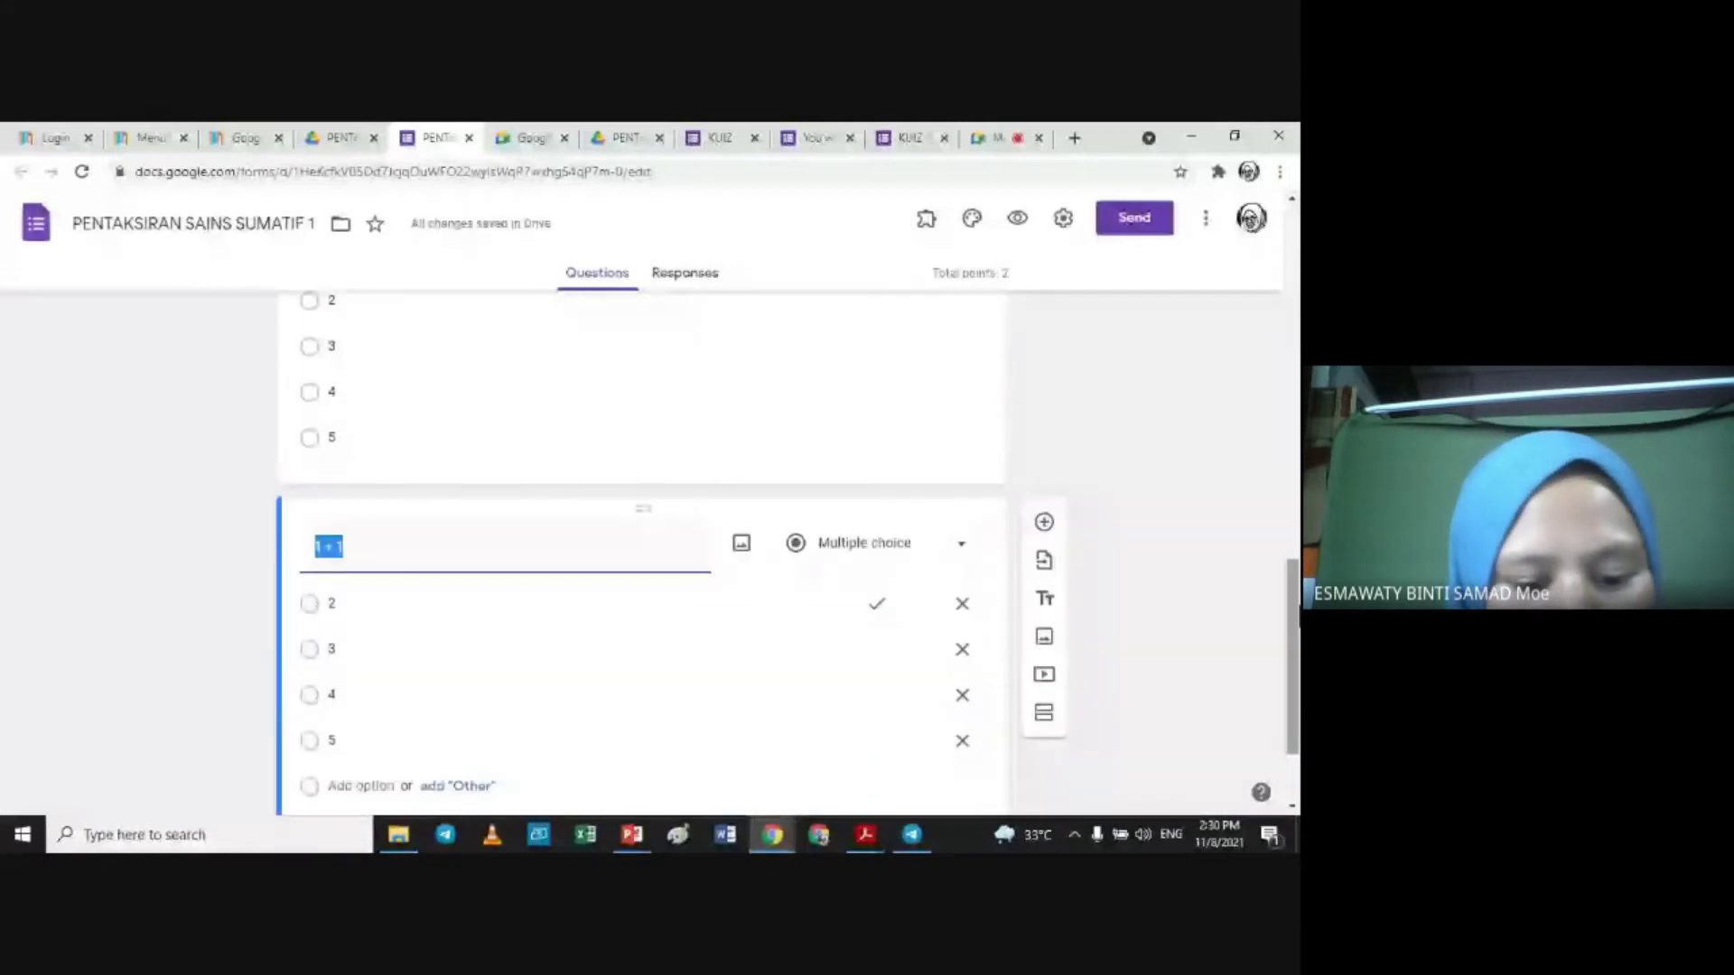
text(2 x)
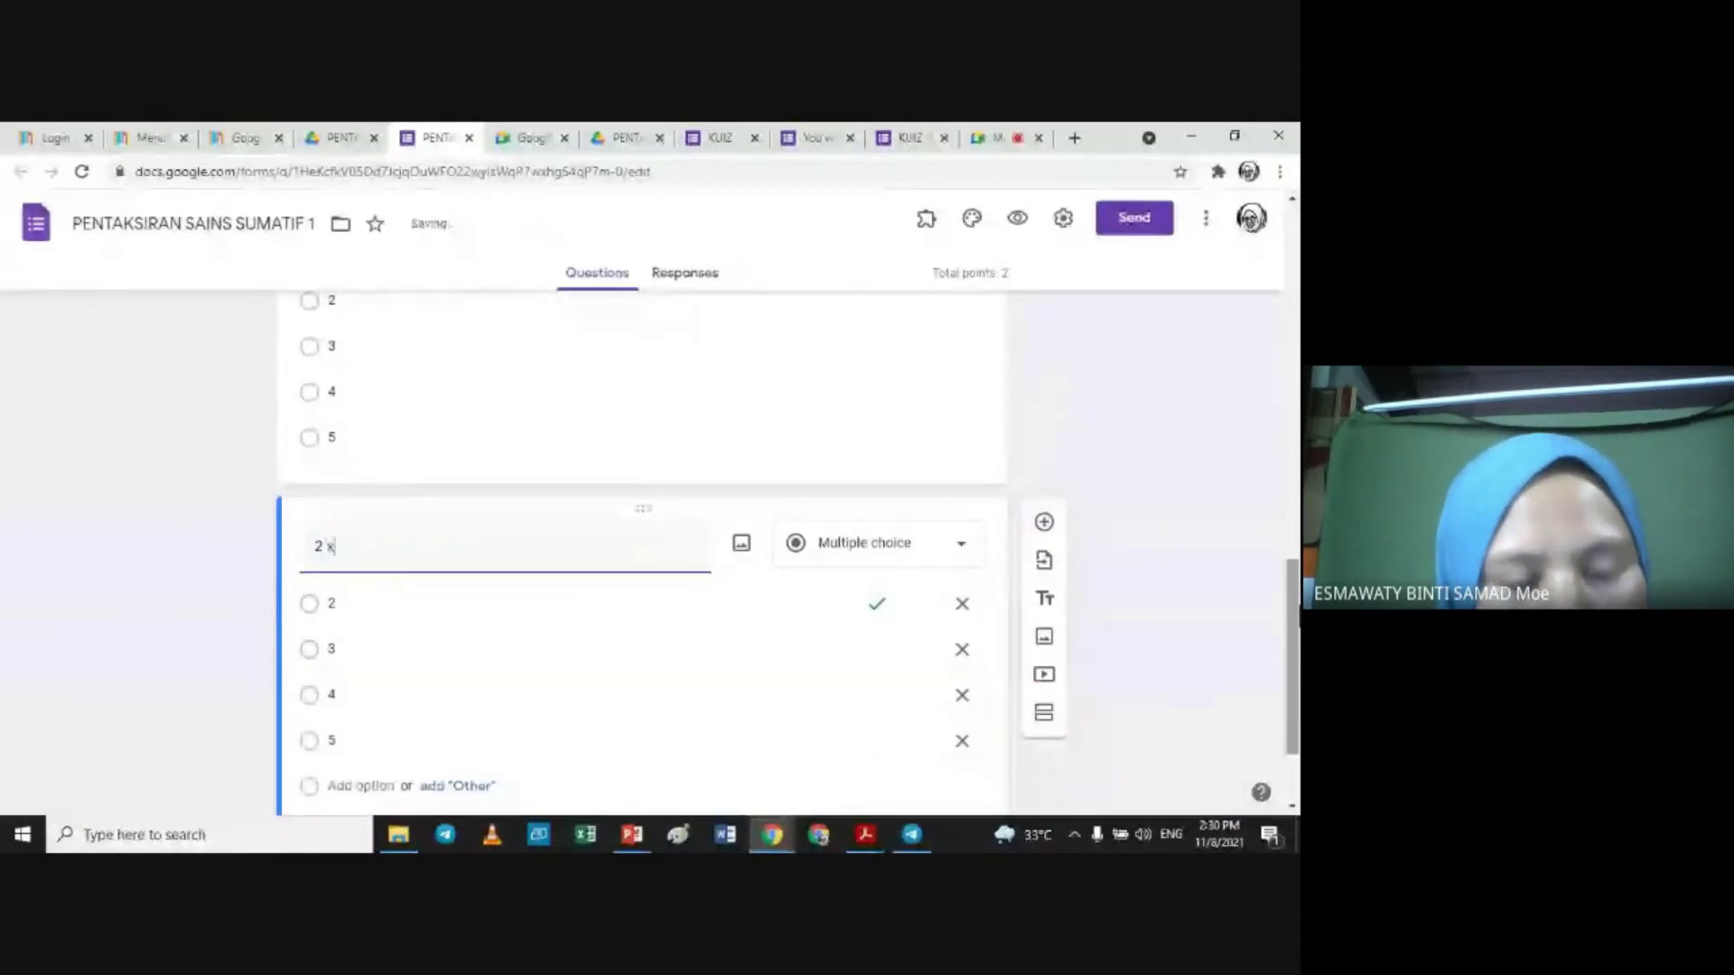
text( 3)
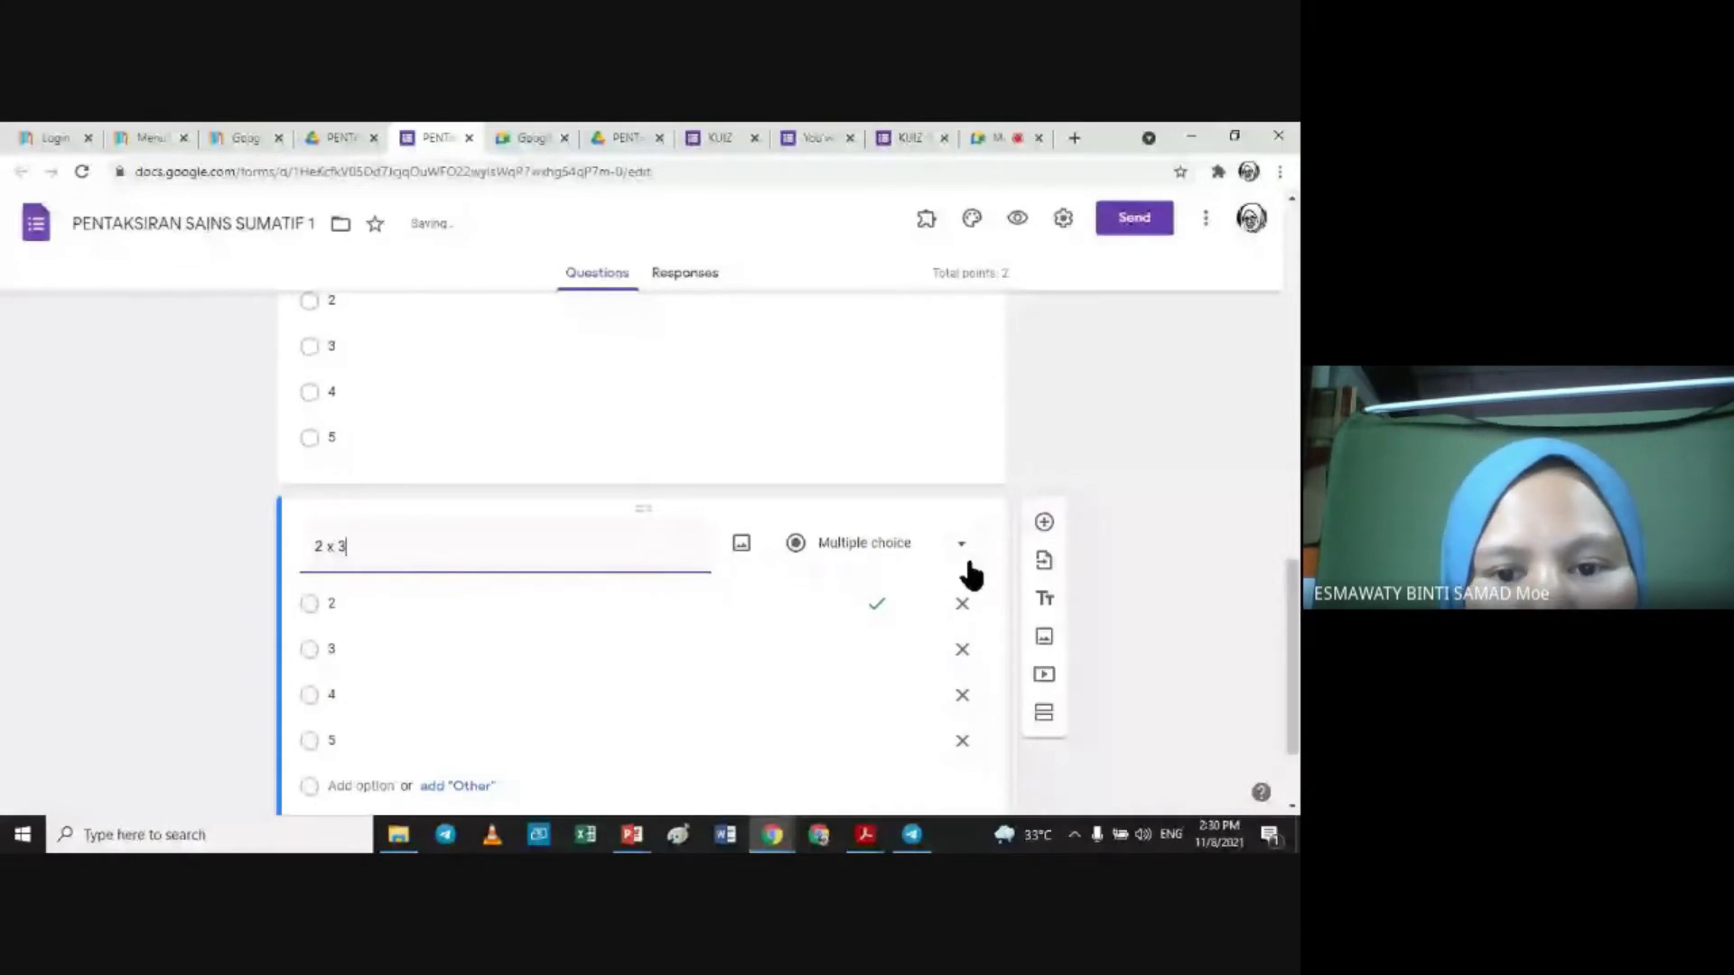
Step: Try to replace the first two answer options of the 2 x 3 question with 4 and 6
scroll(971, 573, down, 2)
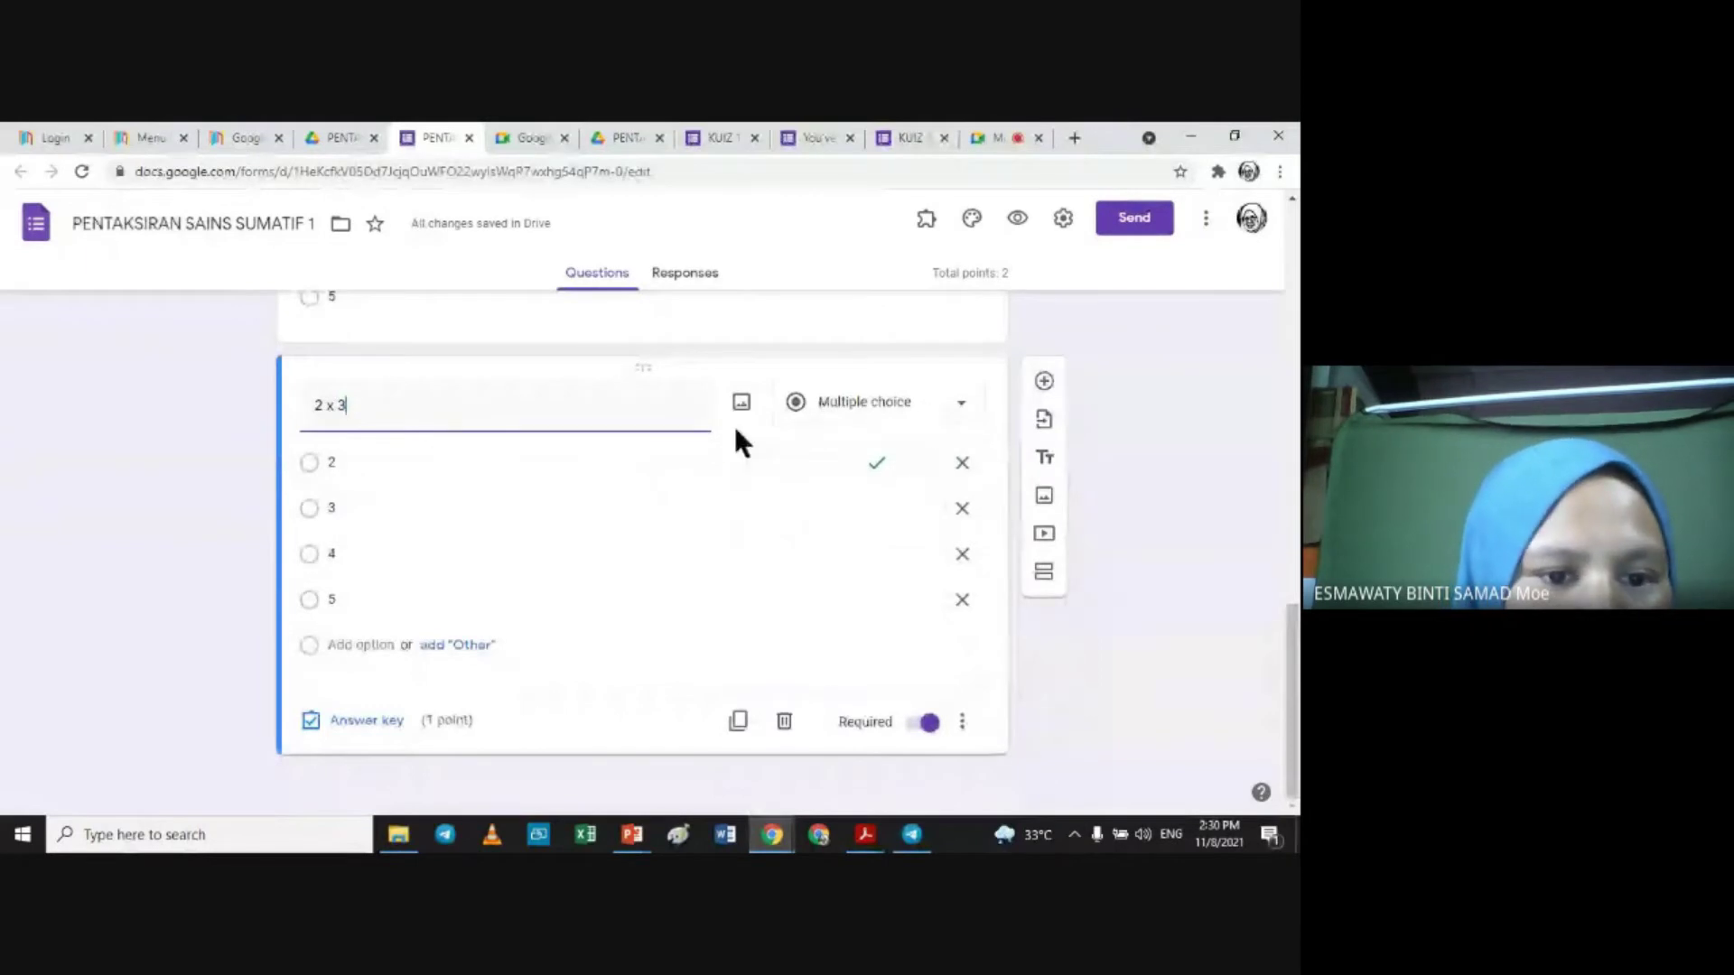
click(371, 459)
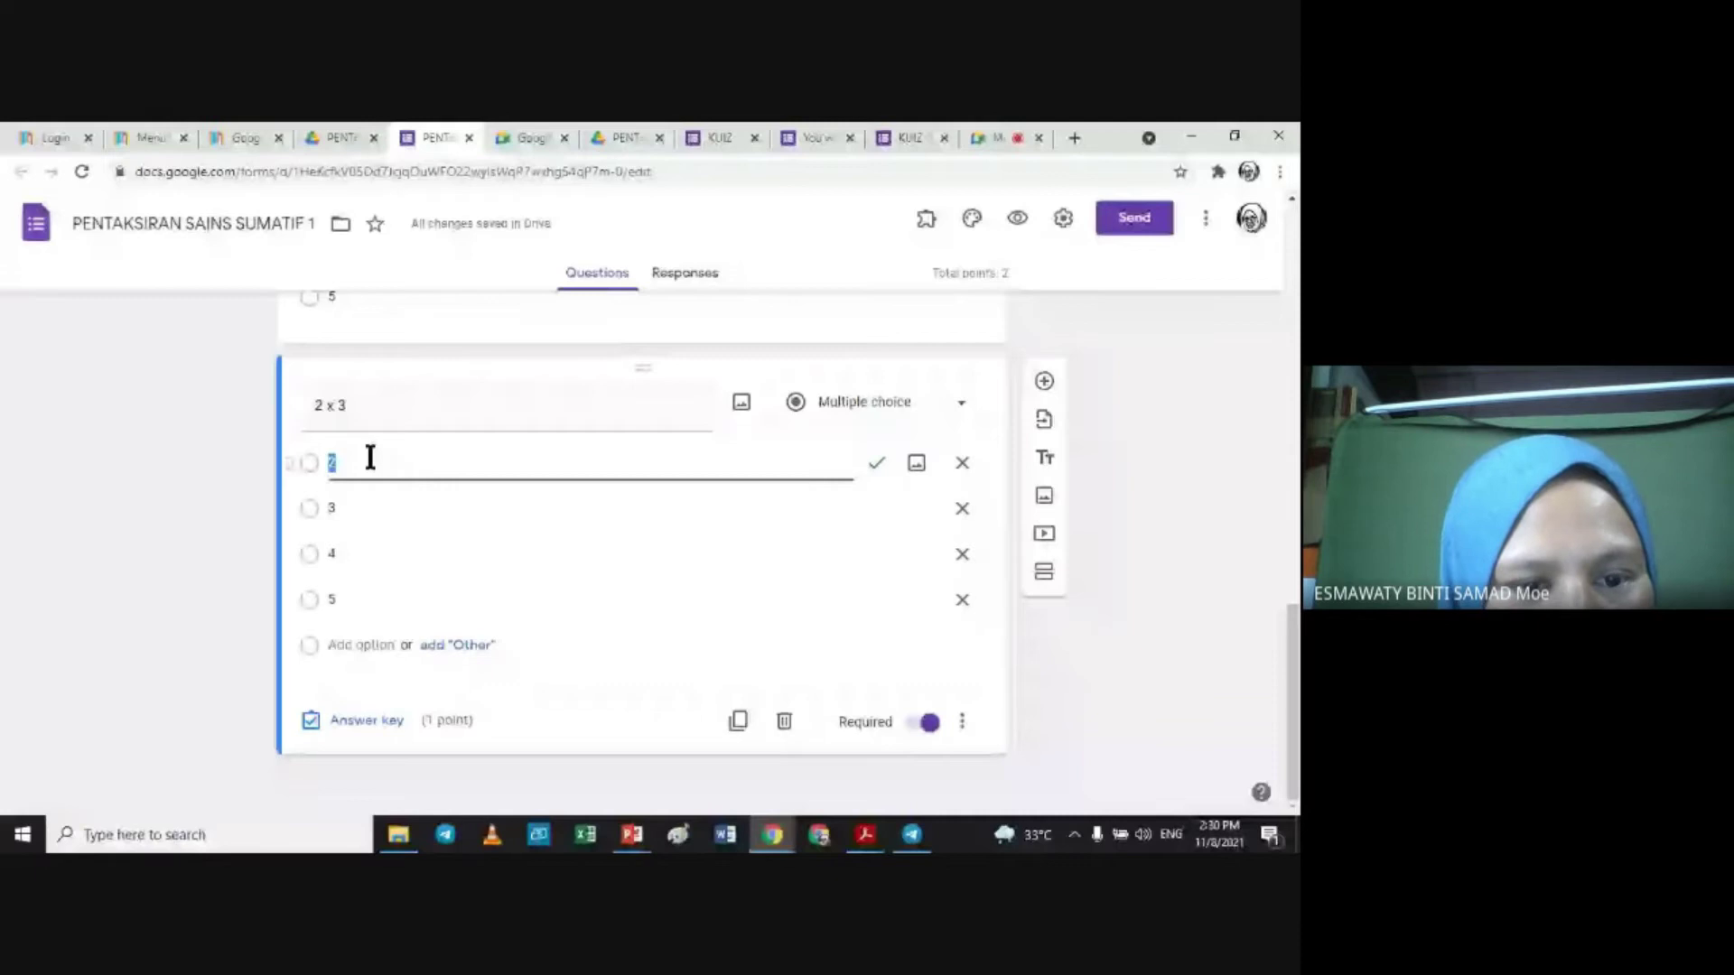
key(BackSpace)
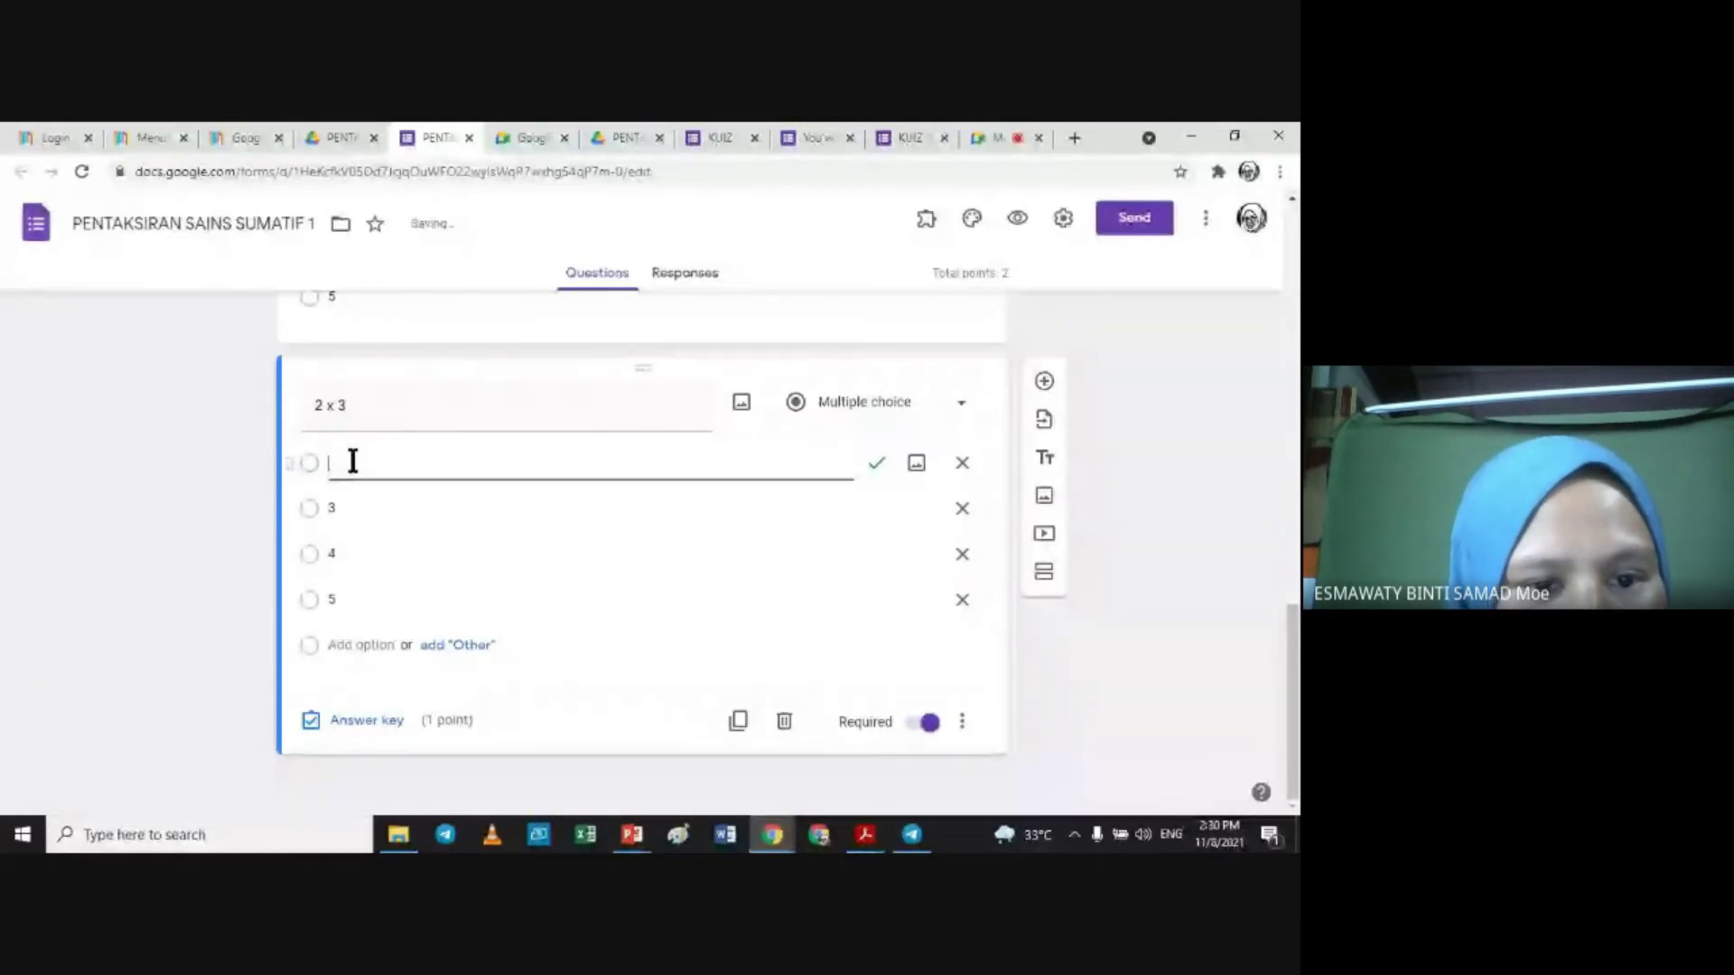
text(4)
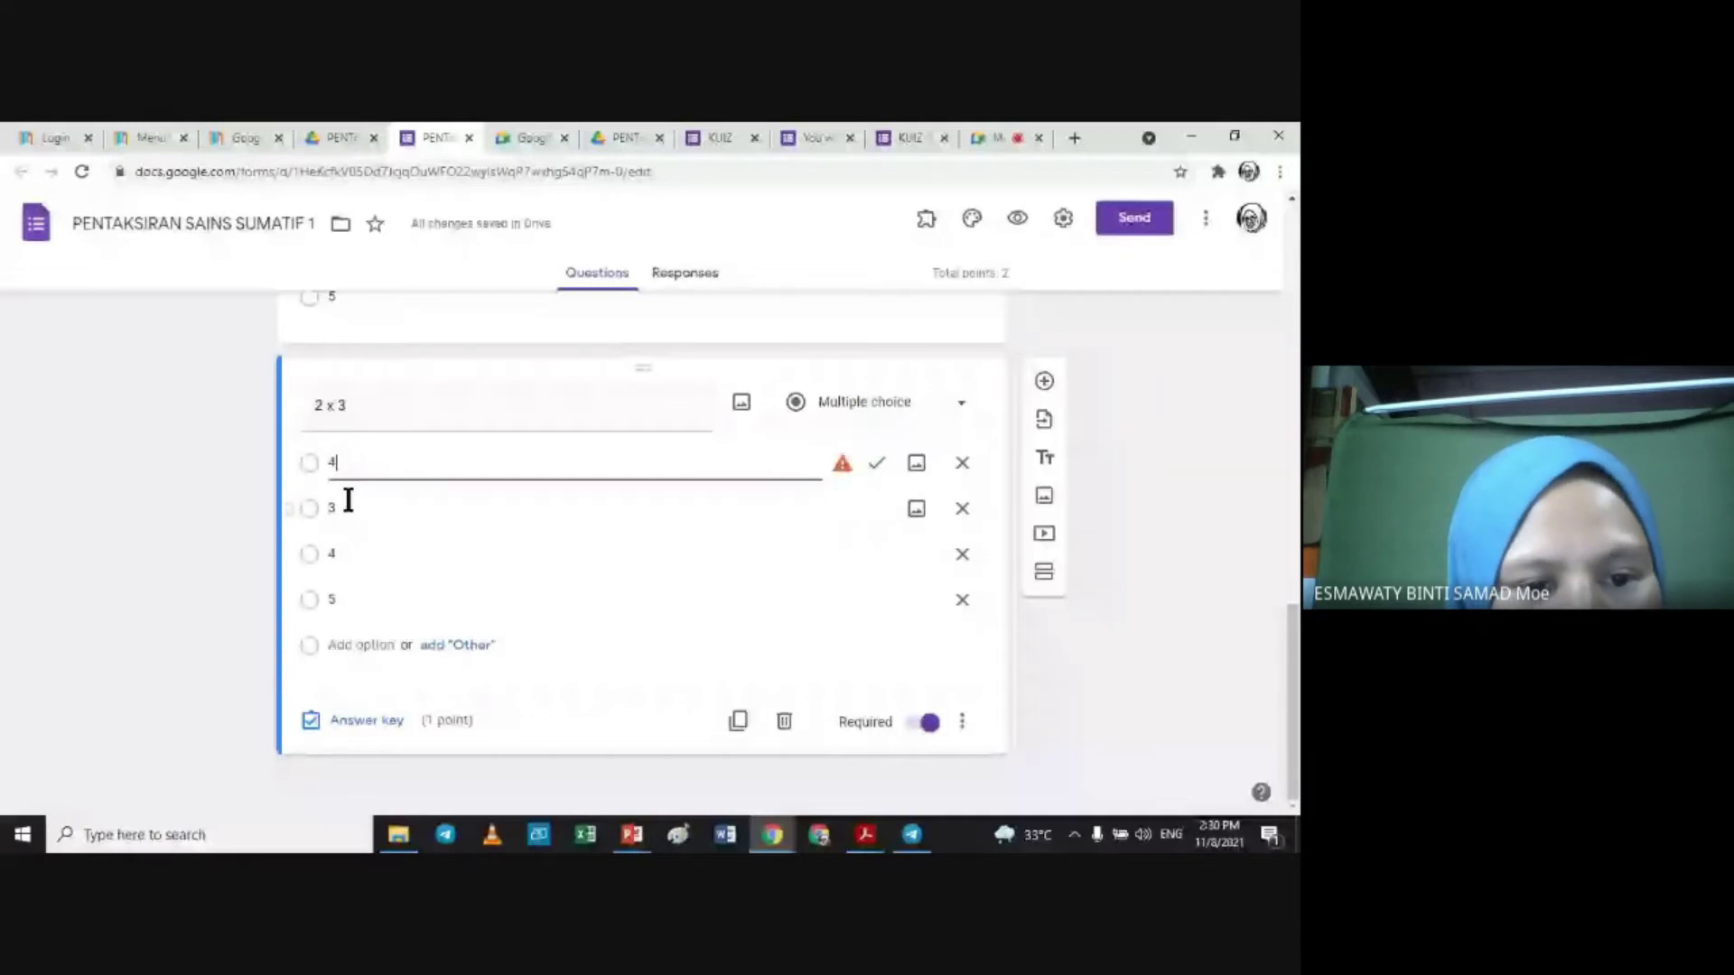
key(BackSpace)
click(348, 508)
text(6)
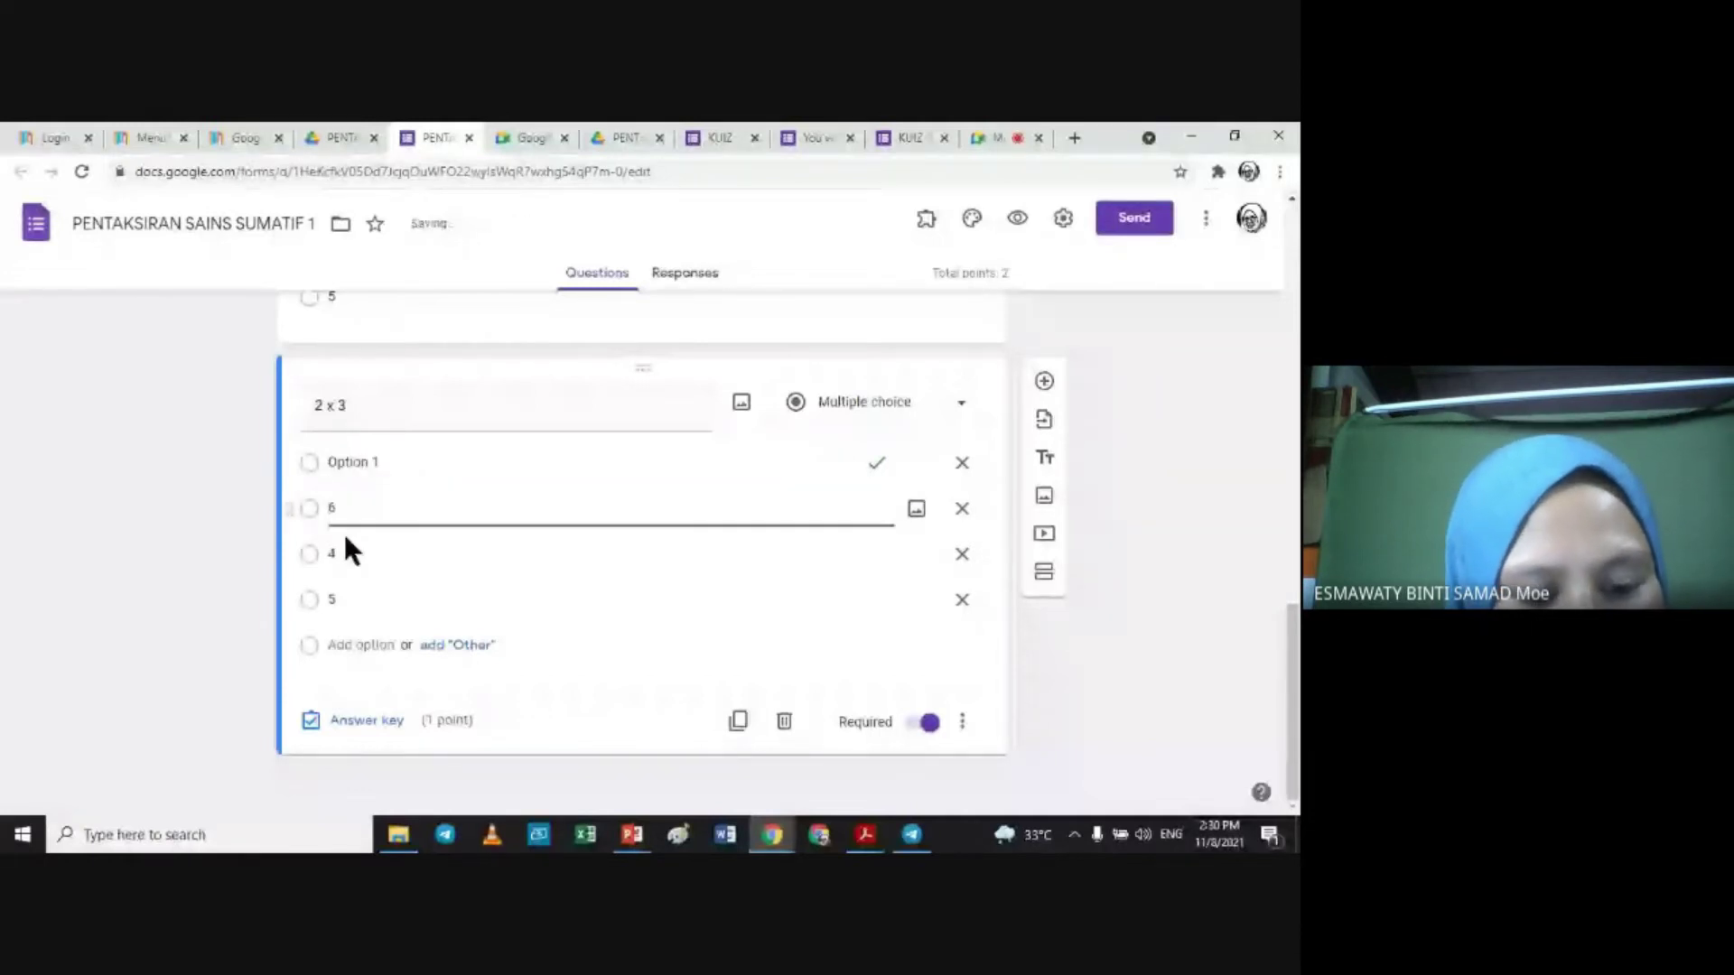
click(370, 463)
text(4)
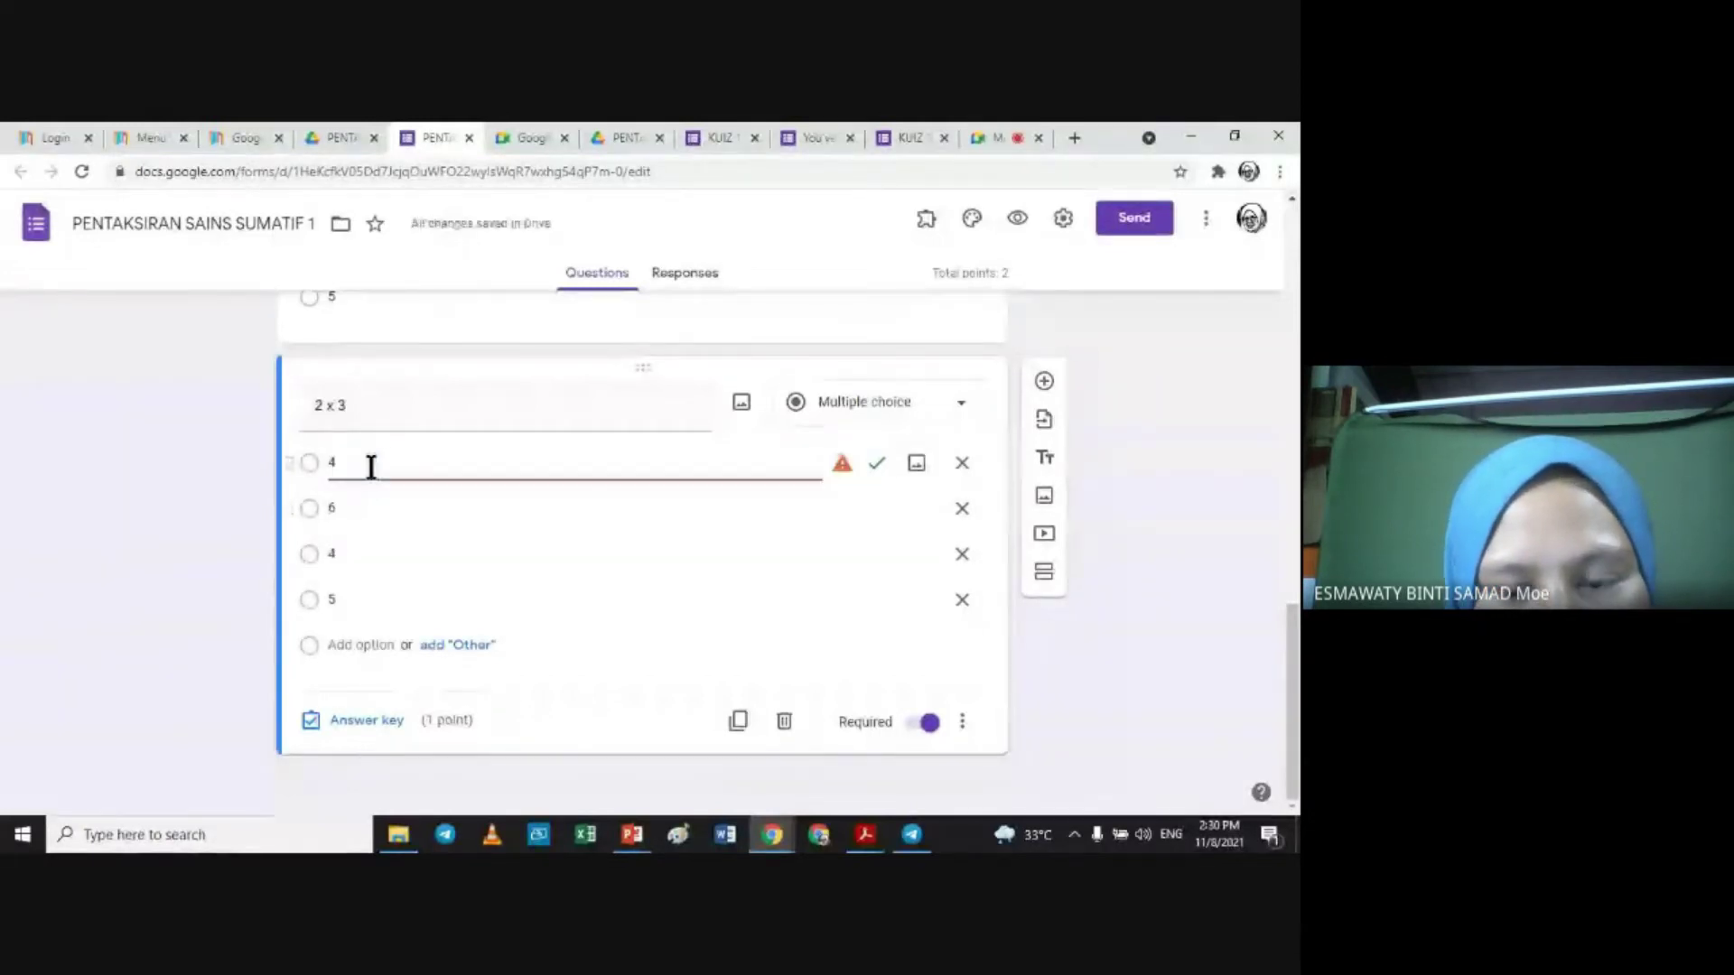
Step: Delete the first two answer options of the 2 x 3 question, keeping 4 and 5
click(960, 465)
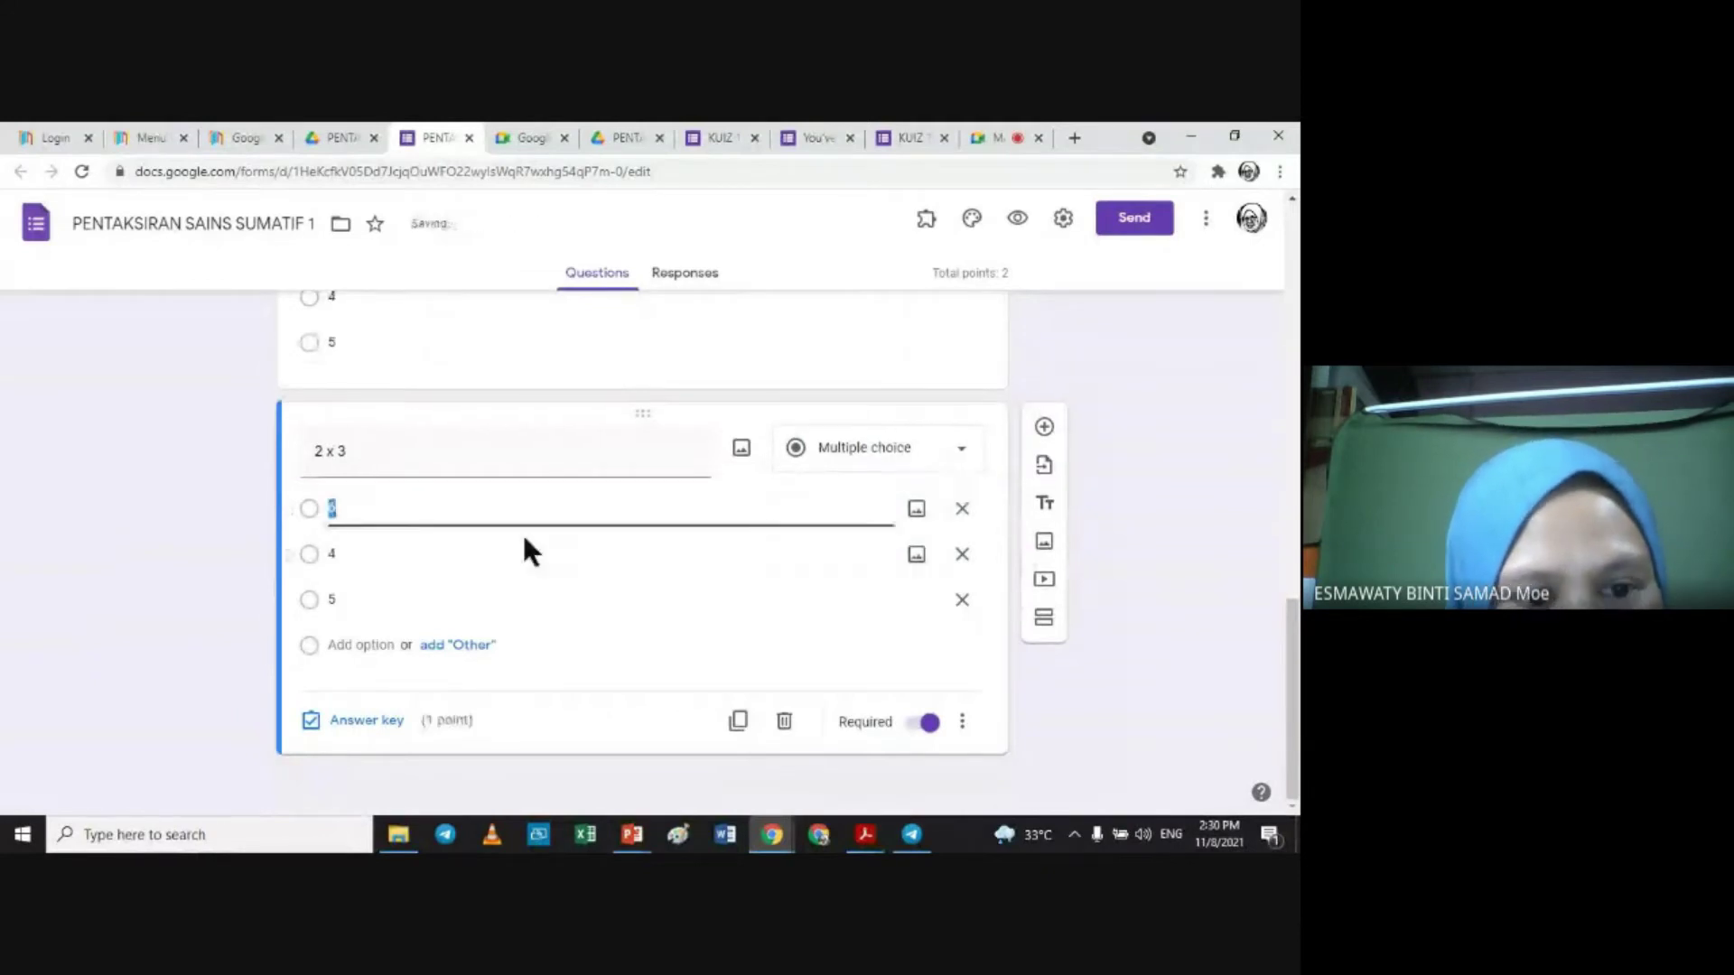
text(4)
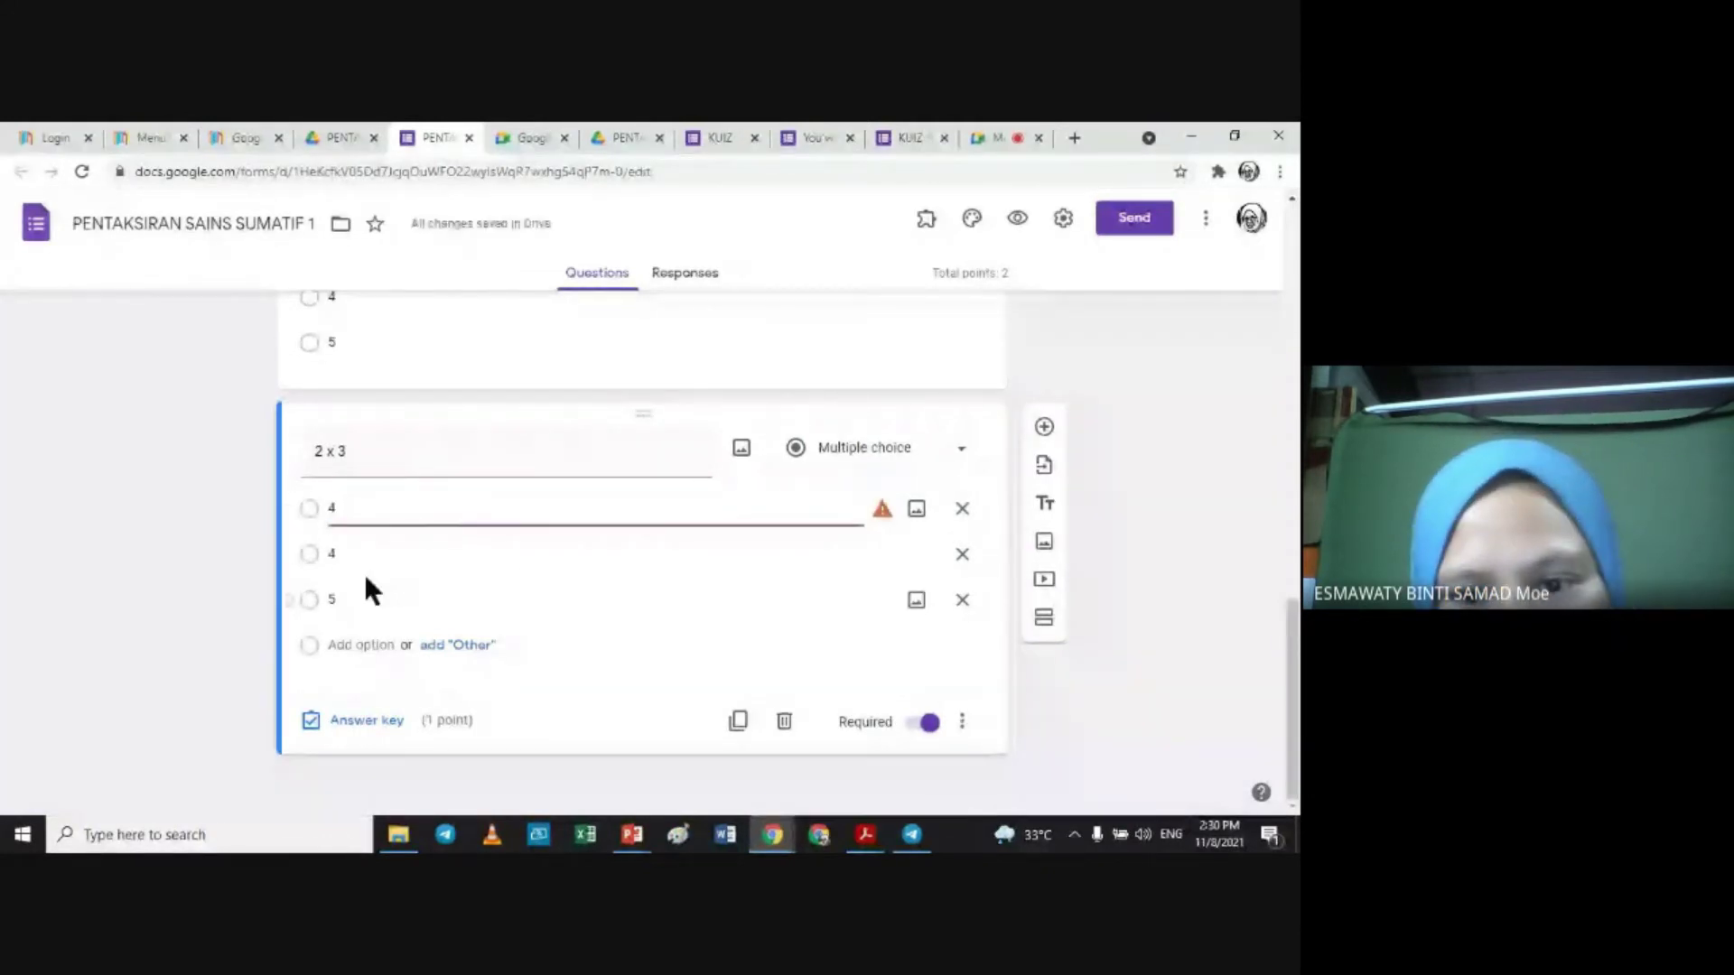
click(961, 508)
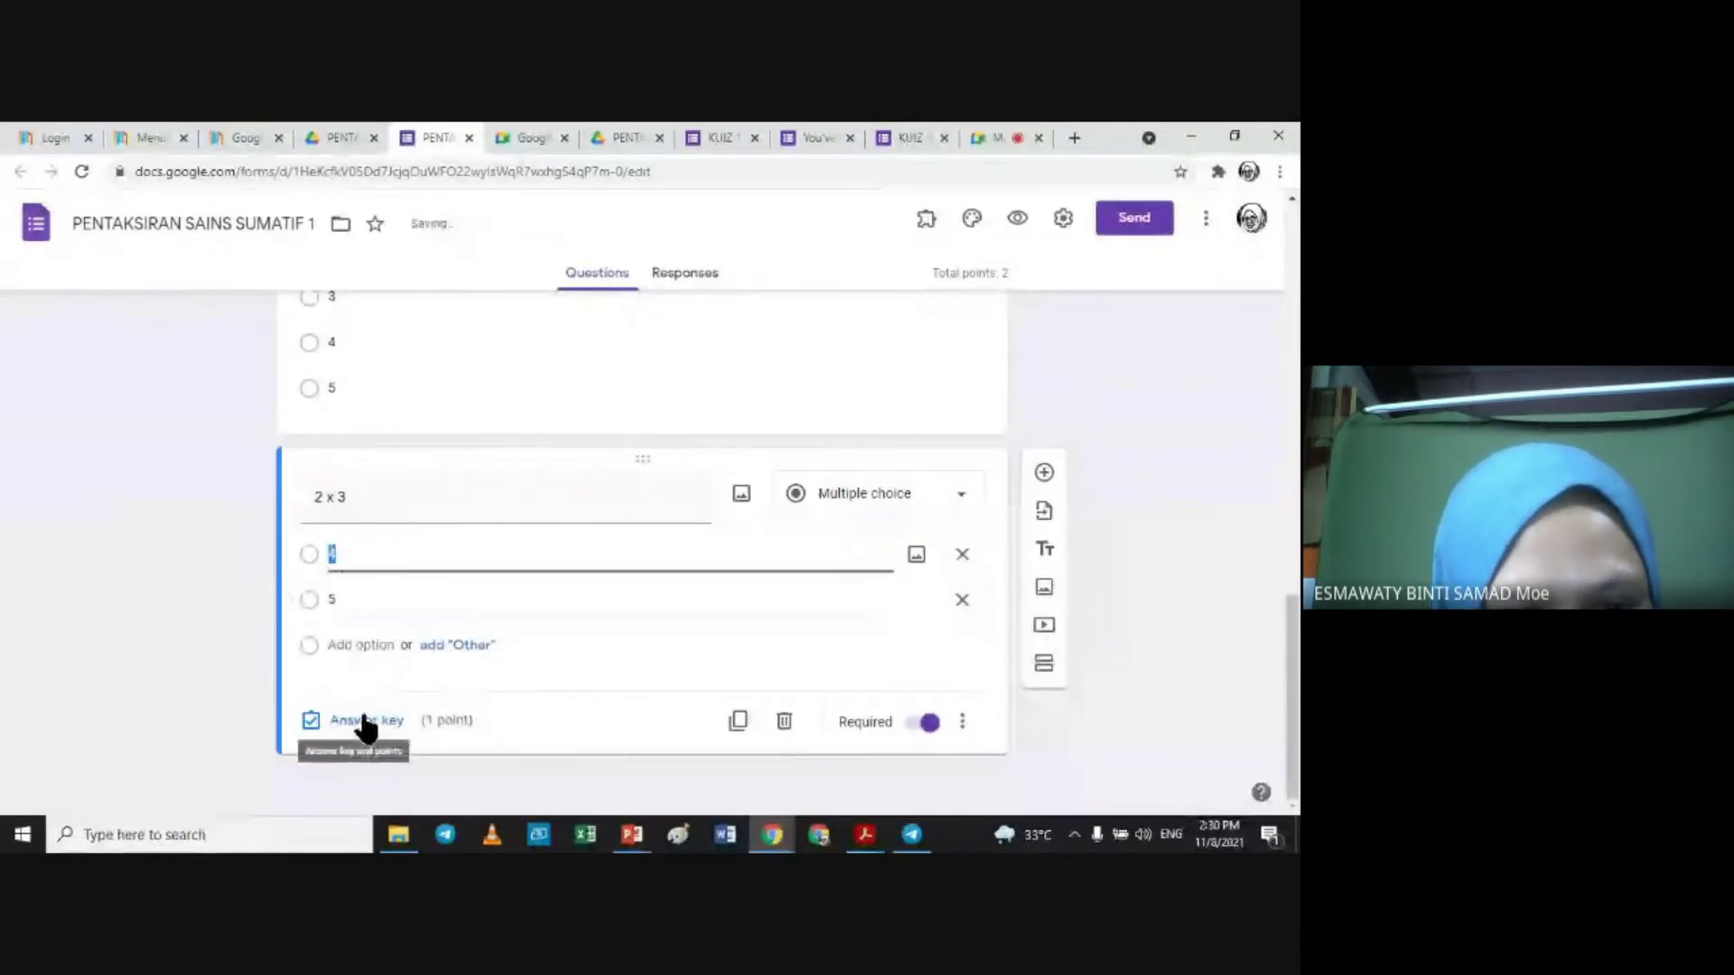
Step: Add 6 and 8 as further answer options to the 2 x 3 question
click(361, 645)
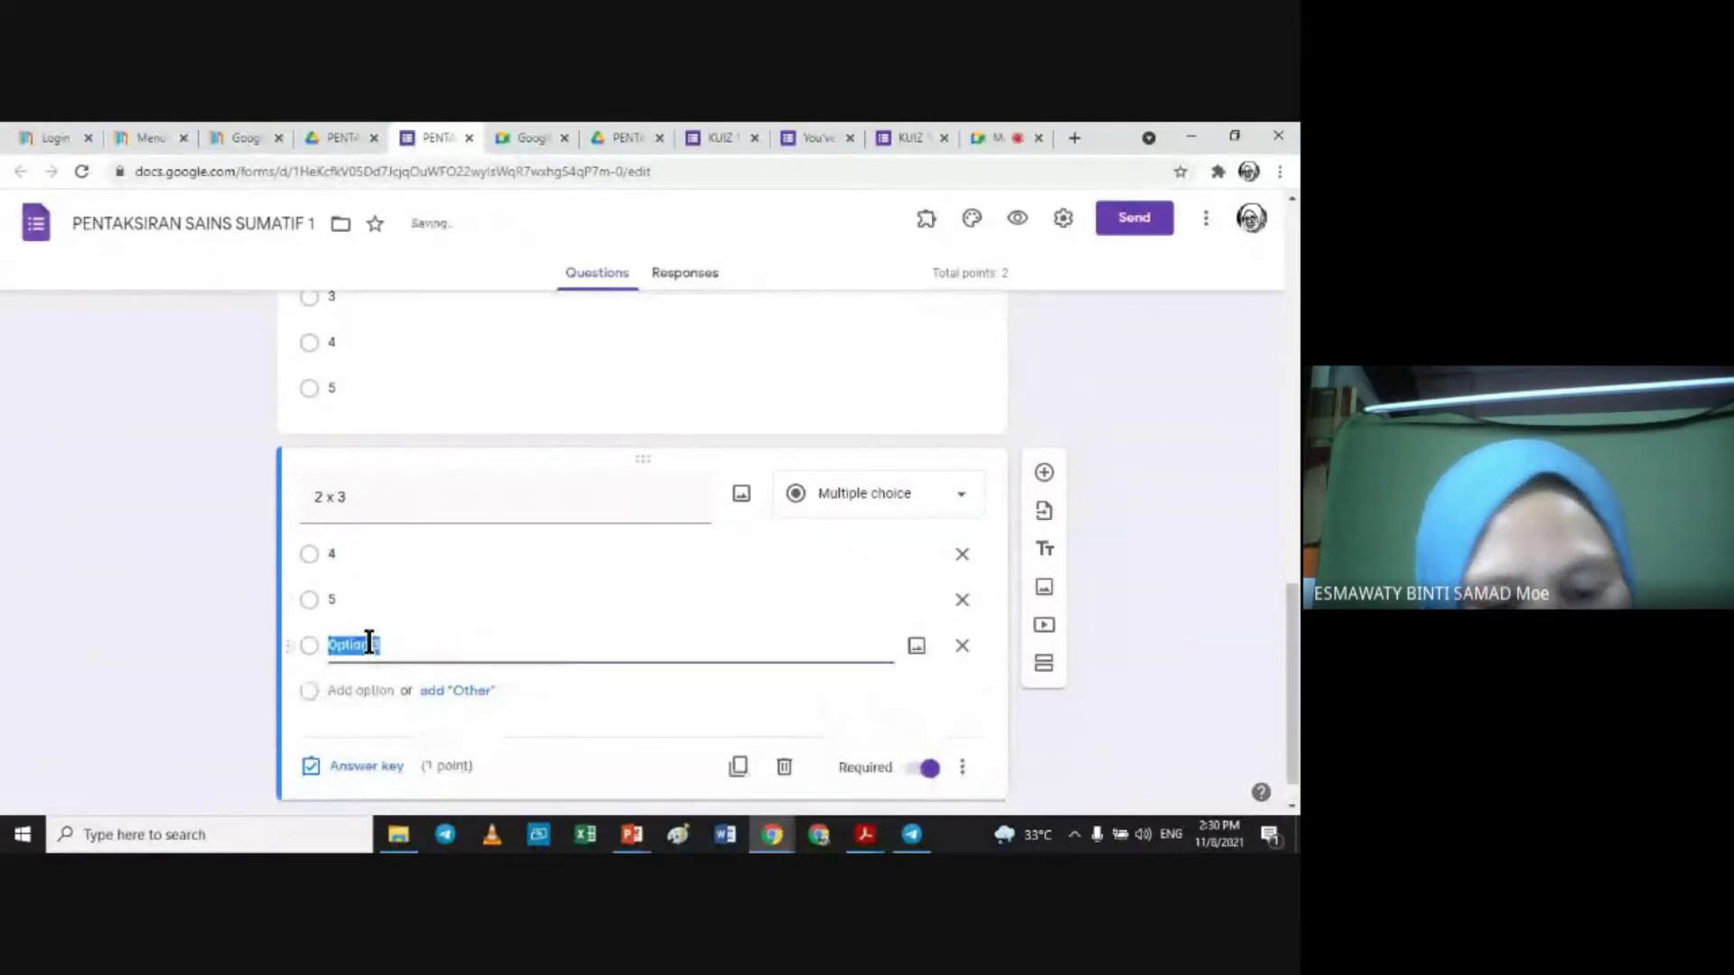
text(6)
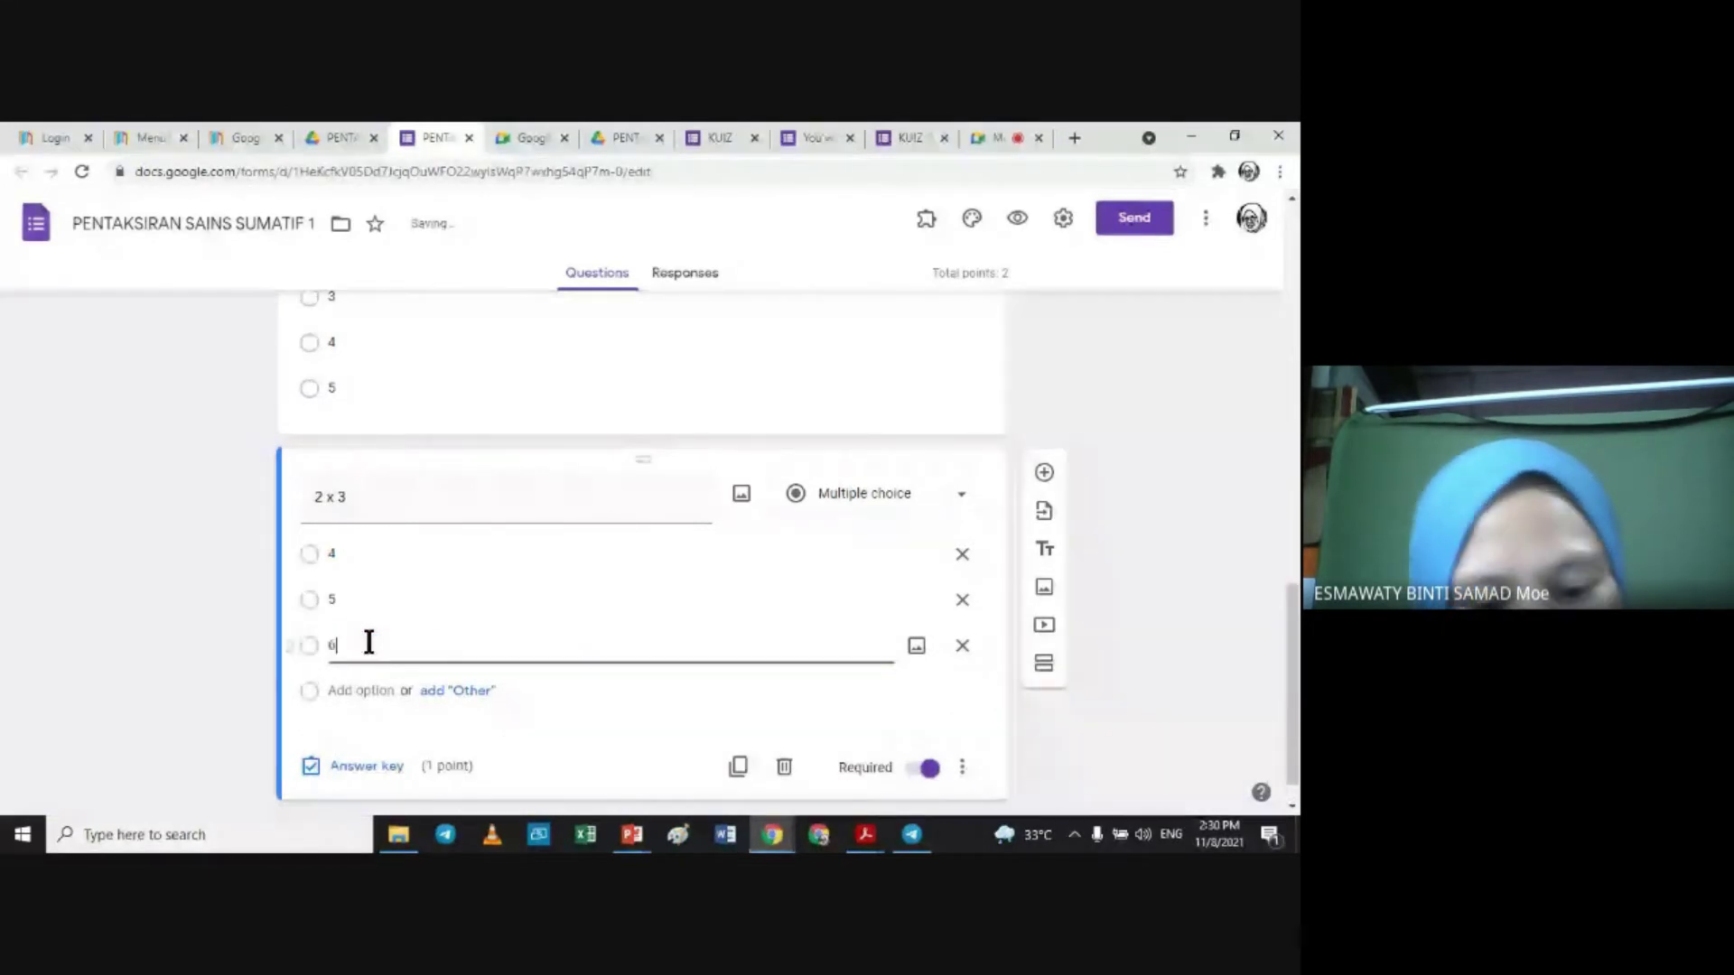
click(357, 691)
text(8)
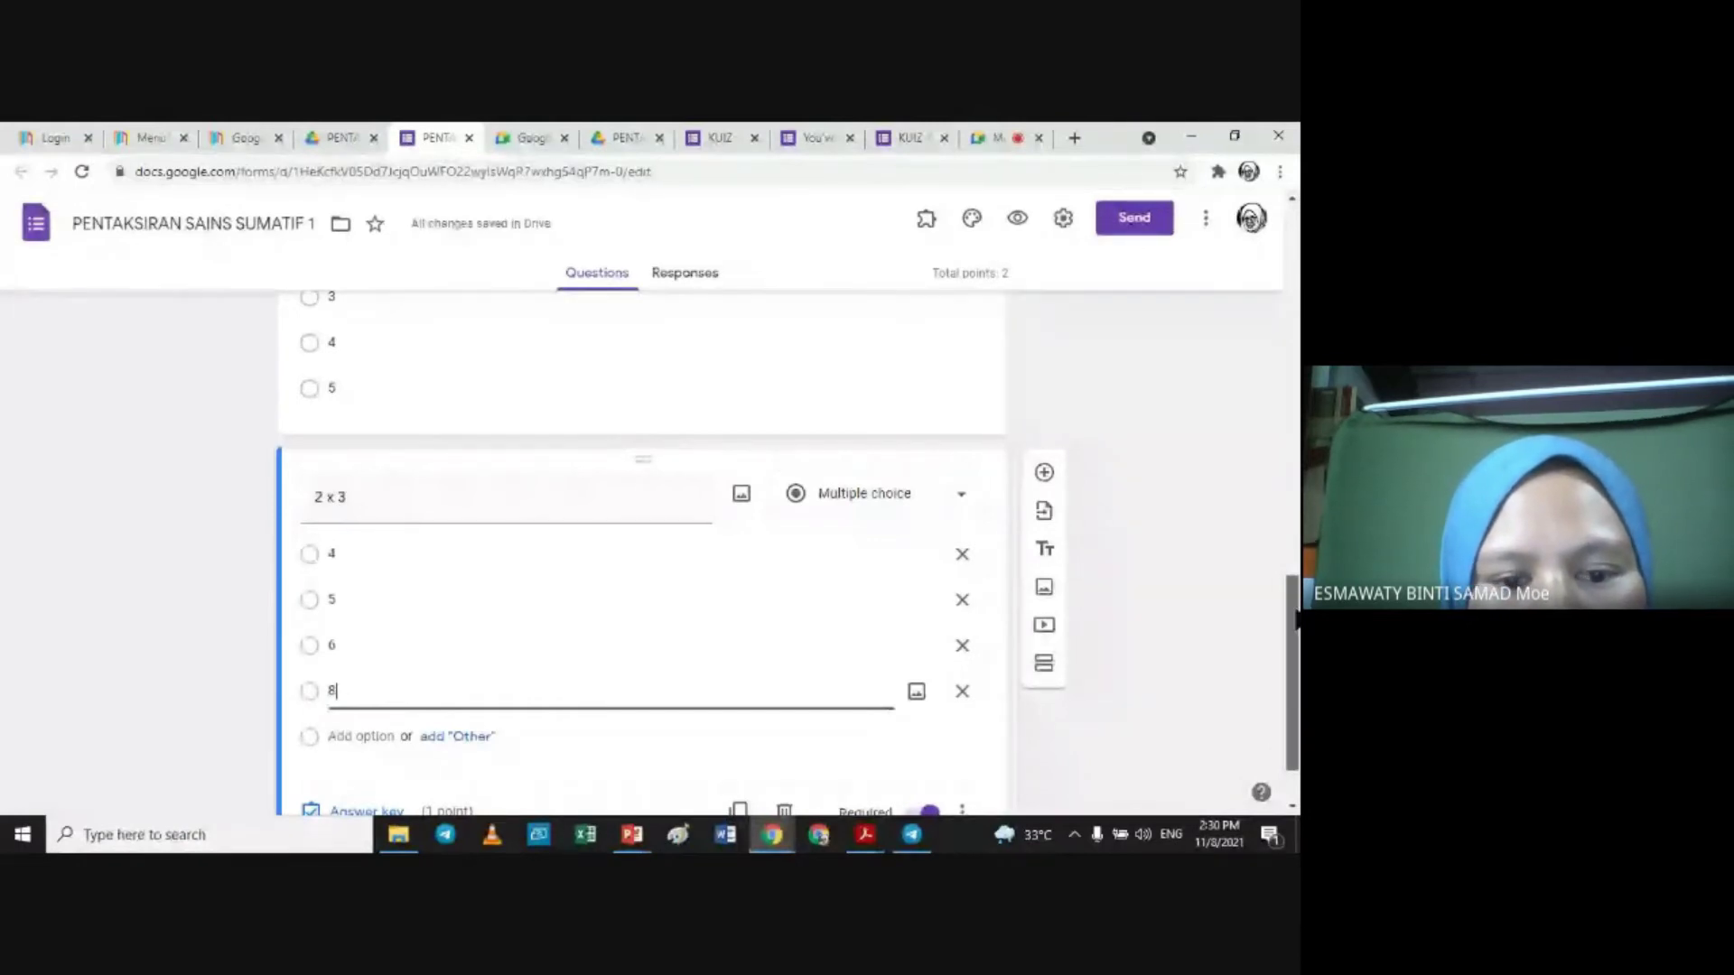
drag(1296, 619, 1298, 650)
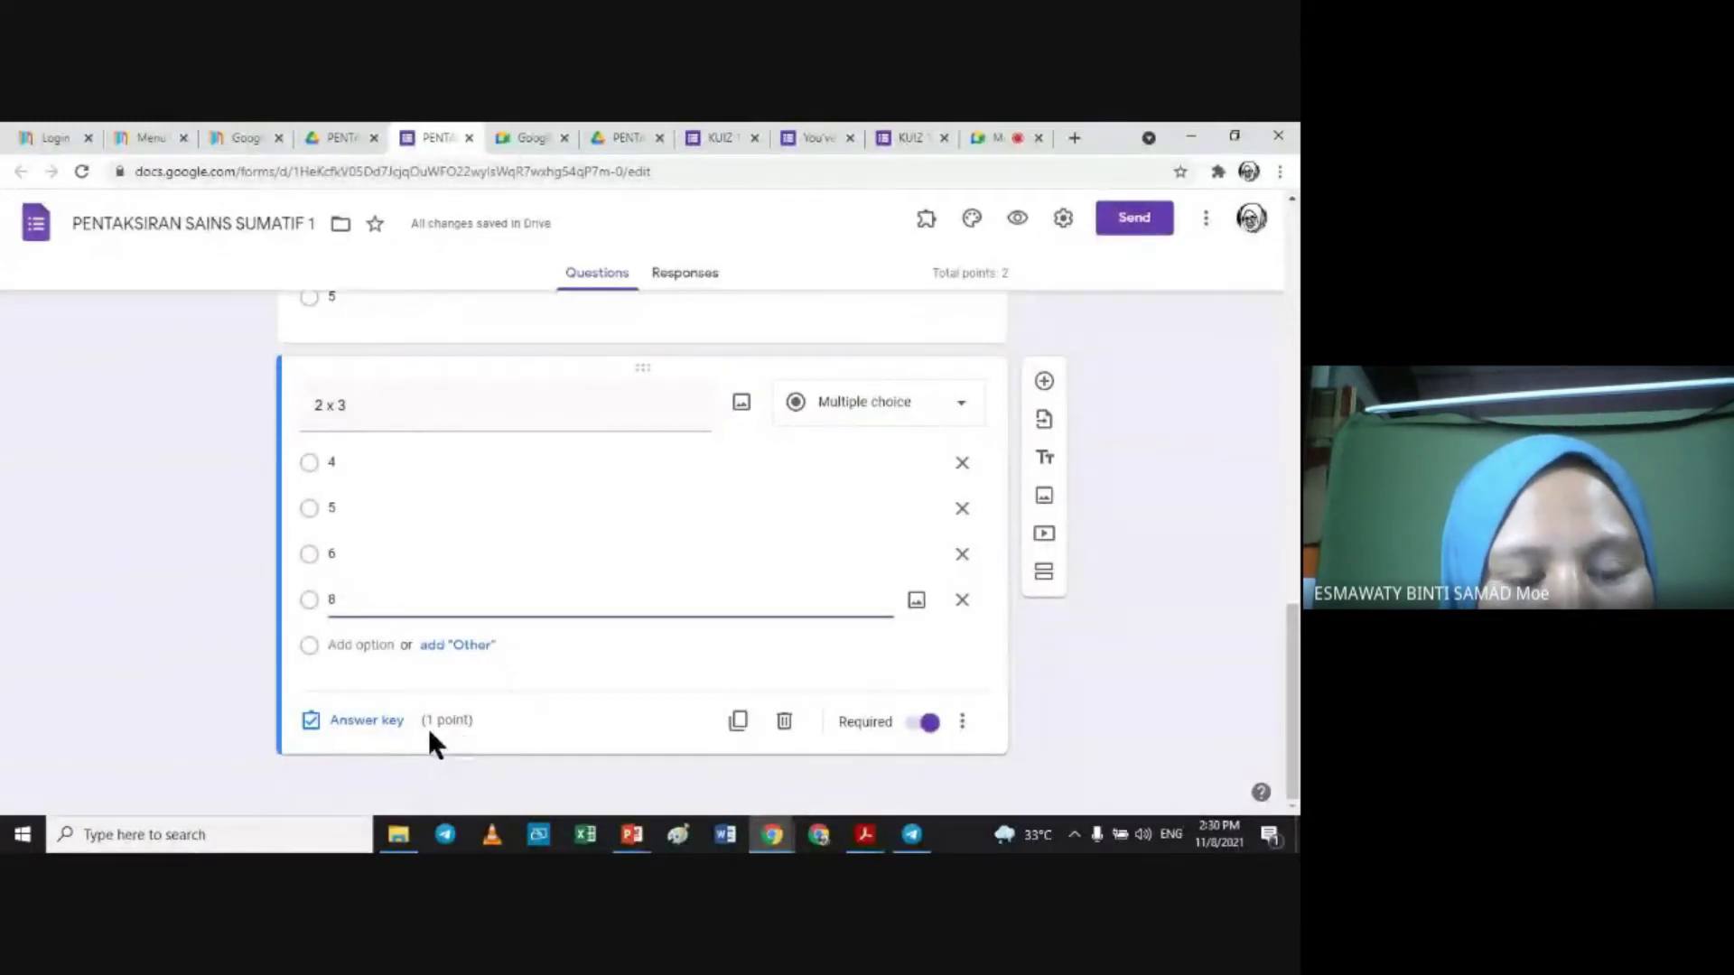
click(372, 697)
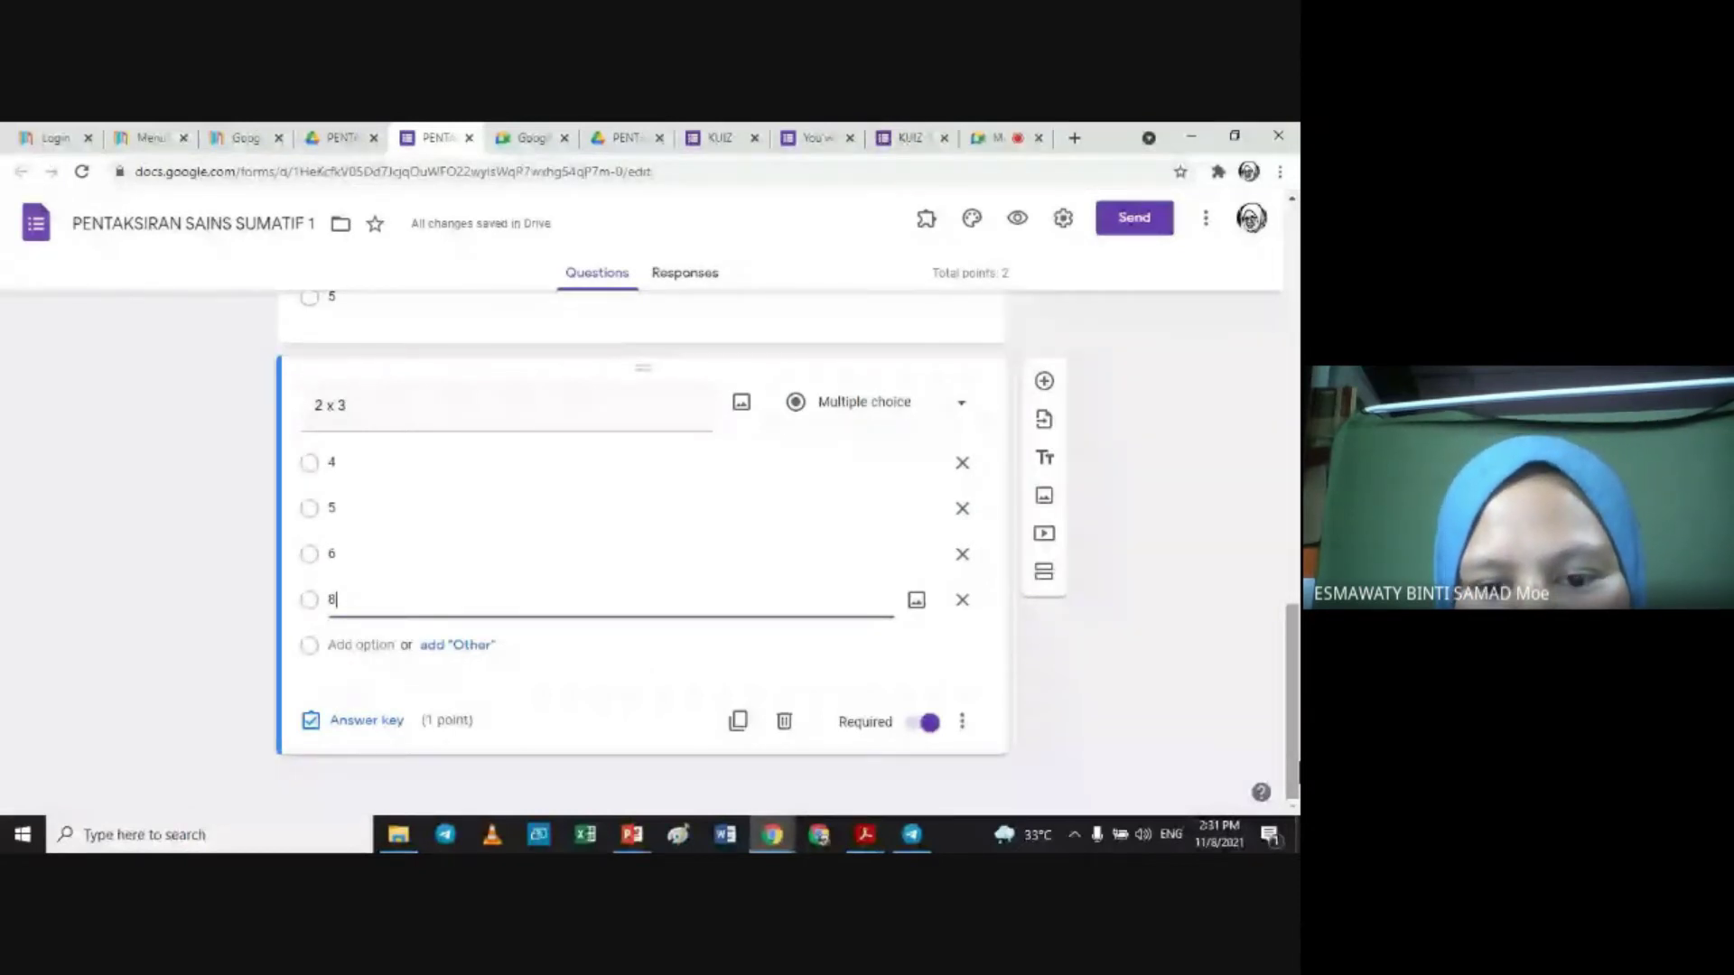
Step: Switch to File Explorer and open the bahagian A folder in D: > 2021 > SAINS T1 2021 > ujian to view the question images
click(398, 836)
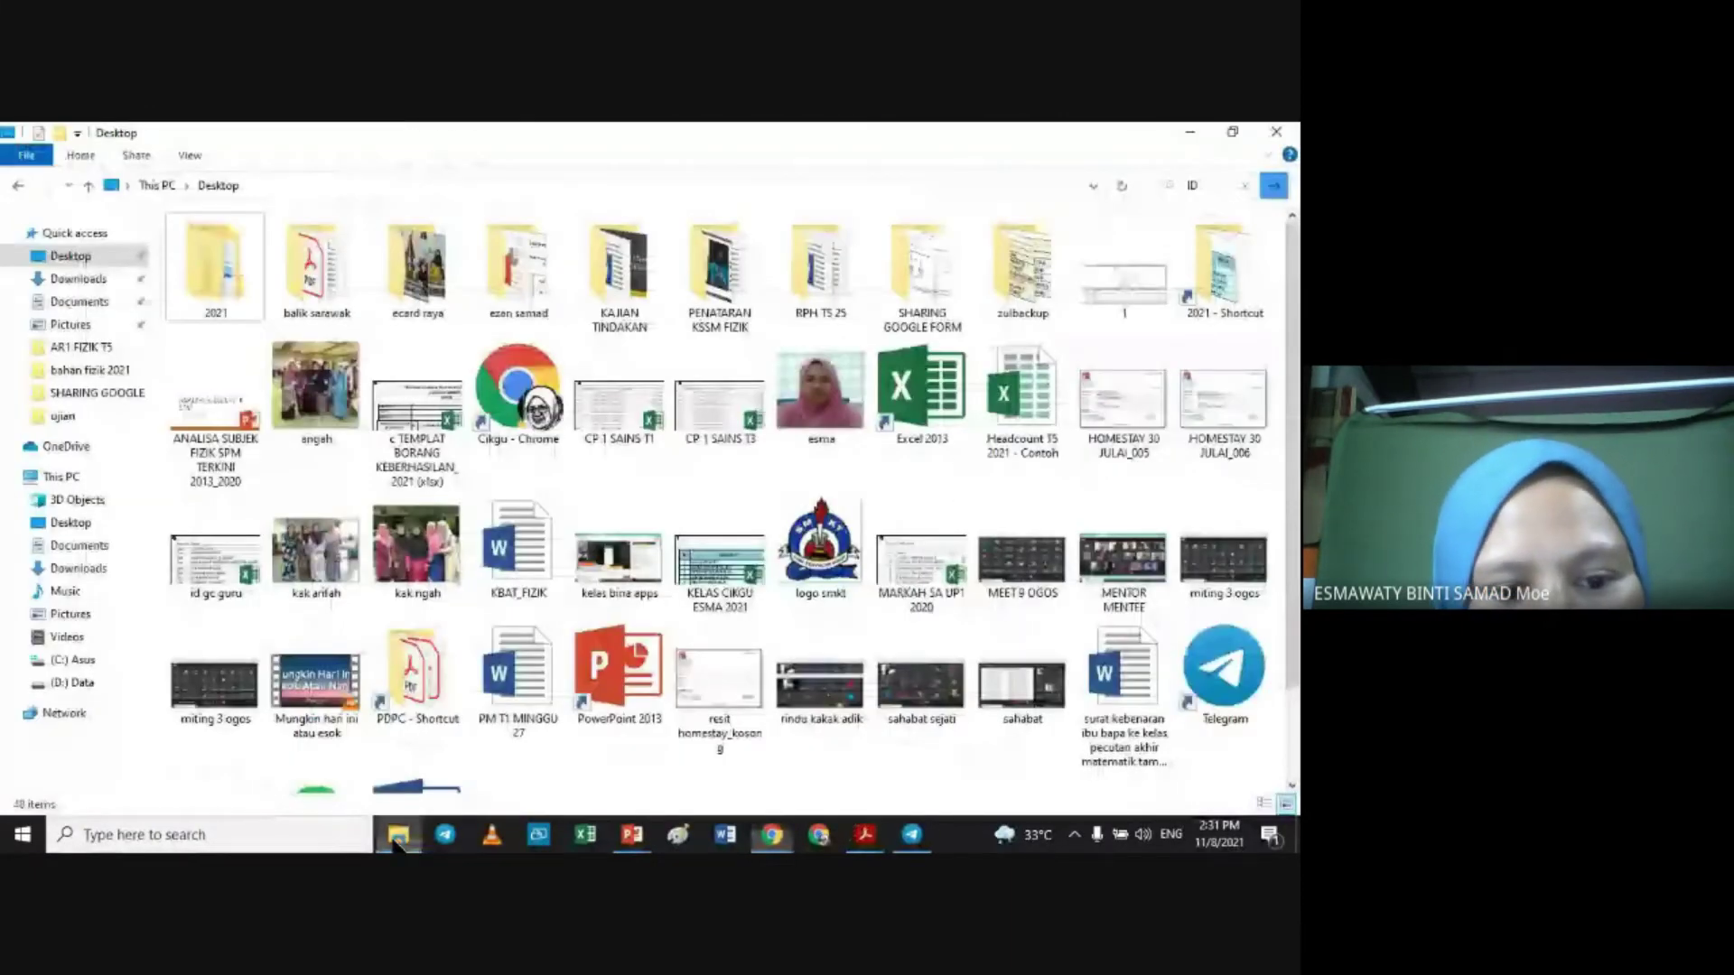
click(413, 677)
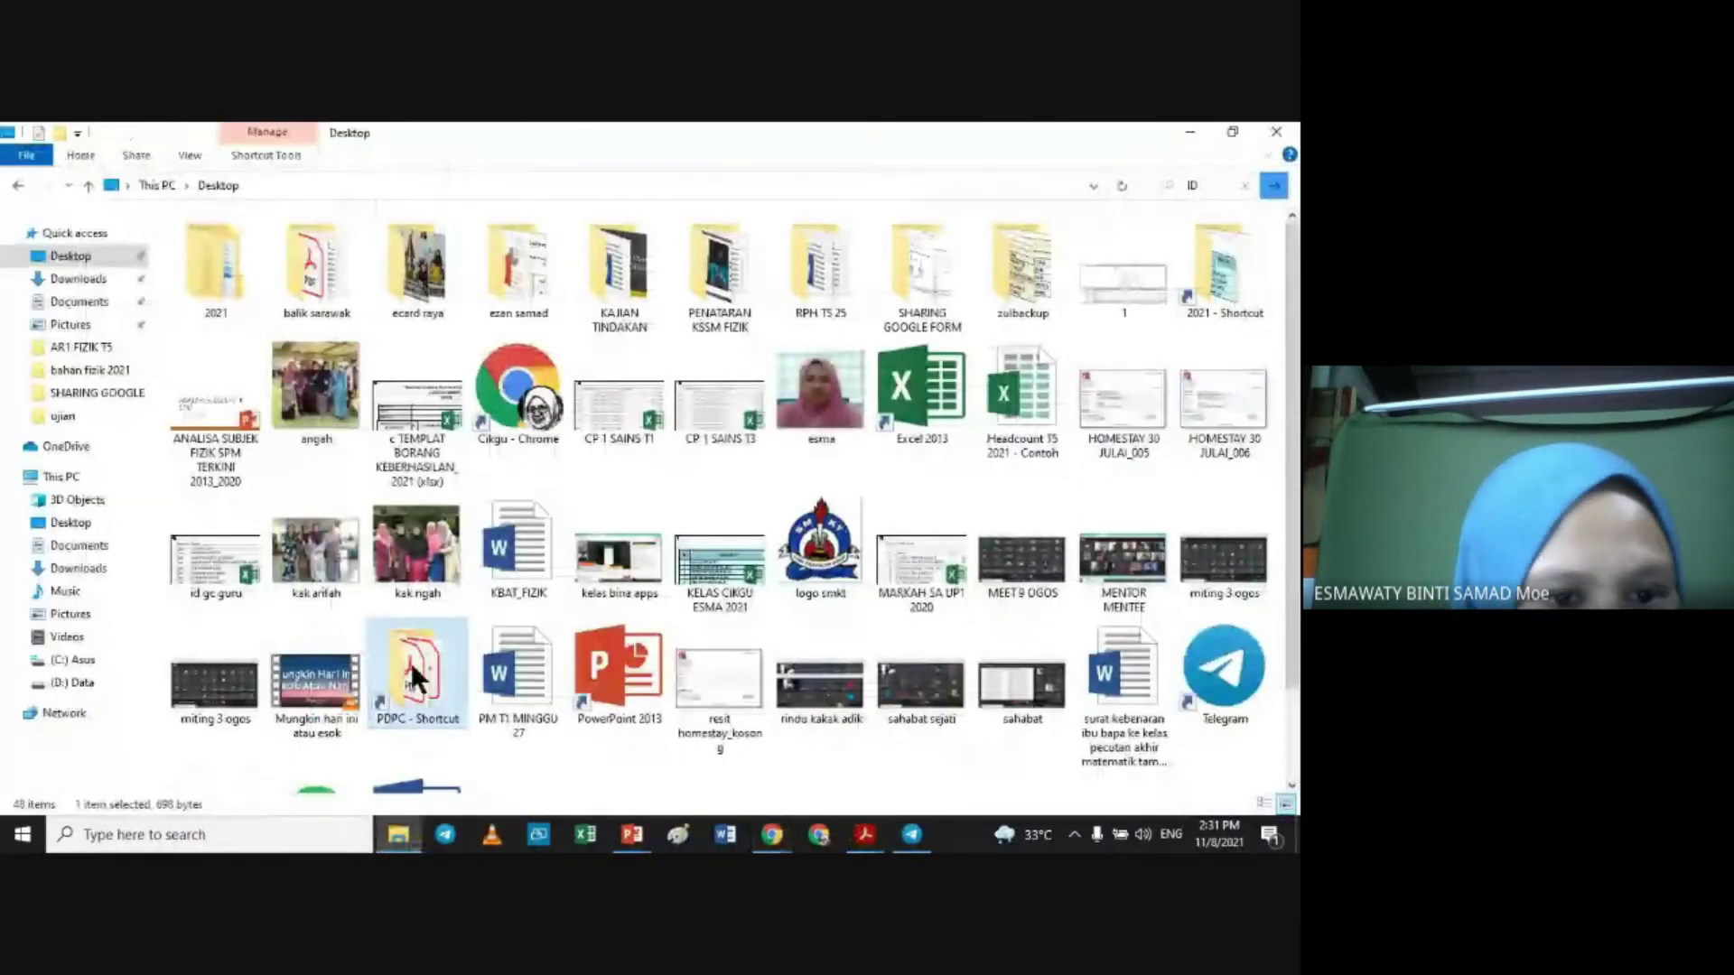
double_click(413, 677)
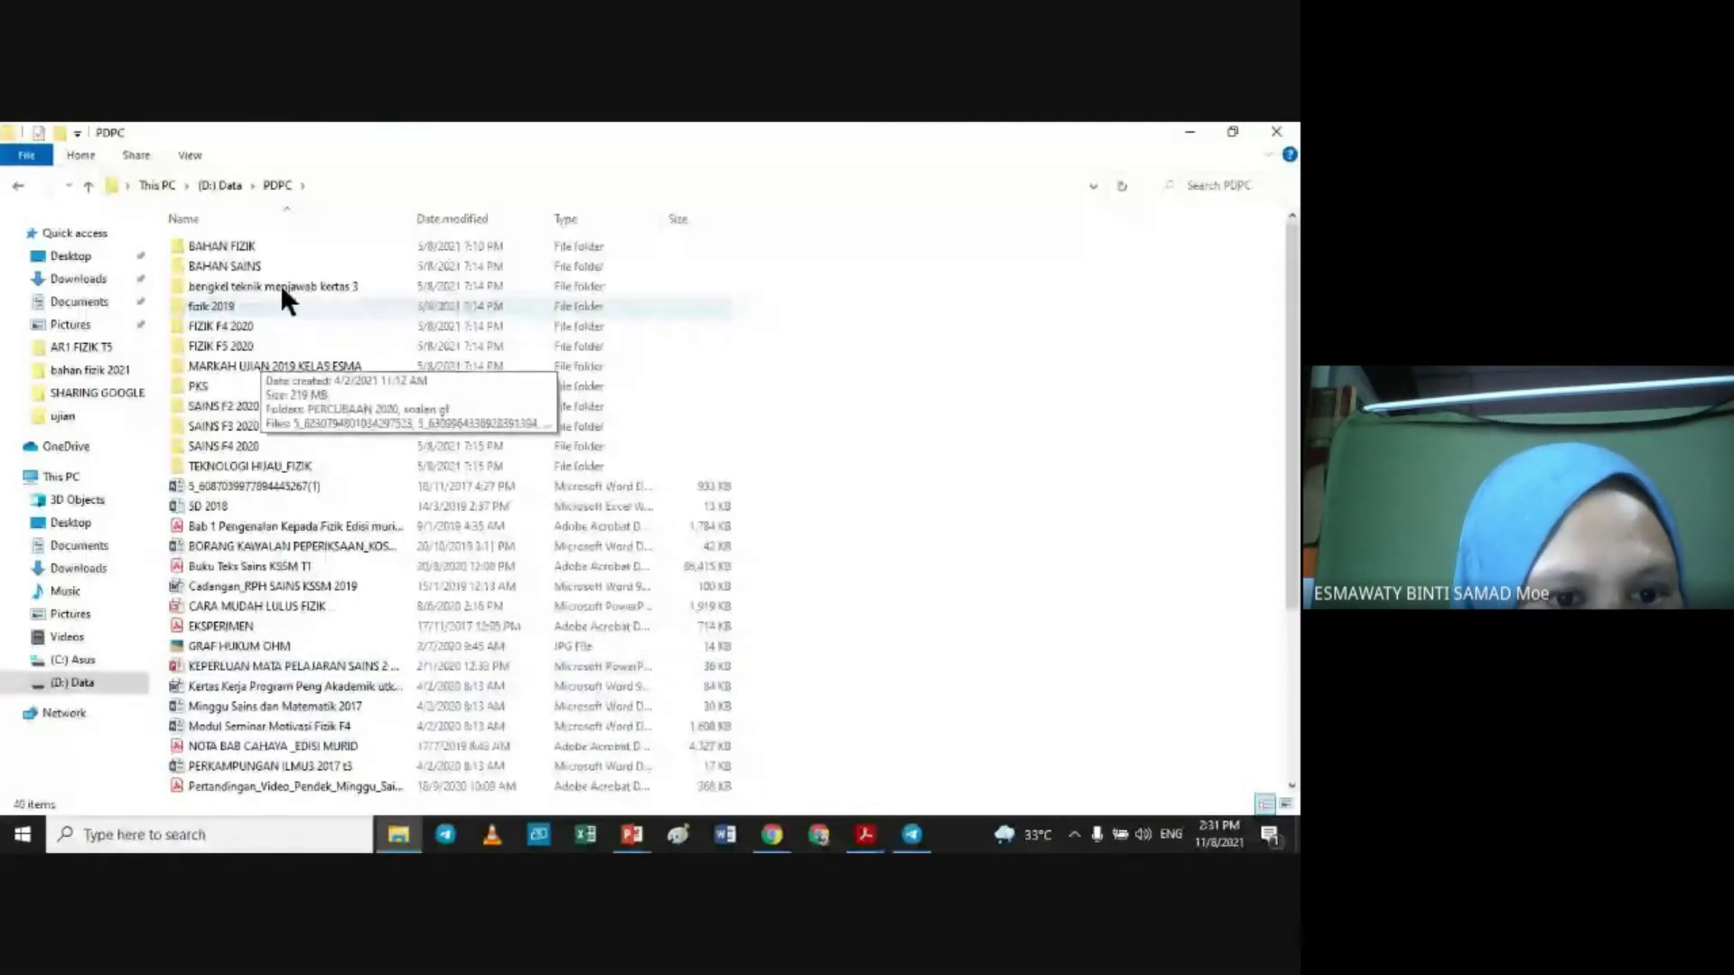
click(220, 185)
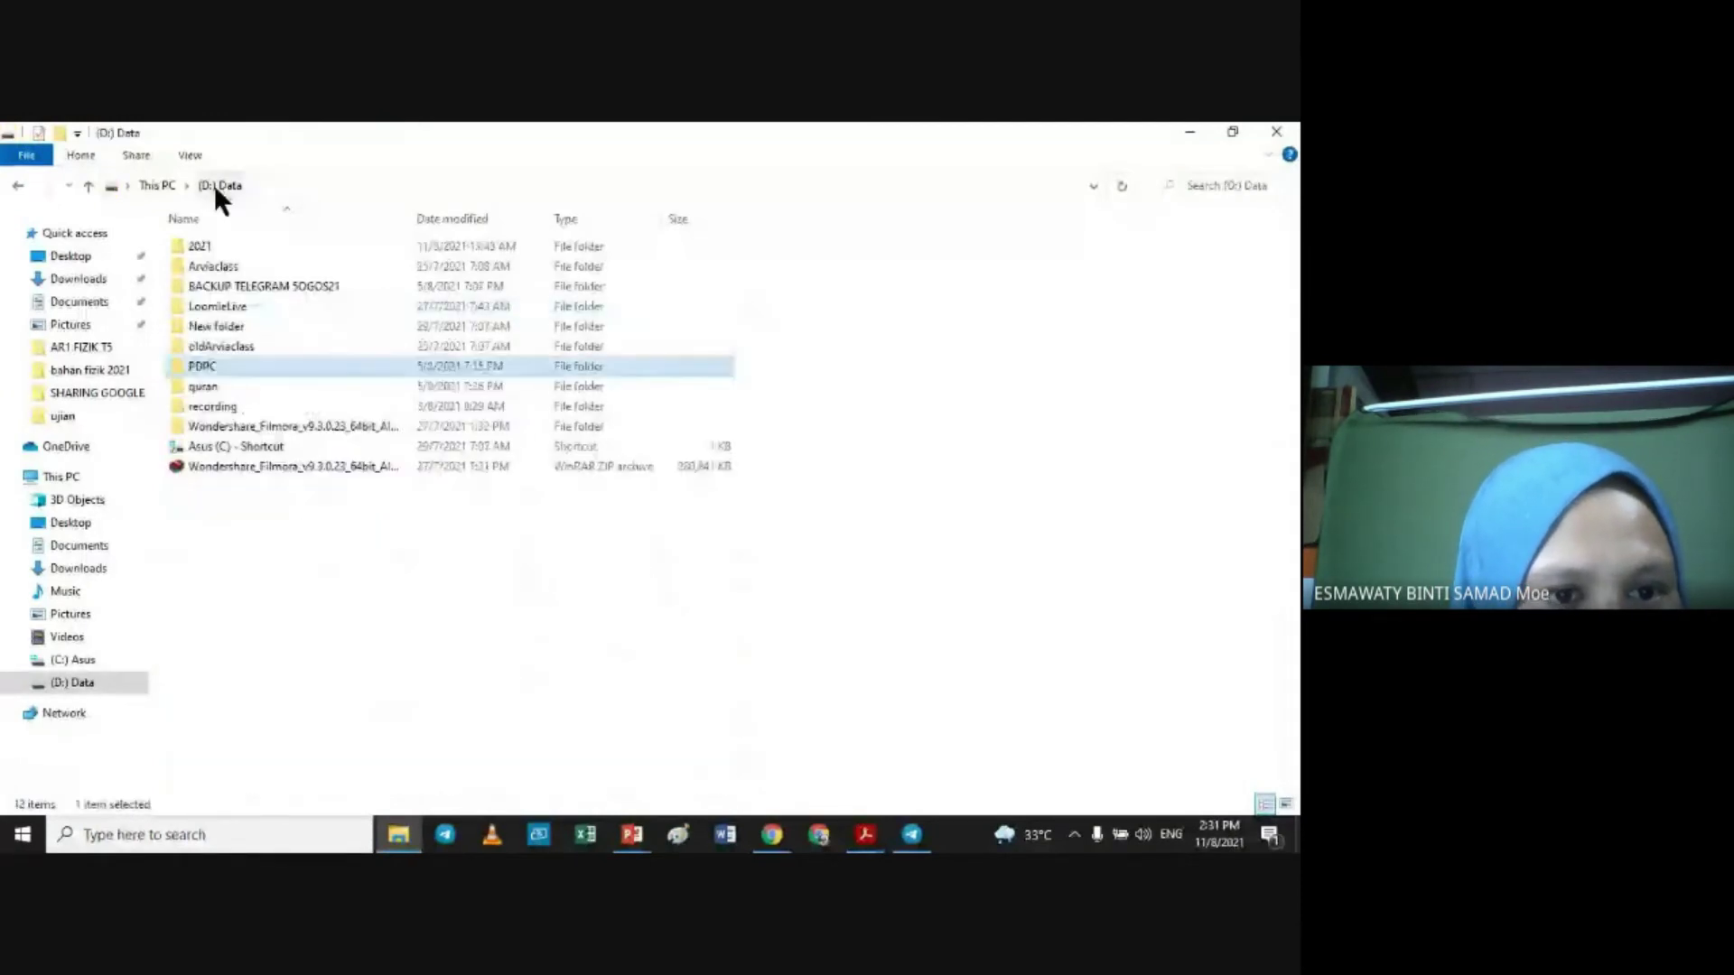
click(183, 246)
double_click(183, 246)
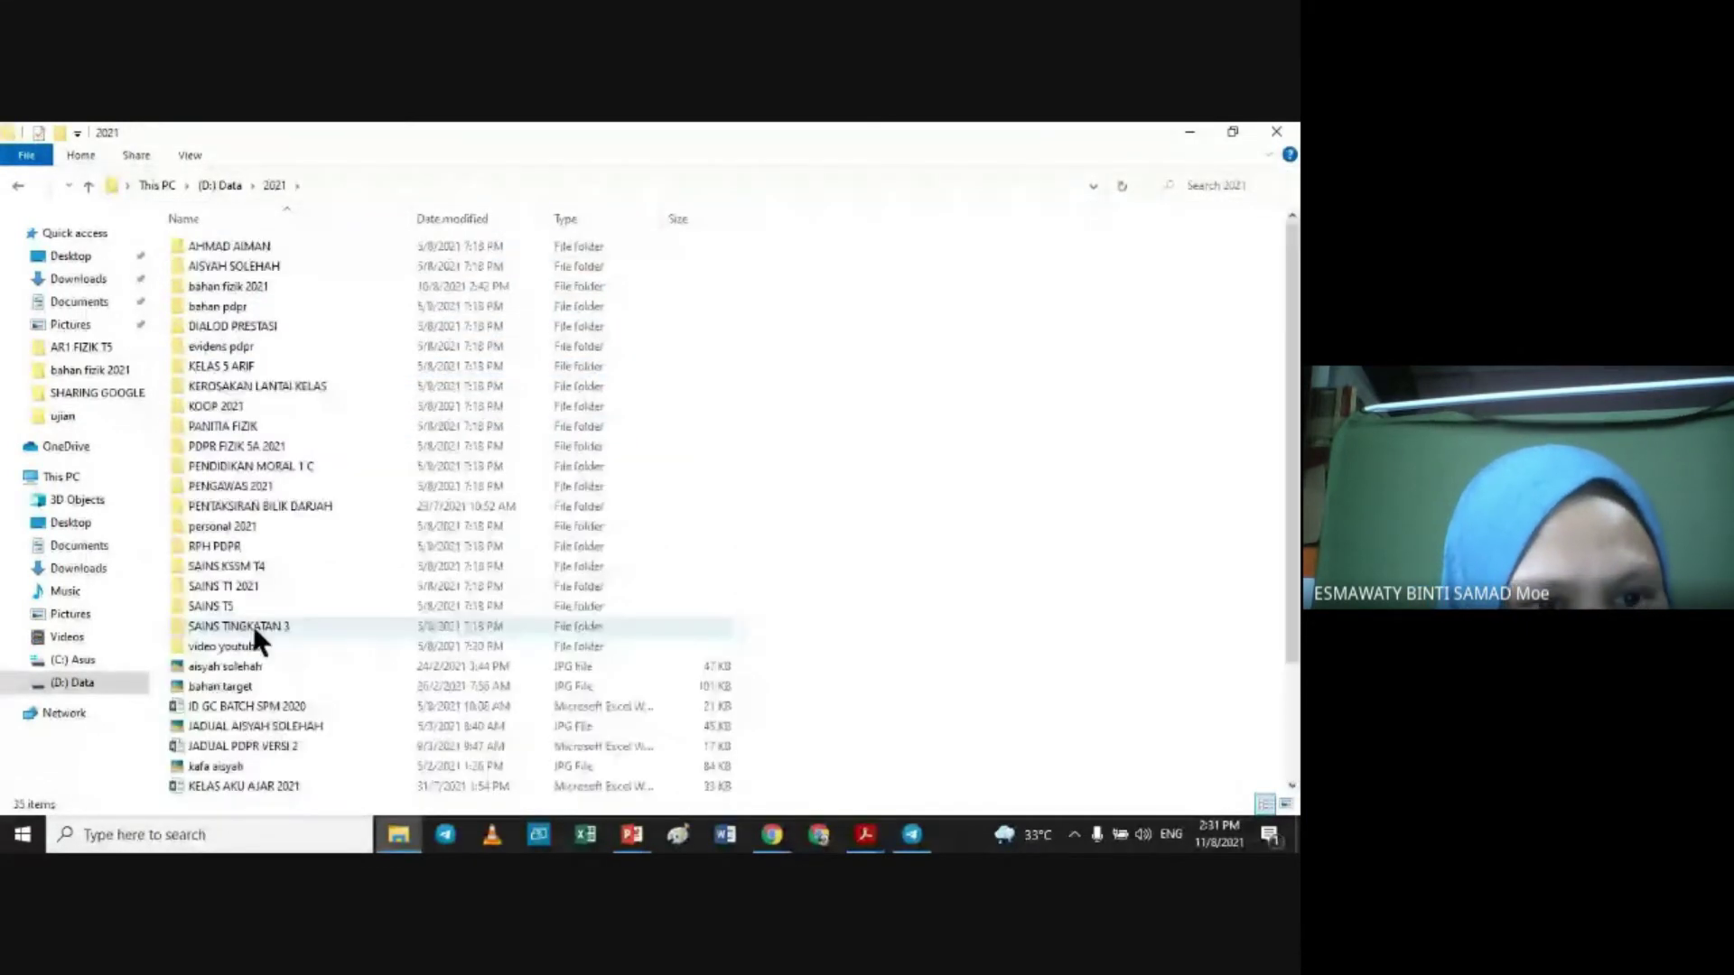
double_click(256, 587)
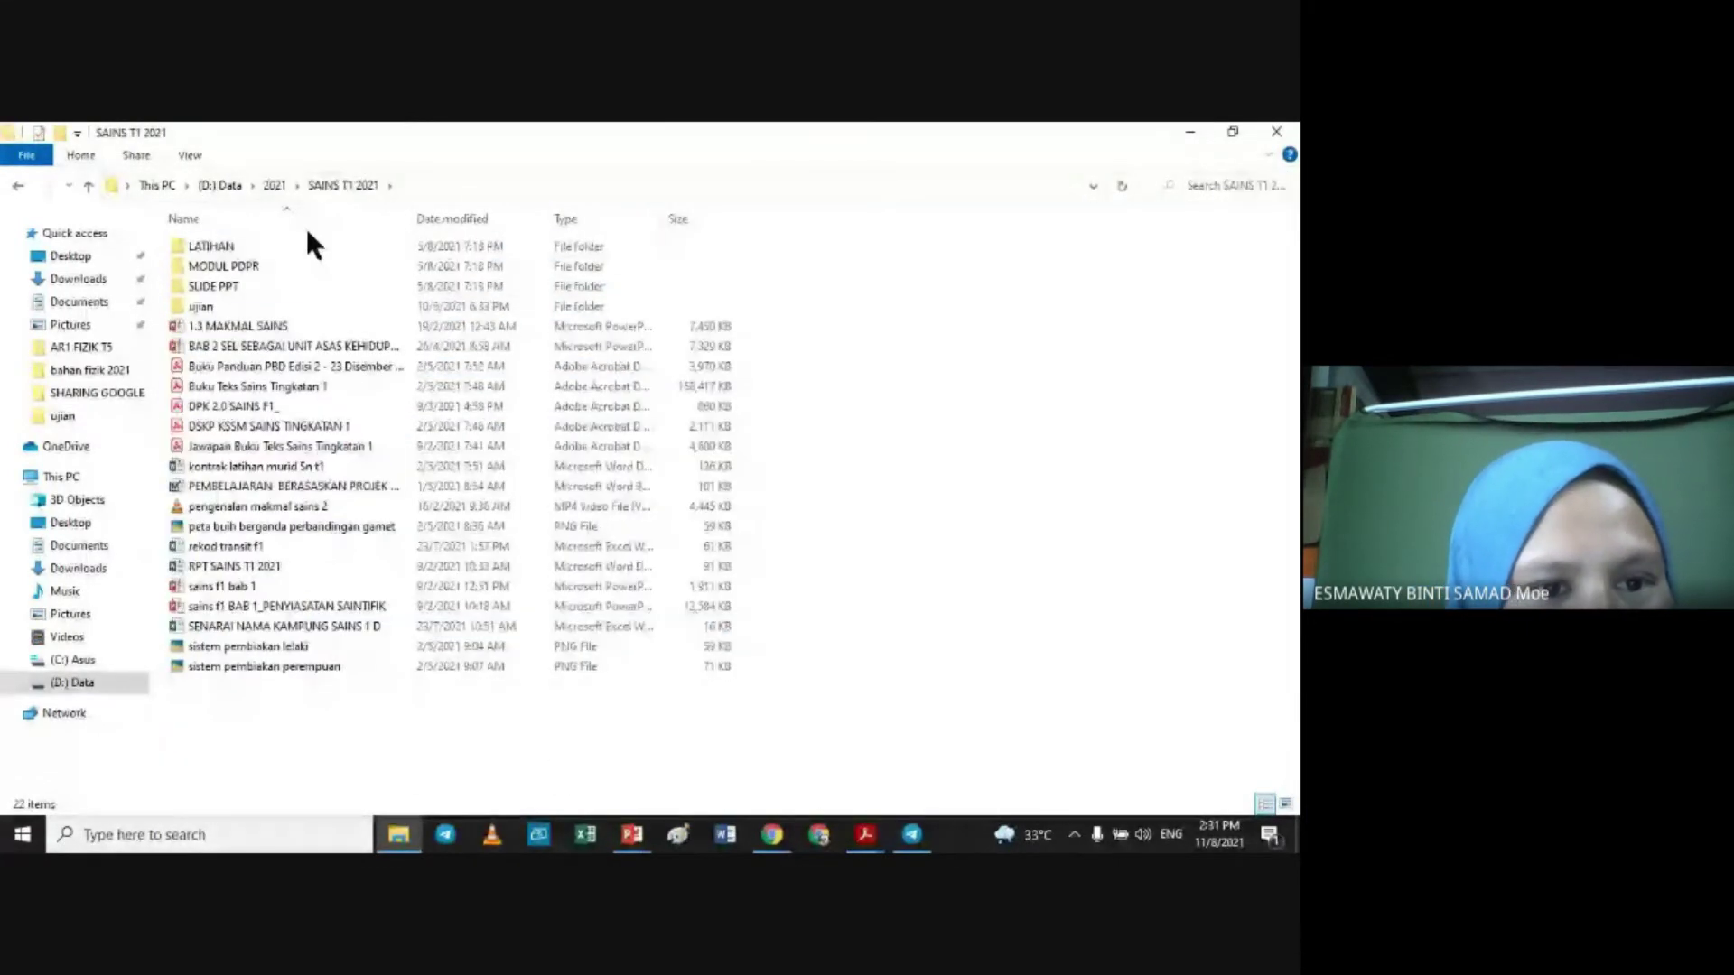
double_click(201, 306)
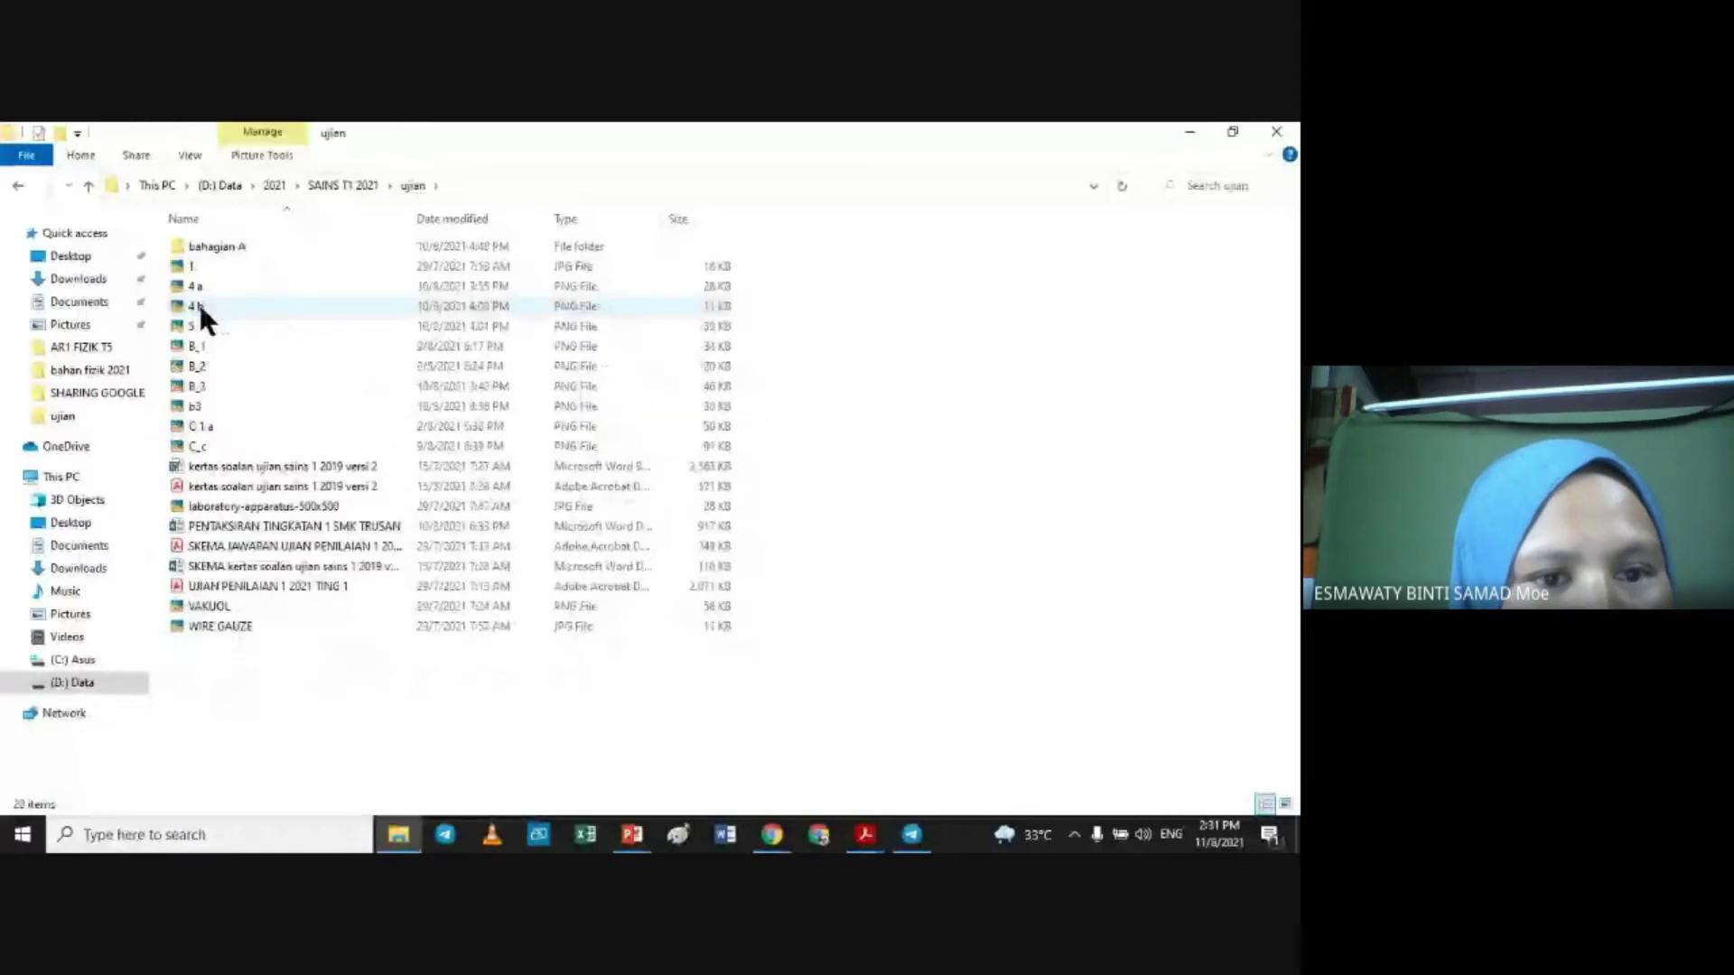
double_click(251, 244)
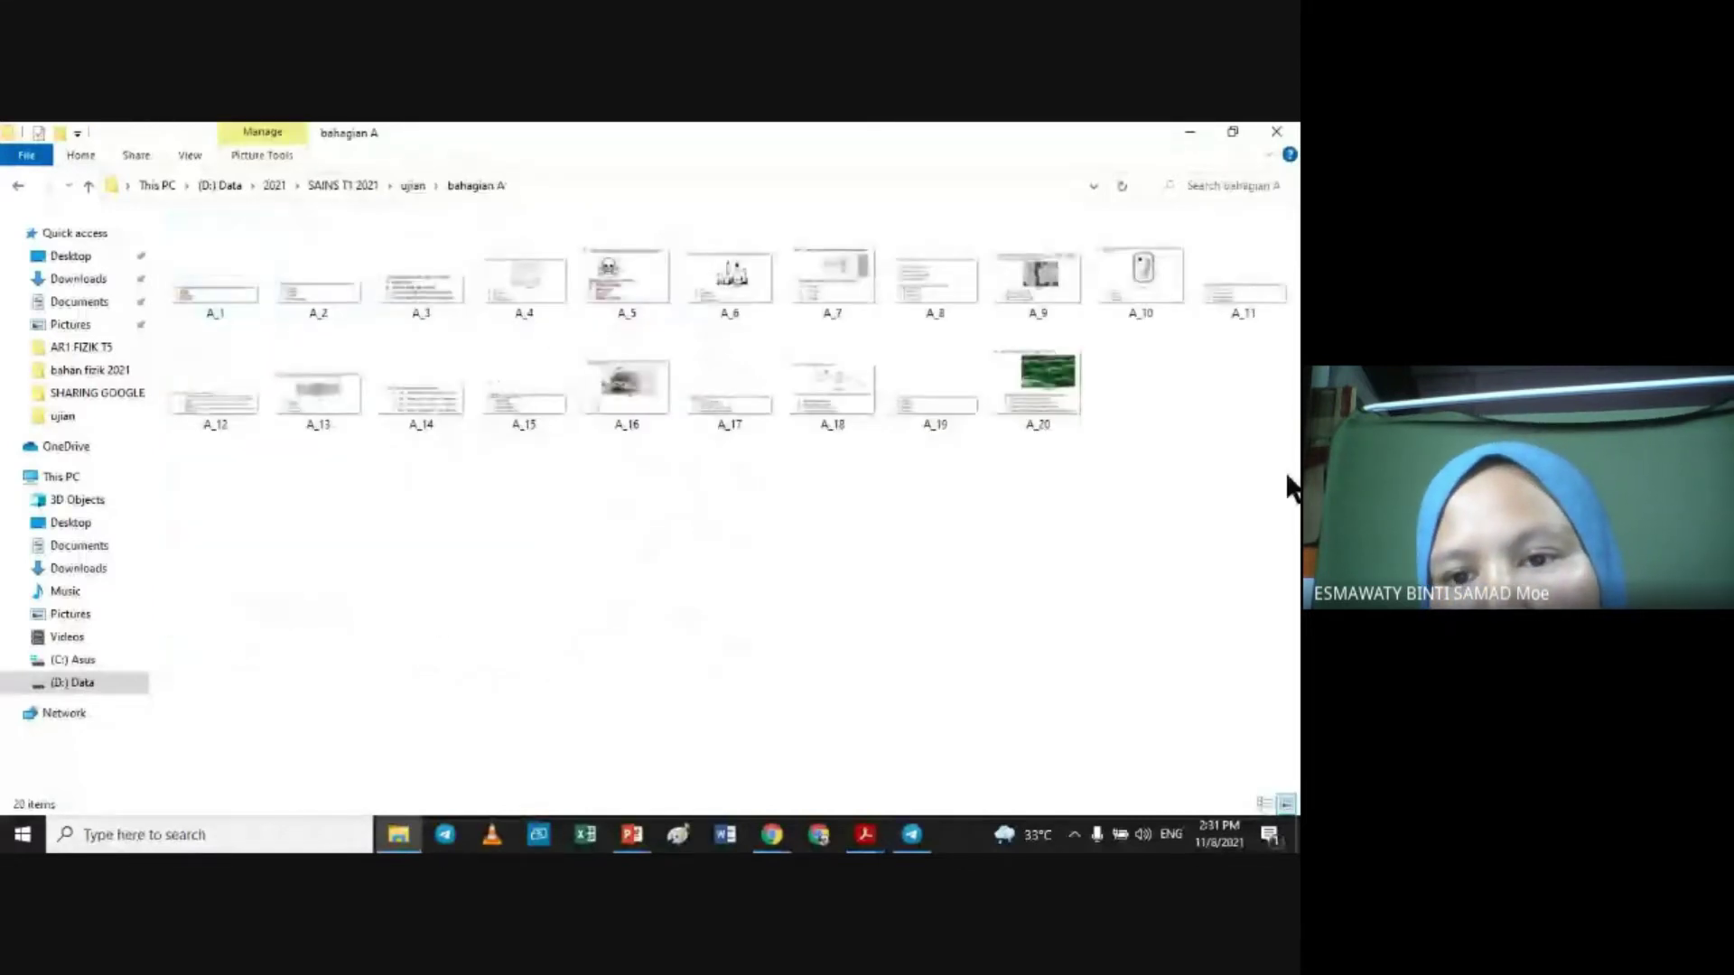
drag(1288, 476, 1259, 414)
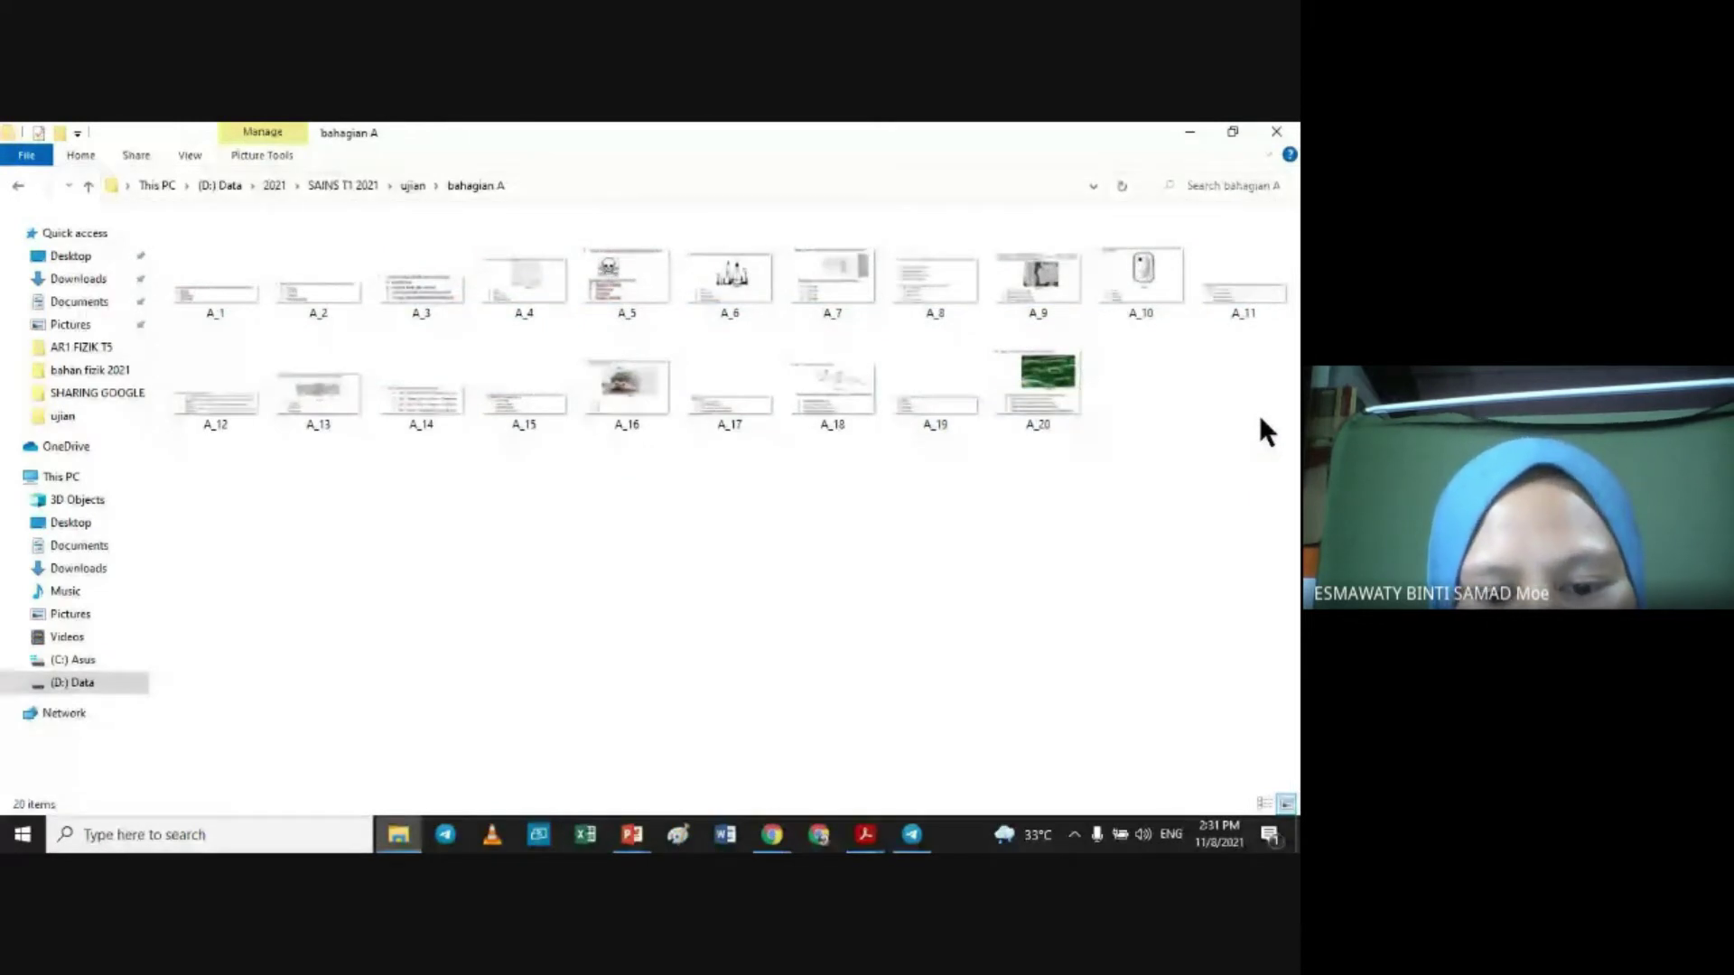
Step: Return to the form in Chrome and duplicate the 2 x 3 question
click(772, 834)
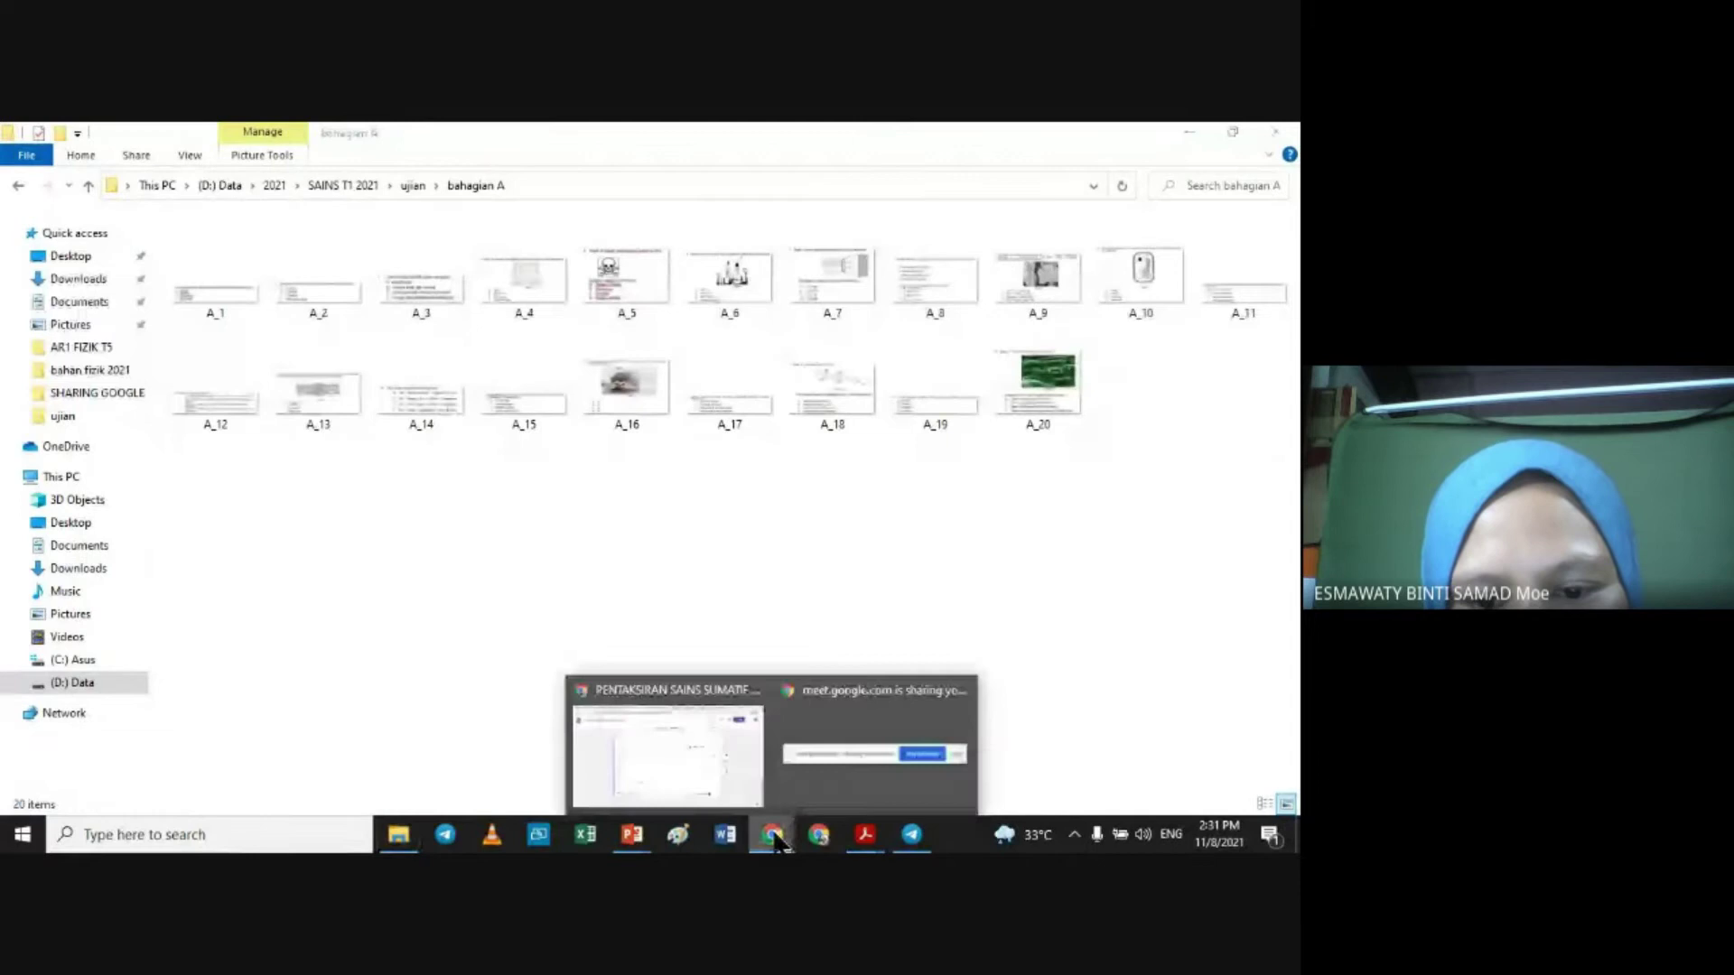
click(672, 778)
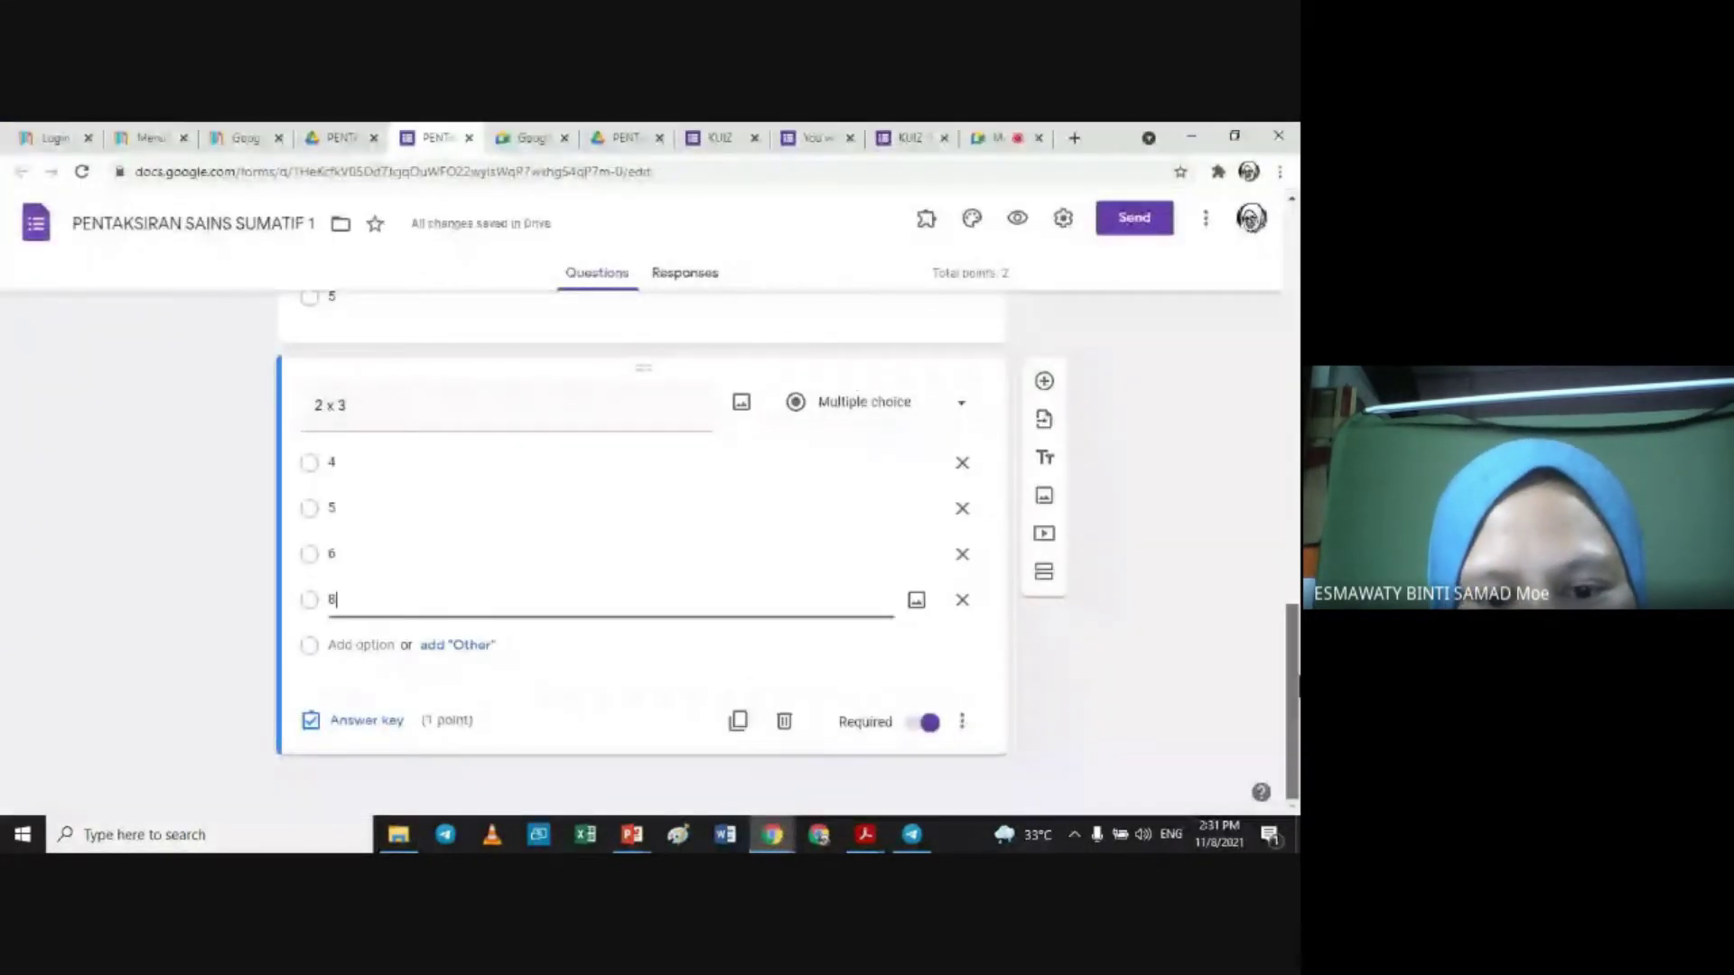
click(739, 723)
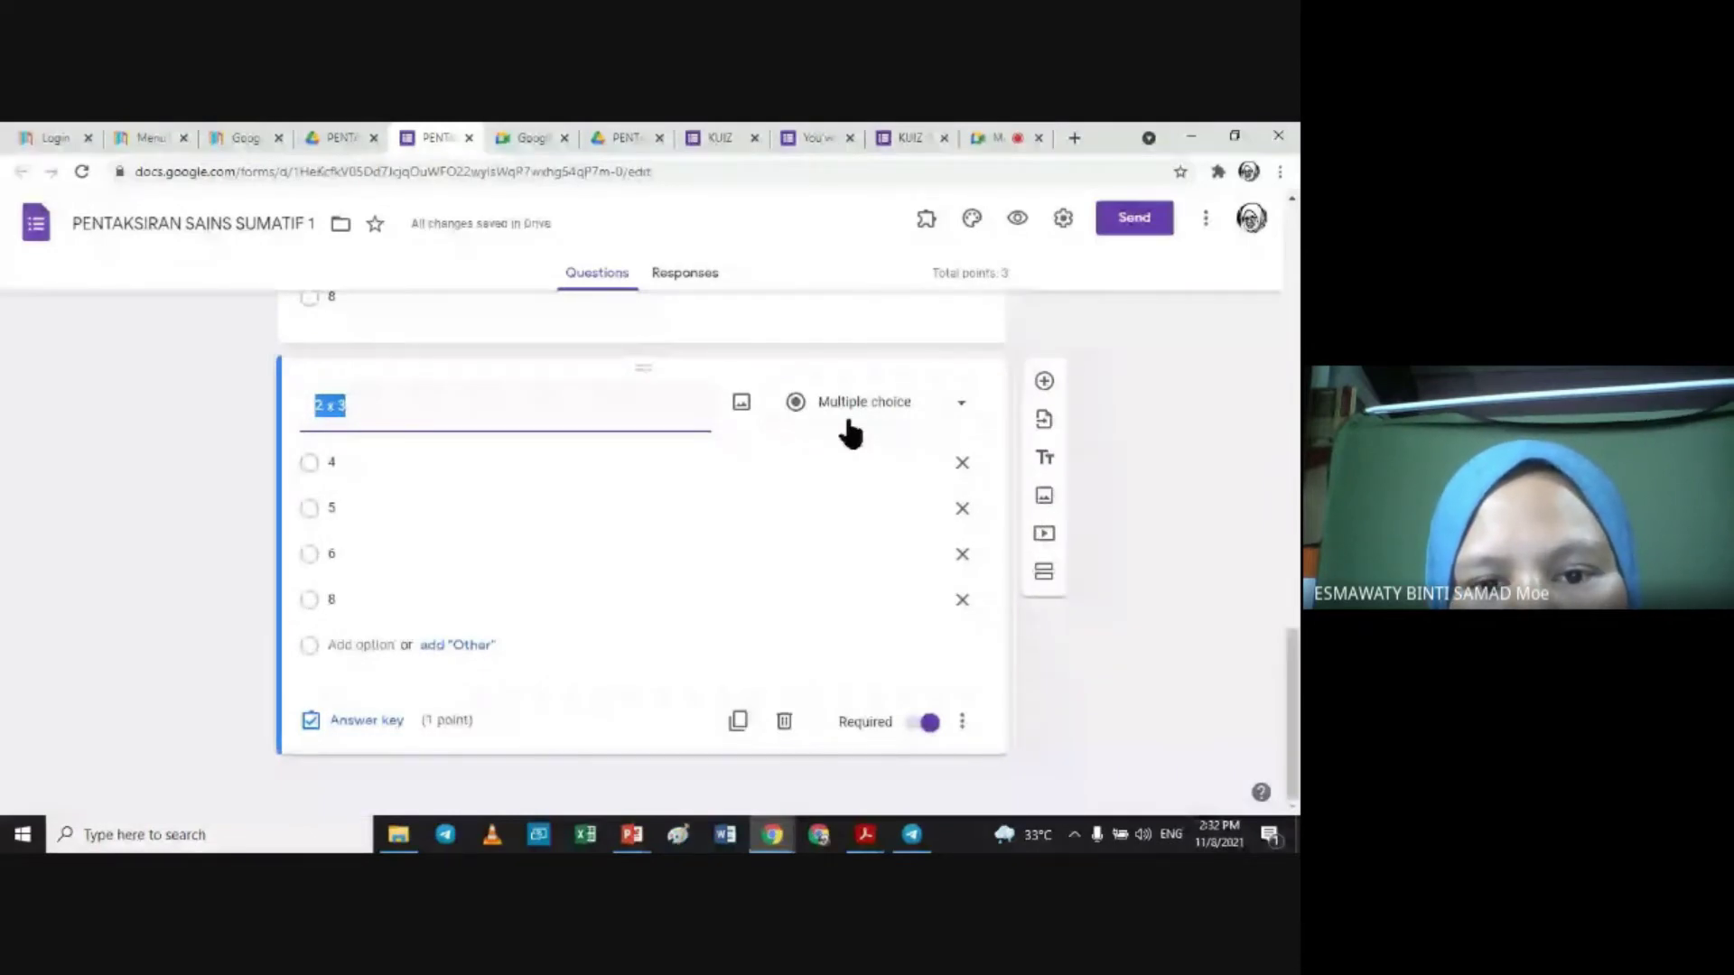
Step: Upload the image A_5 from the bahagian A folder into the duplicated question
click(741, 403)
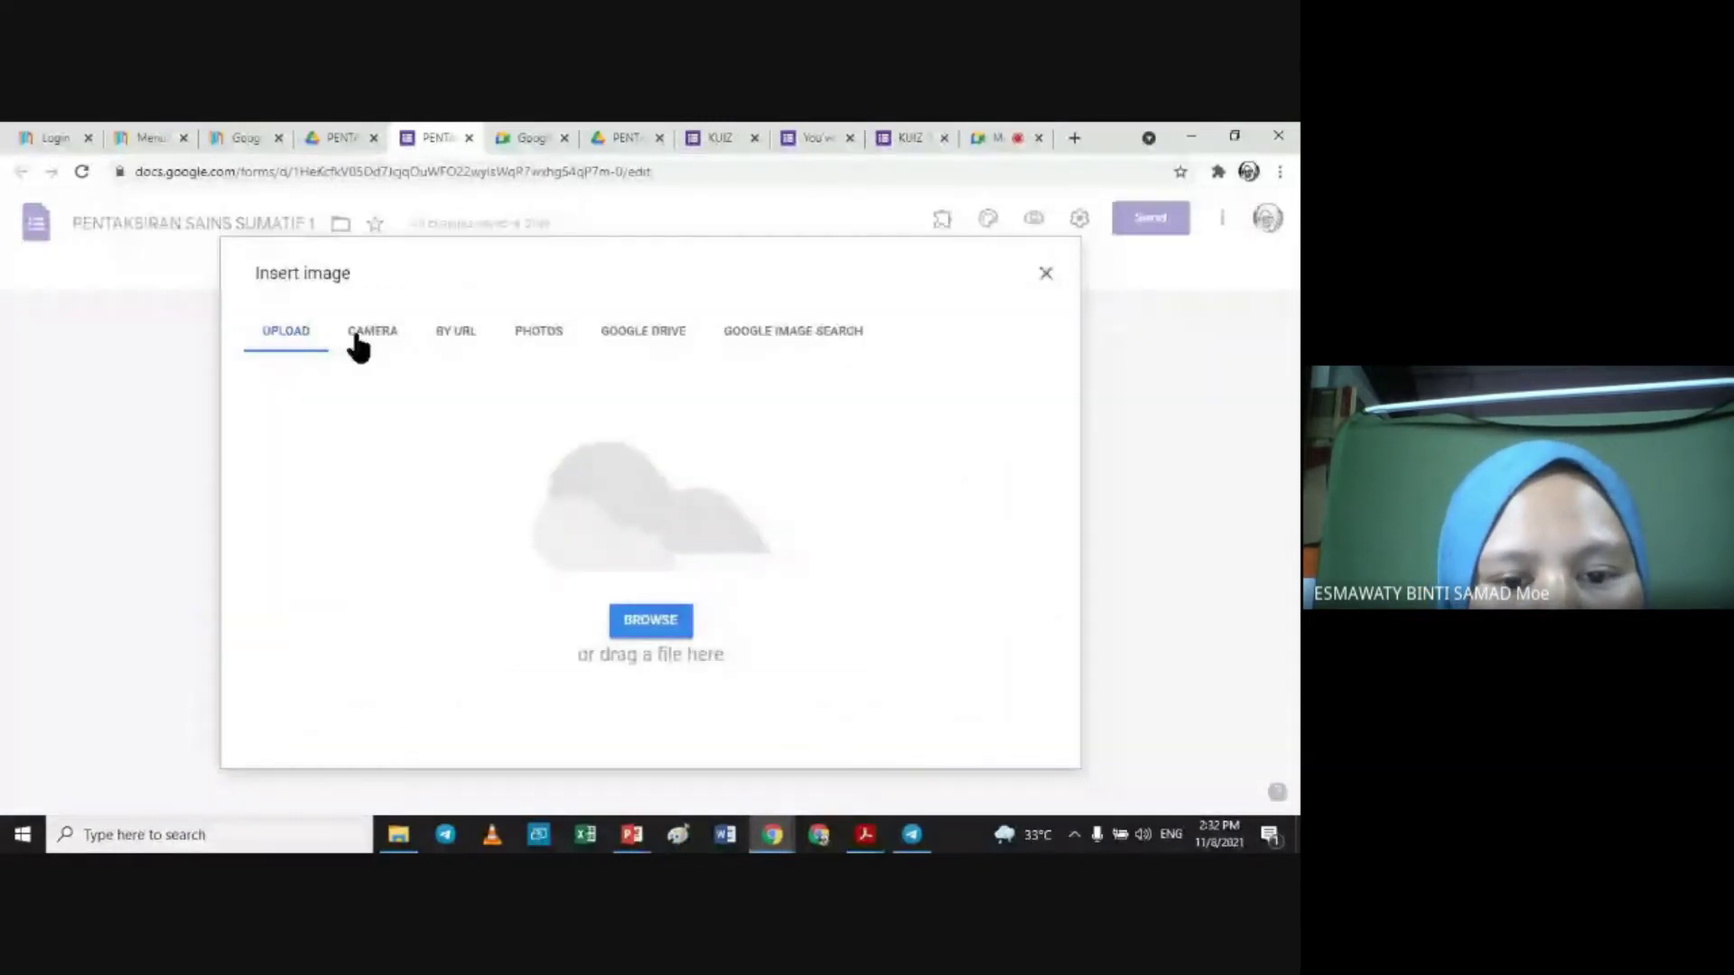
click(640, 621)
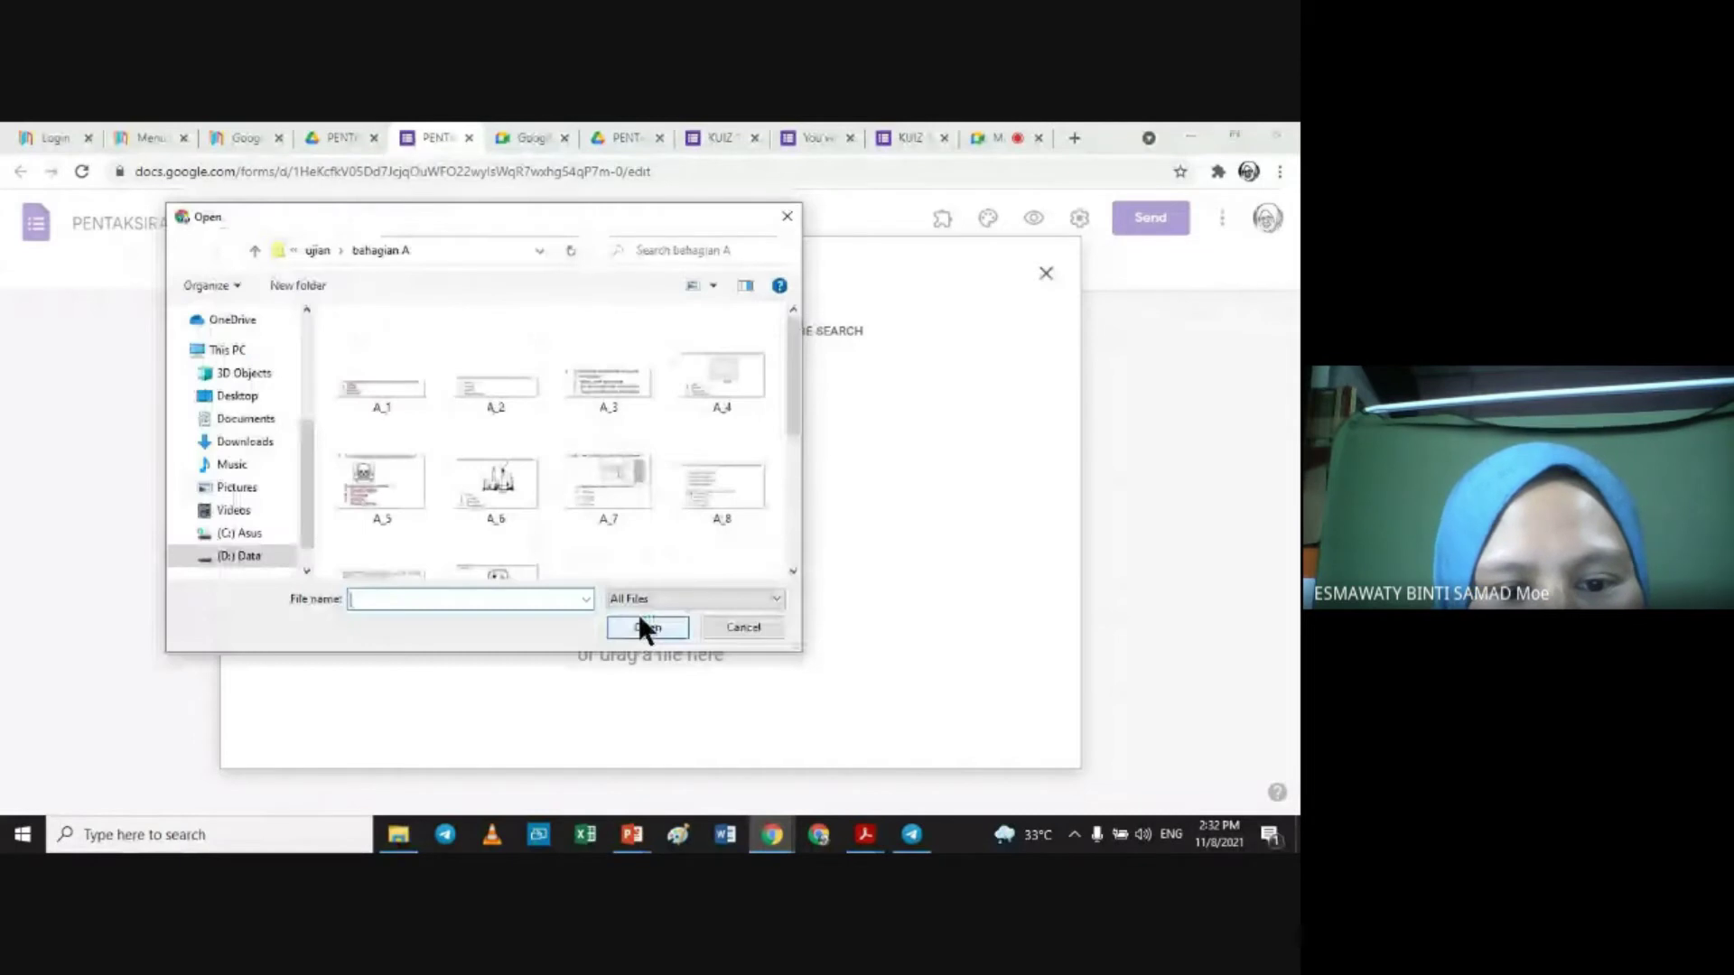
click(381, 495)
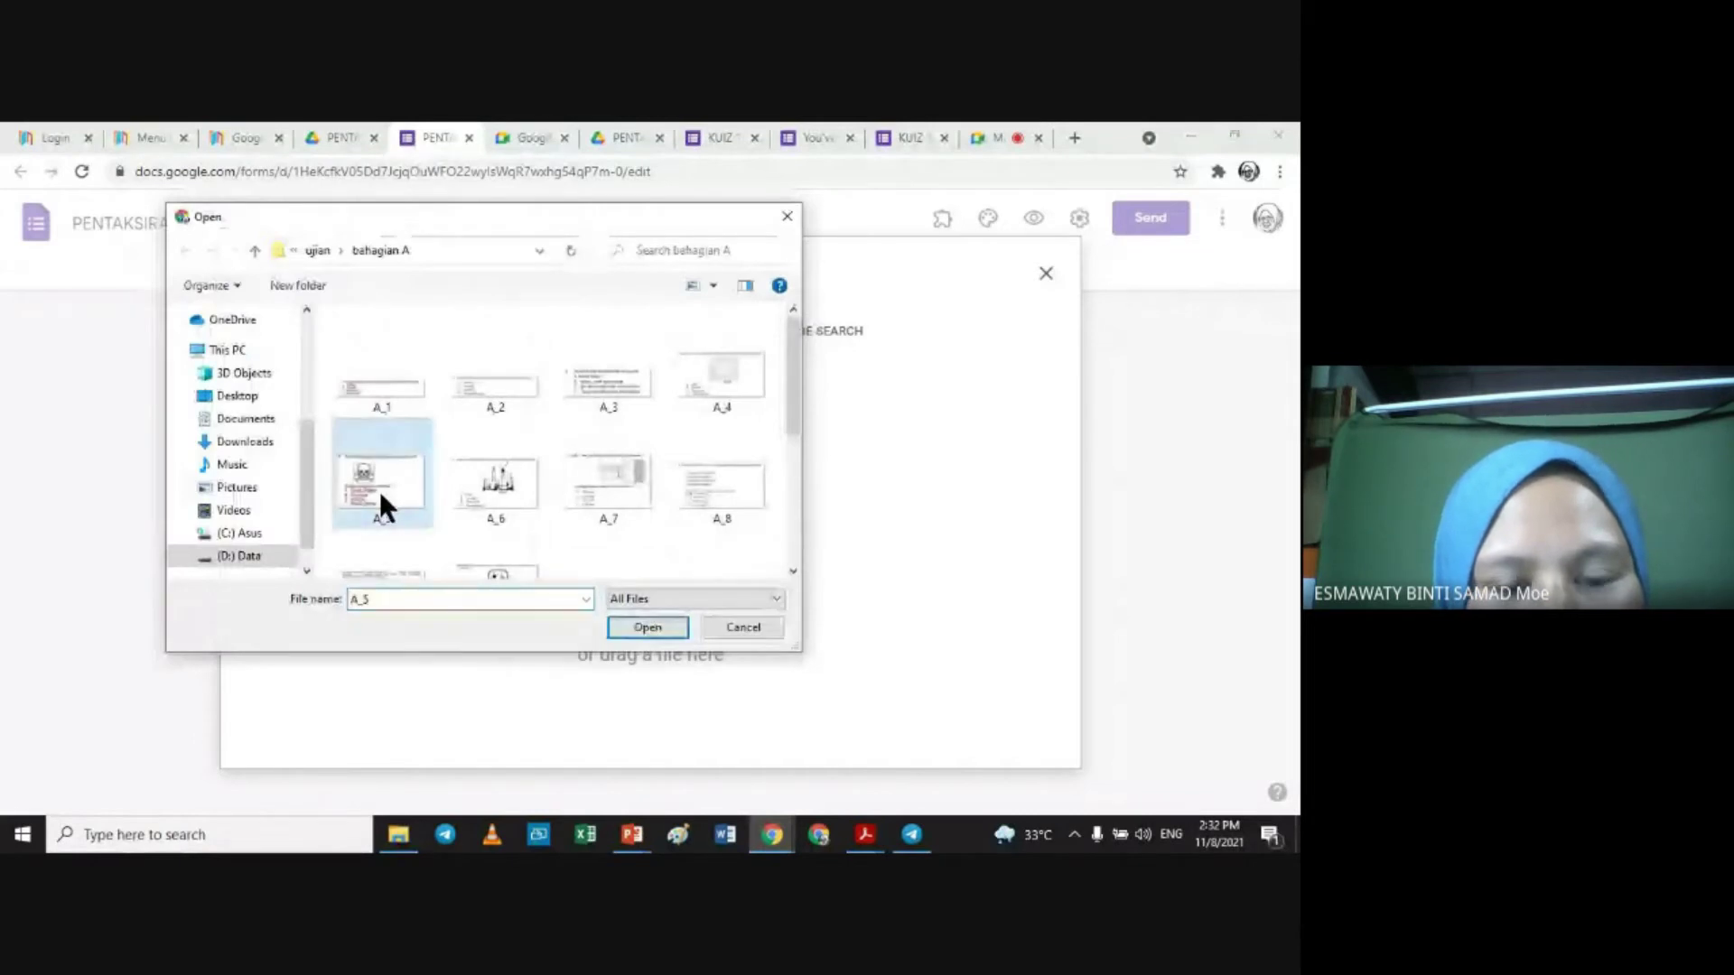
click(661, 625)
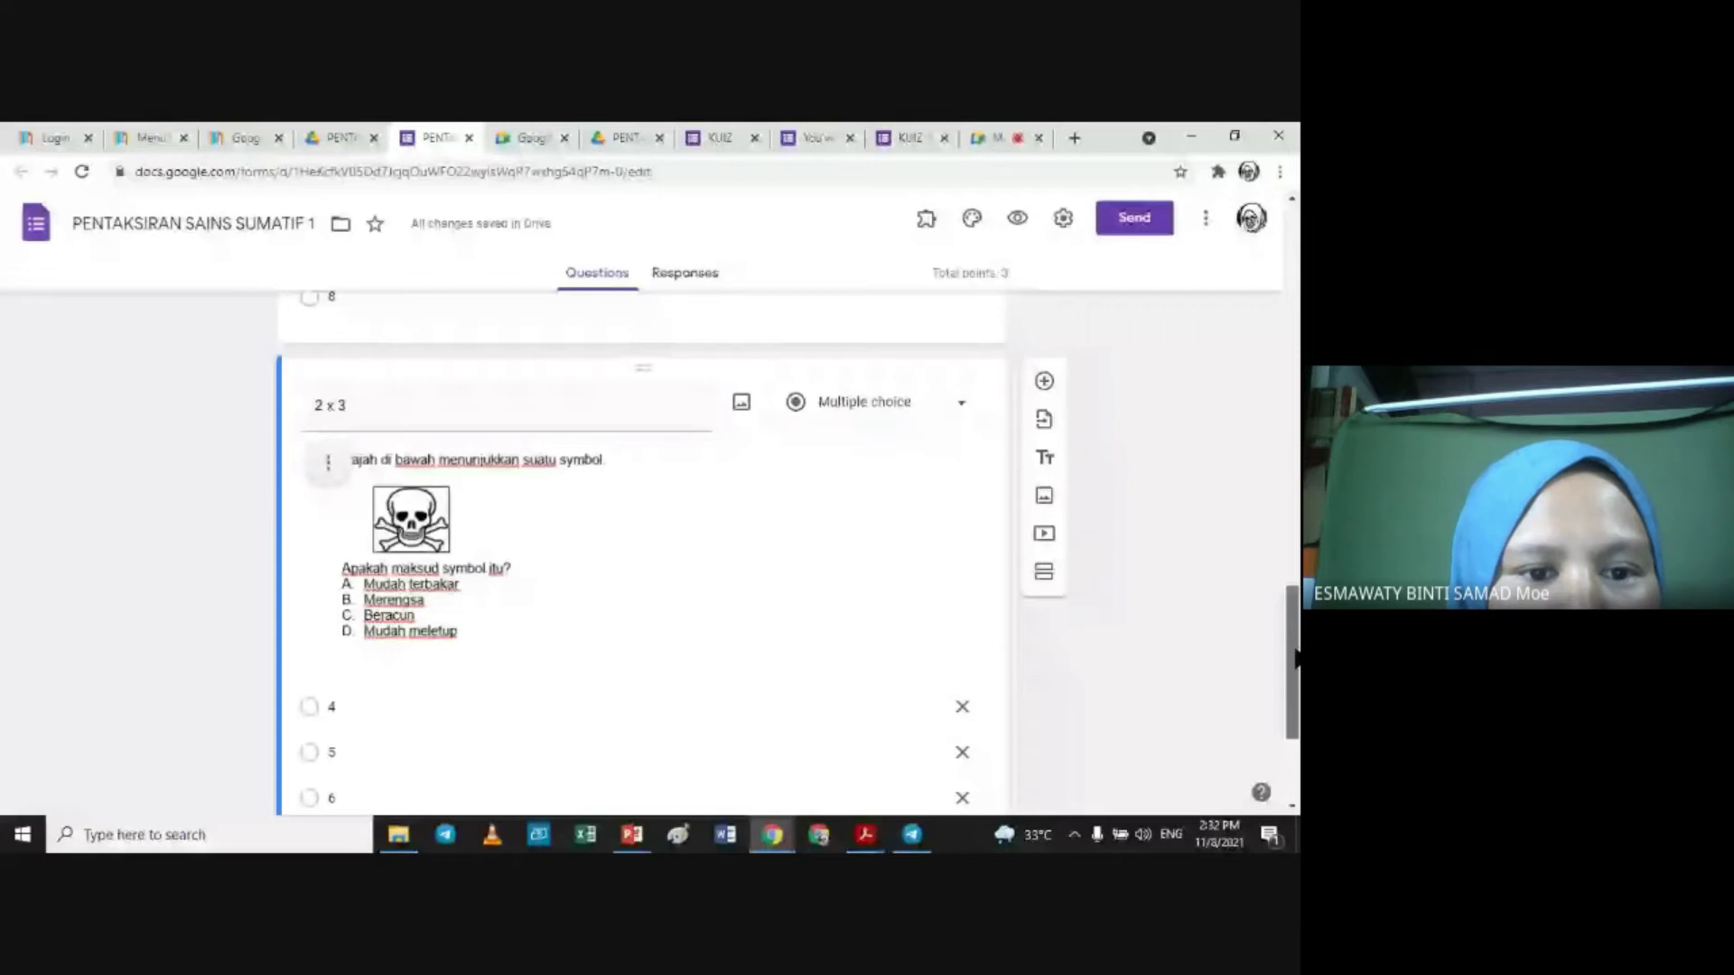
Step: Retitle the duplicated question Soalan and enlarge its image to nearly the full width of the question card
scroll(1295, 658, down, 1)
triple_click(375, 340)
text(So)
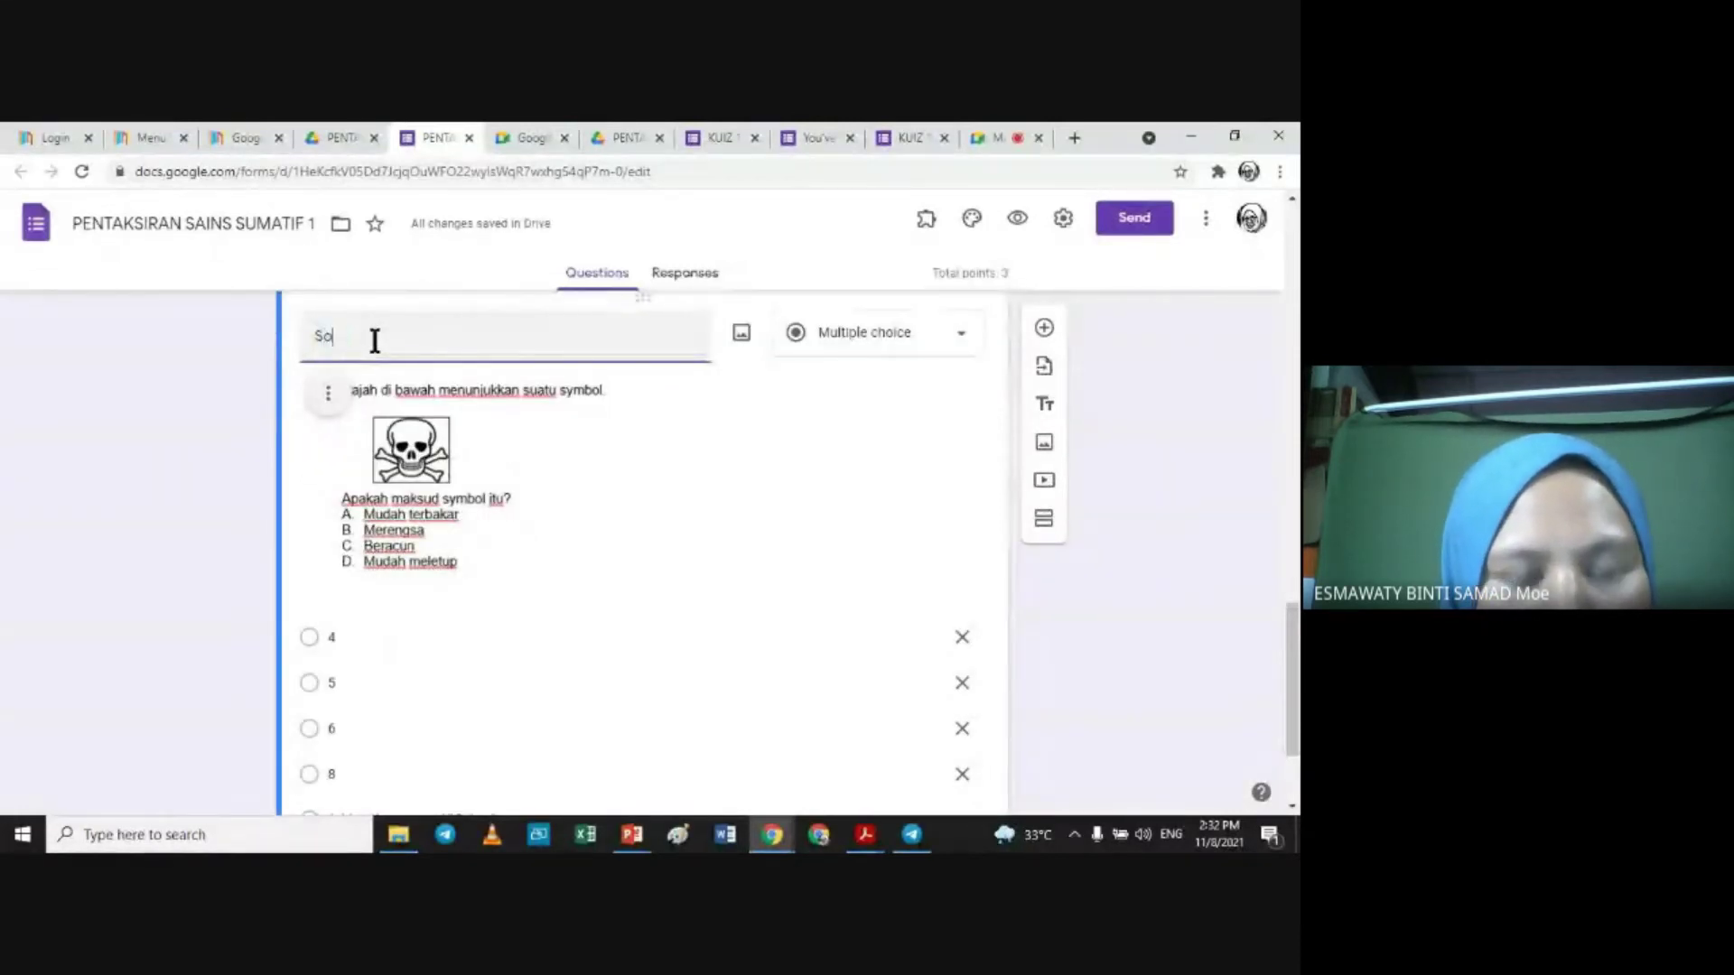
text(ala)
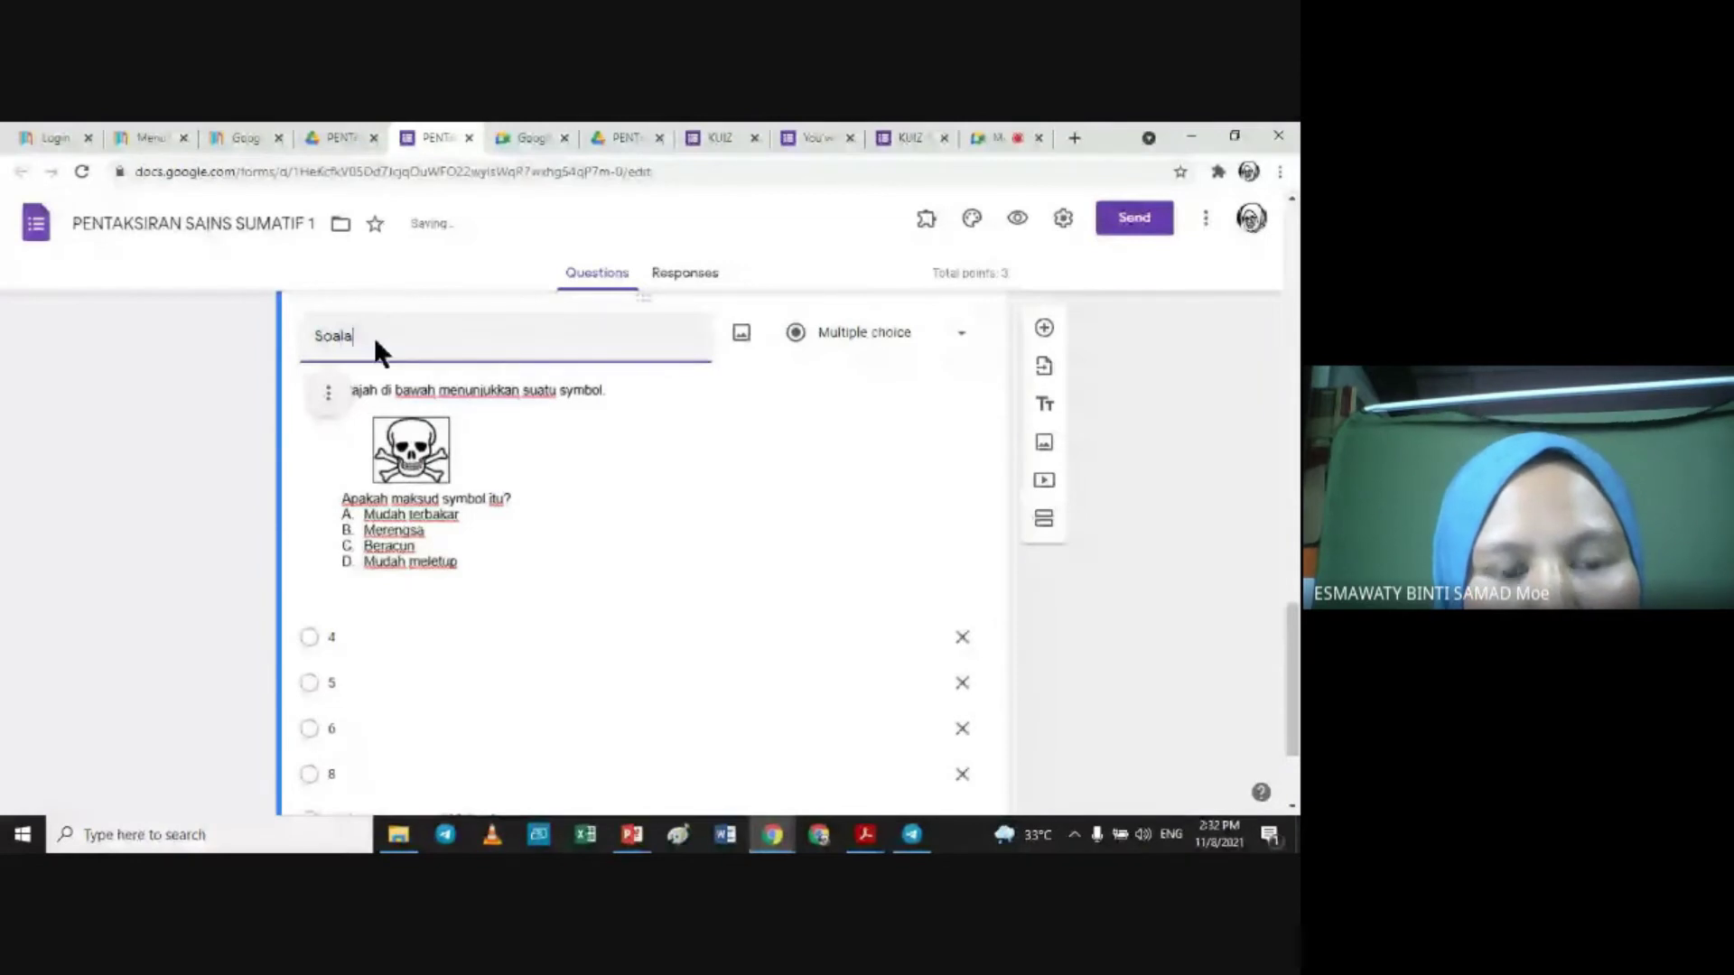
text(n)
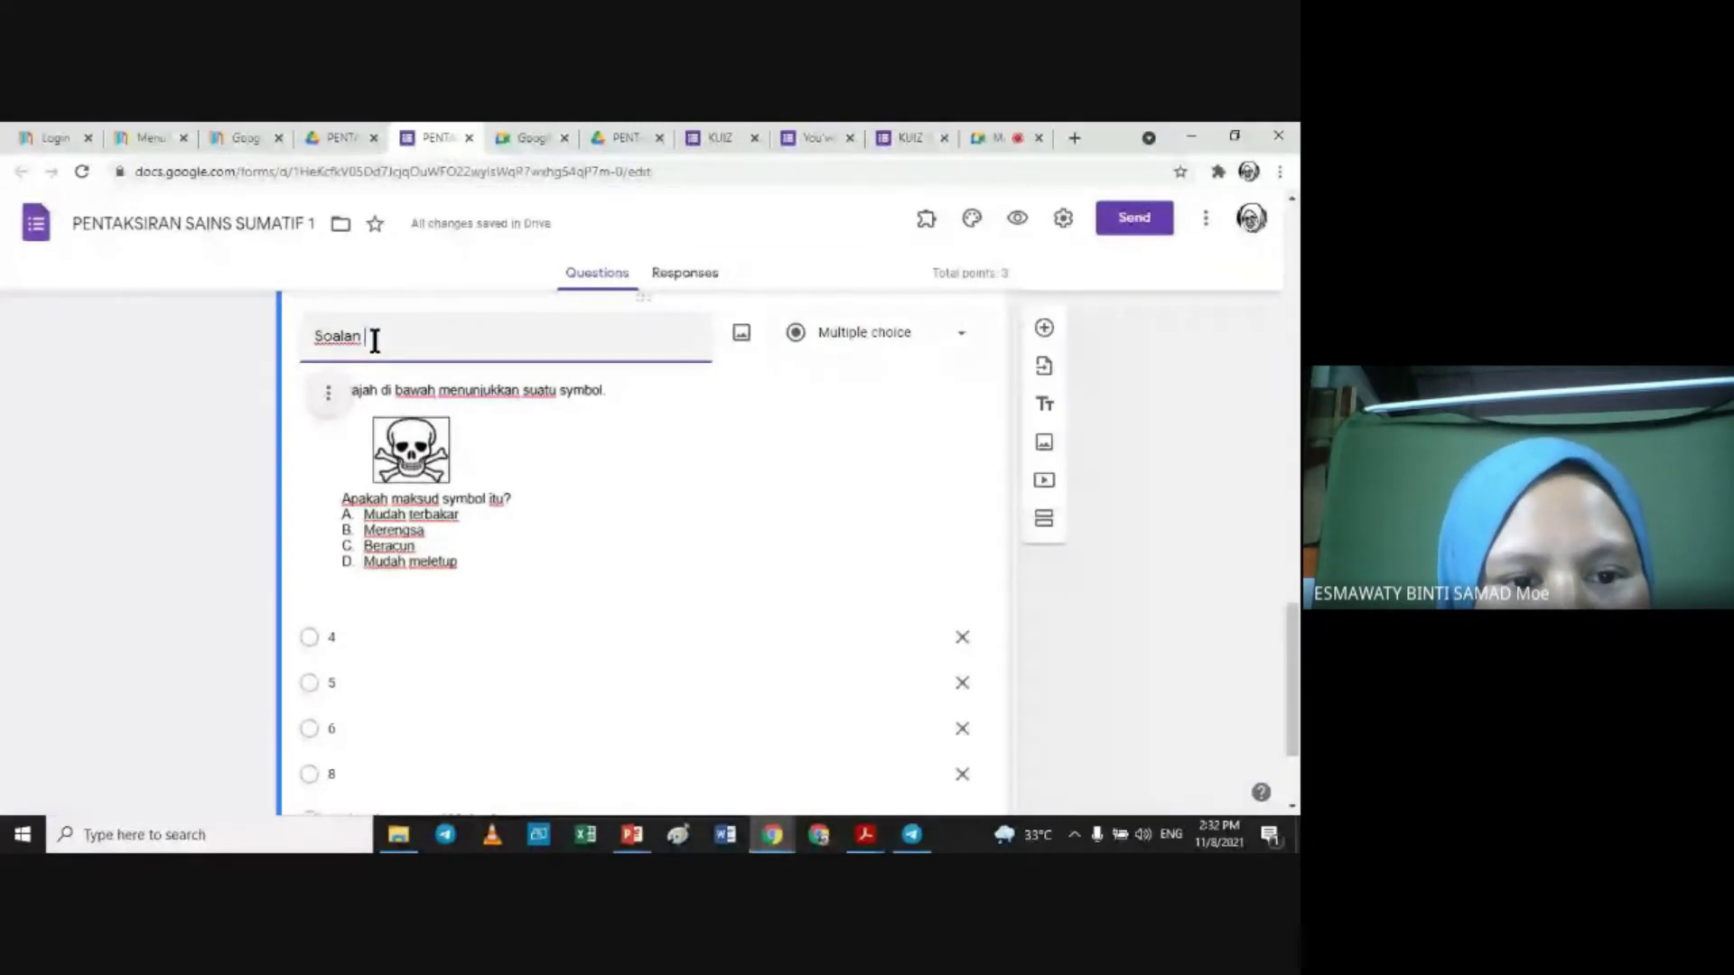
click(407, 498)
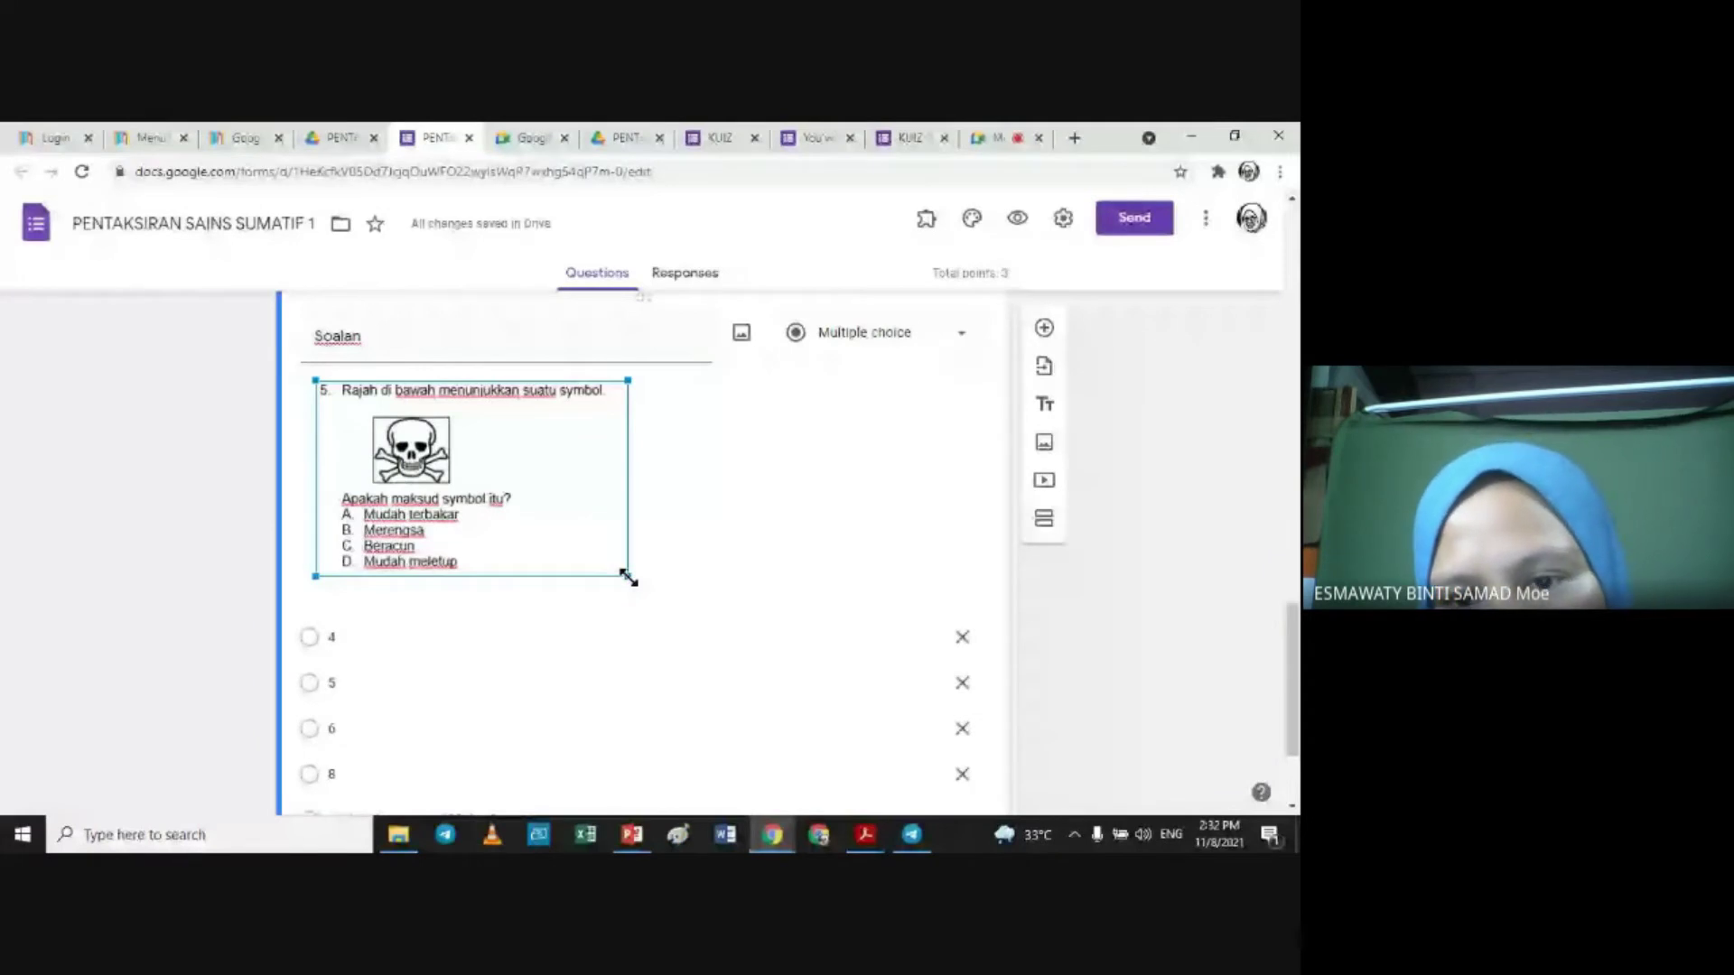
drag(627, 576, 964, 593)
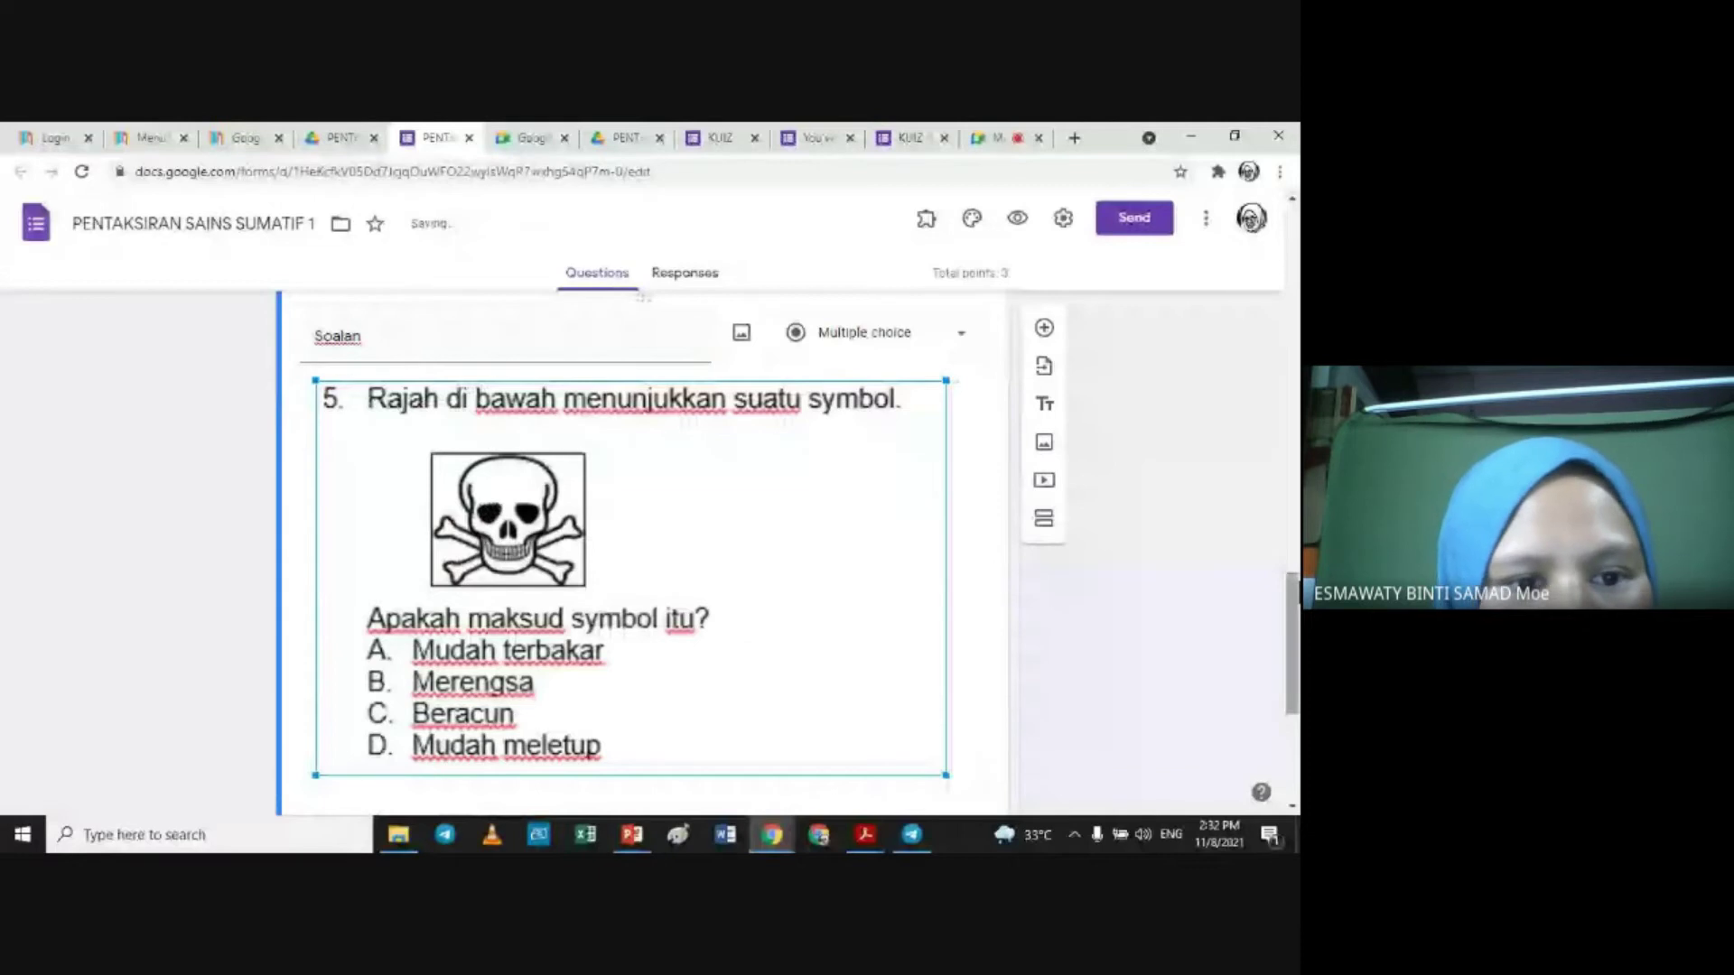
Step: Complete the title of the skull-symbol question as Soalan 3
scroll(643, 431, up, 1)
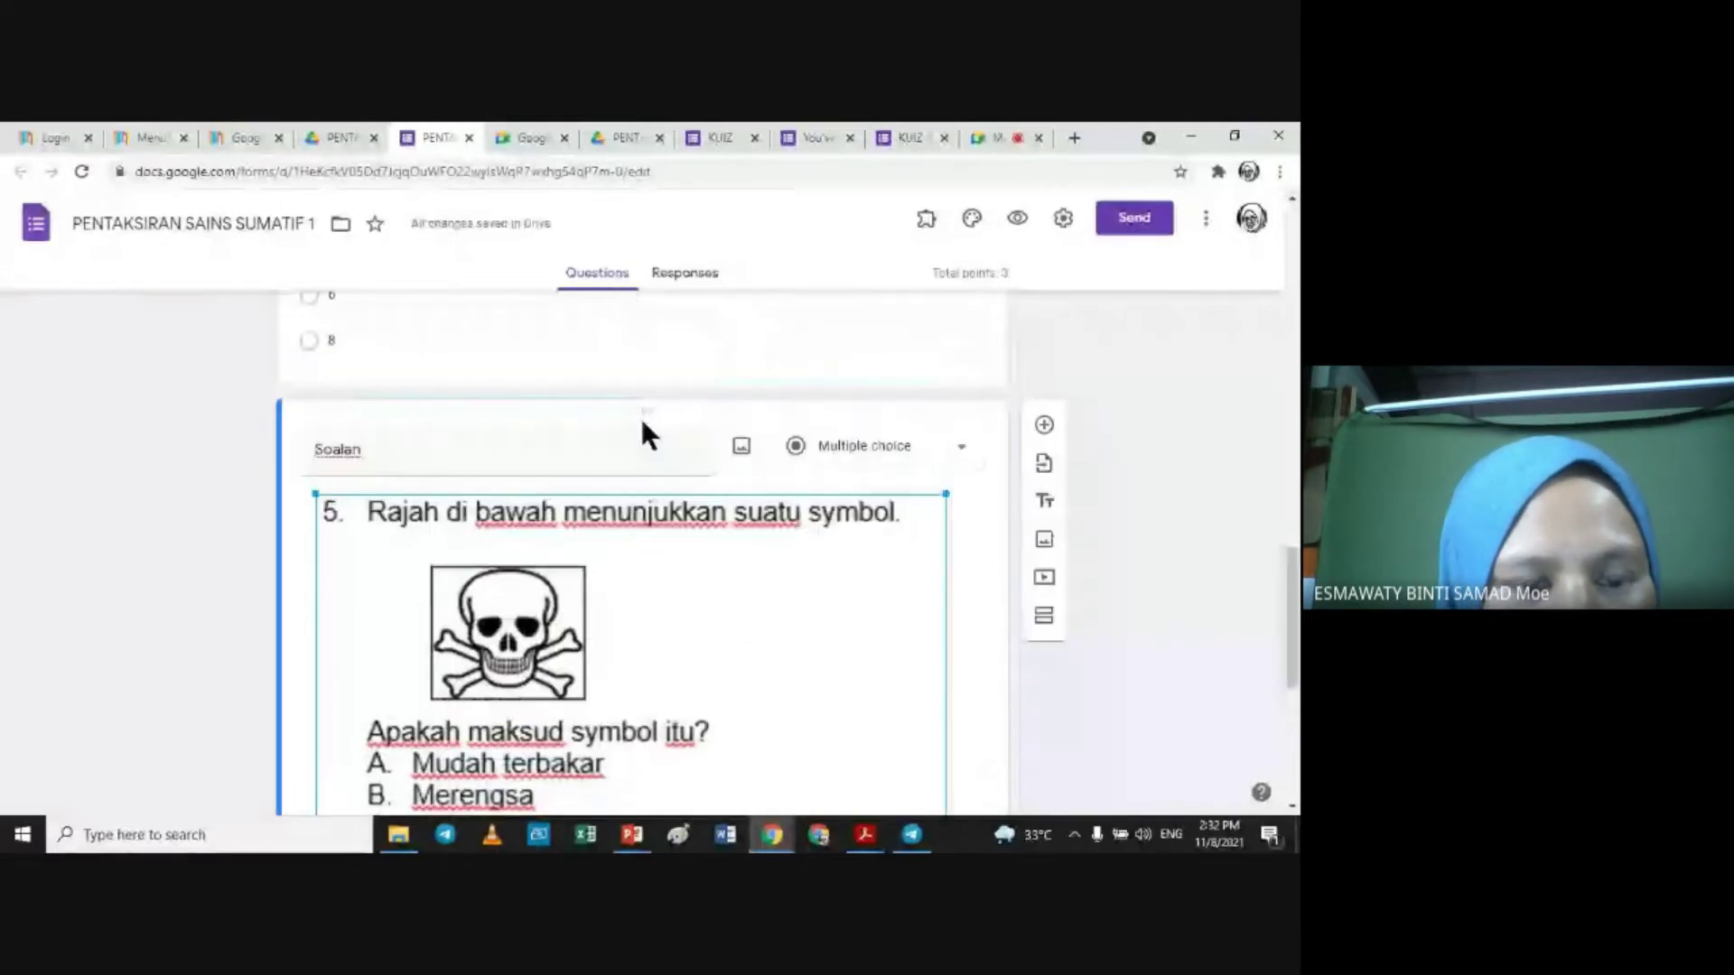
click(380, 454)
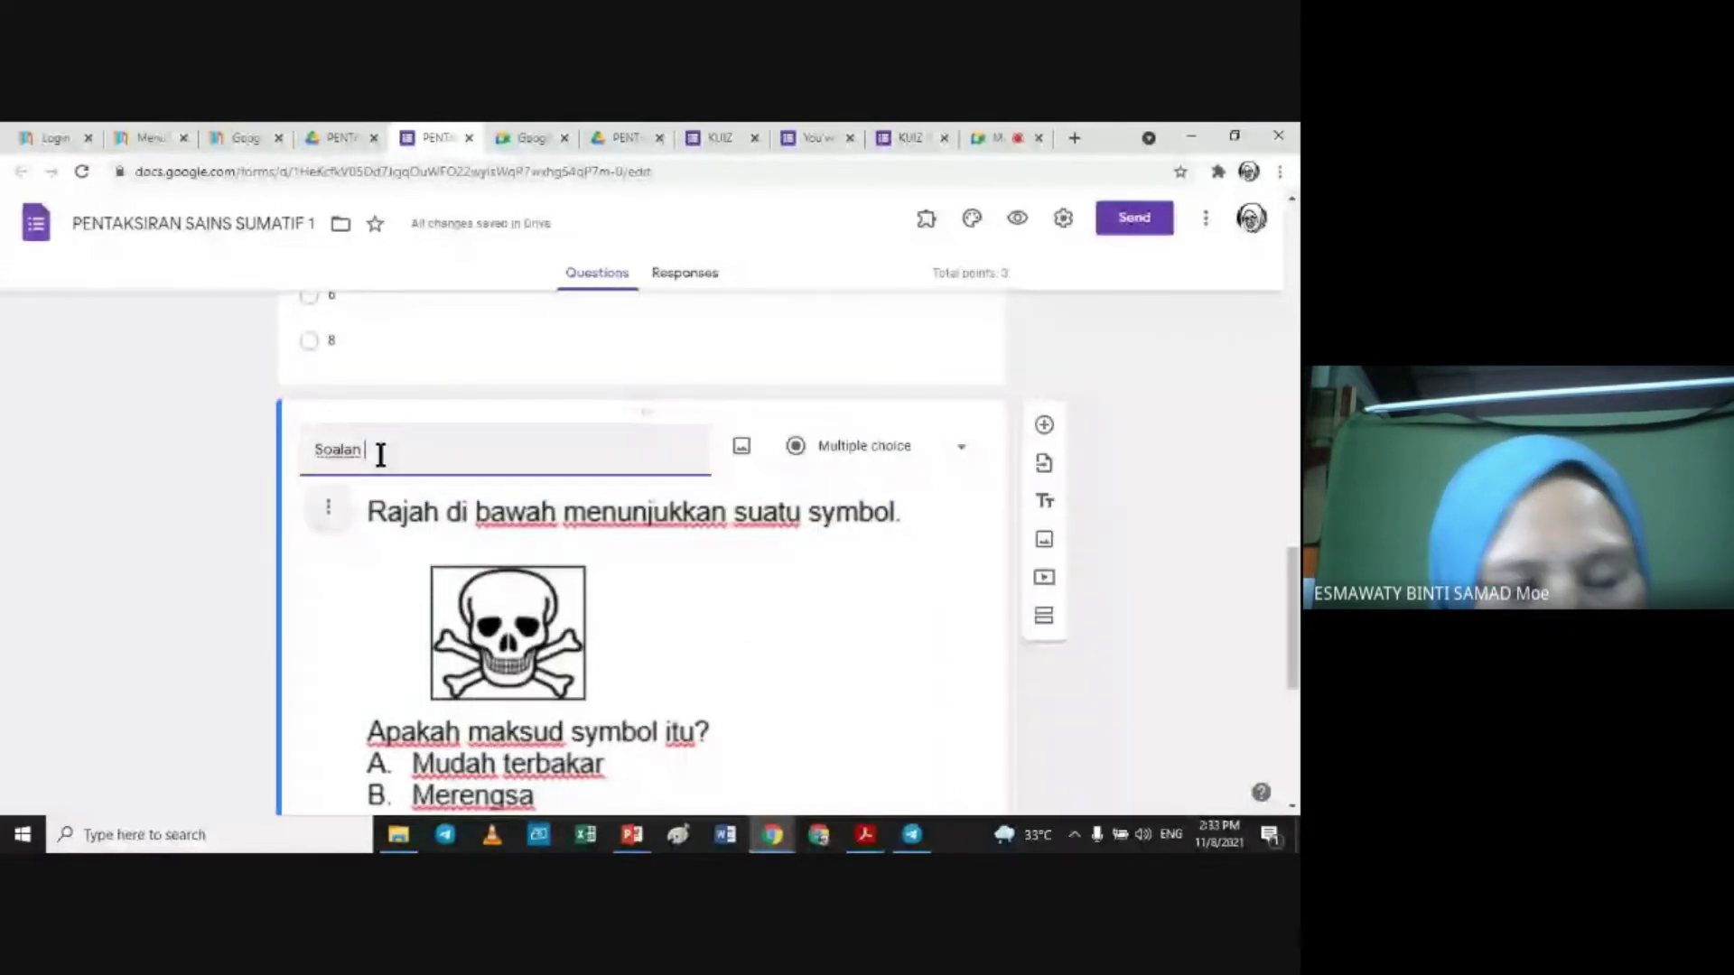
text(3)
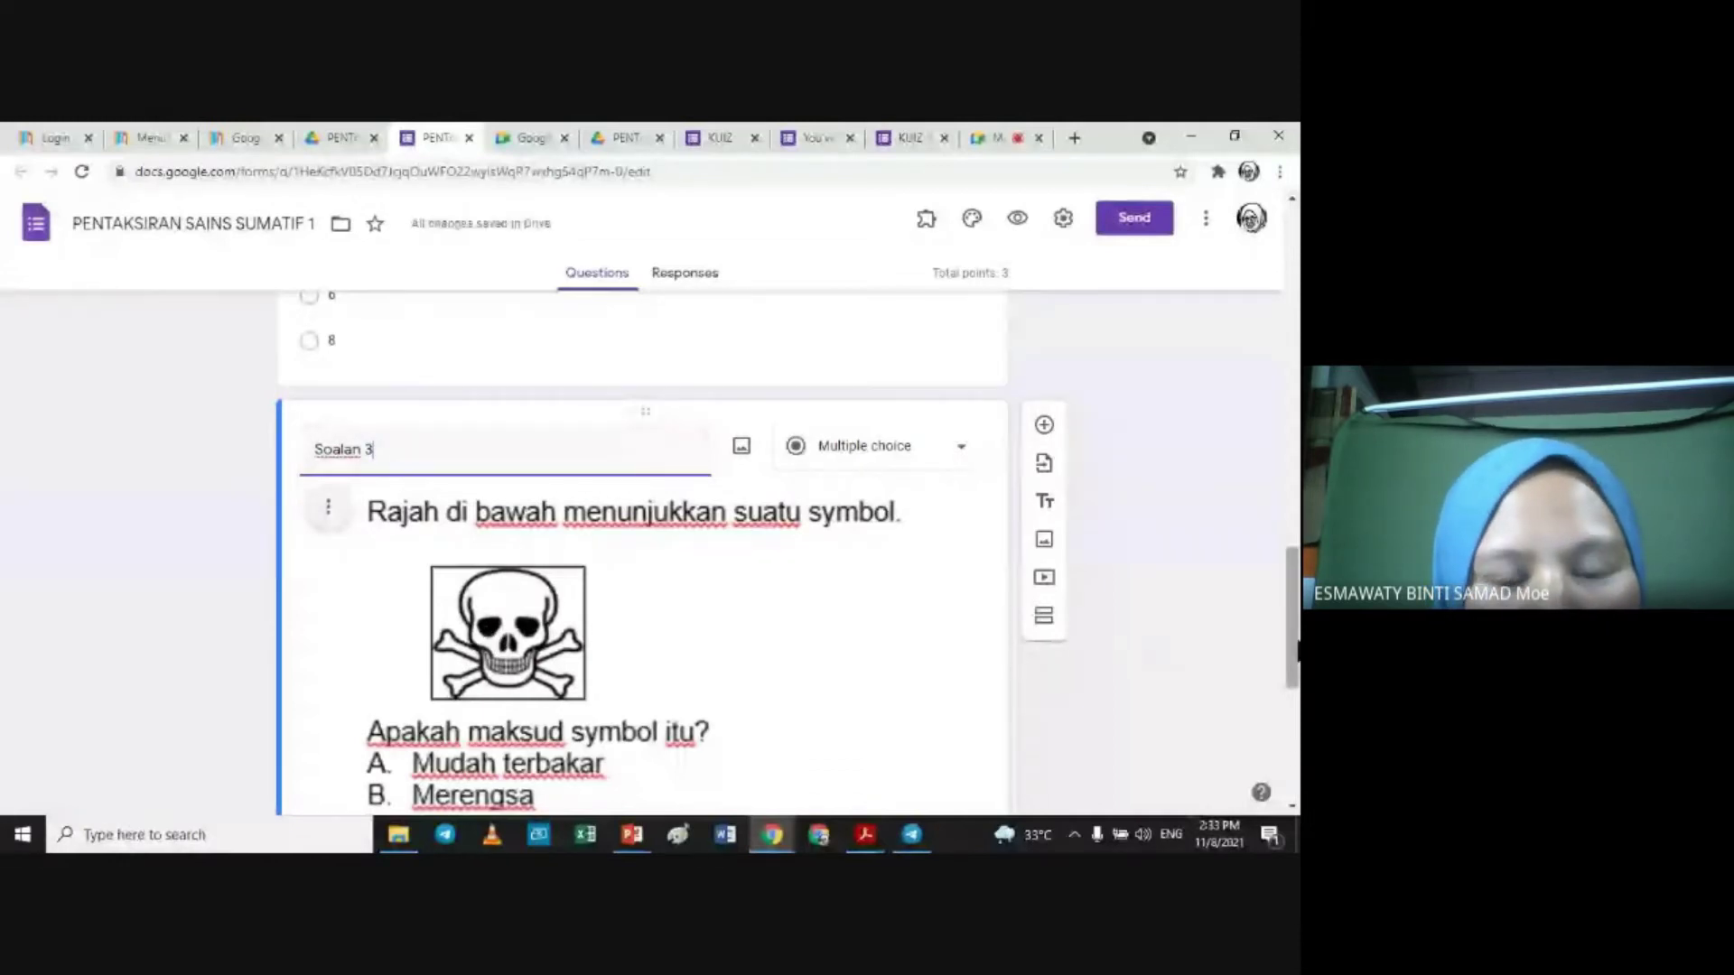
Step: Replace the four answer options of Soalan 3 with A, B, C and D
drag(1293, 648, 1294, 697)
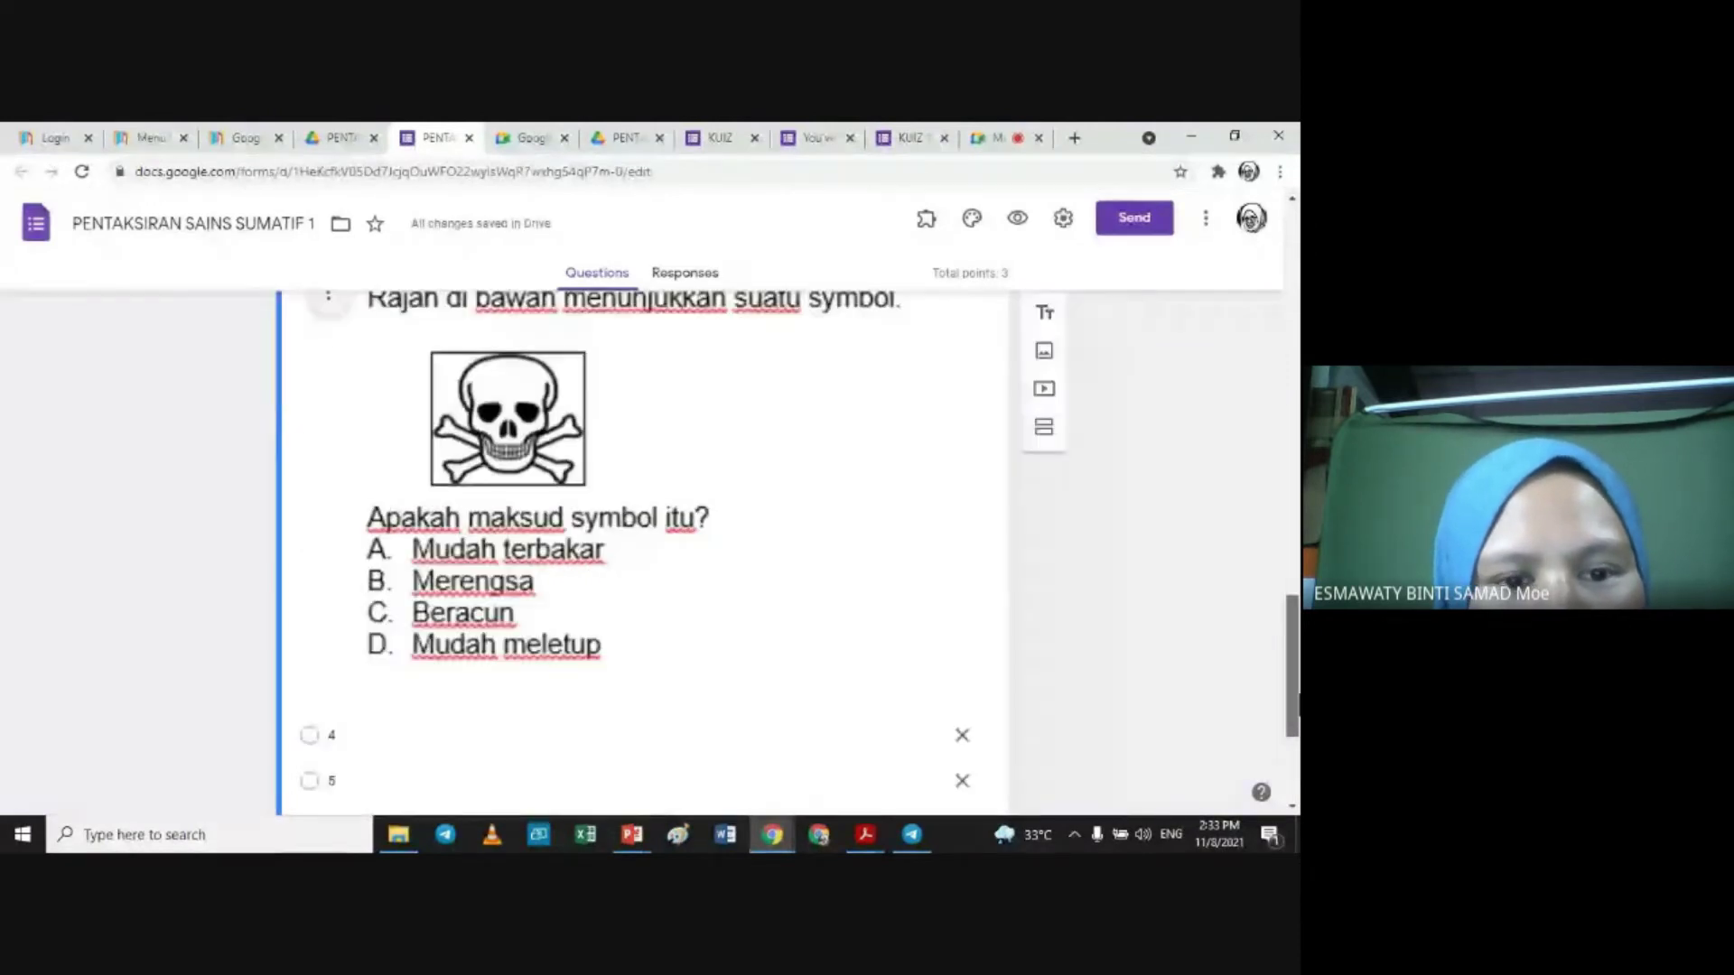
scroll(468, 488, down, 2)
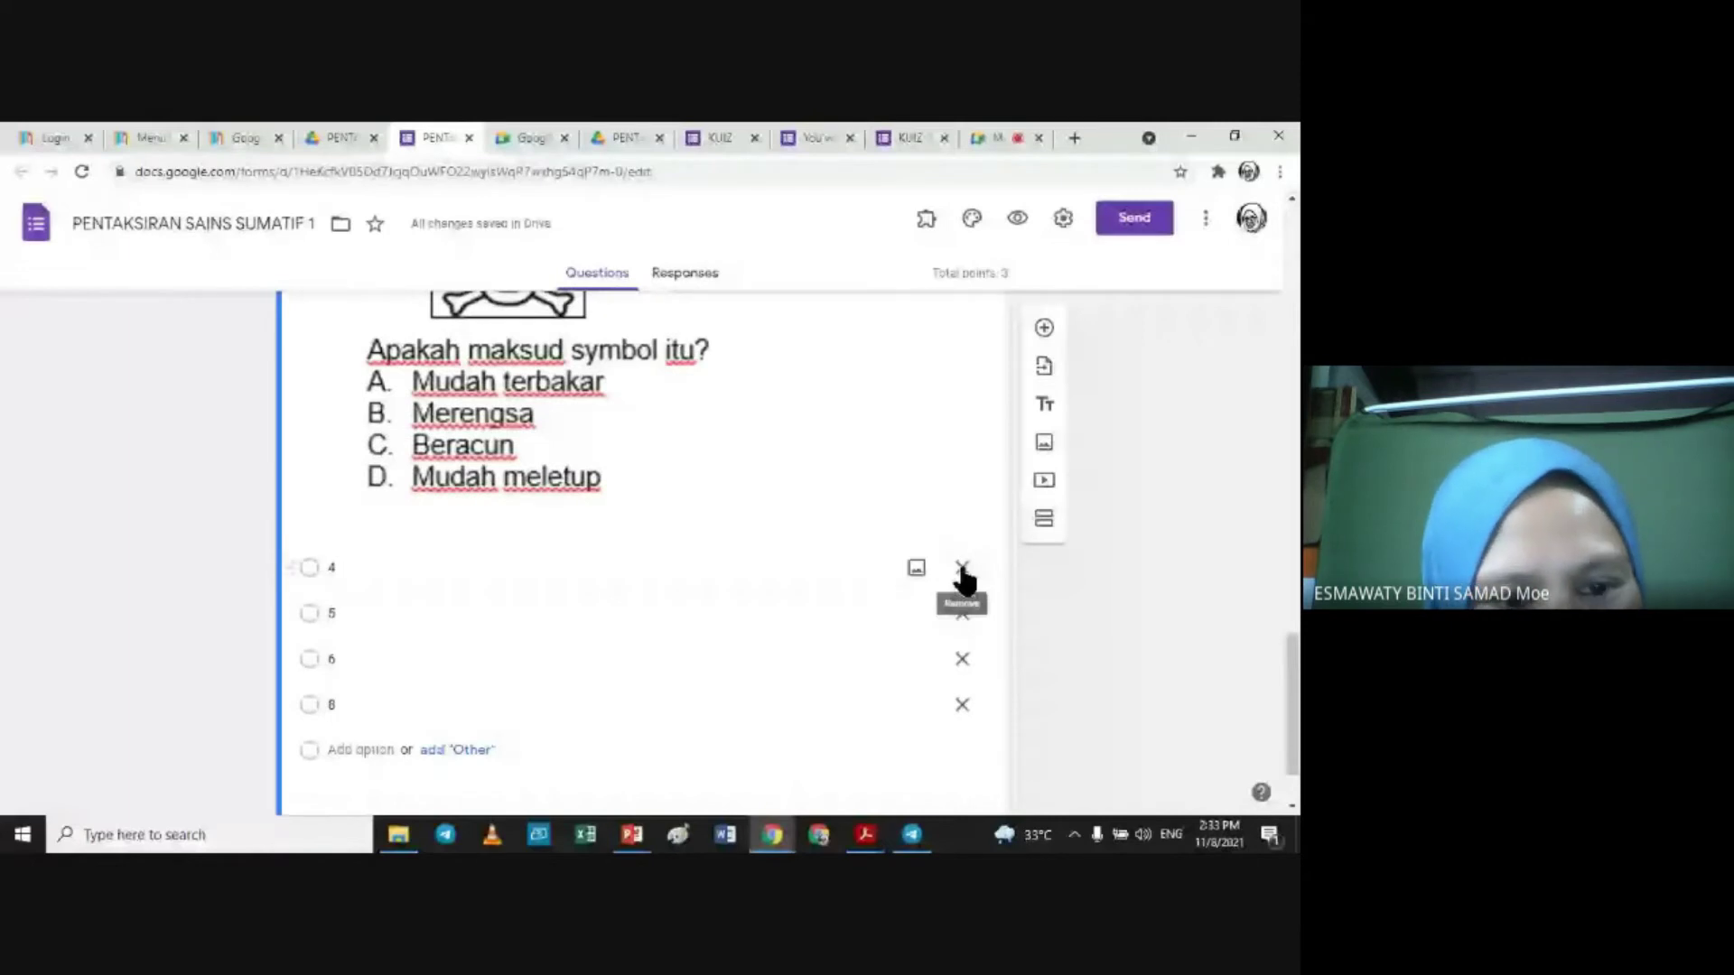
click(387, 569)
key(BackSpace)
text(A)
key(Tab)
text(B)
key(Tab)
text(C)
key(Tab)
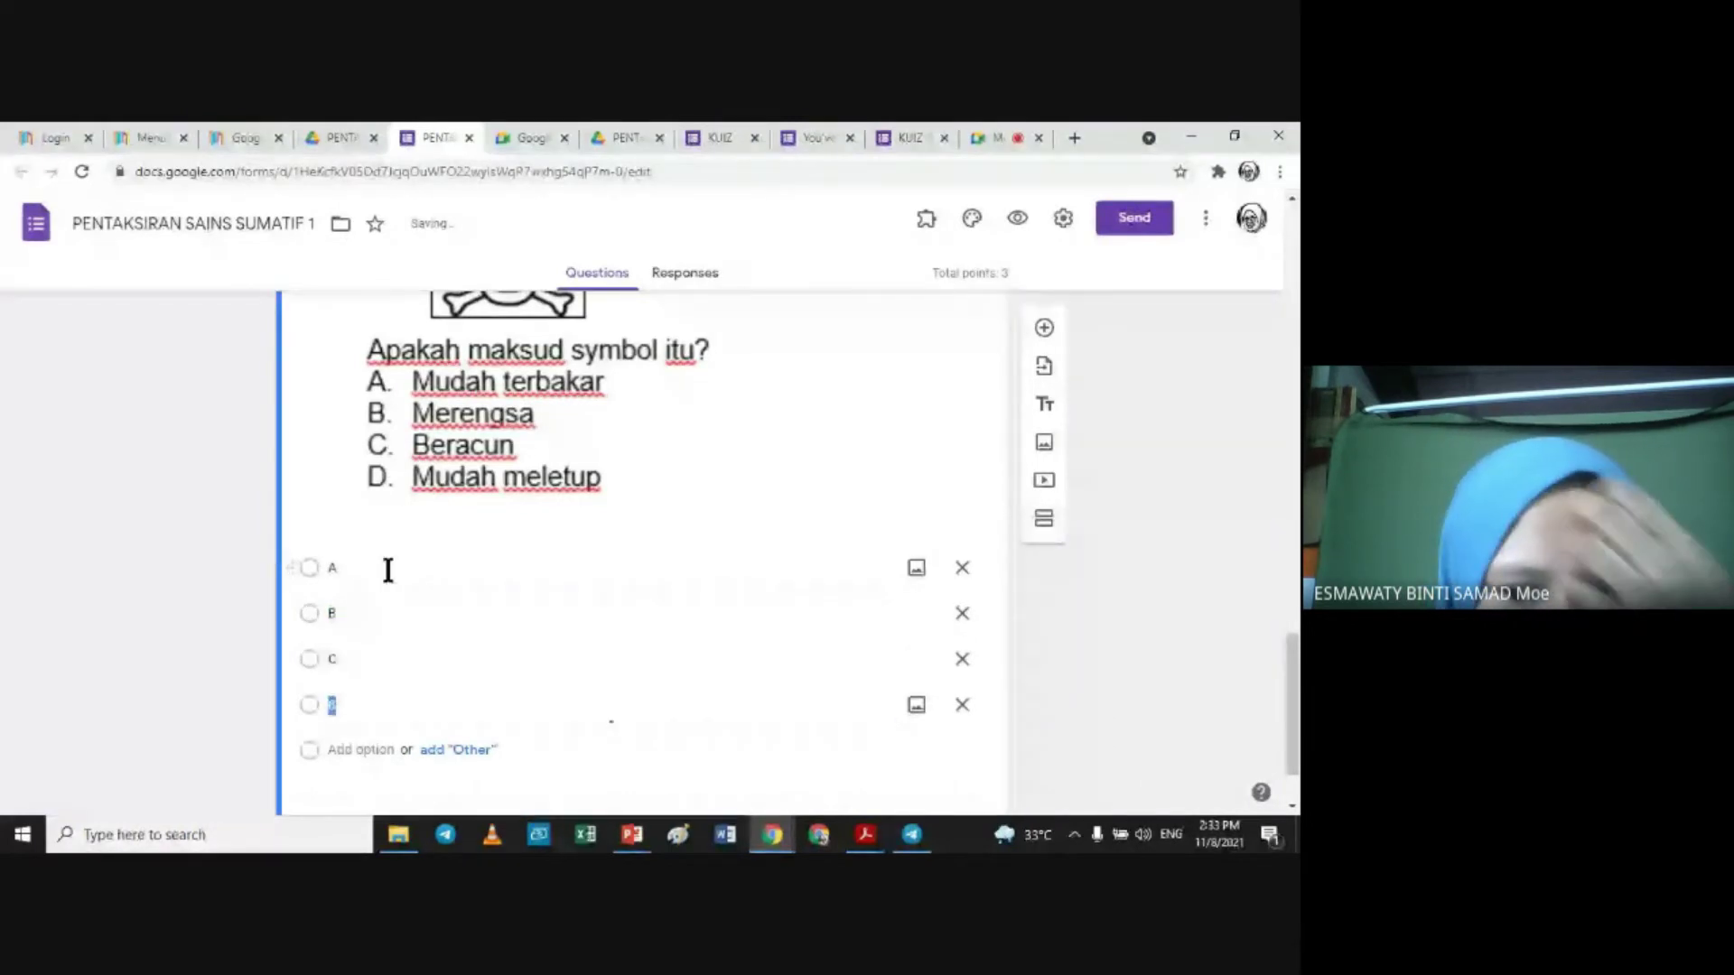
text(D)
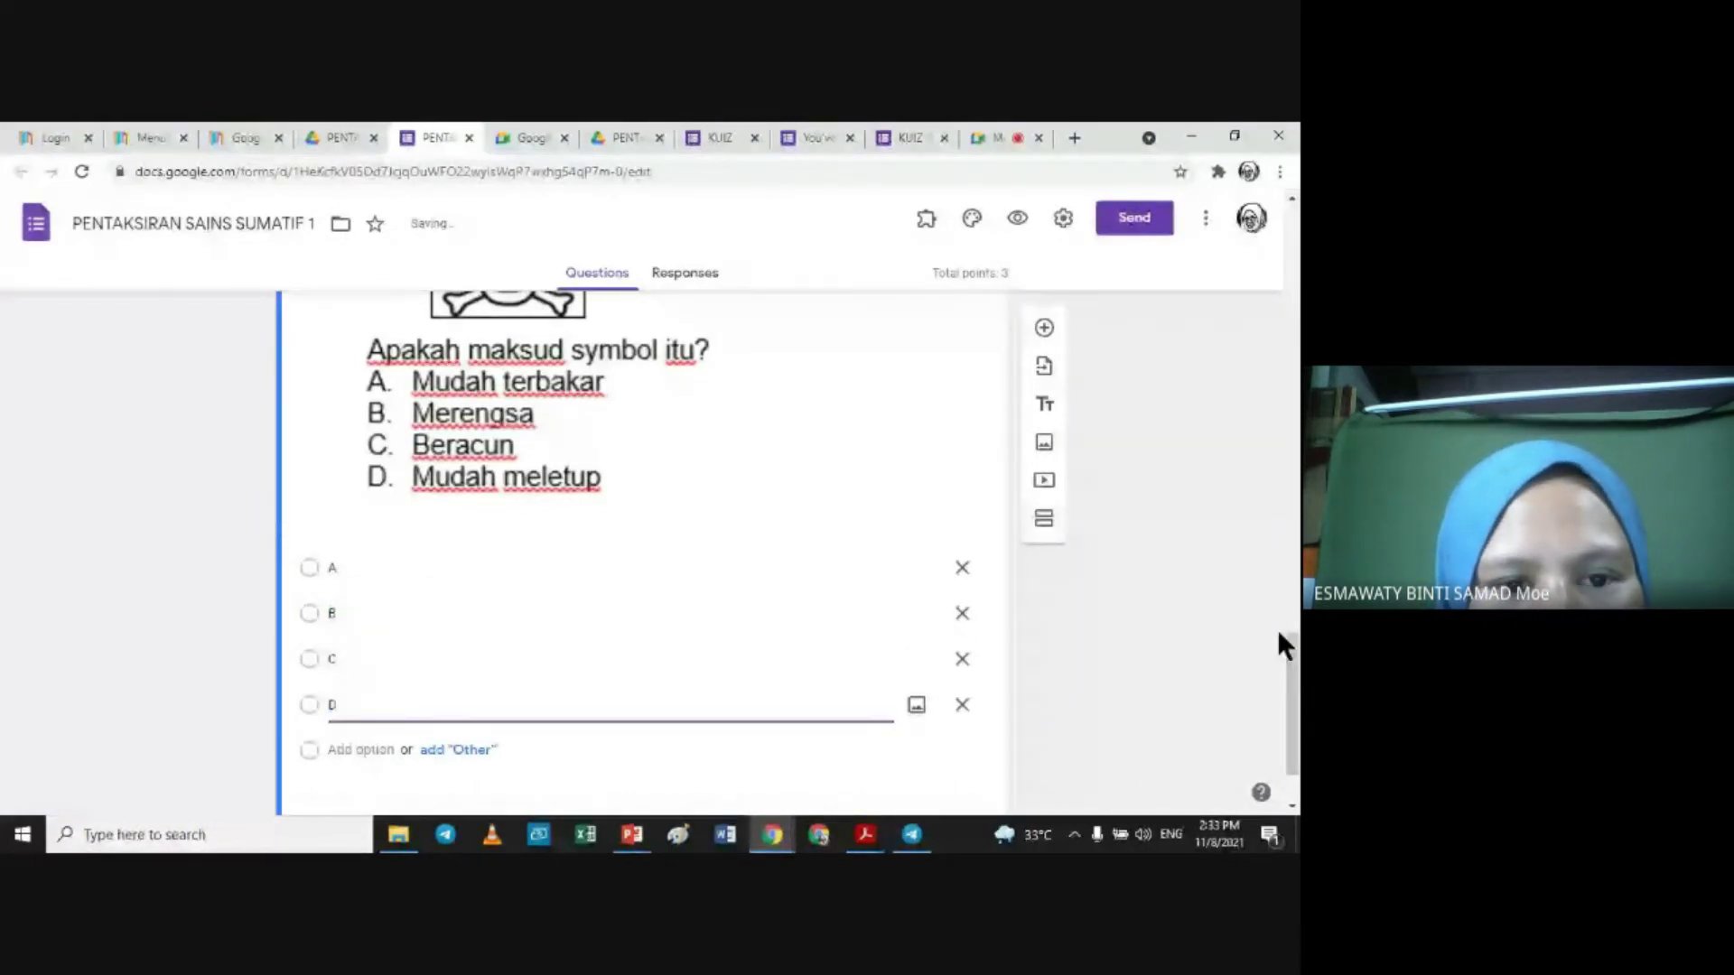
Step: Set option C as the correct answer in the answer key of Soalan 3
scroll(1277, 629, down, 1)
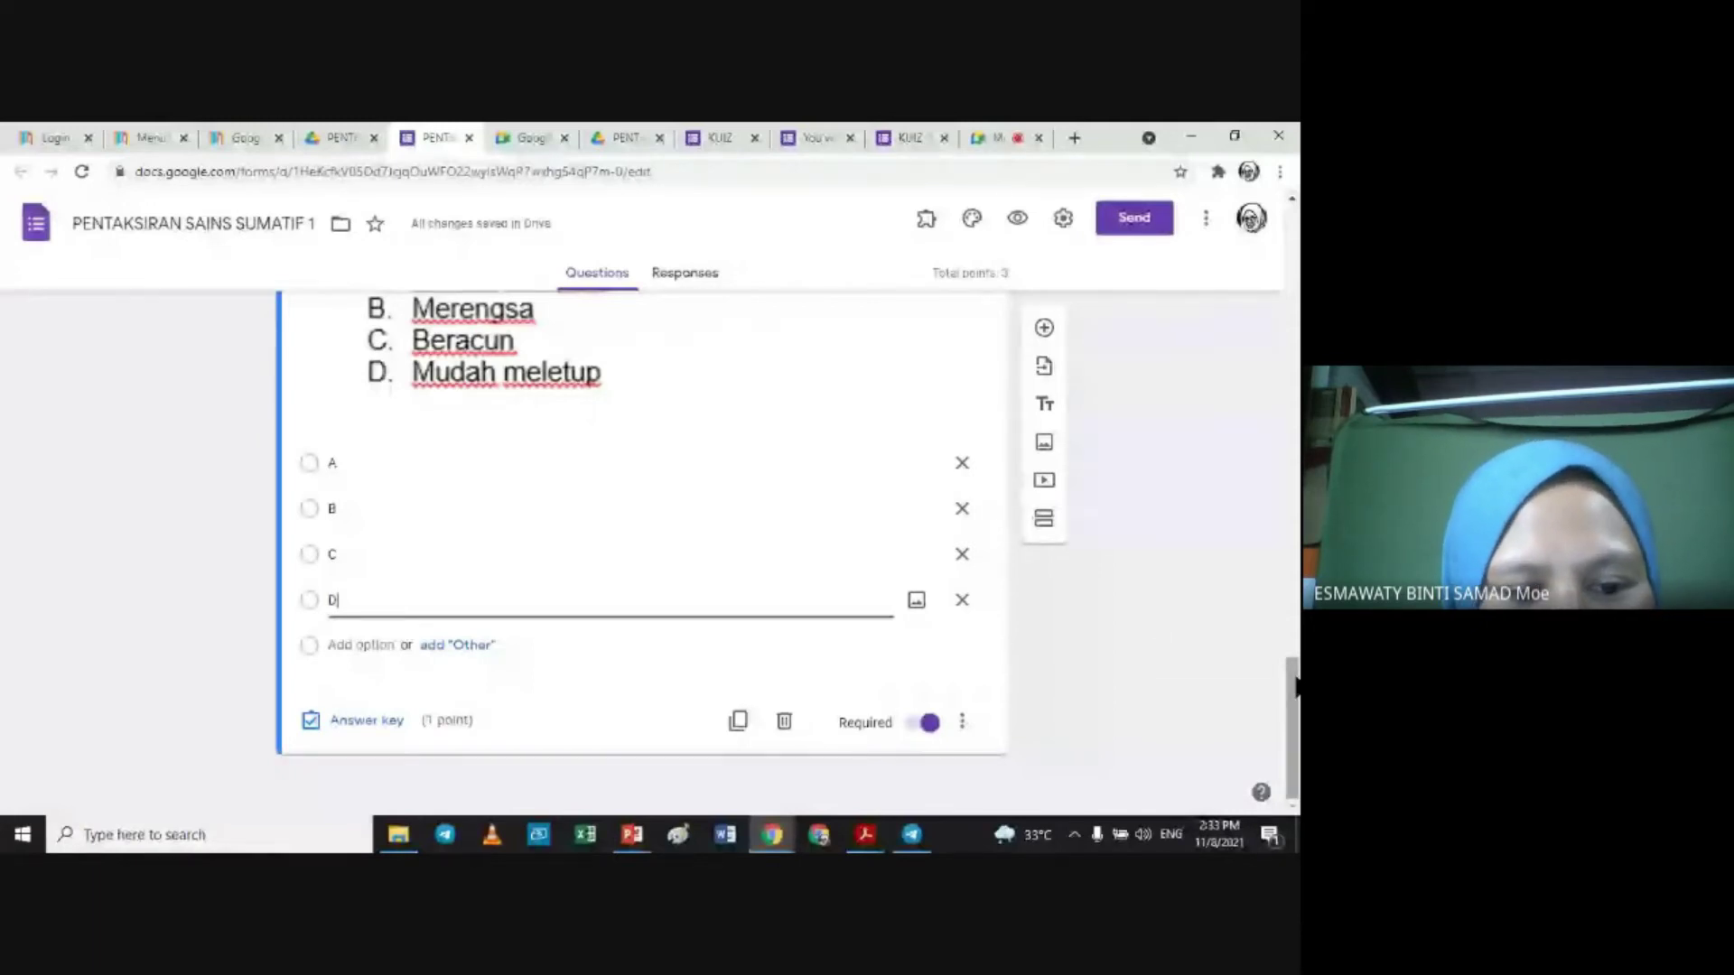
click(360, 722)
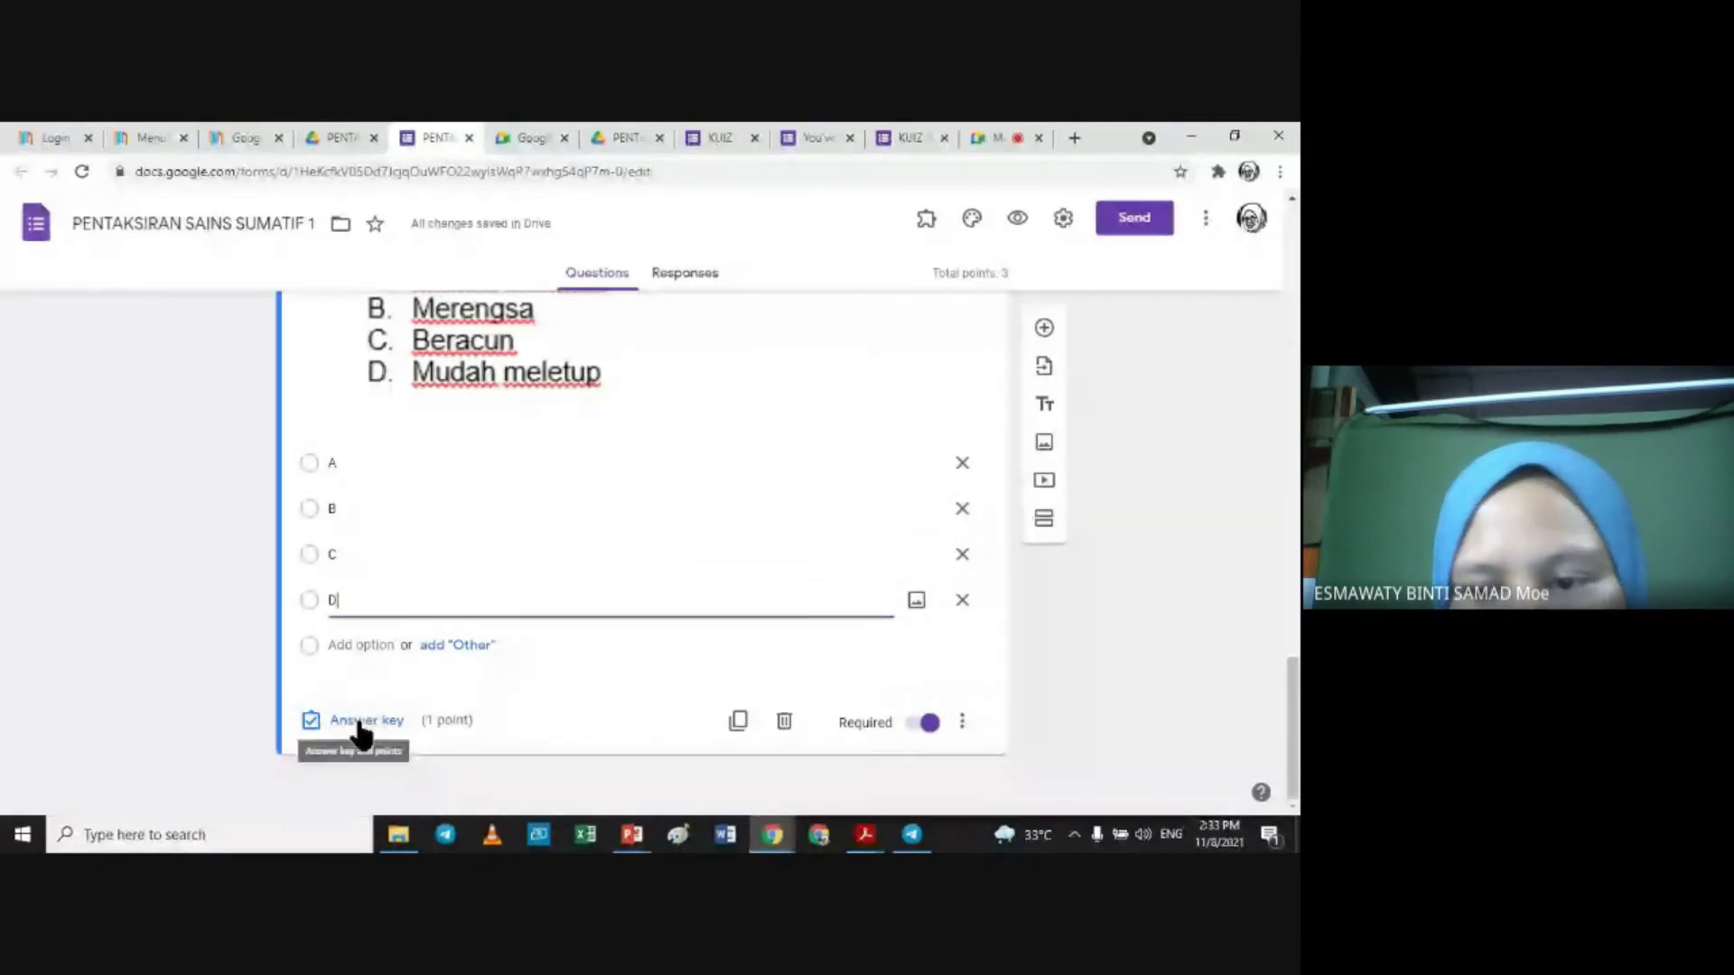
click(360, 722)
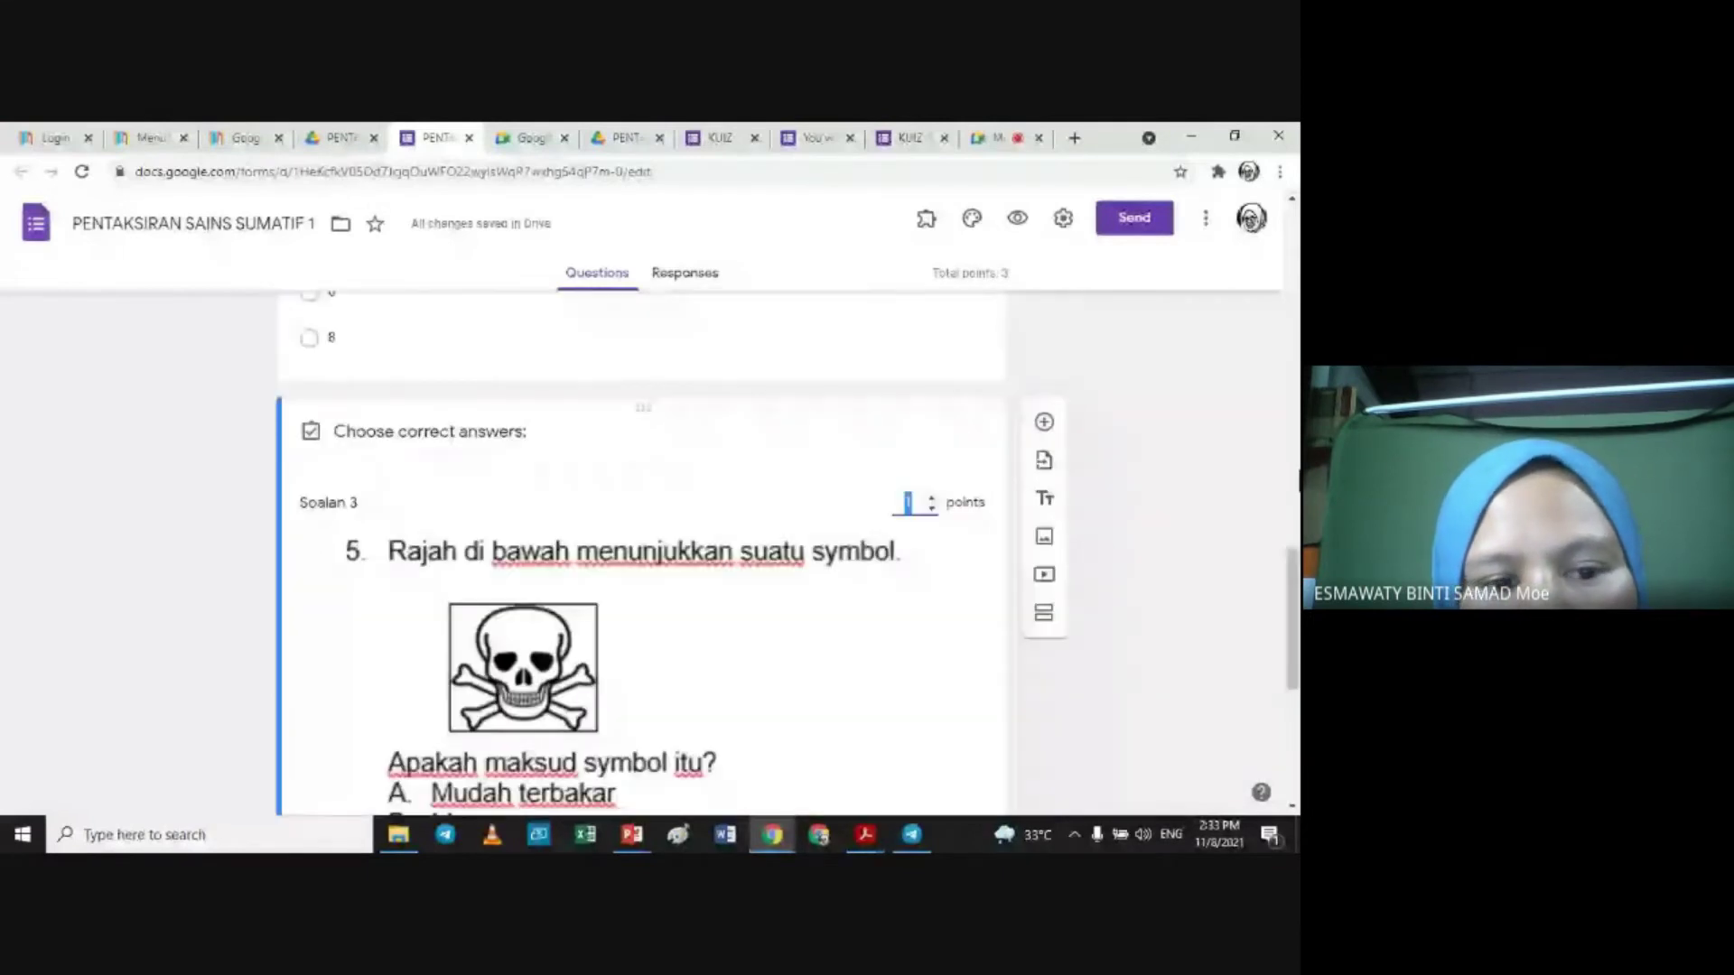
scroll(603, 564, down, 5)
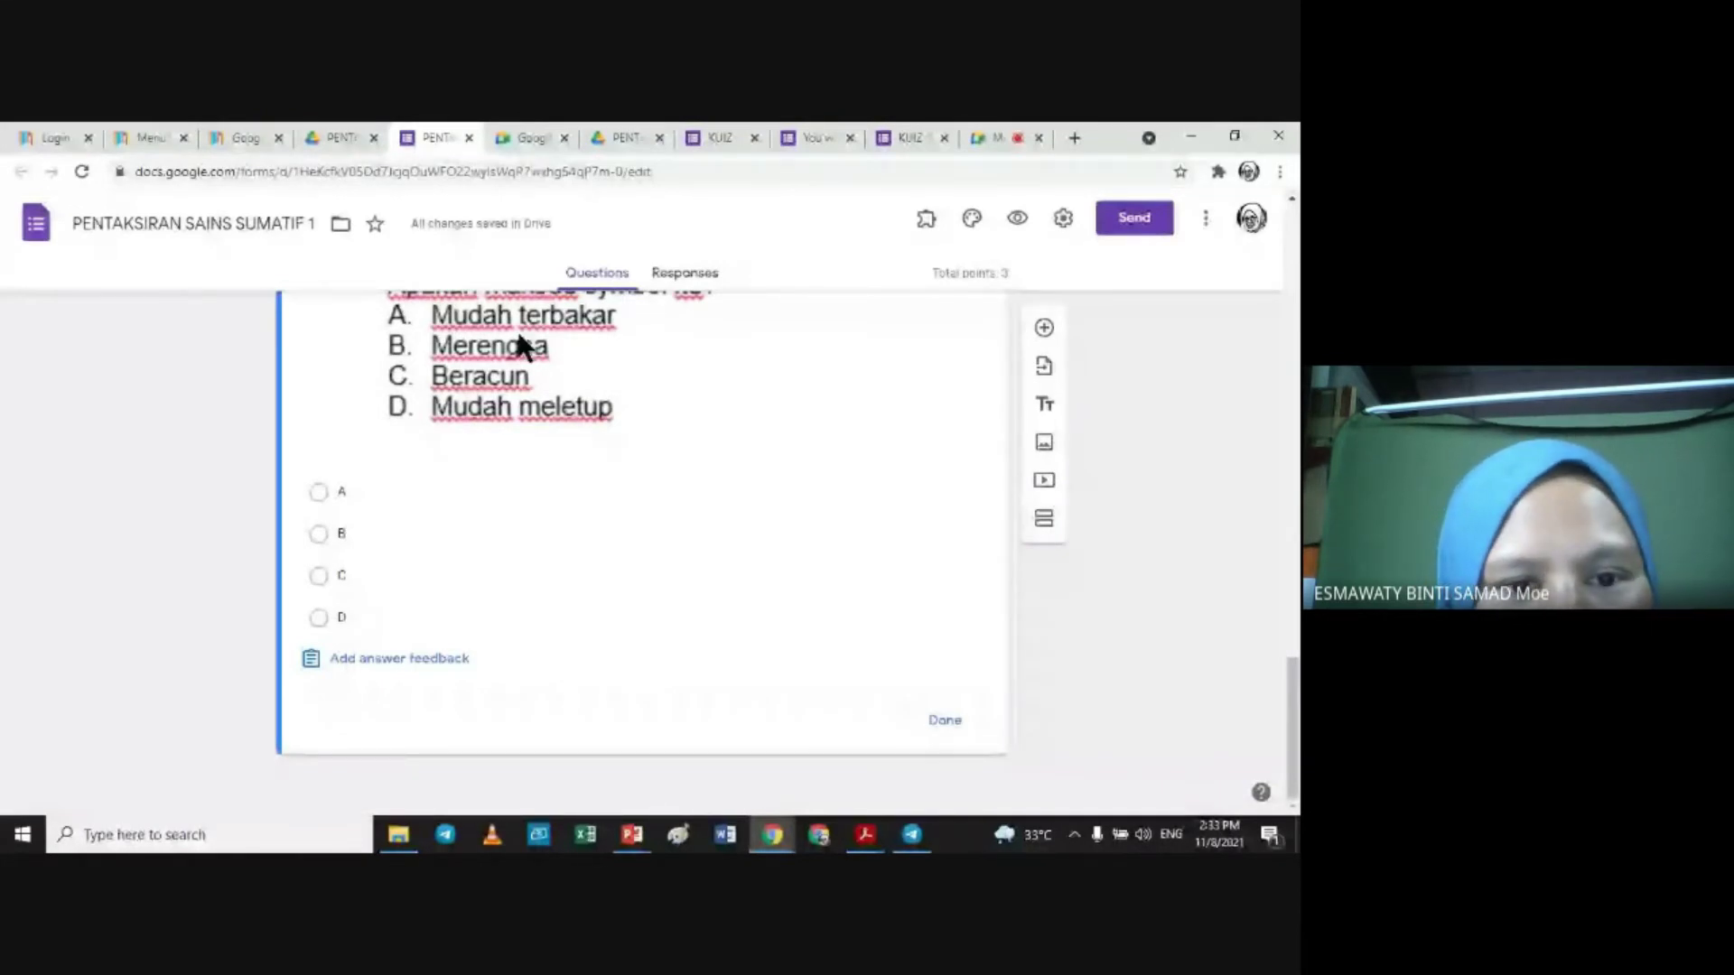
drag(1293, 740, 1293, 727)
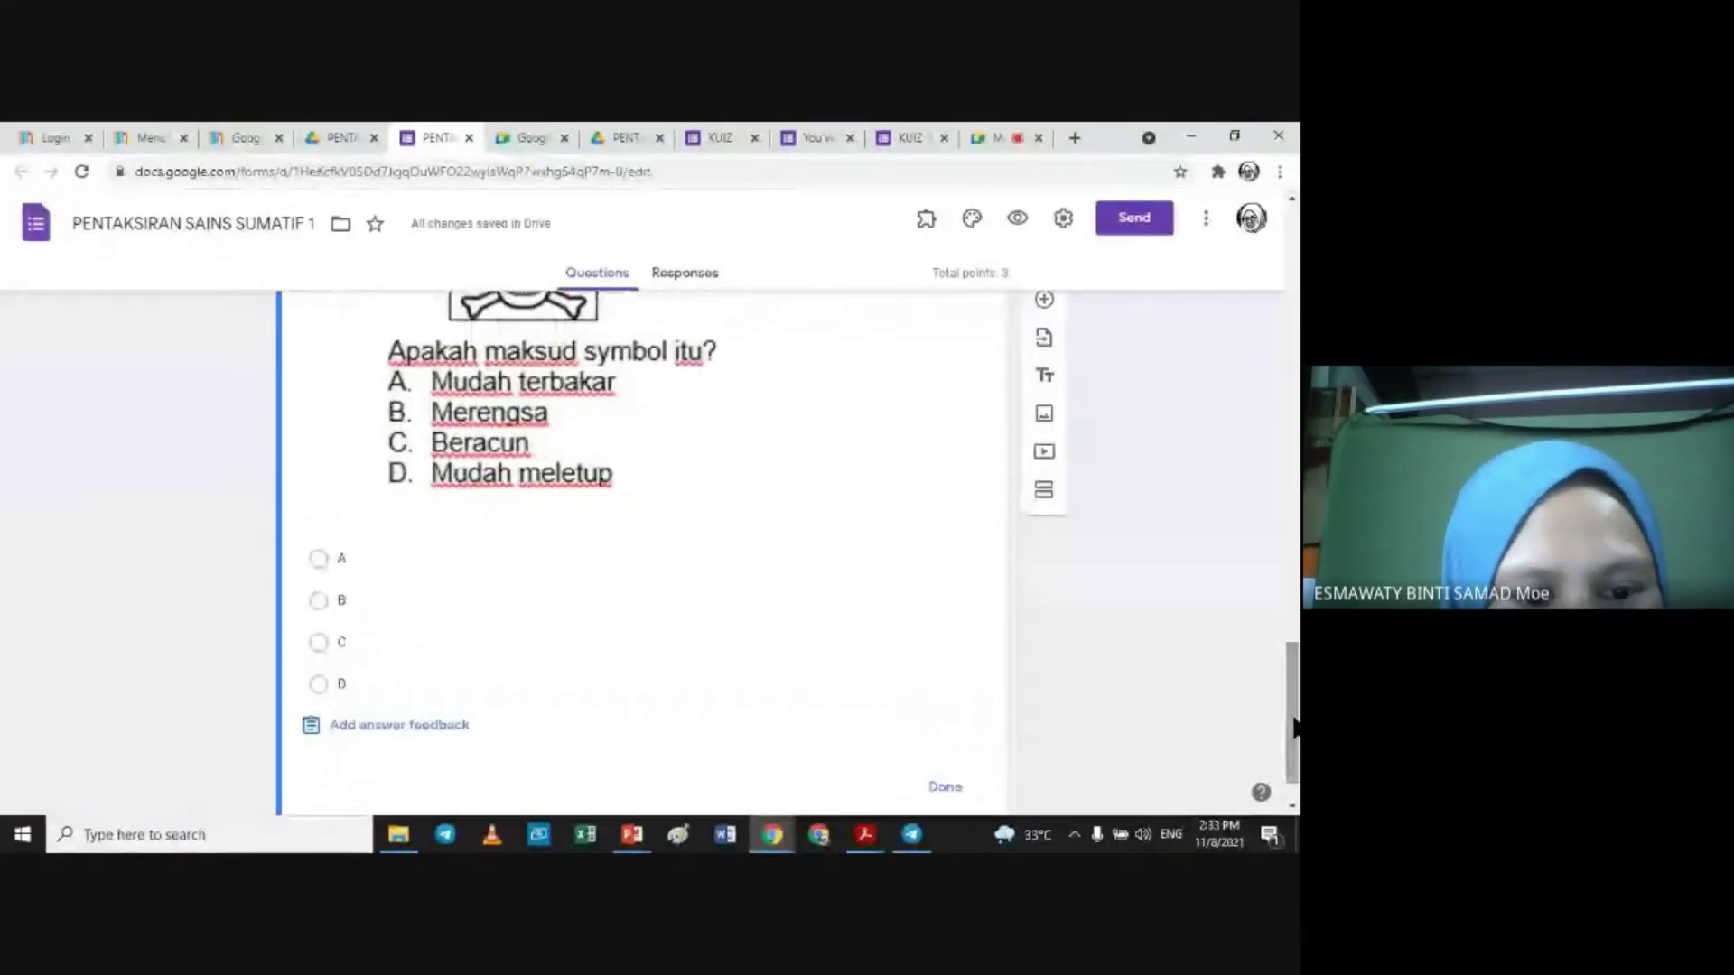
click(350, 646)
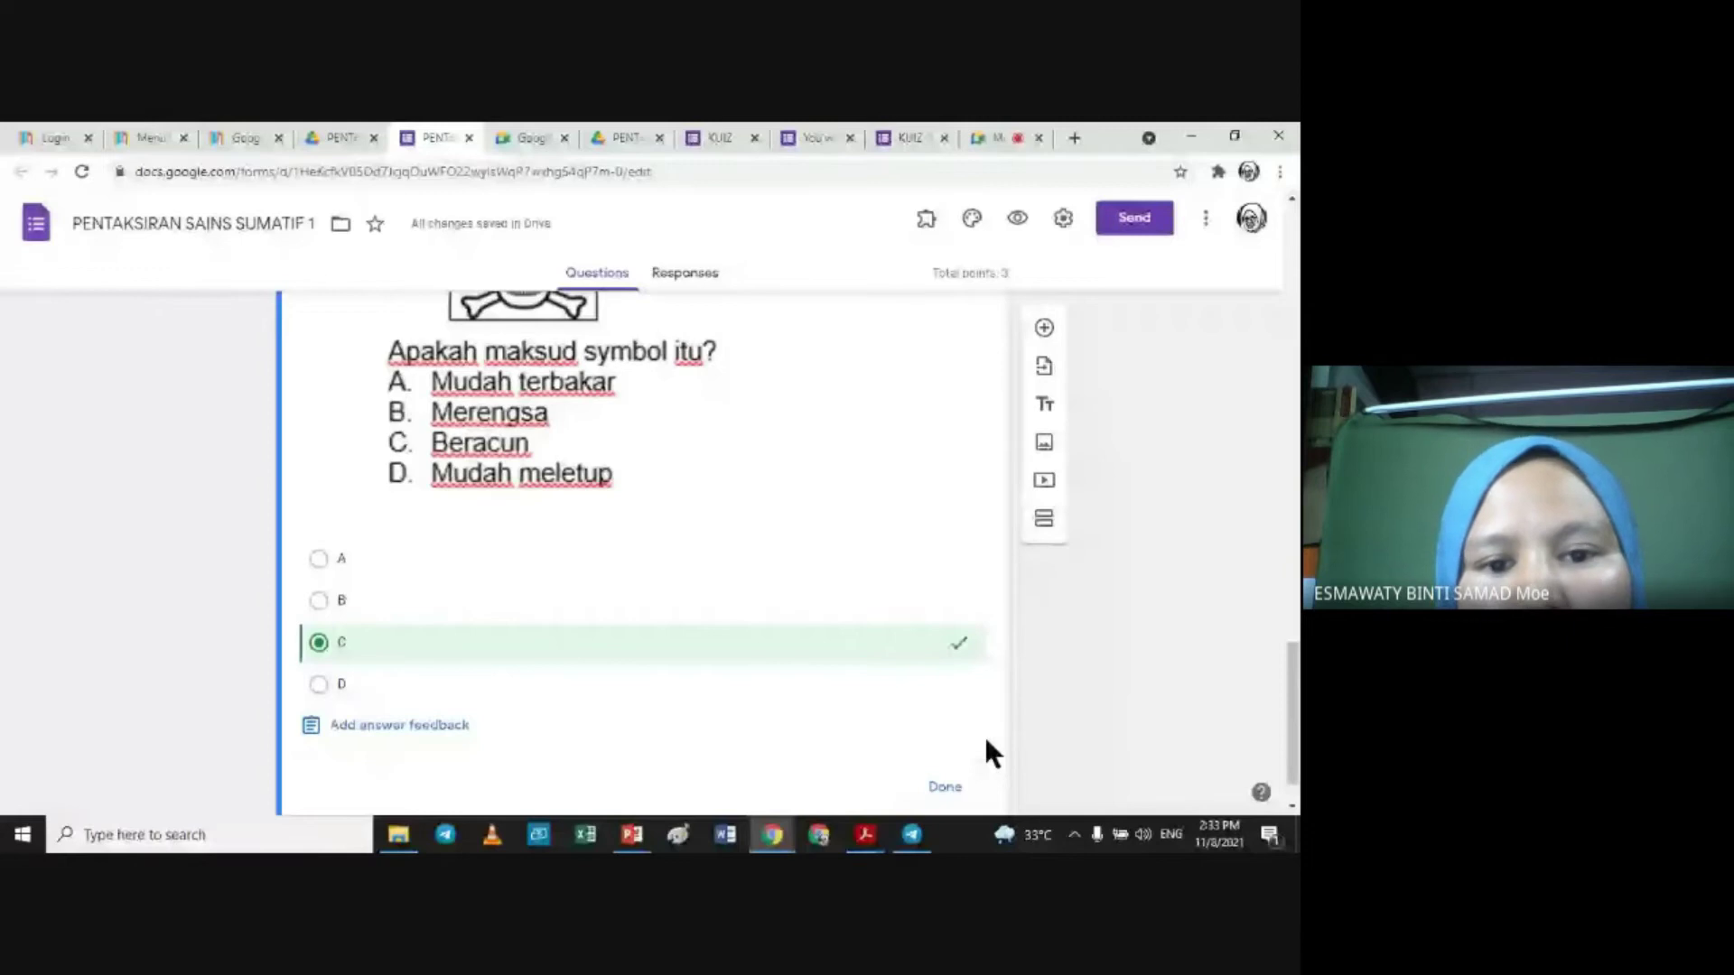
scroll(1296, 703, down, 1)
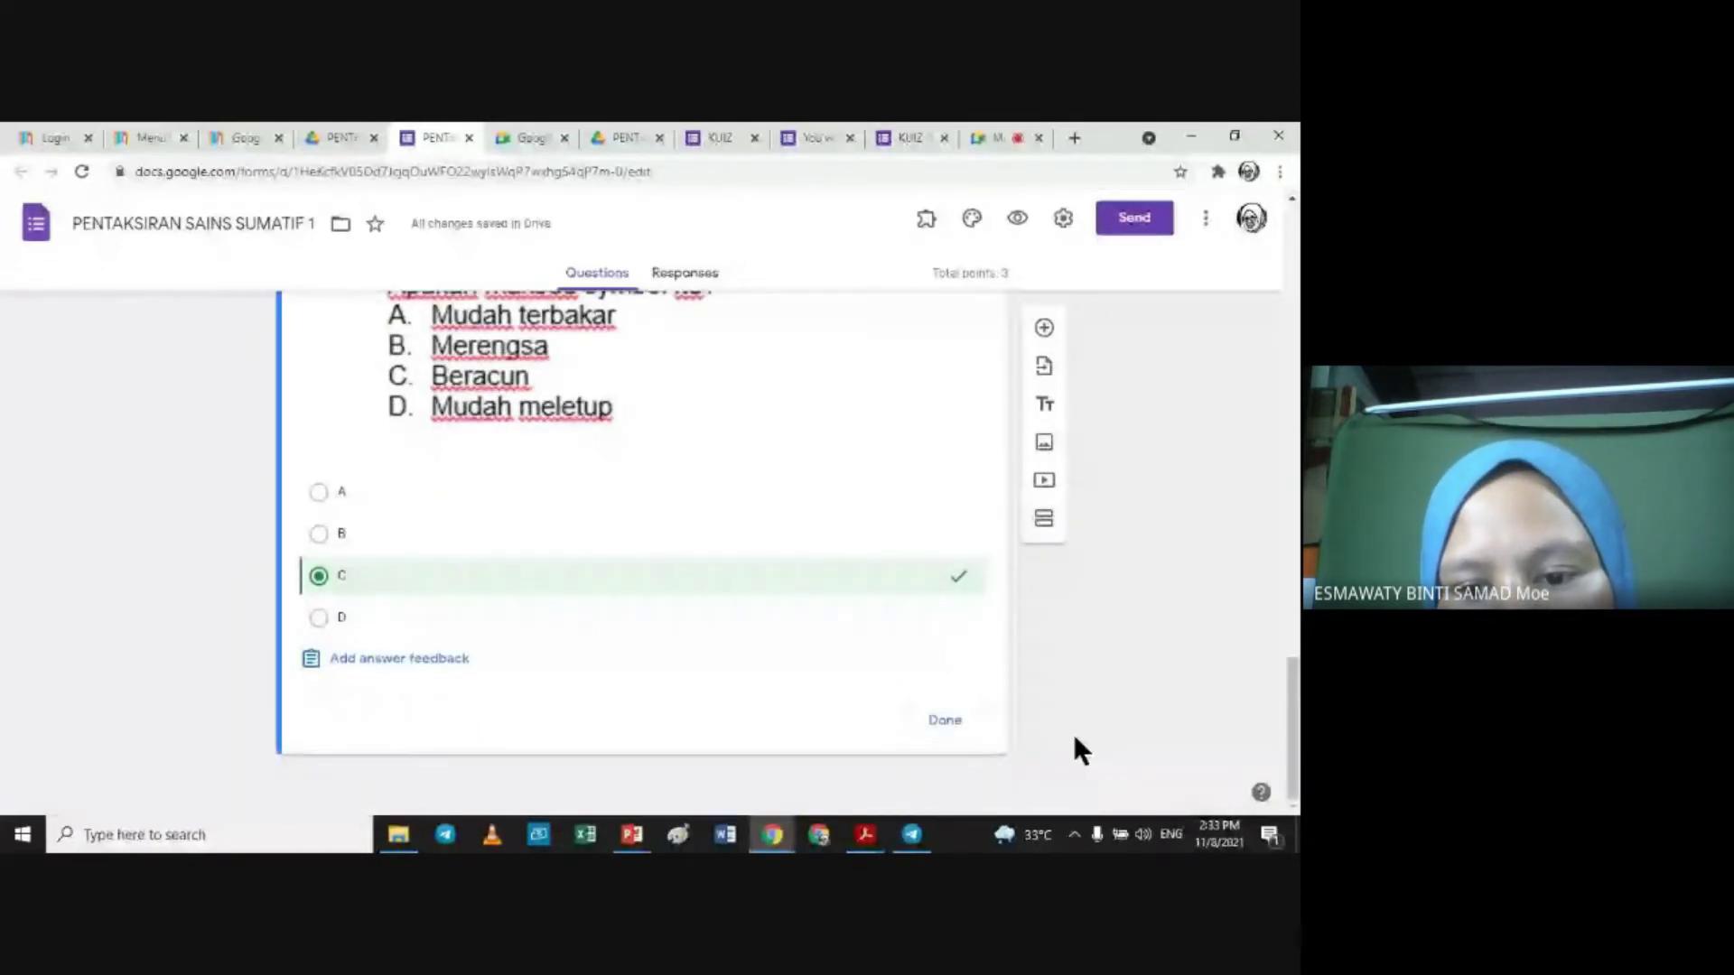
click(945, 720)
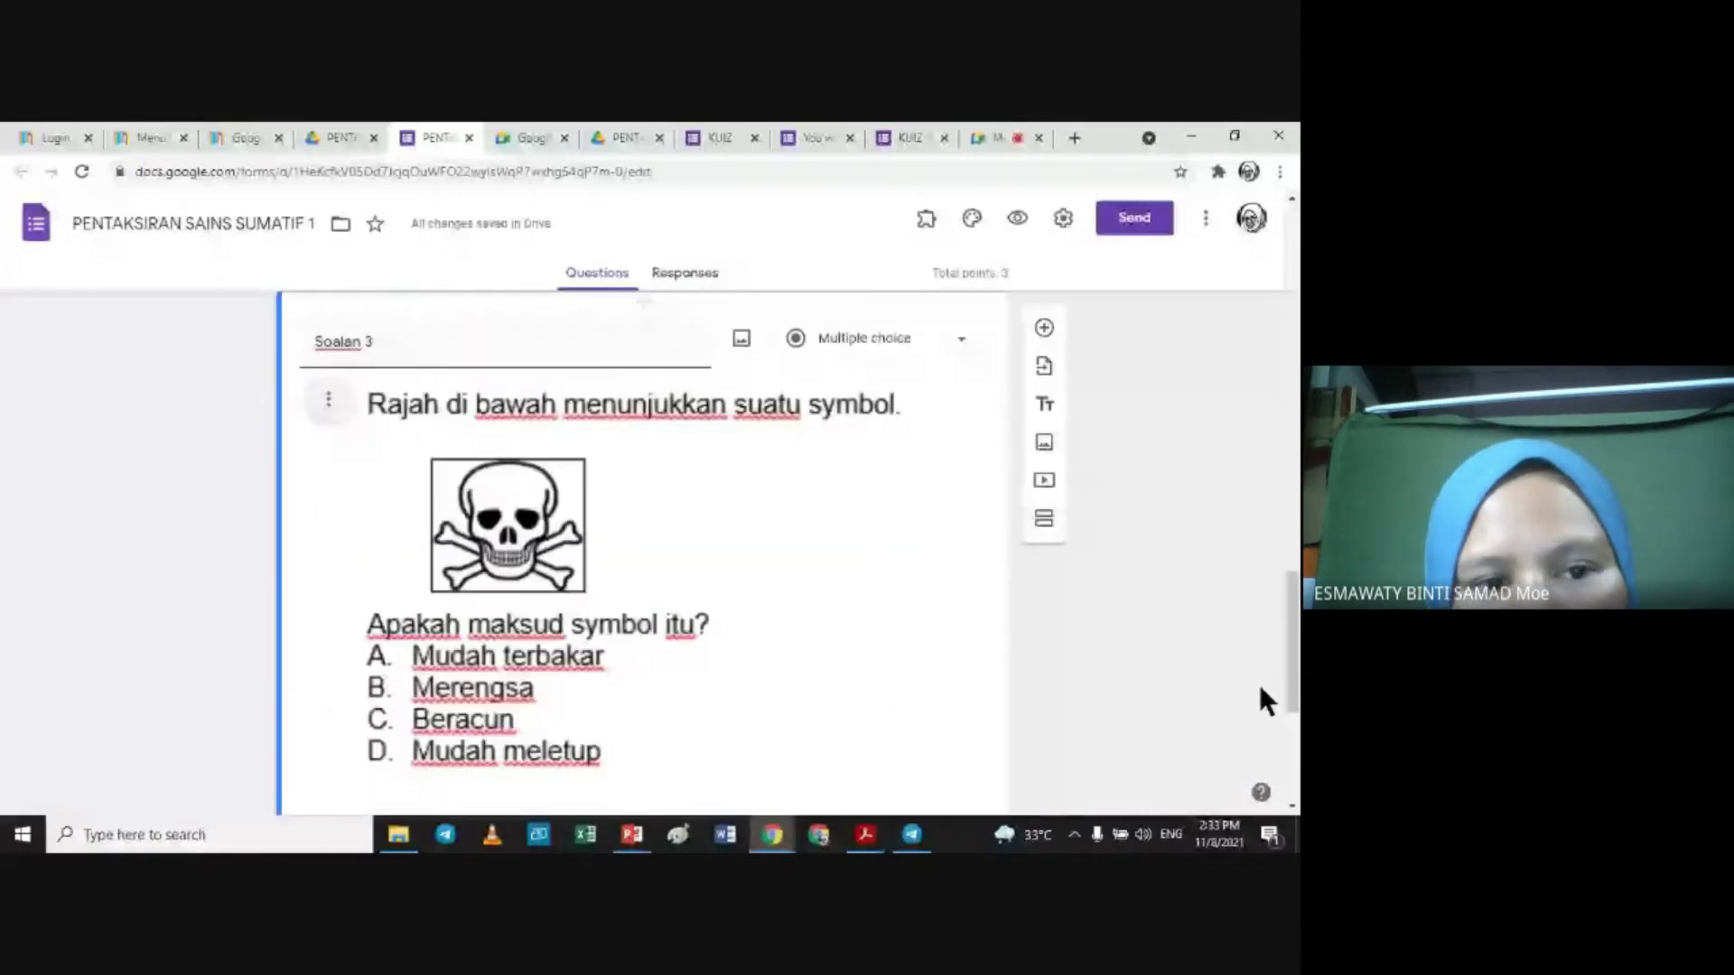
Step: Duplicate the Soalan 3 question and retitle the copy Soalan 4
drag(1294, 617, 1294, 705)
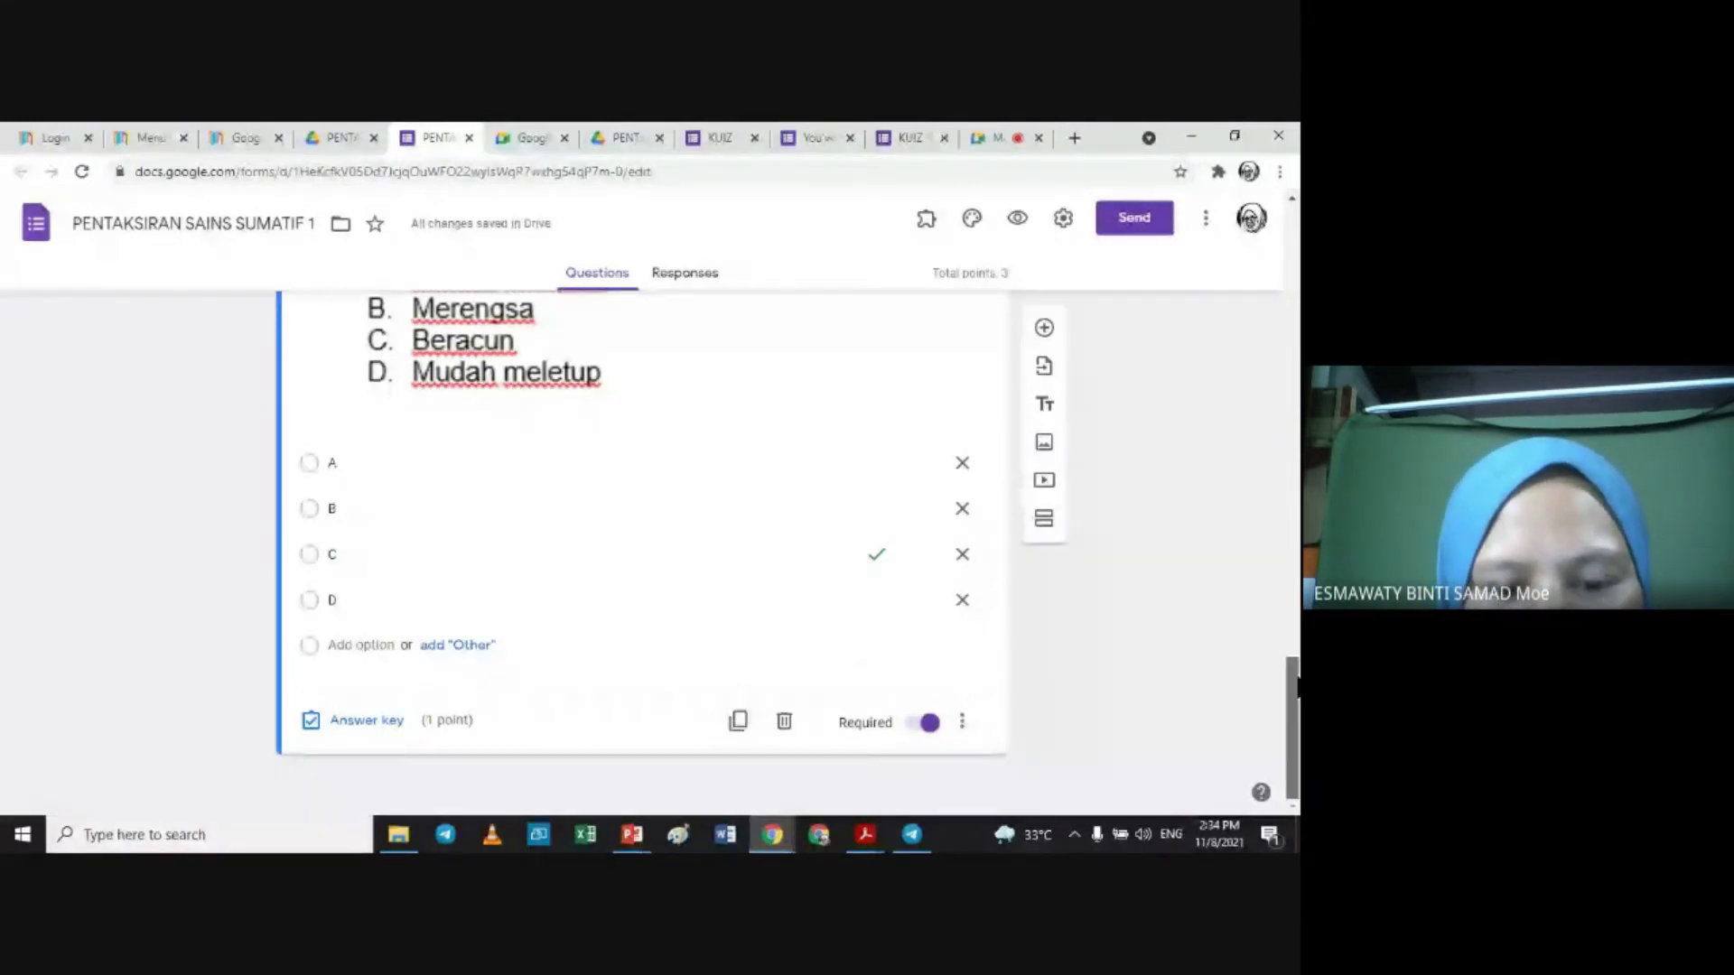
click(738, 723)
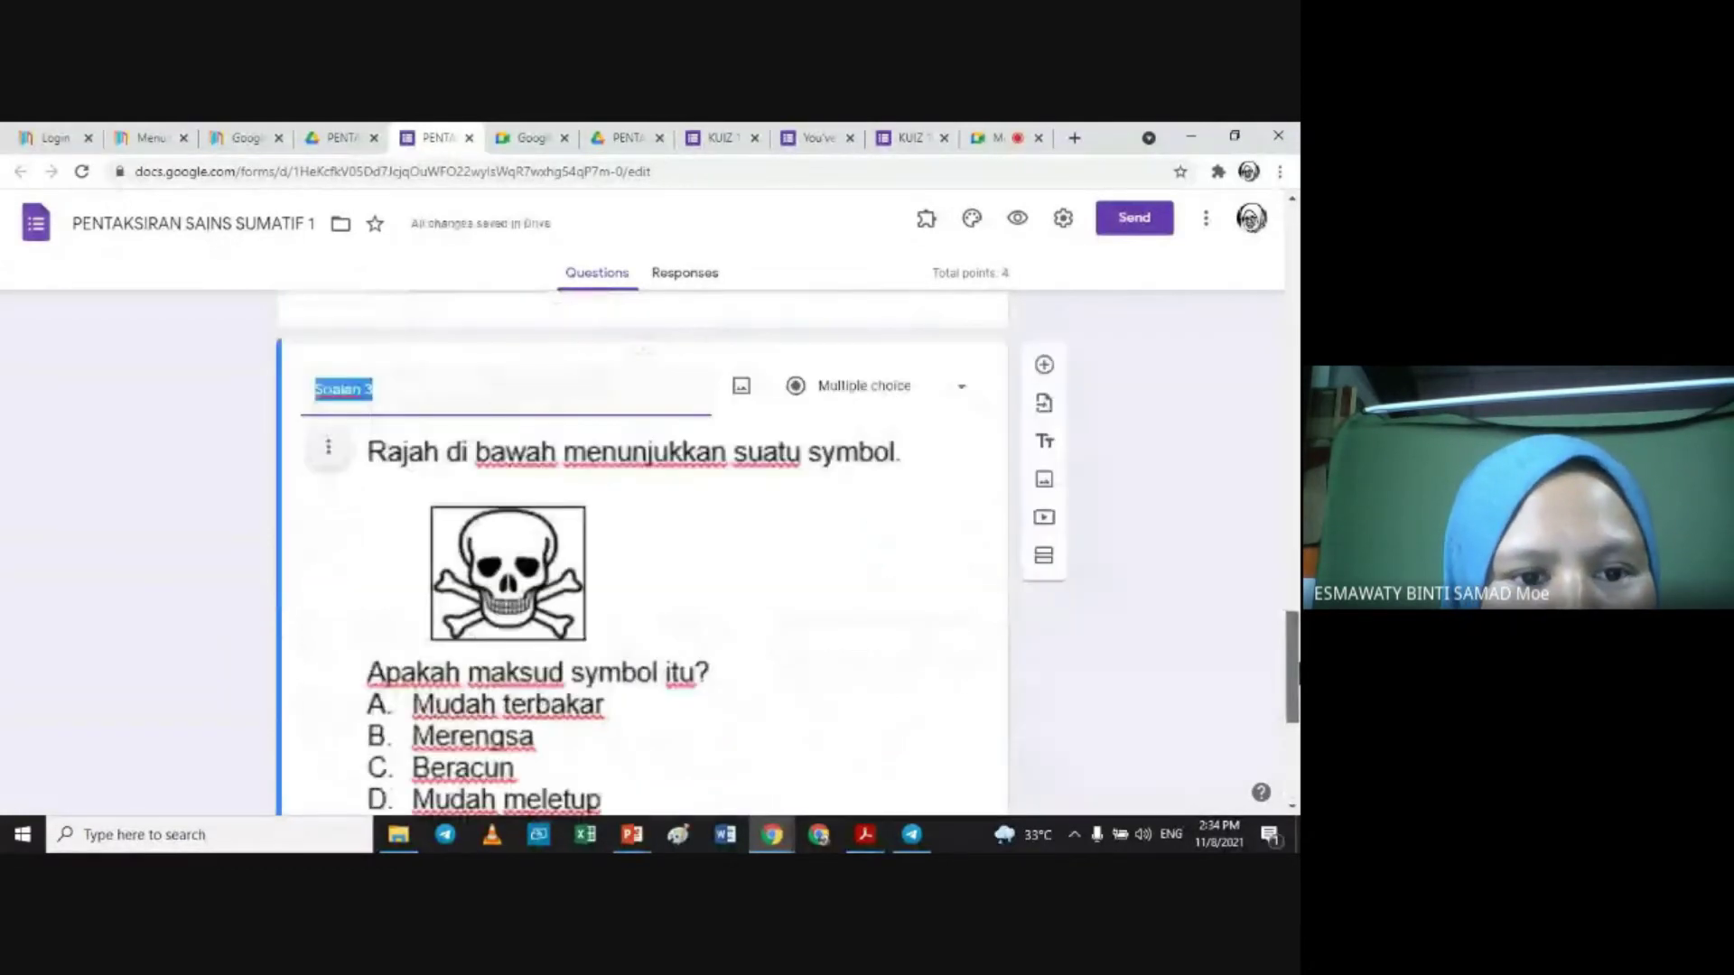
click(403, 390)
key(BackSpace)
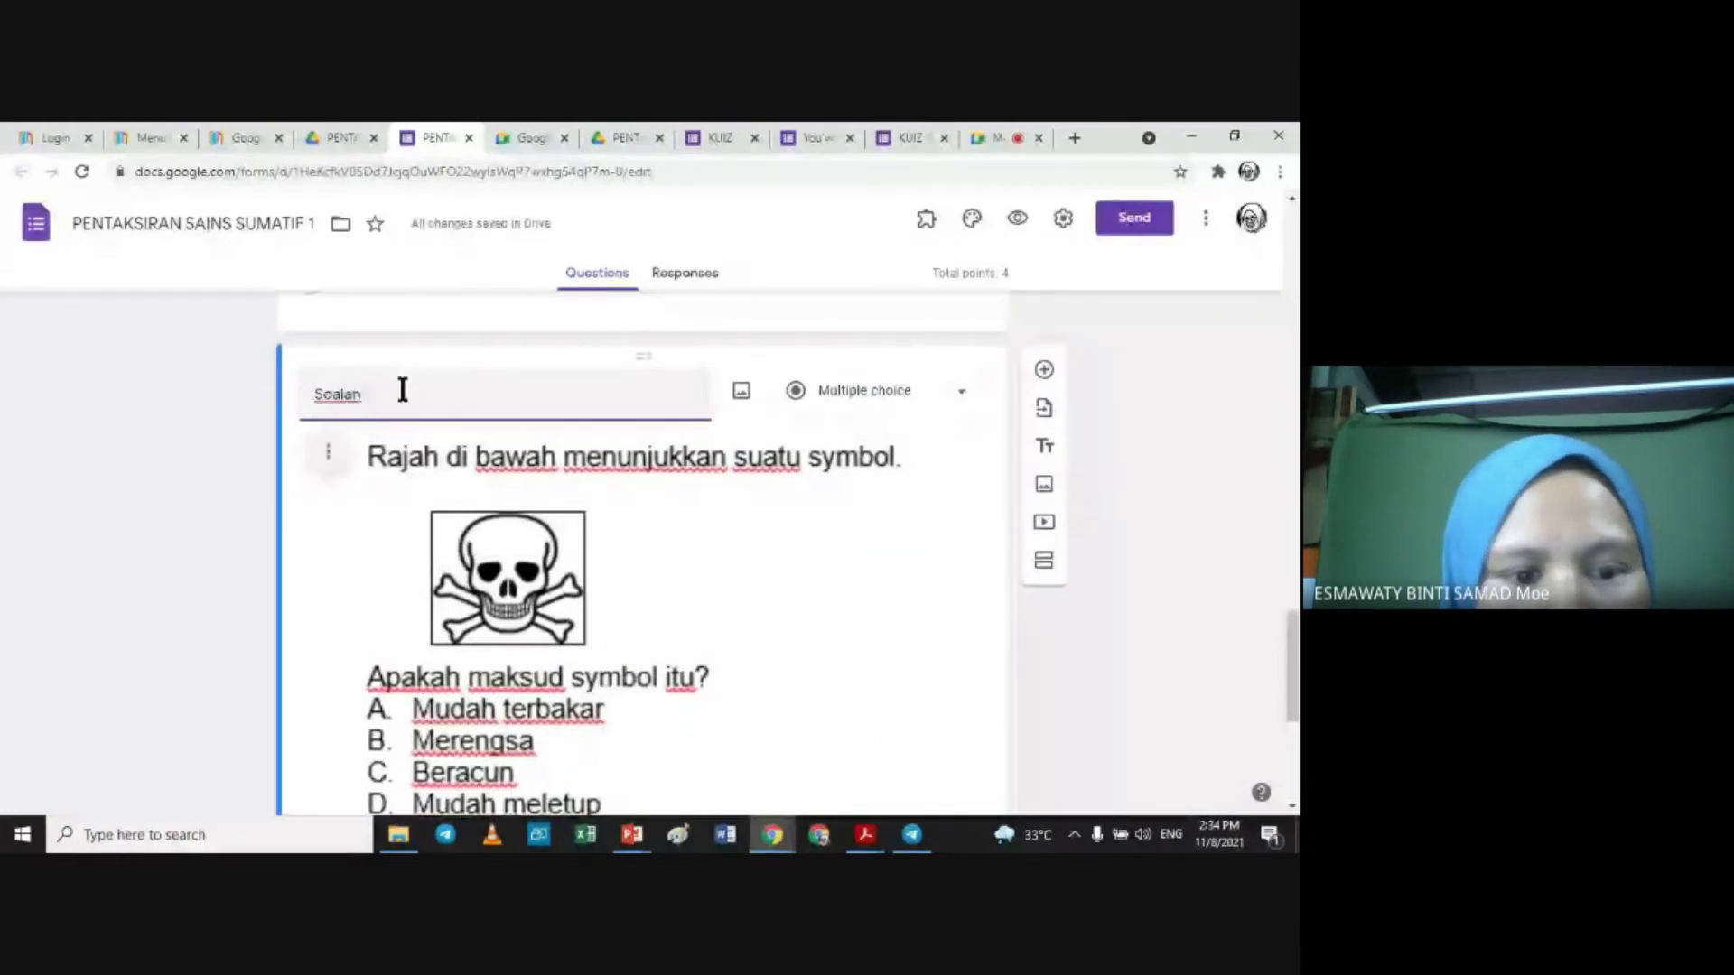
text(4)
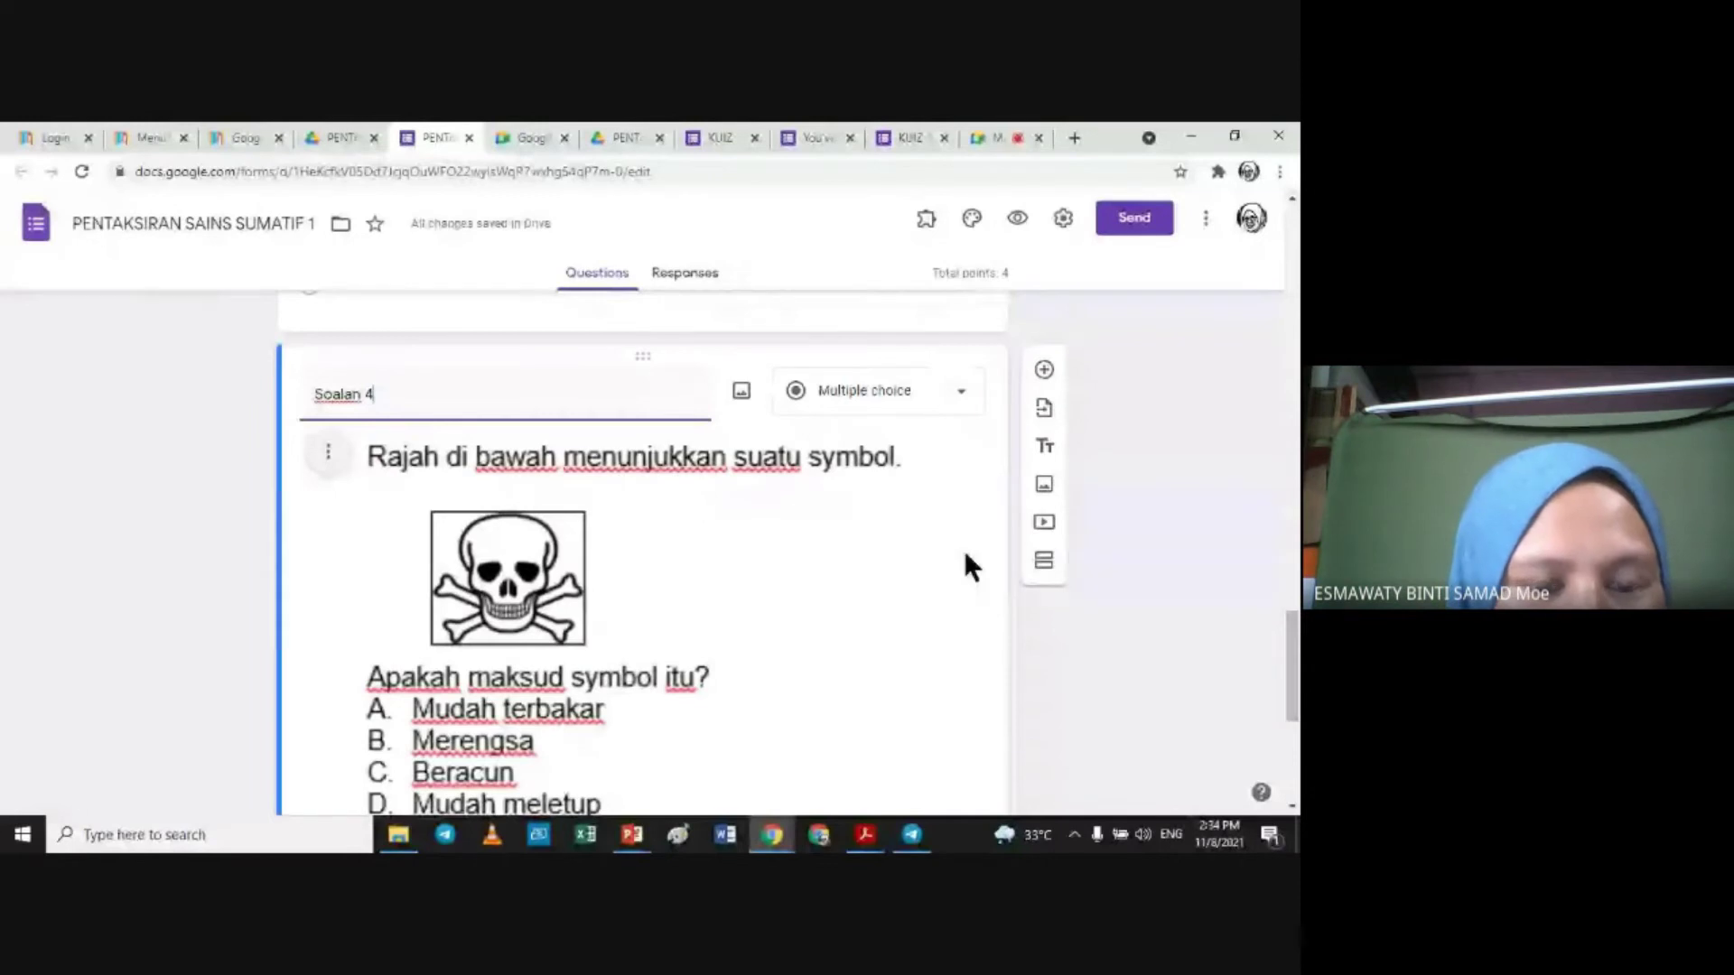
Step: Replace the Soalan 4 image with A_6 from the bahagian A folder and enlarge it to nearly the full width of the question card
click(325, 456)
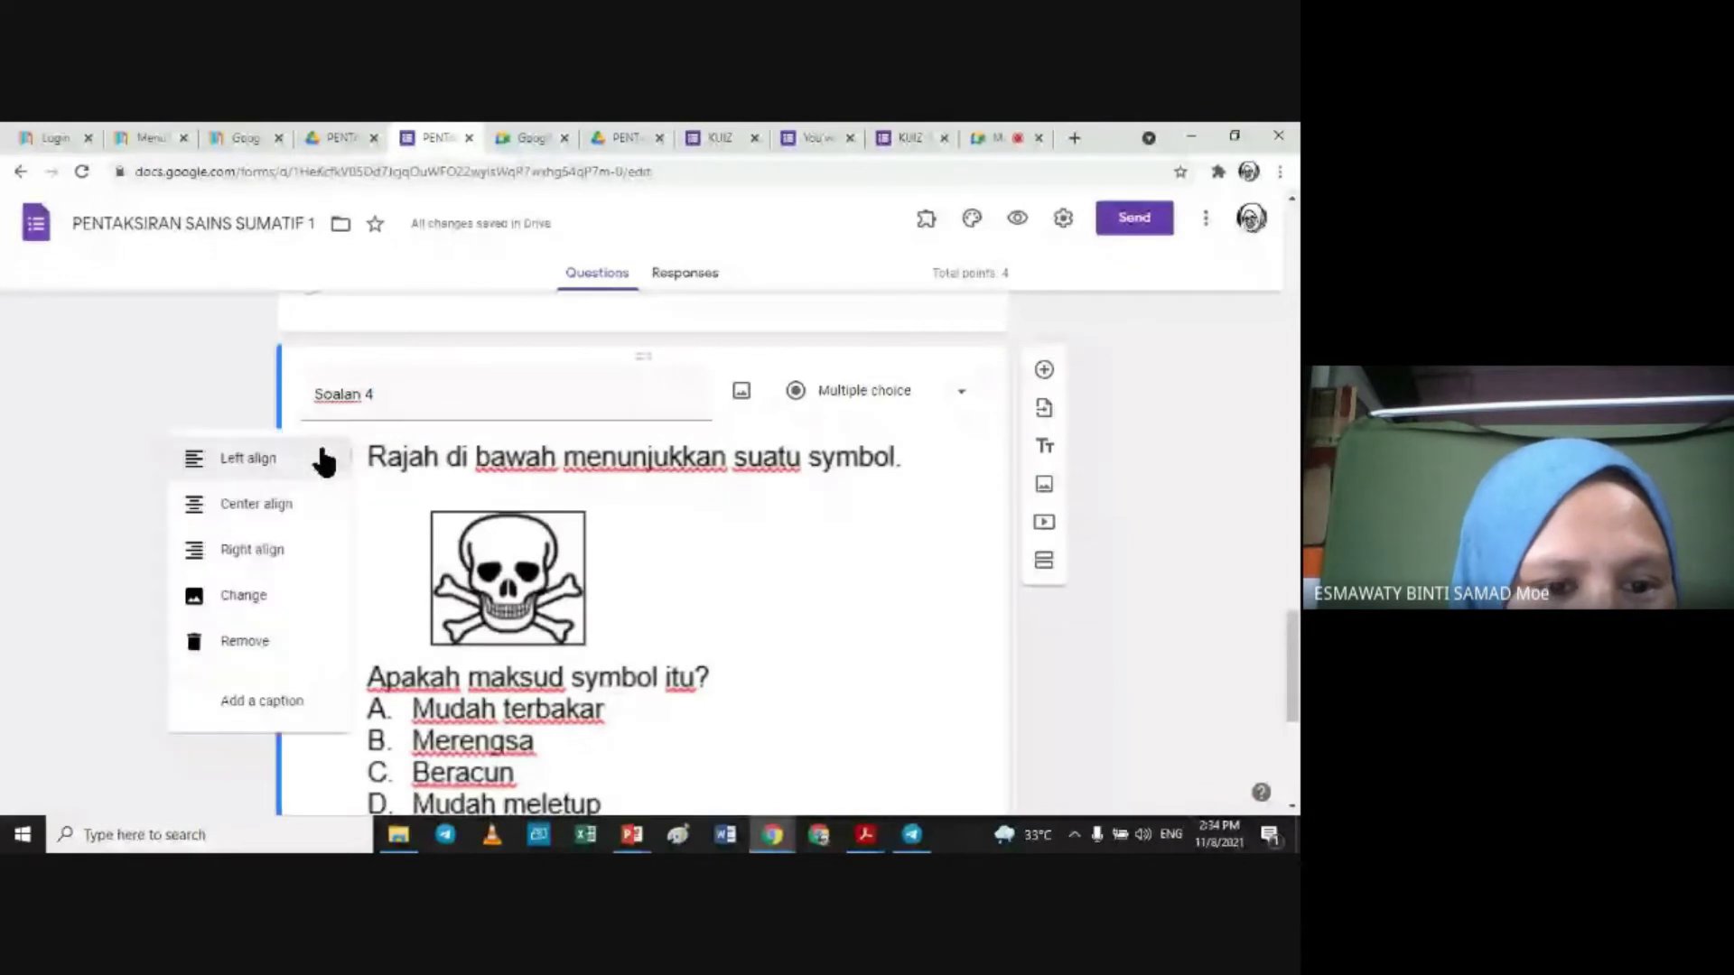
click(284, 512)
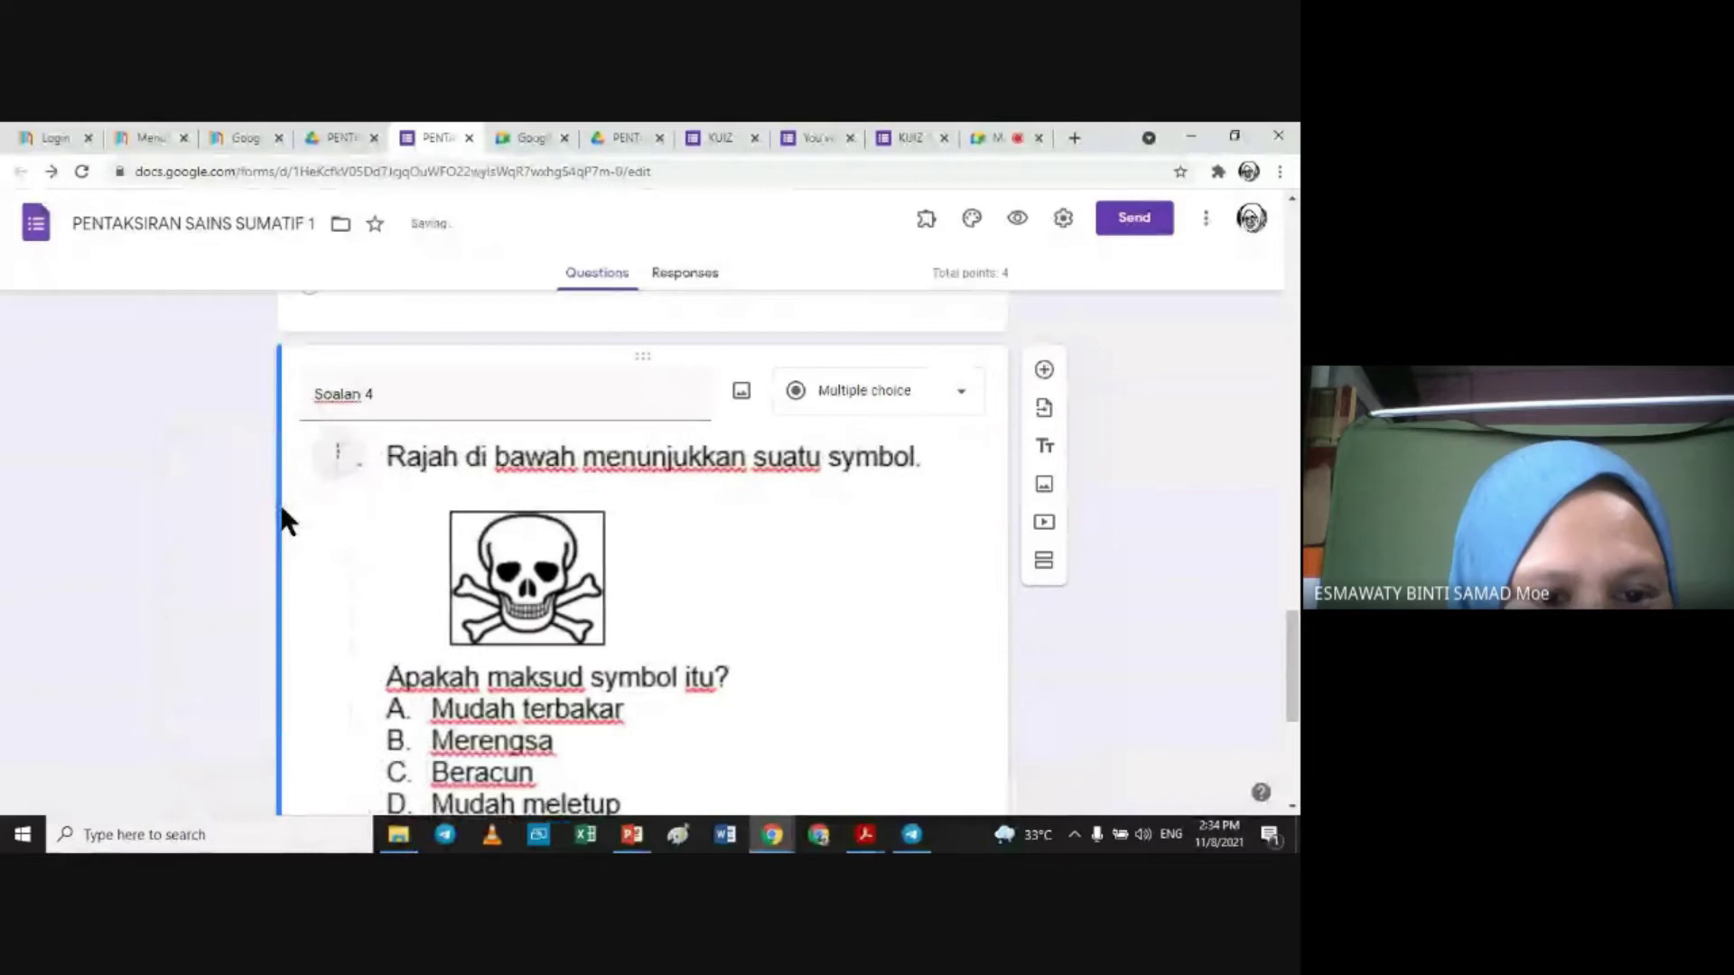
click(339, 452)
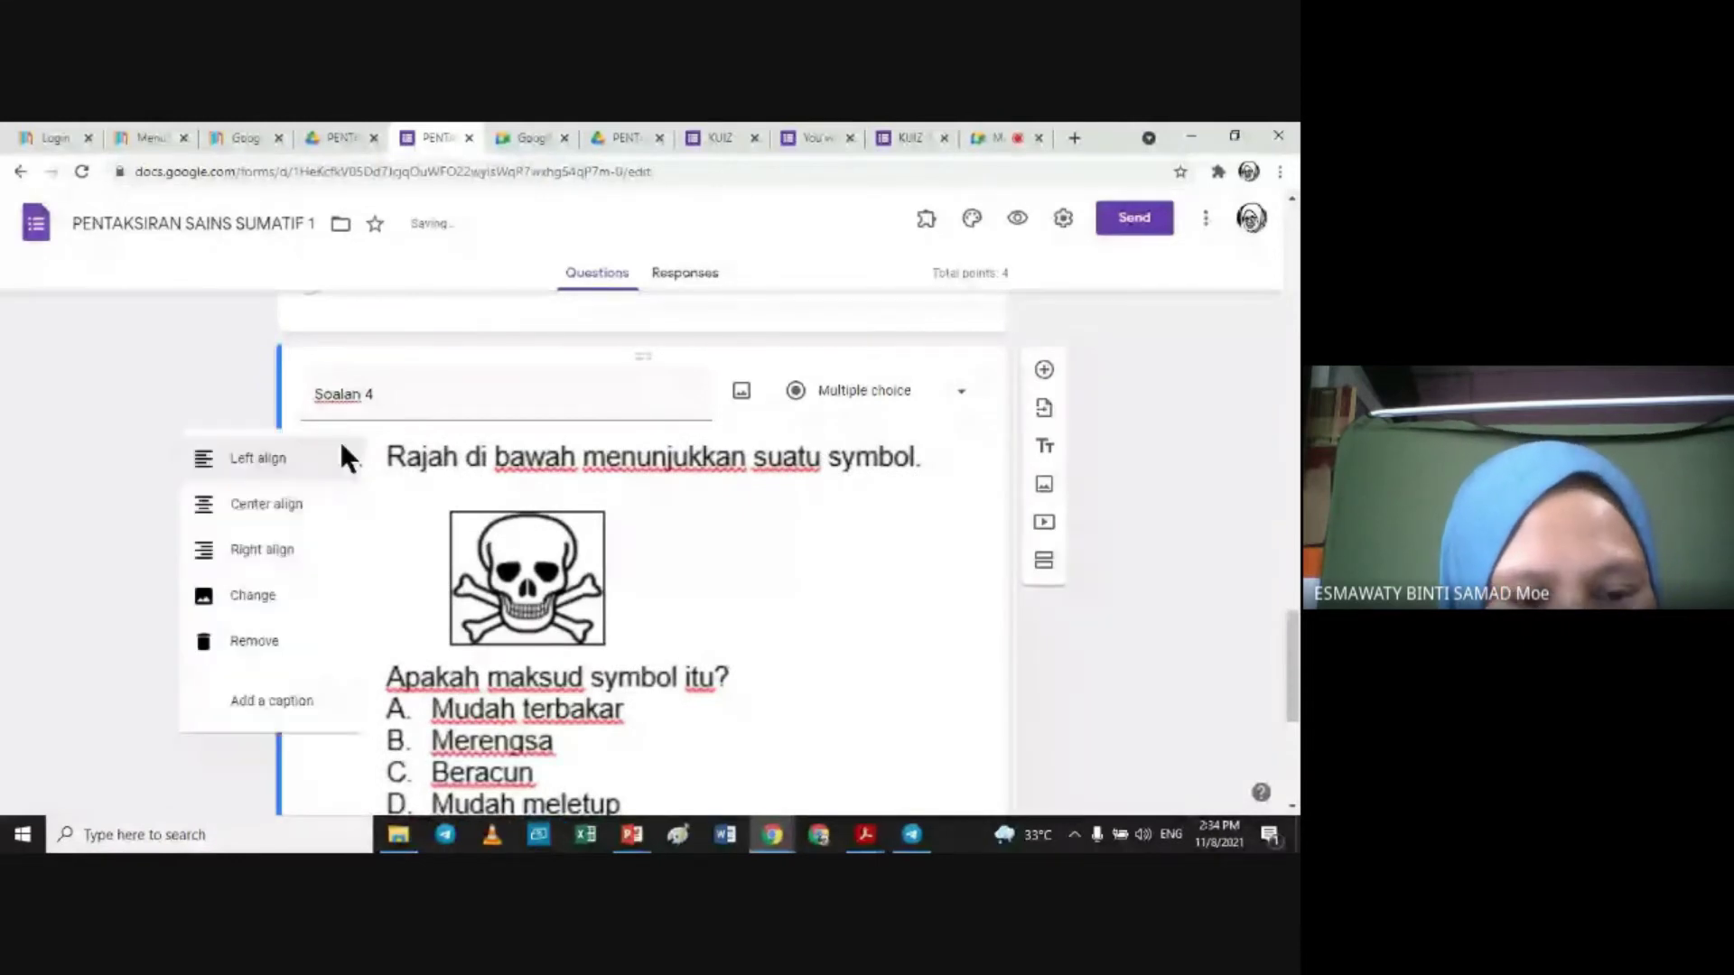
click(262, 598)
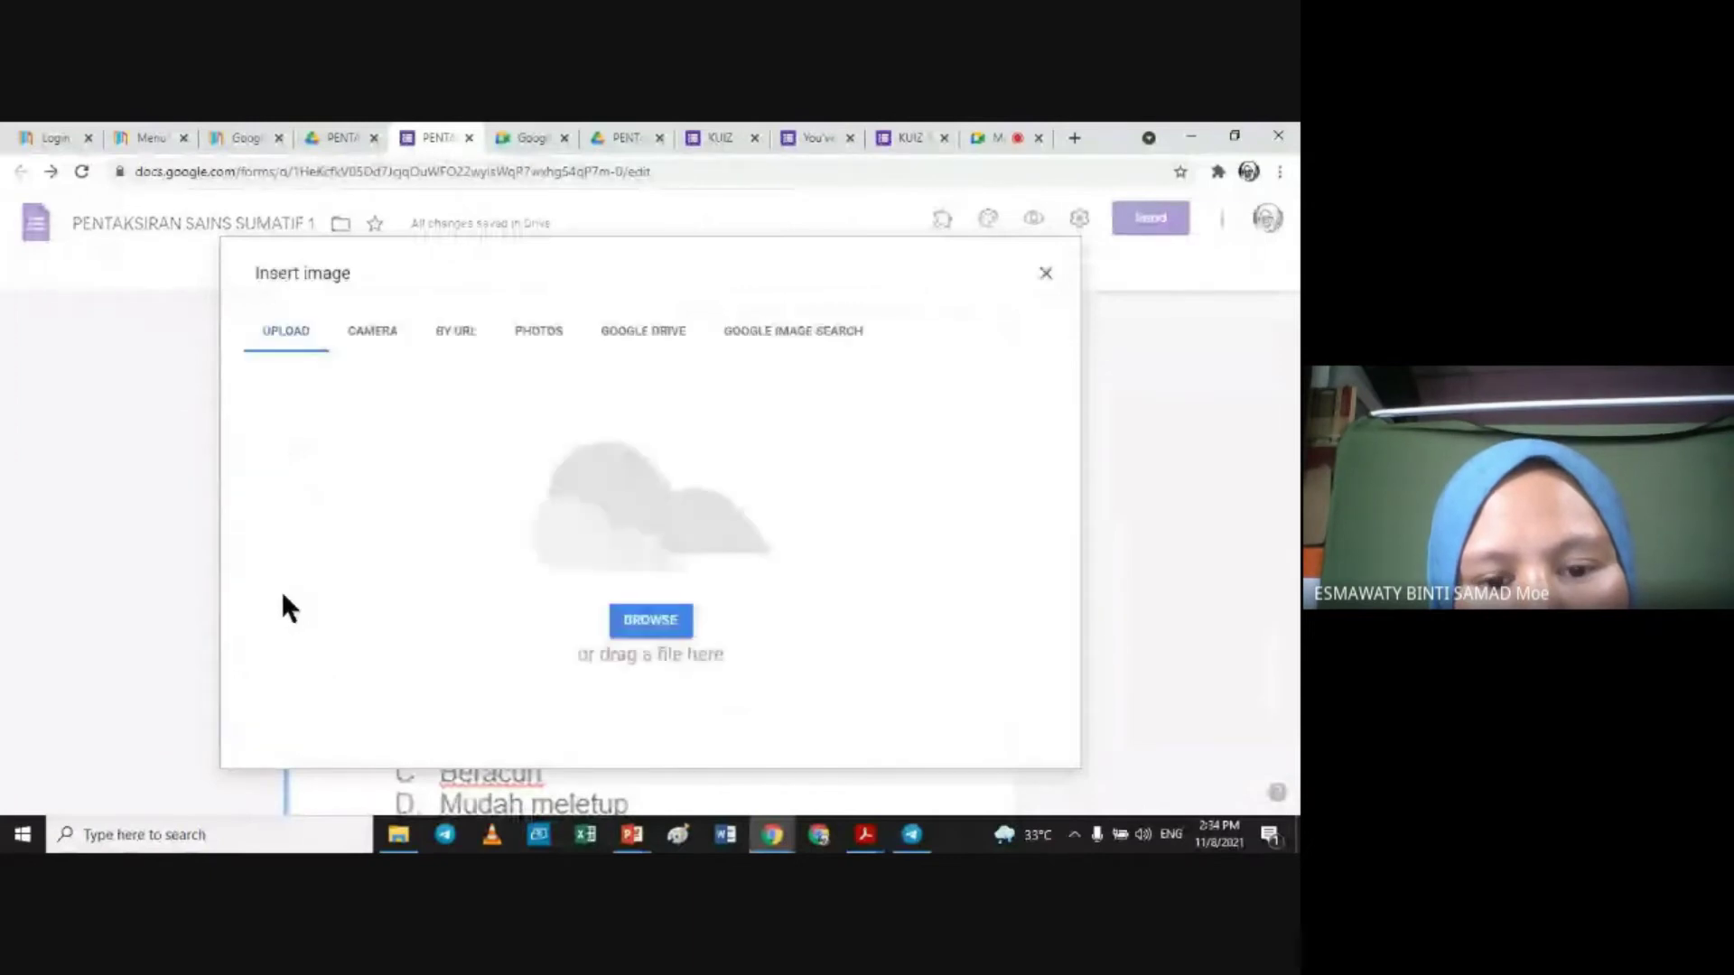
click(661, 625)
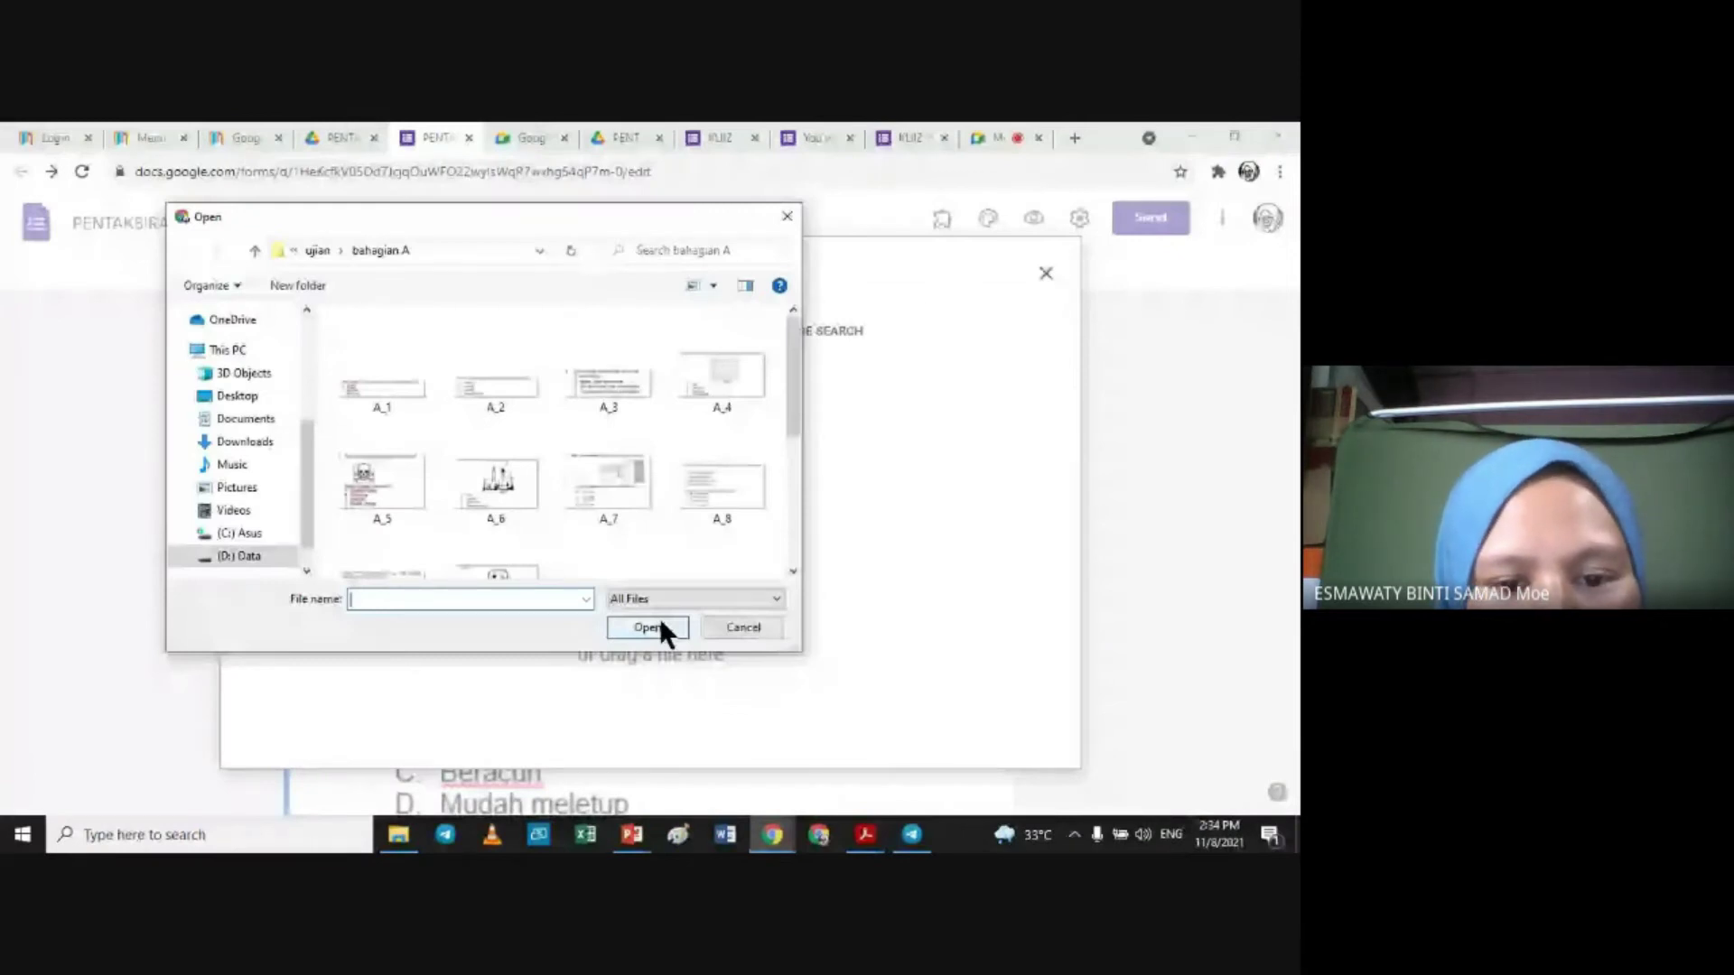
double_click(486, 480)
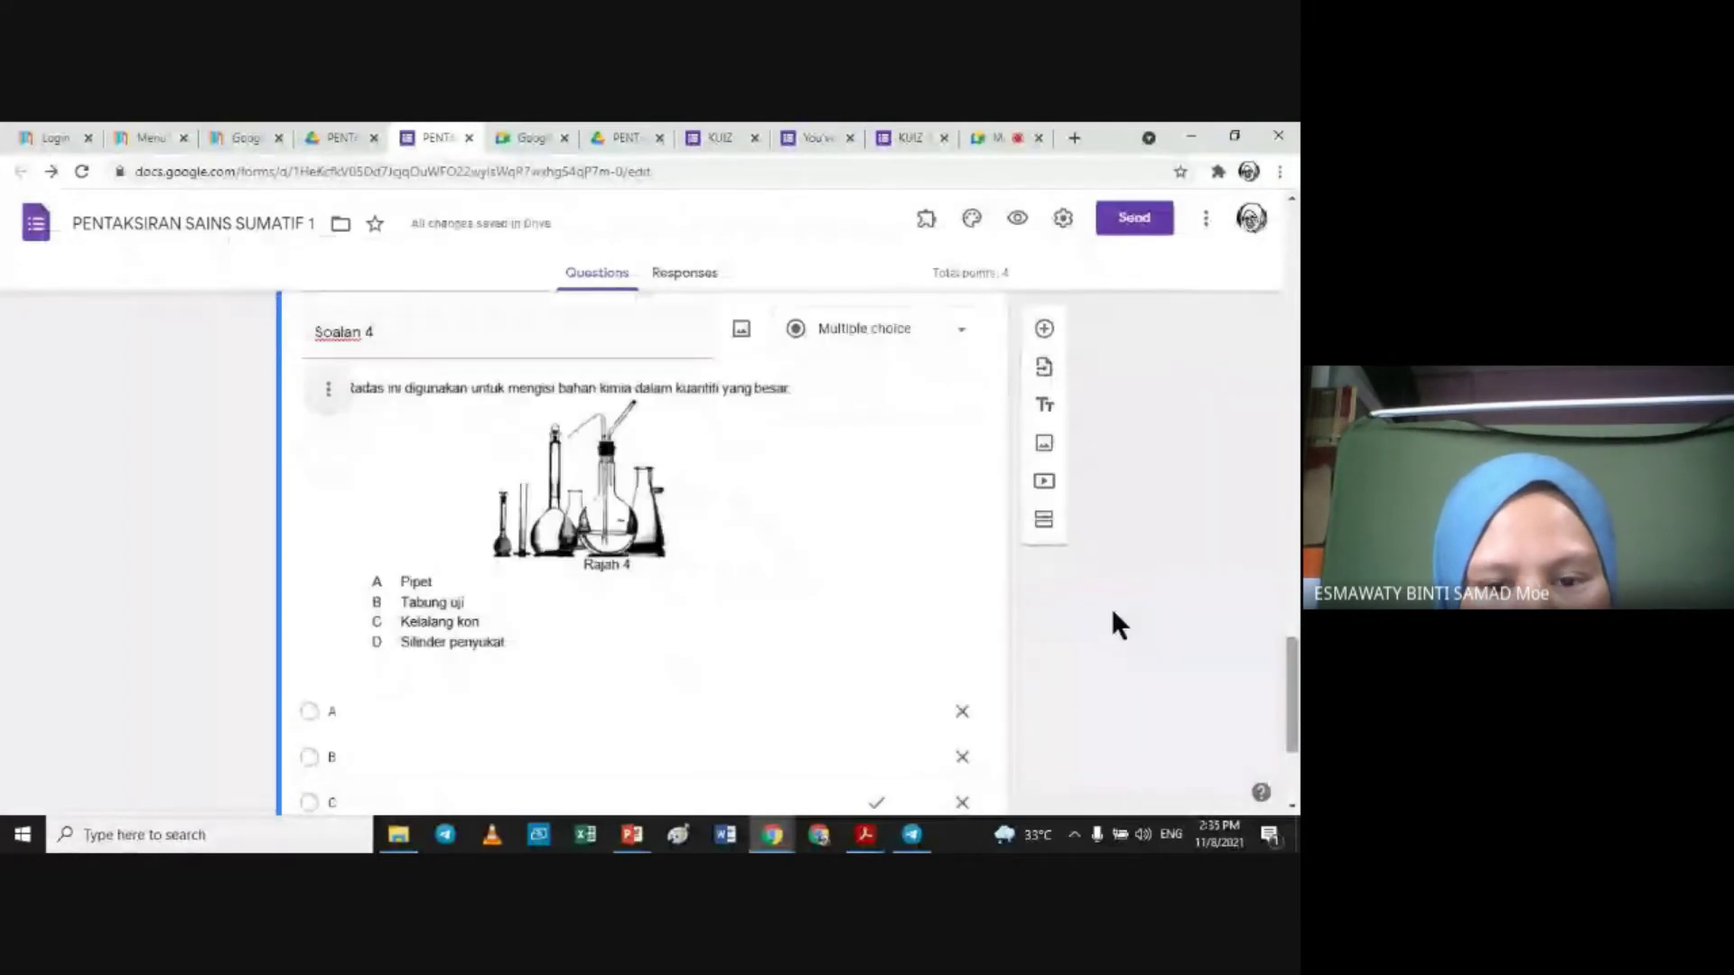
click(793, 643)
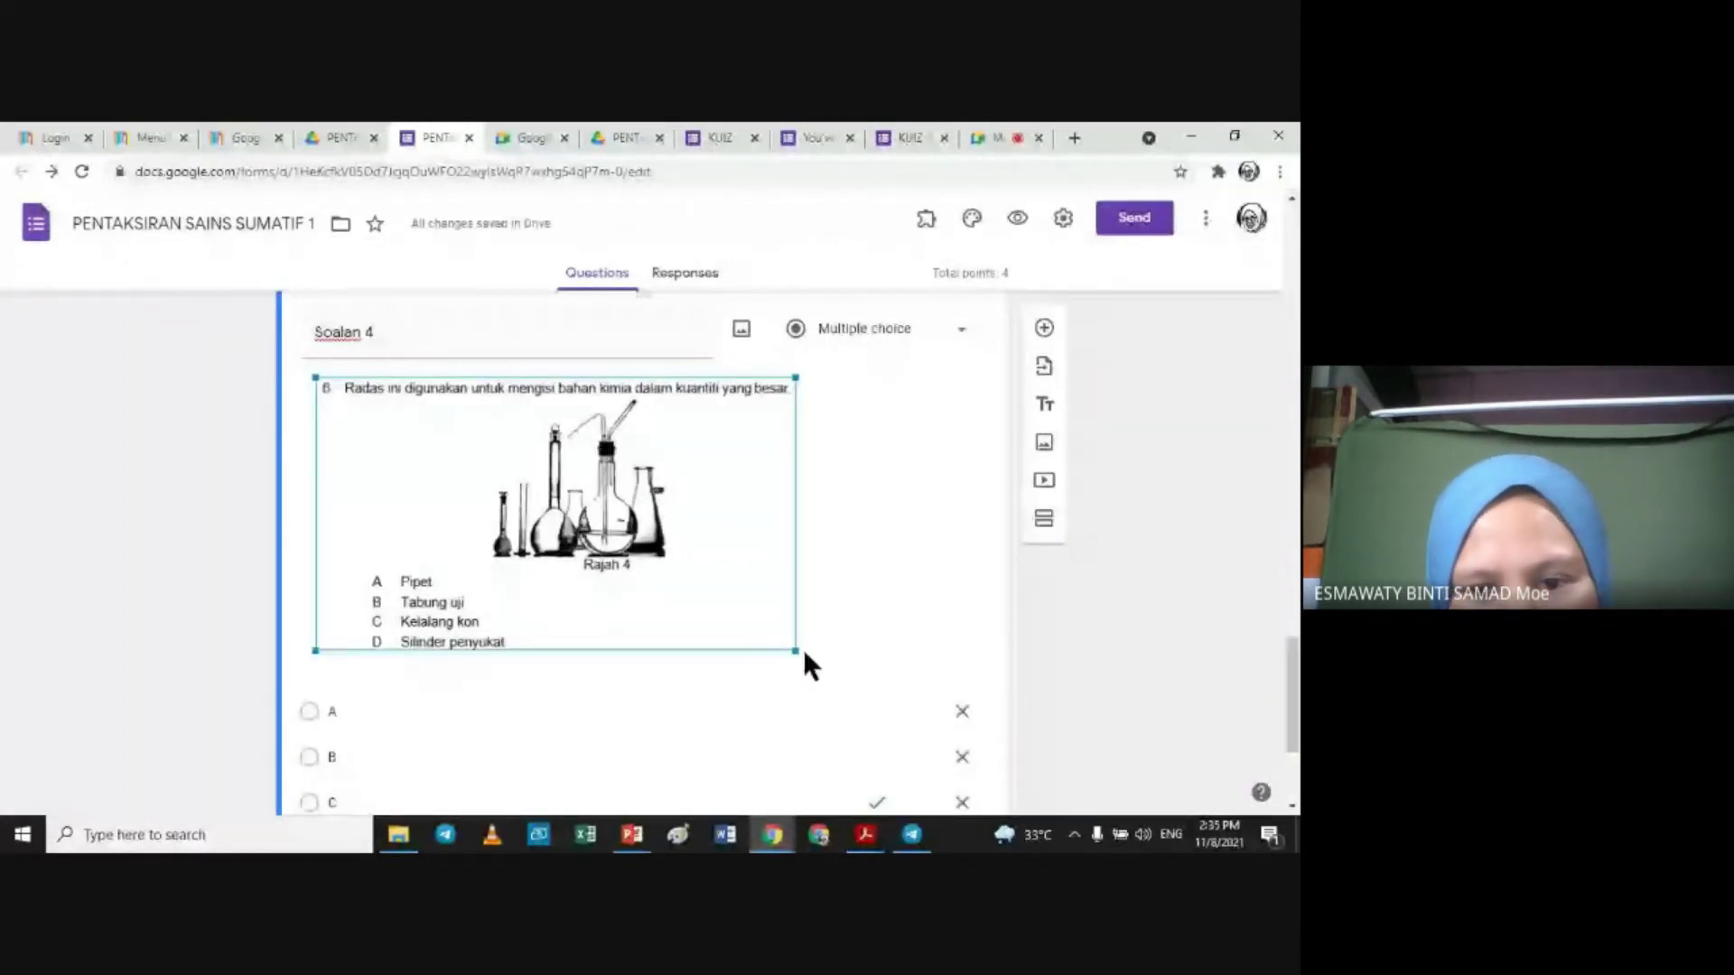
drag(791, 650, 962, 662)
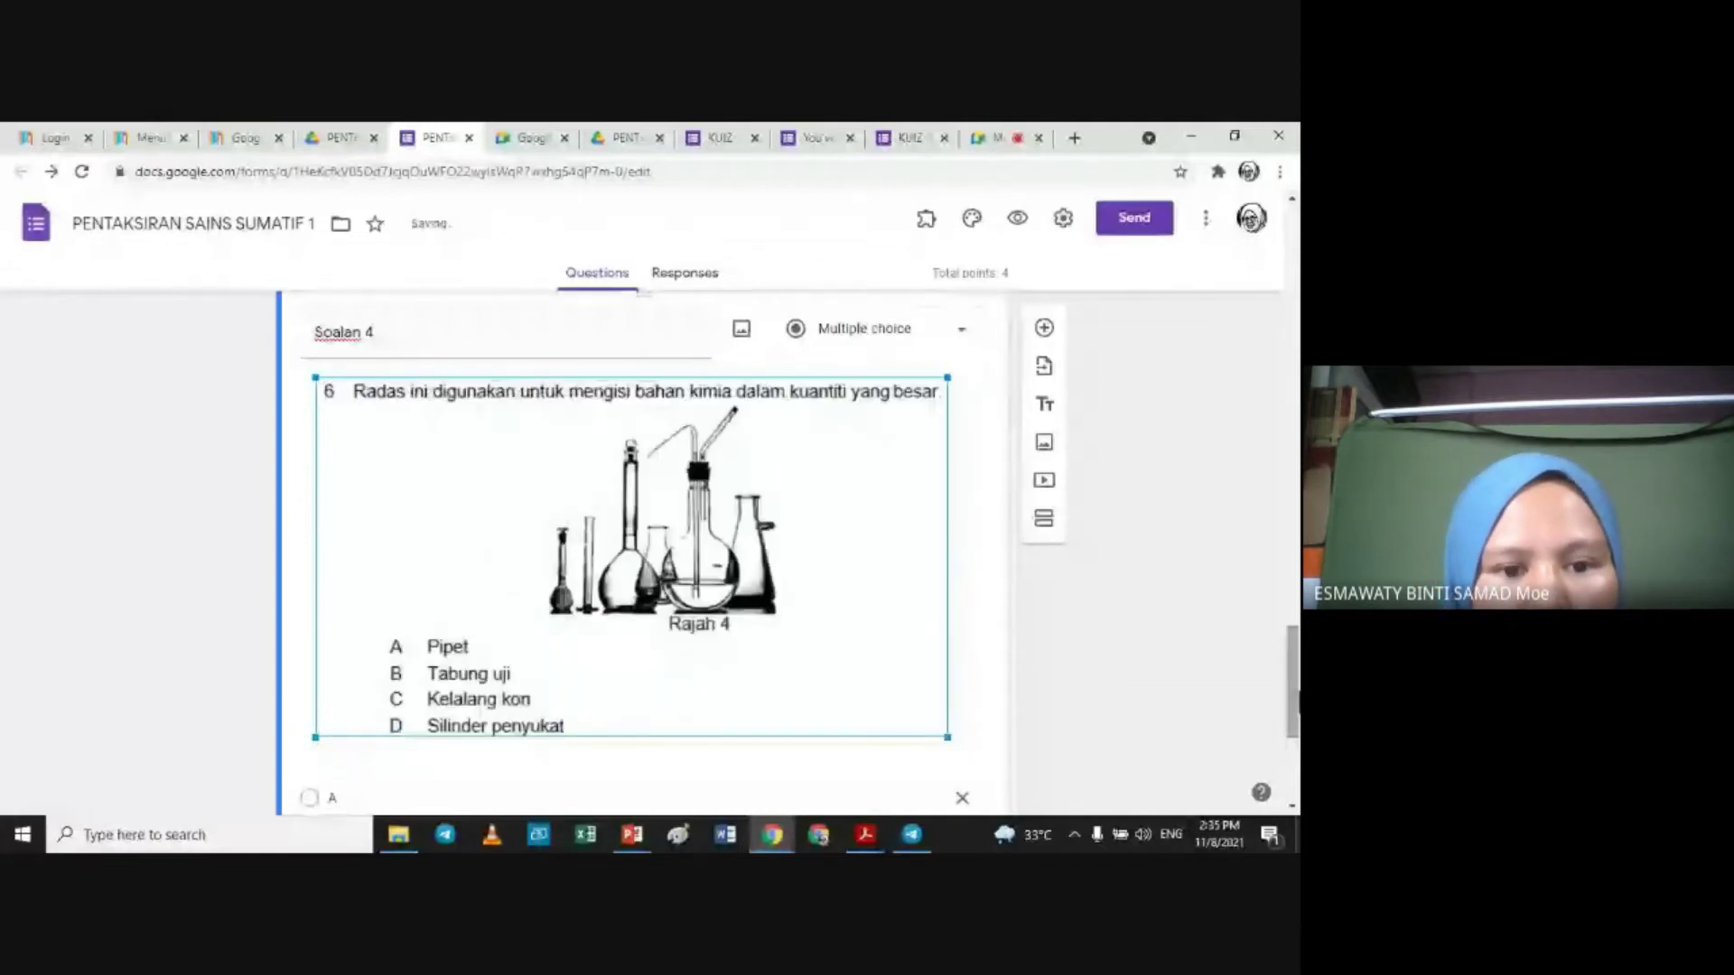
Step: Review the image and answer options of Soalan 4 and the earlier questions, and switch to the Google Meet call
scroll(632, 541, down, 3)
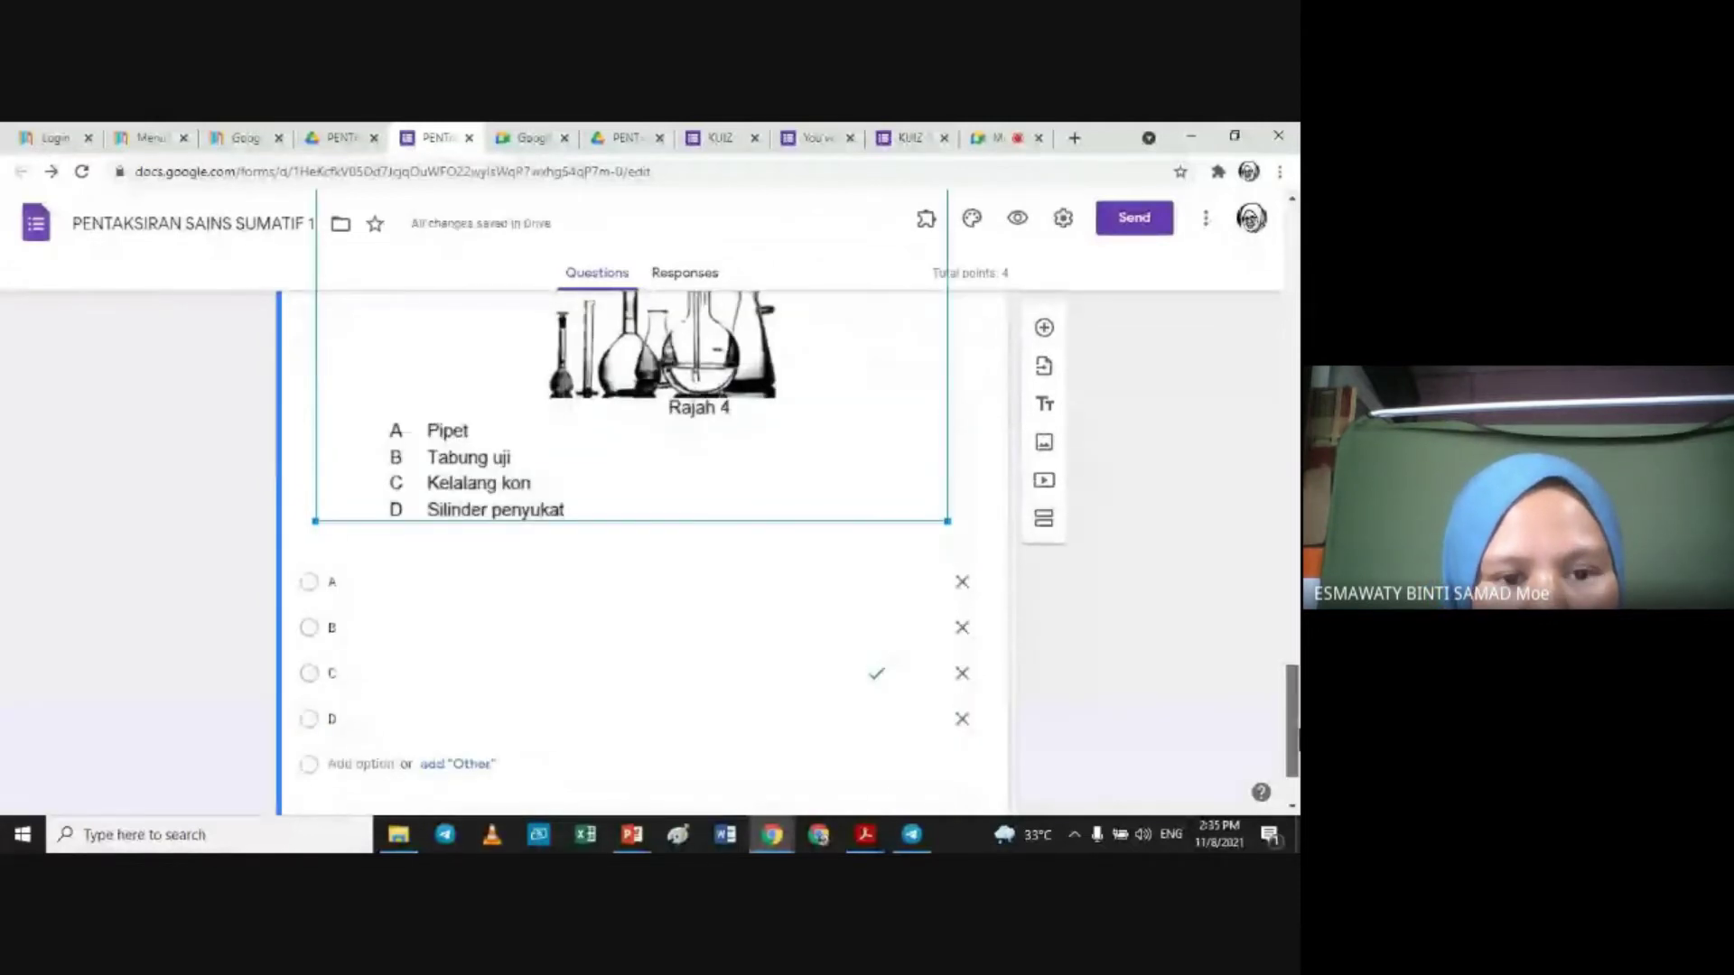
scroll(580, 565, down, 1)
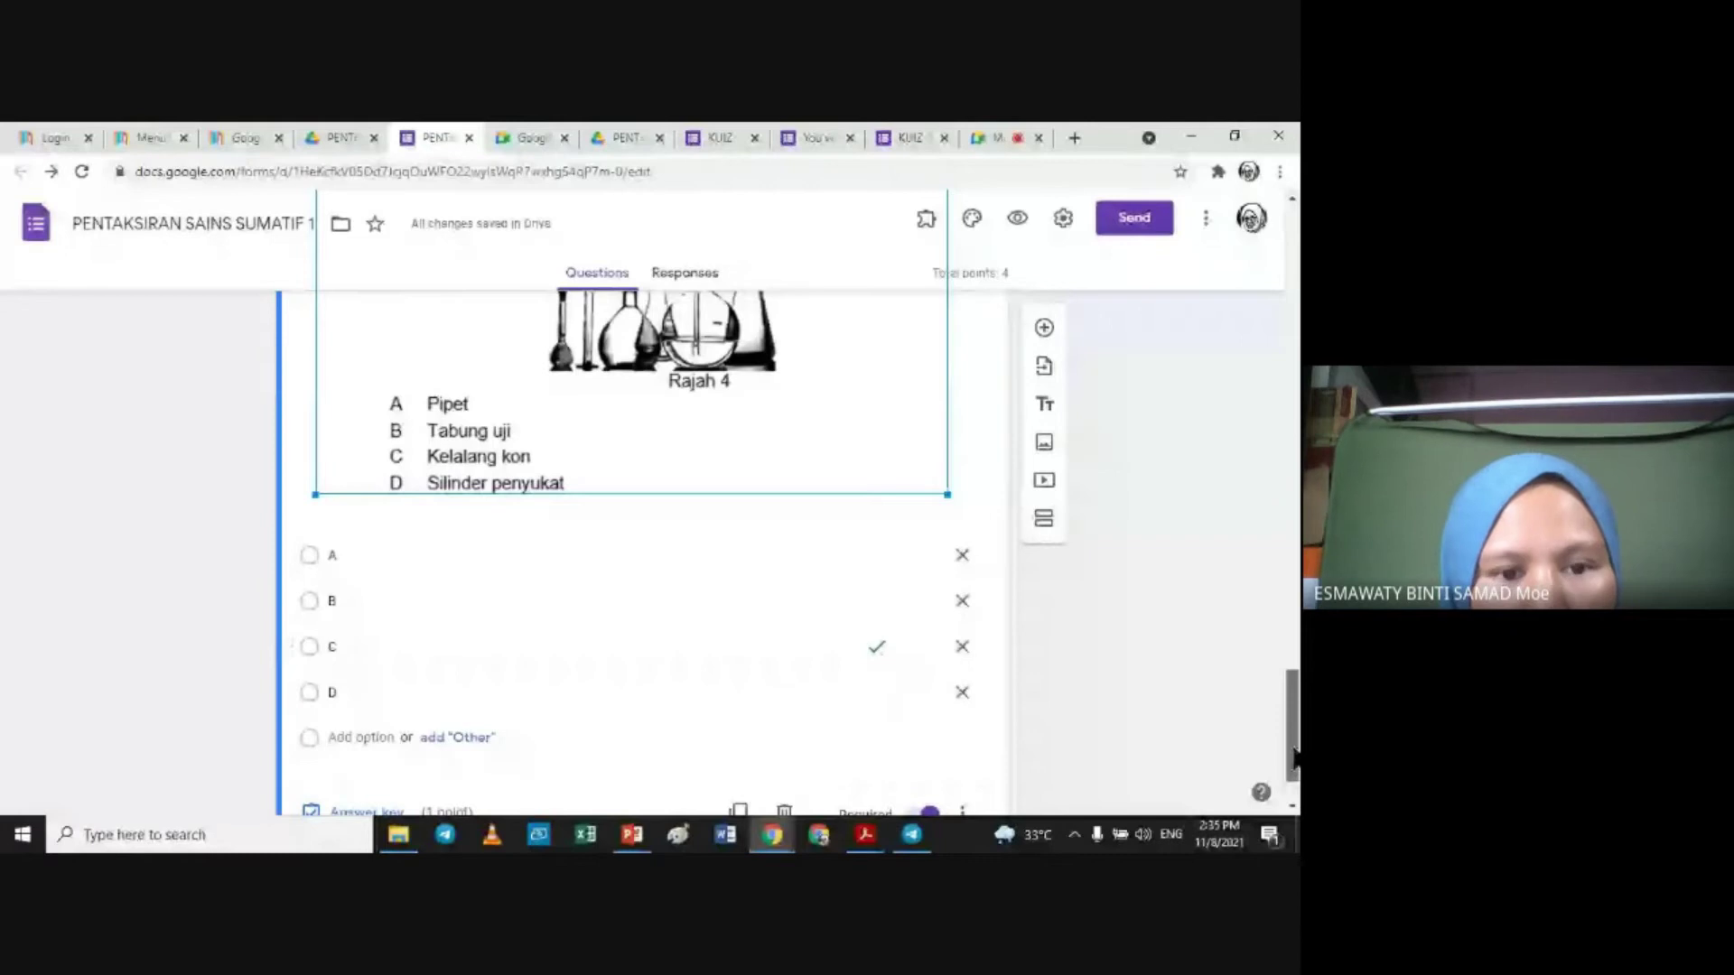
scroll(1293, 777, down, 1)
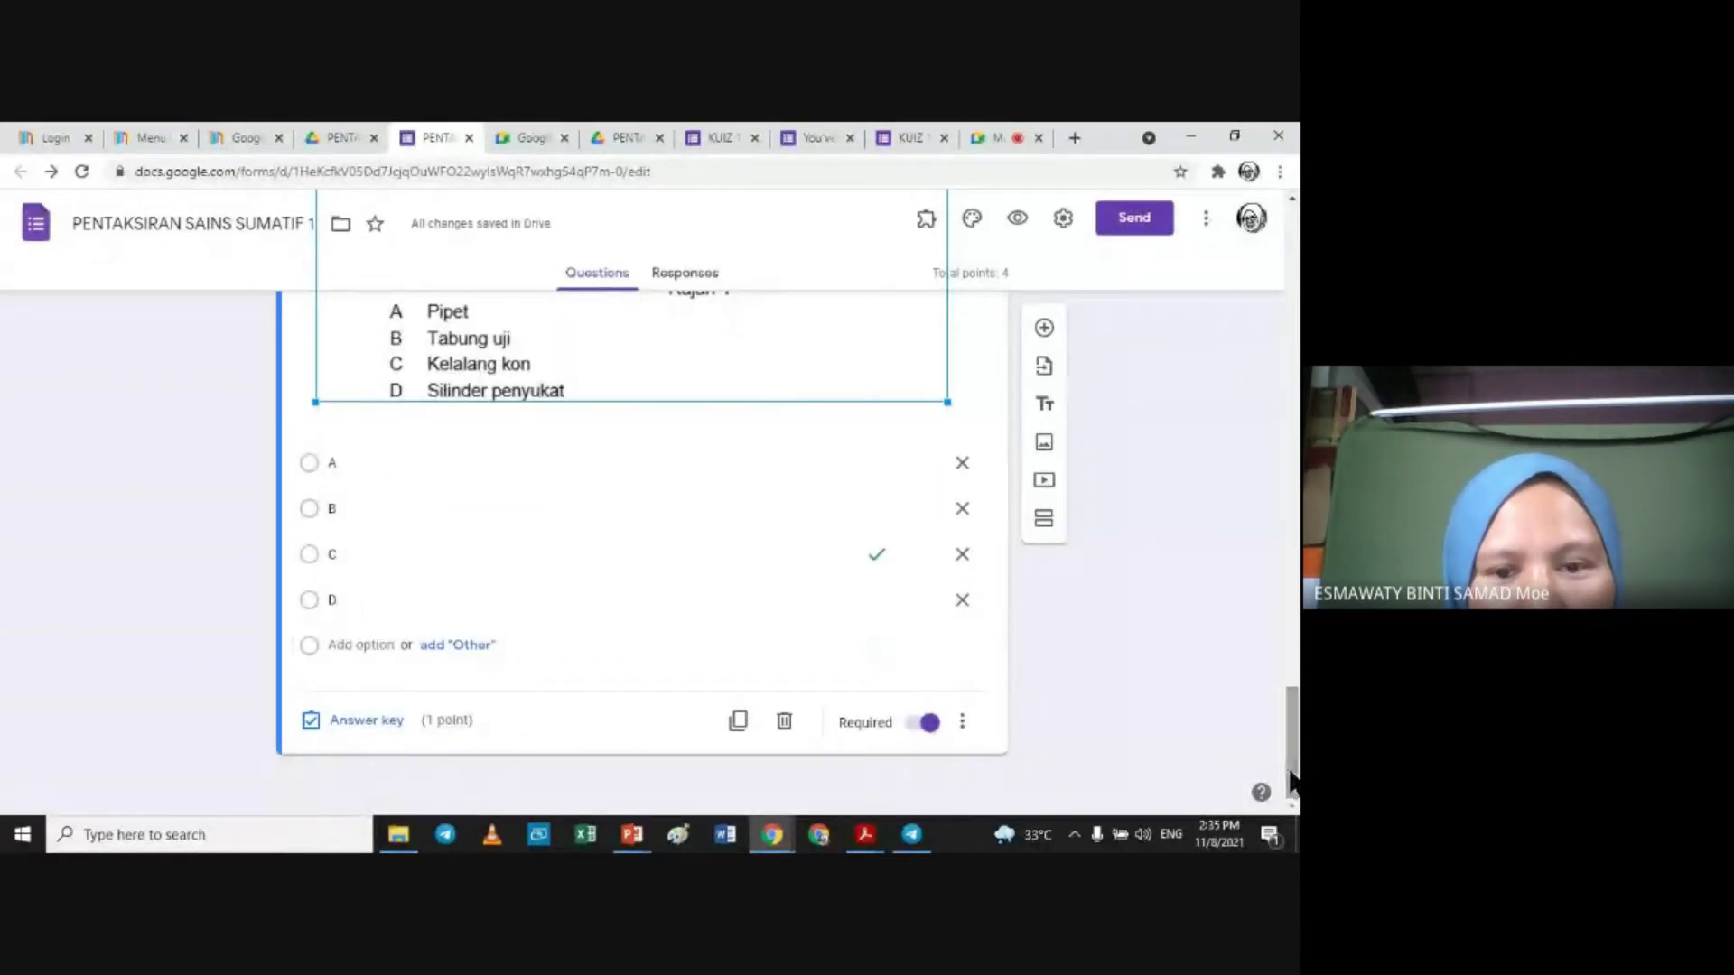
scroll(1293, 763, up, 1)
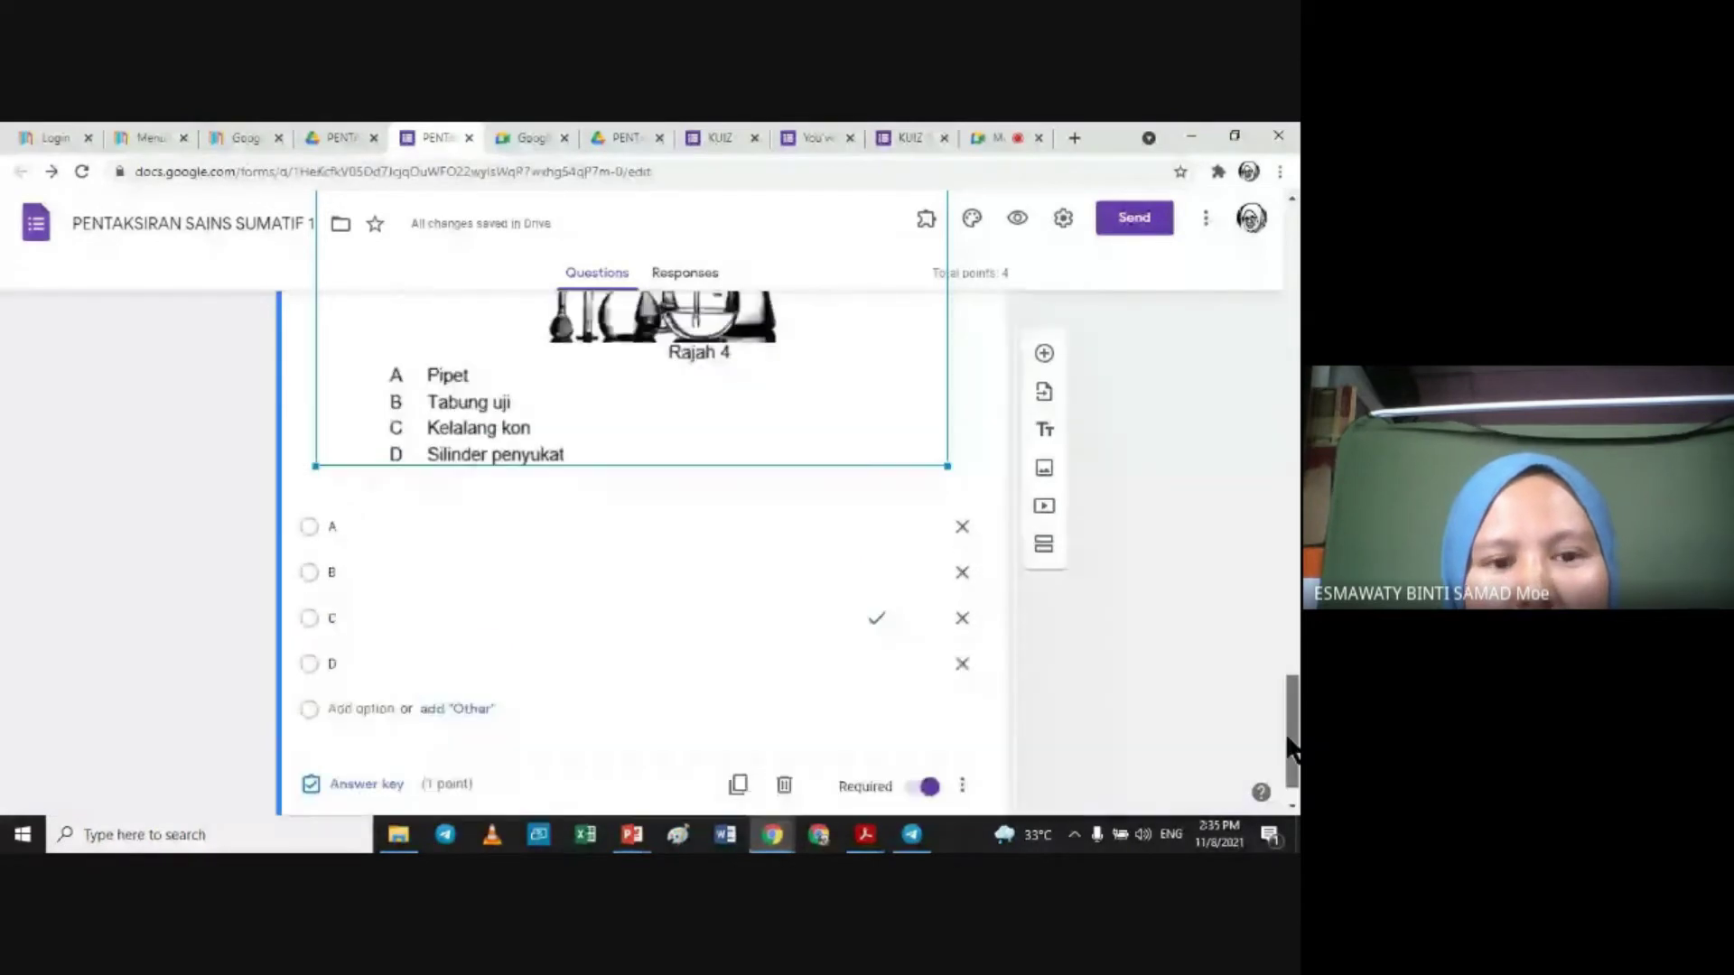
mouse_move(1293, 750)
mouse_down()
mouse_move(1290, 654)
mouse_move(1295, 737)
mouse_move(1296, 716)
mouse_up()
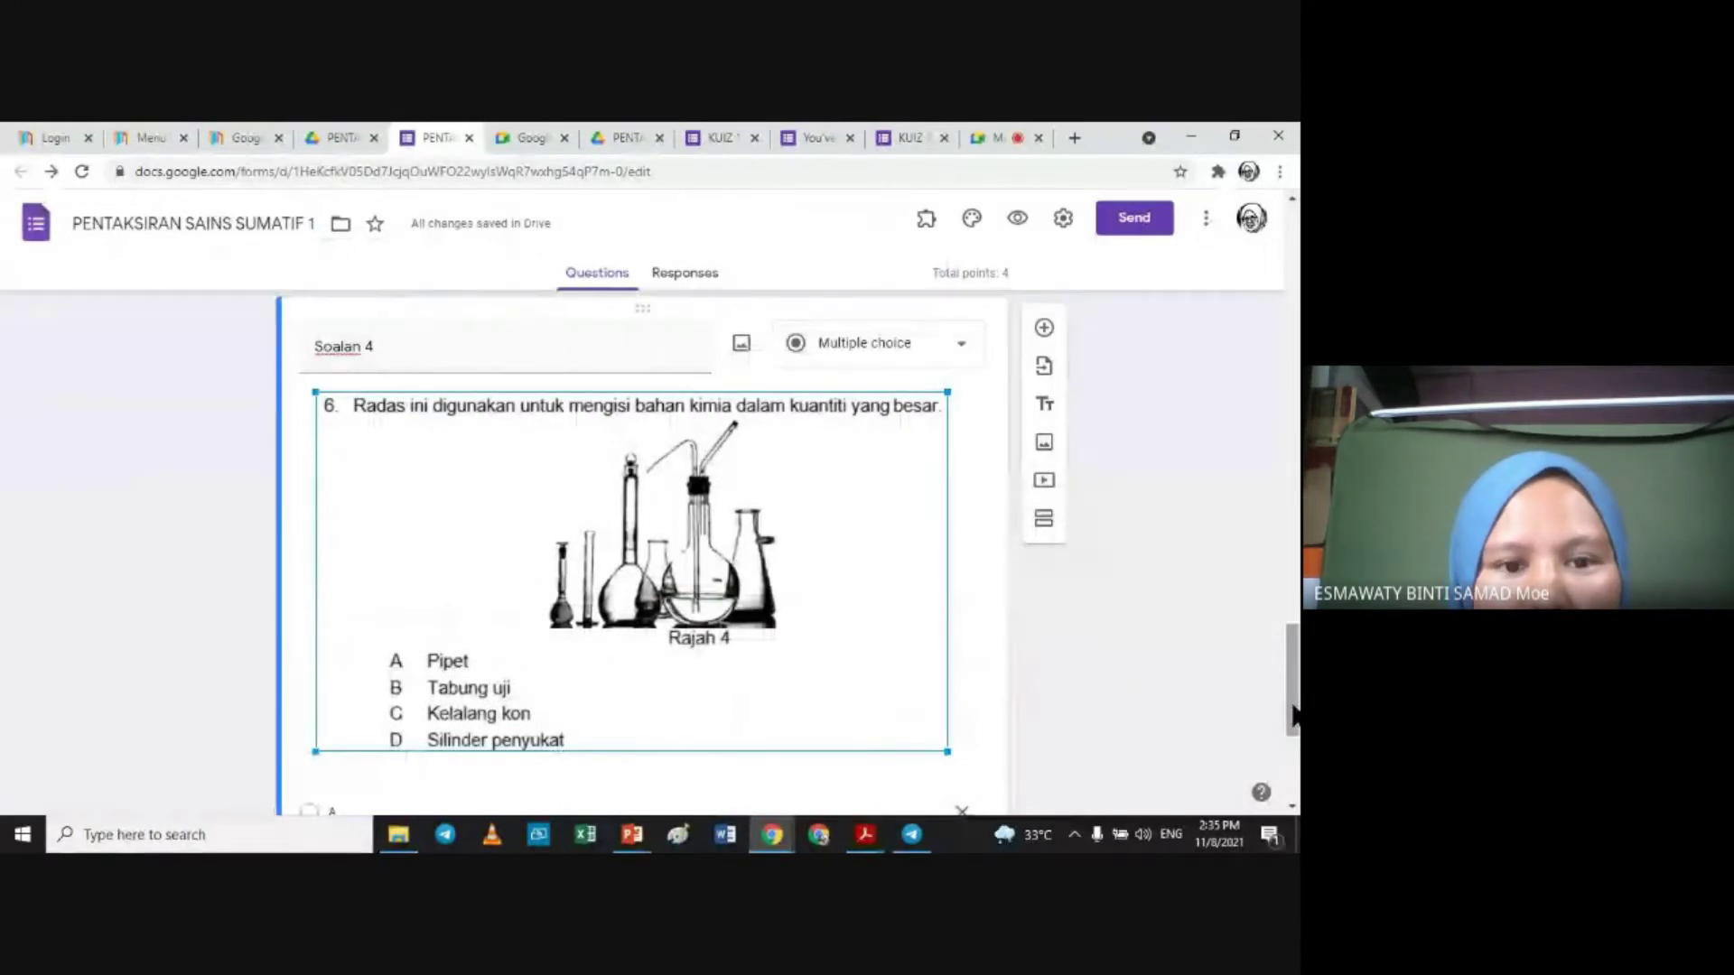
drag(1294, 716, 1274, 471)
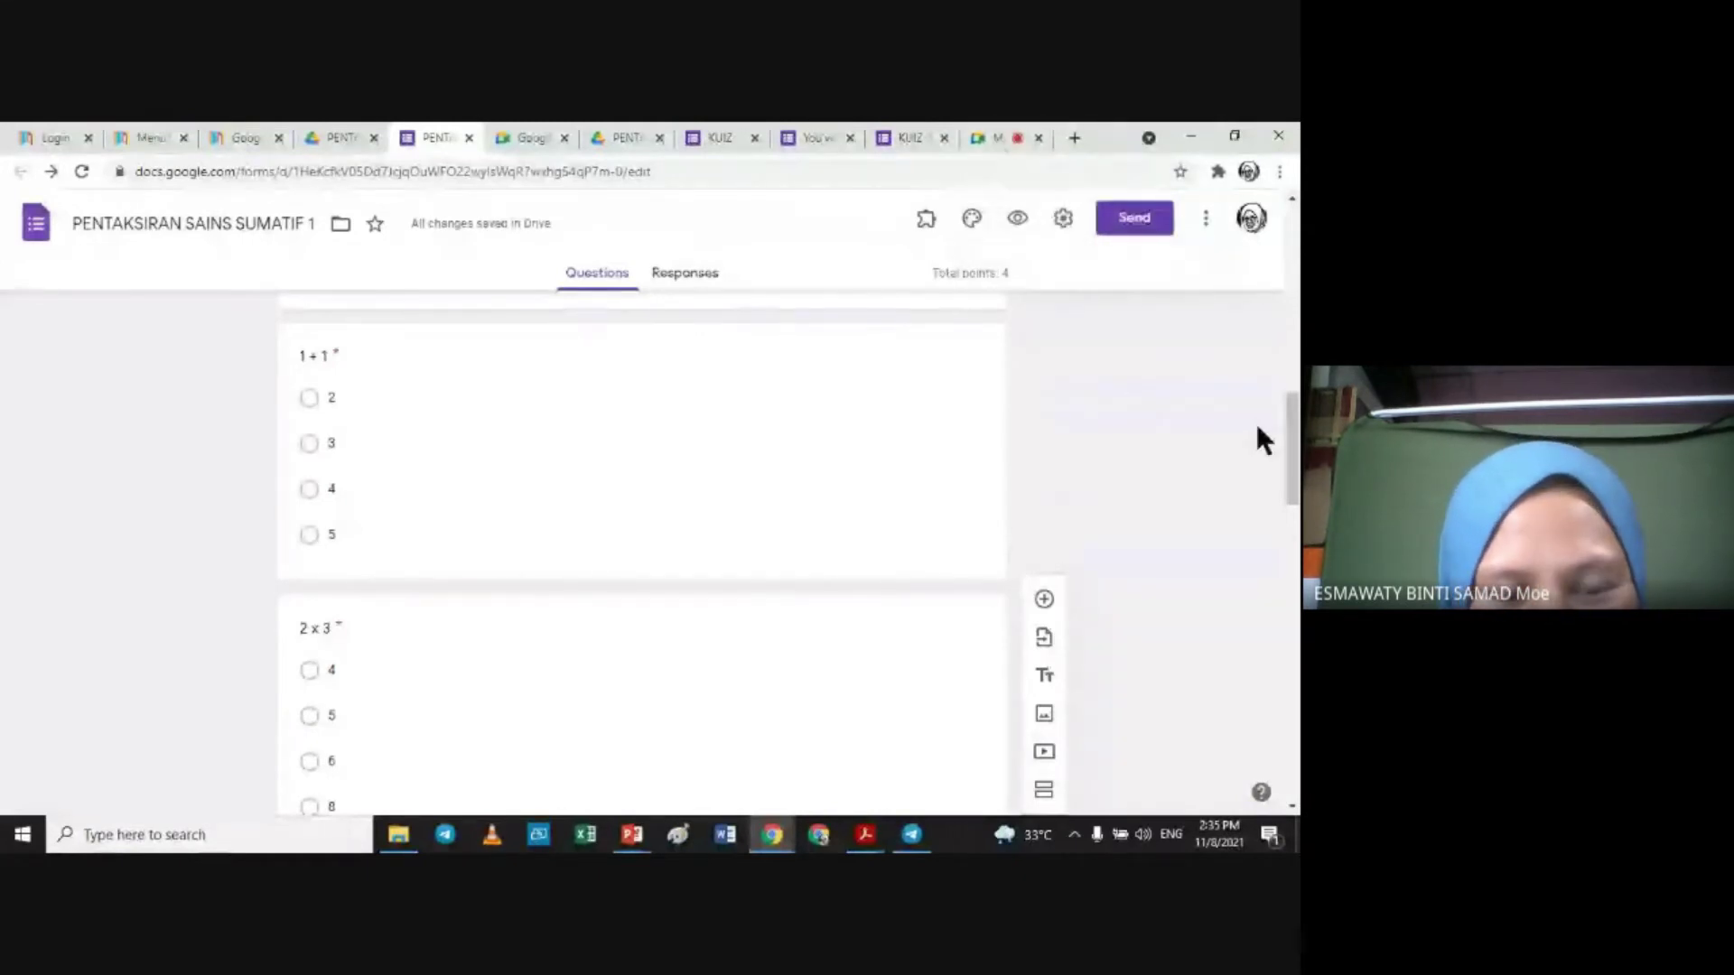
scroll(1258, 429, down, 15)
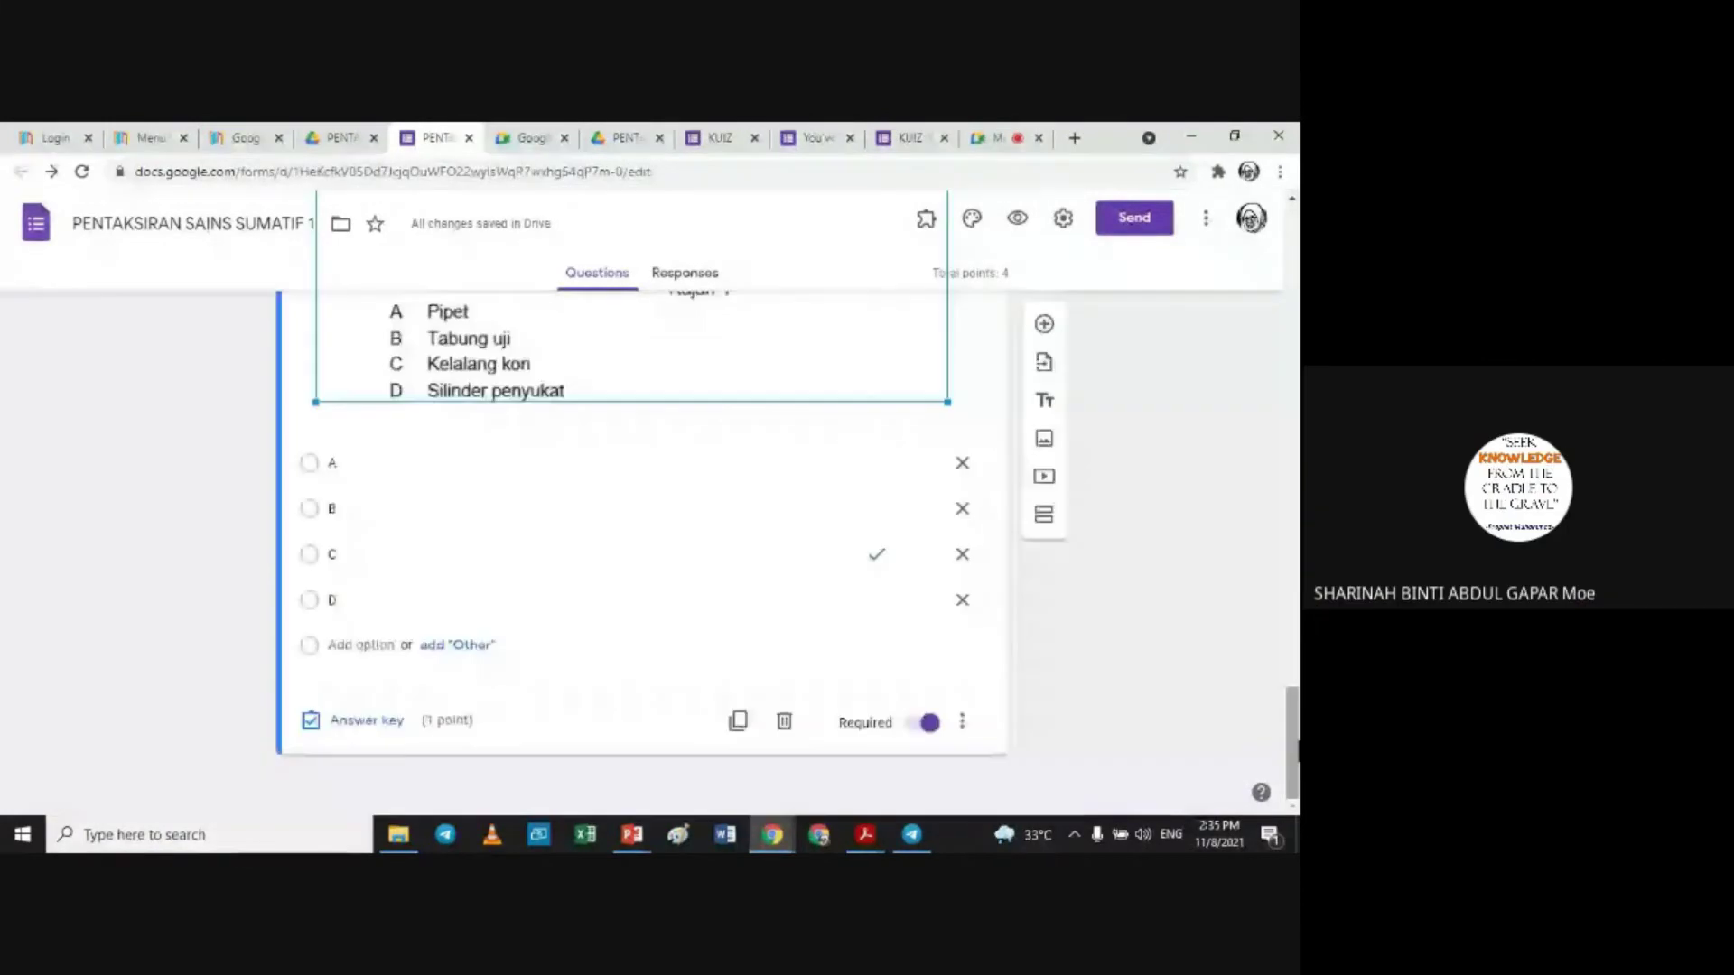
click(991, 140)
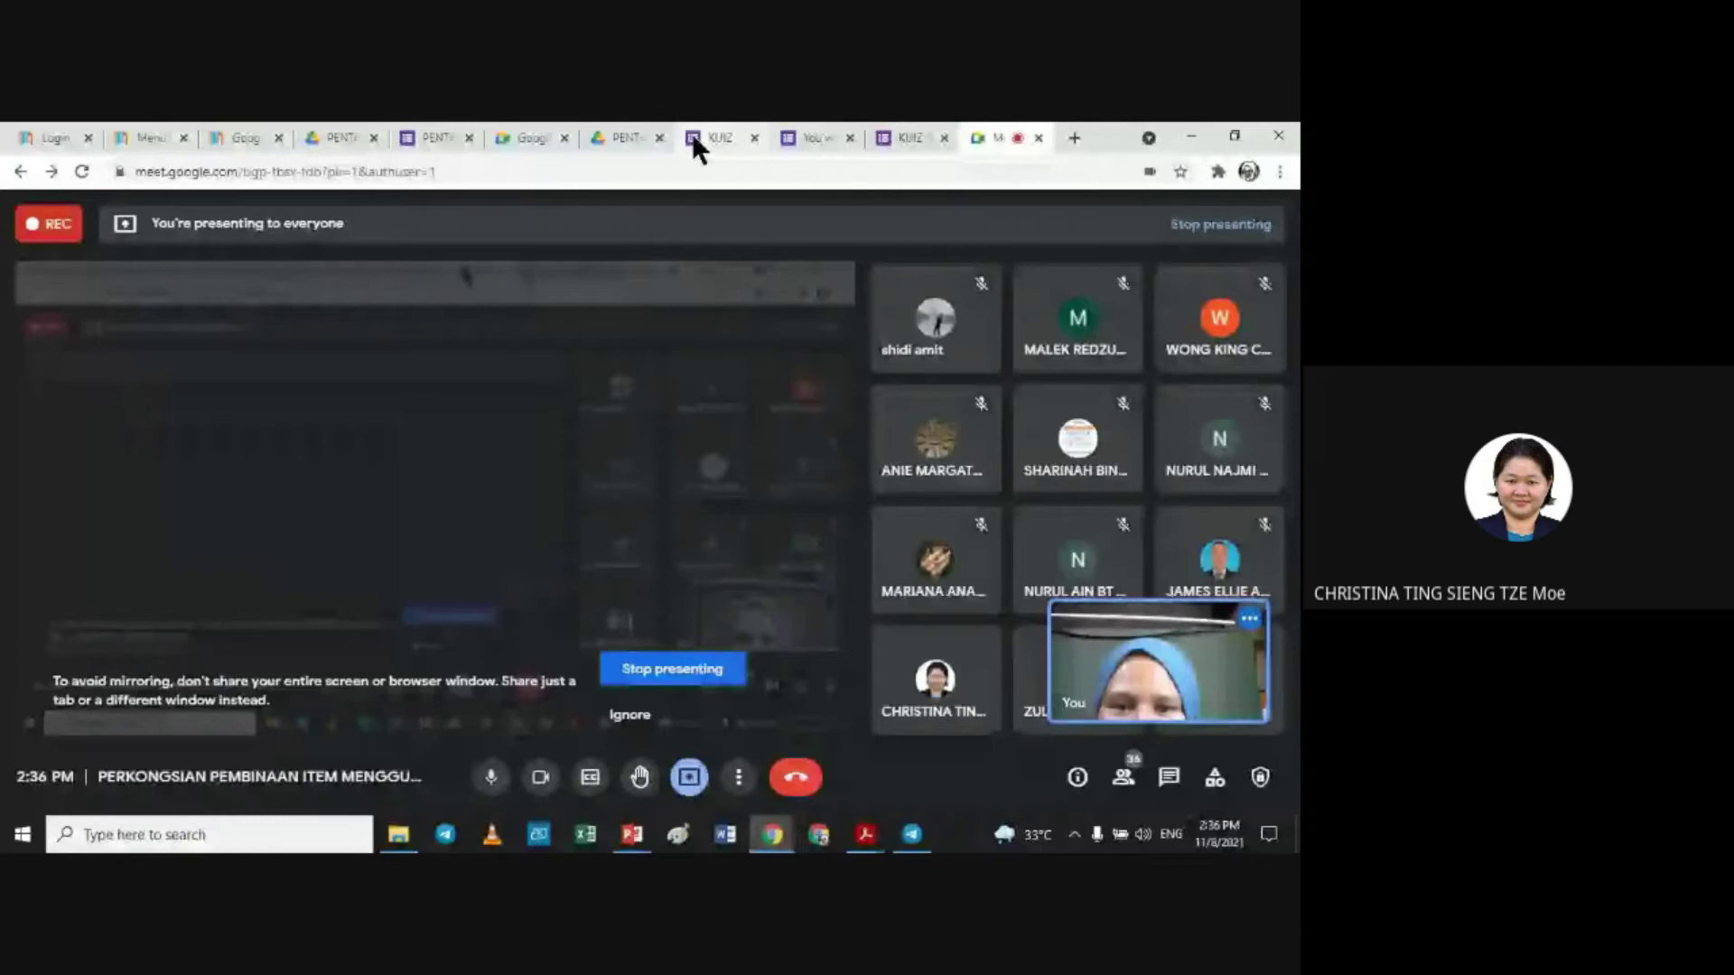
Step: Return to the PENTAKSIRAN SAINS SUMATIF 1 form and examine the answer options and answer key of Soalan 4
click(428, 136)
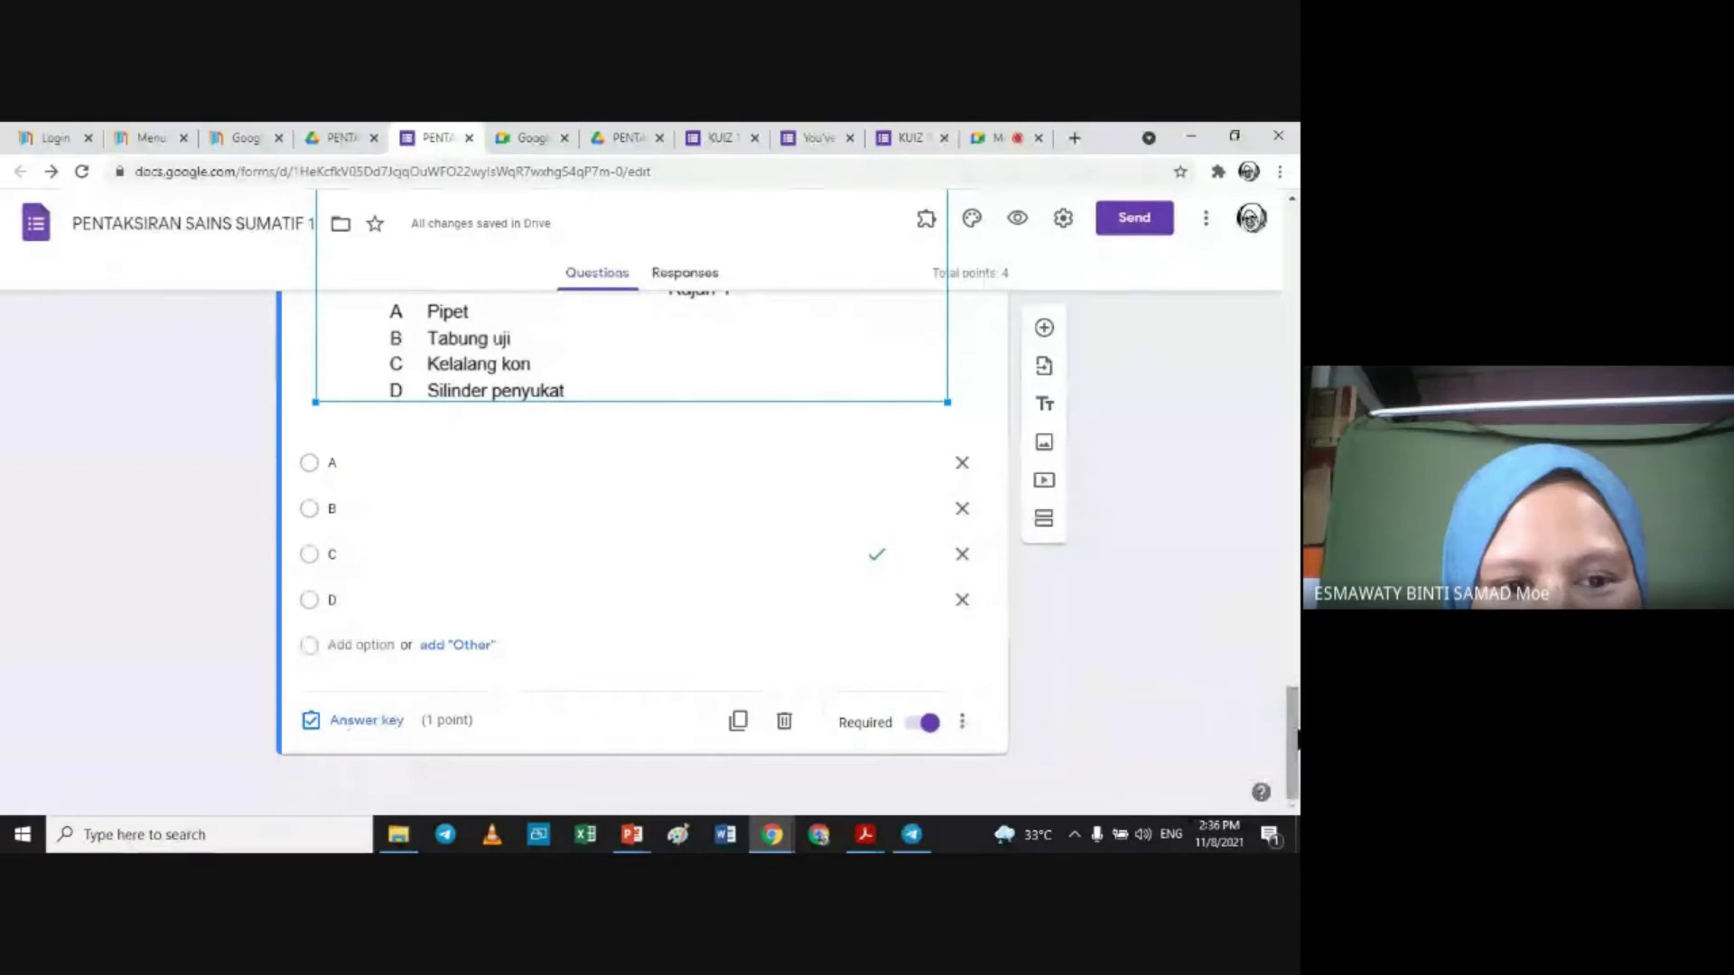
right_click(1289, 772)
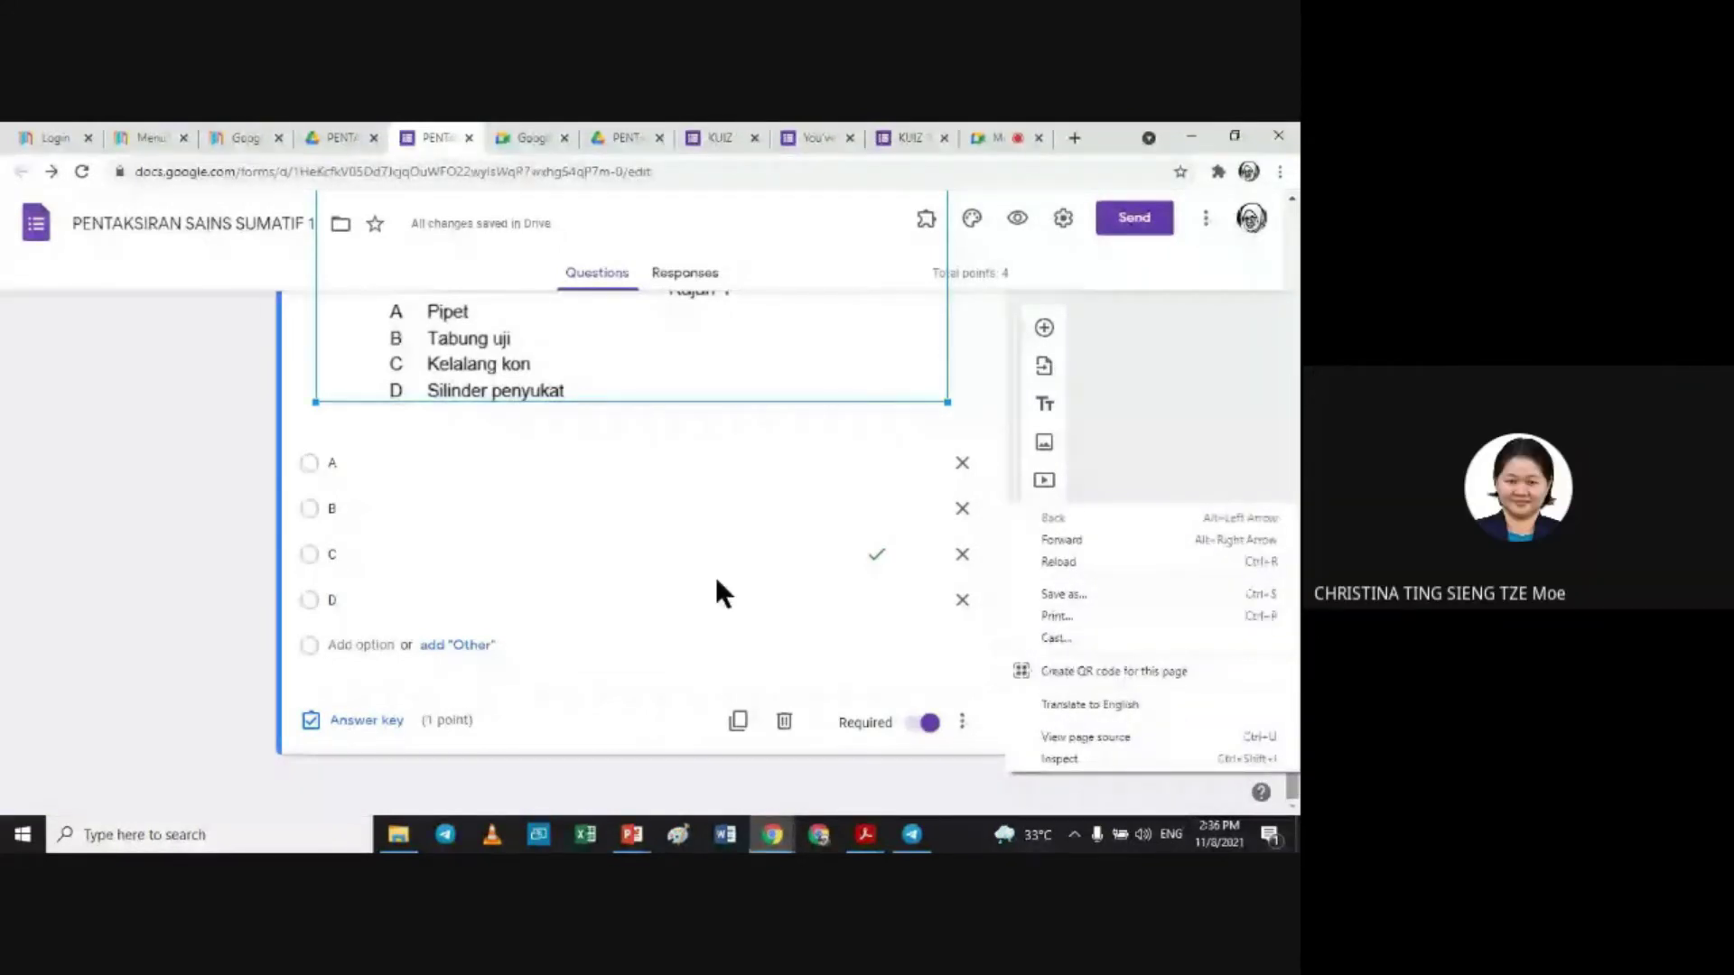
click(526, 712)
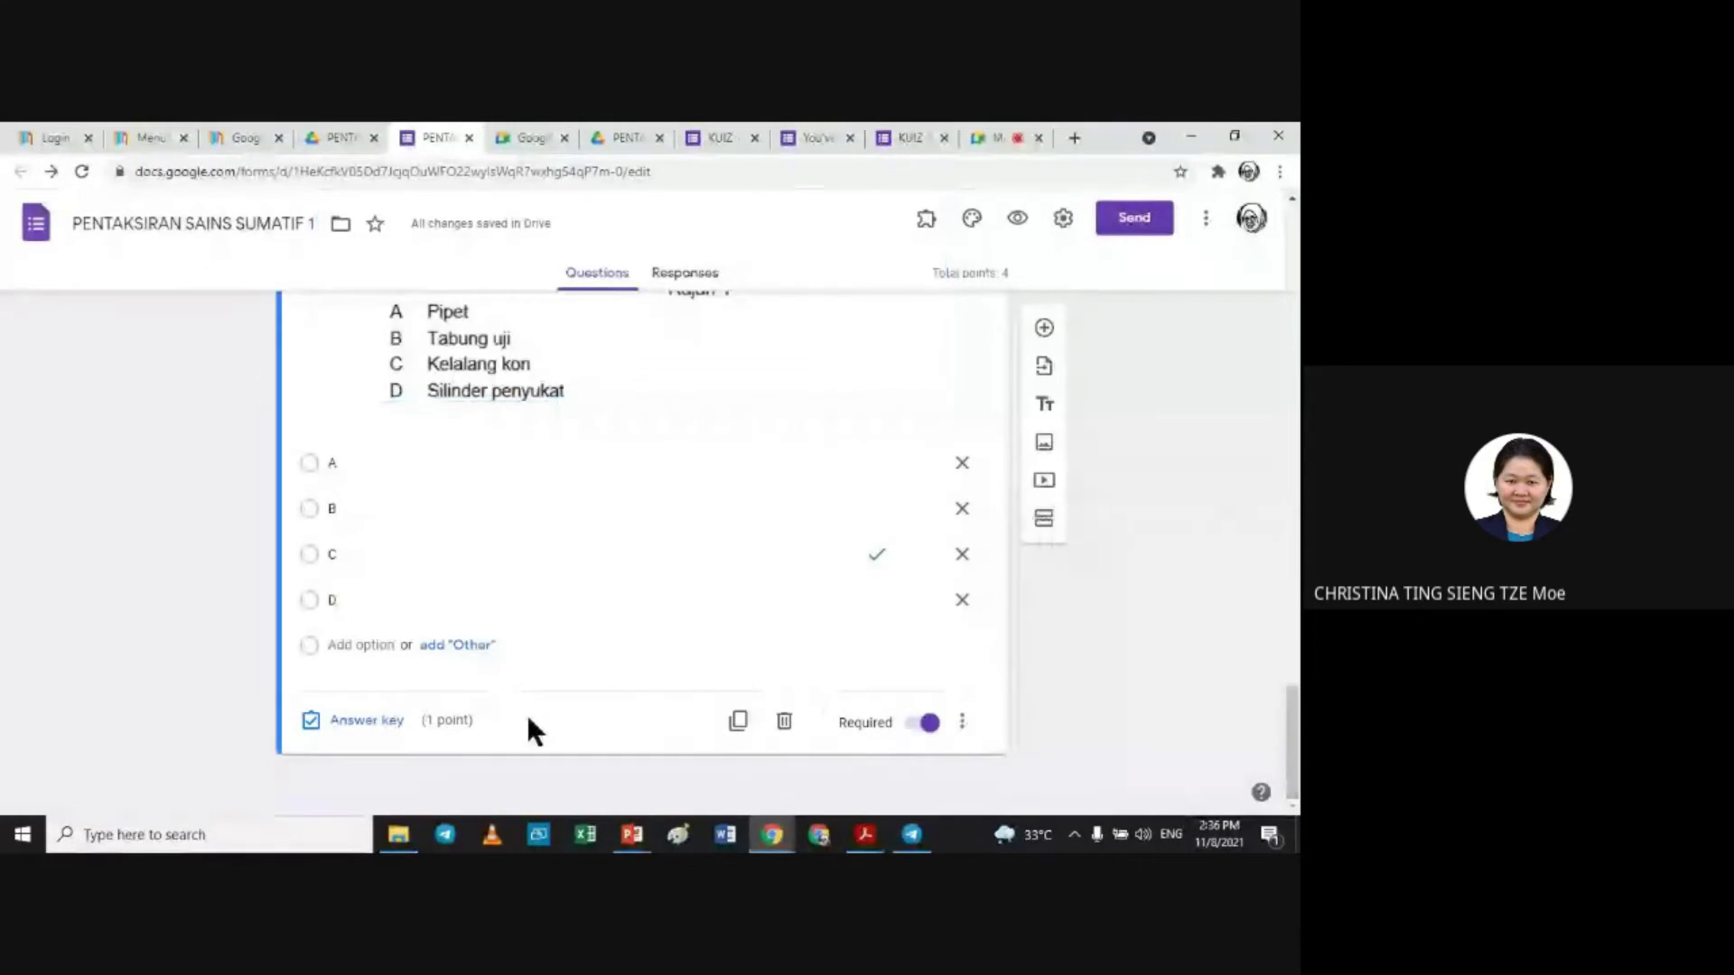
drag(1293, 709, 1295, 709)
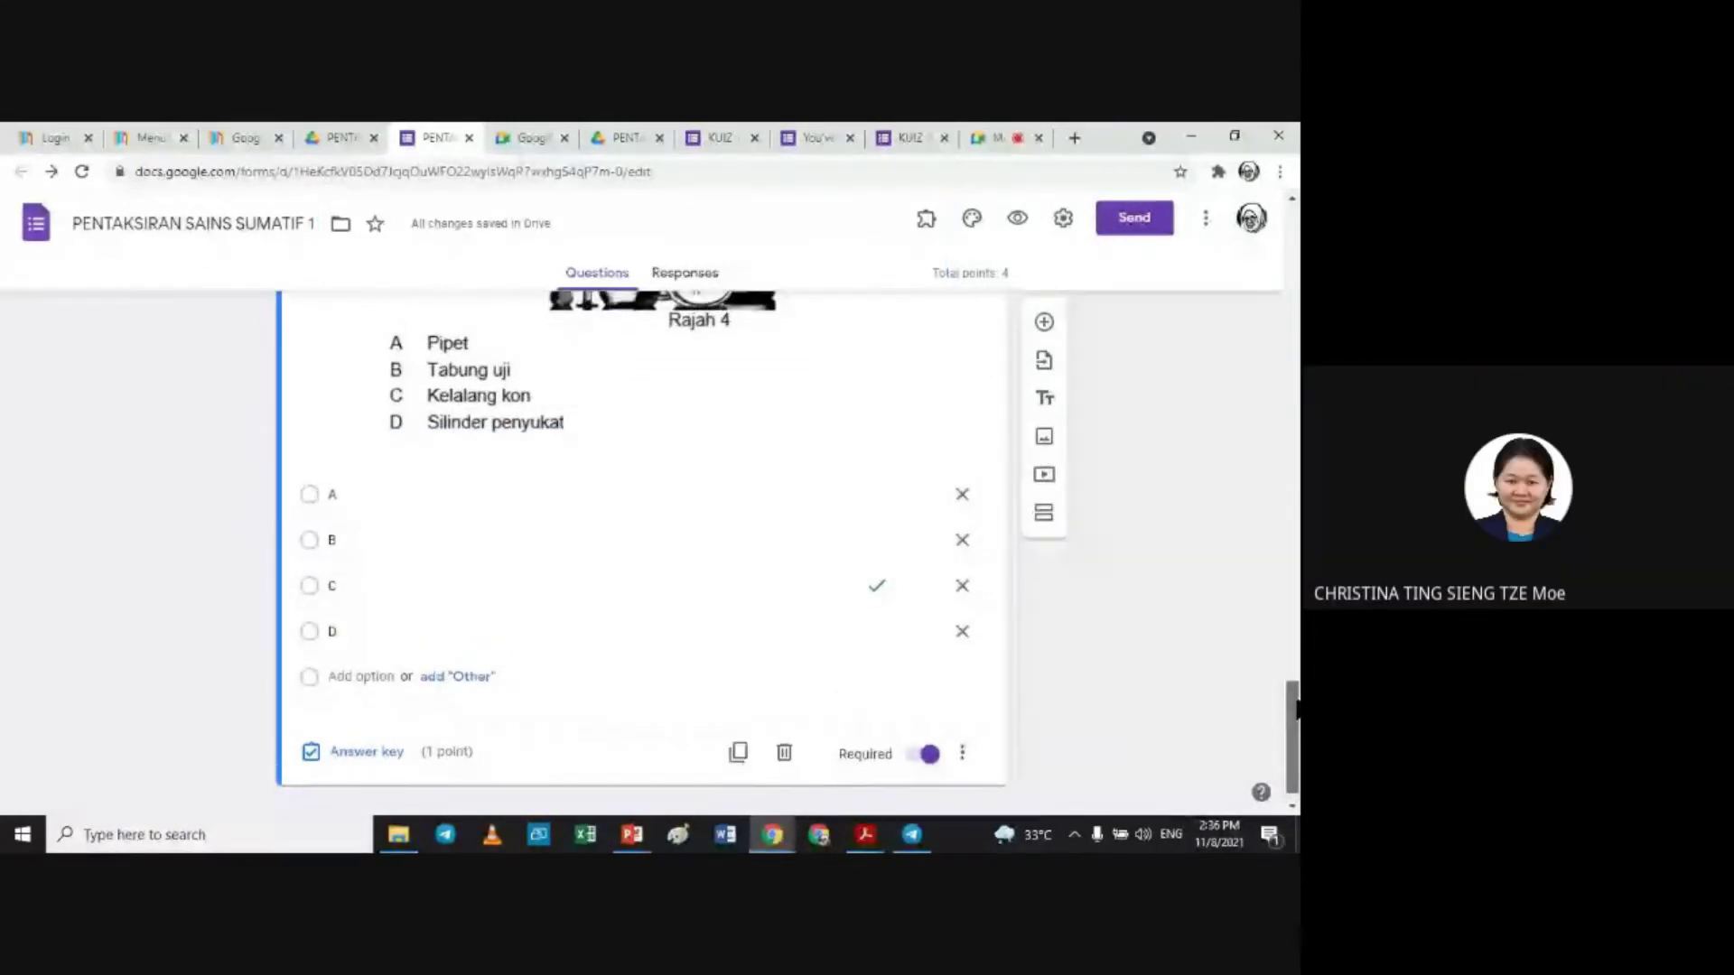
scroll(360, 750, down, 1)
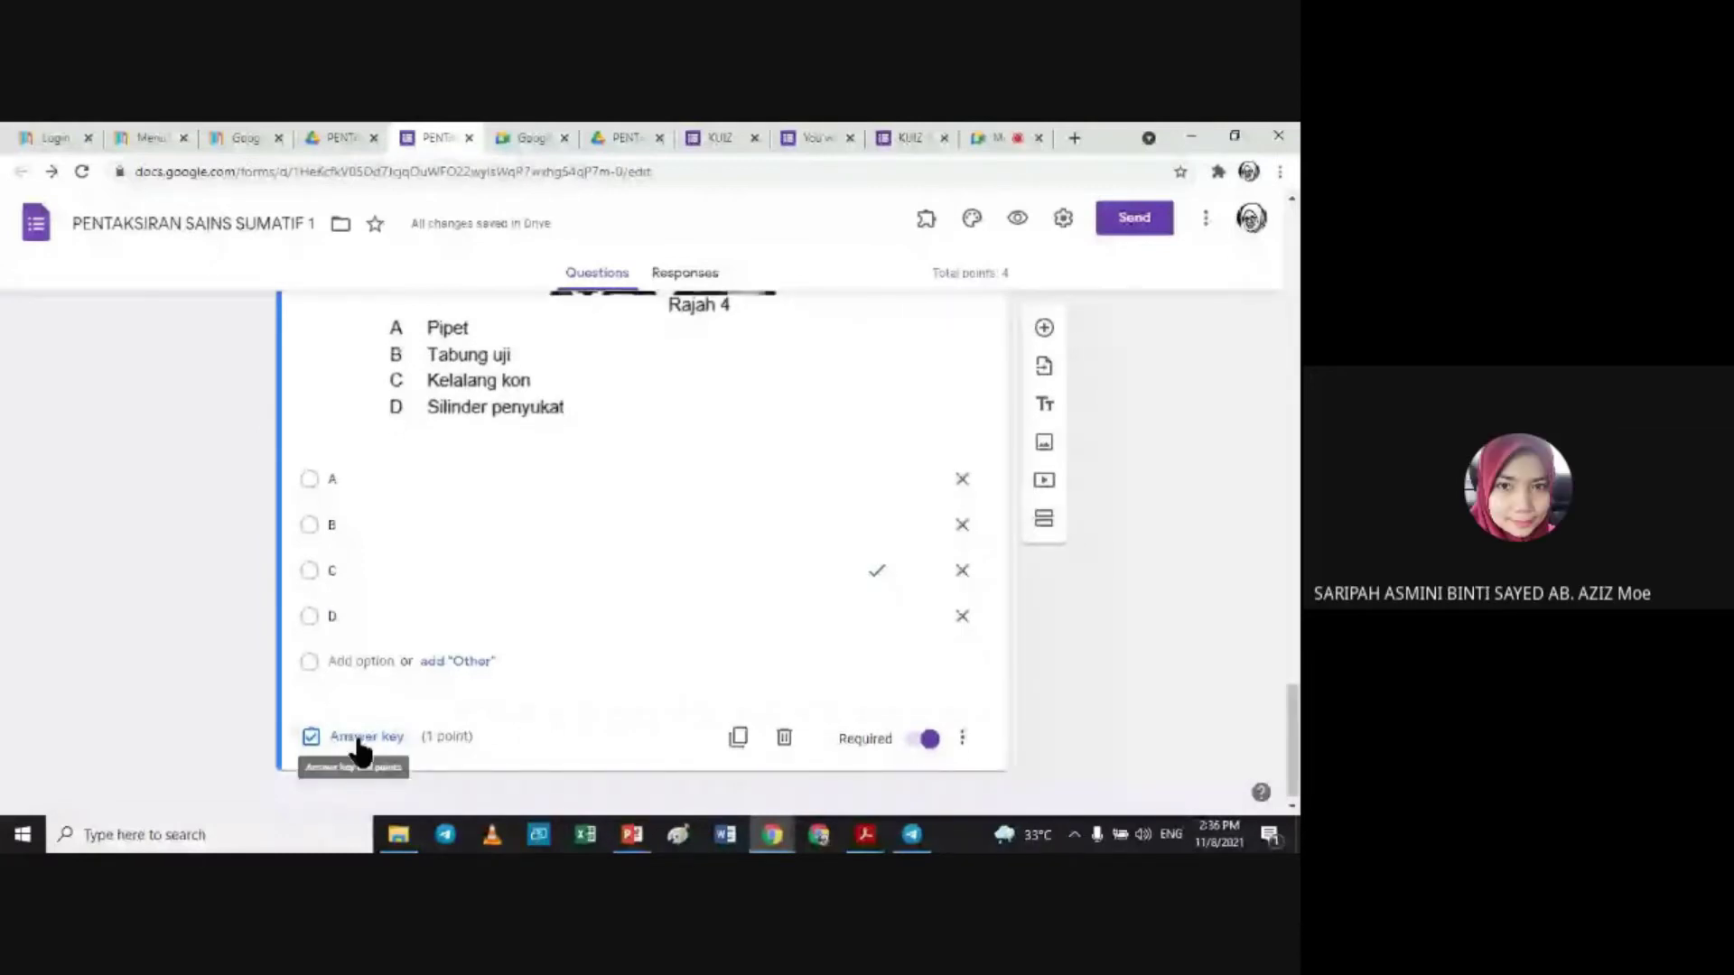
scroll(1288, 749, down, 1)
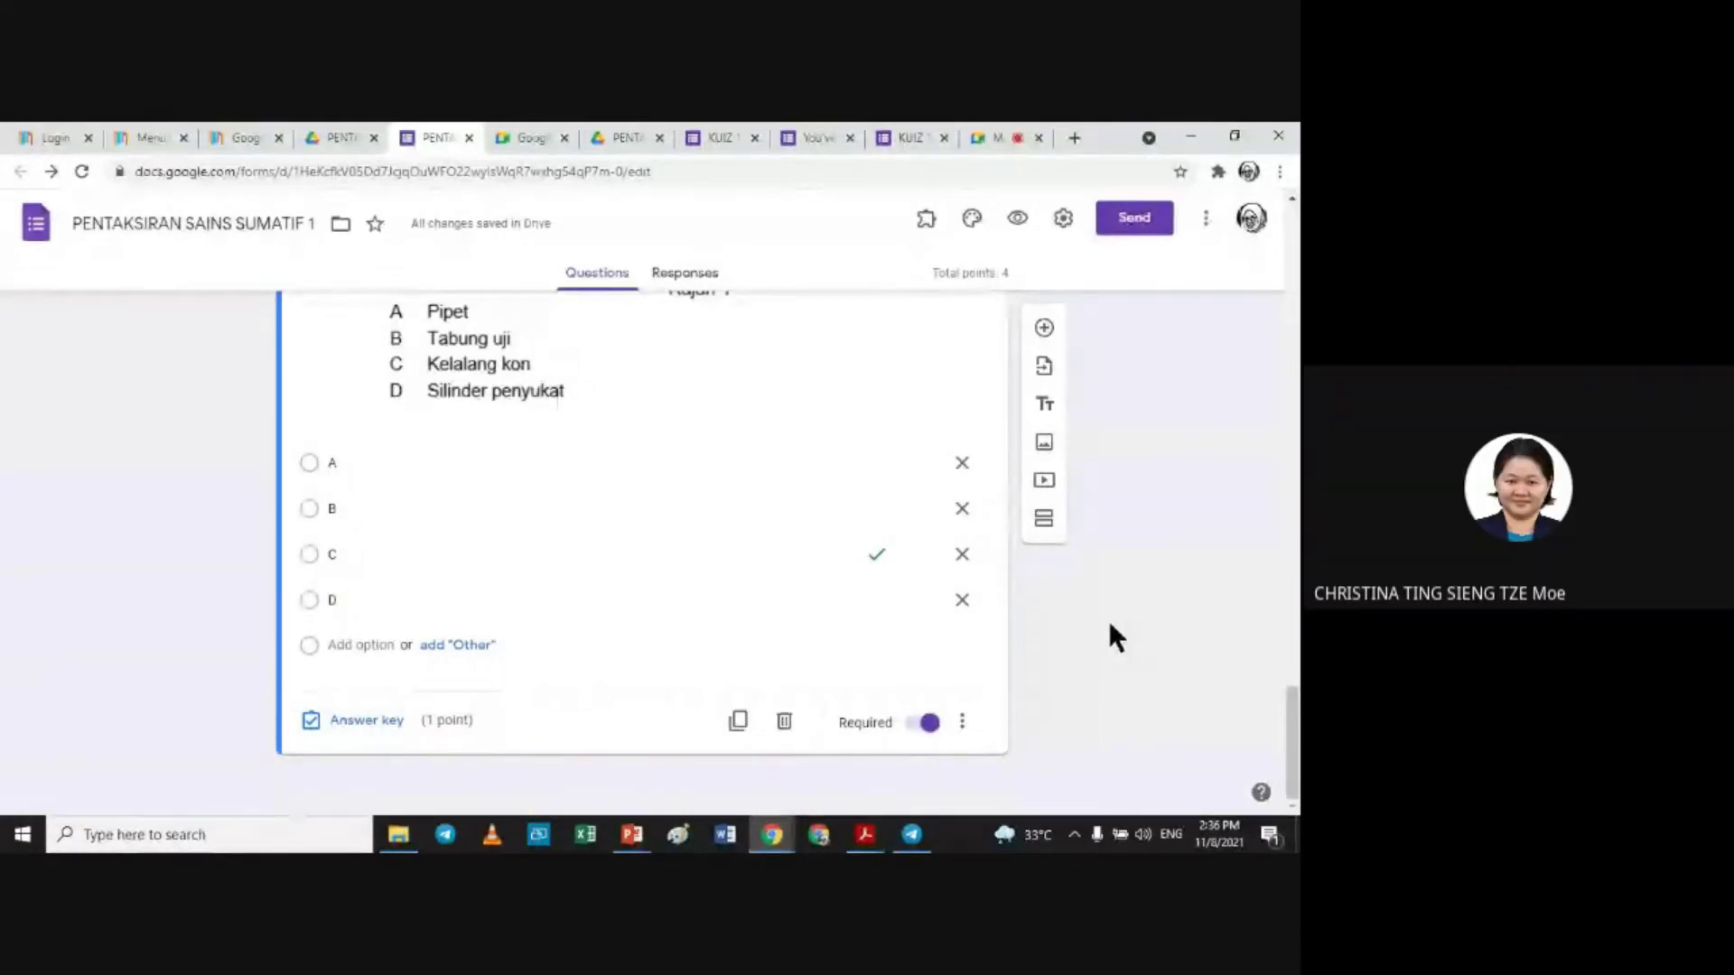
Step: Review the answer options and marked answers of Soalan 3 and Soalan 4, and switch to the Google Meet call
drag(1293, 730, 1294, 610)
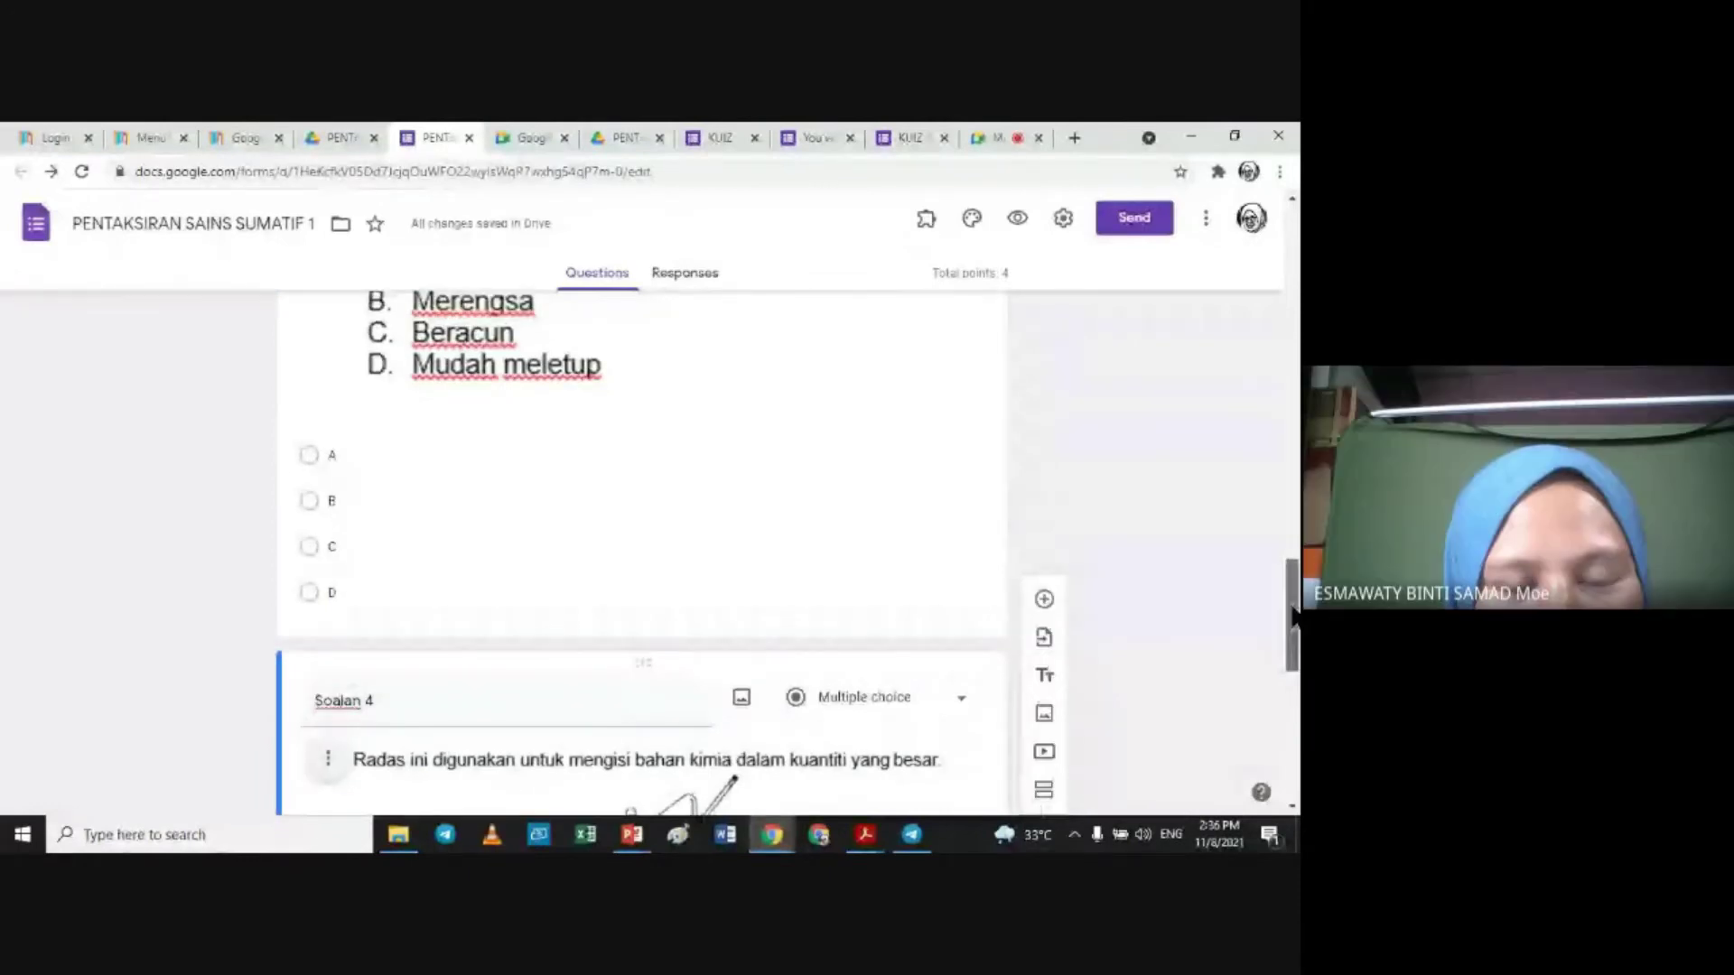
drag(1293, 616, 1293, 624)
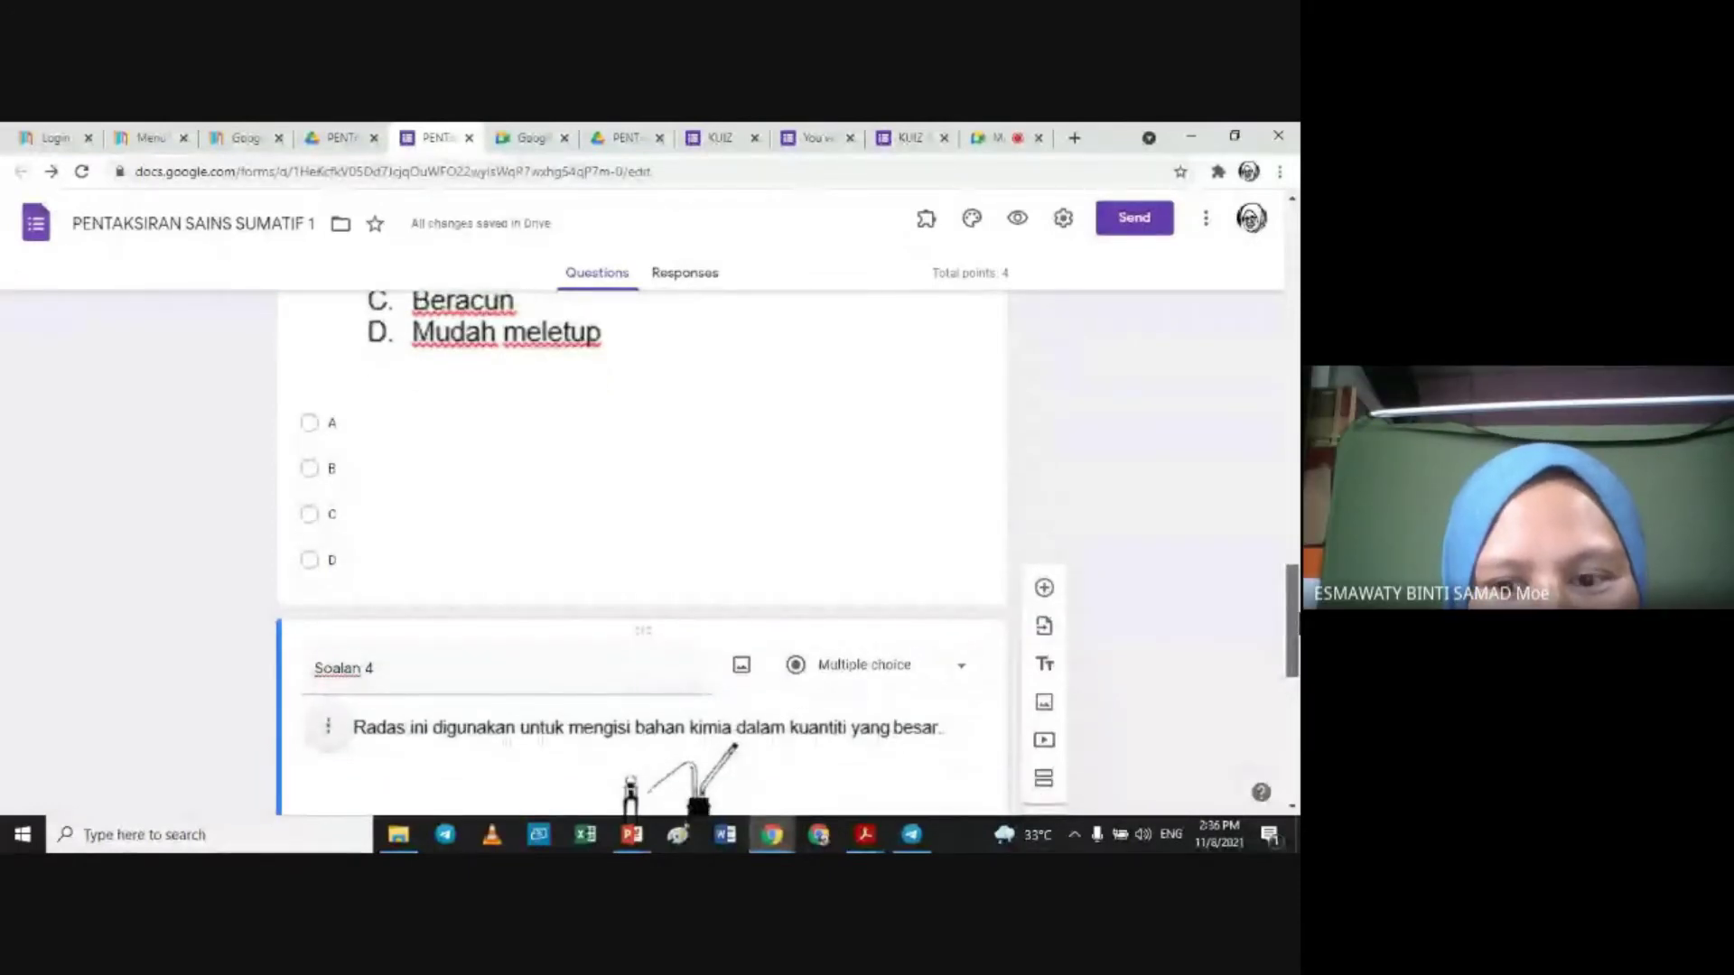
scroll(687, 804, down, 6)
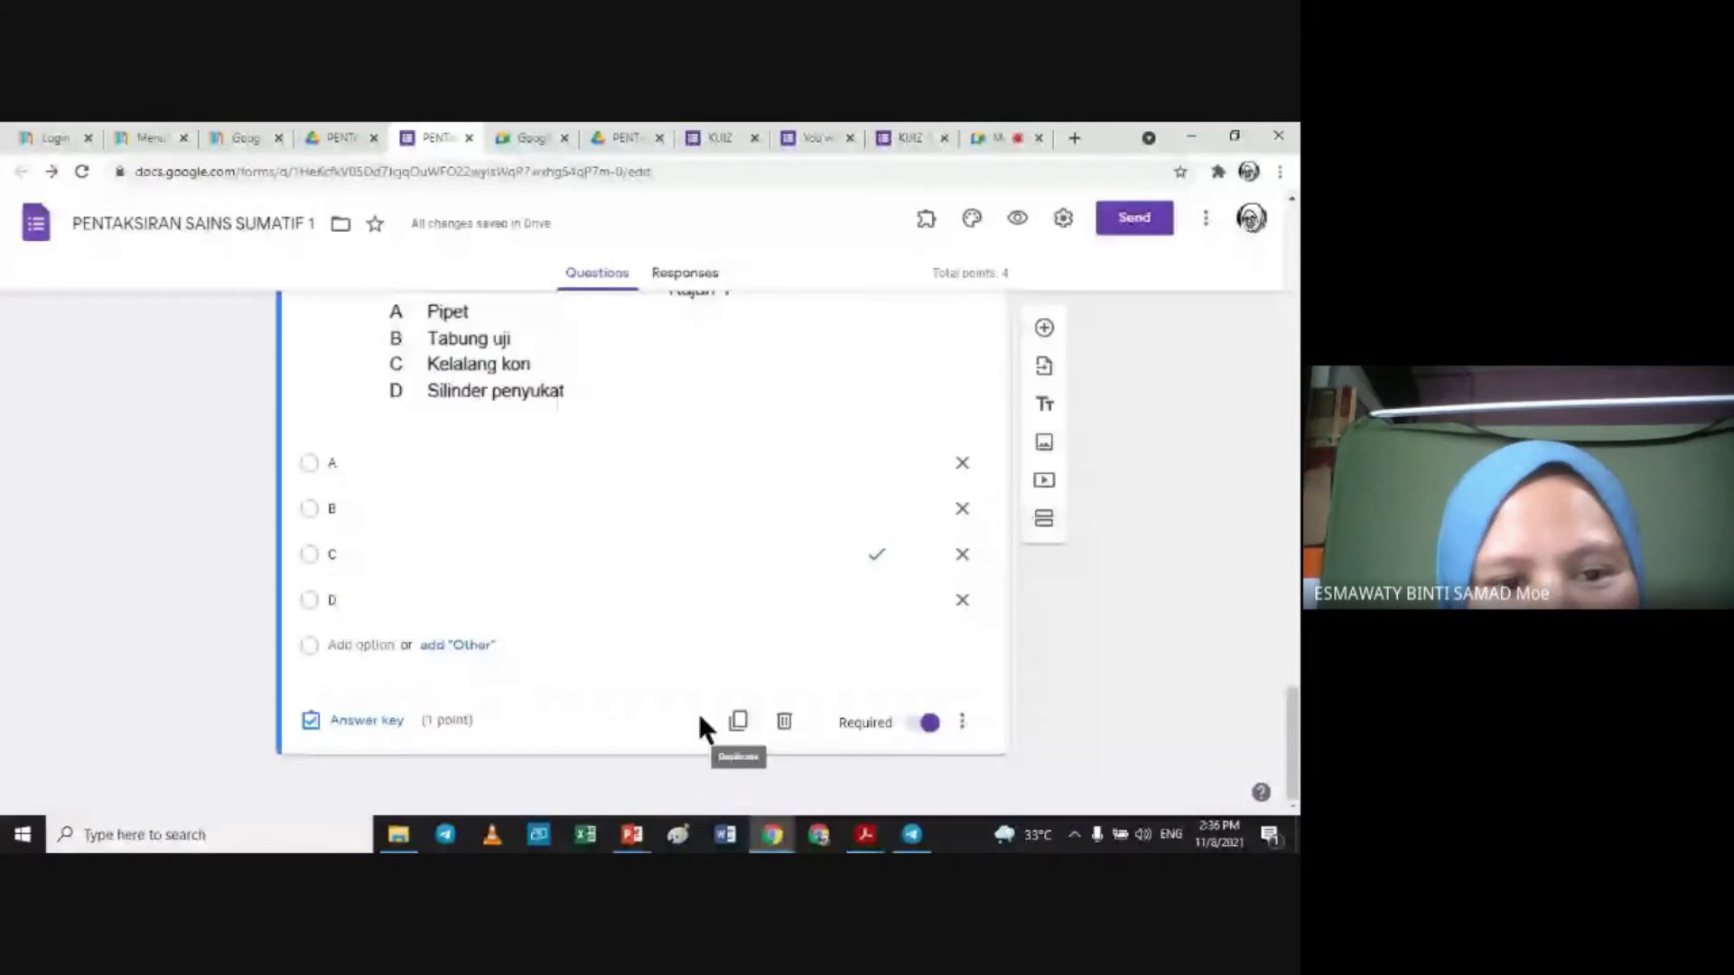
drag(1292, 784, 1255, 596)
scroll(702, 575, down, 3)
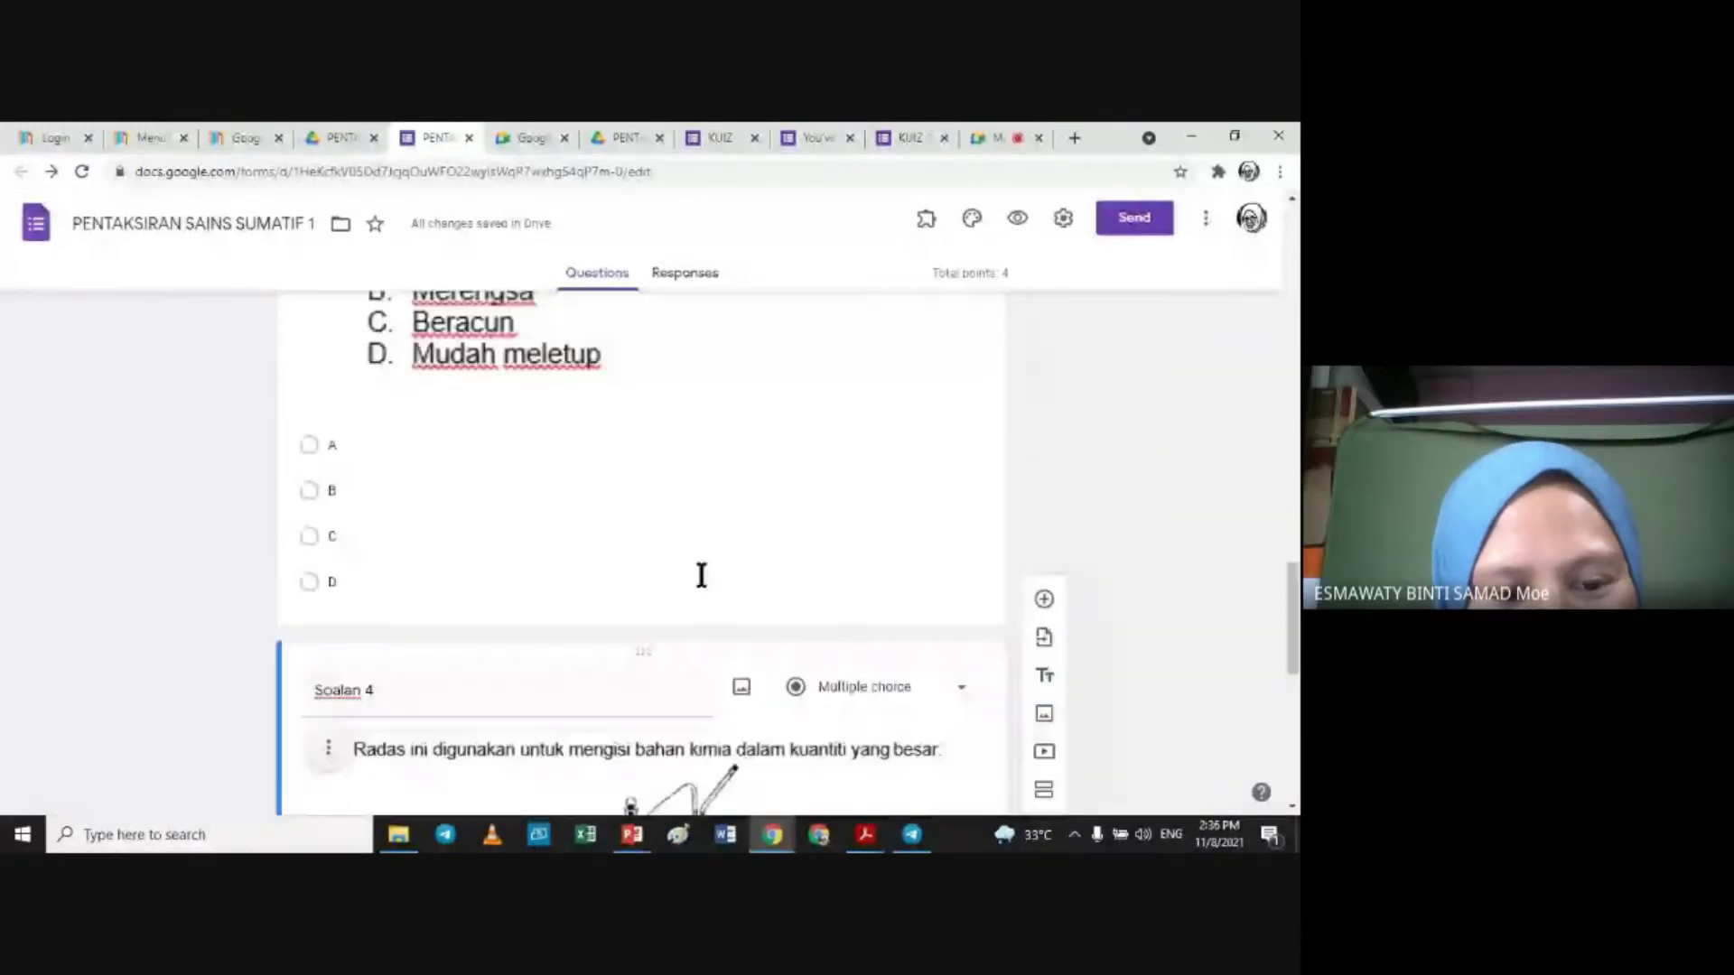
click(701, 576)
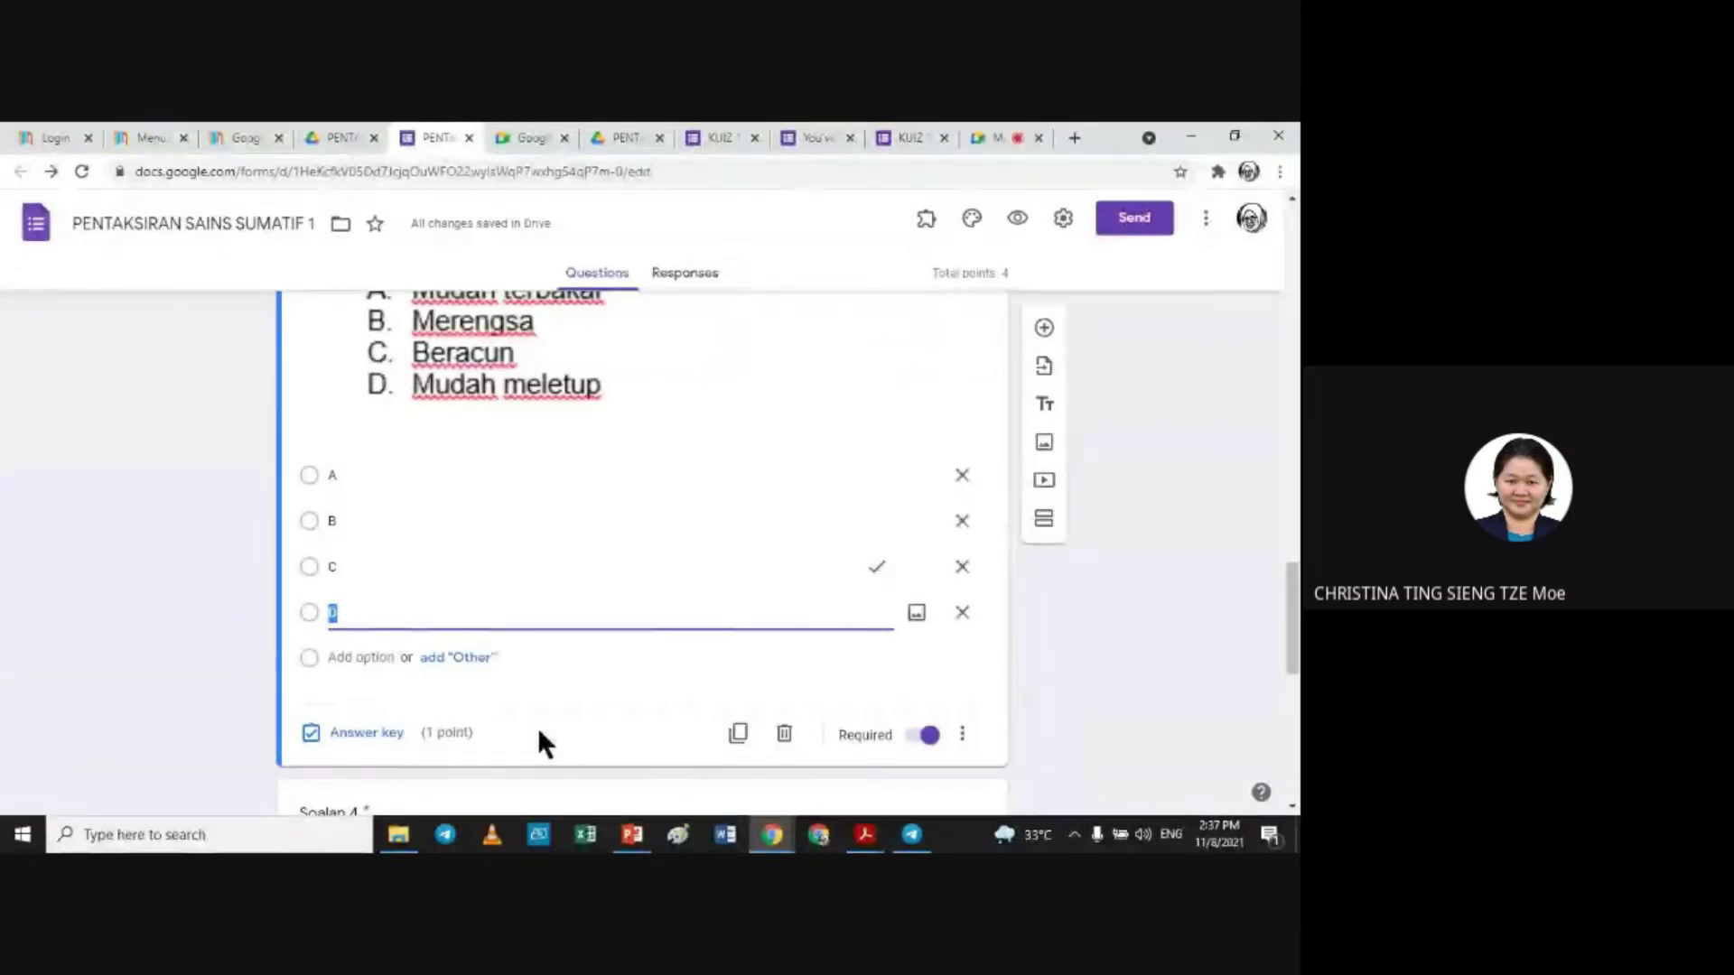
click(997, 138)
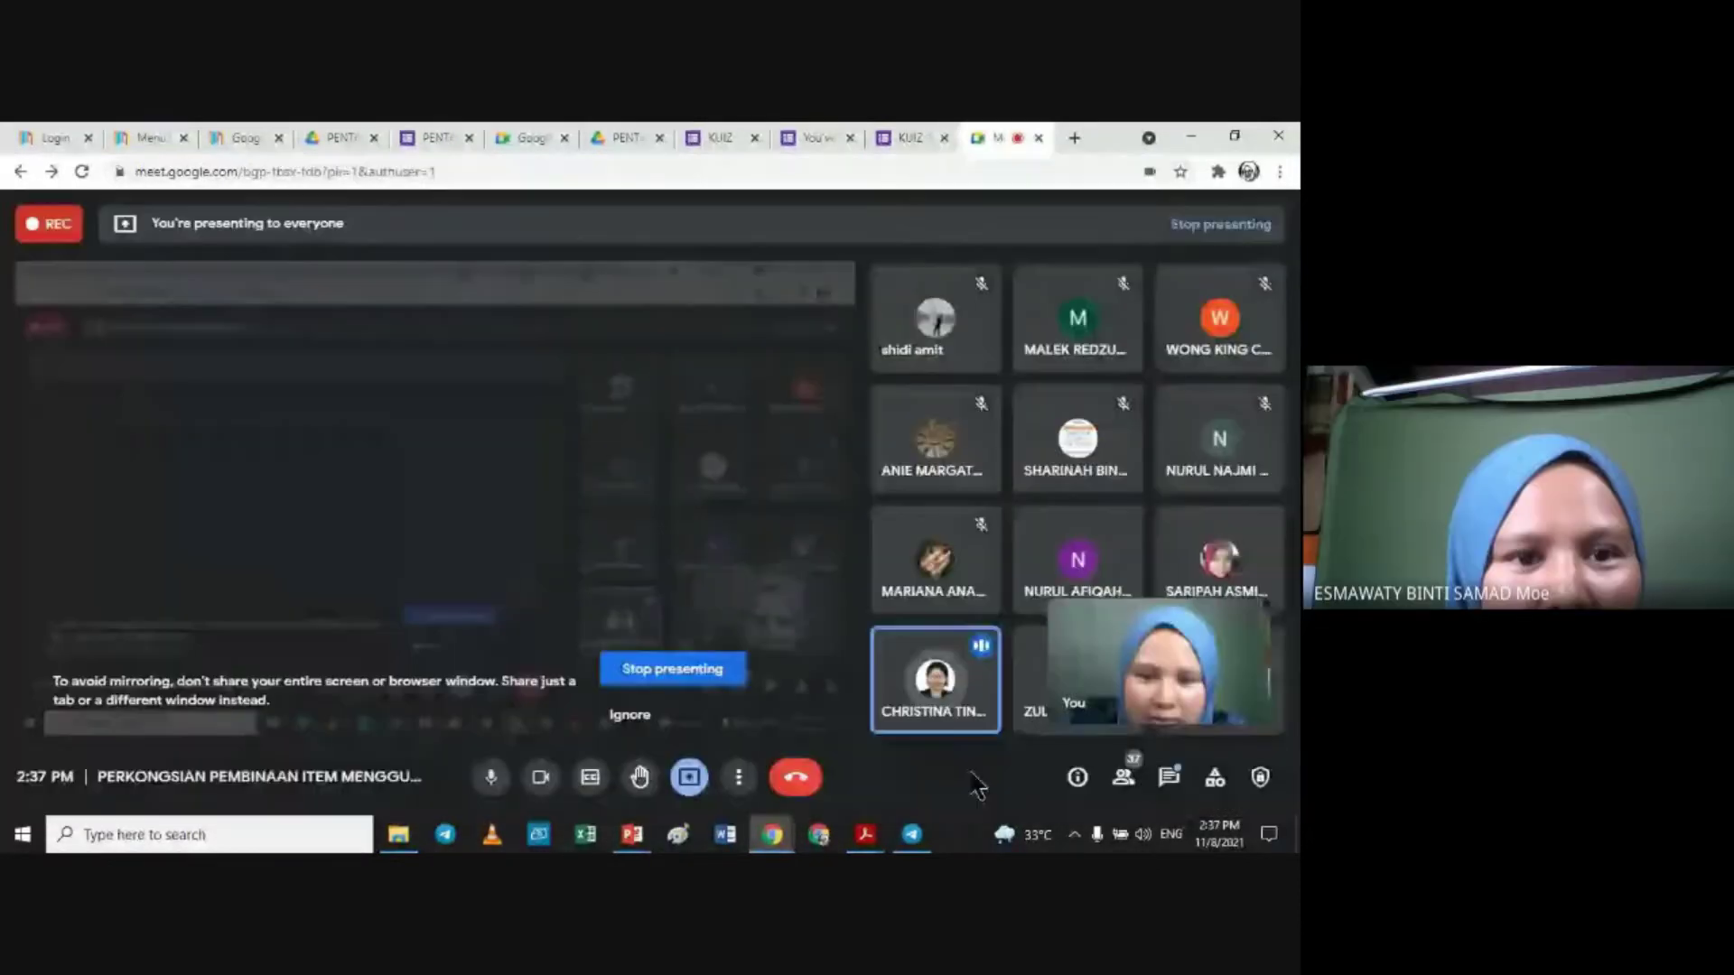
Step: Return to the form, check the Make this a quiz and release grade options in the settings, and save them
click(439, 136)
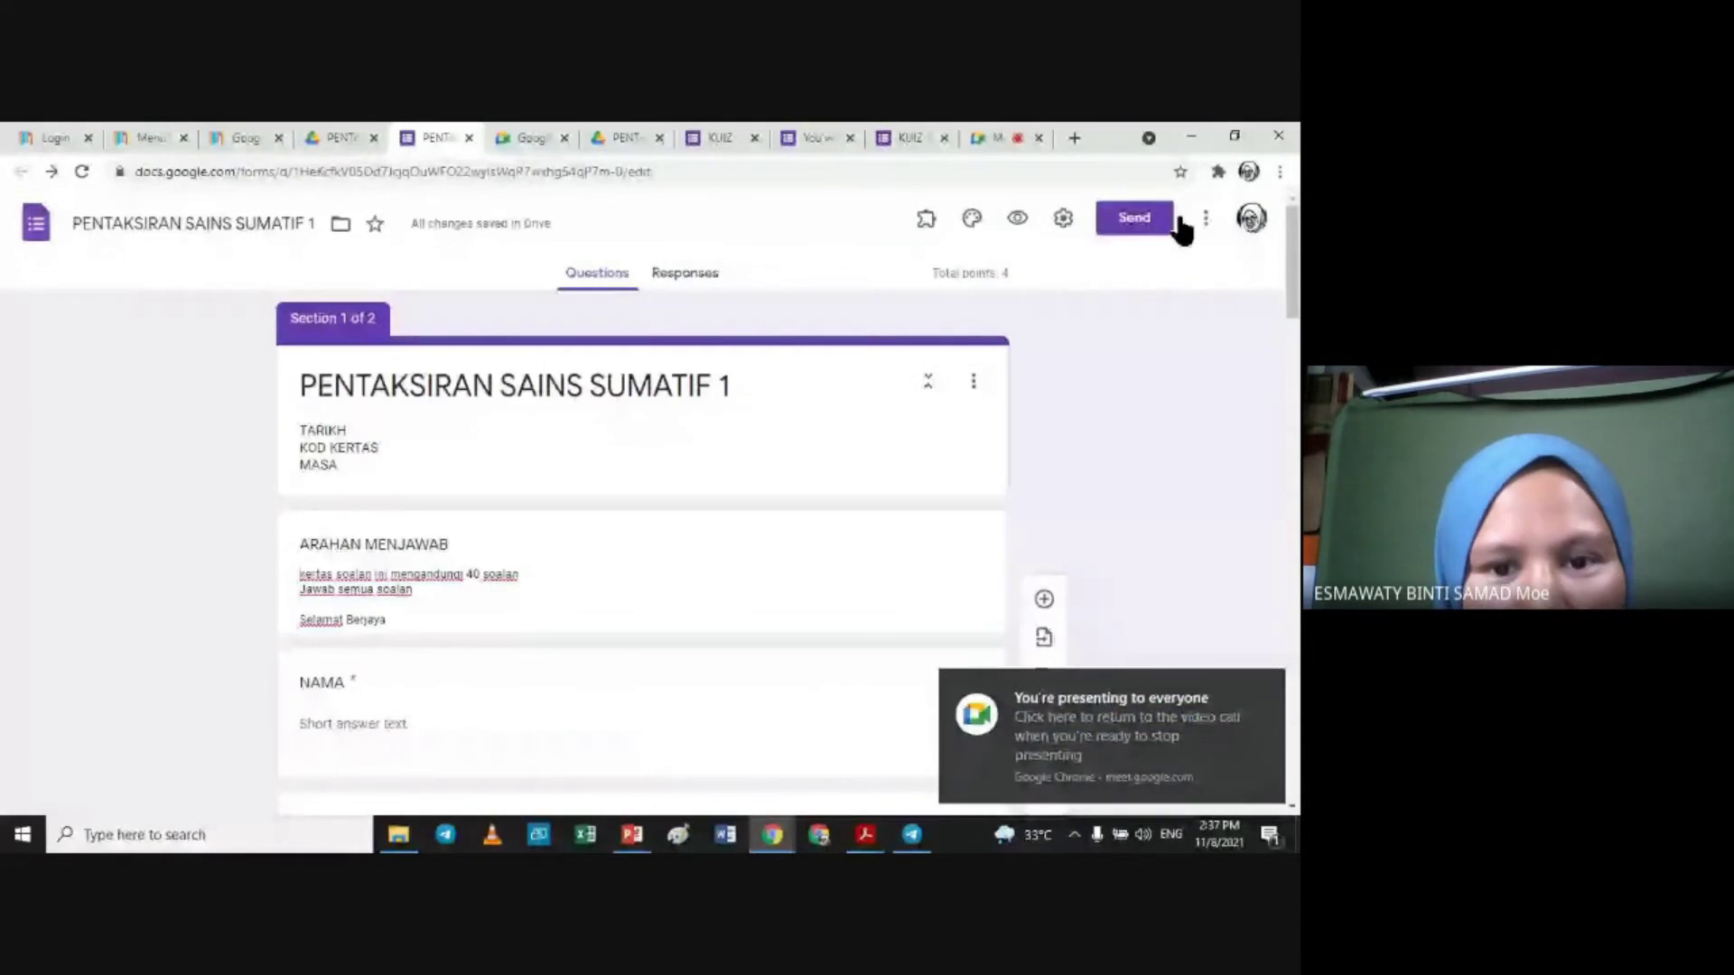
click(1062, 220)
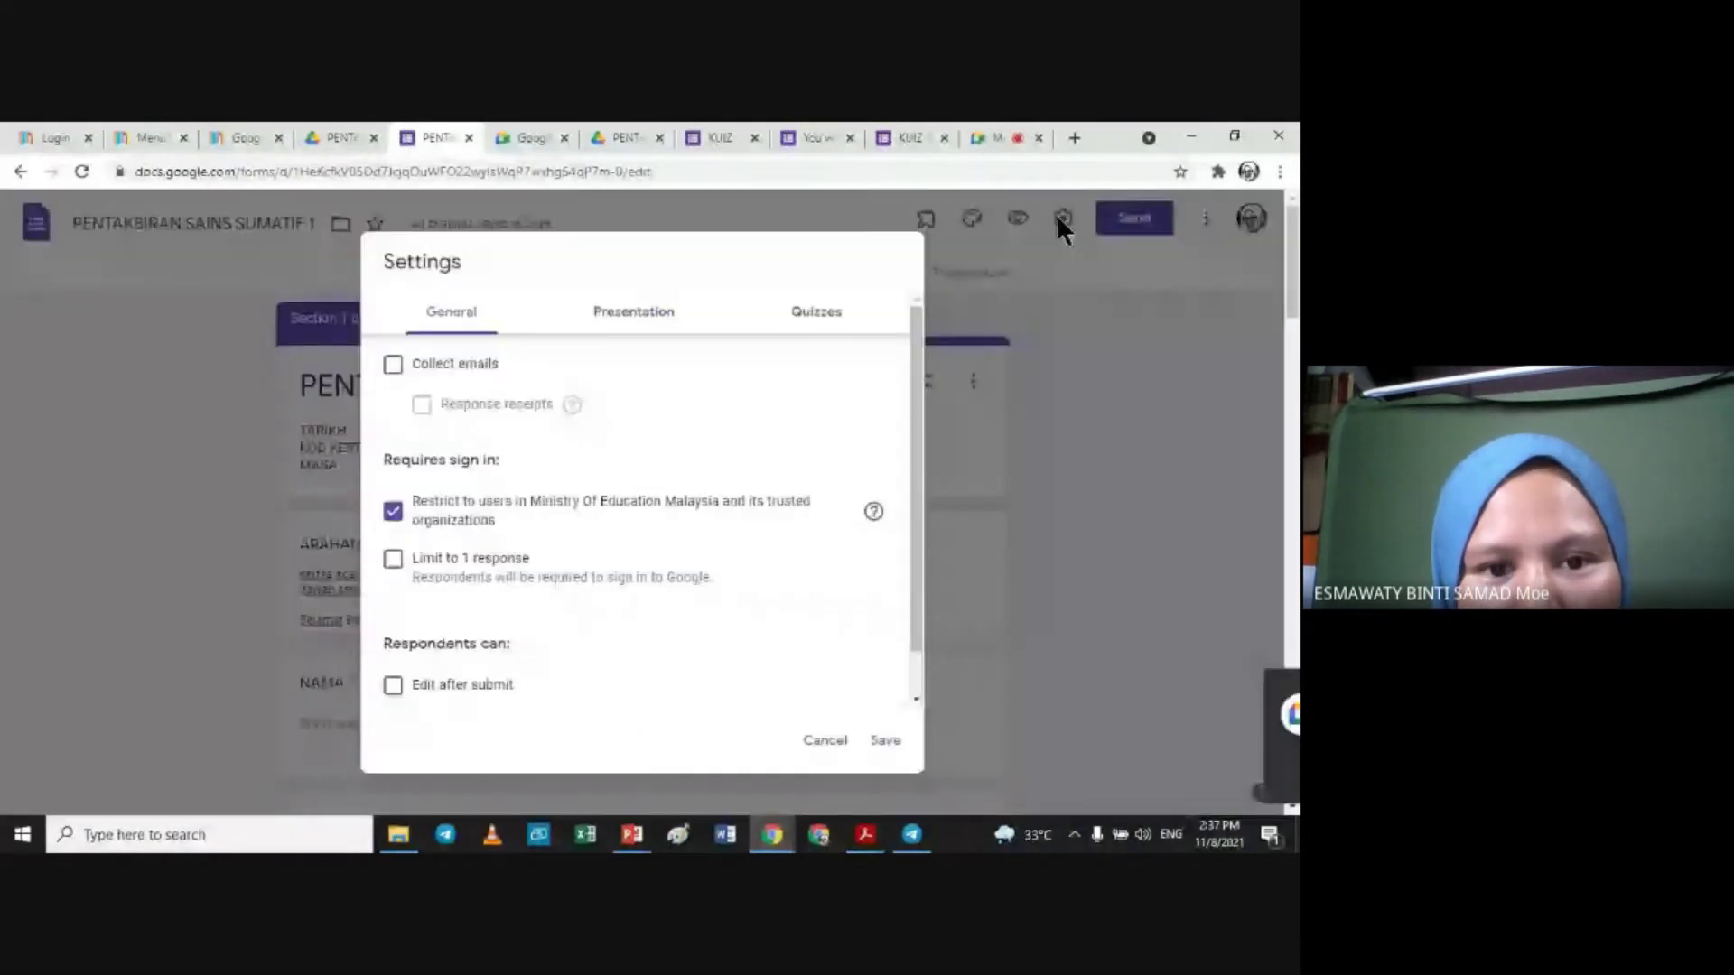
click(812, 316)
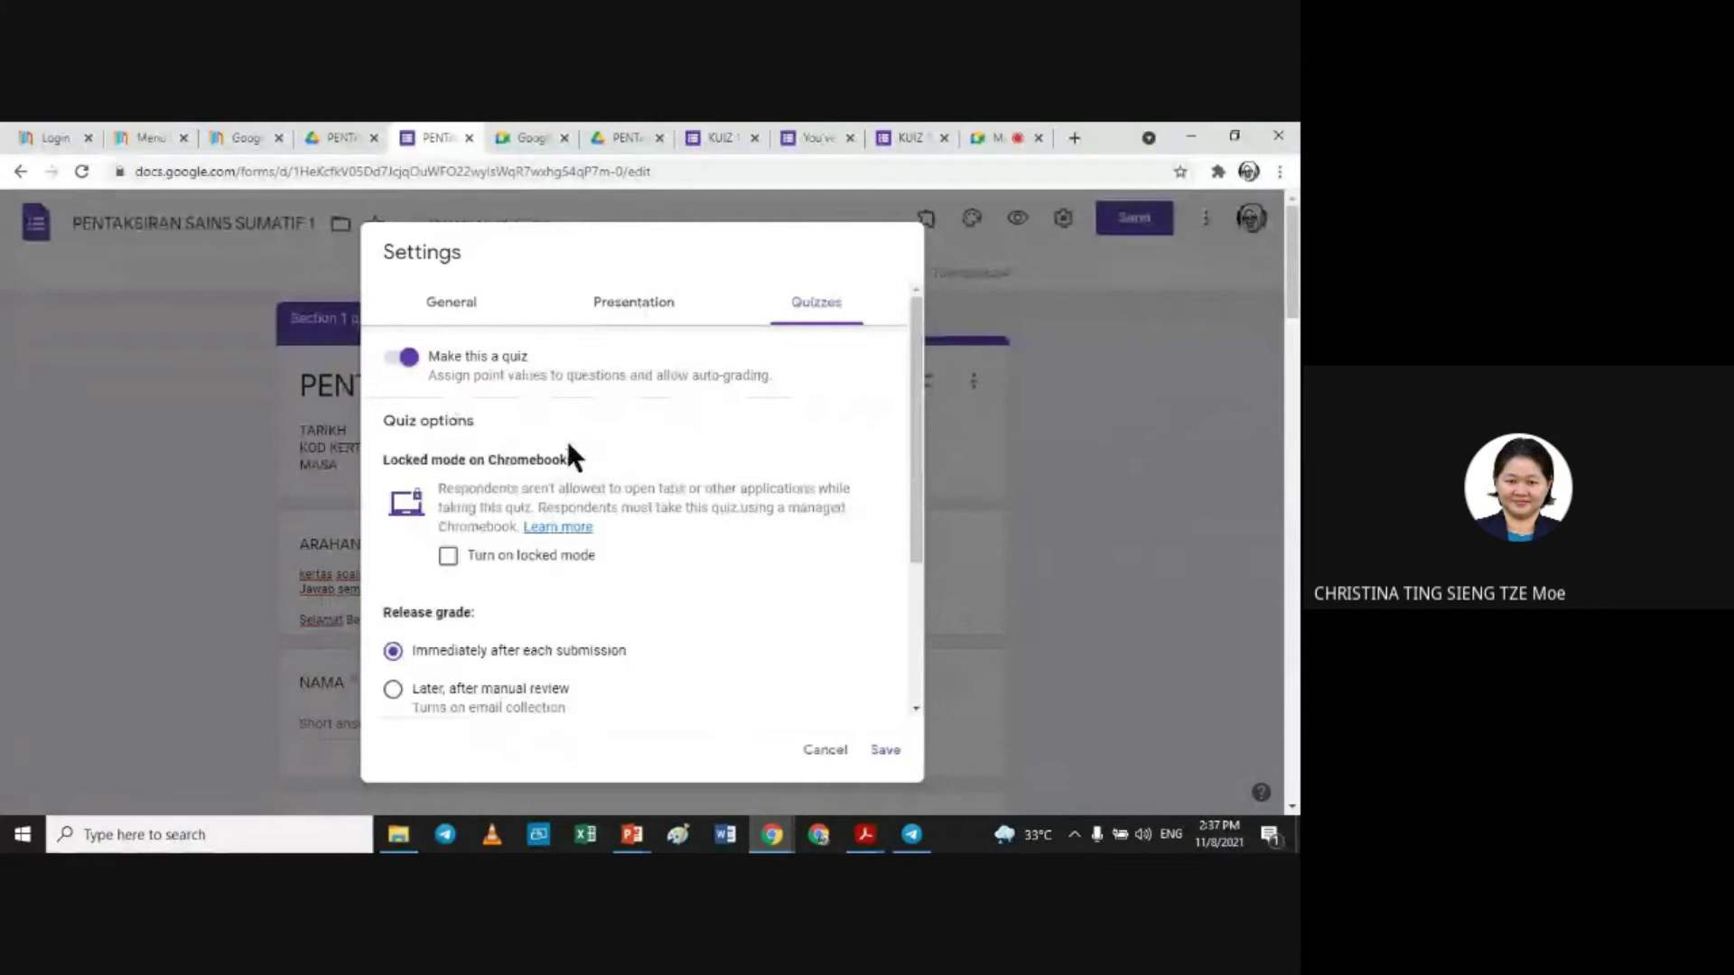
click(885, 751)
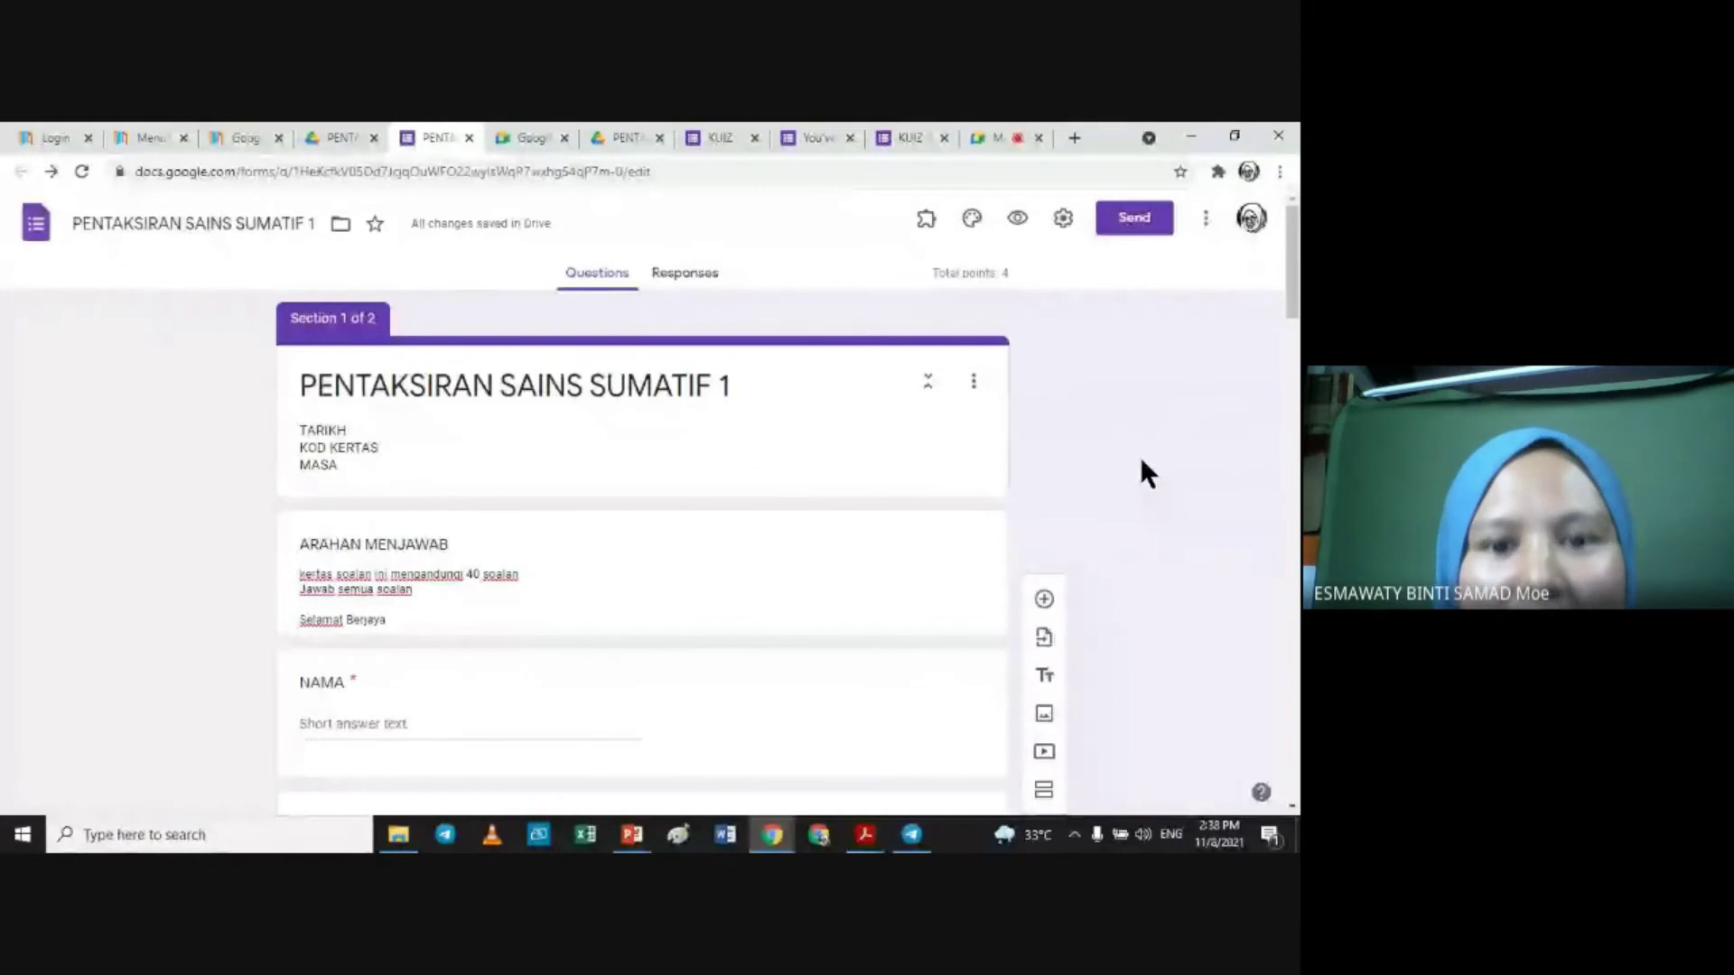
click(1063, 221)
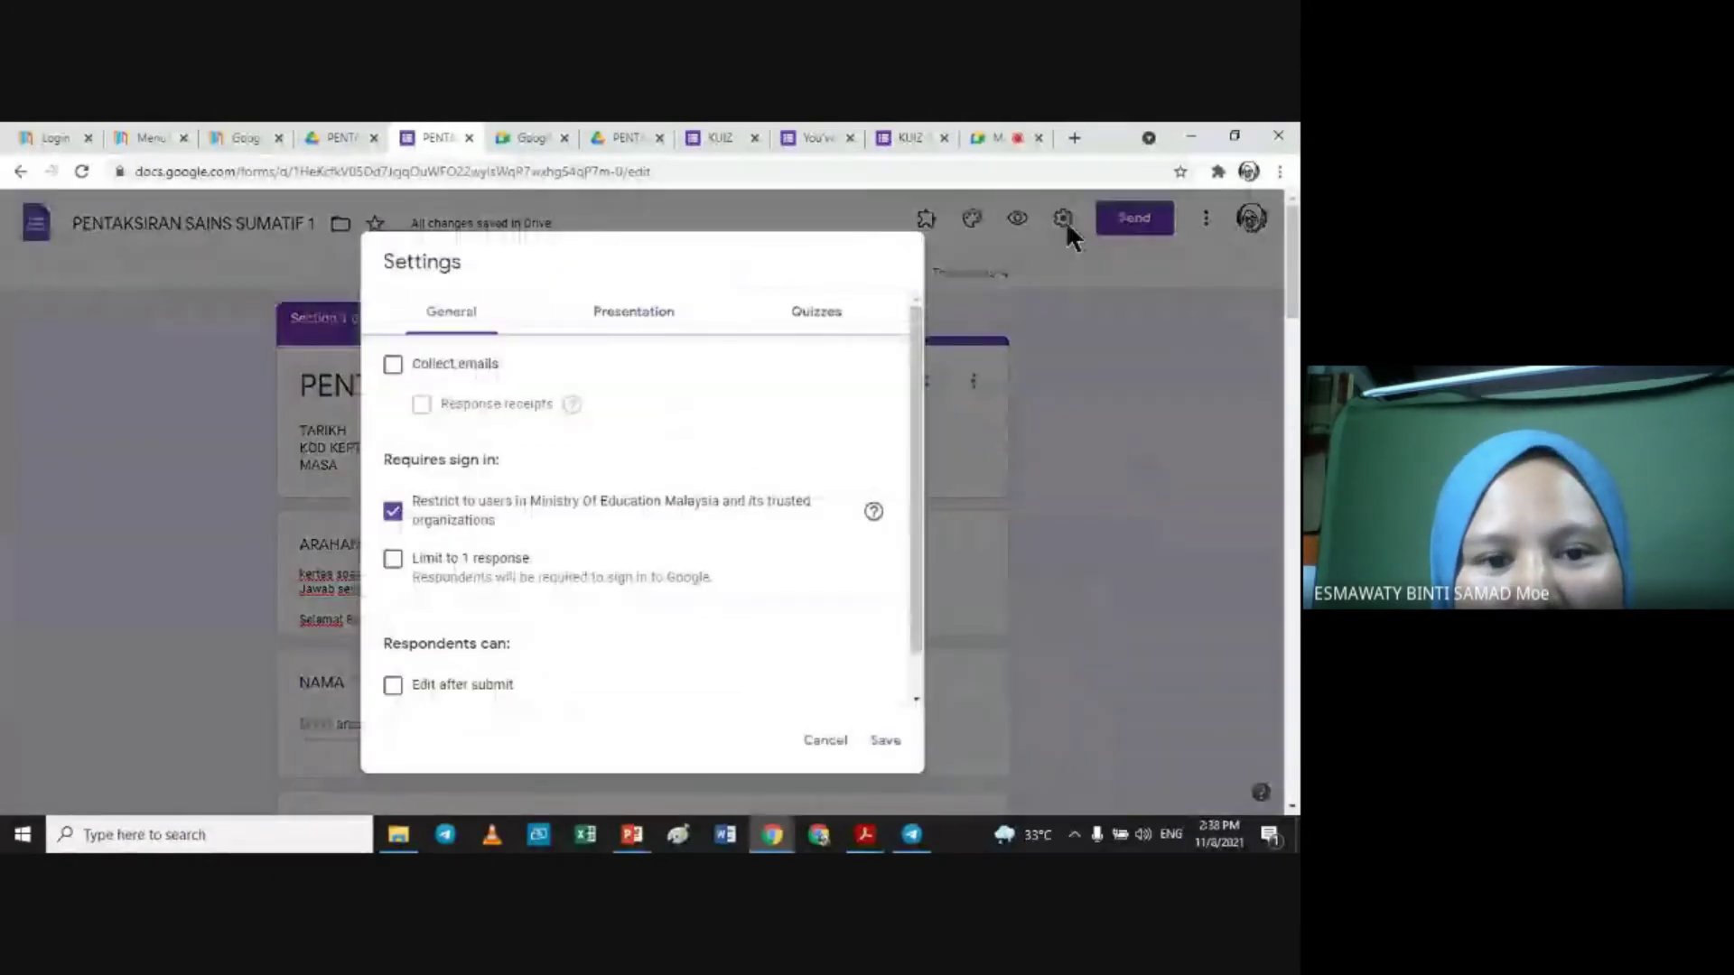
click(802, 318)
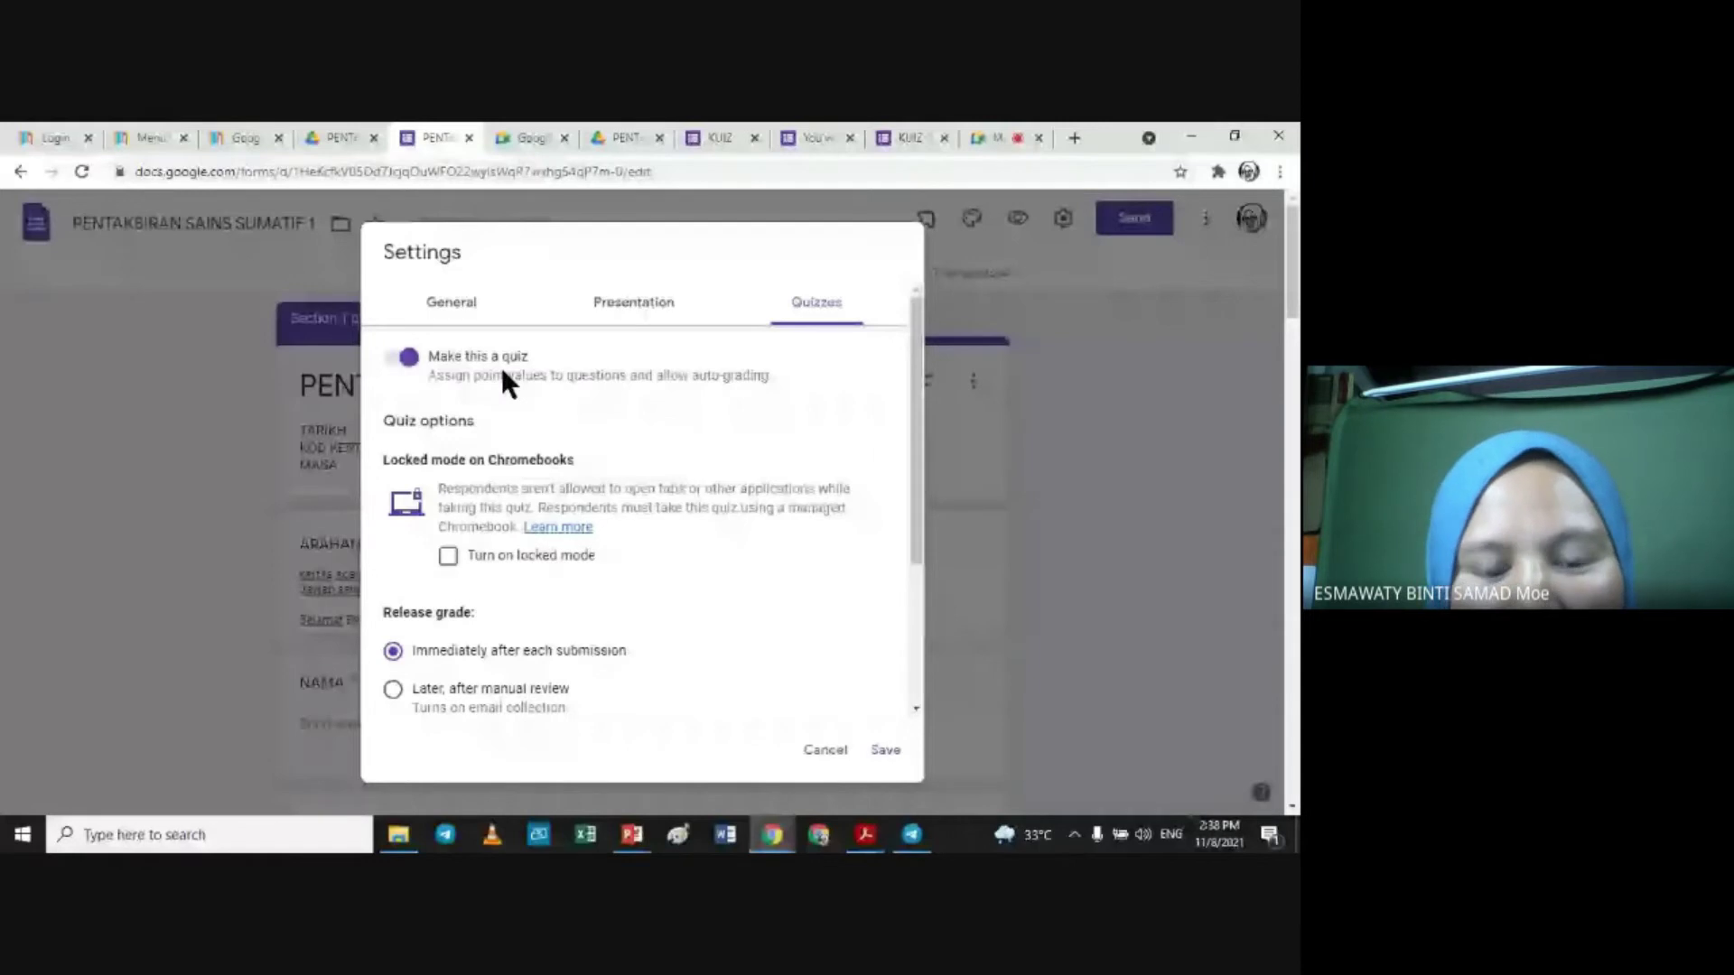
click(884, 750)
Step: Look through the whole form from BAHAGIAN A to Soalan 4 and open its respondent preview
scroll(884, 750, down, 8)
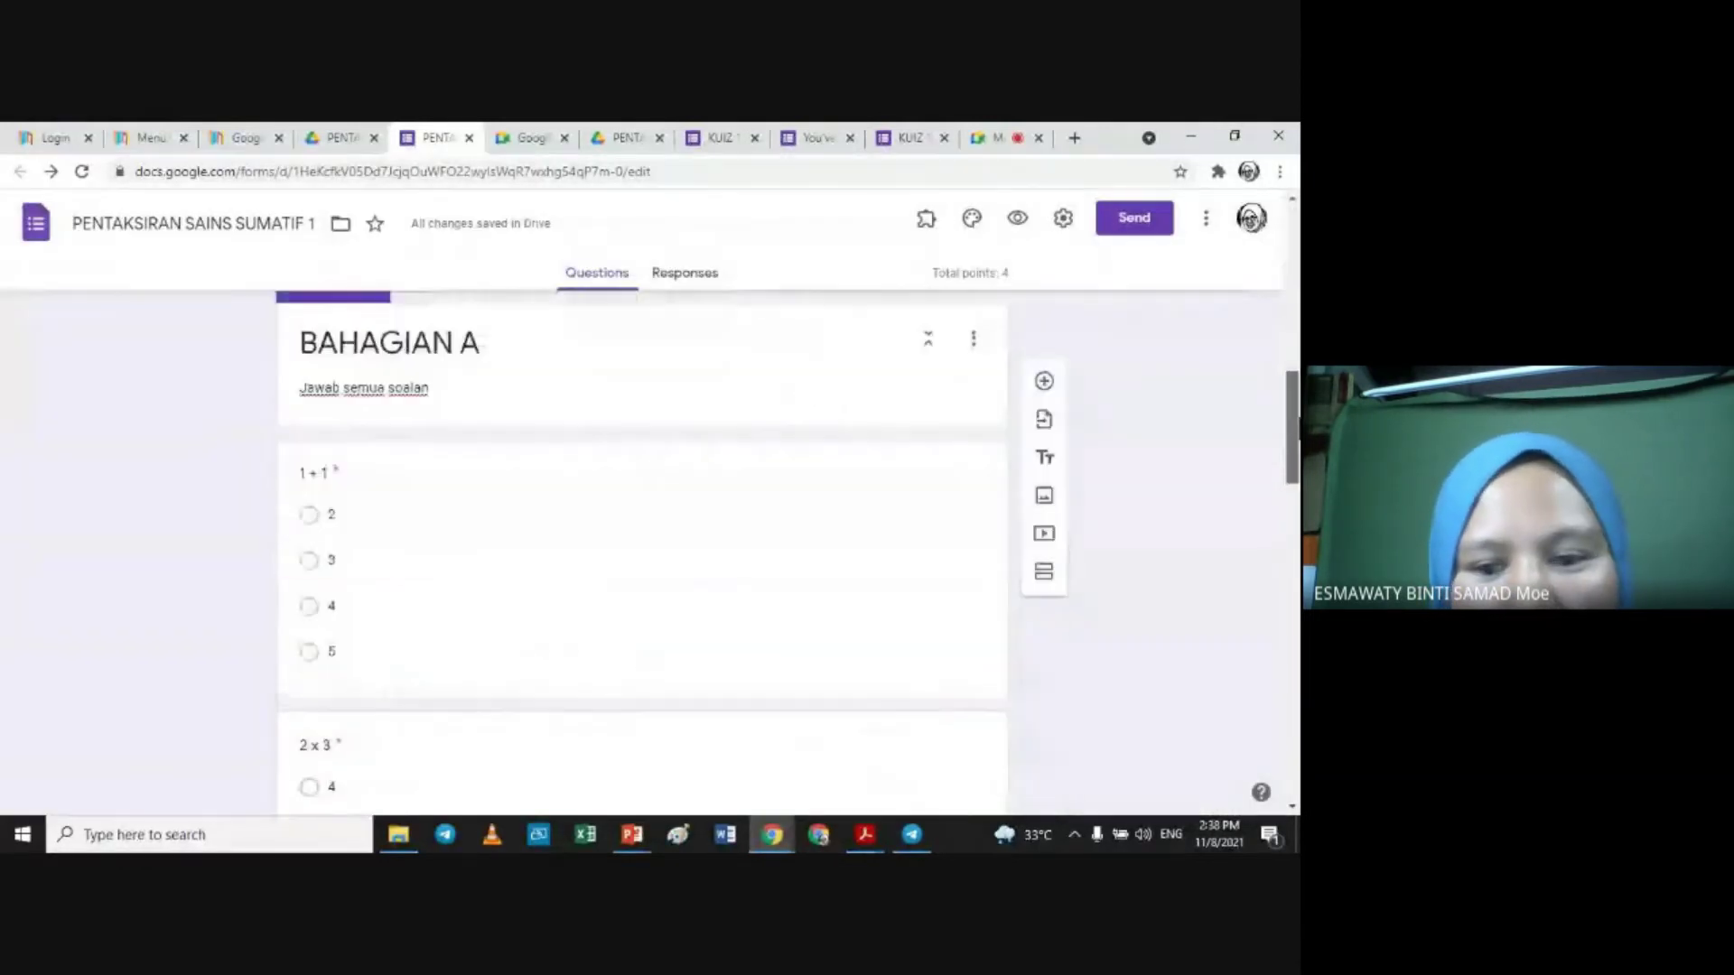
scroll(642, 551, down, 4)
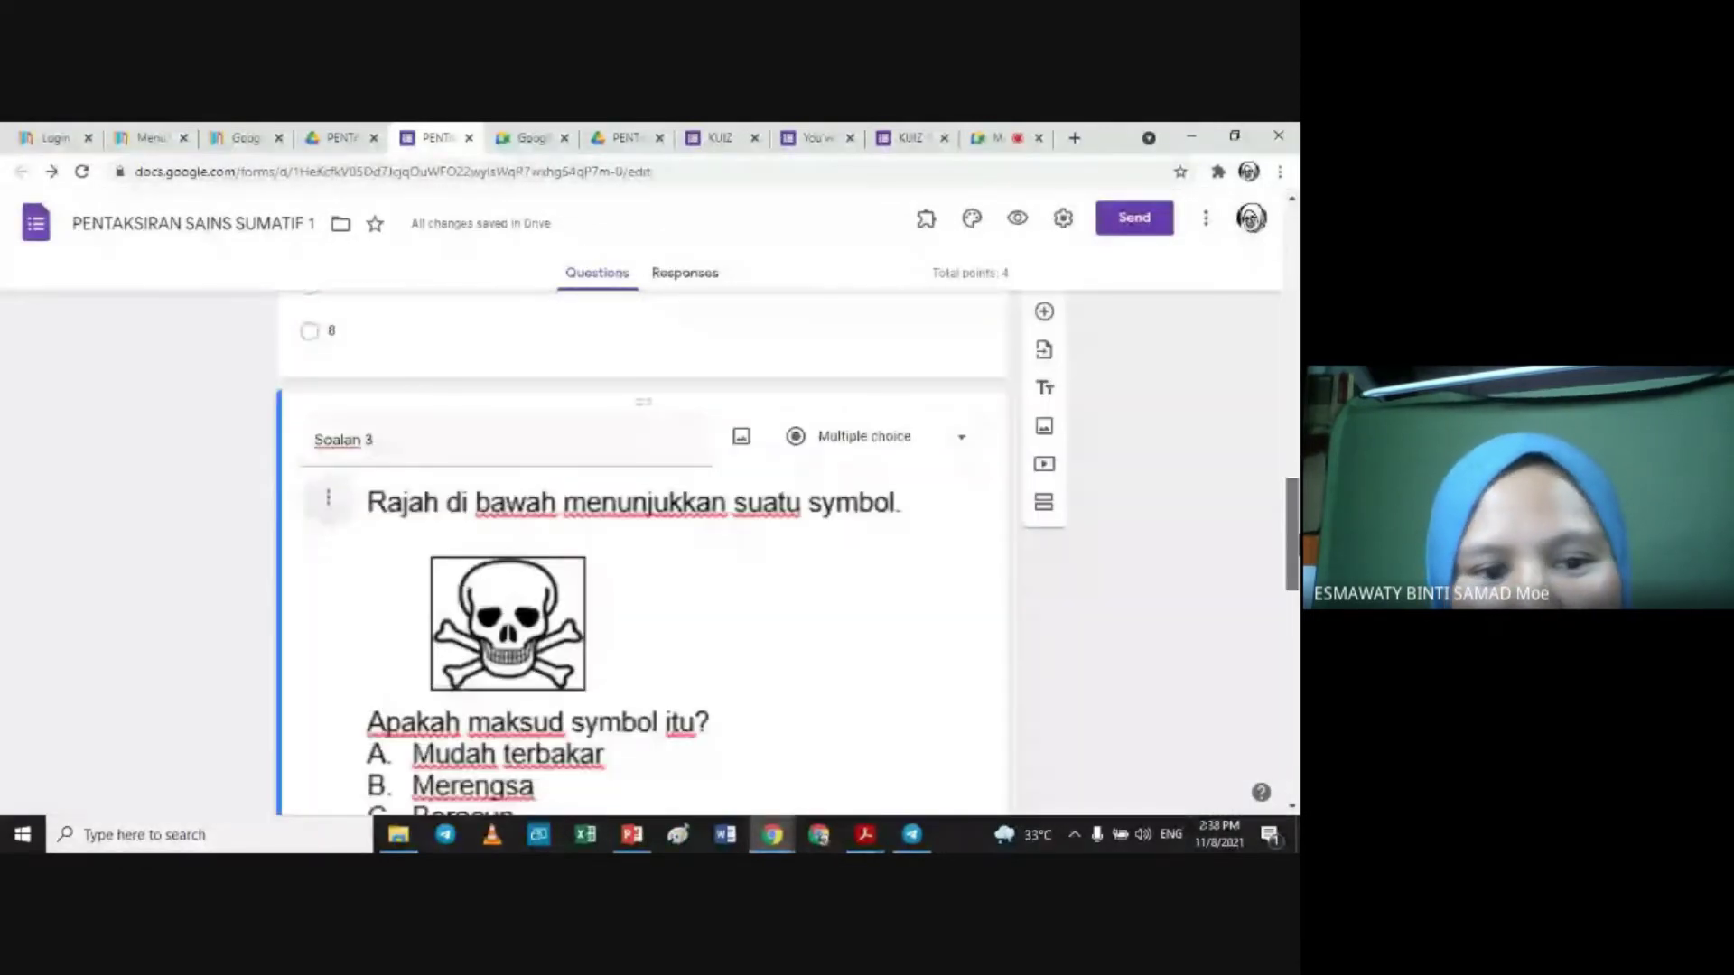
scroll(641, 551, down, 7)
scroll(641, 551, down, 5)
drag(1291, 740, 1265, 268)
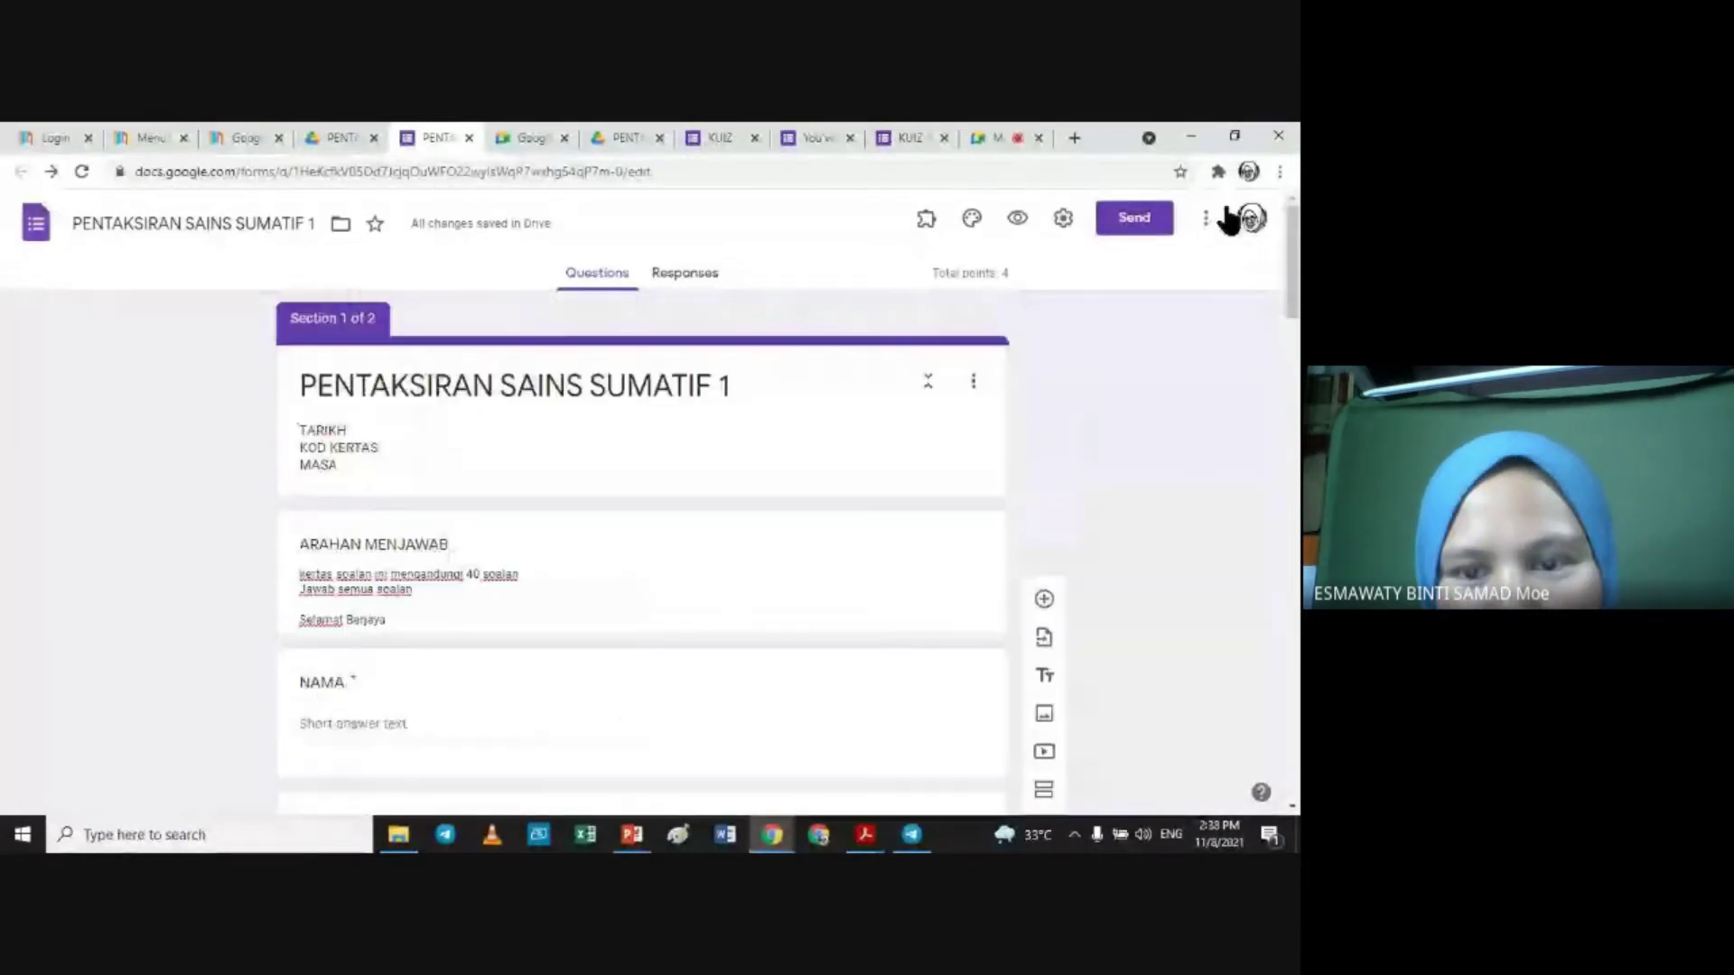
click(1018, 218)
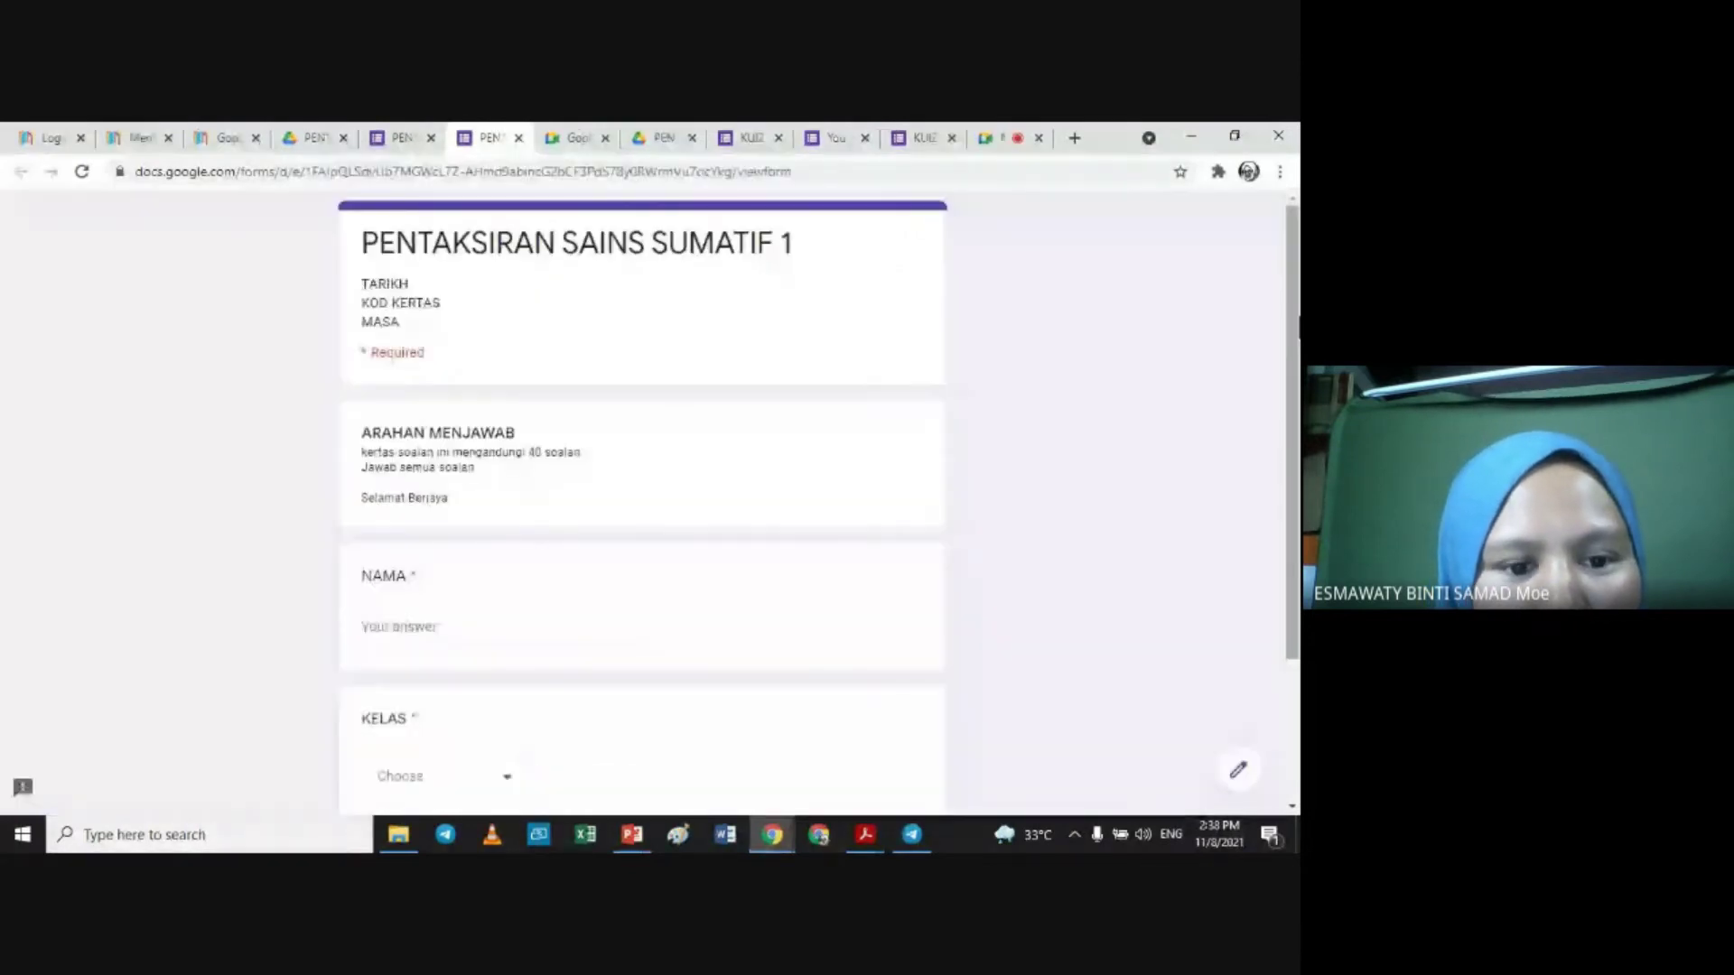
Step: Fill in the respondent's name under NAMA, choose 1 ARIF as KELAS, and continue to the BAHAGIAN A section
scroll(641, 506, down, 1)
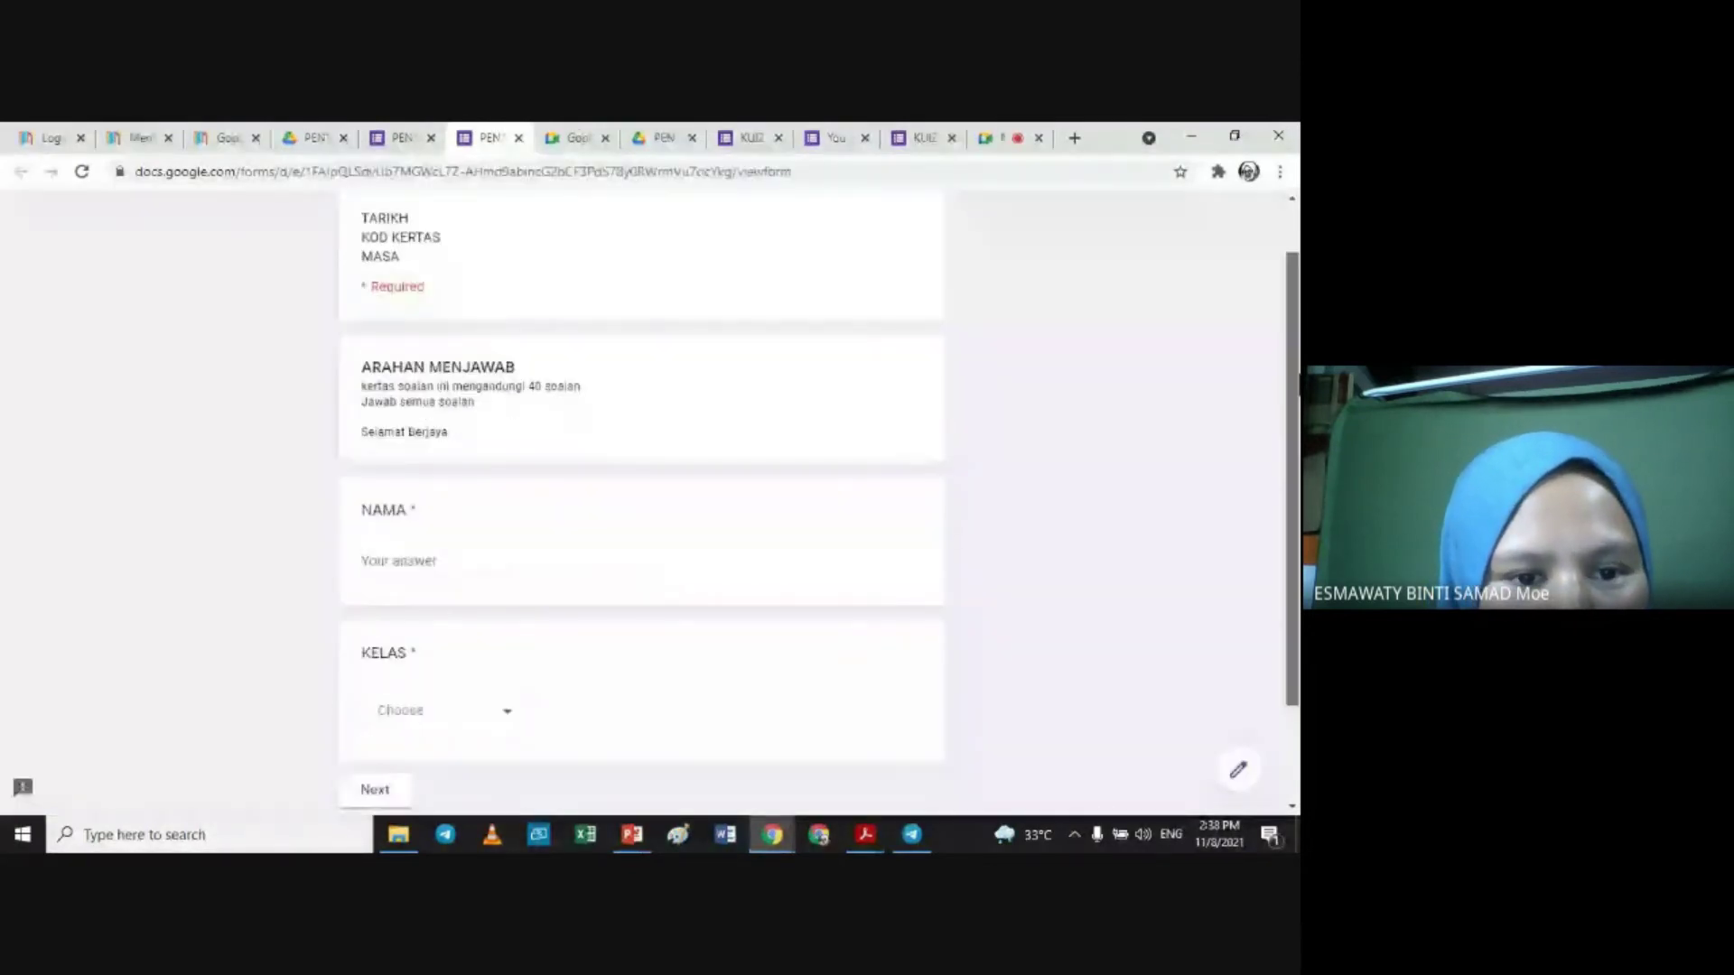
scroll(948, 497, down, 2)
click(403, 431)
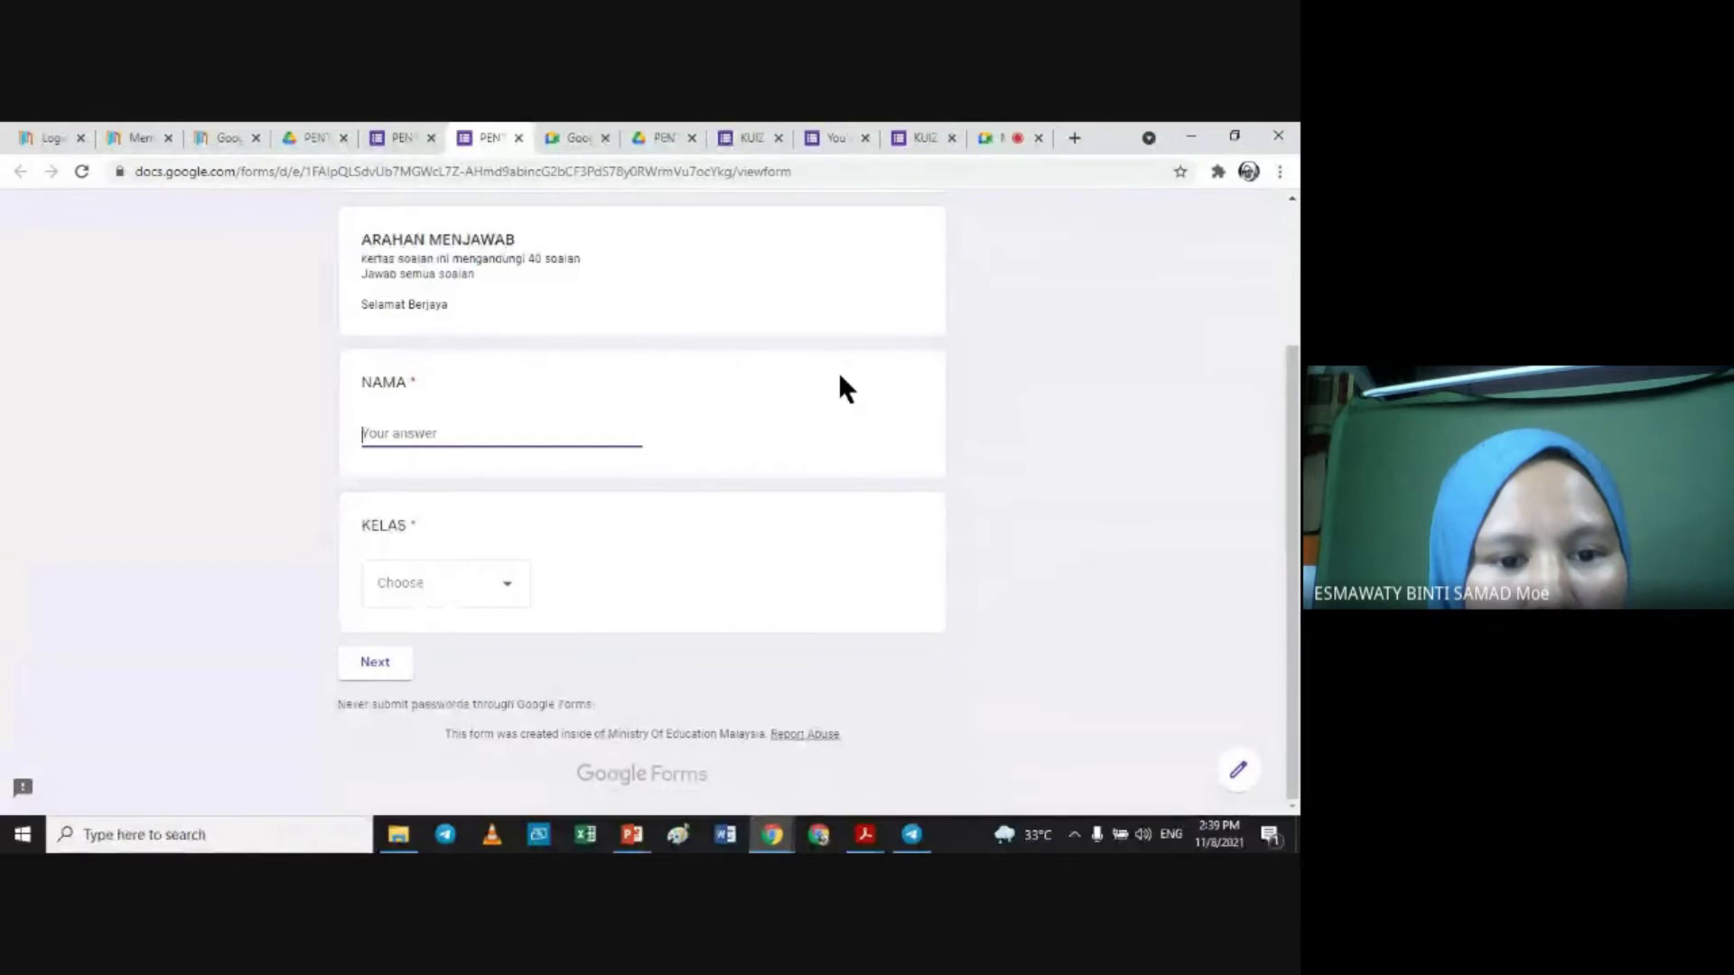
text(ESM)
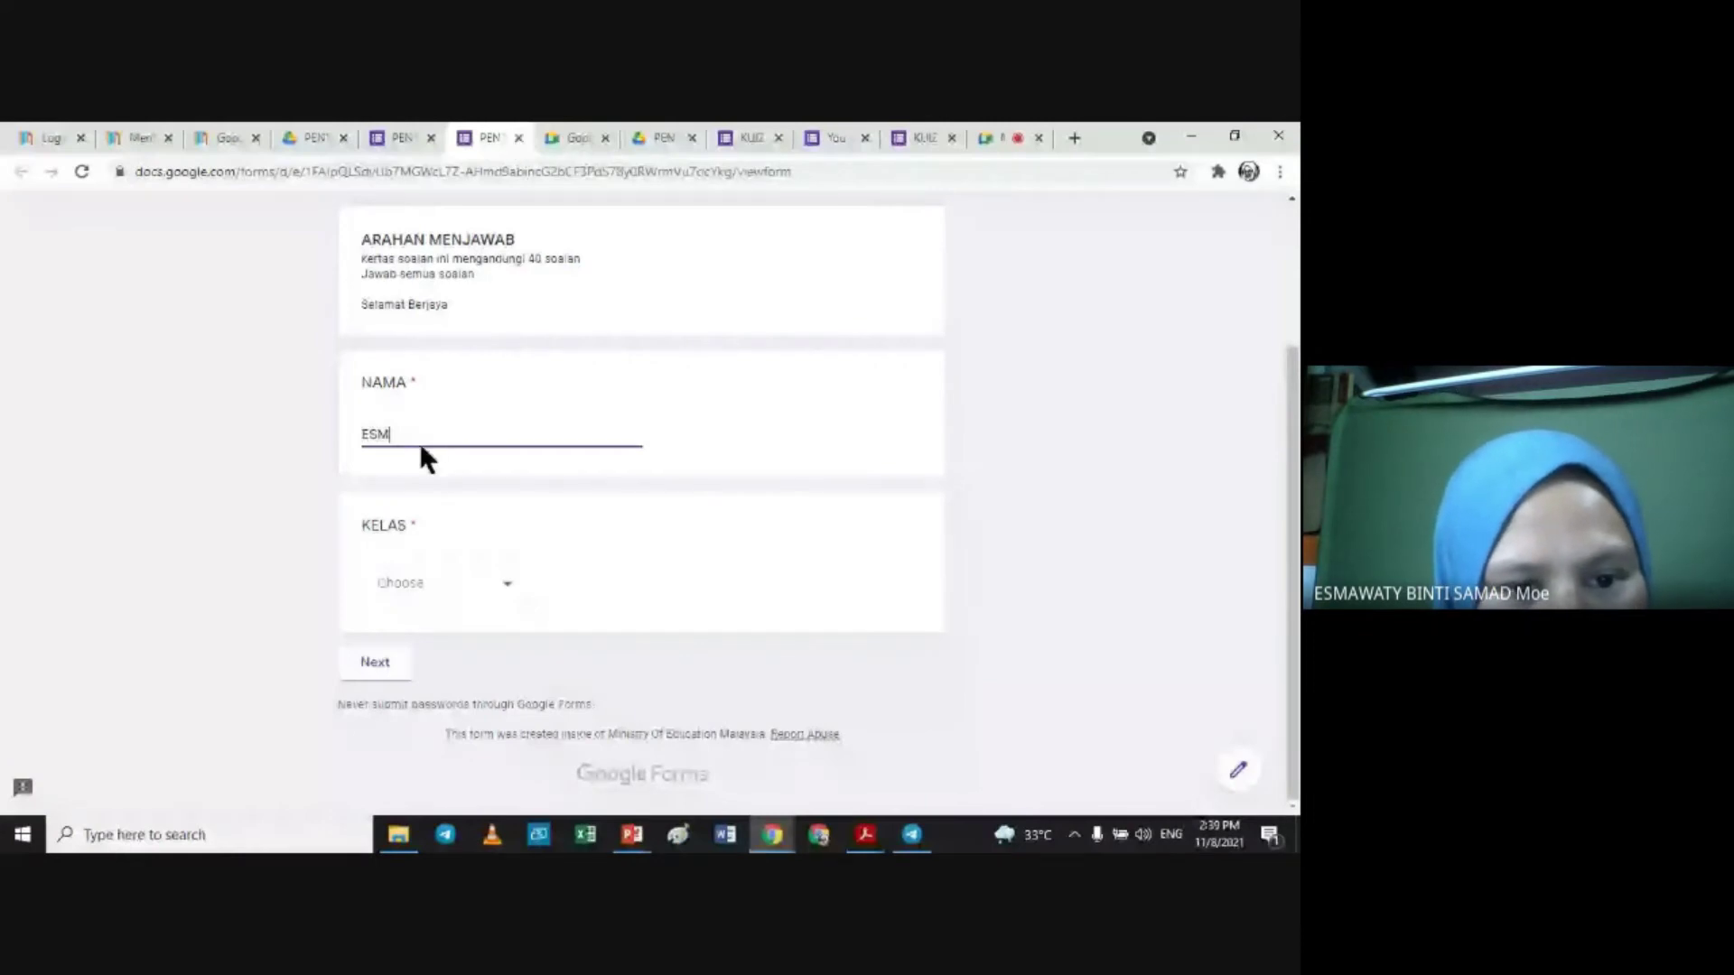
text(A)
click(423, 582)
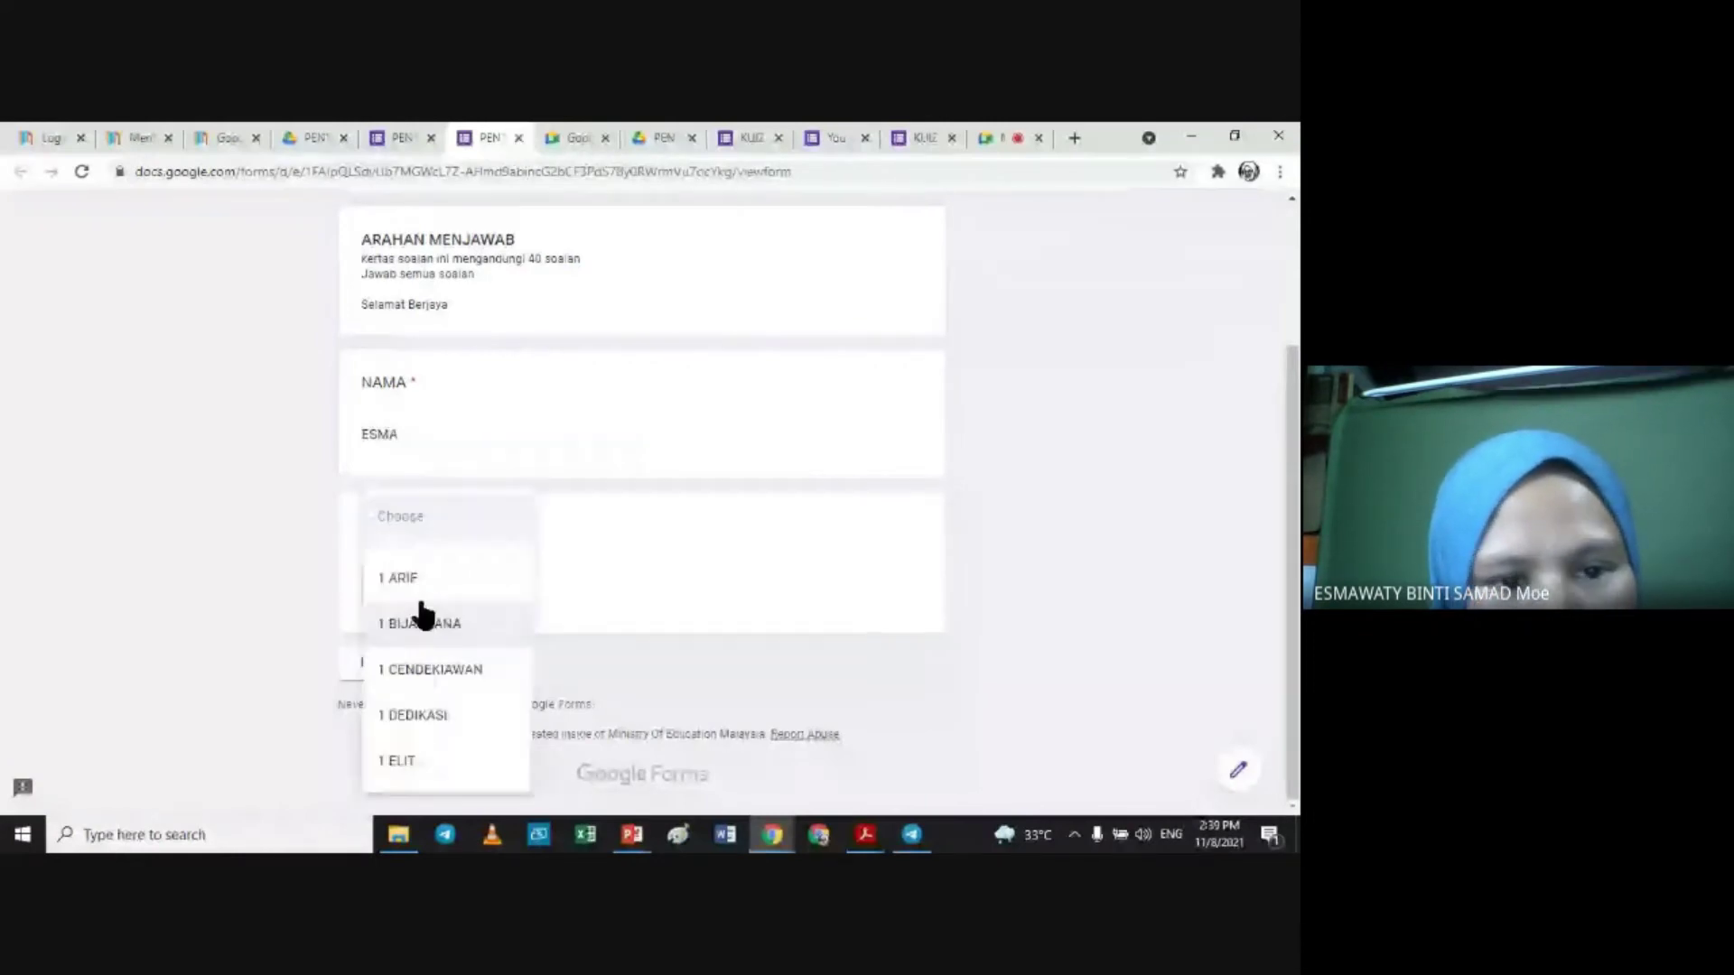
click(423, 617)
click(390, 661)
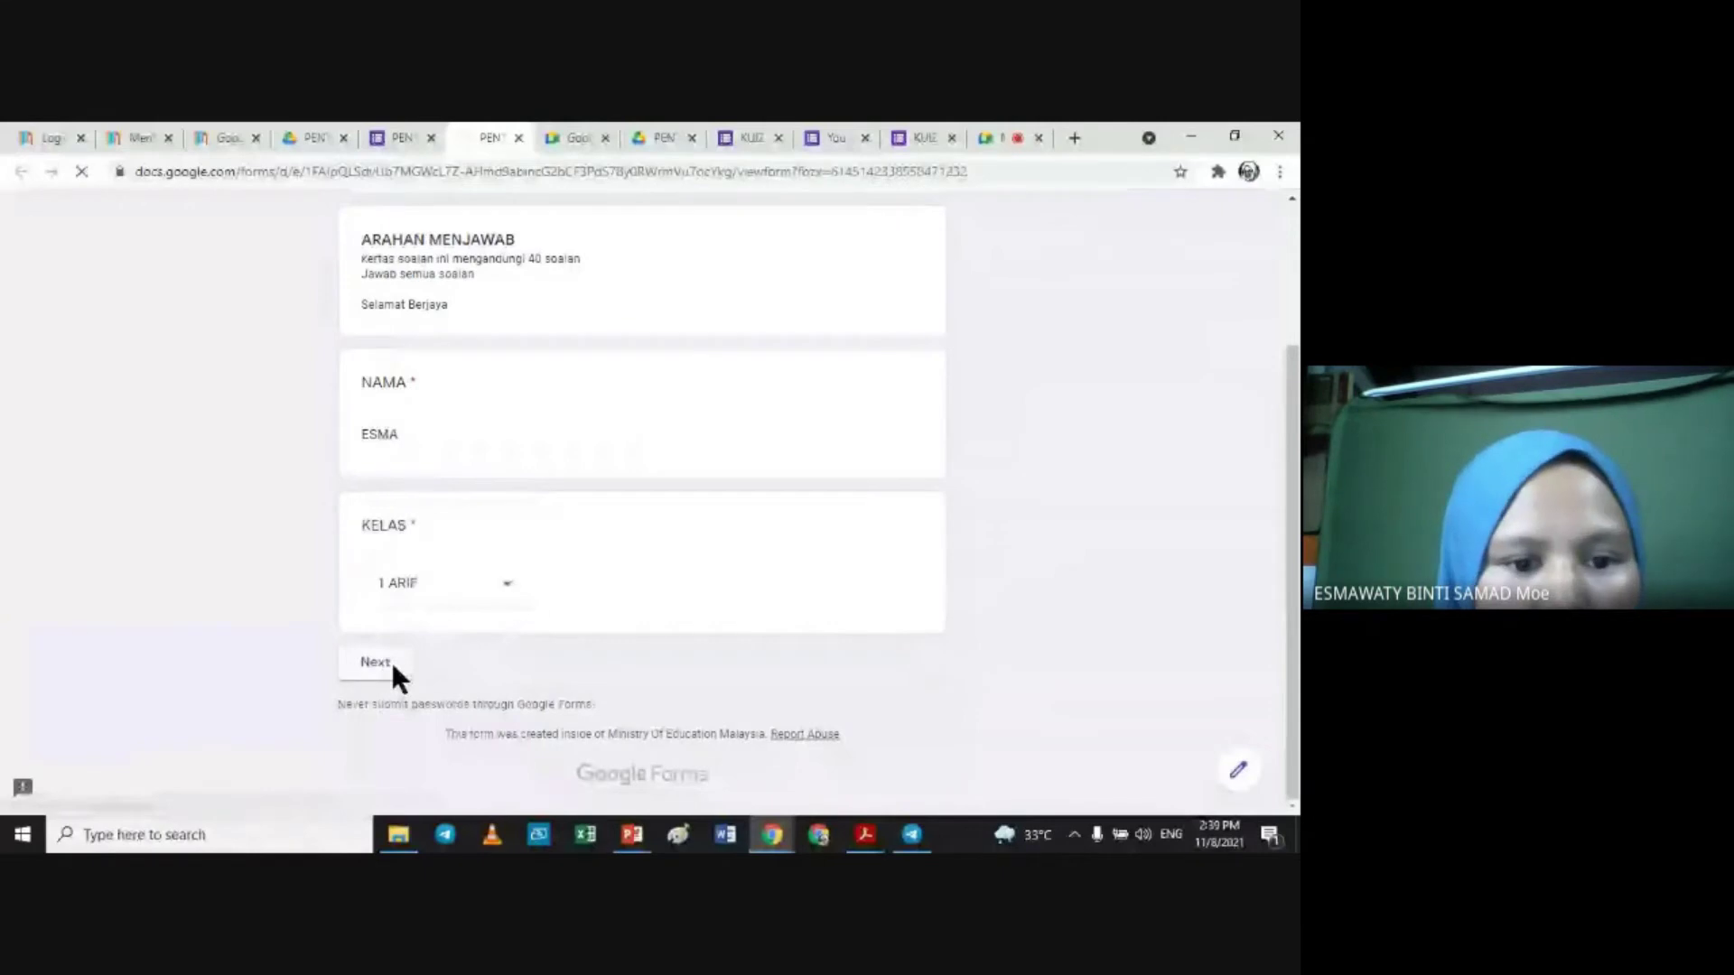
Step: Look through the BAHAGIAN A questions in the preview and try to submit the quiz without answering them
drag(1294, 260, 1291, 380)
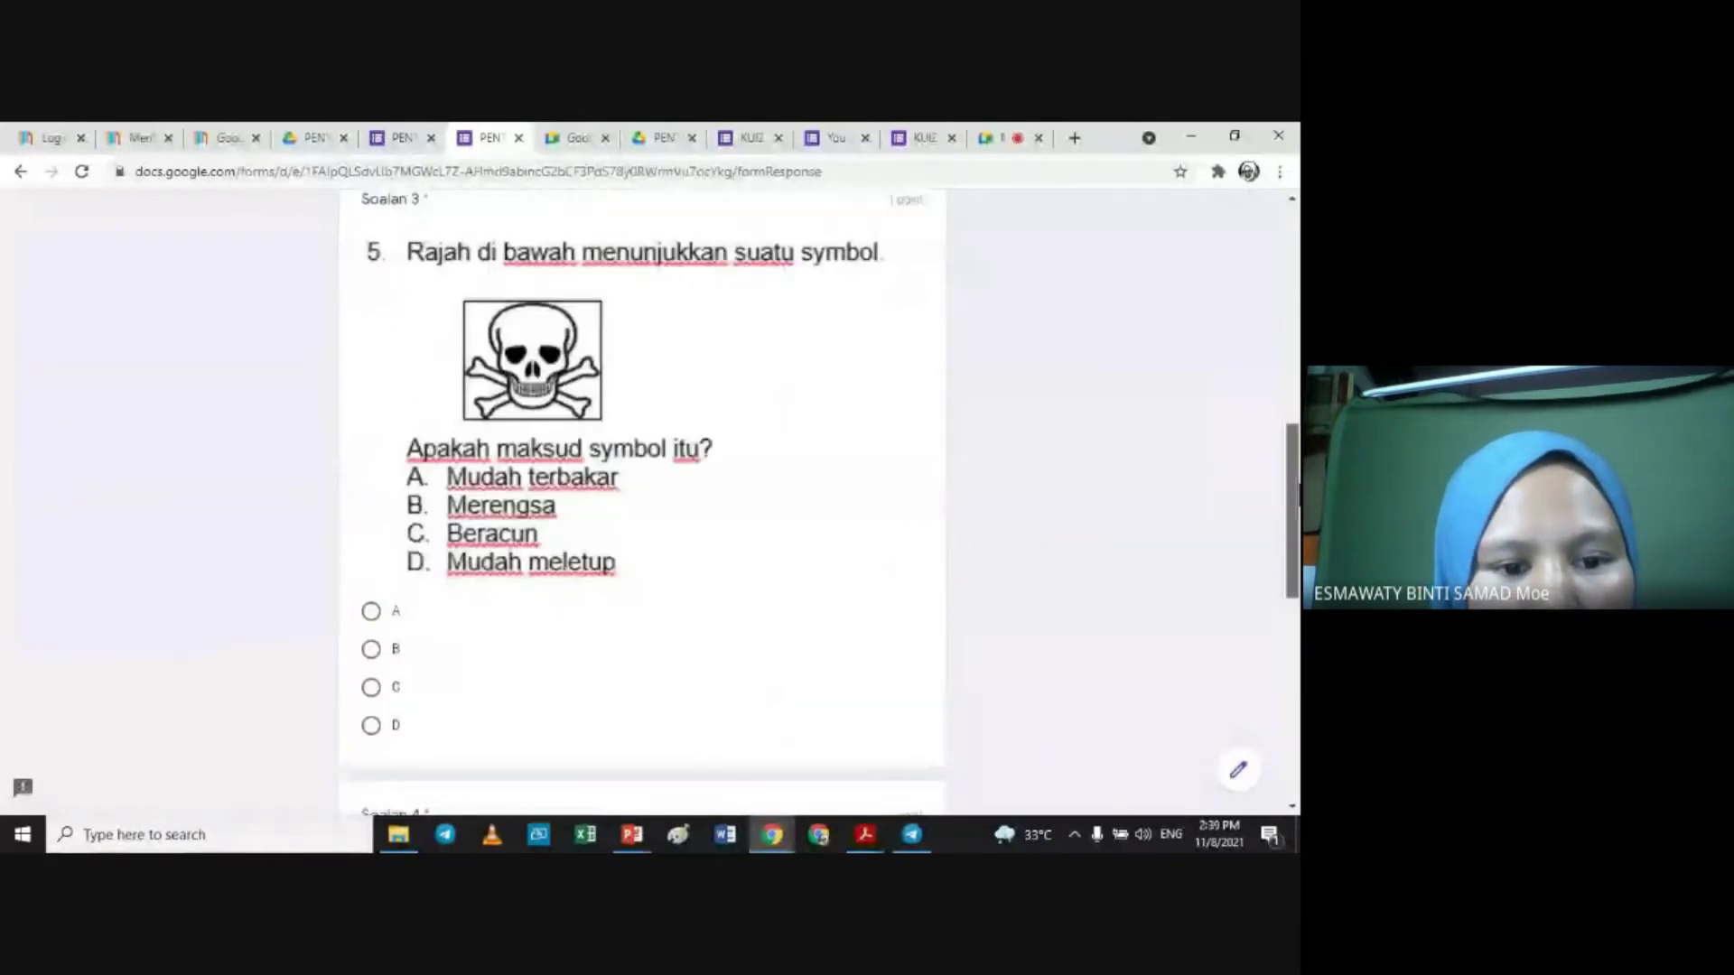
scroll(641, 497, down, 8)
scroll(478, 636, down, 1)
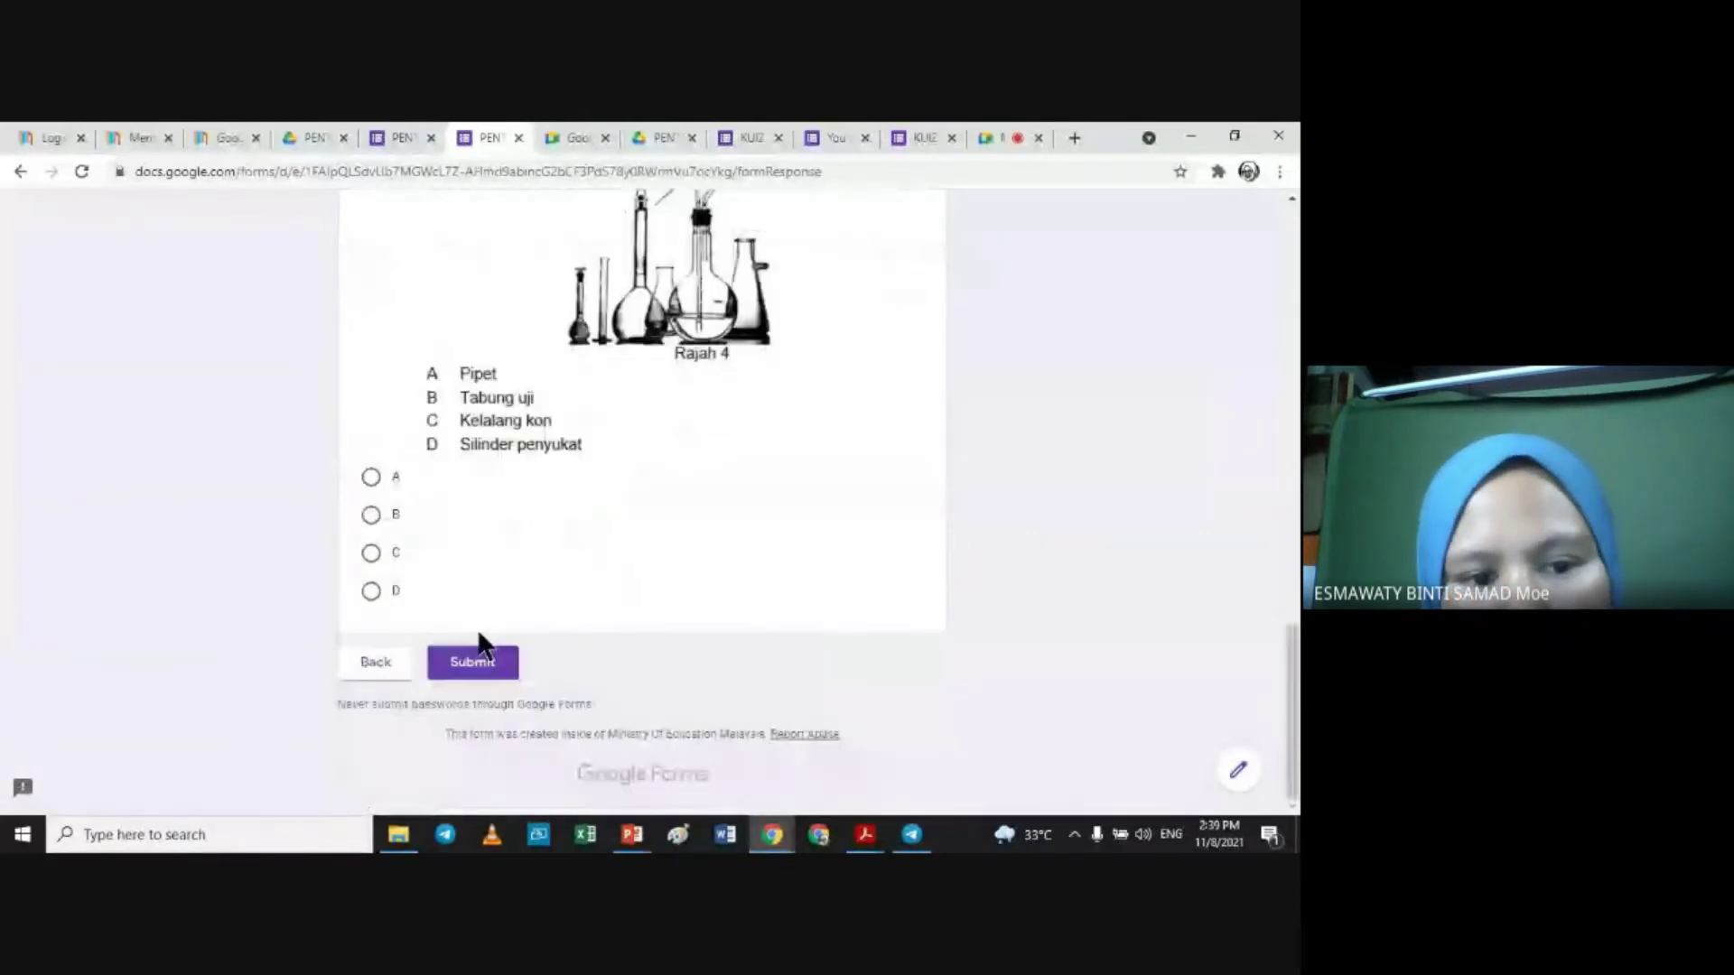
click(459, 663)
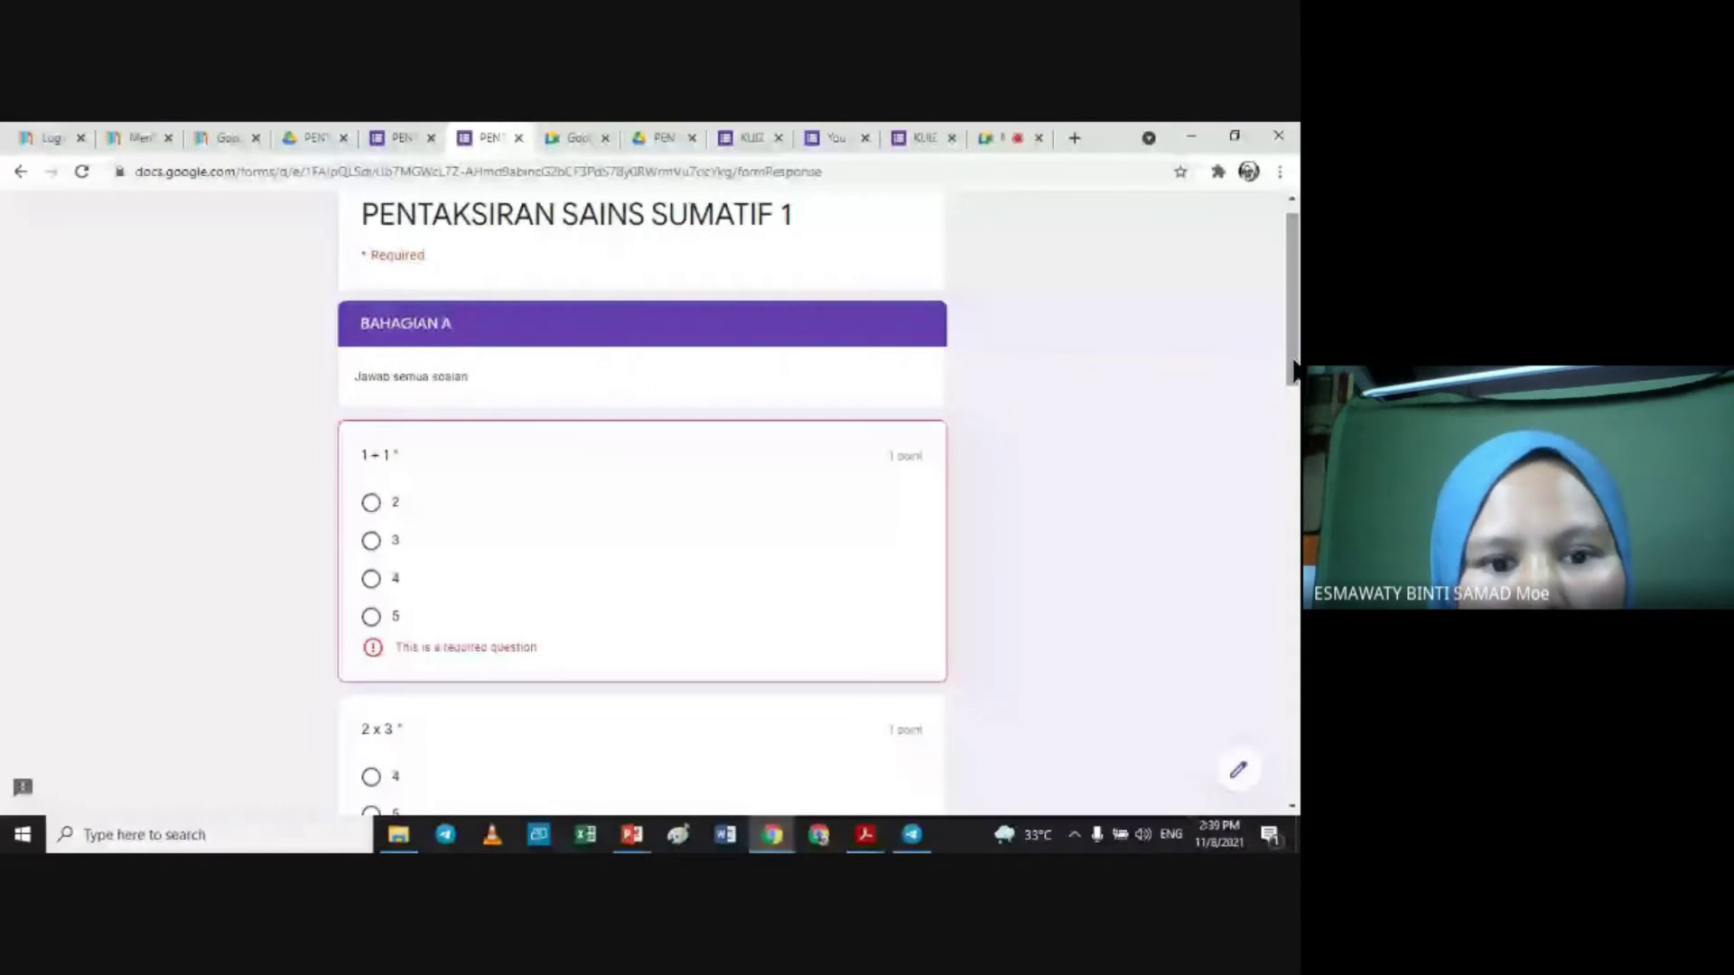
Step: Answer the BAHAGIAN A questions with 2 for 1 + 1, 6 for 2 x 3 and B for Soalan 4, and submit the quiz
drag(1294, 370, 1295, 438)
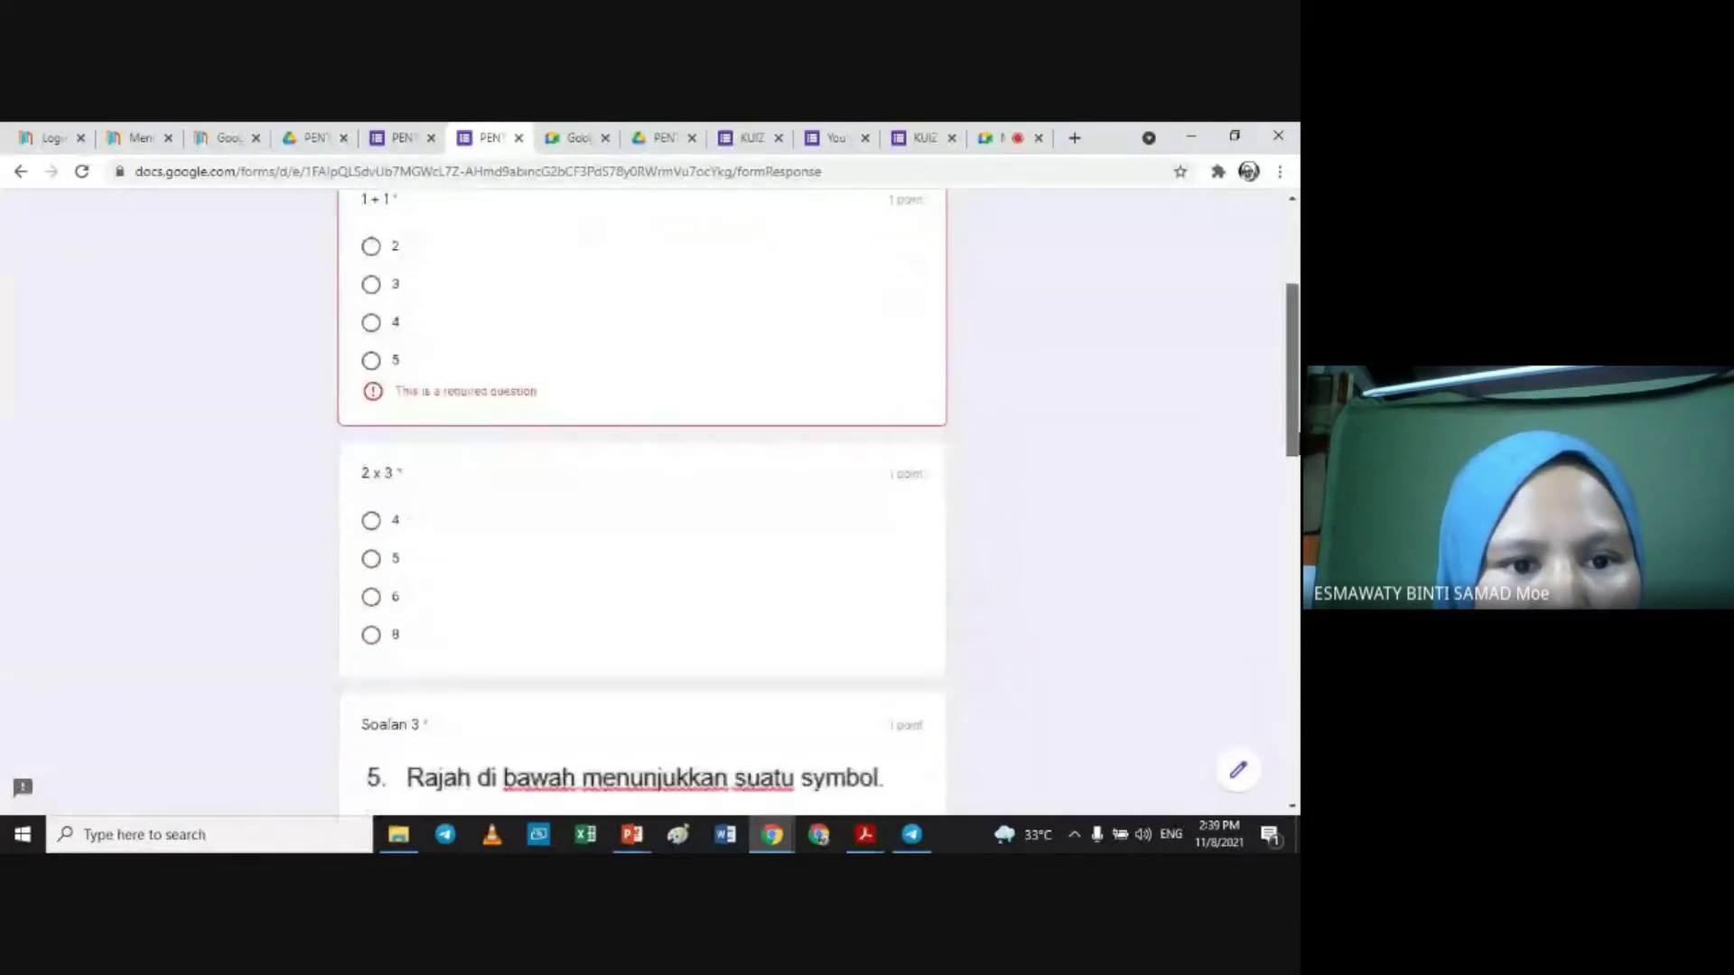
scroll(611, 291, up, 1)
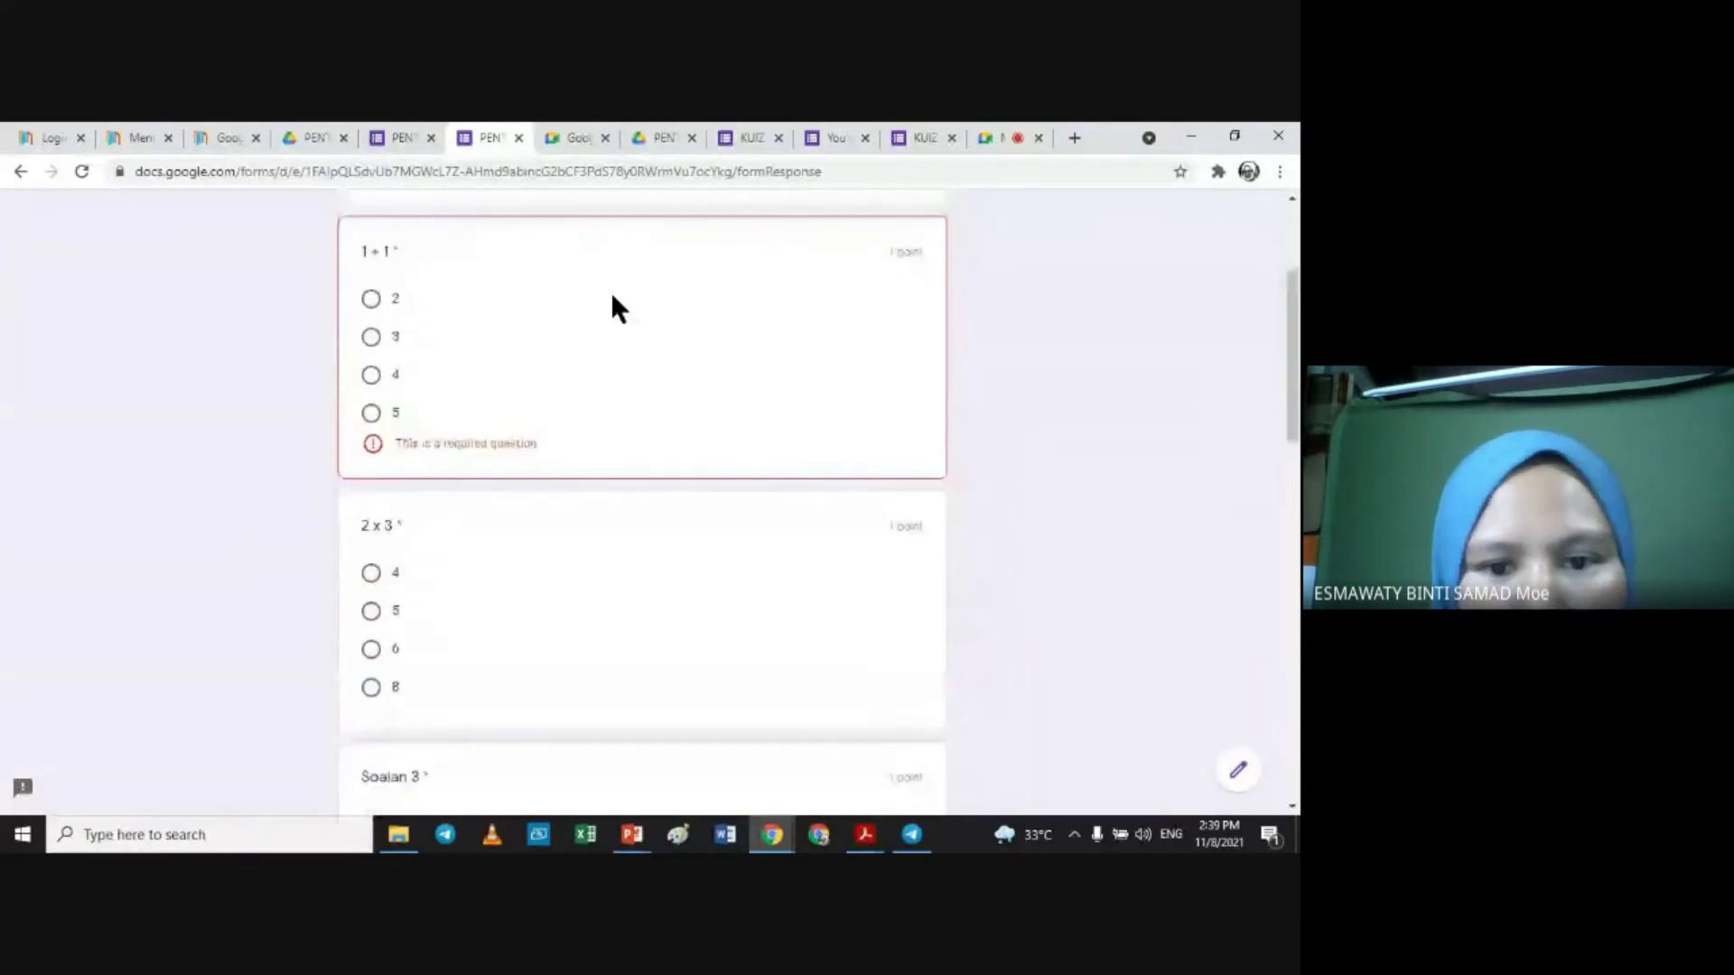
click(371, 301)
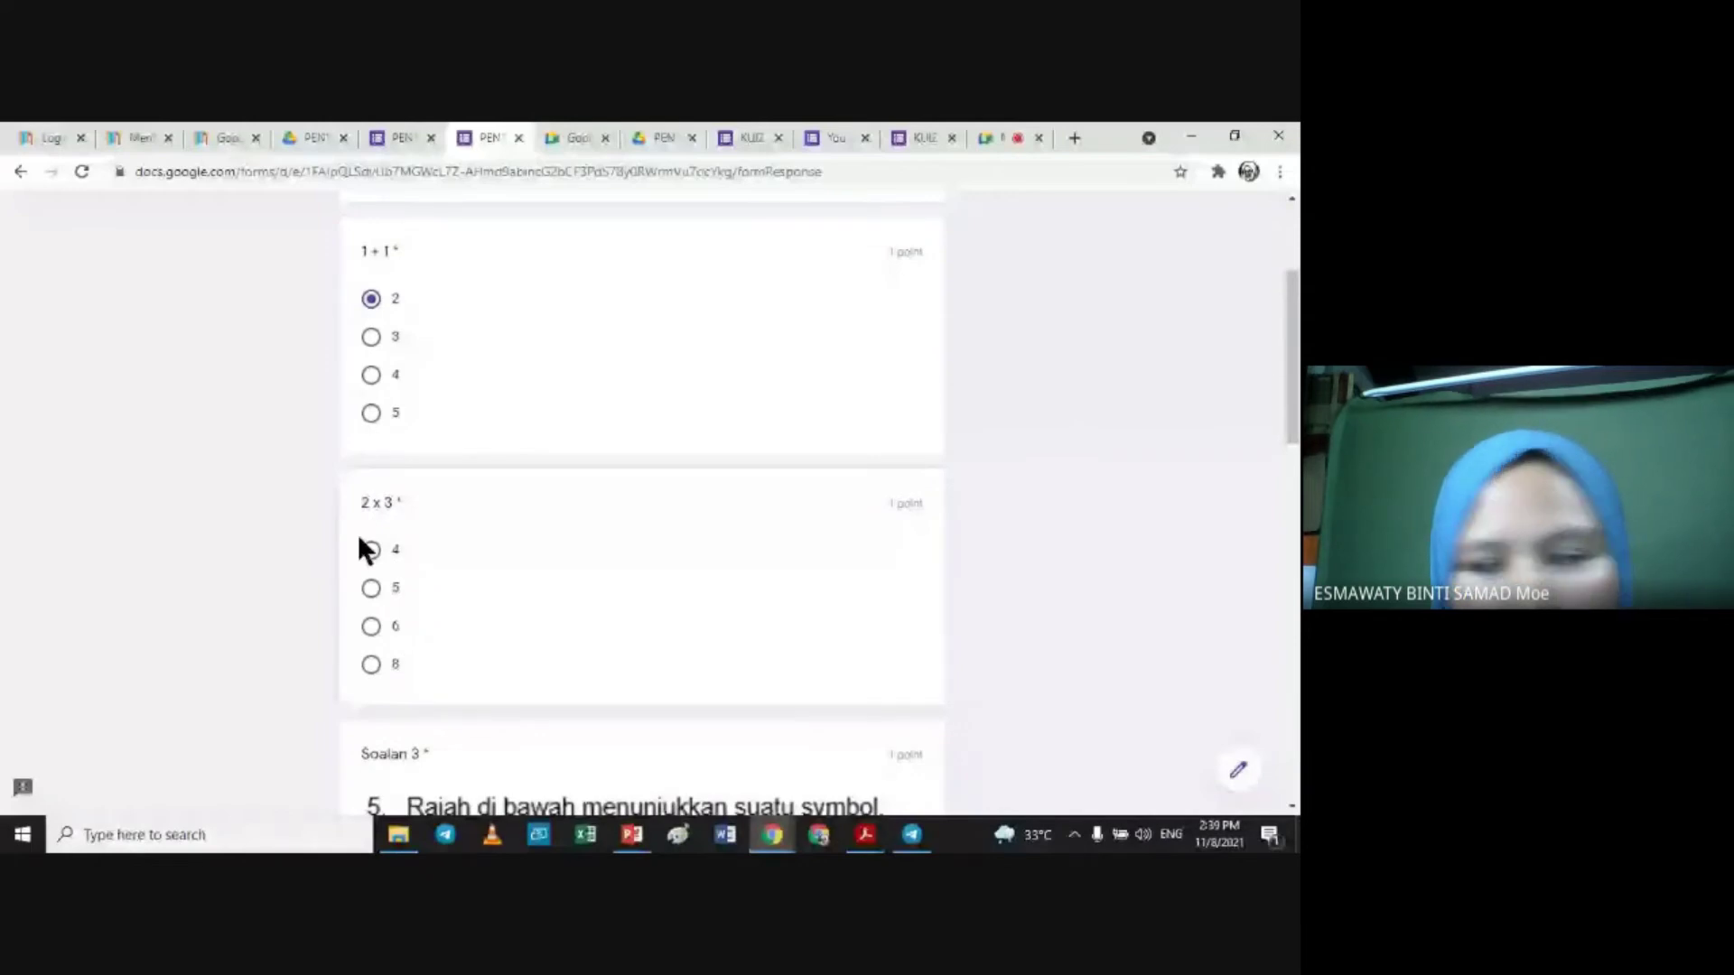
click(371, 627)
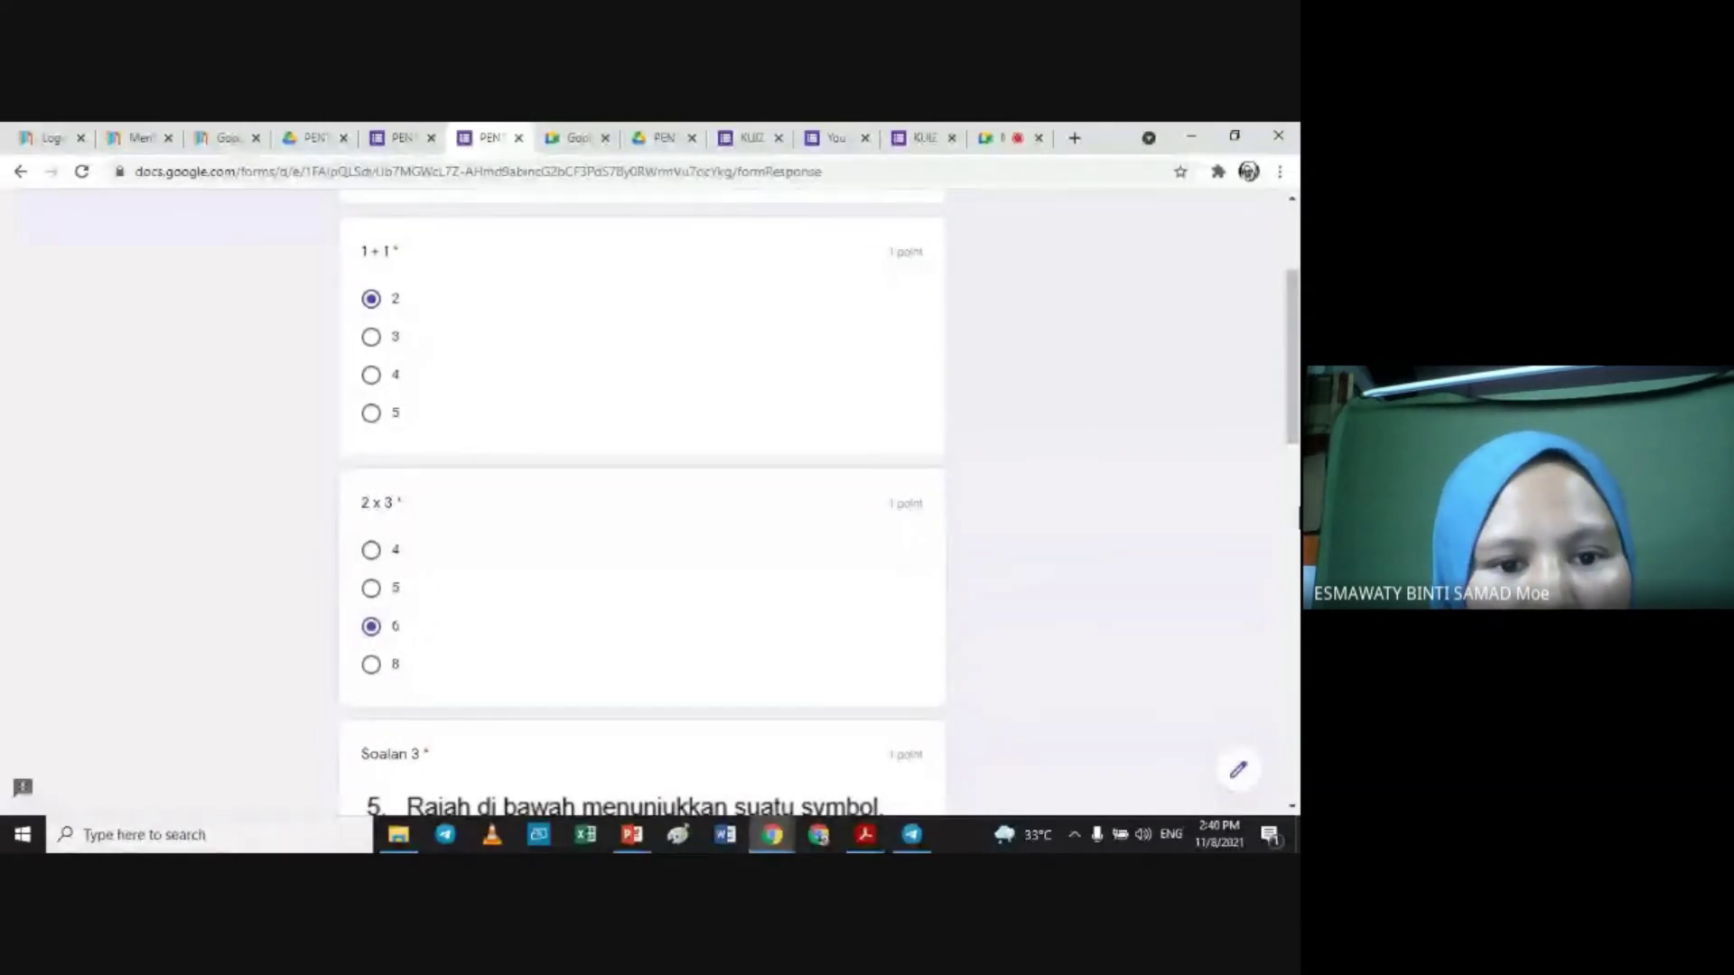
scroll(641, 501, down, 8)
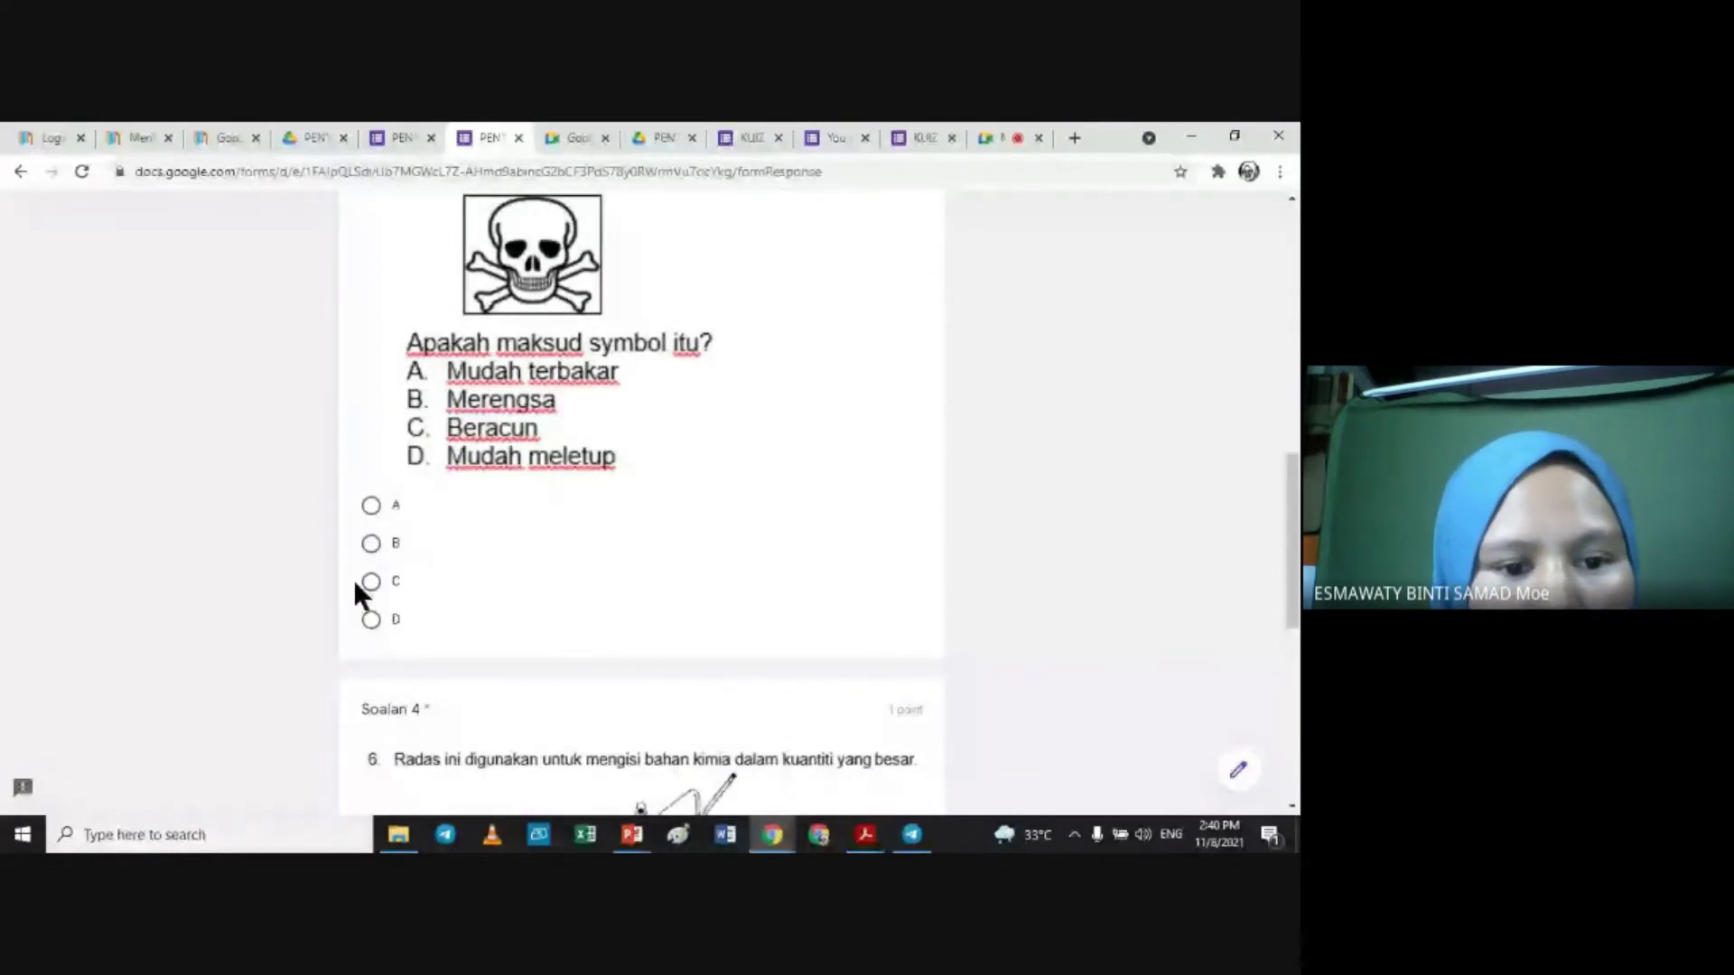
scroll(354, 578, down, 6)
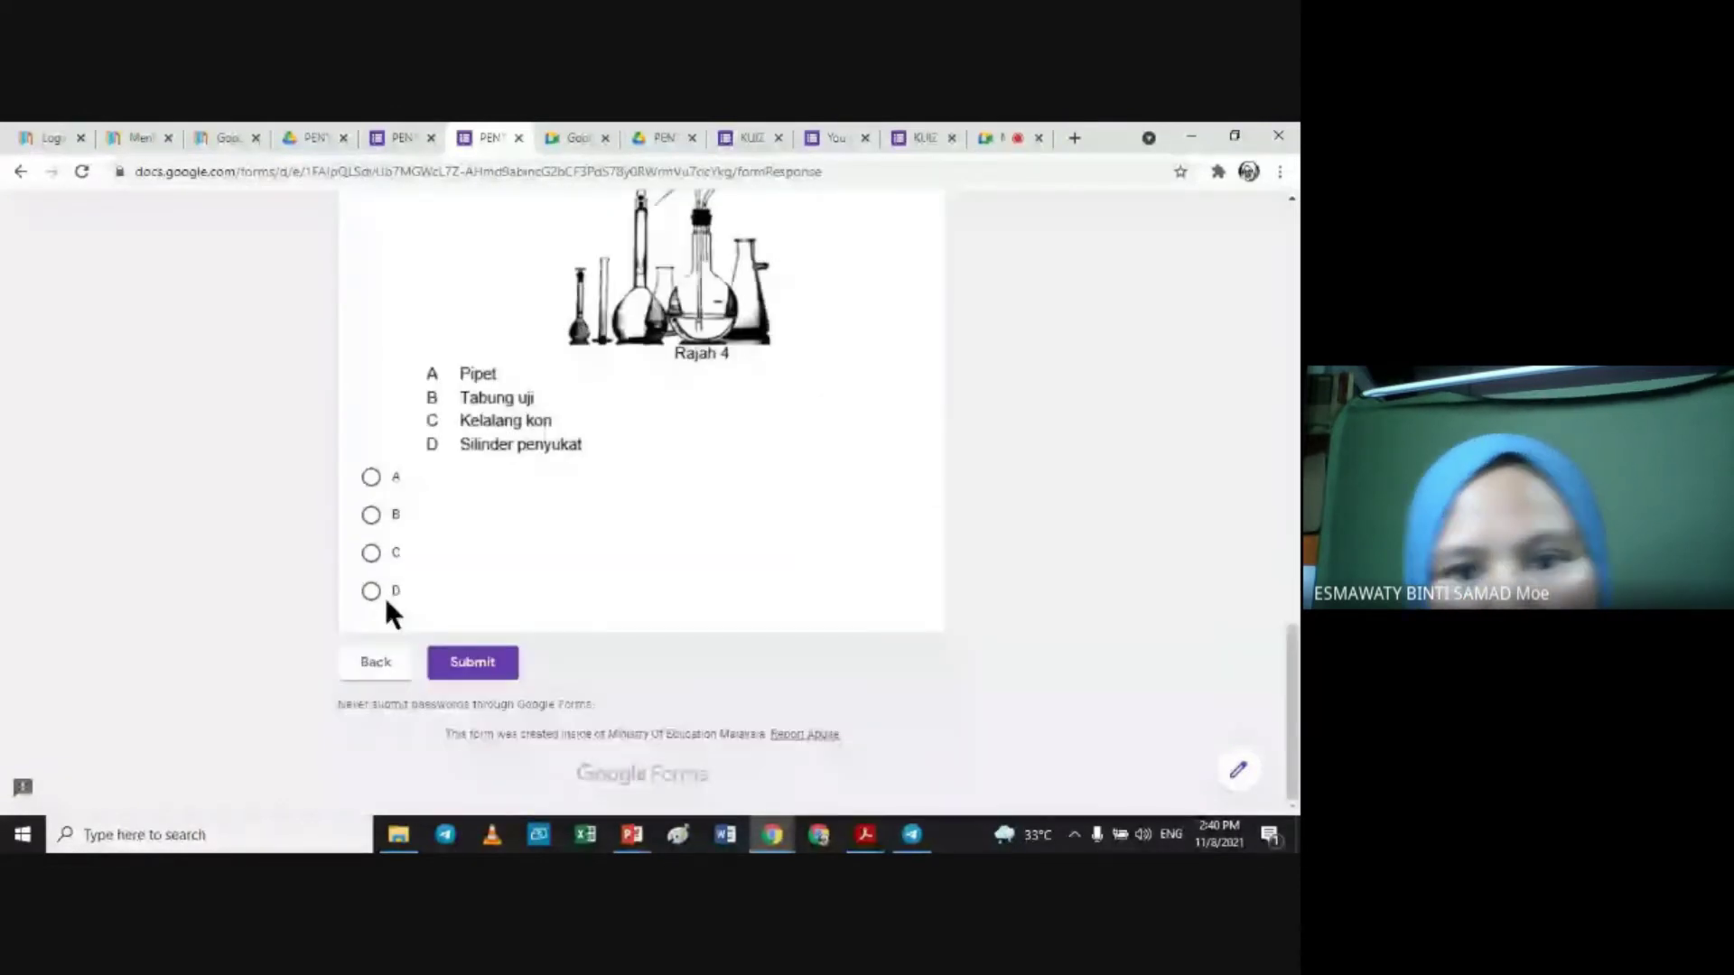
click(370, 514)
click(473, 662)
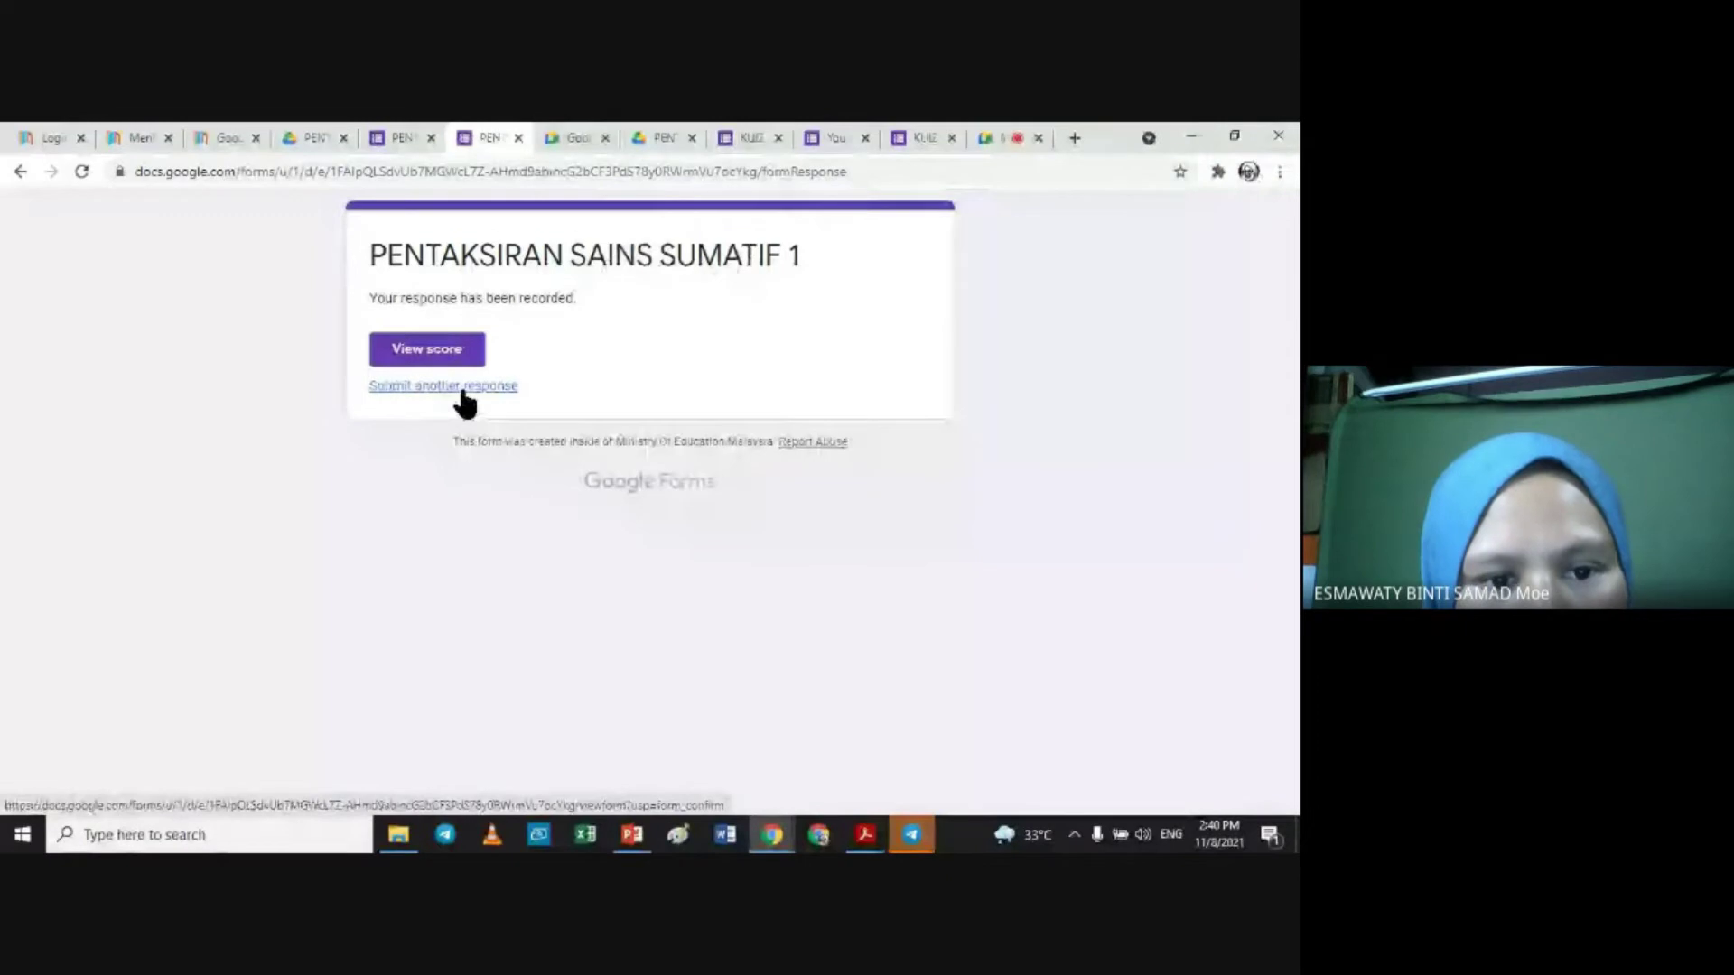
Step: Start another response to the quiz, then close the respondent preview to return to the form editor
click(464, 388)
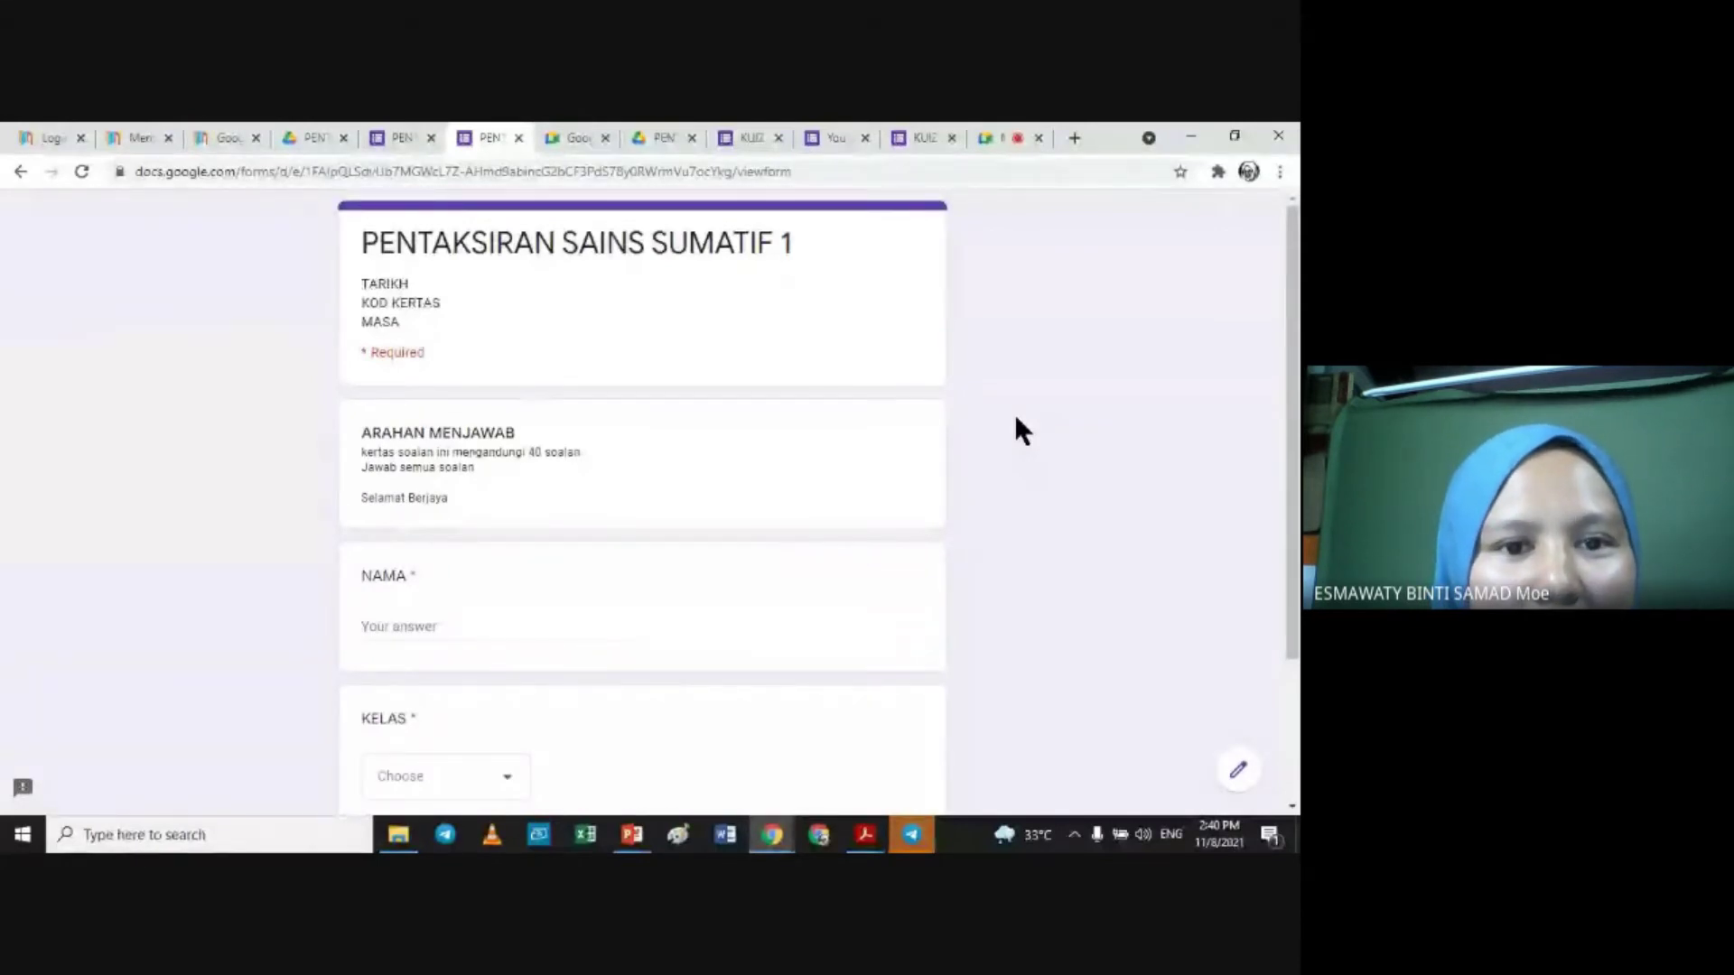
click(518, 138)
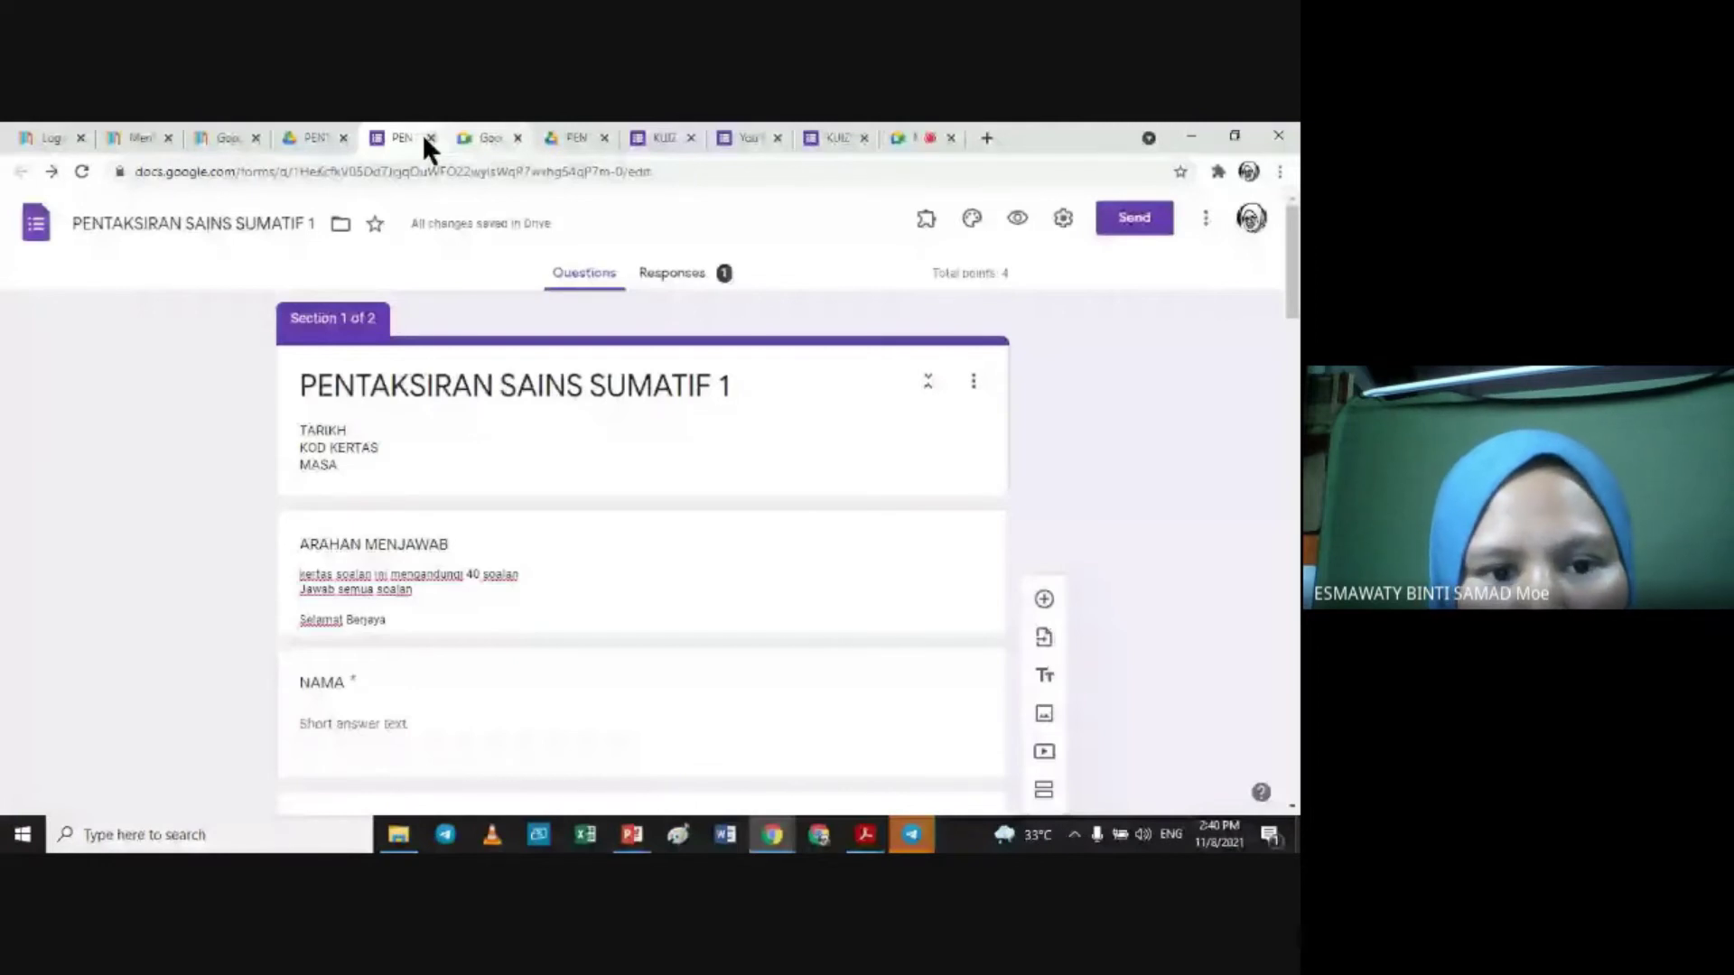
Step: In the form settings, enable Collect emails and Edit after submit, remove the Ministry Of Education Malaysia user restriction, and save
click(1064, 221)
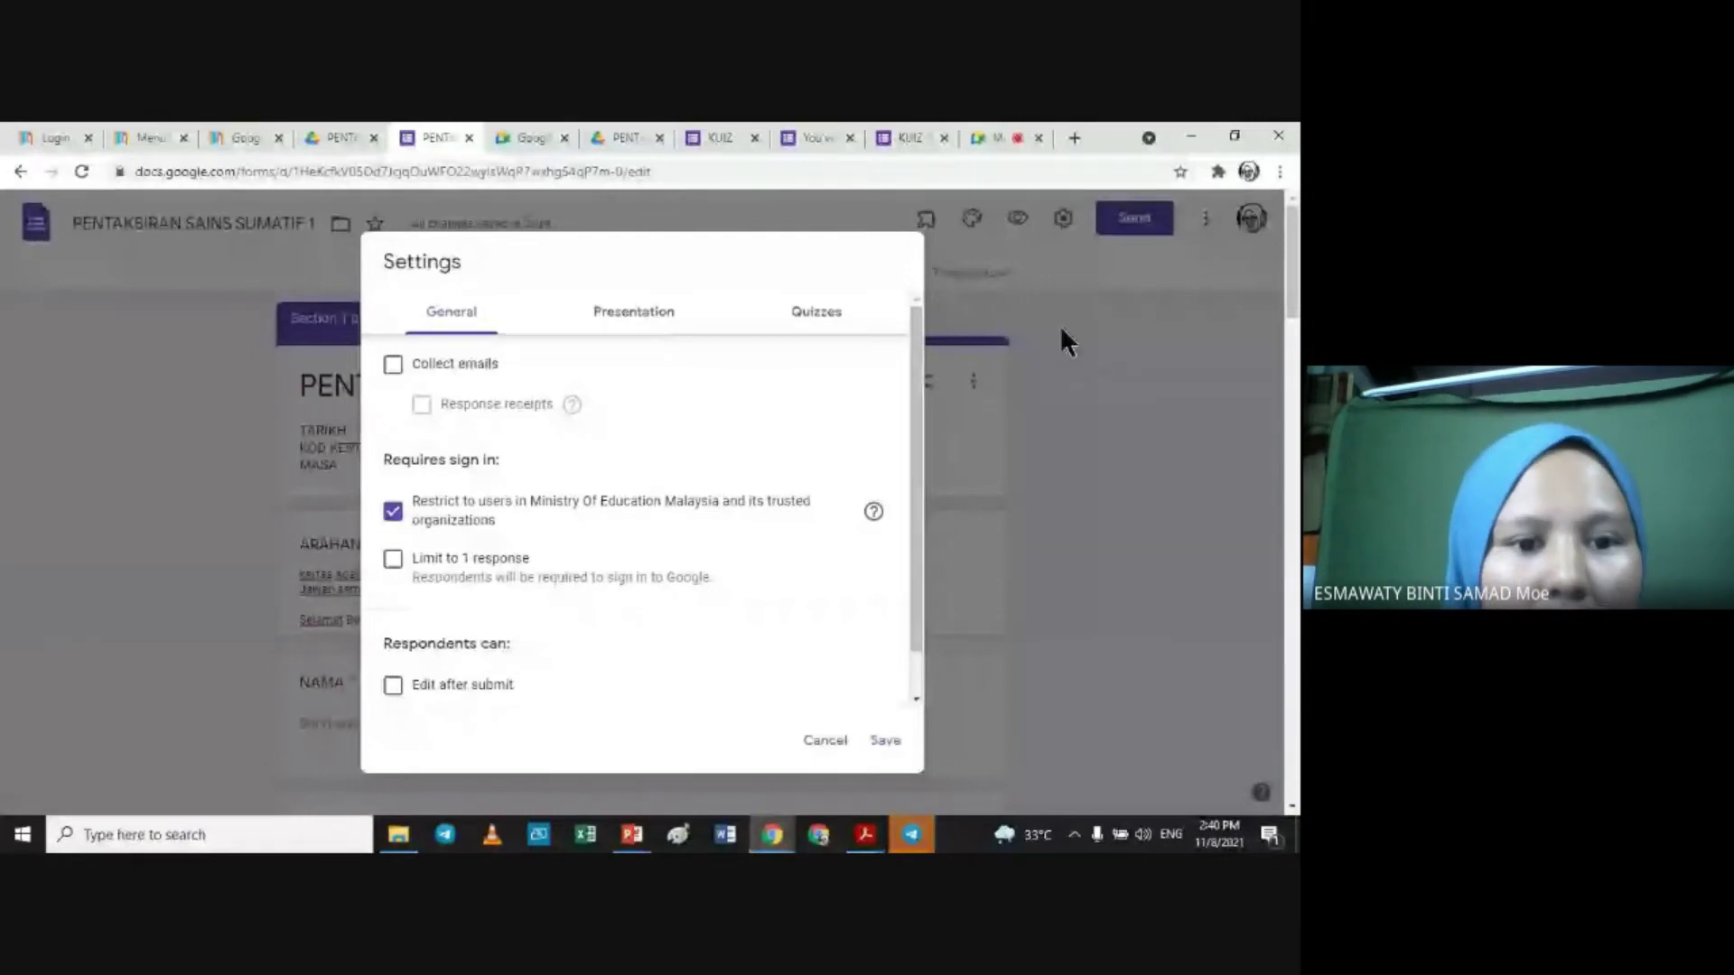
click(393, 367)
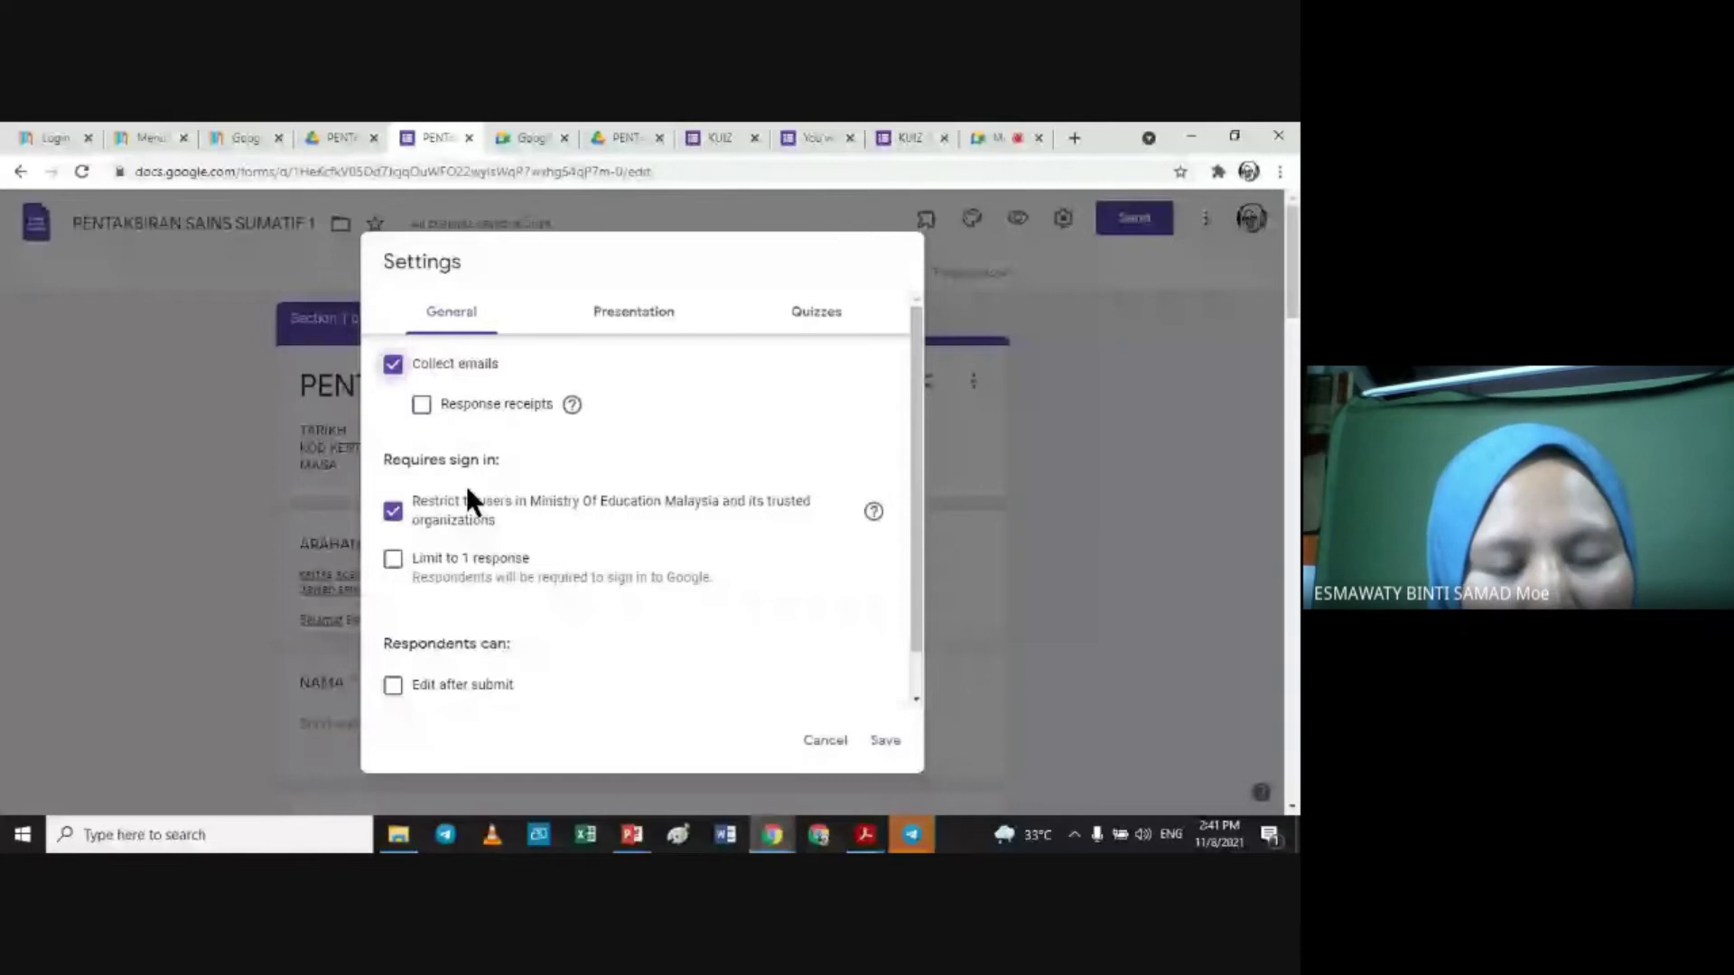
click(393, 512)
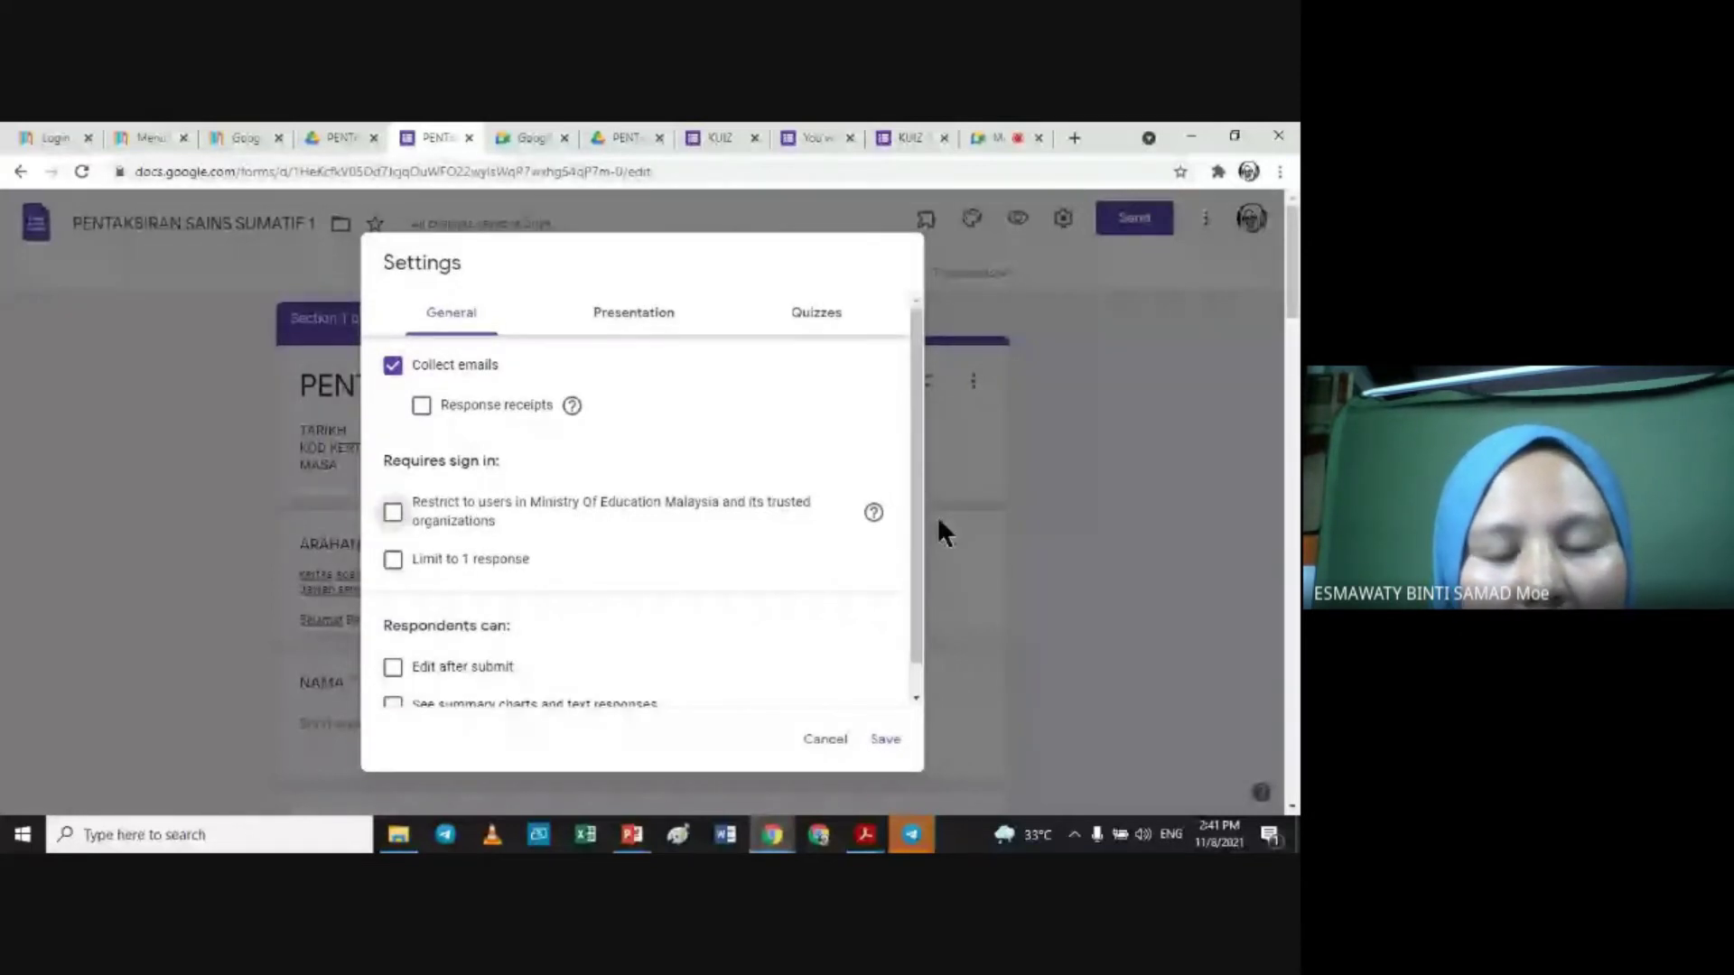
scroll(923, 567, down, 1)
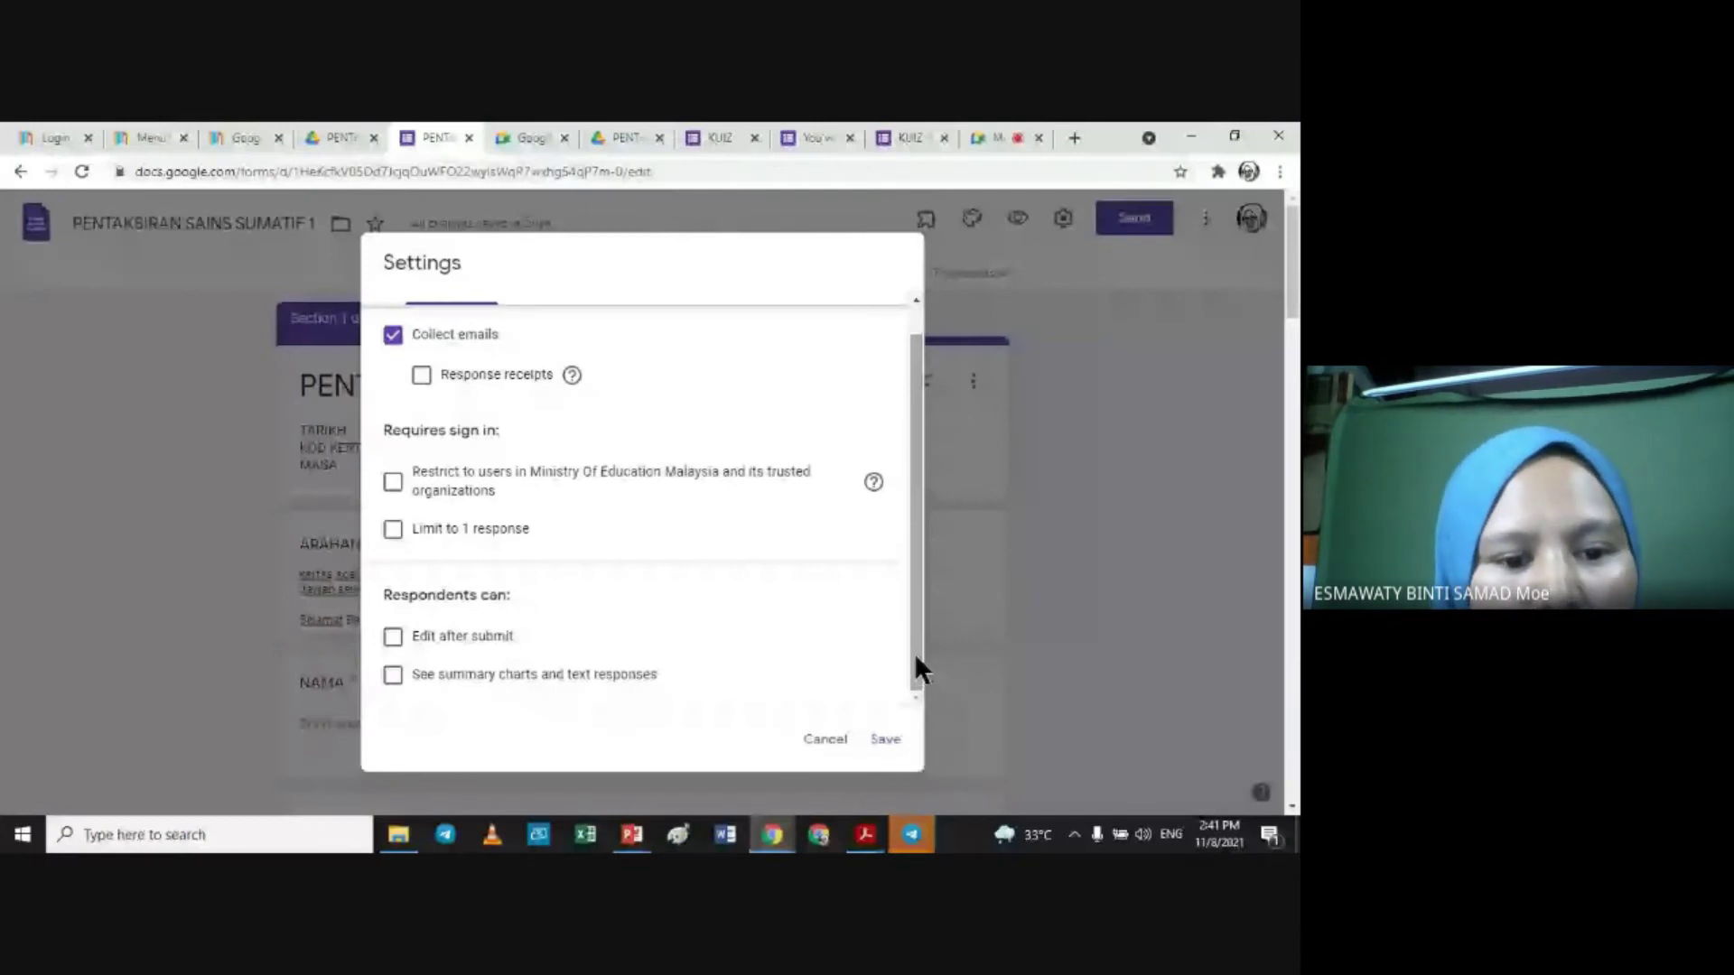
click(393, 638)
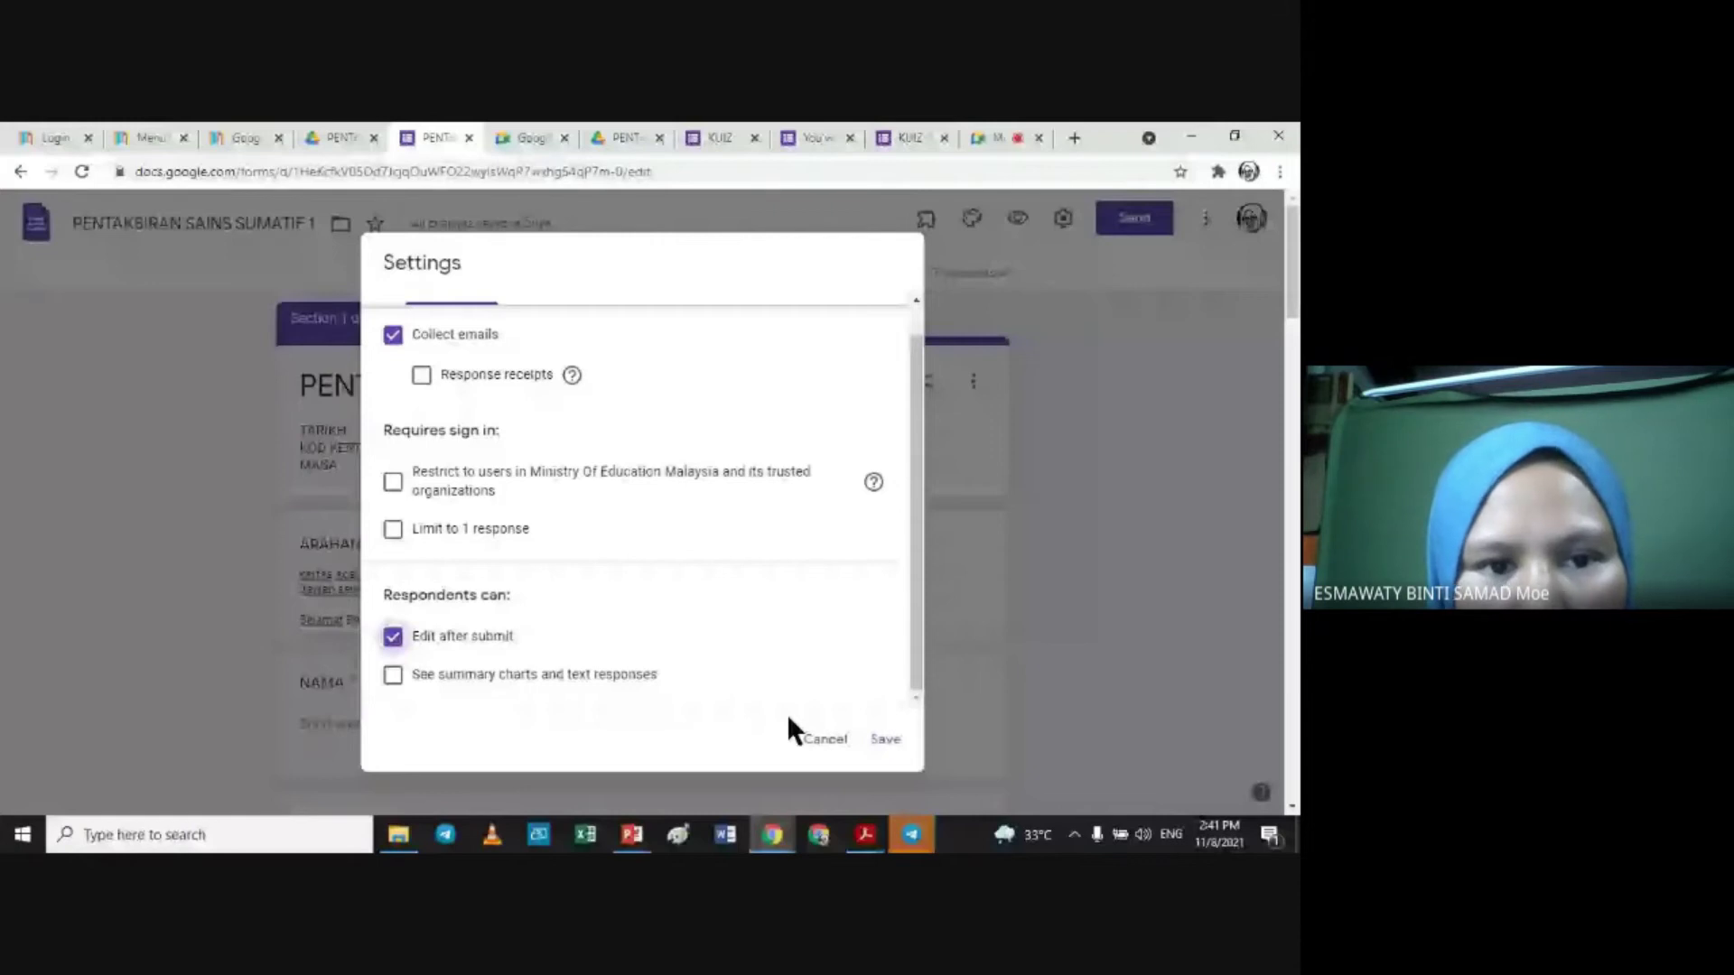
click(885, 740)
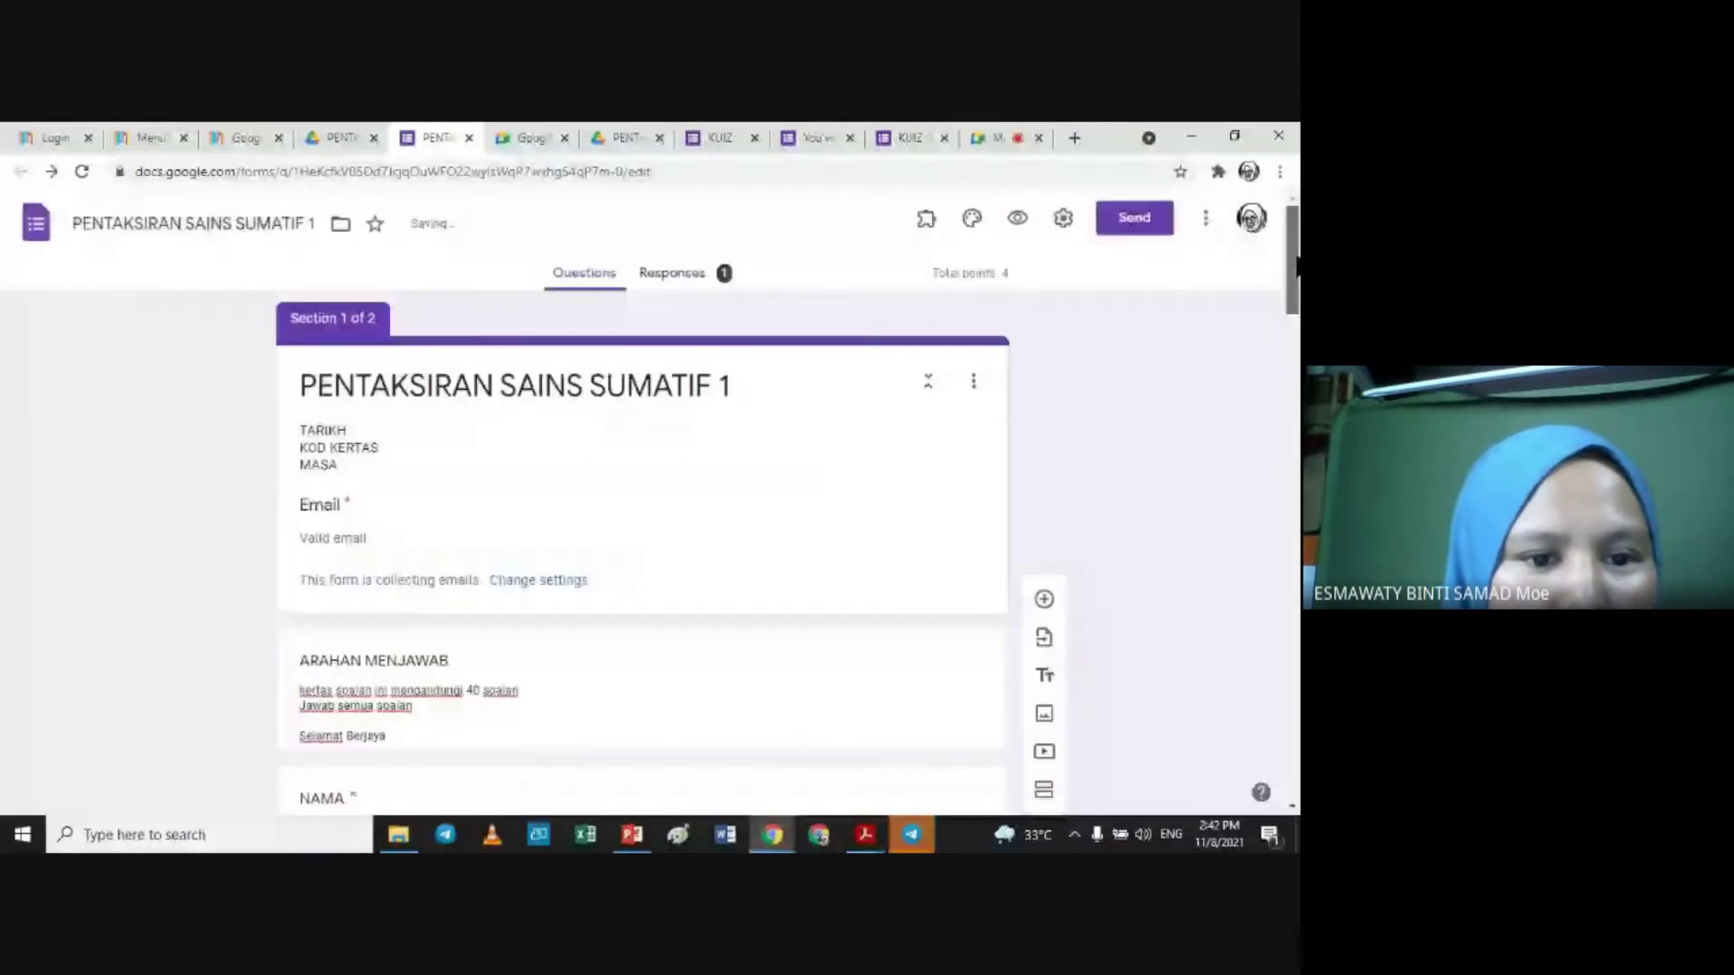
scroll(298, 443, down, 2)
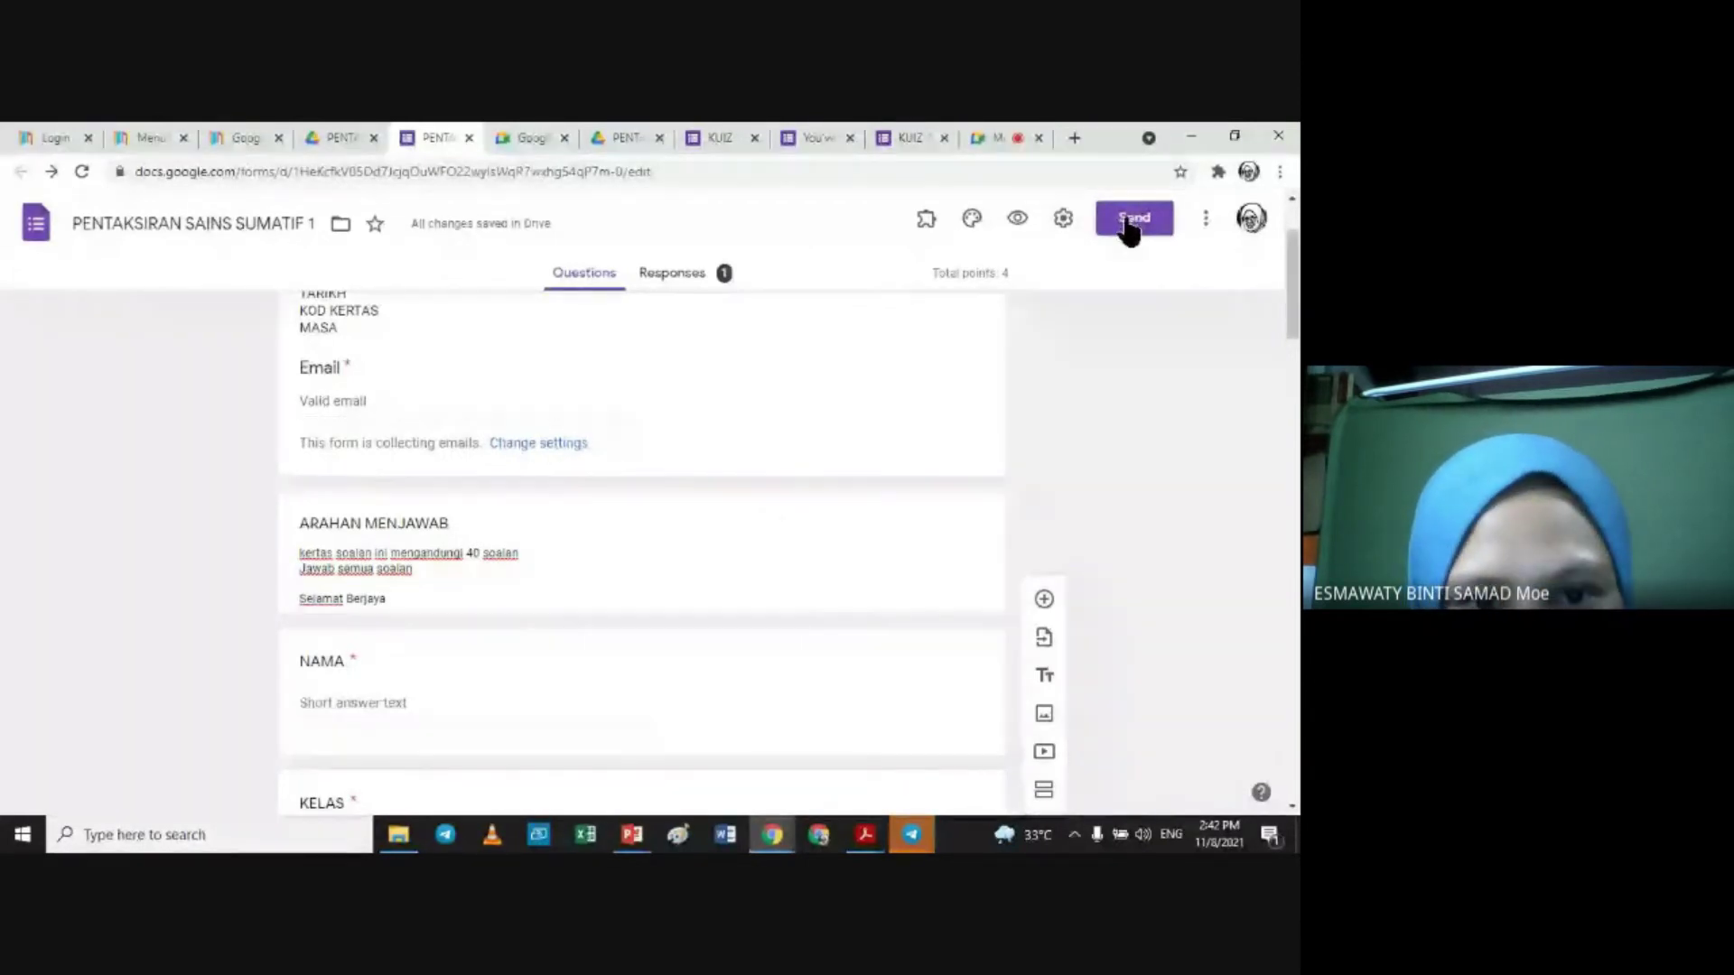
Step: Reopen the form settings, check the option to submit another response, and enable Limit to 1 response
click(1066, 219)
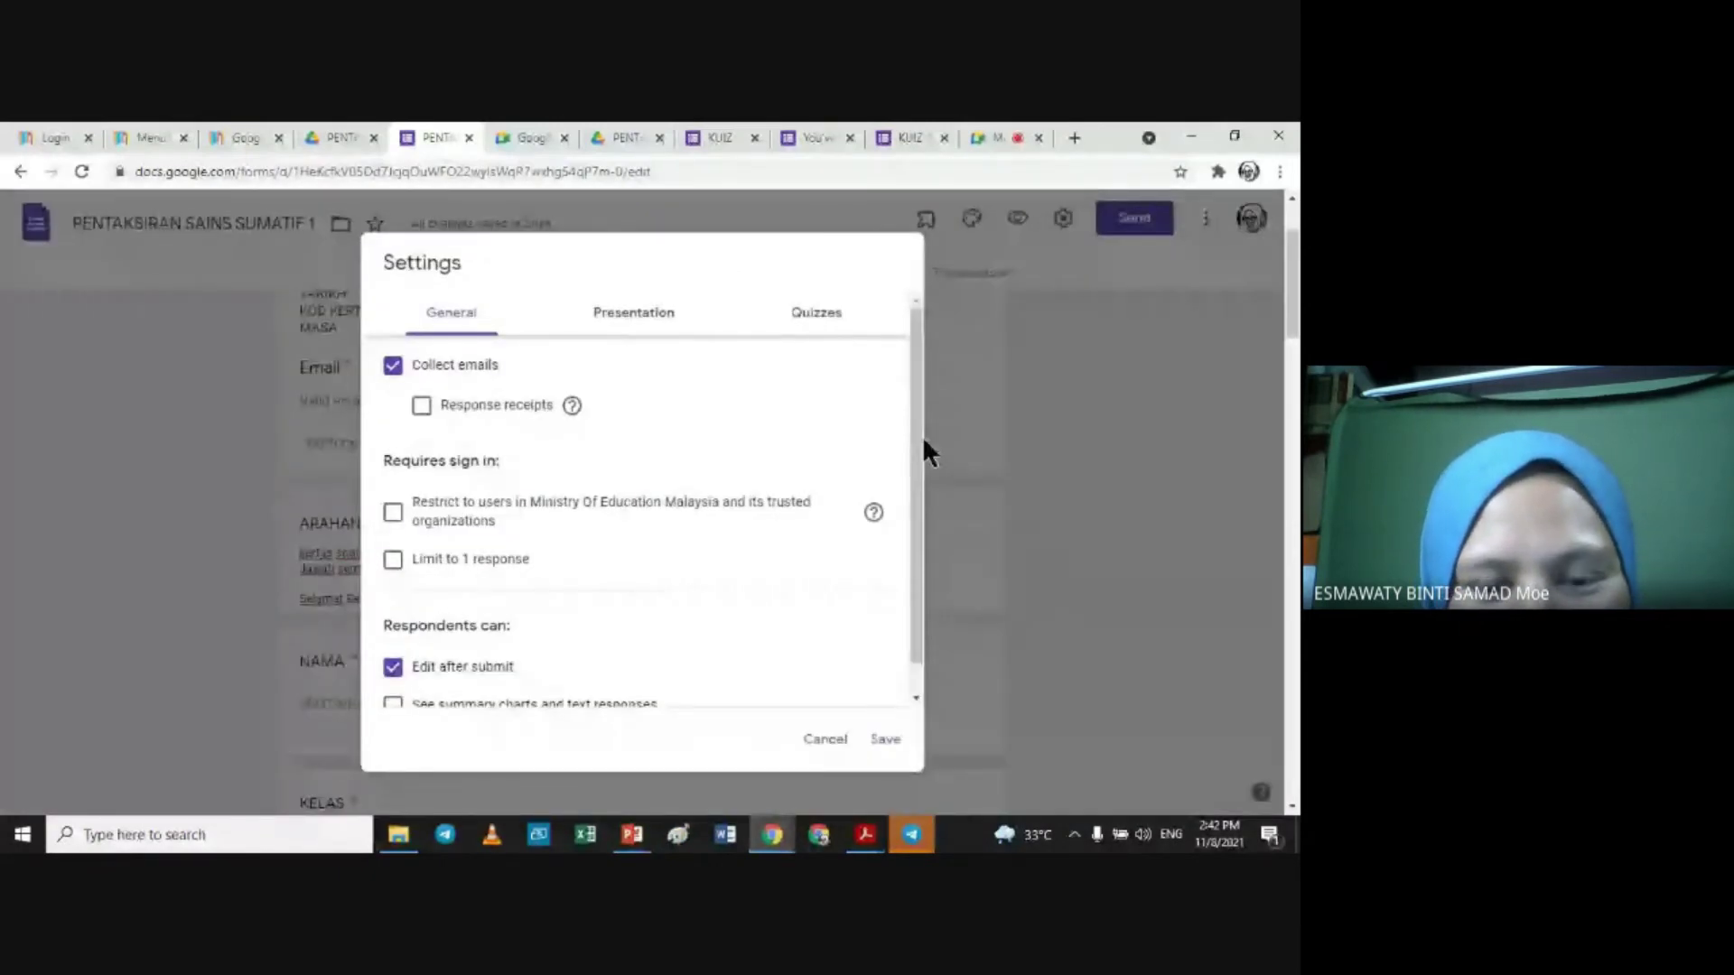
drag(908, 435, 897, 357)
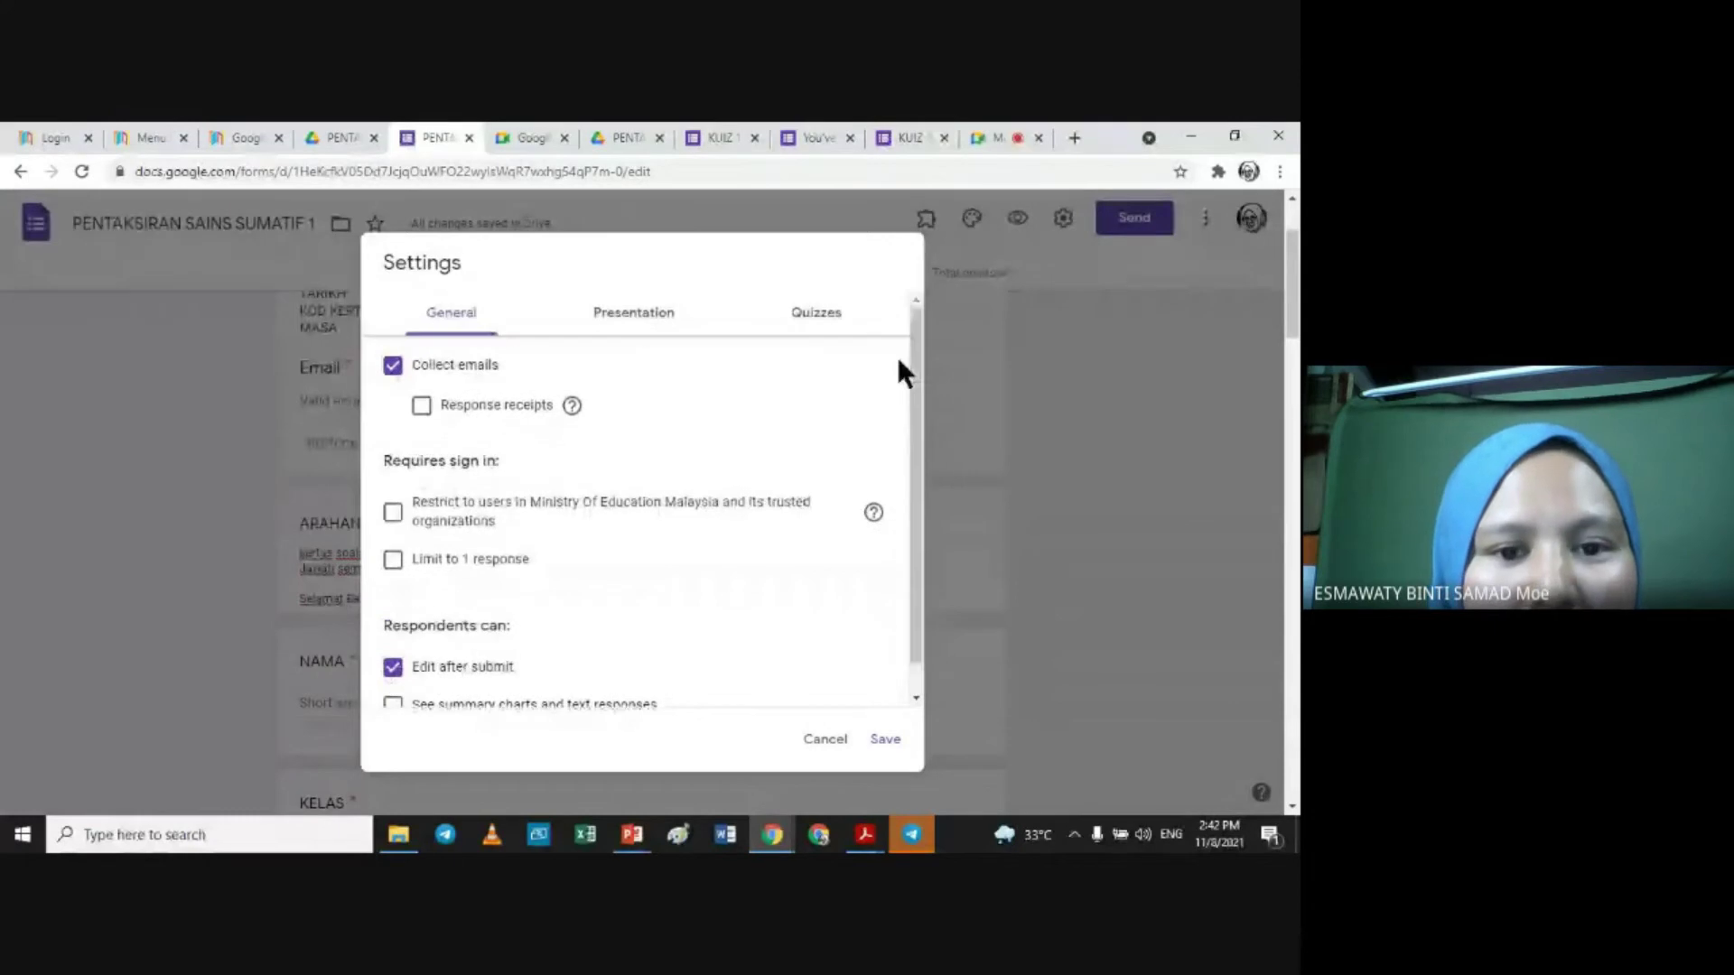
click(620, 316)
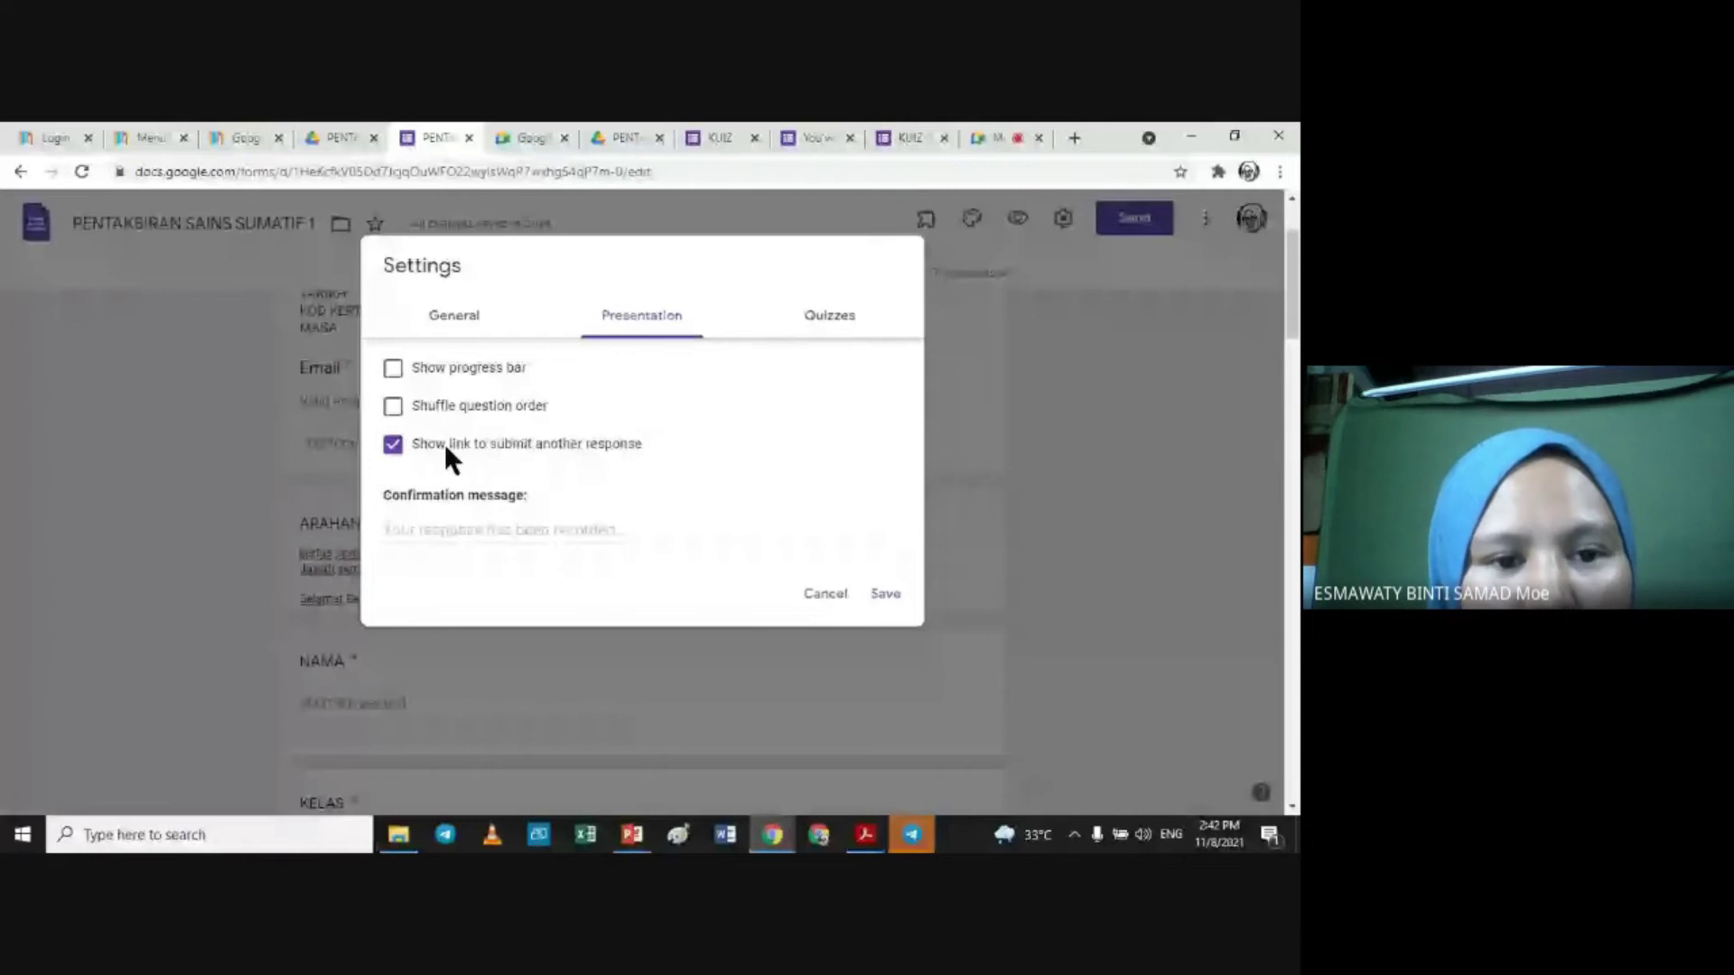
click(471, 318)
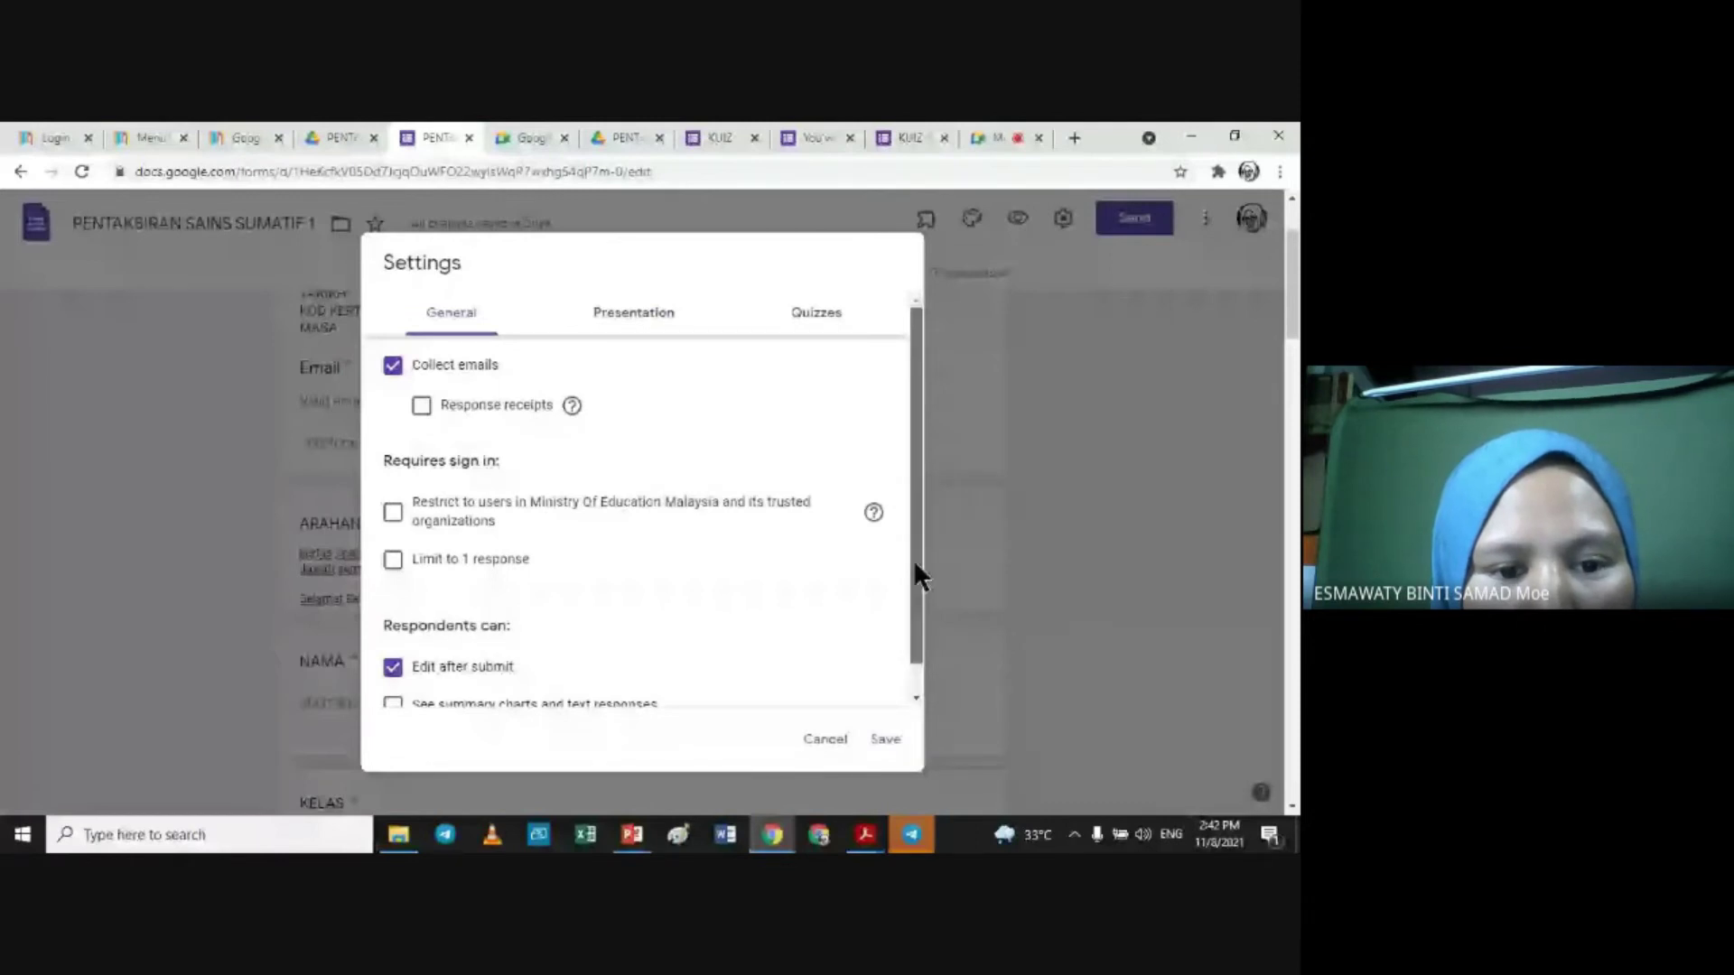
drag(915, 564, 922, 665)
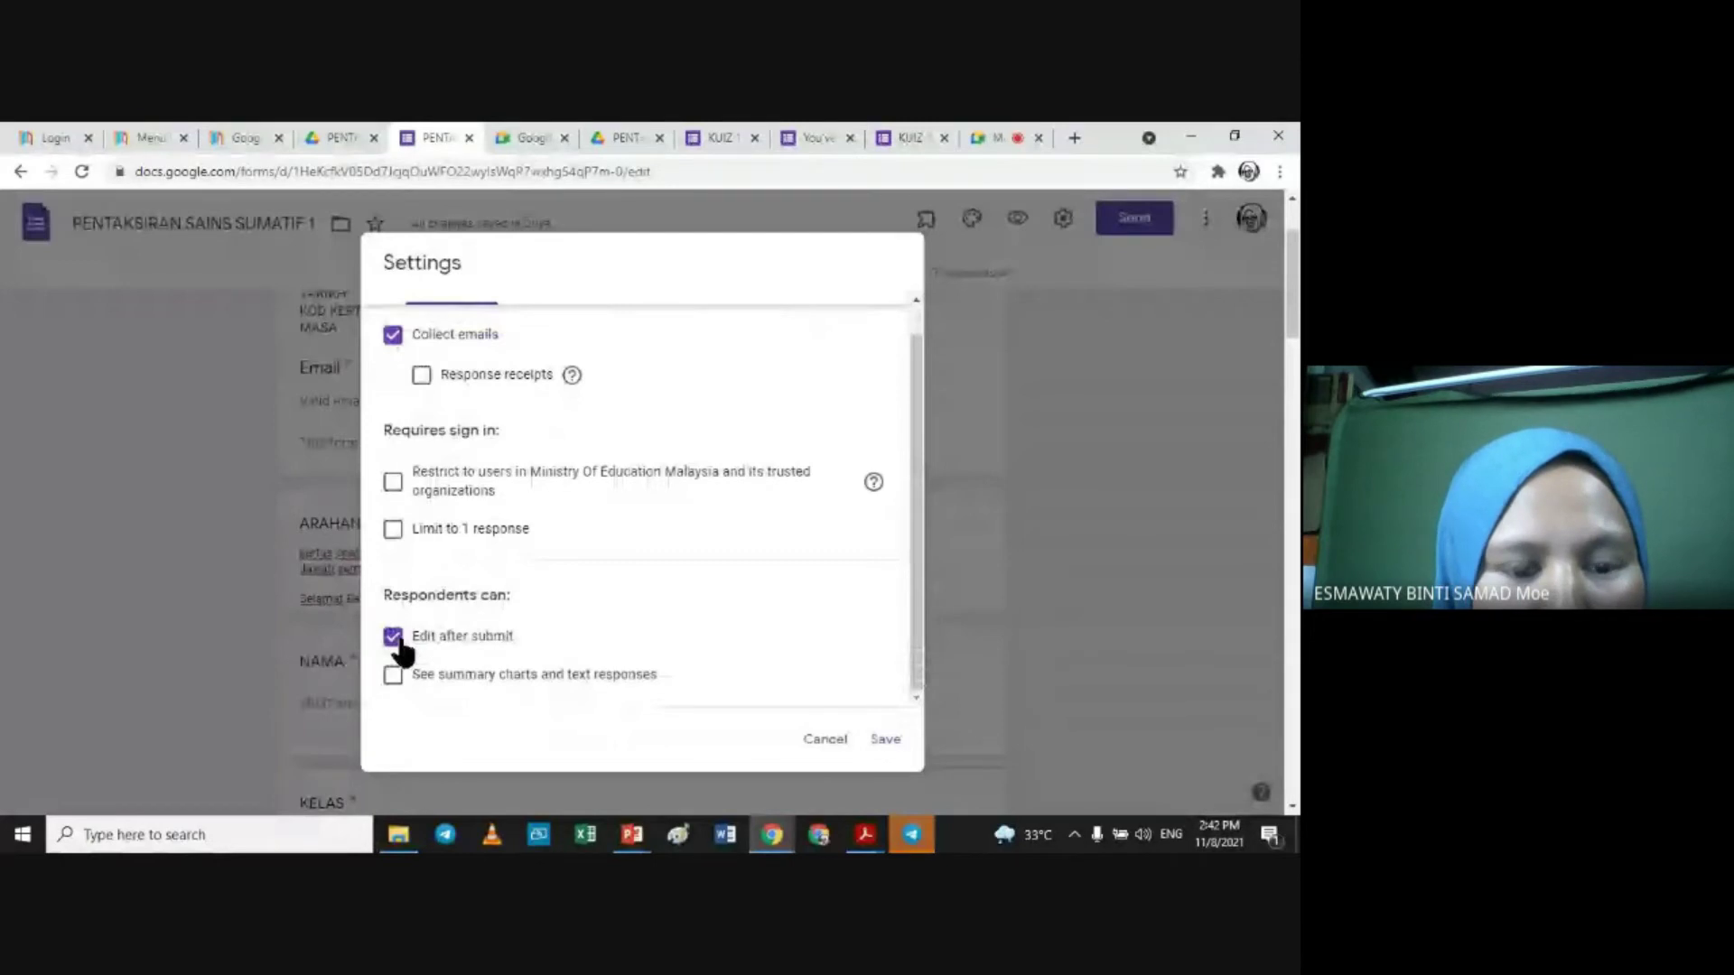
click(393, 531)
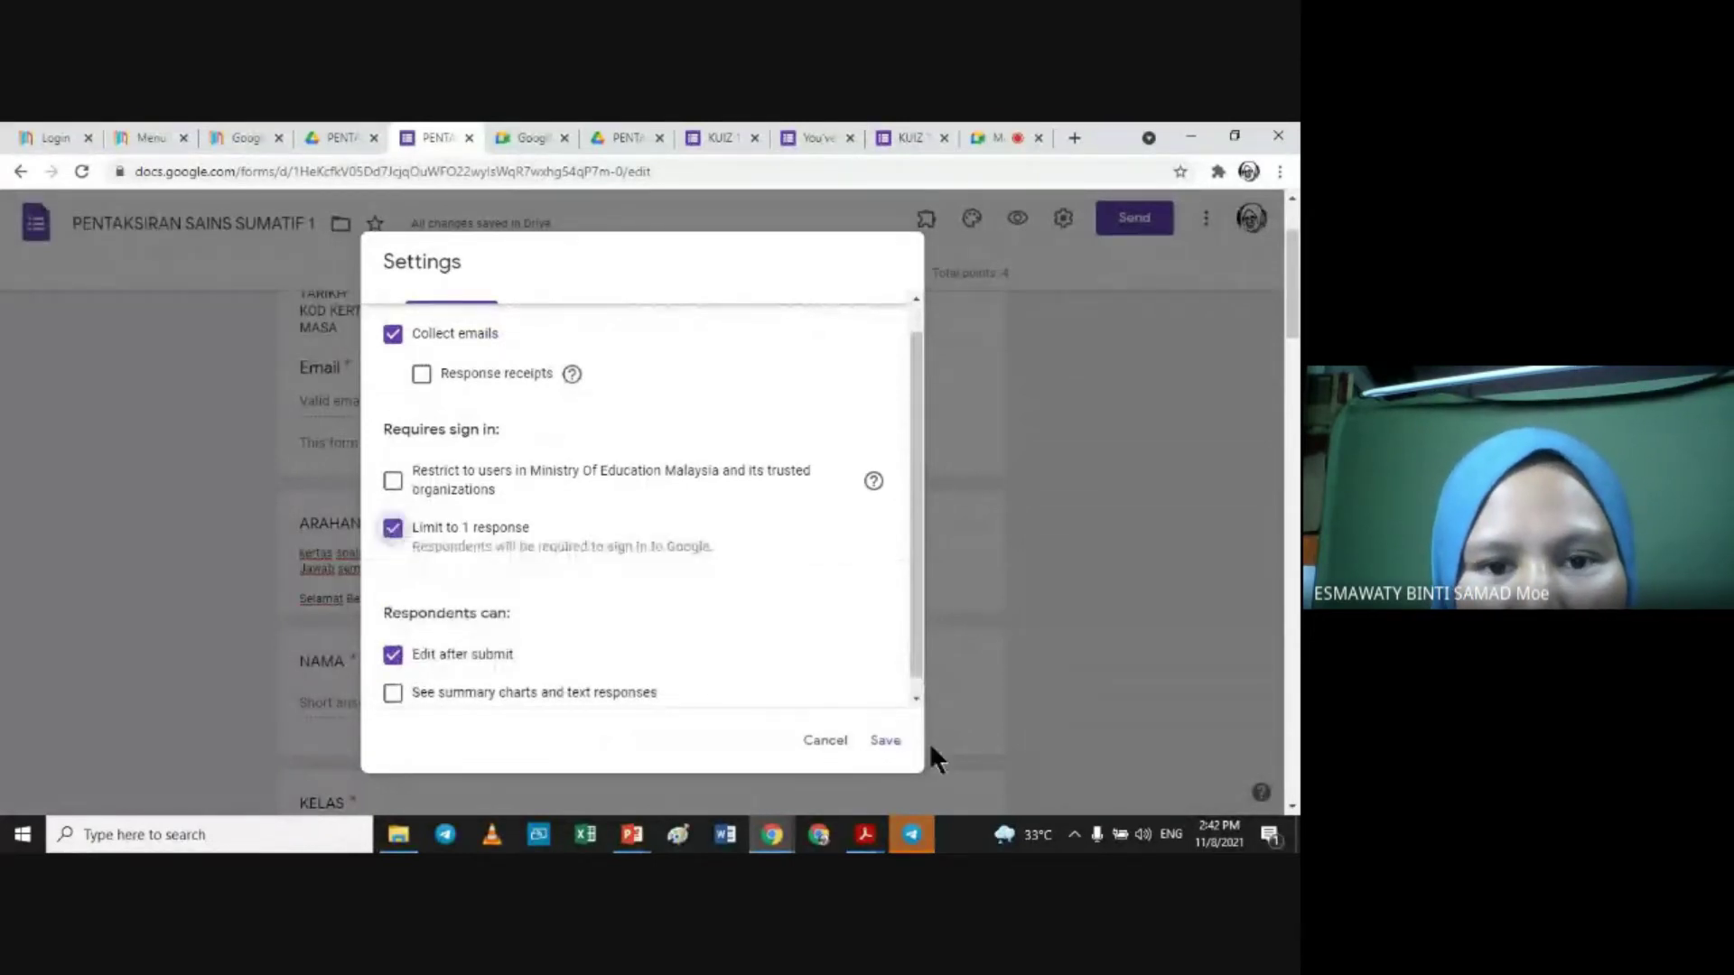
drag(919, 549, 908, 230)
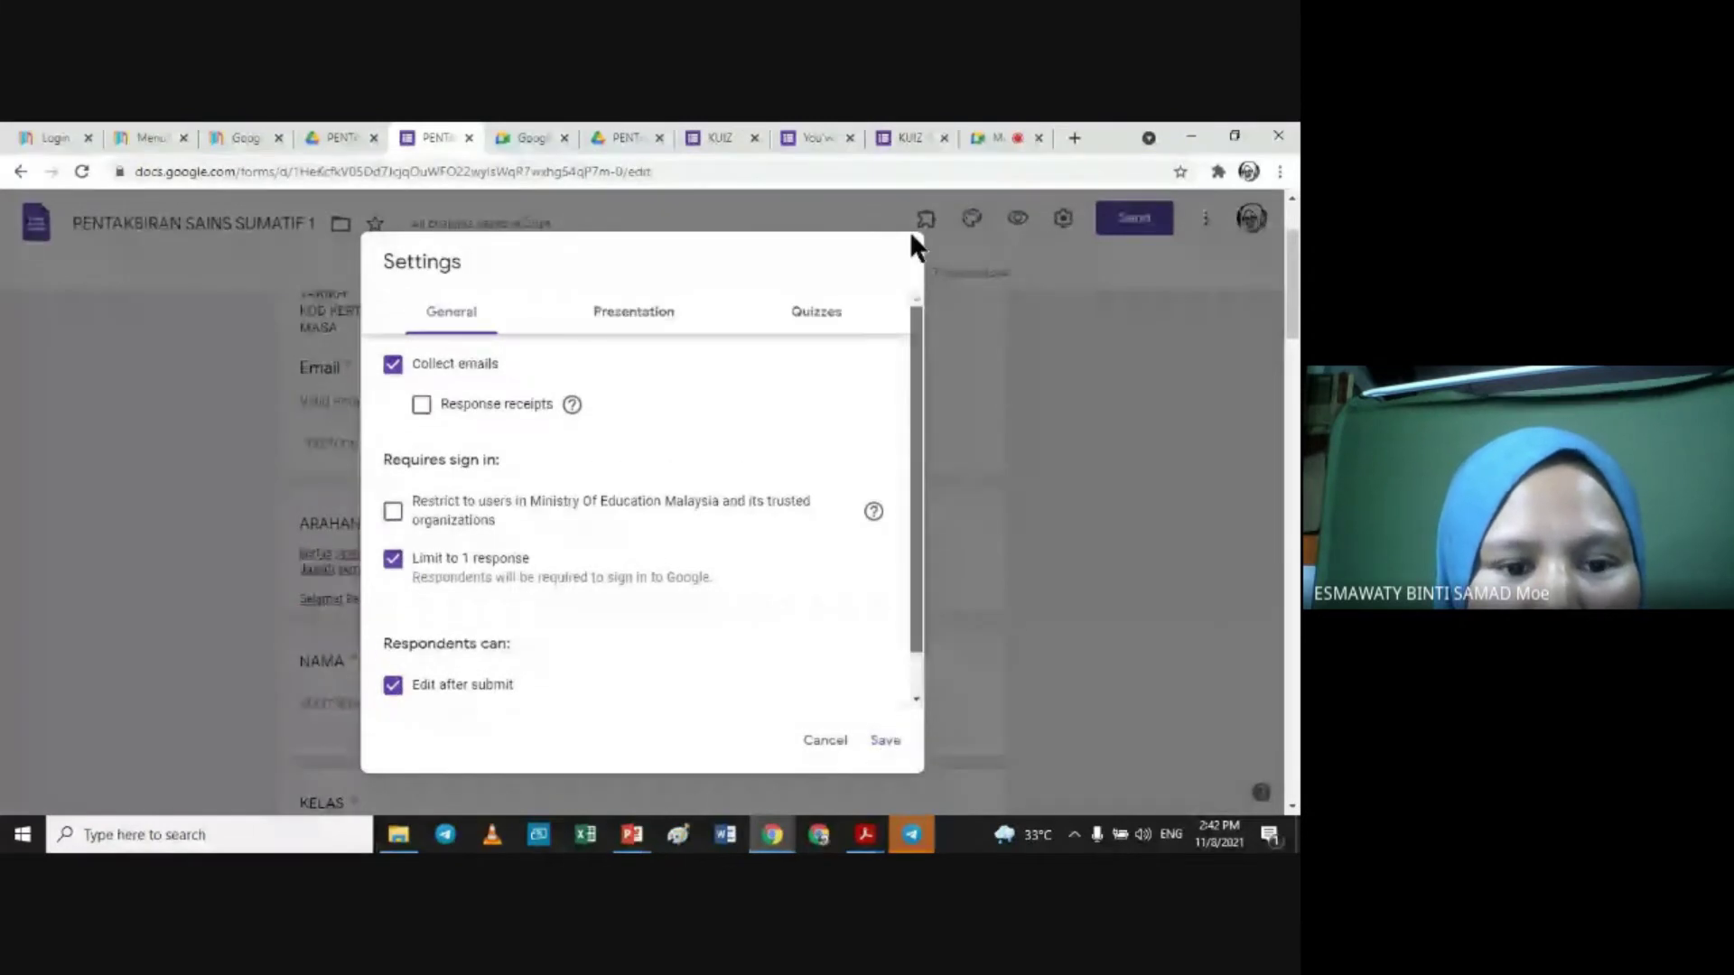
Step: Set the form's confirmation message to "TAHNIAH. PENTAKSIRAN TELAH SELESAI. NANTIKAN MARKAH ANDA" in the presentation settings
click(633, 315)
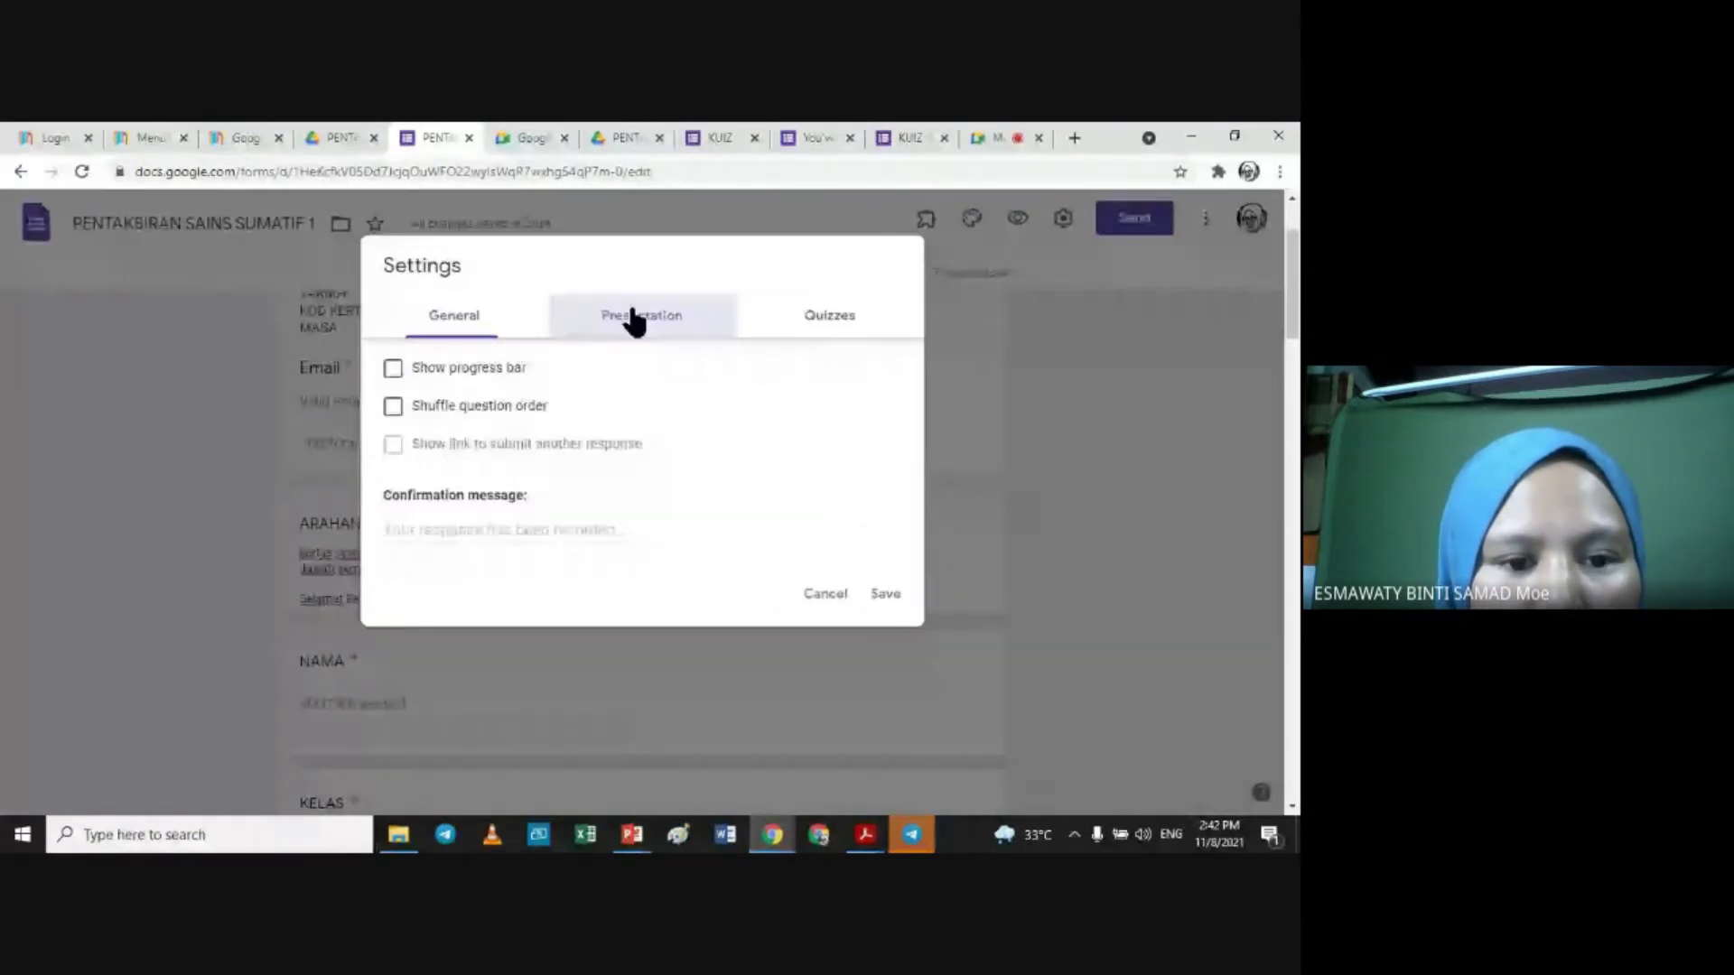
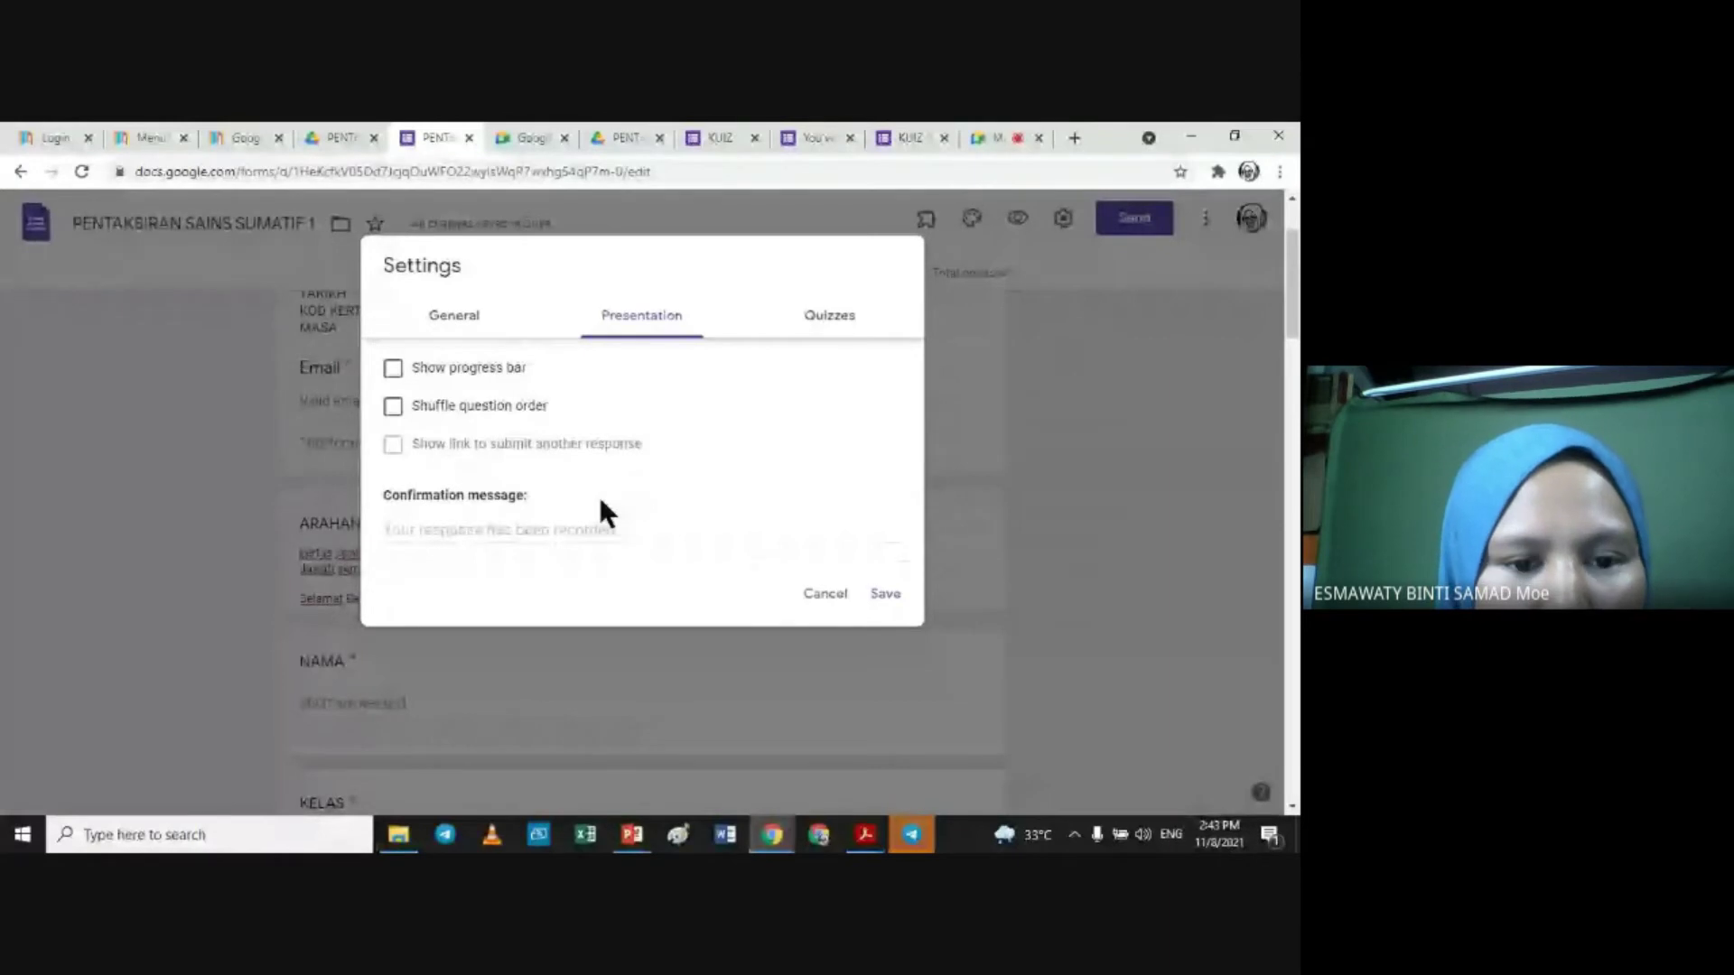
click(455, 527)
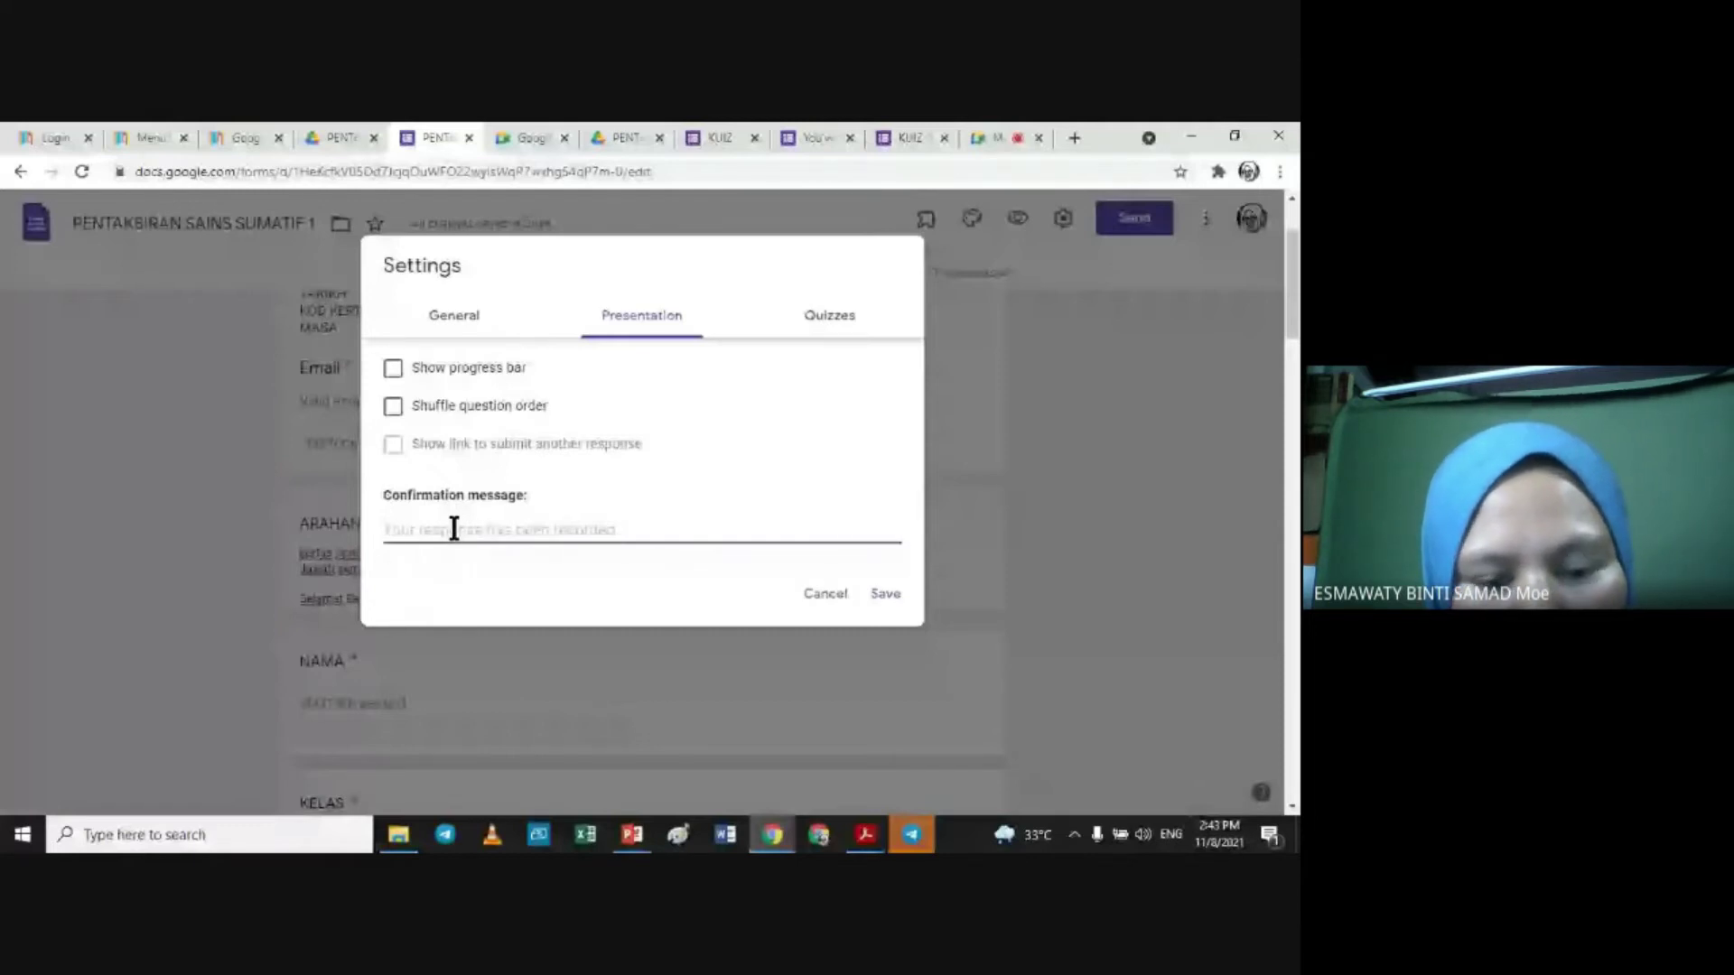
text(ANDA TELES)
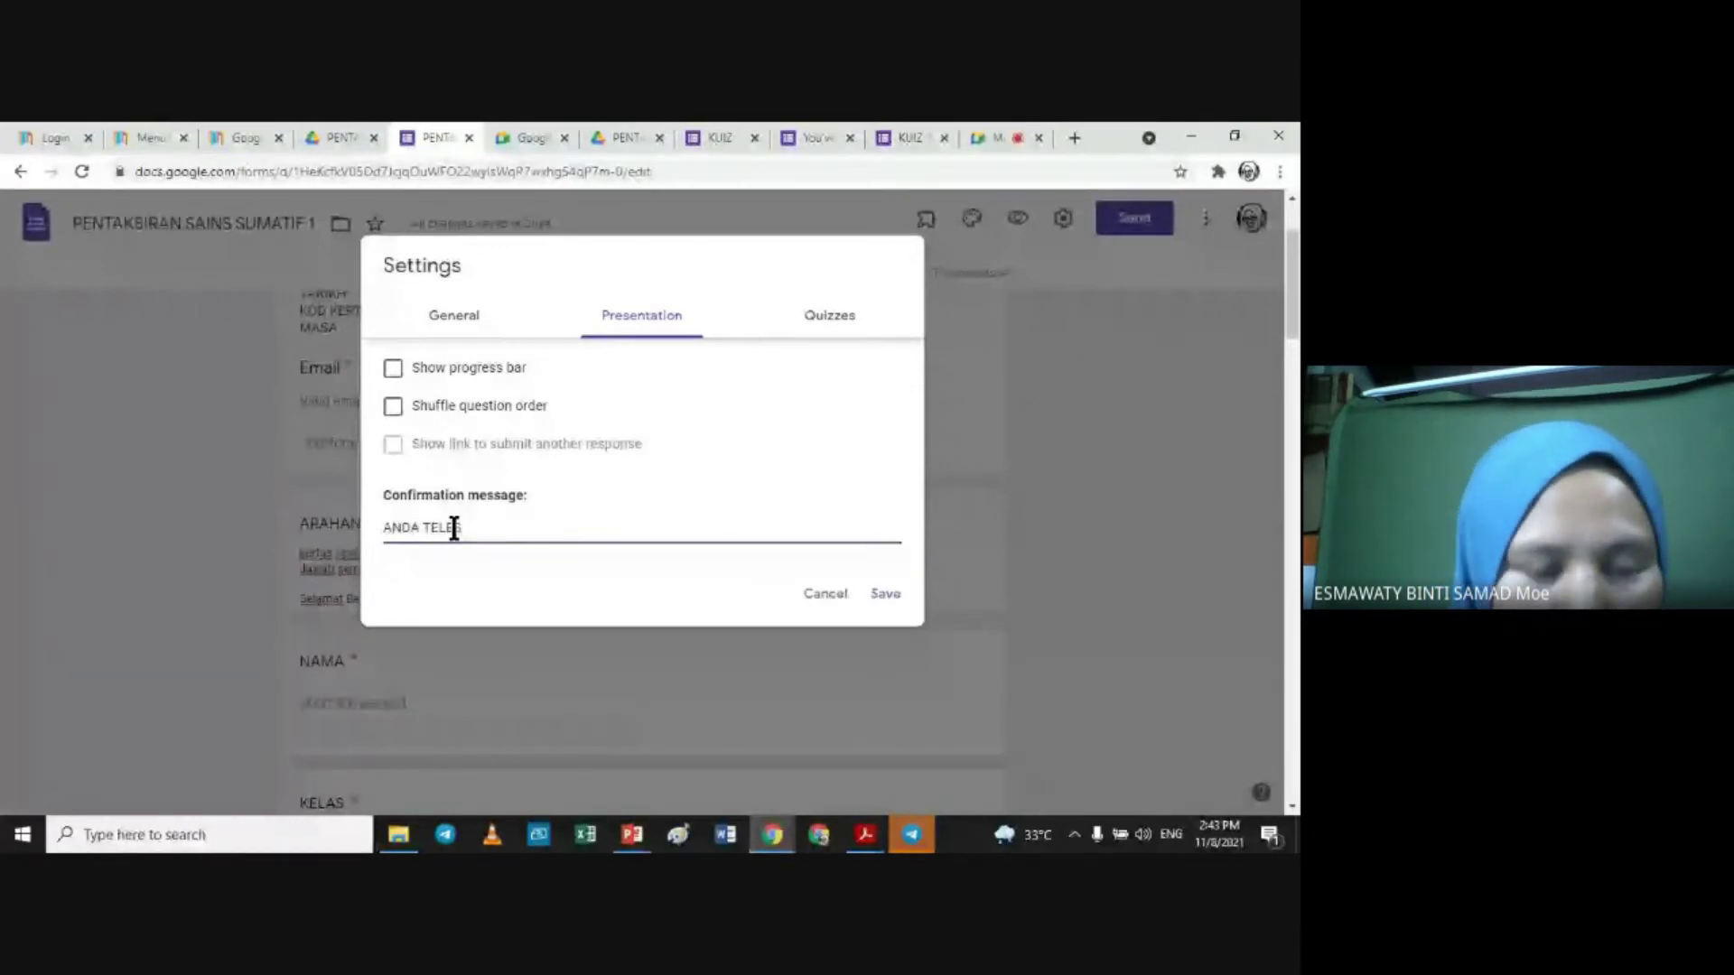
key(ctrl+a)
text(T)
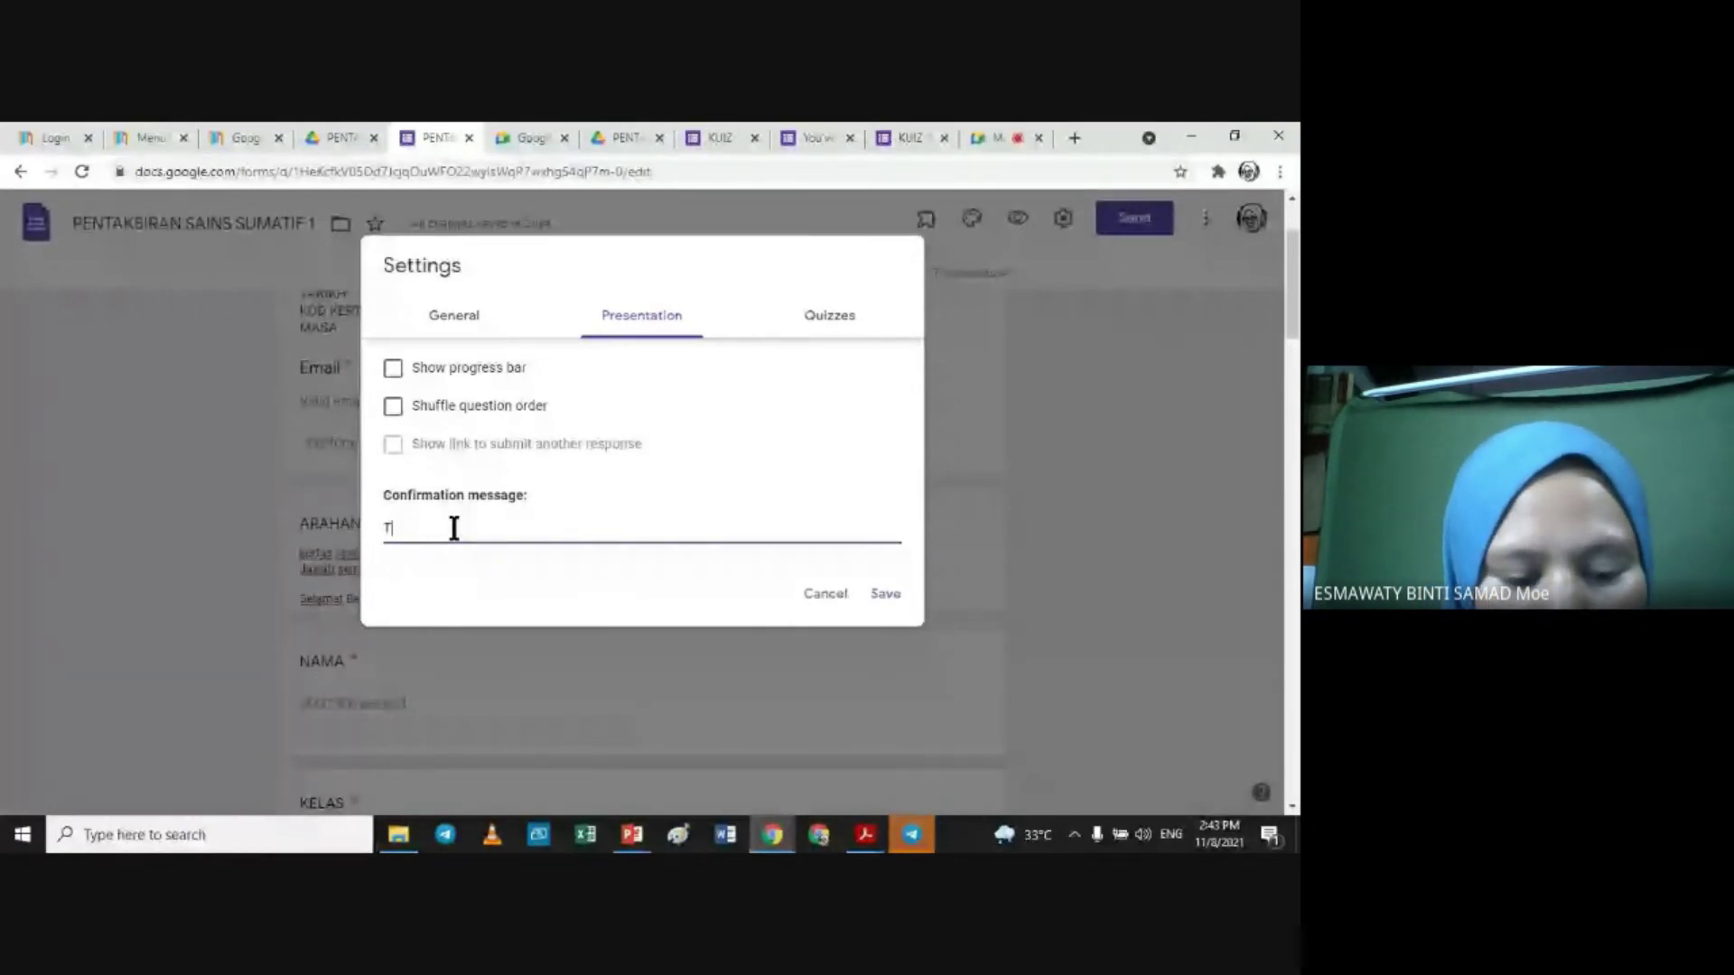
text(AHNIAH.)
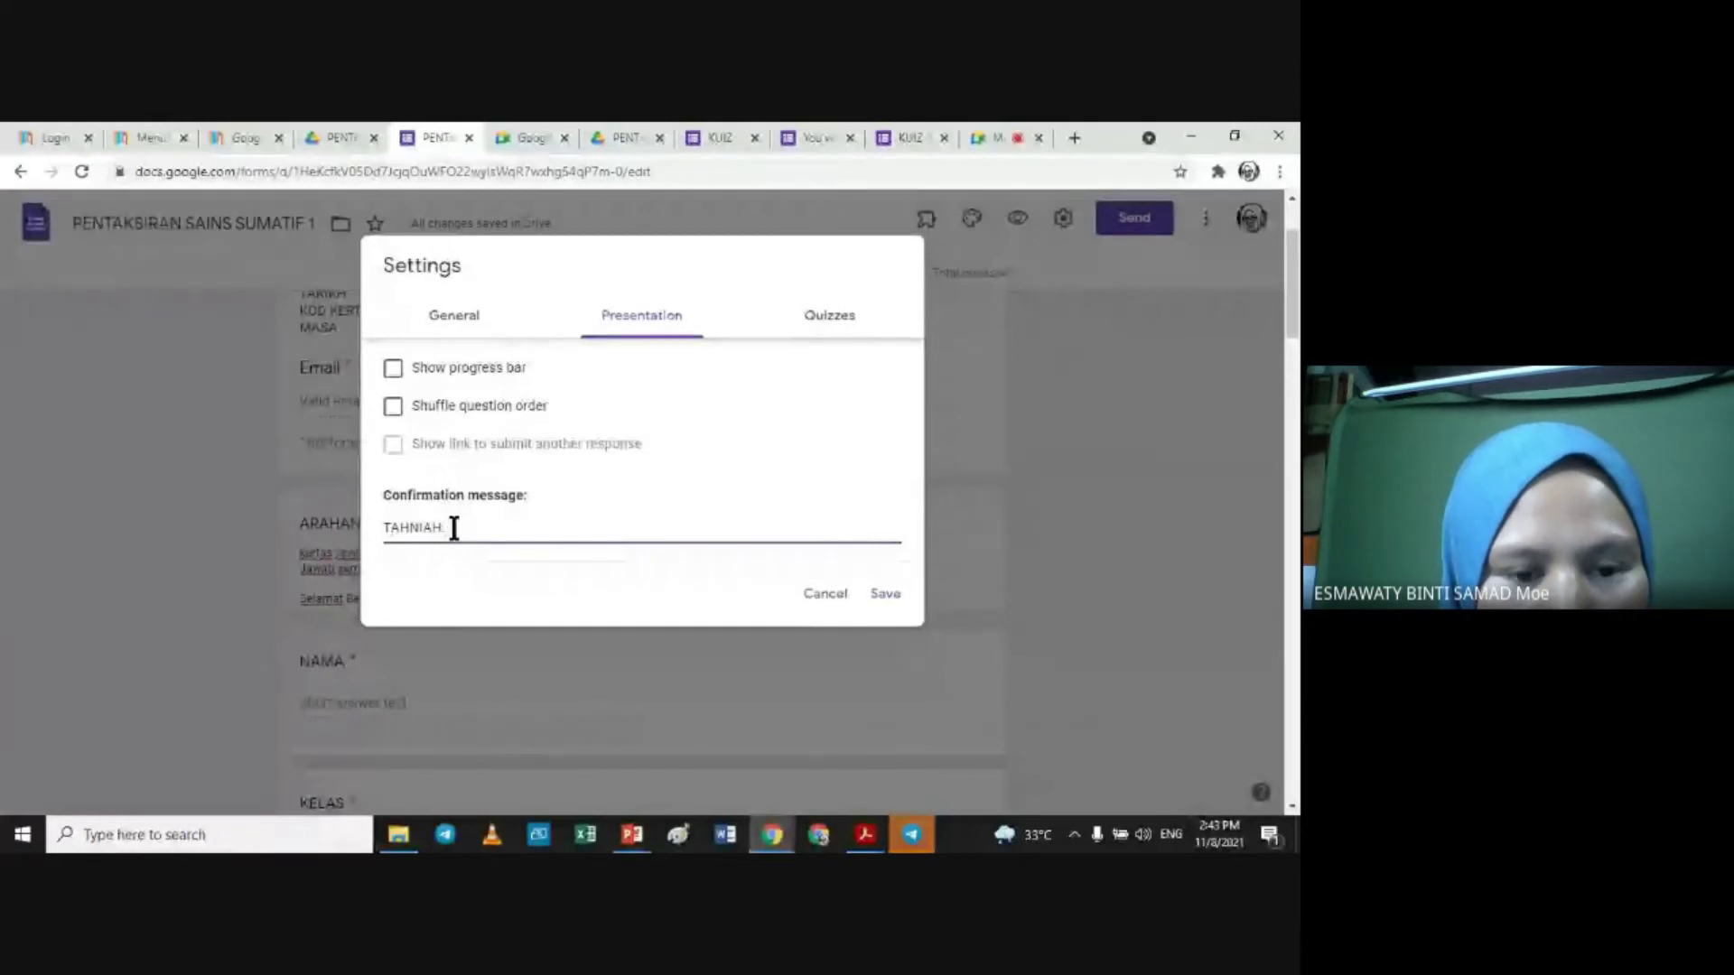
text( PENT)
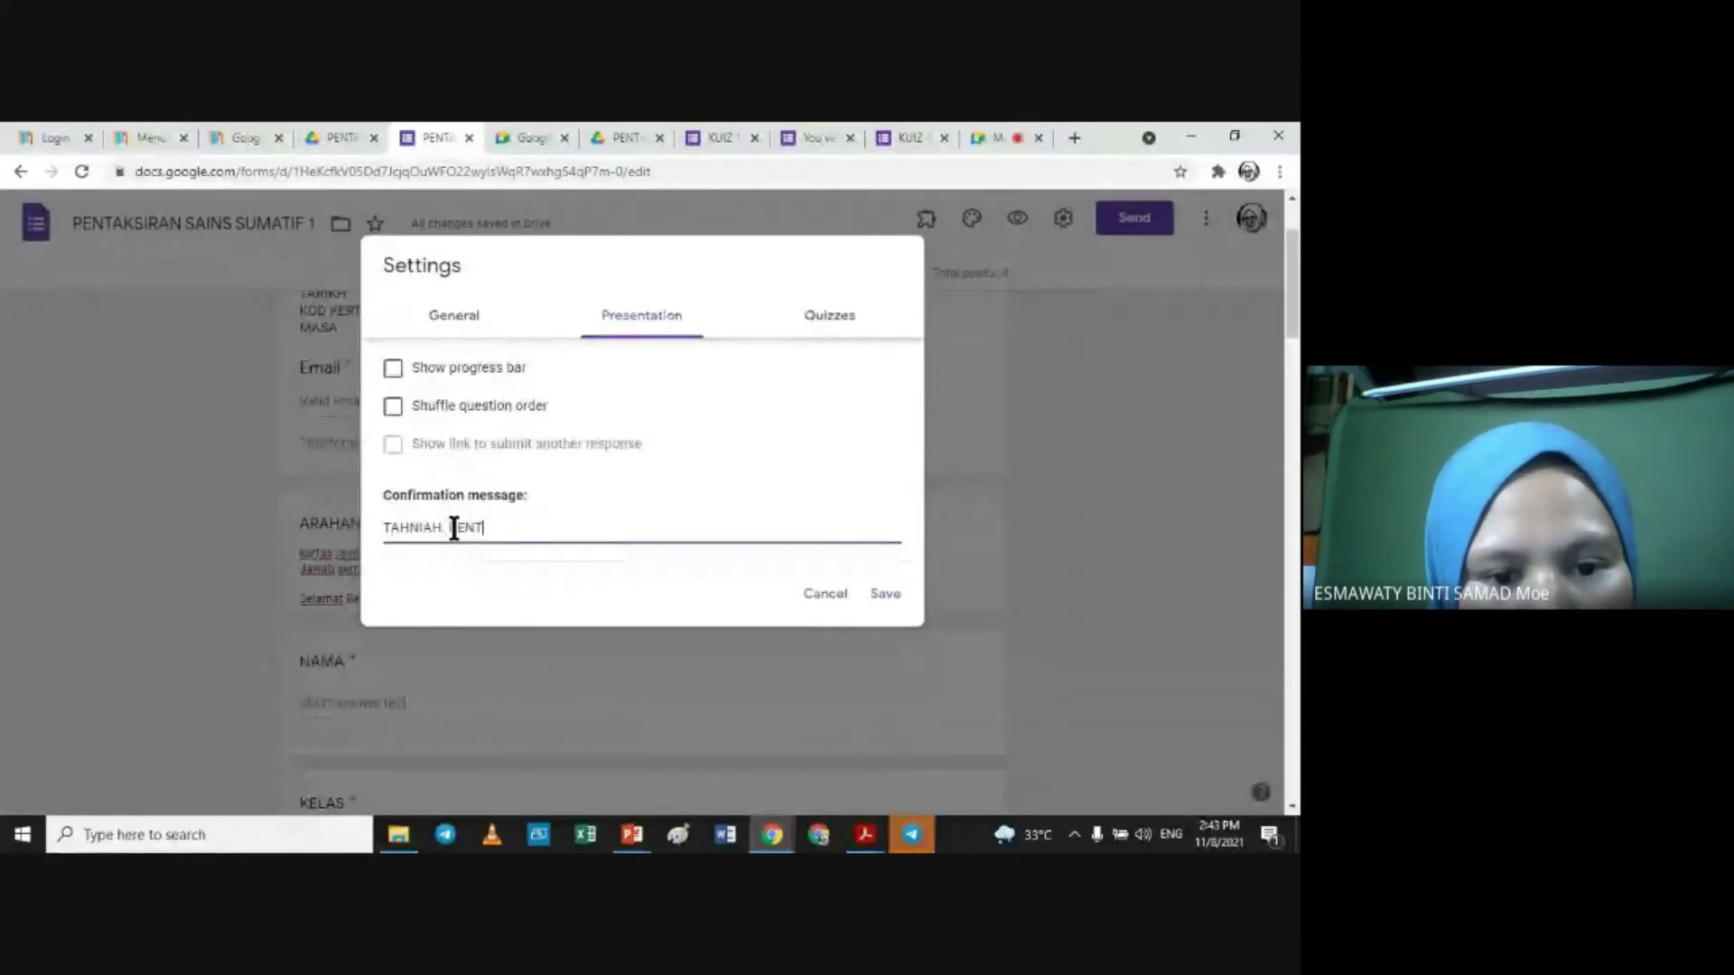
text(AKSIRAN)
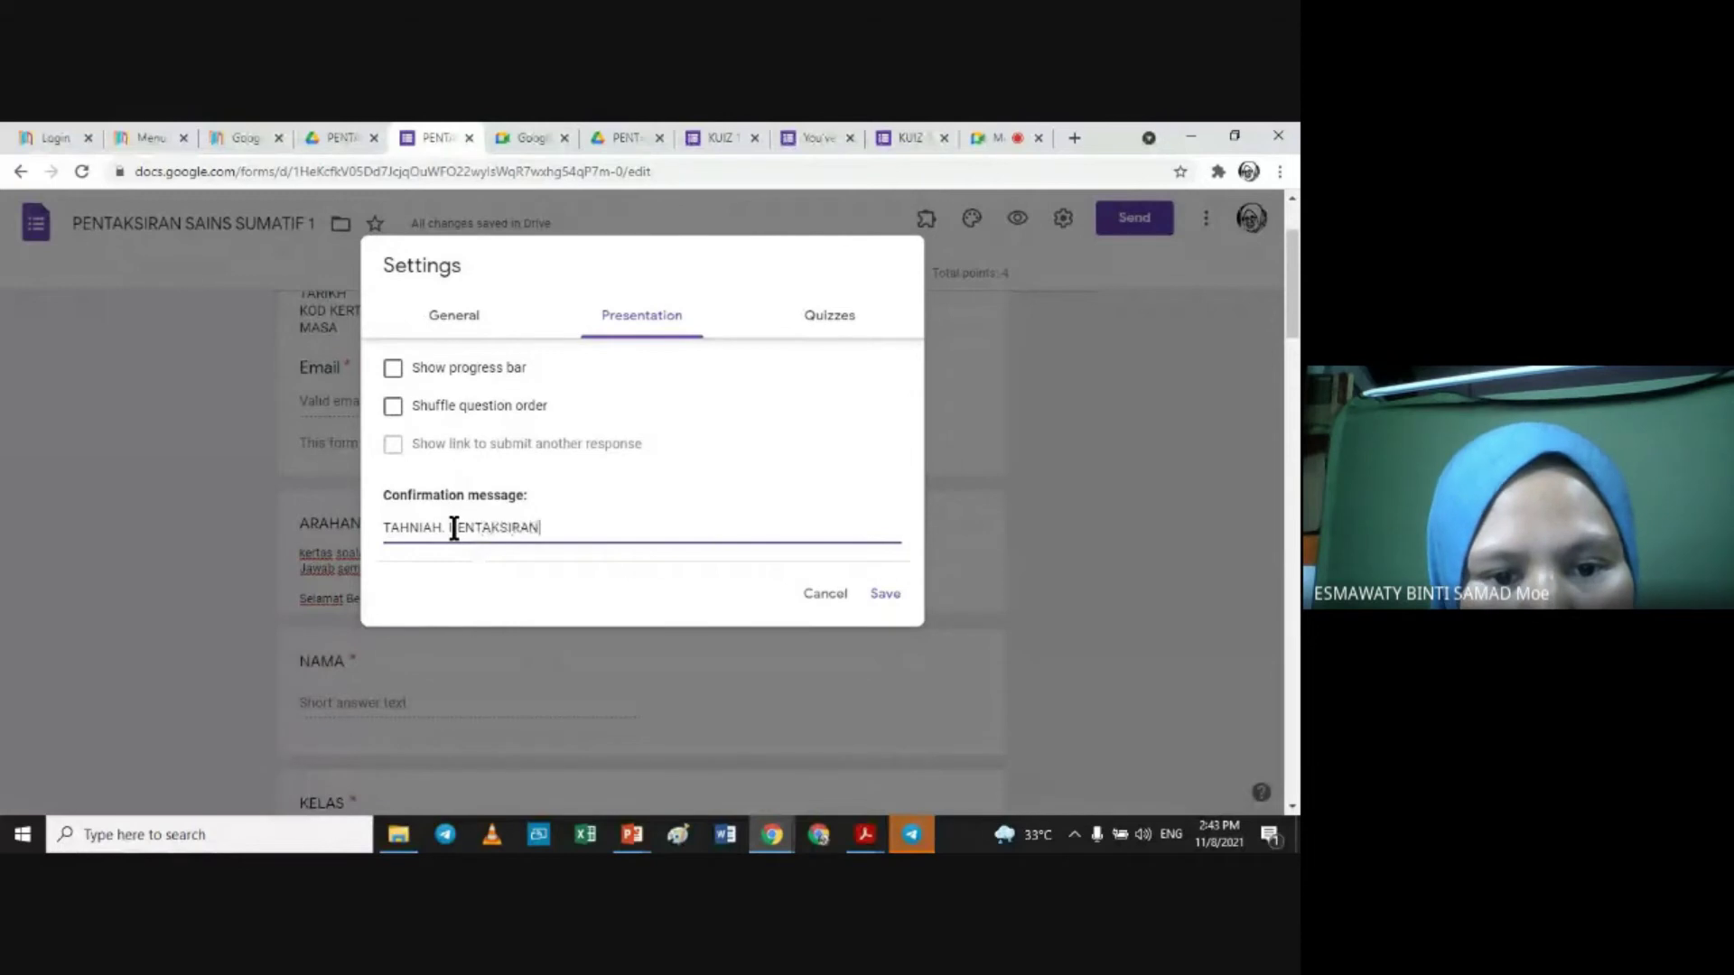
text( TELAH SELES)
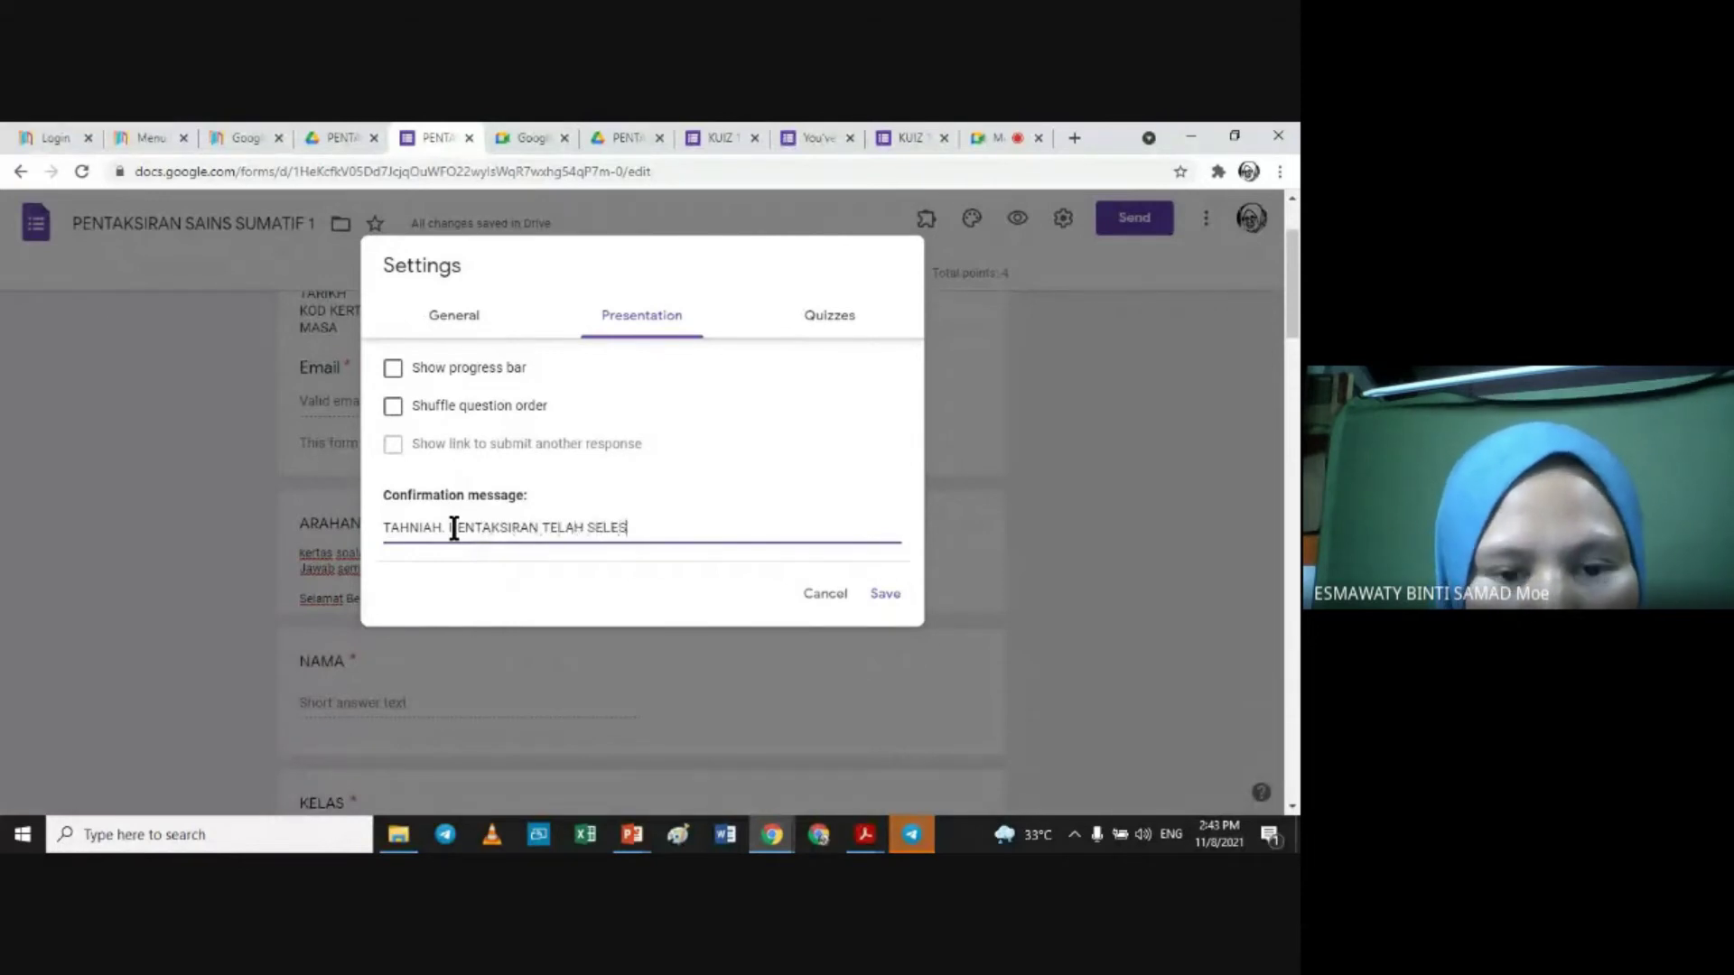
text(AI. NAN)
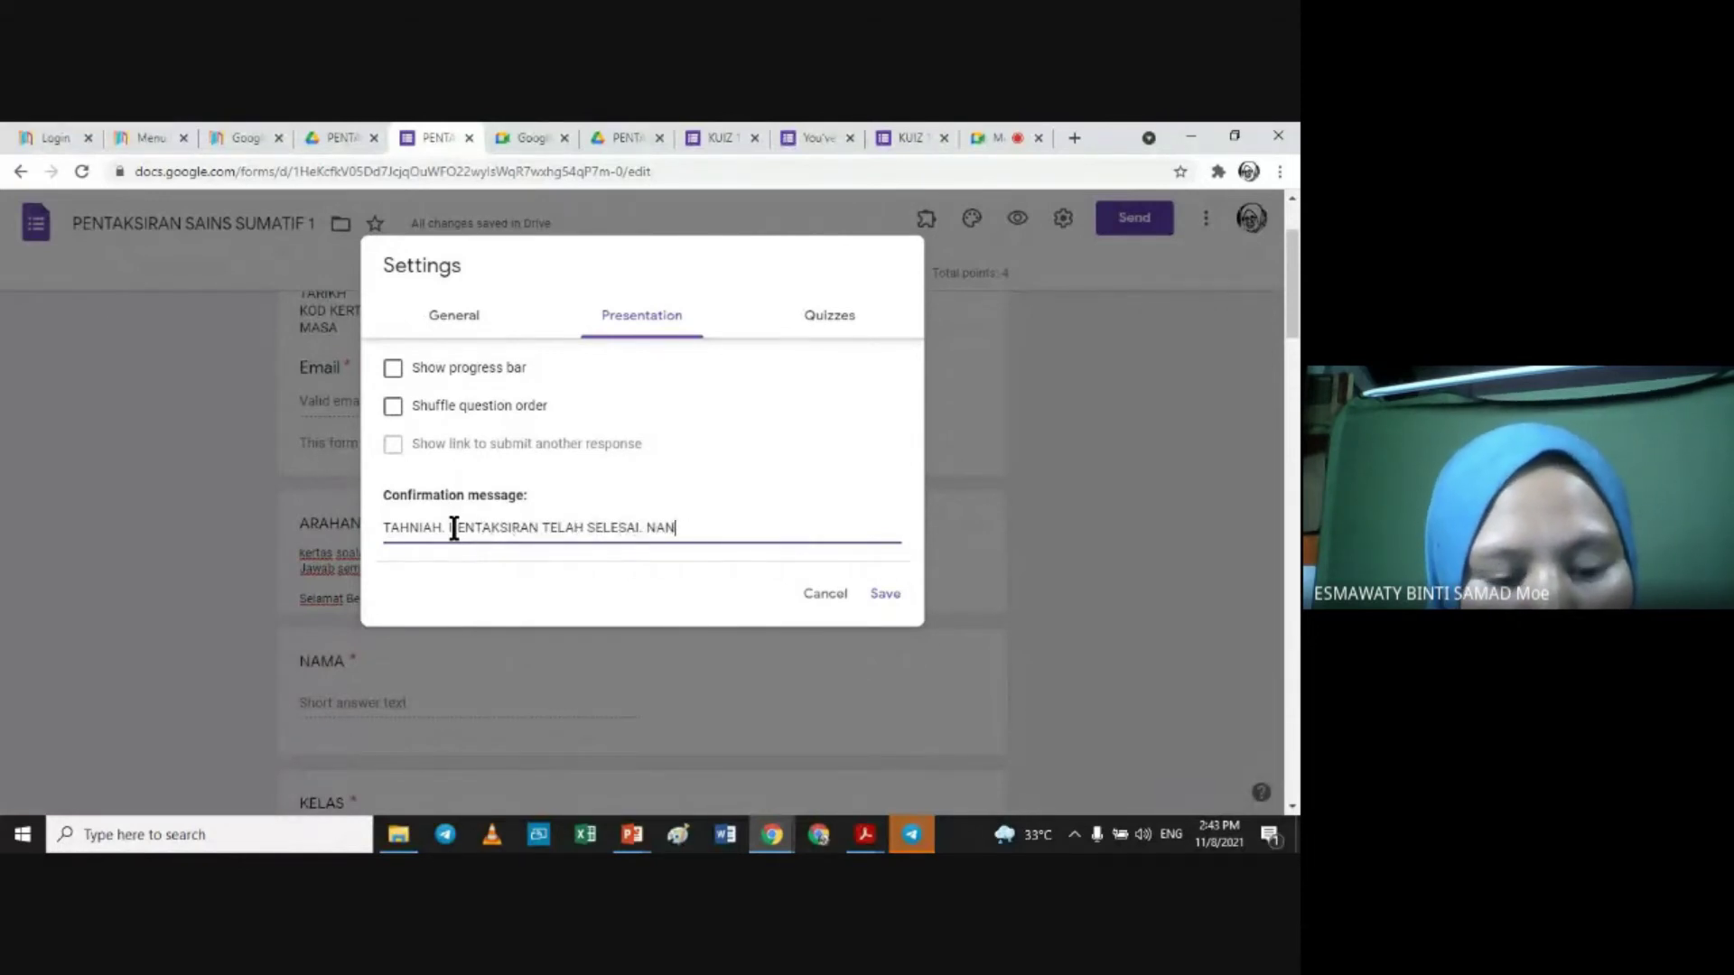
text(TIKAN MARKAH)
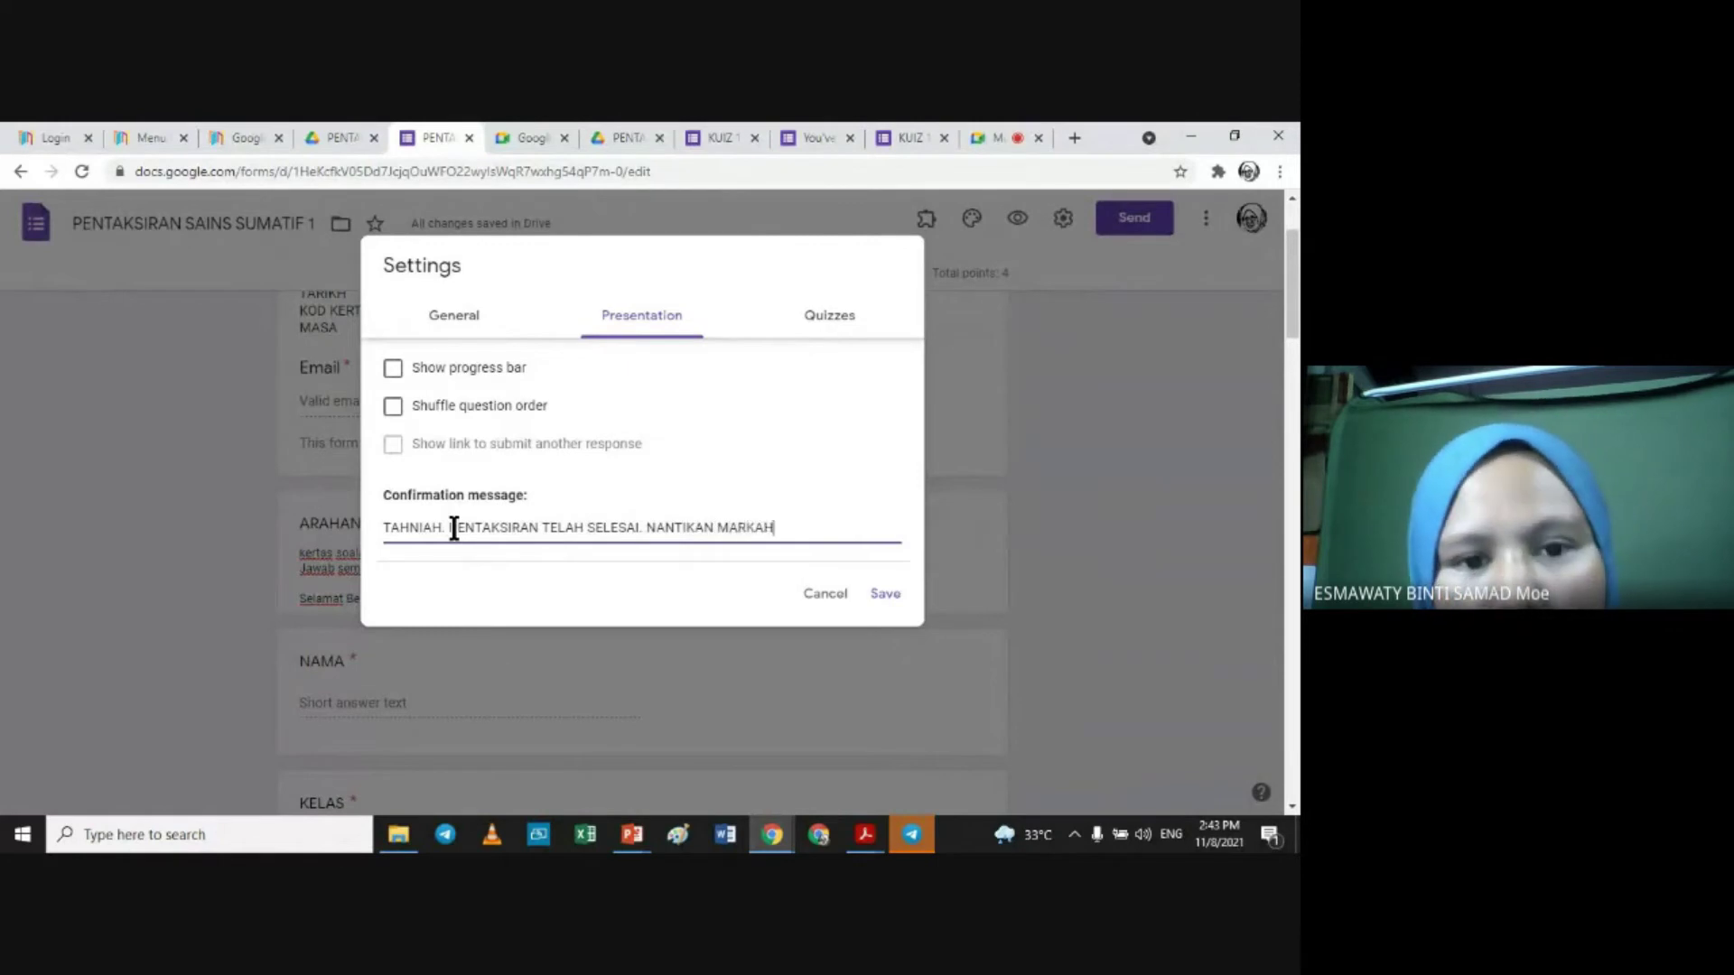
text( ANDA)
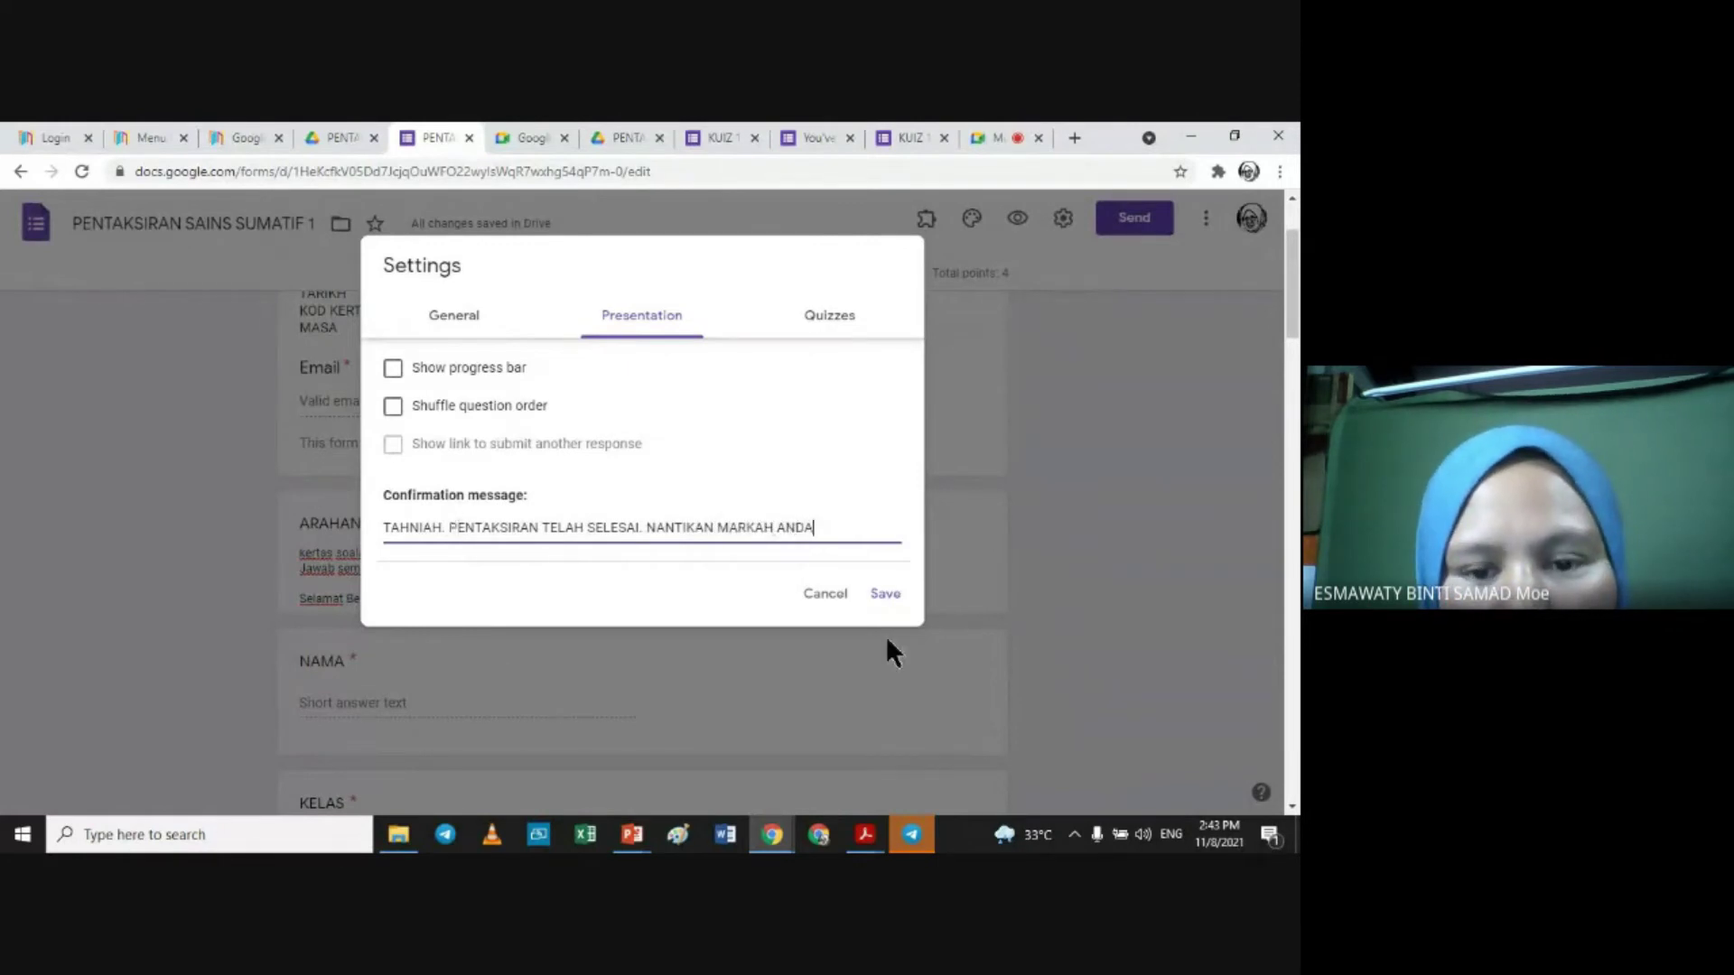
Step: Try to set grade release to Later, after manual review, and hide correct answers from respondents in the quiz settings
click(839, 318)
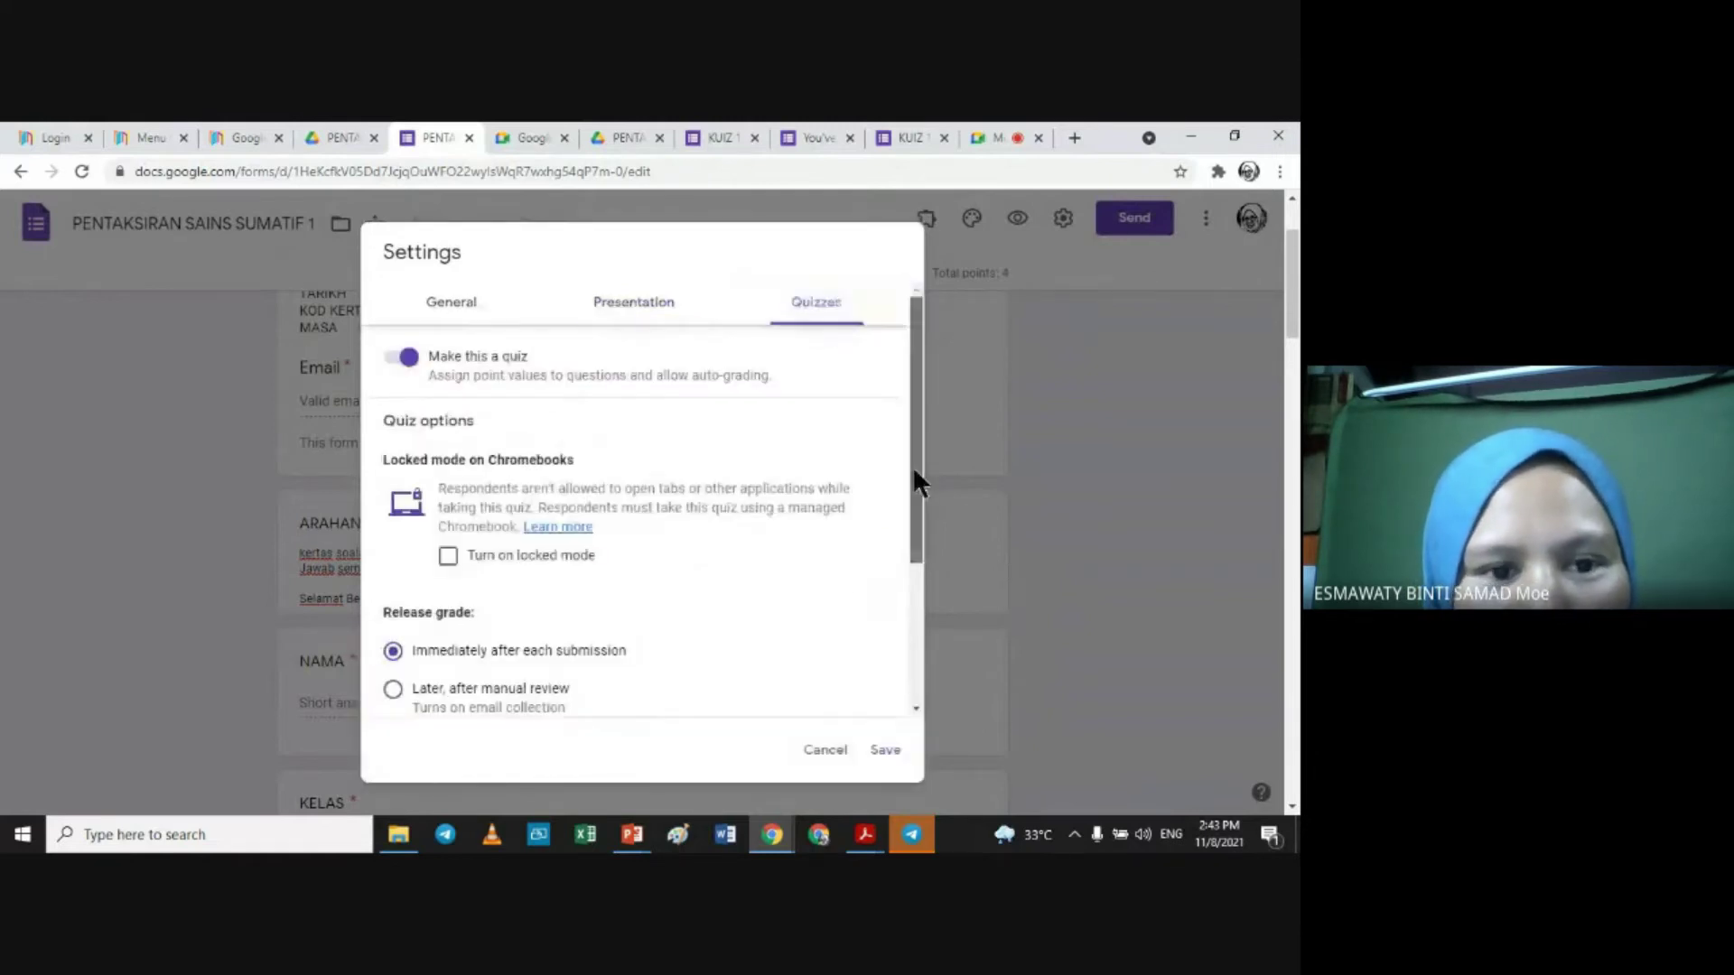
mouse_move(917, 455)
mouse_down()
mouse_move(914, 491)
mouse_move(903, 448)
mouse_up()
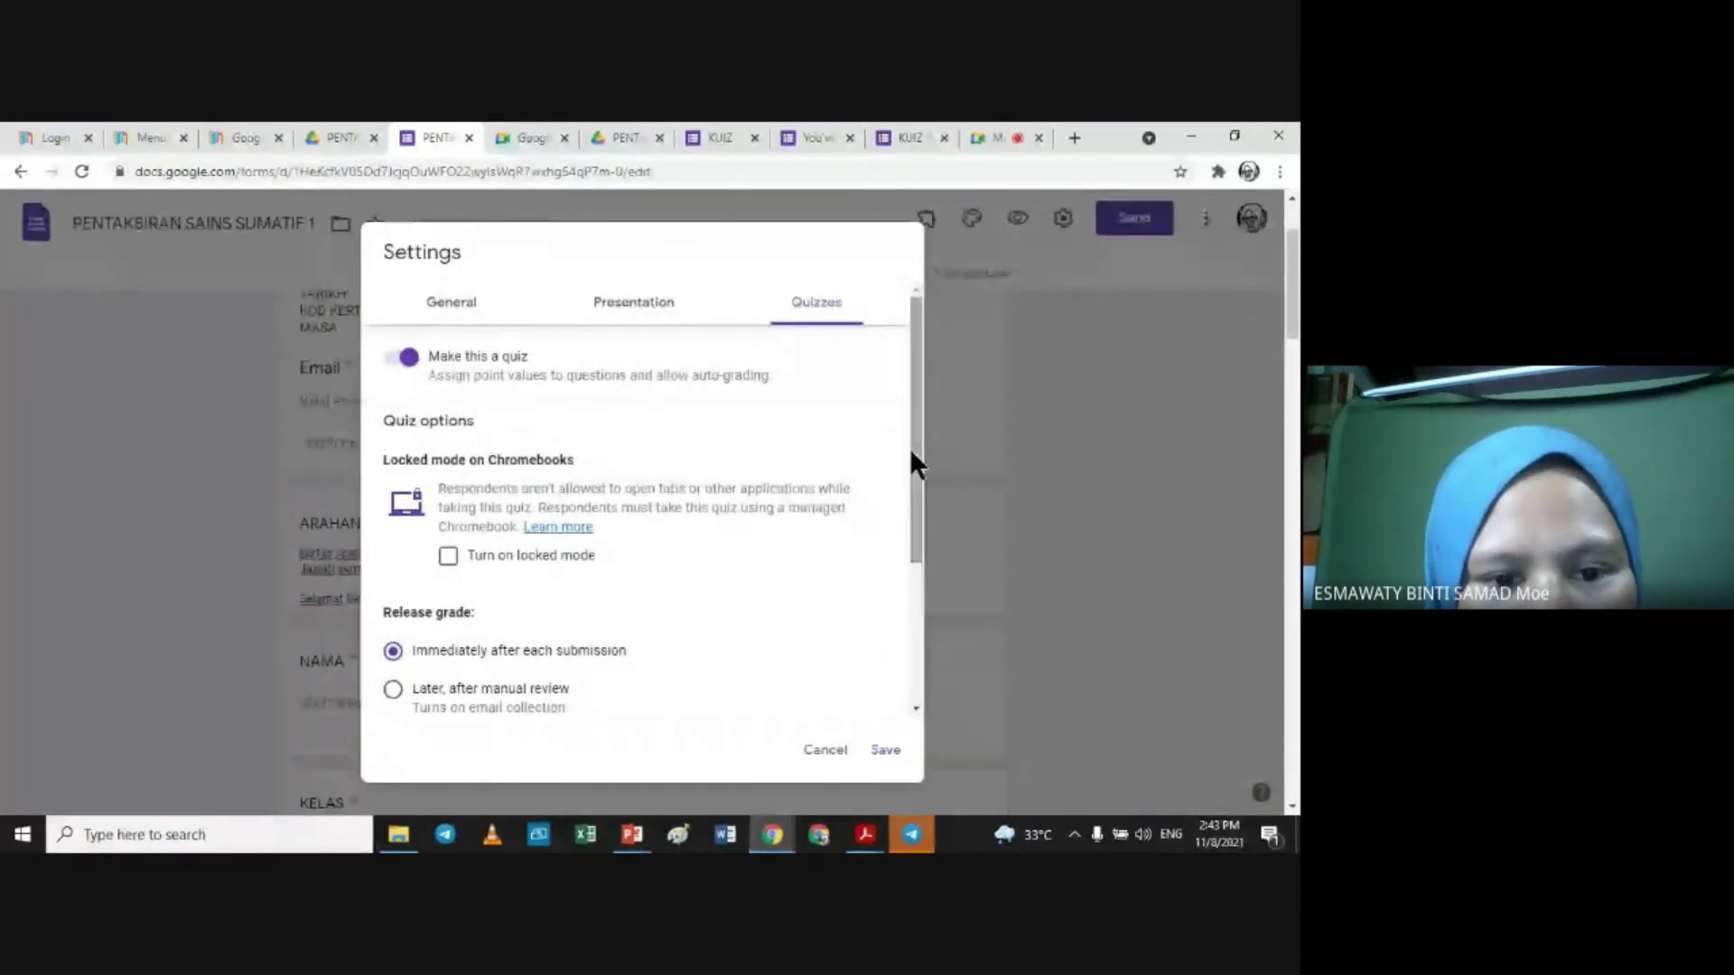
drag(911, 451, 919, 567)
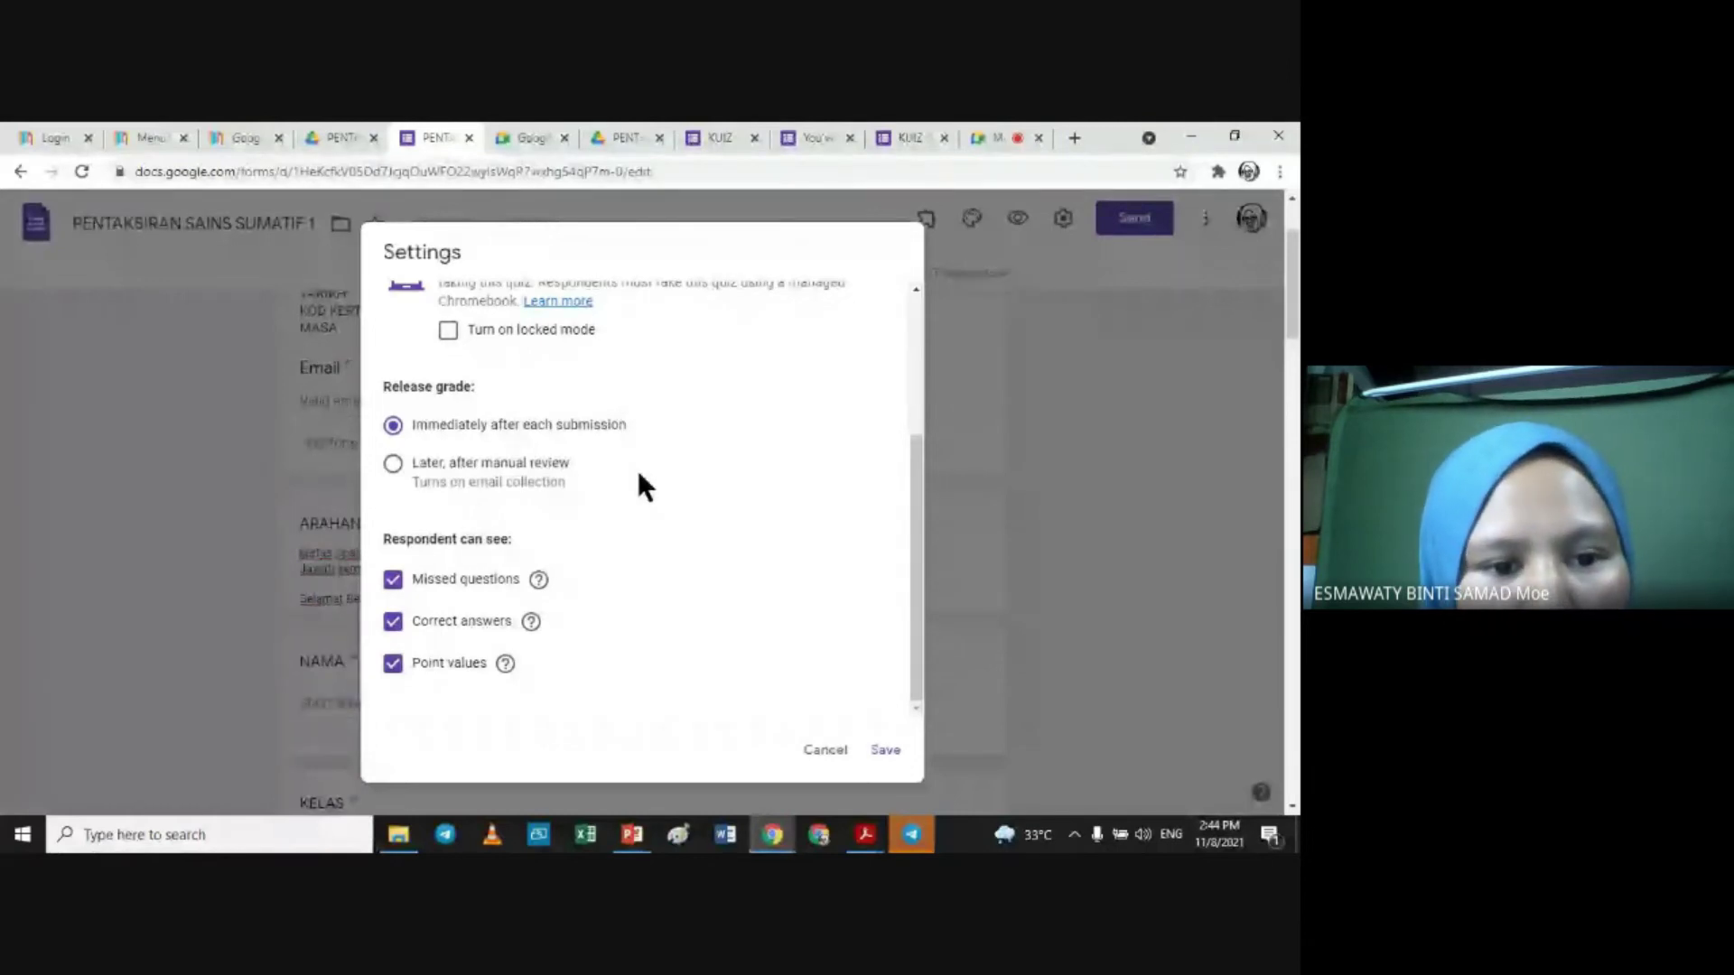
click(393, 465)
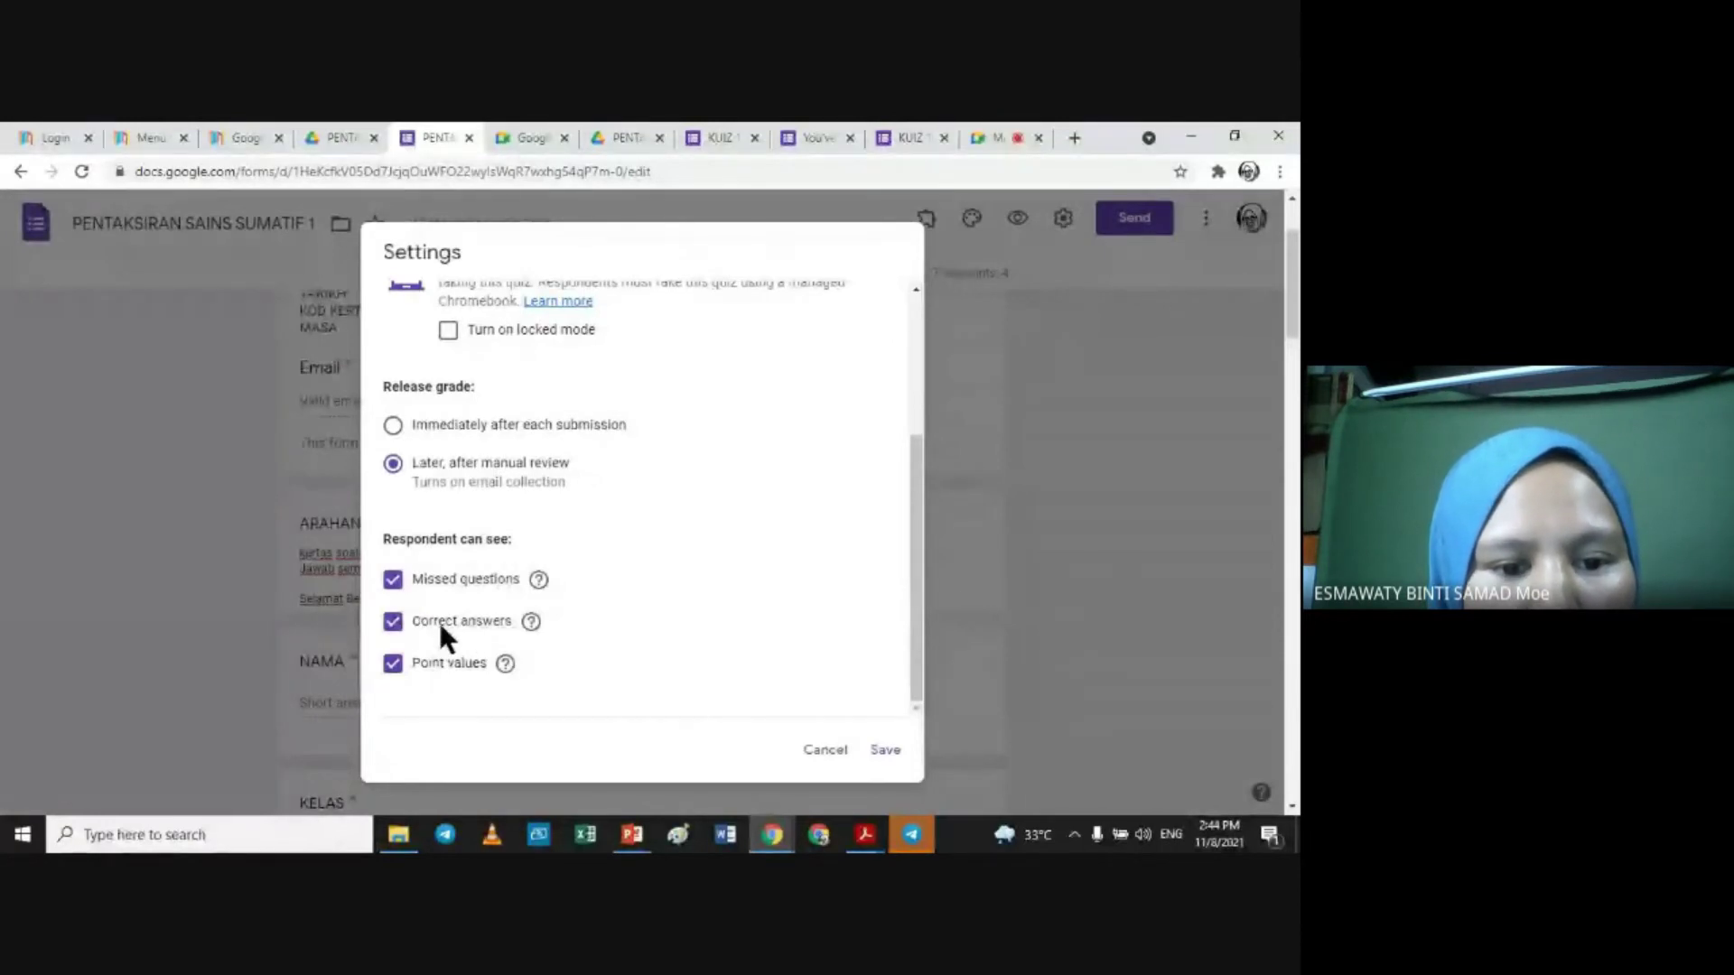
click(394, 623)
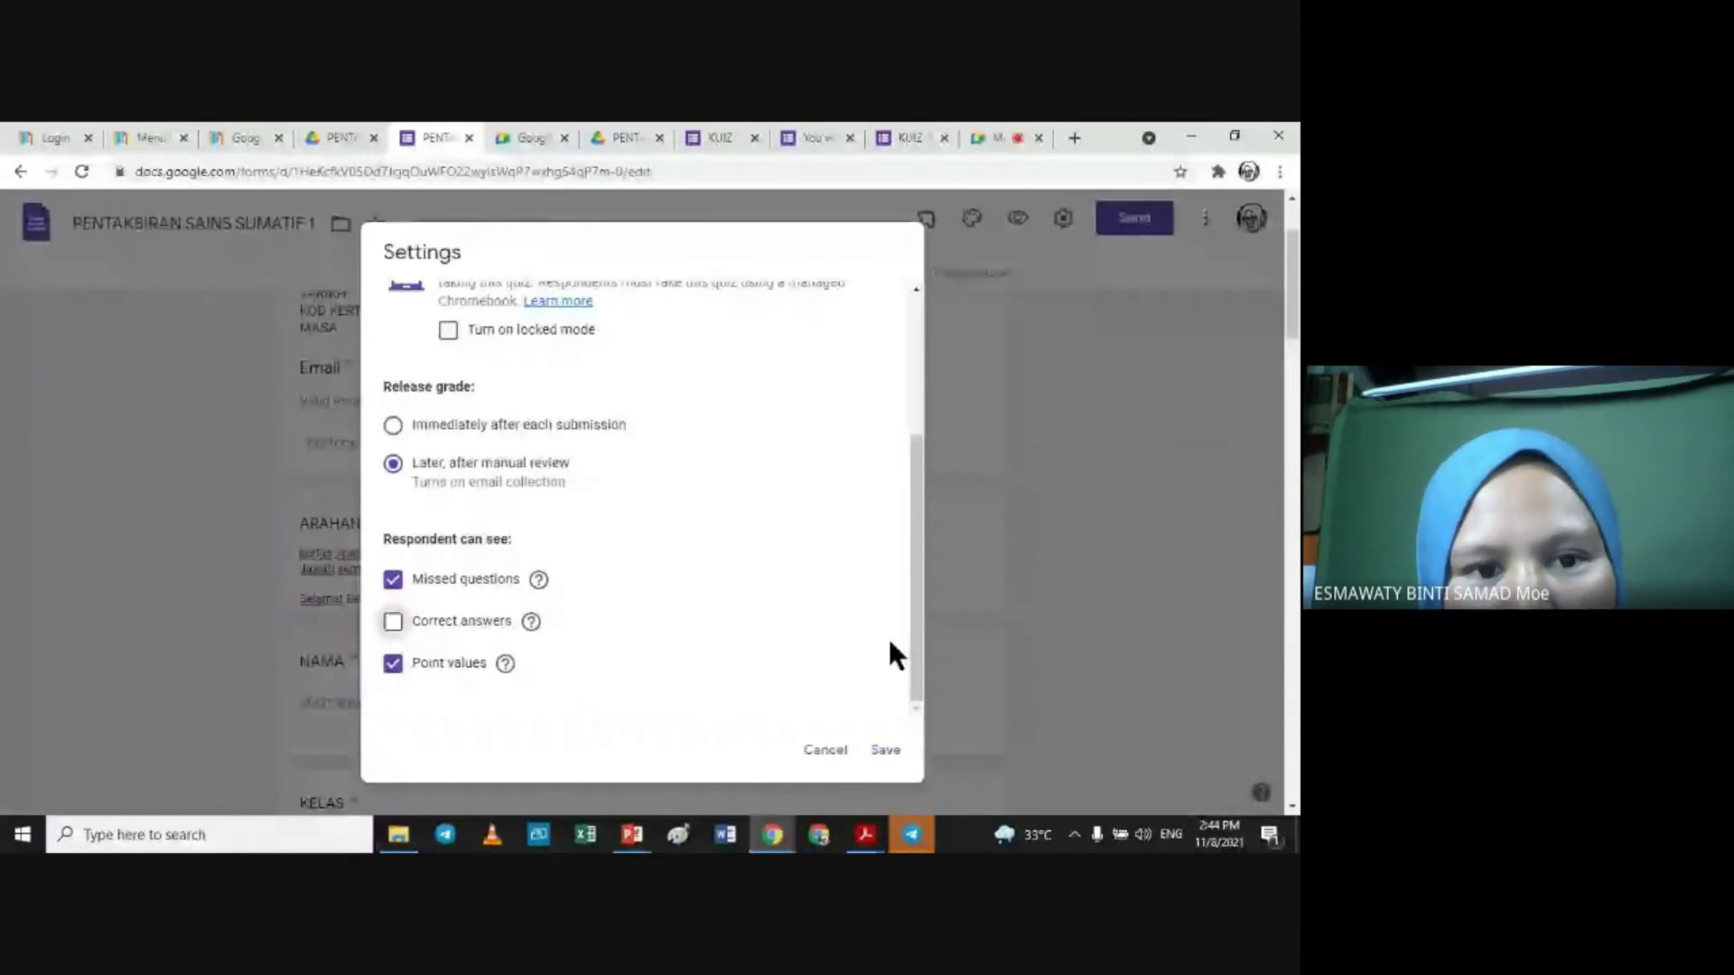
scroll(903, 517, up, 2)
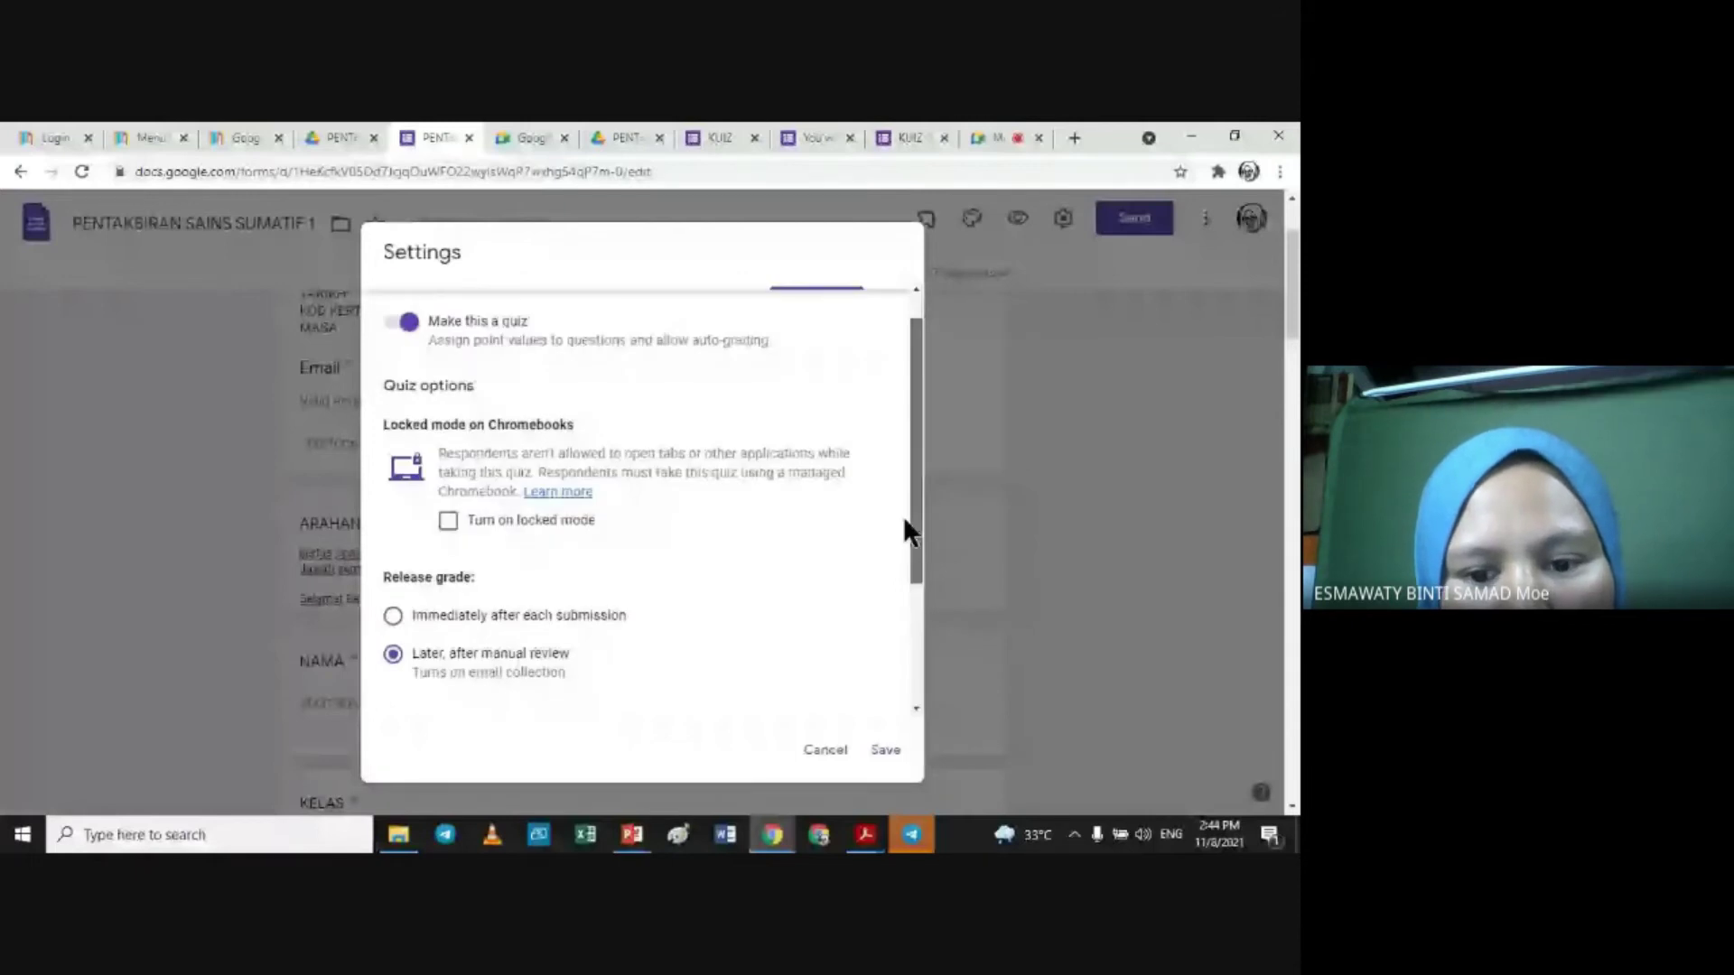
scroll(905, 519, down, 2)
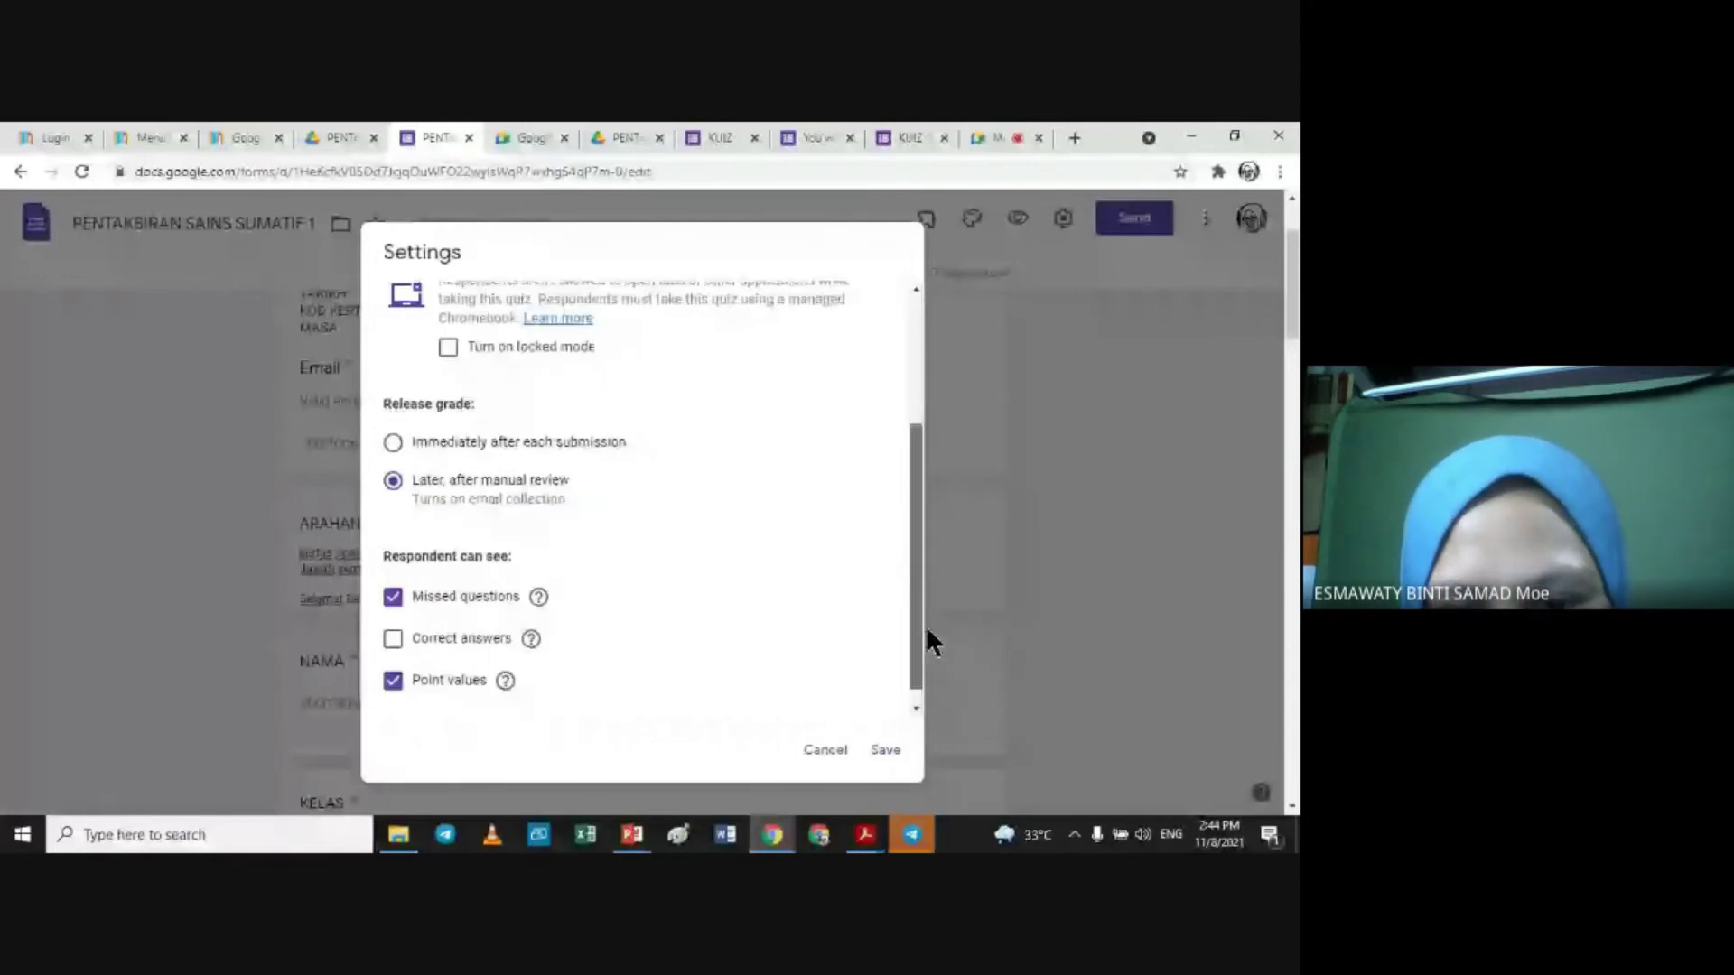
right_click(865, 834)
click(1038, 406)
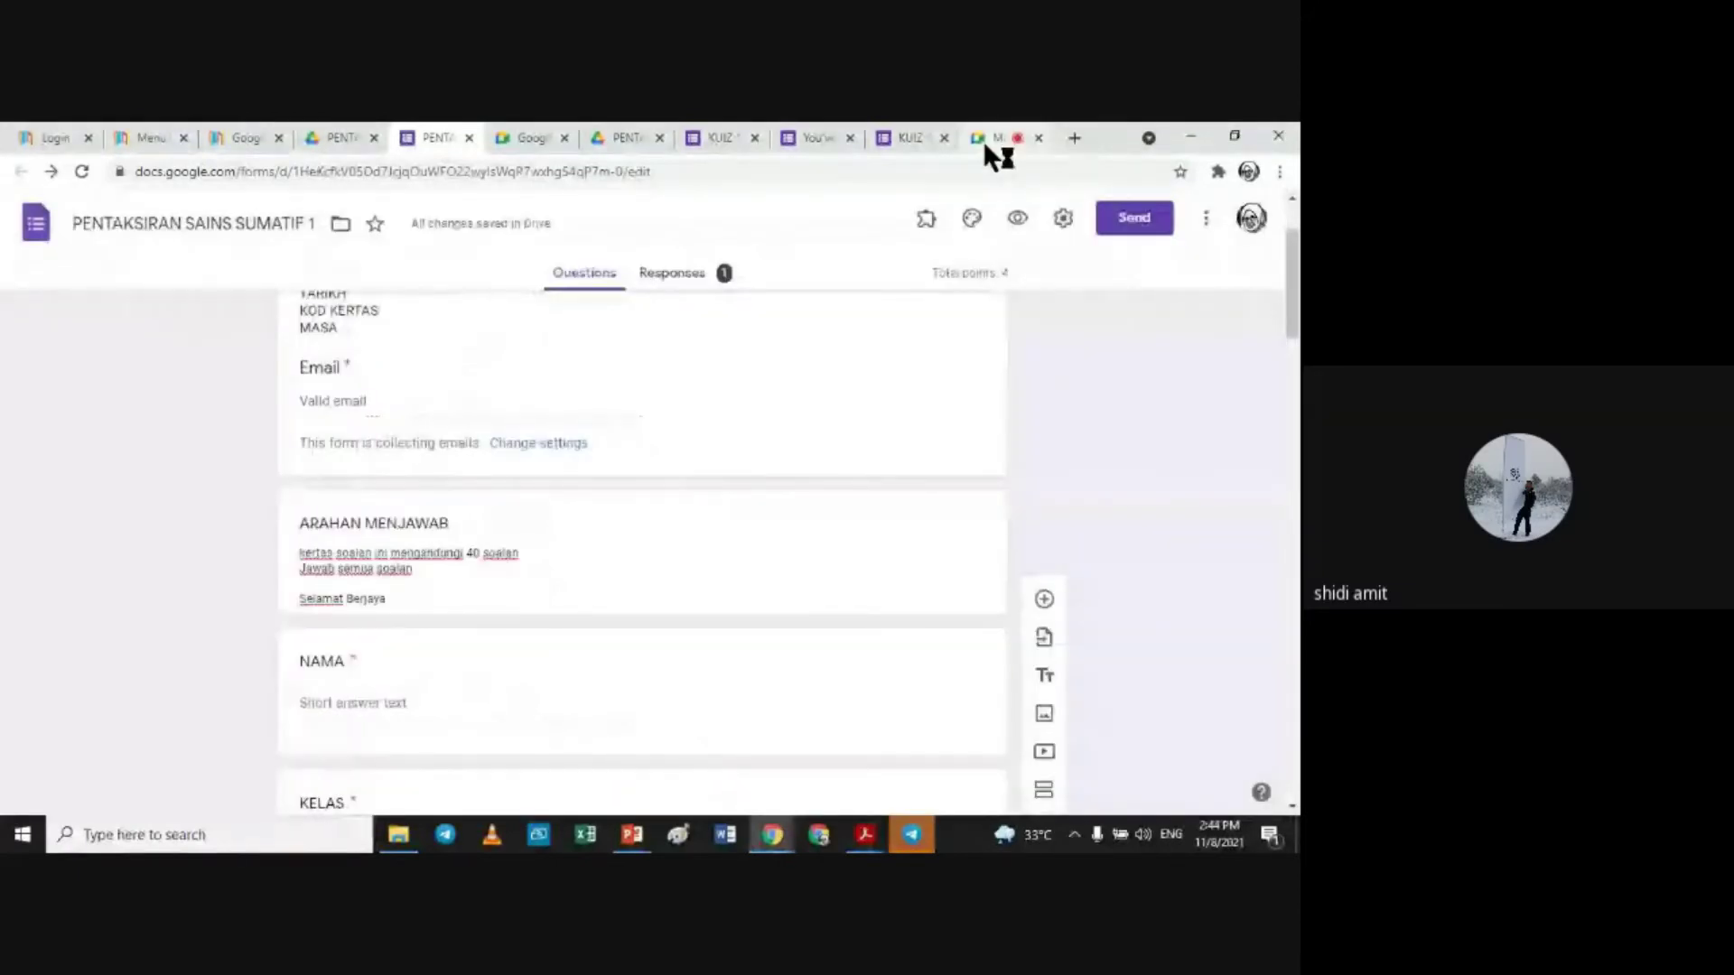
Step: Enable Limit to 1 response, set grade release to Later, after manual review, turn off Correct answers, and save the settings
click(1062, 218)
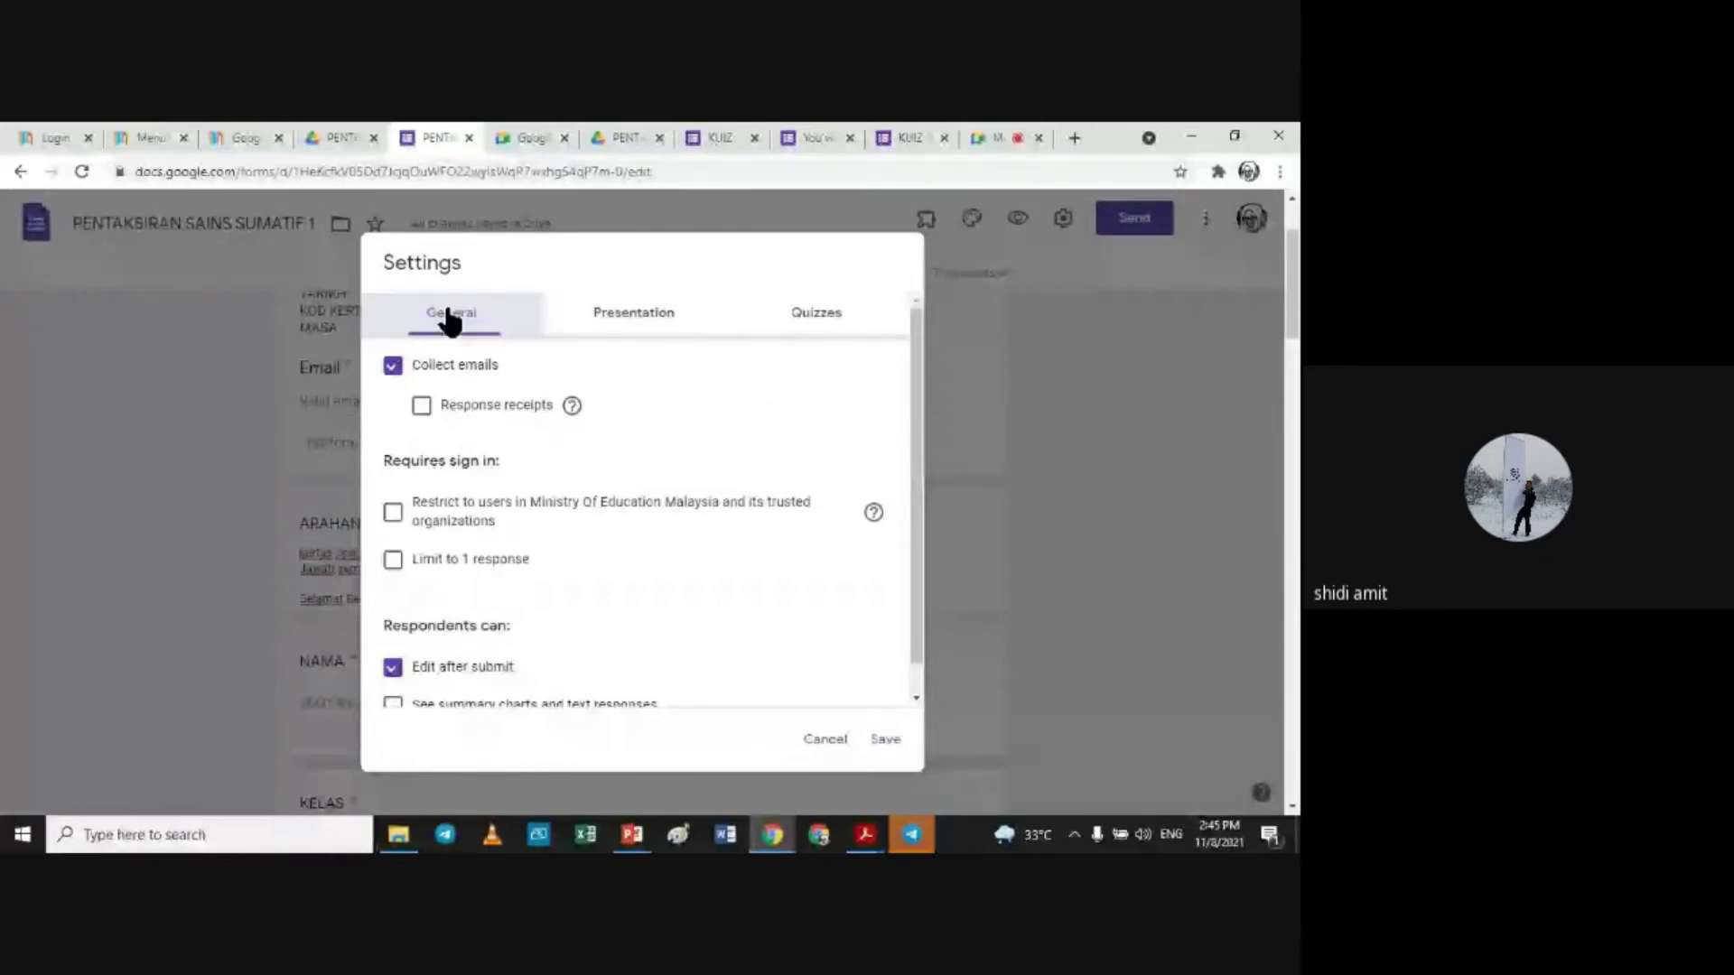
click(392, 559)
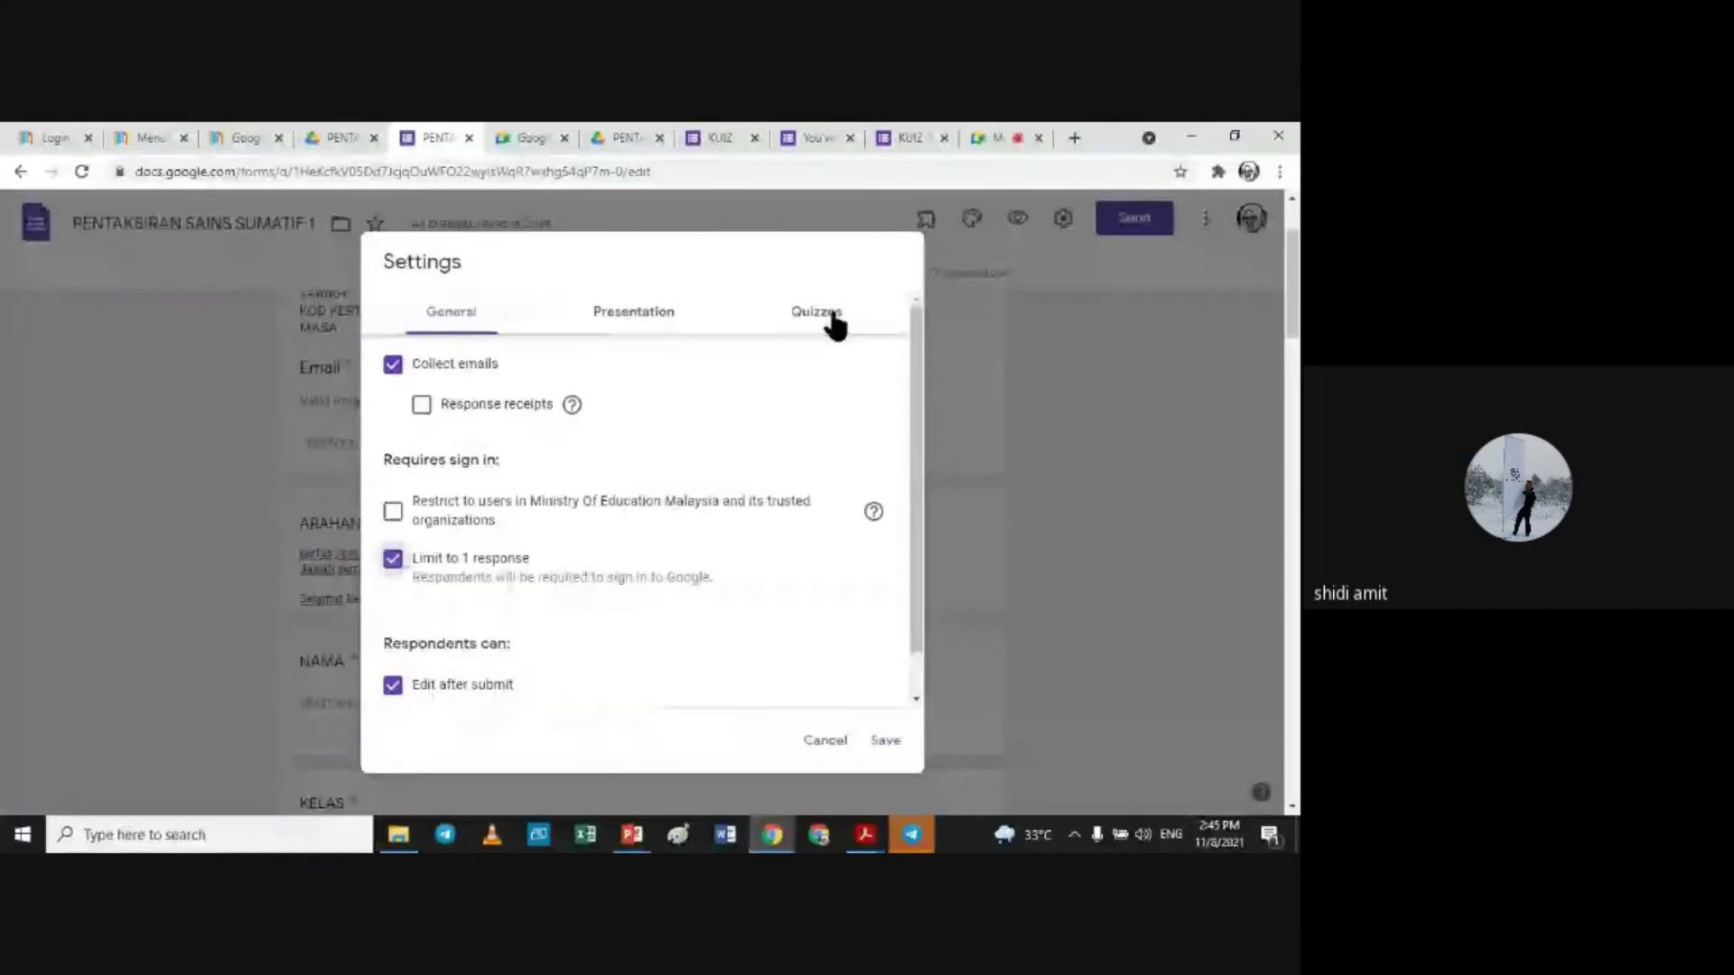
click(833, 320)
scroll(910, 522, down, 3)
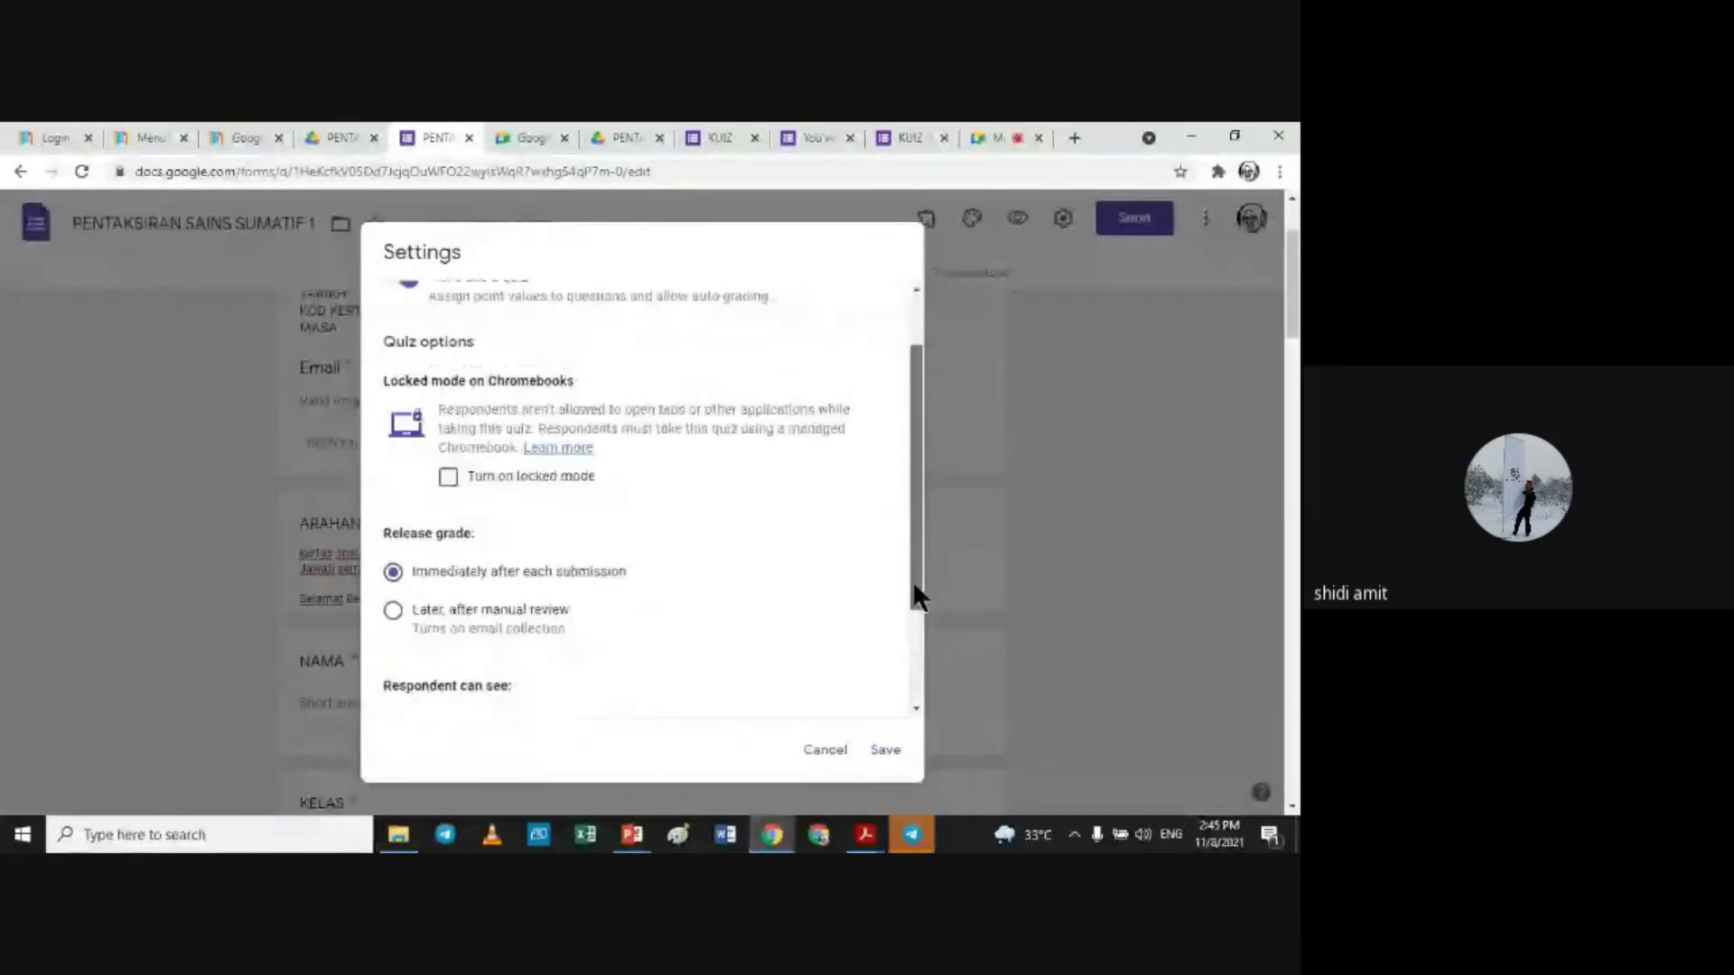
click(393, 465)
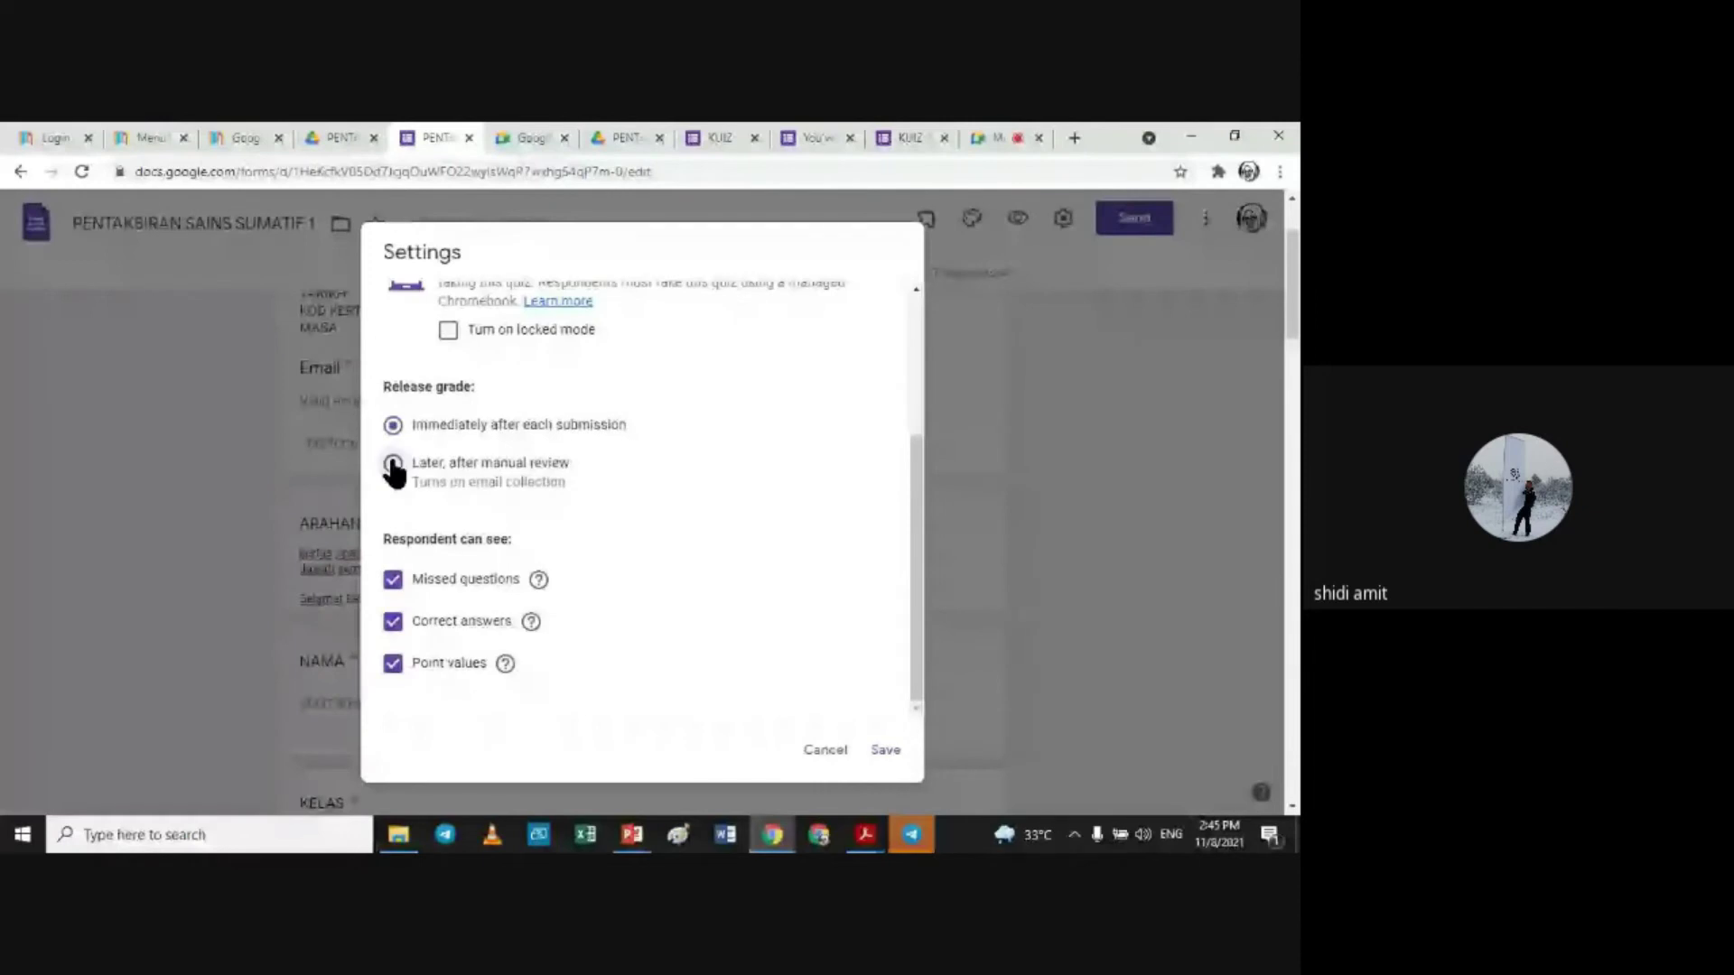
click(394, 623)
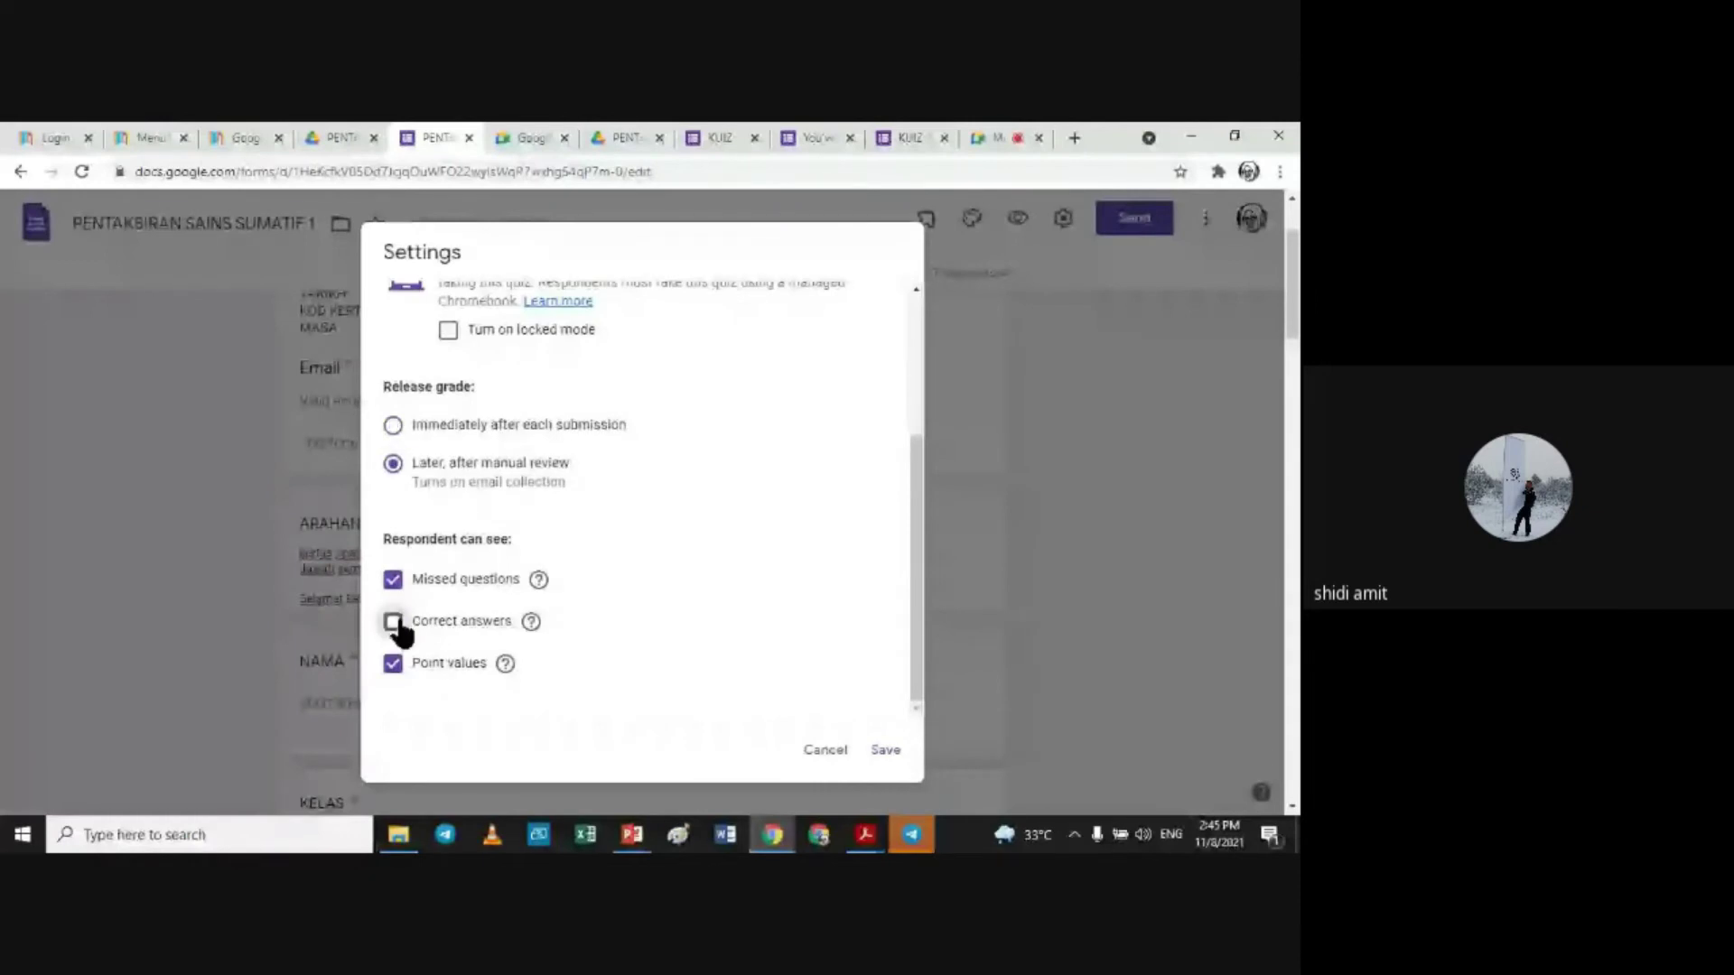
click(882, 750)
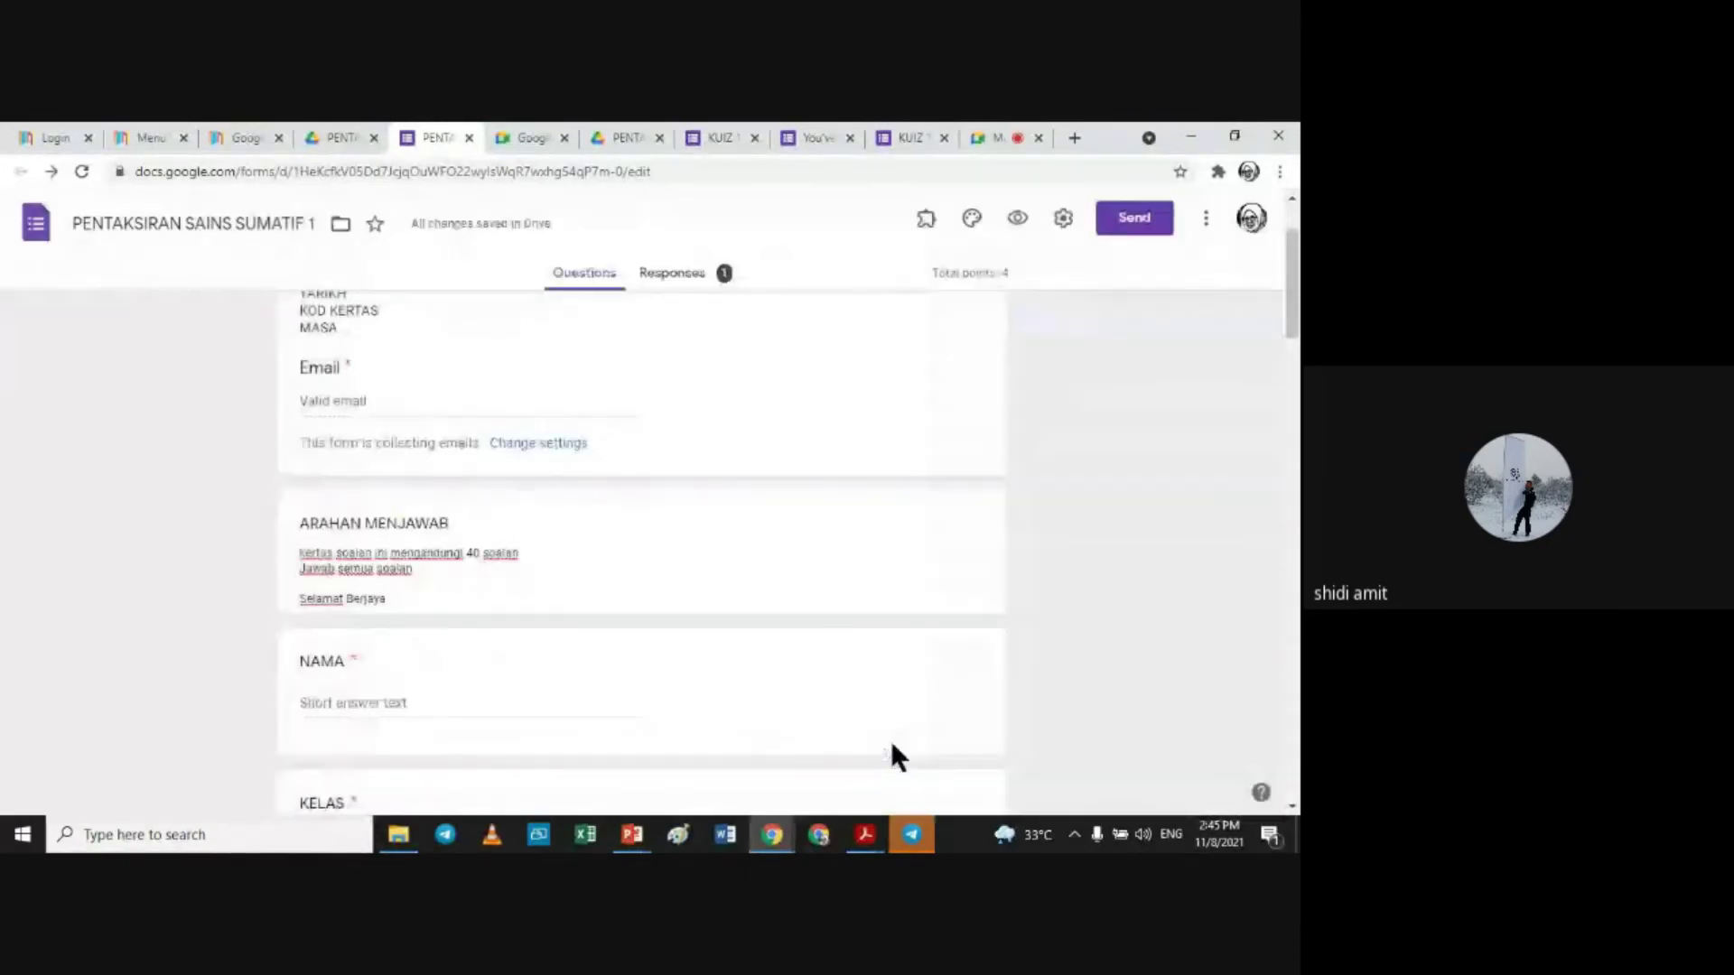
Step: Review the form's saved general, presentation and quiz settings, including grade release and respondent visibility options, and save them
click(1066, 220)
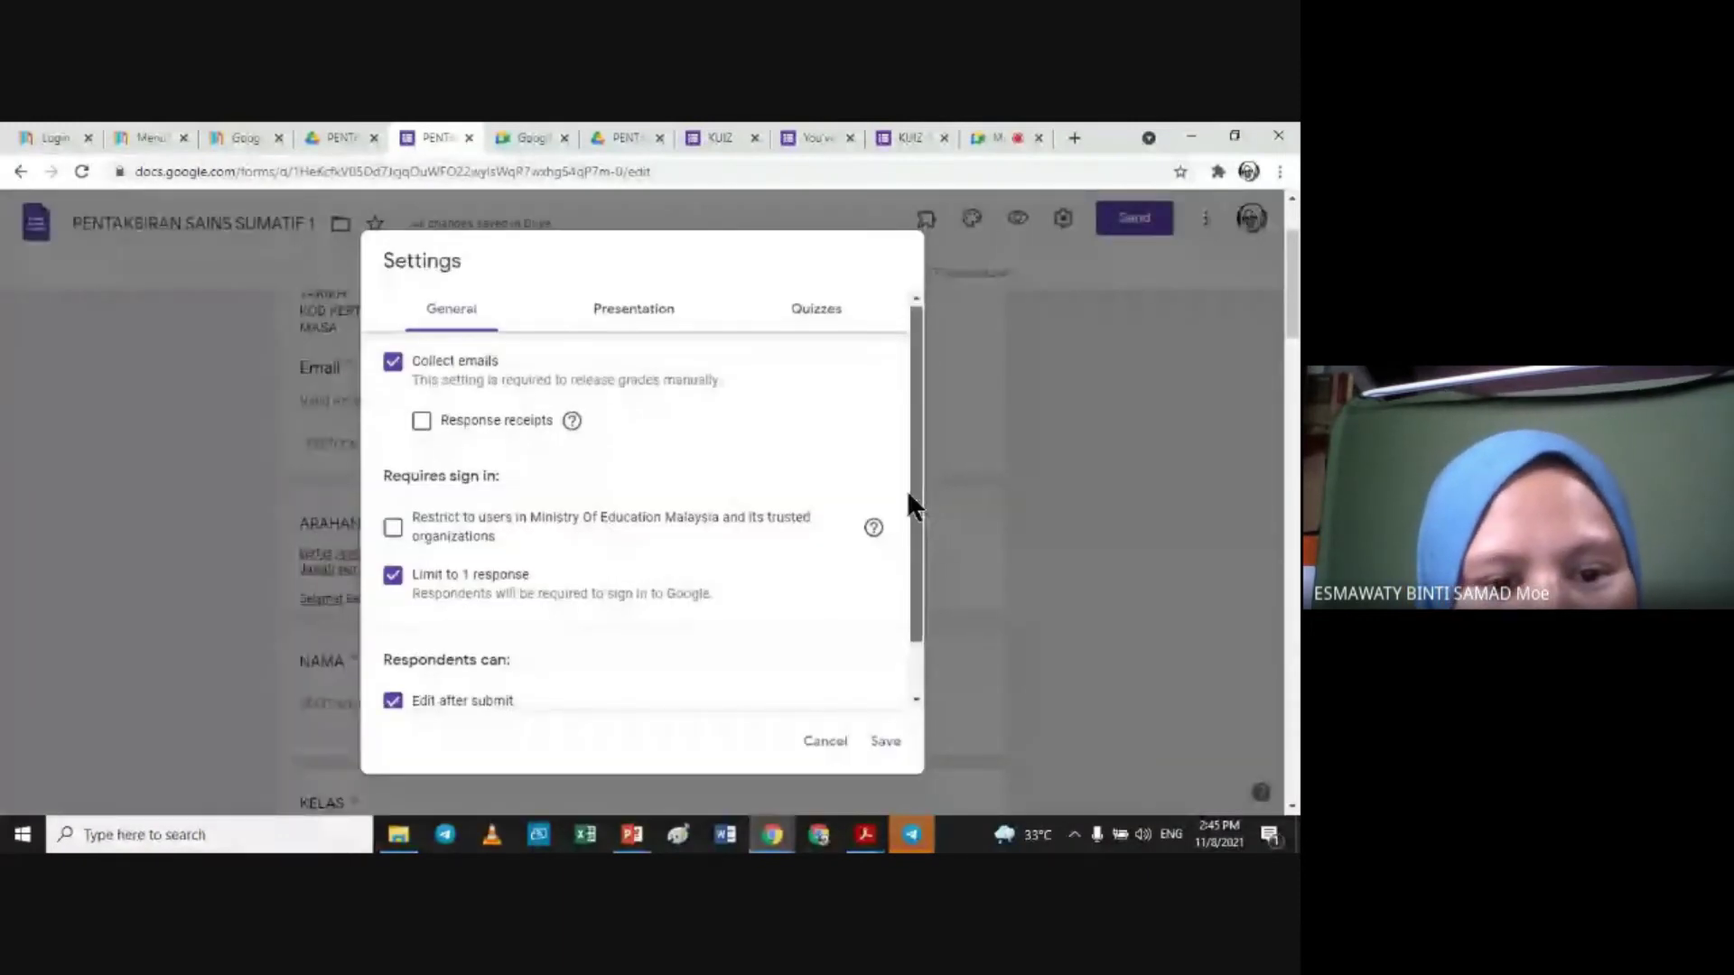
drag(907, 486, 924, 548)
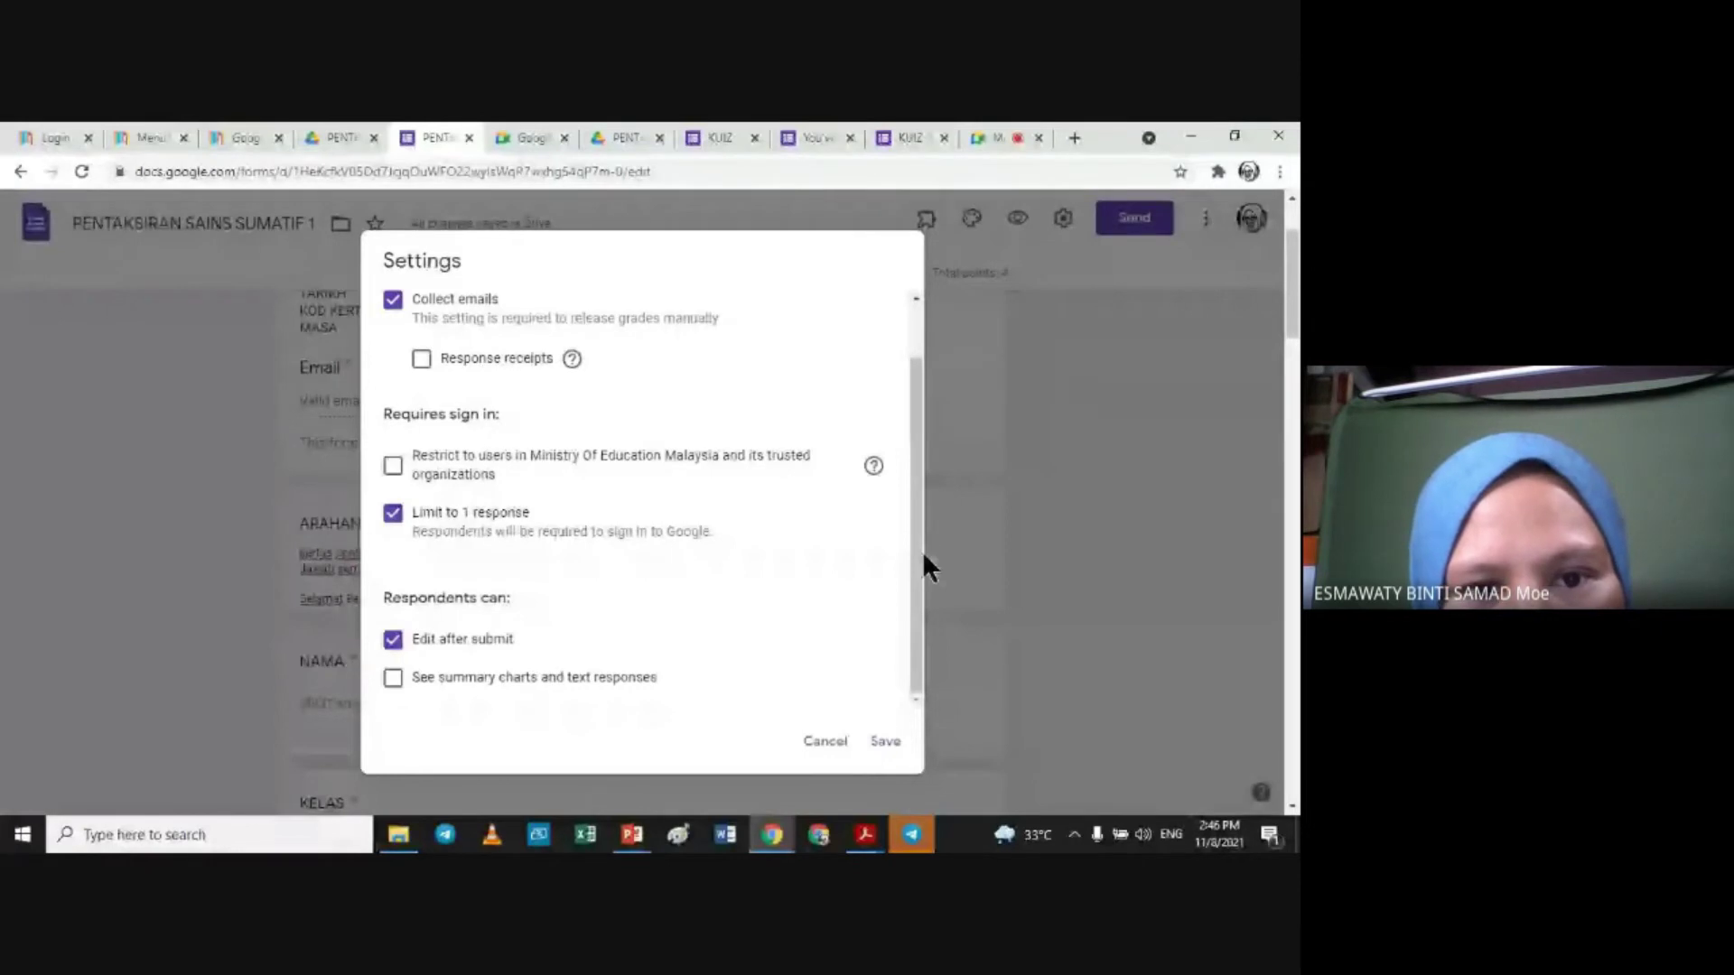
scroll(917, 549, up, 2)
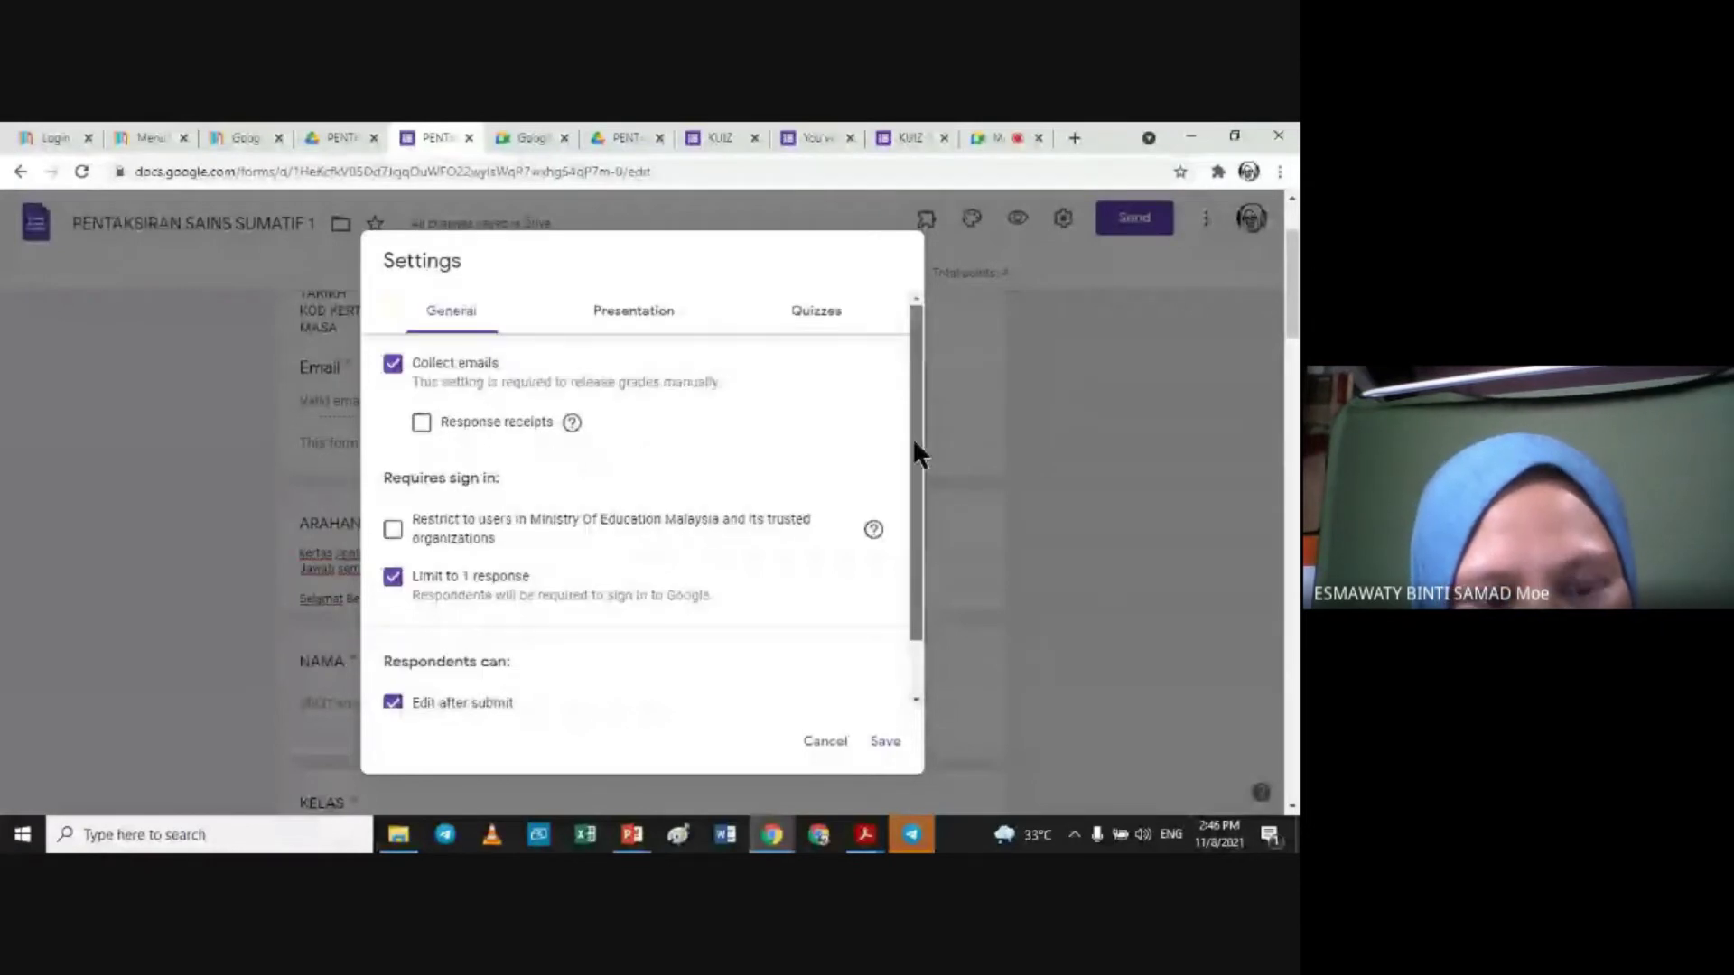
click(647, 316)
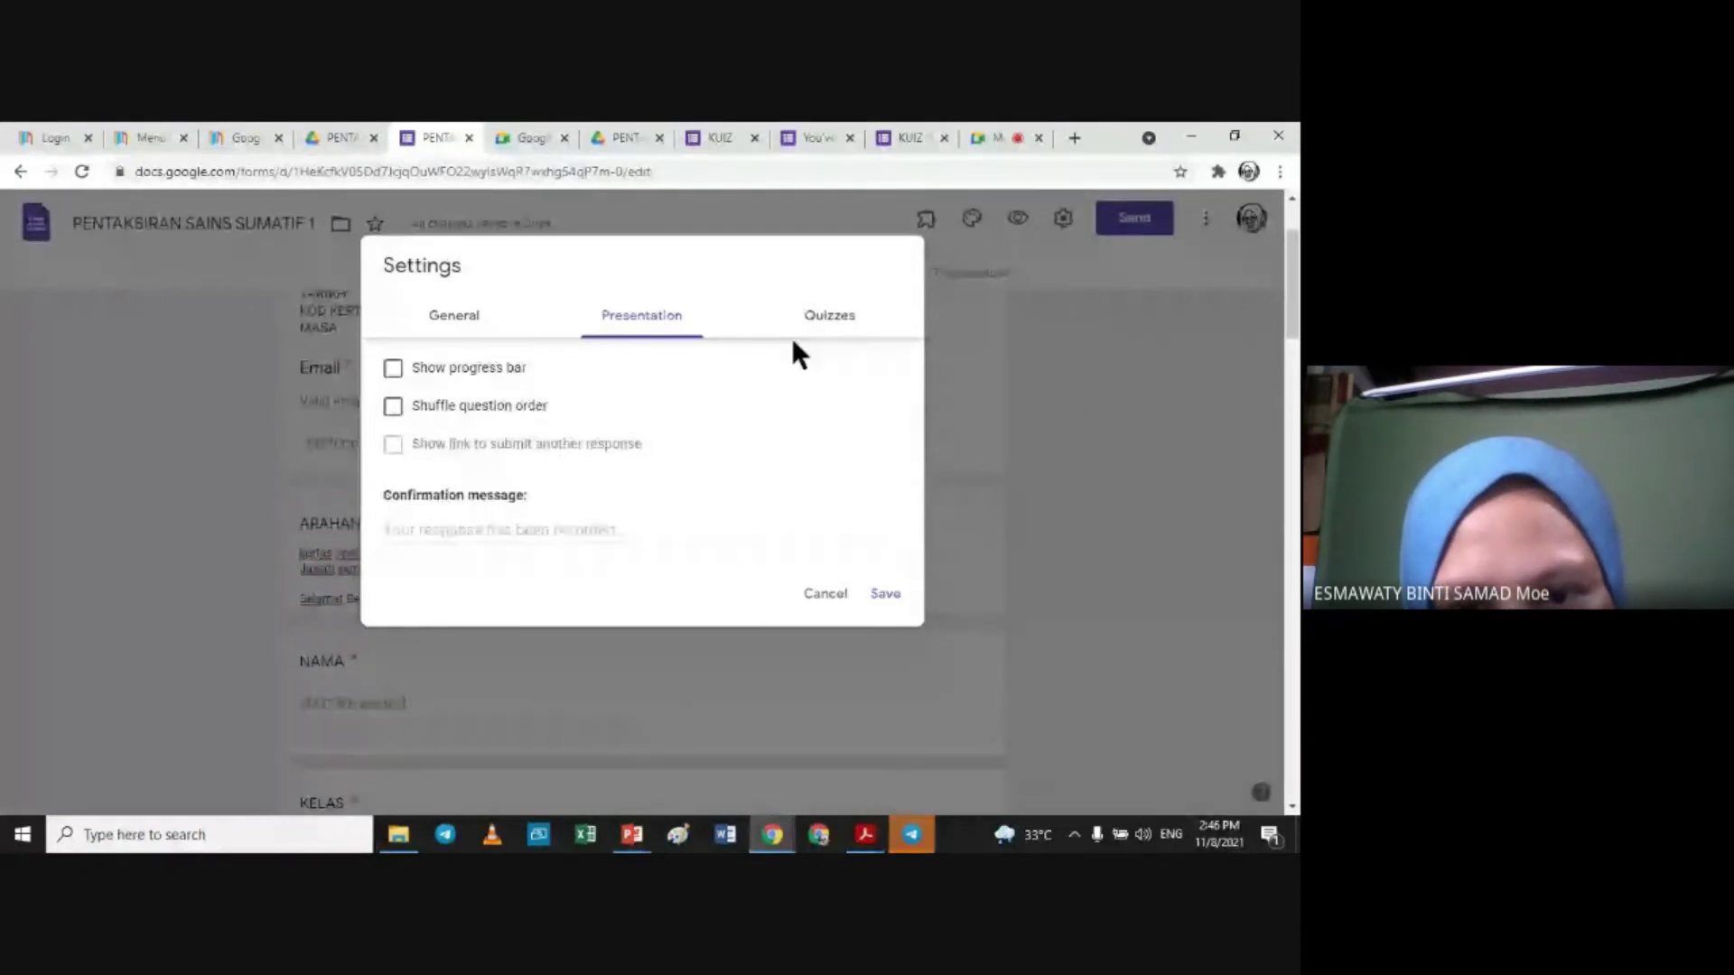
click(826, 331)
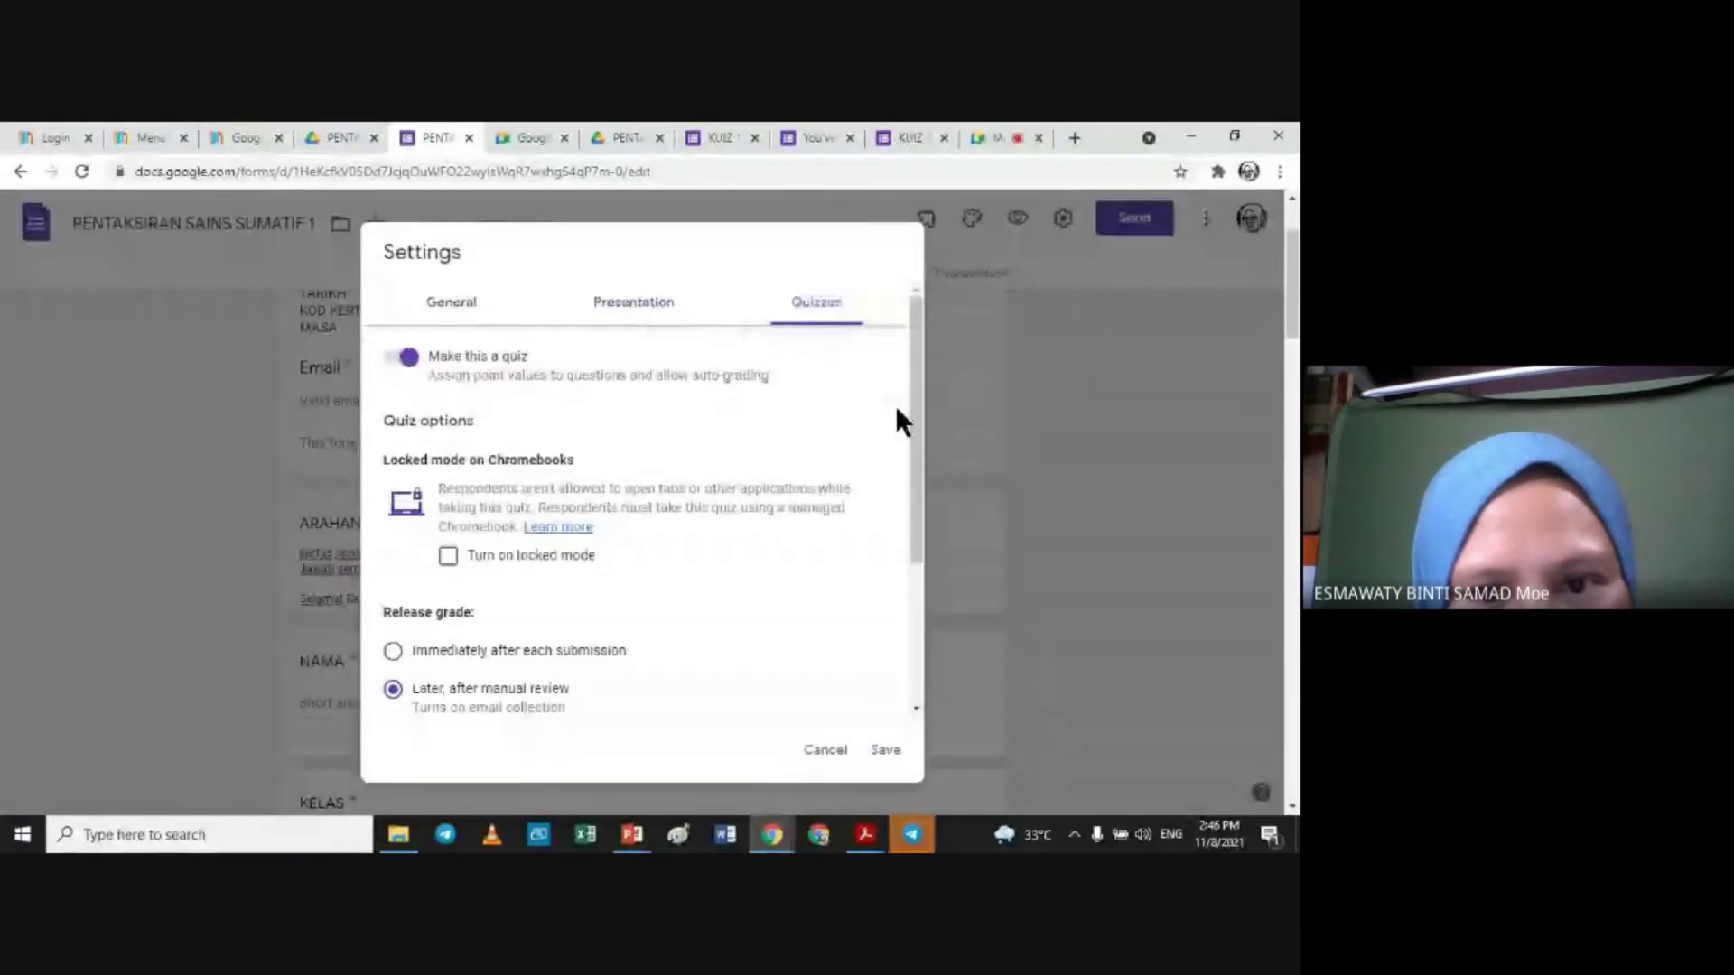
scroll(897, 410, down, 3)
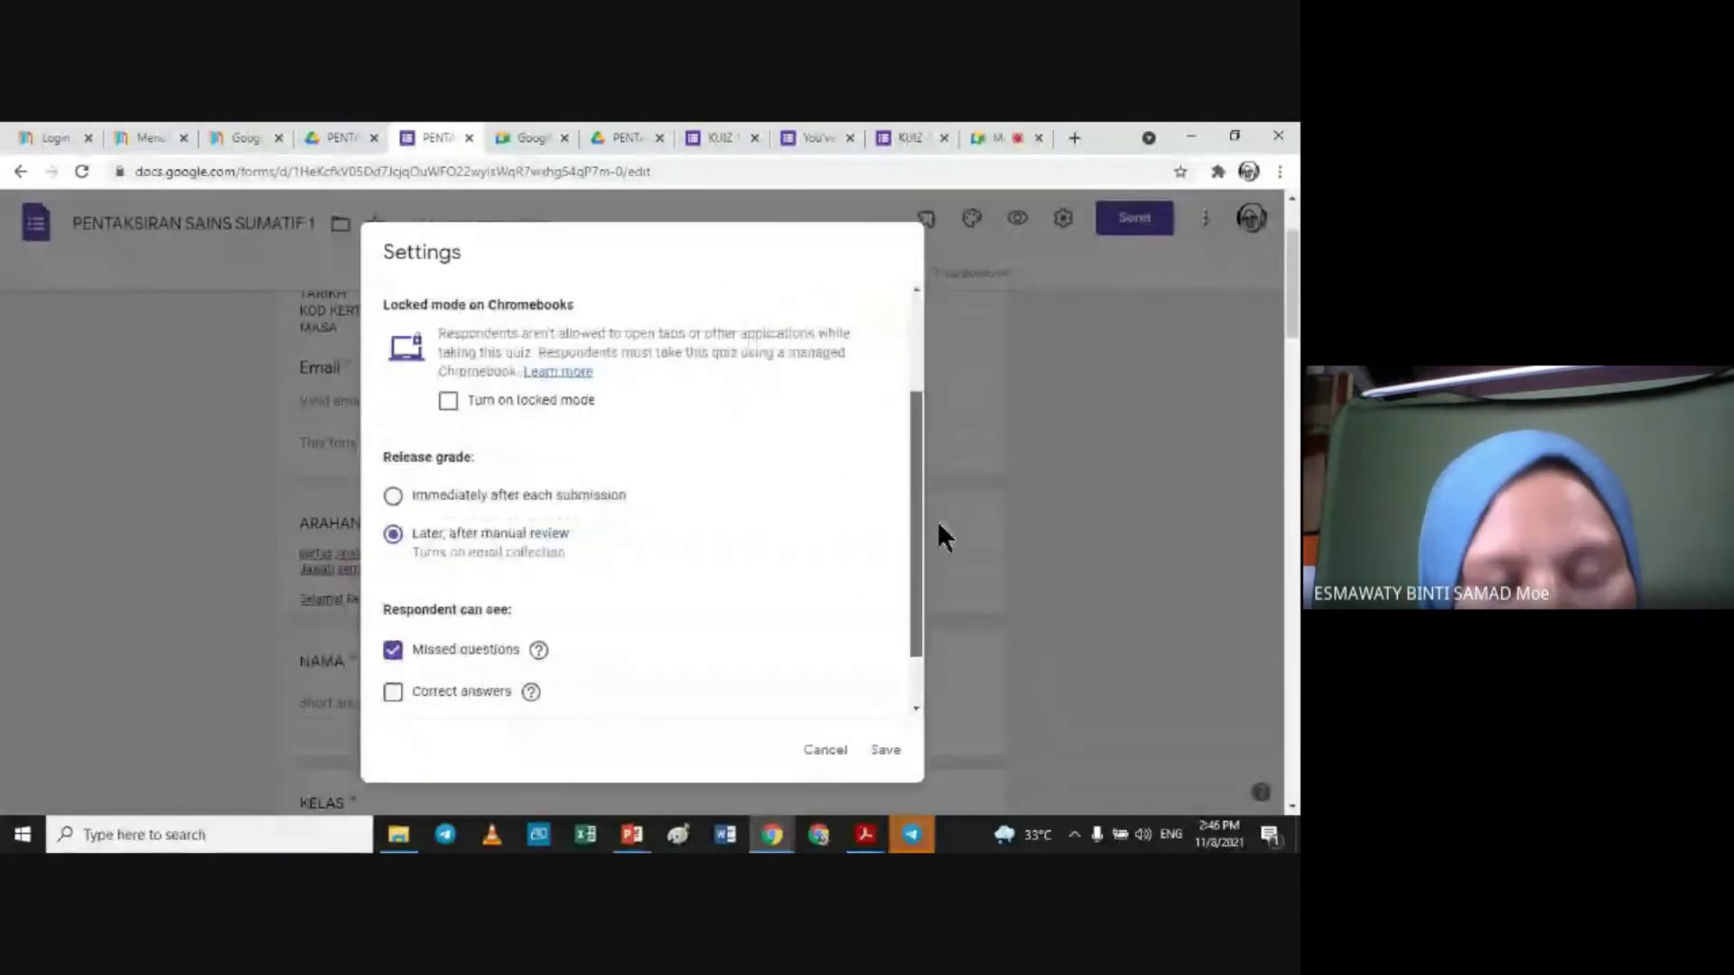
scroll(541, 472, down, 1)
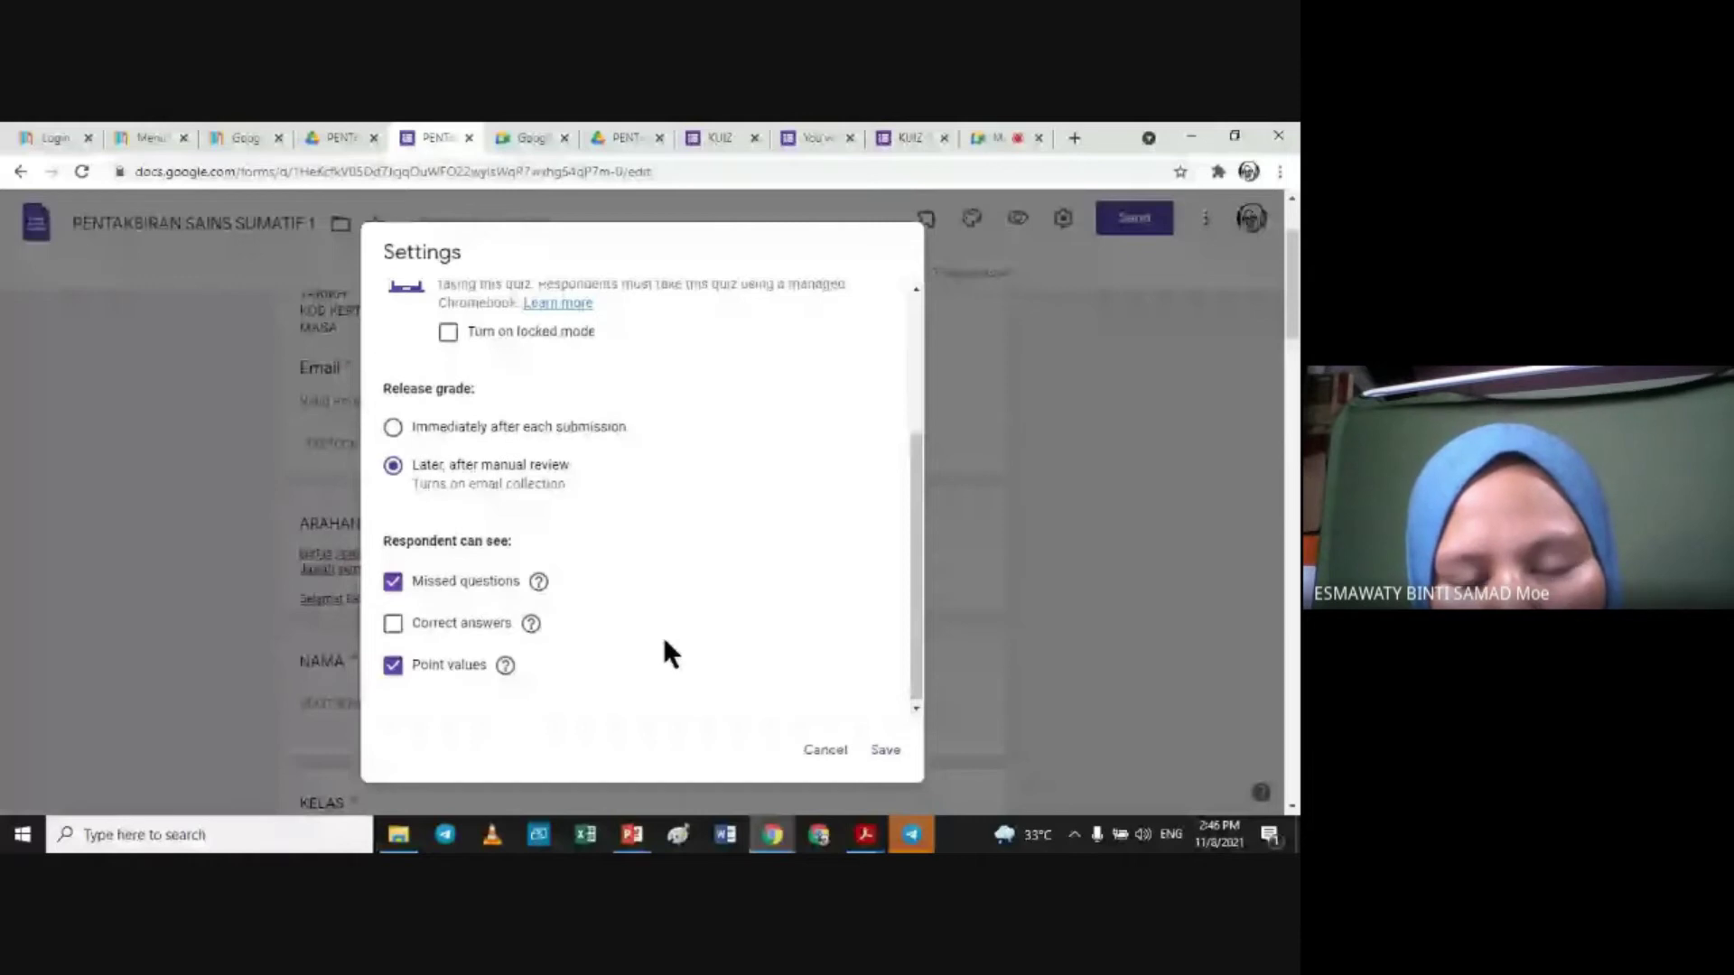
click(887, 753)
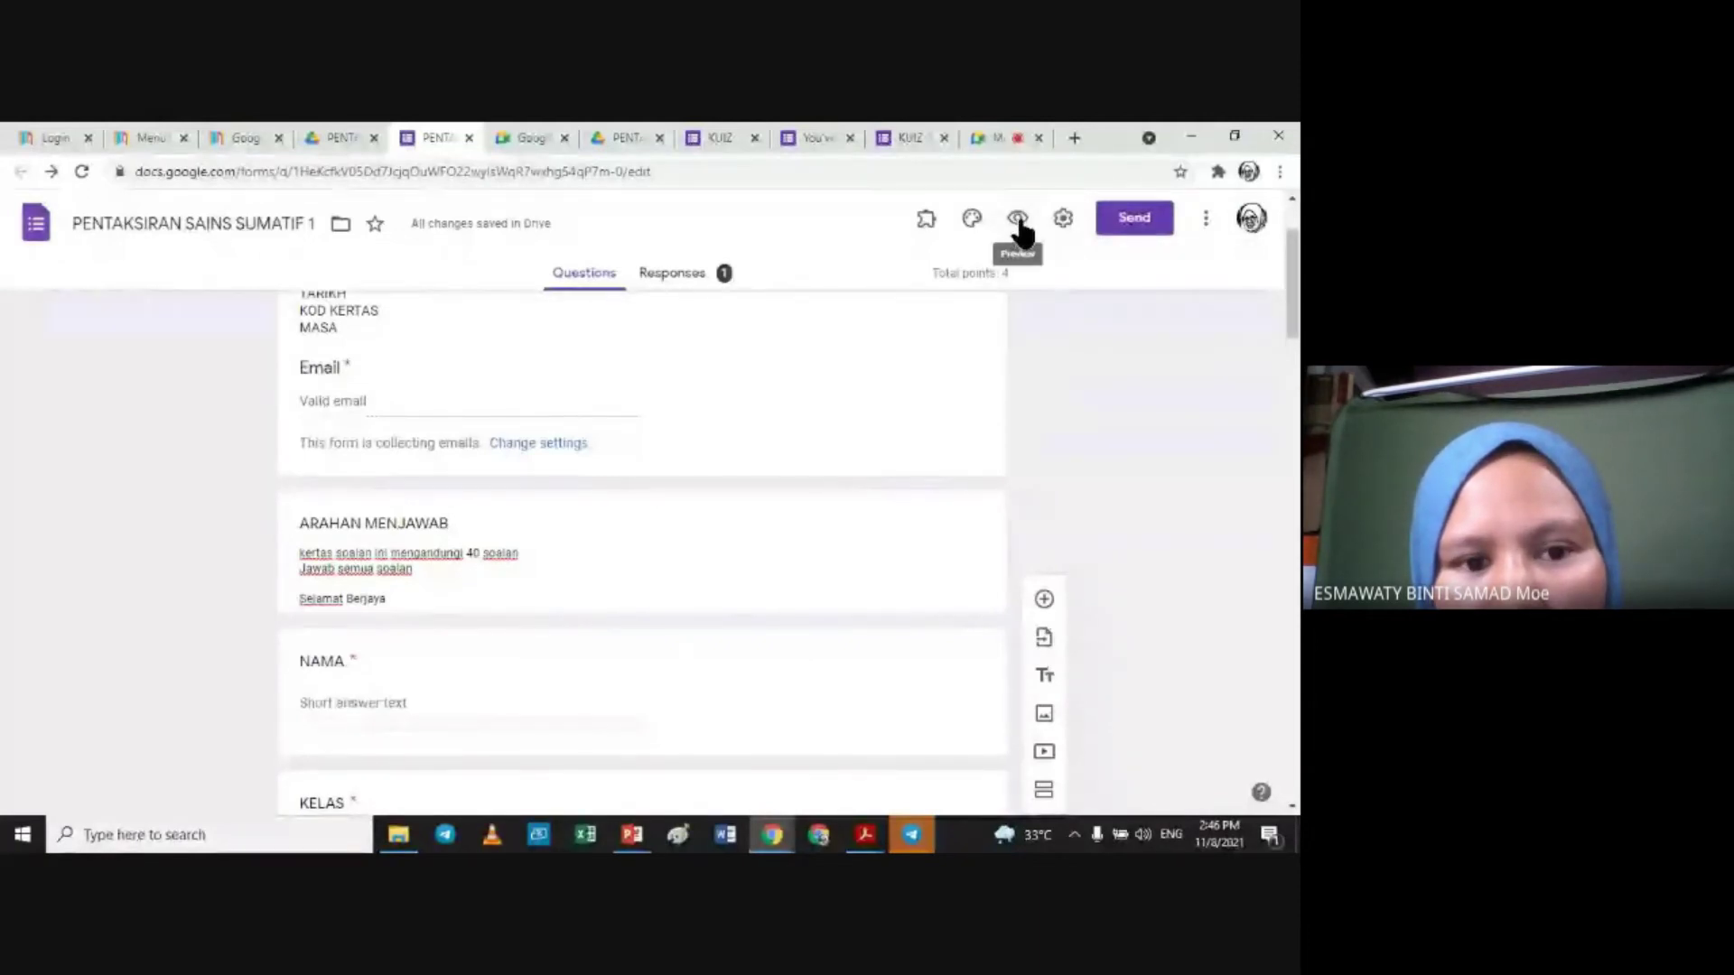
Step: Enable Shuffle question order in the form's presentation settings and save
click(1062, 220)
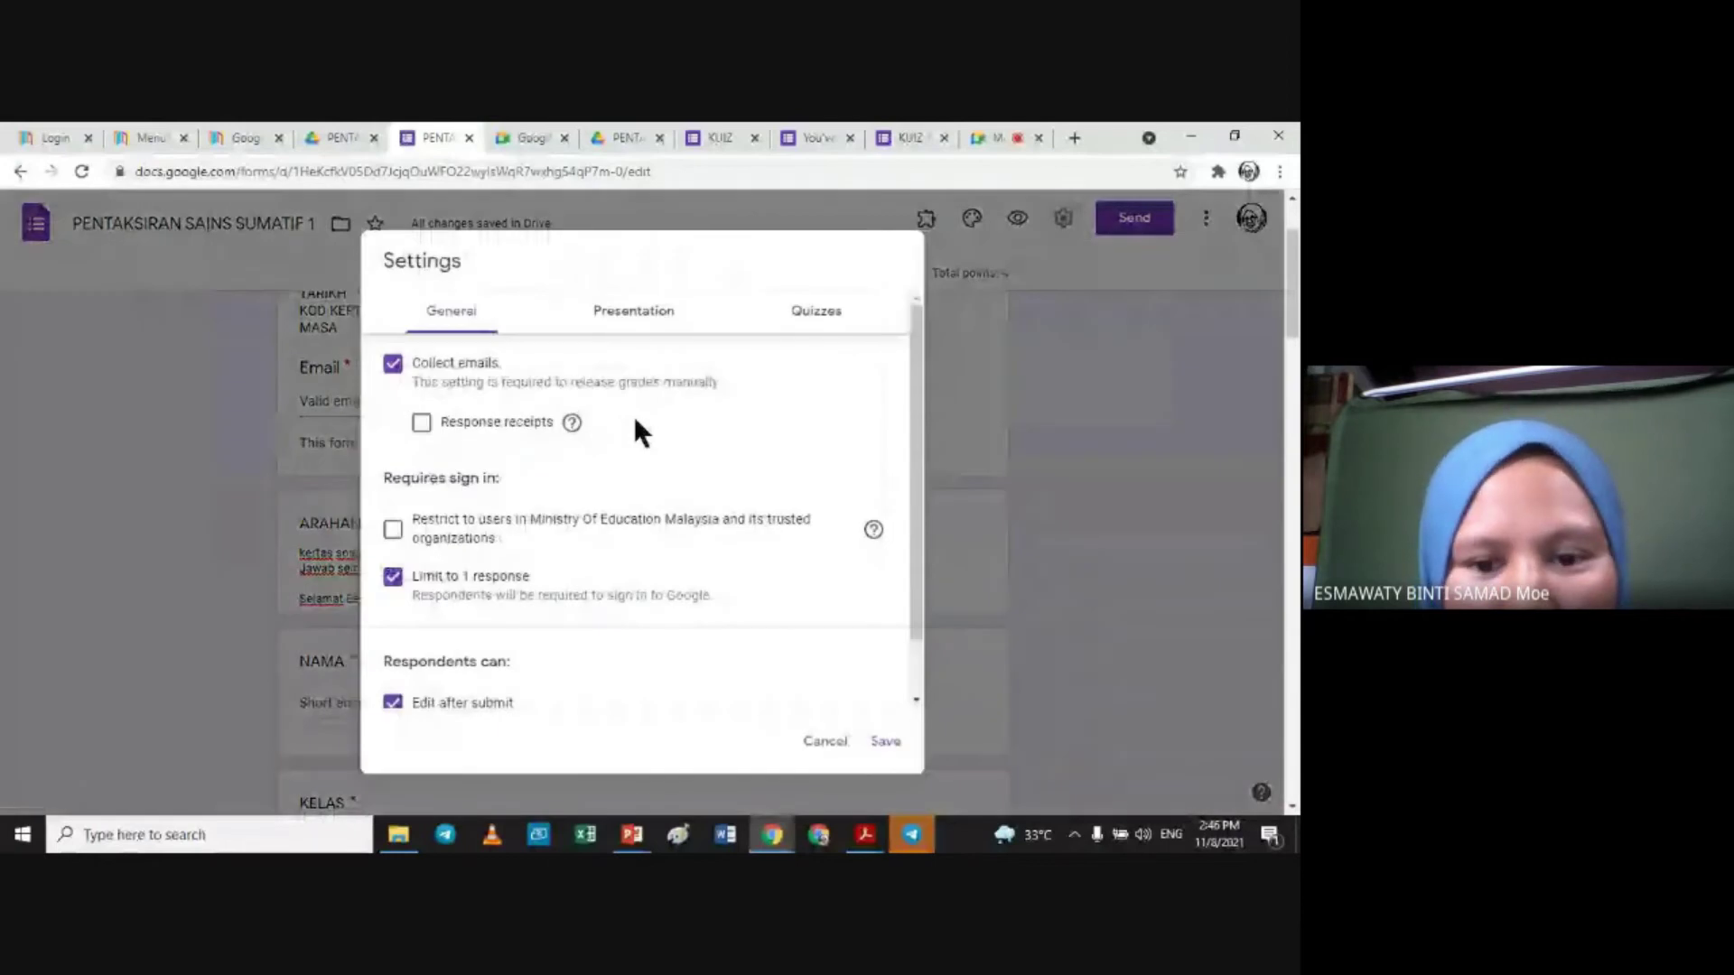
drag(913, 533, 922, 633)
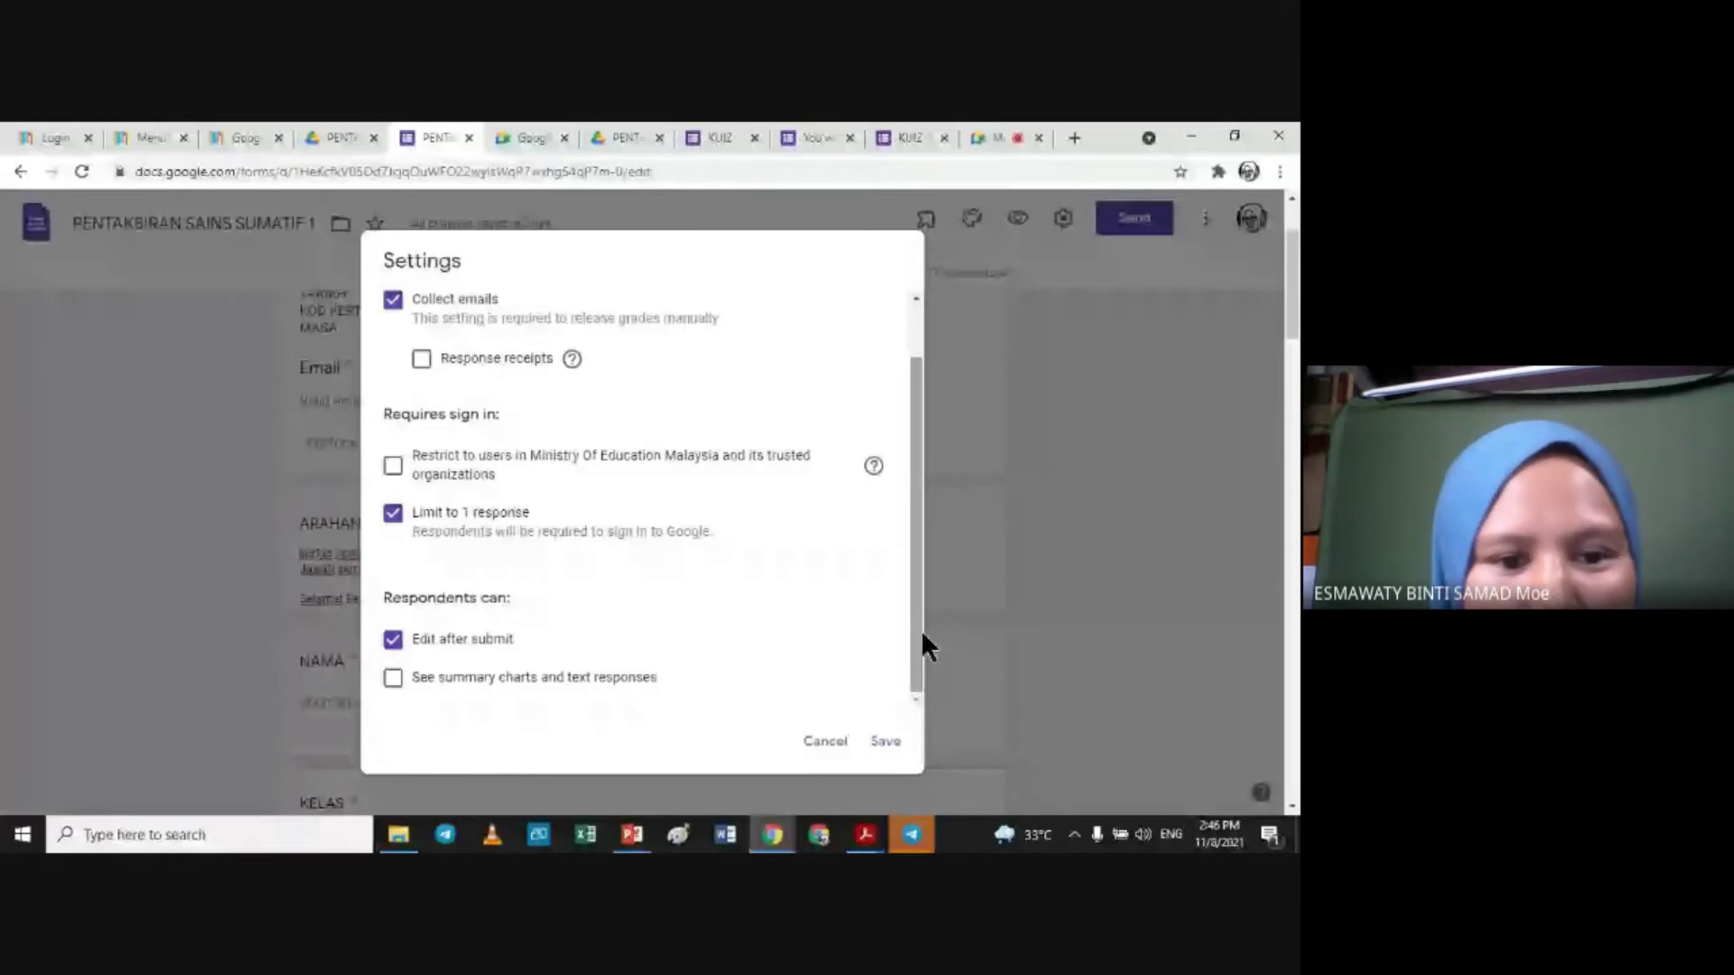
drag(913, 637, 912, 522)
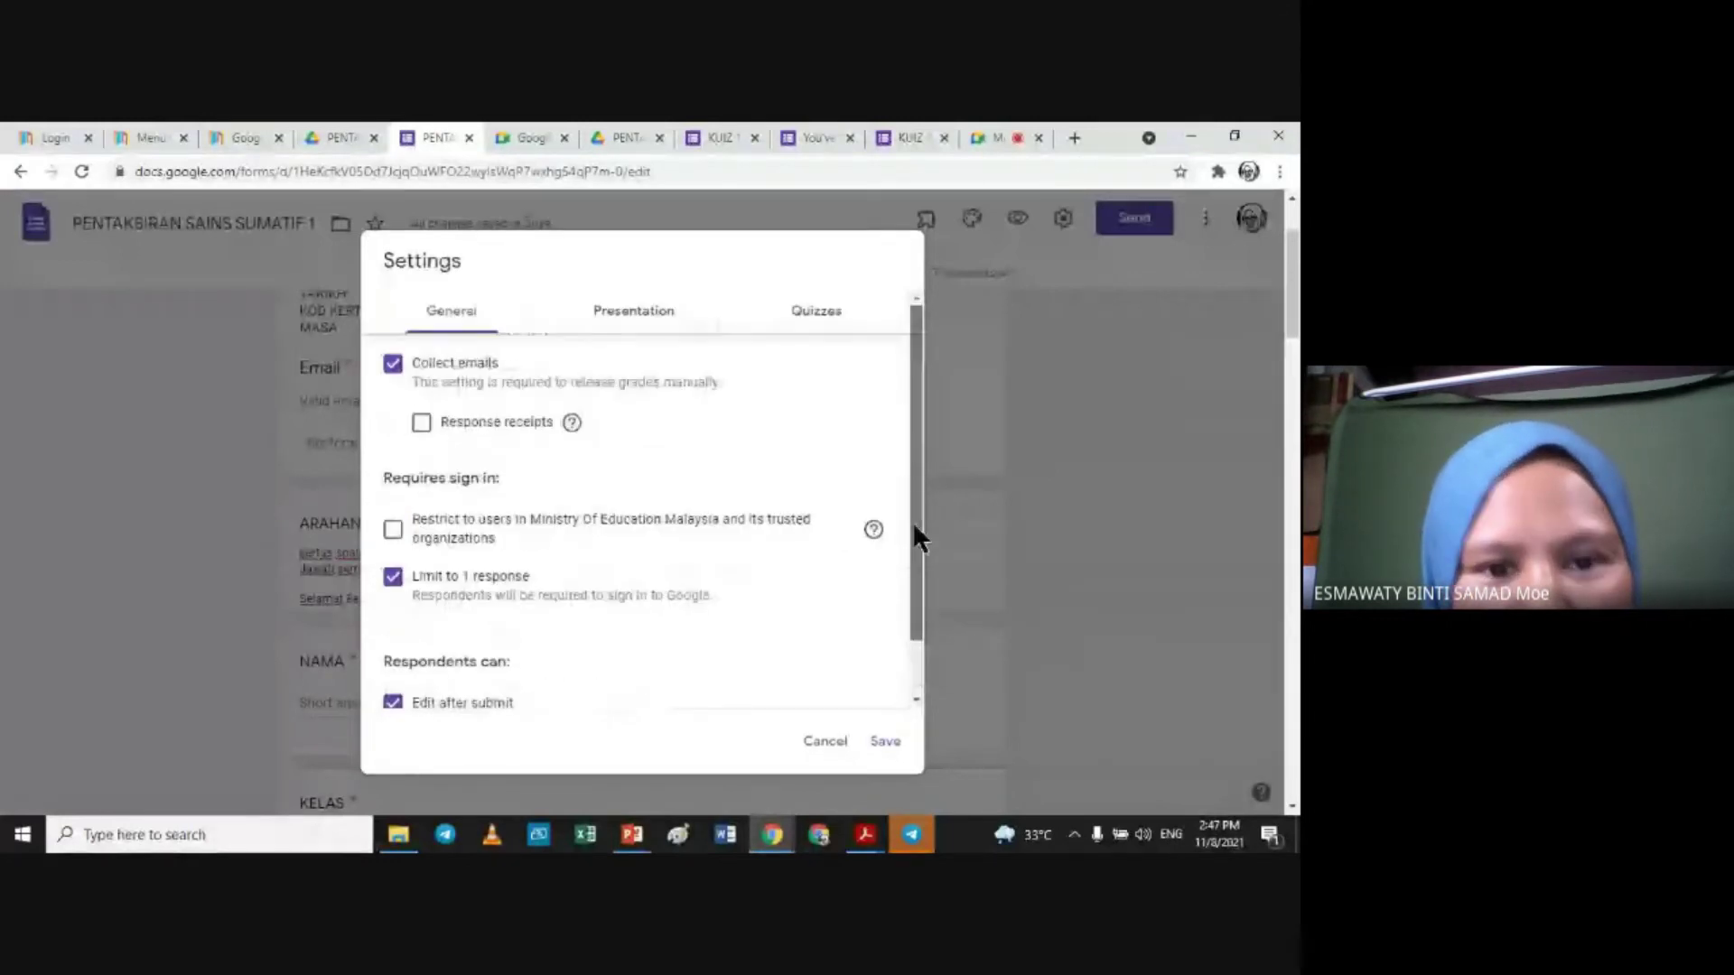
click(641, 314)
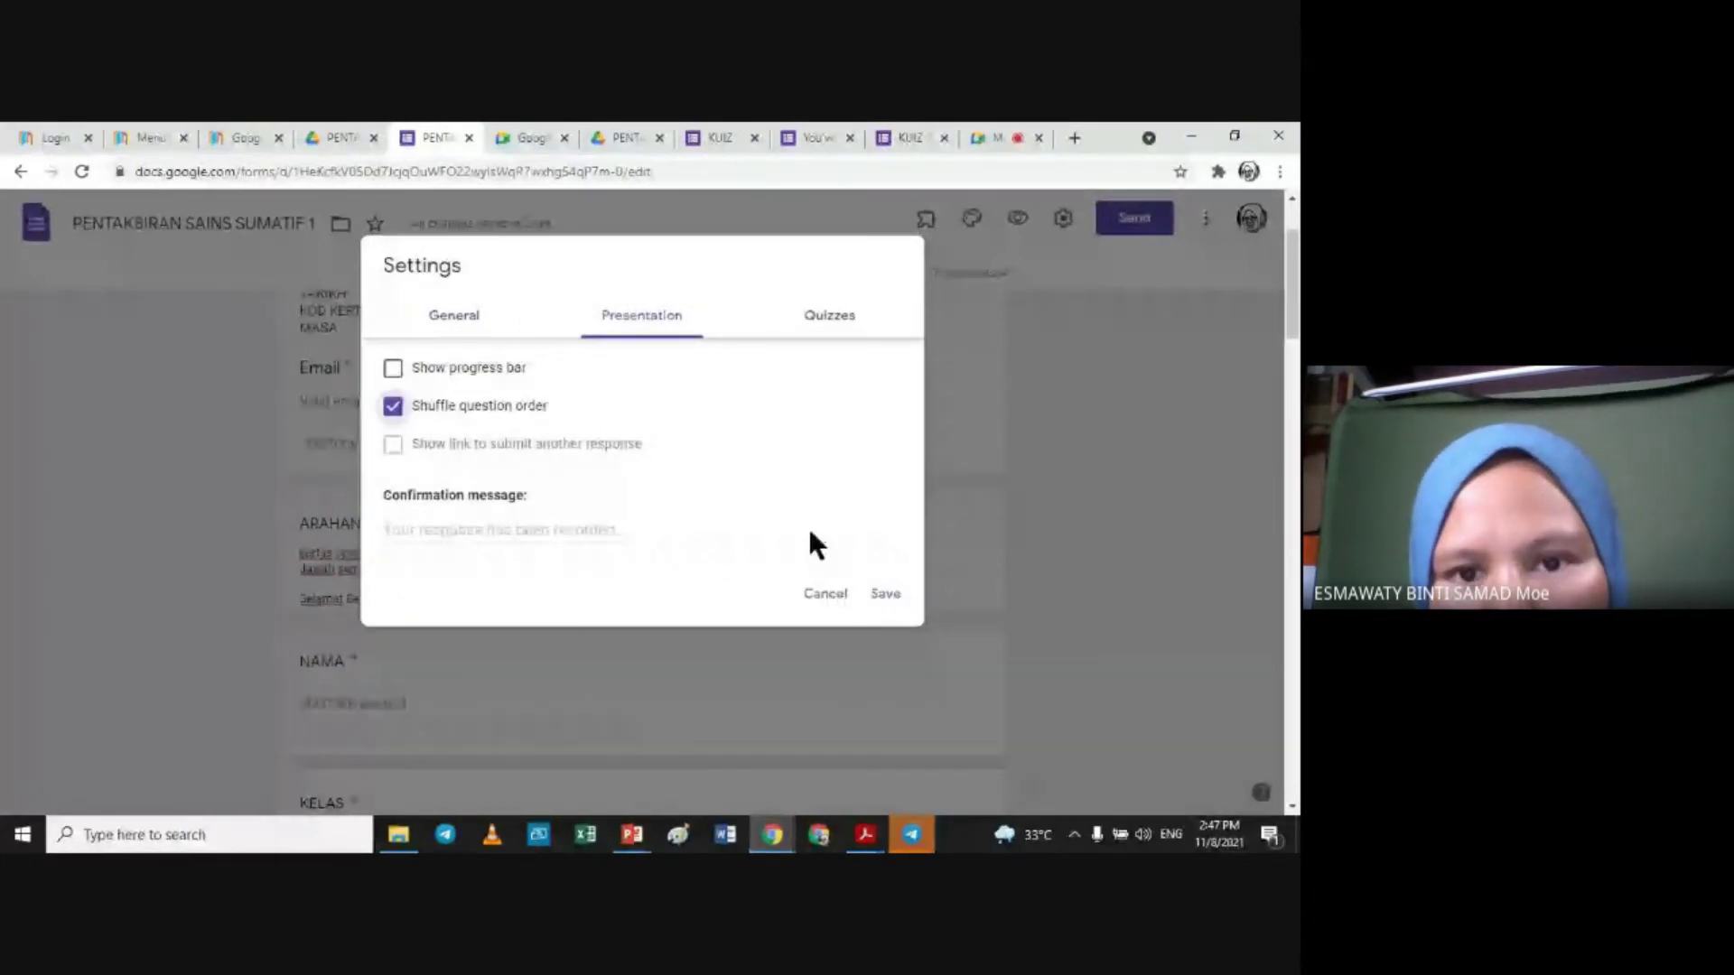
click(884, 593)
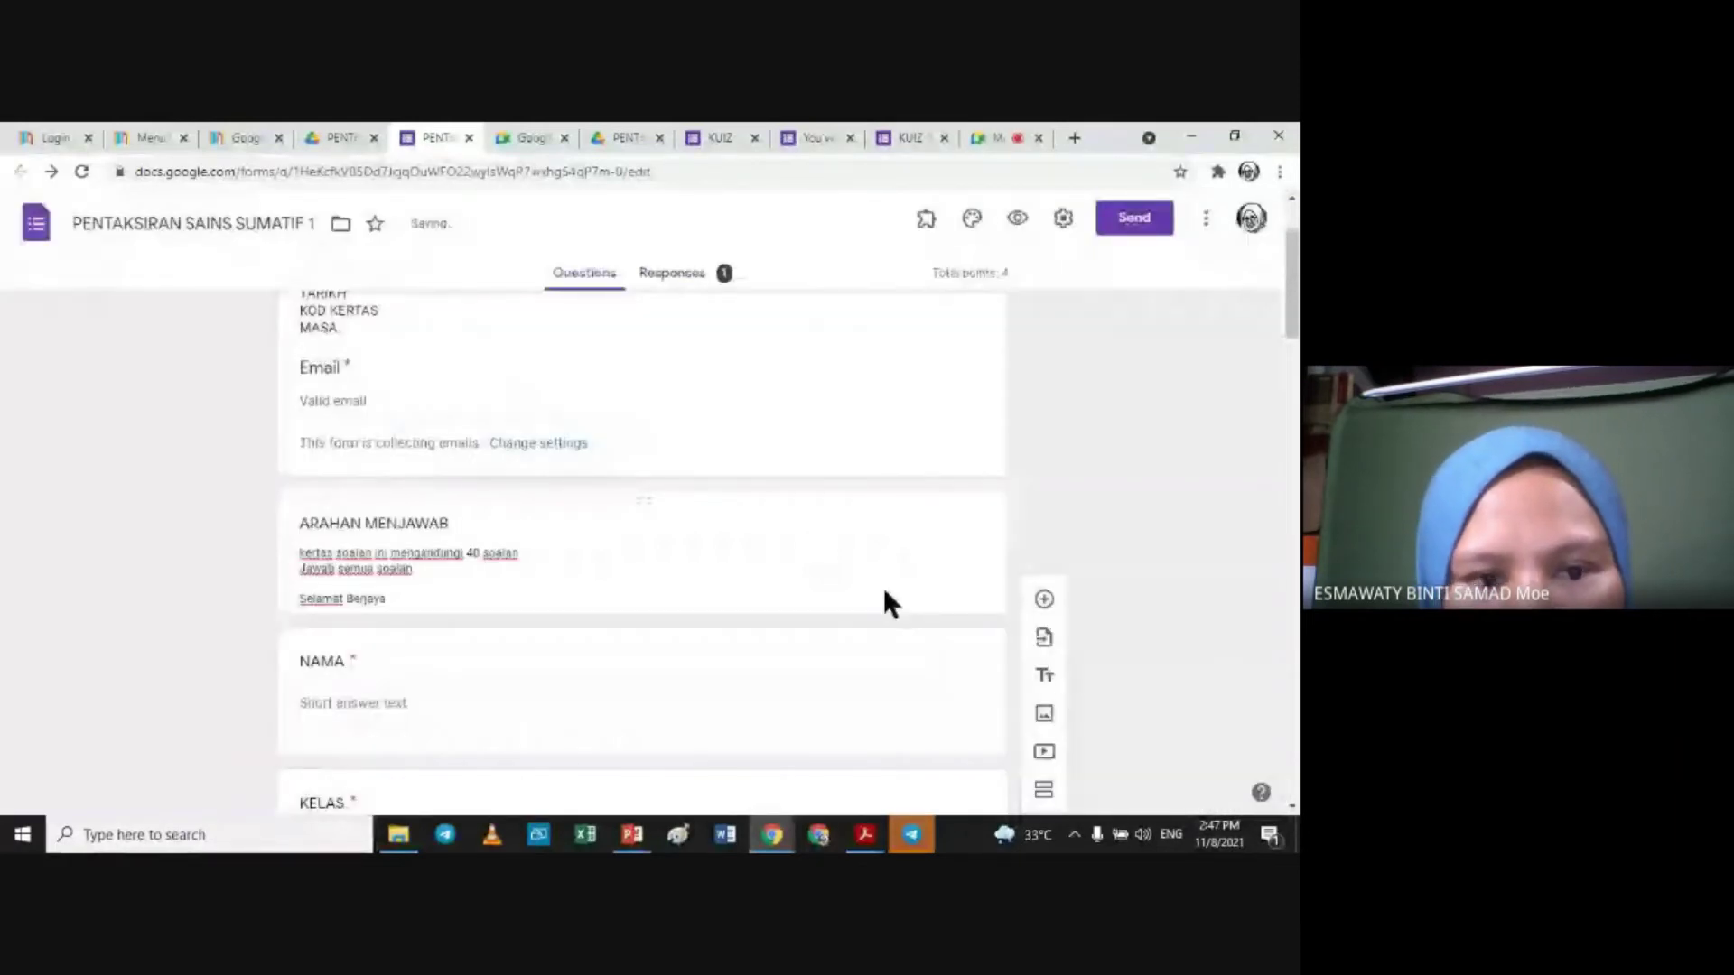
Step: Delete the existing individual response from the form's collected responses
click(672, 272)
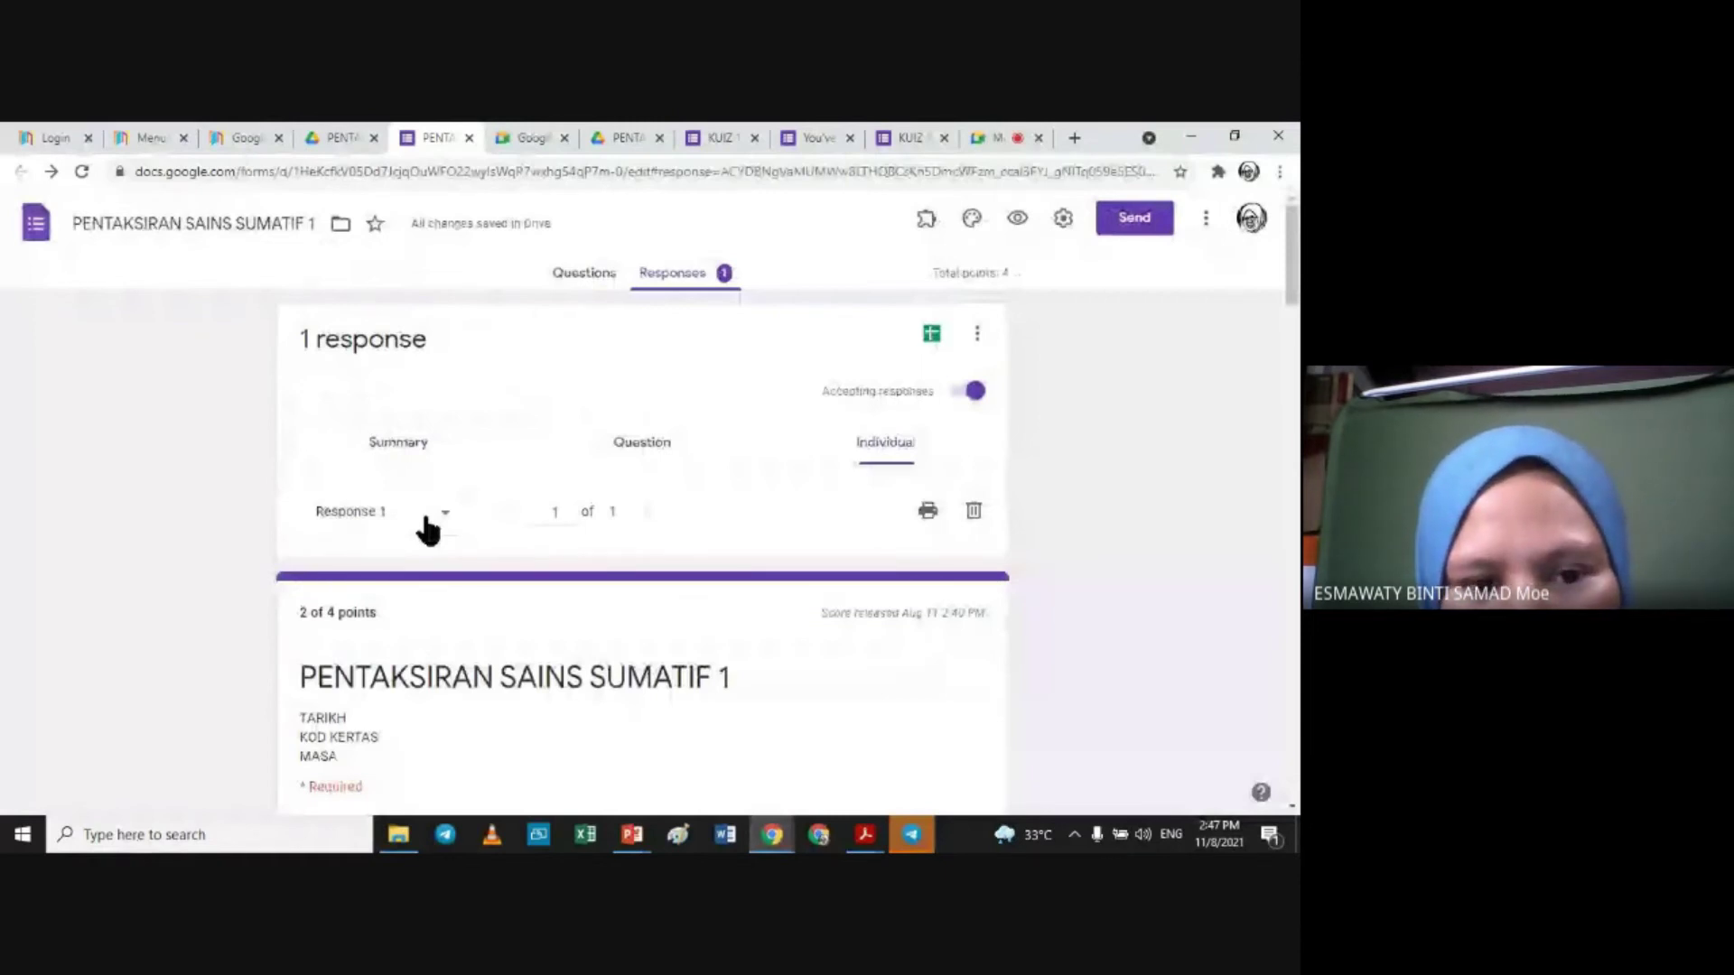
click(974, 511)
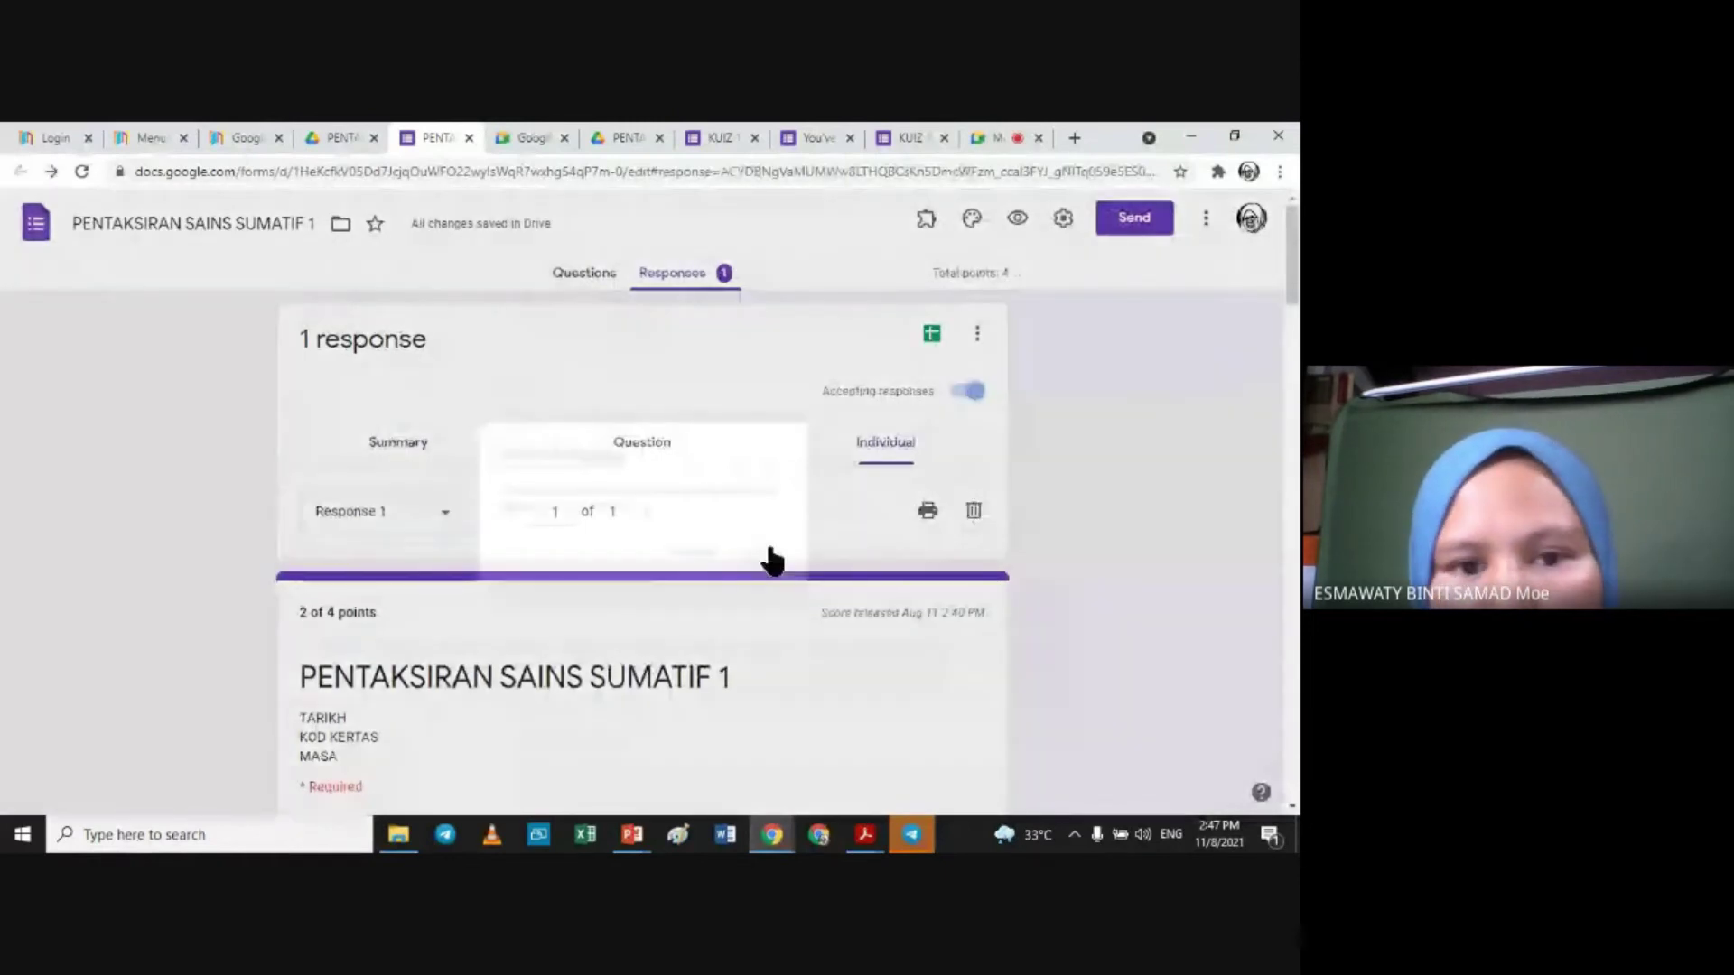
click(772, 560)
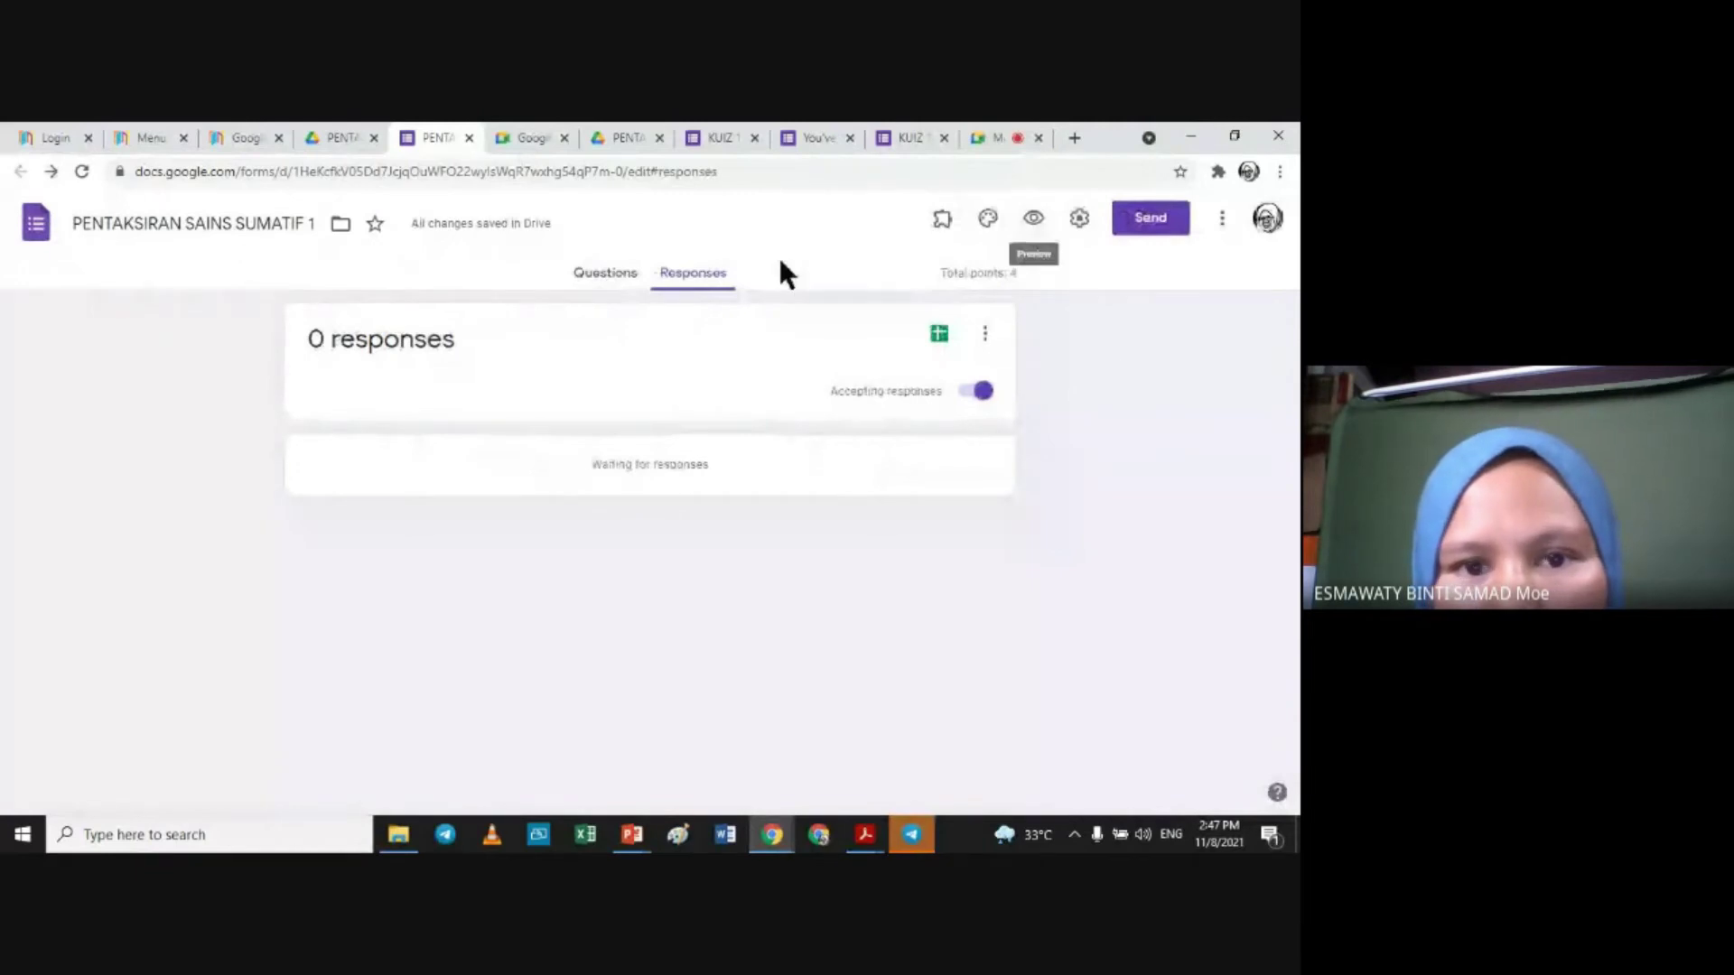
Step: Preview the quiz as a respondent, fill in the respondent's email, and choose 1 ARIF as the KELAS
click(1007, 215)
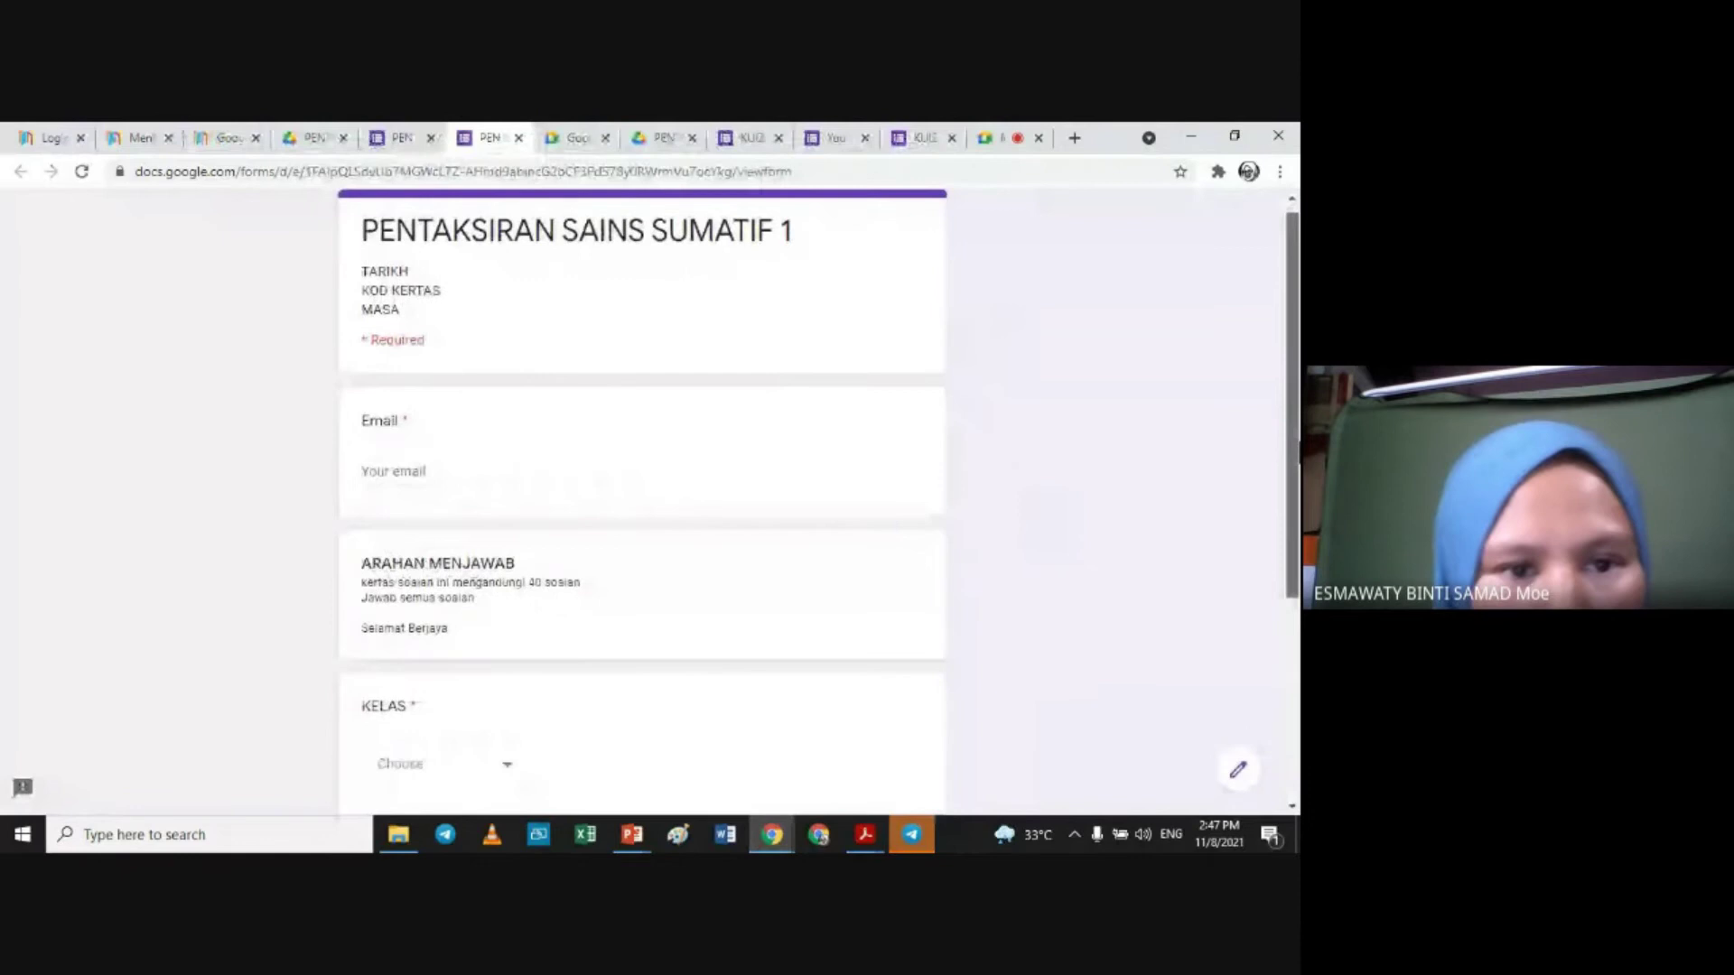
scroll(822, 441, down, 2)
click(465, 269)
click(455, 312)
click(473, 580)
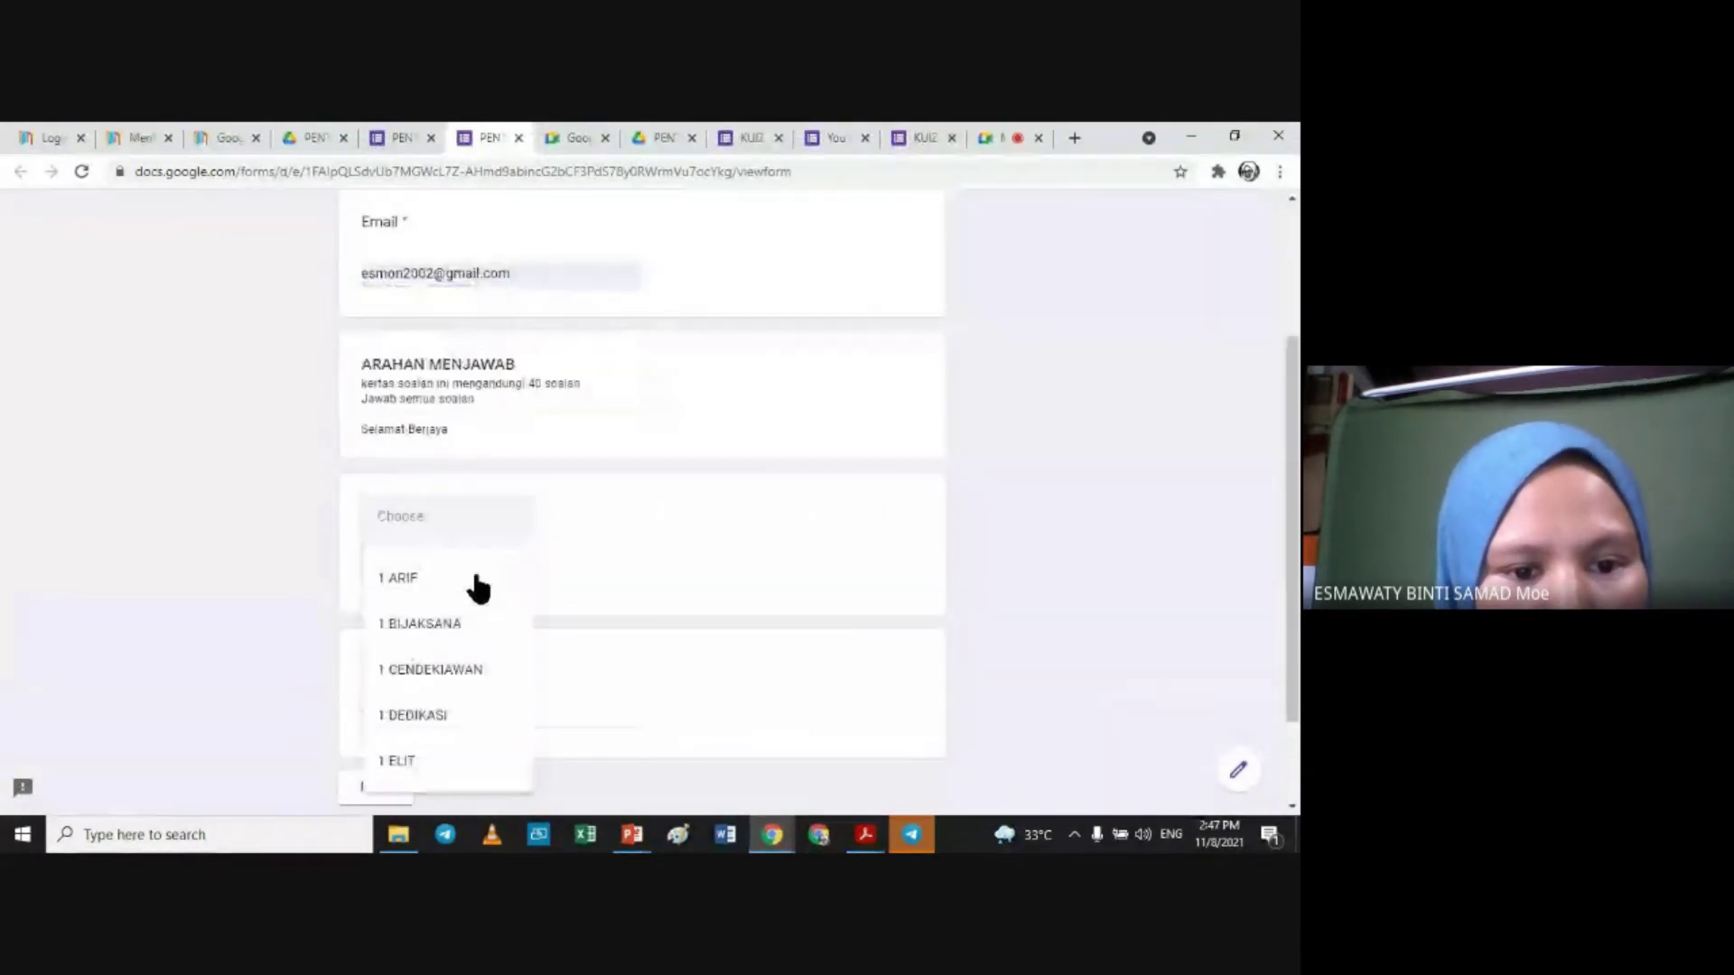
click(415, 583)
Step: Enter the respondent's name under NAMA and continue to the BAHAGIAN A section
click(434, 707)
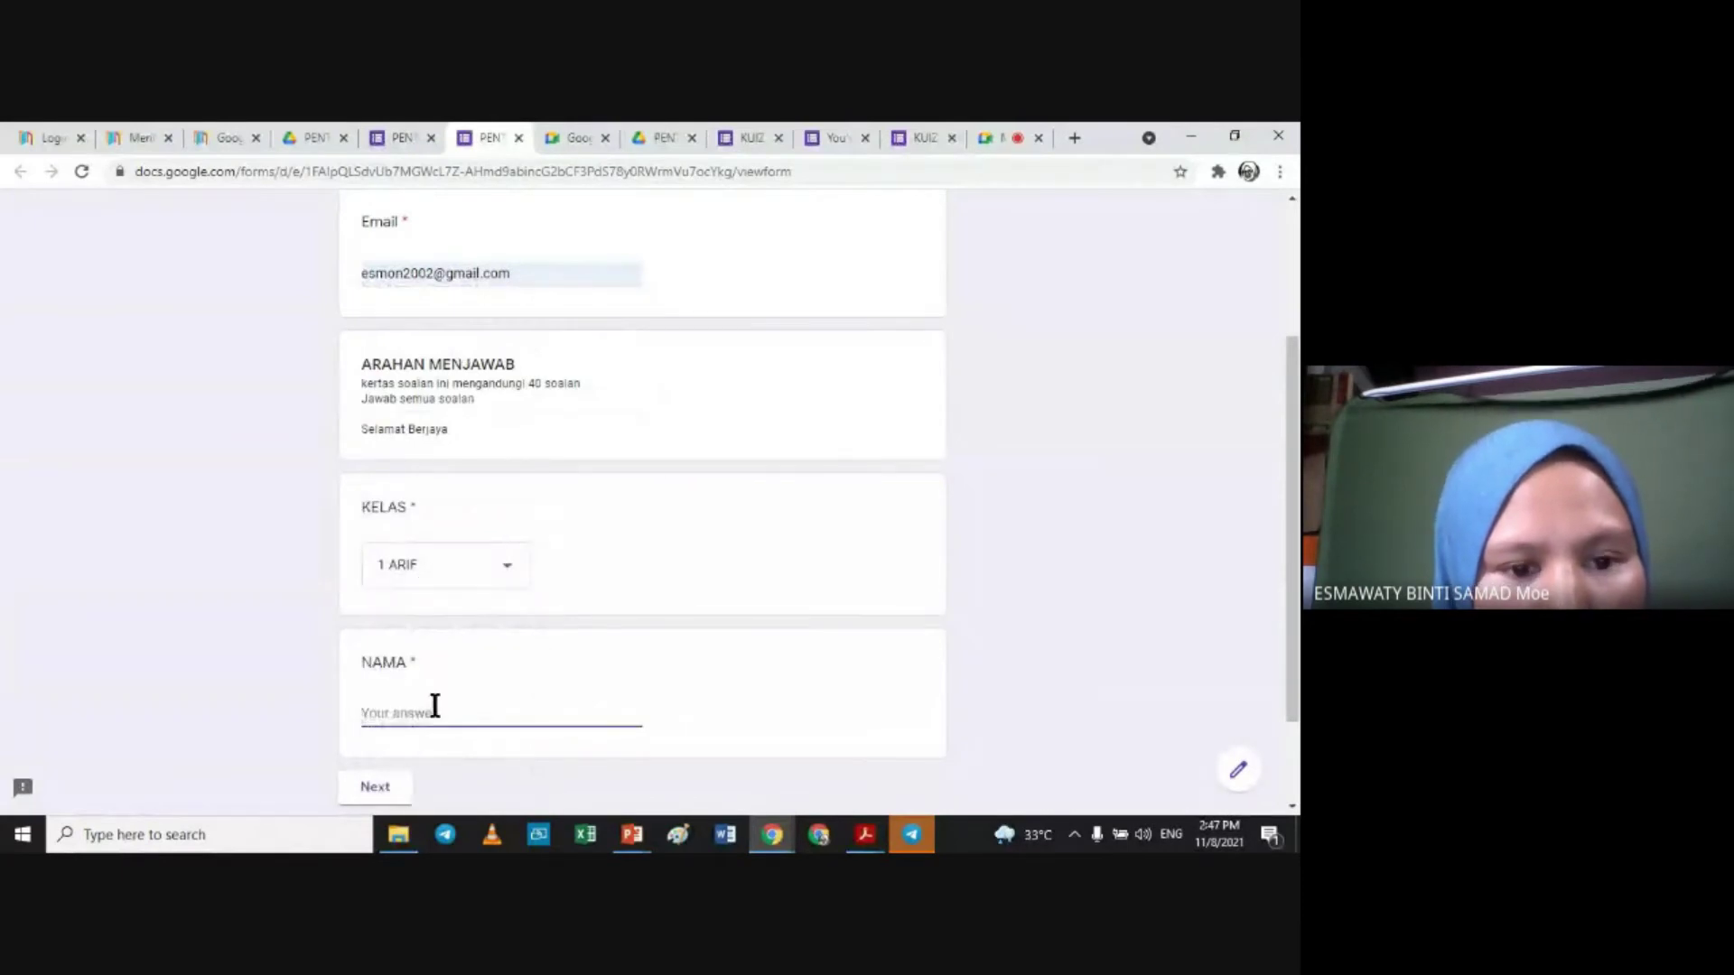
text(ES A)
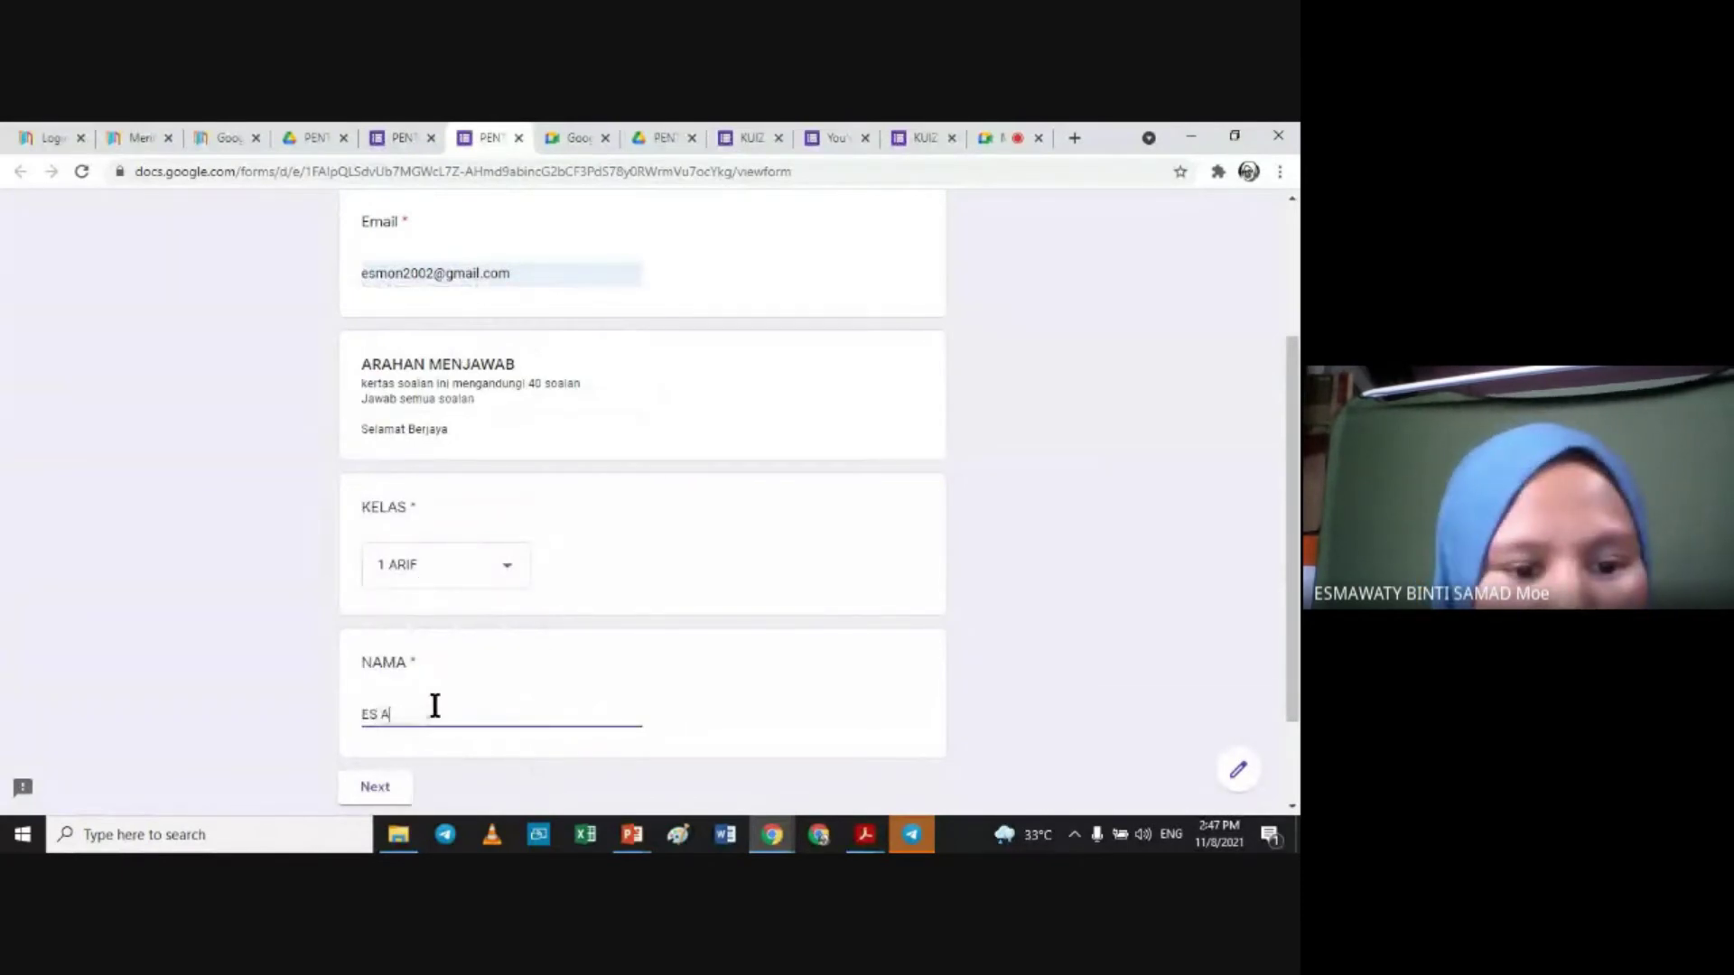
key(BackSpace)
key(BackSpace)
text(MA)
click(373, 788)
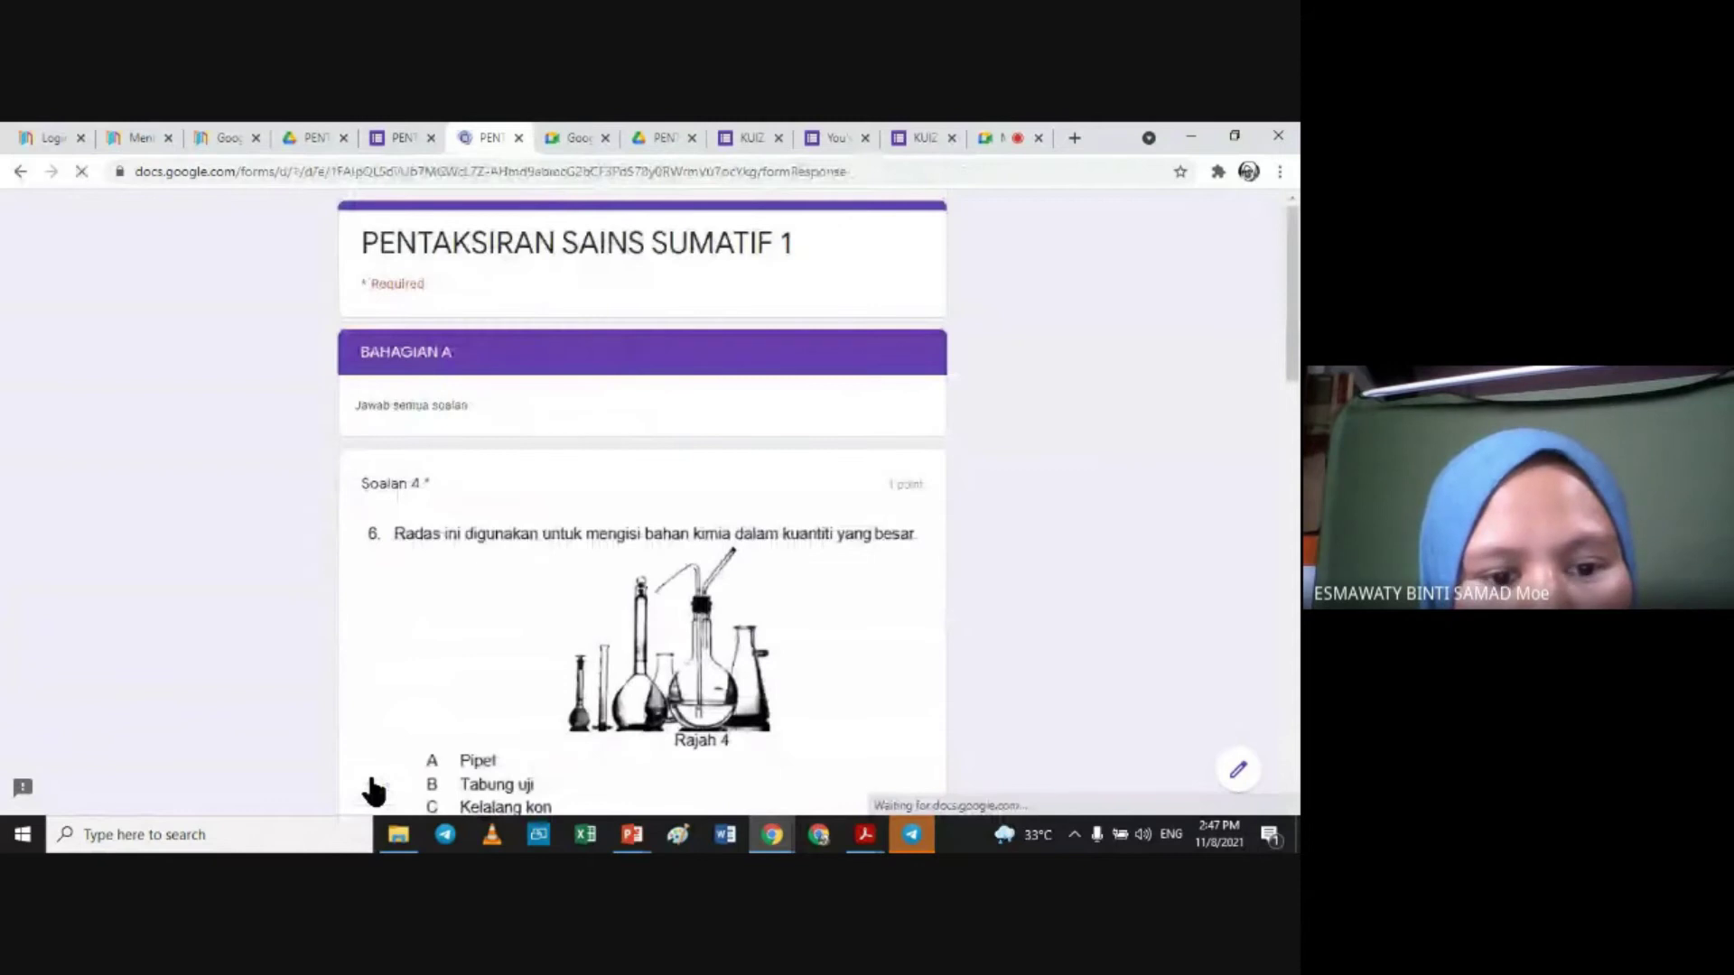
Step: Review the order of the questions in the BAHAGIAN A section of the respondent preview
scroll(373, 789, down, 1)
scroll(642, 496, down, 4)
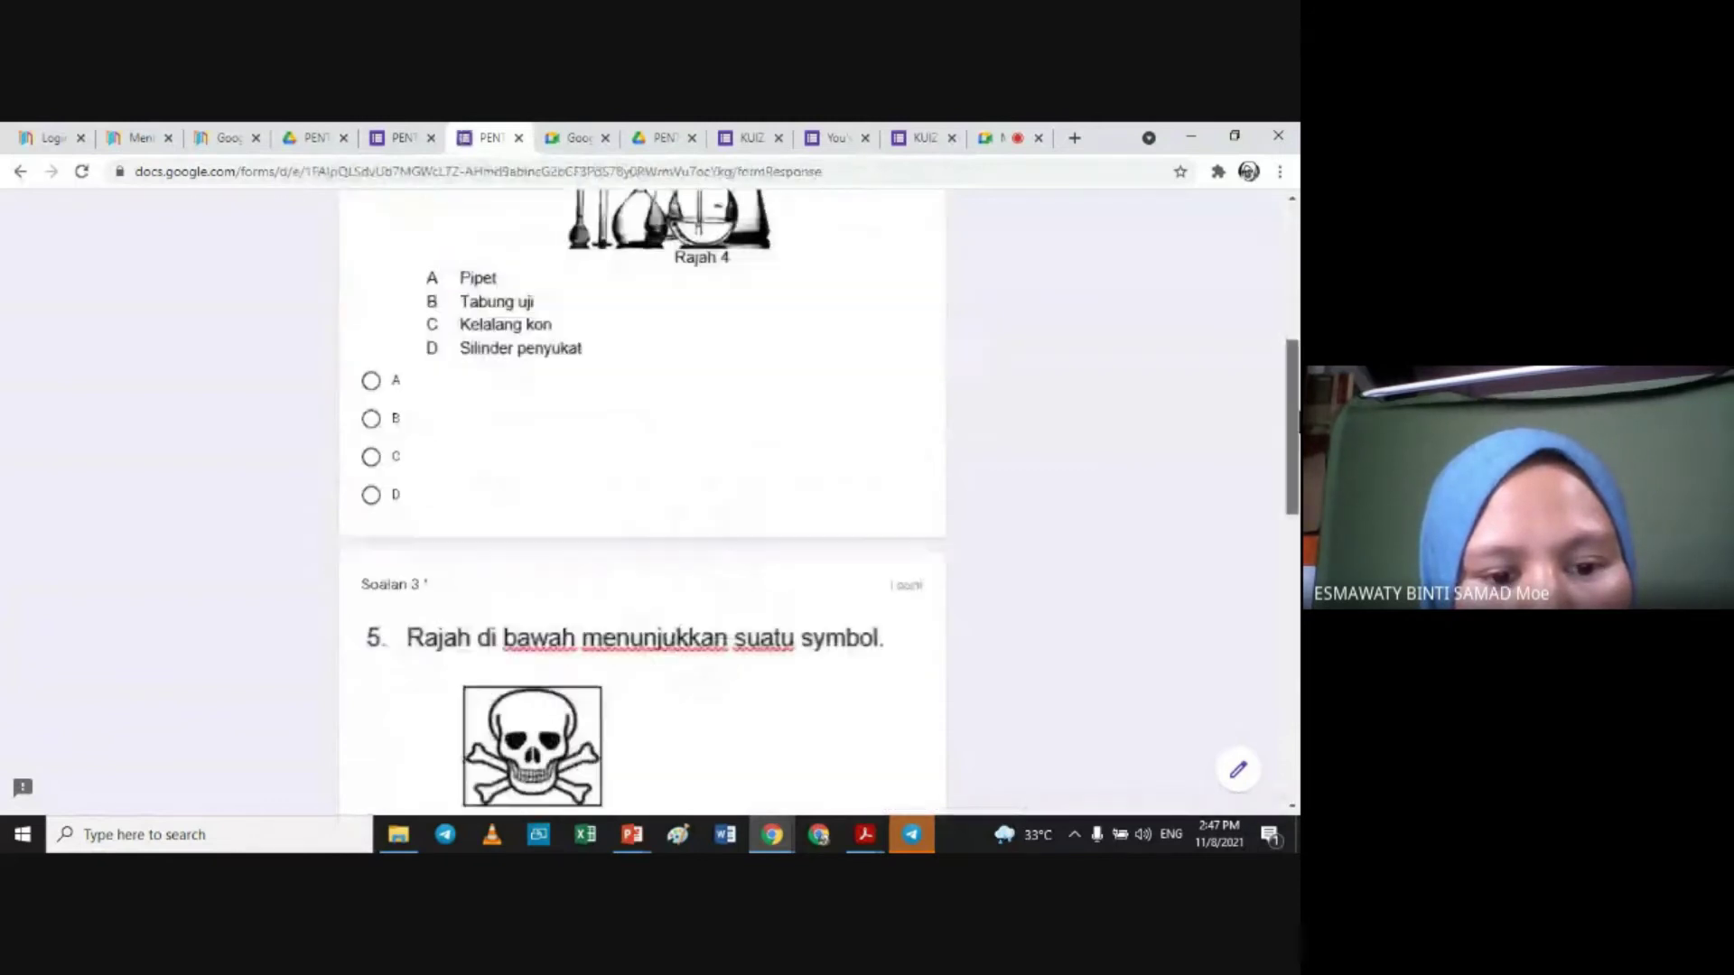
scroll(642, 497, down, 4)
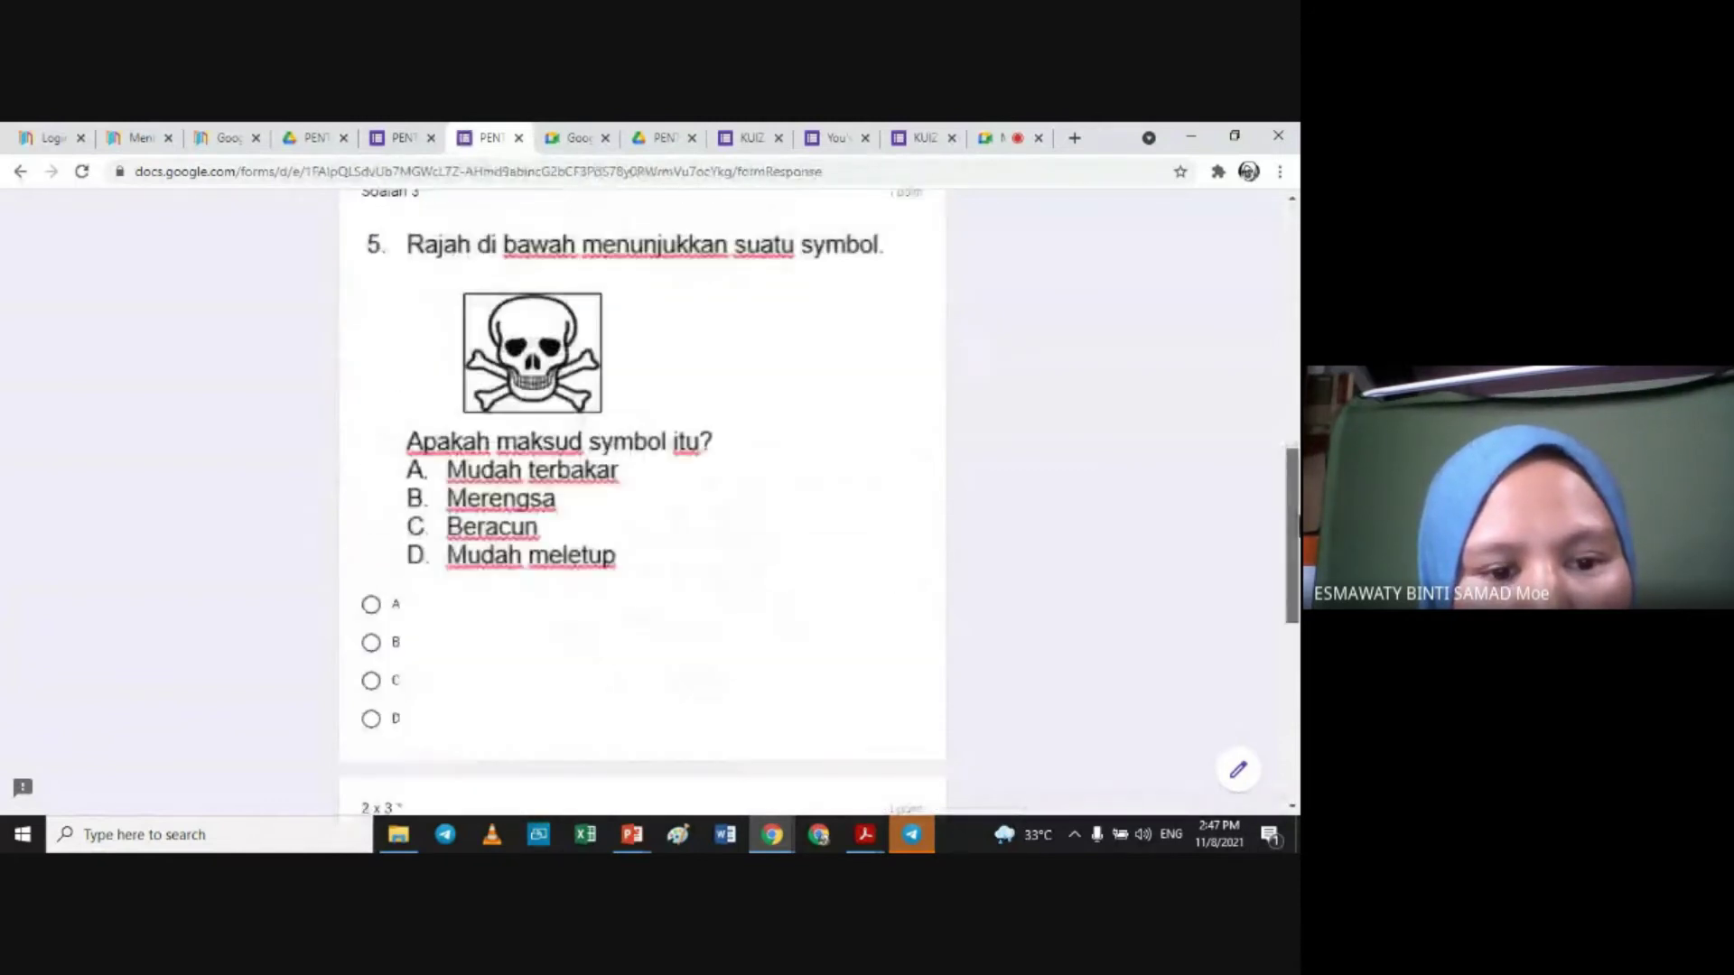
drag(1294, 532, 1293, 212)
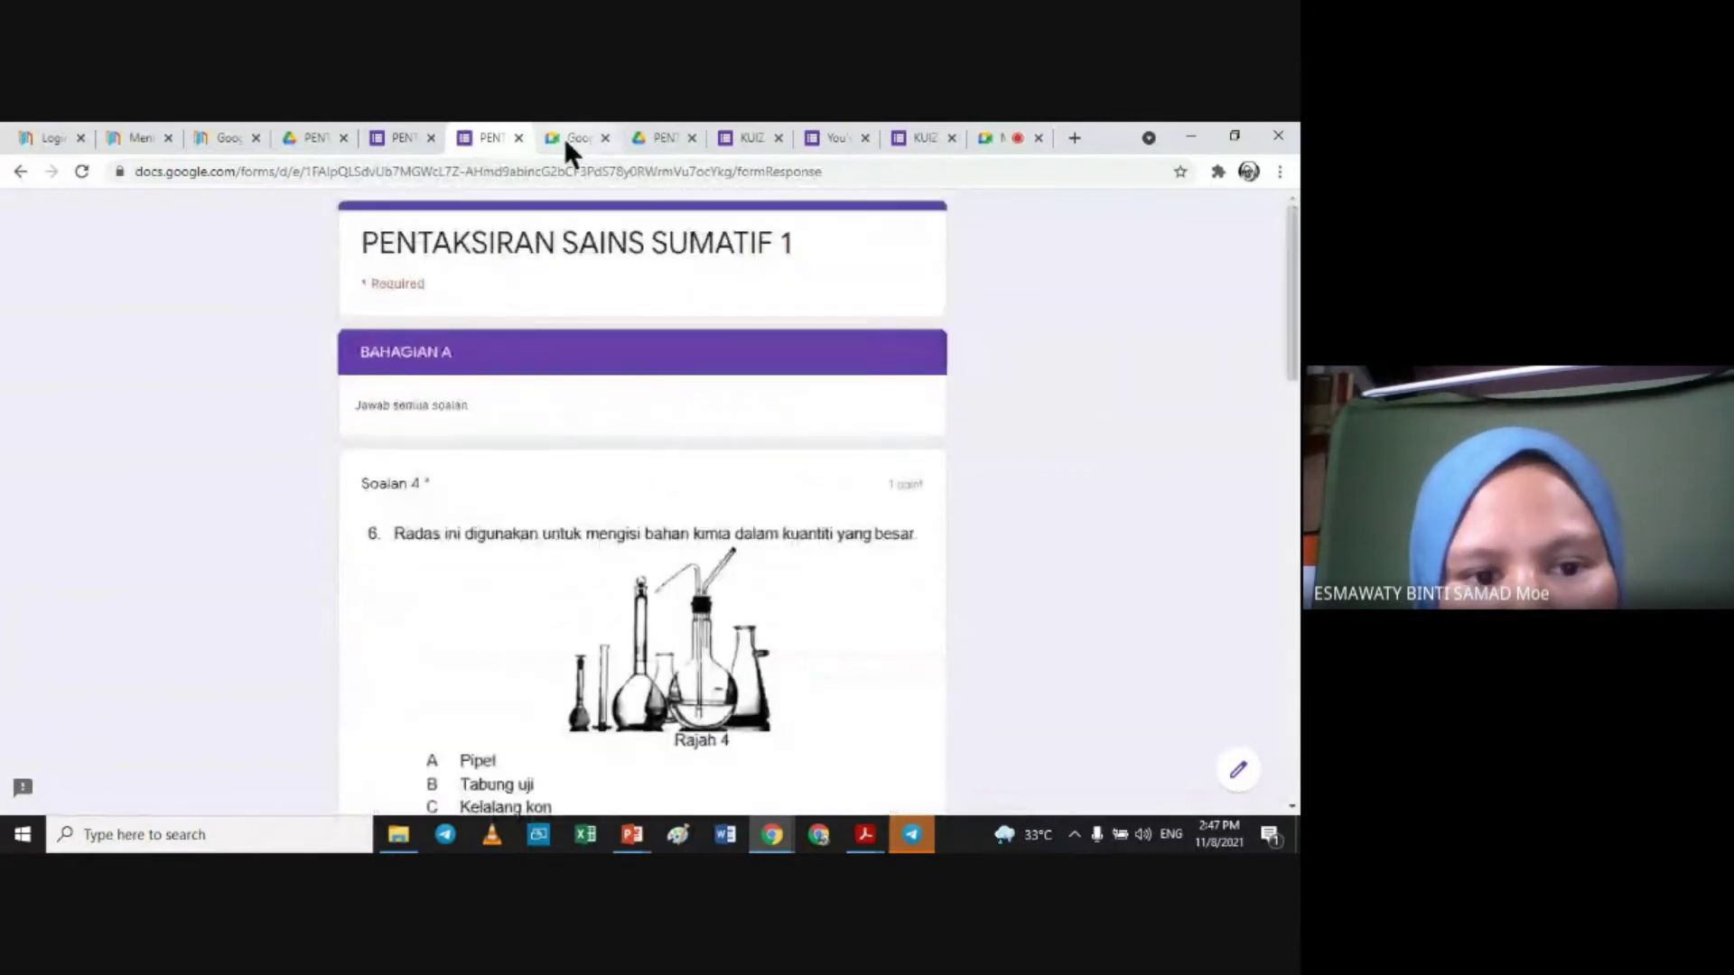
Step: Return to the form editor and enable Shuffle option order for the 1 + 1 question in BAHAGIAN A
click(395, 136)
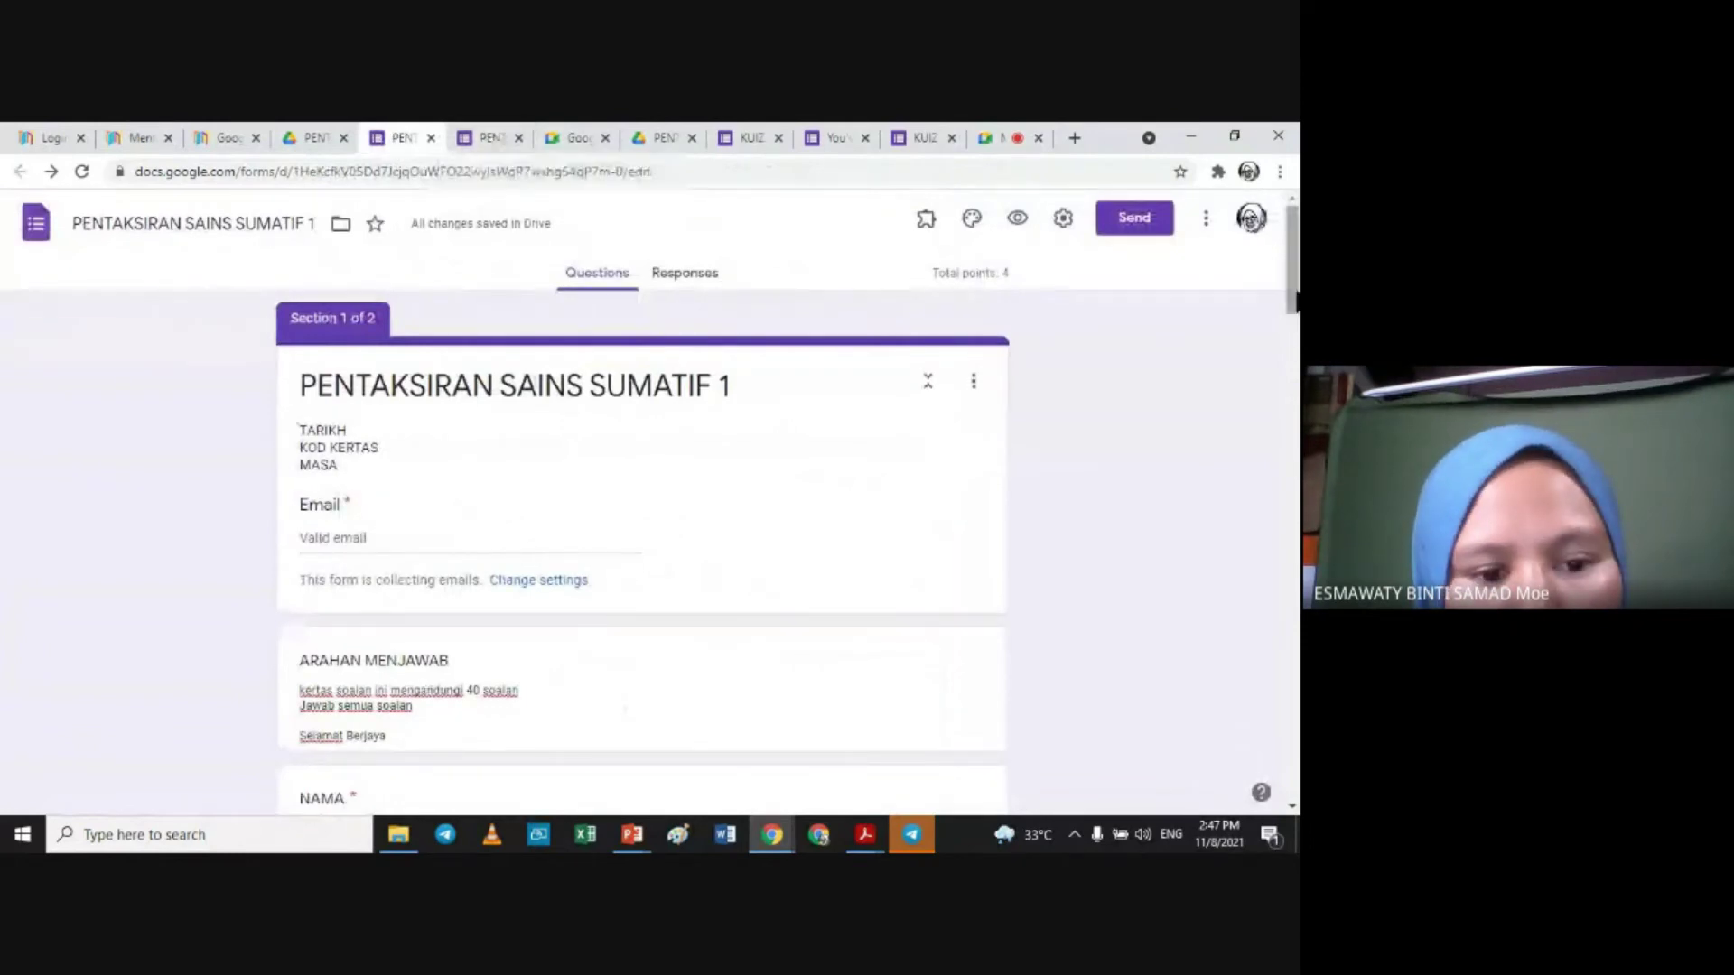
scroll(641, 542, down, 5)
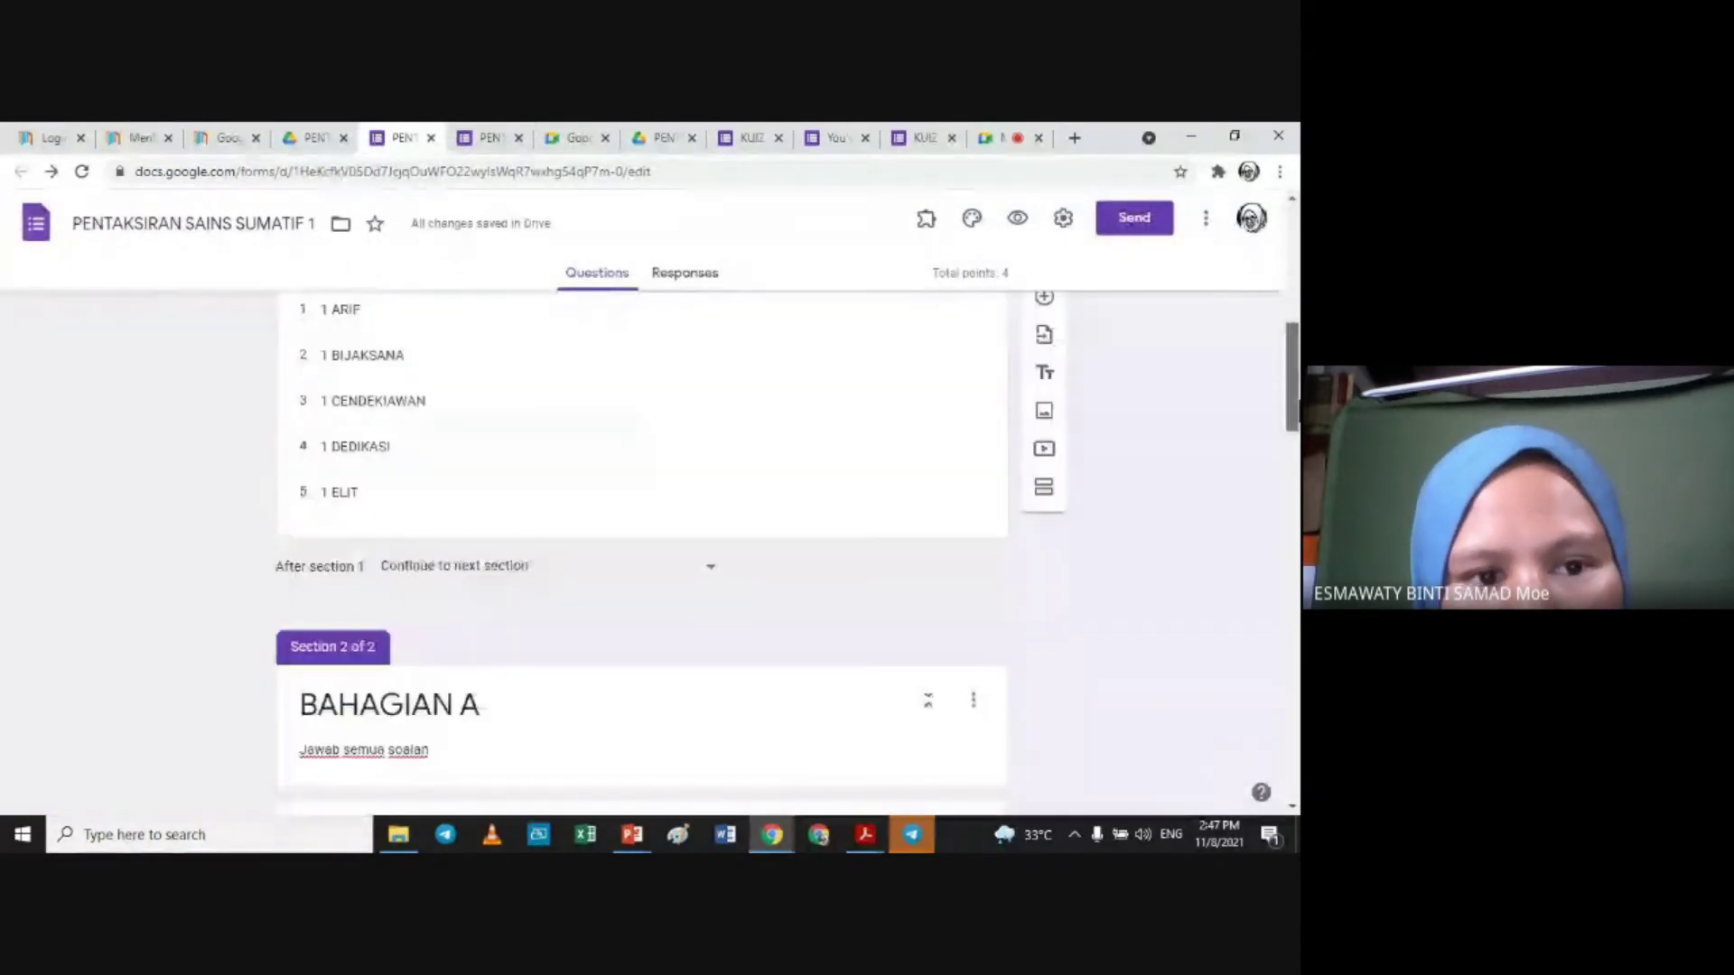
scroll(686, 578, down, 5)
scroll(687, 578, up, 2)
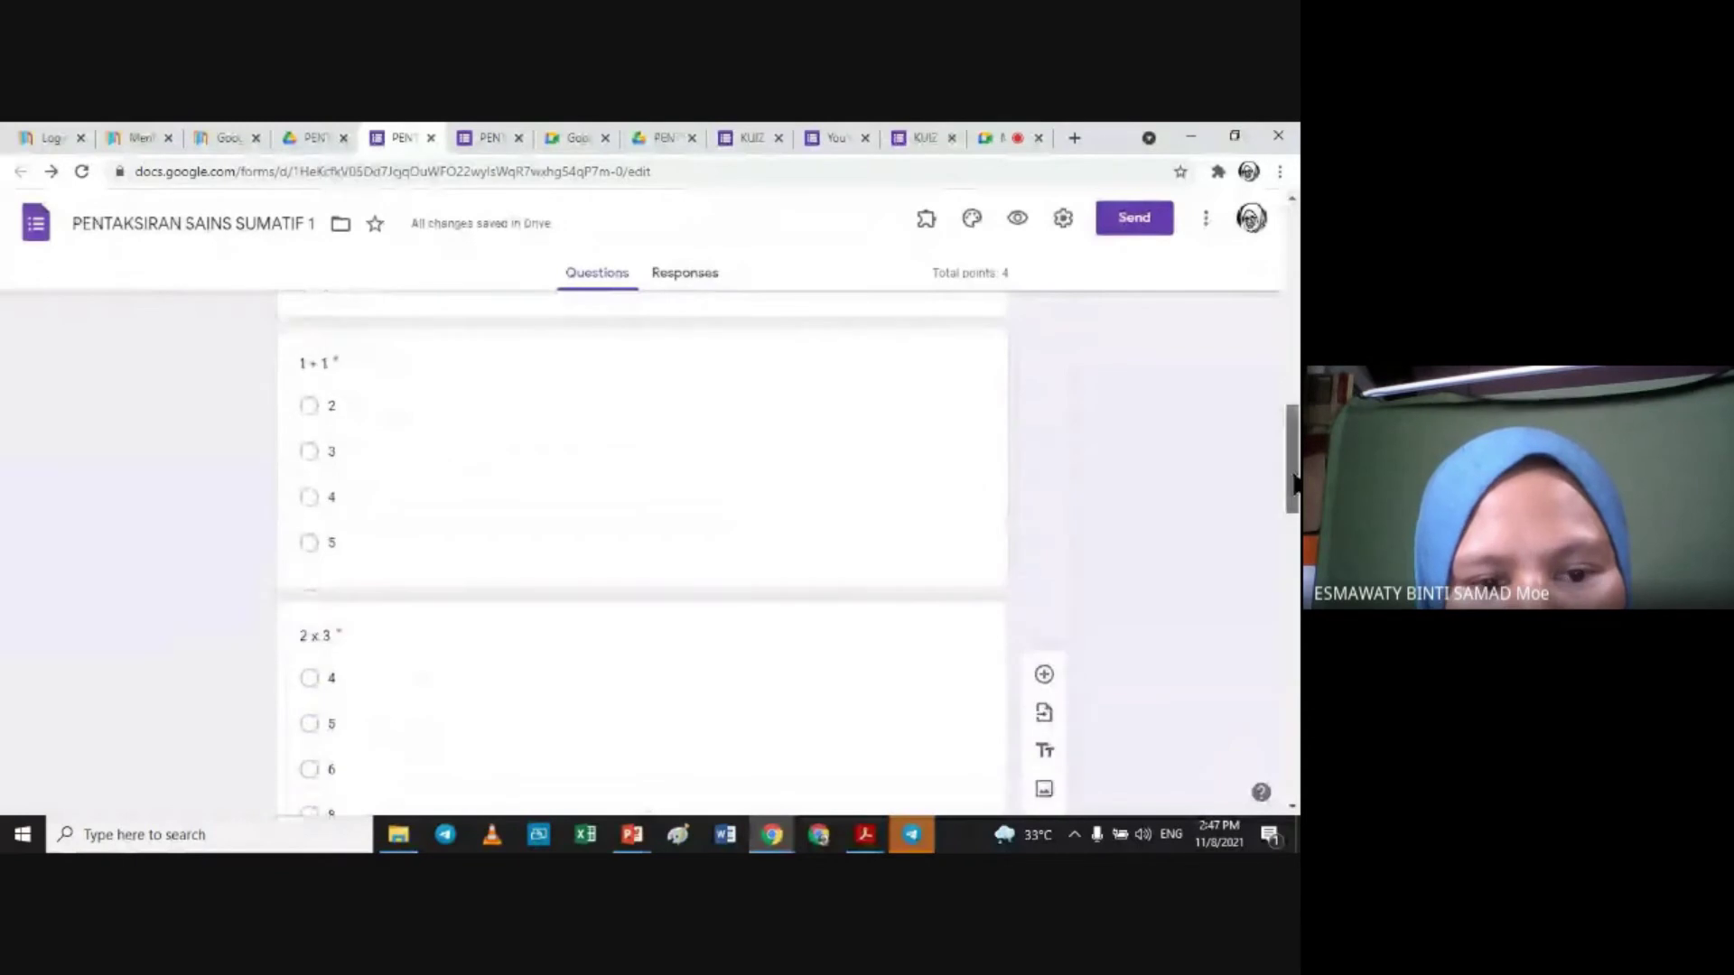
click(681, 565)
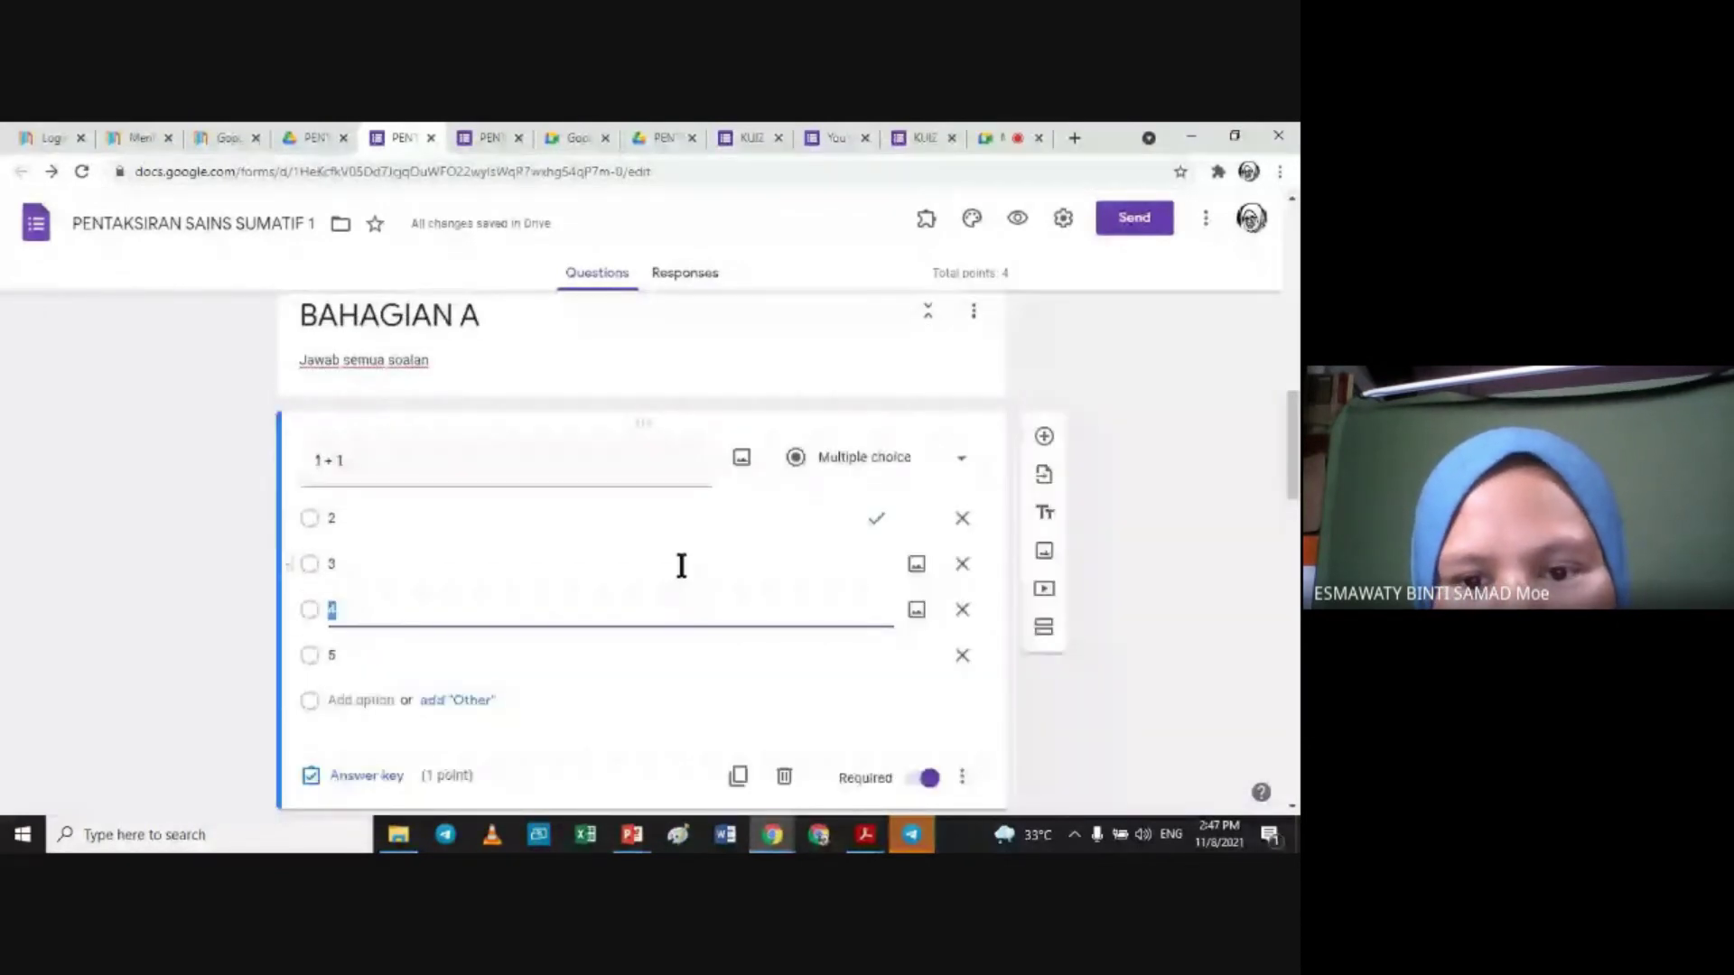
scroll(1292, 447, down, 3)
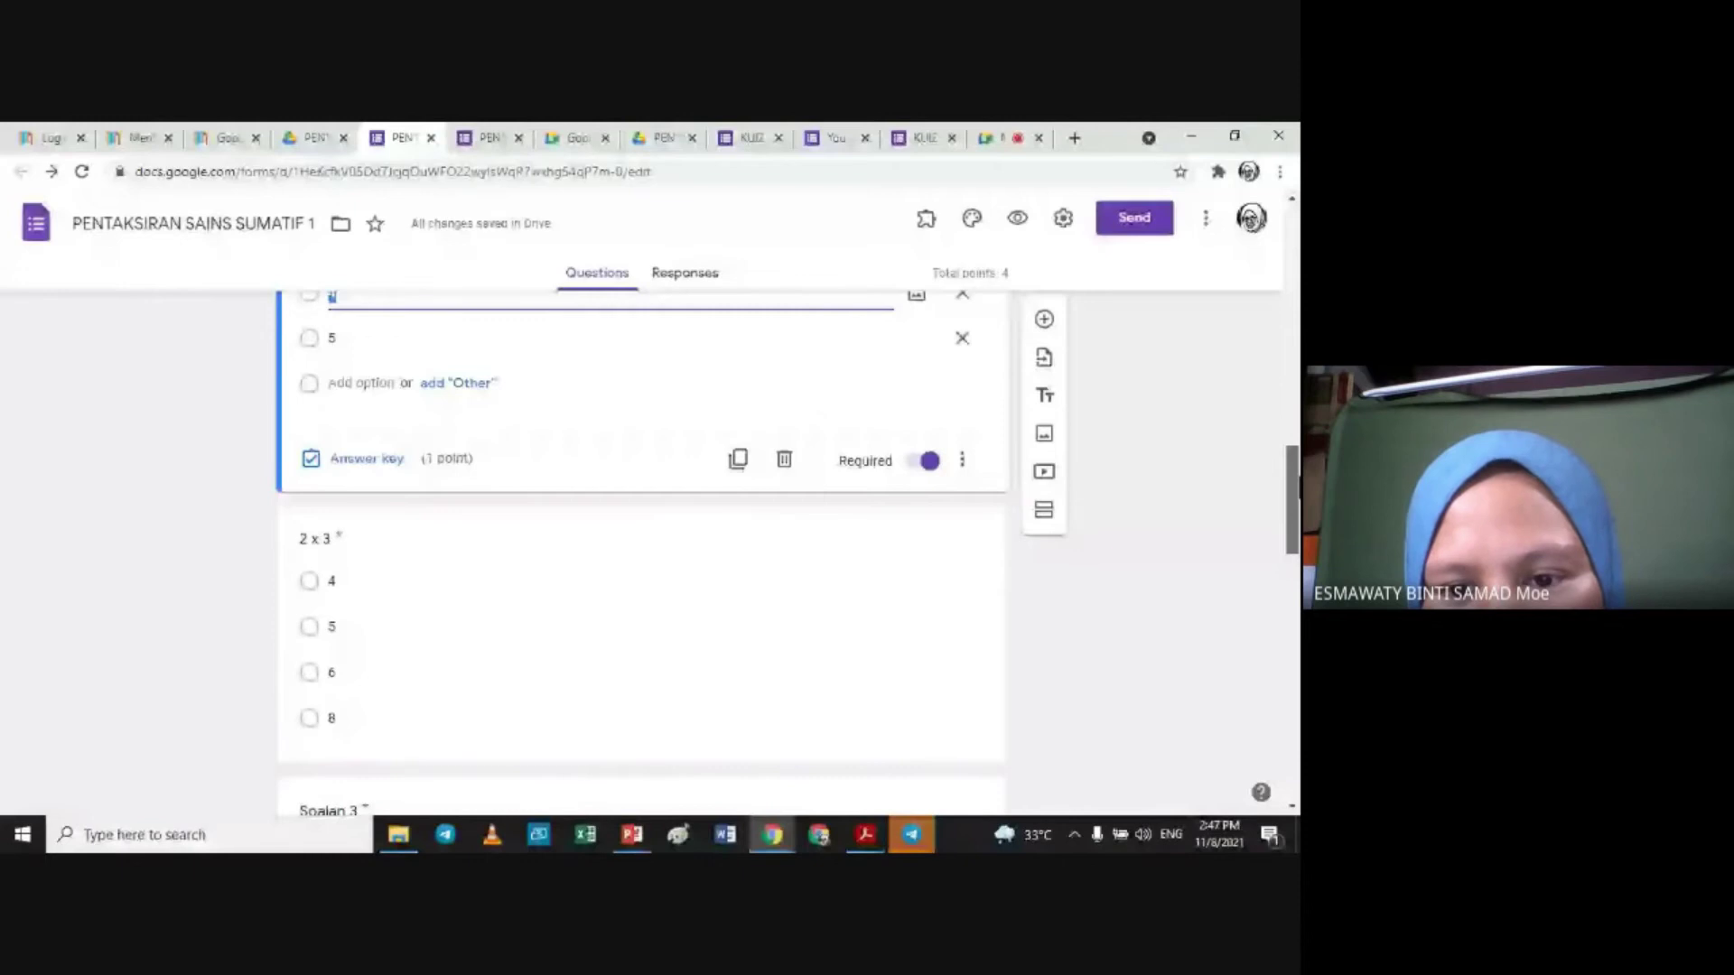
scroll(1269, 462, up, 1)
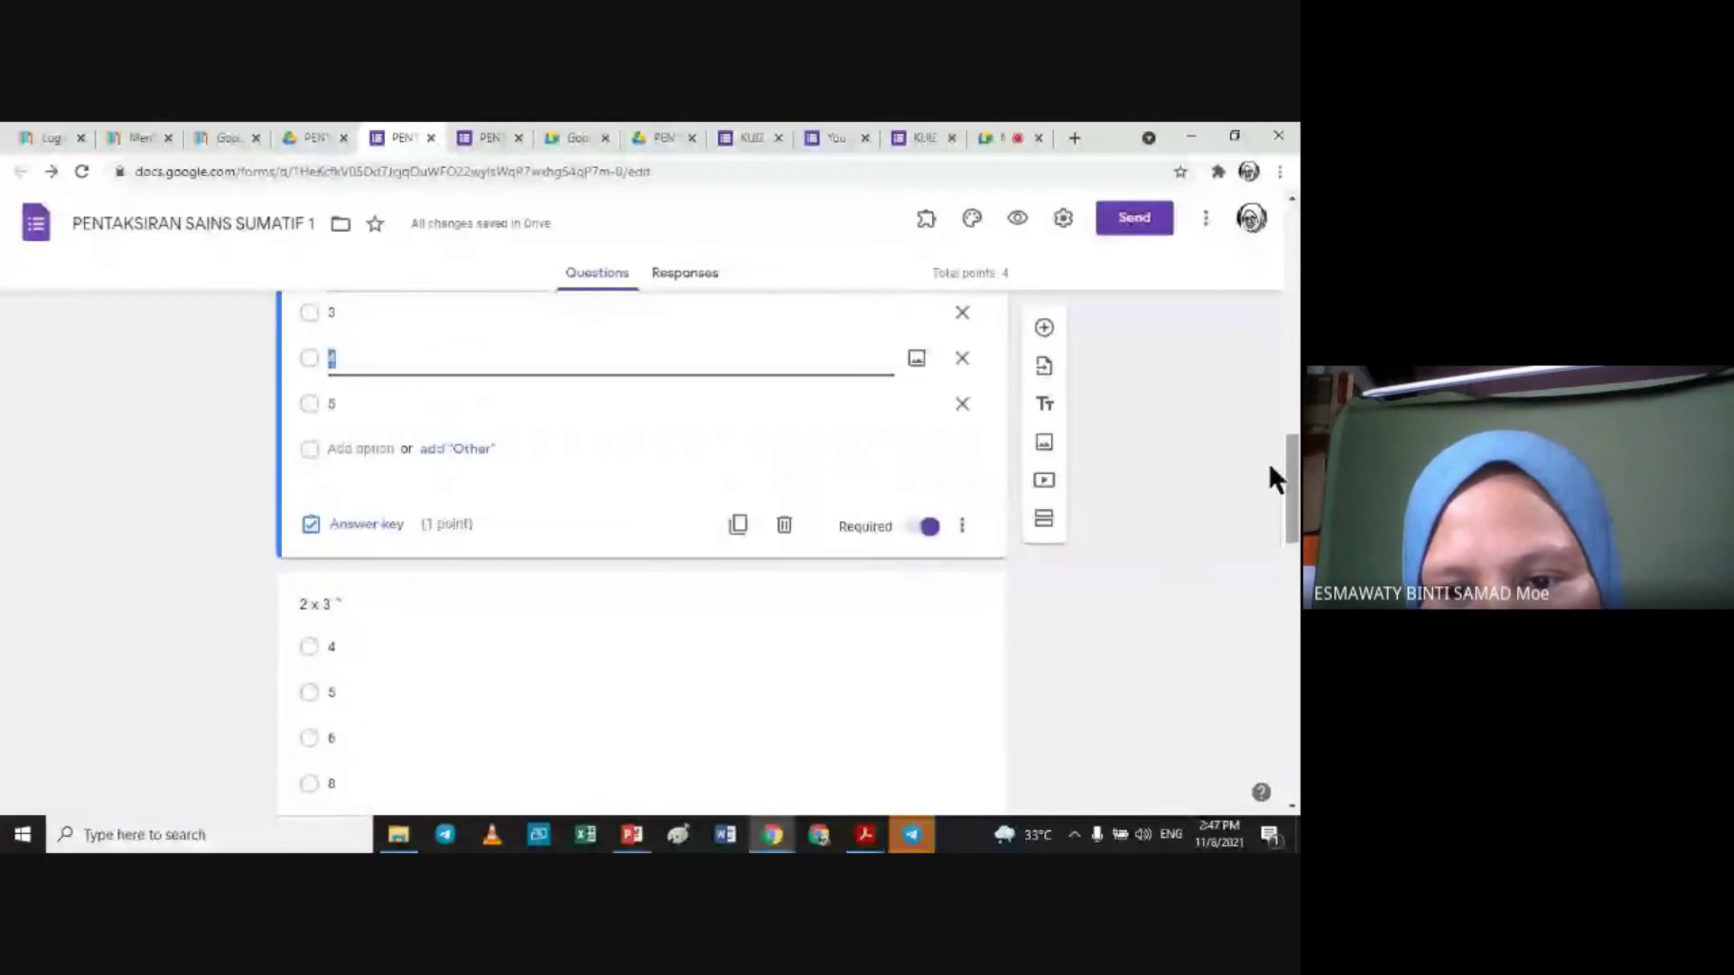
click(964, 528)
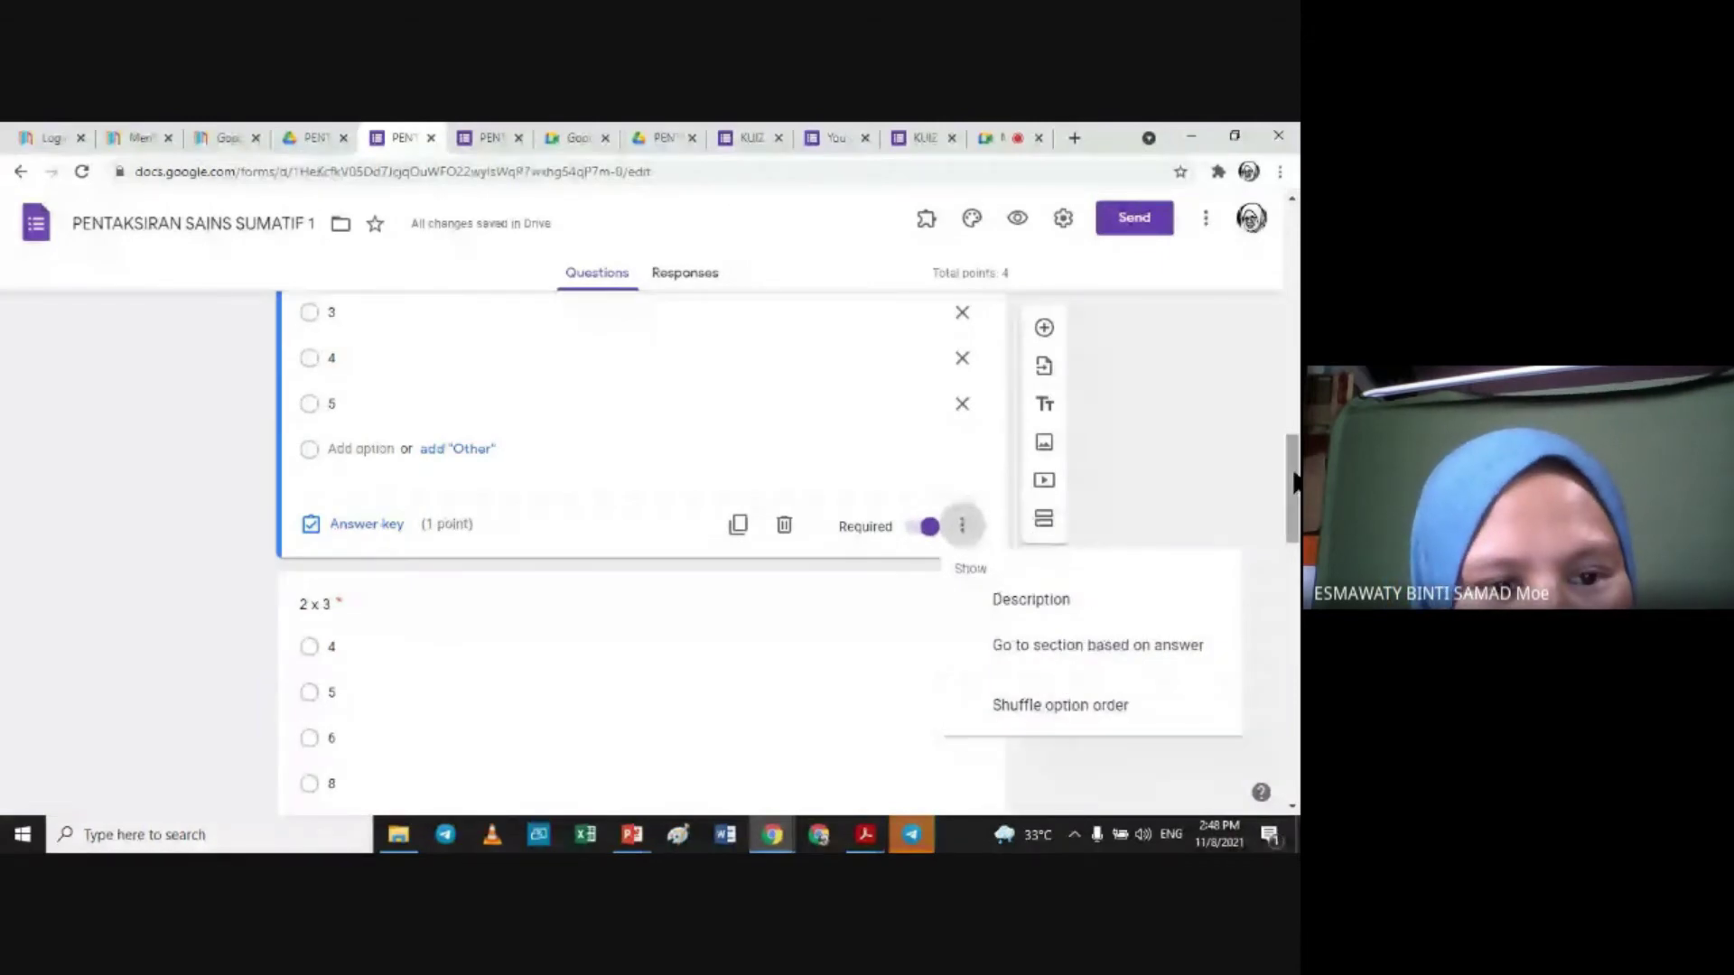
drag(1293, 482, 1295, 476)
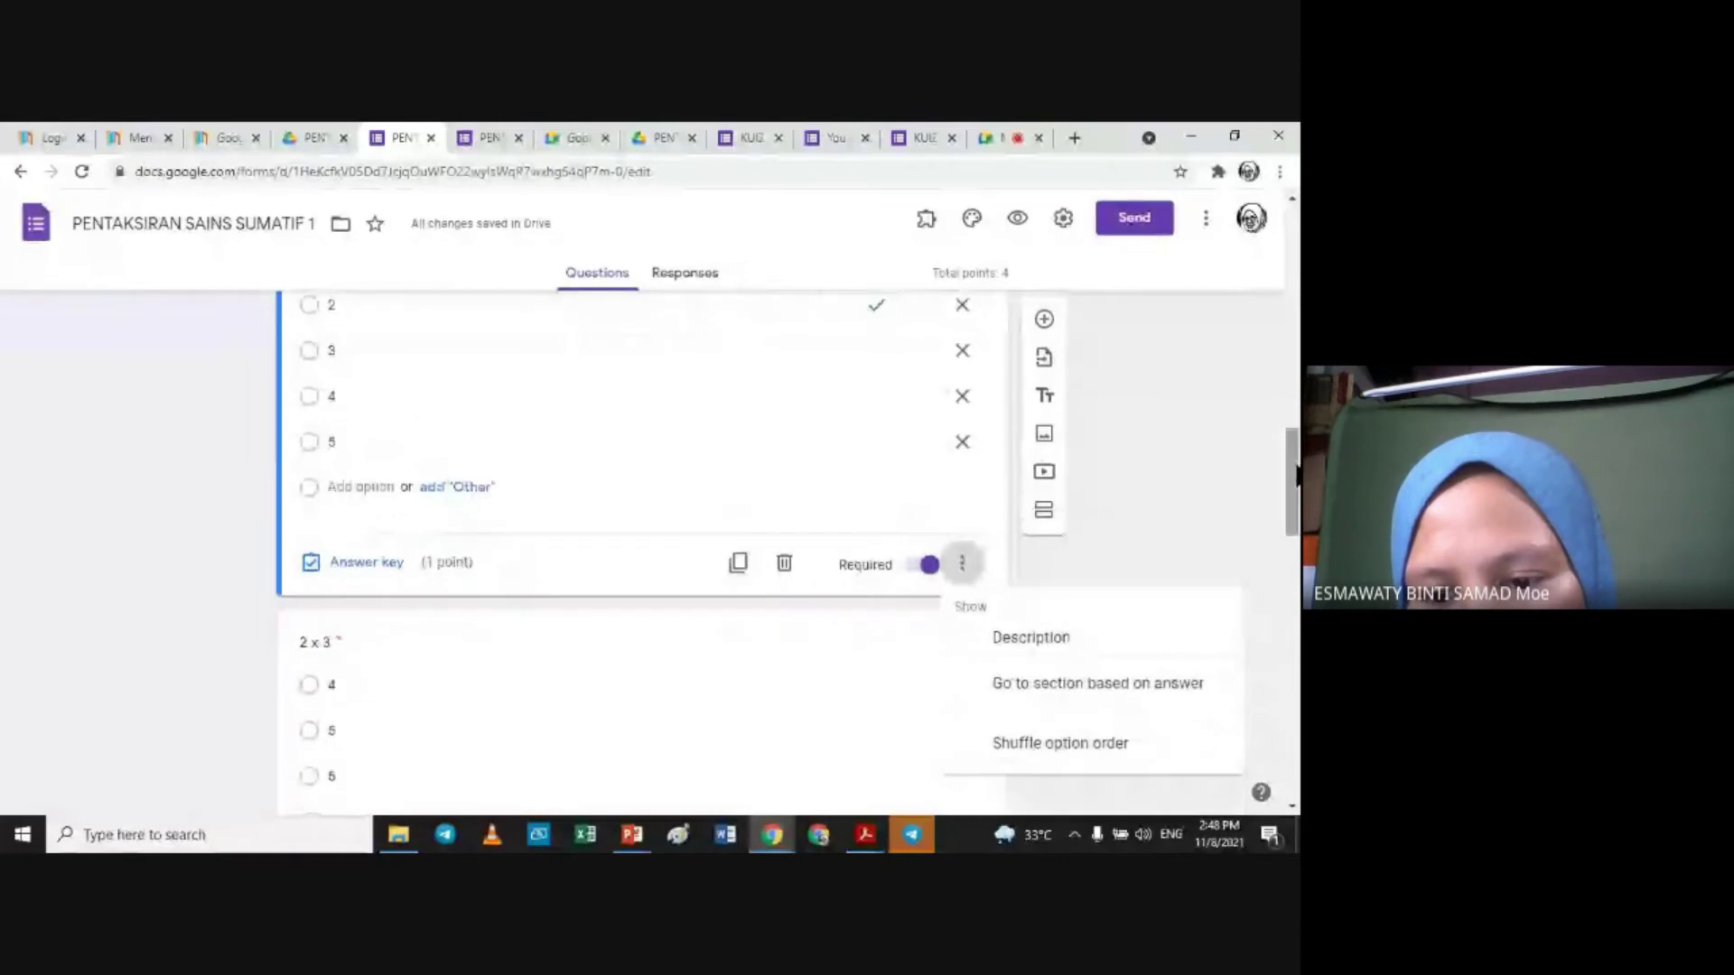
click(1043, 753)
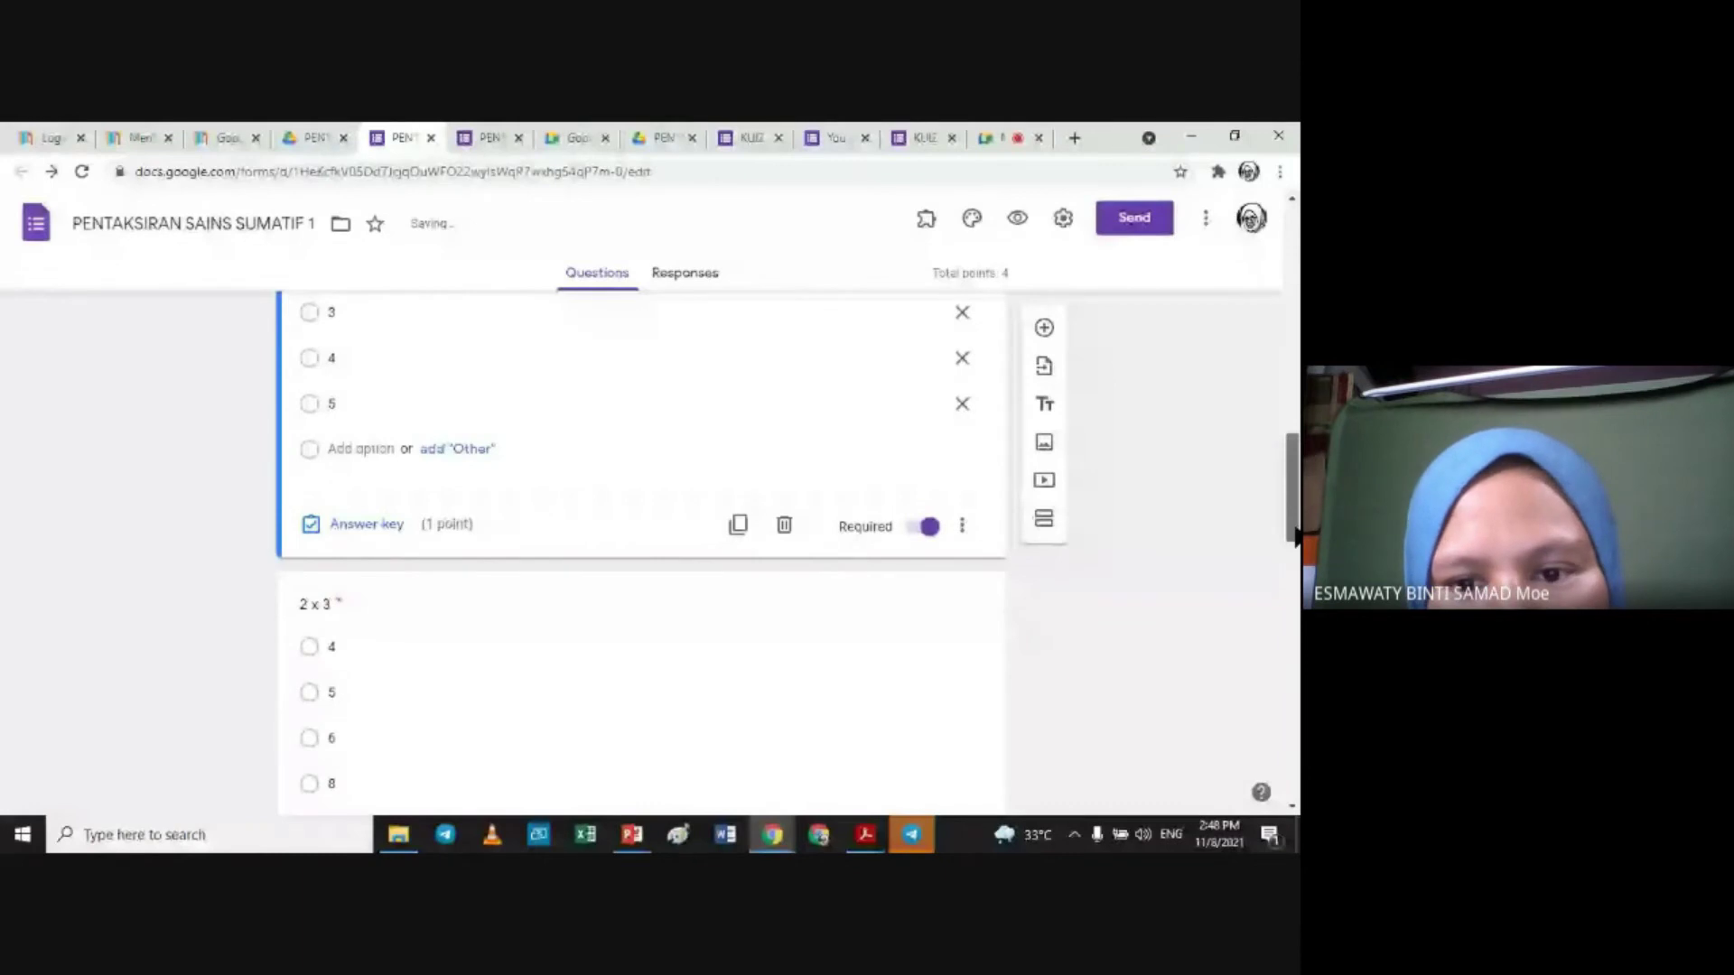
Step: Enable Shuffle option order for the 2 x 3 question
drag(1296, 536, 1296, 589)
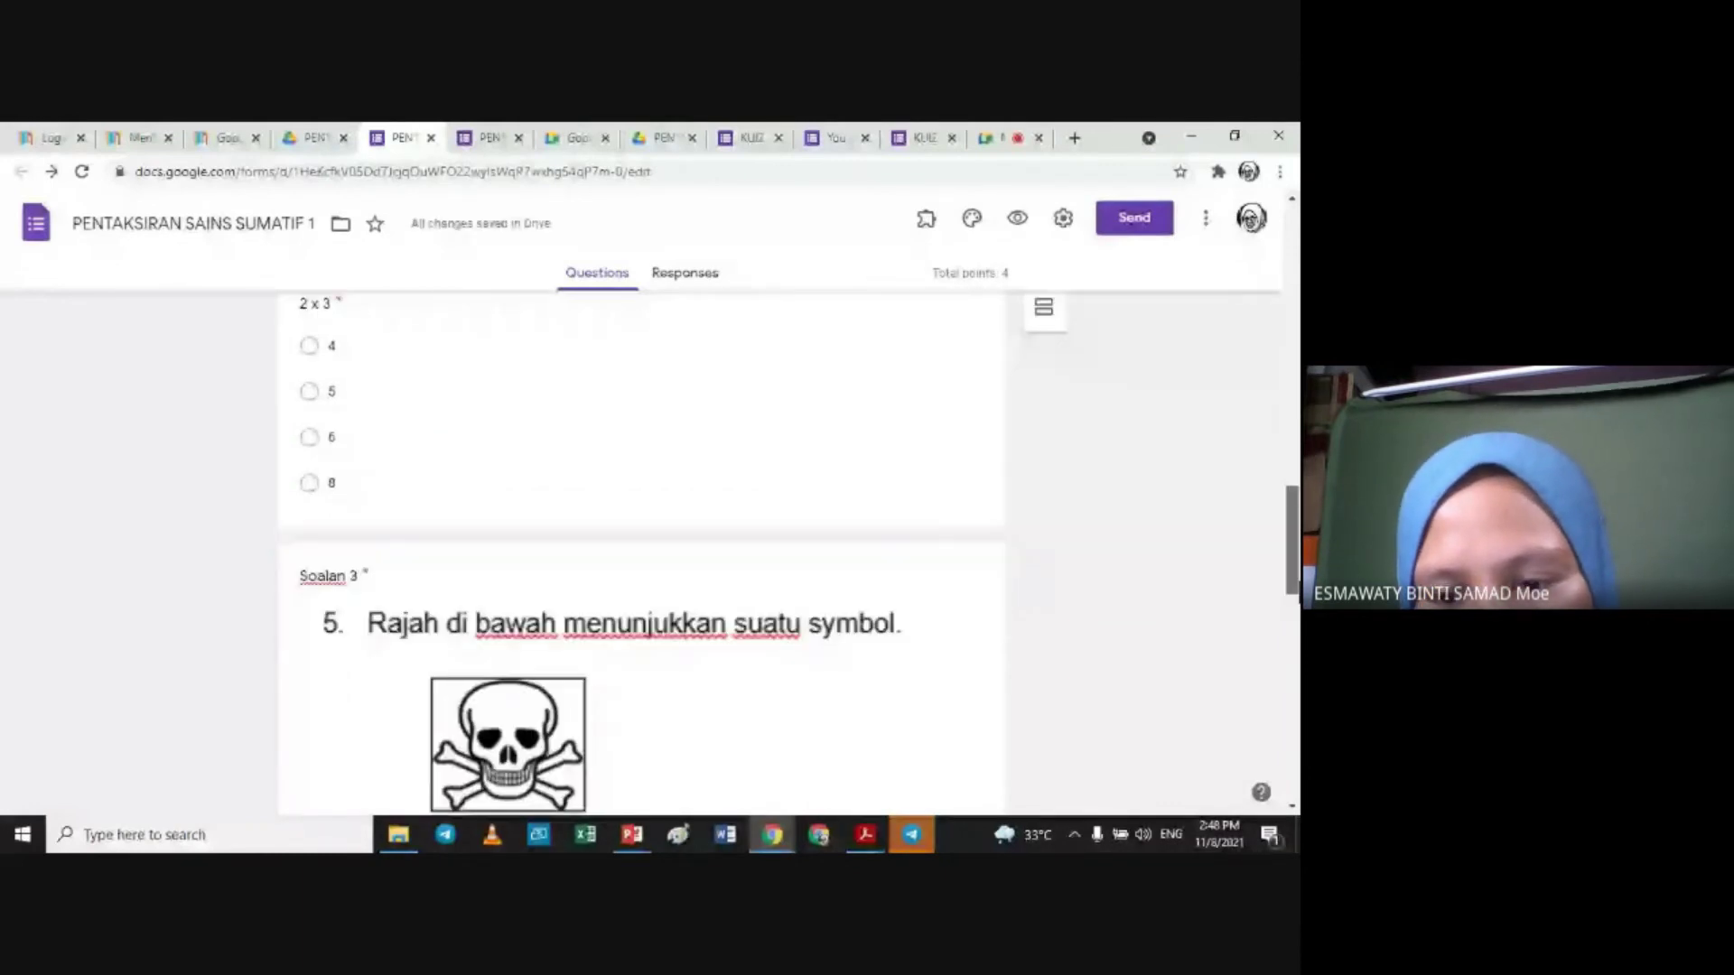
click(985, 488)
click(961, 496)
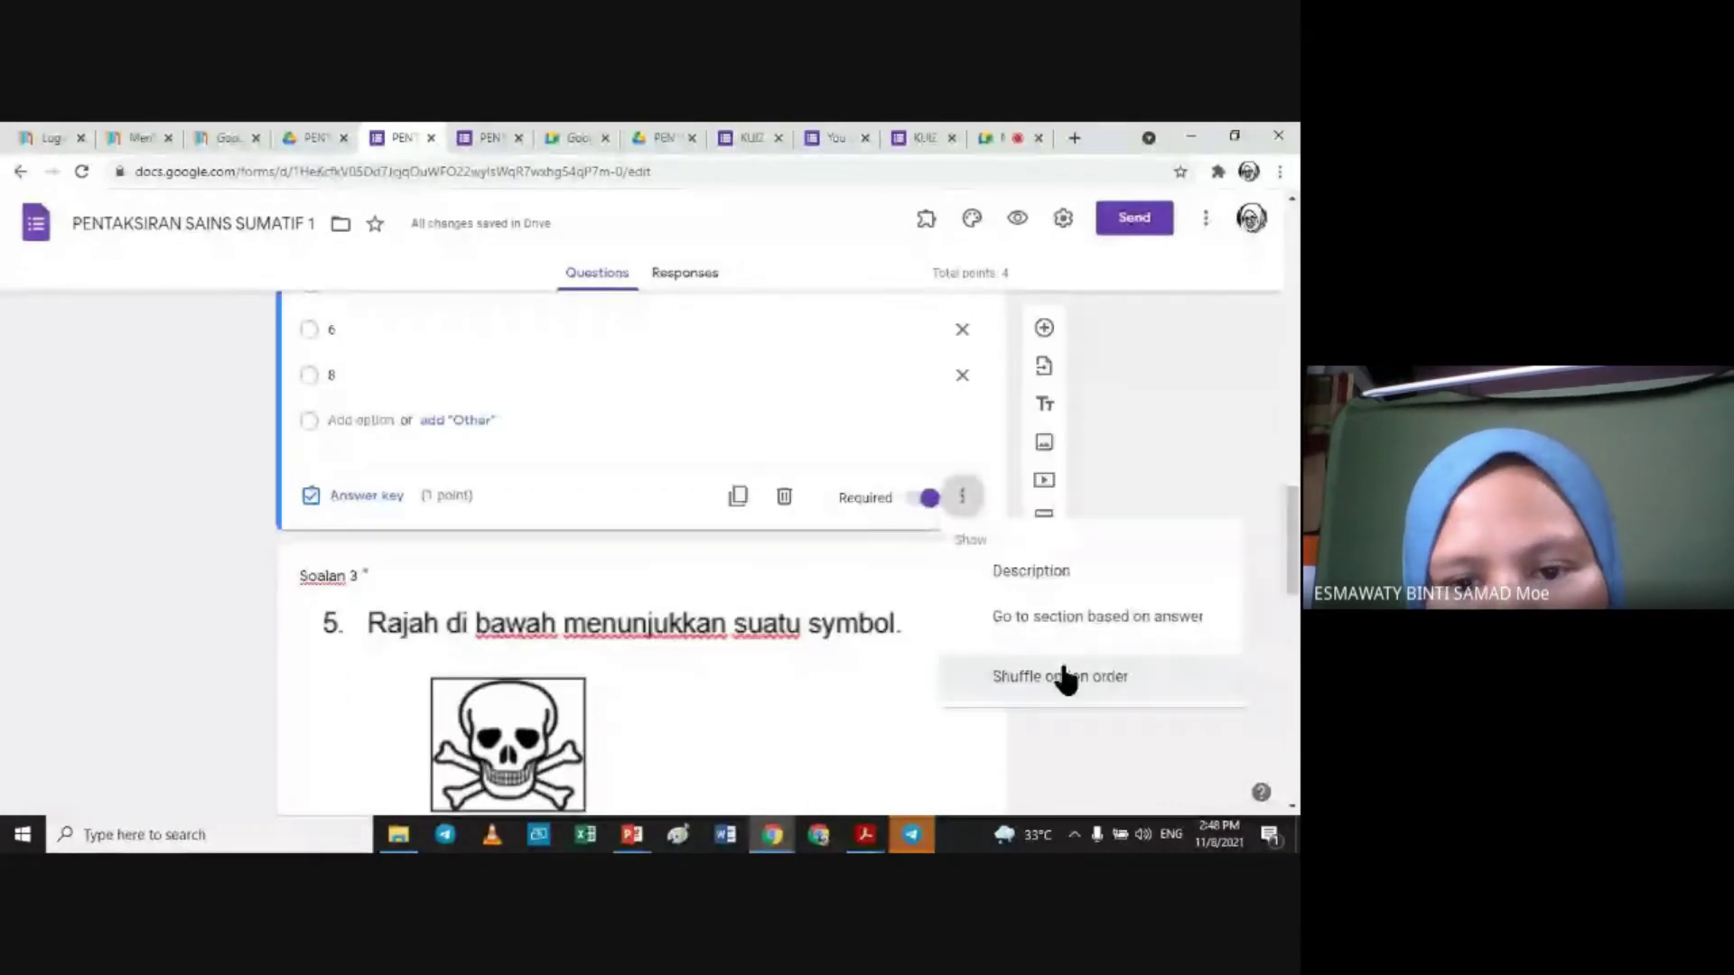
click(1065, 677)
Step: Enable Shuffle option order for the Soalan 4 question about laboratory apparatus
drag(1293, 540, 1293, 600)
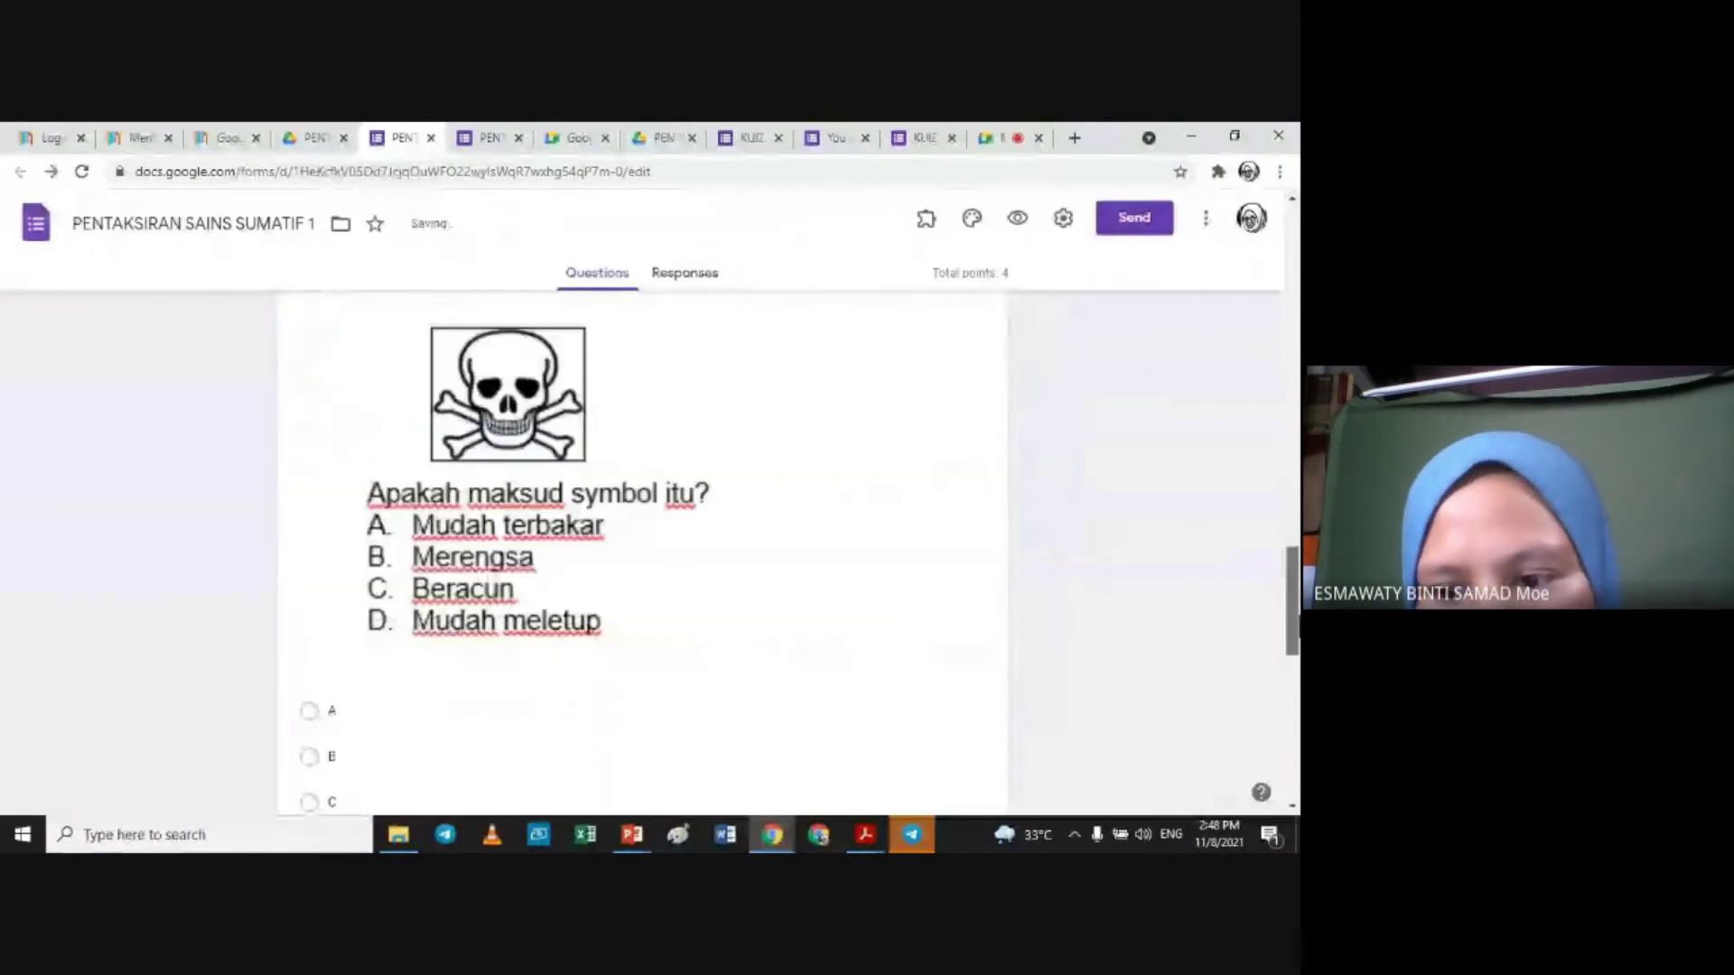
scroll(1005, 700, down, 7)
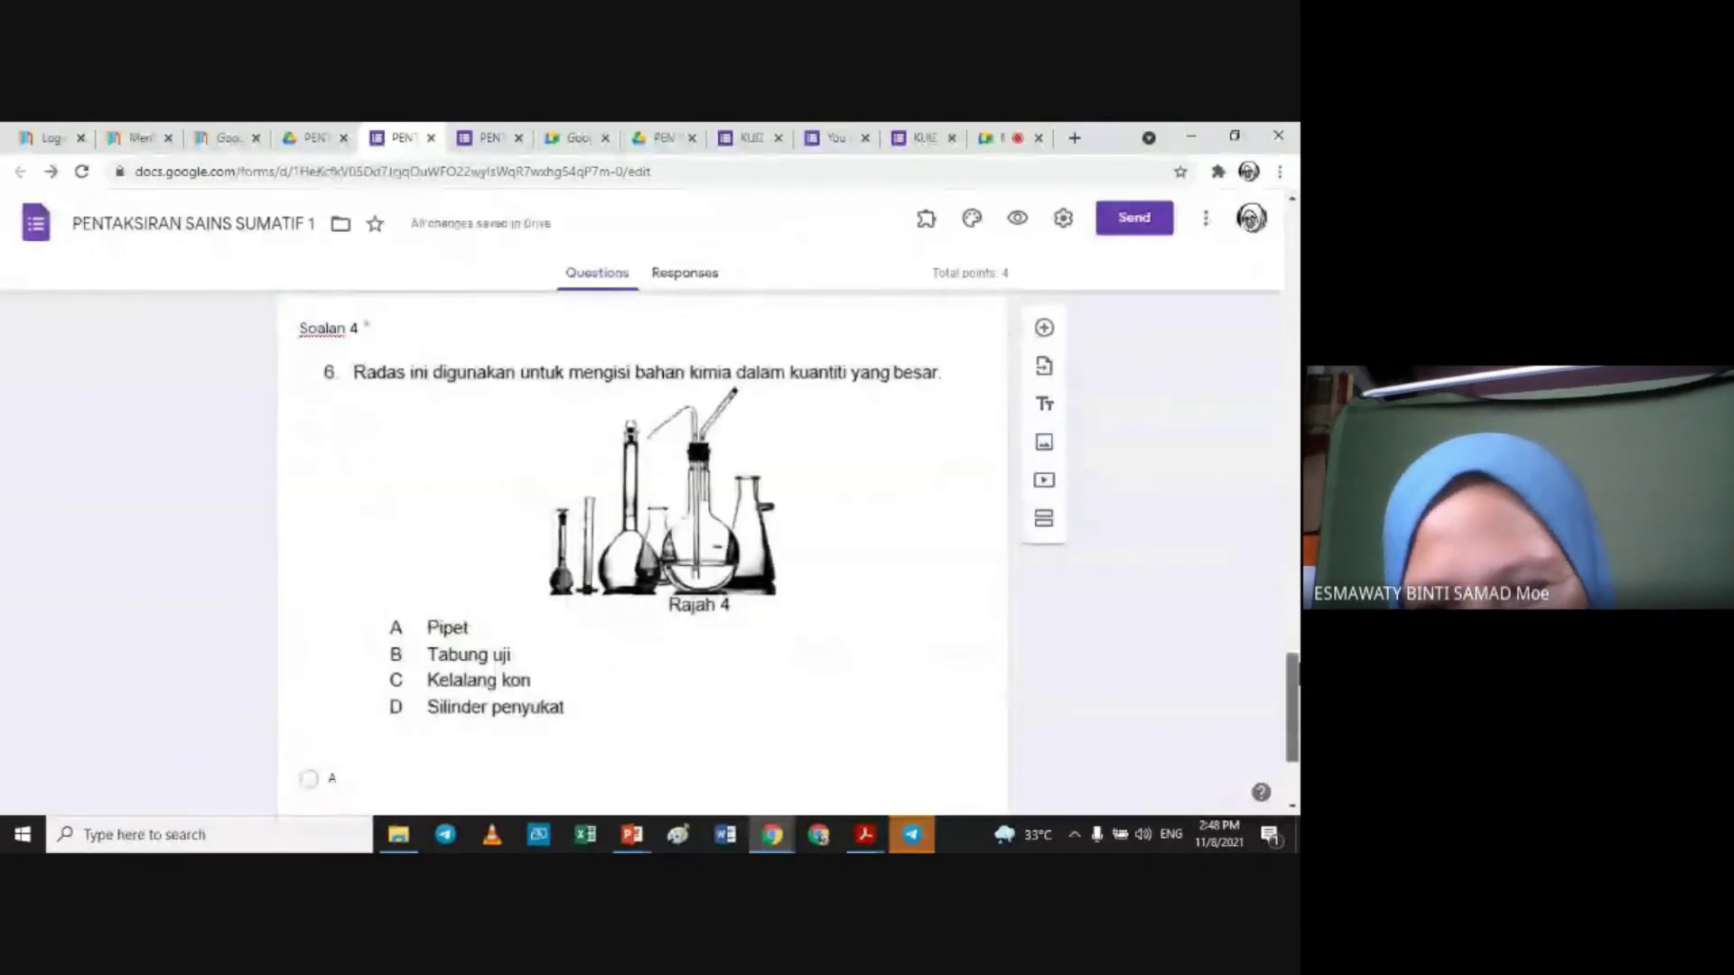
scroll(870, 700, down, 2)
click(871, 700)
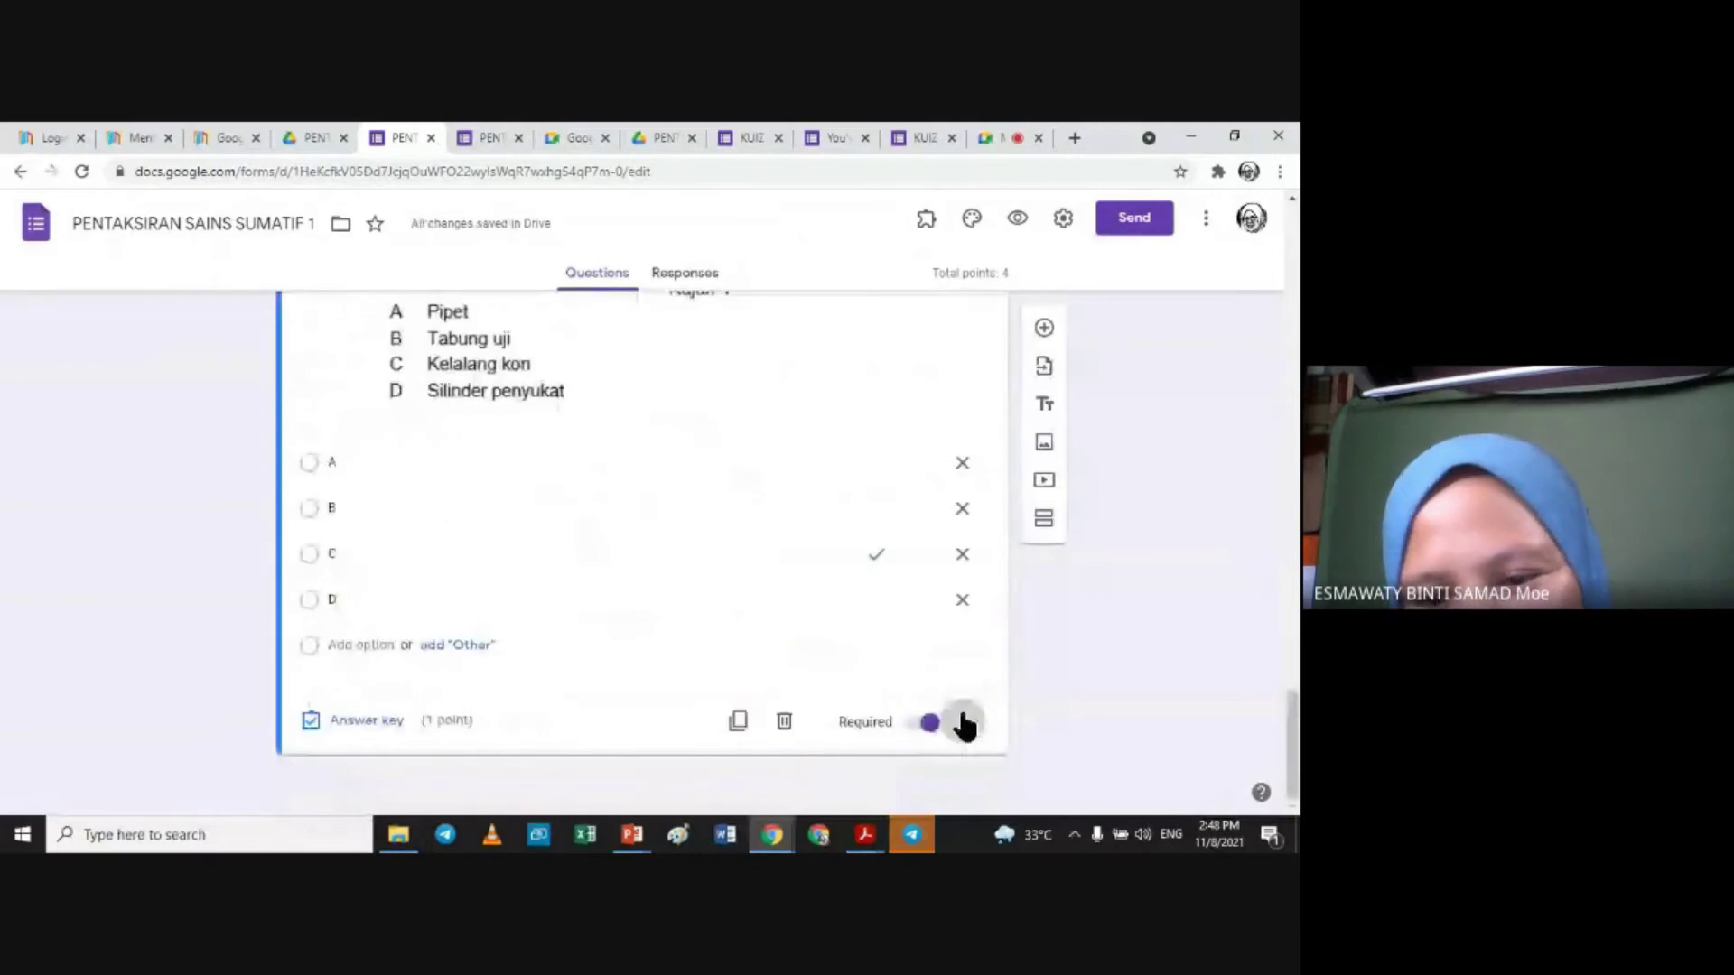
click(966, 721)
click(1045, 769)
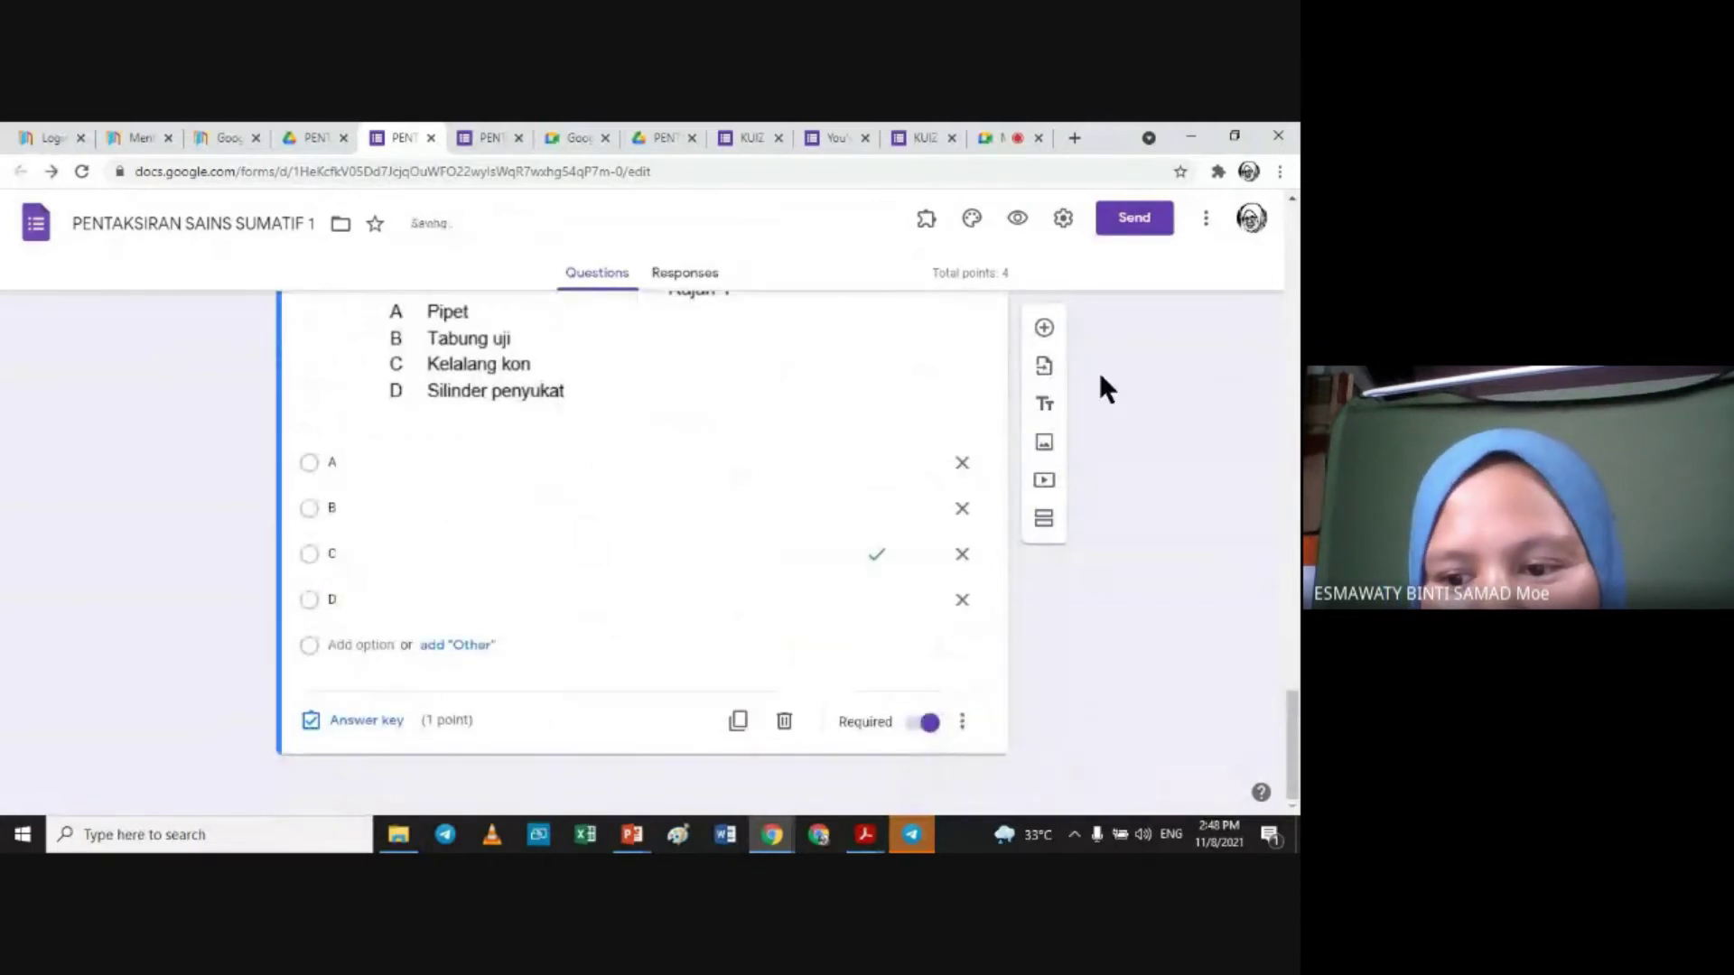
Step: Open a fresh respondent preview of the quiz and close the old preview, discarding its unsaved answers
drag(1292, 733, 1291, 410)
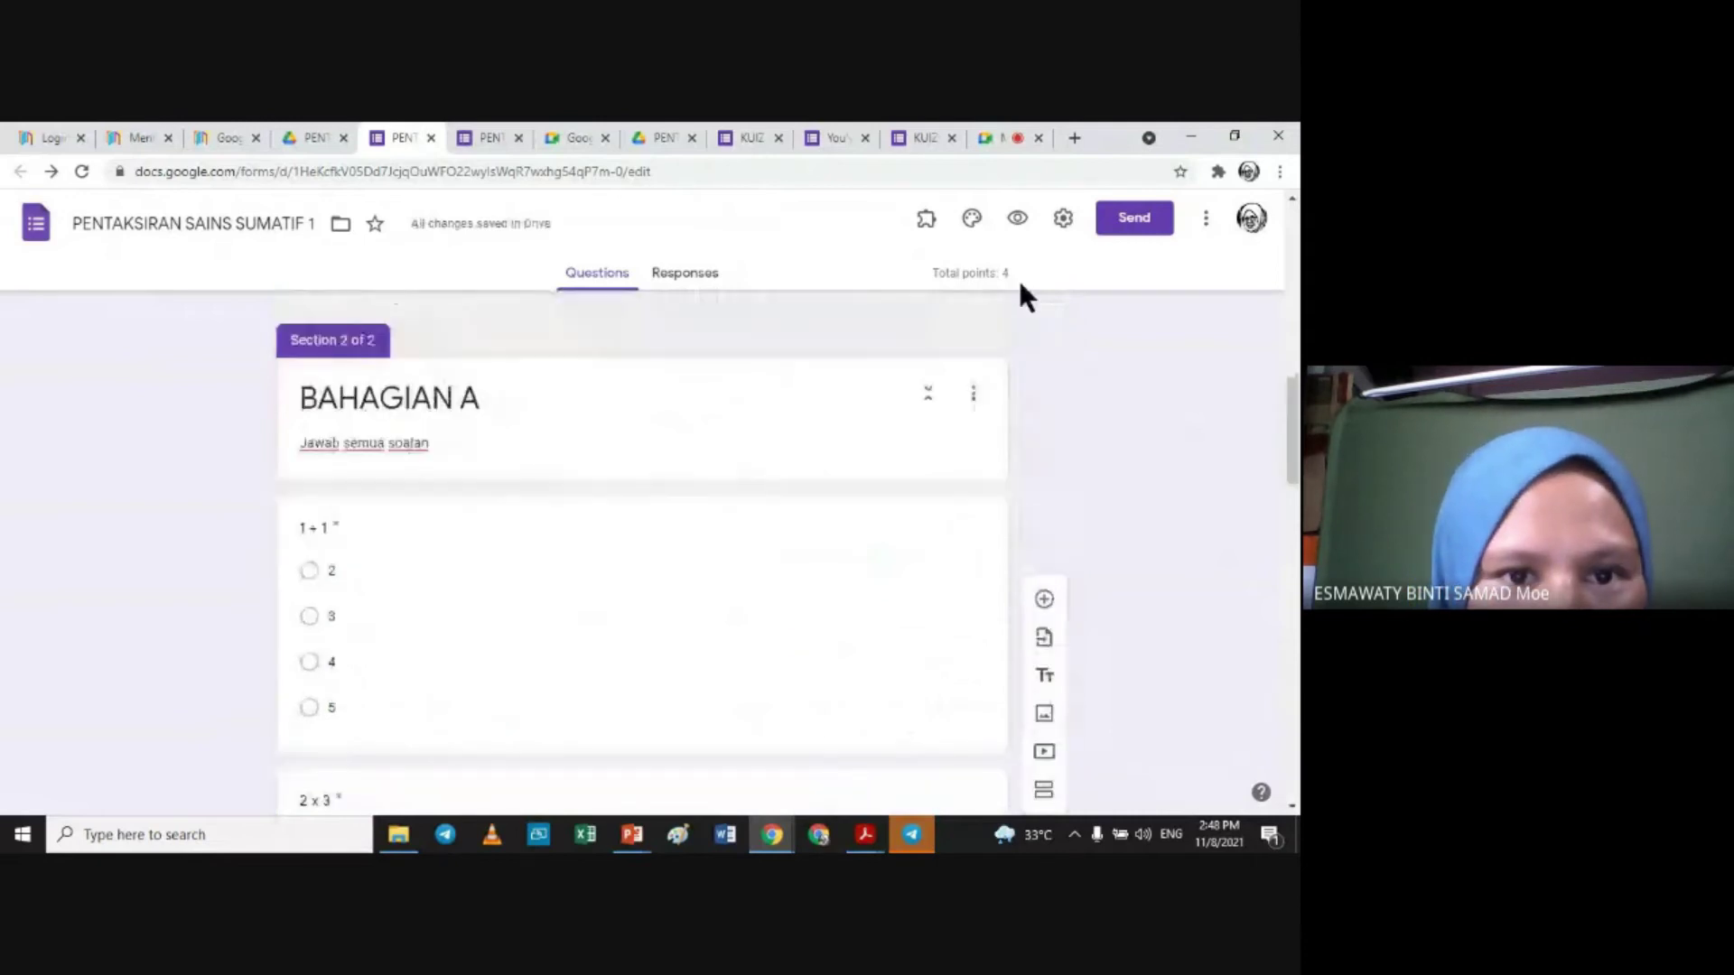
click(1017, 218)
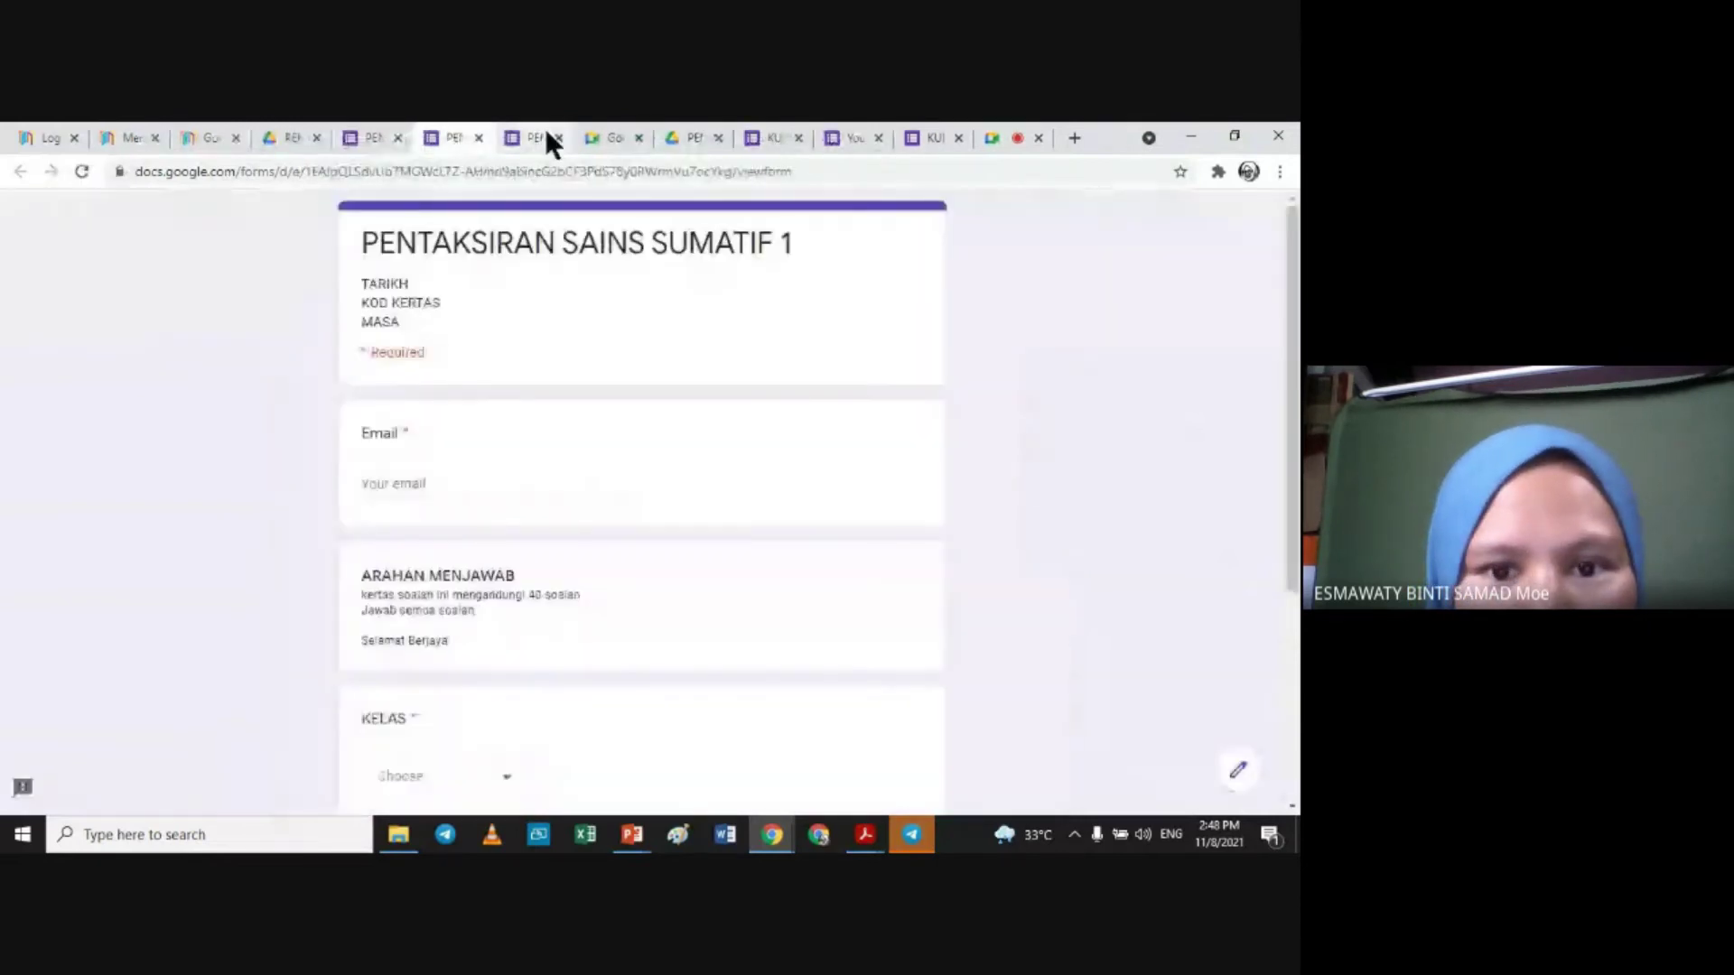
click(546, 135)
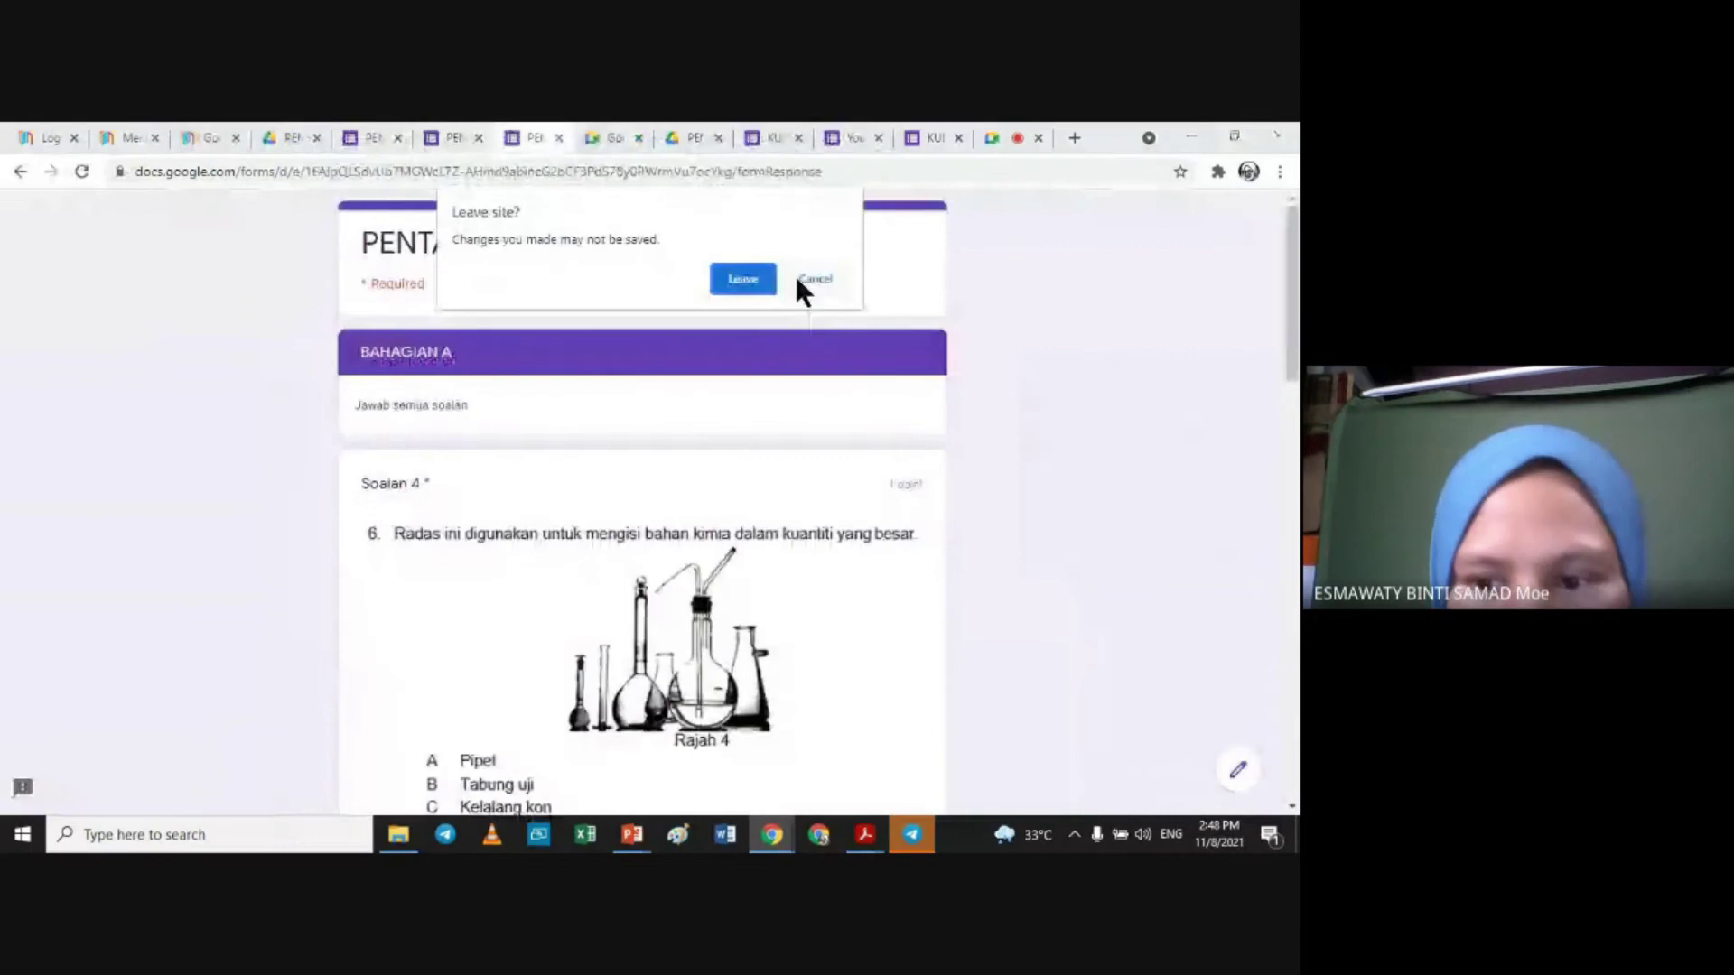
click(742, 278)
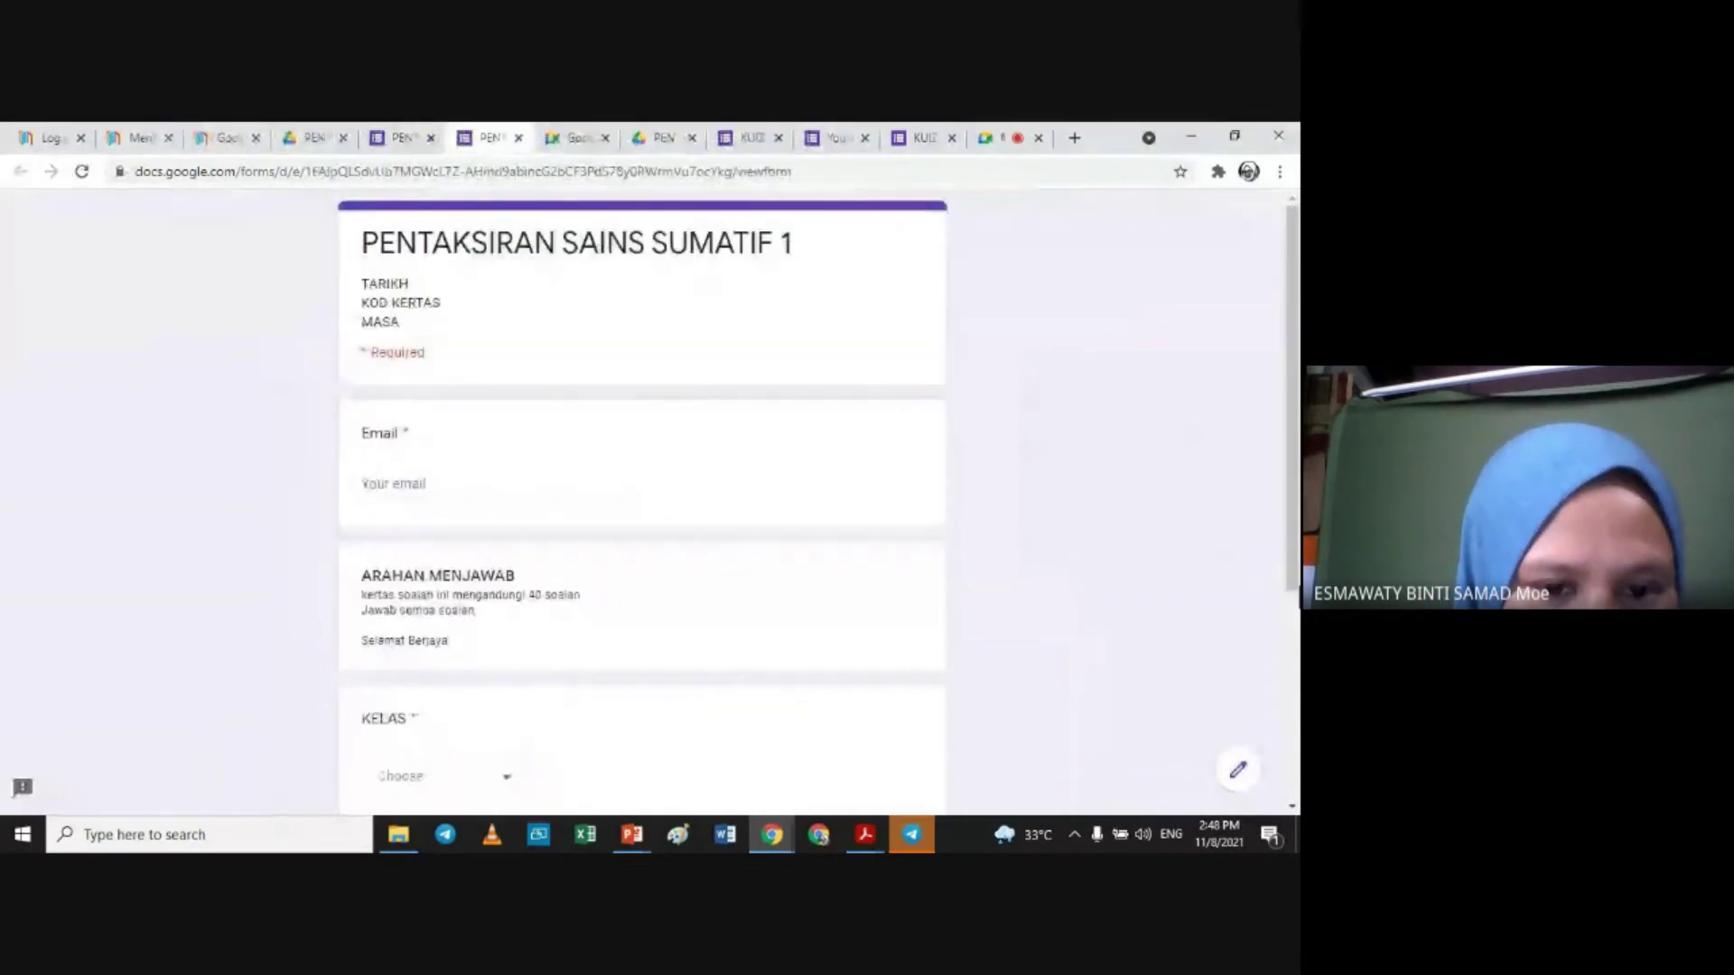
Step: Fill in the respondent's email and choose 1 DEDIKASI as the KELAS
click(469, 482)
click(464, 511)
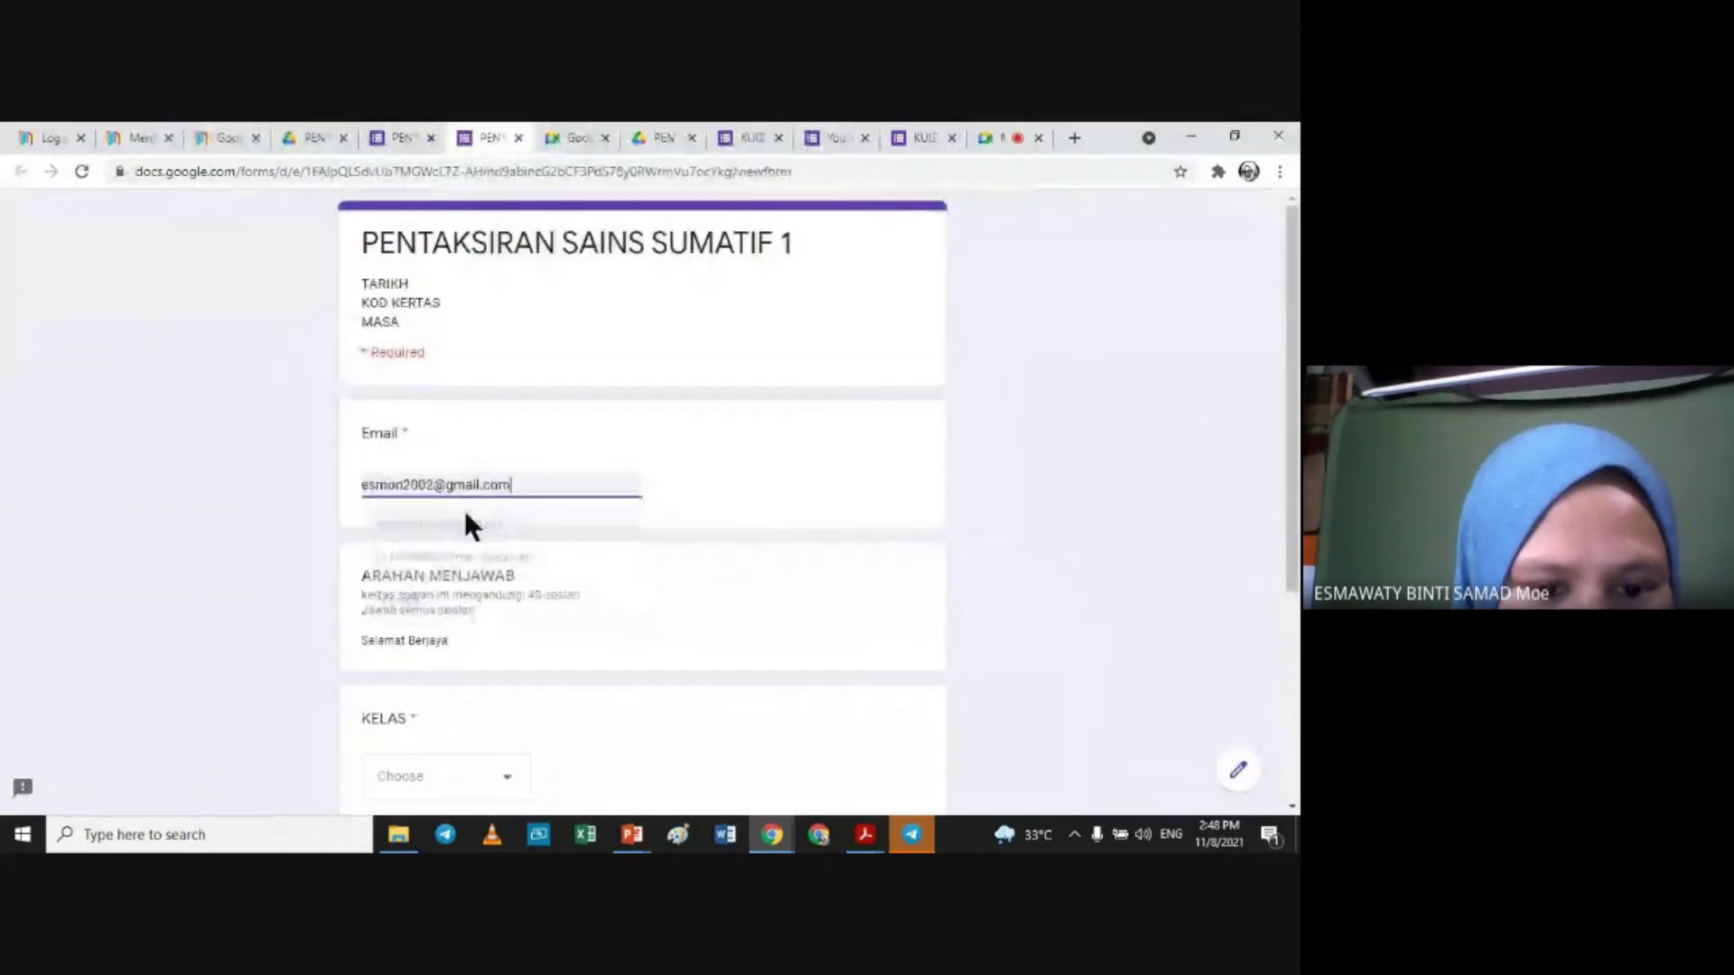
click(441, 801)
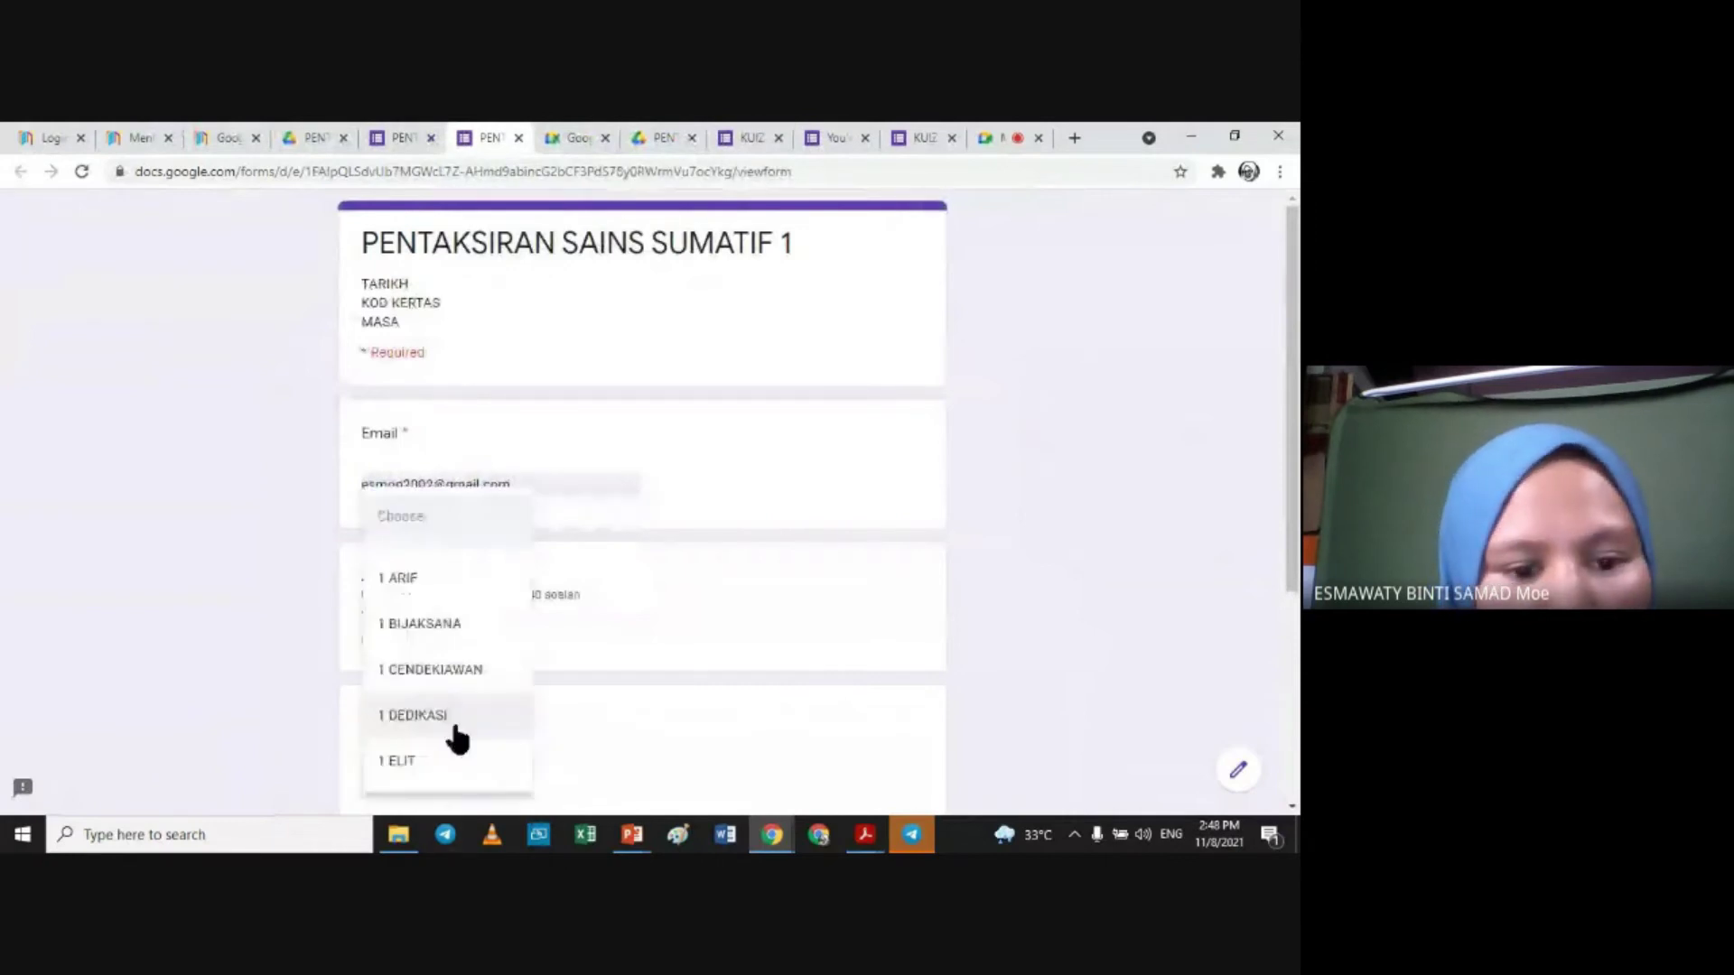
click(456, 725)
Step: Enter the respondent's name under NAMA and continue to the quiz questions
scroll(524, 641, down, 3)
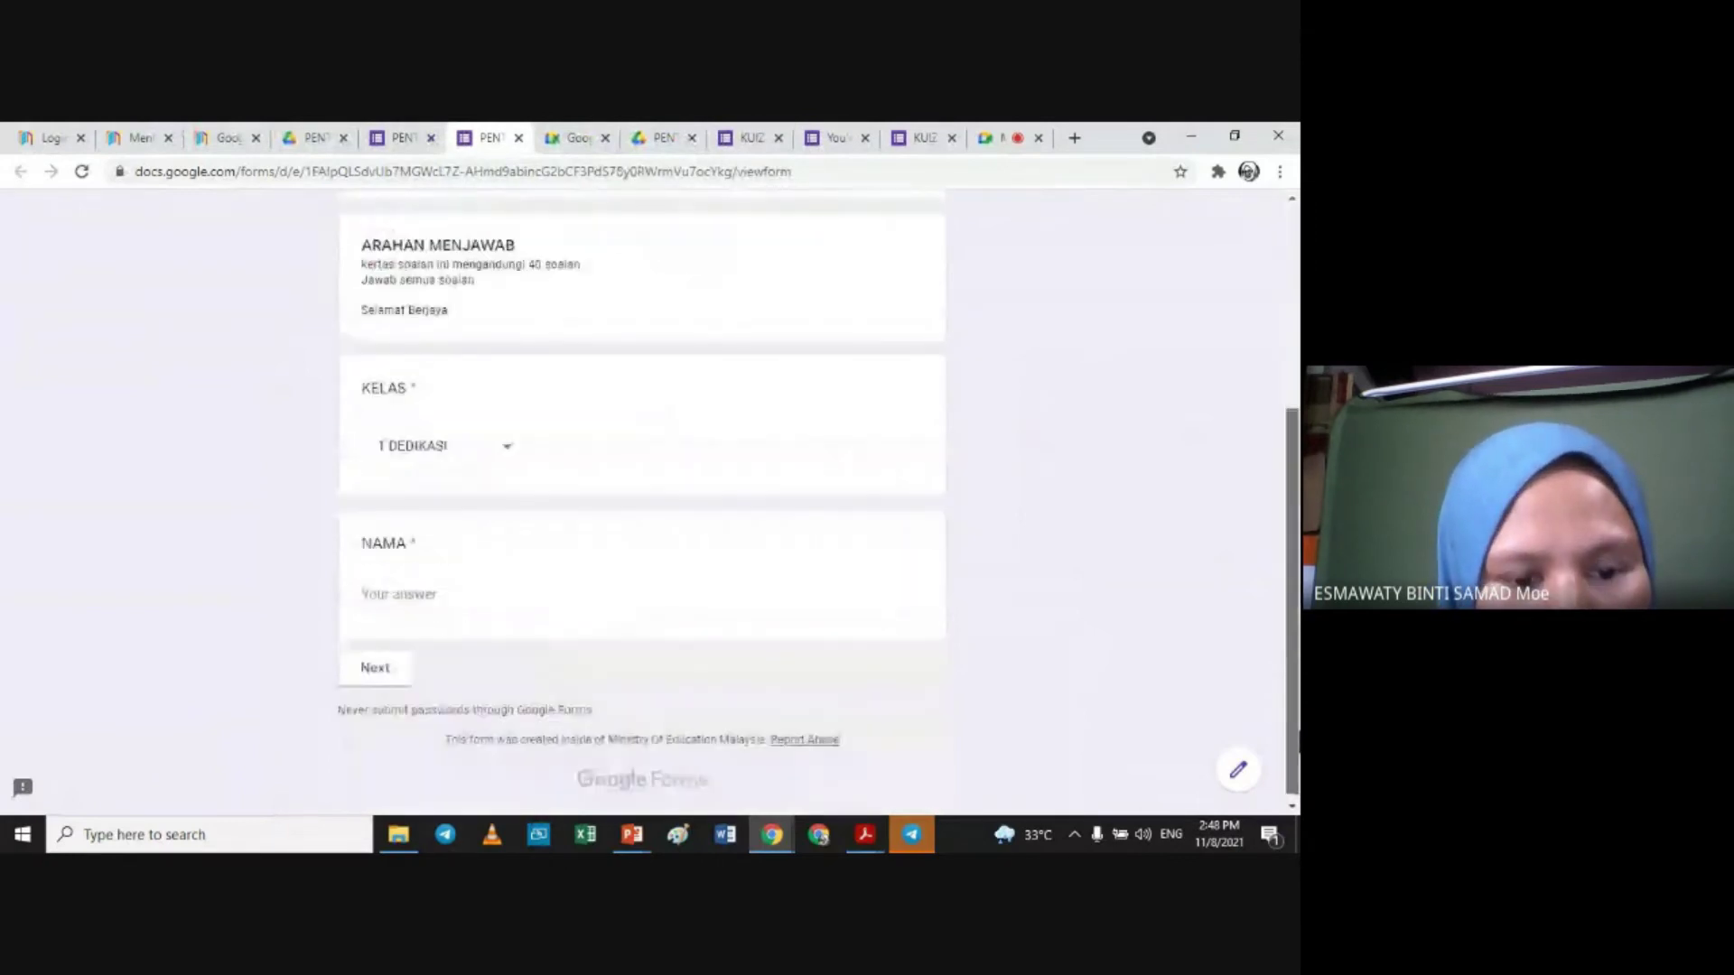
click(483, 597)
text(ES)
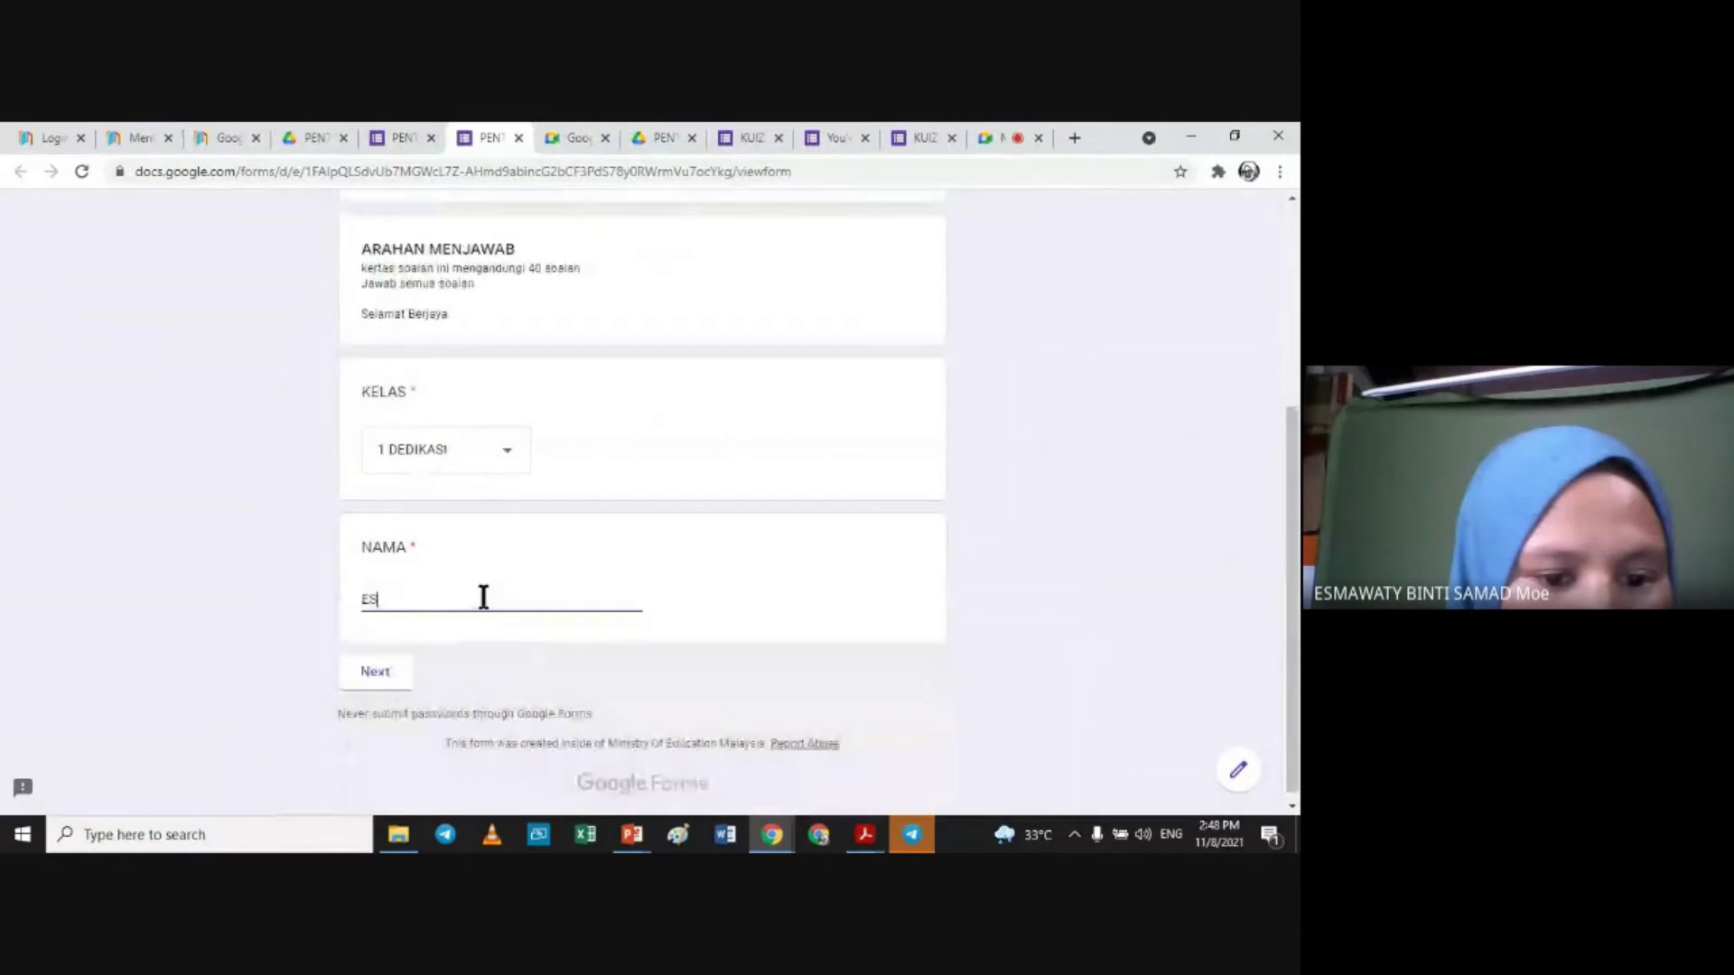
text(MA)
click(375, 689)
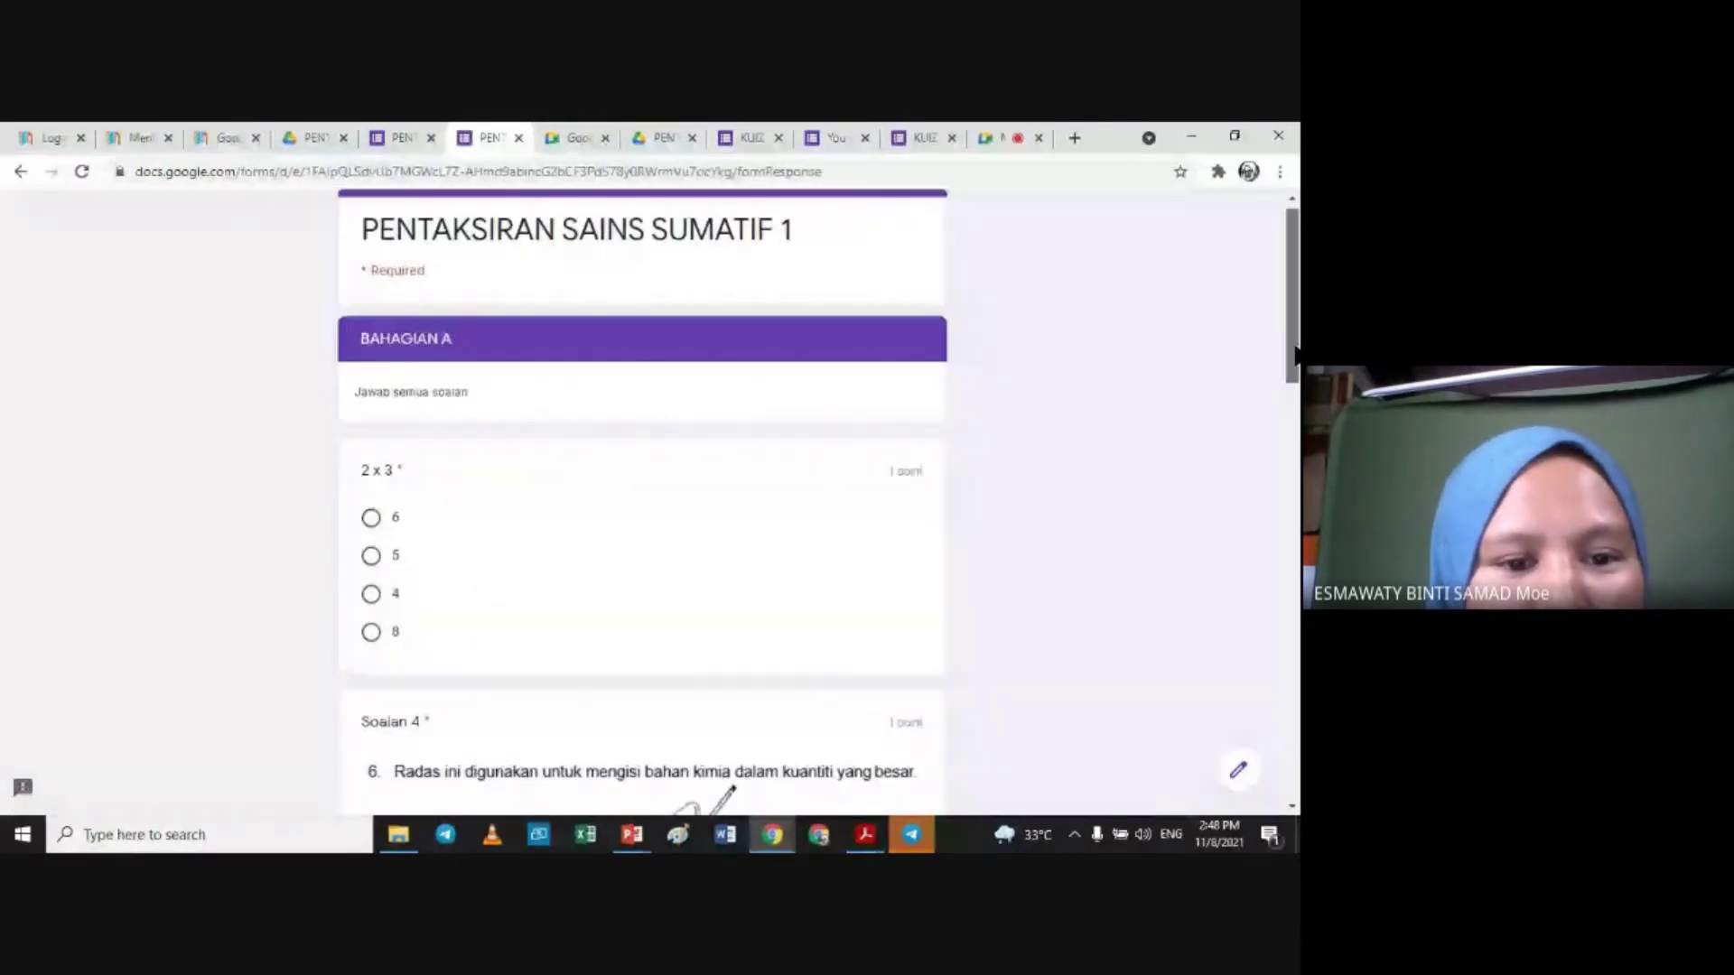
Step: Examine the order of the BAHAGIAN A questions and of their answer options in the respondent preview
drag(1296, 352, 1295, 400)
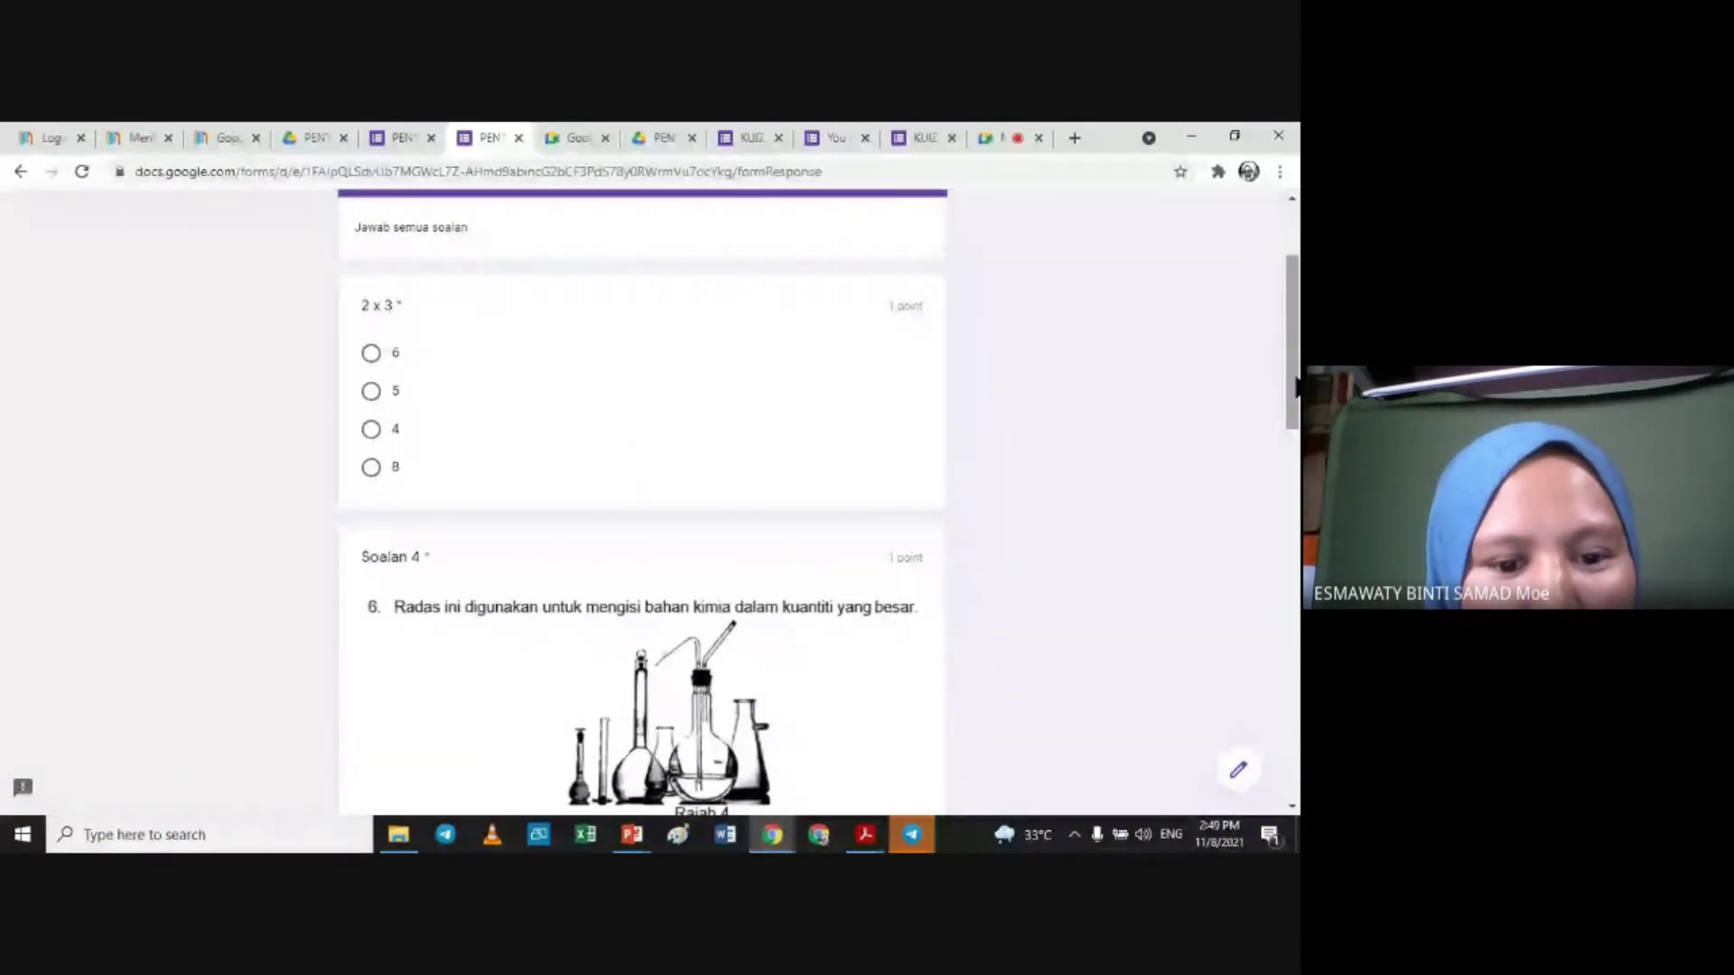
scroll(1297, 387, down, 1)
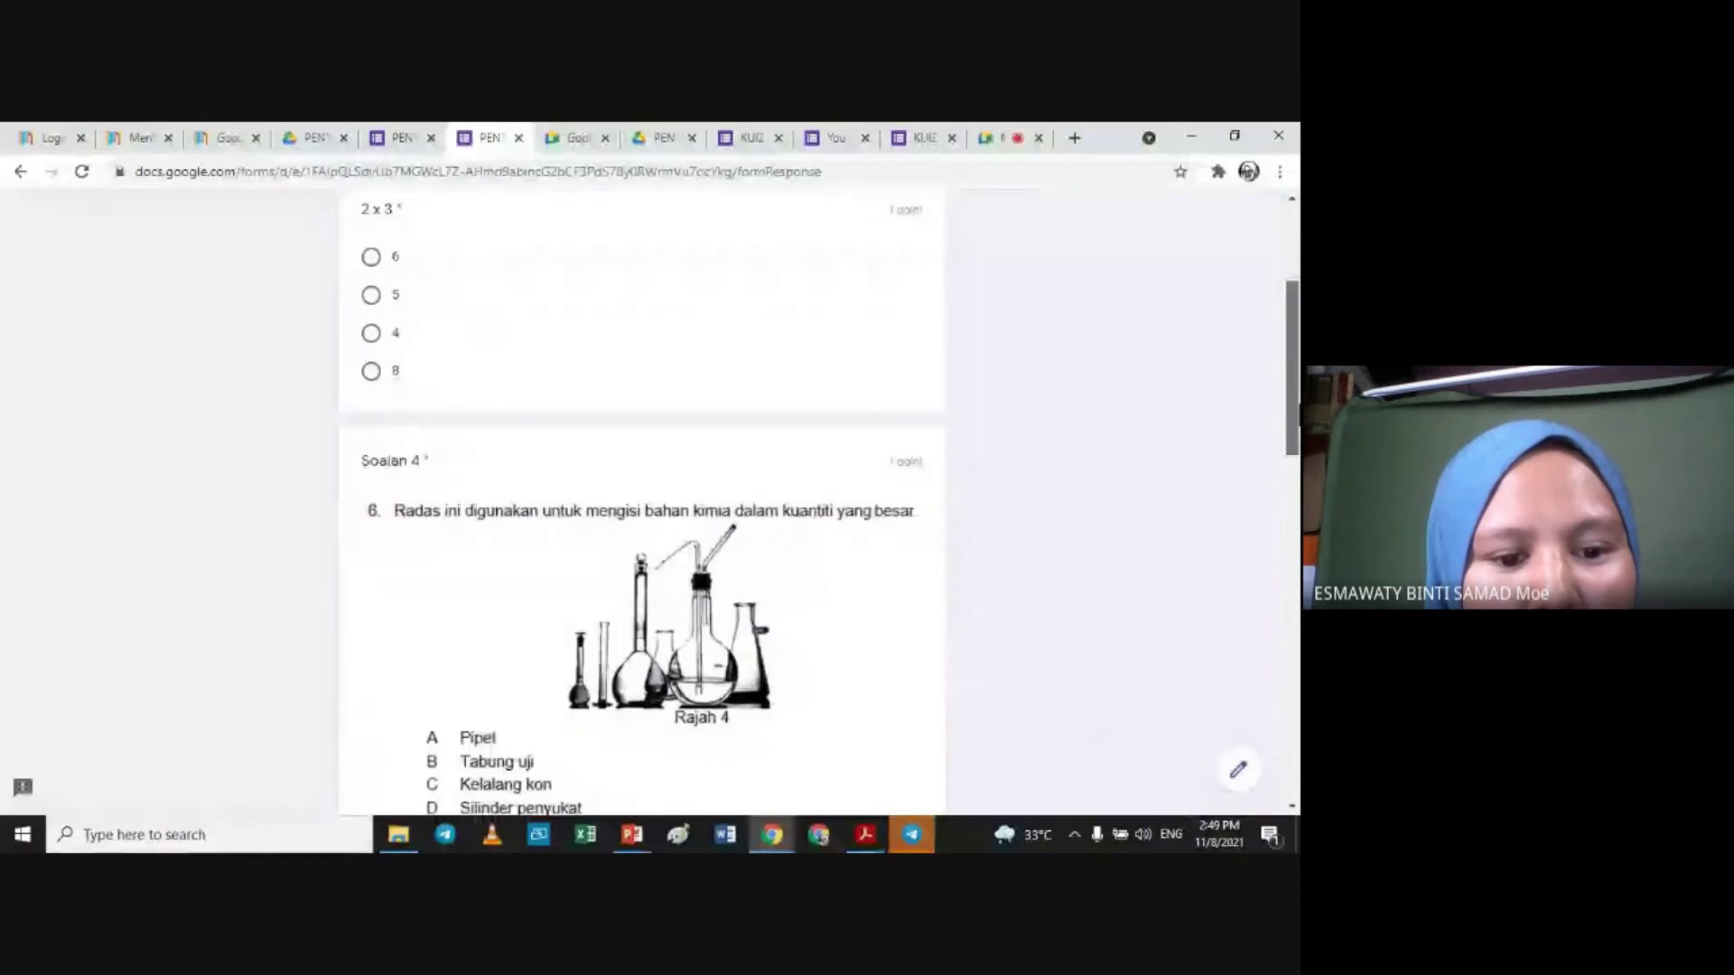
scroll(1293, 387, down, 1)
scroll(1293, 406, down, 1)
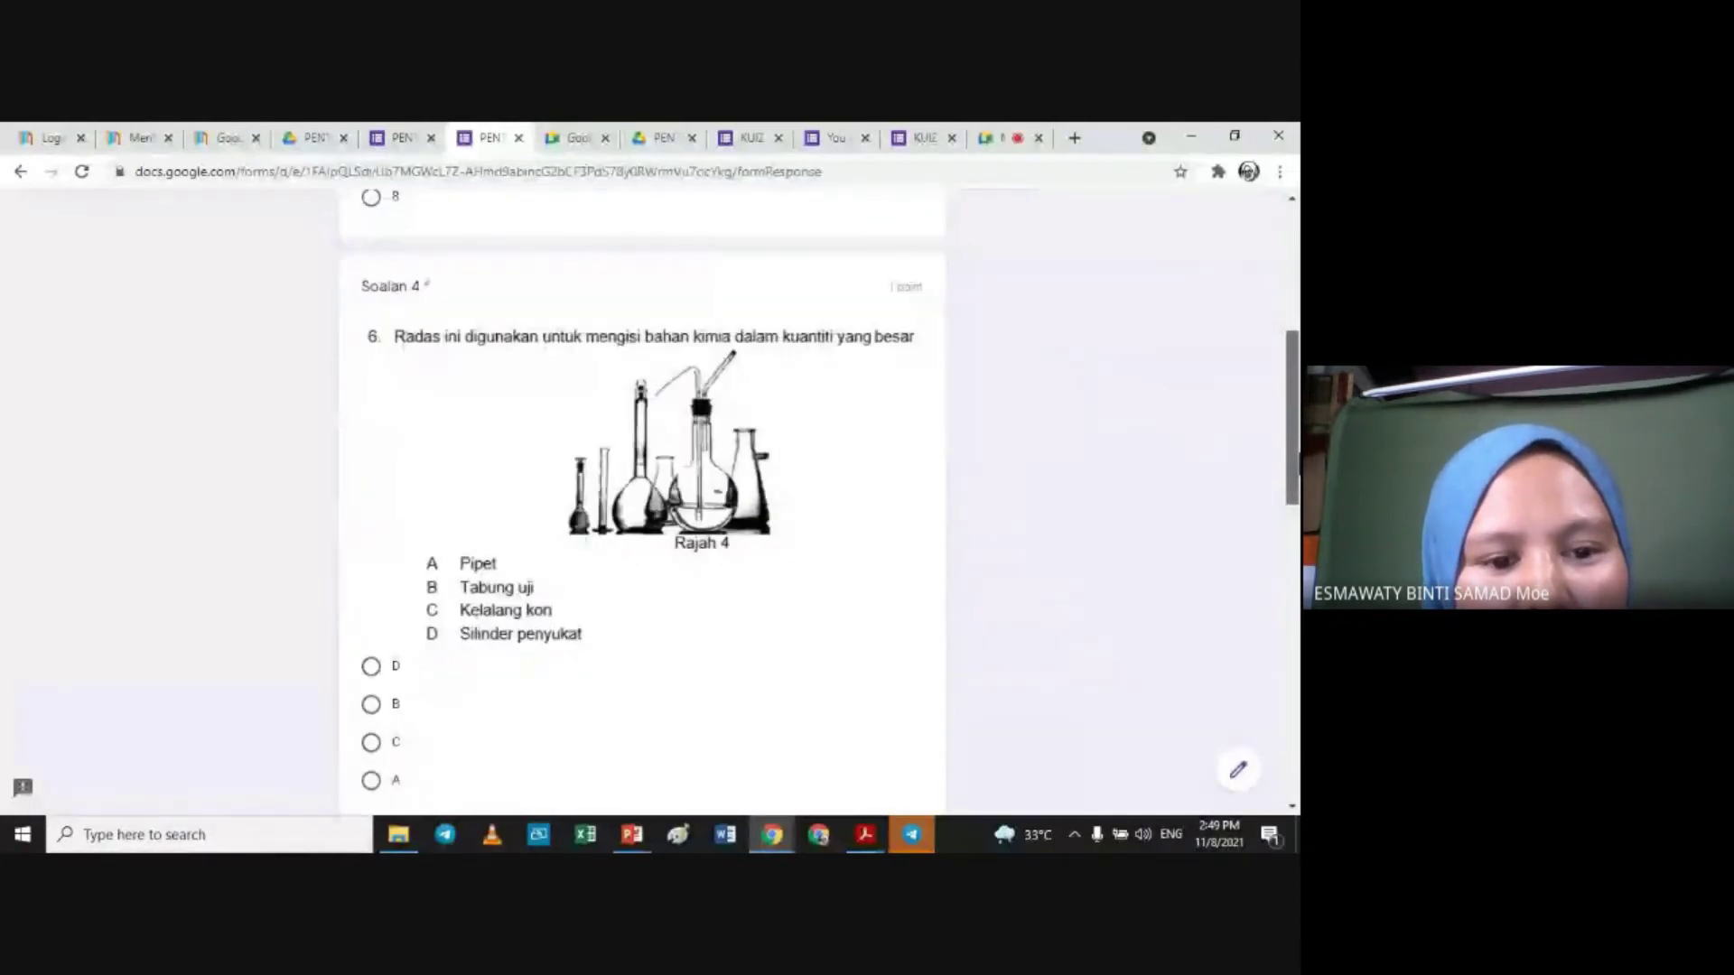
scroll(642, 497, down, 1)
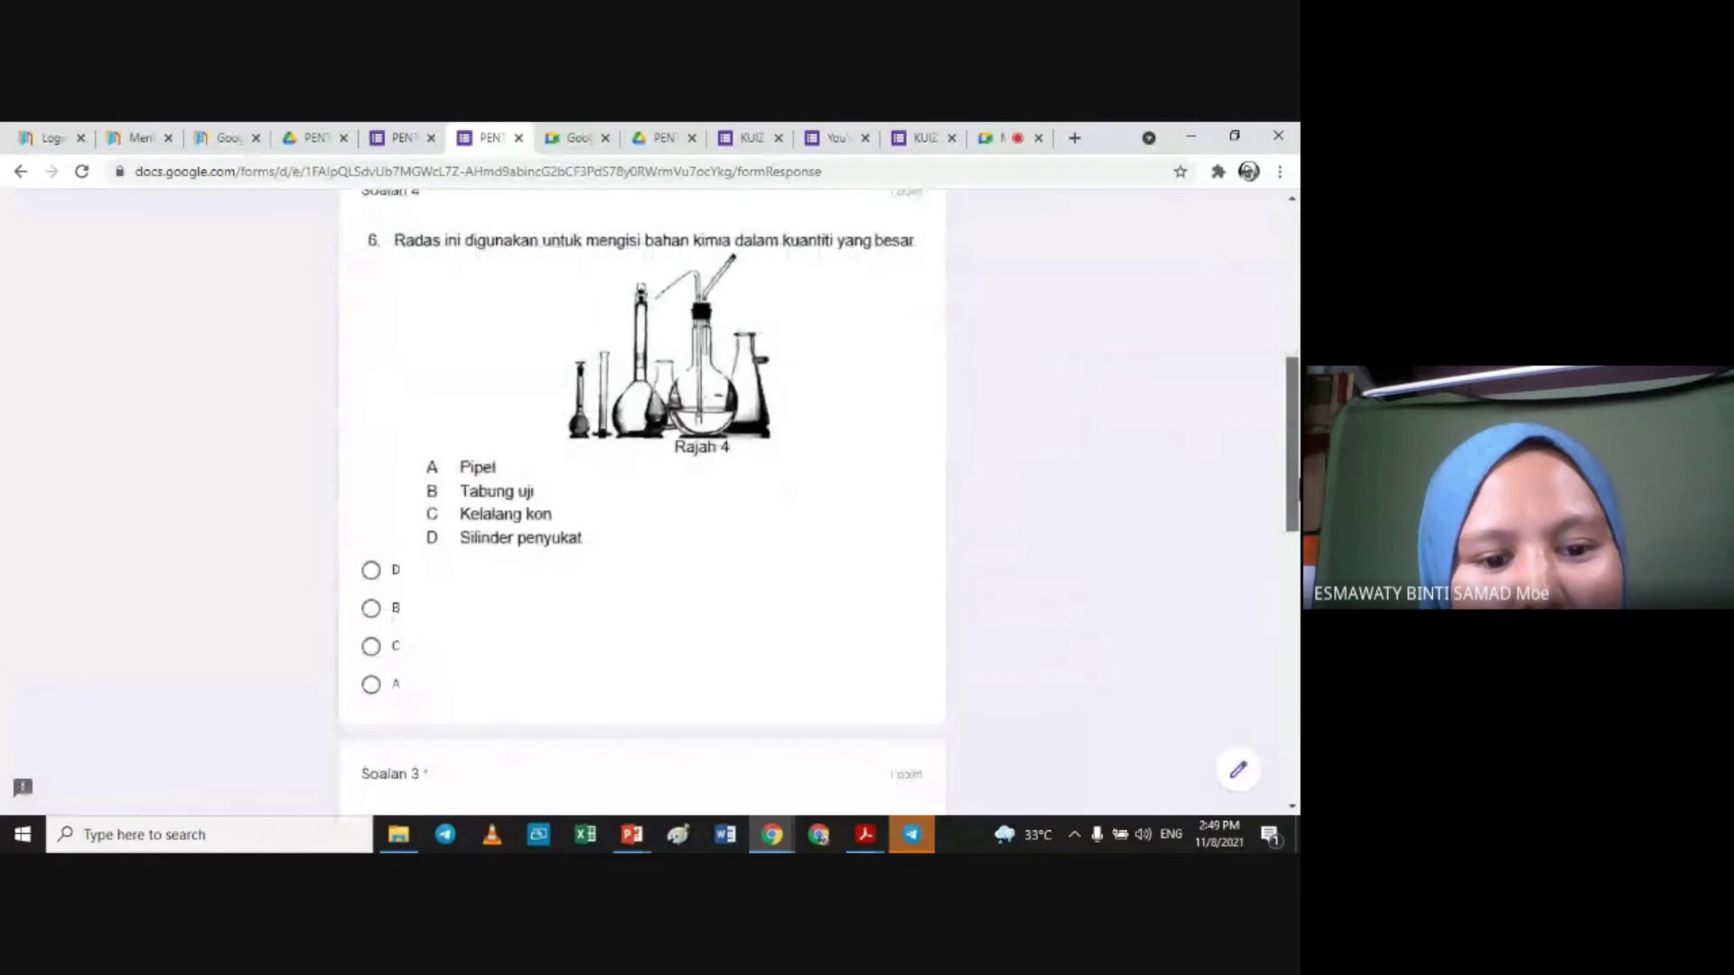
scroll(642, 497, down, 5)
scroll(642, 496, down, 2)
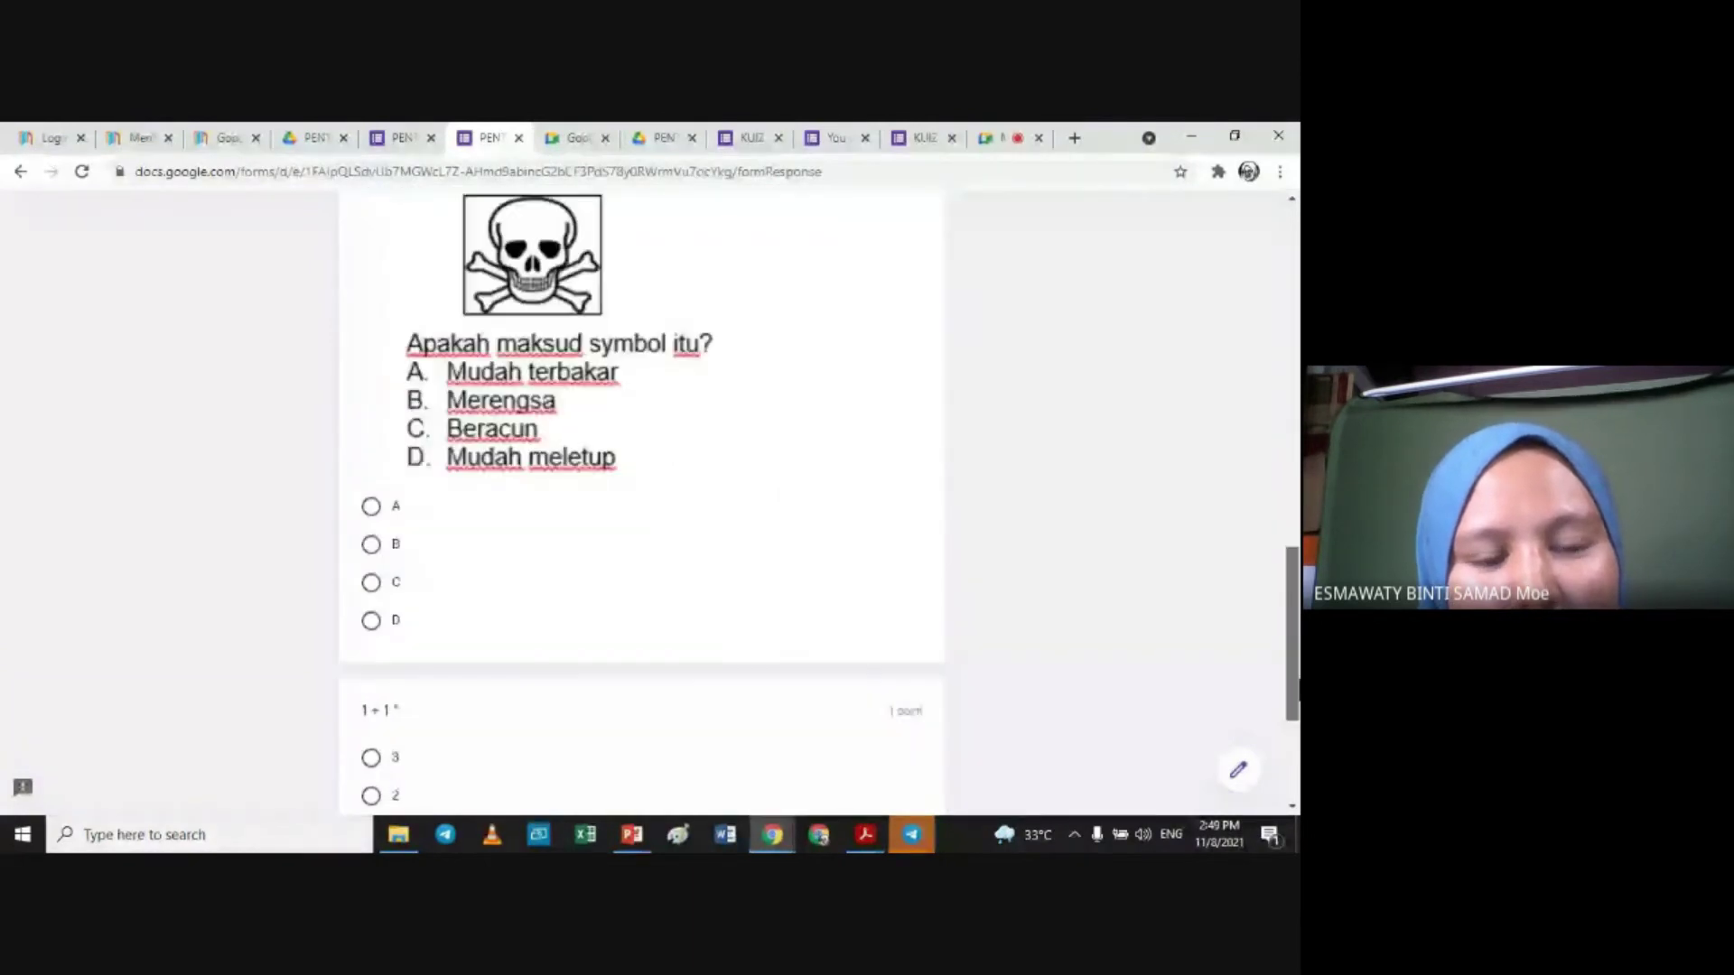
scroll(642, 497, up, 6)
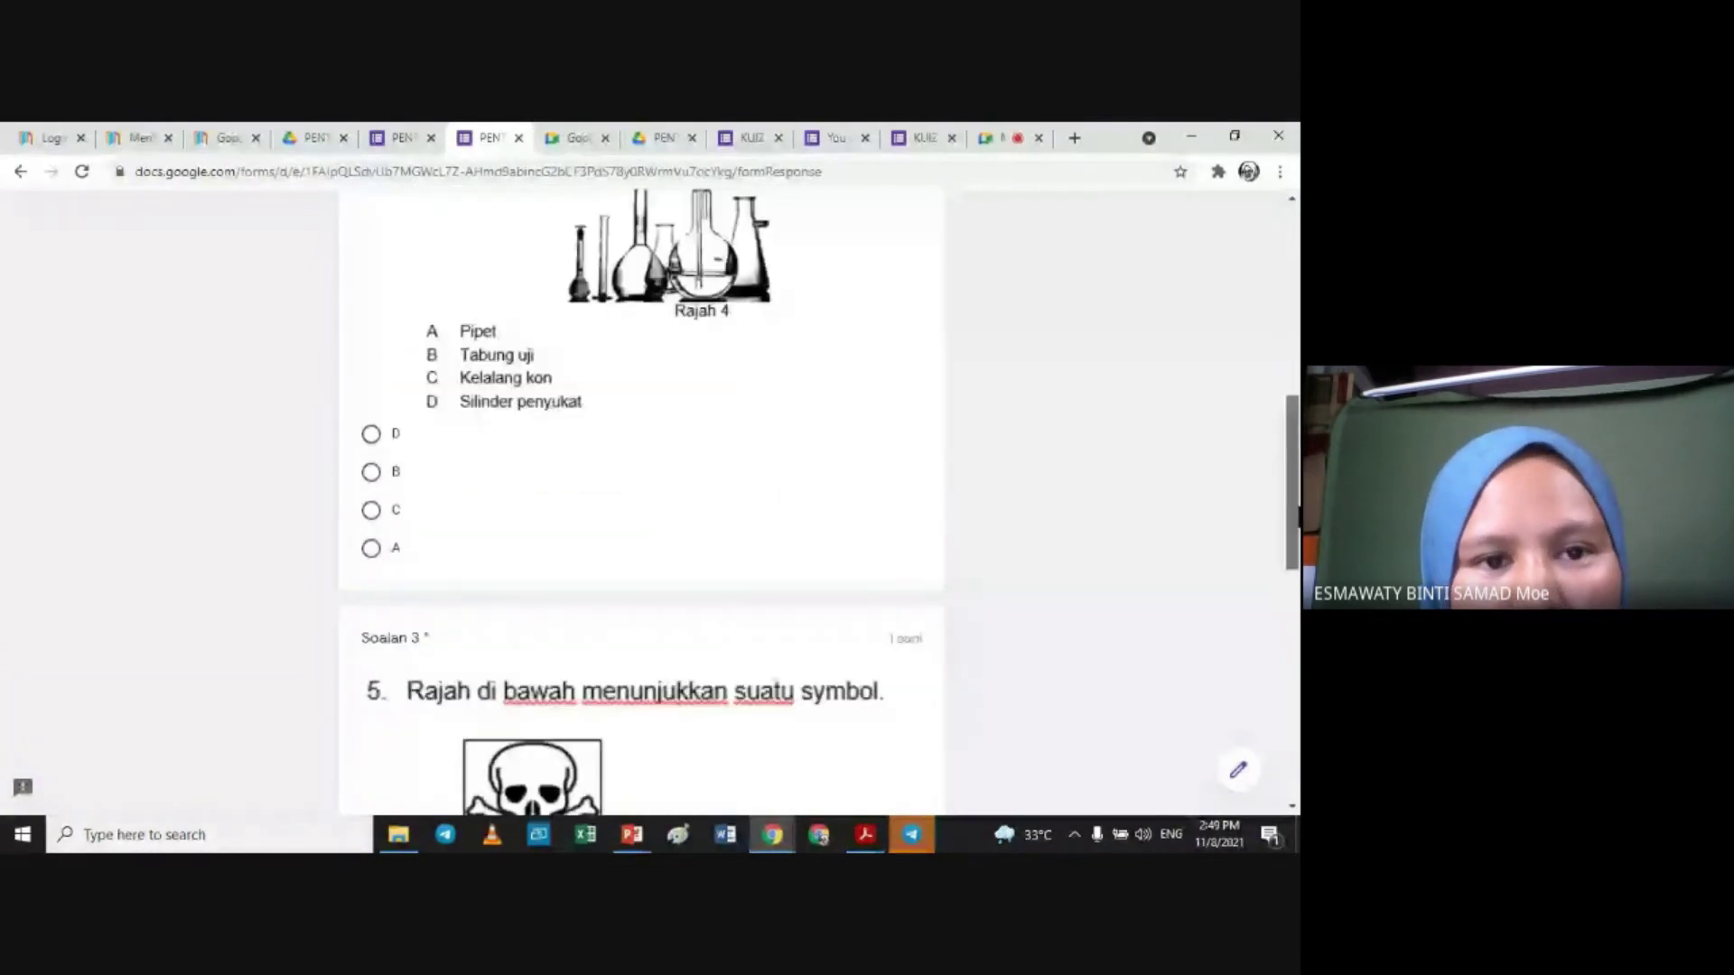
scroll(727, 804, up, 8)
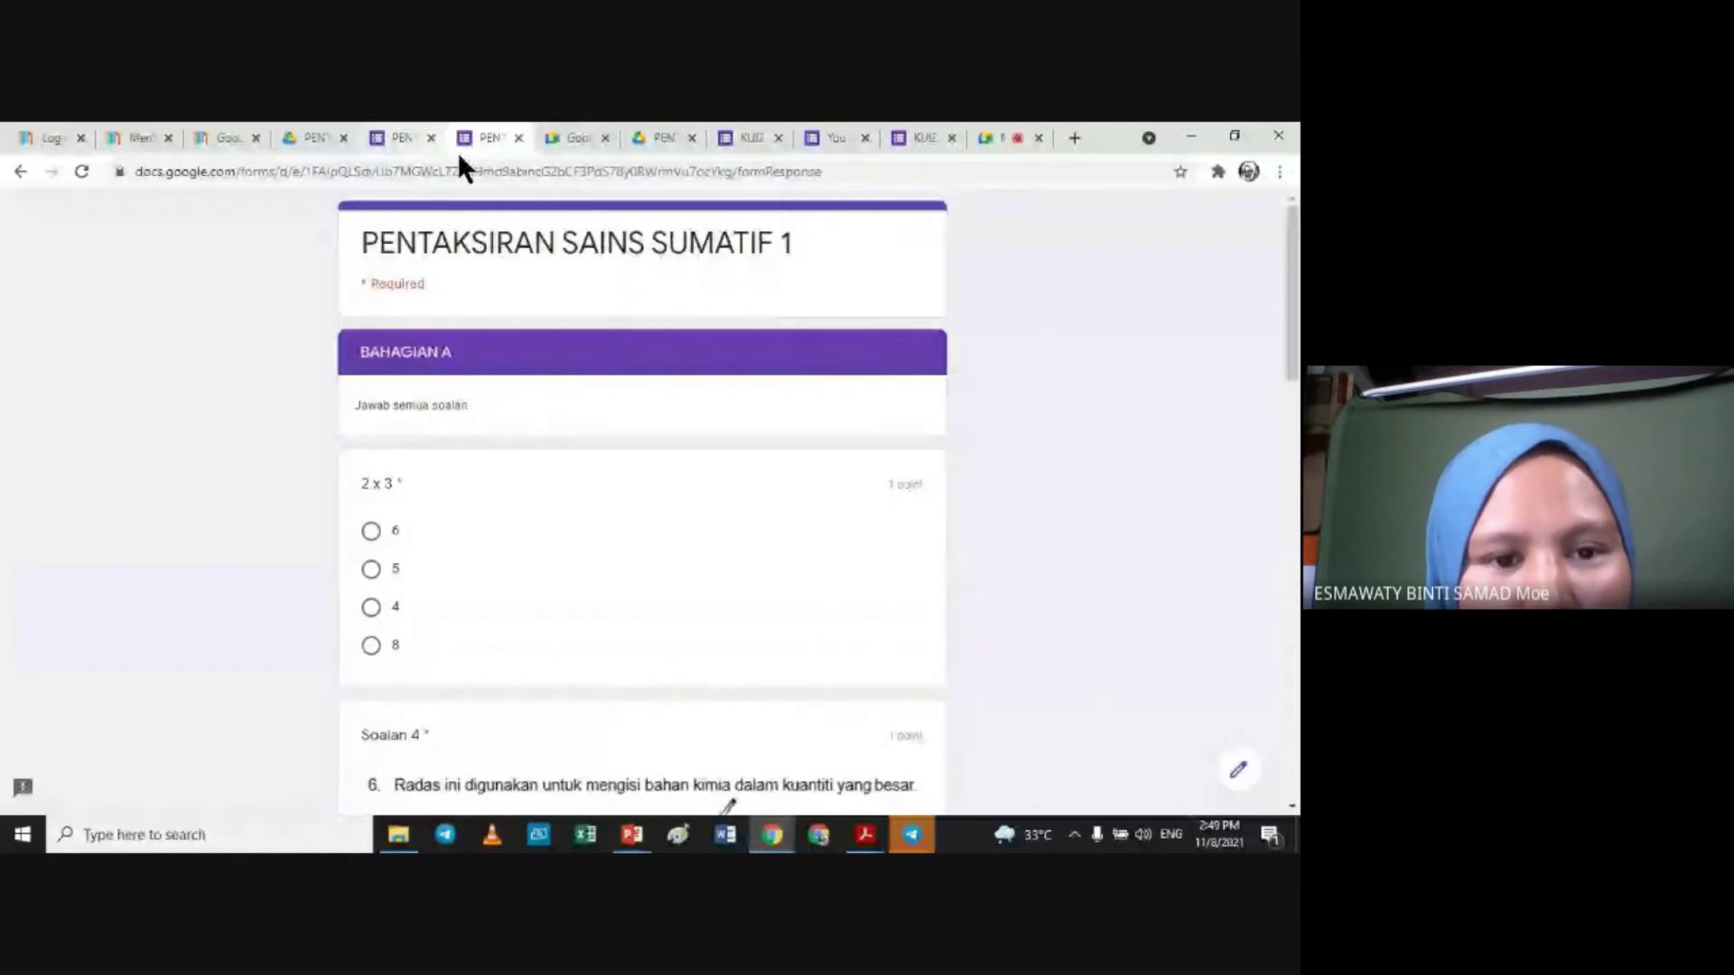
Step: Close the respondent preview, discarding its unsaved answers, and return to the PENTAKSIRAN SAINS SUMATIF 1 editor
click(518, 138)
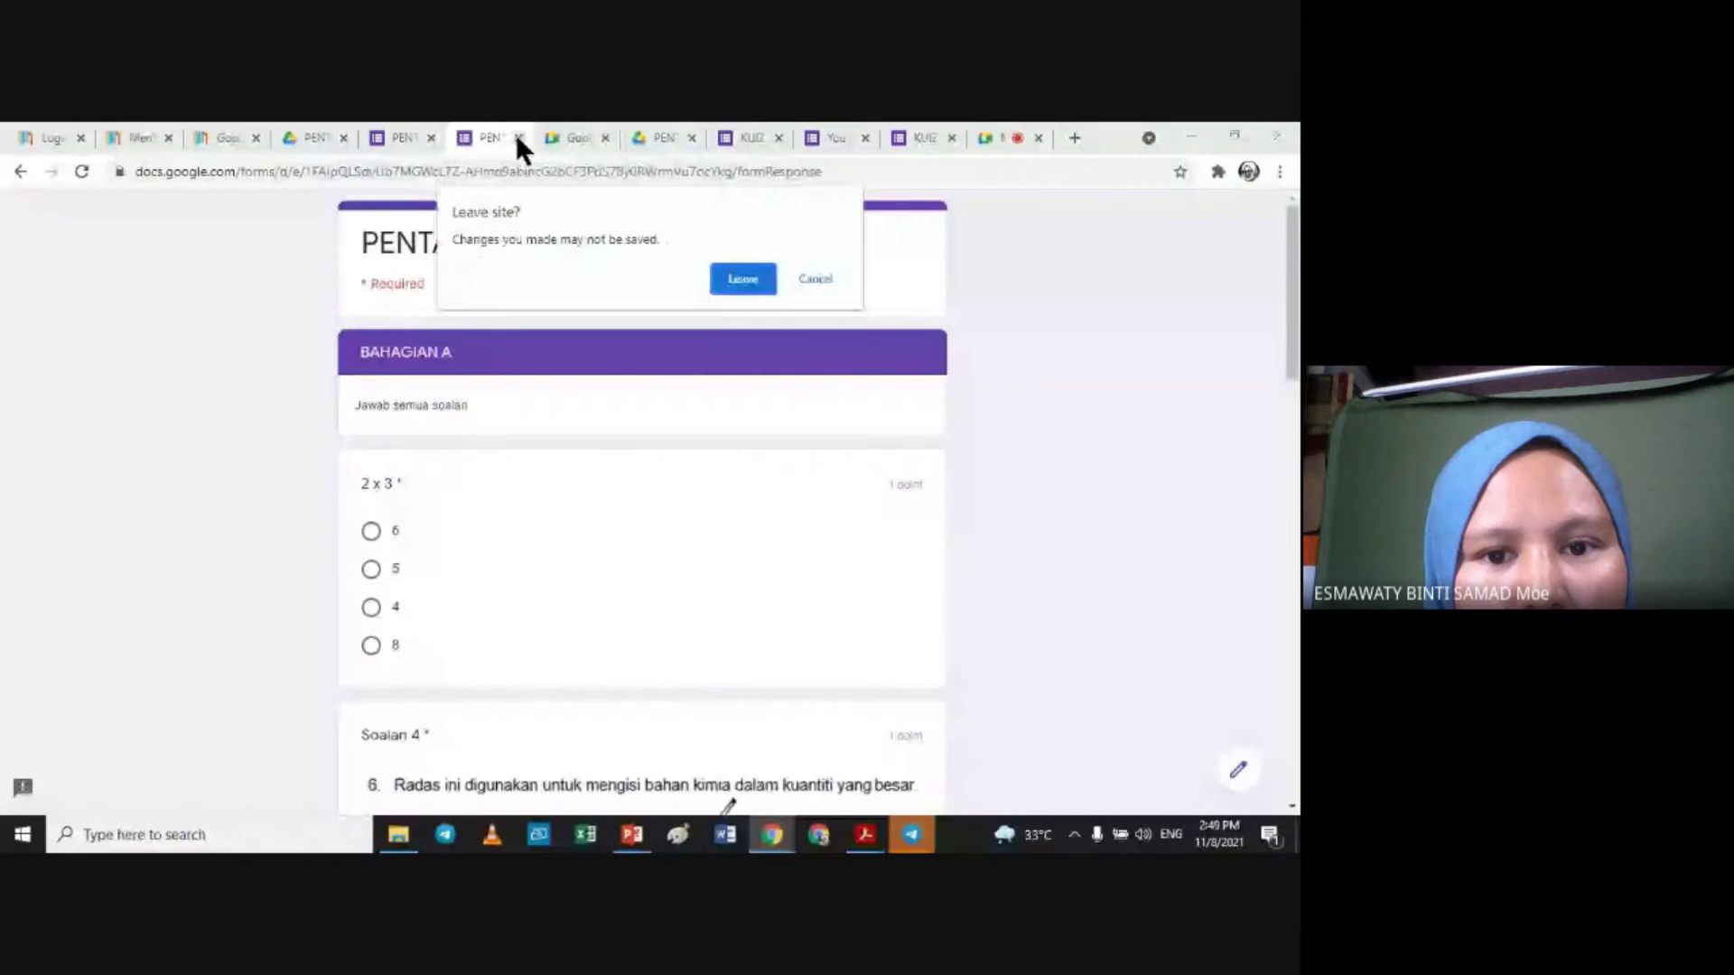
key(Return)
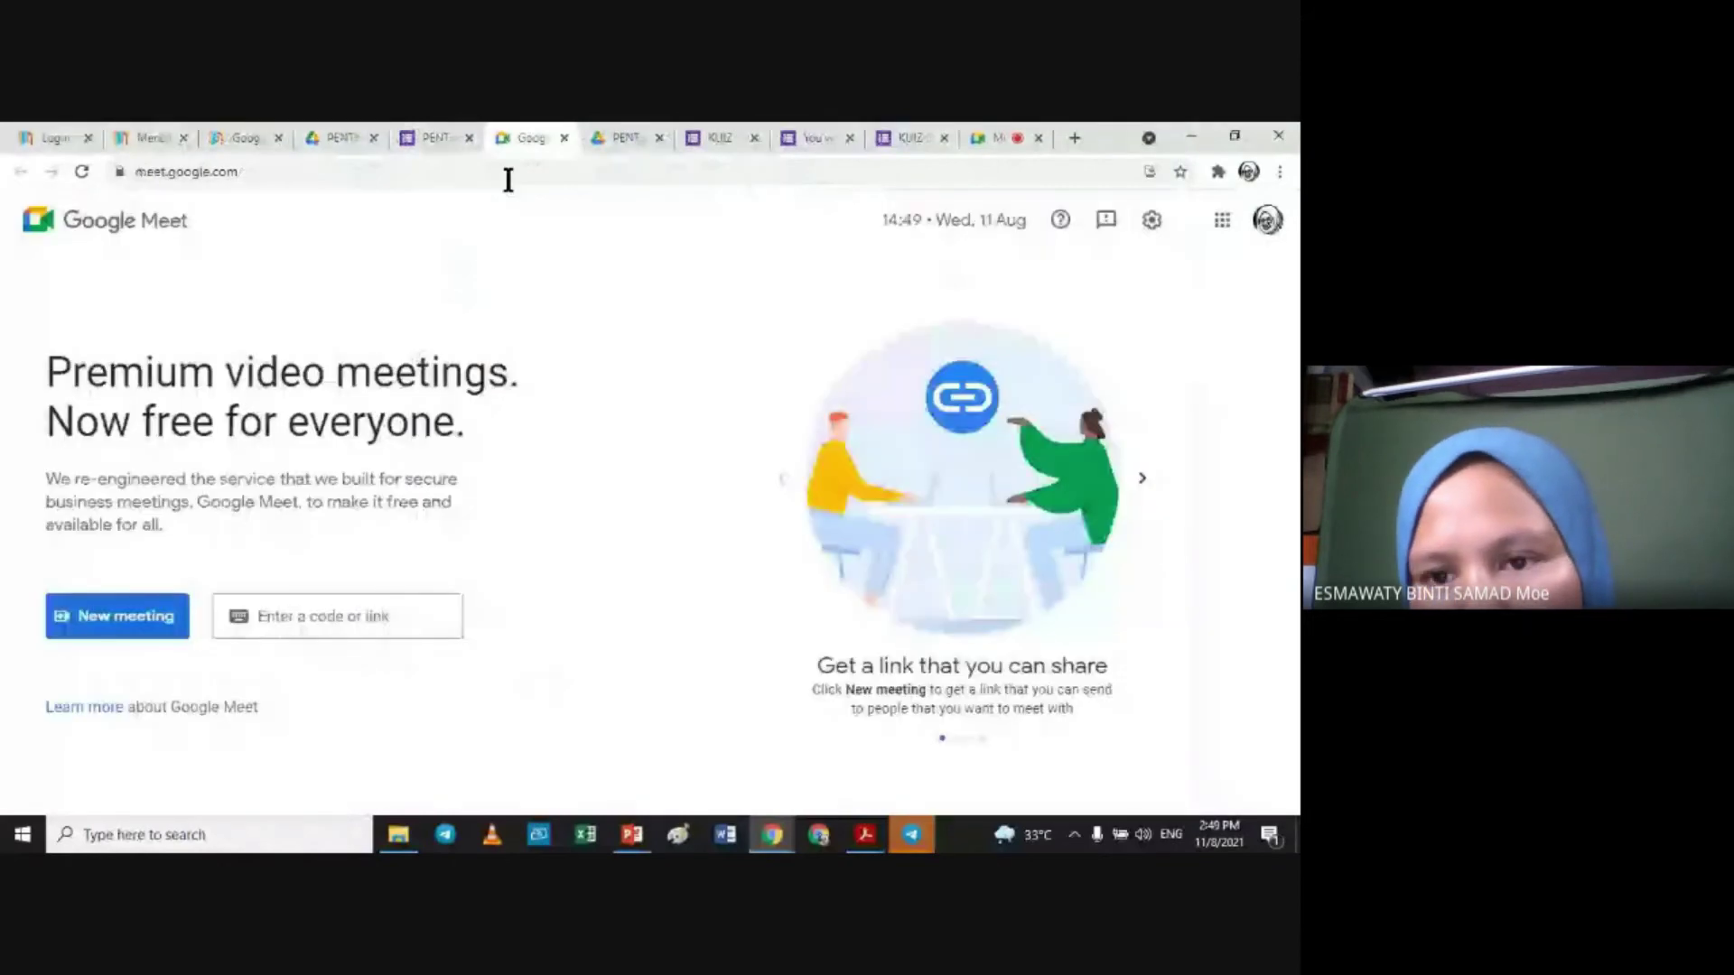
click(436, 137)
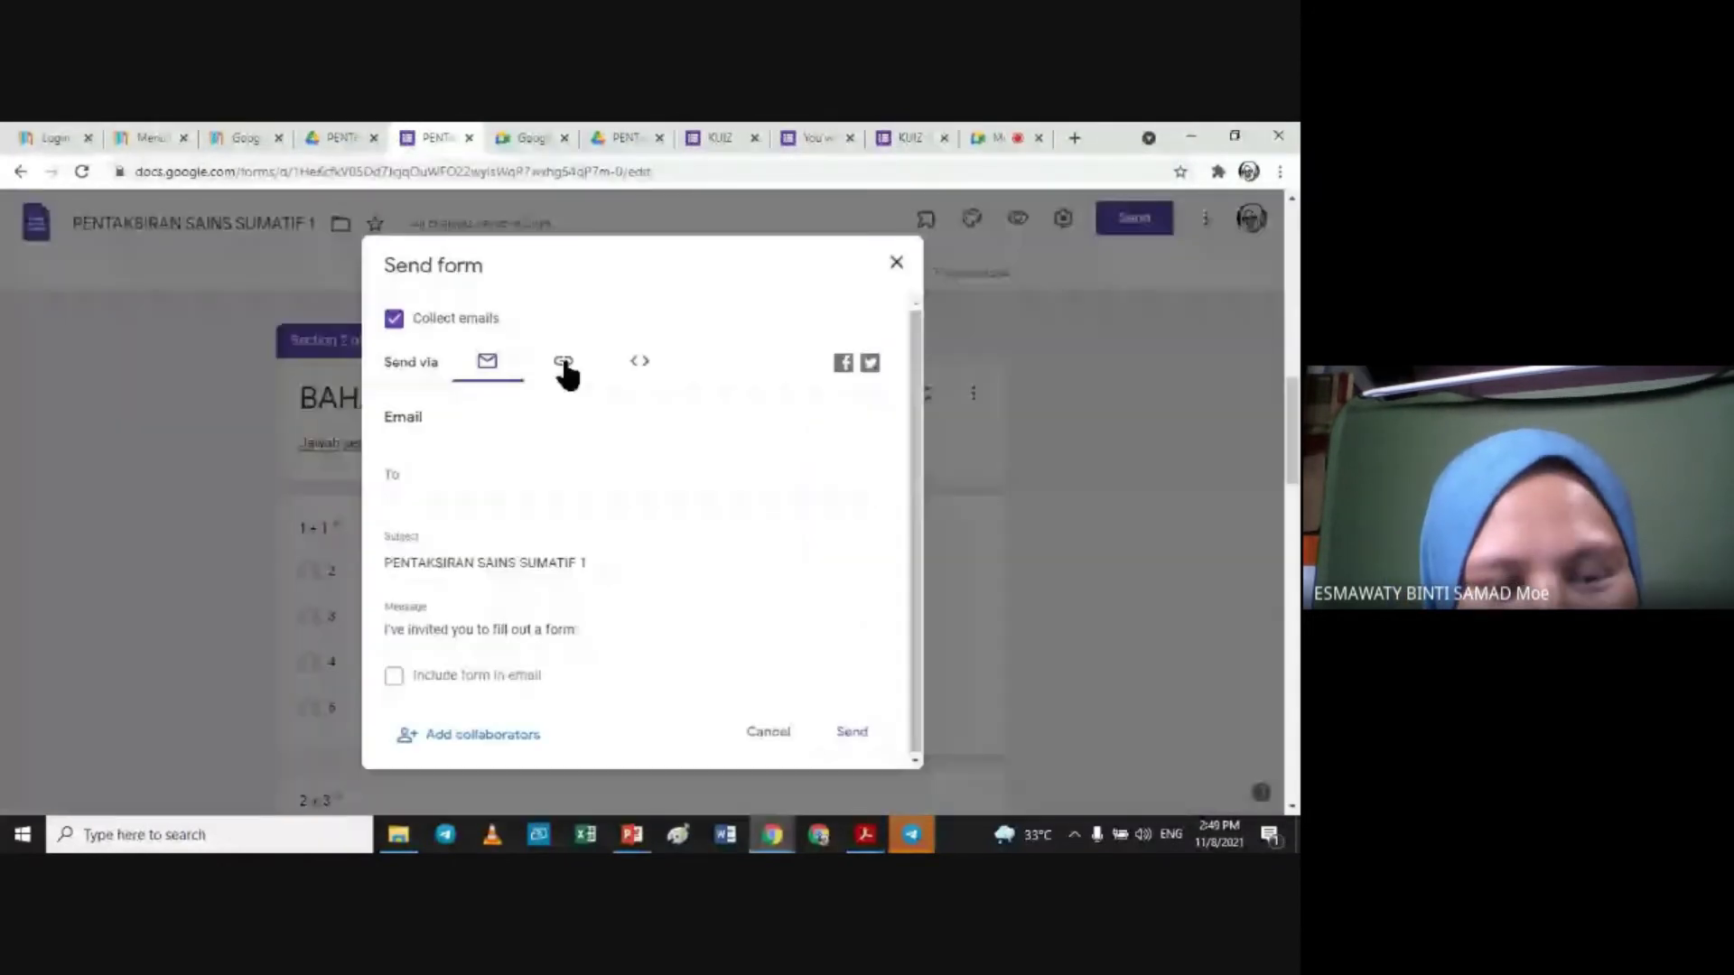
Step: Copy the quiz's sharing link in shortened form and close the Send form dialog
click(565, 366)
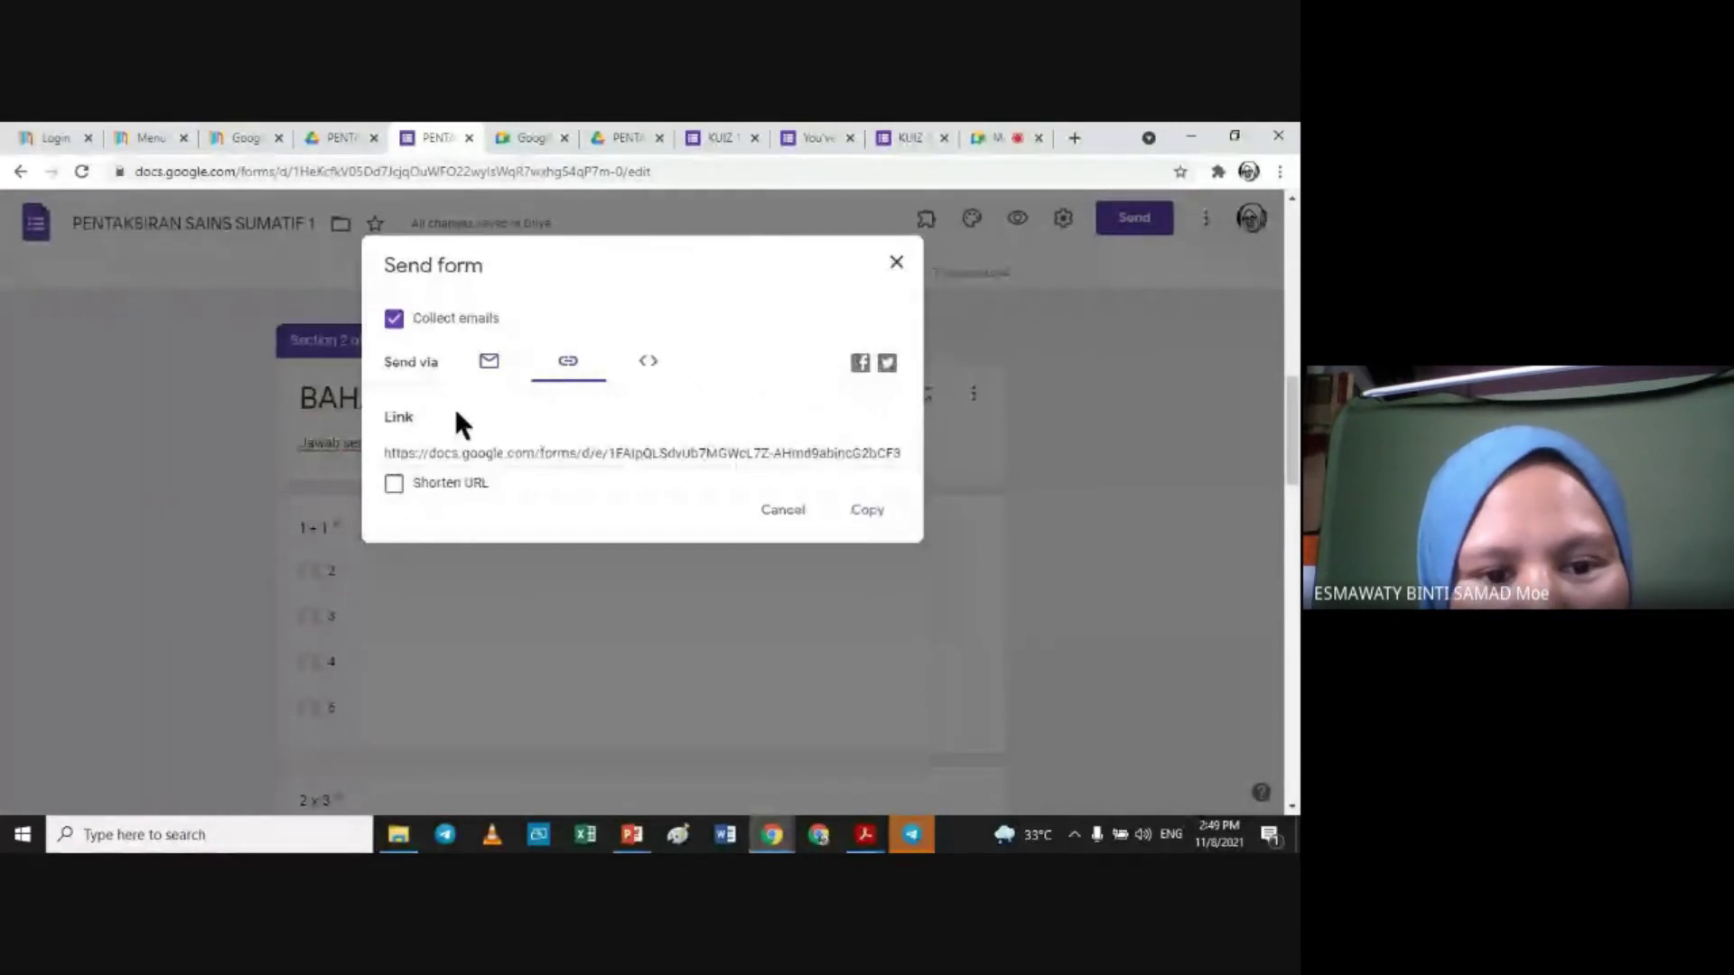
click(394, 485)
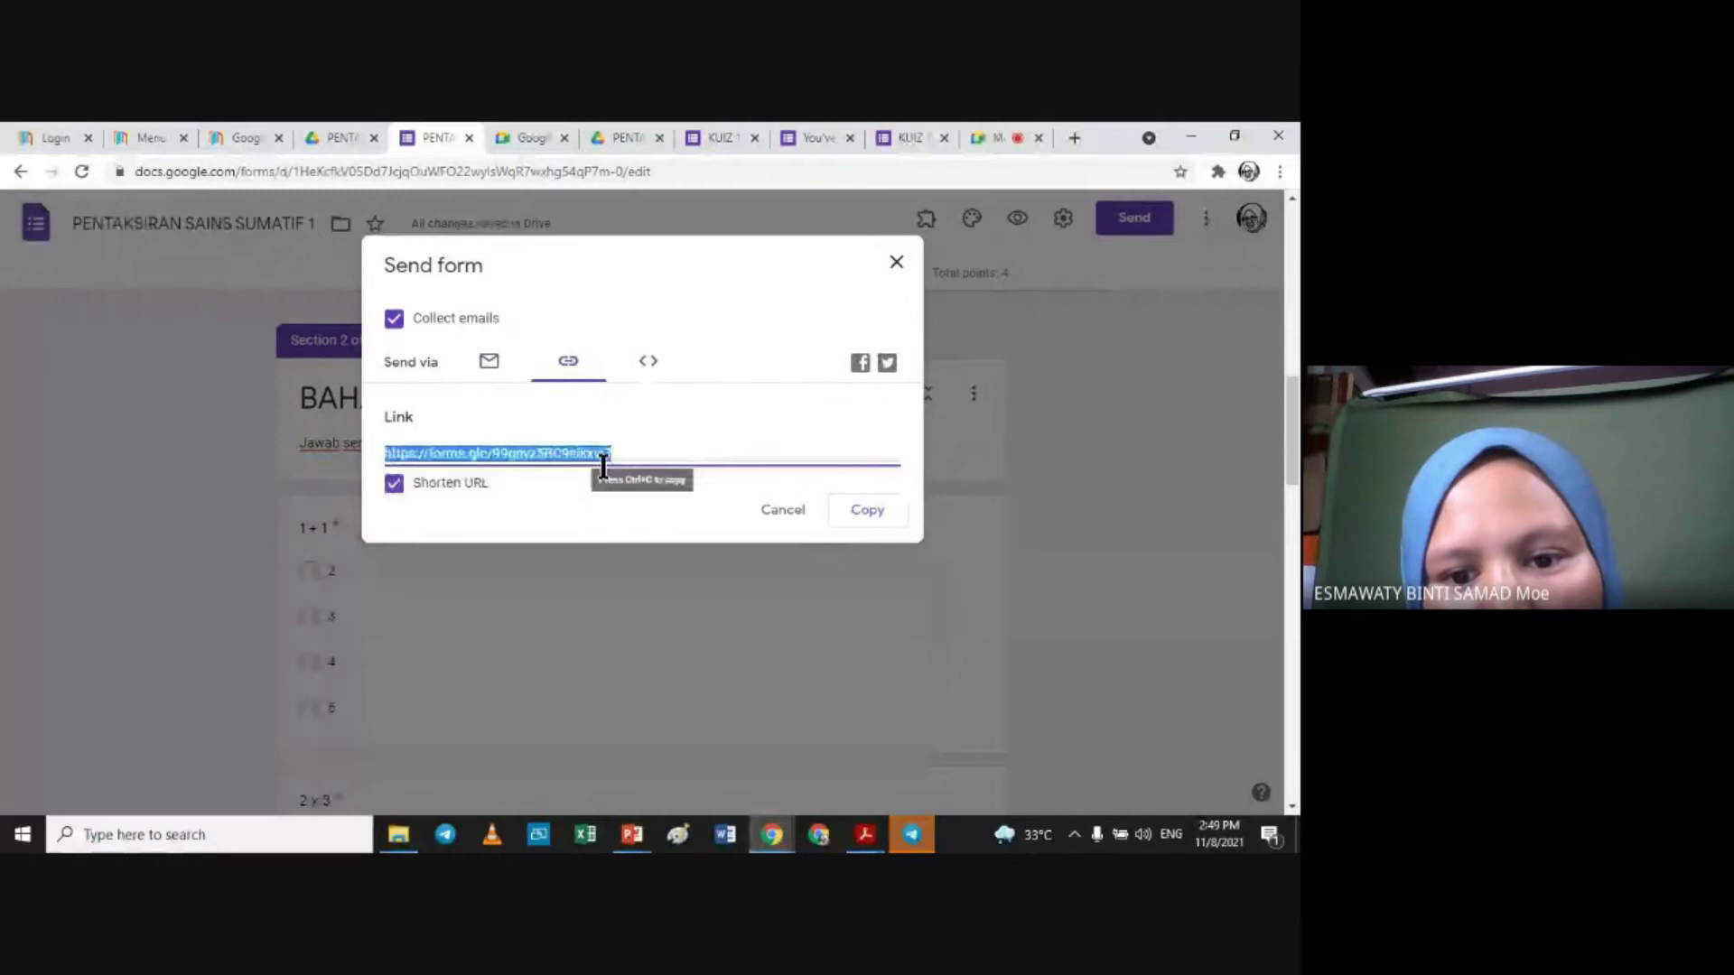
click(855, 512)
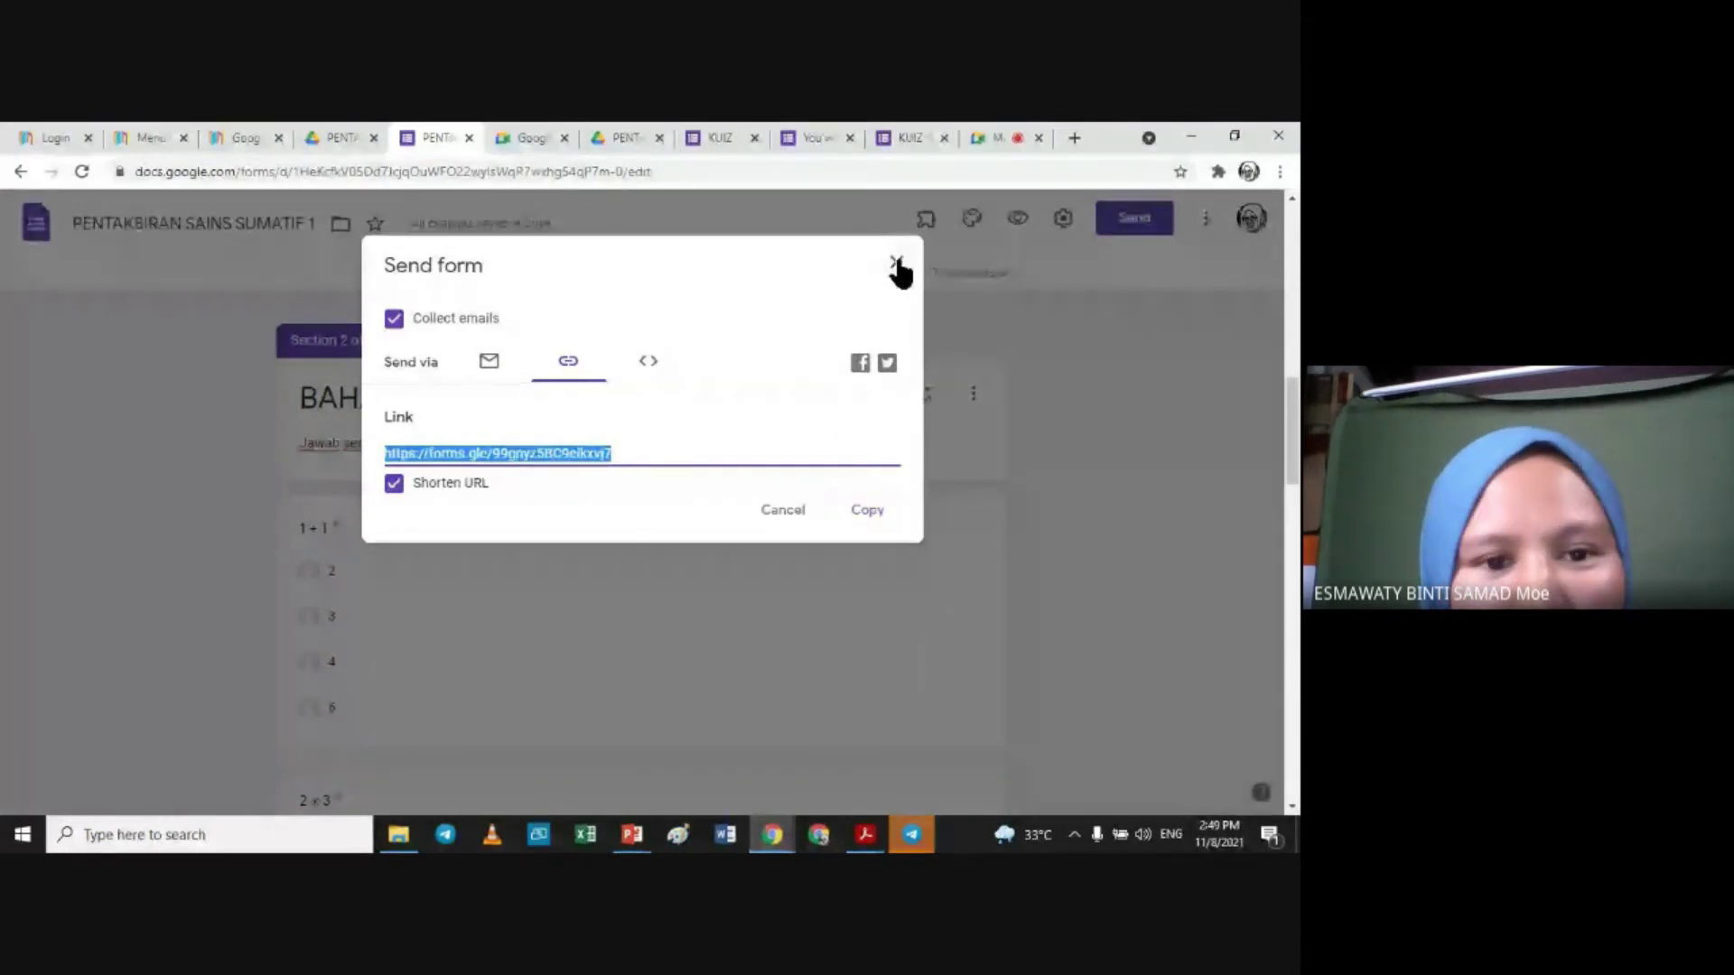
click(896, 264)
Step: Look in on the Google Meet call and the KUIZ 1_SUBJEKTIF form, and return to the PENTAKSIRAN SAINS SUMATIF 1 editor
scroll(1156, 374, up, 10)
click(1003, 138)
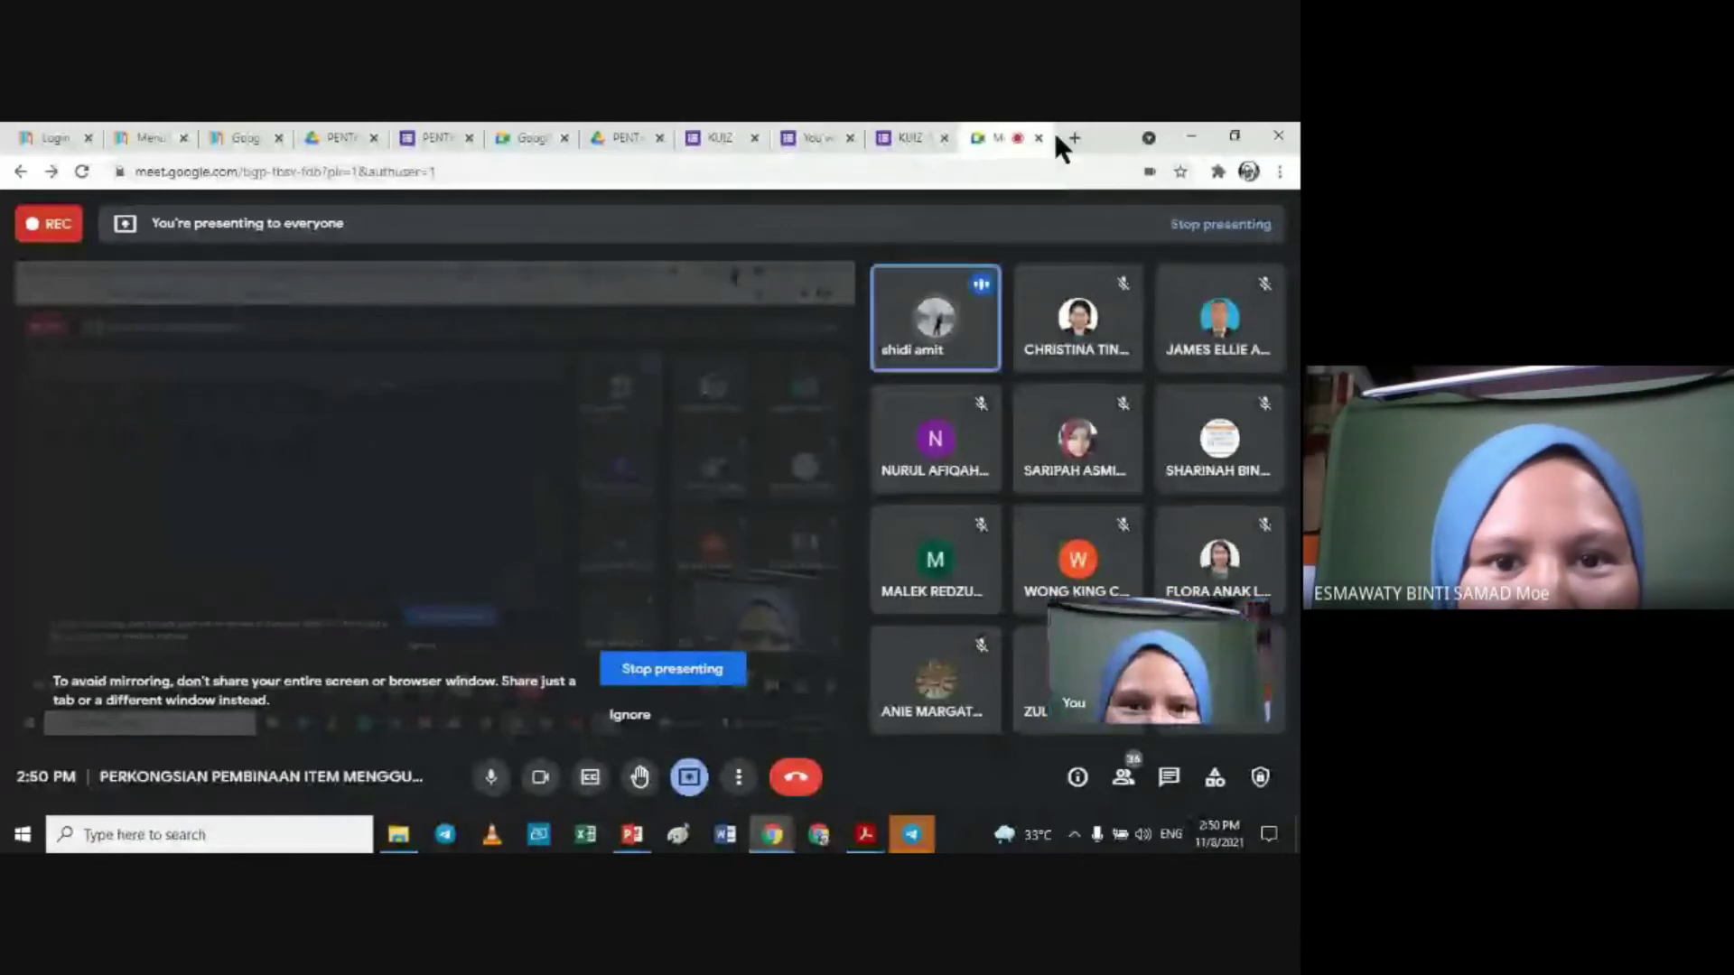
click(717, 138)
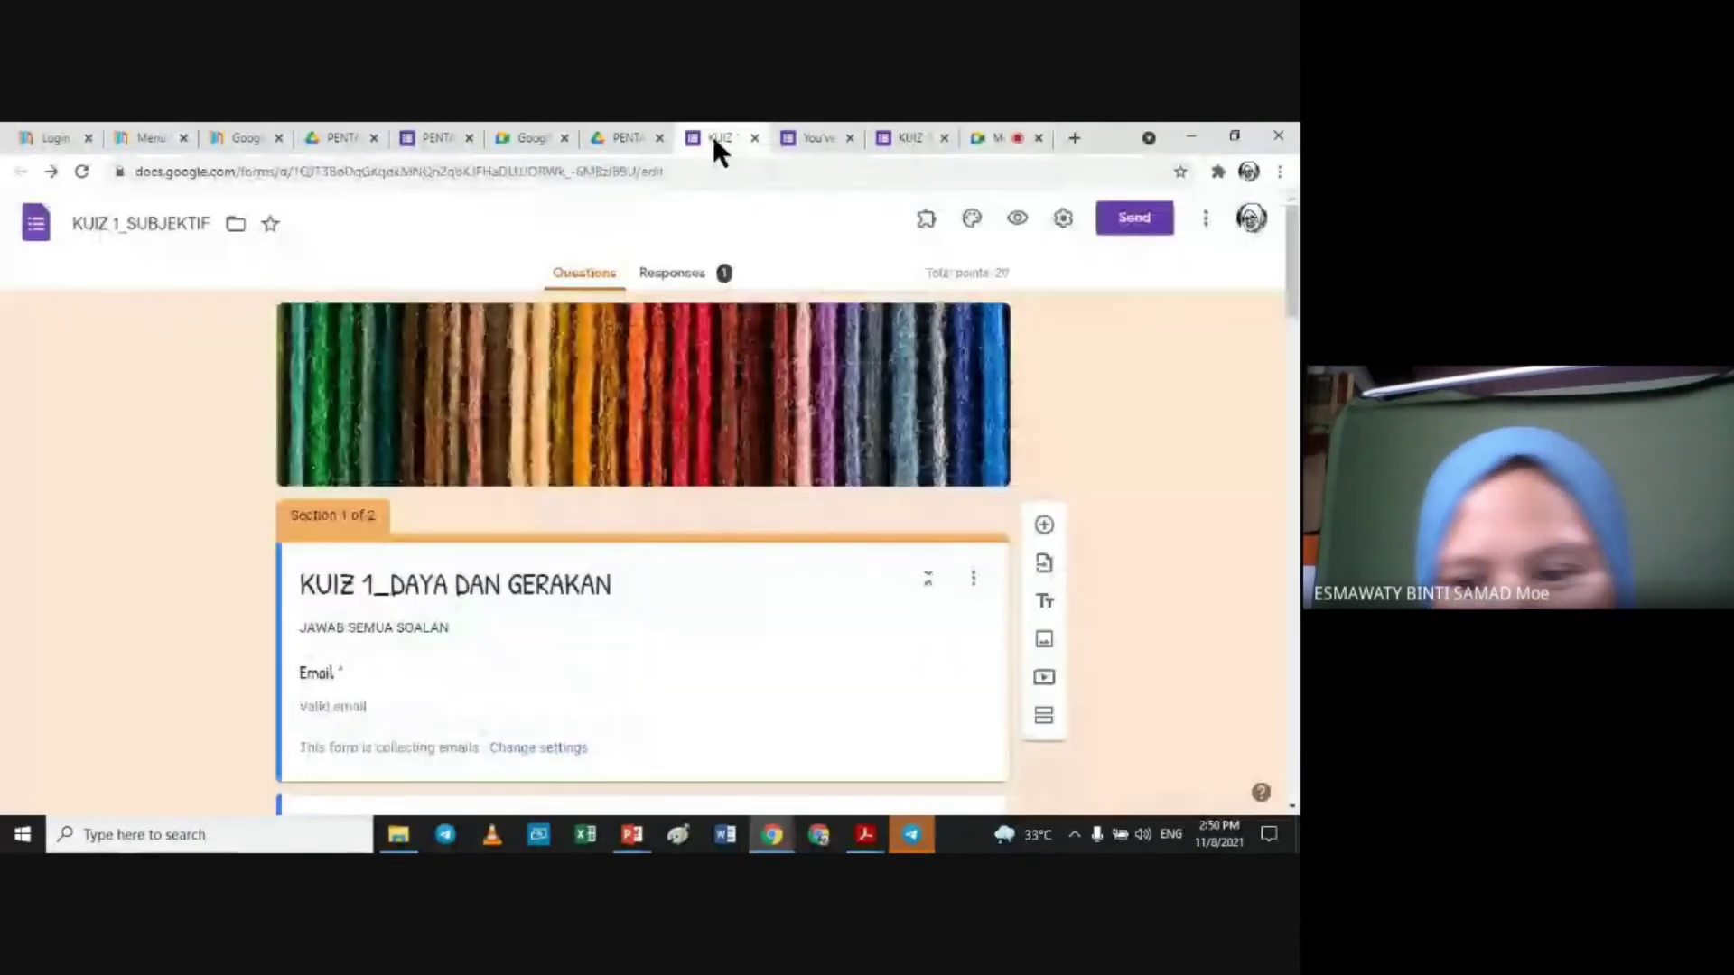
key(ctrl+5)
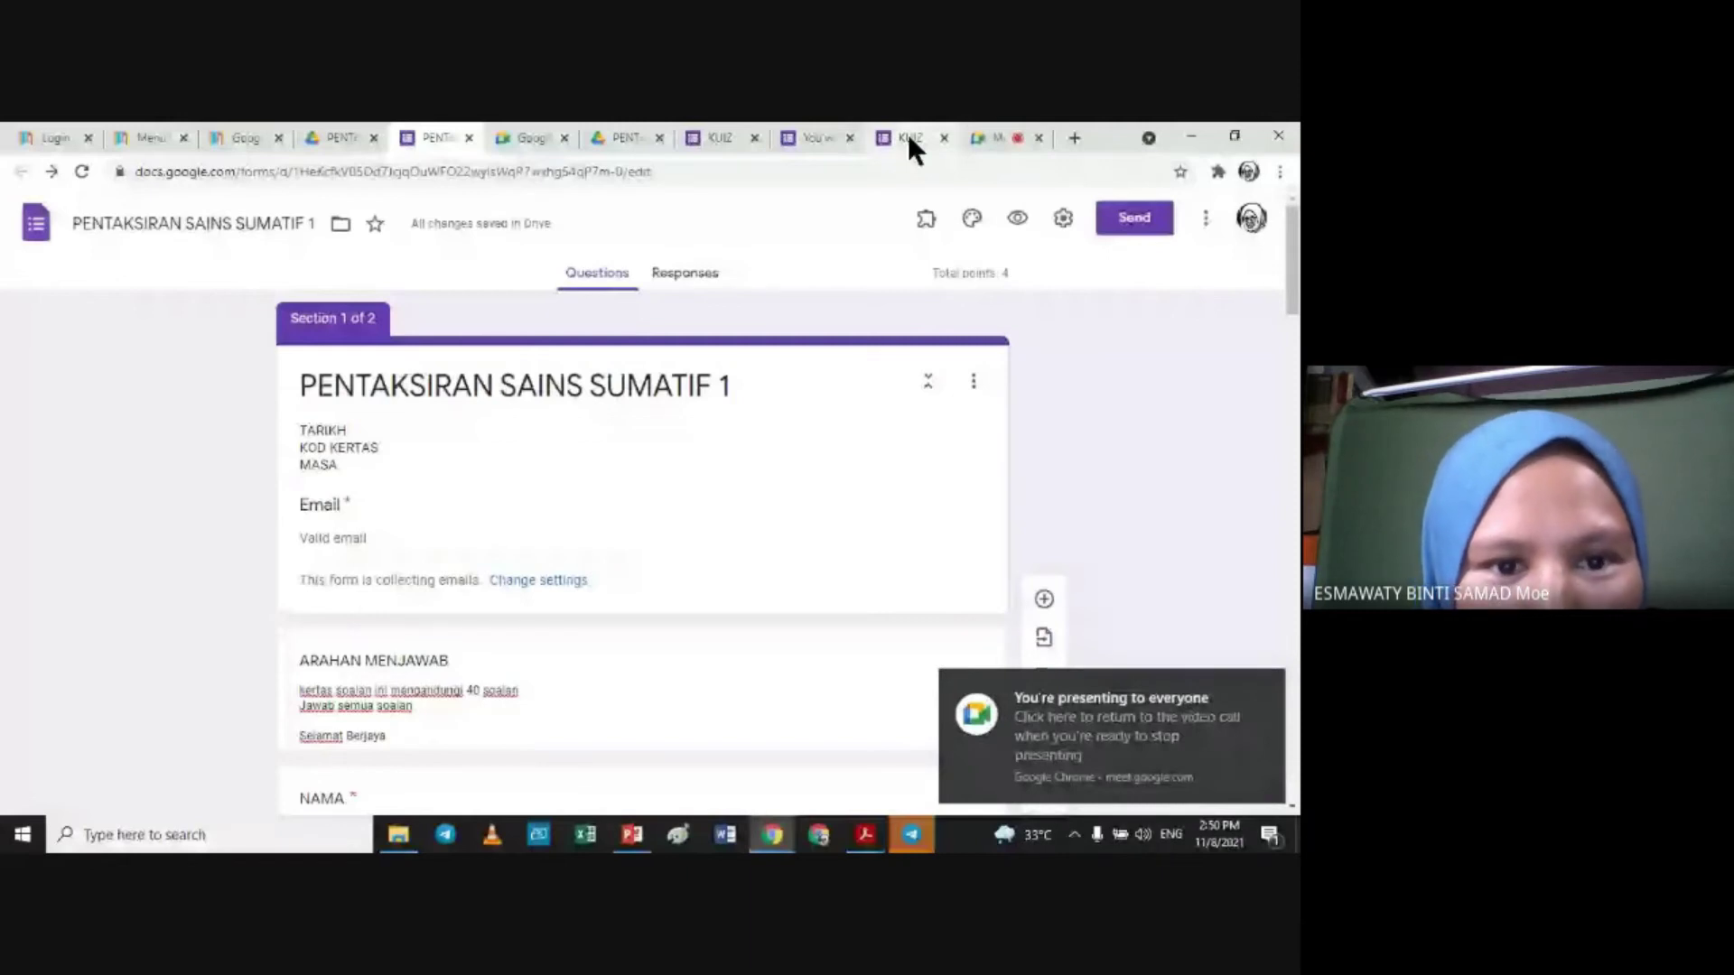
Step: Check the quiz's responses and look over its questions from the form header to BAHAGIAN A
click(685, 272)
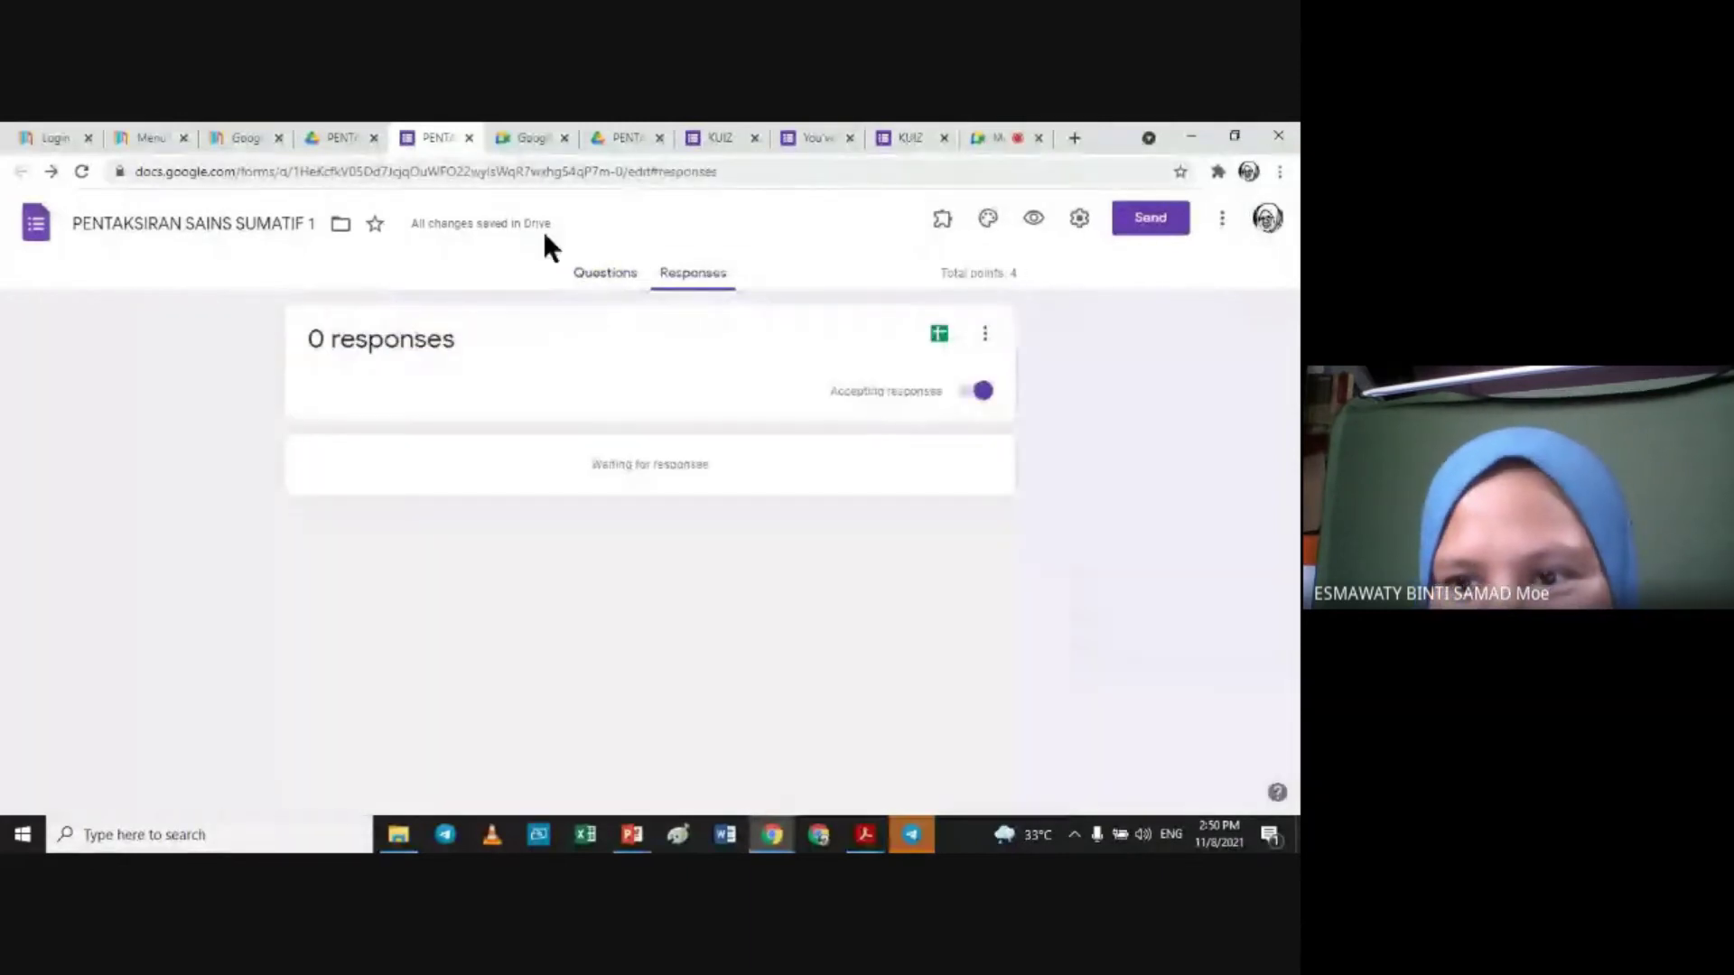
click(603, 273)
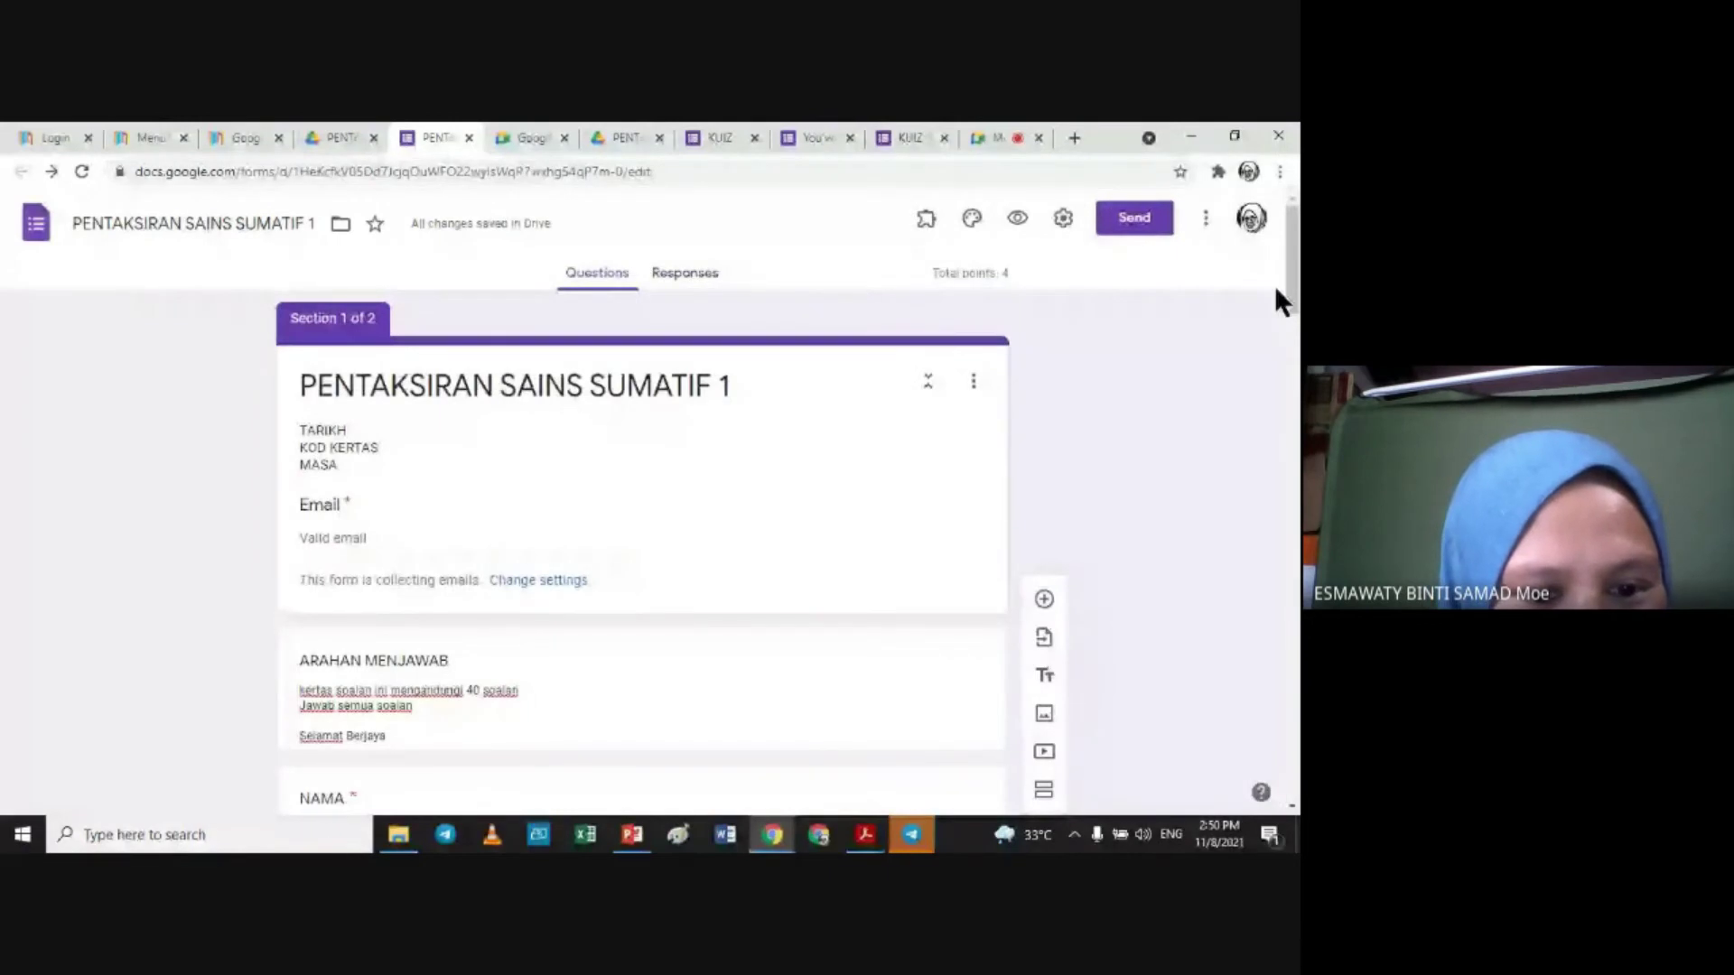
scroll(1275, 286, down, 5)
scroll(641, 541, down, 5)
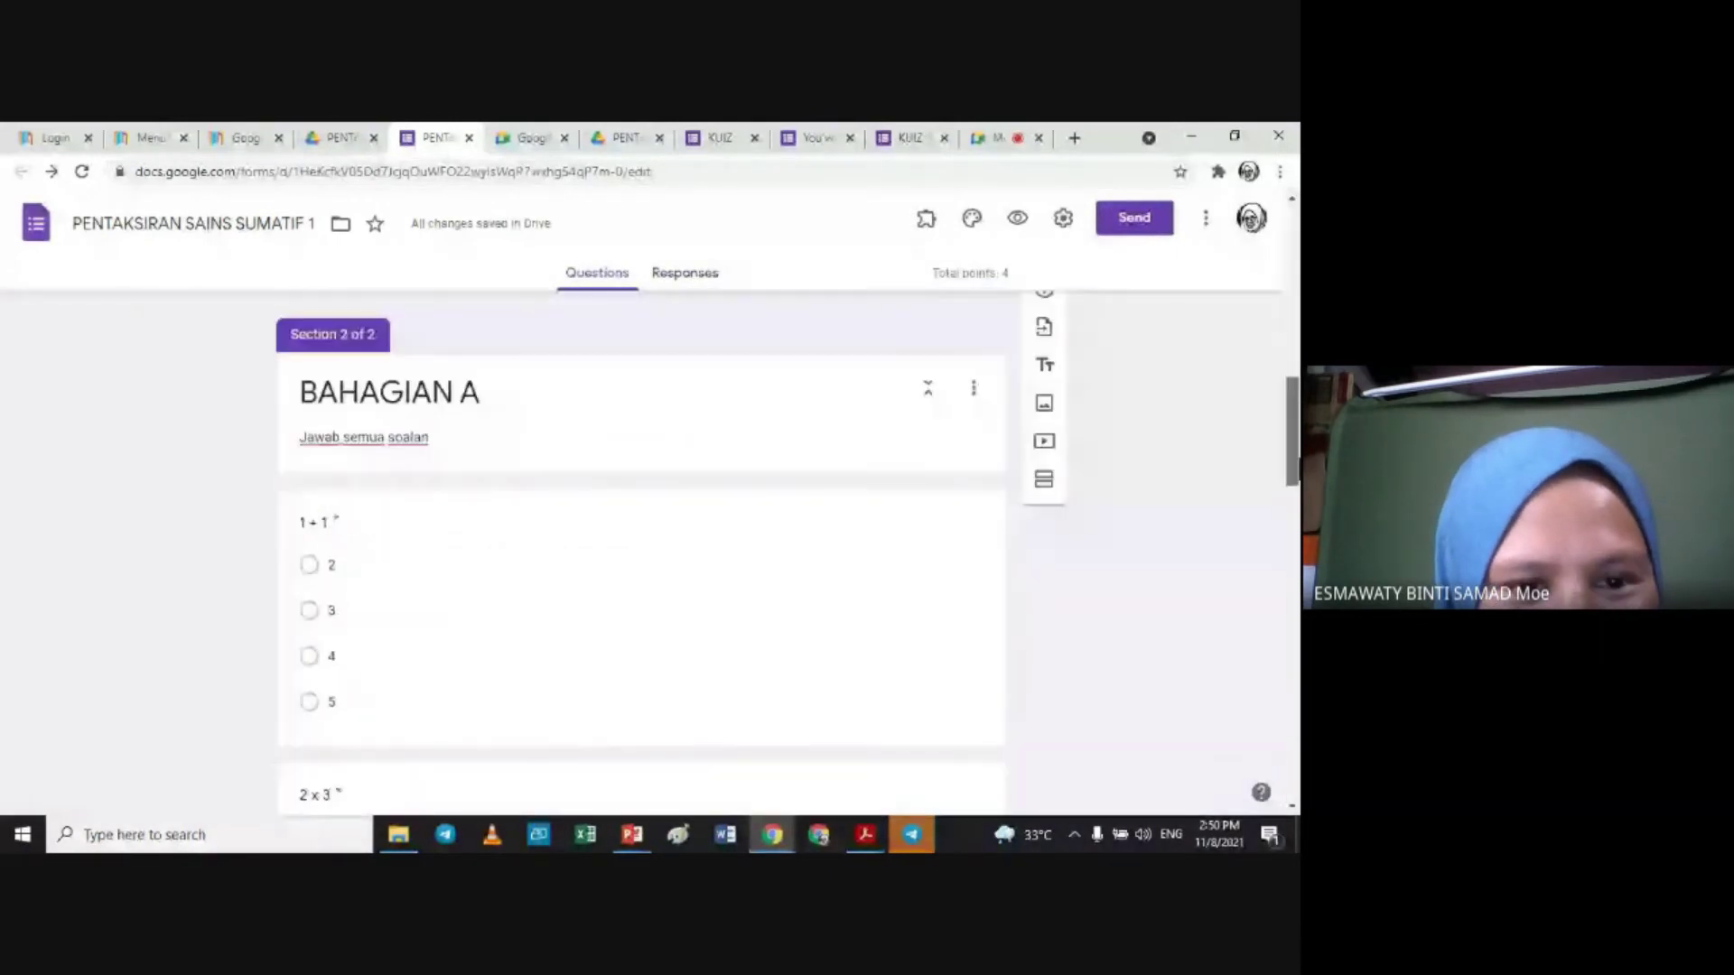
drag(1293, 445, 1293, 282)
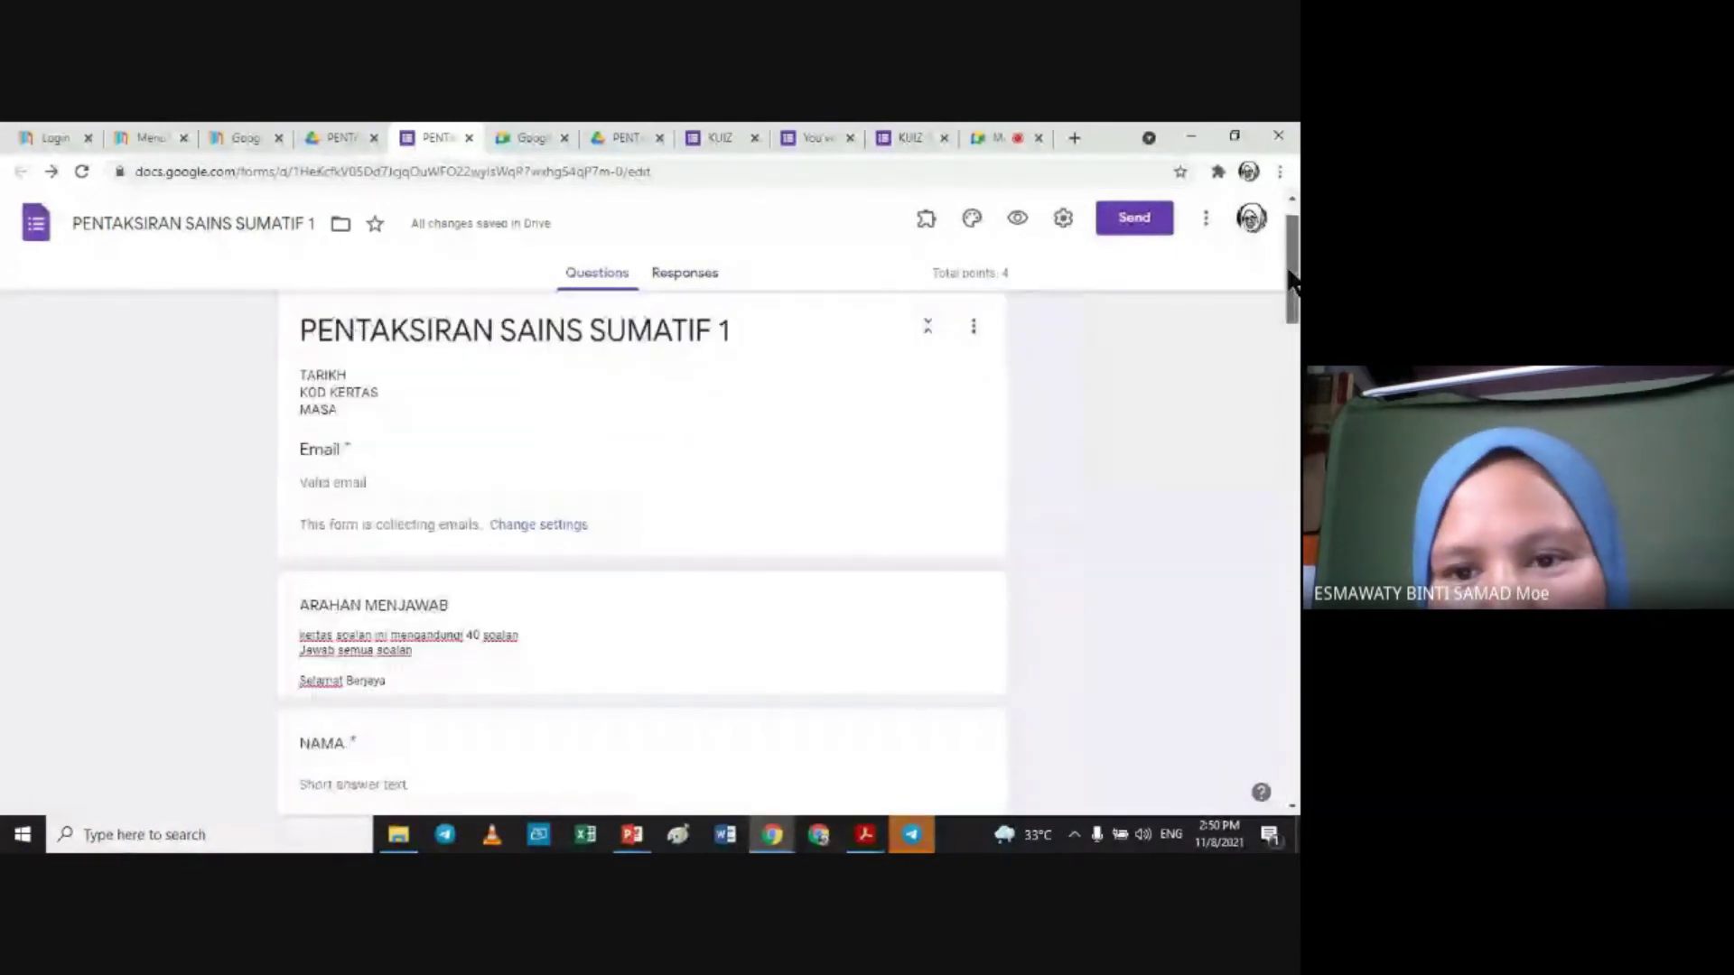
scroll(495, 492, up, 1)
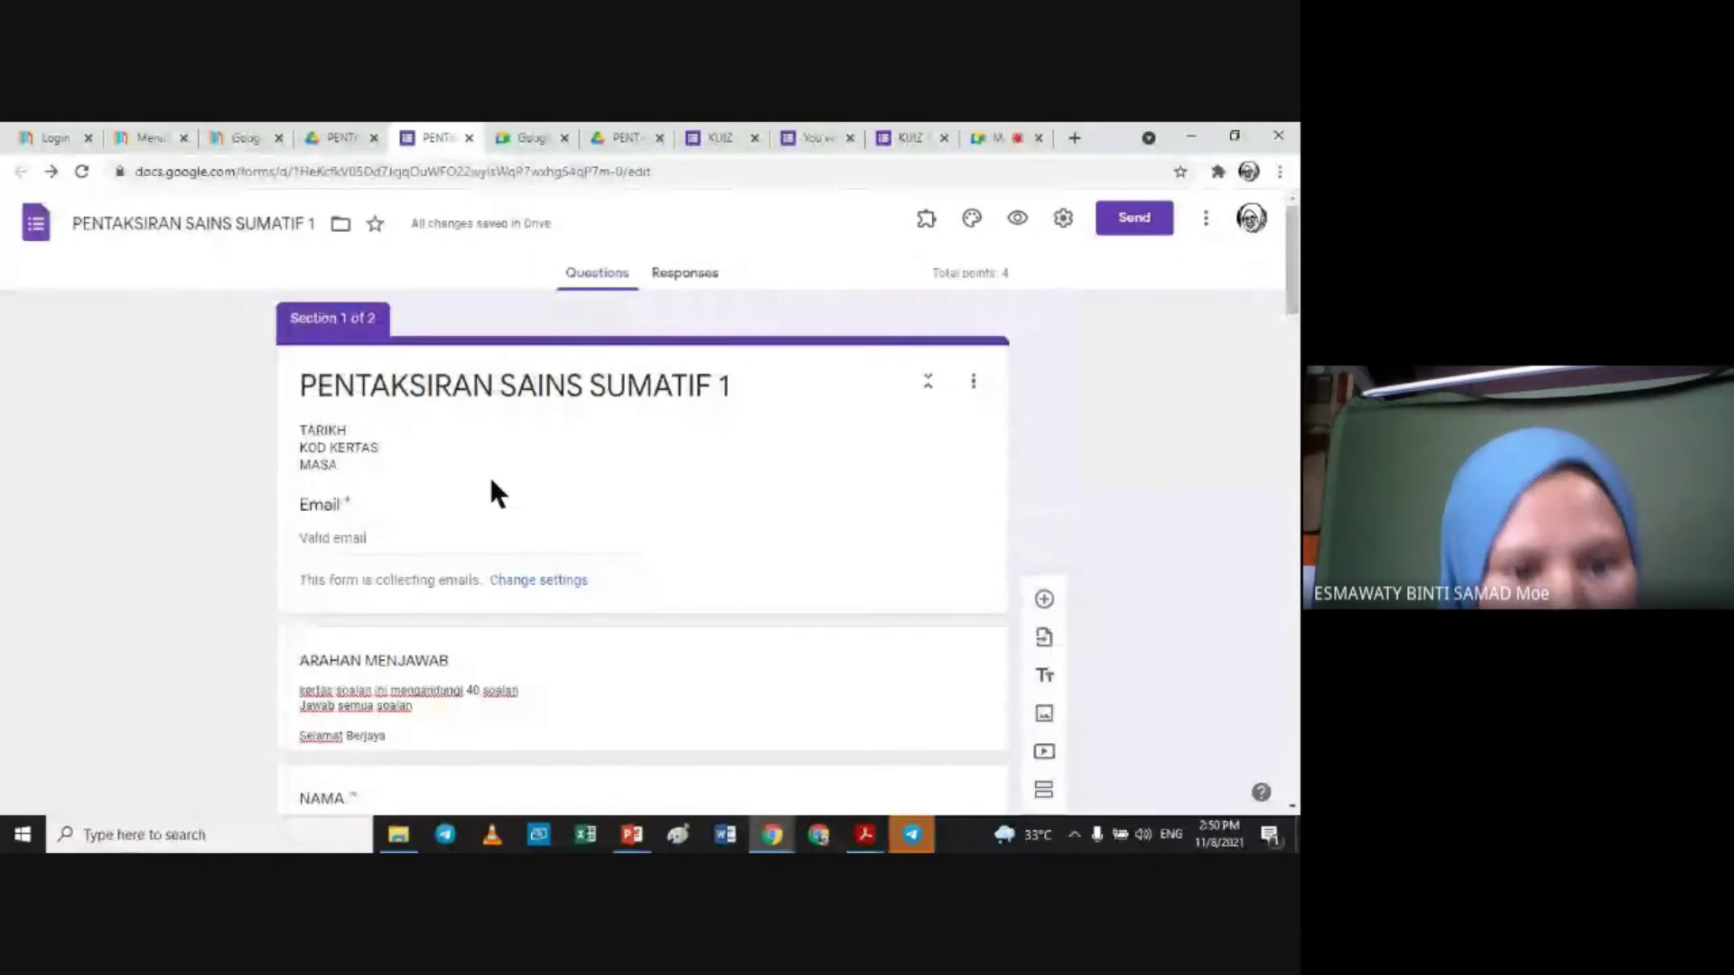
Step: Preview the form as a respondent and fill in the respondent's email address and name
click(1017, 217)
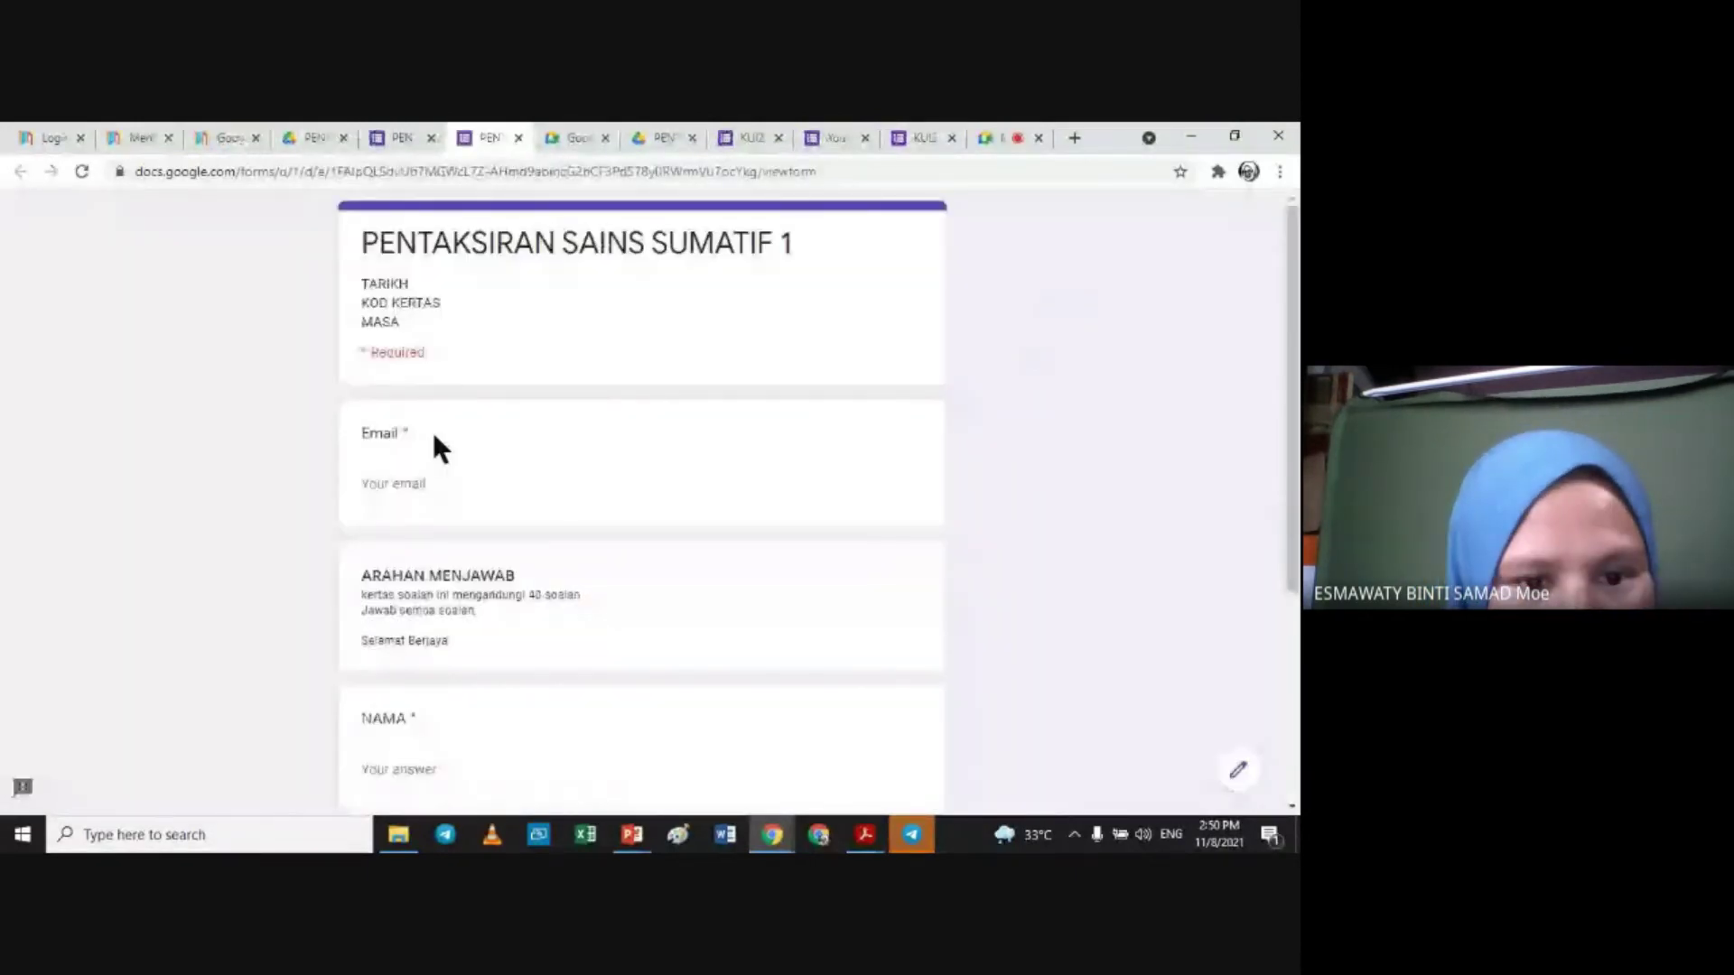
click(406, 488)
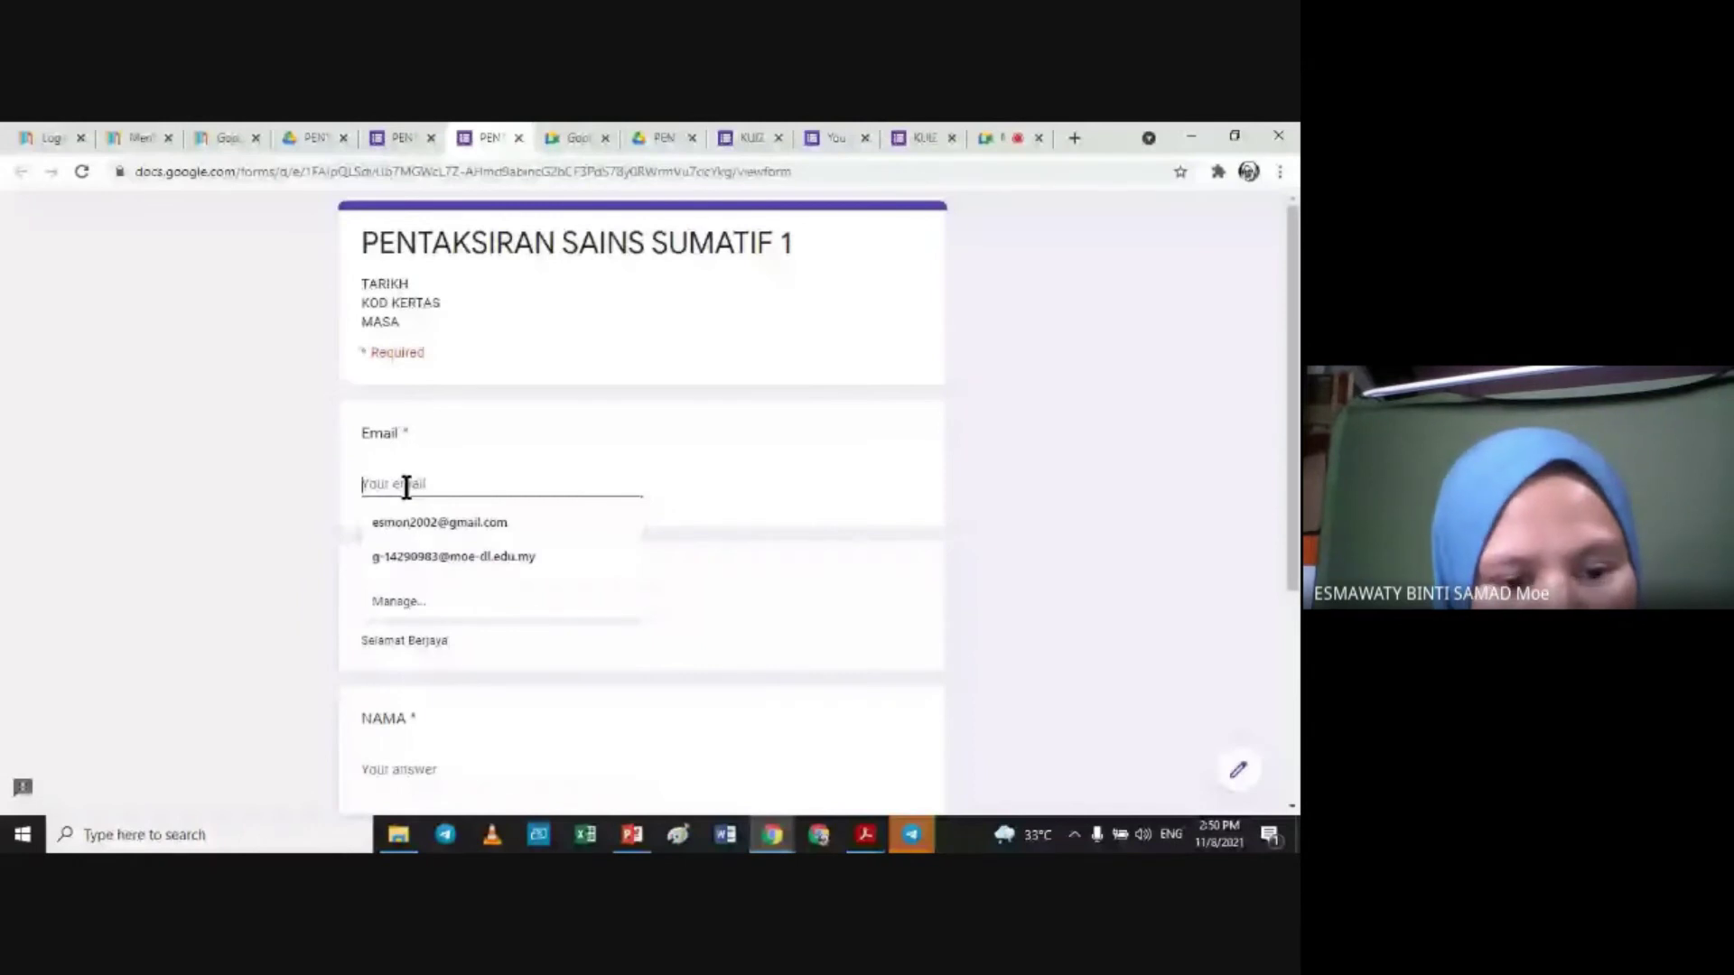
click(439, 522)
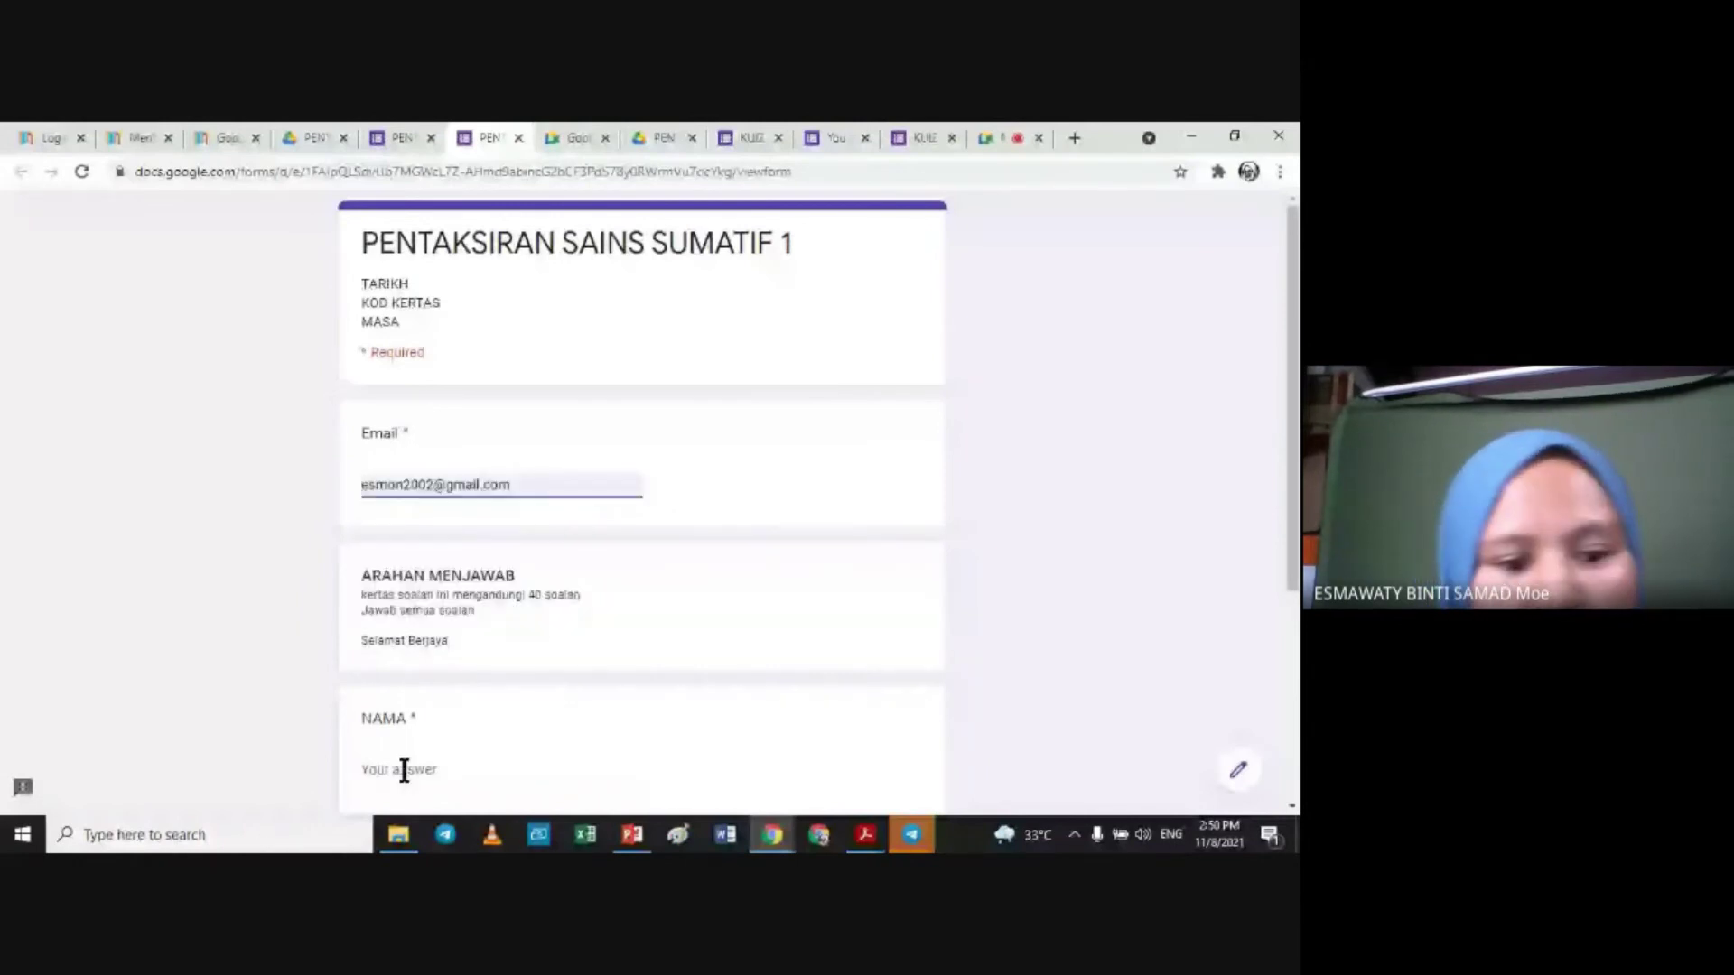
click(404, 769)
text(ESMA)
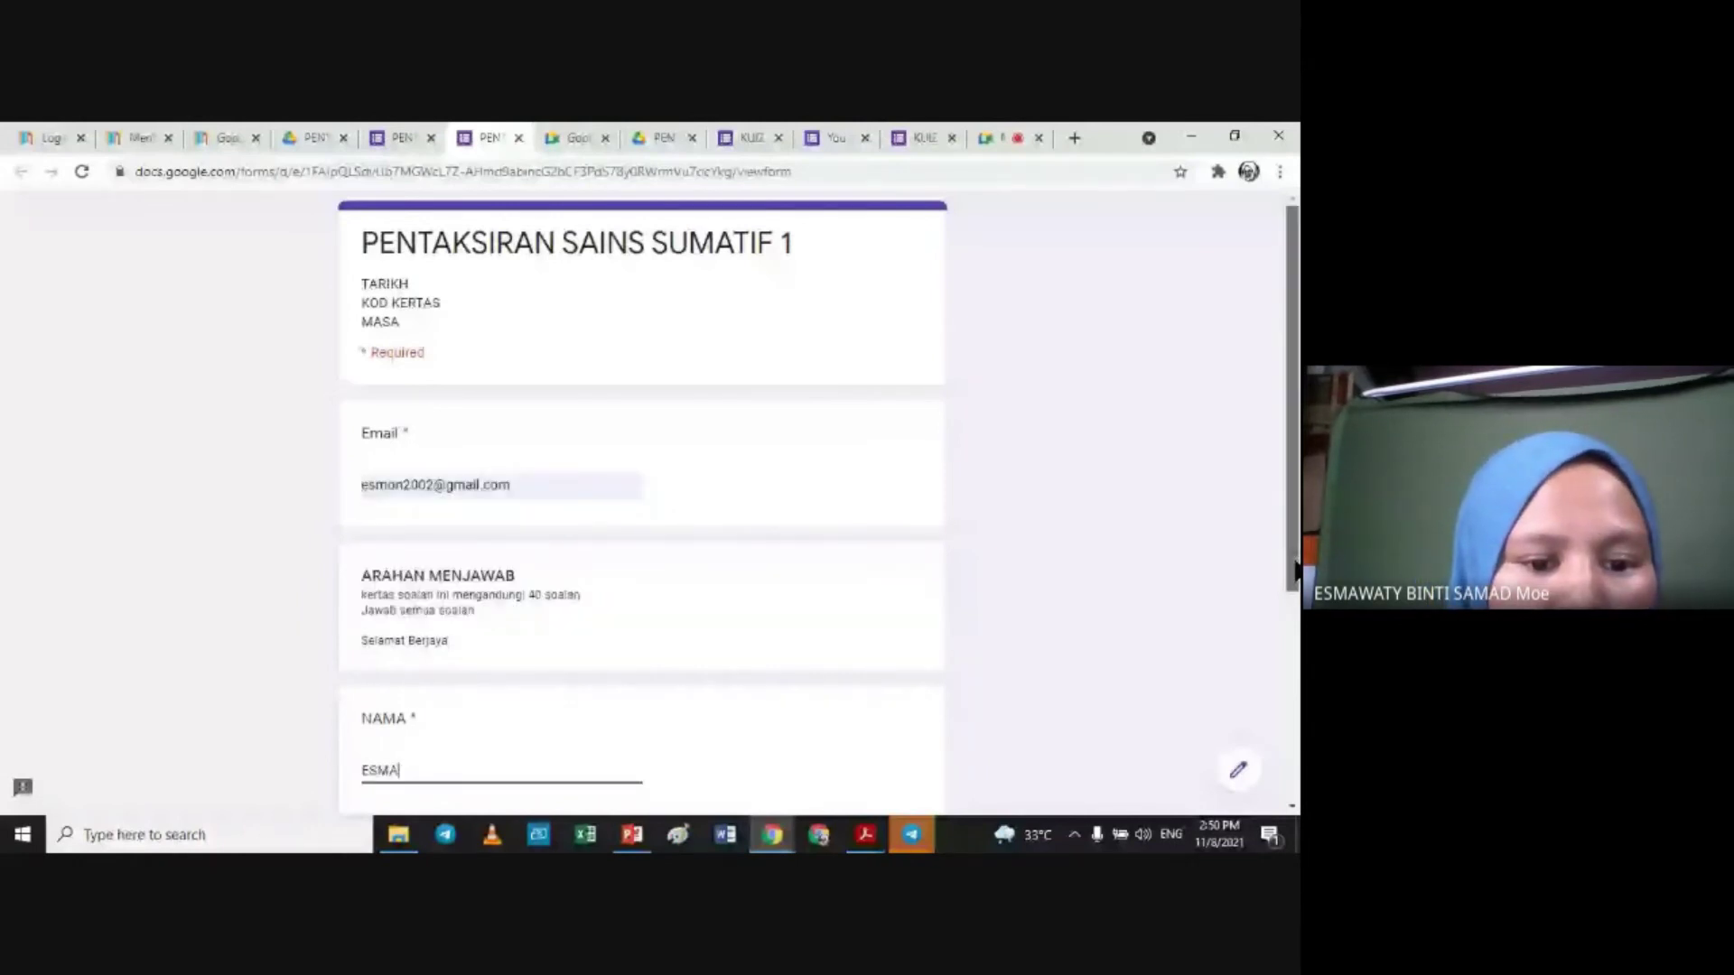
Step: Select 1 CENDEKIAWAN as the class and continue to the BAHAGIAN A section
drag(1294, 571, 1294, 780)
click(424, 587)
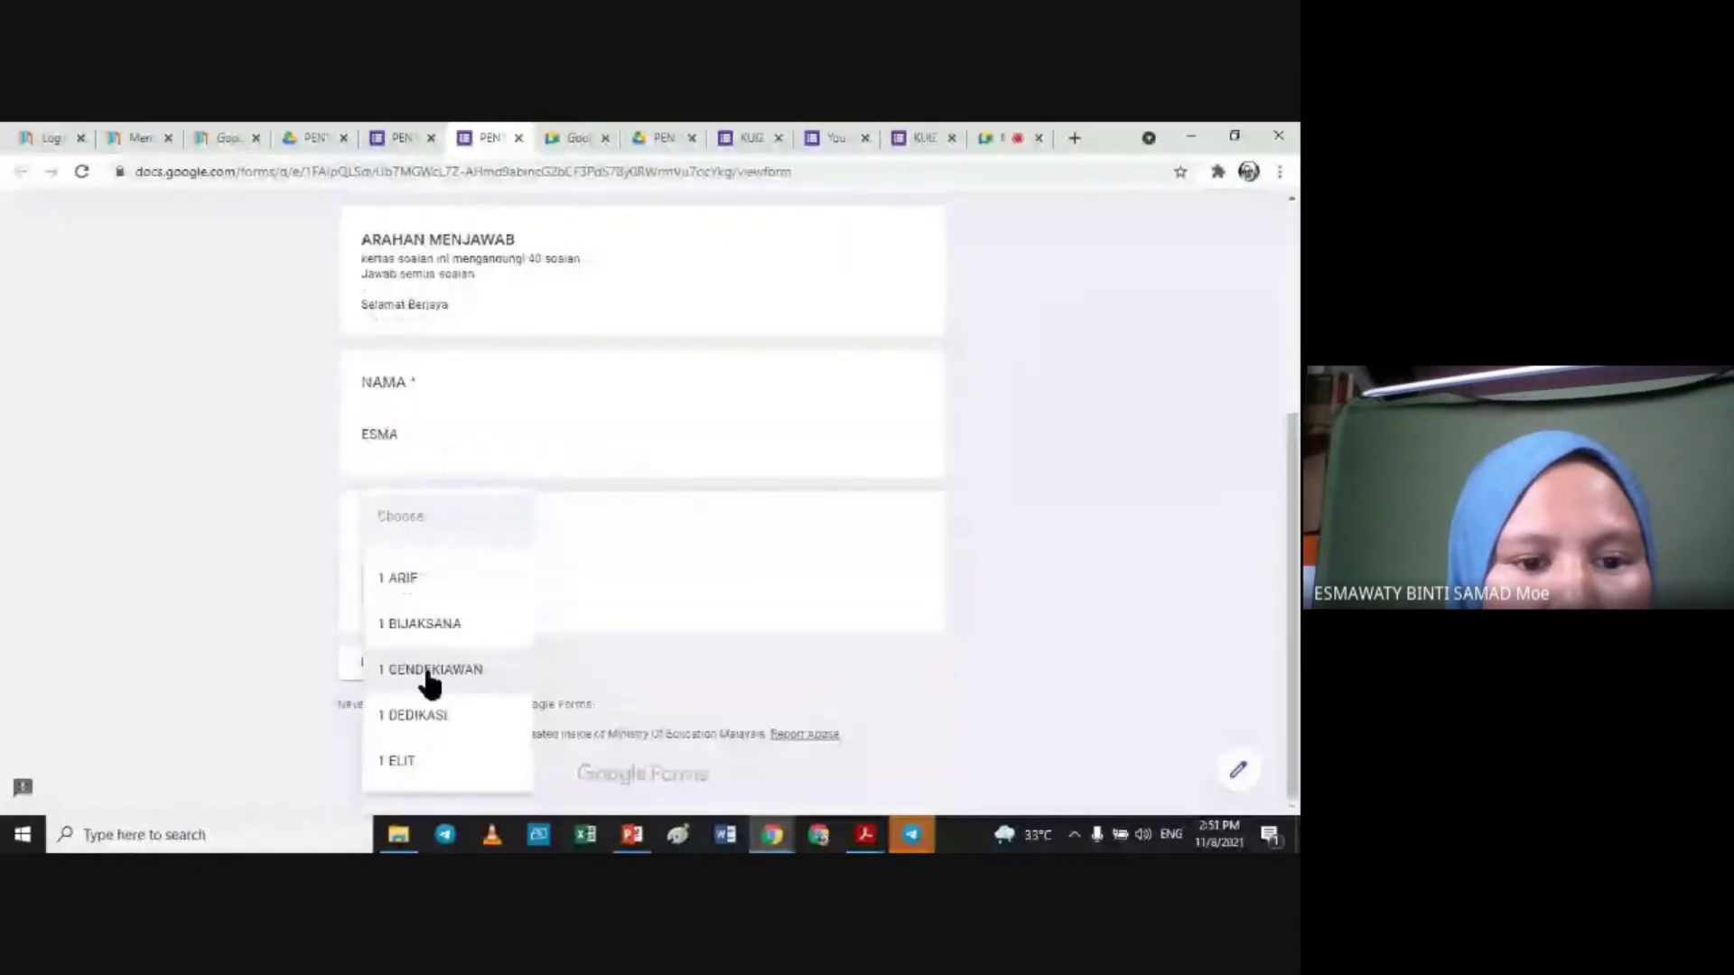
click(429, 683)
click(365, 673)
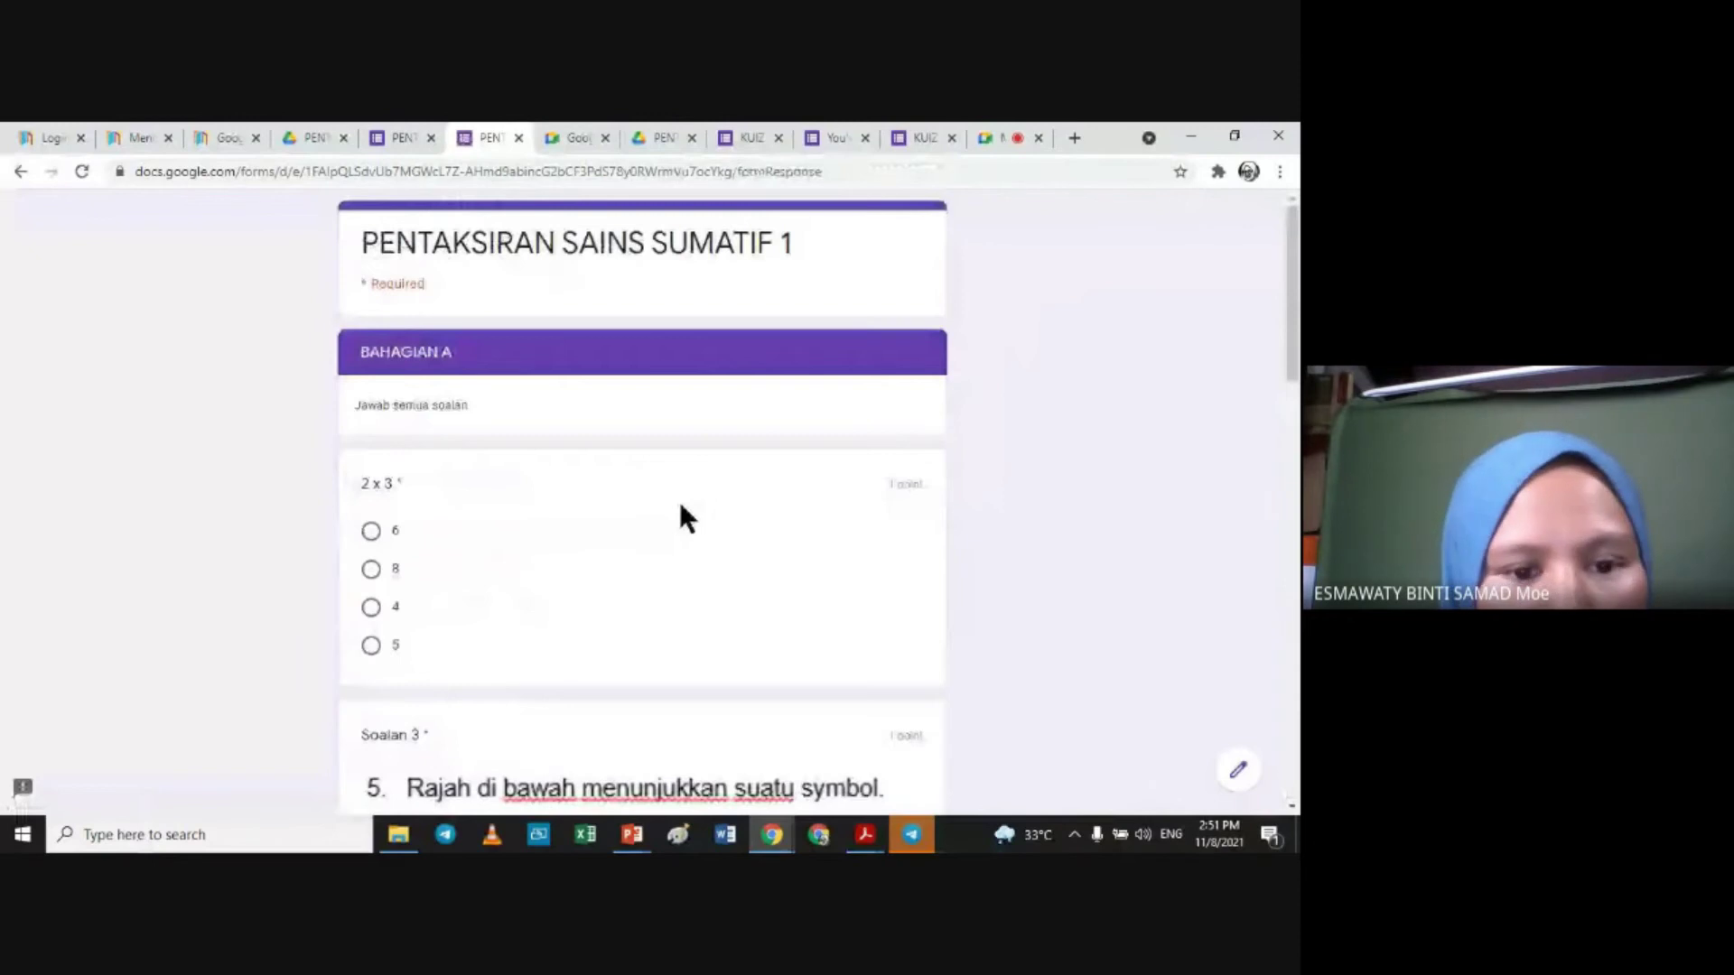
Step: Answer 2 x 3 with 6, Soalan 3 with C and 1 + 1 with 2
click(681, 509)
scroll(1250, 384, down, 5)
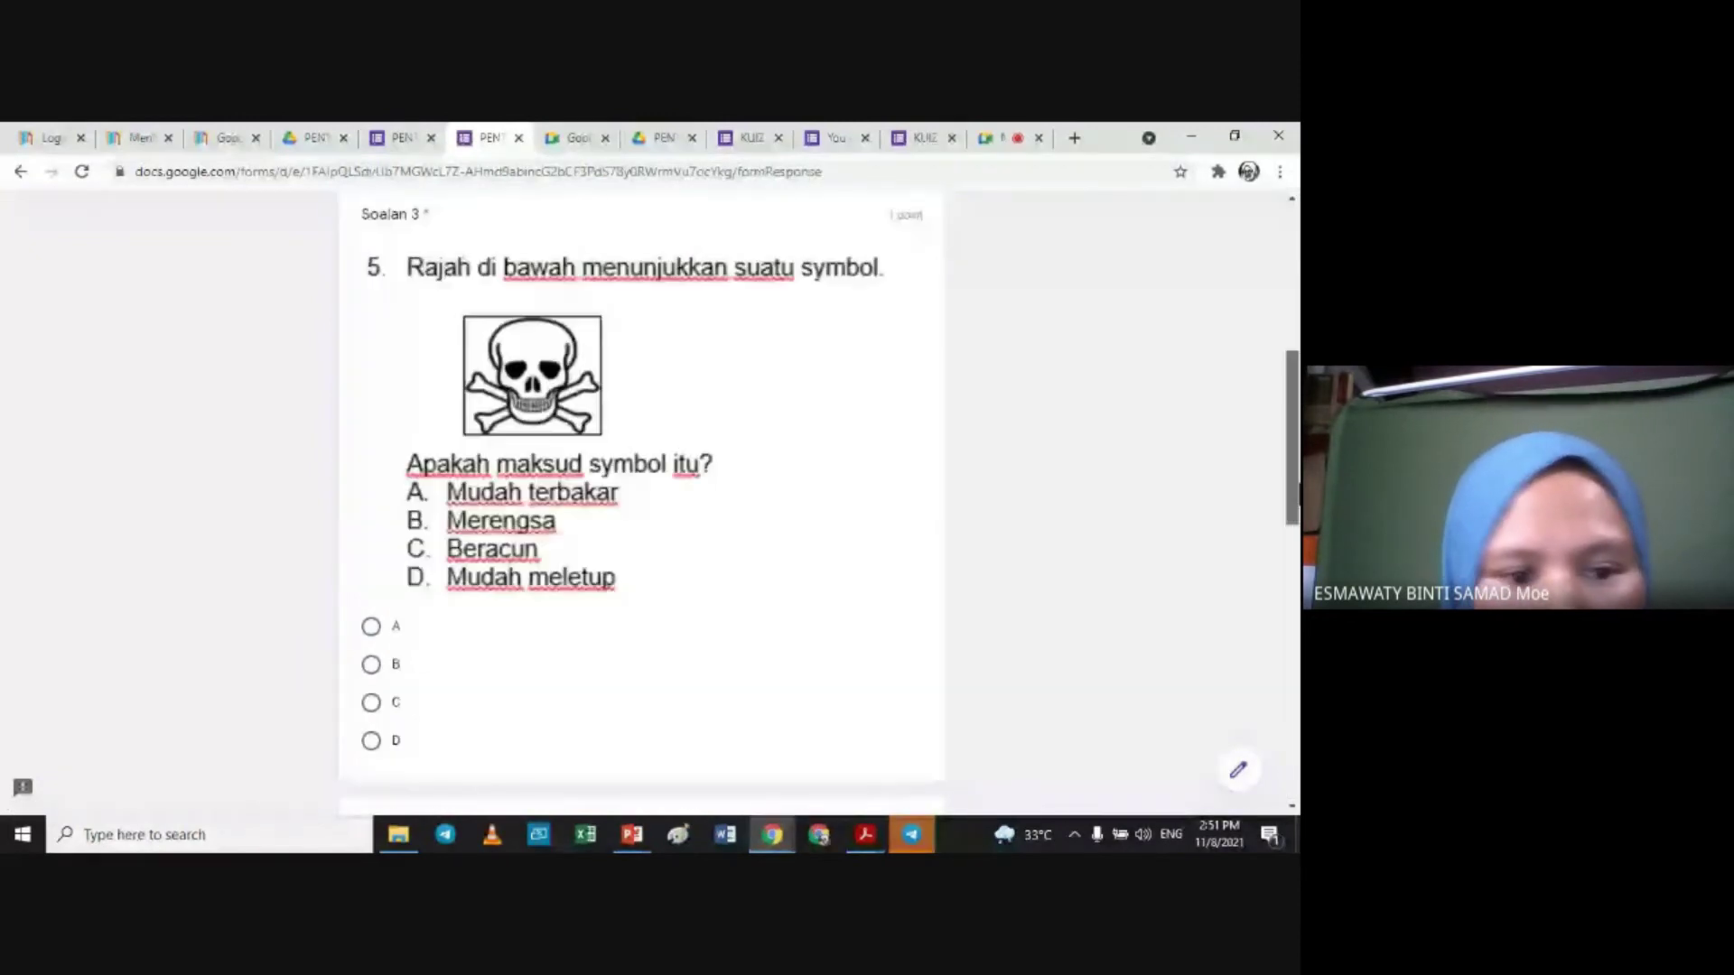
scroll(375, 577, down, 2)
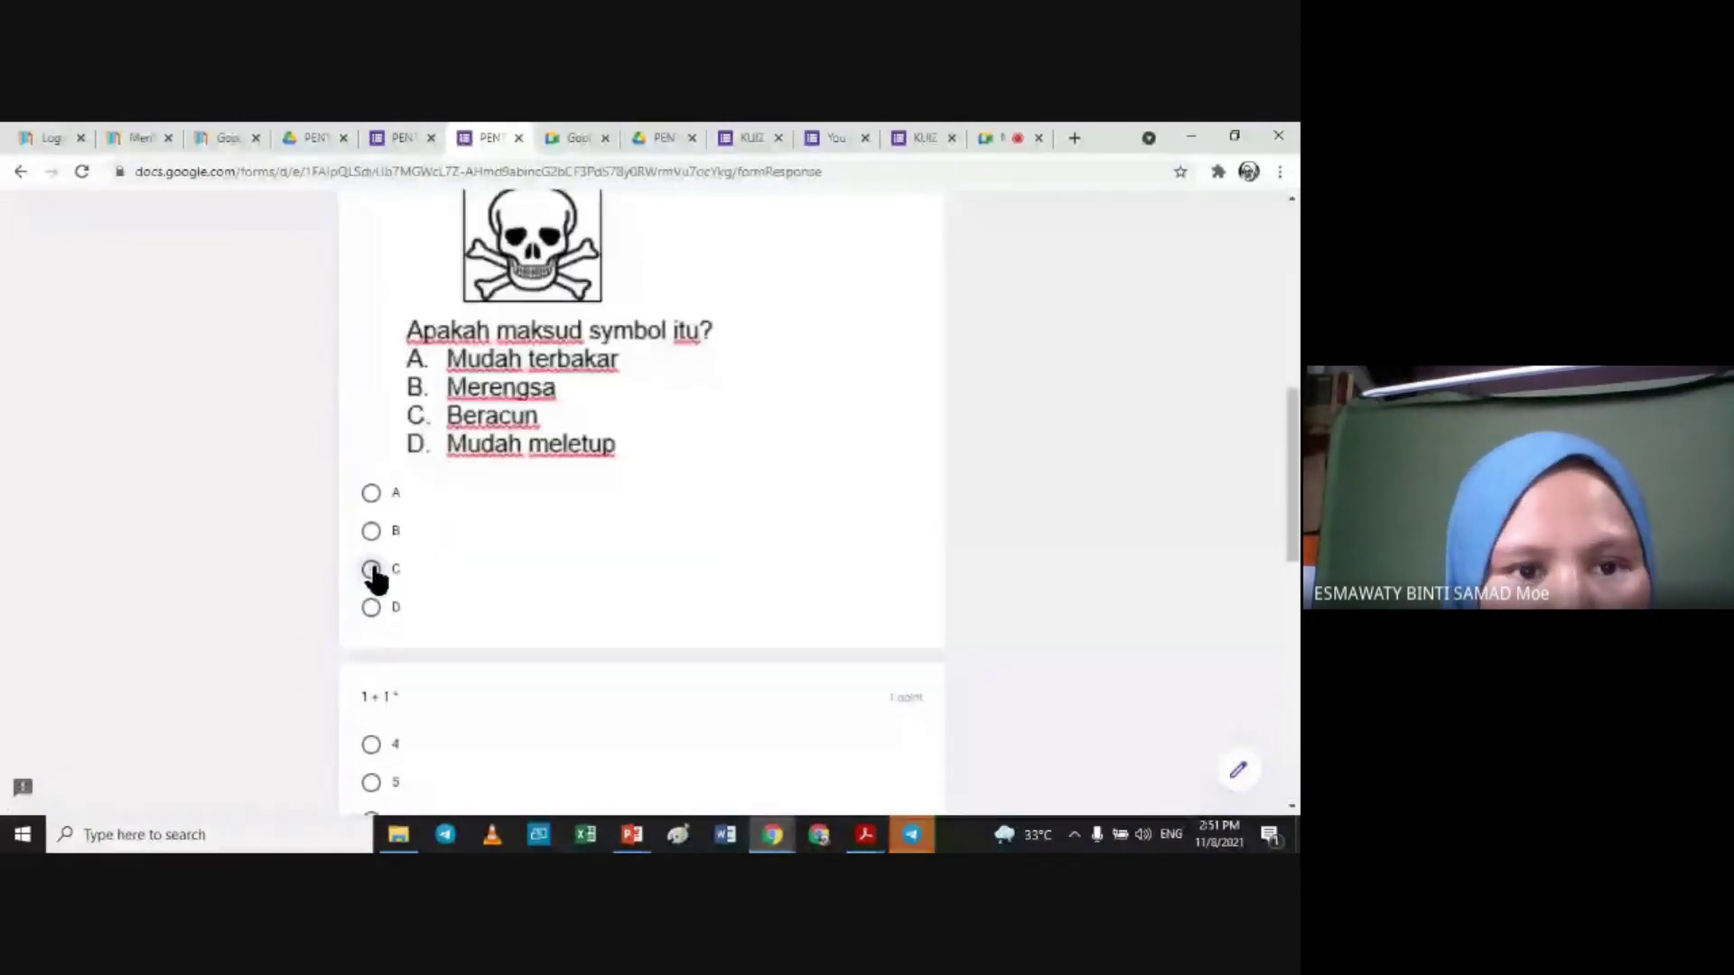
scroll(375, 578, down, 7)
scroll(382, 251, up, 1)
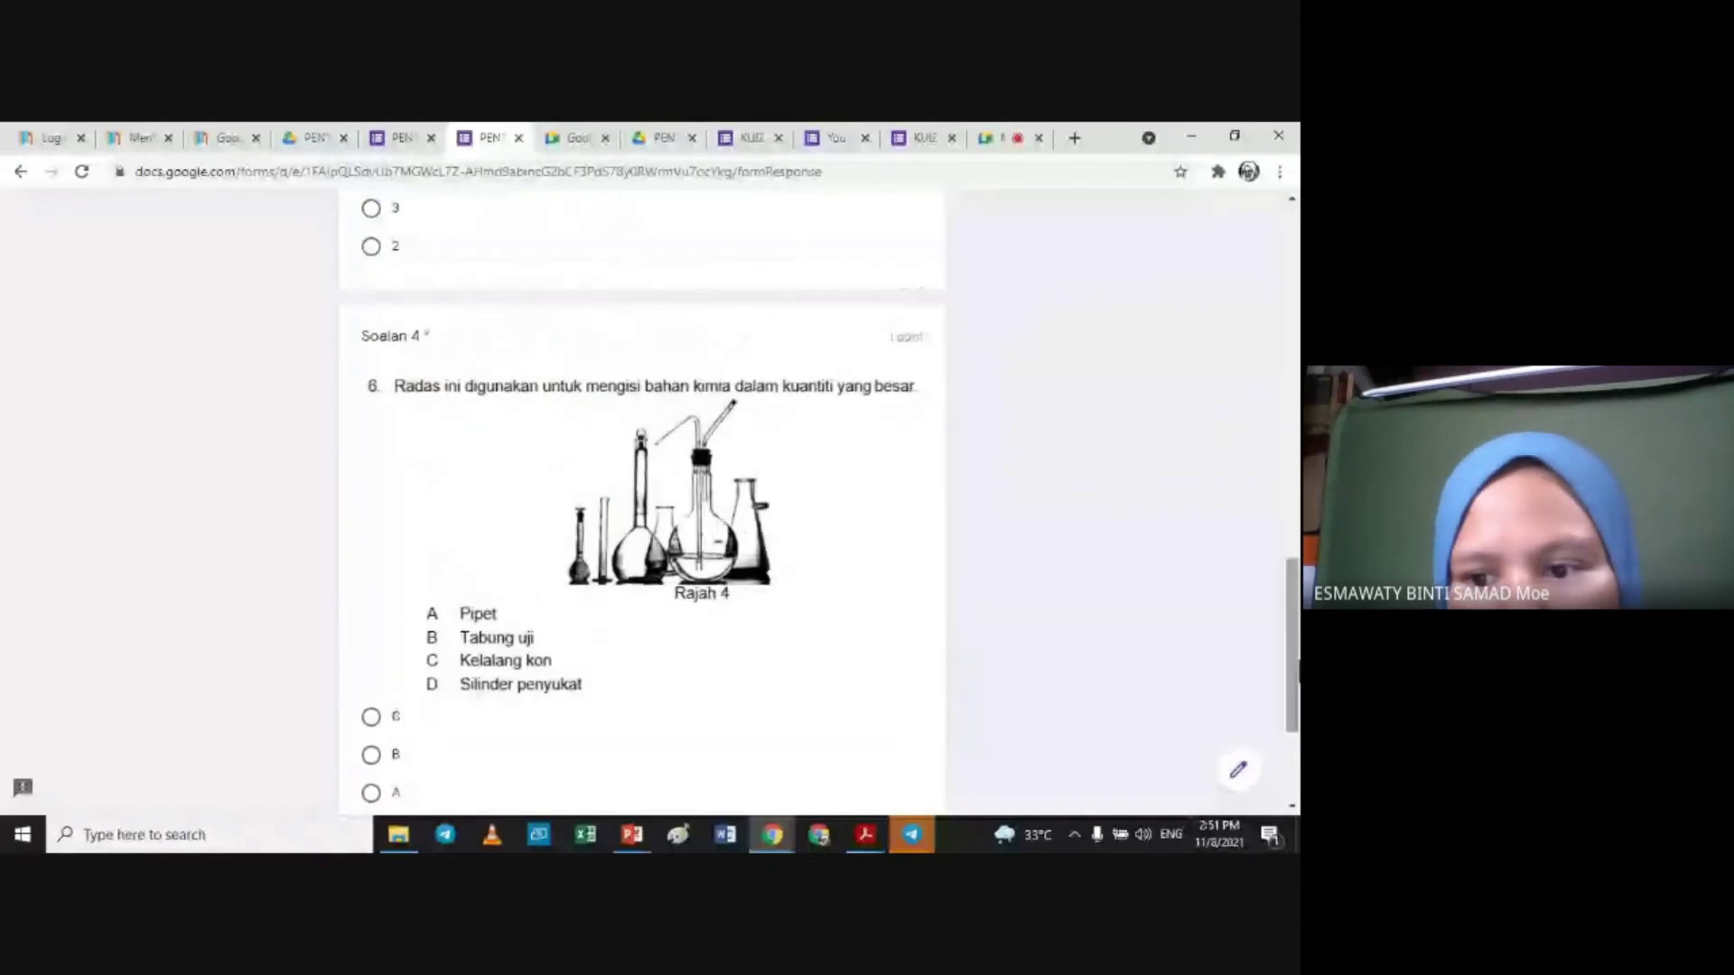
click(372, 247)
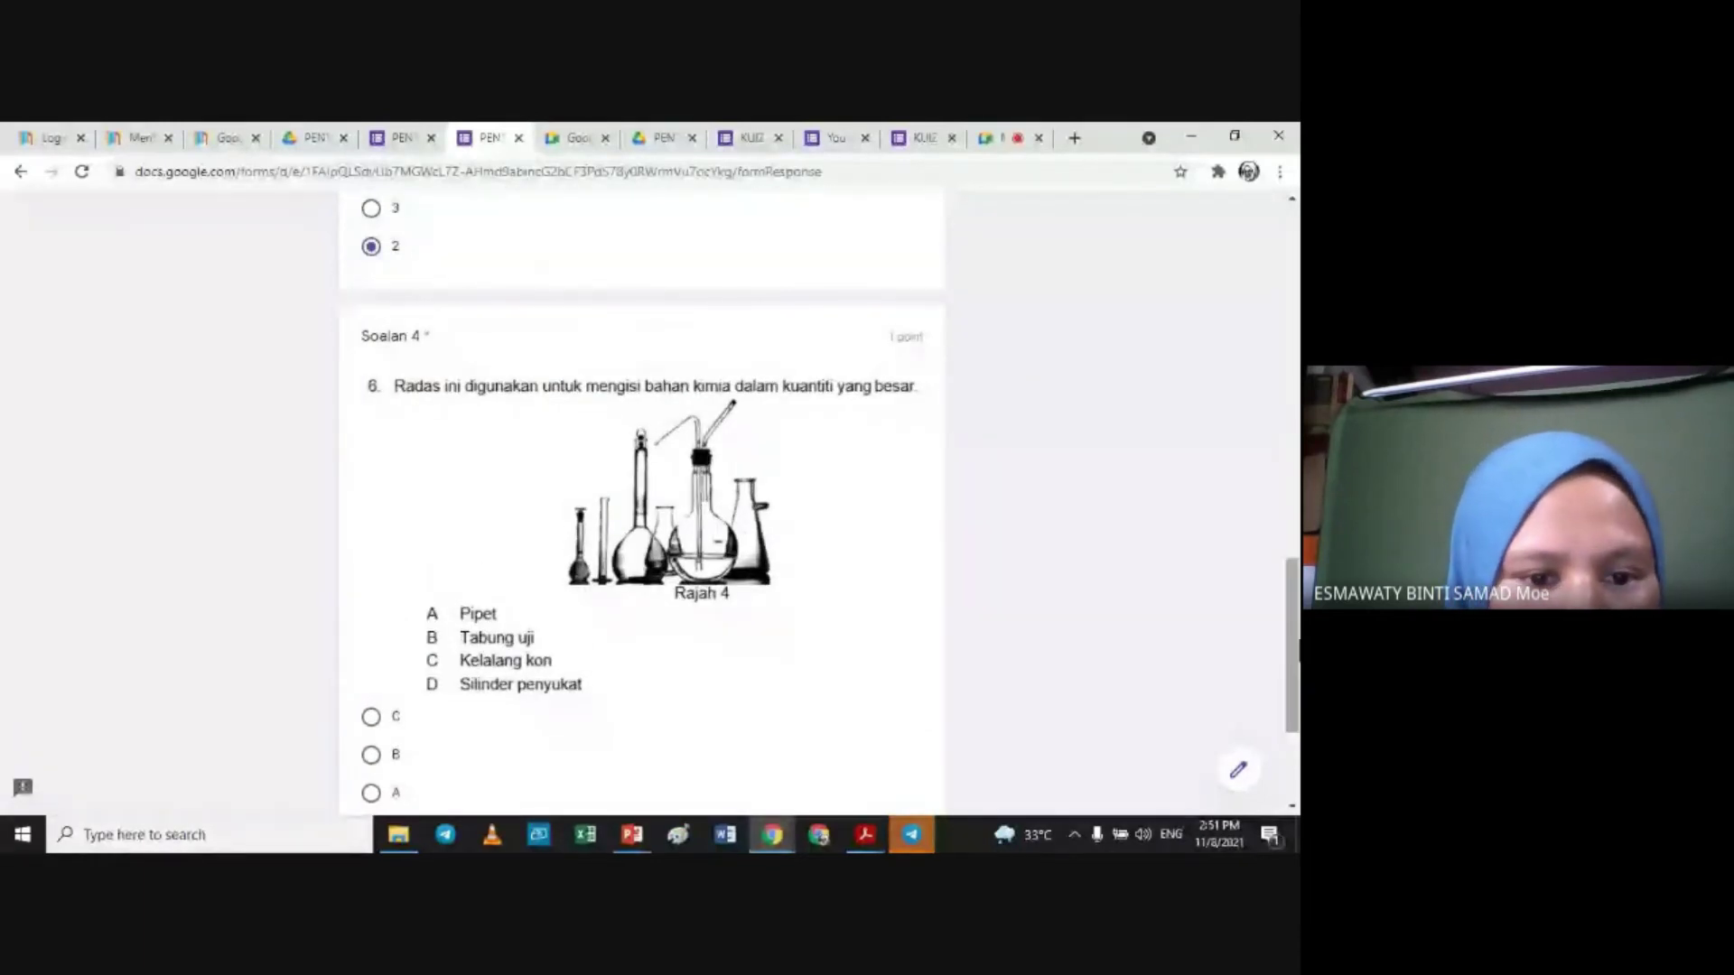
Step: Answer Soalan 4 with A and submit the form
scroll(456, 673, down, 3)
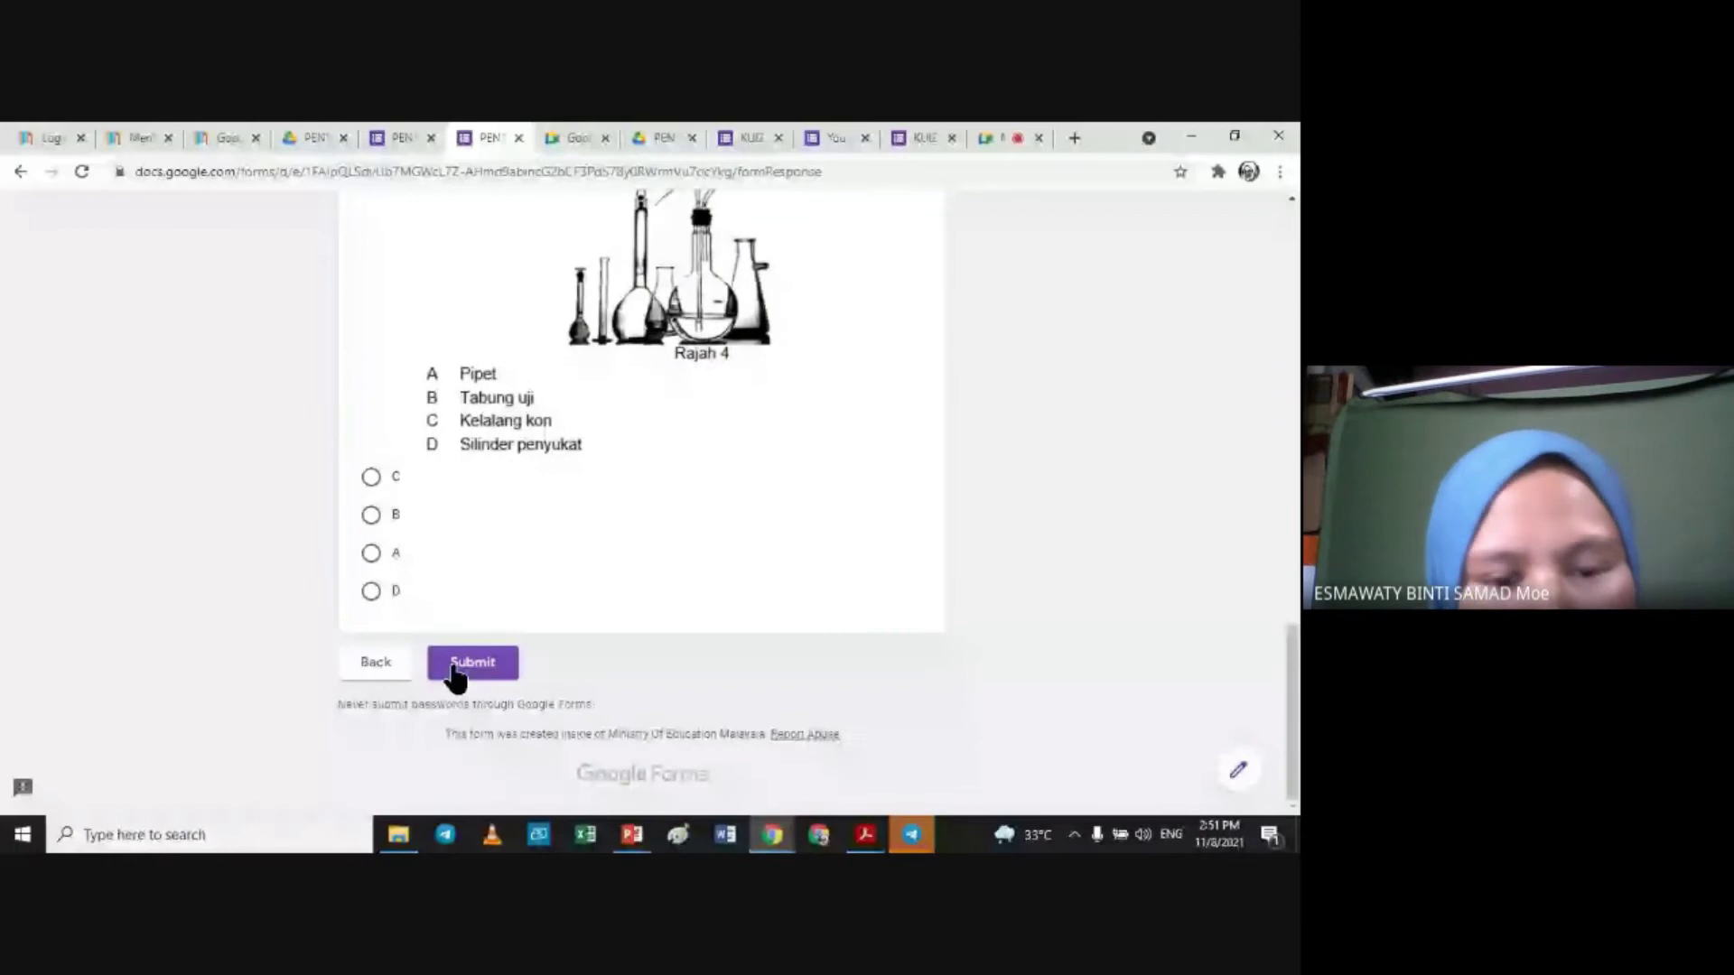
click(371, 553)
click(511, 668)
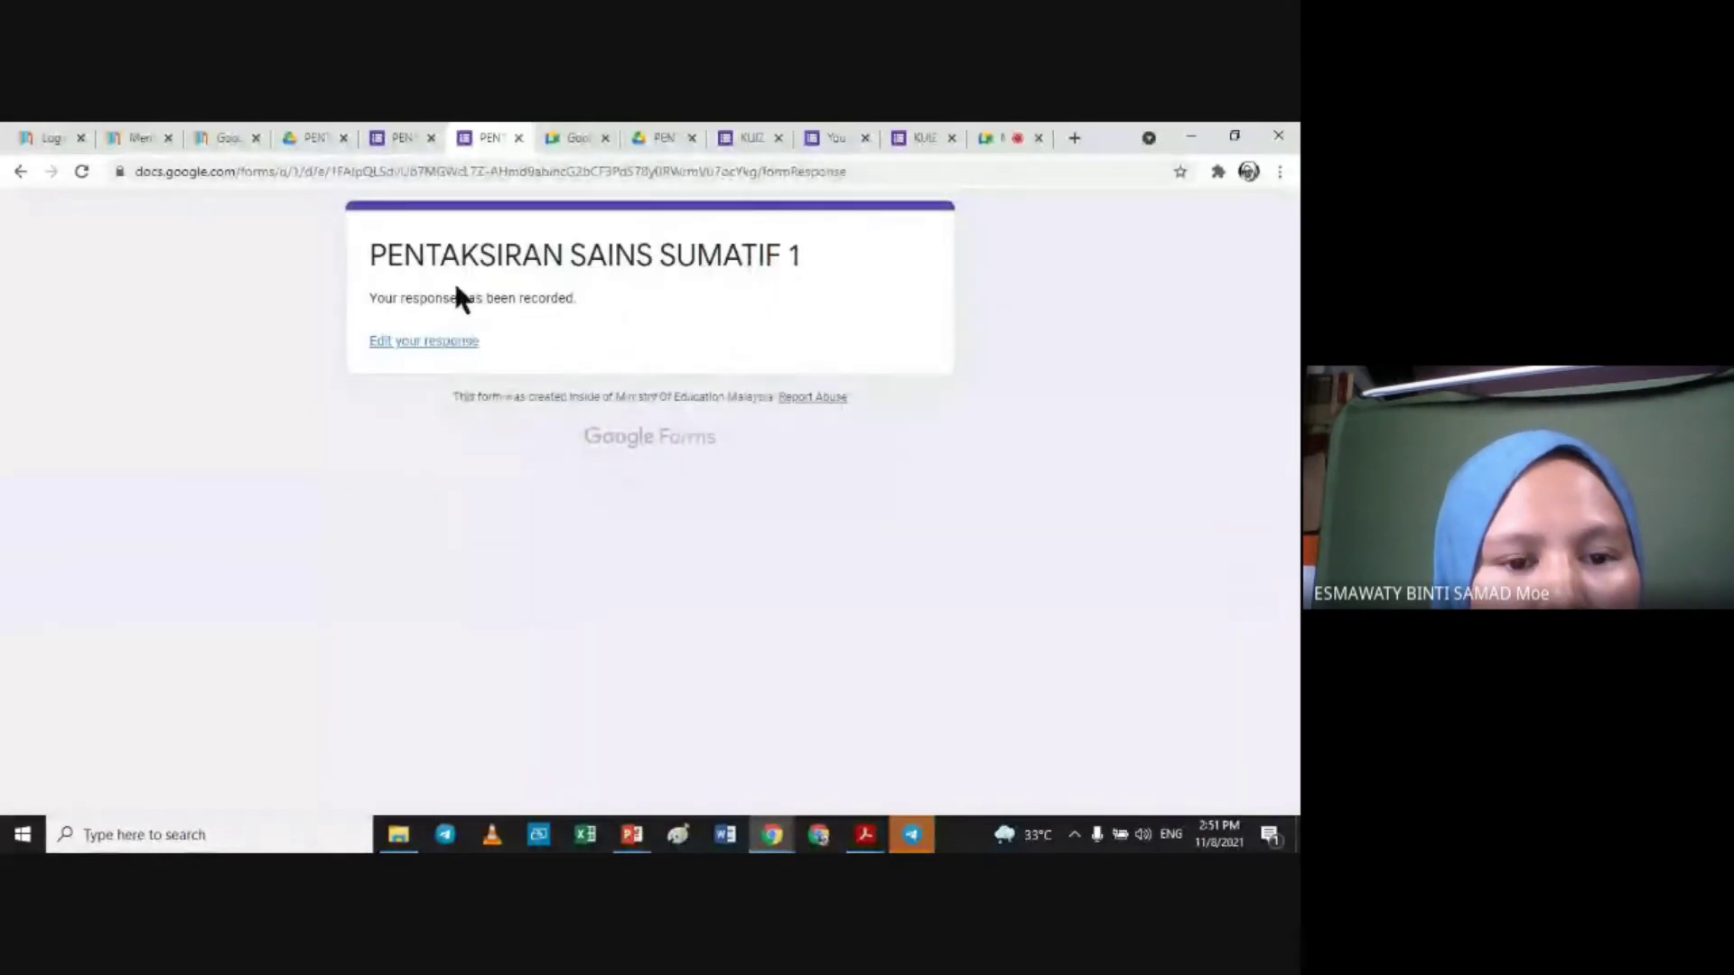
Step: Open the submitted response for editing, return to the form editor and display the individual response
click(404, 344)
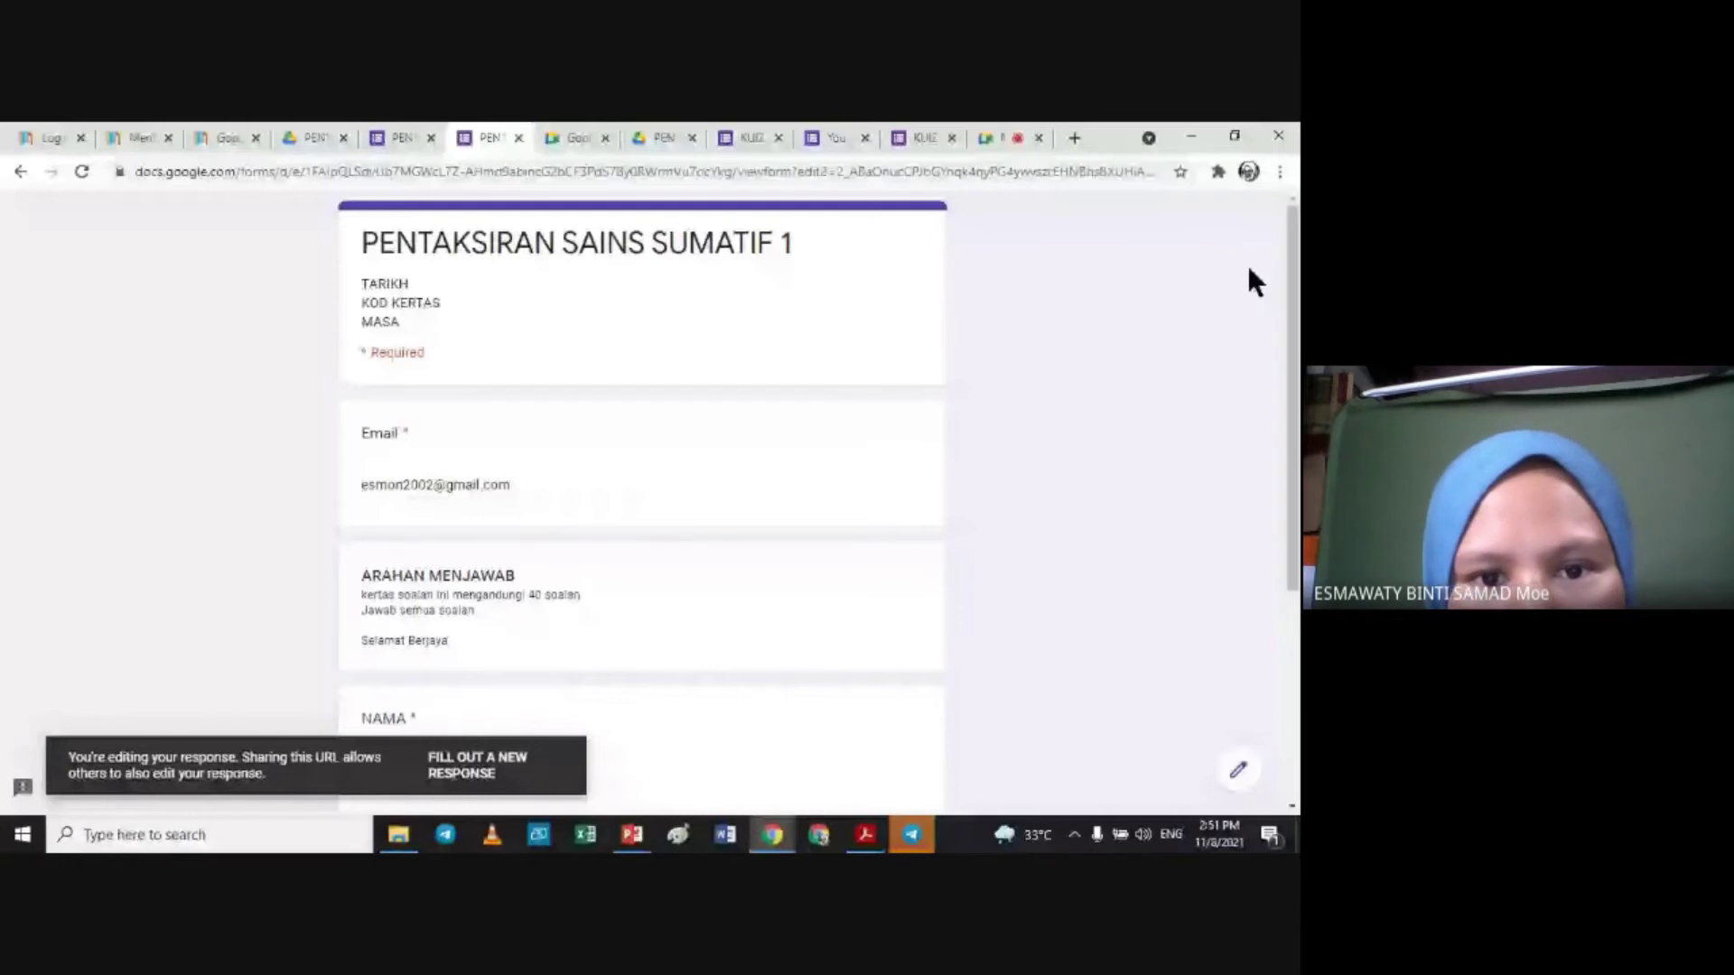
key(ctrl+shift+Tab)
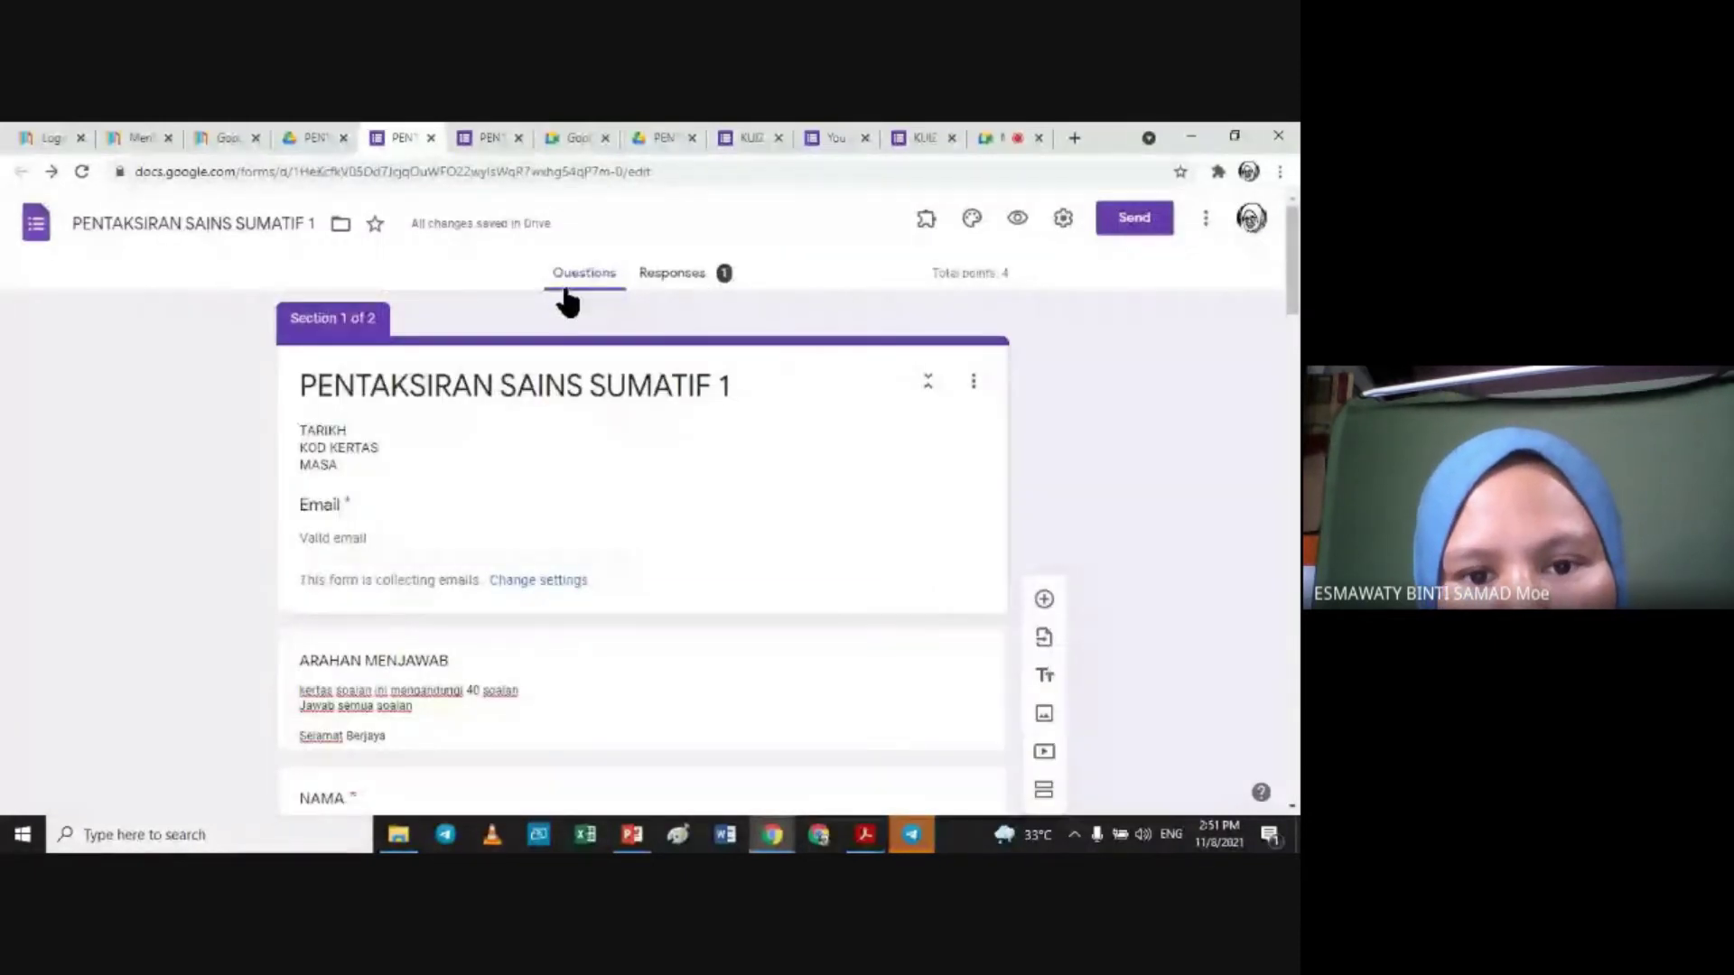
click(675, 273)
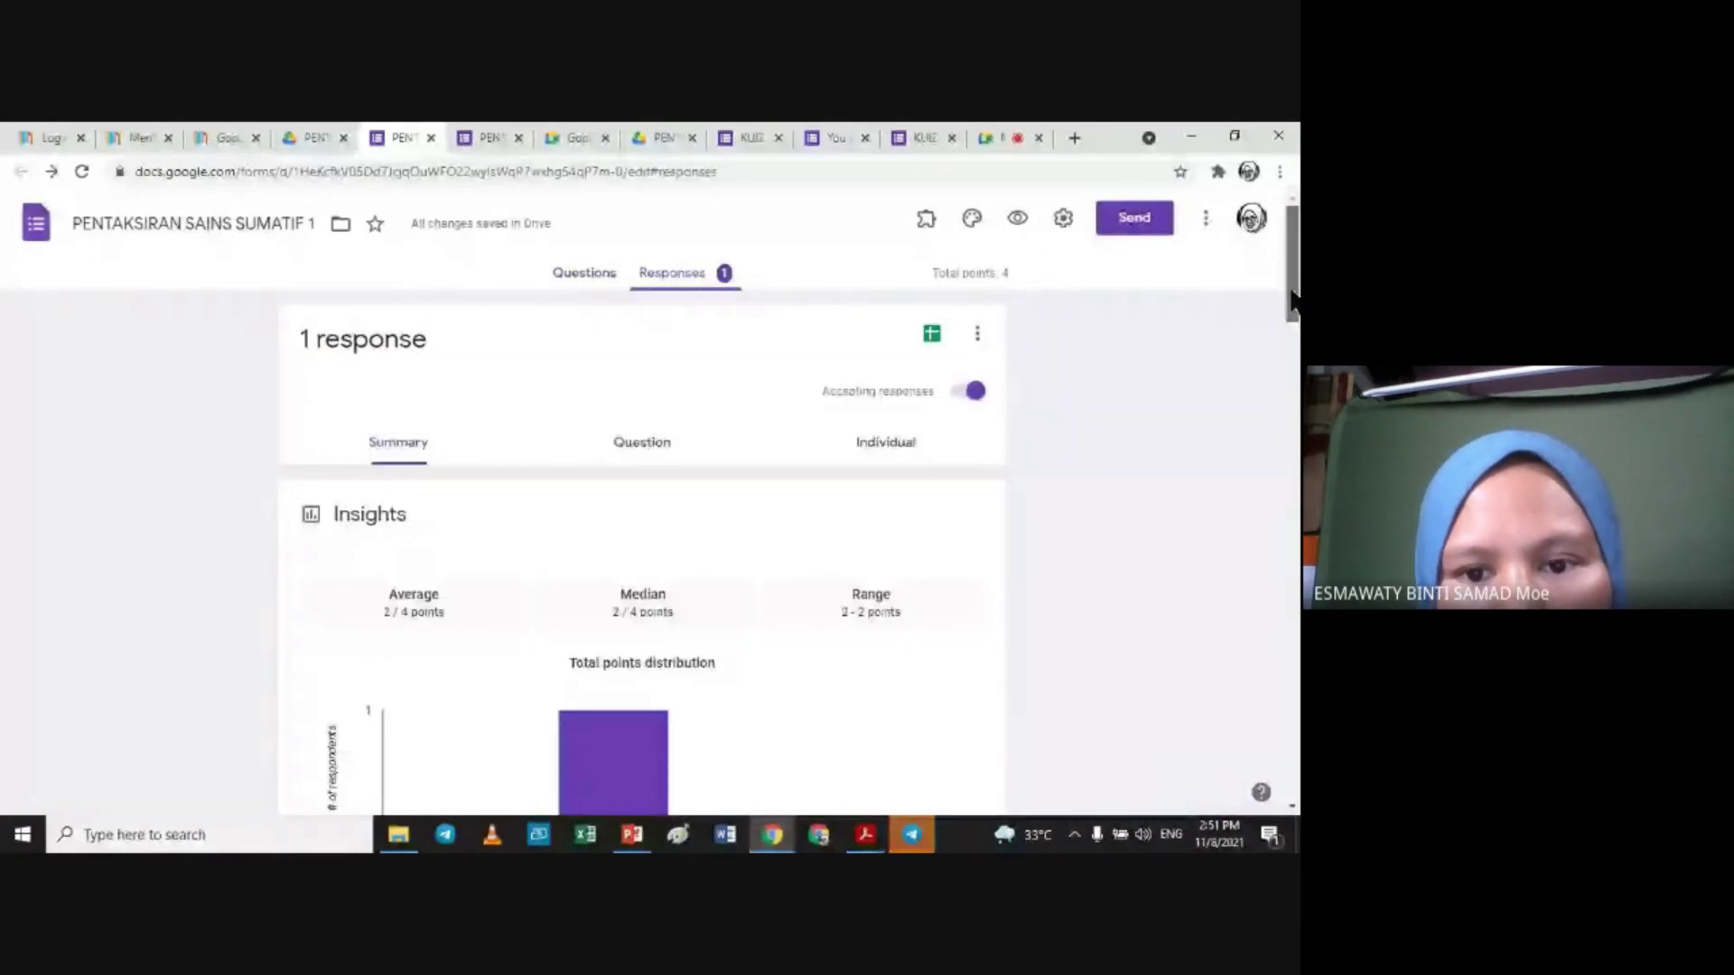
scroll(903, 435, down, 1)
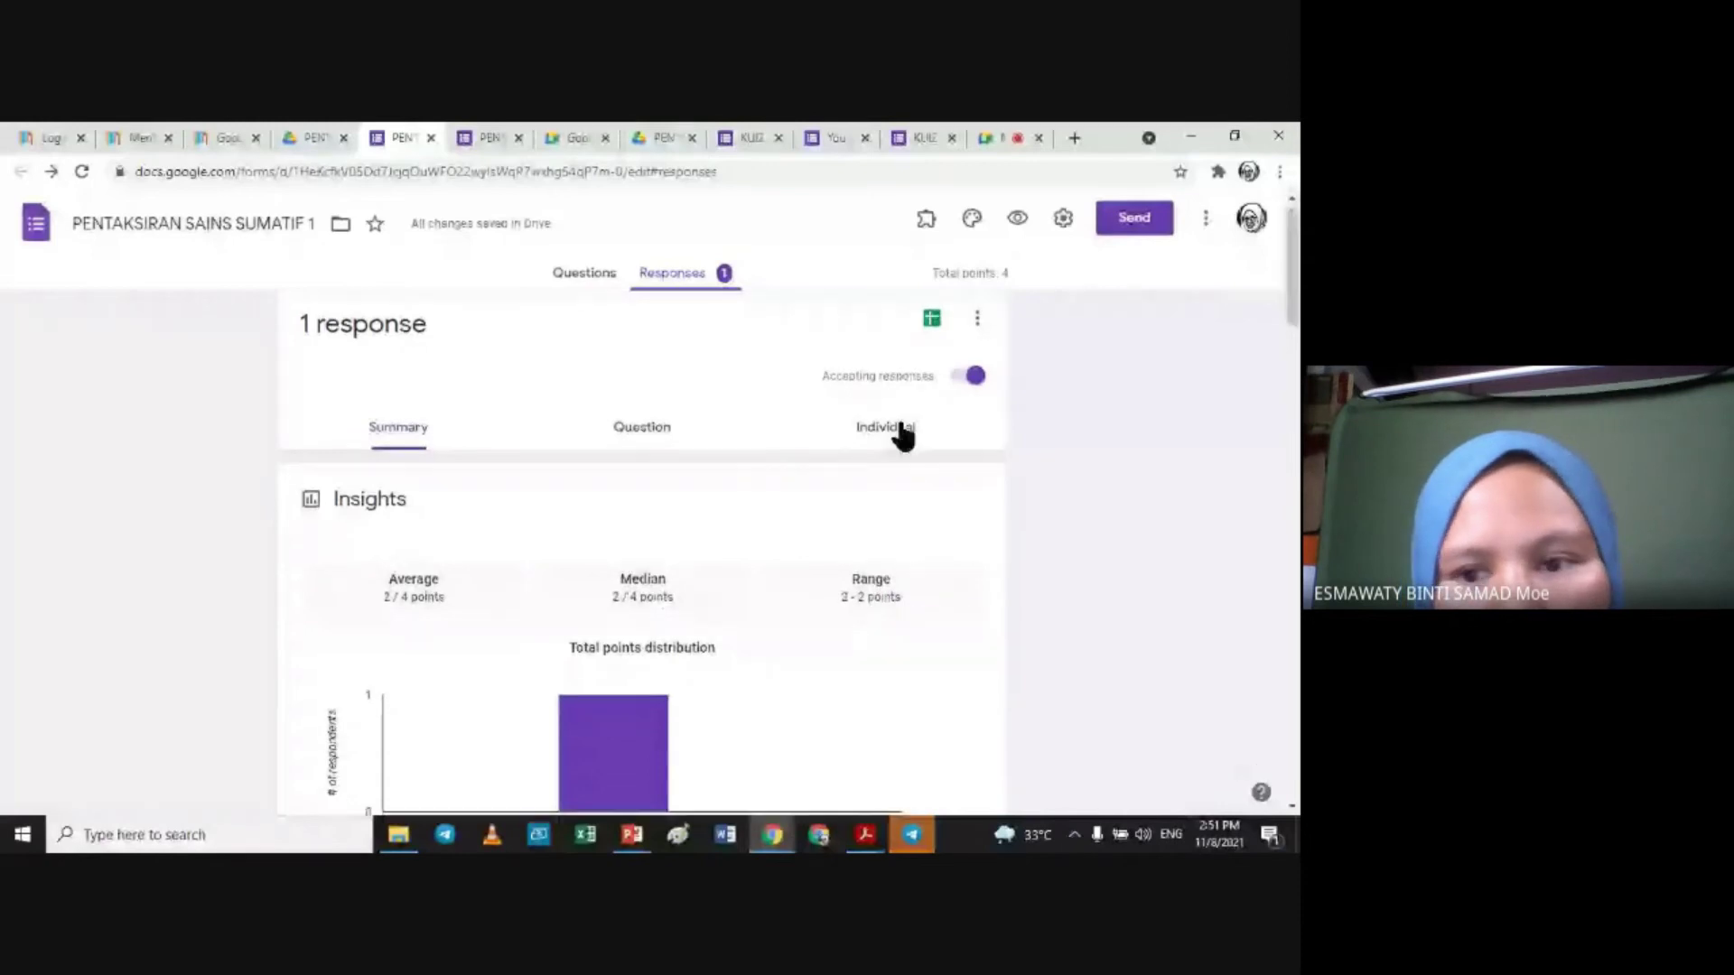
click(903, 435)
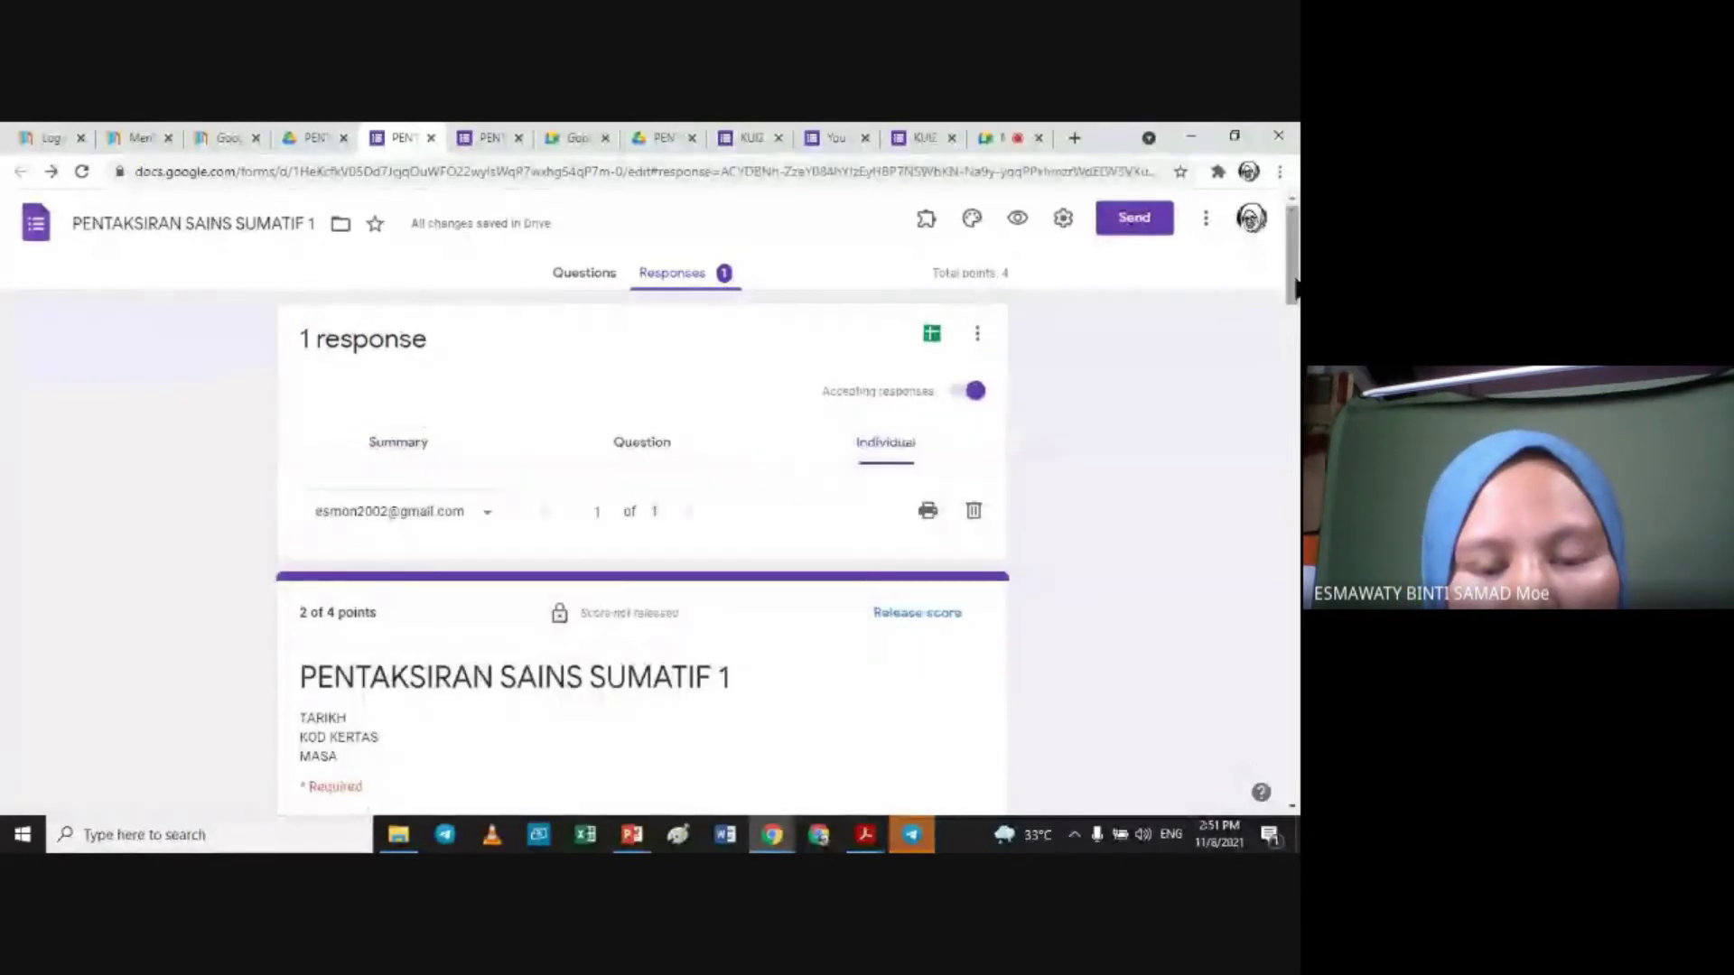
Step: Examine the individual response from the respondent details through every BAHAGIAN A answer, checking how each question was marked
scroll(1295, 289, down, 2)
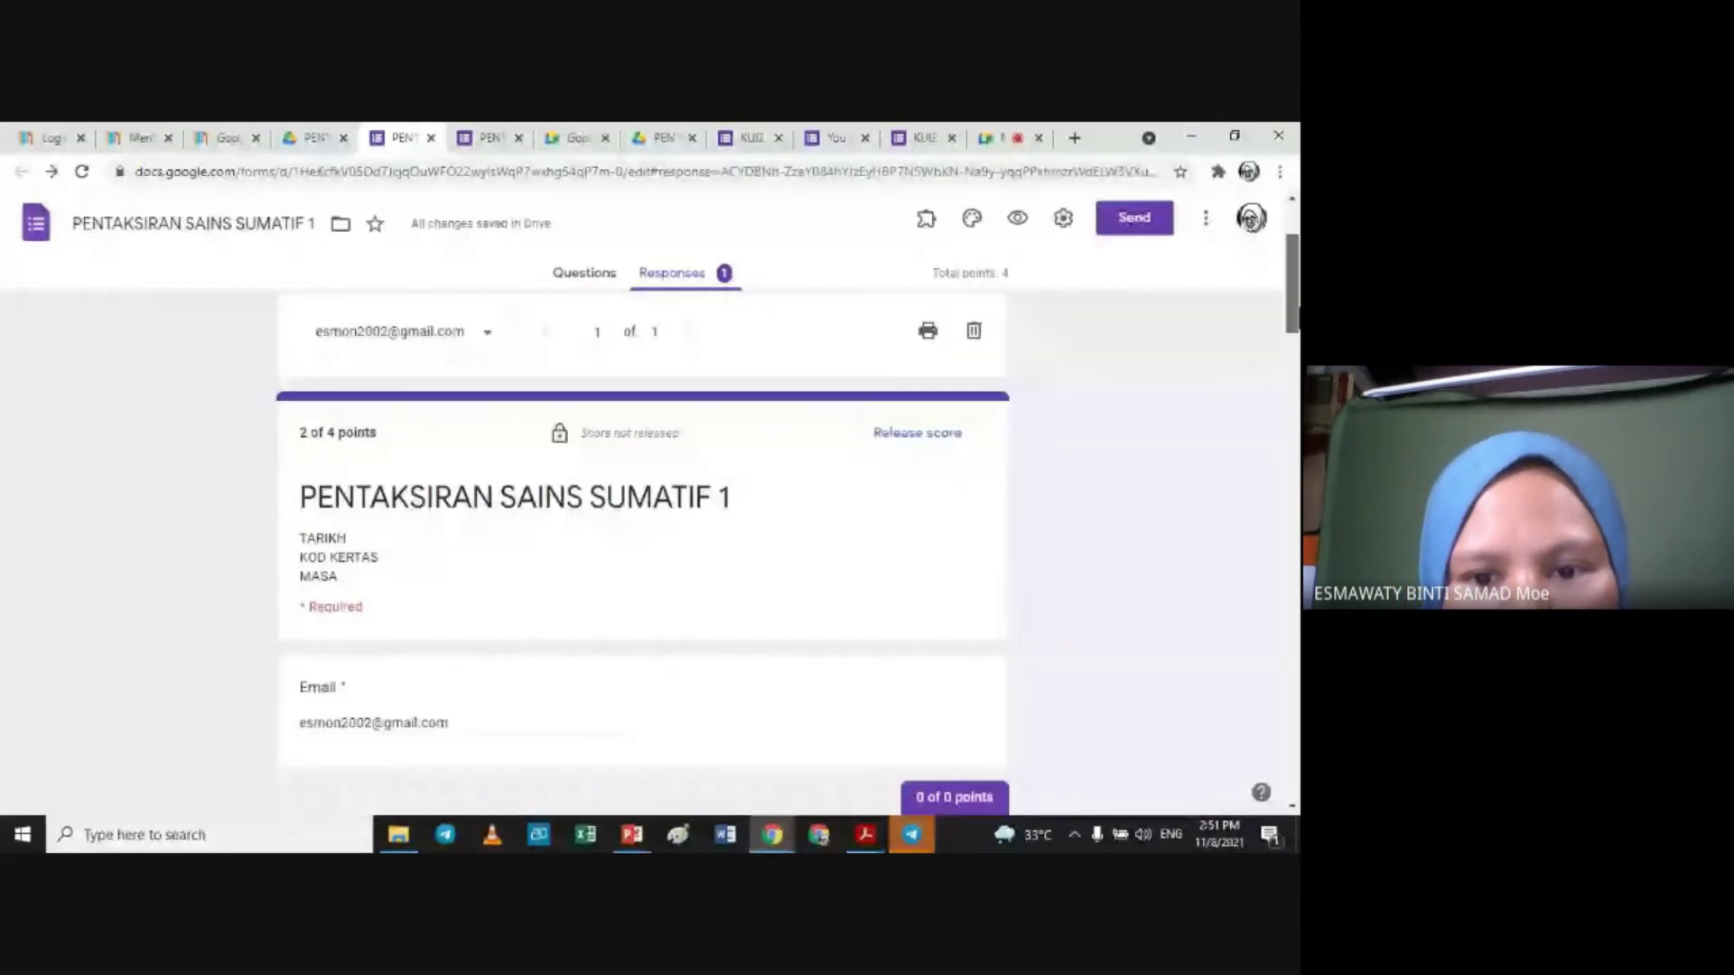
scroll(892, 447, down, 1)
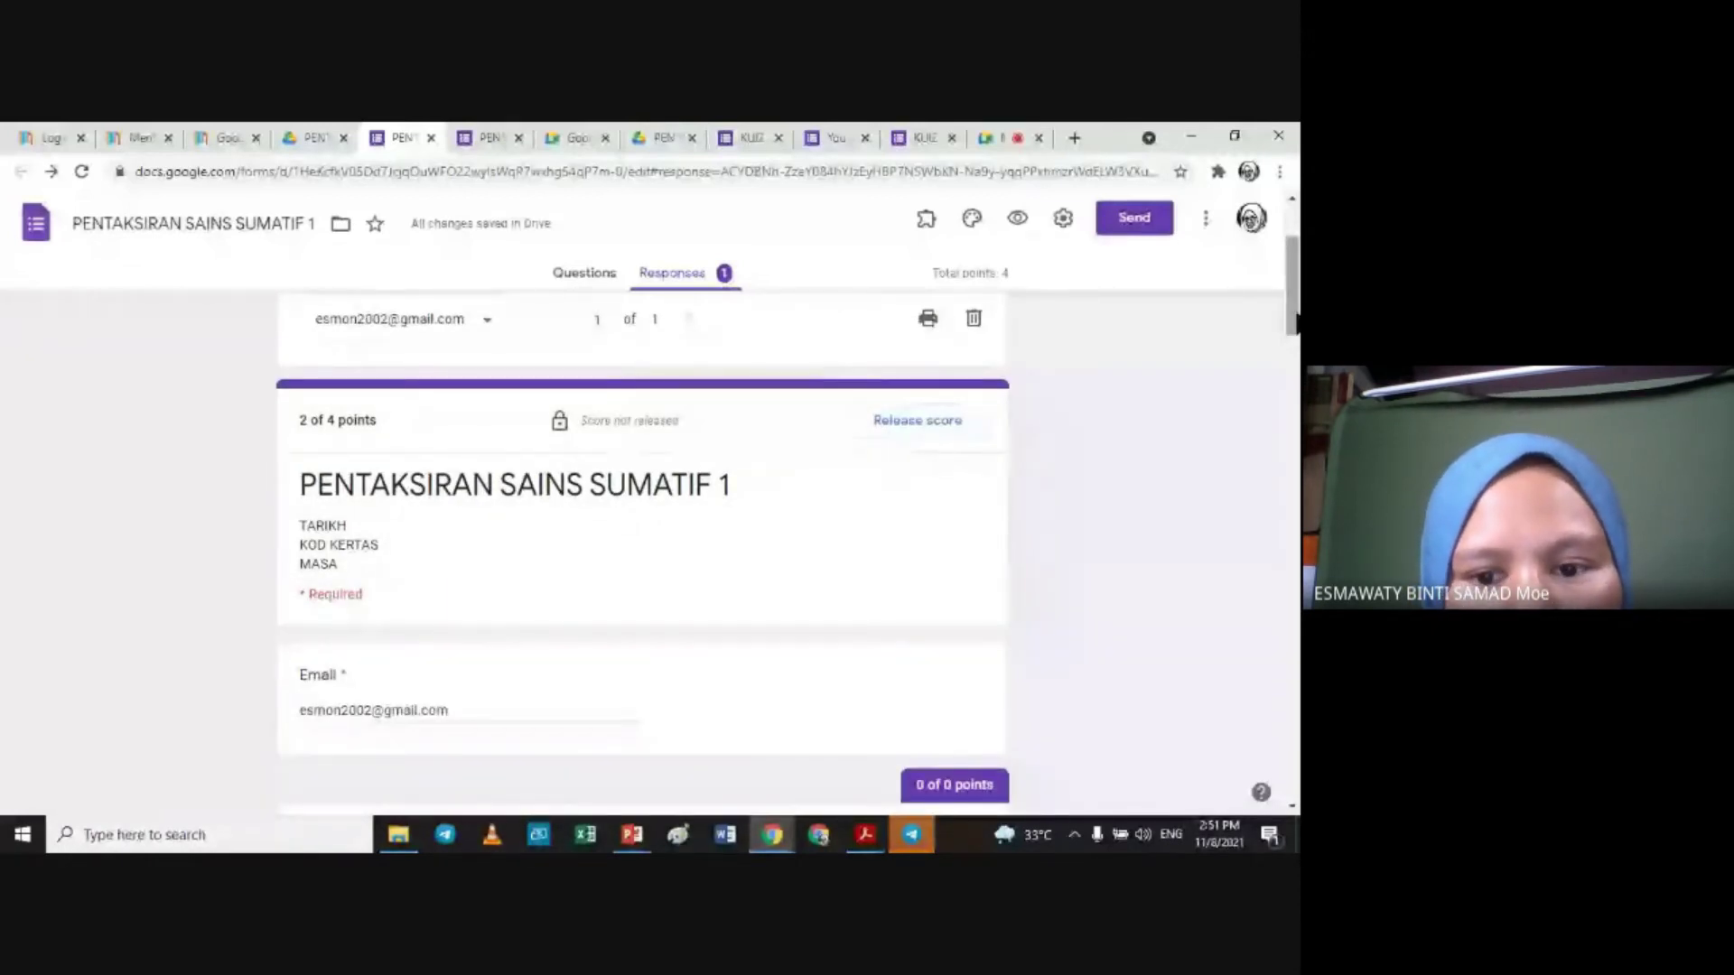
scroll(1295, 320, down, 1)
scroll(643, 551, down, 3)
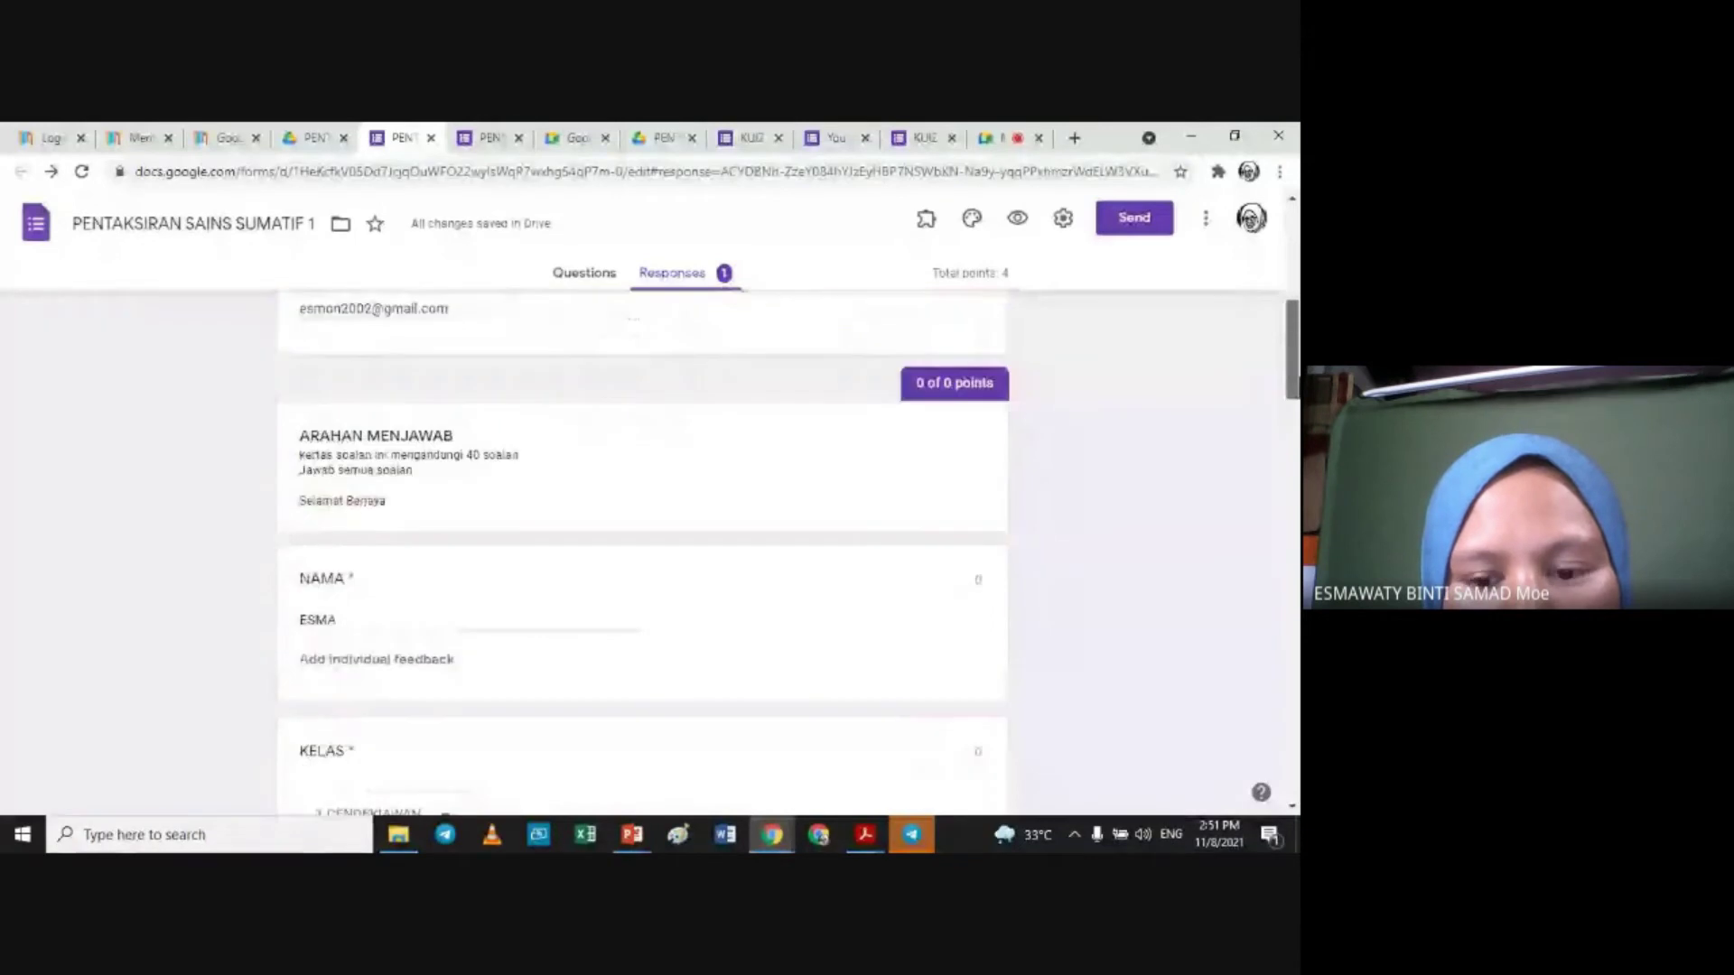
scroll(303, 456, down, 2)
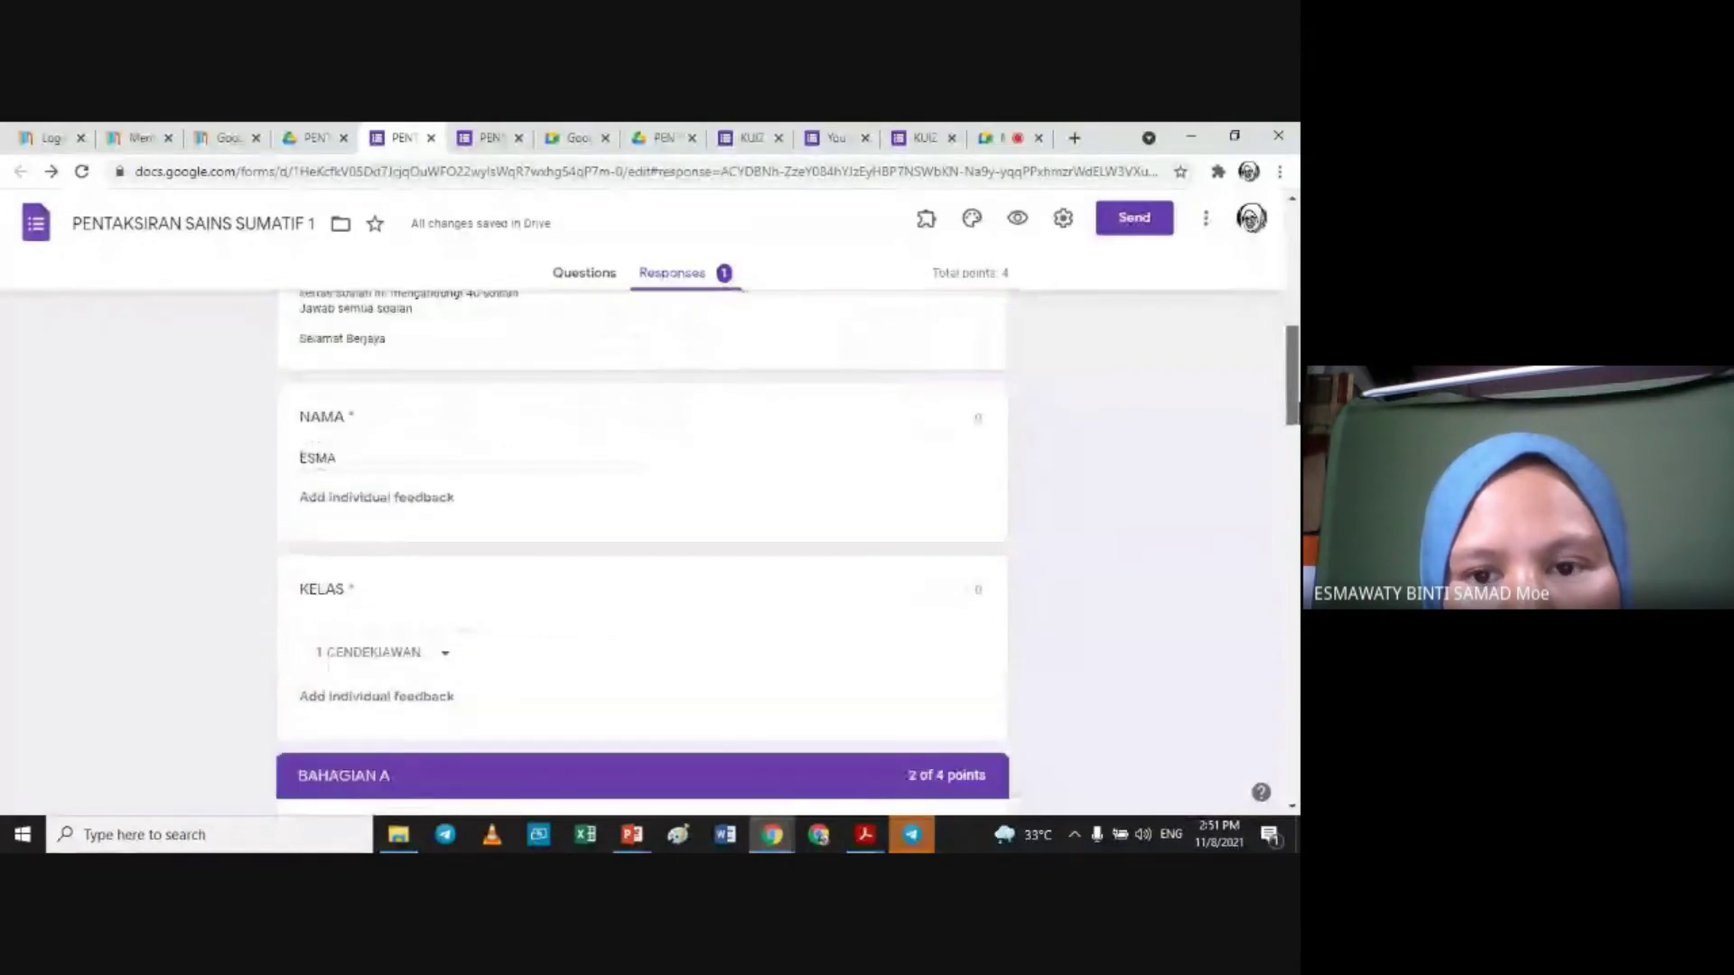
scroll(302, 457, down, 4)
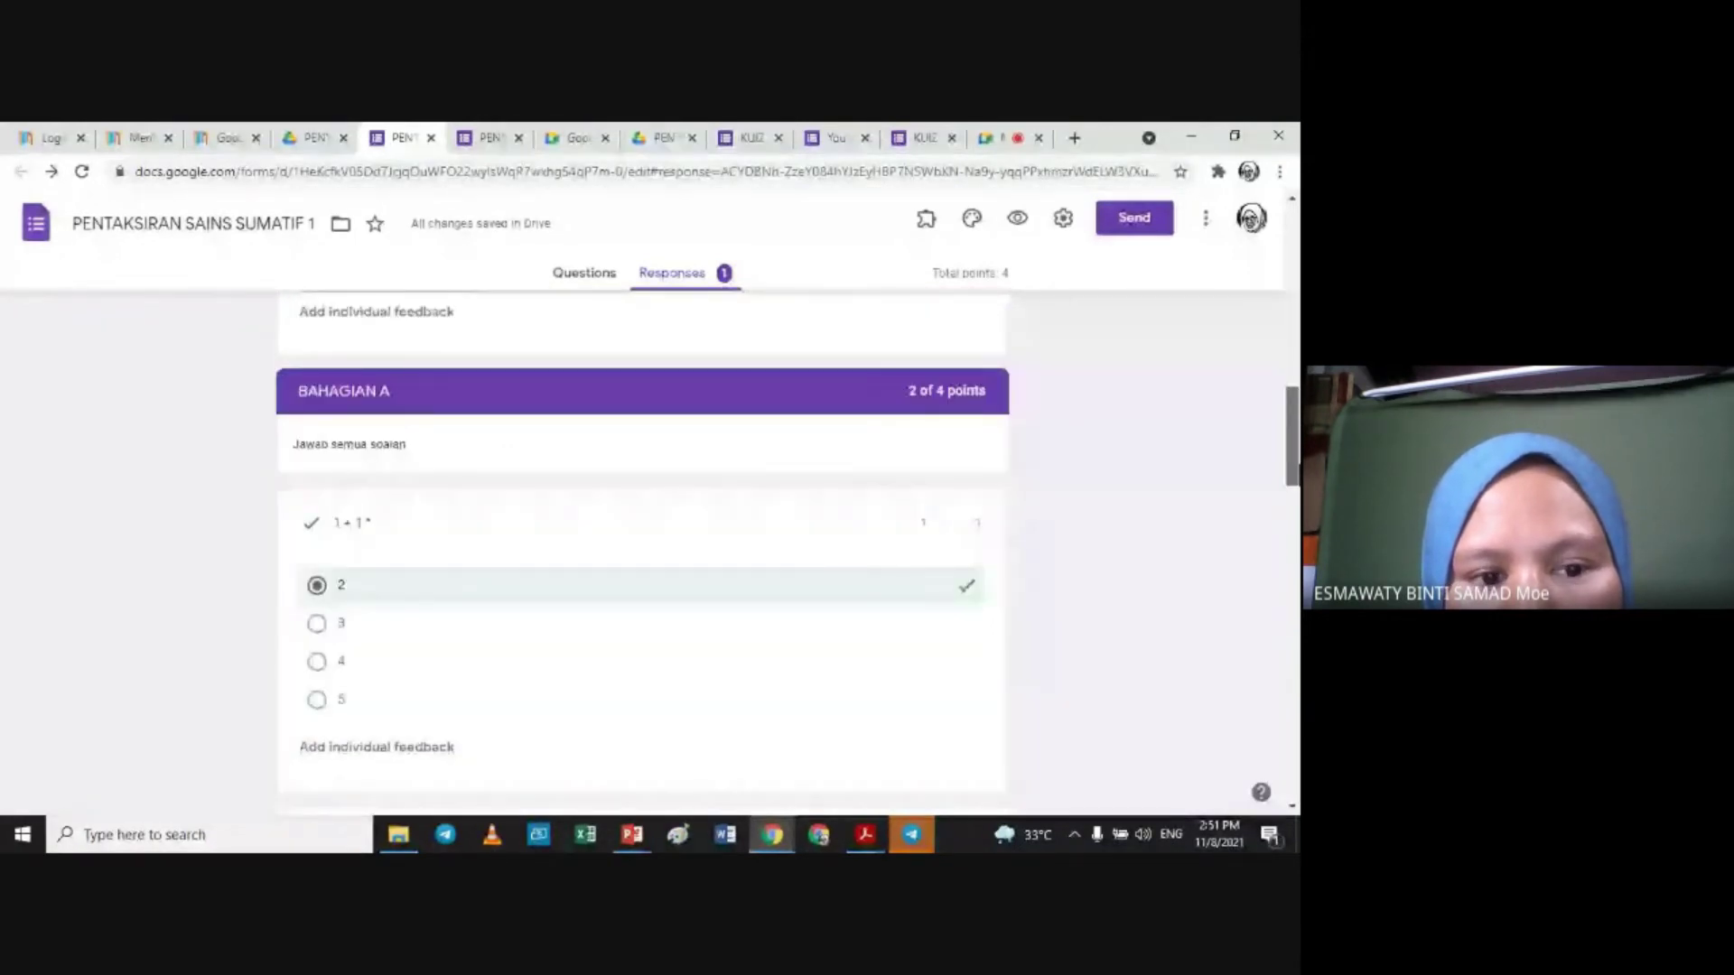
scroll(643, 551, down, 3)
scroll(643, 551, down, 1)
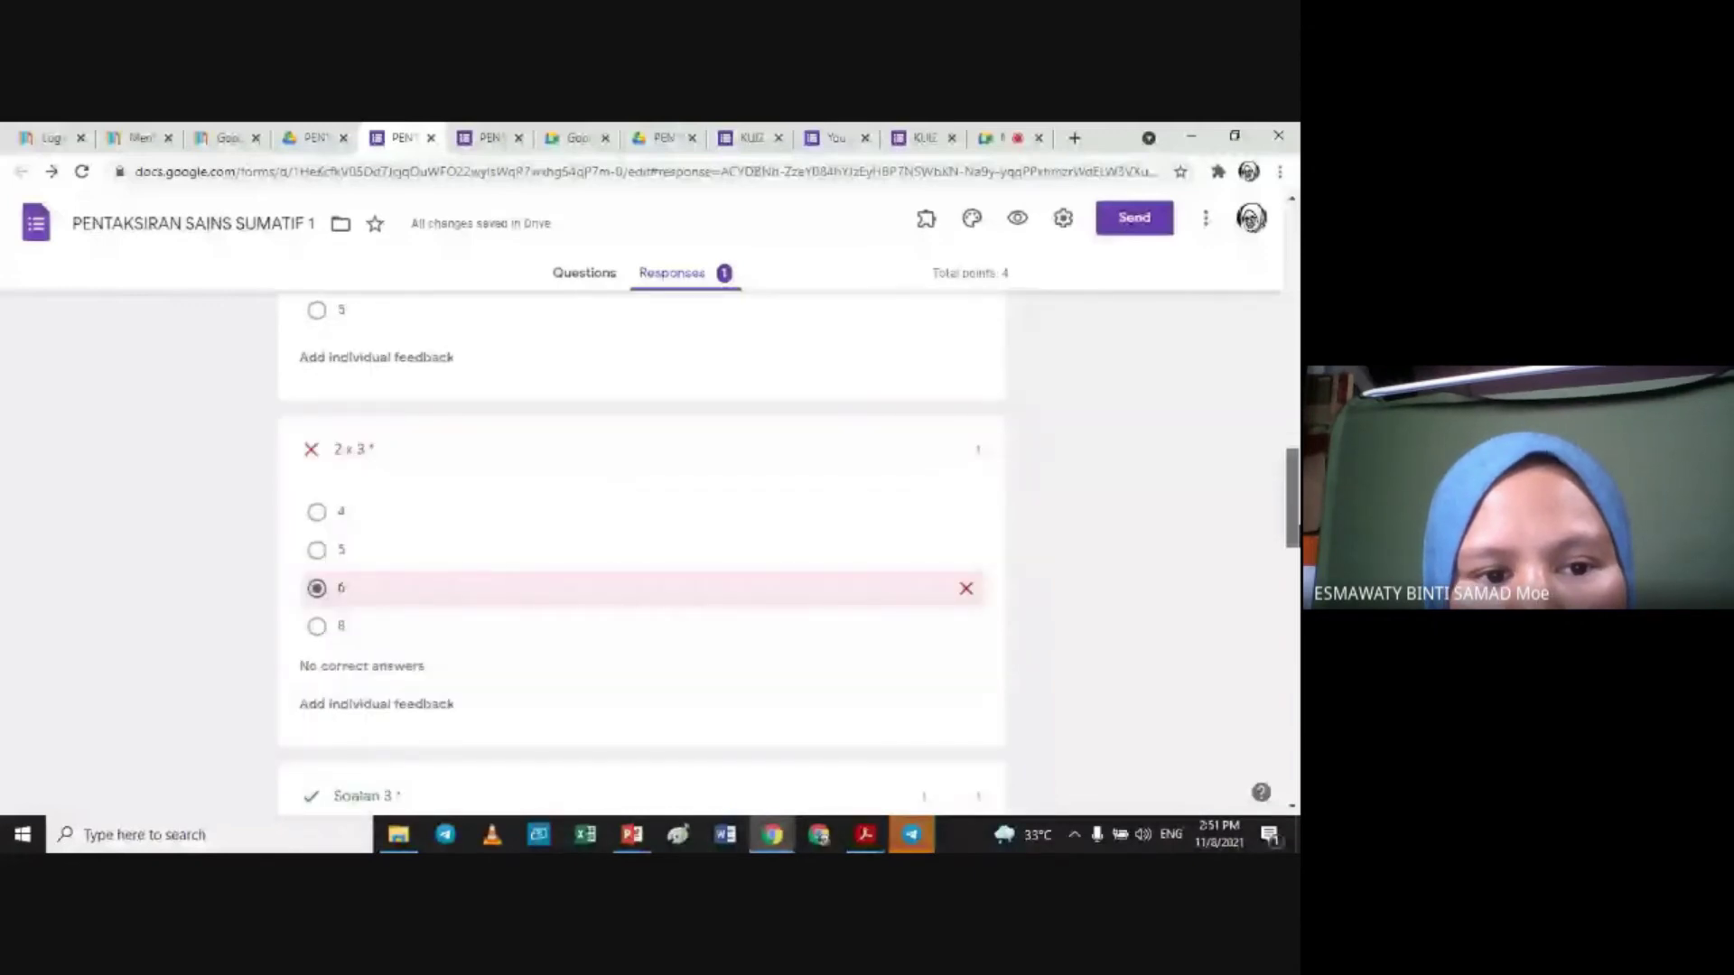
scroll(643, 551, down, 3)
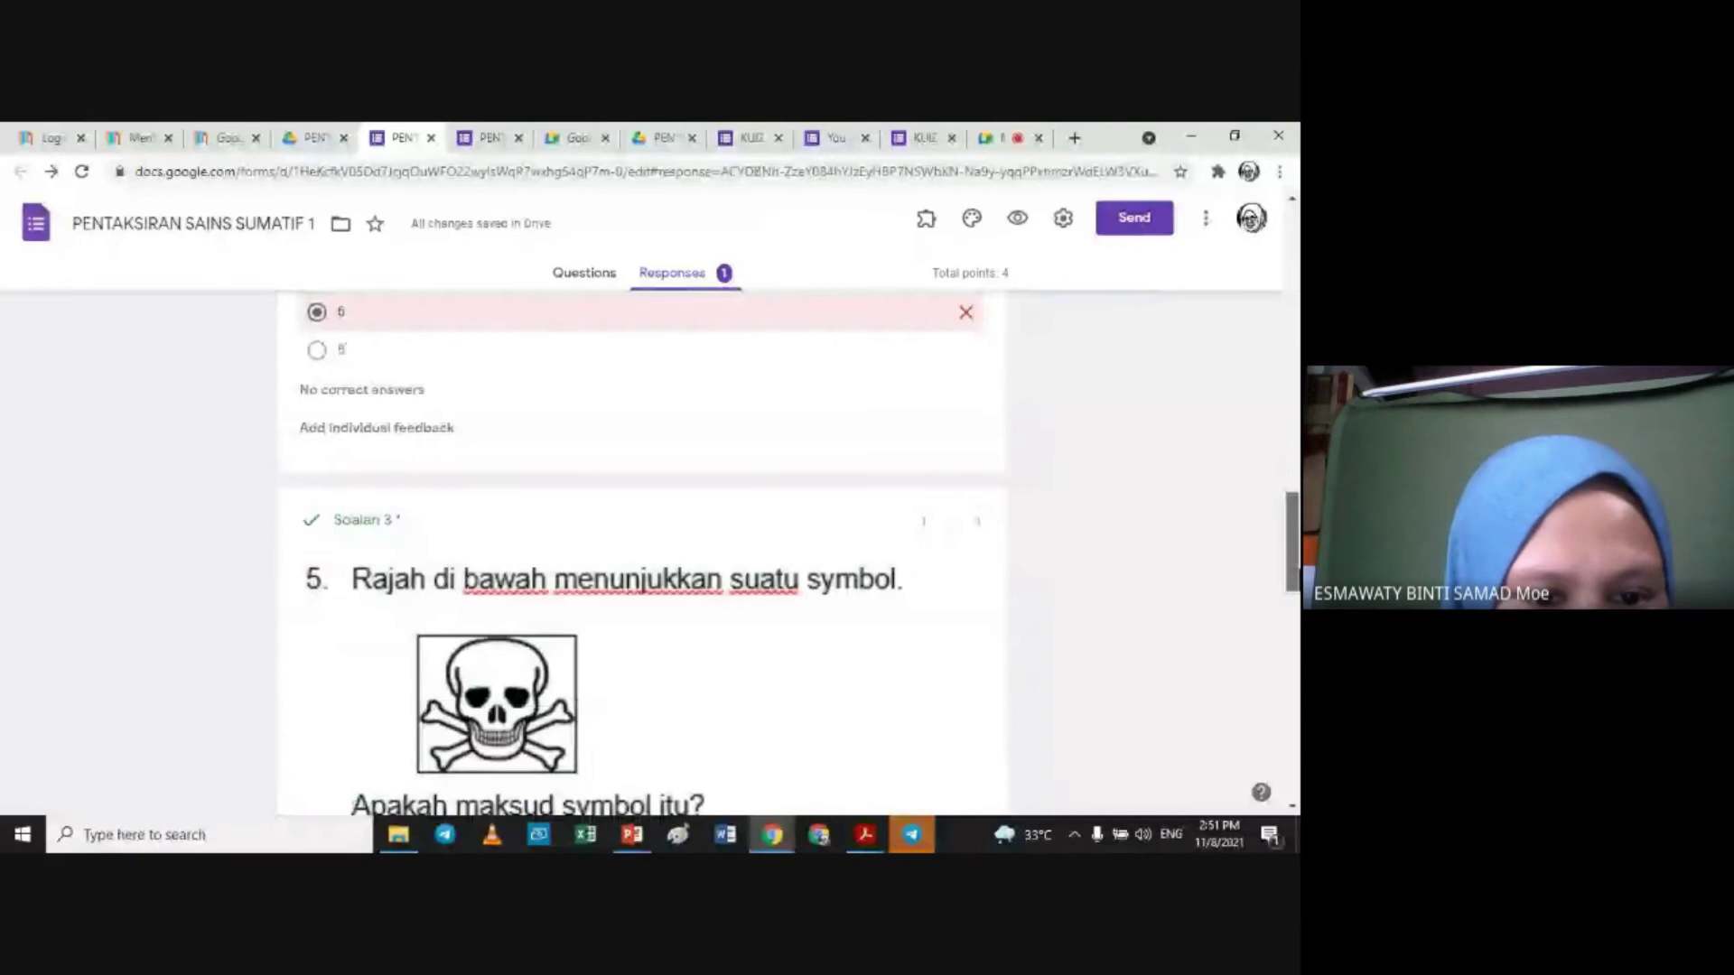
scroll(1275, 533, up, 2)
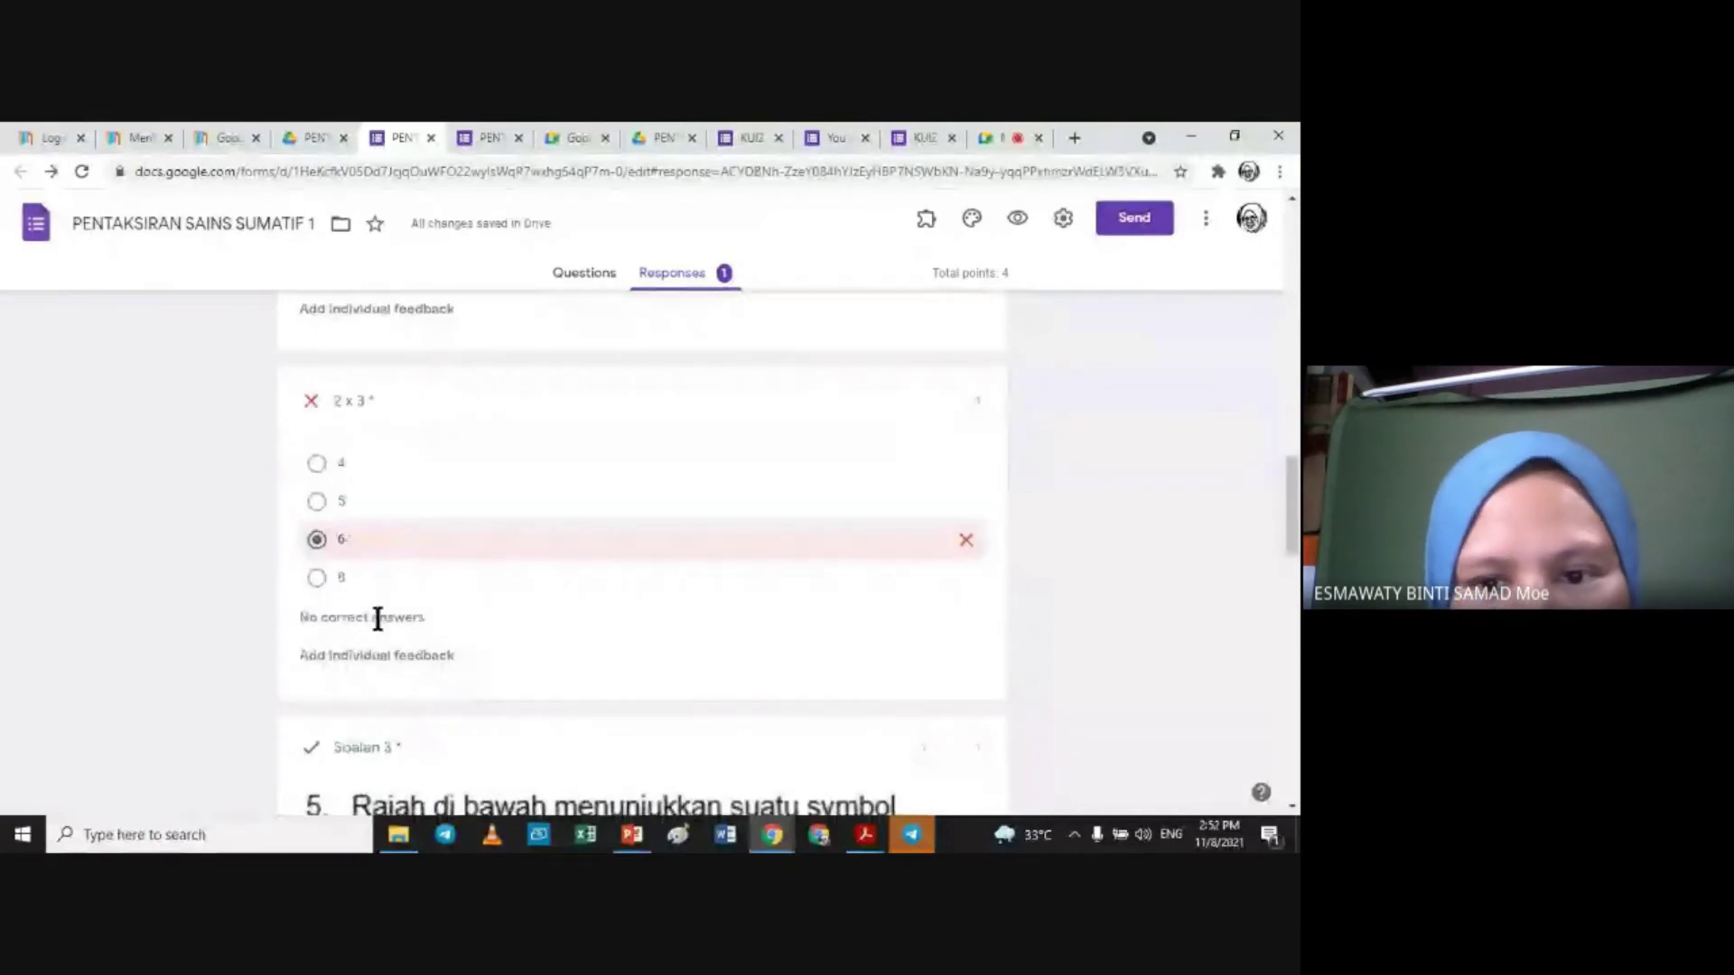
scroll(1296, 506, down, 1)
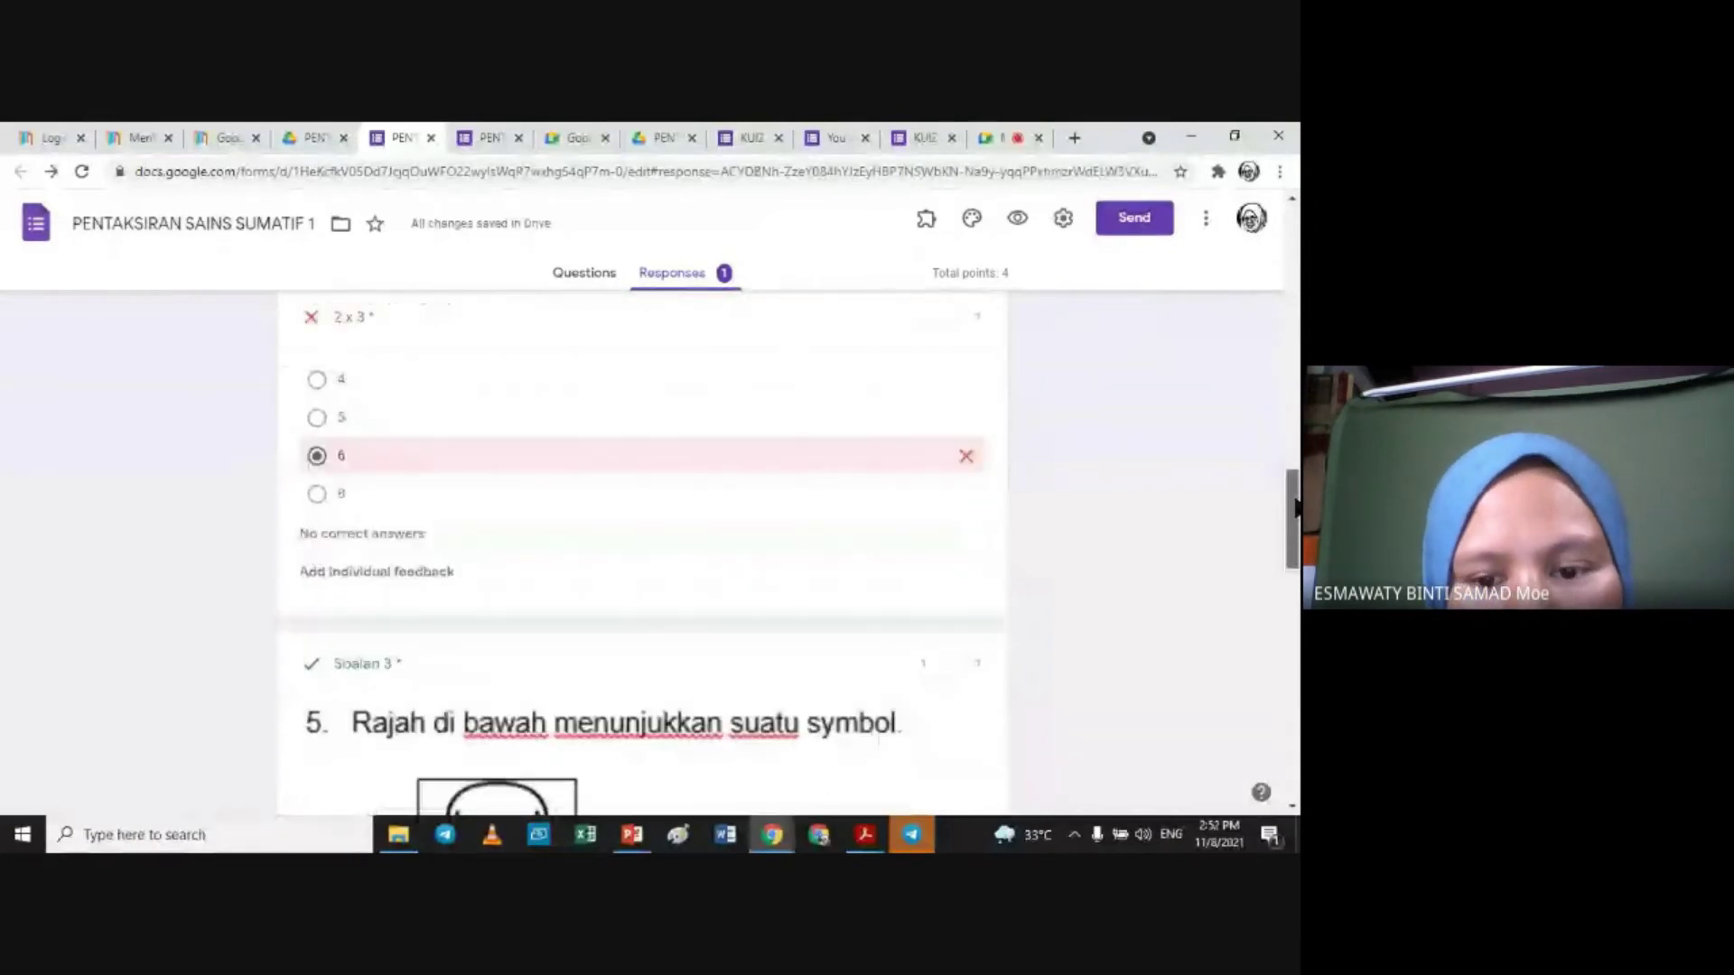
scroll(1296, 505, down, 4)
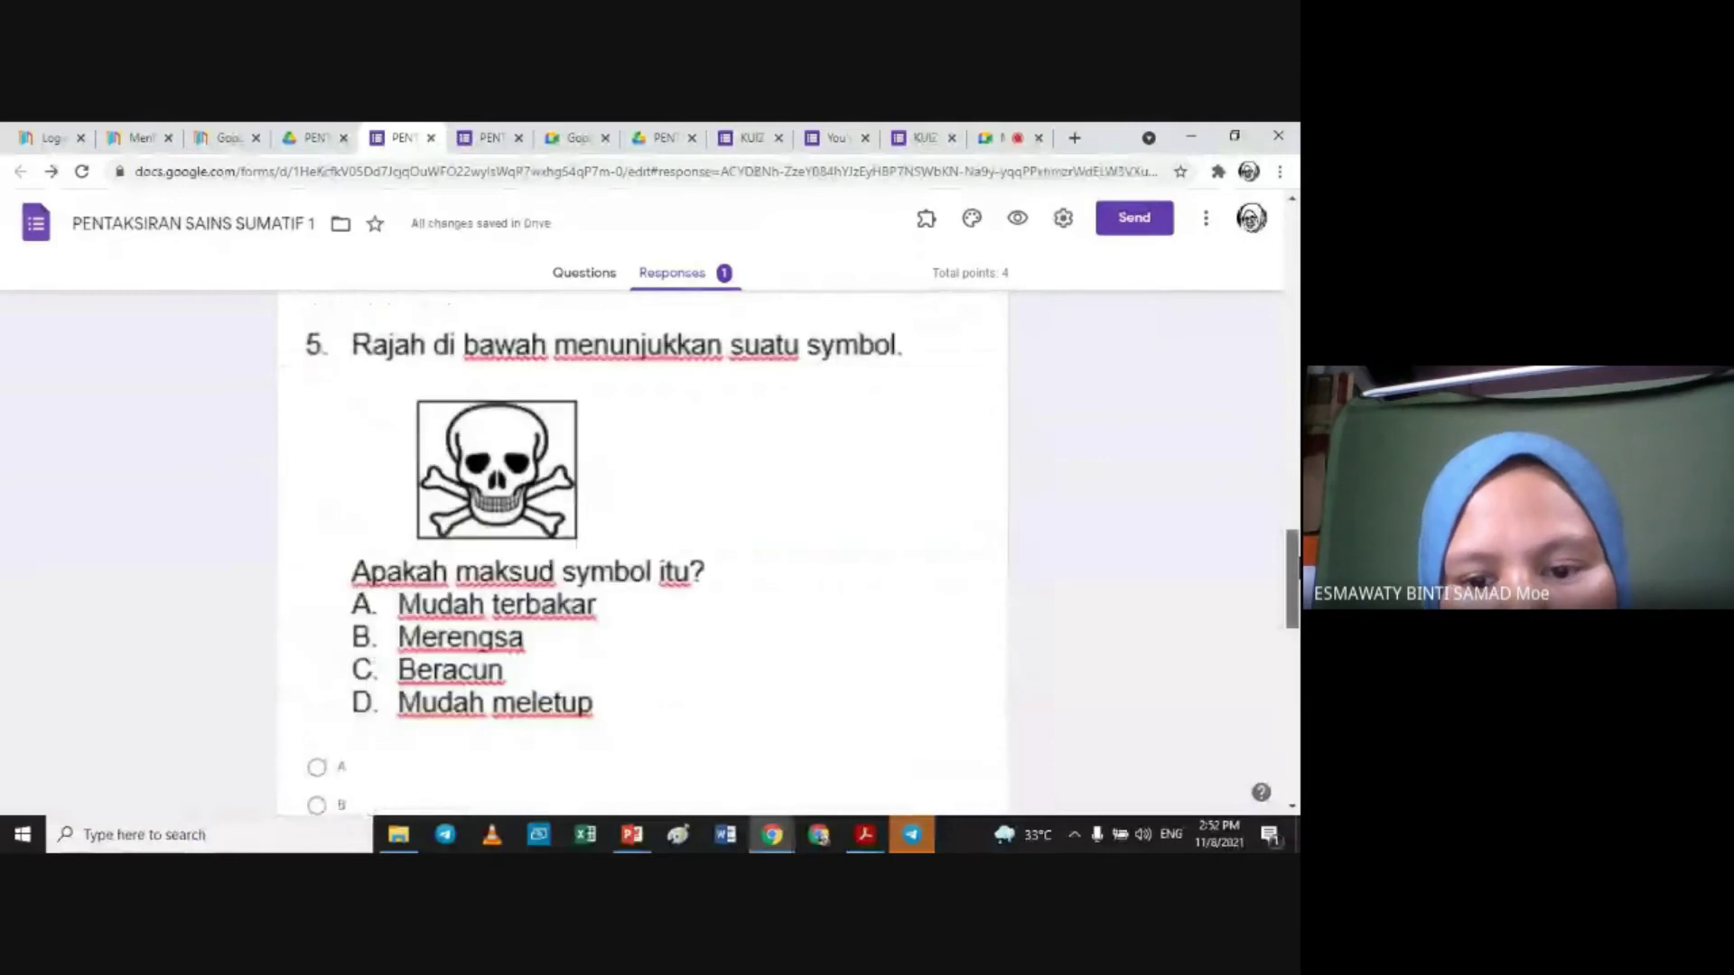
scroll(642, 551, down, 1)
scroll(642, 551, down, 2)
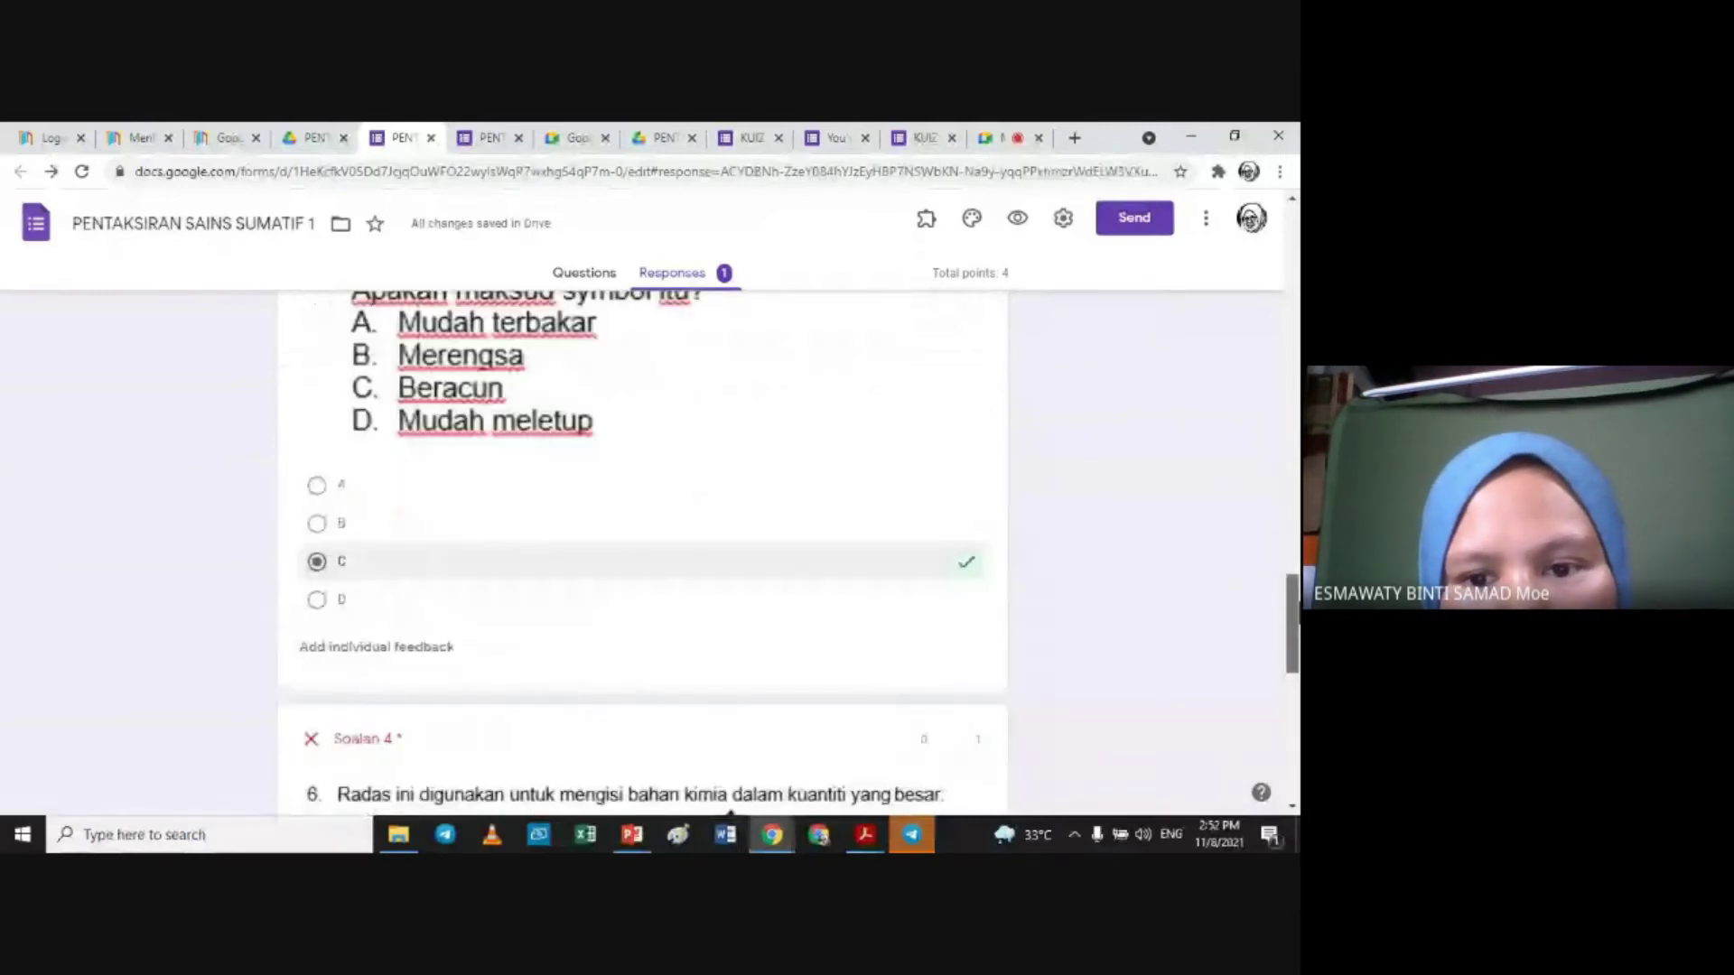
scroll(642, 551, down, 3)
scroll(643, 551, down, 3)
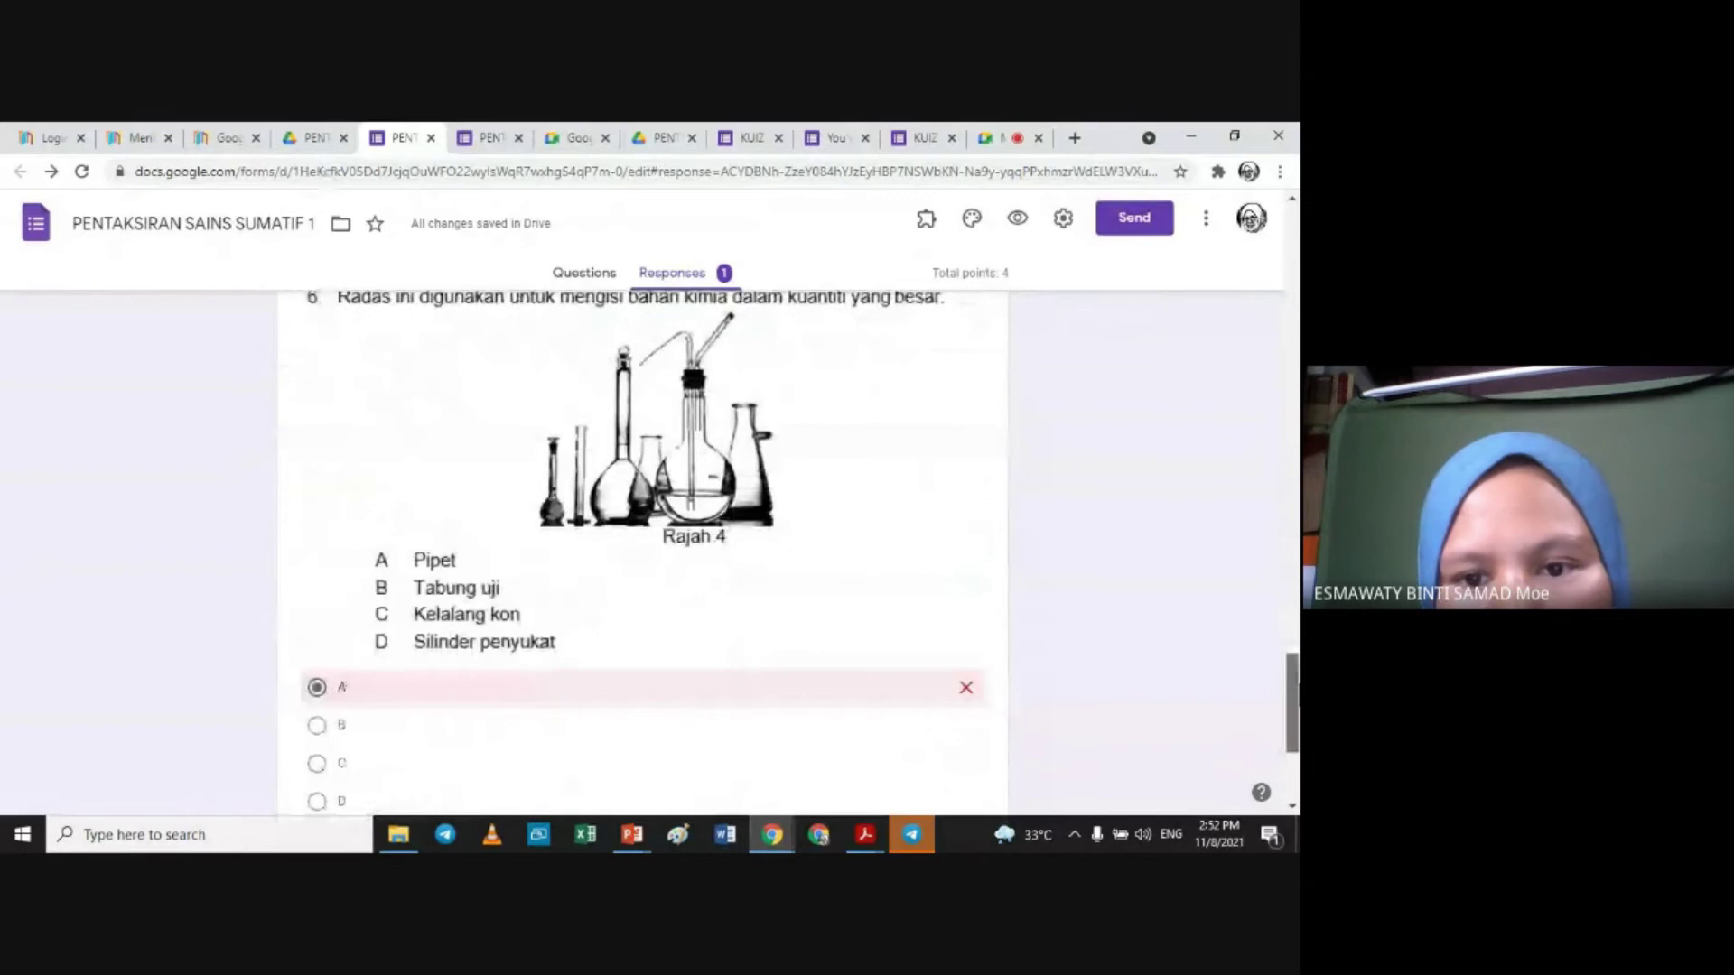
Step: Release the quiz score to all respondents by email, leaving the message empty
scroll(1268, 609, up, 5)
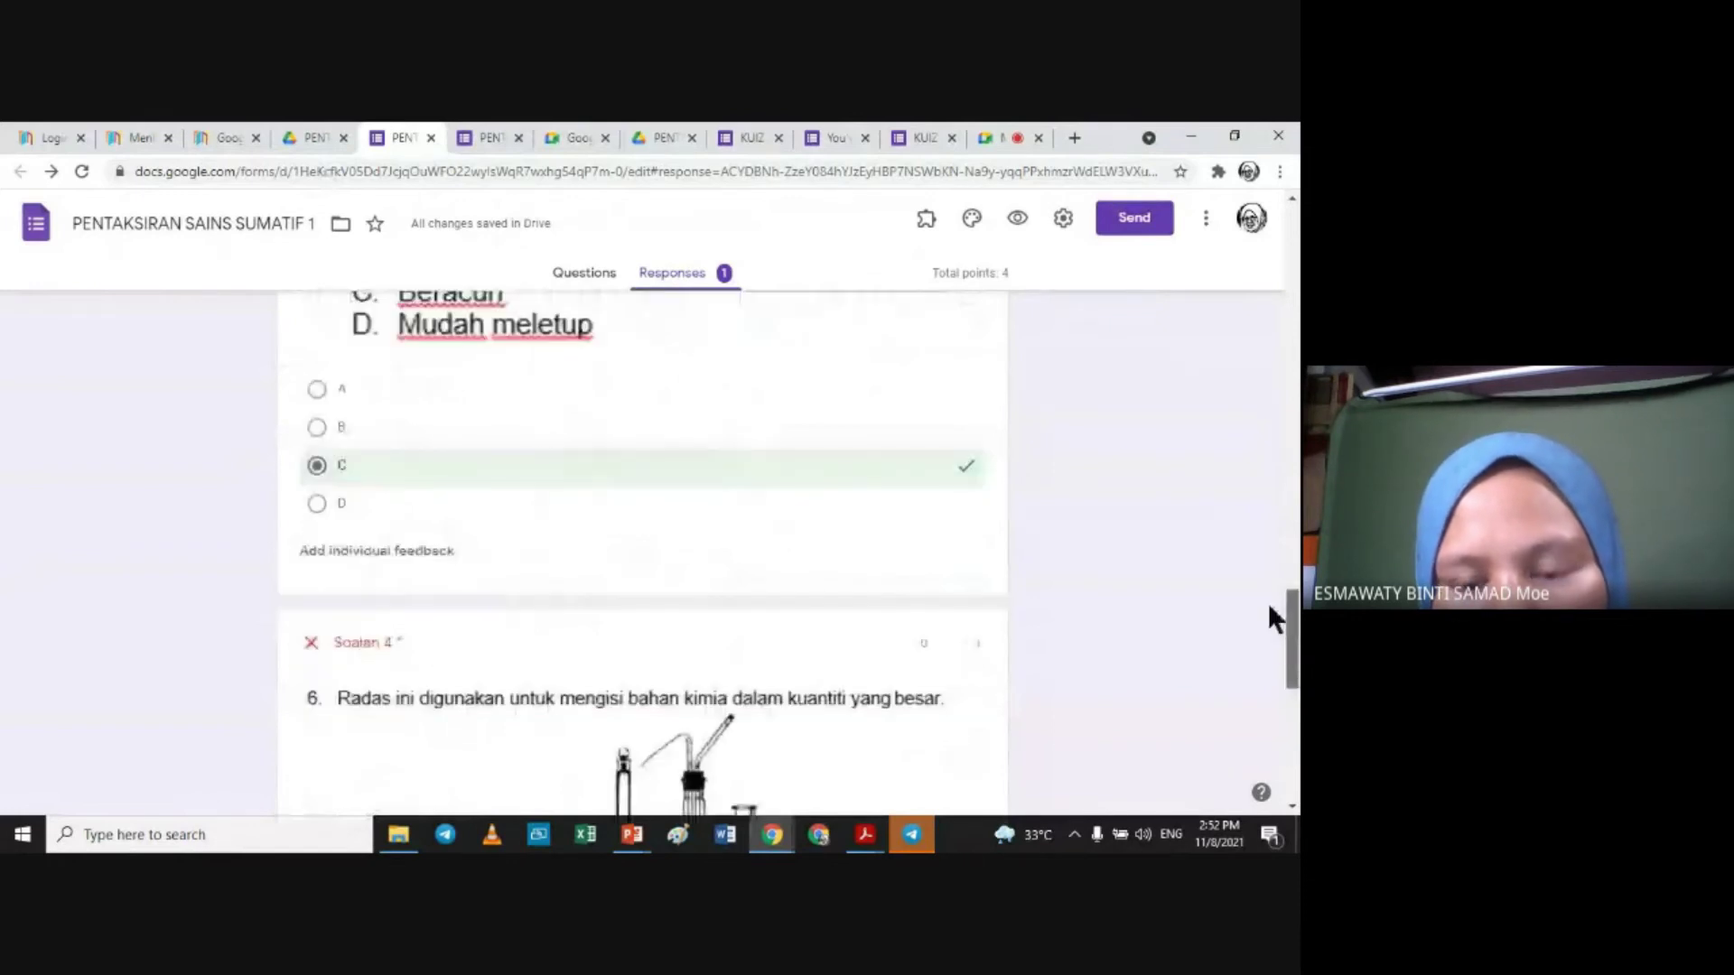
scroll(1268, 603, up, 5)
drag(1263, 545, 1261, 288)
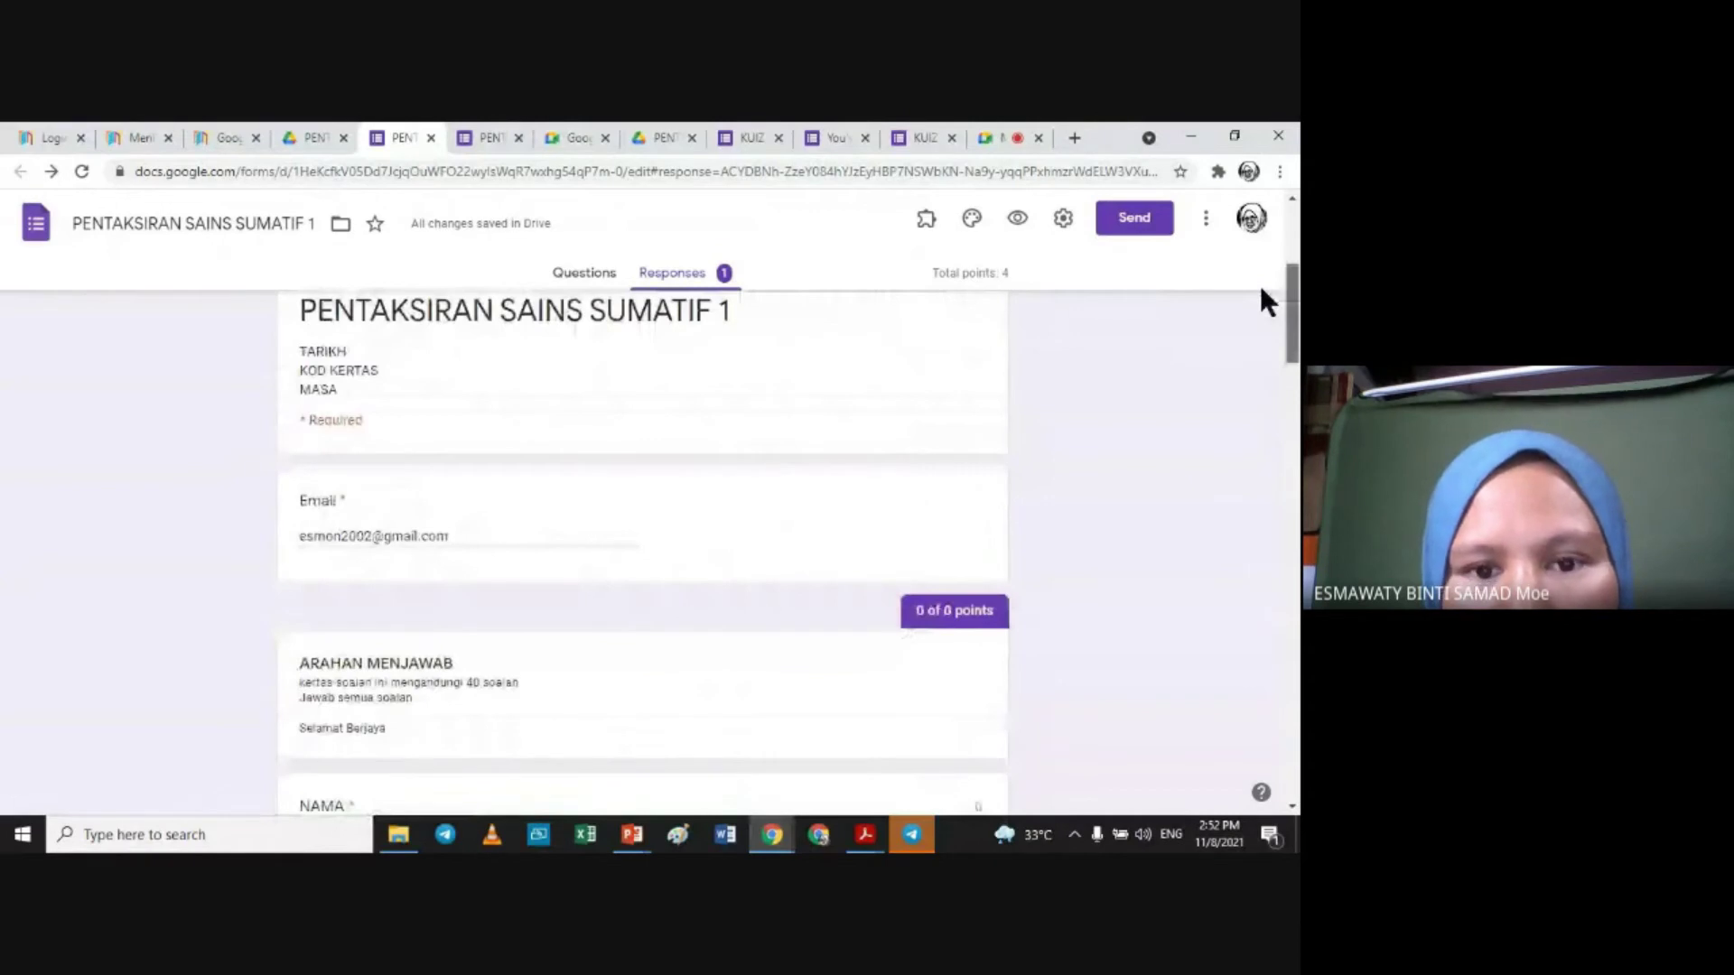
scroll(1261, 291, up, 1)
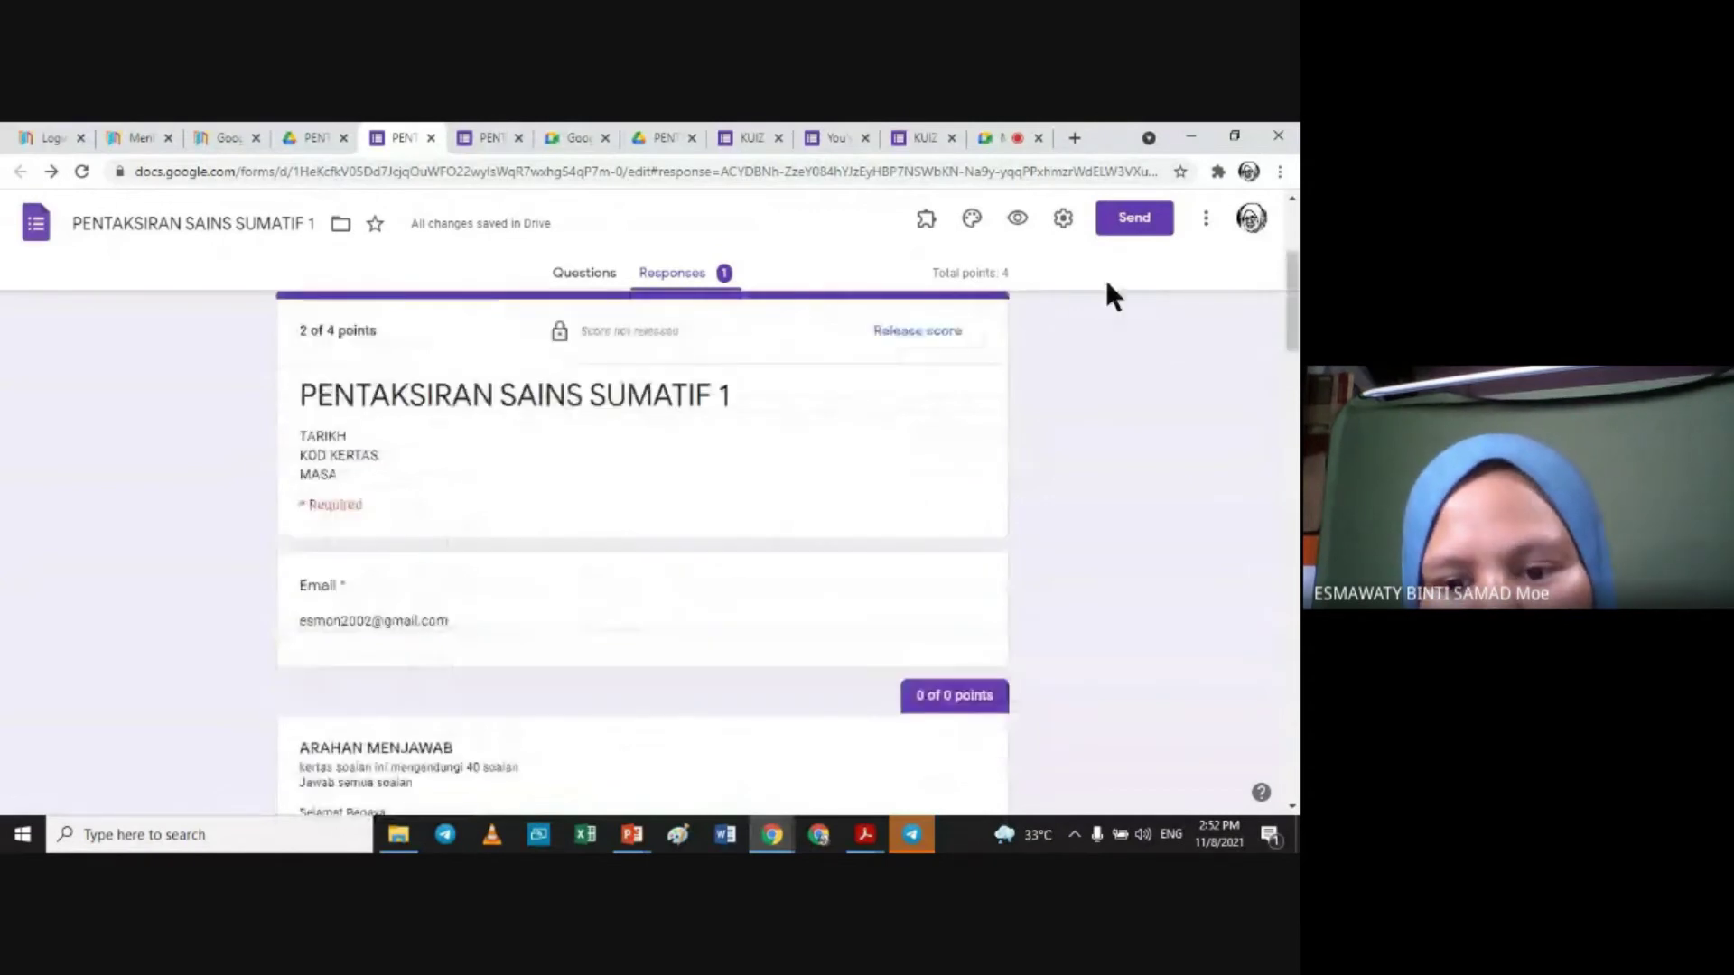
click(906, 331)
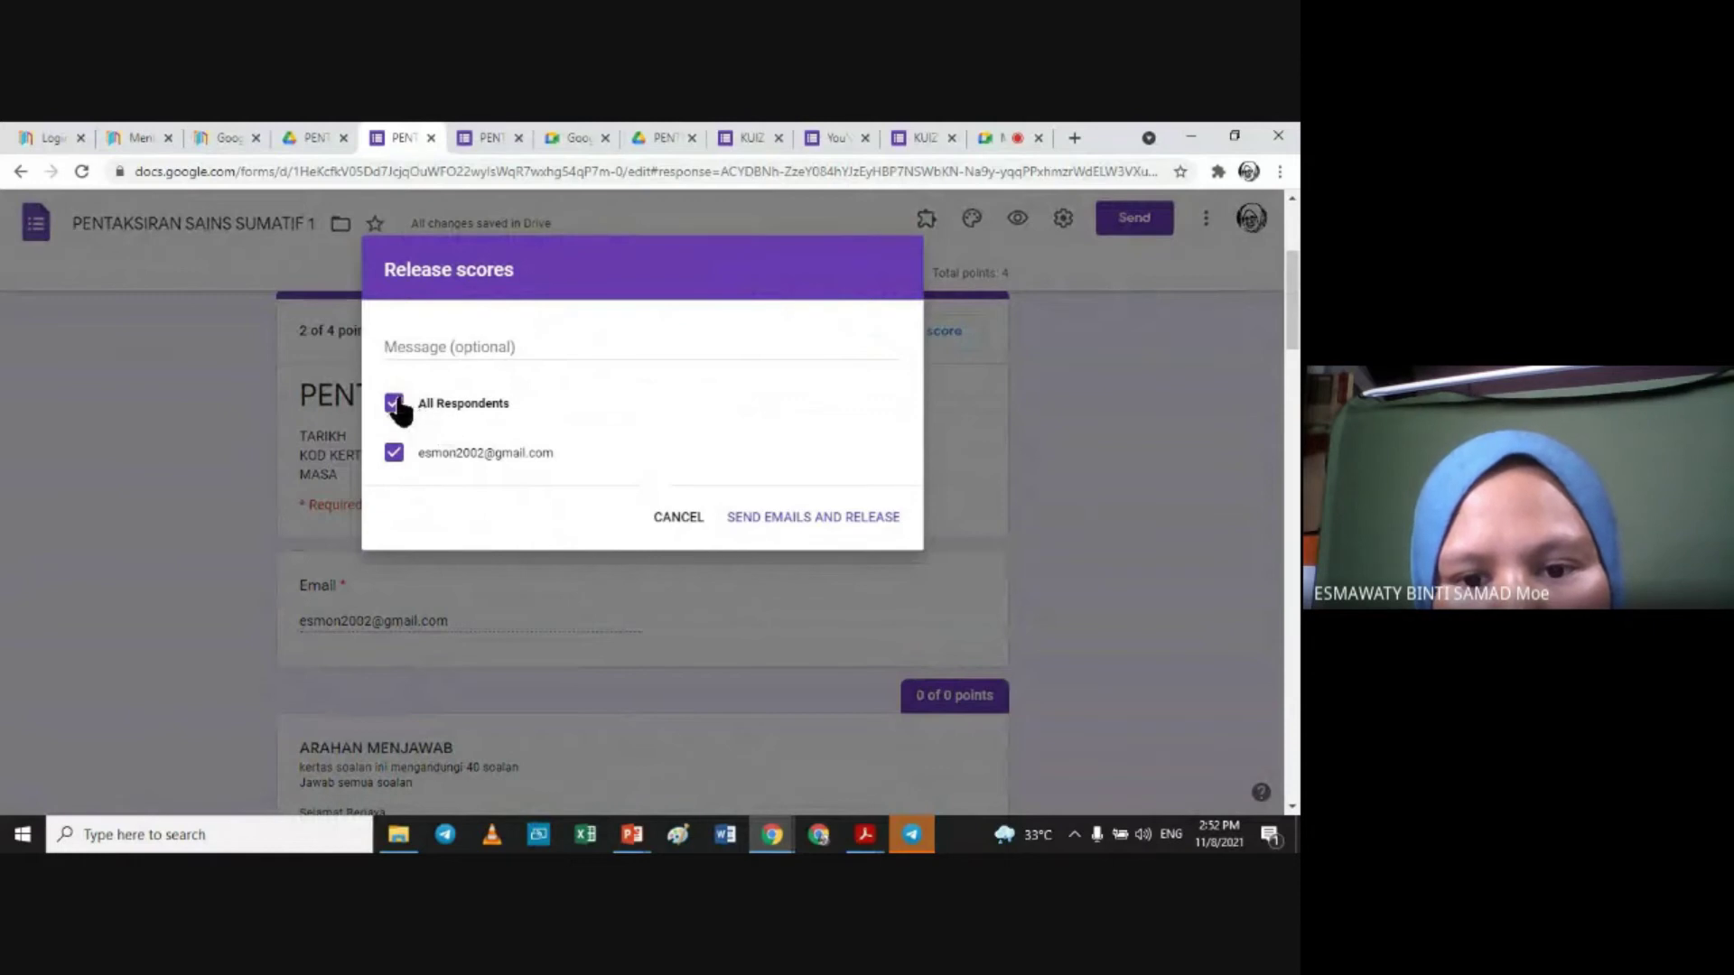
click(804, 513)
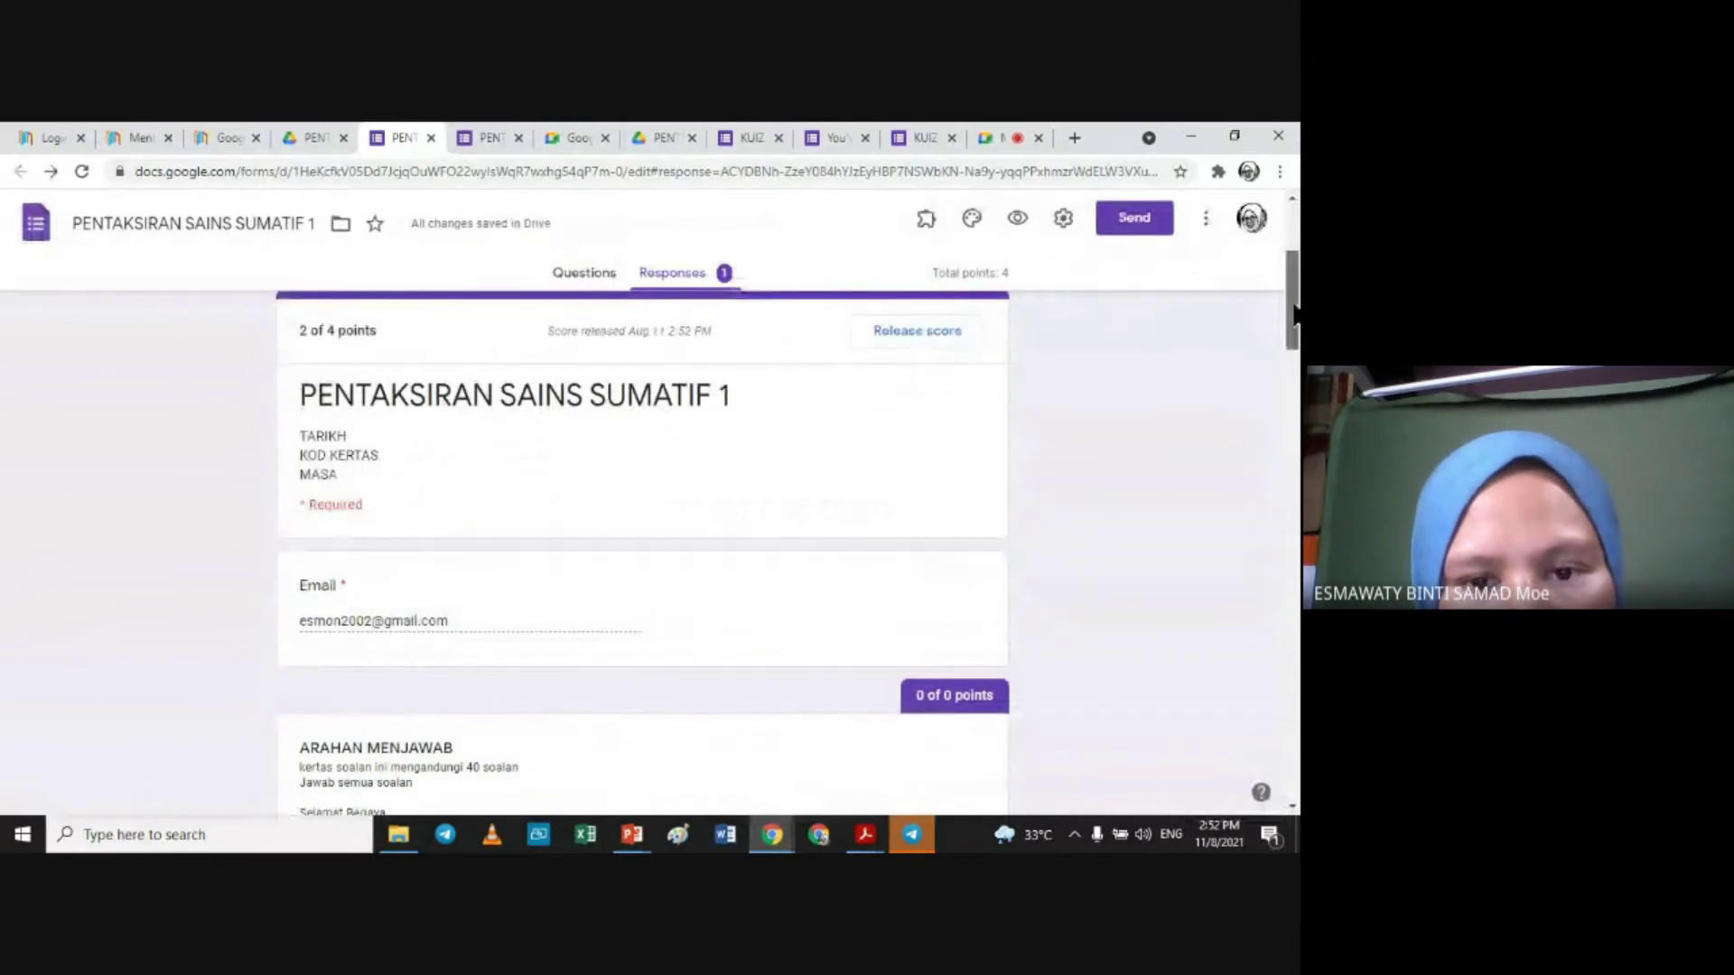
drag(1294, 314, 1053, 235)
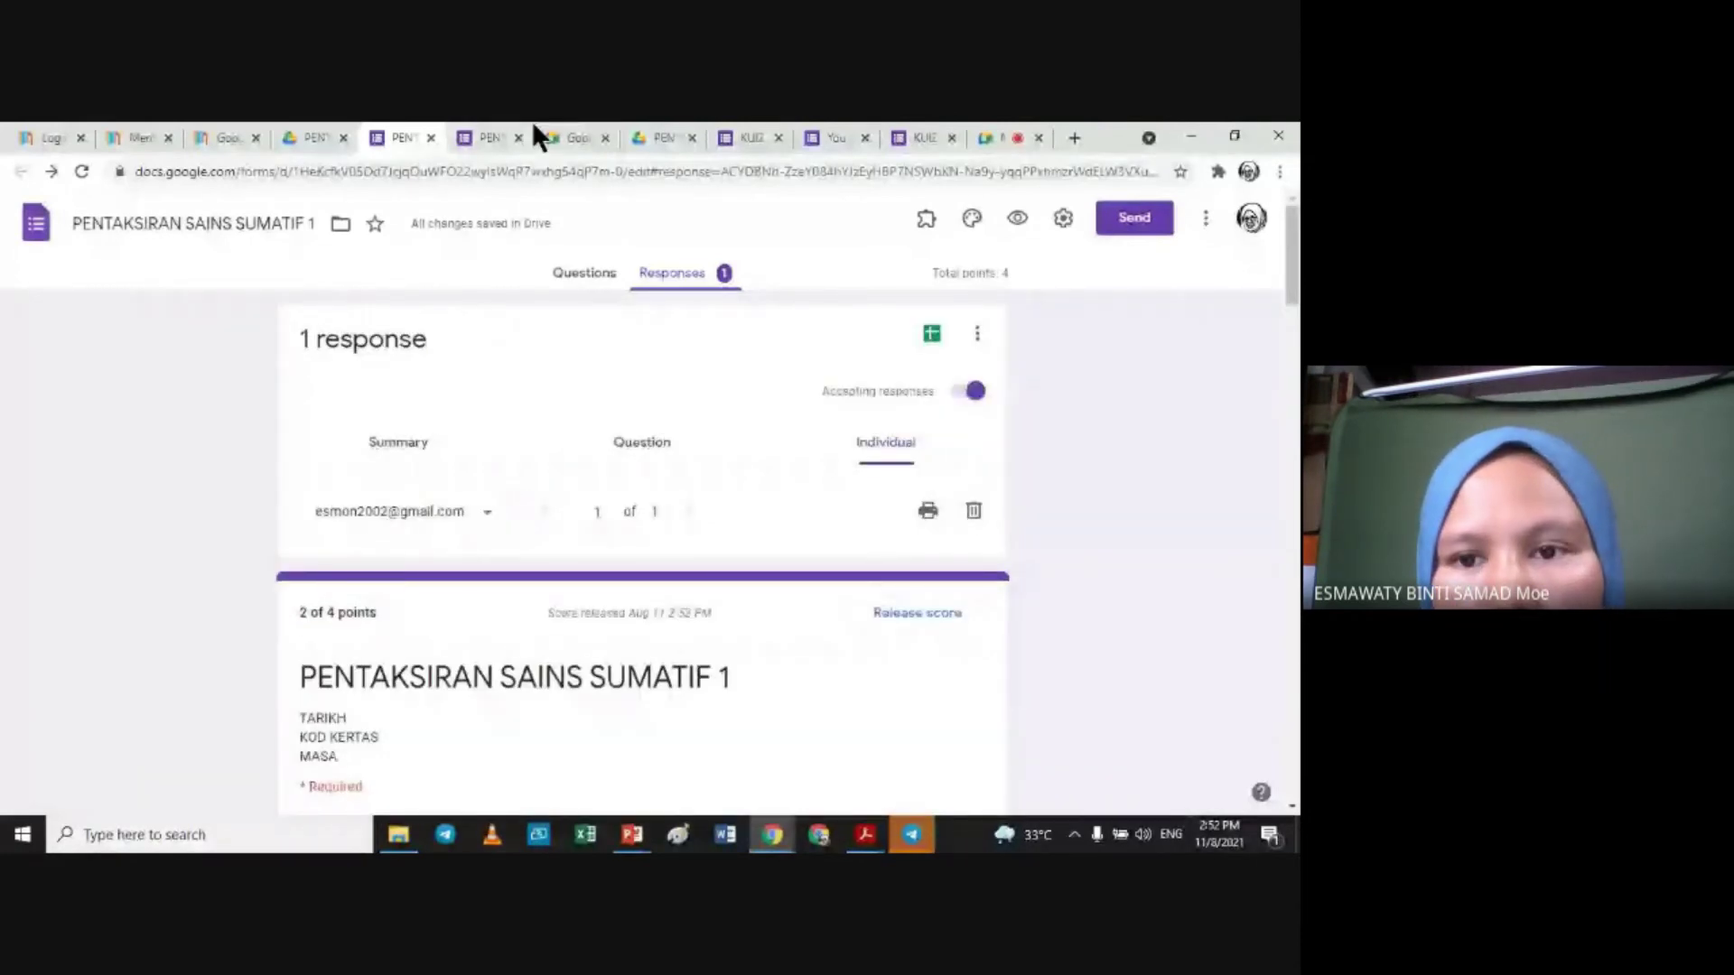
Step: Open the Gmail inbox in a new browser tab
click(1073, 138)
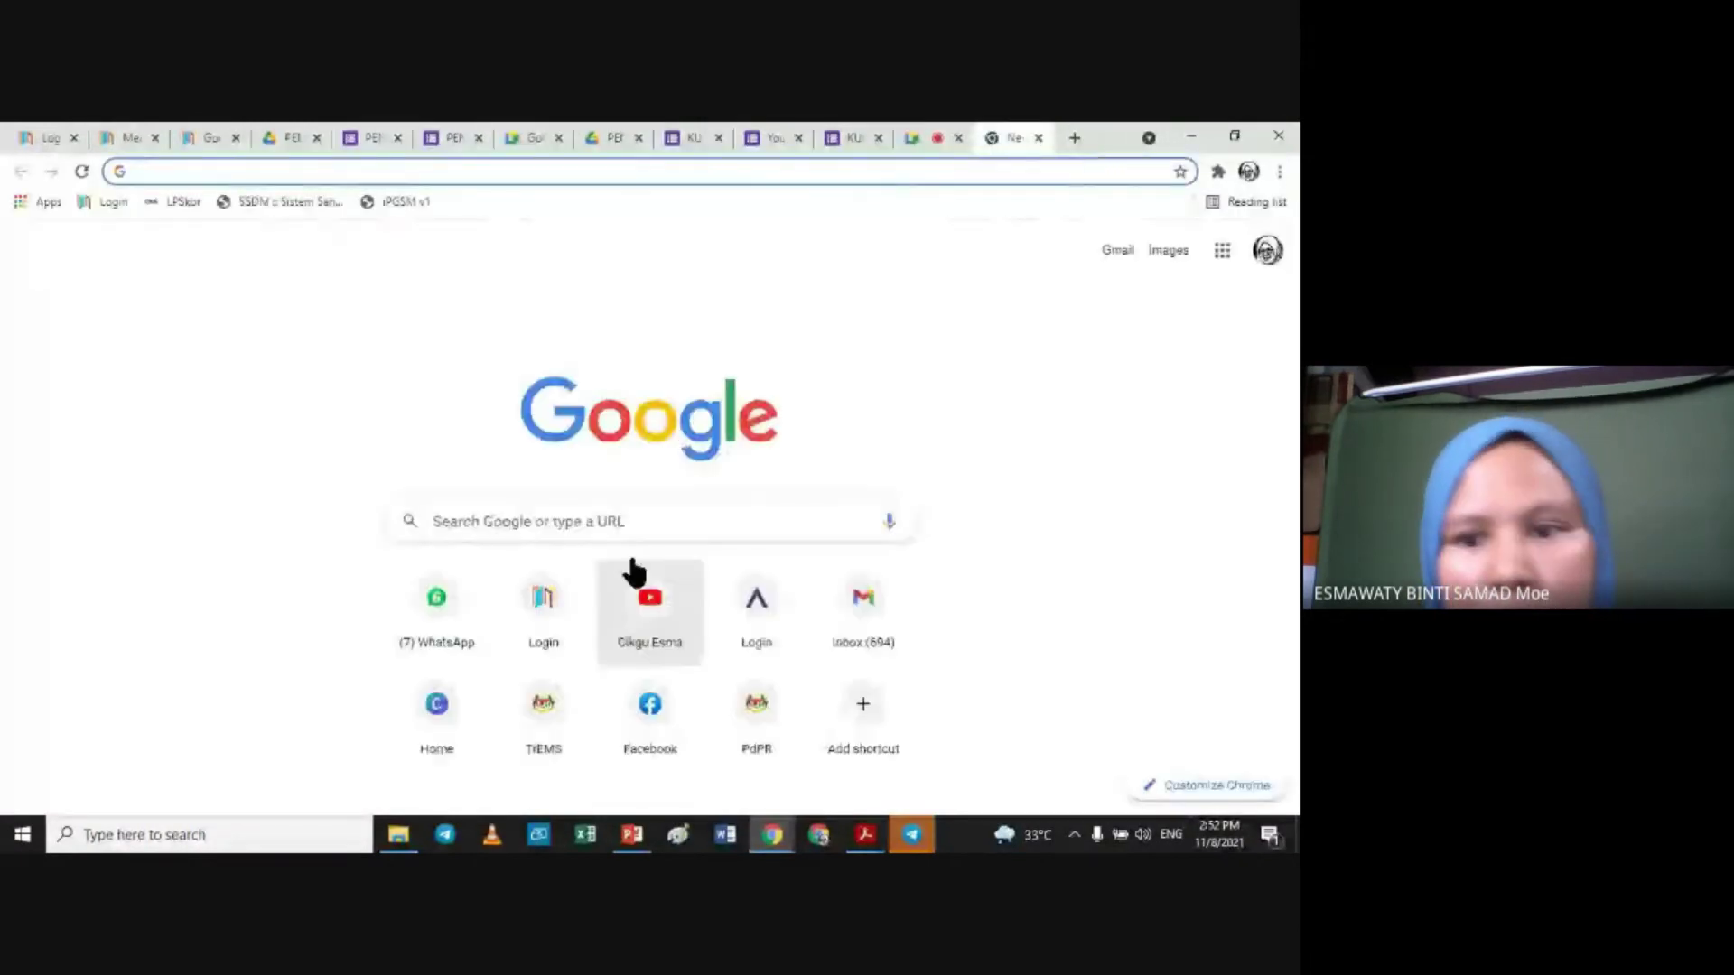
click(535, 169)
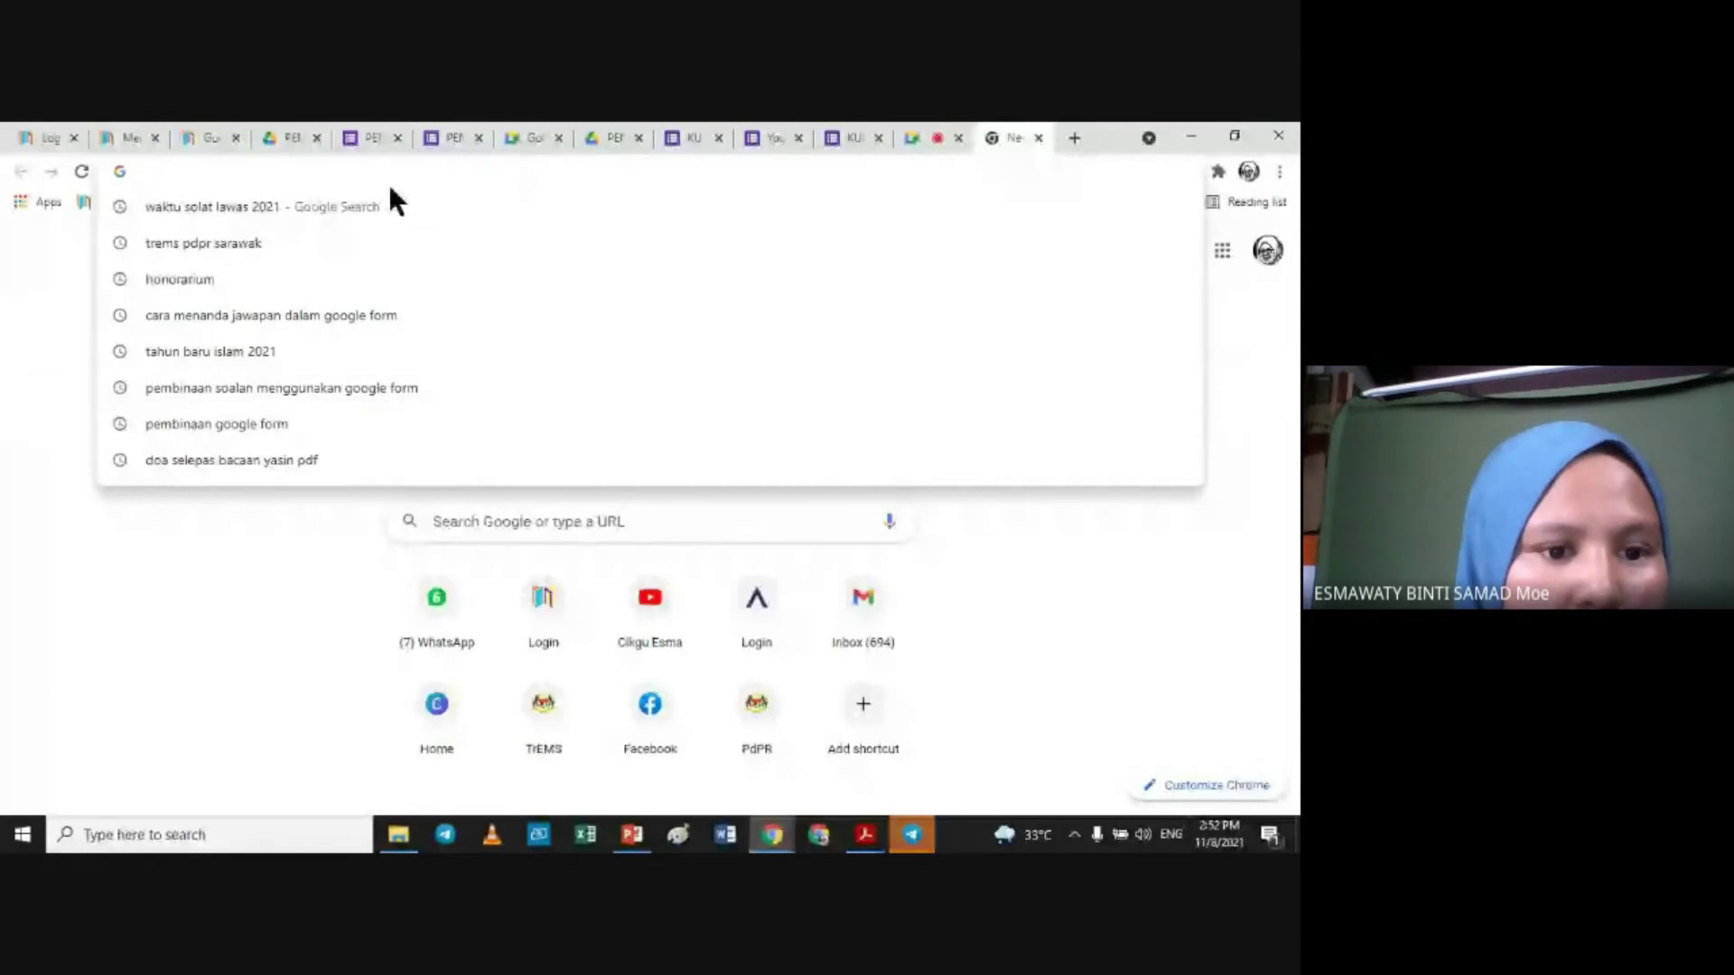
text(GMAI)
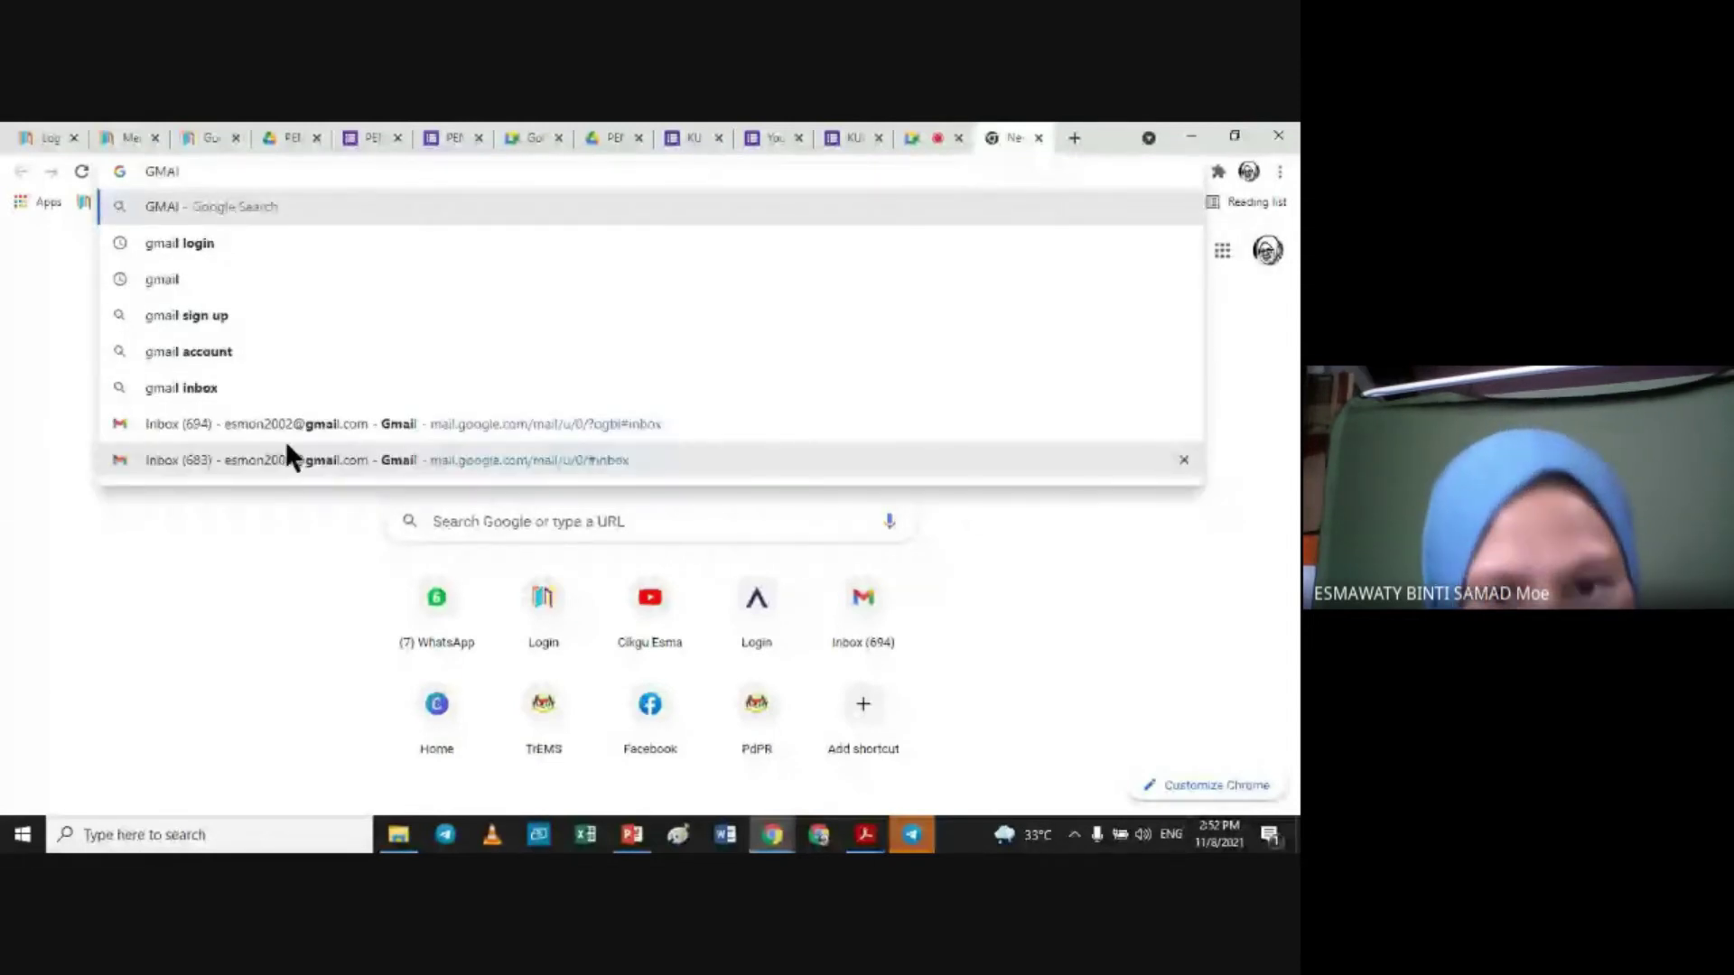
click(287, 442)
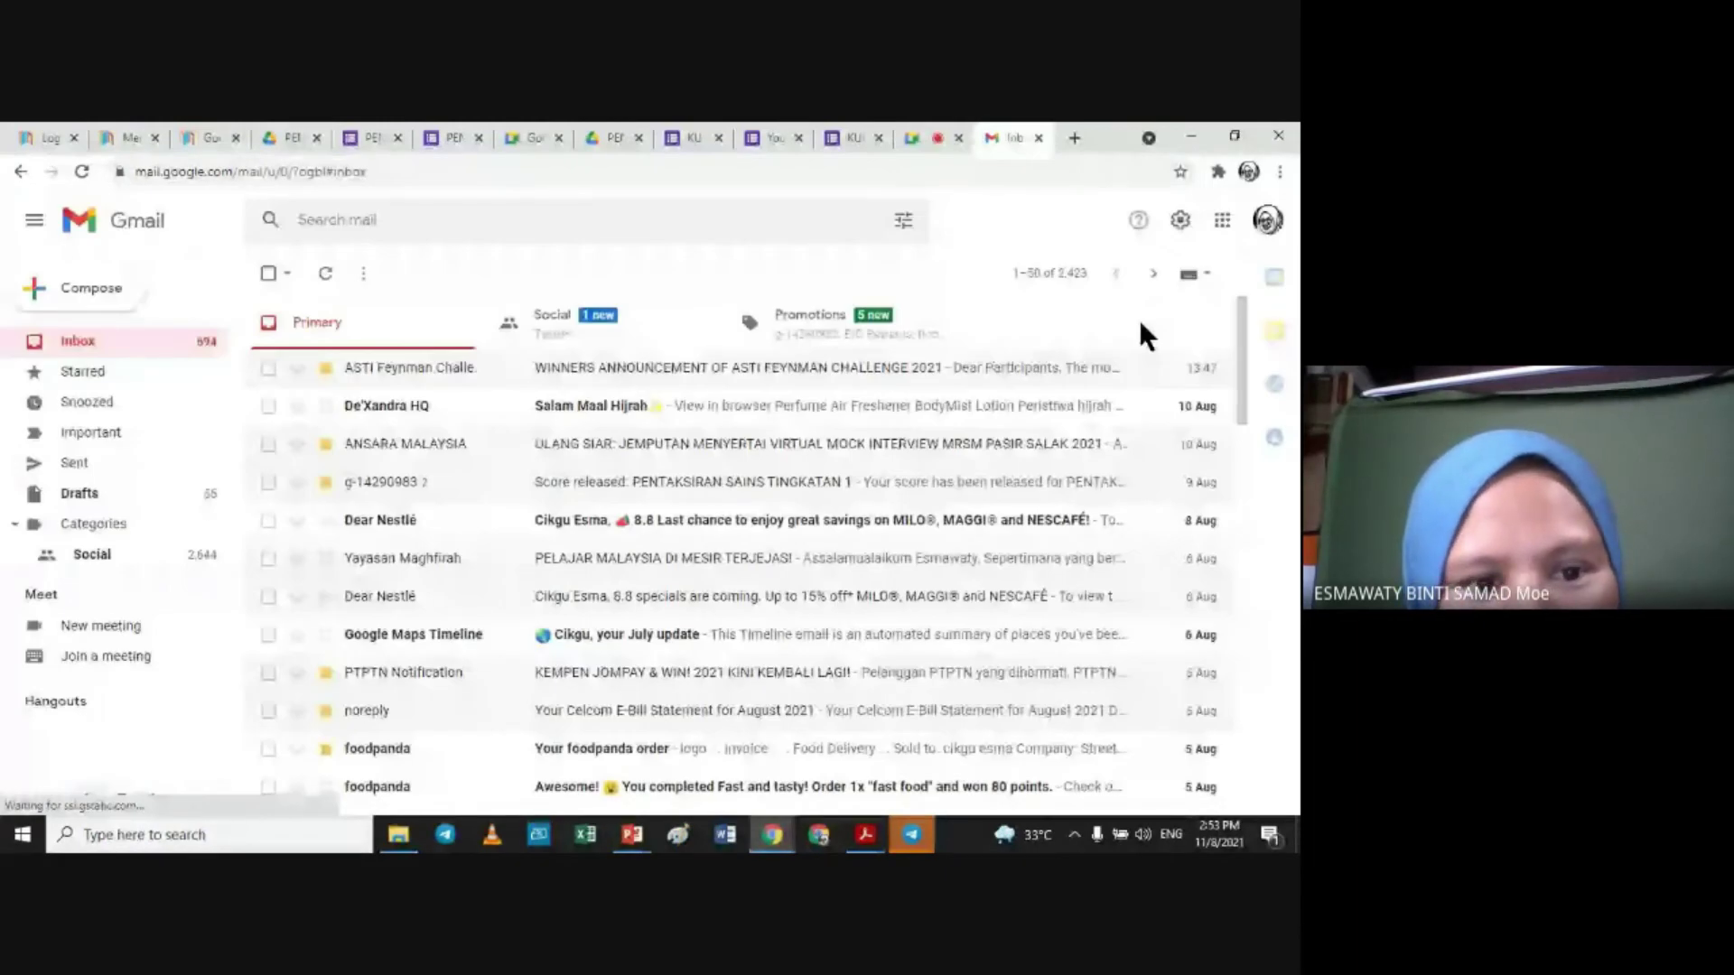
Step: Open the score-released email for PENTAKSIRAN SAINS TINGKATAN 1, follow its link to the score, and close the linked page
click(809, 478)
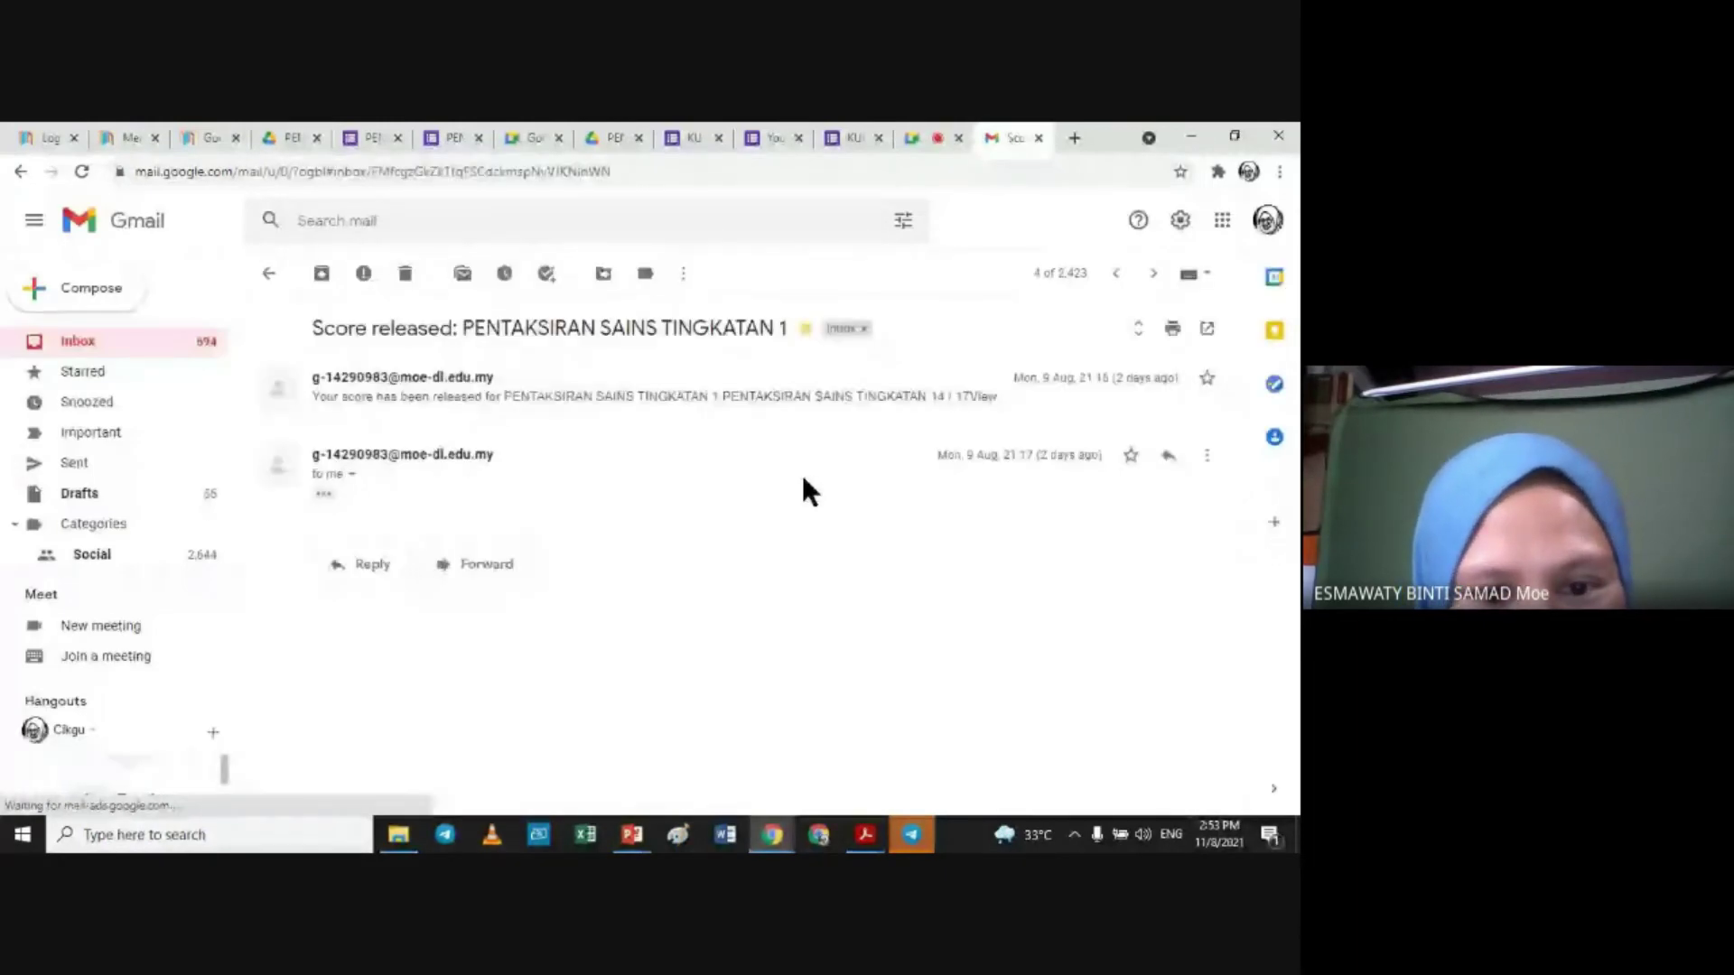
click(450, 397)
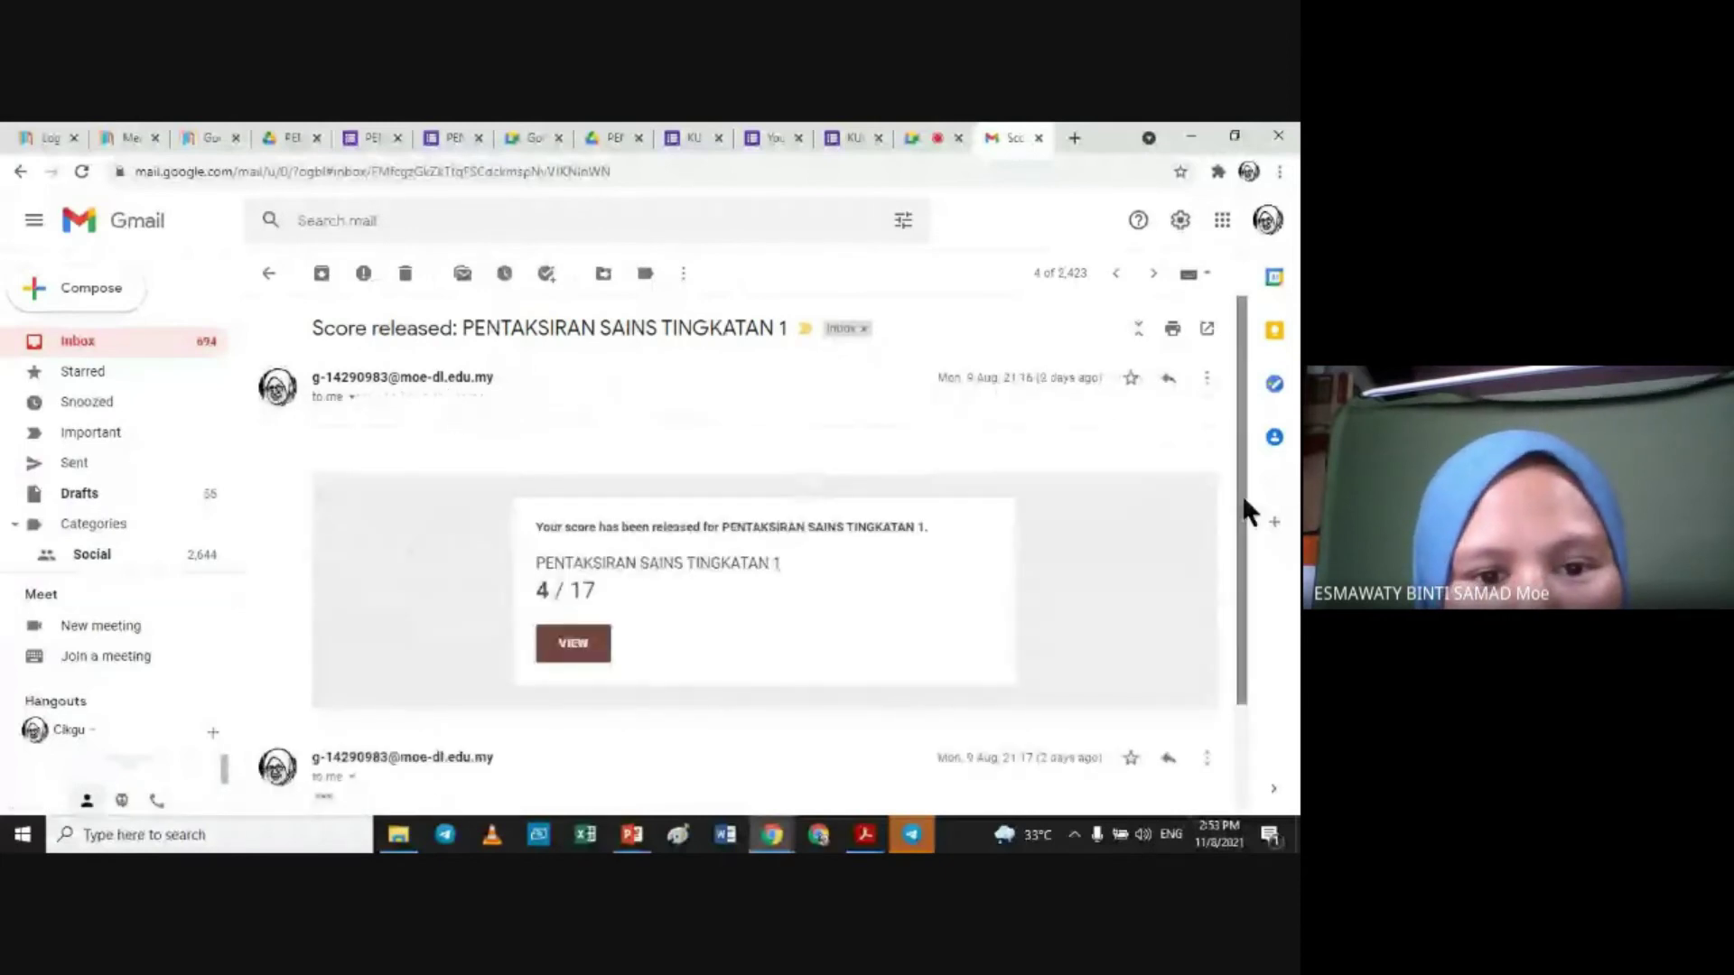
drag(1243, 495, 1284, 593)
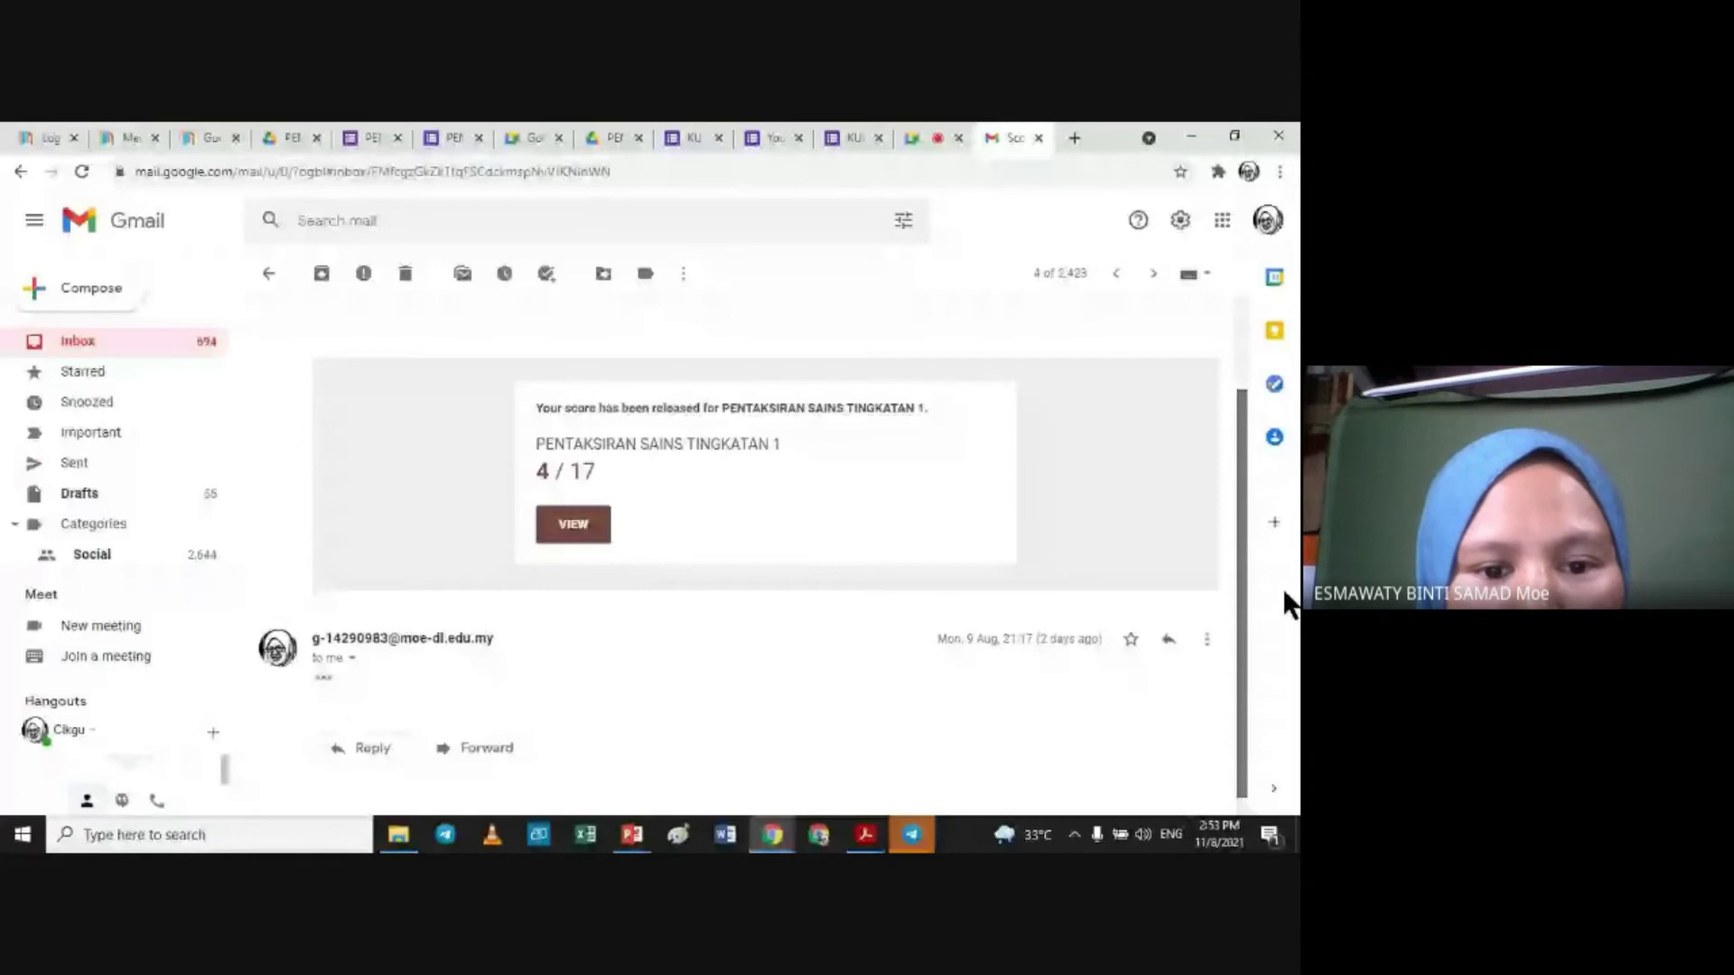
click(587, 524)
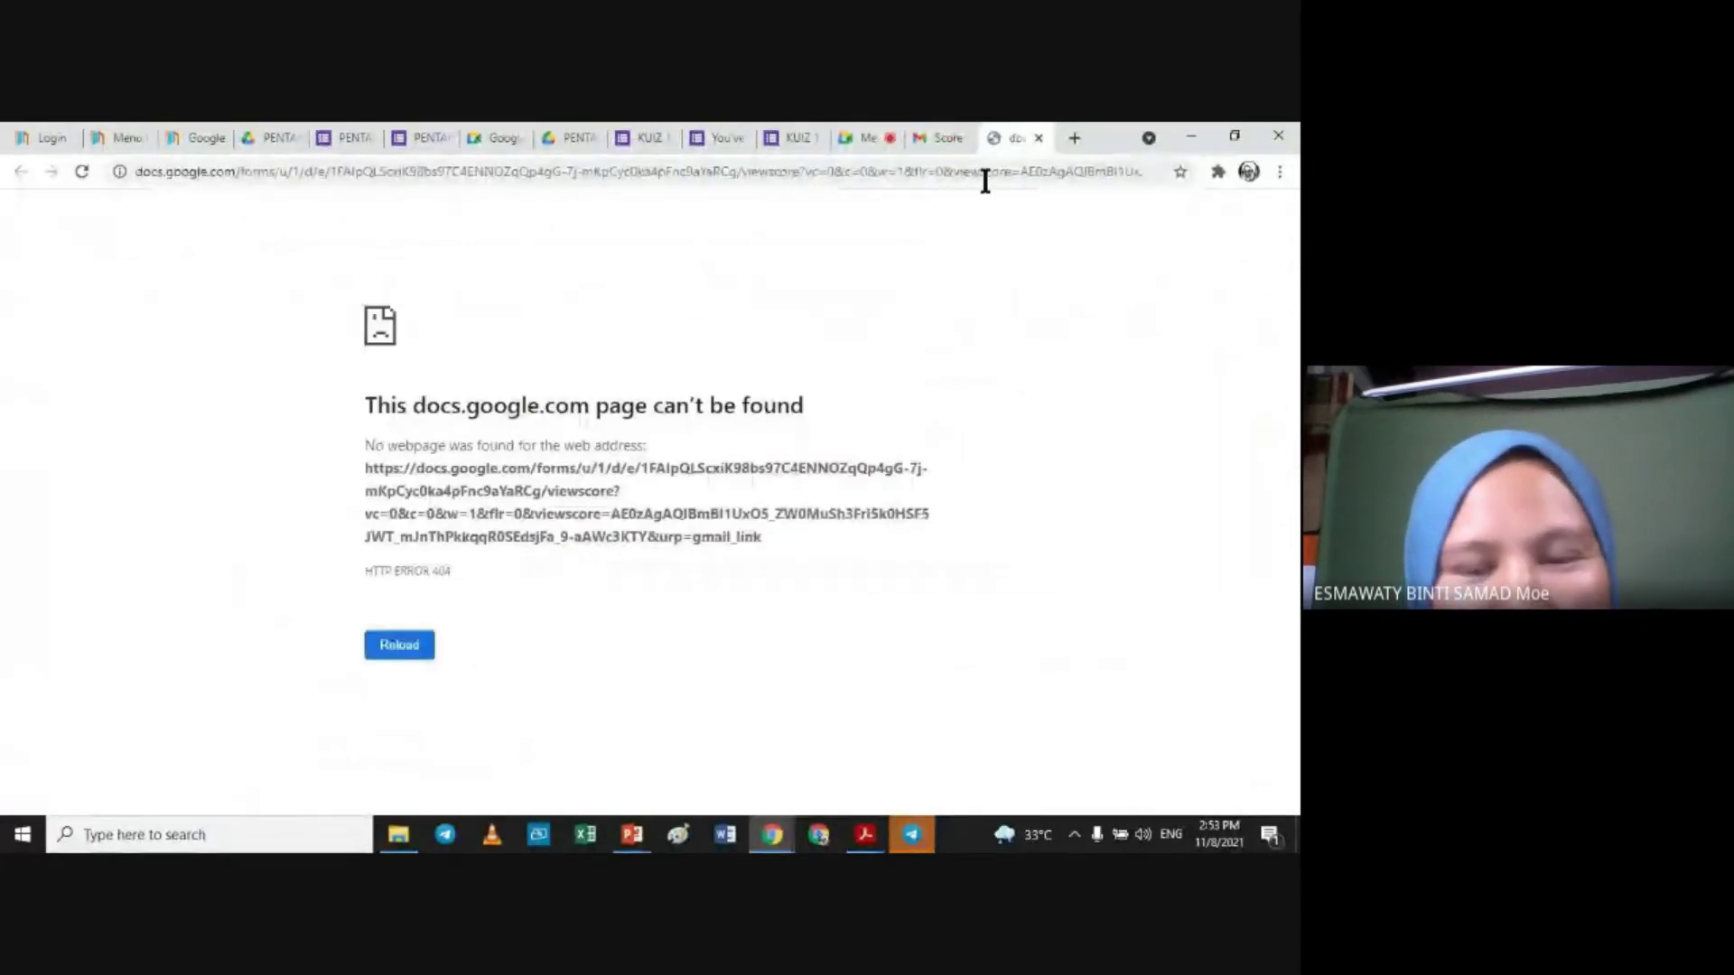
click(1036, 138)
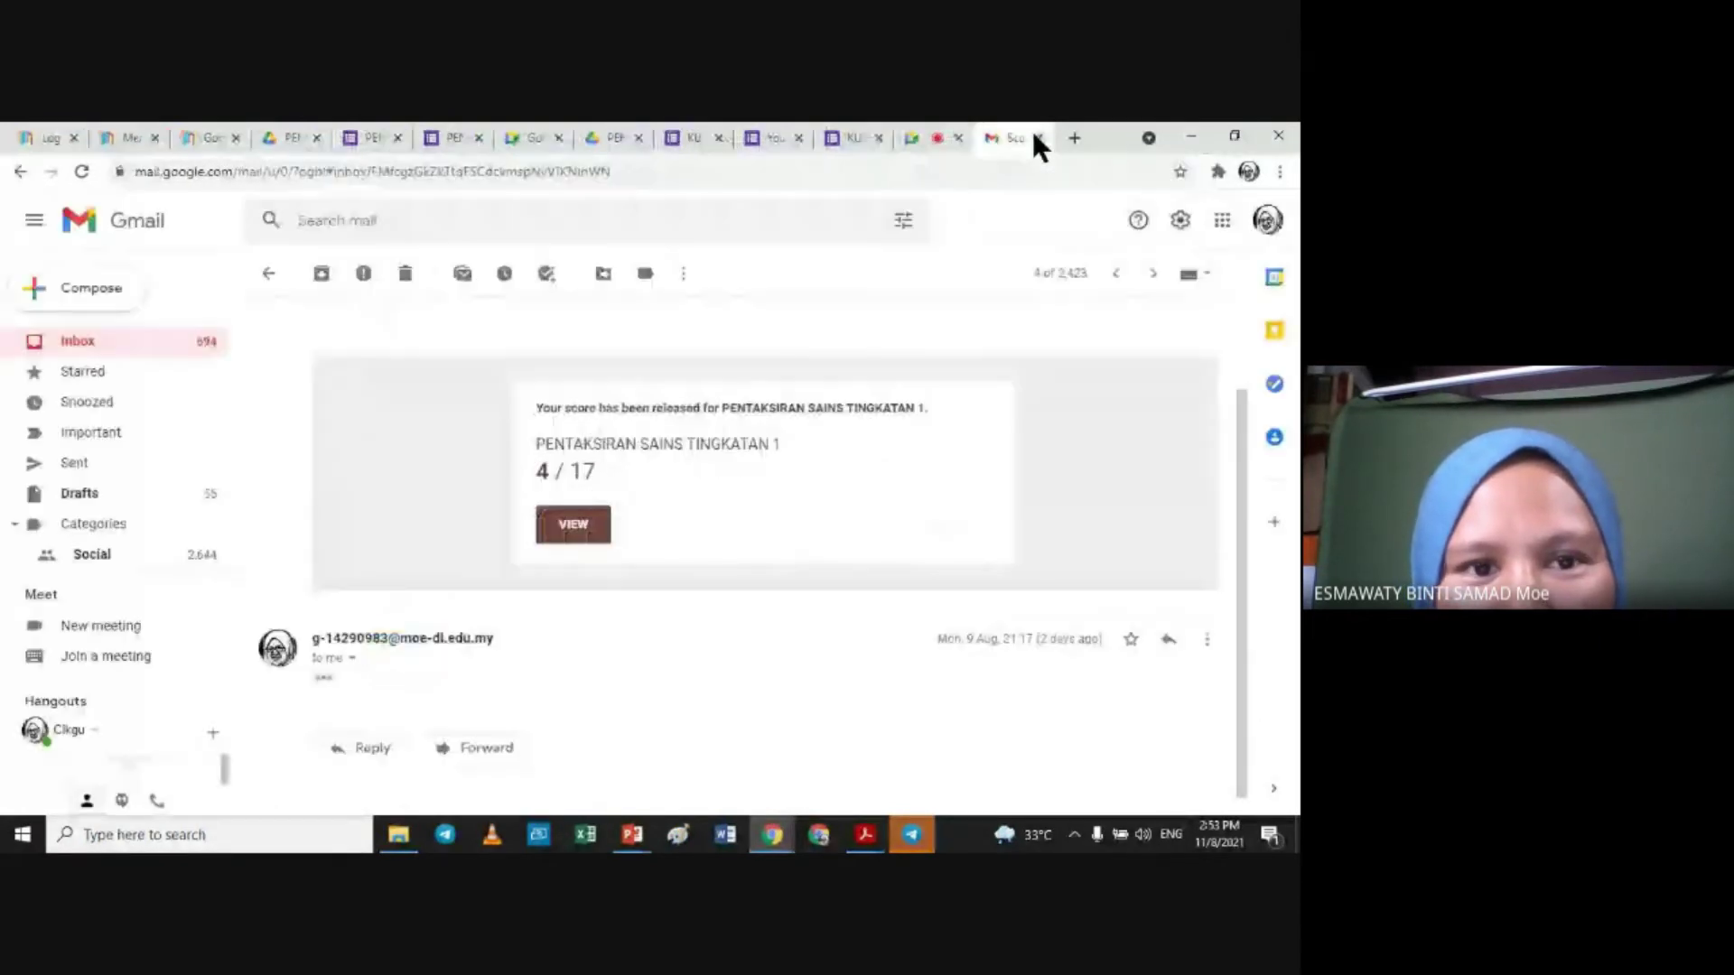
Step: Return to the PENTAKSIRAN SAINS SUMATIF 1 form editor, keeping the page with the response being edited open
click(430, 141)
click(374, 137)
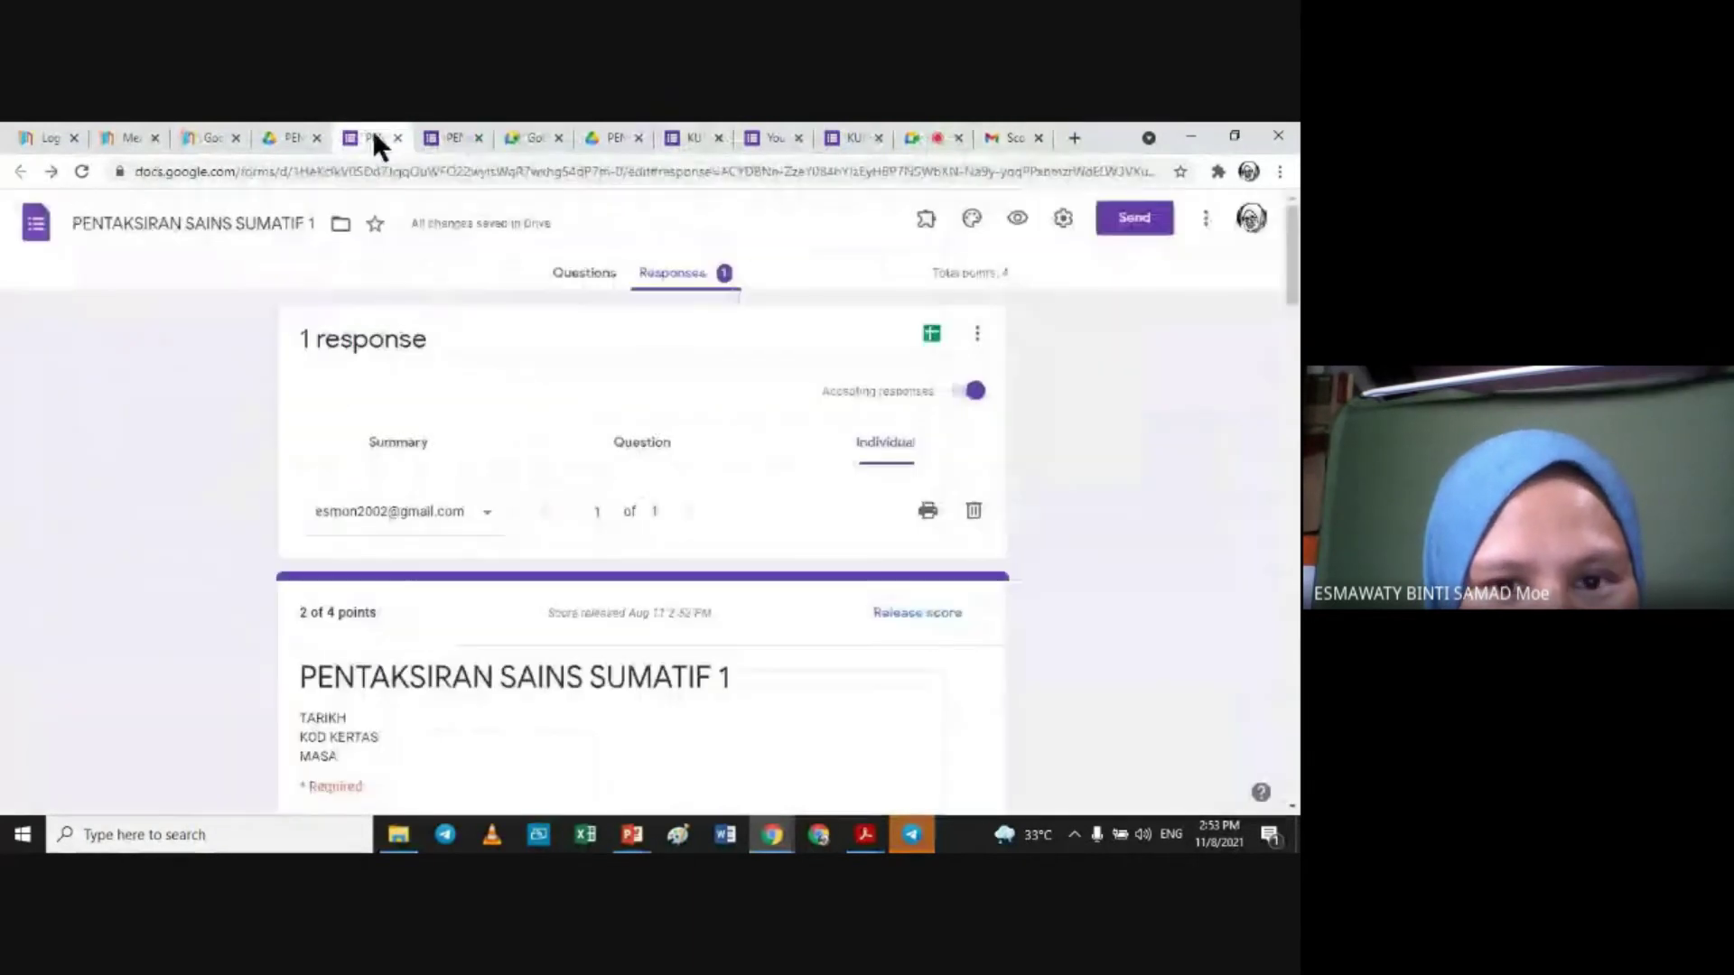
click(477, 138)
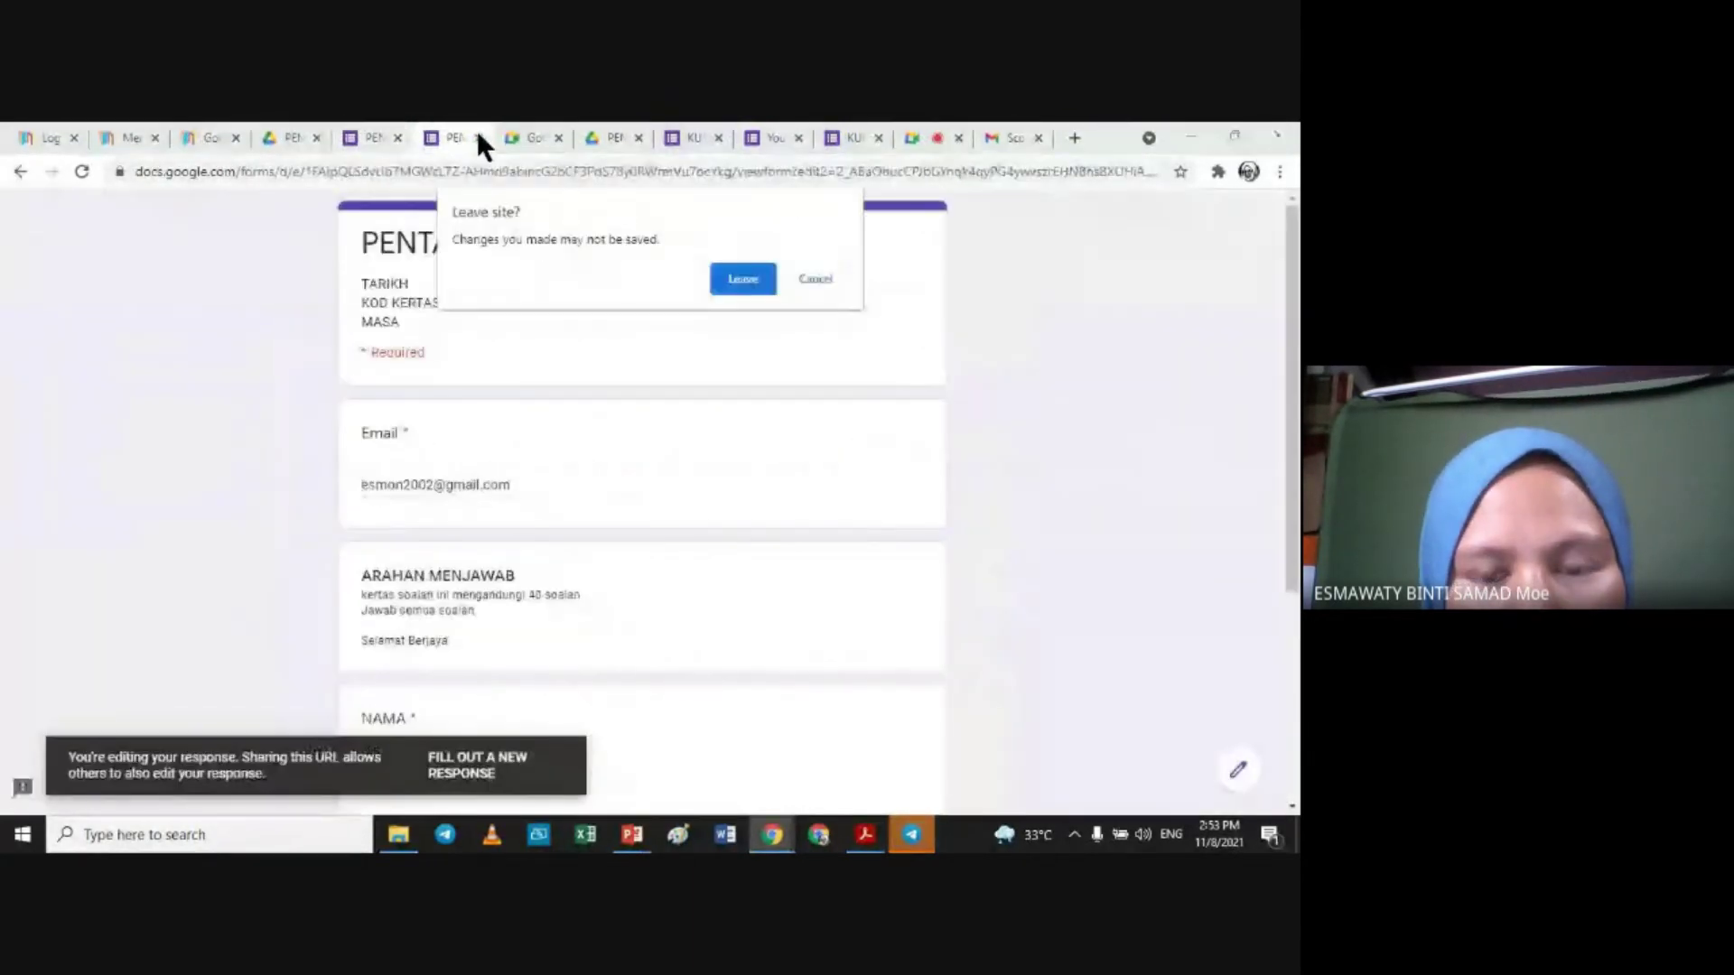
click(811, 277)
click(371, 135)
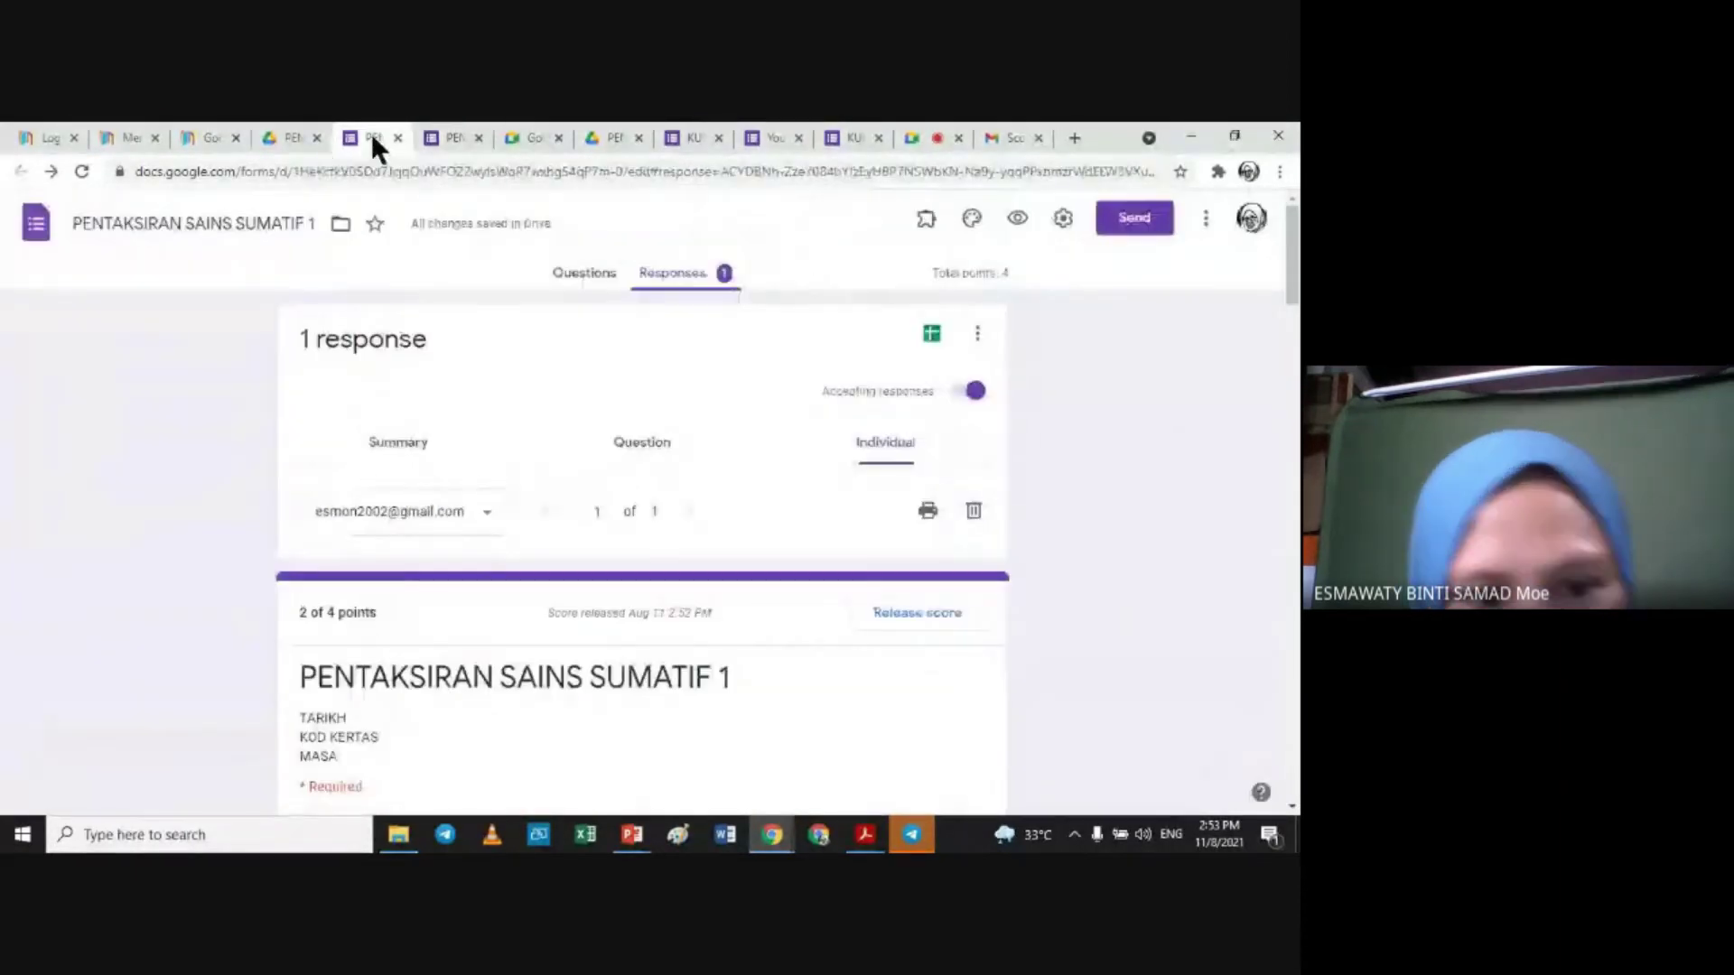
Step: Review the form's General, Presentation and Quizzes settings, including grade release and what respondents can see, and save them
click(1063, 218)
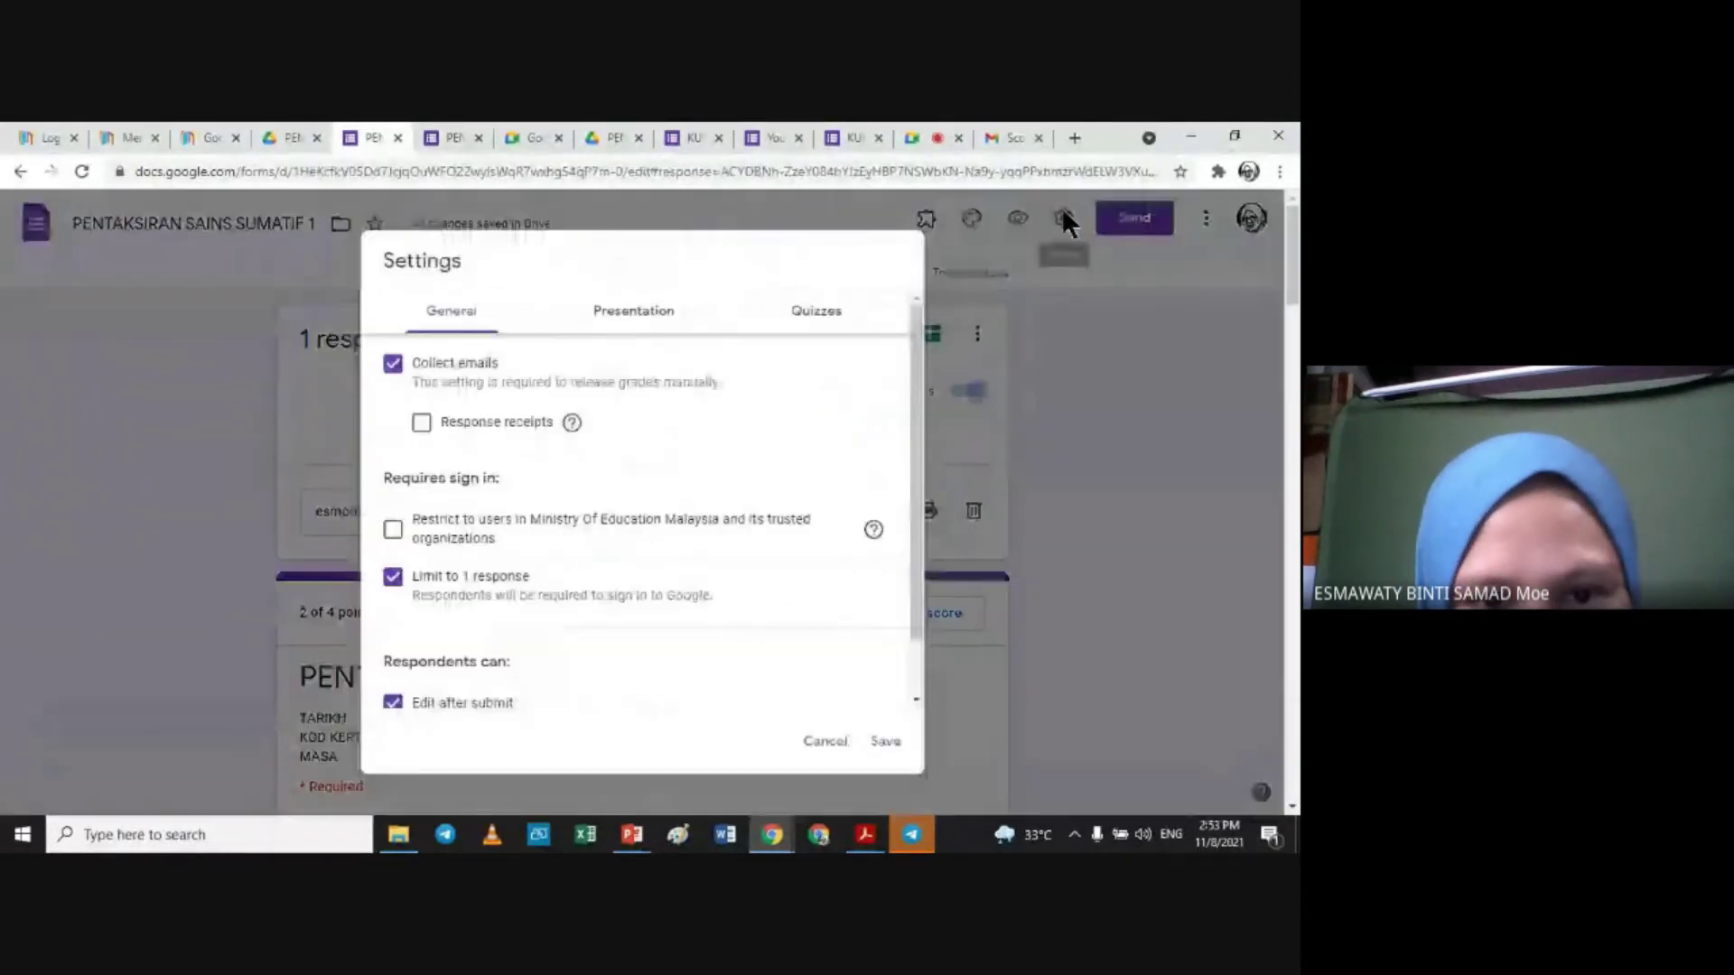
click(929, 496)
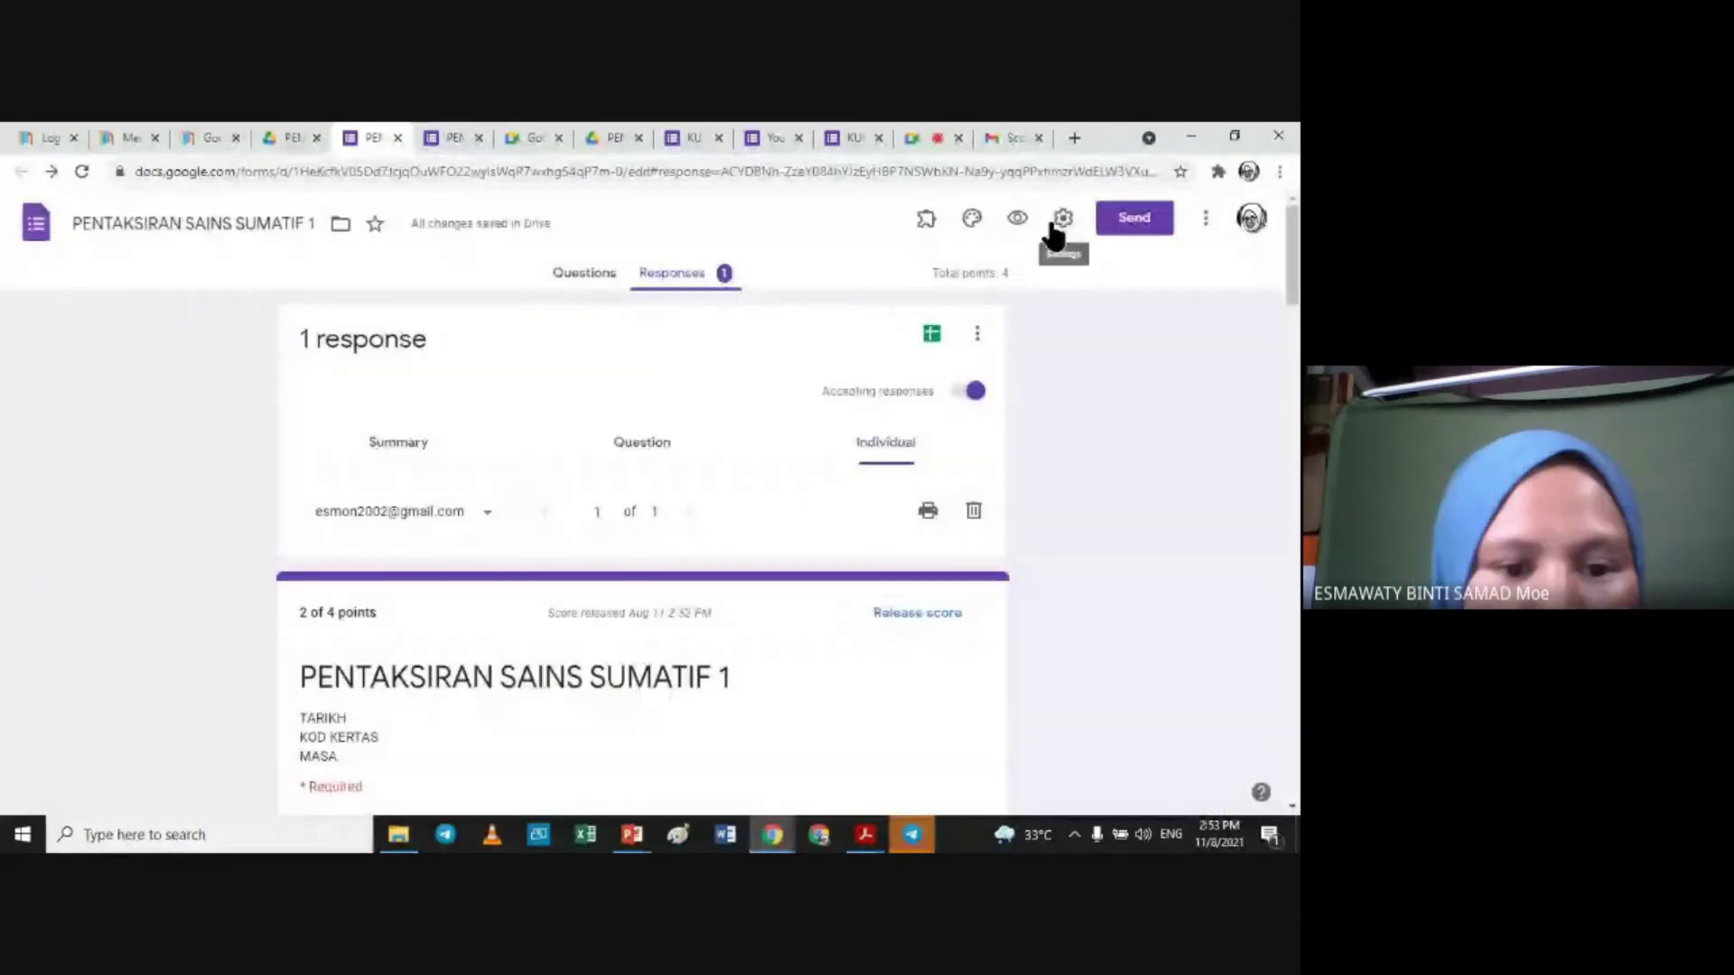
click(1059, 219)
click(628, 316)
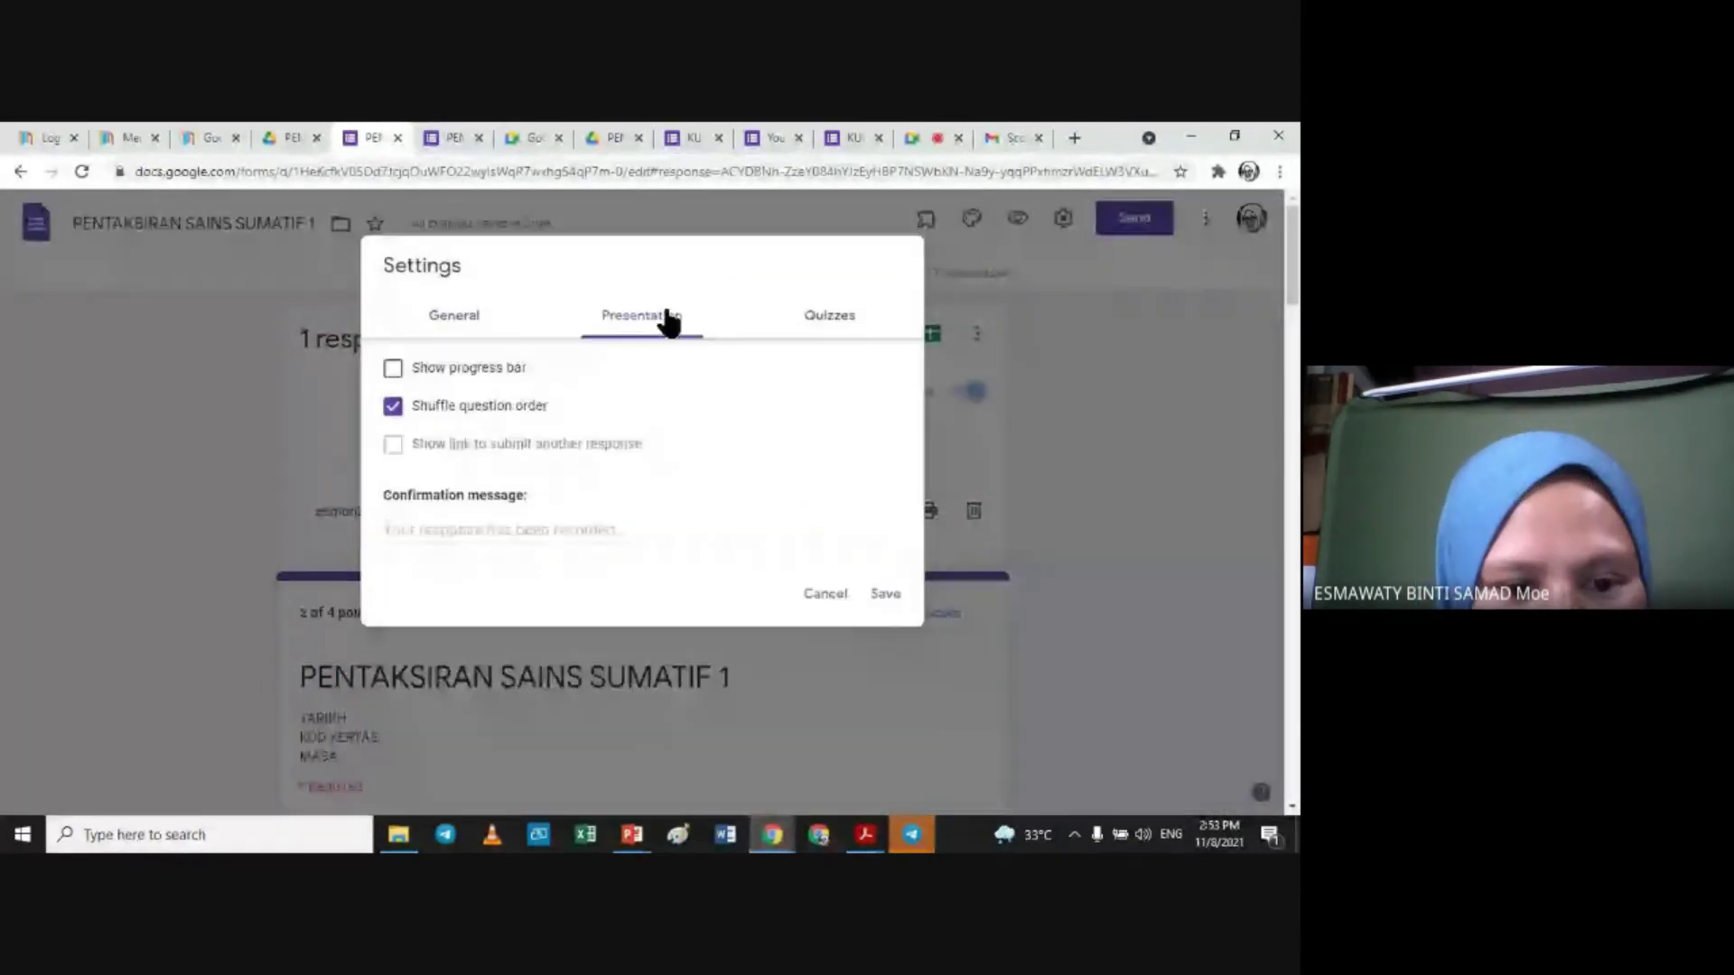
click(826, 315)
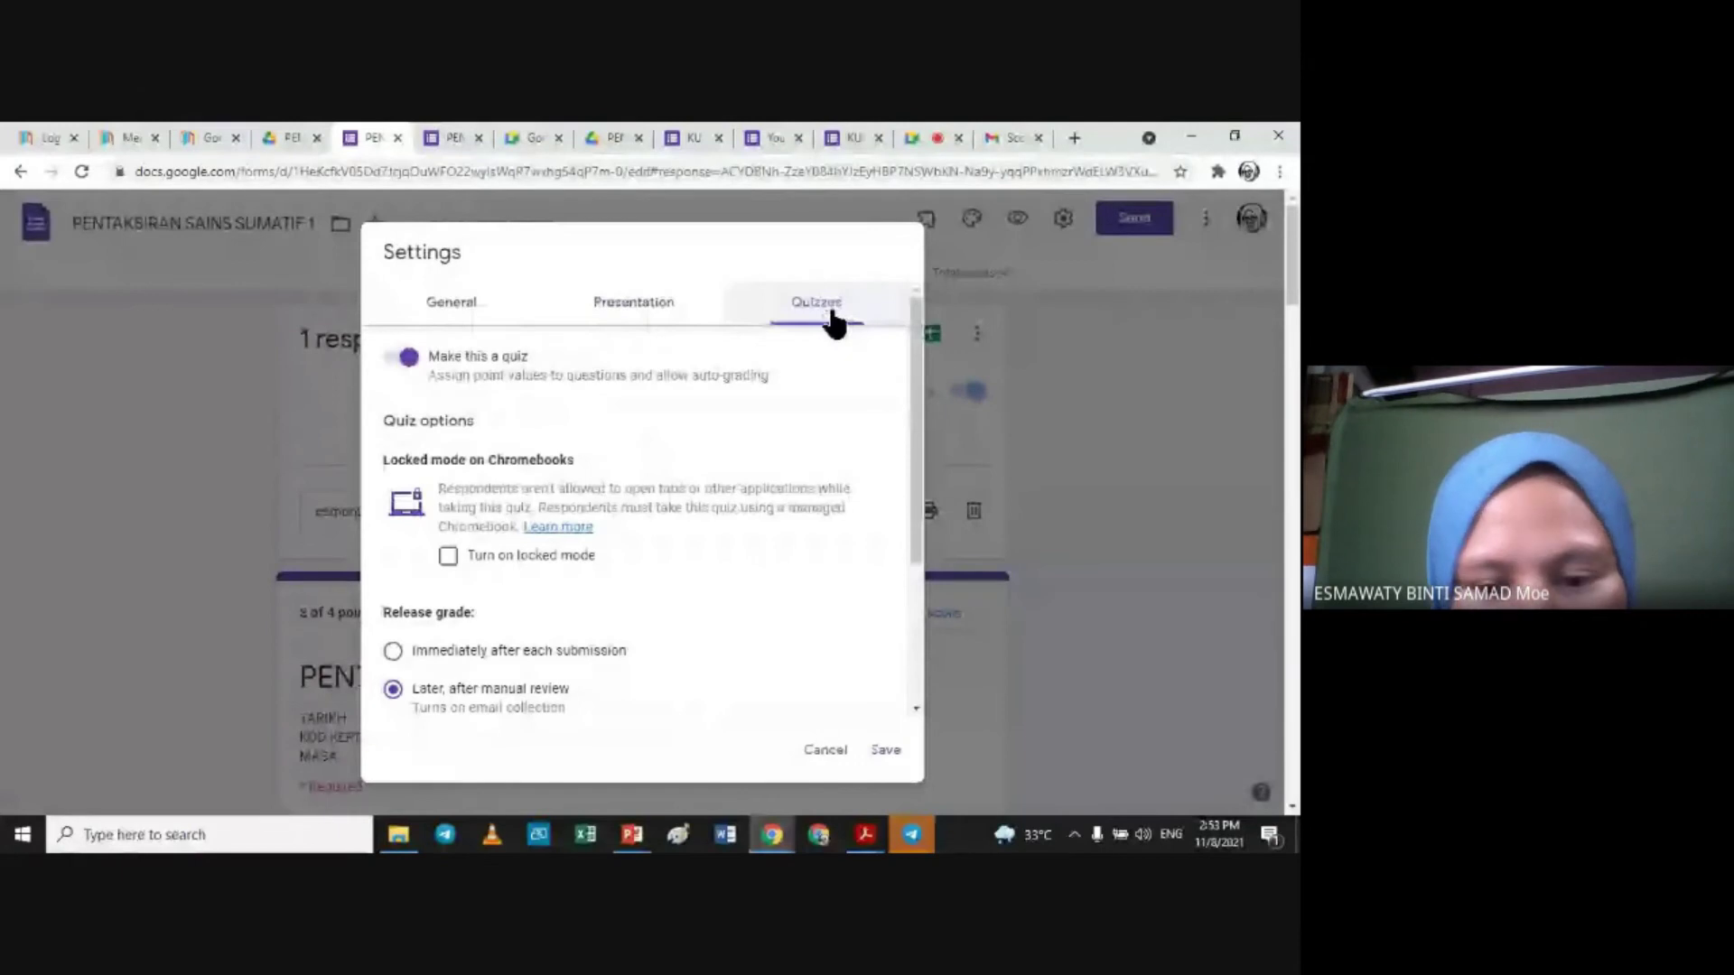
scroll(918, 506, down, 3)
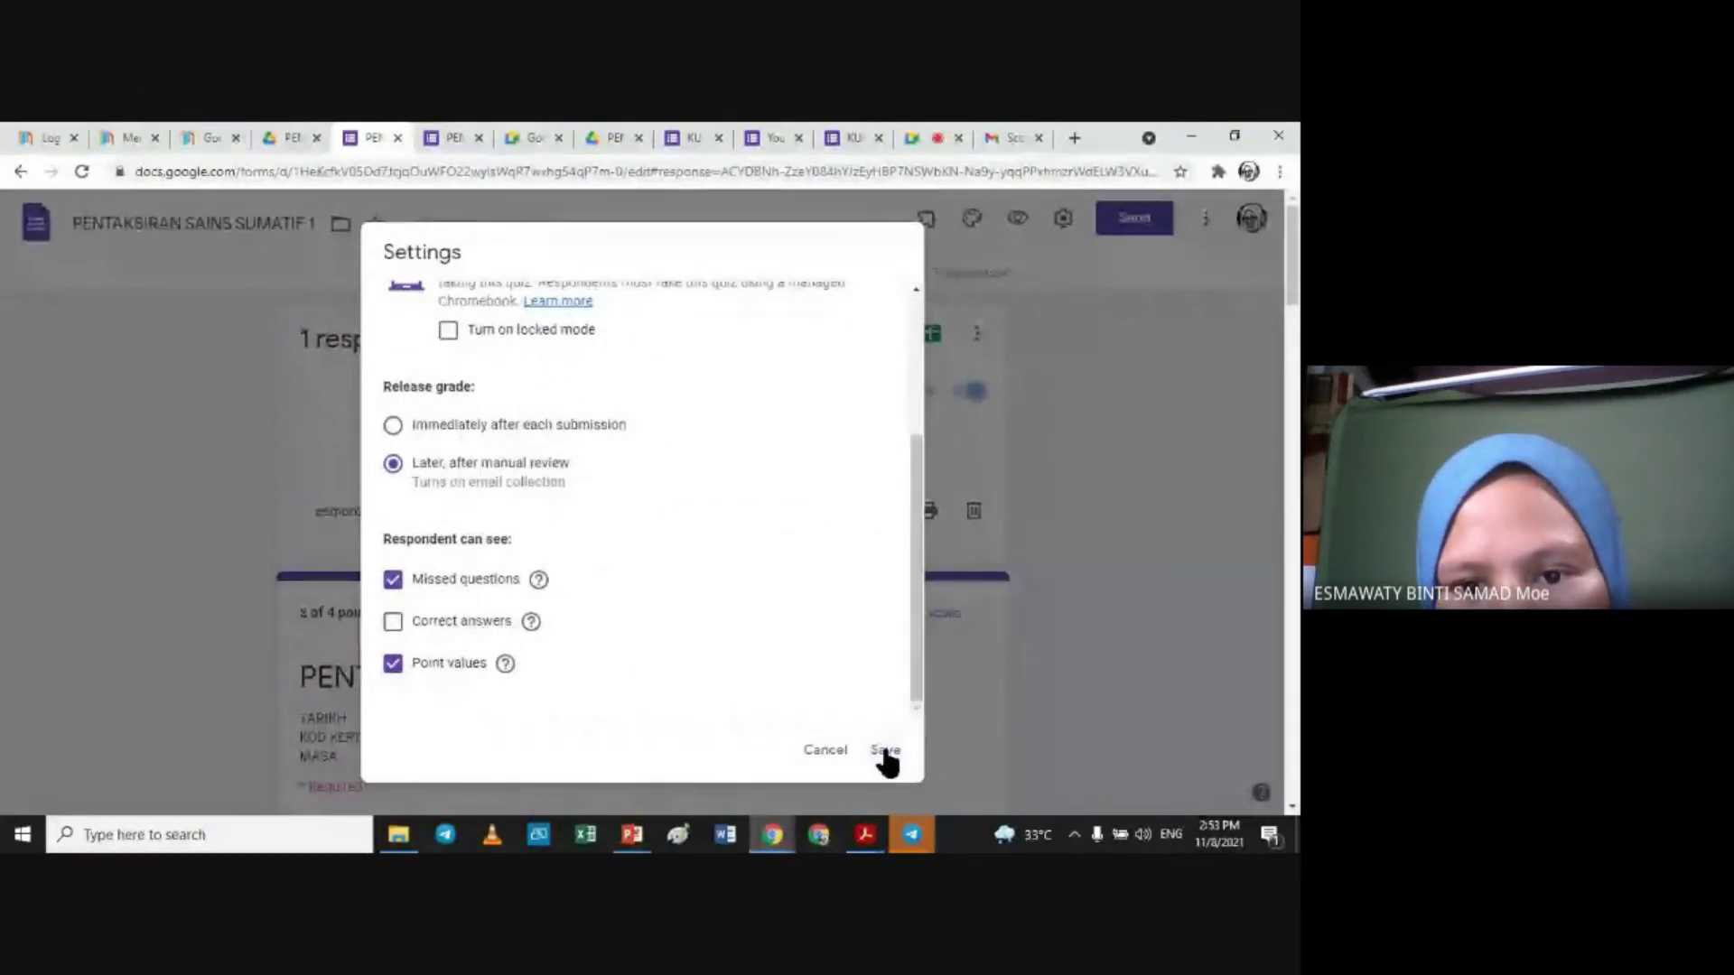
click(884, 750)
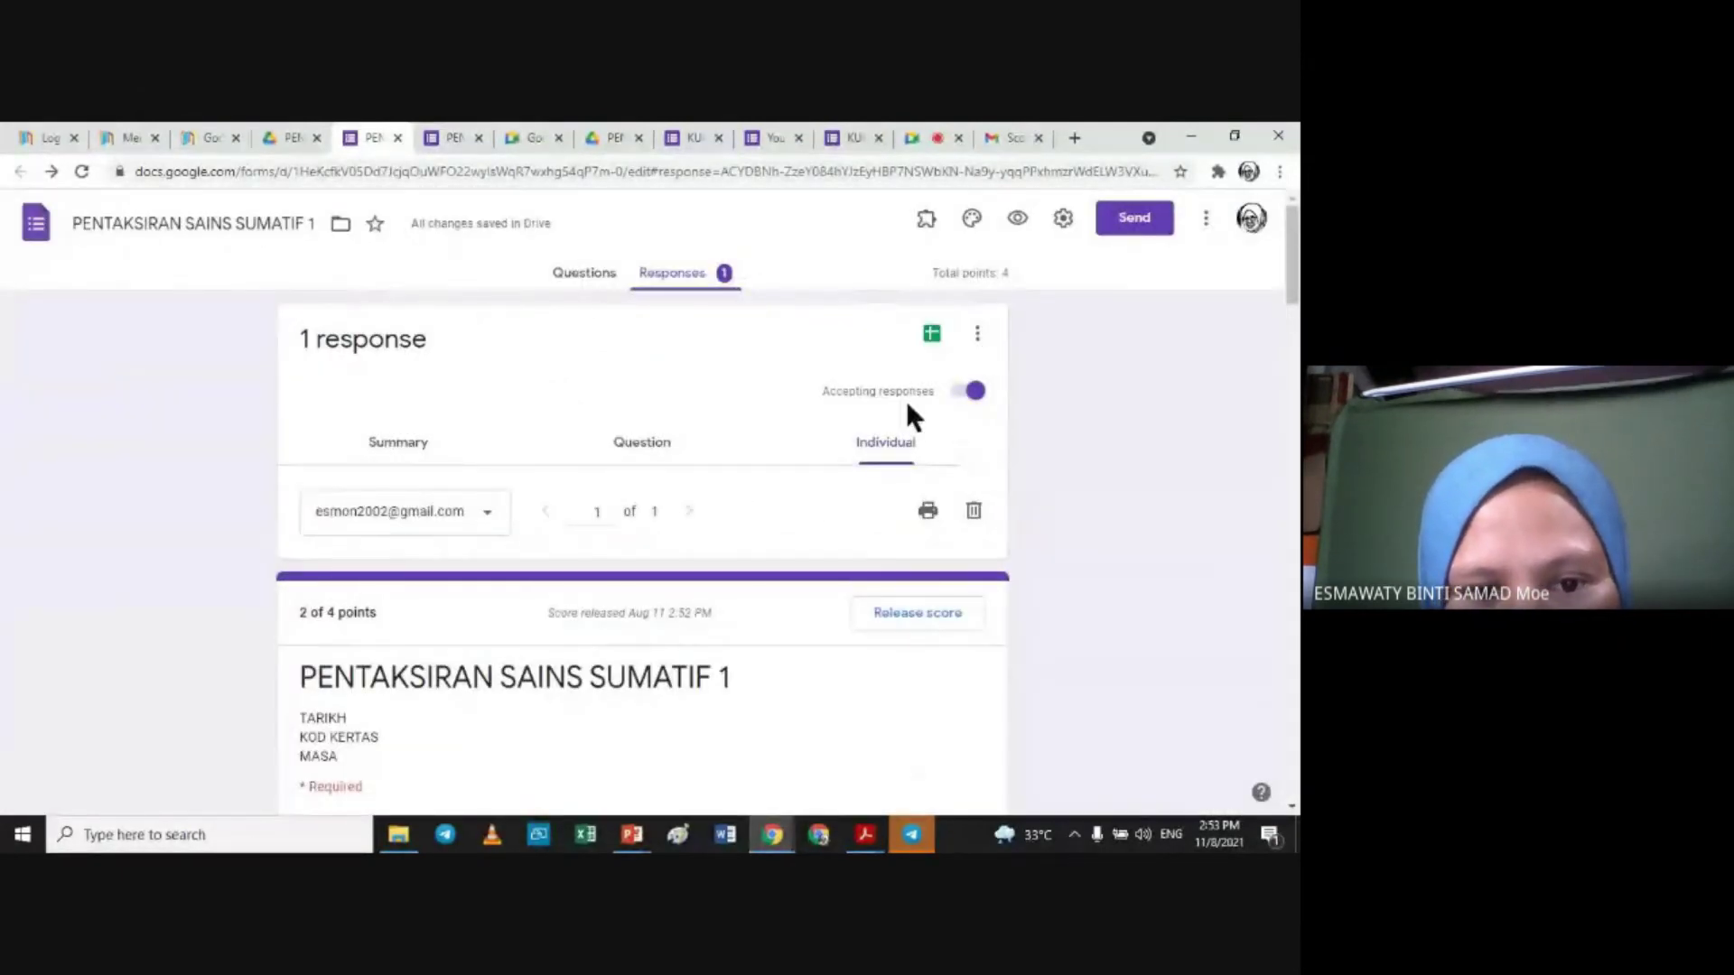
Step: Check the per-question view, then examine the individual response from its score header to the first BAHAGIAN A answer
click(648, 446)
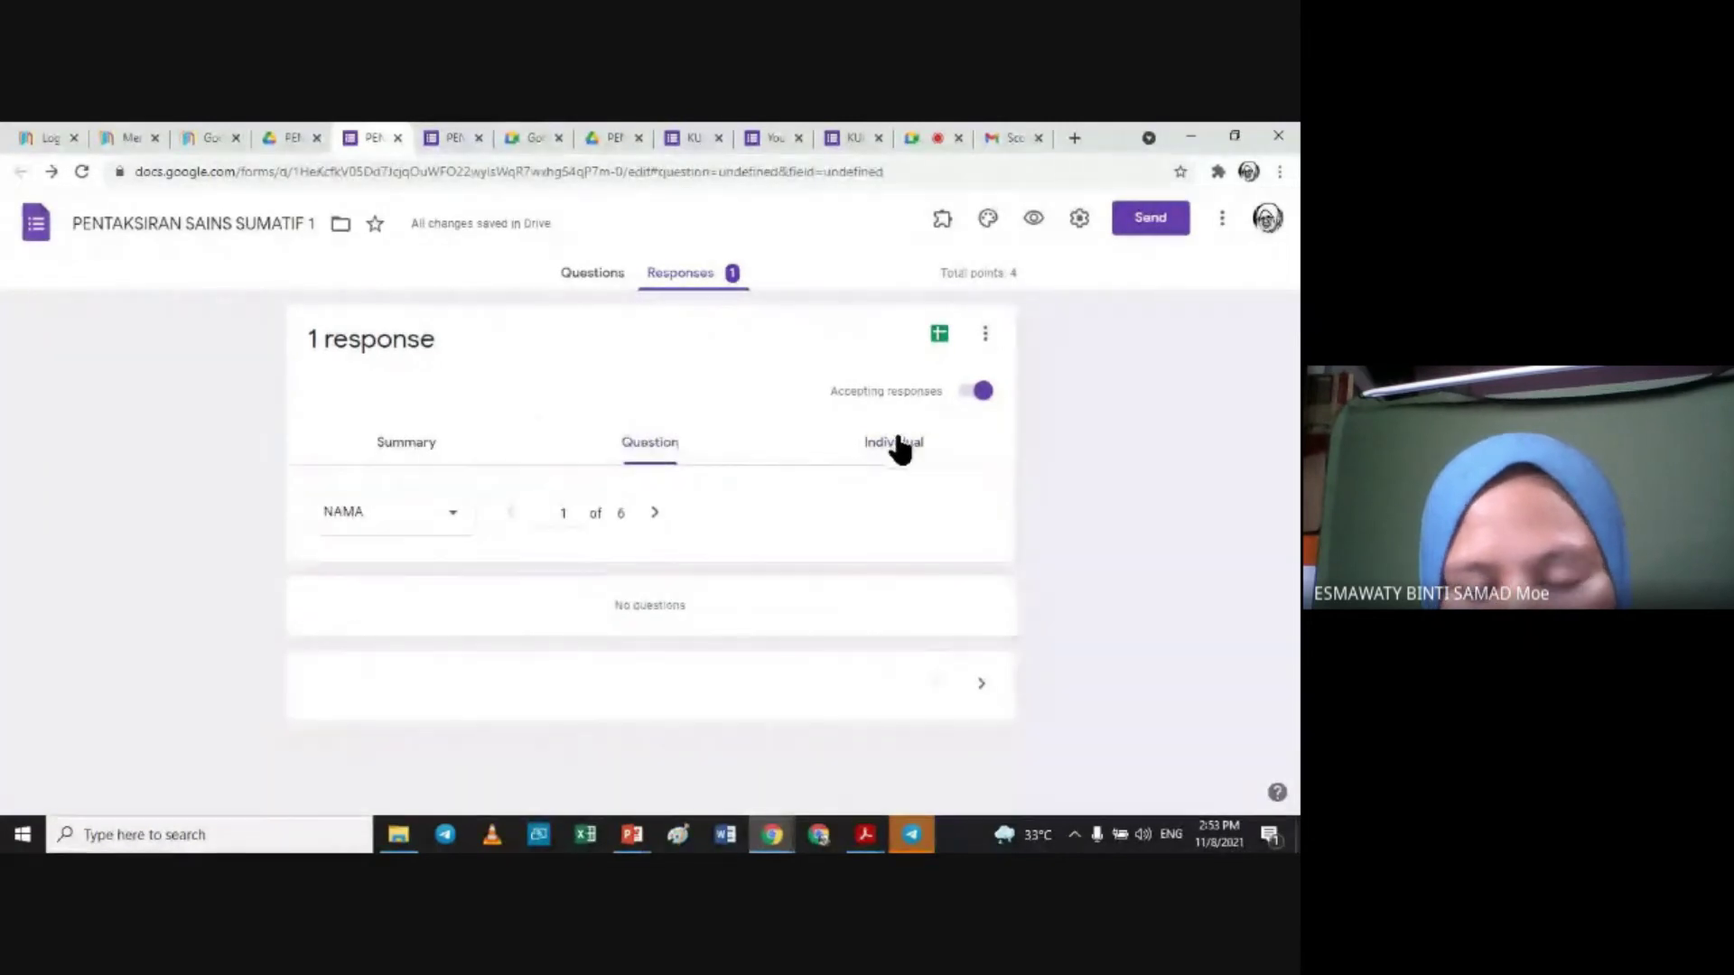
click(894, 442)
scroll(894, 442, down, 2)
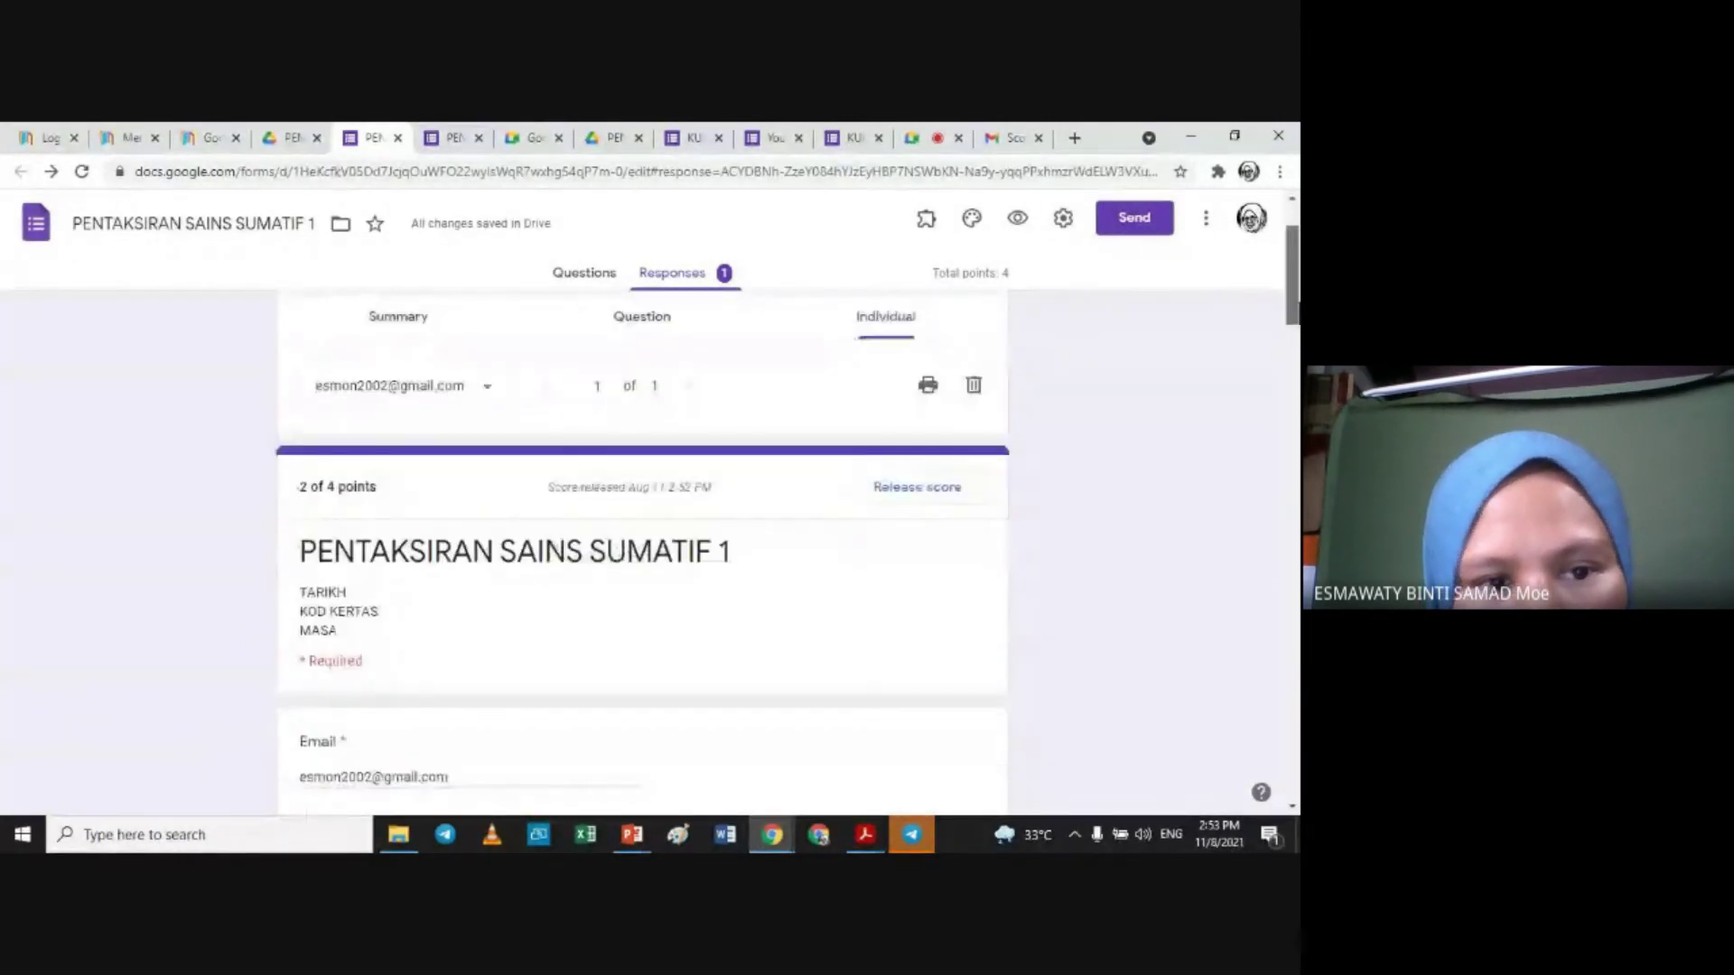
scroll(642, 551, down, 2)
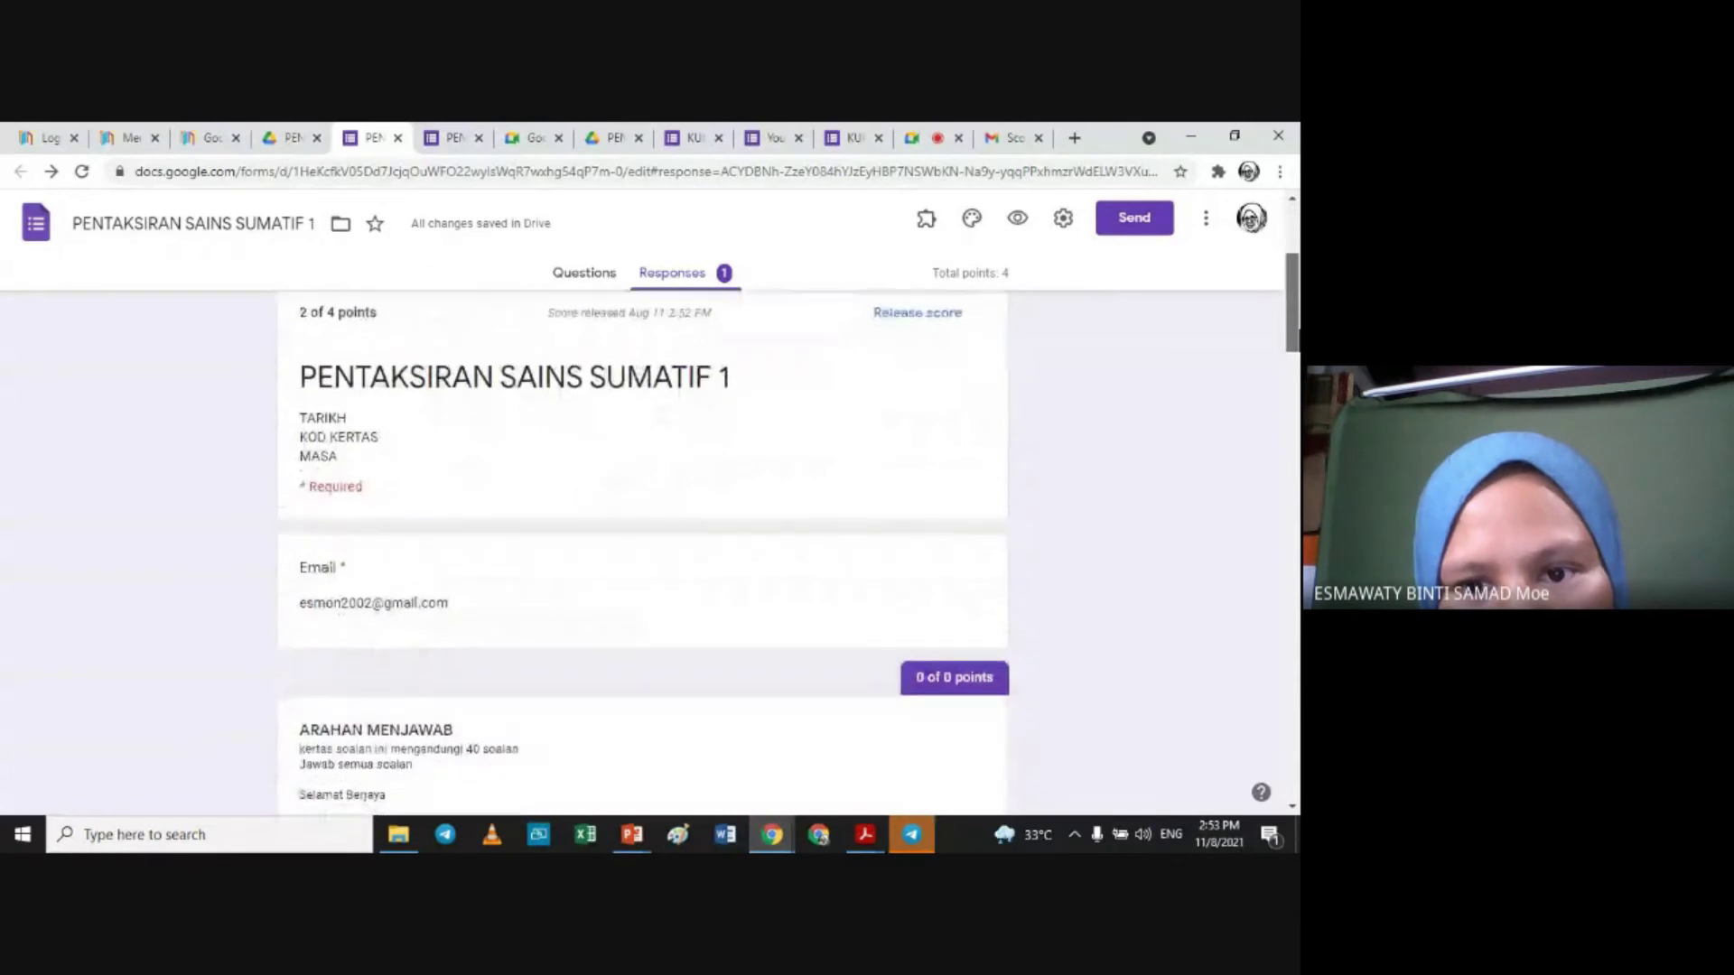
scroll(1293, 316, up, 2)
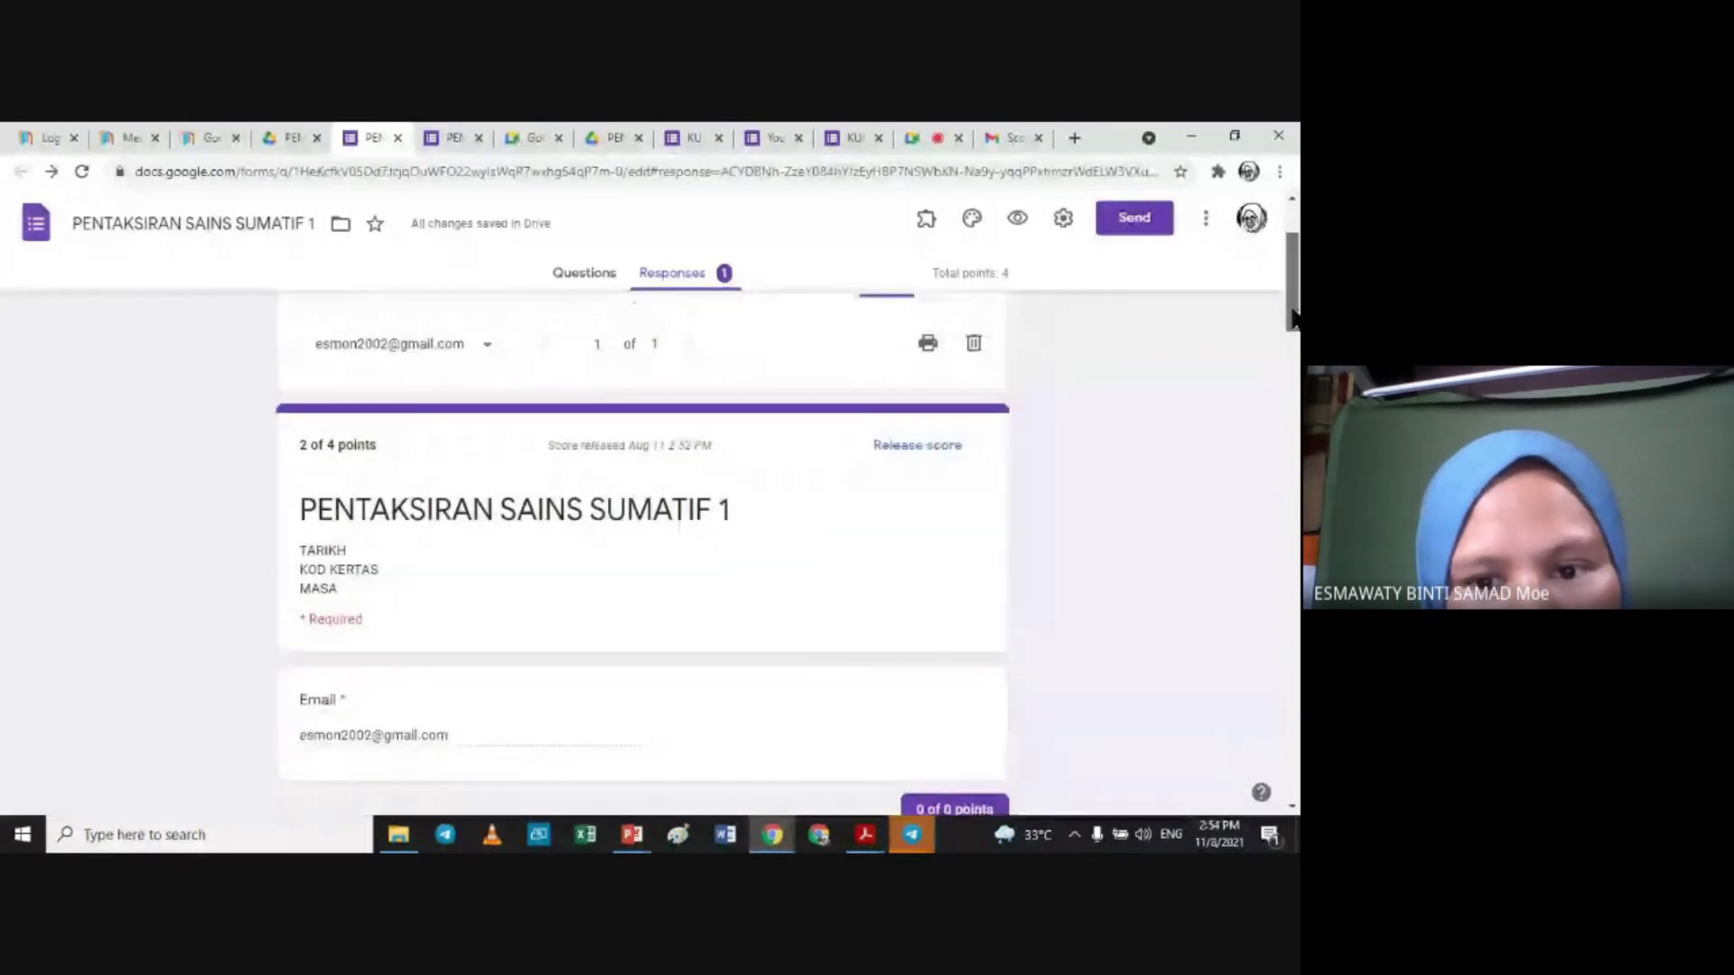
scroll(1293, 316, up, 1)
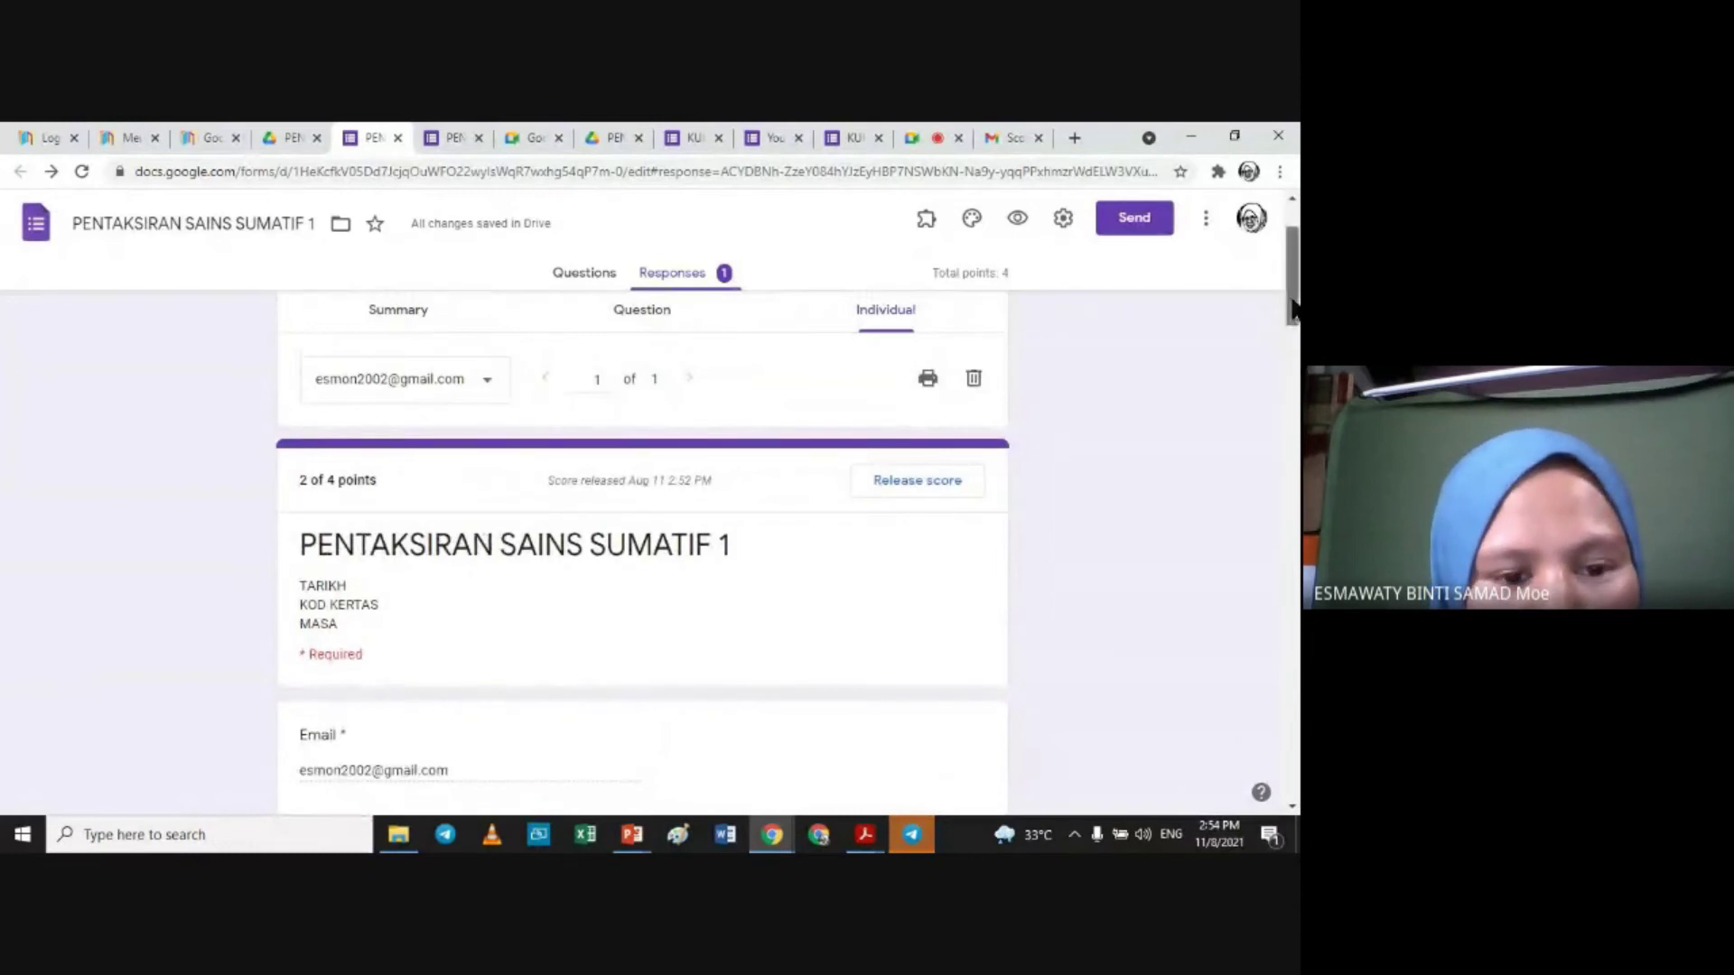
scroll(1293, 312, down, 2)
scroll(1293, 312, down, 8)
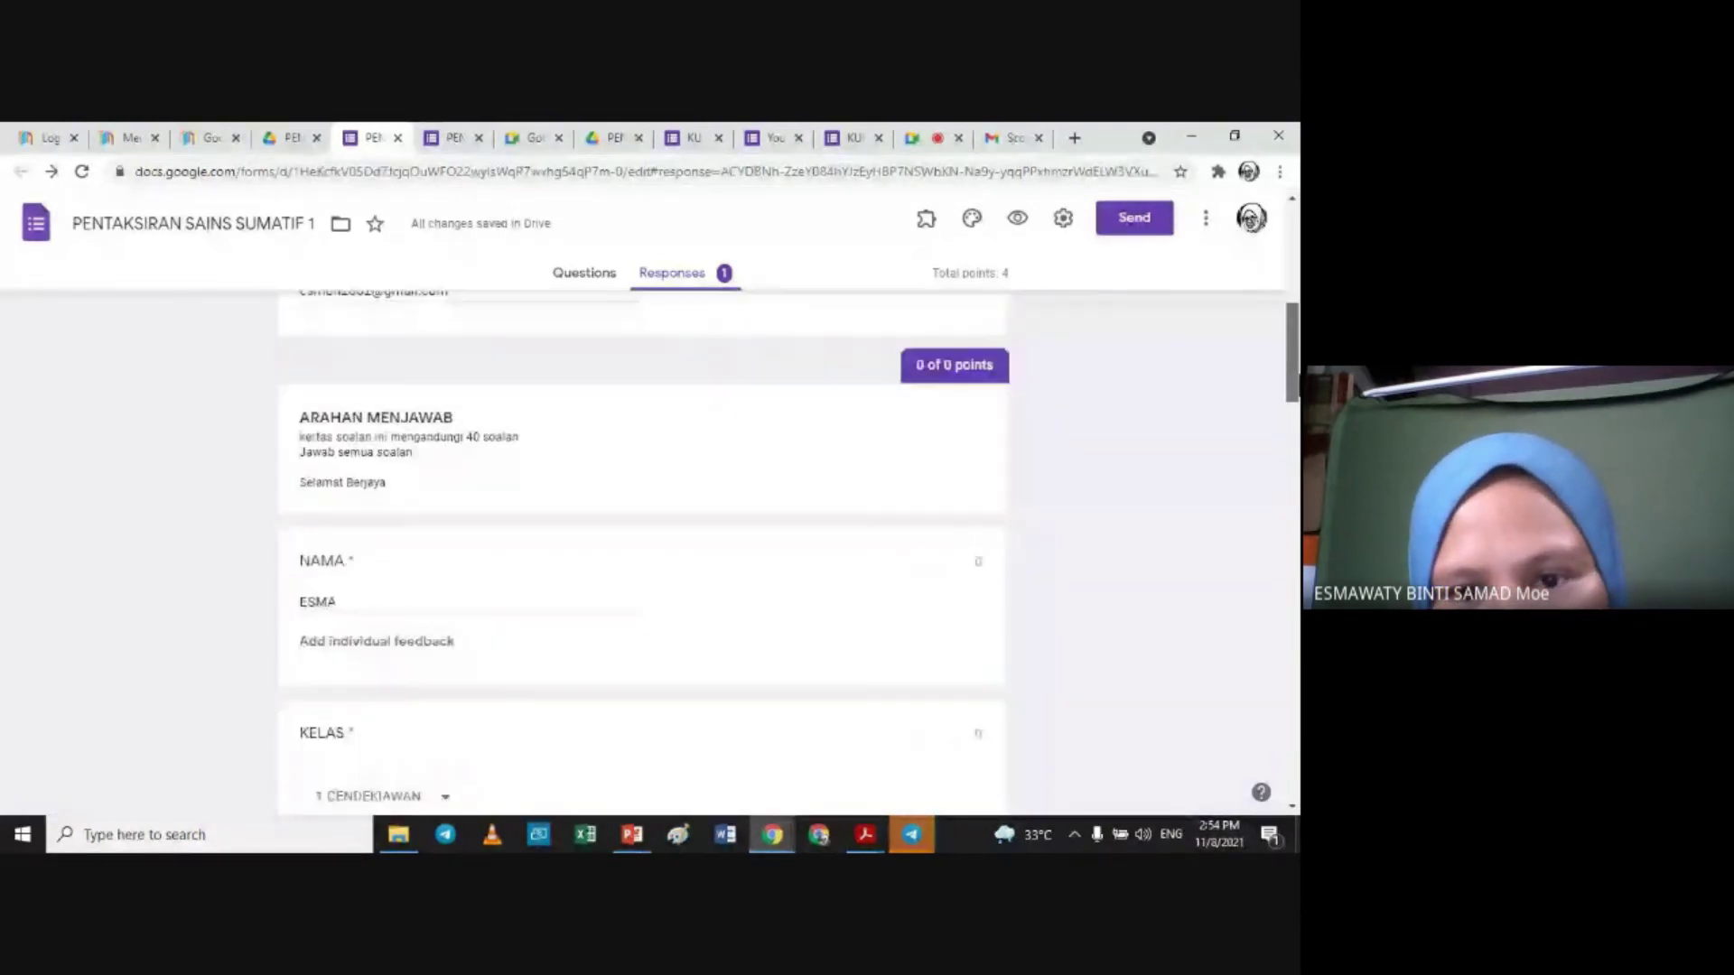
scroll(1264, 435, up, 3)
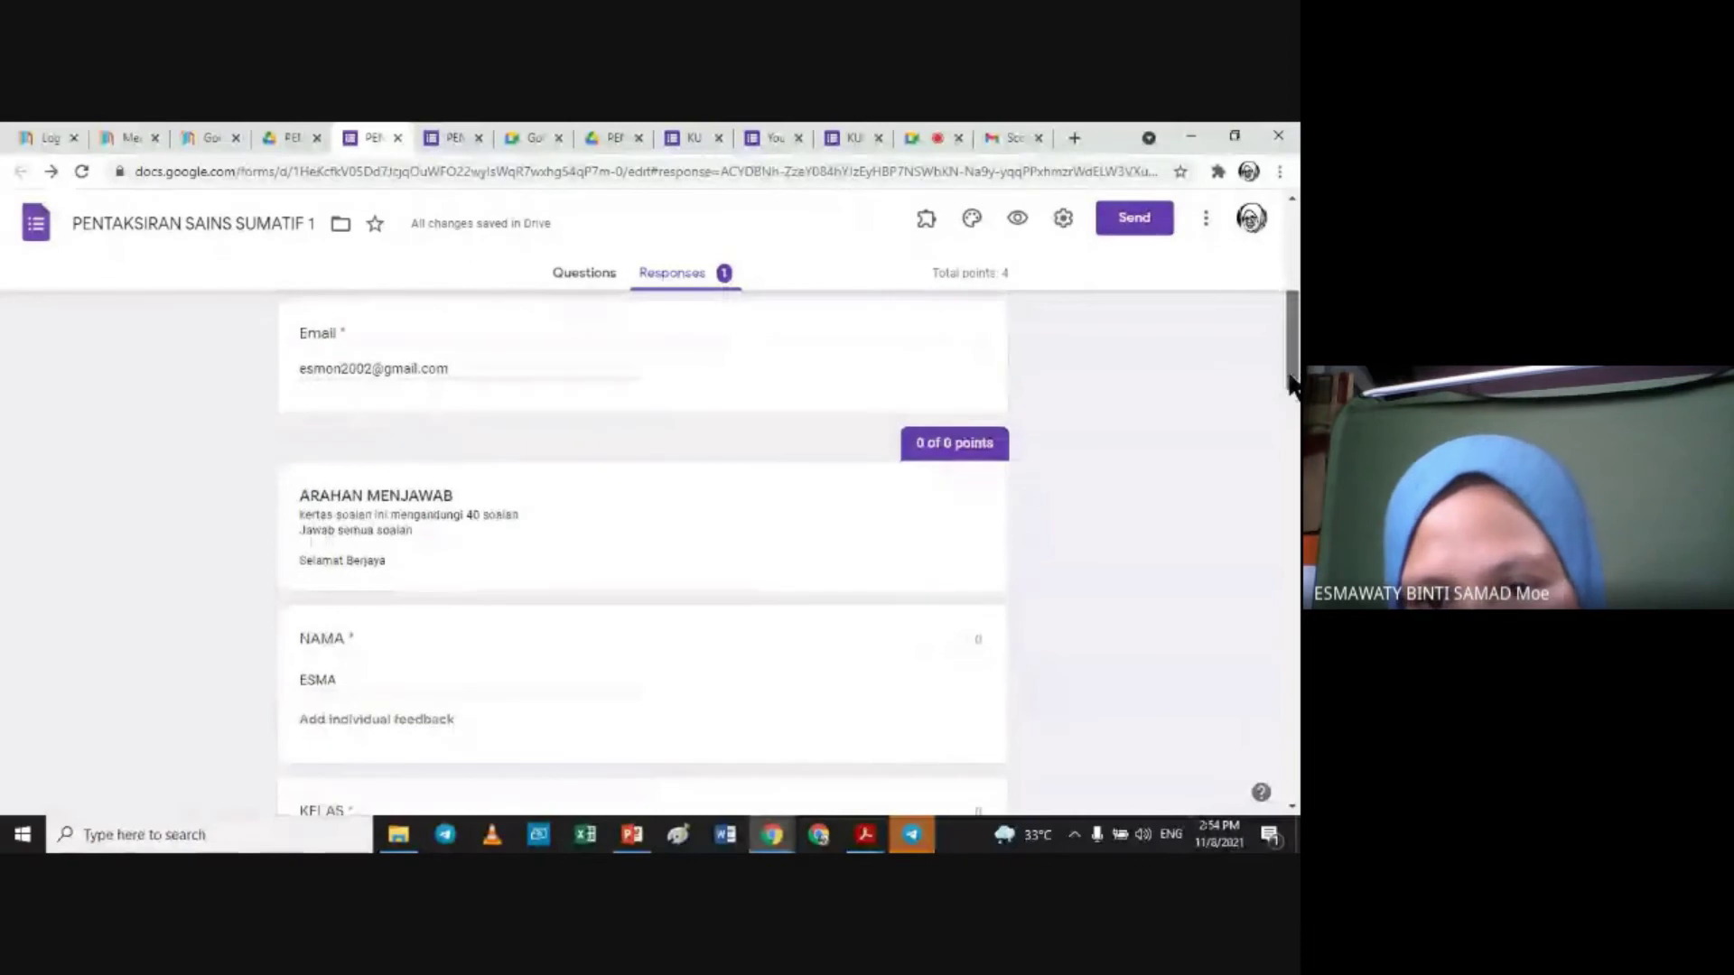
scroll(1264, 435, down, 10)
scroll(1265, 435, up, 8)
scroll(1266, 439, up, 10)
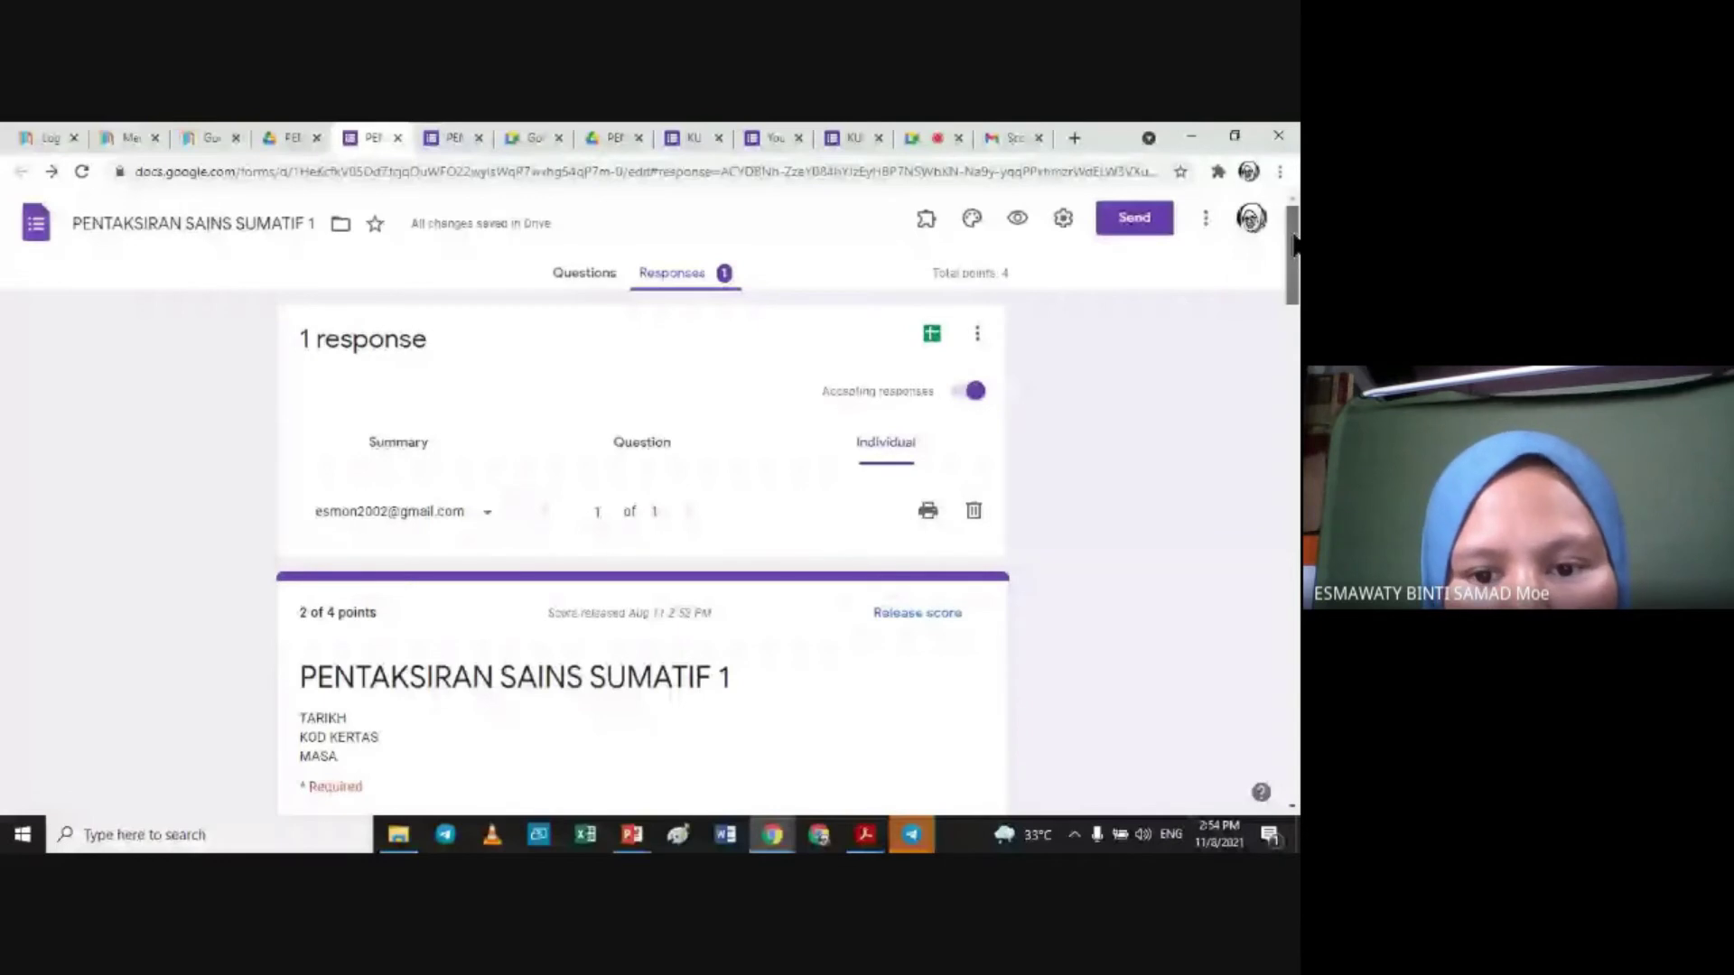
scroll(1295, 245, down, 1)
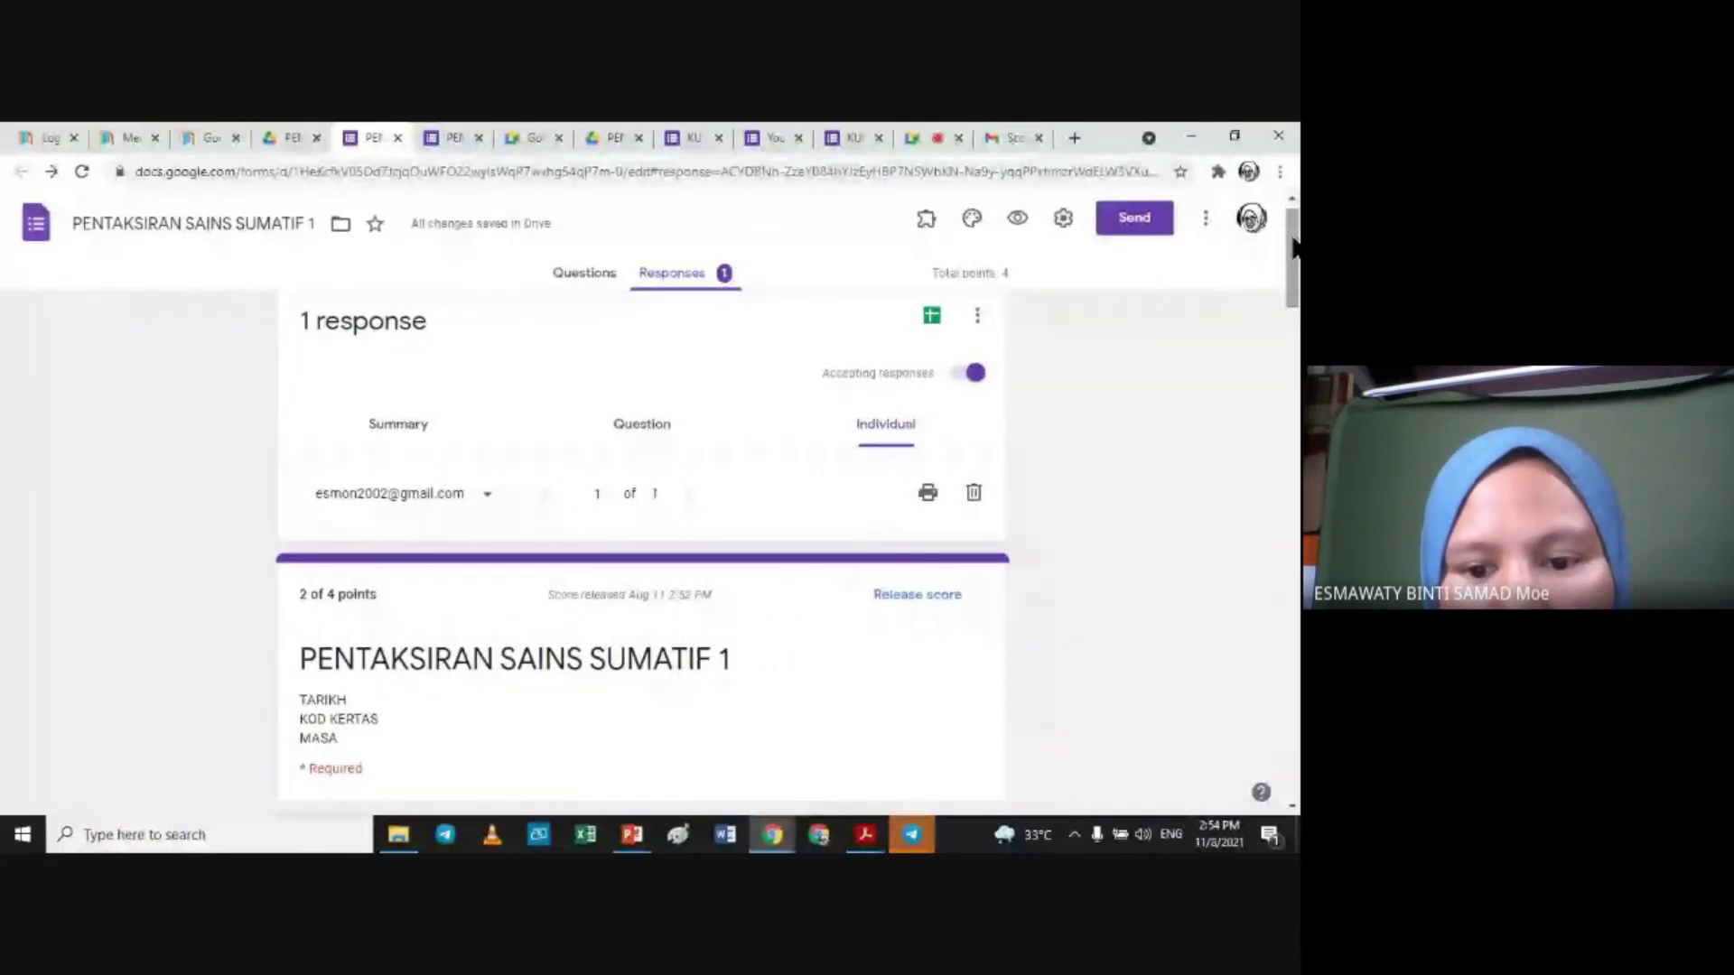
drag(1294, 245, 1296, 408)
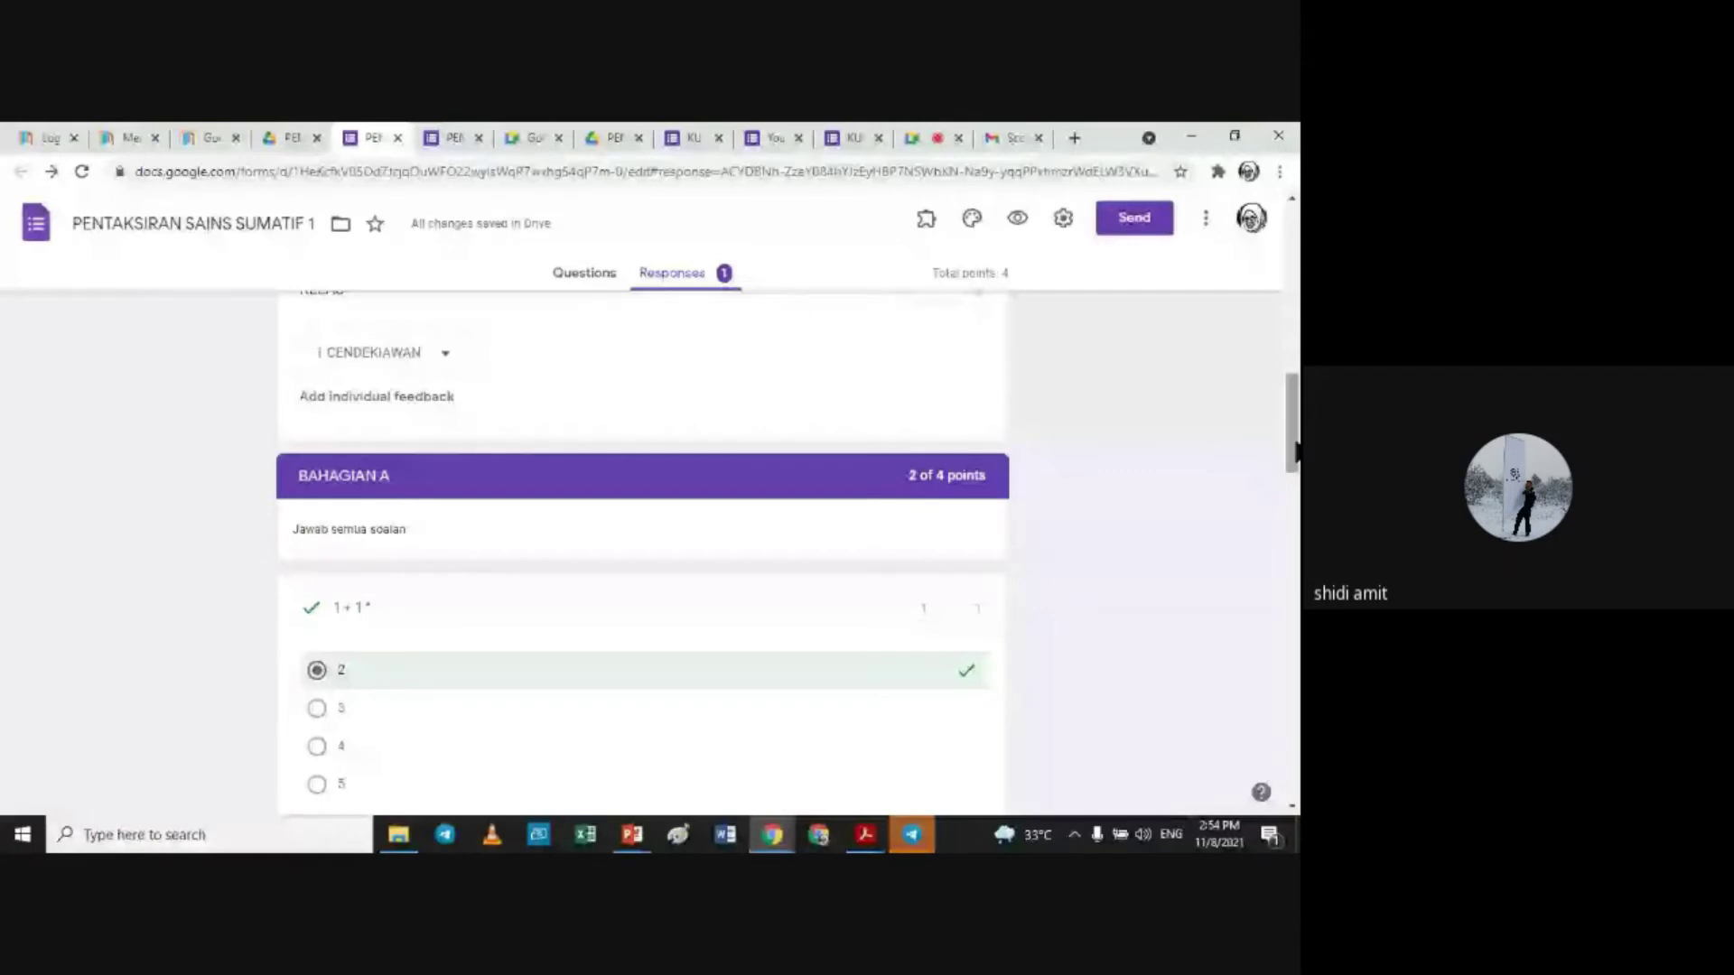
Step: Switch to the Google Meet call and read the participants' in-call messages about response settings
click(924, 137)
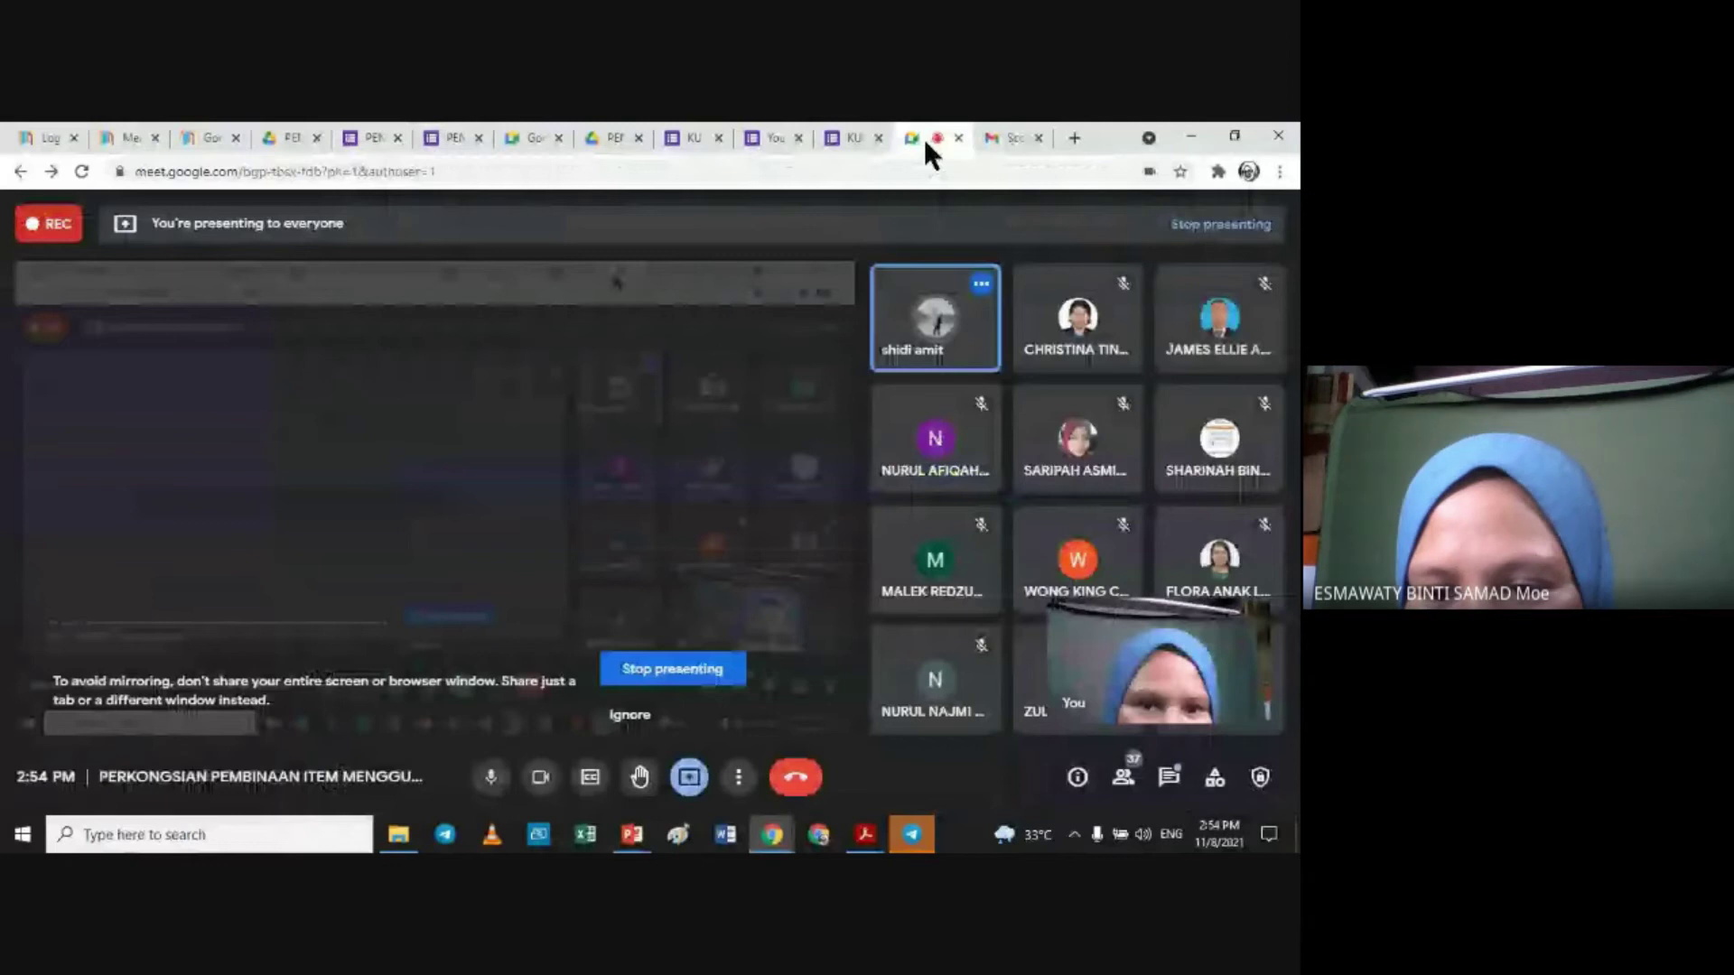
click(1167, 777)
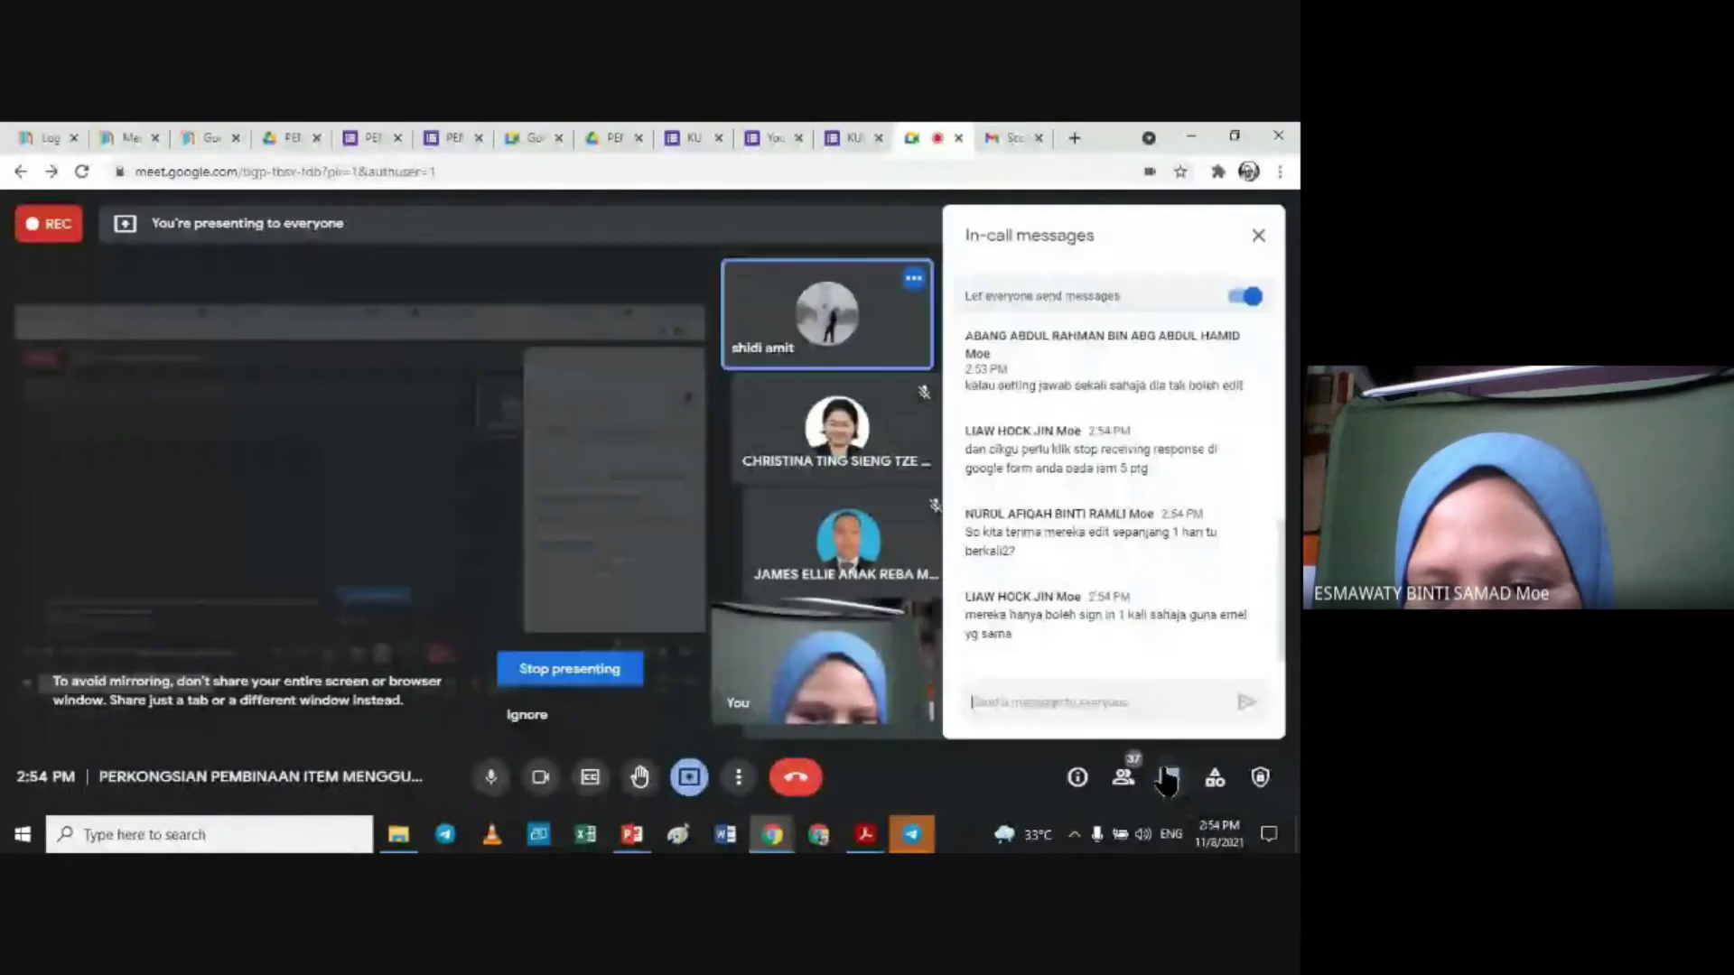
click(1164, 692)
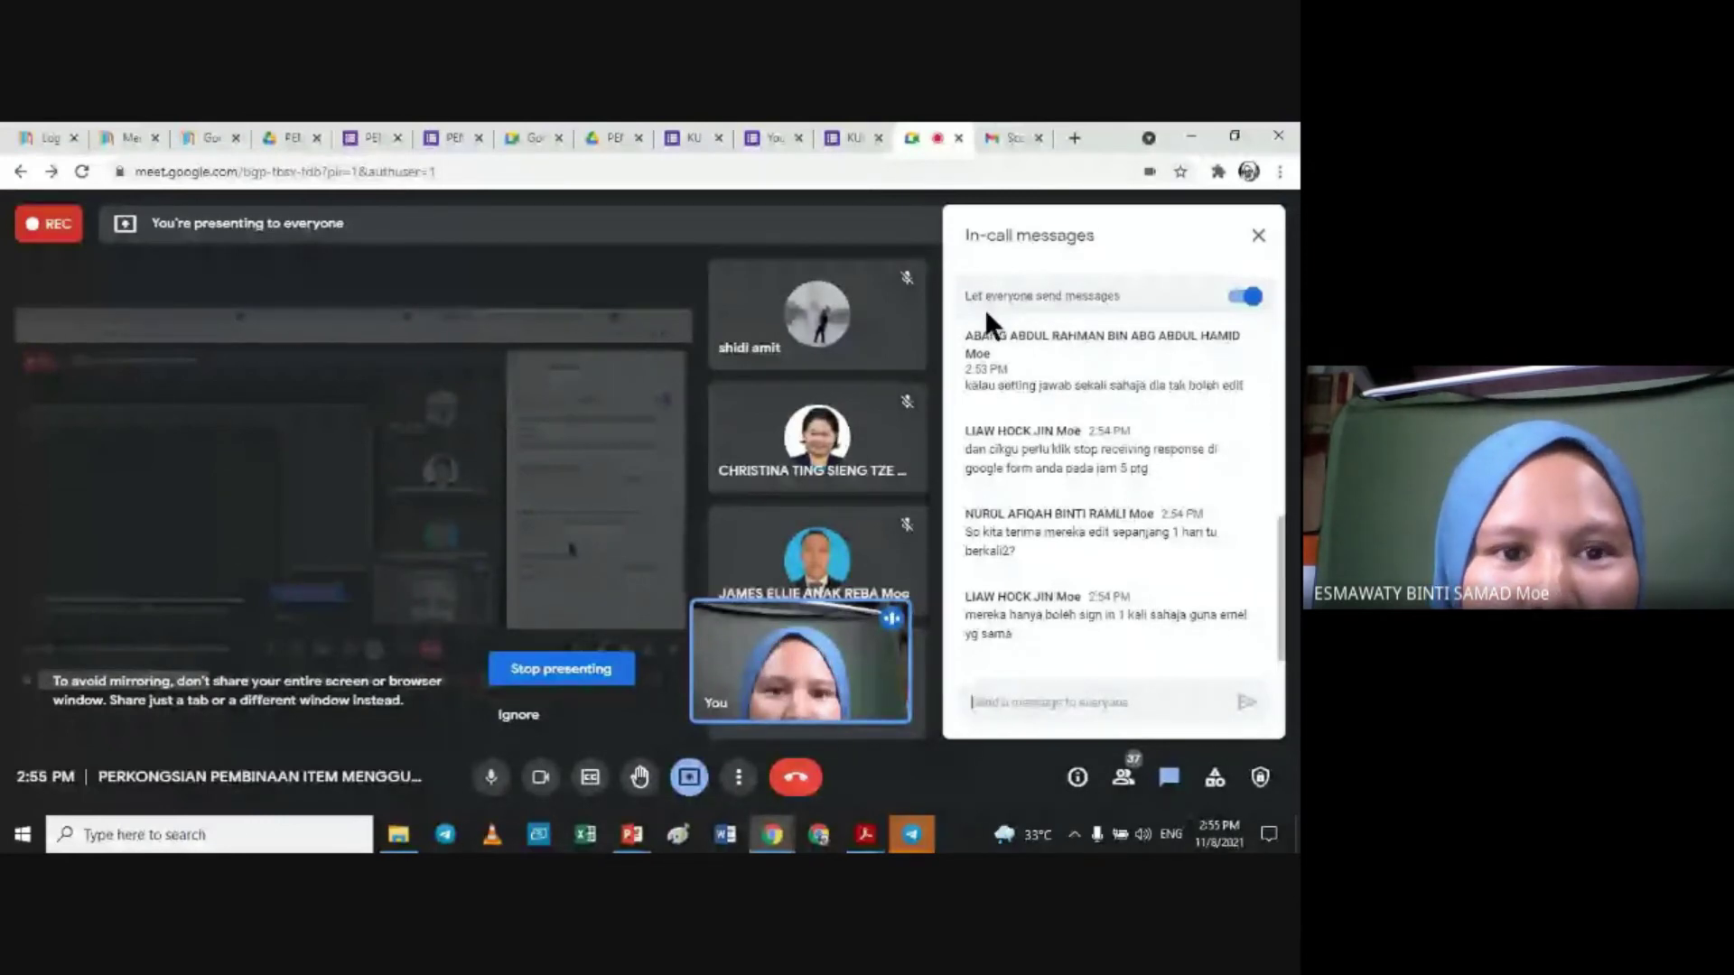
Step: Return to the PENTAKSIRAN SAINS SUMATIF 1 editor, turn off Limit to 1 response, check the Presentation settings, and save
click(367, 136)
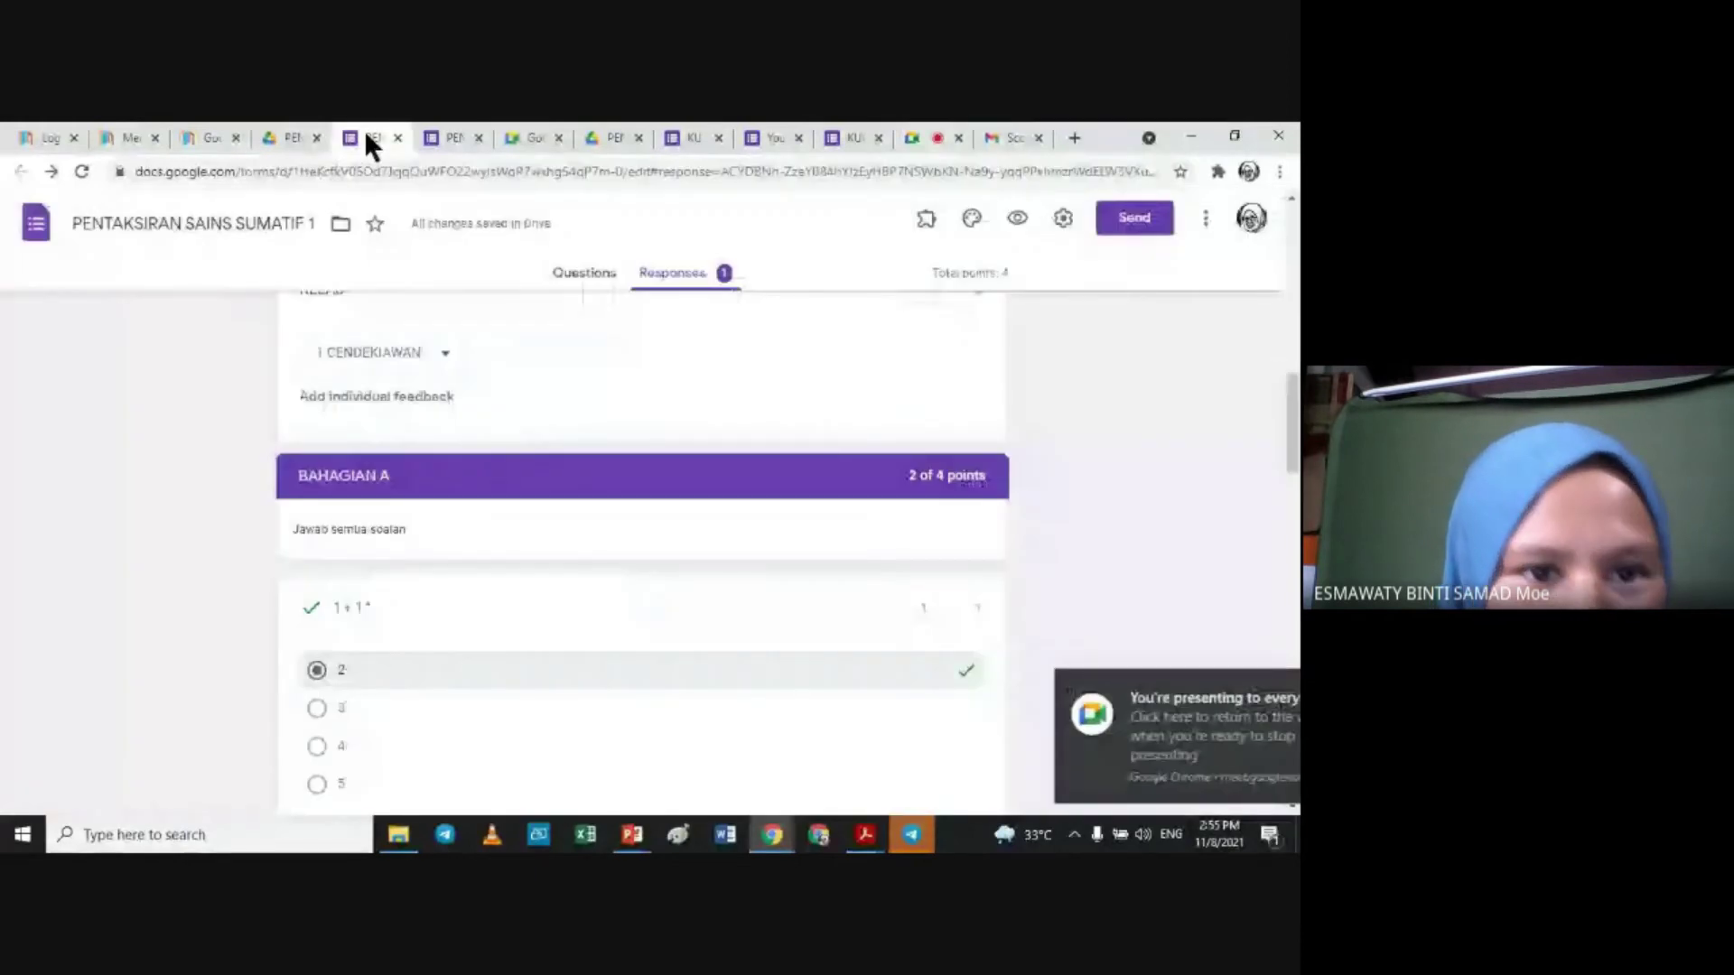
click(449, 137)
click(370, 137)
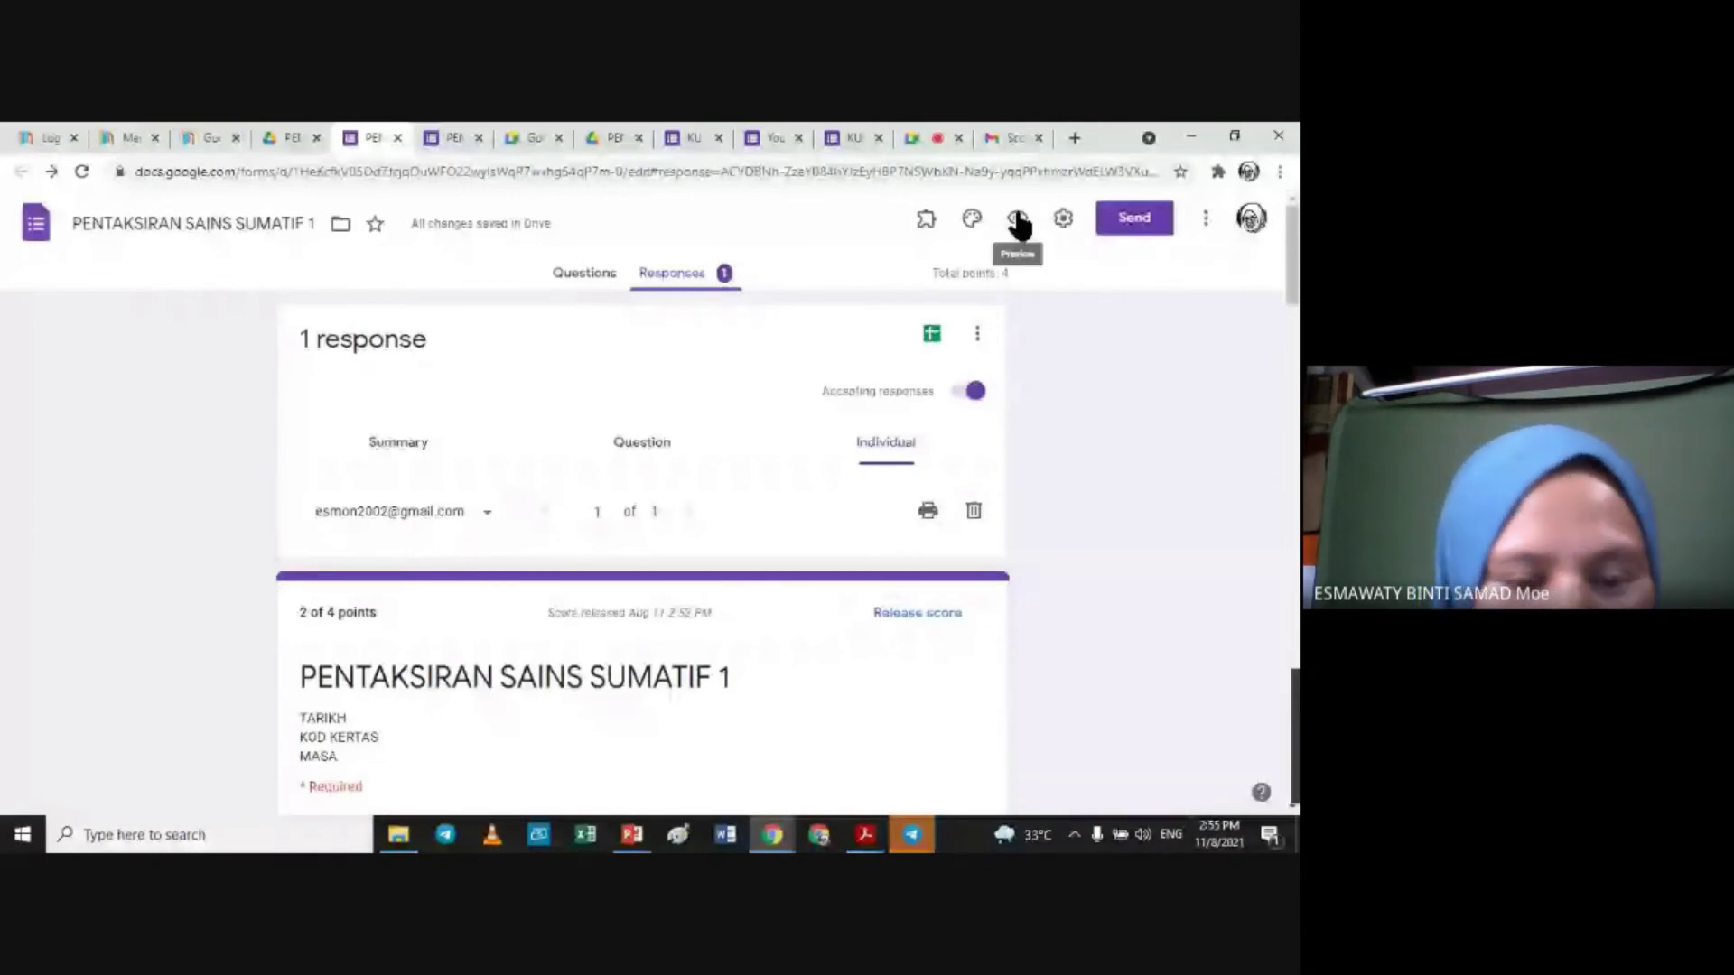
click(1063, 218)
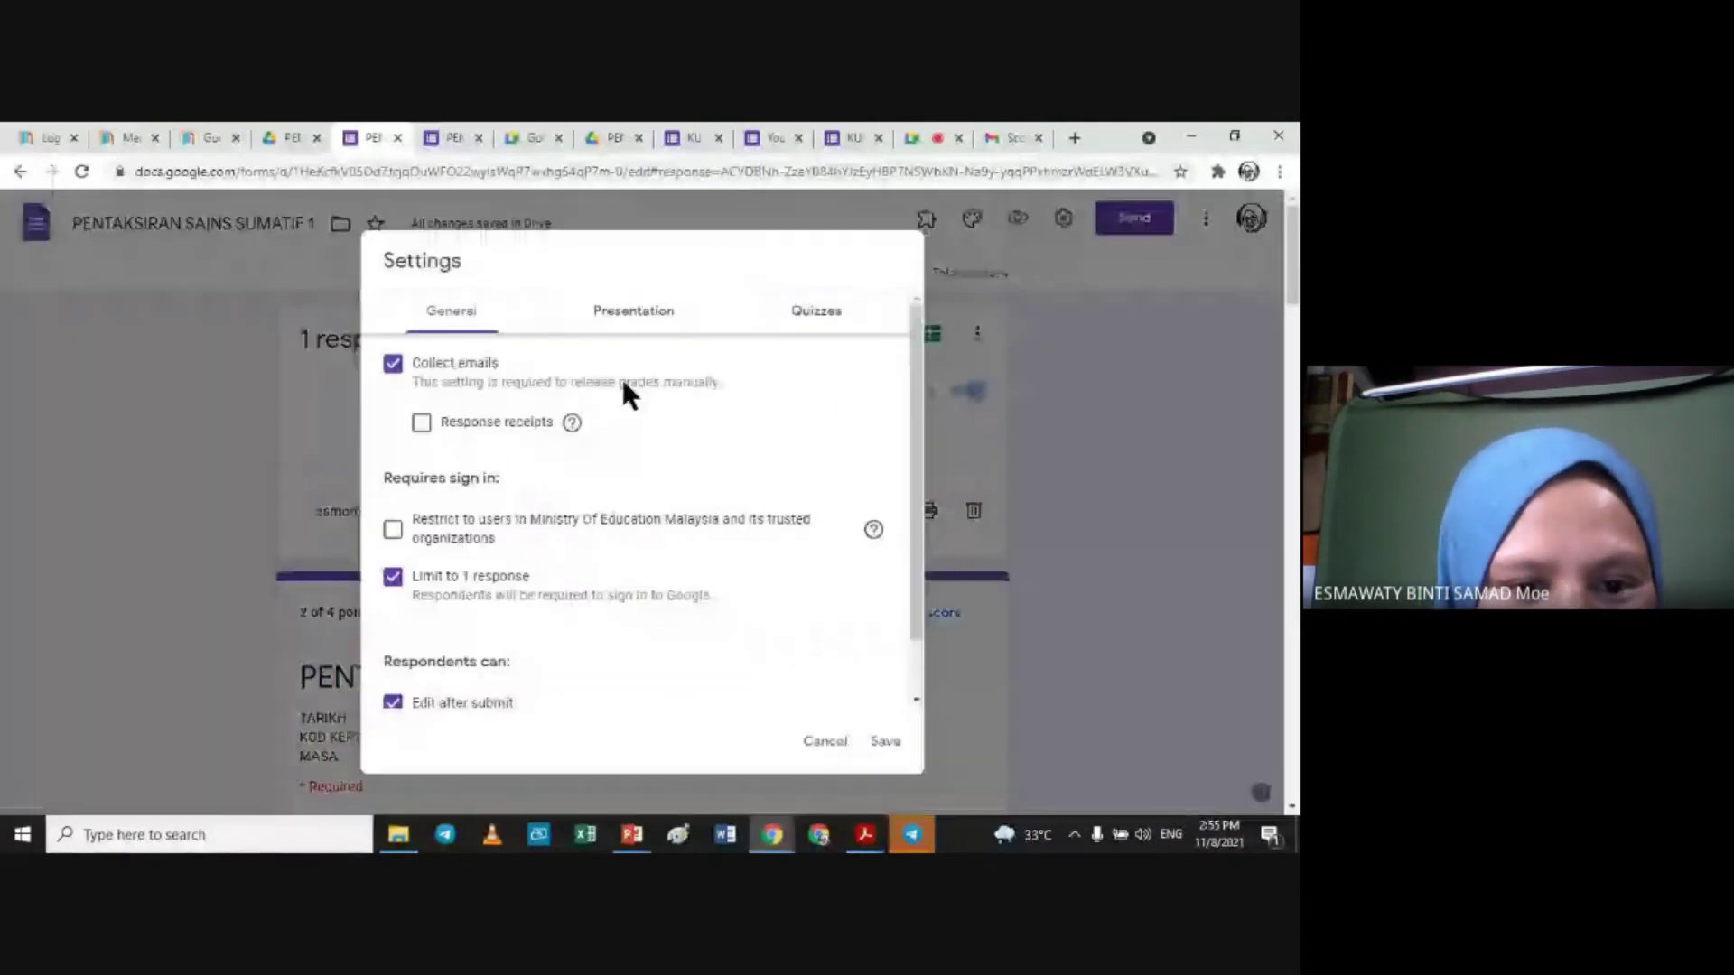
click(393, 579)
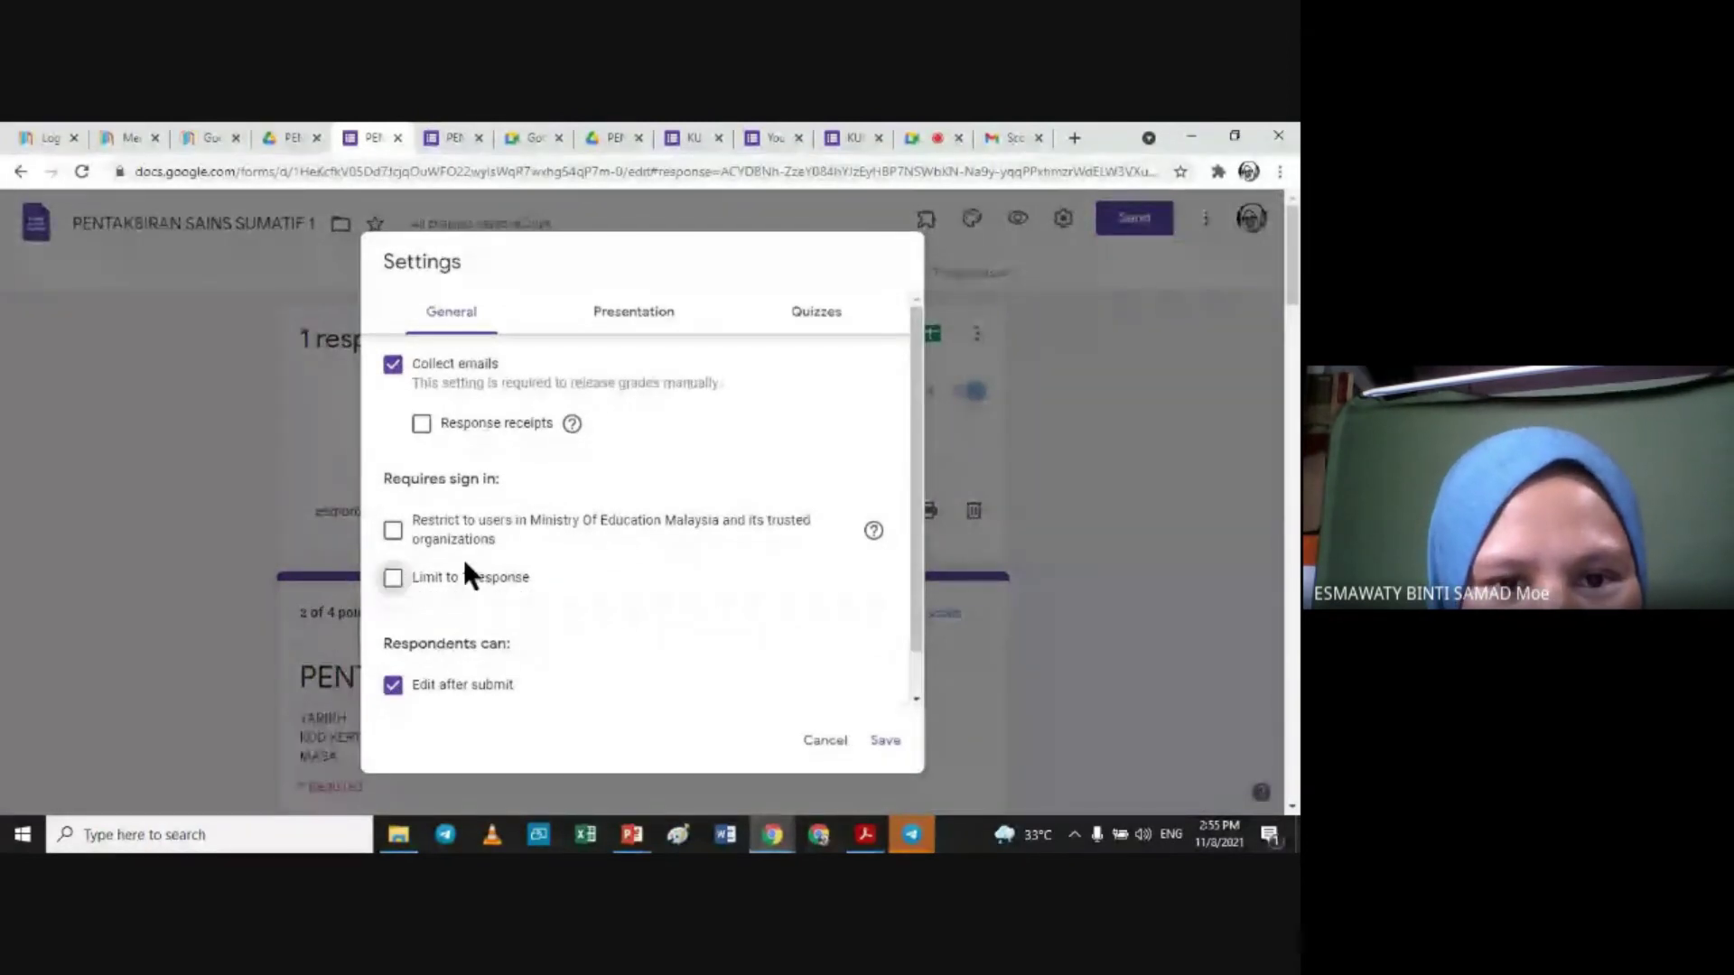
click(627, 313)
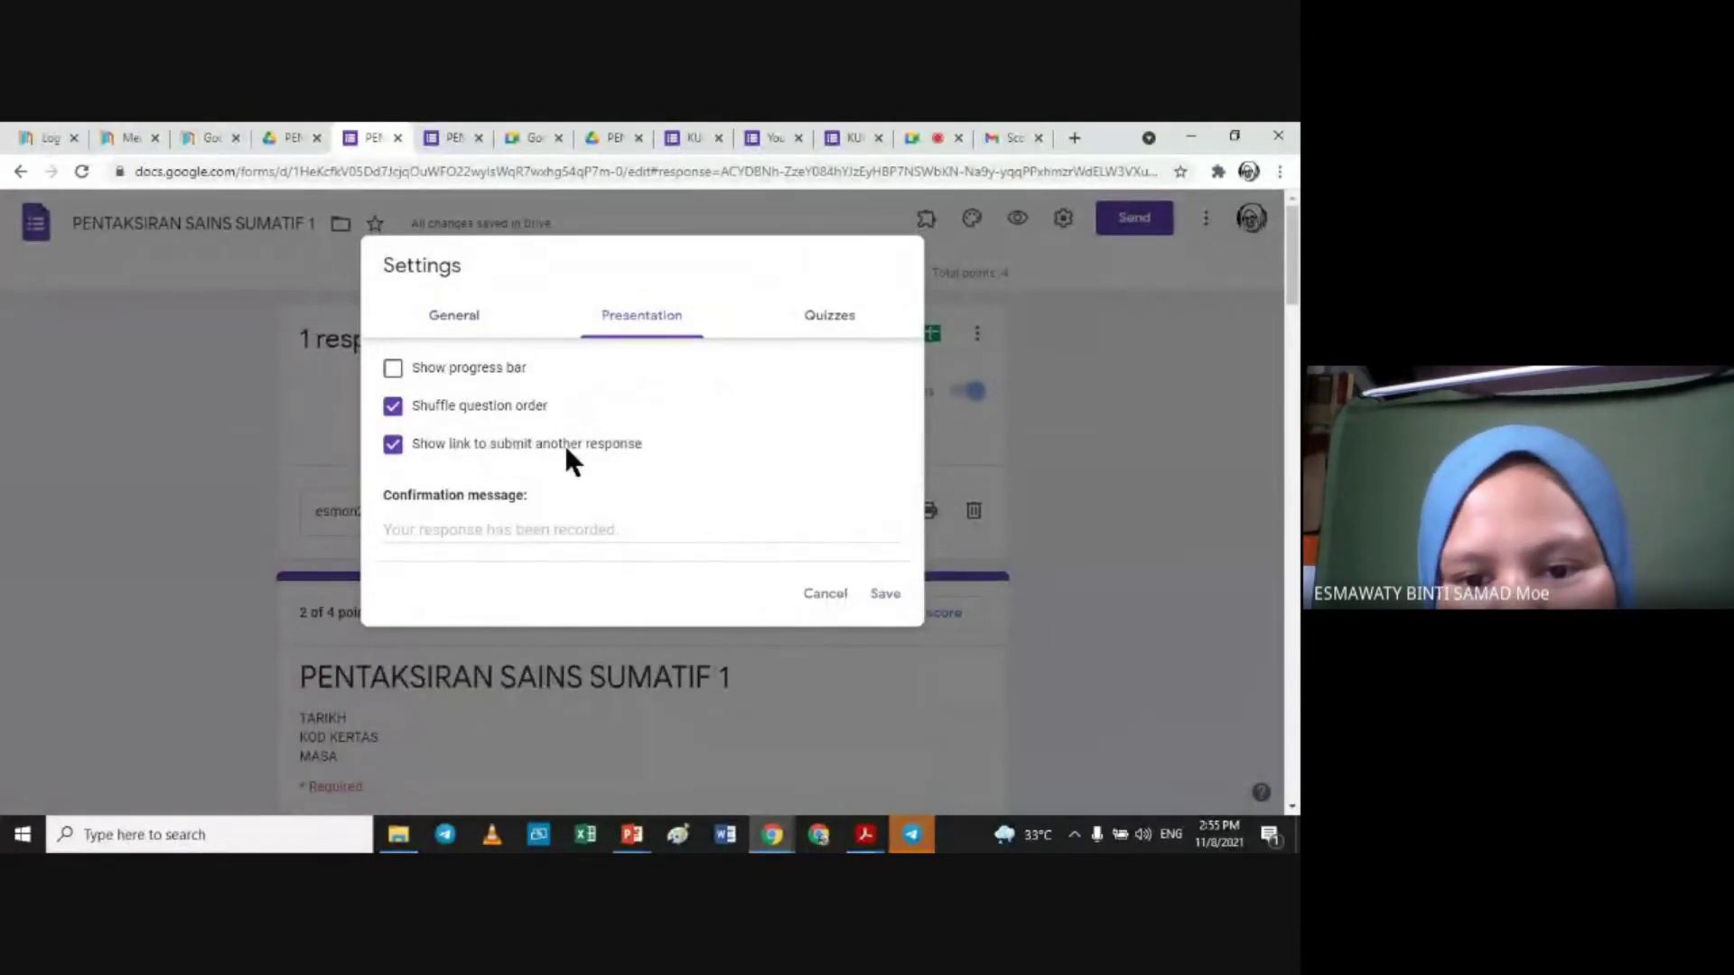
click(896, 598)
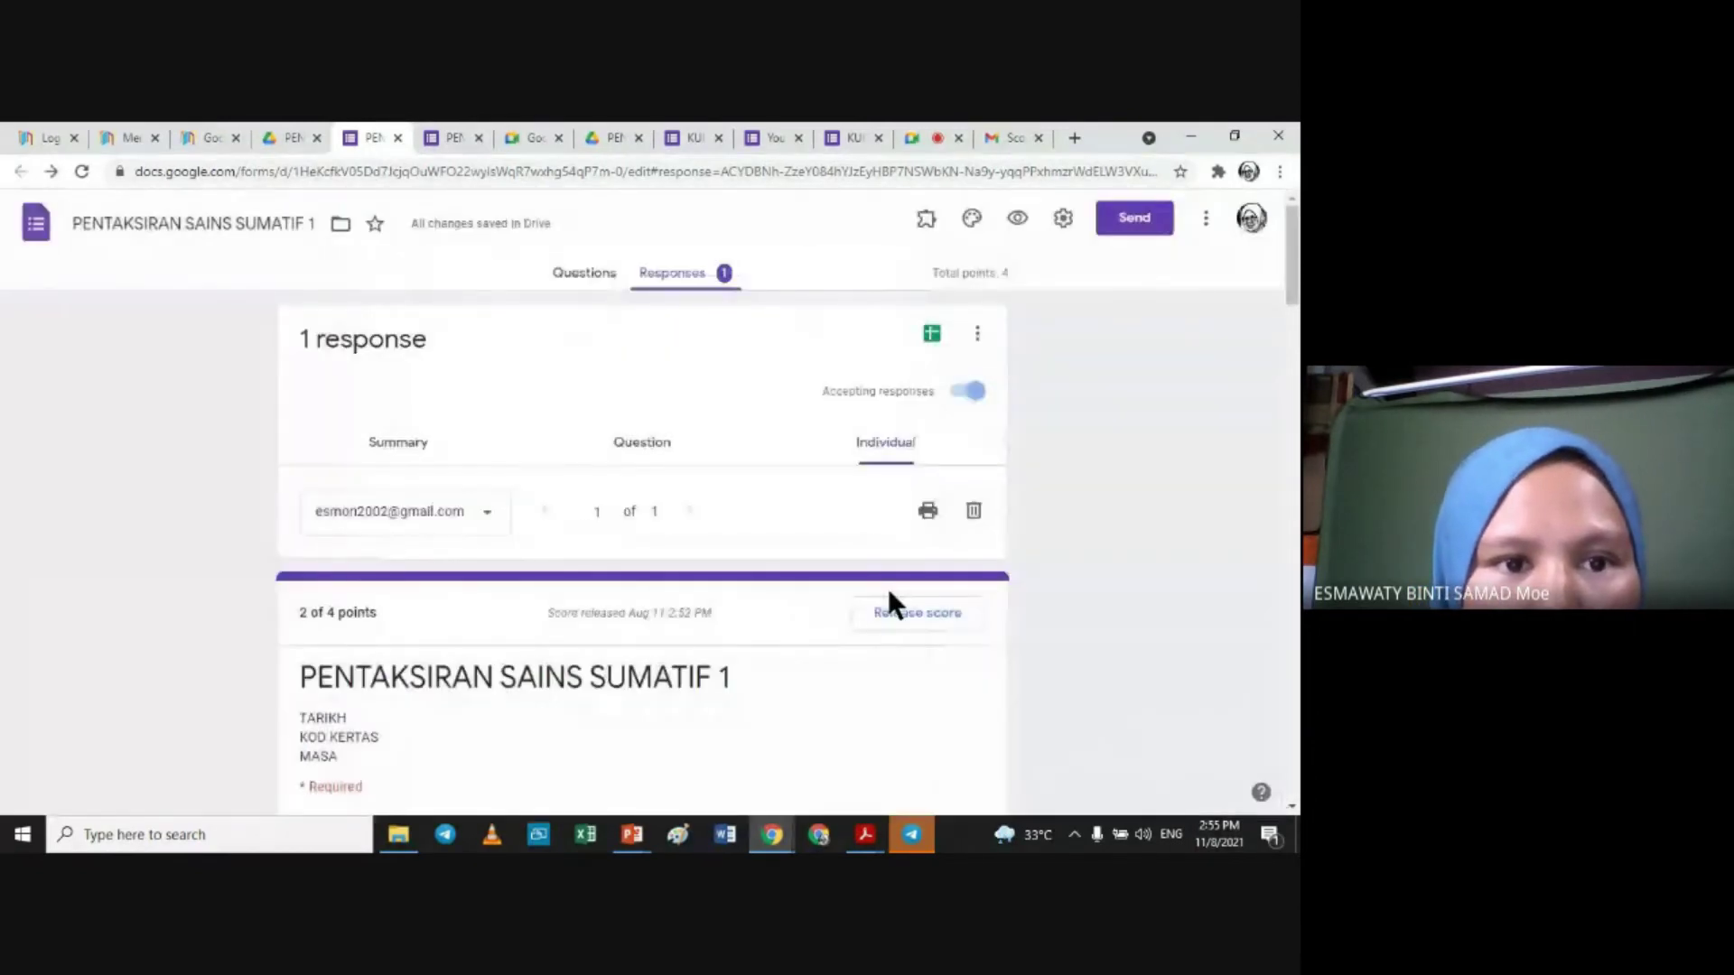
Step: Close the open respondent page of the quiz and permanently delete its single individual response from the form editor
click(442, 137)
click(366, 137)
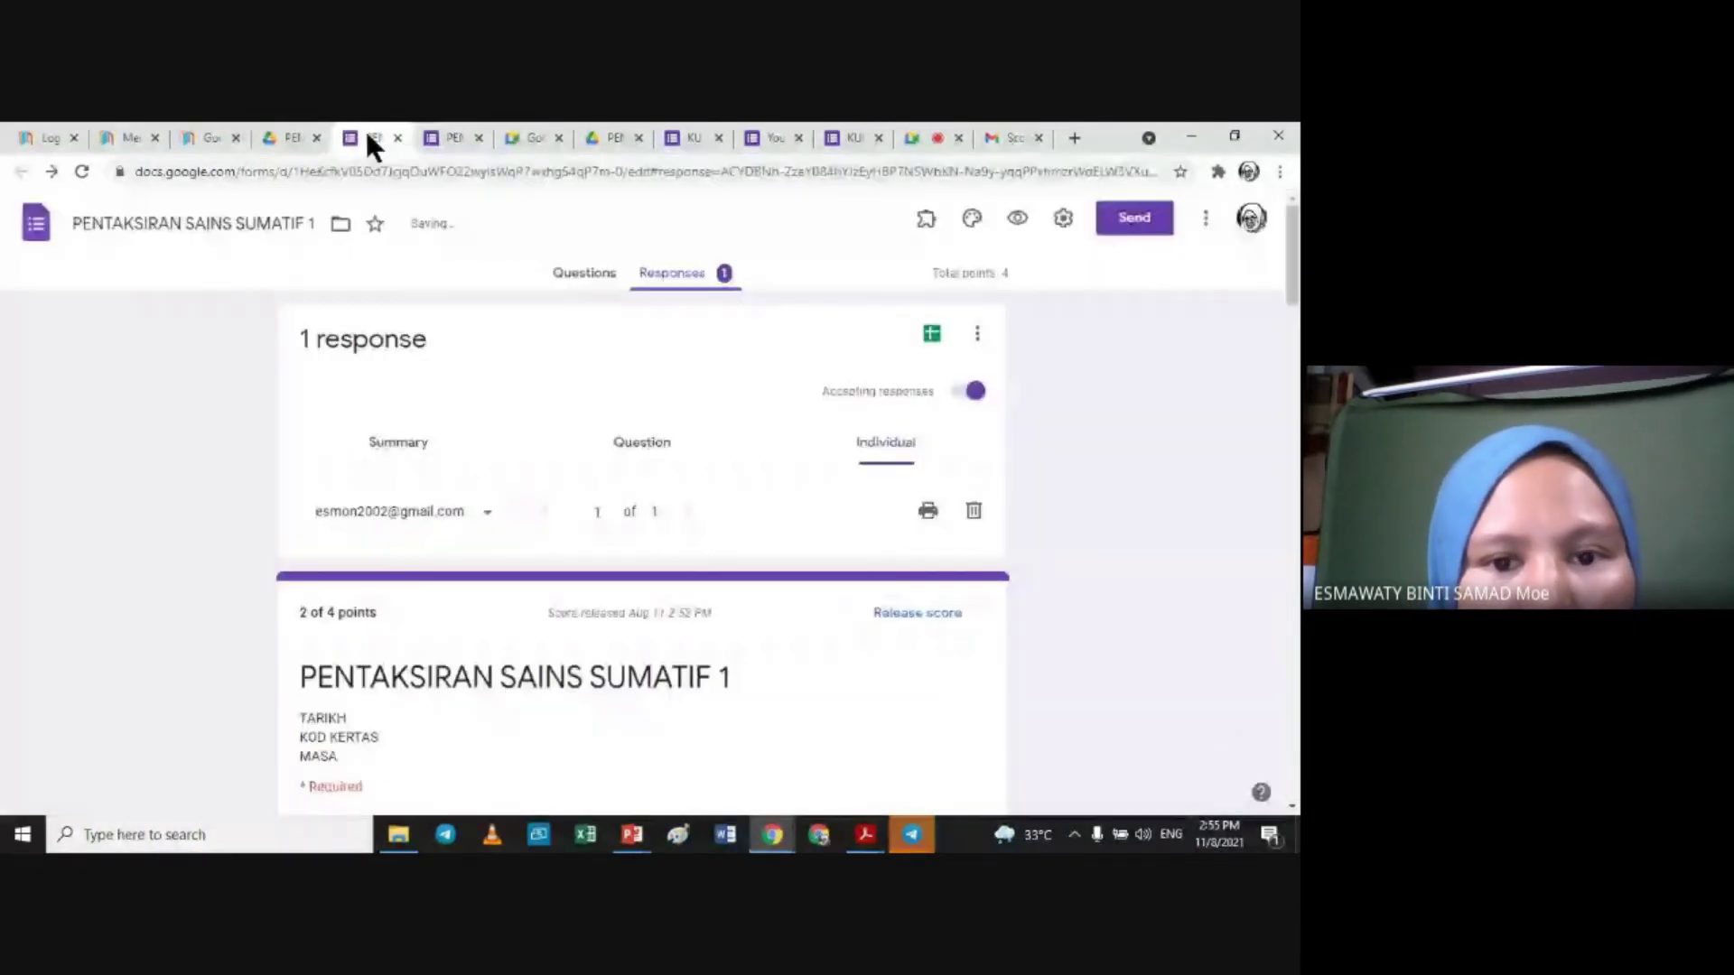
click(478, 137)
click(758, 307)
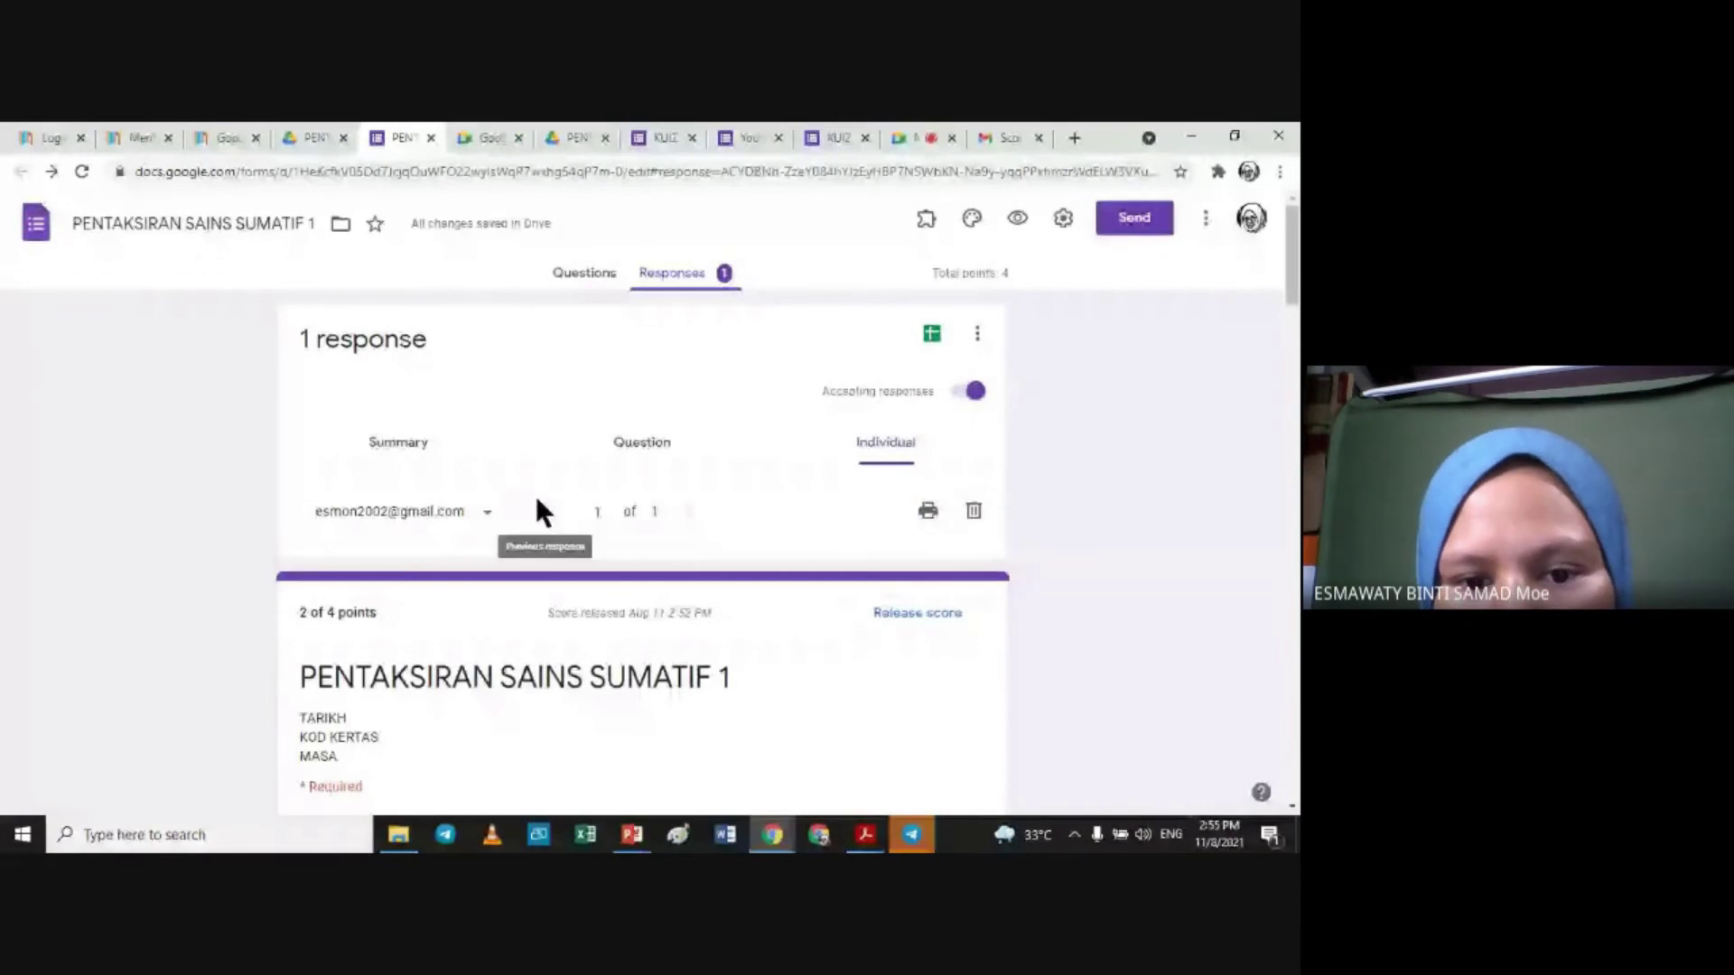
click(975, 512)
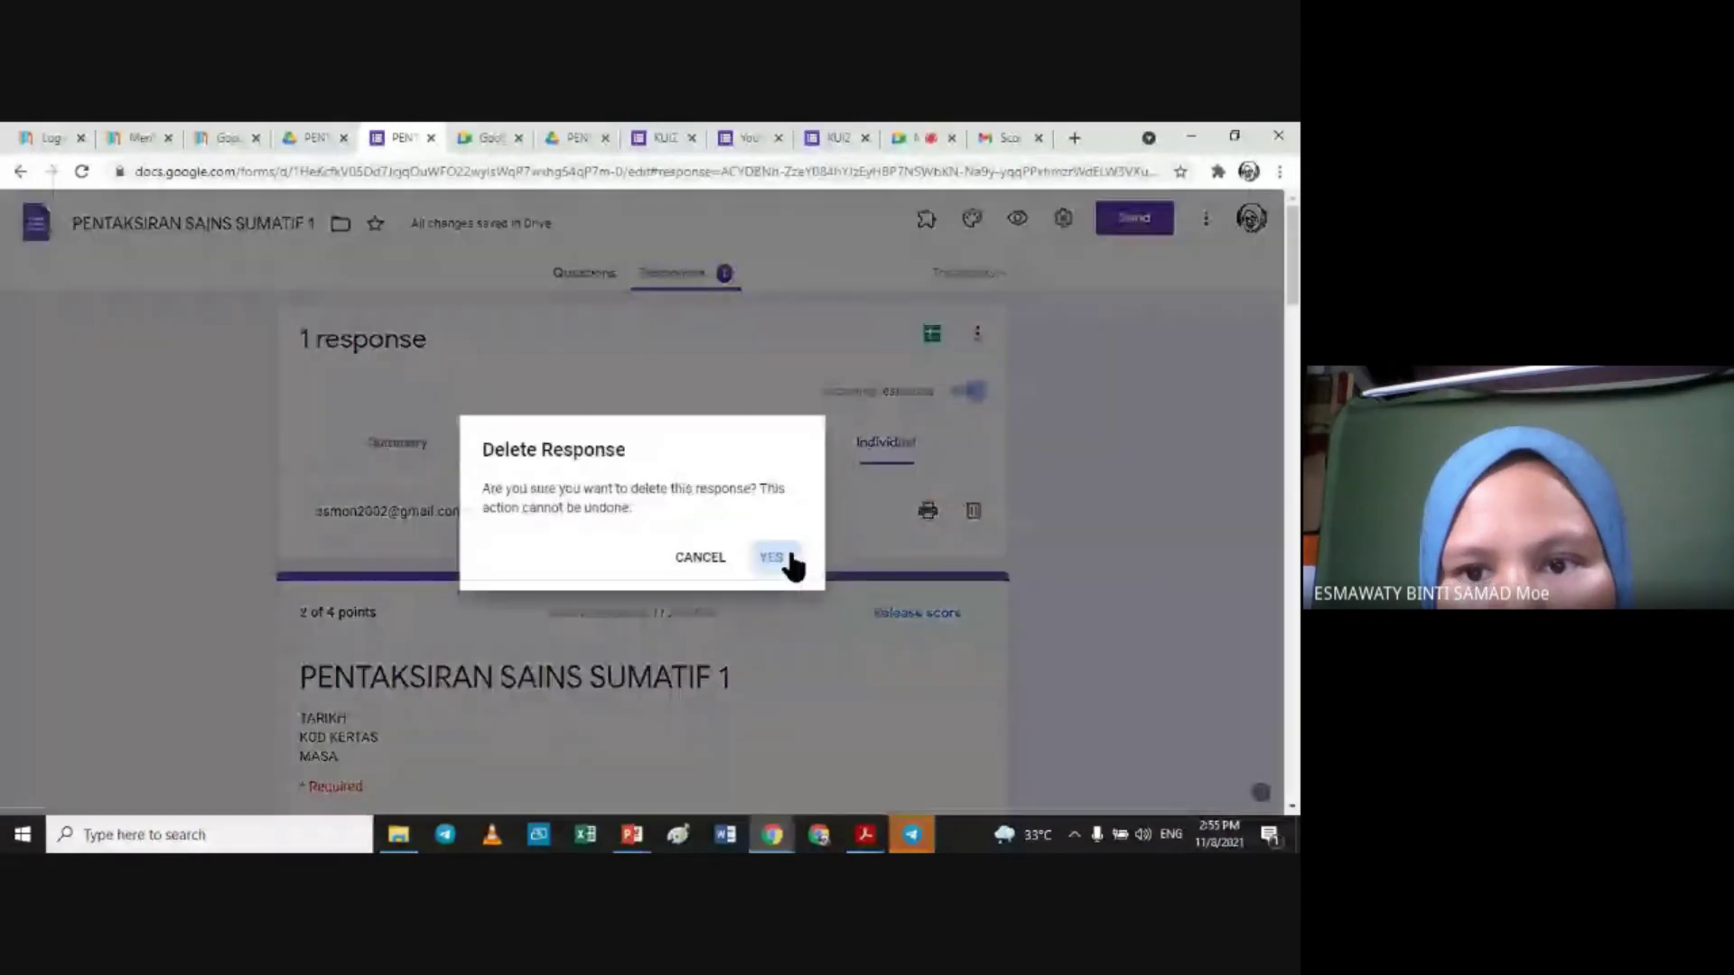
click(786, 556)
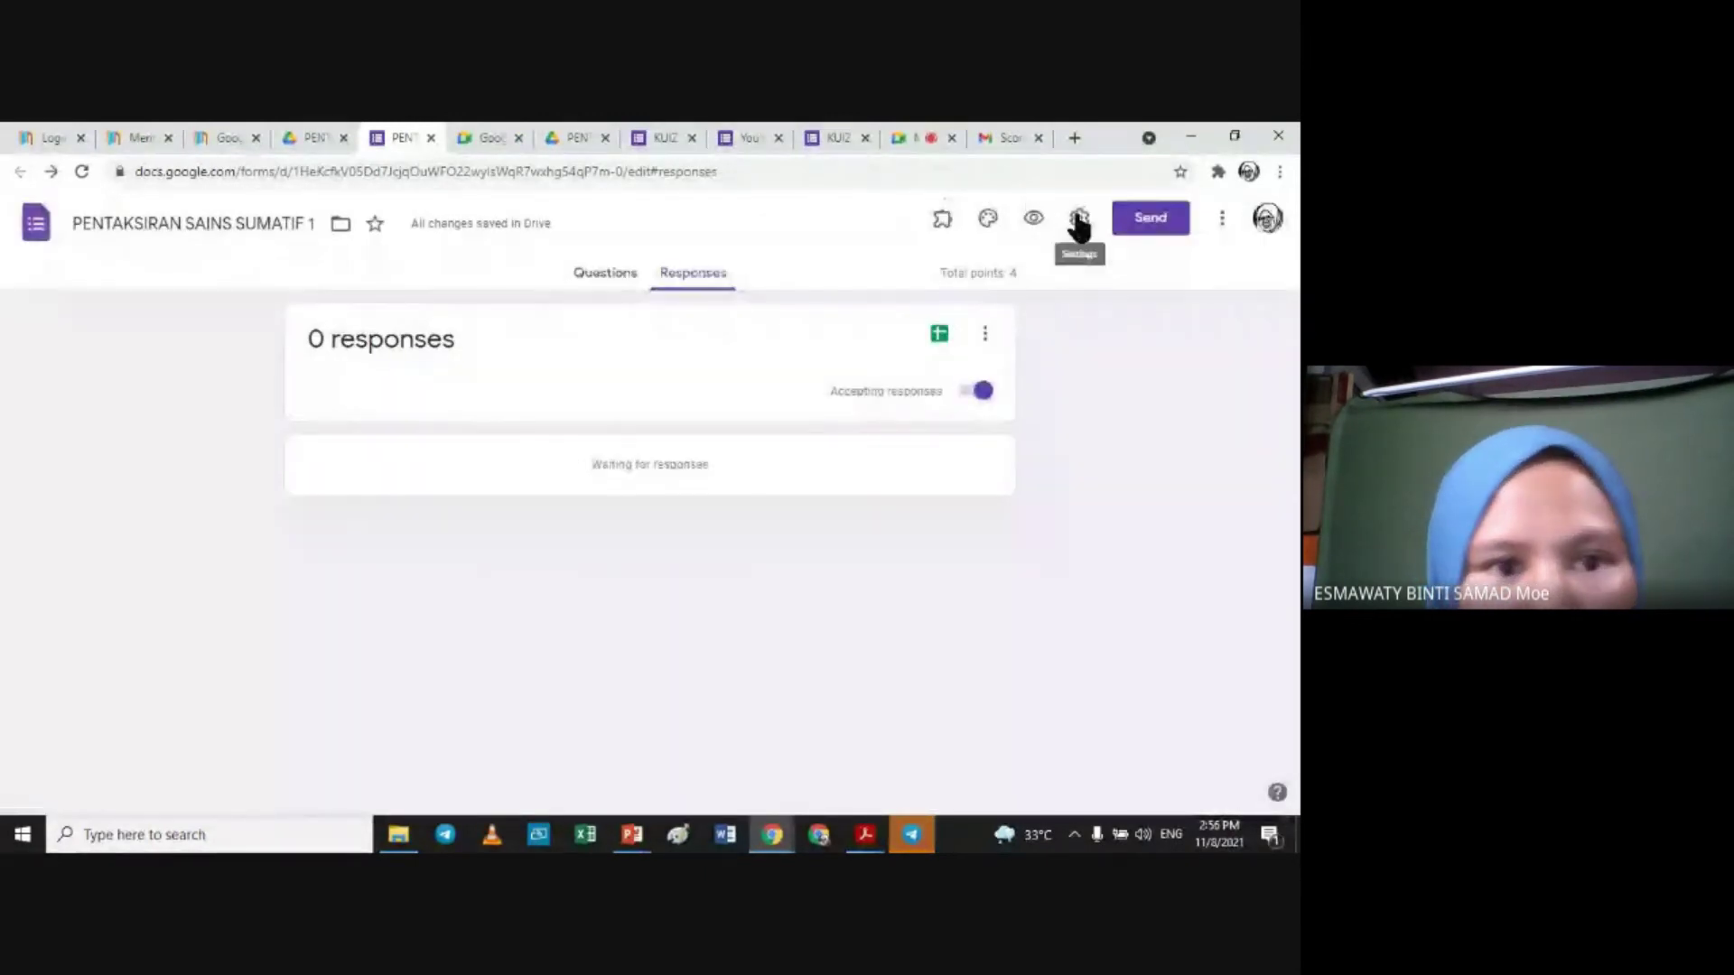
Step: Preview the quiz, fill in the respondent's email, class 1 ARIF and the respondent's name, and continue to BAHAGIAN A
click(1033, 219)
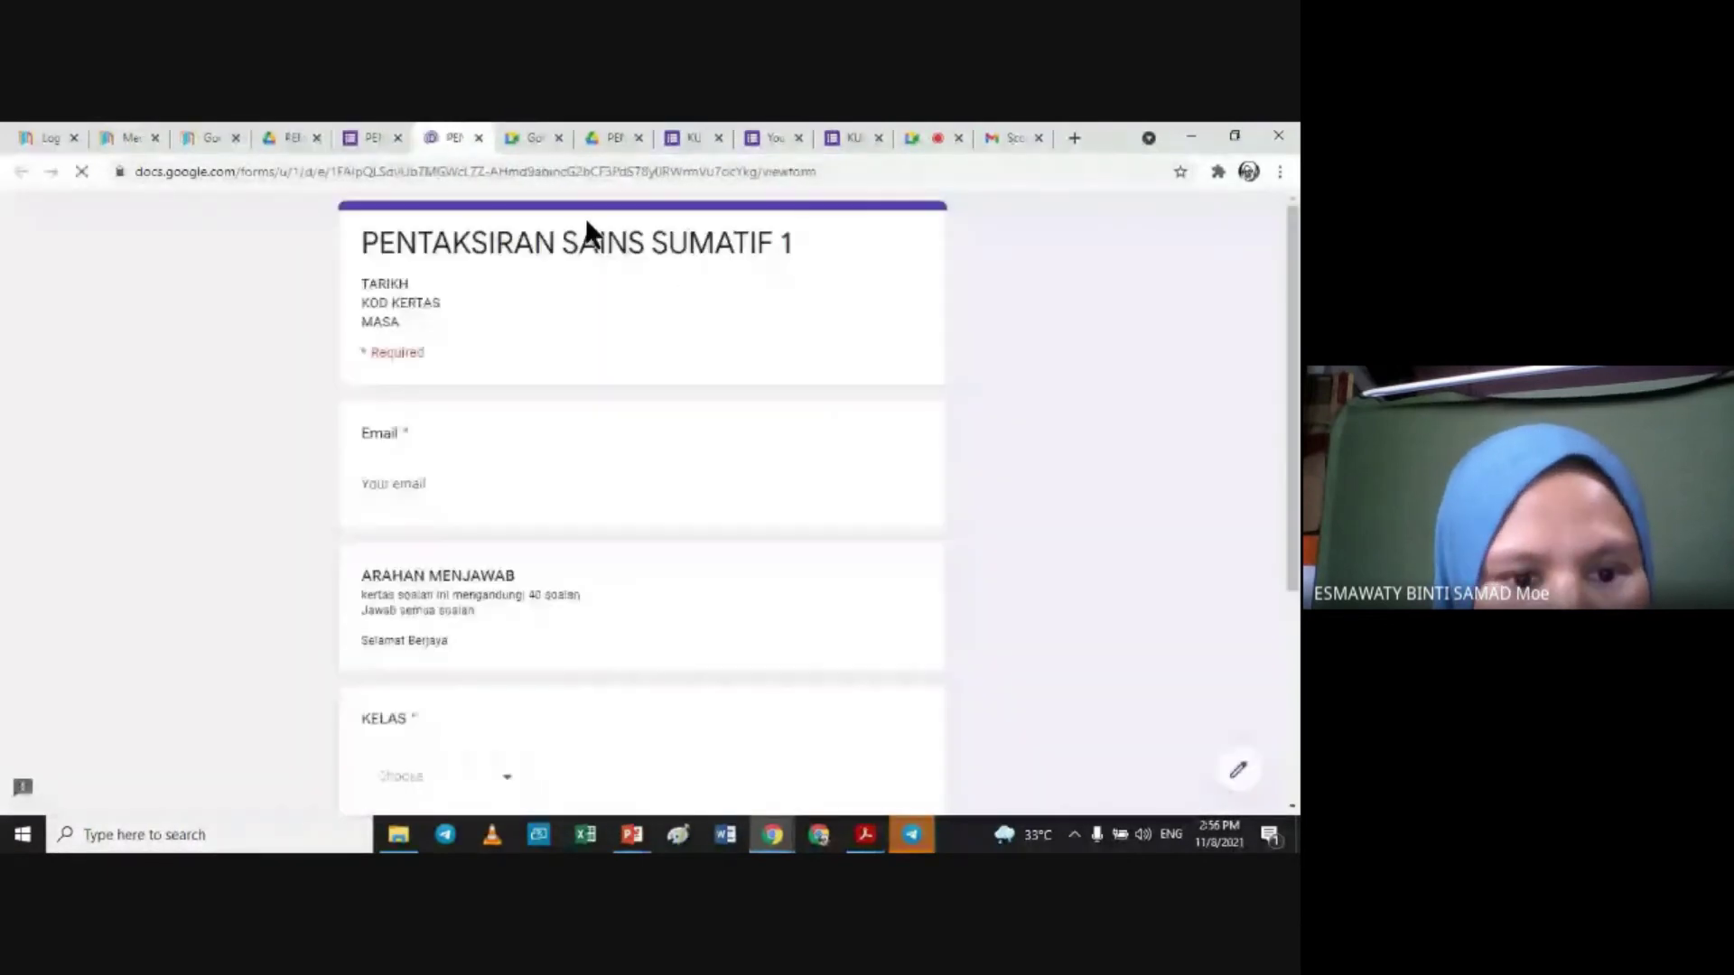
click(389, 484)
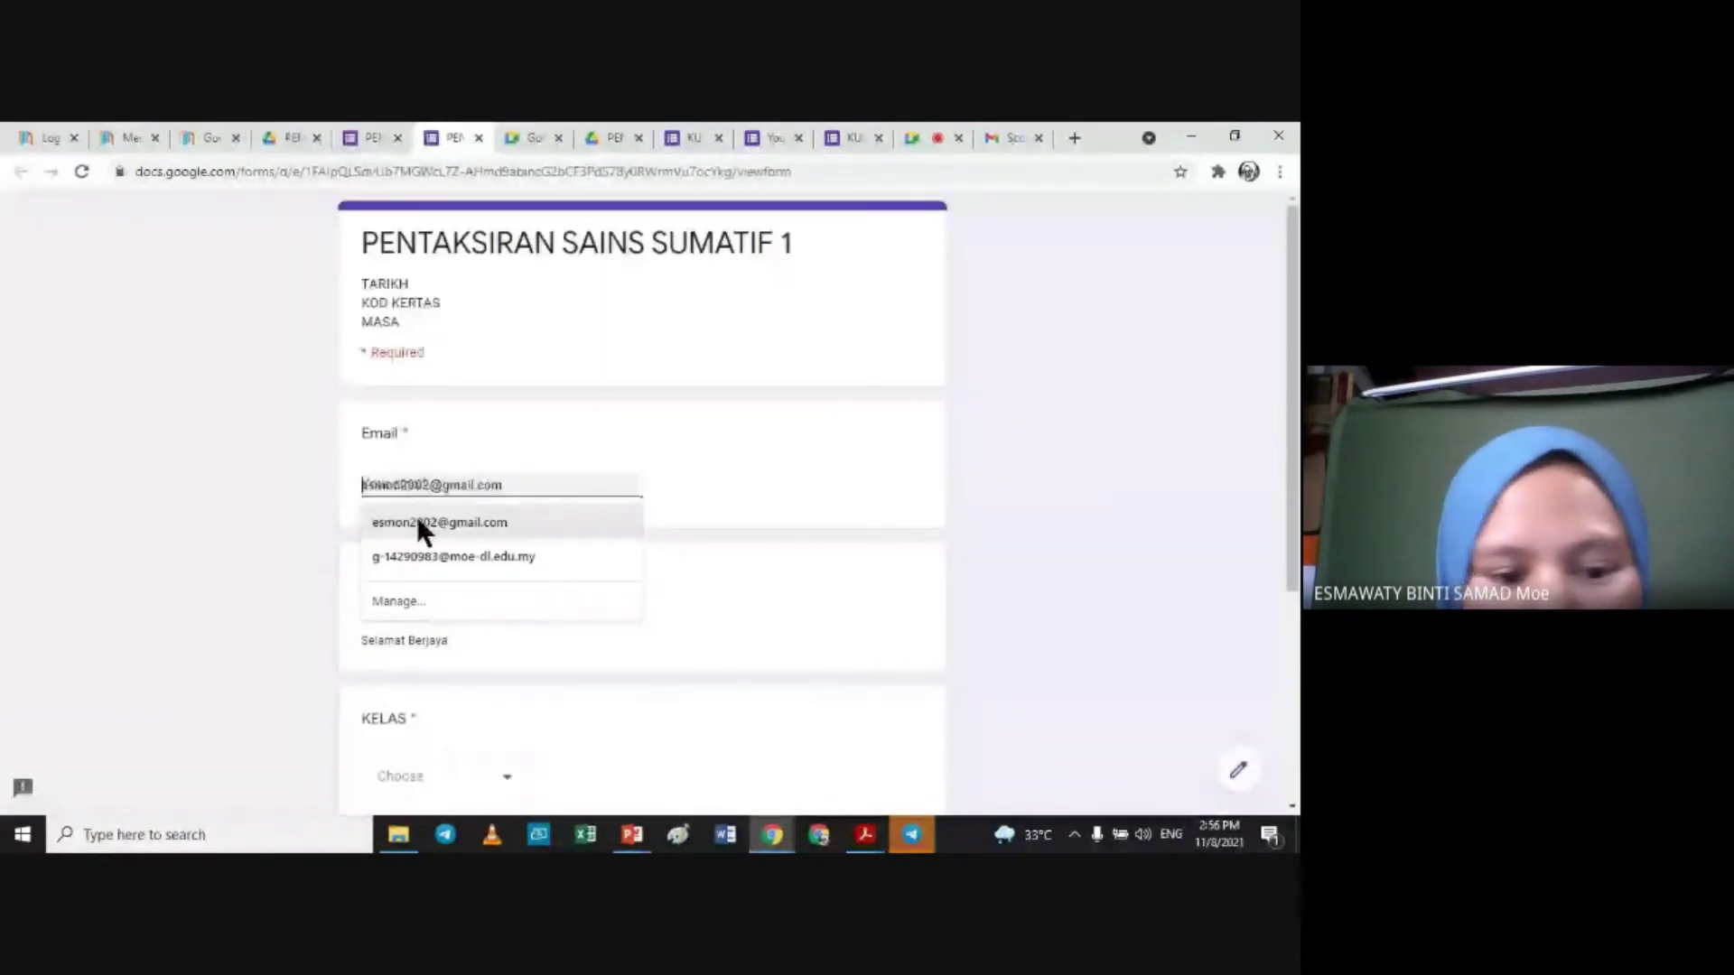
click(418, 517)
scroll(581, 425, down, 3)
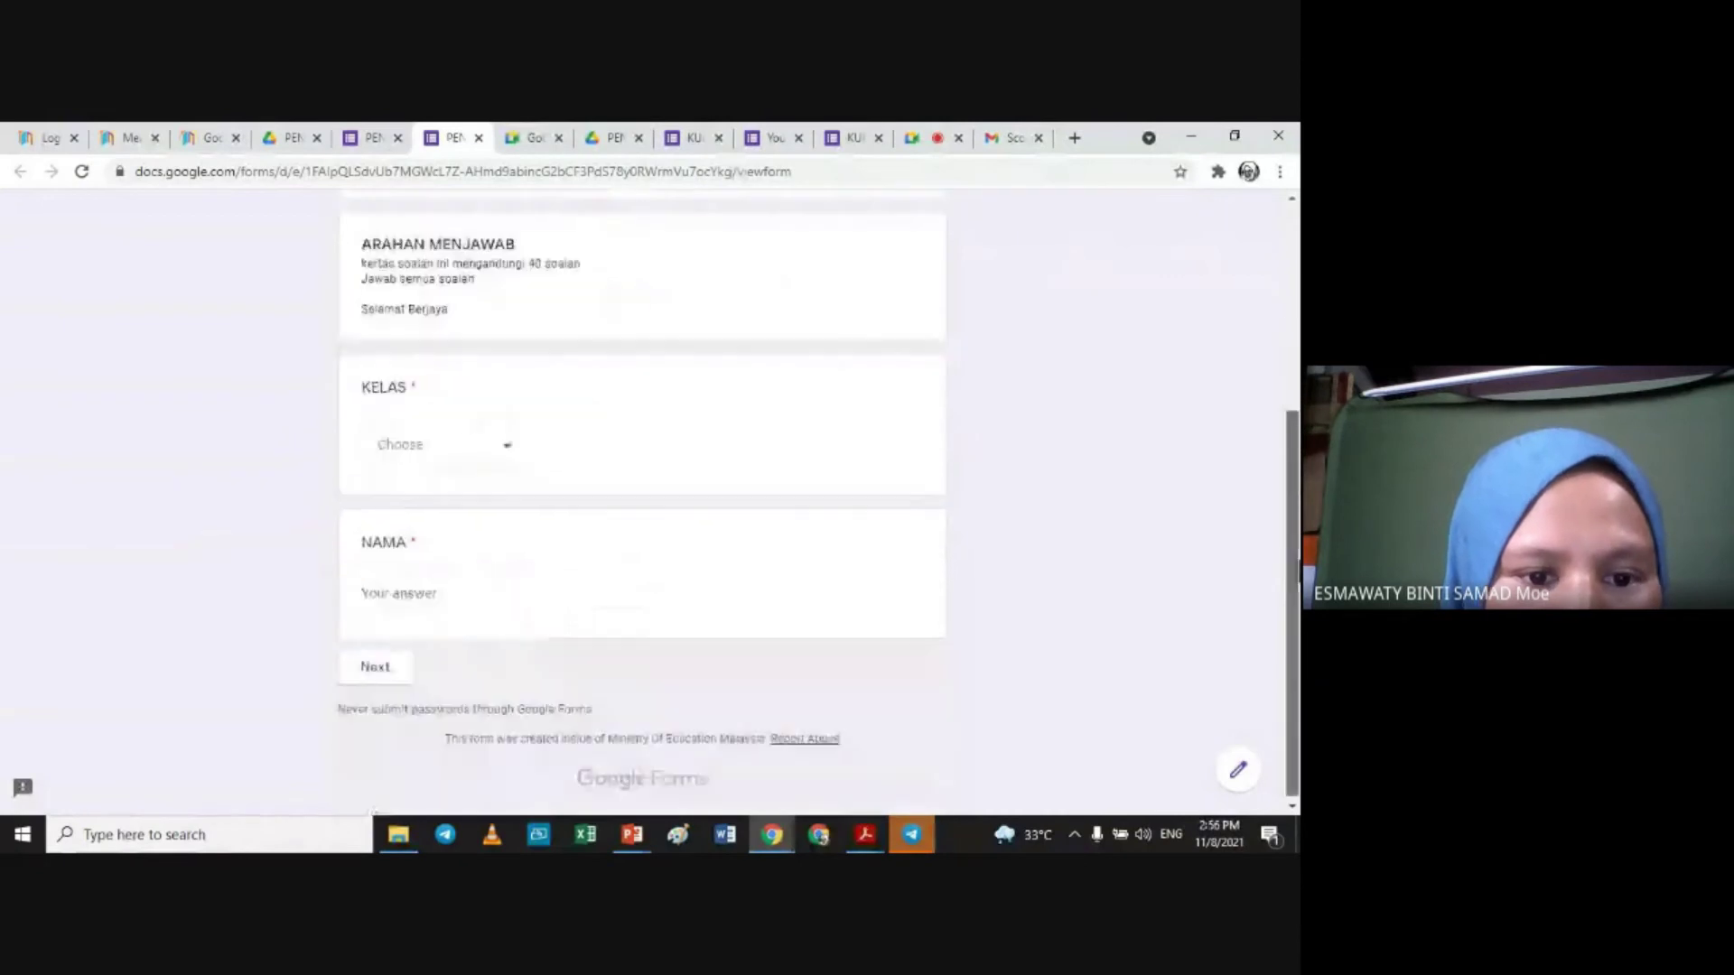
click(499, 444)
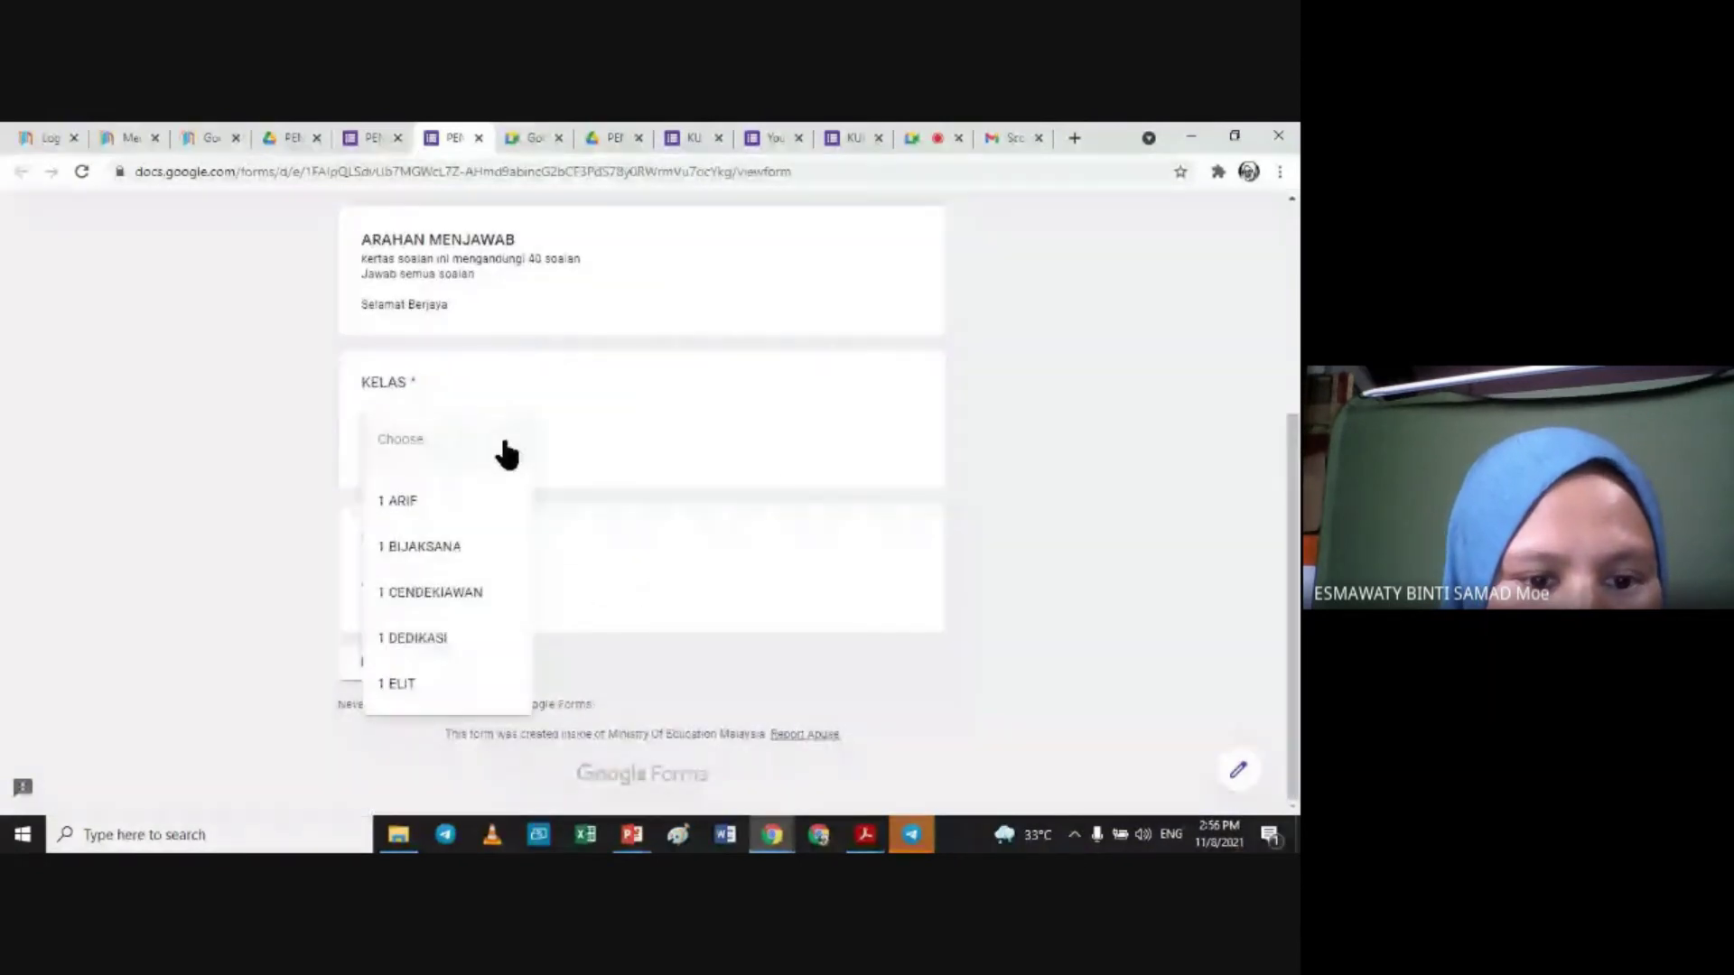
click(435, 510)
click(406, 589)
text(ESMA)
click(376, 662)
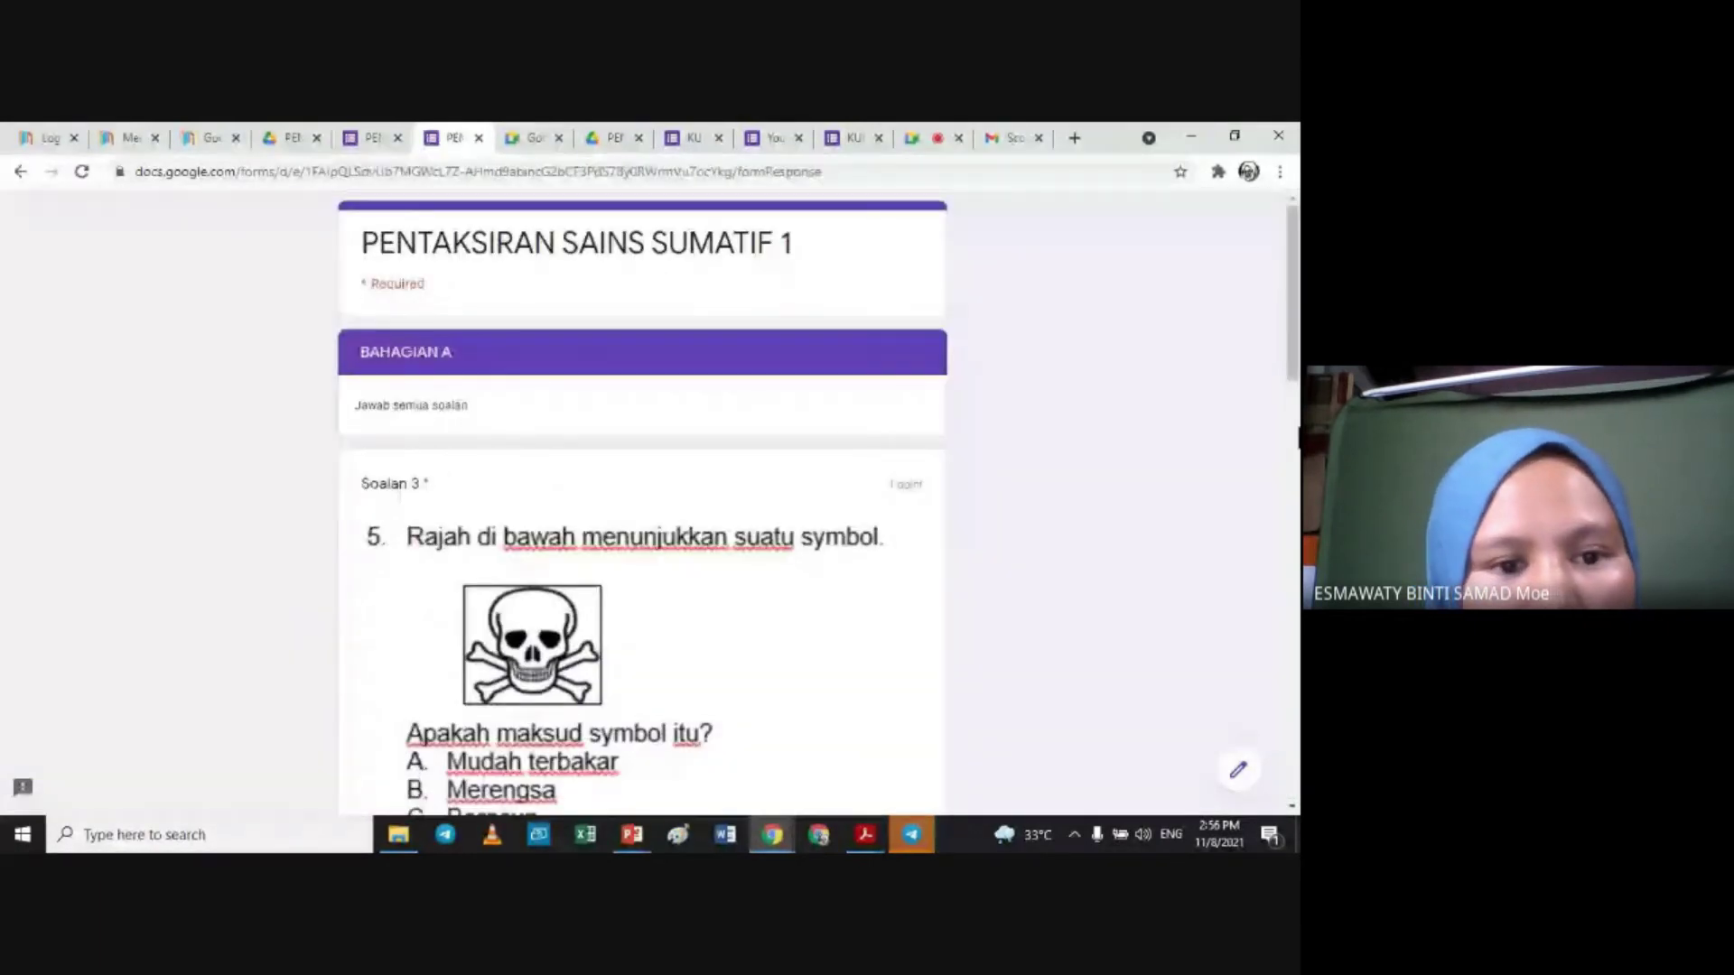
Step: Answer Soalan 3 with A, 2 x 3 with 4, Soalan 4 with D and 1 + 1 with 3, and submit the quiz
scroll(1045, 412, down, 6)
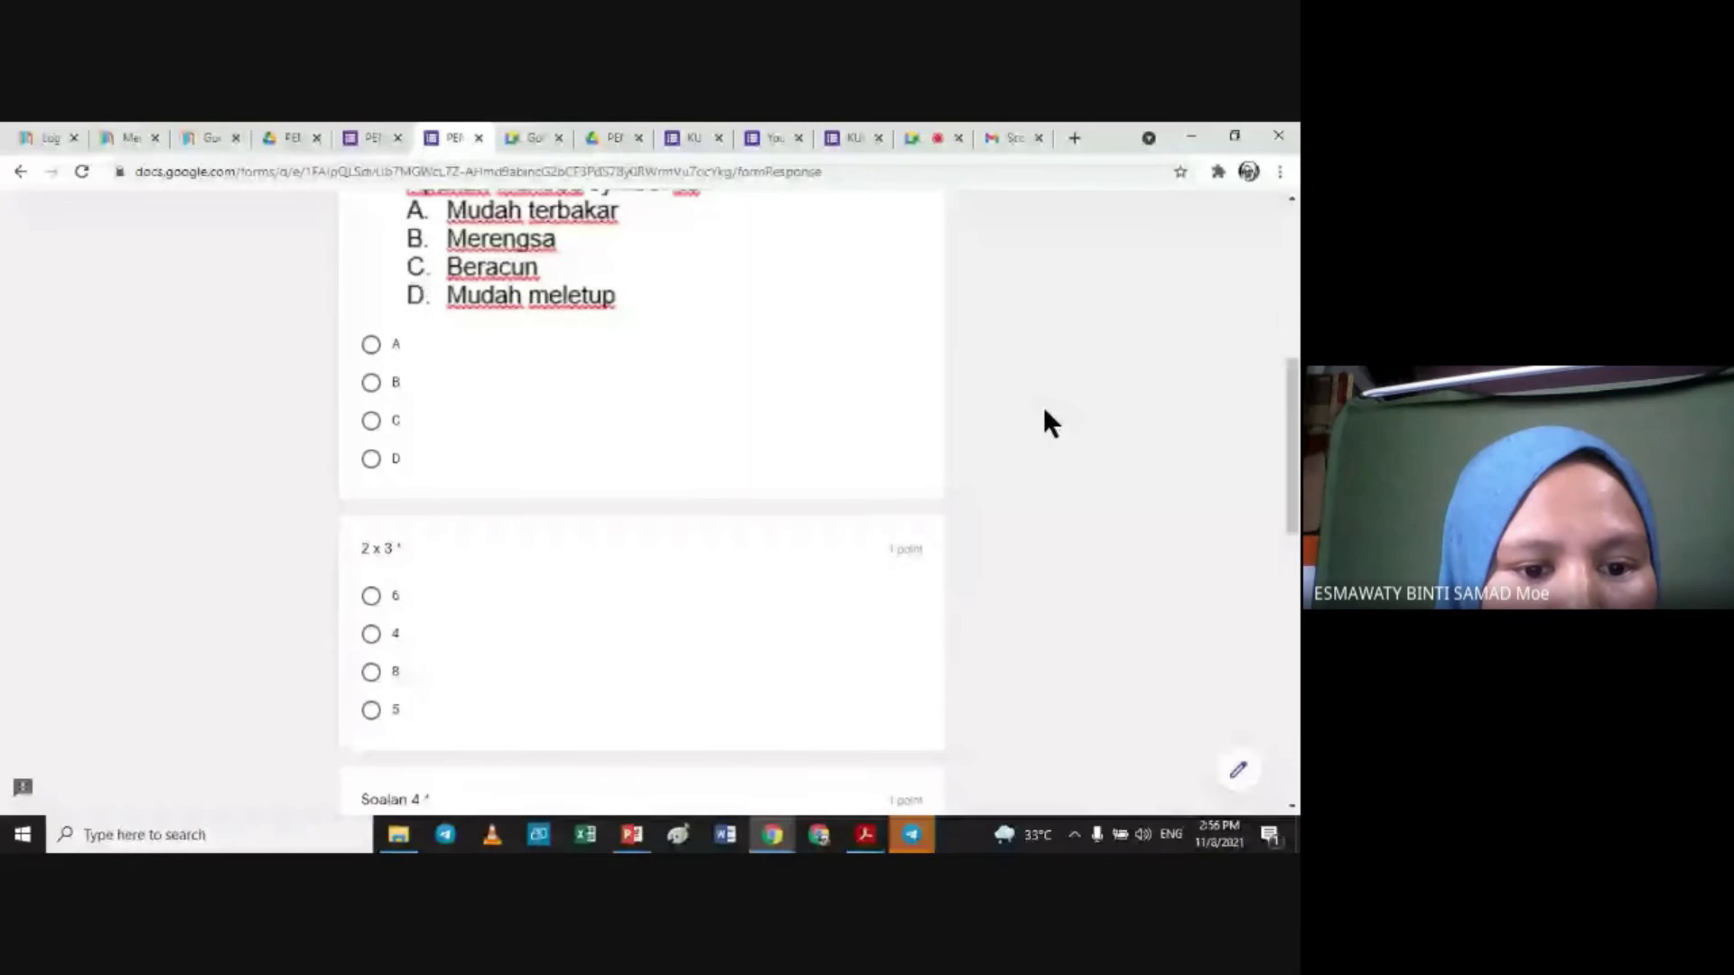
click(372, 344)
click(371, 634)
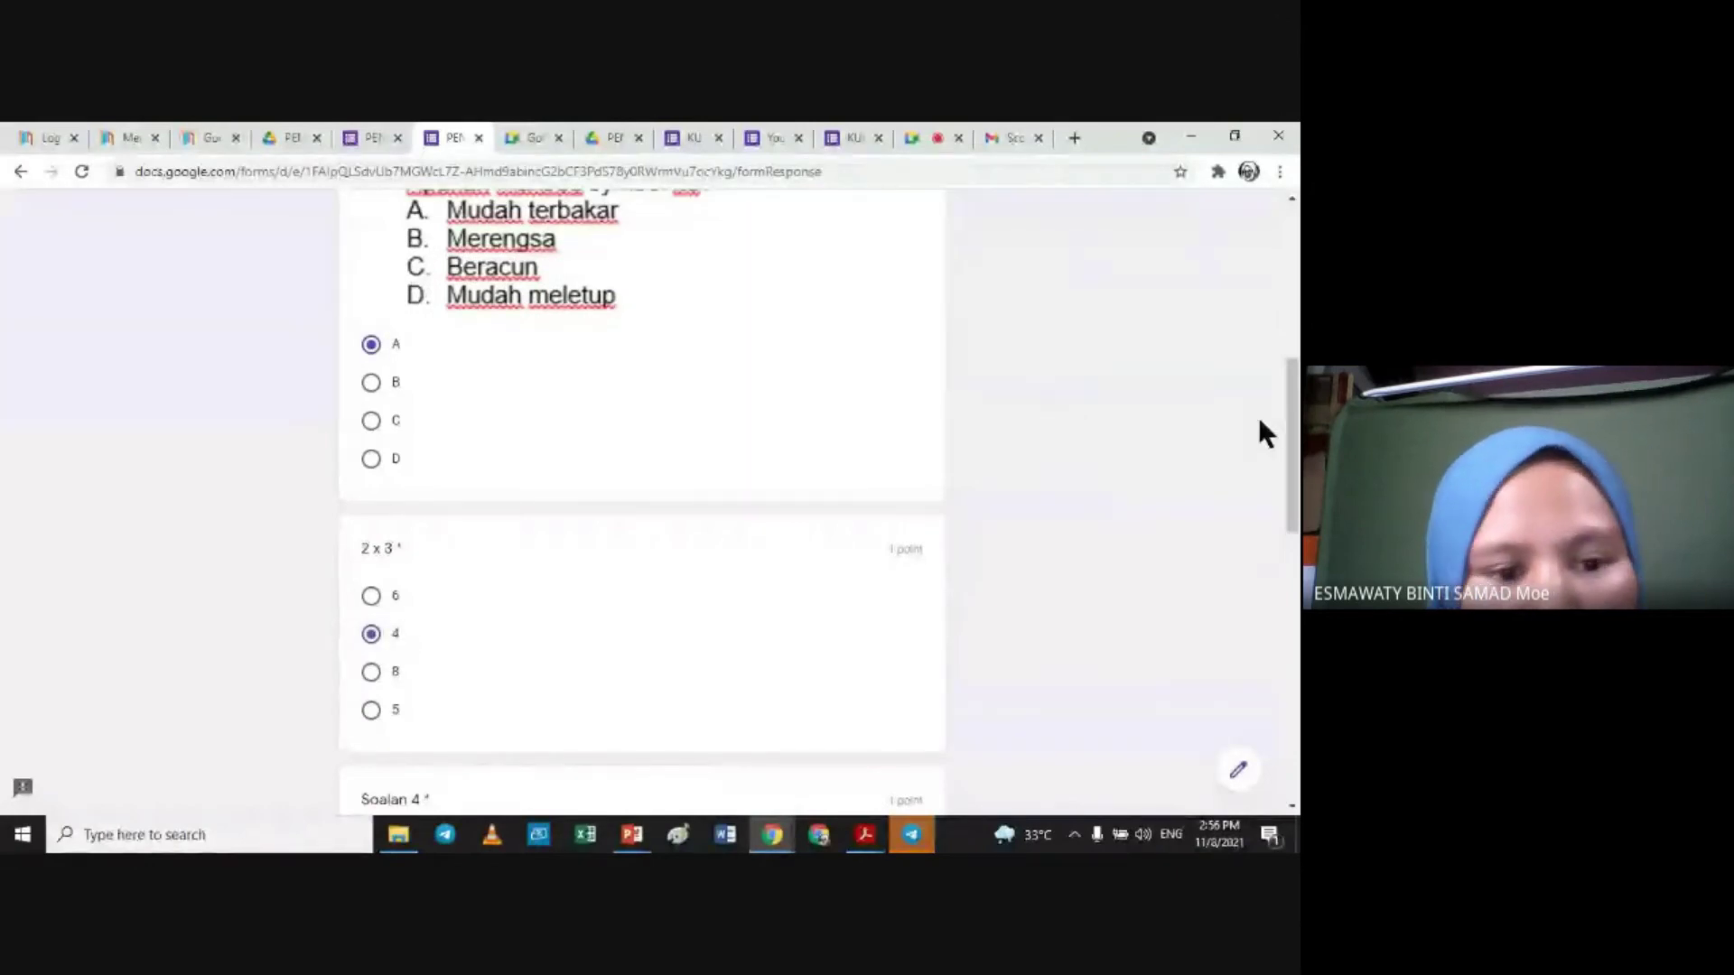
drag(1293, 442, 1292, 624)
click(371, 517)
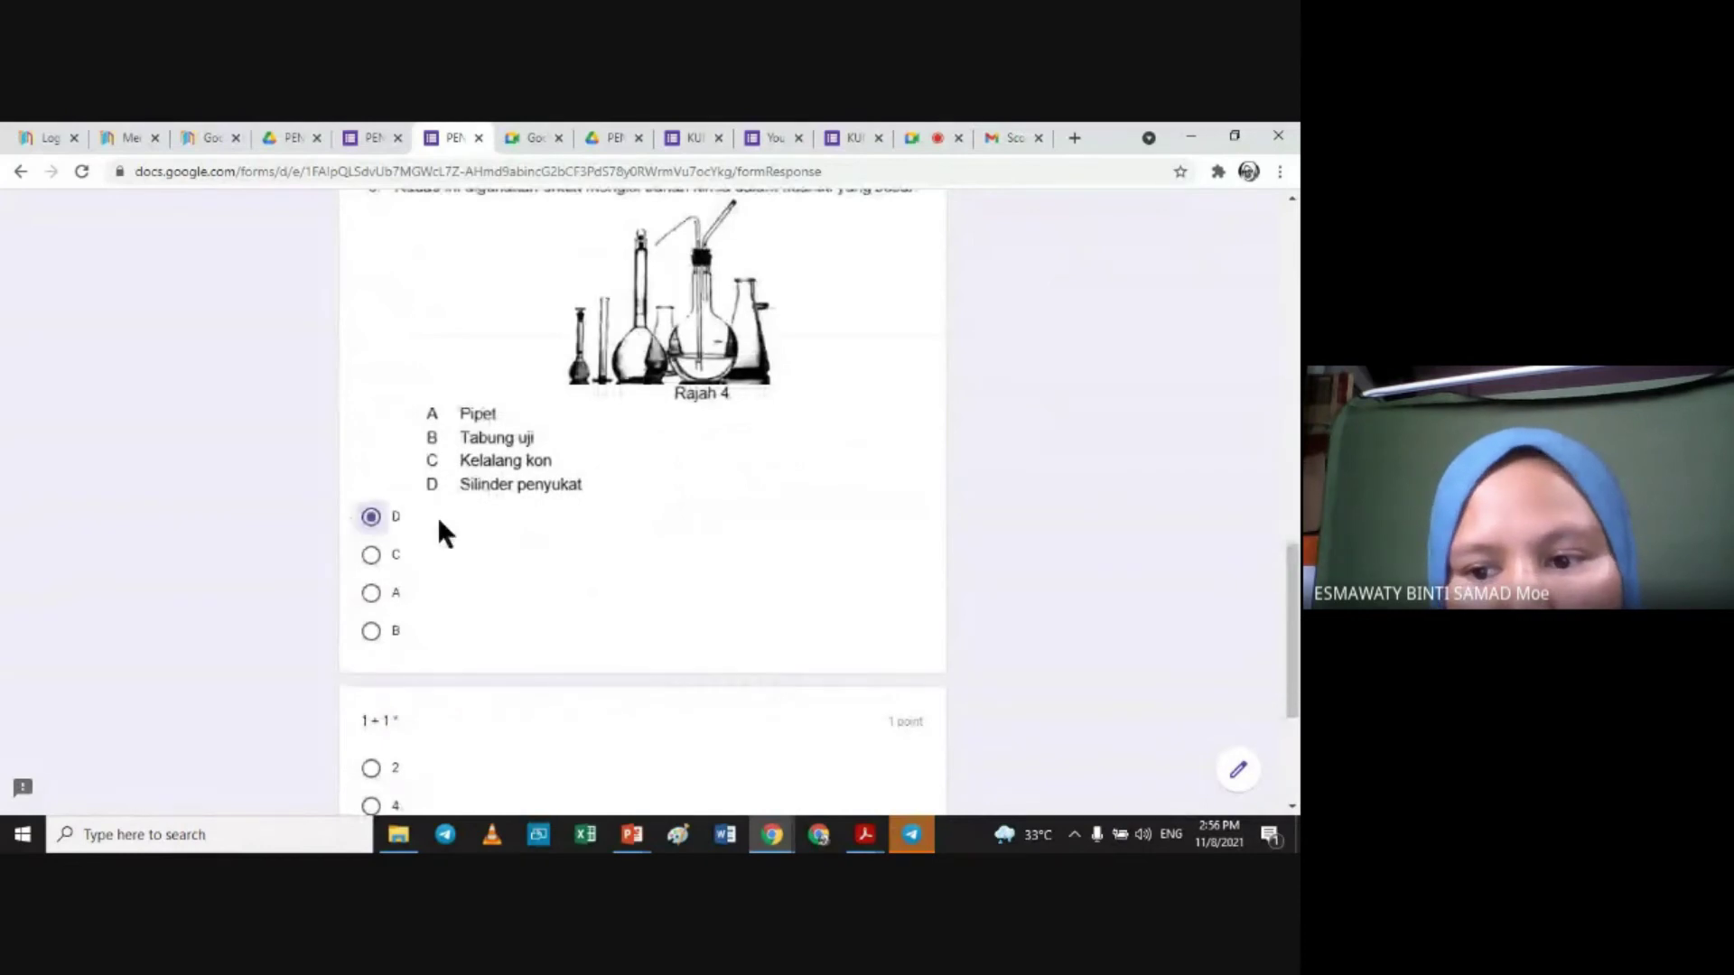
drag(1289, 572, 1292, 654)
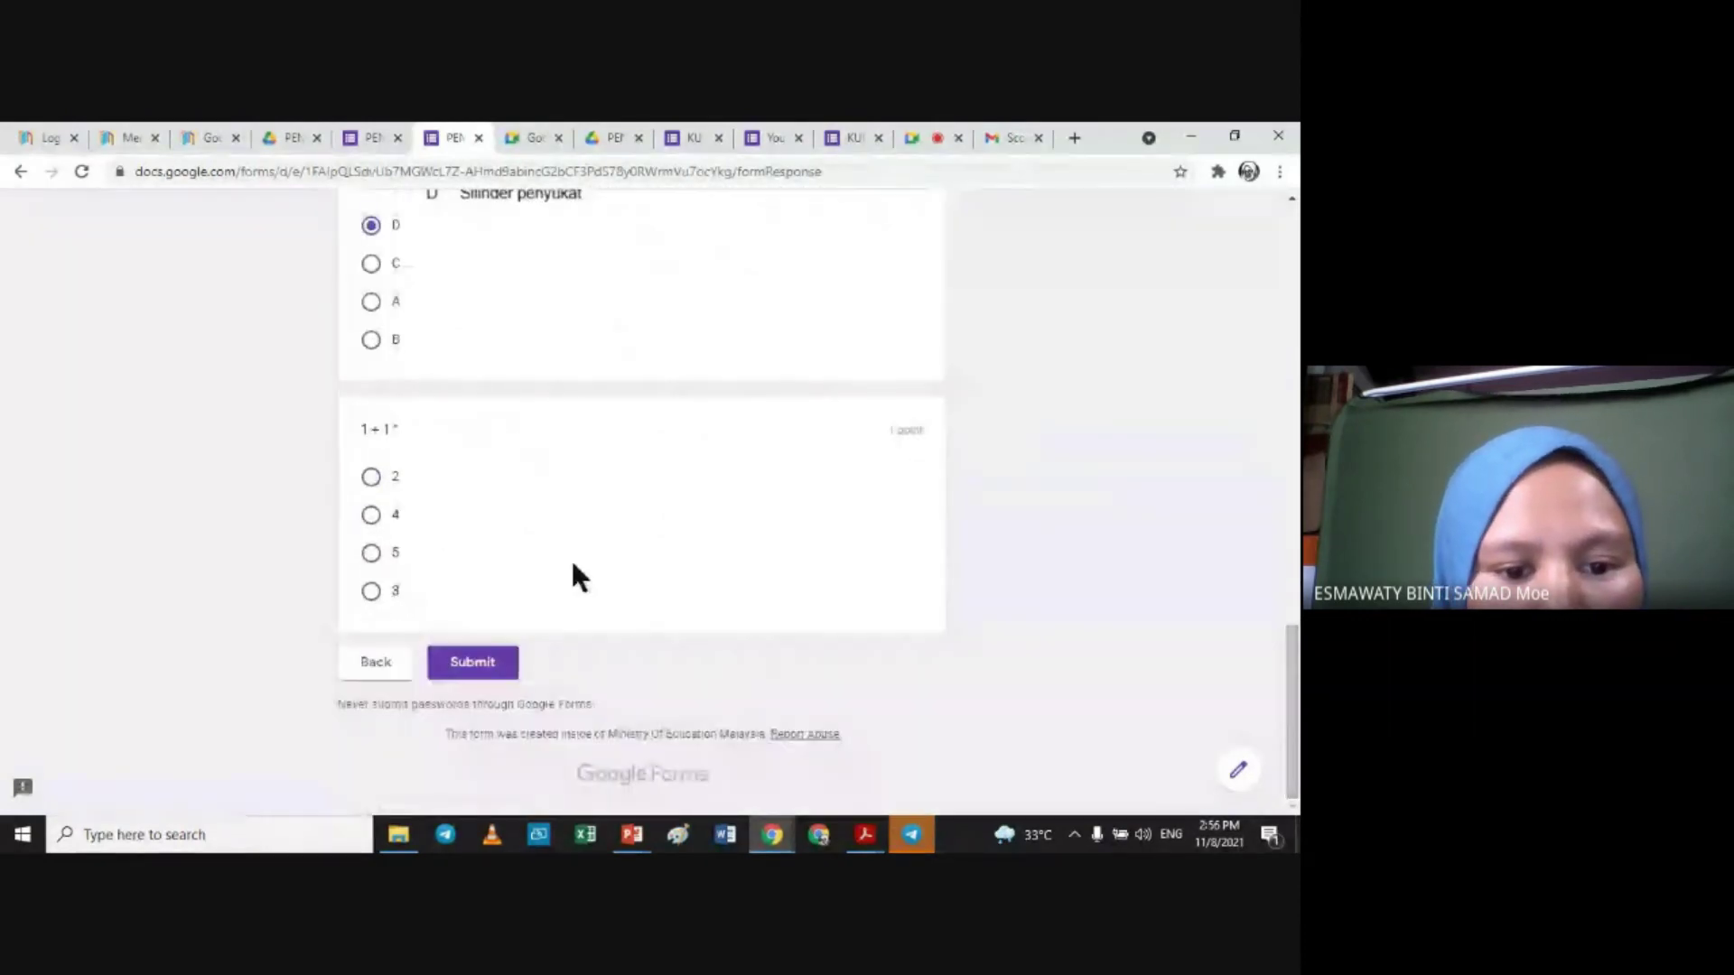
click(370, 591)
click(463, 664)
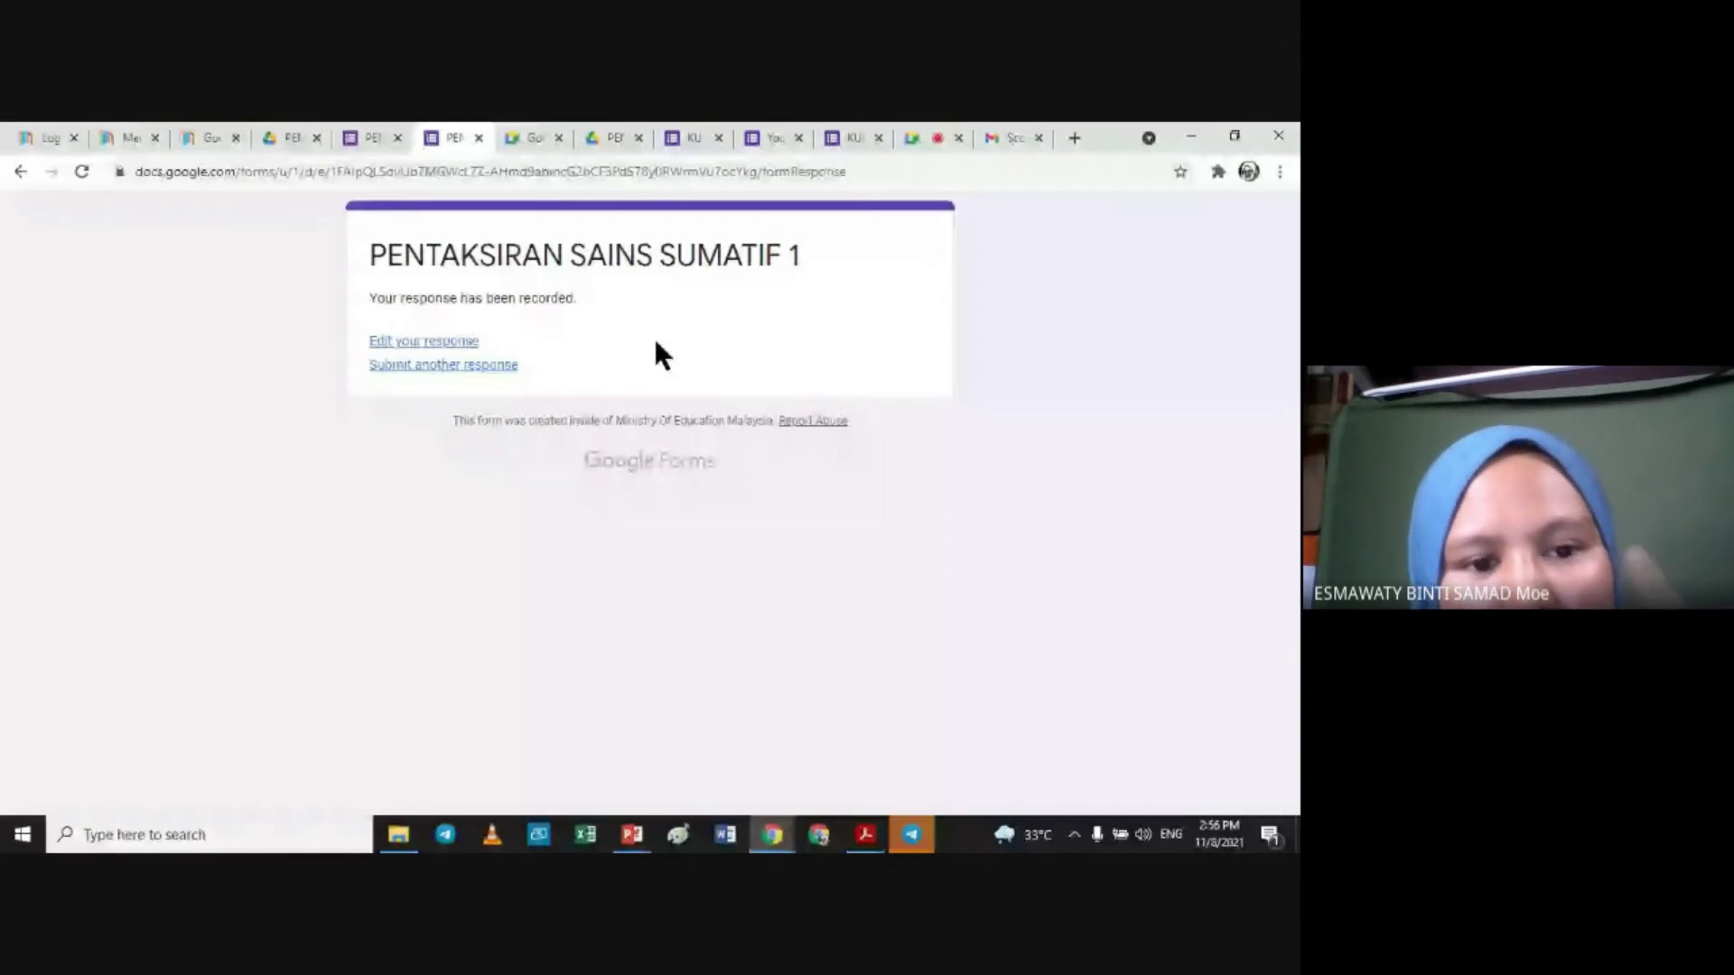
Step: Start another response to the quiz and look over its blank first page with the email, KELAS and NAMA fields
click(470, 375)
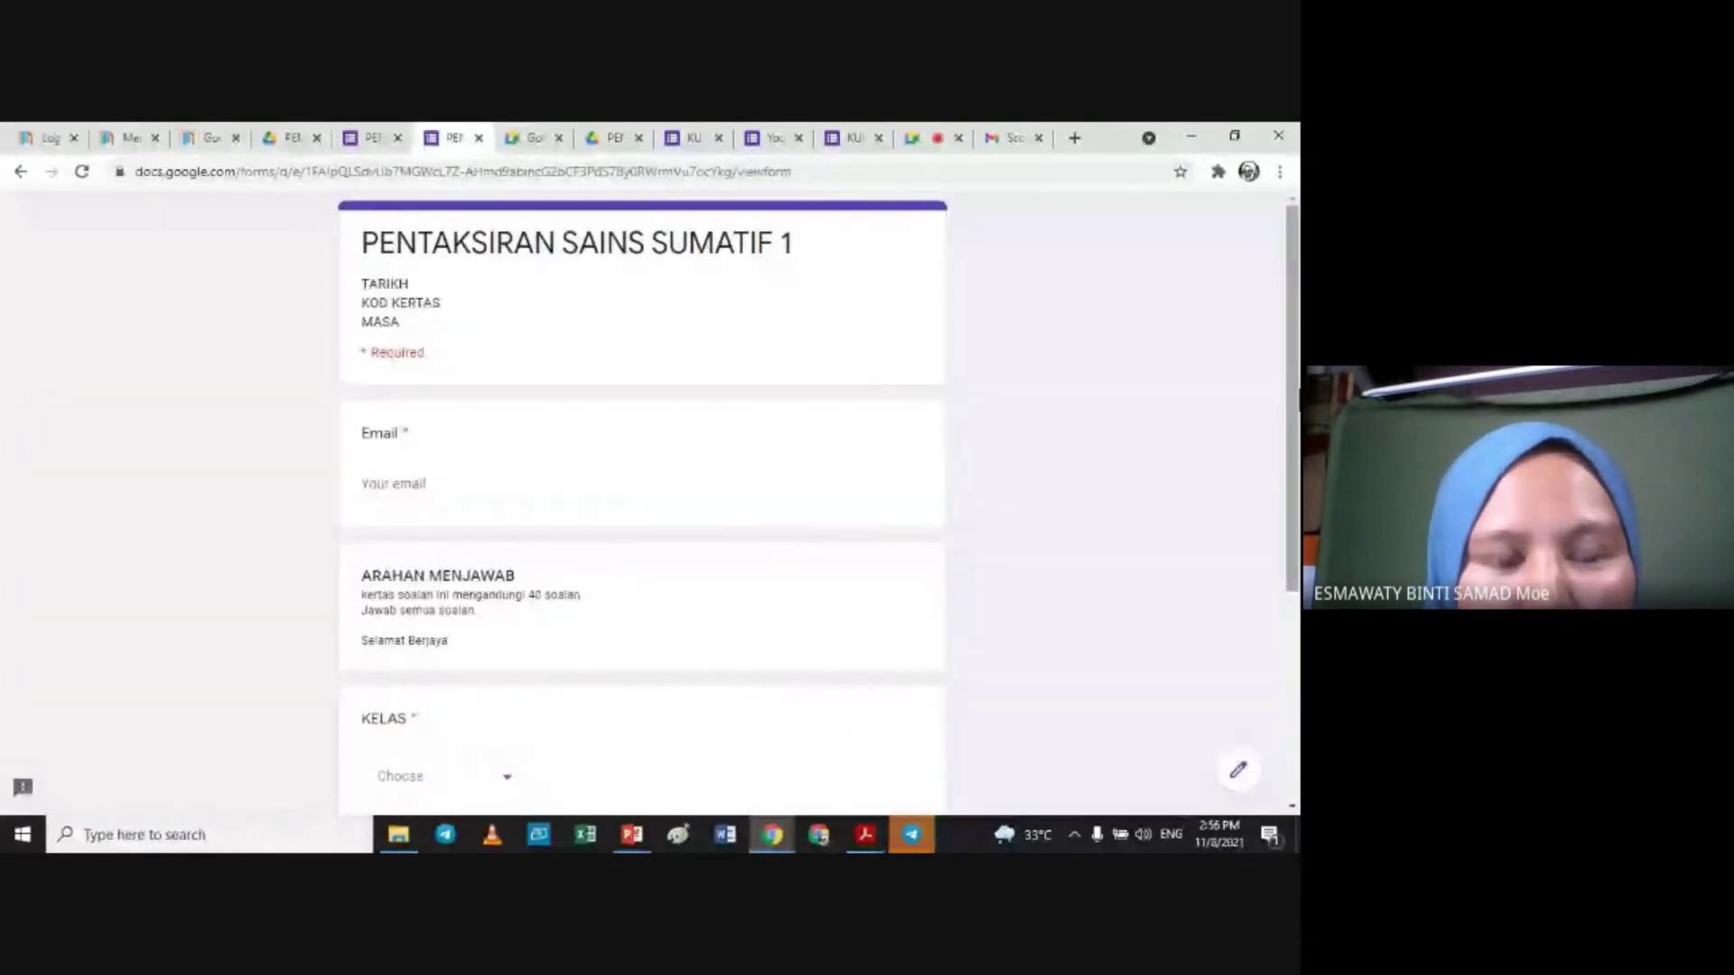
scroll(642, 506, down, 1)
scroll(1298, 578, down, 1)
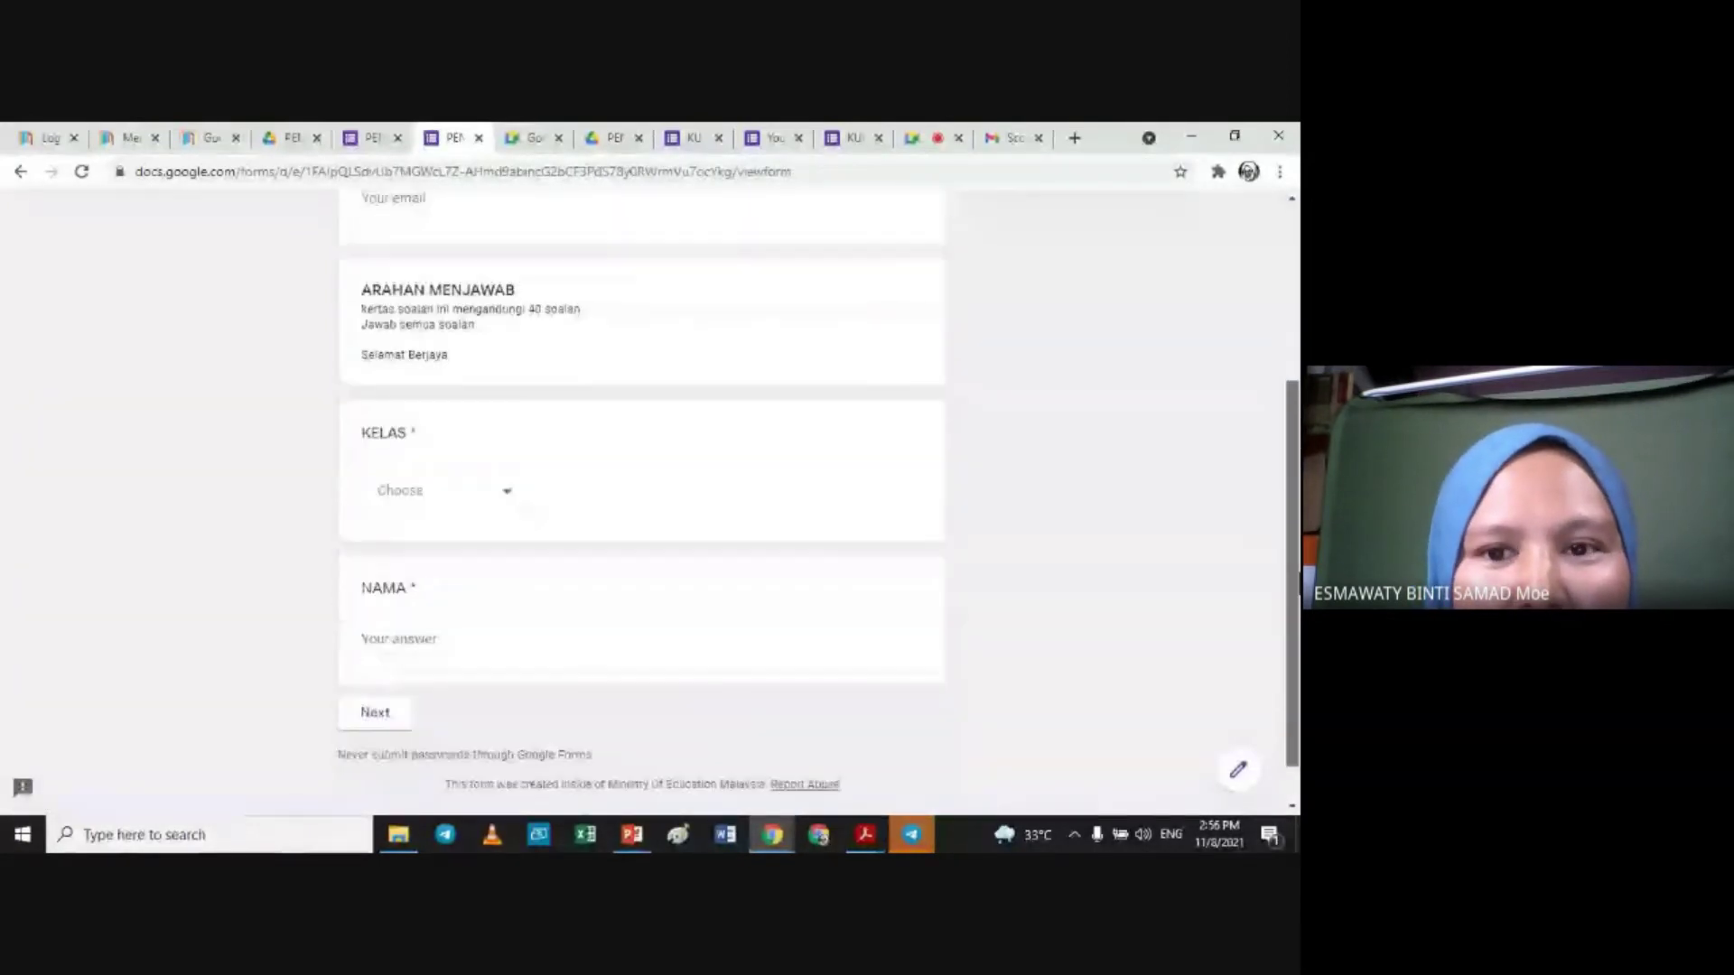
scroll(1298, 578, up, 5)
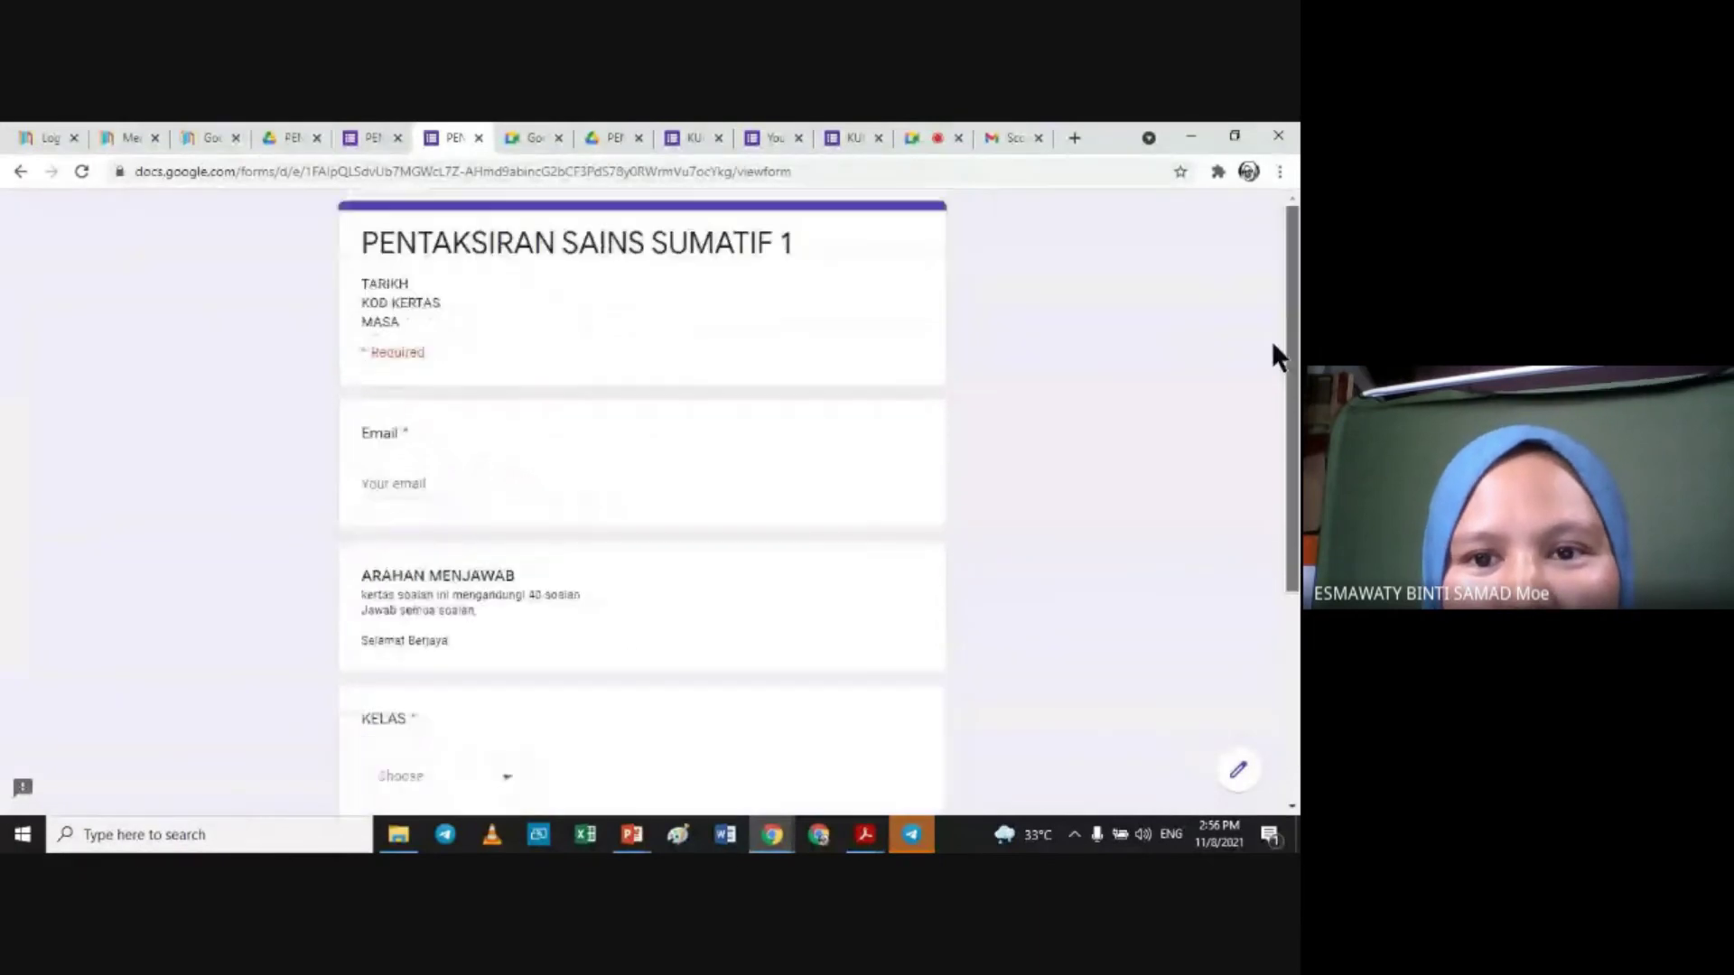
Step: Switch to the Google Meet call, check the in-call messages, and close the chat
click(919, 137)
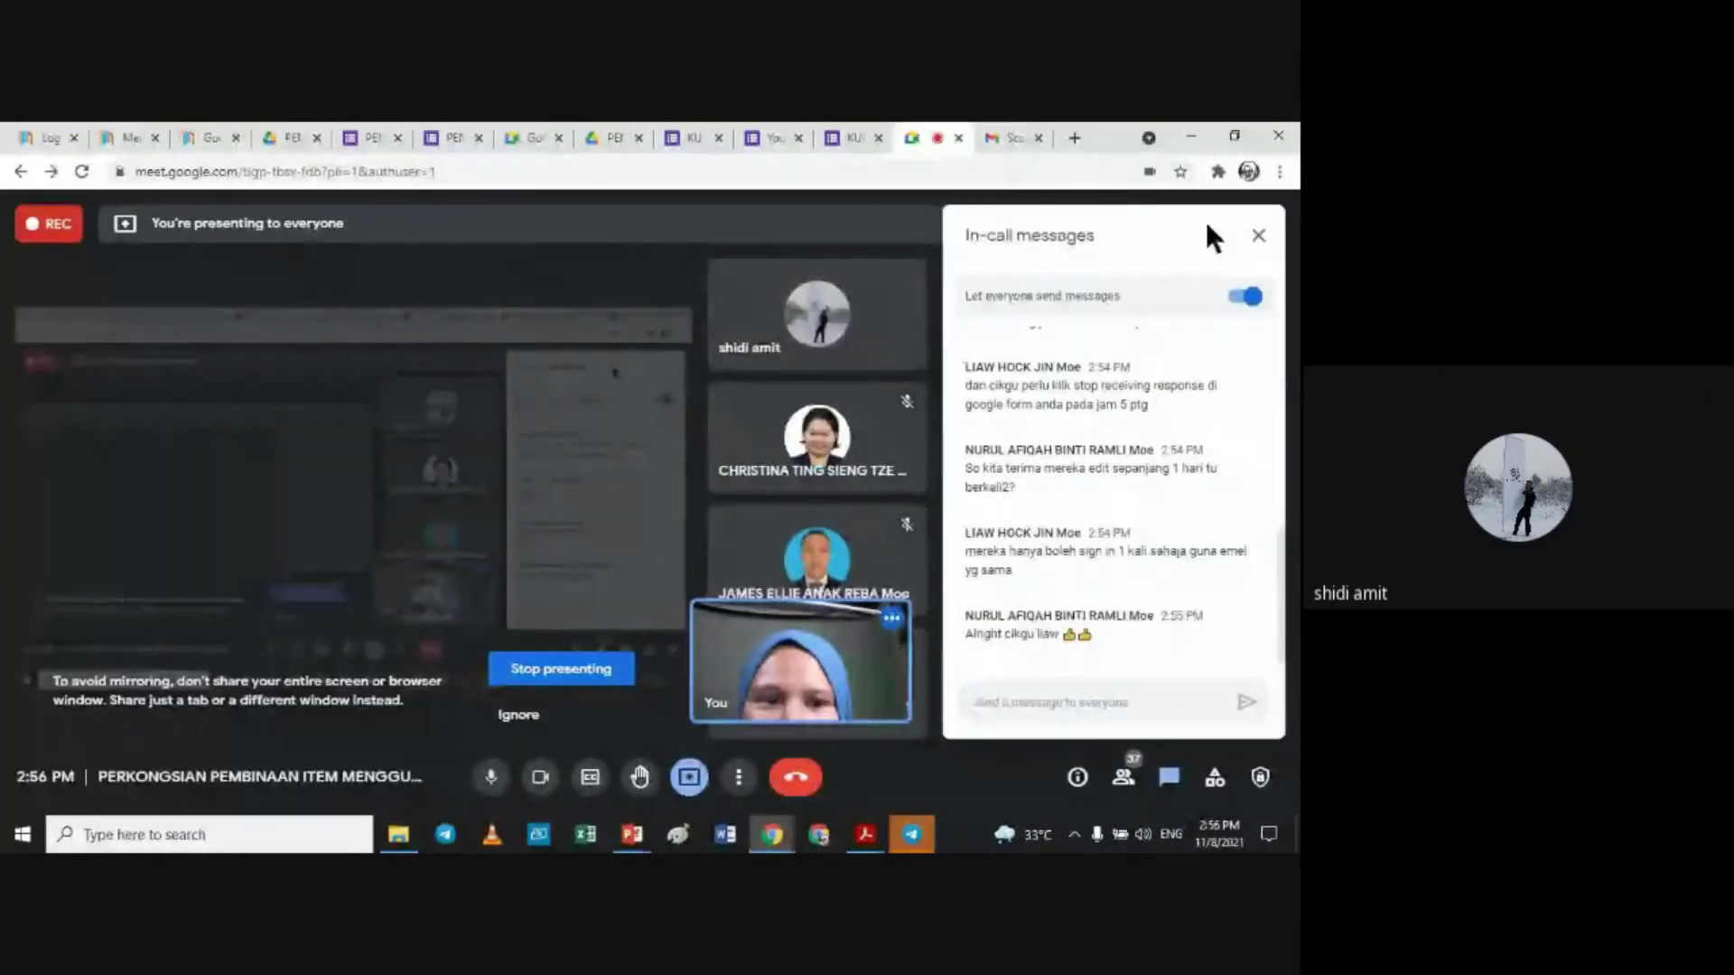
click(1258, 235)
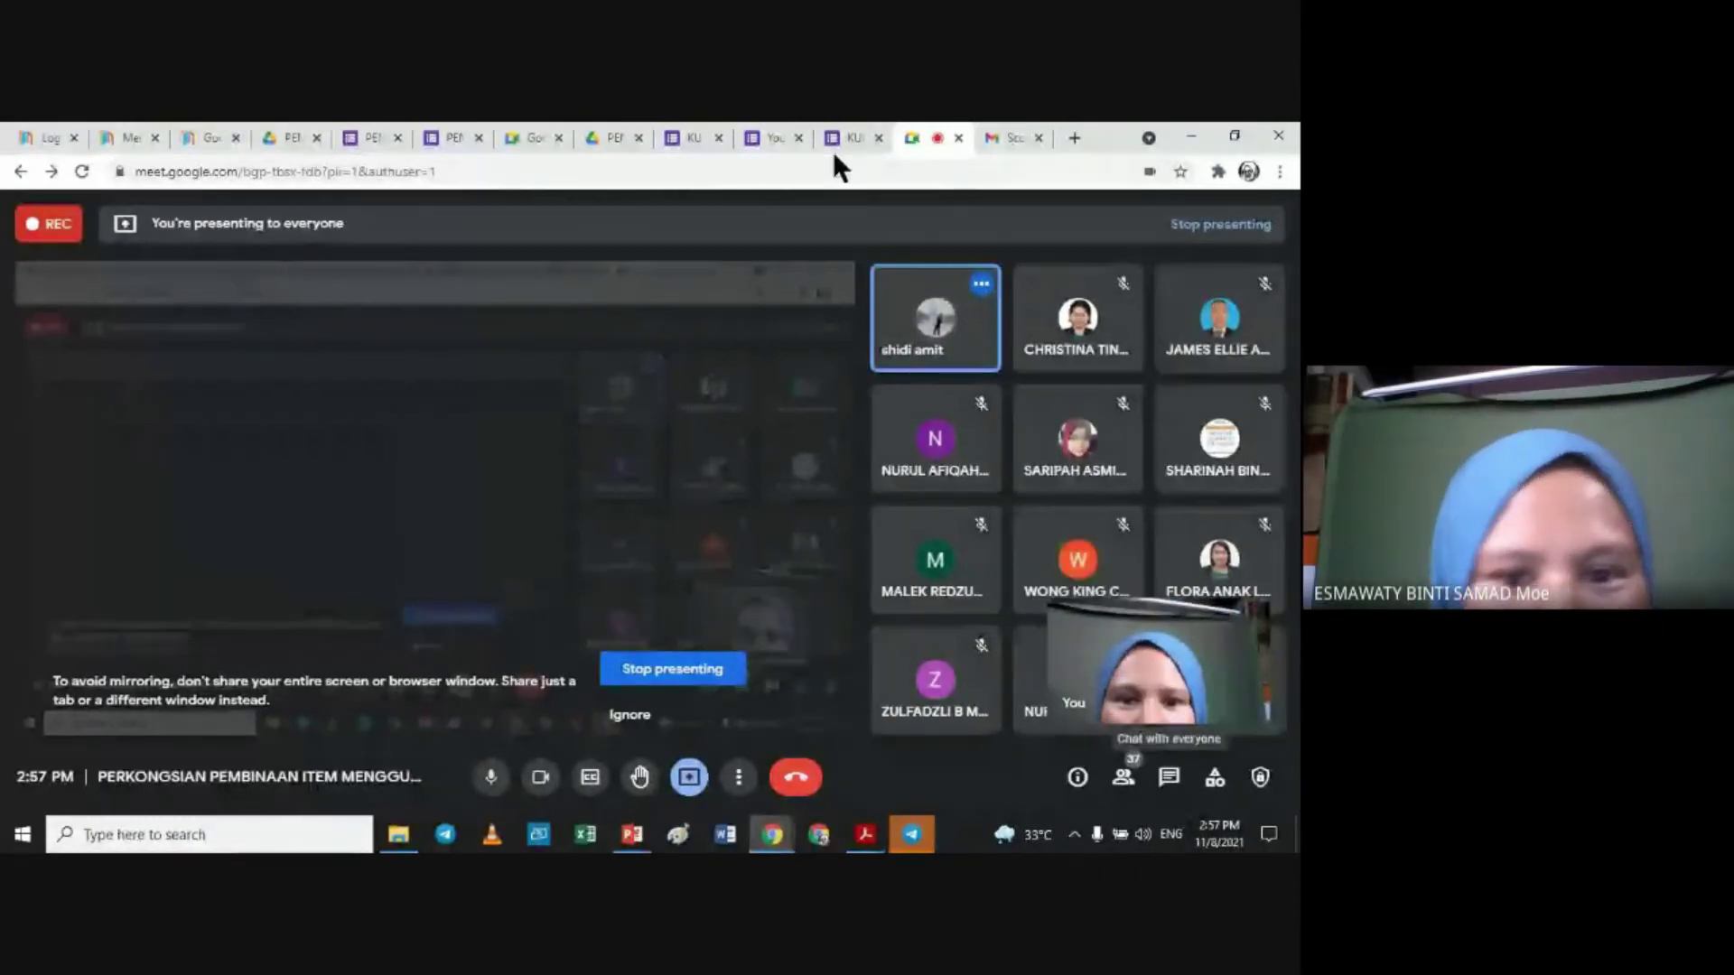
Step: In the form editor, stop accepting responses, set the respondents' message to "MASA MENJAWAB TELAH TAMAT", and resume accepting responses
click(368, 139)
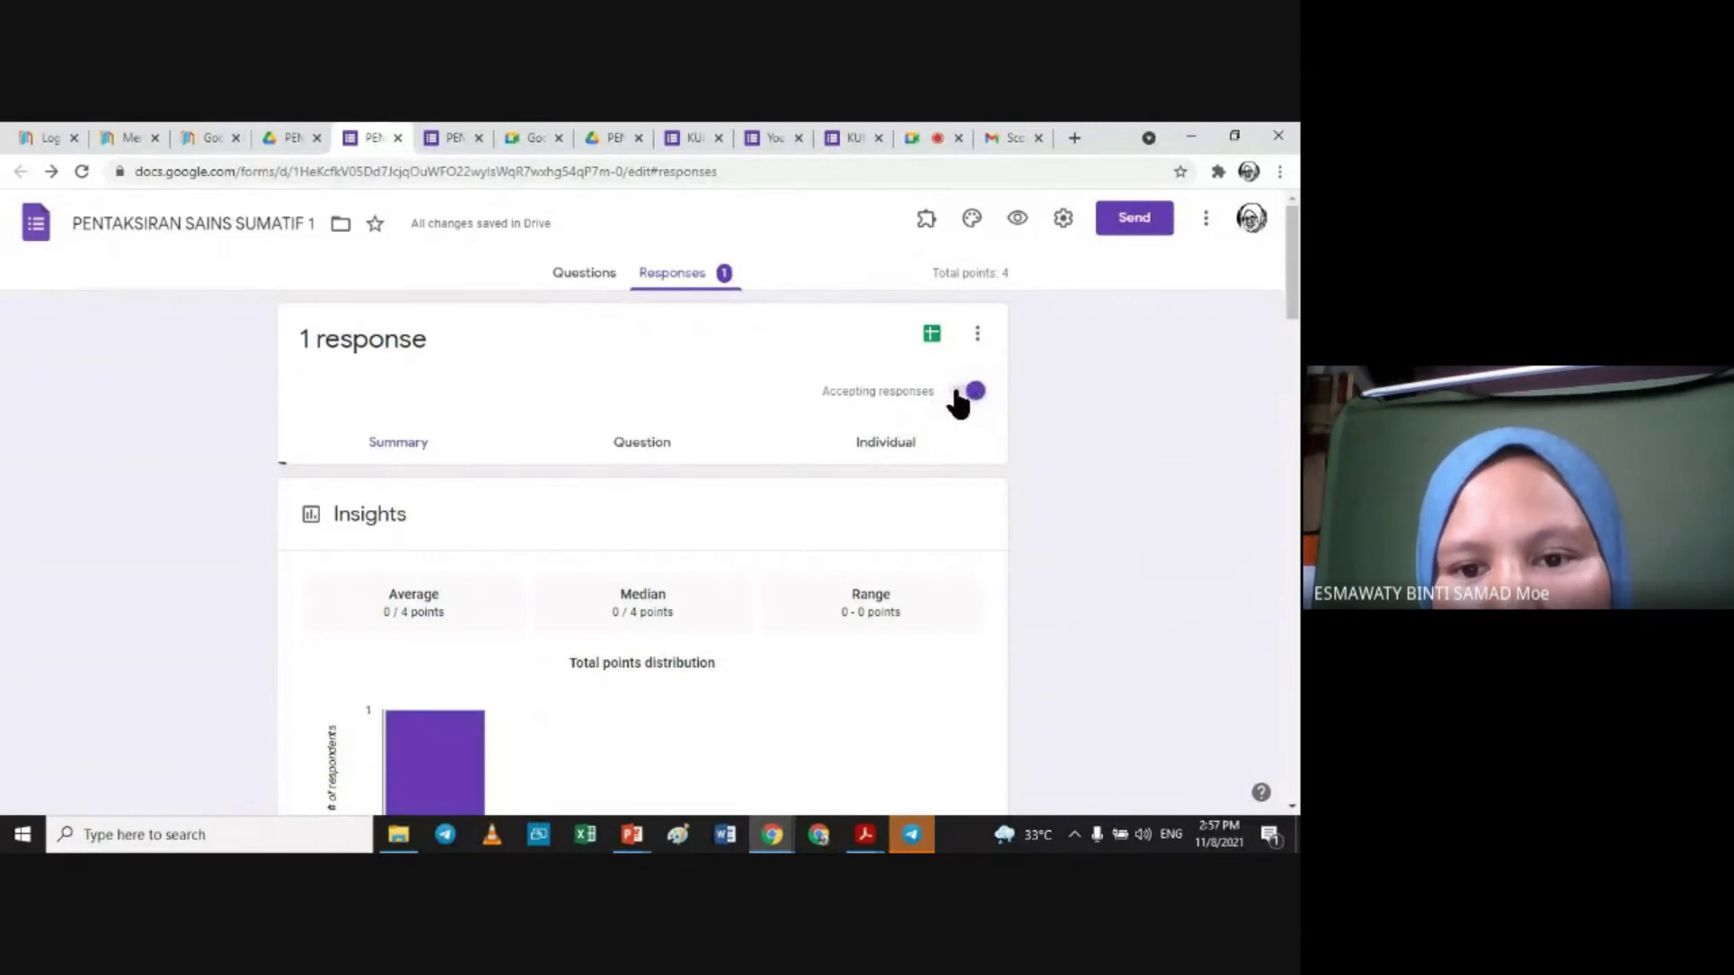
click(957, 396)
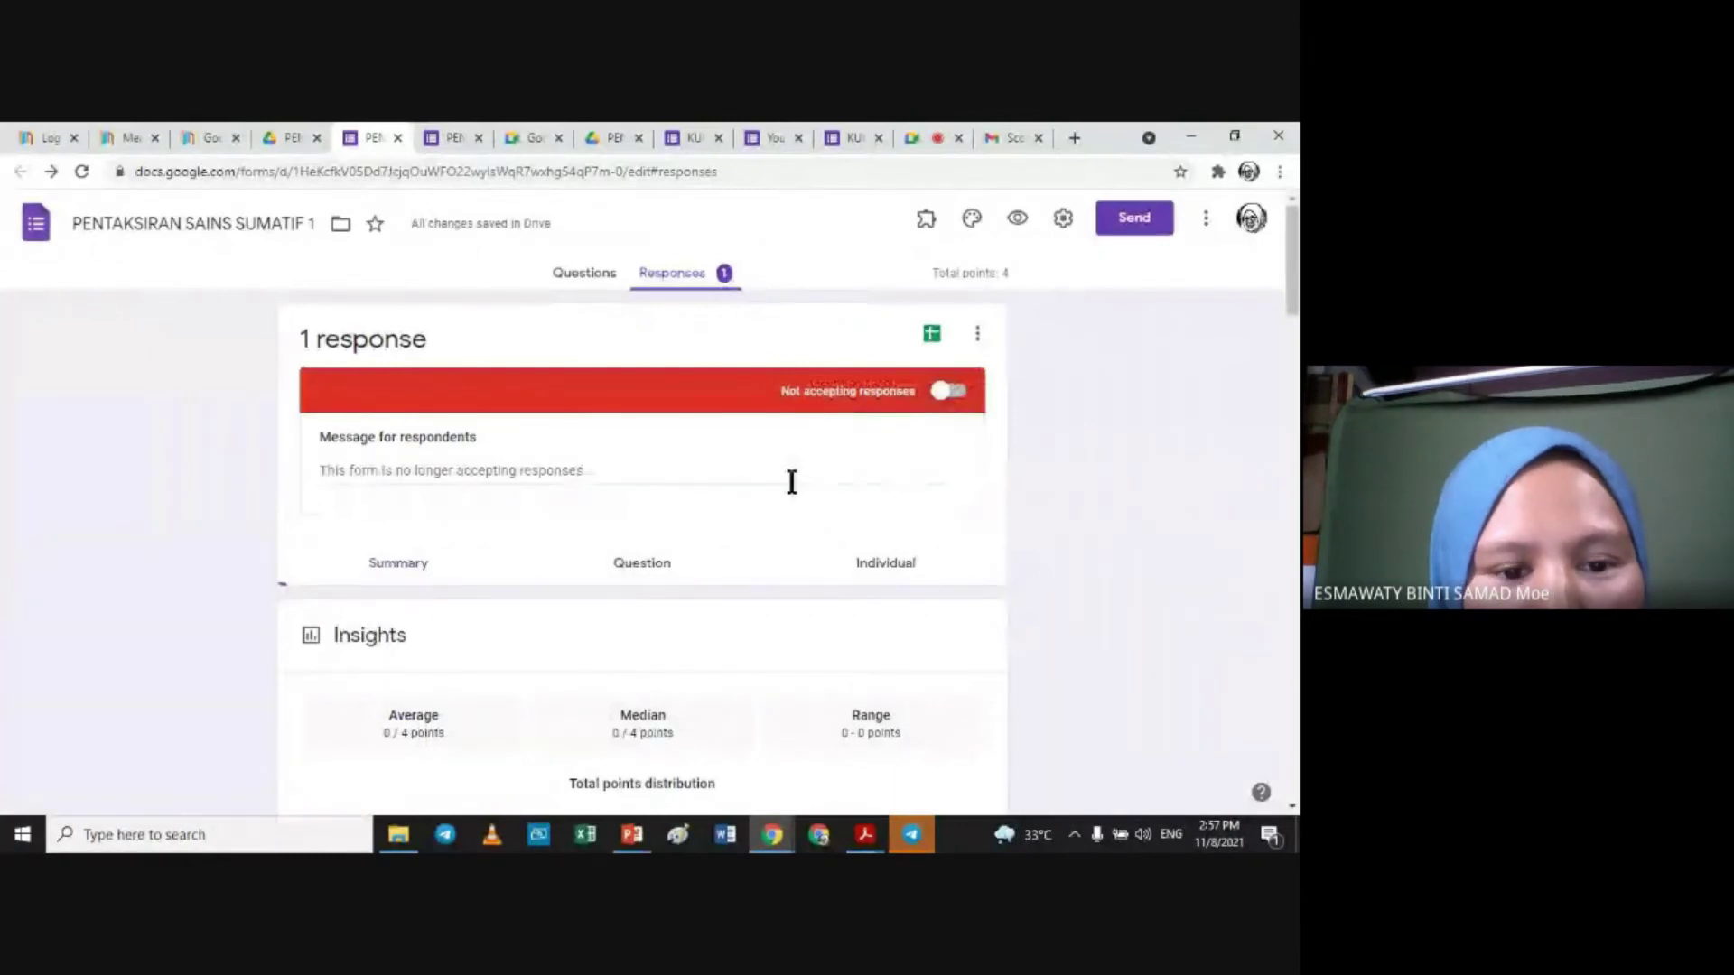
click(565, 470)
text(MAS)
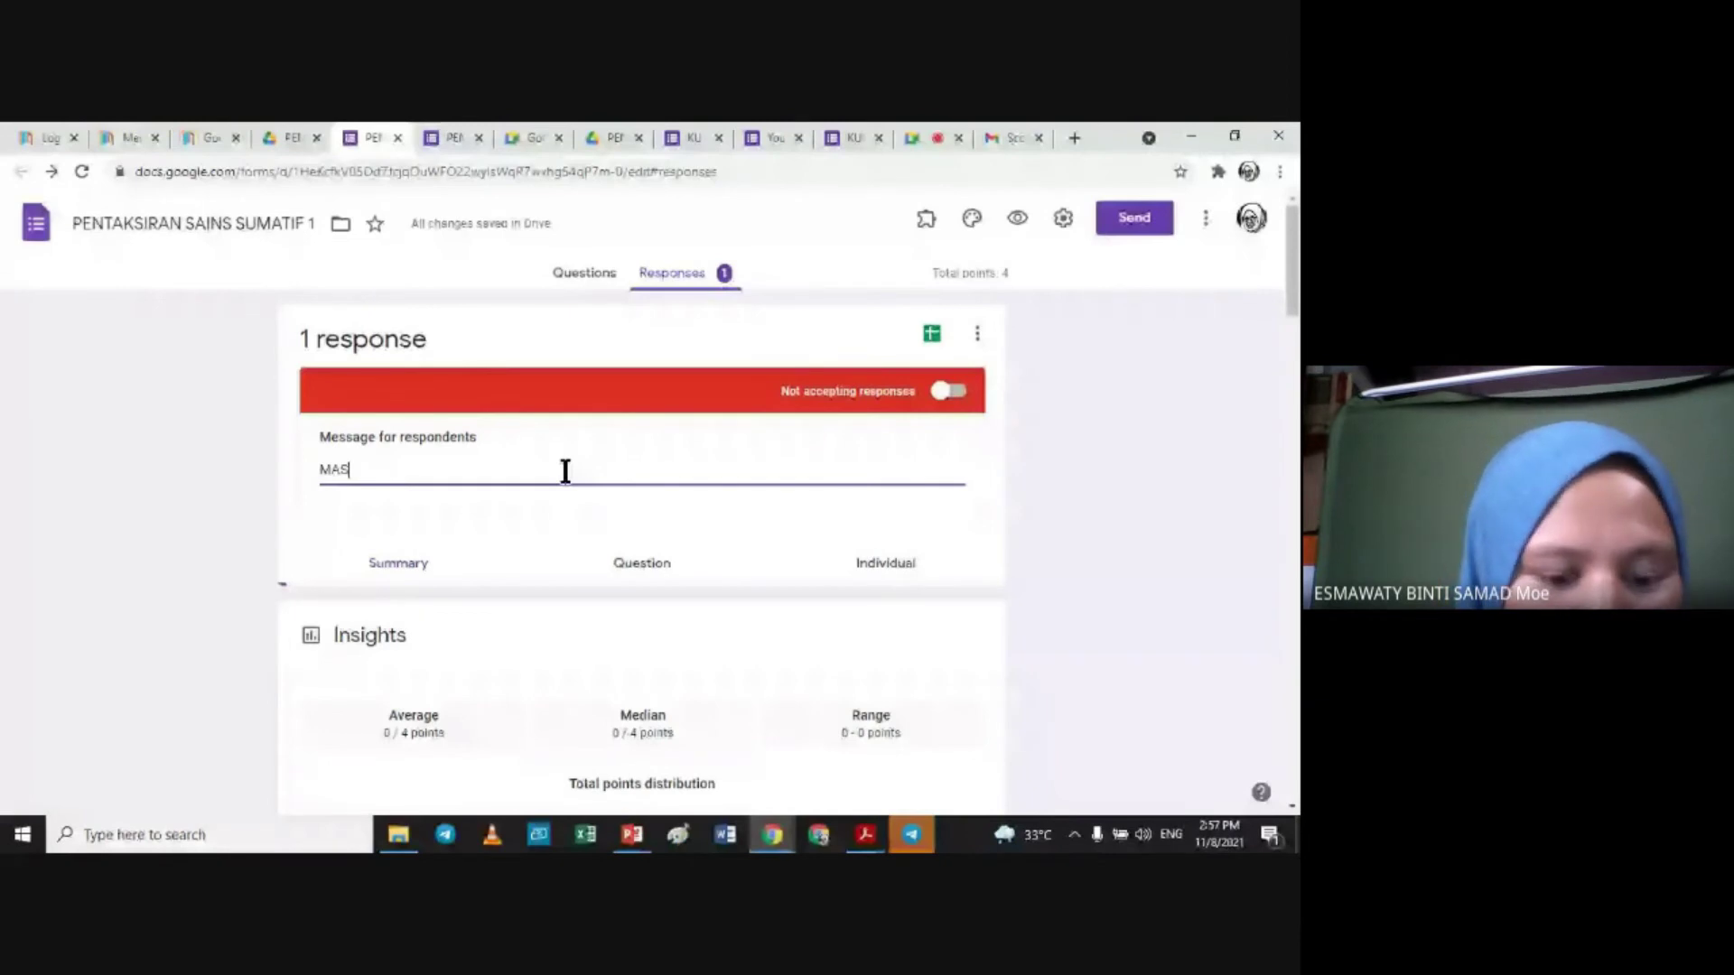
text(A MENJAWAB)
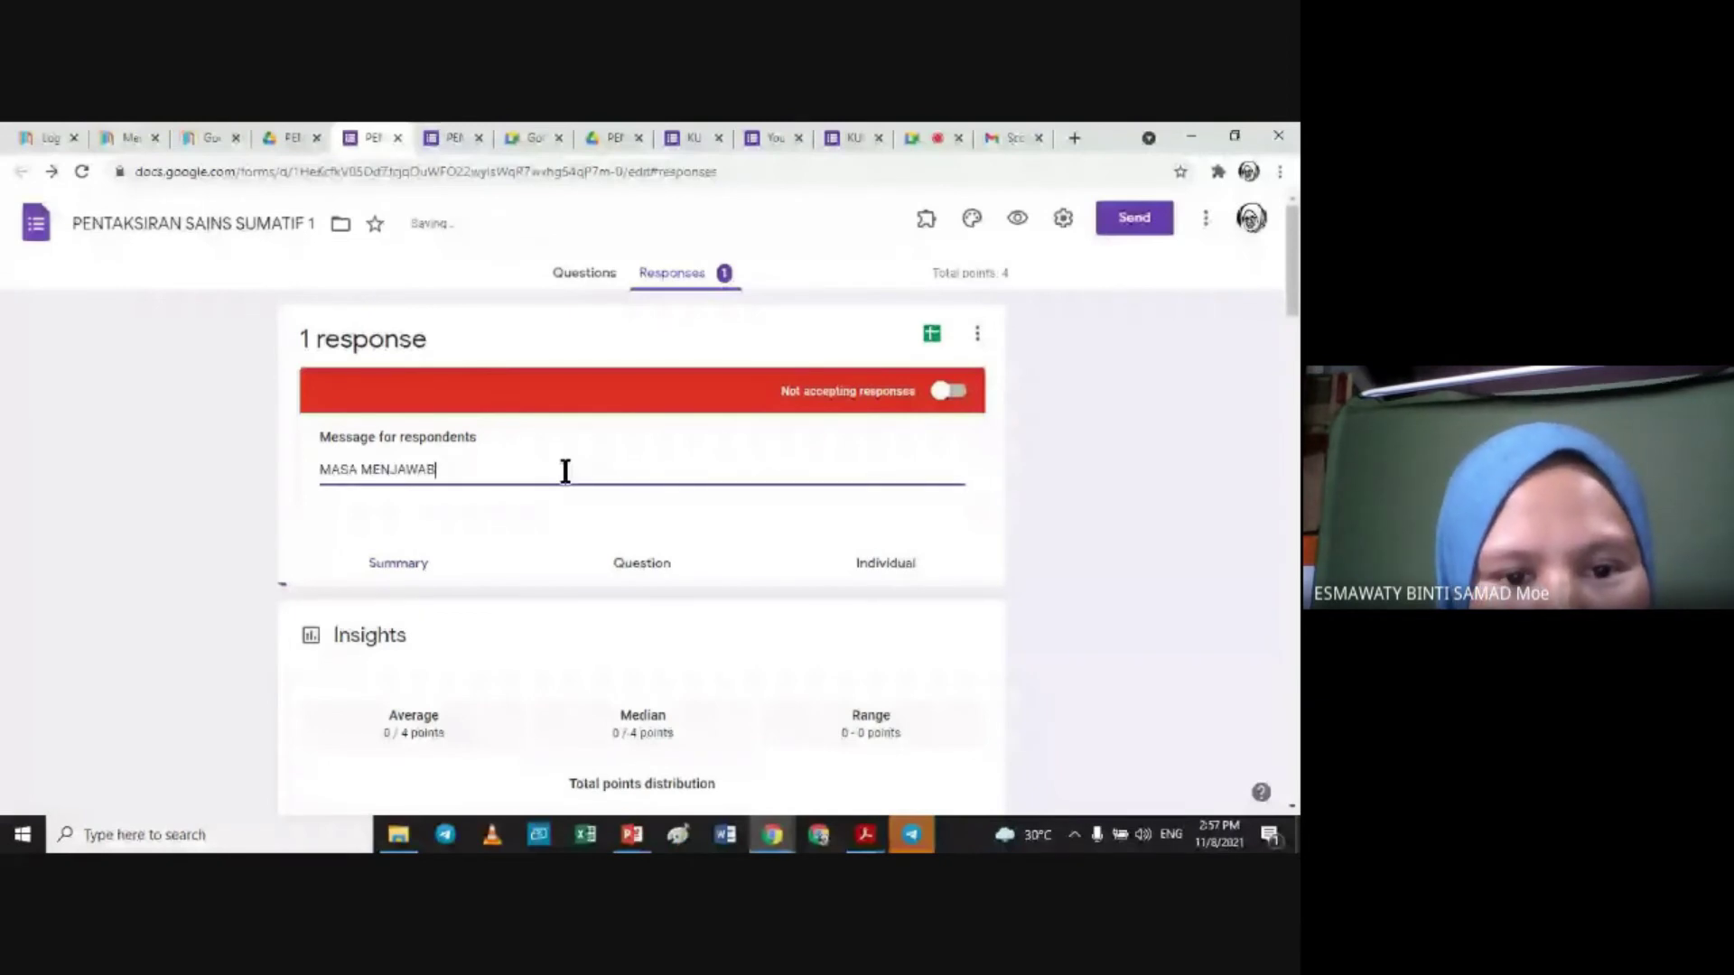
text( TELAH TAMAT)
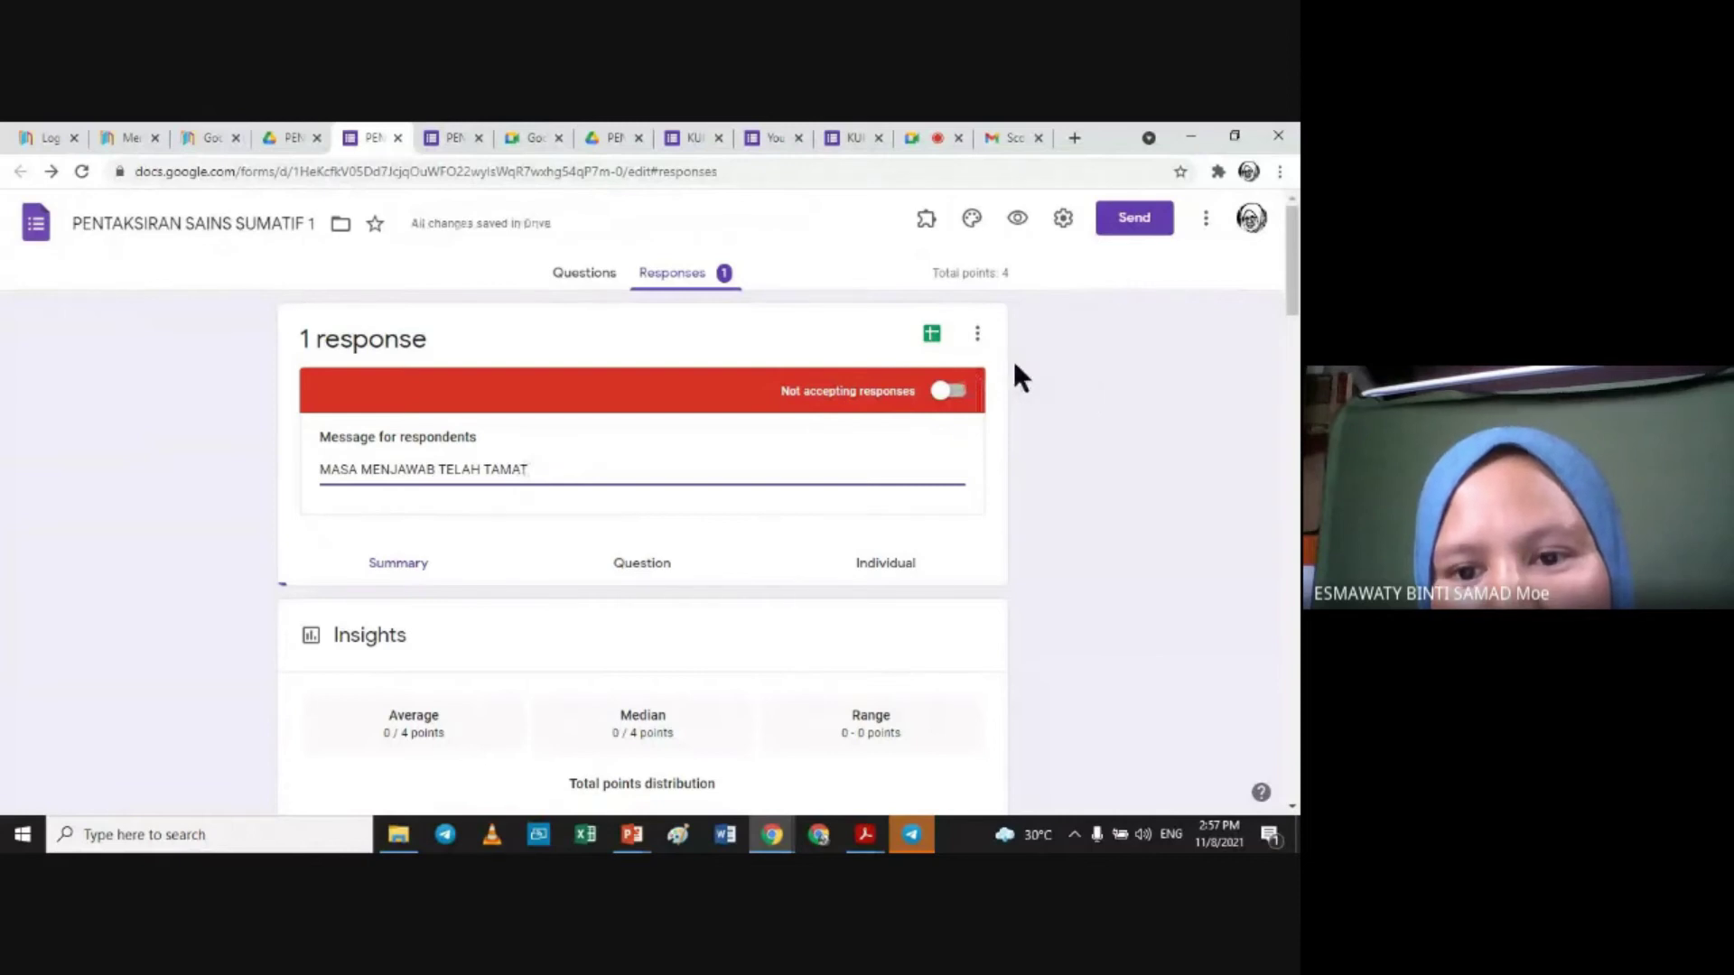
click(957, 392)
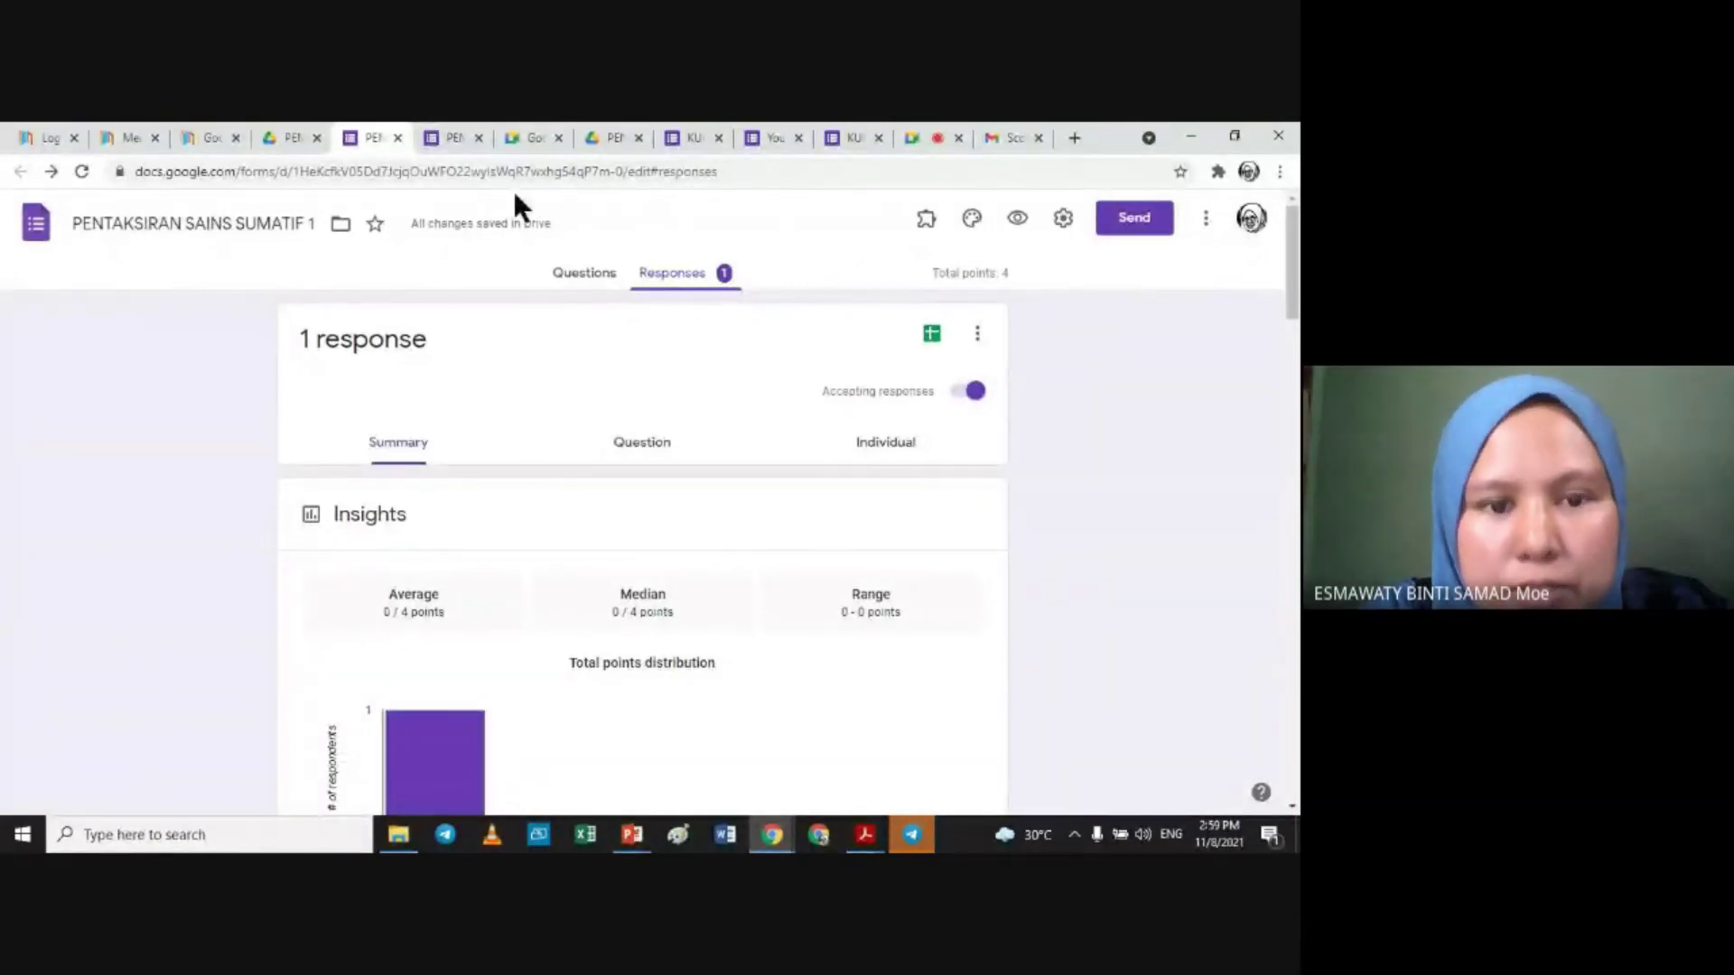
Step: Return to the form's questions and view the options for making a copy, dismissing them without copying
click(586, 278)
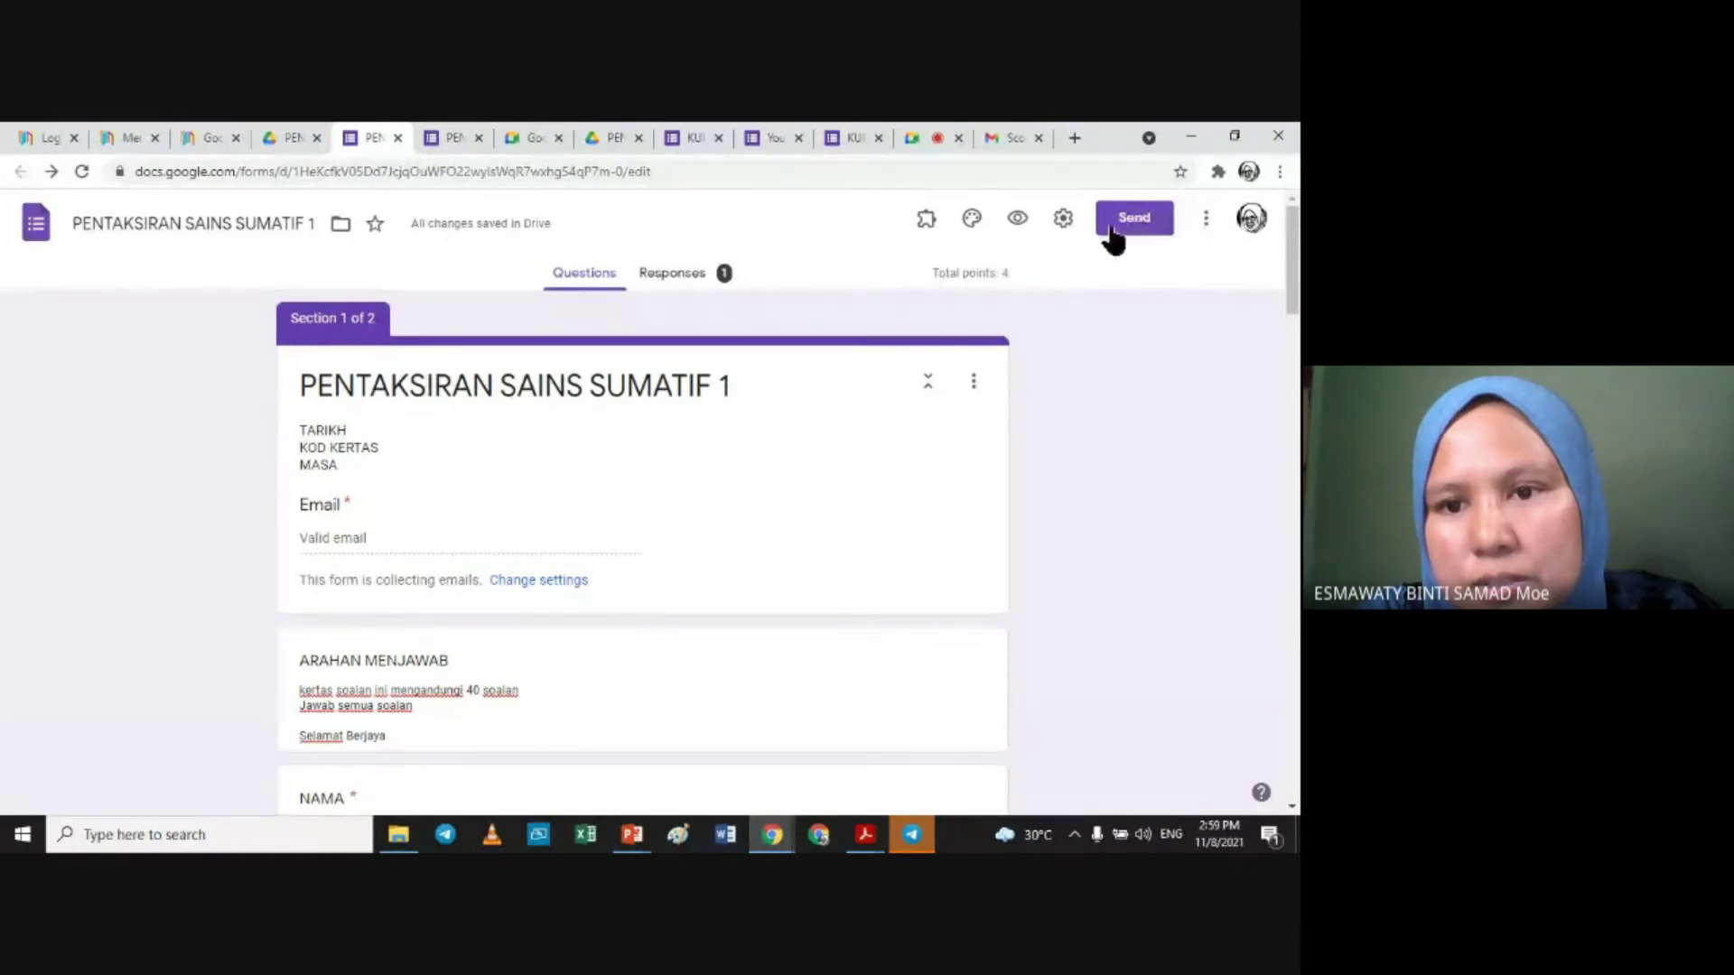
click(1205, 226)
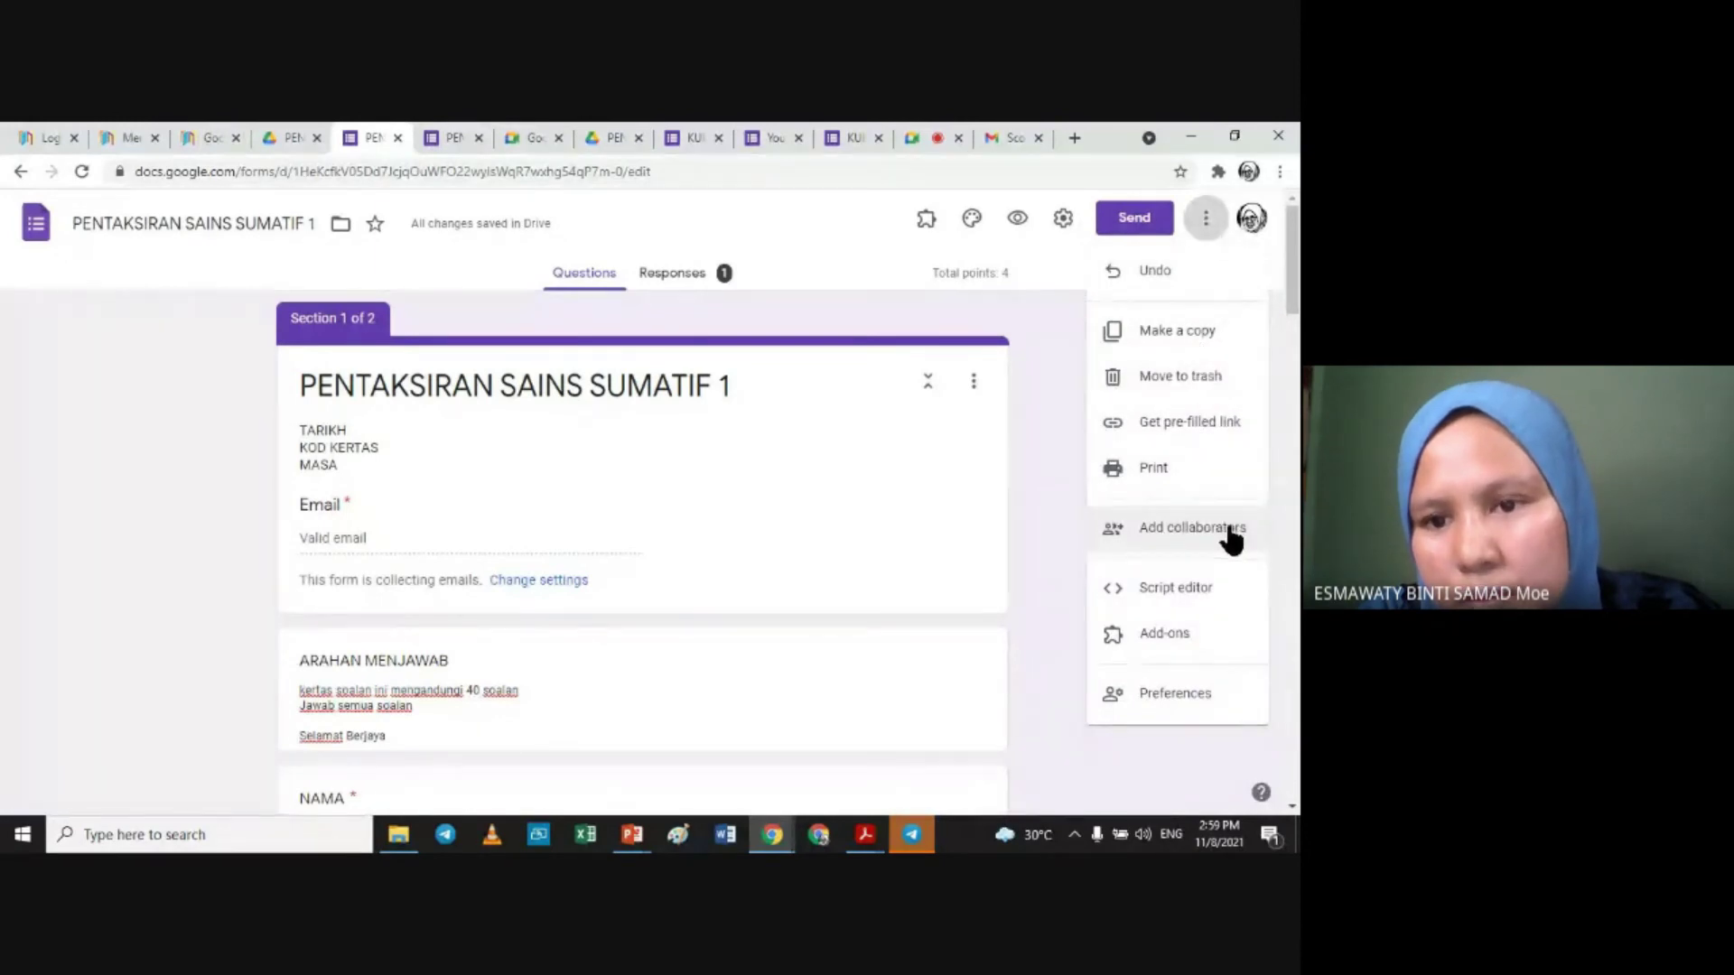
click(1182, 331)
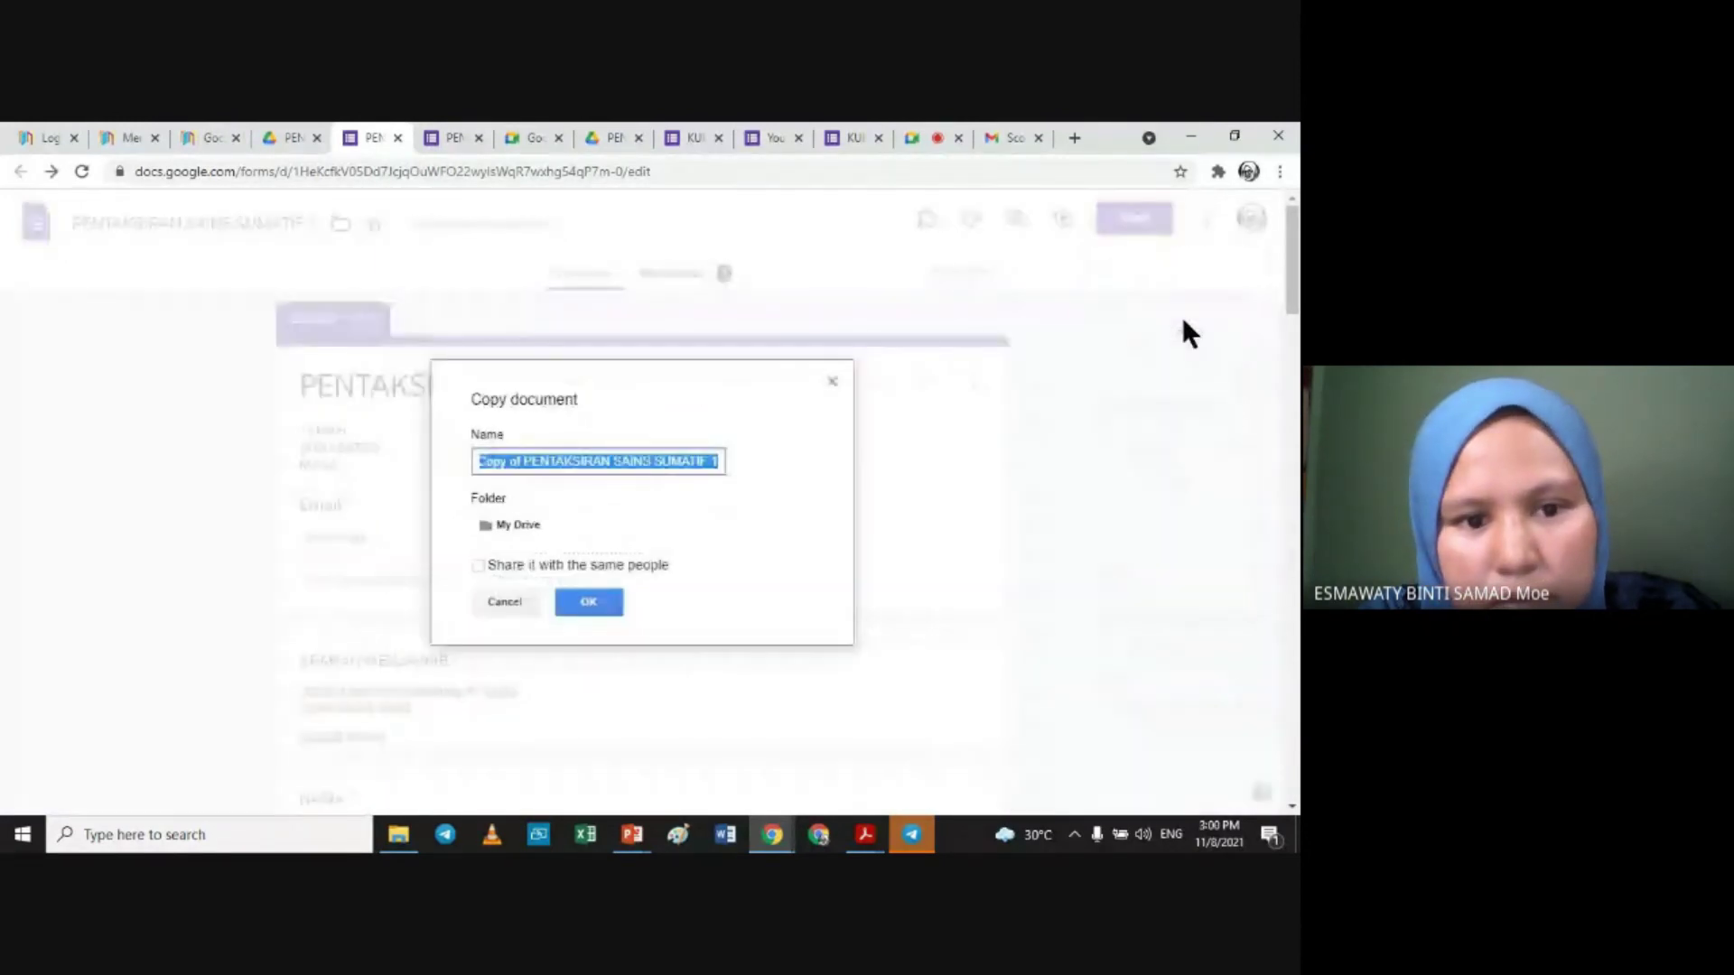
click(832, 385)
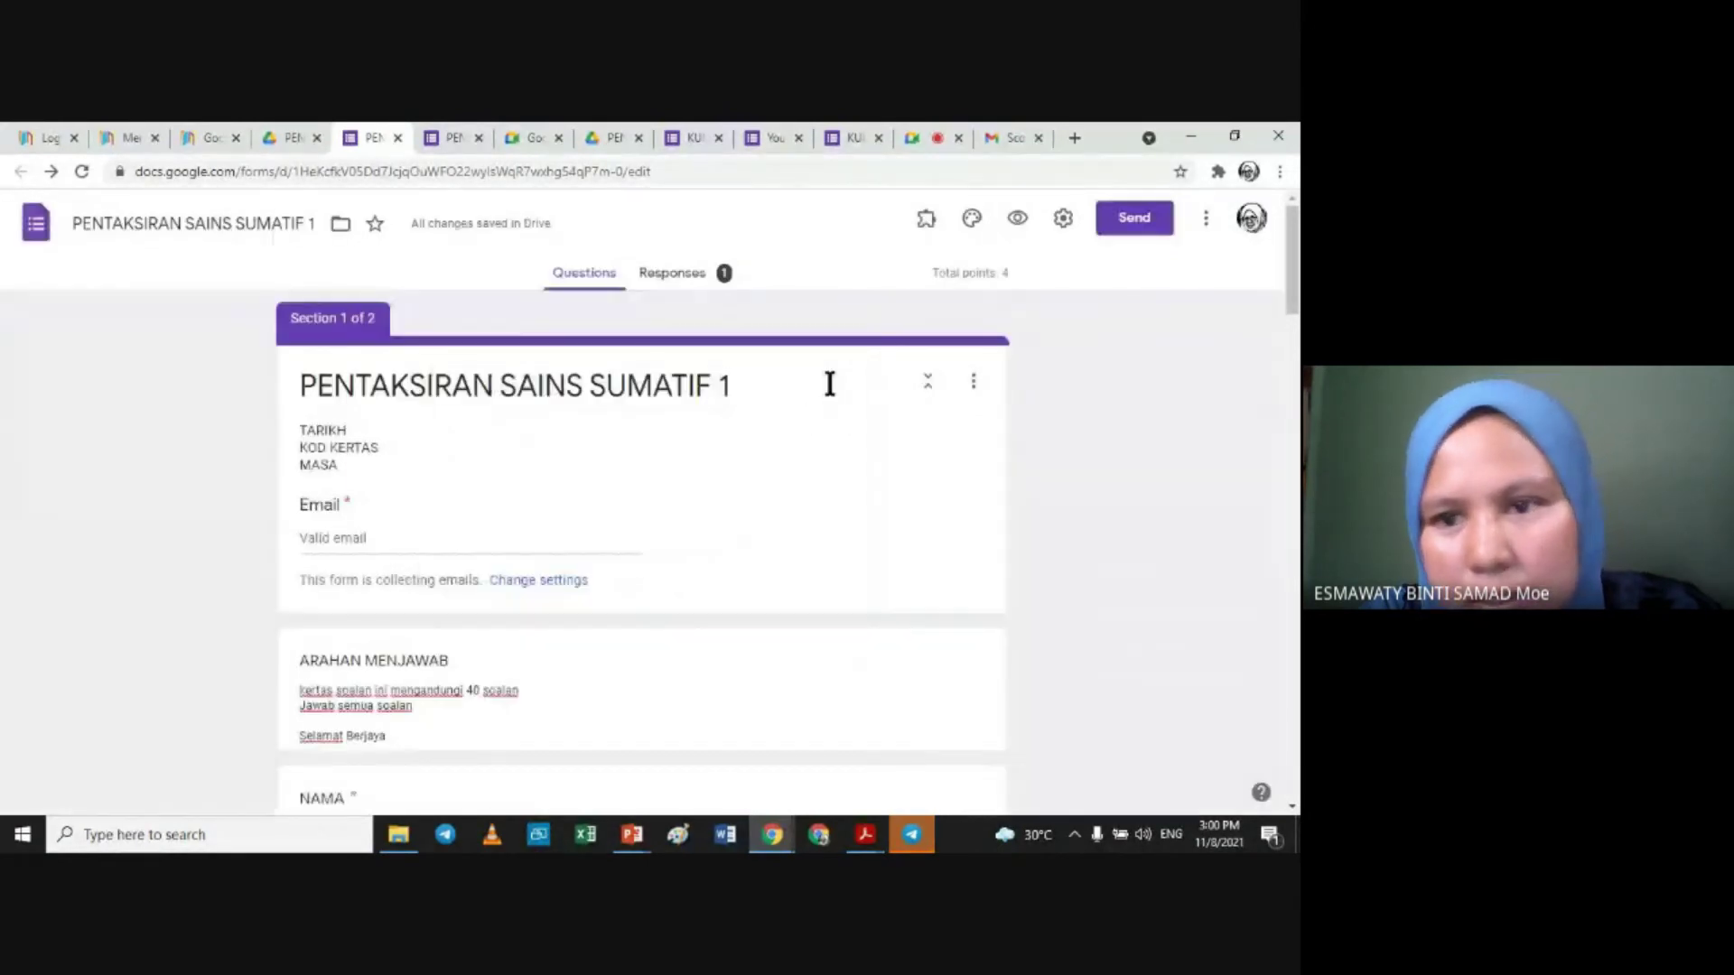
Step: Set the quiz's collaborator link access to Anyone with the link as Editor, copy the link and finish sharing
click(1205, 219)
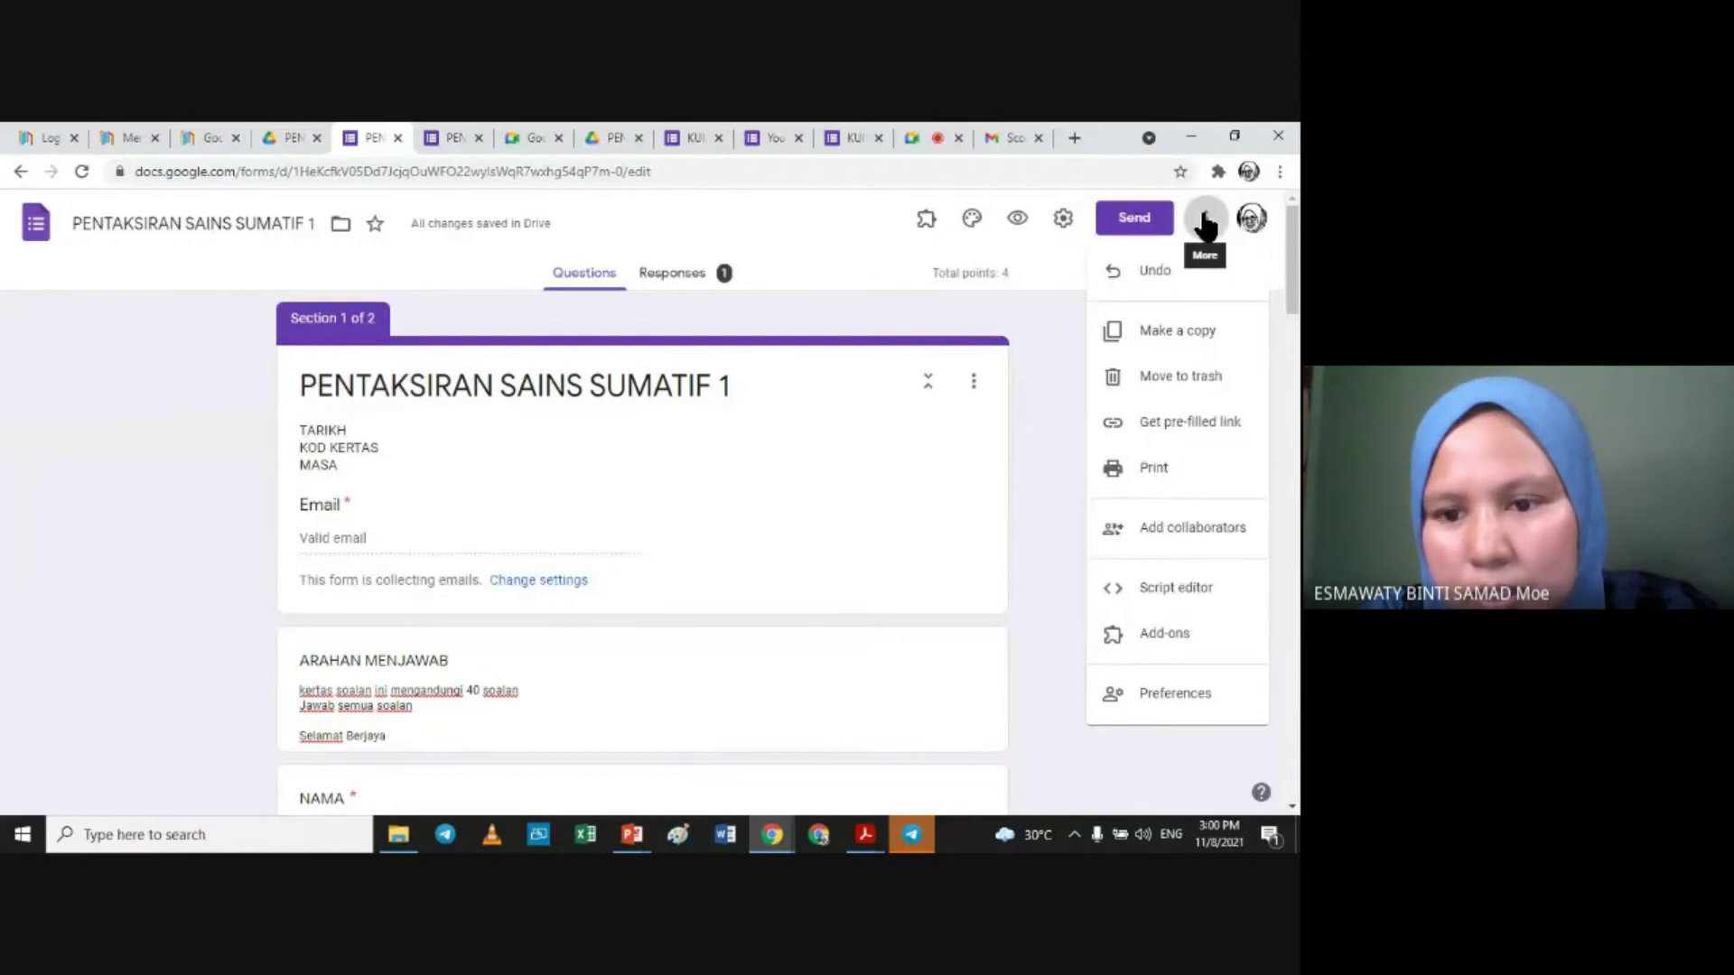
click(1179, 533)
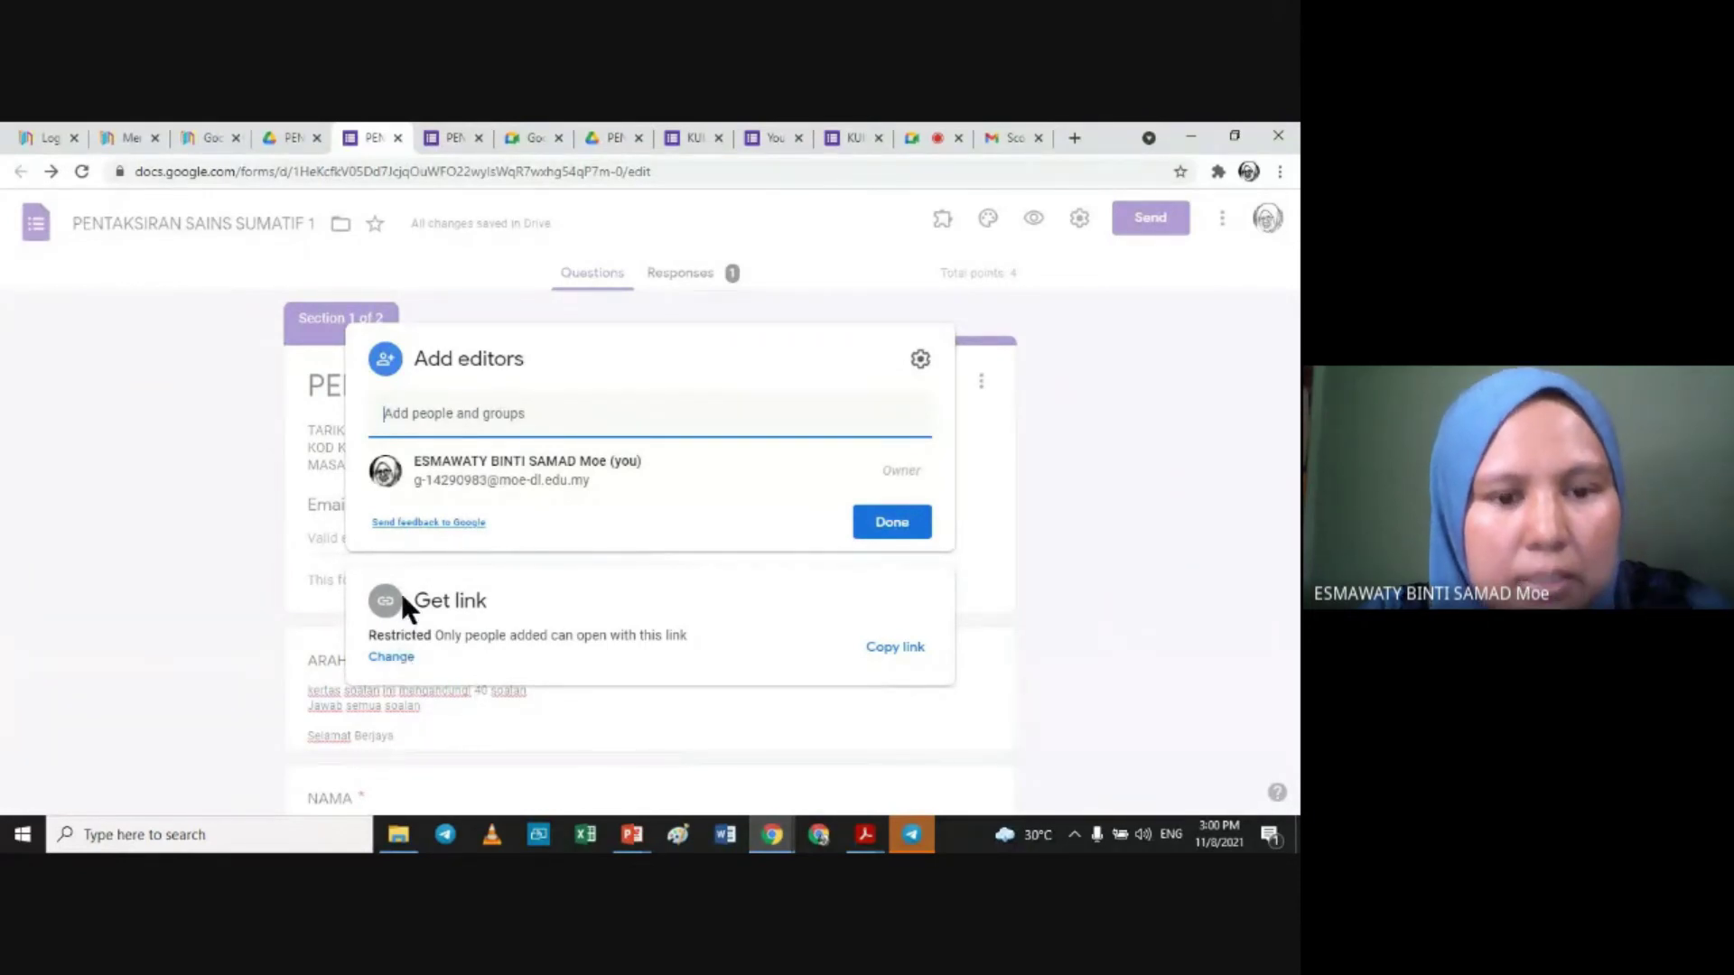
click(395, 657)
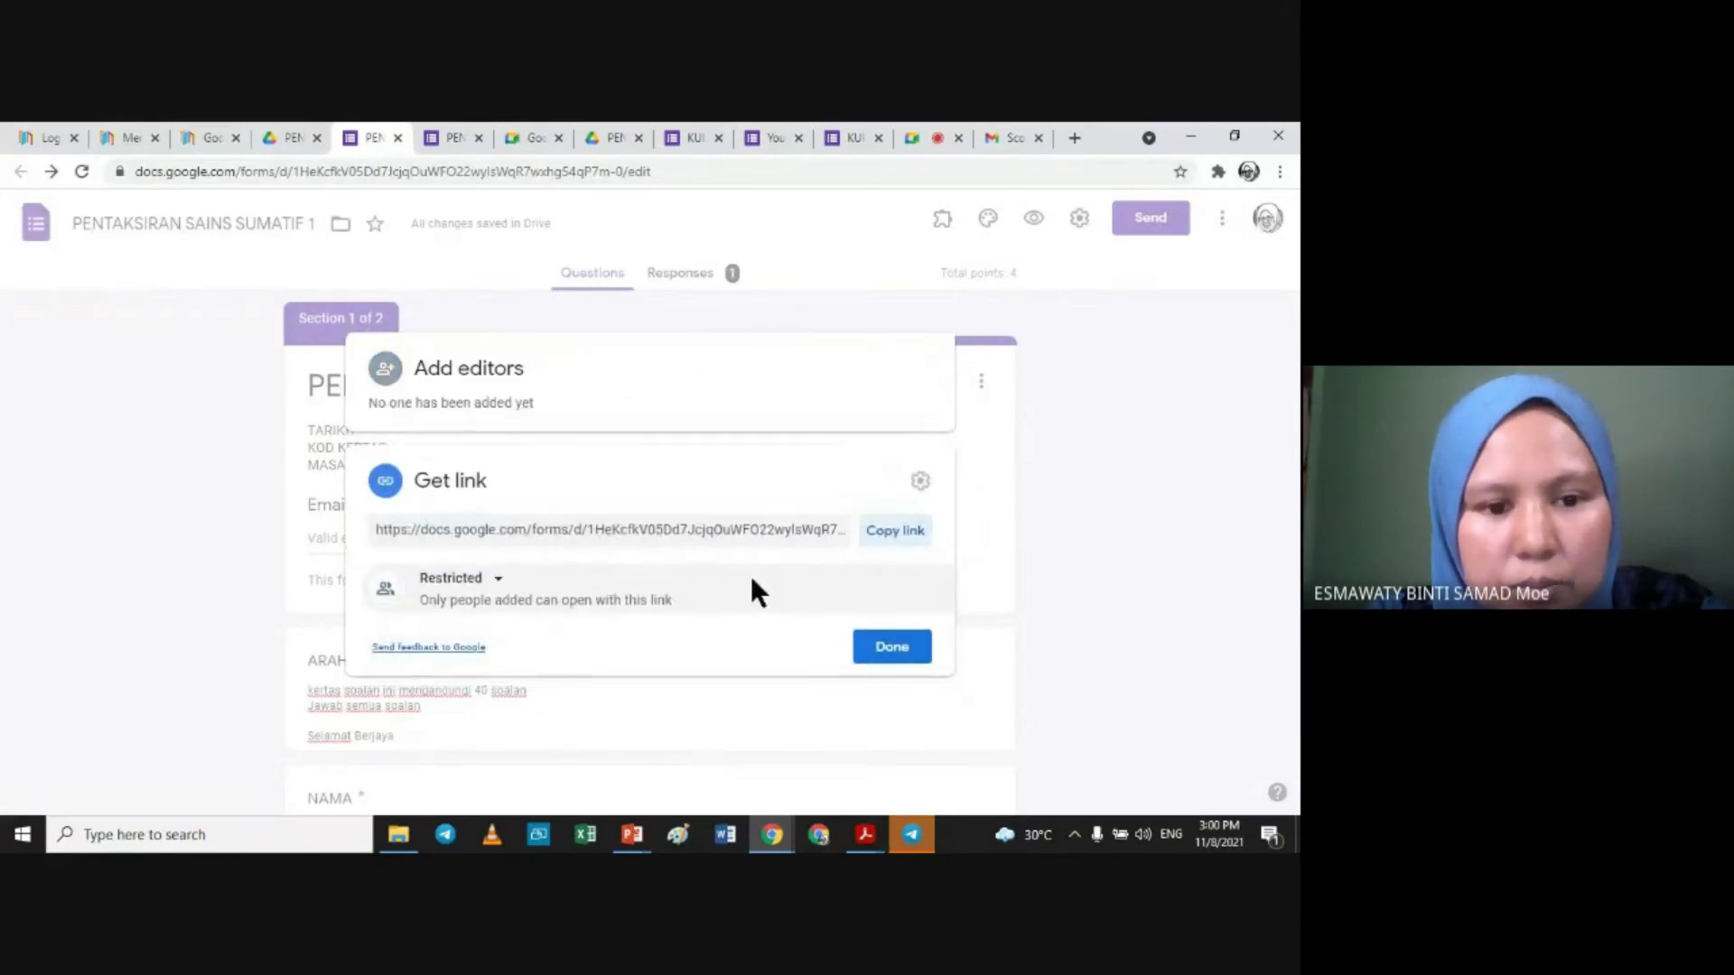
click(496, 581)
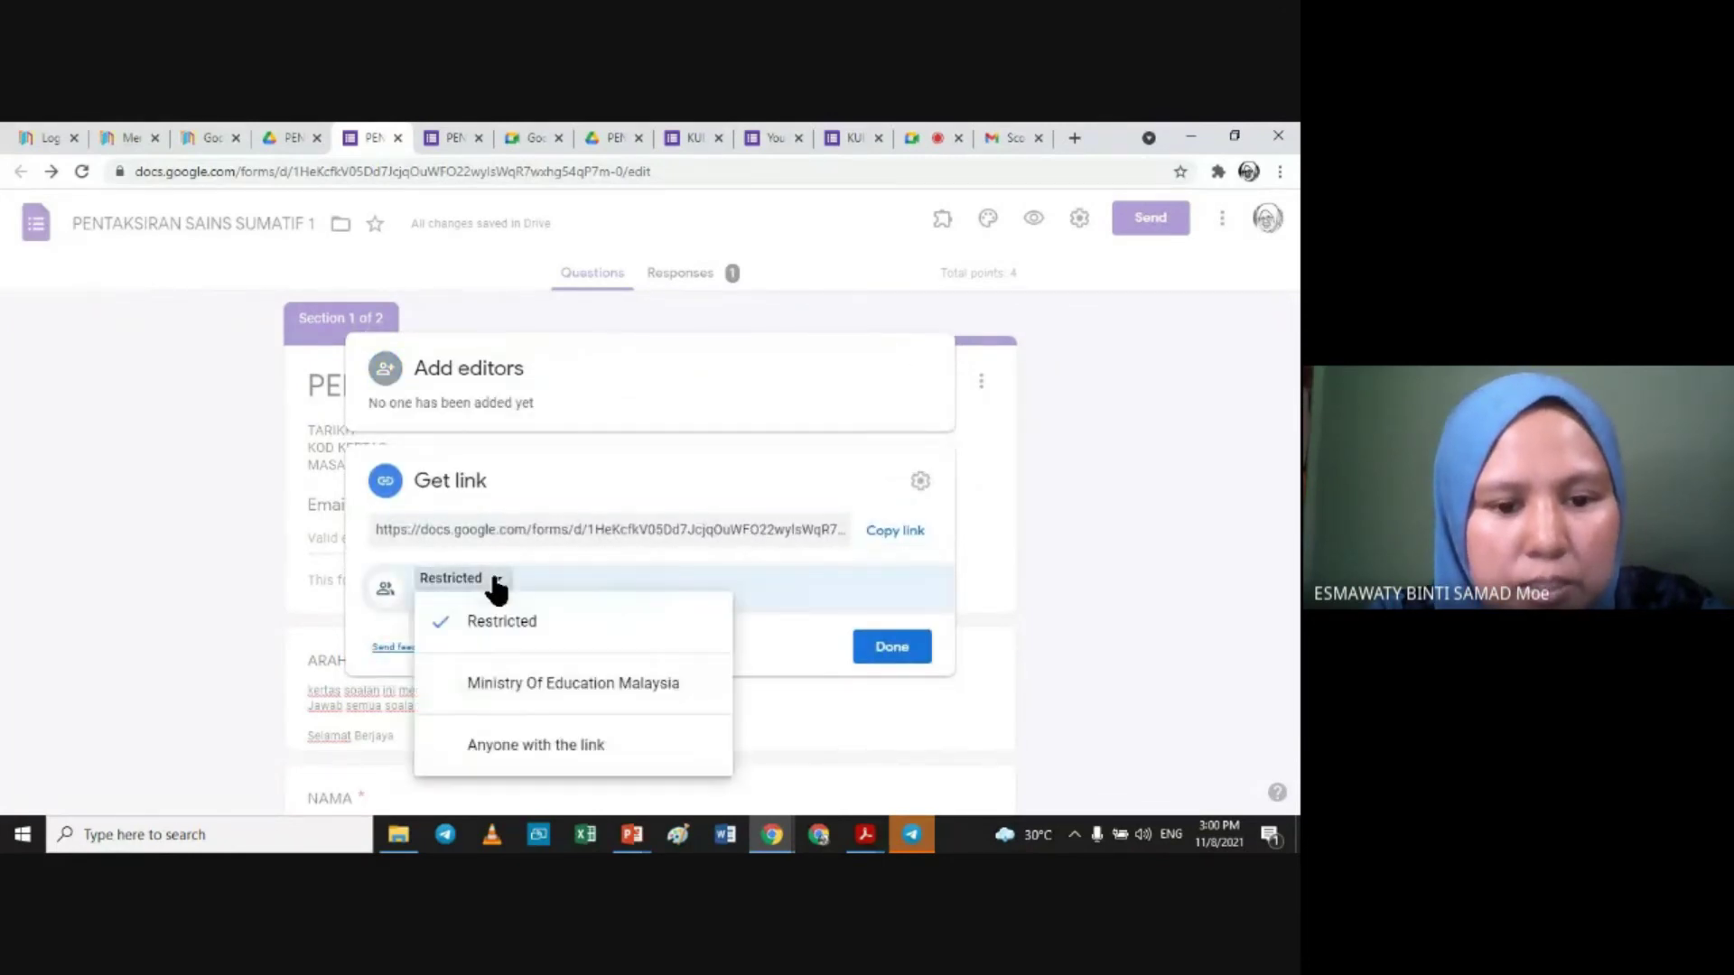
click(535, 746)
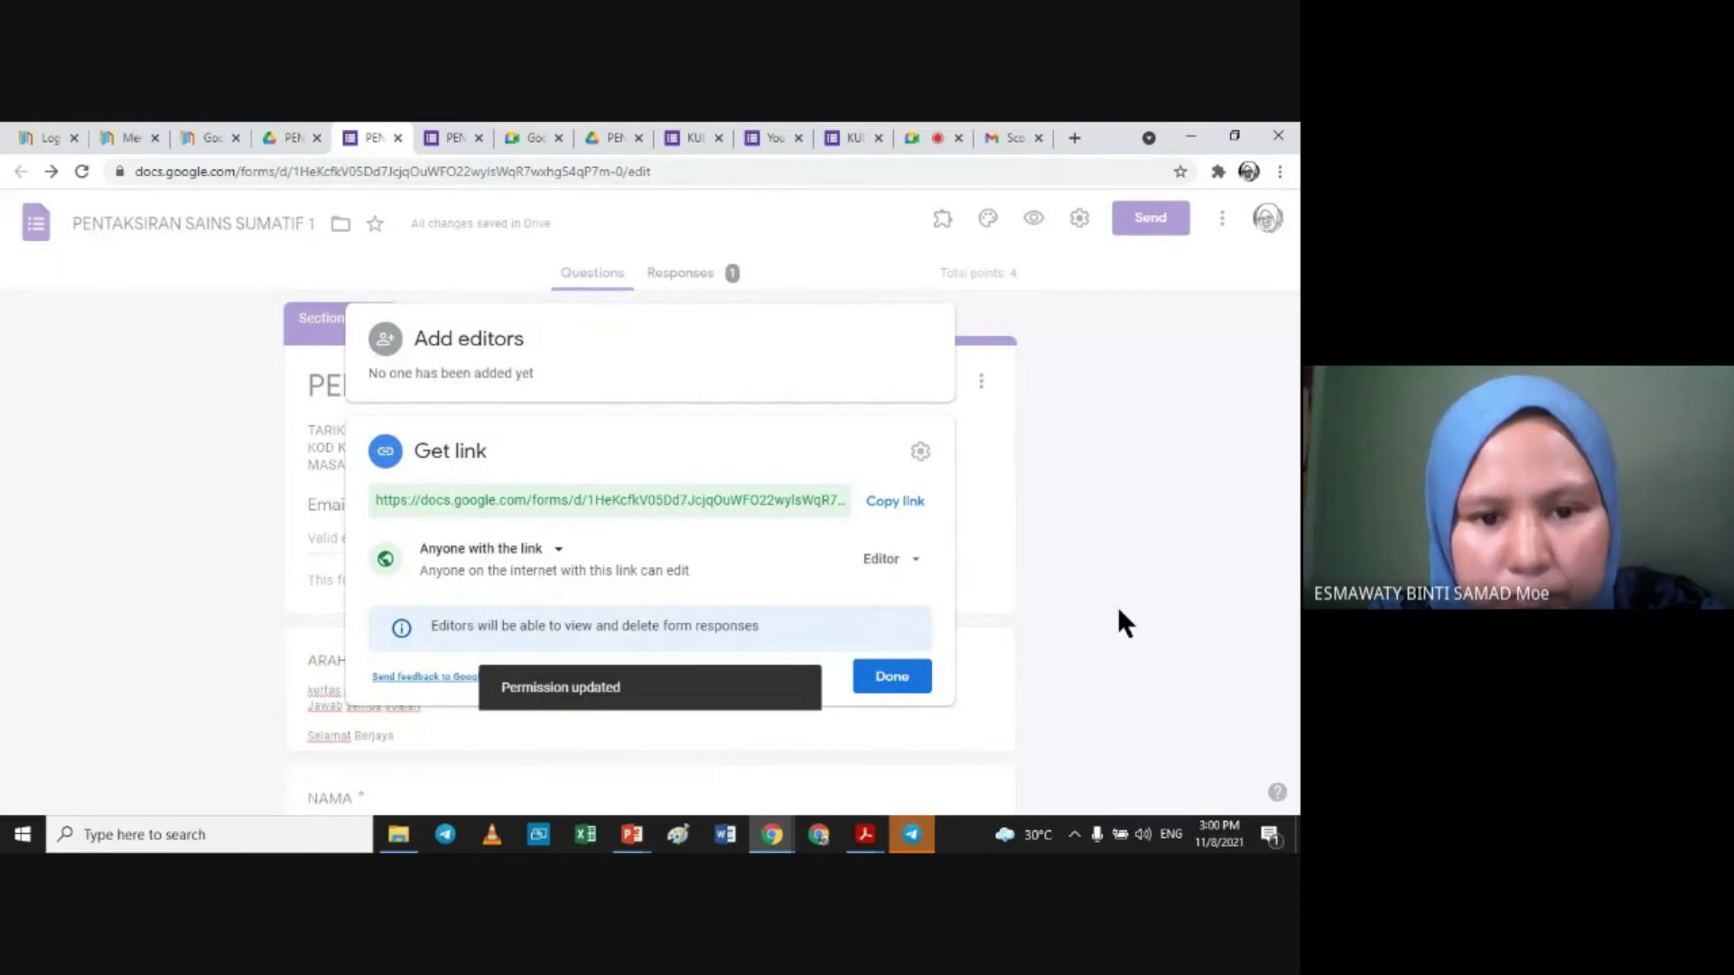
click(896, 504)
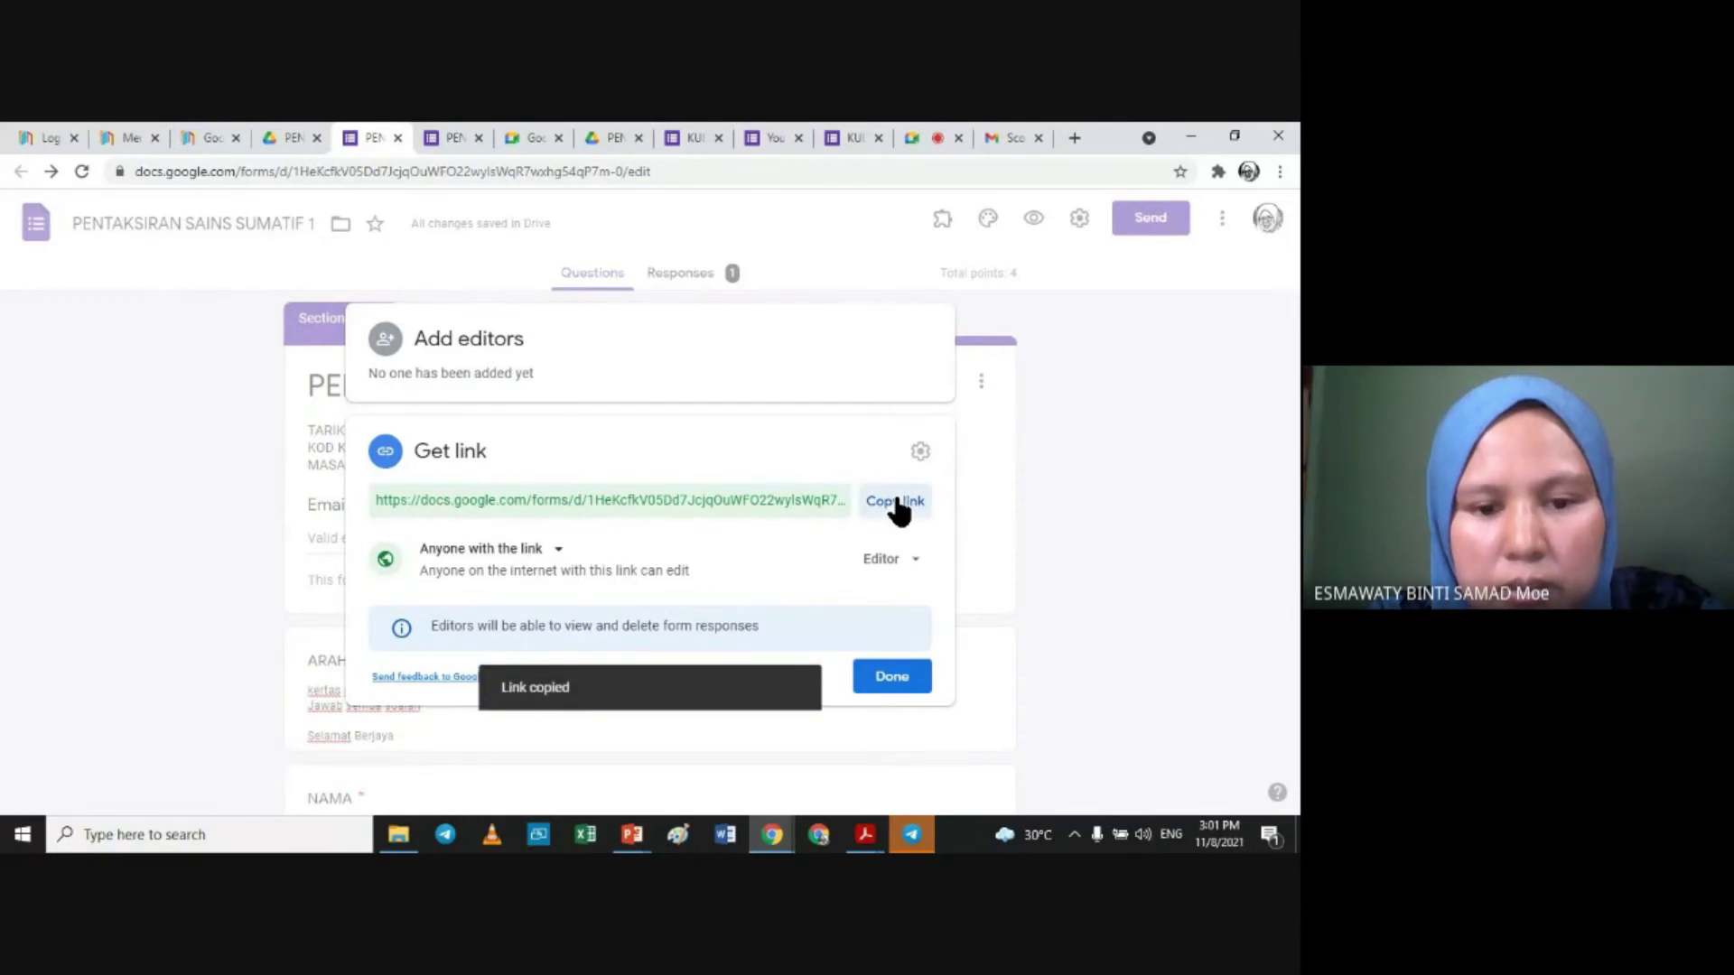
click(887, 682)
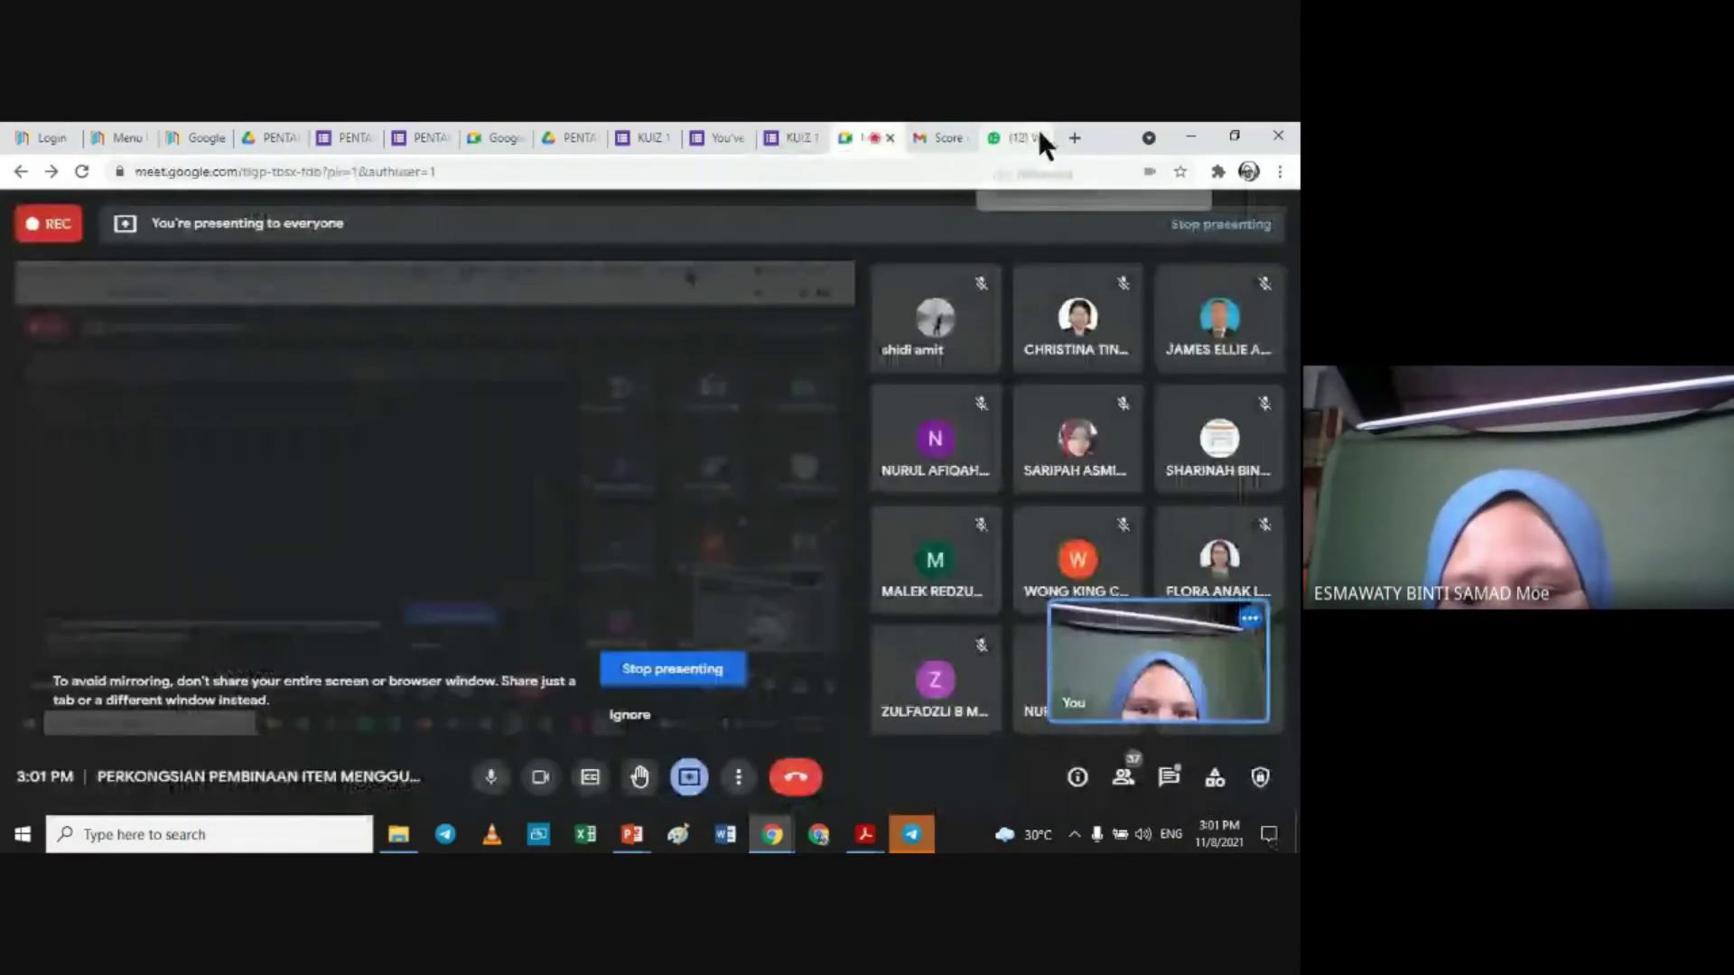
Step: Send the copied form editing link to everyone in the Google Meet in-call messages
click(1169, 778)
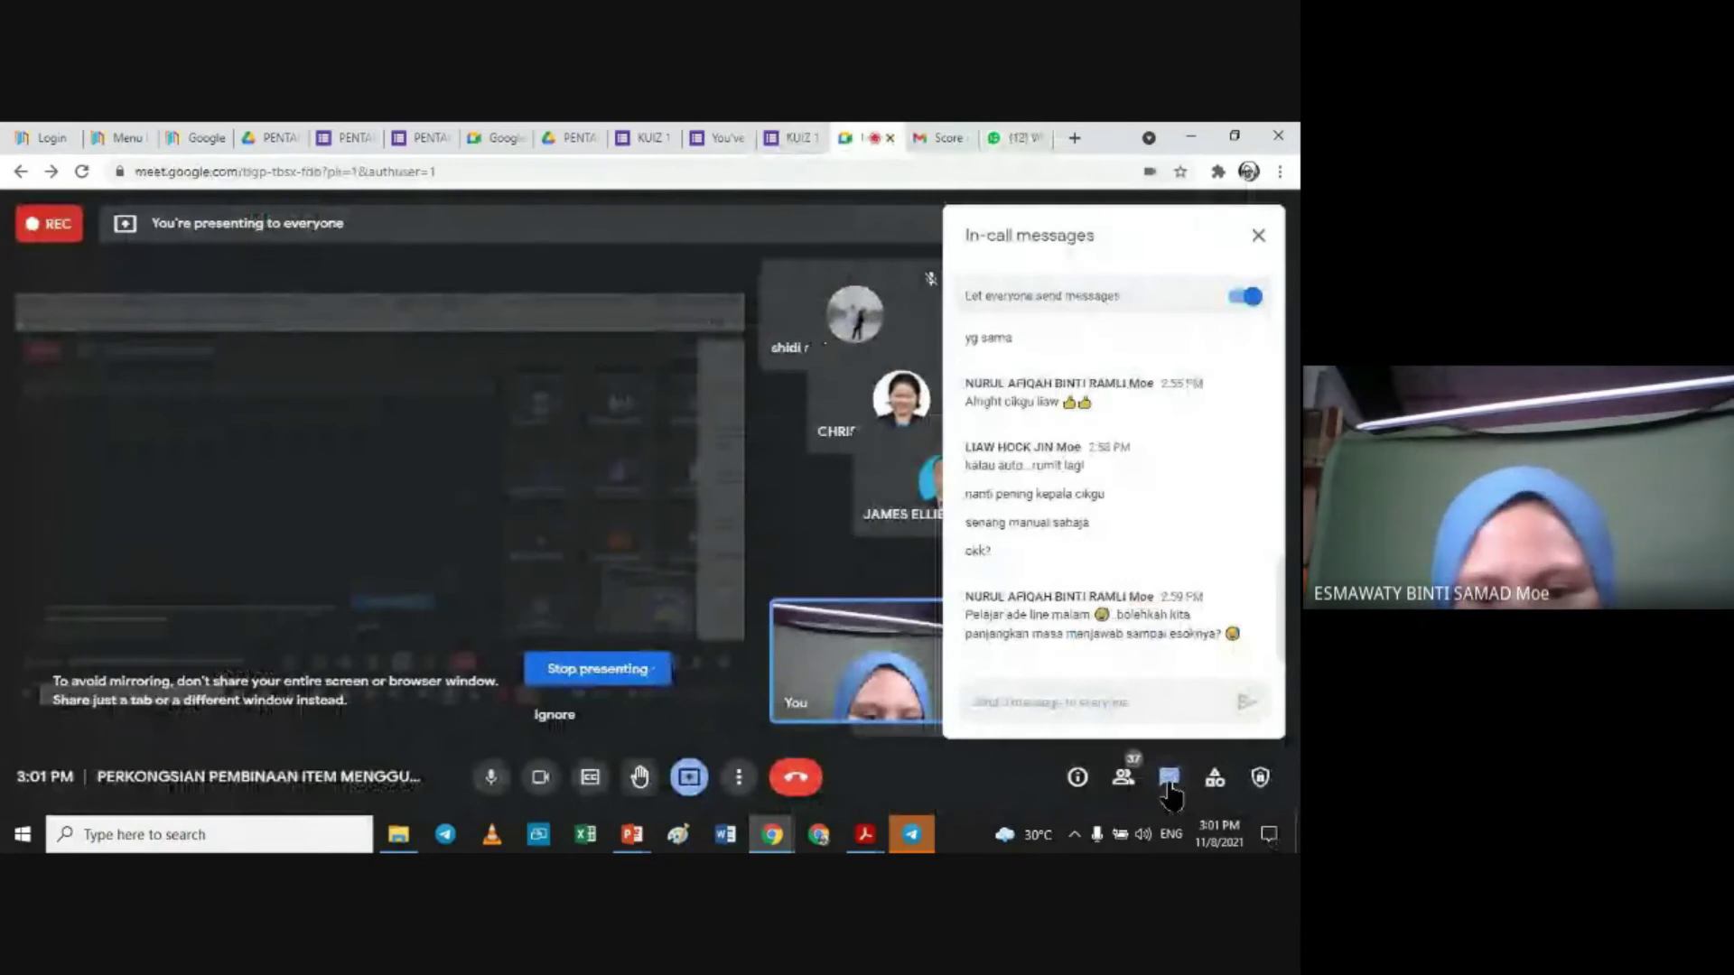
click(1069, 702)
key(ctrl+v)
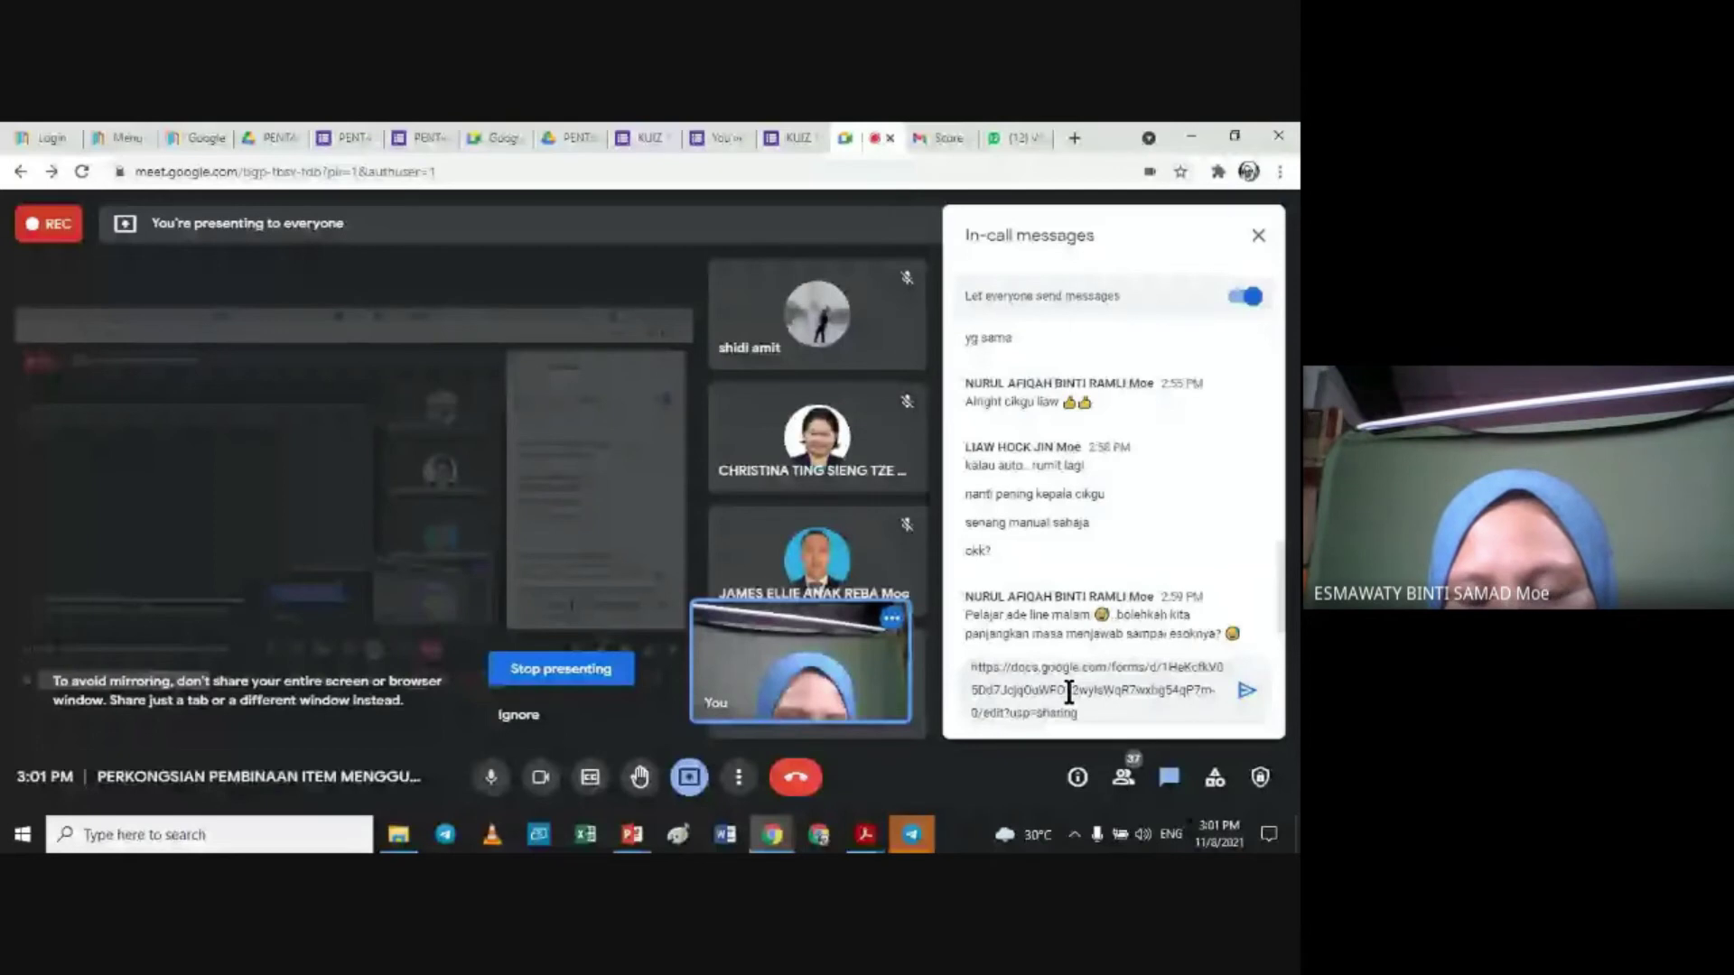
click(1246, 689)
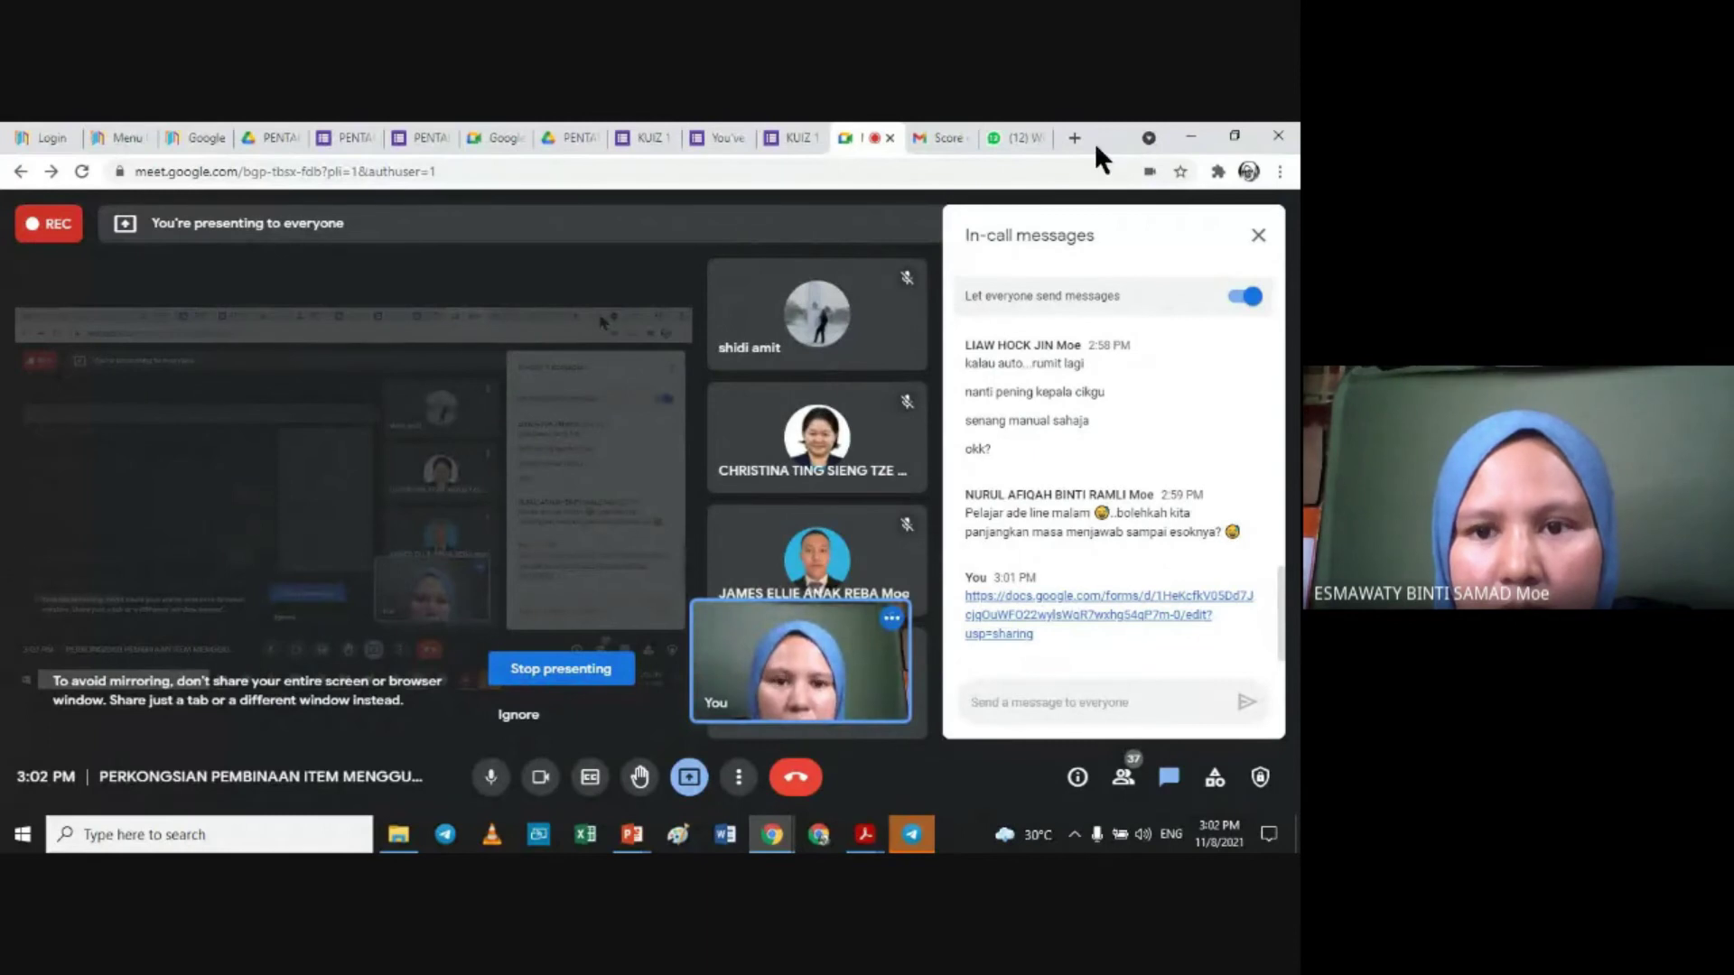
Step: Open the shared form link from the chat and make a copy named "Copy of PENTAKSIRAN SAINS SUMATIF 1" in My Drive
click(1019, 612)
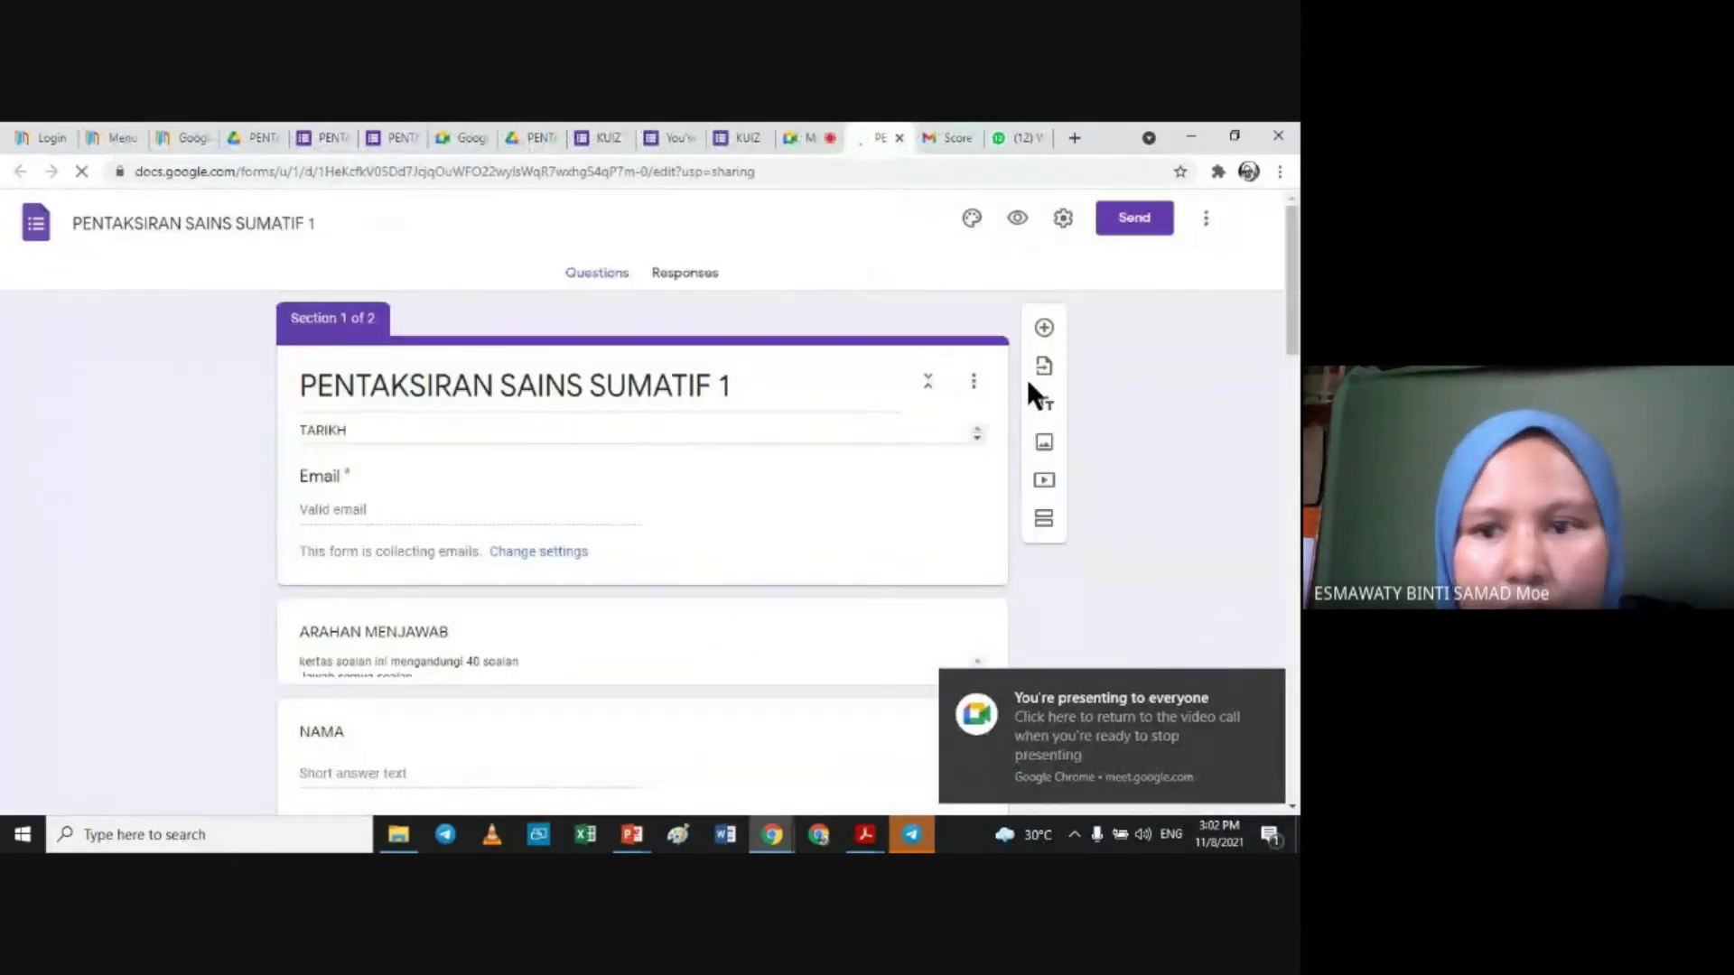
click(1206, 219)
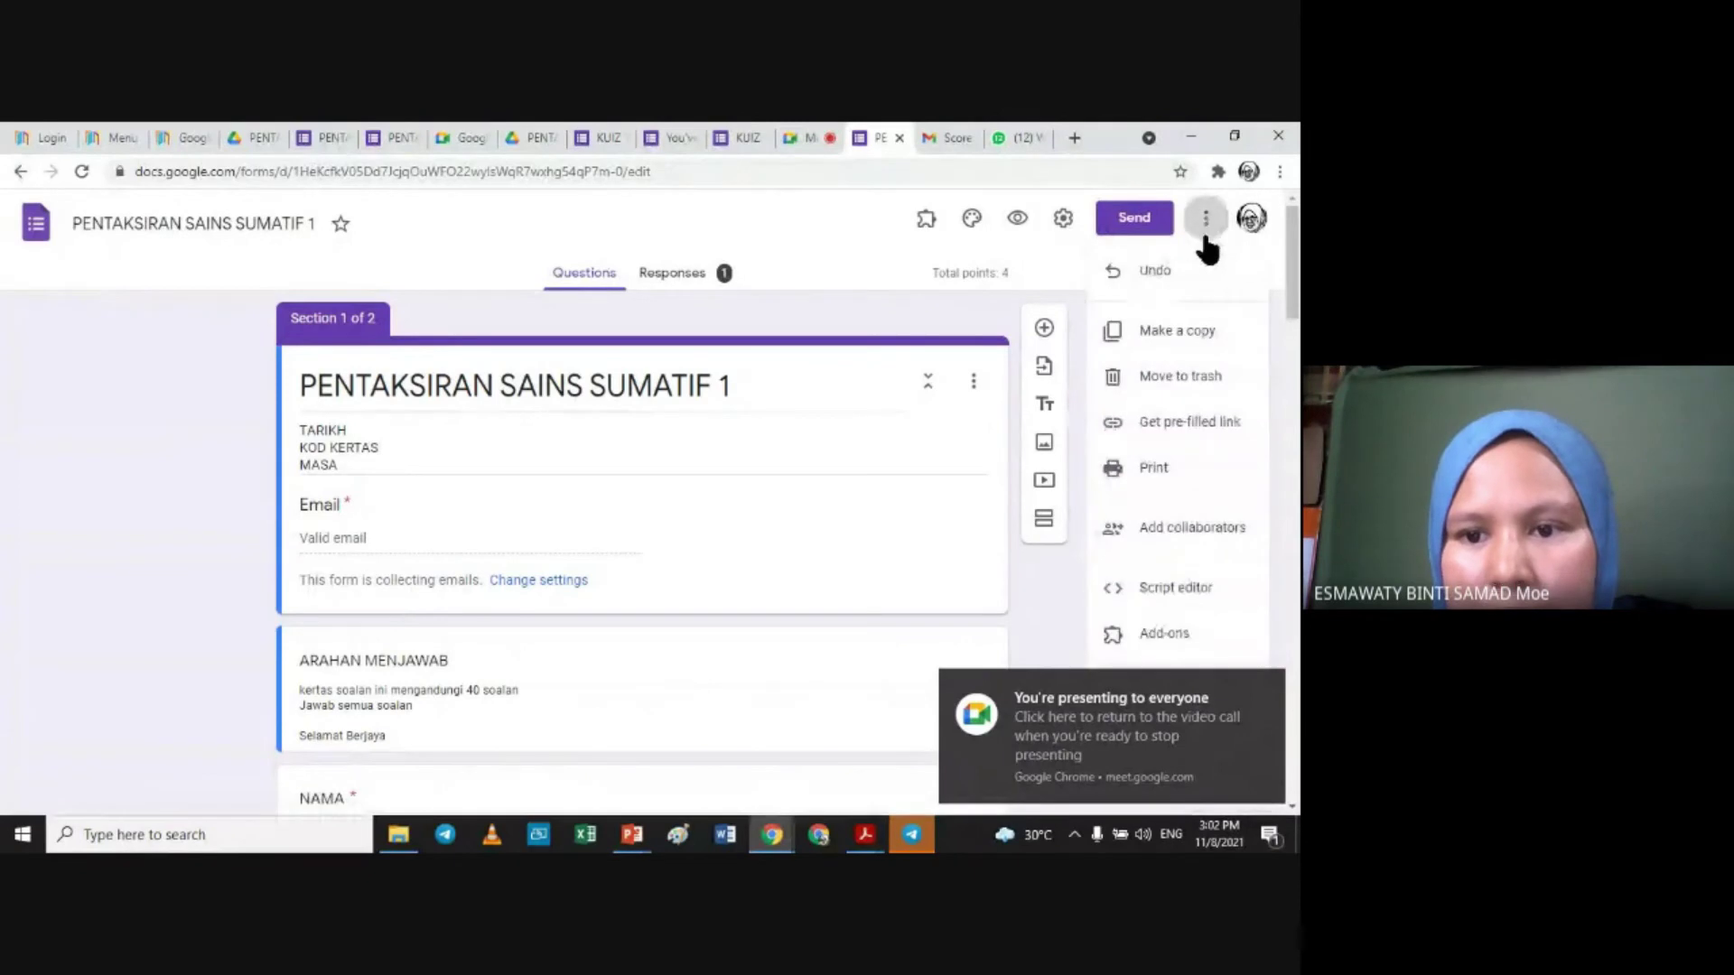
click(1190, 332)
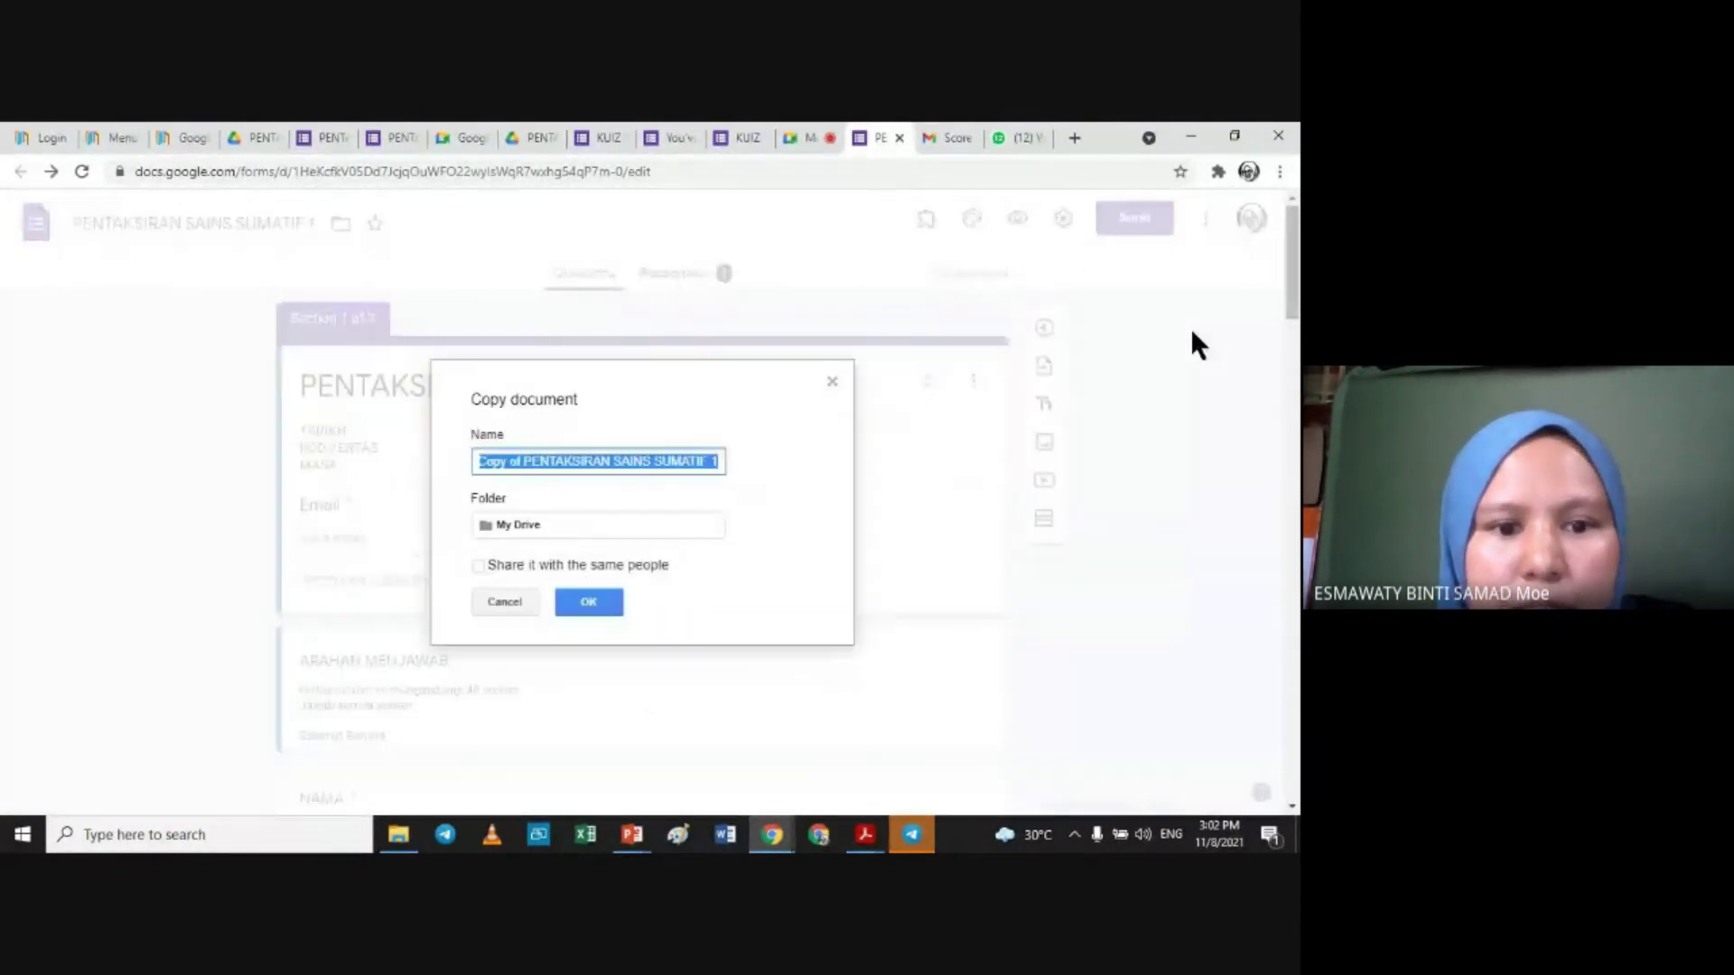
click(529, 522)
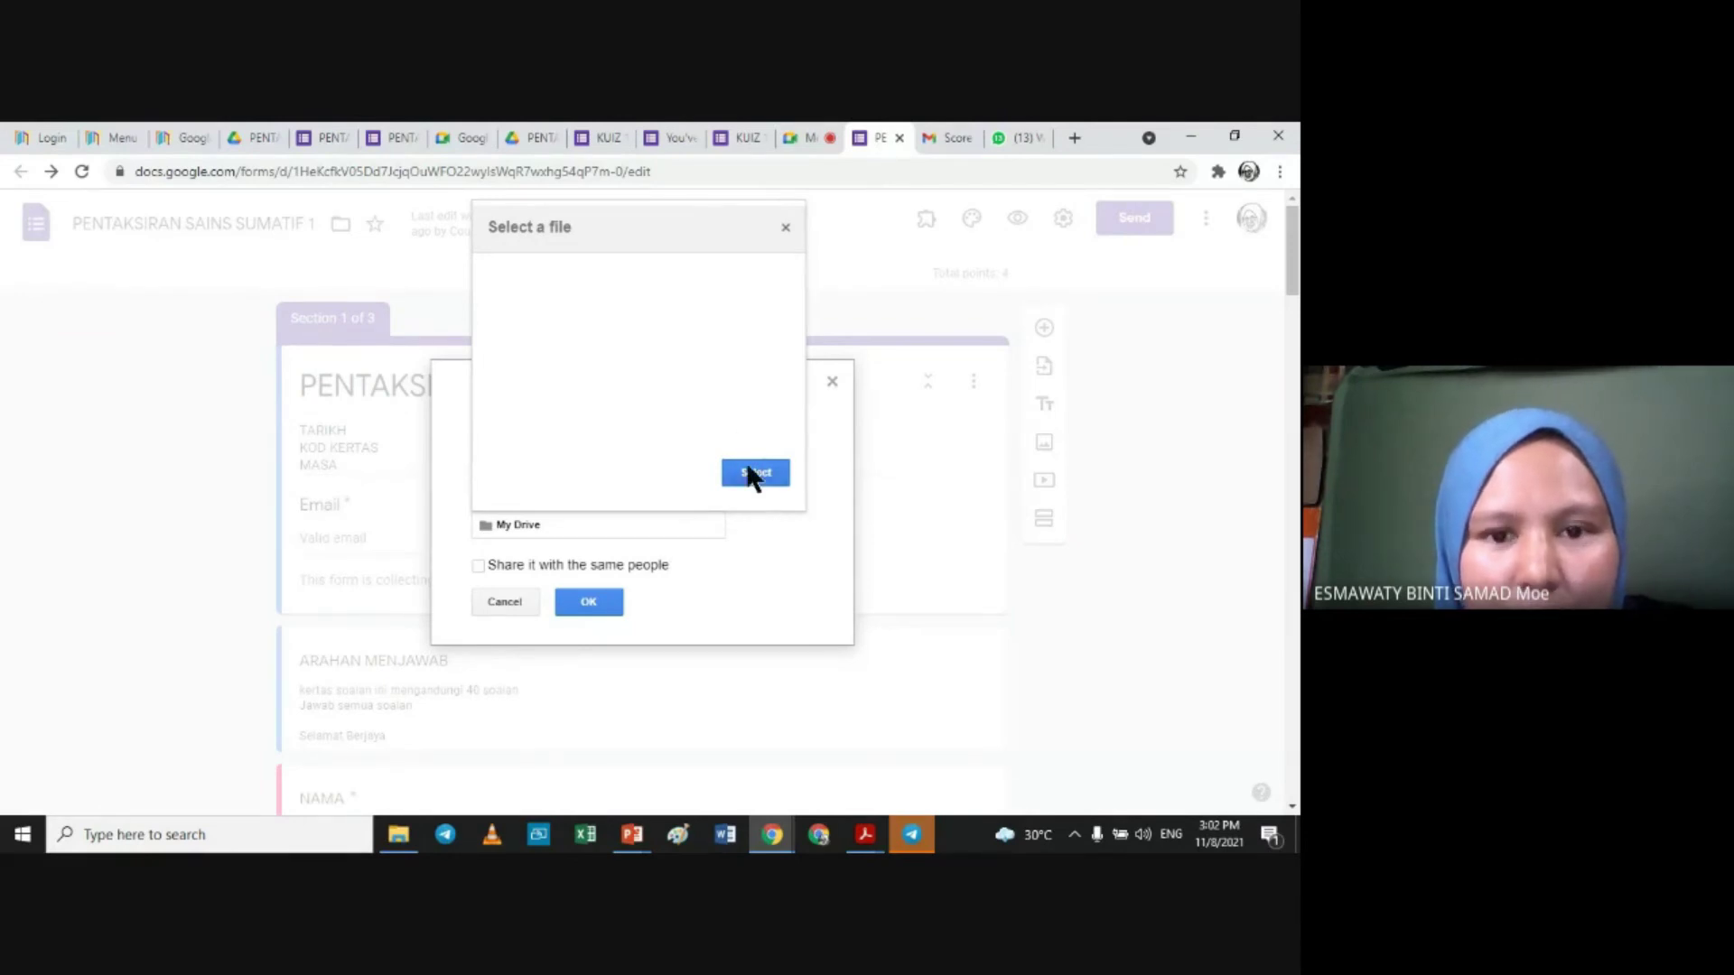
click(785, 229)
click(586, 594)
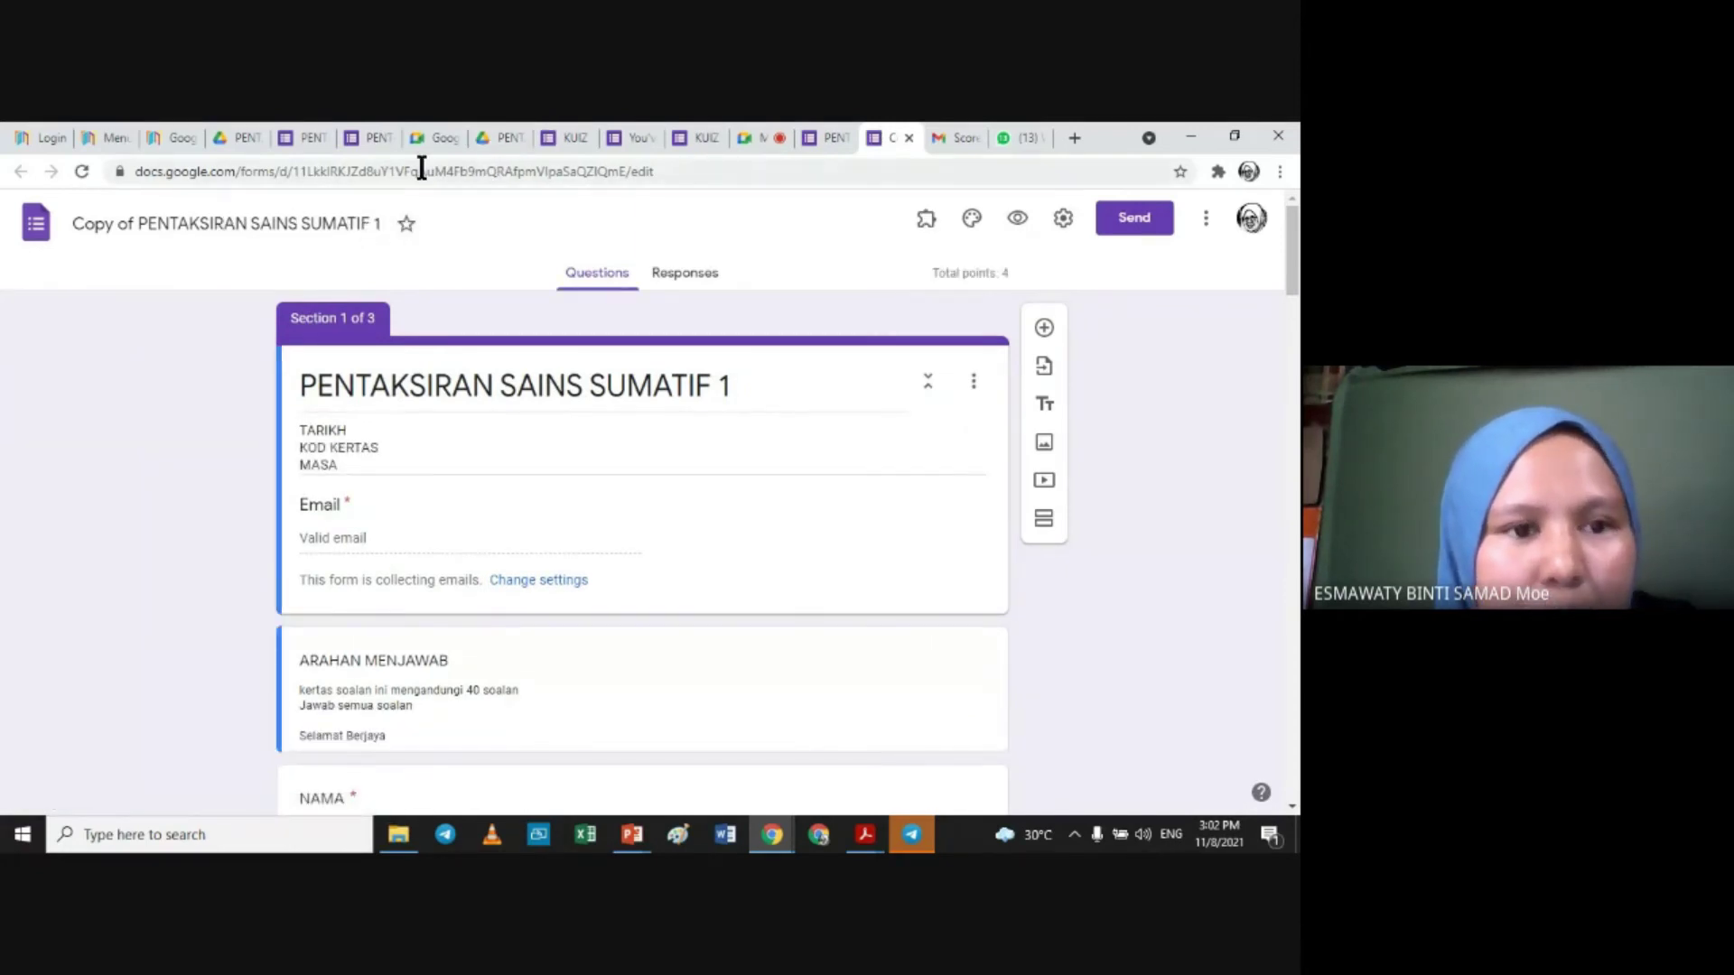
Step: Switch to Google Drive, reload My Drive and open "Copy of PENTAKSIRAN SAINS SUMATIF 1"
click(241, 135)
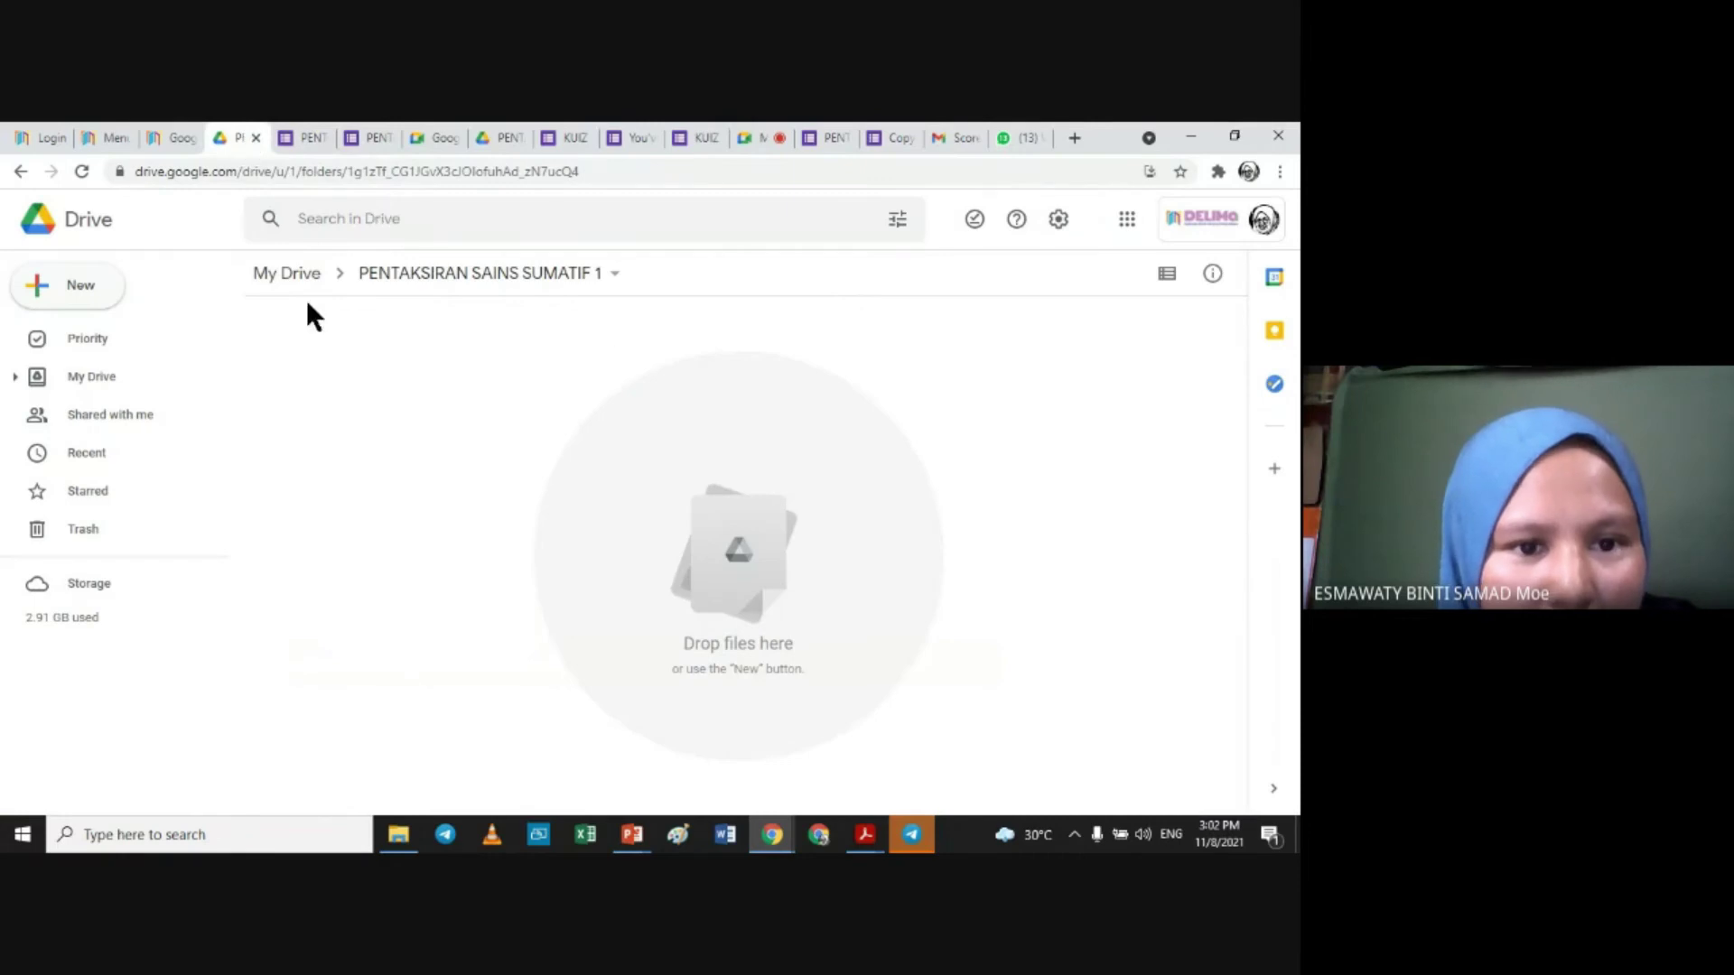
click(264, 275)
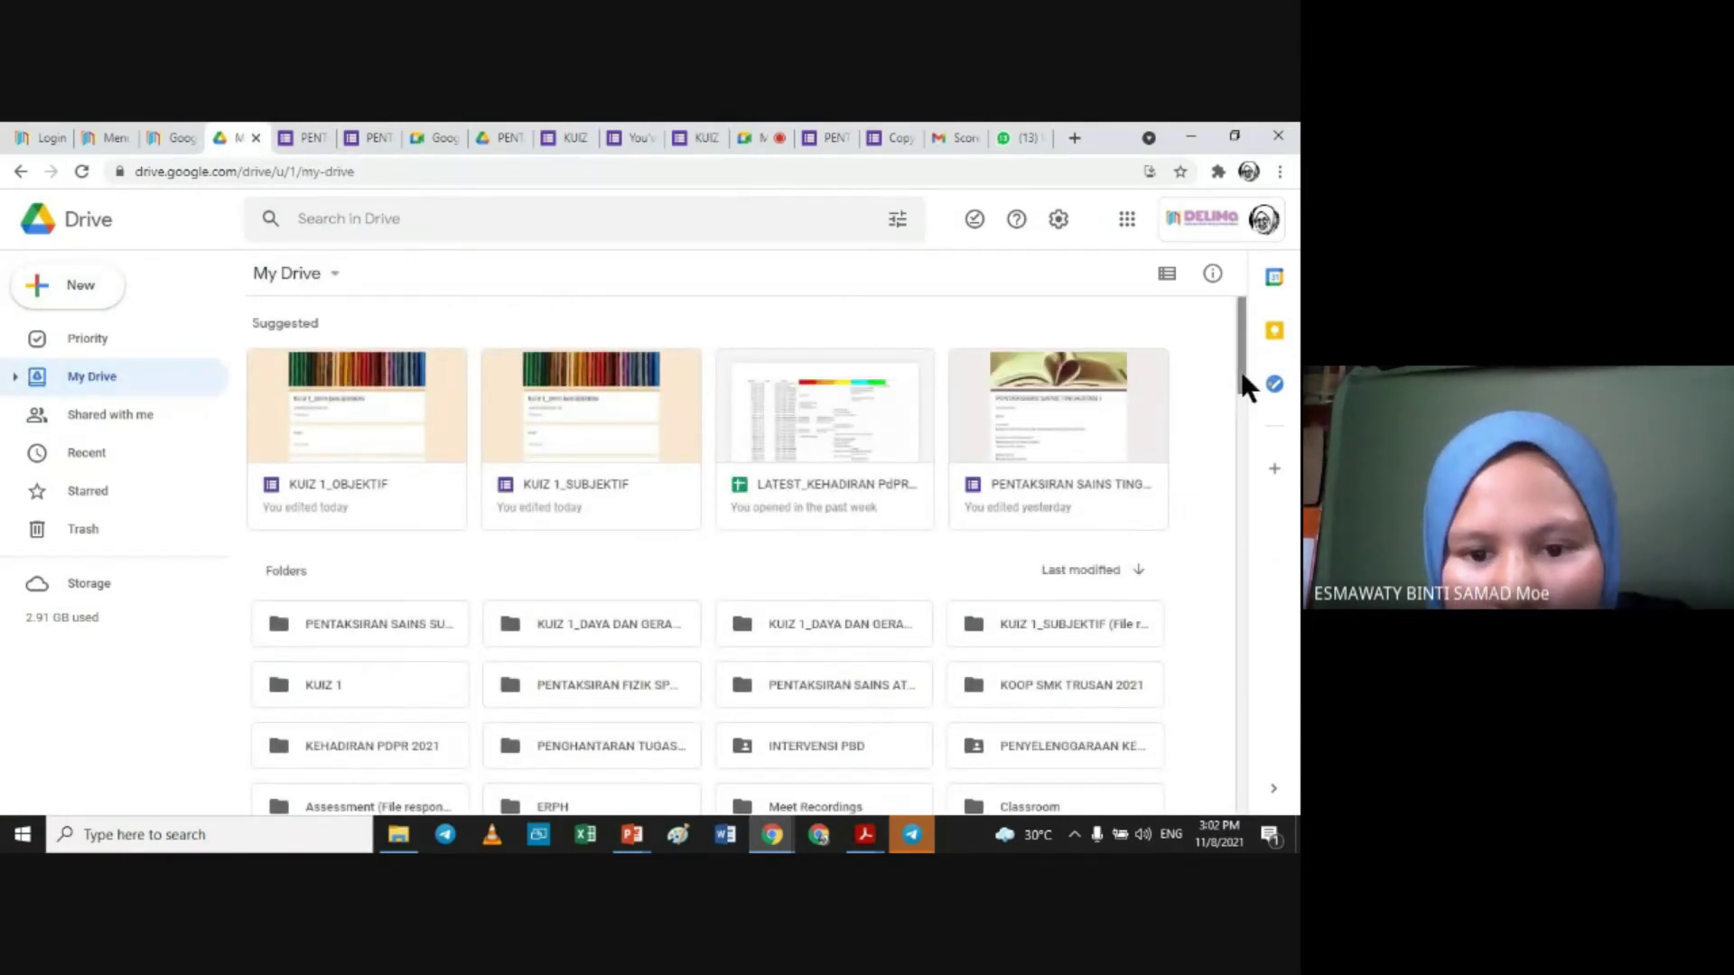
drag(1241, 372, 1236, 236)
click(806, 172)
key(Return)
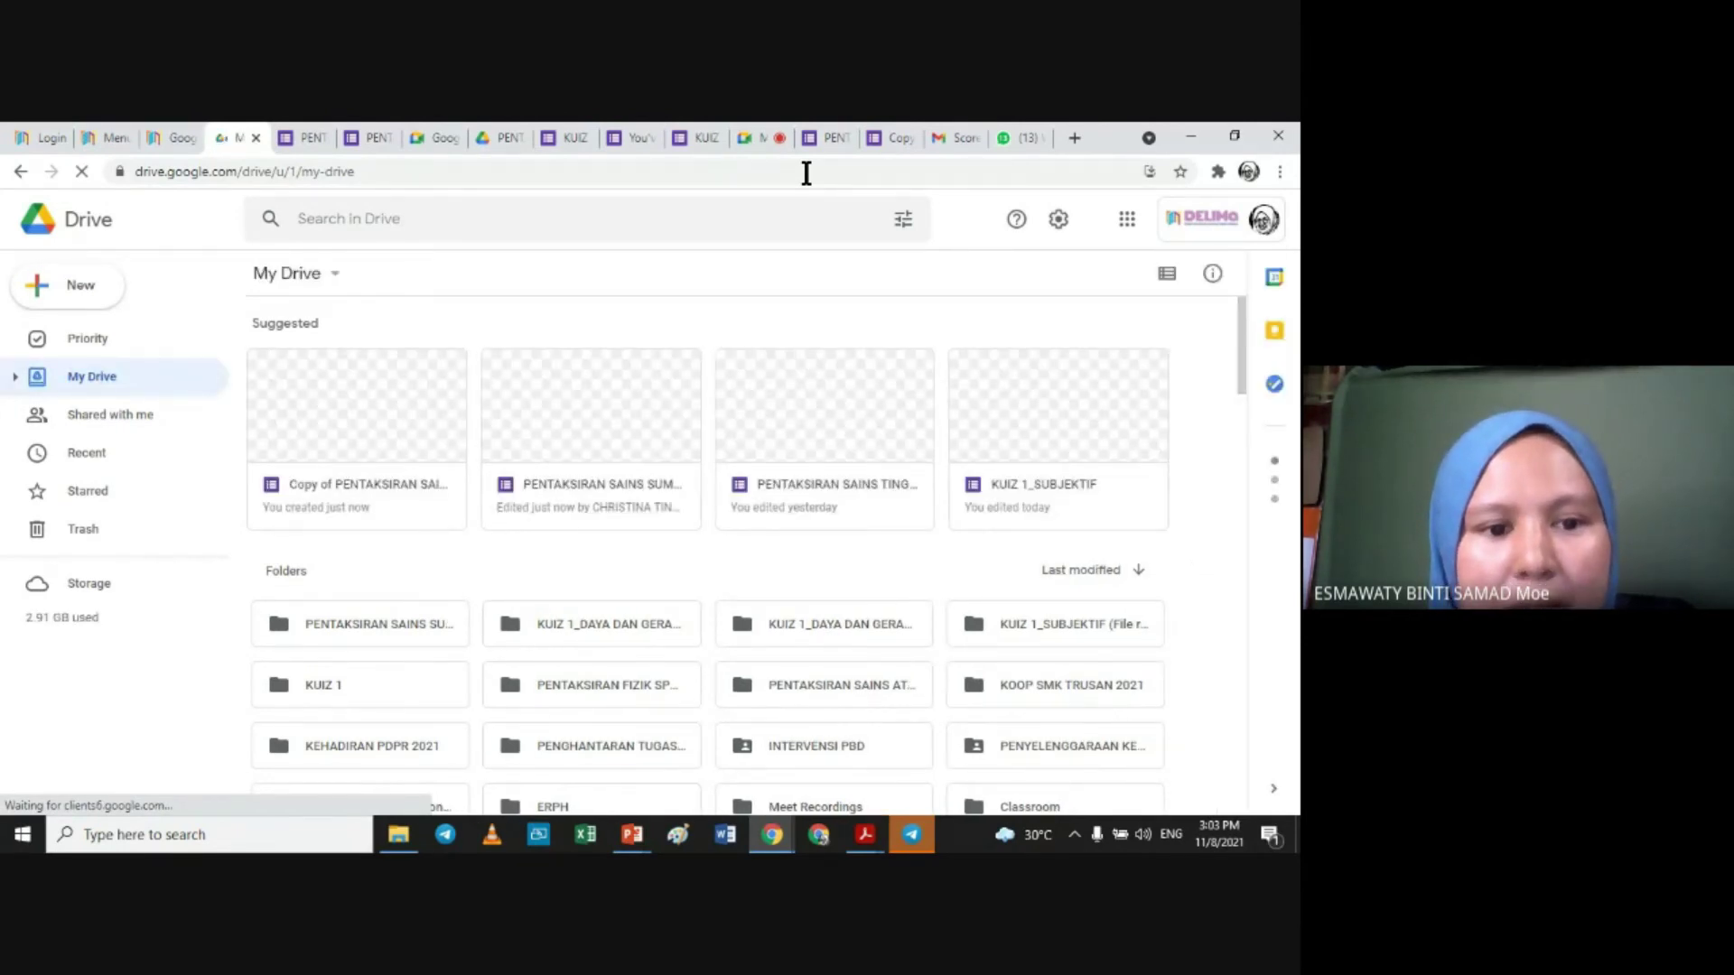
double_click(396, 480)
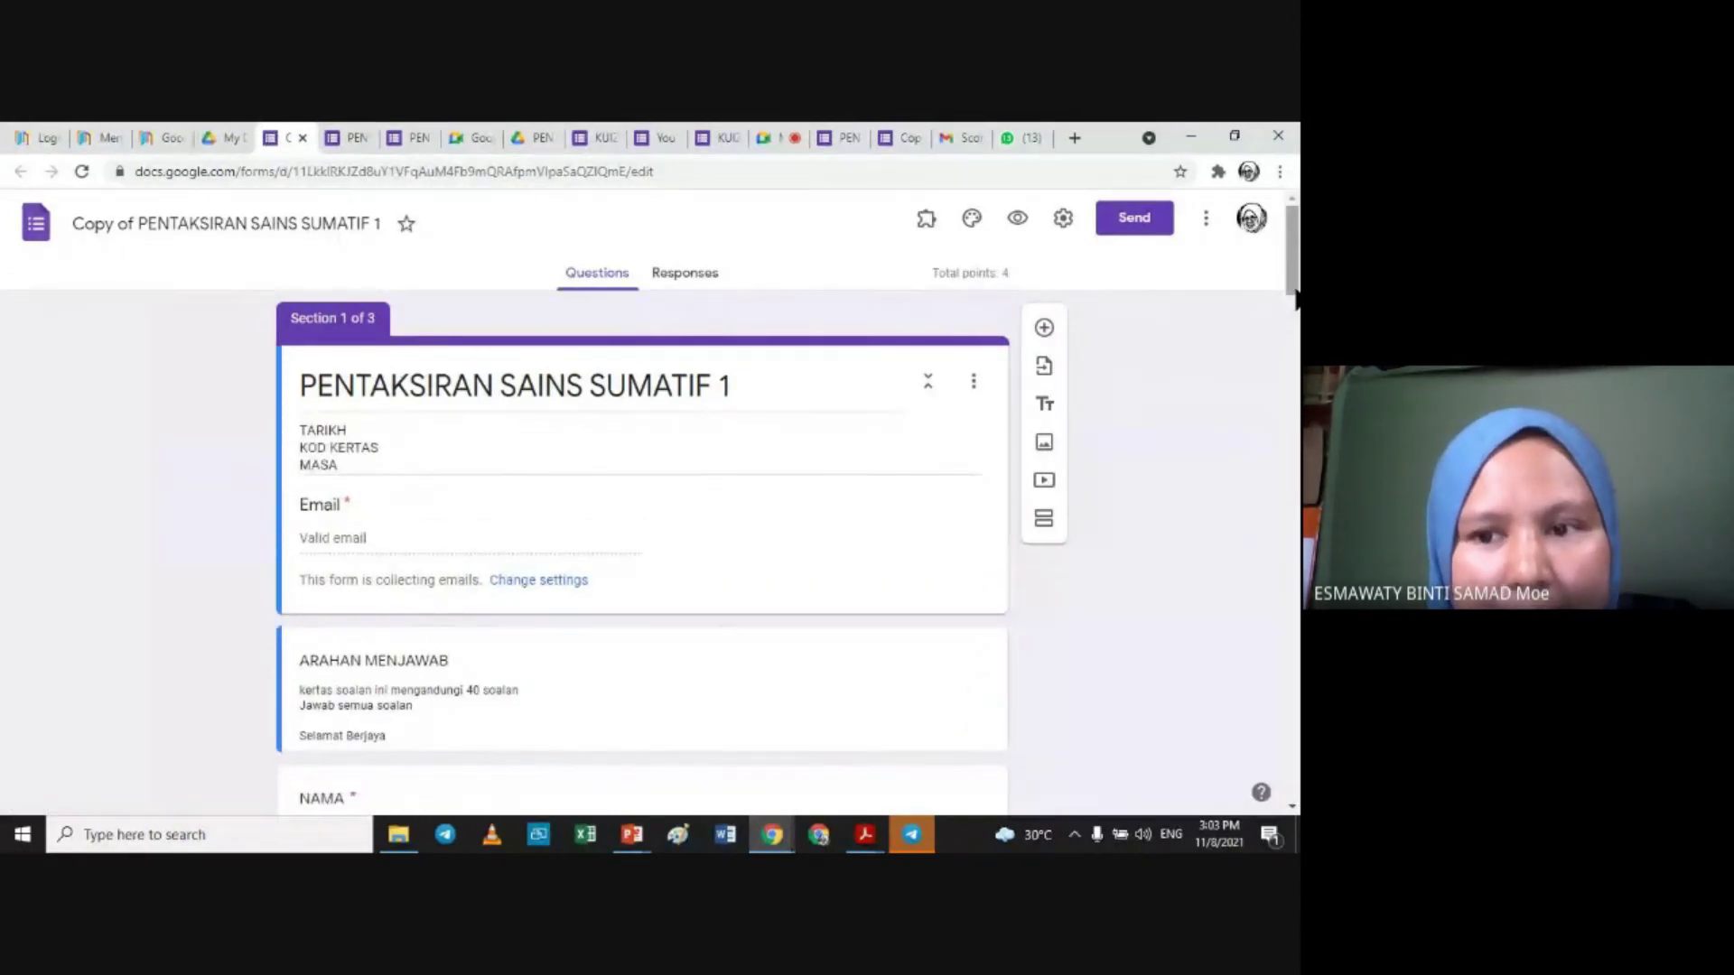
Step: In the copy's KELAS question, remove the class options except 1 ARIF and change the question type to Short answer
drag(1293, 271, 1293, 363)
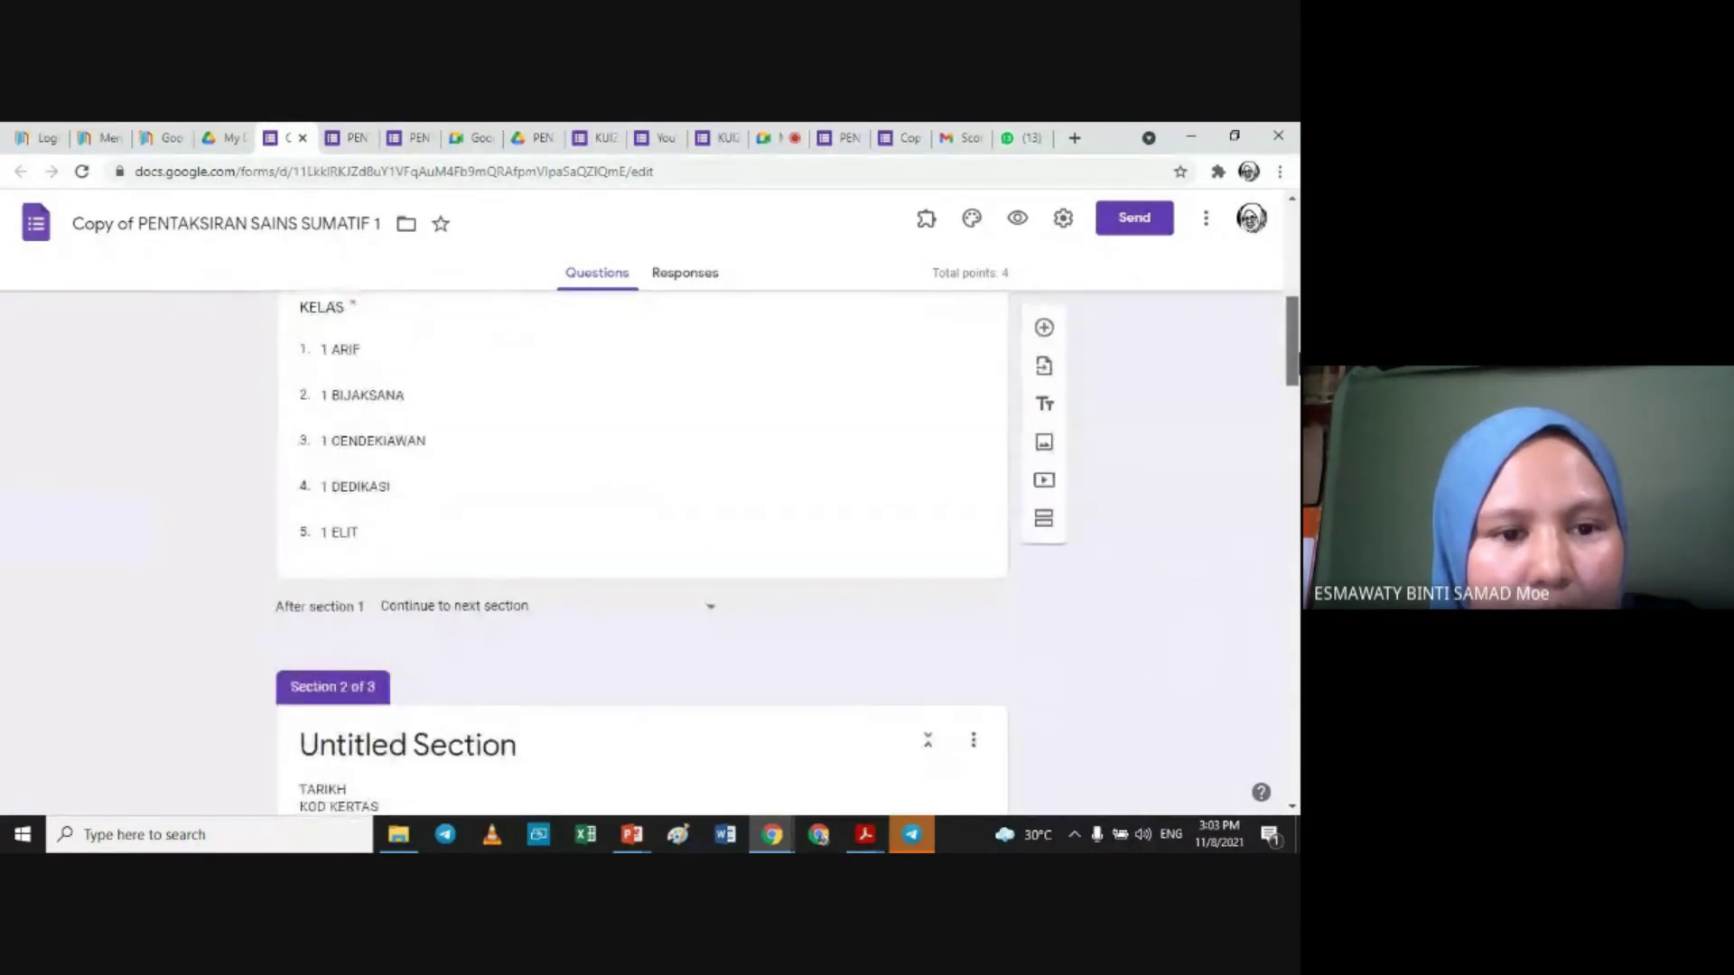
scroll(574, 413, up, 2)
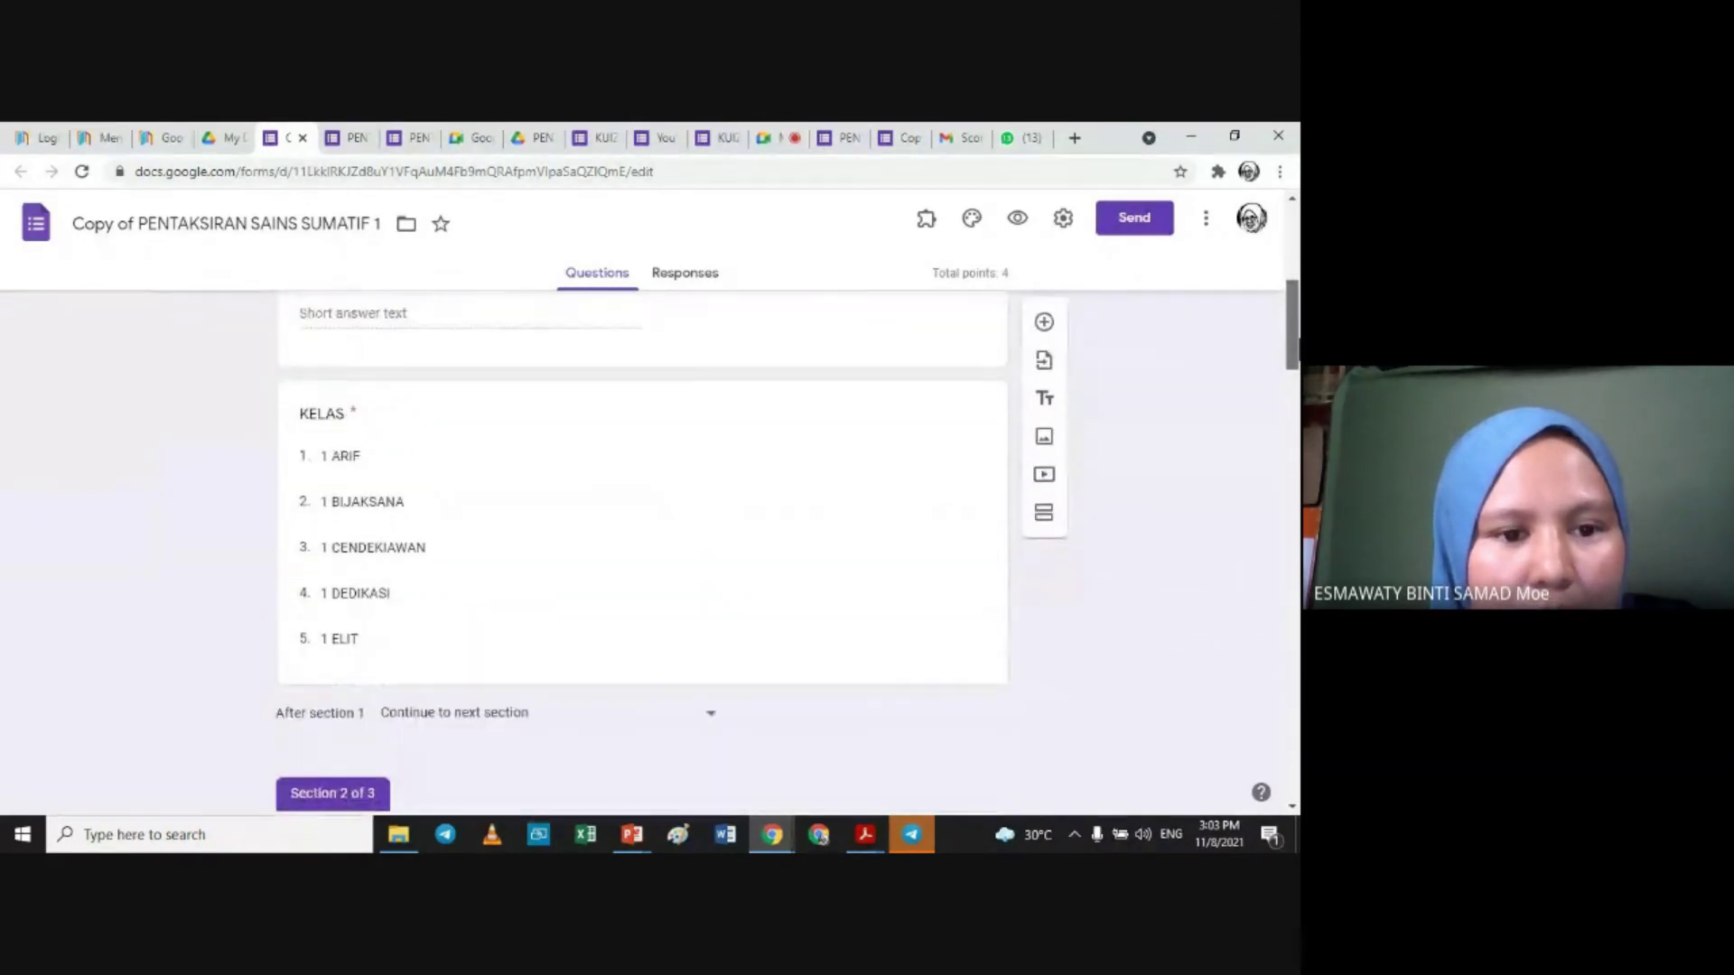
click(368, 527)
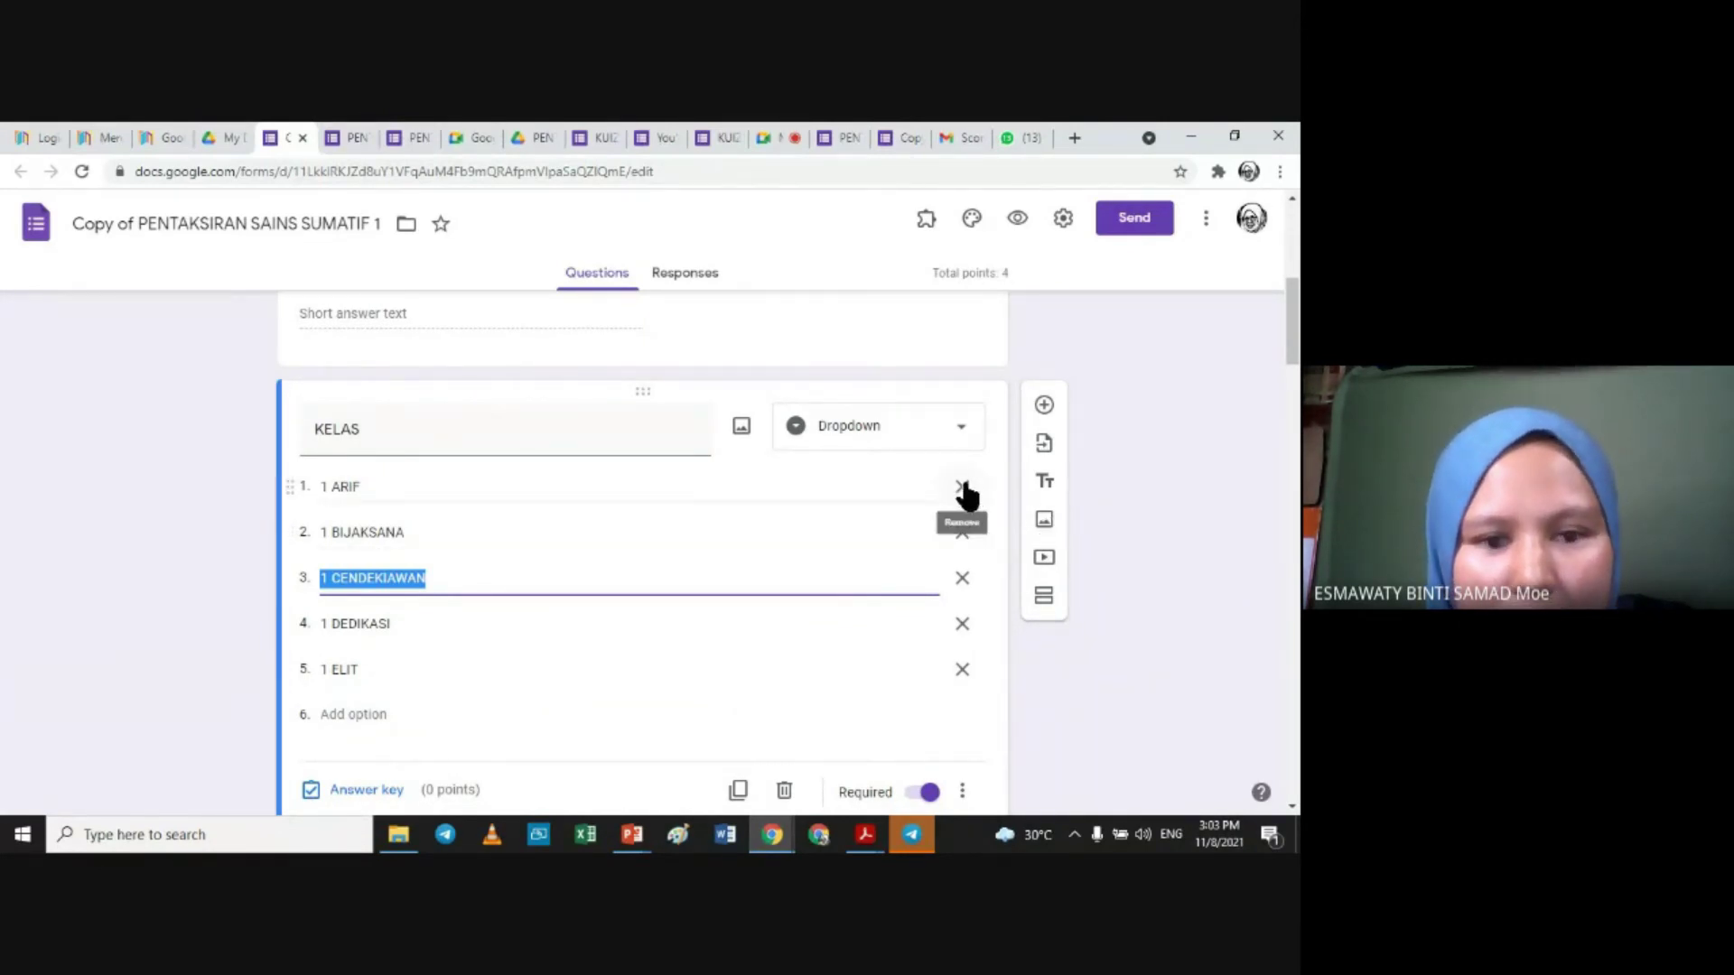
click(961, 532)
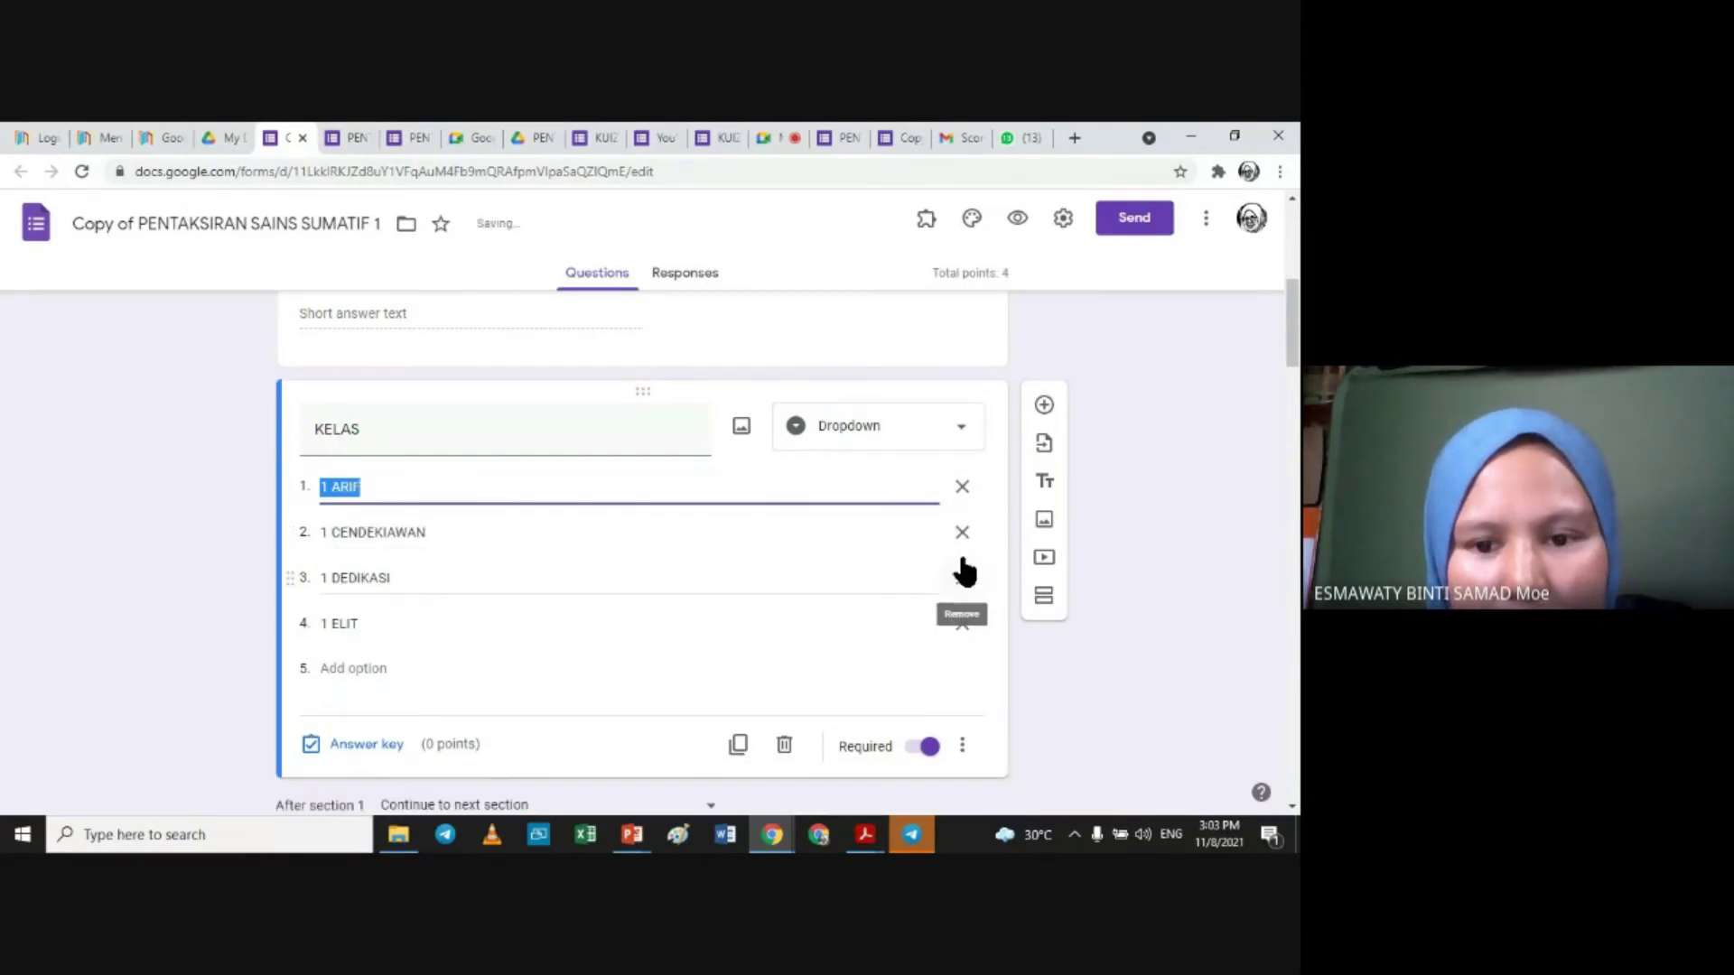
click(962, 577)
click(964, 538)
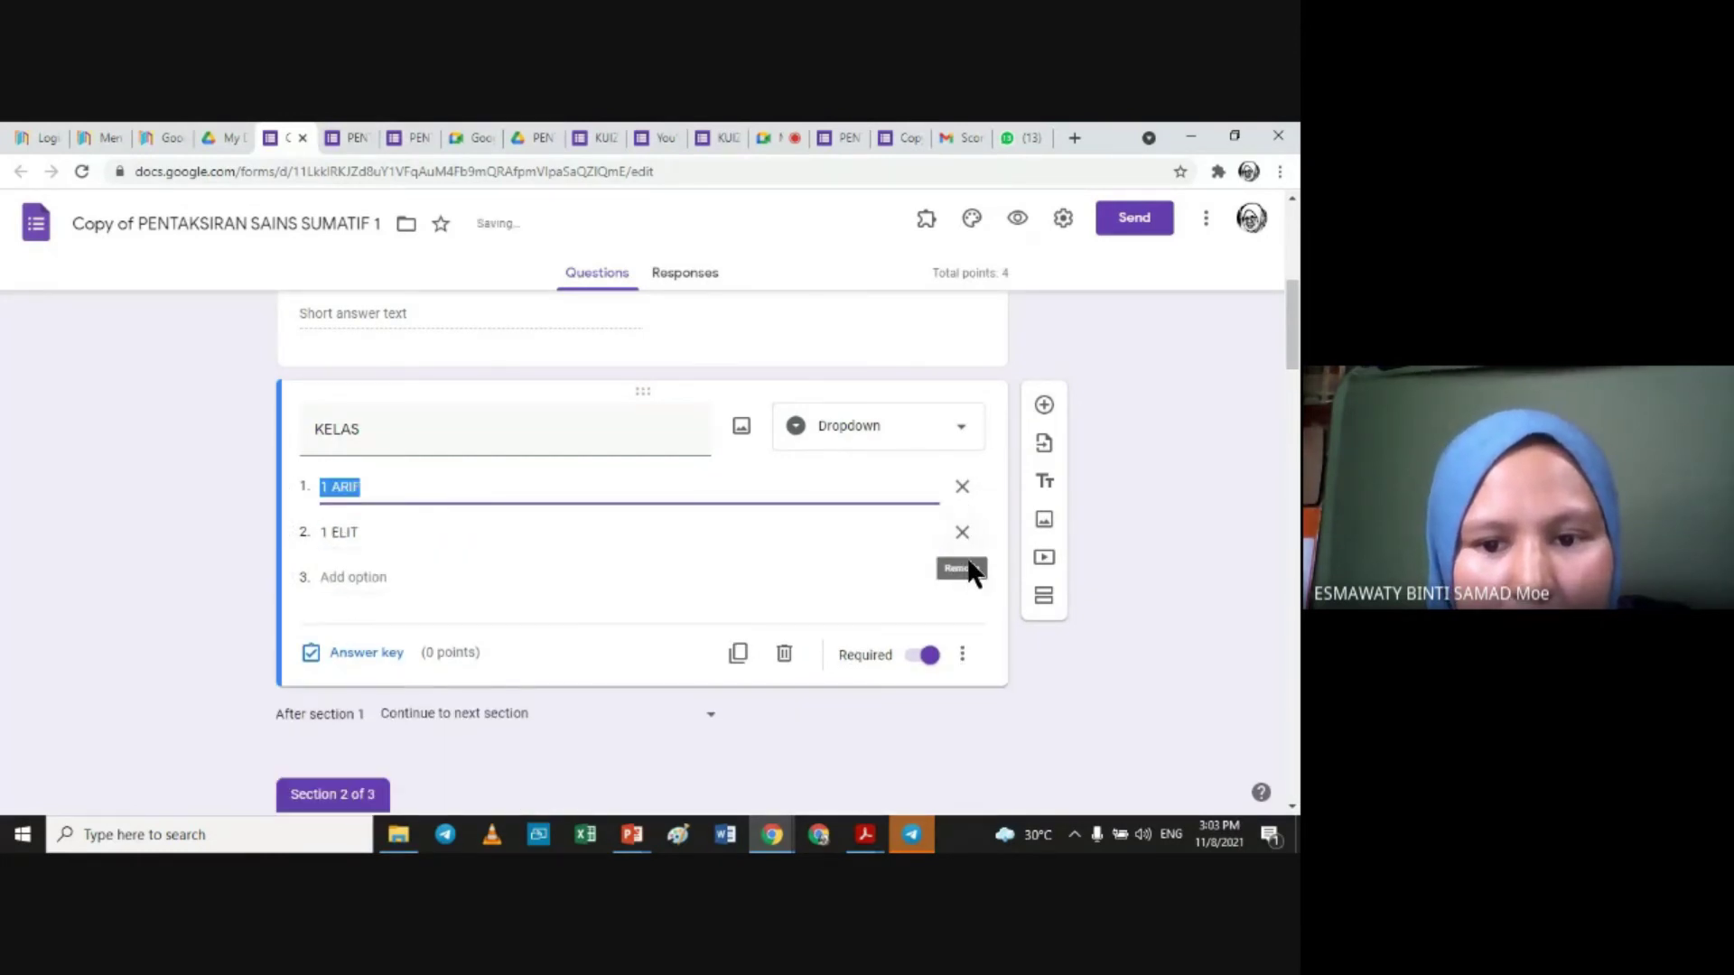
click(965, 545)
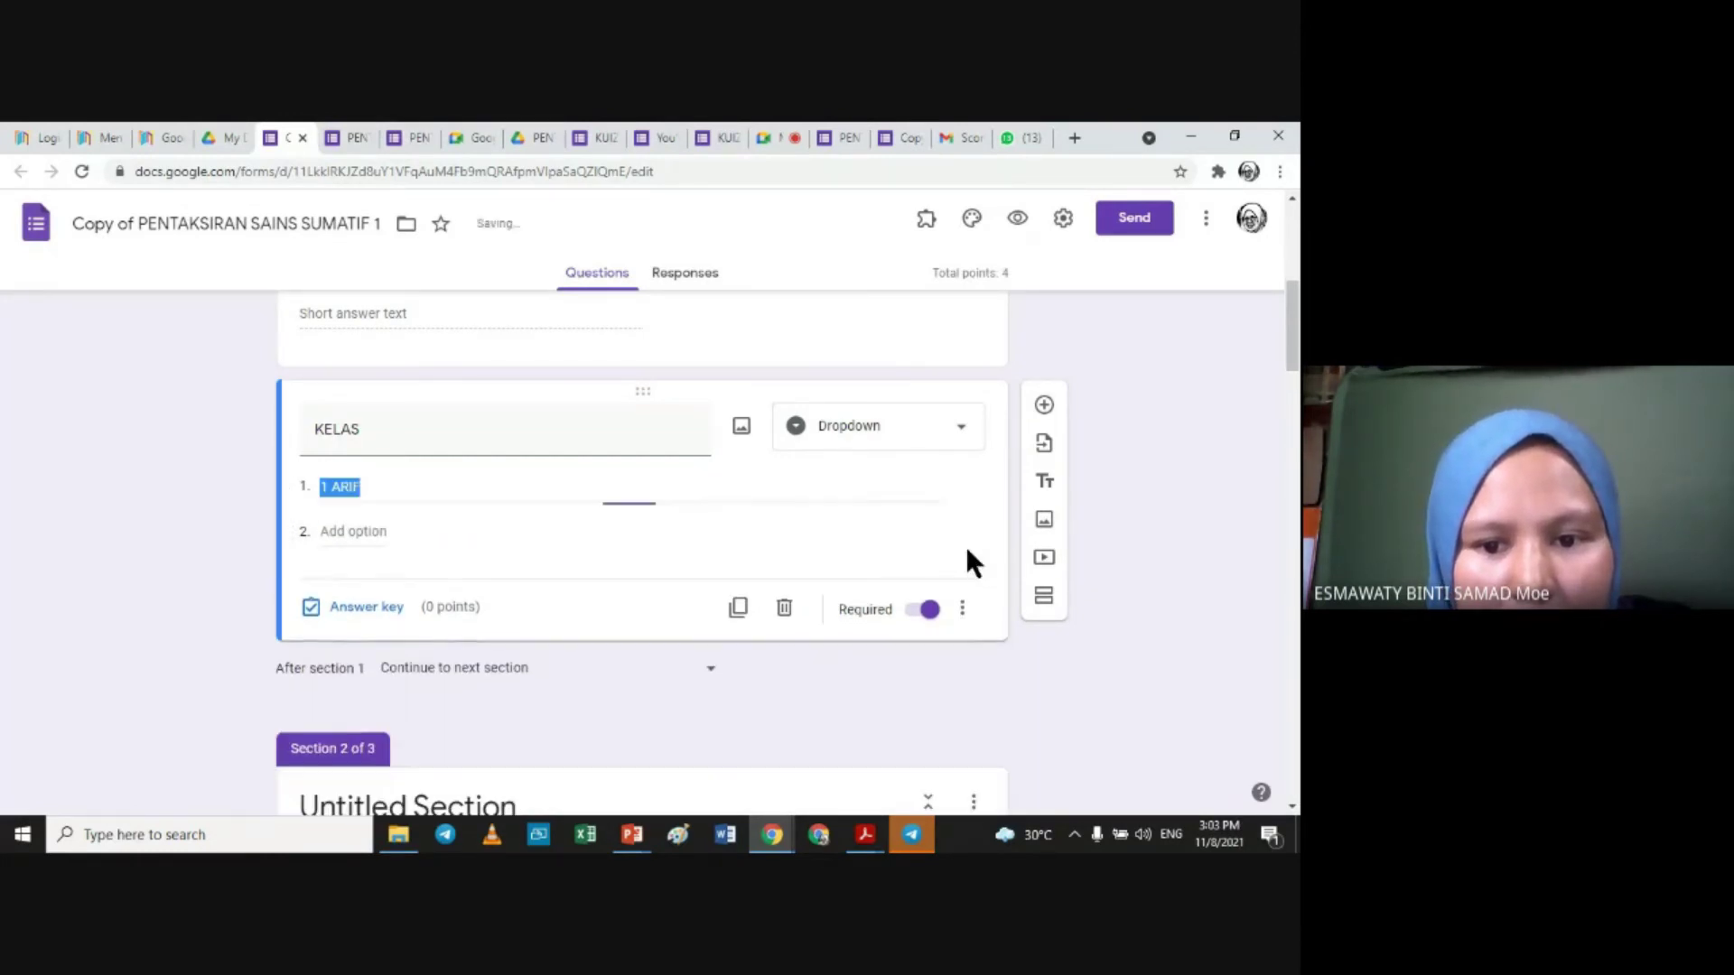
click(959, 427)
click(887, 253)
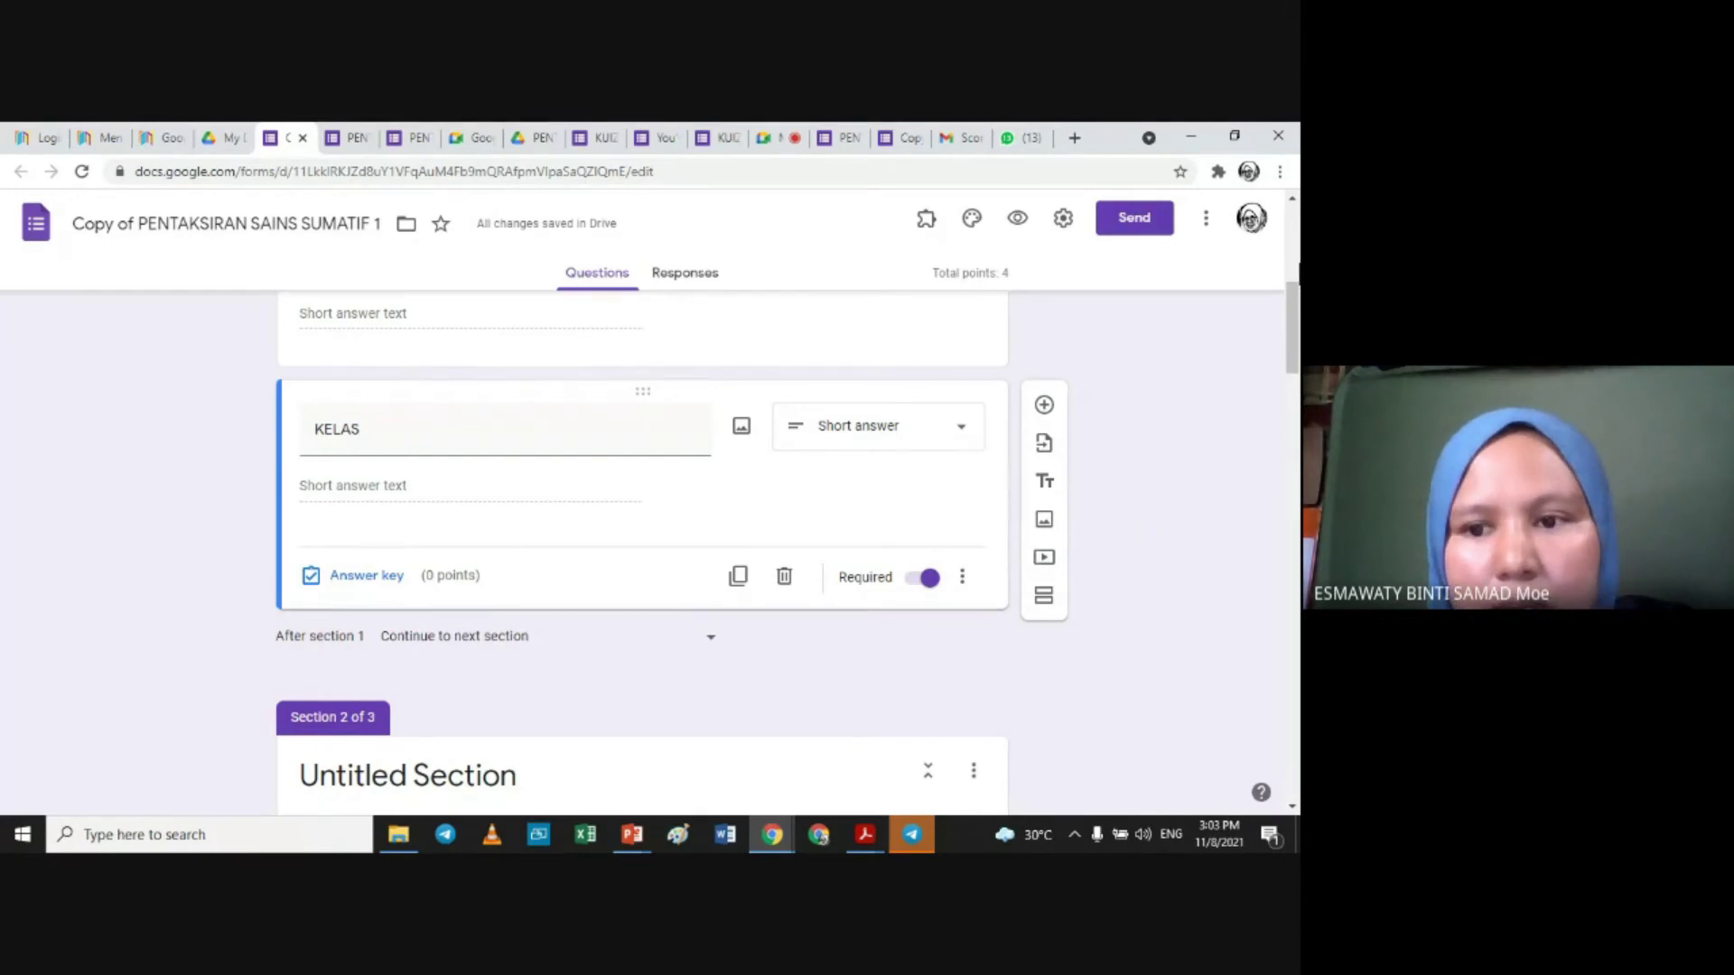
Step: Copy the copied form's shortened response link from its send options, then close the dialog
scroll(1293, 298, up, 1)
drag(1293, 298, 1280, 177)
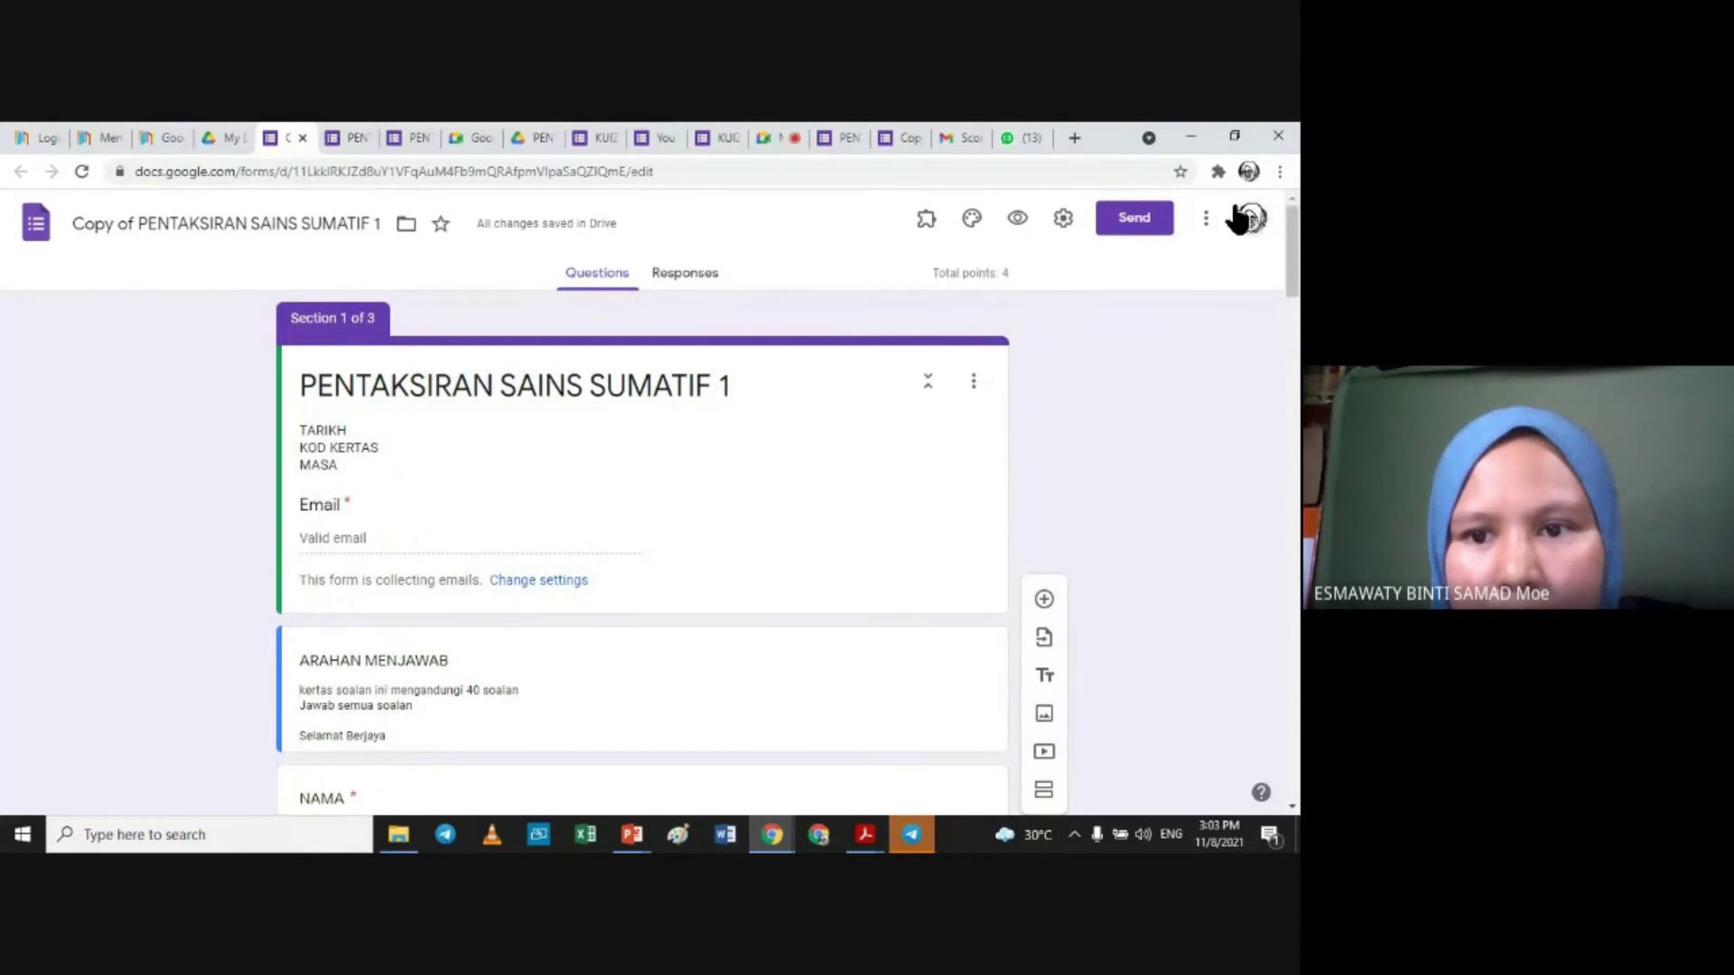
click(1138, 219)
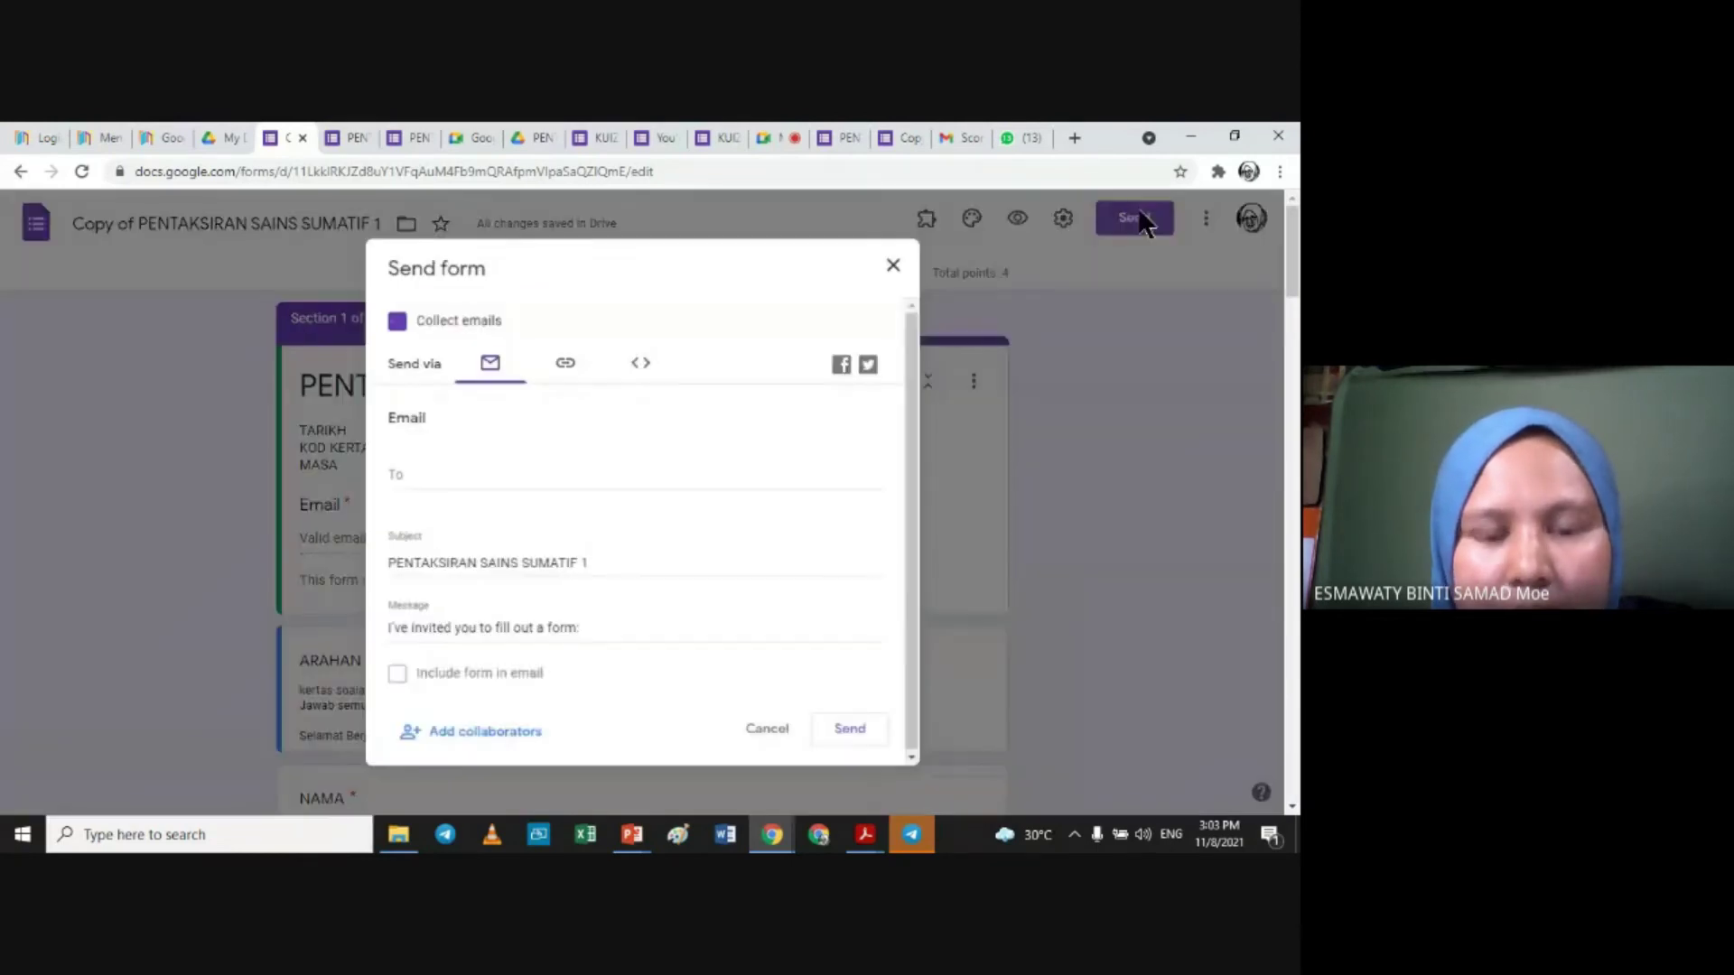
click(564, 364)
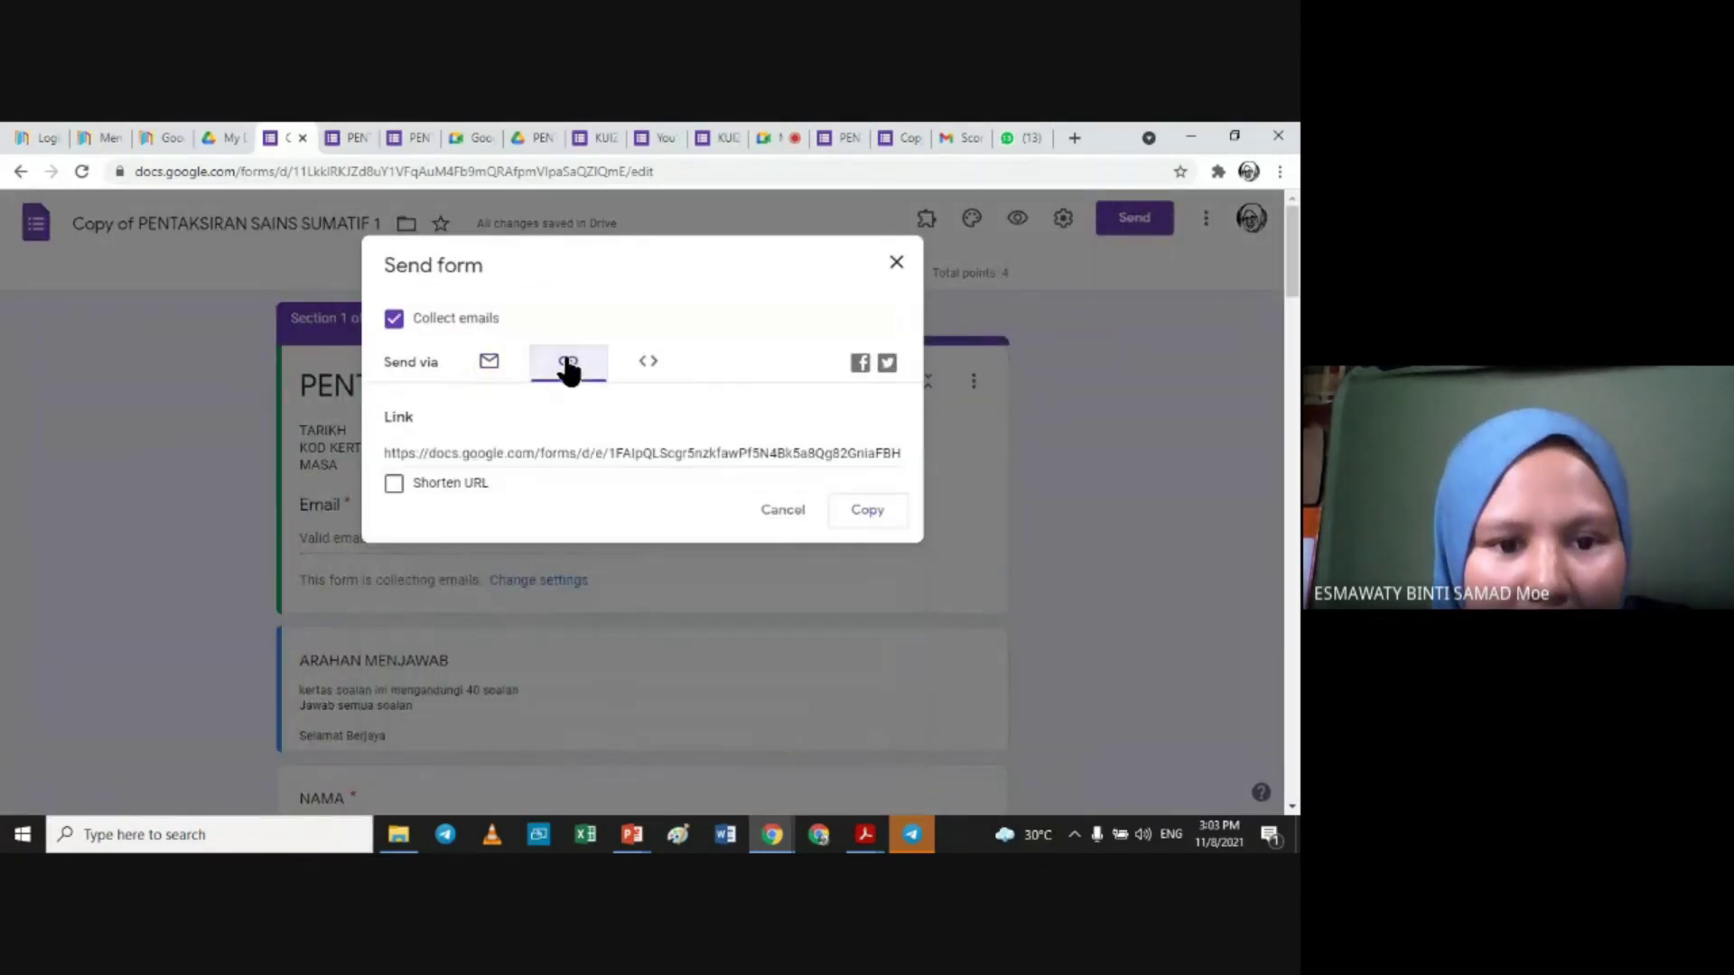
click(397, 488)
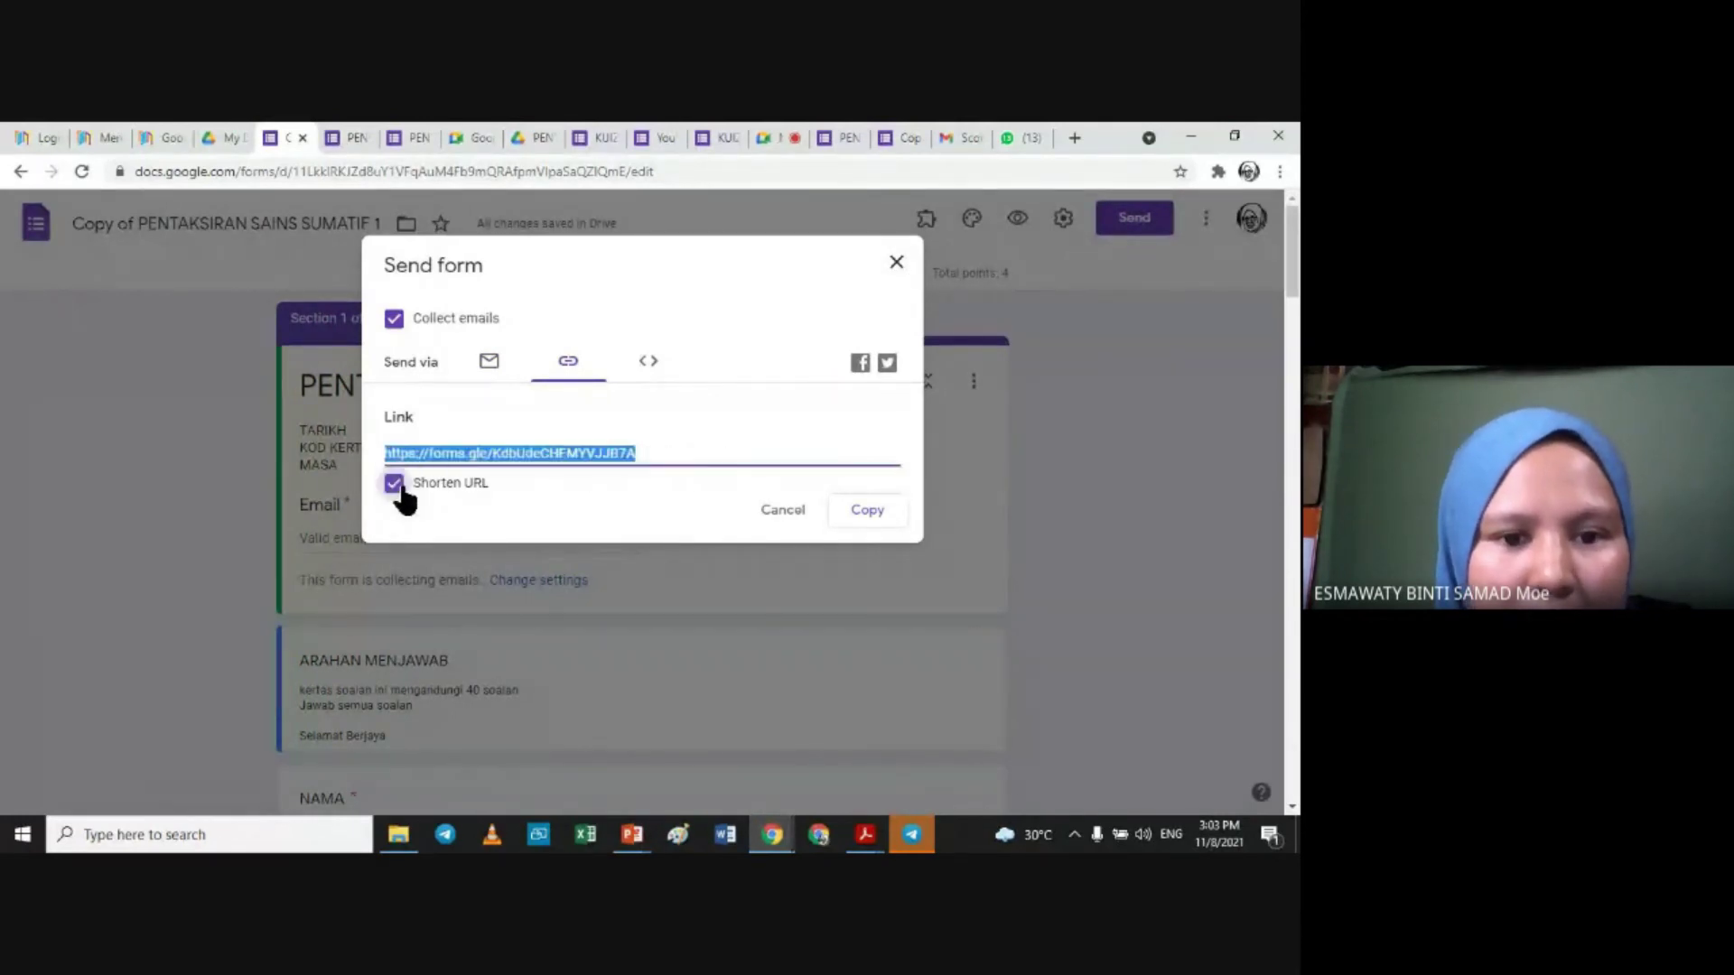
click(862, 510)
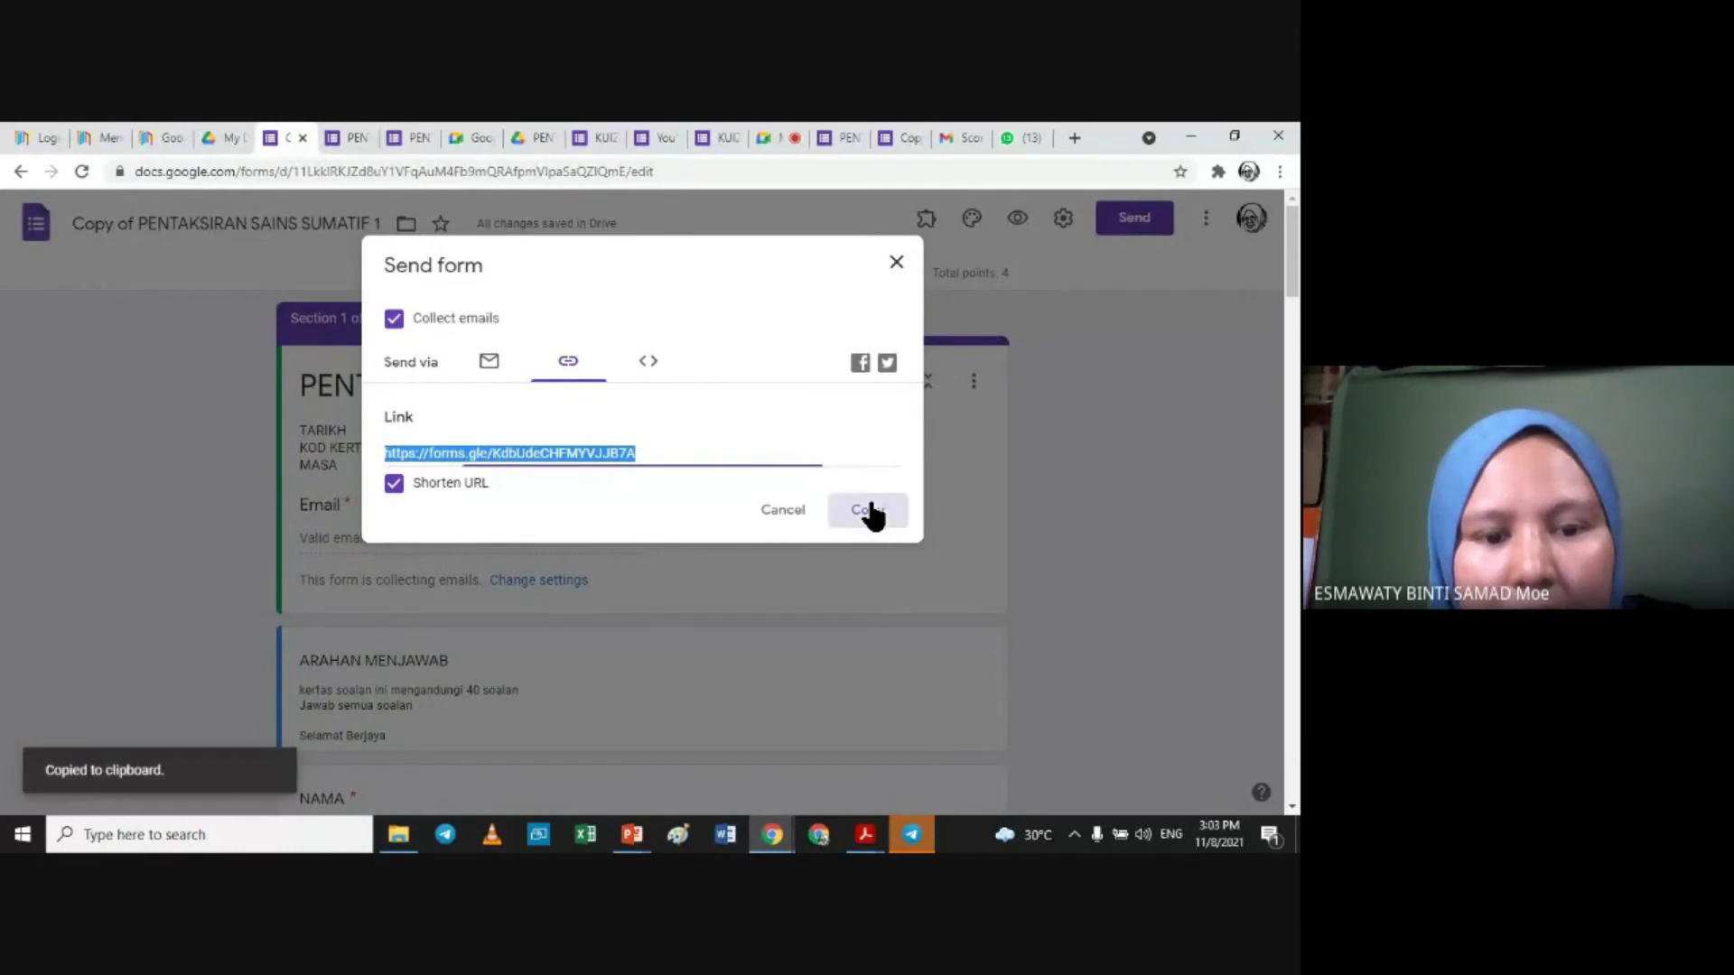
click(897, 261)
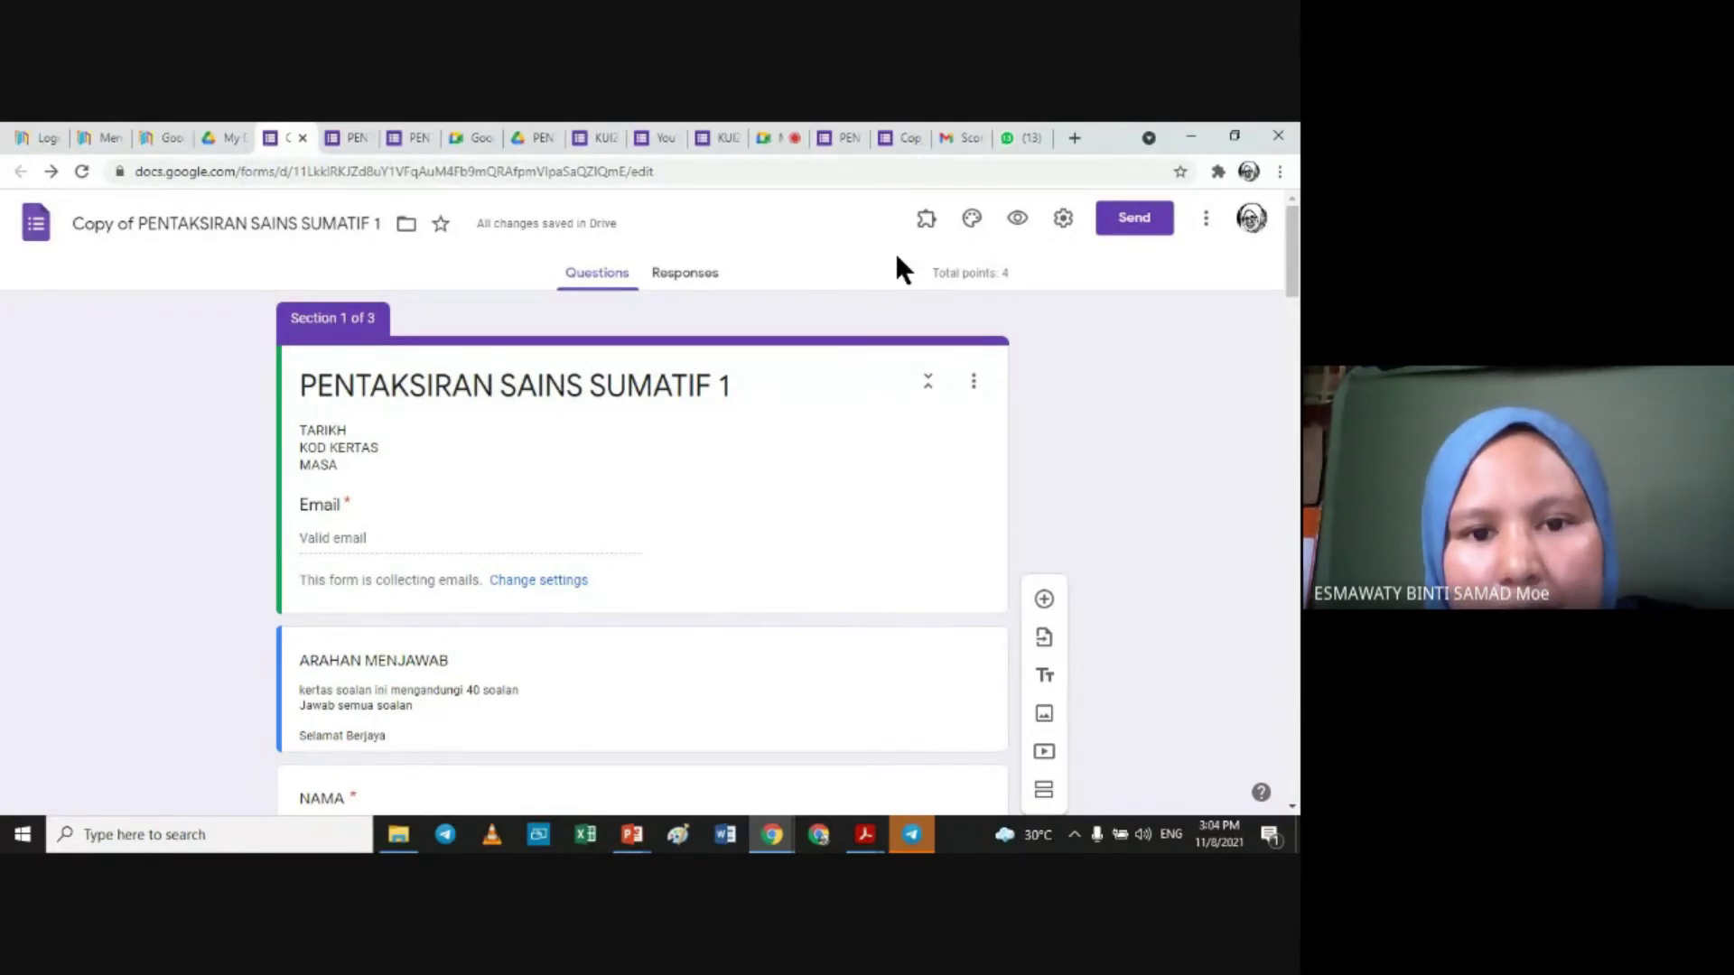
Step: Check the copied form's responses, close the copy and return to the original PENTAKSIRAN SAINS SUMATIF 1 form
click(686, 274)
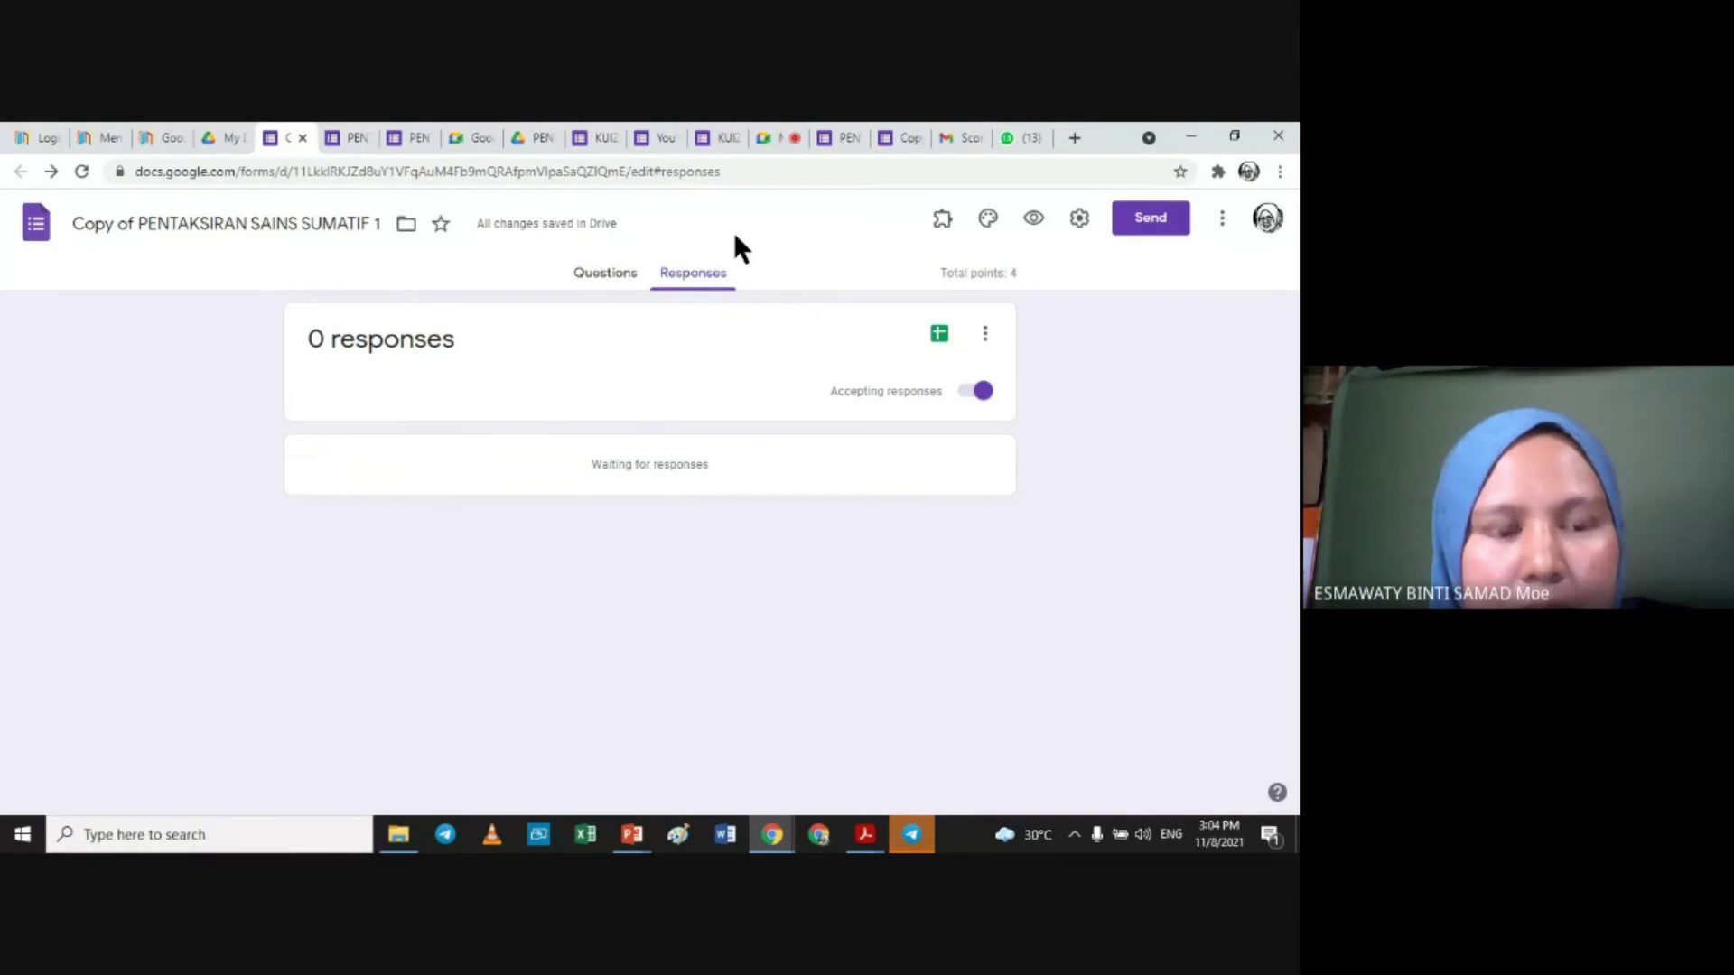
click(302, 137)
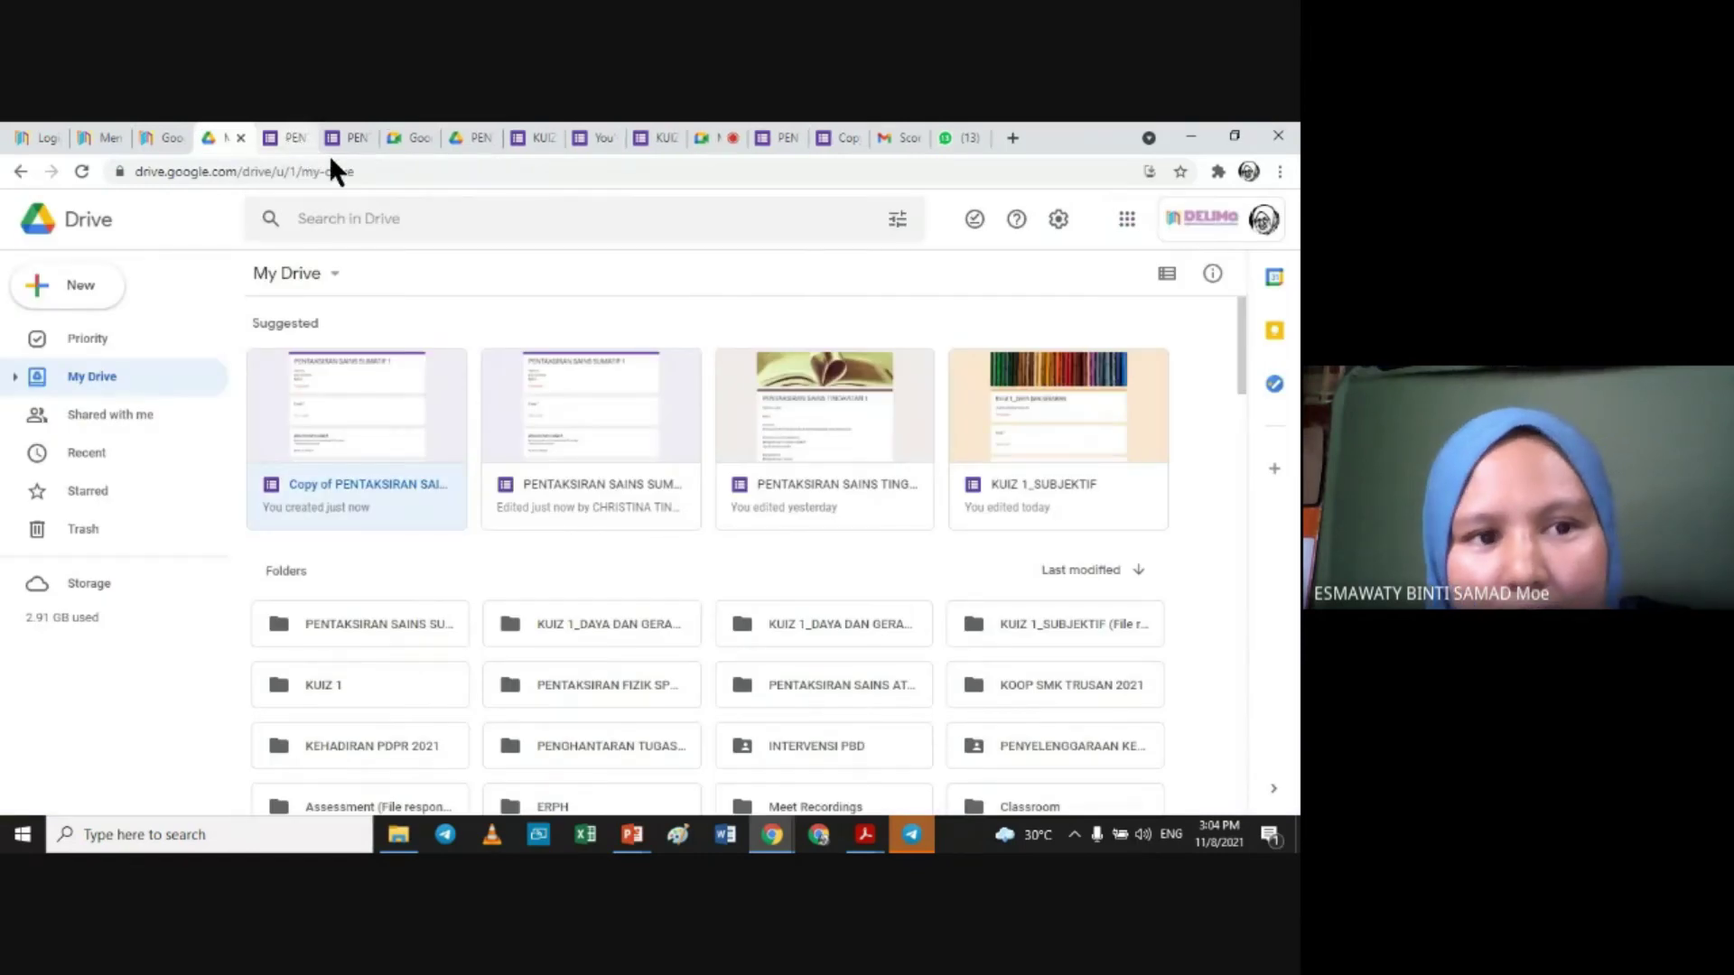
click(286, 134)
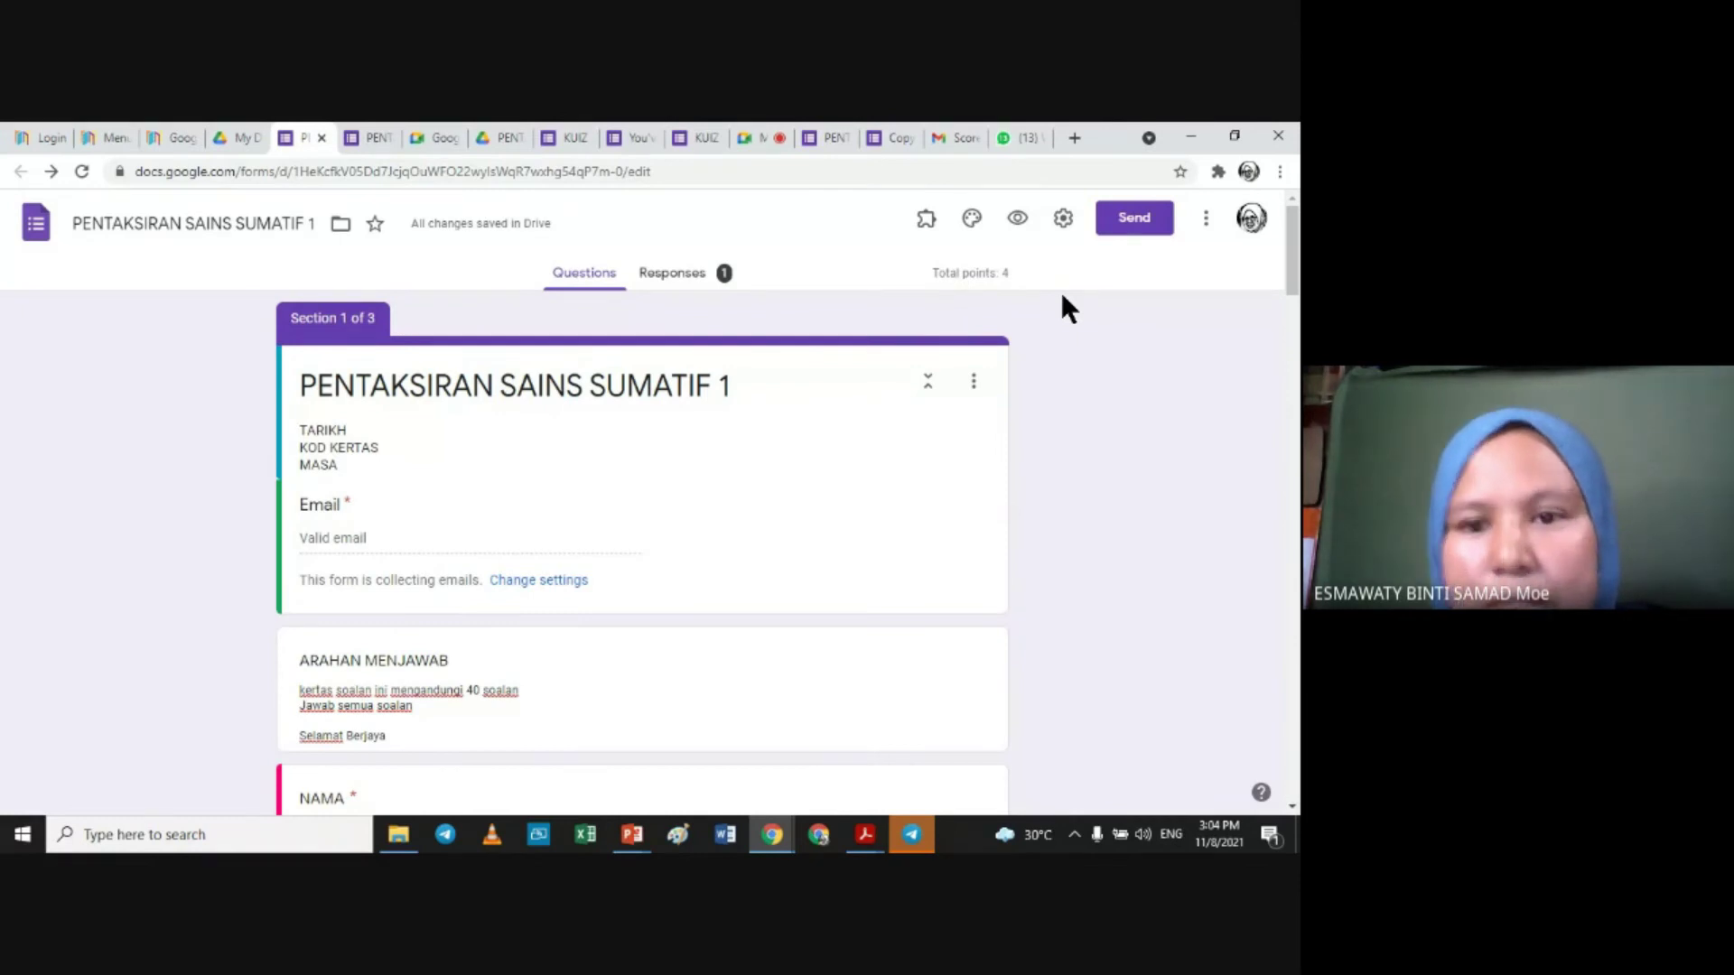
Step: Upload "WhatsApp Image 2021-08-10 at 09.52.36" from the Desktop's 2021 > video youtube folder as the form's header image
click(972, 220)
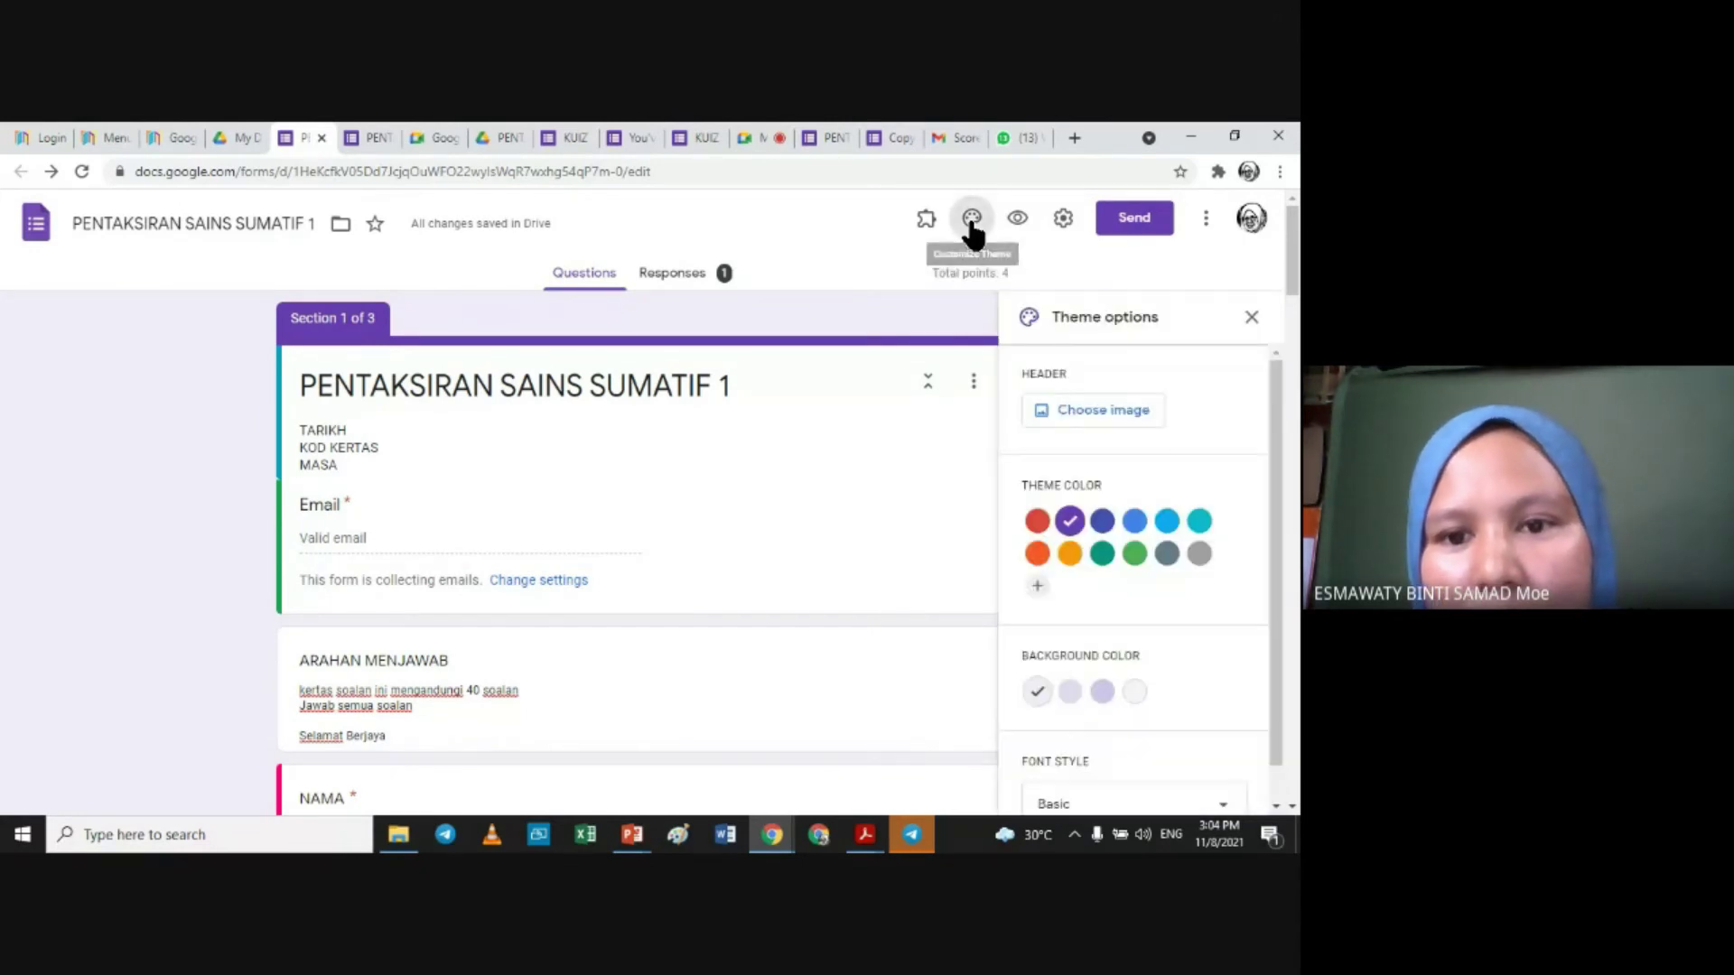
click(1066, 414)
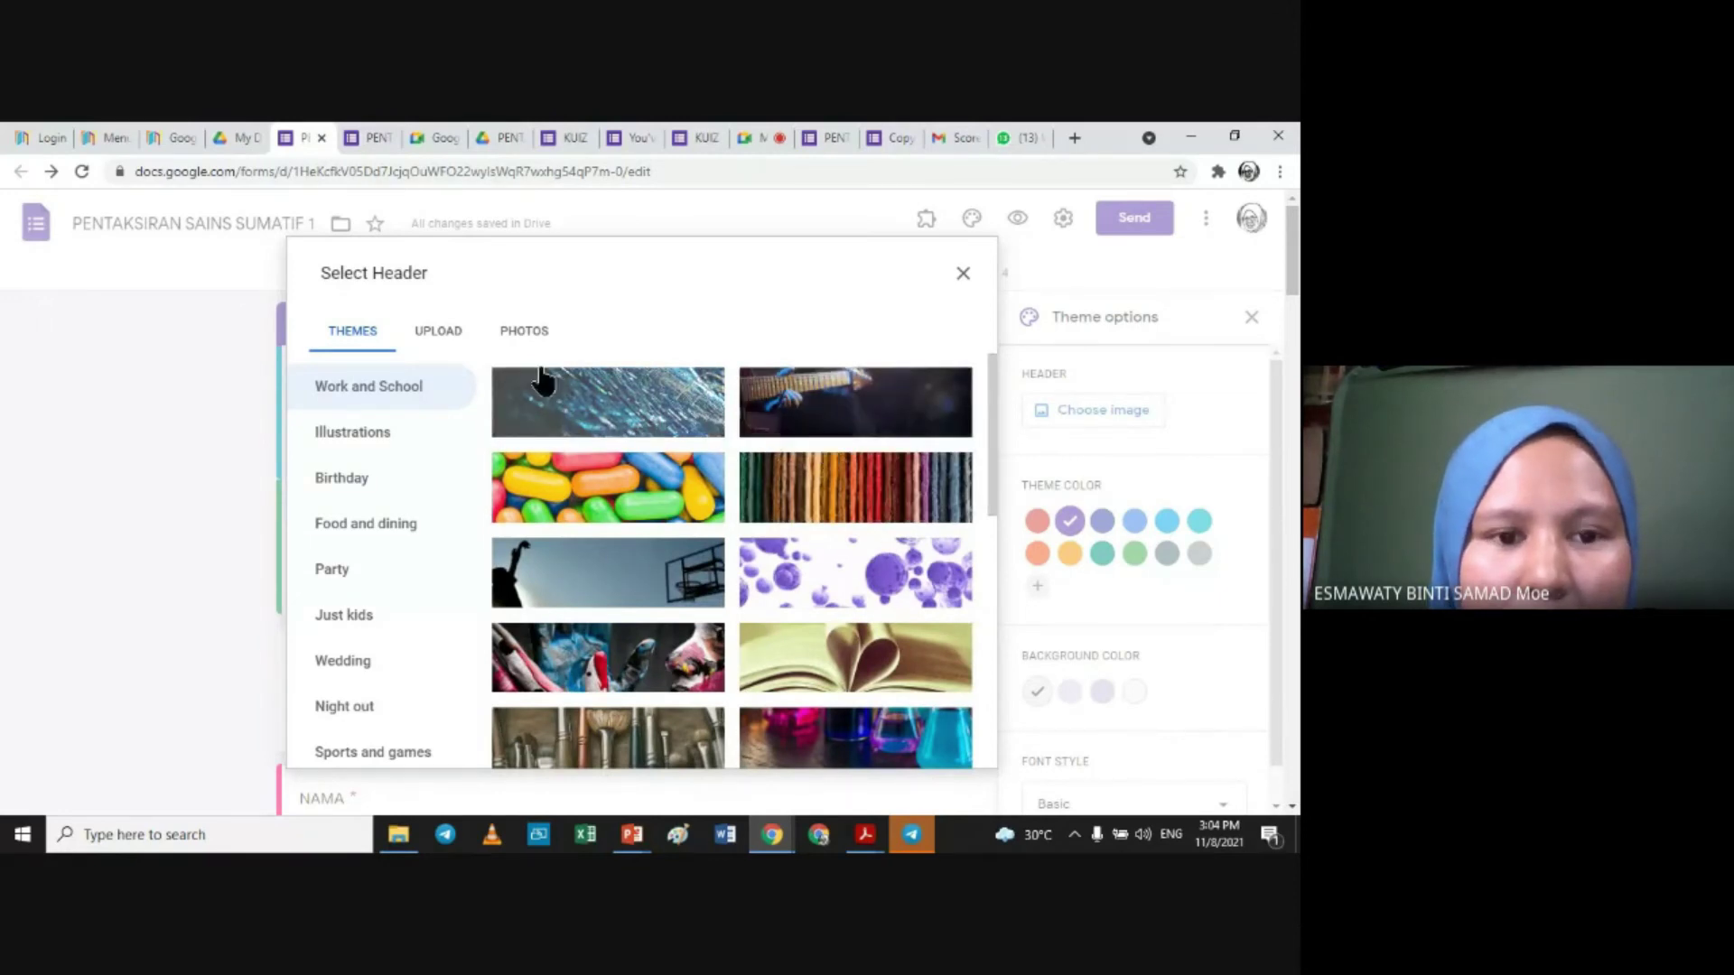
click(438, 334)
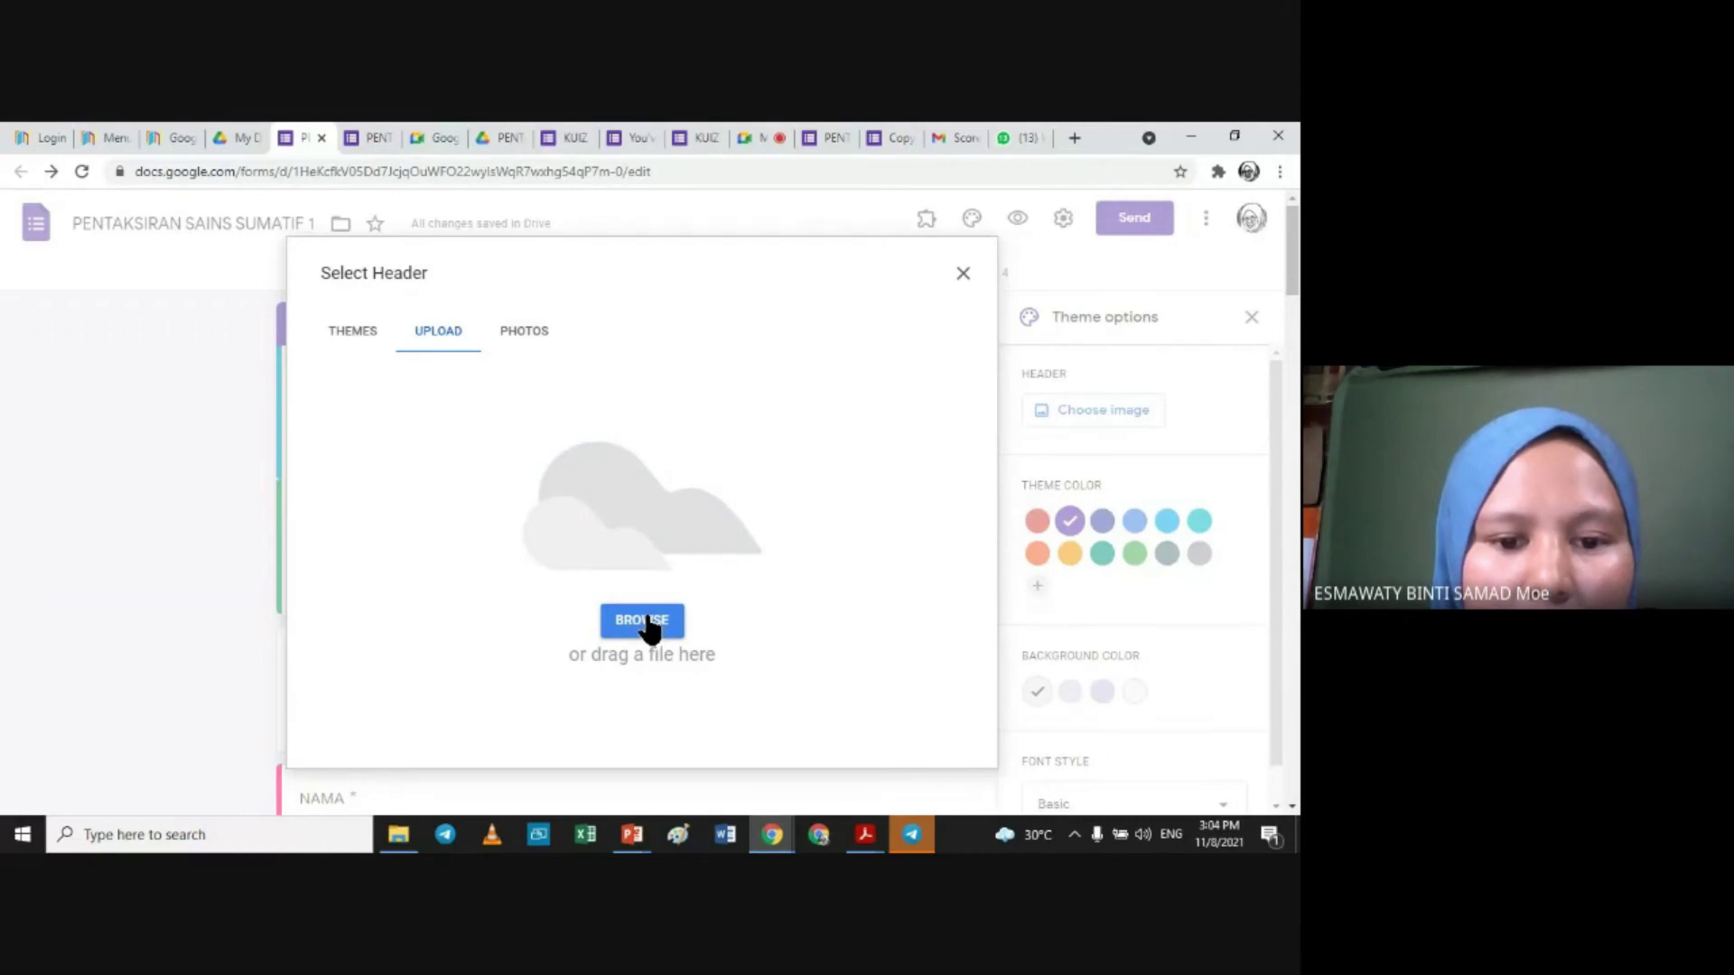
click(646, 618)
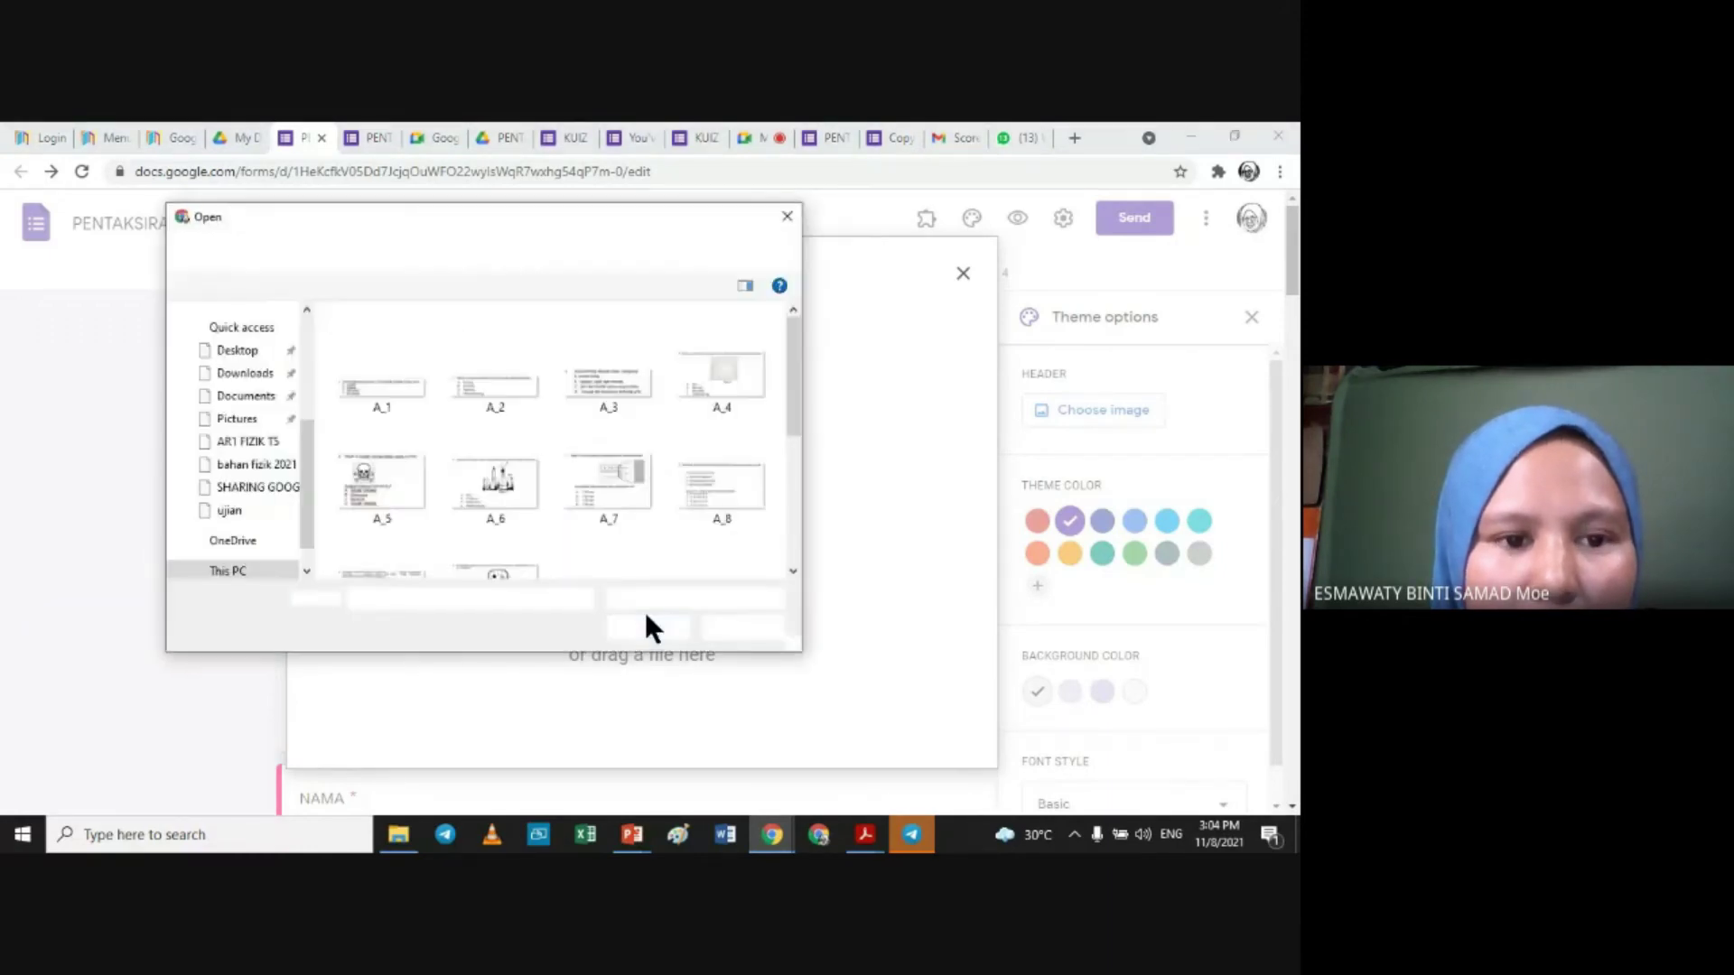
drag(794, 333, 726, 430)
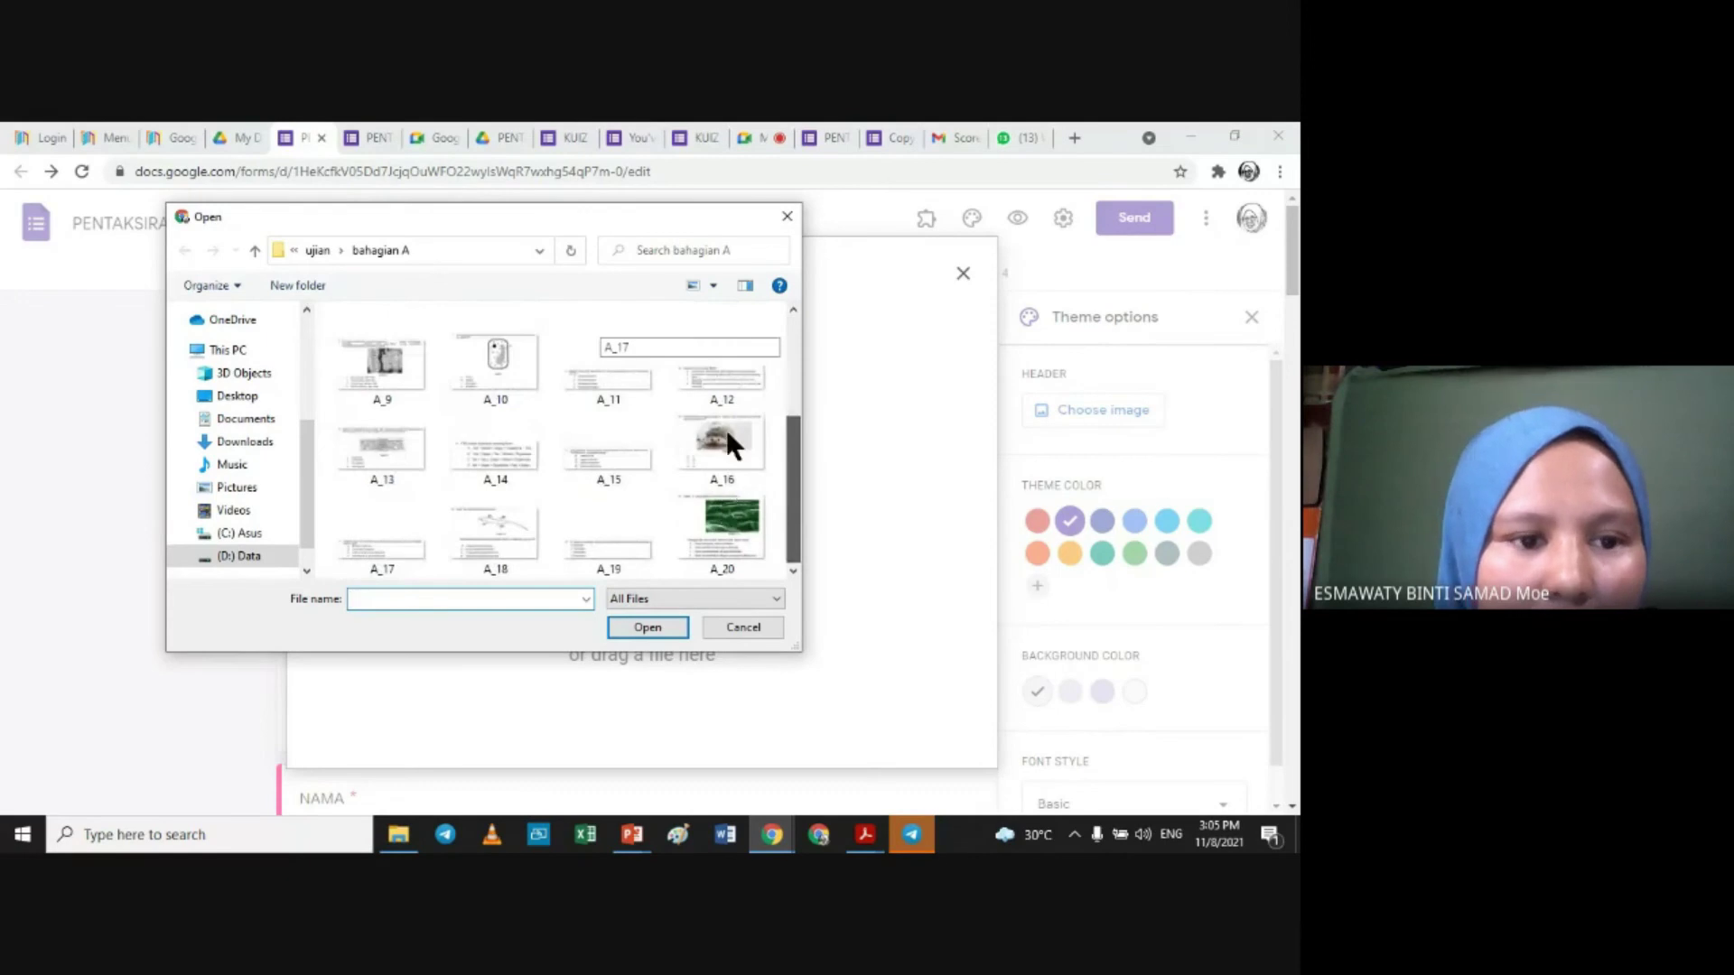
click(238, 396)
mouse_move(789, 334)
mouse_down()
mouse_move(798, 436)
mouse_move(794, 329)
mouse_up()
double_click(390, 338)
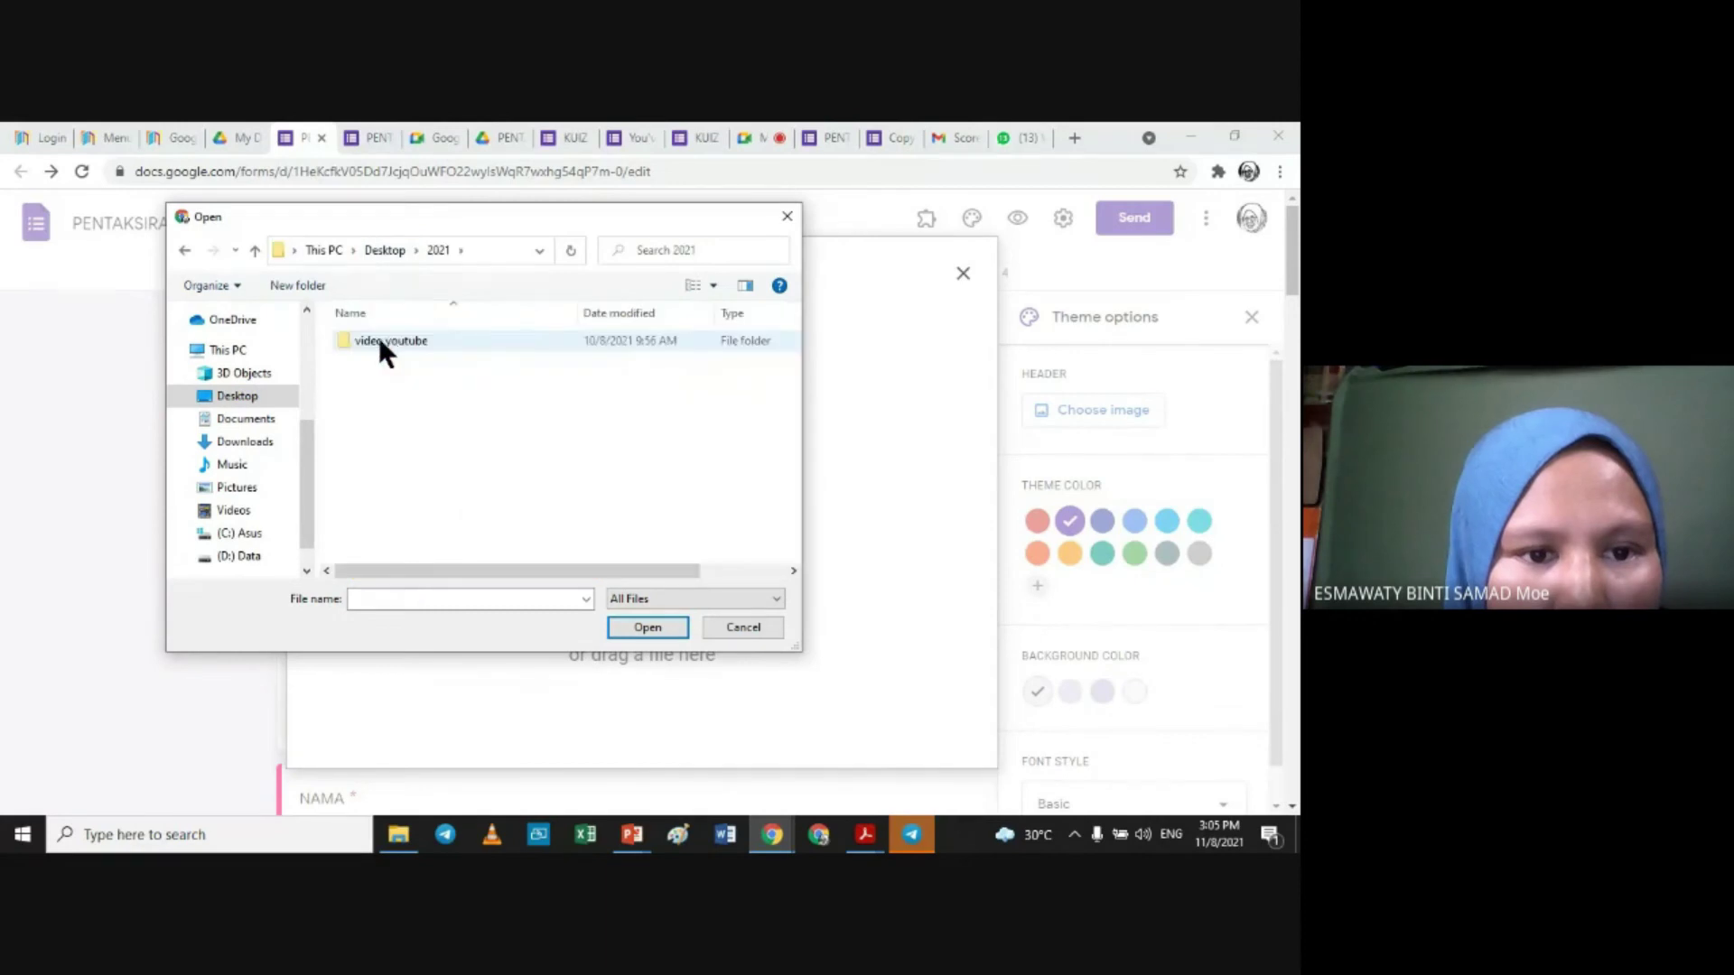
double_click(379, 340)
click(393, 365)
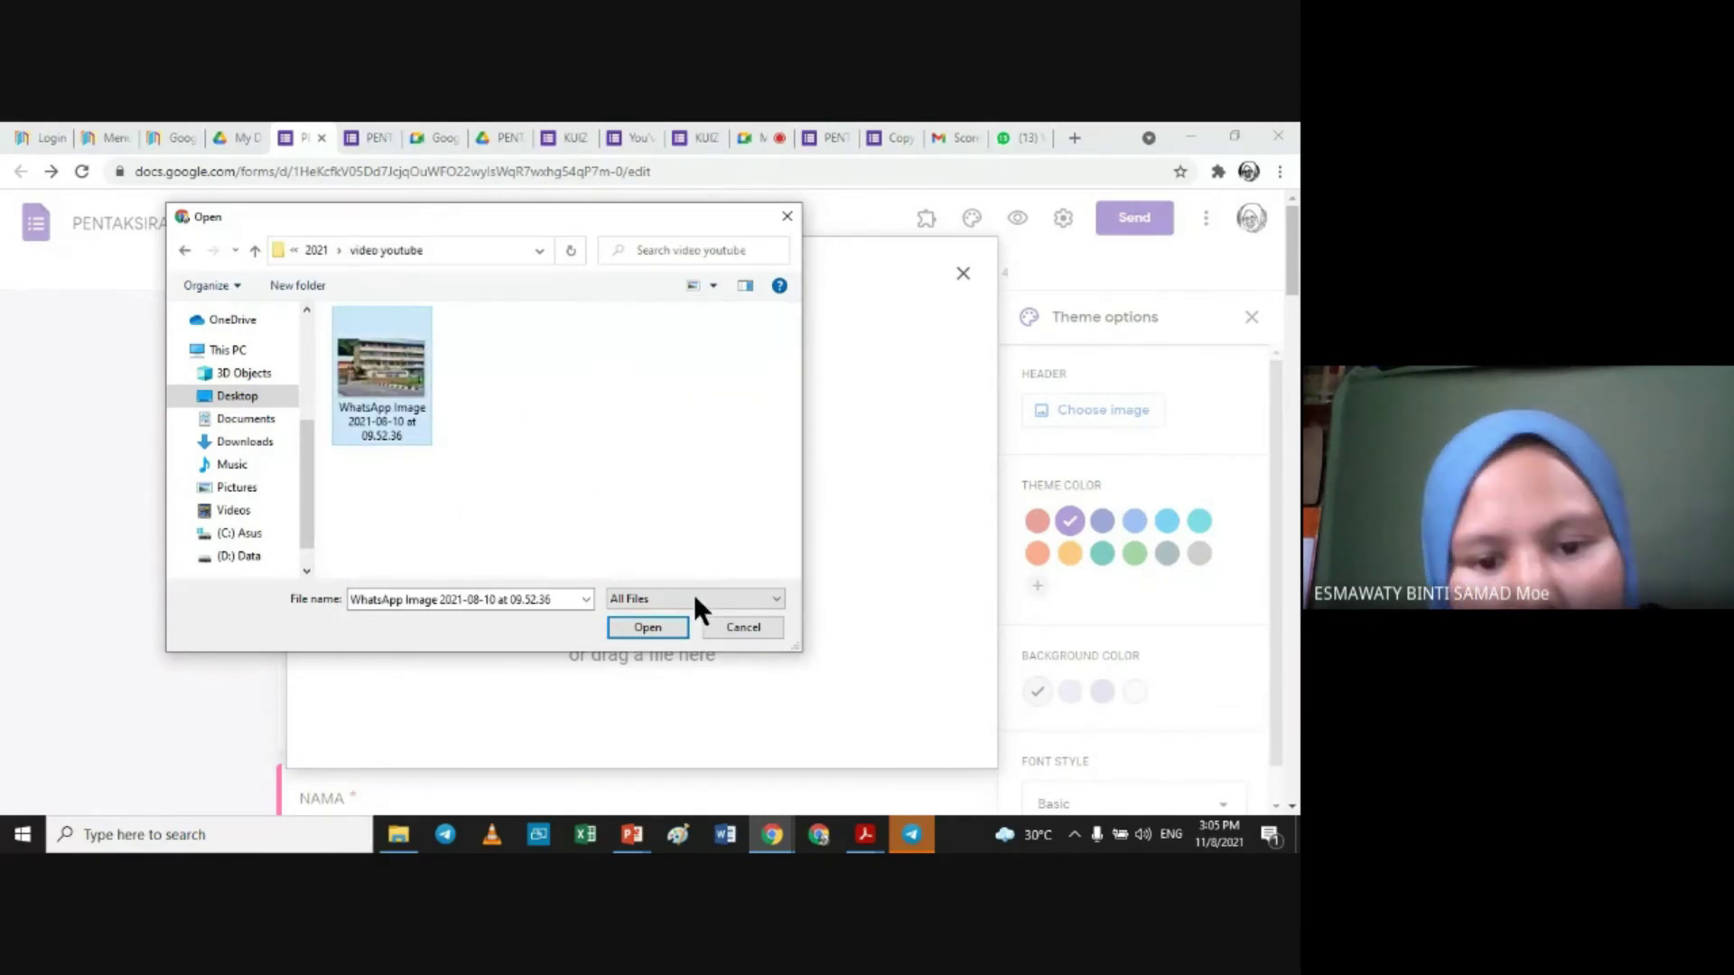
click(650, 628)
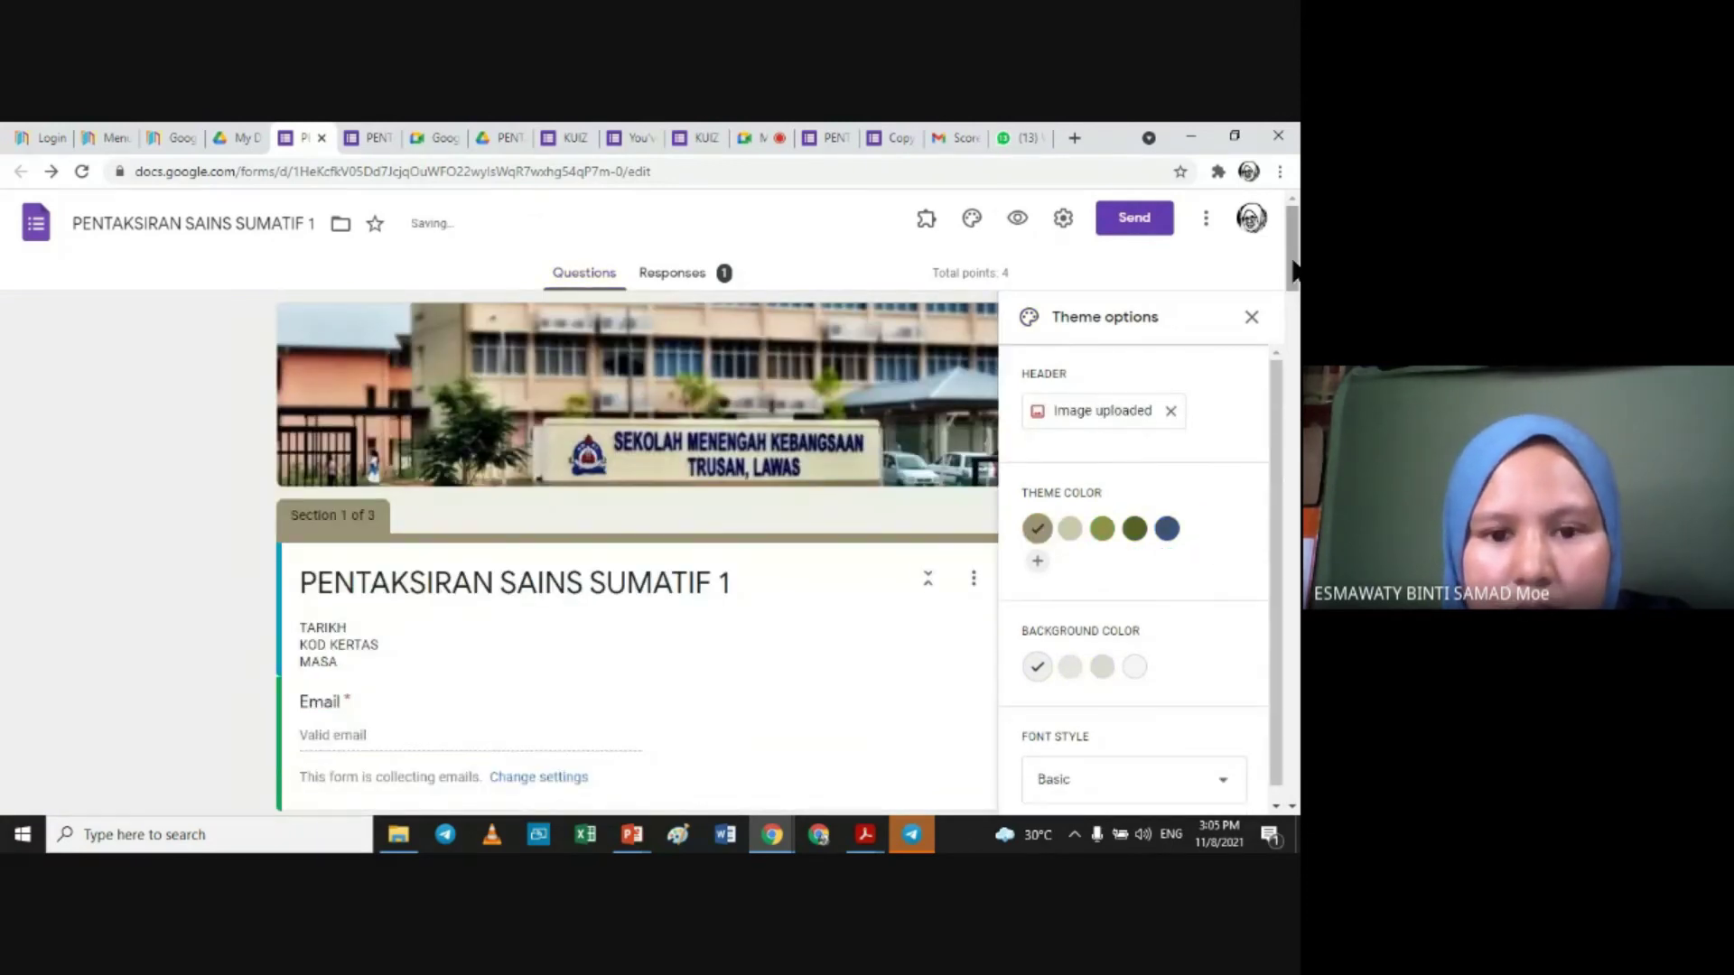
Step: Set the form's theme color to the light olive green and the font style to Formal, then close the theme options
scroll(1293, 271, down, 2)
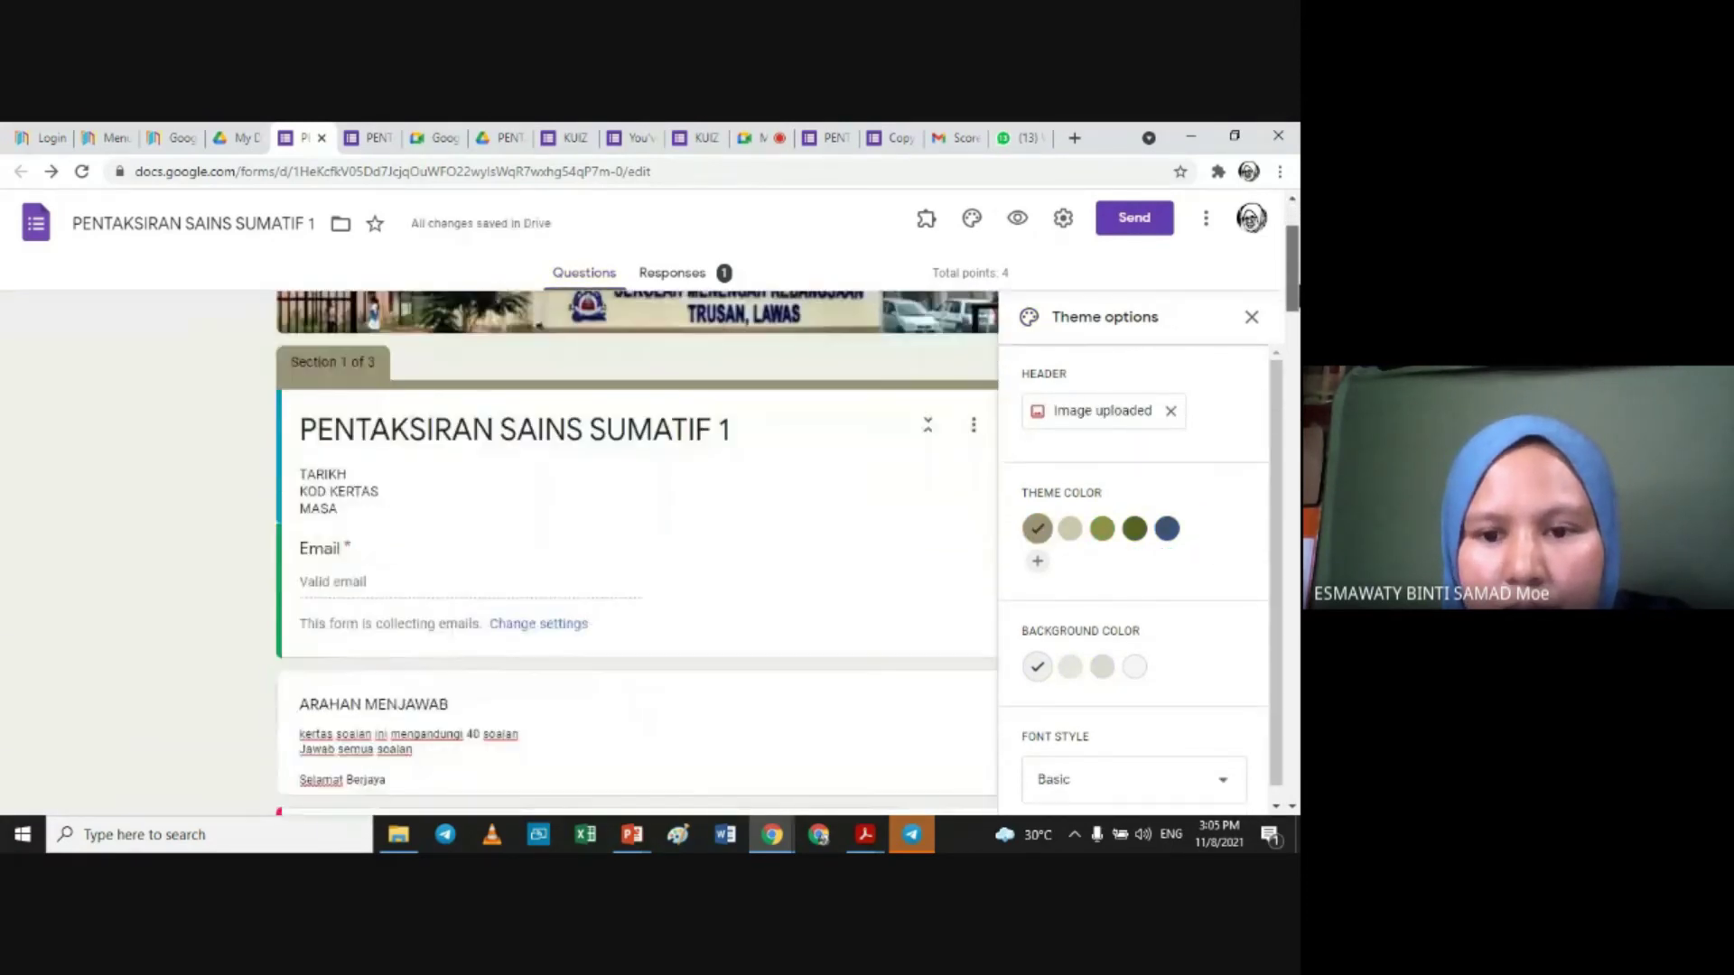
click(1102, 528)
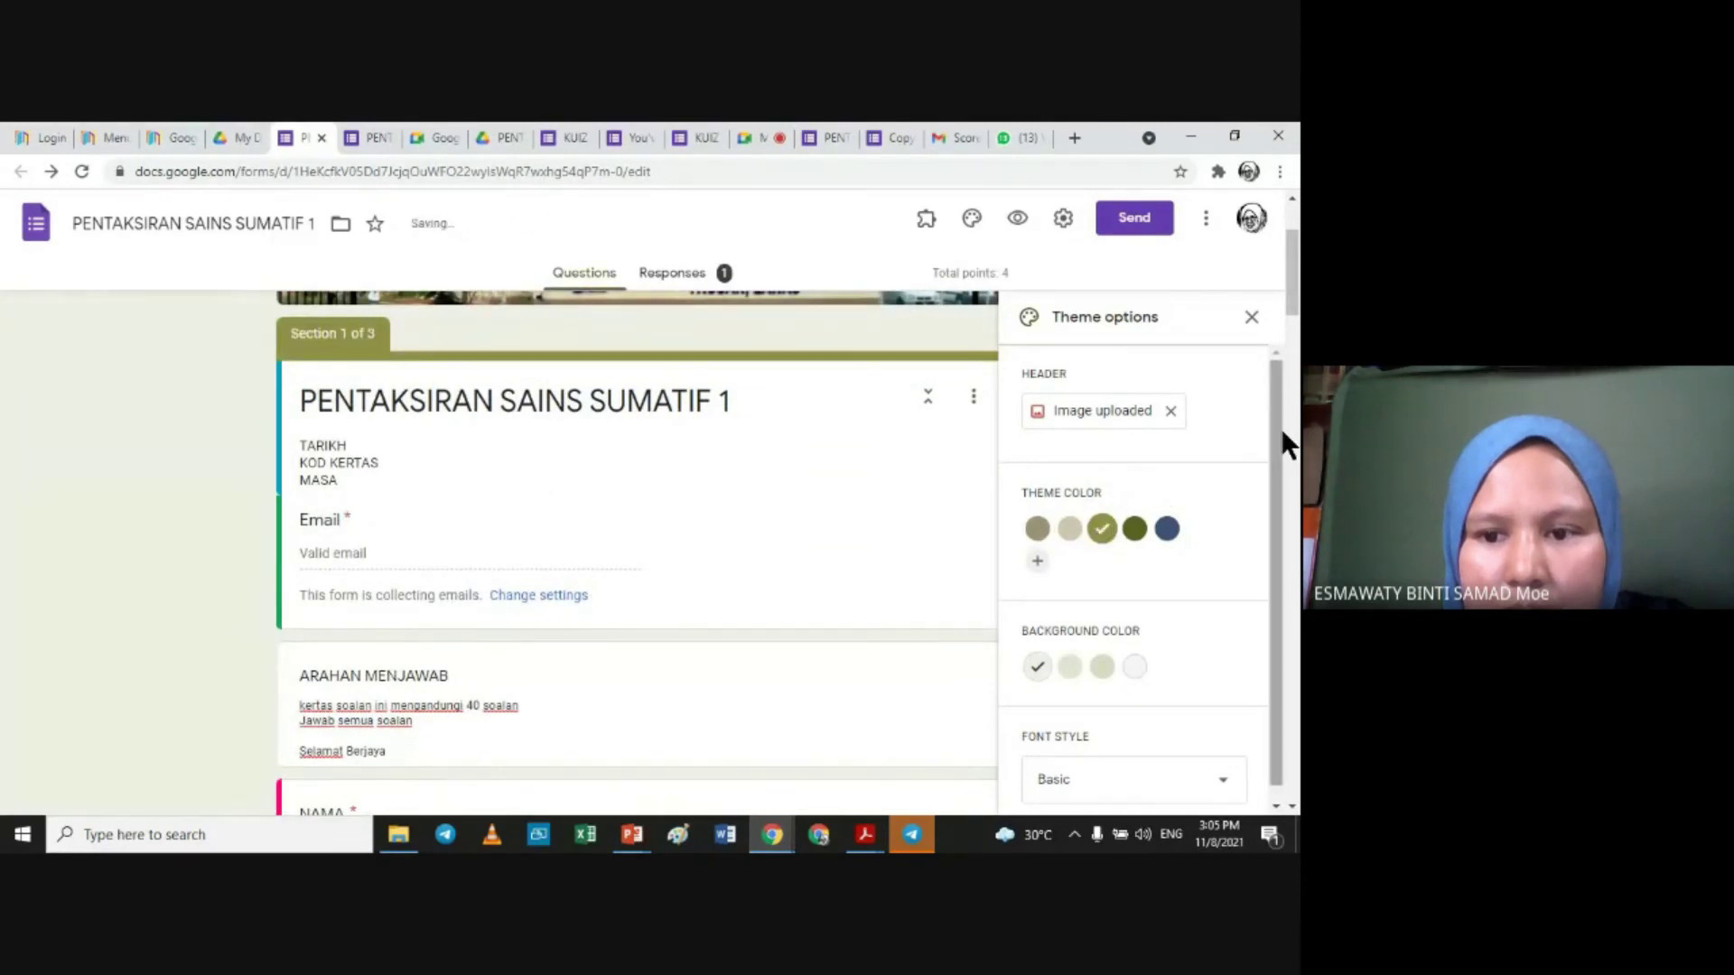
scroll(1280, 402, down, 3)
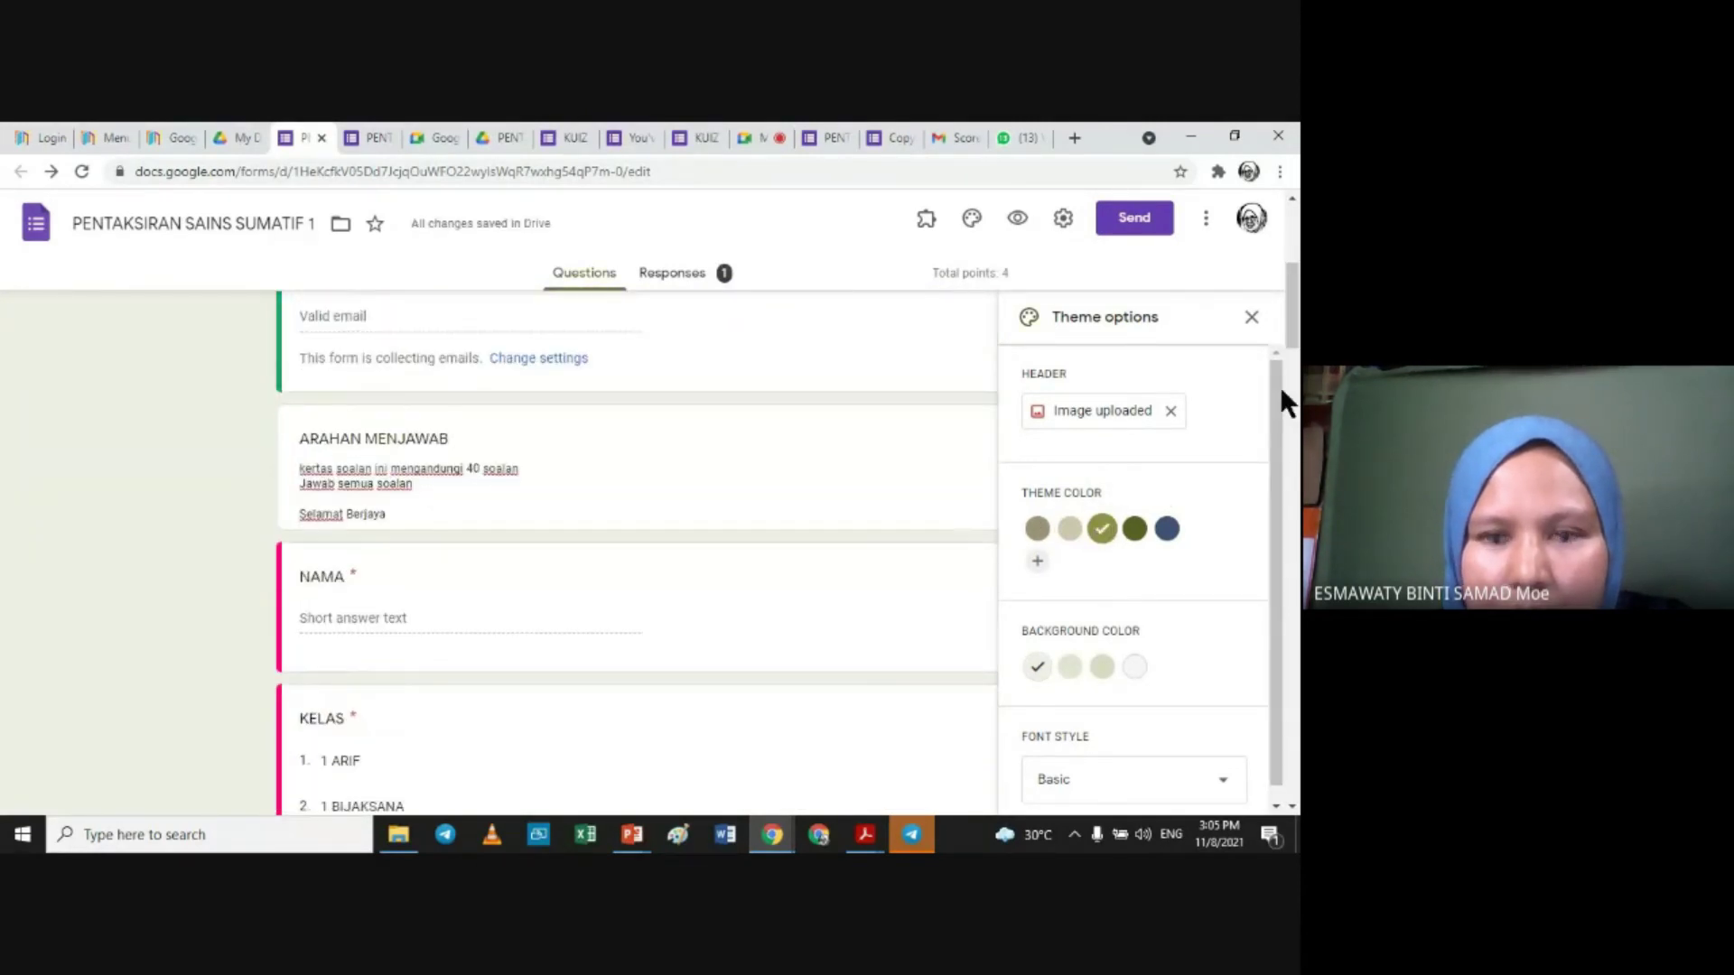
scroll(1275, 397, down, 1)
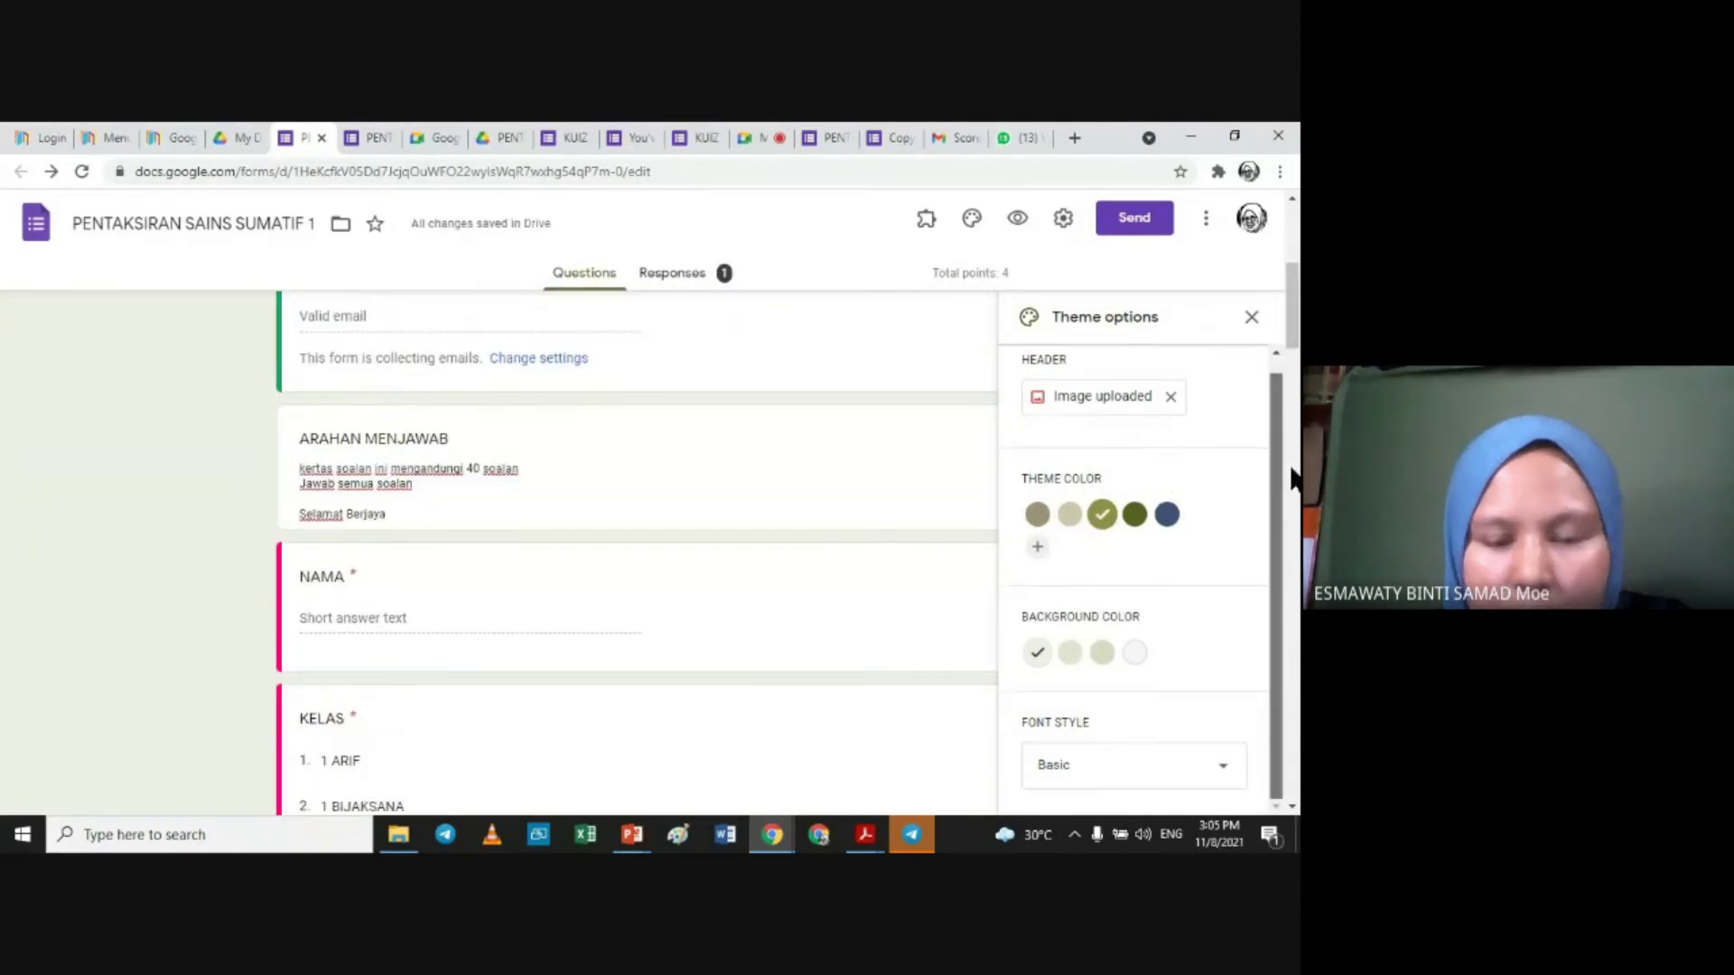
click(1201, 777)
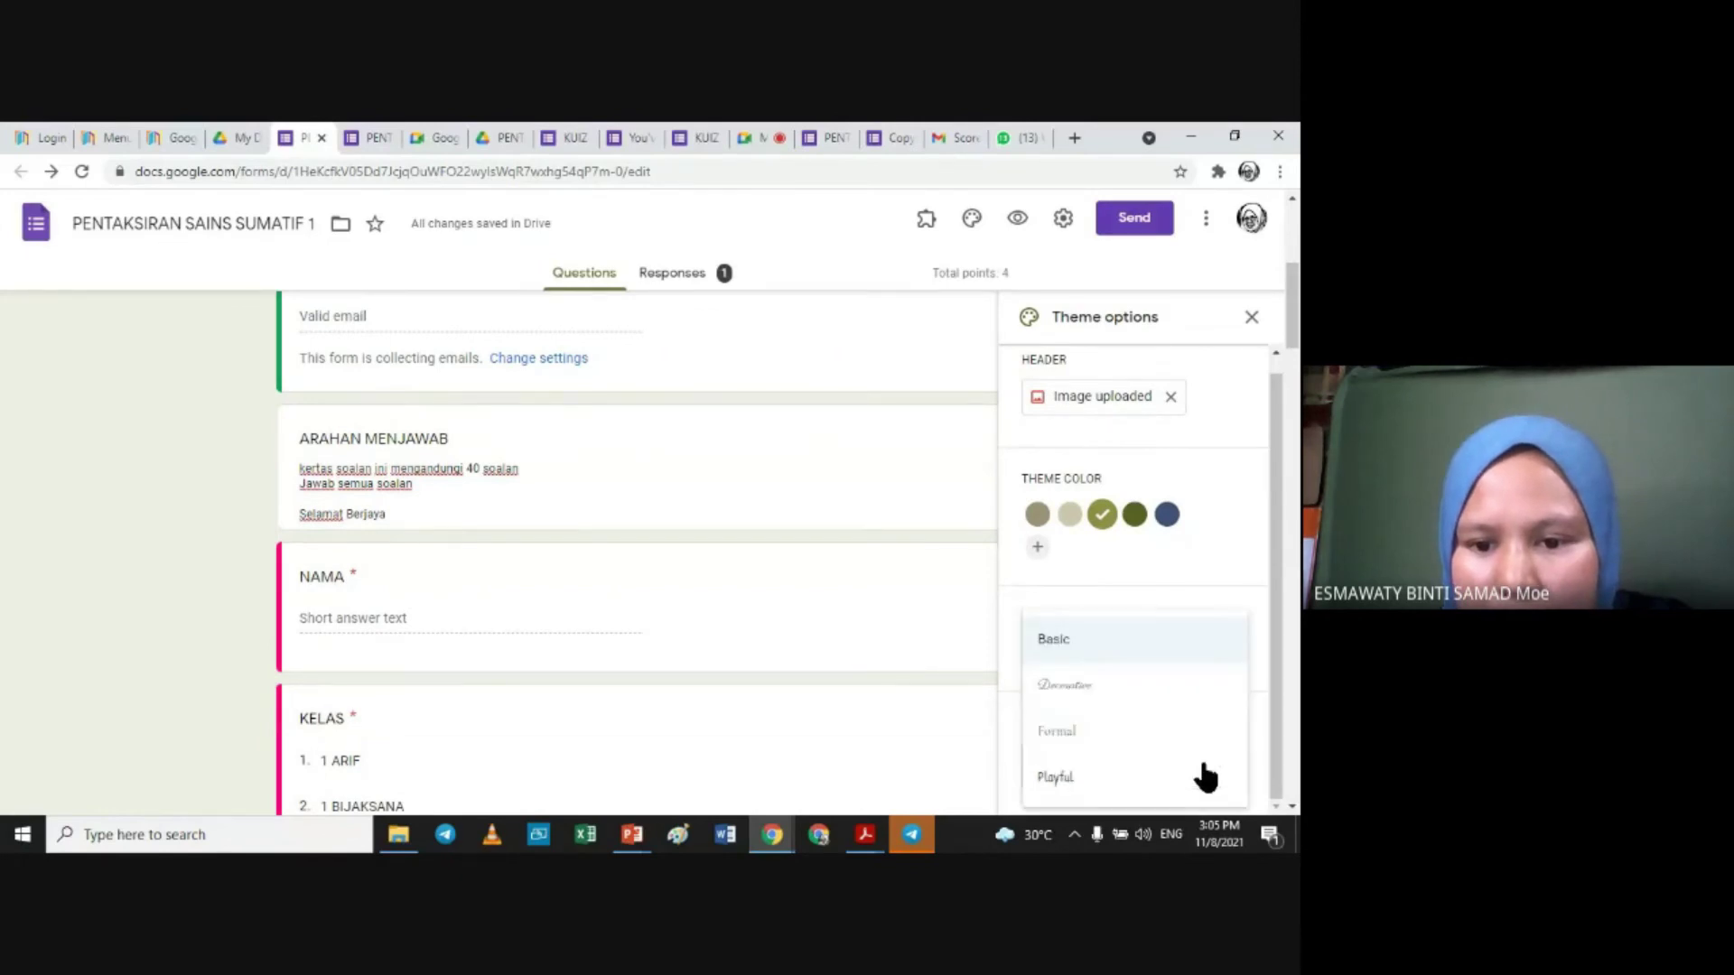
click(1074, 742)
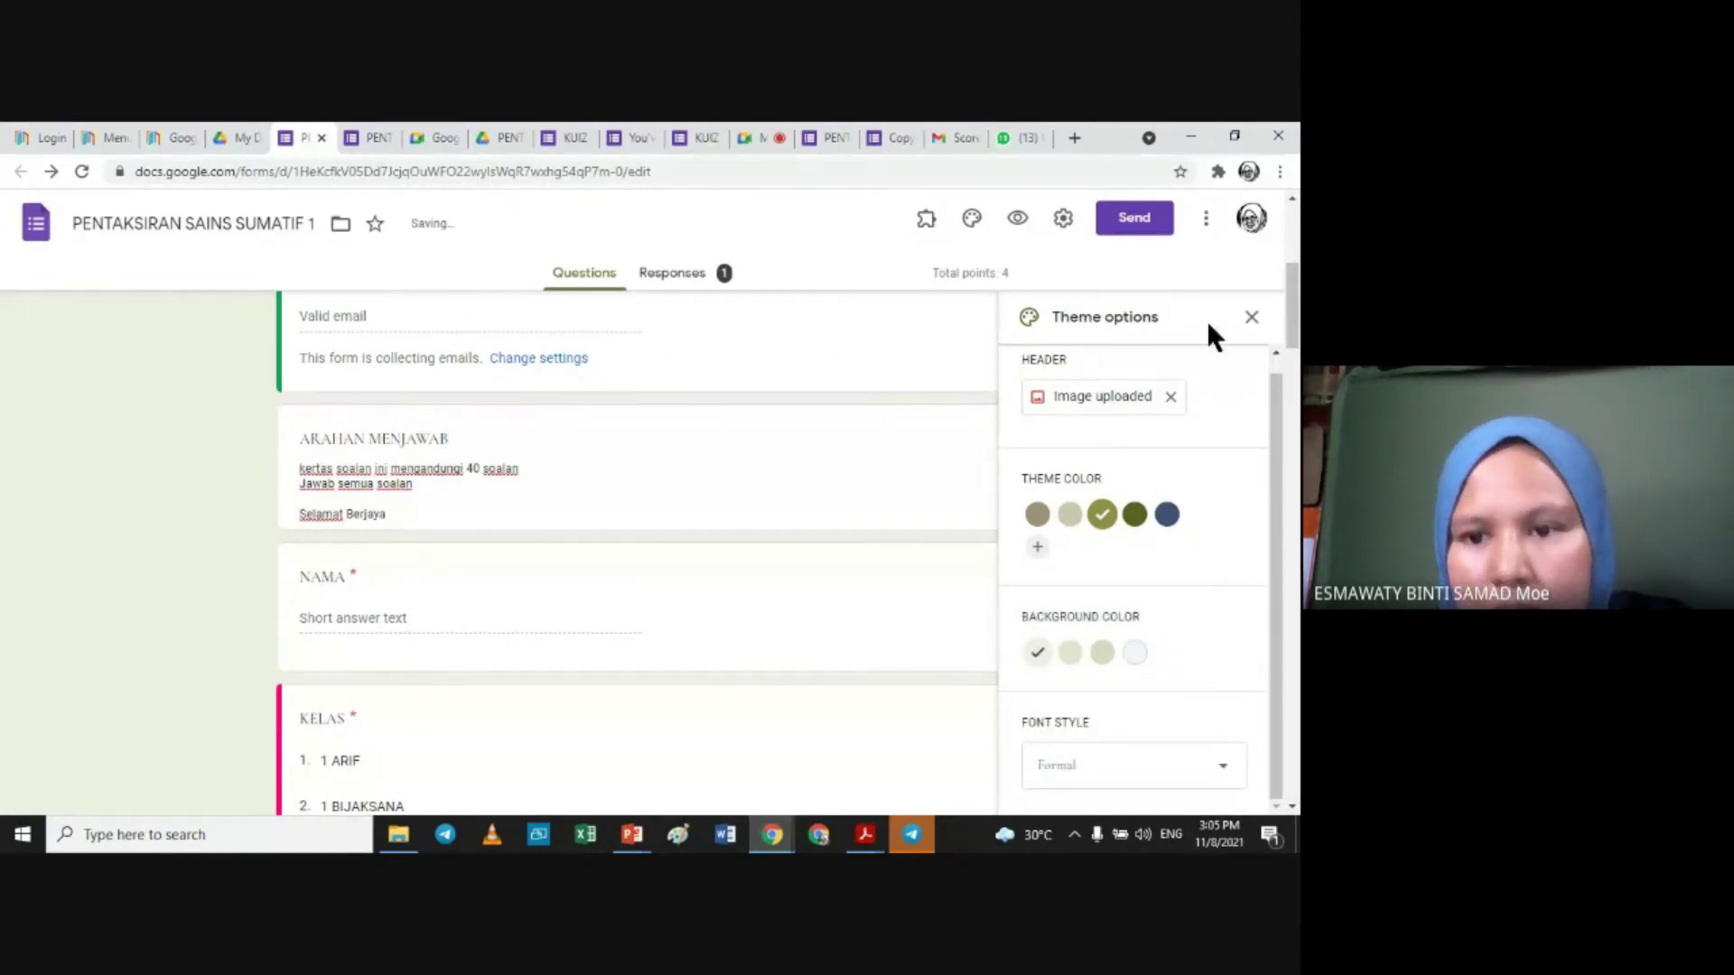
click(1249, 318)
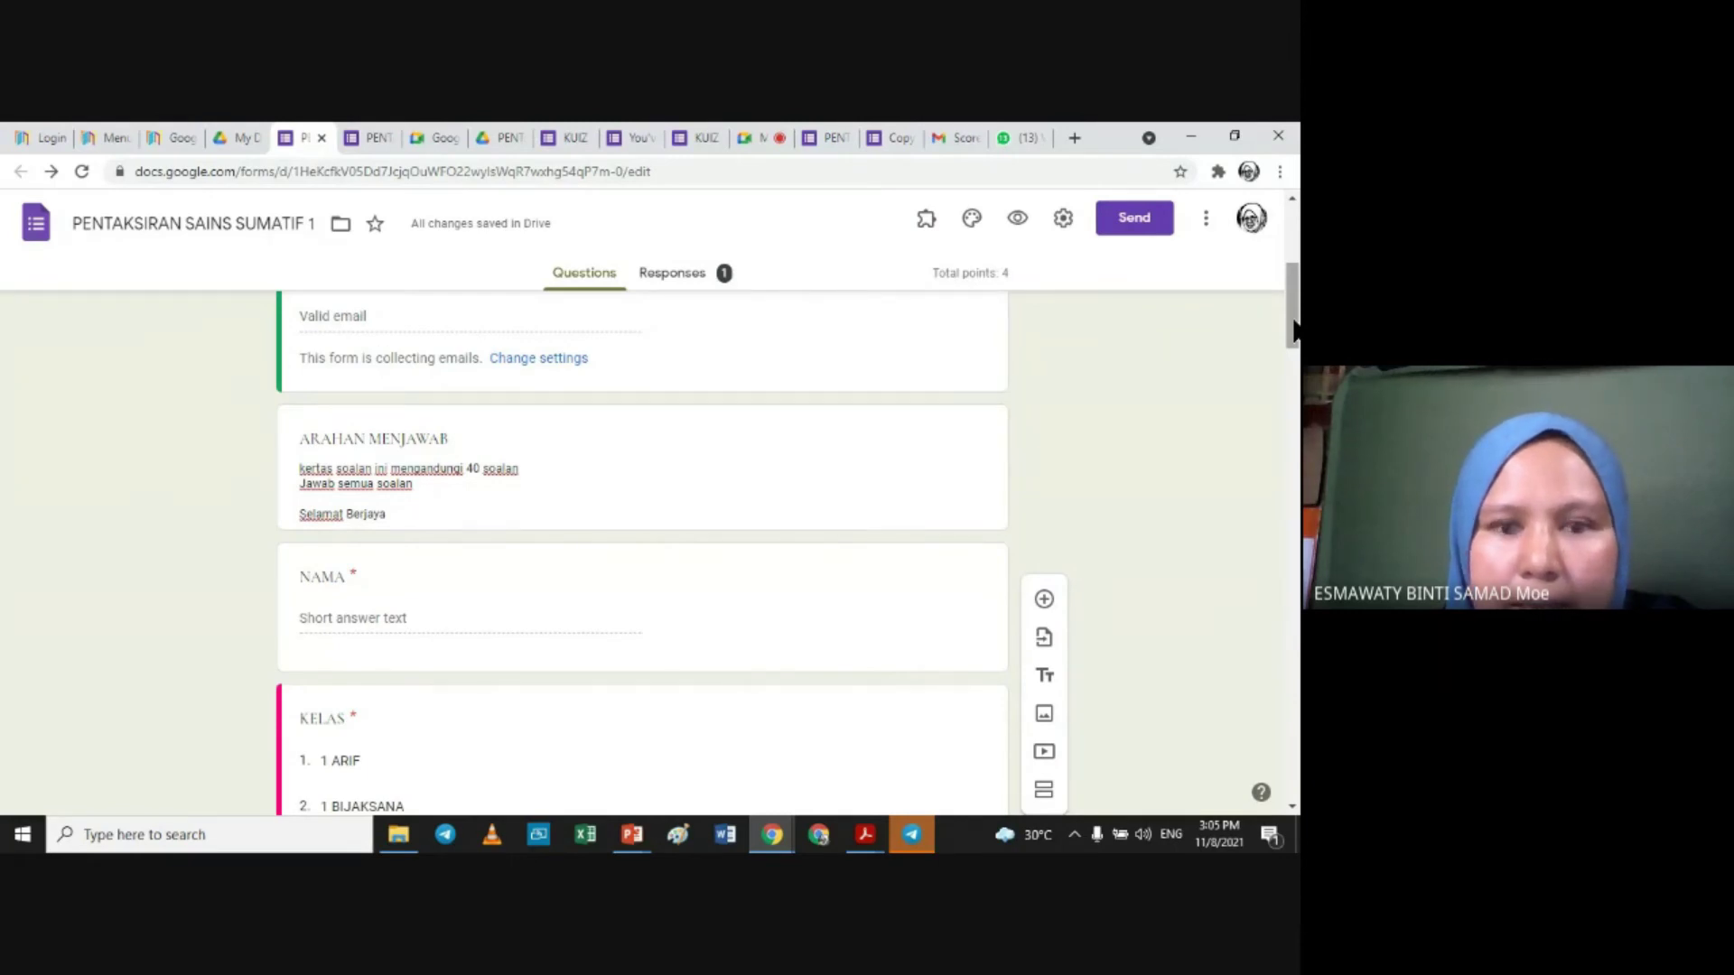
click(1279, 171)
click(1207, 539)
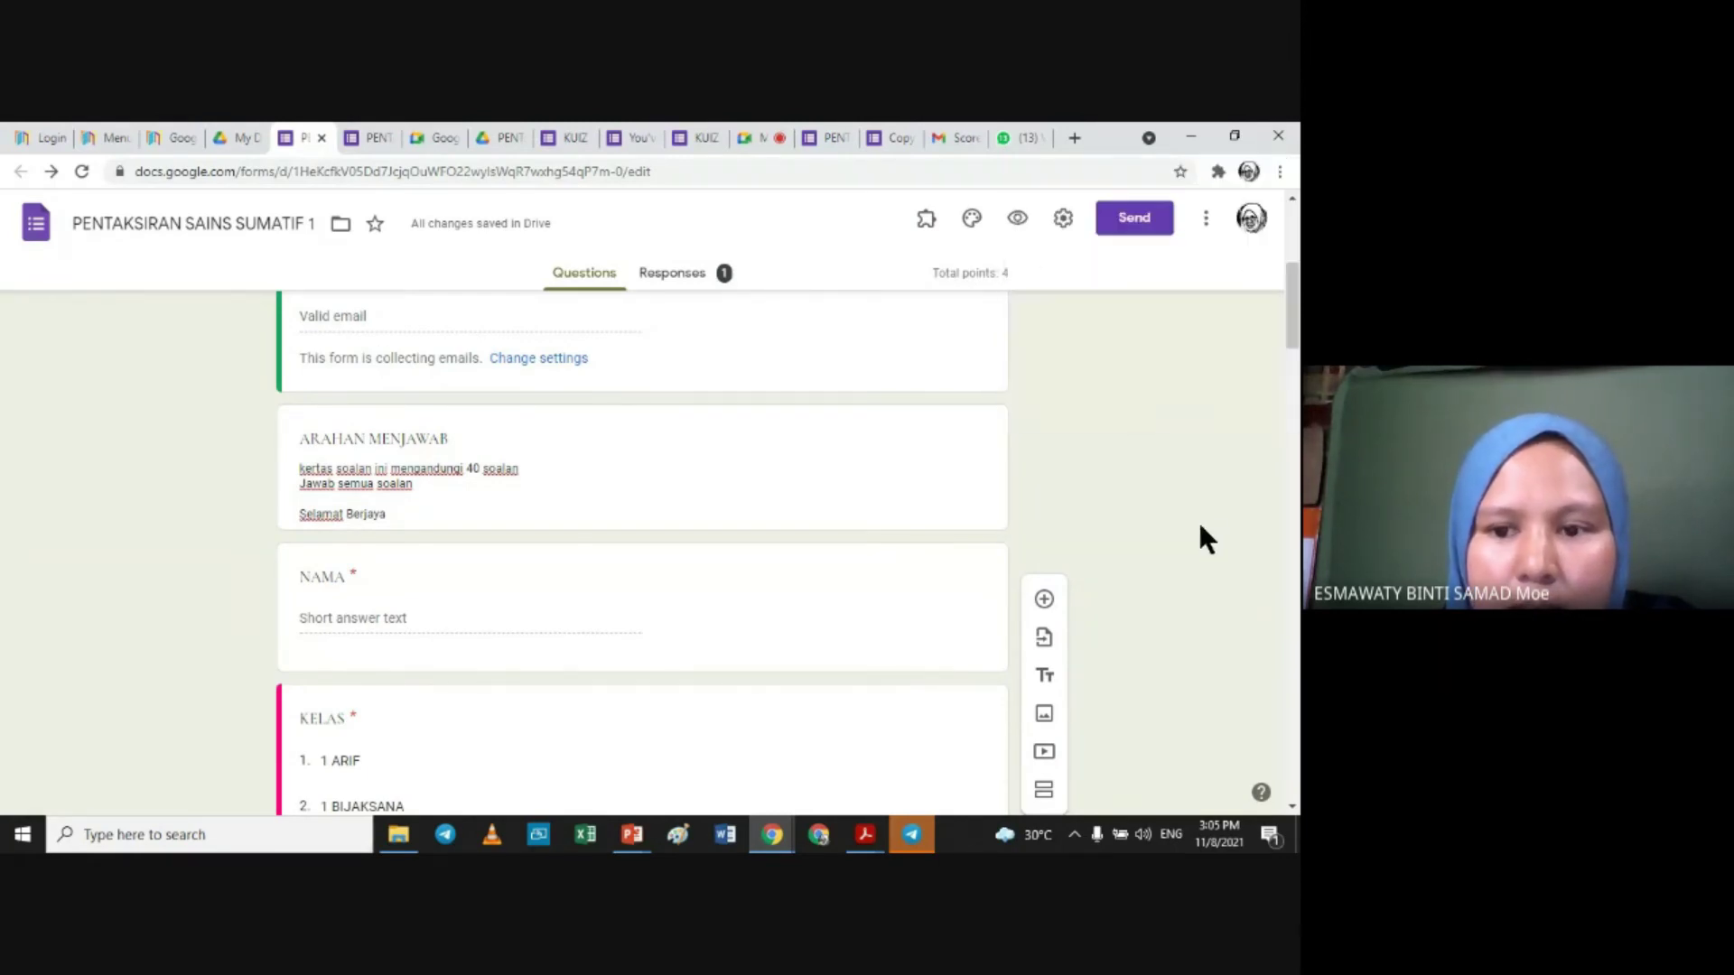
drag(1296, 271, 1296, 212)
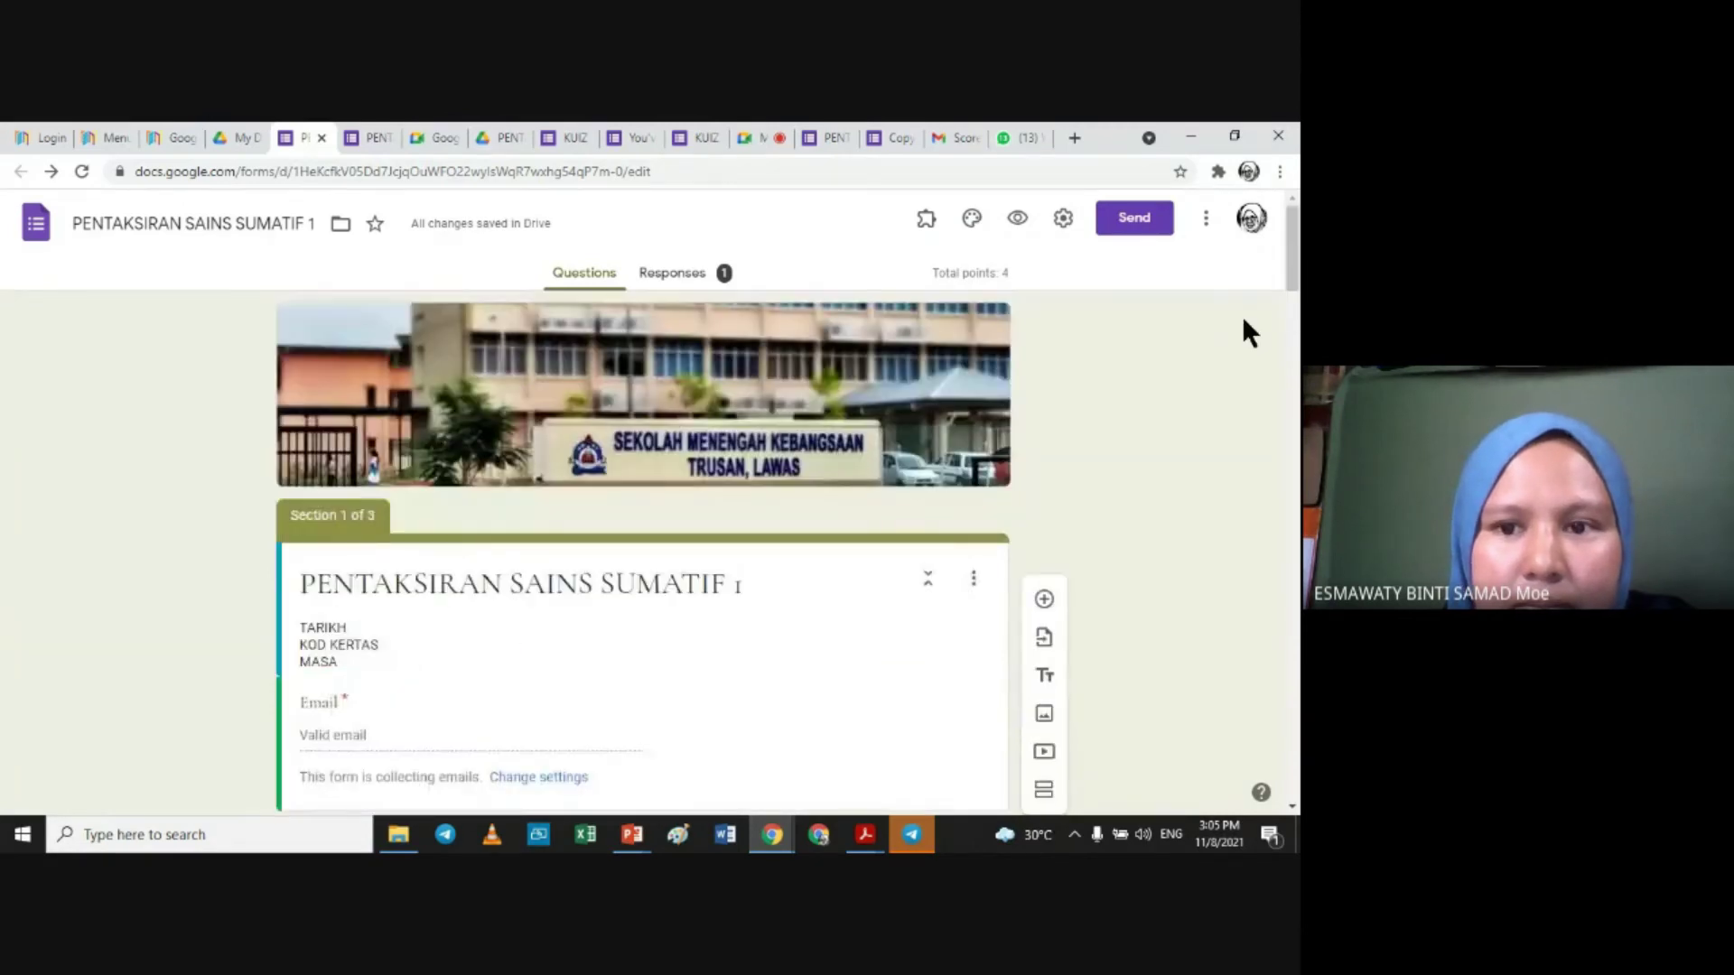
Step: Check the in-call messages in Google Meet, close the chat and switch to My Drive in Google Drive
click(768, 140)
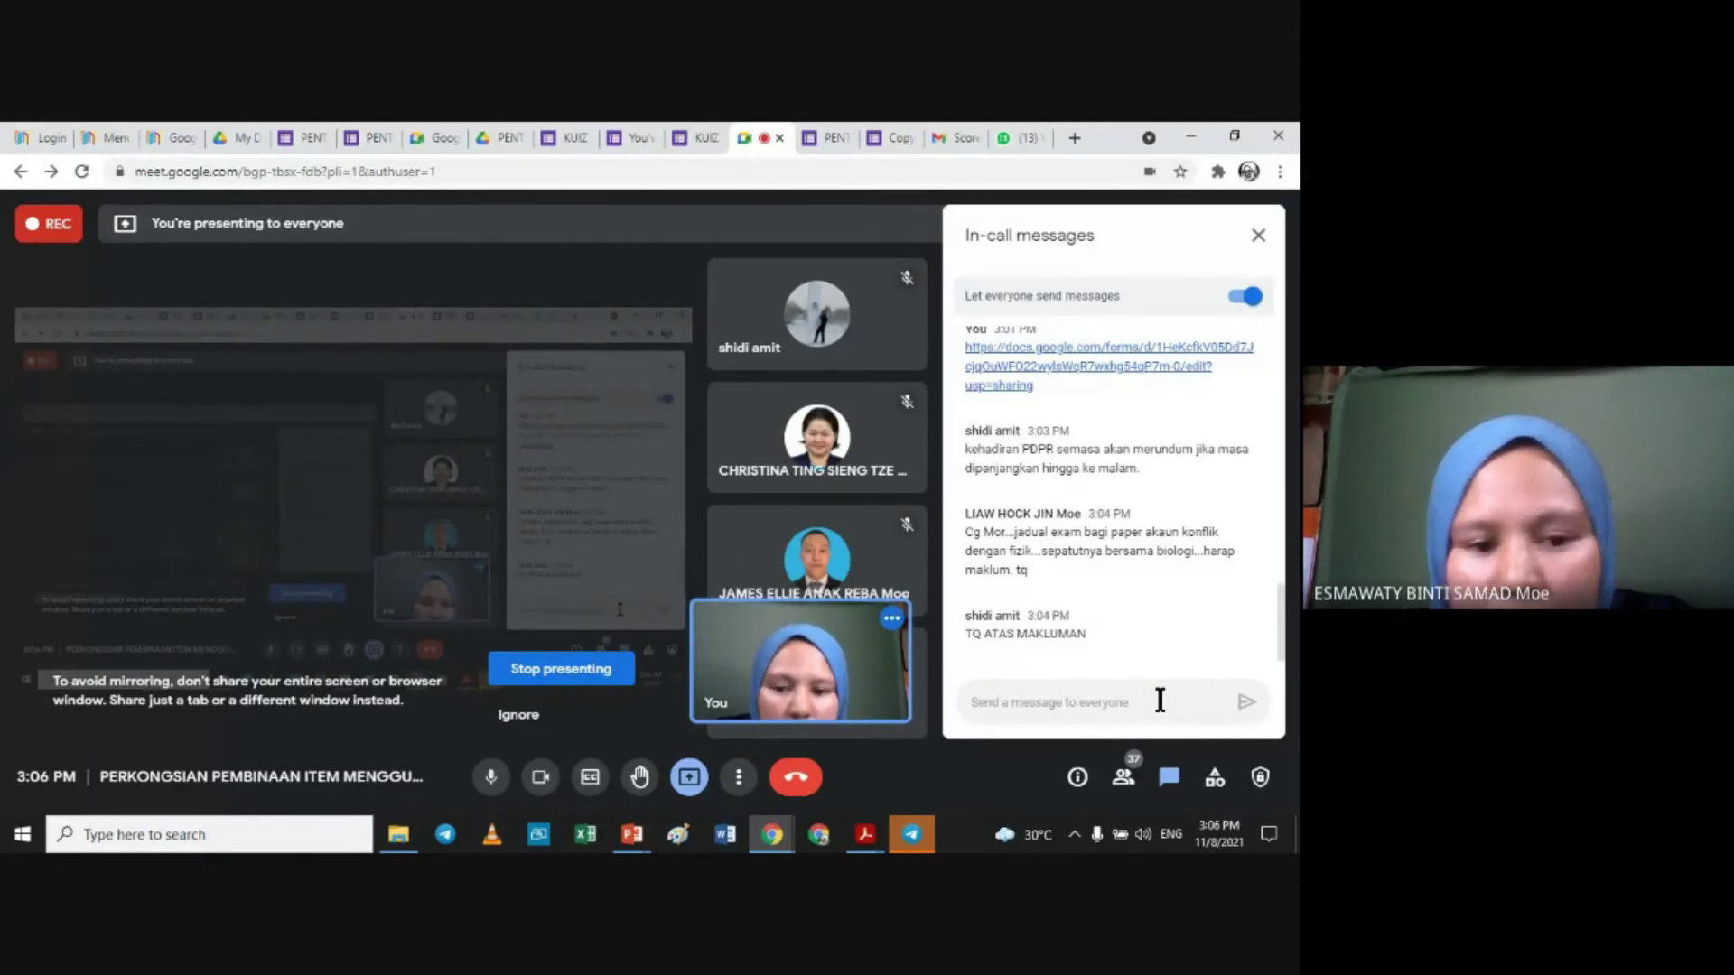
click(1257, 235)
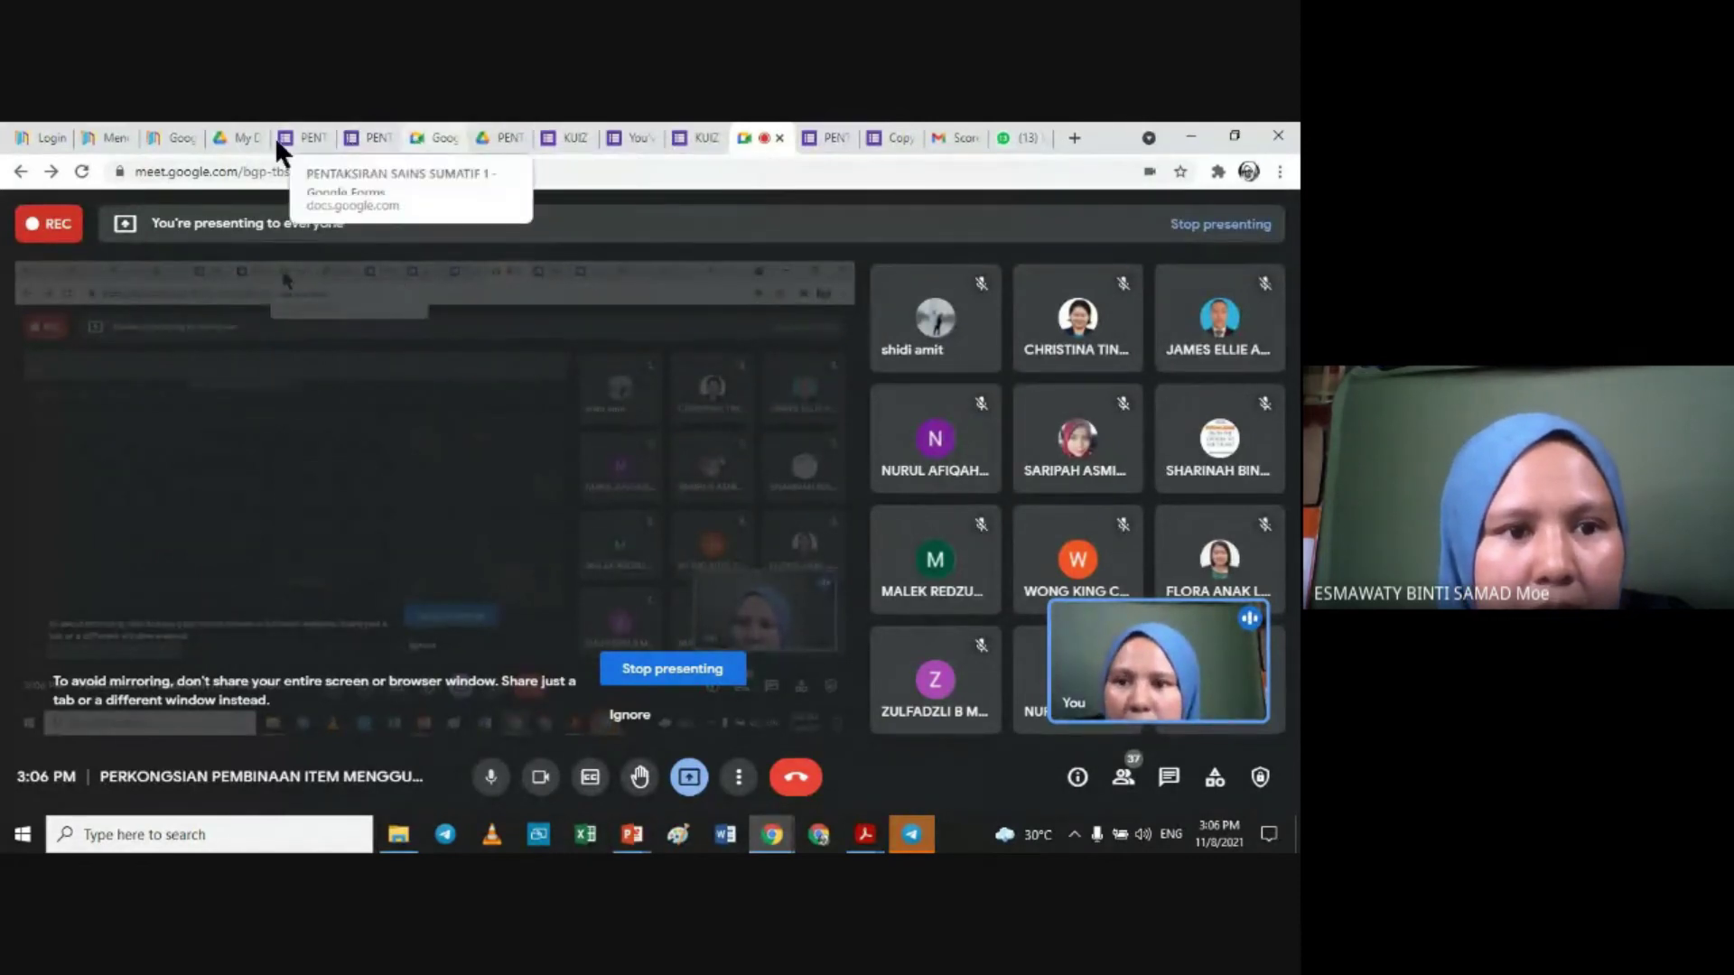
click(240, 138)
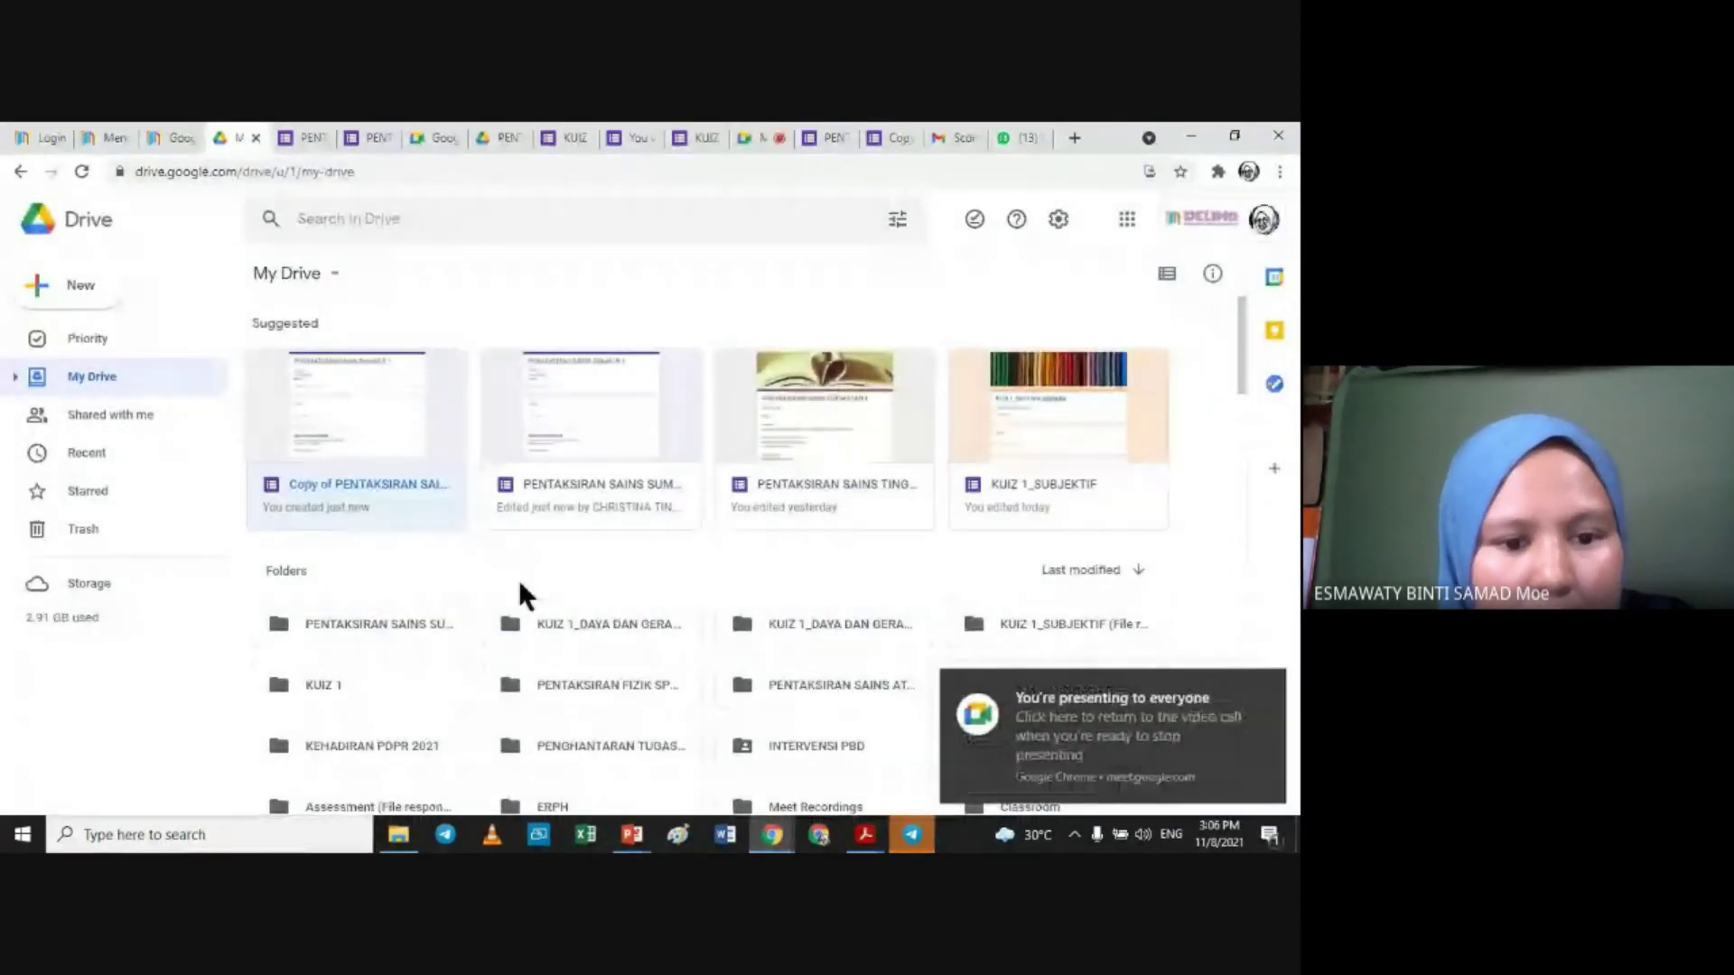
Step: Look inside the PENTAKSIRAN SAINS SUMATIF 1 folder and return to My Drive
right_click(1199, 589)
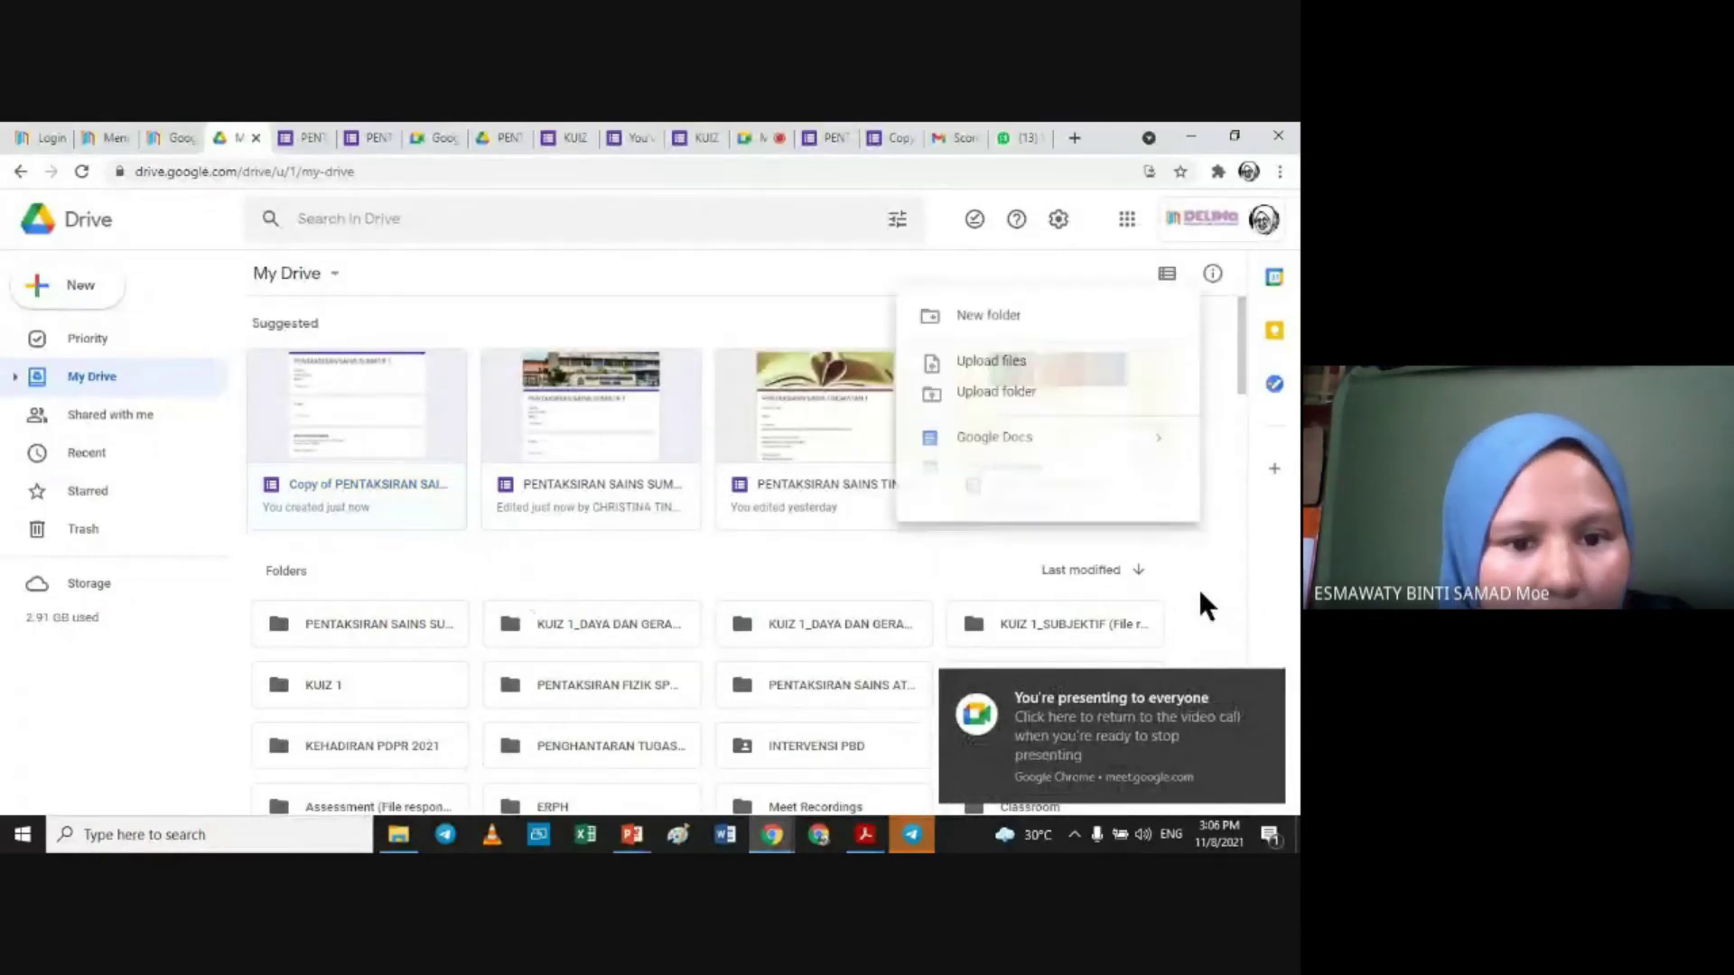
double_click(361, 619)
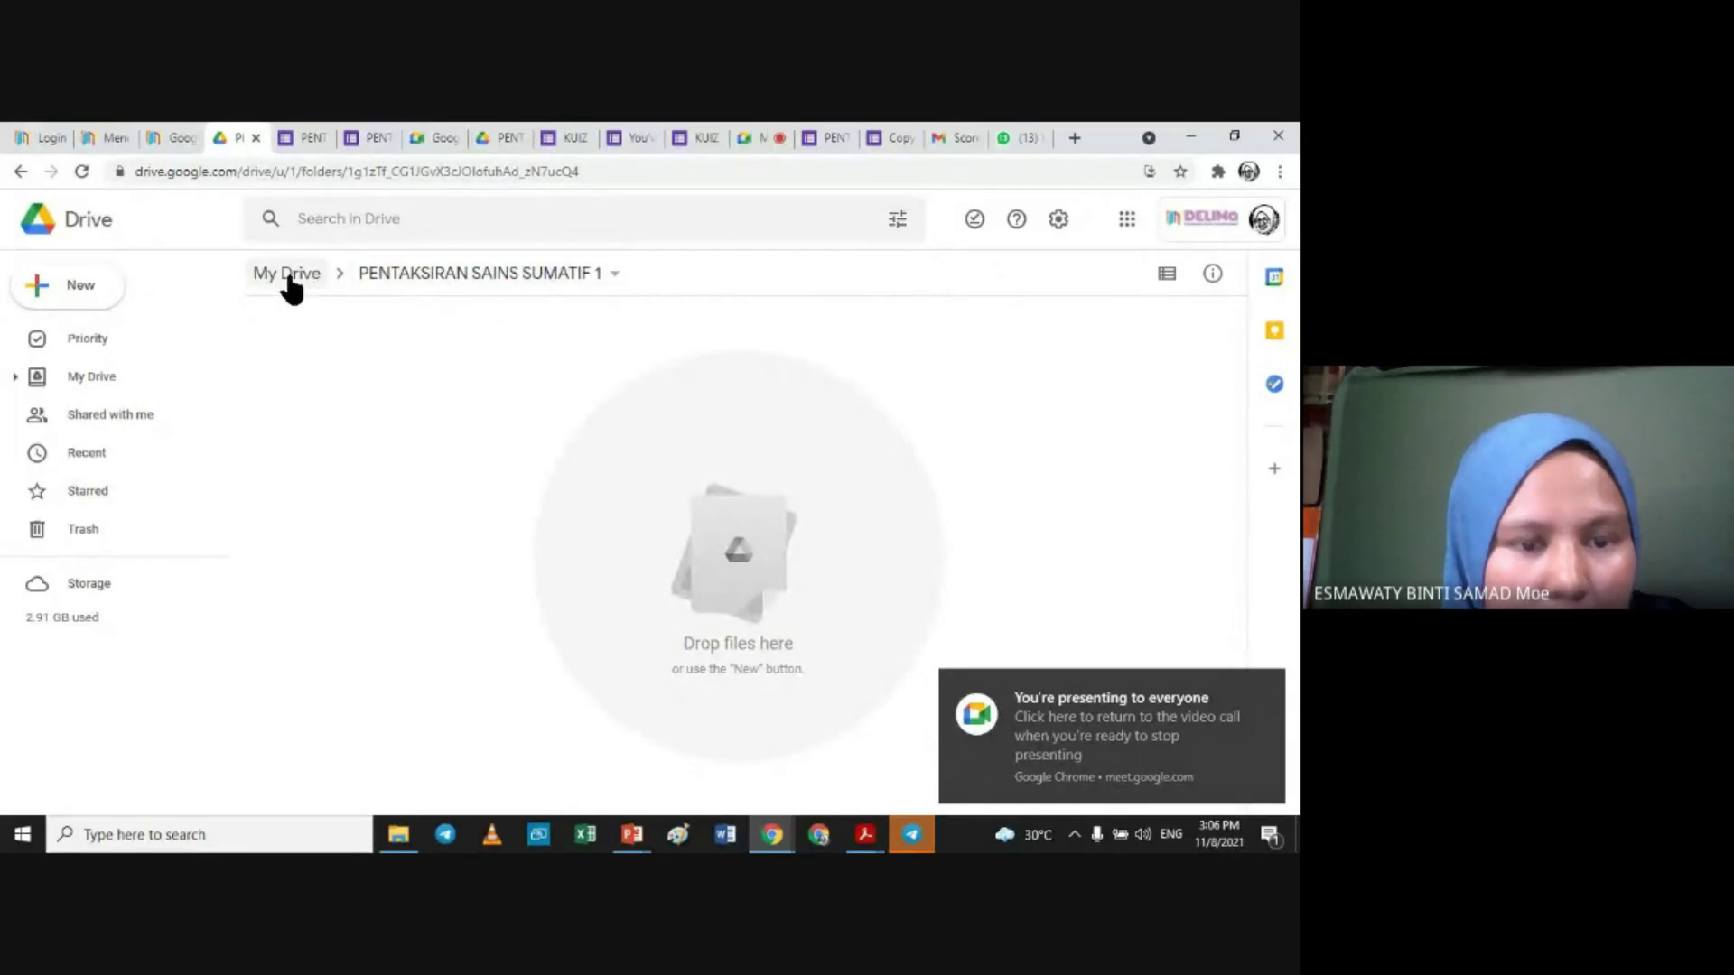
click(289, 276)
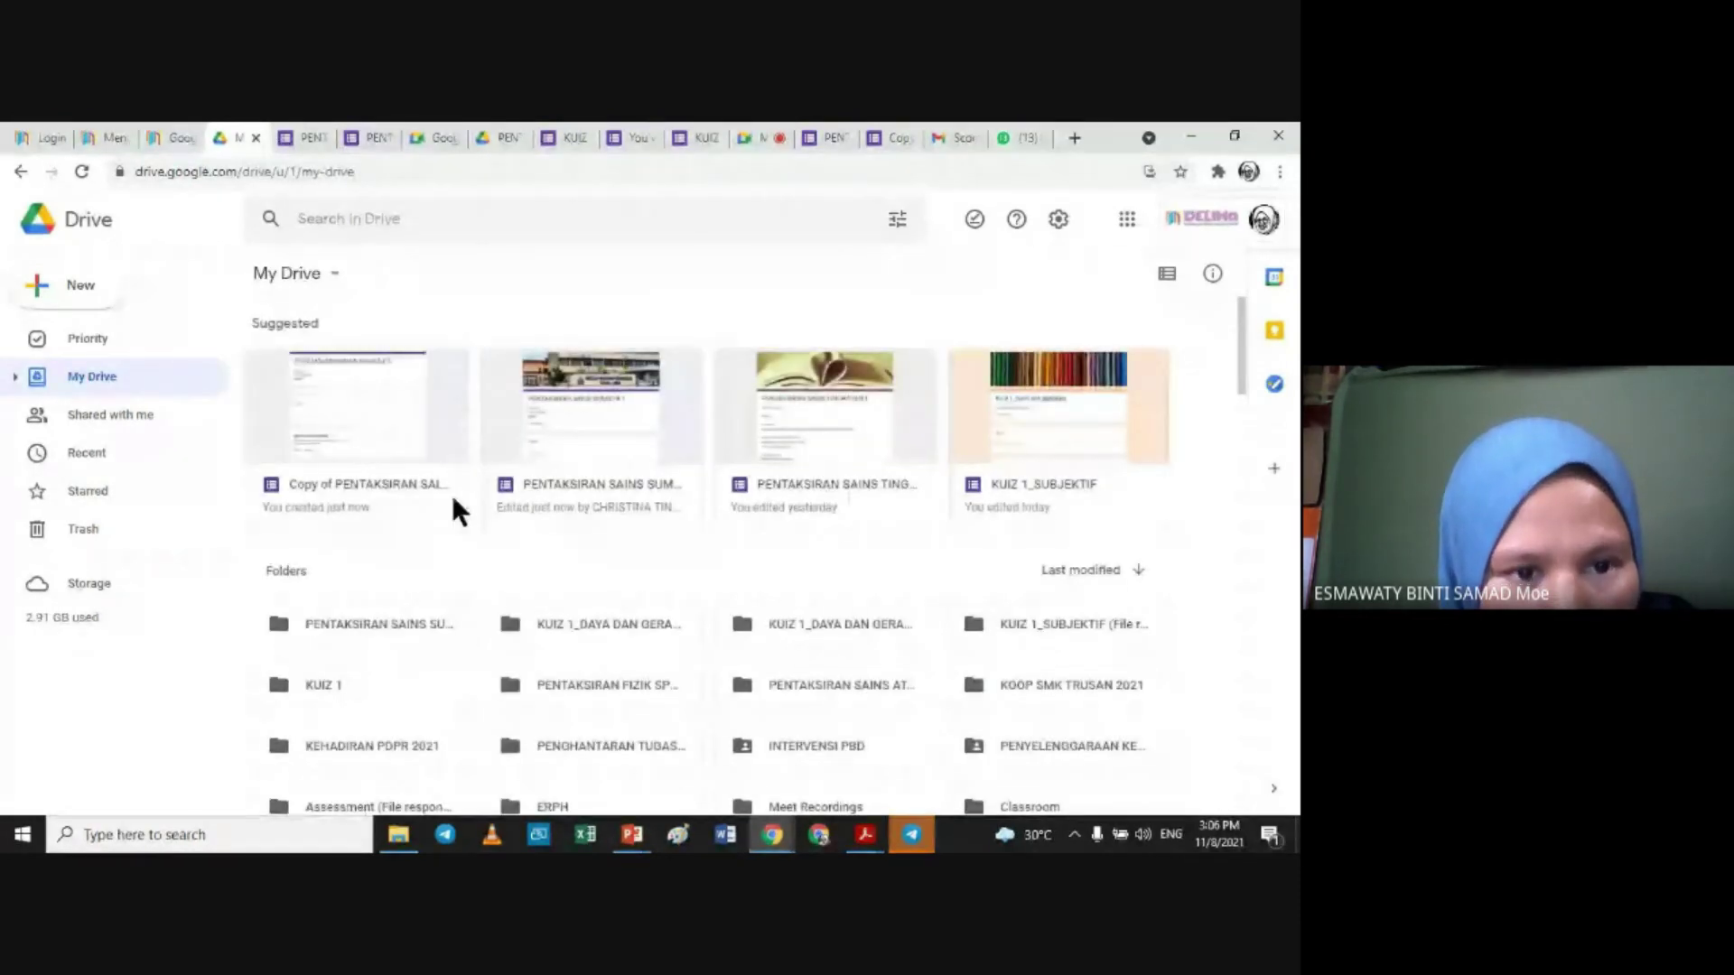
Step: Create a new blank Google Form in My Drive
click(35, 291)
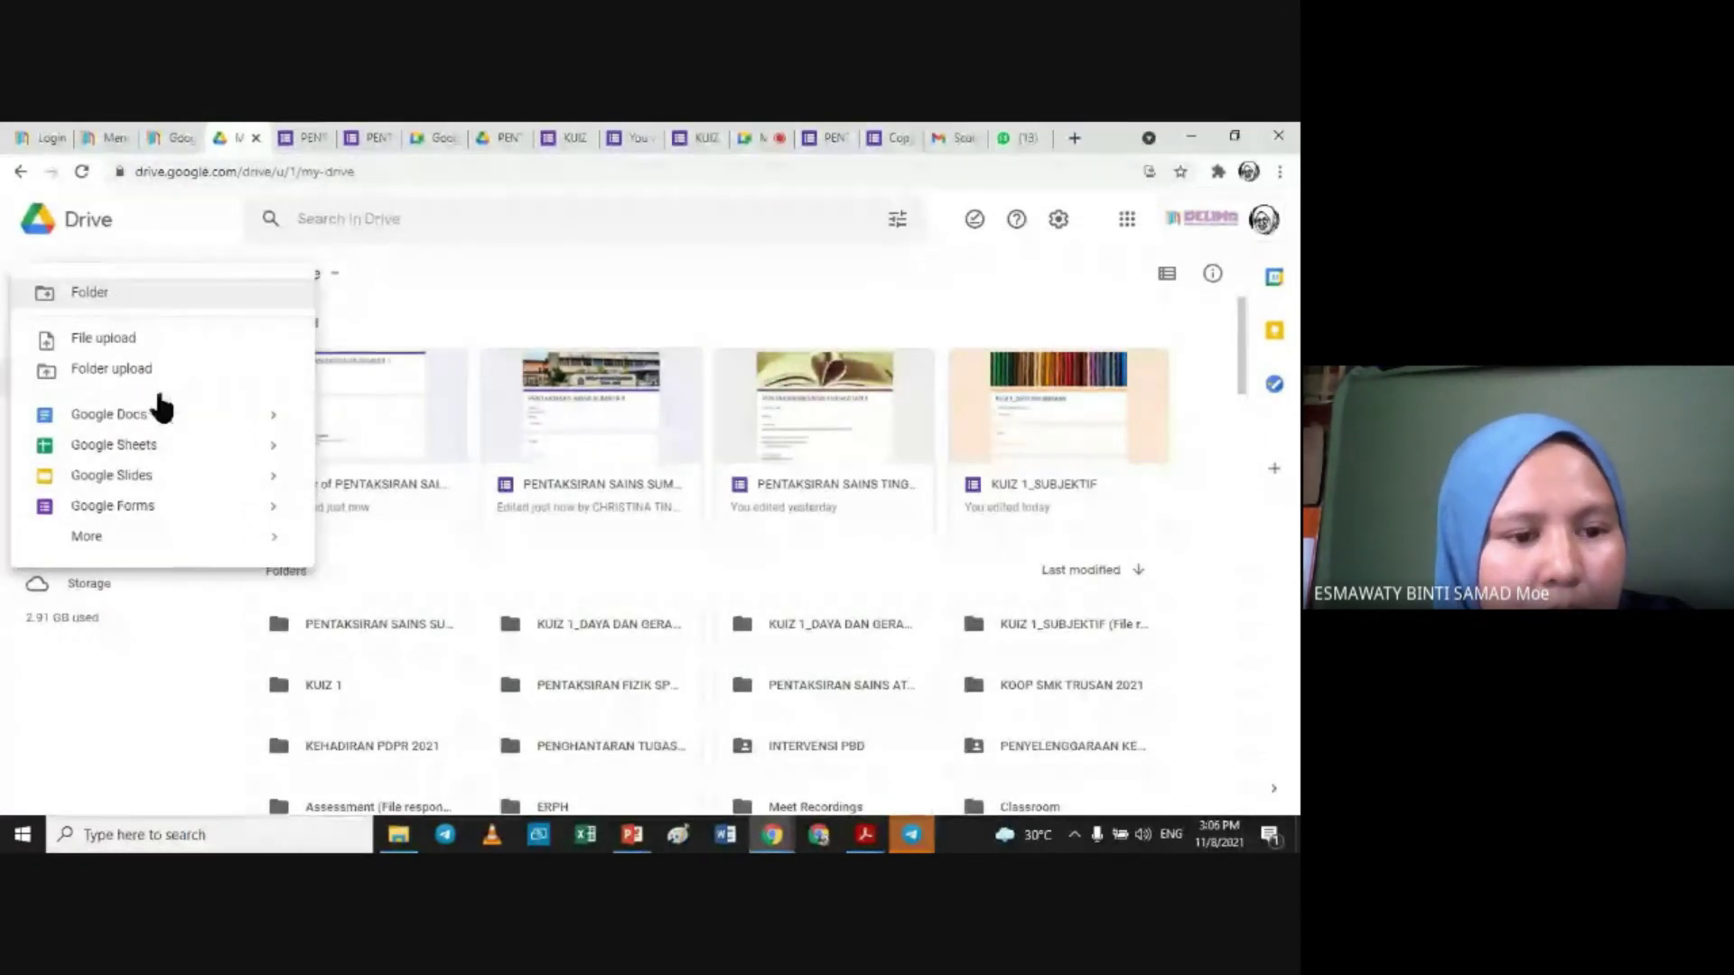
mouse_move(235, 507)
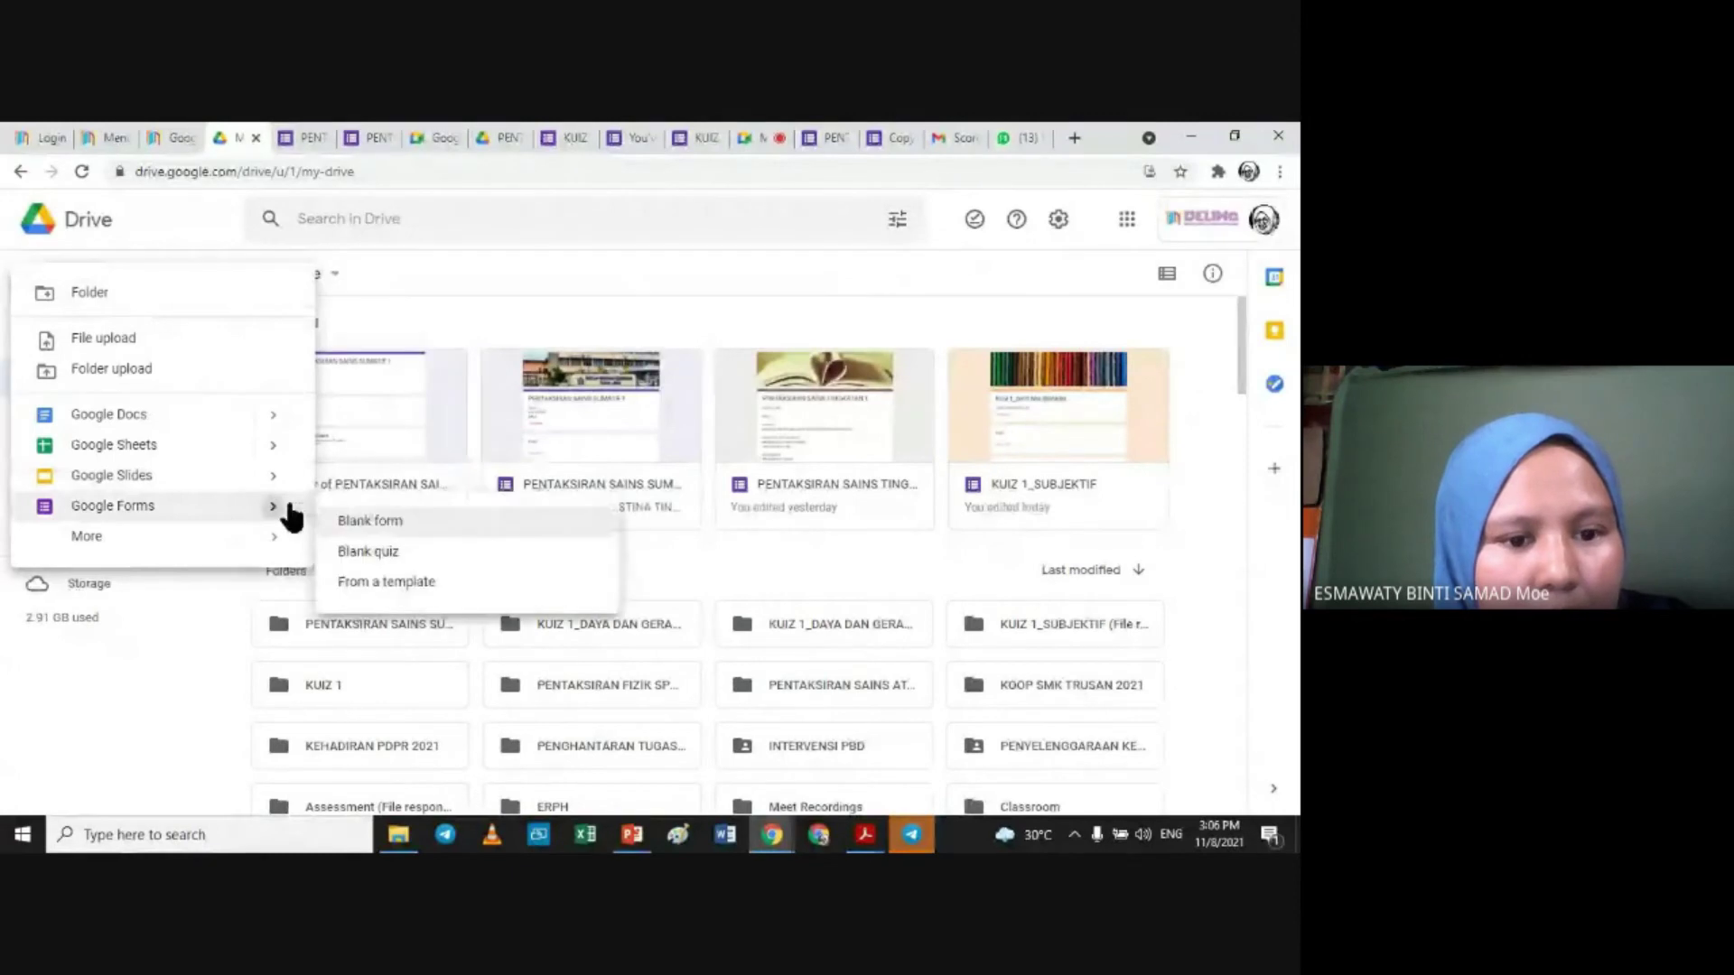
click(412, 522)
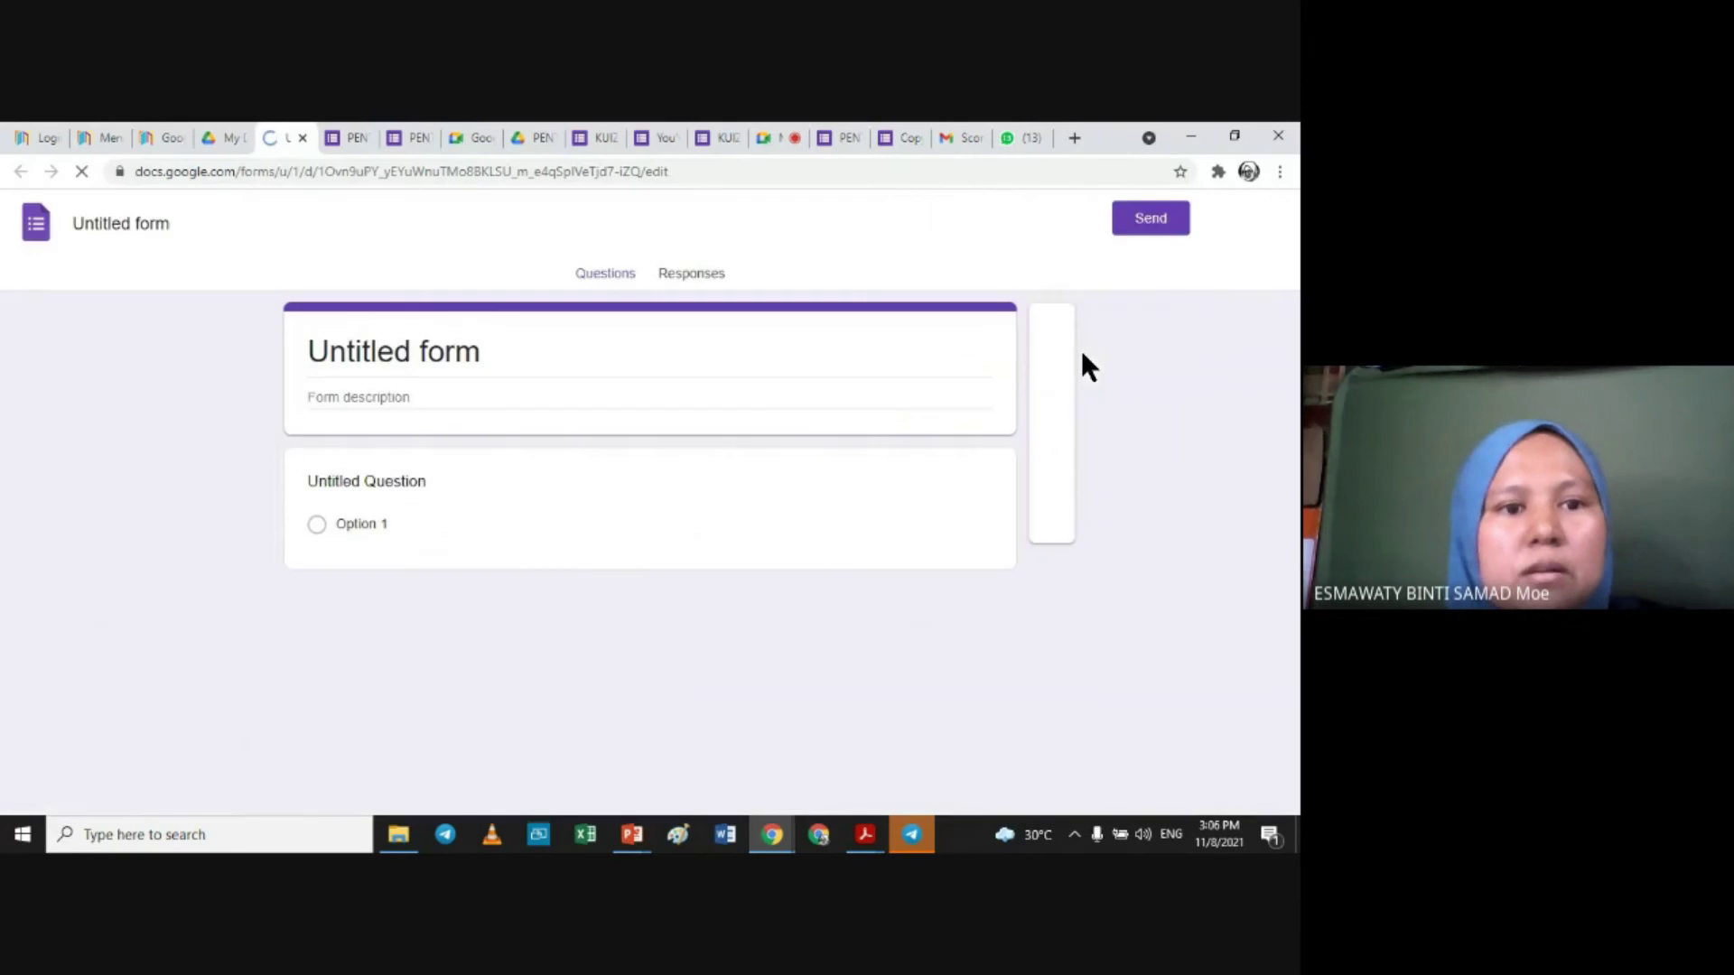
Step: Title the new form "PENTAKSIRAN SAINS SUMATIF 1_KERTAS 2"
click(420, 358)
text(peri)
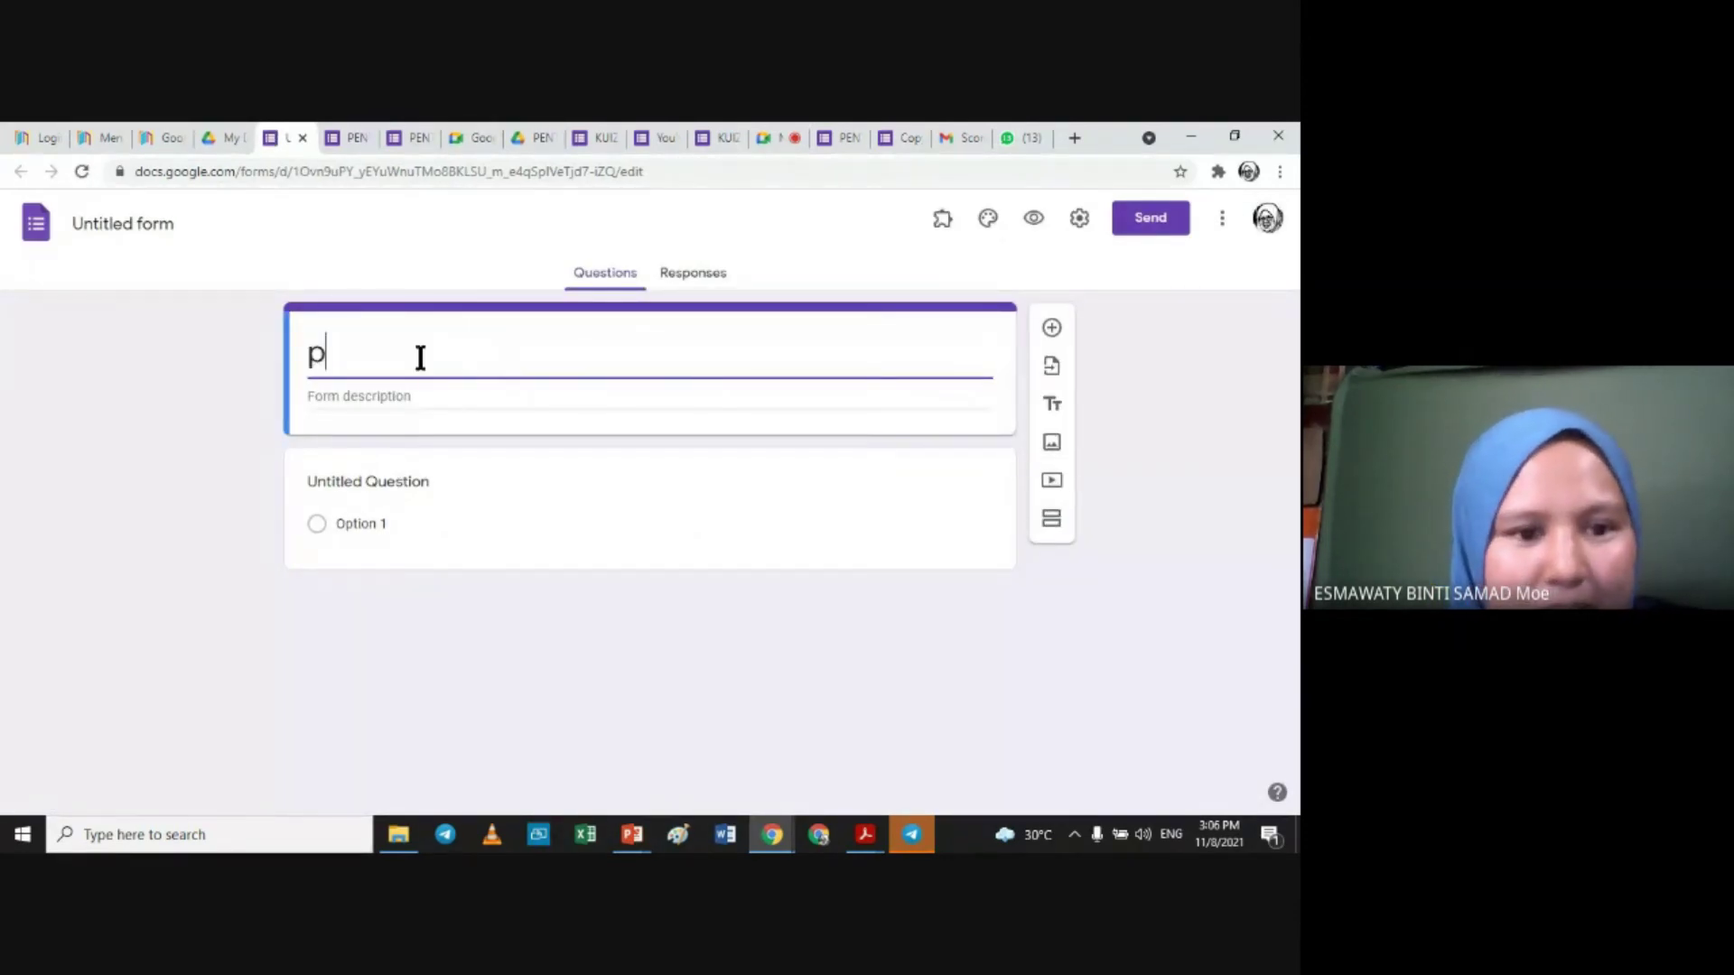
key(BackSpace)
key(BackSpace)
key(BackSpace)
key(BackSpace)
text(PE)
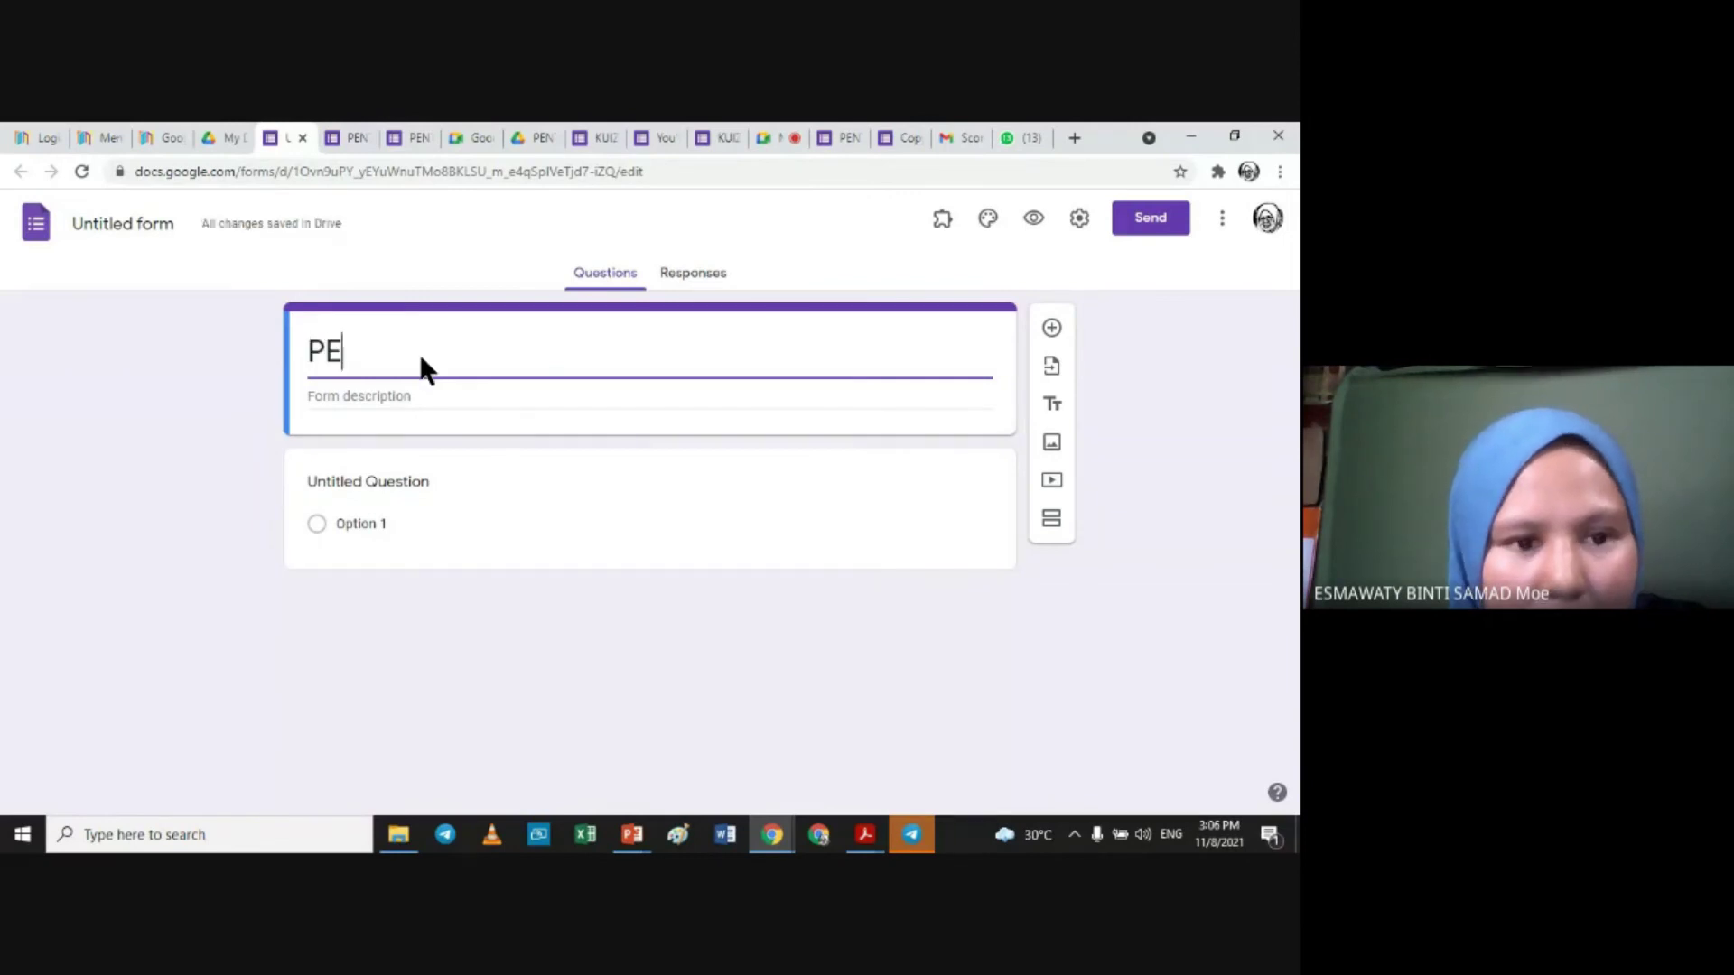
text(NTAKSIRAN )
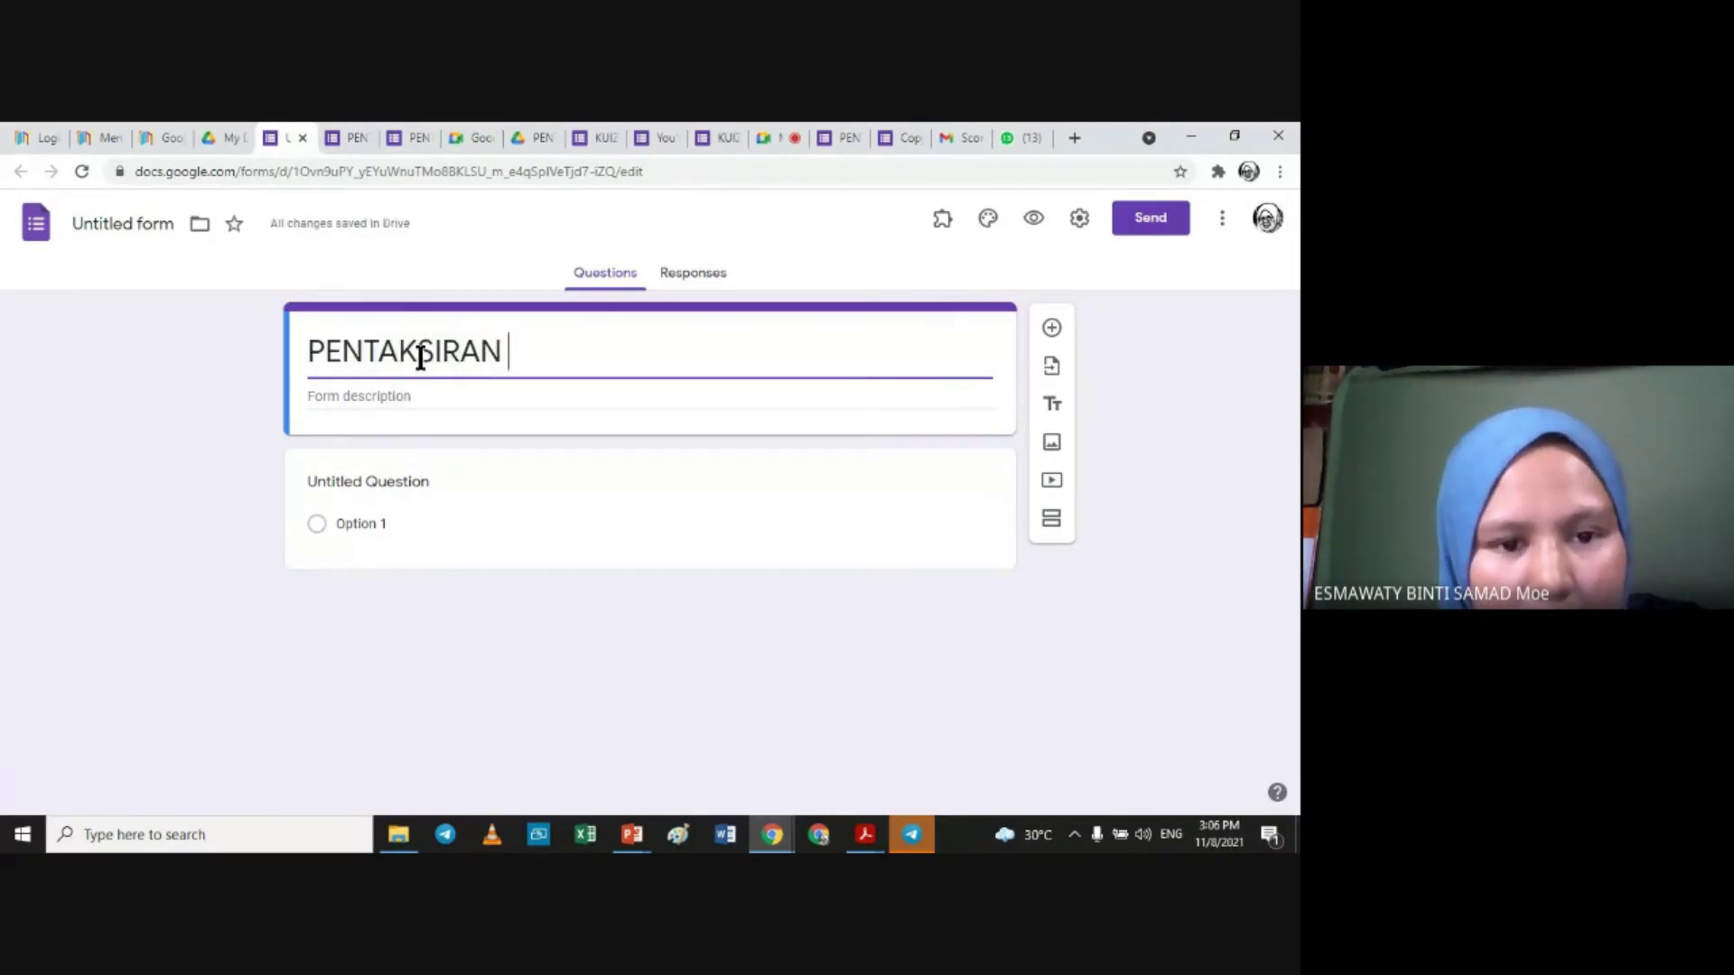
text(SAIN)
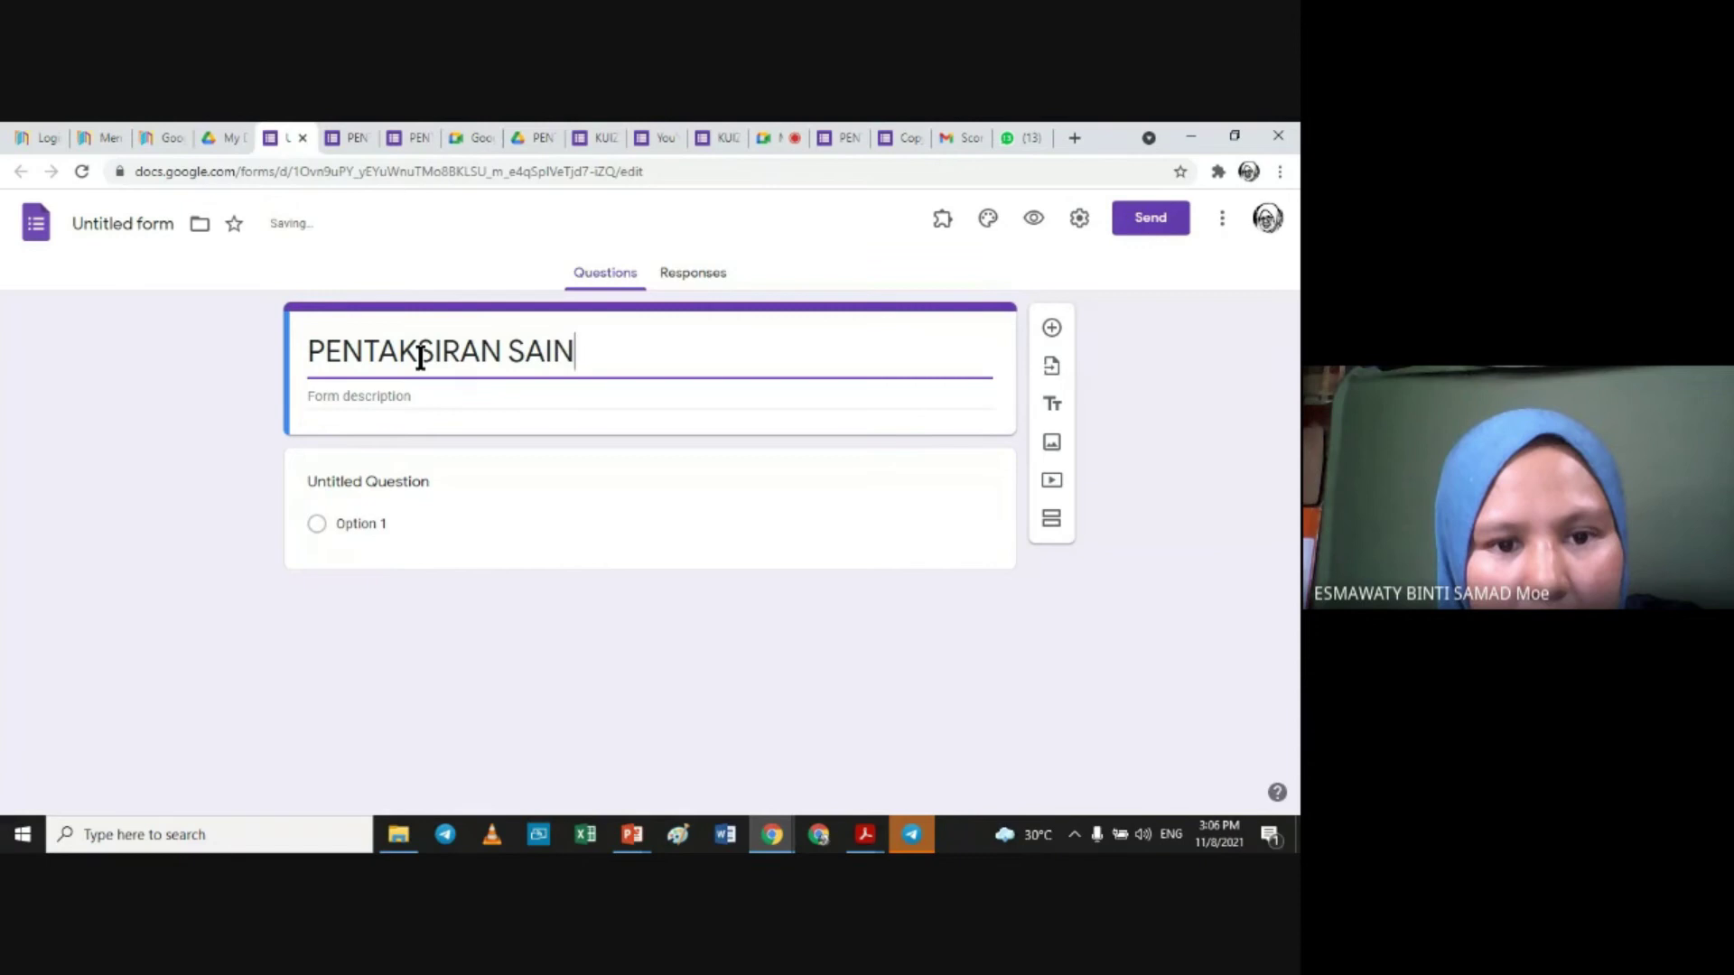
text(S SU)
key(BackSpace)
text(SUMA)
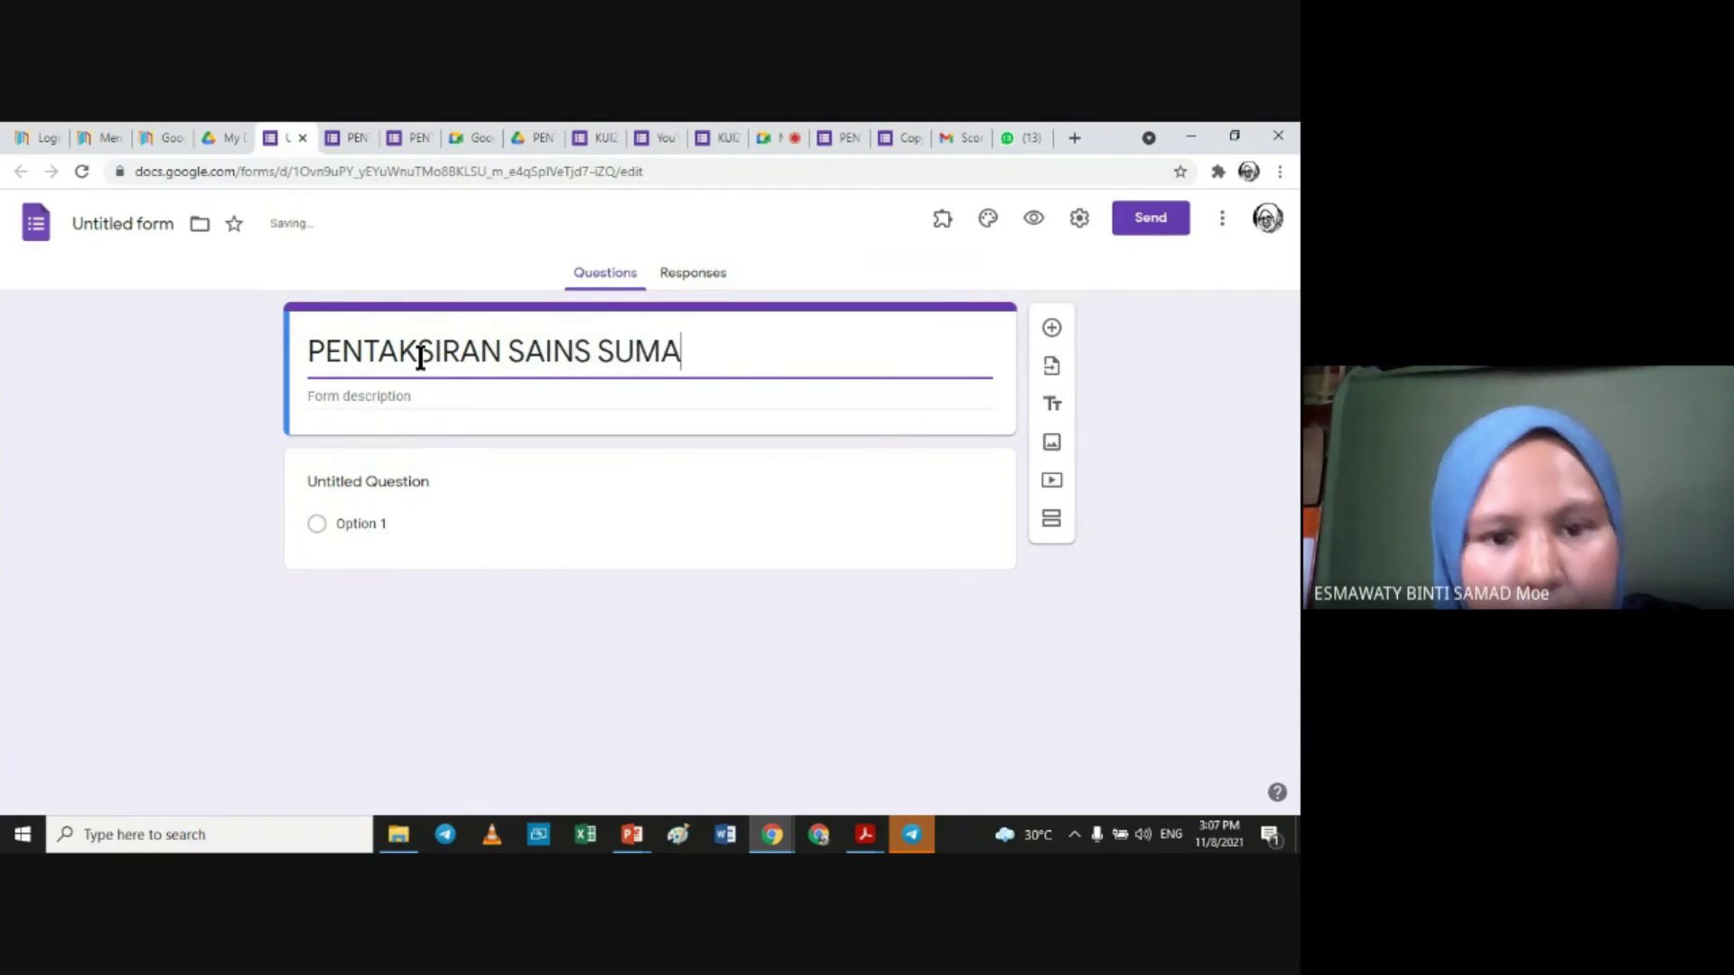
text(TIF 1 )
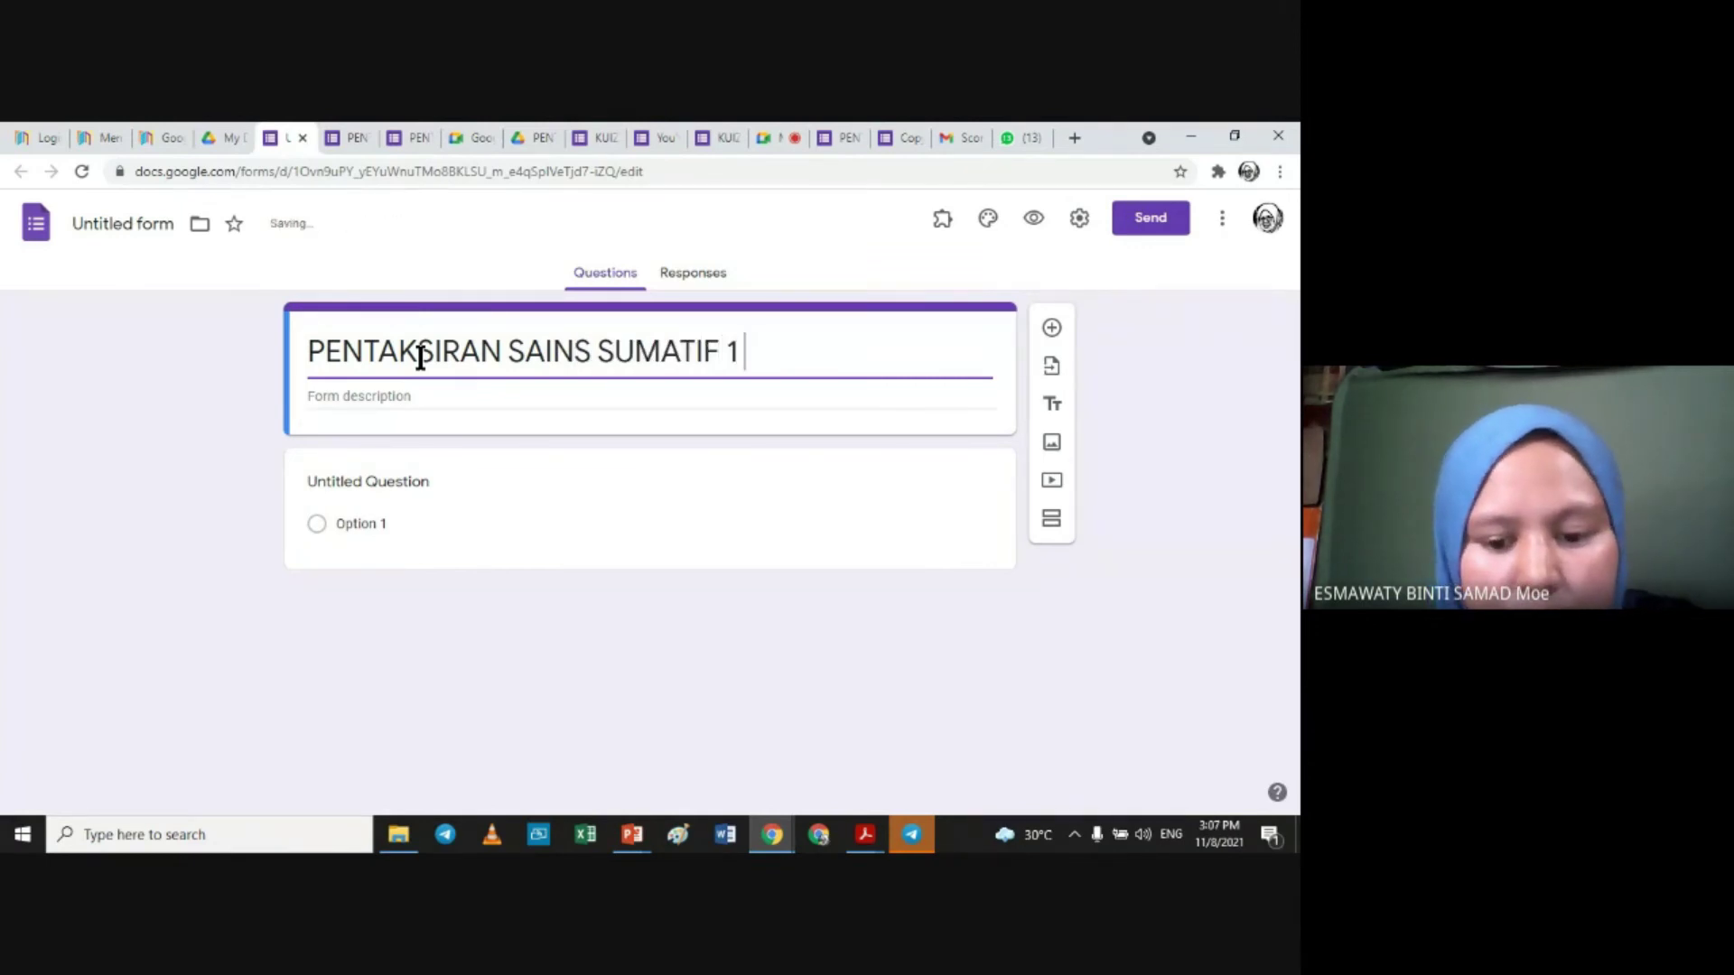
text(_KERTAS 2)
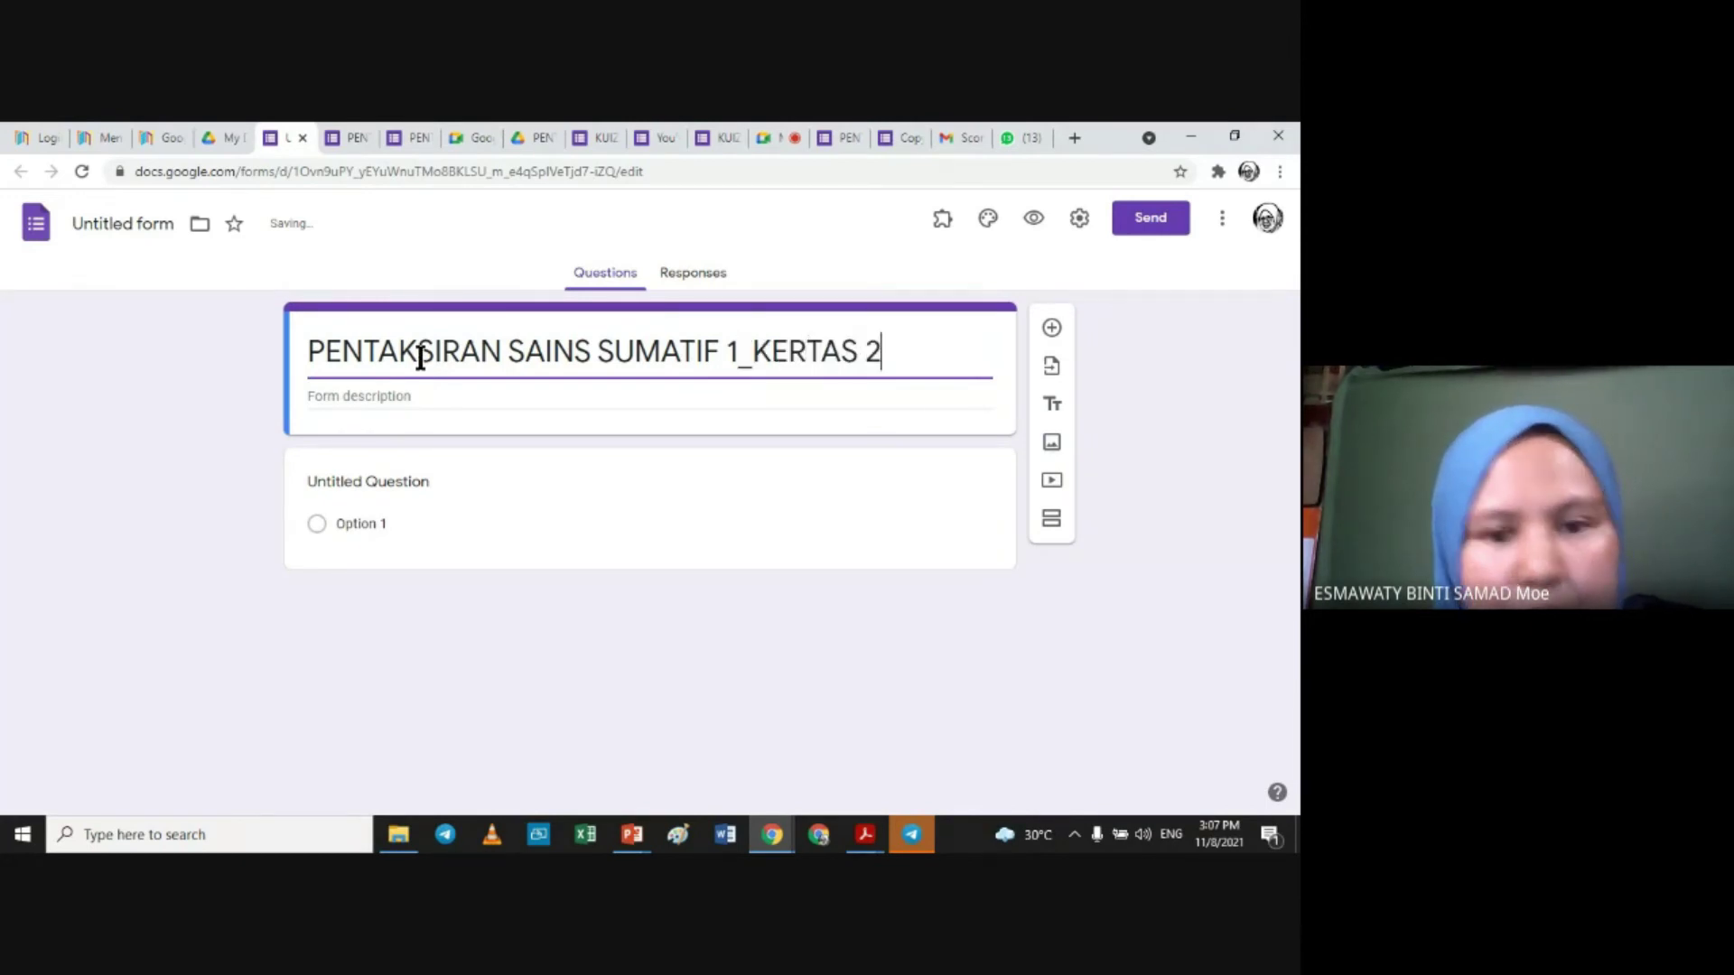
Step: Enter "MASA MENJAWAB" and "TARIKH" on separate lines of the form description and name the form file after its title
click(416, 400)
text(MASA MENJAWA)
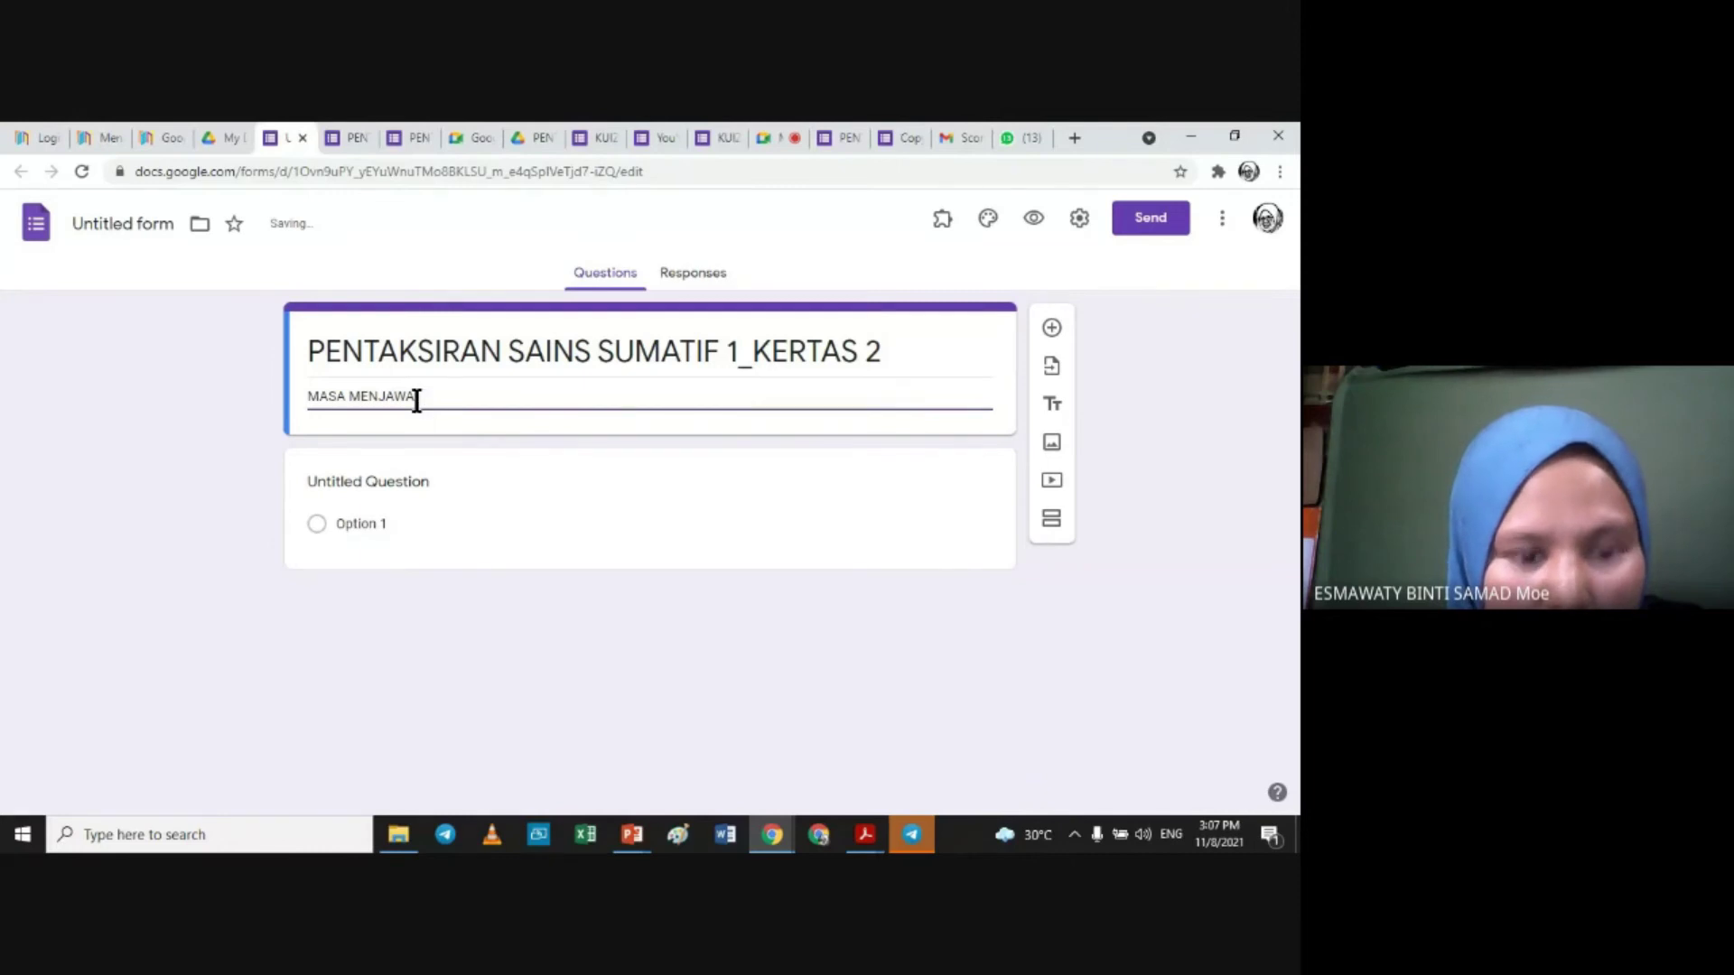
text(B)
key(Return)
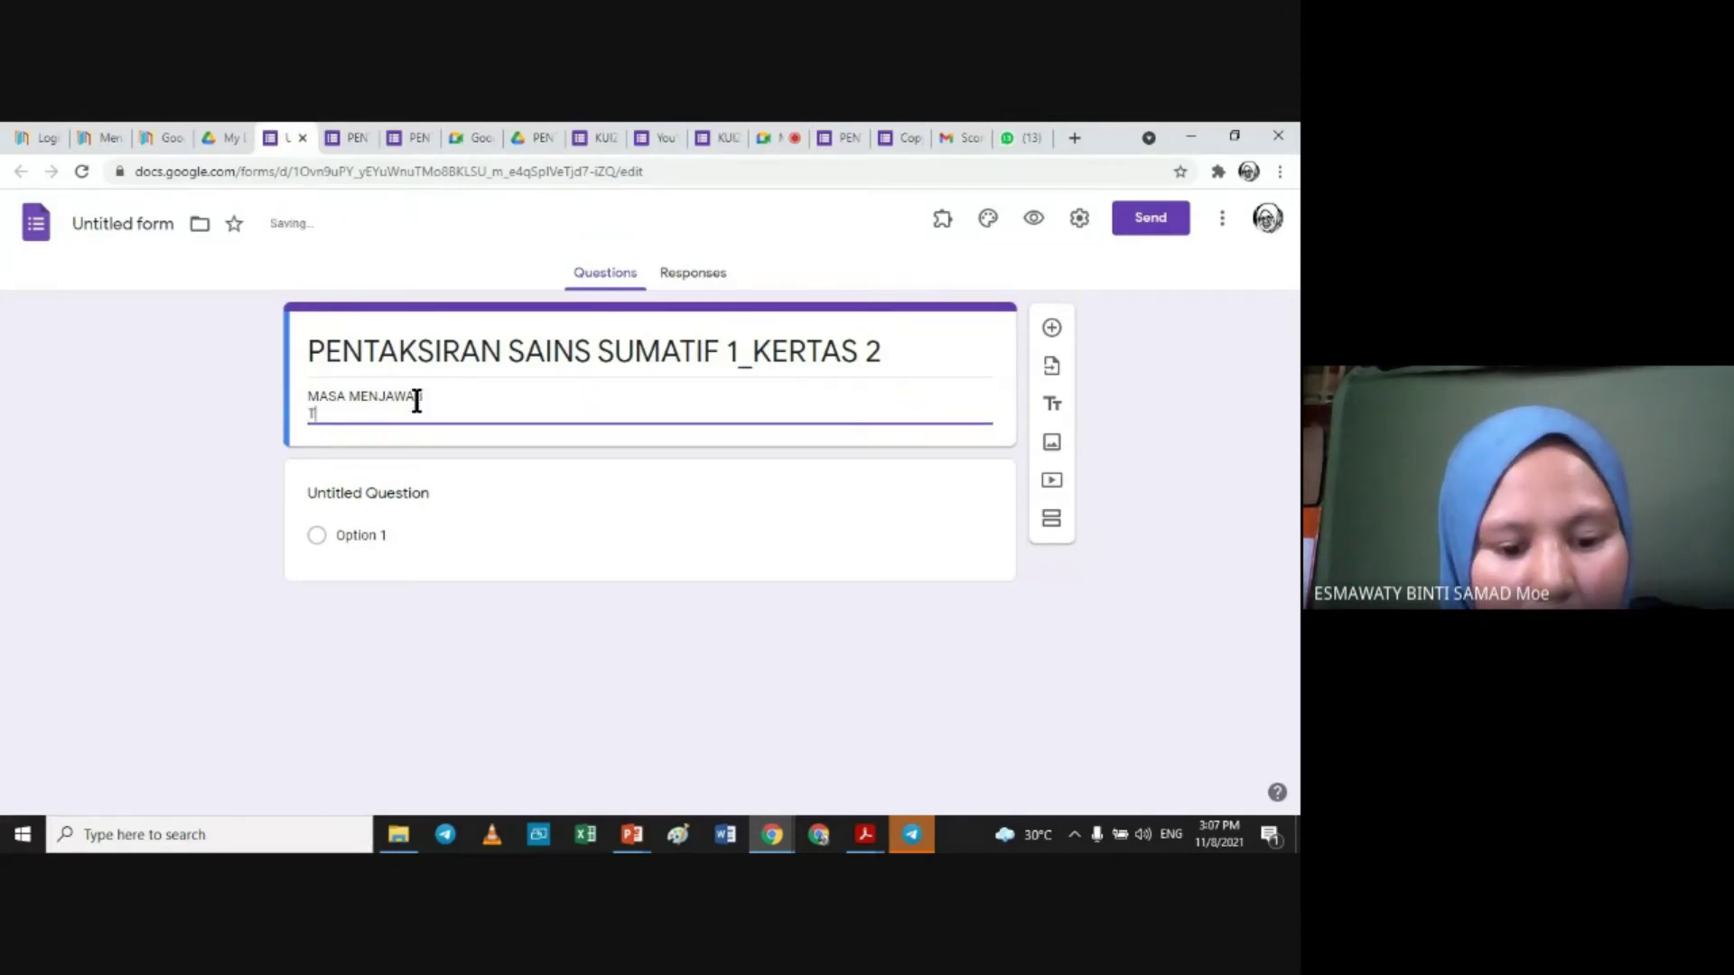
text(TARIKH)
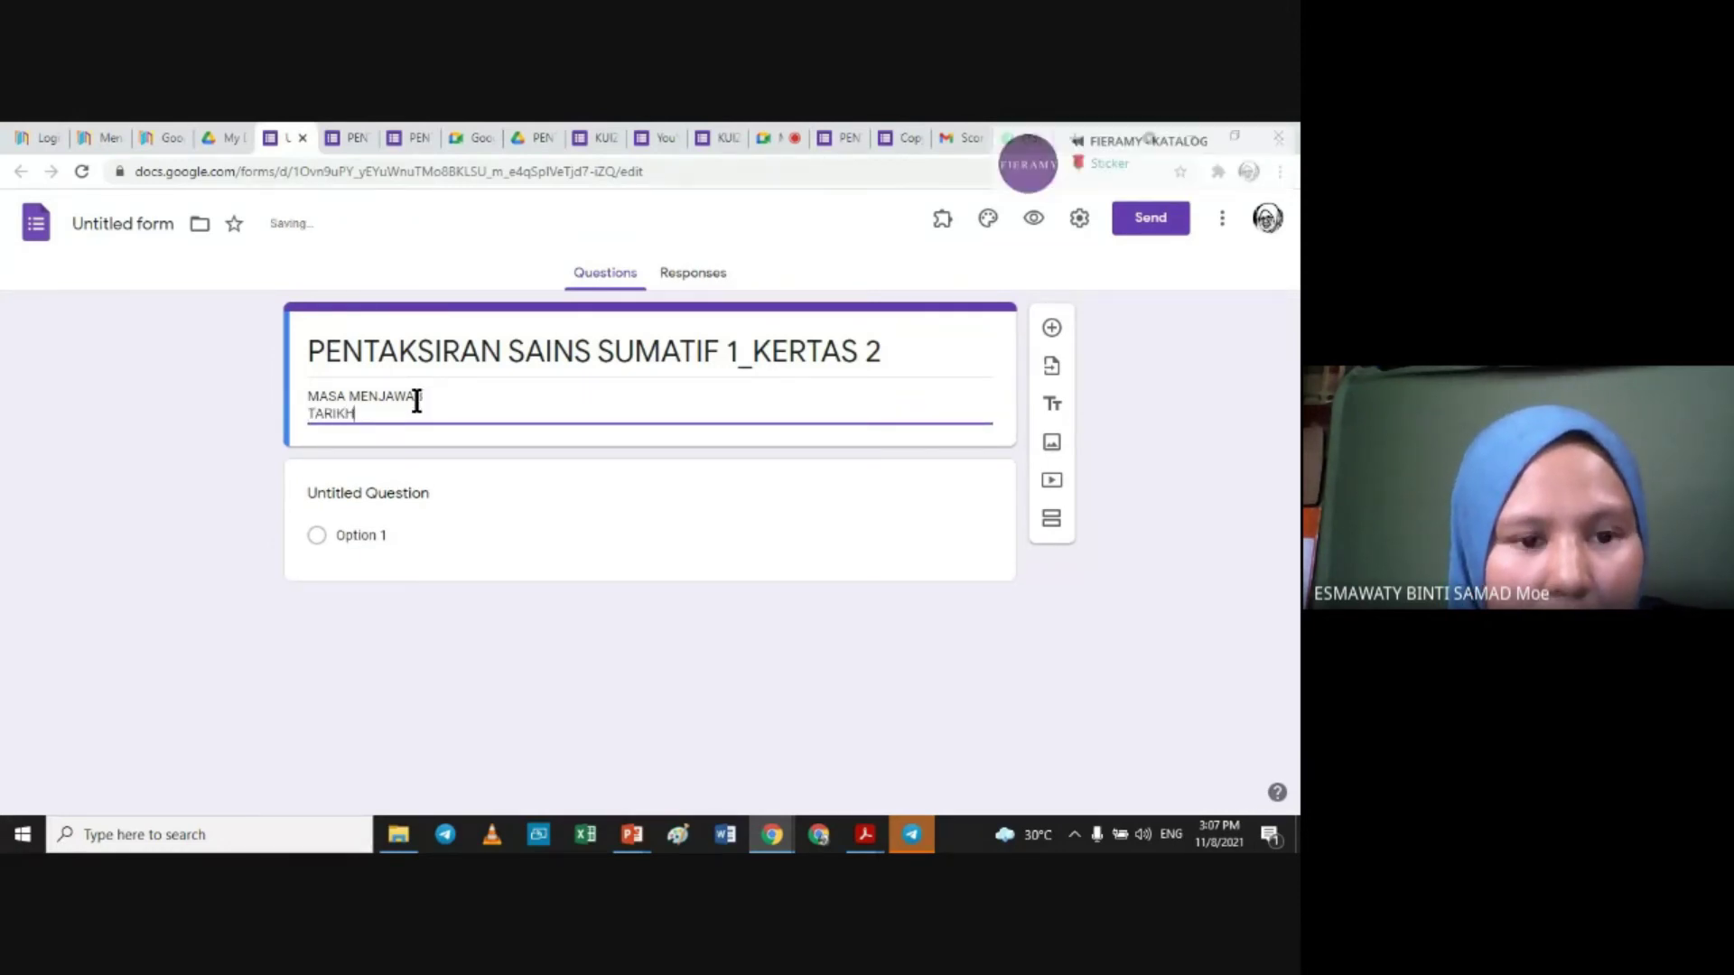
click(1277, 144)
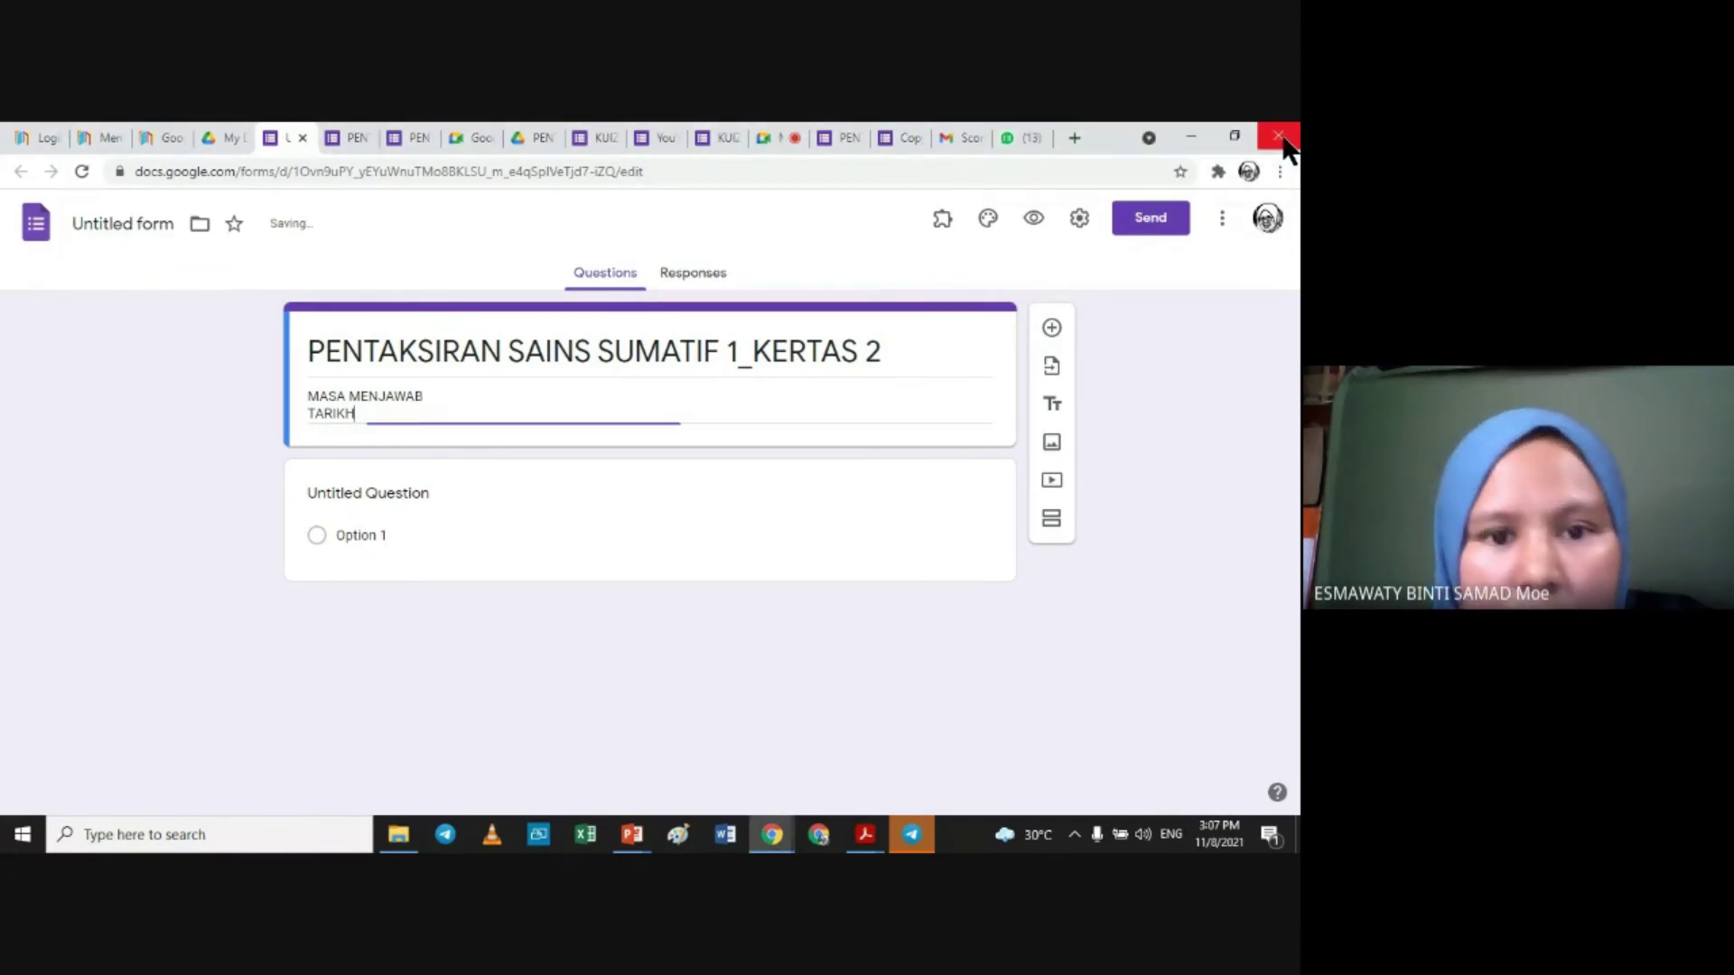
click(116, 223)
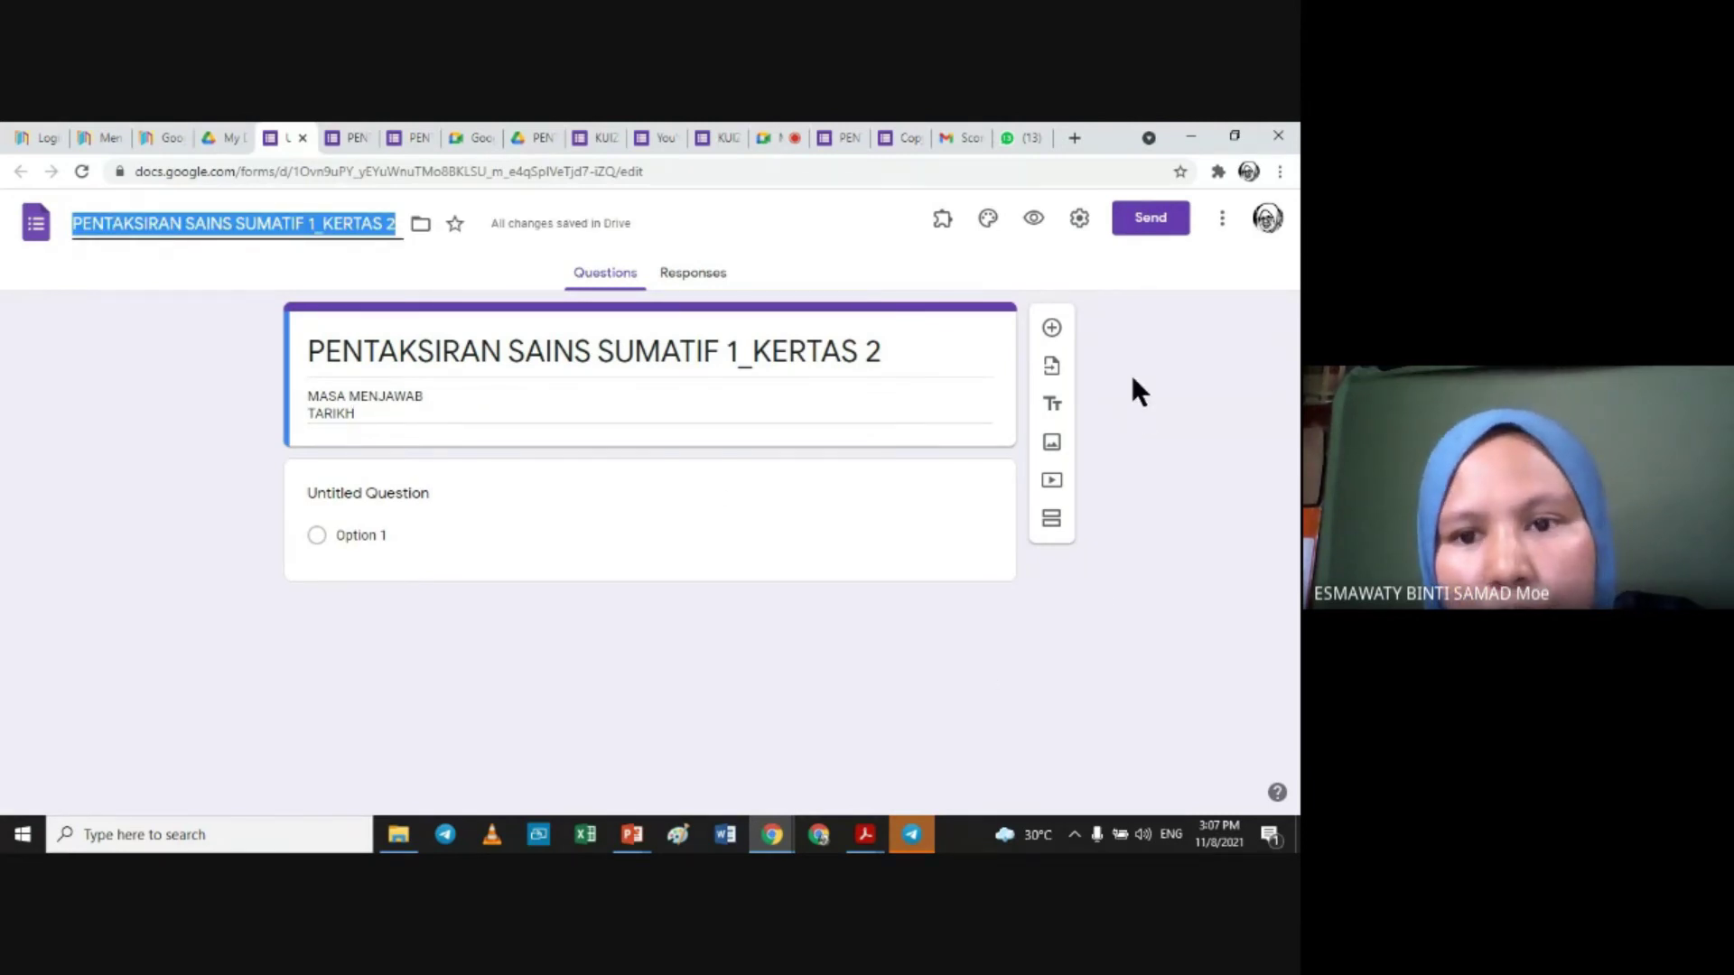
Step: Make the form a quiz in its settings and save the change
click(1080, 218)
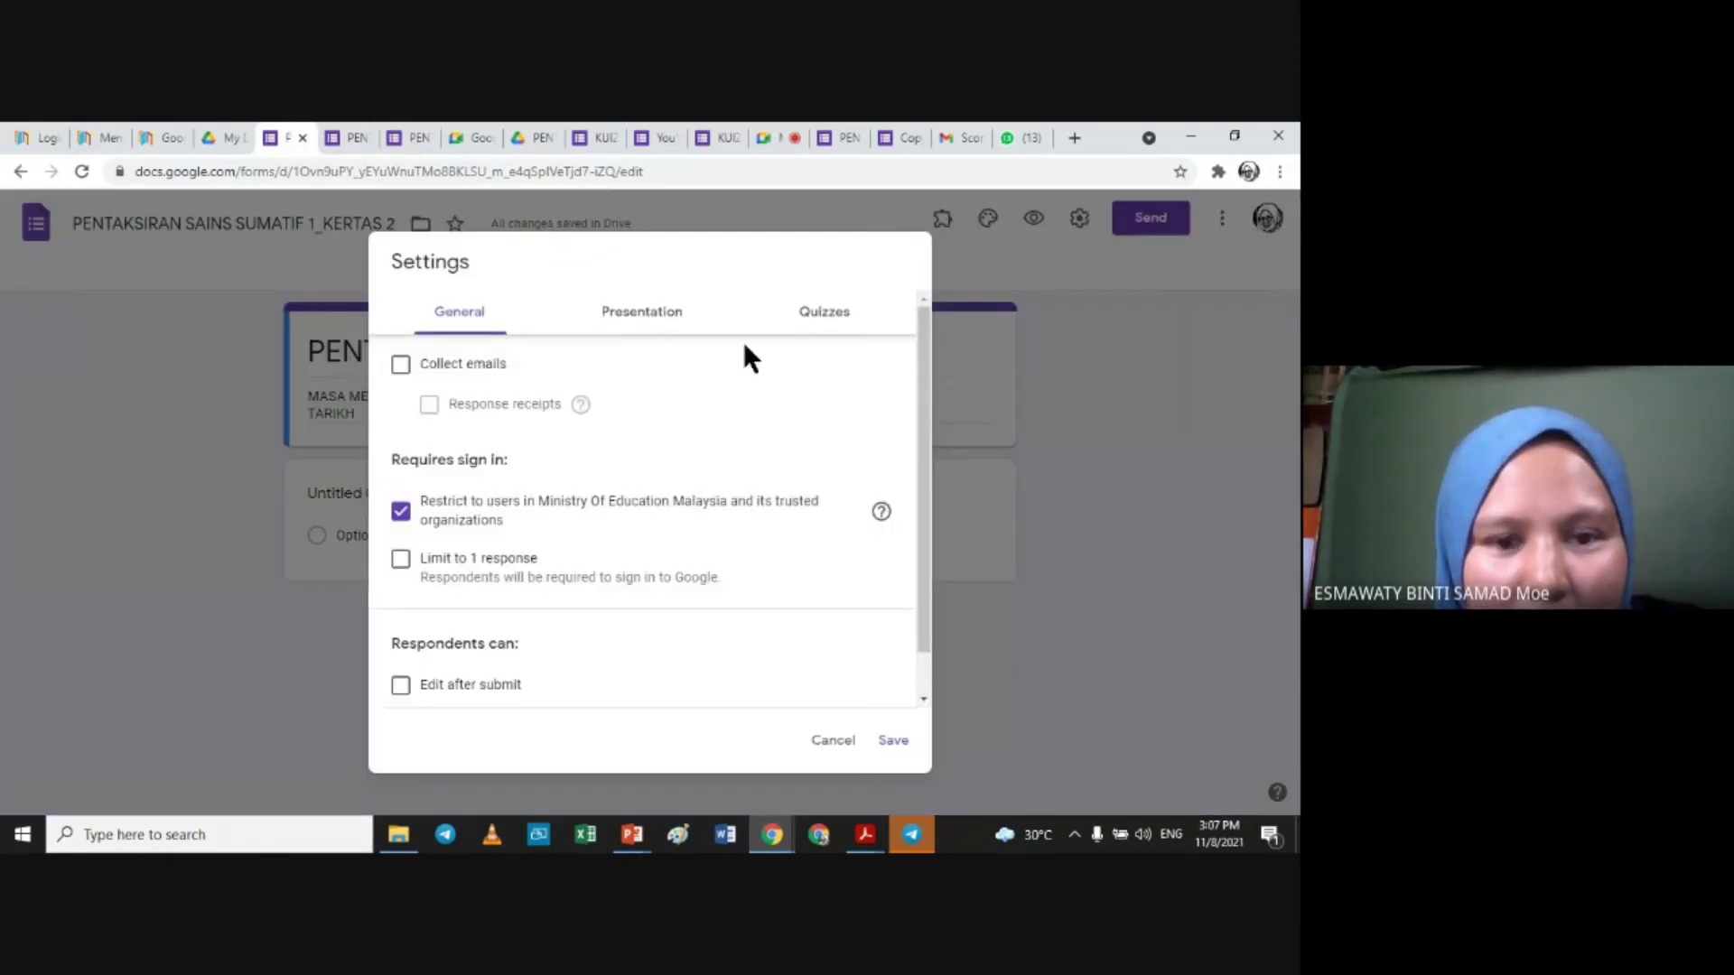
click(826, 314)
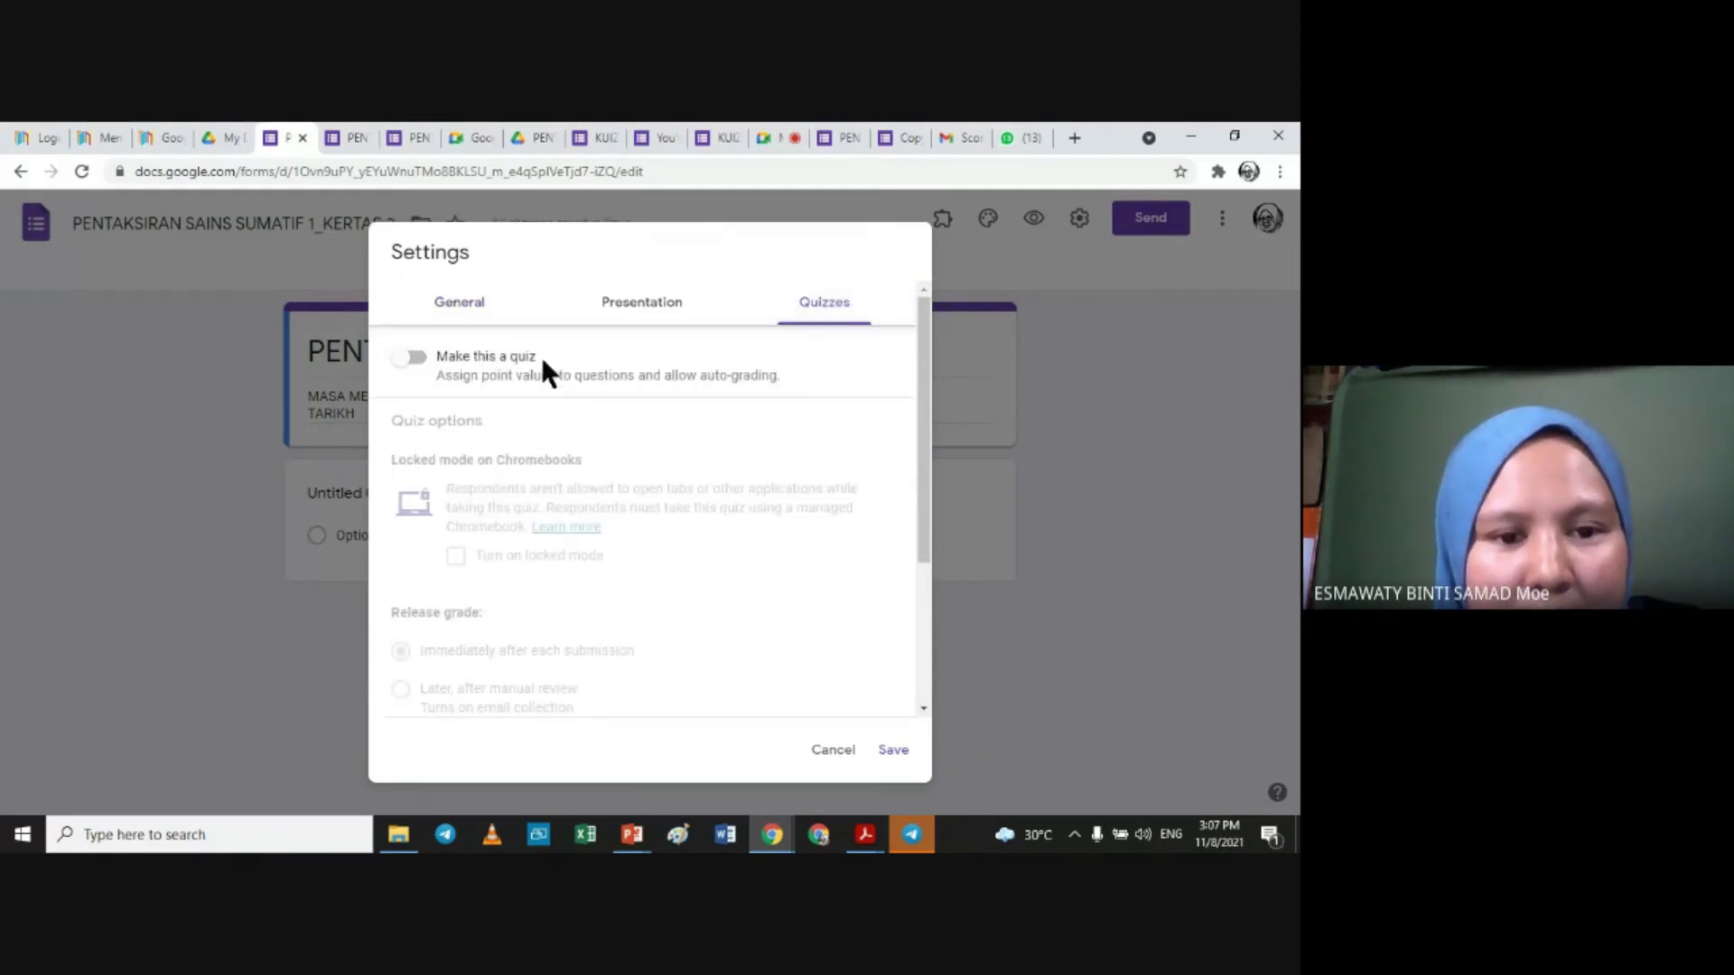
click(417, 357)
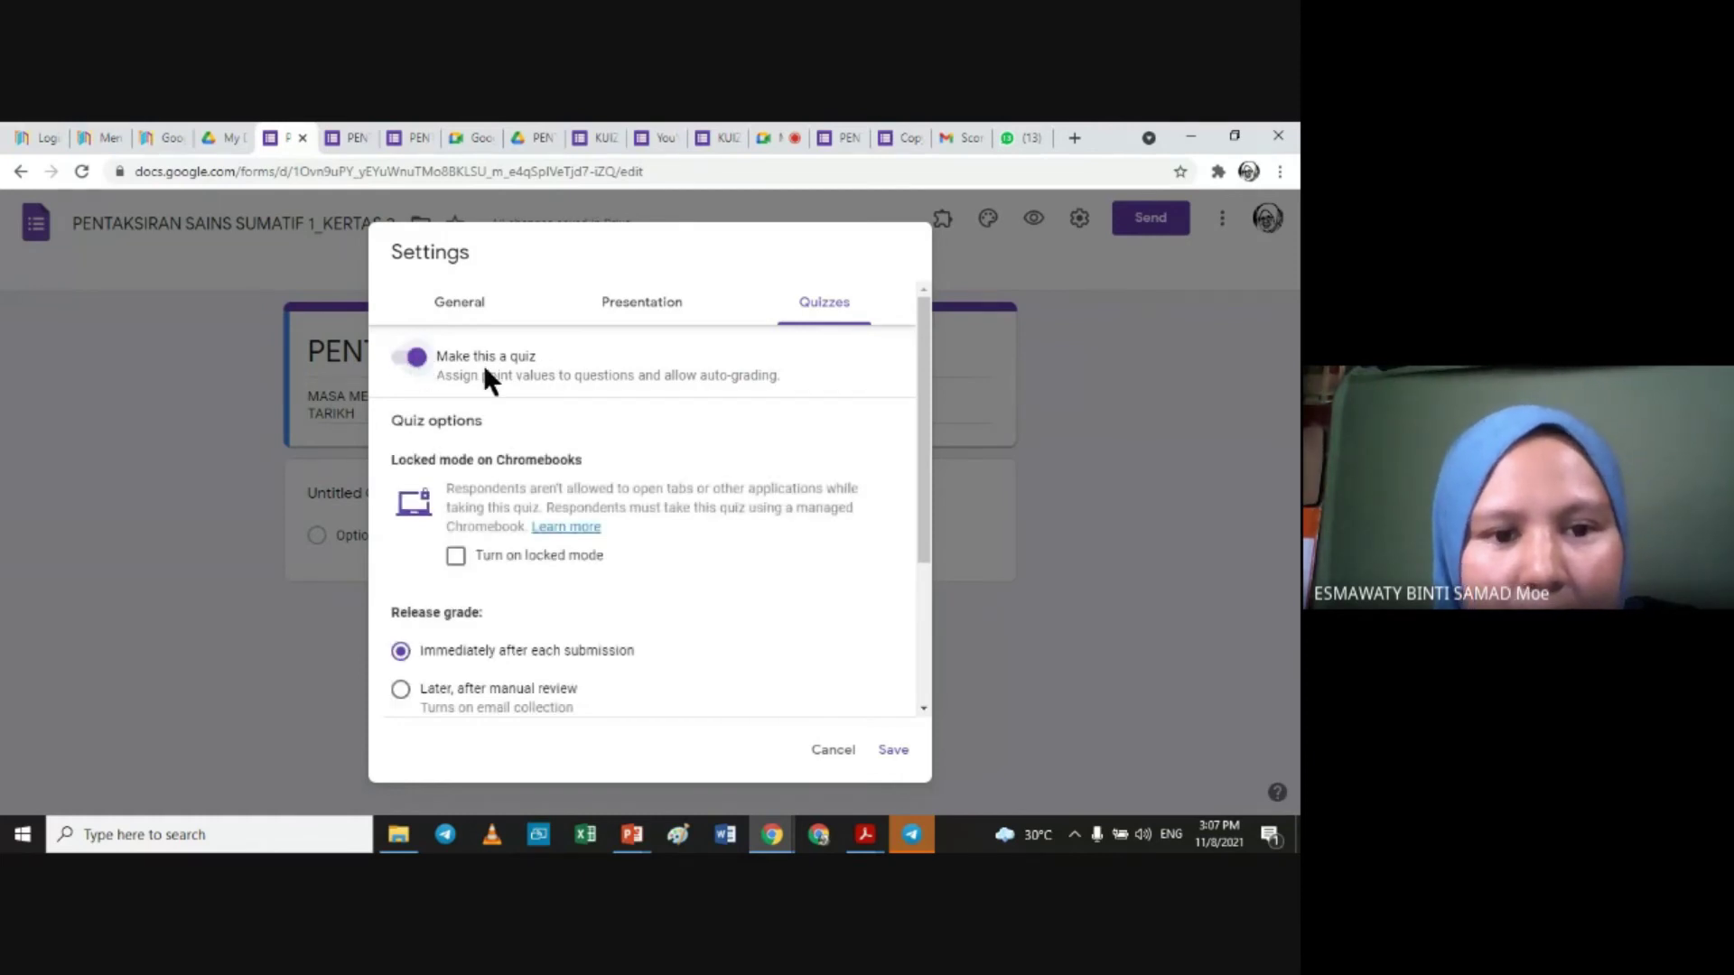
click(892, 750)
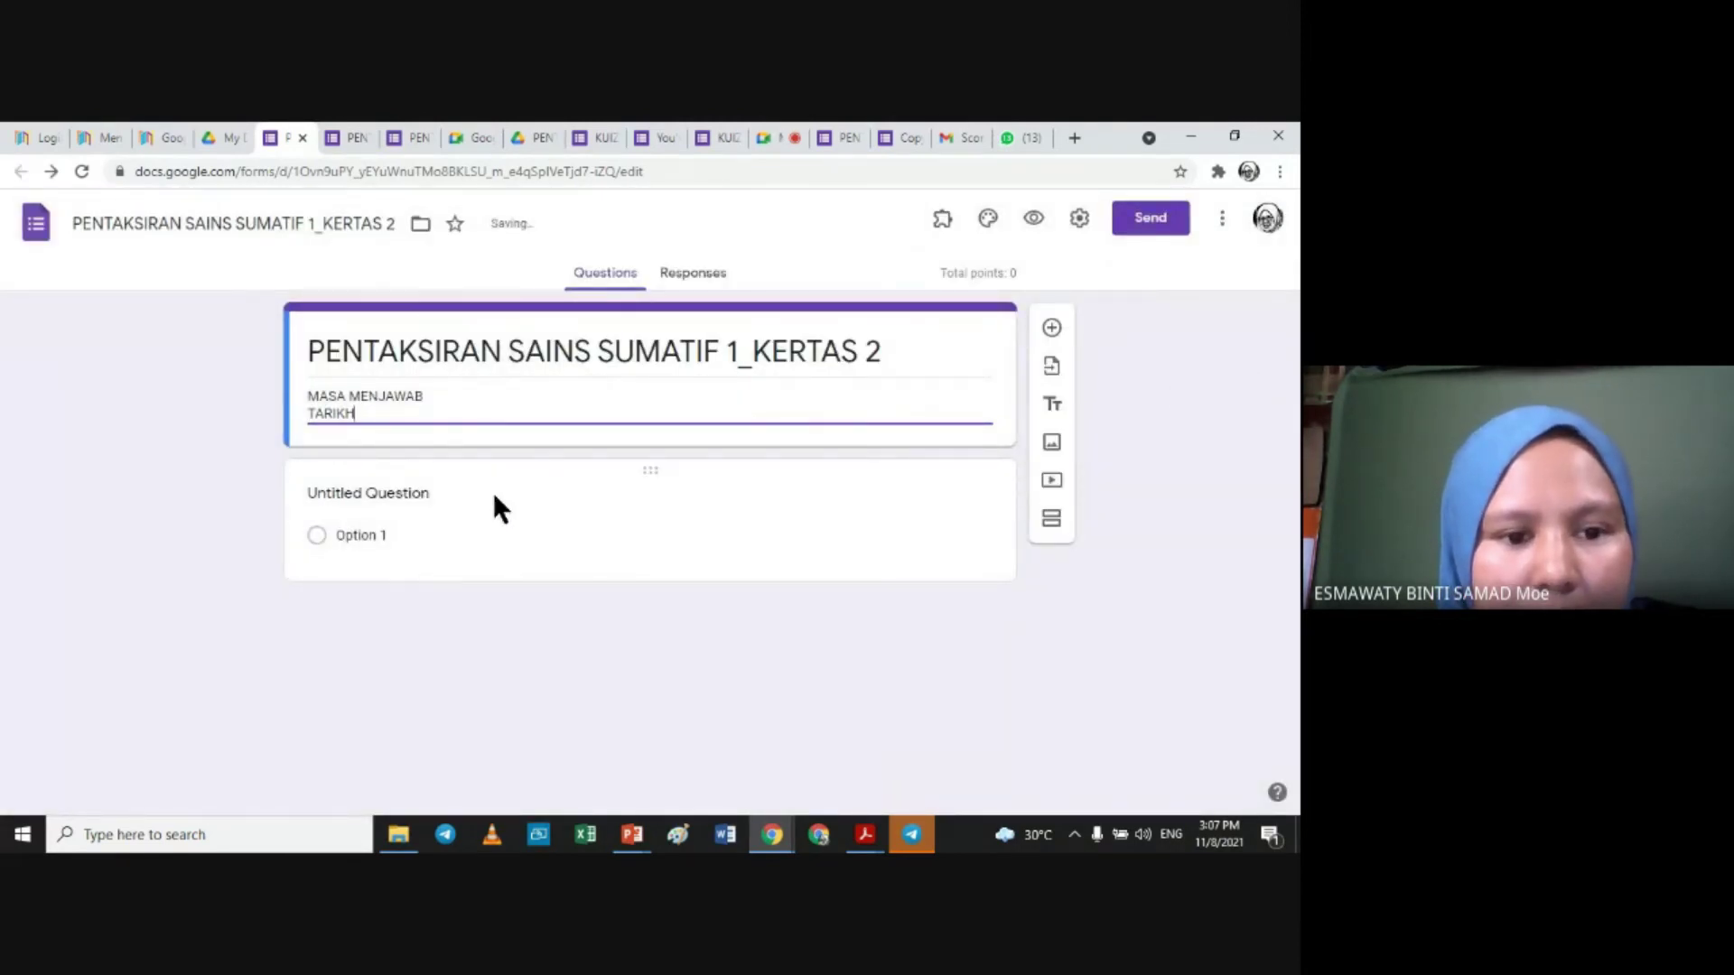
Step: Add a title and description block and move it above the untitled question
click(1051, 329)
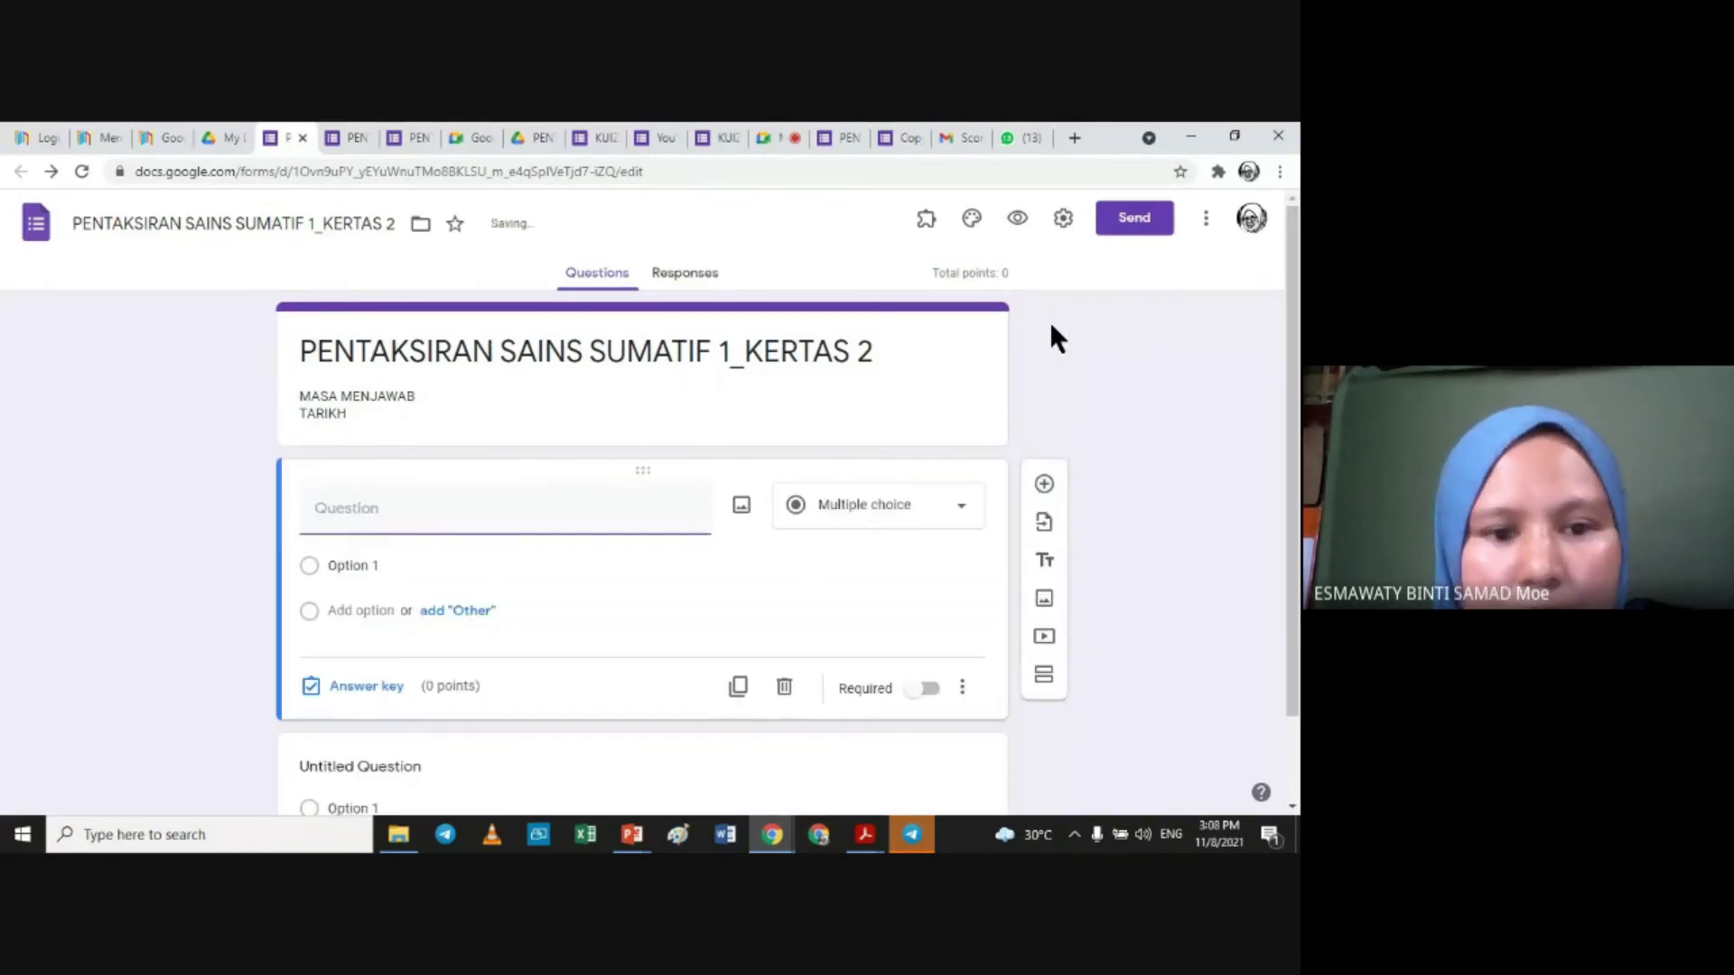
click(782, 690)
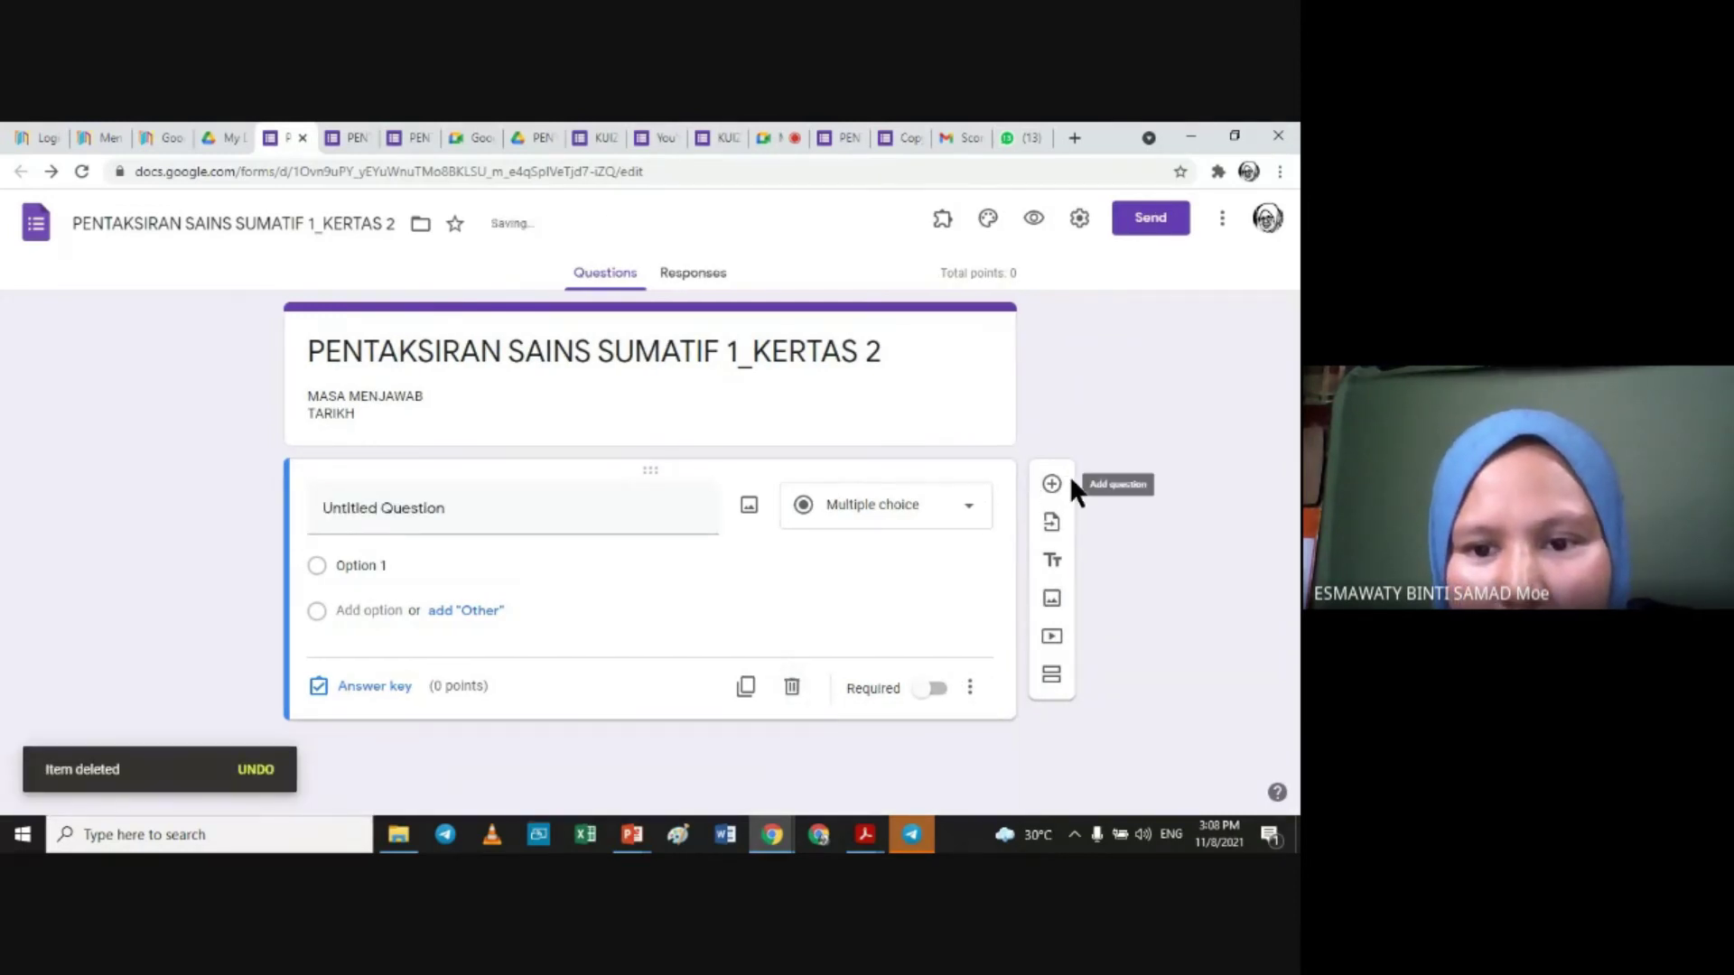
click(1058, 554)
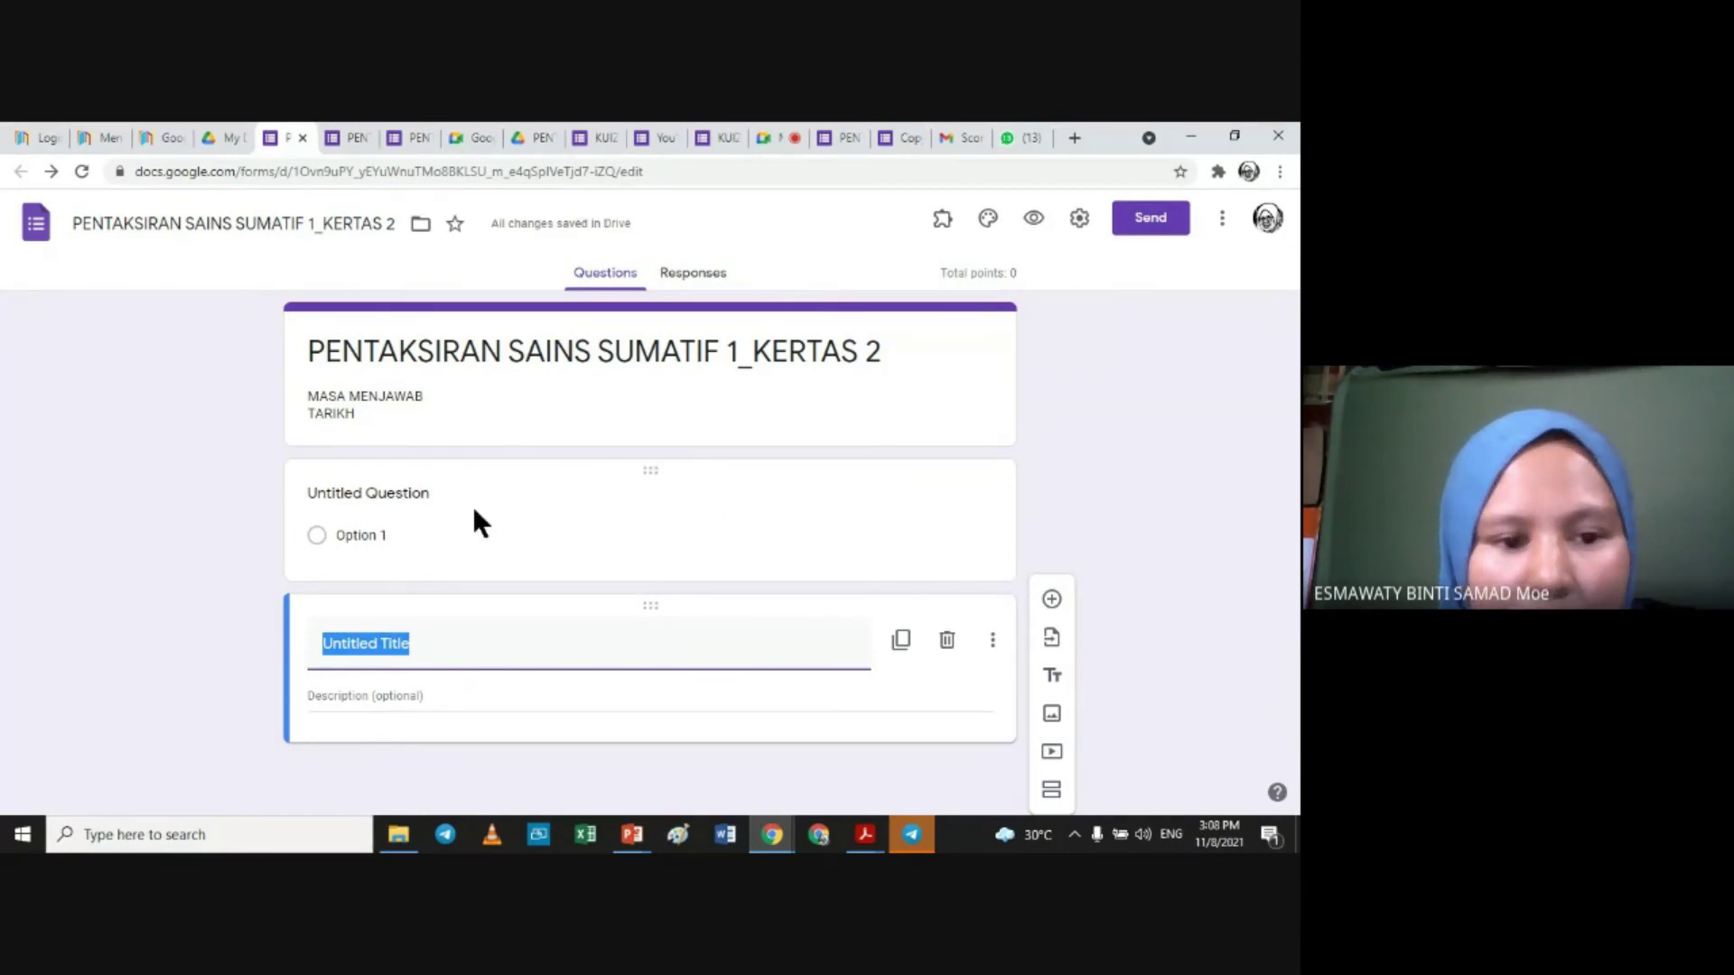
click(373, 489)
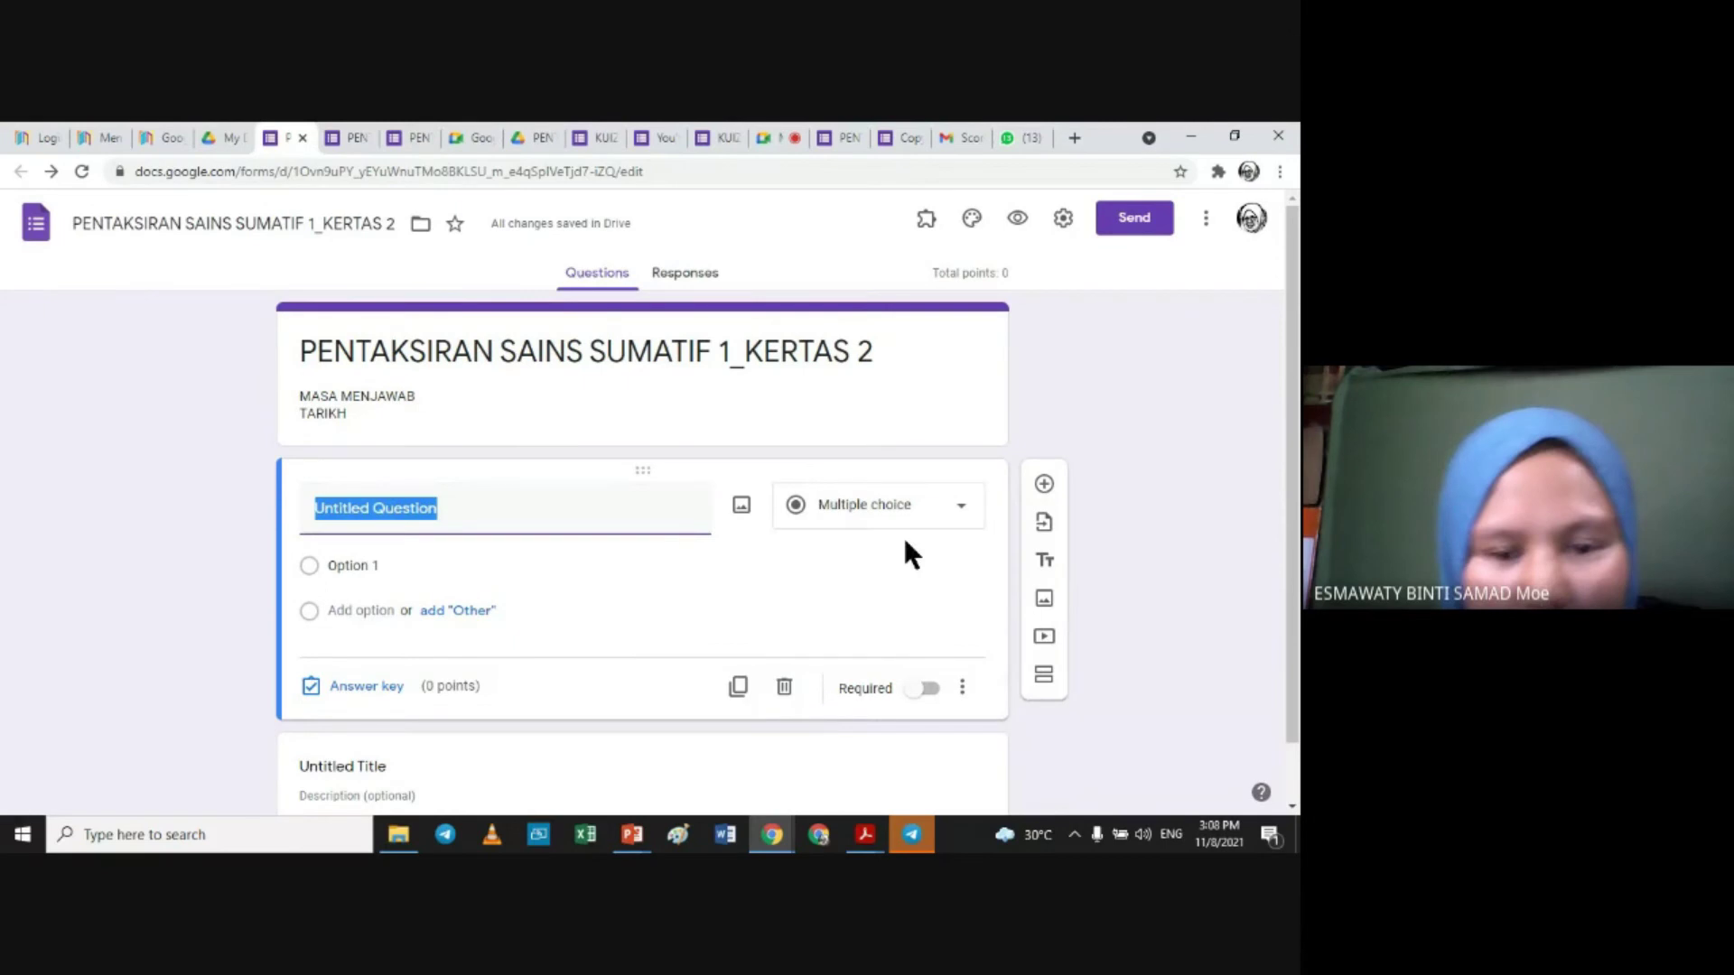
scroll(1297, 587, down, 1)
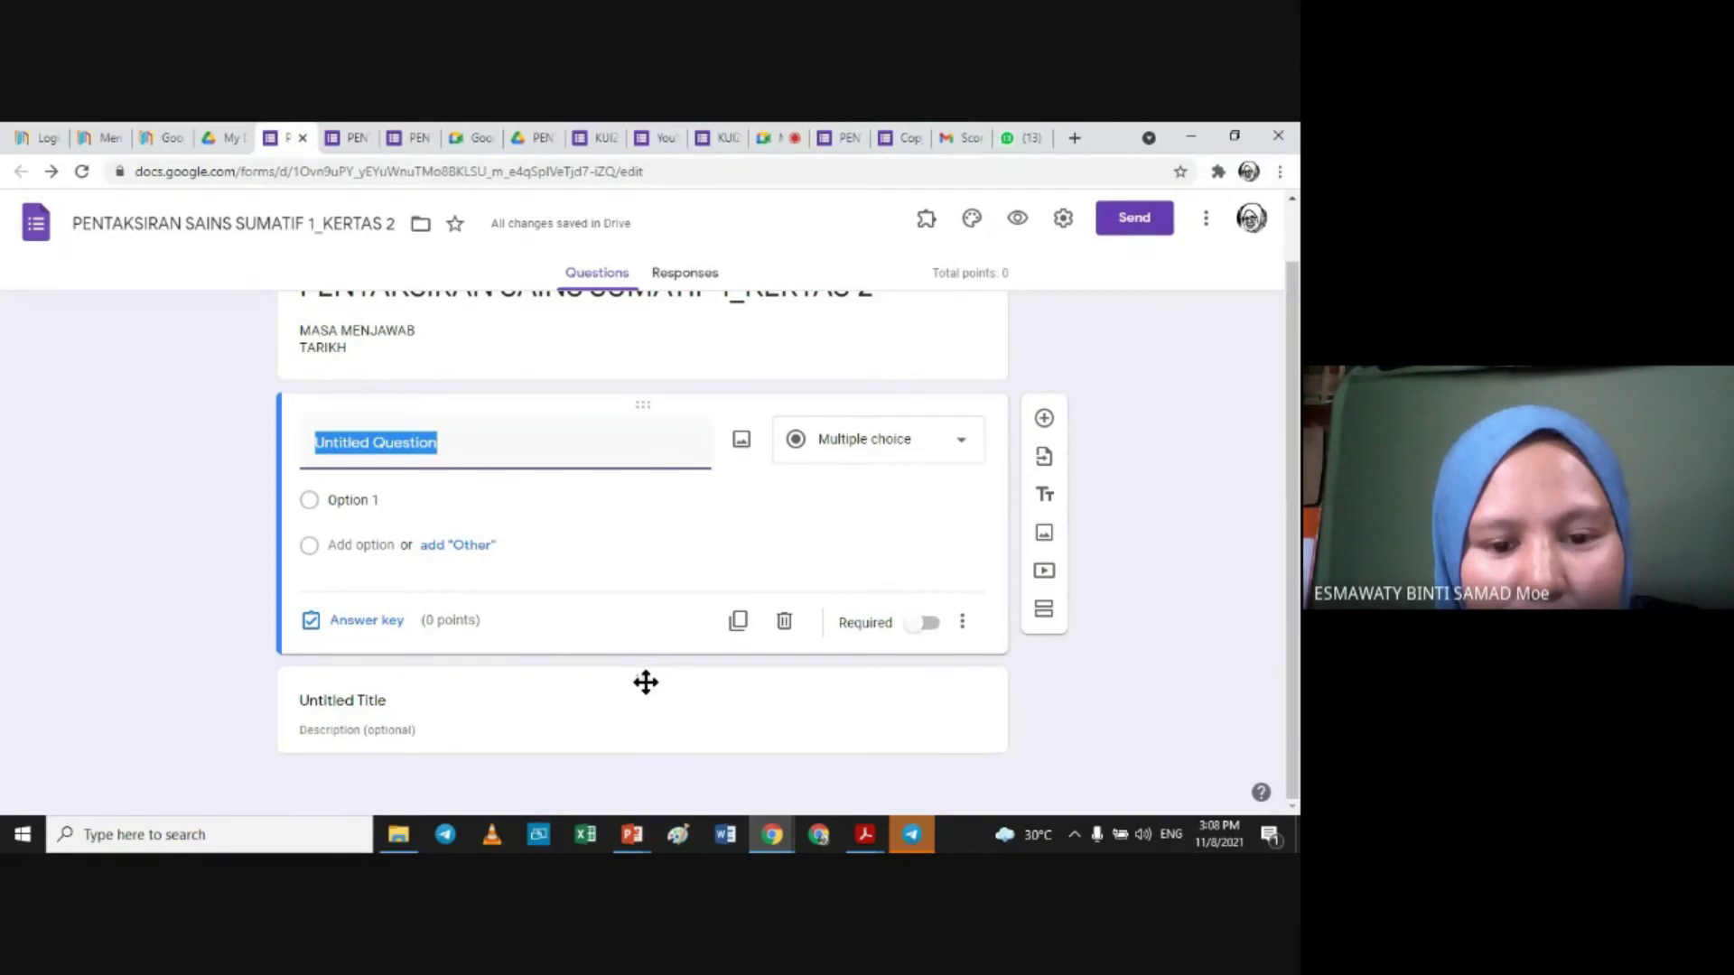
drag(645, 682, 632, 383)
click(1278, 145)
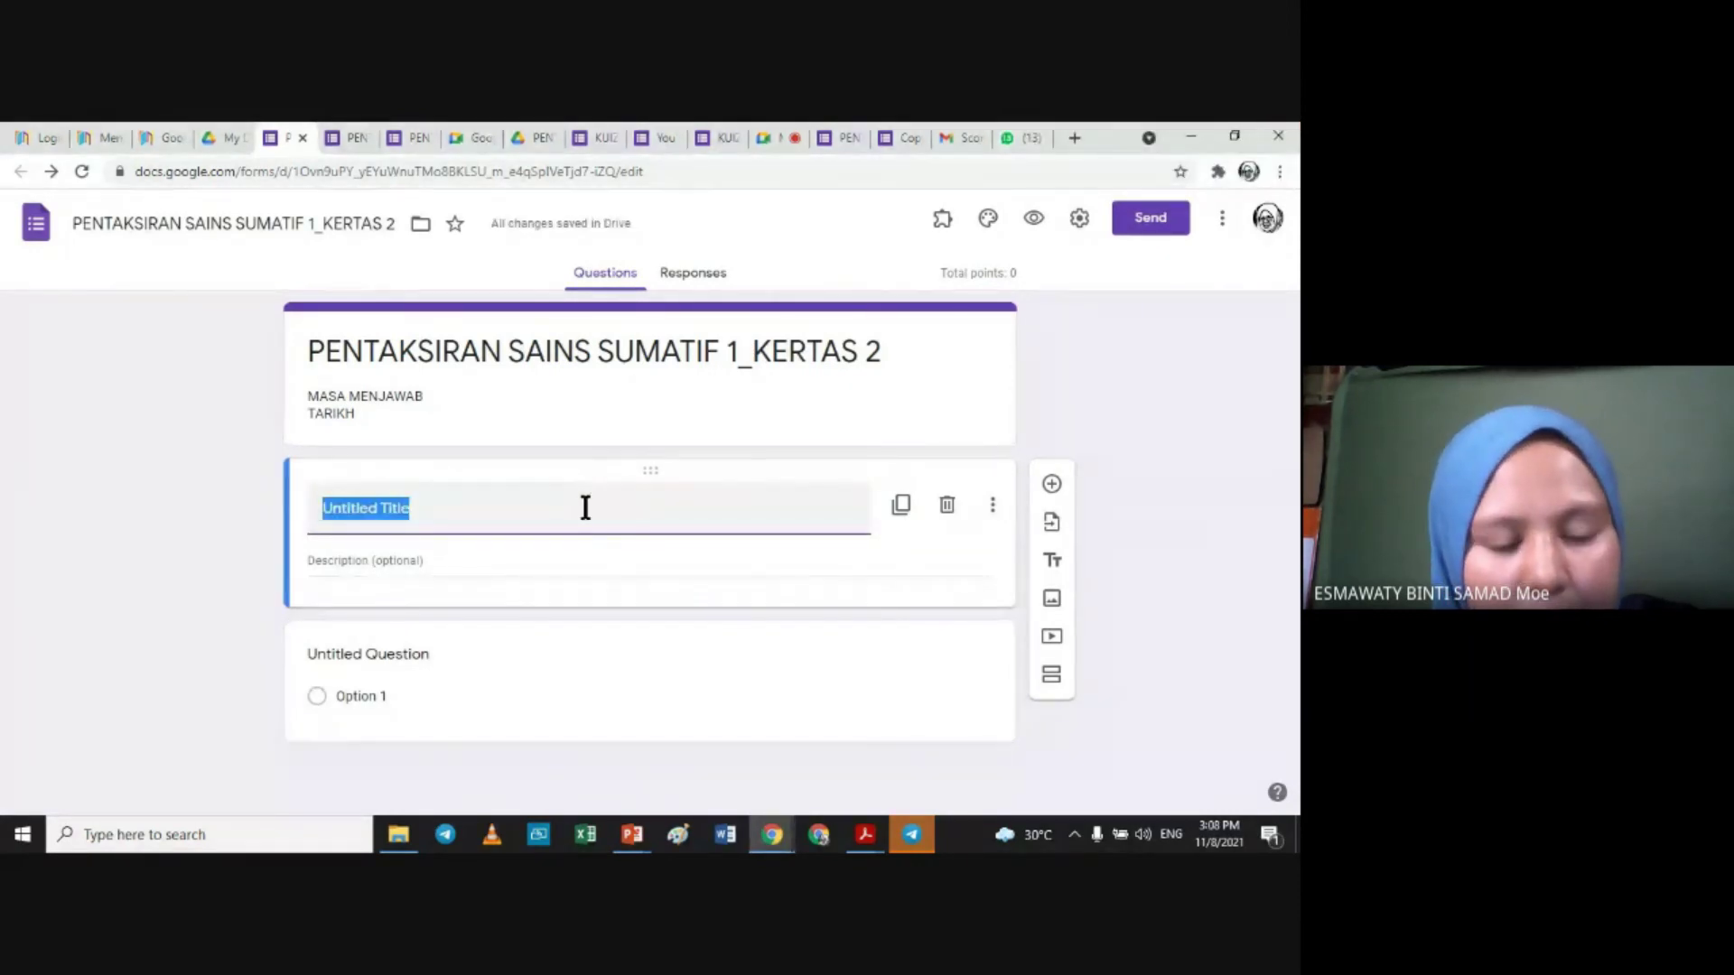
Step: Title the new block "ARAHAN MENJAWAB" and enter "JAWAB SEMUA SOALAN" as its description
text(ARAHAN KESELU)
key(BackSpace)
key(BackSpace)
key(BackSpace)
key(BackSpace)
key(BackSpace)
key(BackSpace)
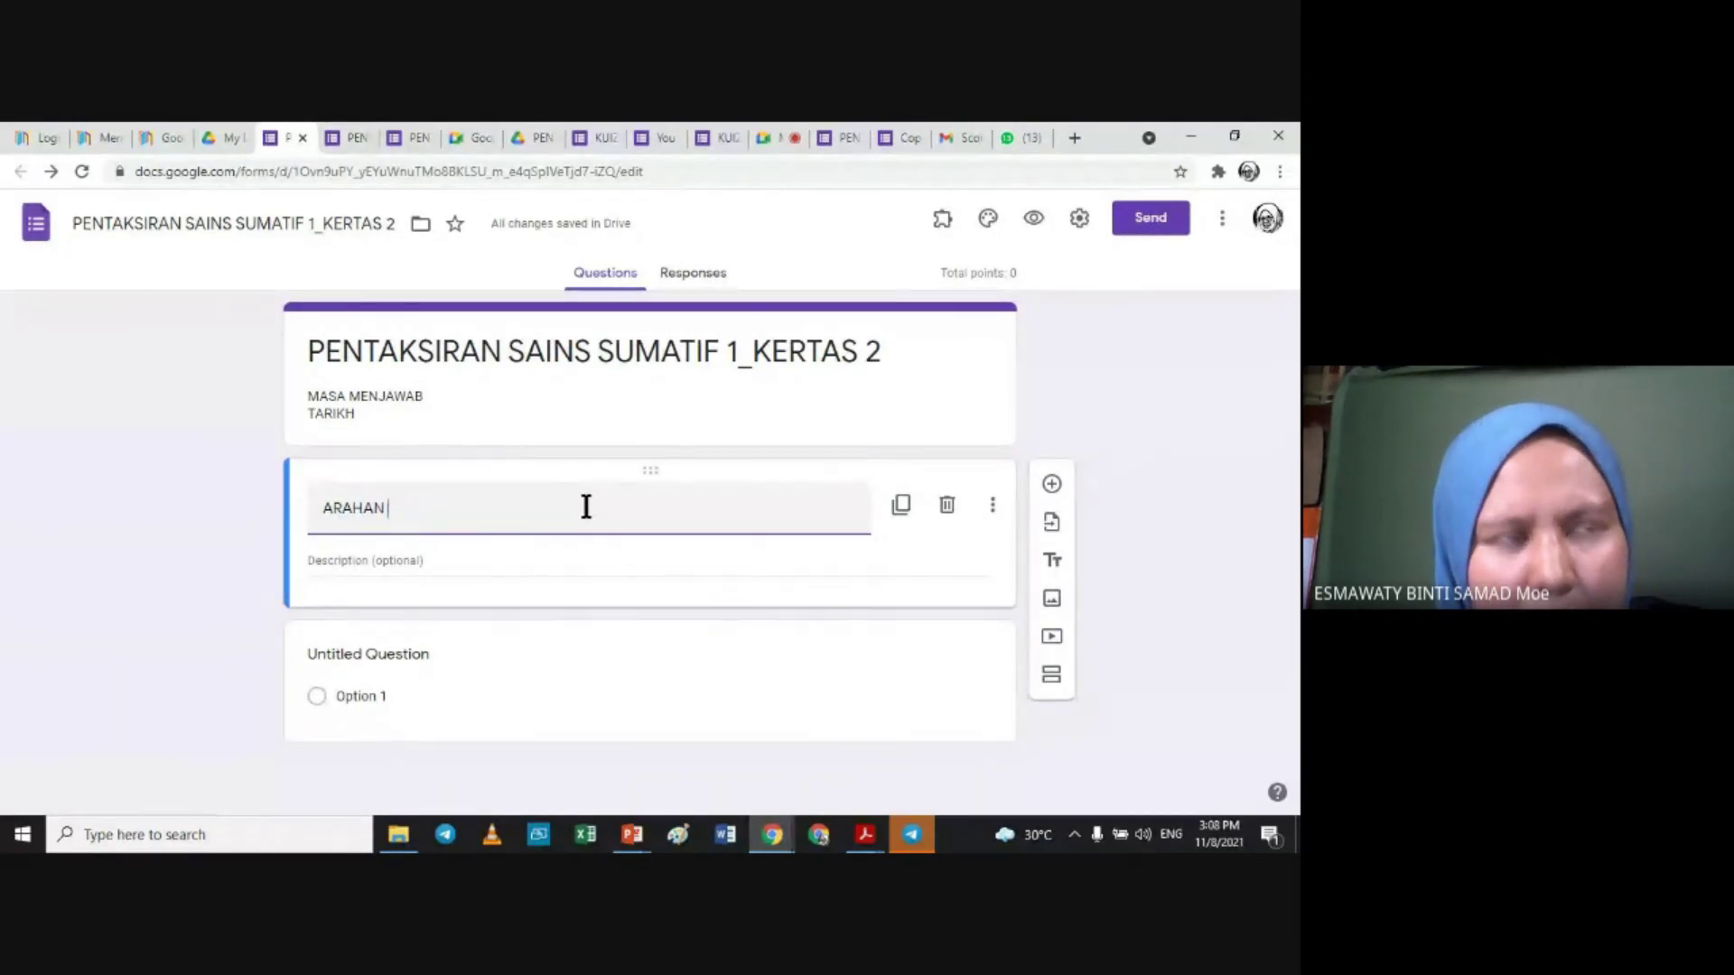
text(MENJAWAB)
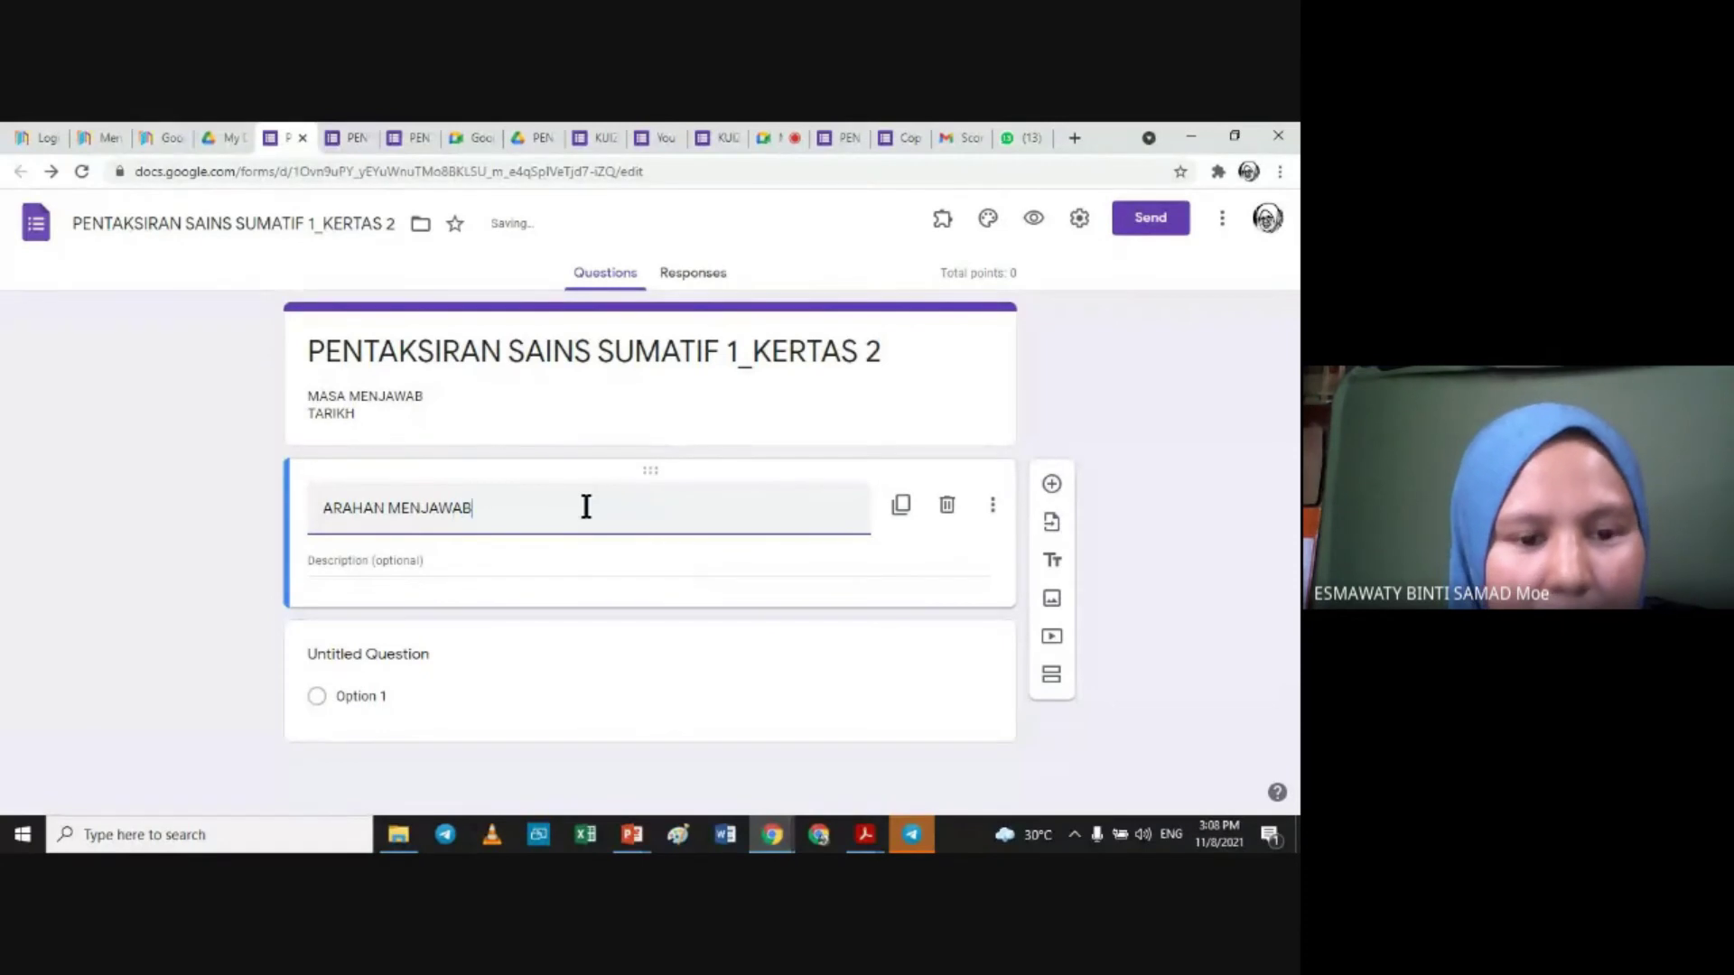
click(517, 561)
text(JAW)
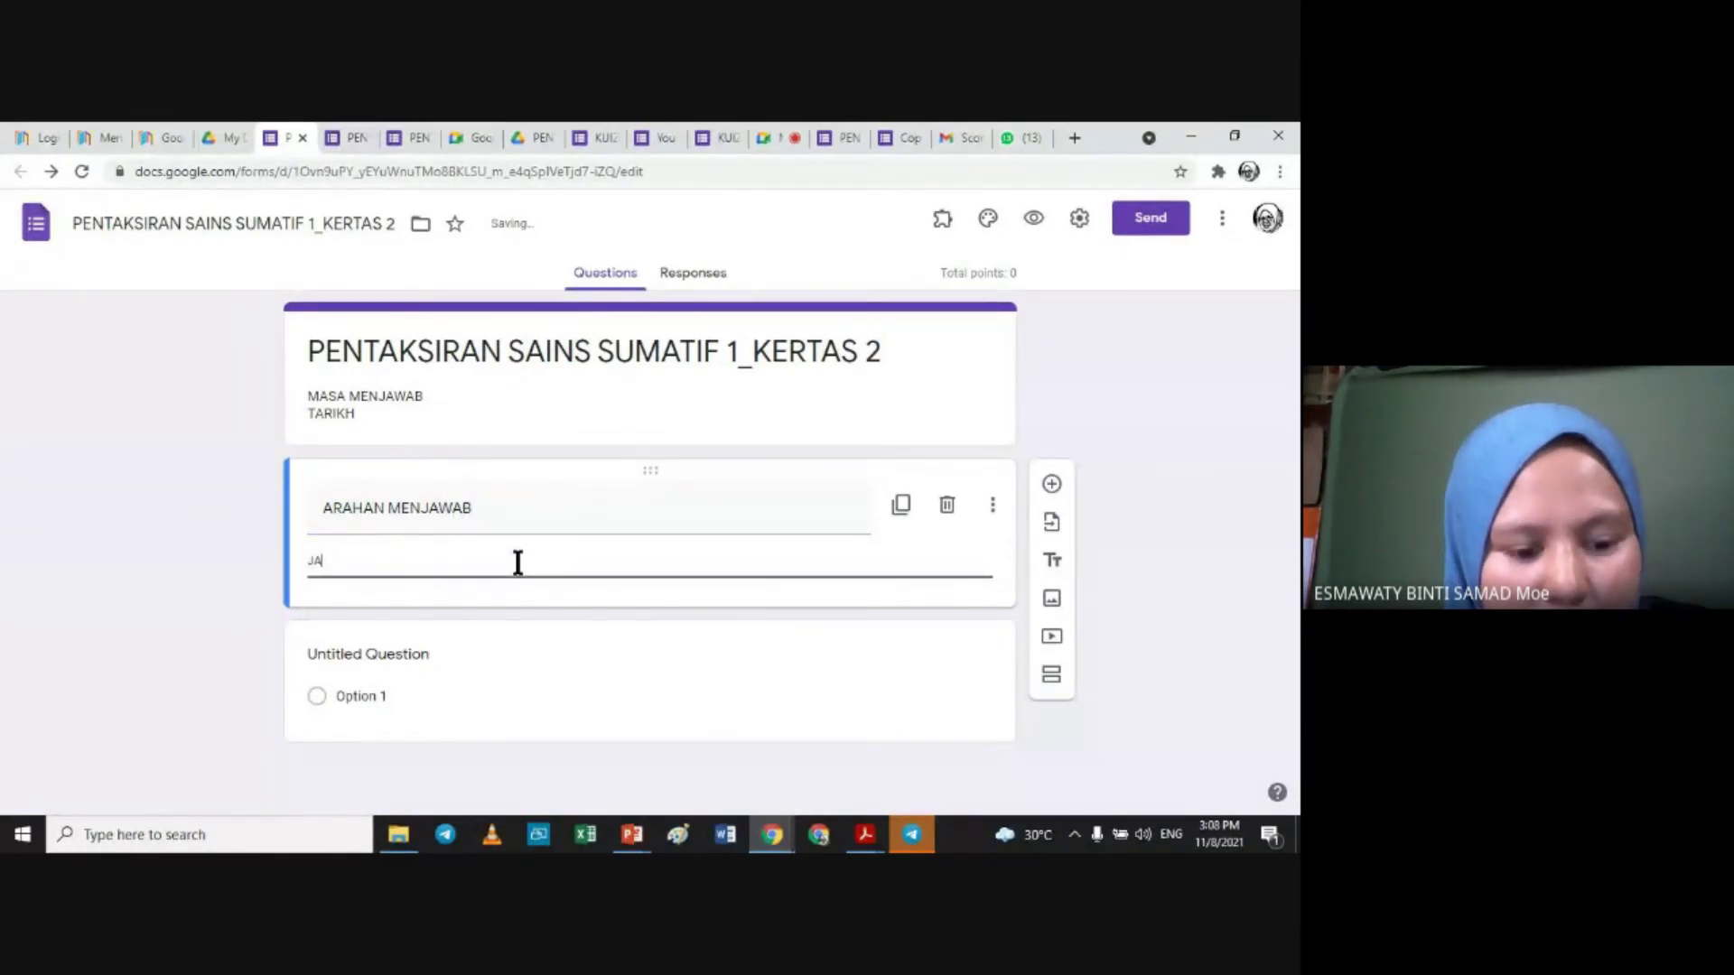
text(UA SOALAN)
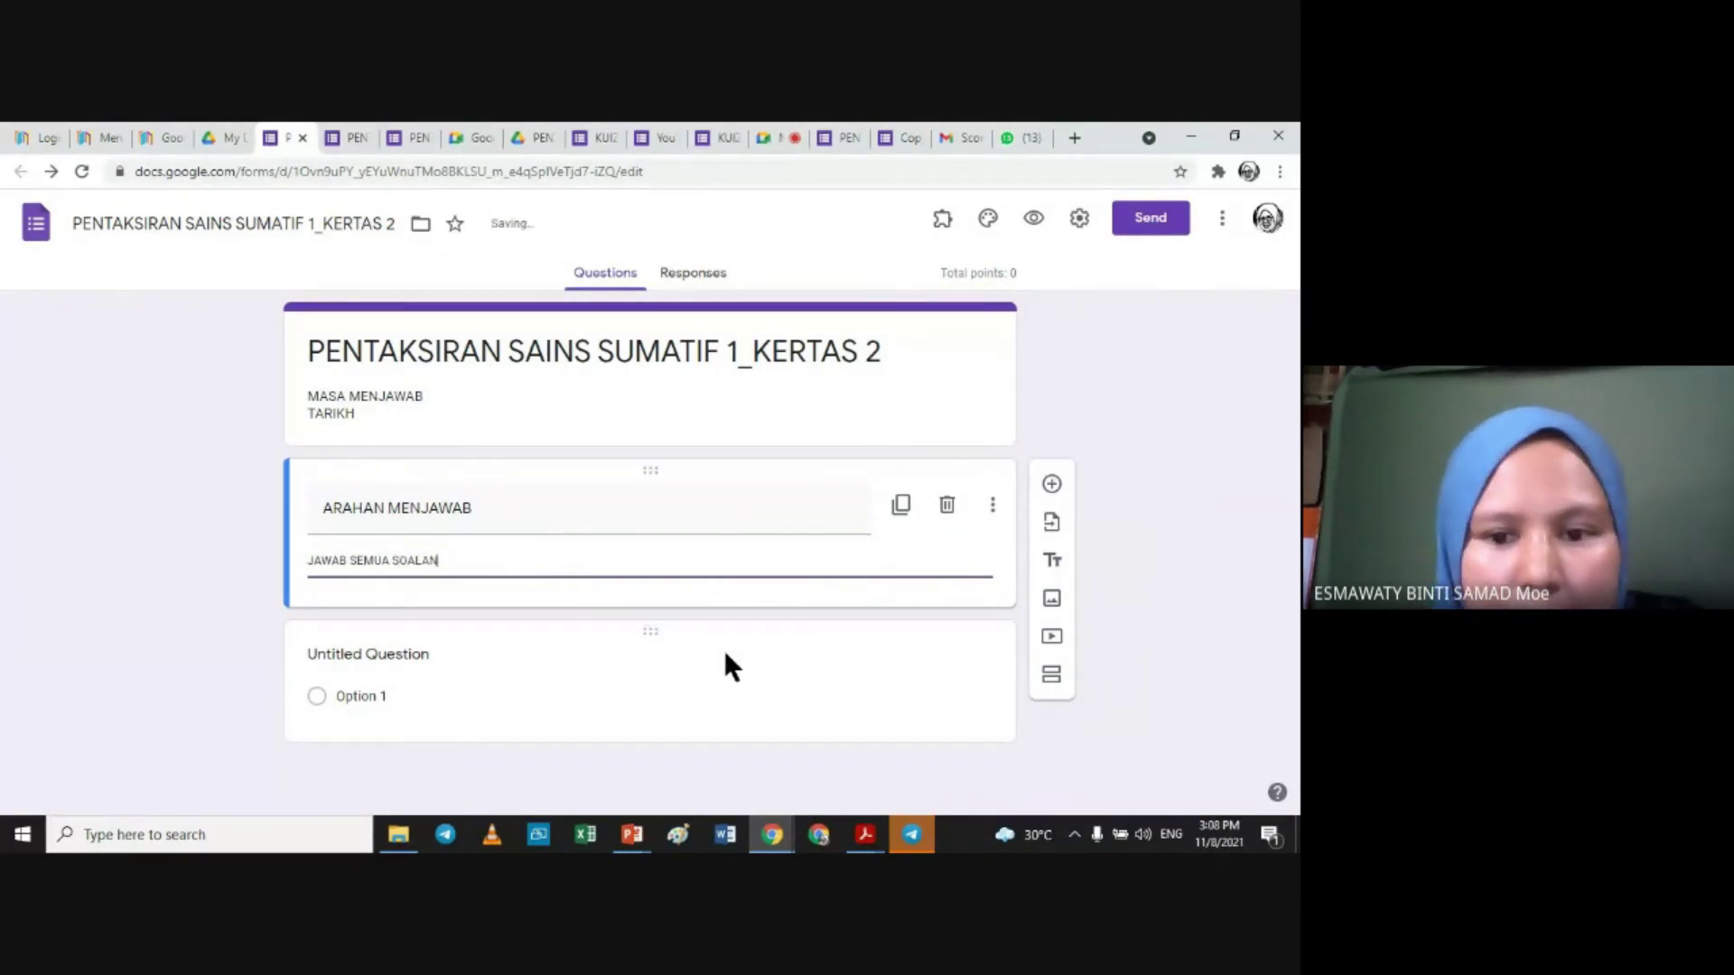
Step: Add a required short-answer question titled "NAMA" below the instructions block
click(1050, 485)
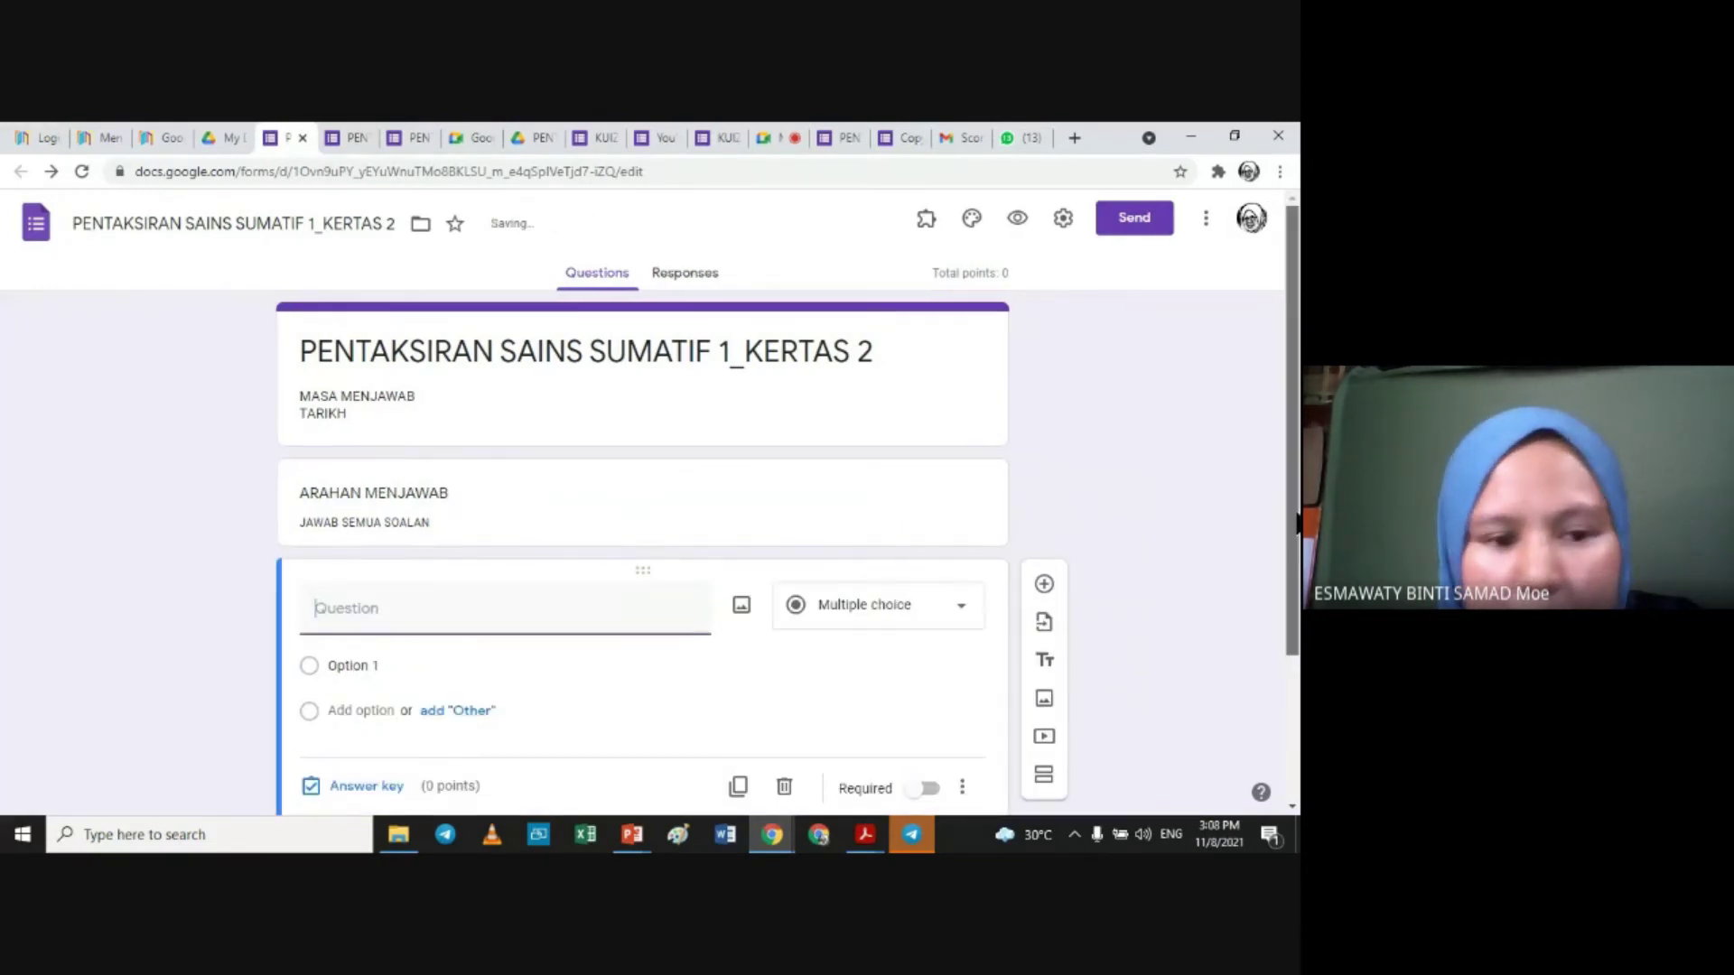
text(NAMA)
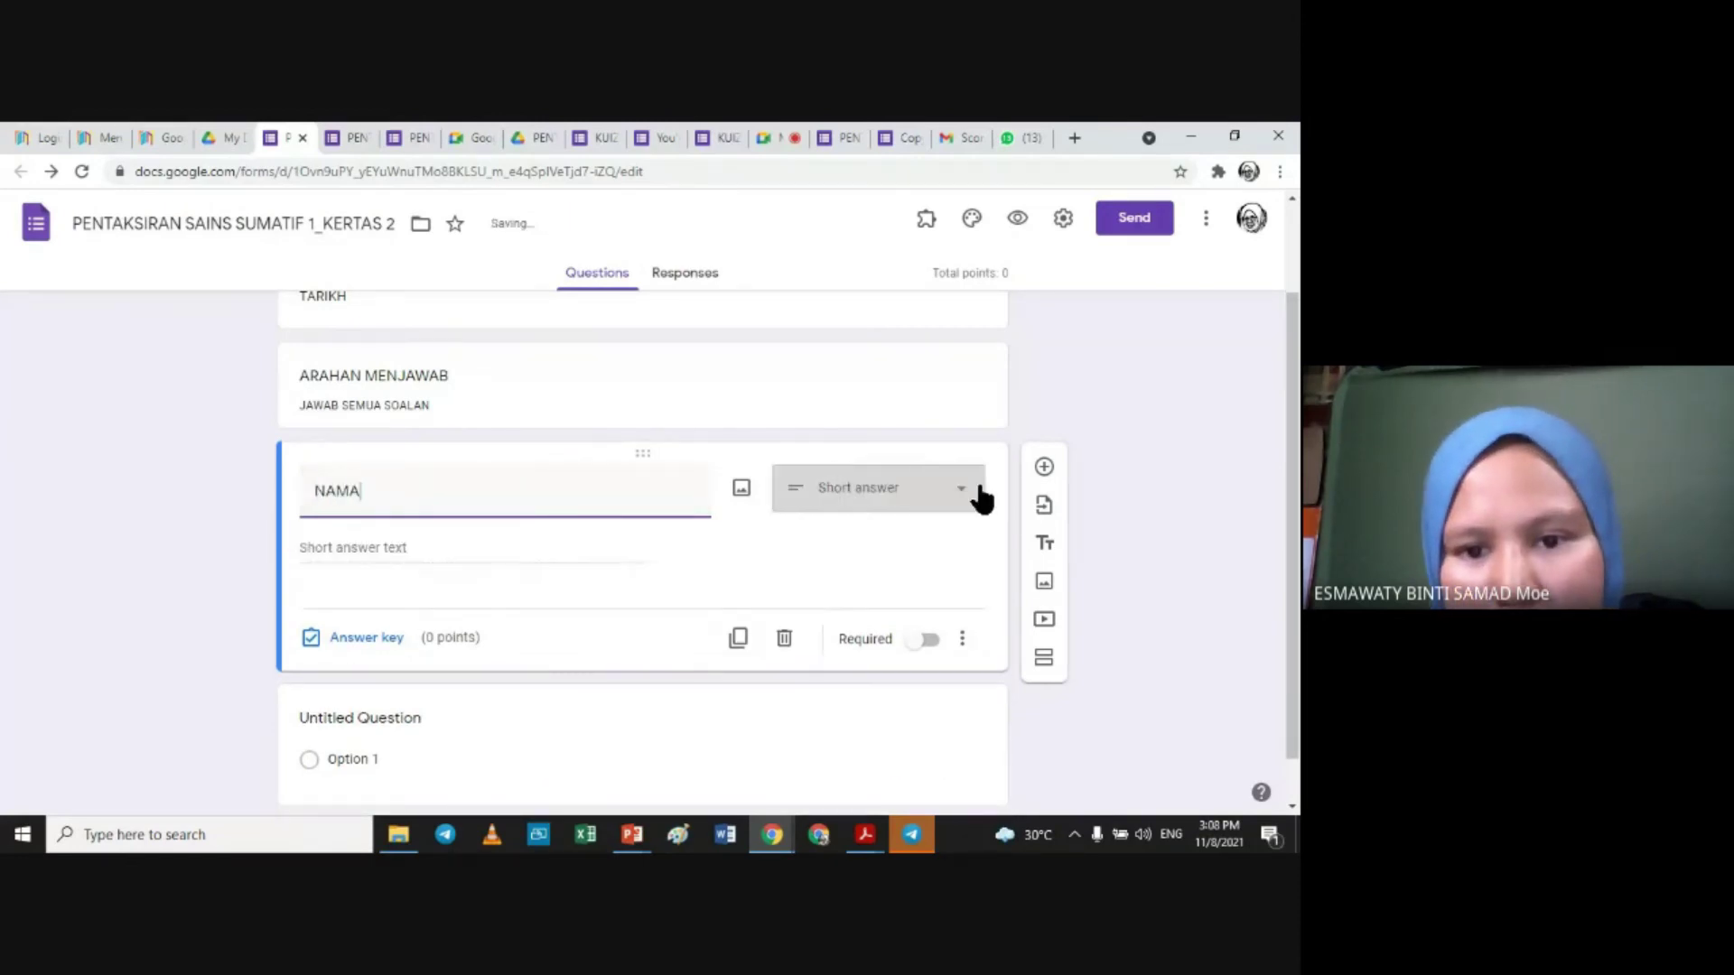
click(966, 492)
click(865, 244)
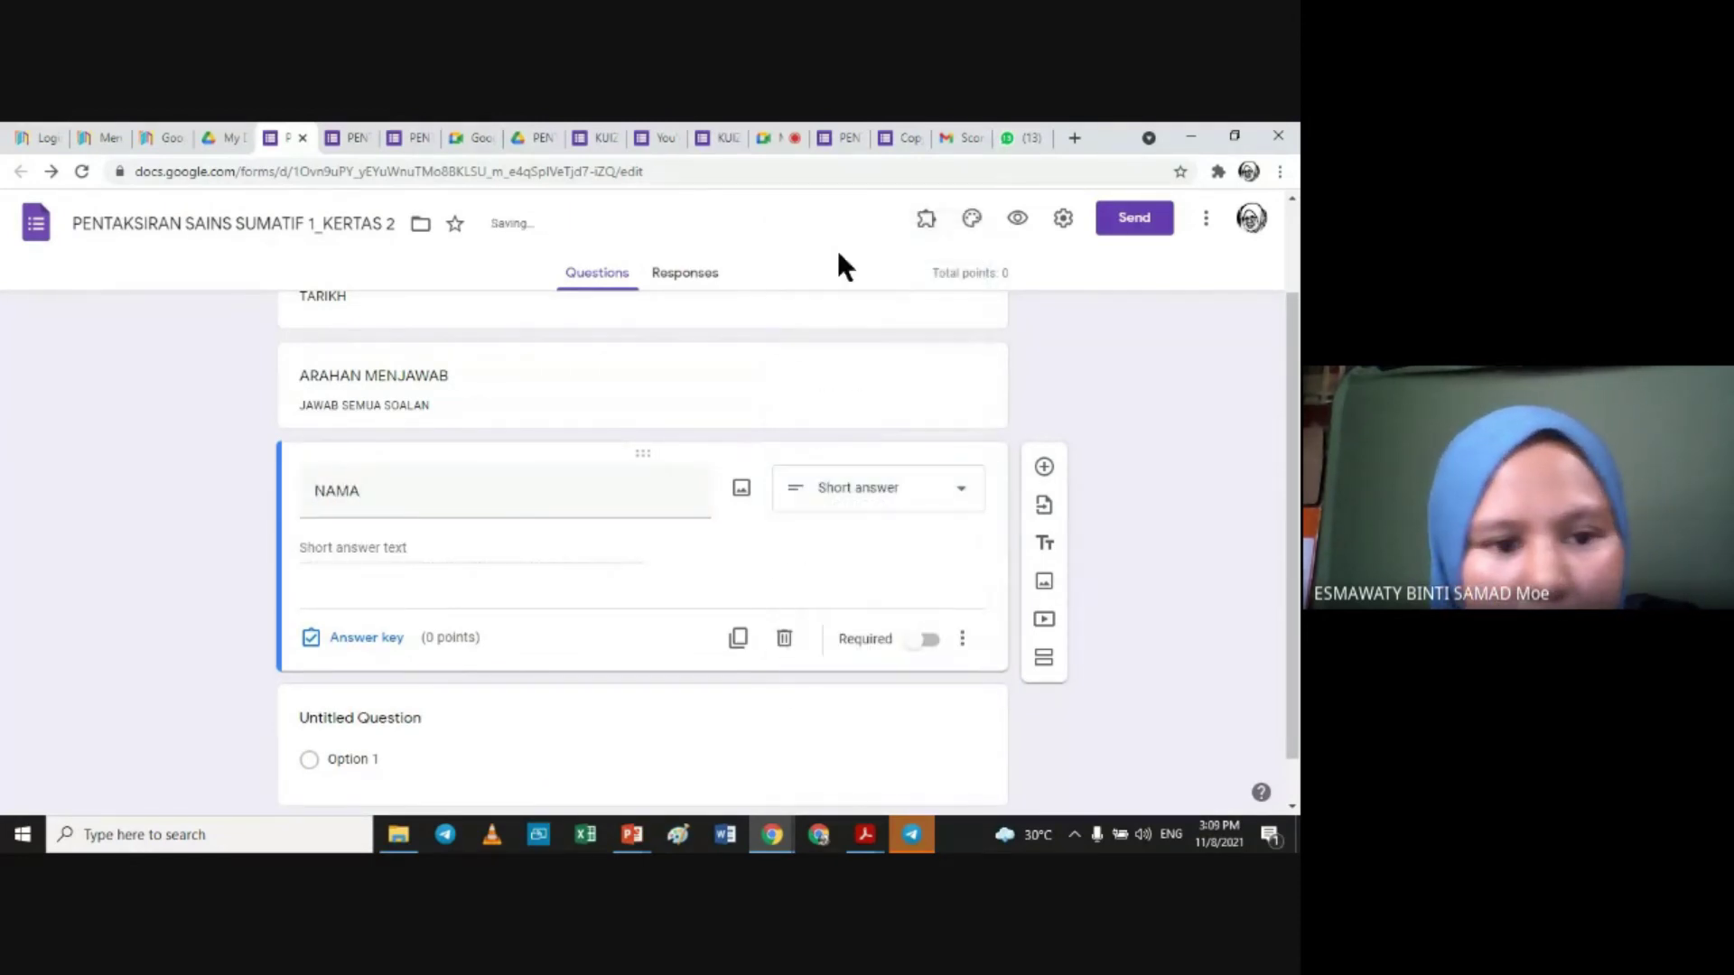
click(928, 643)
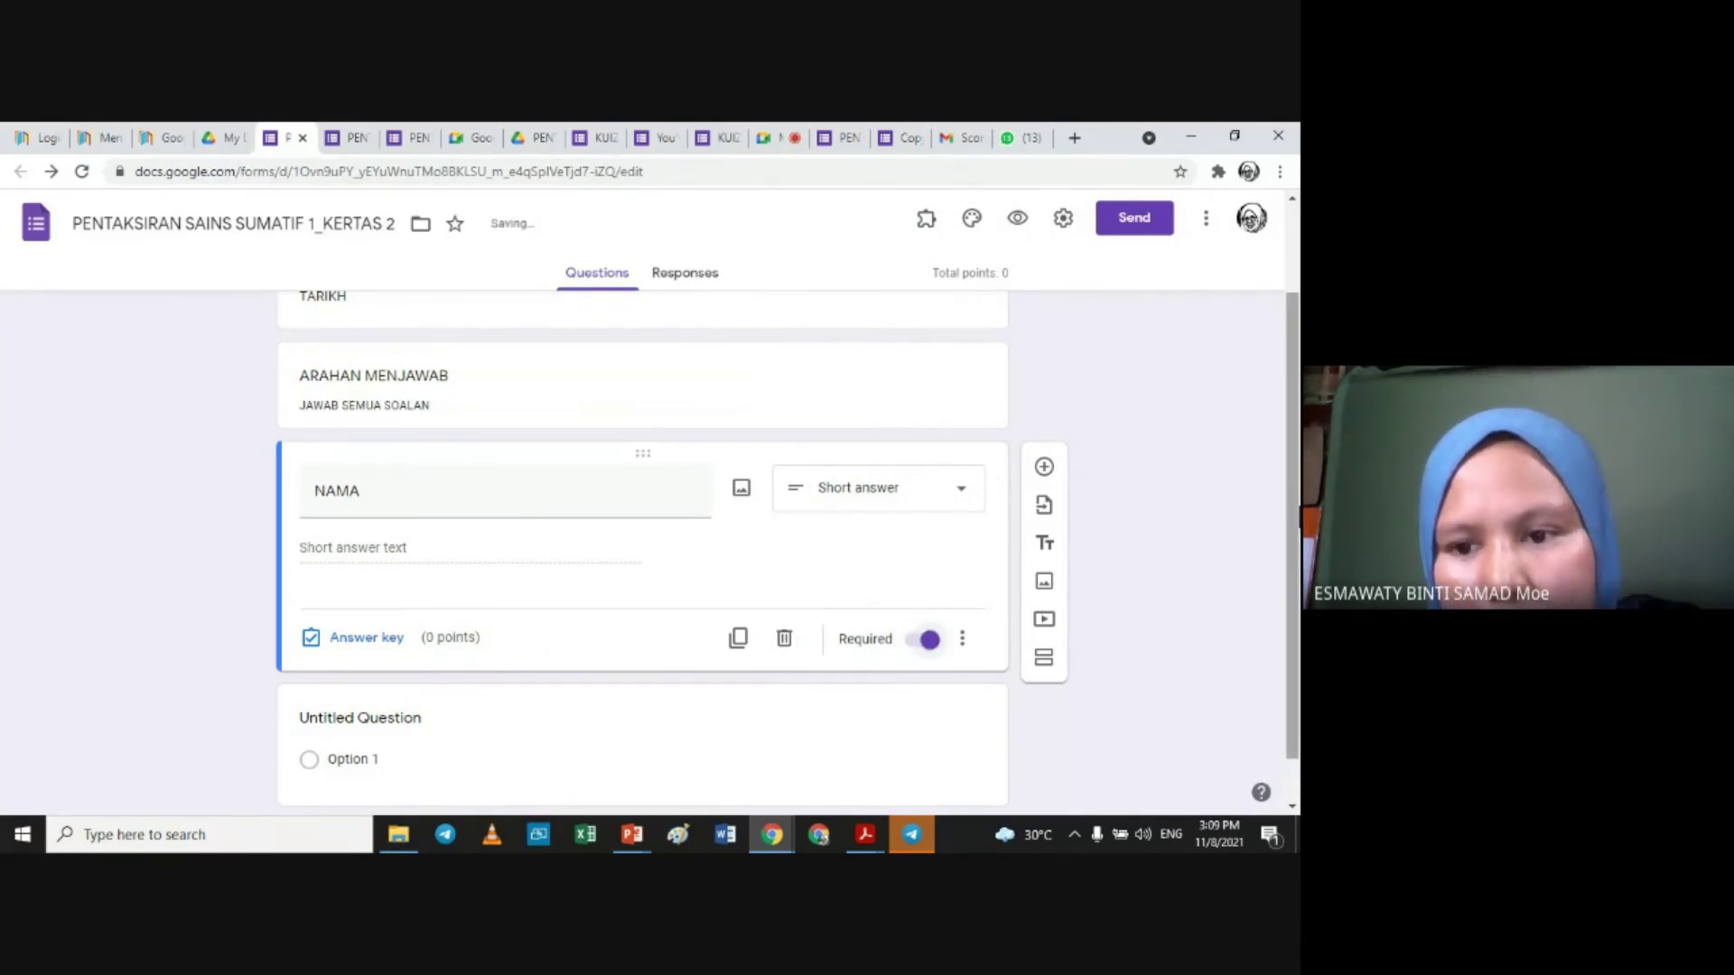
Step: Duplicate the NAMA question and retitle the copy "KELAS"
scroll(1297, 530, down, 1)
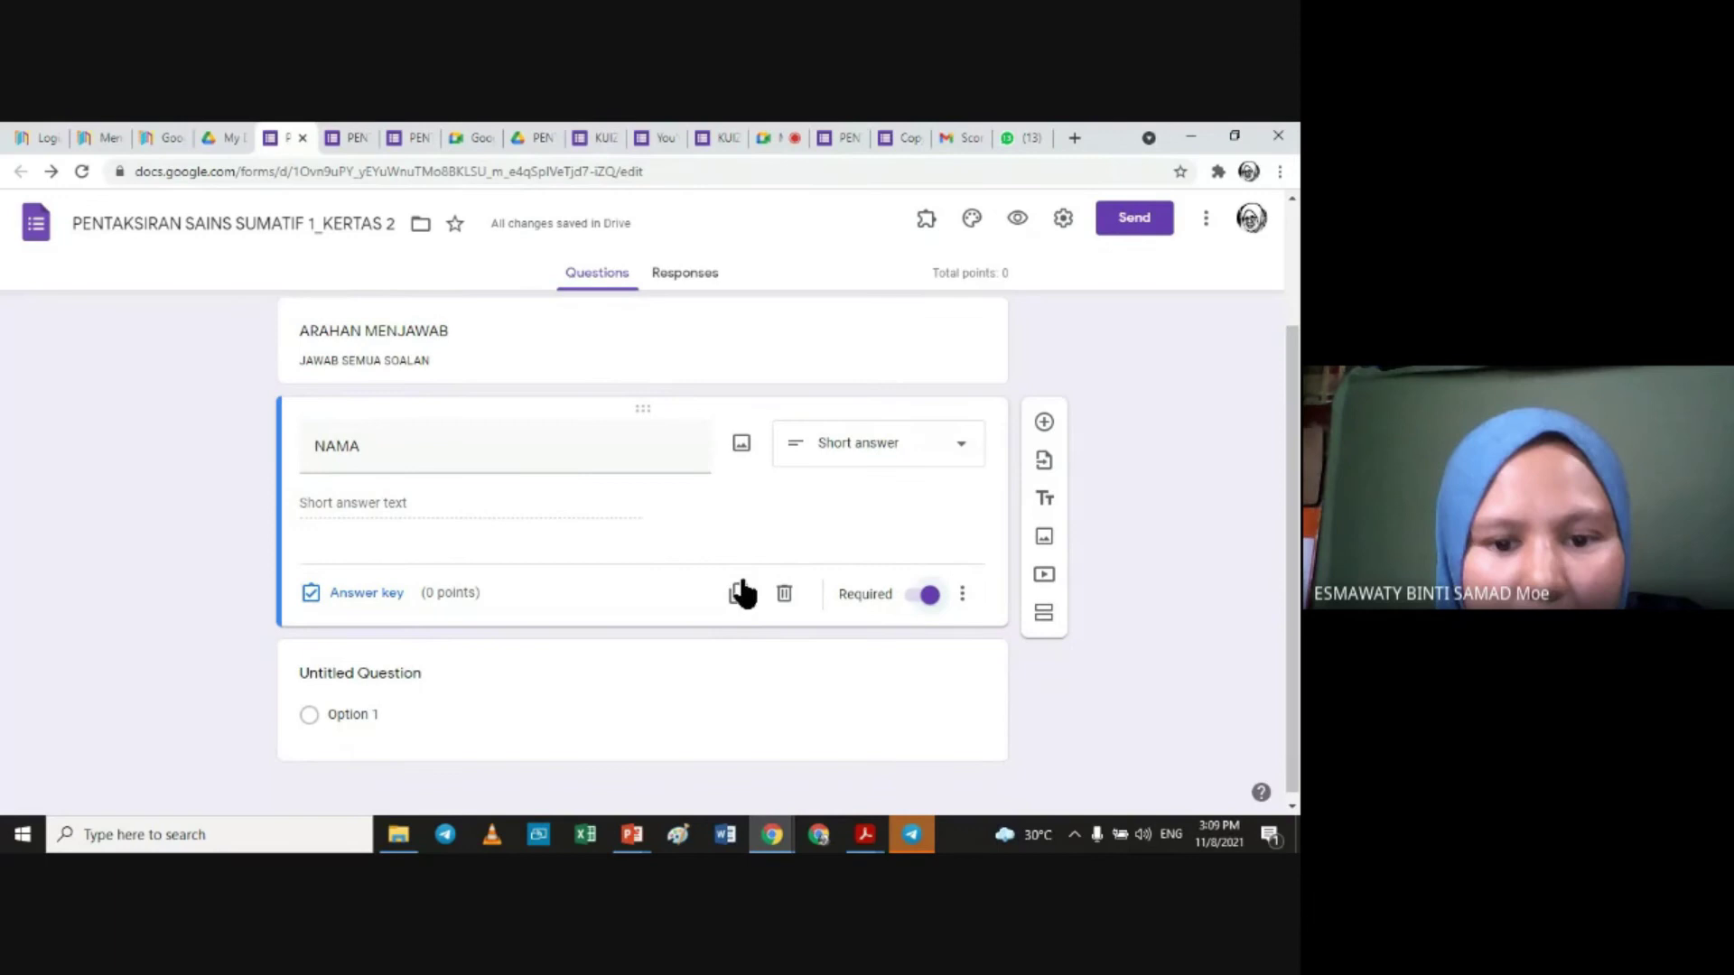
click(739, 594)
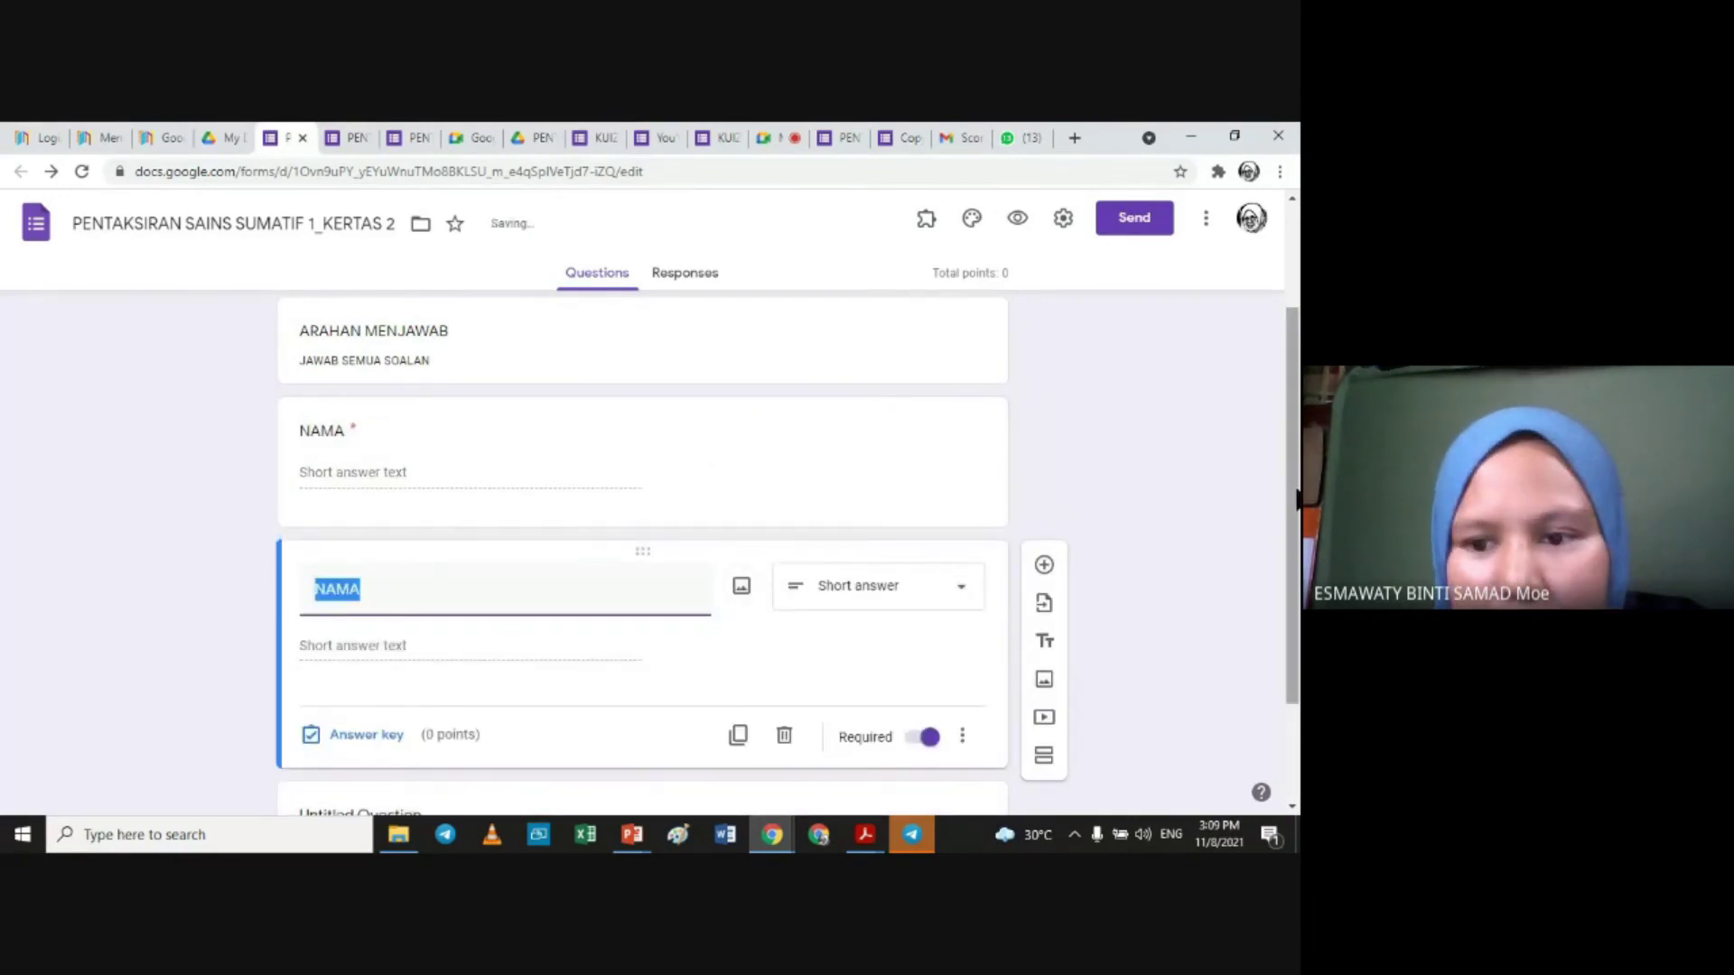
click(358, 600)
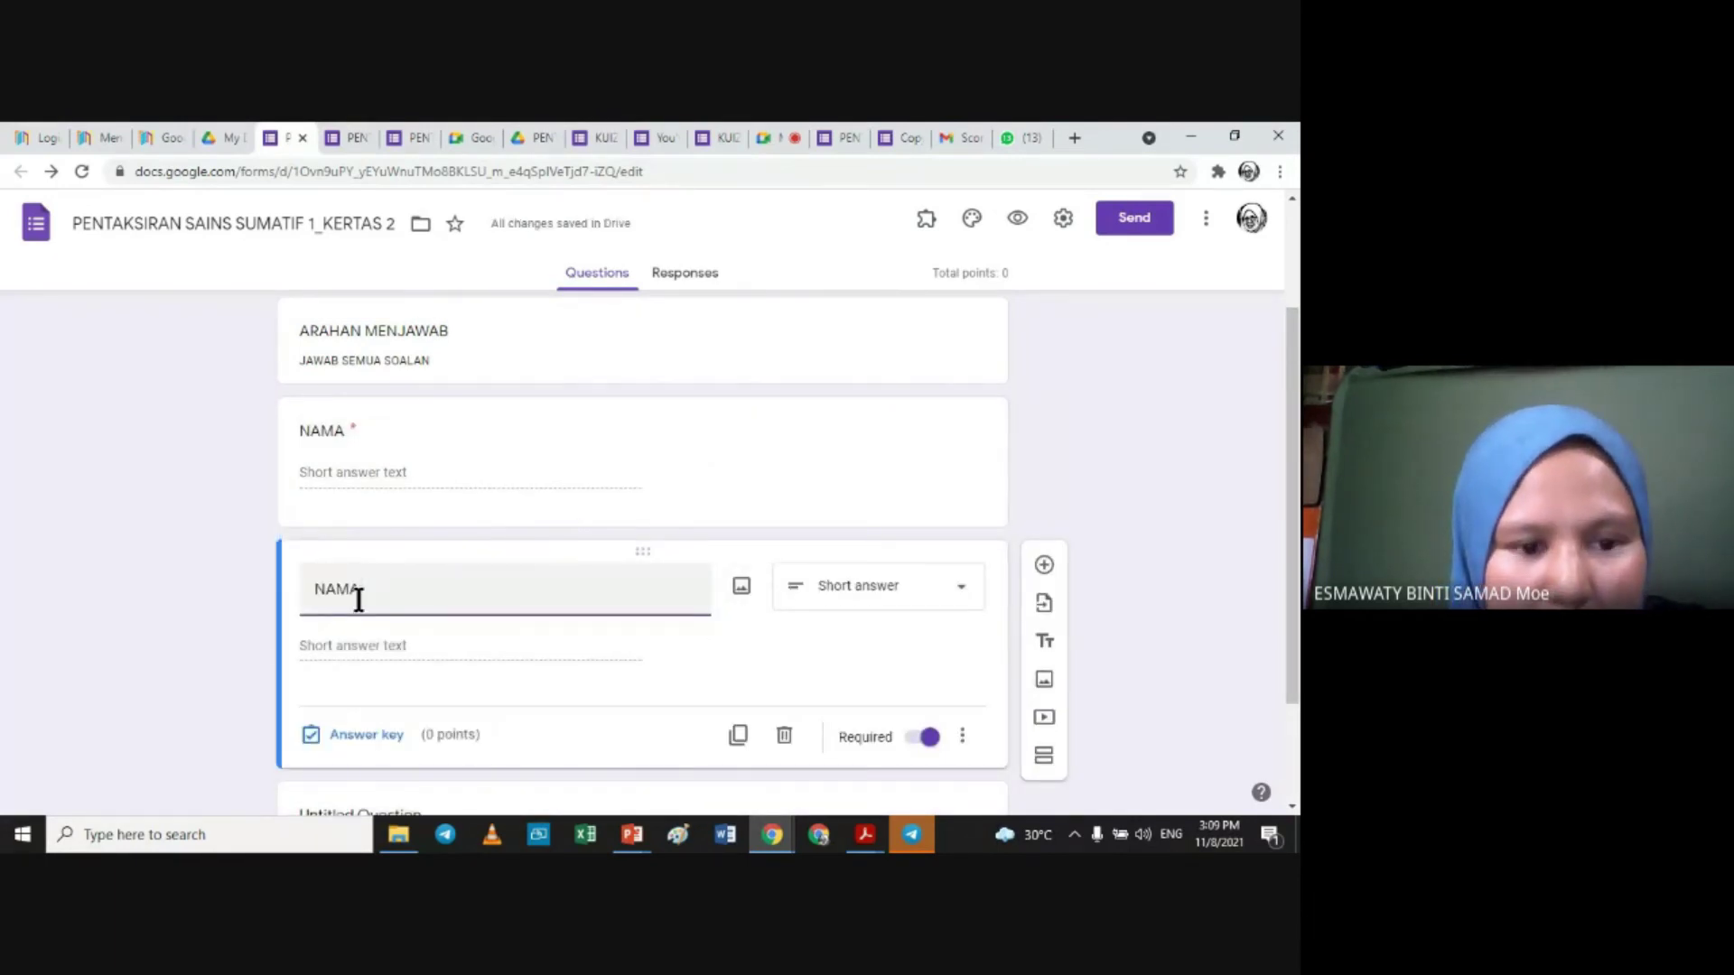
key(BackSpace)
key(BackSpace)
text(KELAS)
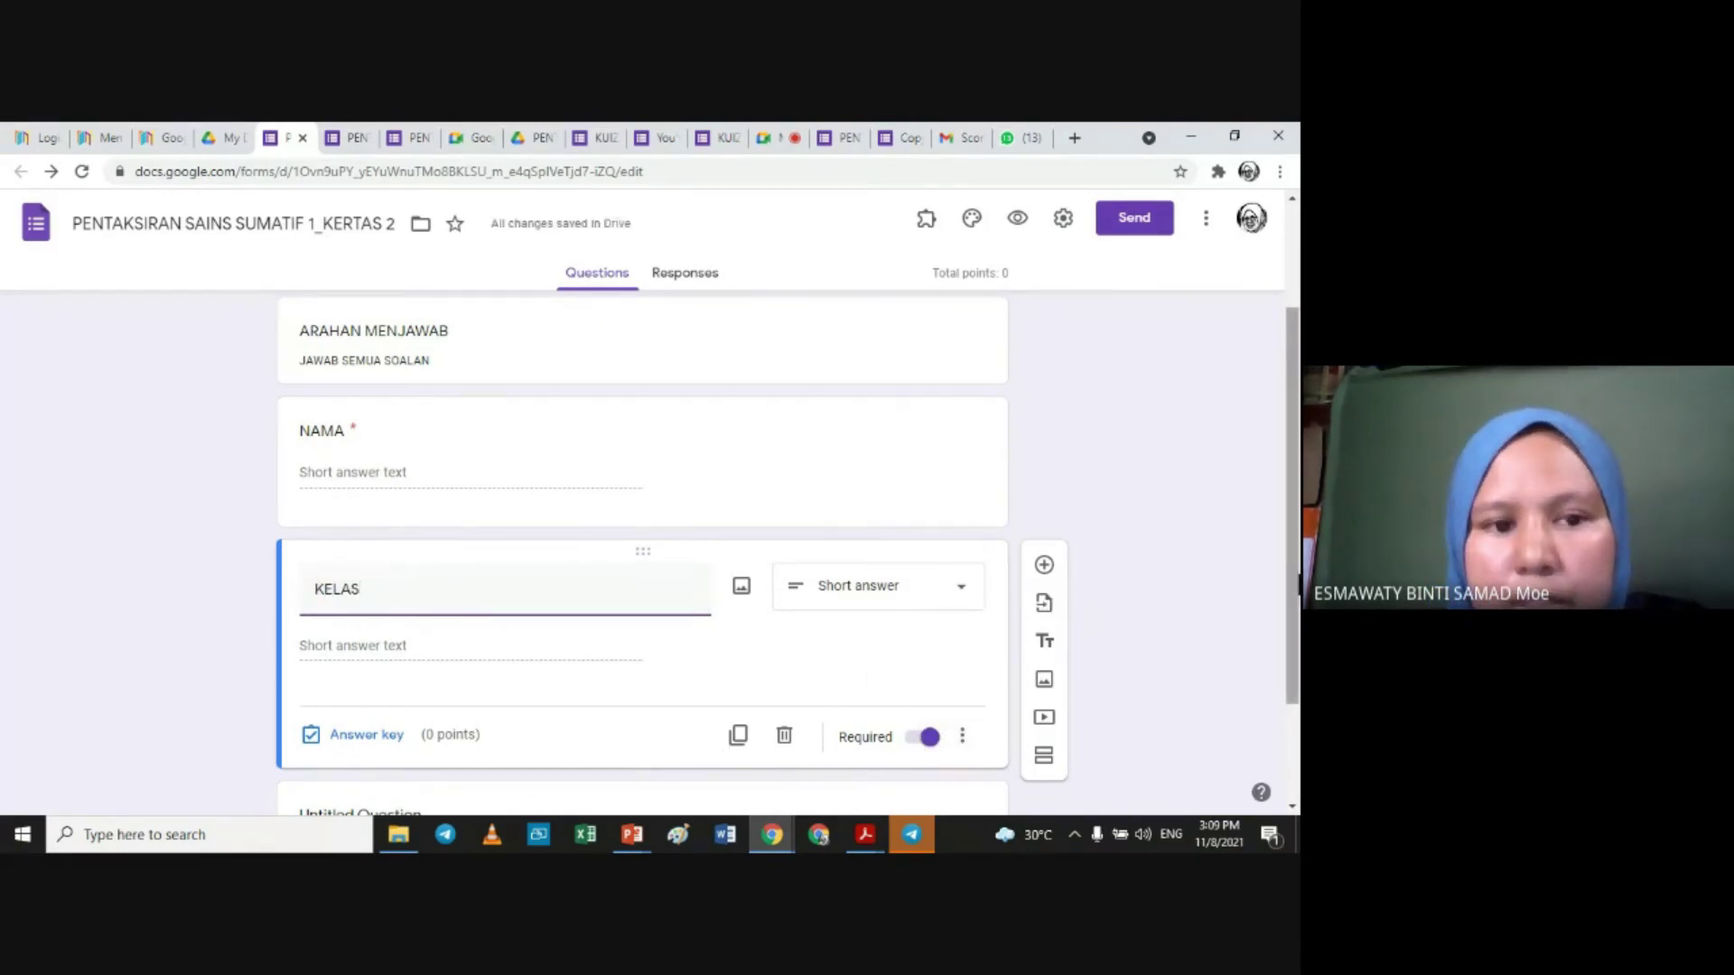
Step: Add a section titled "BAHAGIAN A" after the KELAS question and title the multiple-choice question in it "SOALAN 1"
scroll(642, 551, down, 1)
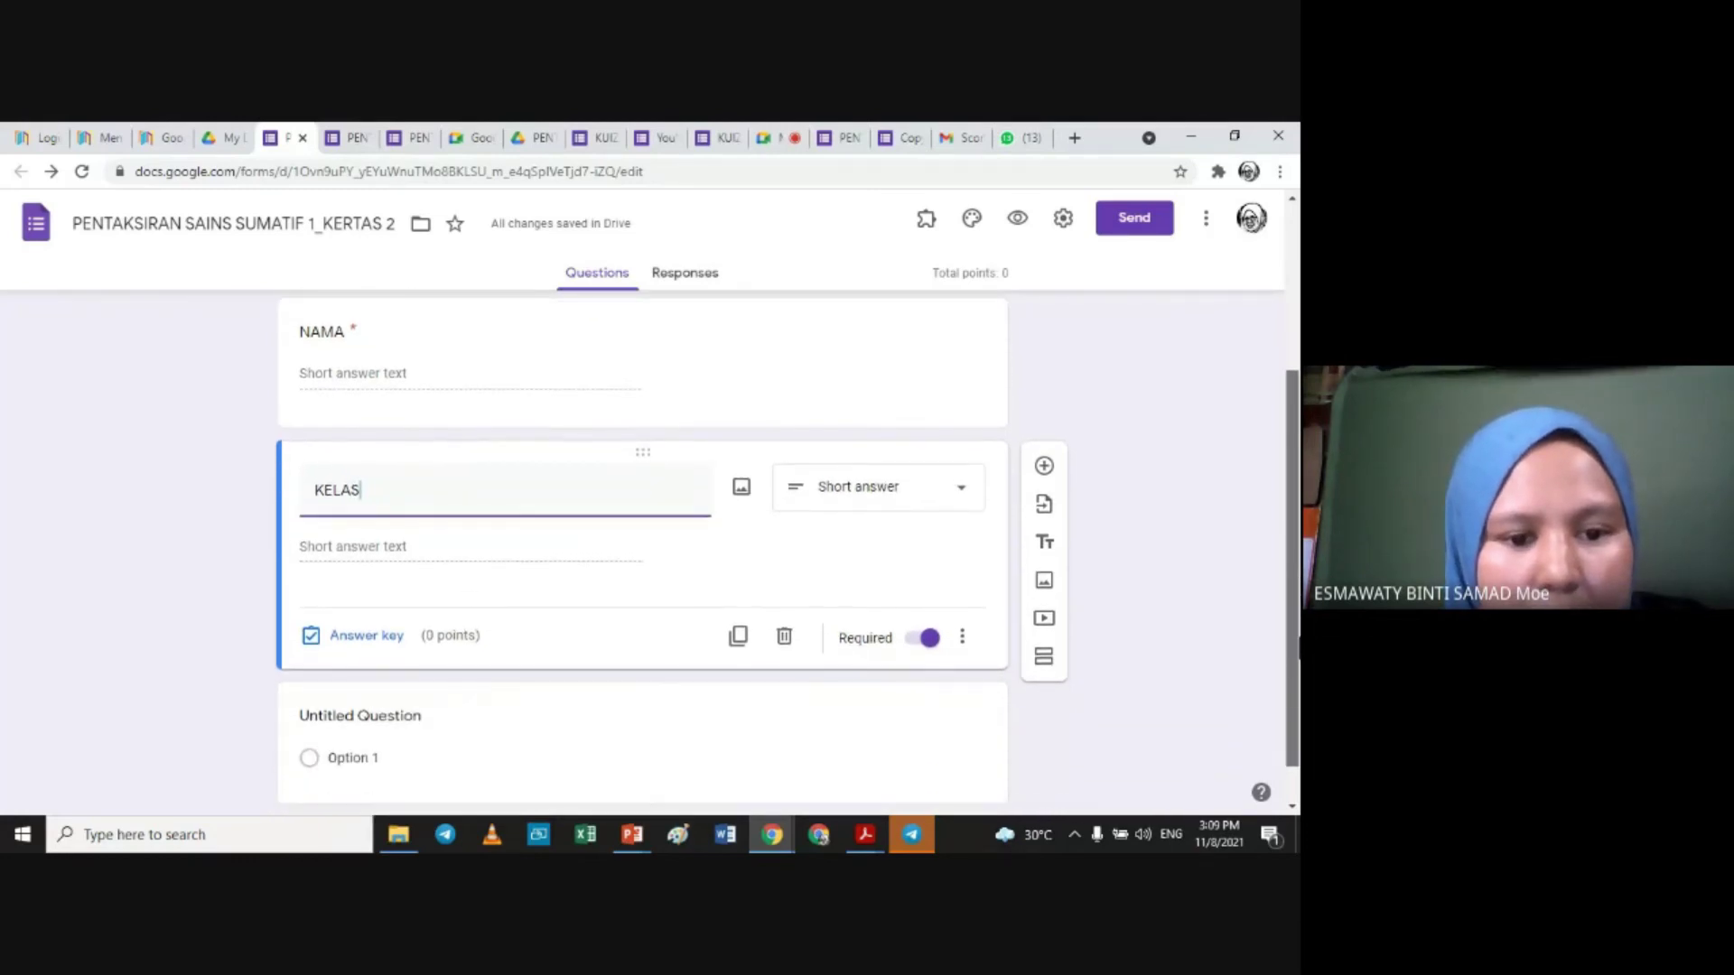
scroll(642, 551, down, 1)
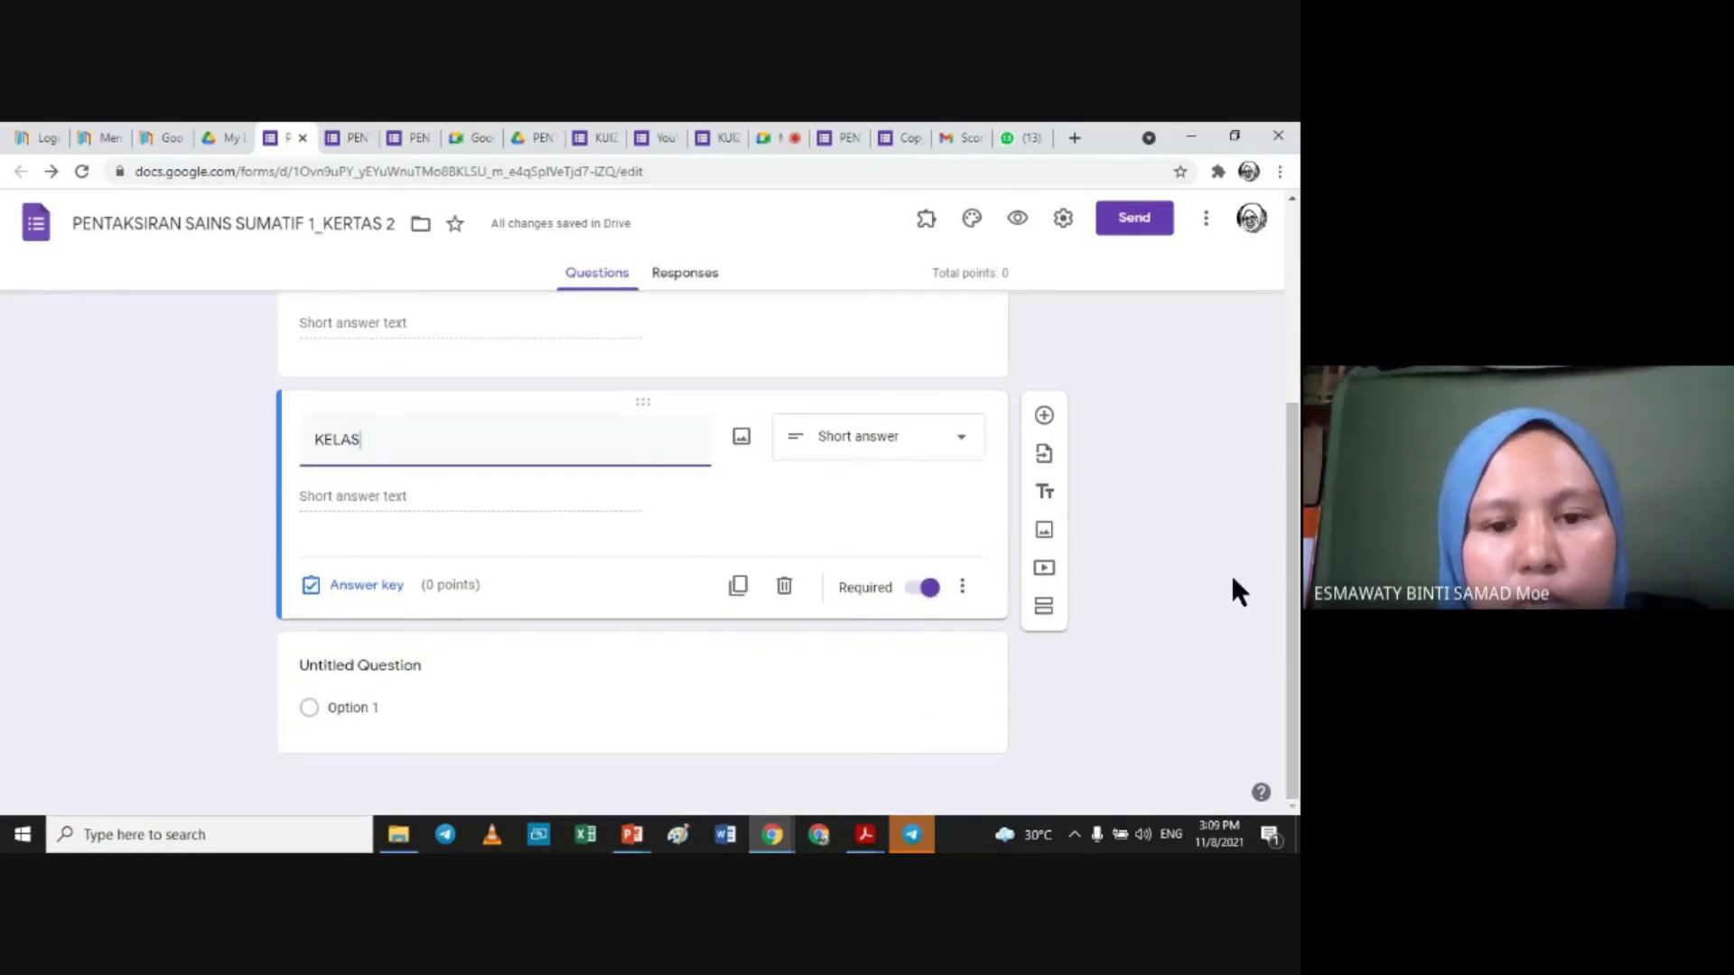
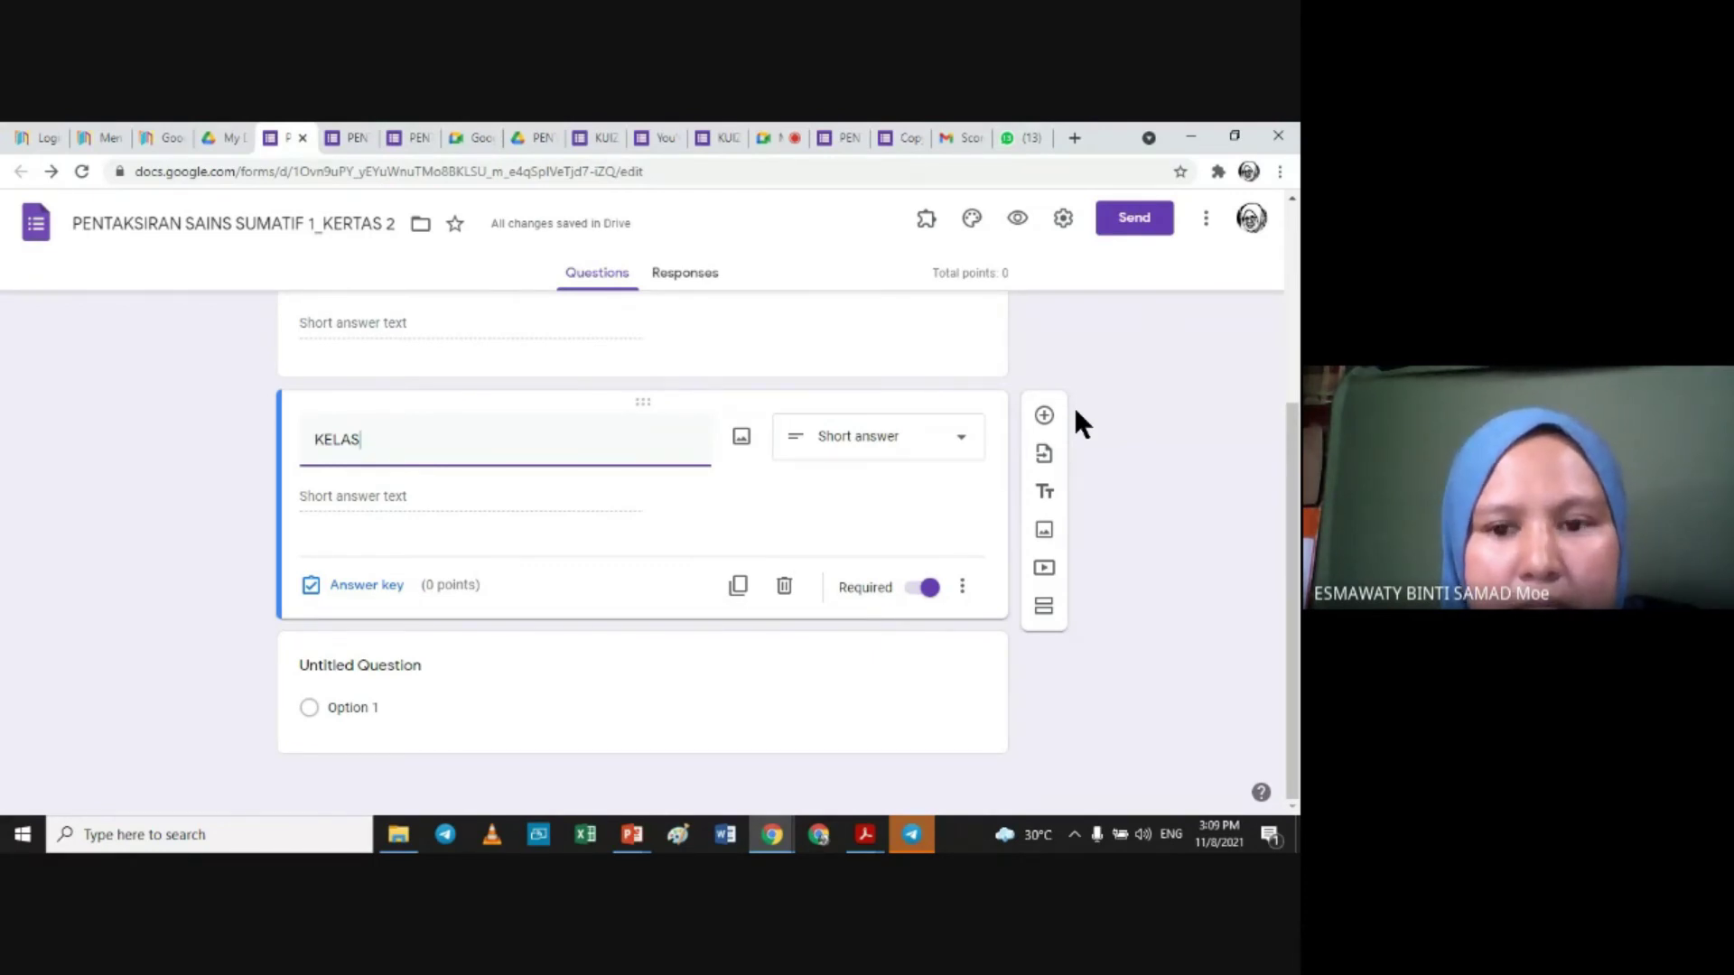
click(1043, 605)
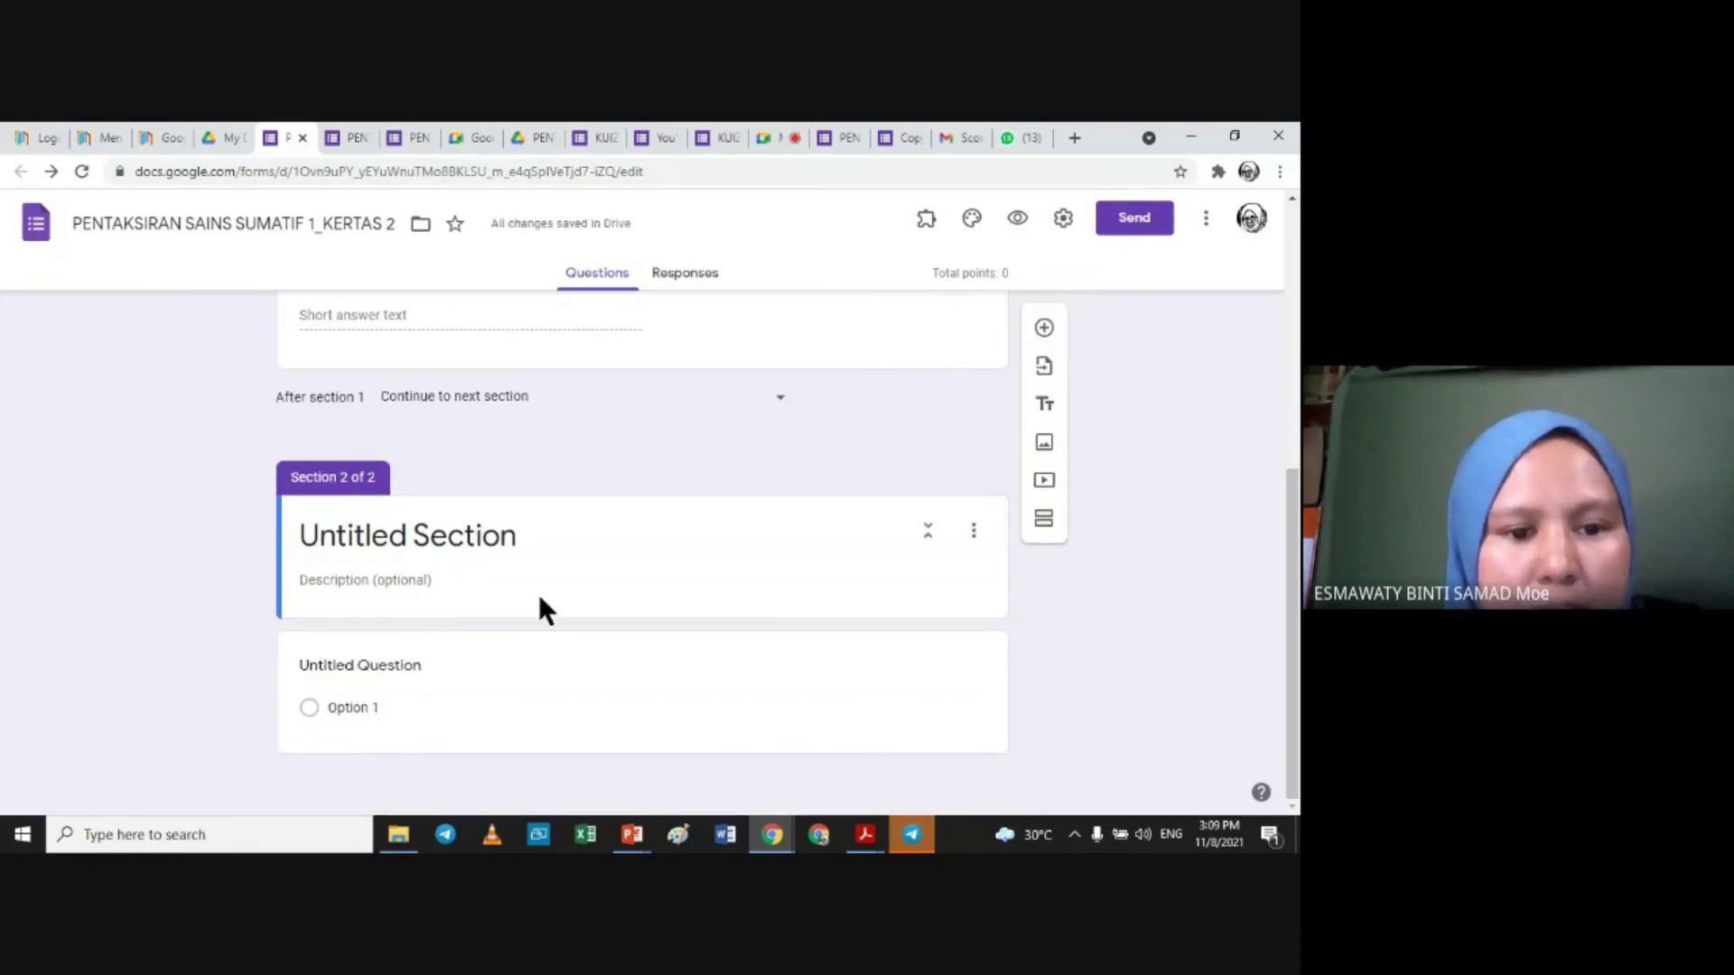
click(470, 543)
text(BAHAG)
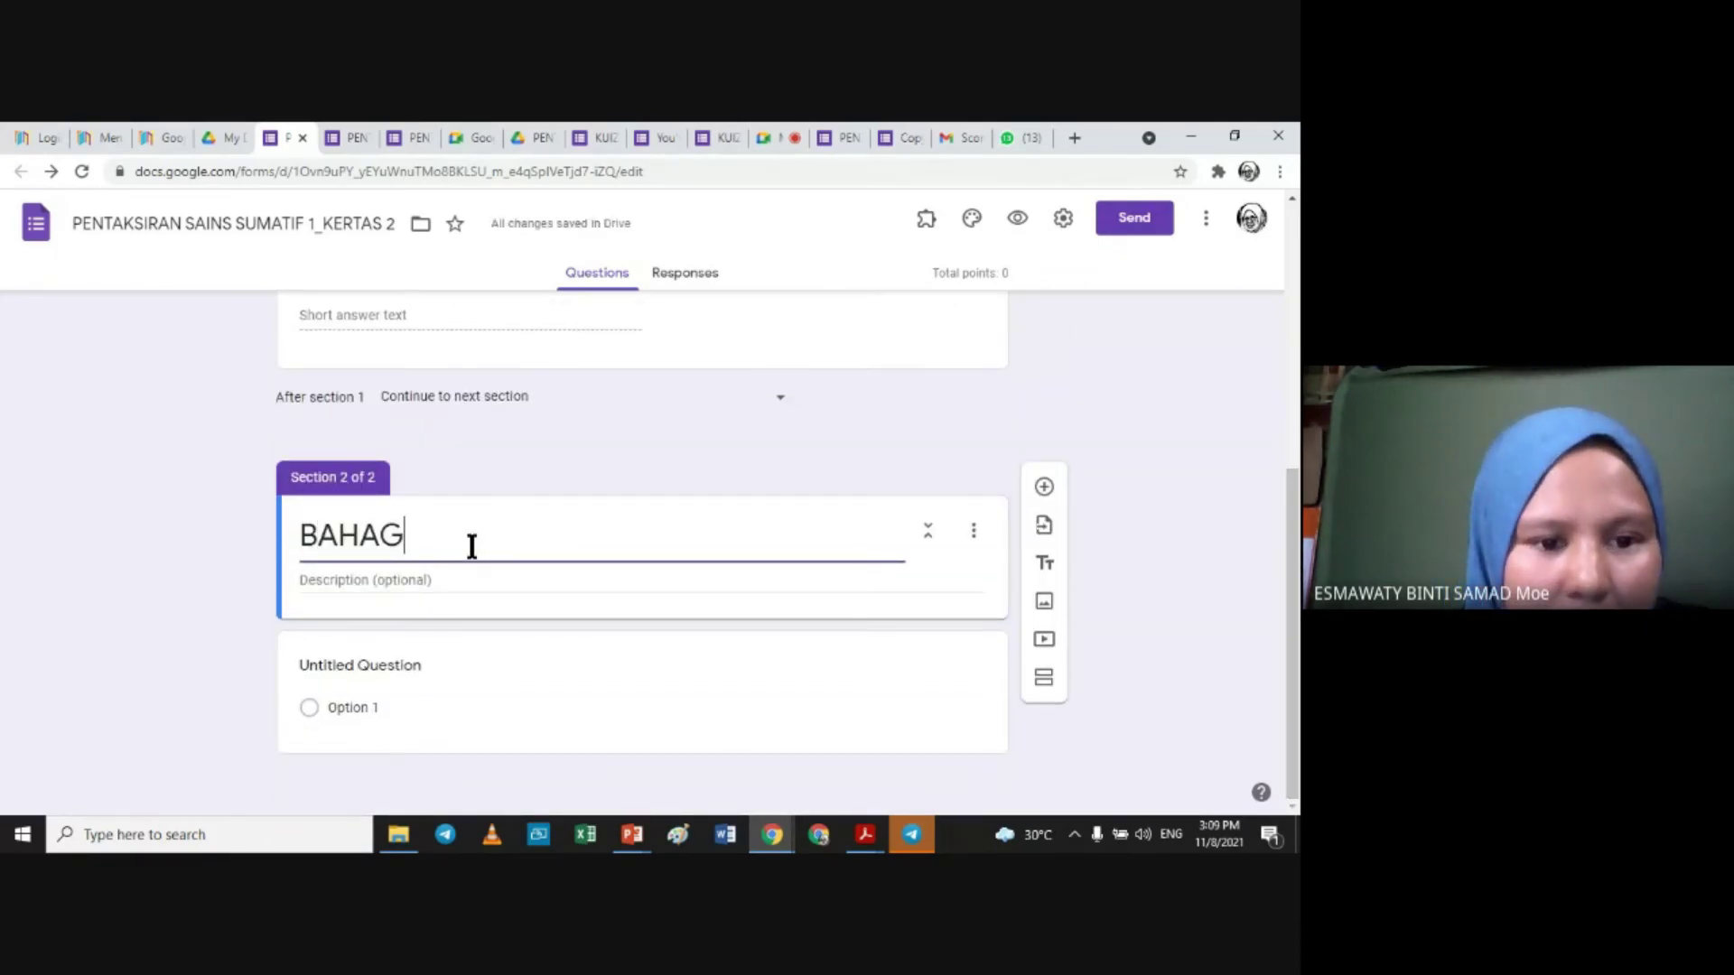
text(IAN A)
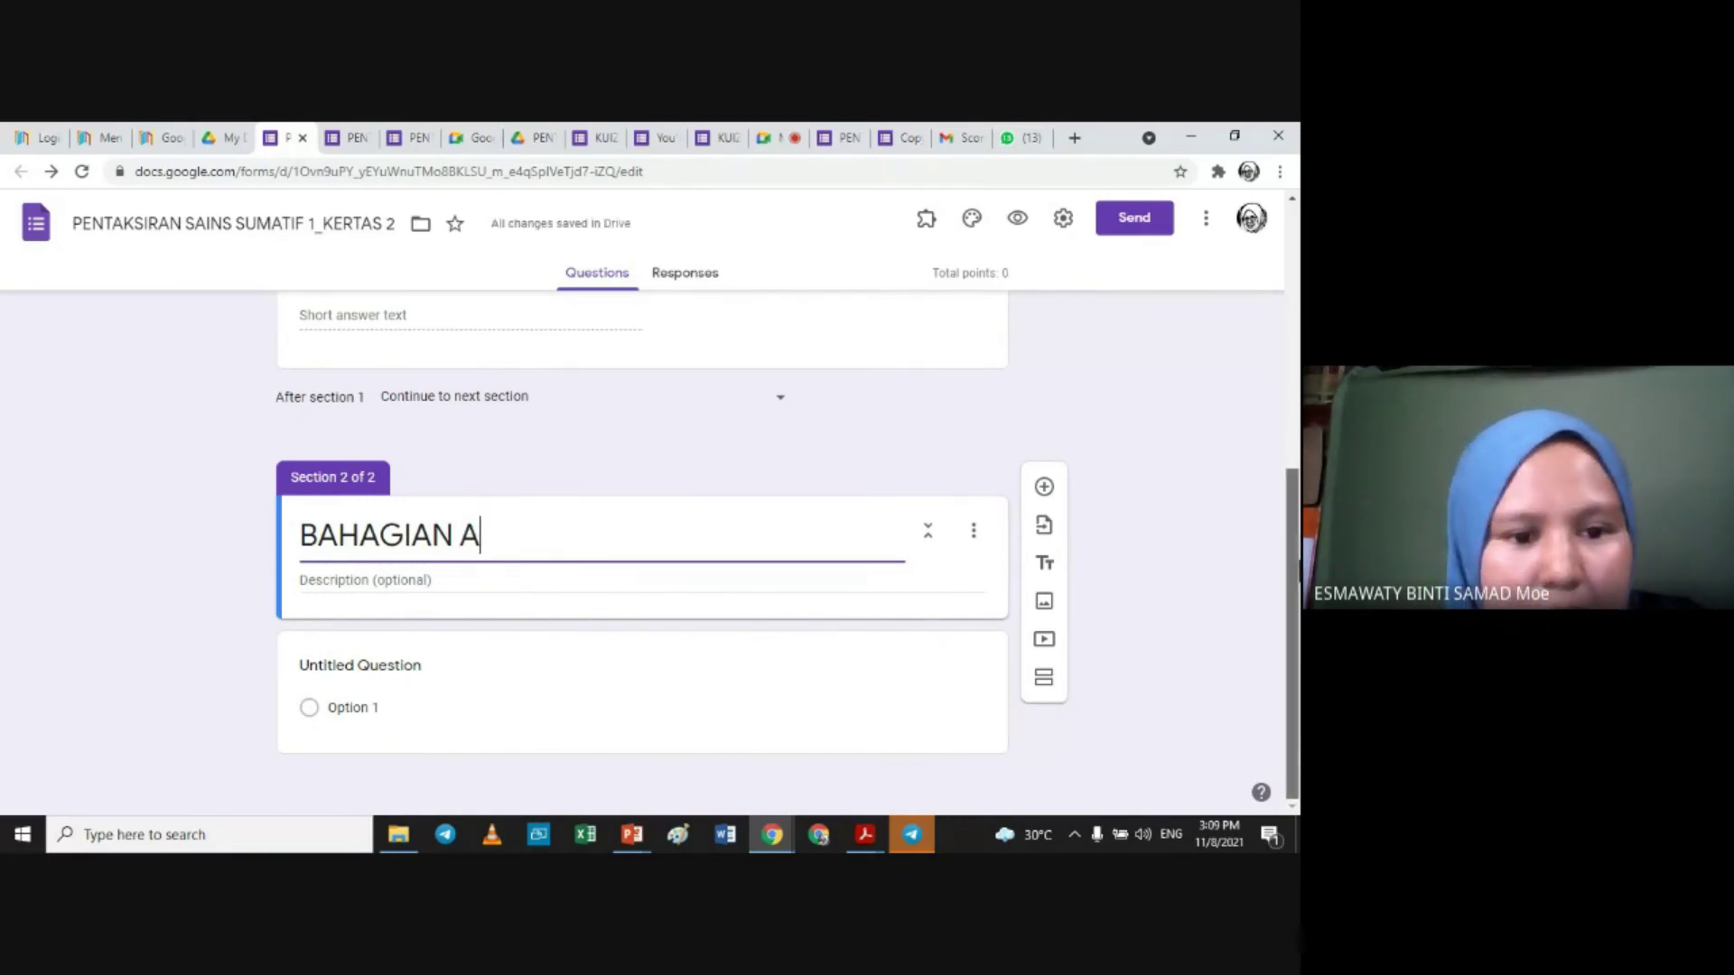
click(388, 667)
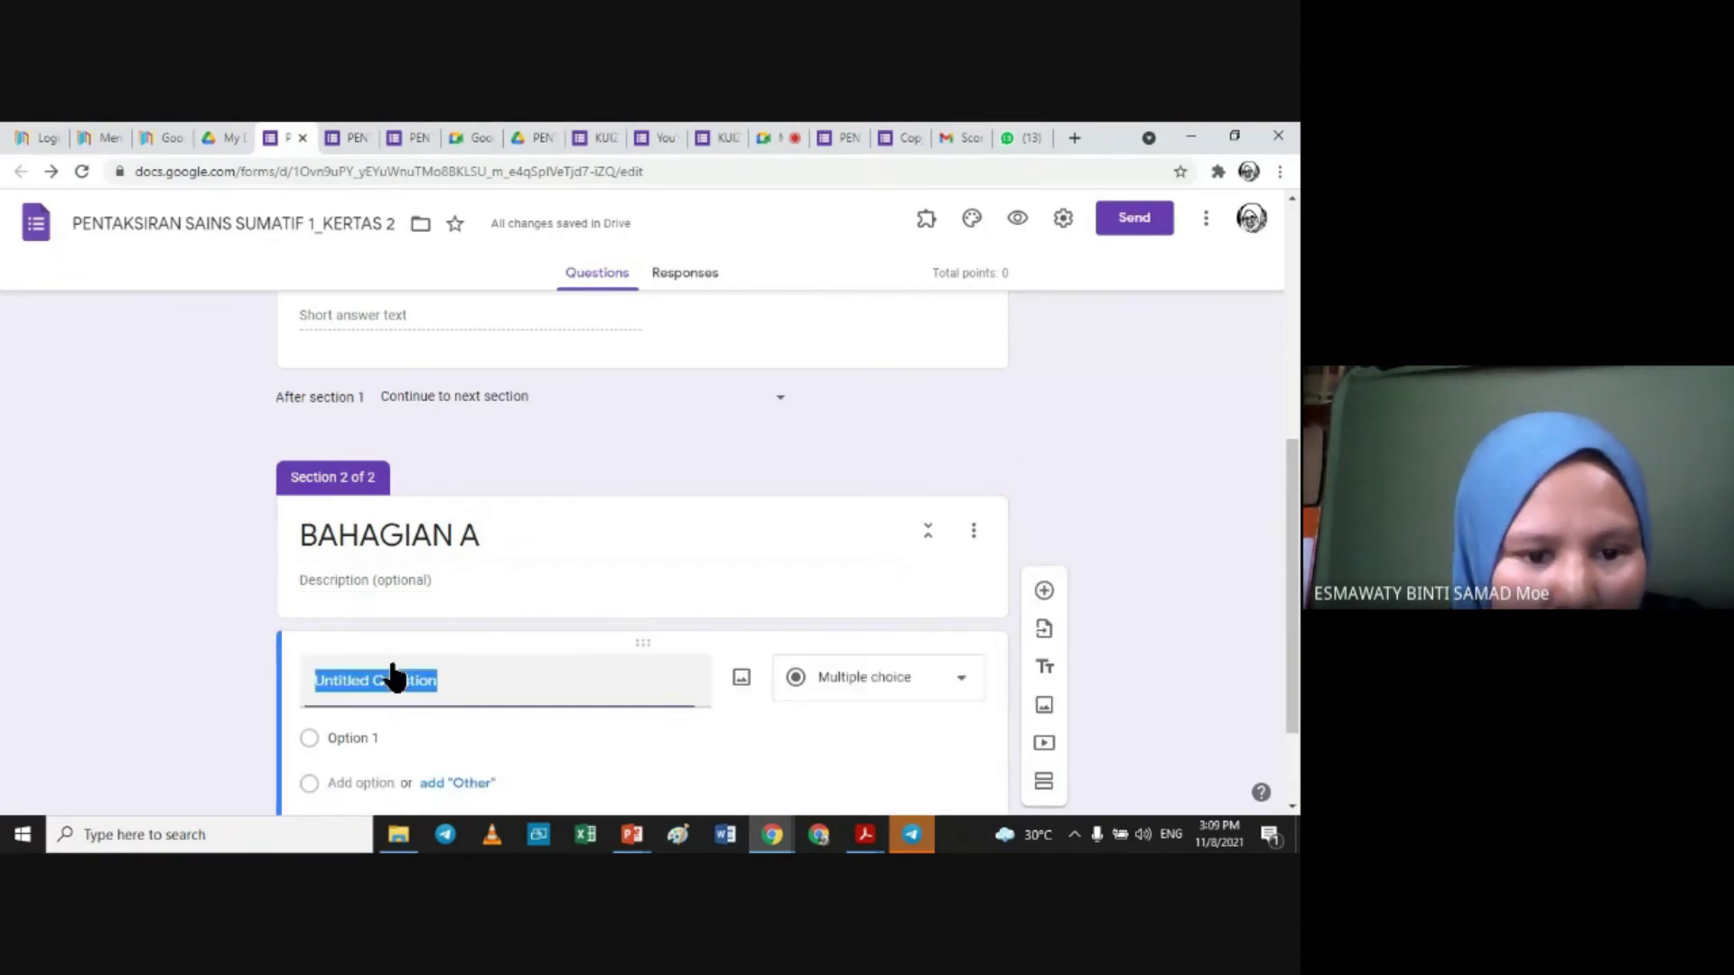
text(soALAN 1)
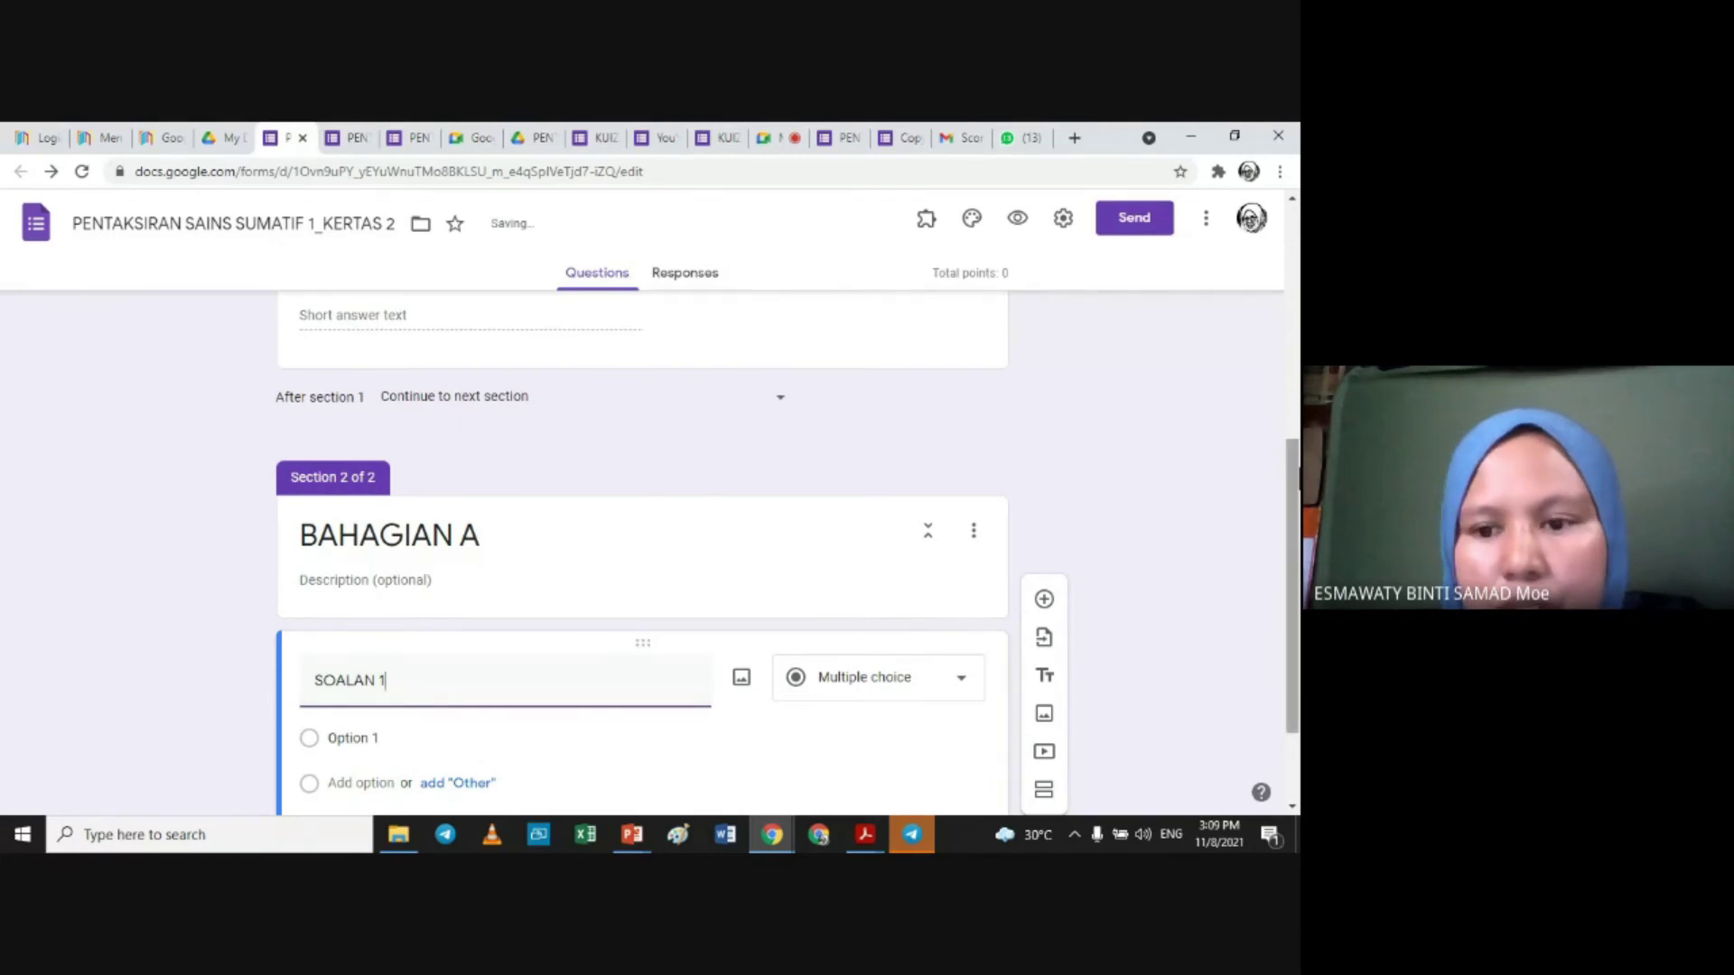
Step: Start adding an image to question SOALAN 1 and open the file browser for the upload
scroll(1296, 479, down, 2)
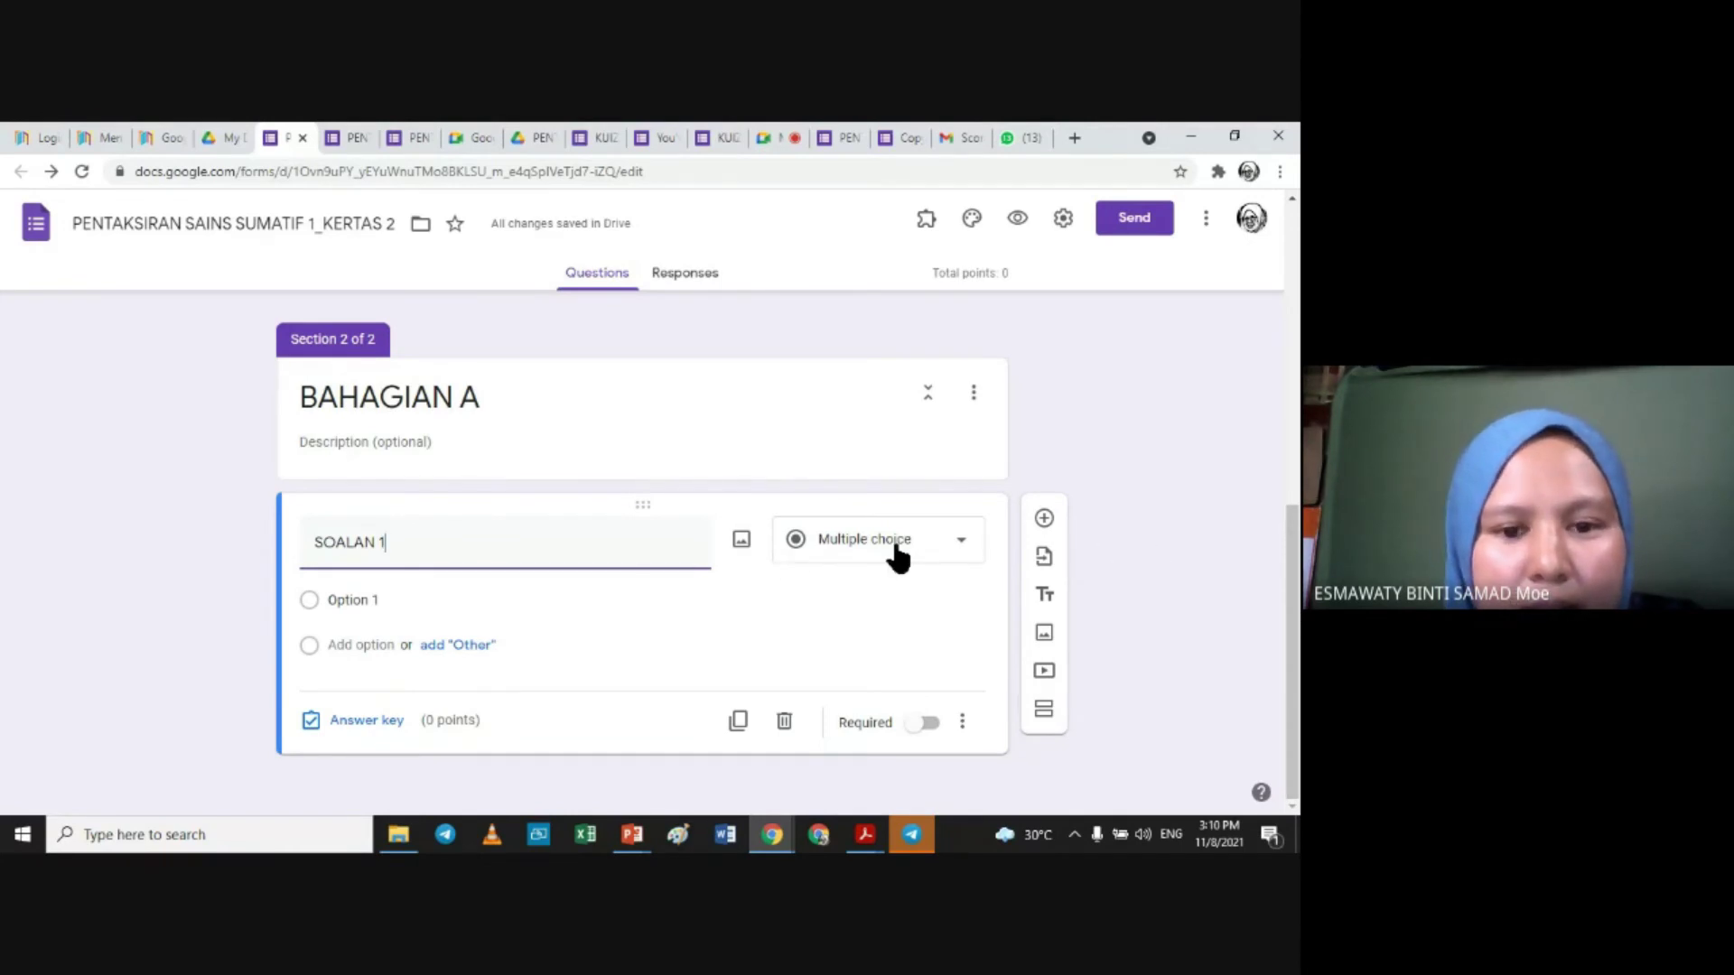
click(743, 539)
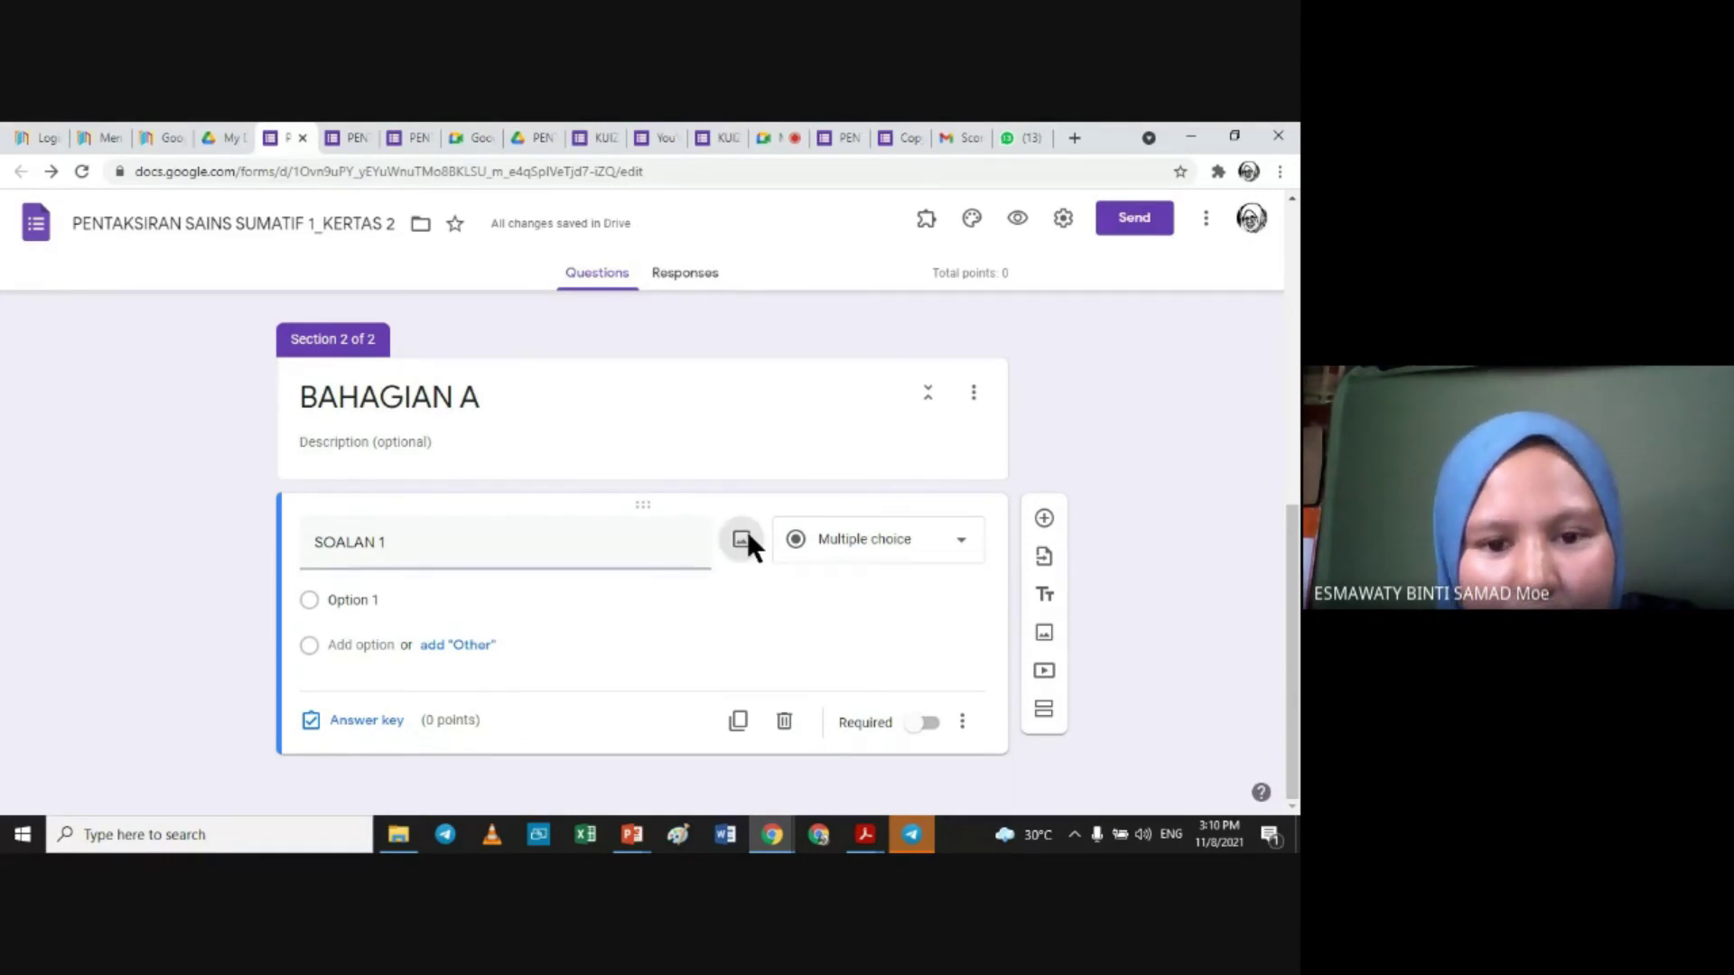
click(644, 624)
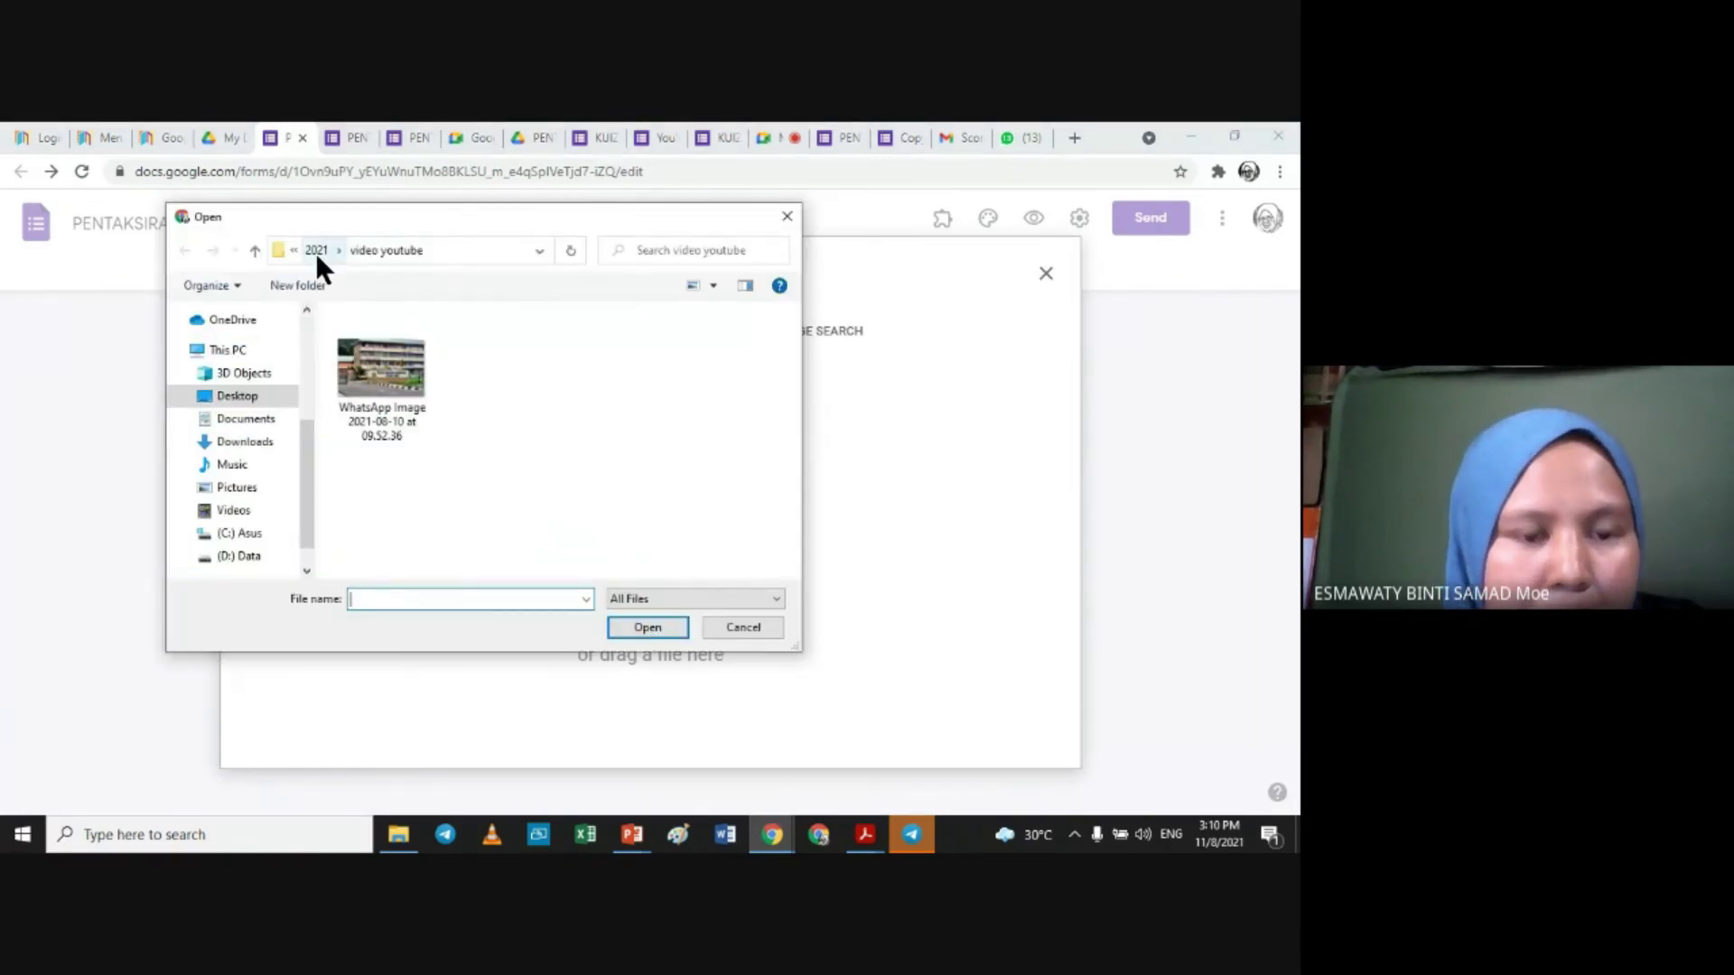
click(246, 400)
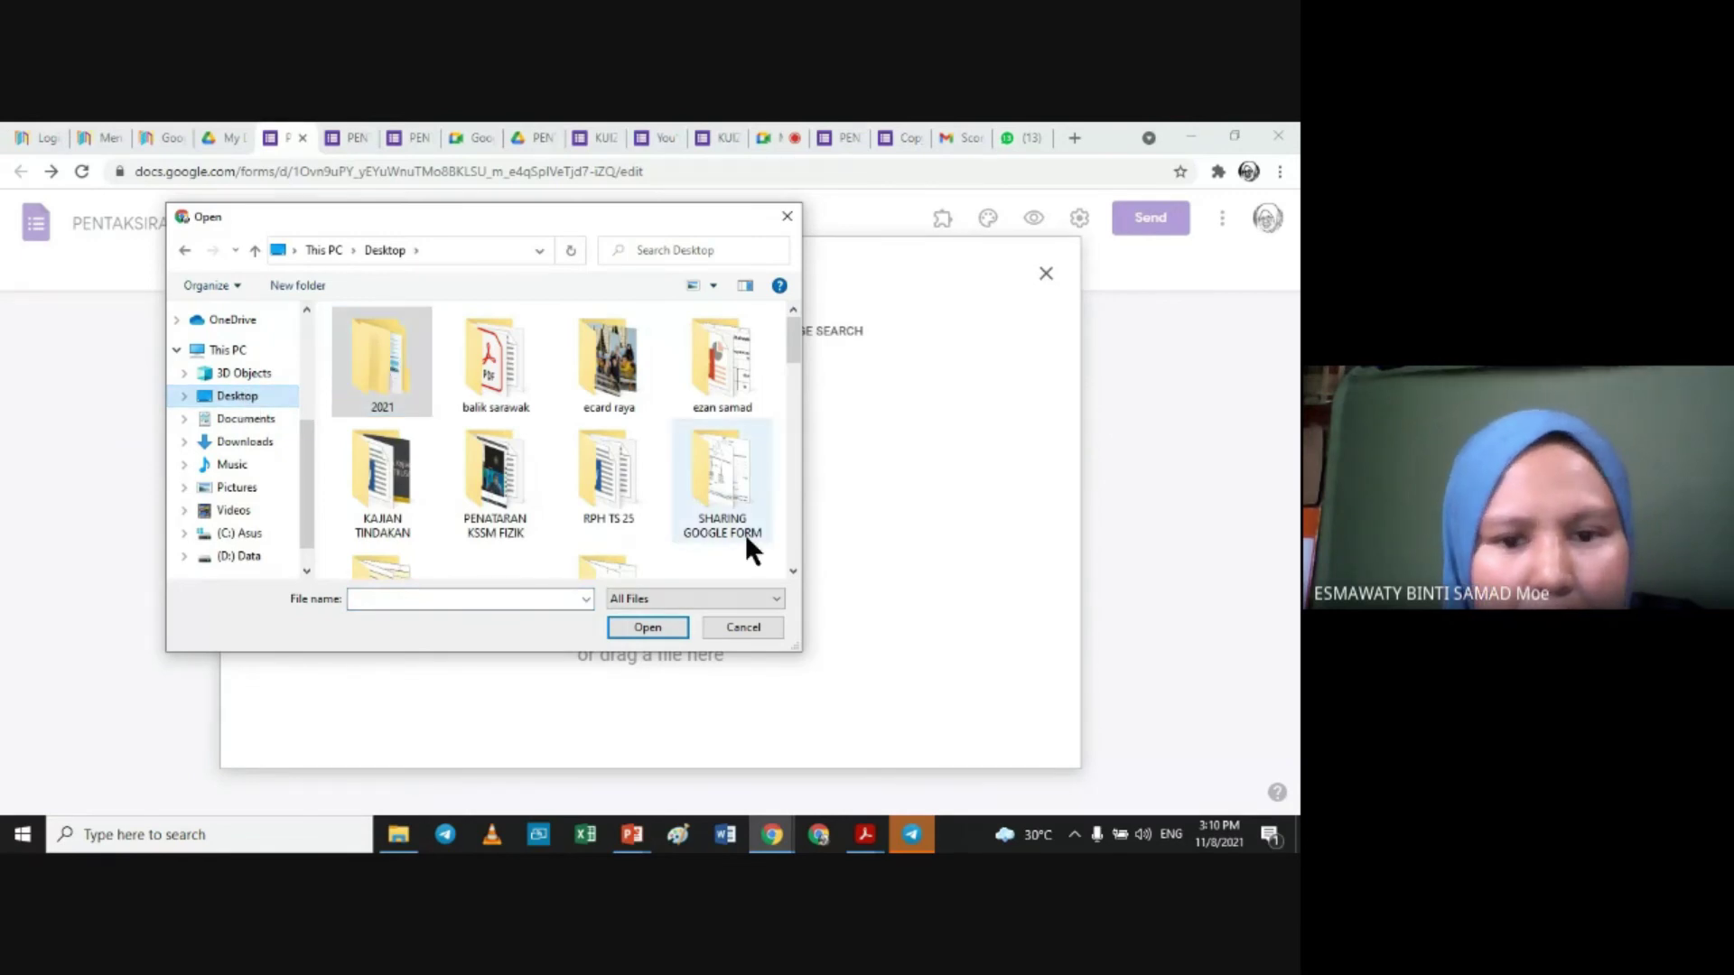
drag(793, 342, 798, 372)
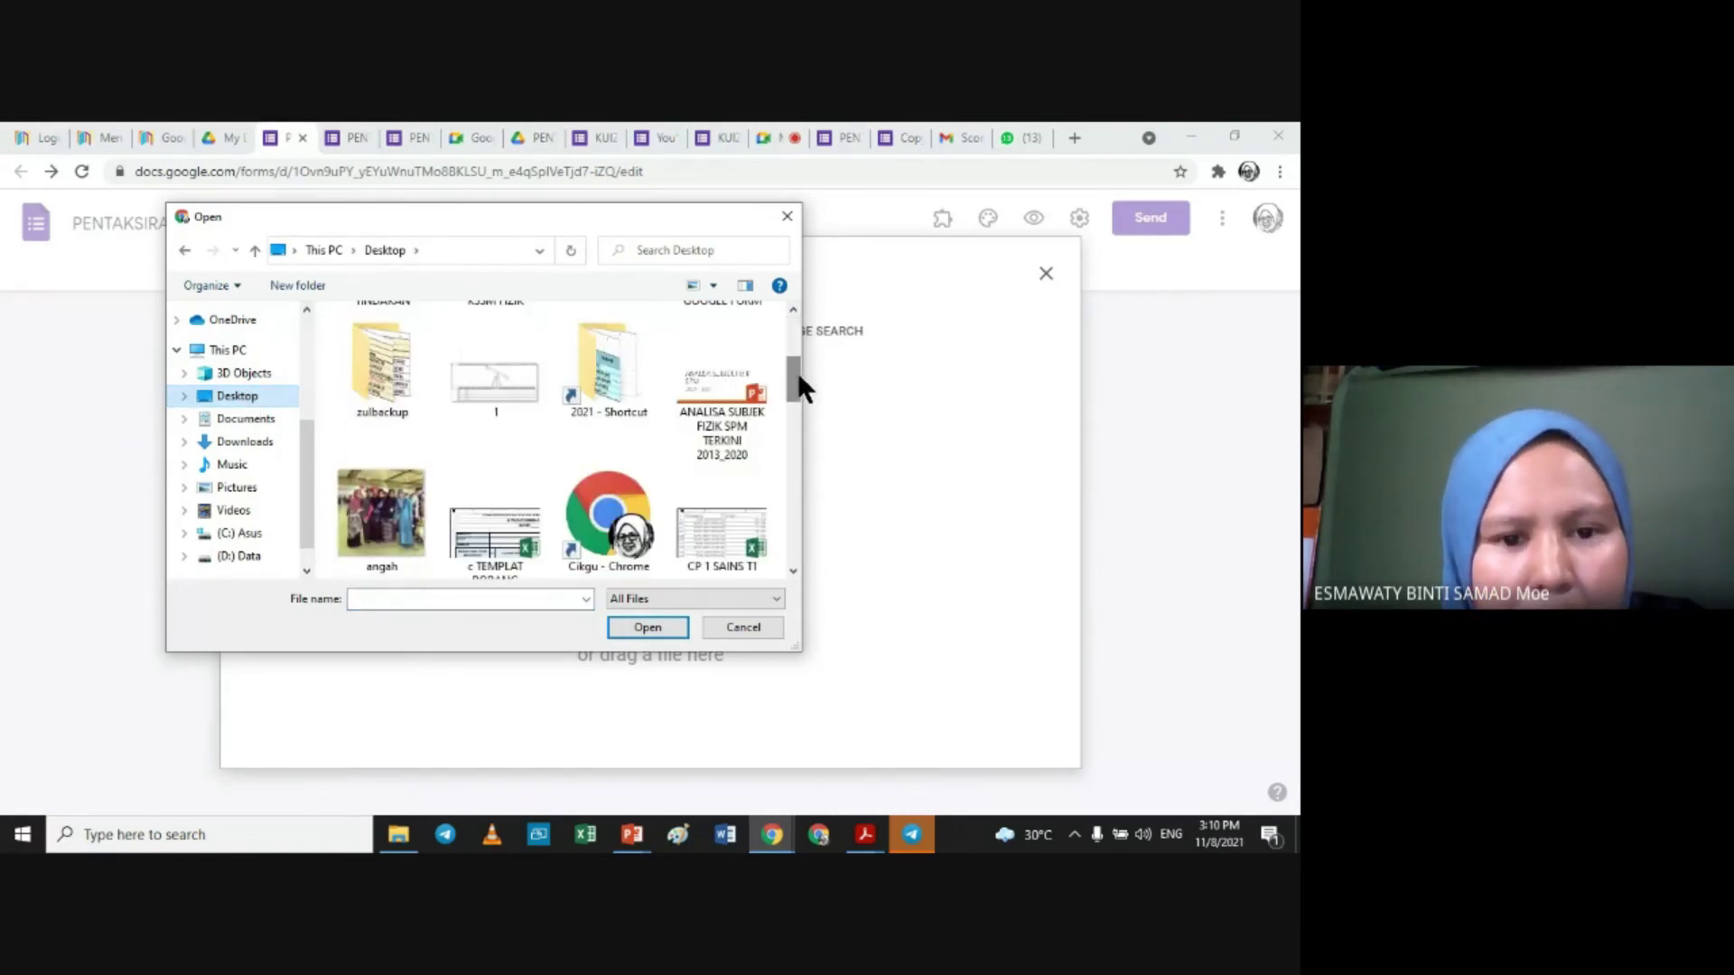
double_click(625, 369)
click(377, 374)
double_click(378, 379)
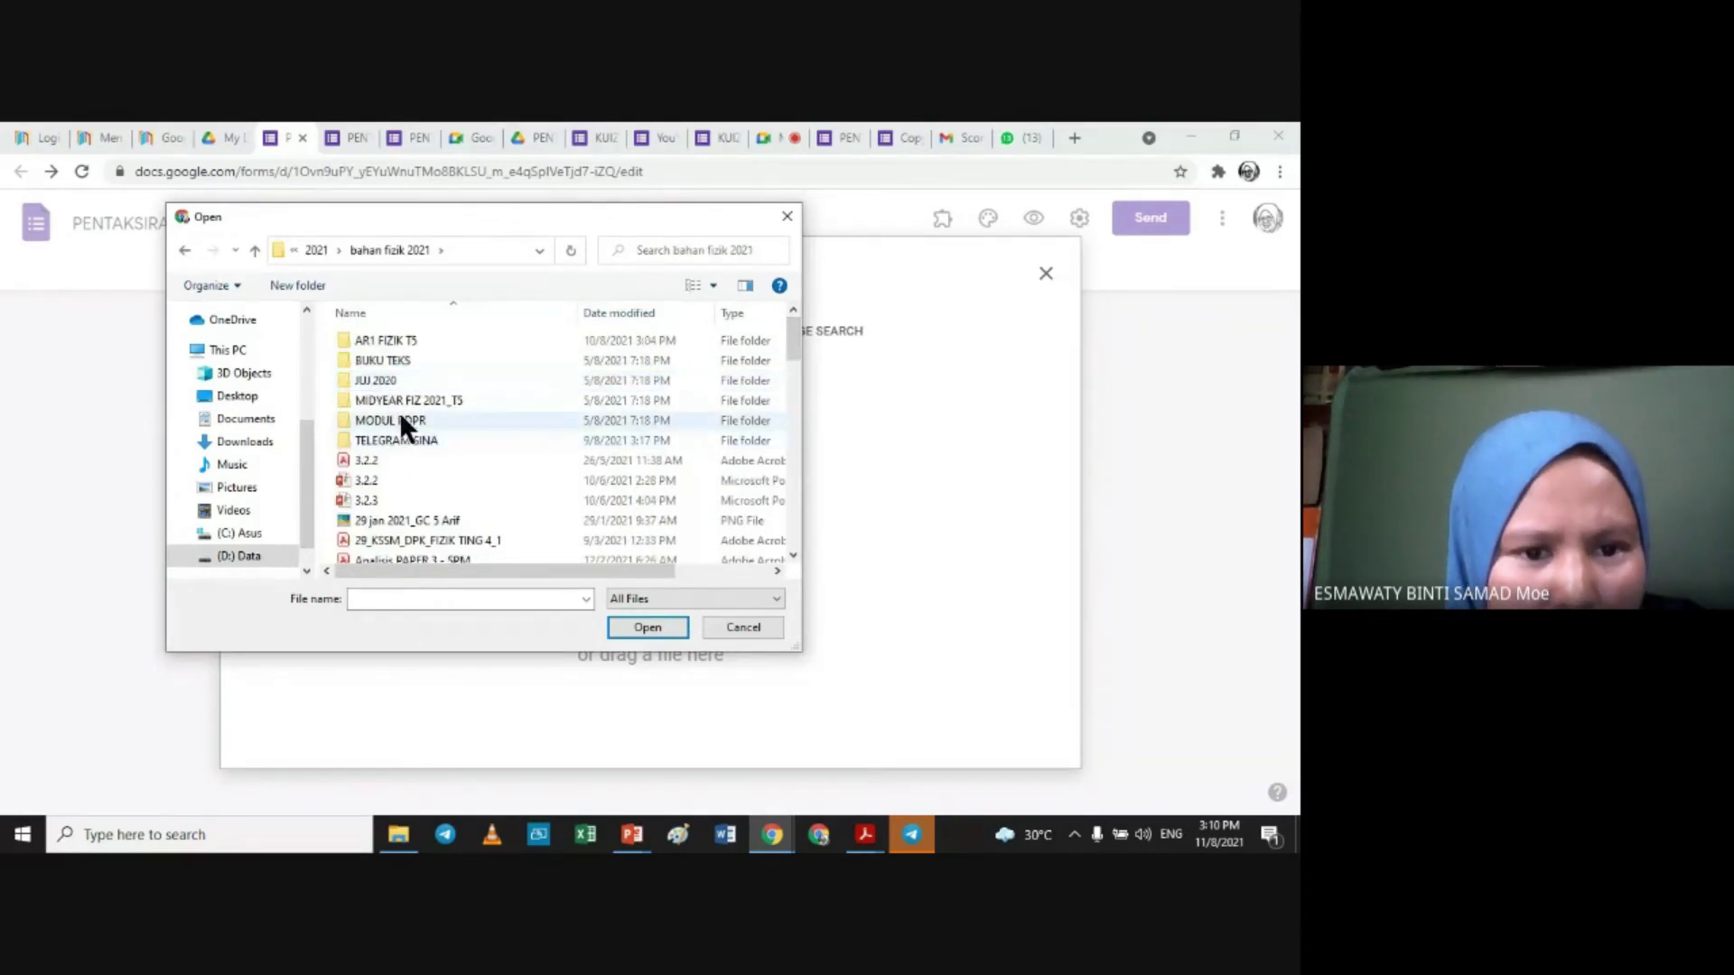
click(318, 250)
drag(788, 341, 811, 420)
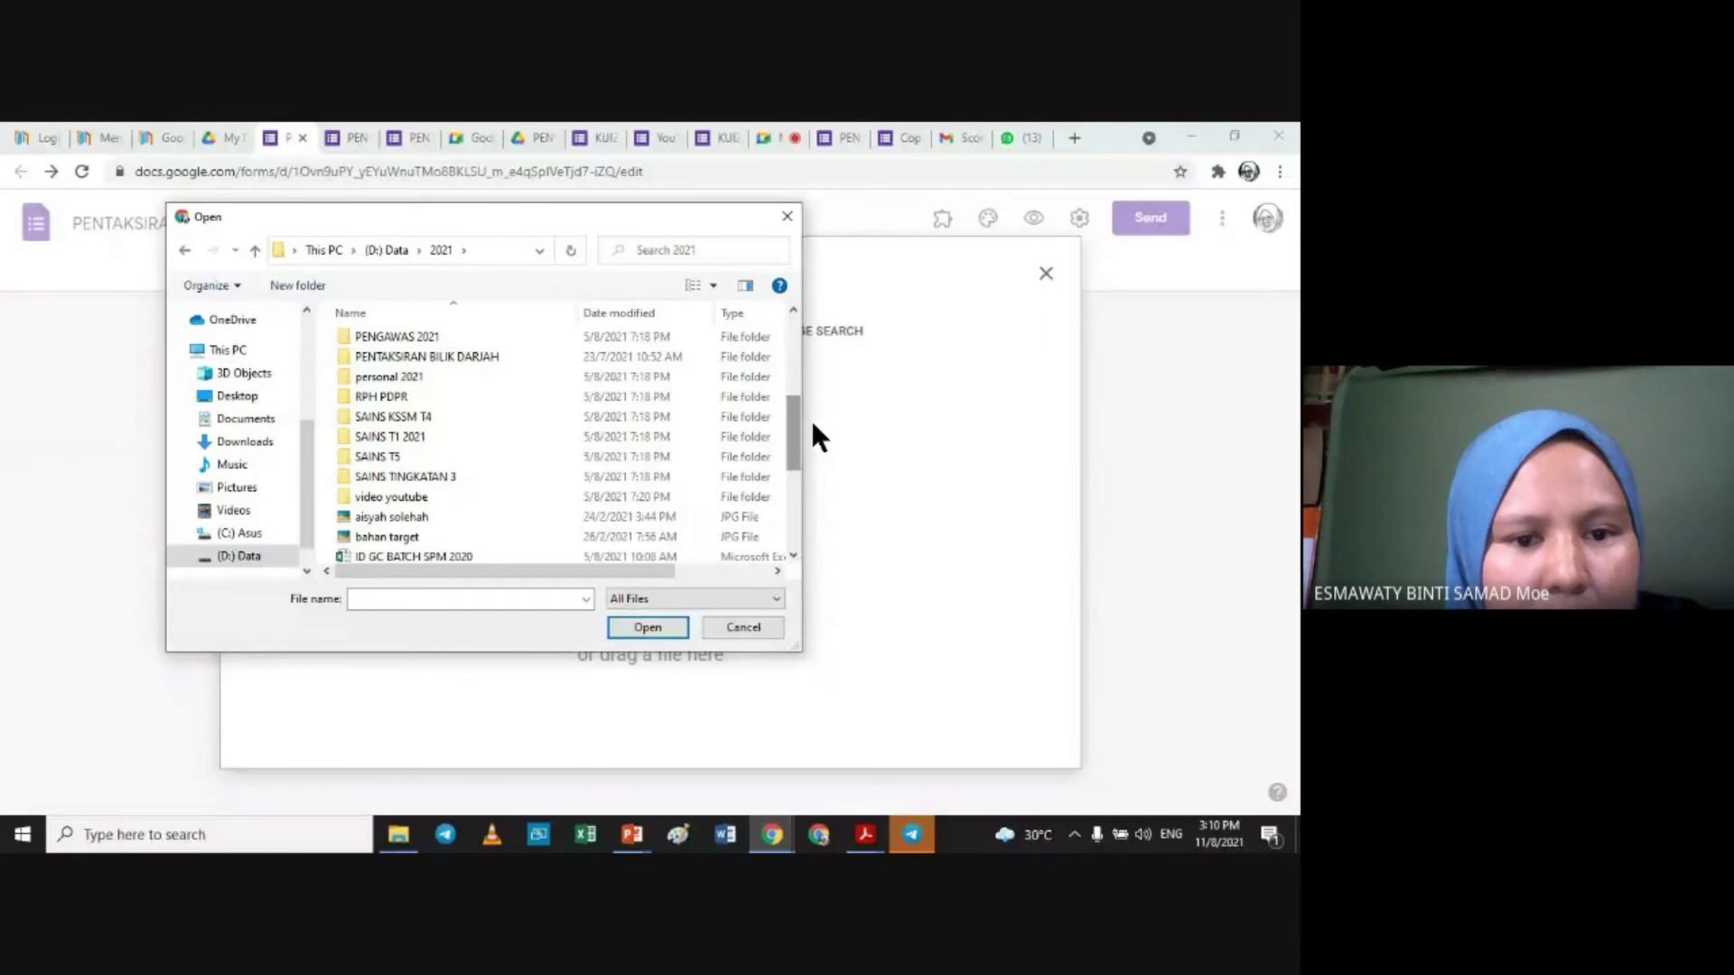
Step: Insert the image "K2_B i" from the Desktop folder "SHARING GOOGLE FORM" into question SOALAN 1
click(228, 397)
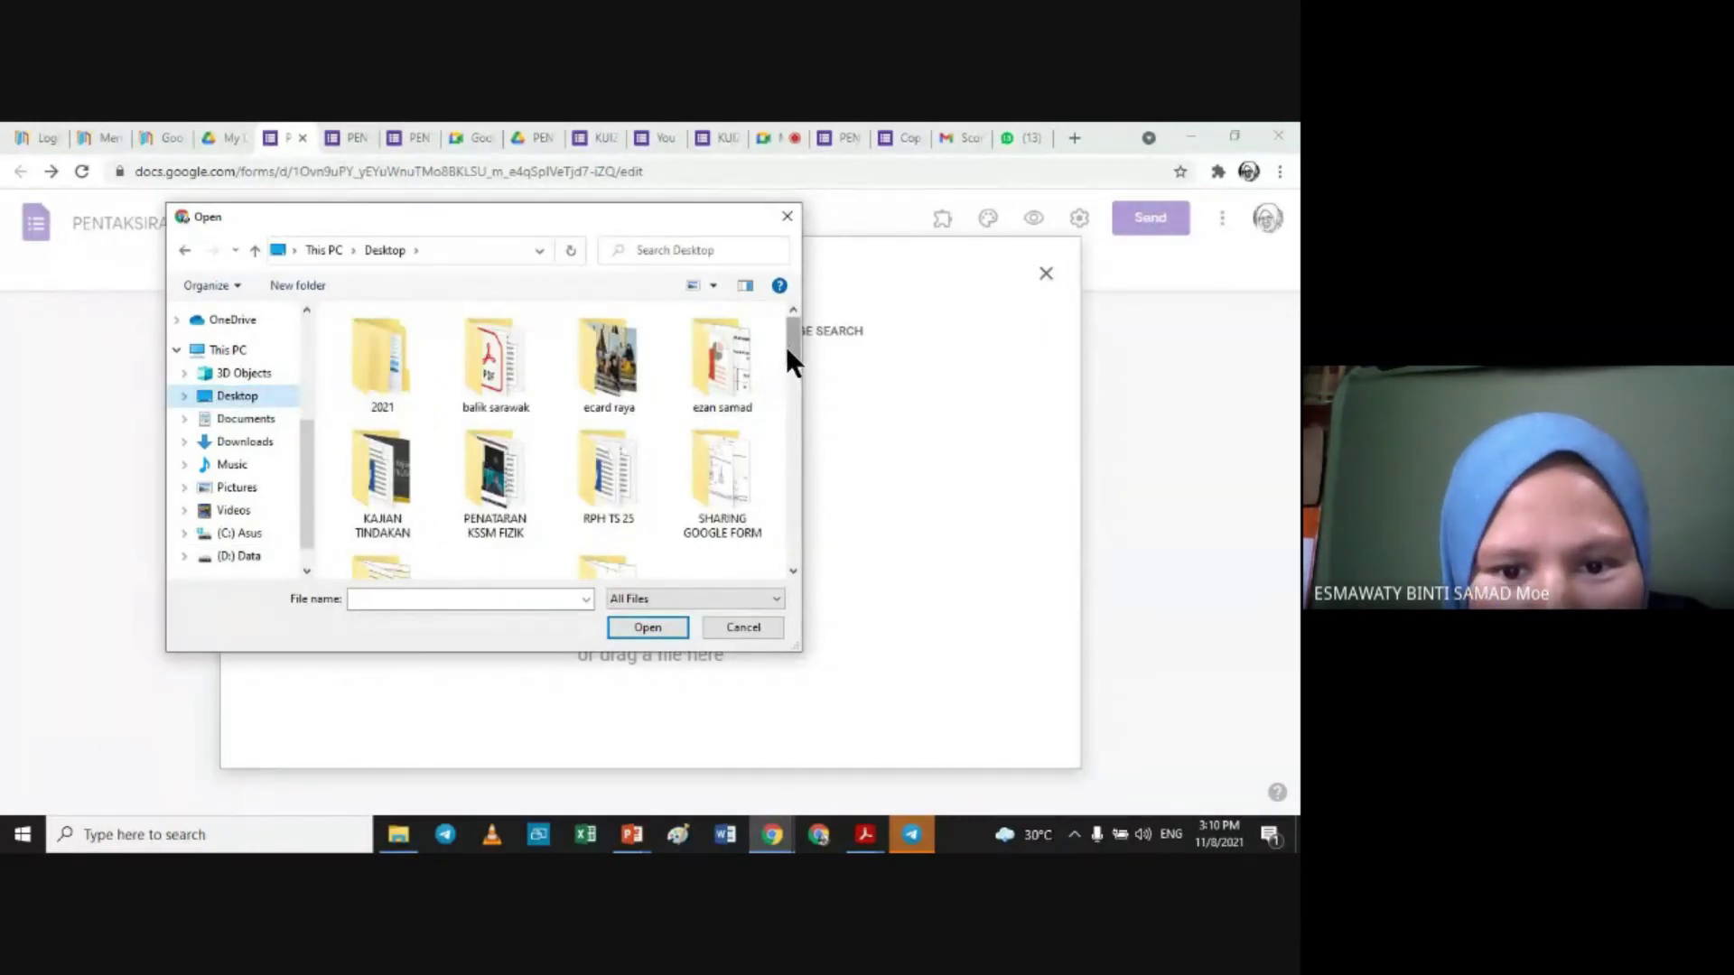
double_click(723, 478)
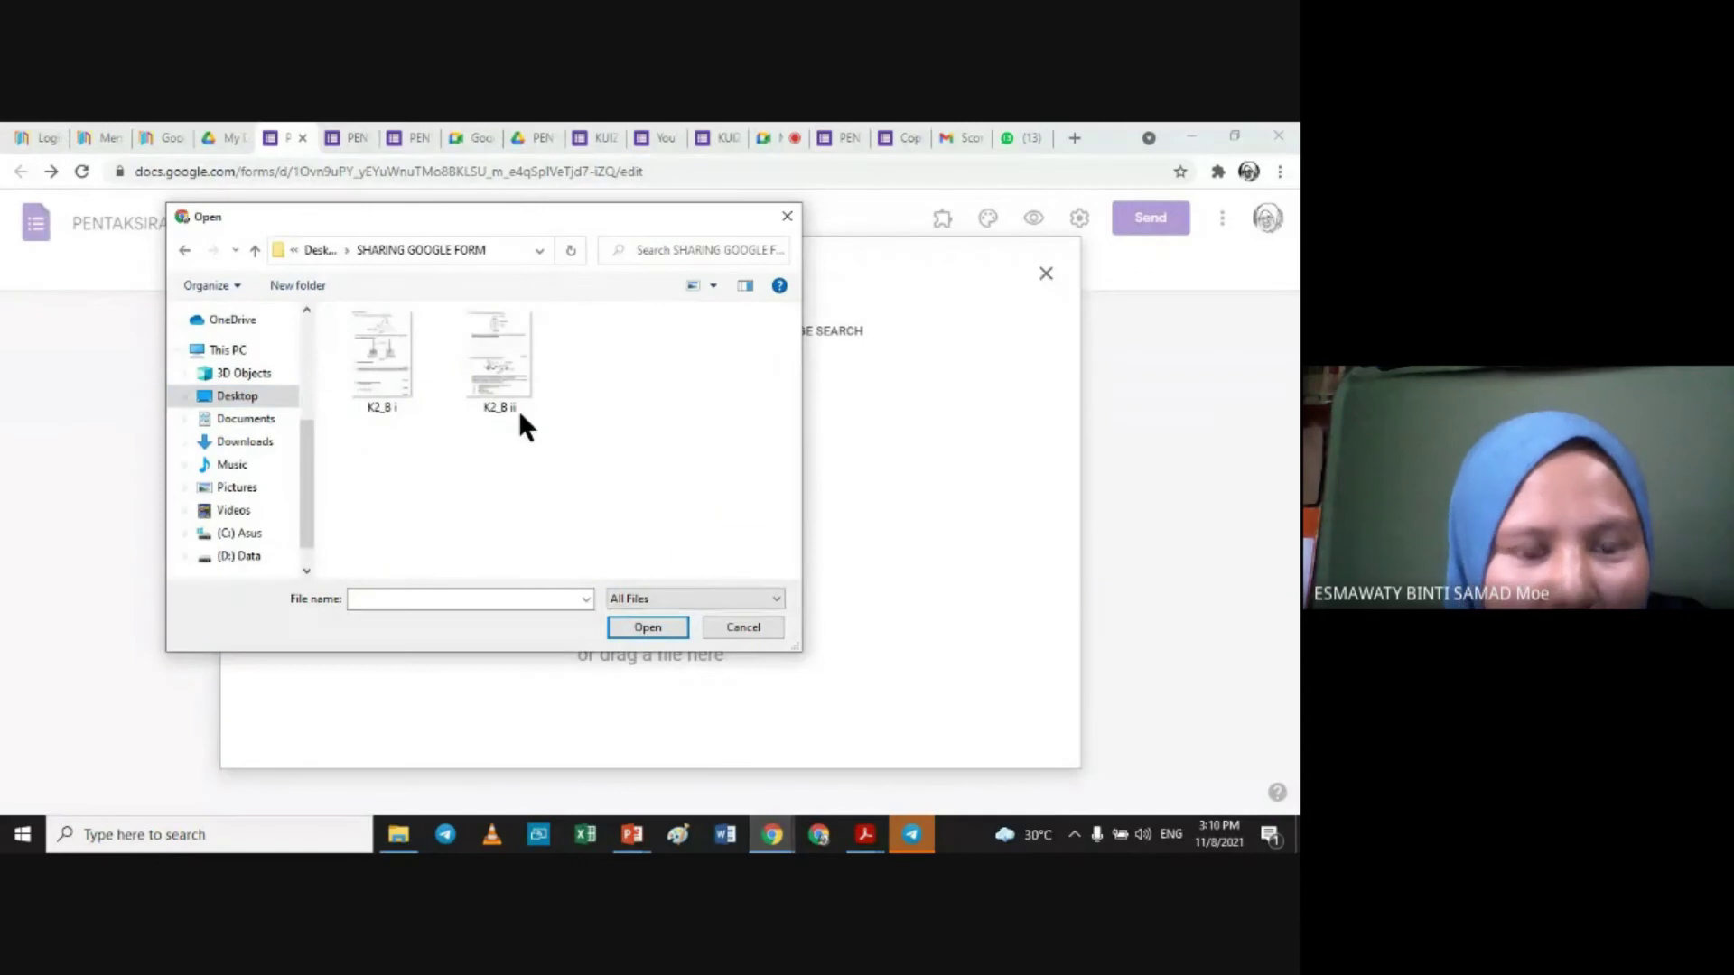
click(377, 341)
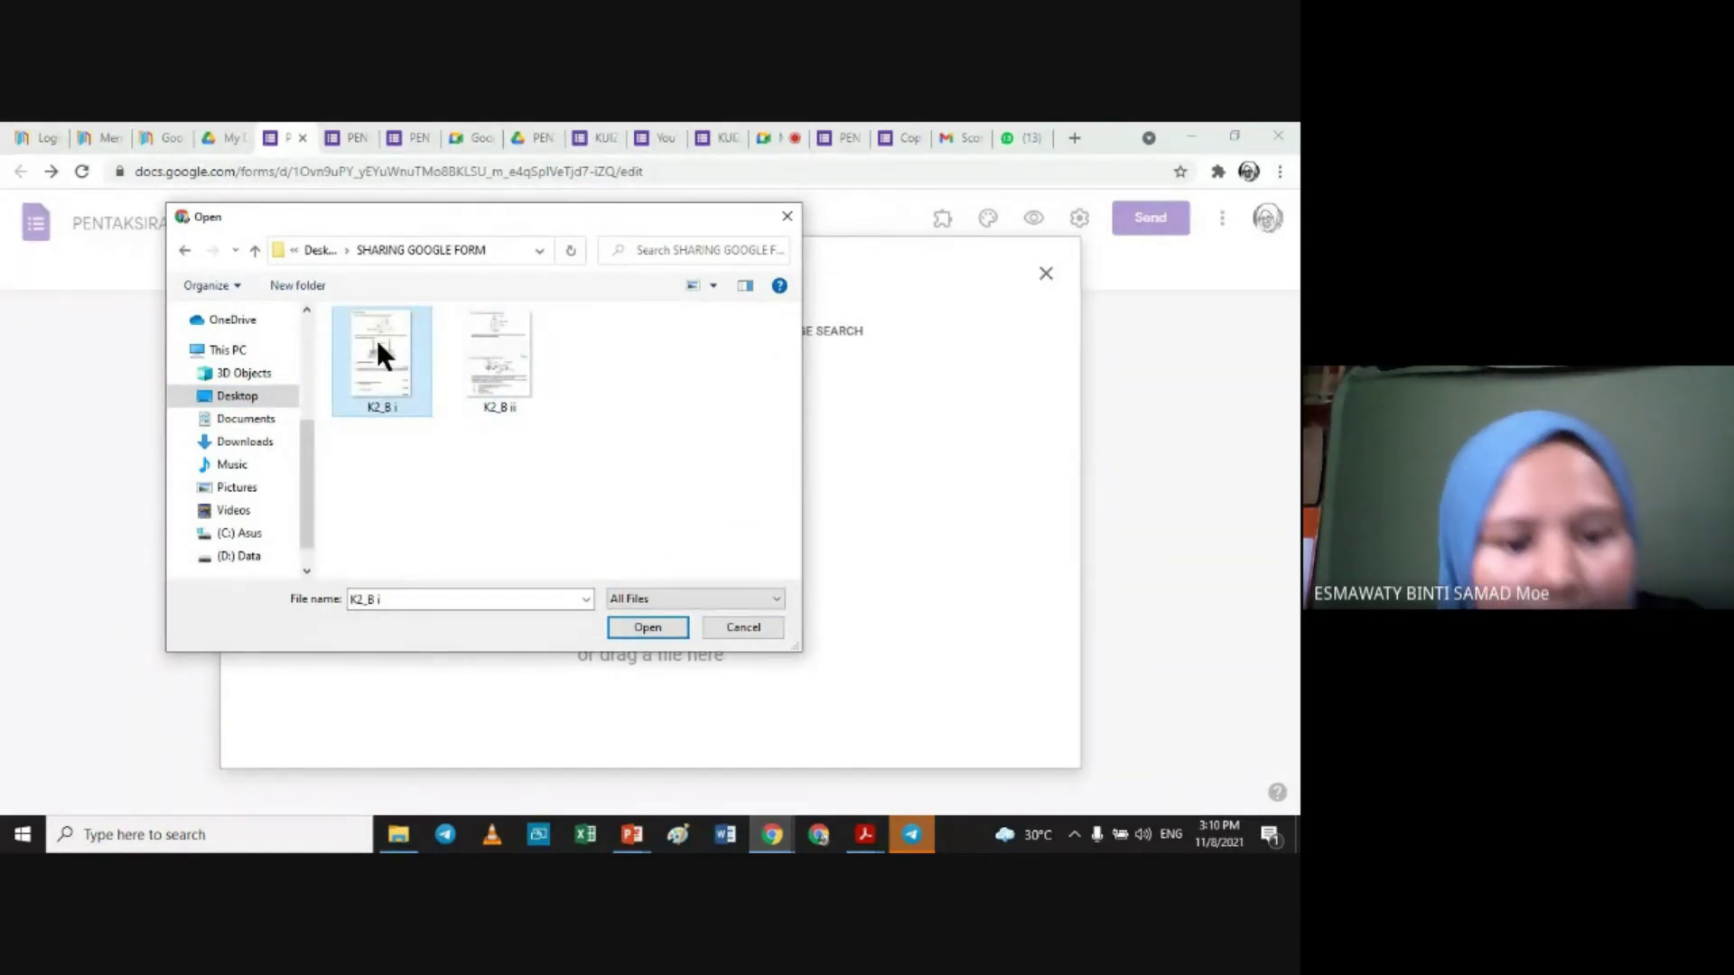
click(652, 626)
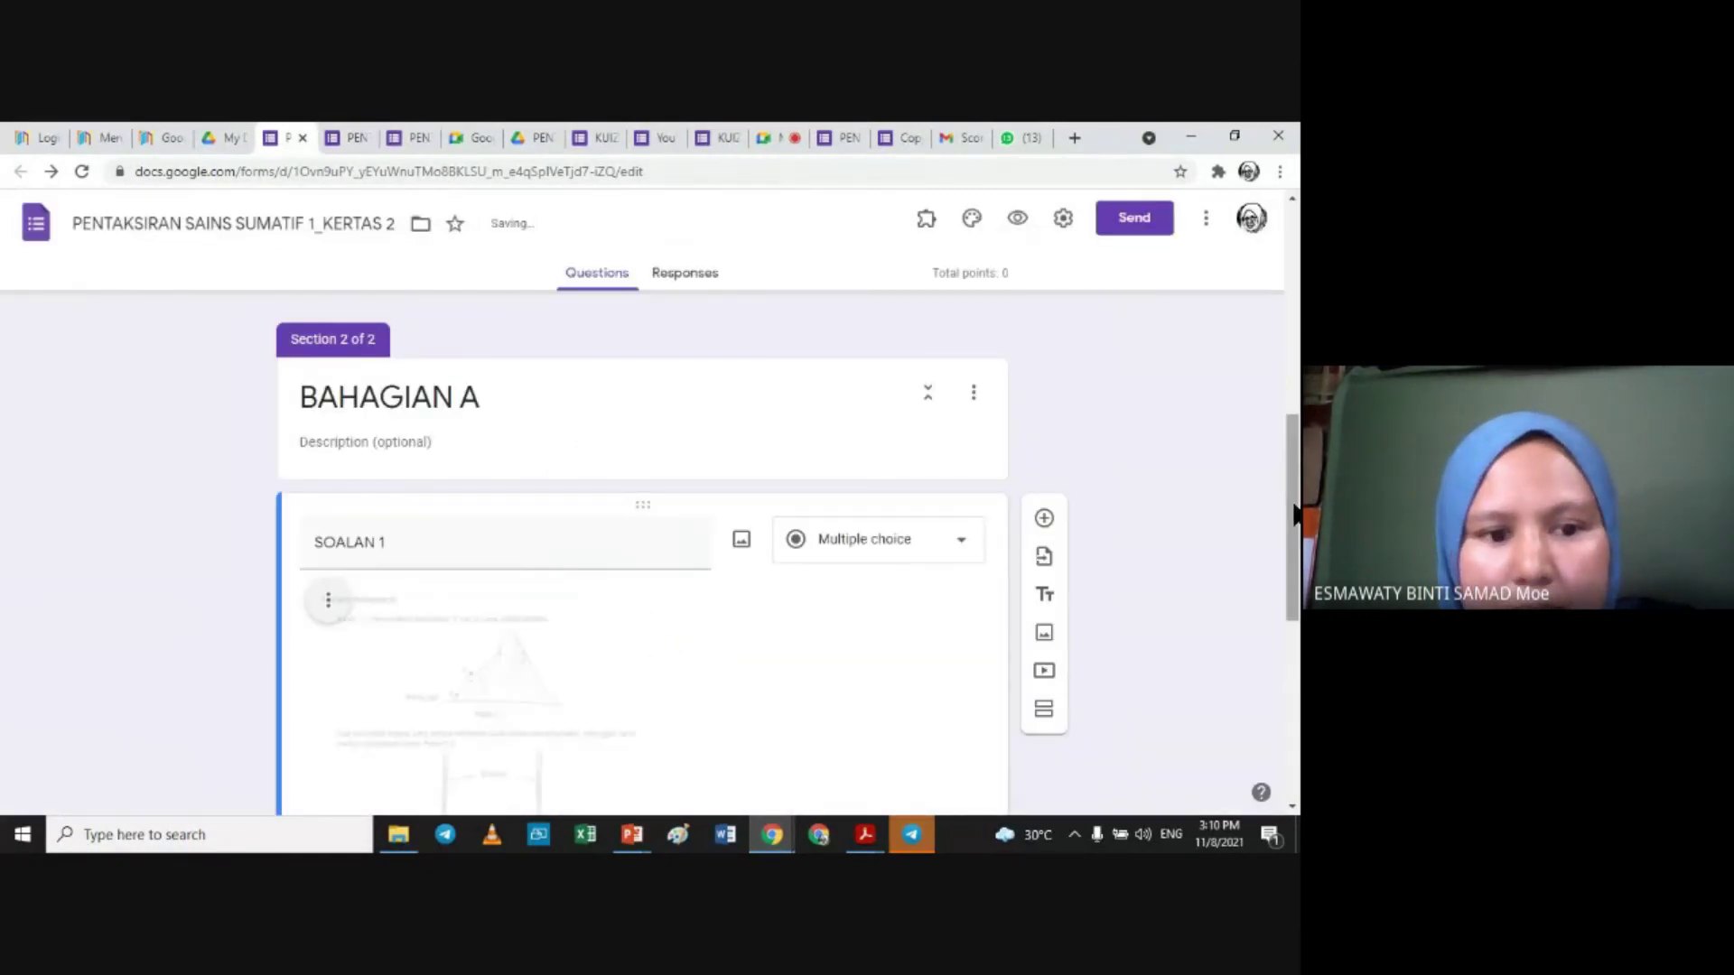
Step: Enlarge the inserted image in SOALAN 1 to nearly the full width of the question card
scroll(1295, 513, down, 4)
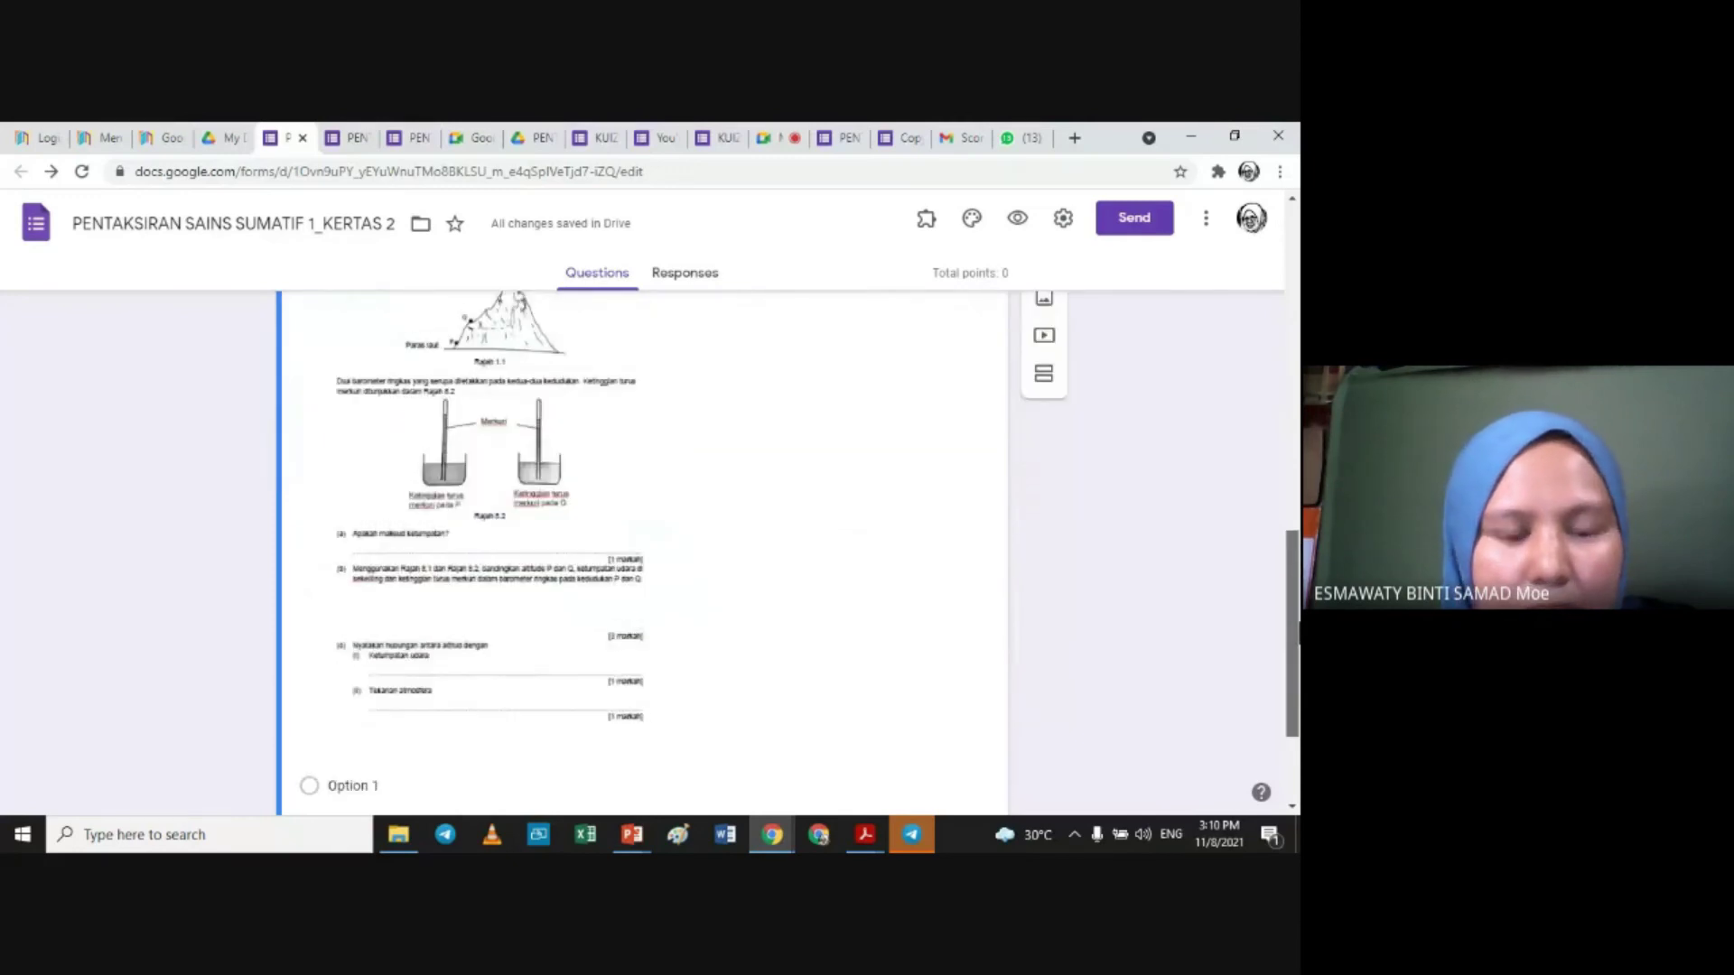
click(517, 495)
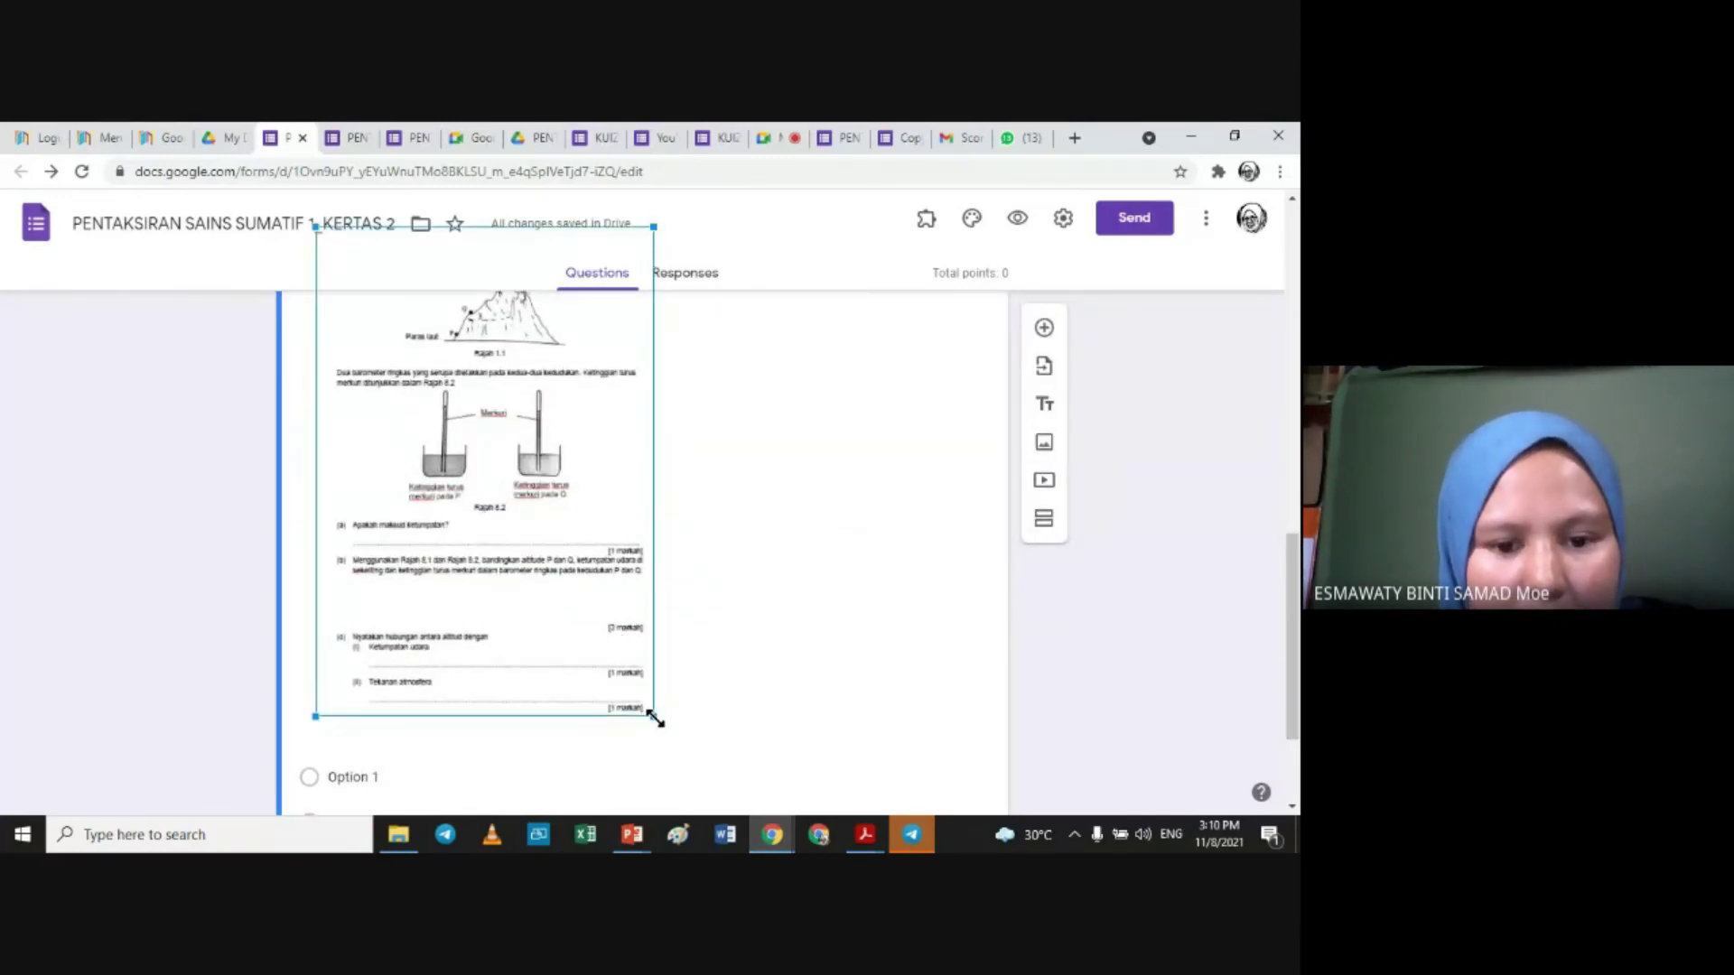
drag(658, 716, 946, 721)
Step: Add a full stop to the question title so that it reads "SOALAN 1."
drag(1296, 555, 1289, 482)
triple_click(455, 390)
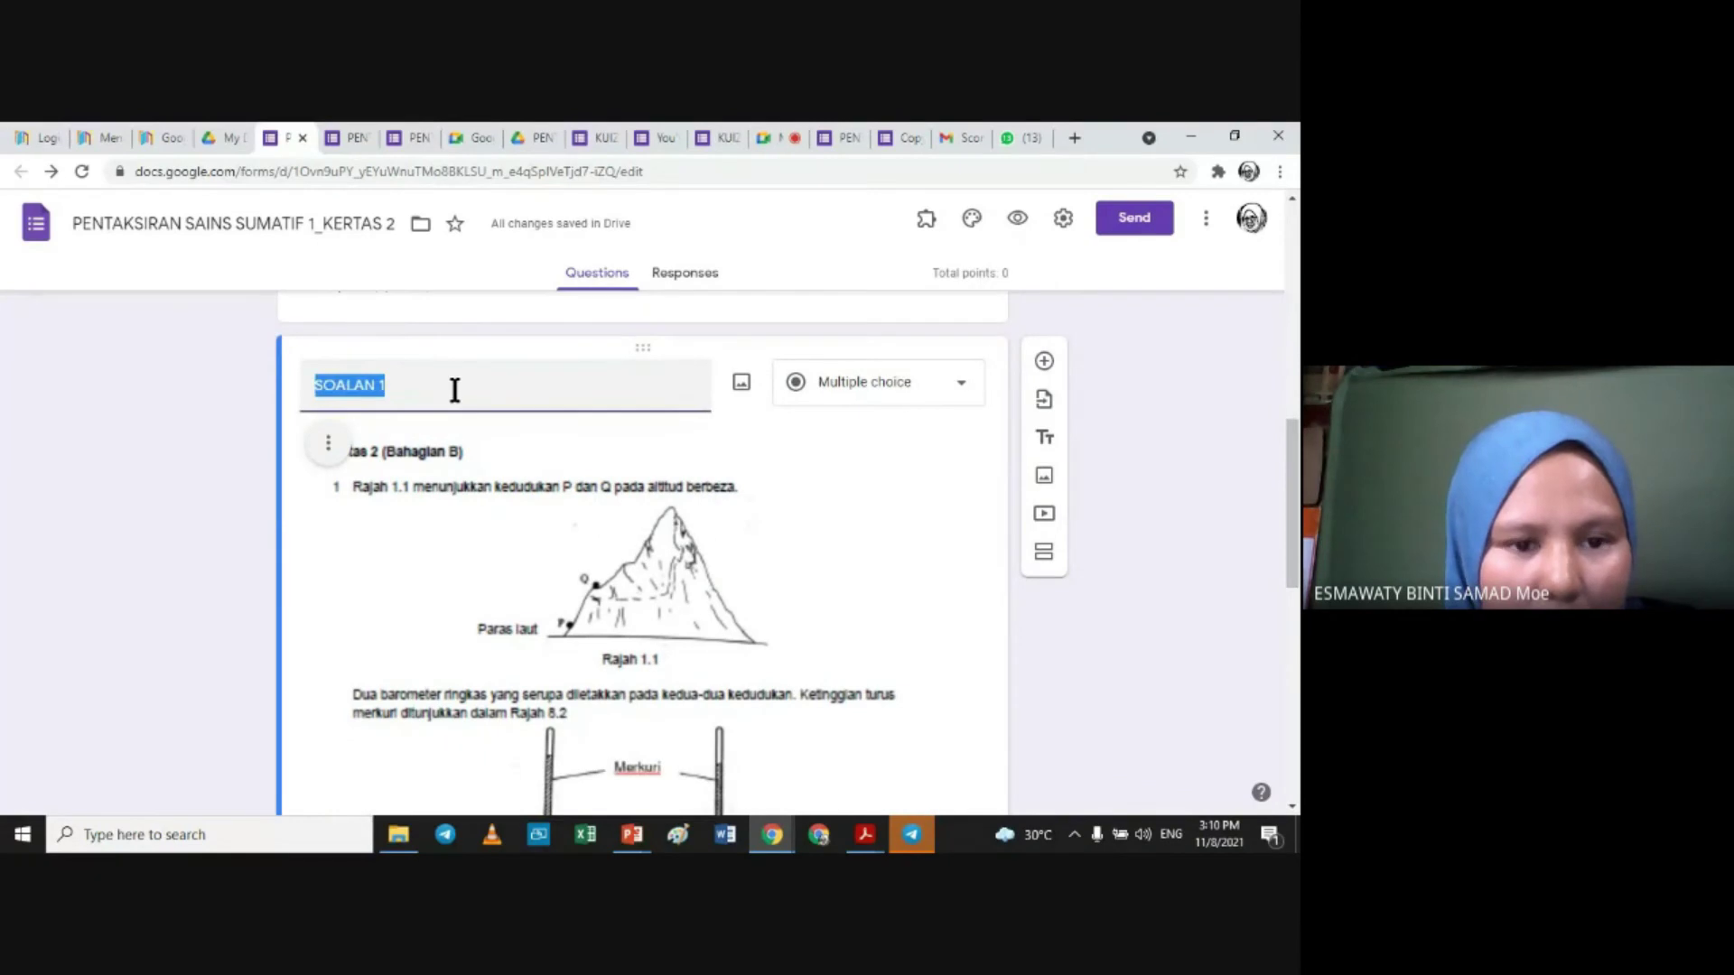
click(452, 391)
text(.)
Step: Enter "JAWAB SEMUA SOALAN." as the first line of the BAHAGIAN A section description
drag(1293, 469, 1293, 431)
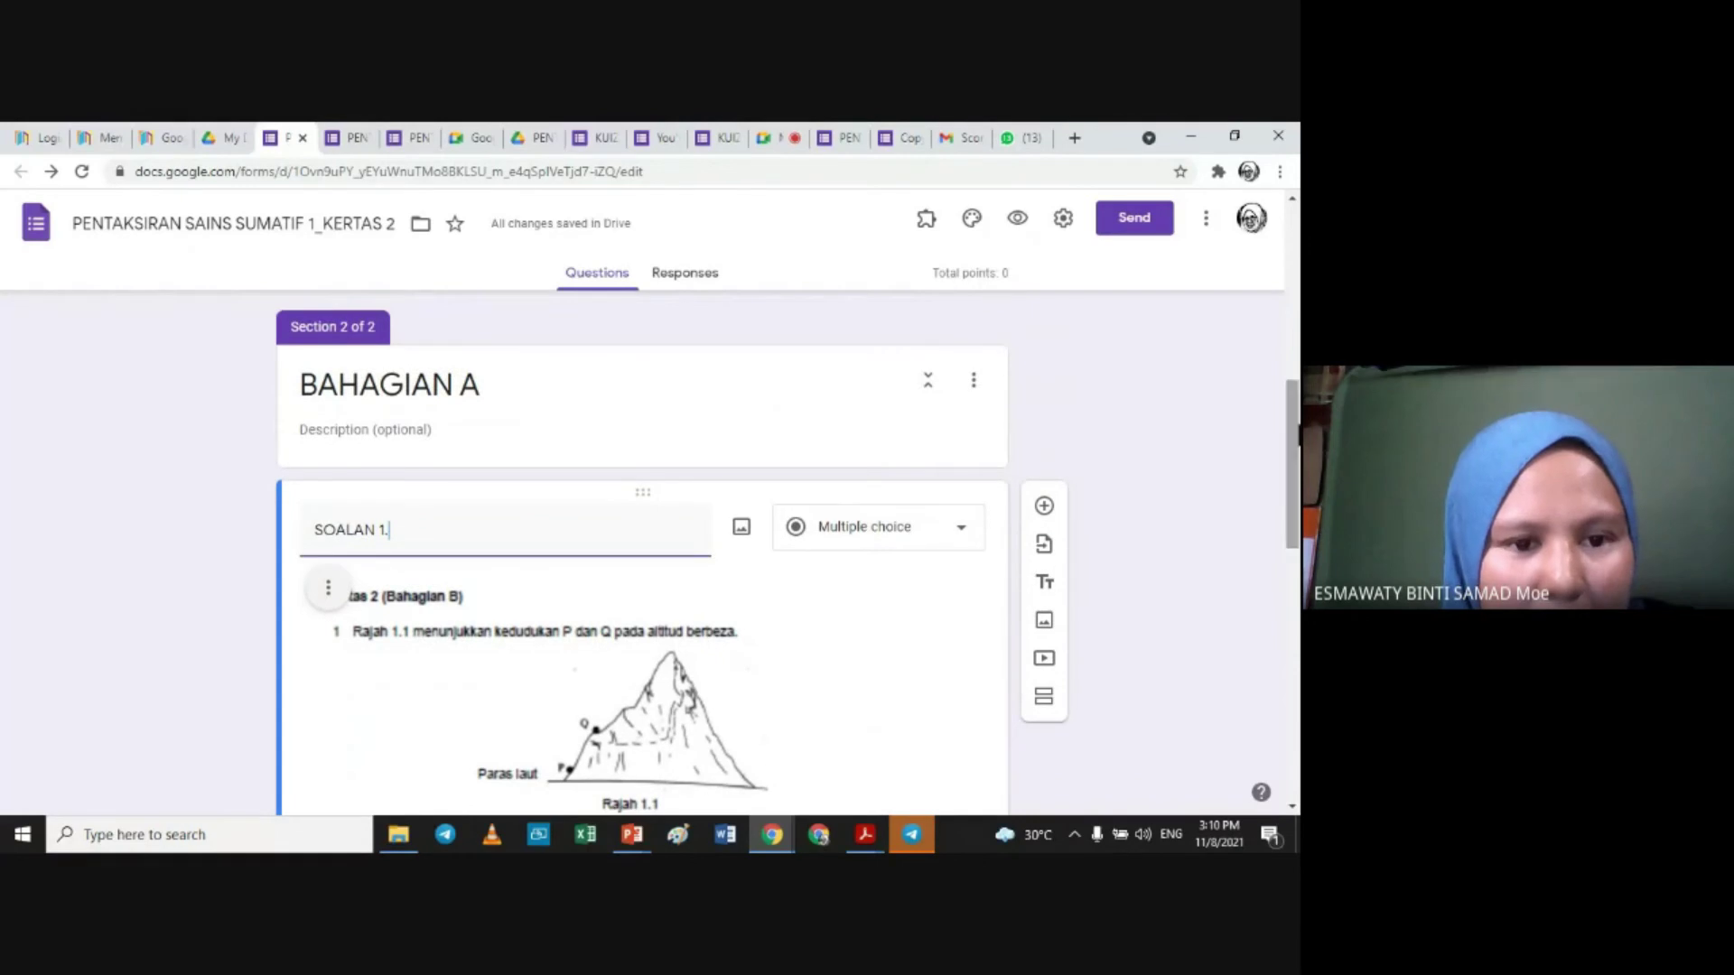
click(437, 433)
text(jAW)
key(BackSpace)
key(BackSpace)
text(JAWAB SEMUA SOALAN)
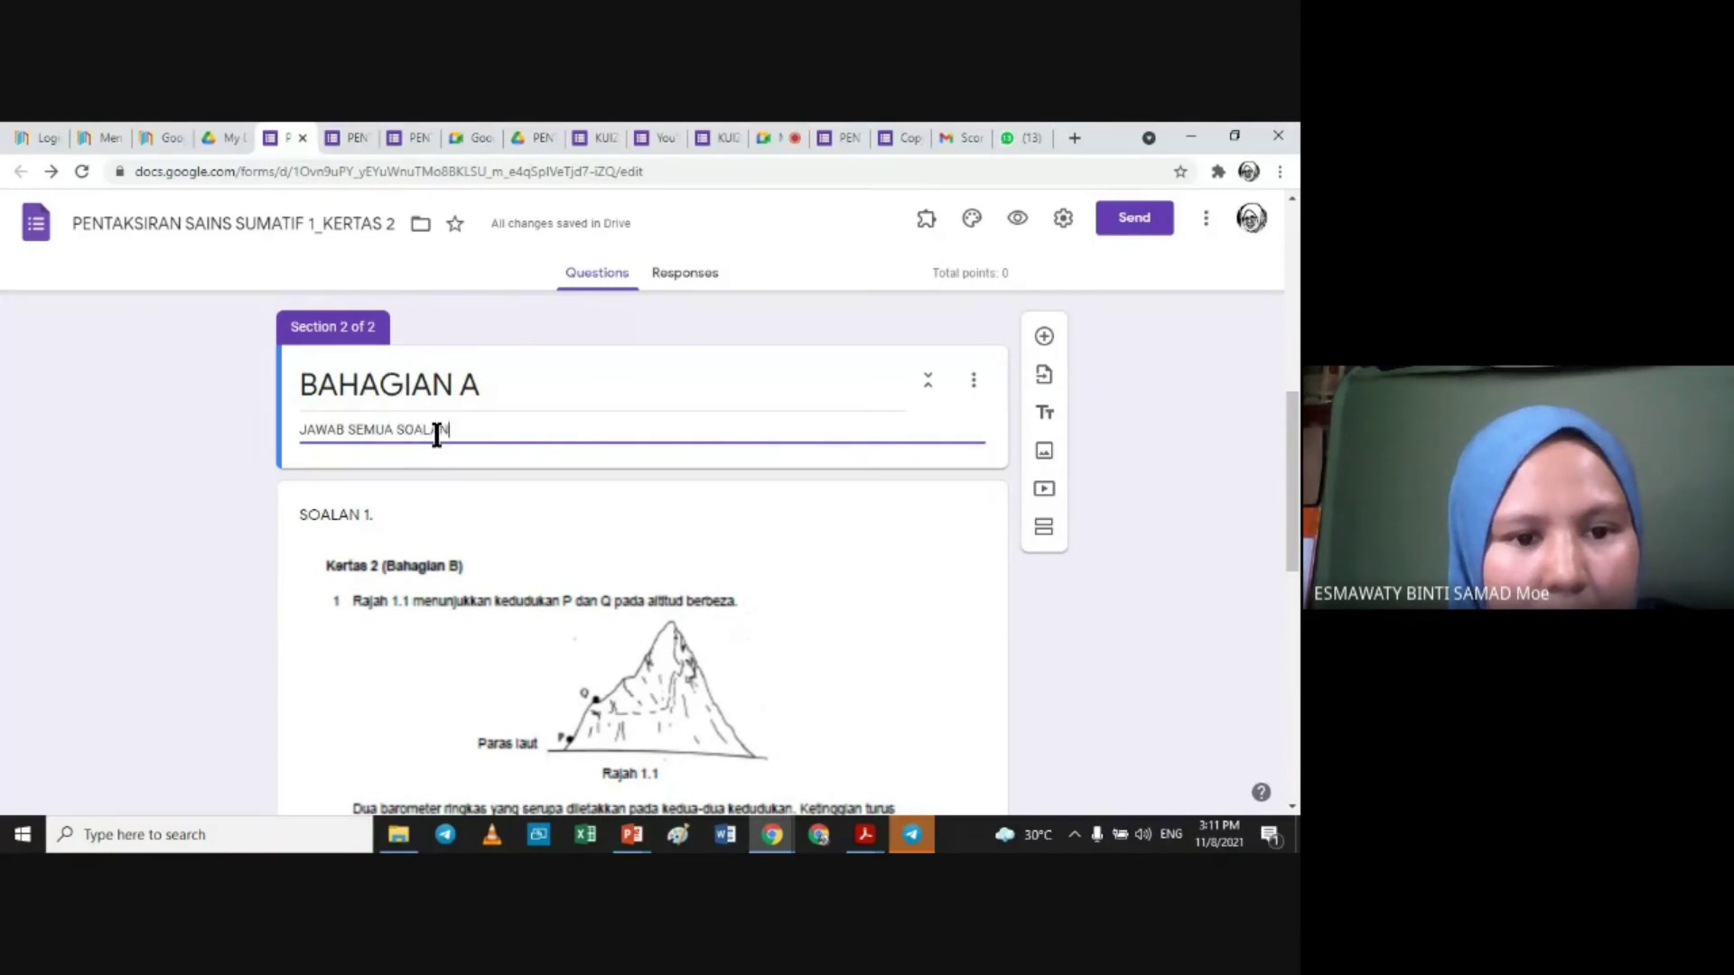
text(.)
Step: Add the second description line "SOALAN HENDAKLAH DI JAWAB DALAM HELAIAN TAMBAHAN." to the BAHAGIAN A section
key(Return)
text(SOALAN HENDAKLA)
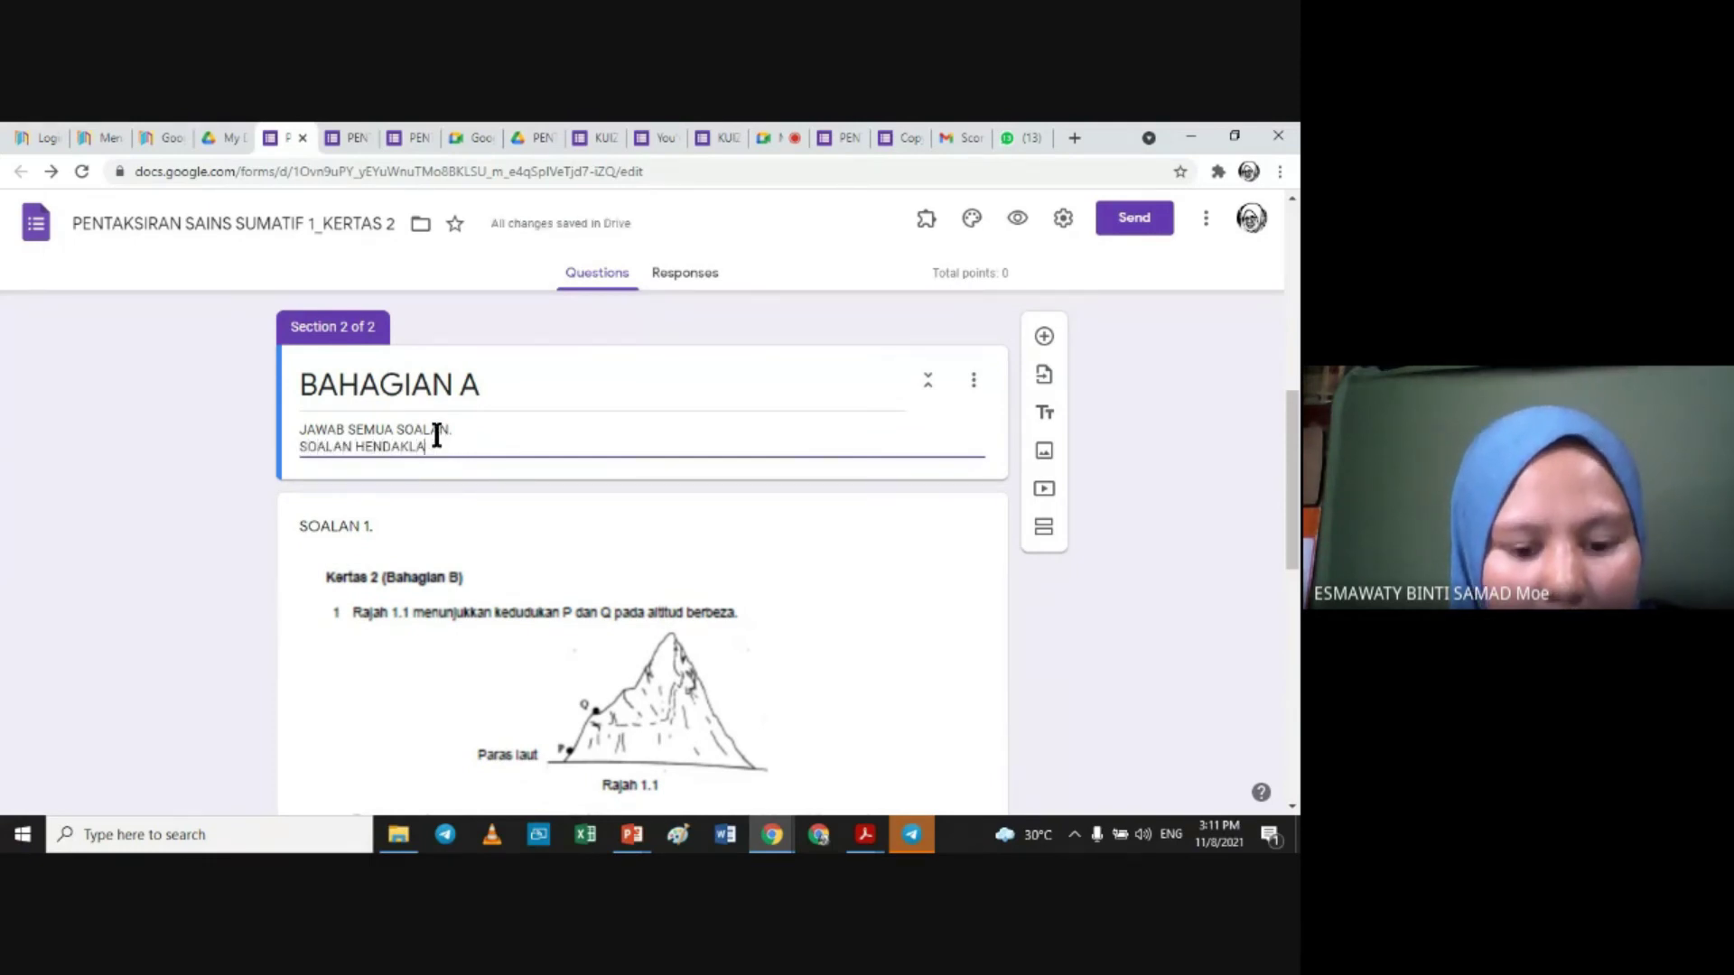
text(H DI JAWAB DALAM HELAIAN TAMBAHAN.)
Step: Add the third BAHAGIAN A description line "SEKIRANYA TELAH SELESAI, MUAT NAIK JAWAPAN ANDA DALAM BENTUK IMEJ ATAU PDF"
key(Return)
text(SET)
key(BackSpace)
text(KIRANYA TELAH SELESAI. MUAAT)
key(BackSpace)
text(NAIK JAWAPAN ANDA DALAM BENTUK IMEJ ATAU PDF)
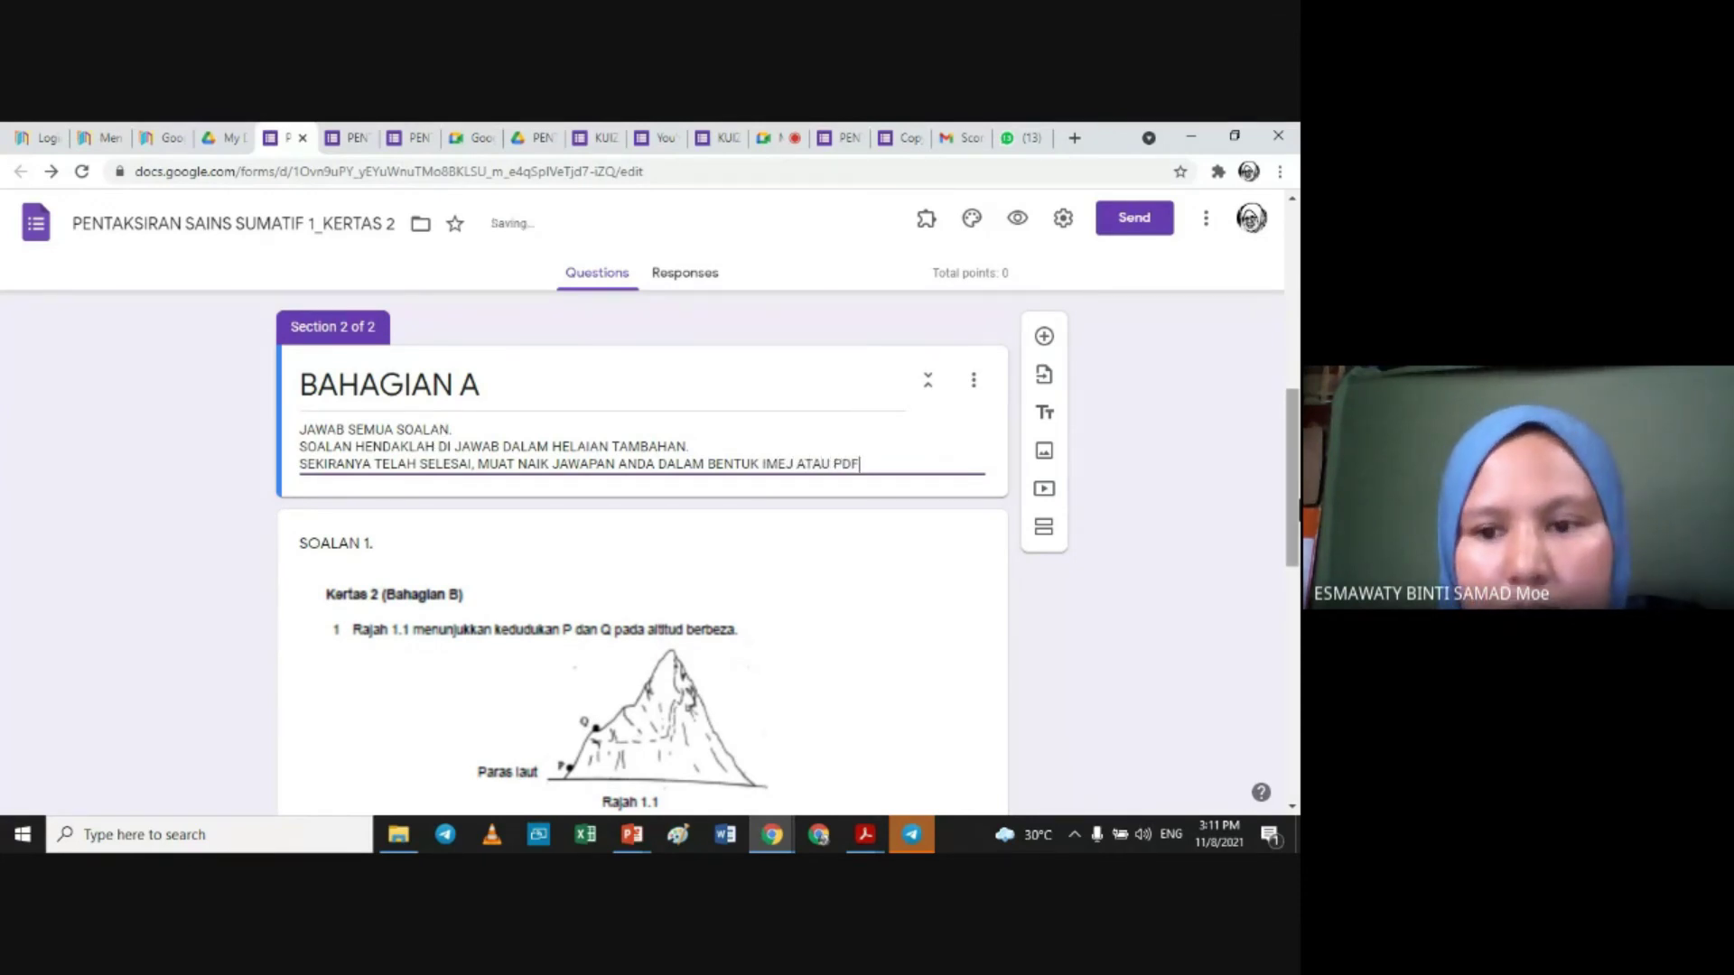
Step: Change the SOALAN 1 question type to File upload and let respondents upload files to Drive
drag(1293, 510, 1269, 551)
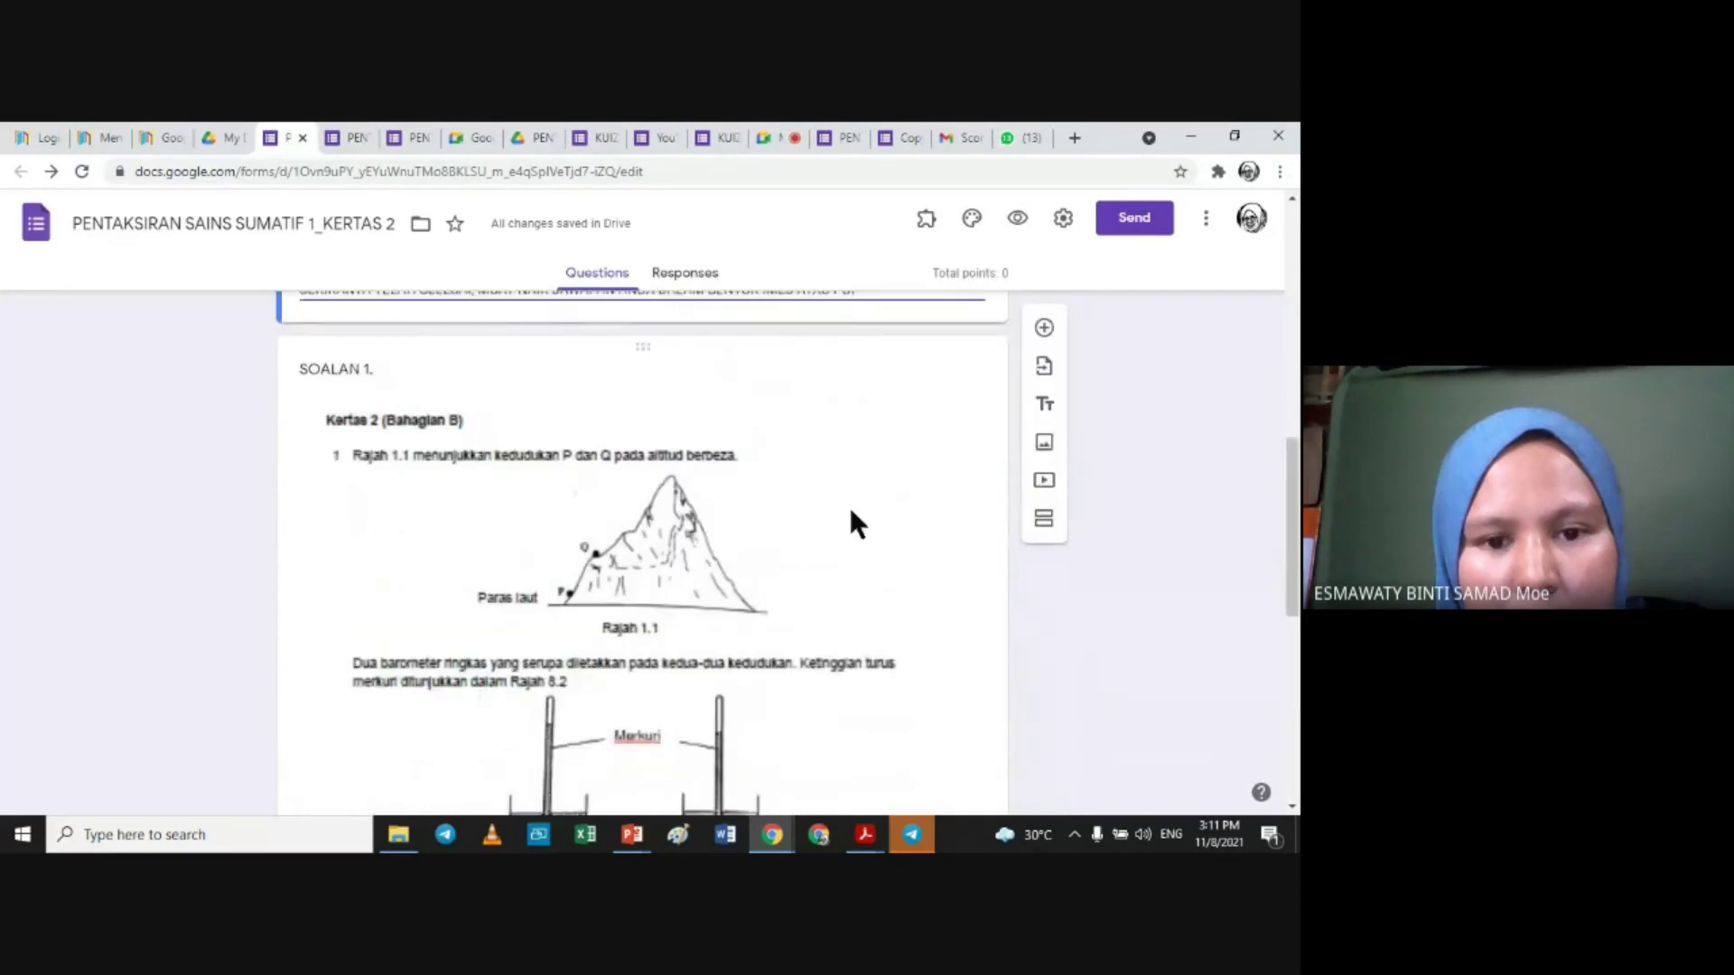
click(772, 425)
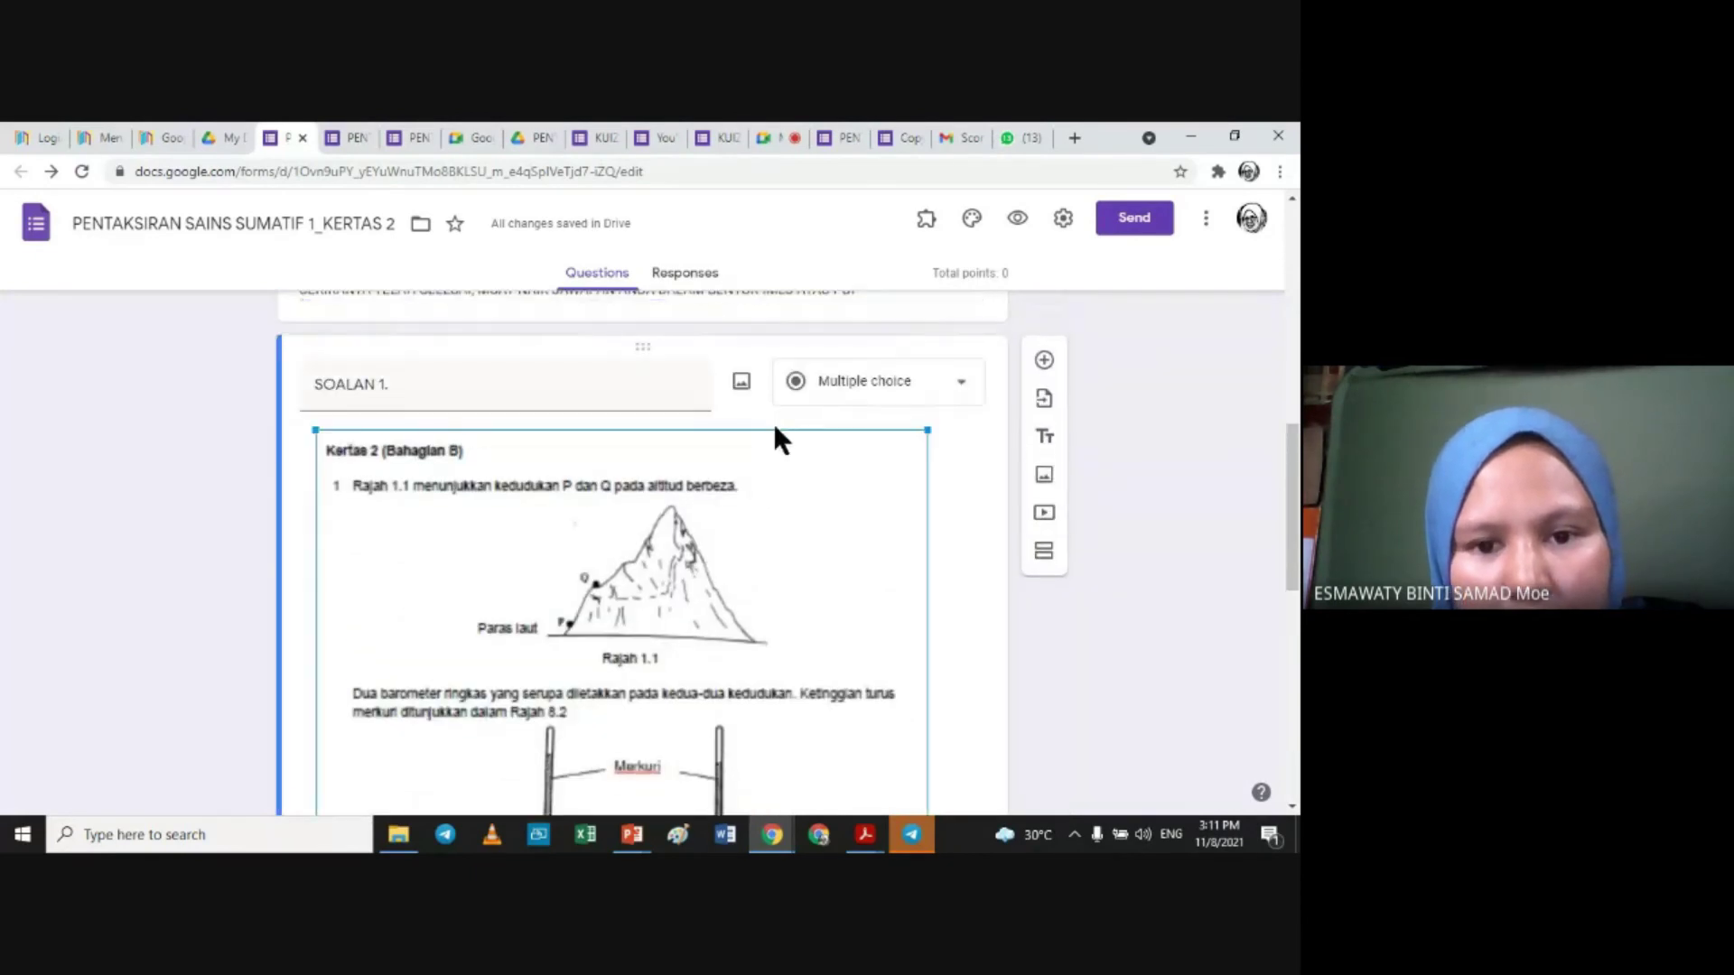
click(964, 395)
click(961, 392)
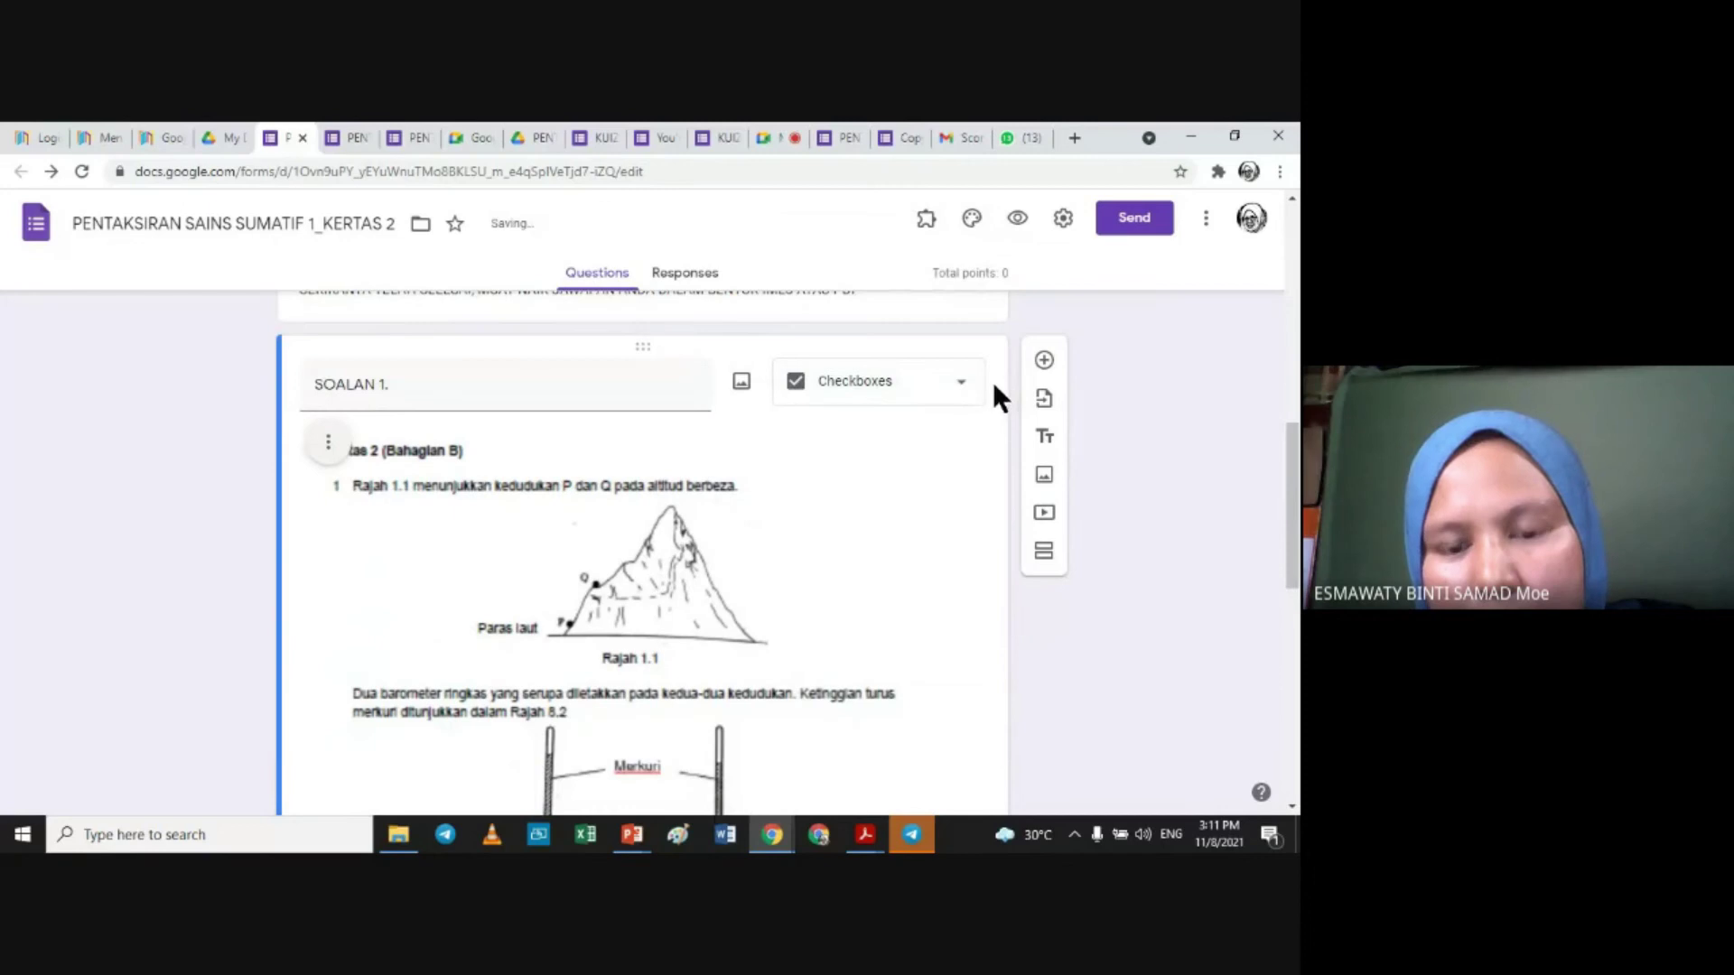
click(957, 387)
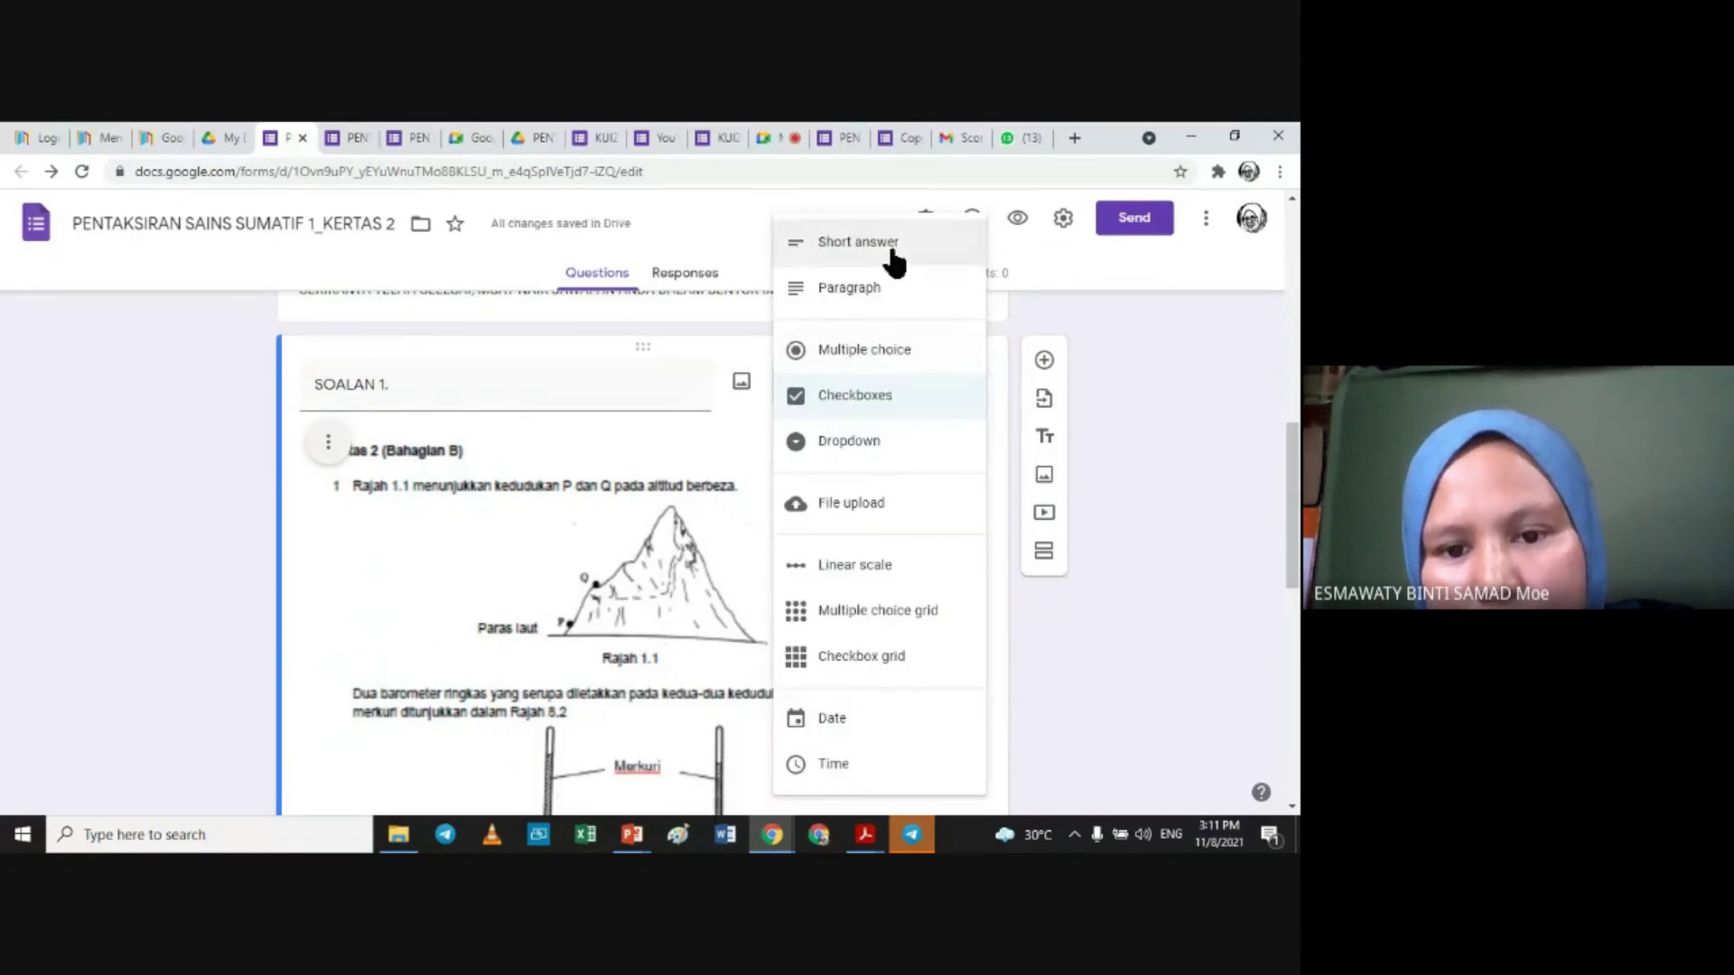
click(902, 517)
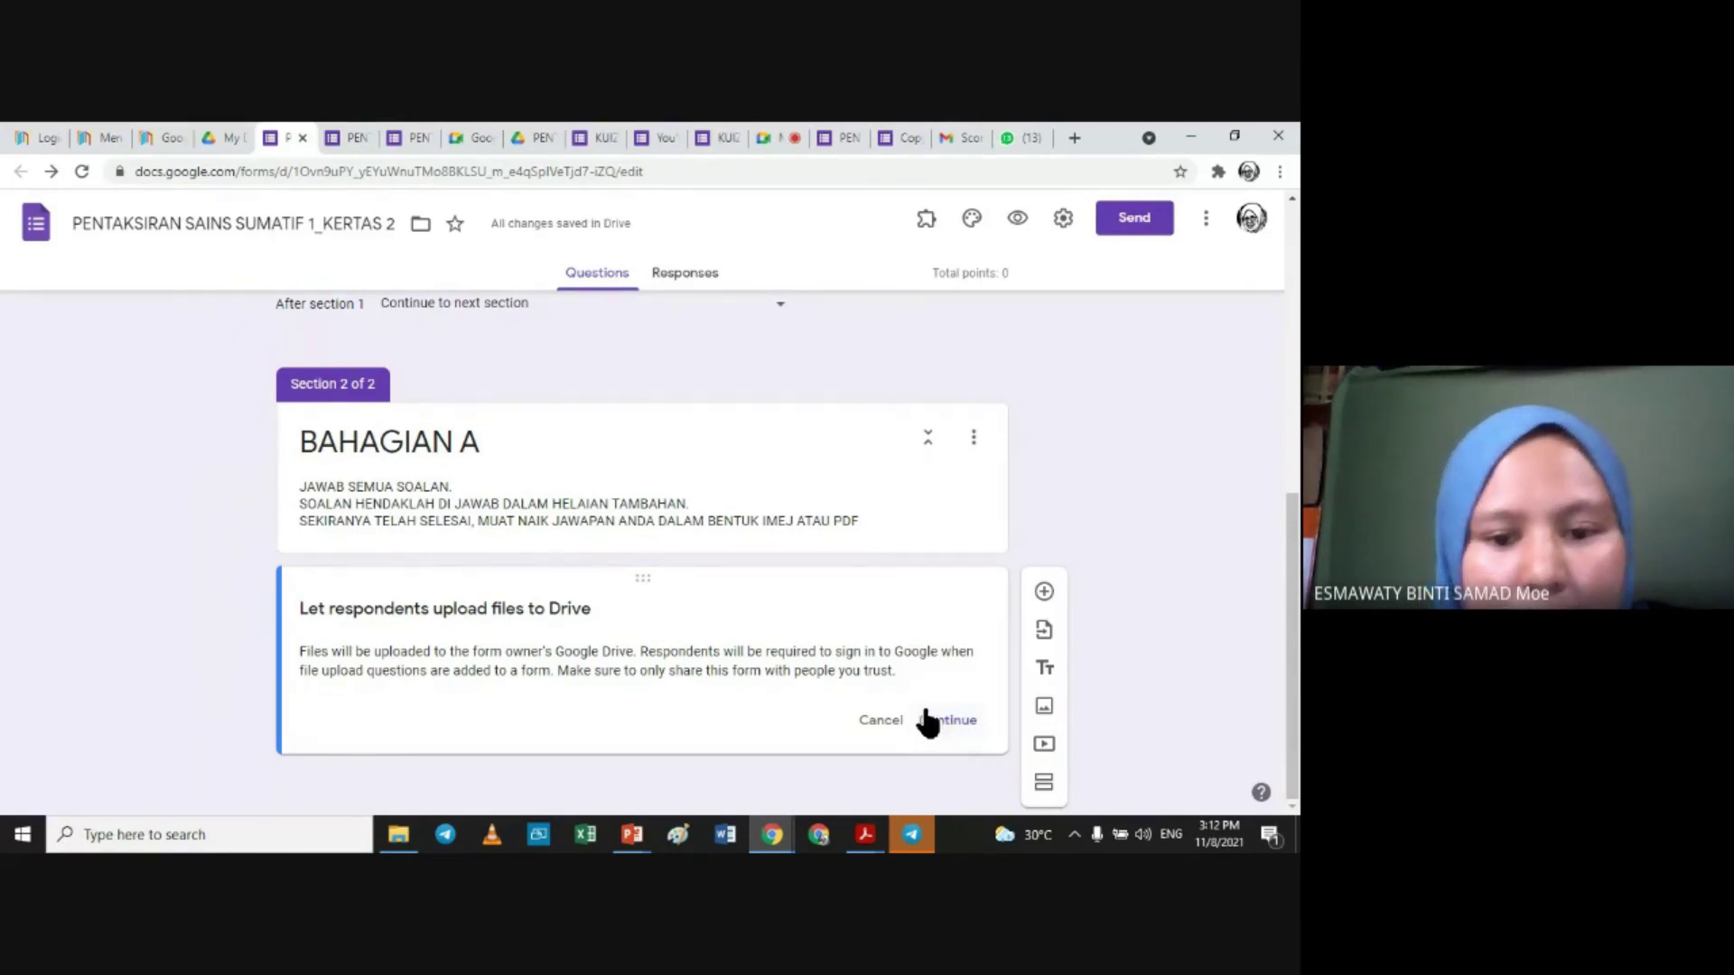
click(942, 720)
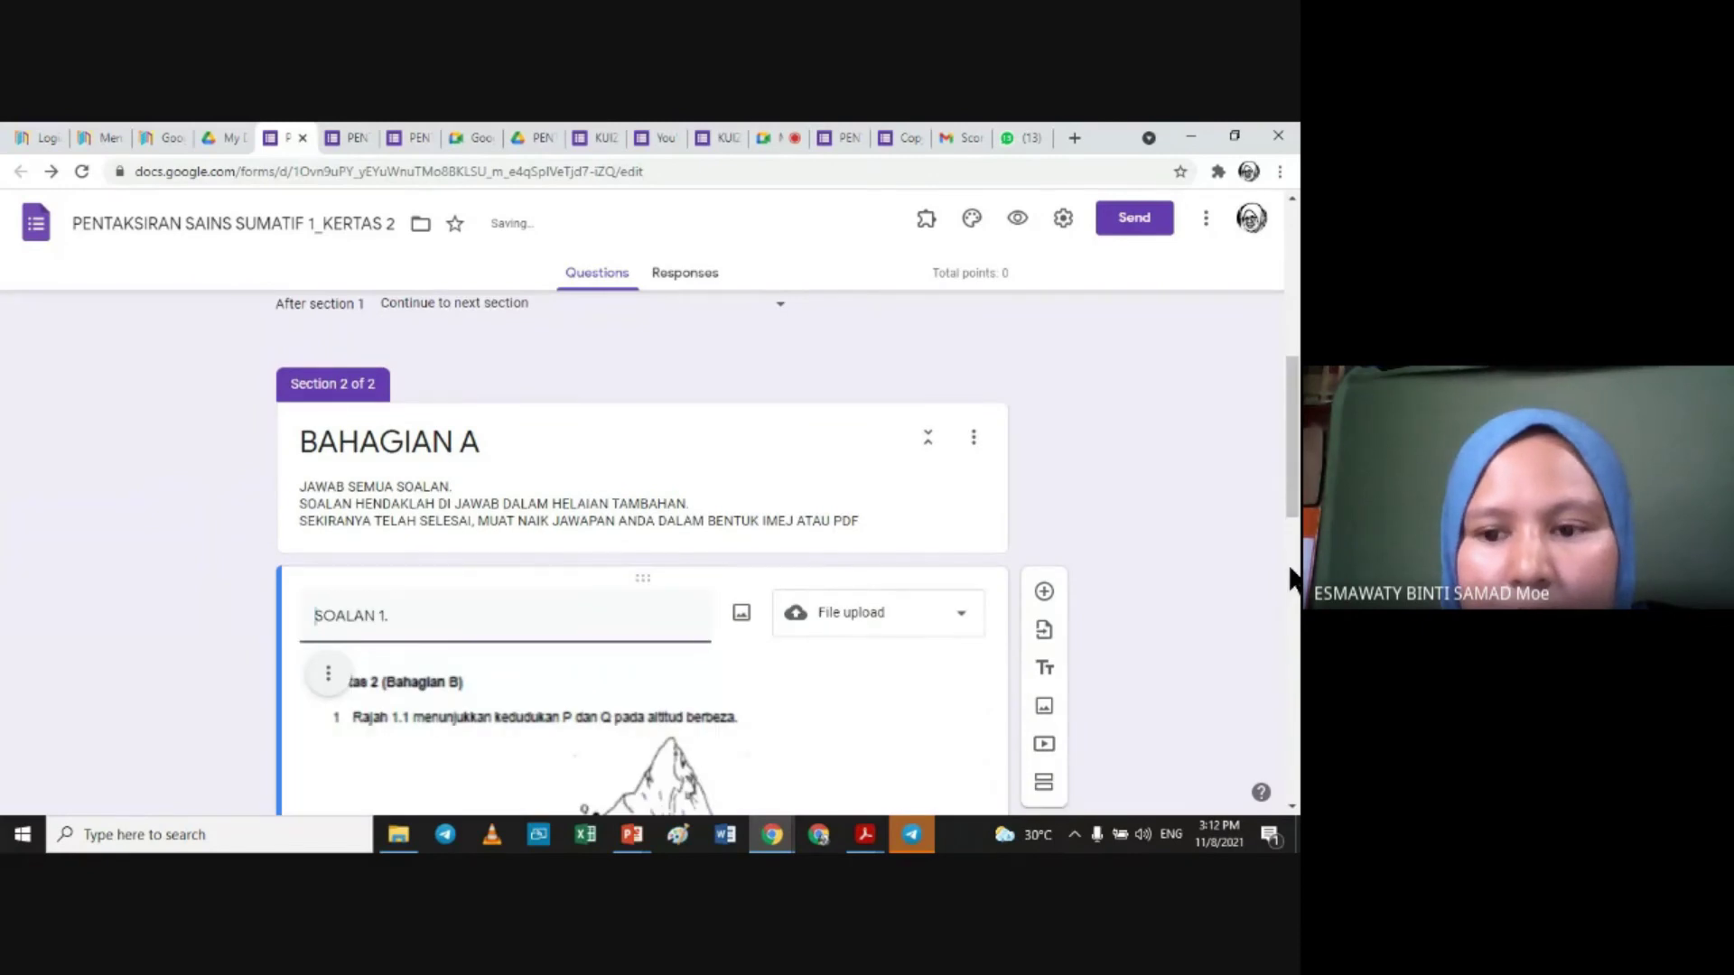
Step: Allow only specific file types for the SOALAN 1 upload, namely Image and PDF
scroll(1291, 578, down, 4)
scroll(1292, 578, down, 10)
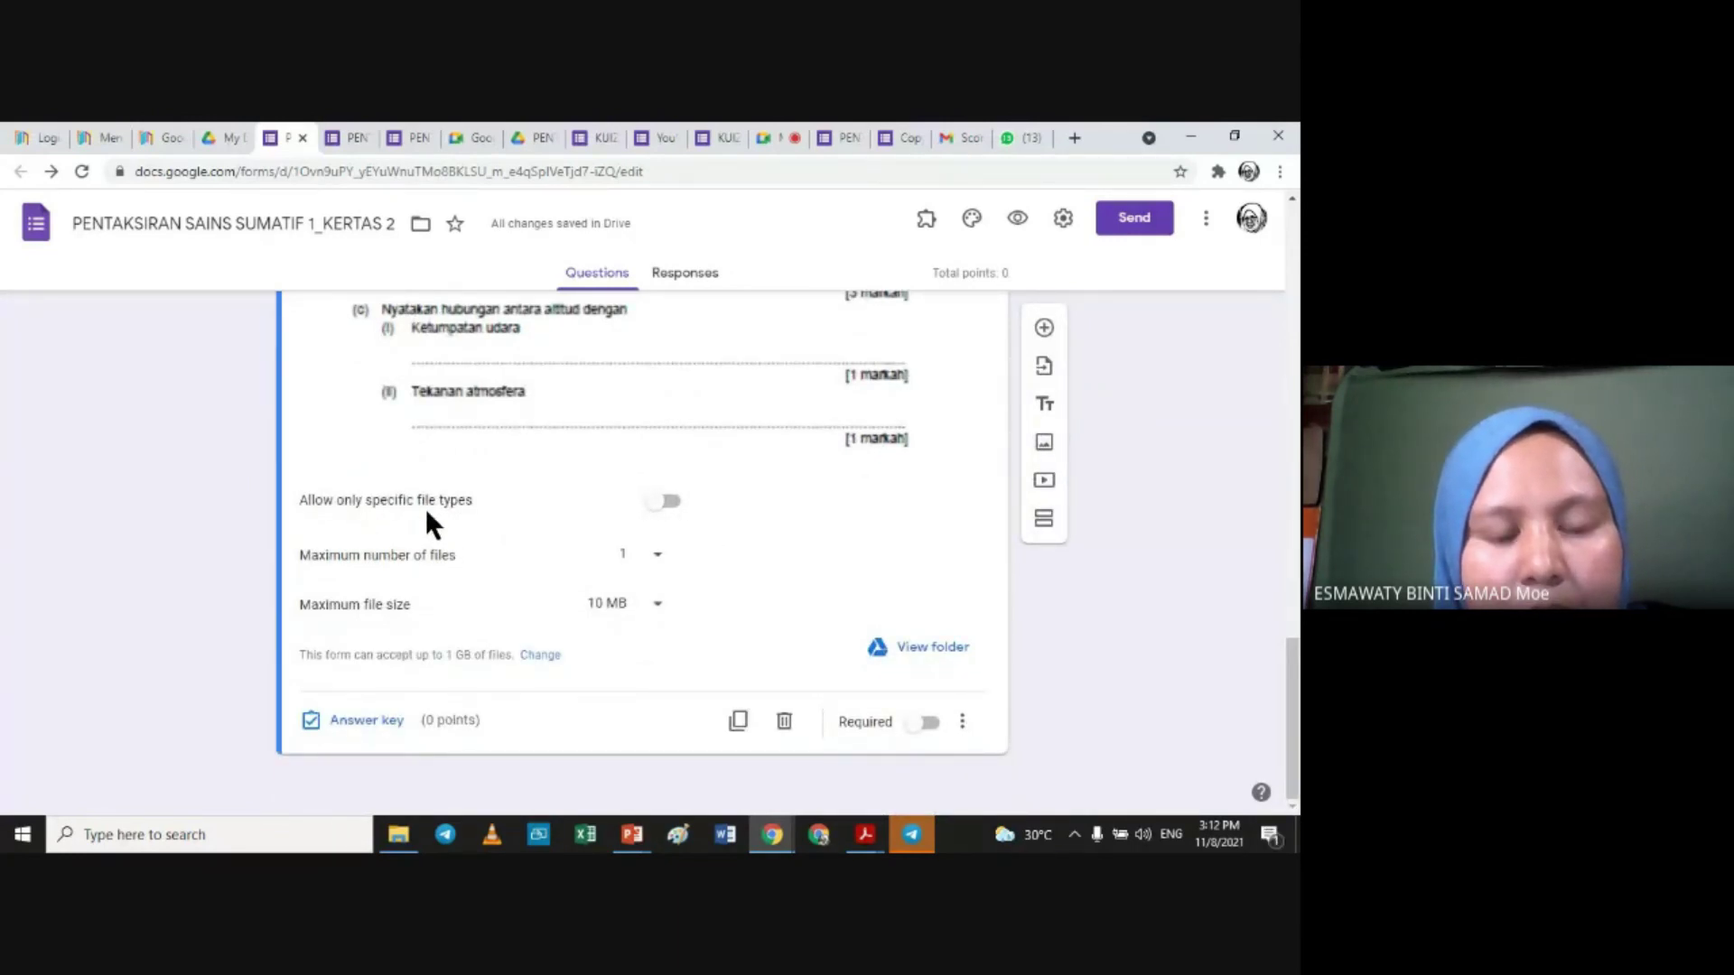
click(670, 500)
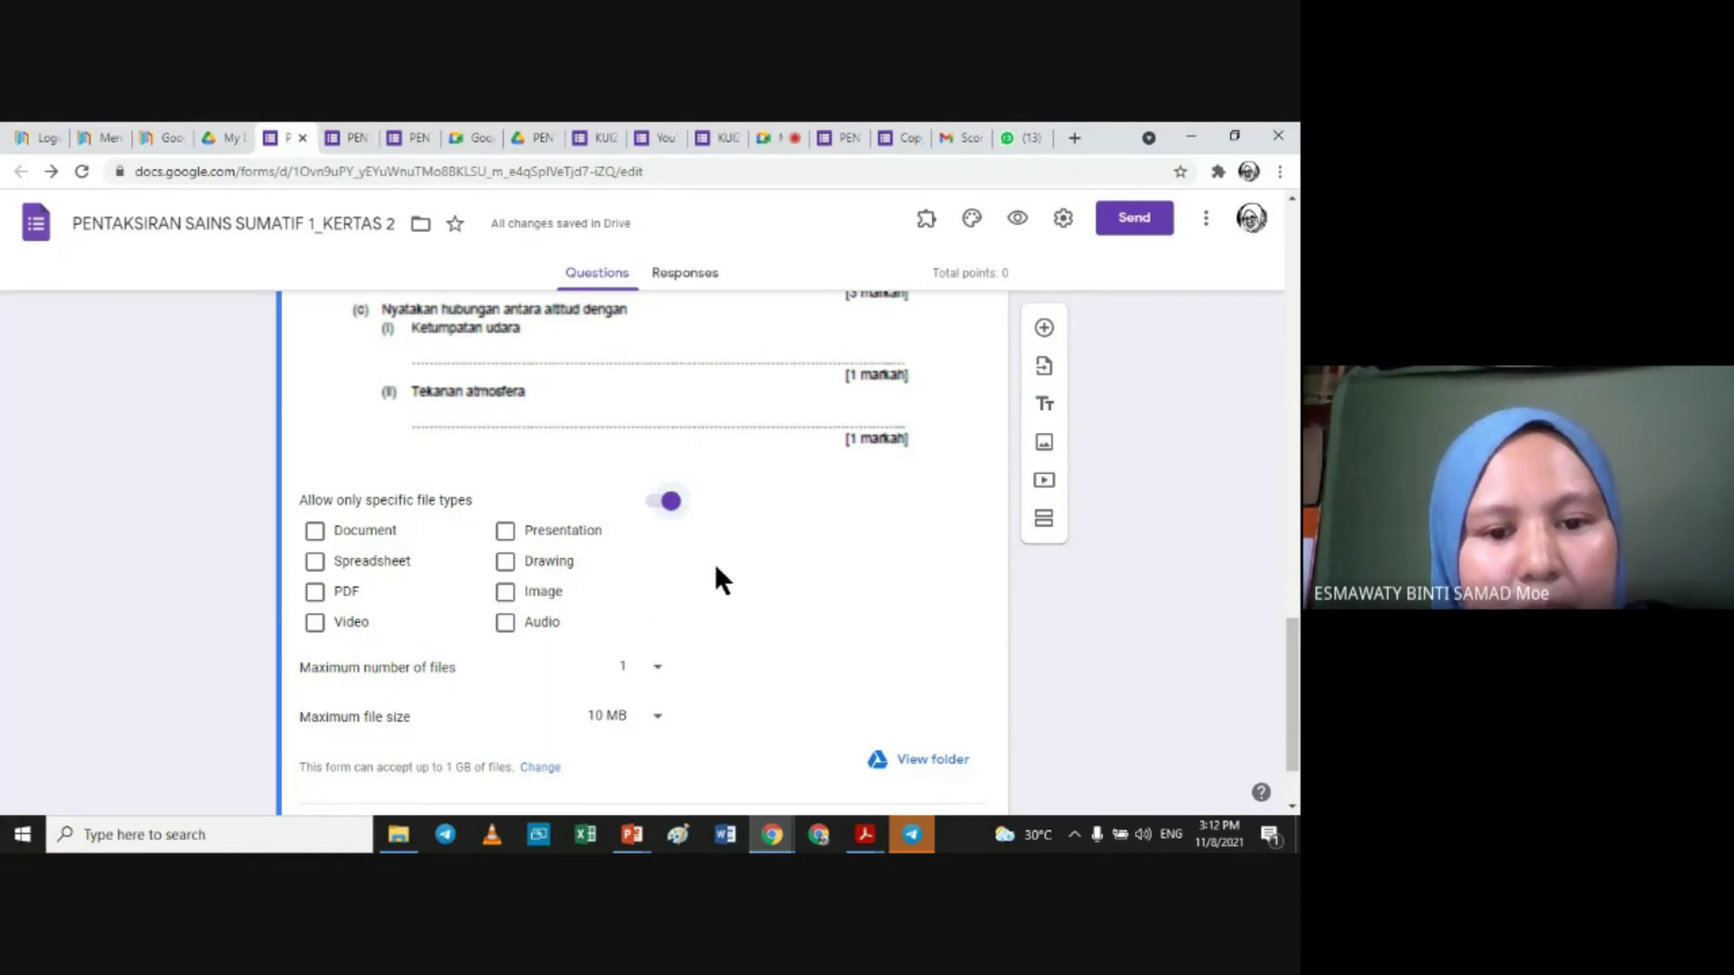
double_click(505, 592)
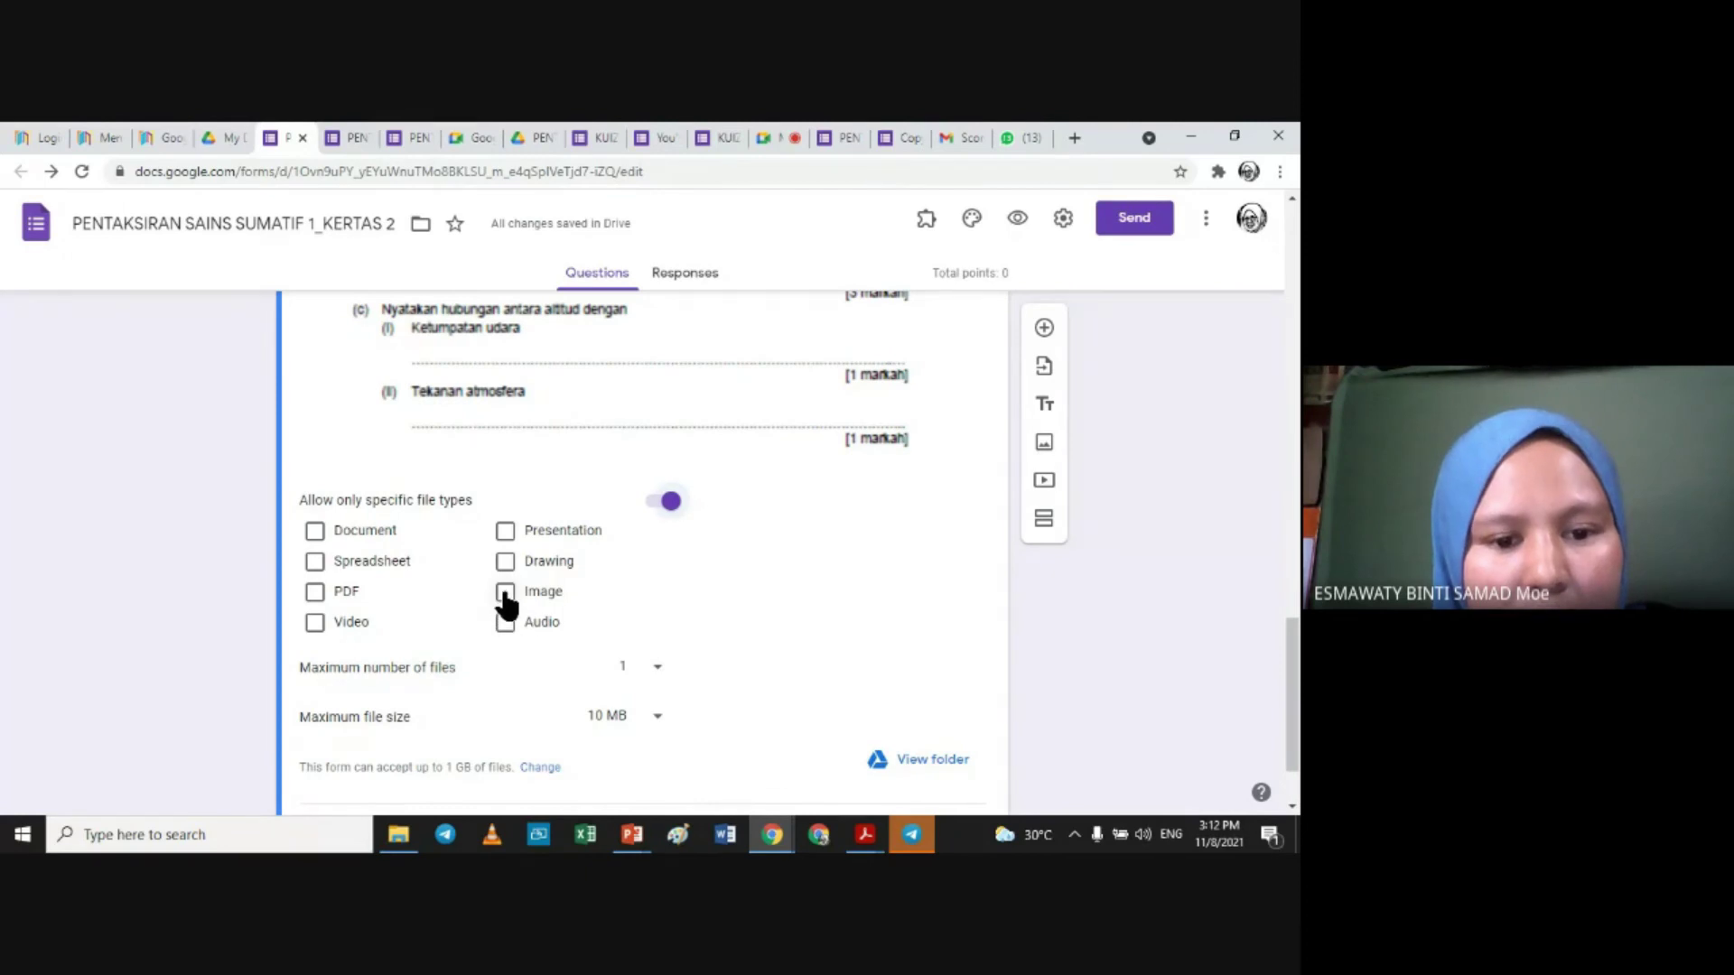
click(505, 592)
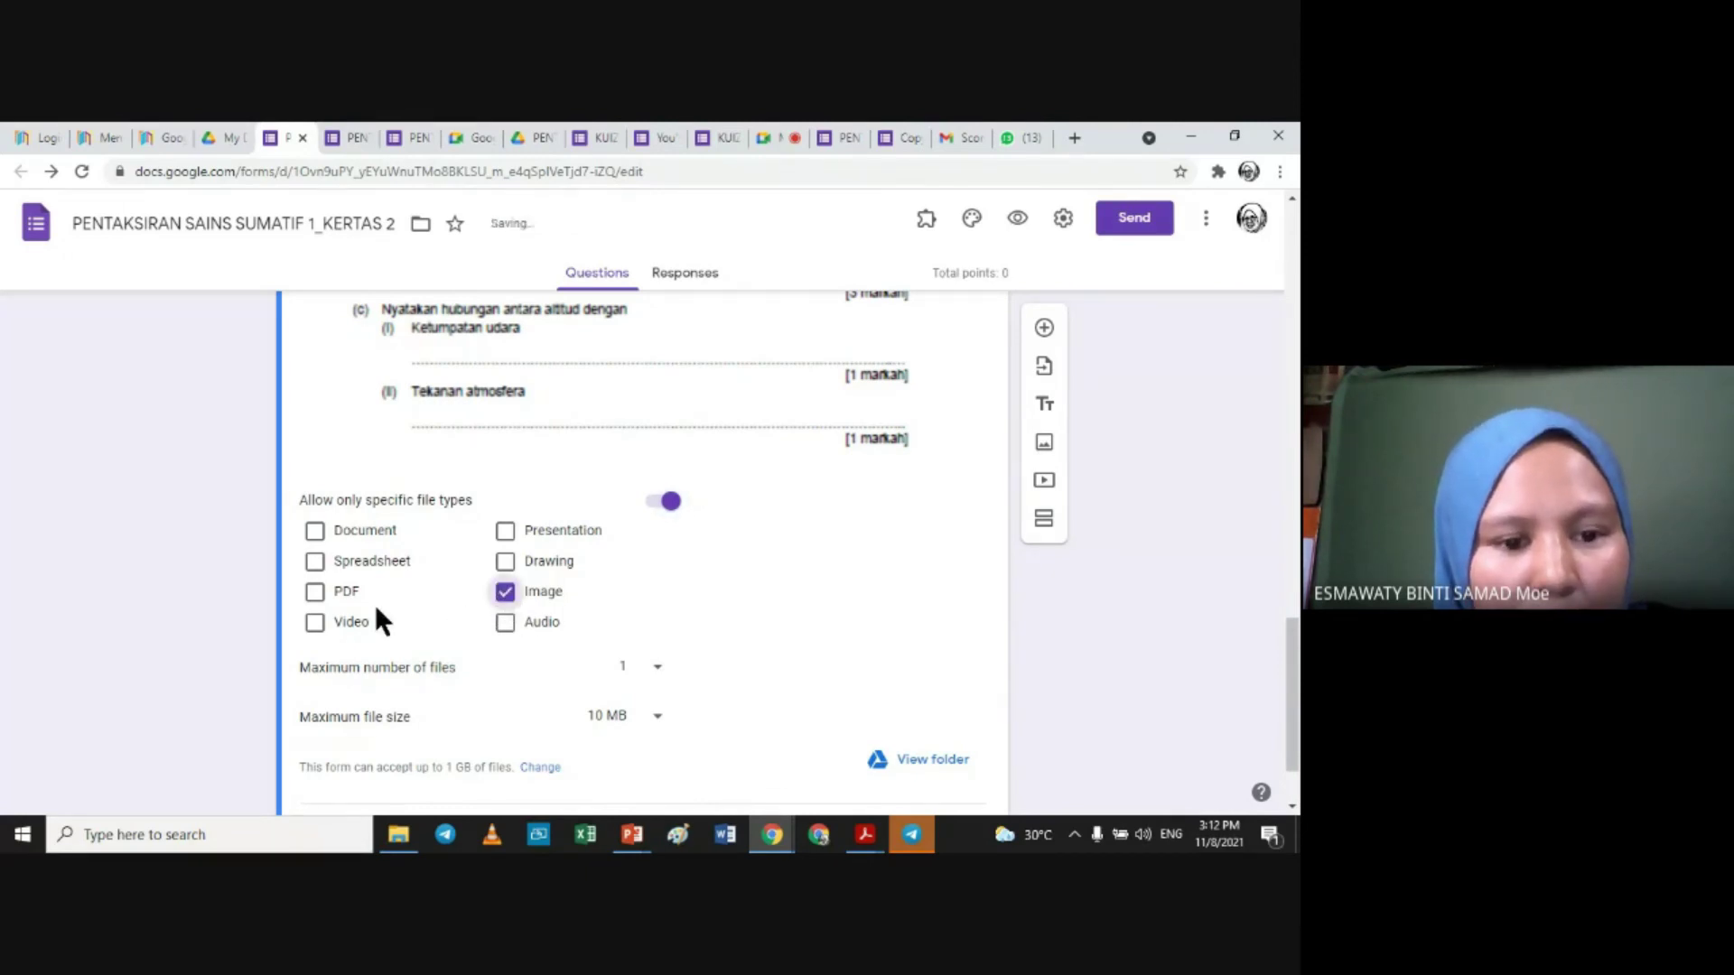
click(316, 596)
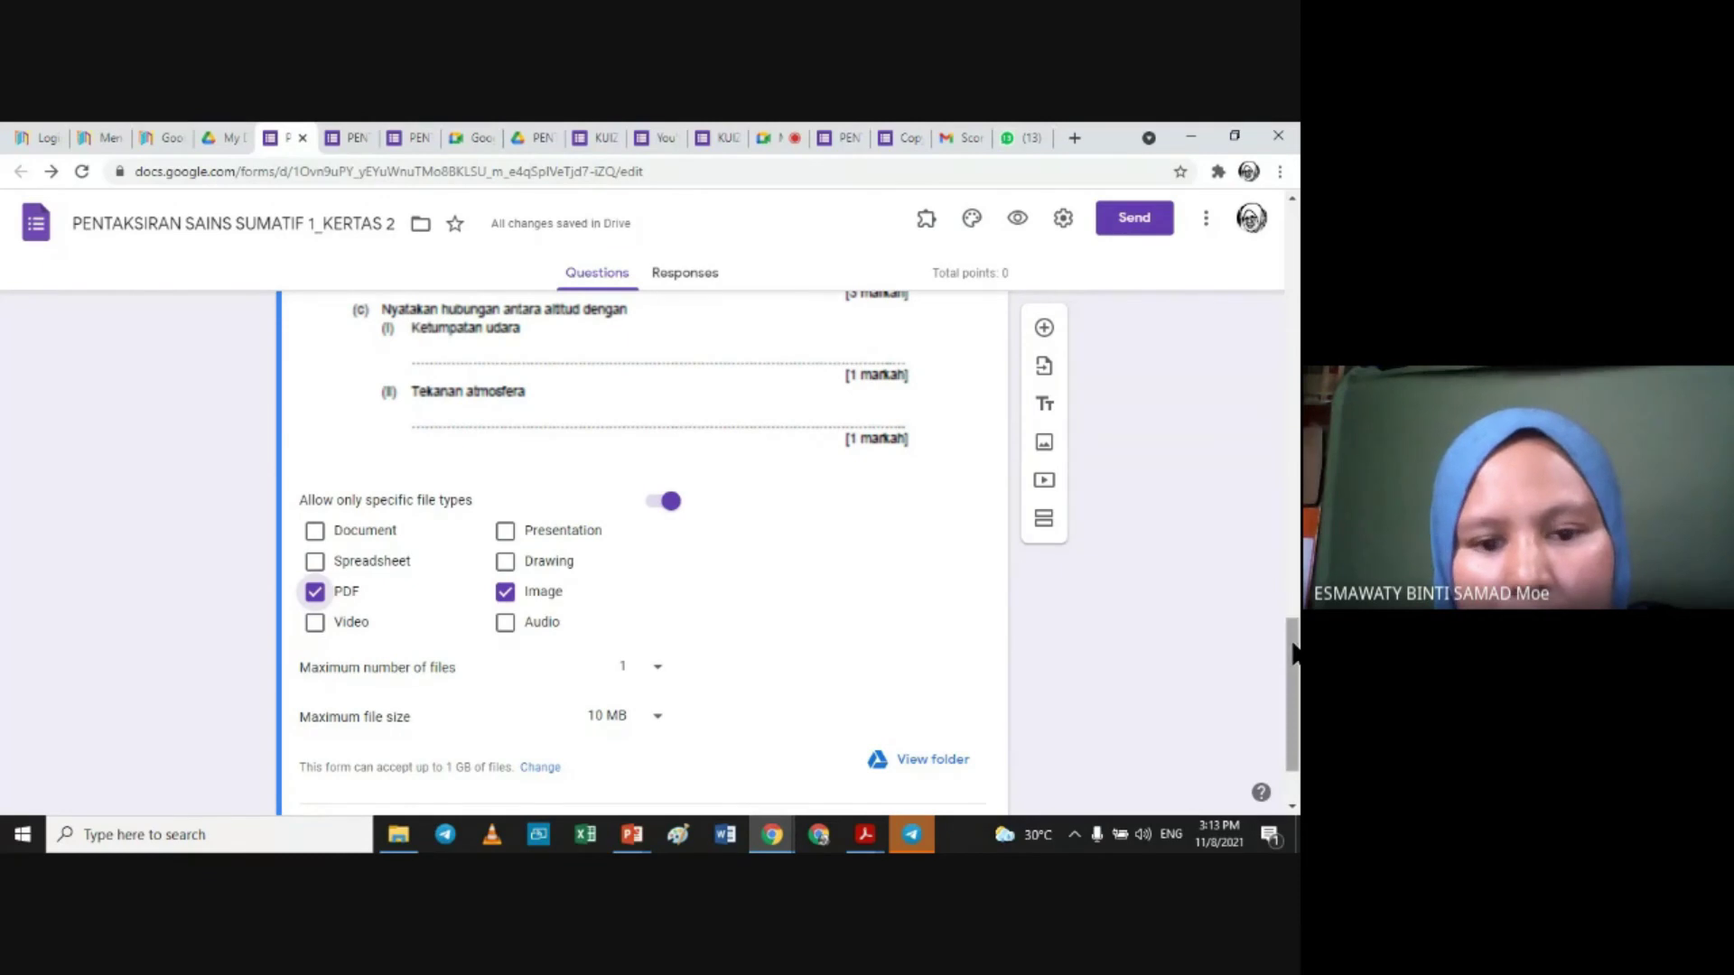
Step: Set the points for SOALAN 1 to 6 in its answer key and finish editing the key
scroll(1291, 686, down, 2)
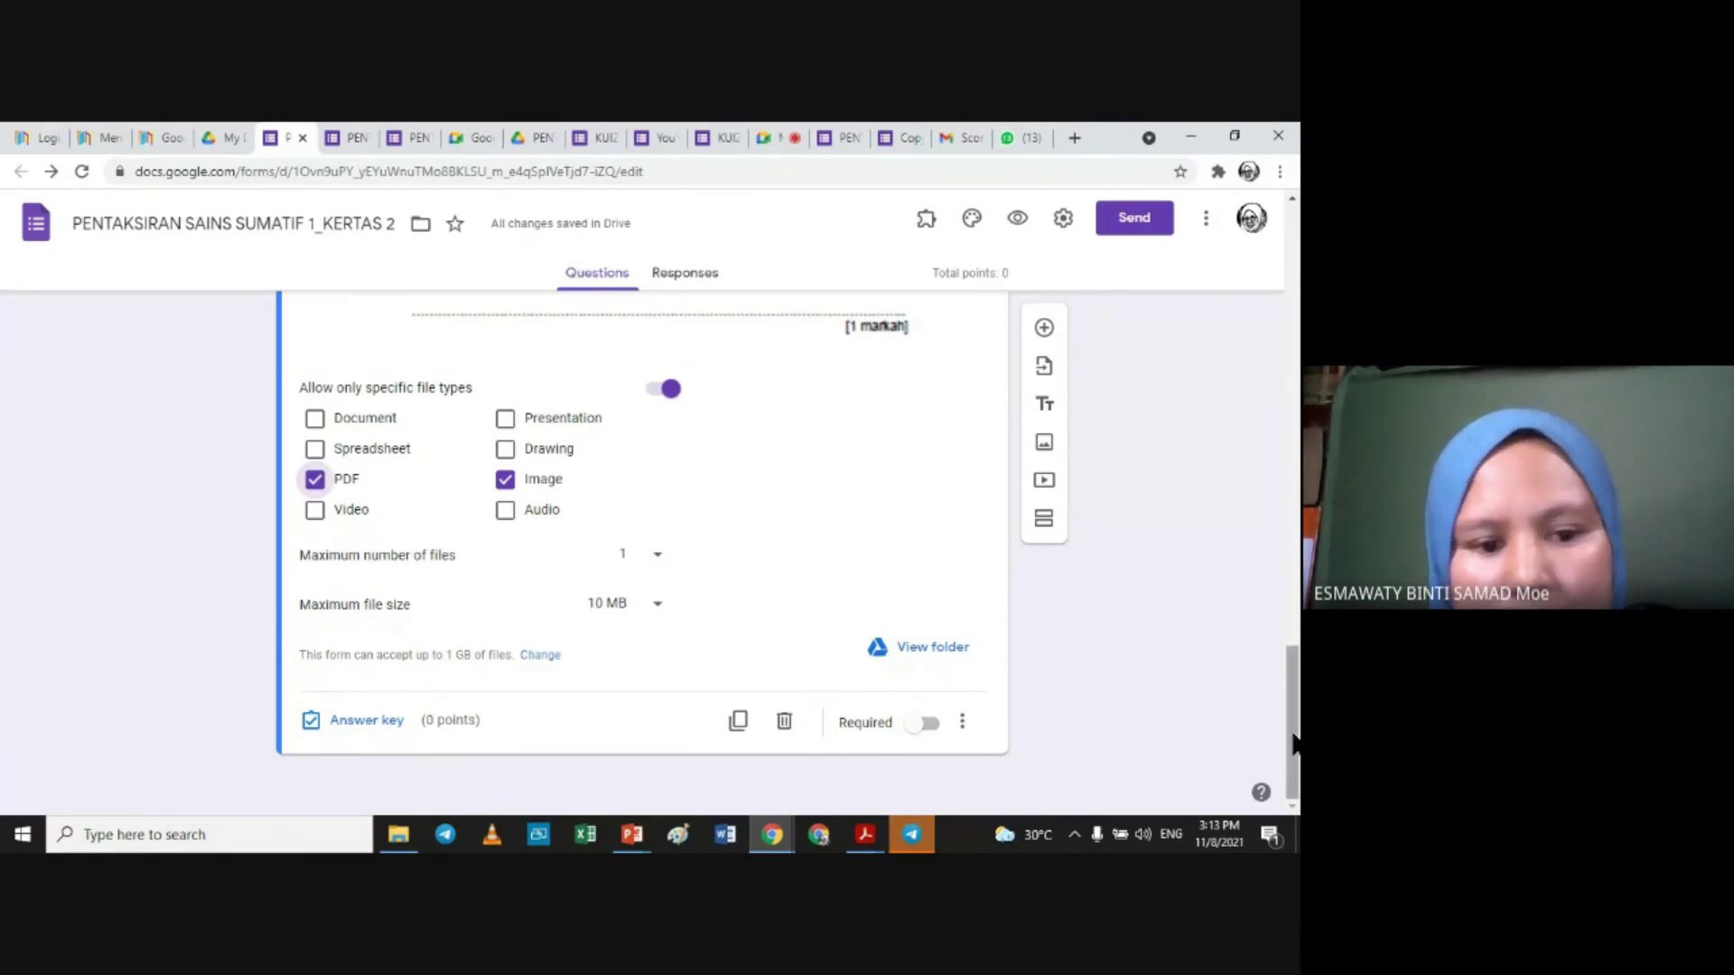
mouse_move(1293, 743)
mouse_down()
mouse_move(1298, 638)
mouse_move(1297, 740)
mouse_up()
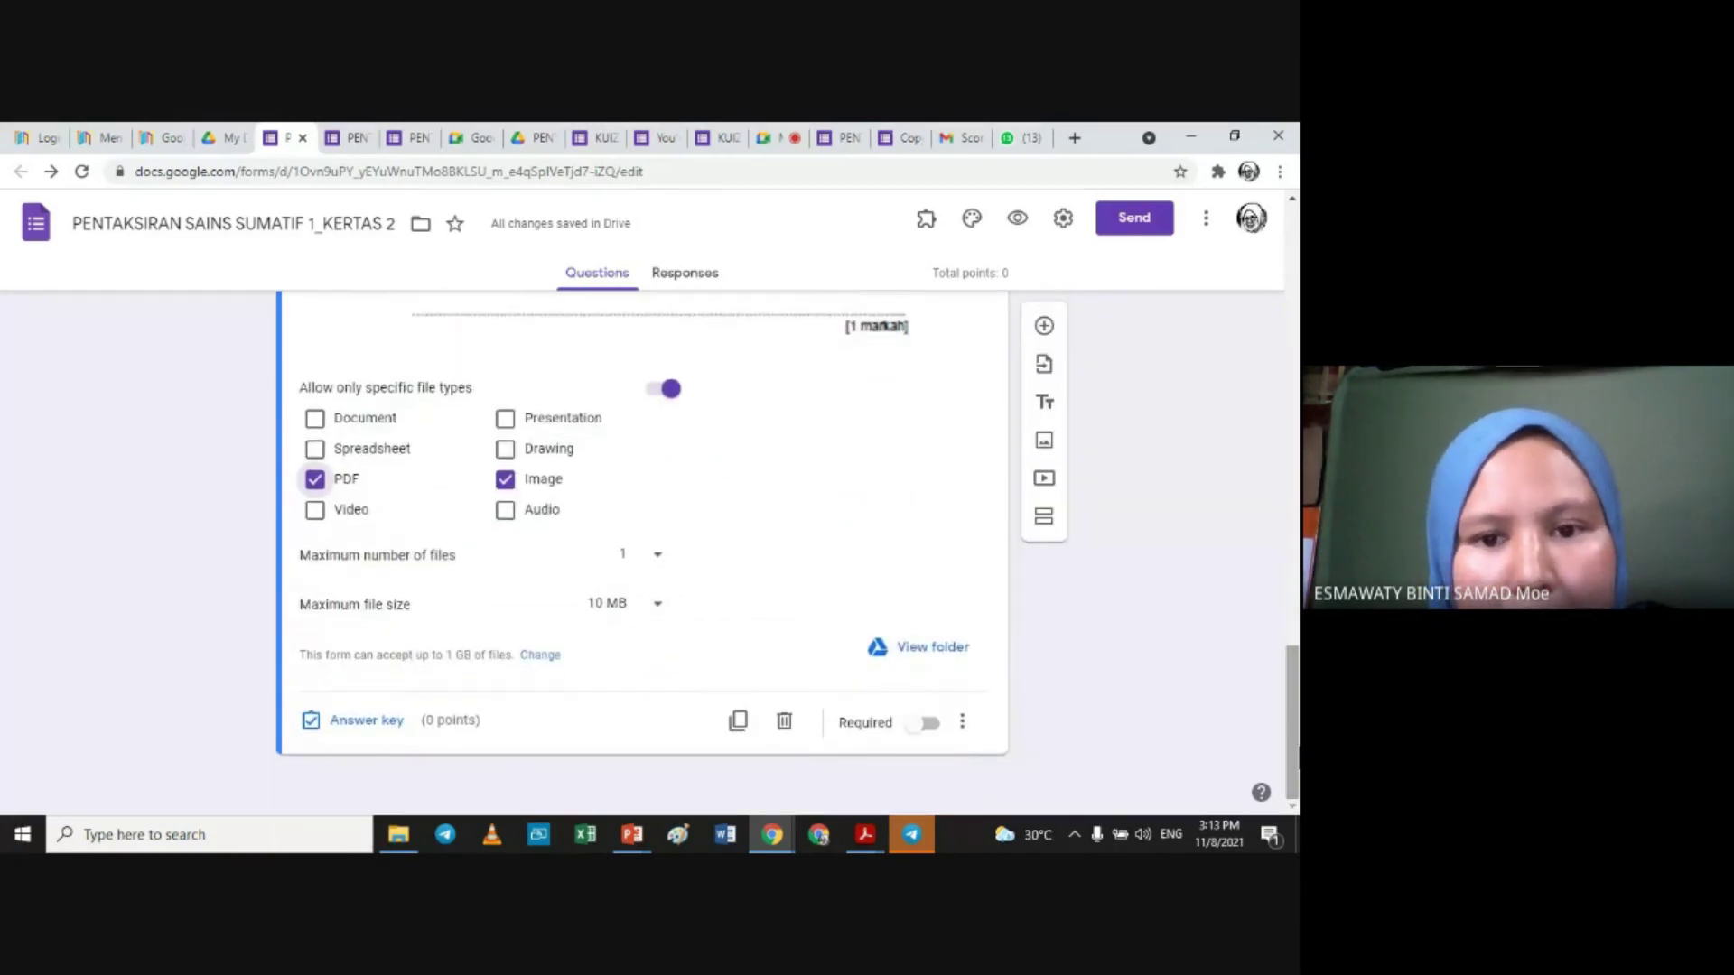
click(369, 723)
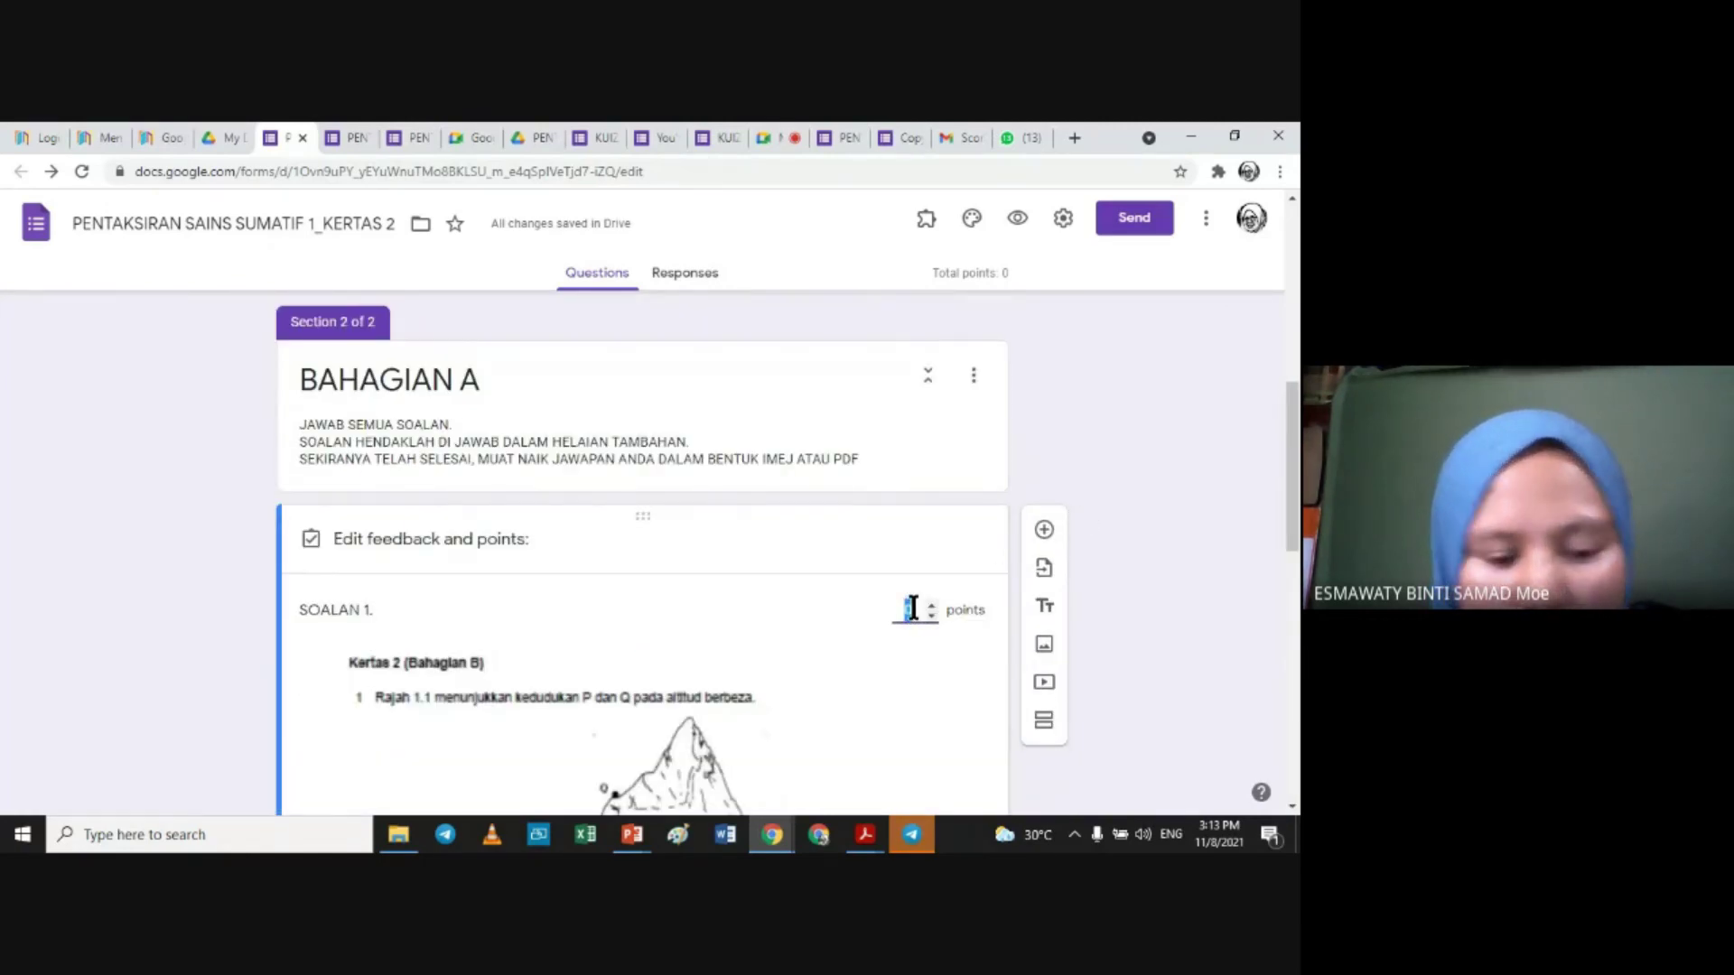
text(6)
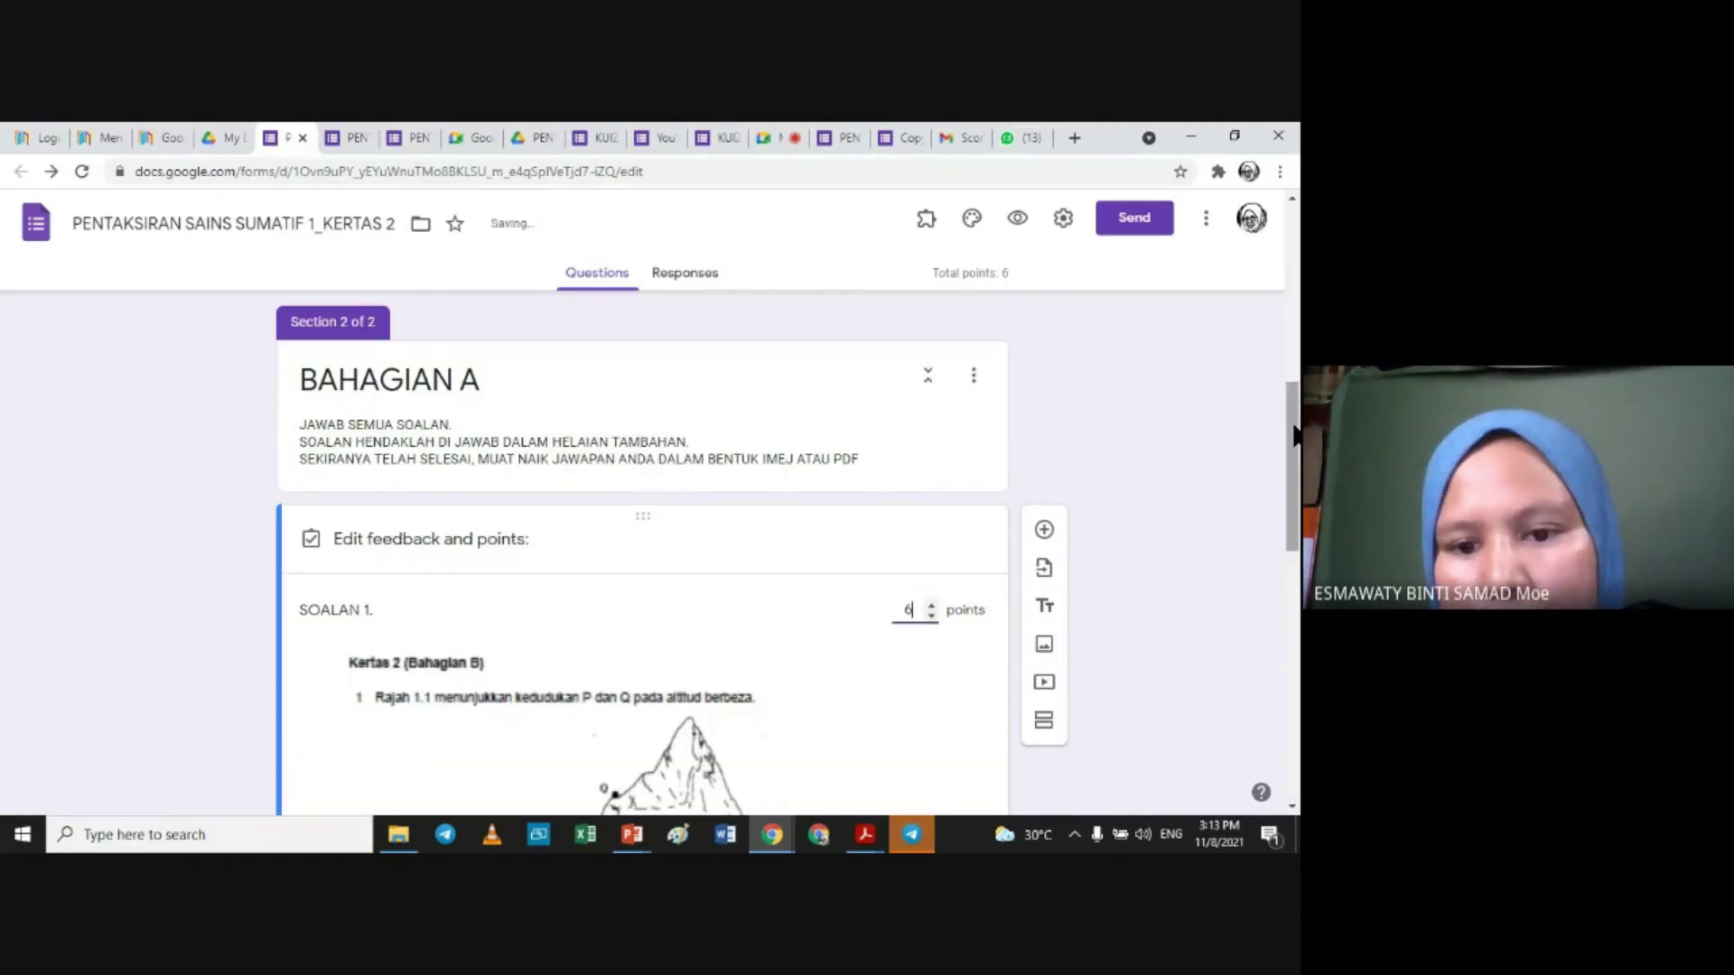
scroll(912, 609, down, 3)
scroll(1293, 723, down, 10)
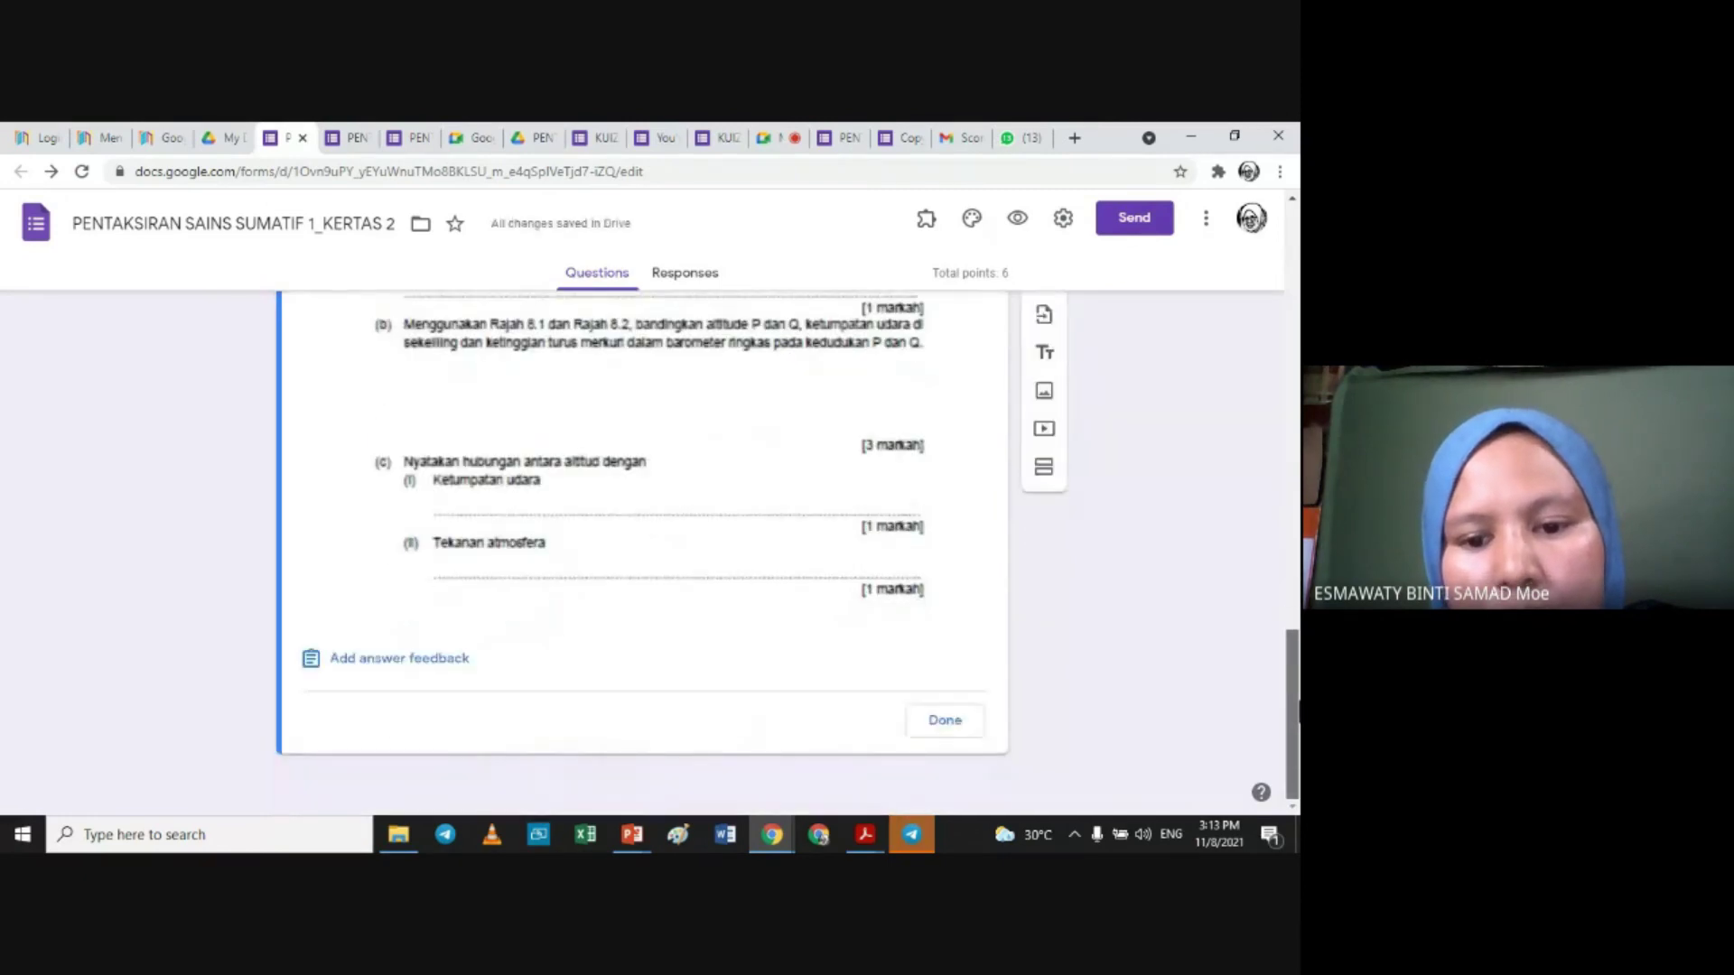
click(939, 722)
scroll(1293, 632, down, 10)
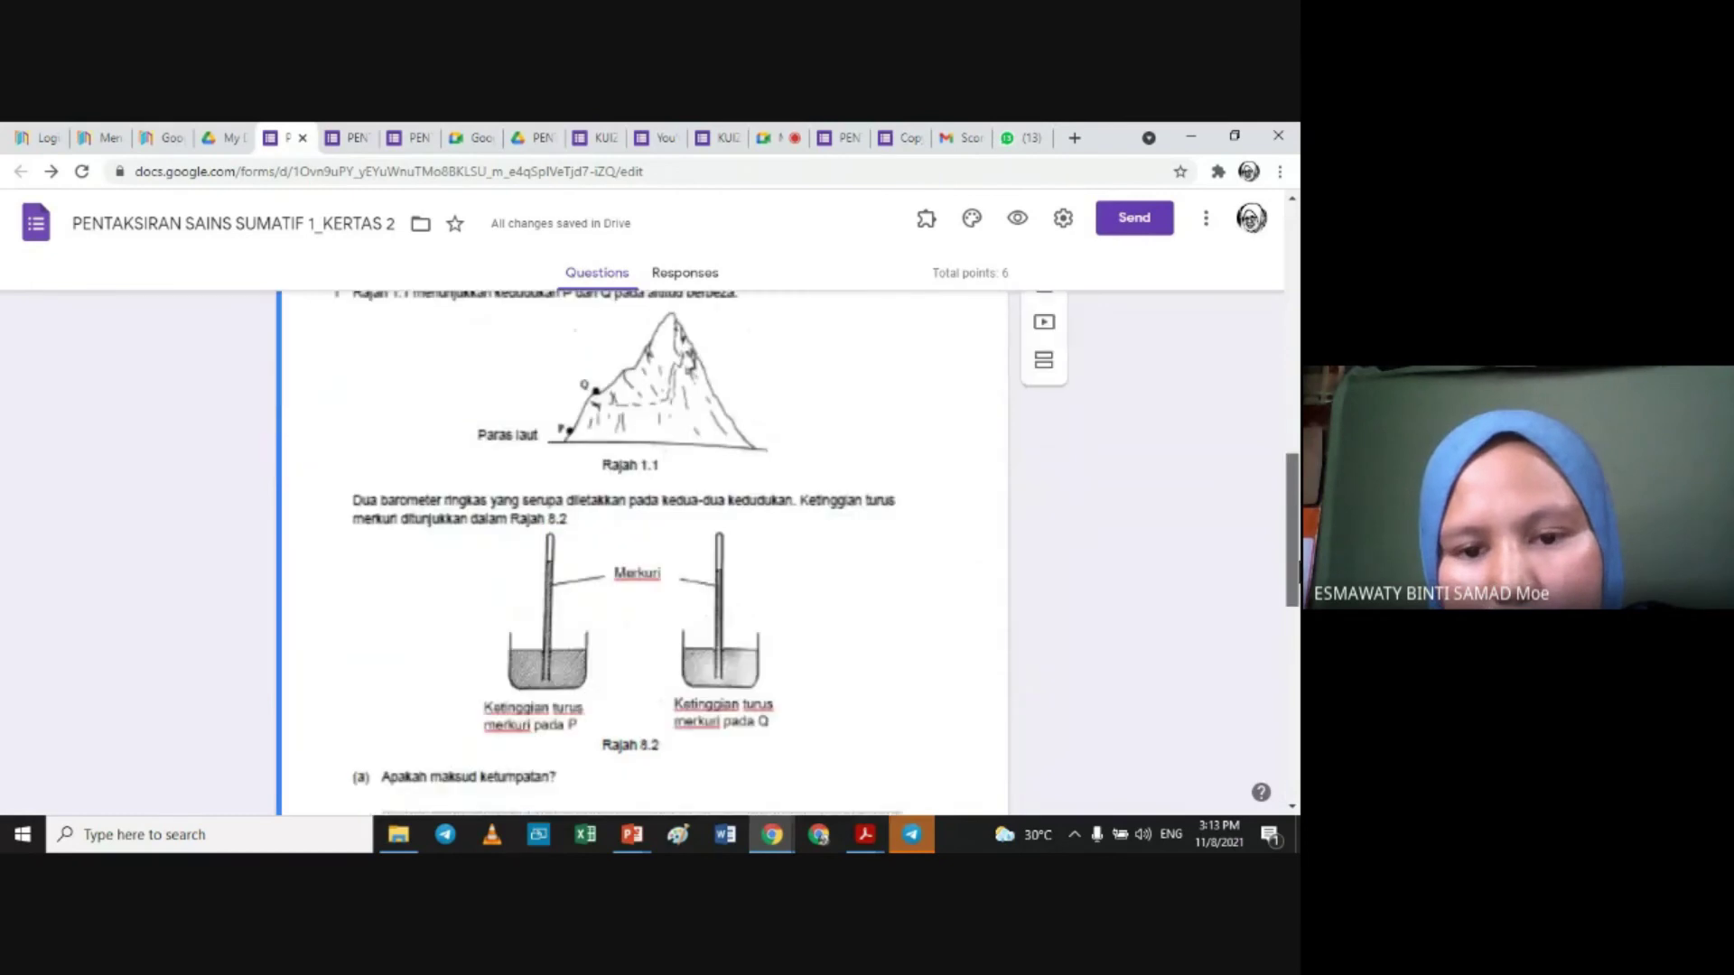
Step: Add a new section after BAHAGIAN A's SOALAN 1 and title it "BAHAGIAN B"
scroll(1294, 651, down, 3)
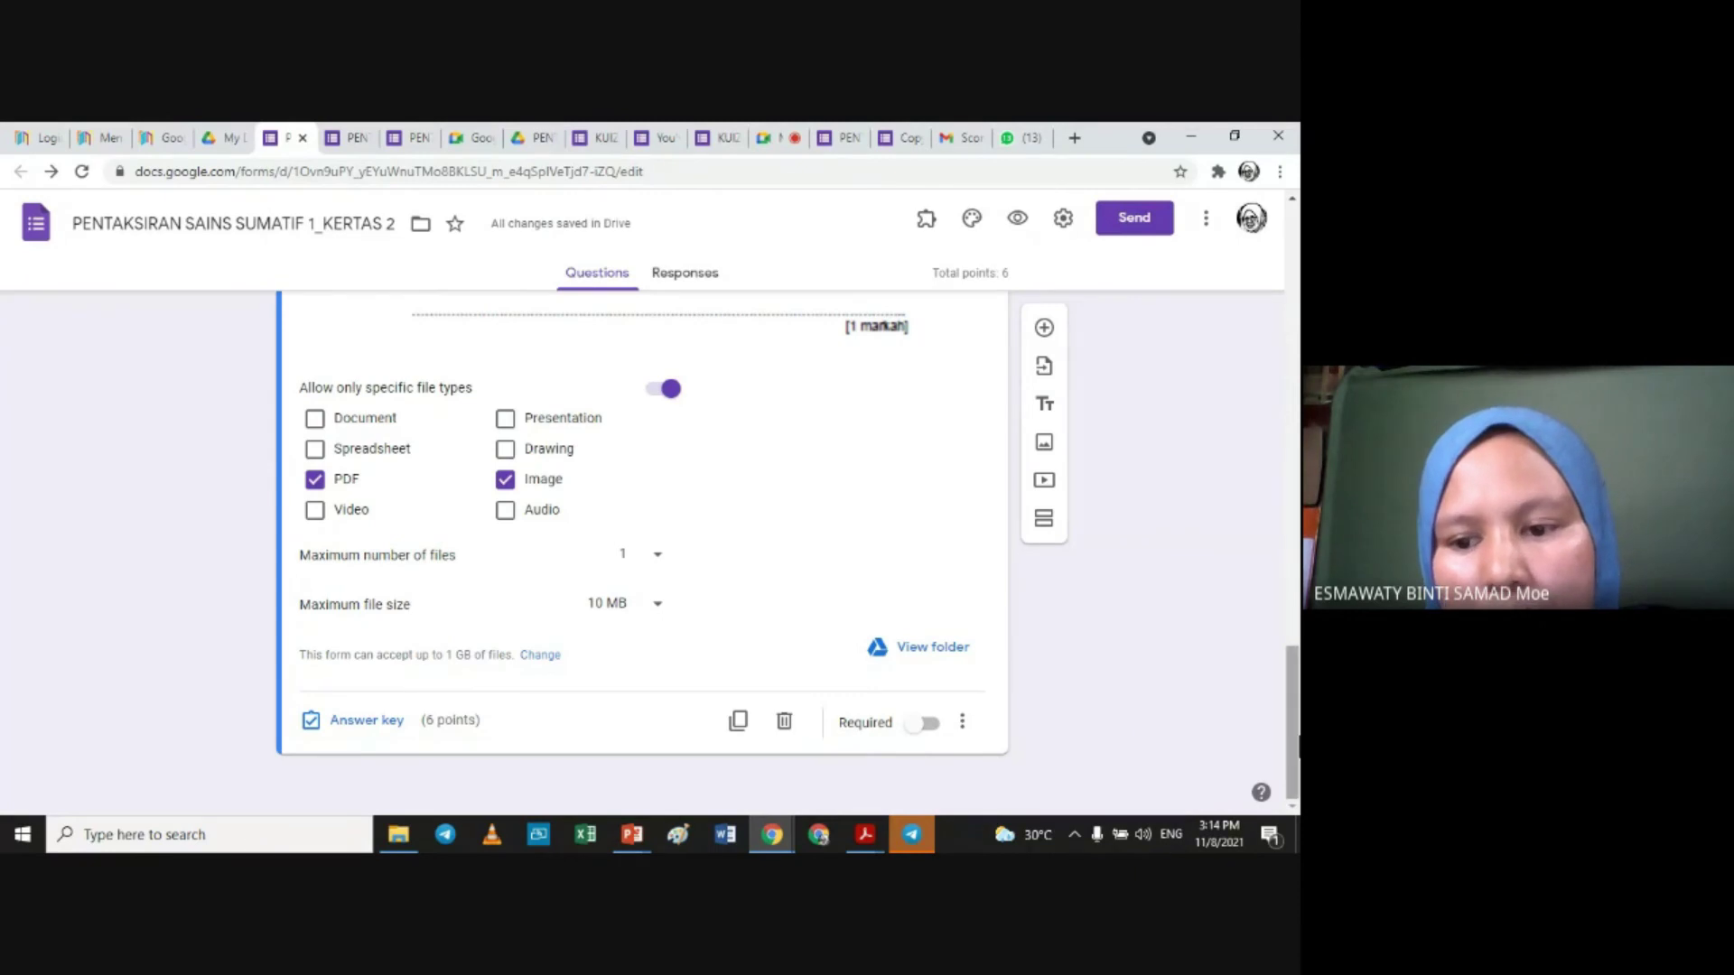
drag(1296, 754, 1244, 822)
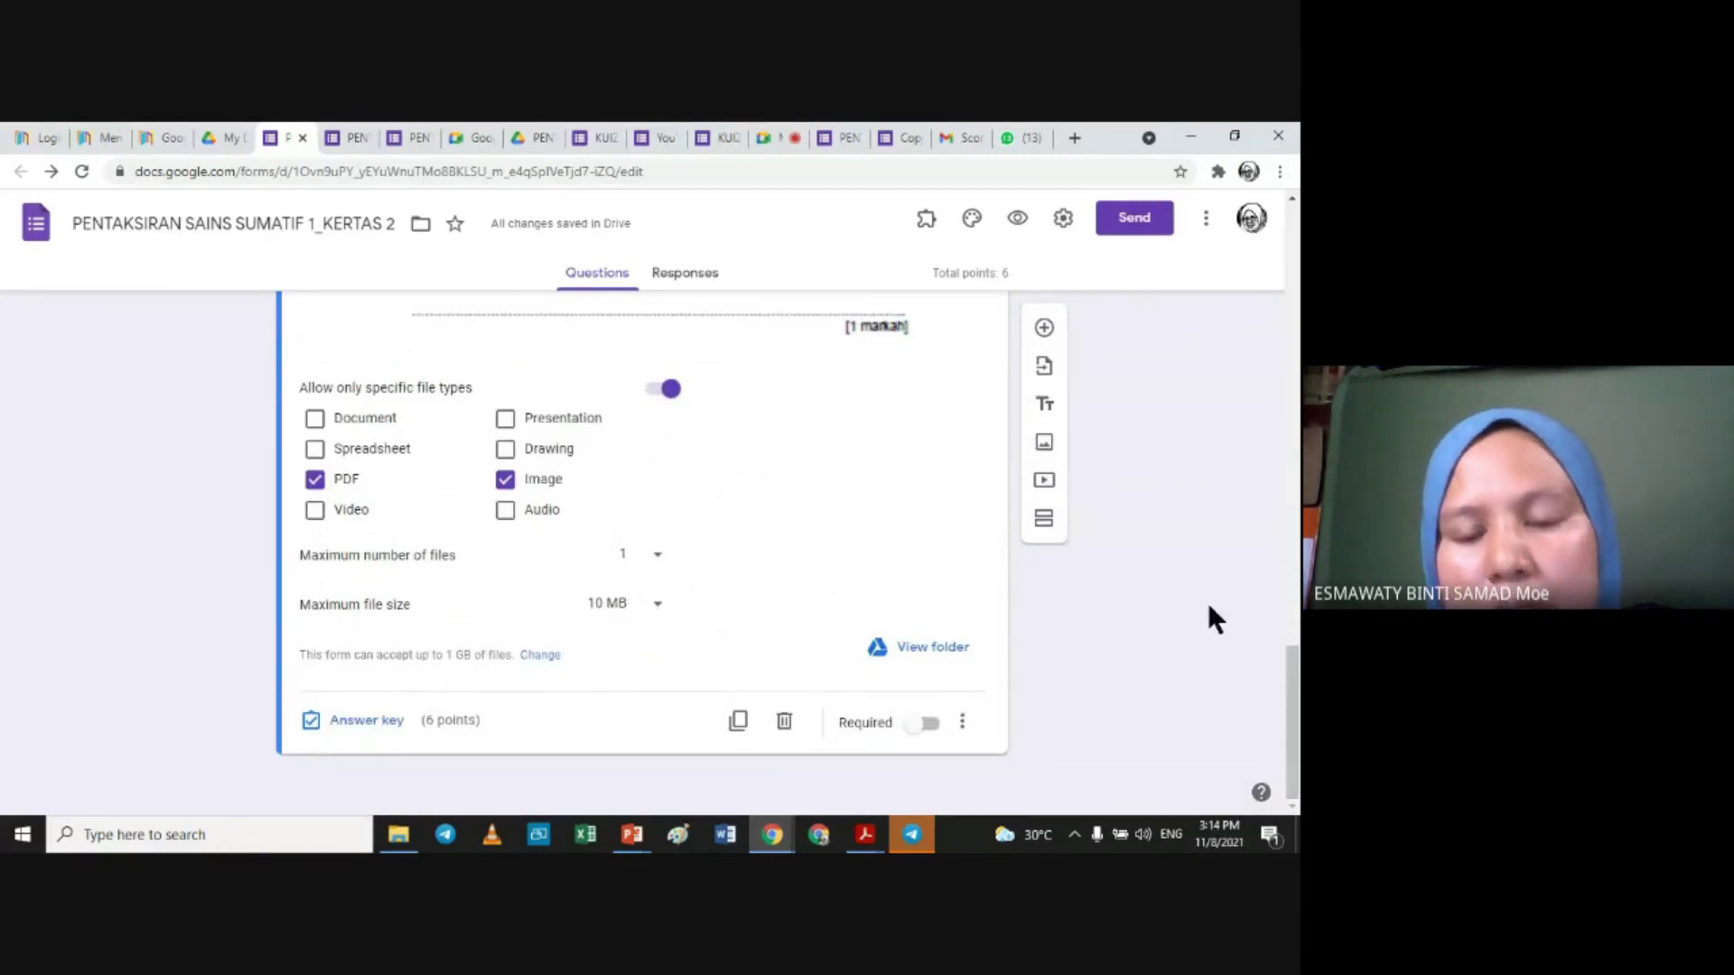
click(1045, 519)
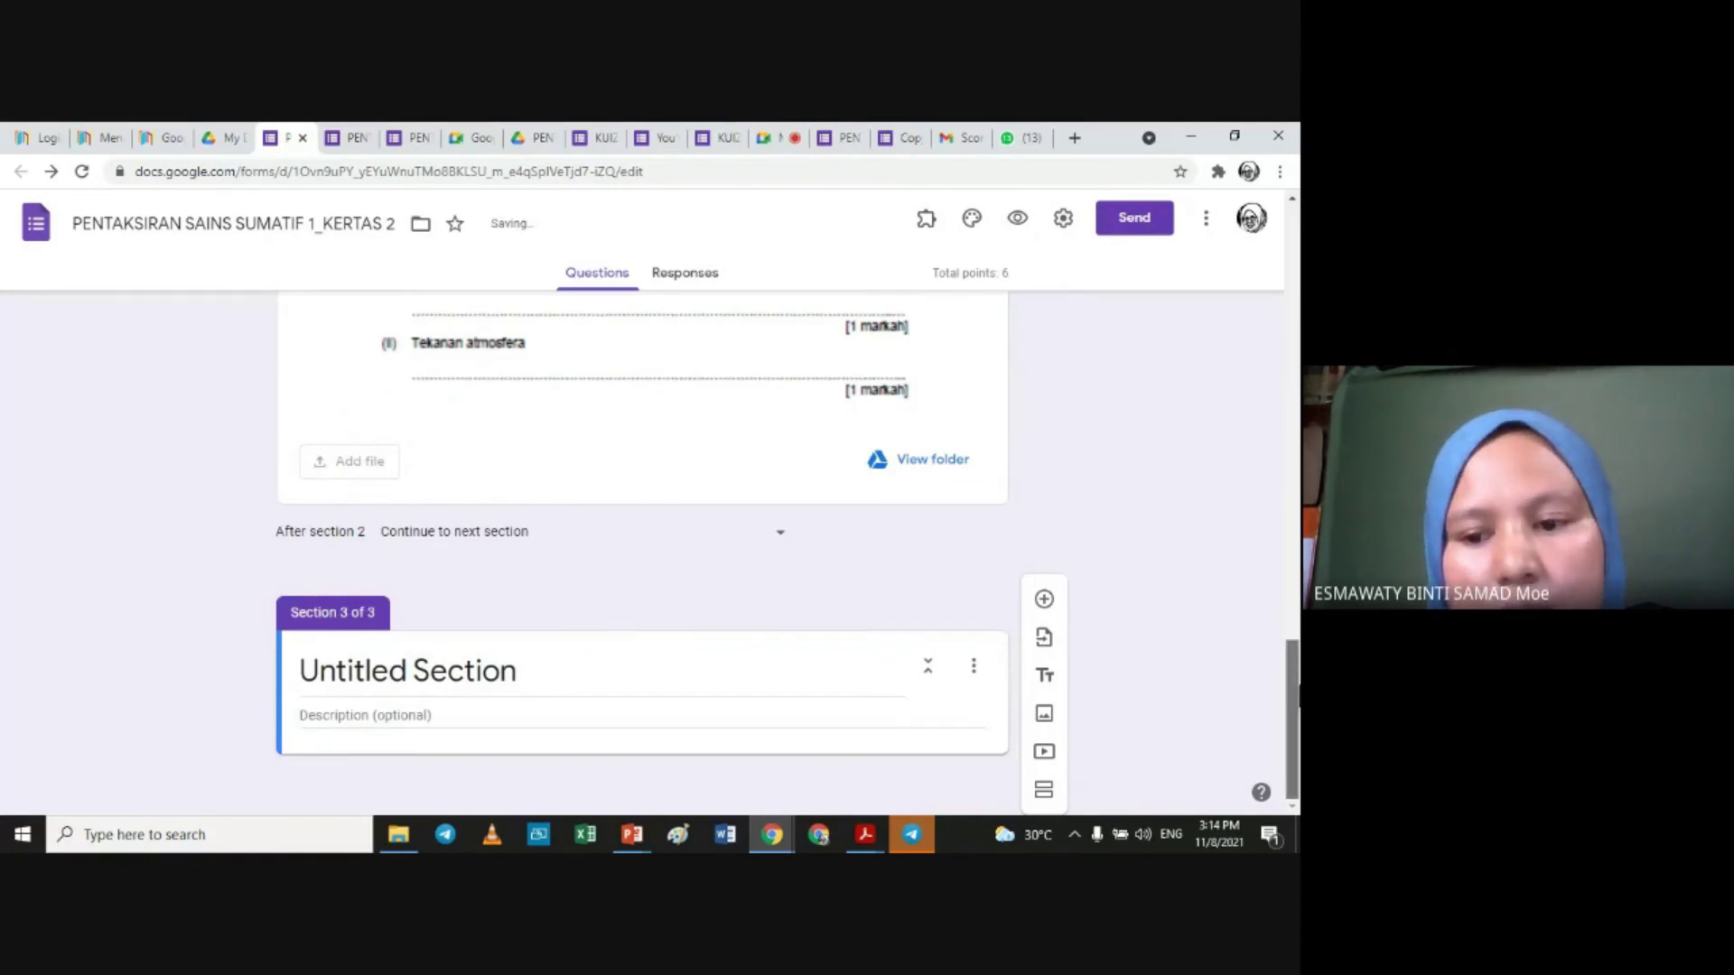
click(449, 668)
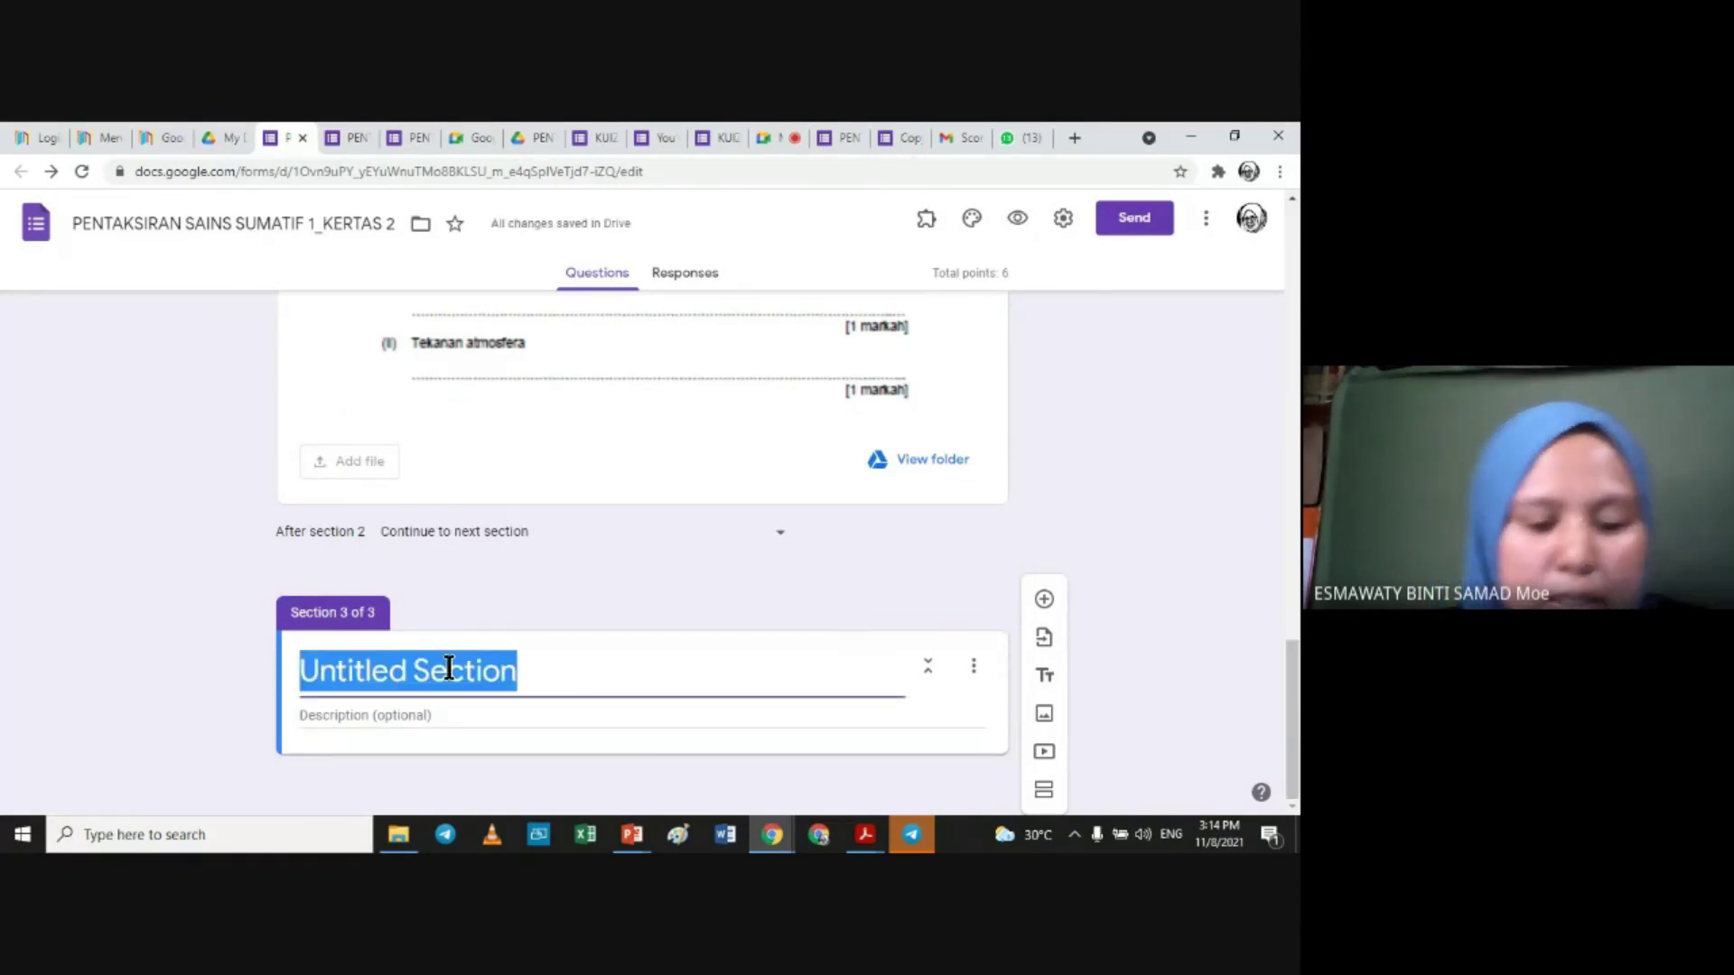
text(BAHAGIAN B)
Step: Describe BAHAGIAN B with the lines "JAWAB SEMUA SOALAN" and "JAWAPAN DIHANTAR DALAM BENTUK IMEJ/PDF"
click(392, 718)
text(JAWAB SEMUA)
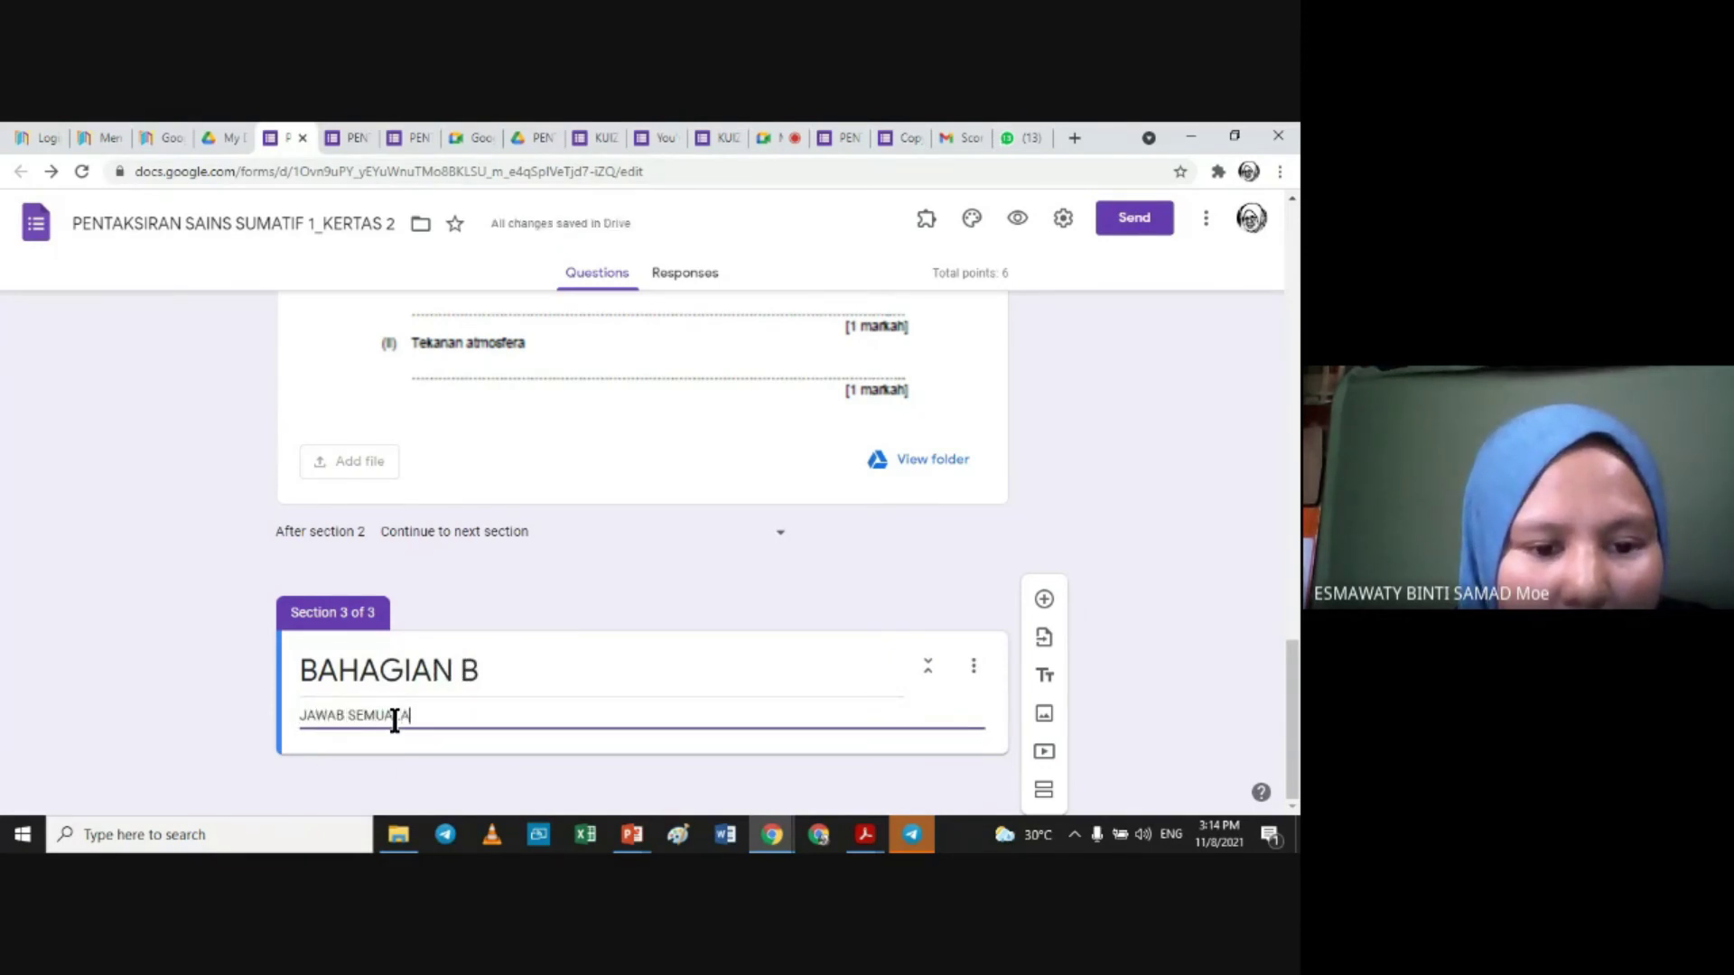
text( SOALAN)
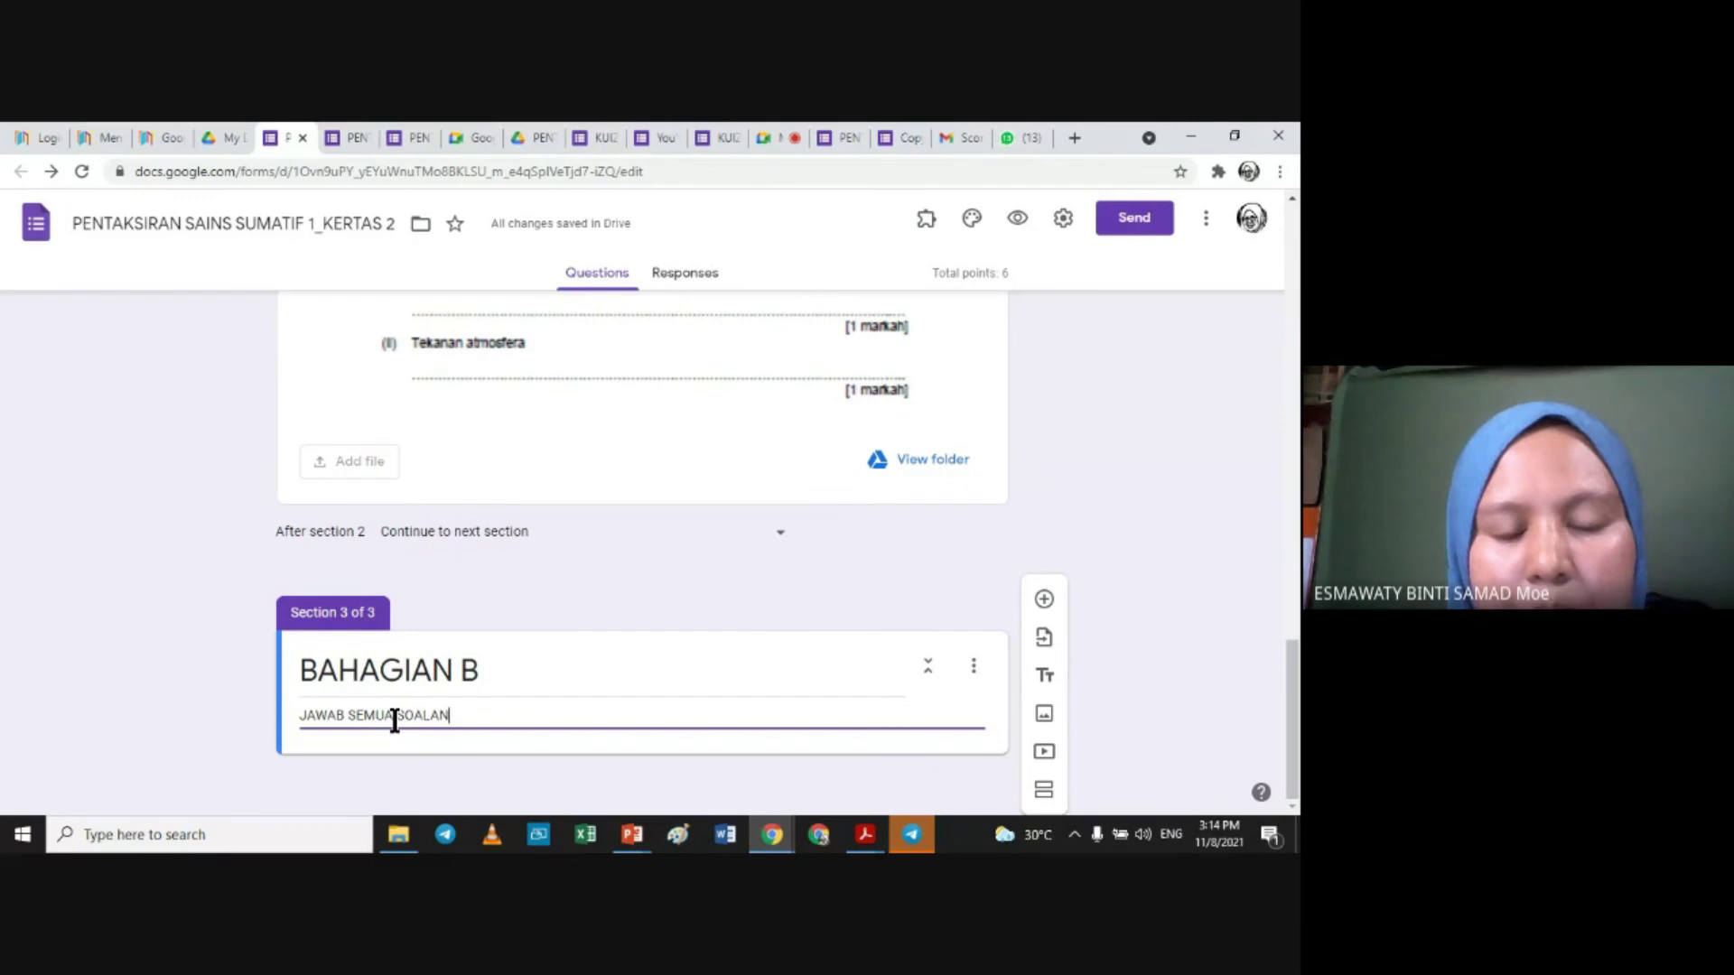
key(Return)
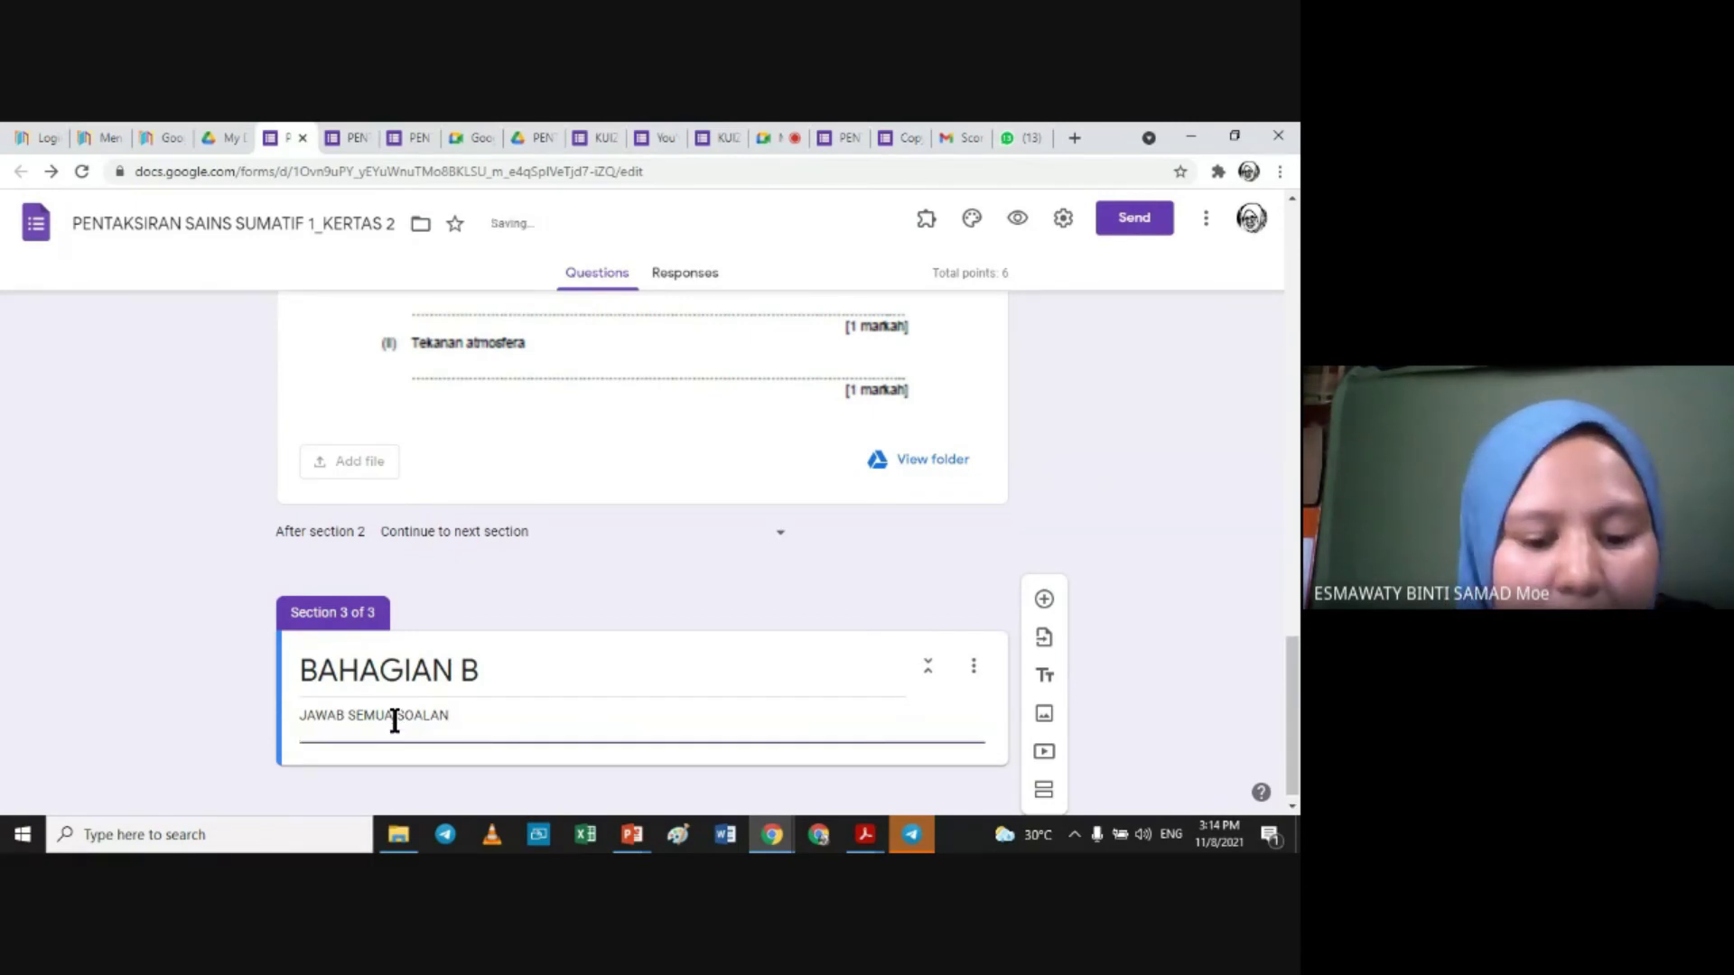
text(JAWAPA)
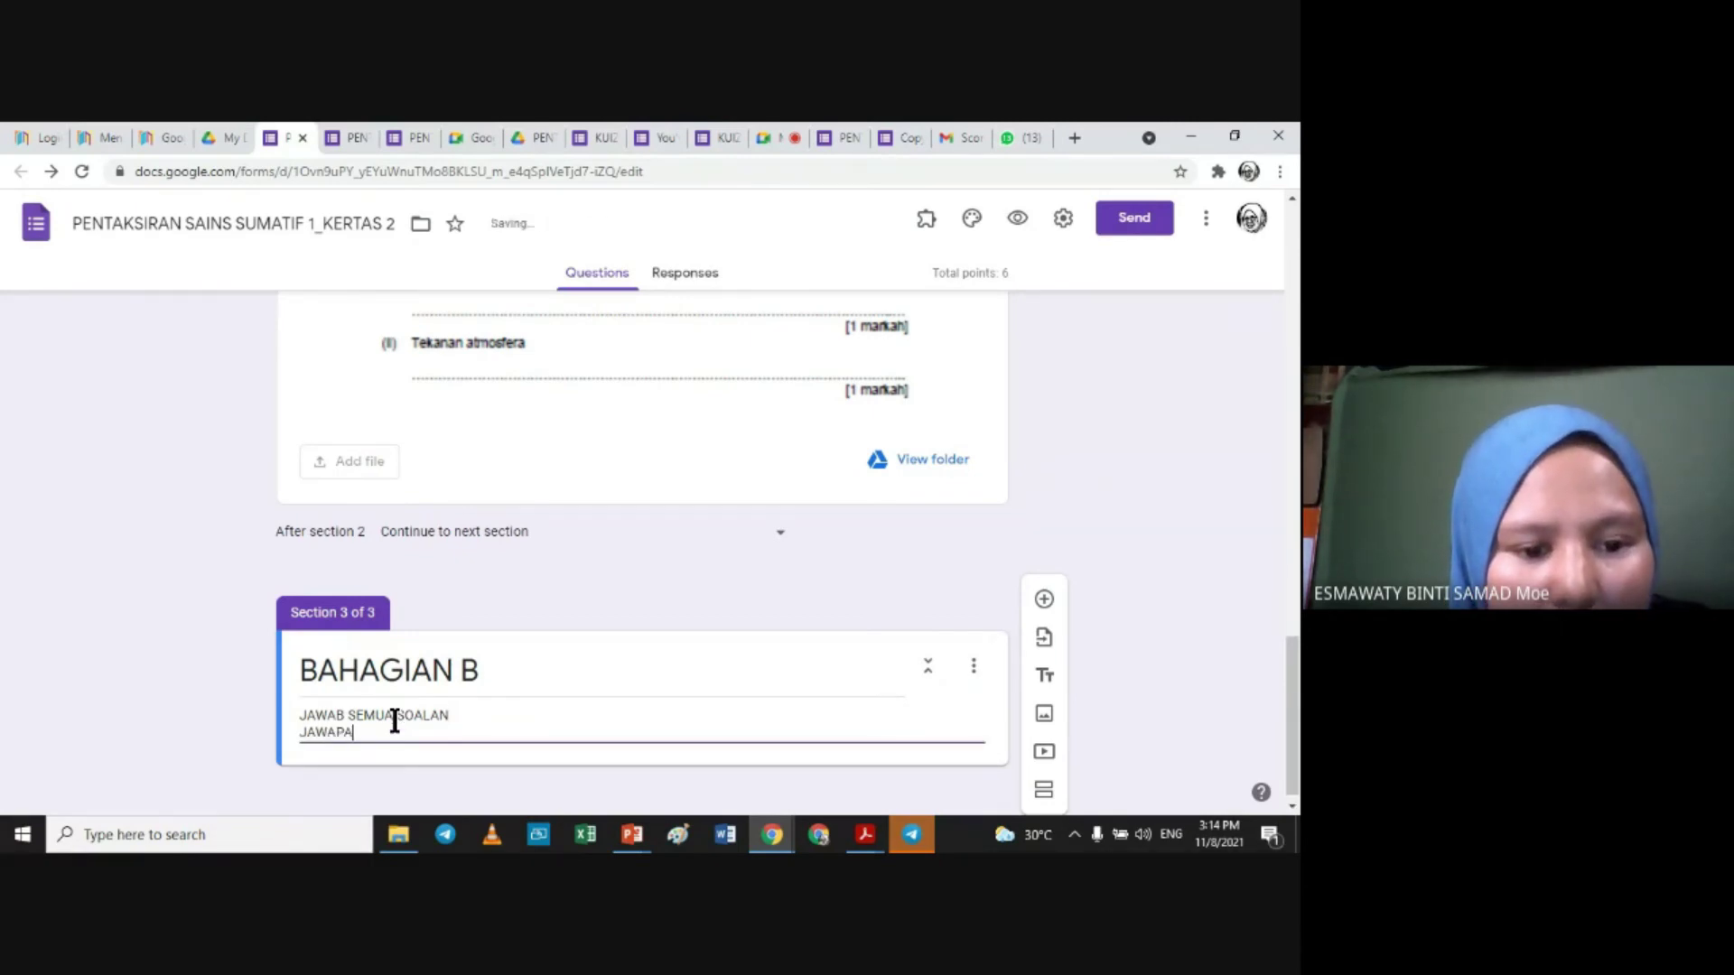
text(N DIHANTAR SA)
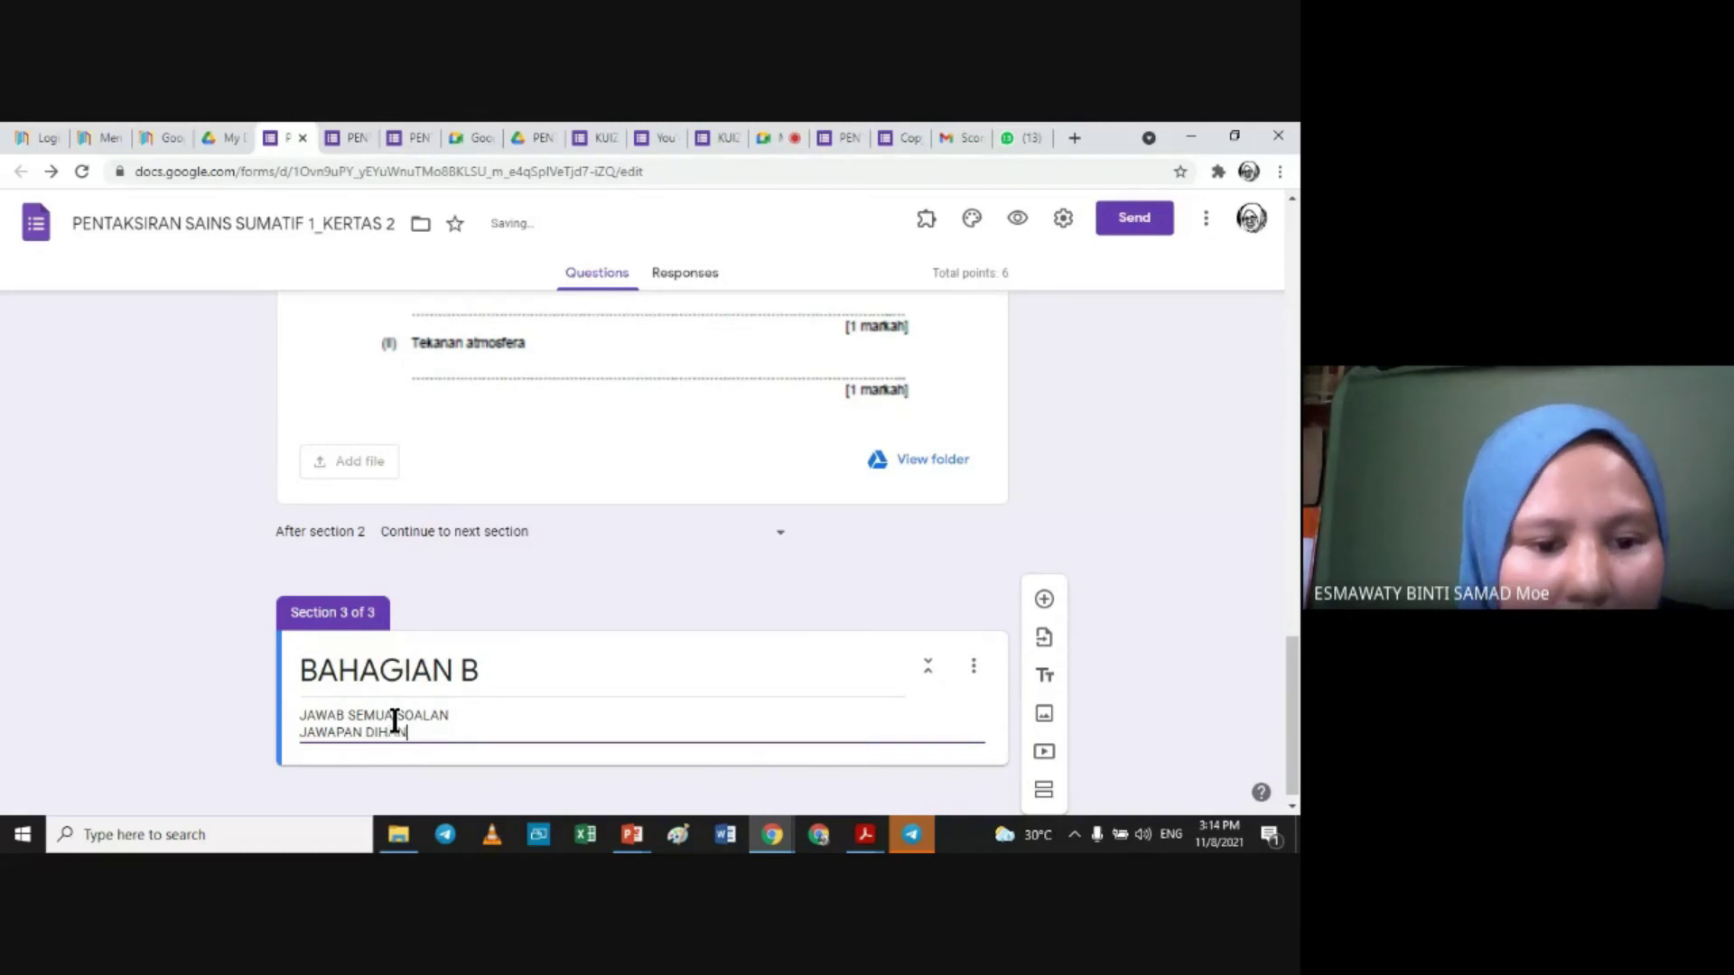
key(BackSpace)
key(BackSpace)
text(DALAM BENTUK)
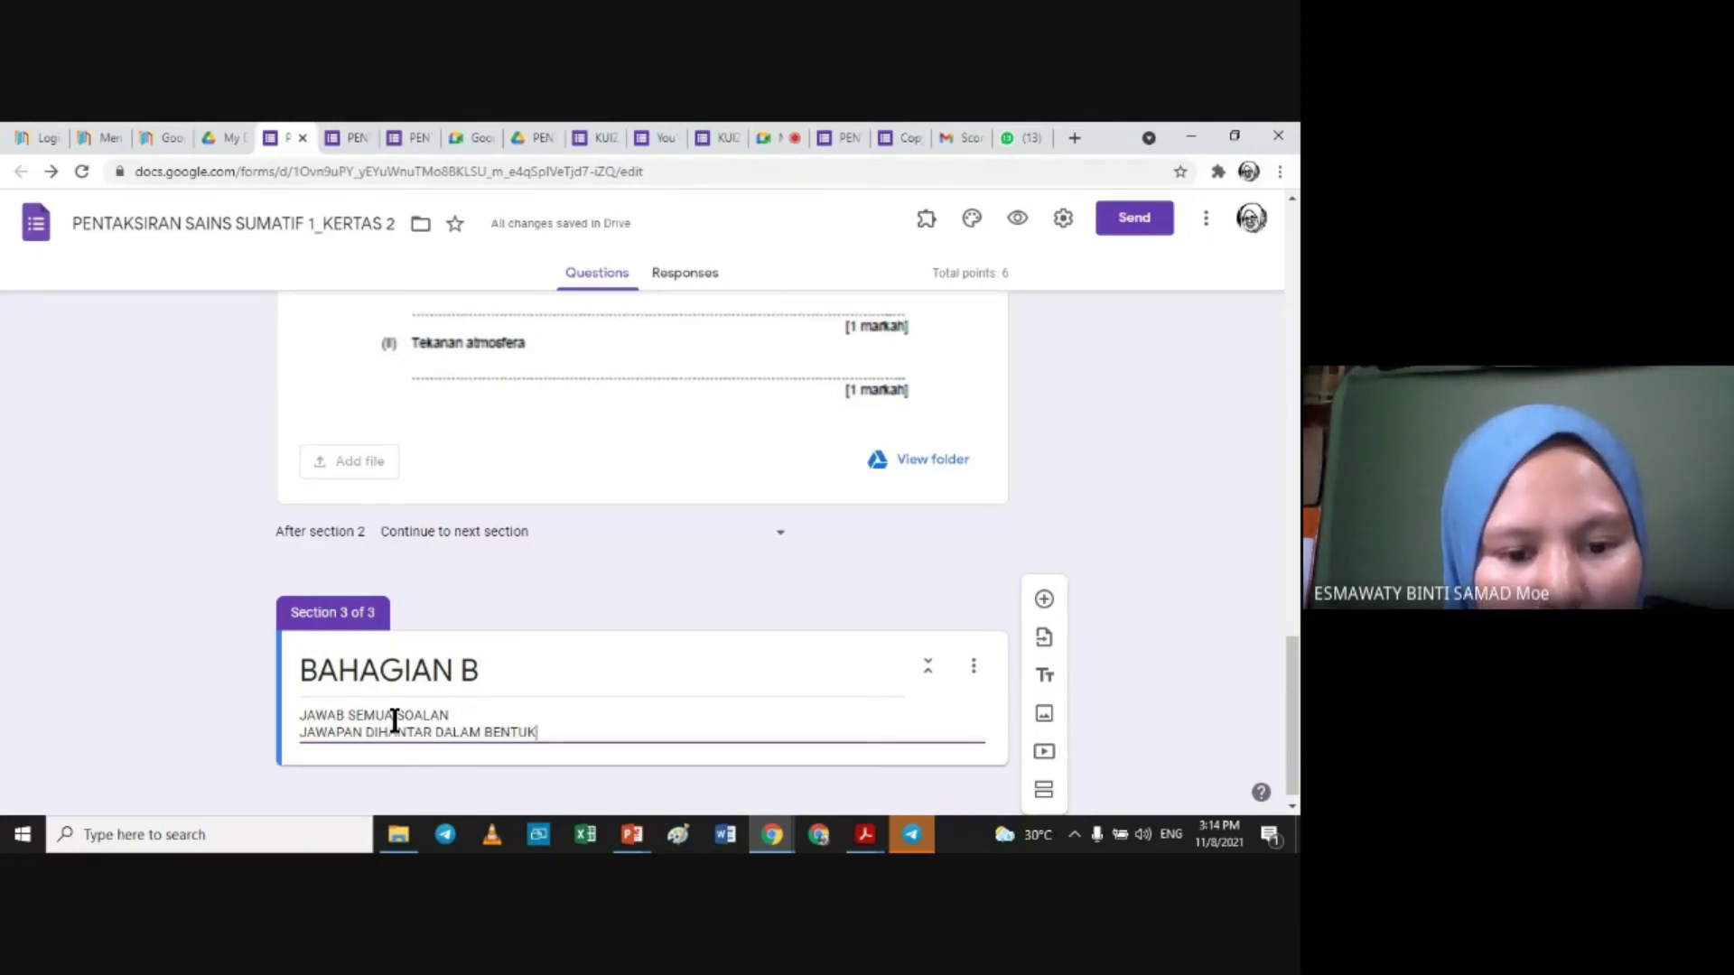
text( IME)
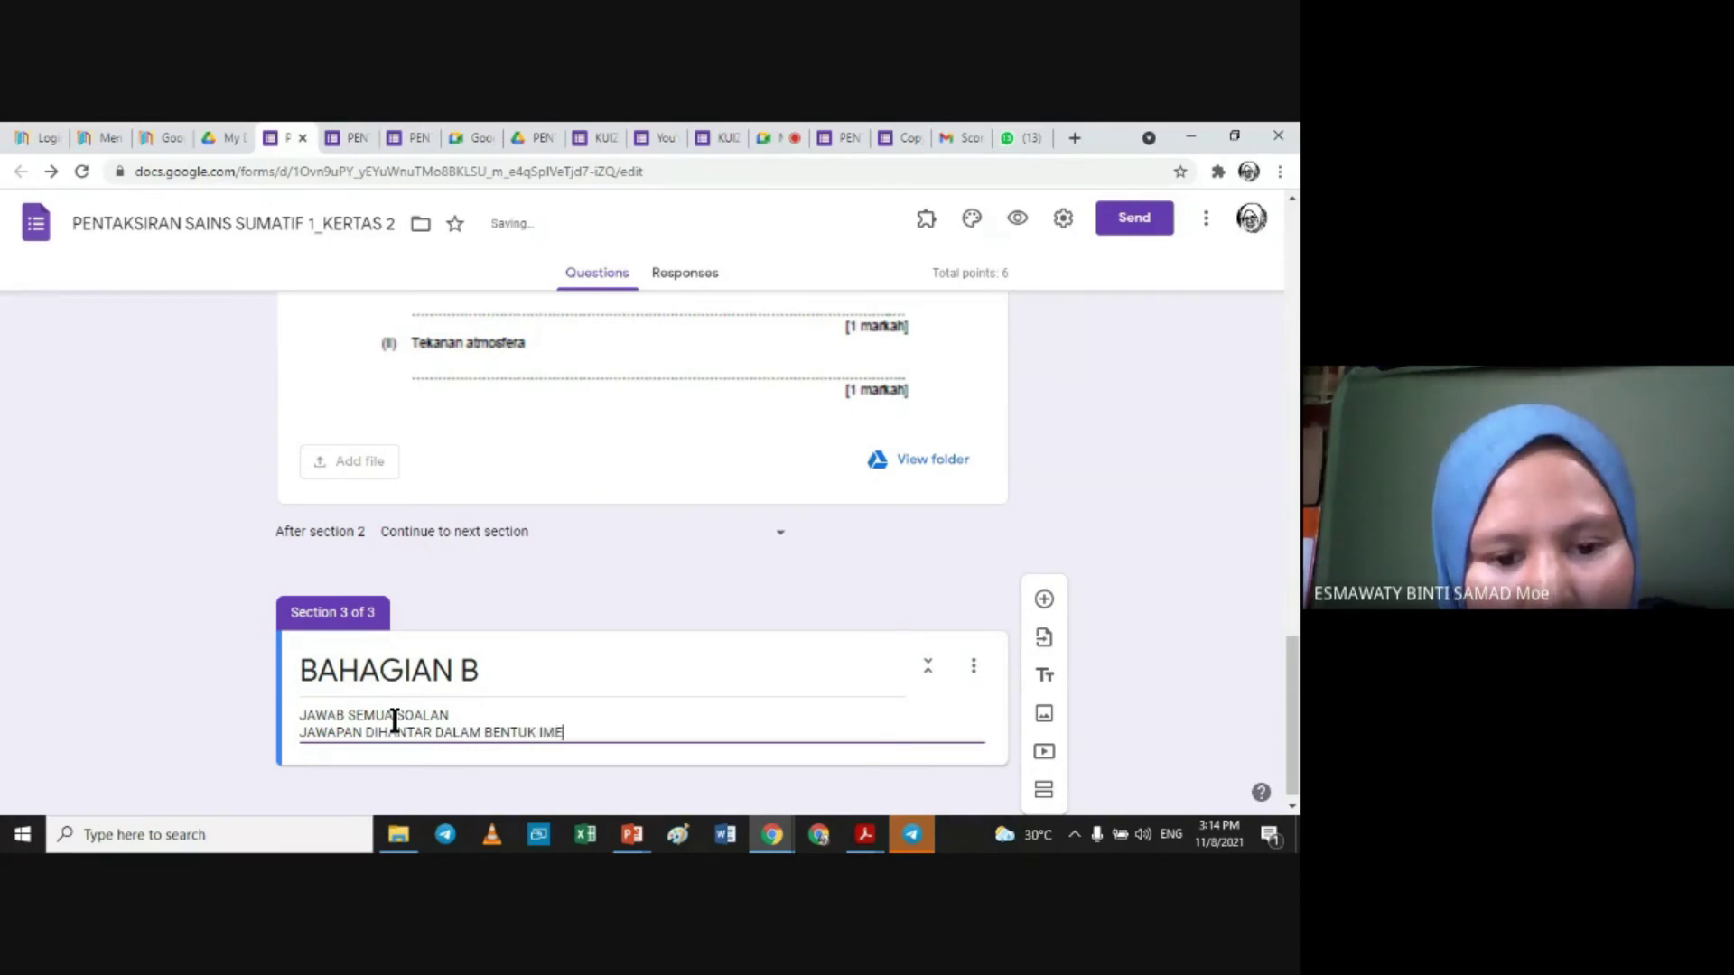
text(J/PDF)
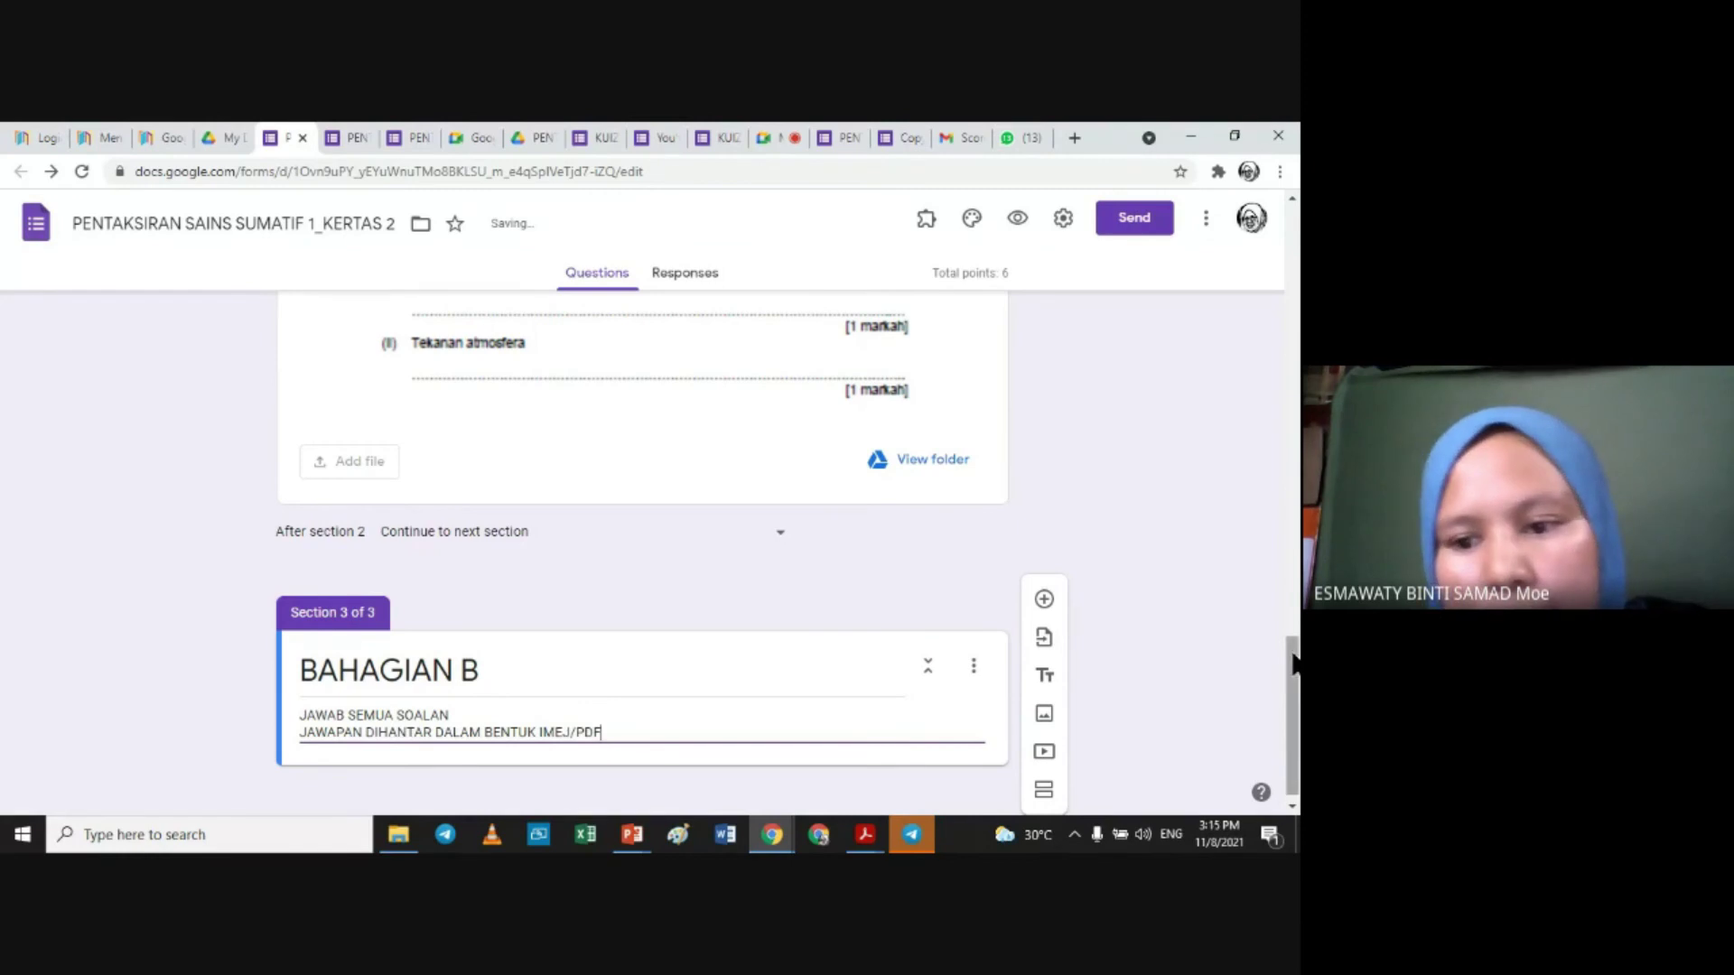
Step: Add the third BAHAGIAN B description line "PENGHANTARAN TIDAK AKAN DITERIMA PADA JAM 5 PETANG"
scroll(1293, 663, down, 1)
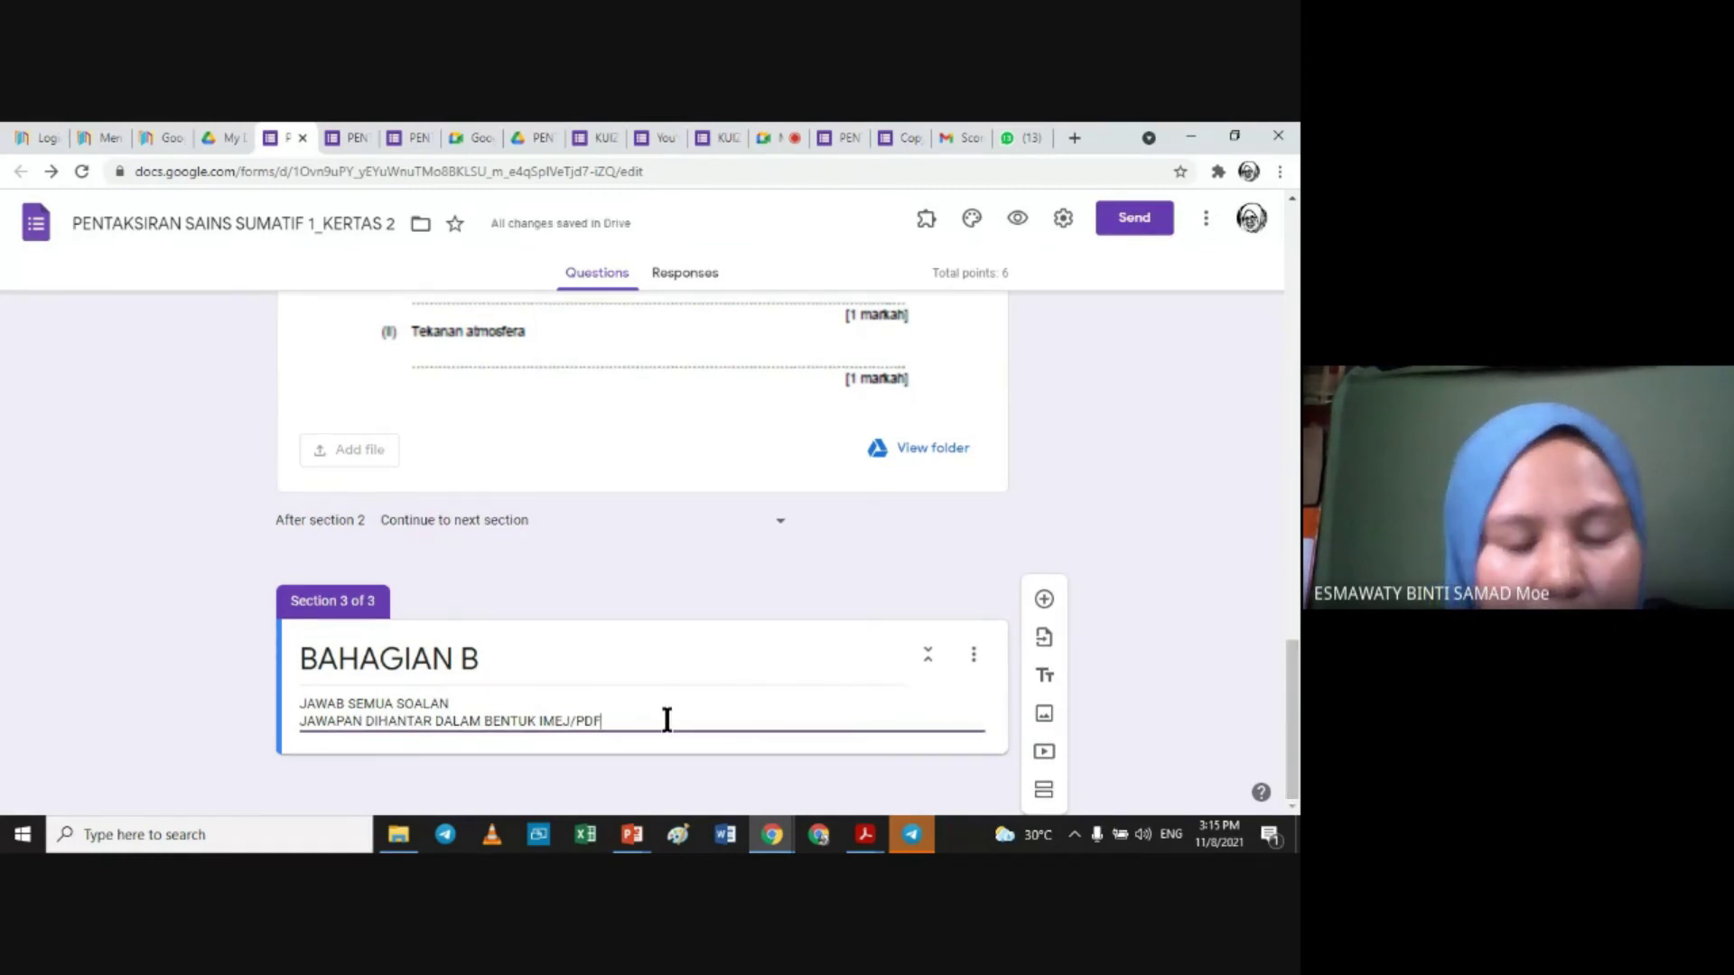
key(Return)
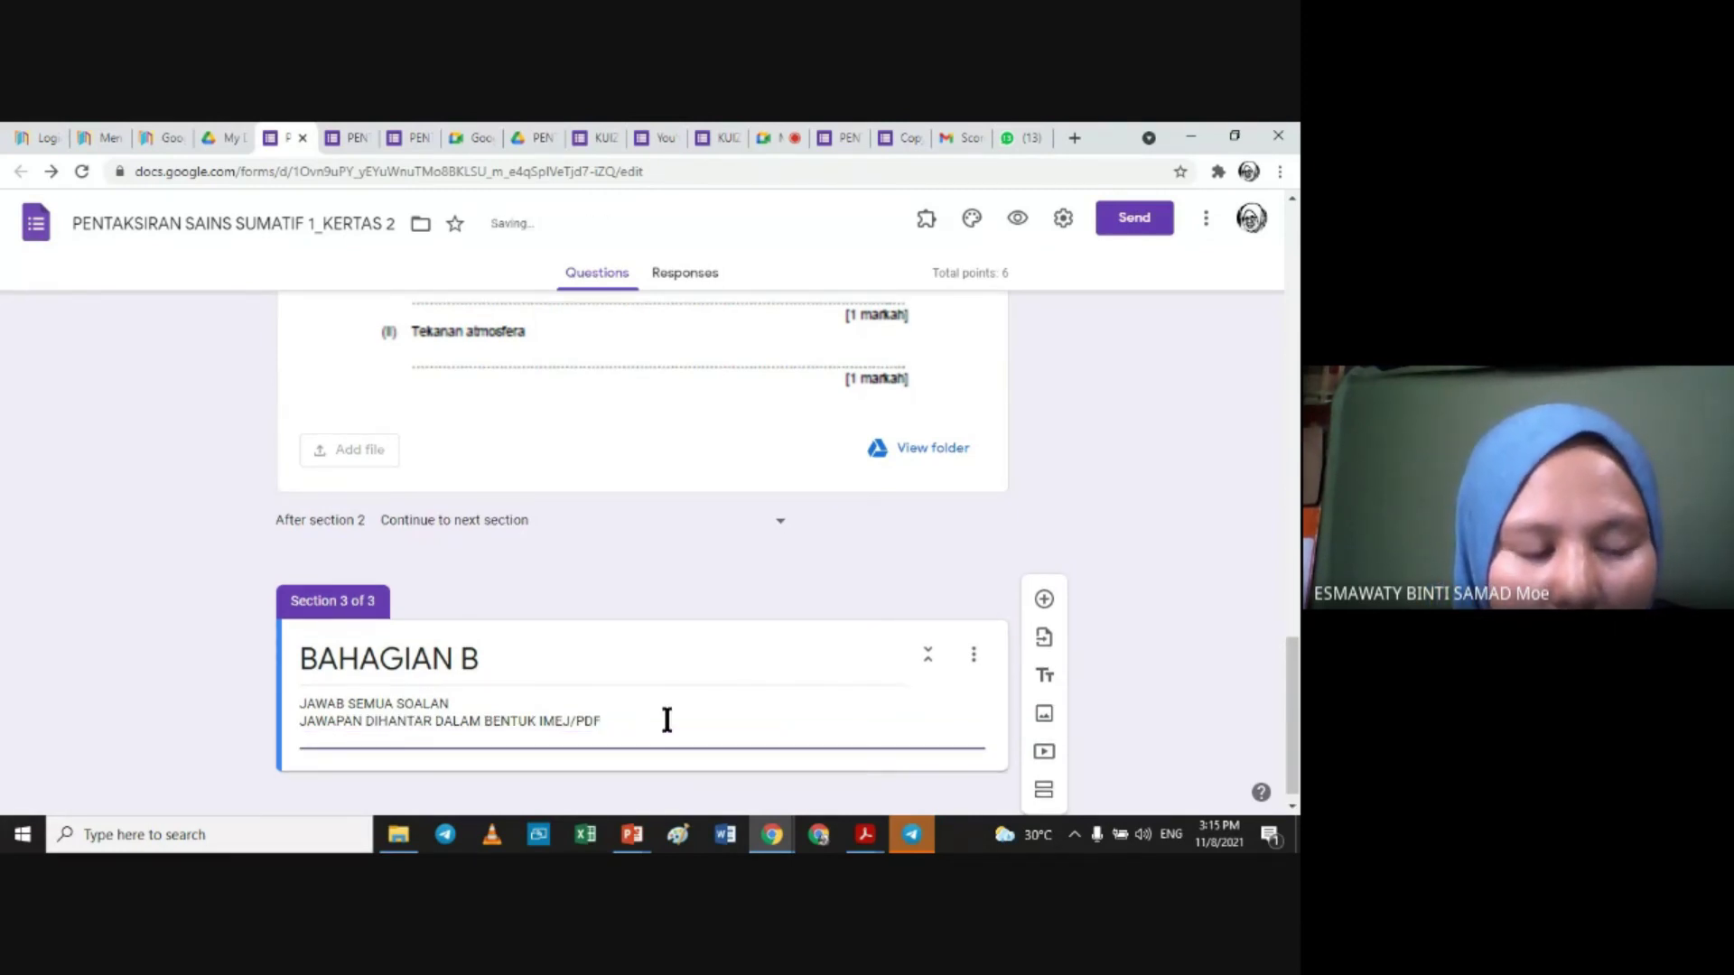
text(PEN)
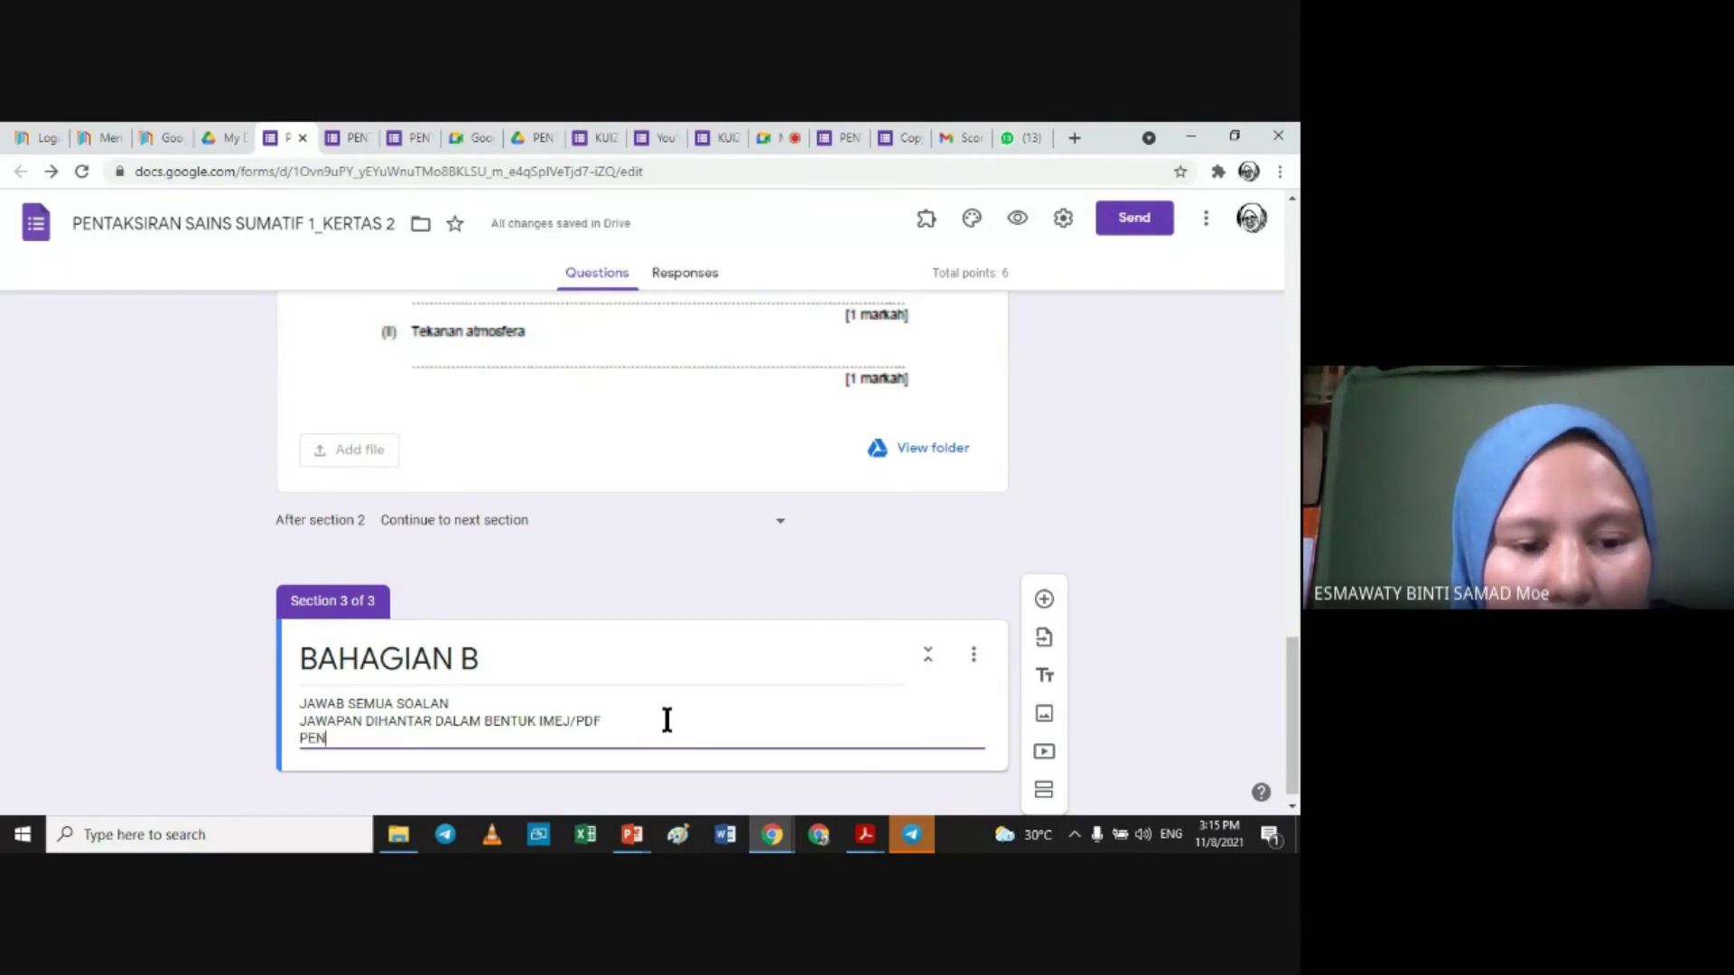
text(GHANTARA)
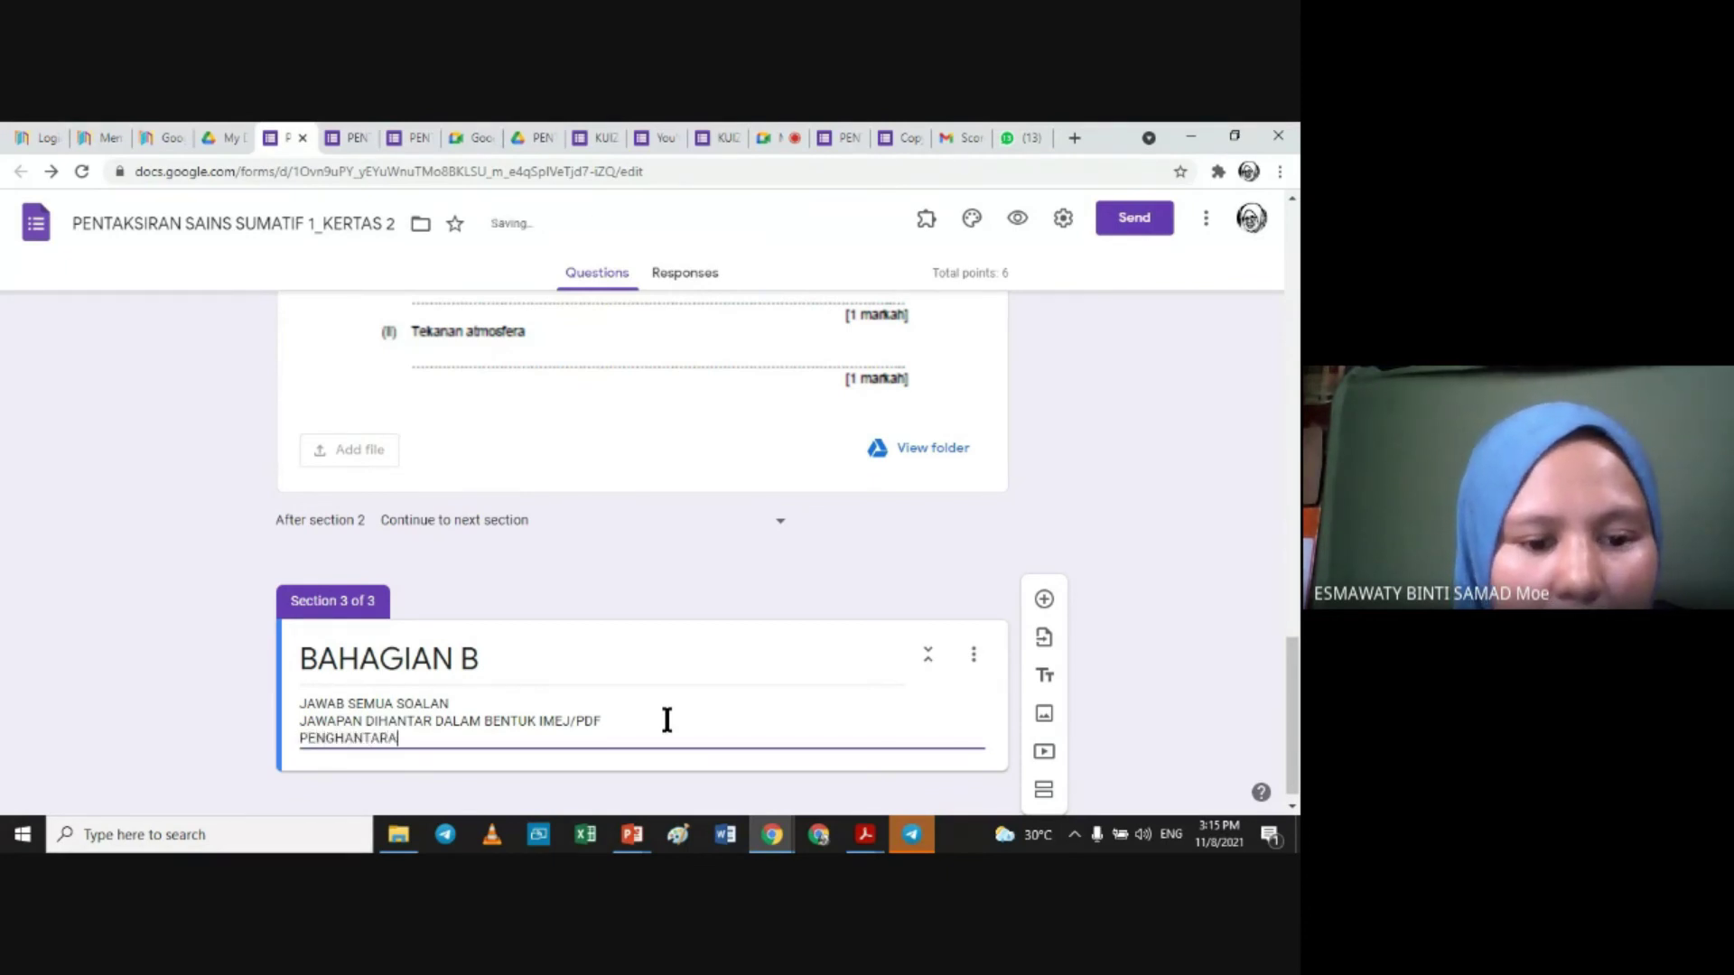
text(N TIDAK AKA)
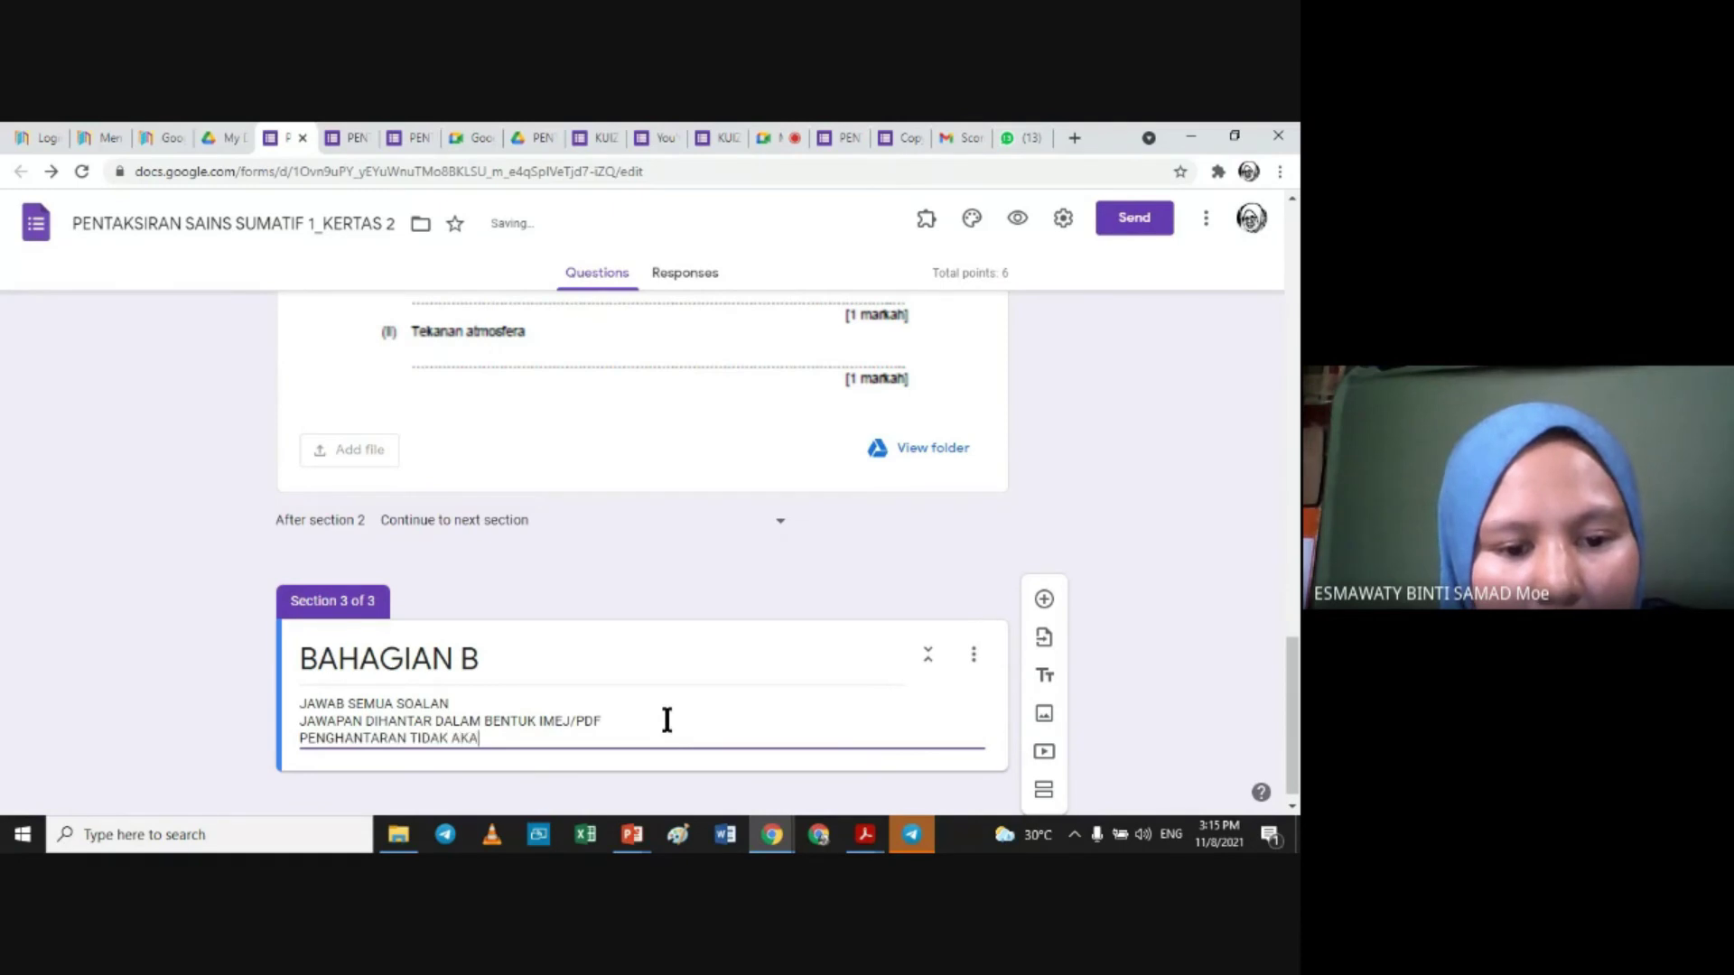
text(N DITERIMA )
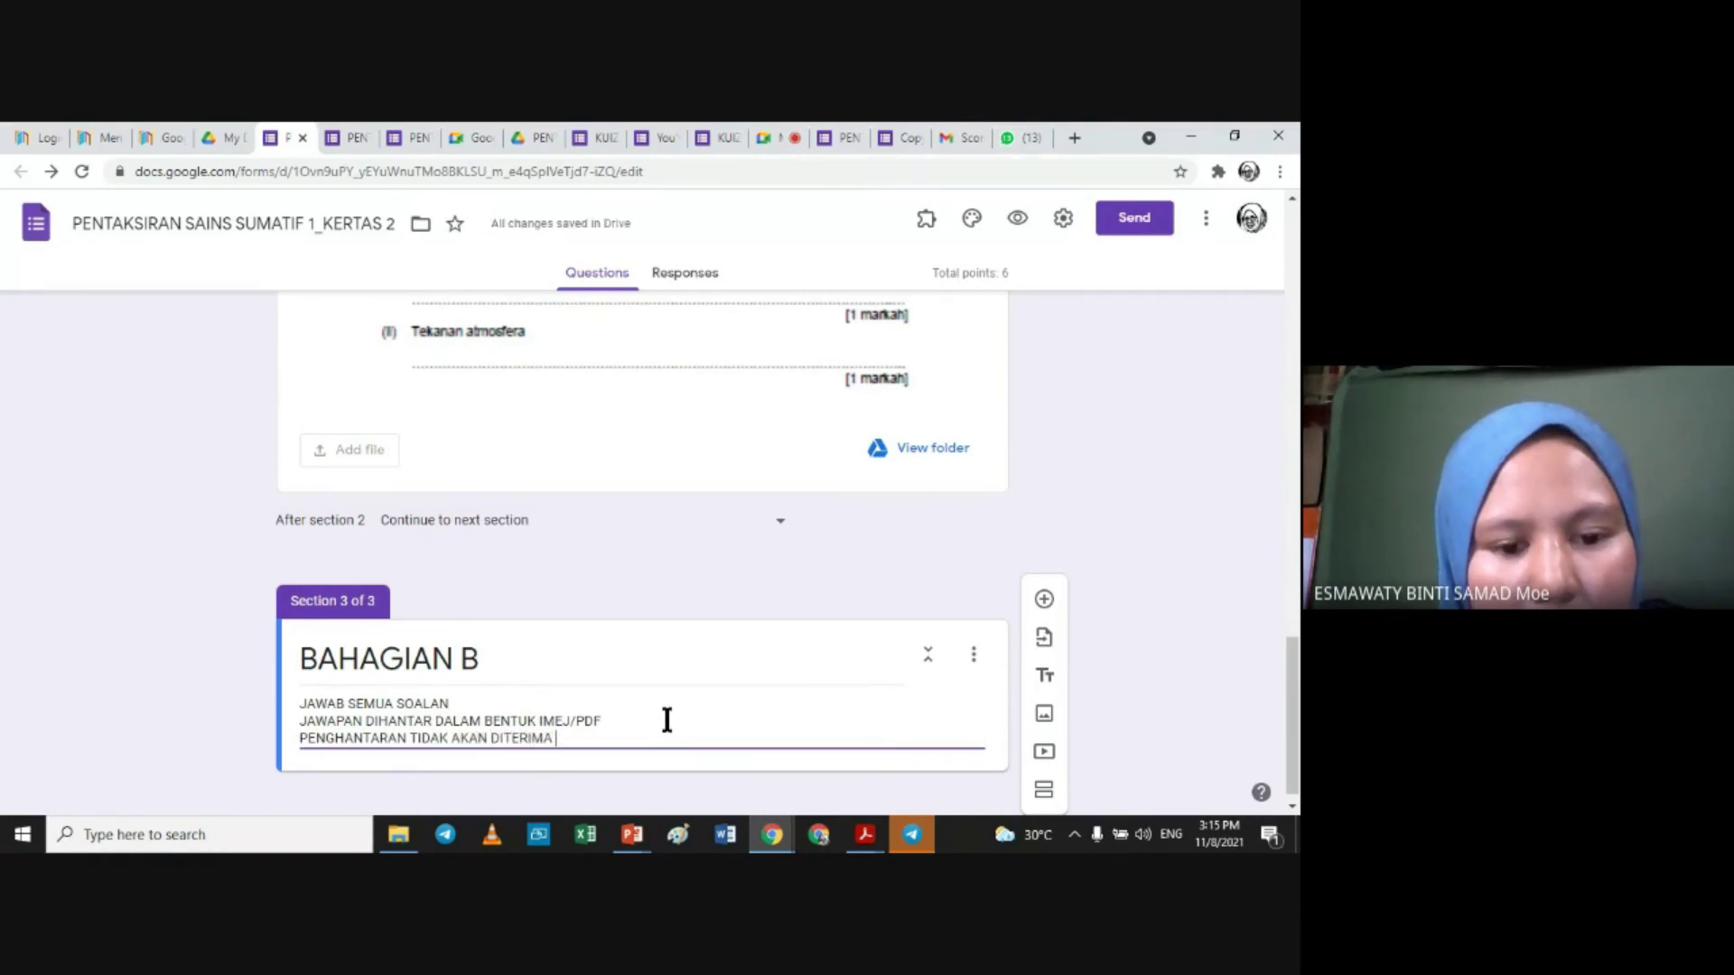
text(PADA JAM 5 PETANG)
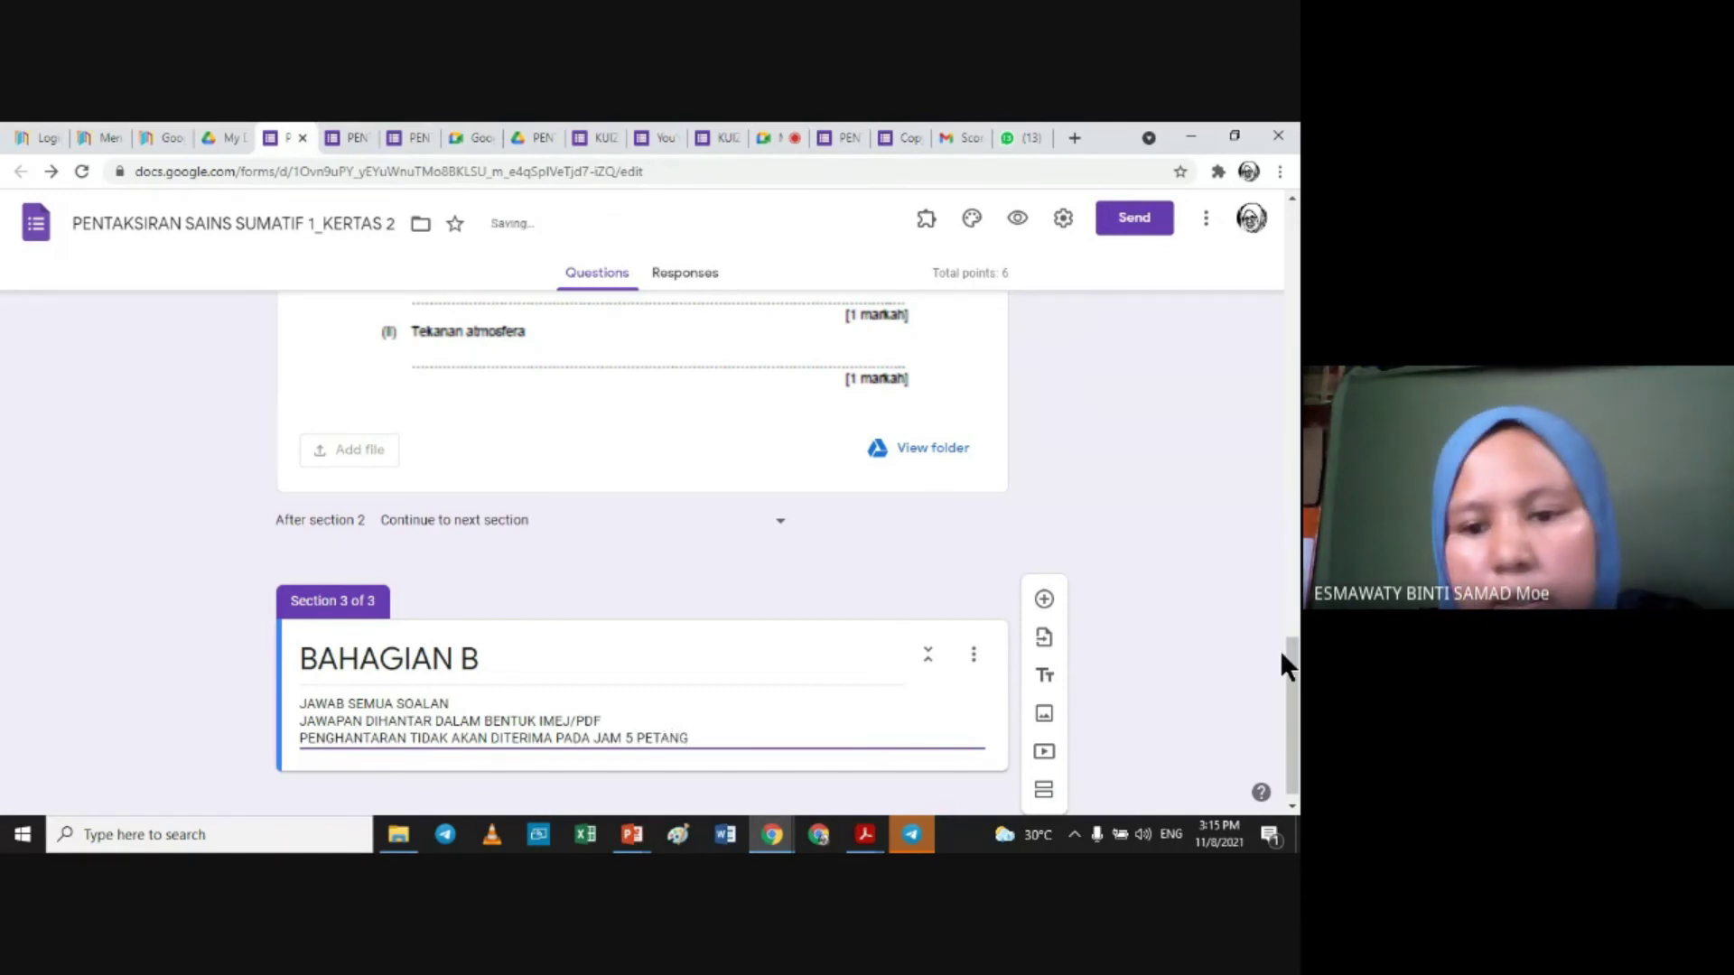
Step: Add a question to BAHAGIAN B with the title "SOALAN 1"
click(1045, 599)
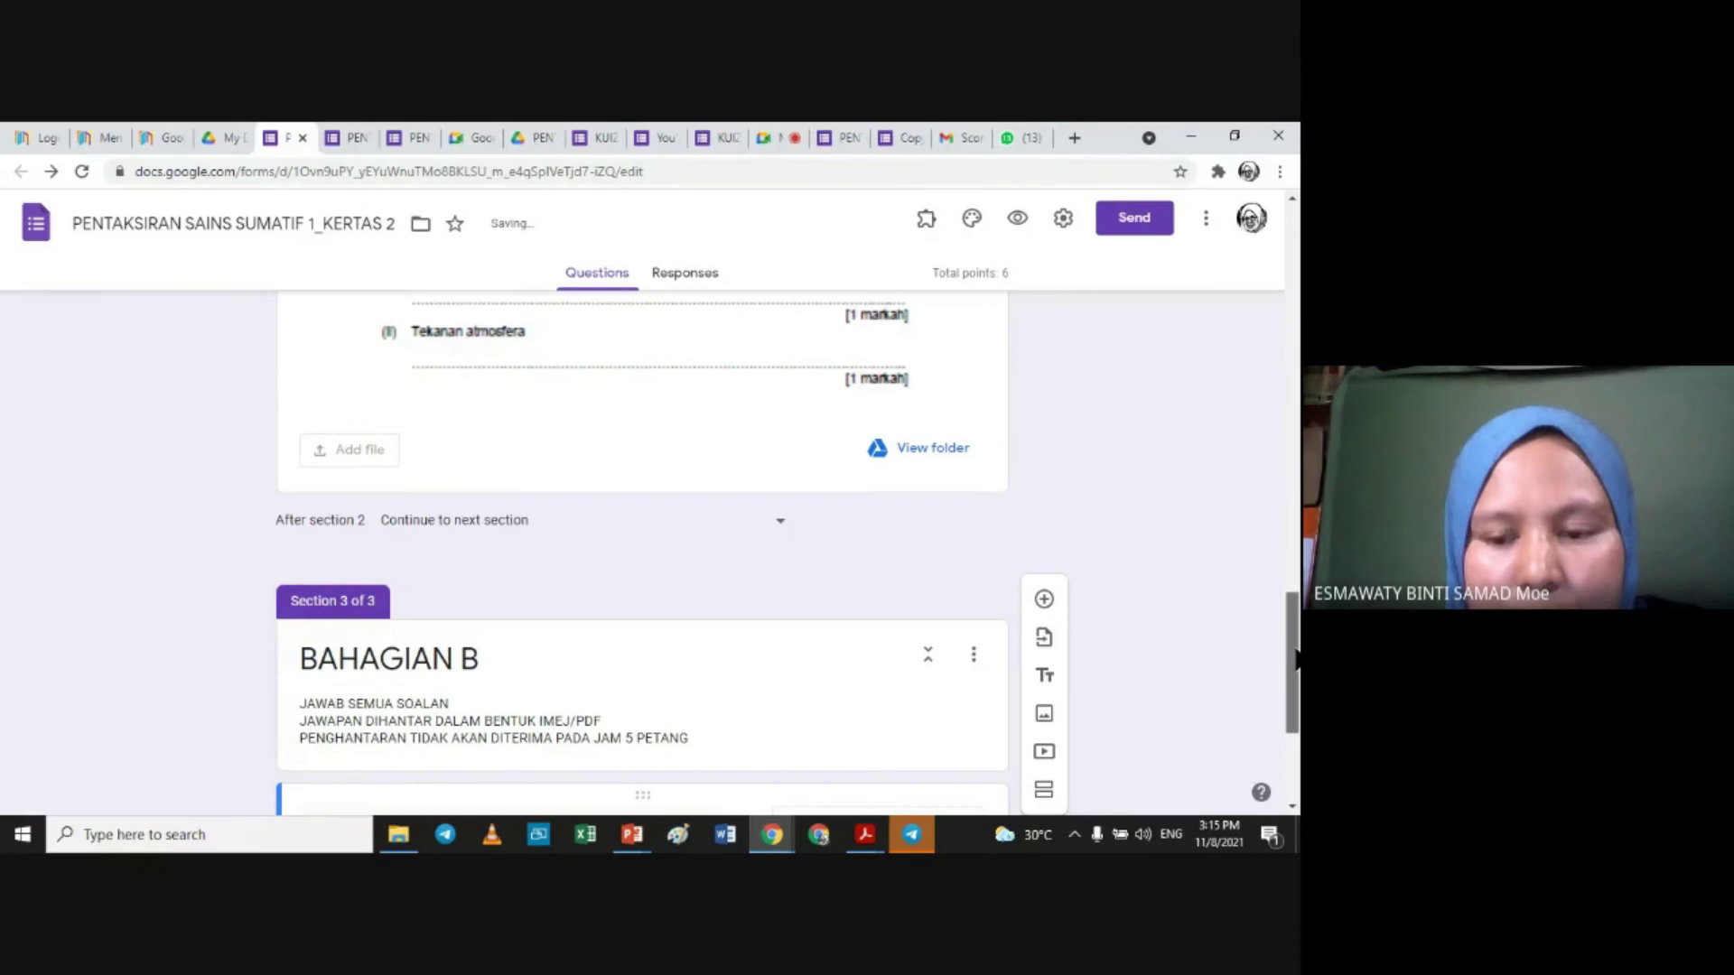
scroll(1293, 663, down, 3)
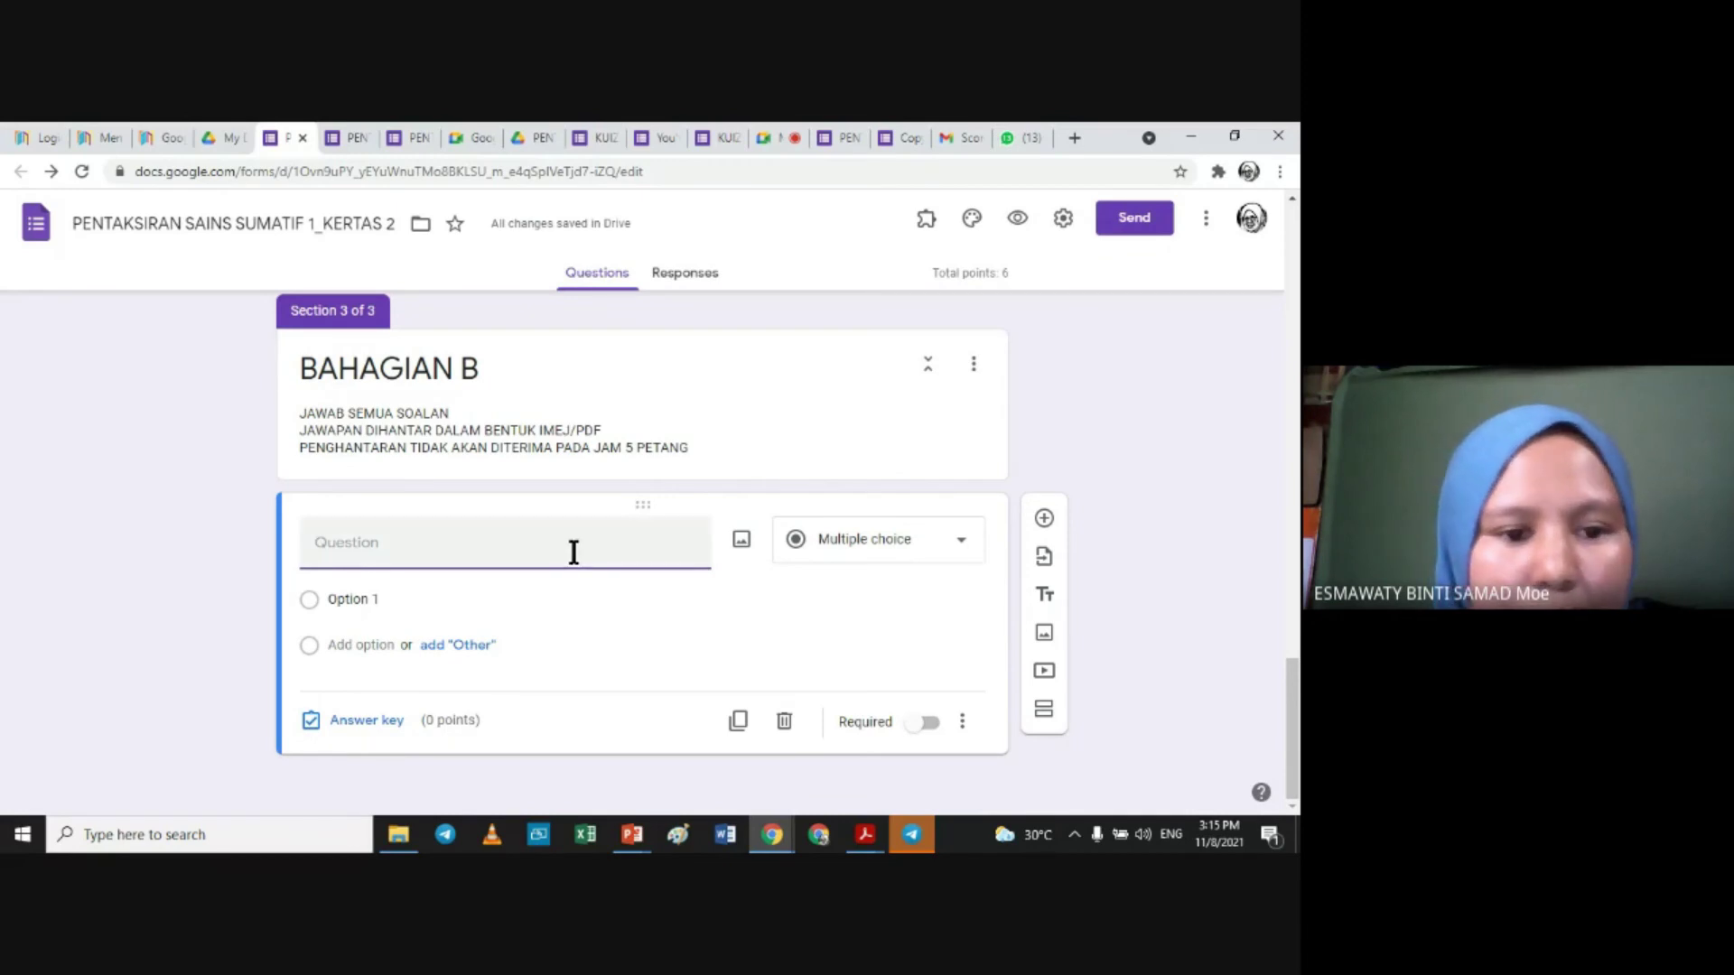
text(SOALAN 1)
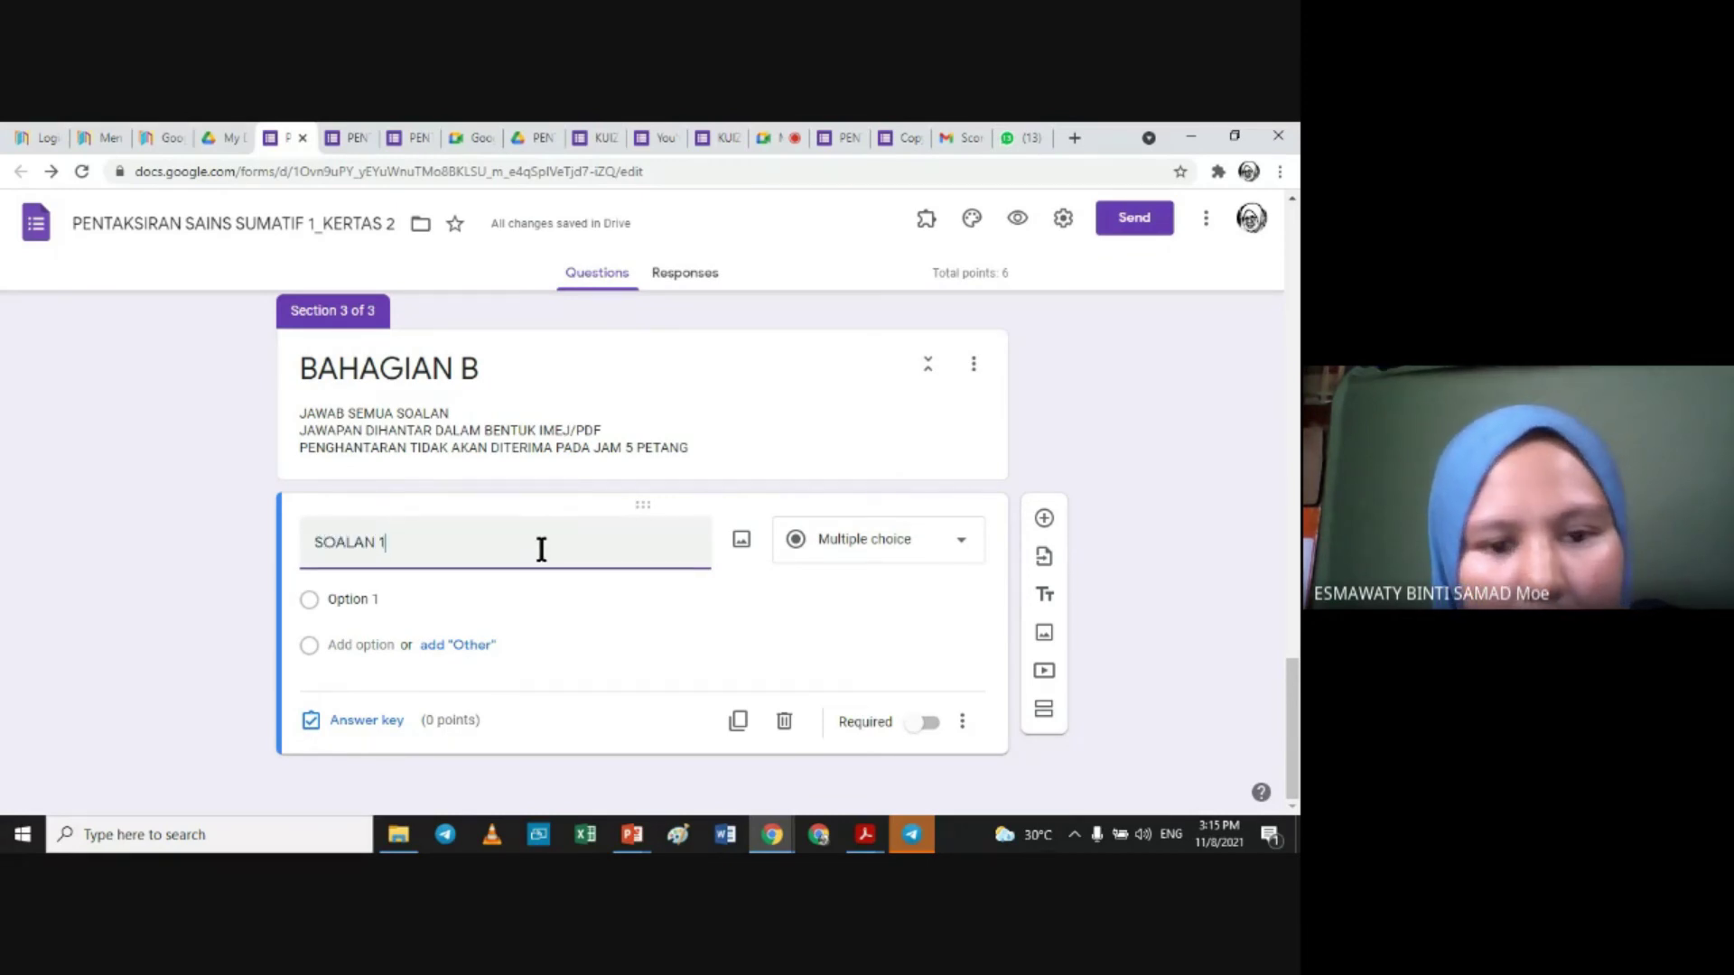
Step: Insert the image K2_B ii from the SHARING GOOGLE FORM folder into BAHAGIAN B's SOALAN 1
click(744, 545)
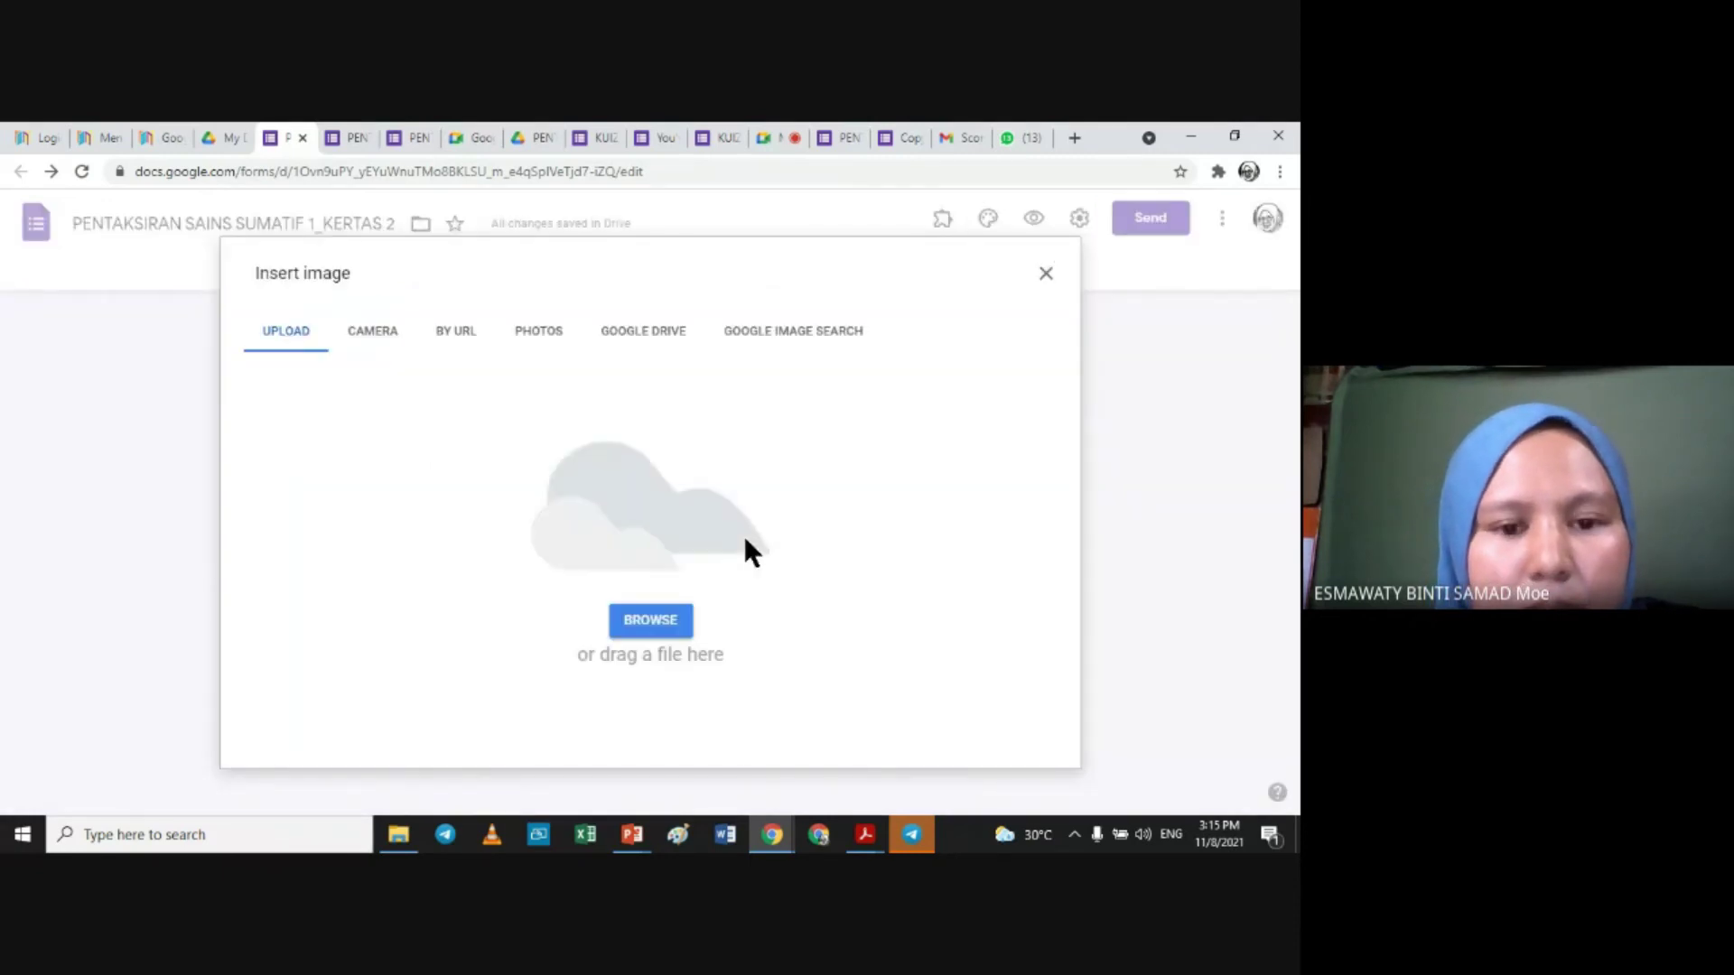
click(650, 622)
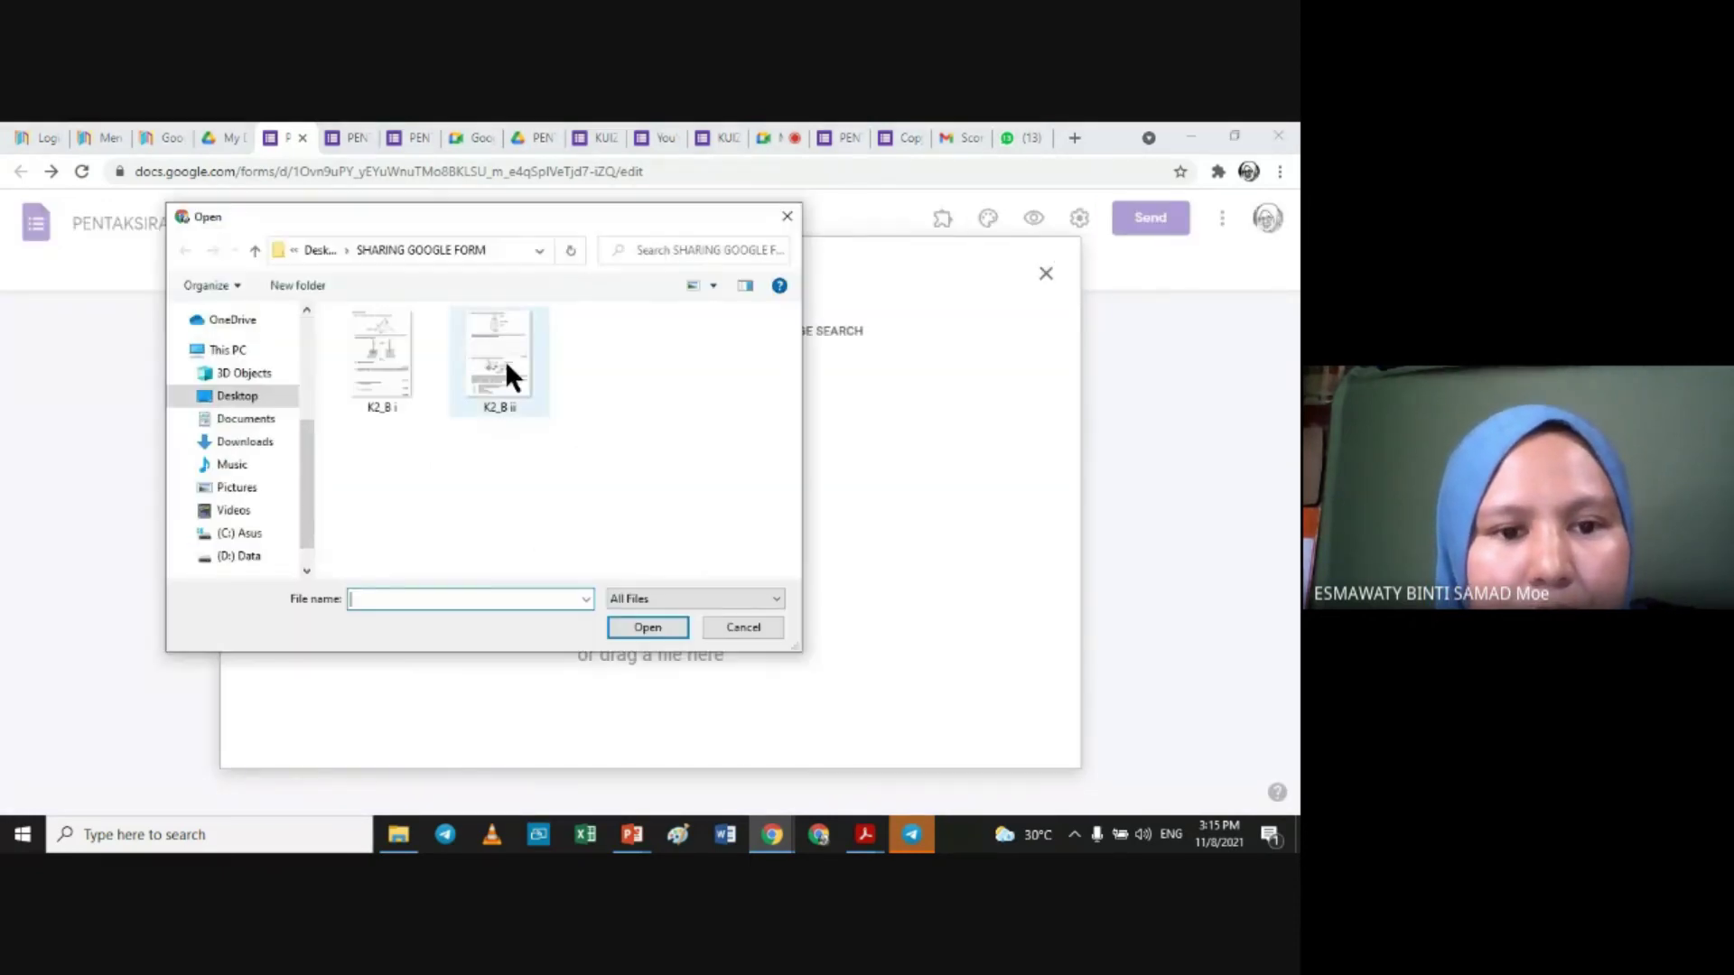
click(381, 372)
click(488, 348)
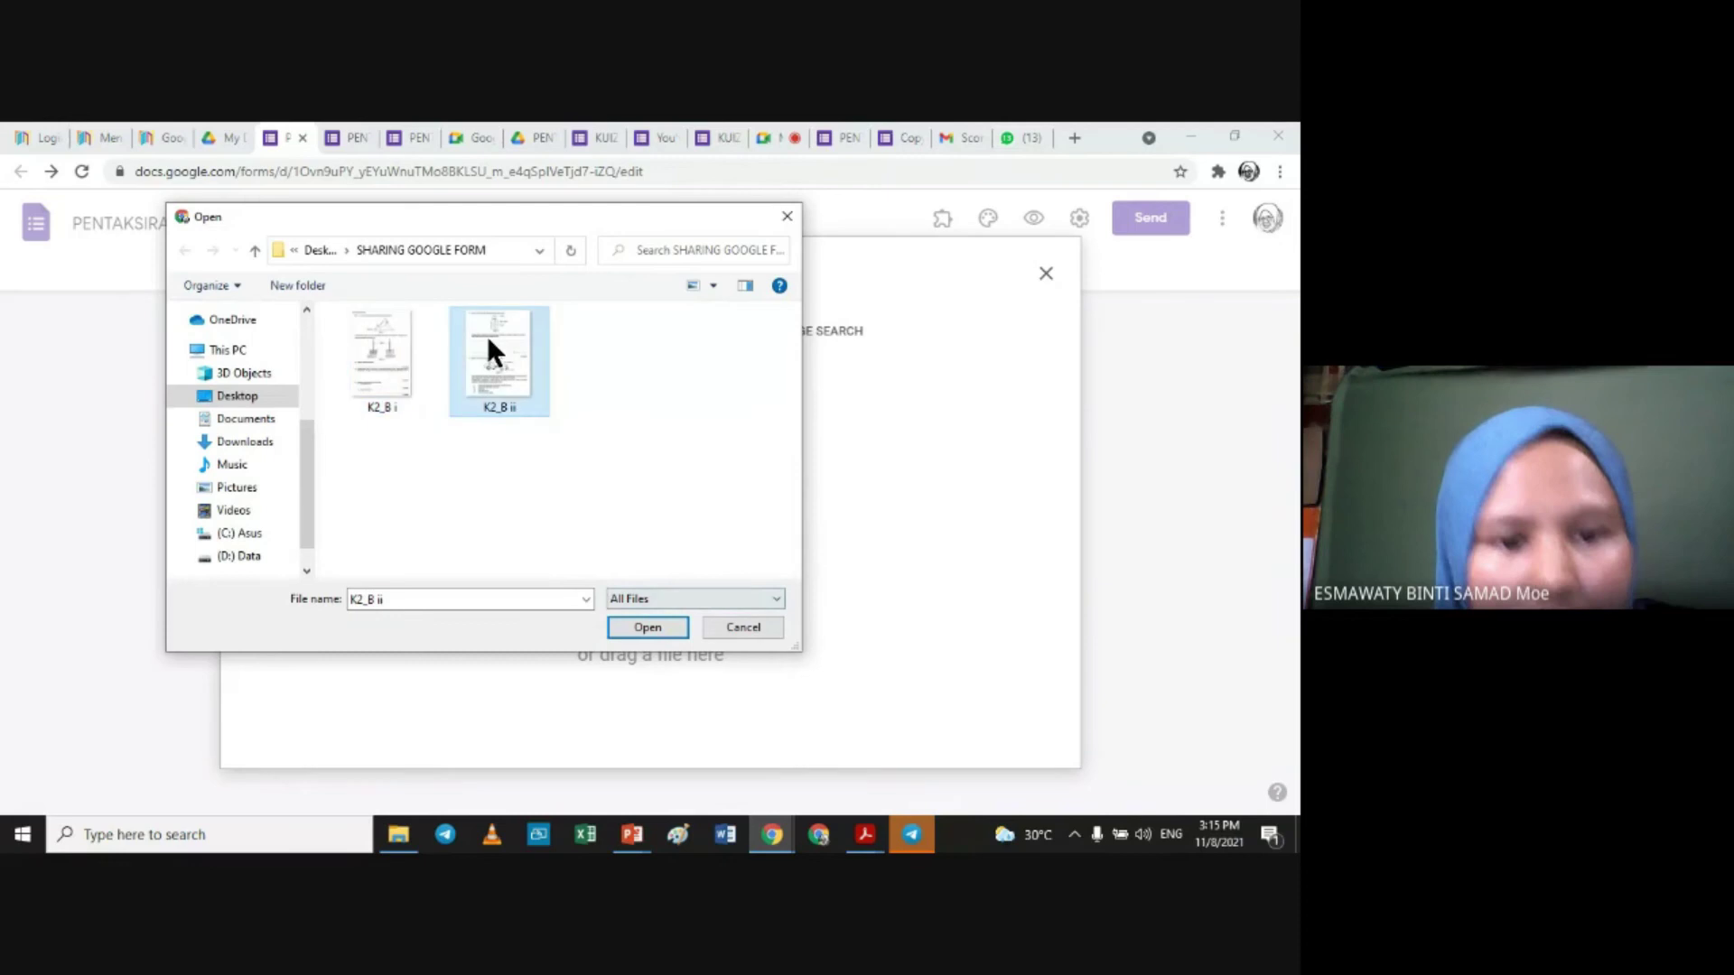
click(672, 625)
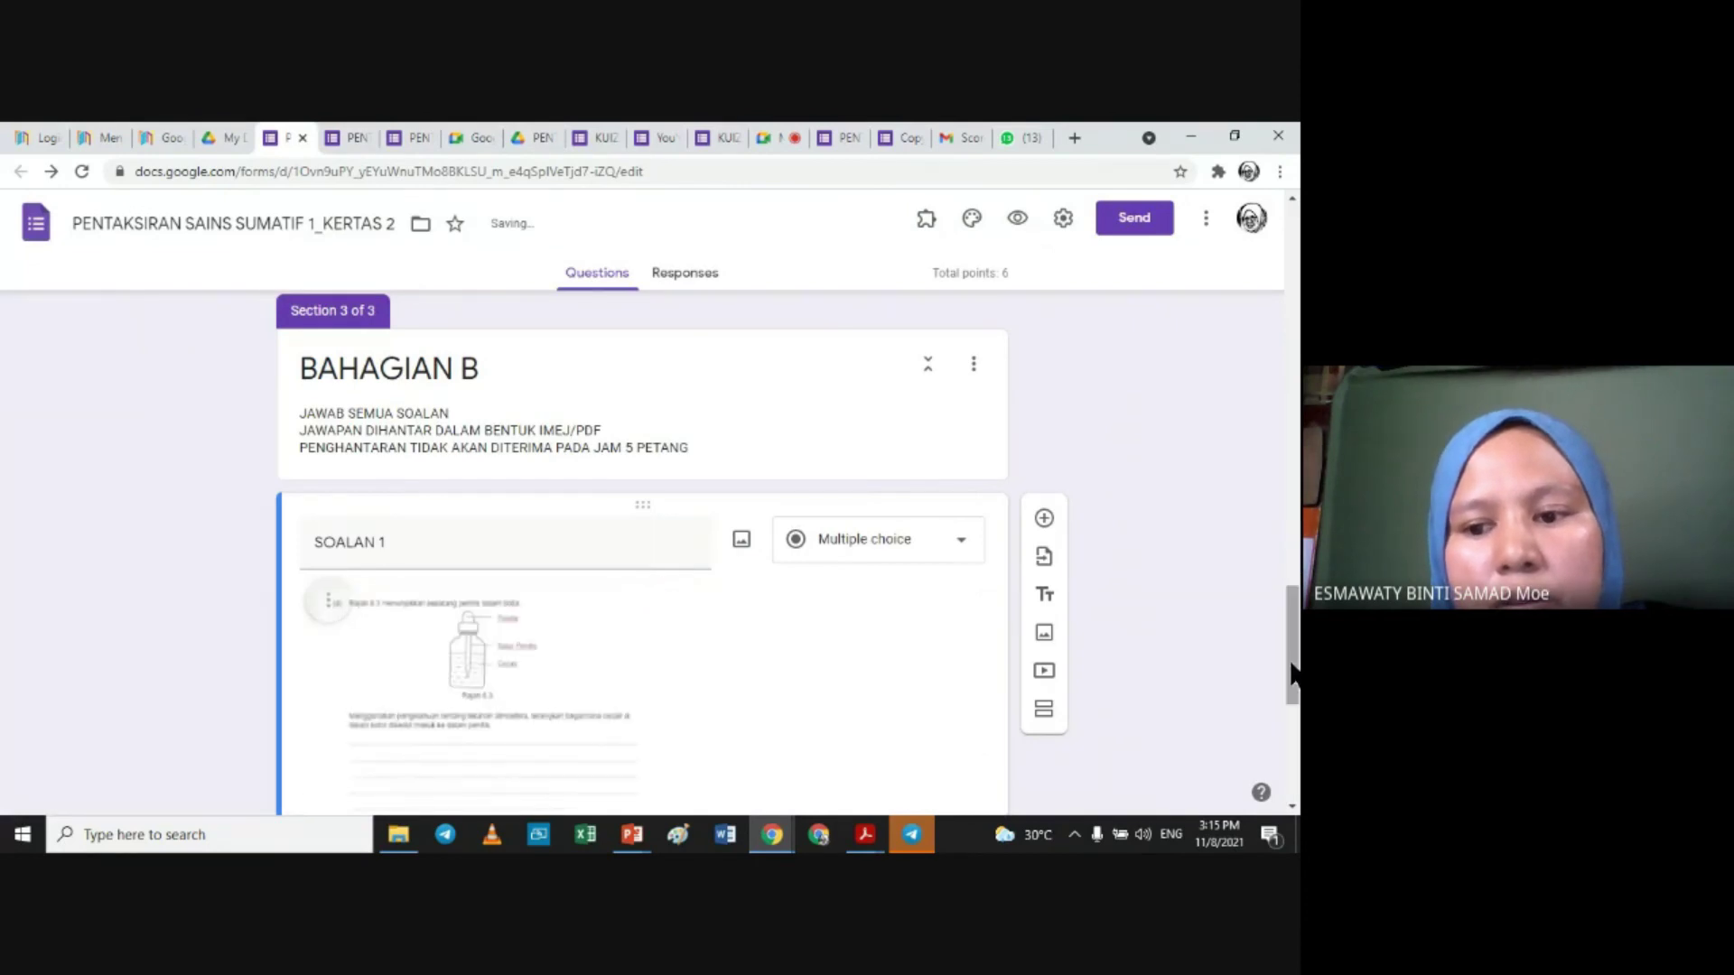
Step: Change the question type of BAHAGIAN B's SOALAN 1 to File upload
mouse_move(1293, 673)
mouse_down()
mouse_move(1297, 705)
mouse_move(1281, 650)
mouse_up()
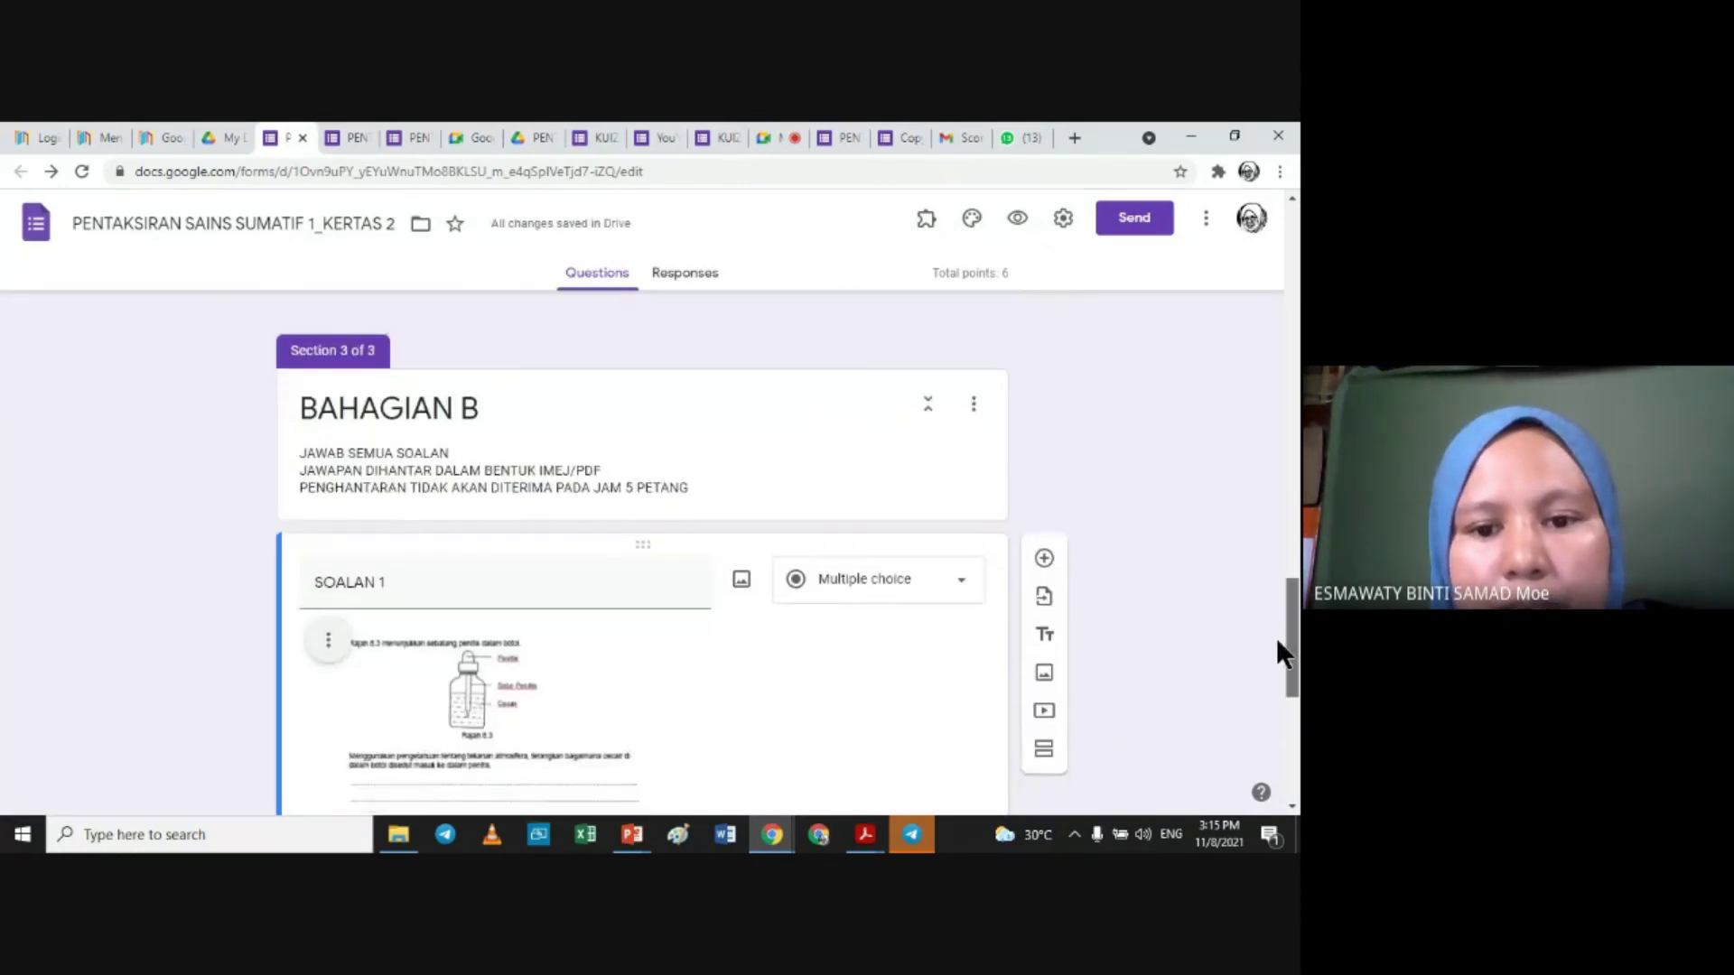
click(957, 587)
click(885, 503)
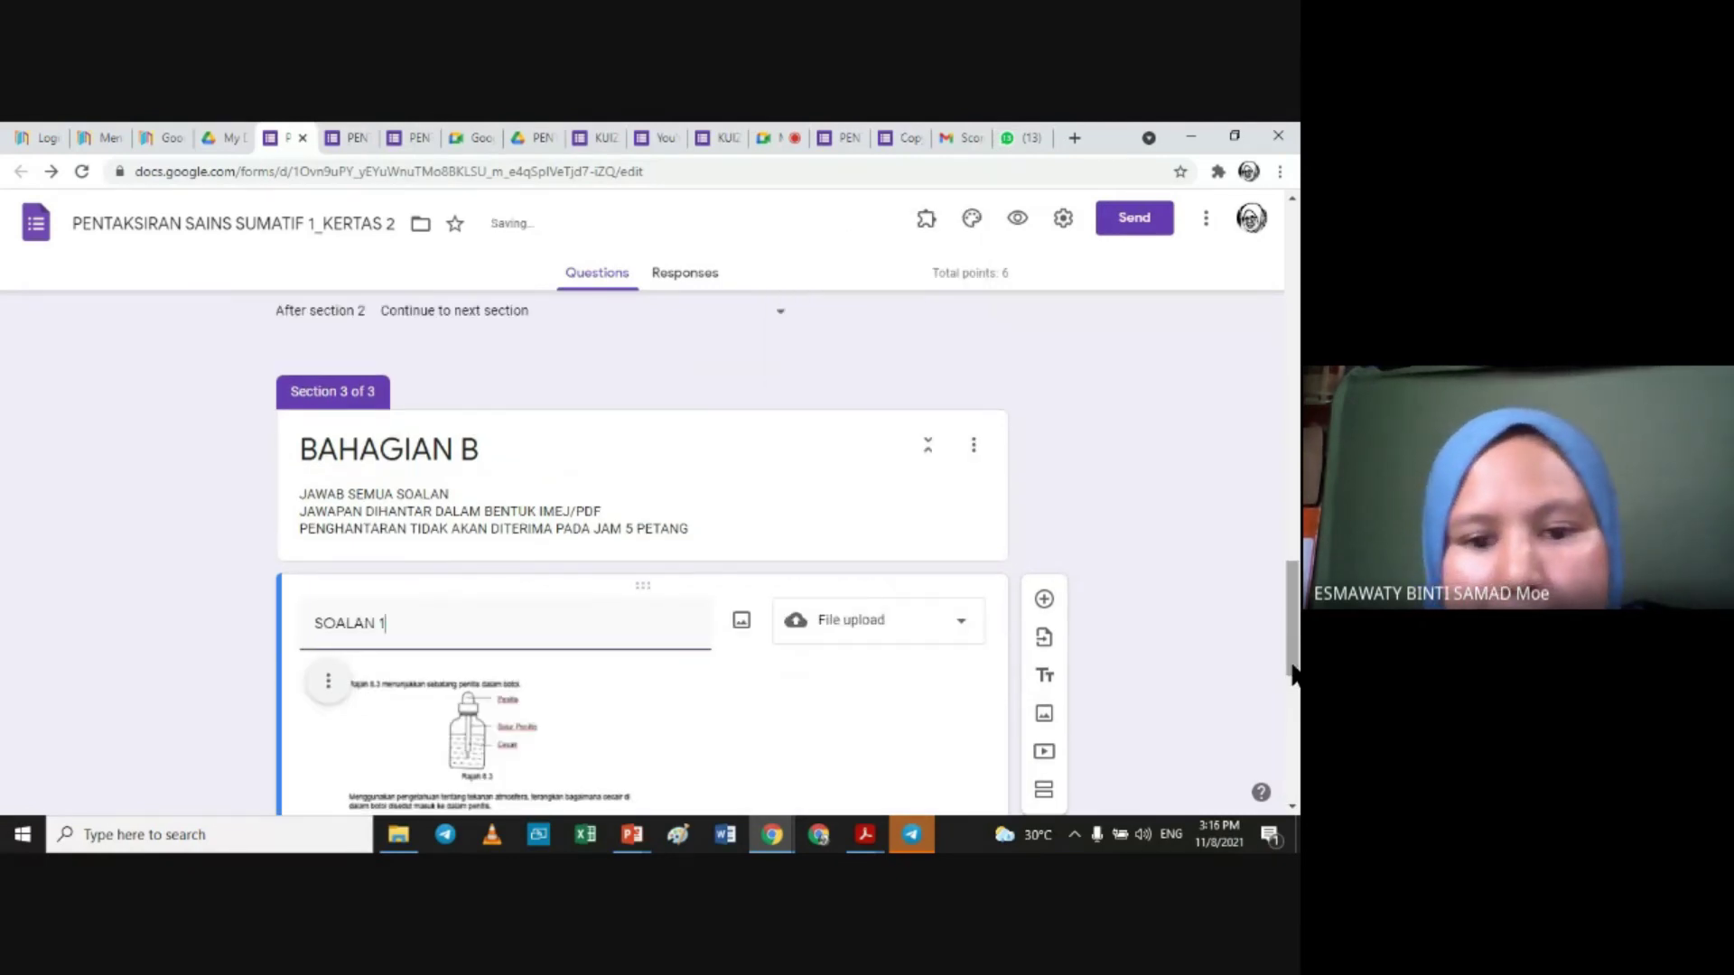
Step: Enlarge the image in BAHAGIAN B's SOALAN 1 to nearly the full width of the question card
drag(1293, 623, 1035, 677)
click(448, 591)
drag(655, 705, 935, 709)
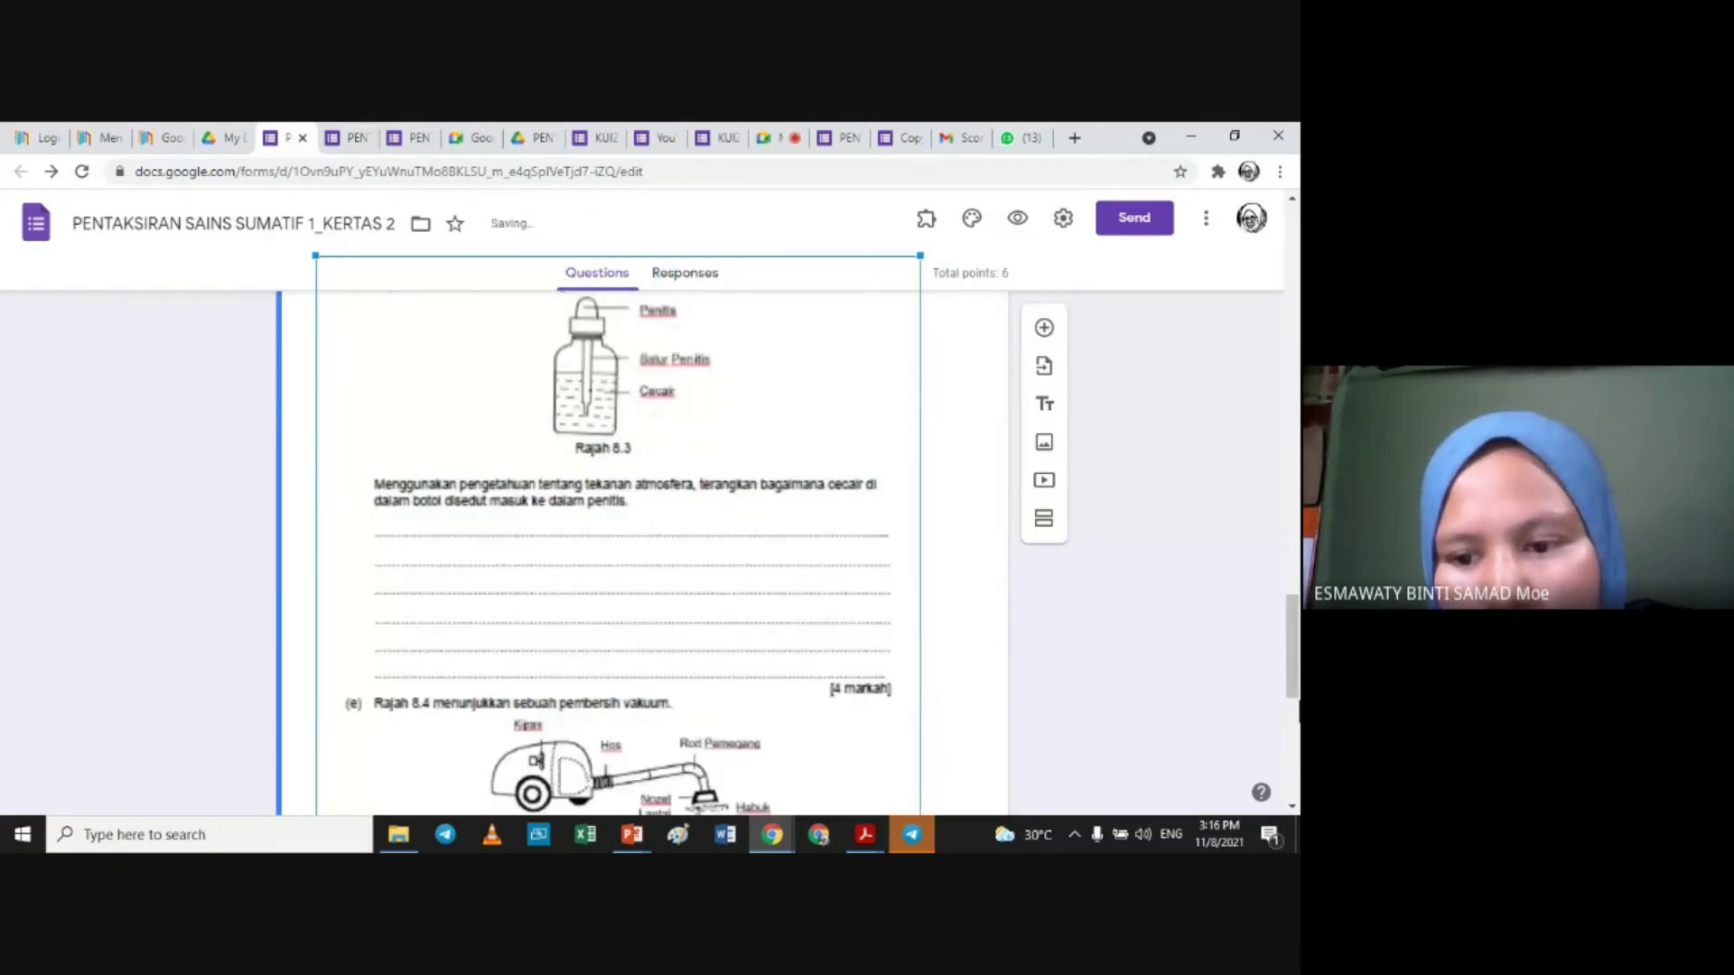
Step: Allow only specific file types for BAHAGIAN B's SOALAN 1 upload, namely Image, PDF and Document
scroll(709, 628, down, 7)
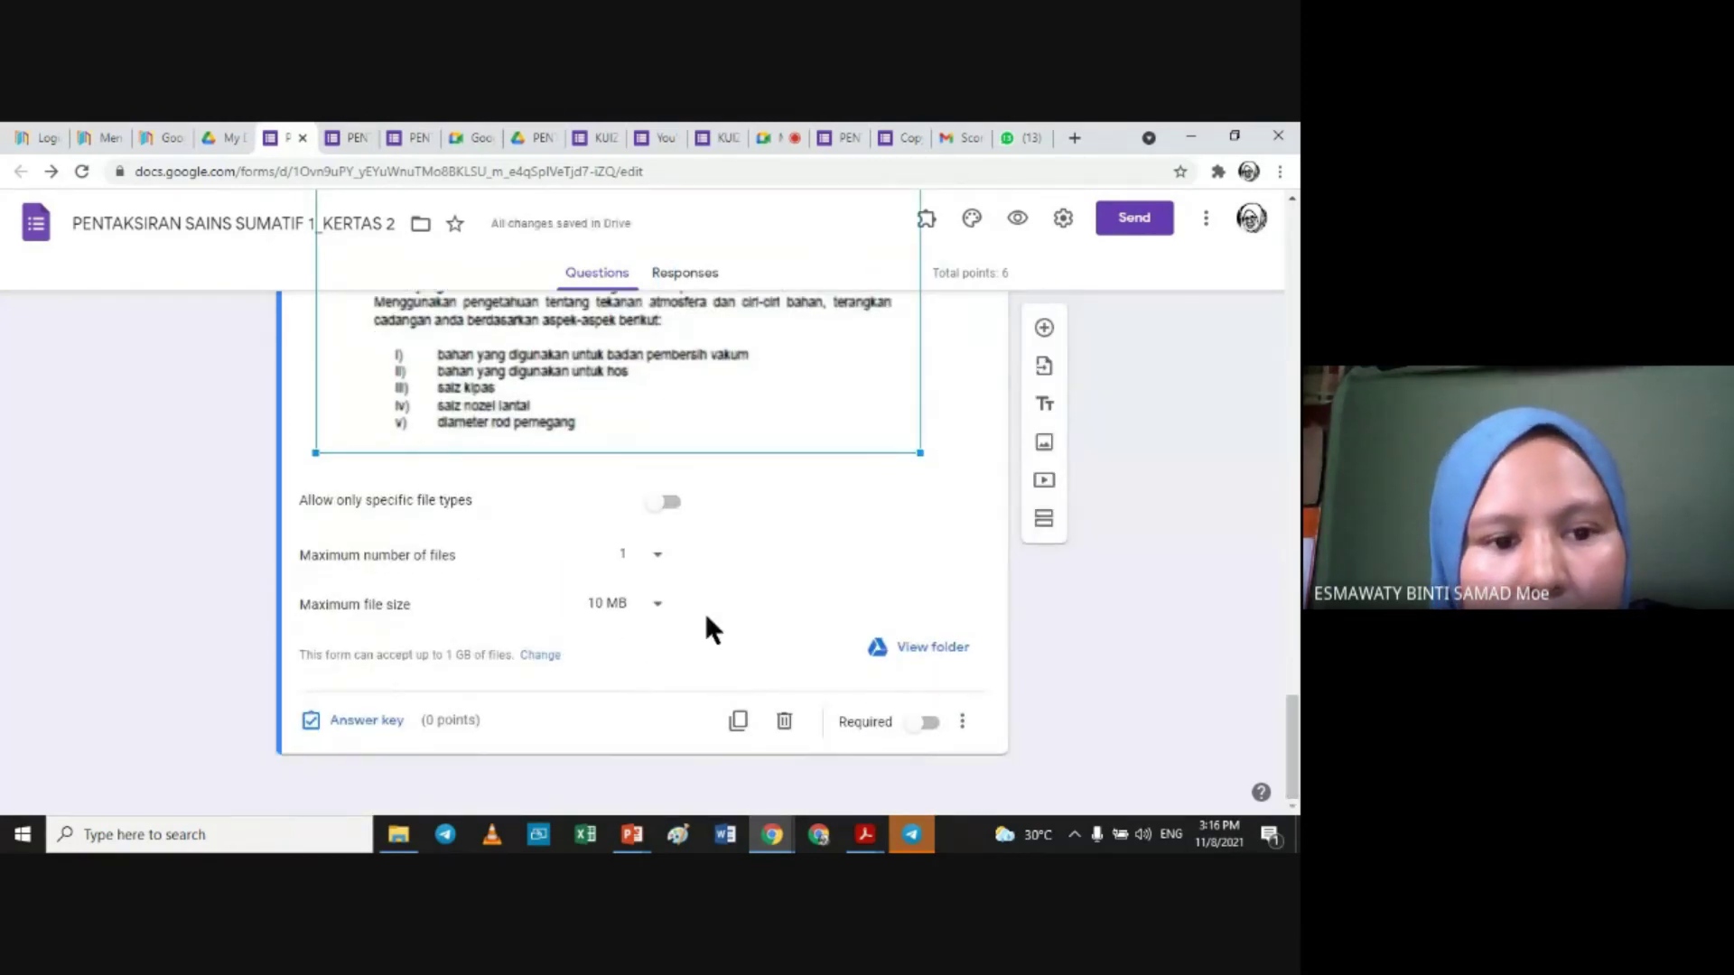
click(669, 503)
click(504, 594)
click(315, 595)
click(315, 533)
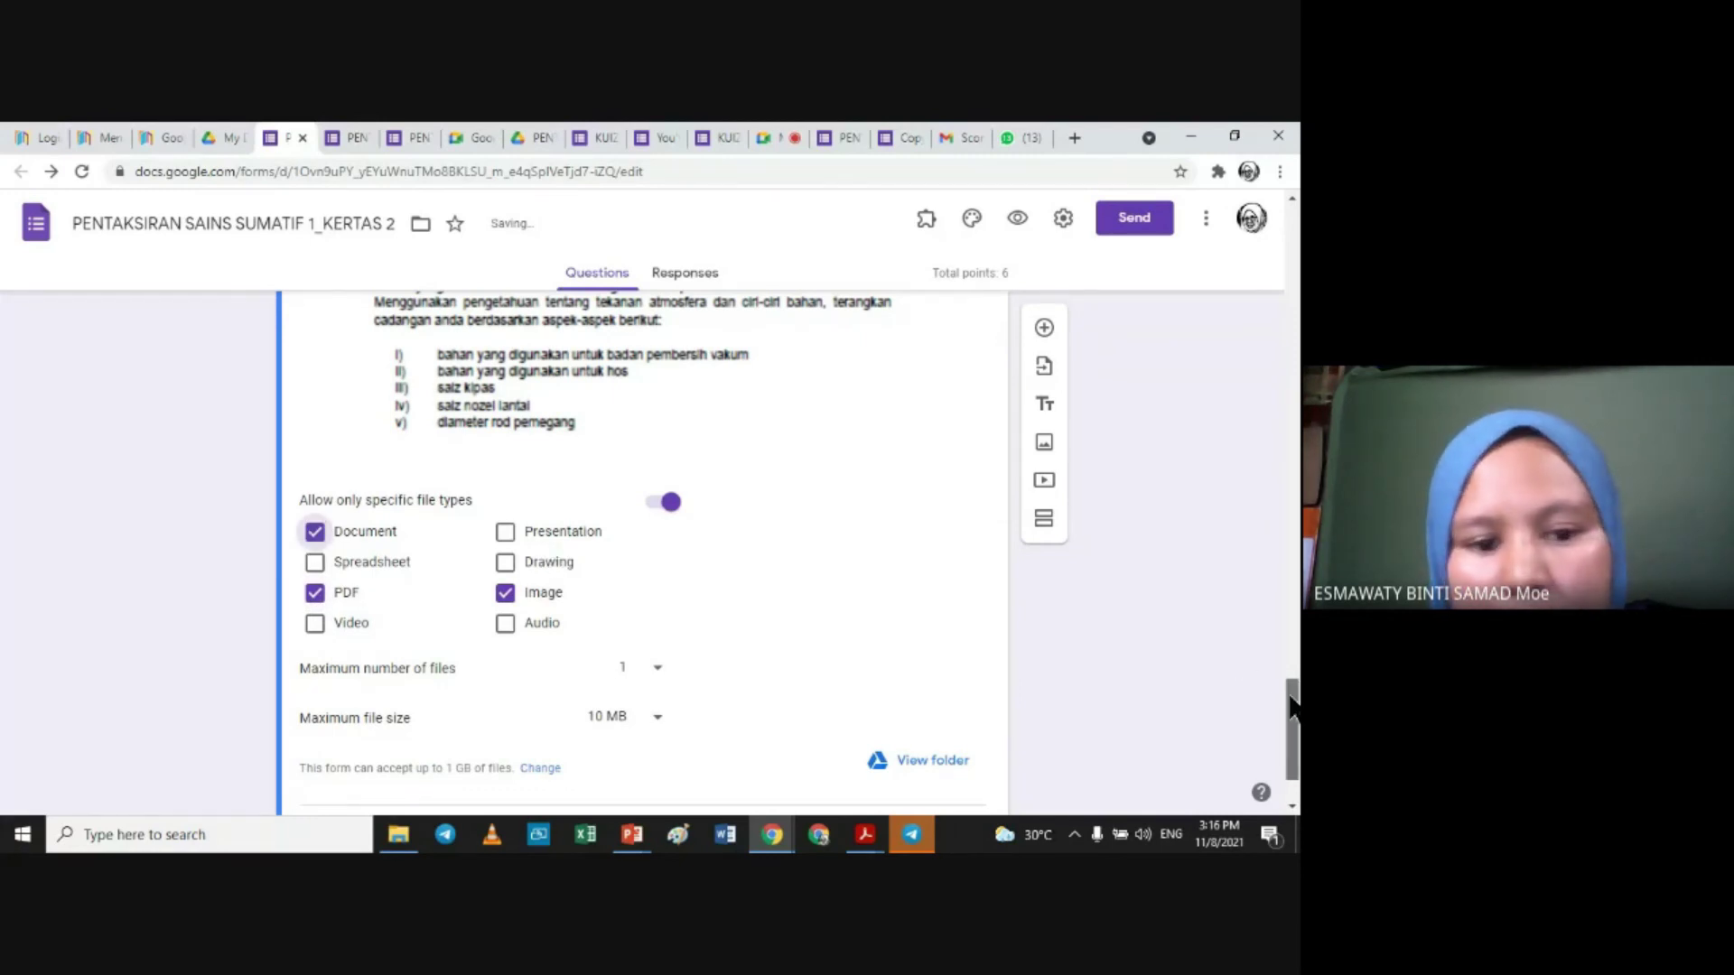
Step: Assign 14 points to BAHAGIAN B's SOALAN 1 and make the question required
scroll(1287, 713, down, 2)
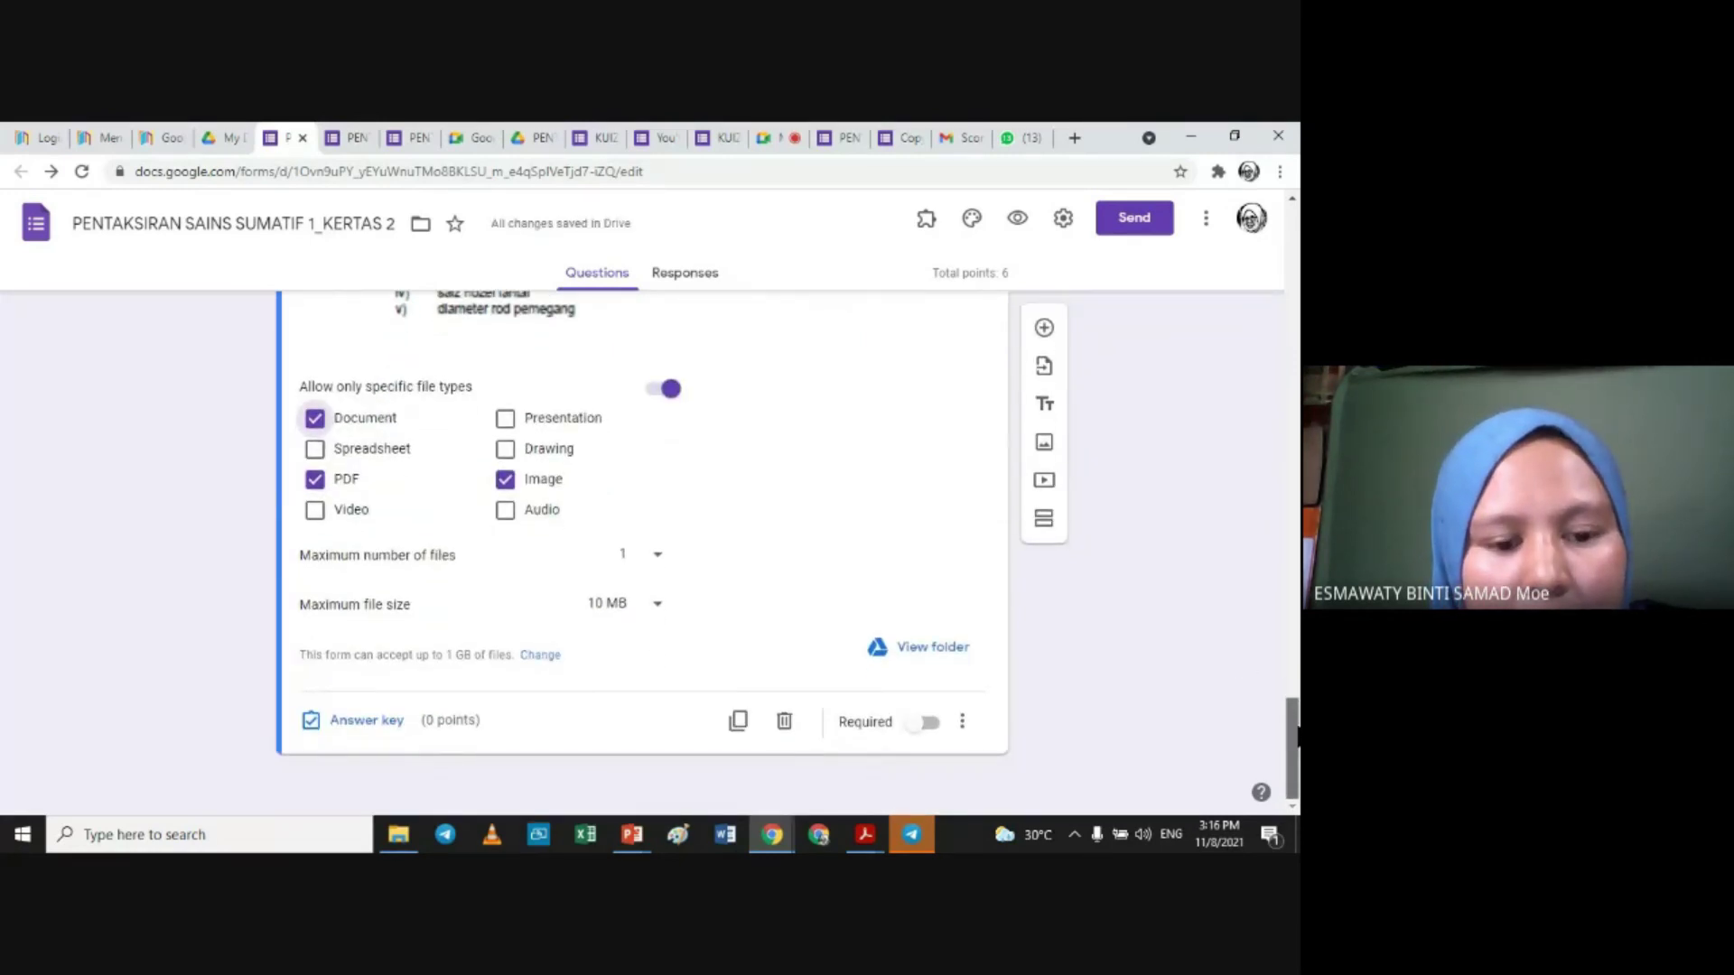
scroll(1287, 650, up, 5)
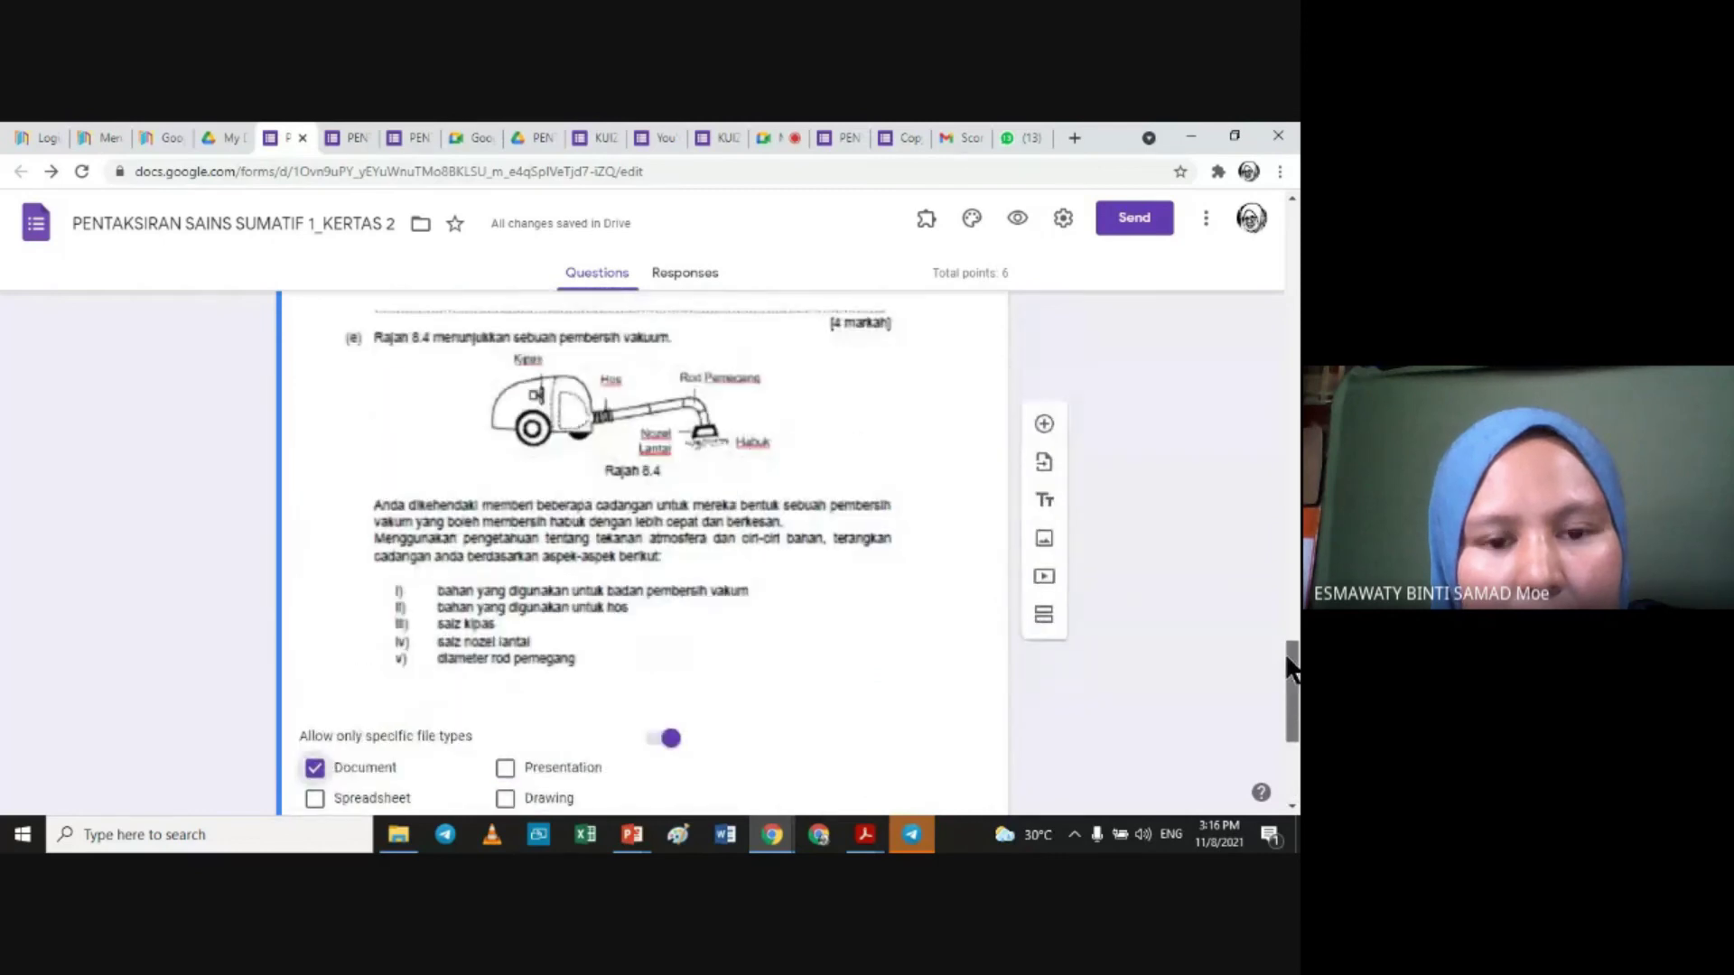
drag(1281, 636, 1297, 736)
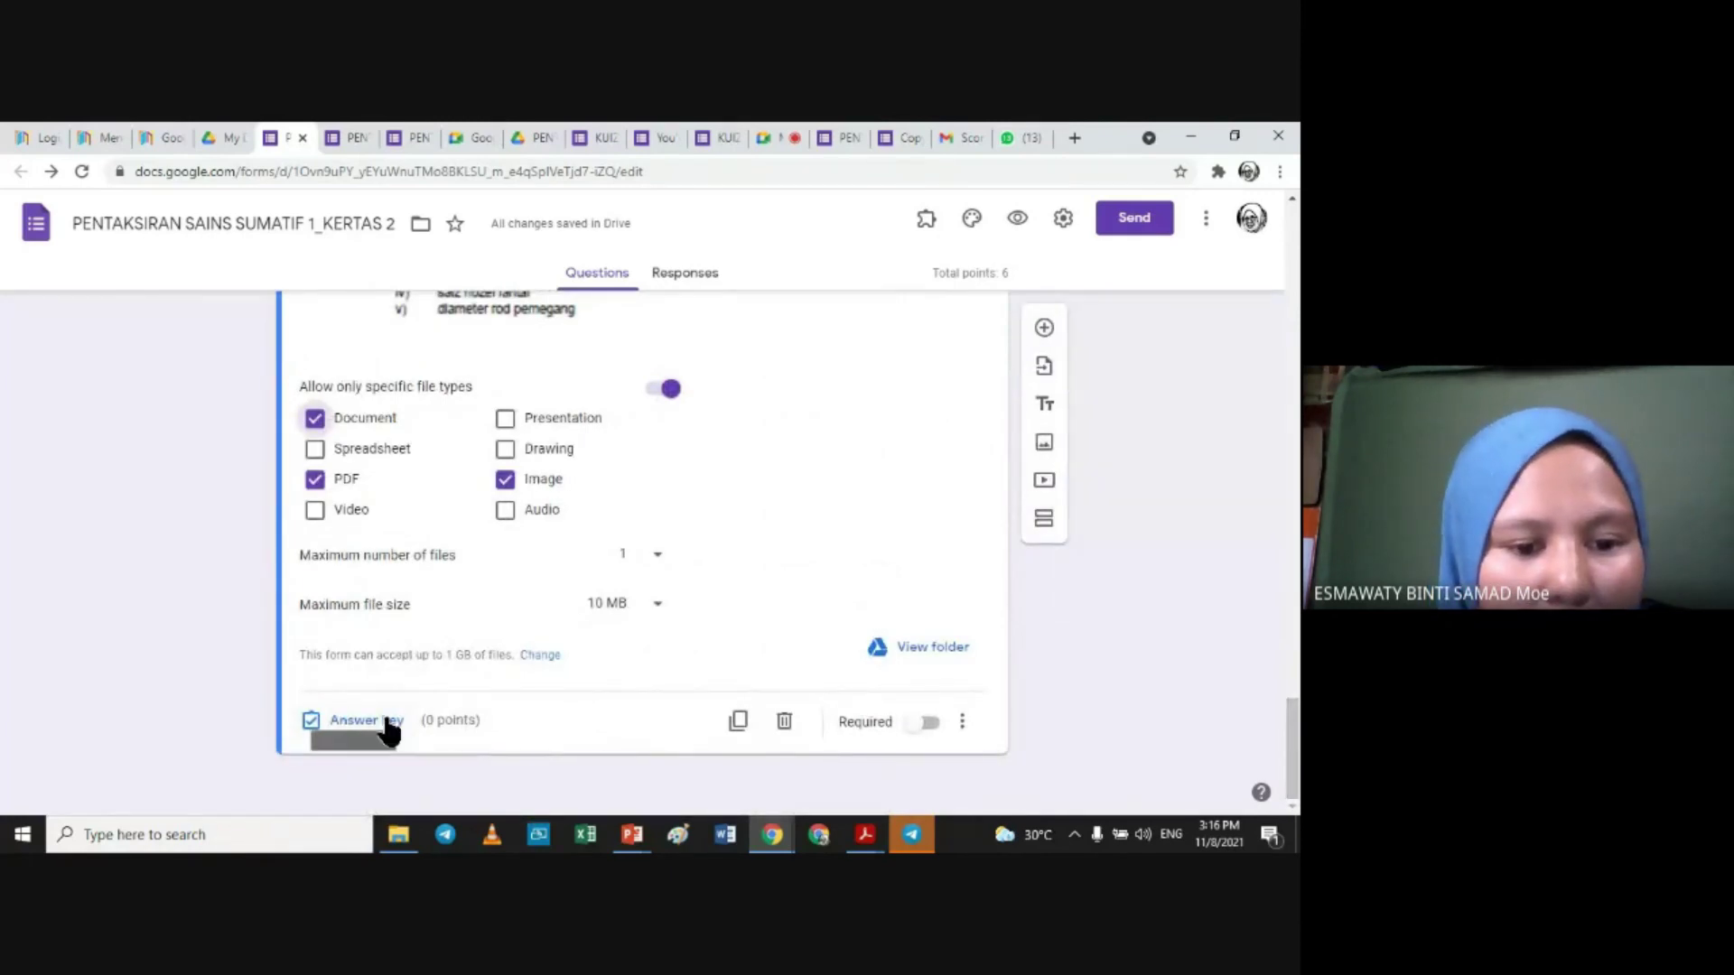
click(428, 713)
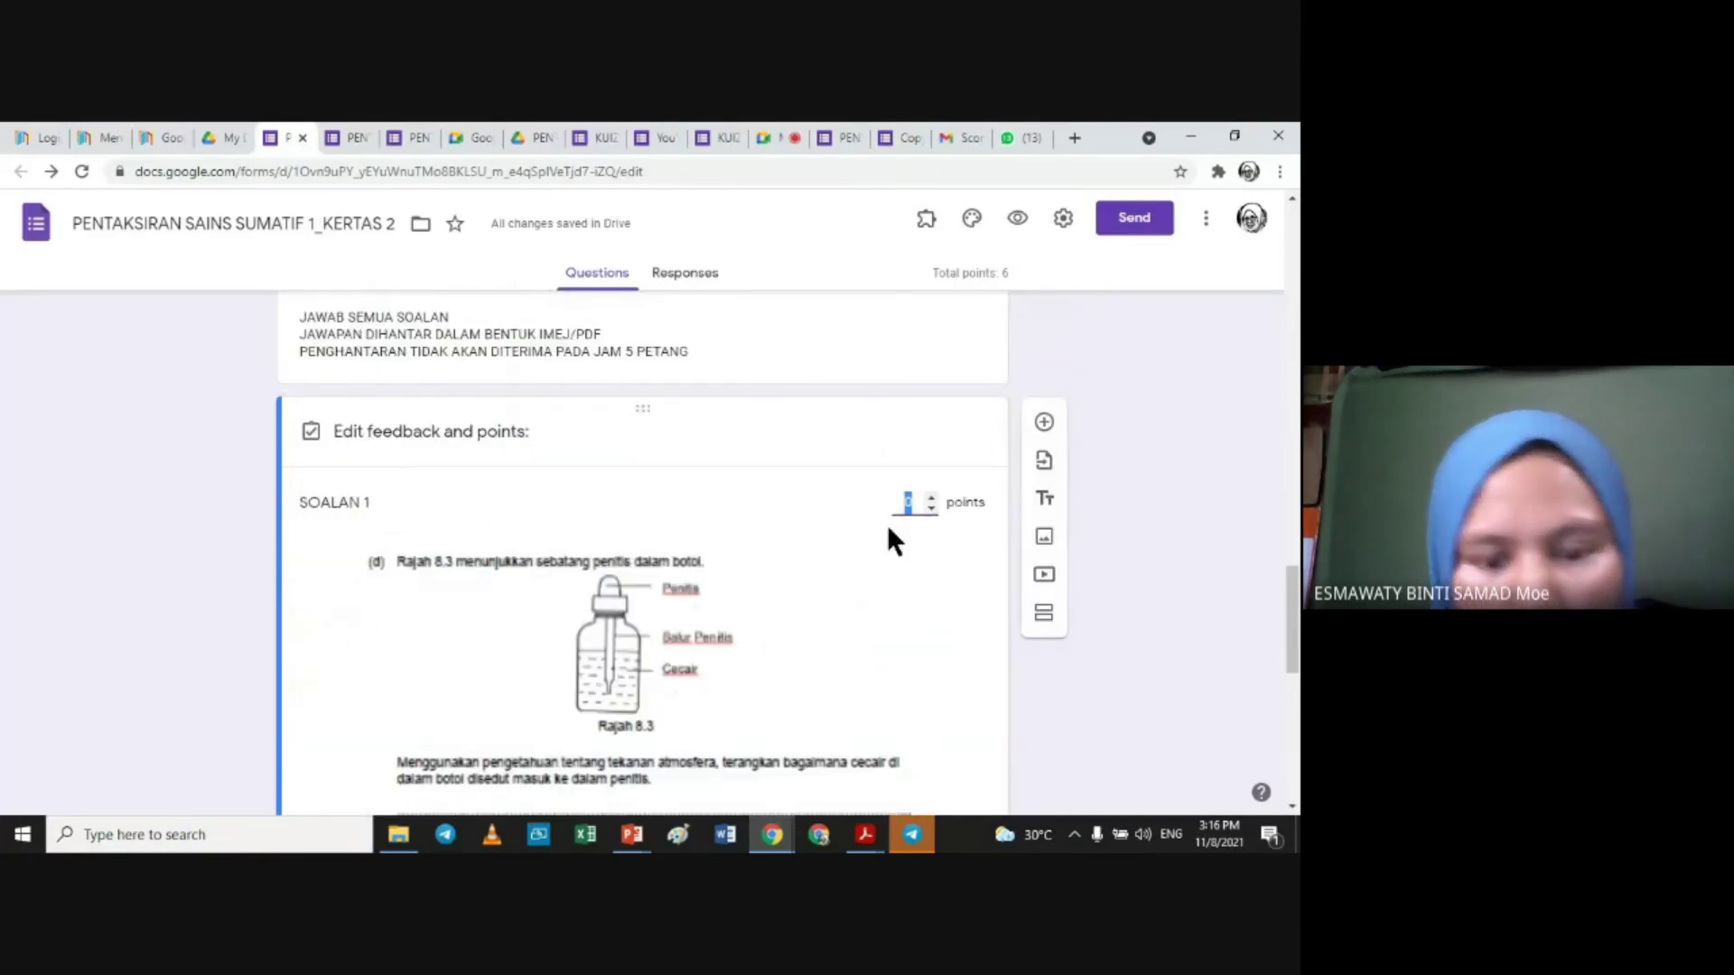
text(14)
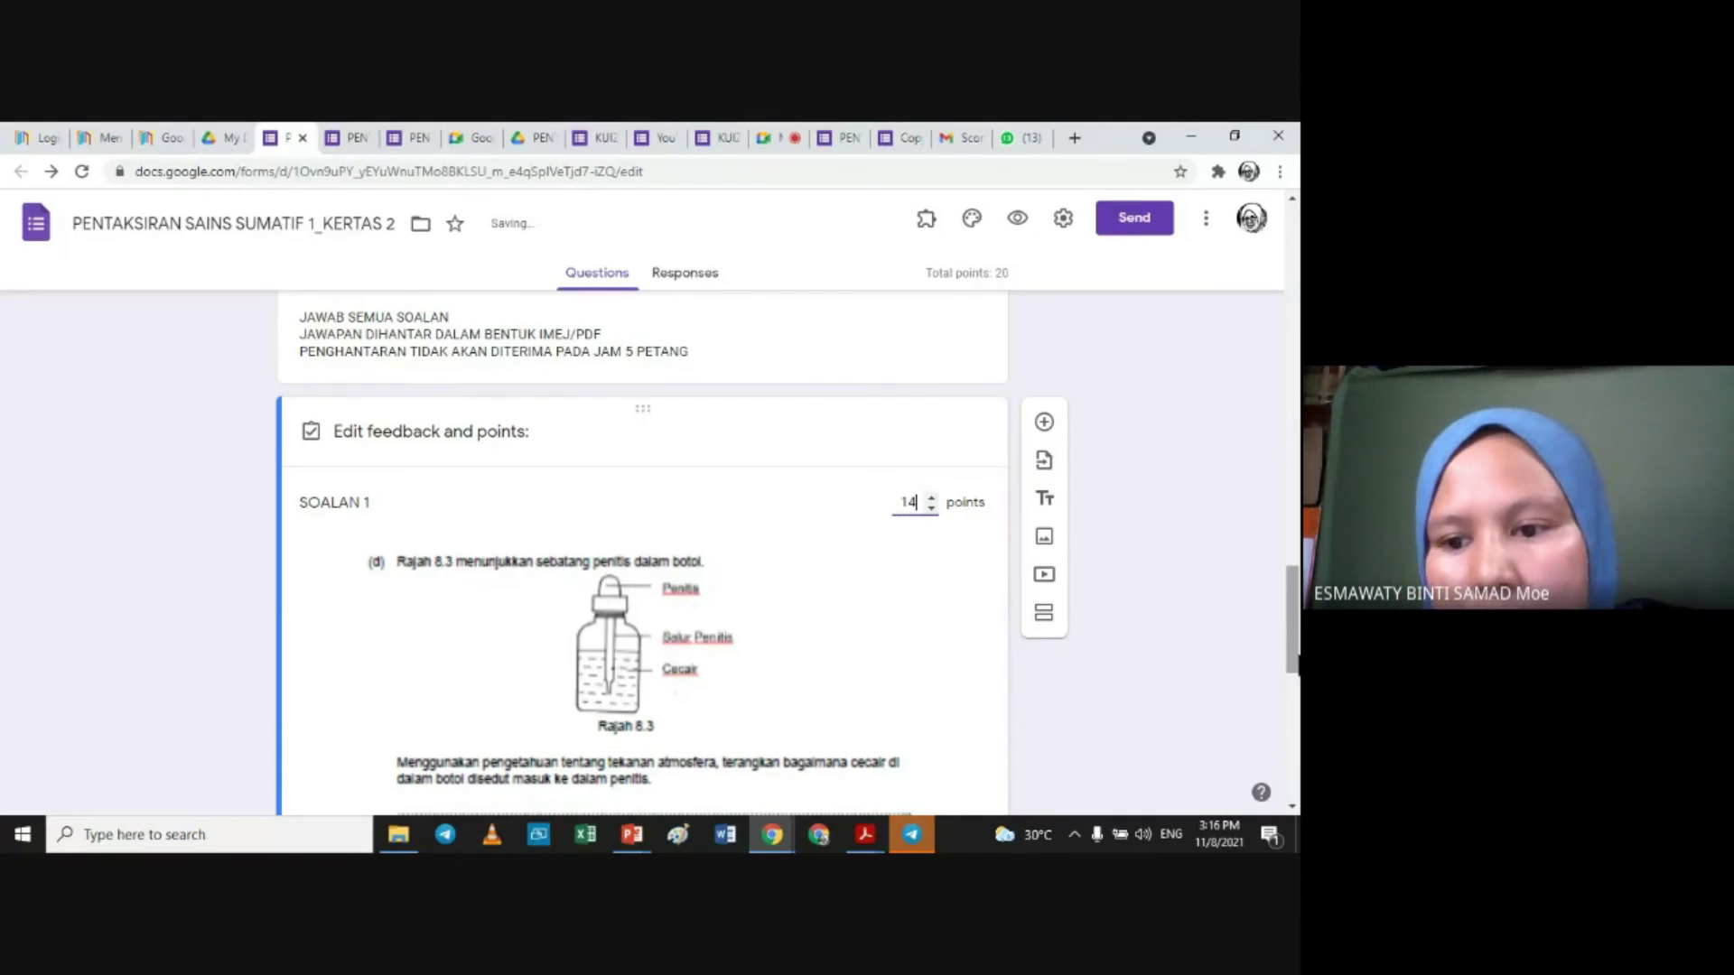
drag(1290, 623, 1285, 801)
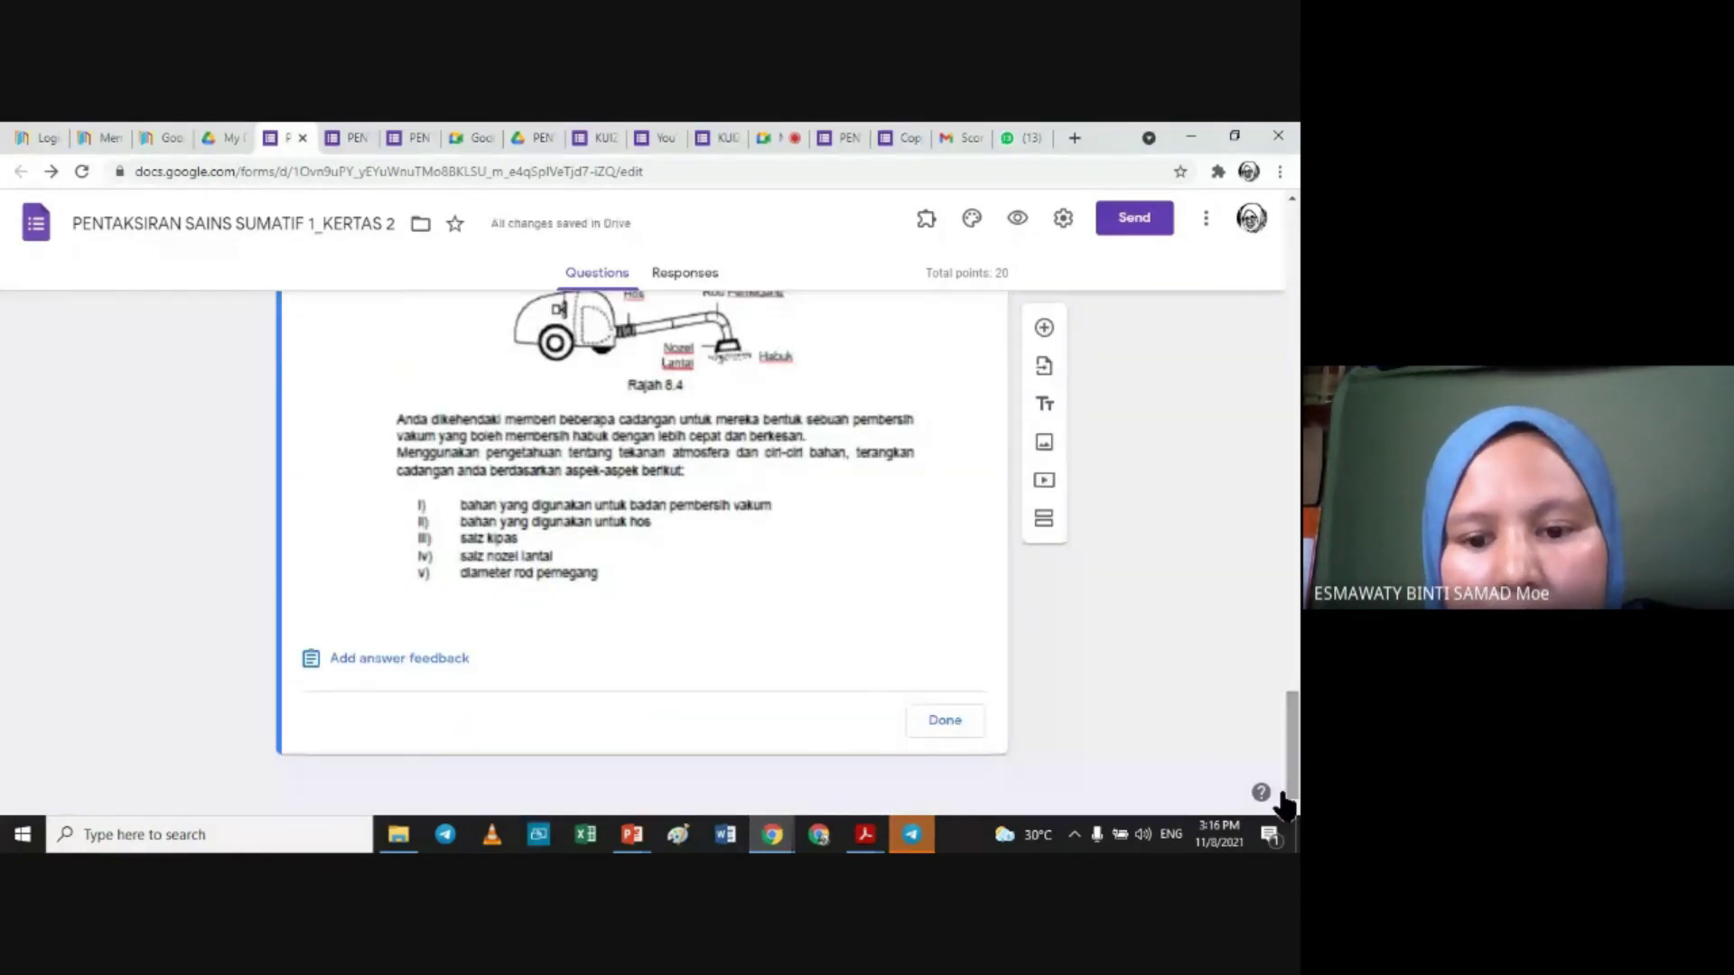
click(945, 721)
drag(1291, 585, 1291, 747)
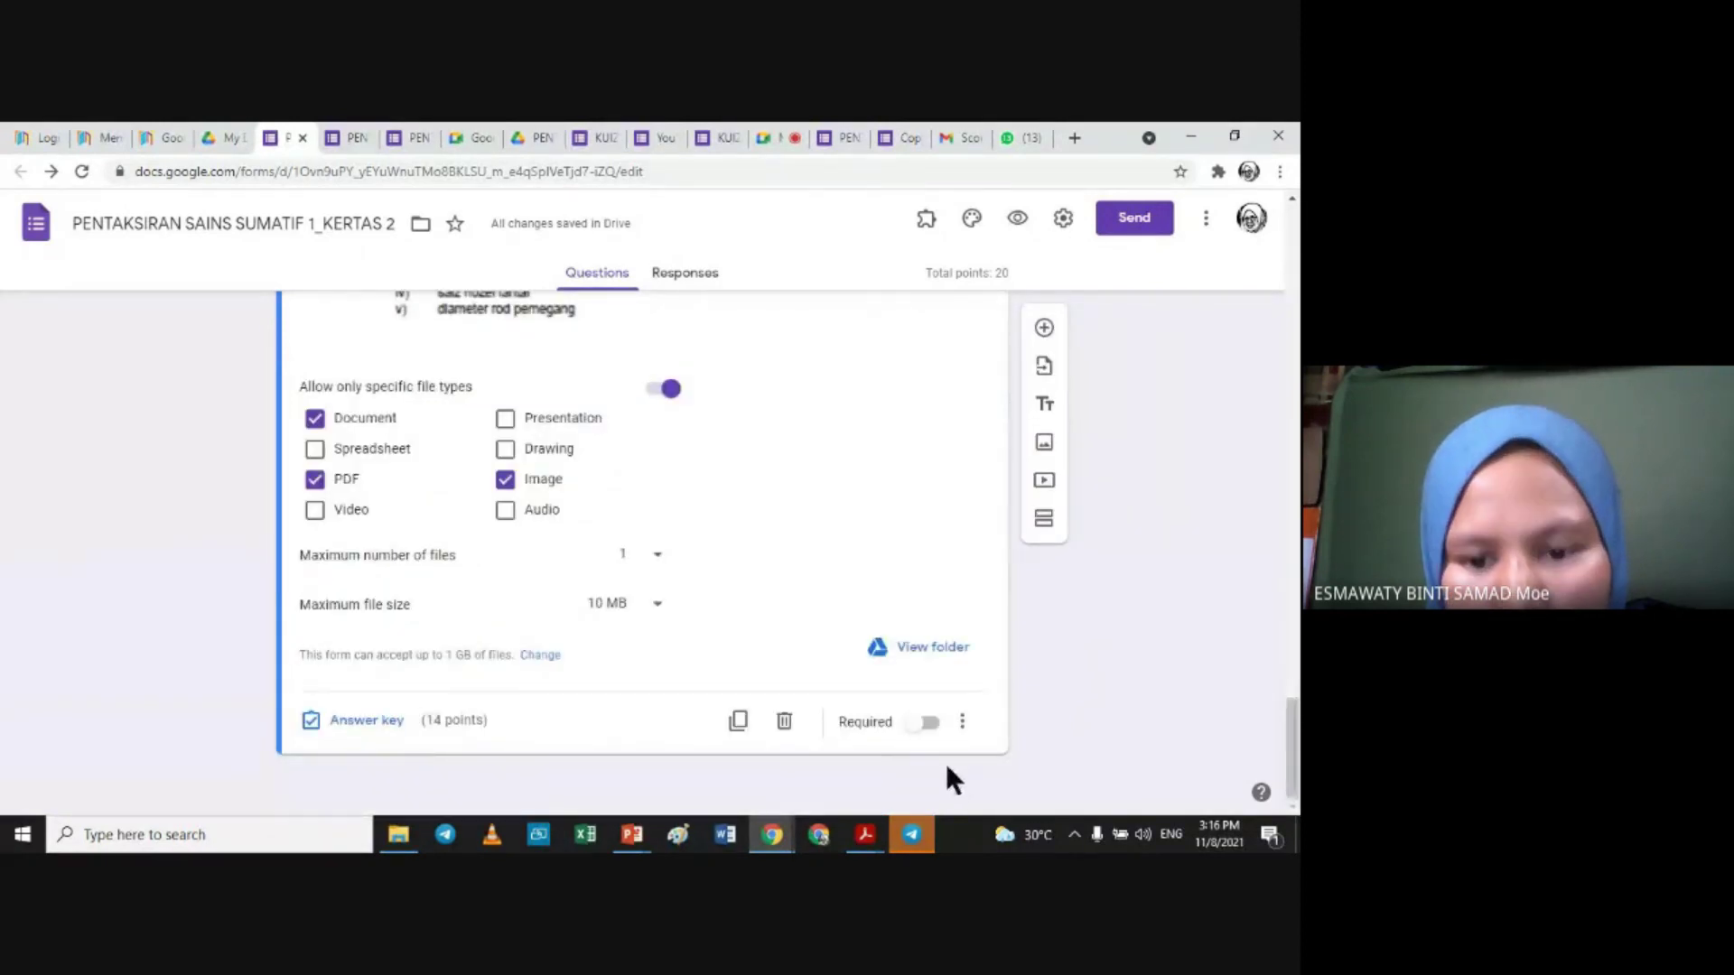
click(927, 723)
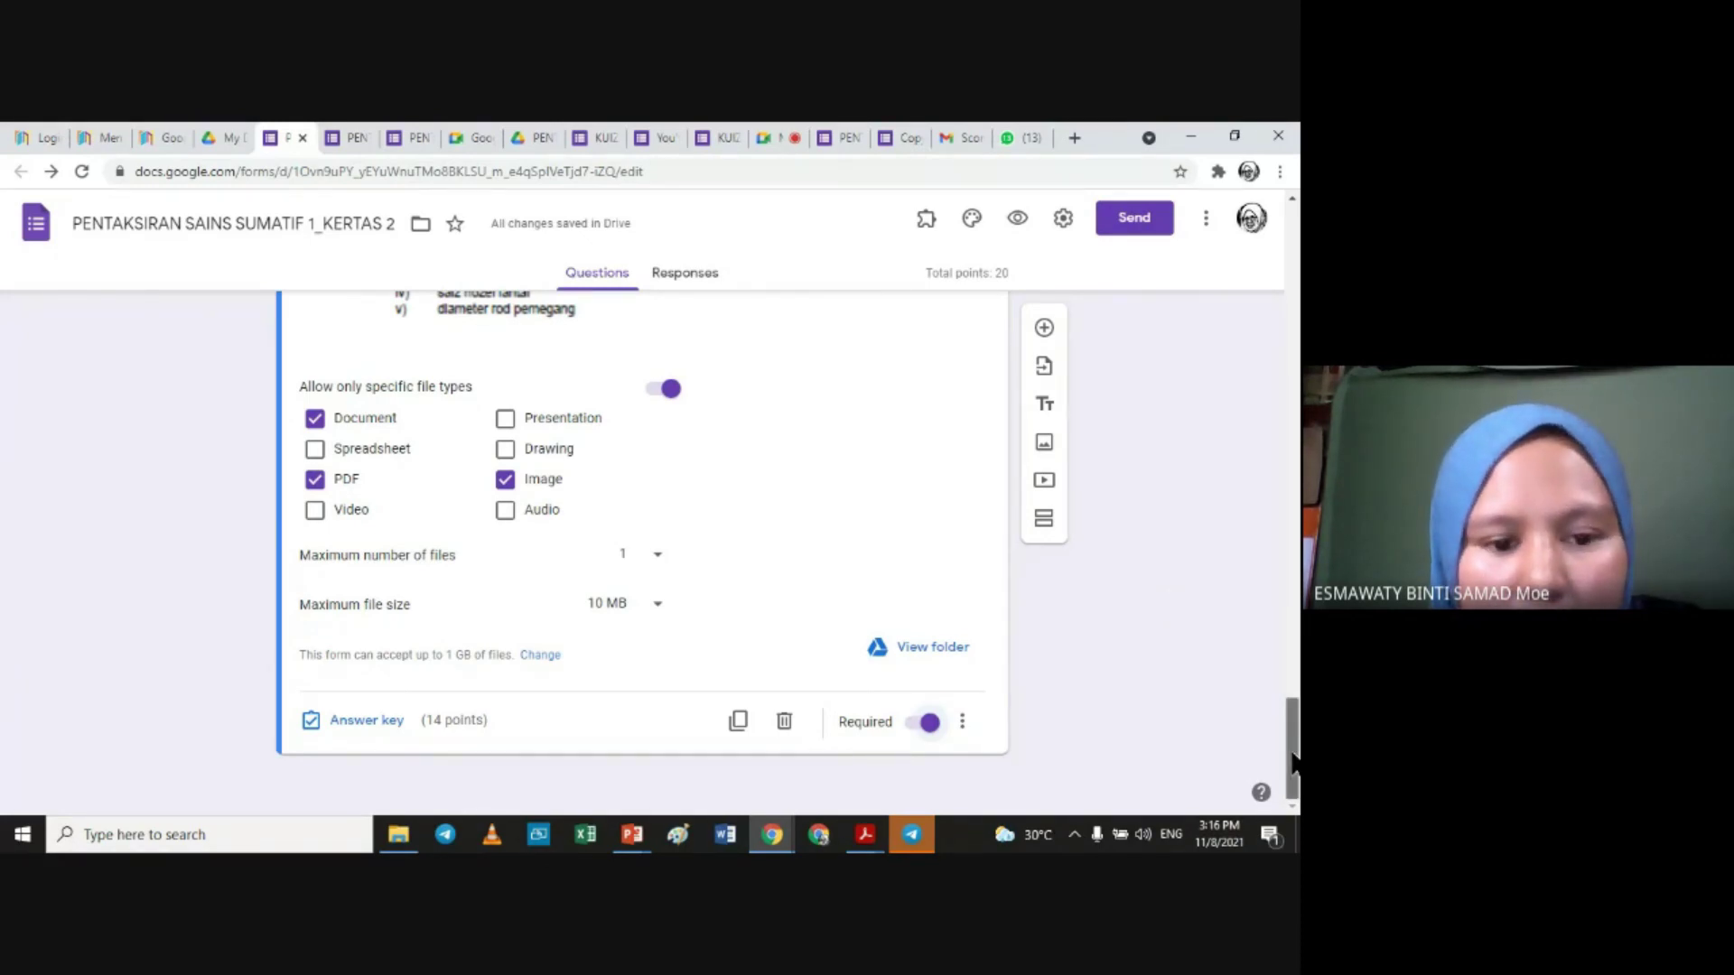
Step: Add a short-answer question titled "APAKAH NAMA MIKROOGRANISMA" after SOALAN 1 at the end of BAHAGIAN B
drag(1294, 763, 1269, 145)
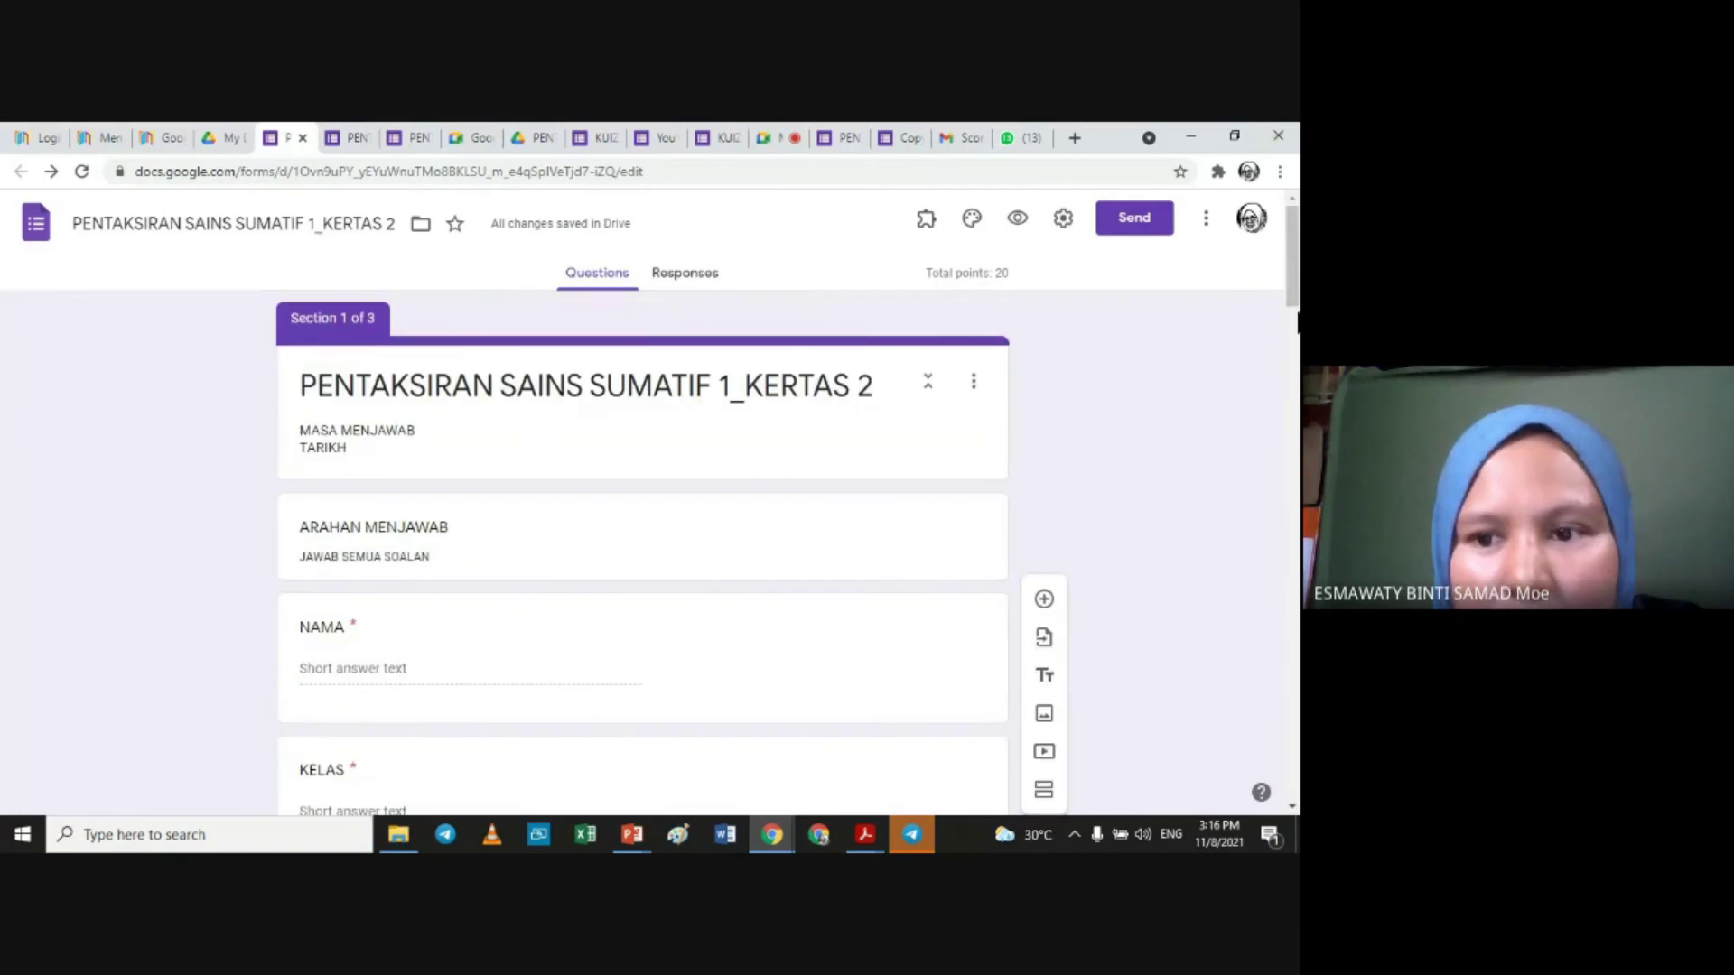
drag(1293, 258, 1275, 841)
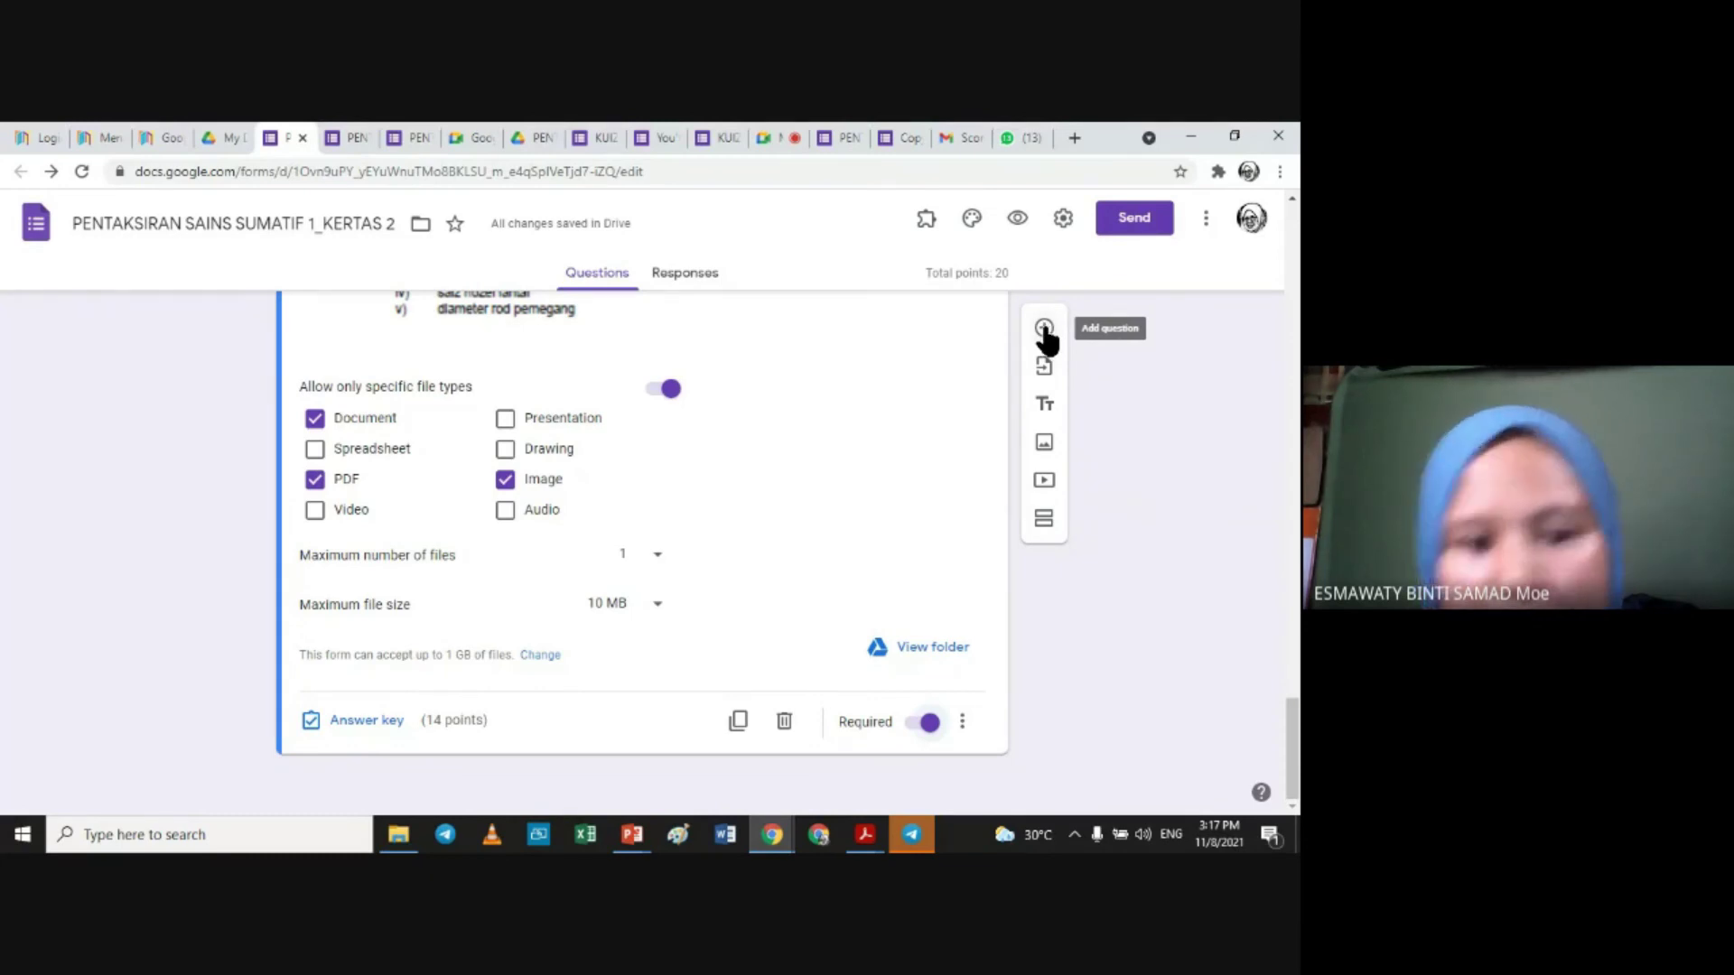
drag(1293, 740, 1298, 143)
scroll(641, 542, down, 4)
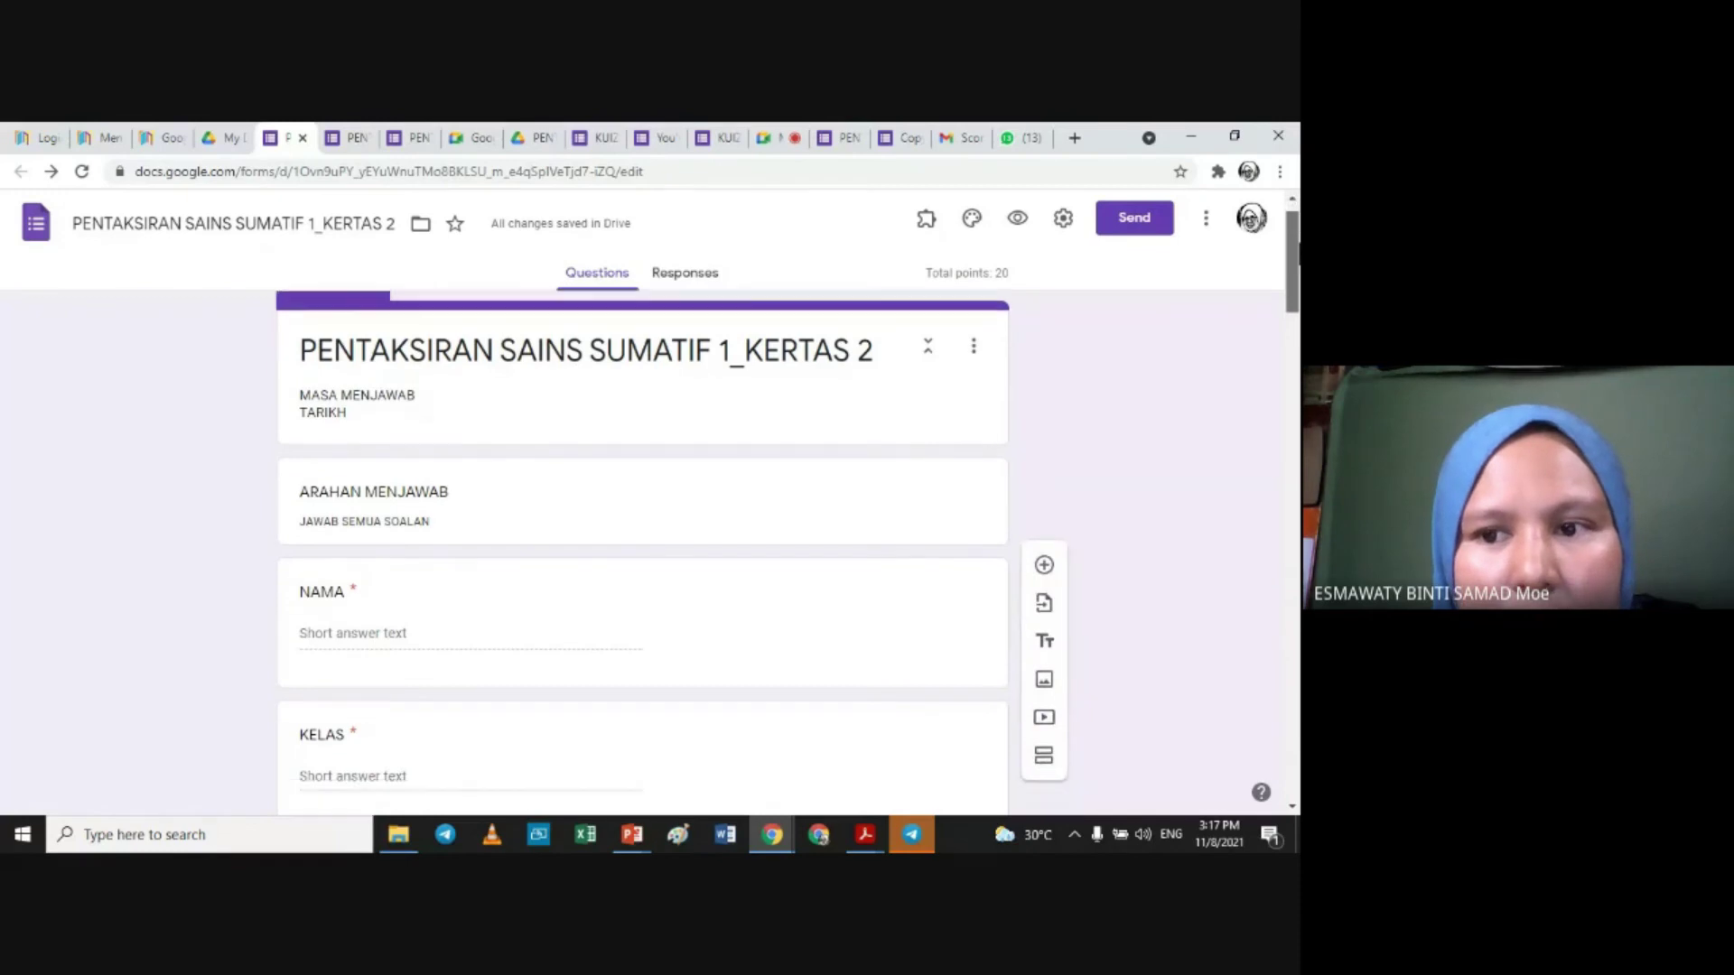
scroll(641, 542, down, 3)
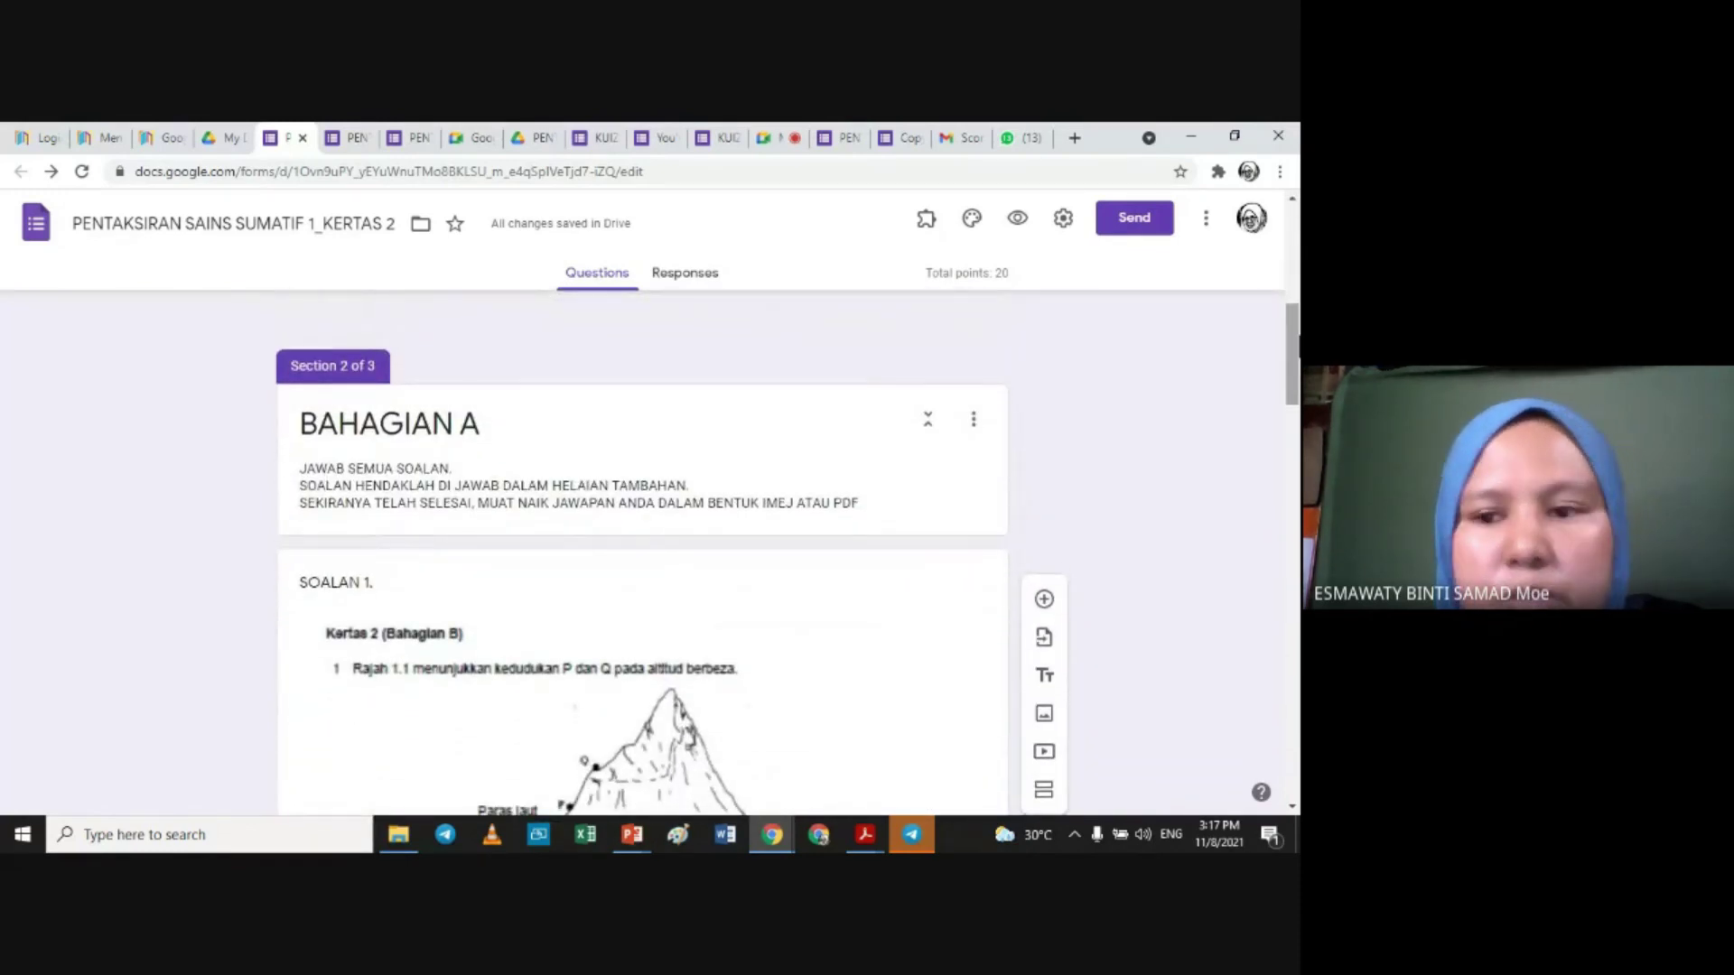
drag(1294, 344, 1294, 366)
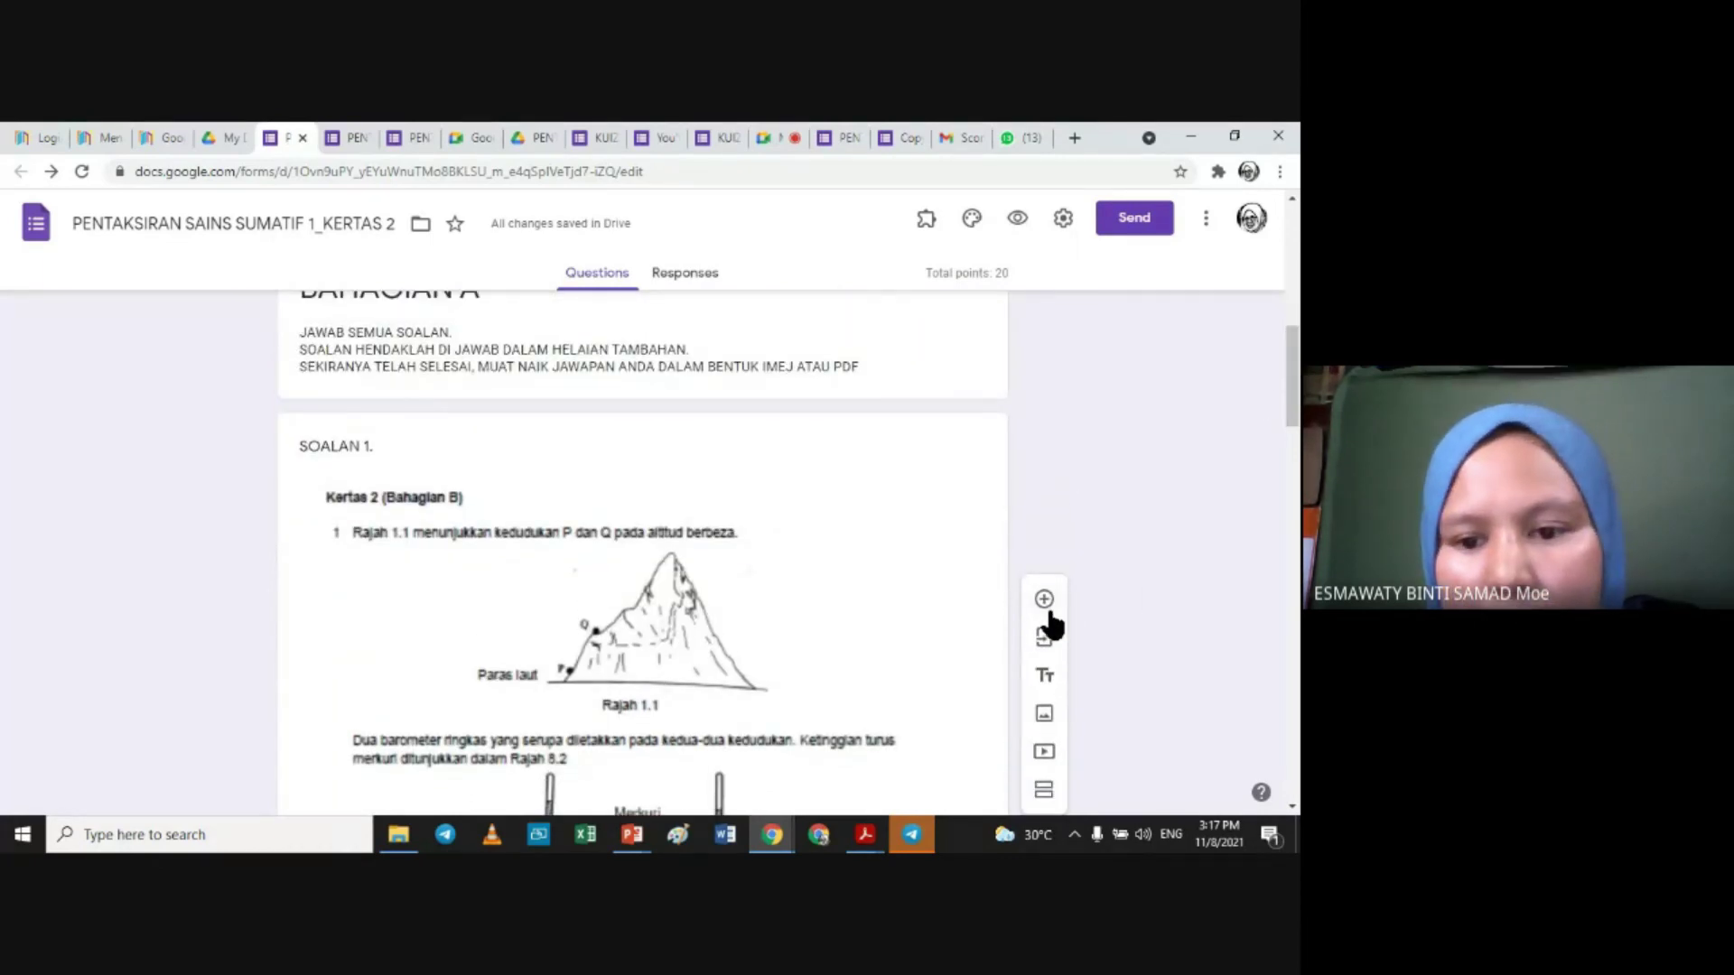
click(1044, 599)
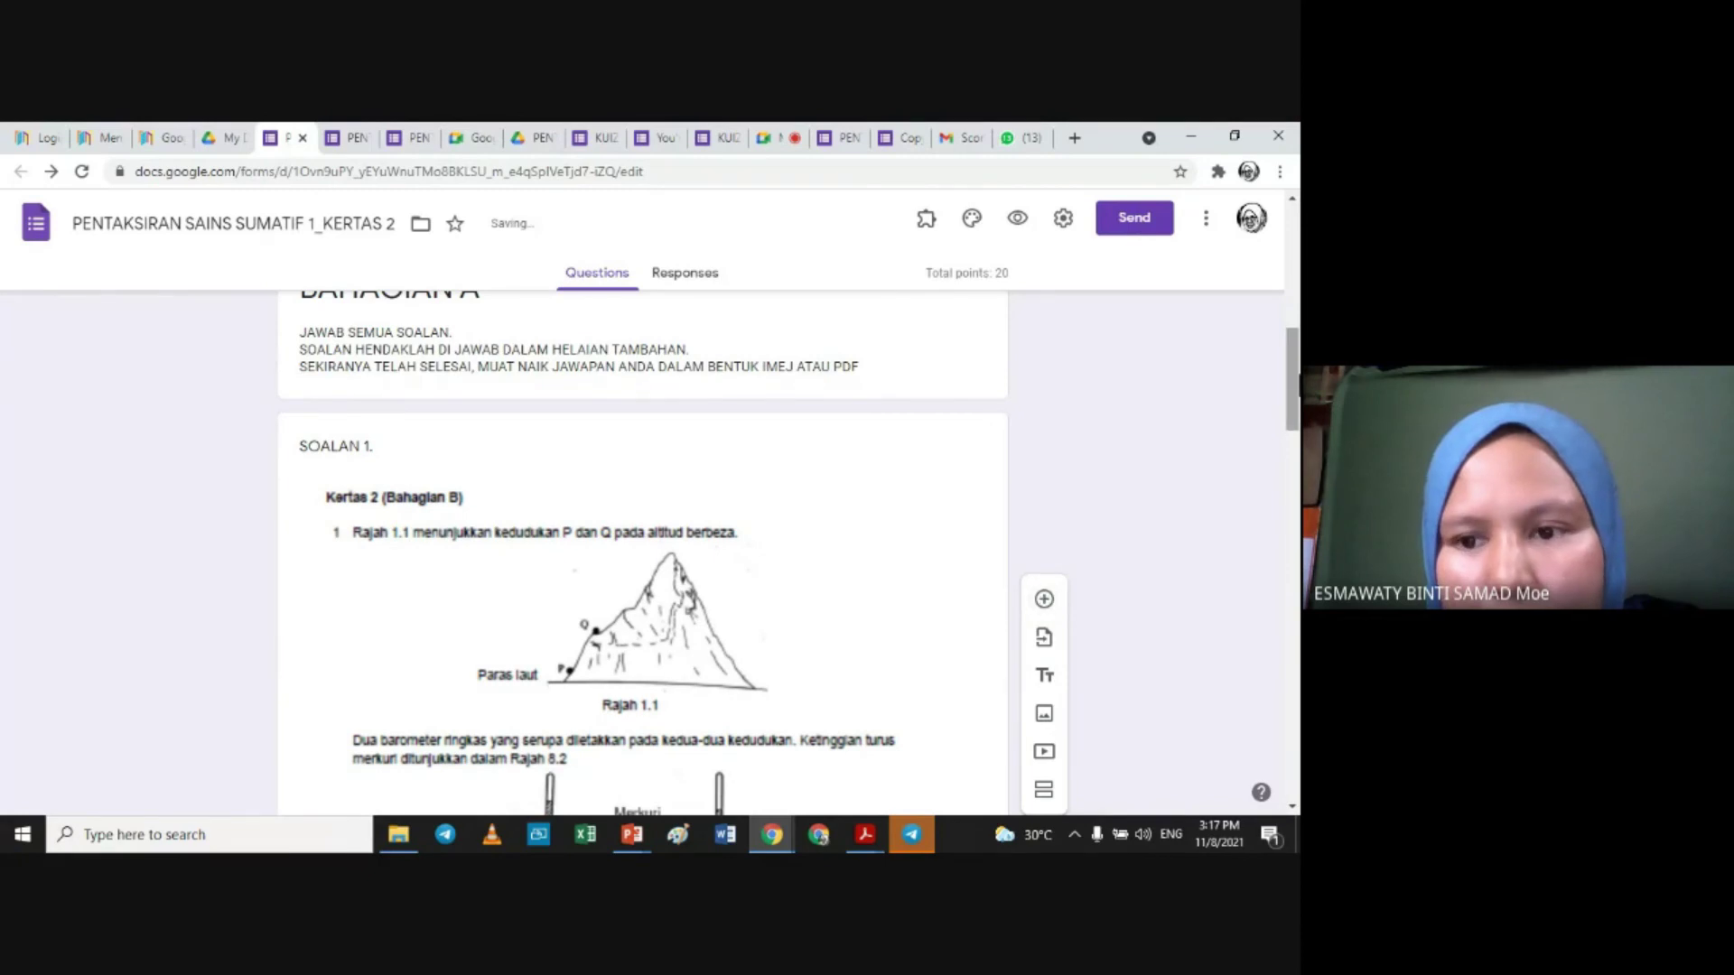
drag(1294, 384, 1294, 745)
text(APAKAH)
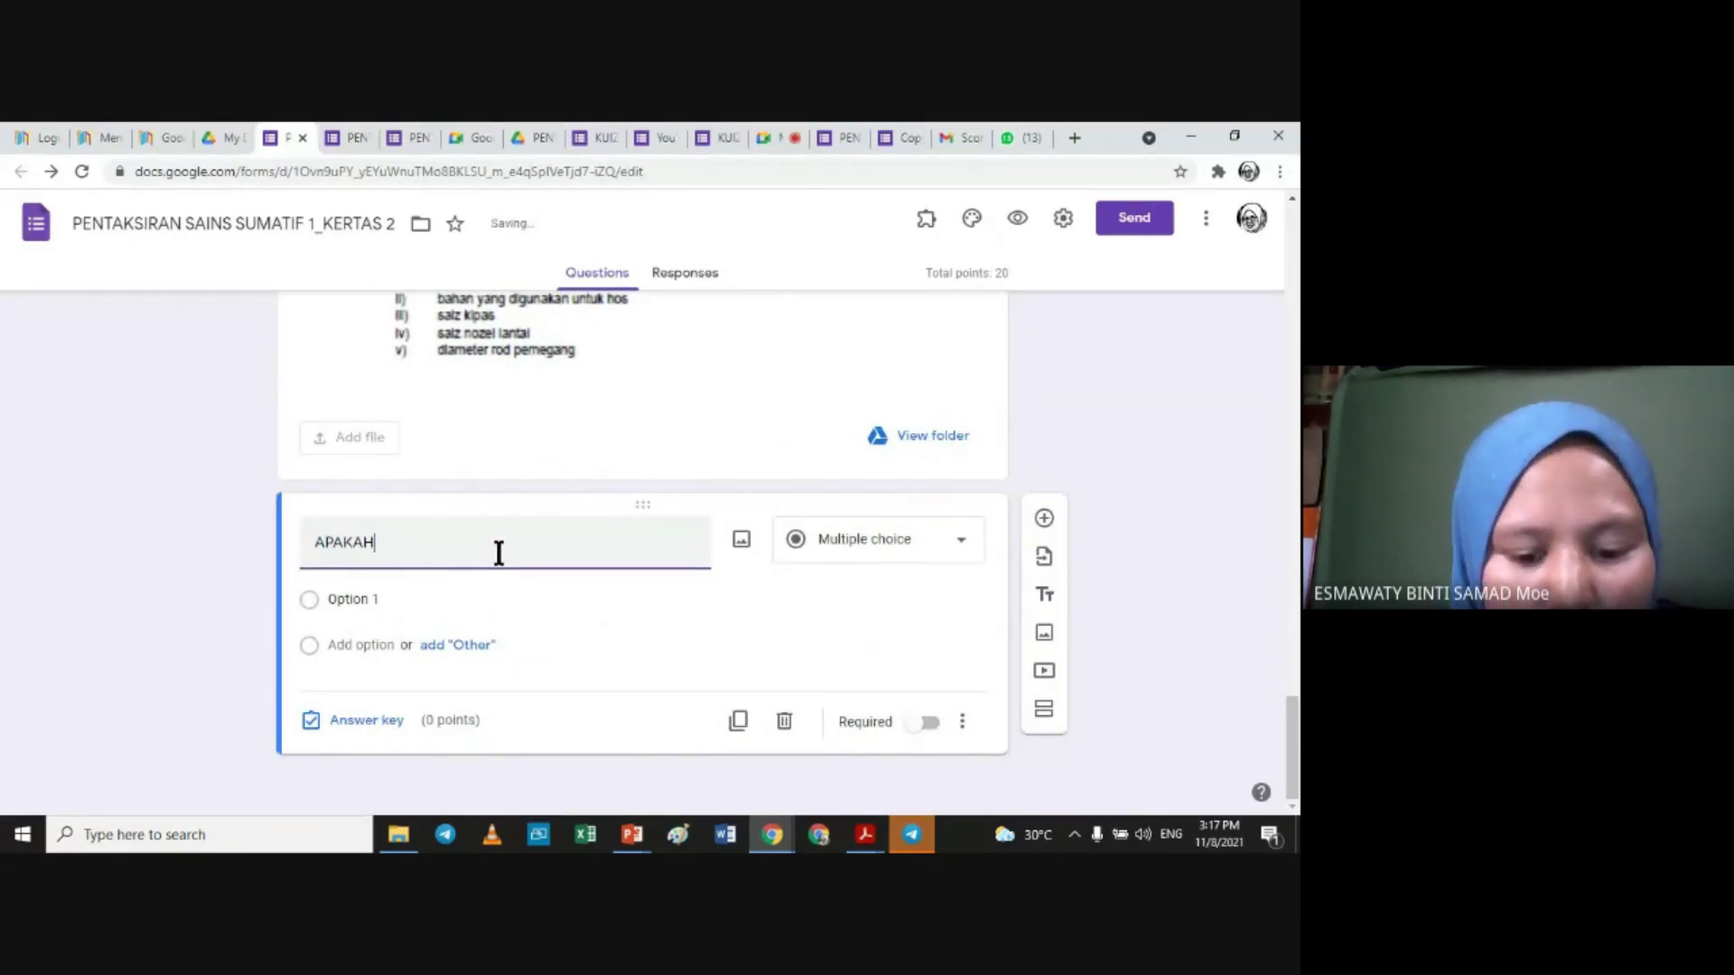
text( NAMA MIK)
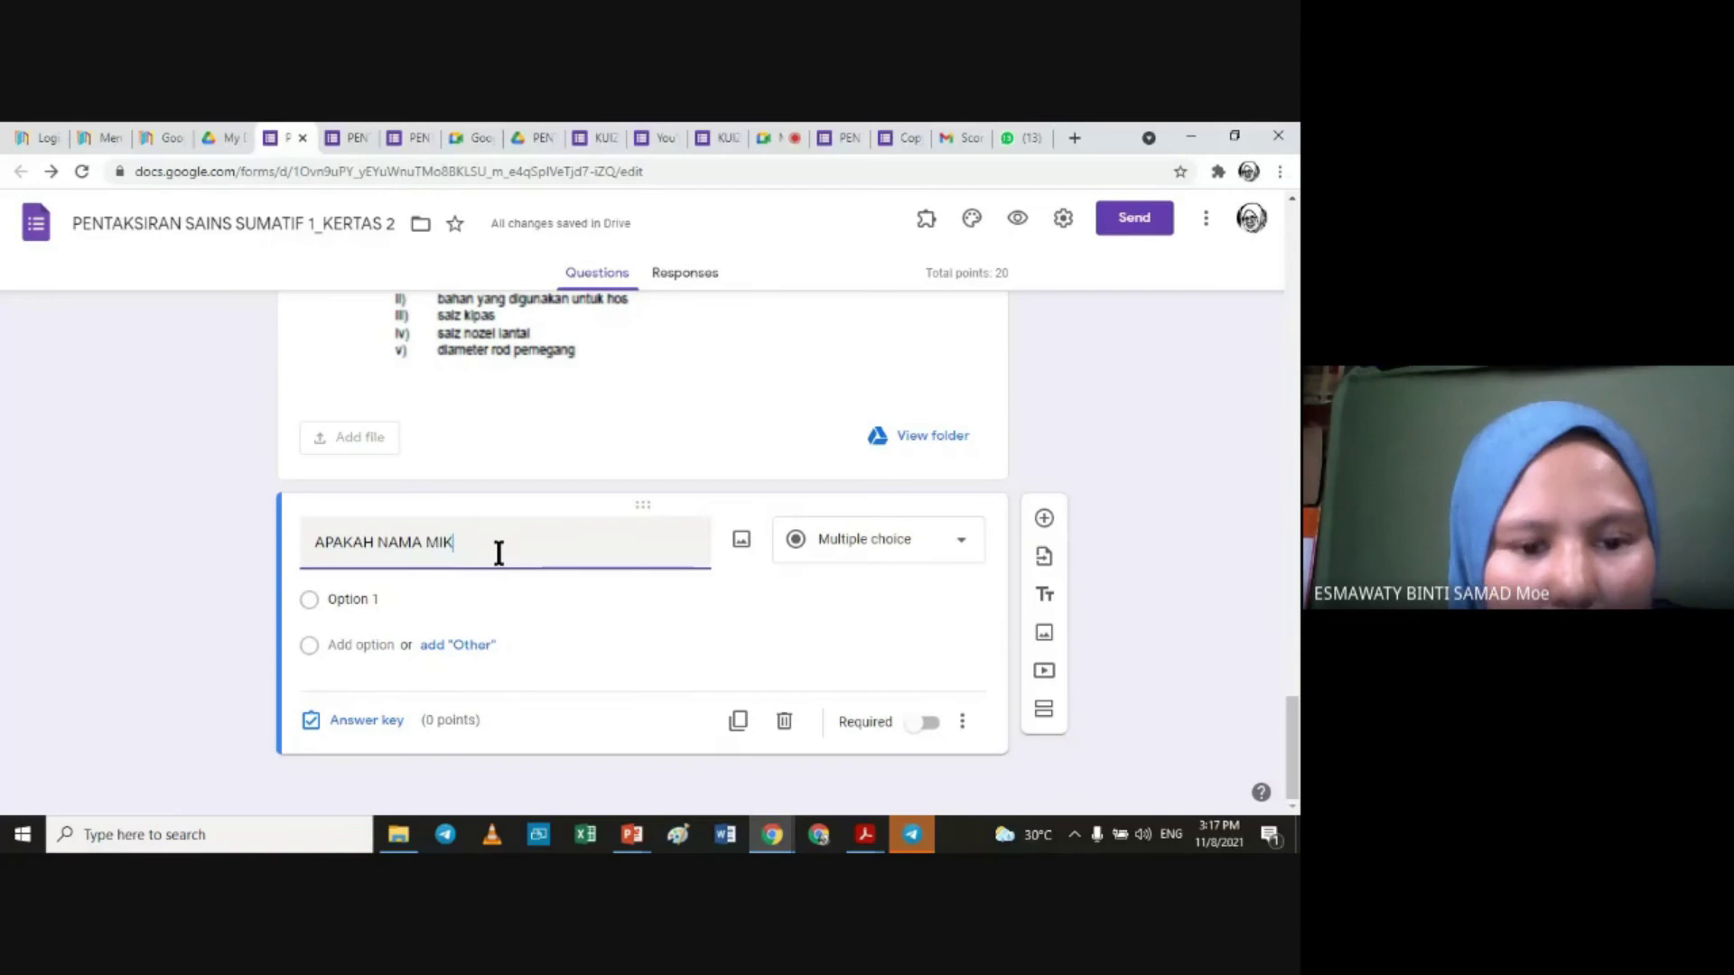
text(ROORGANIS)
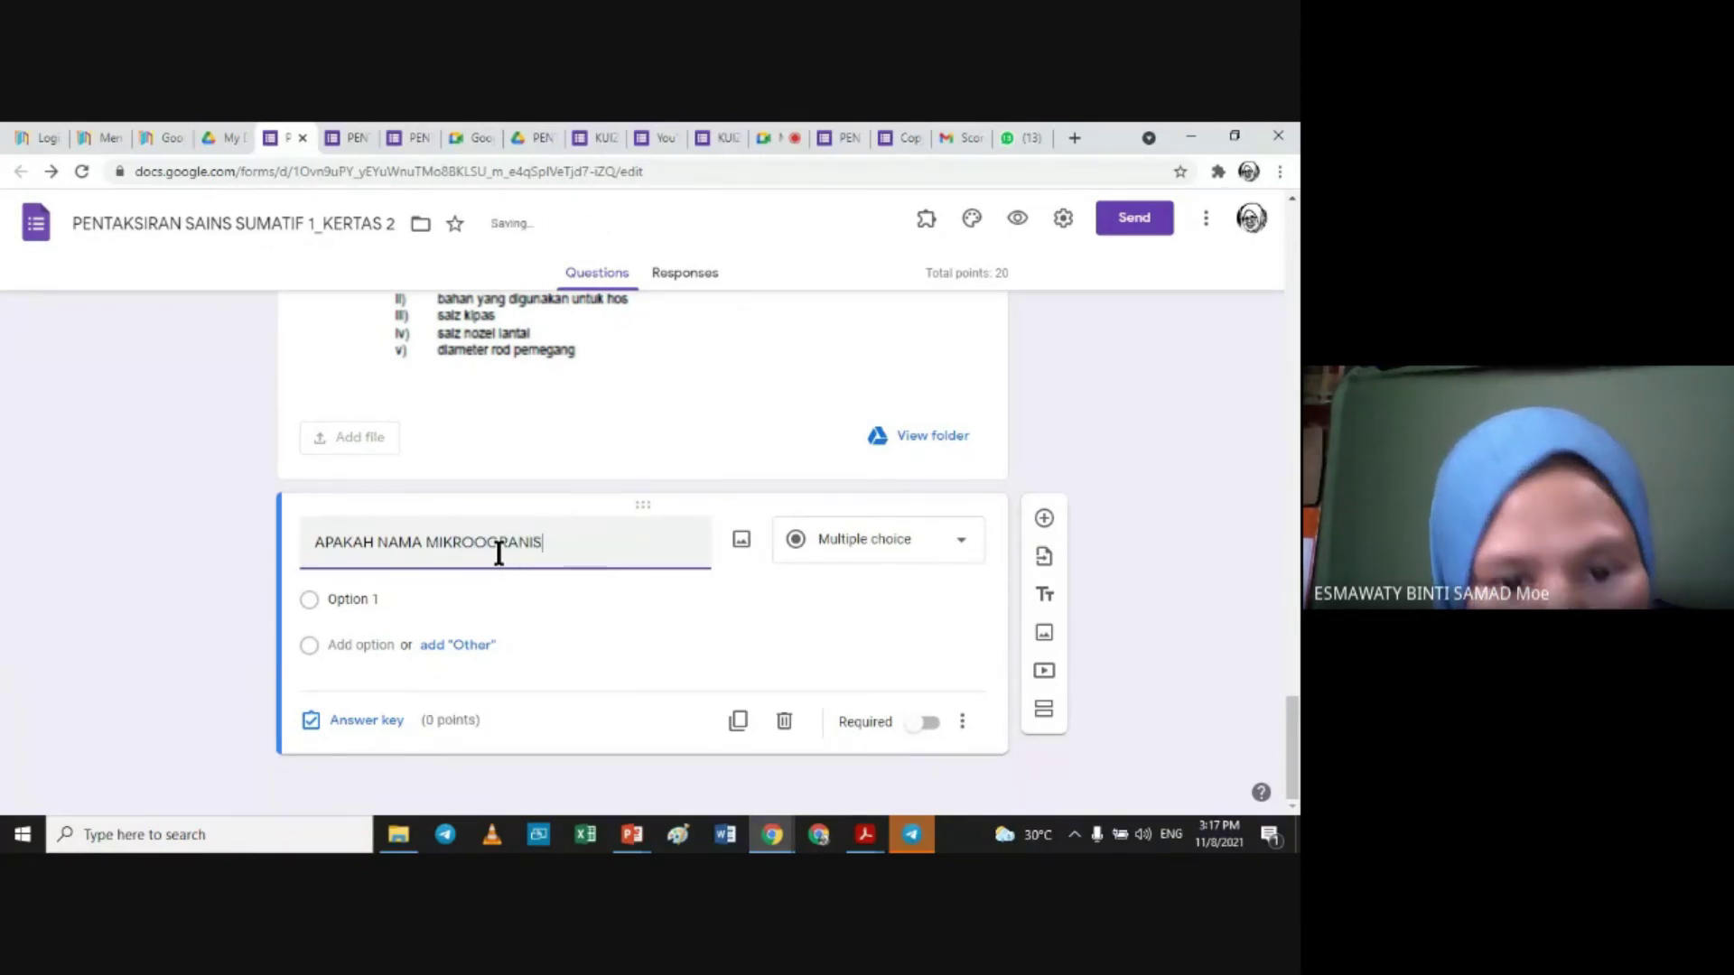
text(MA)
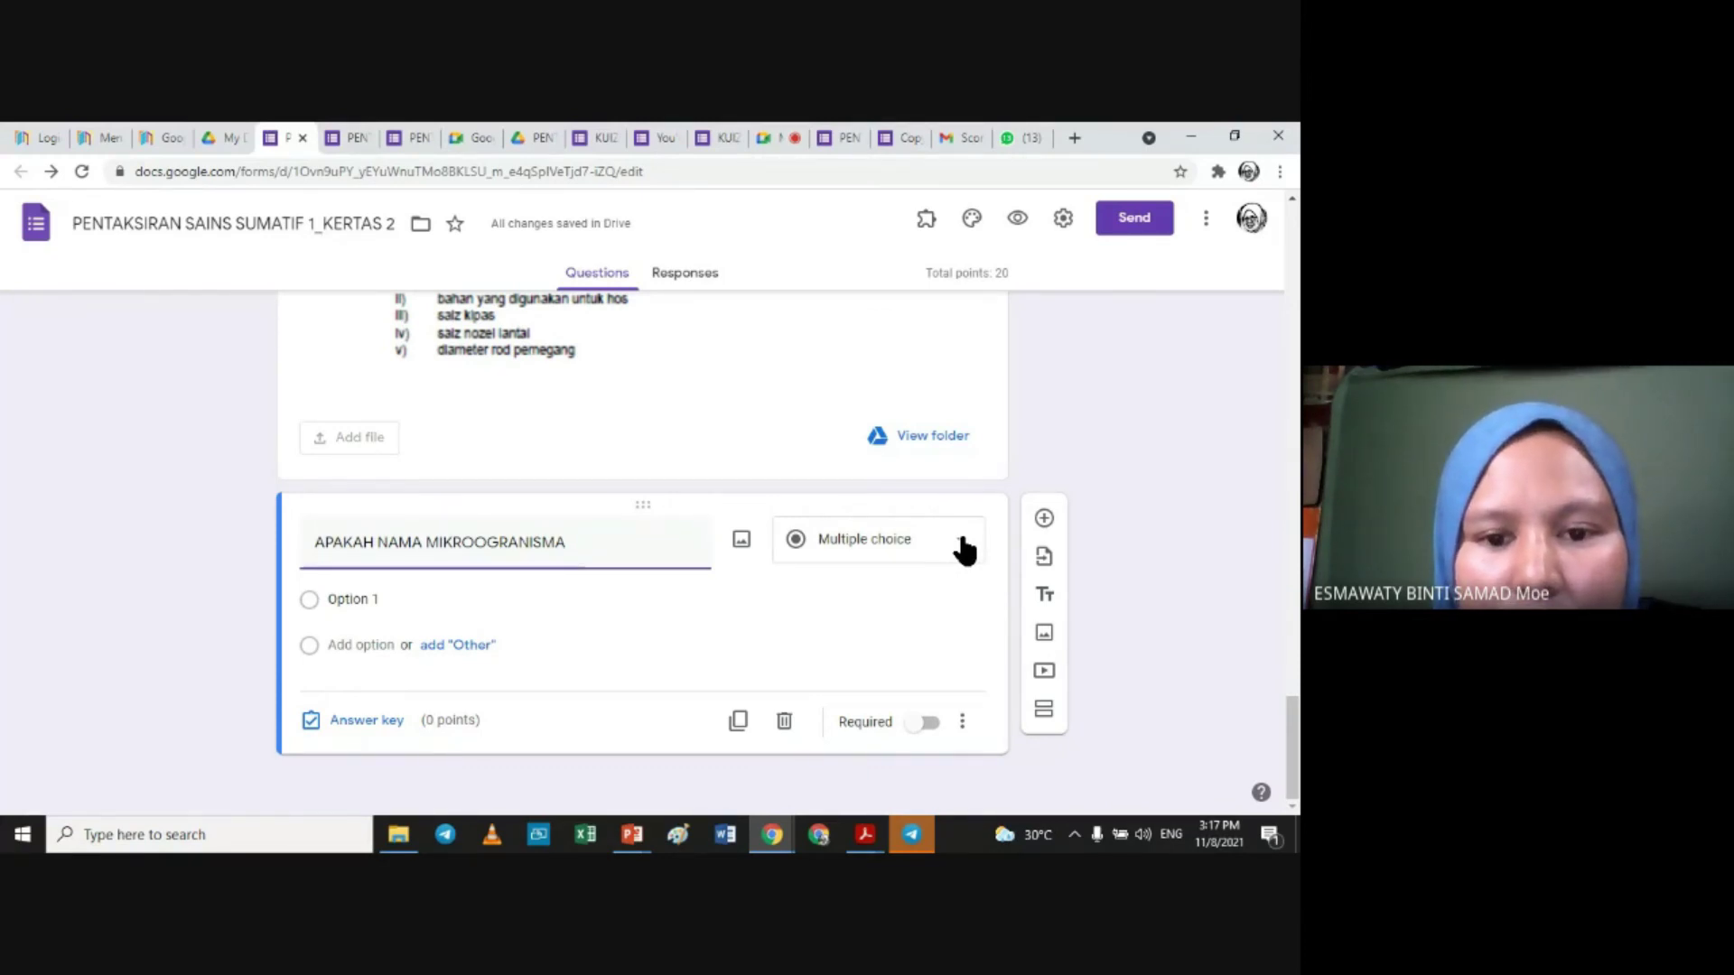
click(964, 546)
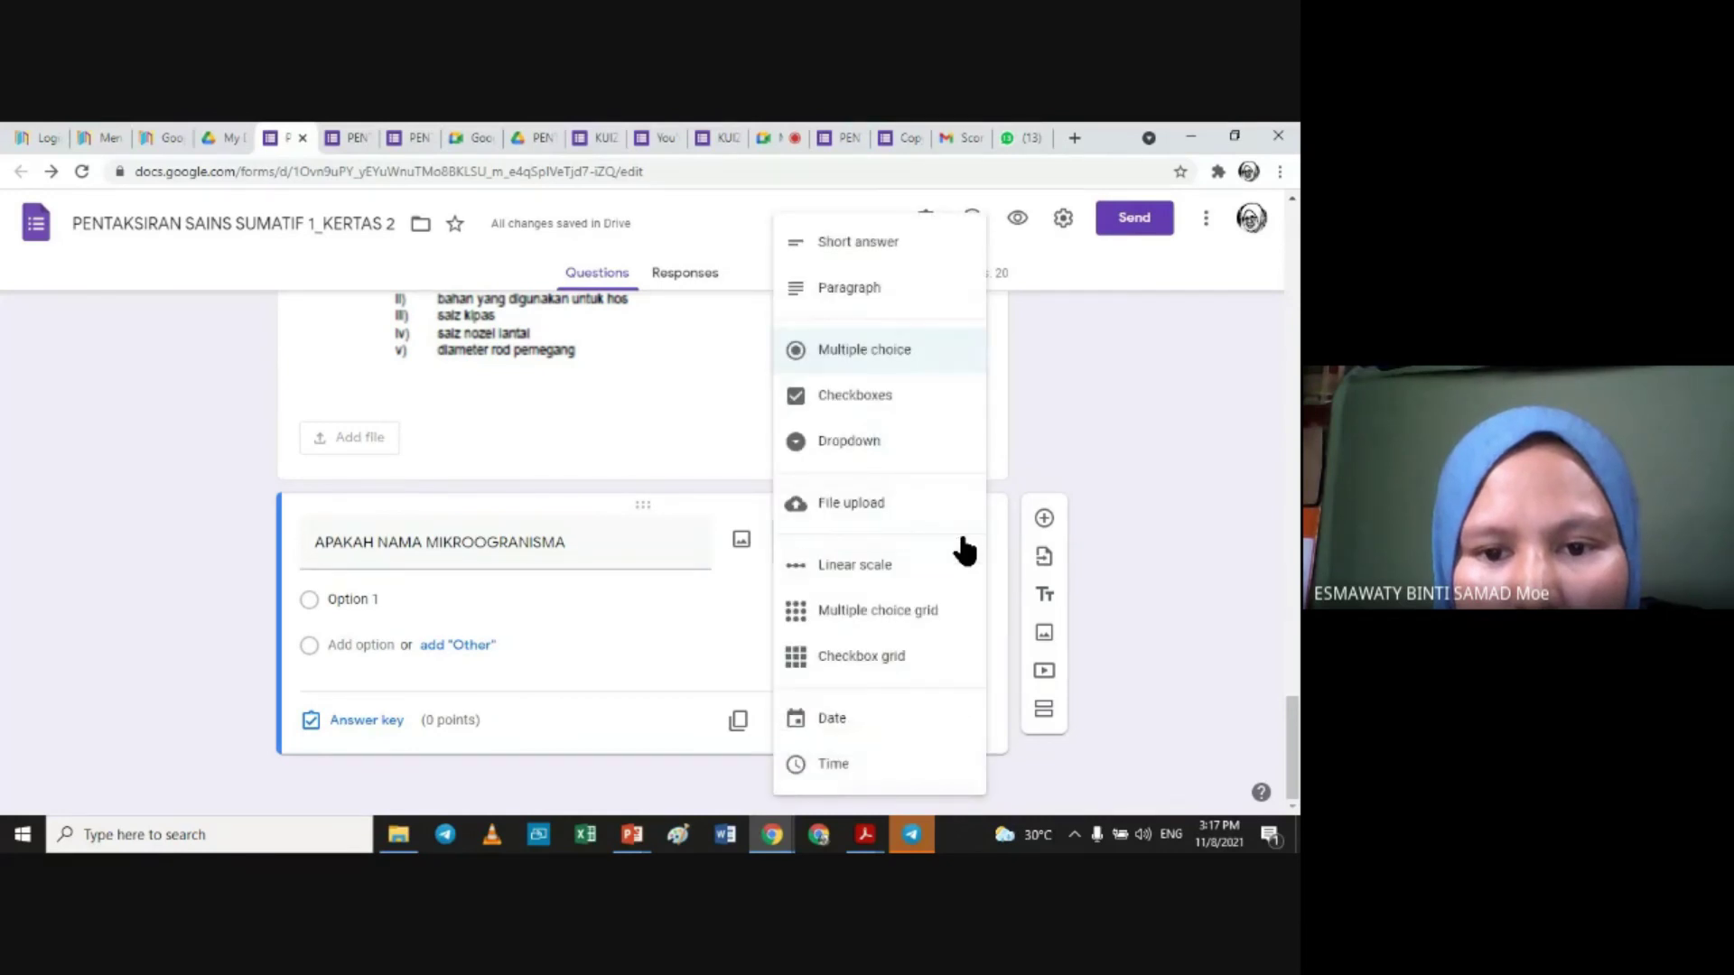
click(888, 246)
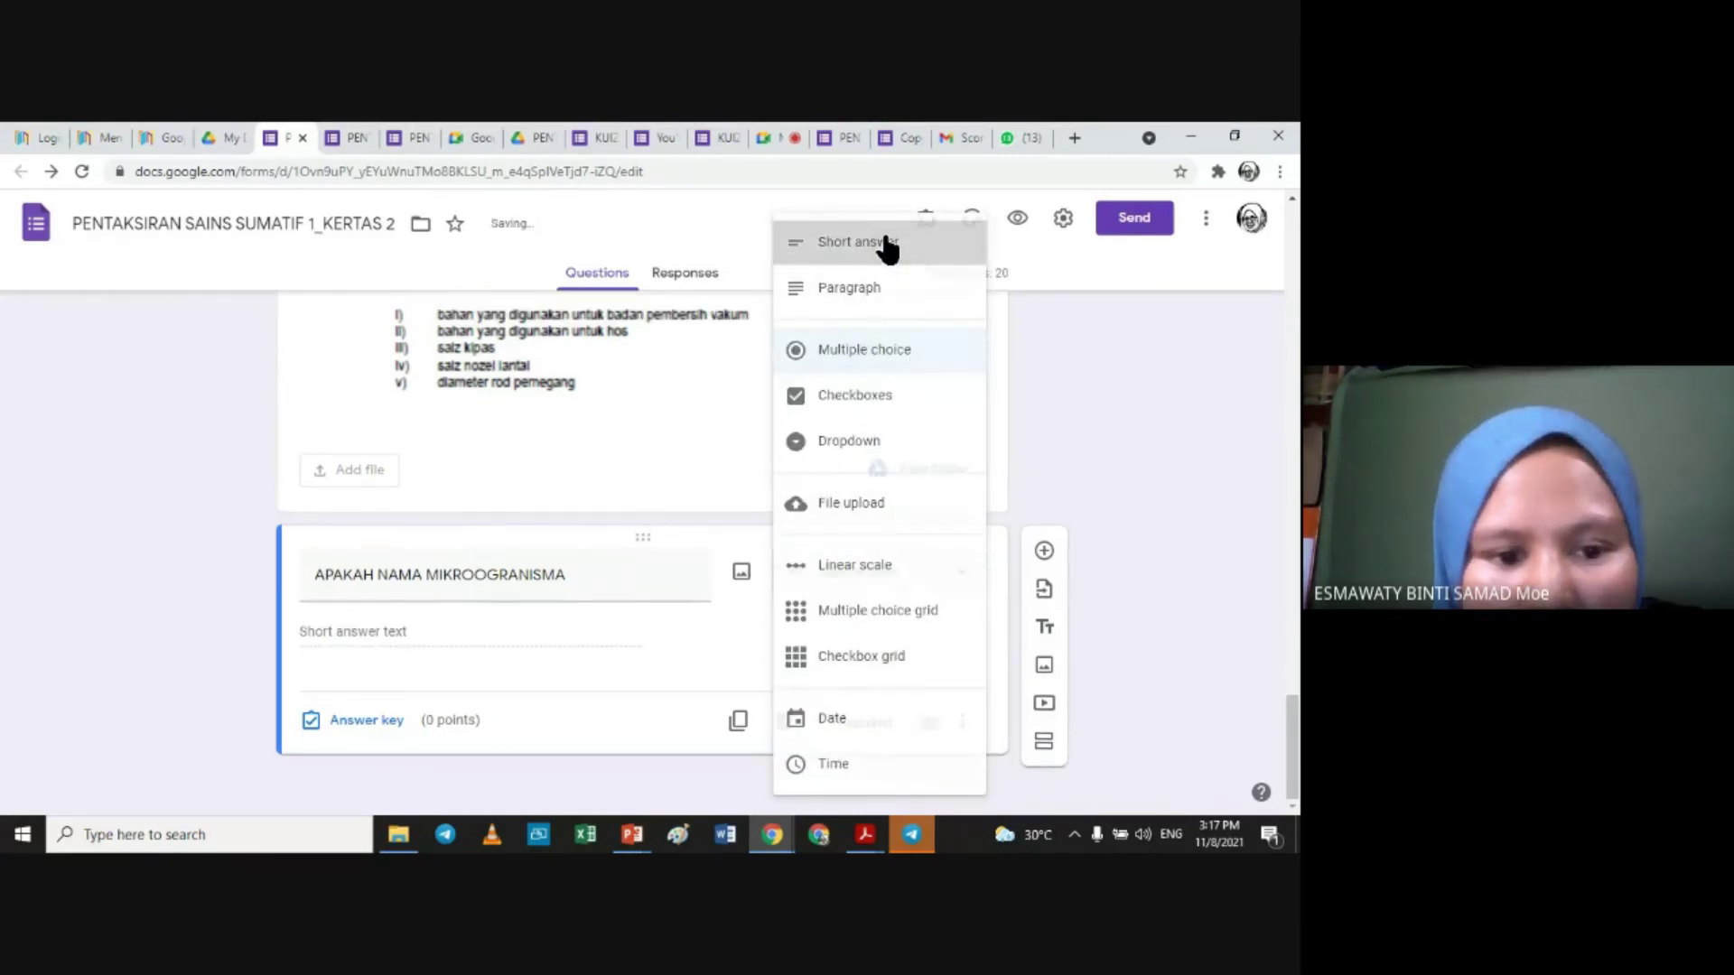
Step: Give the microorganism question 1 point and list VIRUS, ALGA, BAKTERIA, KULAT and PROTOZOA as its correct answers
click(390, 723)
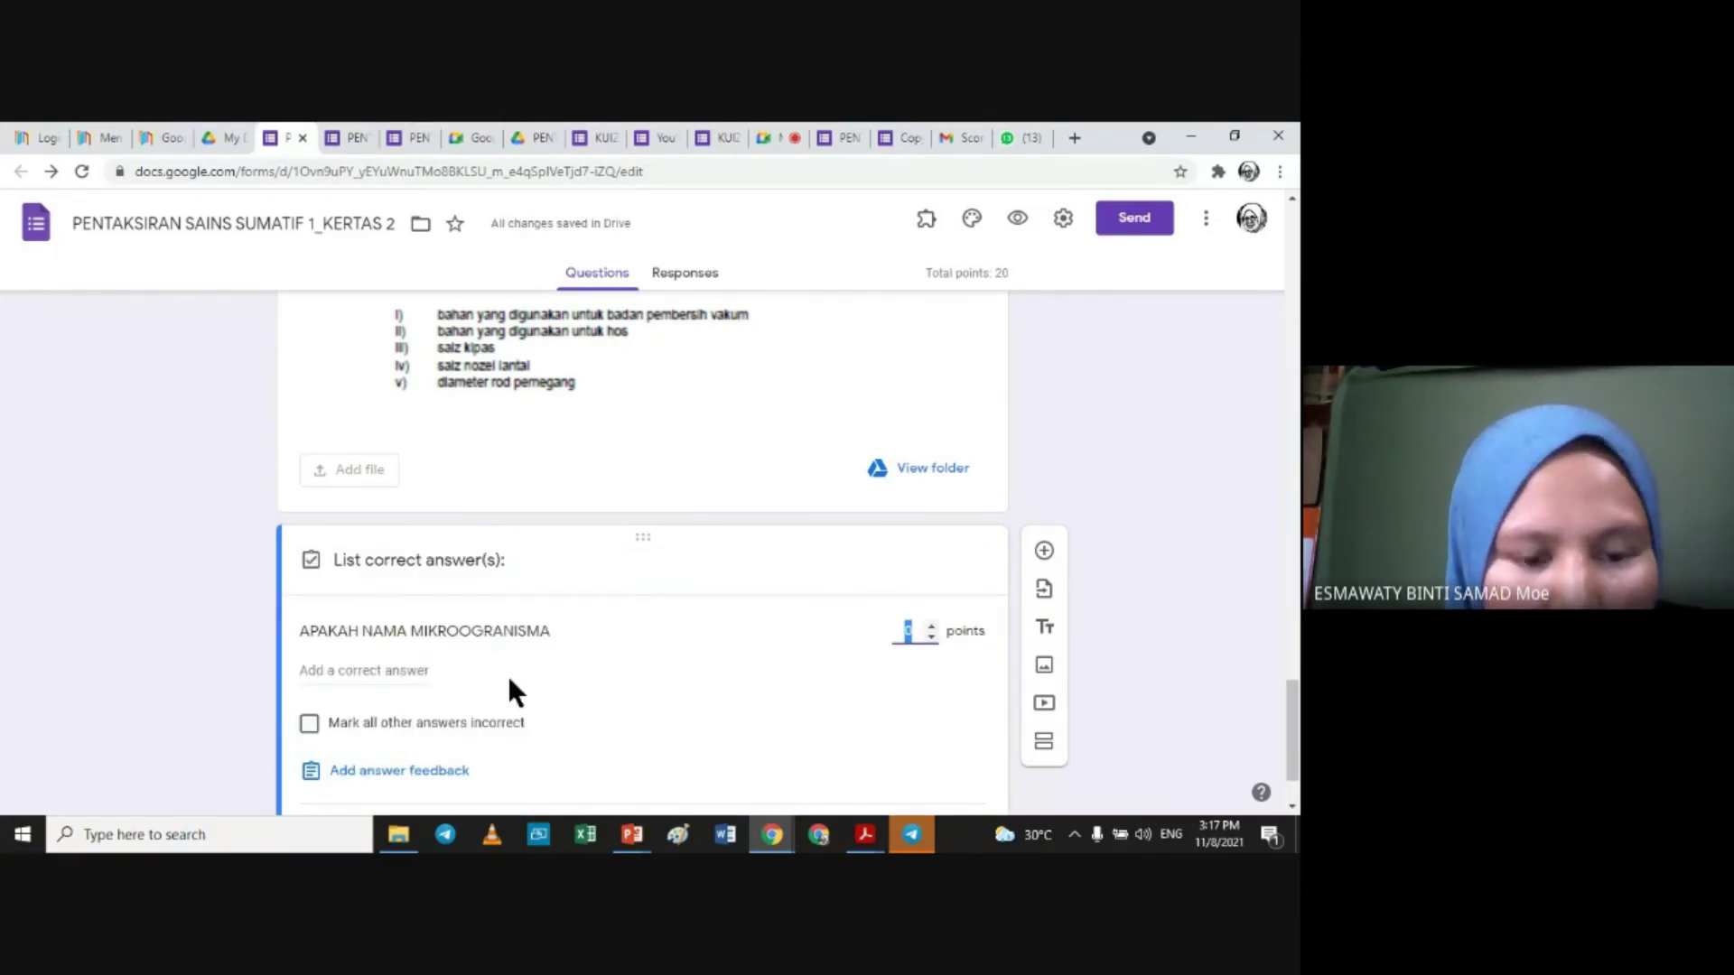
scroll(1293, 785, down, 1)
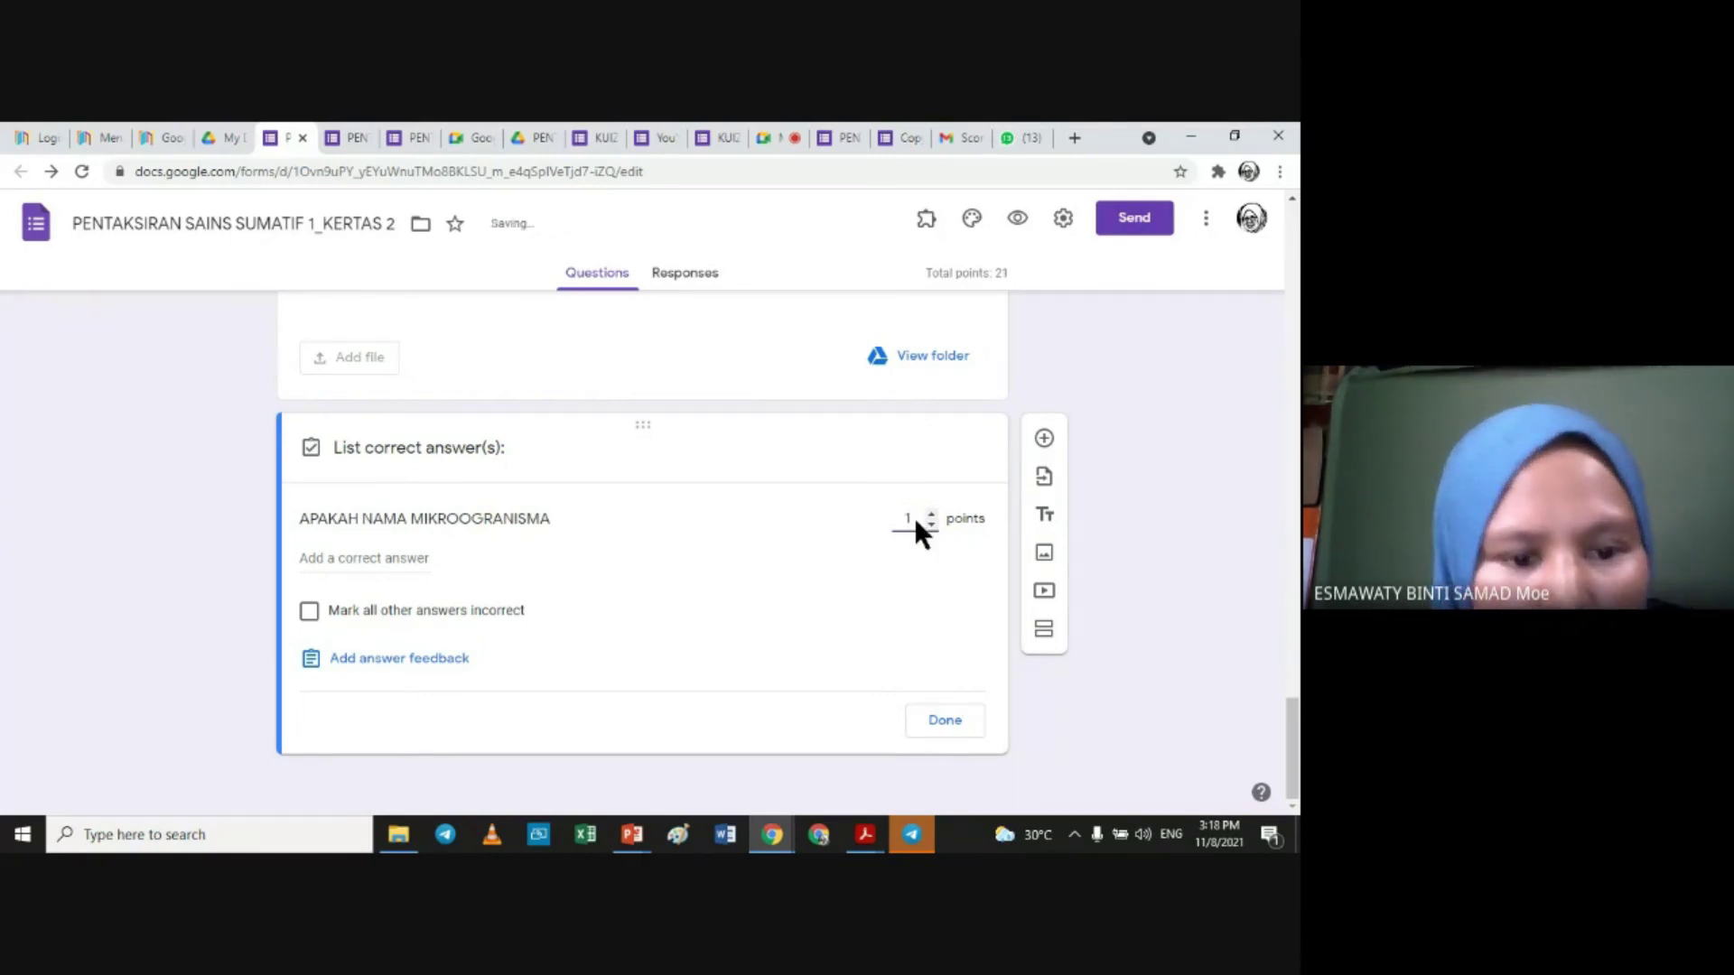
click(391, 558)
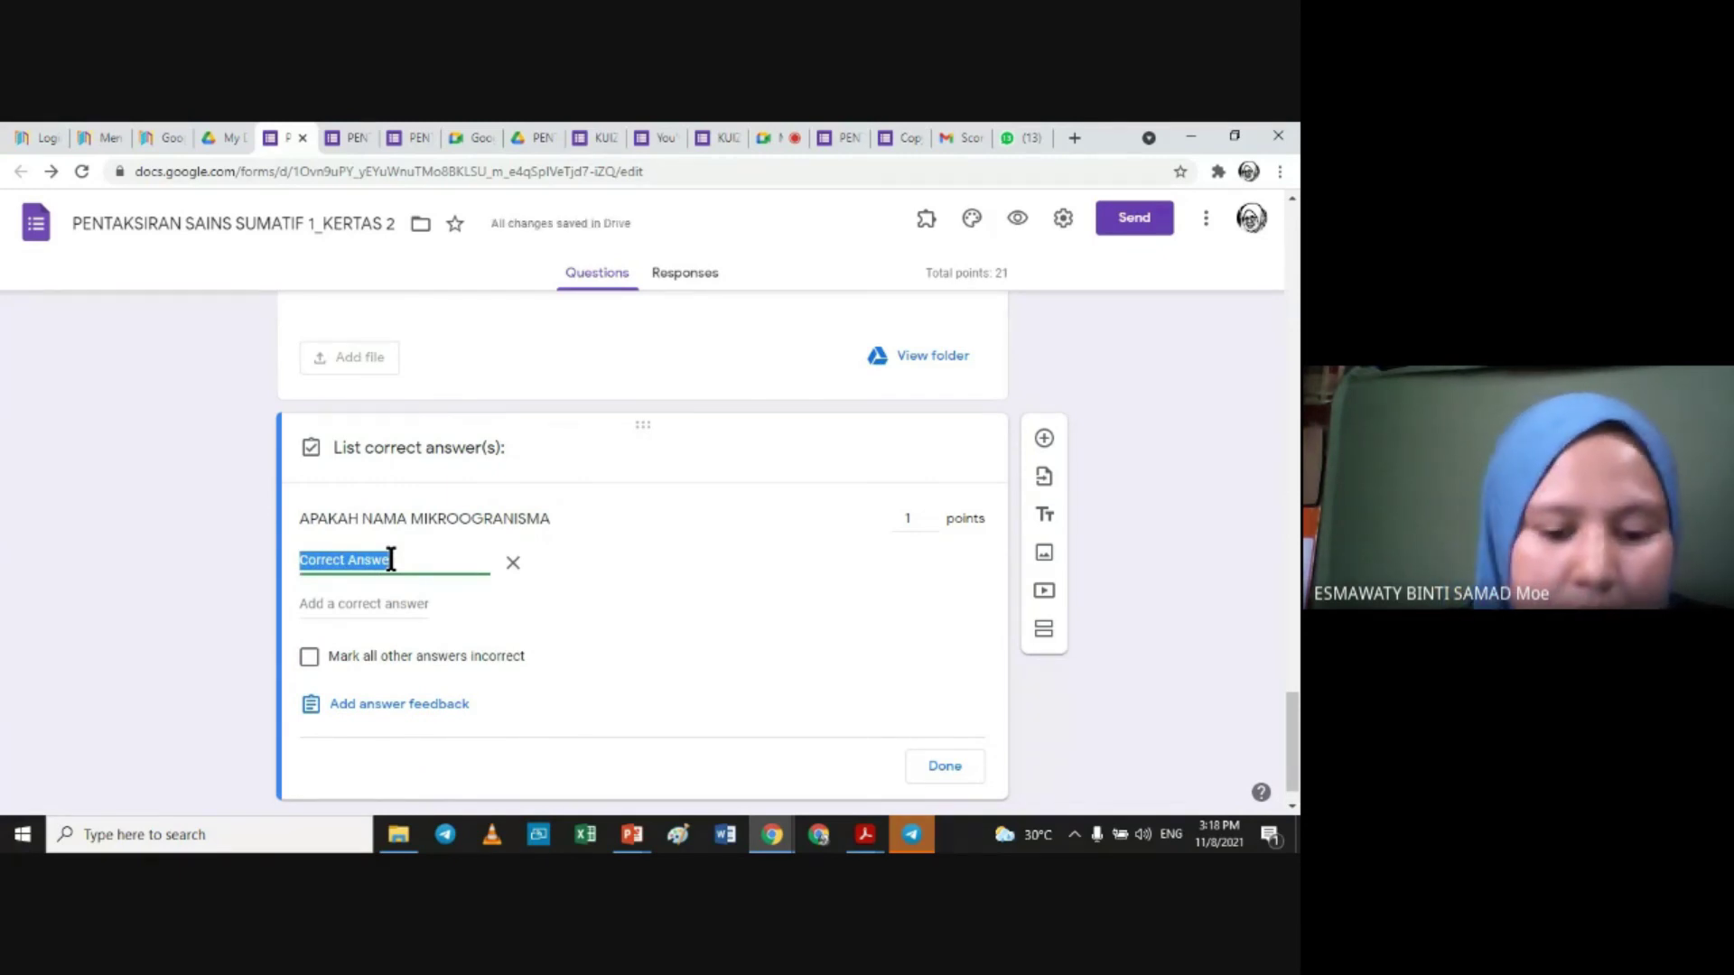
text(VIRUS)
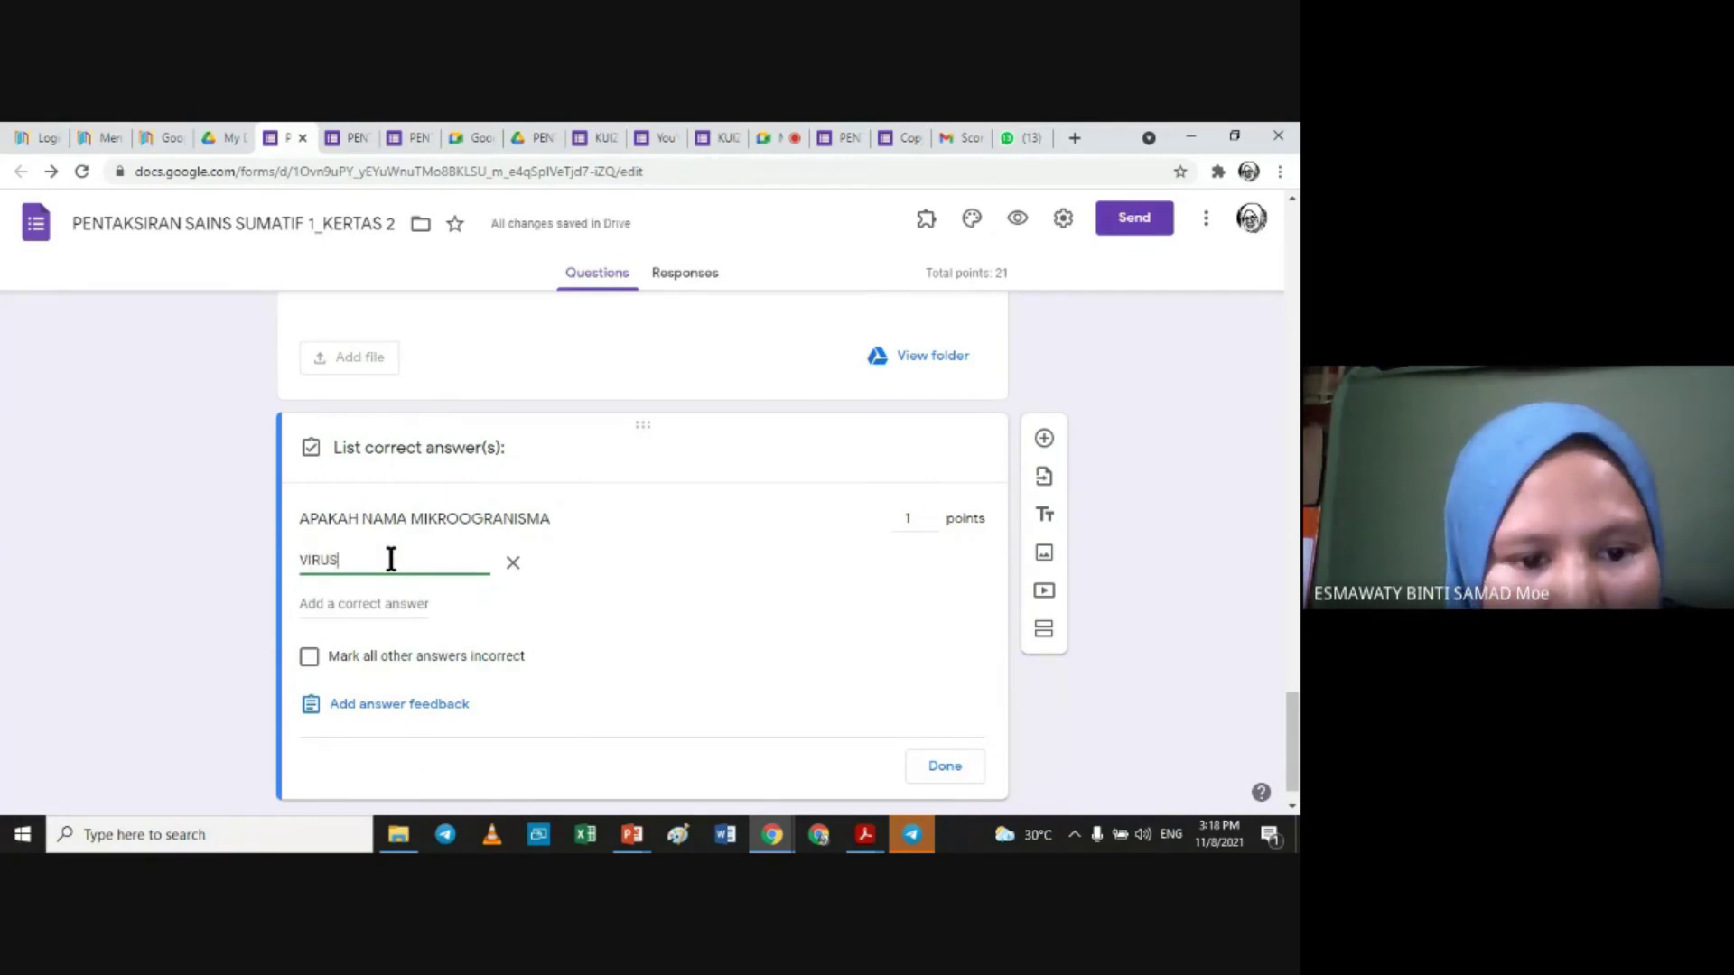
click(357, 596)
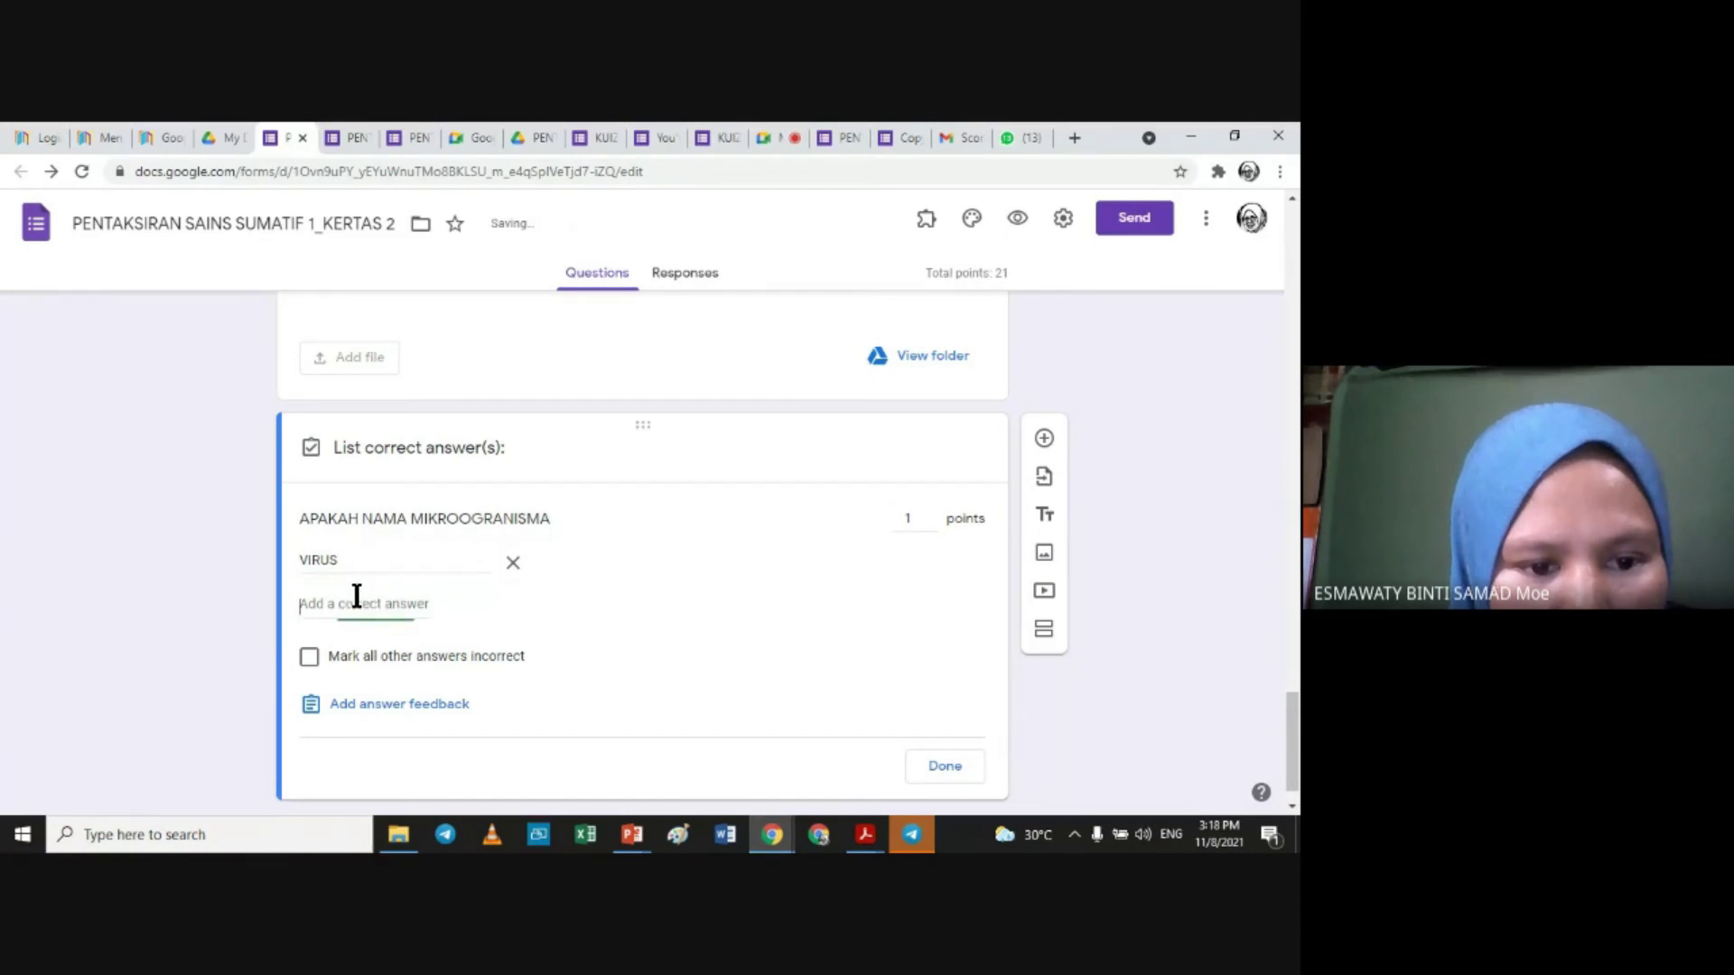
text(ALGA)
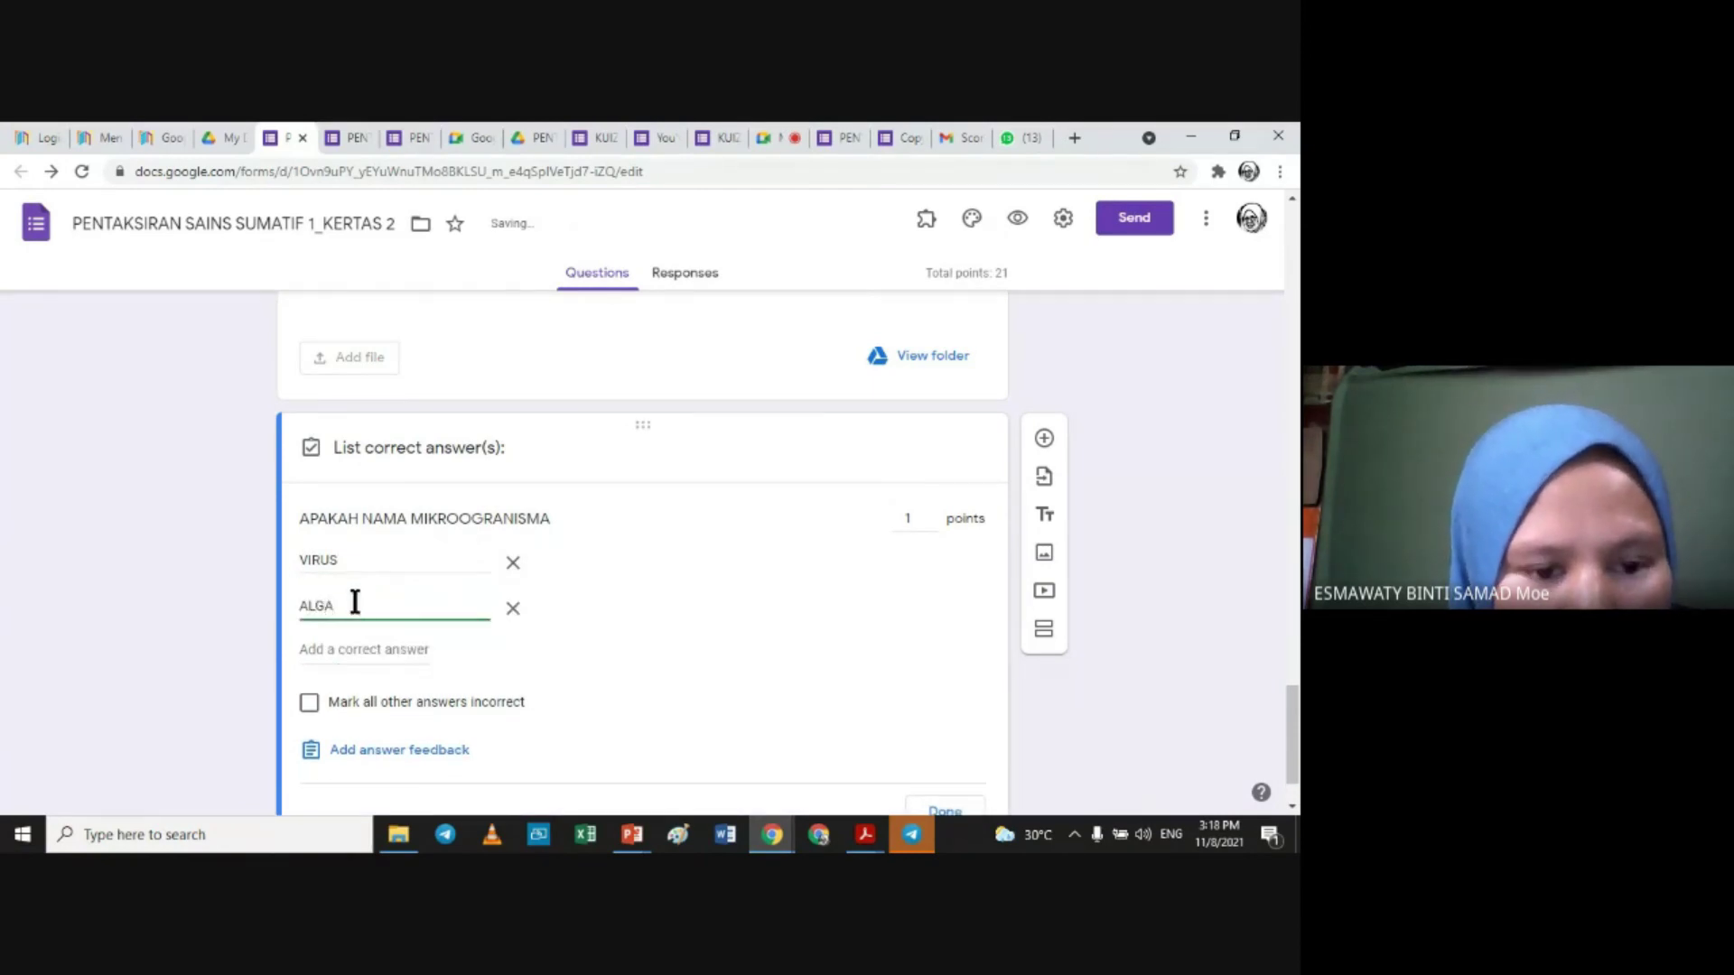
click(332, 648)
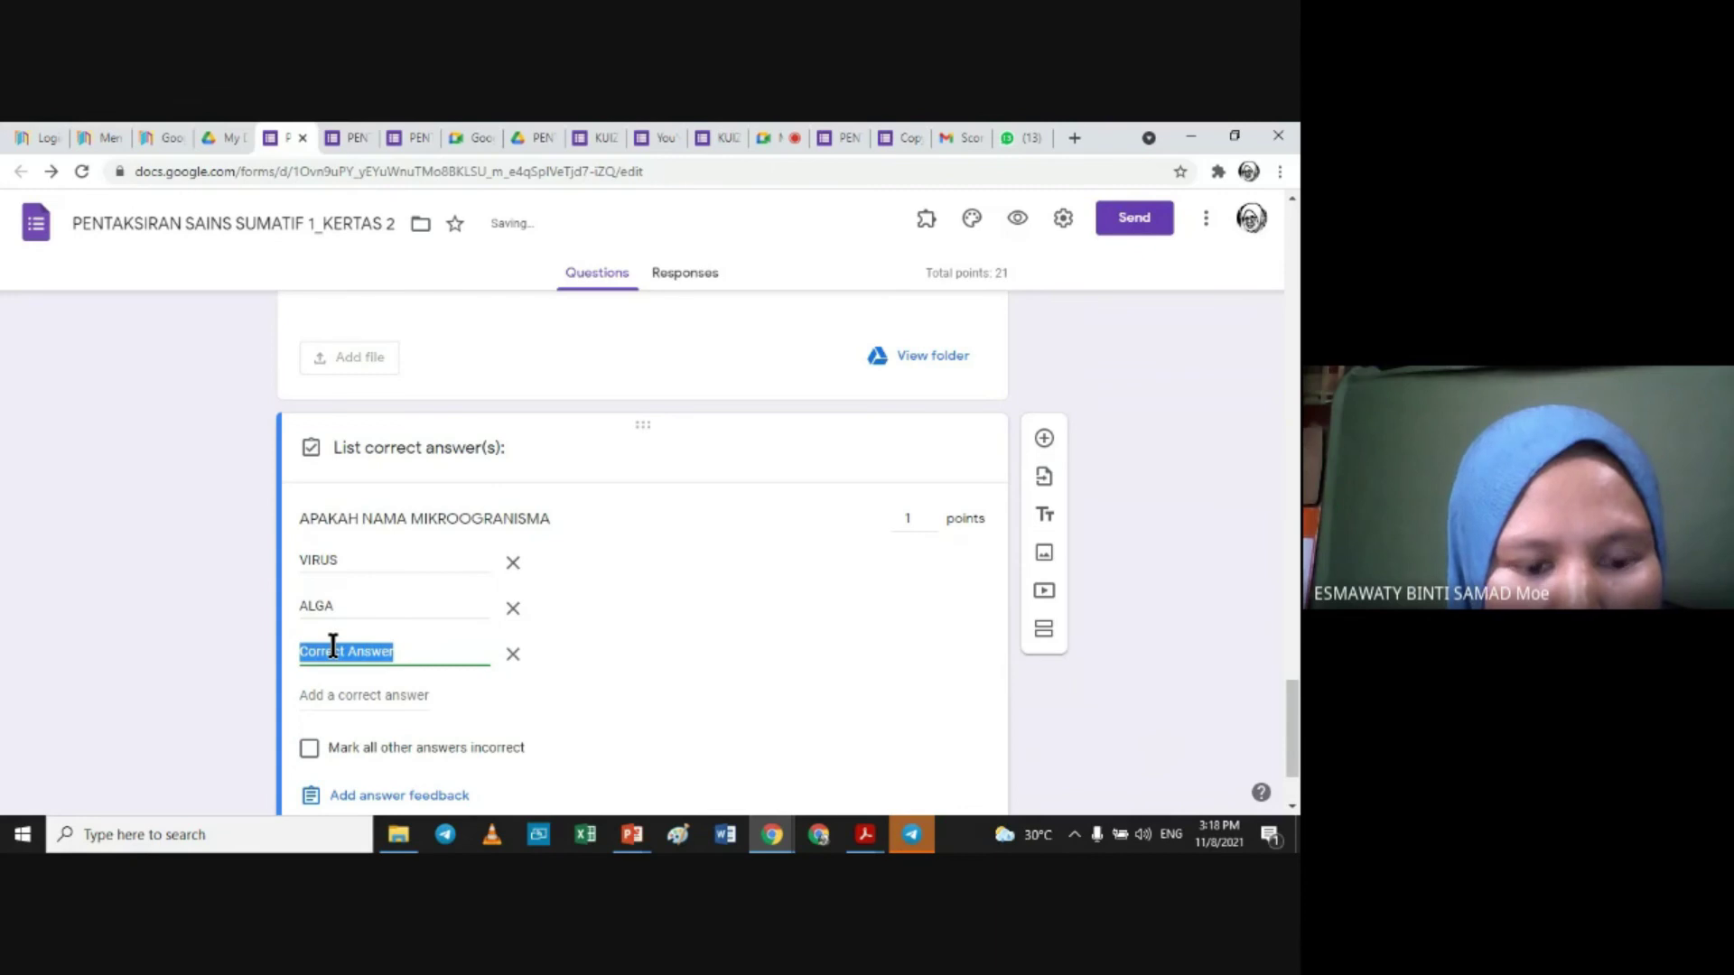
text(BAKTERIA)
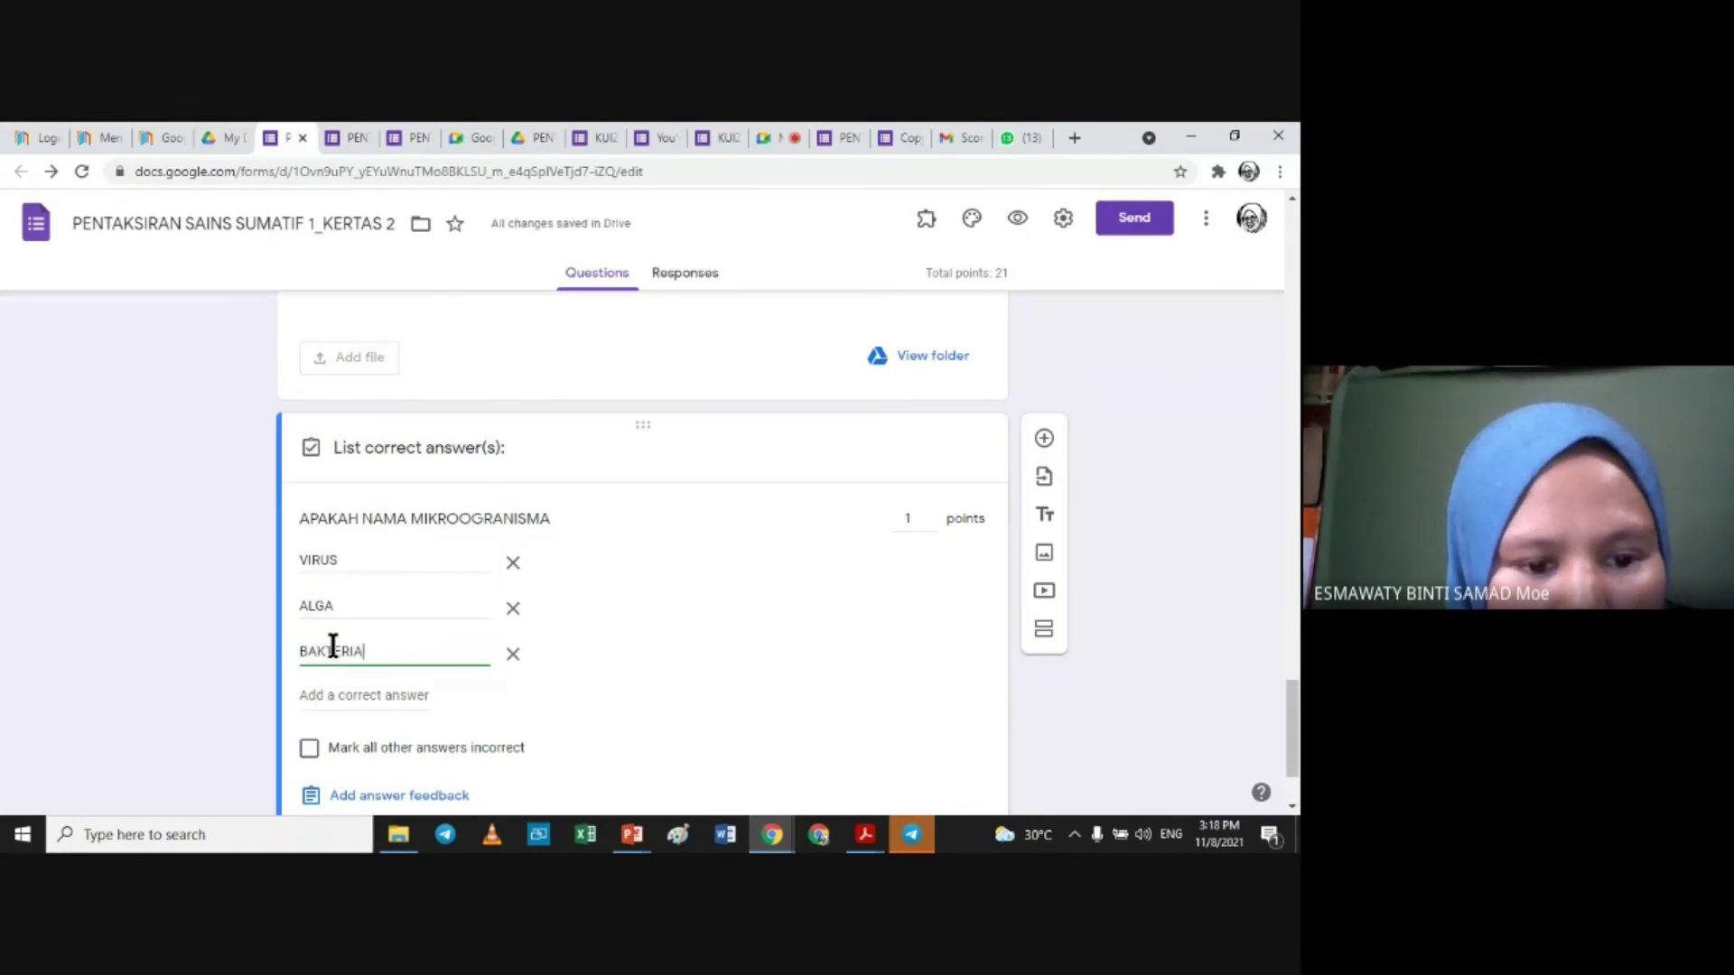
click(329, 695)
text(KULAT)
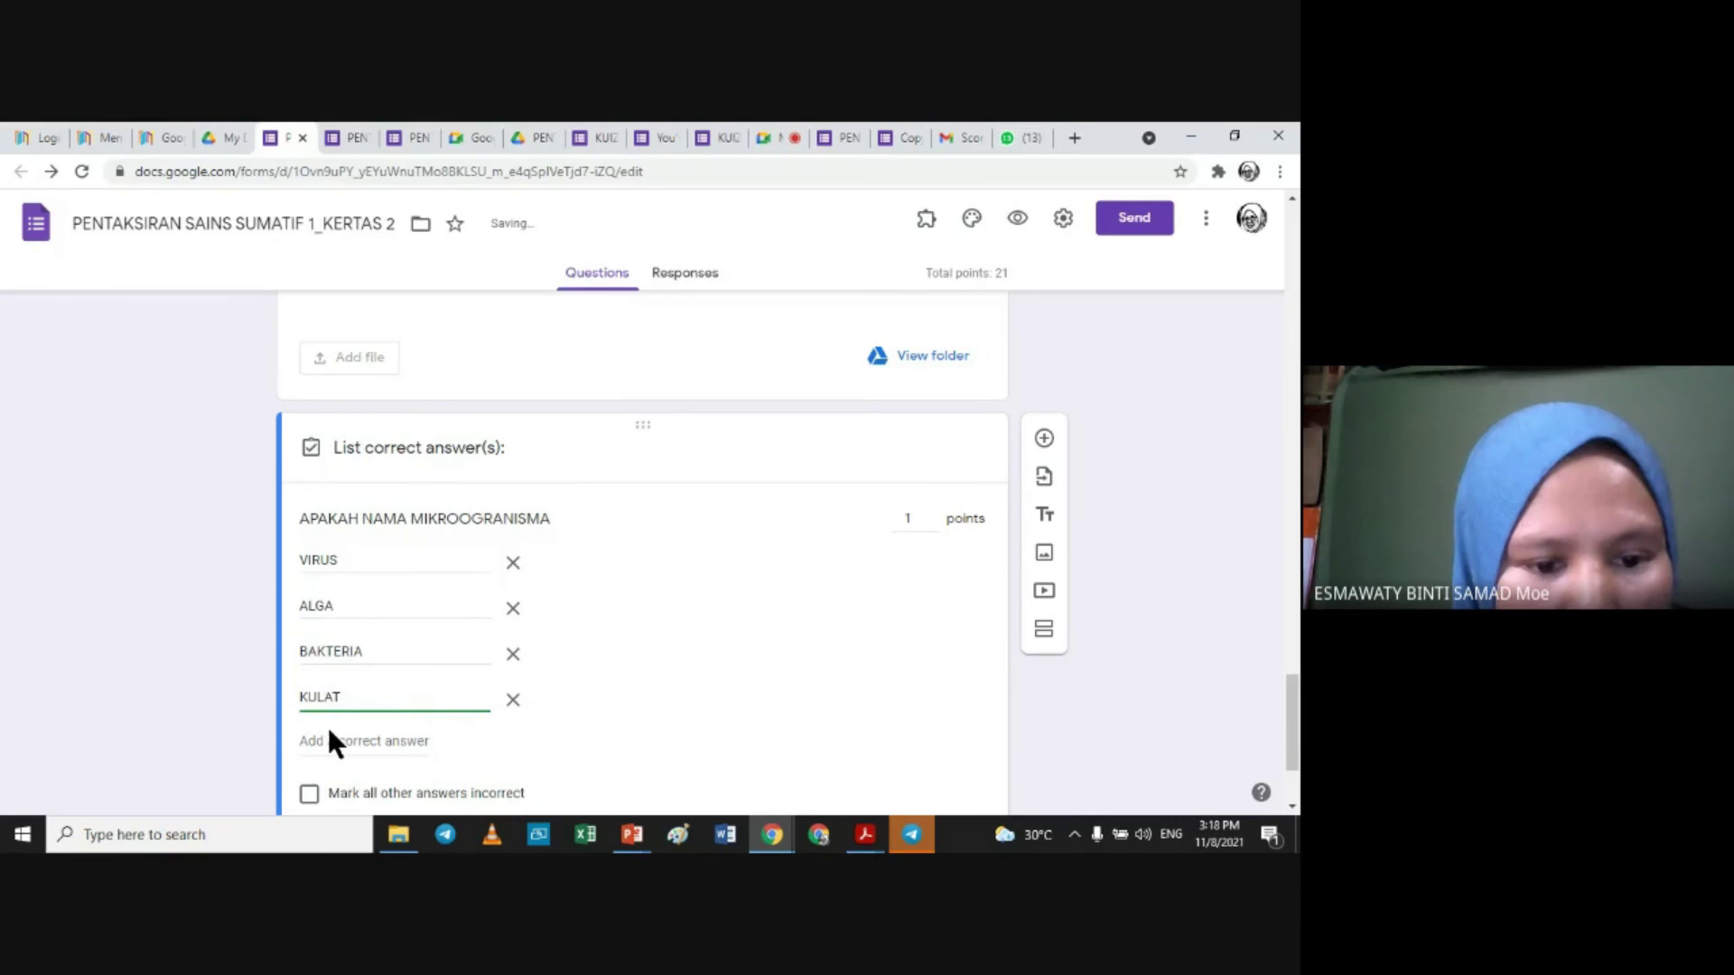
click(329, 739)
text(P)
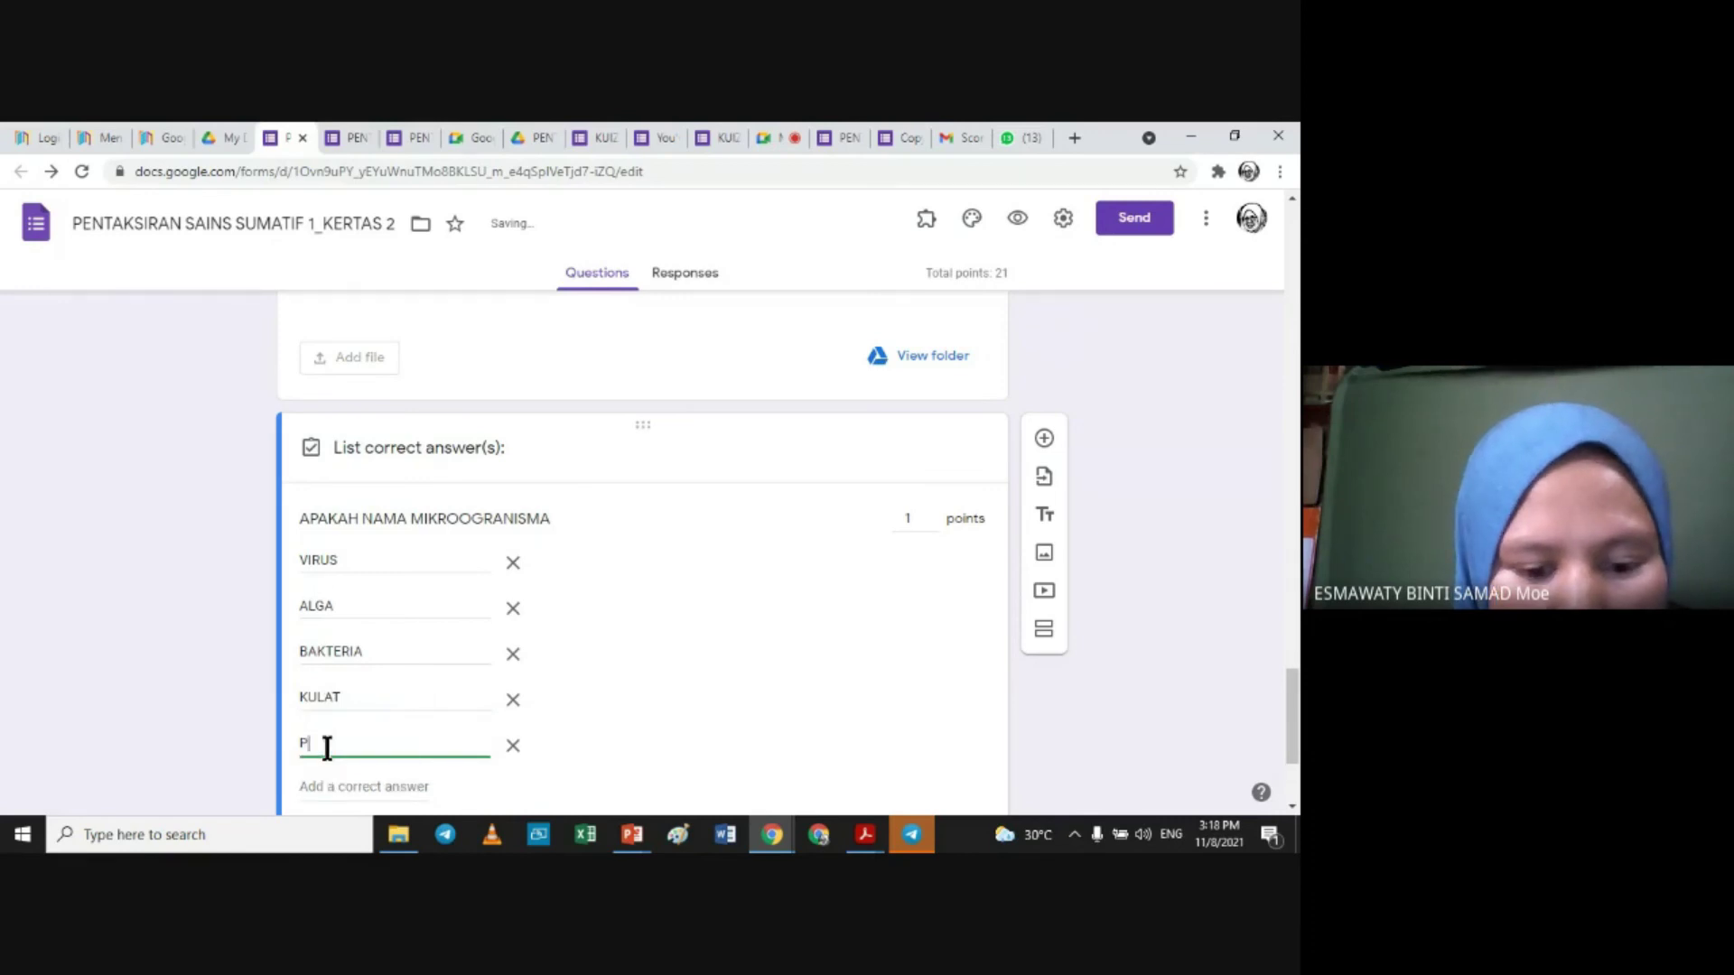
text(ROTO)
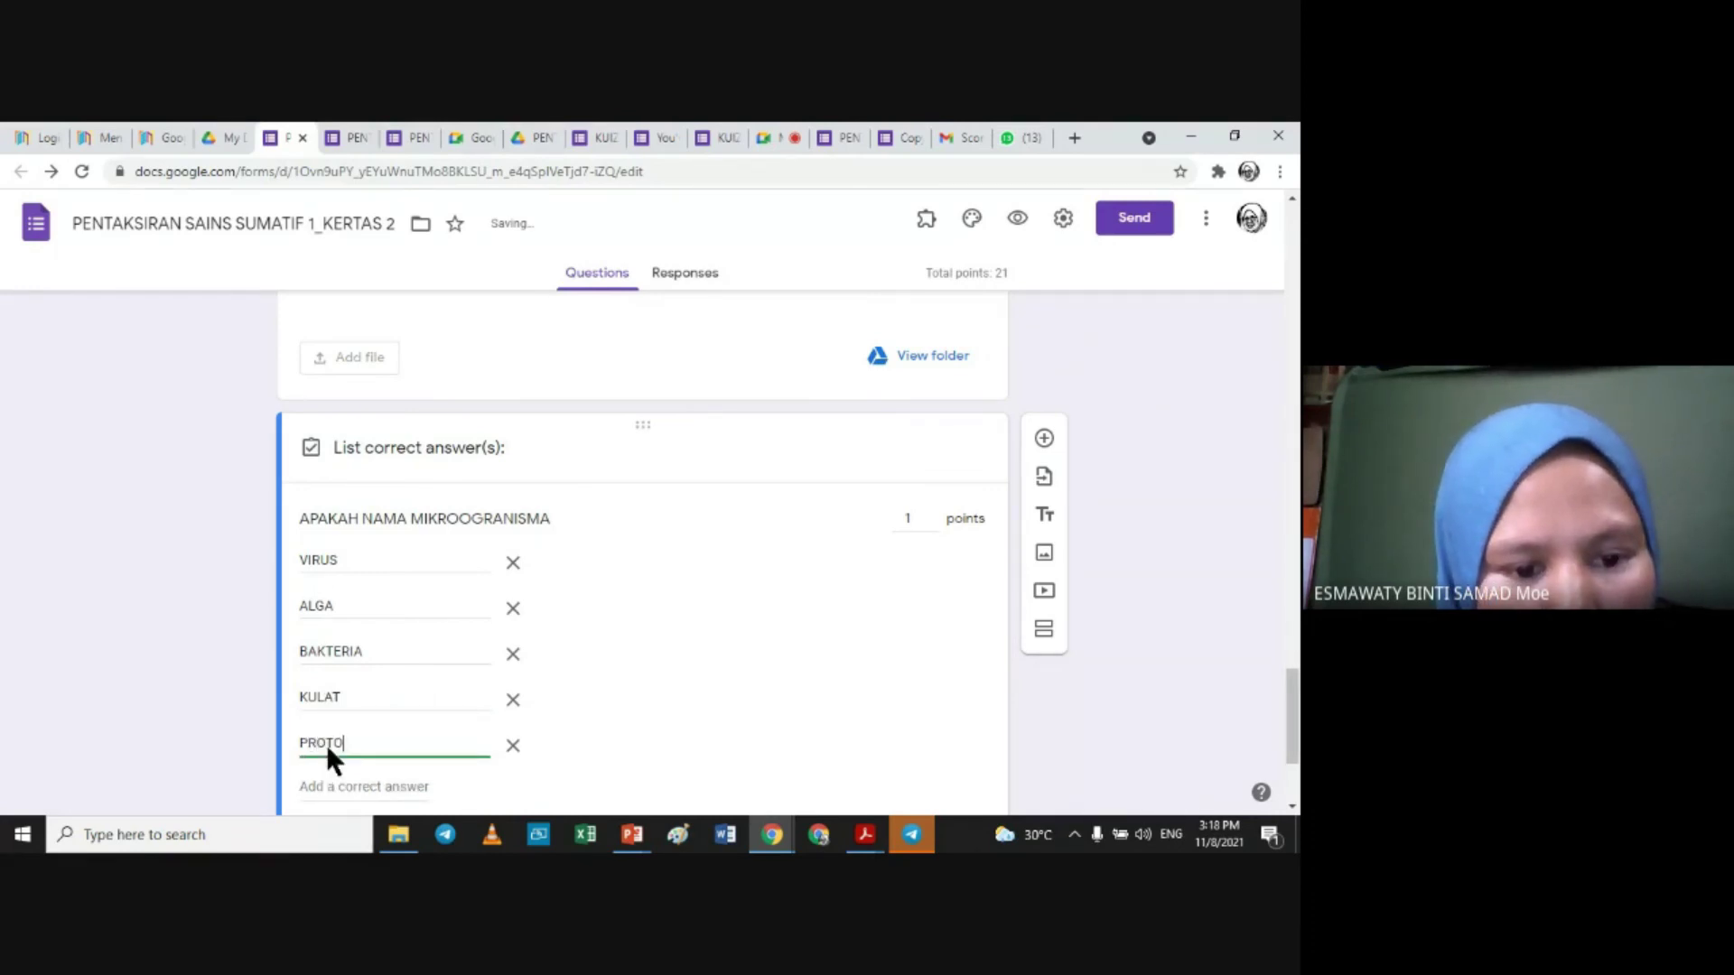
text(ZOA)
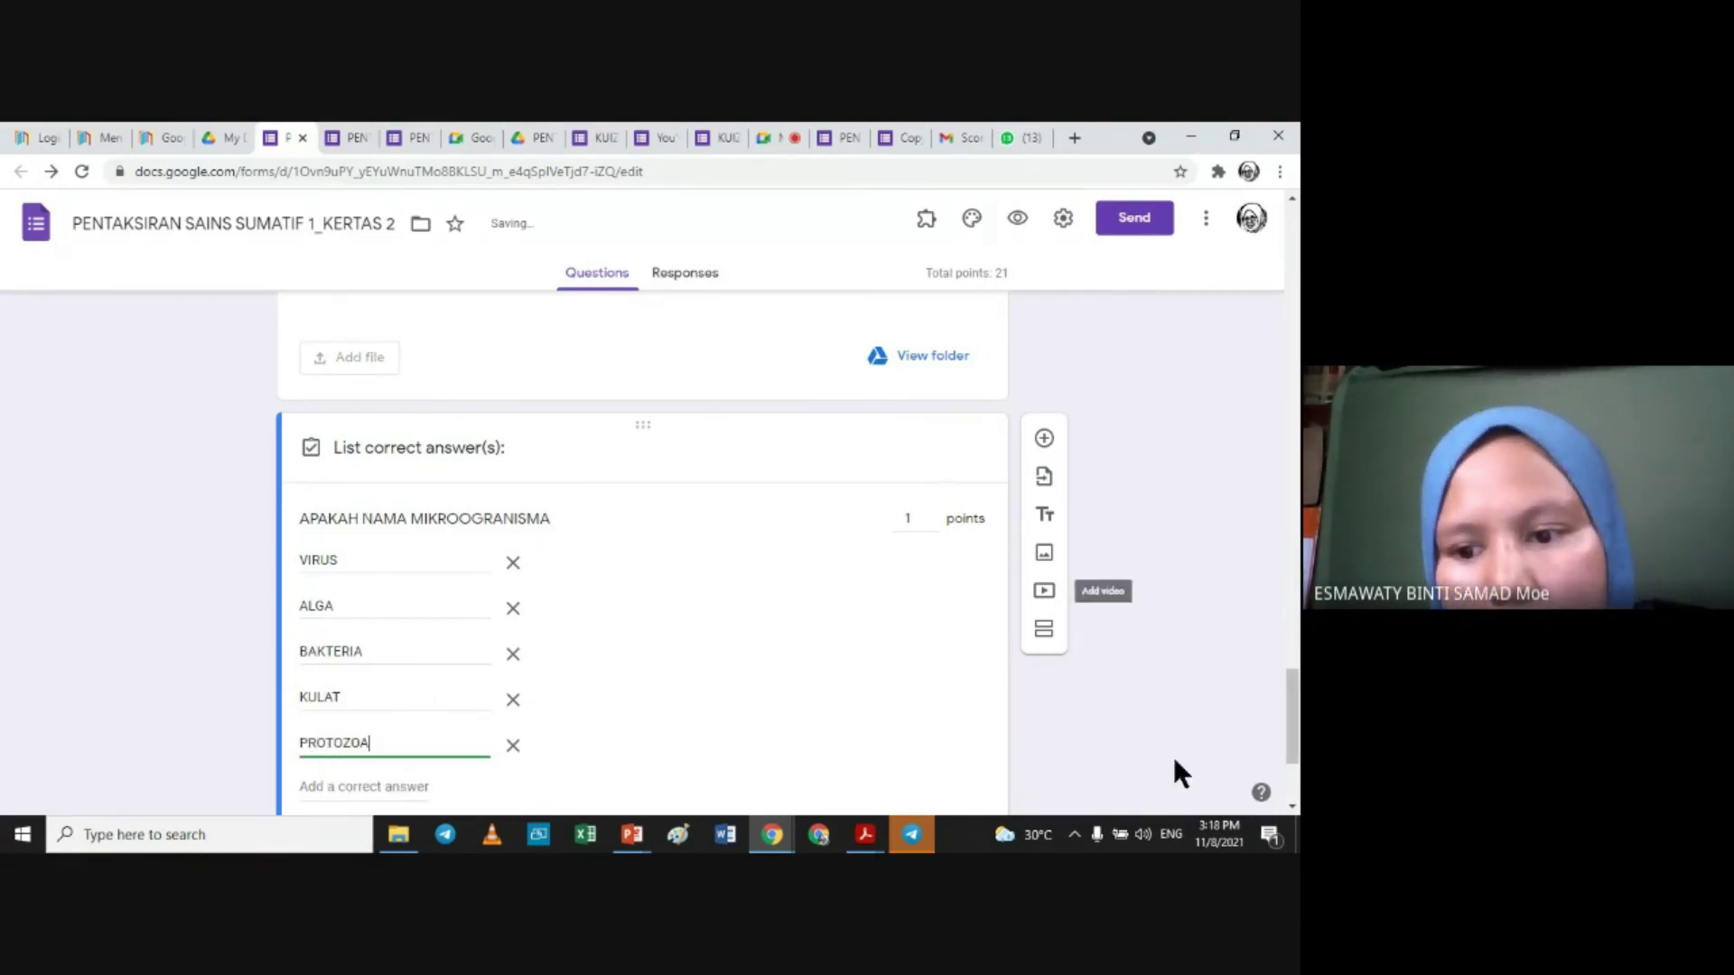
Step: Finish editing the microorganism question's answer key and make the question required
drag(1292, 722, 1297, 764)
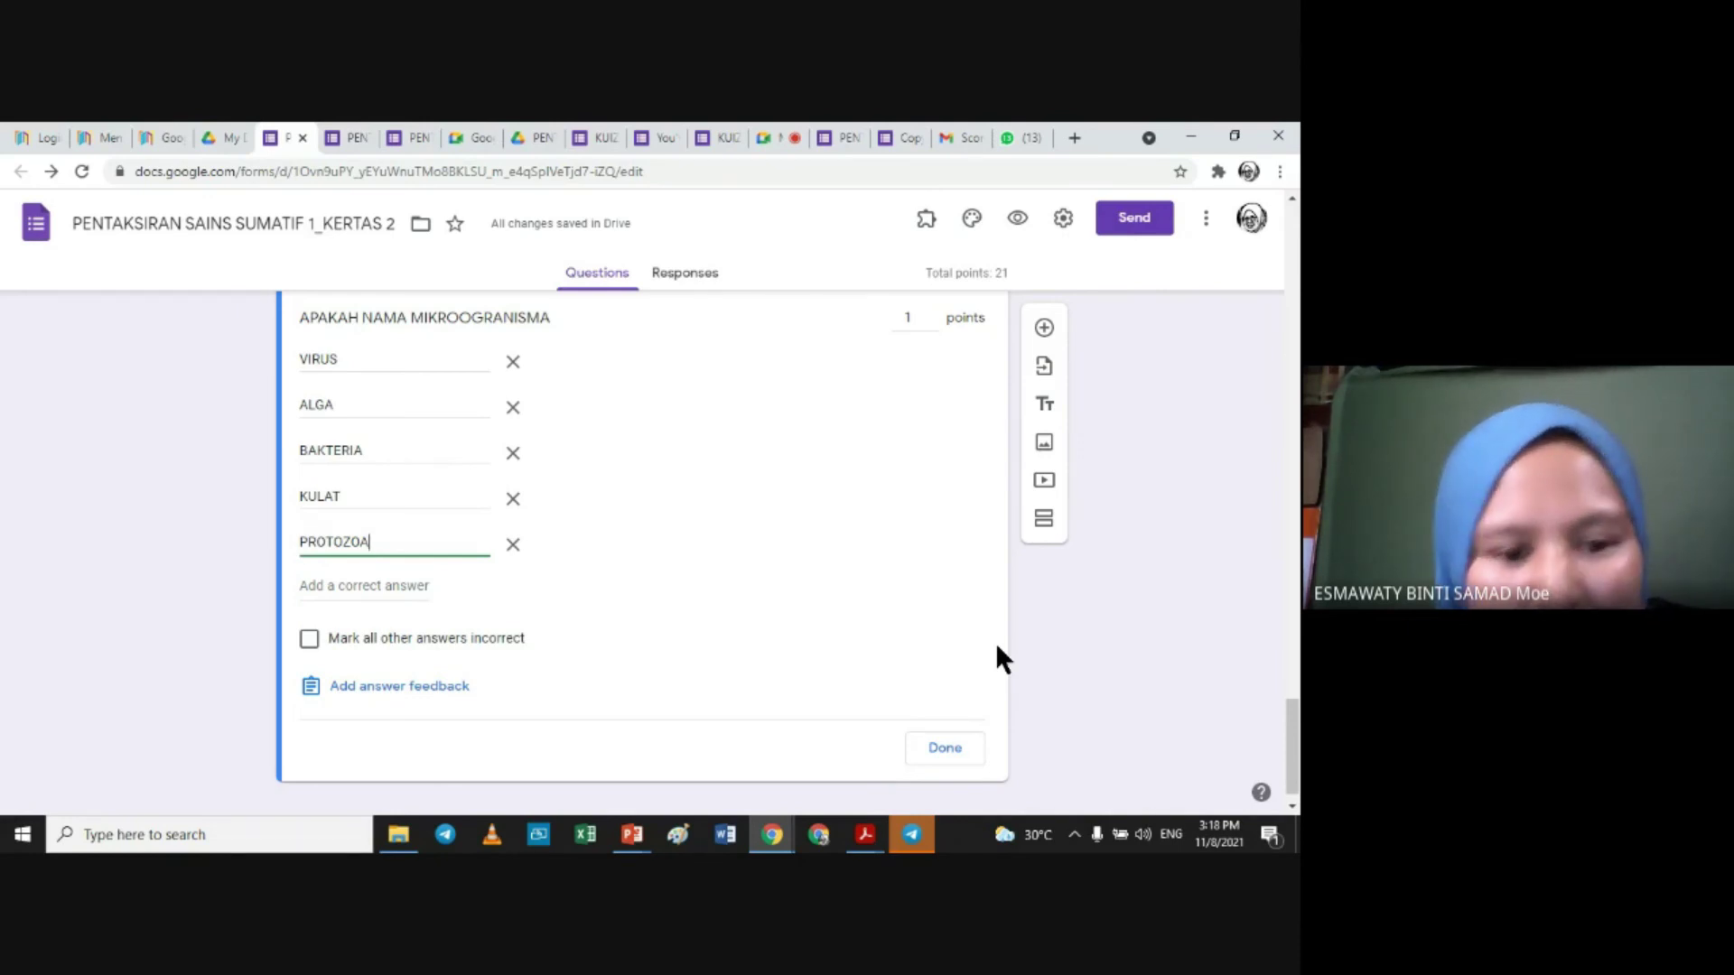
click(610, 712)
click(955, 757)
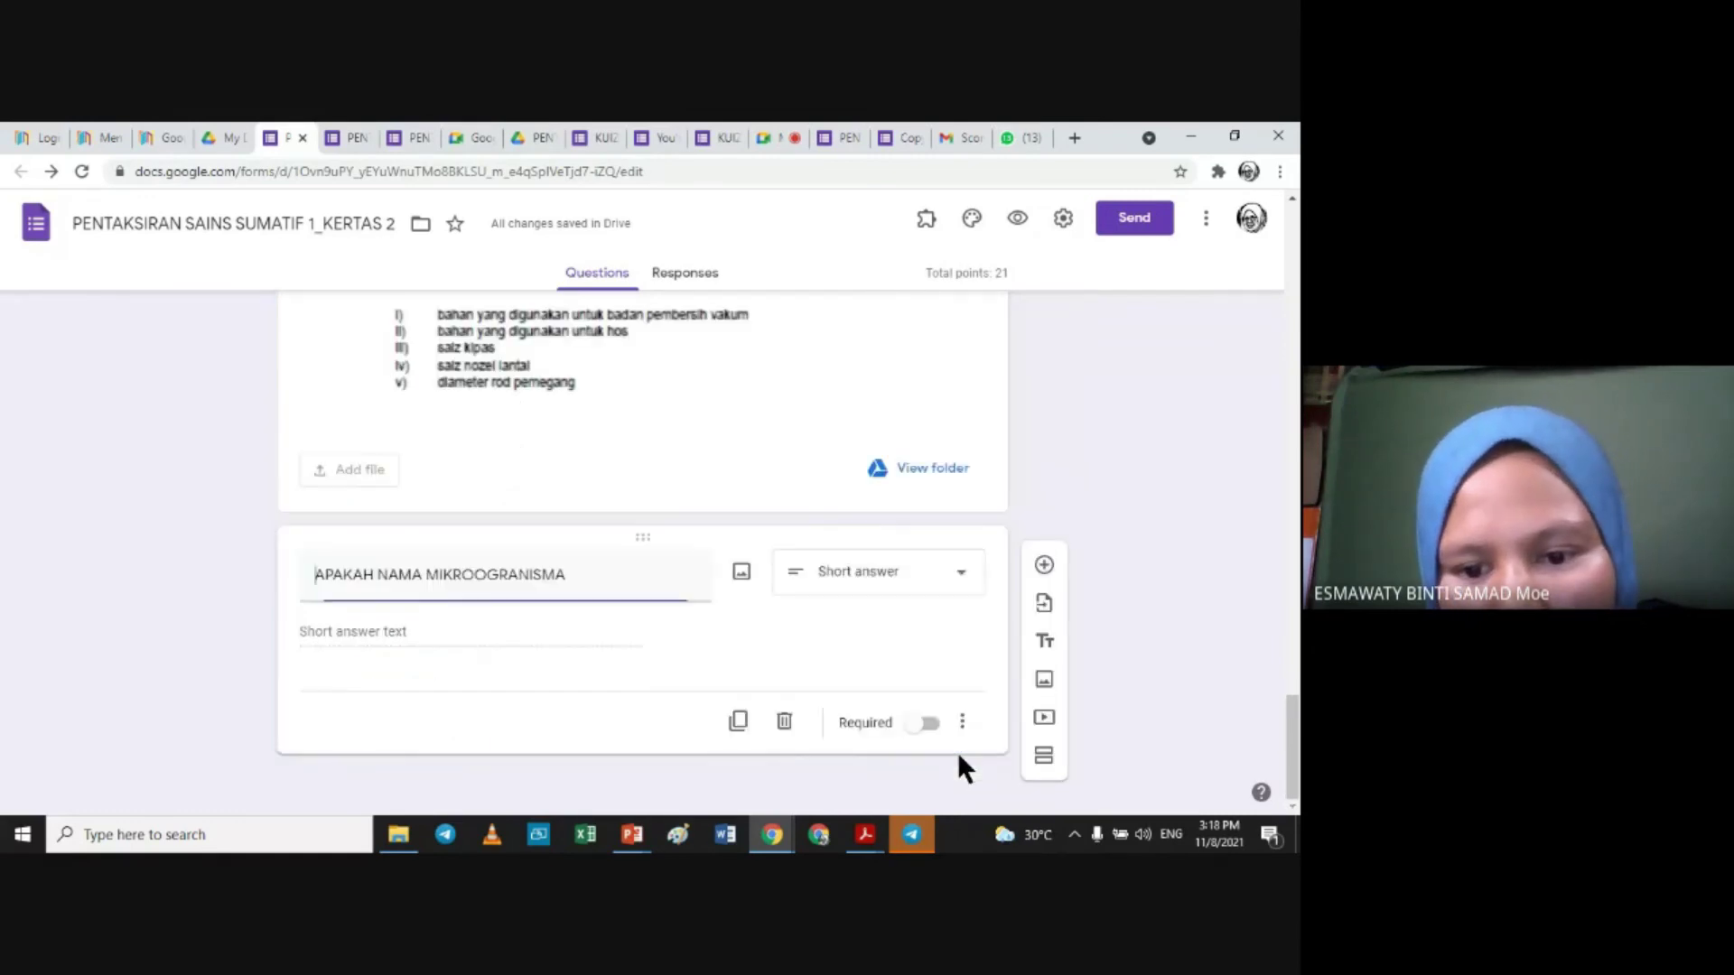
click(931, 739)
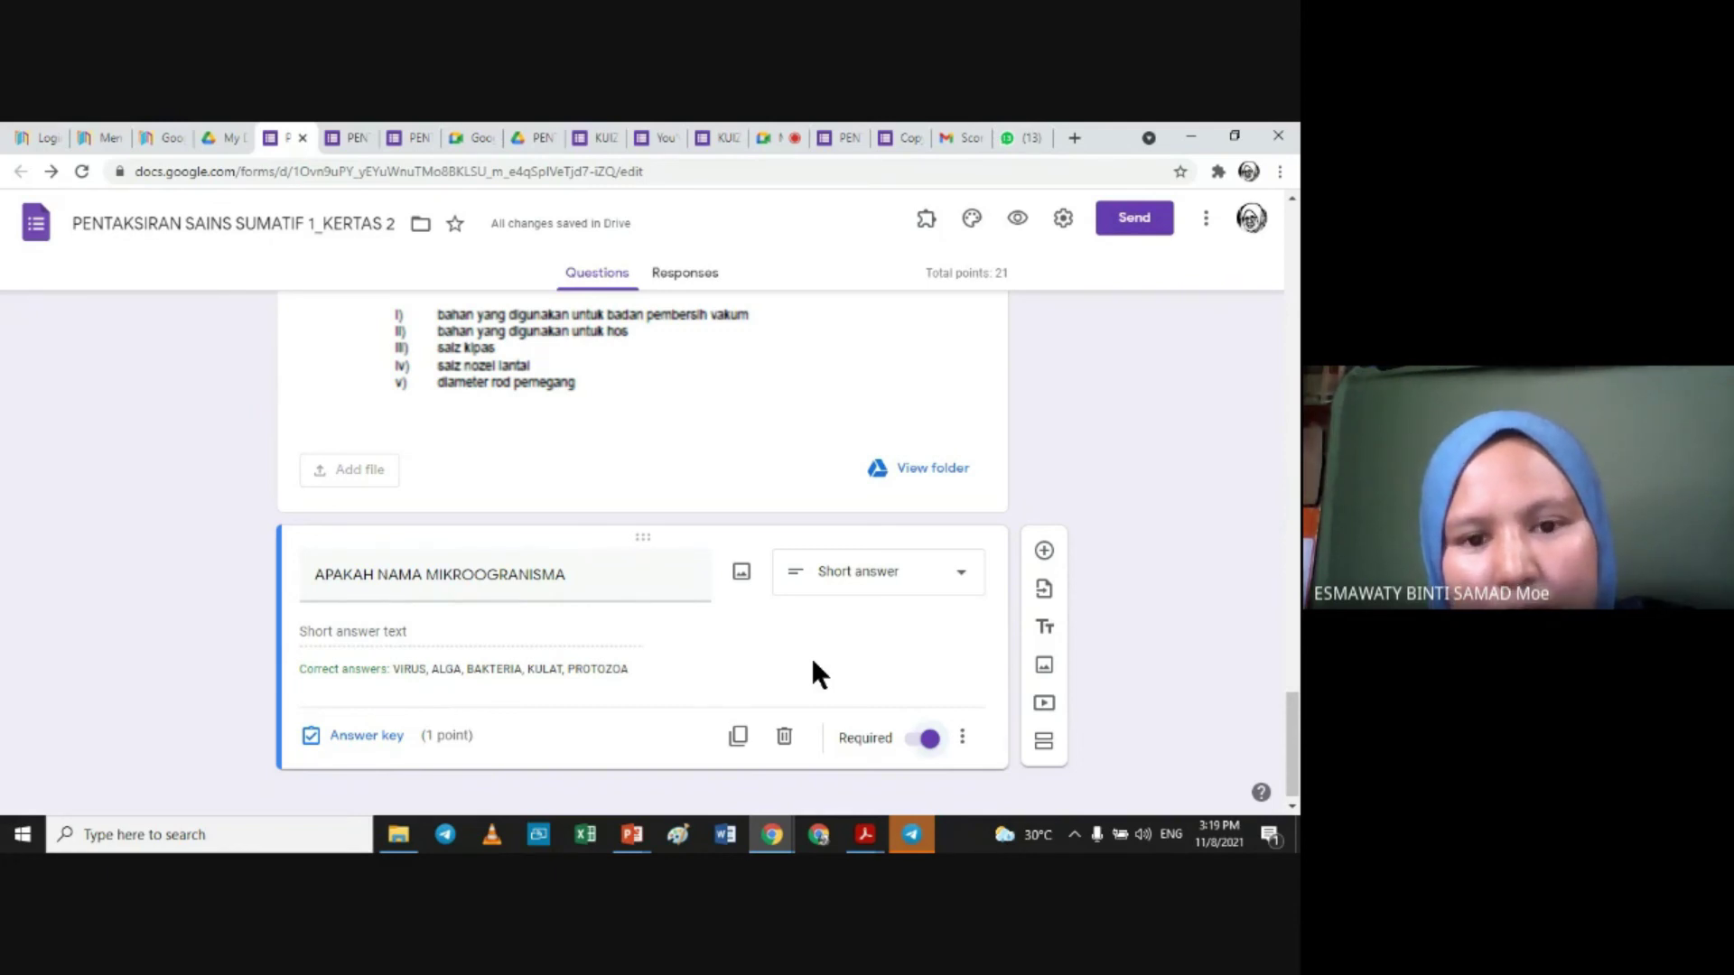
Step: In the form settings, turn on email collection and remove the restriction to Ministry Of Education Malaysia users
mouse_move(1293, 747)
mouse_down()
mouse_move(1283, 663)
mouse_move(1294, 755)
mouse_up()
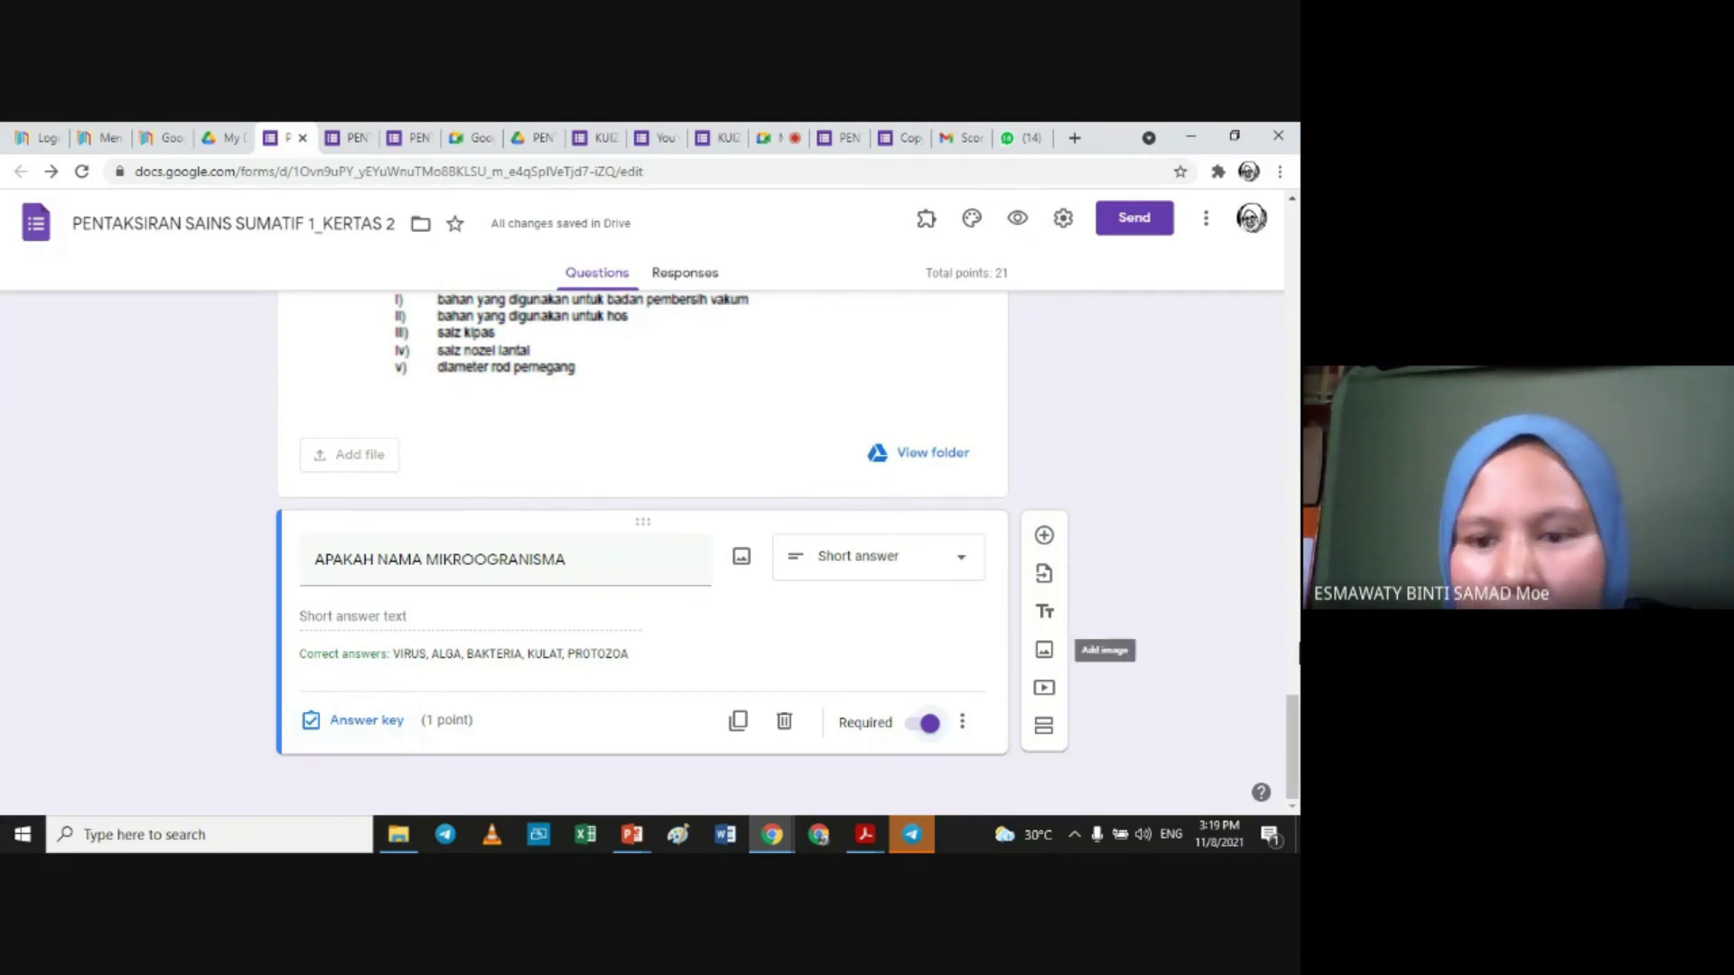
drag(1294, 713, 1293, 216)
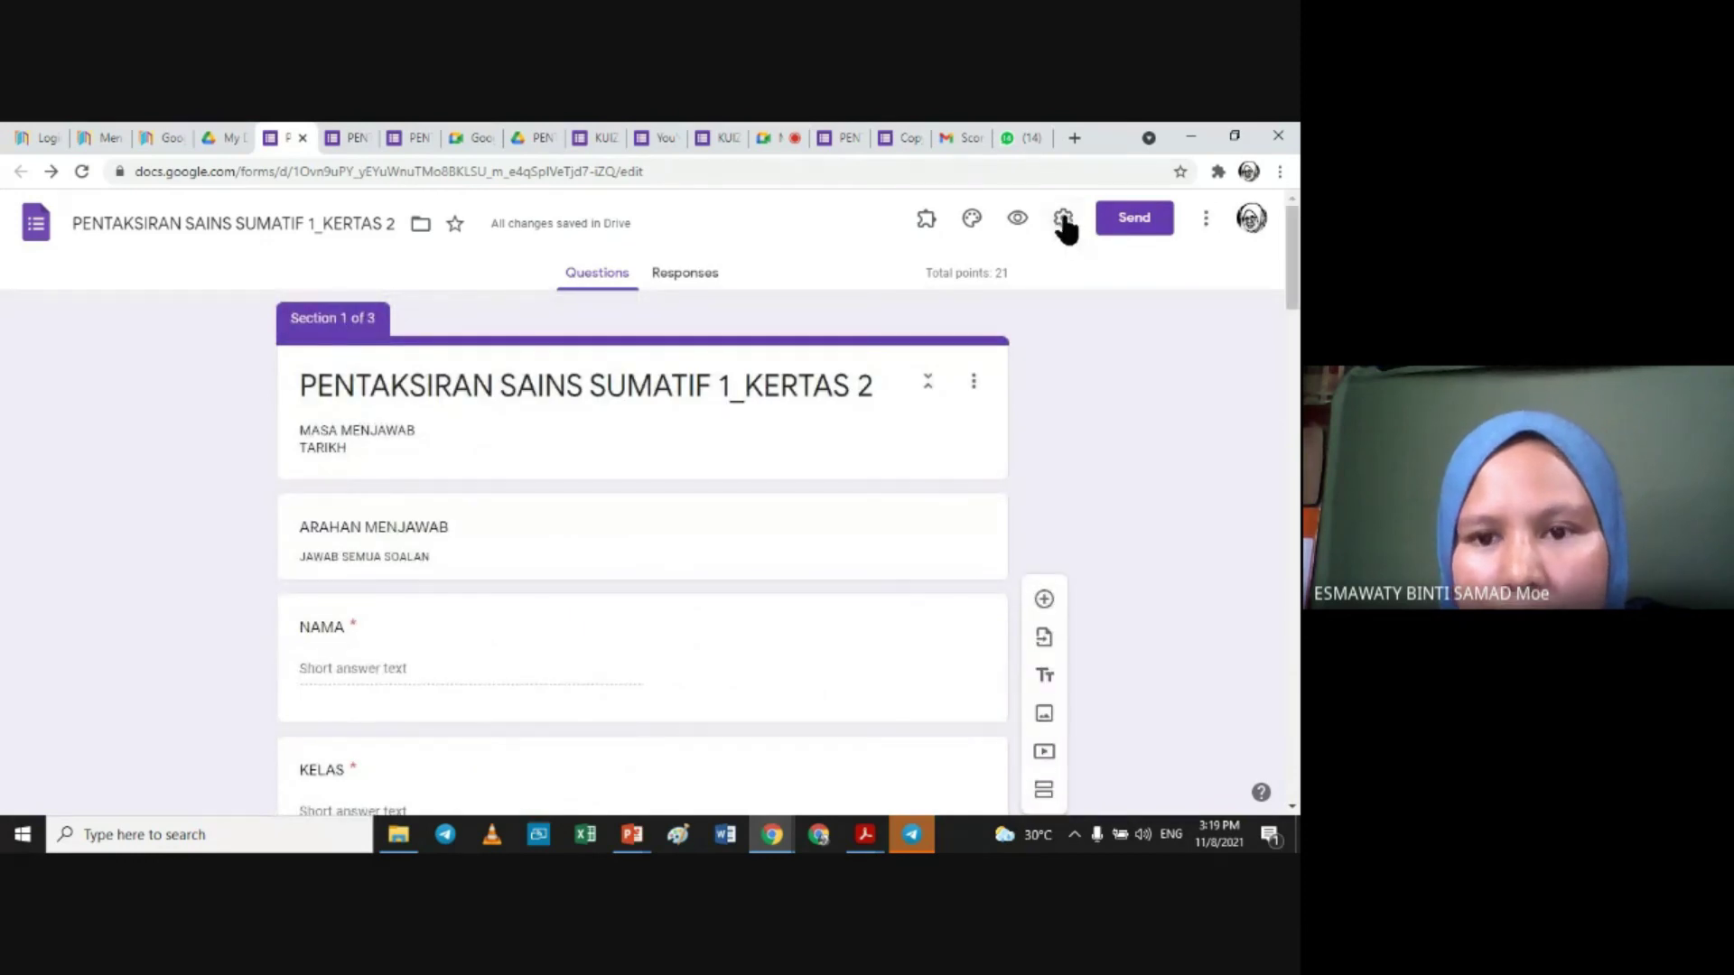
click(1066, 220)
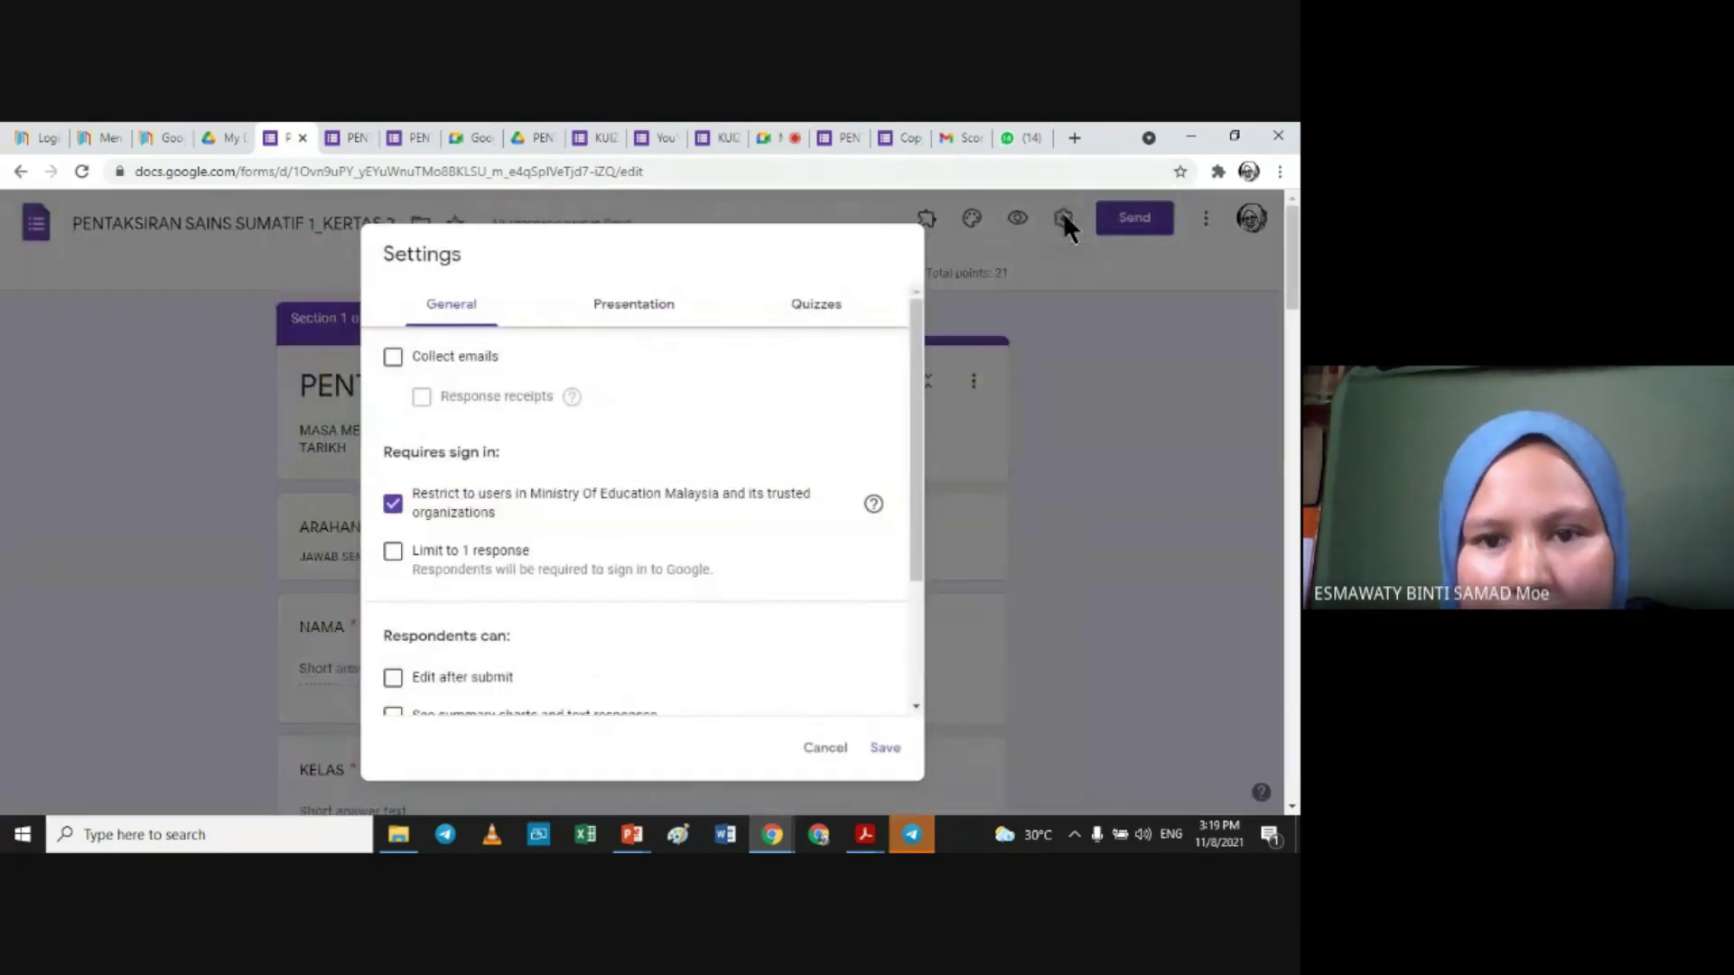
click(392, 359)
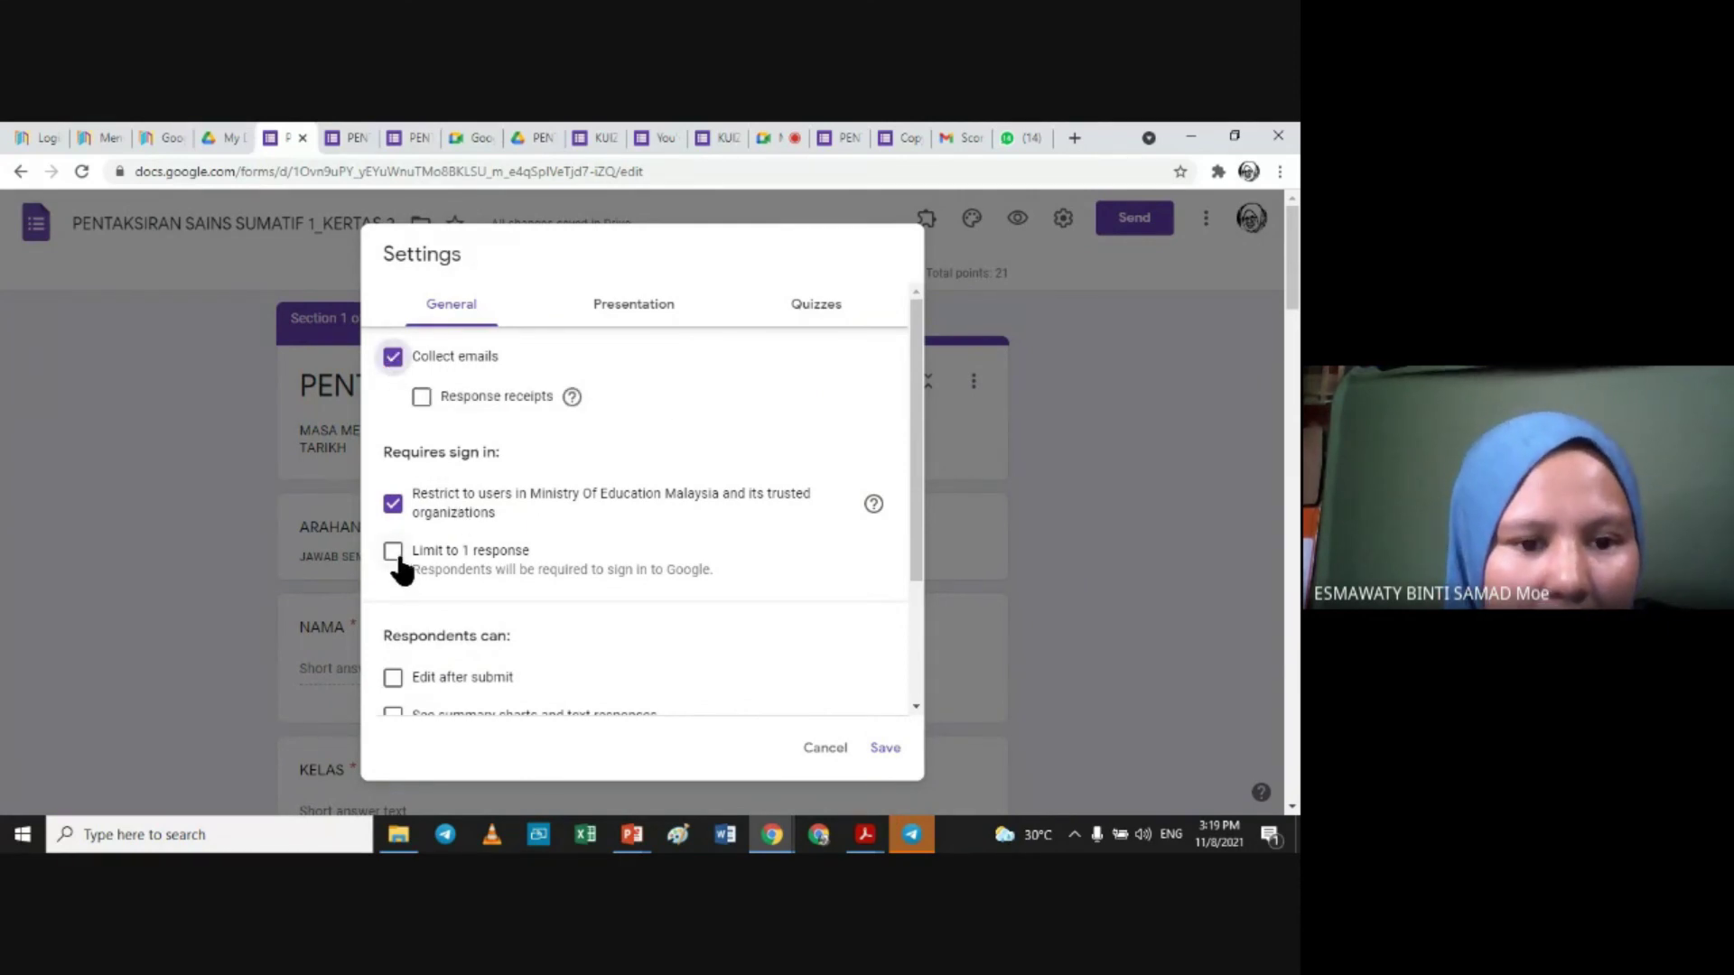
click(394, 504)
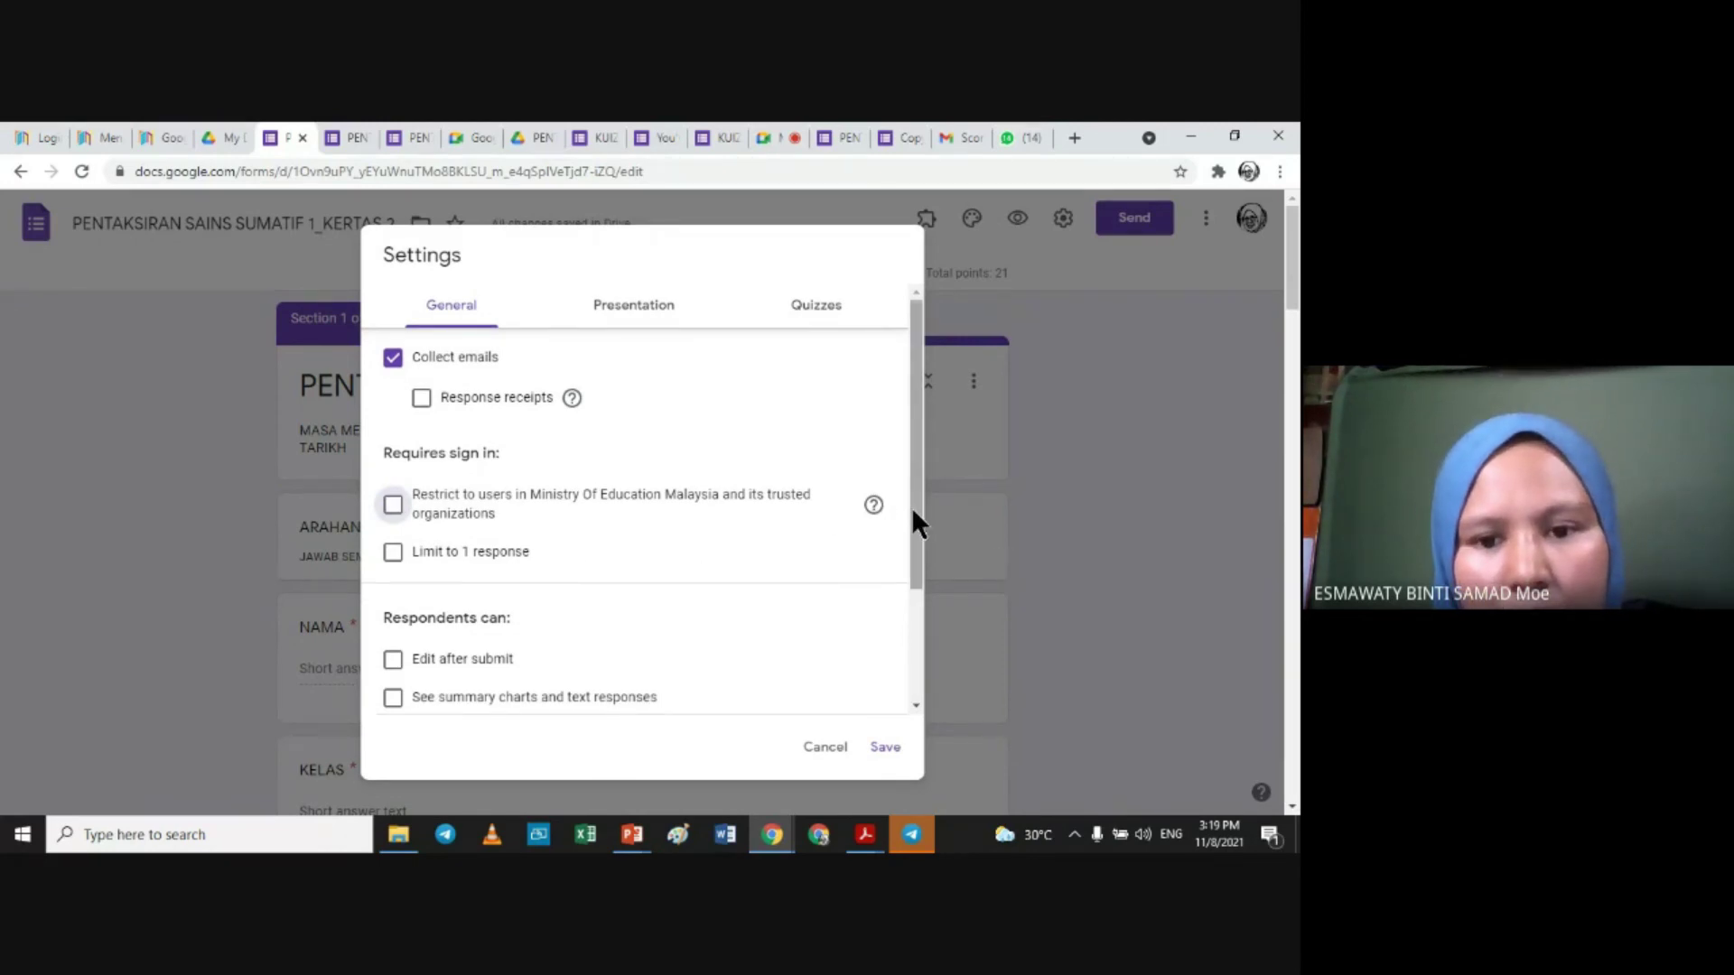
Step: Limit respondents to 1 response and allow them to edit after submitting
drag(912, 507, 933, 677)
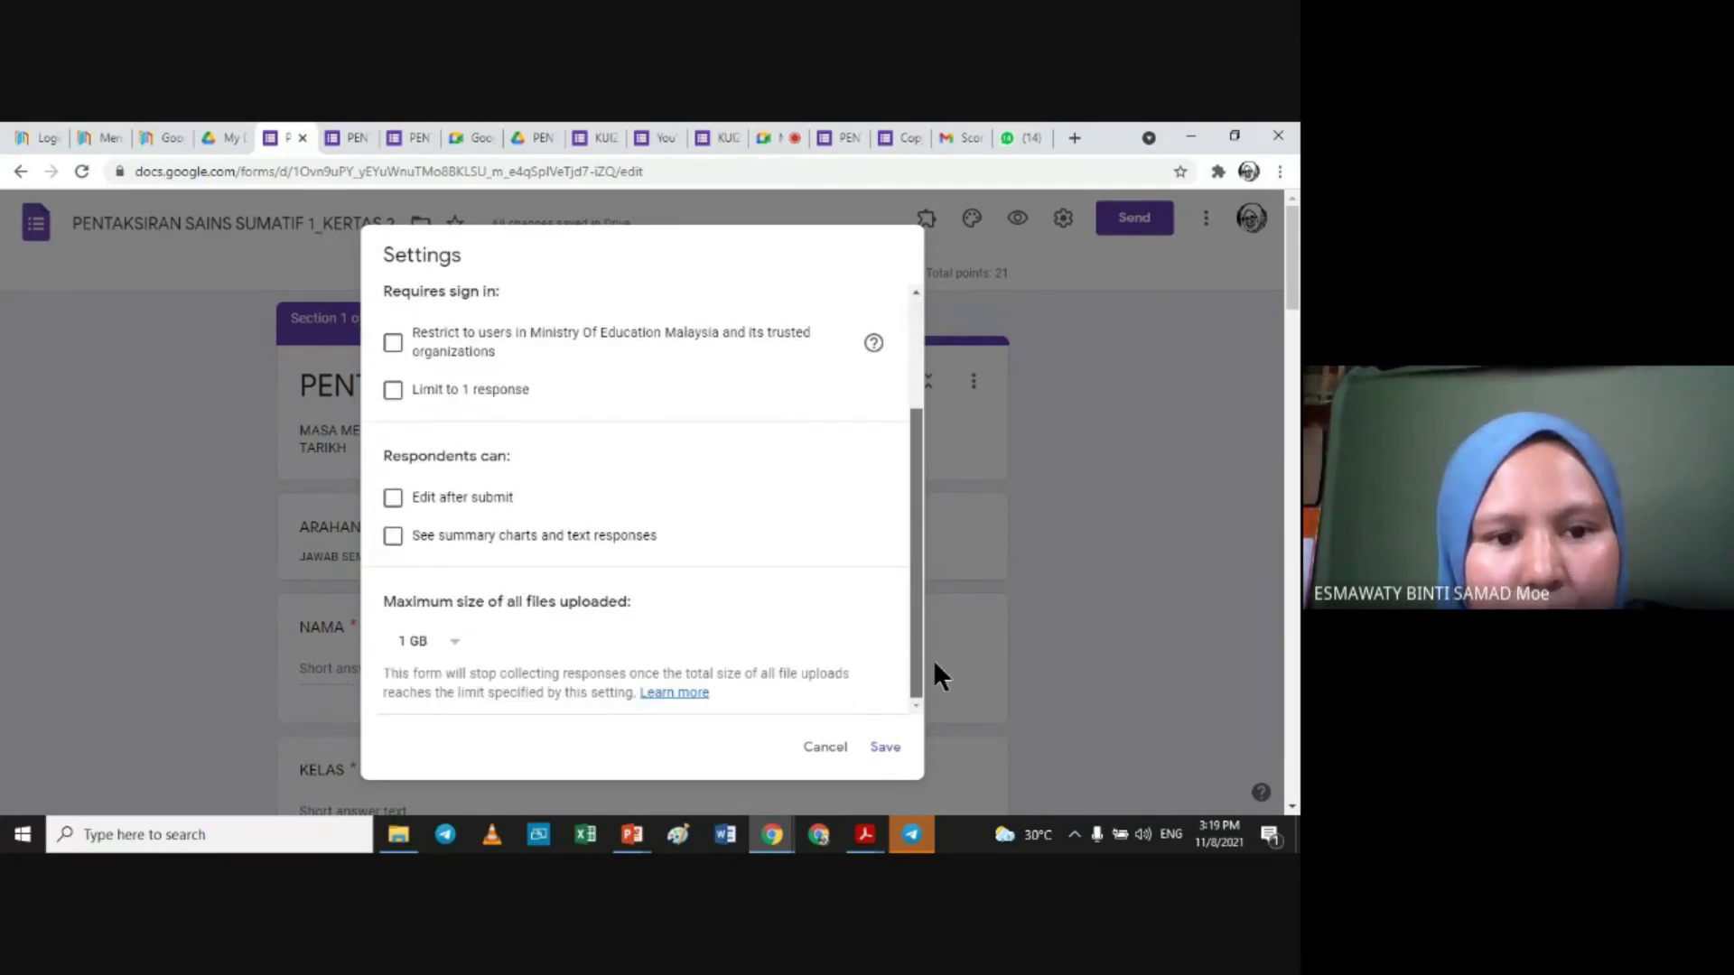
click(392, 391)
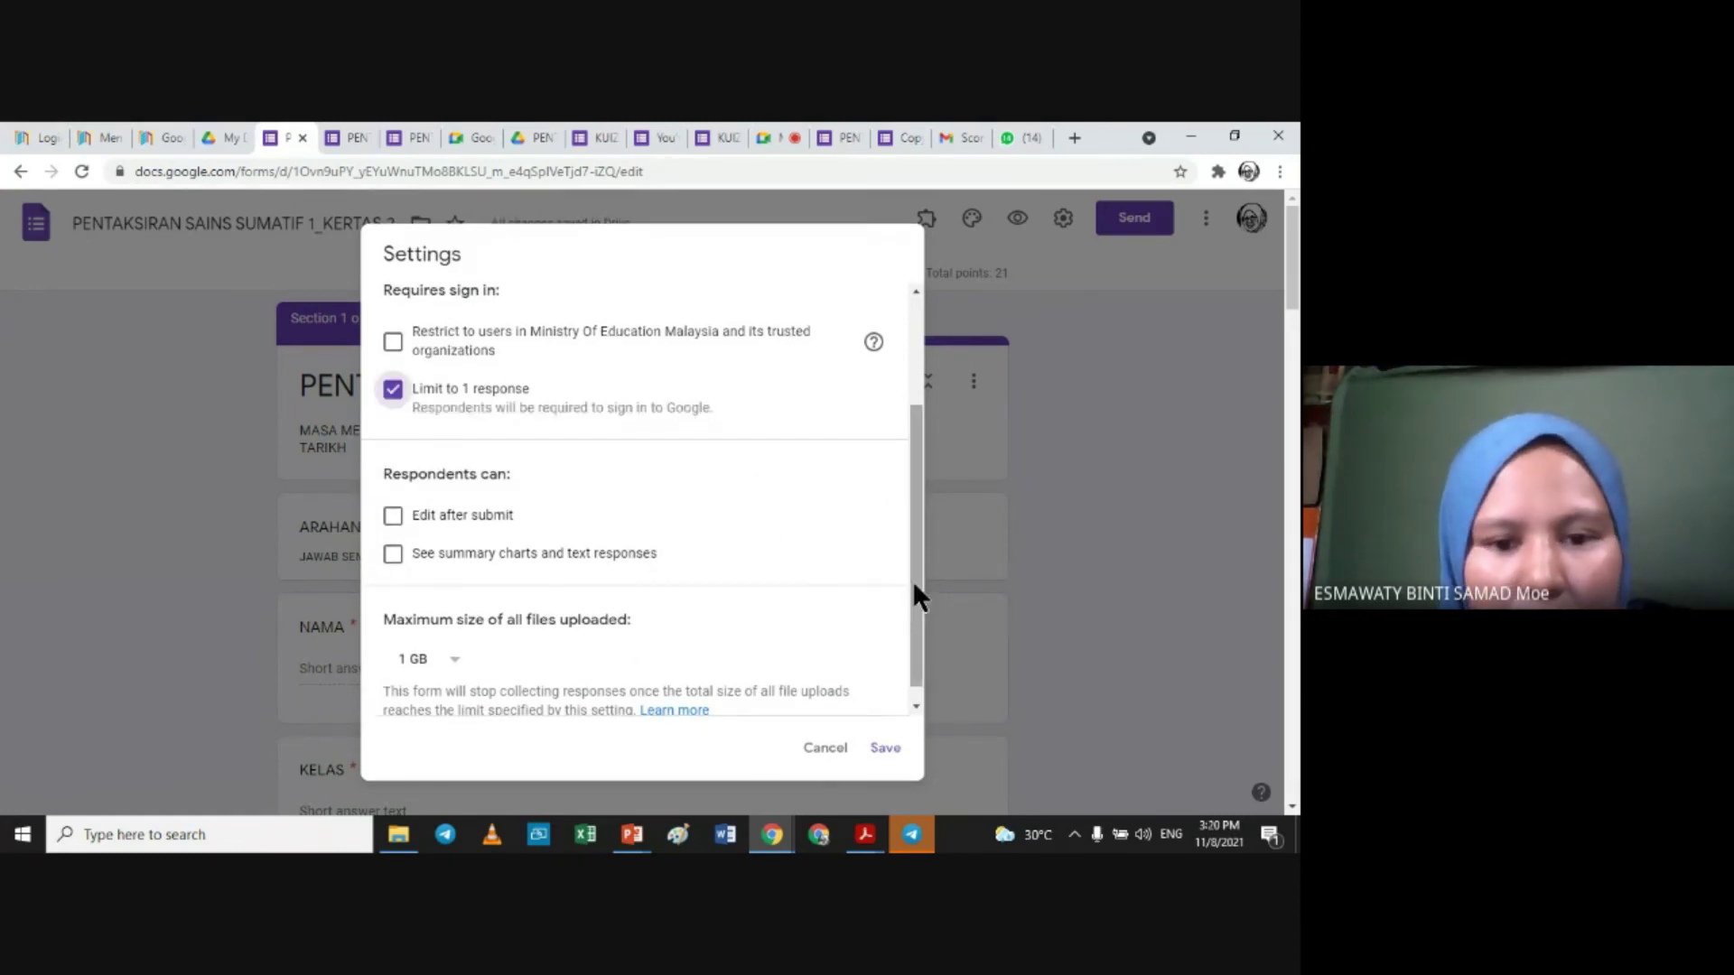
click(393, 519)
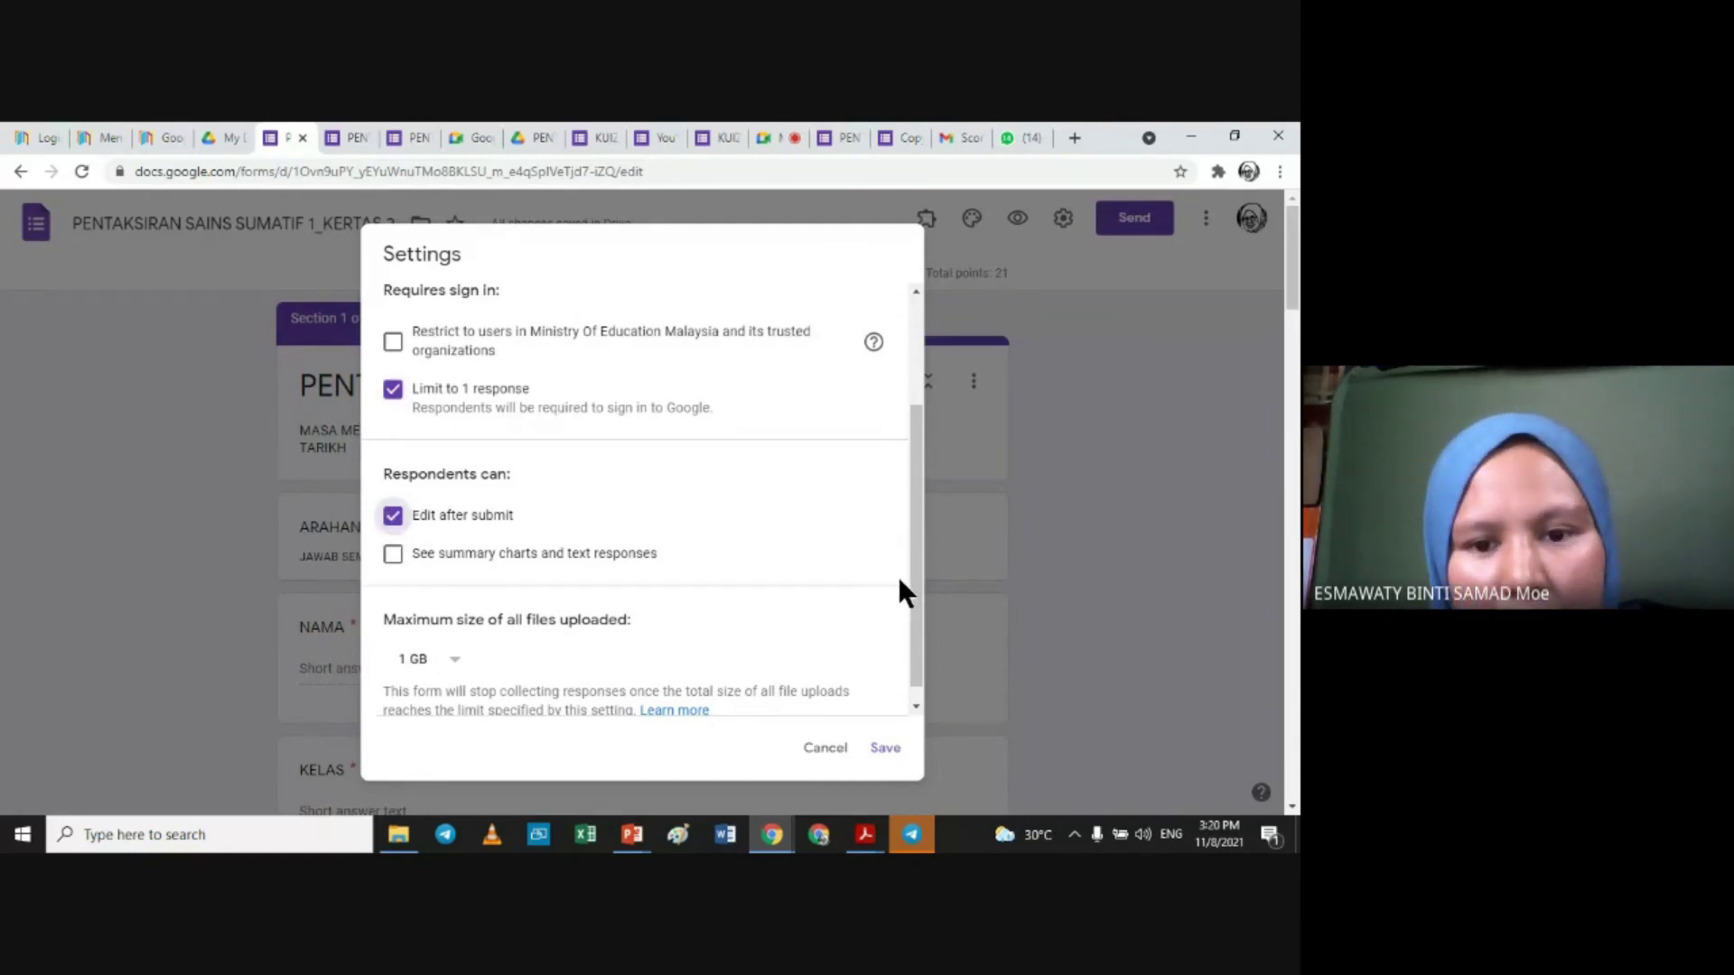
drag(913, 578, 910, 468)
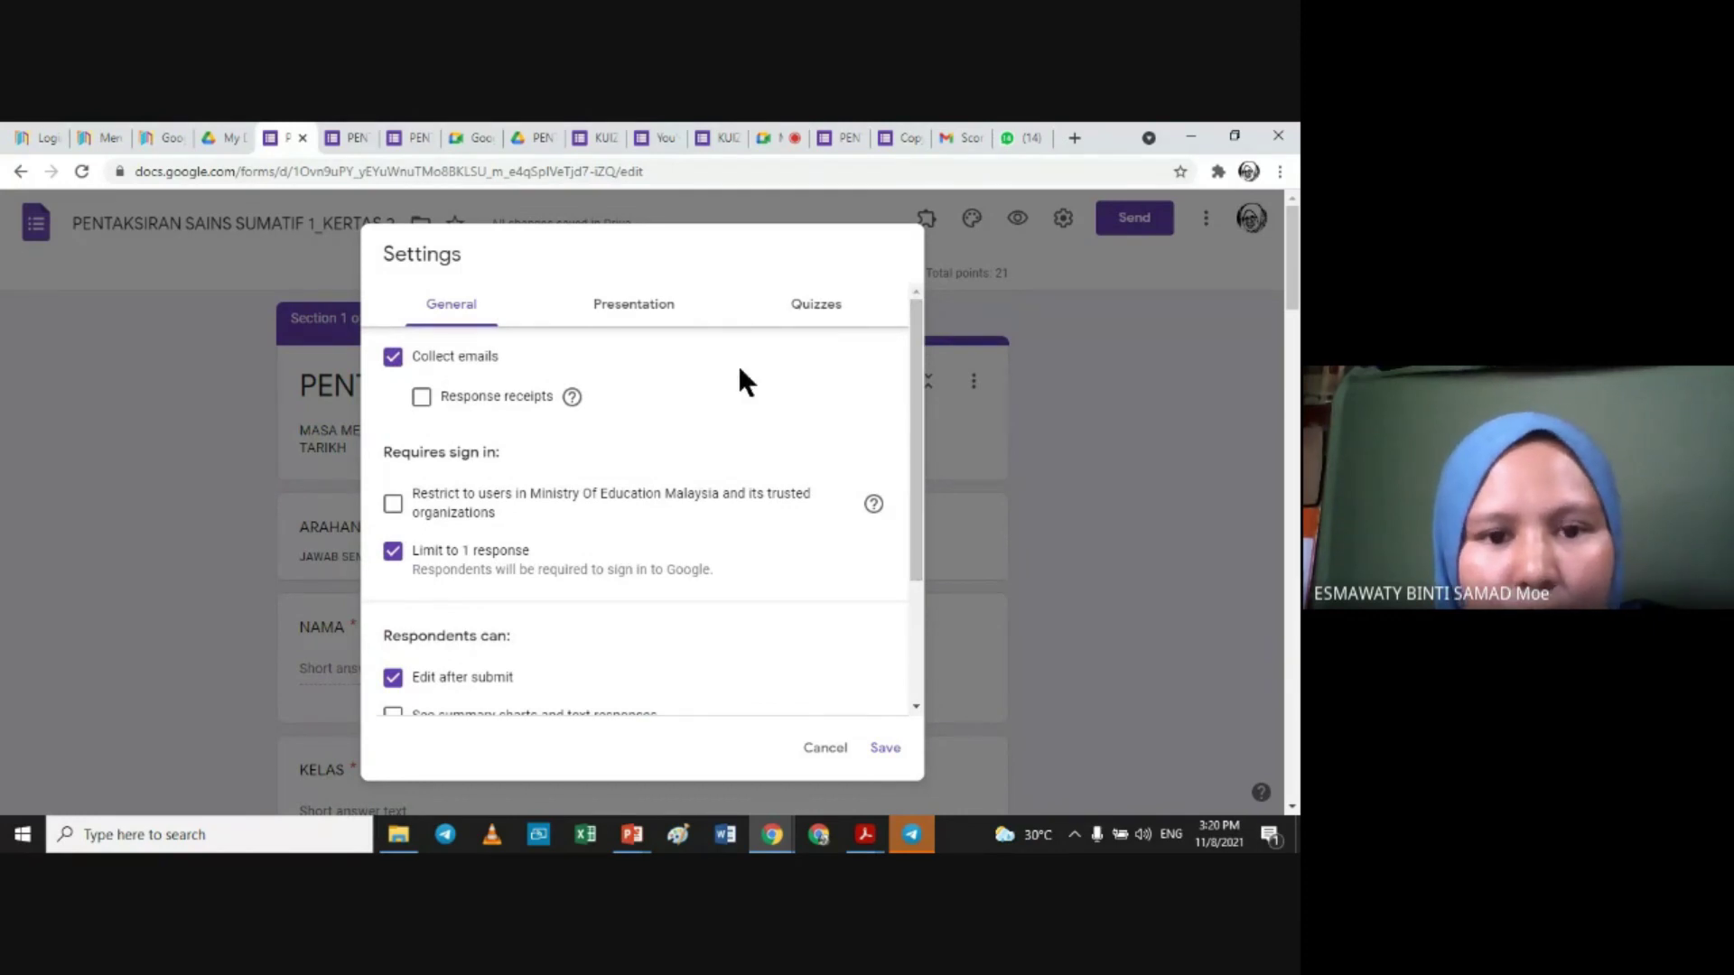
Step: Set the form's confirmation message to "PENTAKSIRAN TELAH SELESAI."
click(624, 310)
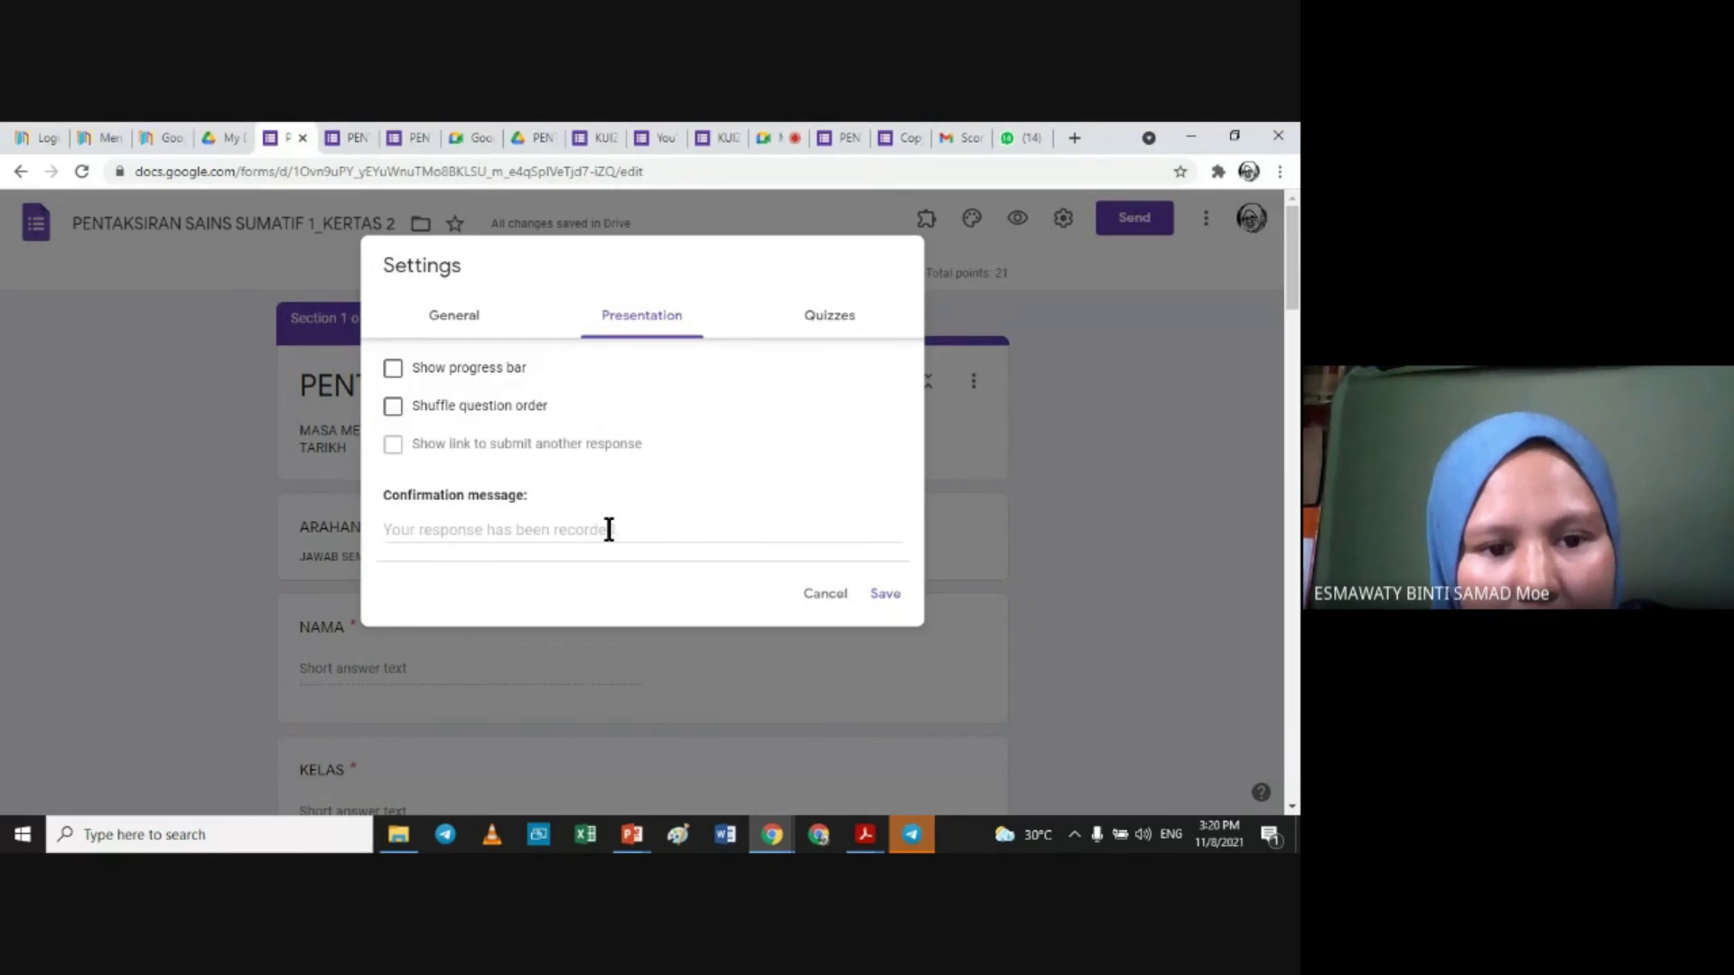
click(486, 525)
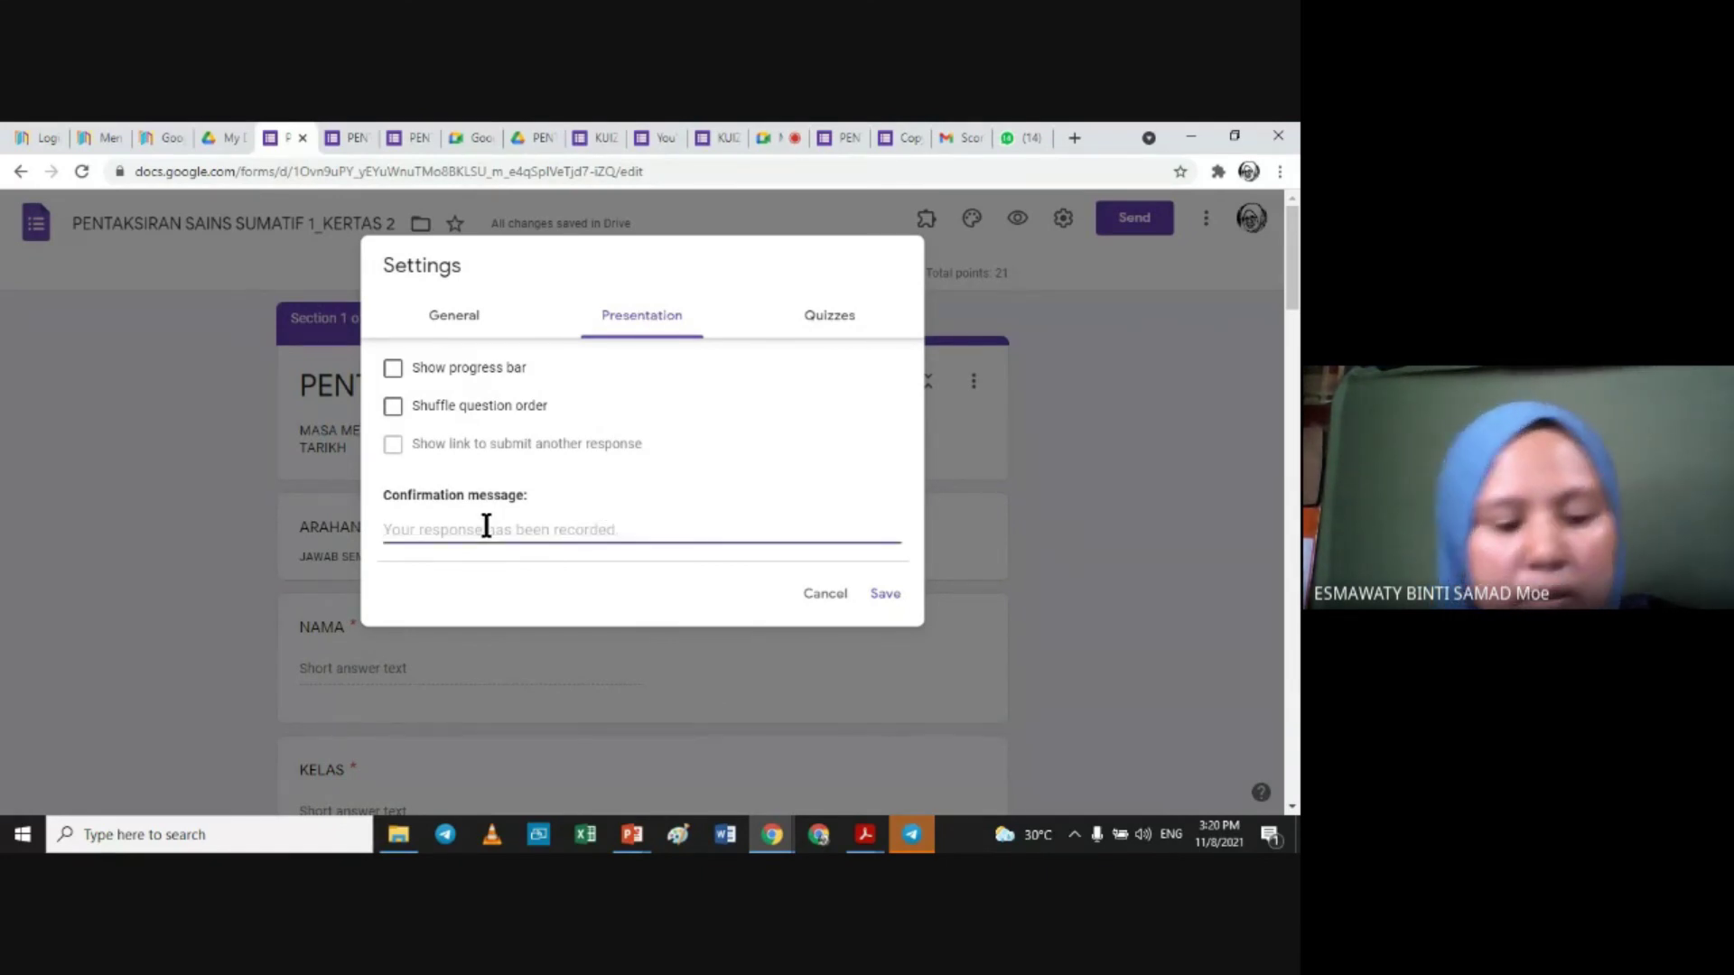
text(PEN)
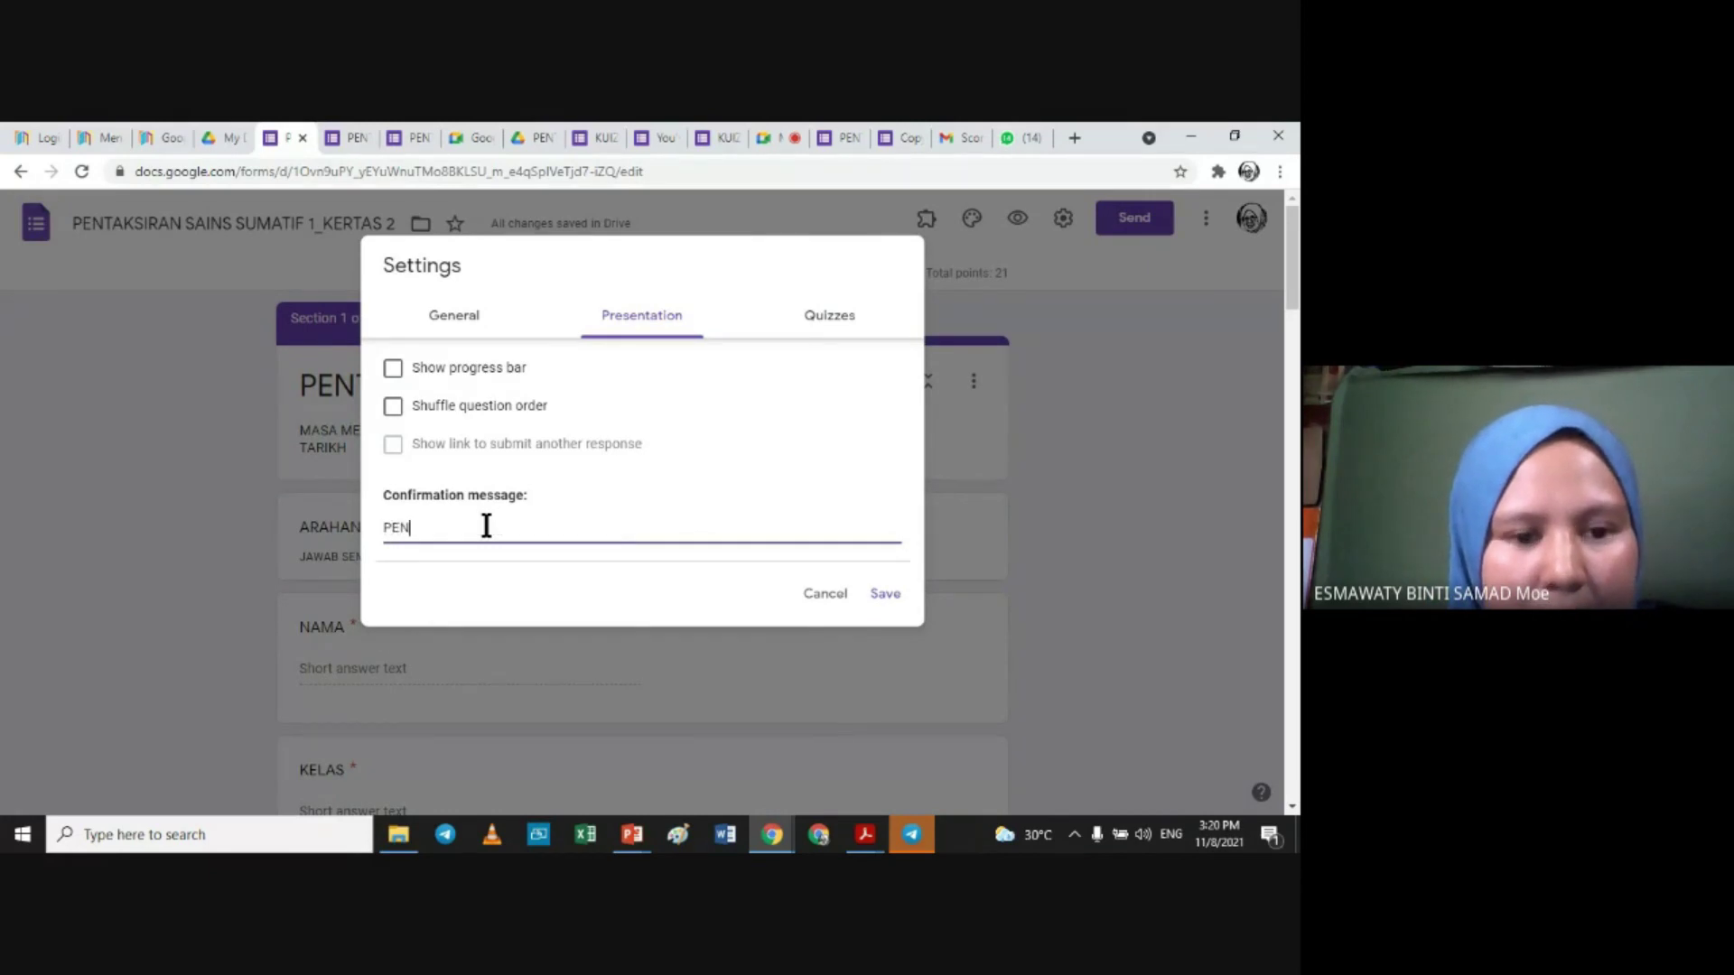
text(TAKSIRAN TEL)
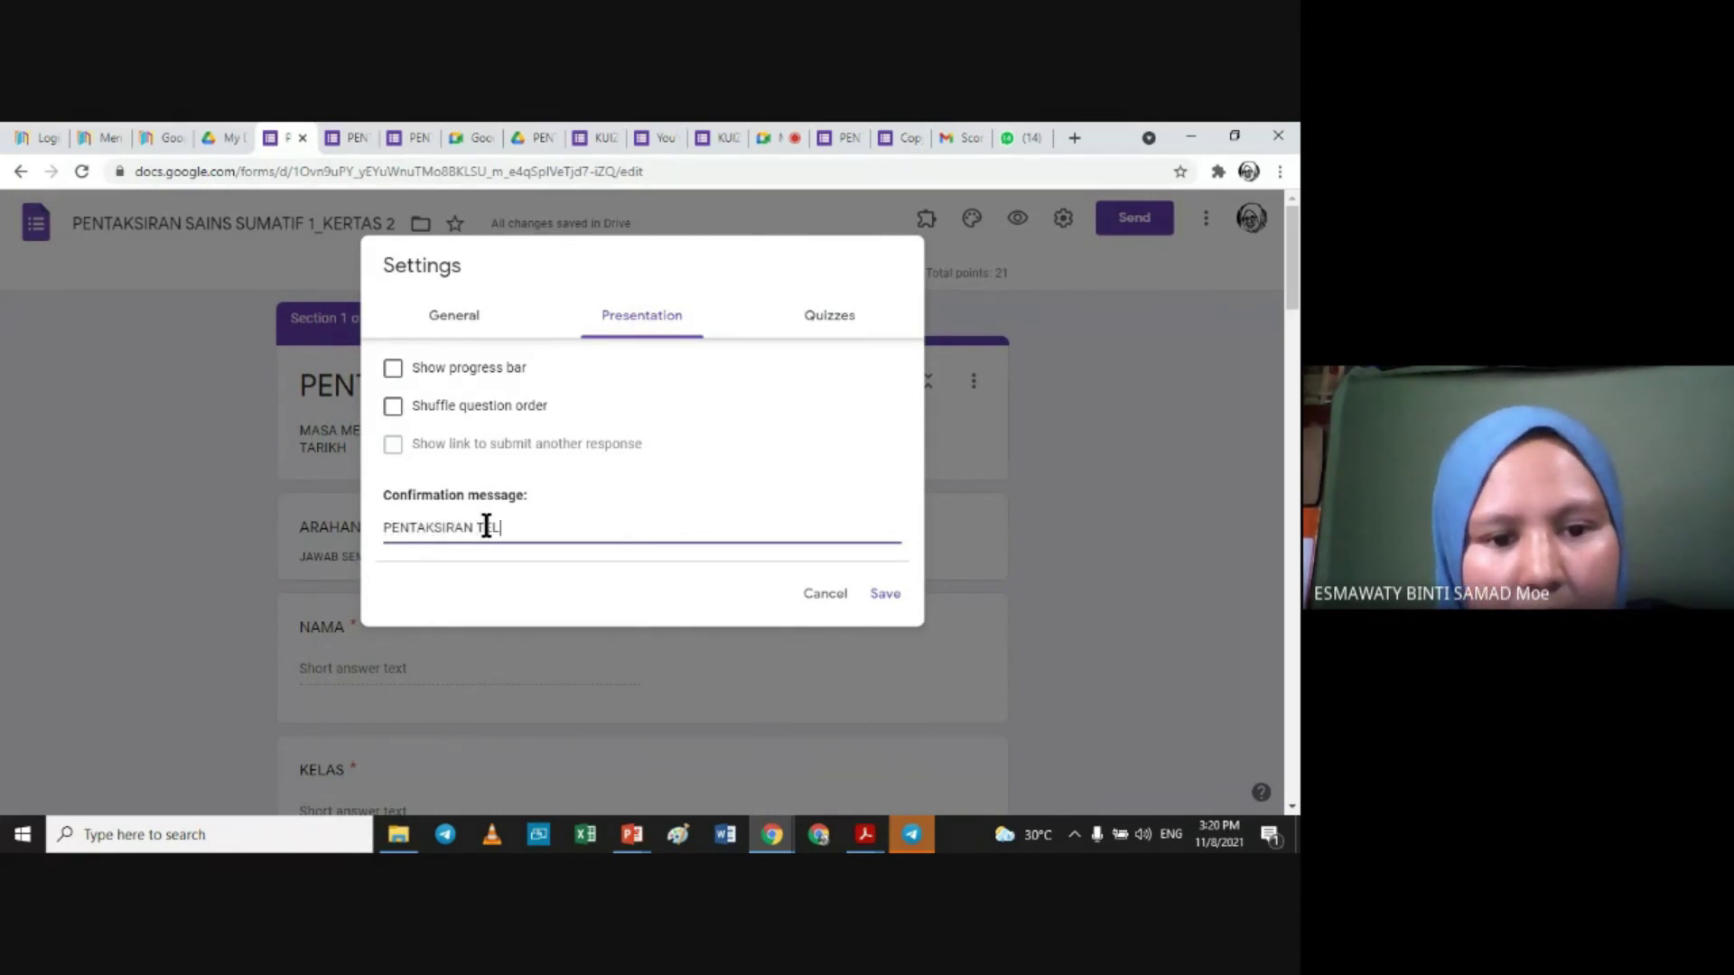
text(AH SELESAI.)
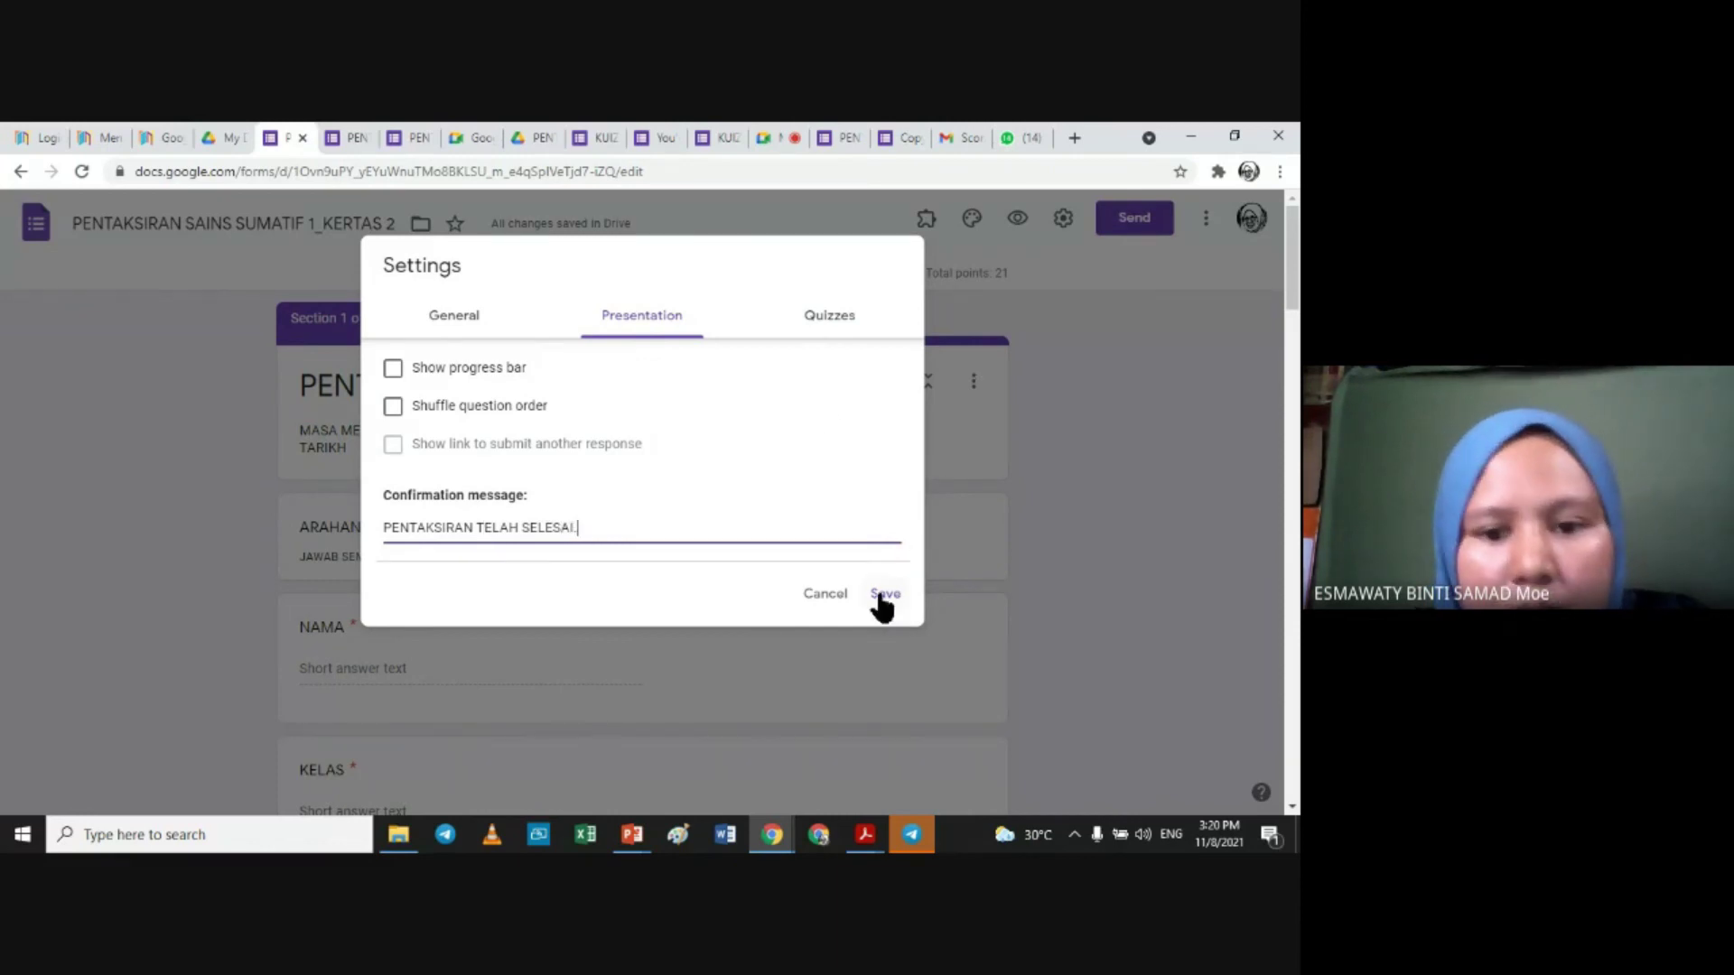
Step: Release grades later, after manual review, hide correct answers from respondents, and save the settings
click(824, 318)
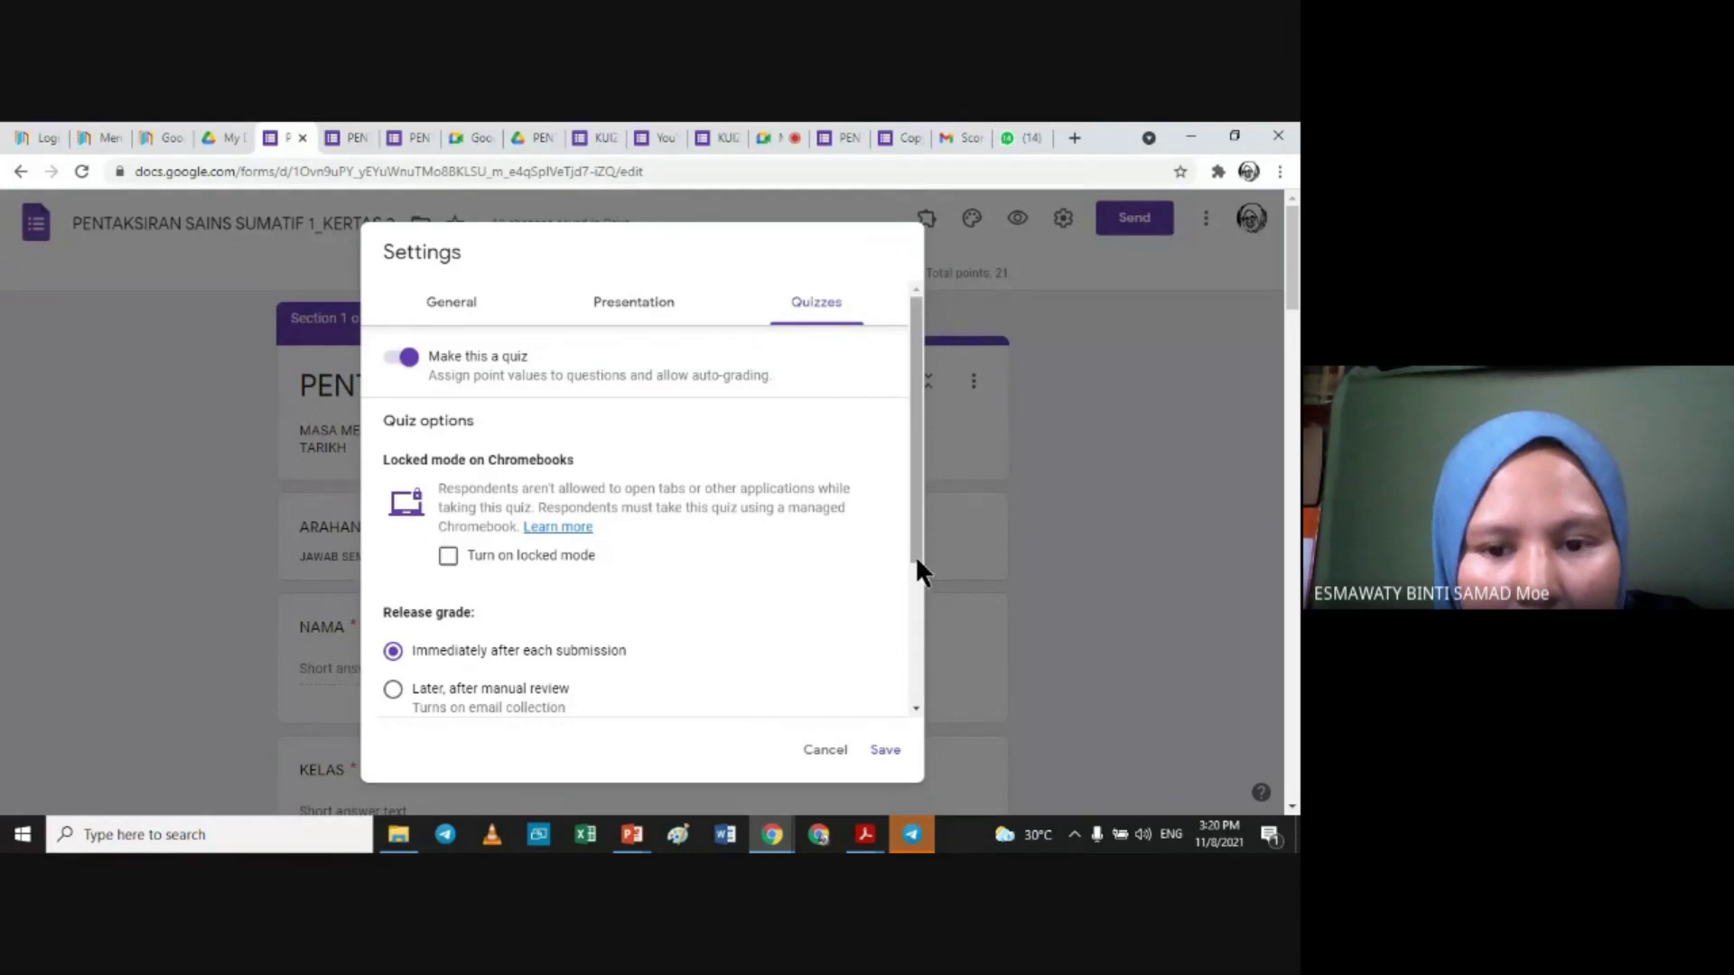
drag(916, 529, 934, 681)
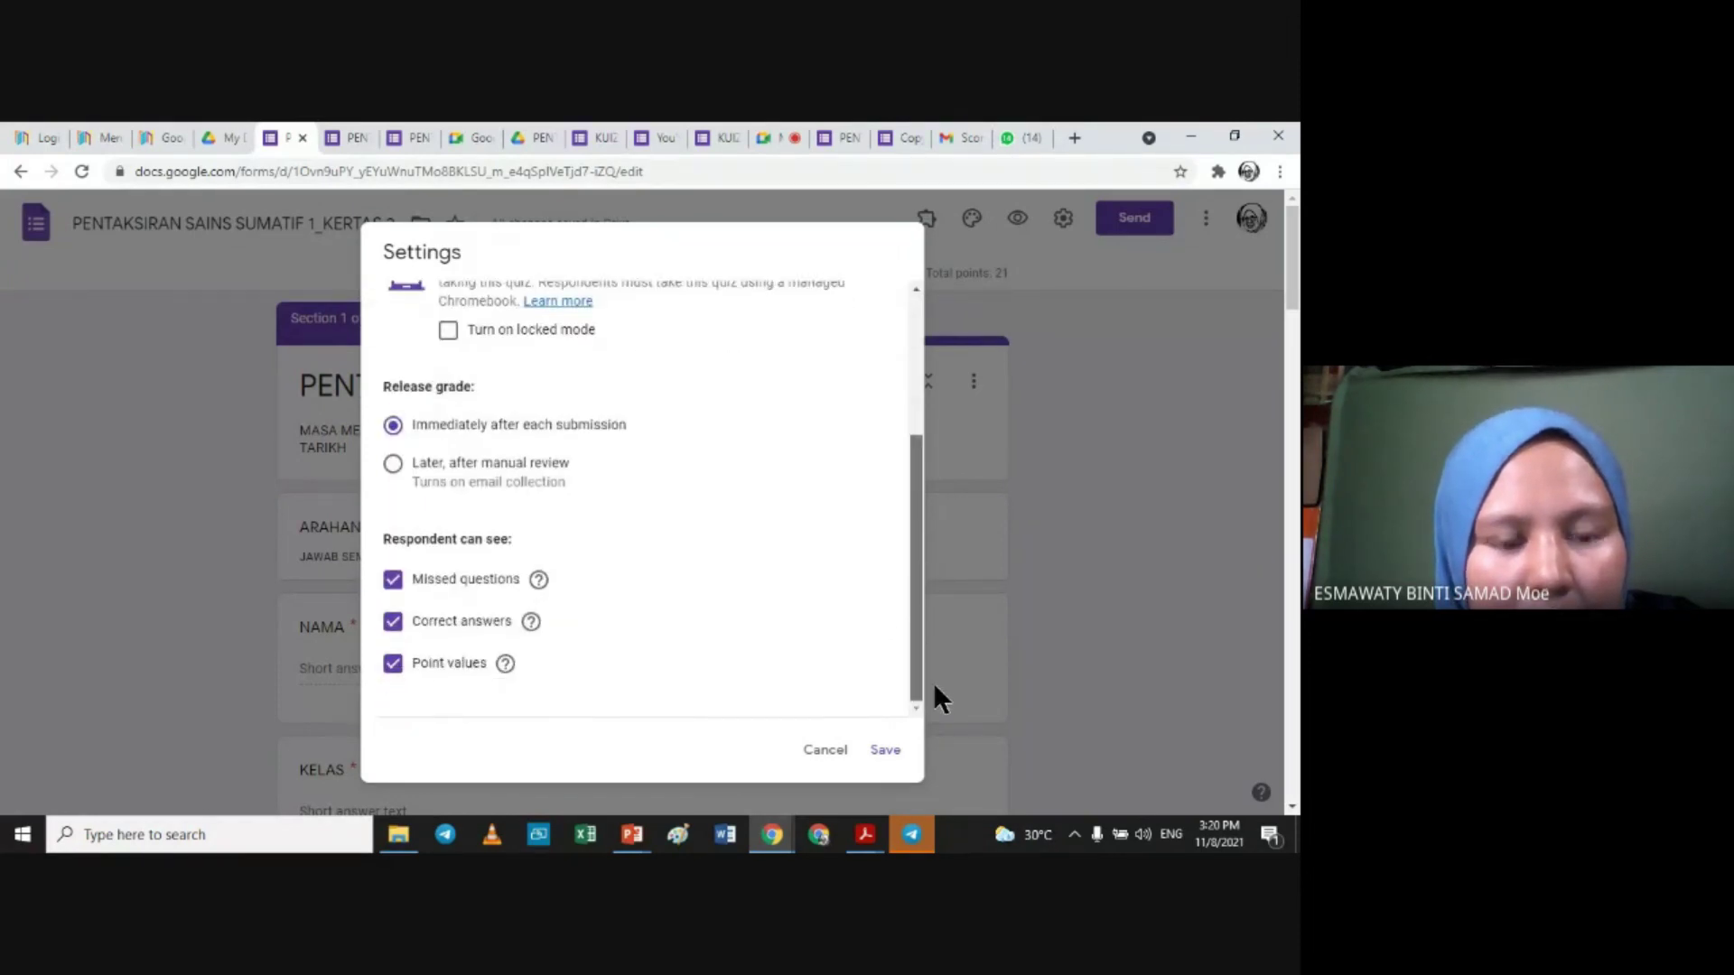
click(393, 464)
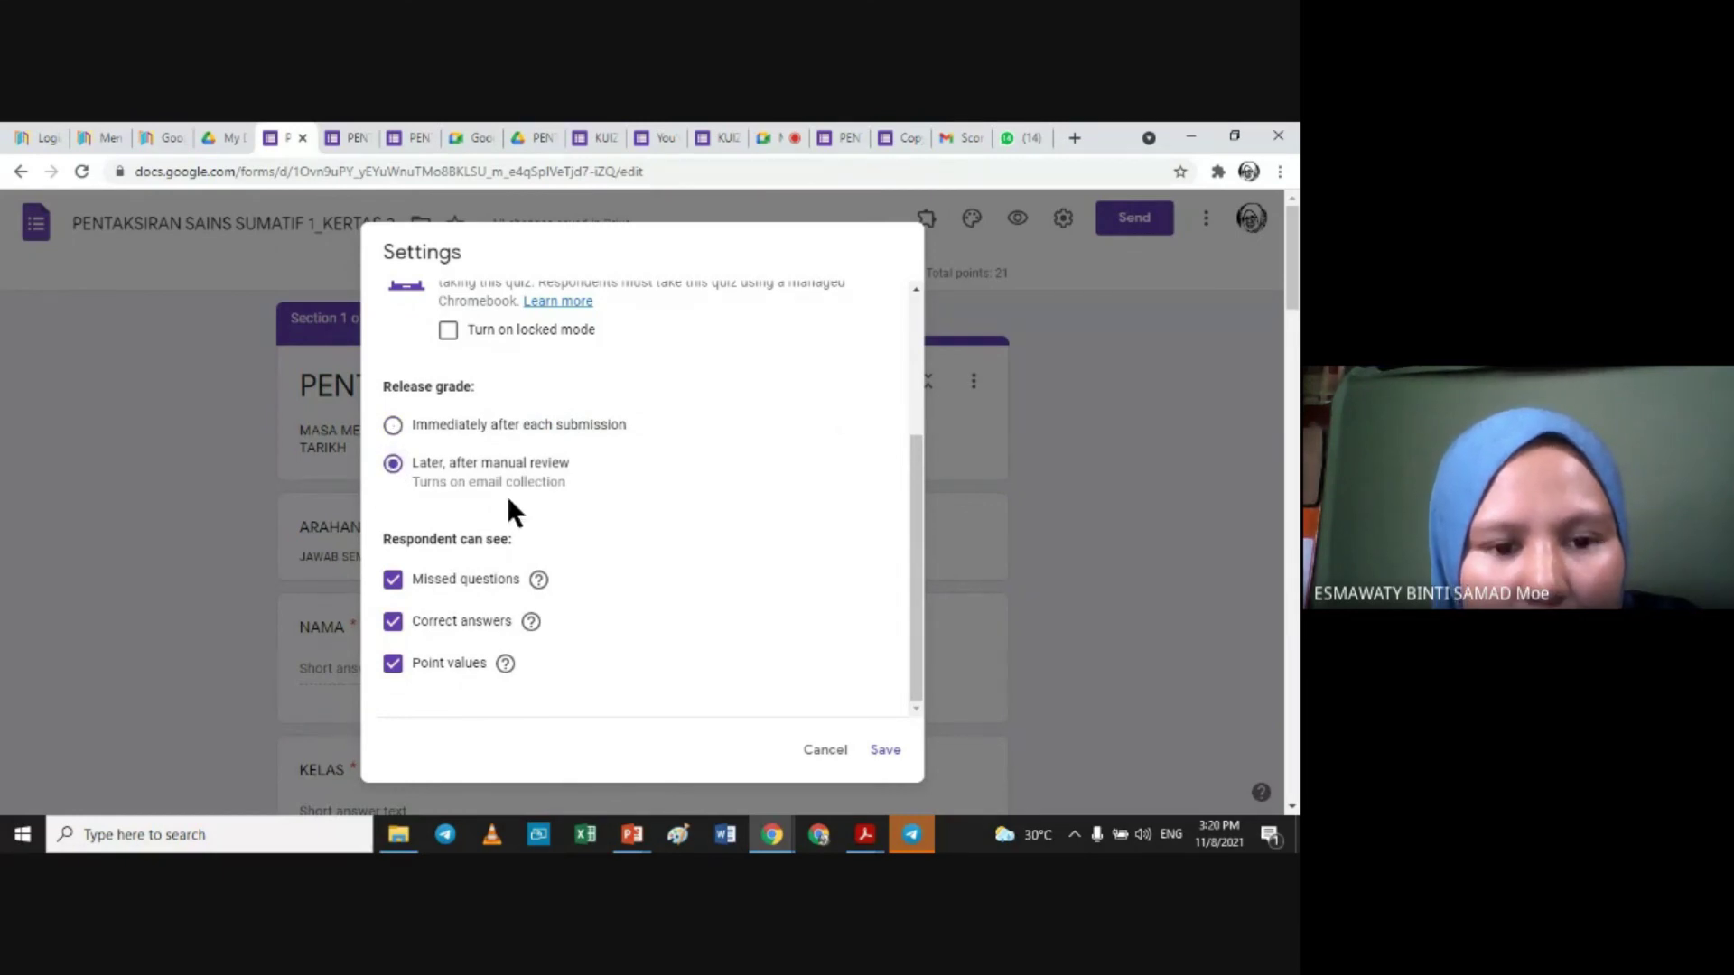
click(394, 623)
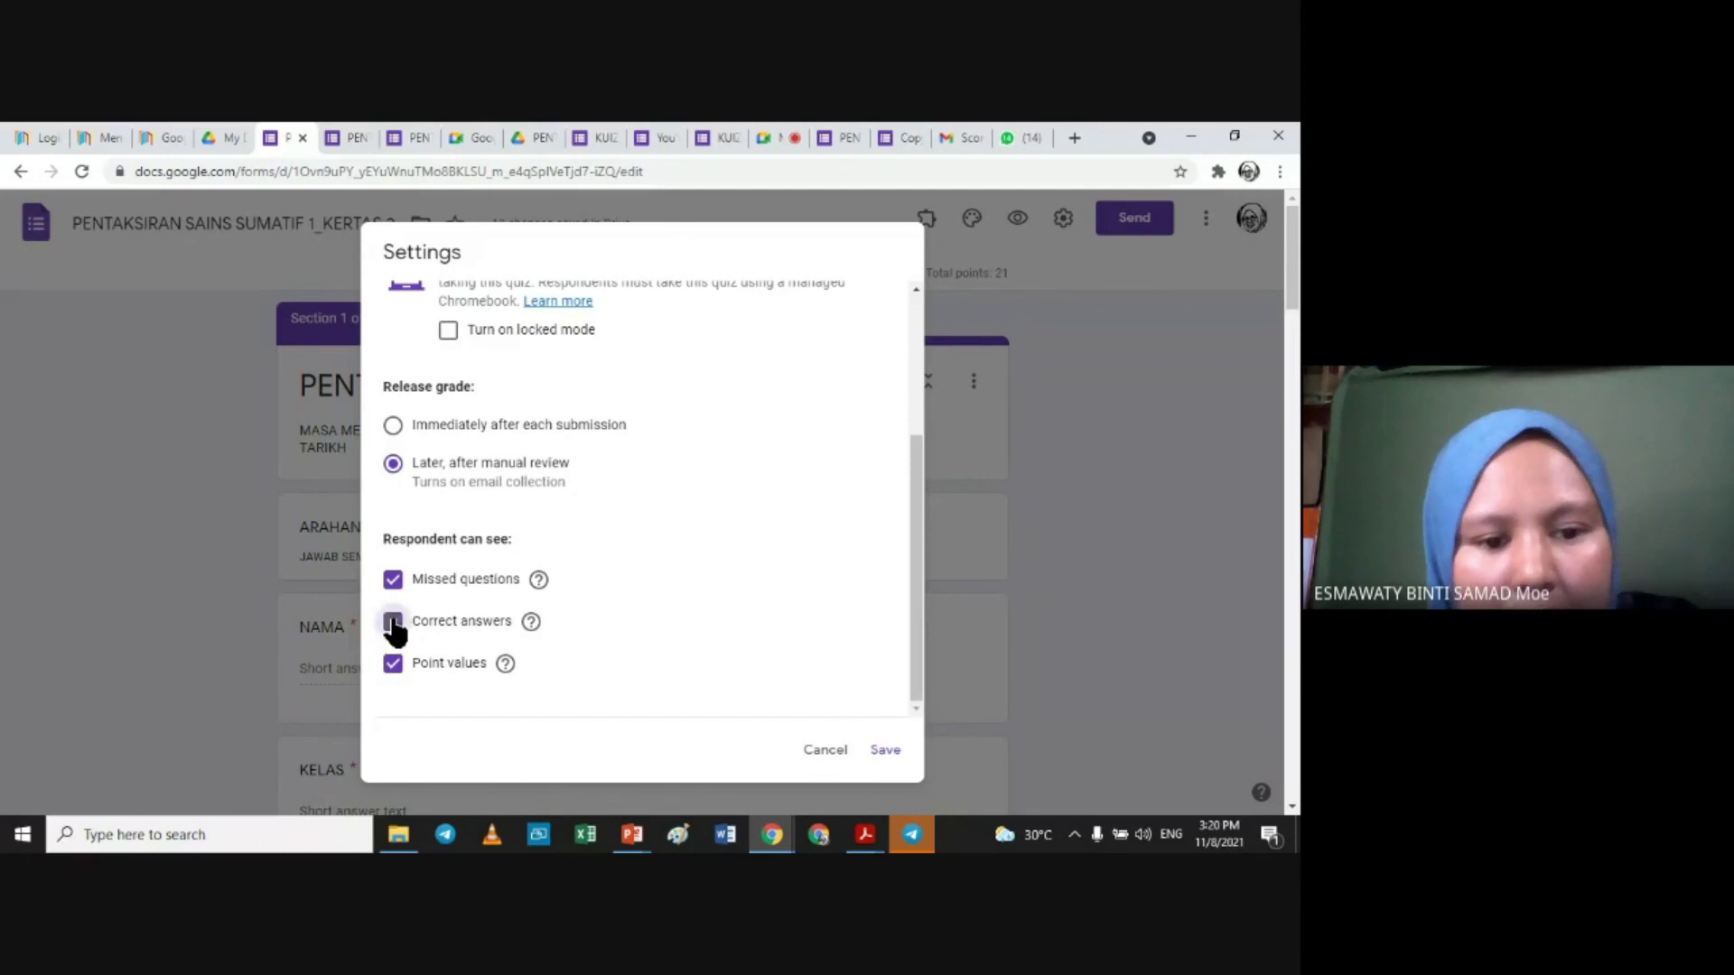
click(889, 760)
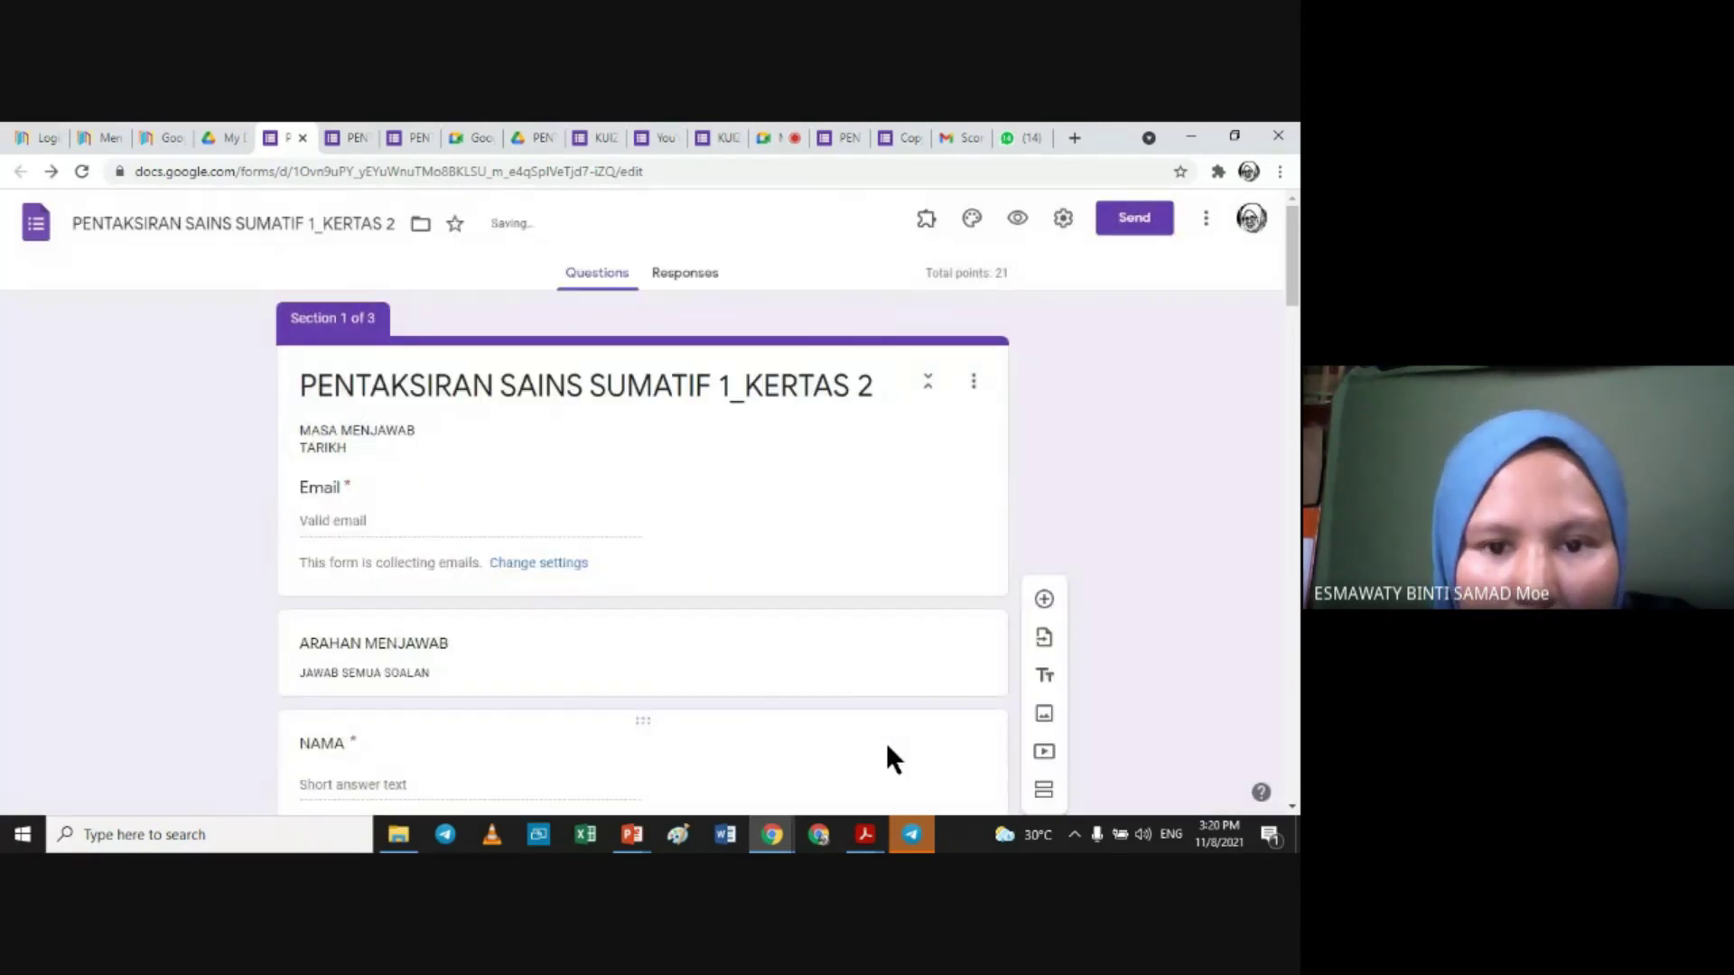
Step: Check the saved form settings and look through the whole form down to the final microorganism question
click(1063, 224)
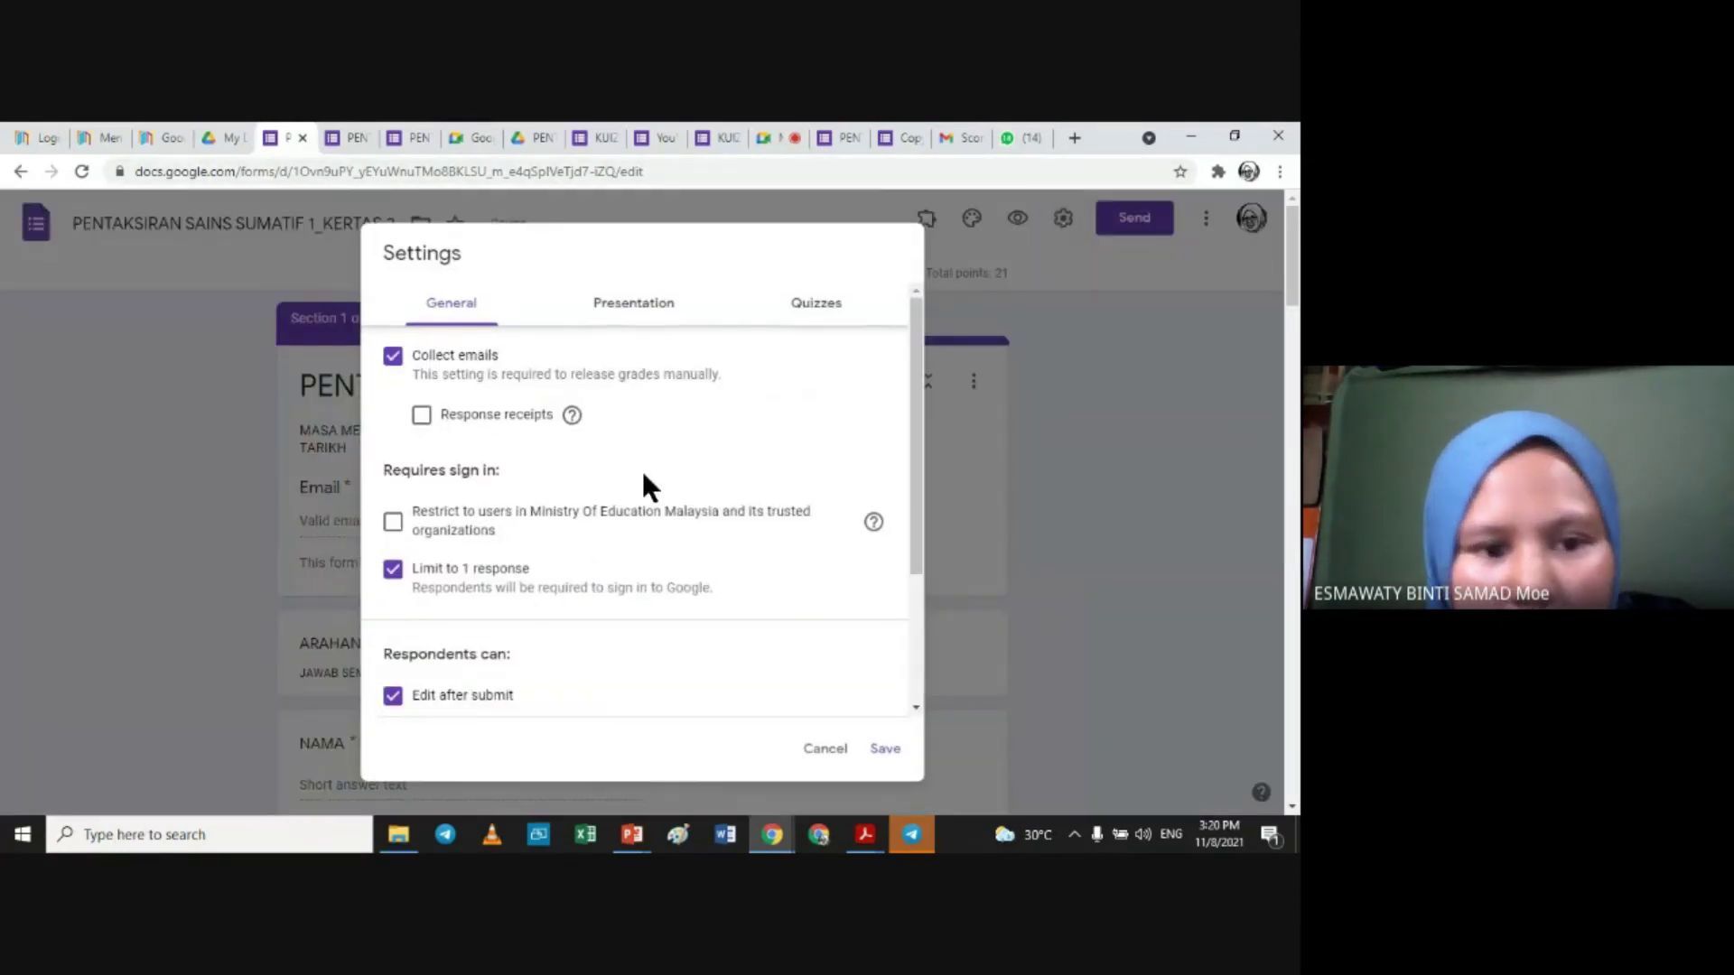
click(628, 311)
click(817, 323)
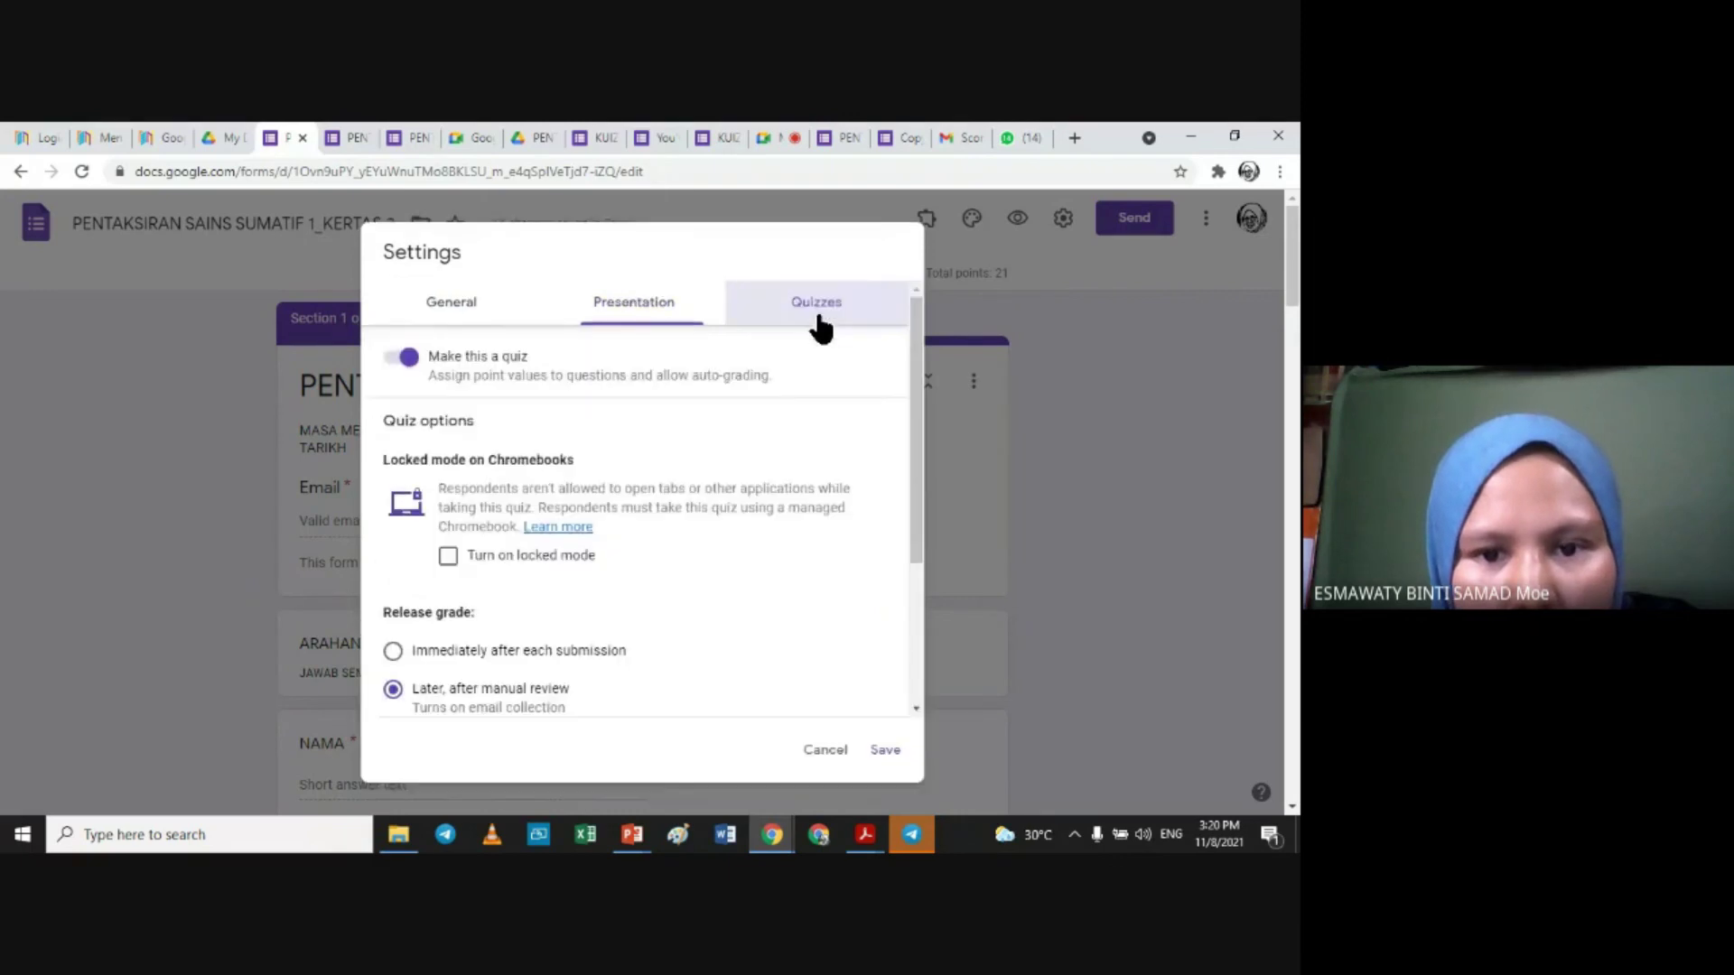
click(885, 751)
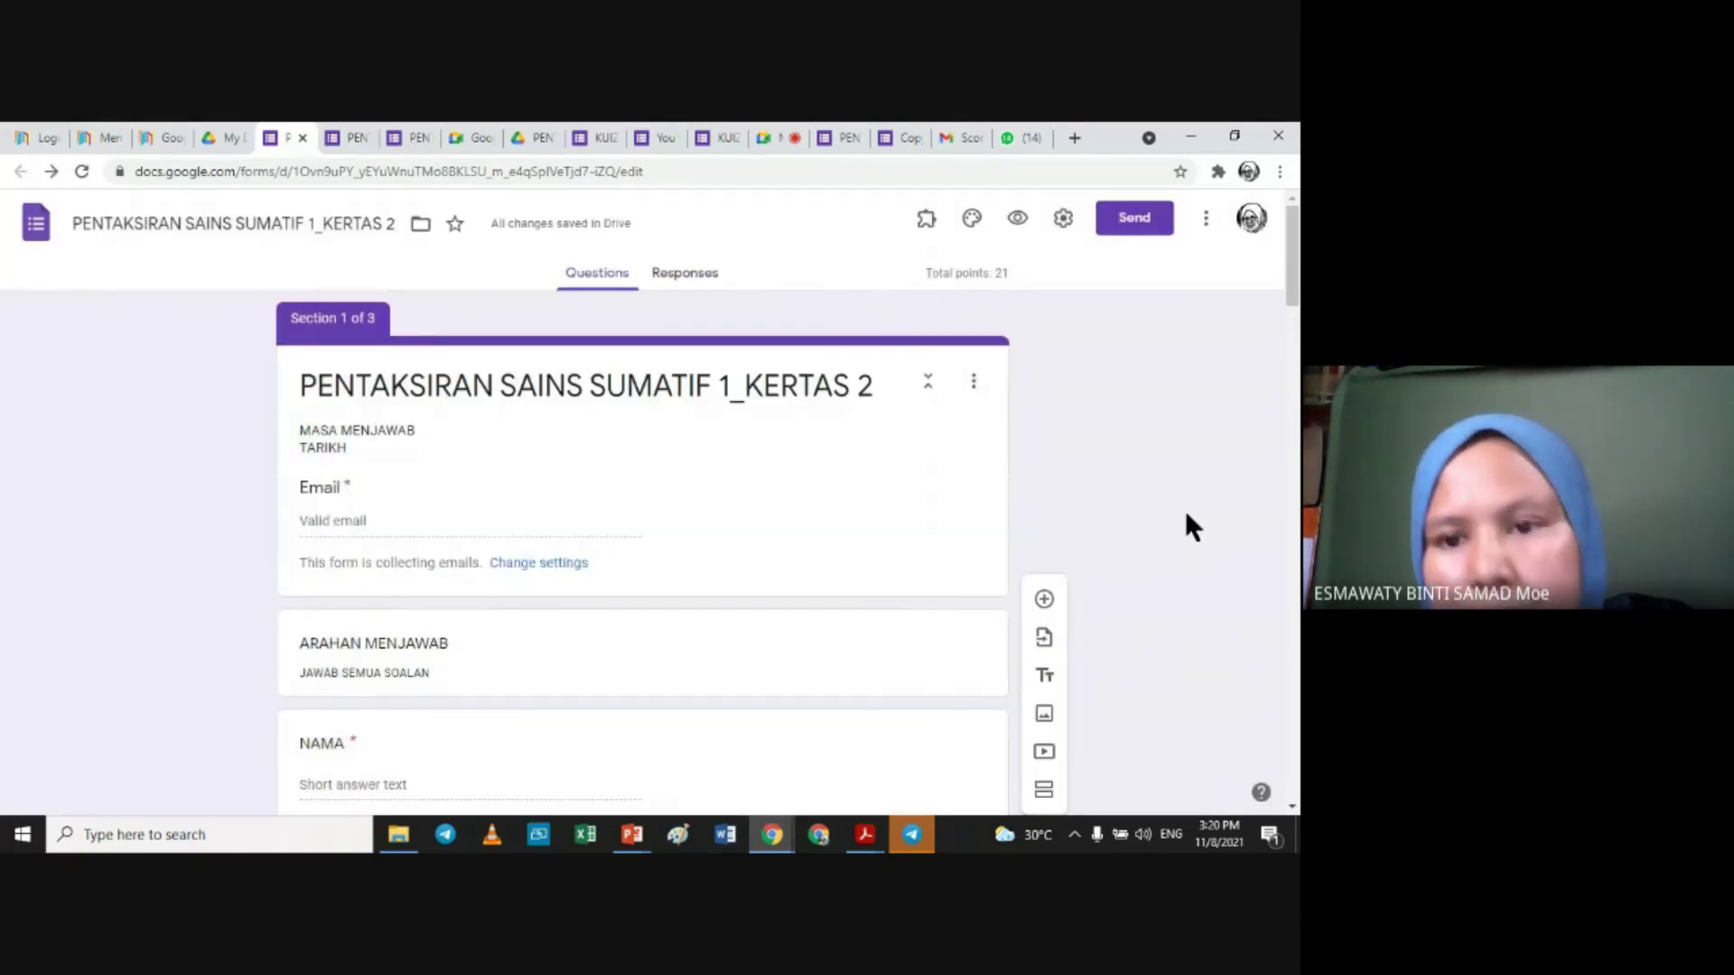
scroll(1293, 261, down, 2)
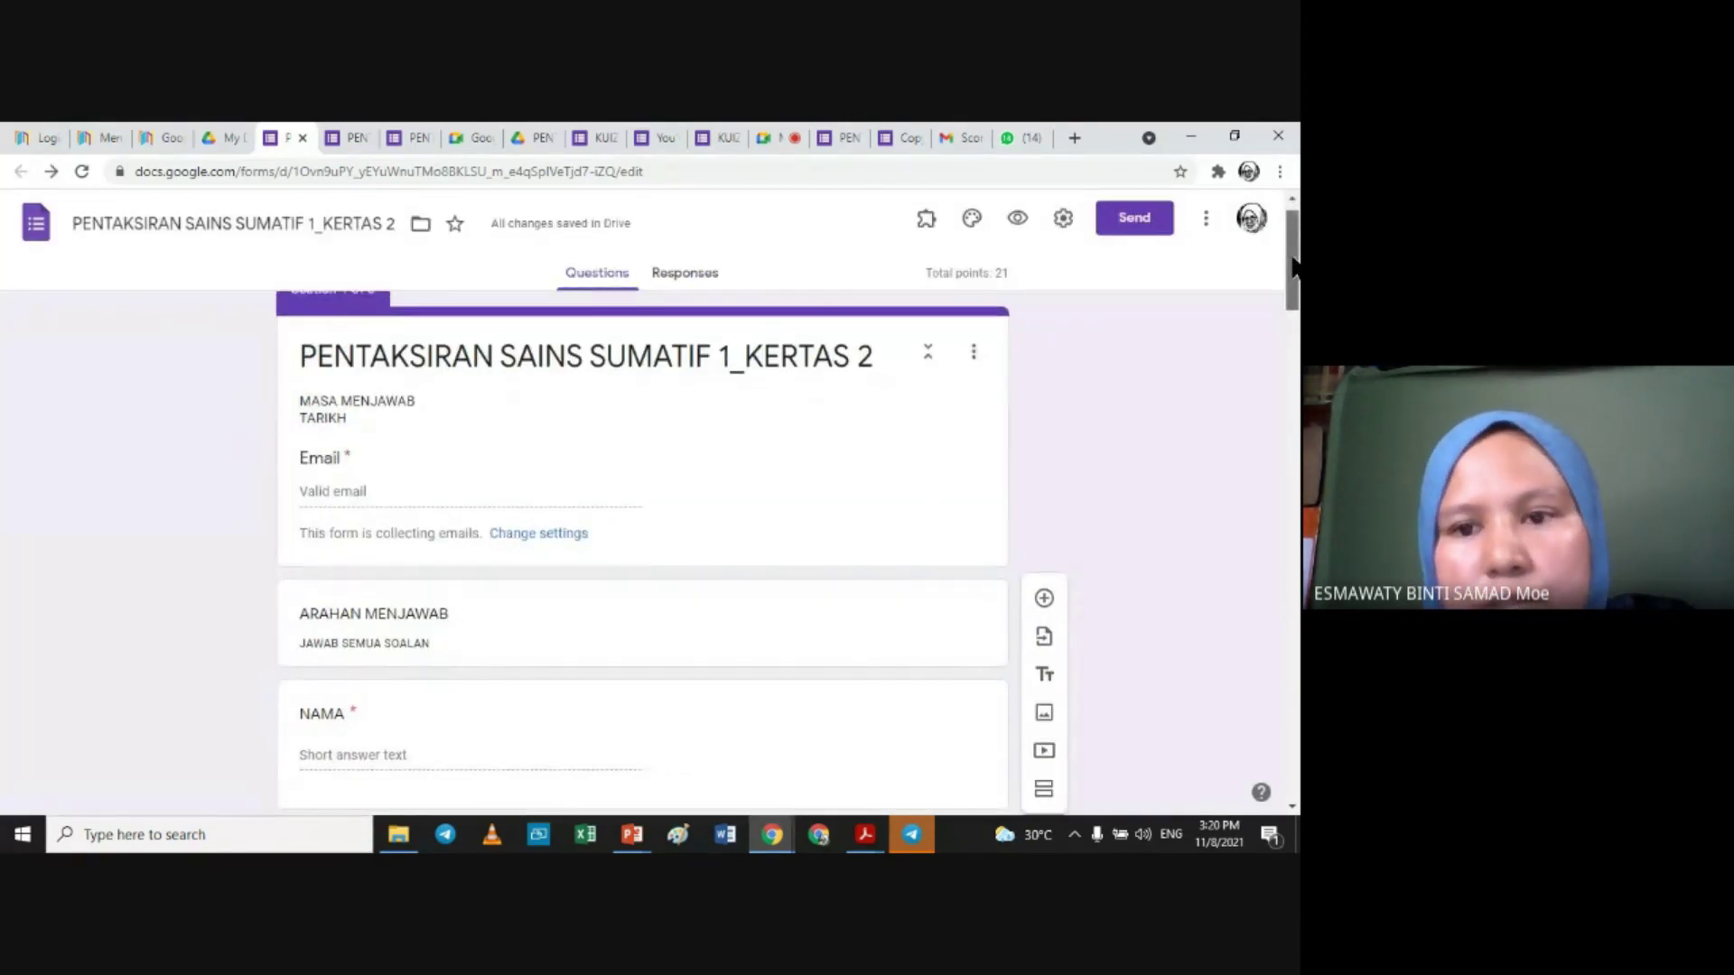
drag(1293, 266, 1283, 213)
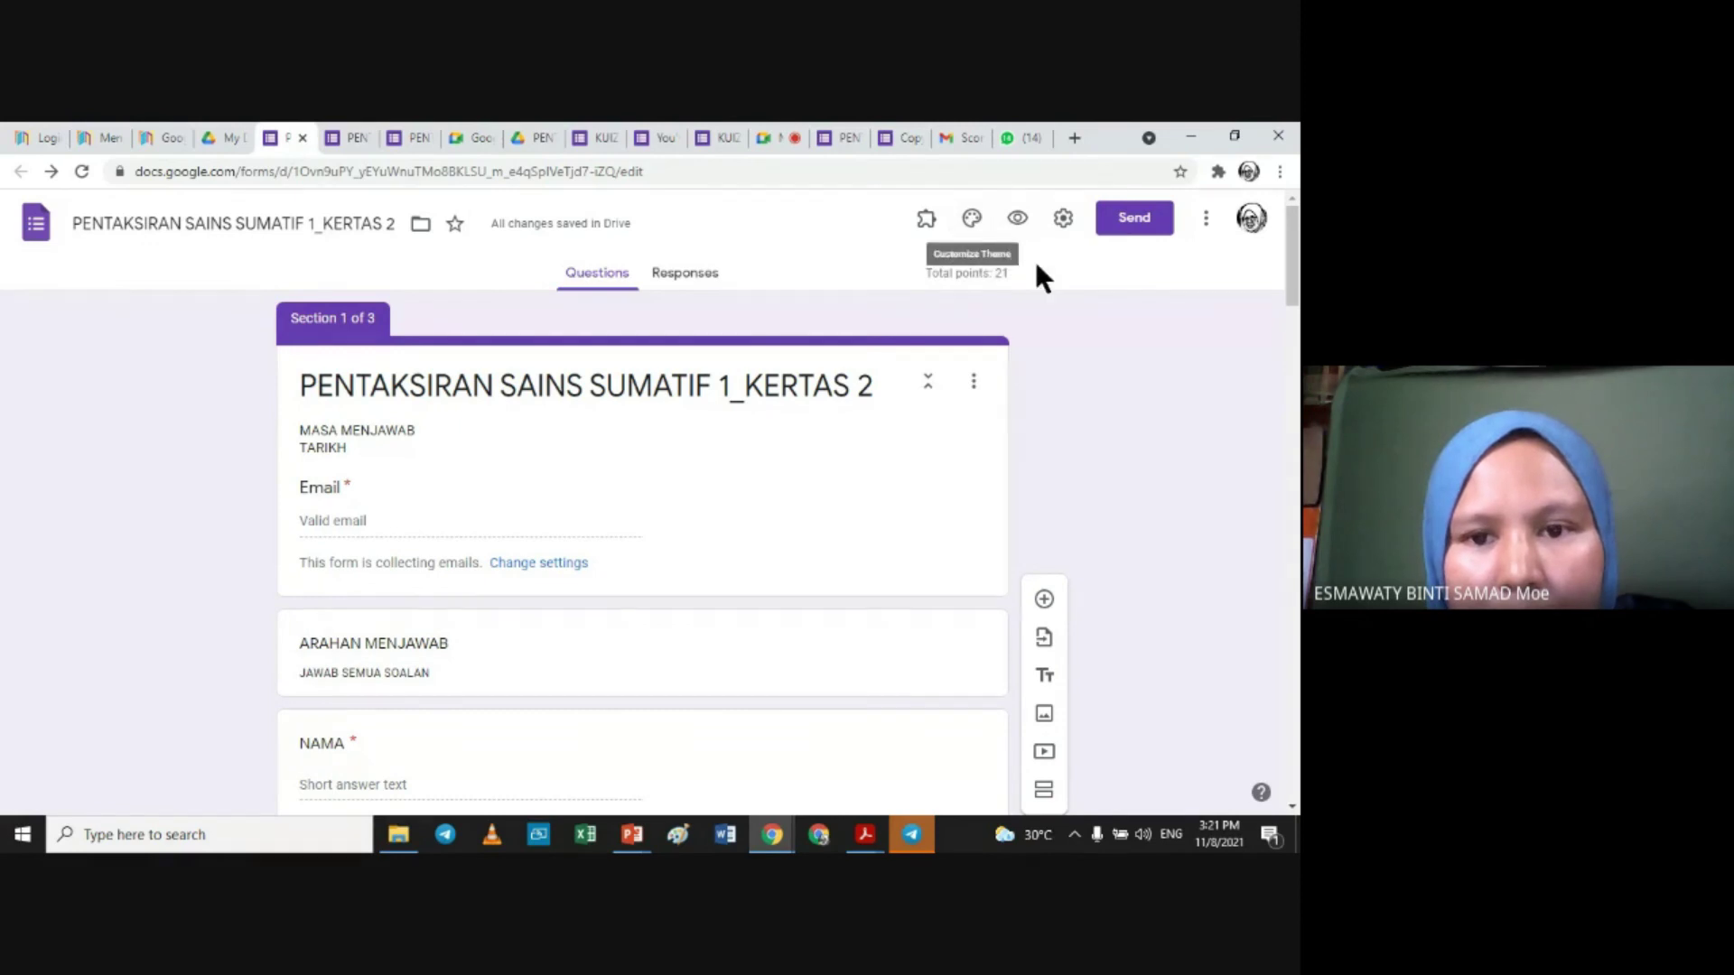
drag(1293, 262, 1294, 395)
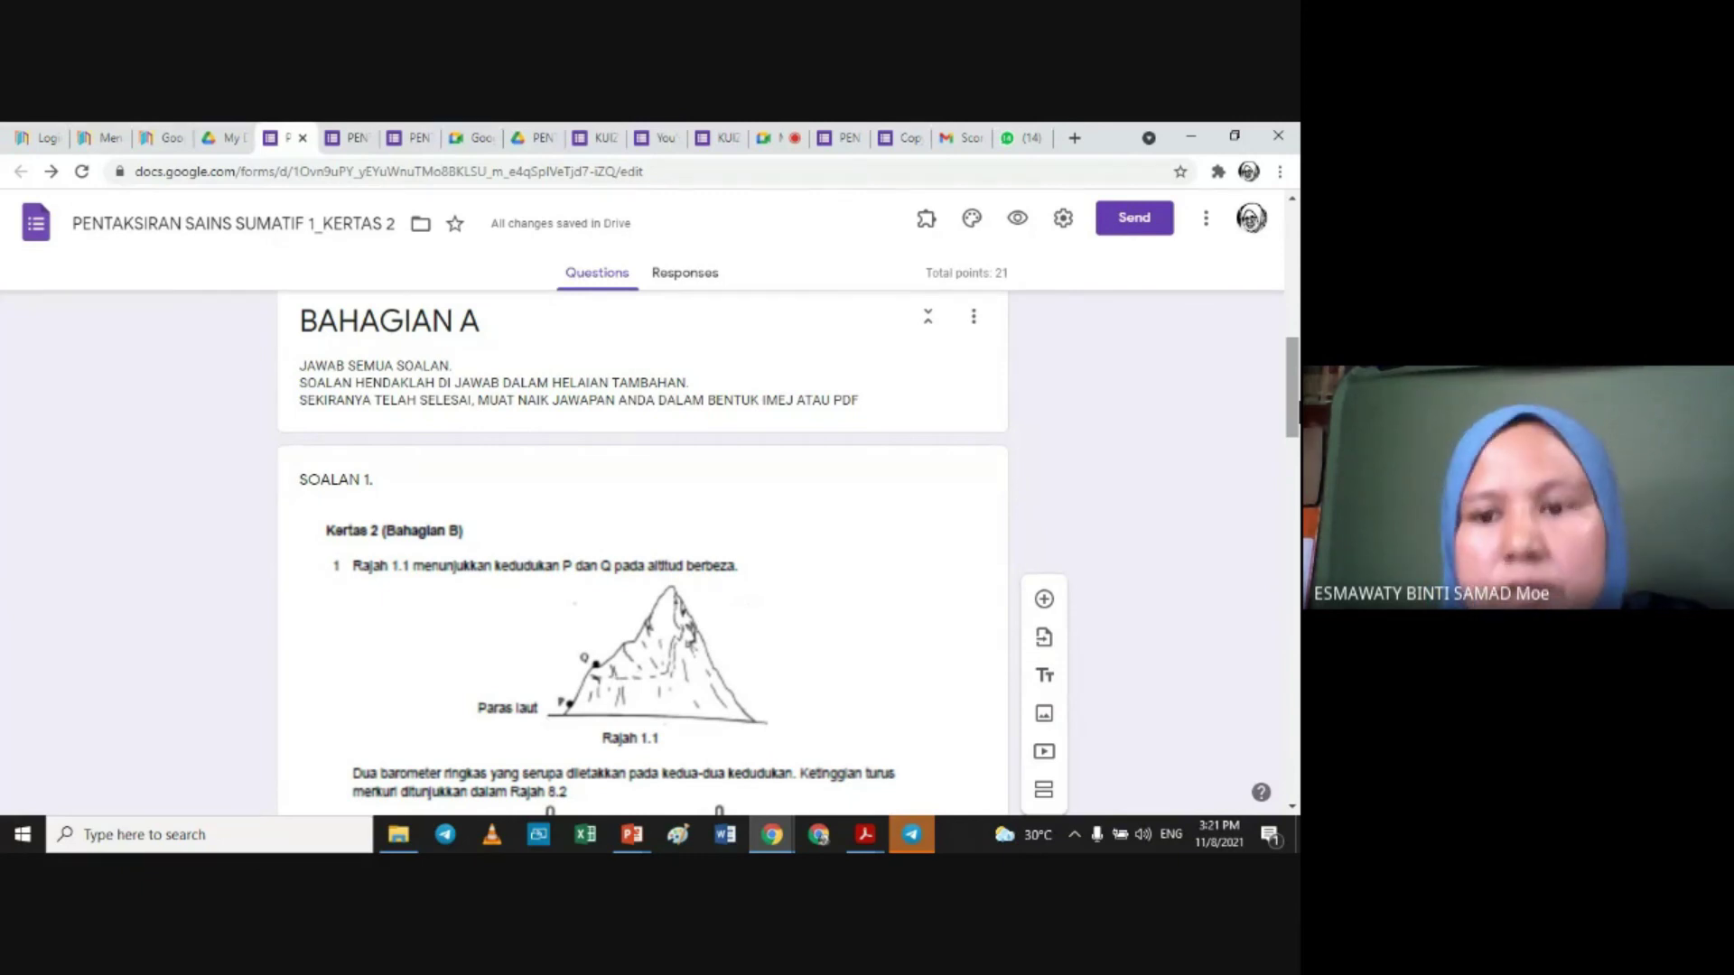
drag(1294, 407, 1295, 767)
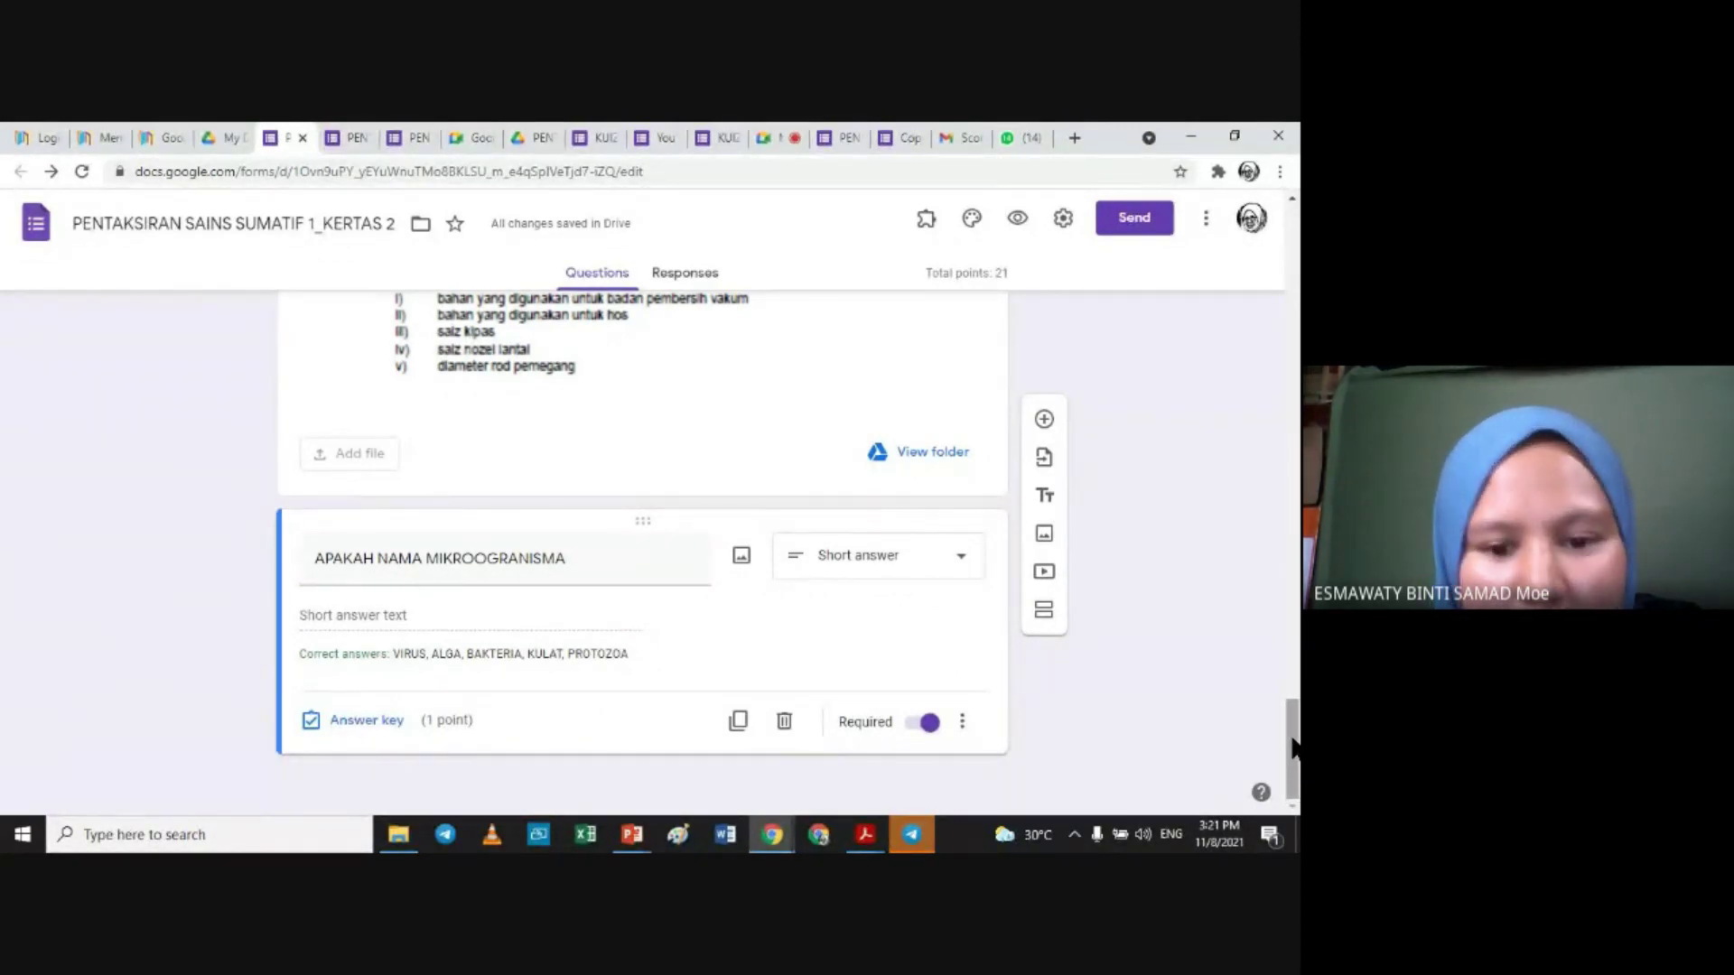
drag(1293, 746, 1292, 185)
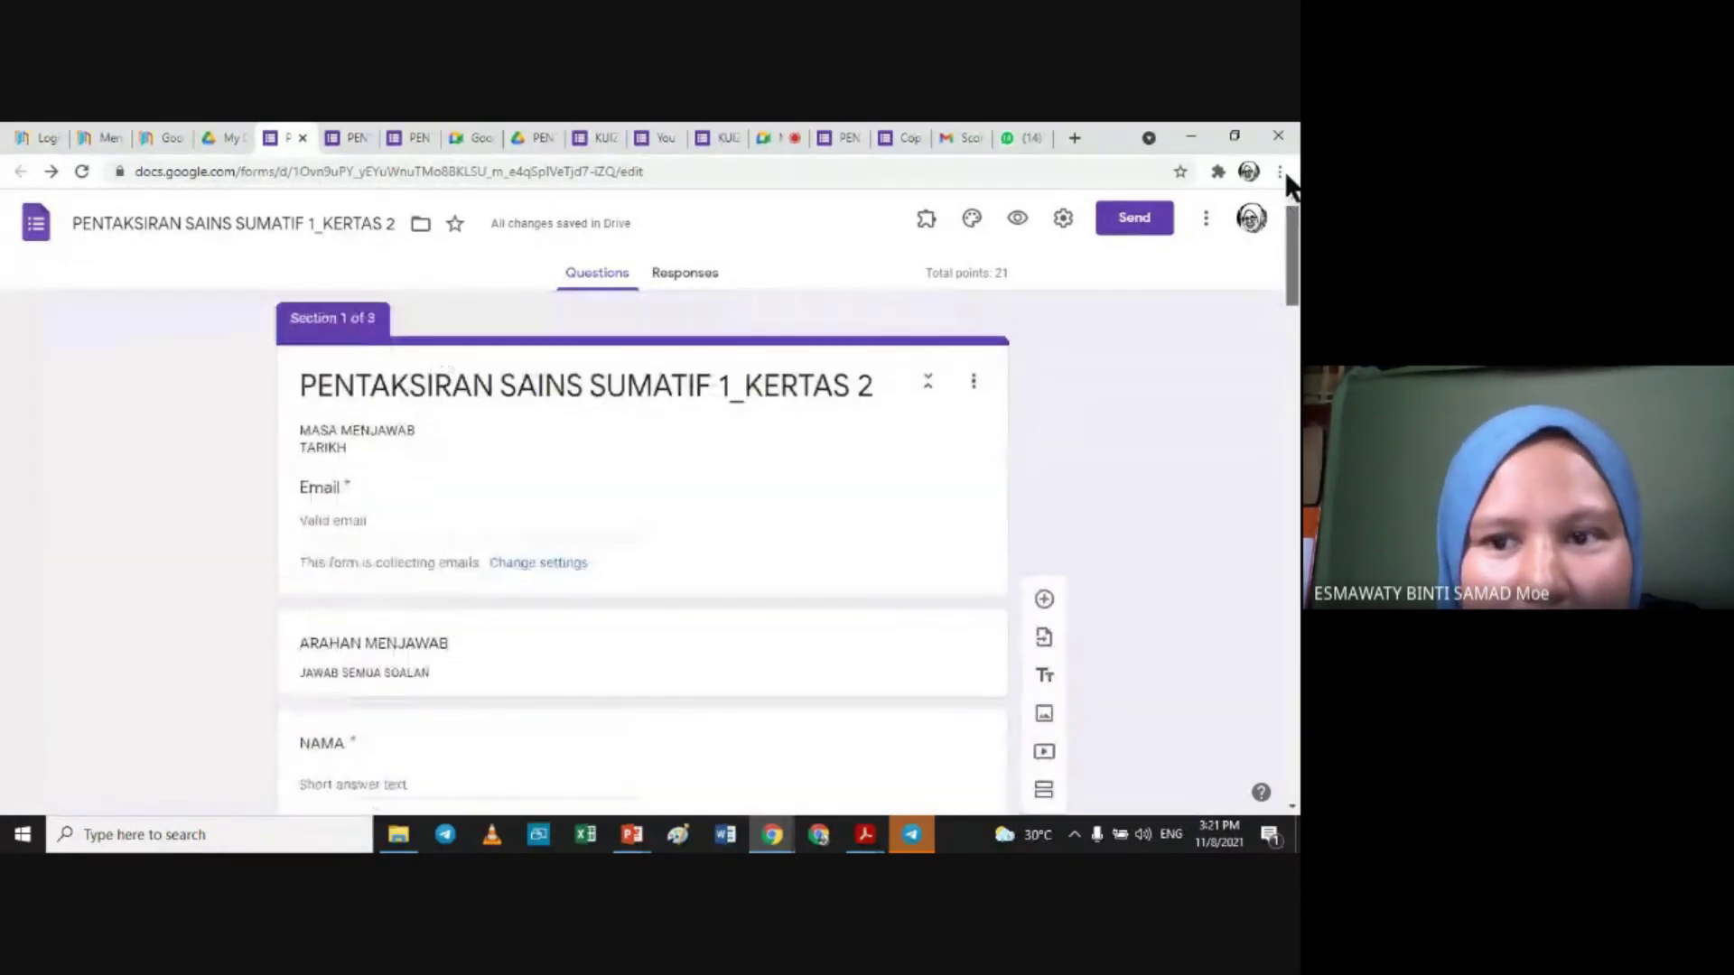
Step: Copy the form's shortened link and send it to everyone in the Google Meet in-call messages
click(767, 130)
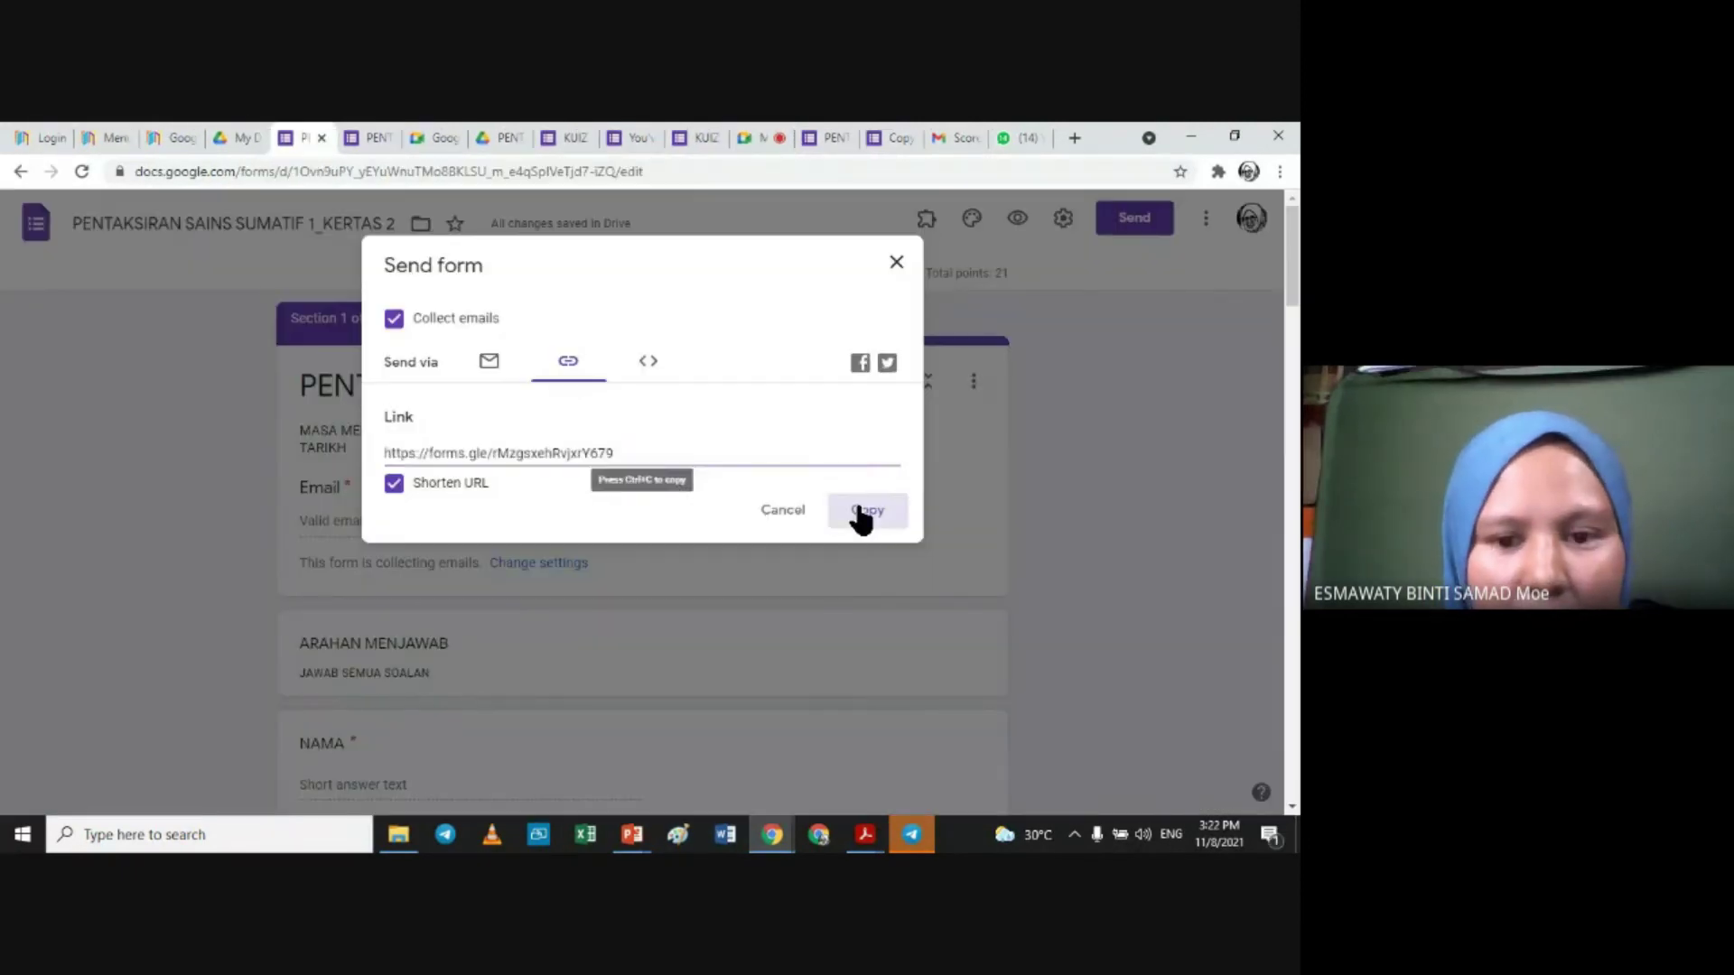
click(862, 513)
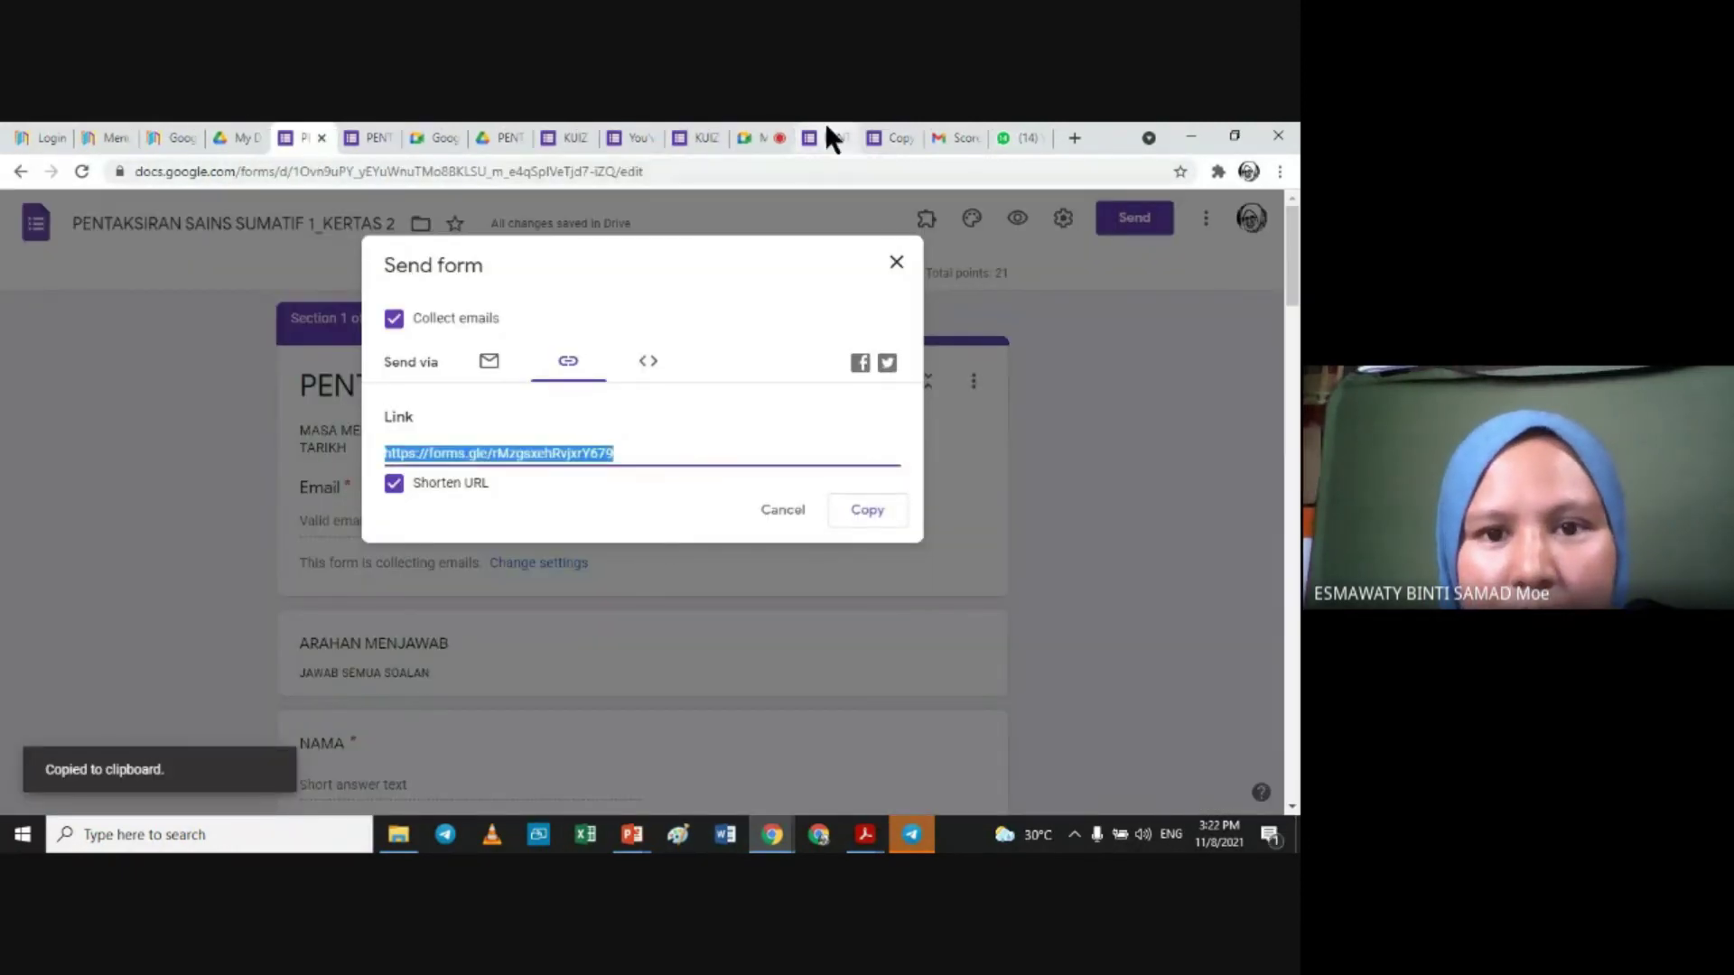
click(762, 128)
click(1169, 777)
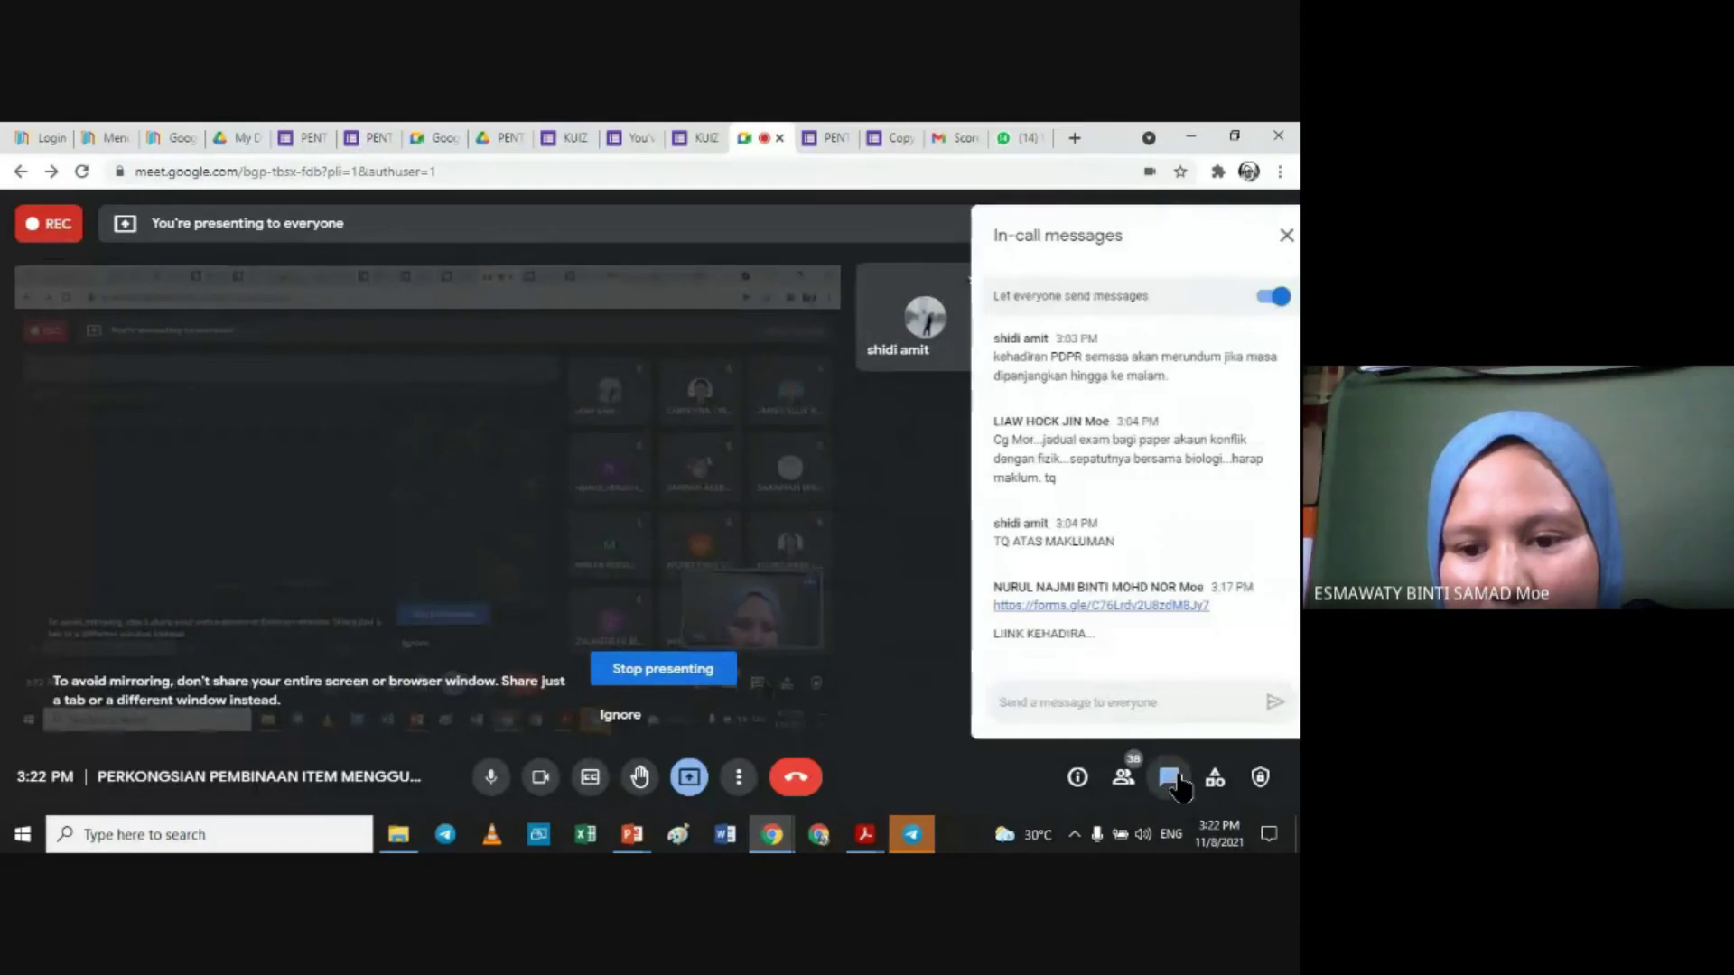
click(1048, 707)
key(ctrl+v)
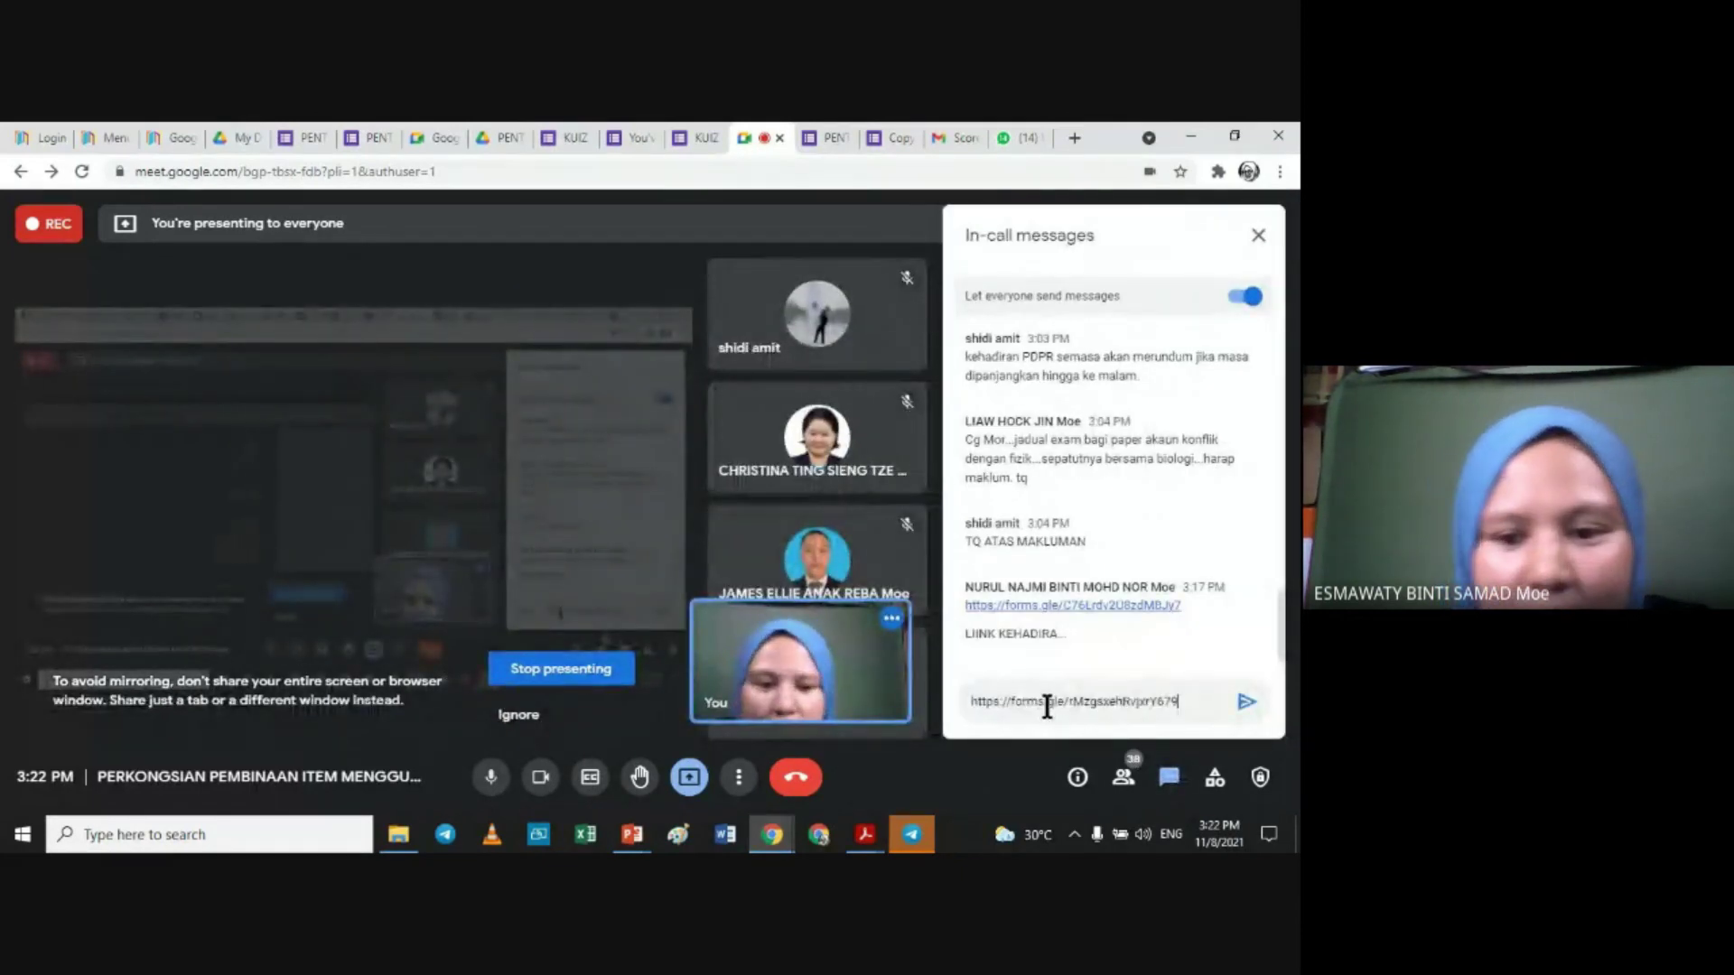
click(1247, 704)
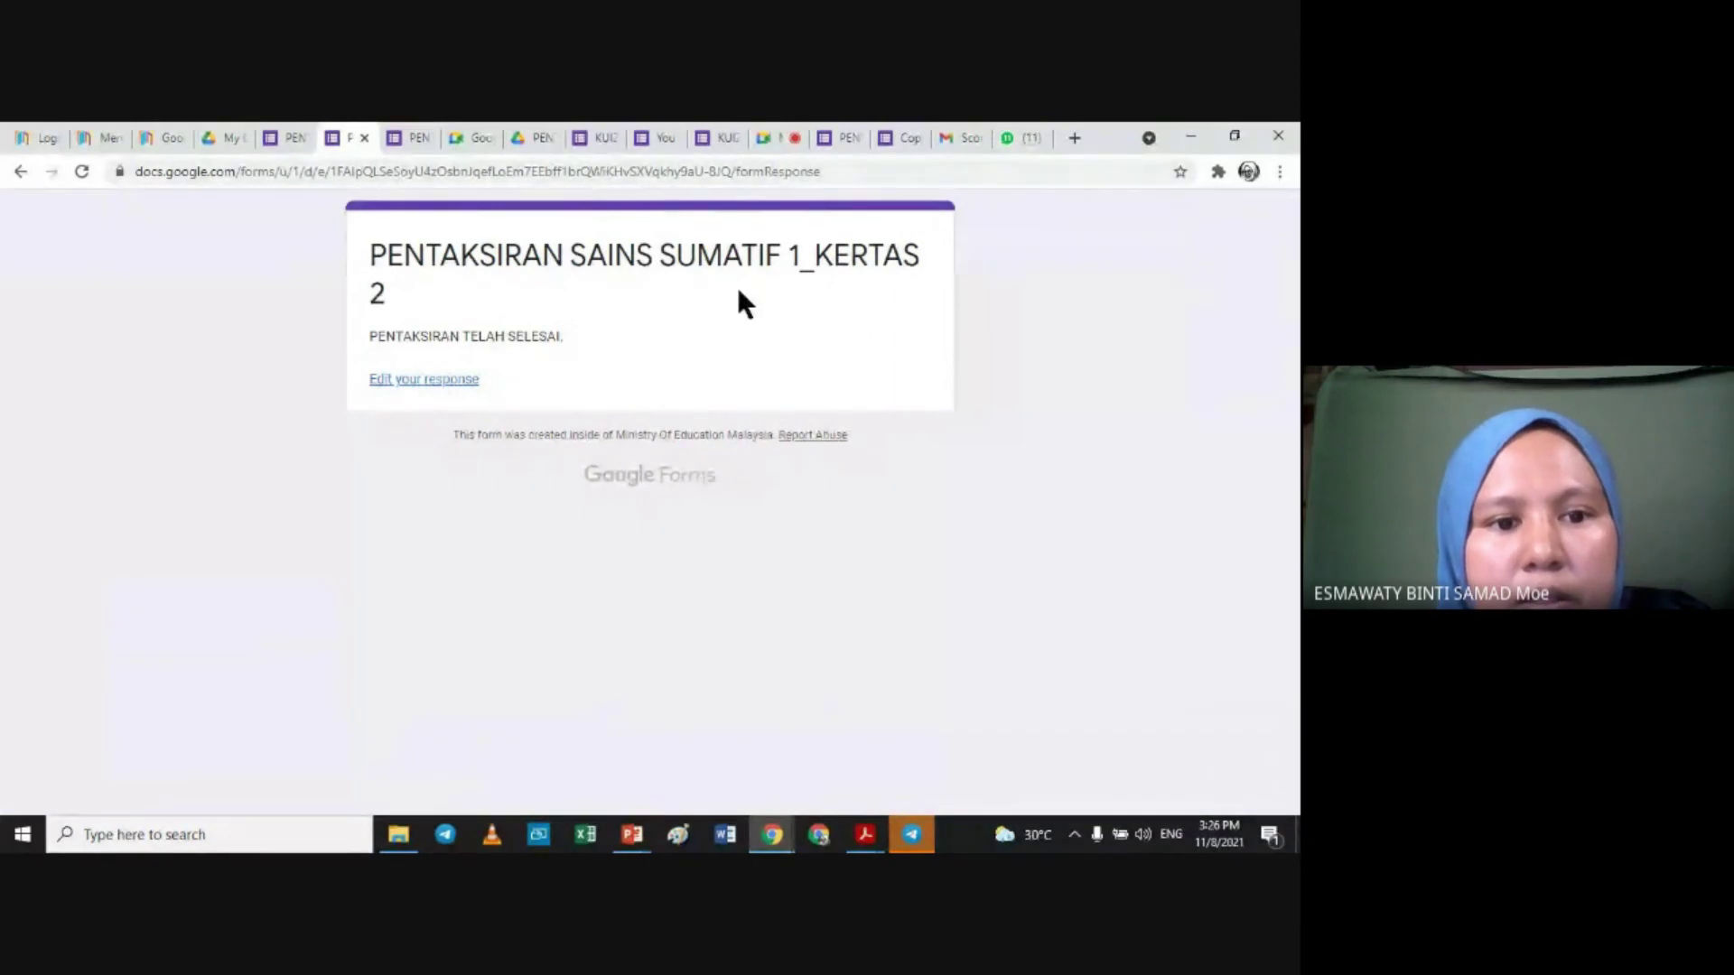
Step: Open the Kertas 2 form's individual responses and look through the first response down to SOALAN 1 in BAHAGIAN A
click(280, 137)
click(677, 274)
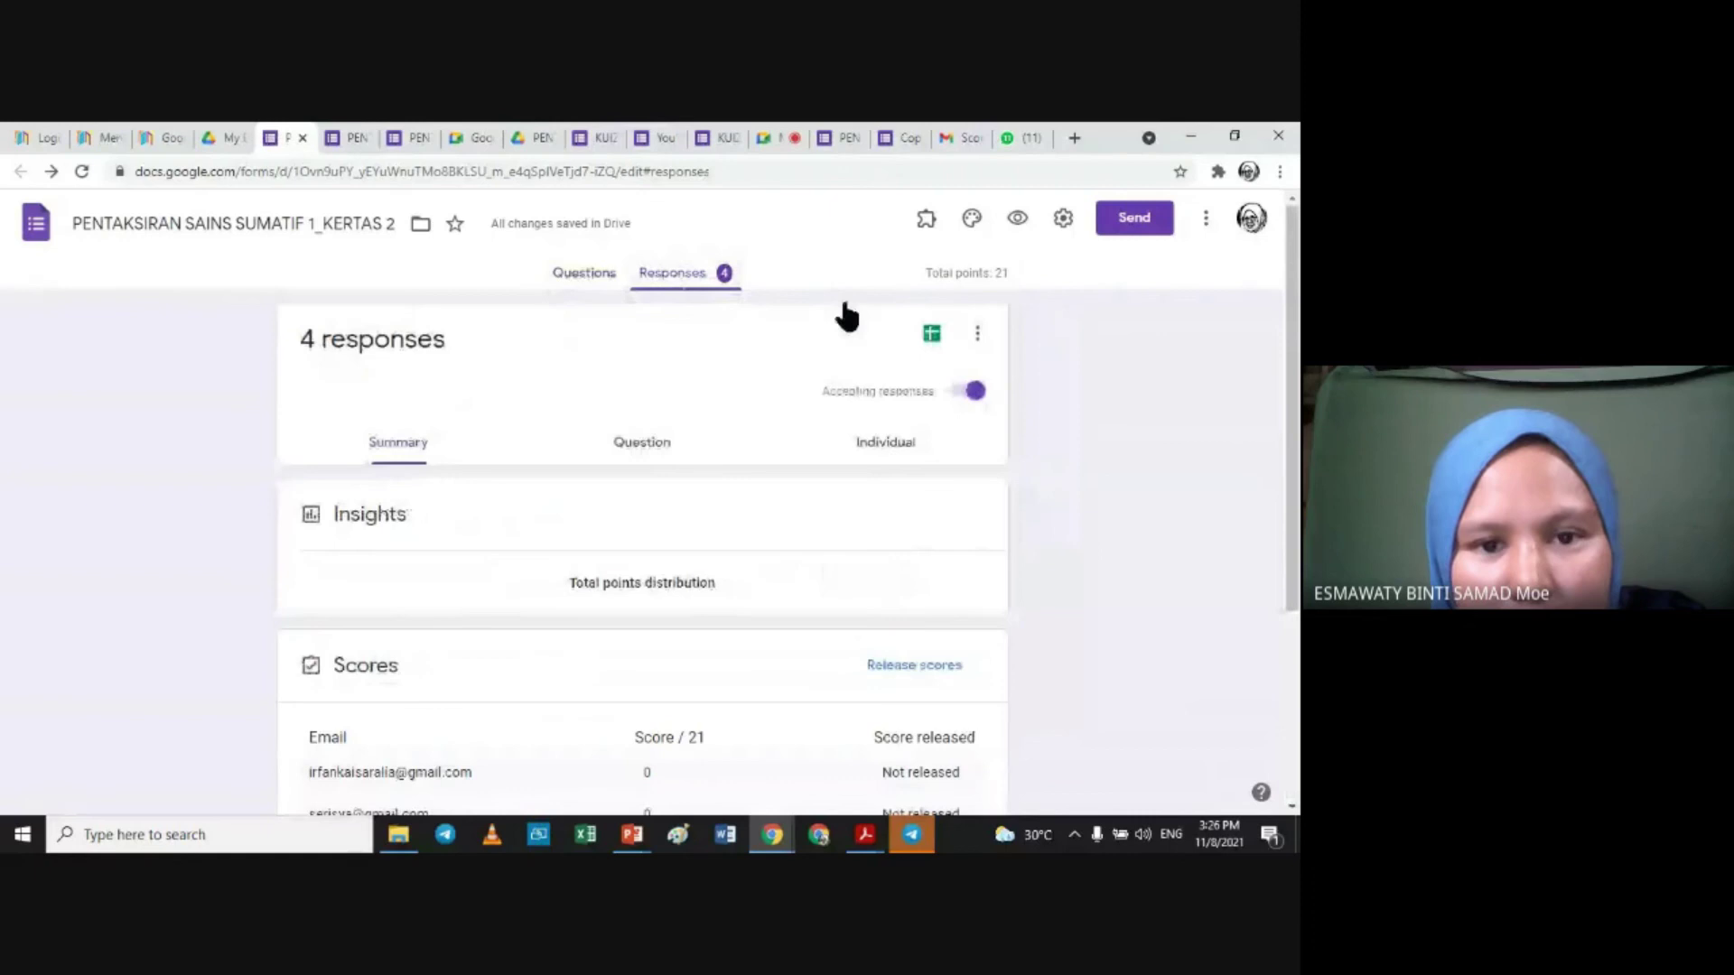
mouse_move(1293, 287)
mouse_down()
mouse_move(1293, 390)
mouse_move(1265, 290)
mouse_up()
click(885, 456)
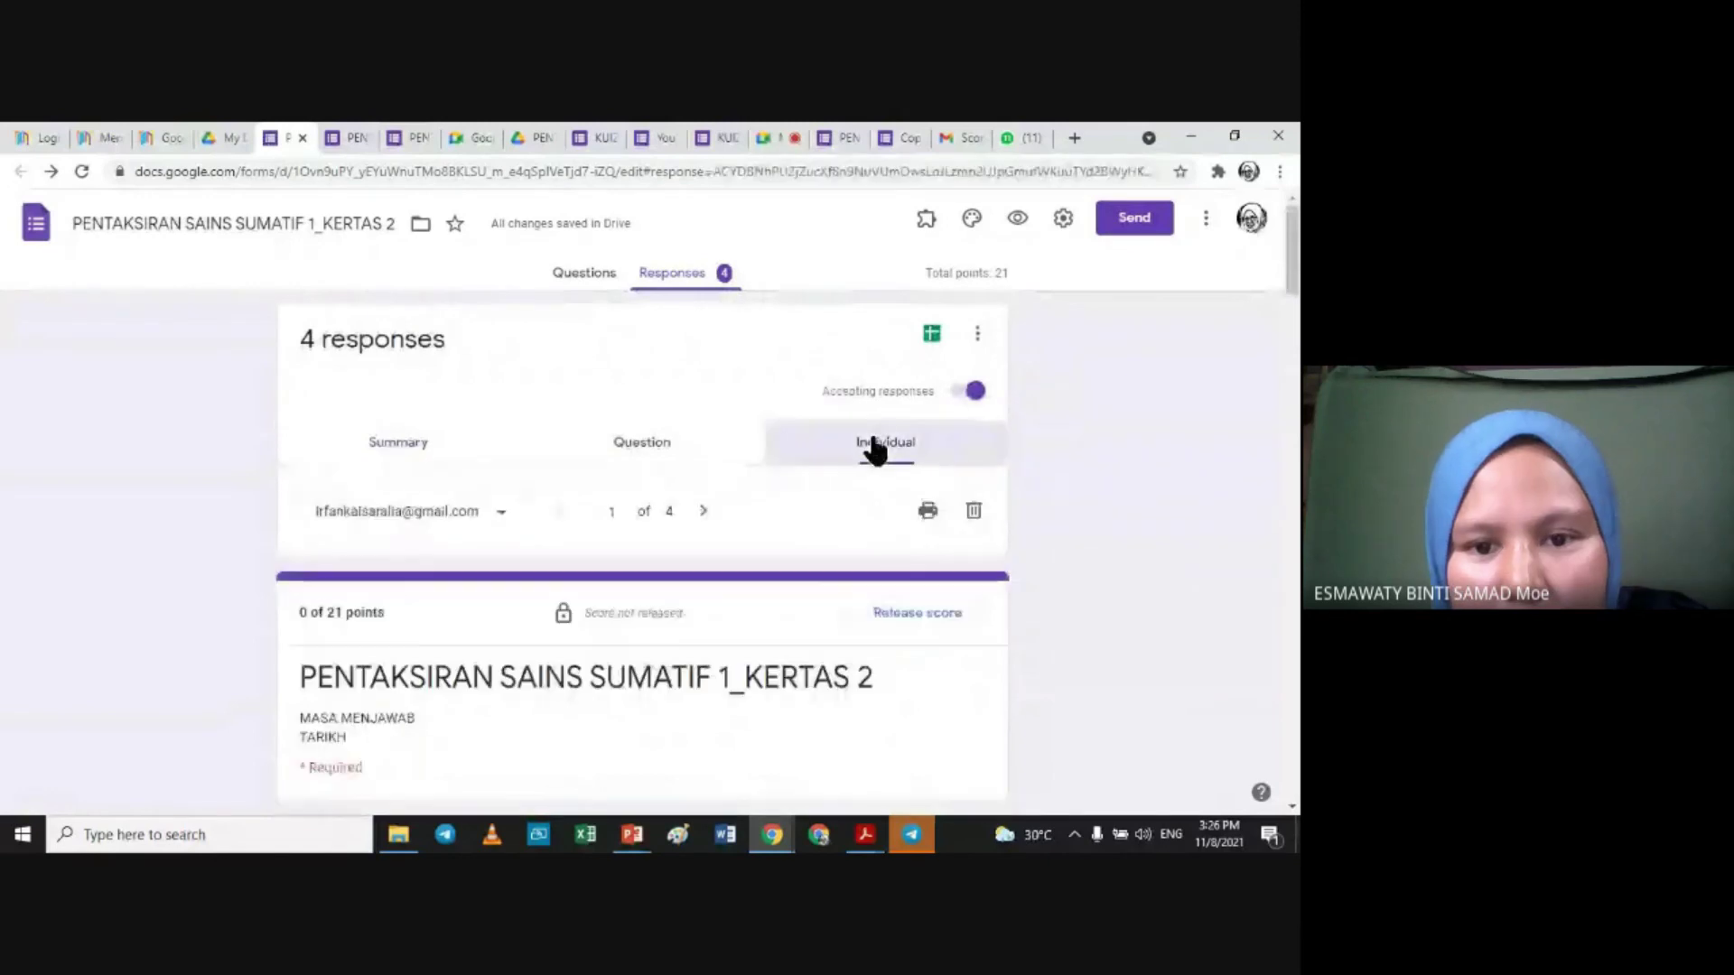
scroll(1293, 228, down, 2)
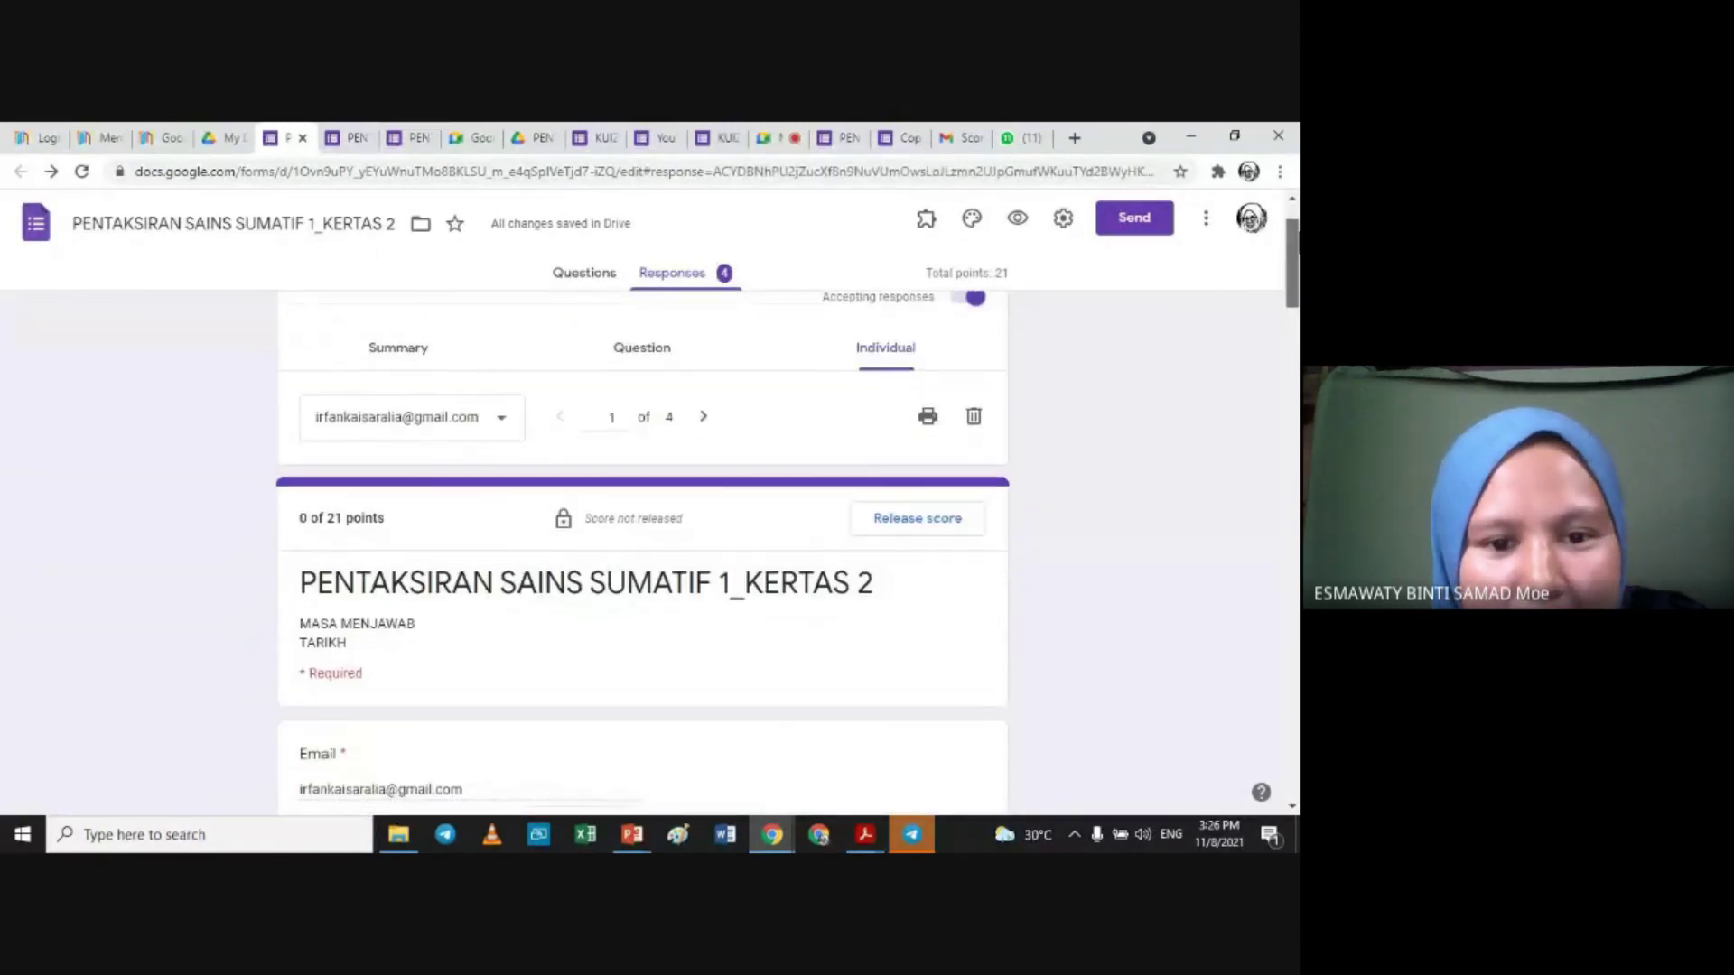
scroll(643, 542, down, 3)
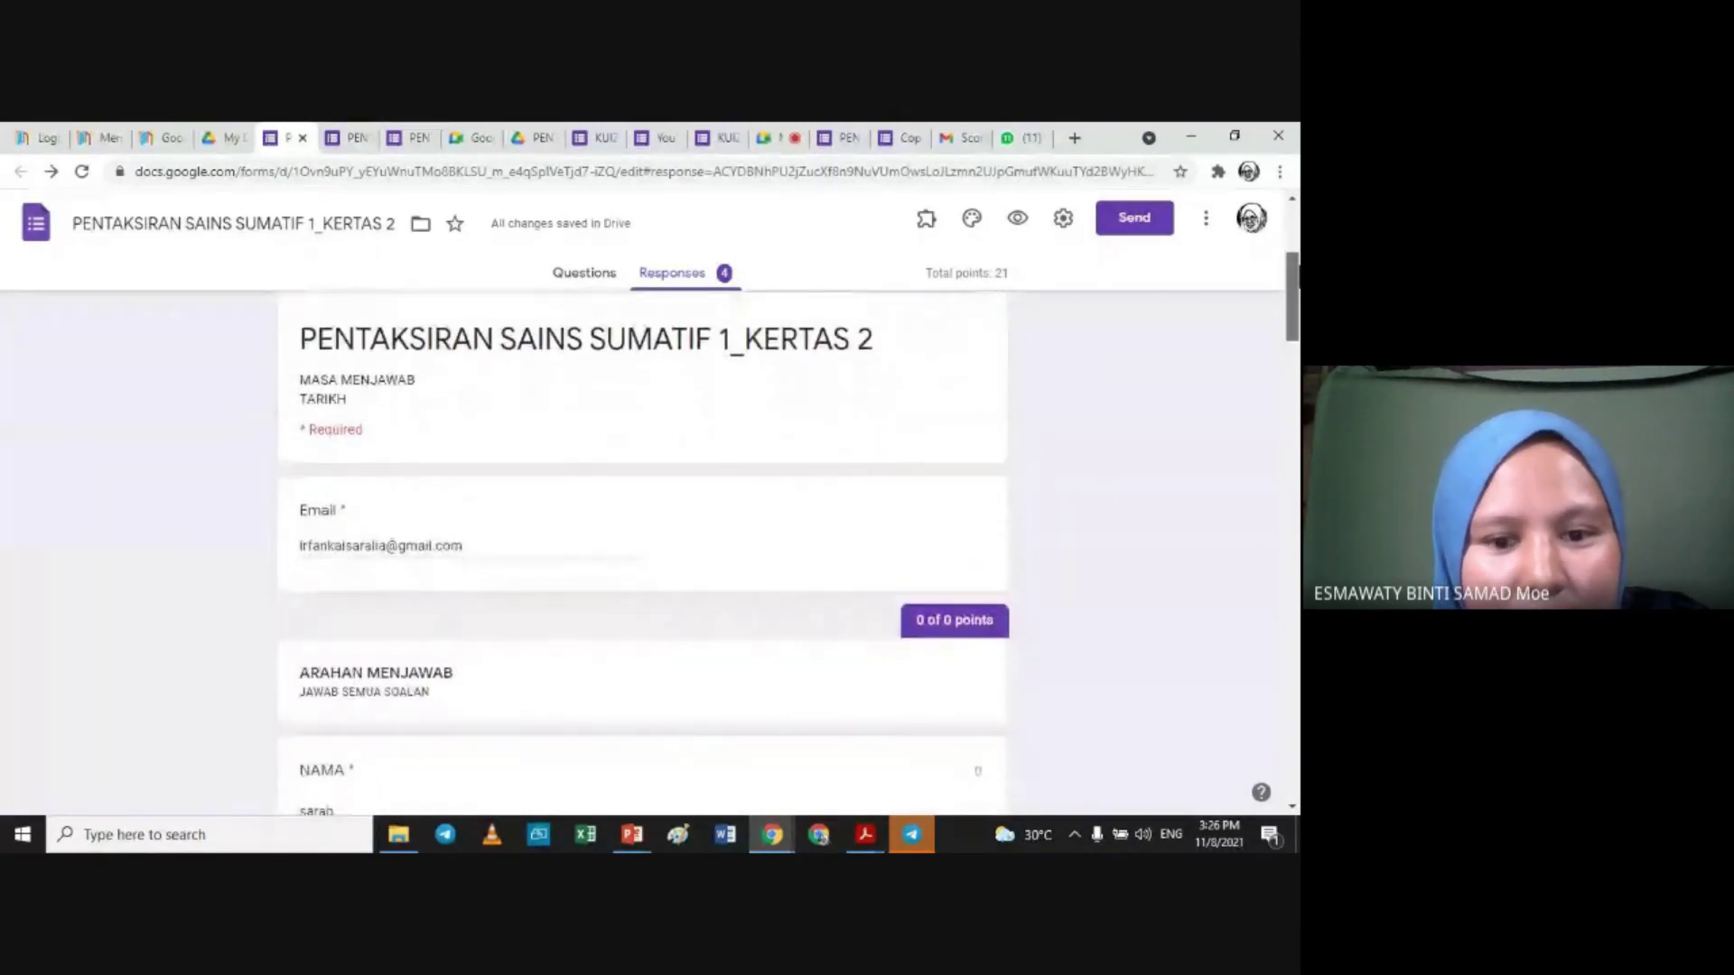
scroll(642, 551, down, 4)
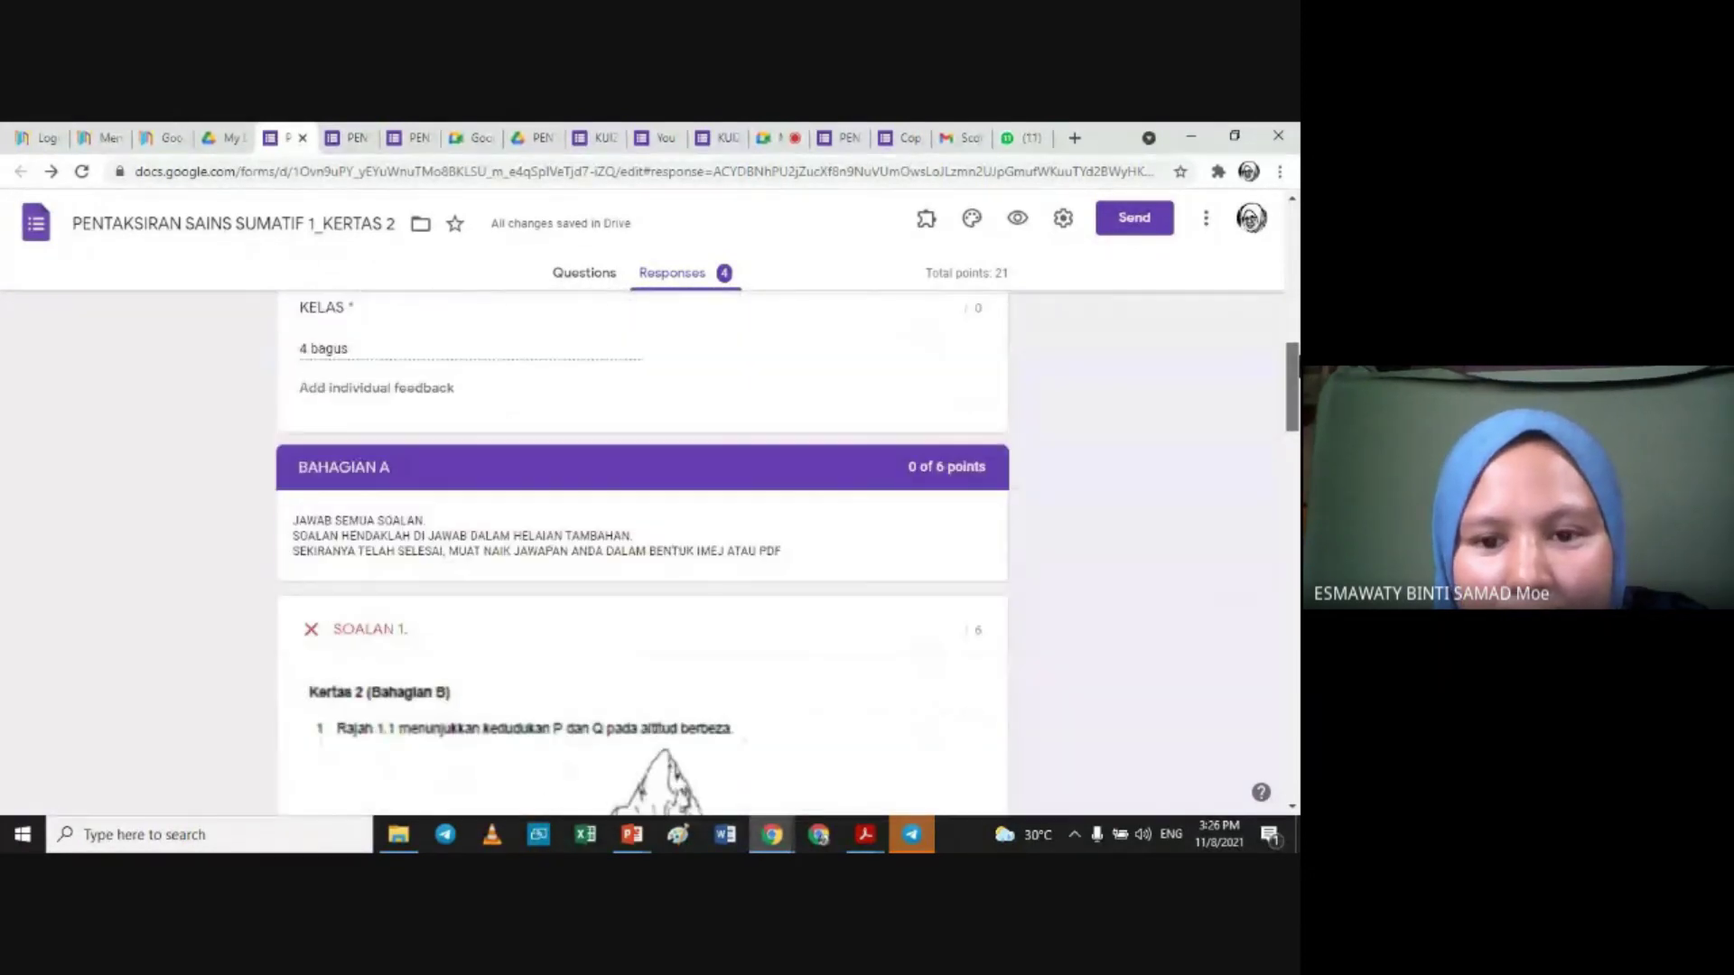
scroll(642, 551, down, 2)
scroll(642, 550, down, 1)
scroll(903, 565, up, 1)
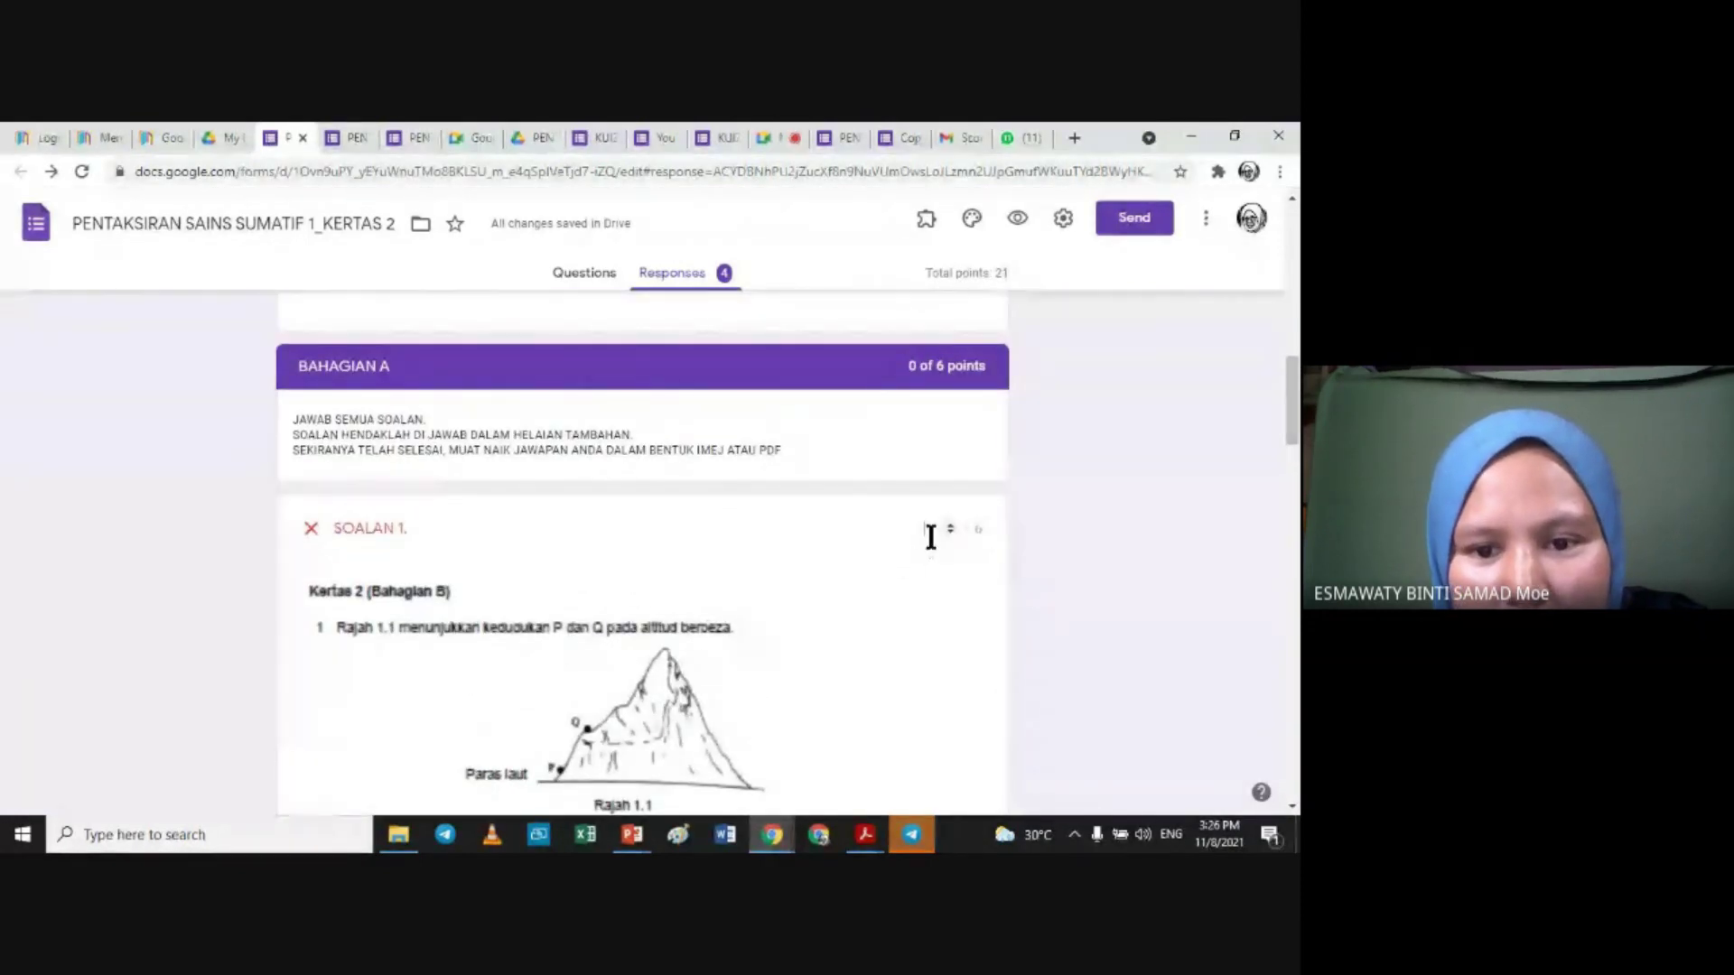
Step: Open the screenshot uploaded as the answer to SOALAN 1 in BAHAGIAN A and check the options available for the file
click(931, 532)
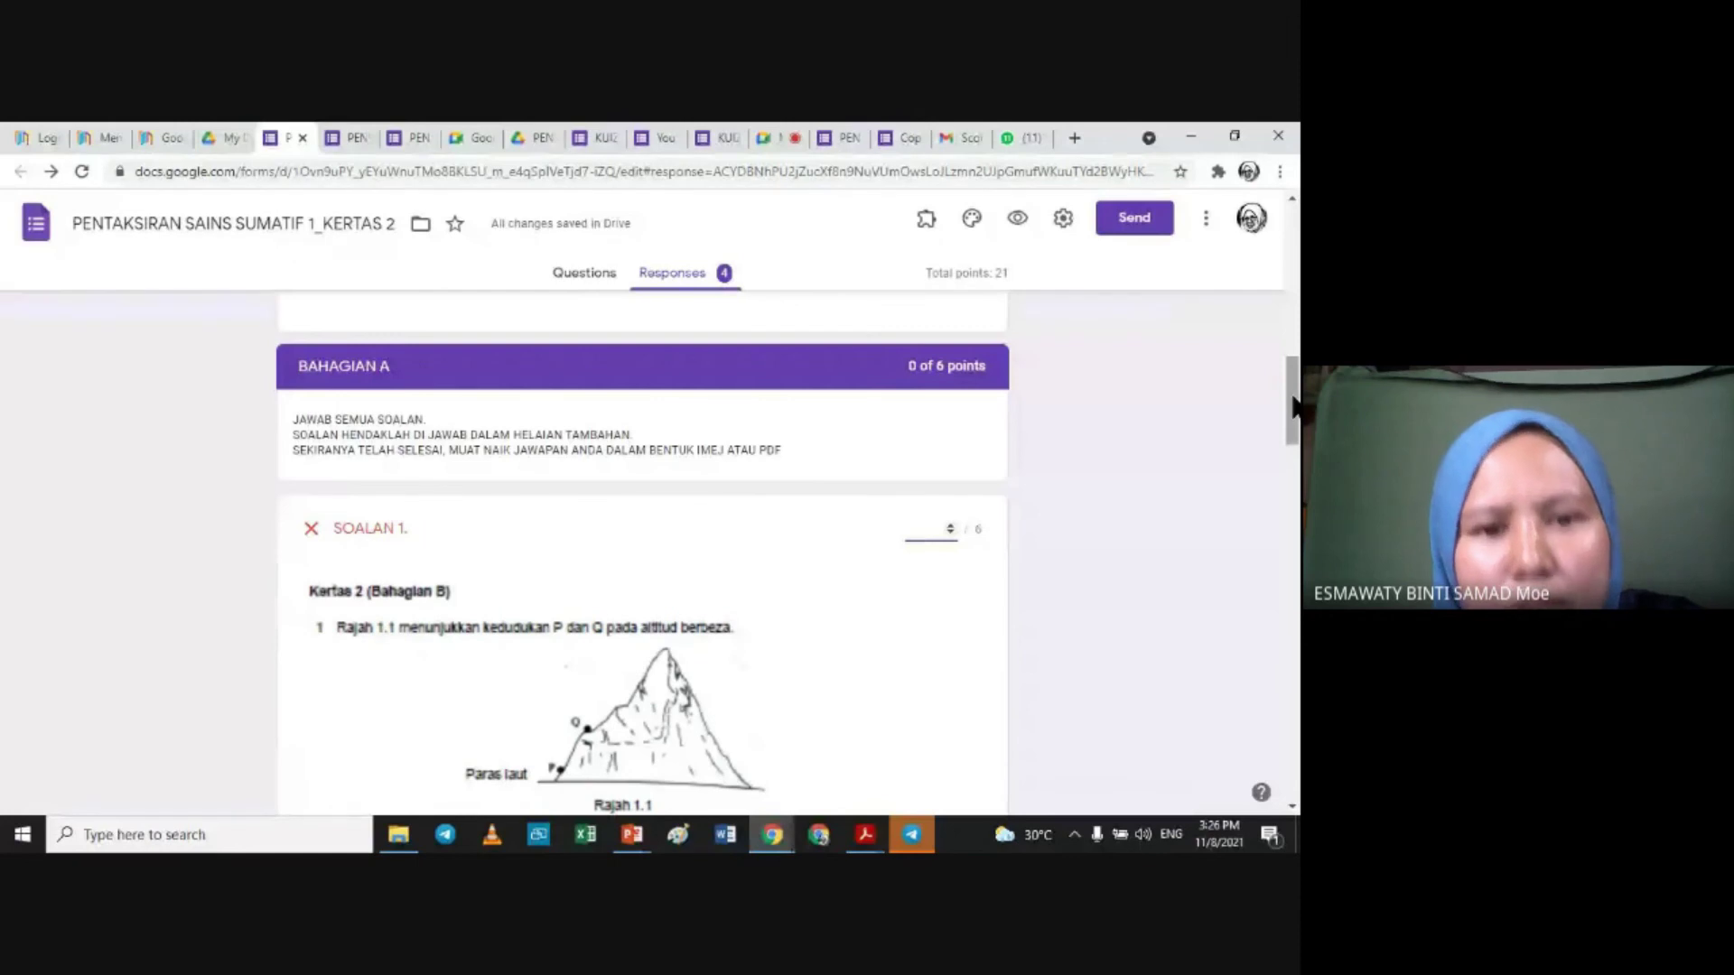
drag(1293, 406, 1293, 539)
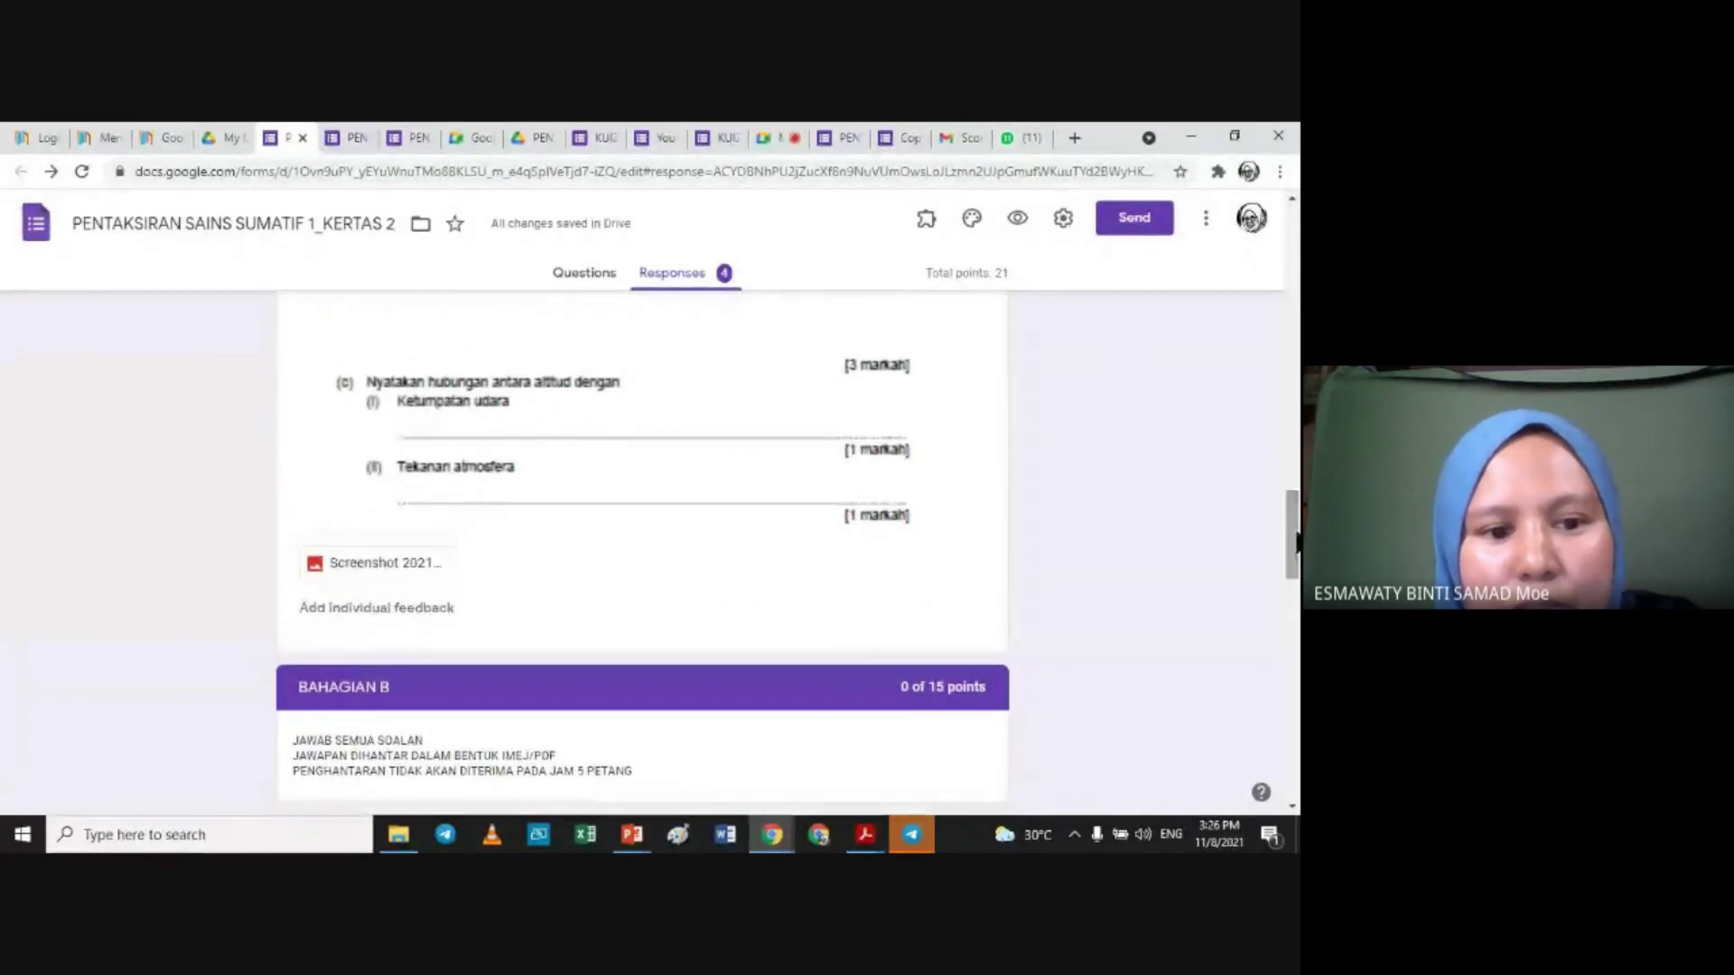
click(373, 566)
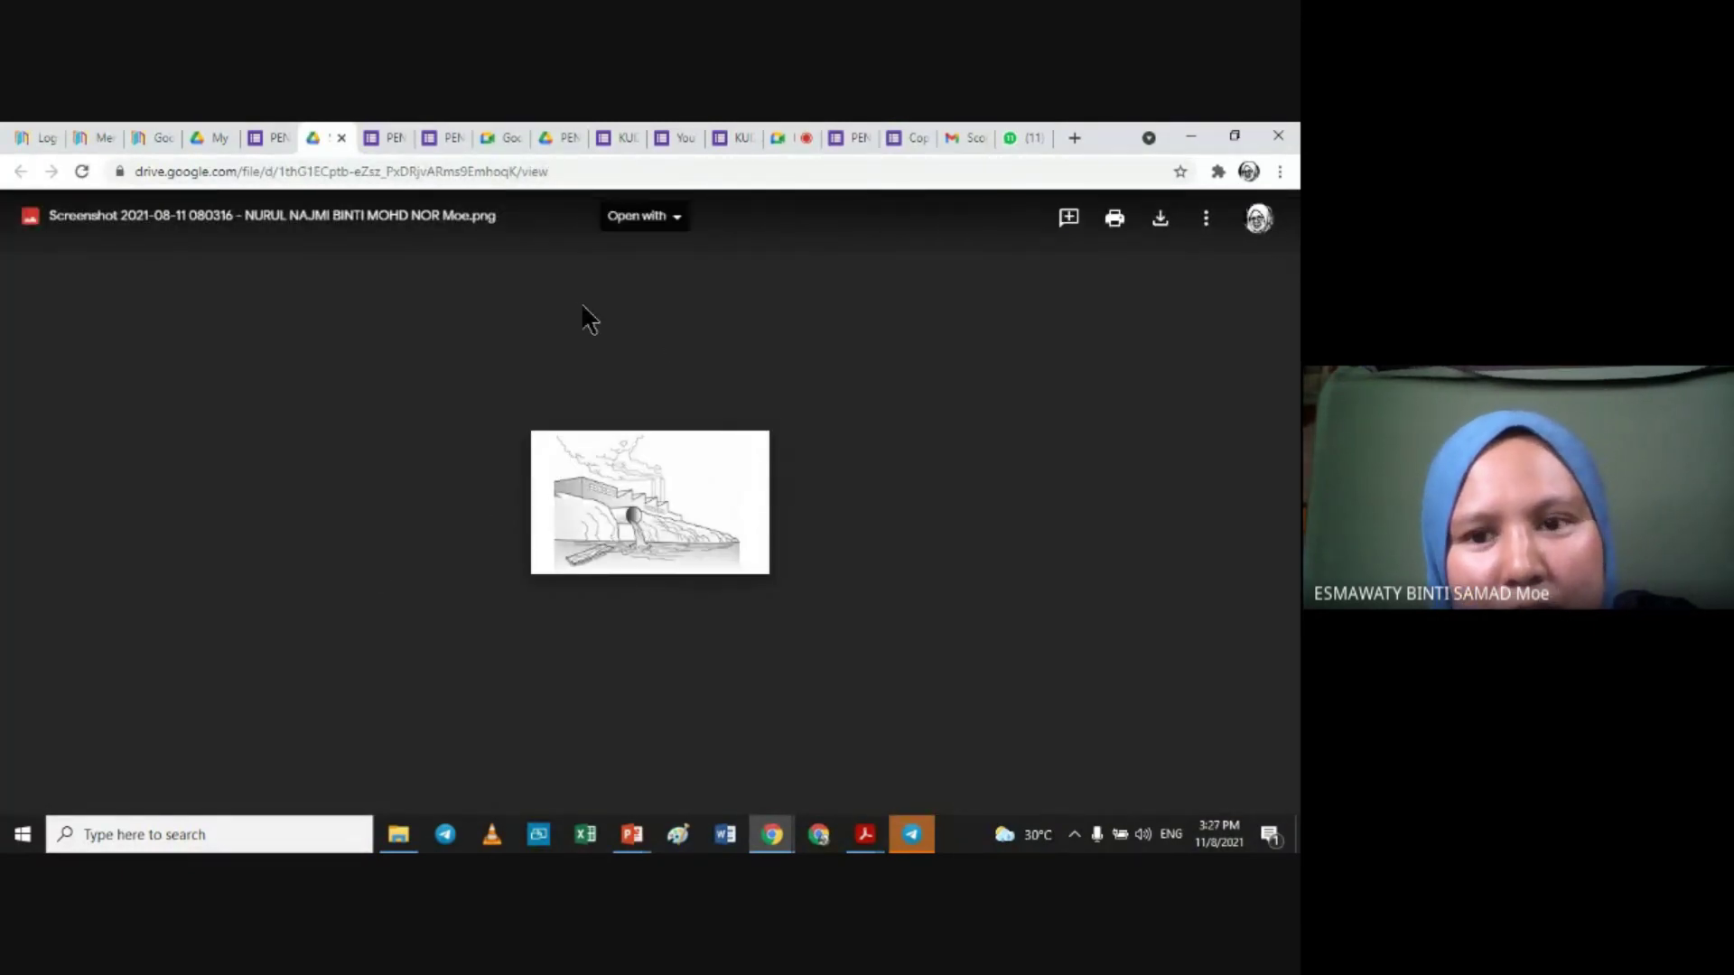
click(1206, 219)
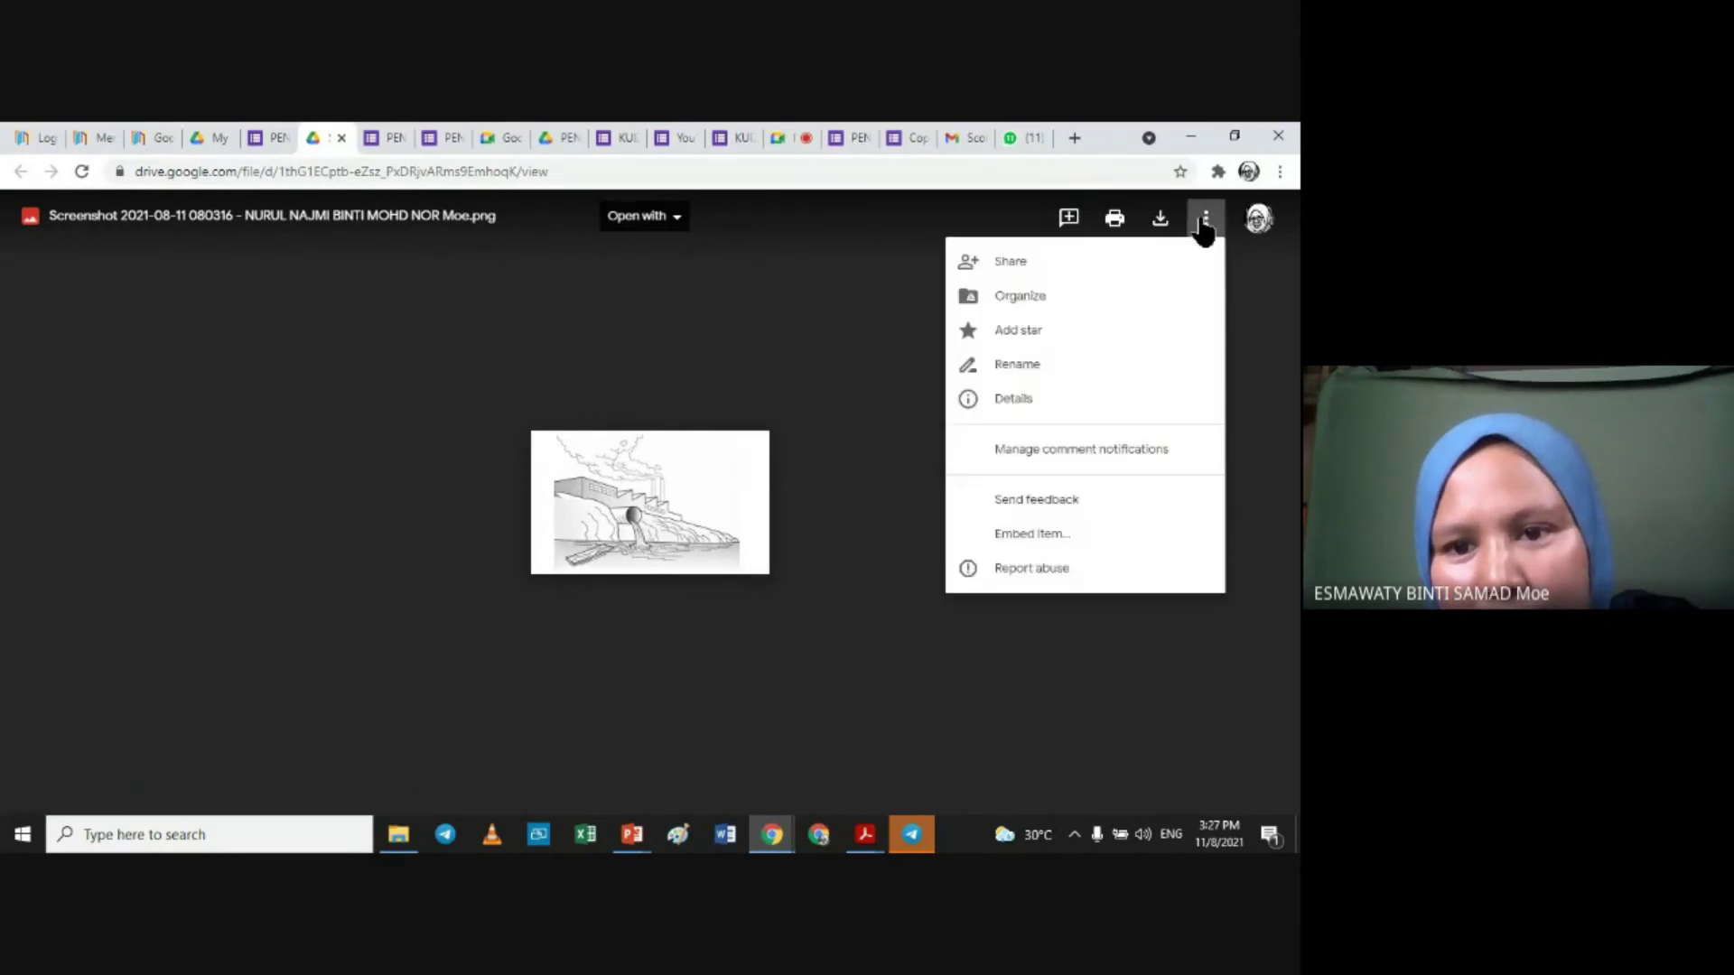
click(1205, 226)
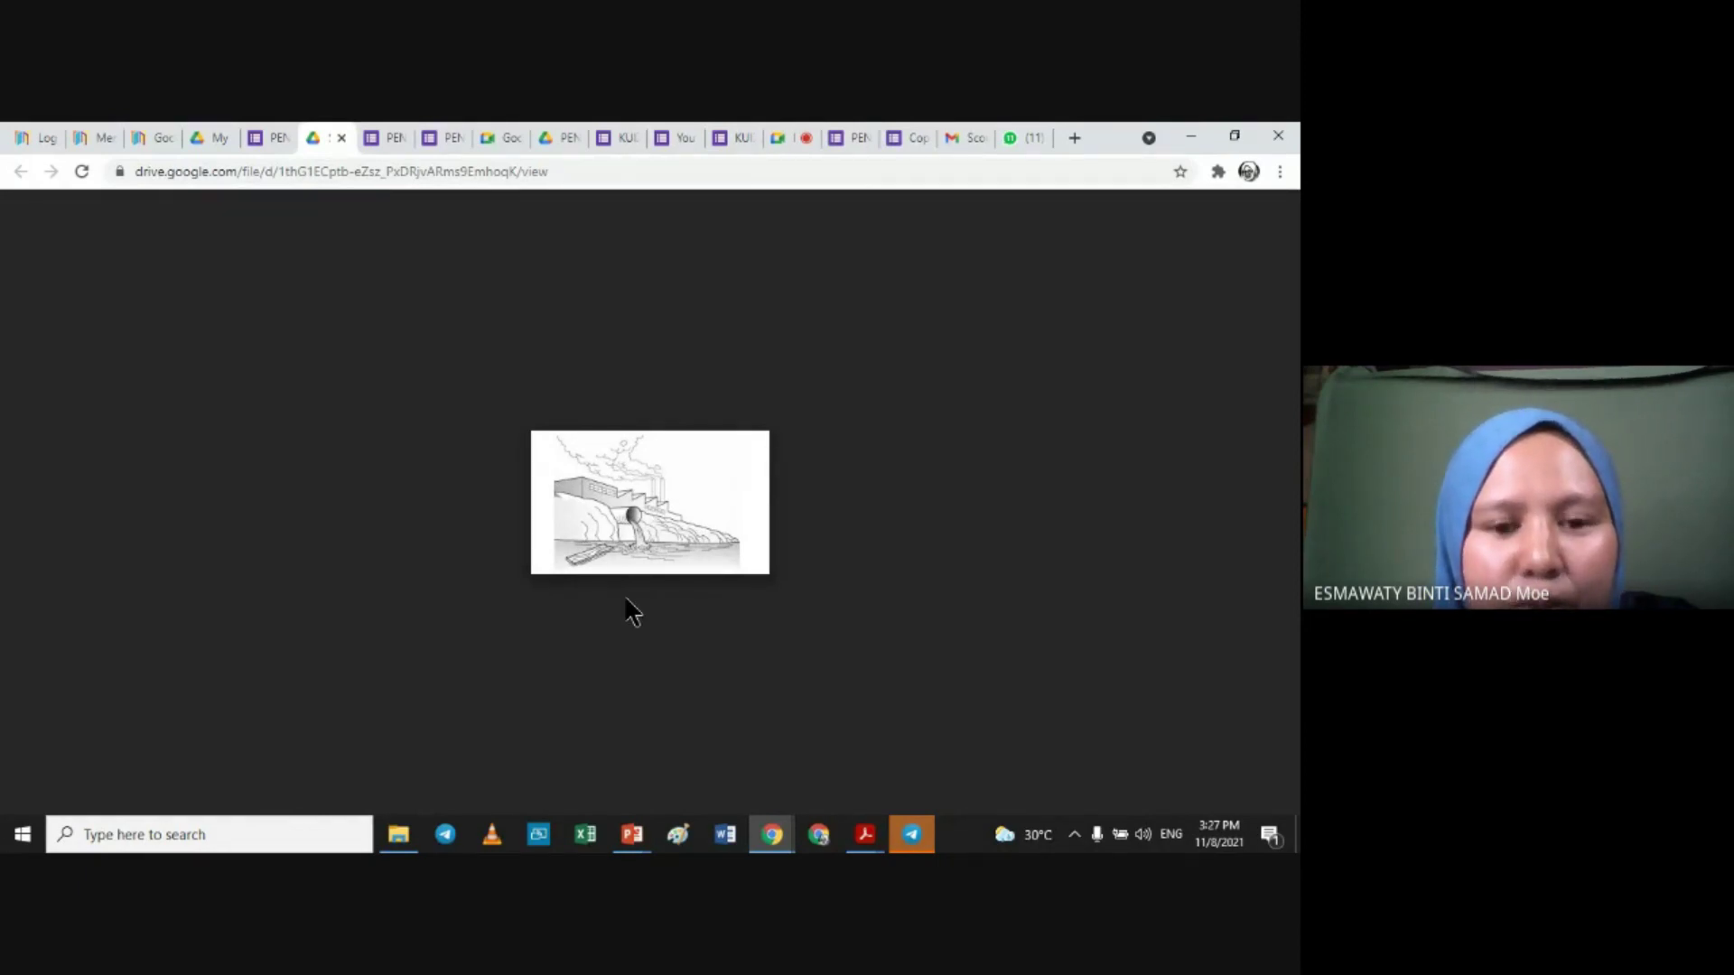
Step: Return to the first response in the form, award 6 points for SOALAN 1 in BAHAGIAN A, and save the score
click(267, 136)
drag(1295, 546, 1295, 401)
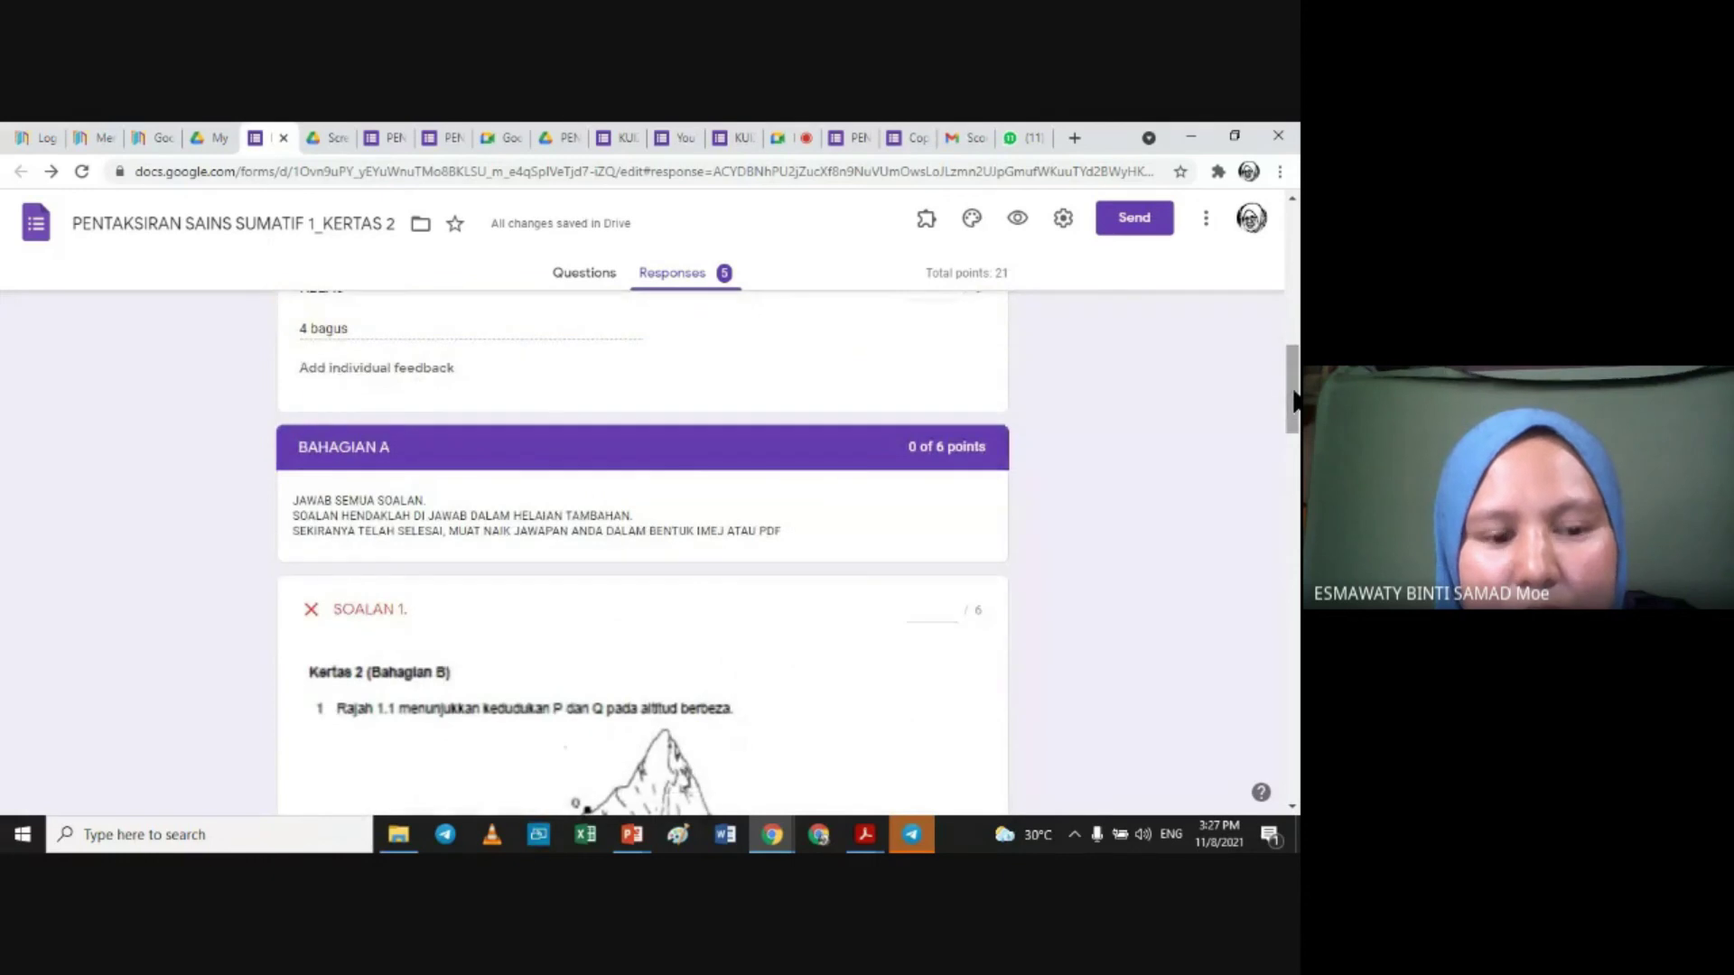
click(931, 607)
text(6)
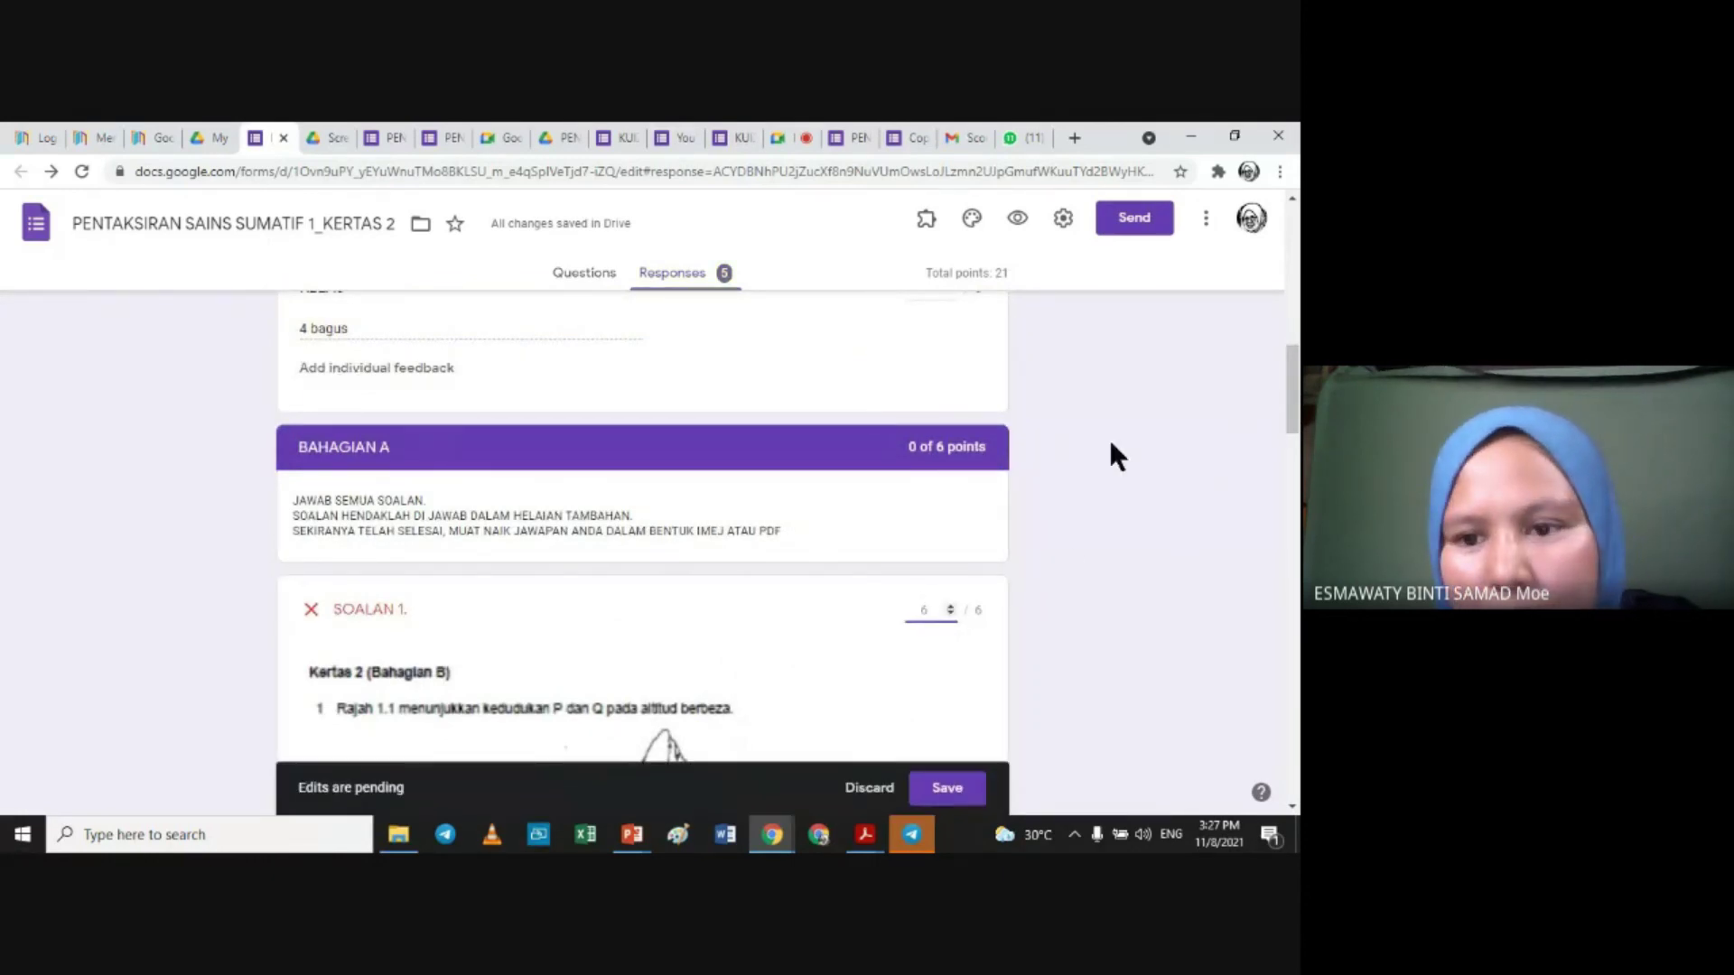
click(947, 788)
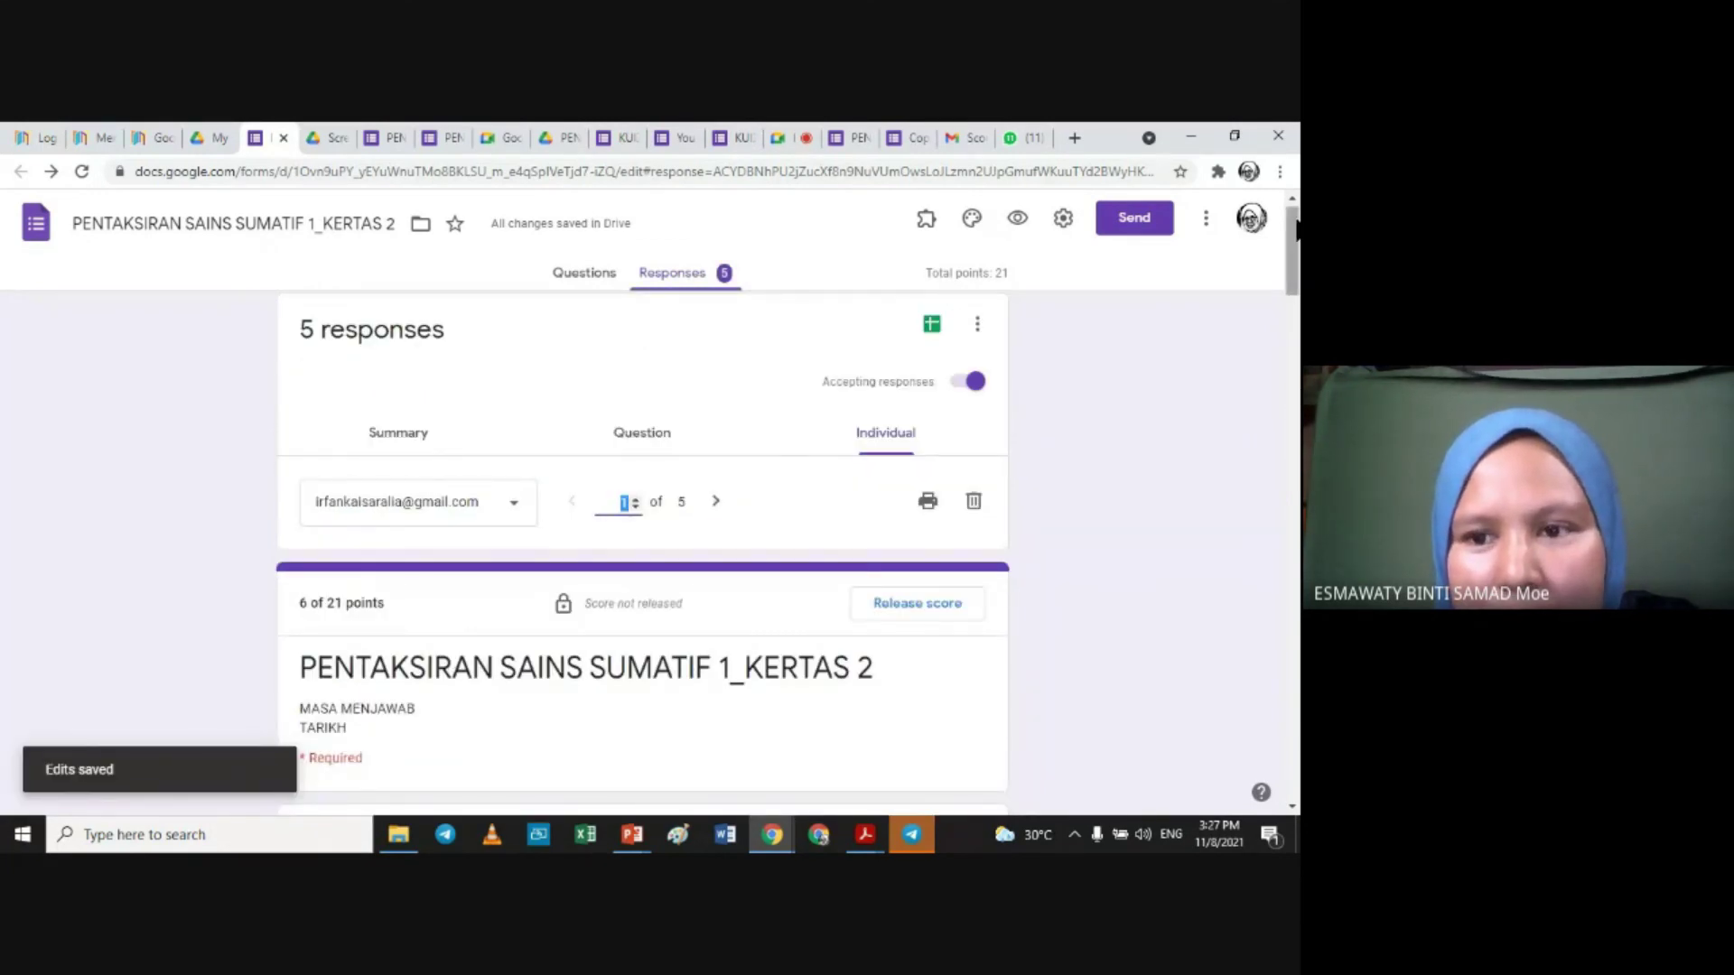
Step: Award 14 points for SOALAN 1 in BAHAGIAN B of the first response and save the score
drag(1296, 233, 1296, 565)
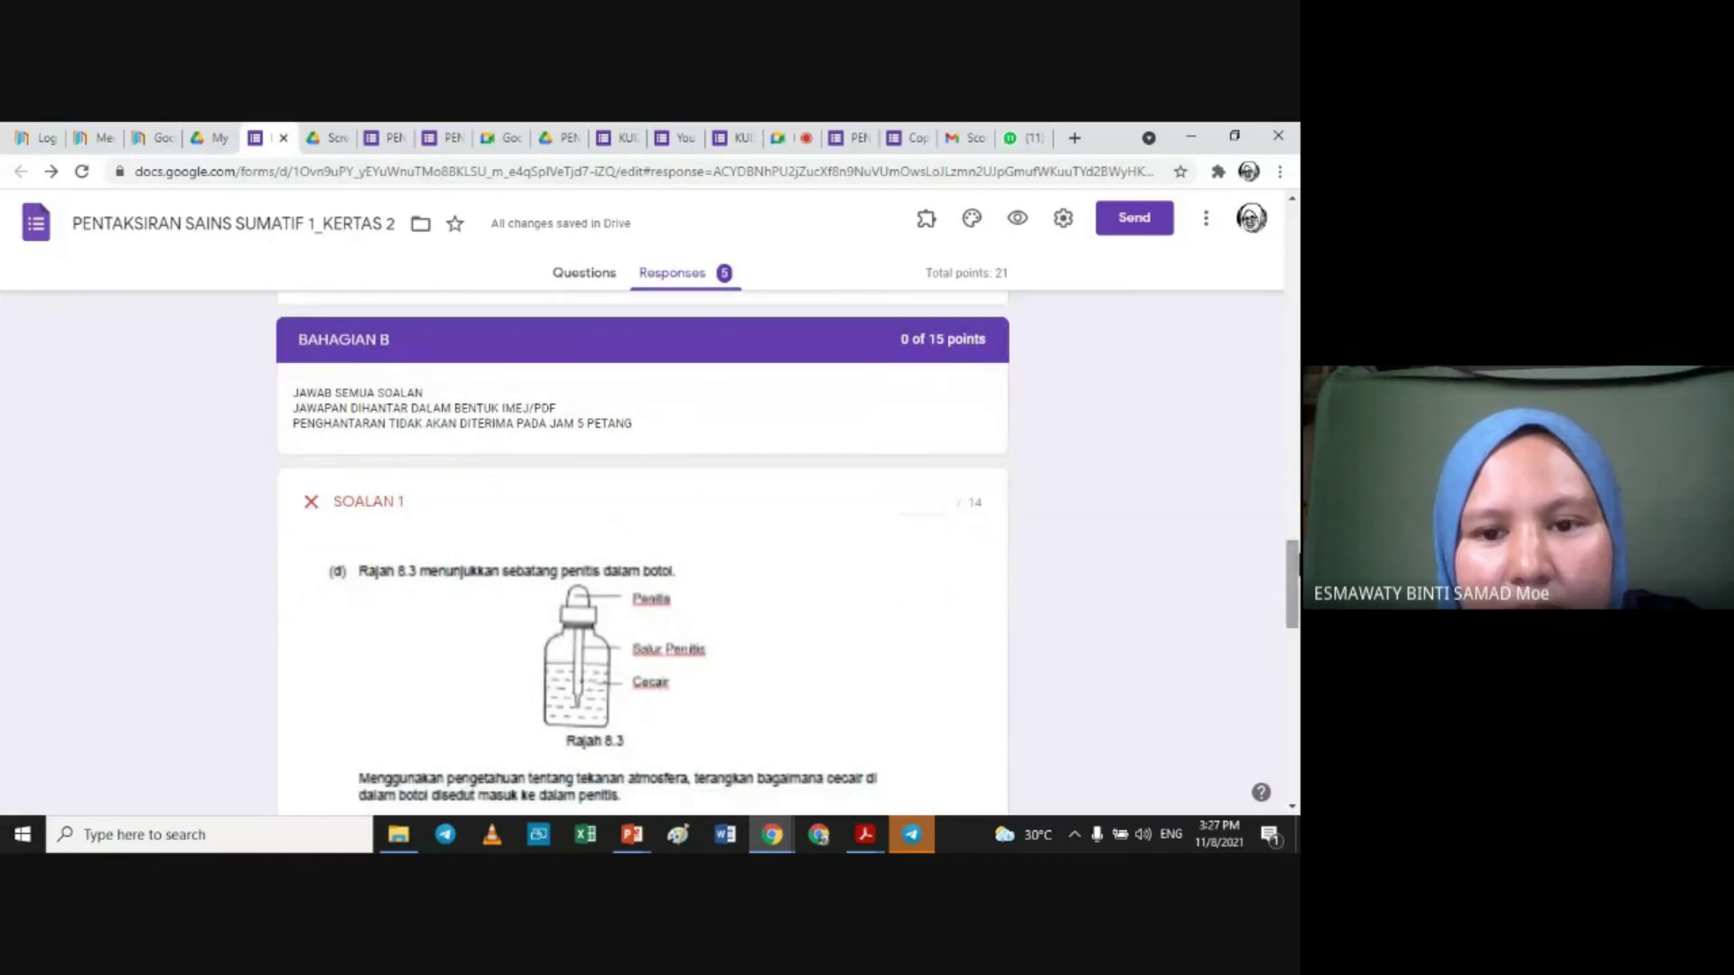
click(928, 503)
text(14)
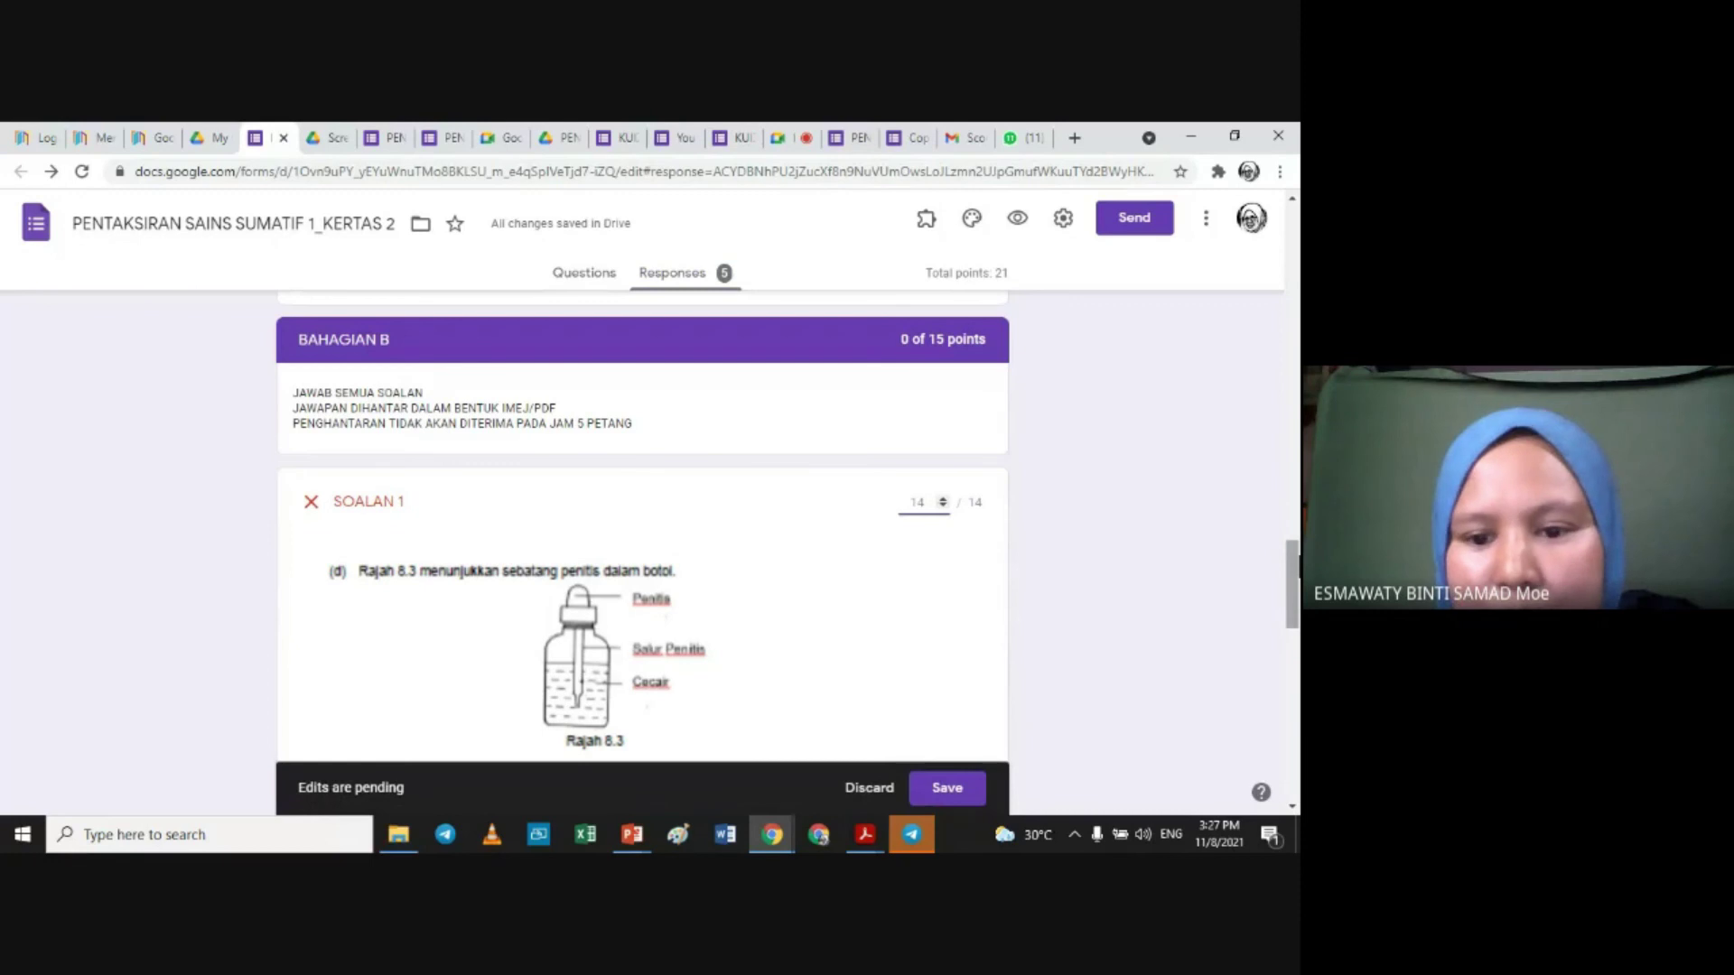
click(950, 788)
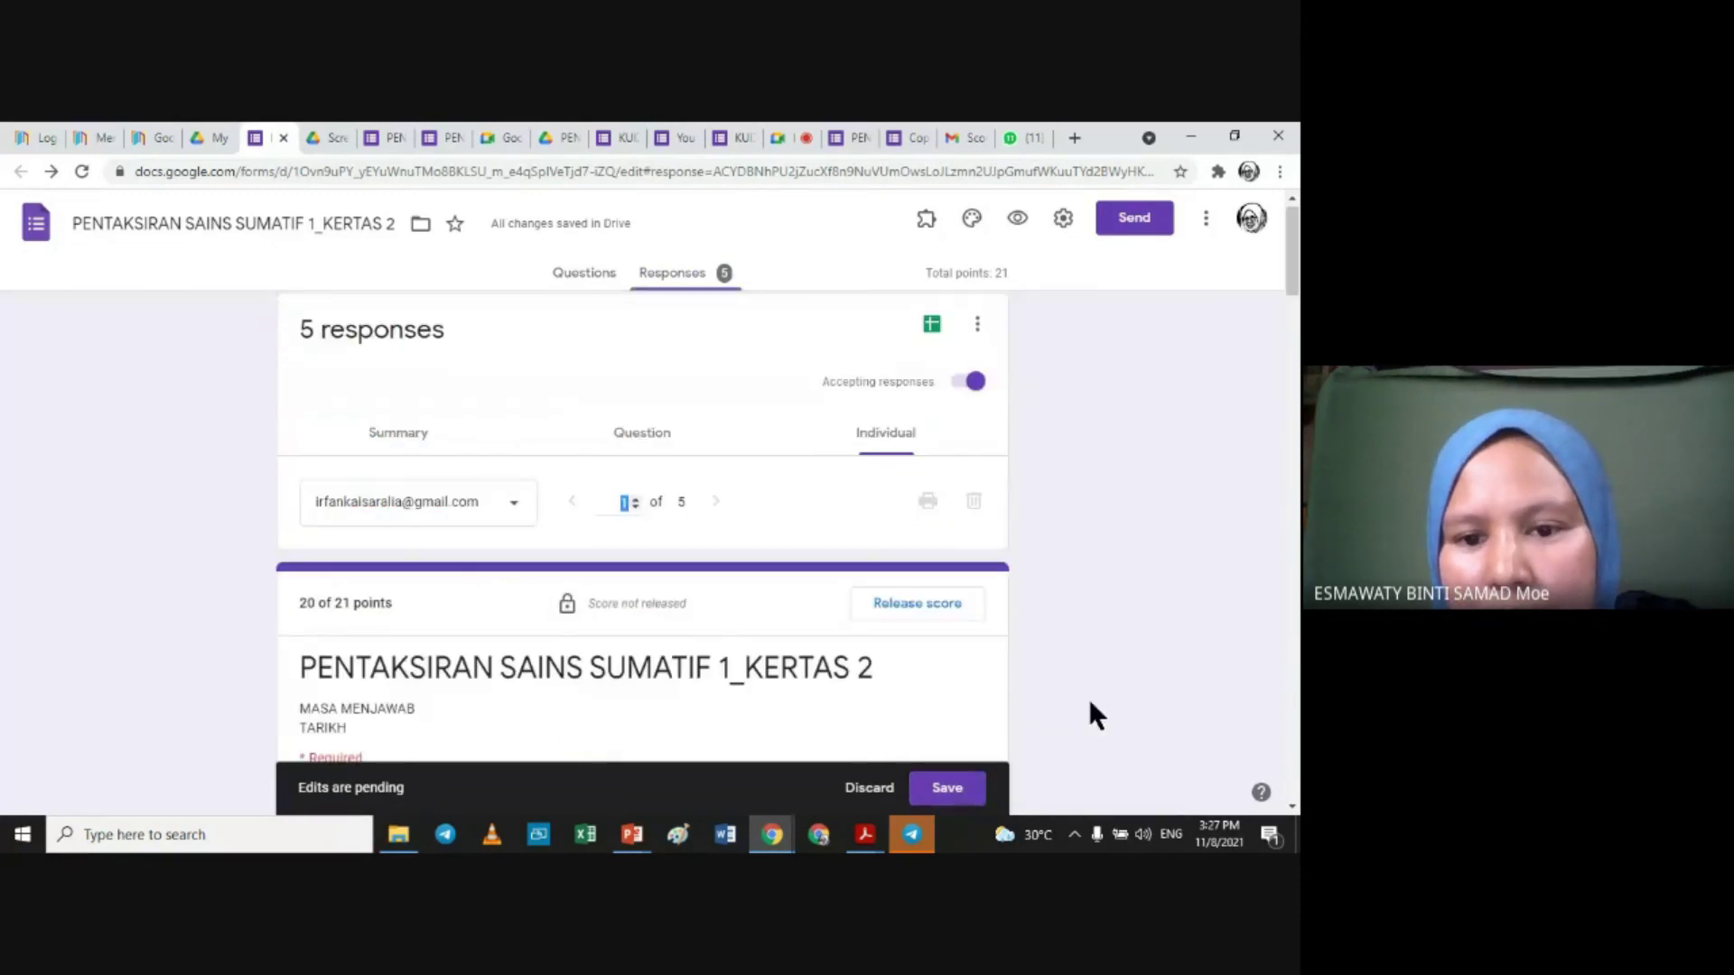
Step: Give the final microorganism question in the first response 0 points and save the score
drag(1289, 271, 1293, 768)
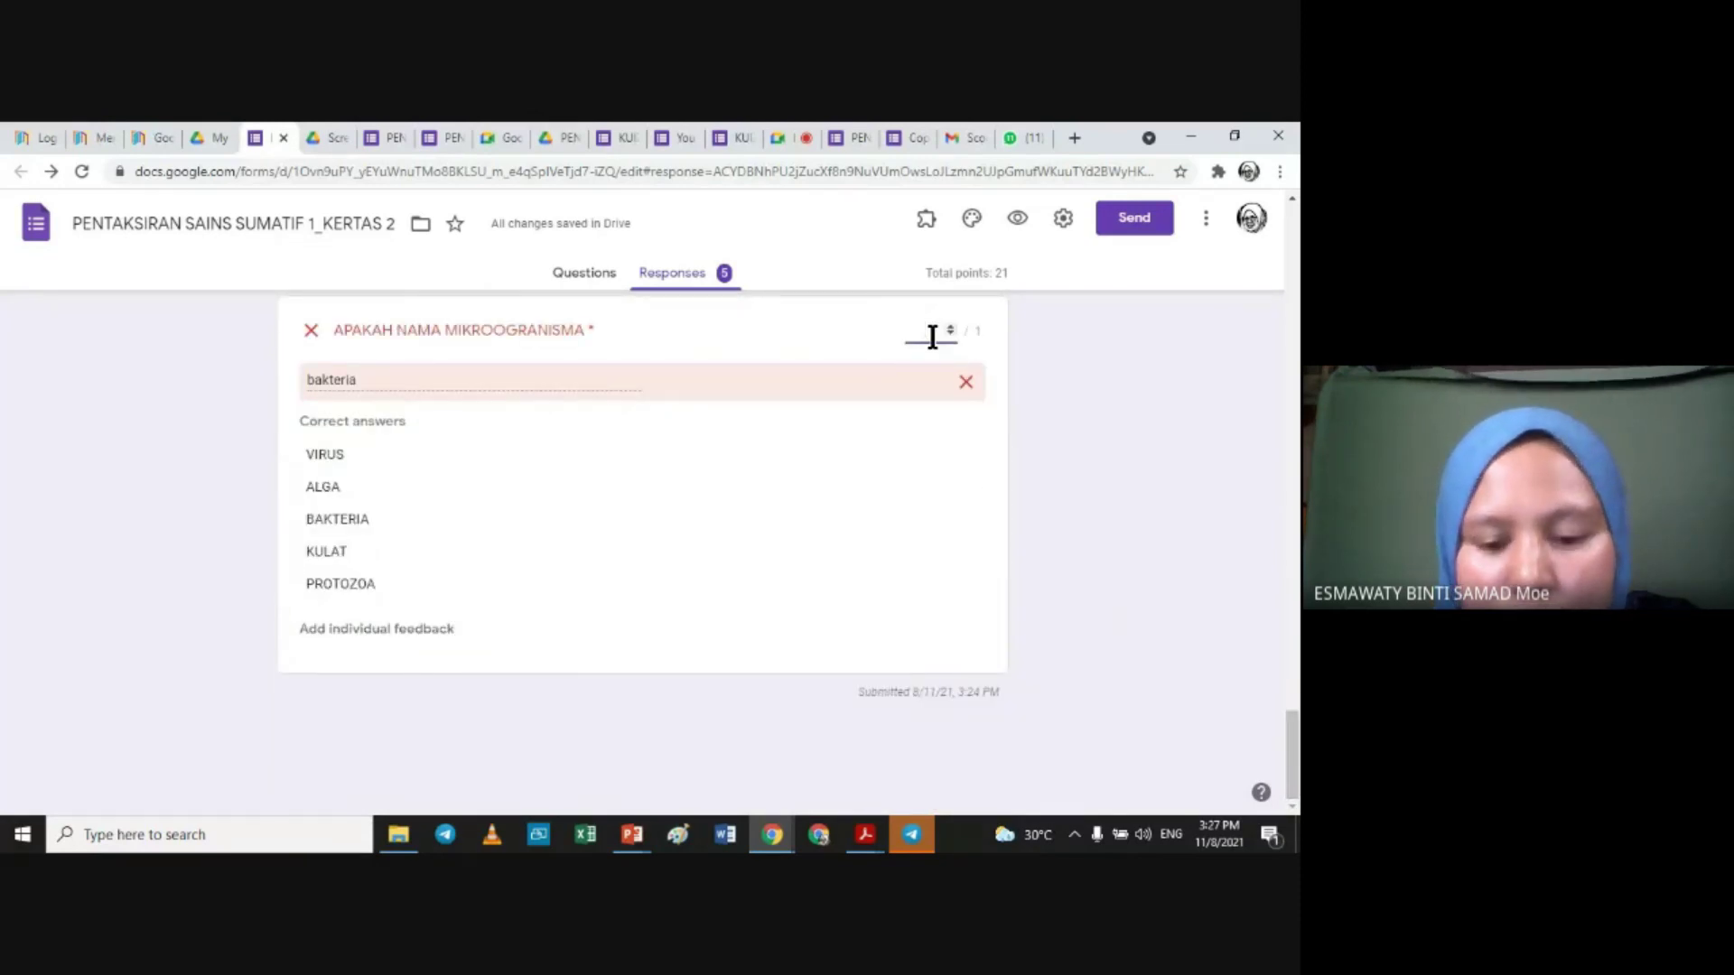
text(0)
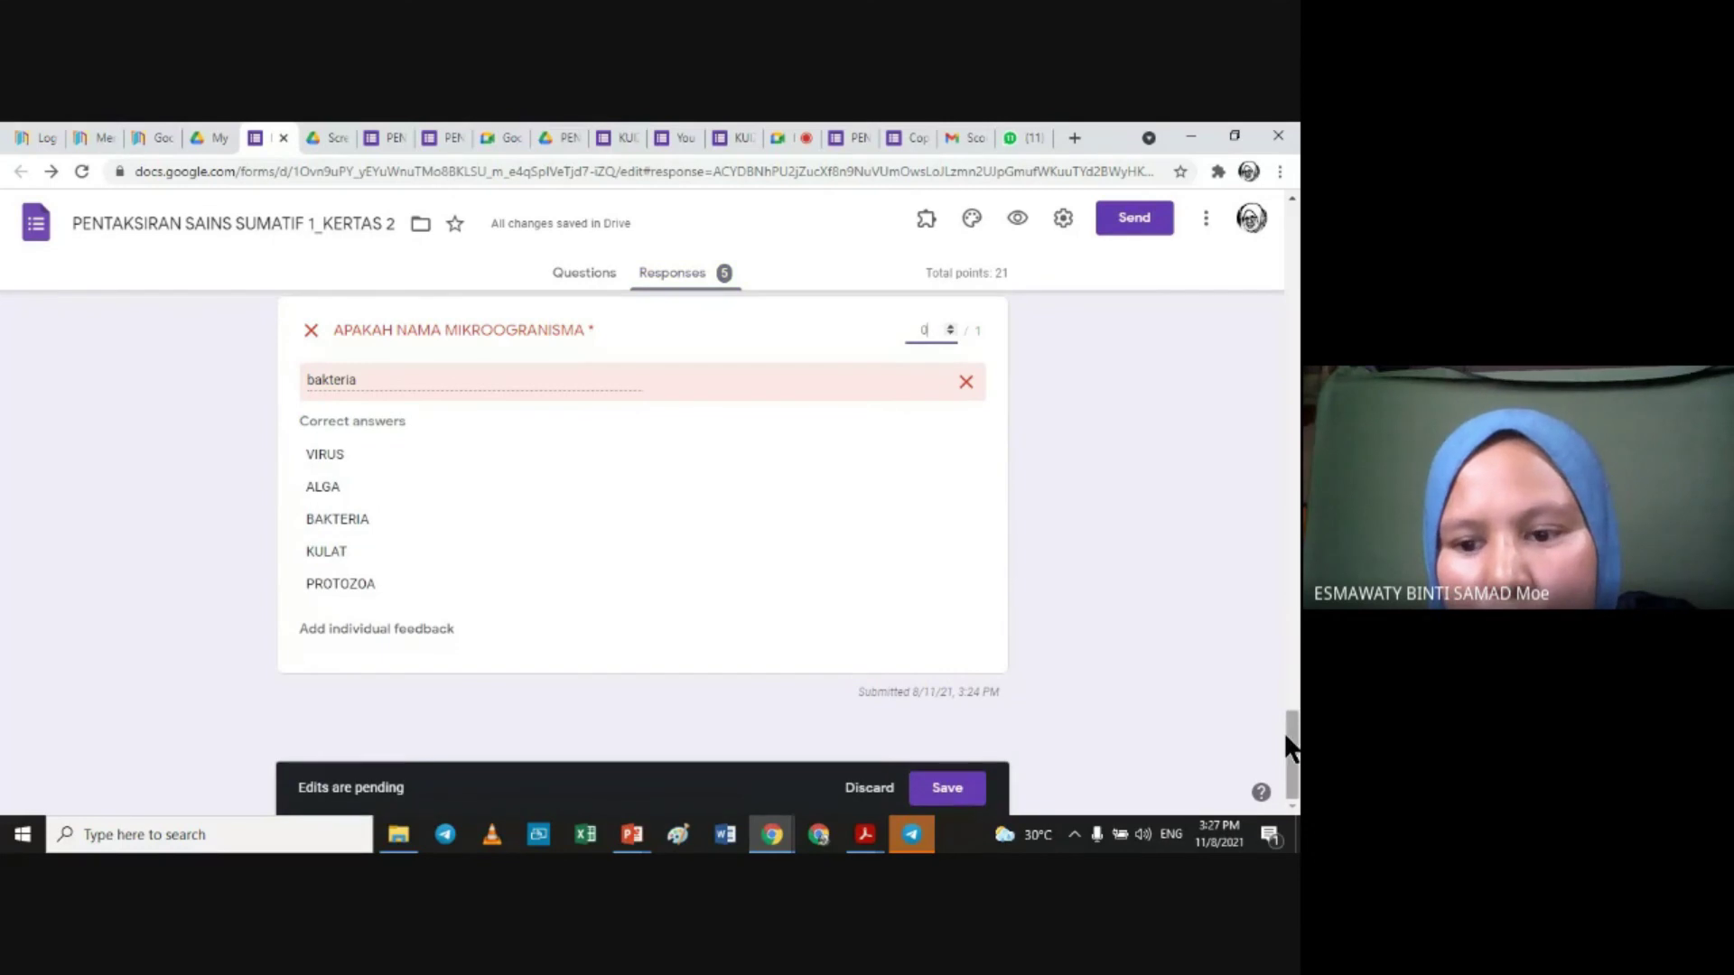
click(940, 791)
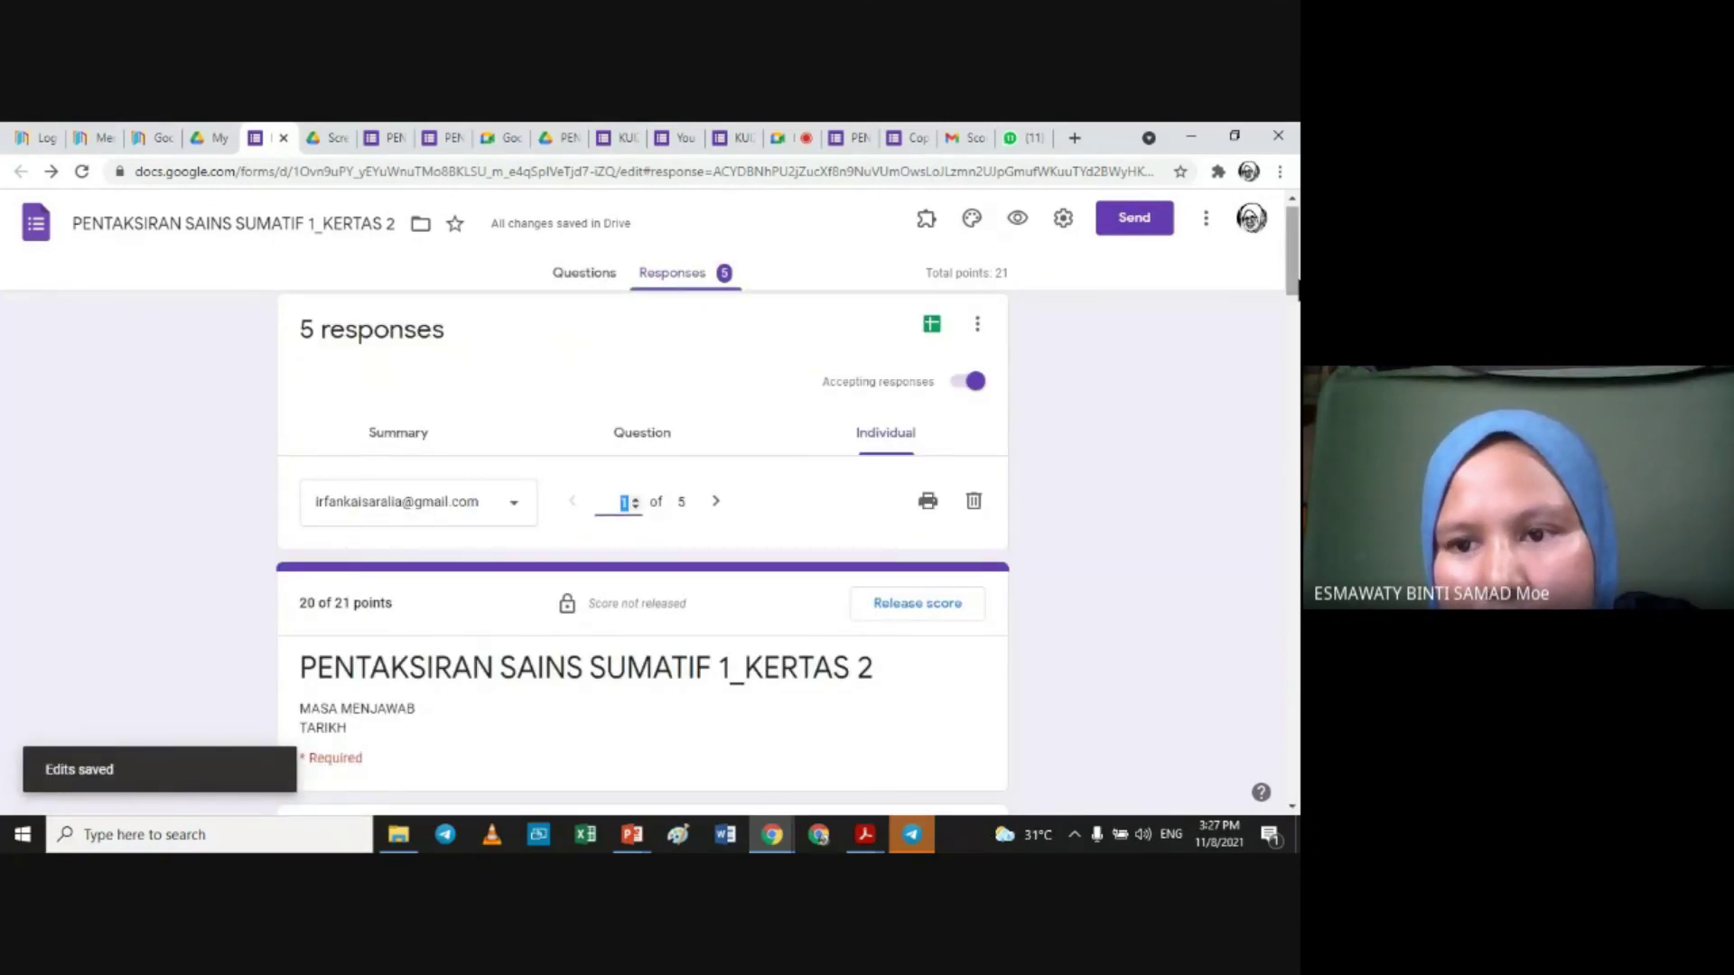
Step: Review the points recorded for BAHAGIAN A and BAHAGIAN B throughout the graded first response
scroll(643, 541, down, 7)
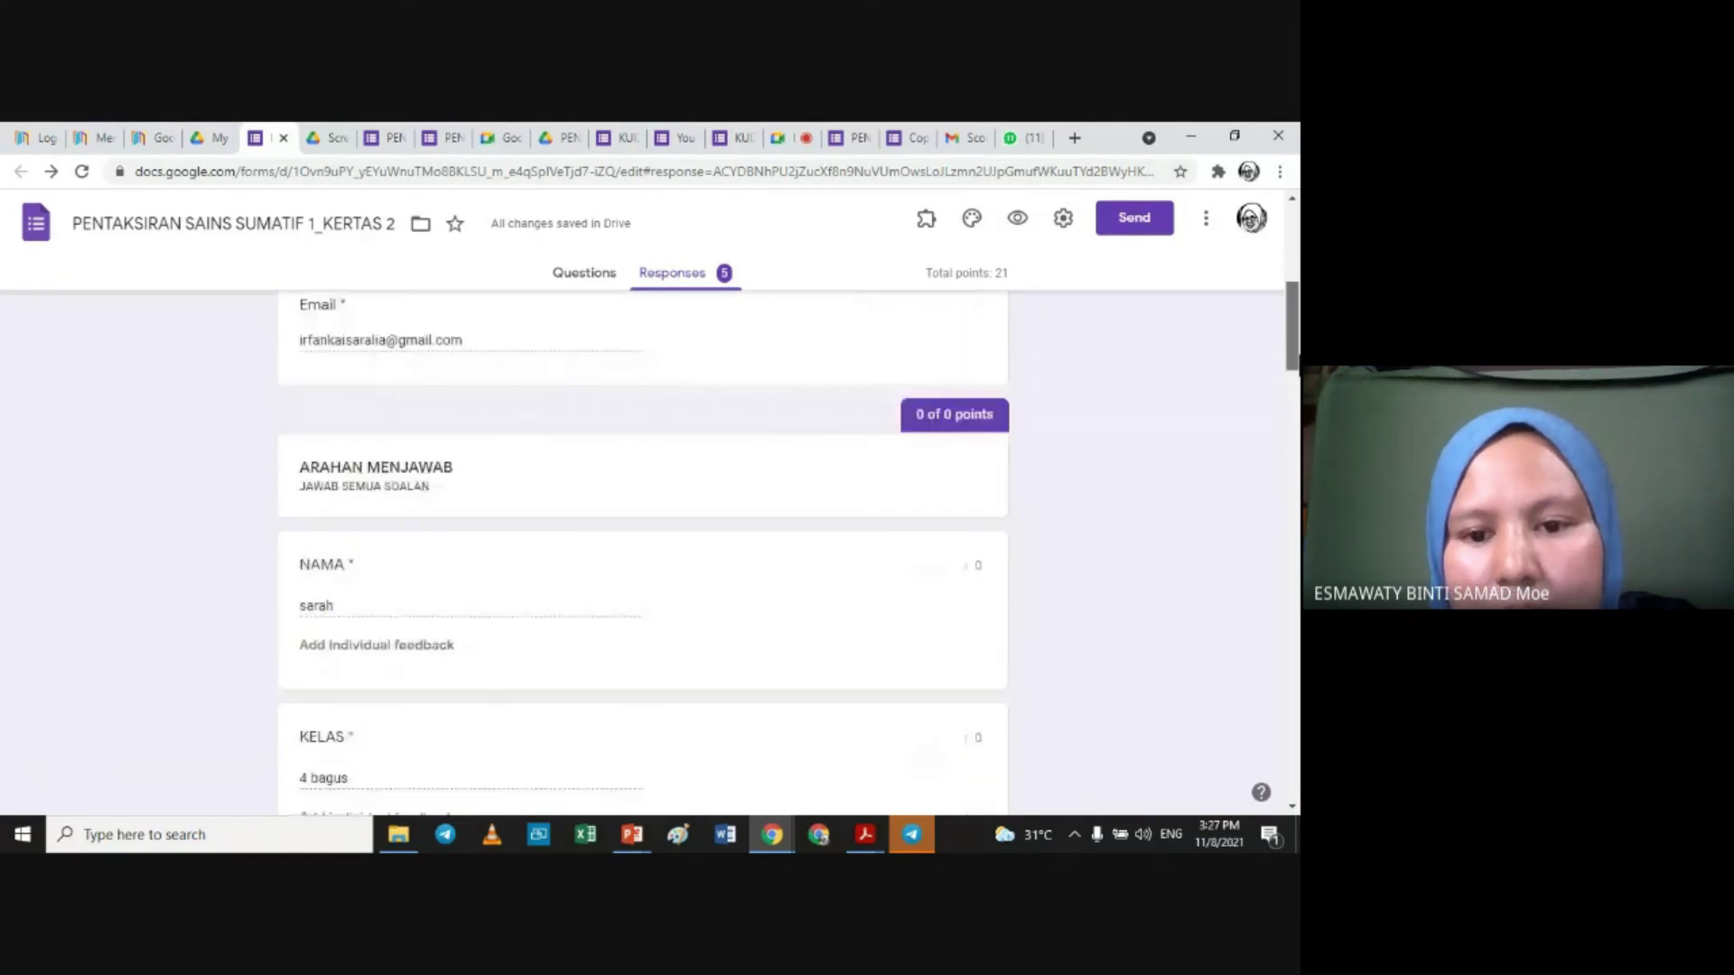
scroll(643, 542, down, 4)
scroll(643, 542, down, 2)
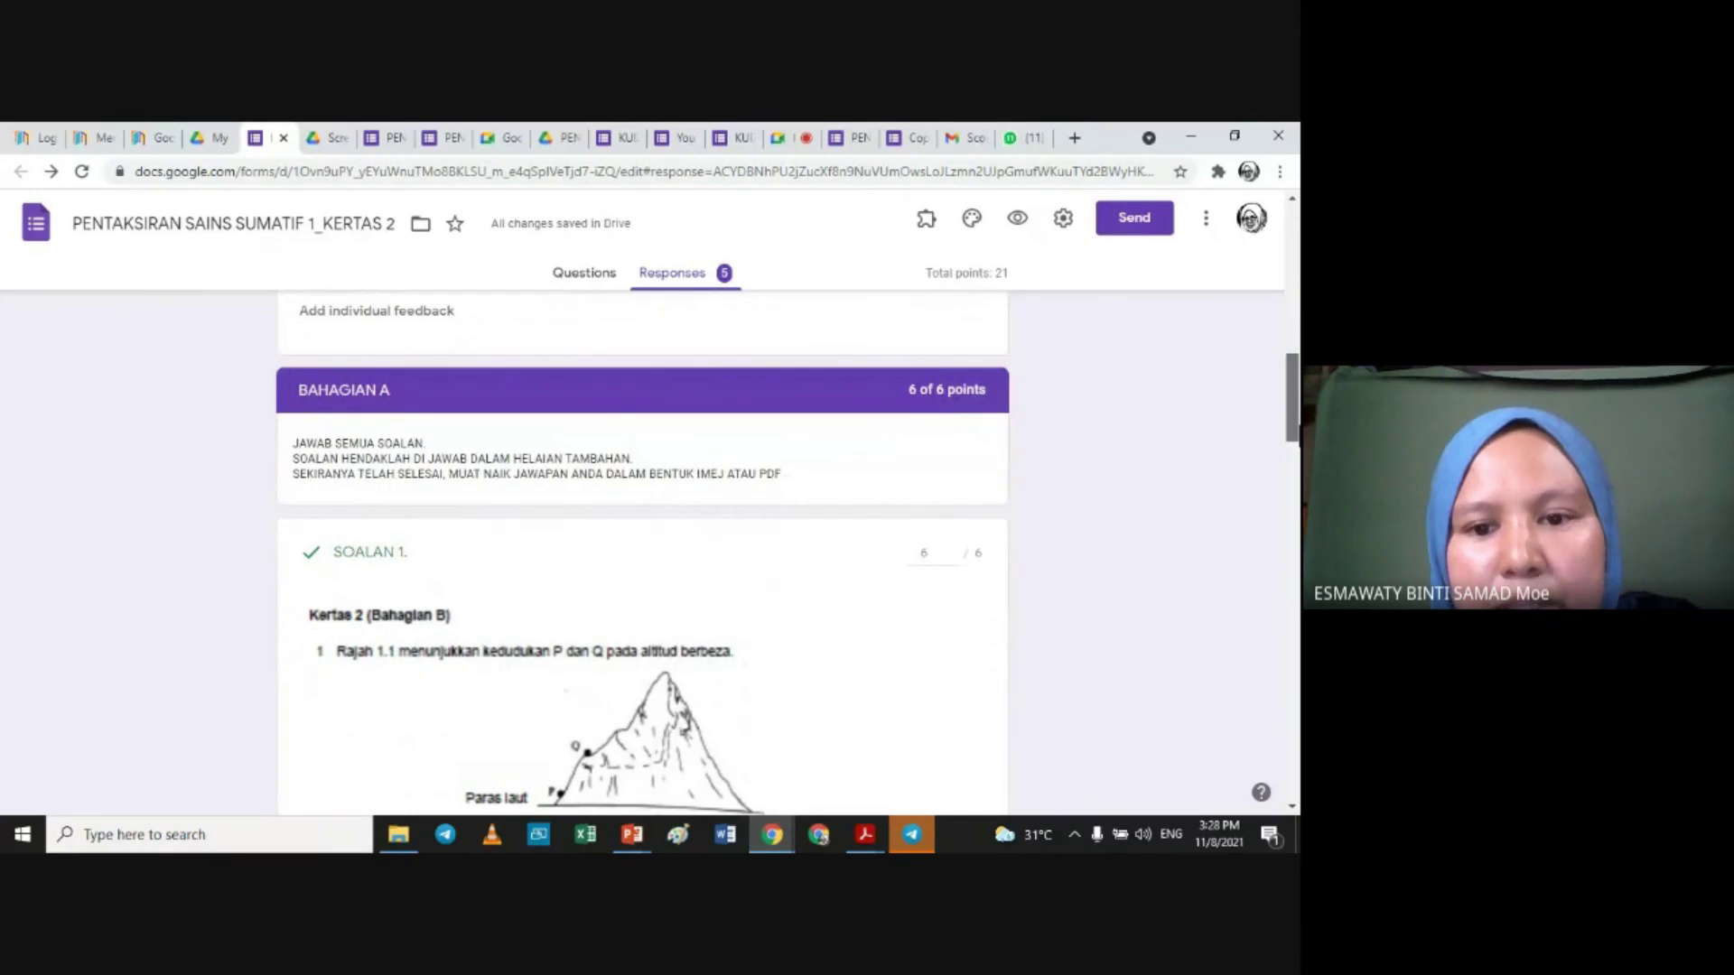
scroll(643, 542, down, 10)
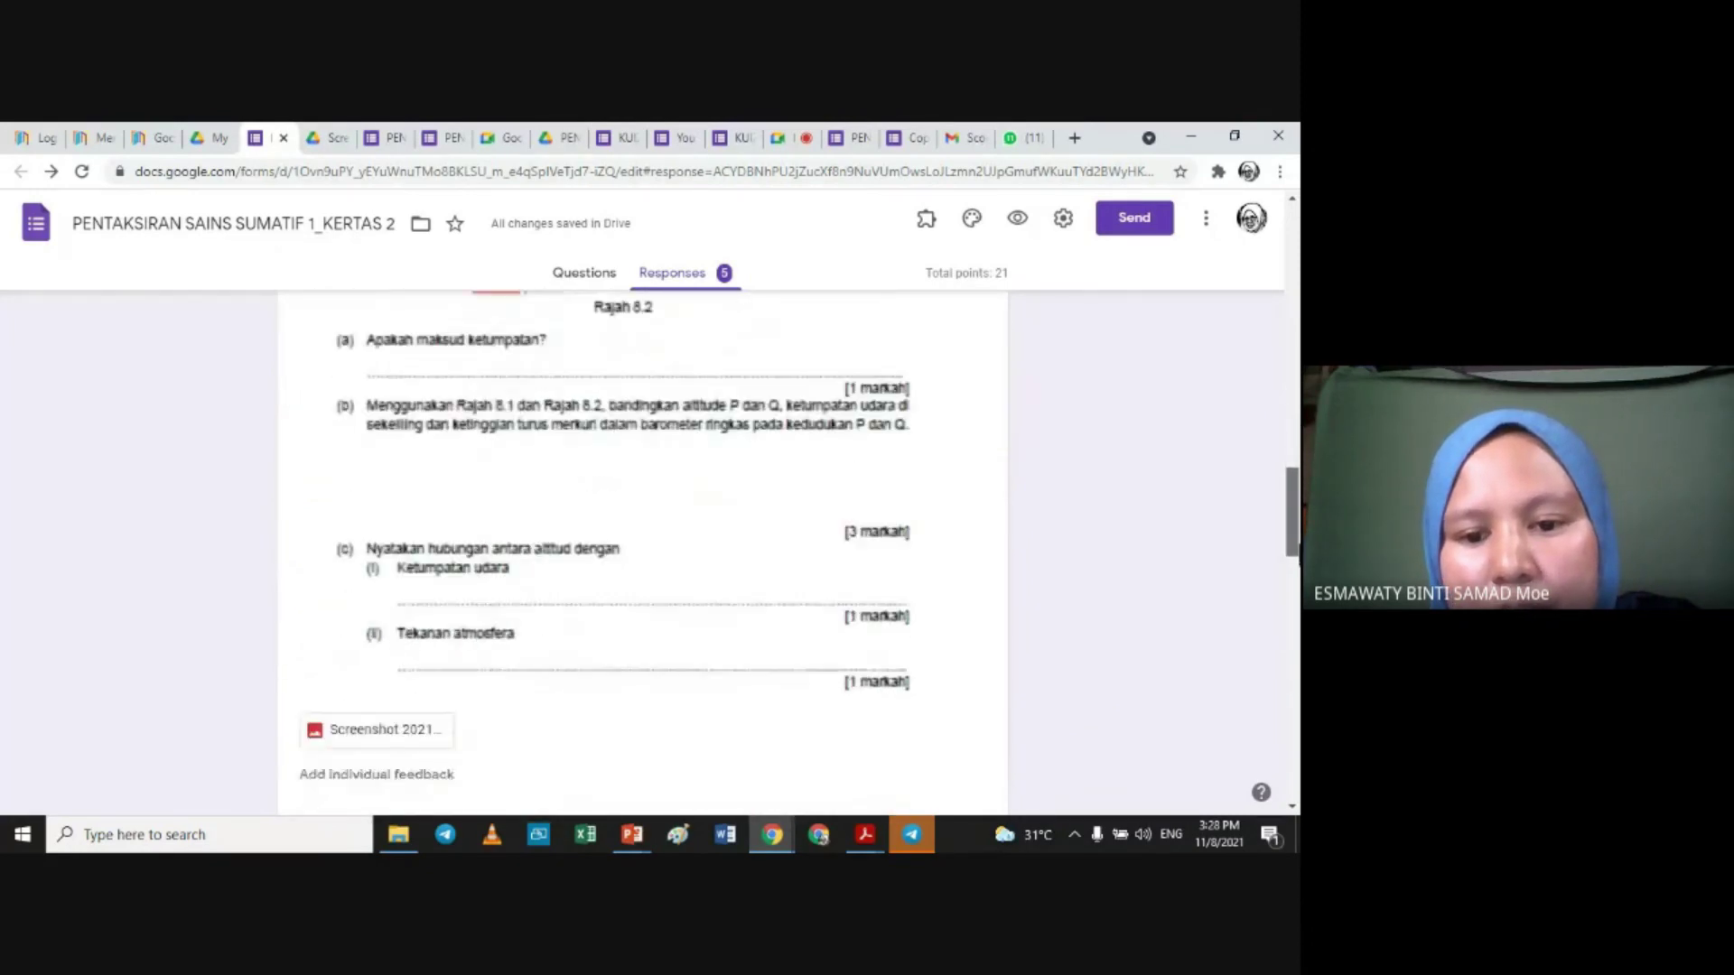
scroll(643, 542, down, 4)
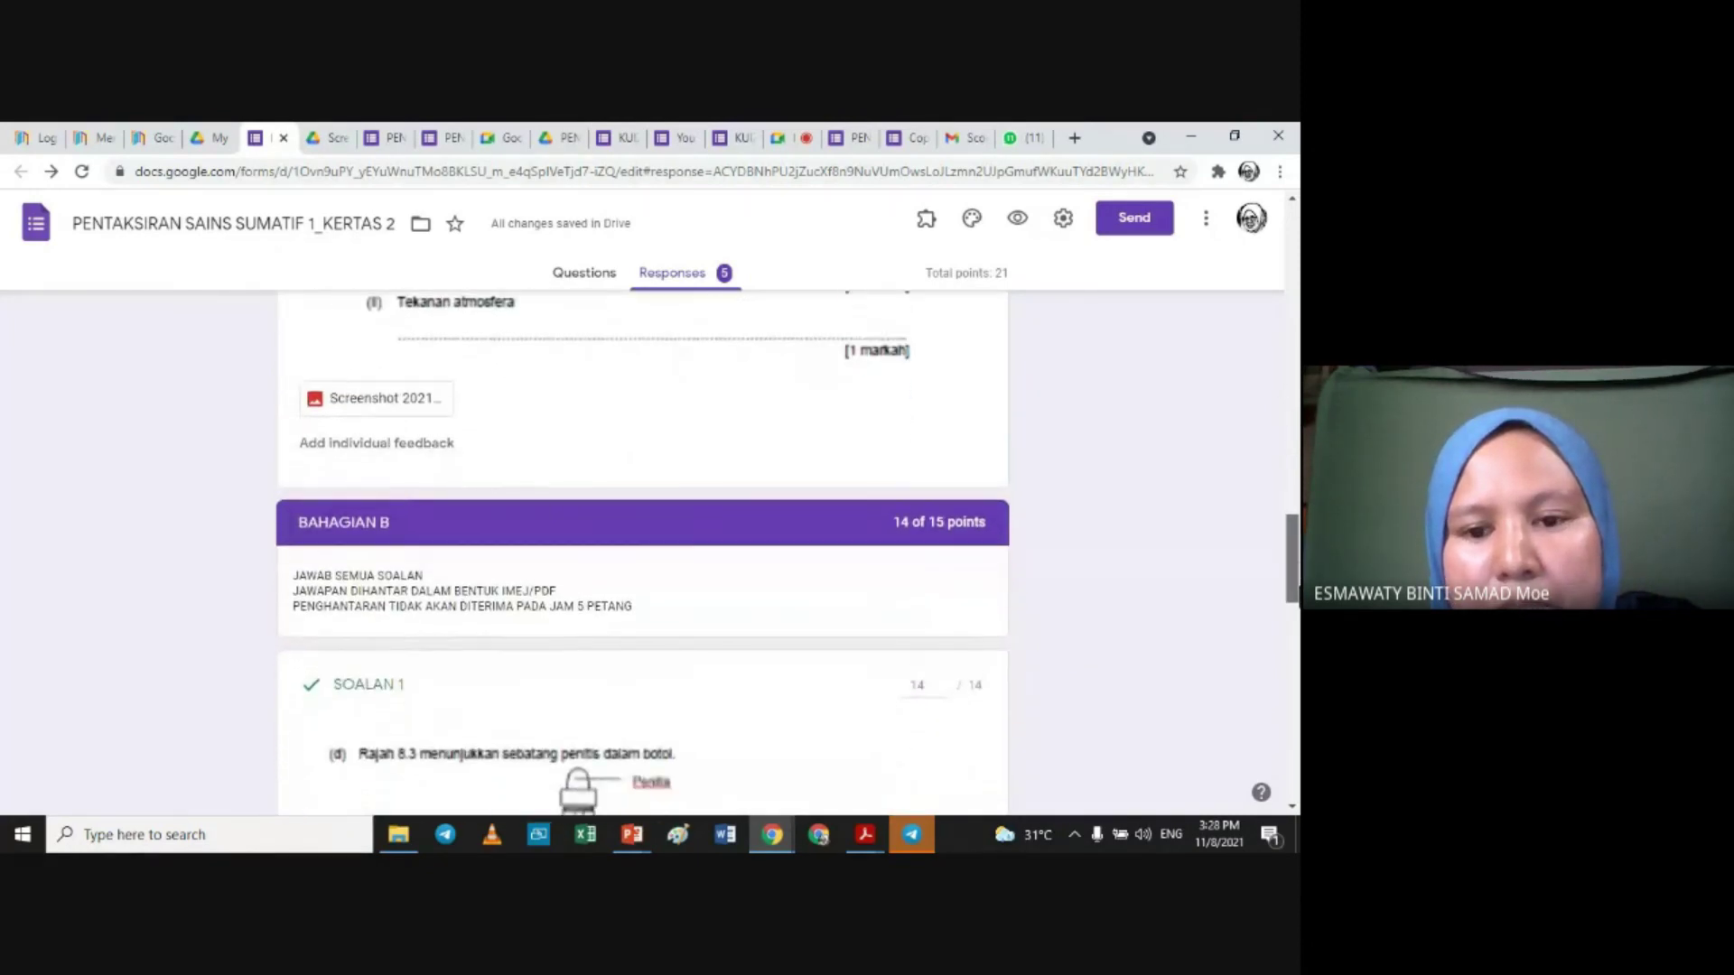
scroll(643, 542, down, 10)
scroll(1276, 583, down, 2)
scroll(1276, 584, up, 10)
drag(1276, 583, 1279, 416)
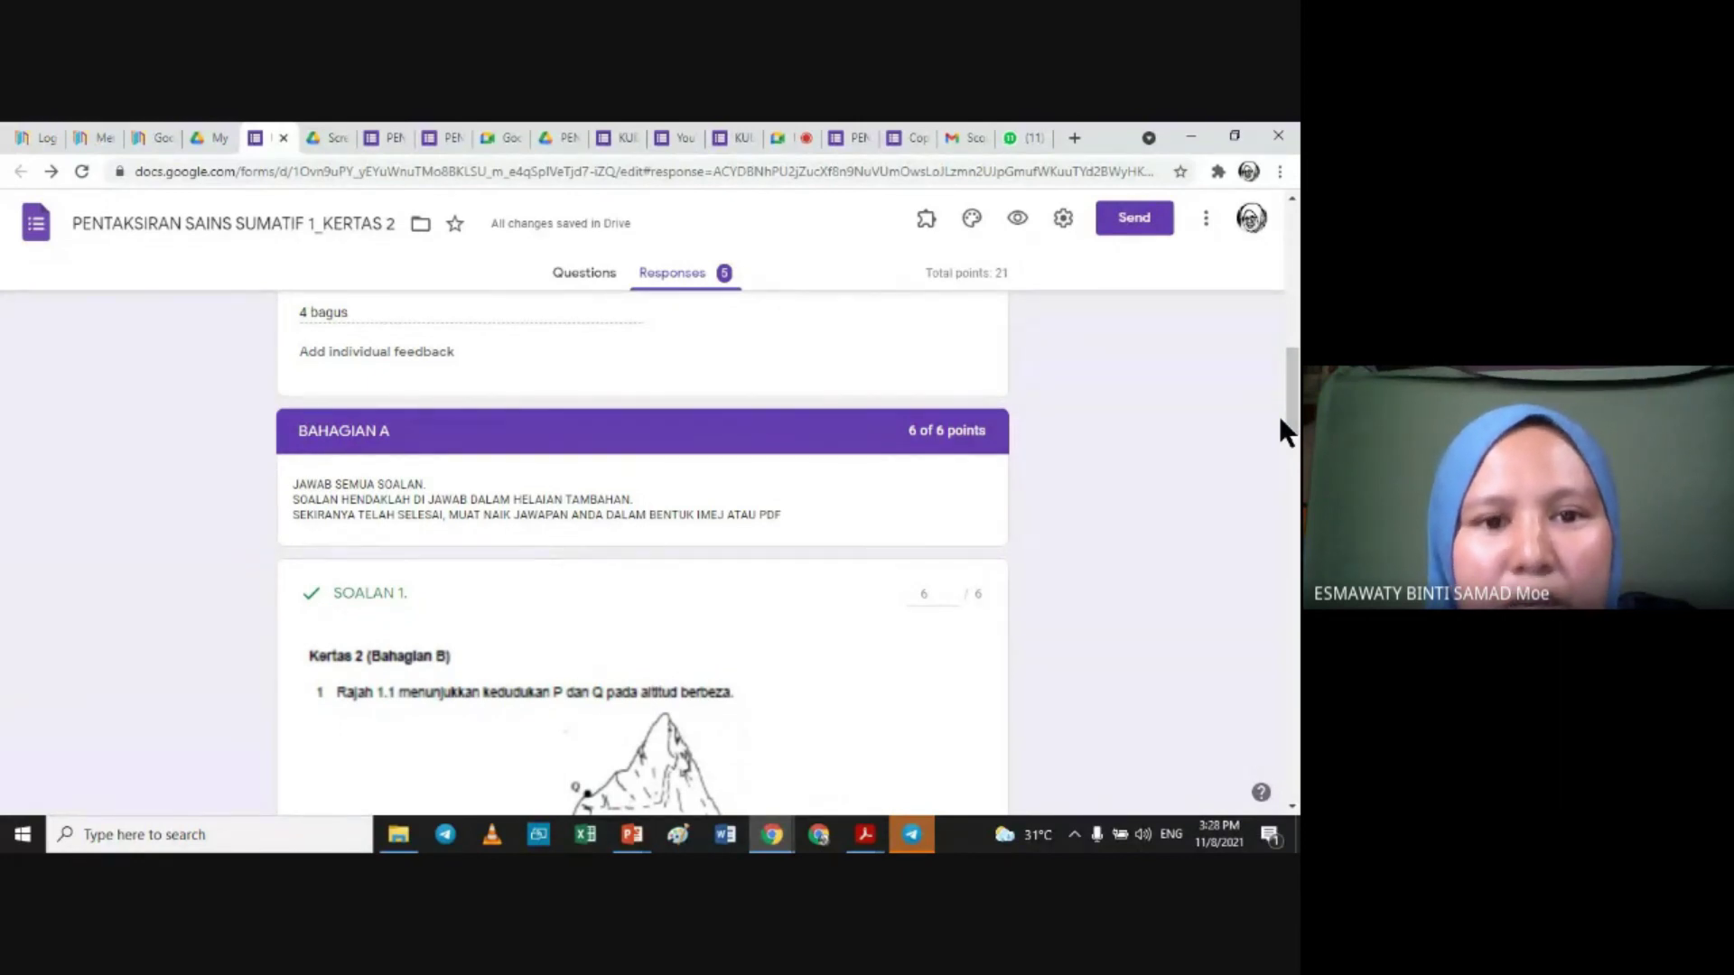
click(329, 136)
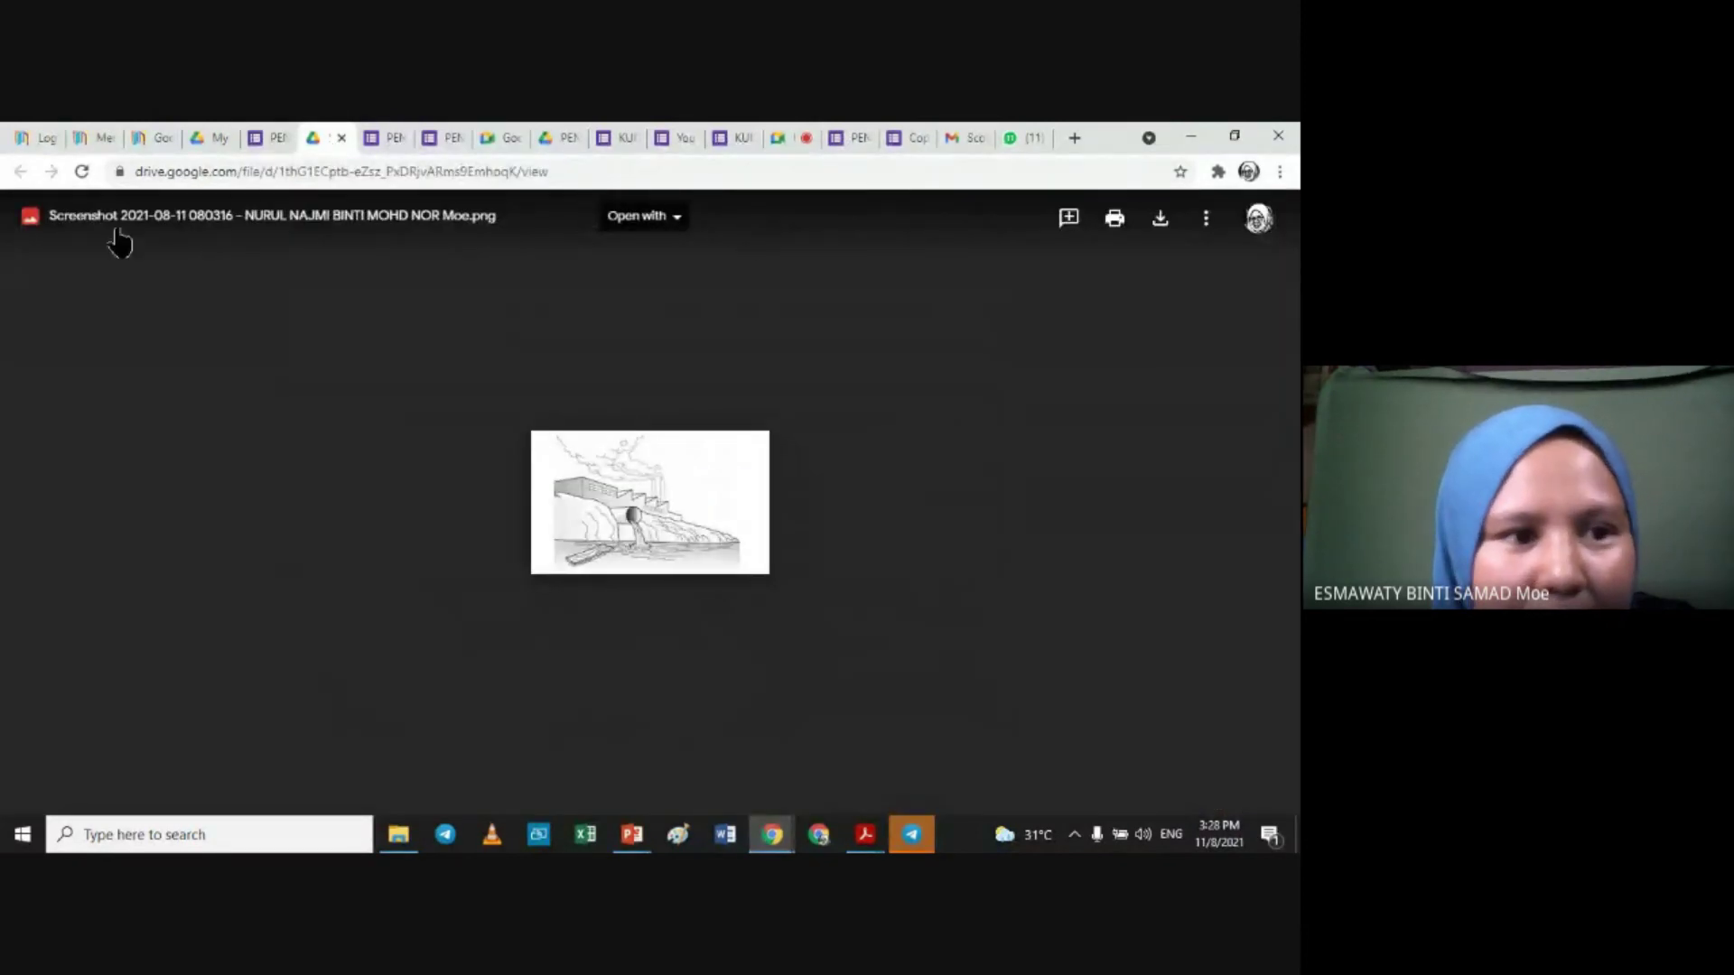
click(203, 135)
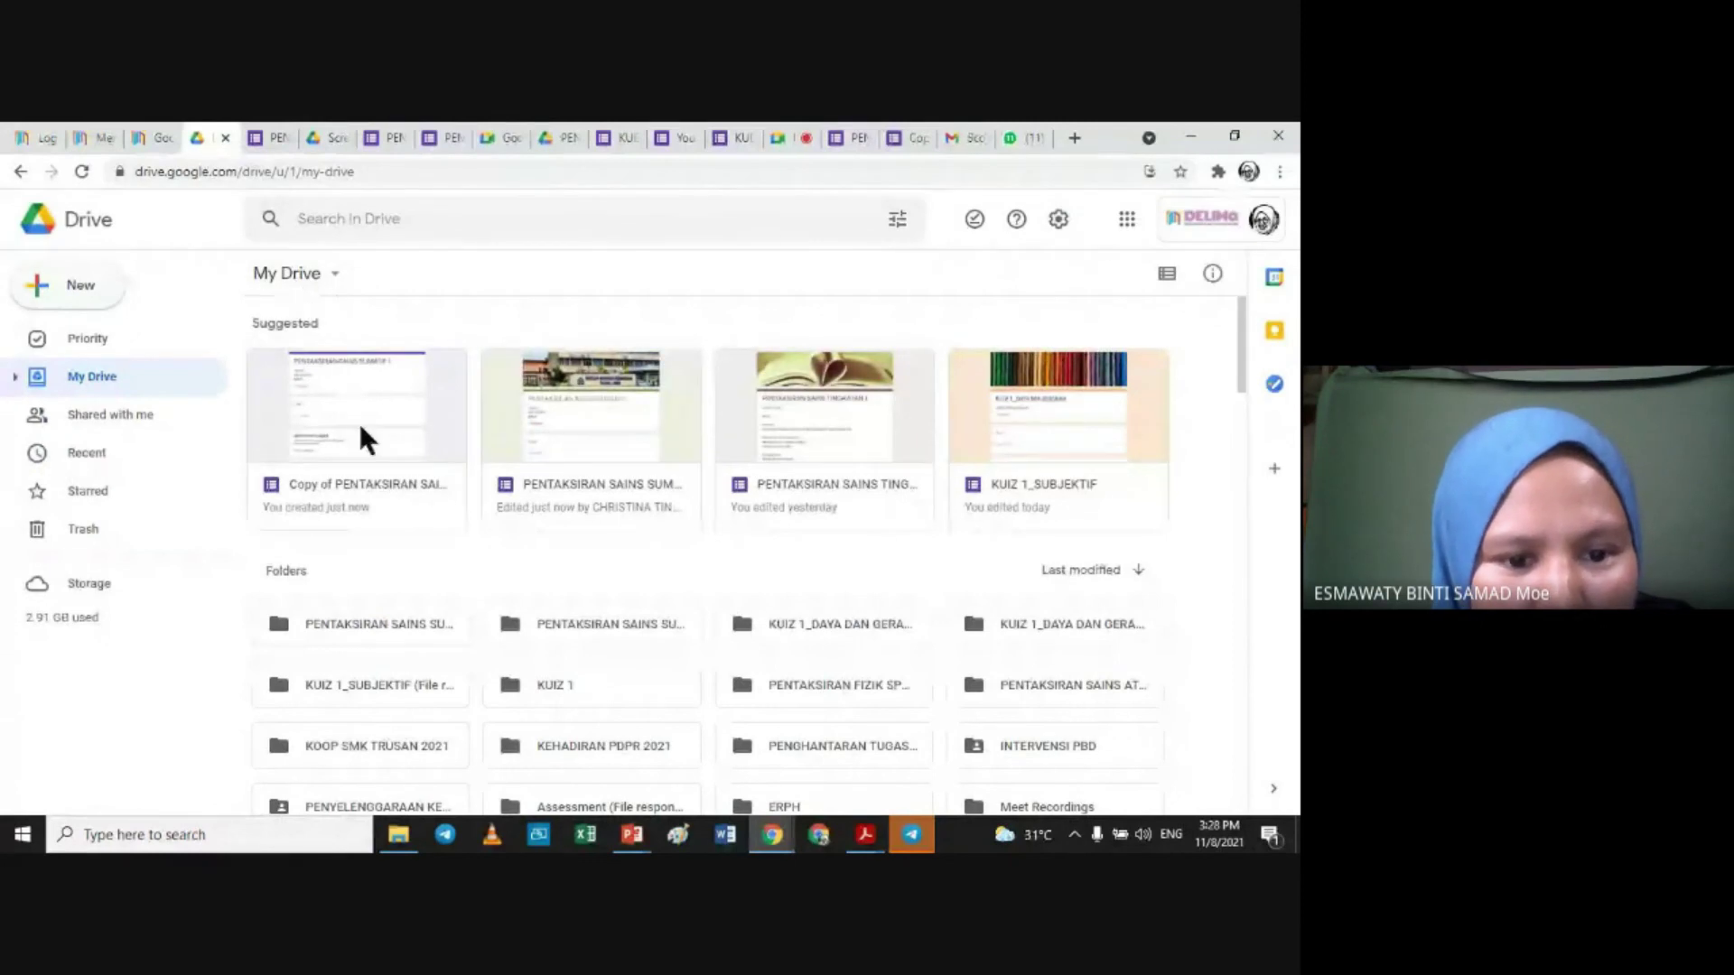
double_click(542, 621)
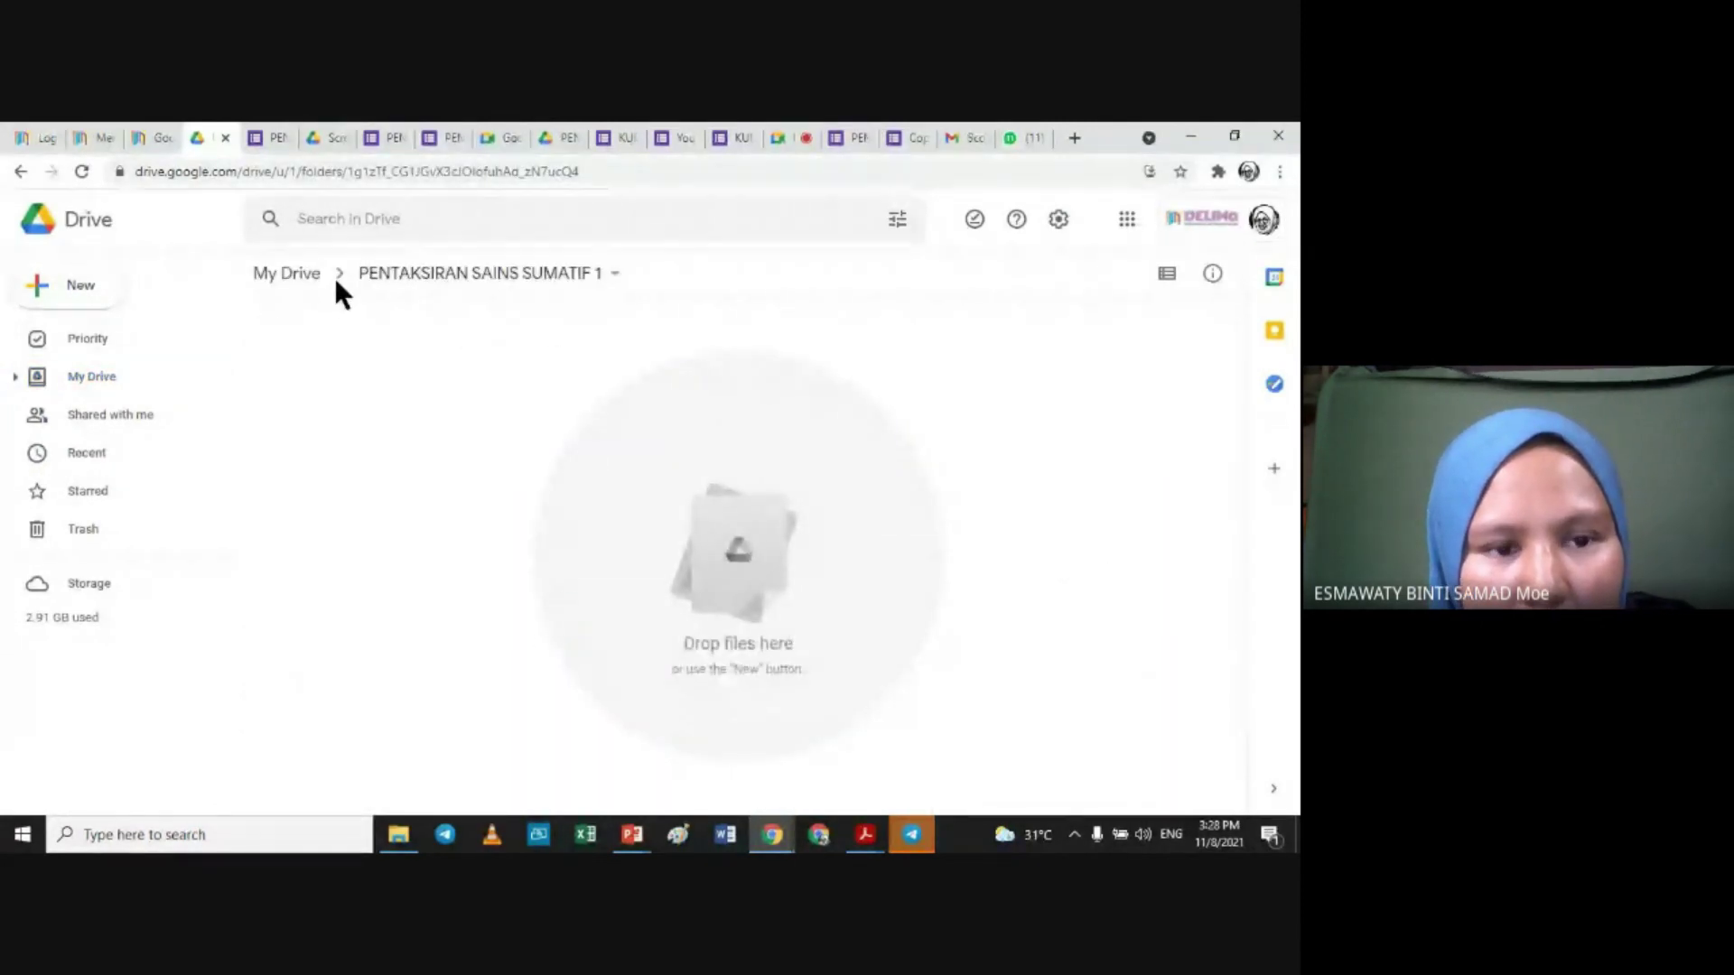
click(158, 137)
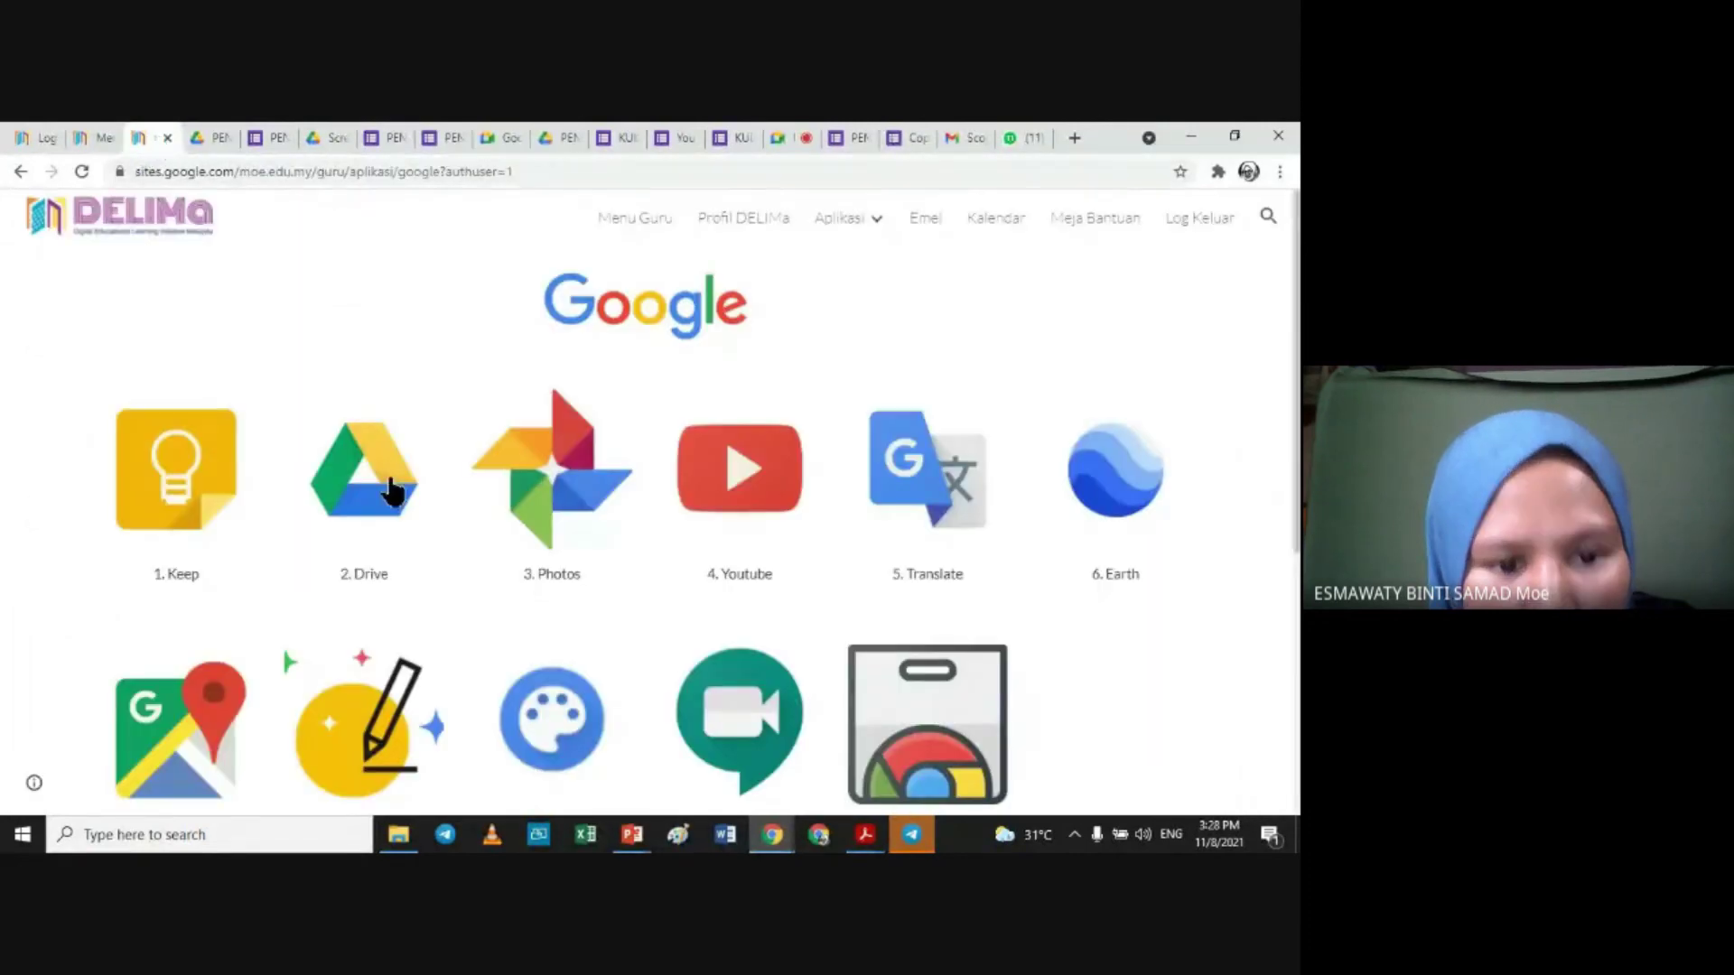
Step: In Google Drive, open the SOALAN 1 folder inside the PENTAKSIRAN SAINS SUMATIF 1_KERTAS 2 file responses folder and preview the first uploaded answer
click(206, 136)
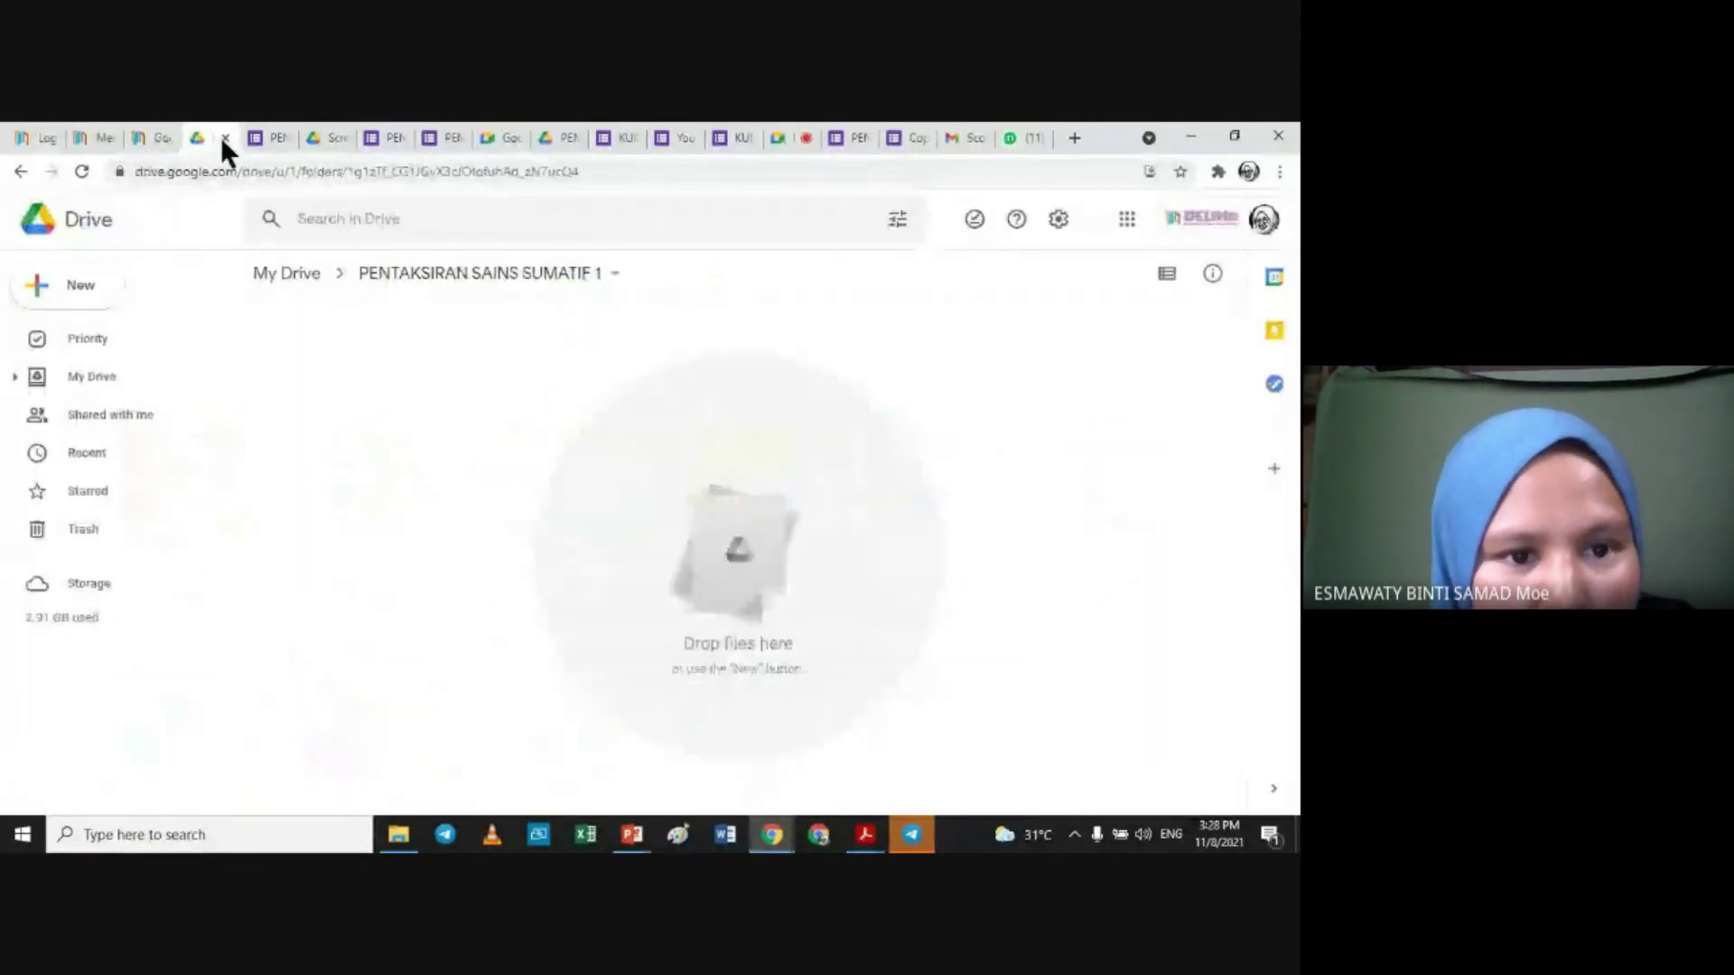
click(298, 273)
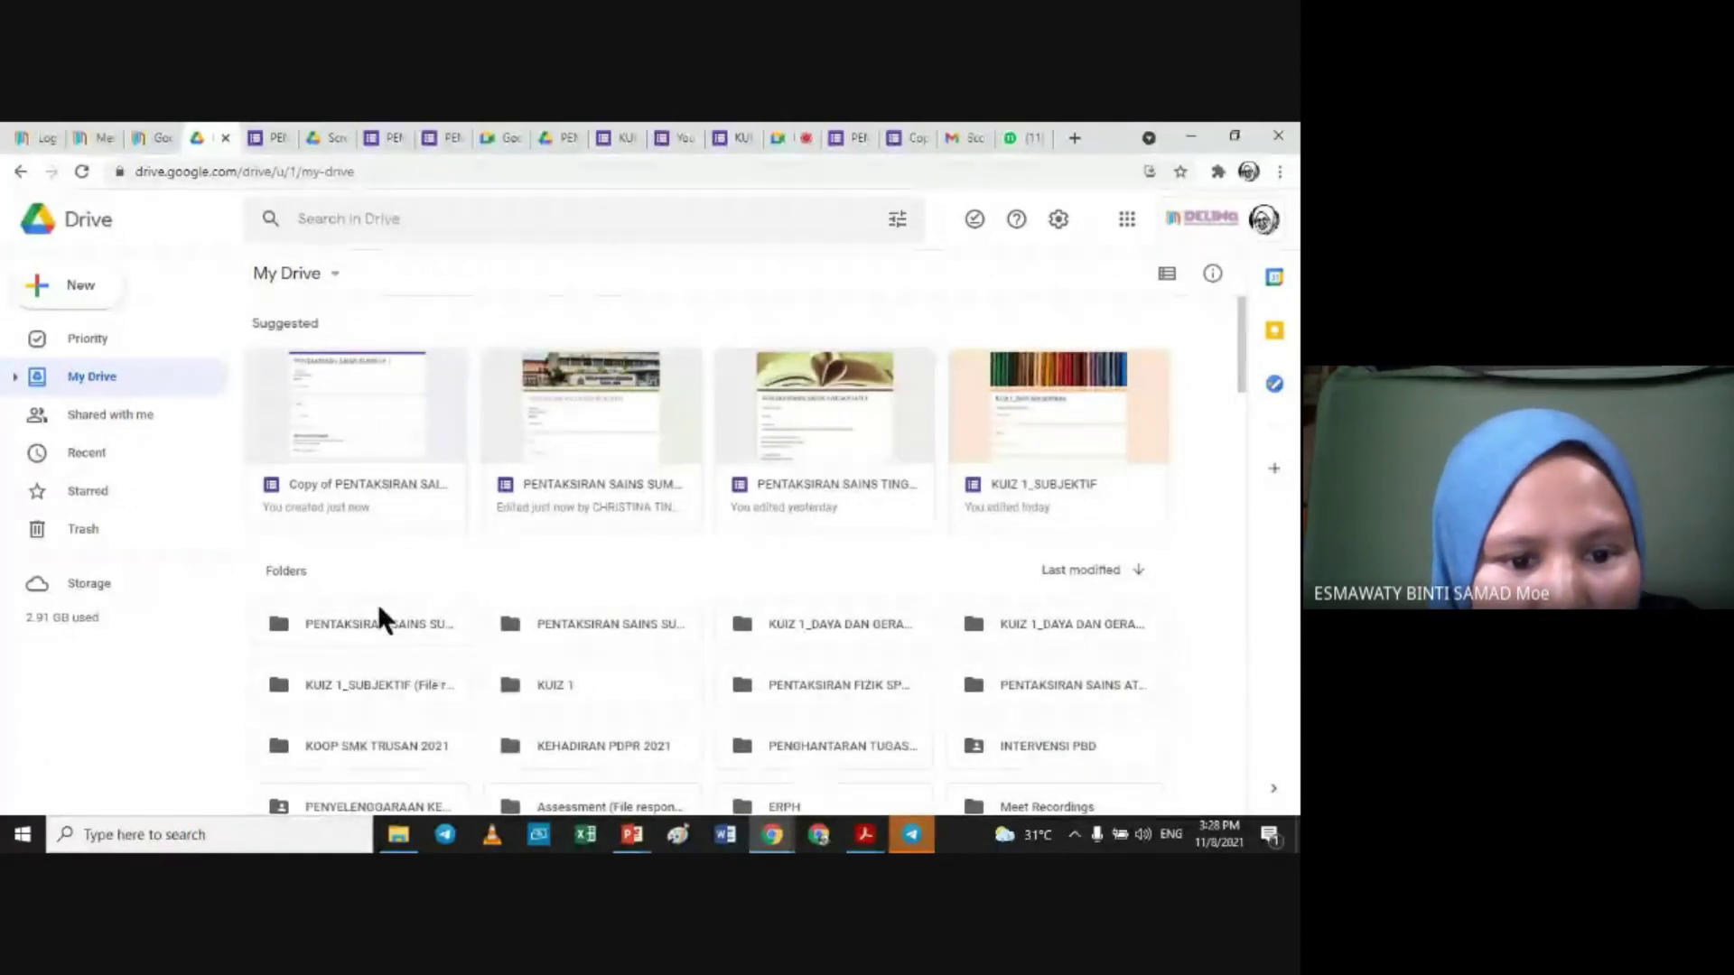
double_click(370, 625)
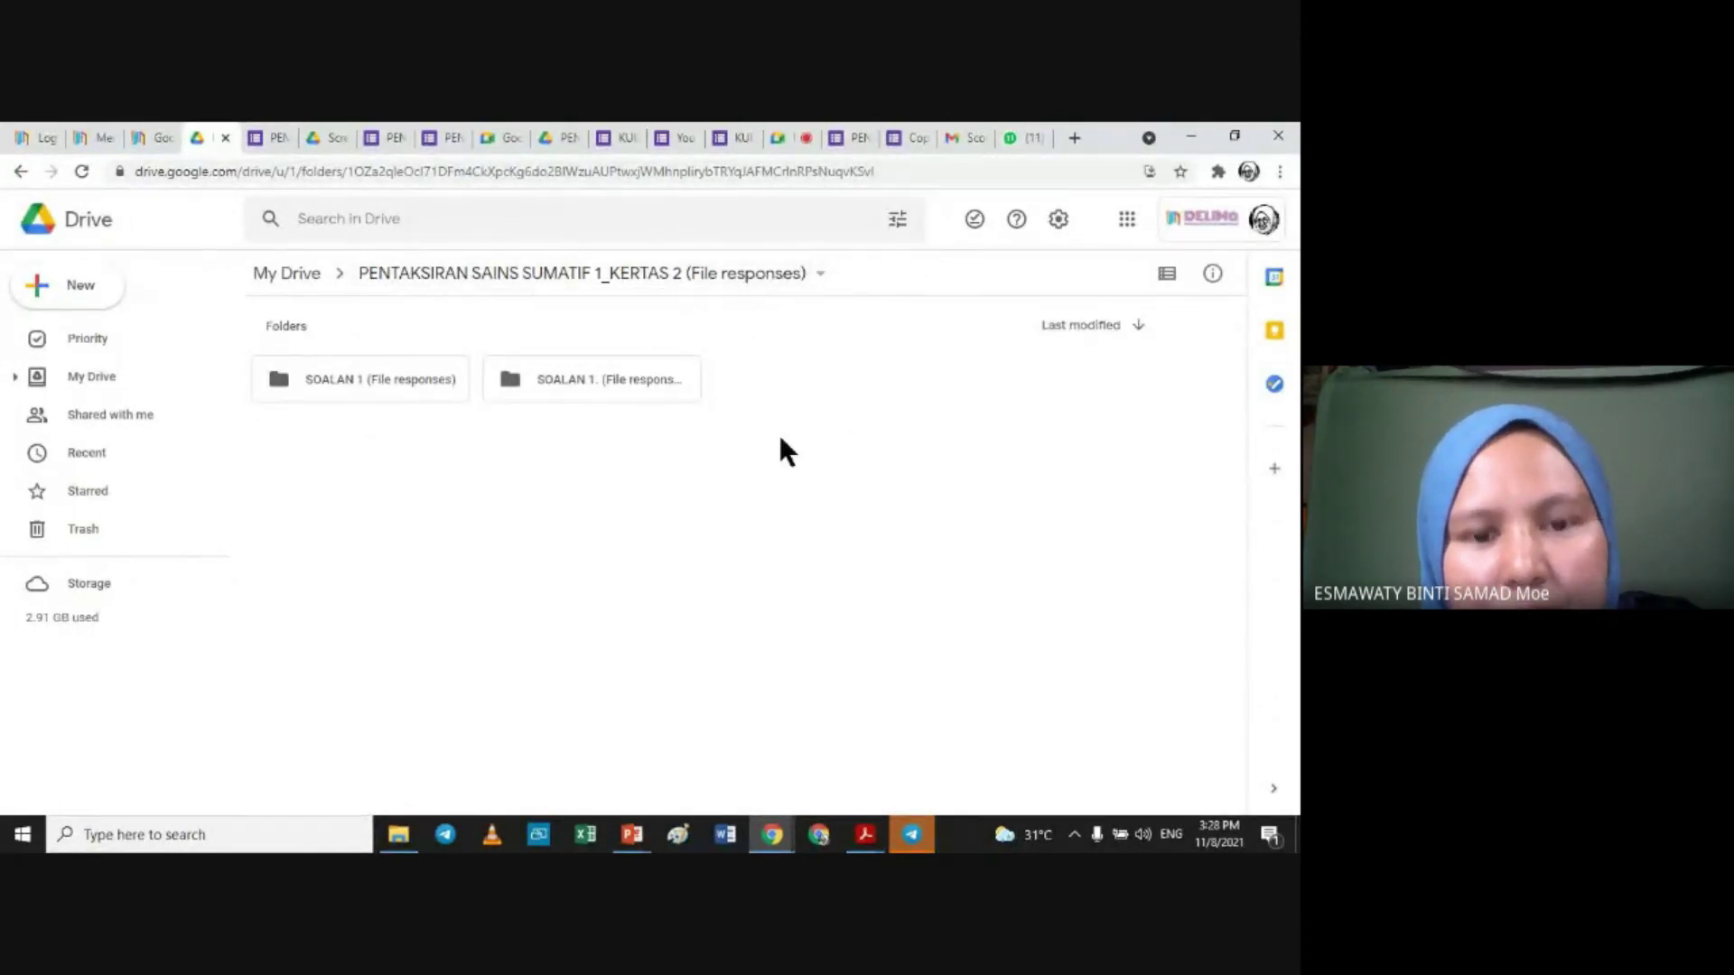
double_click(375, 377)
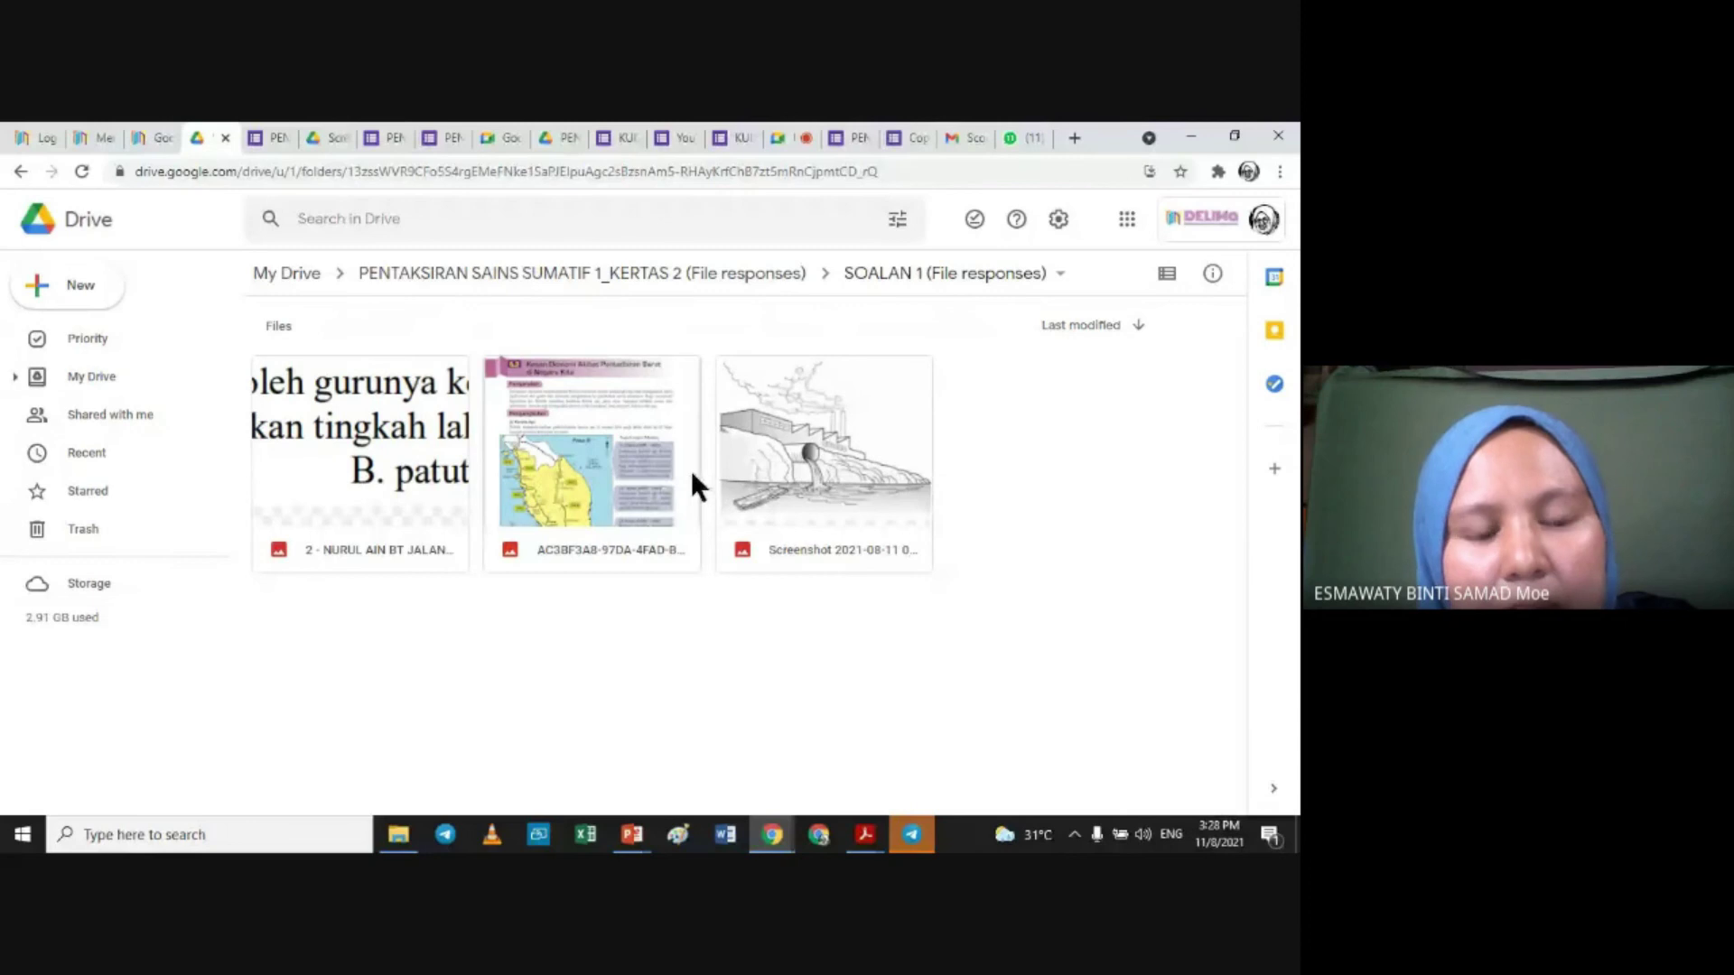
double_click(405, 474)
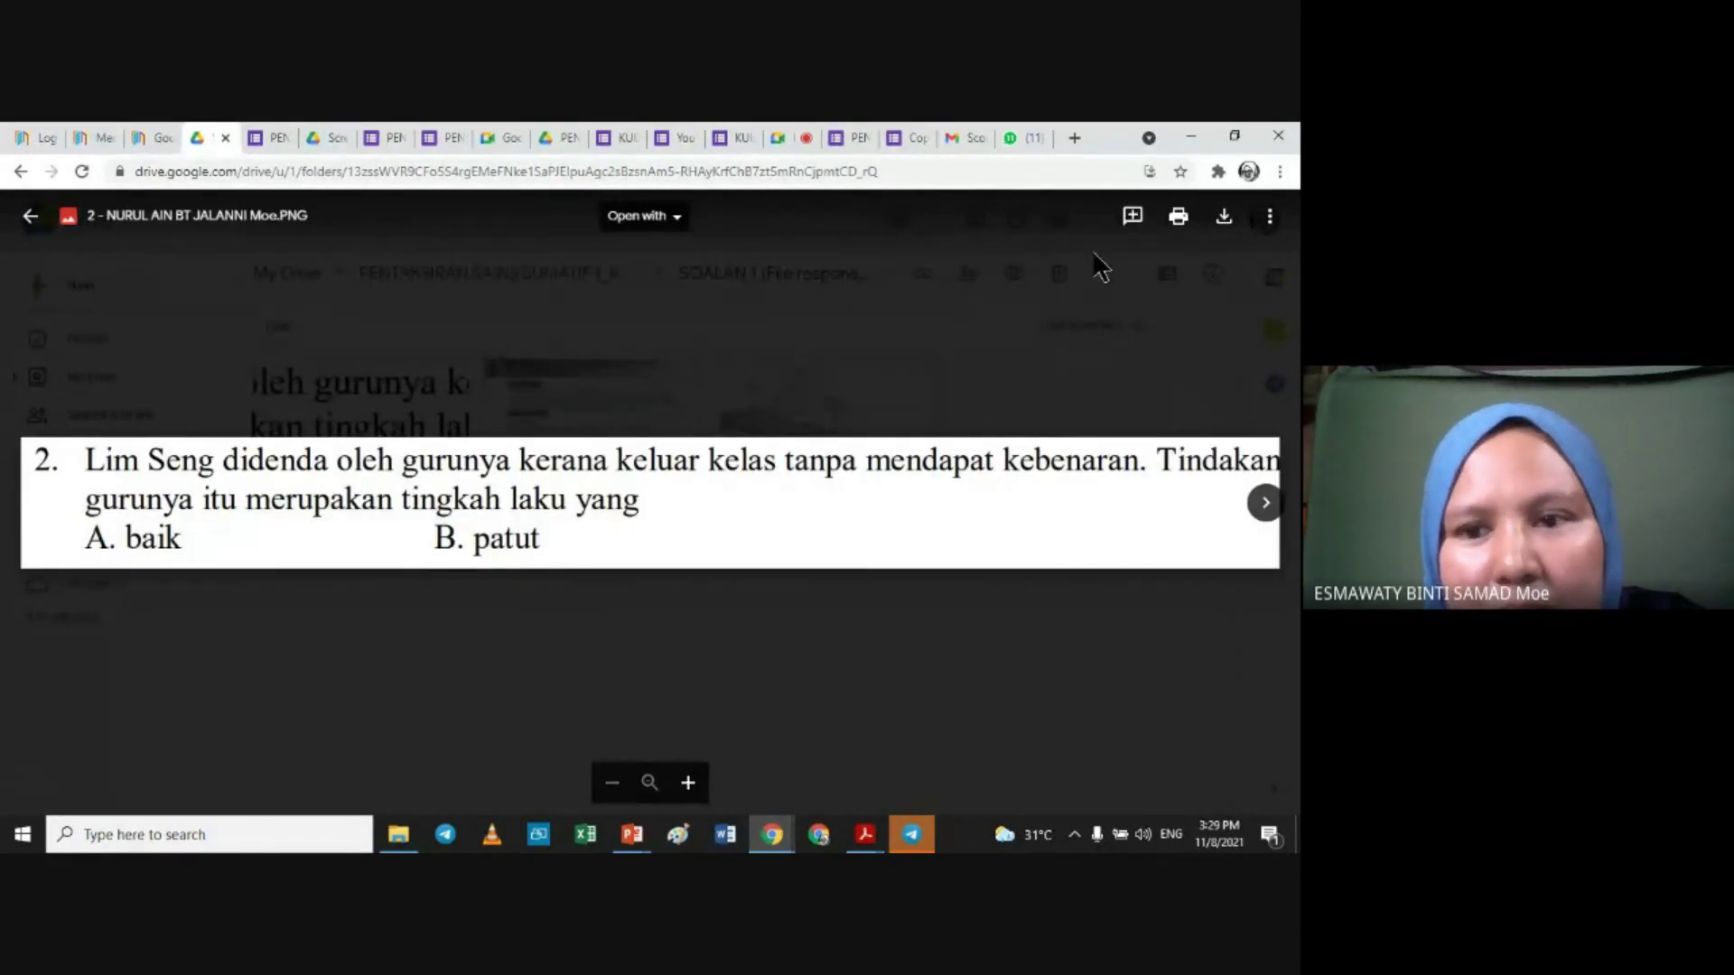
click(29, 219)
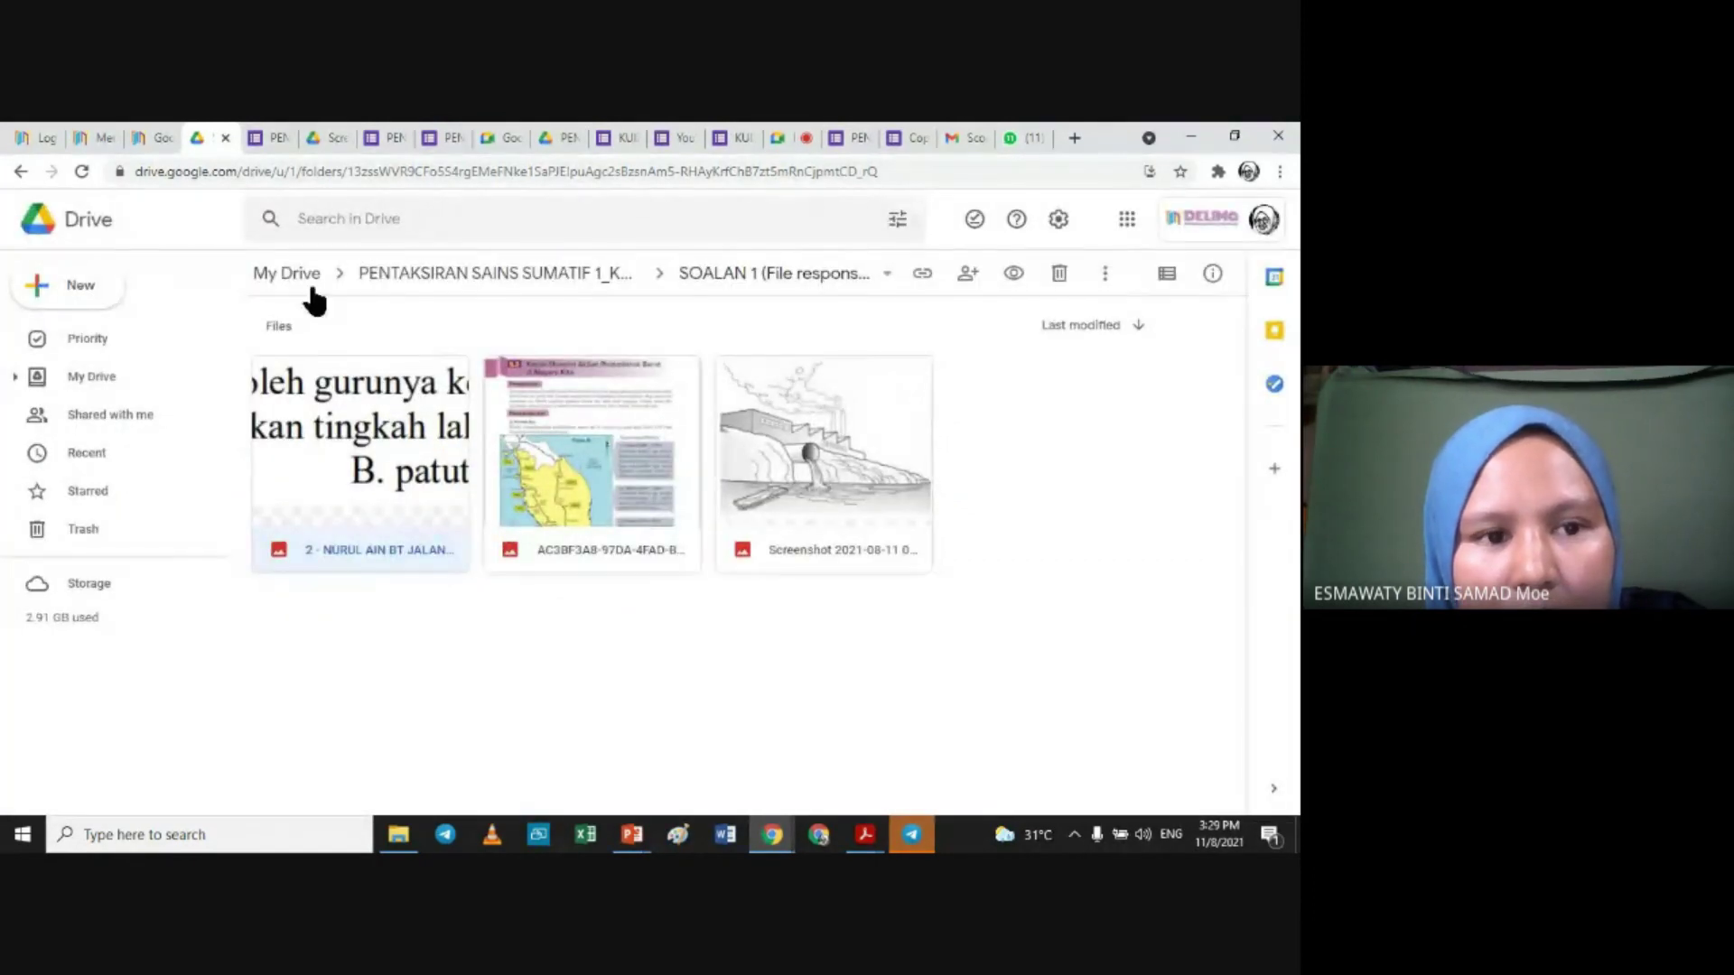
Step: Return to the Kertas 2 form, select the second respondent's individual response and examine the BAHAGIAN A score for SOALAN 1
click(269, 135)
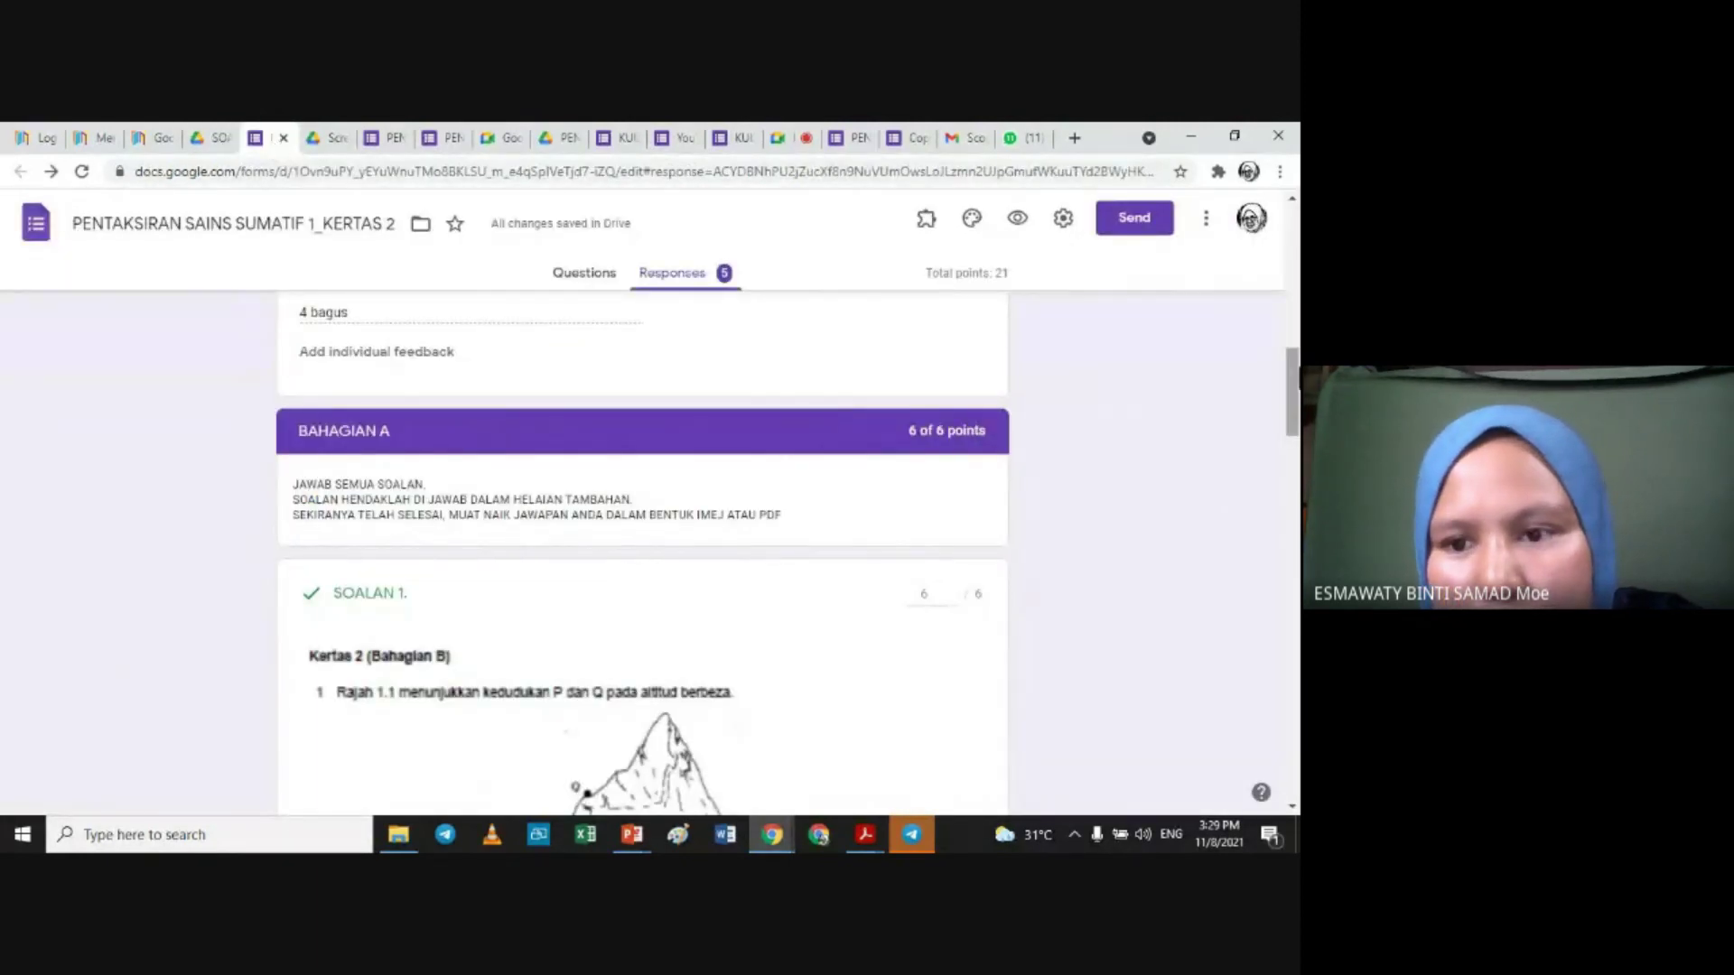
drag(1293, 376, 1295, 230)
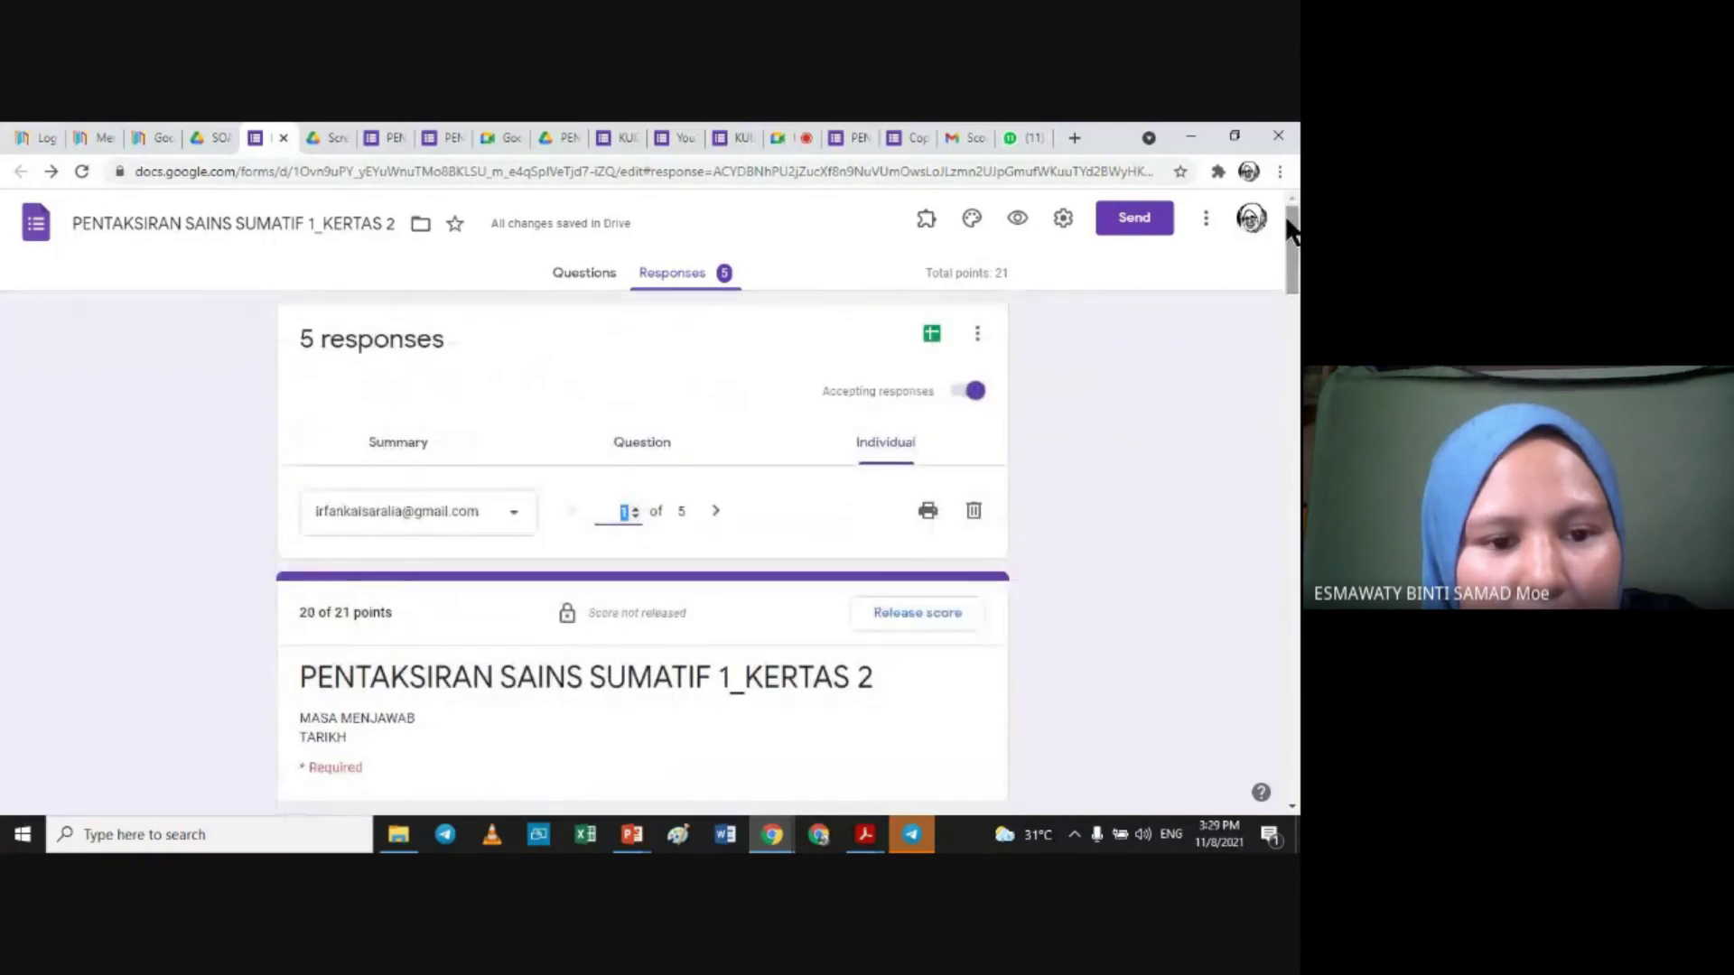
click(514, 511)
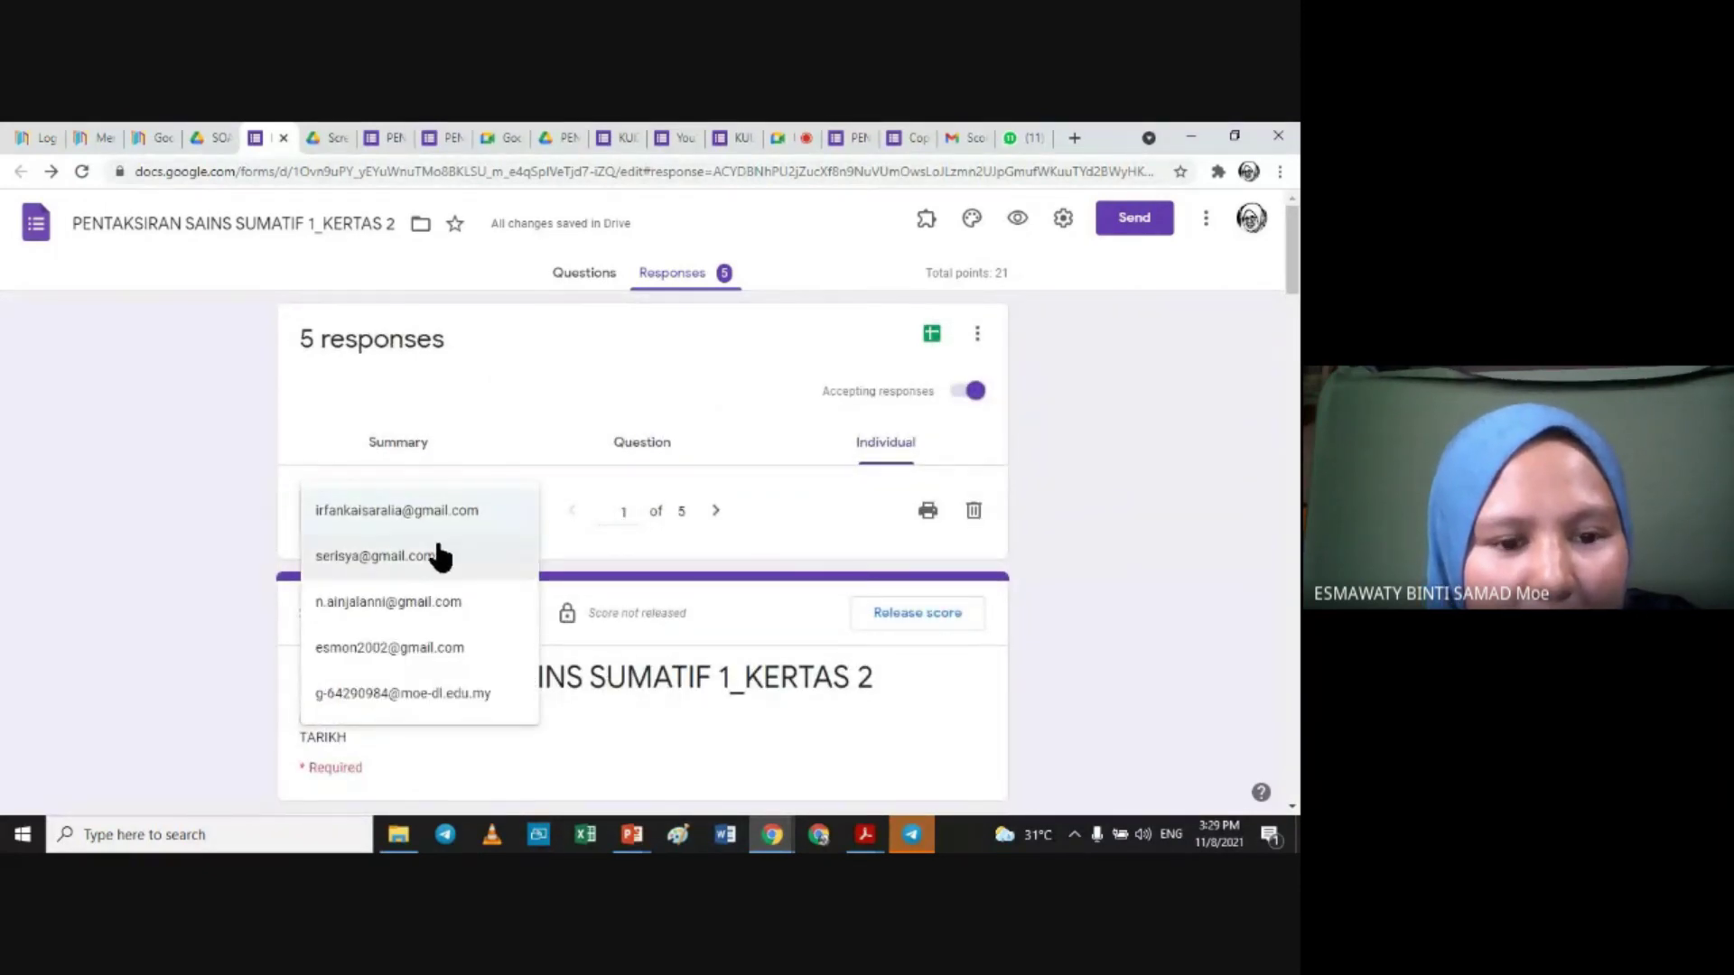
click(421, 568)
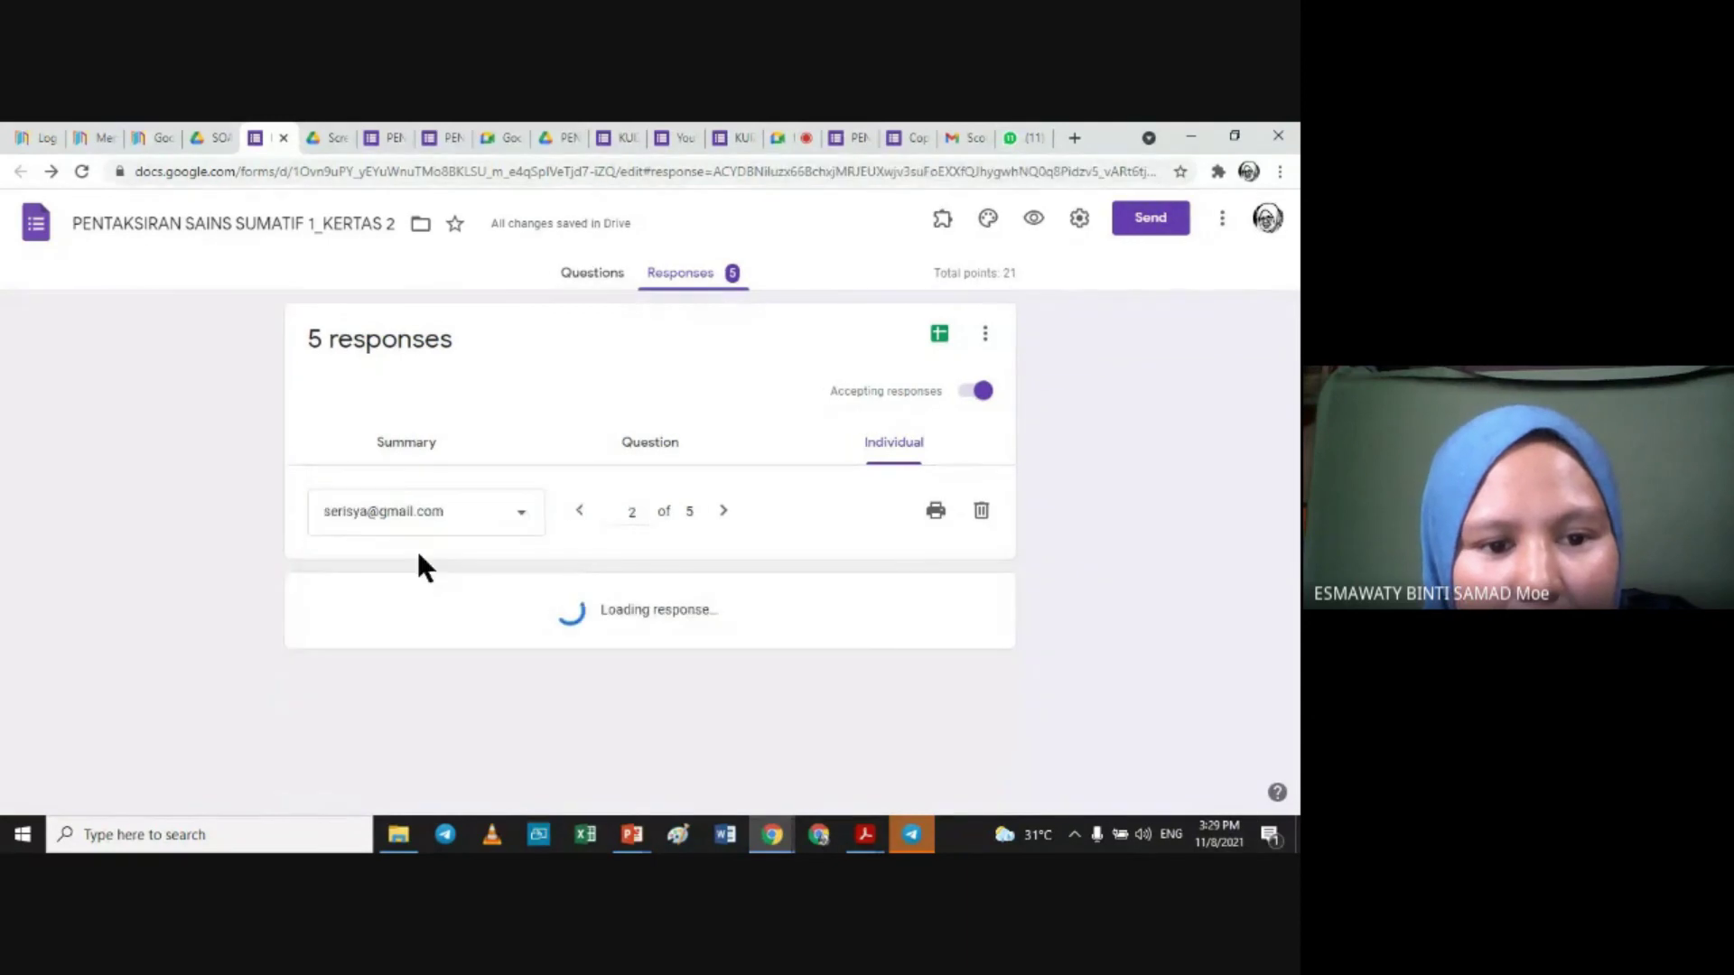
drag(1293, 256, 1292, 397)
scroll(1002, 463, down, 1)
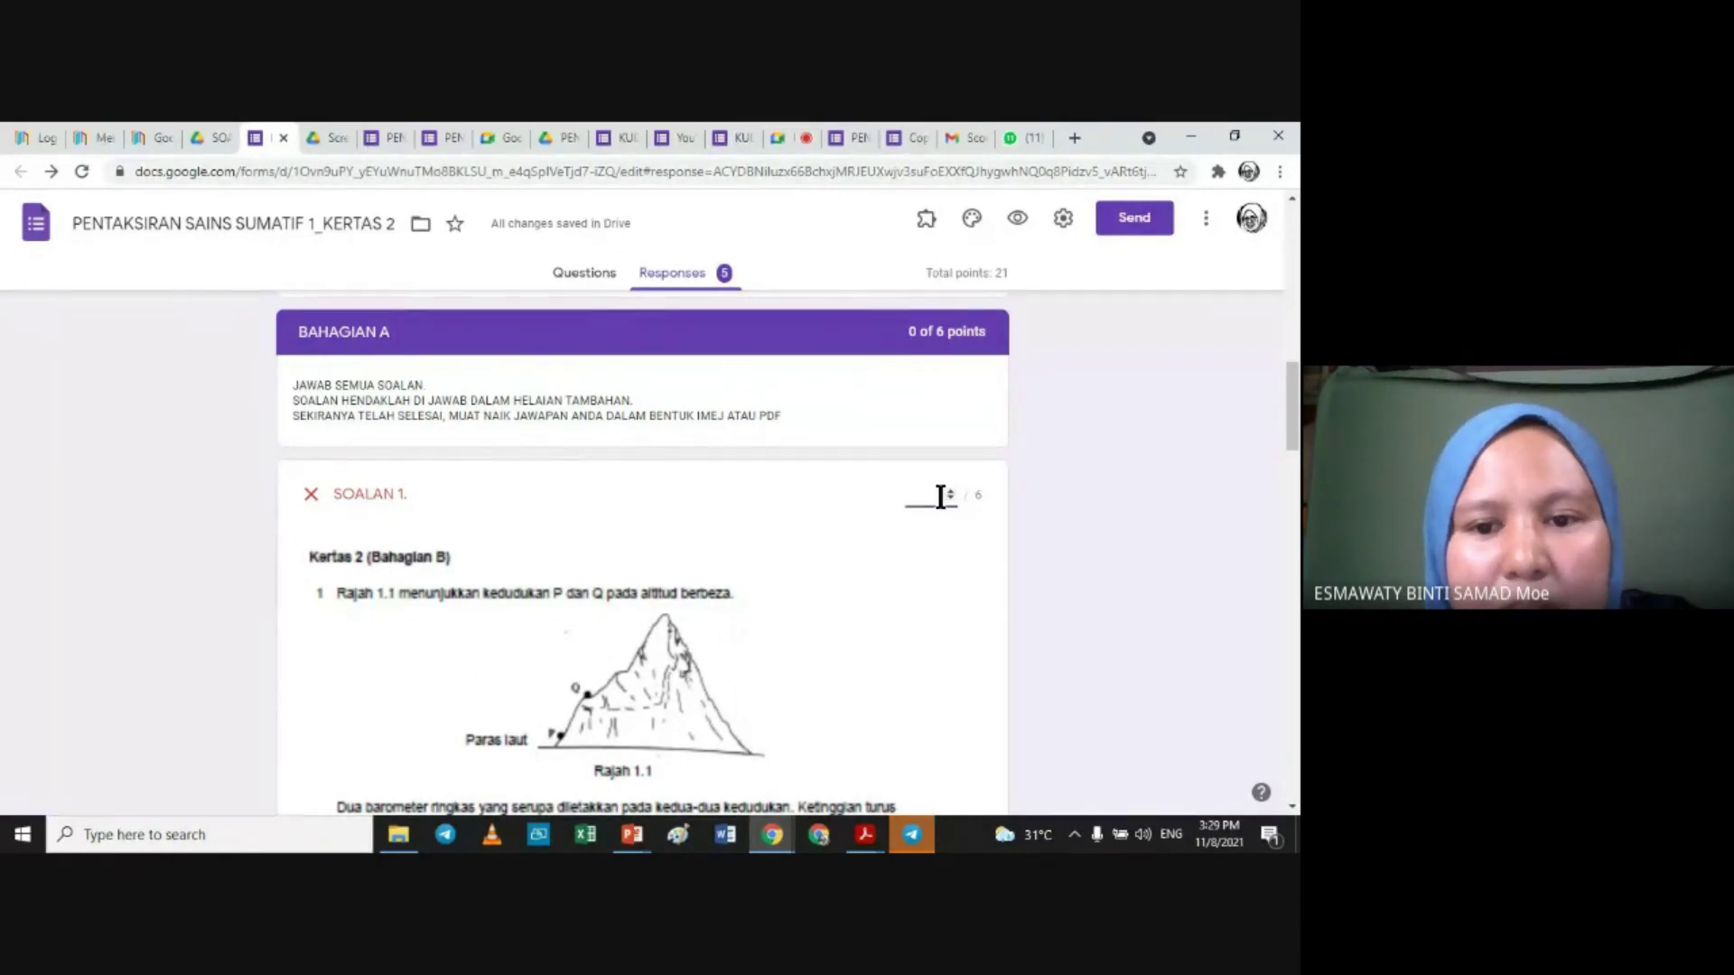
Step: Open the score release options for the second response and close them without sending emails
drag(1293, 402, 1280, 209)
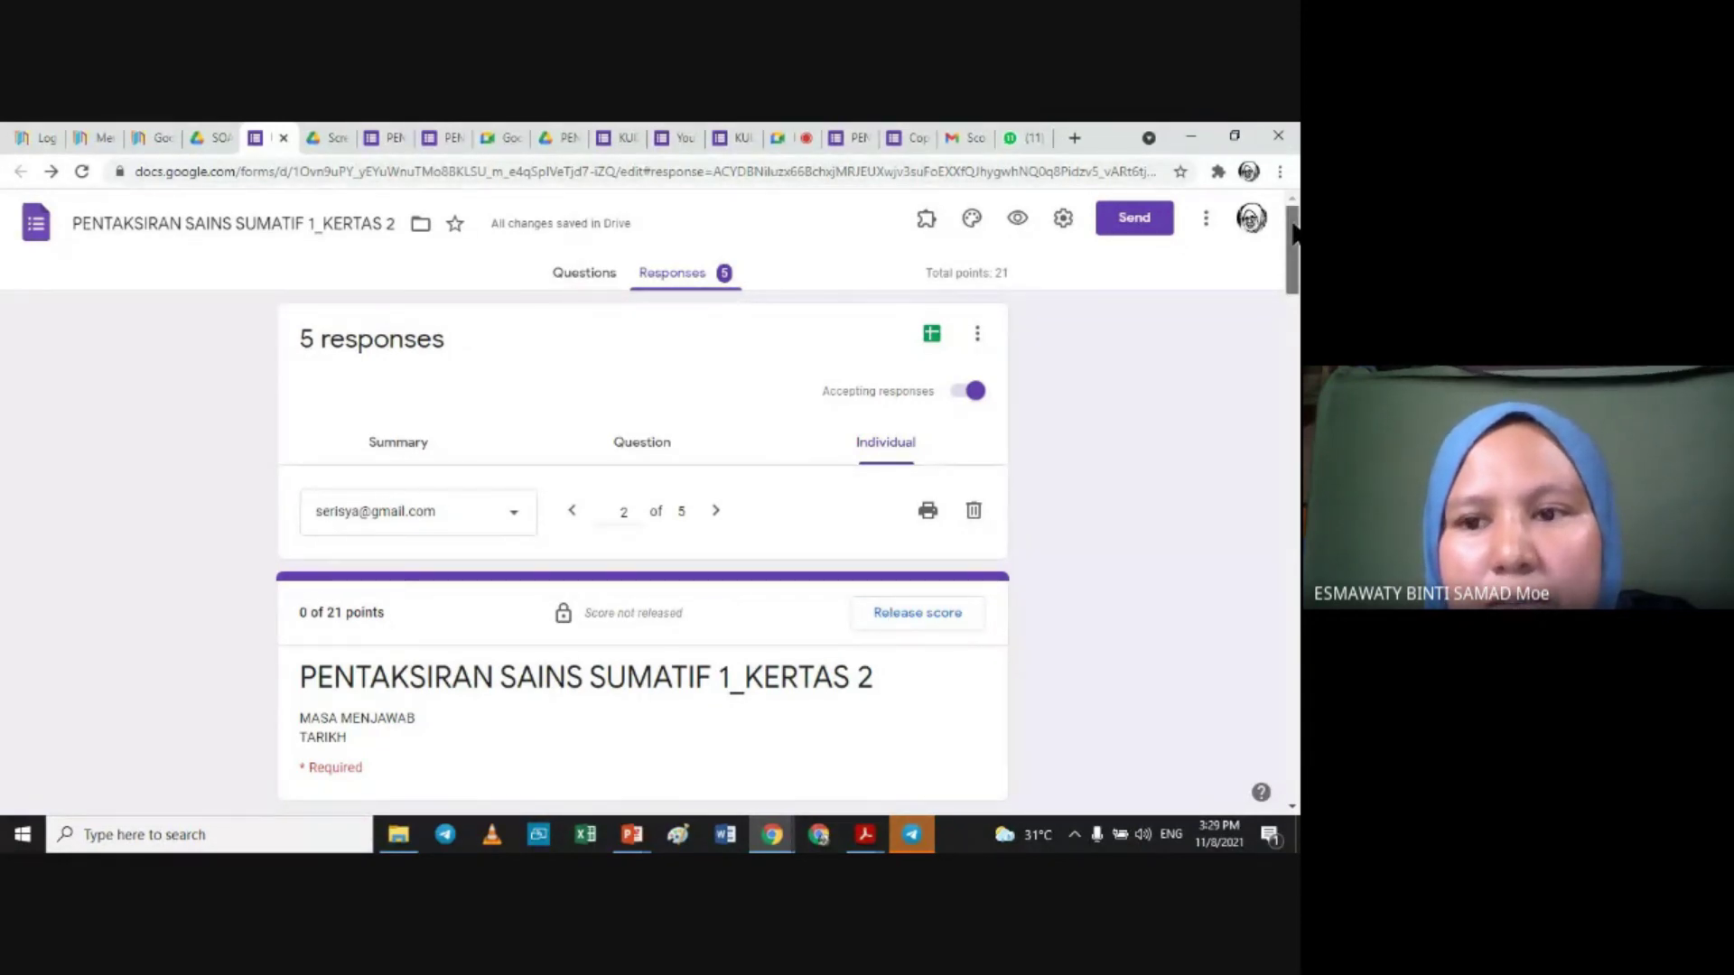
click(893, 614)
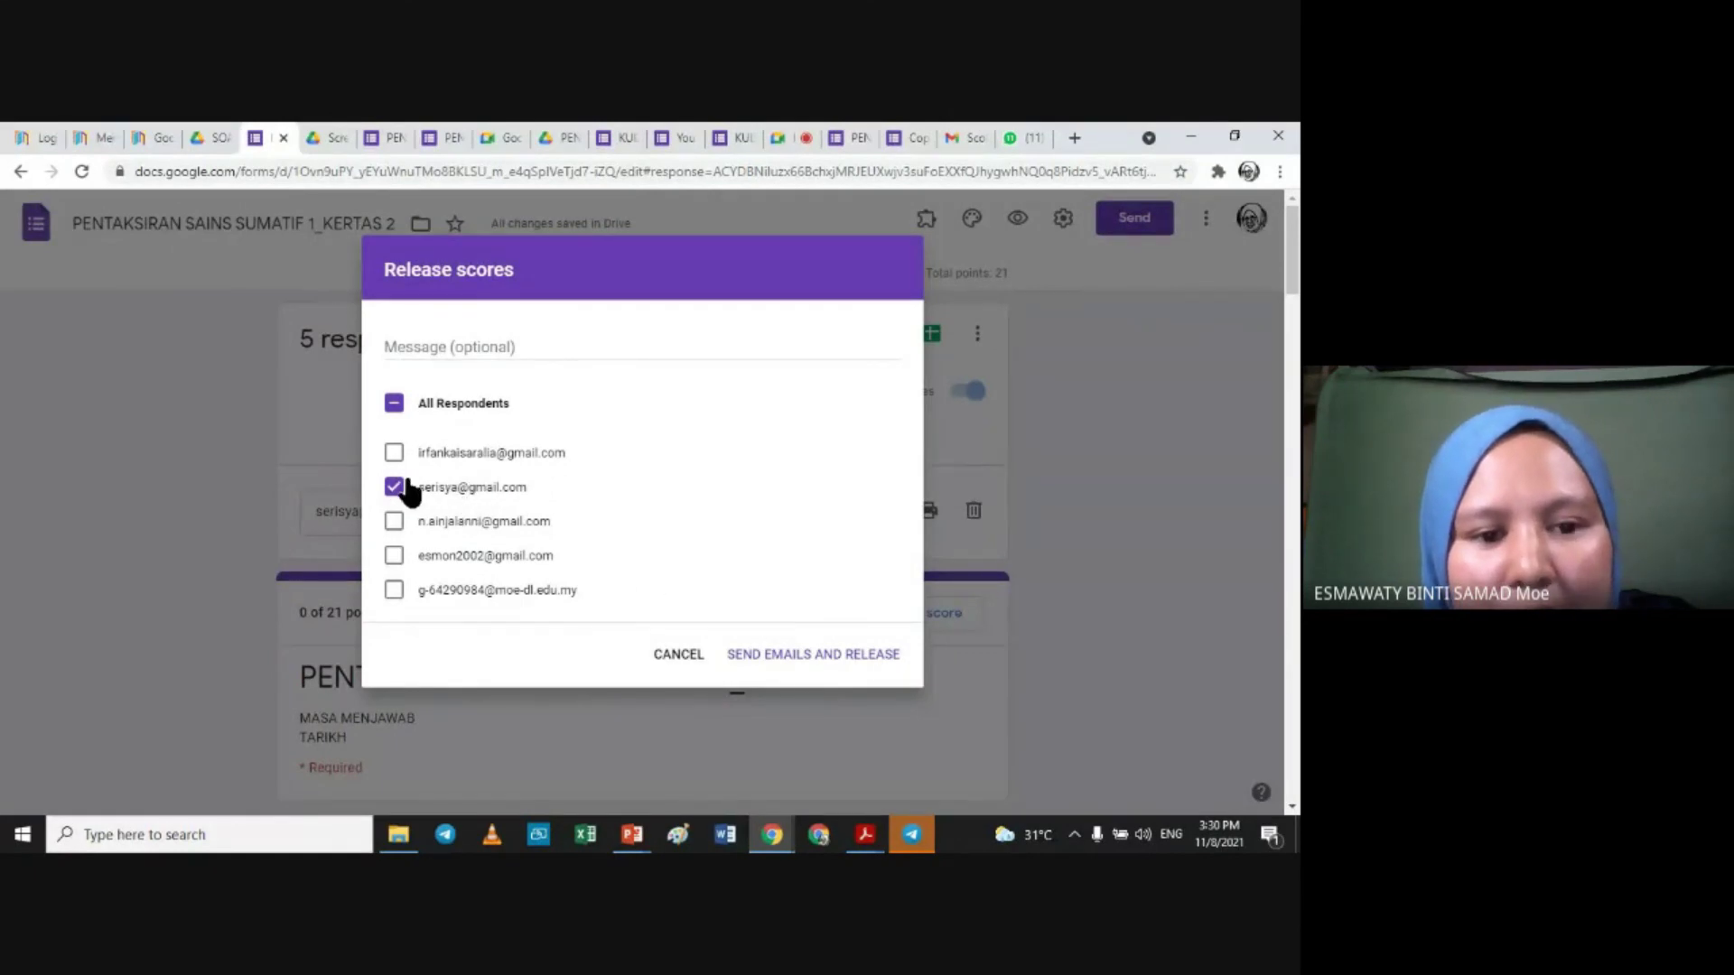
click(1102, 542)
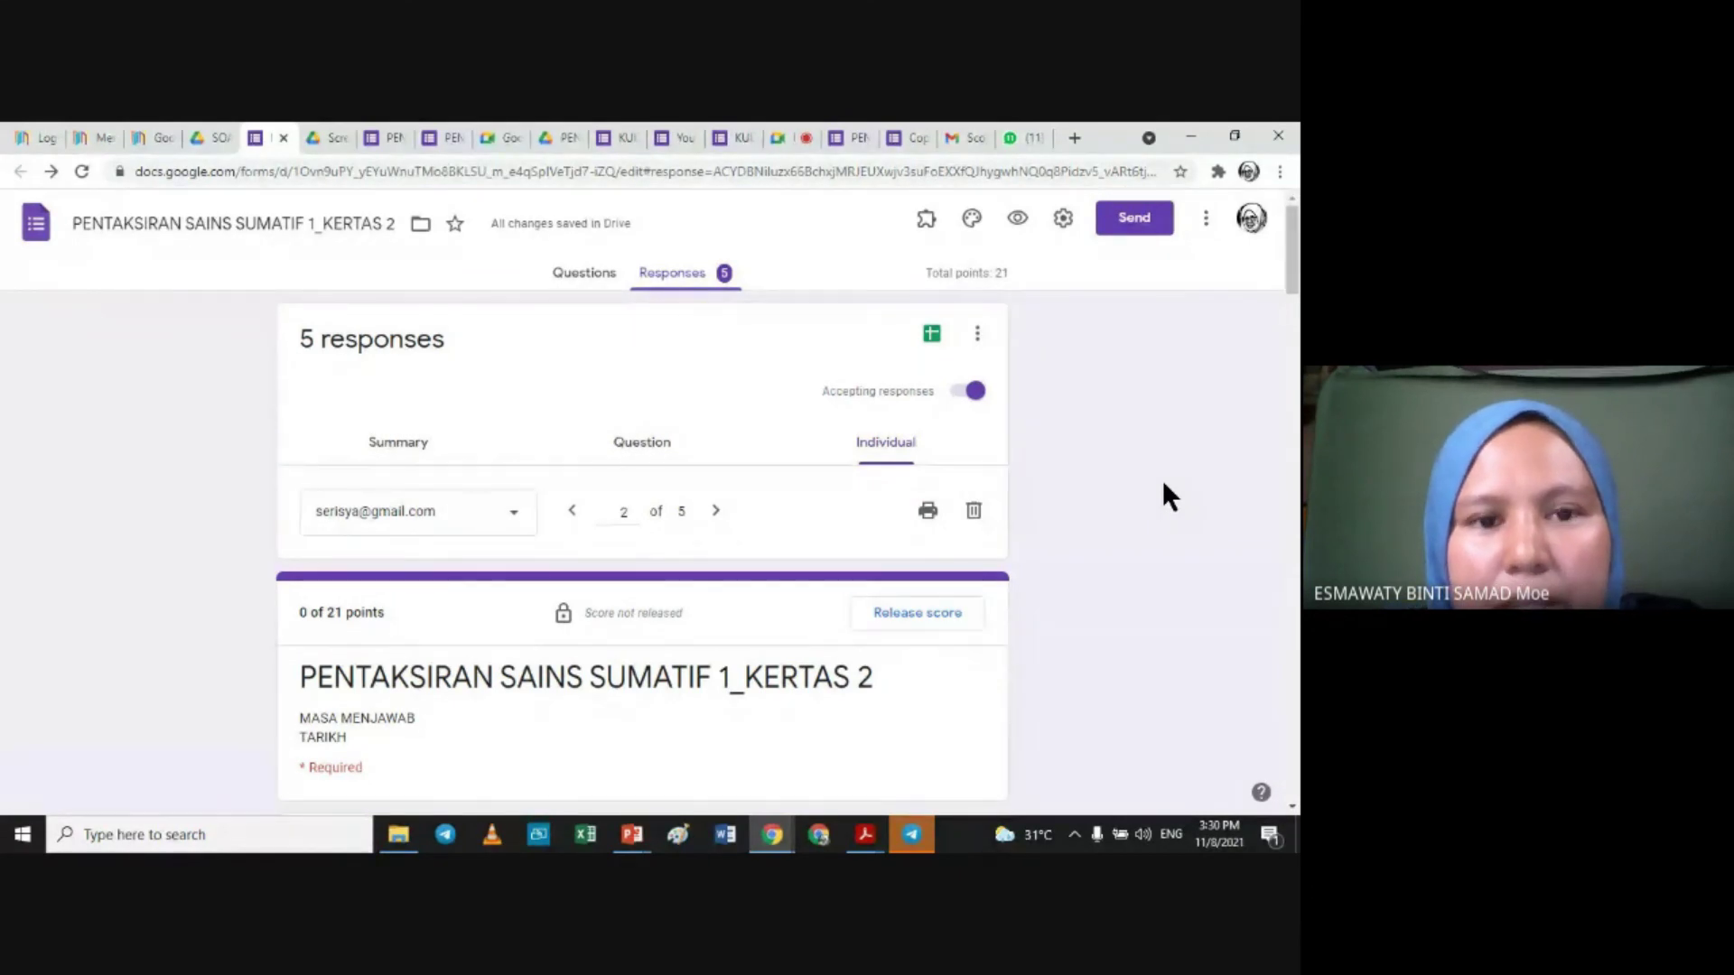
Step: Check the Google Meet call and return to the individual responses of the Kertas 2 form
click(780, 140)
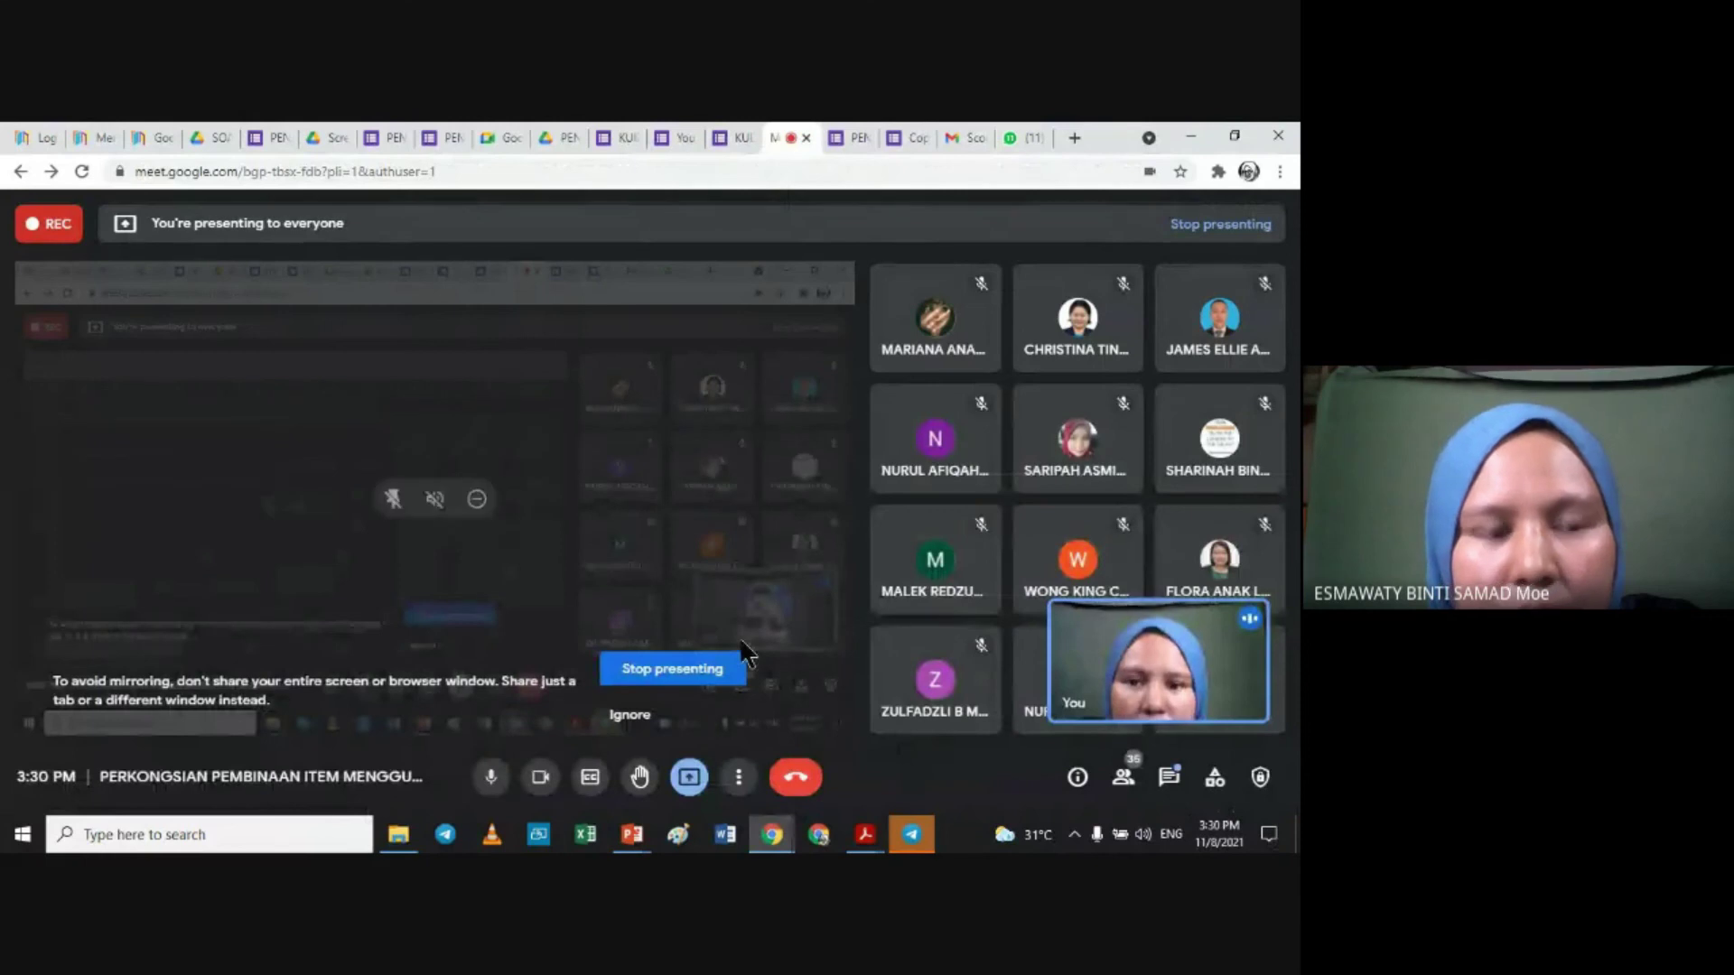
click(222, 139)
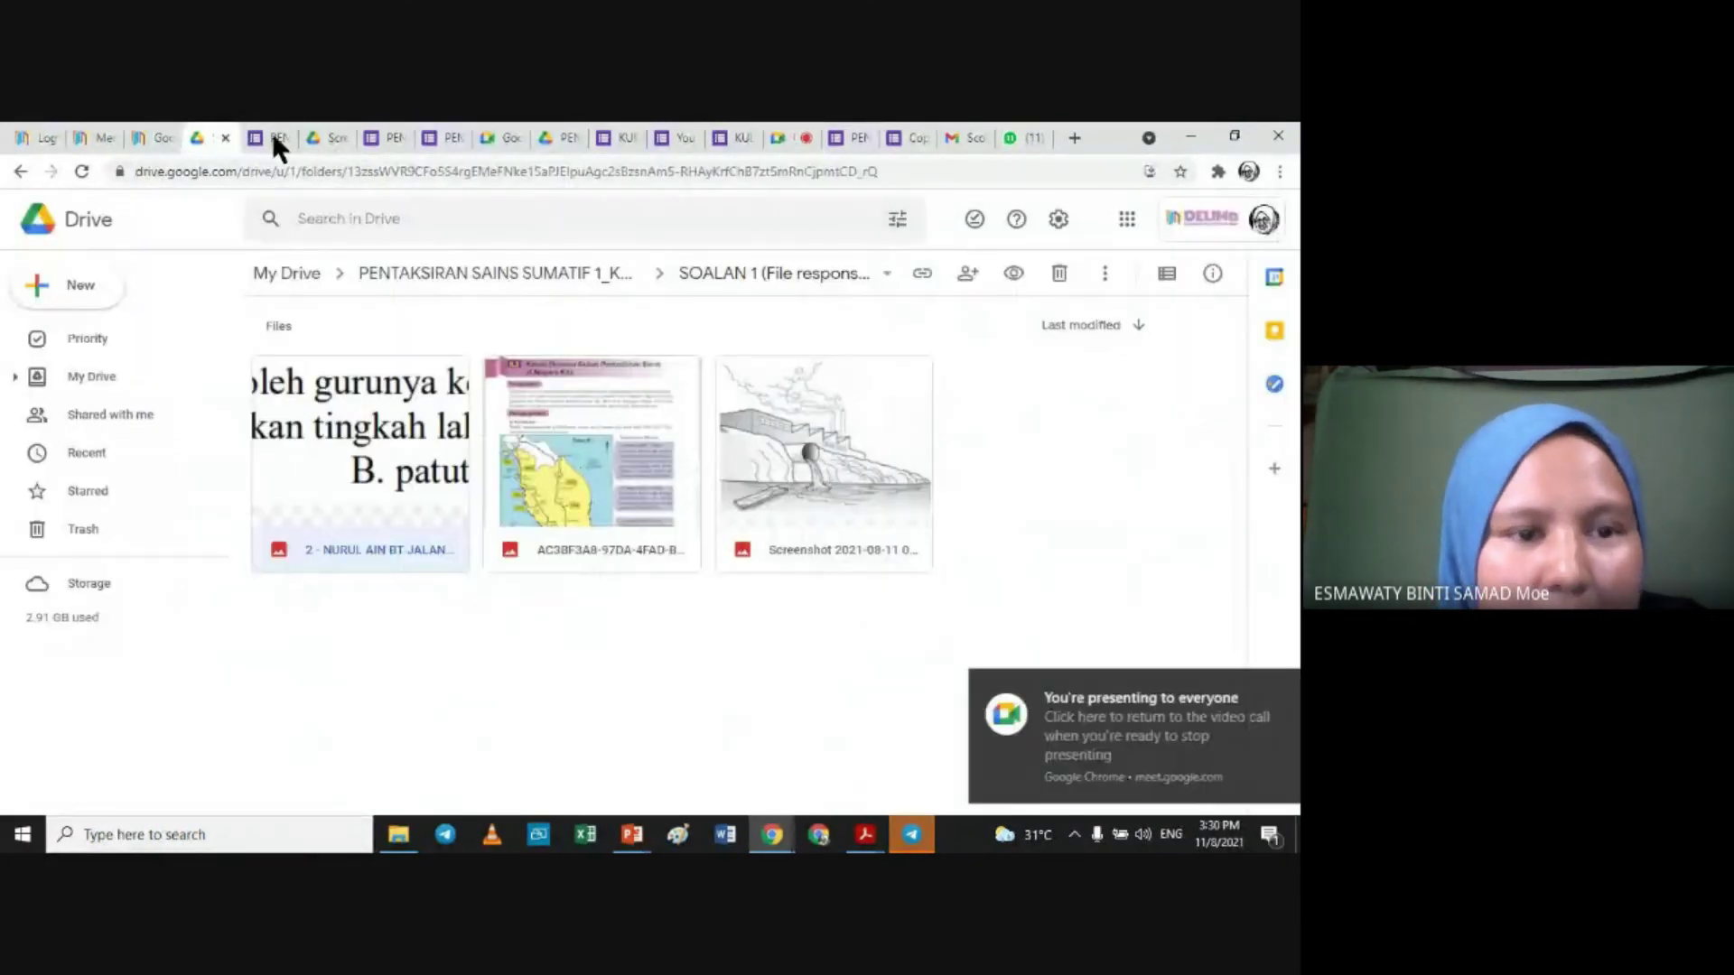
click(268, 135)
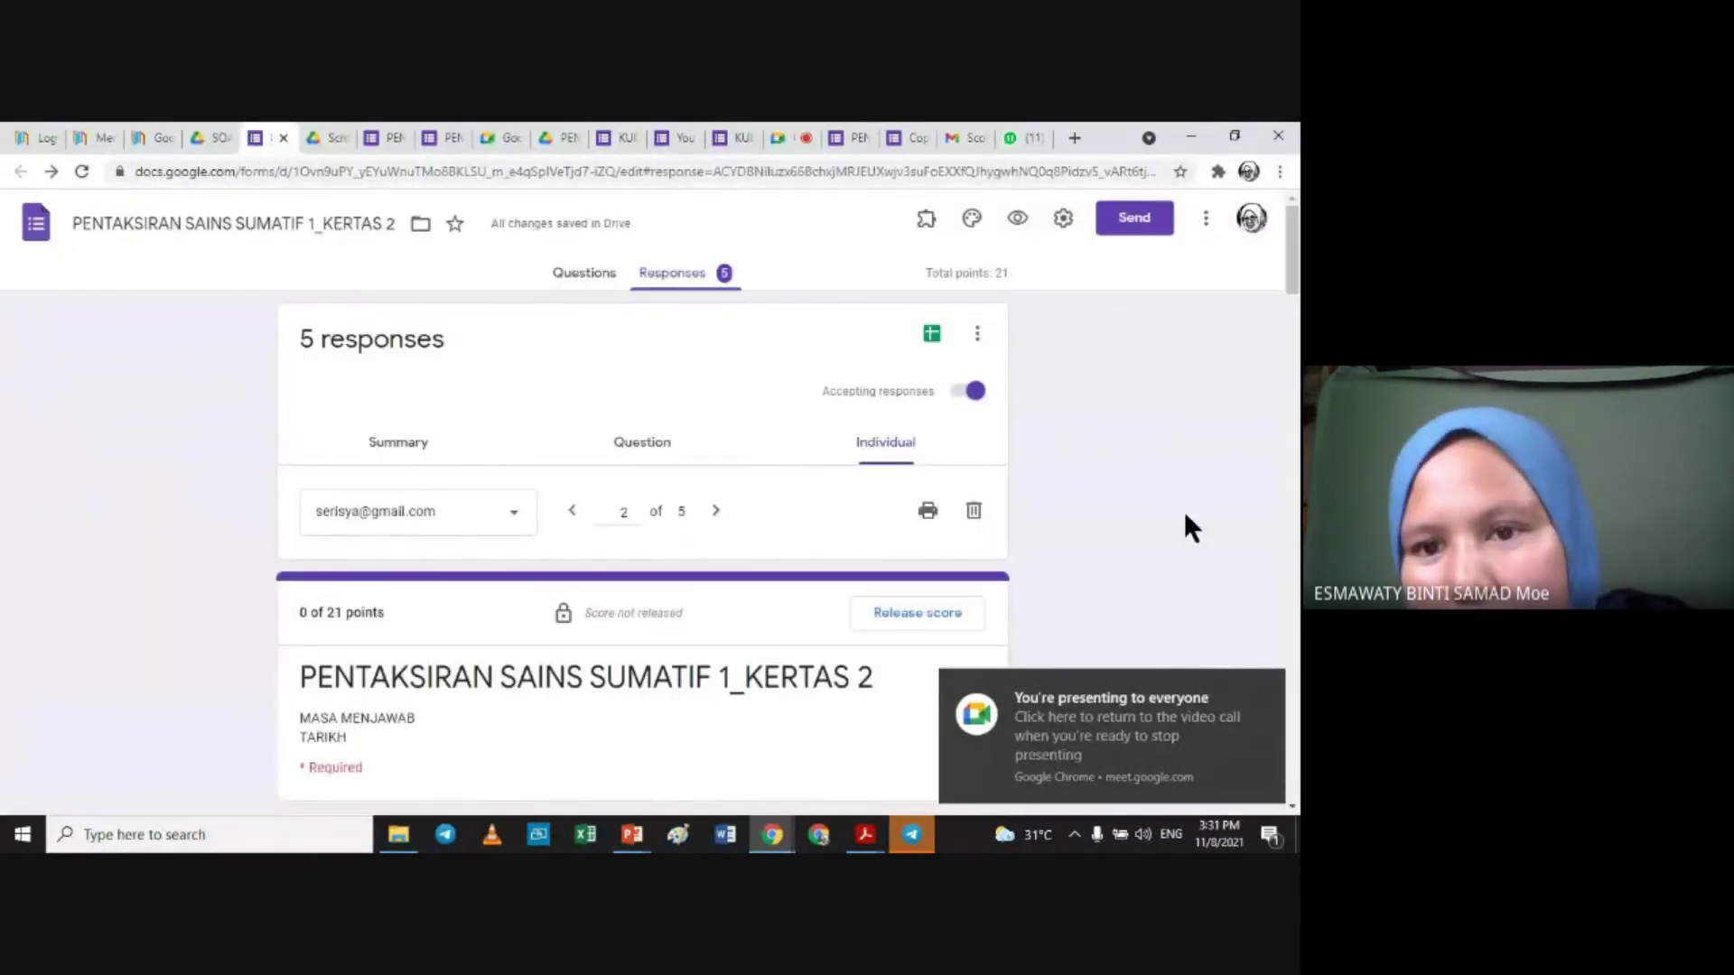
Step: Change the Kertas 2 form's collaborator link access to Anyone with the link and finish sharing
click(1204, 221)
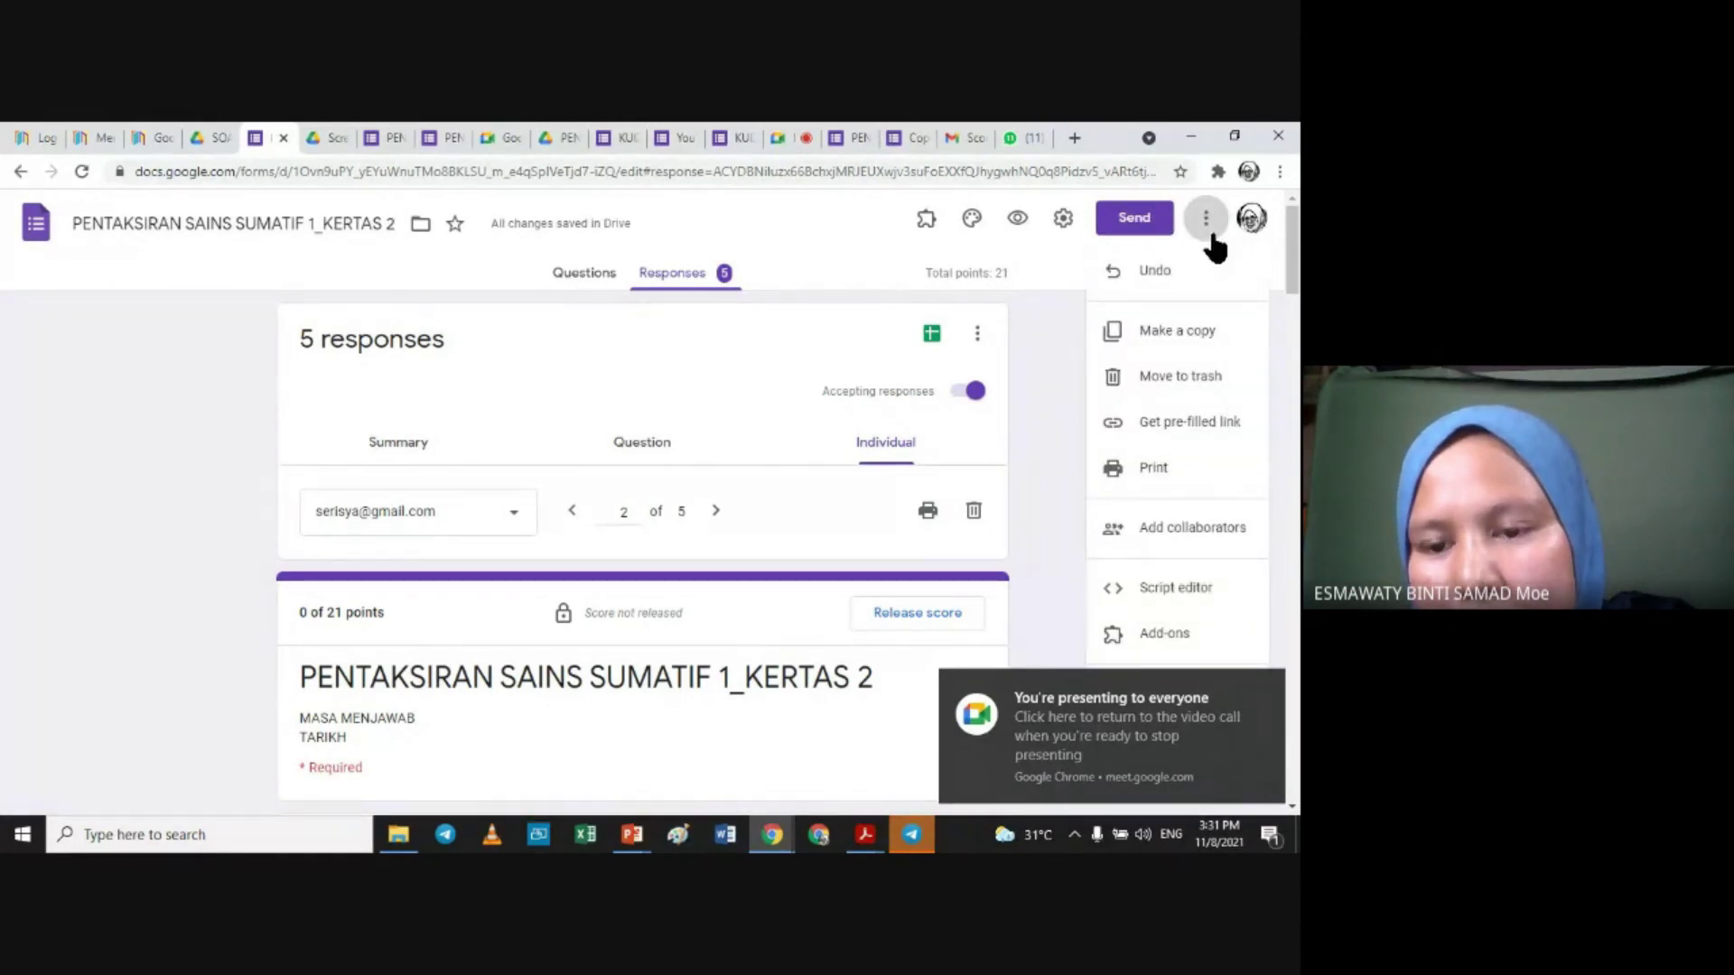
click(1173, 531)
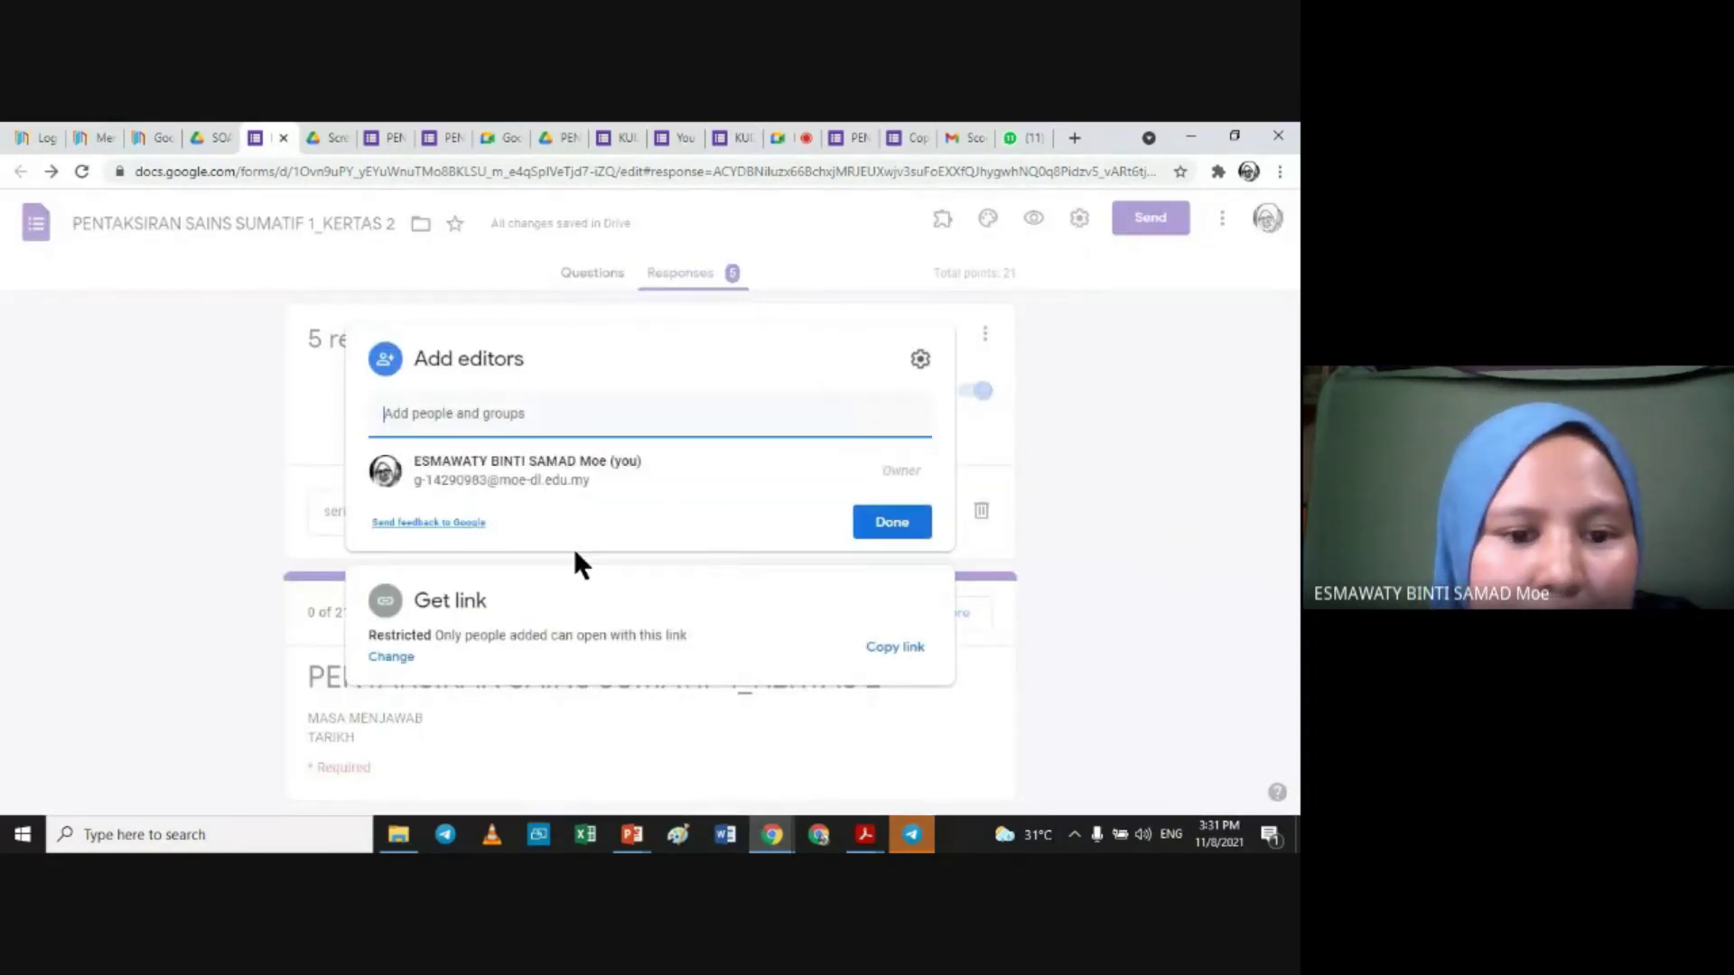
click(392, 656)
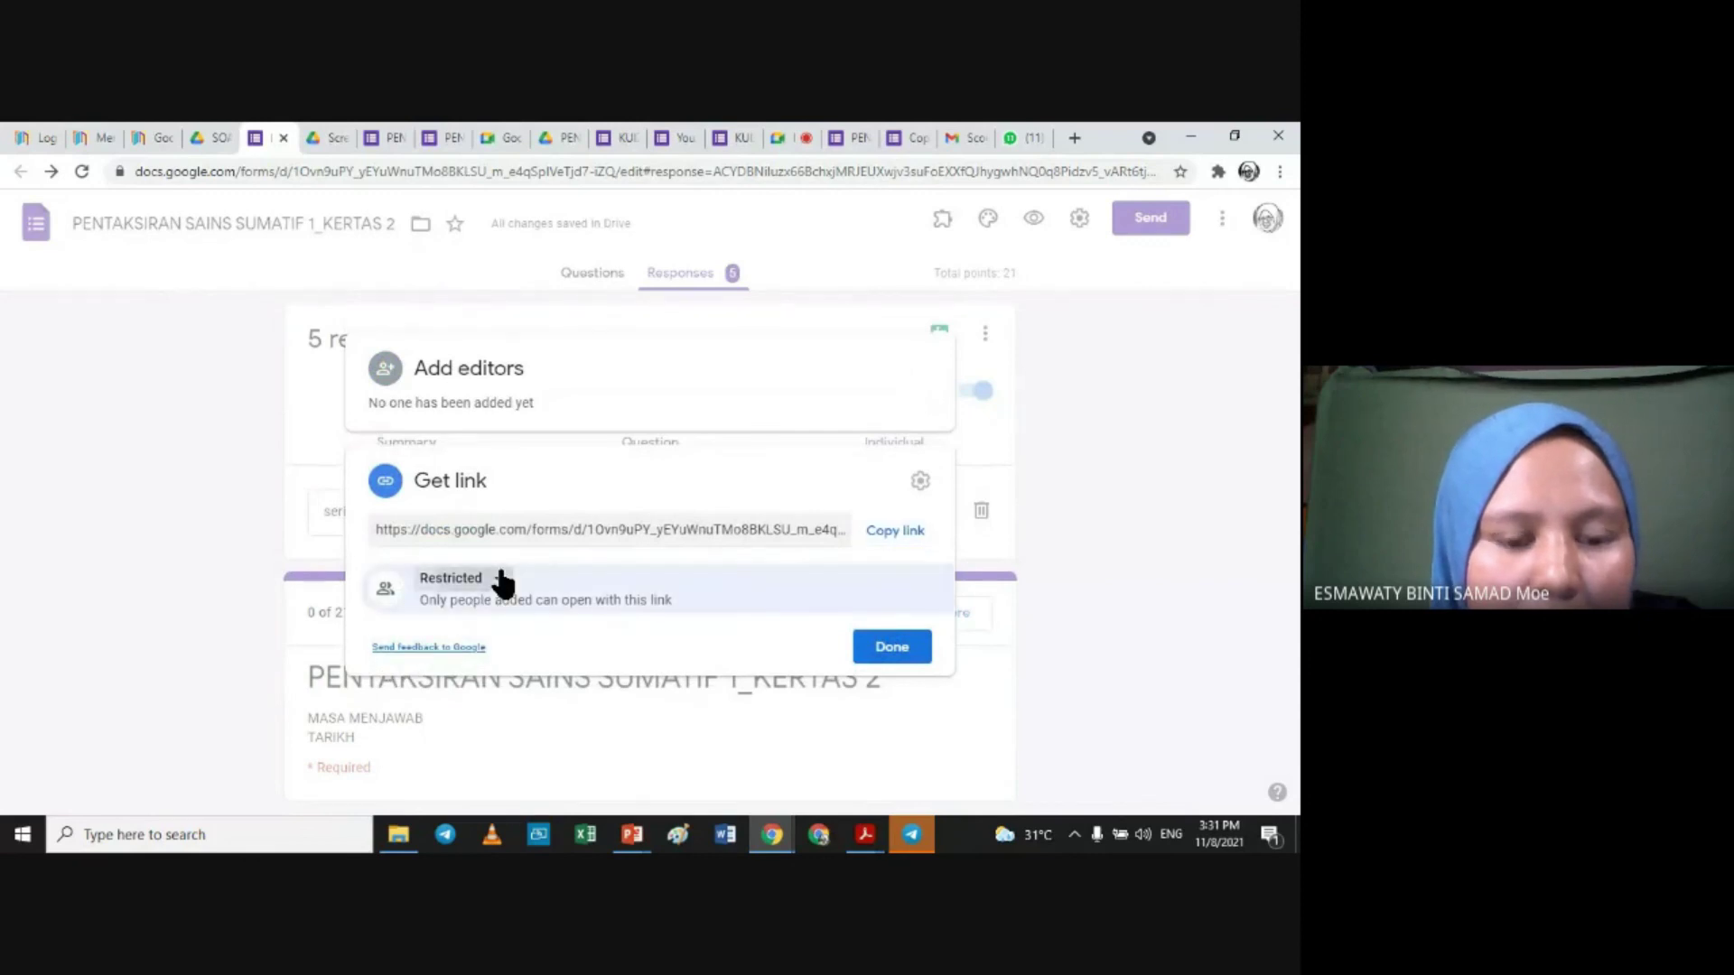
click(495, 581)
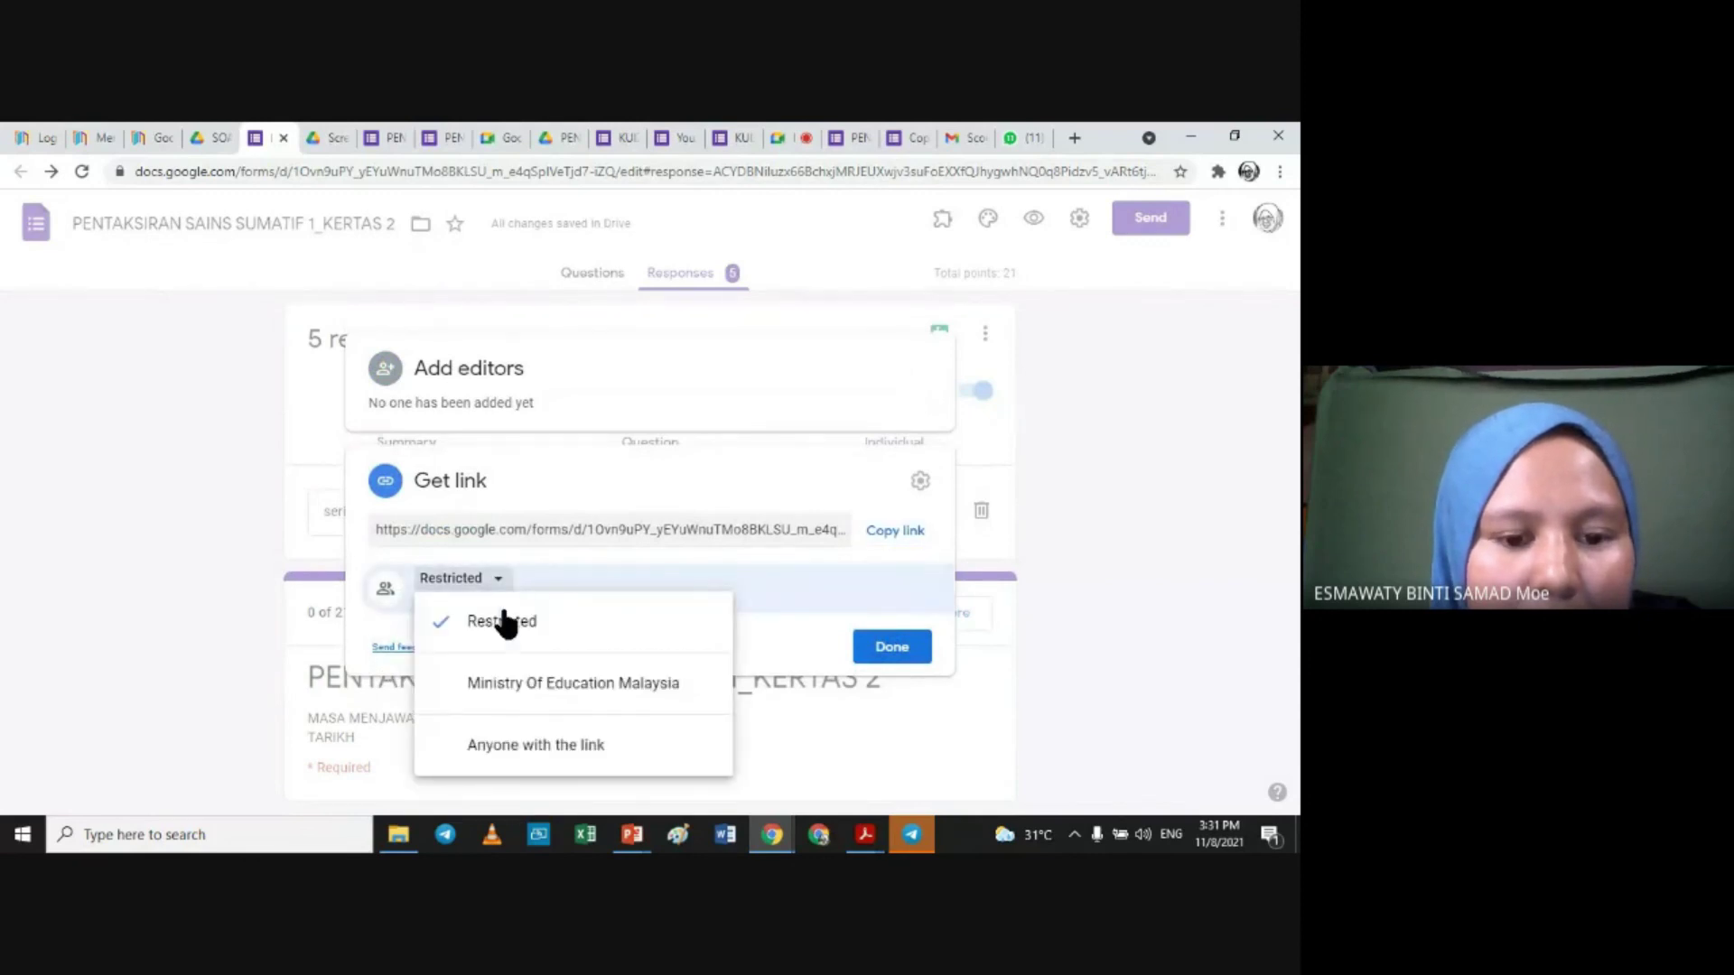
click(528, 745)
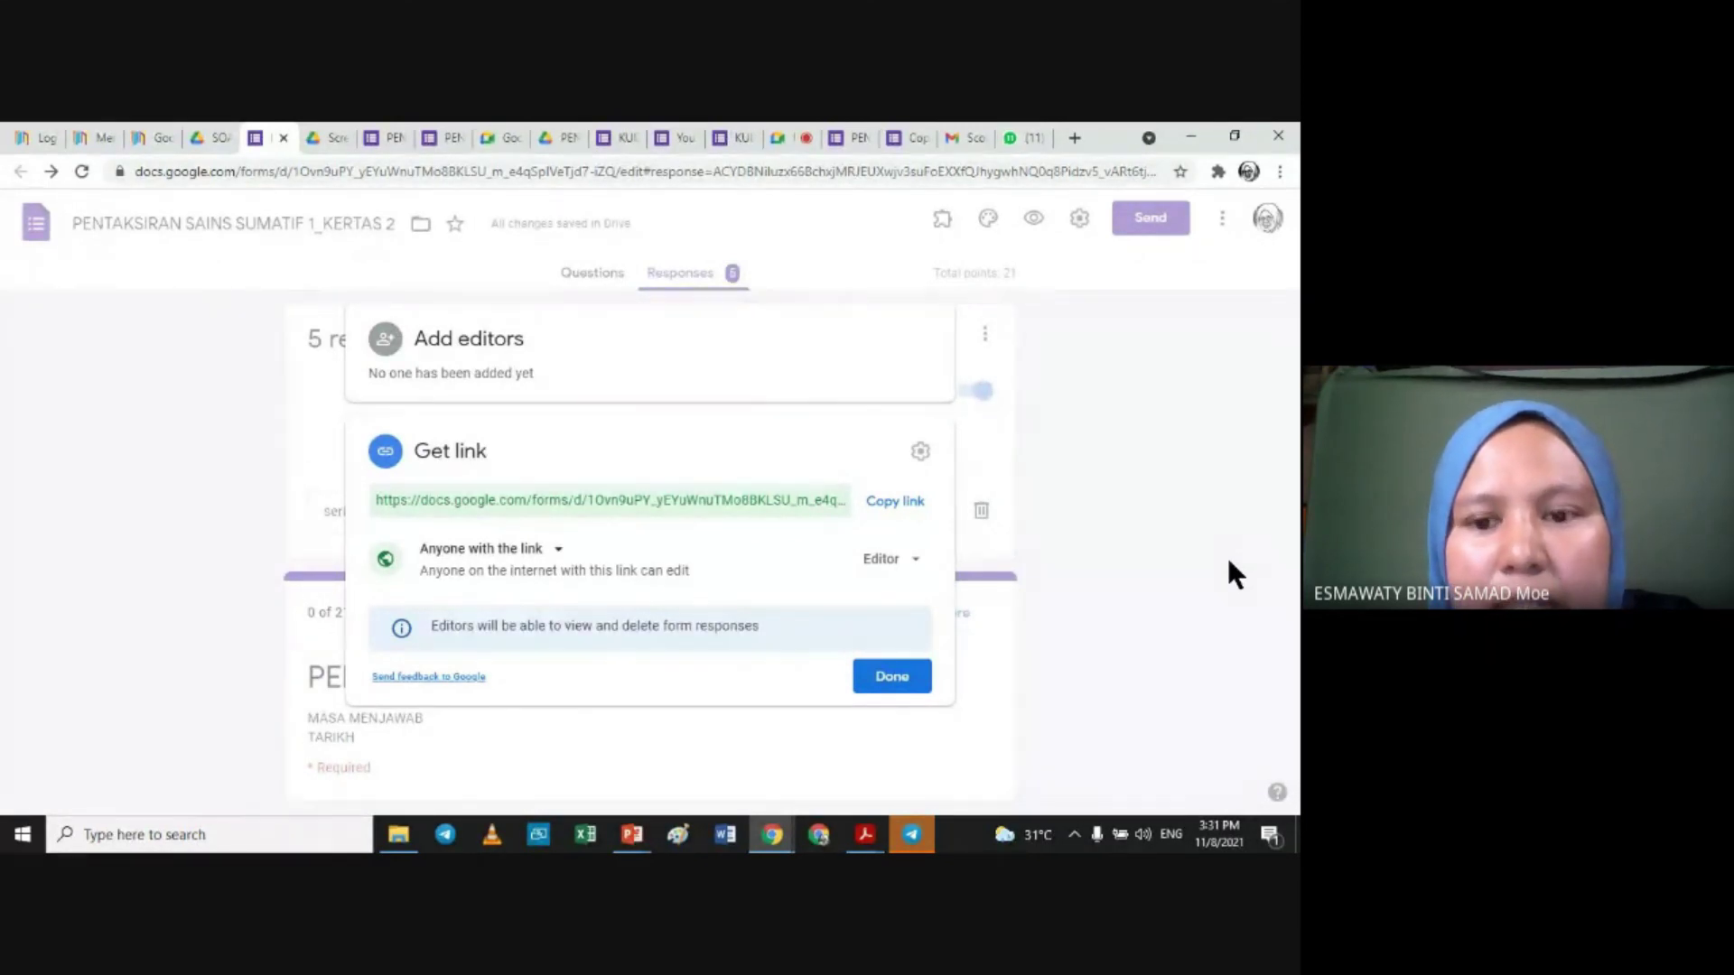
click(913, 689)
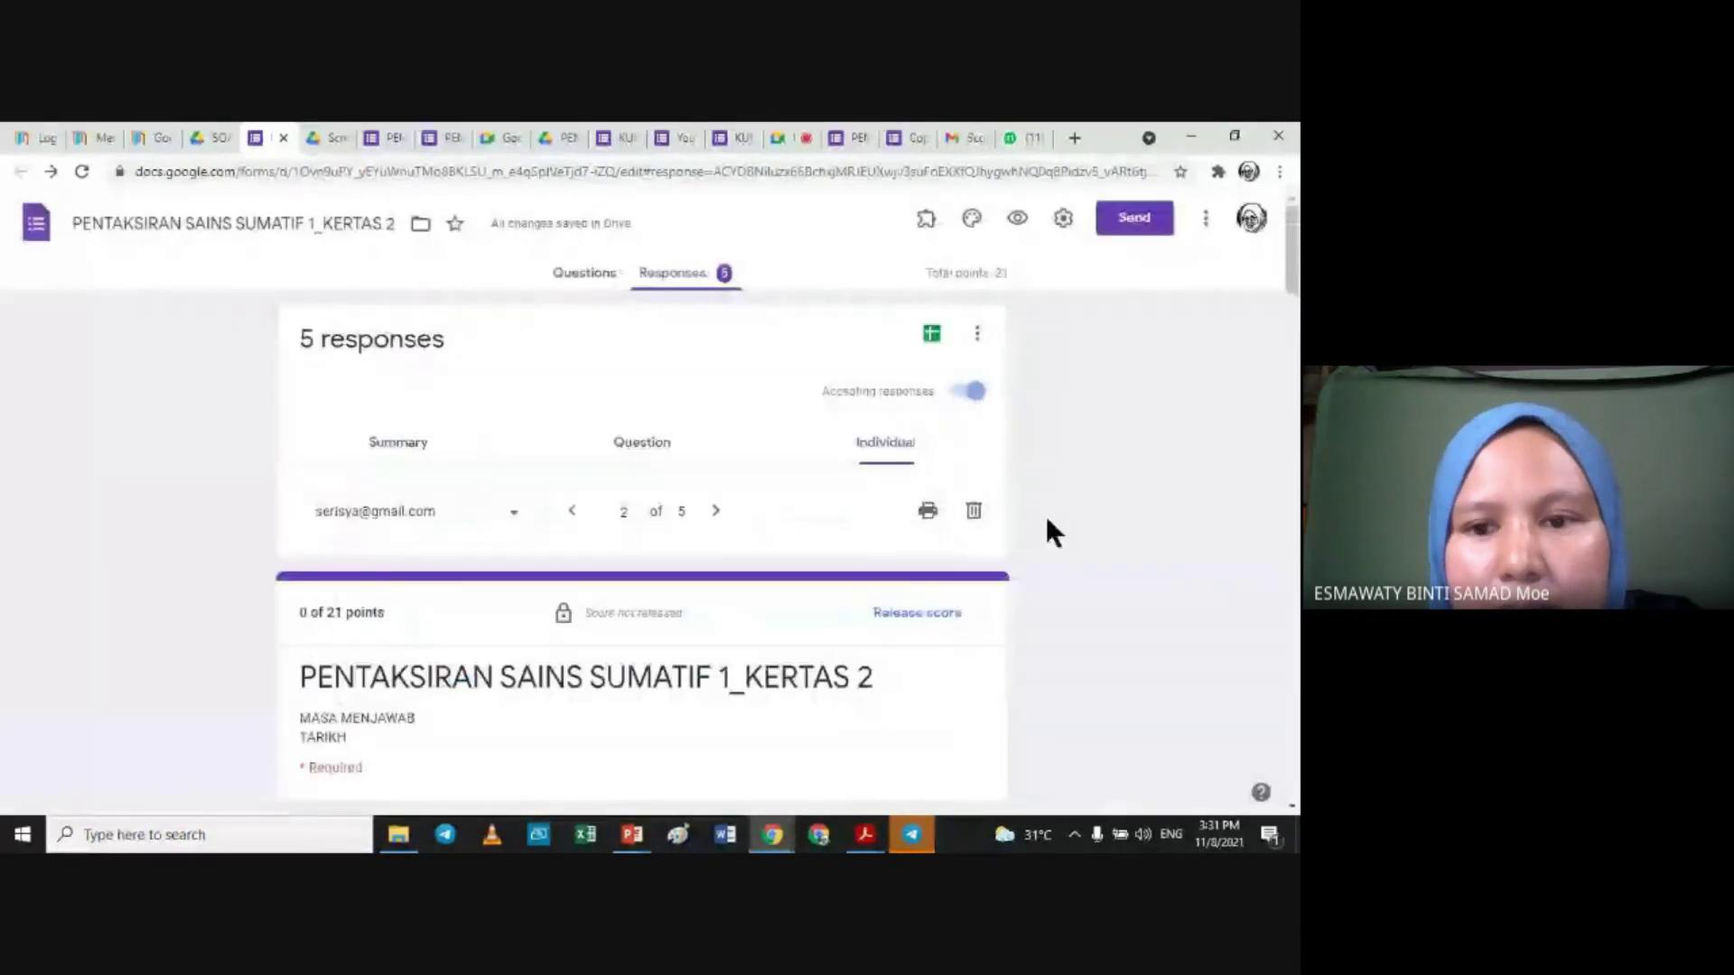
Step: Show the form's additional options, including Add collaborators, and switch to the Google Meet call
click(1208, 220)
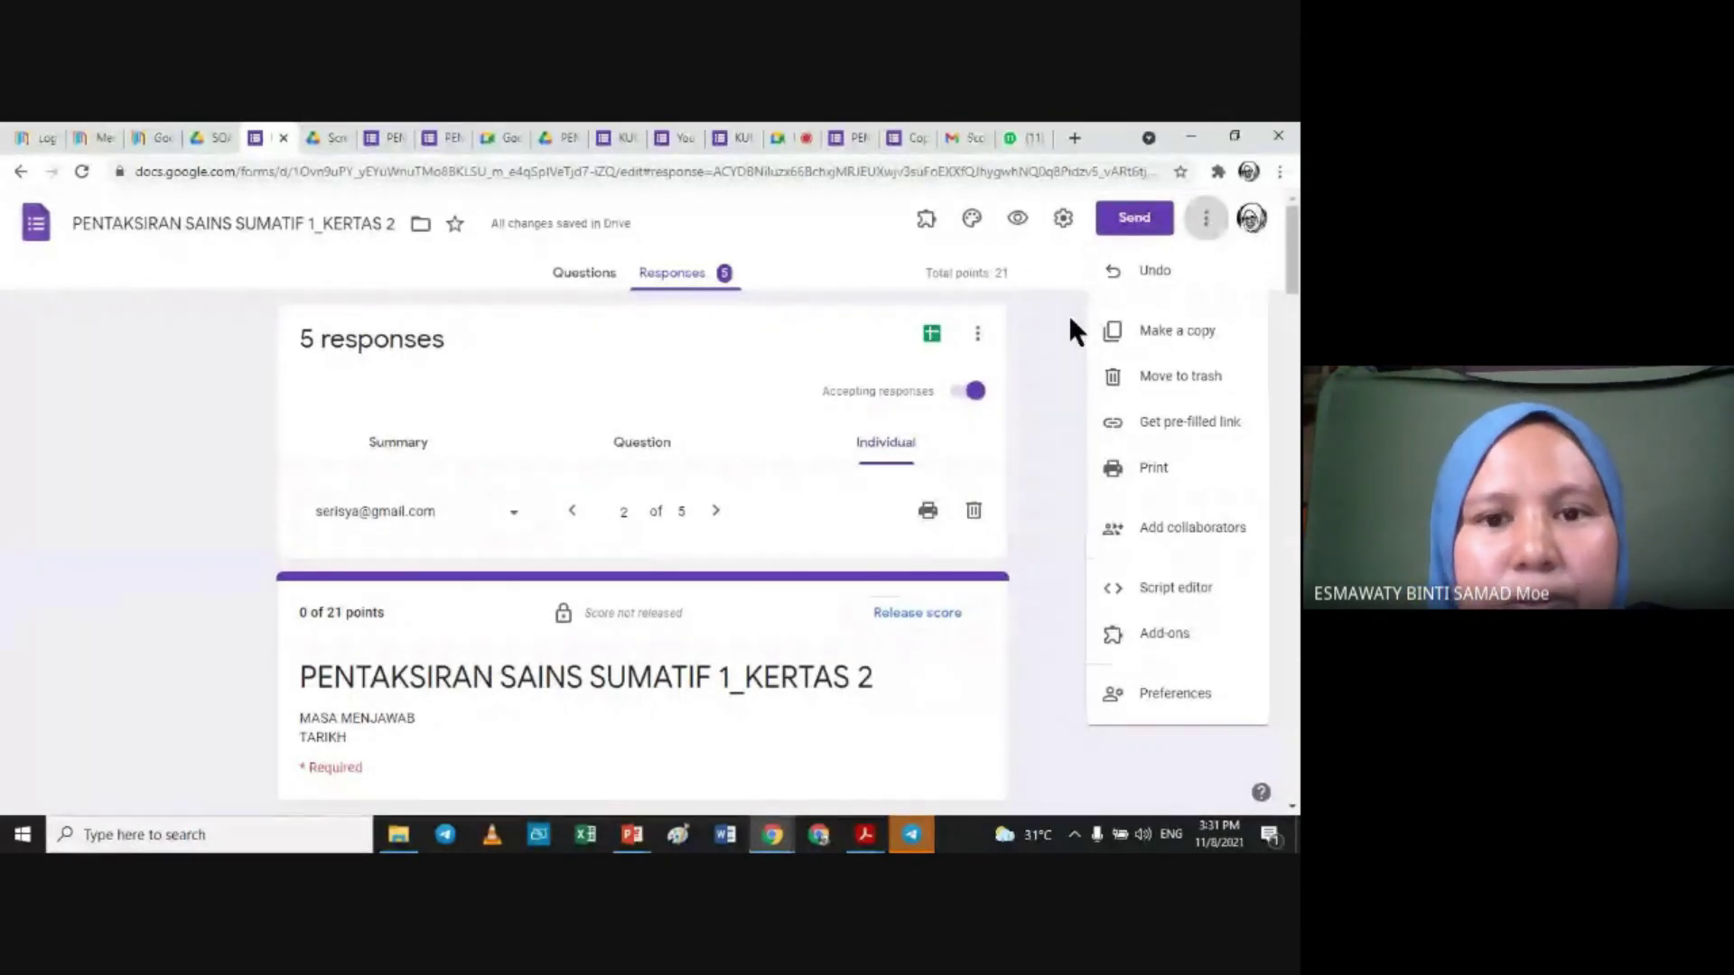
click(781, 137)
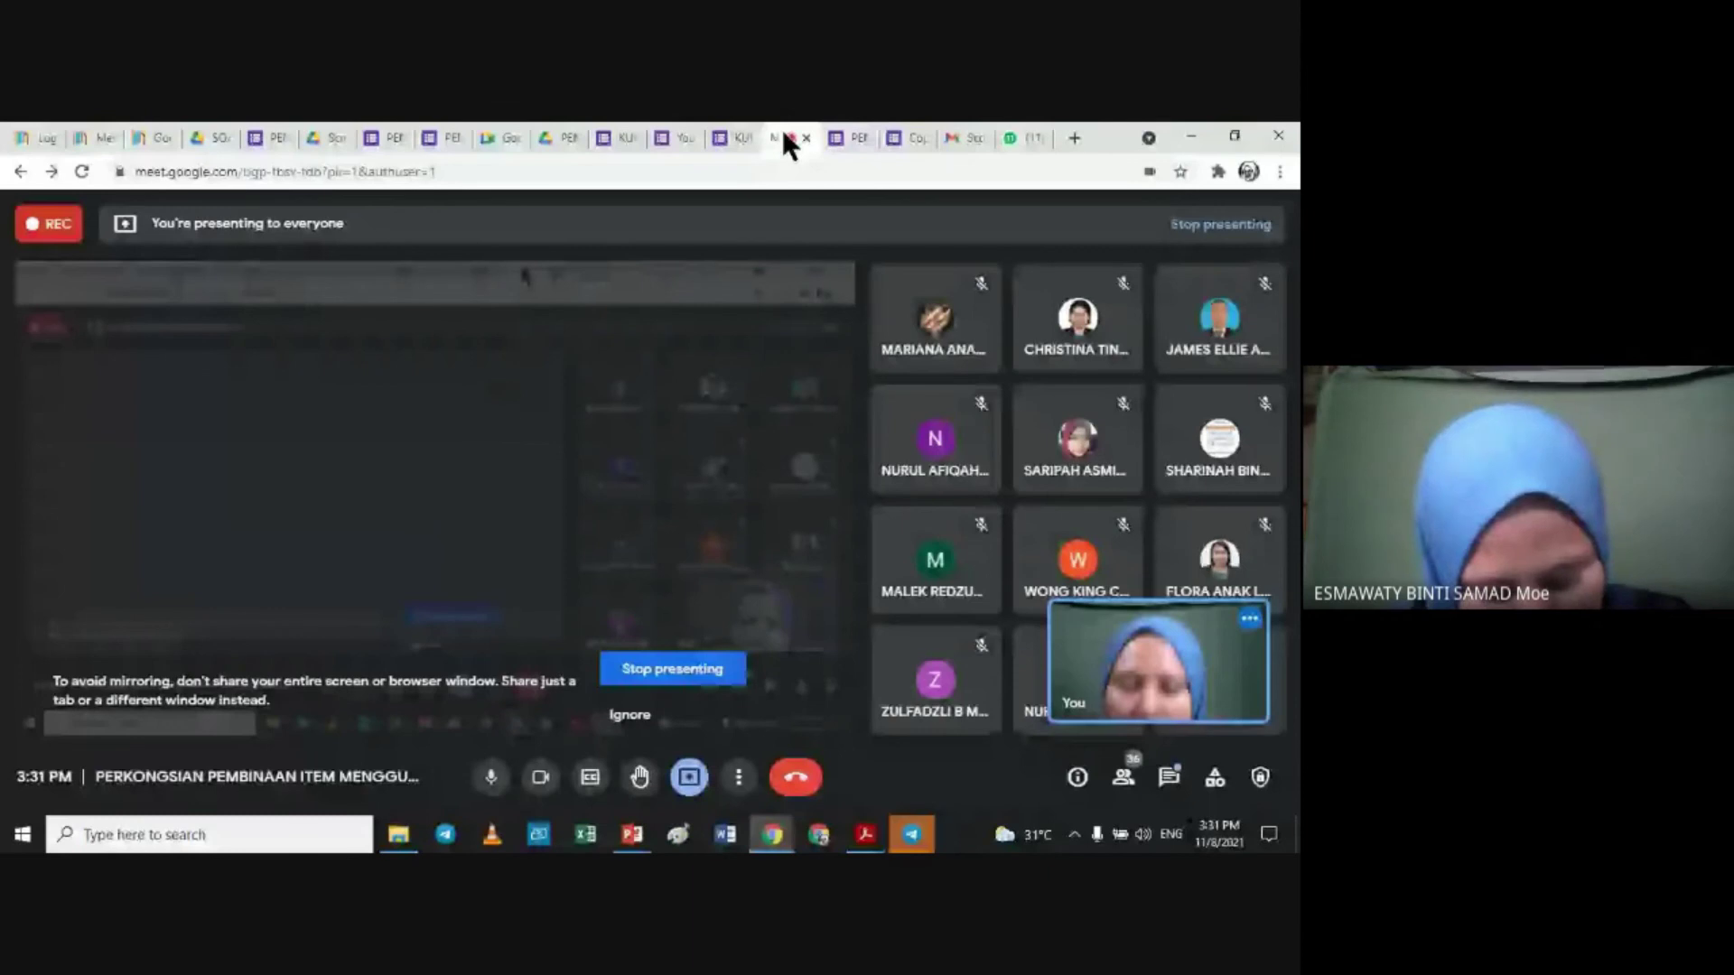